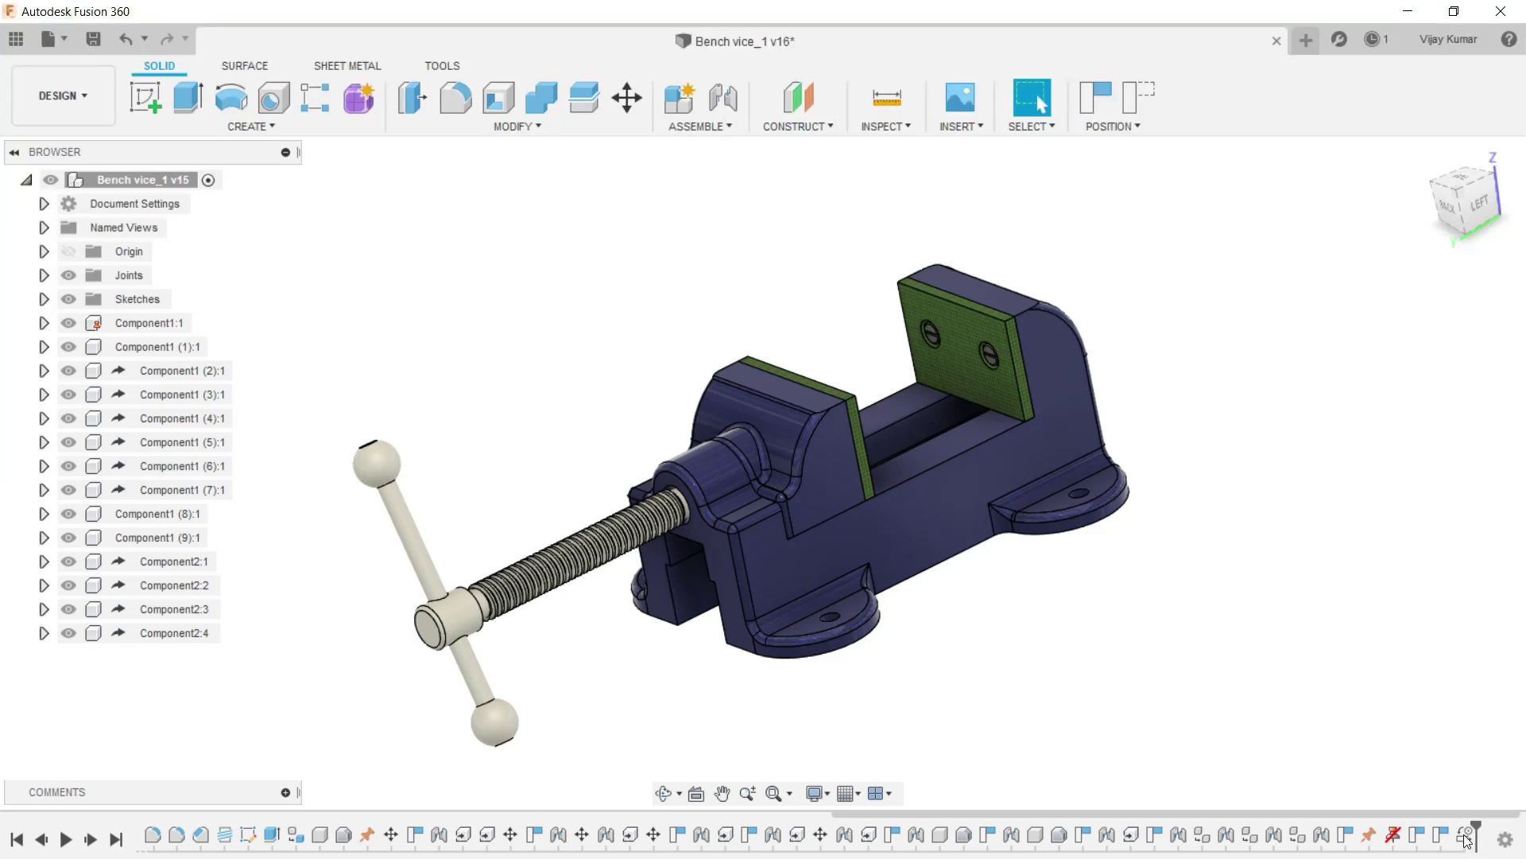
Play the vice's motion link animation, then close the motion link edit.
right_click(1466, 836)
click(1448, 712)
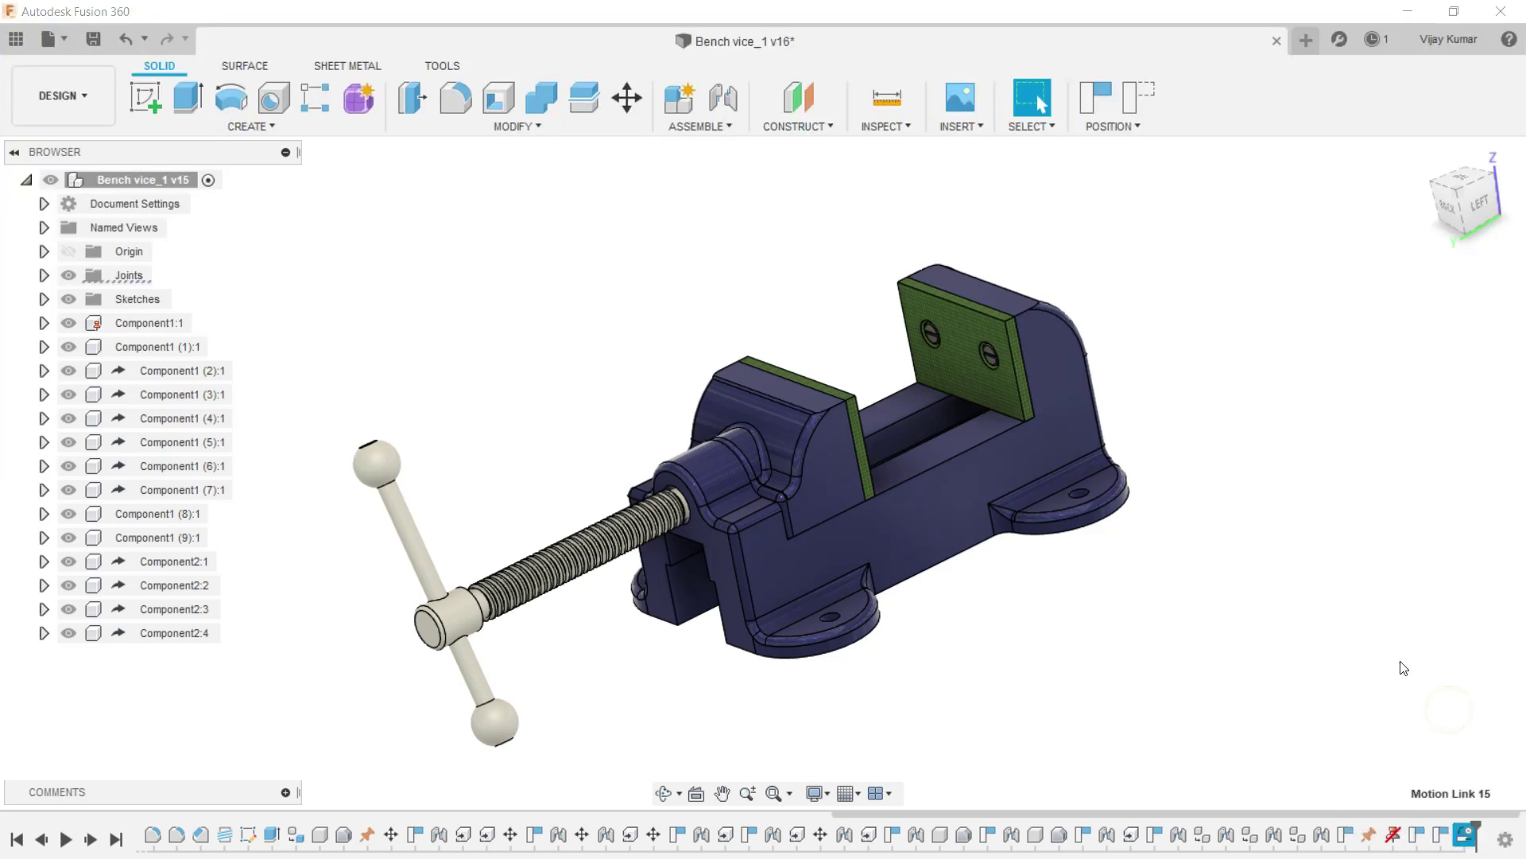
click(1352, 443)
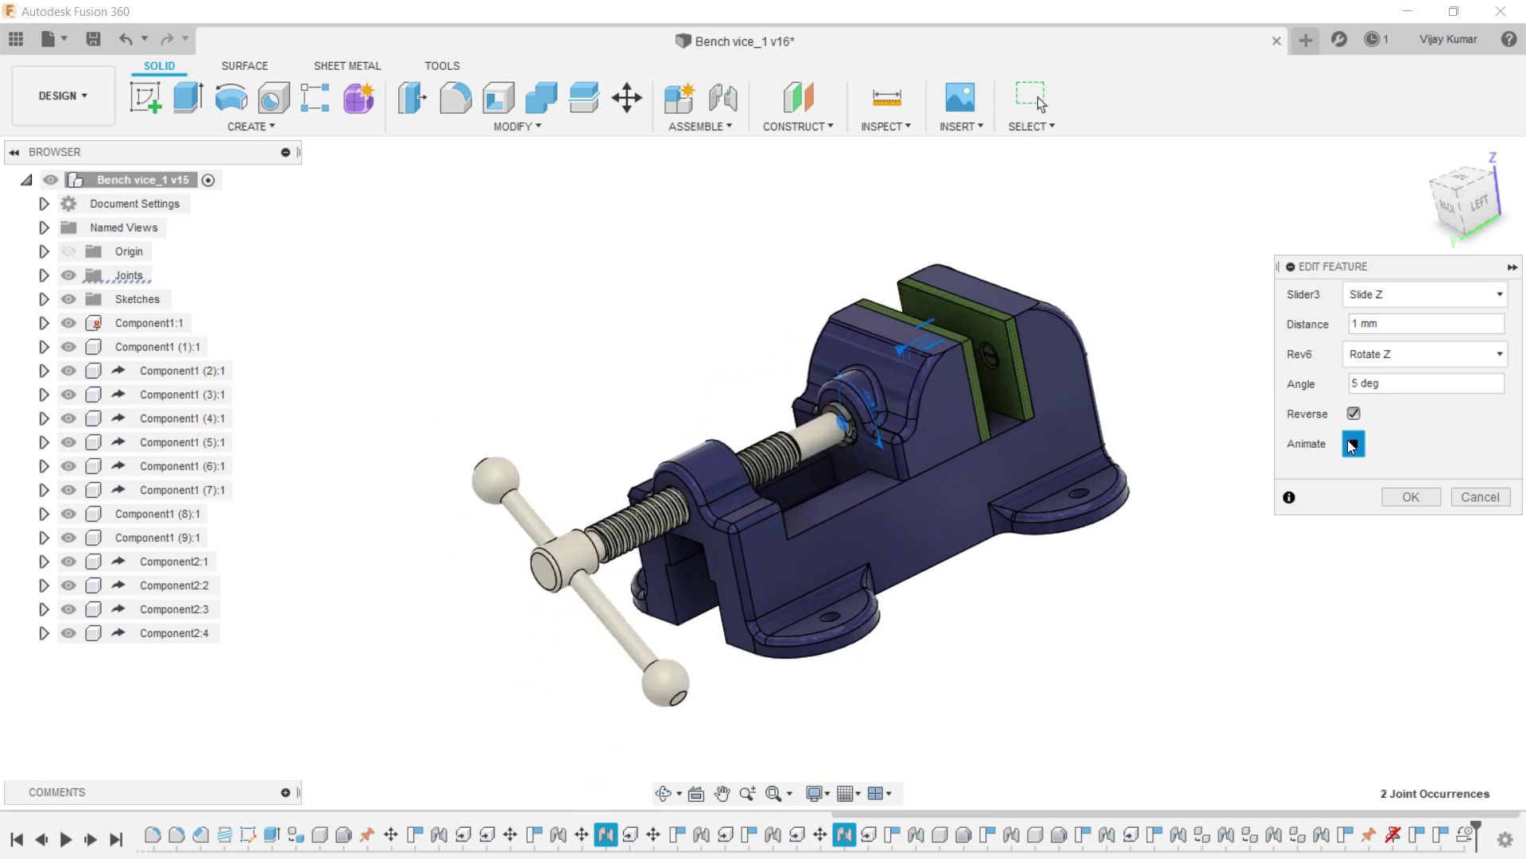
click(1399, 496)
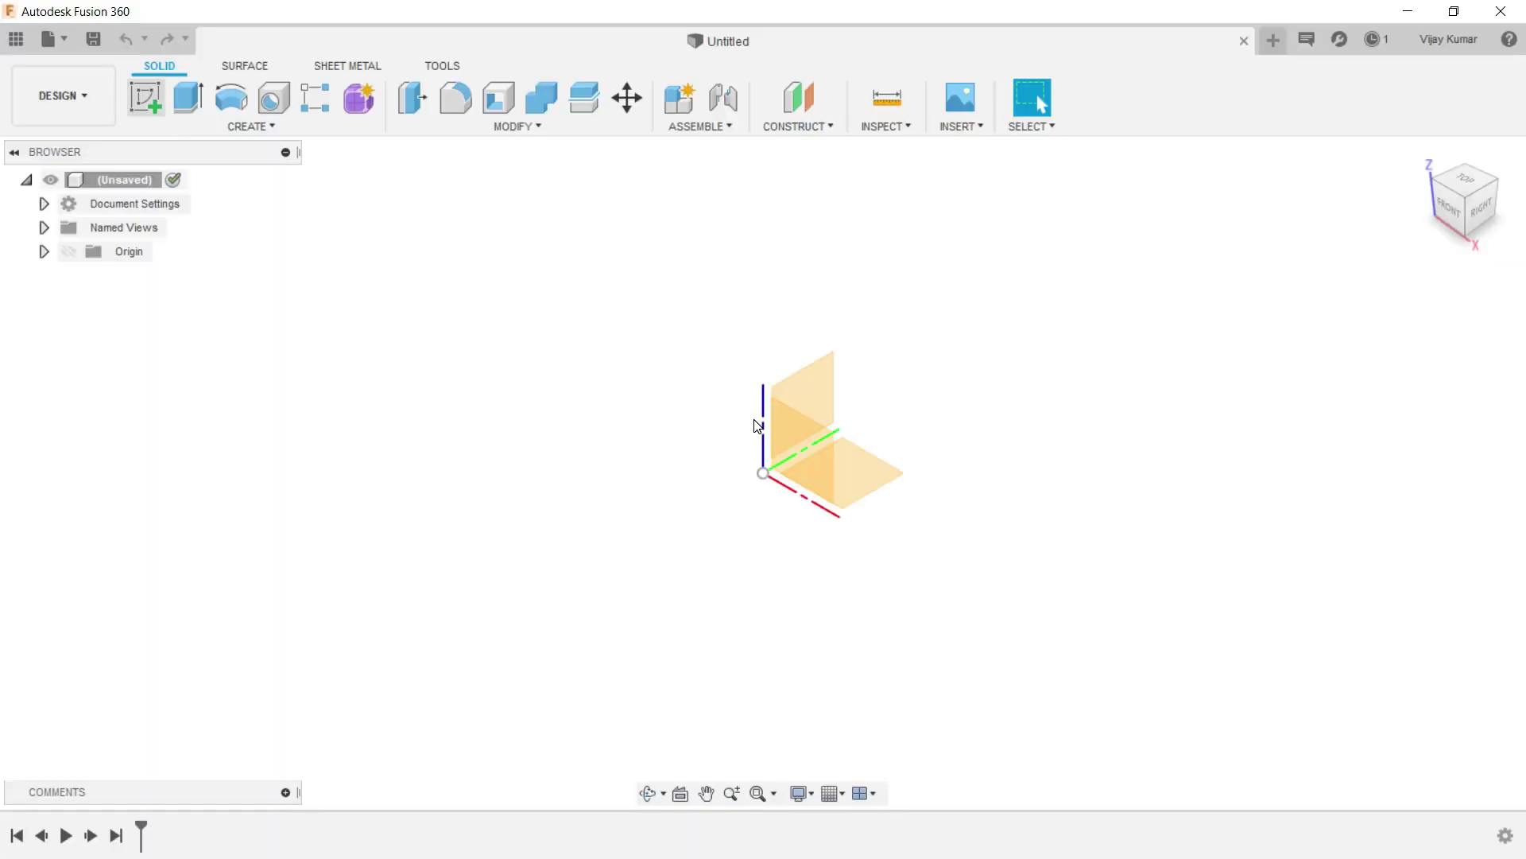
Start a front-plane sketch with a Ø34.90 mm circle centred on the origin.
click(793, 443)
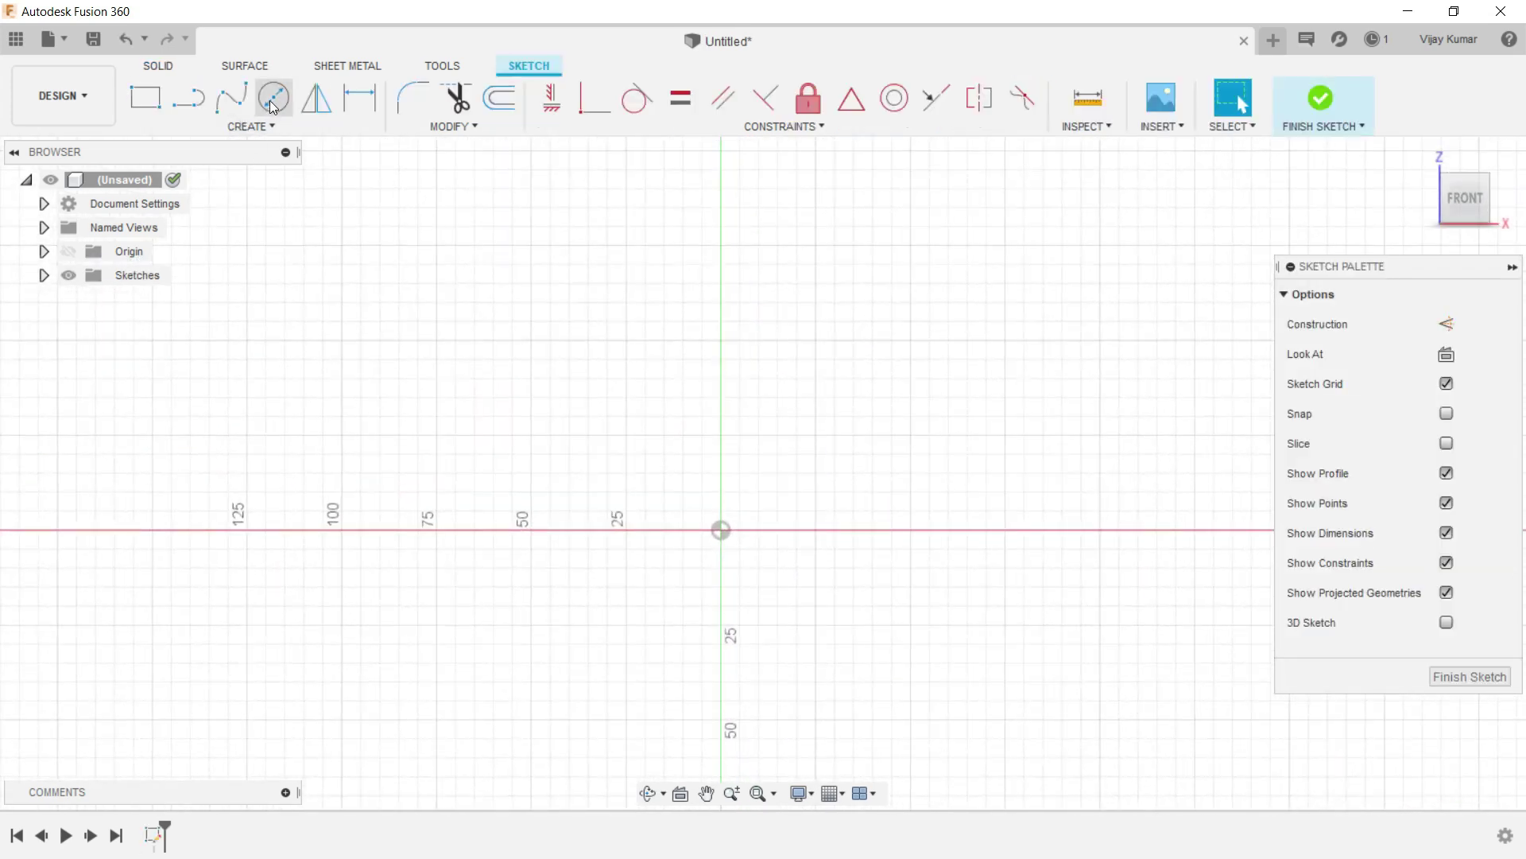
click(720, 531)
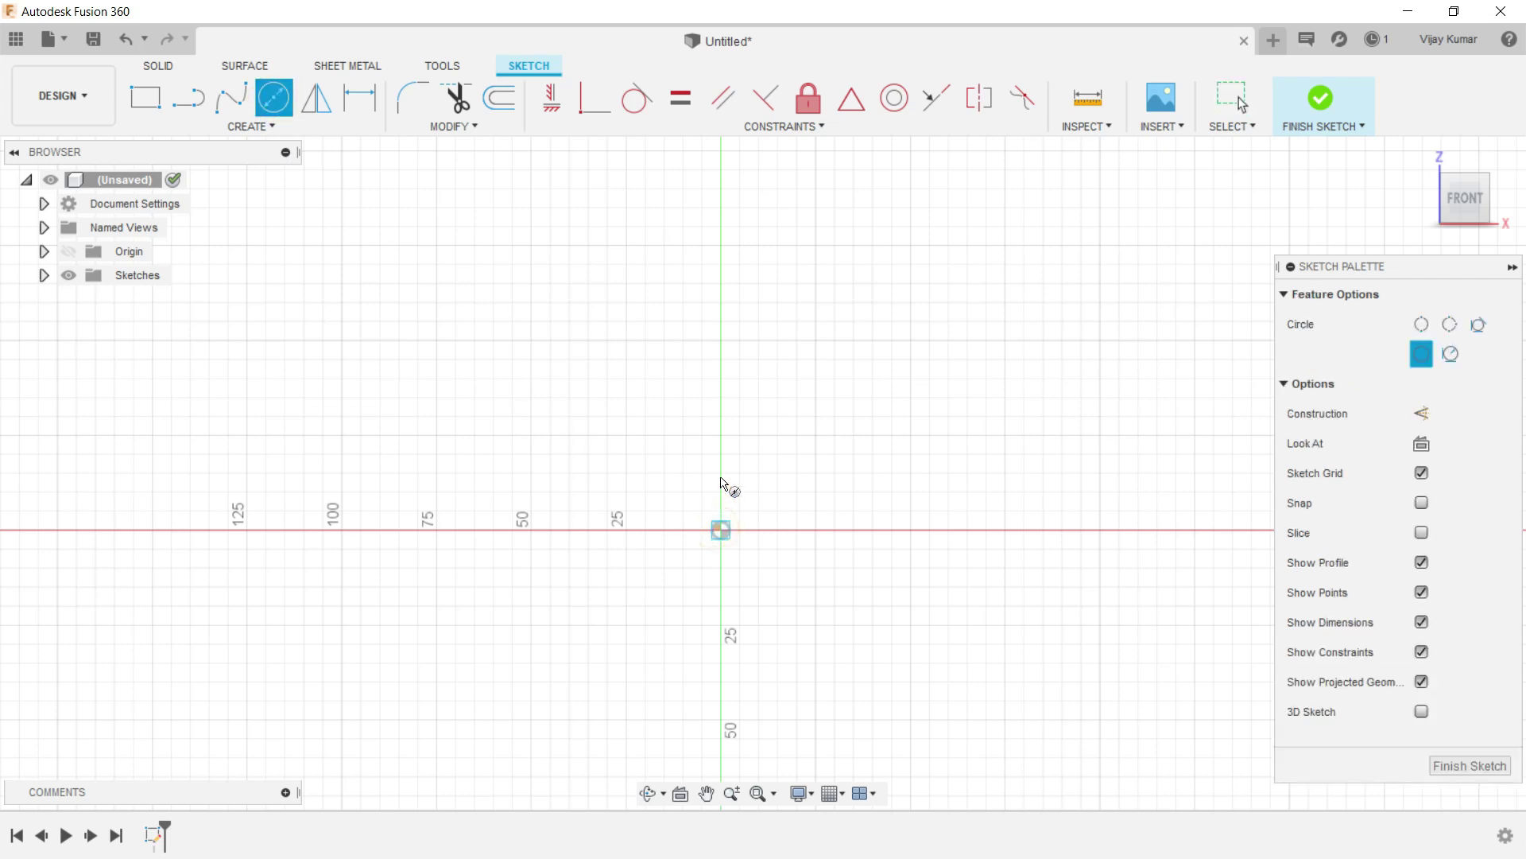
text(40)
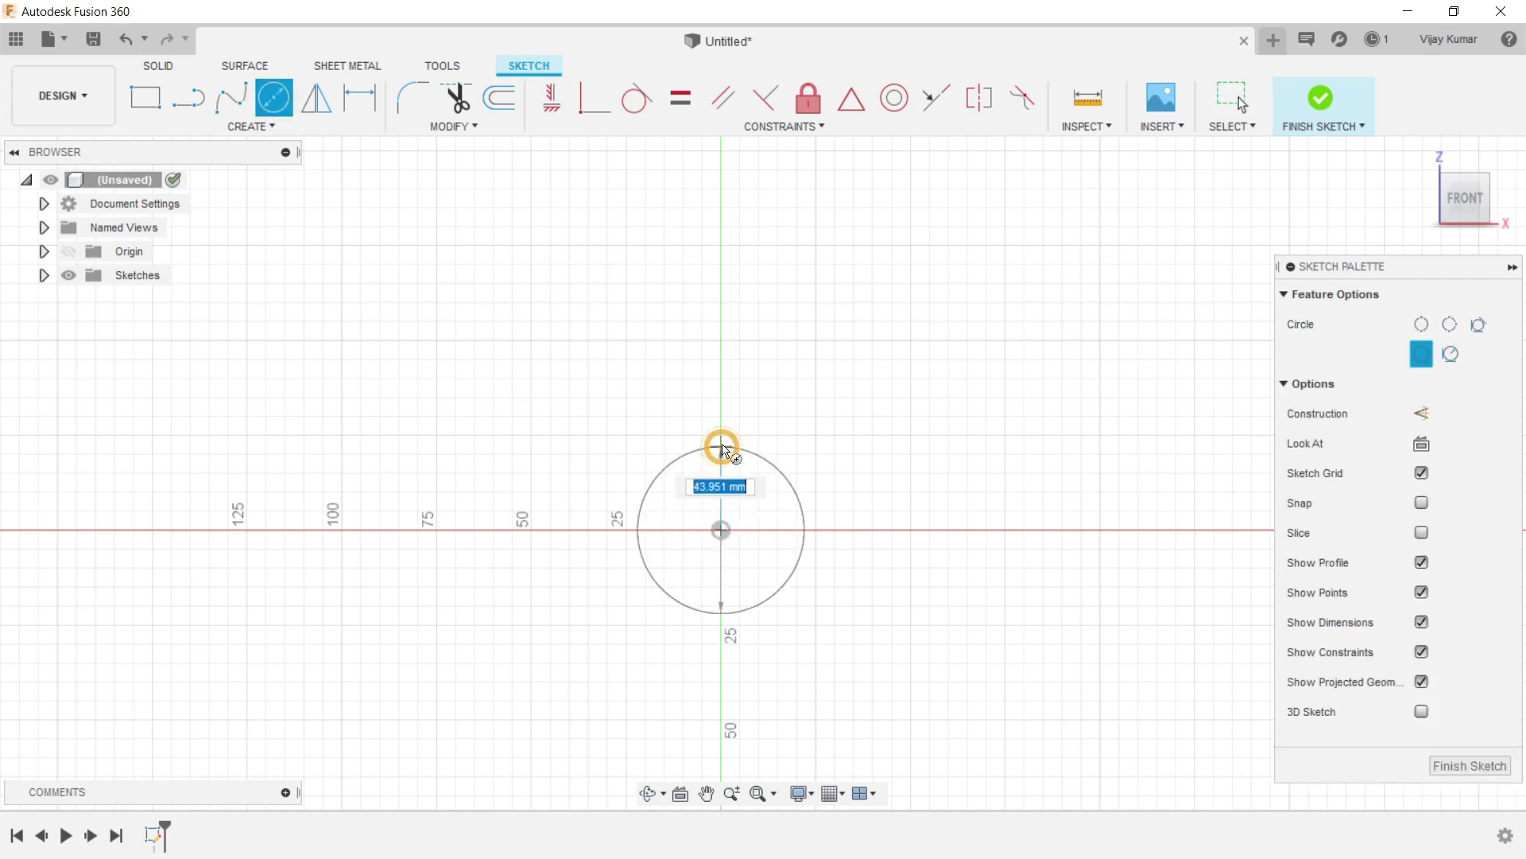
key(Return)
key(d)
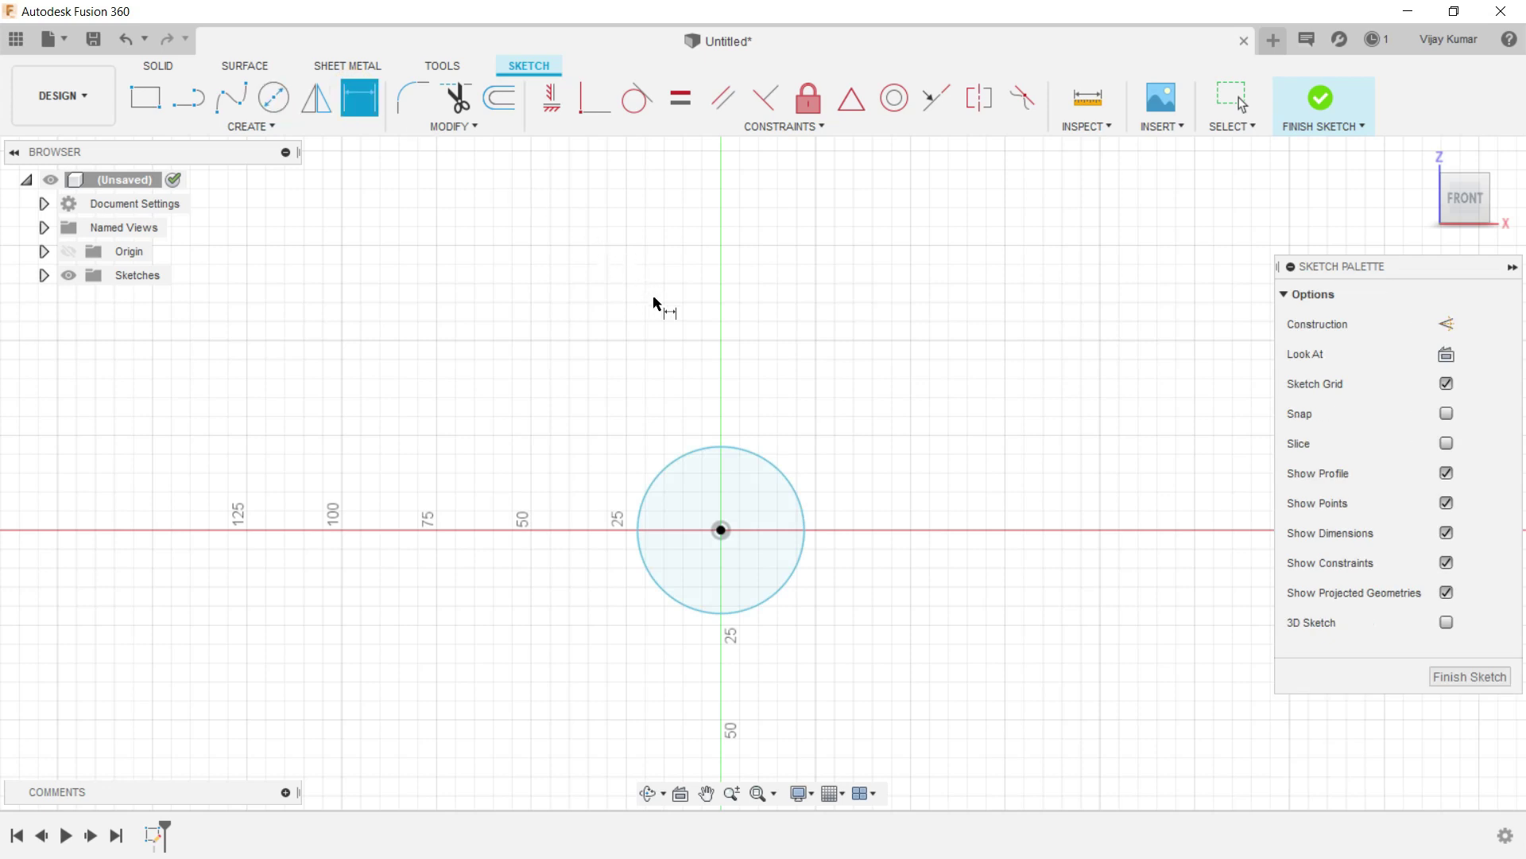
click(752, 454)
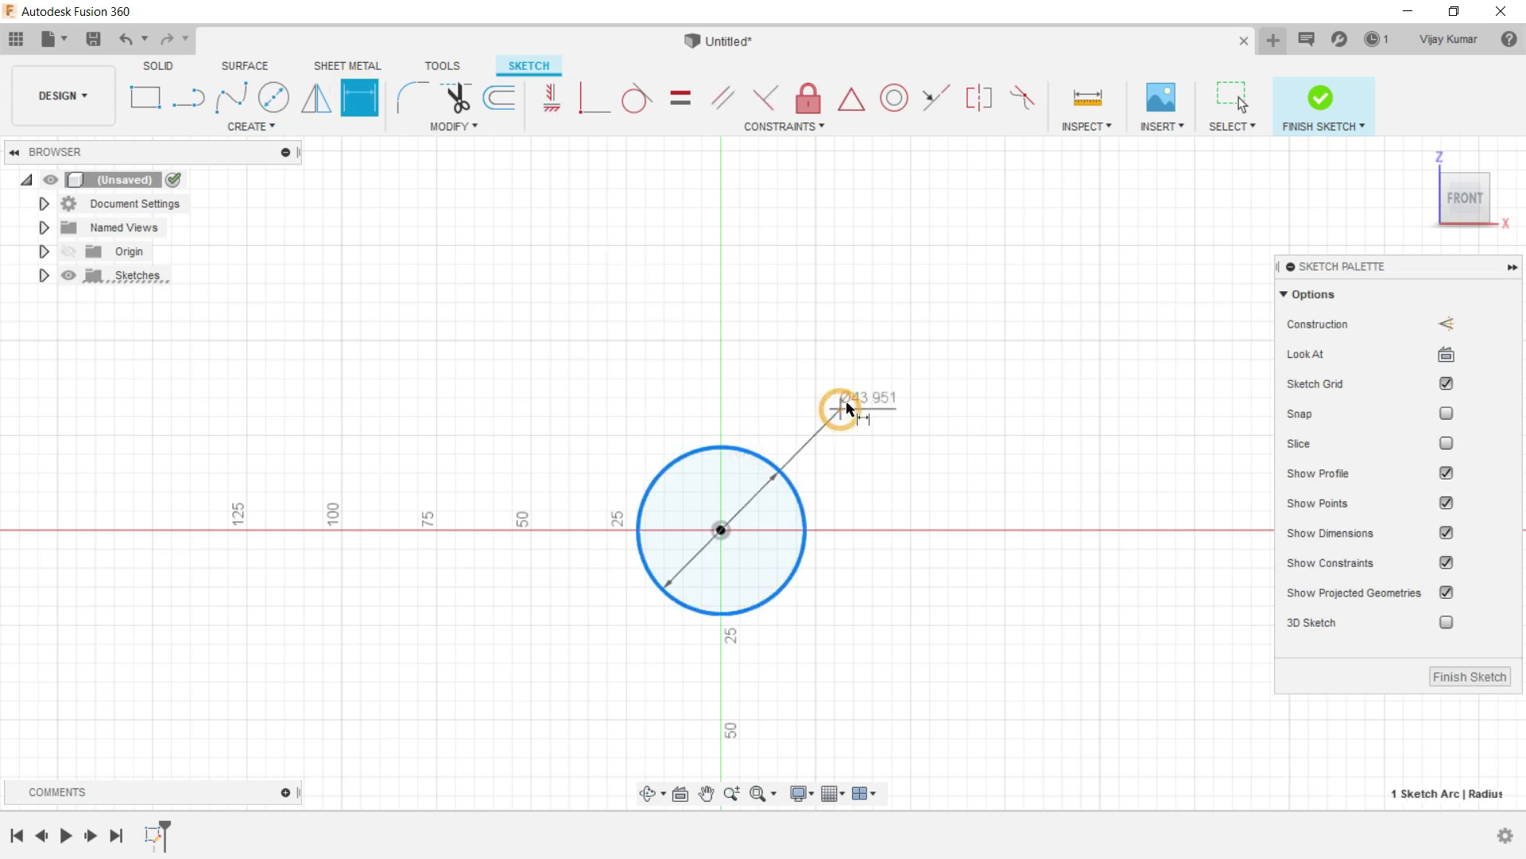
click(845, 405)
text(34.9)
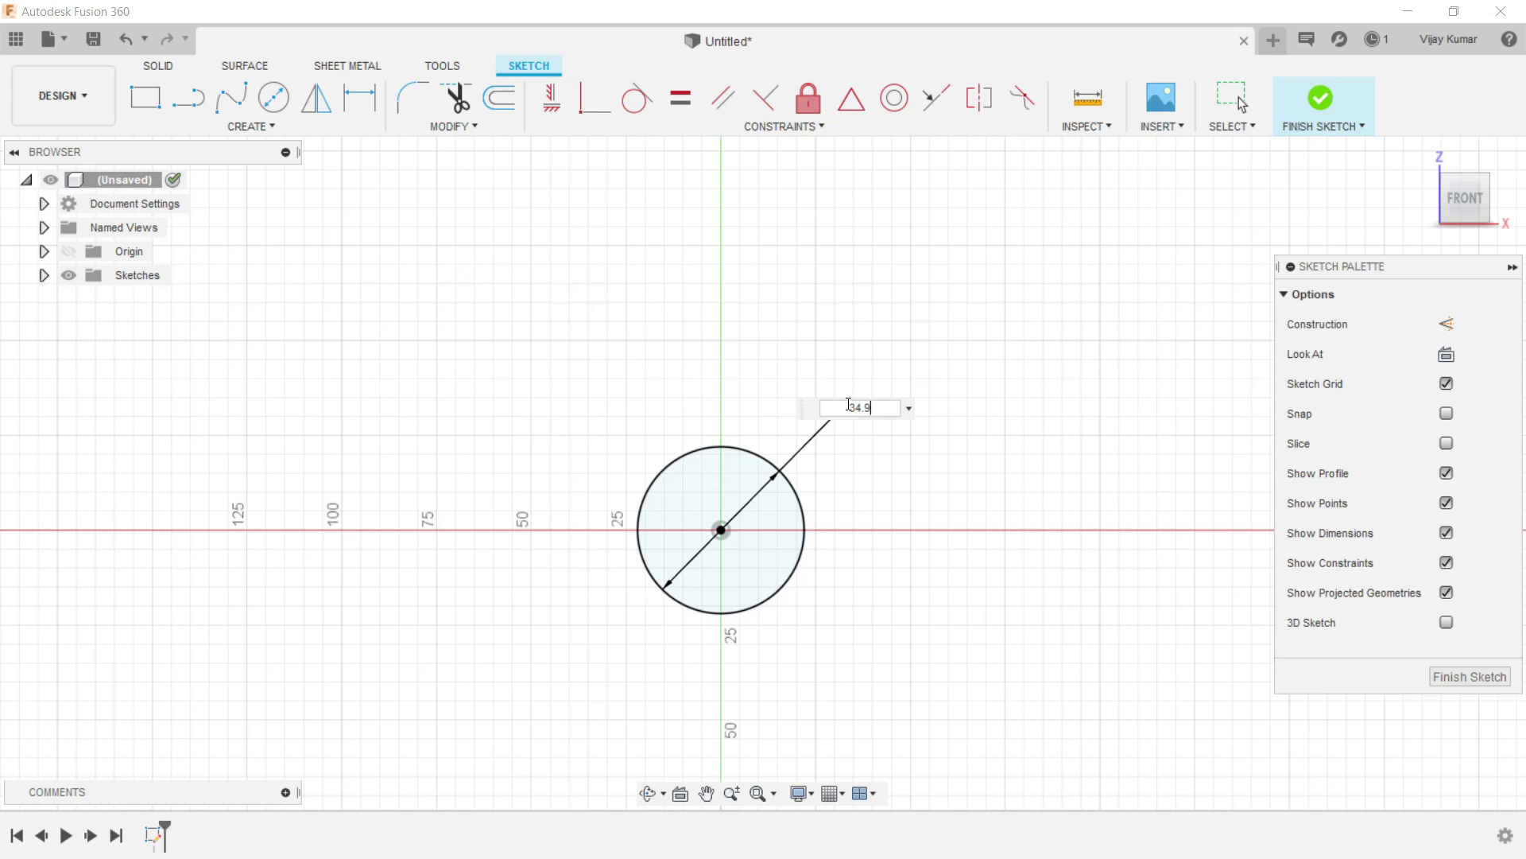
key(Return)
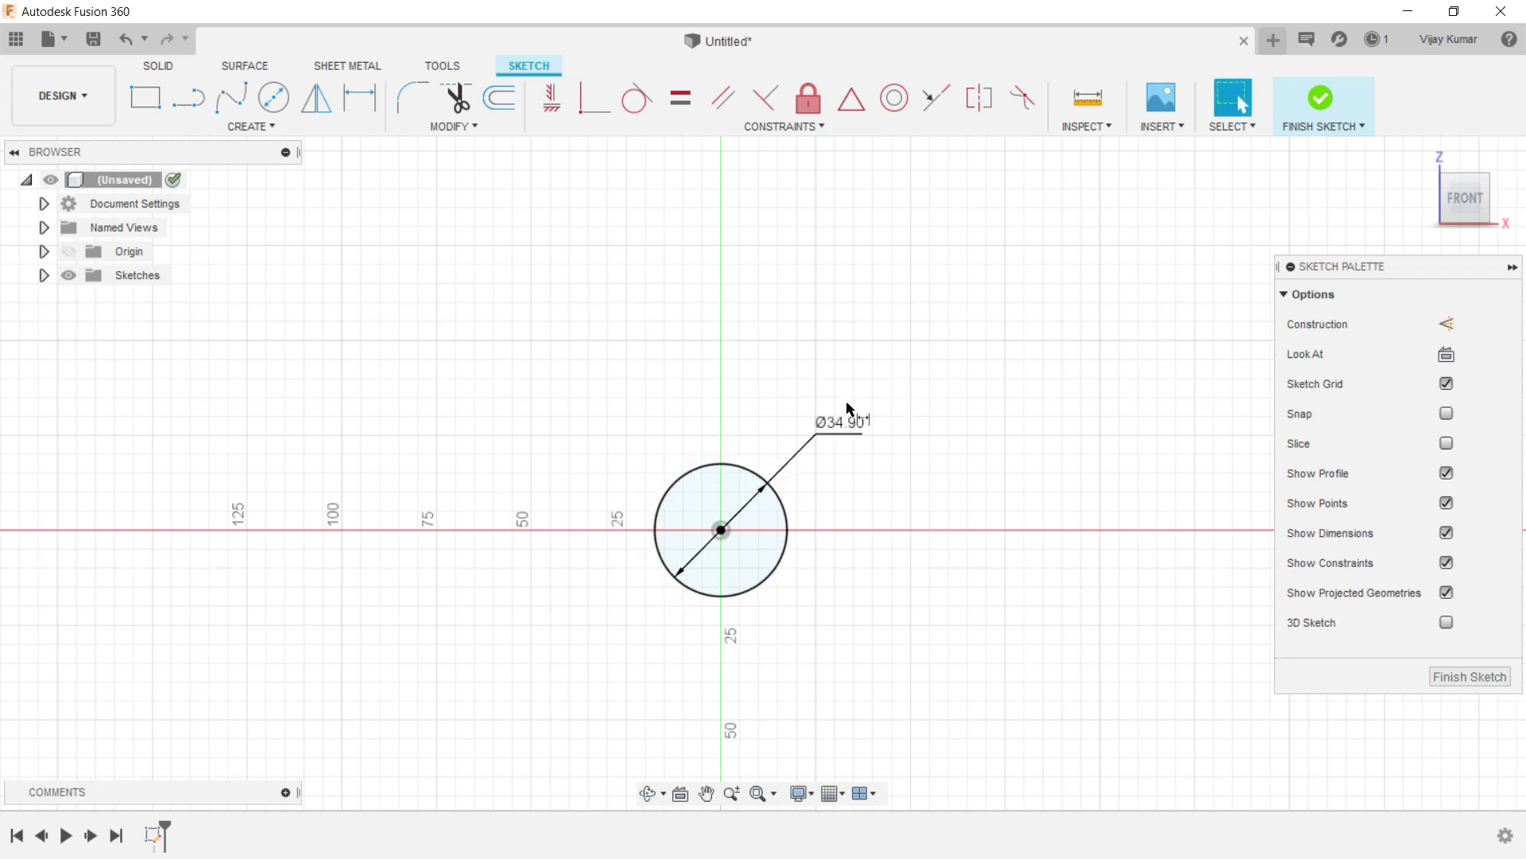
scroll(676, 661, up, 1)
Add a concentric Ø12.90 mm inner circle at the origin.
click(316, 97)
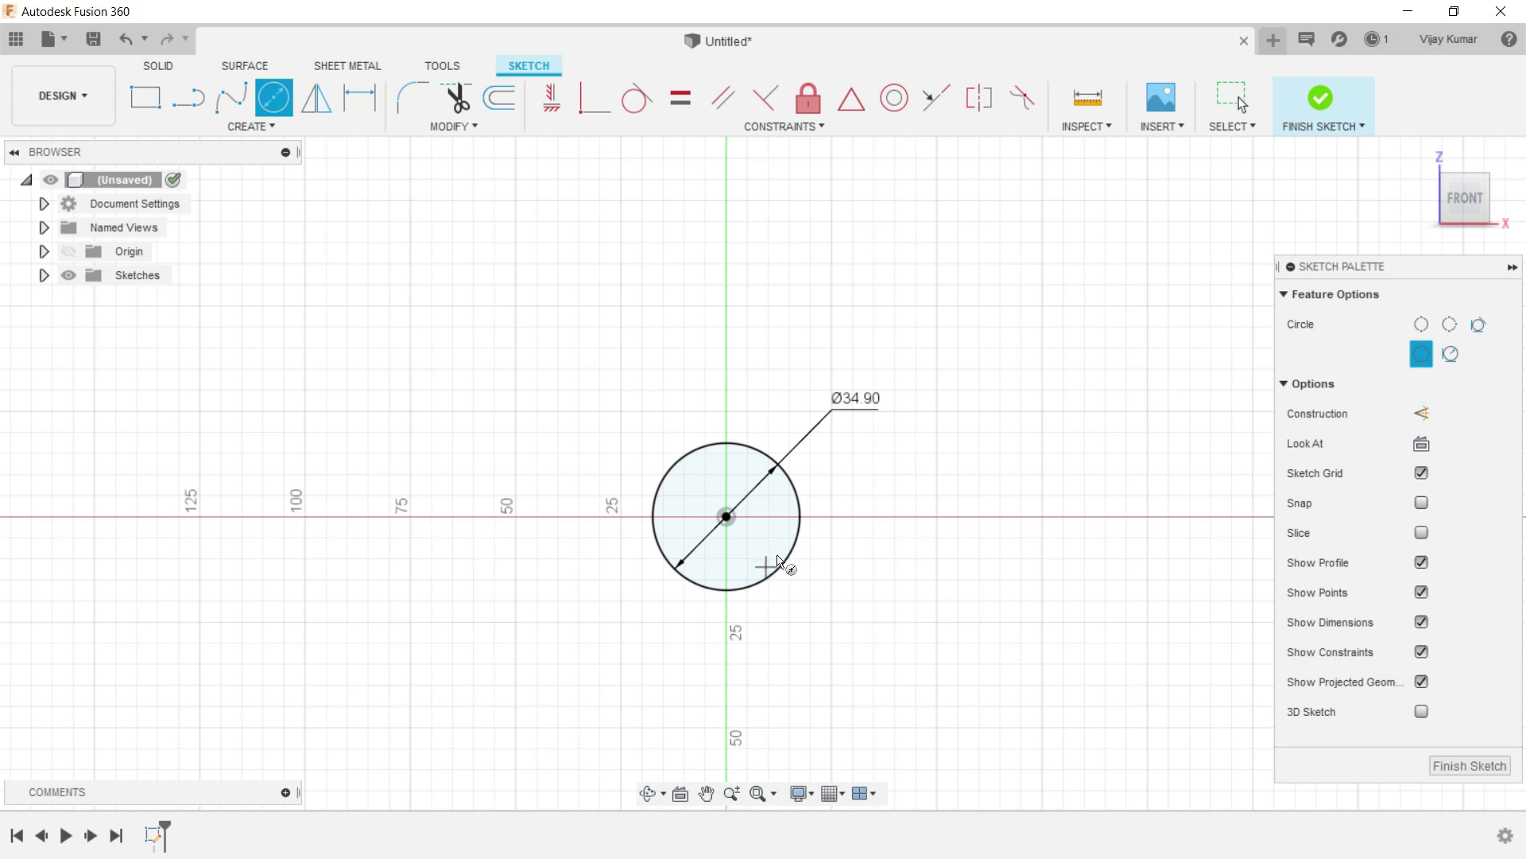
scroll(776, 557, up, 1)
scroll(777, 557, up, 2)
click(692, 490)
click(716, 447)
key(d)
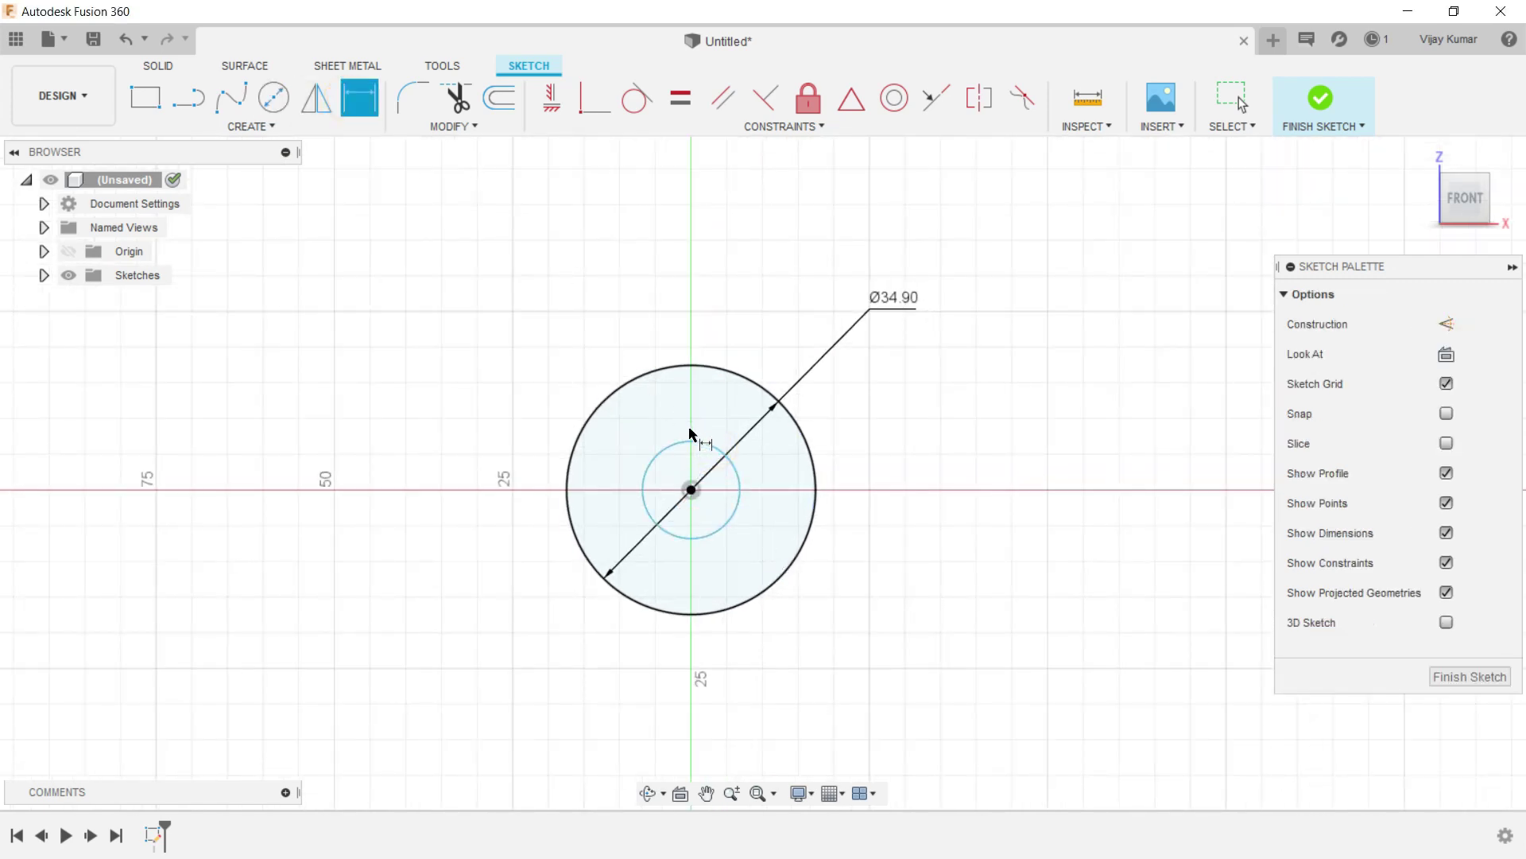
click(691, 442)
click(697, 323)
text(12.9)
key(Return)
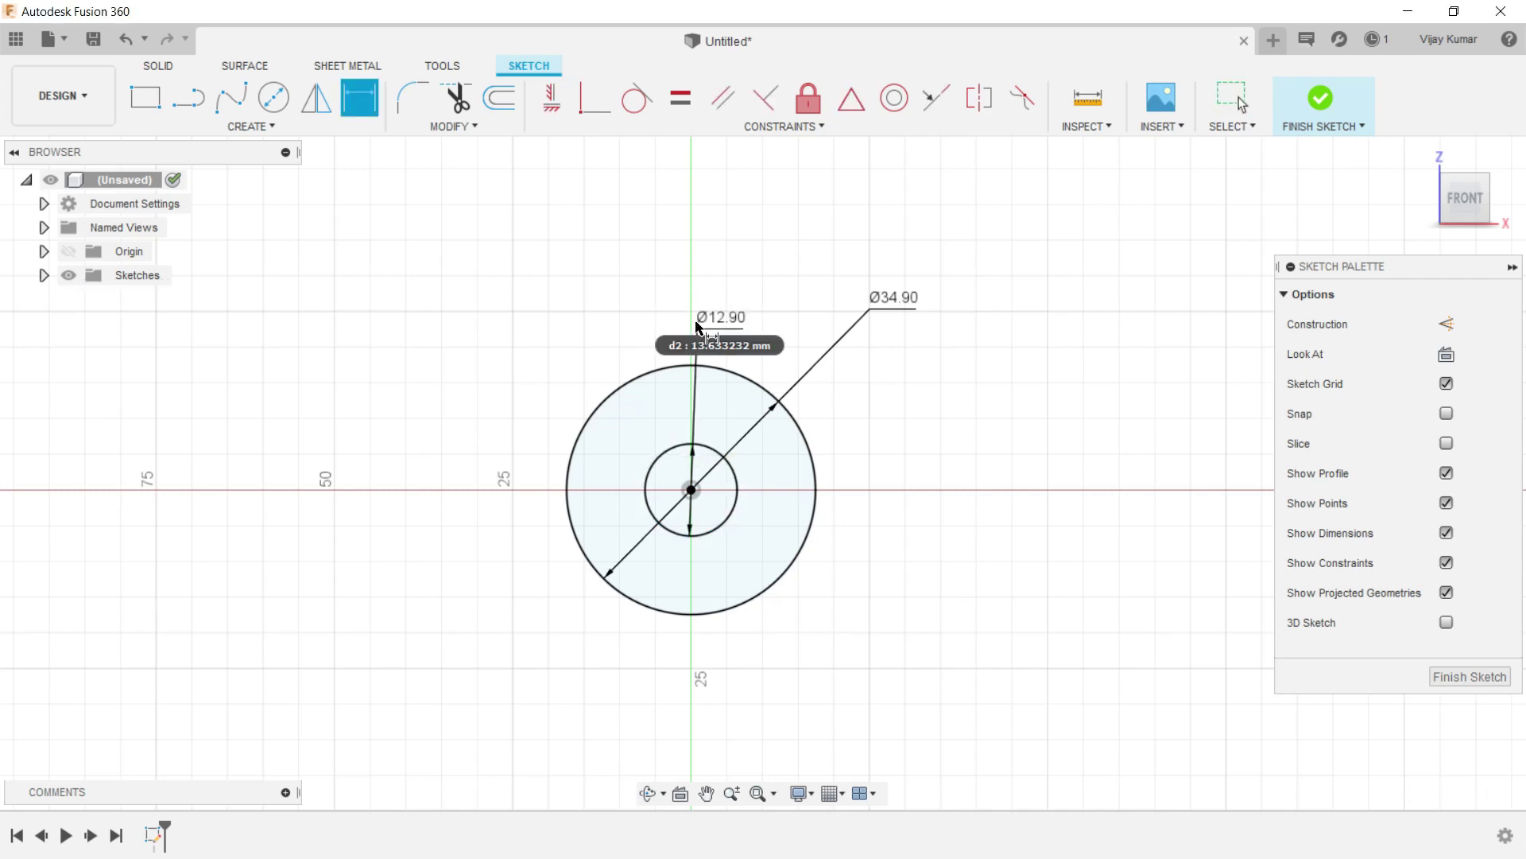
scroll(586, 299, down, 2)
Draw an L-shaped line running off the outer circle's right side.
key(l)
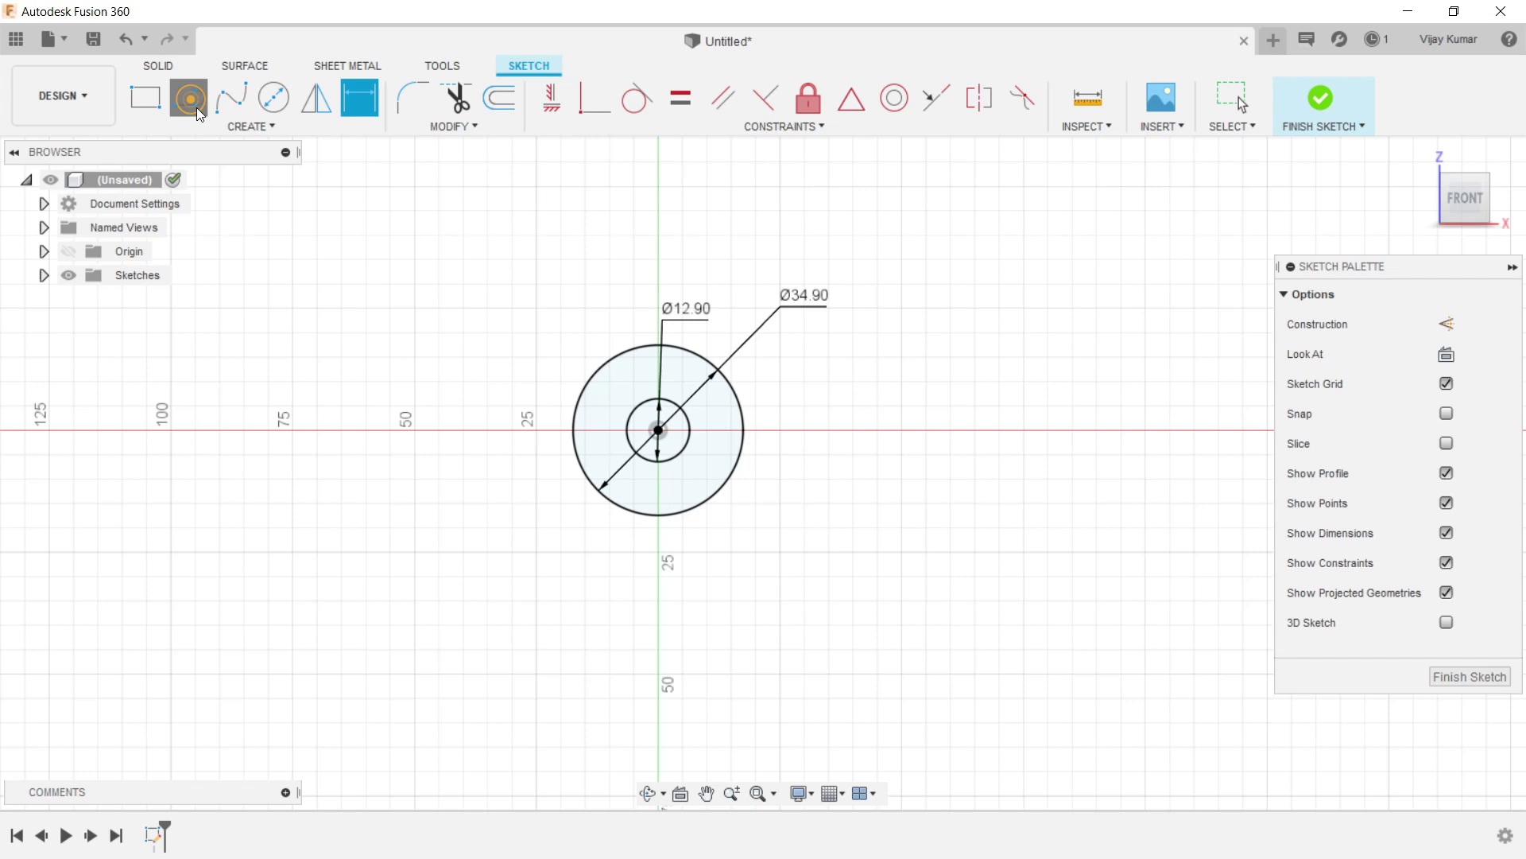
scroll(898, 539, up, 3)
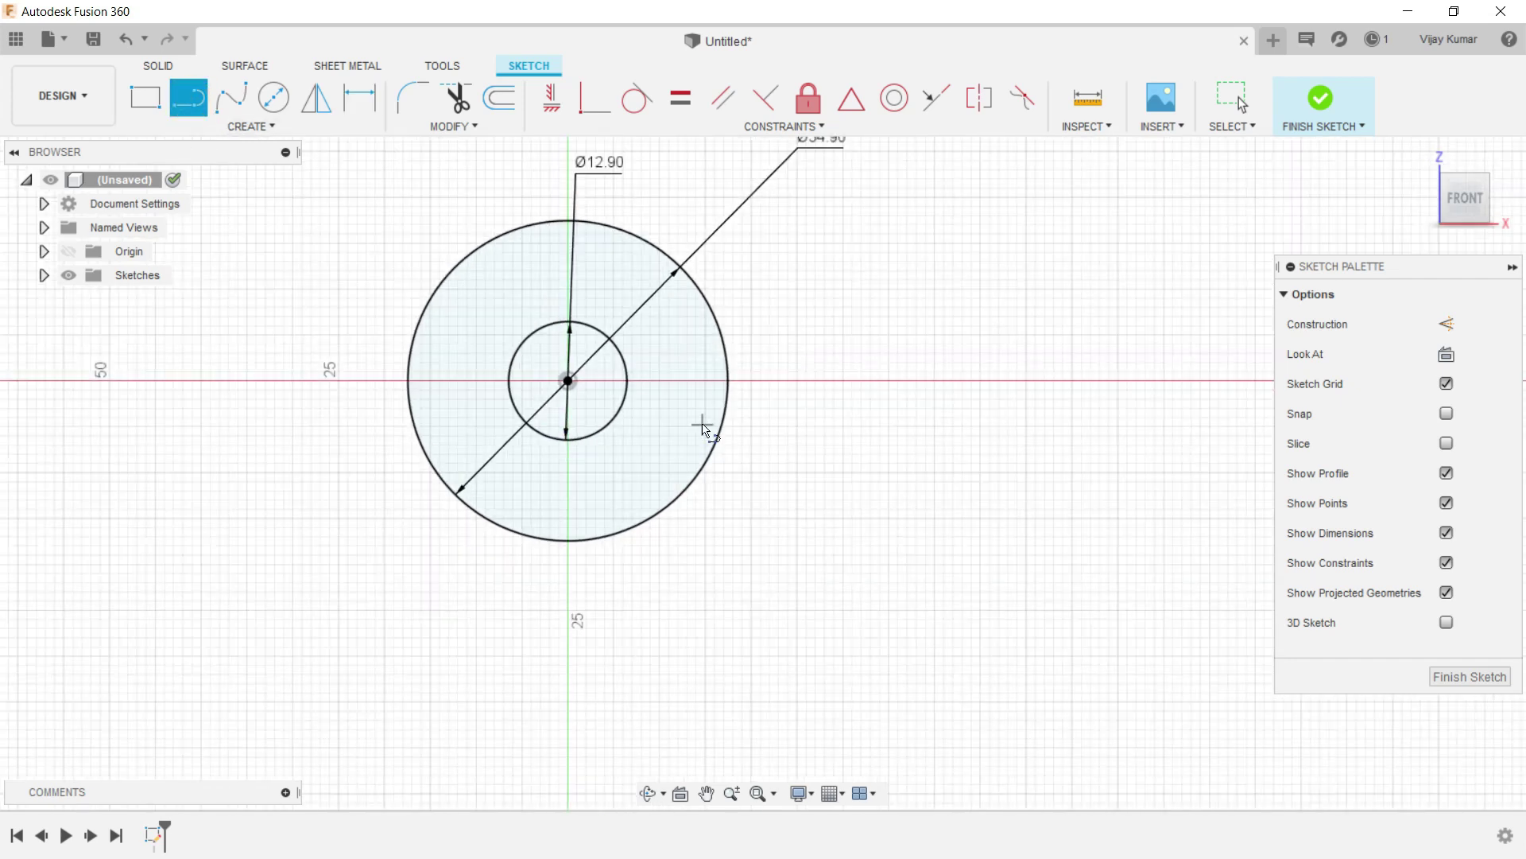
click(722, 403)
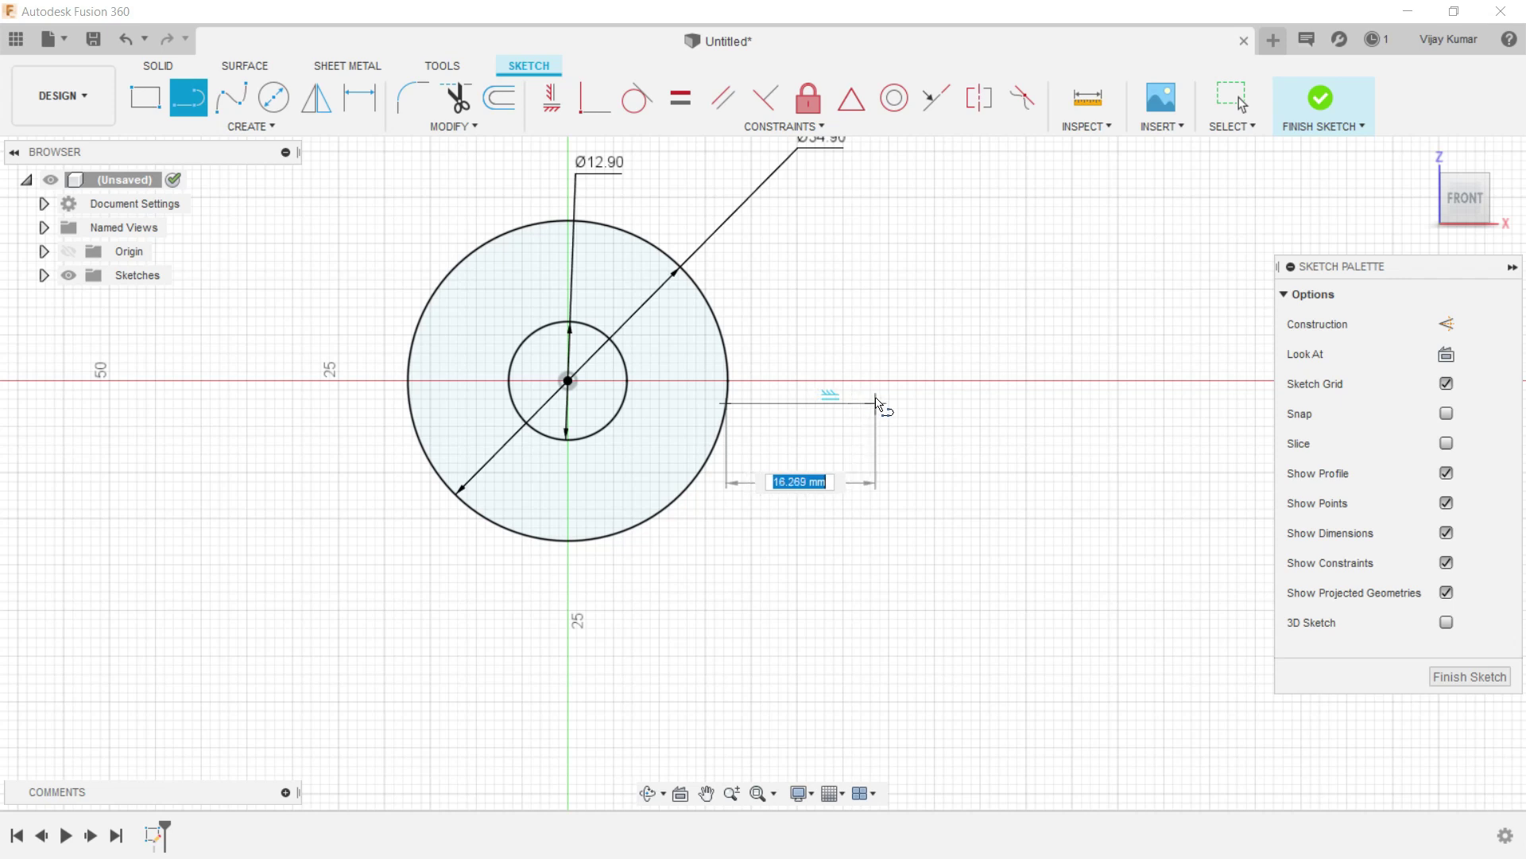
scroll(876, 397, down, 2)
scroll(881, 378, down, 2)
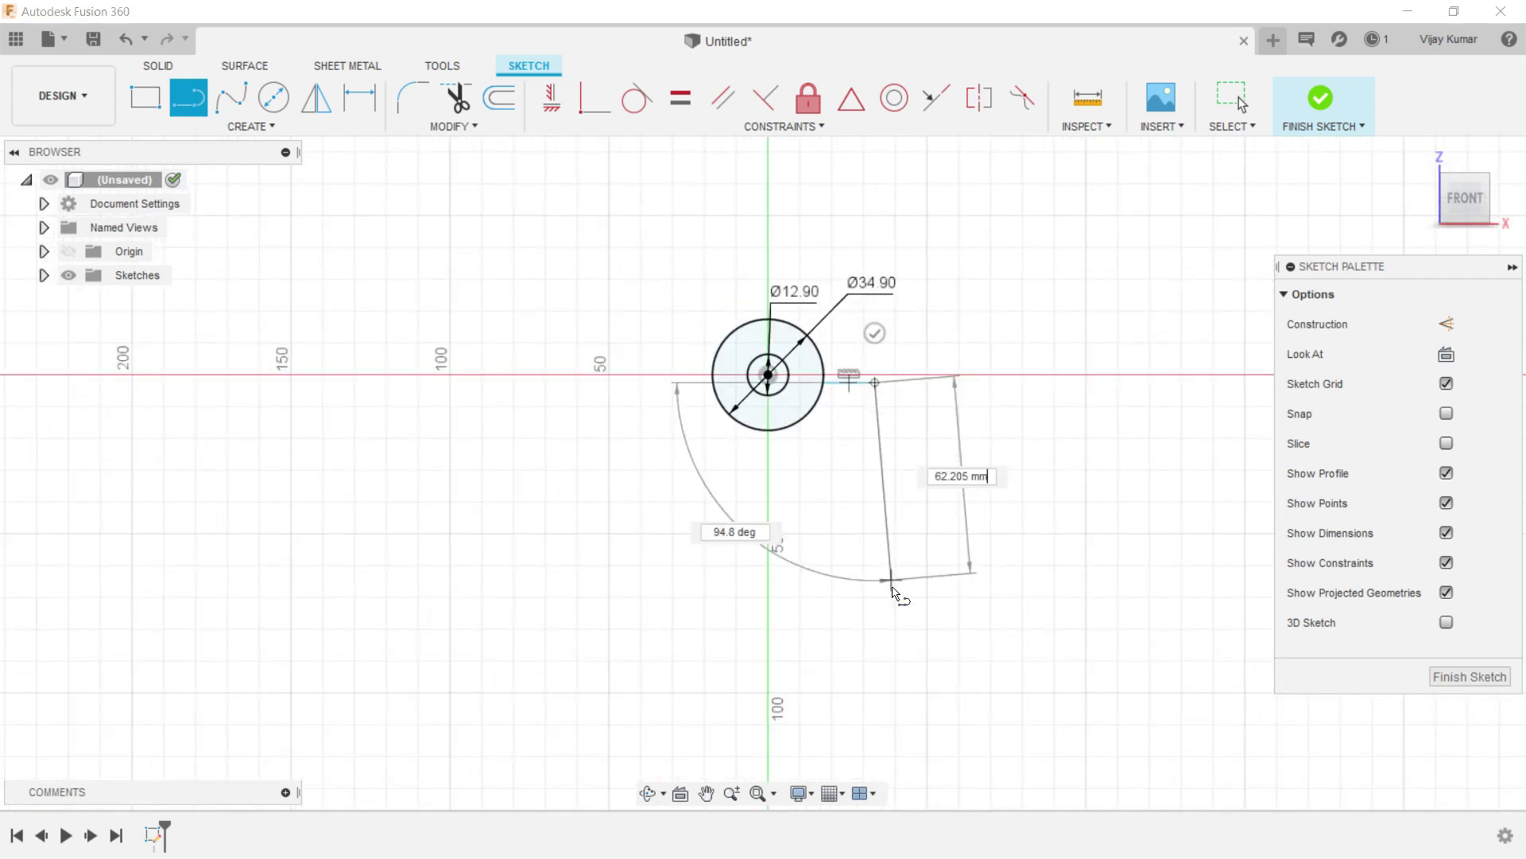
click(877, 600)
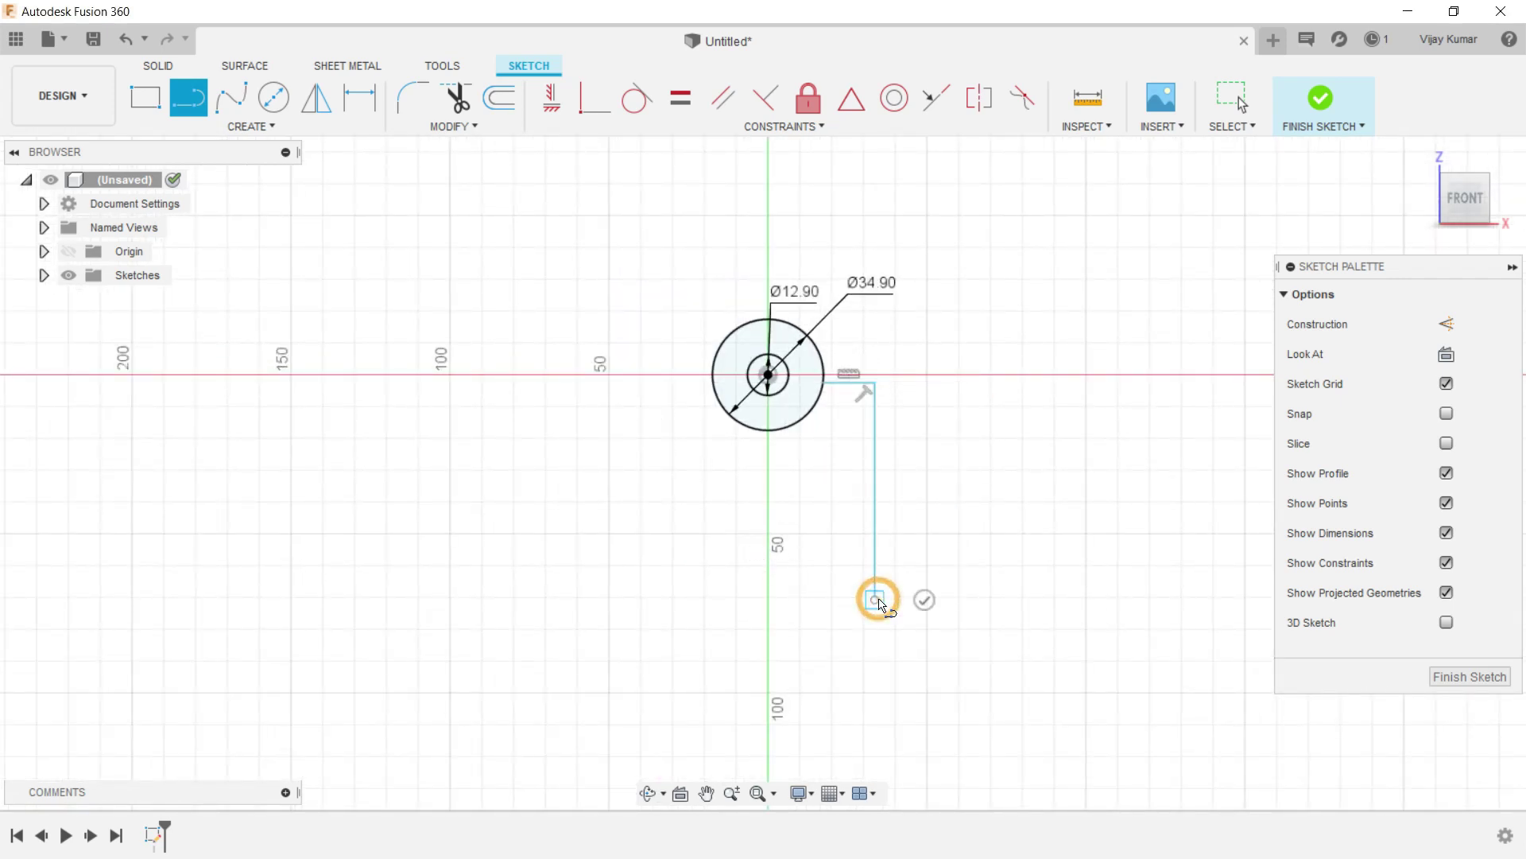
right_click(904, 545)
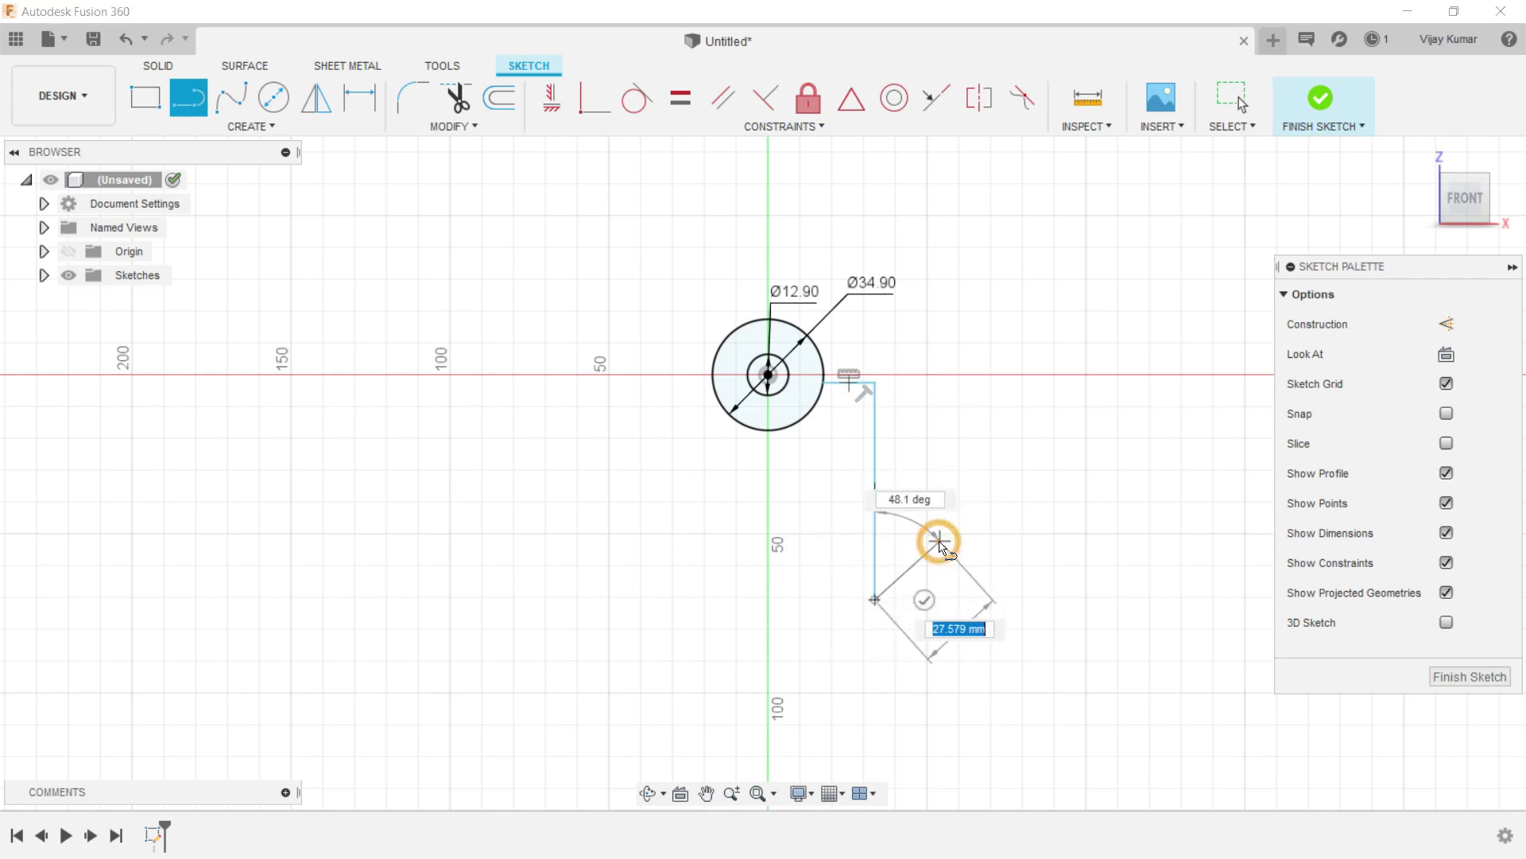
key(Escape)
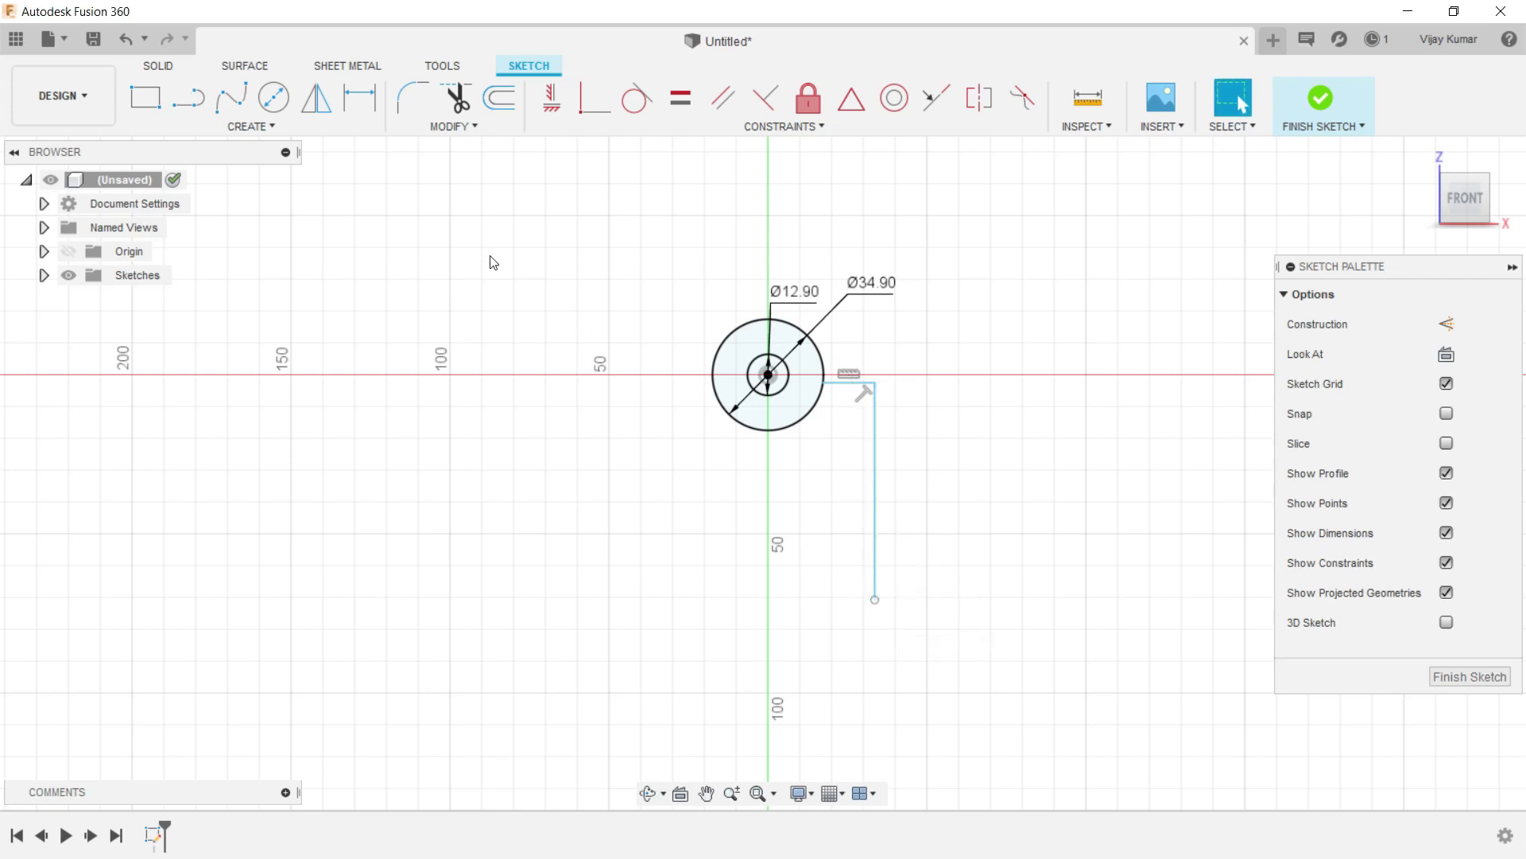
Draw a vertical line down from the circles' centre and make it construction.
click(185, 95)
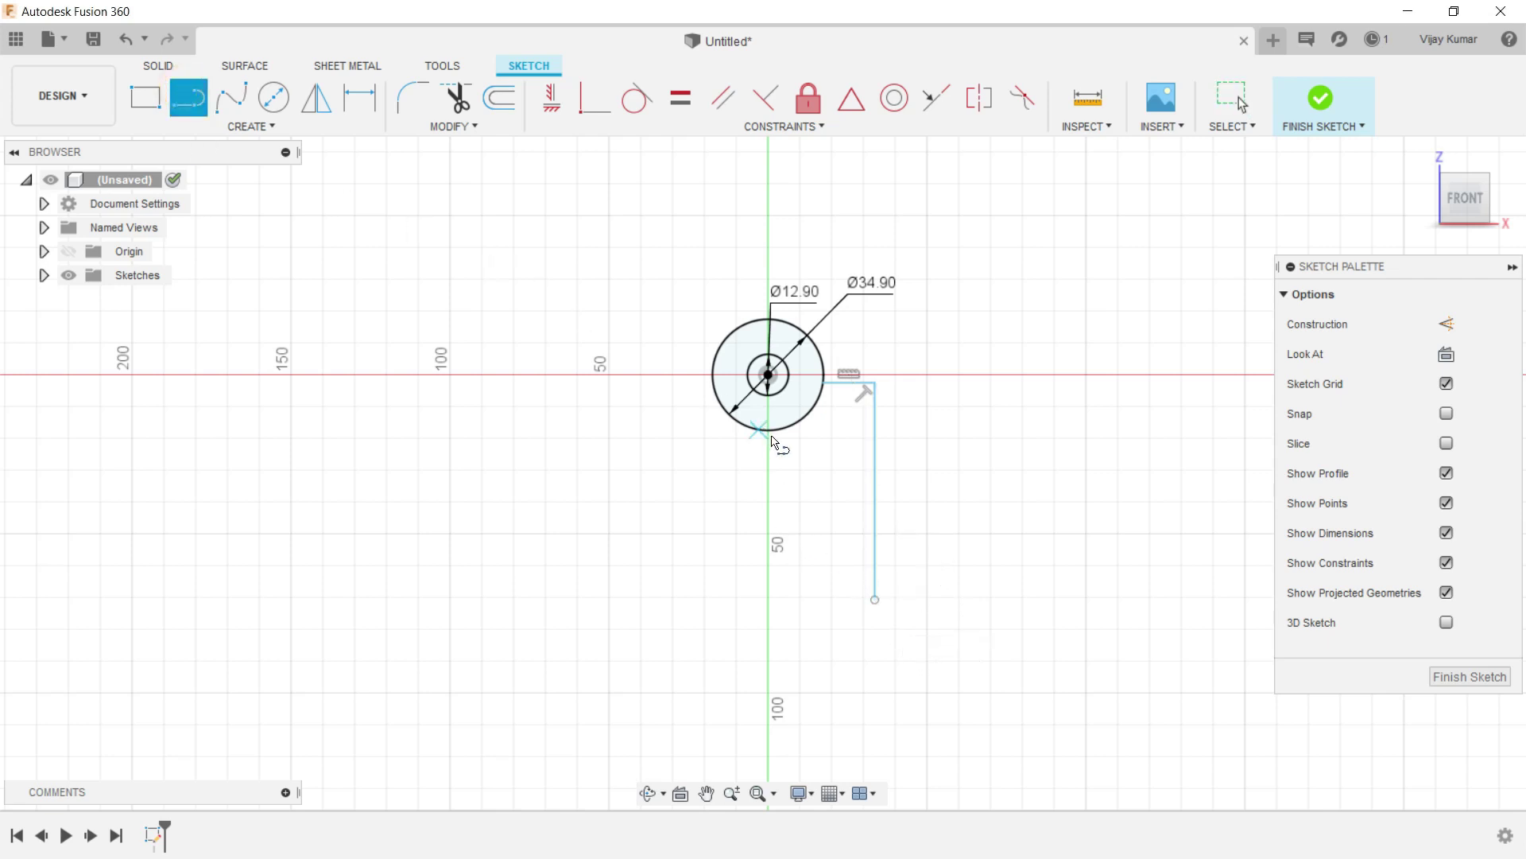
click(776, 381)
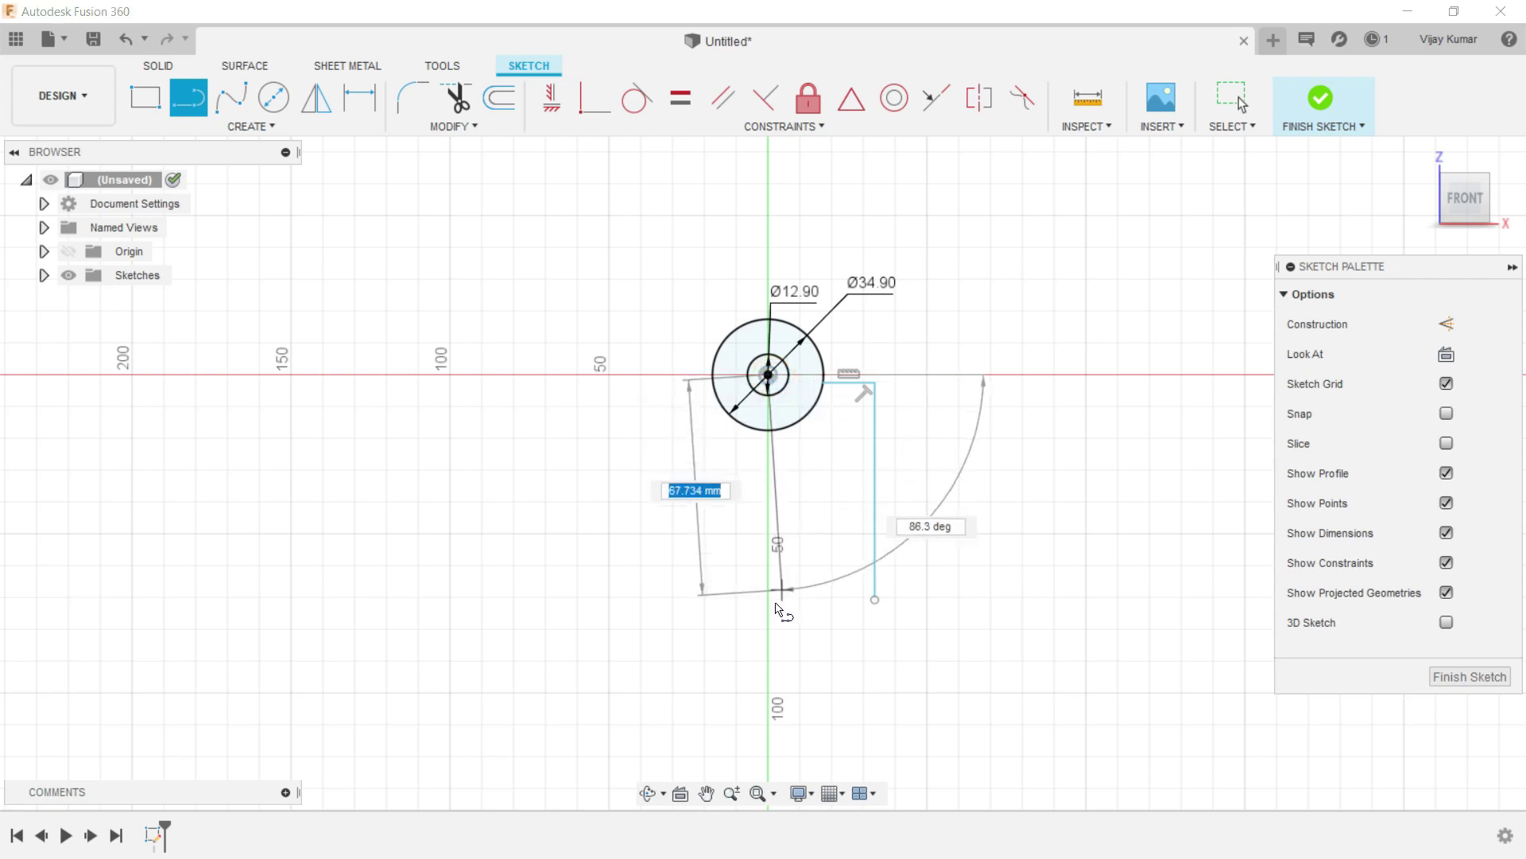
click(768, 642)
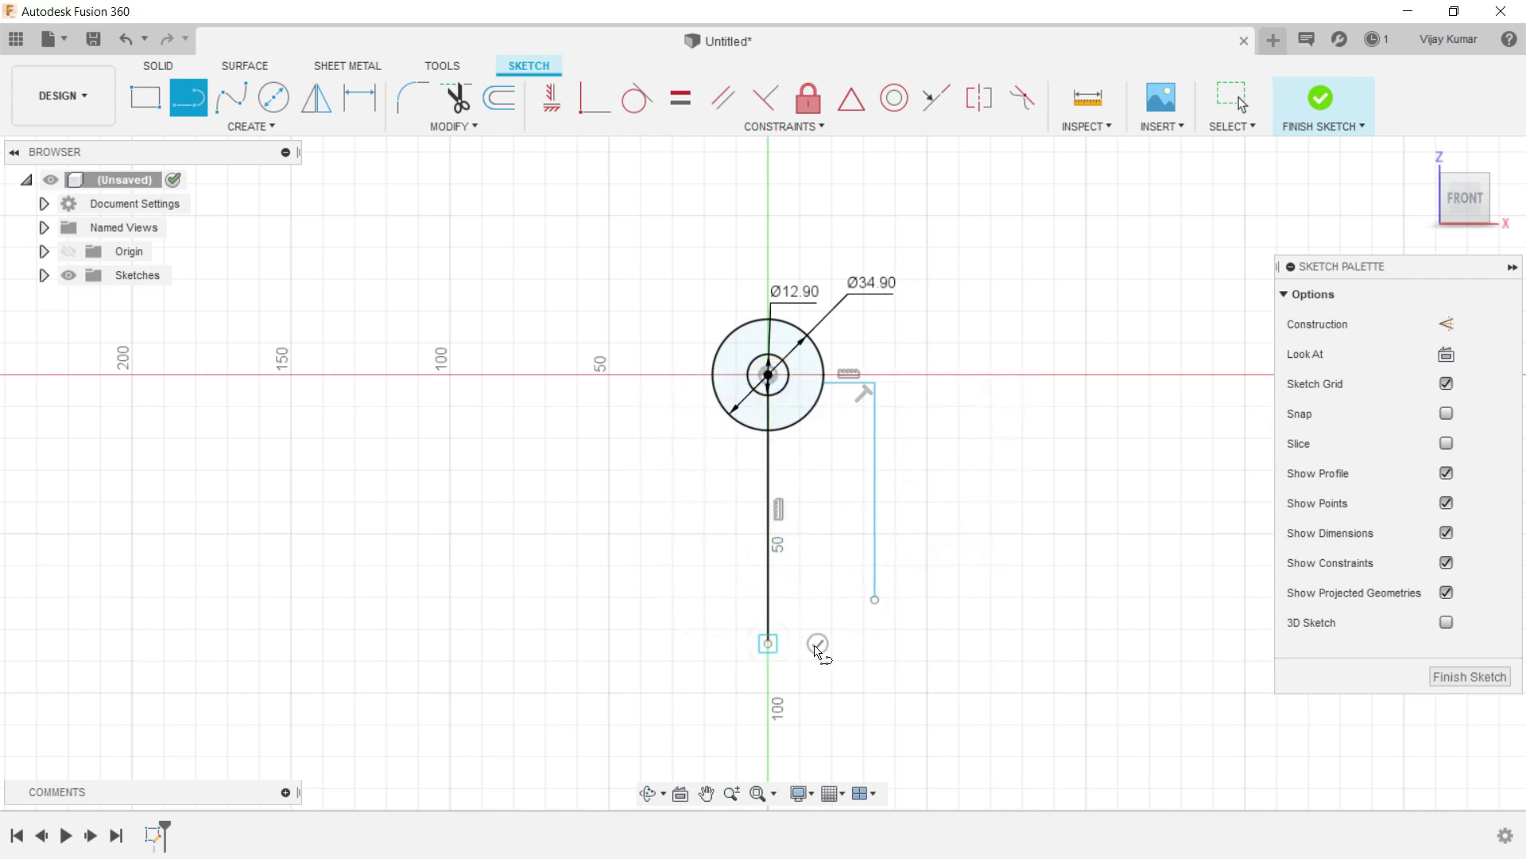
right_click(827, 652)
click(893, 647)
click(775, 566)
click(1441, 324)
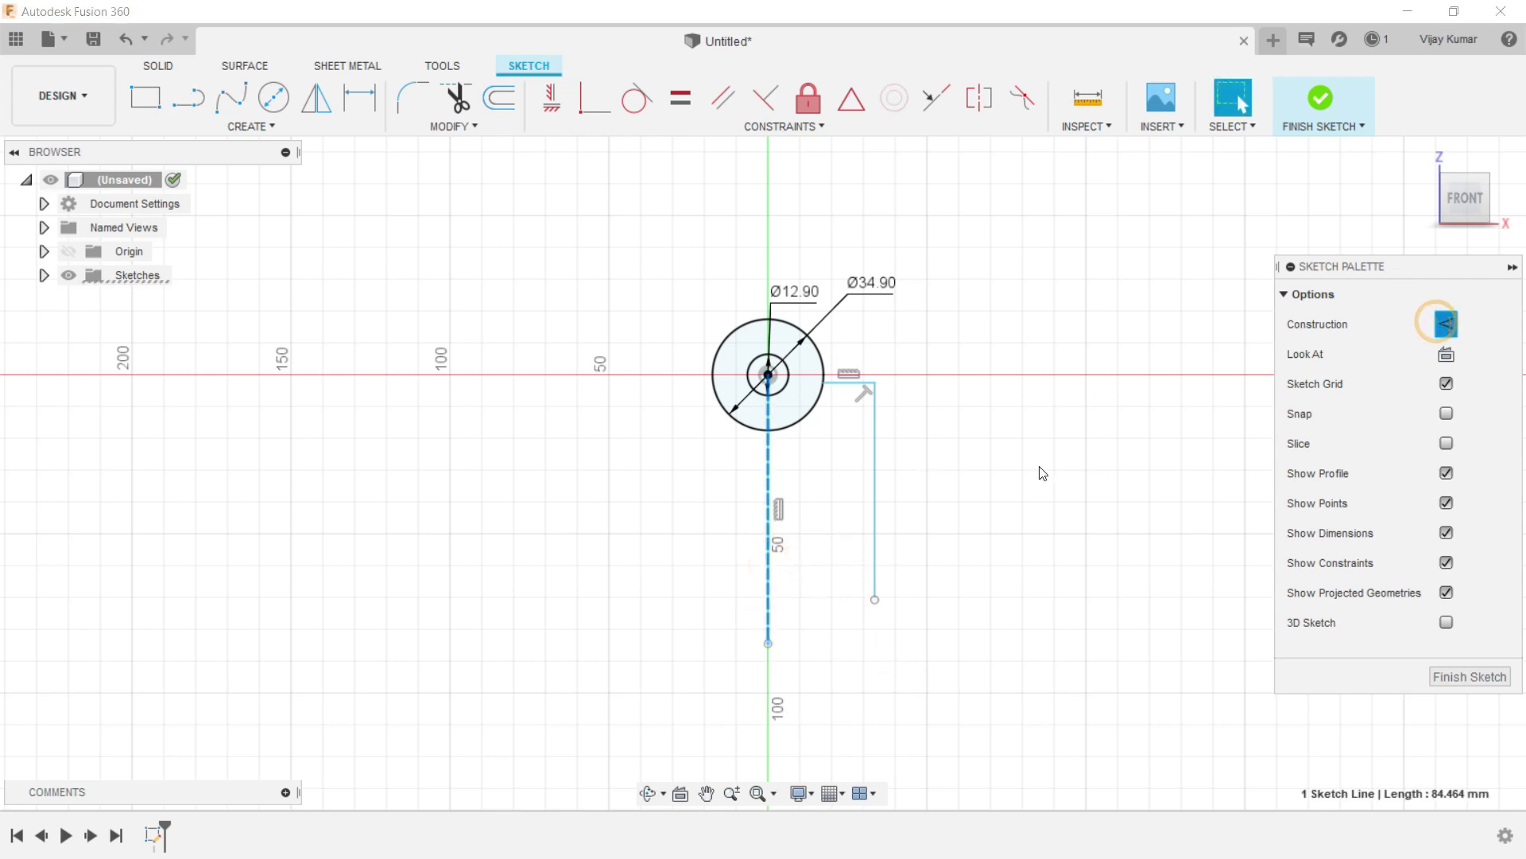
click(1040, 467)
Draw the horizontal and vertical segments that close the stepped profile at its bottom corner.
click(198, 112)
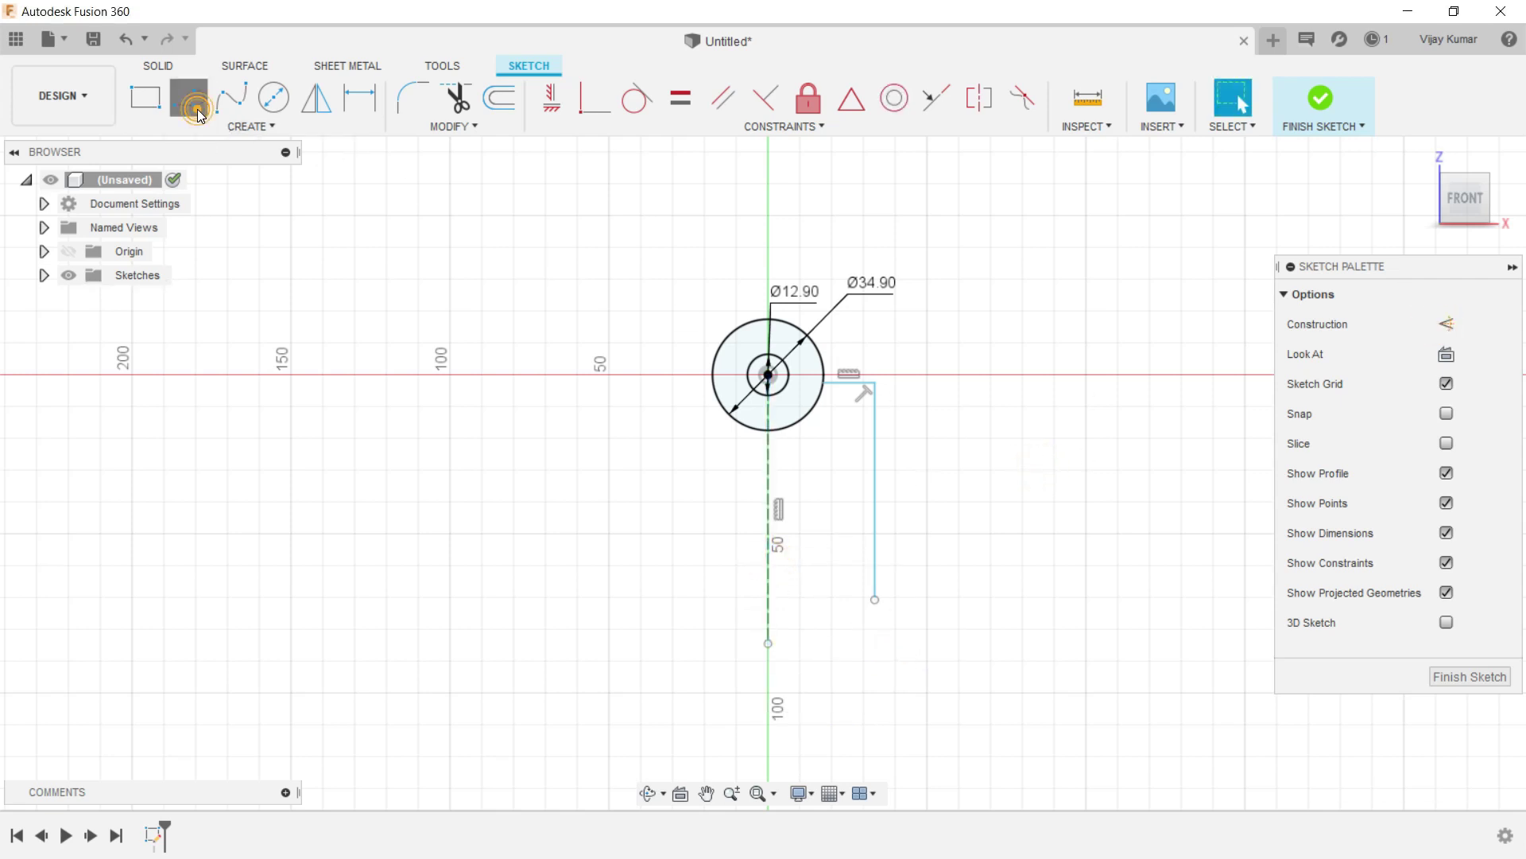
scroll(775, 425, up, 2)
scroll(787, 406, up, 2)
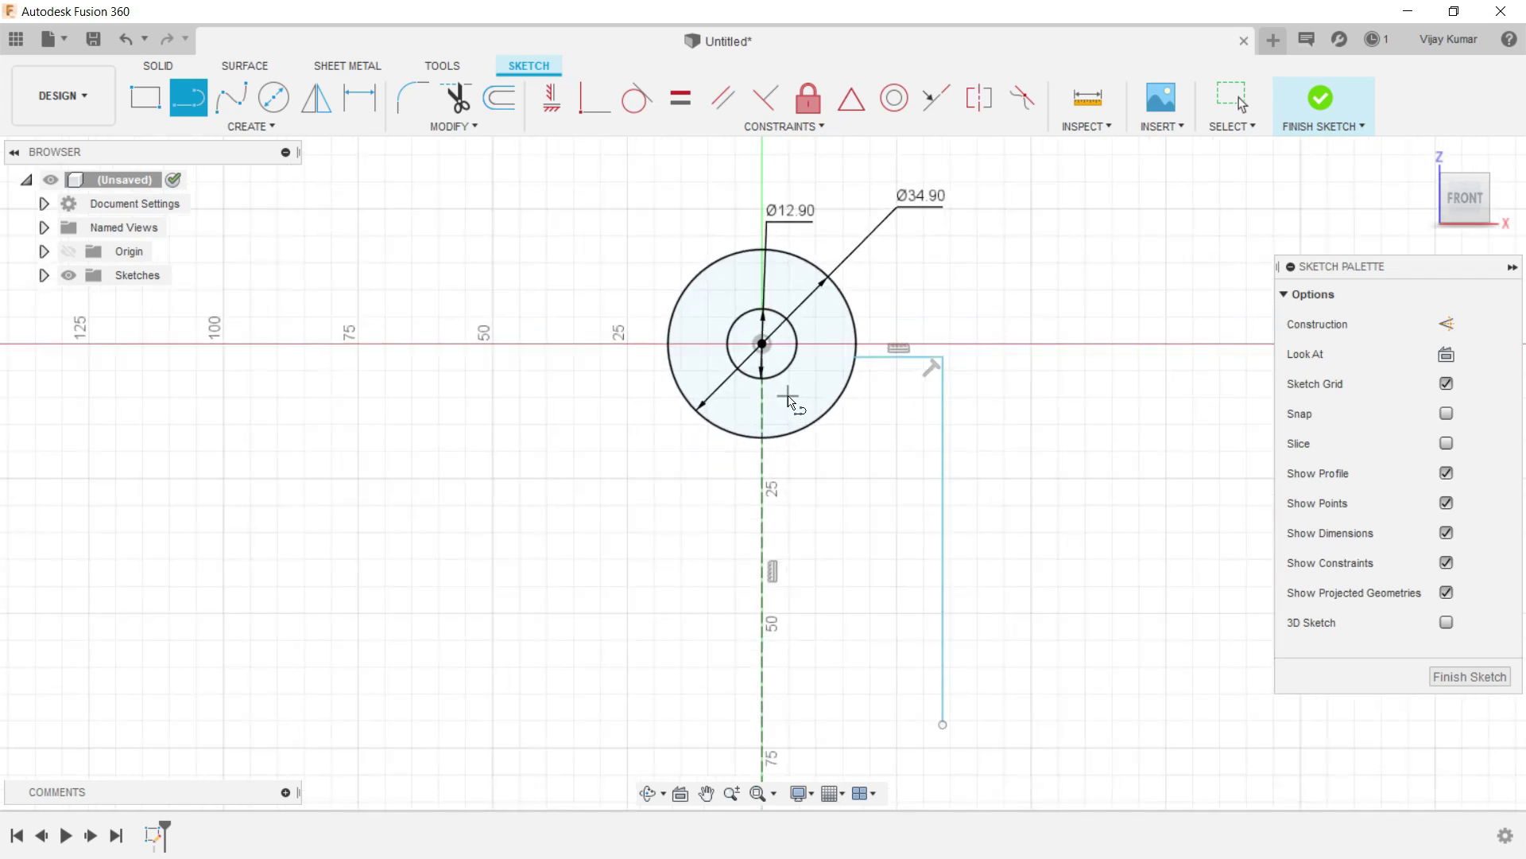
scroll(752, 412, up, 2)
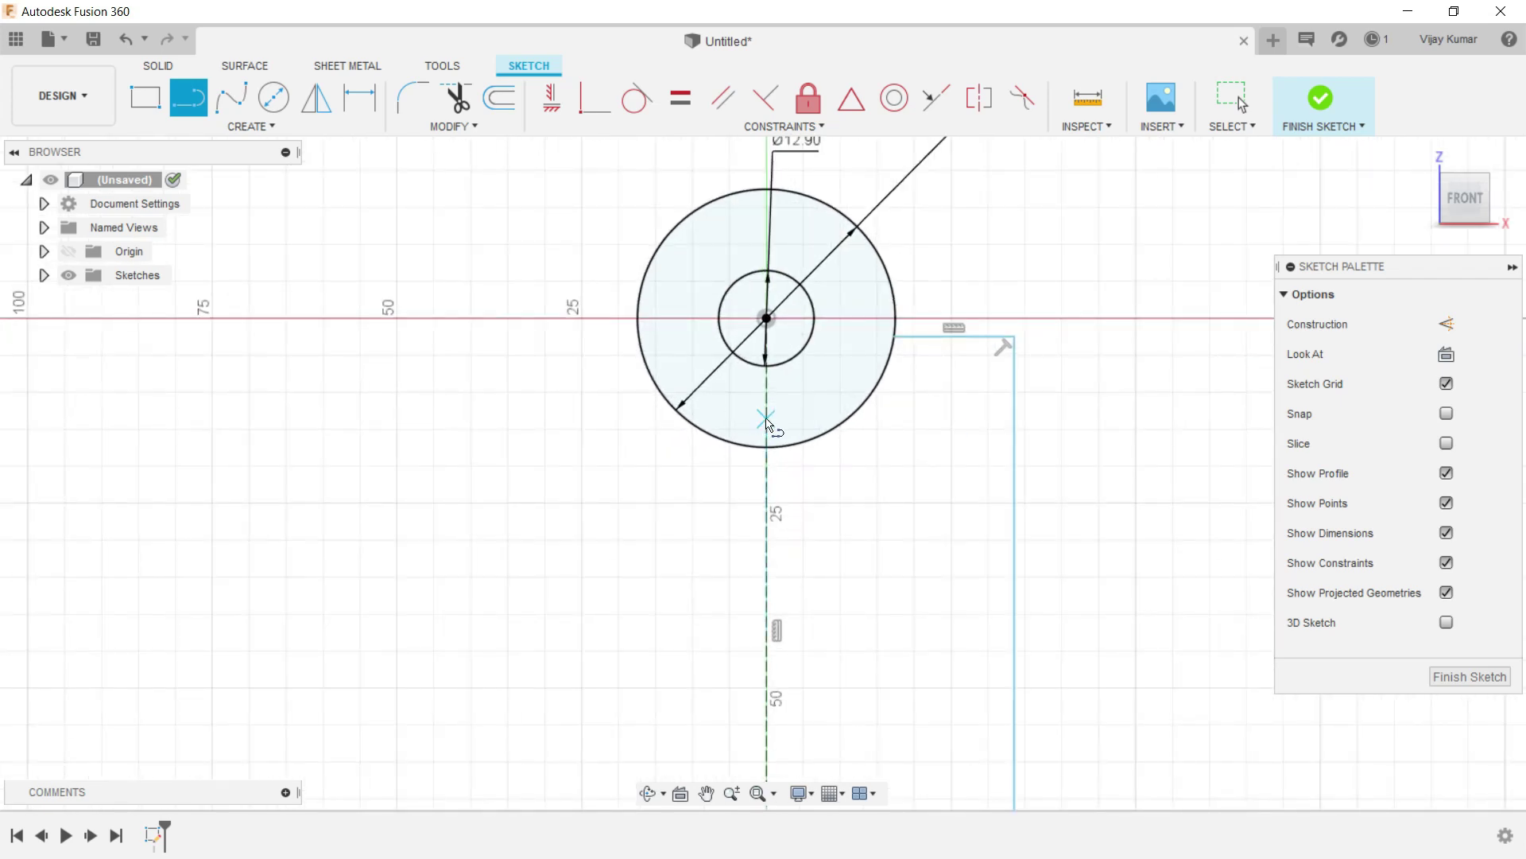
click(768, 437)
click(871, 436)
scroll(880, 508, down, 3)
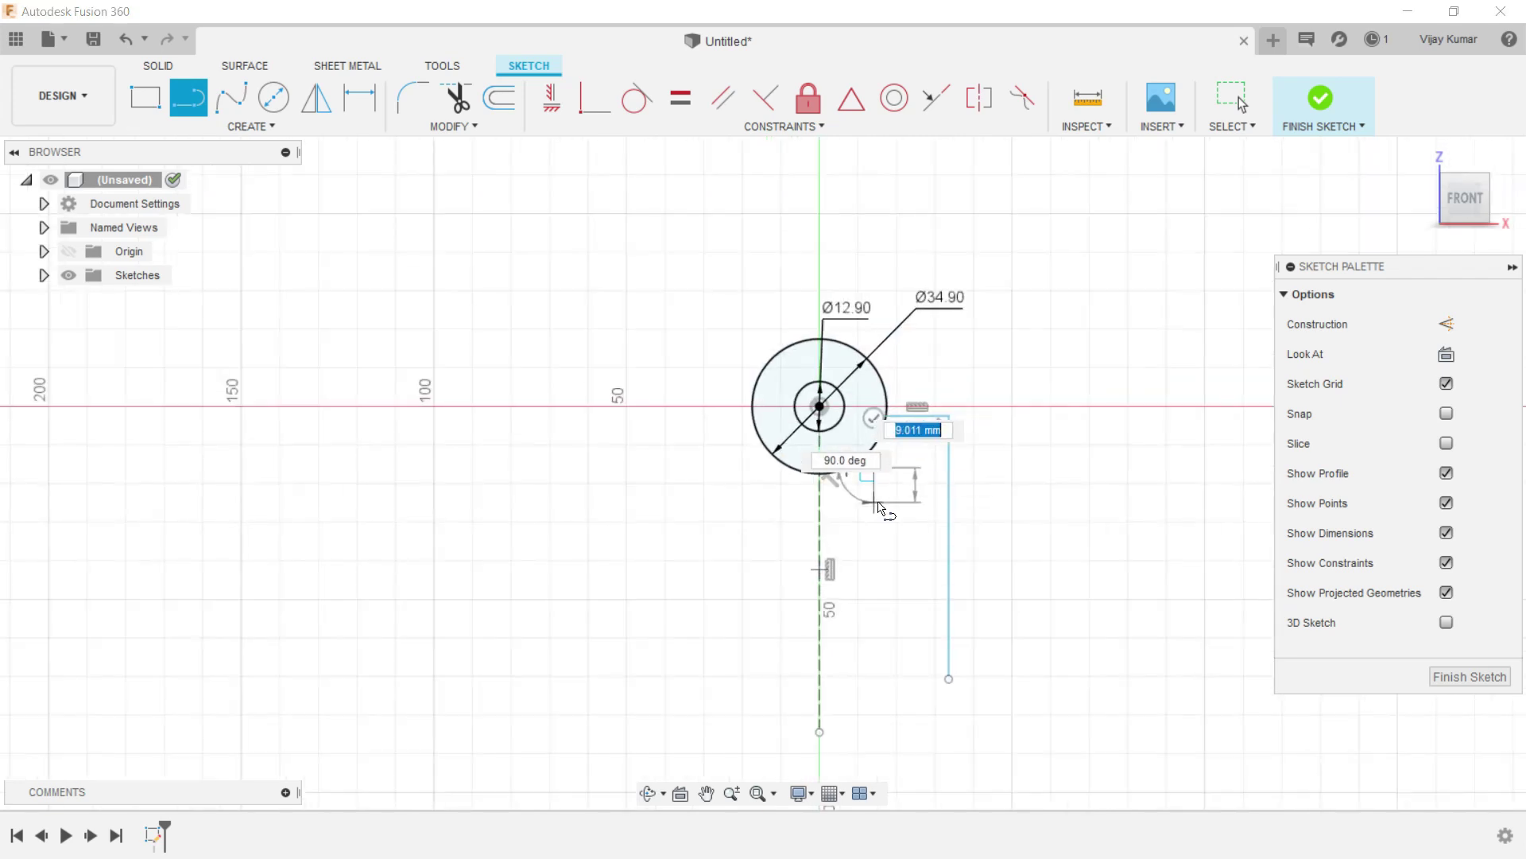
click(876, 570)
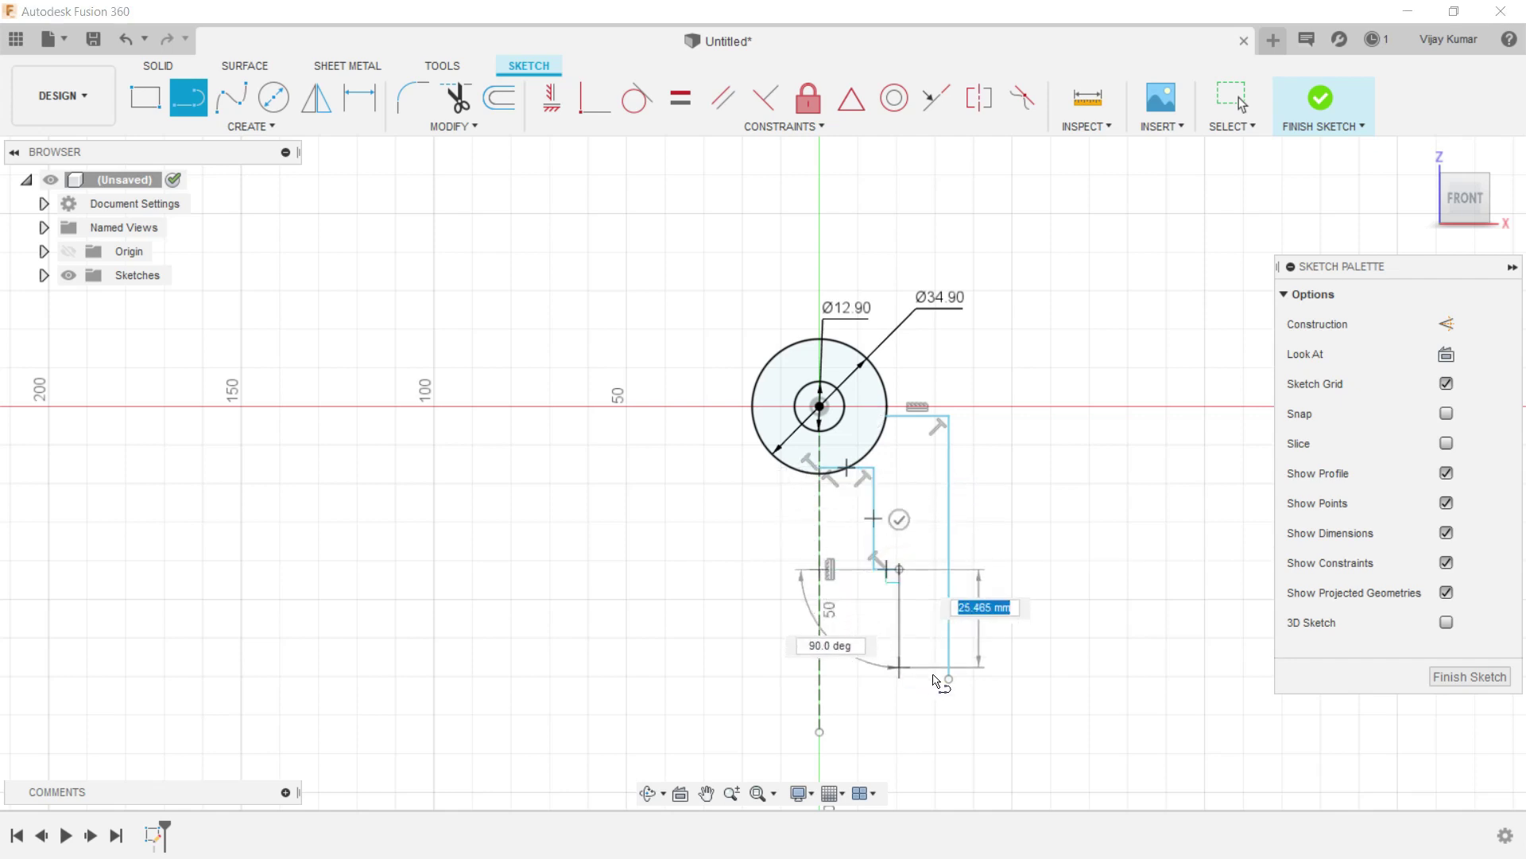
click(897, 681)
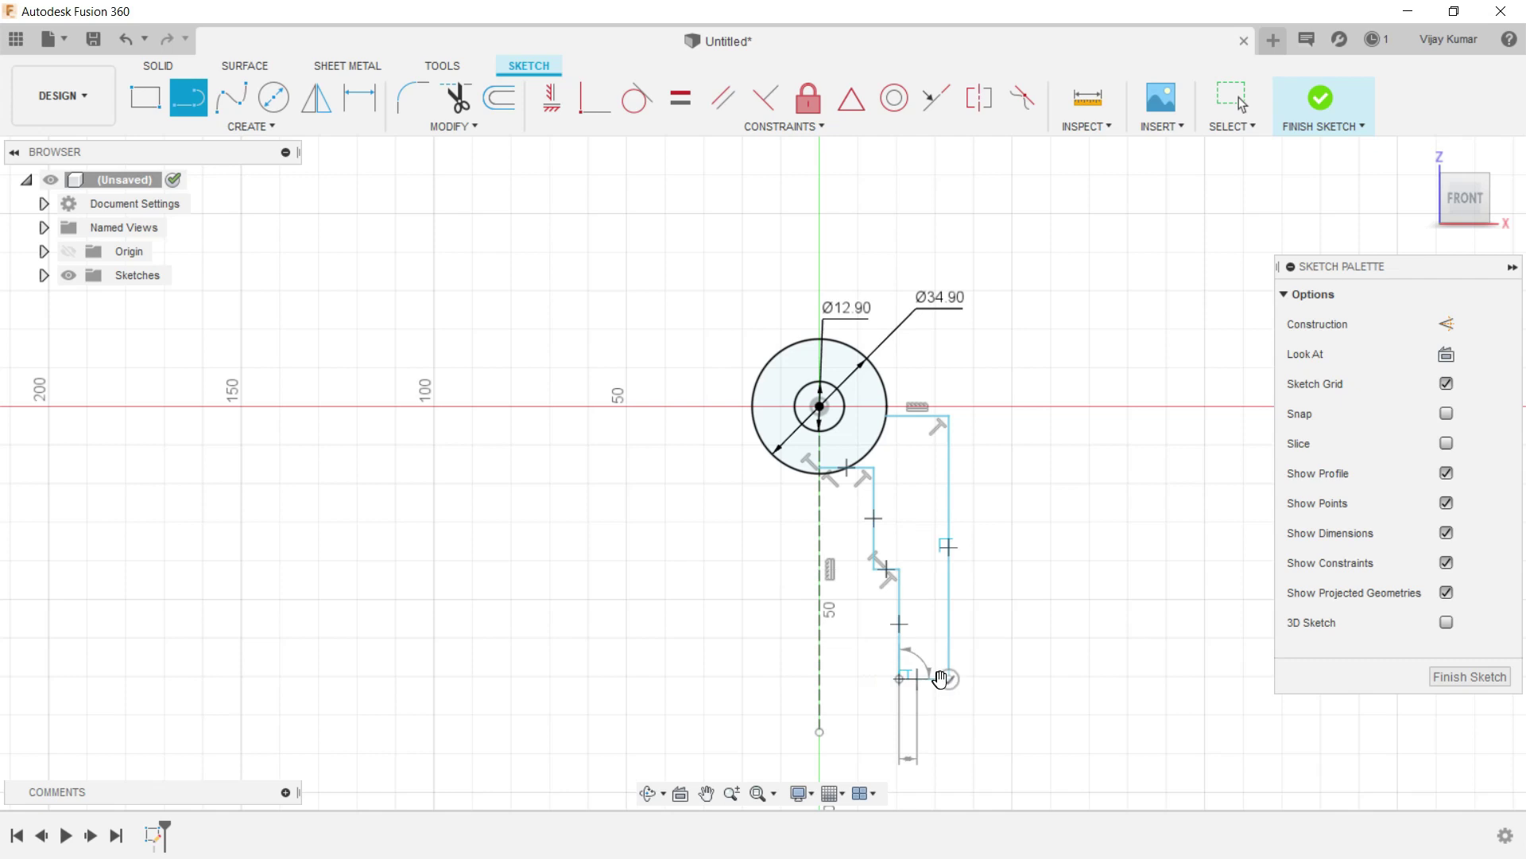
scroll(950, 661, up, 4)
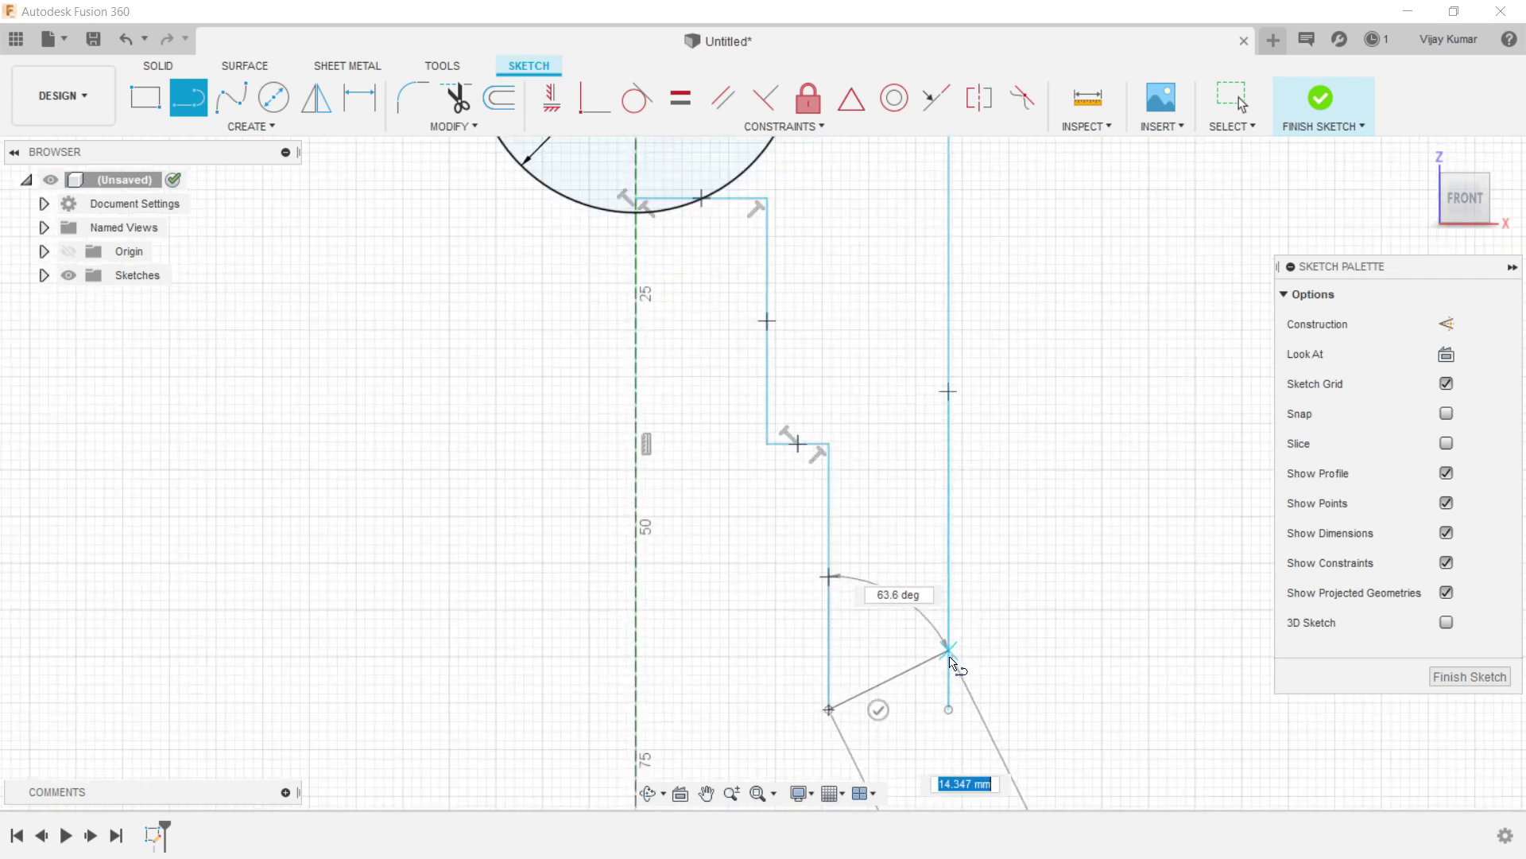
click(950, 710)
scroll(971, 609, down, 2)
scroll(970, 605, down, 1)
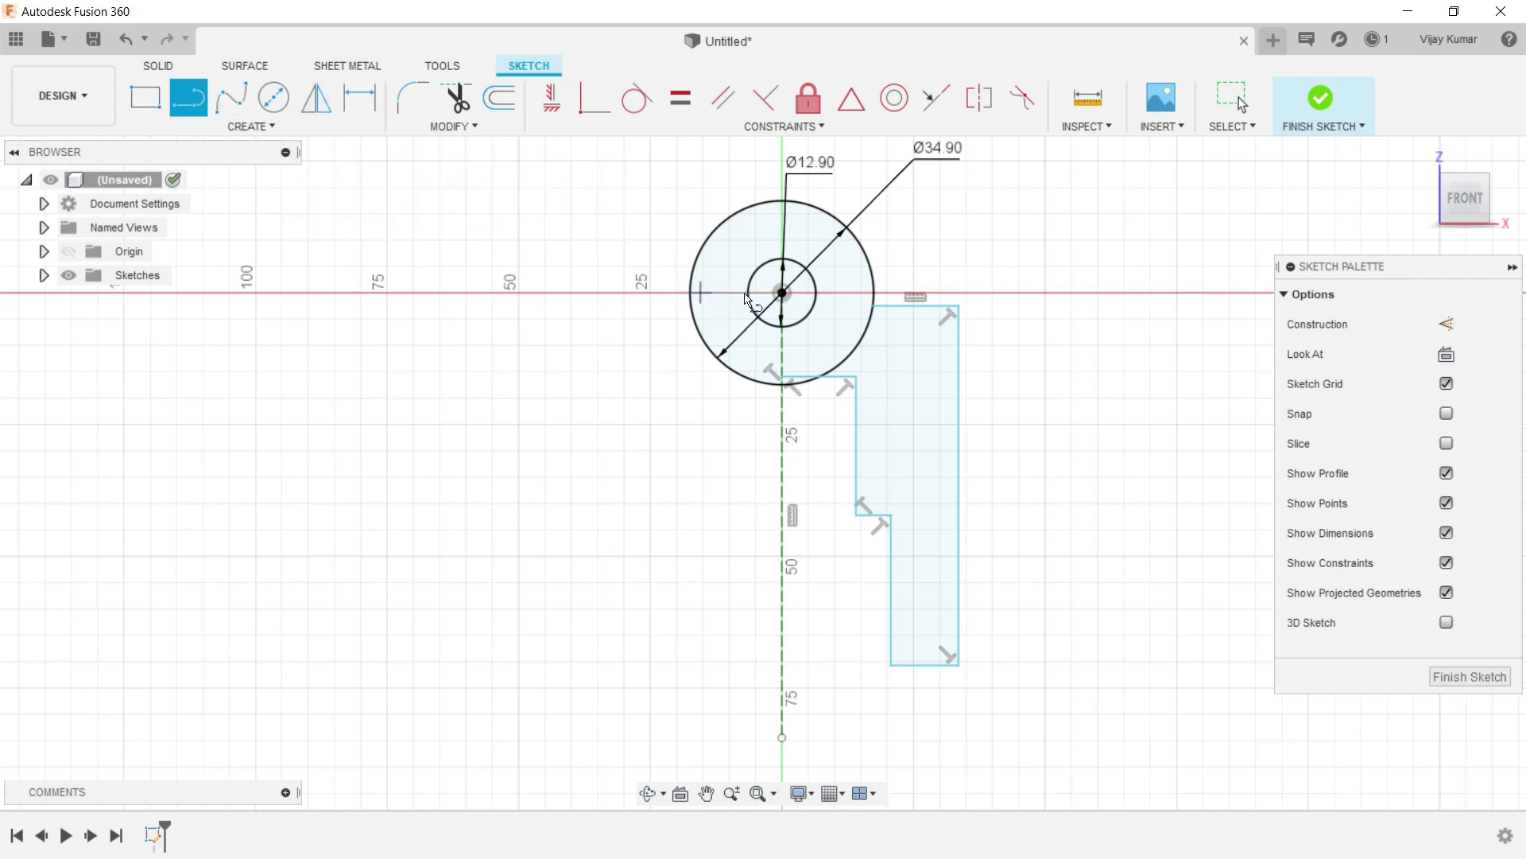
Draw a line across the outer circle's diameter and another from the profile's top corner.
click(694, 294)
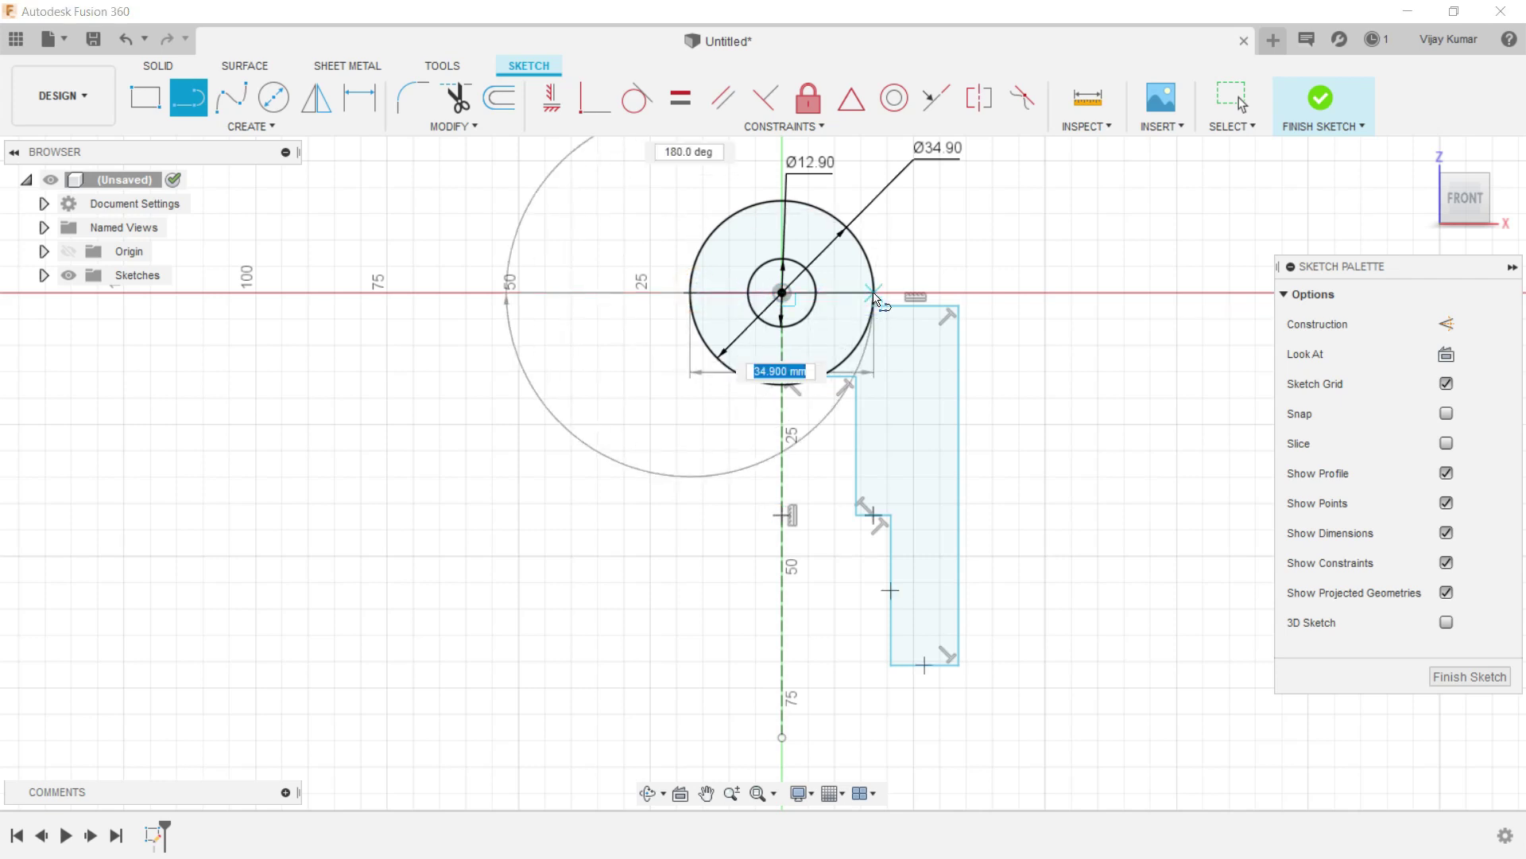
click(873, 294)
key(Escape)
click(187, 99)
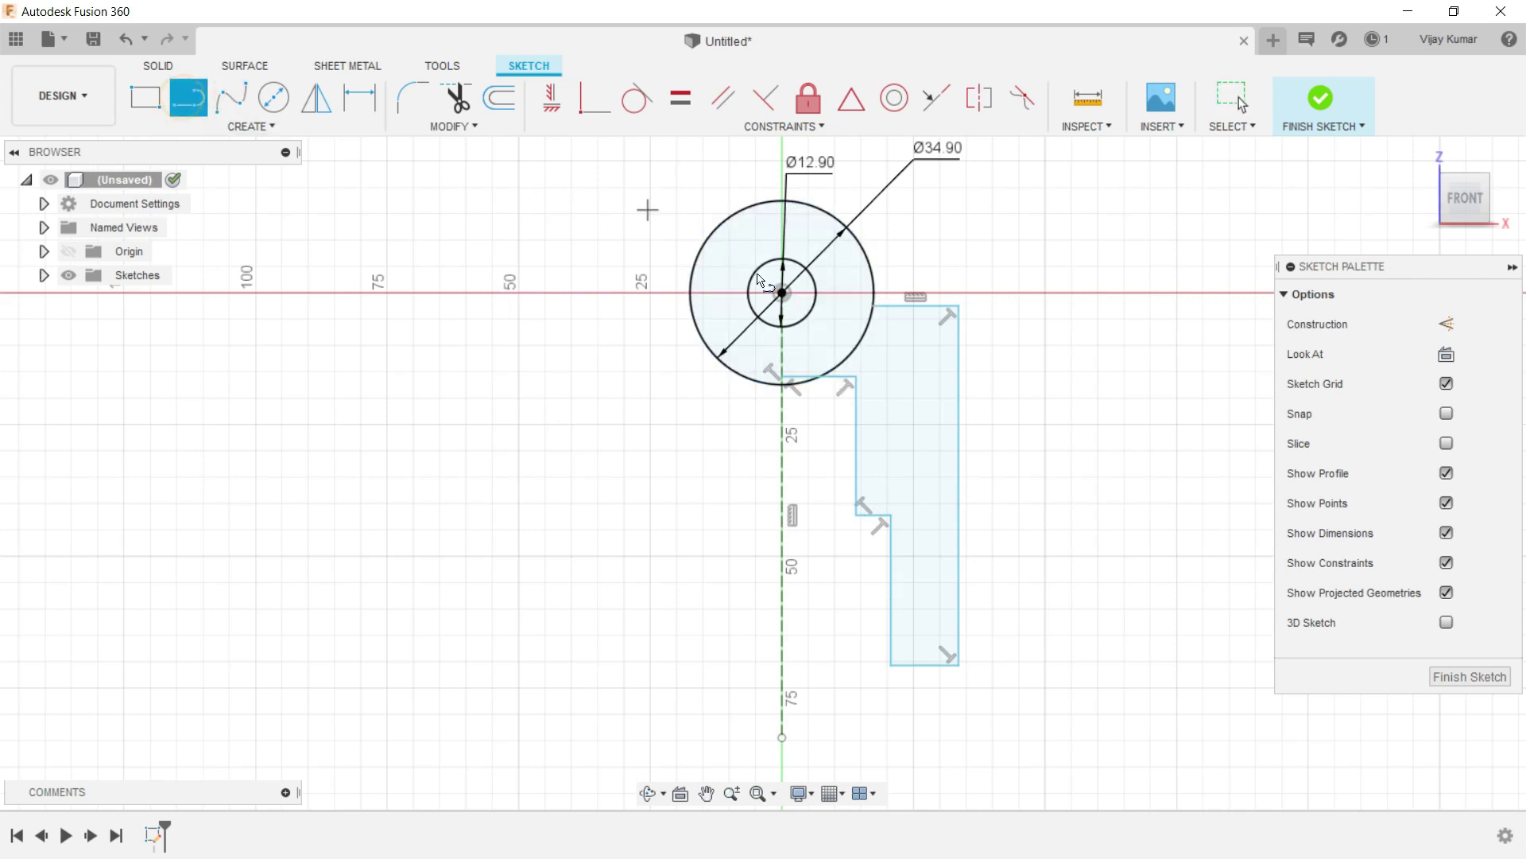
click(873, 307)
click(689, 309)
Trim the outer circle's lower arcs and make the horizontal diameter line construction.
right_click(614, 331)
click(662, 331)
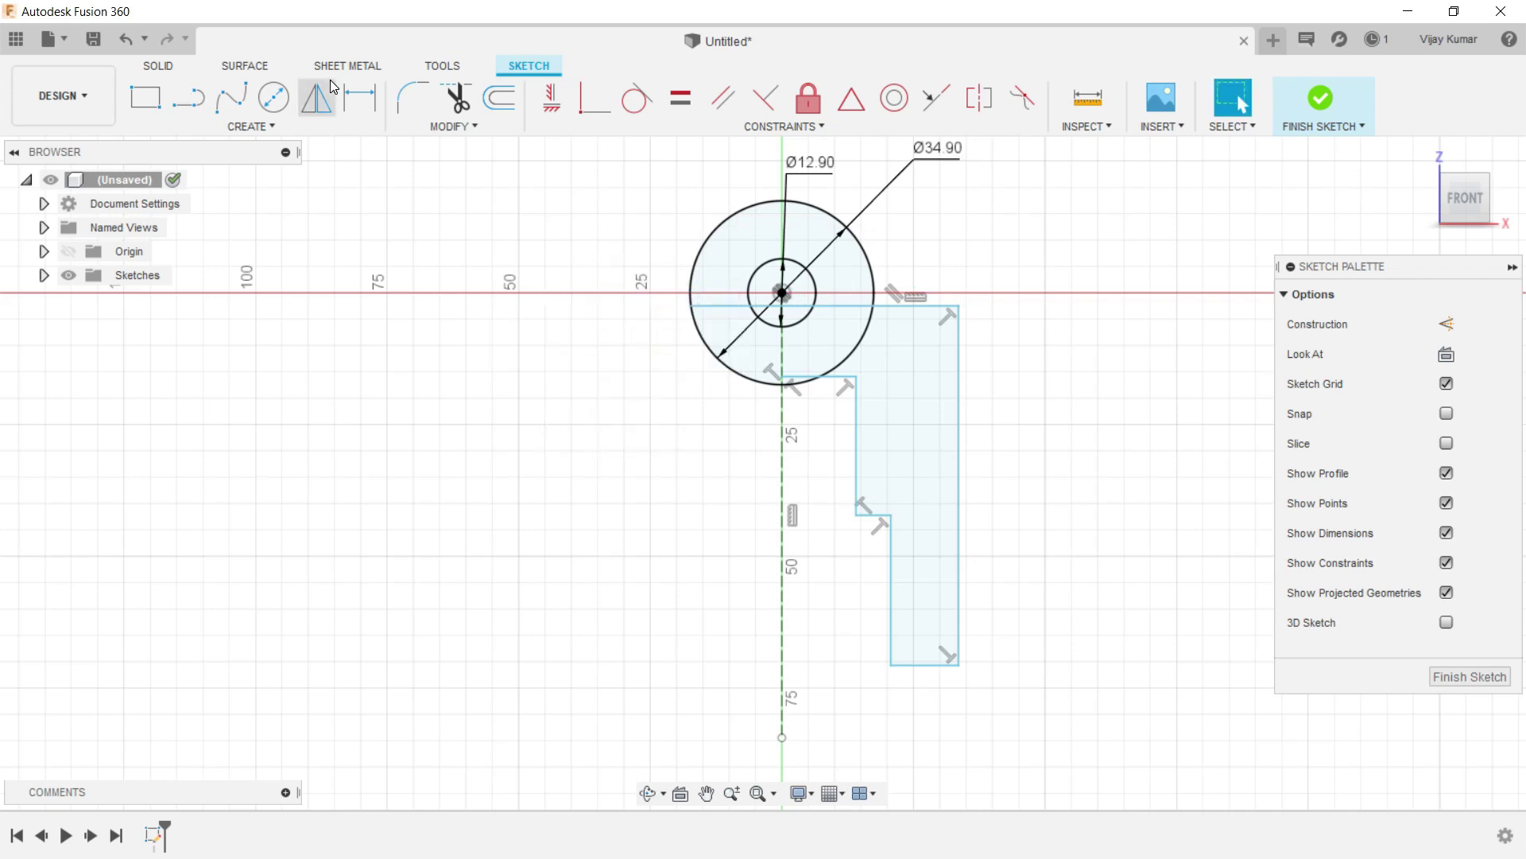
click(455, 98)
scroll(761, 342, up, 3)
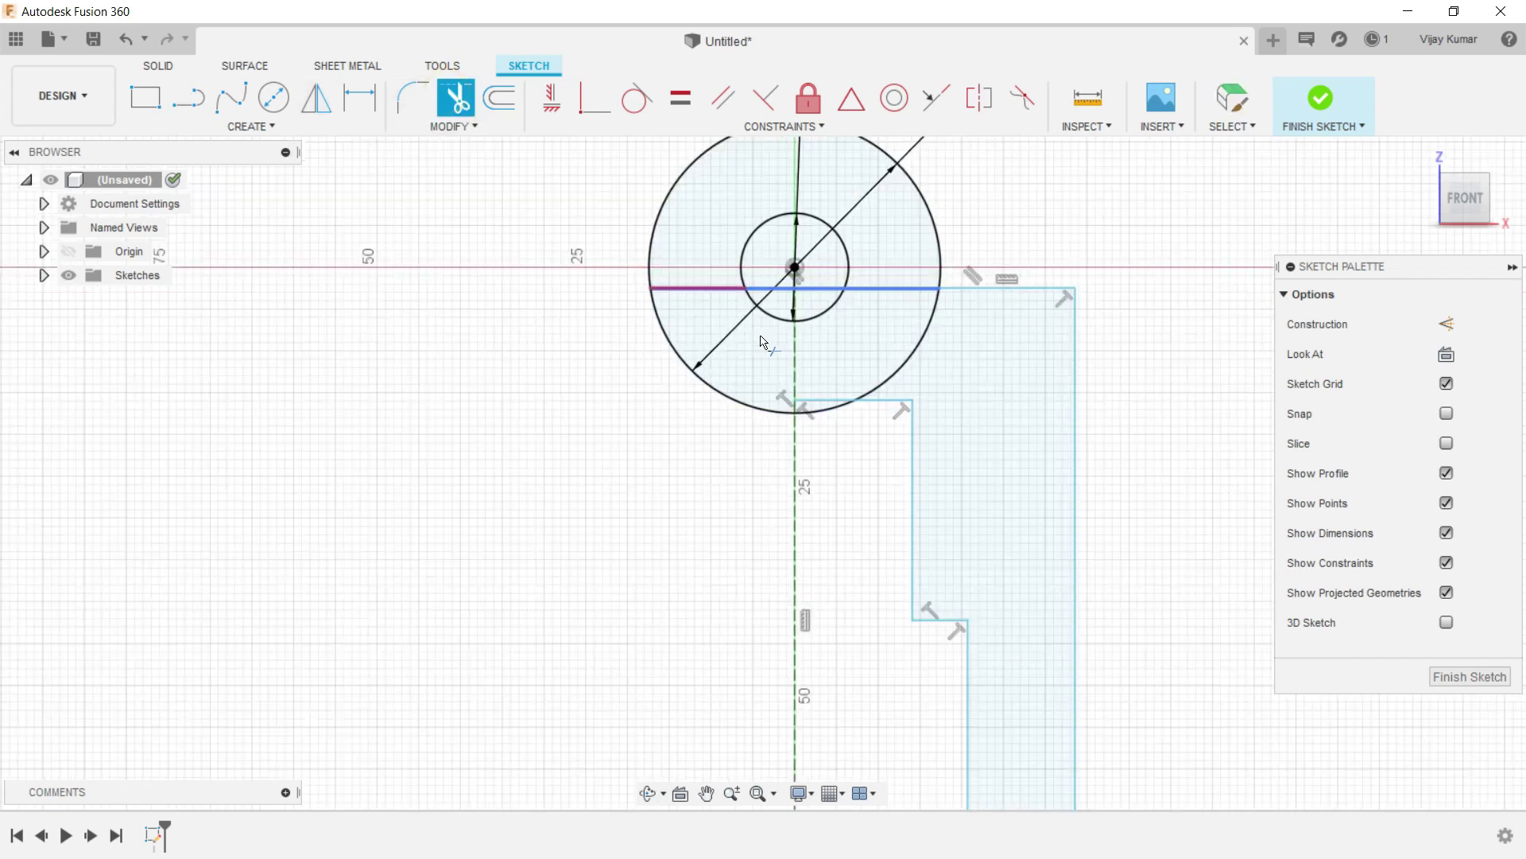
click(662, 337)
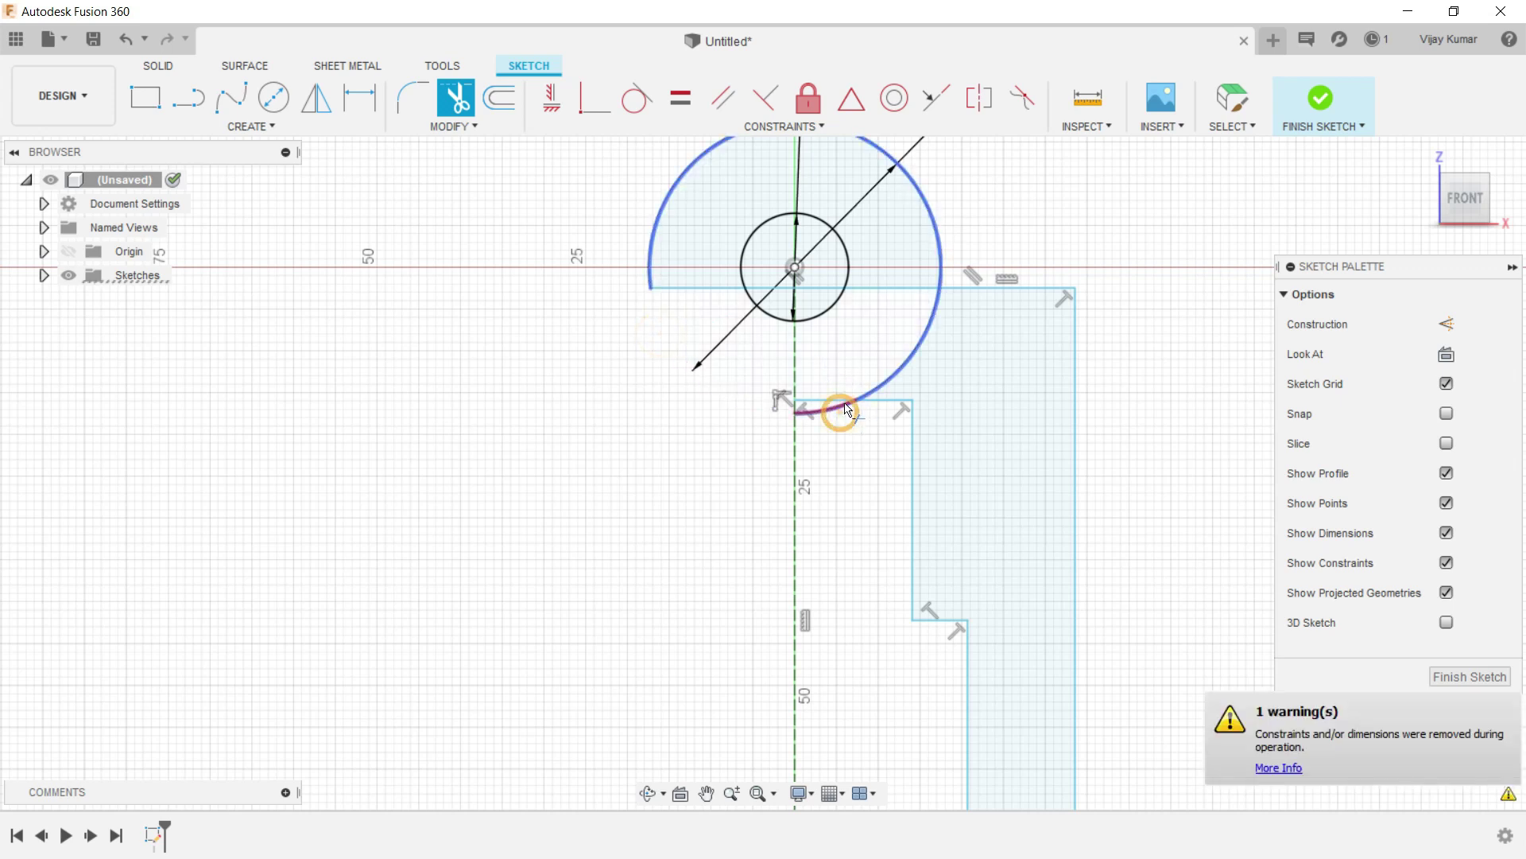
click(884, 393)
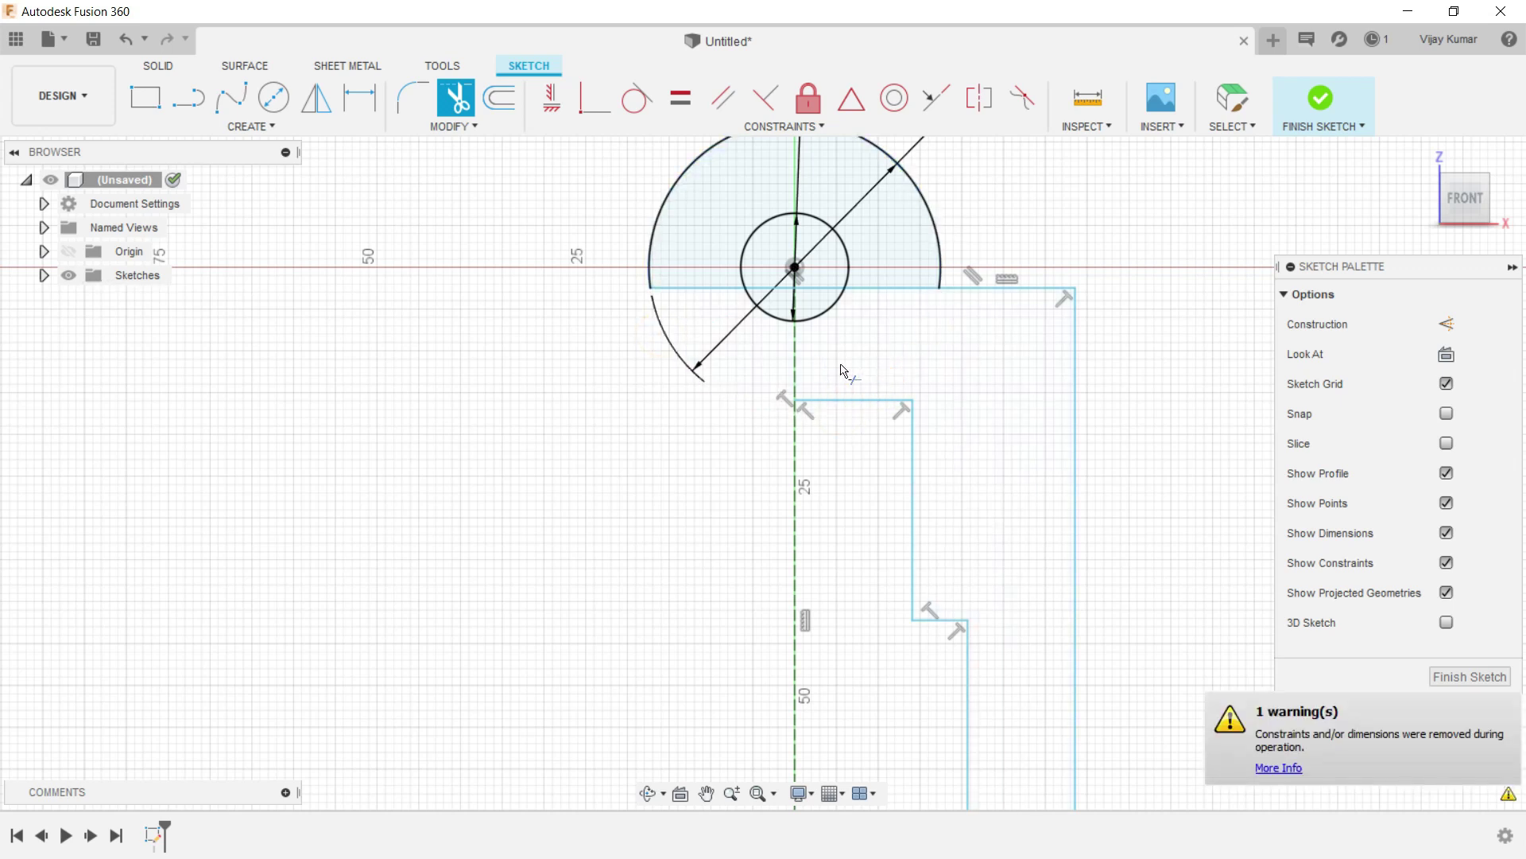
right_click(1009, 257)
click(1077, 249)
click(904, 287)
click(1446, 324)
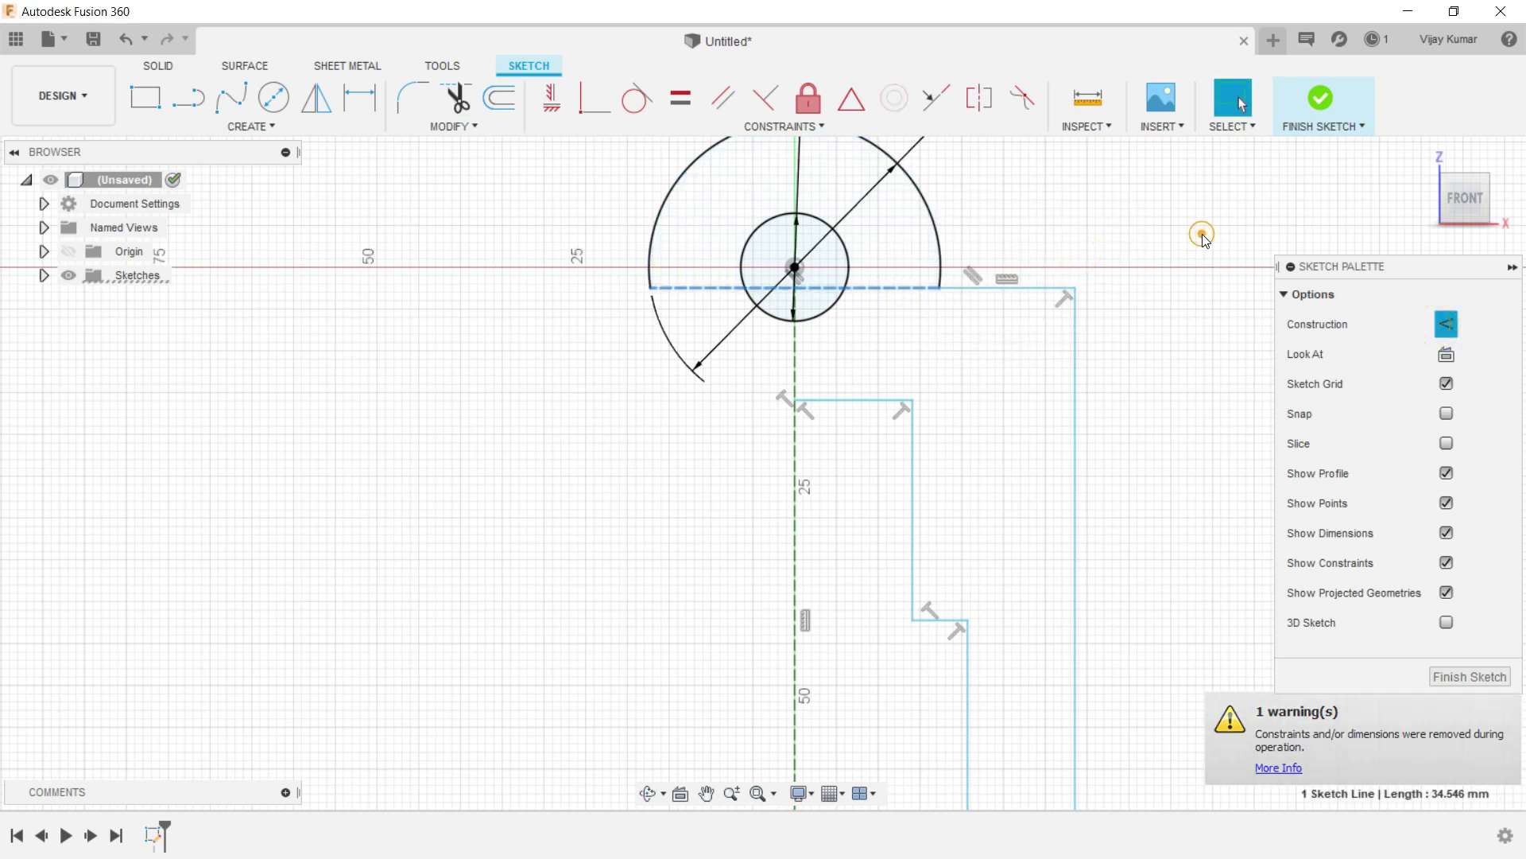
Dimension the circle centre to the profile's top edge at 1.60 mm.
click(359, 96)
scroll(893, 302, down, 2)
scroll(1119, 182, up, 2)
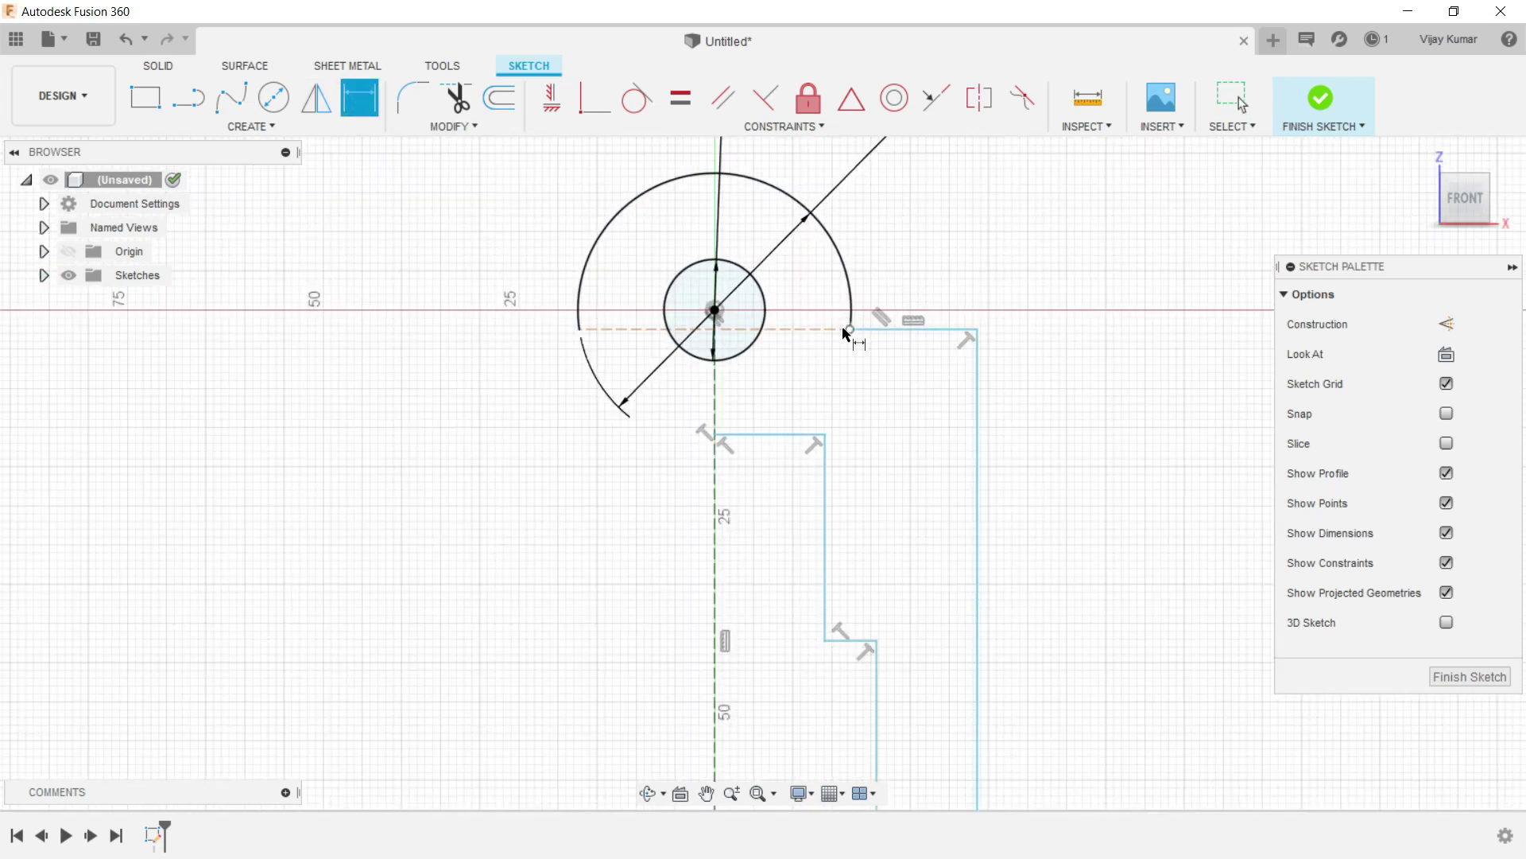
click(715, 310)
click(857, 329)
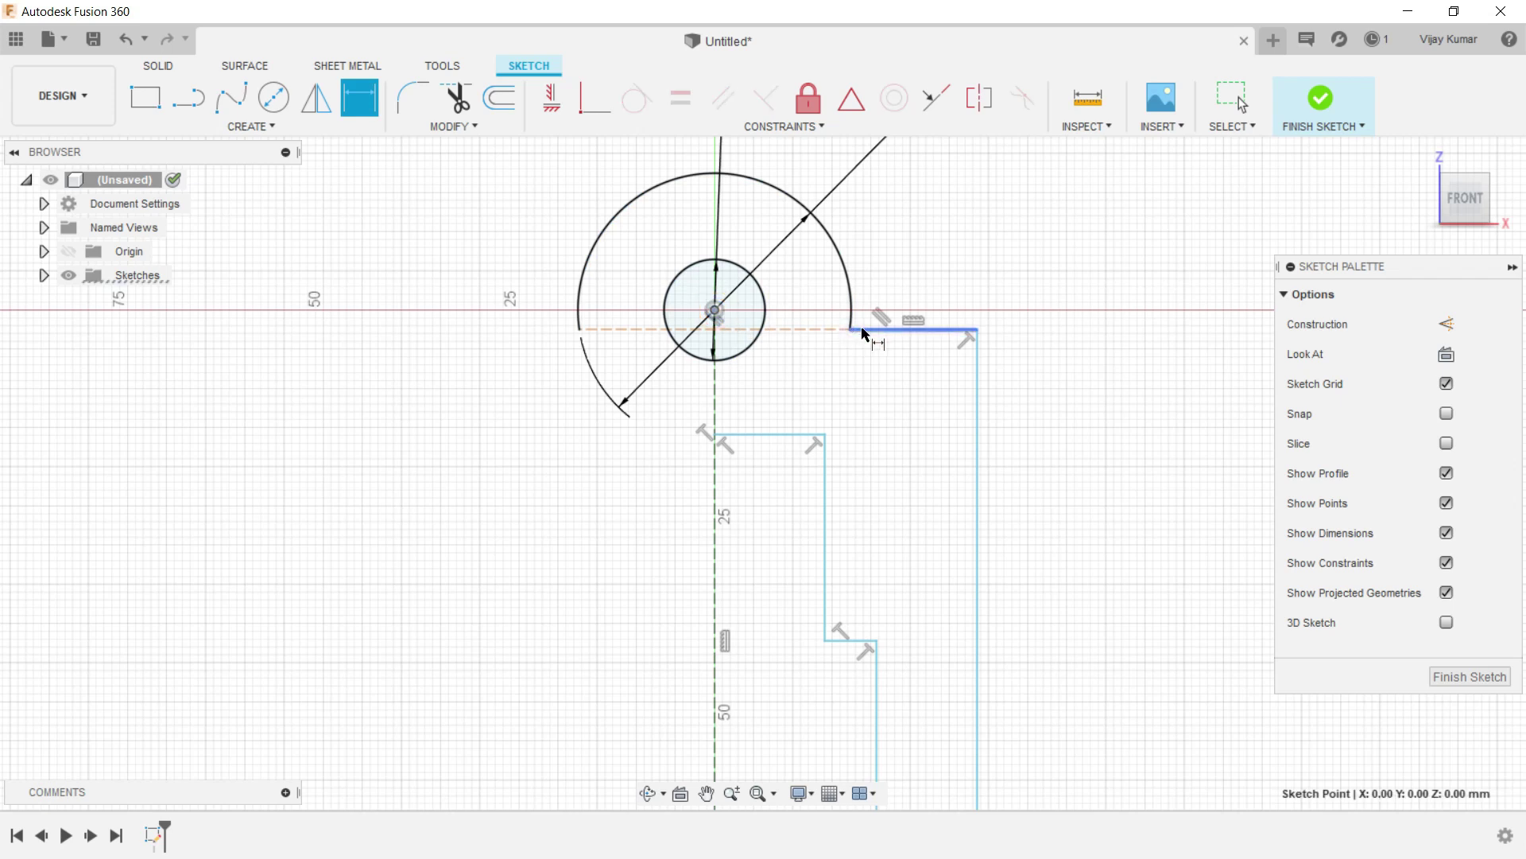
click(1040, 300)
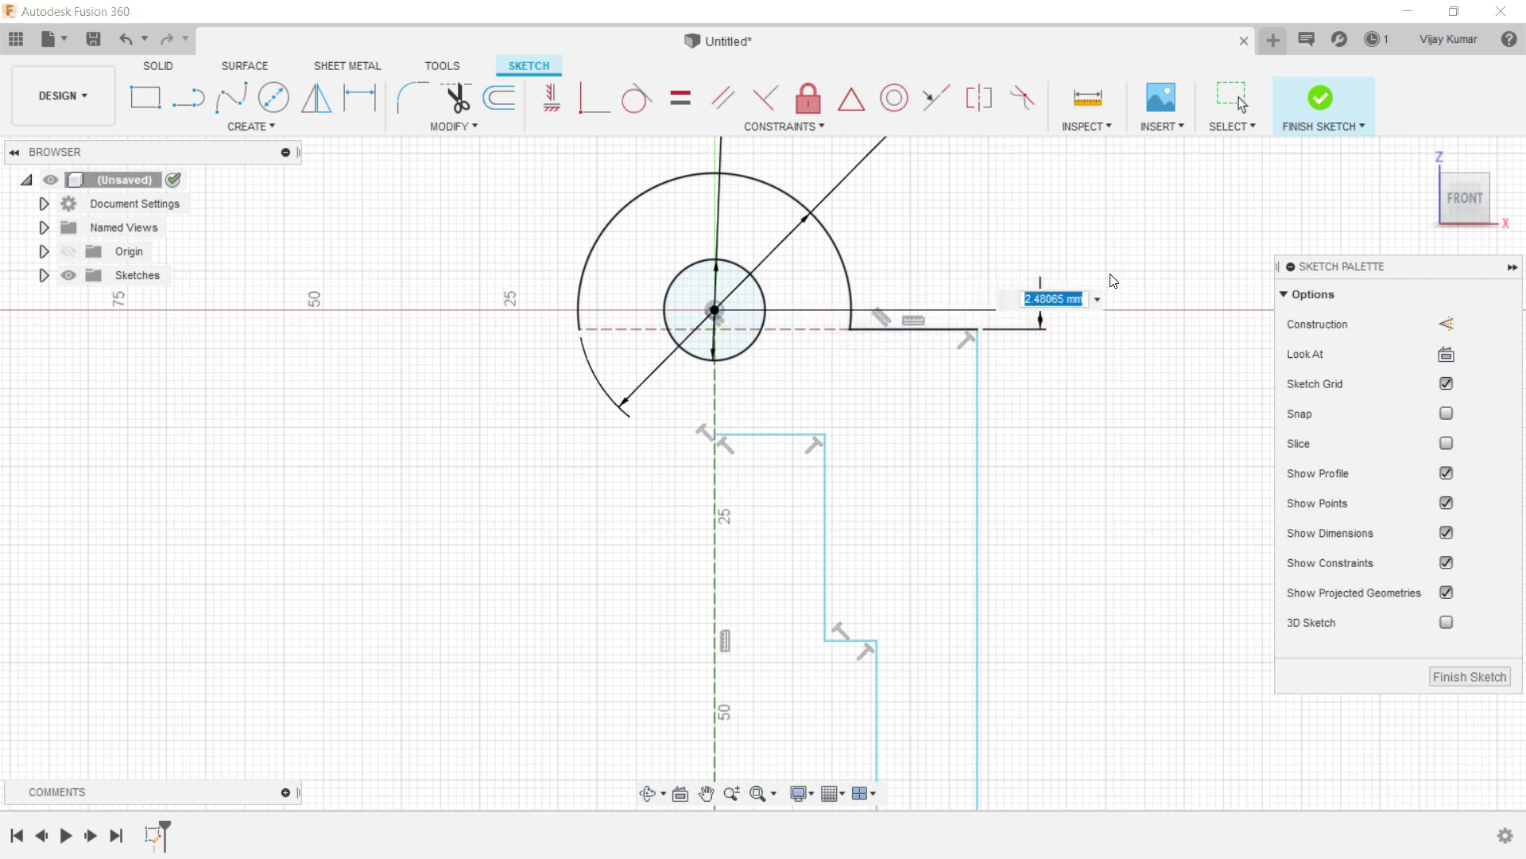
text(1.6)
key(Return)
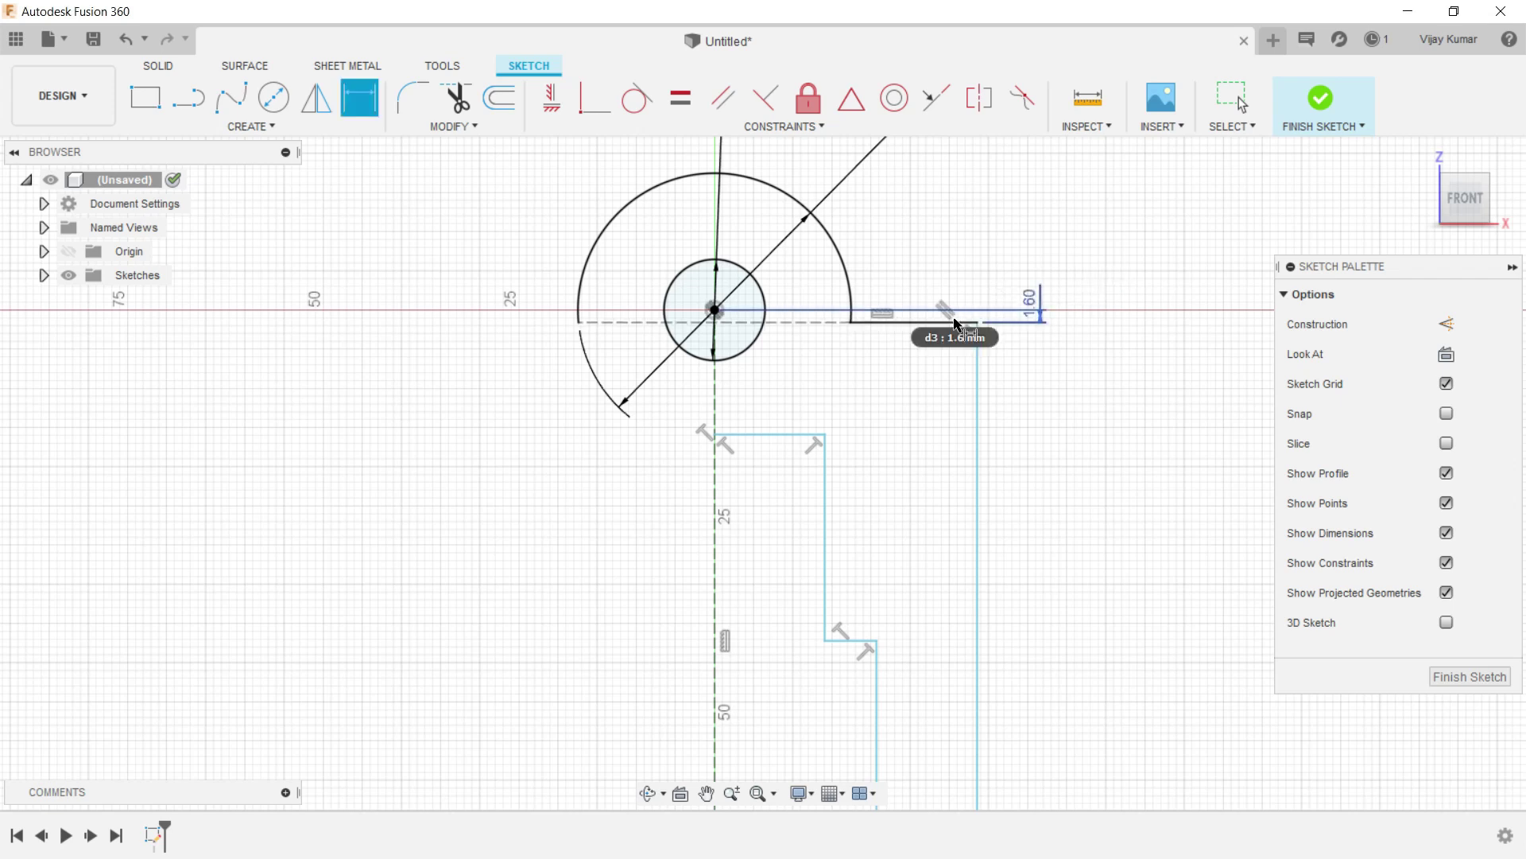
Set the profile's right edge height to 55.55 mm.
scroll(648, 437, down, 3)
click(856, 499)
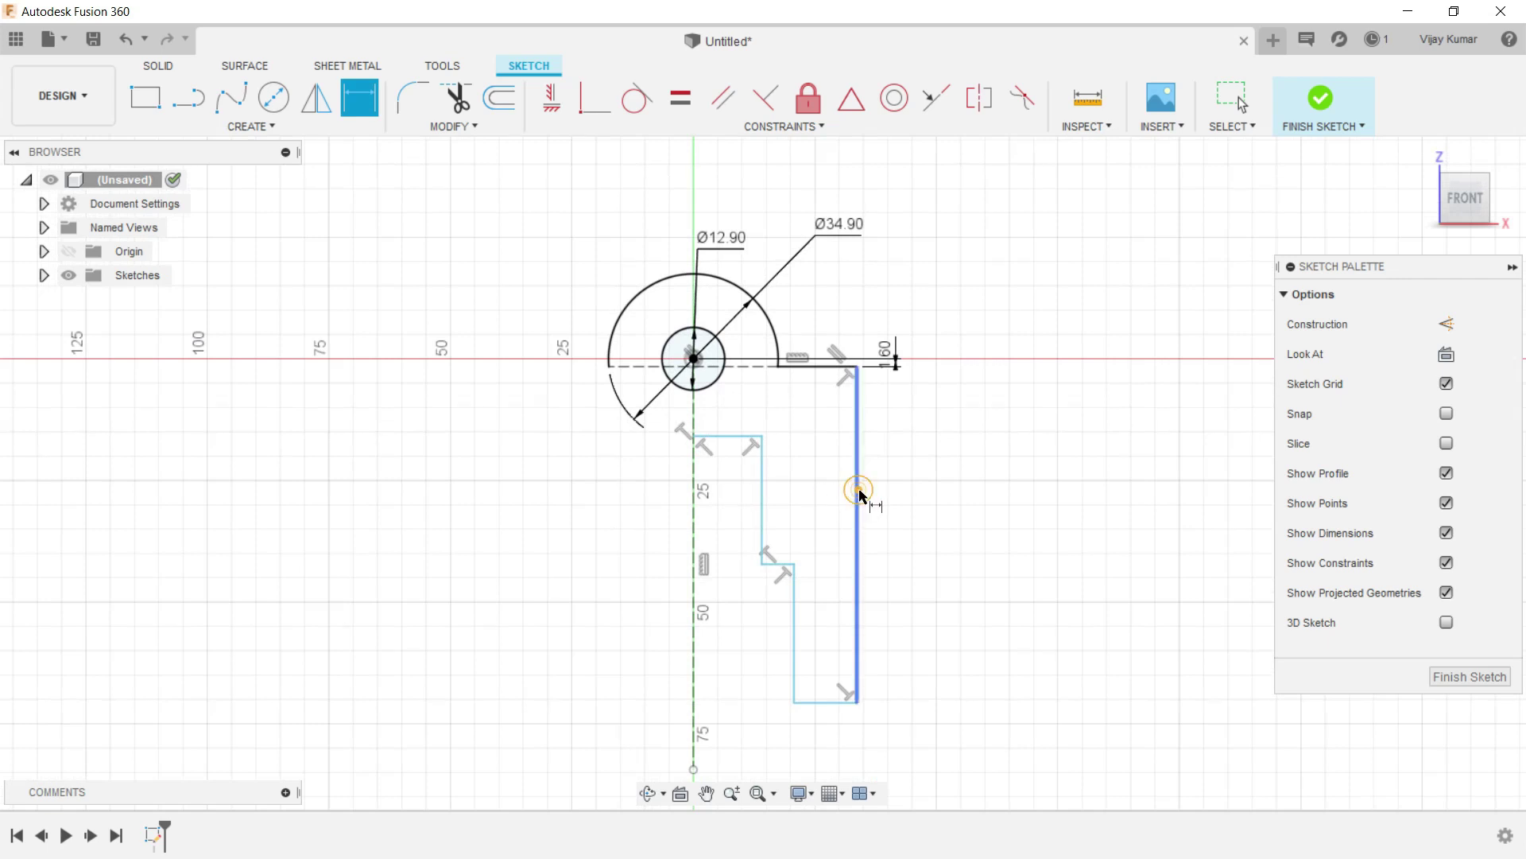
click(941, 500)
text(55.55)
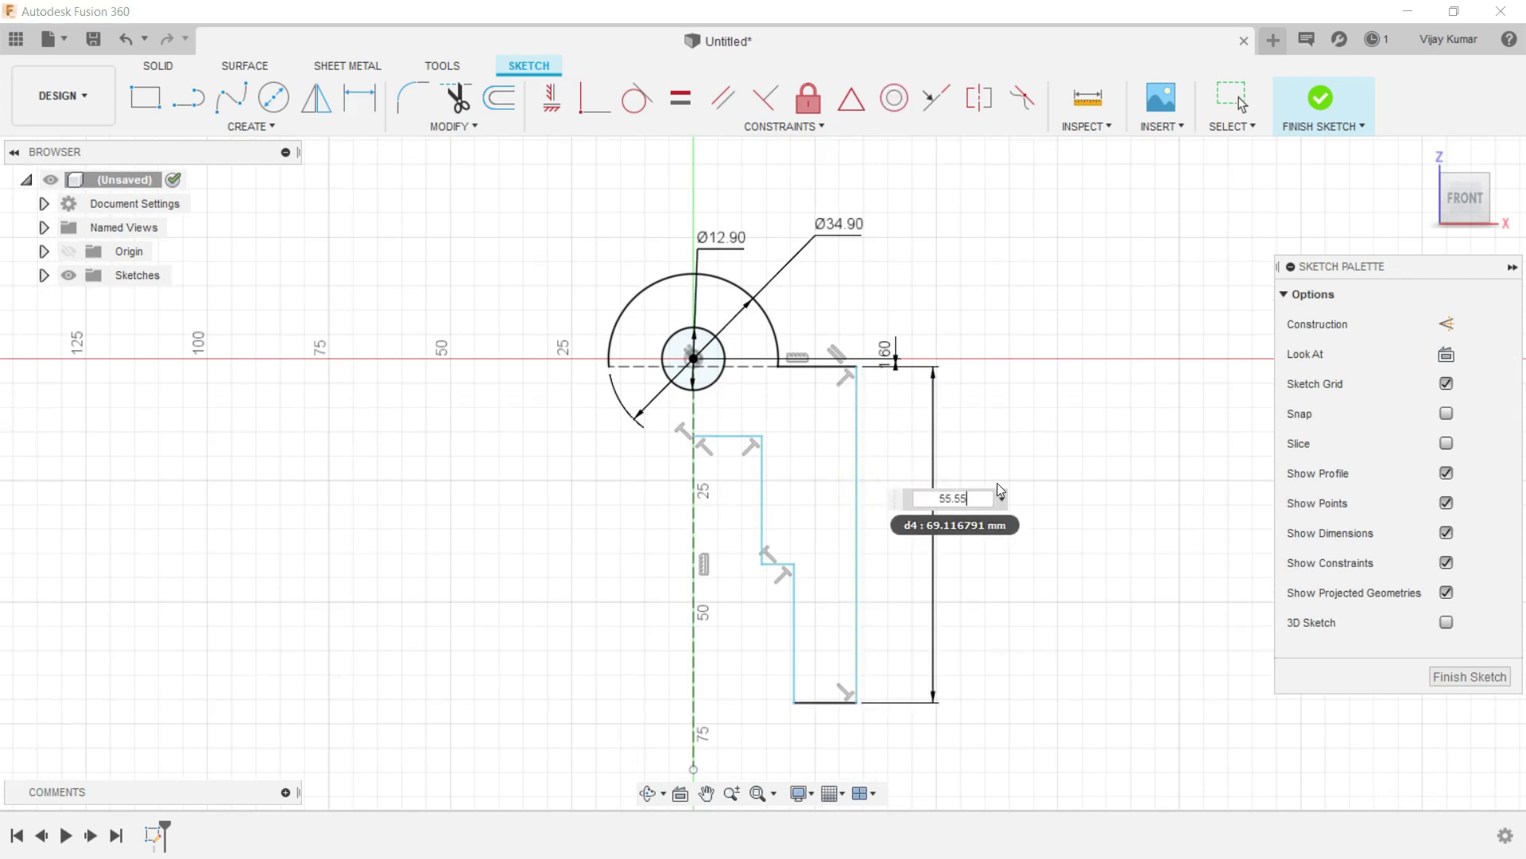
click(1094, 433)
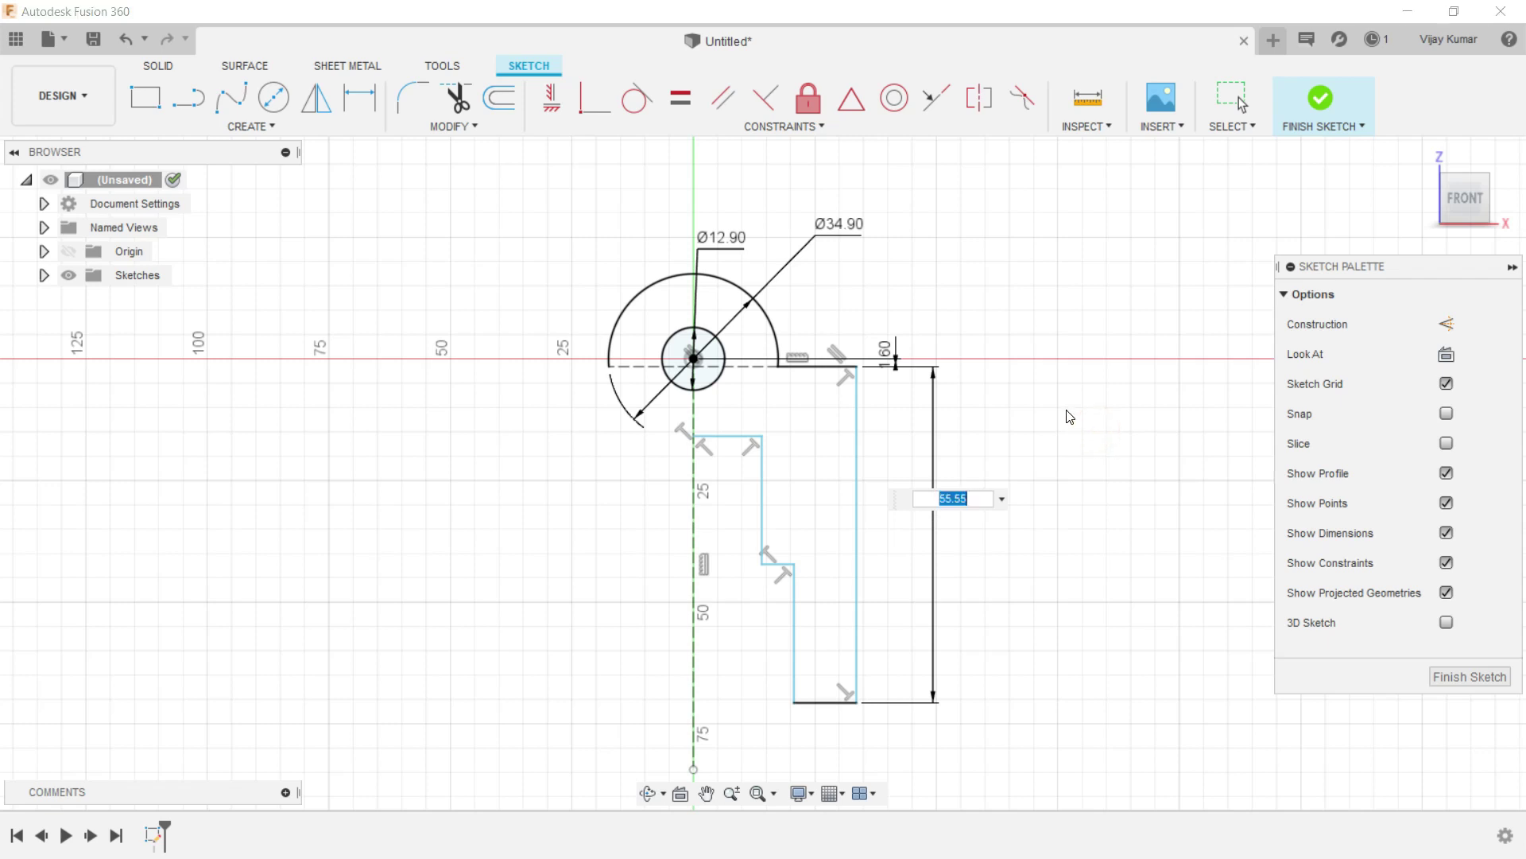
key(Return)
scroll(867, 667, up, 2)
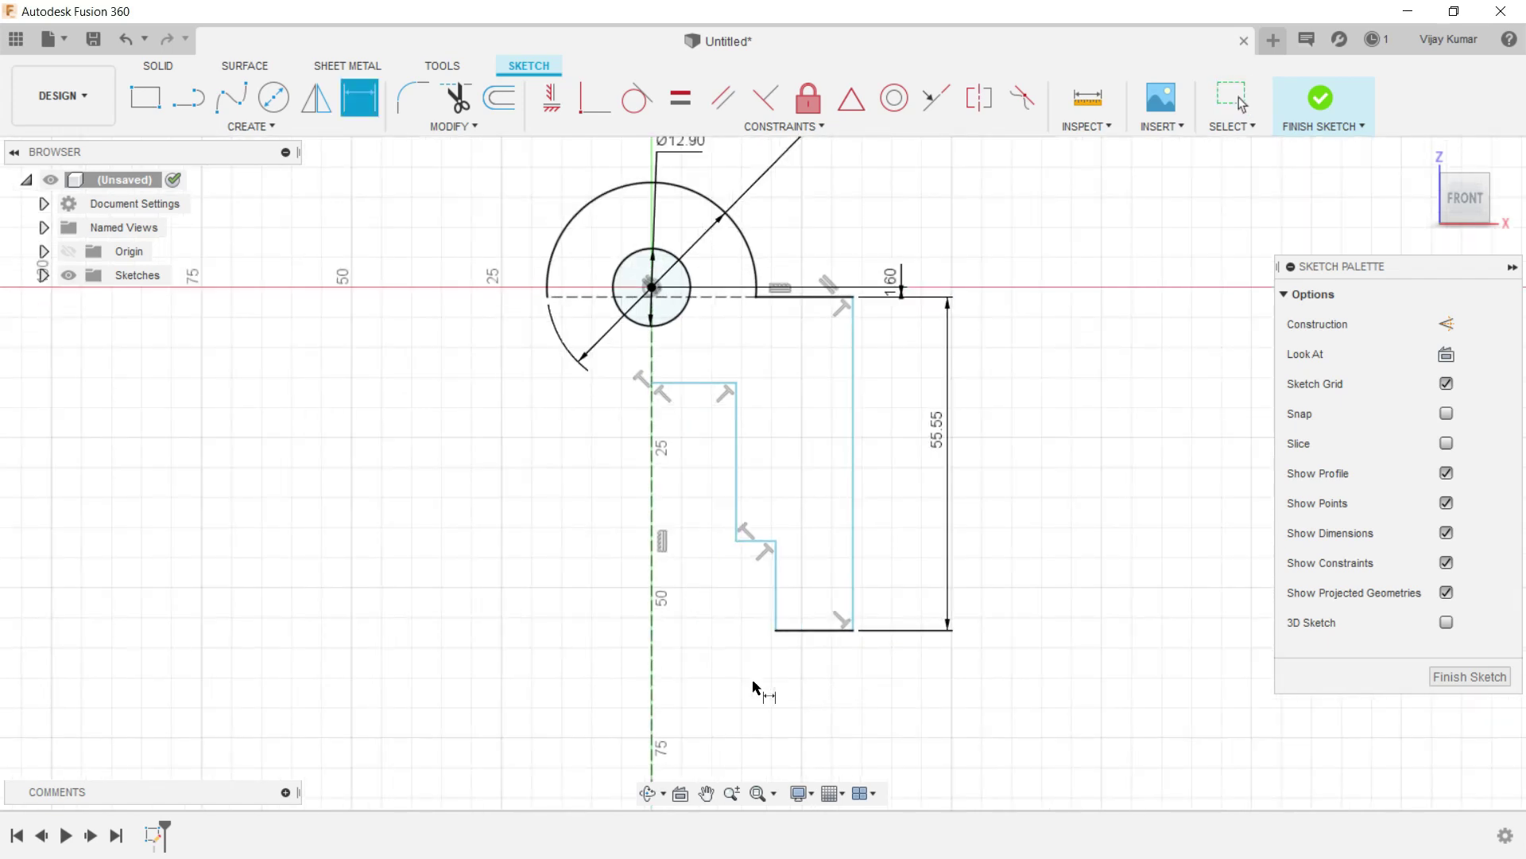
scroll(676, 647, up, 2)
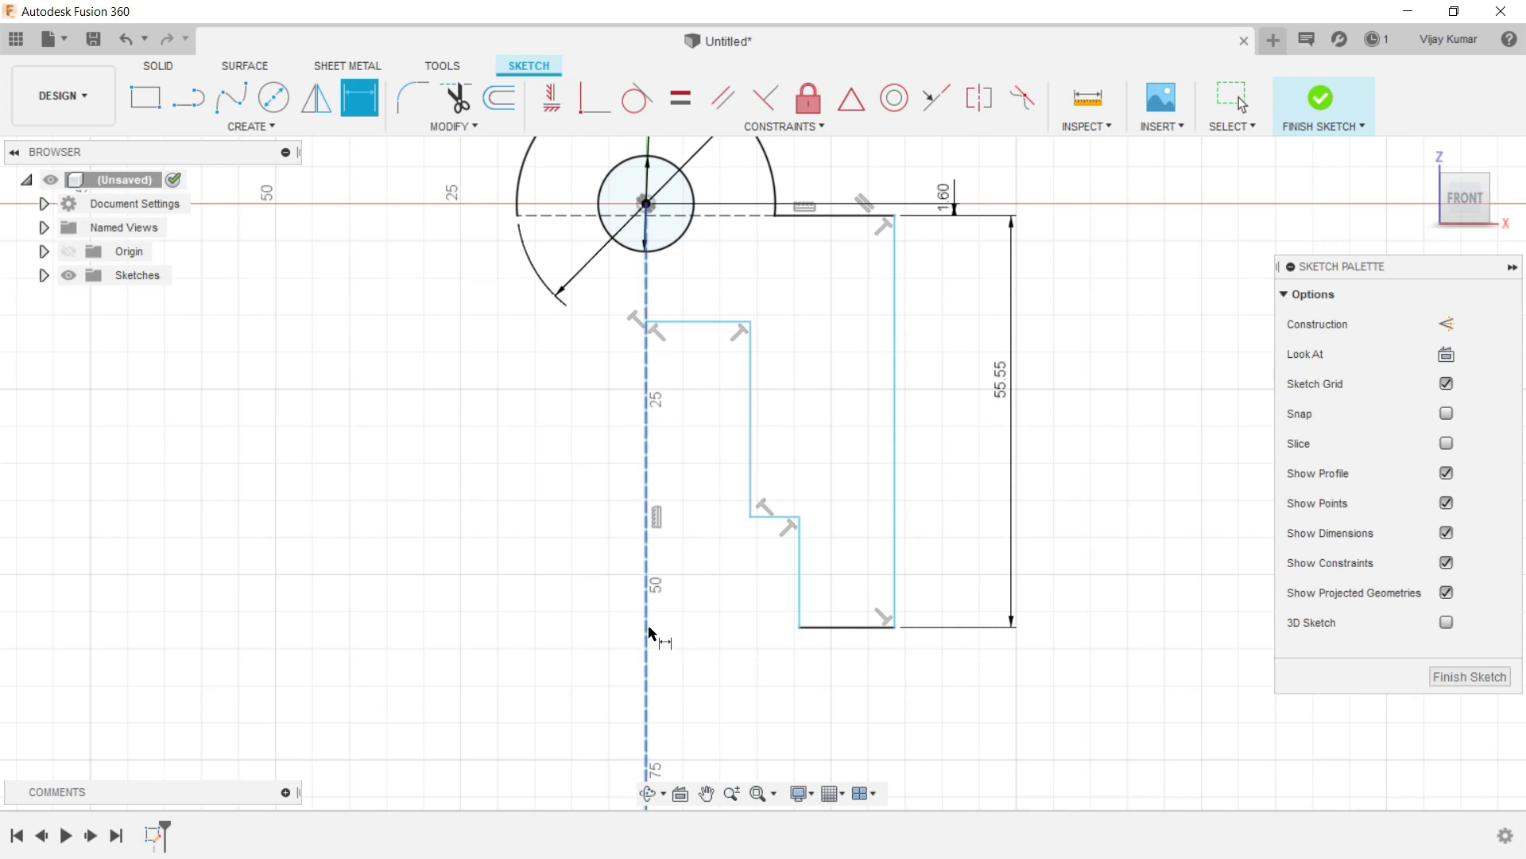
Dimension the inner widths from the centre line at 12.70 mm and 15.925 mm.
click(648, 470)
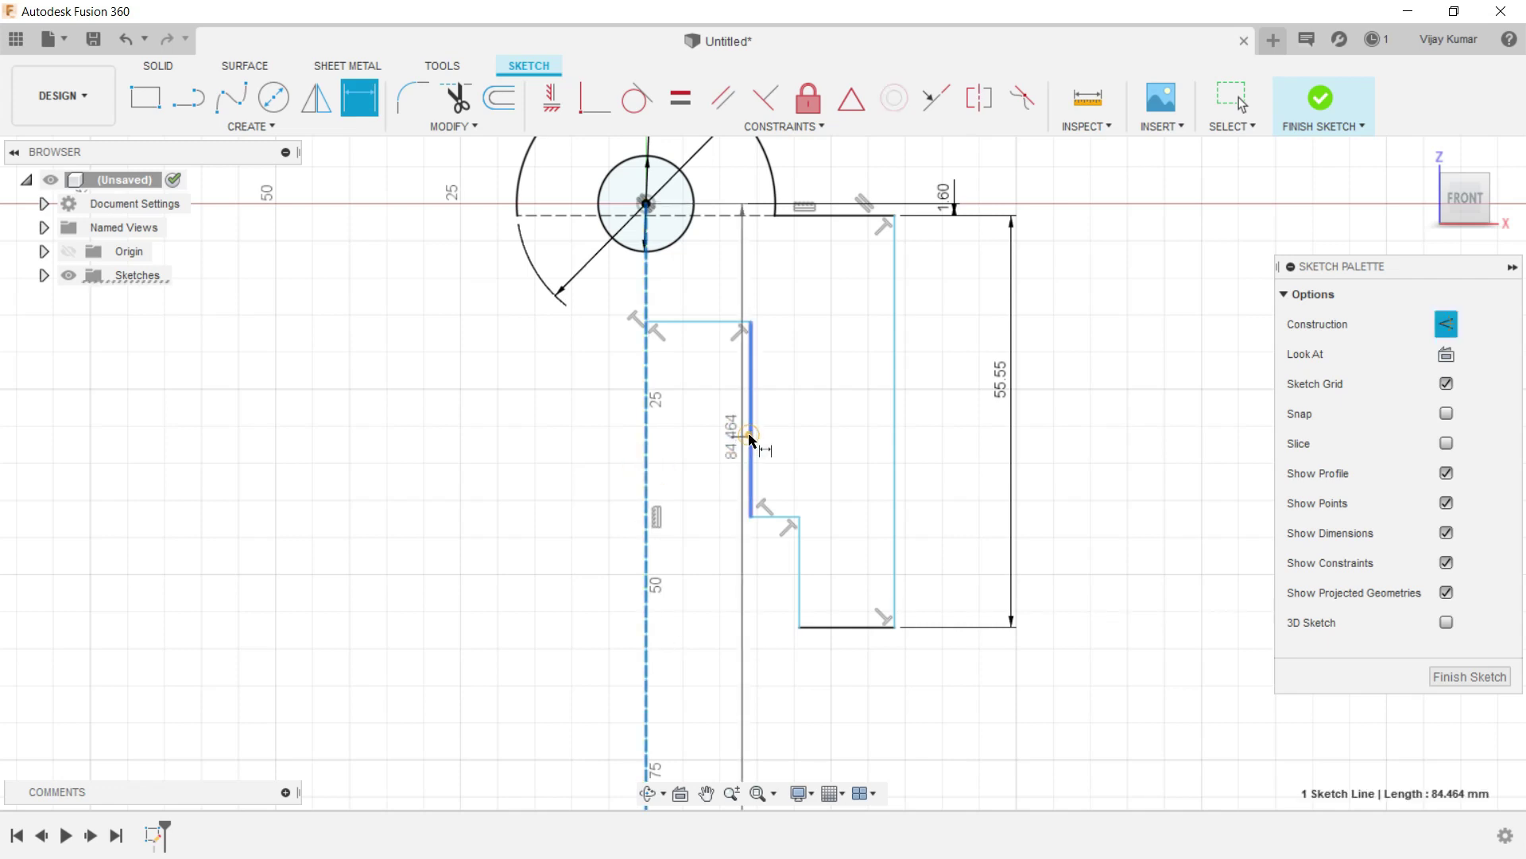
click(750, 445)
click(710, 659)
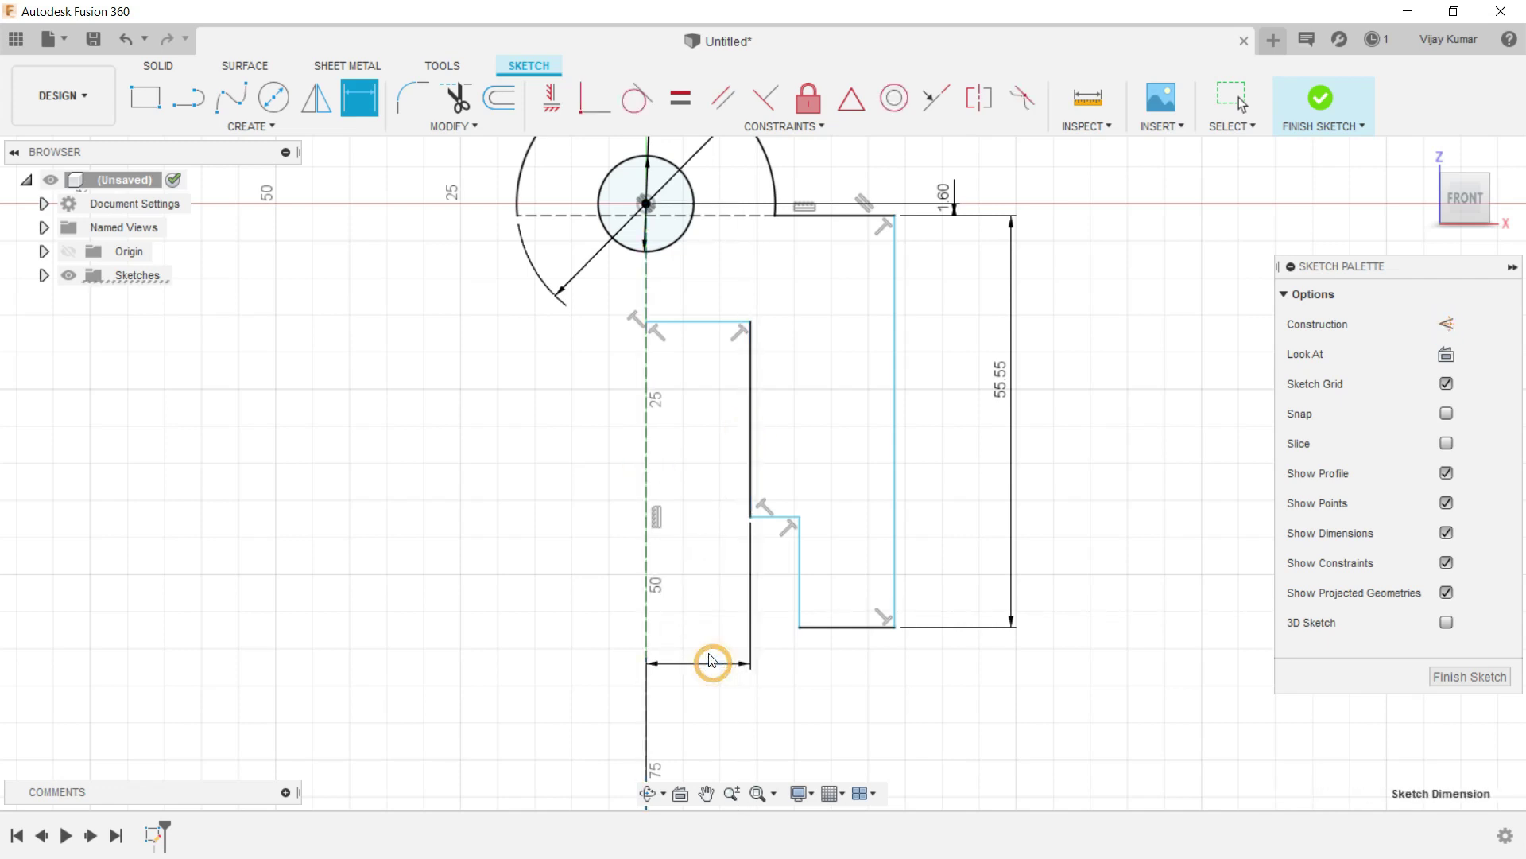
text(12.7)
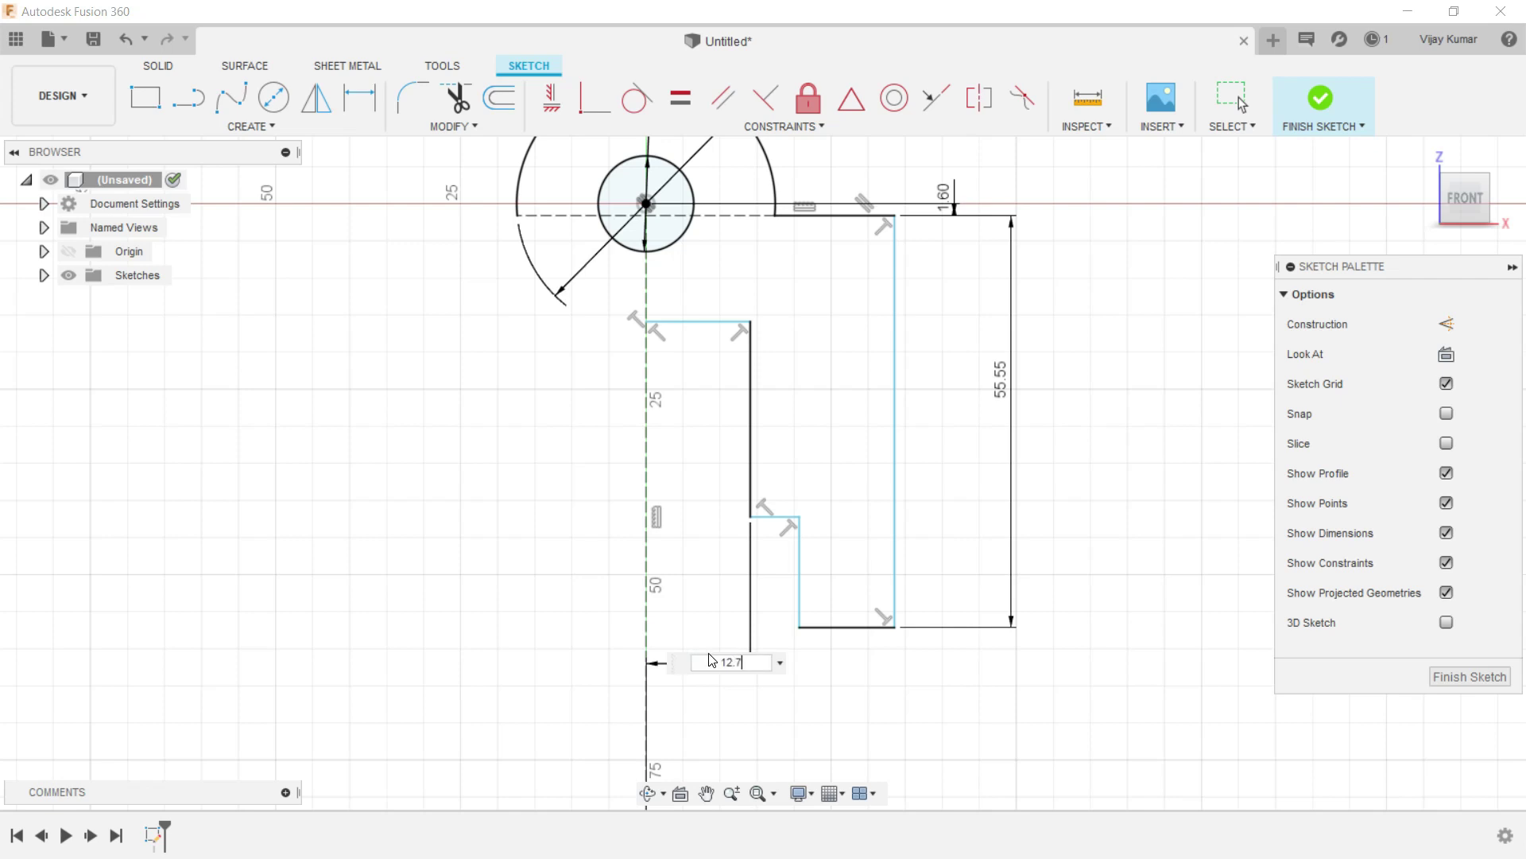
key(Return)
click(645, 598)
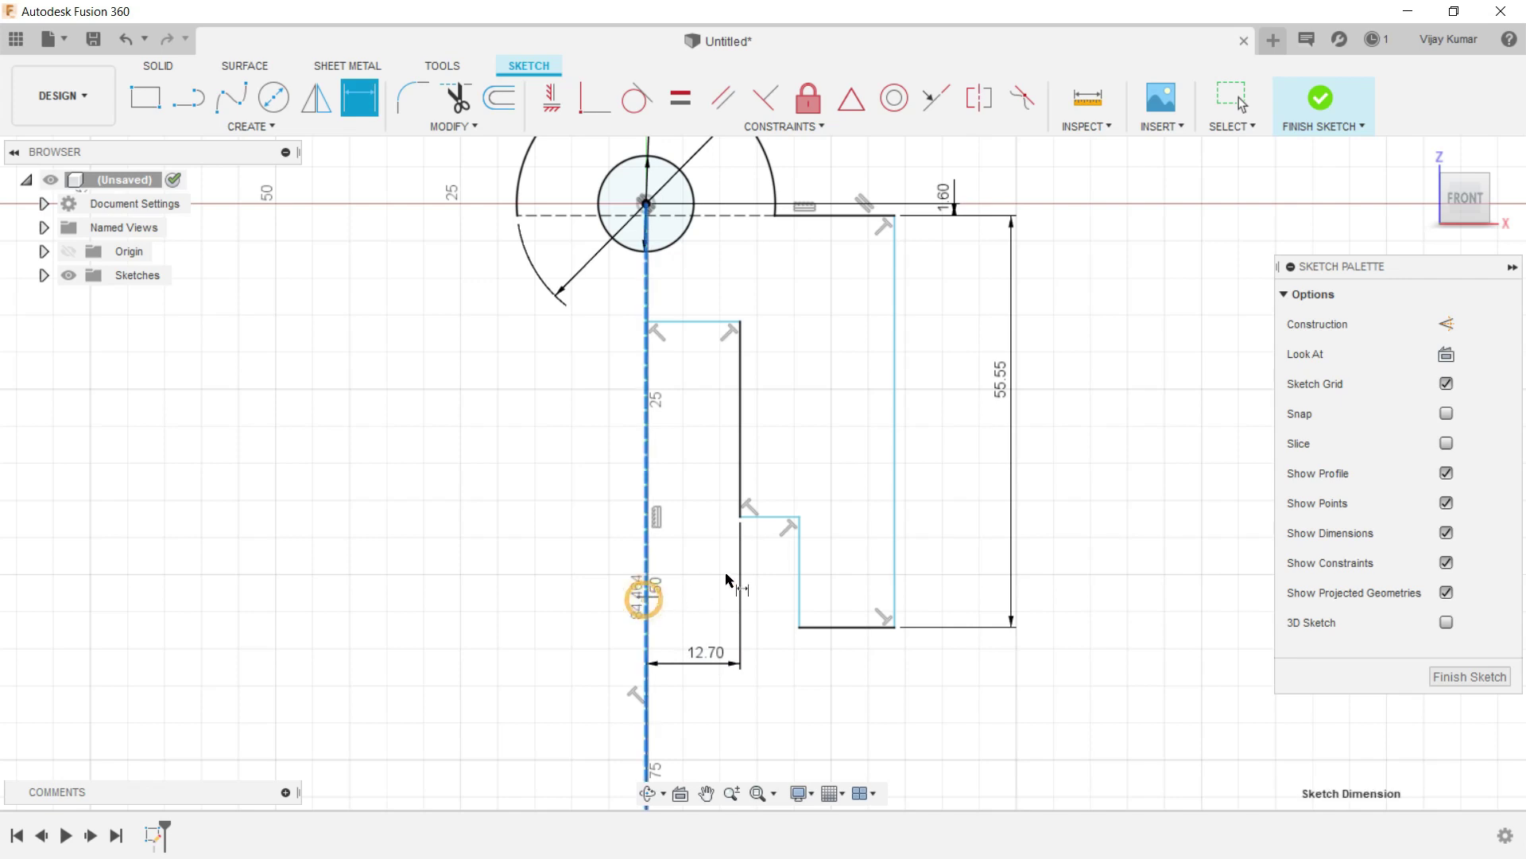
click(798, 553)
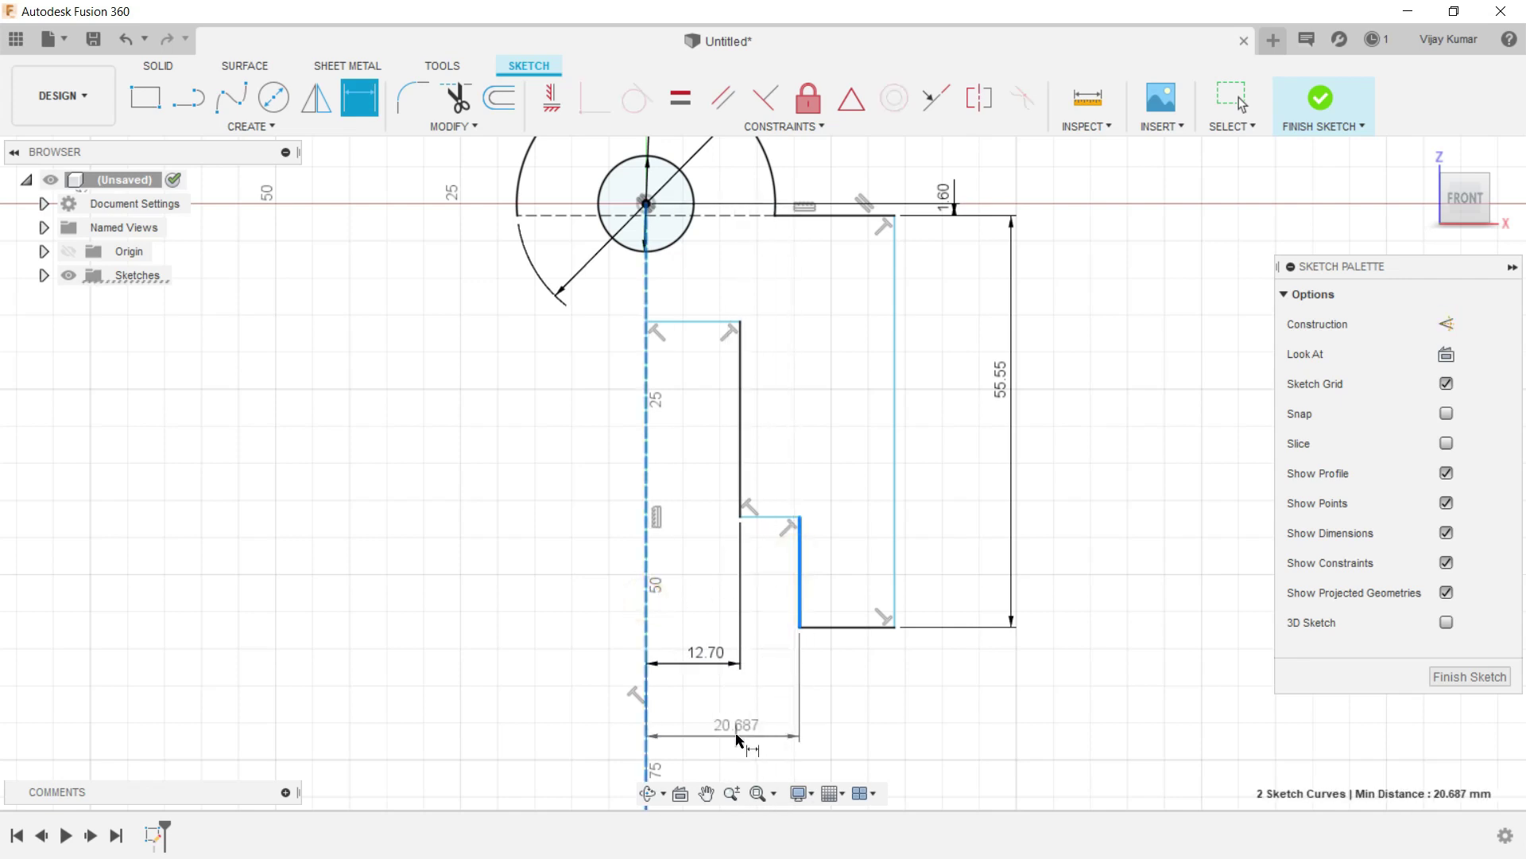
click(736, 718)
text(15.925)
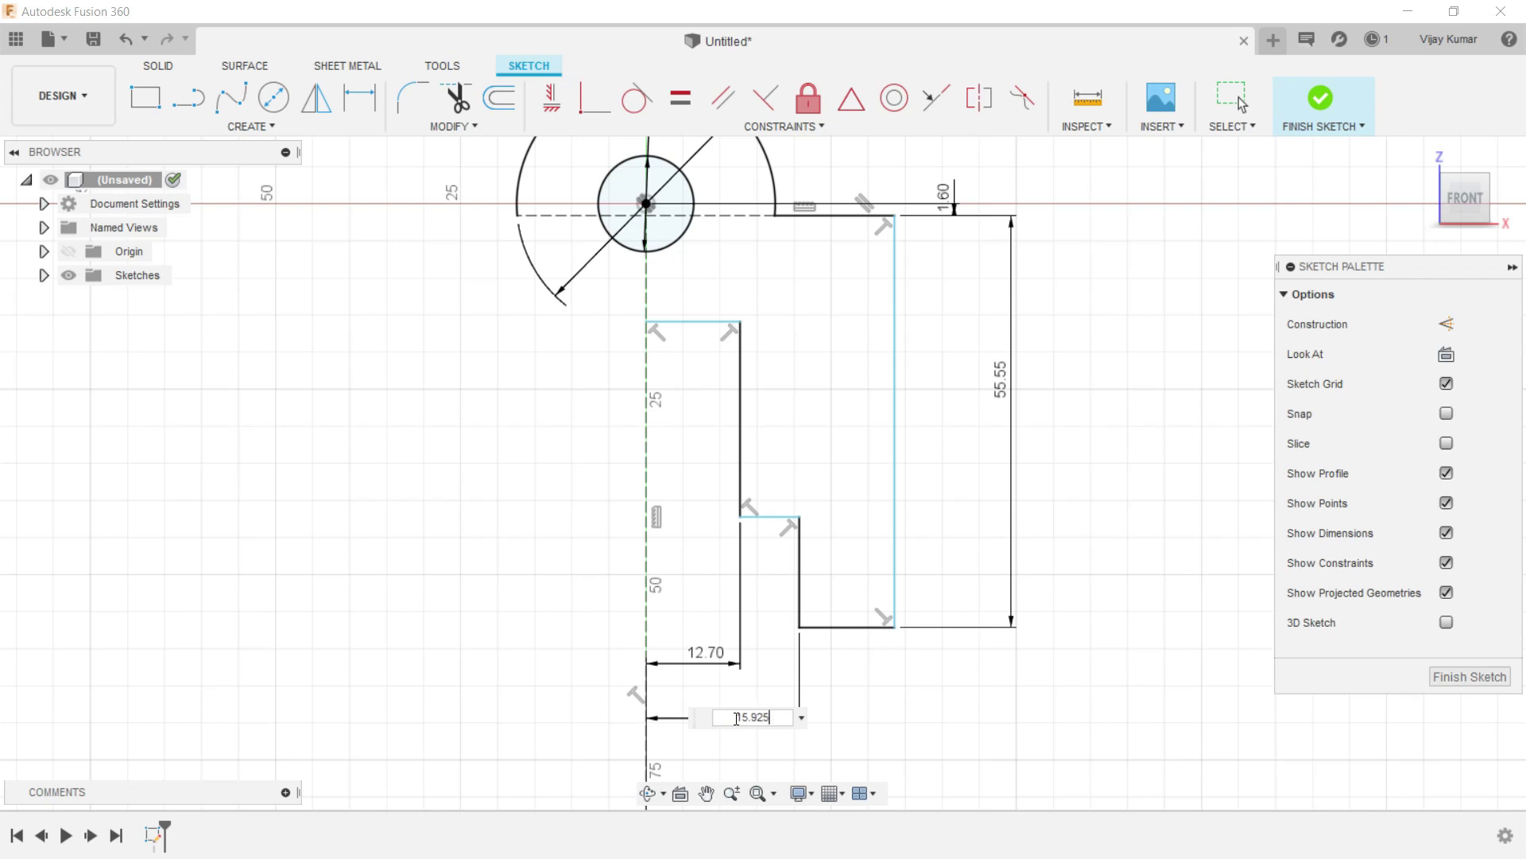
key(Return)
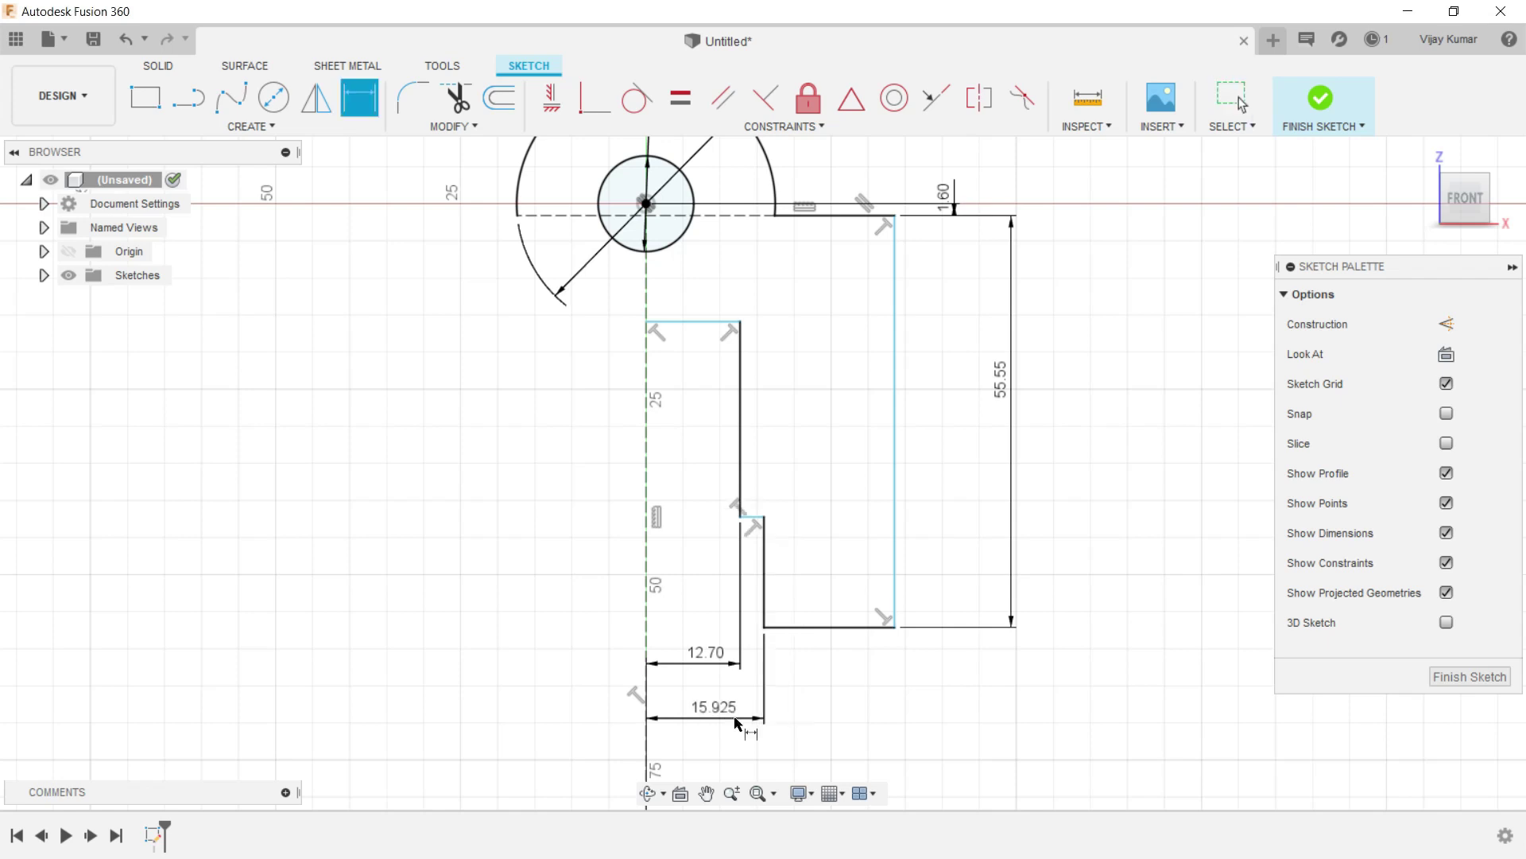
Set the profile's overall width from the centre line to 34.925 mm.
scroll(872, 406, down, 5)
scroll(725, 455, up, 5)
click(712, 443)
click(925, 434)
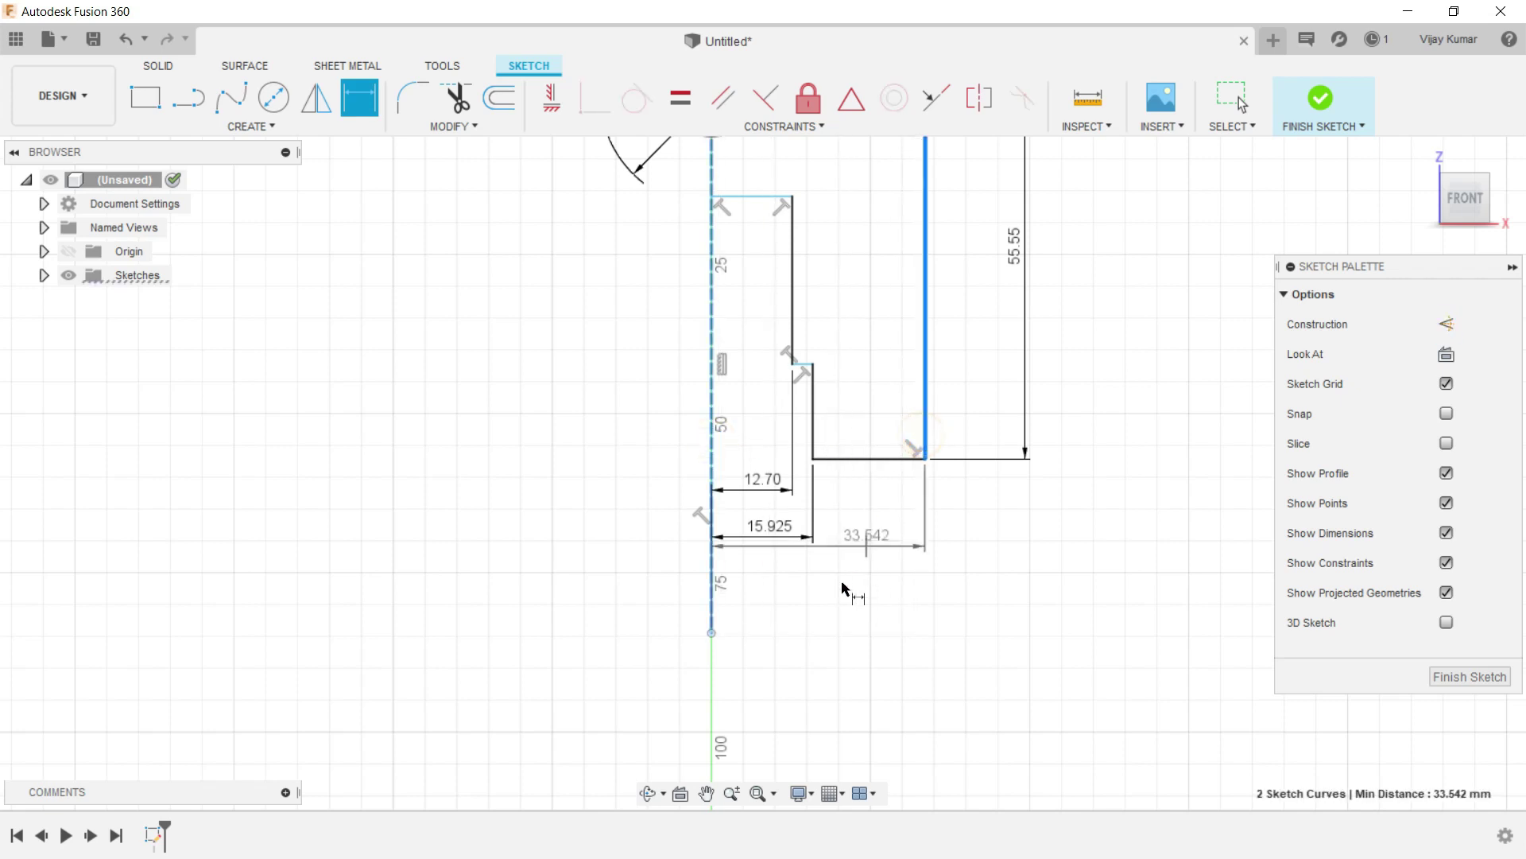
click(843, 585)
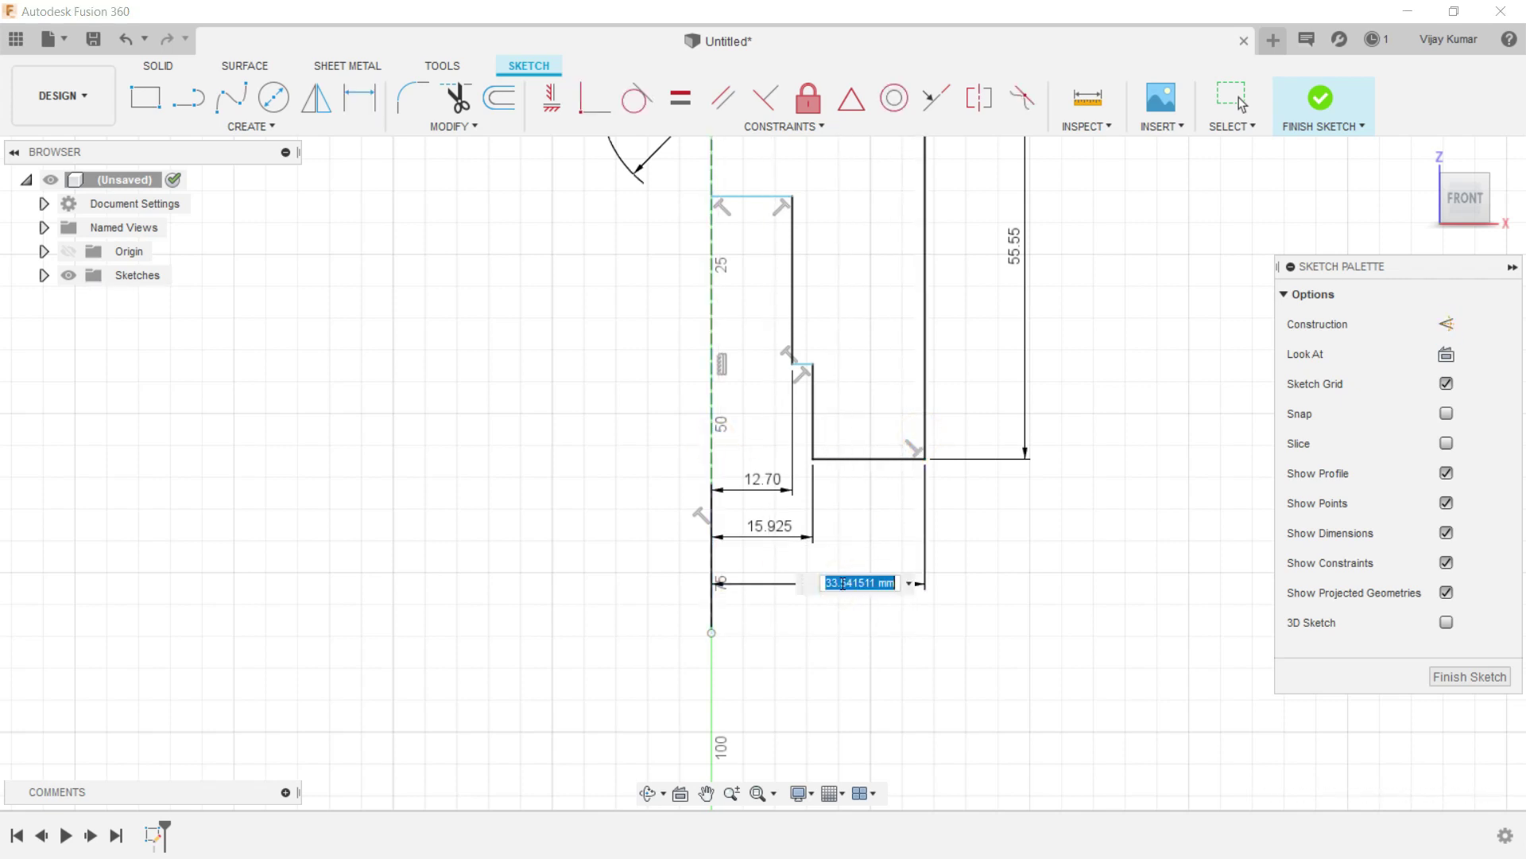
text(34)
key(Return)
scroll(843, 587, down, 1)
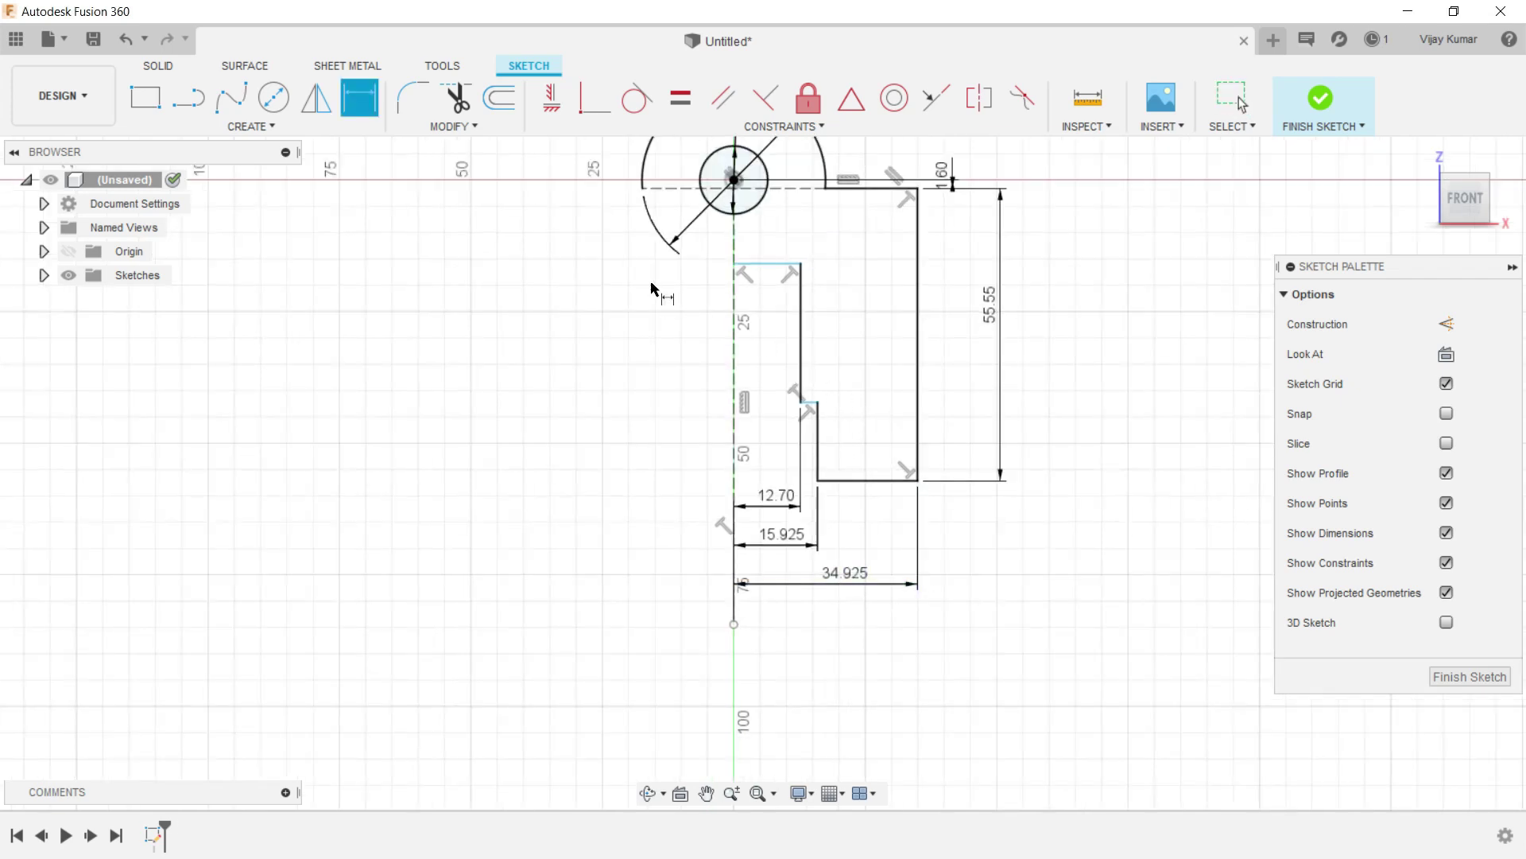
scroll(652, 288, up, 1)
Give the upper vertical edge 15.89 mm and the lower inner step 26.97 mm.
click(836, 329)
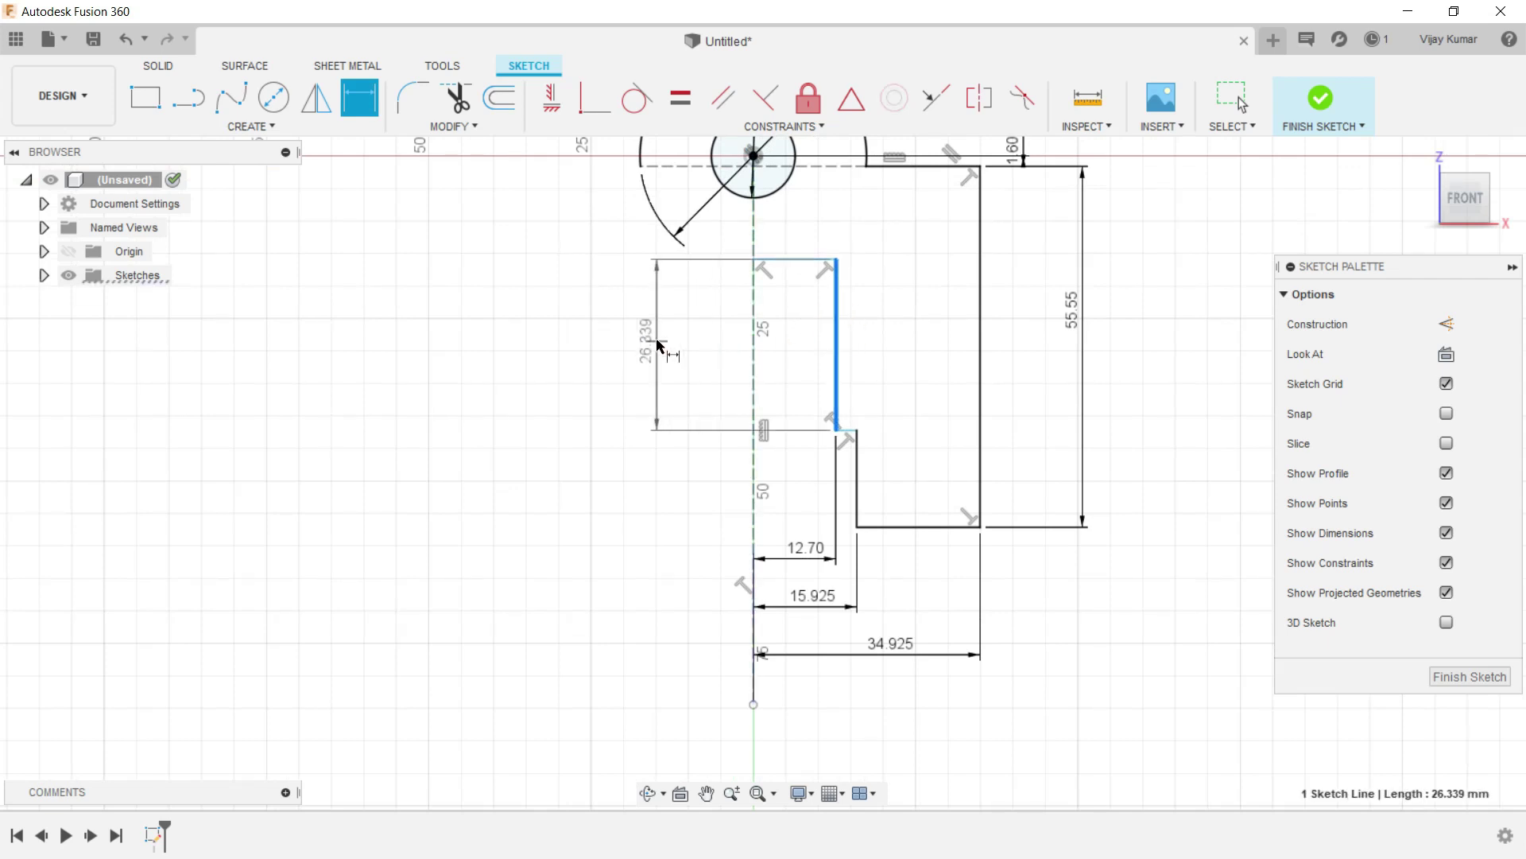
click(653, 340)
text(15.89)
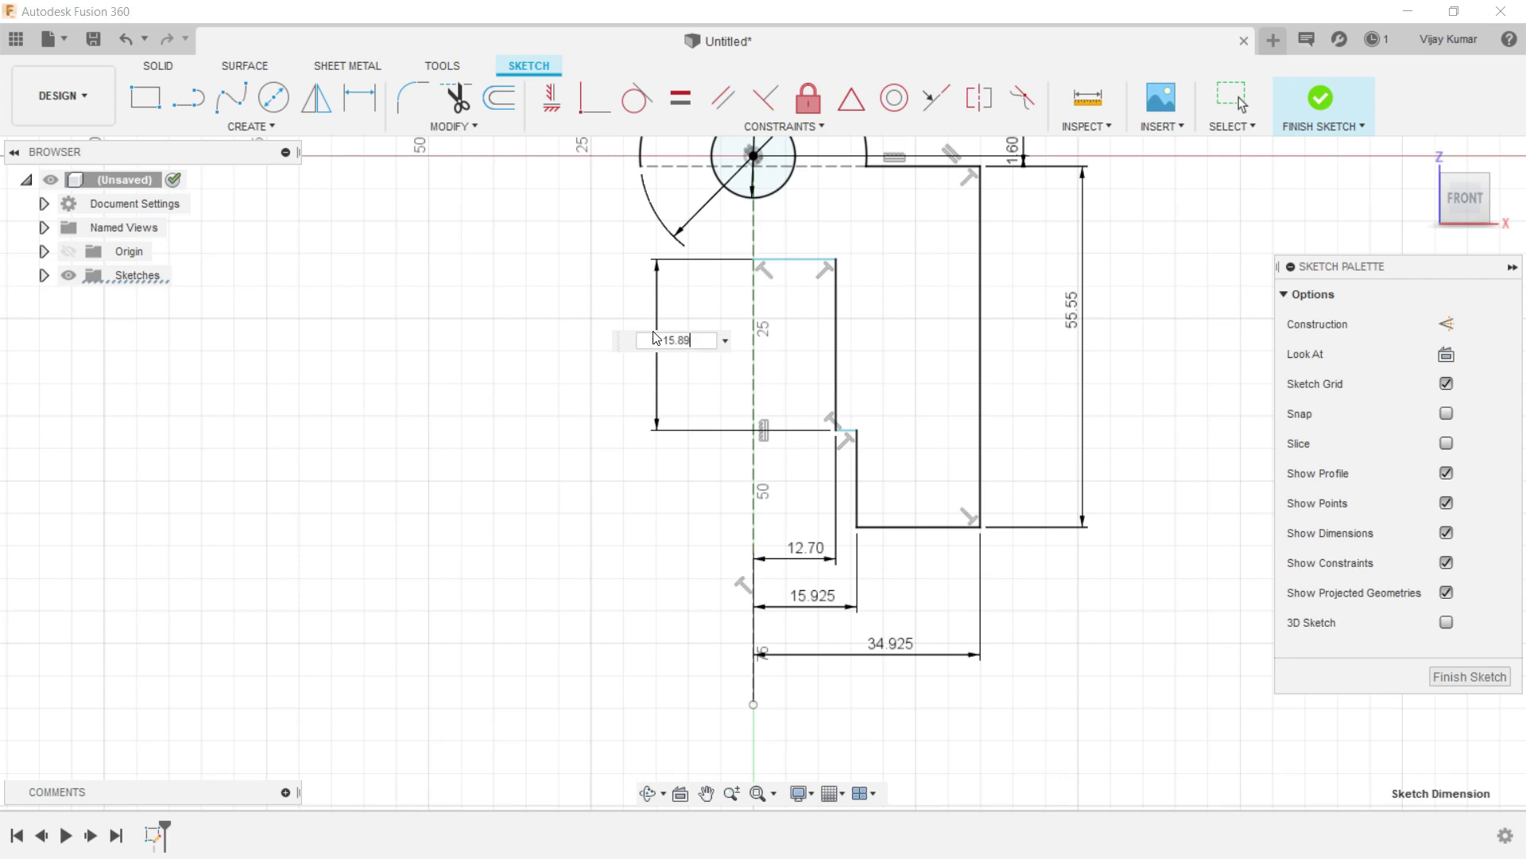
key(Return)
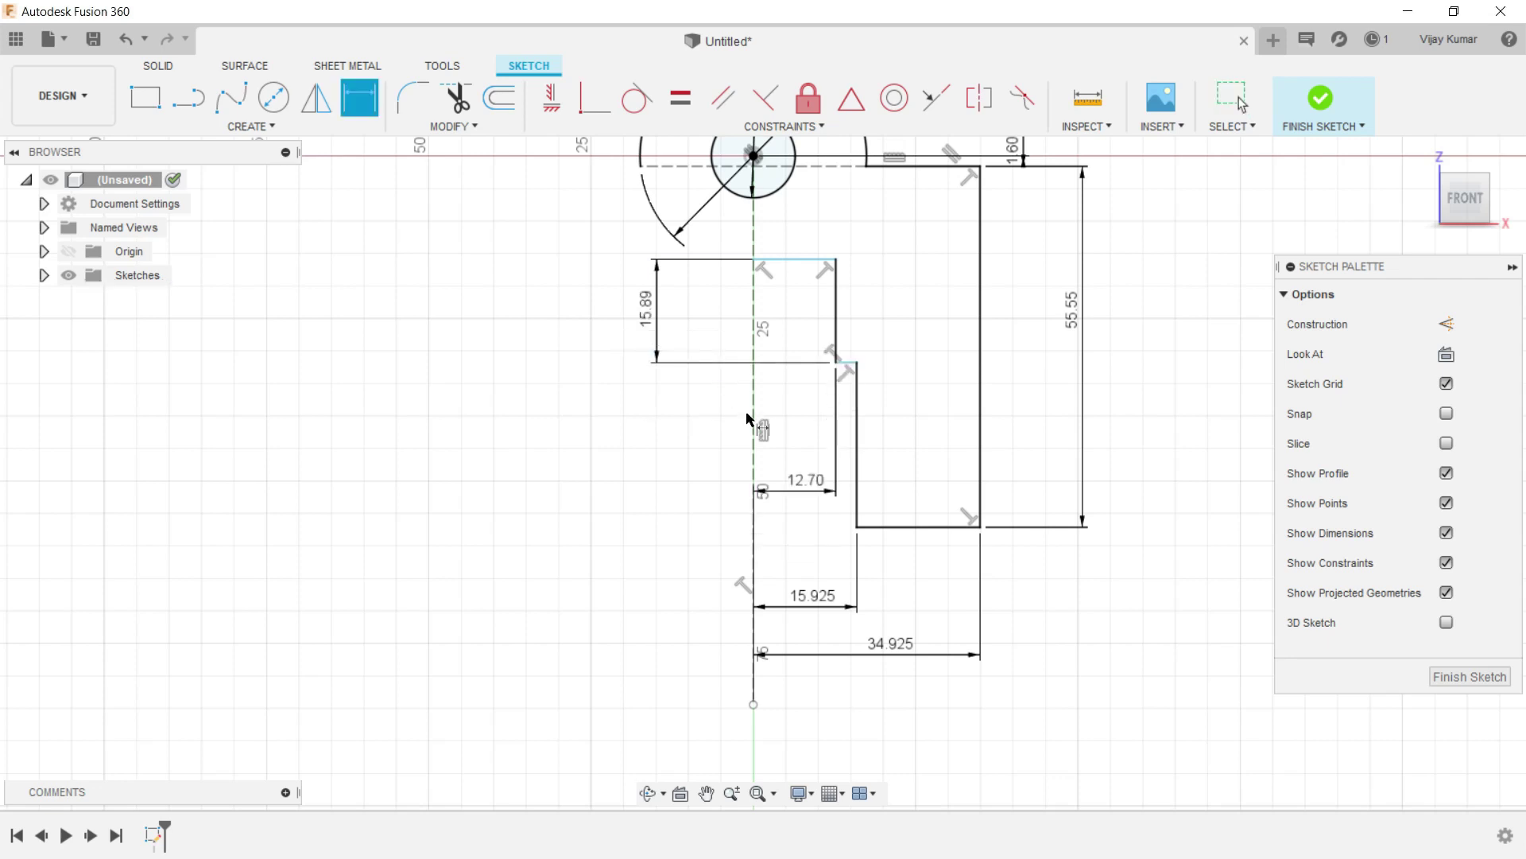
click(857, 451)
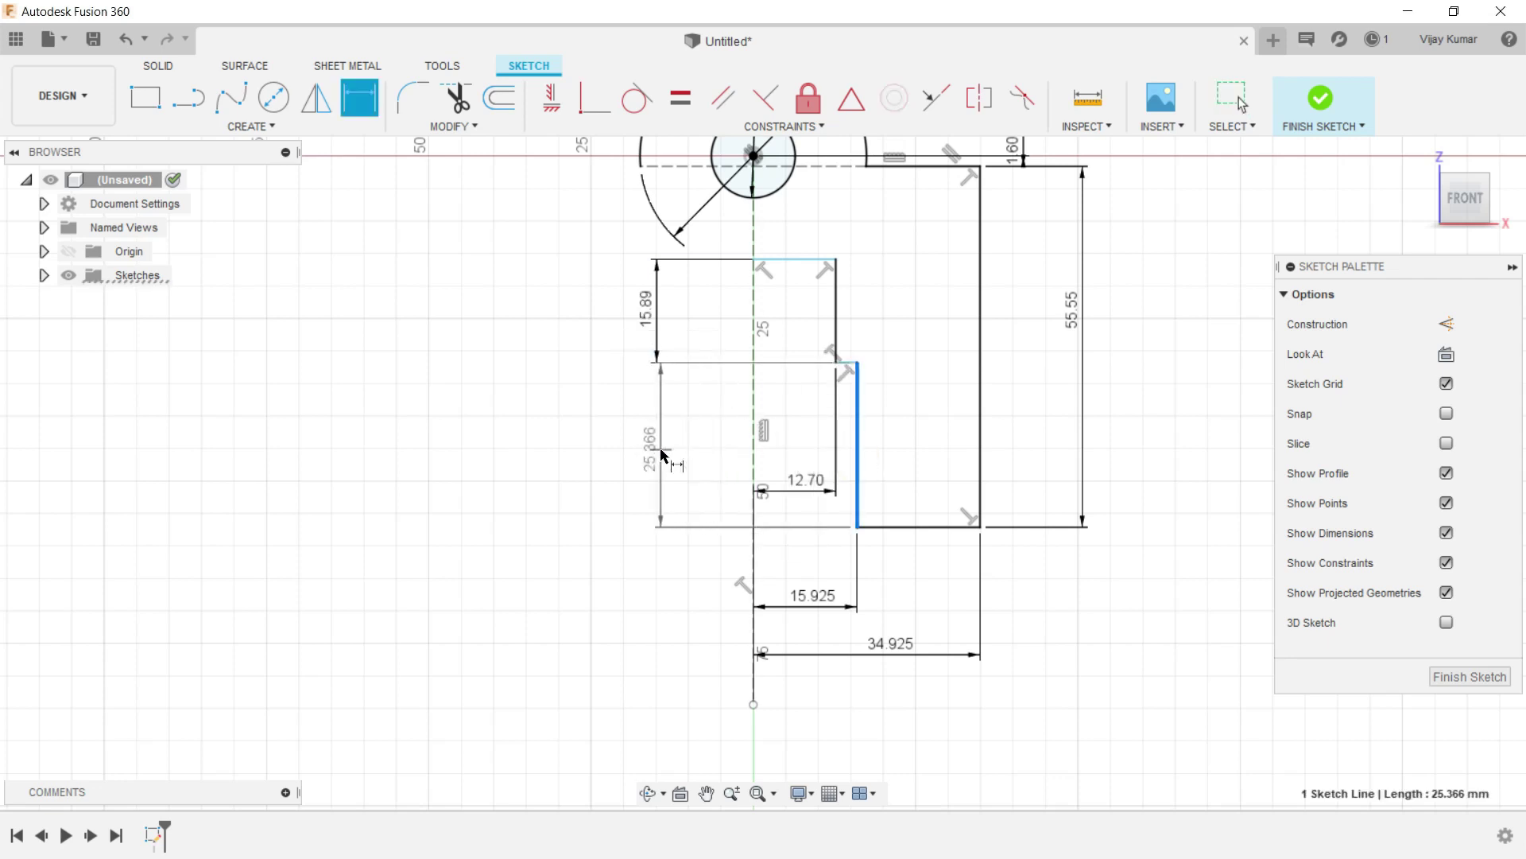
click(661, 455)
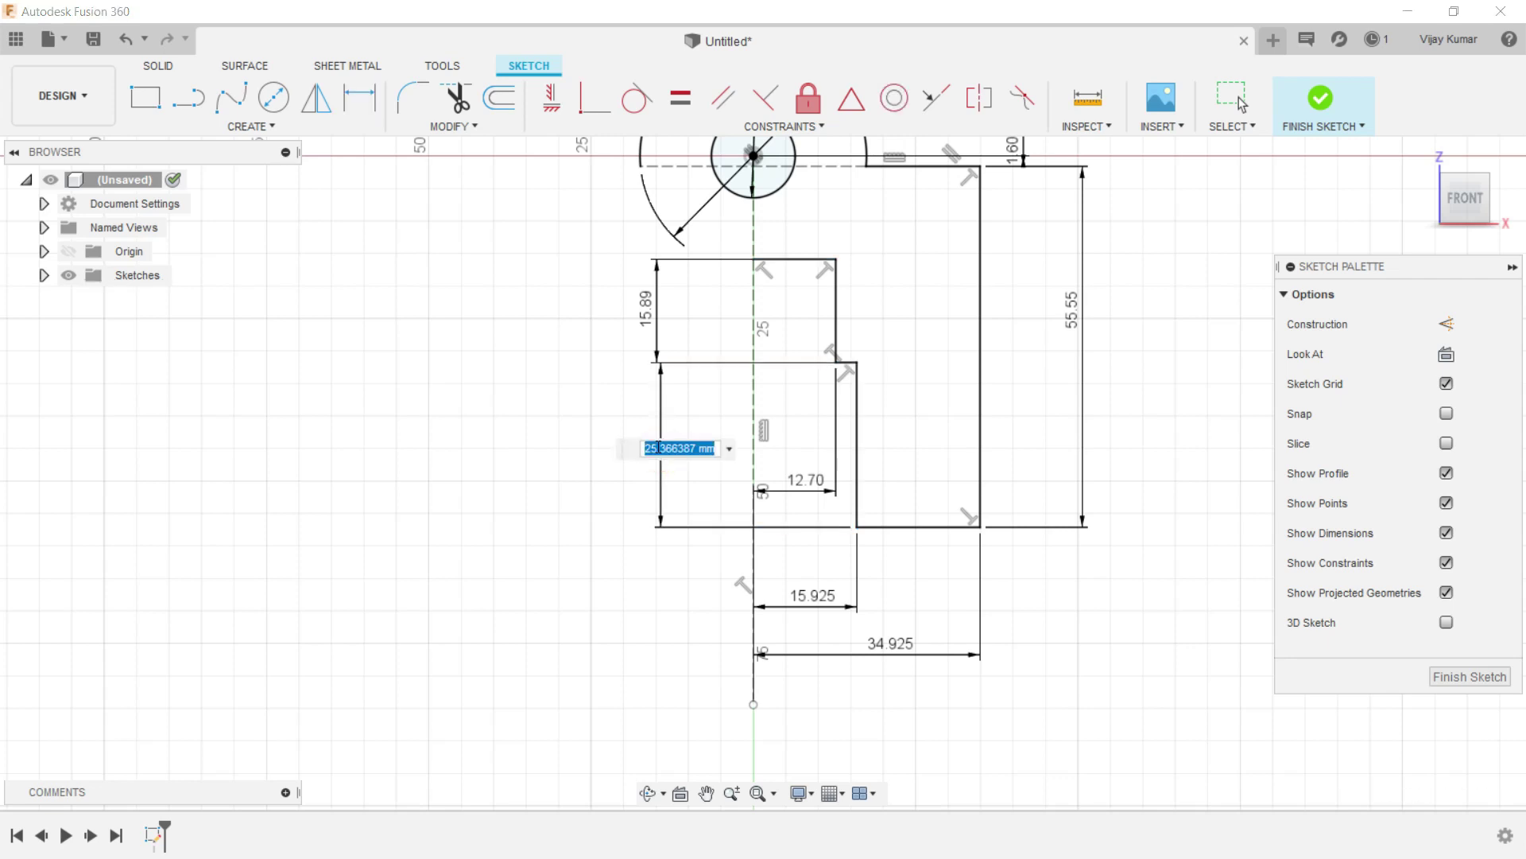
text(26.97)
key(Return)
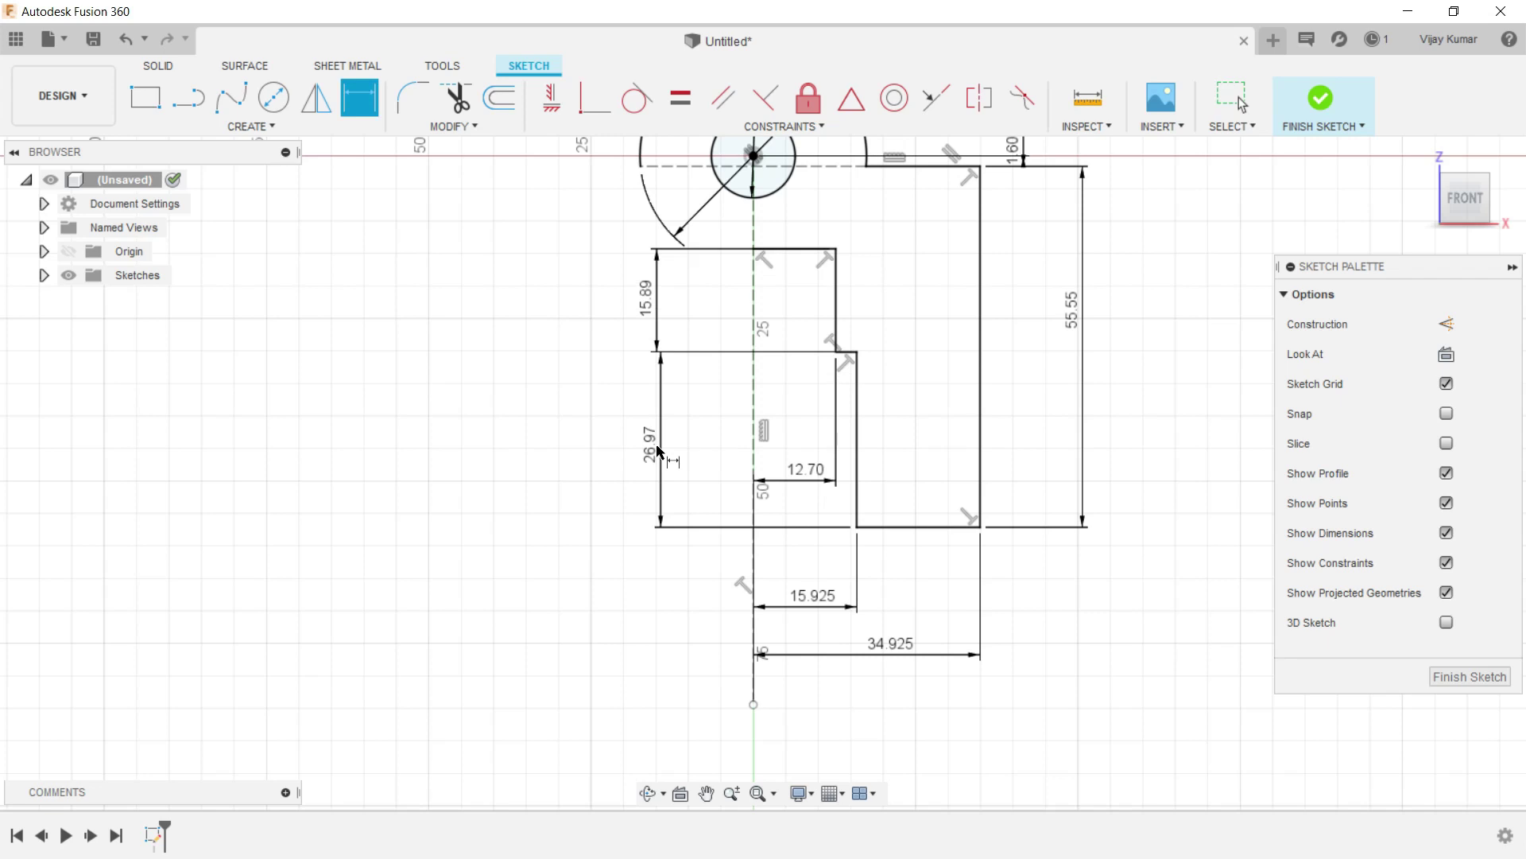
scroll(738, 446, down, 2)
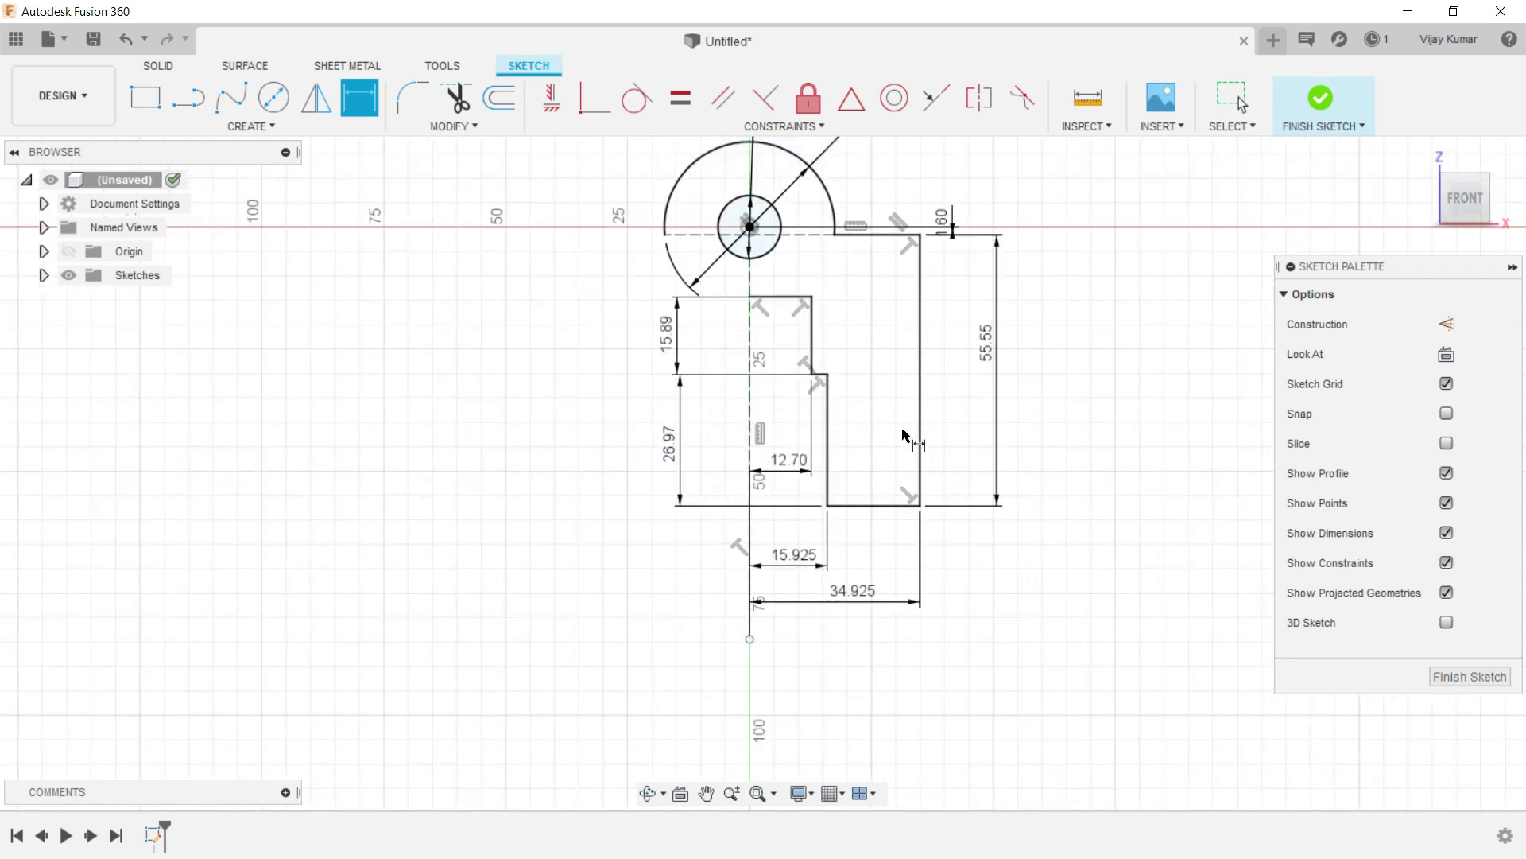
scroll(904, 434, down, 1)
Select the seven right-side profile lines as the Mirror objects.
click(457, 98)
click(317, 98)
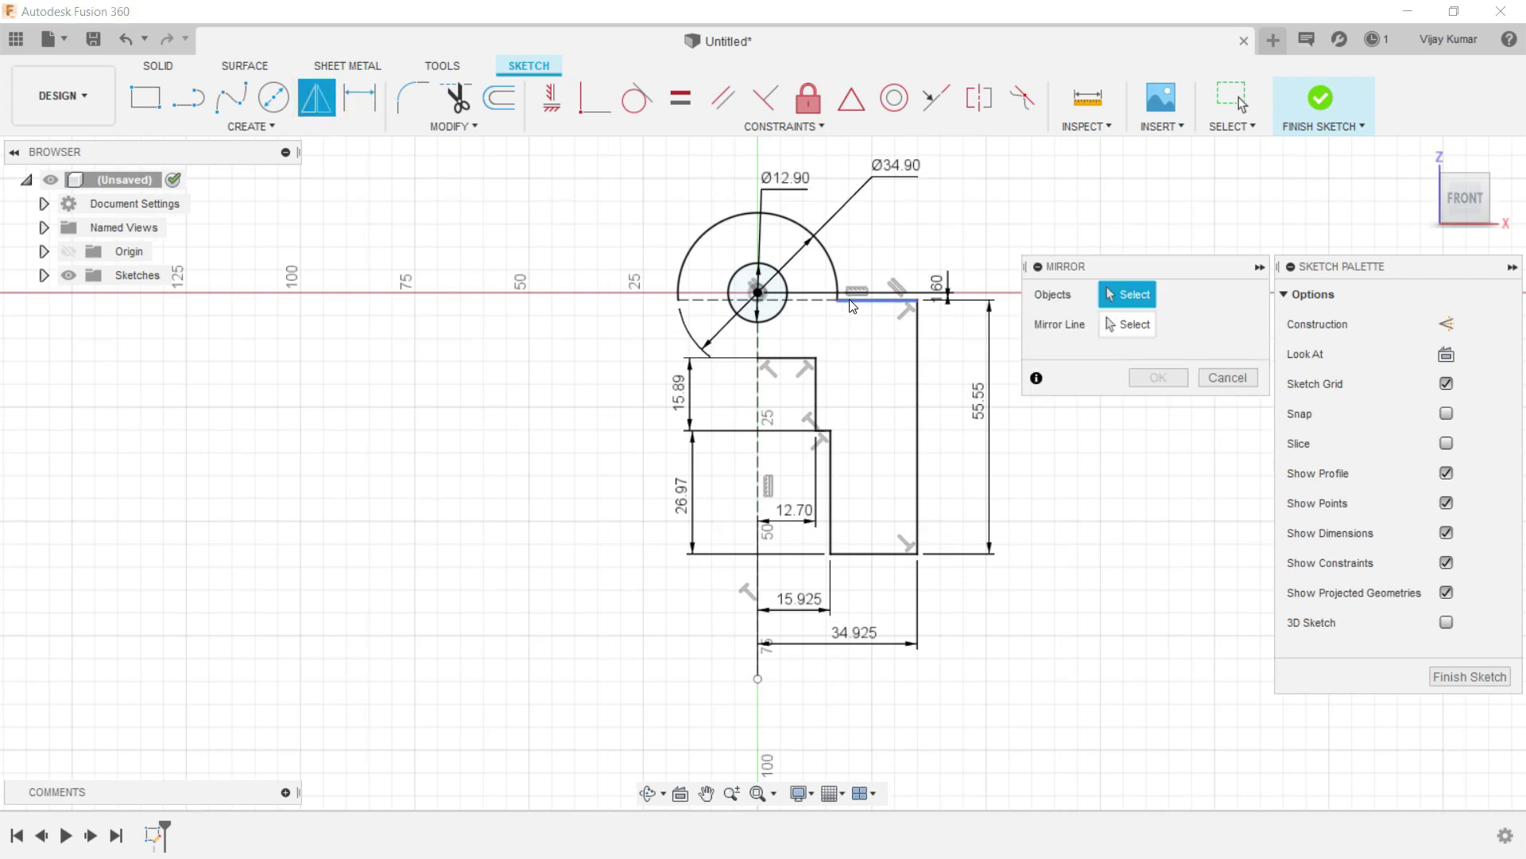
click(849, 300)
click(919, 342)
click(875, 555)
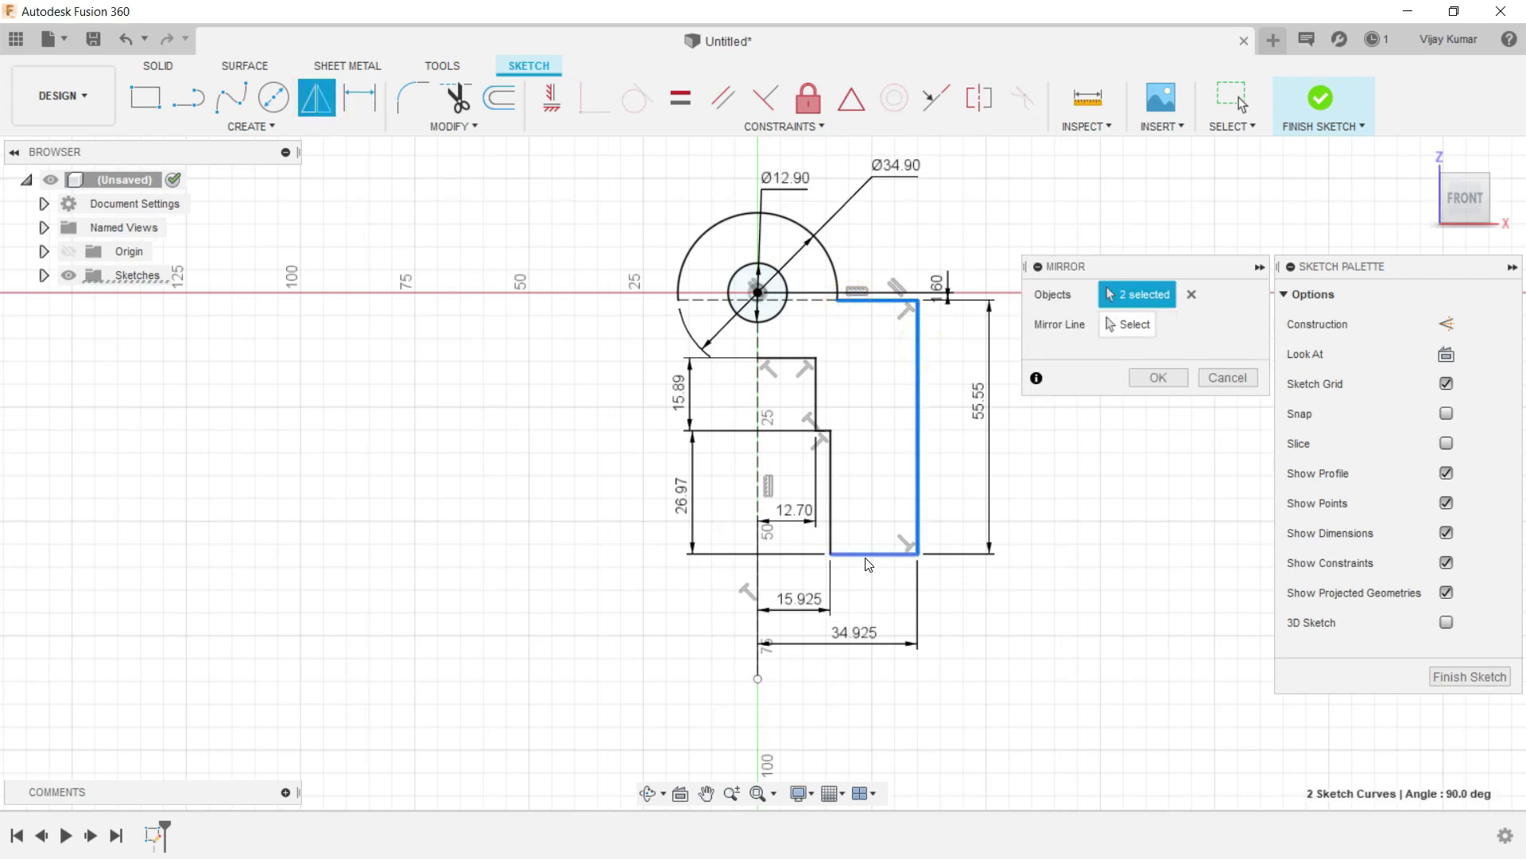
click(830, 525)
scroll(826, 444, up, 2)
click(827, 426)
click(807, 361)
click(767, 300)
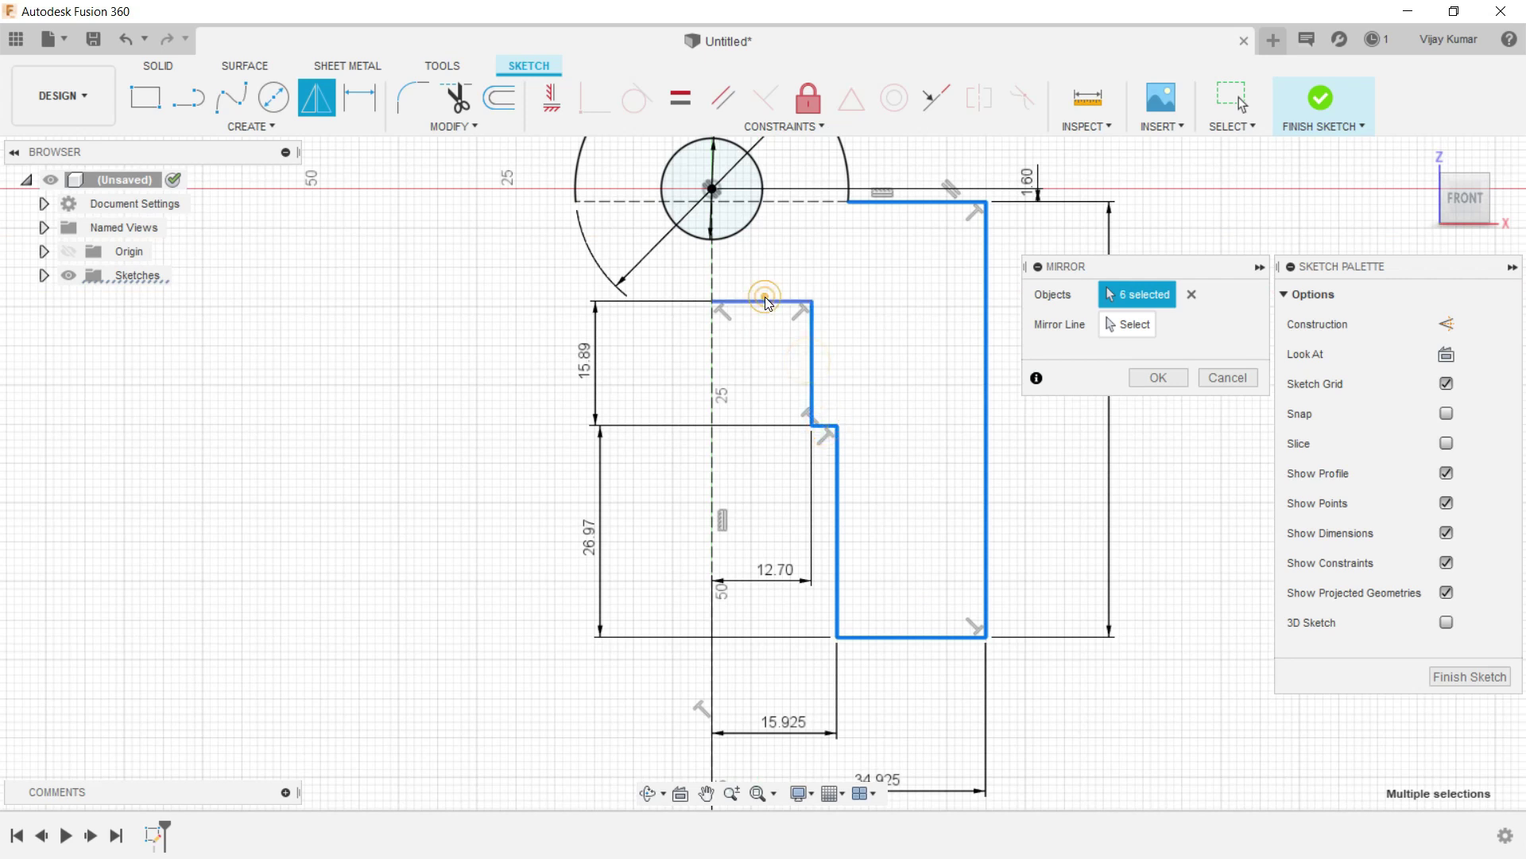
scroll(903, 377, down, 2)
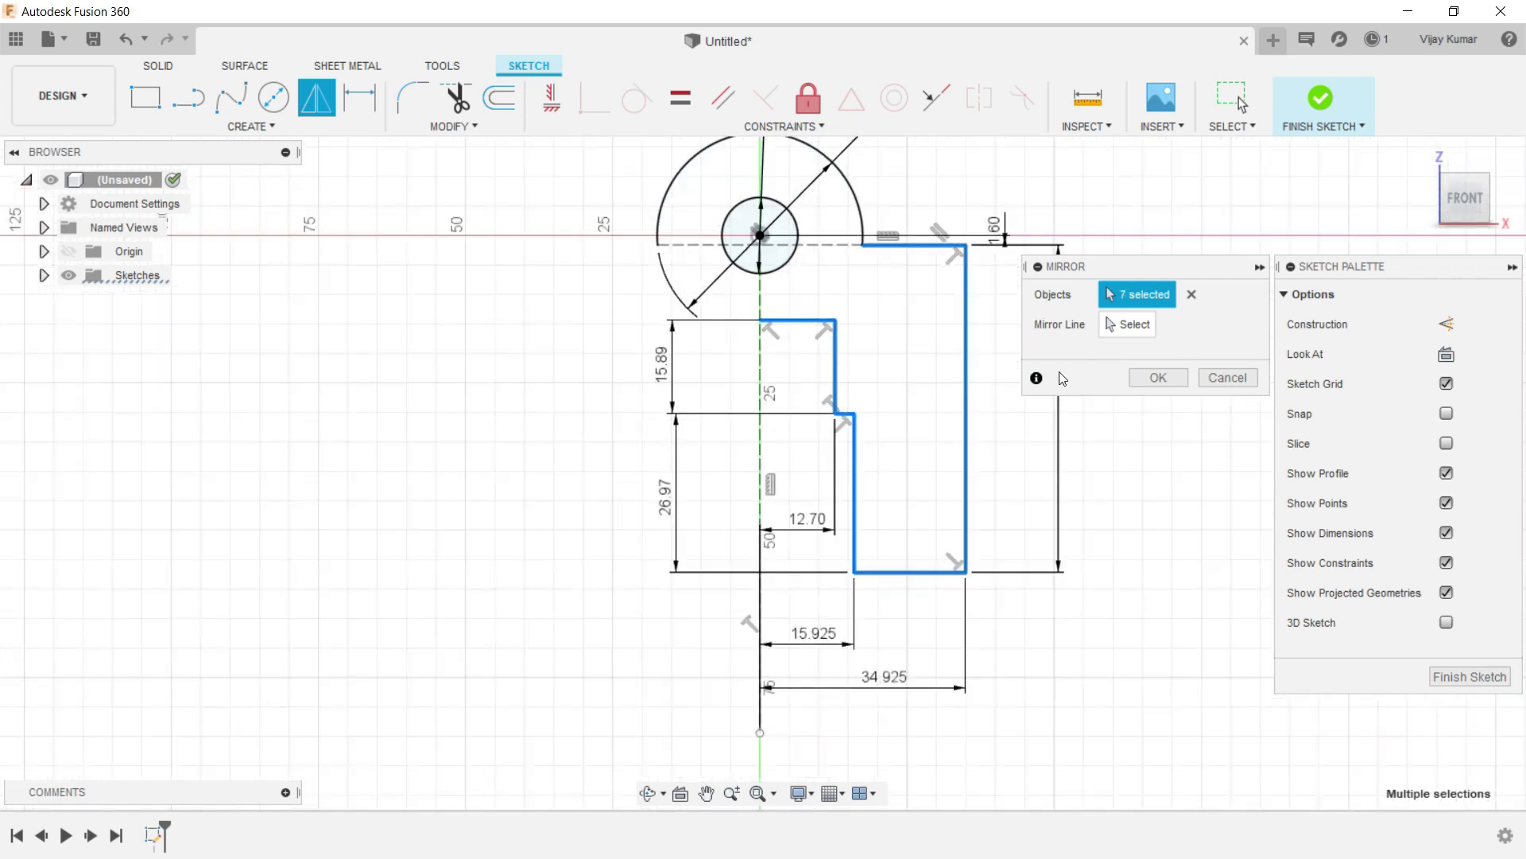
Mirror them across the vertical construction centreline.
click(1127, 324)
click(759, 365)
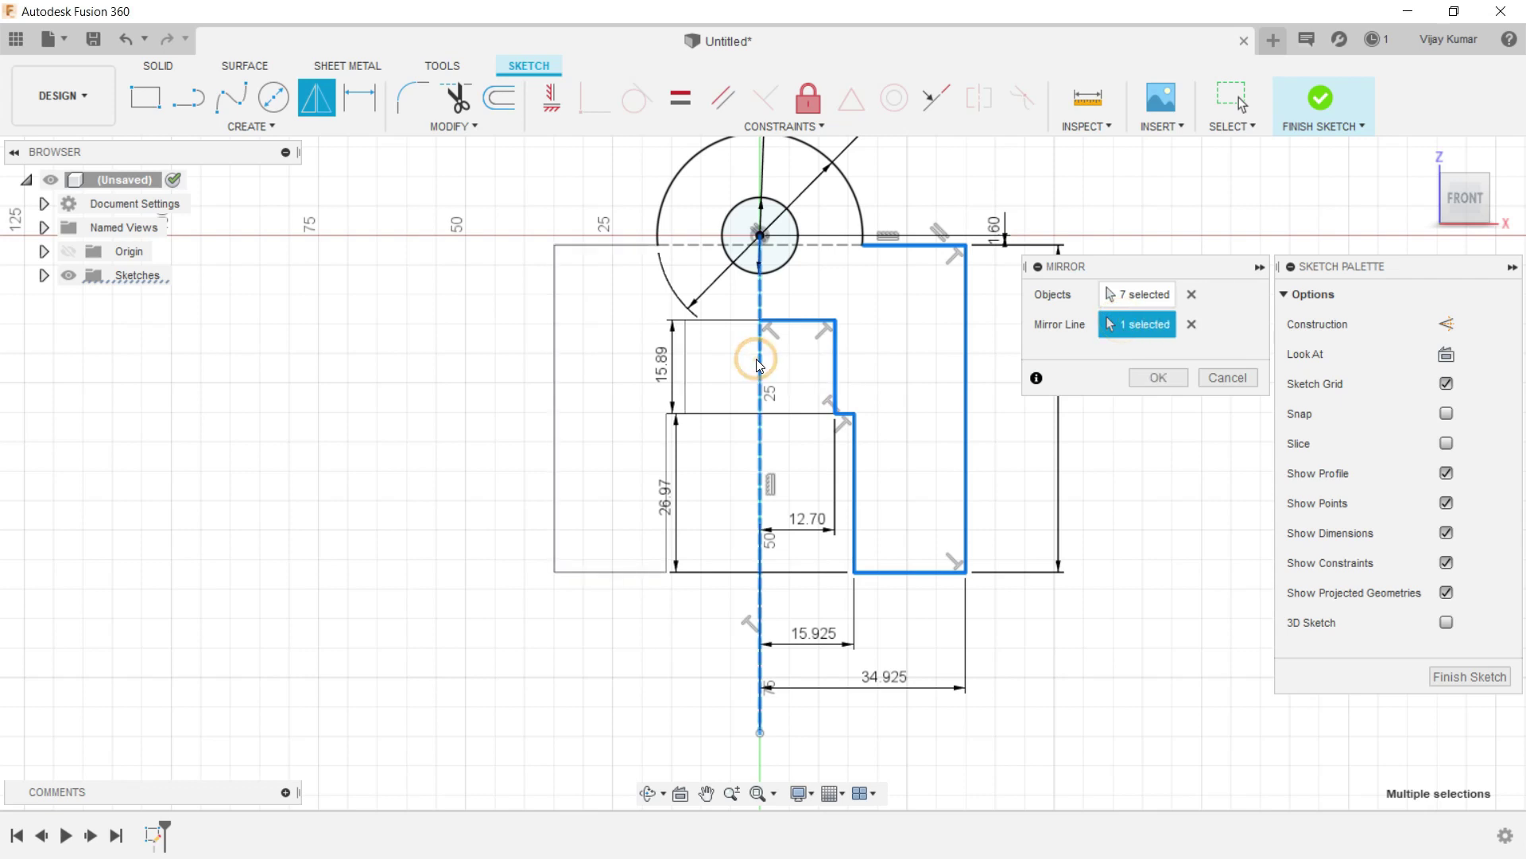
click(1133, 379)
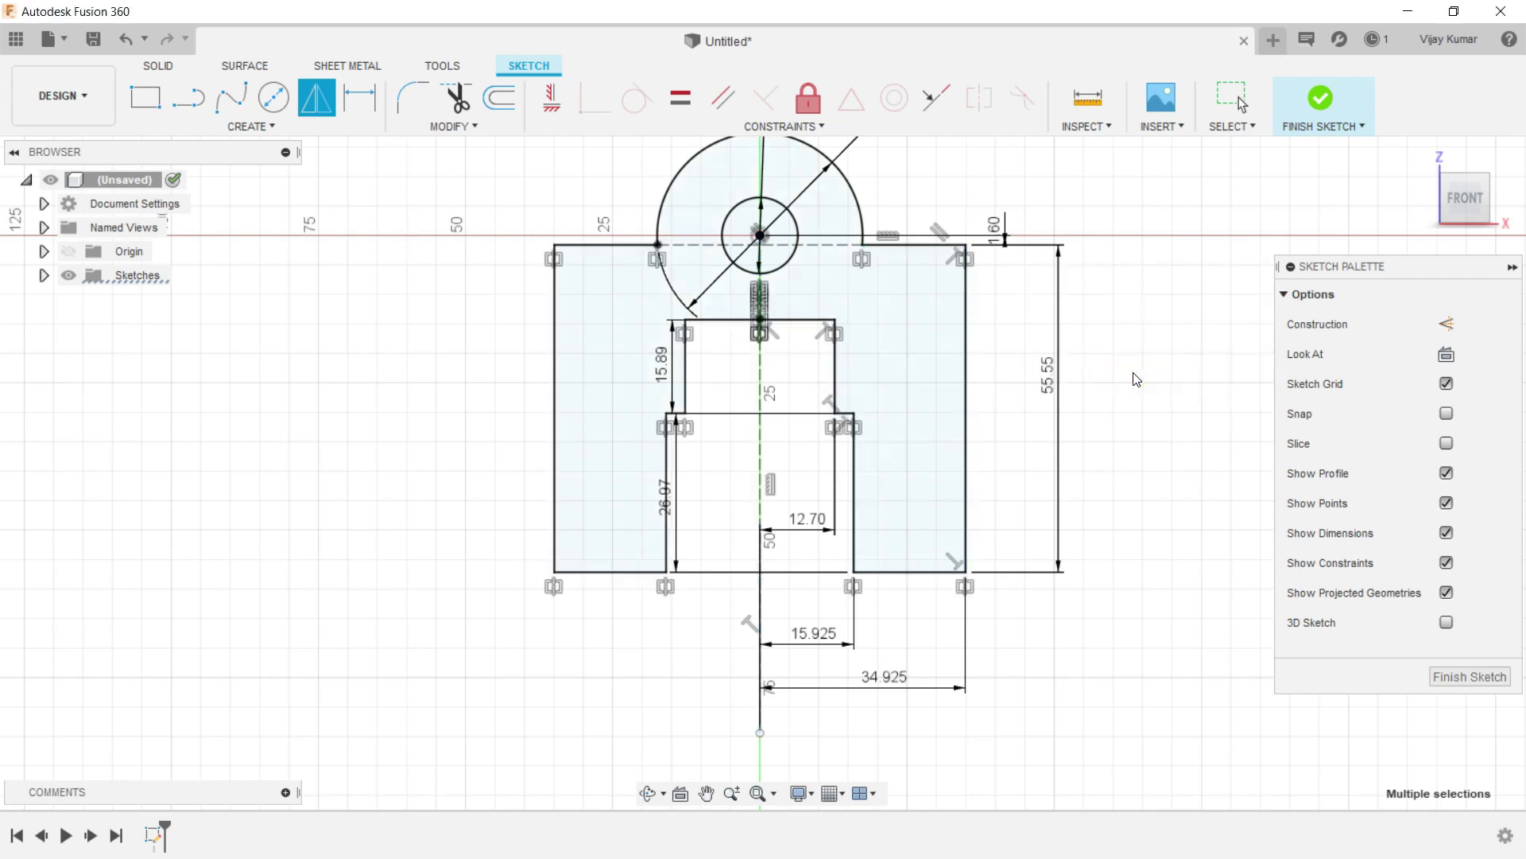
scroll(705, 628, down, 3)
Finish the sketch and extrude the vice profile 25.4 mm as a new body.
click(648, 794)
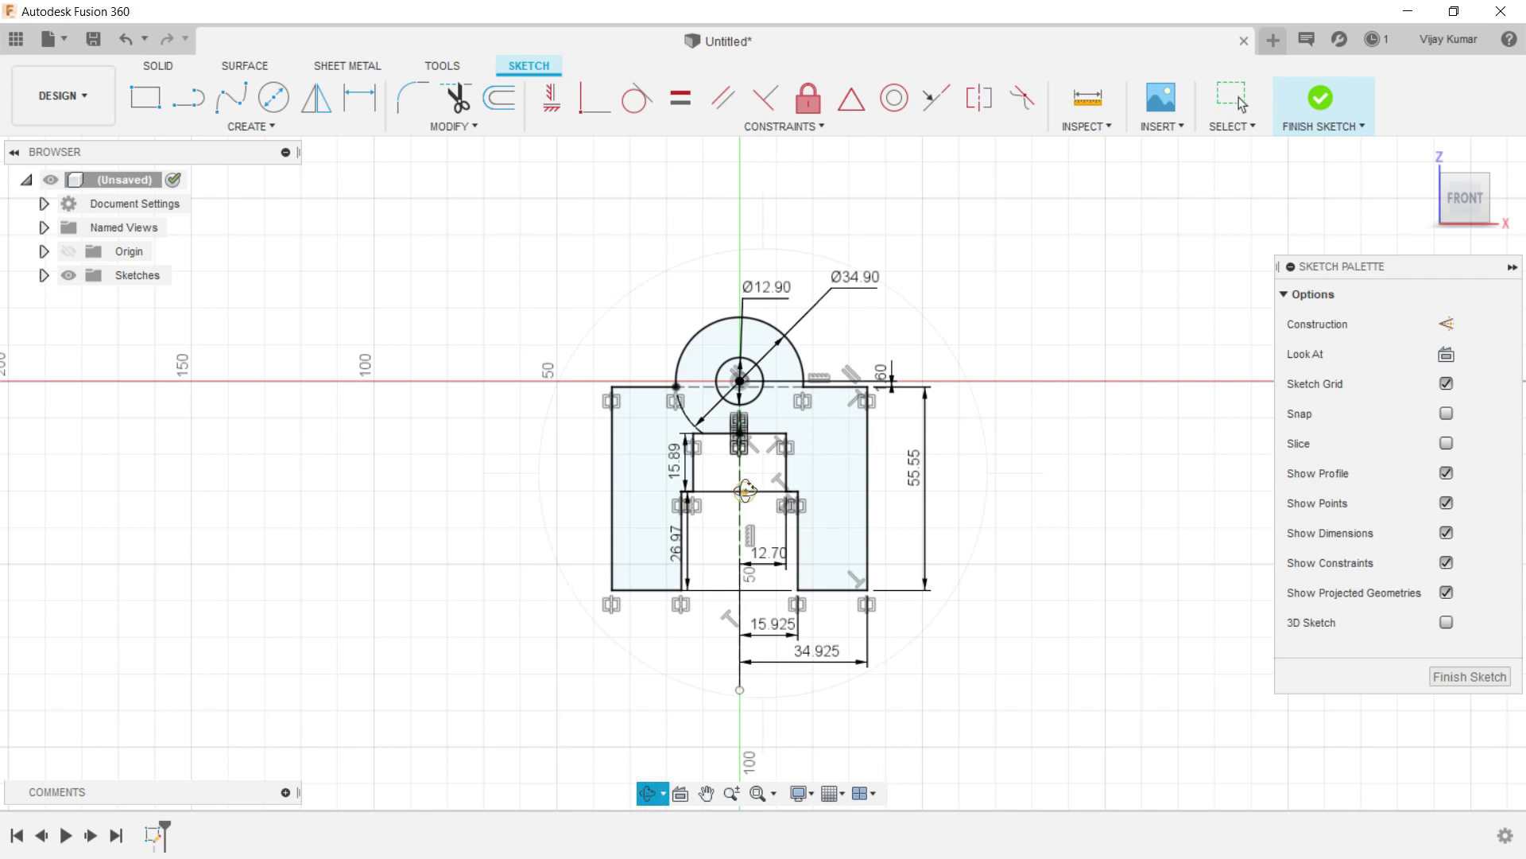
drag(556, 636, 318, 318)
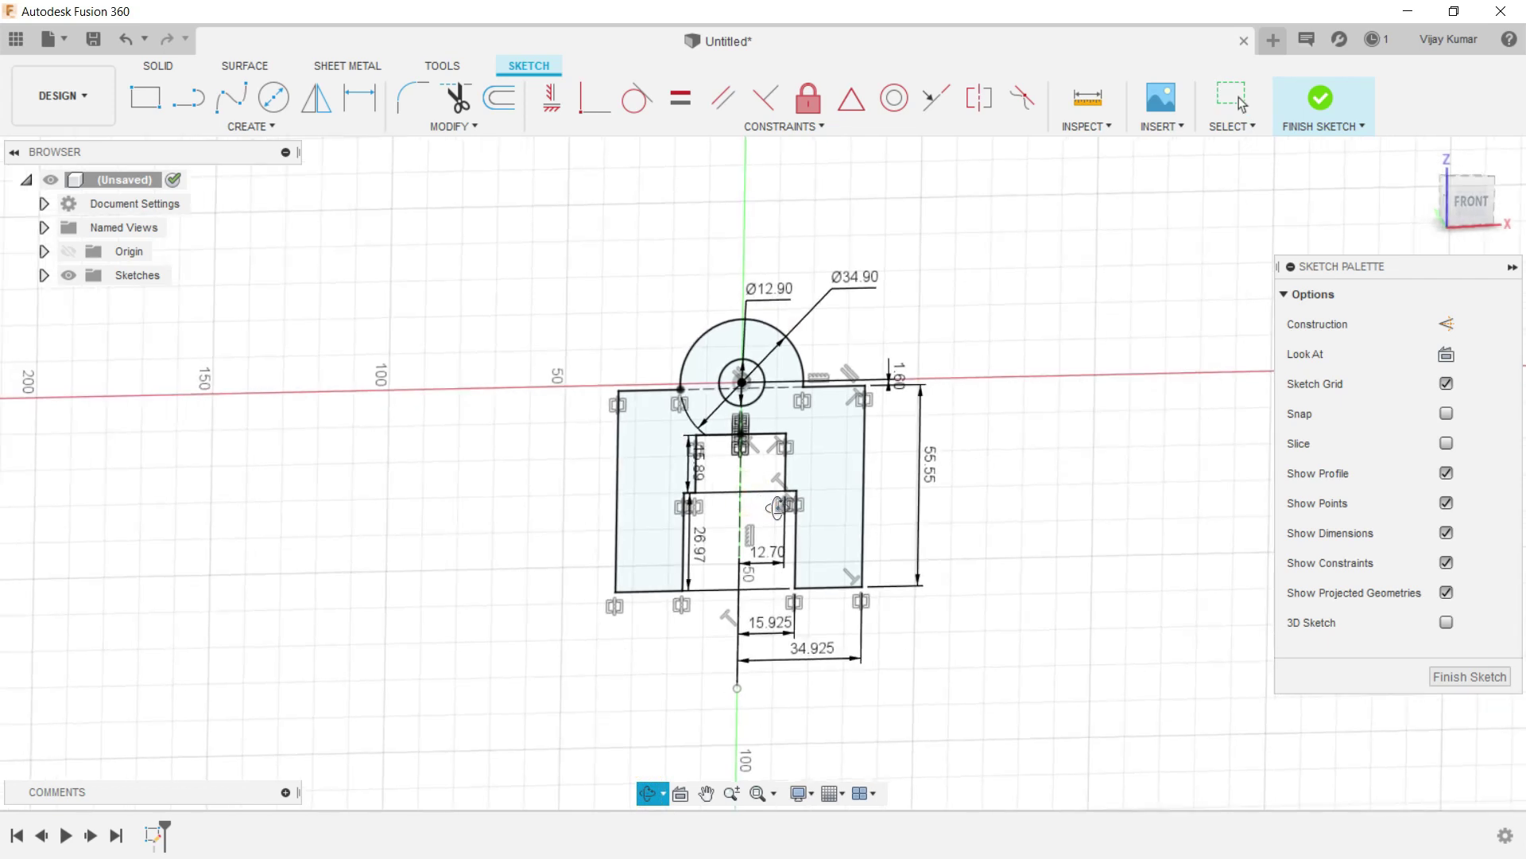
click(158, 65)
key(e)
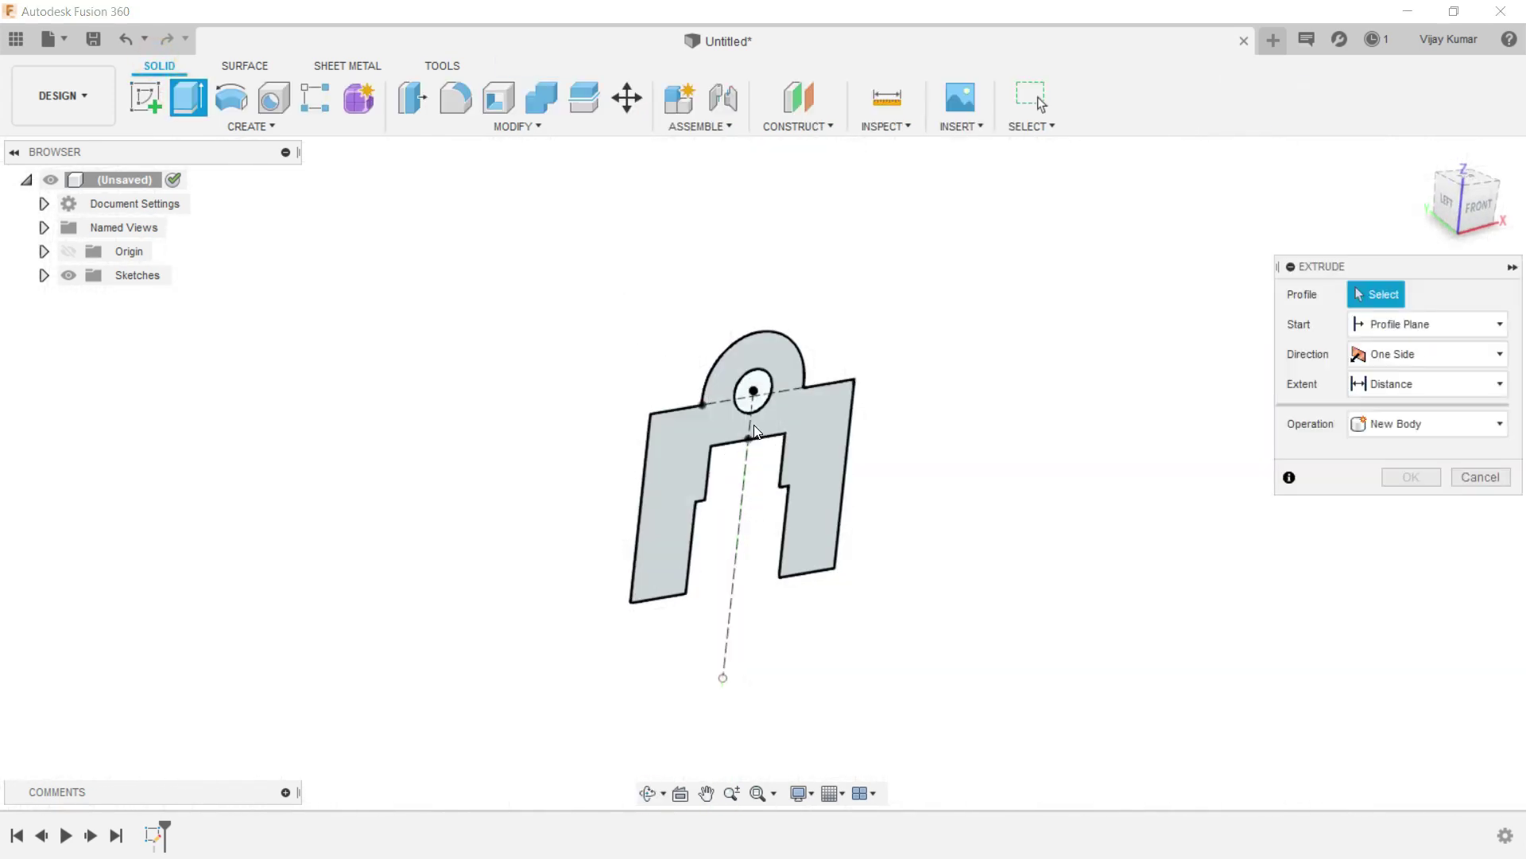
click(783, 427)
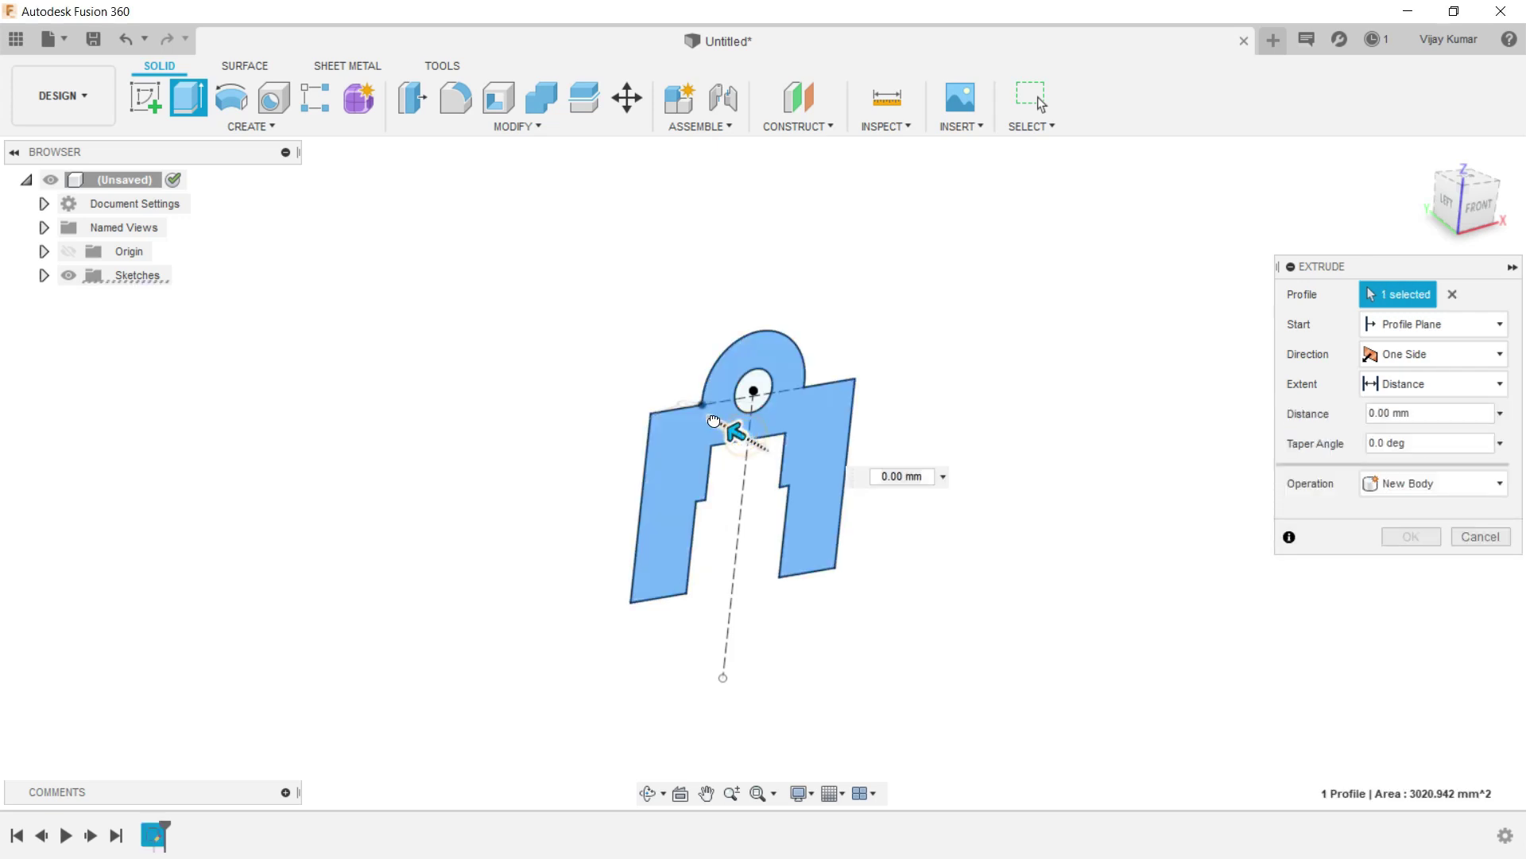
drag(710, 416, 690, 405)
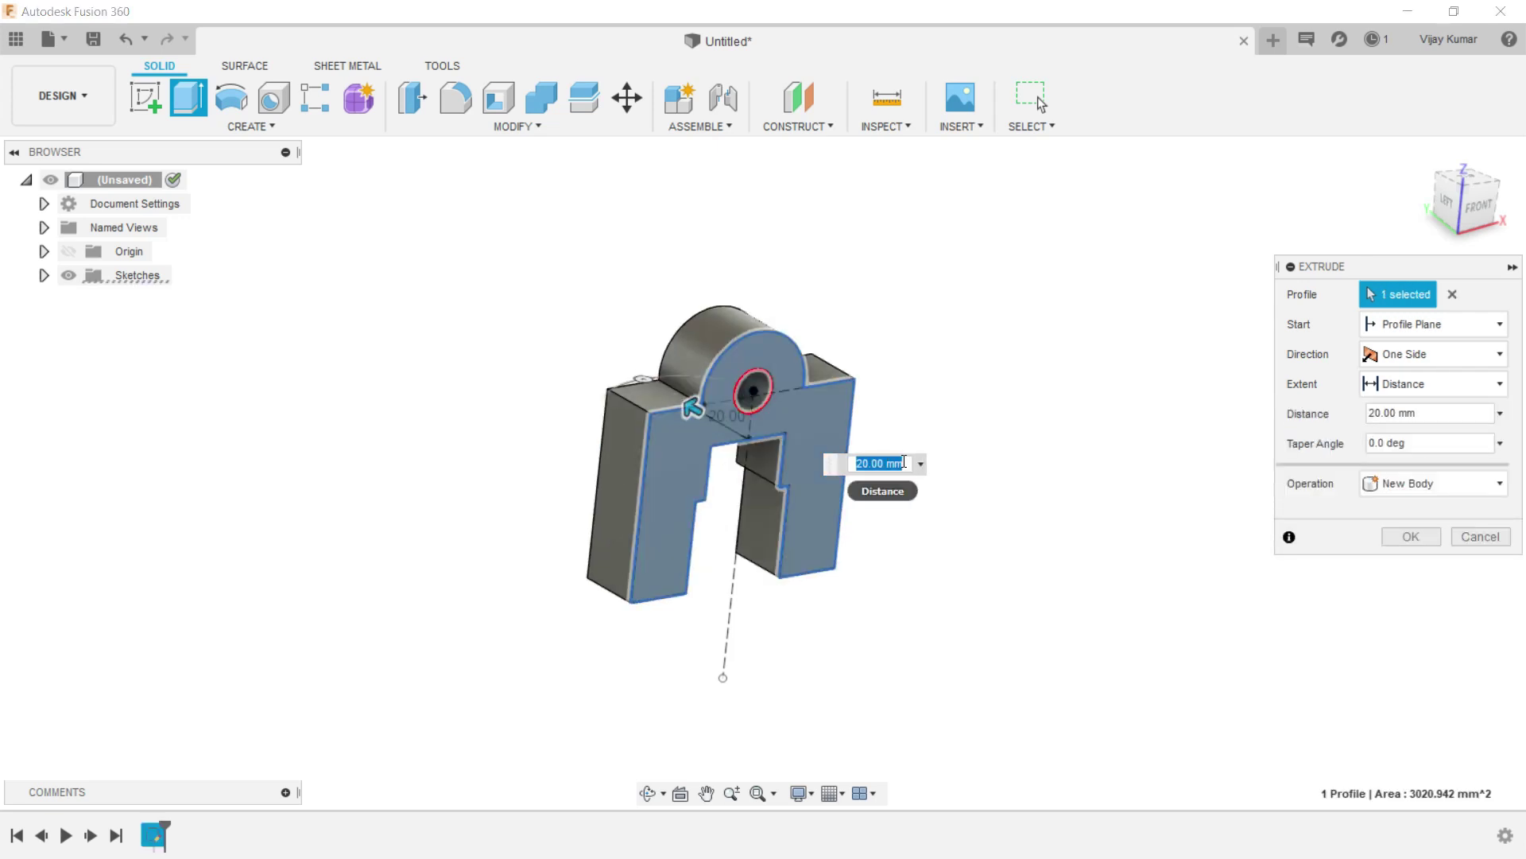
text(.4)
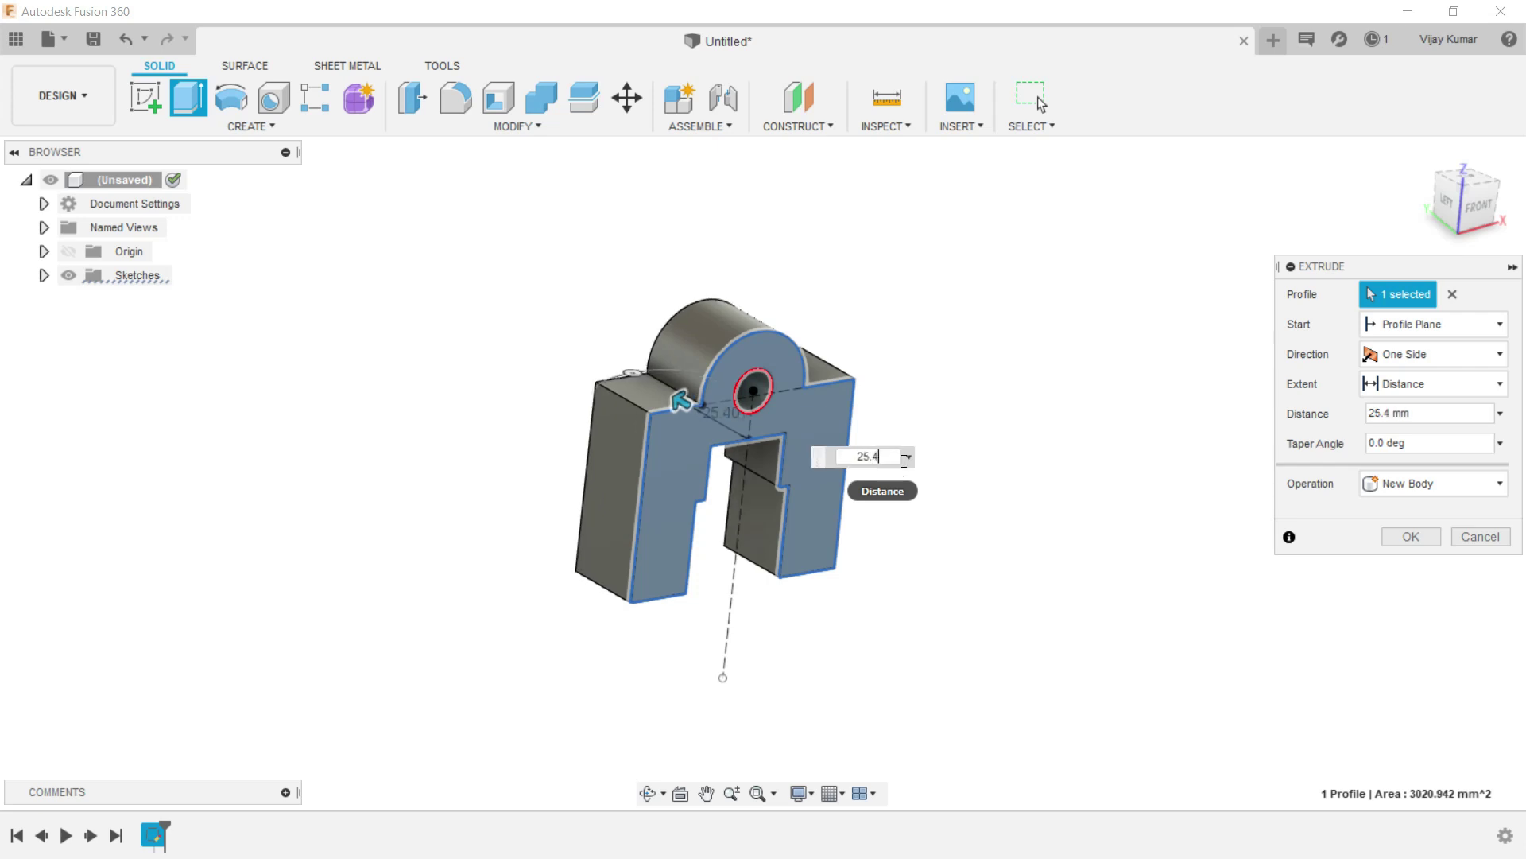
key(Return)
scroll(609, 464, up, 2)
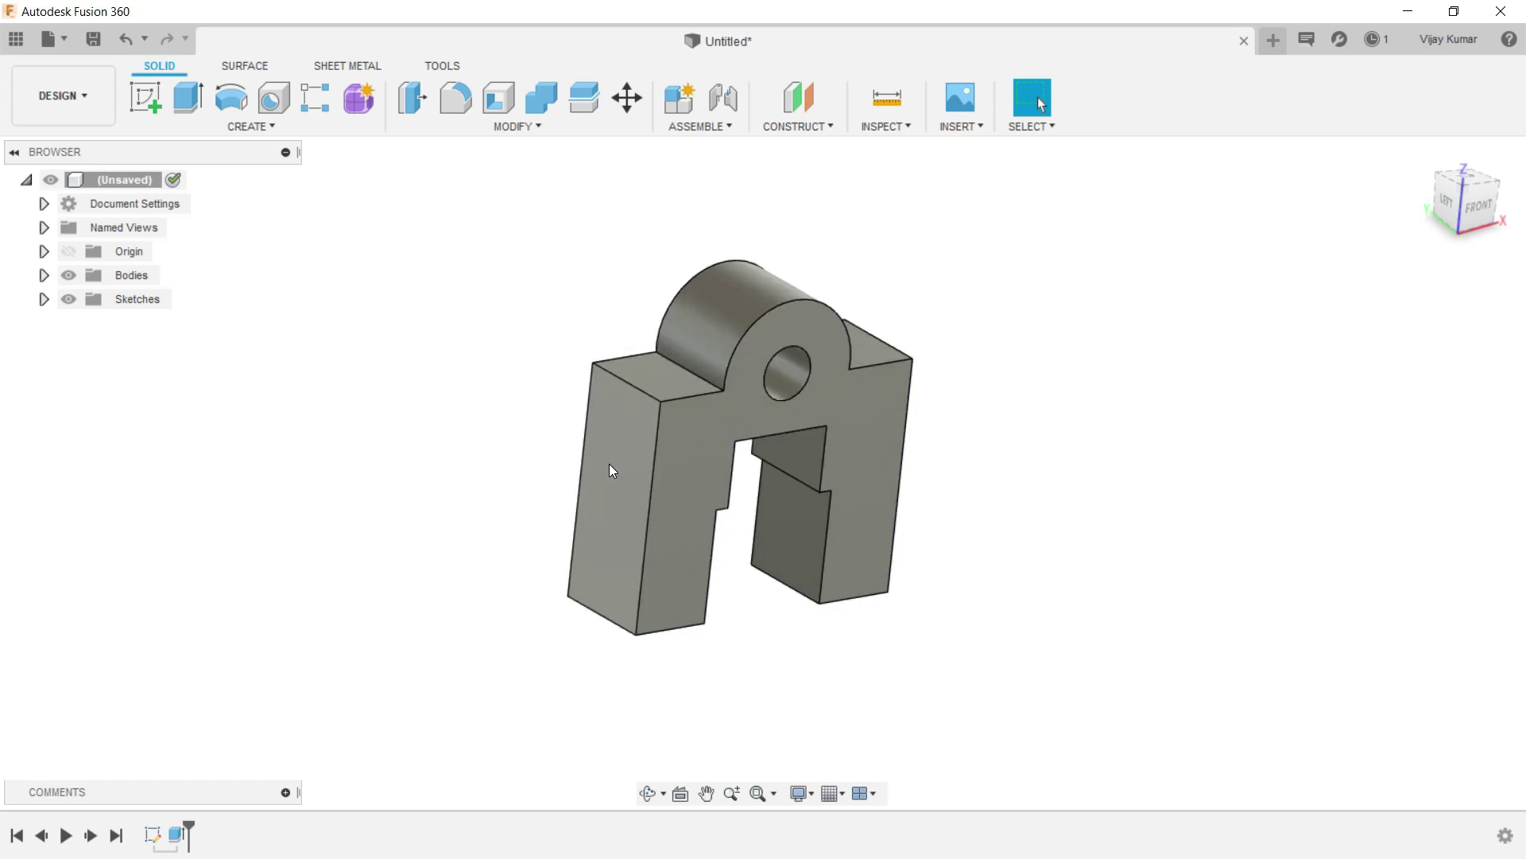
scroll(613, 462, up, 1)
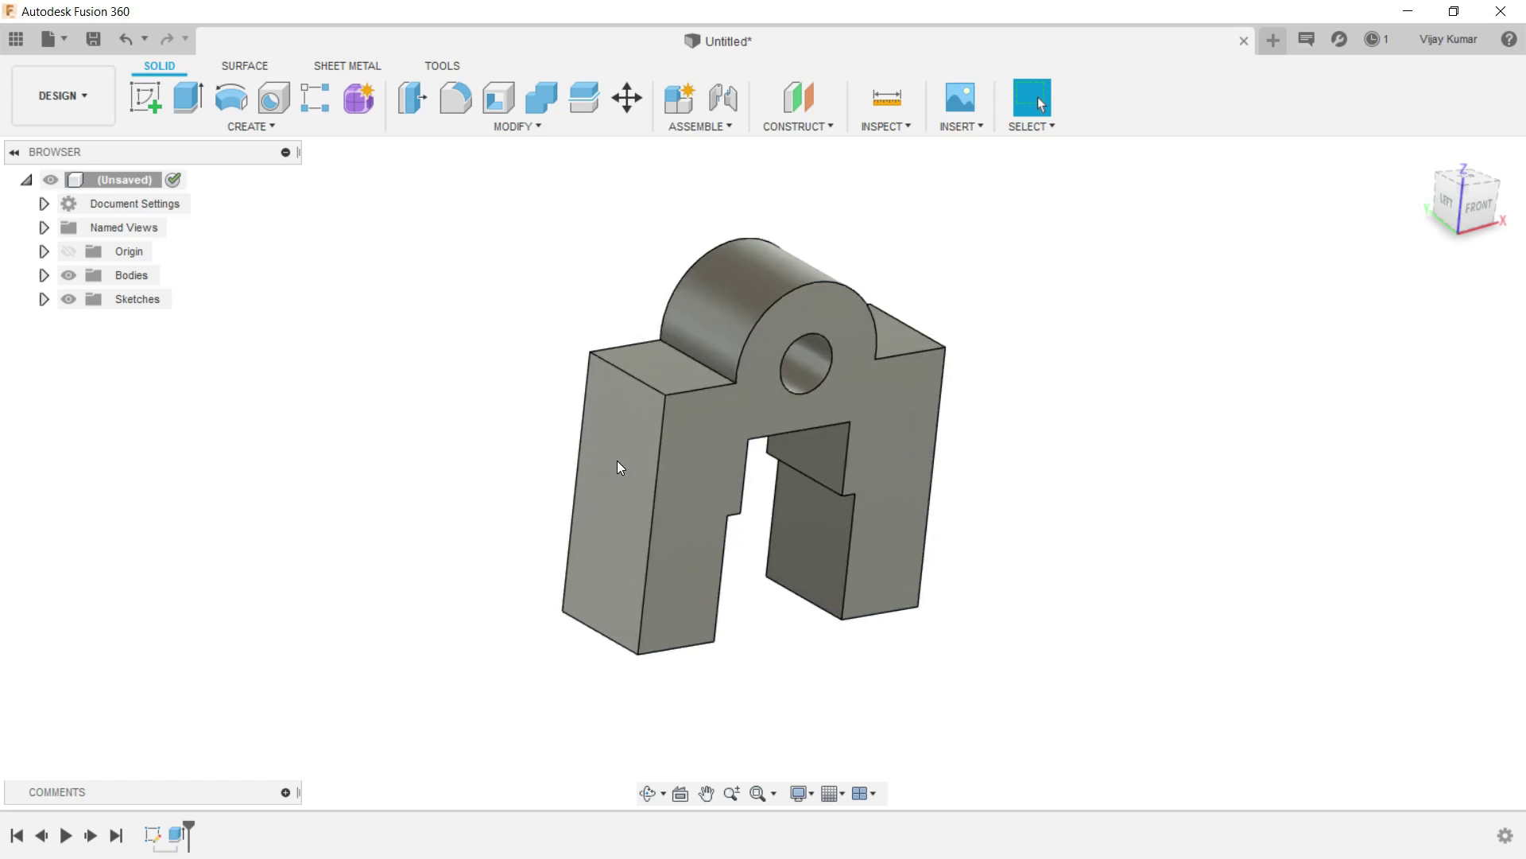
Start a new sketch on the vice body's front face.
click(694, 447)
click(137, 104)
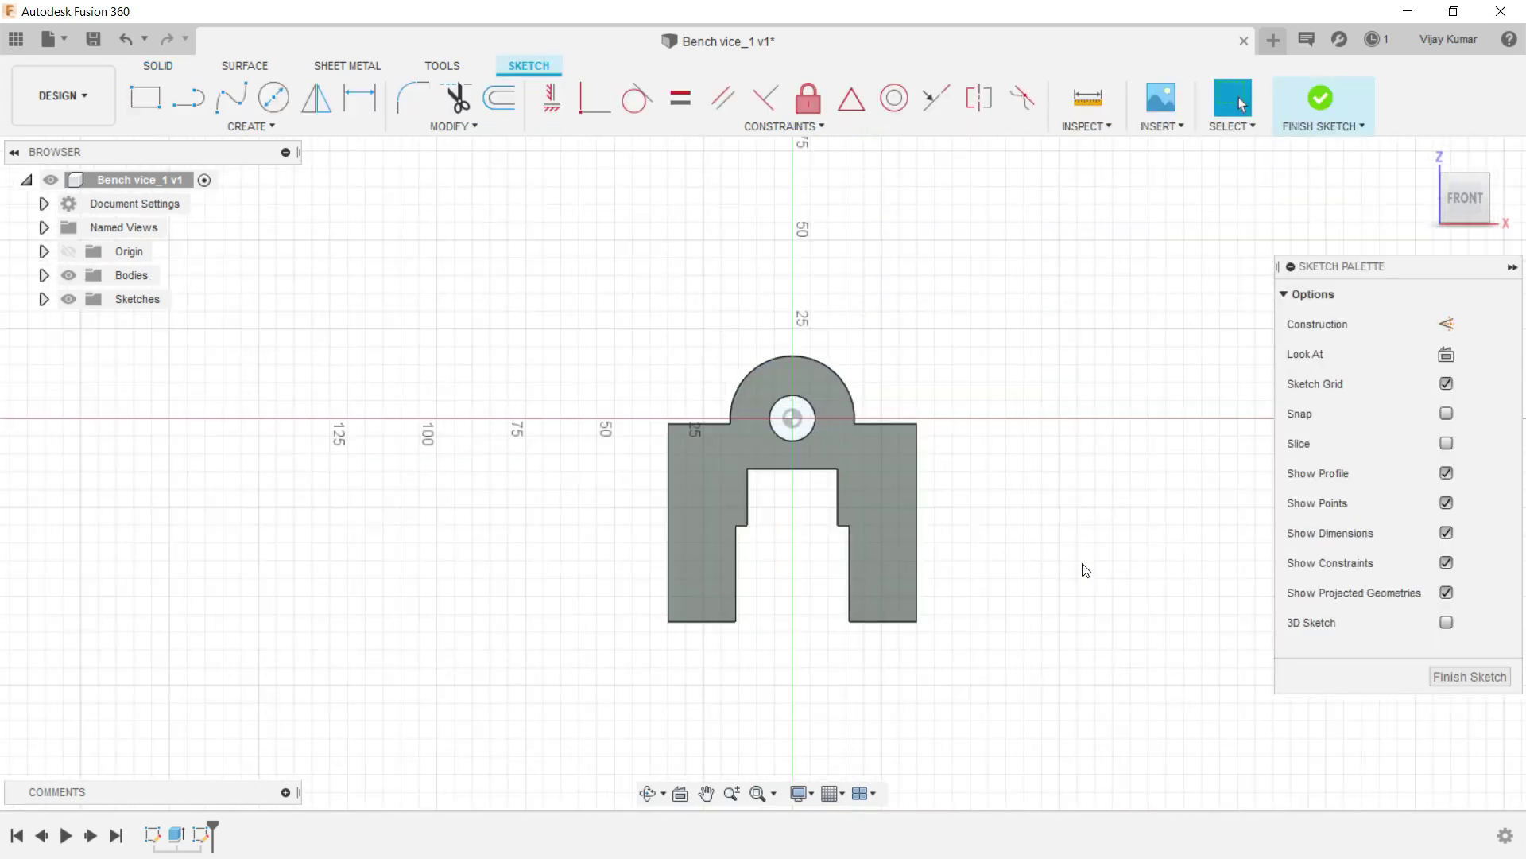
scroll(1083, 569, up, 2)
scroll(1083, 569, up, 2)
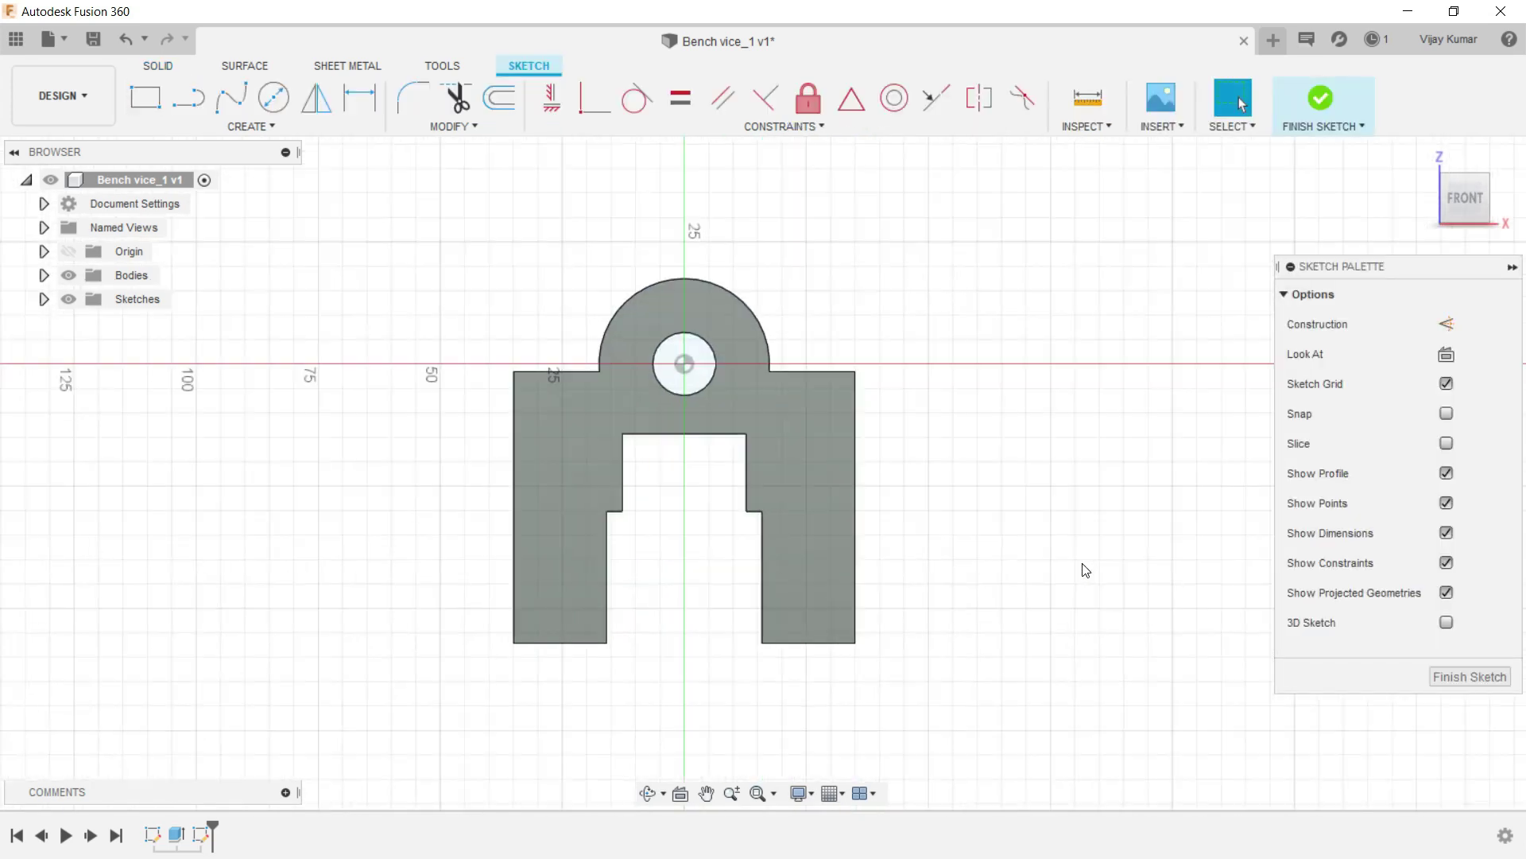
Project the left outer, left leg bottom, inner and top opening edges into the sketch.
click(194, 129)
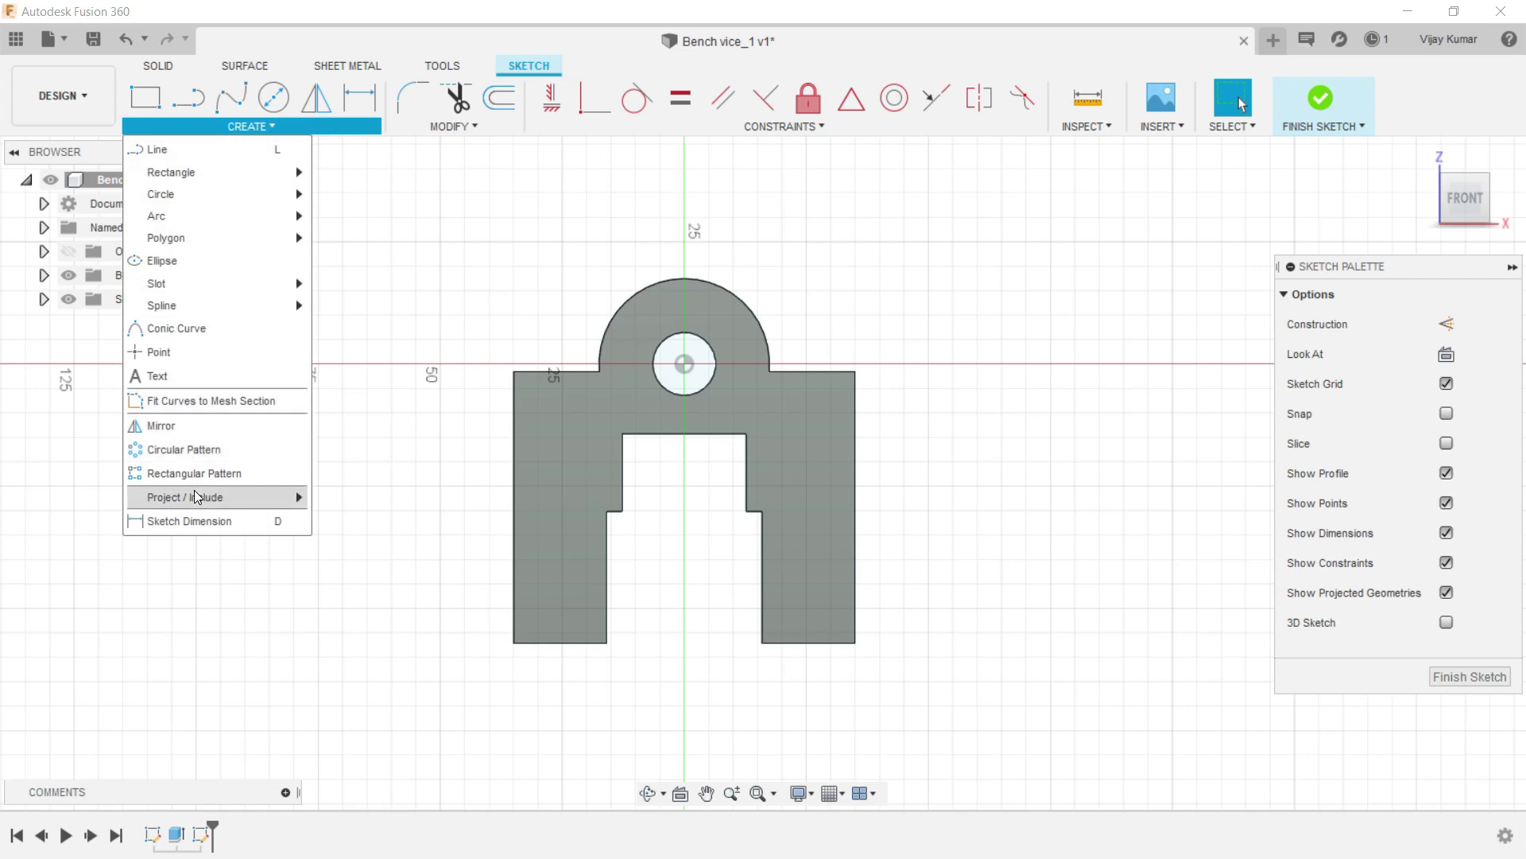
mouse_move(203, 496)
click(344, 500)
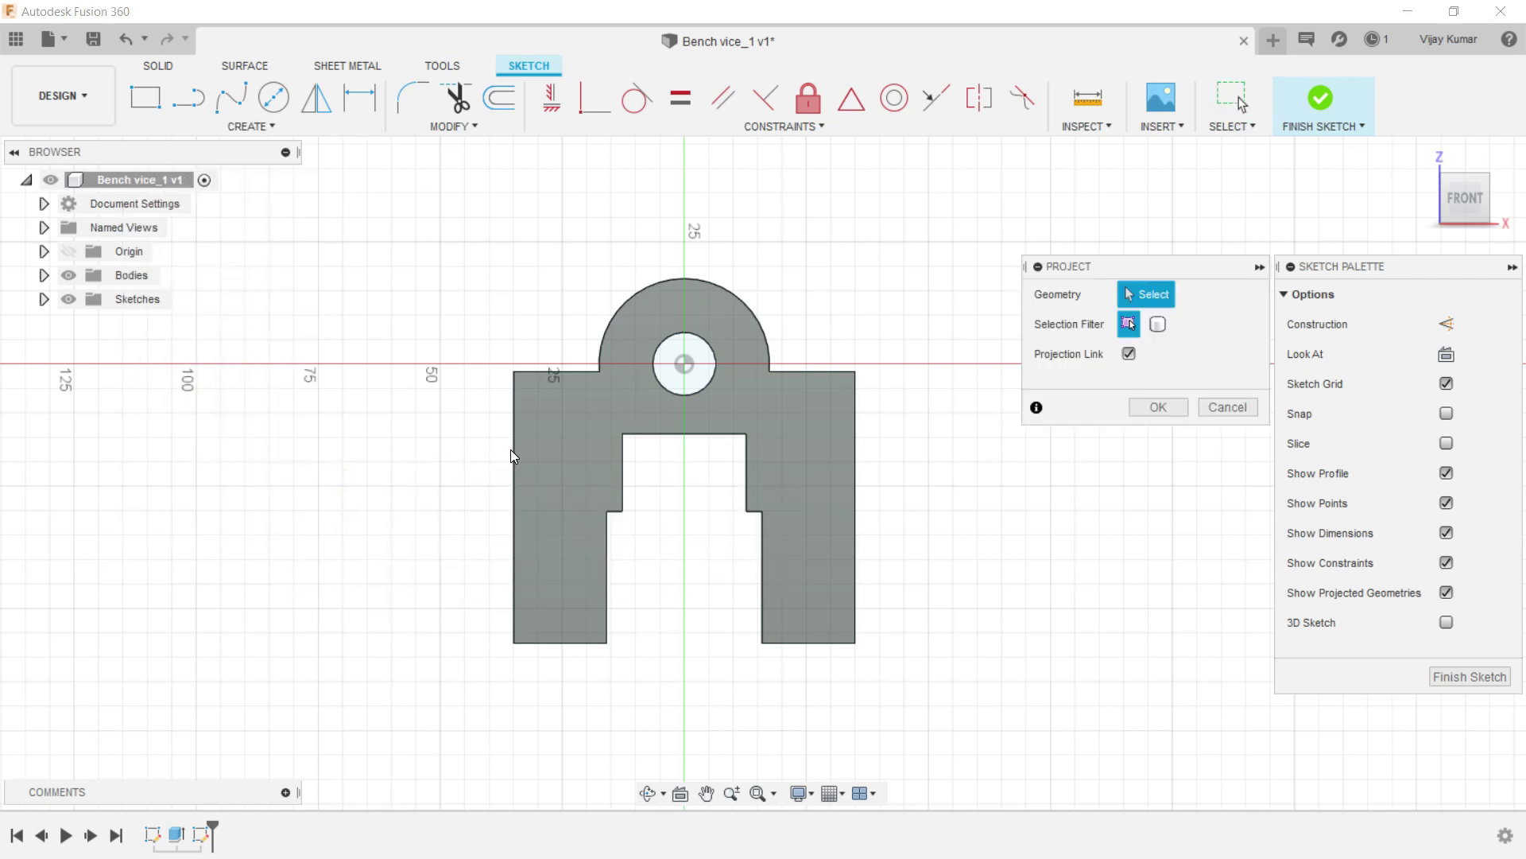
click(515, 458)
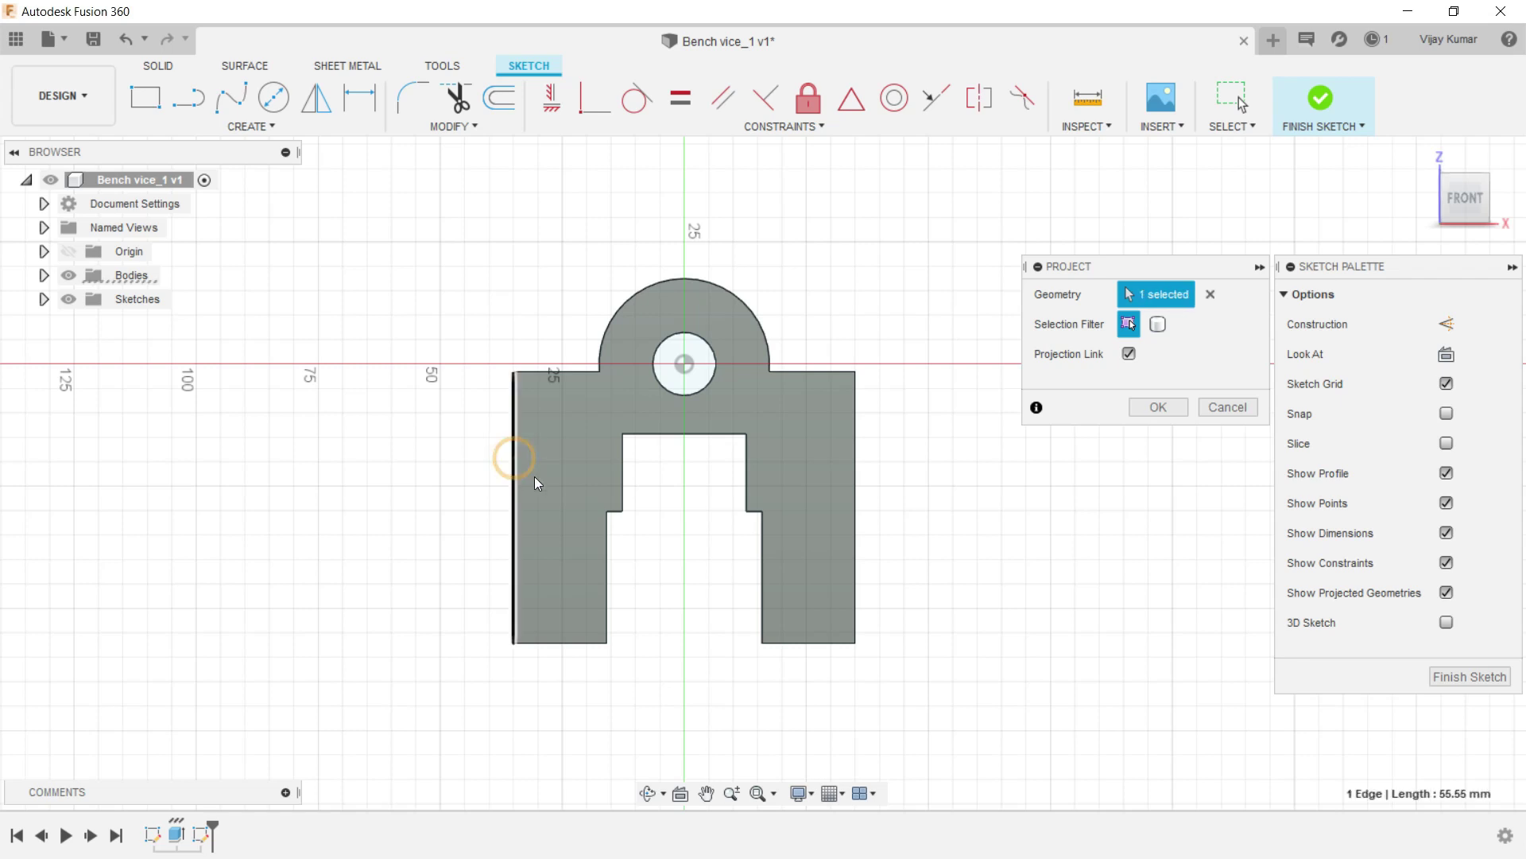
click(584, 620)
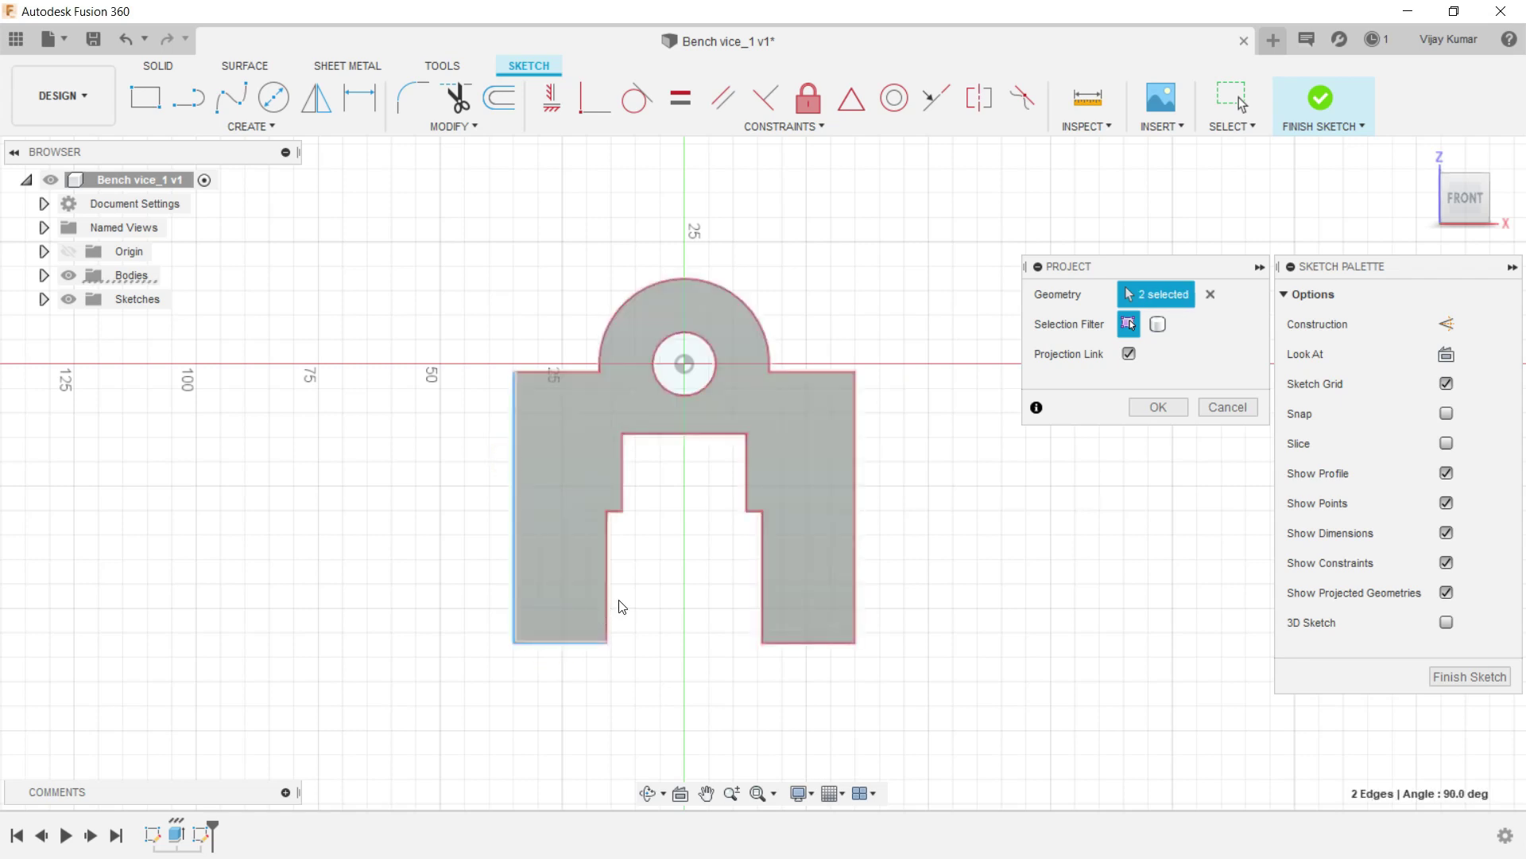
click(606, 583)
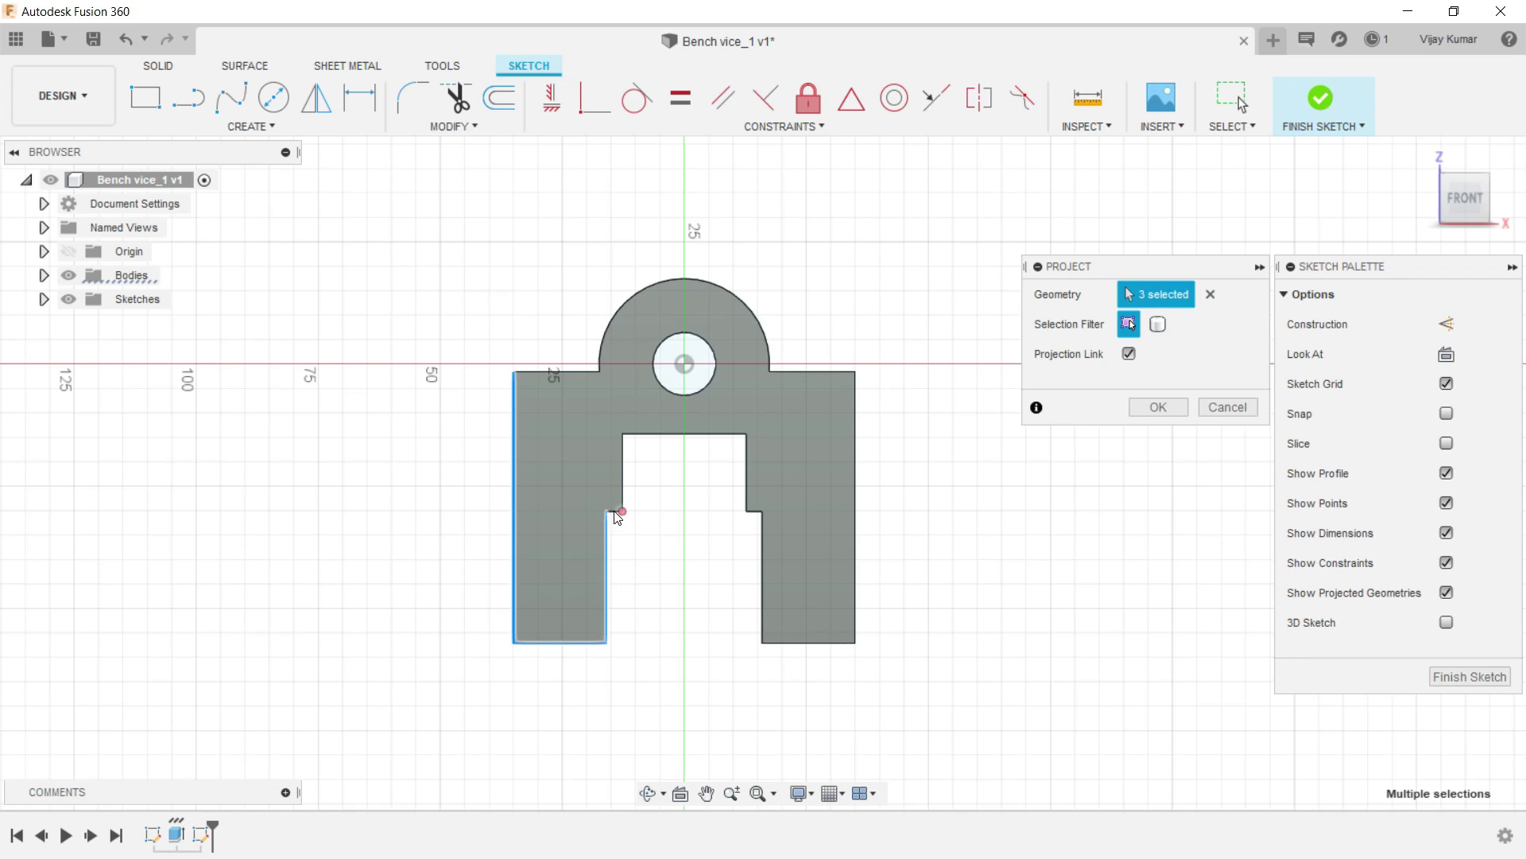
scroll(618, 518, up, 3)
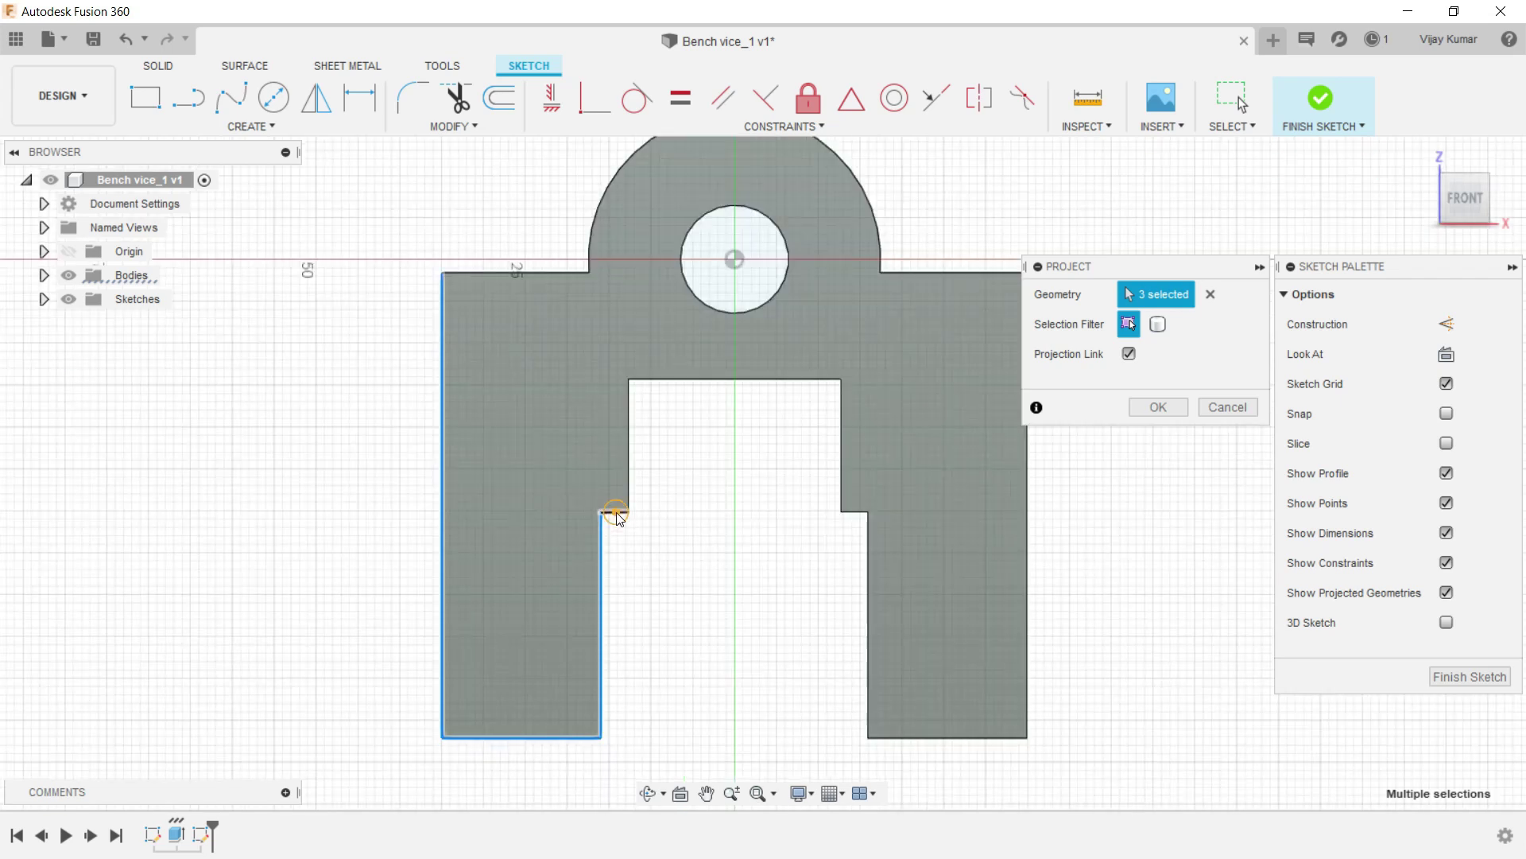
click(628, 489)
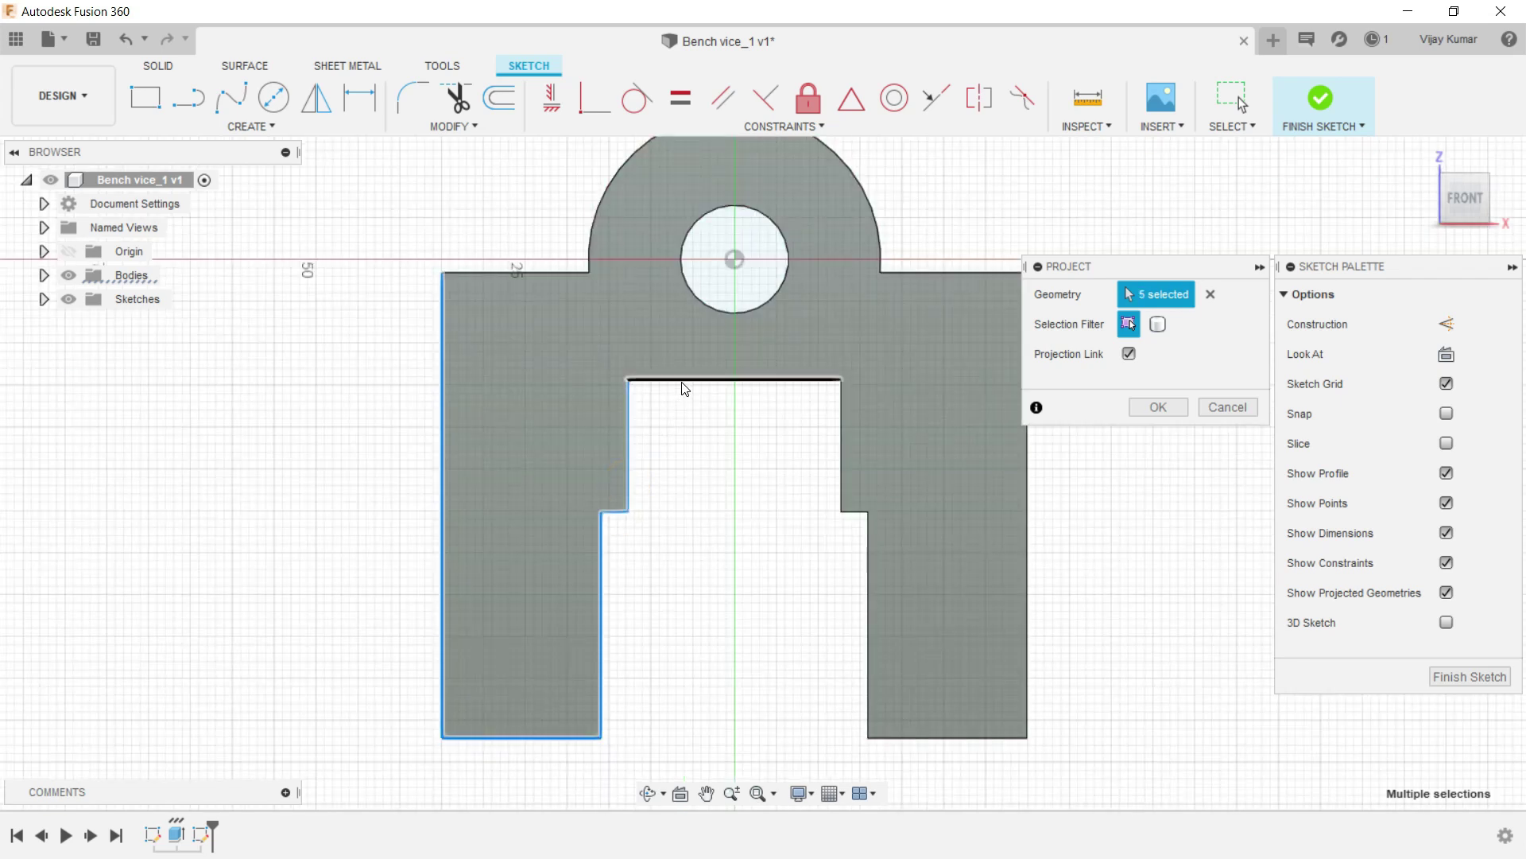
click(681, 382)
Project the right inner, step, leg bottom and outer edges, then commit the projection.
click(842, 442)
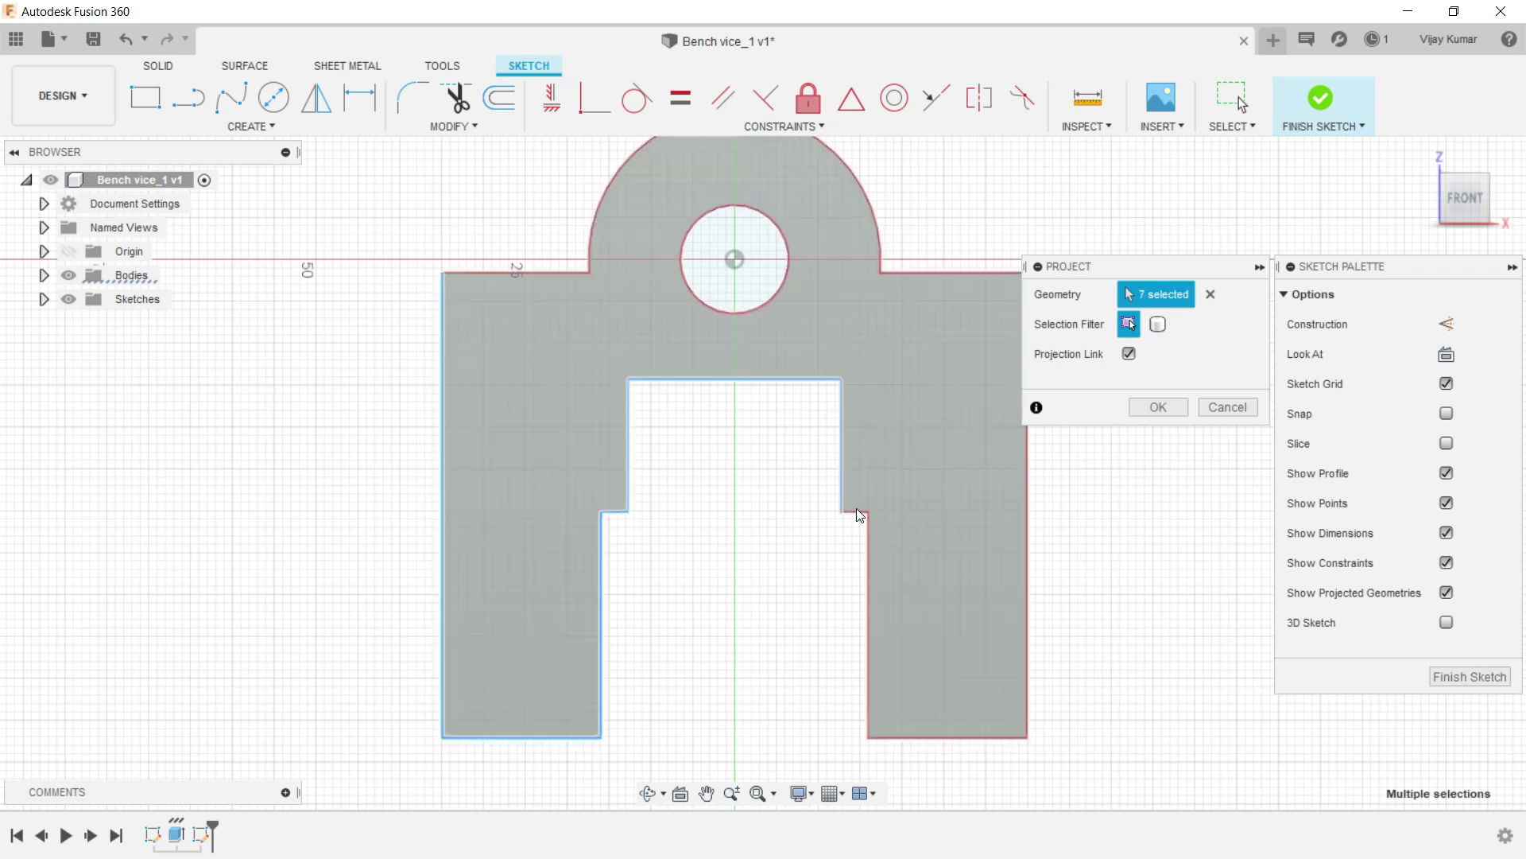
click(857, 511)
click(869, 531)
click(915, 738)
click(1026, 684)
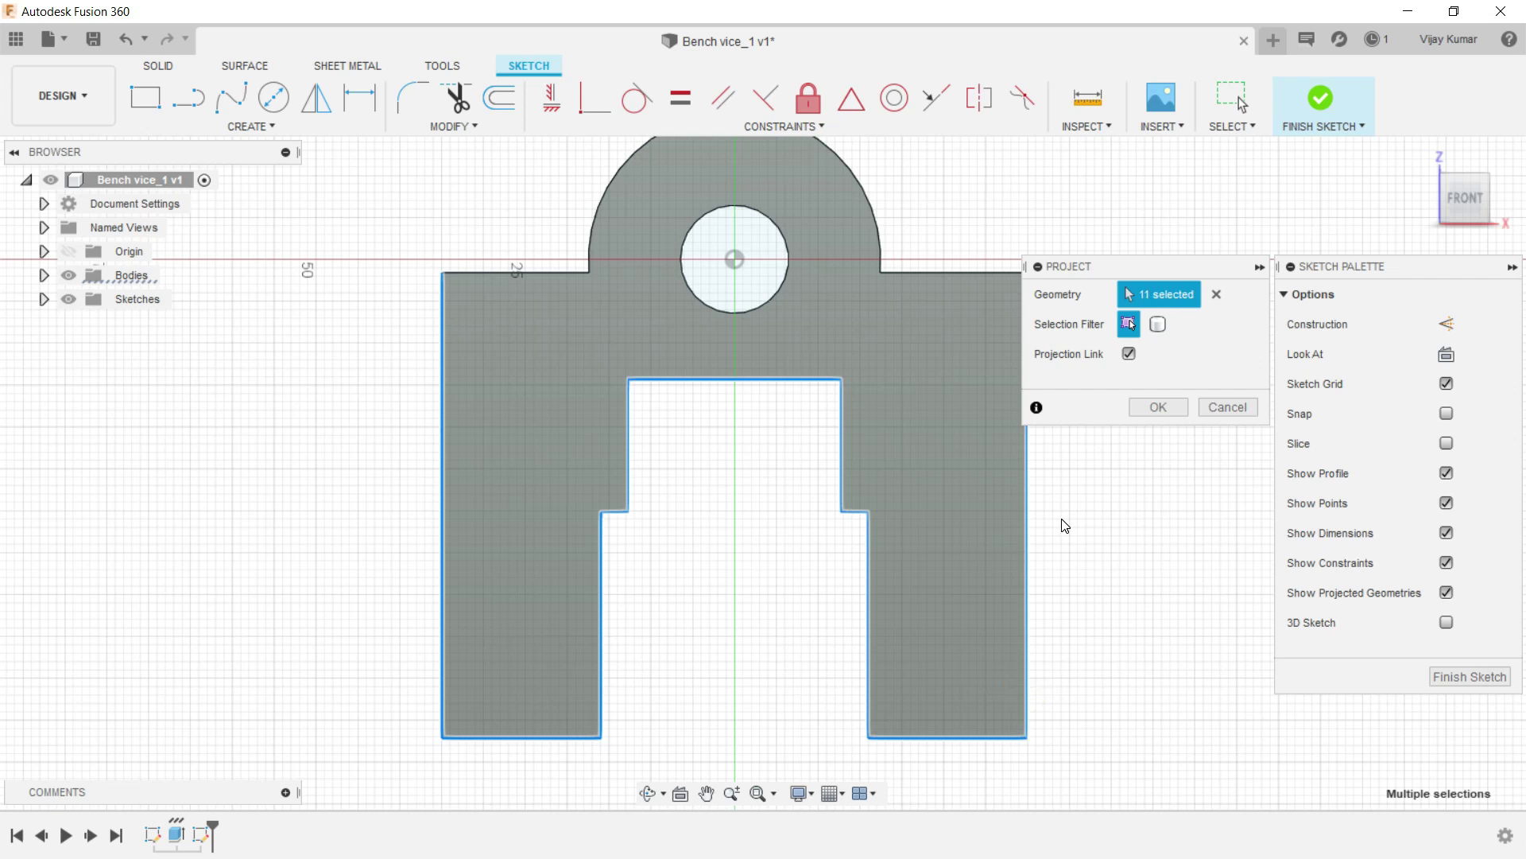
click(1159, 408)
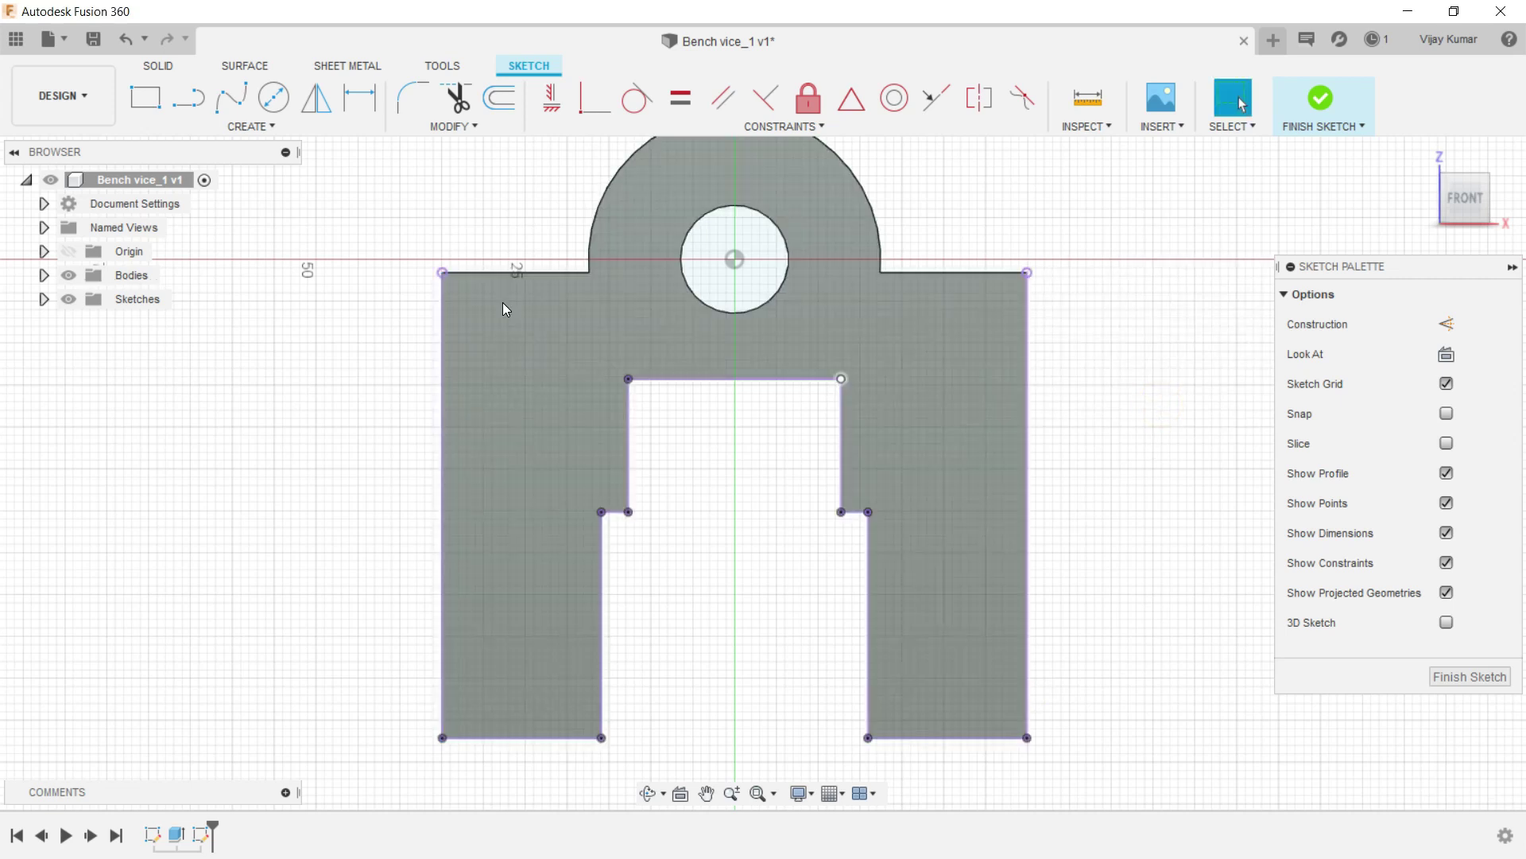
Draw a horizontal line across both legs of the projected outline.
key(l)
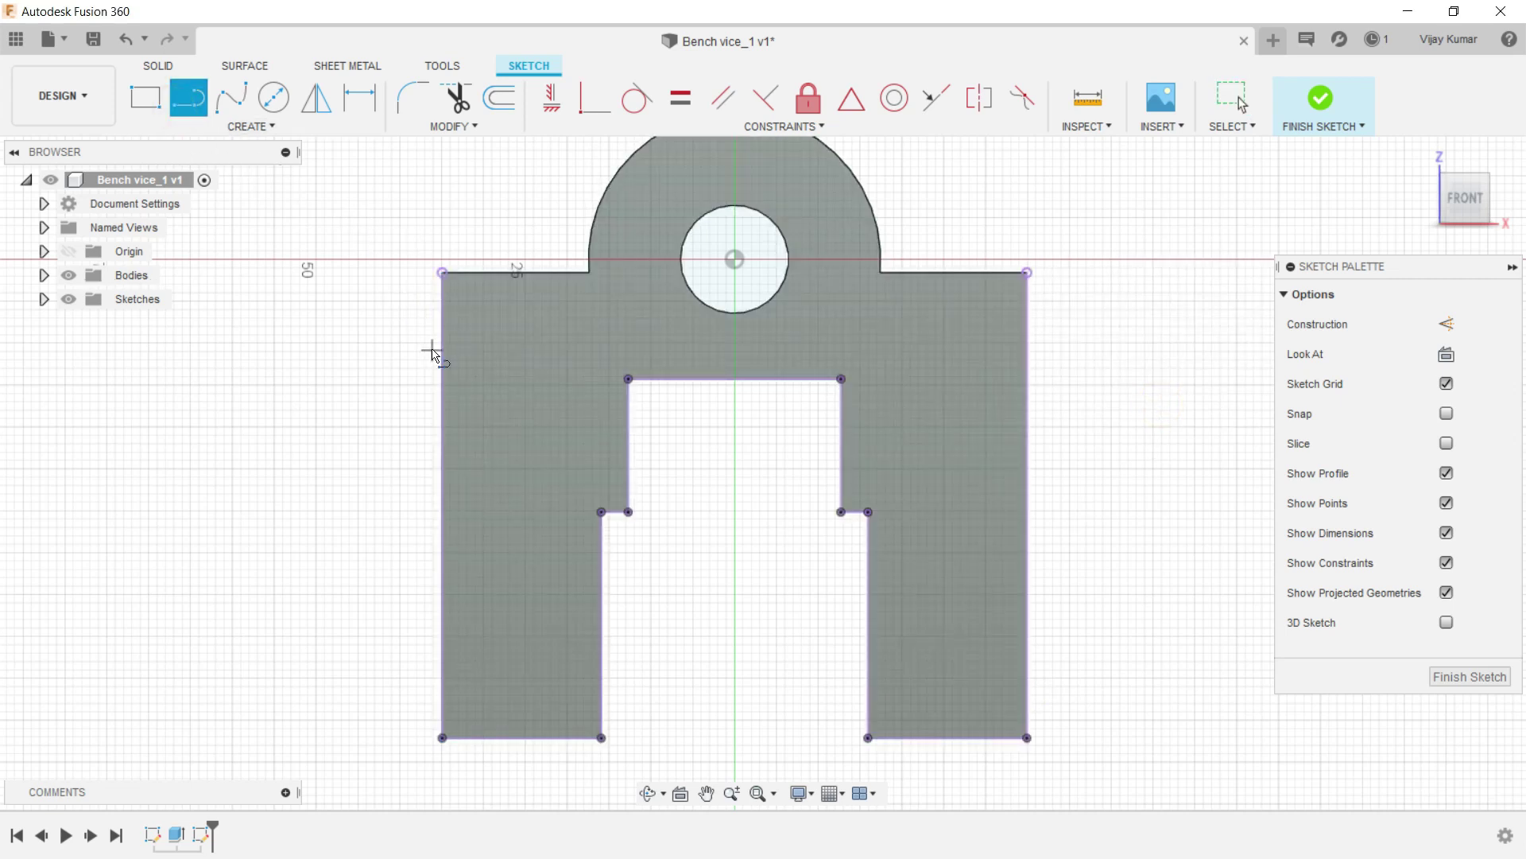
click(442, 407)
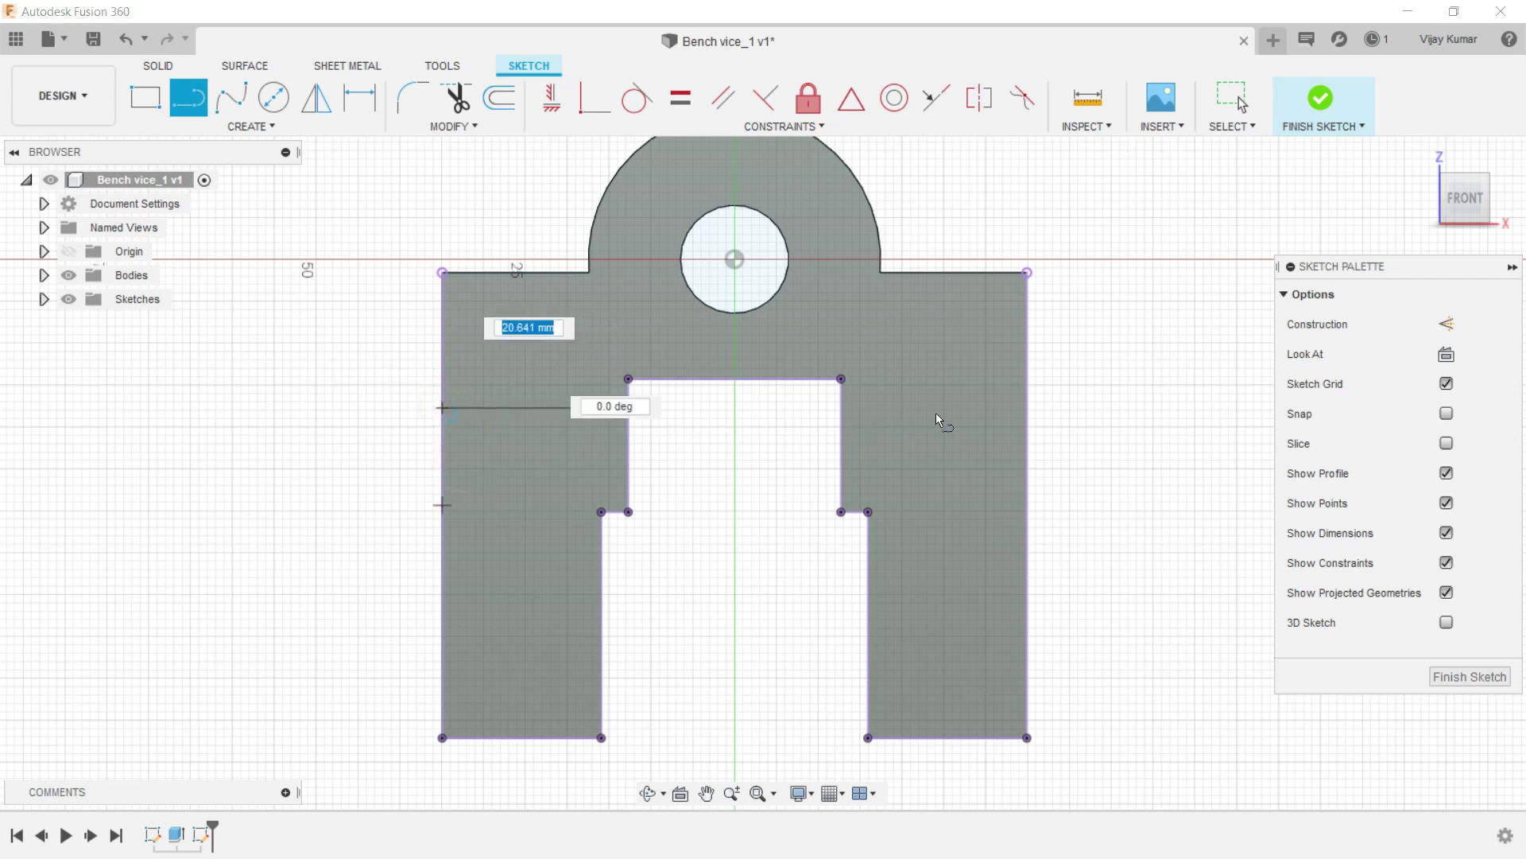
click(1027, 407)
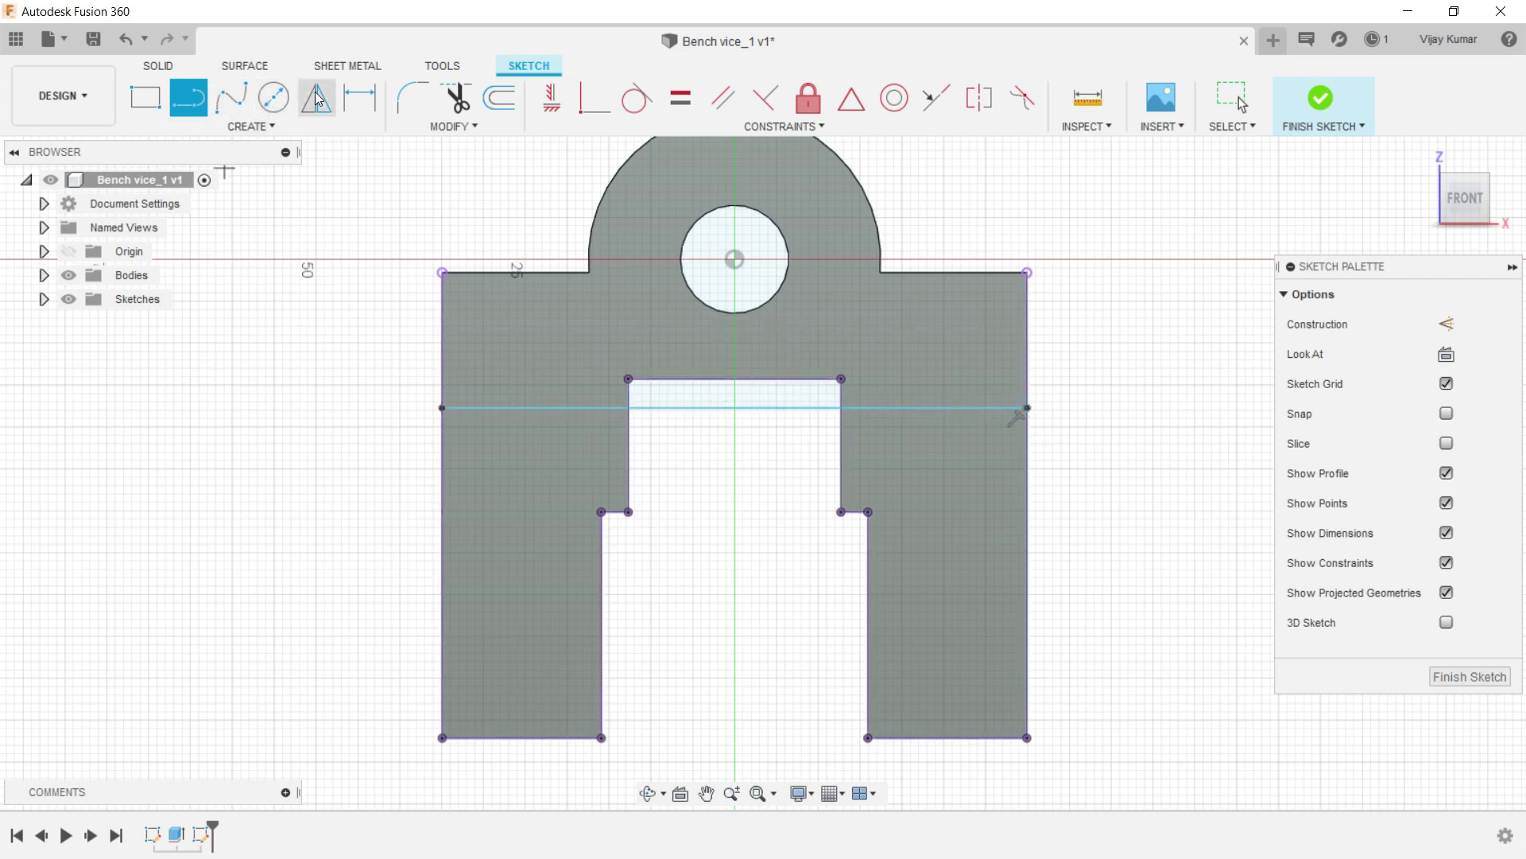
Dimension the horizontal line 39.67 mm above the bottom edge.
click(360, 97)
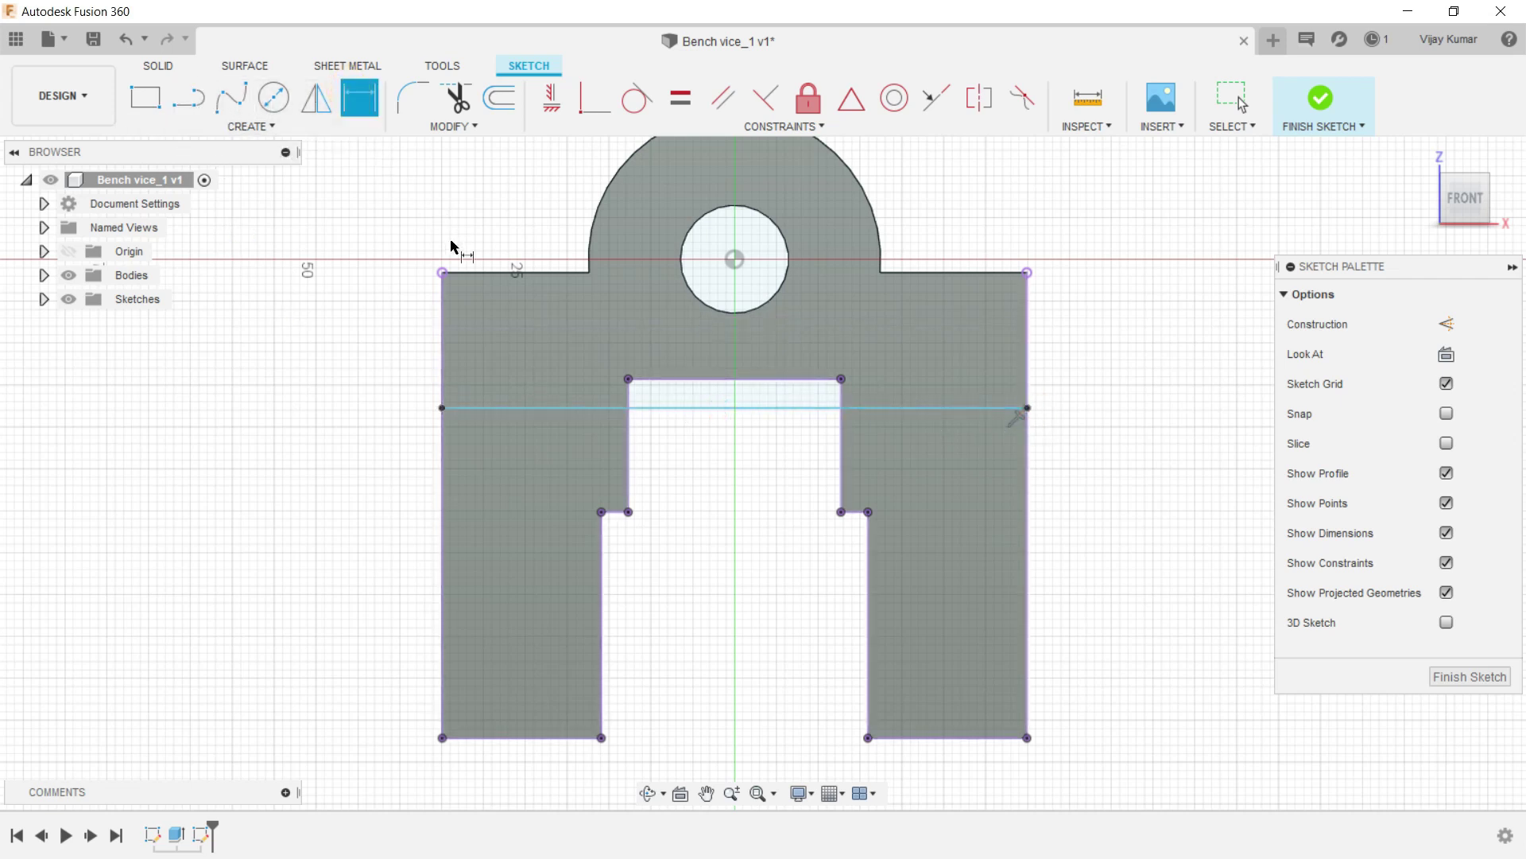
click(511, 408)
click(522, 737)
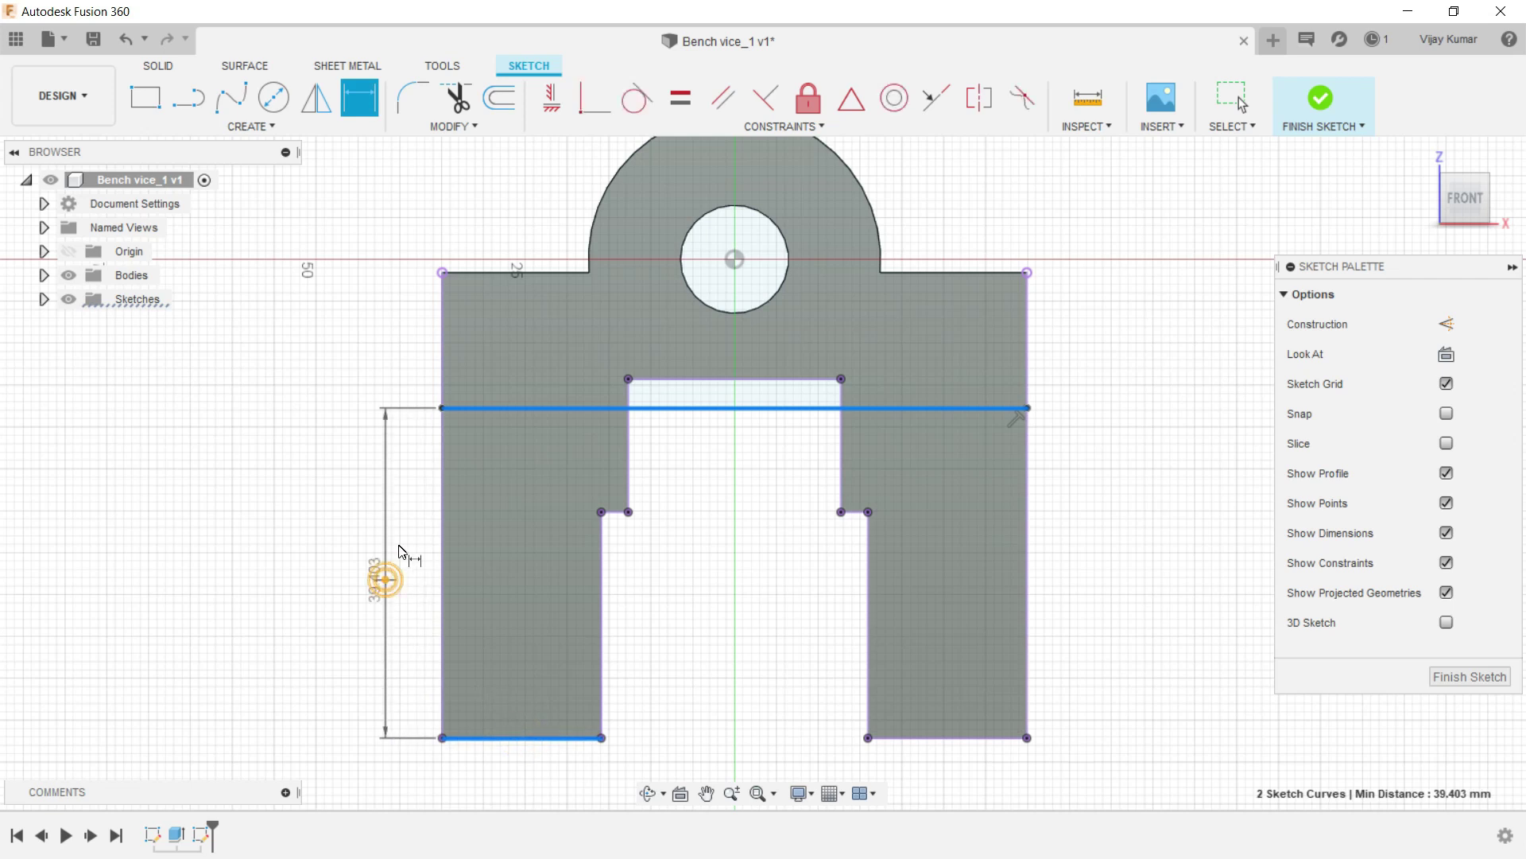
click(386, 585)
text(39.67)
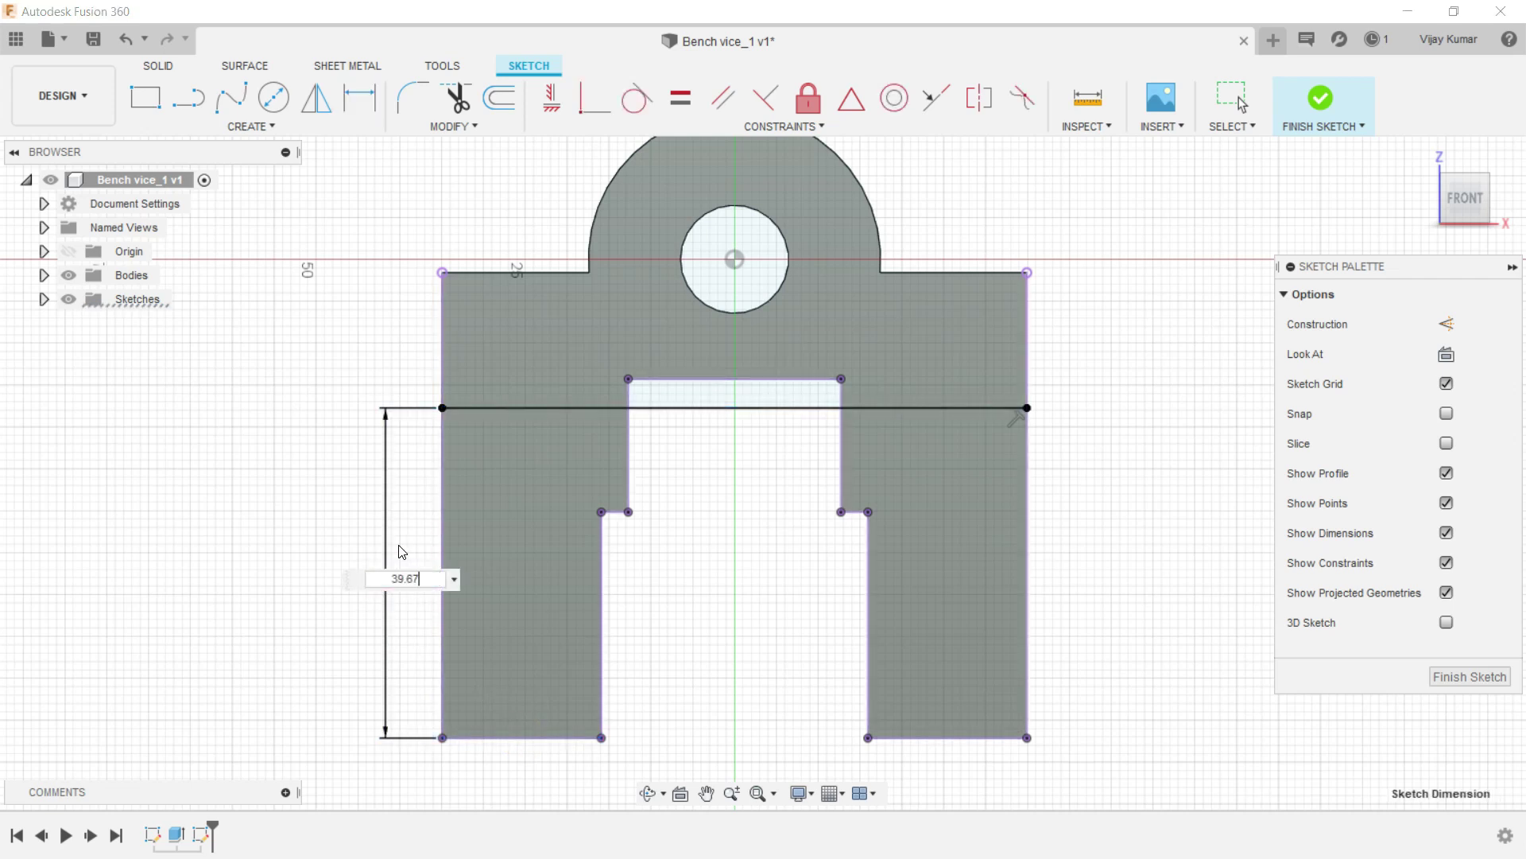
key(Return)
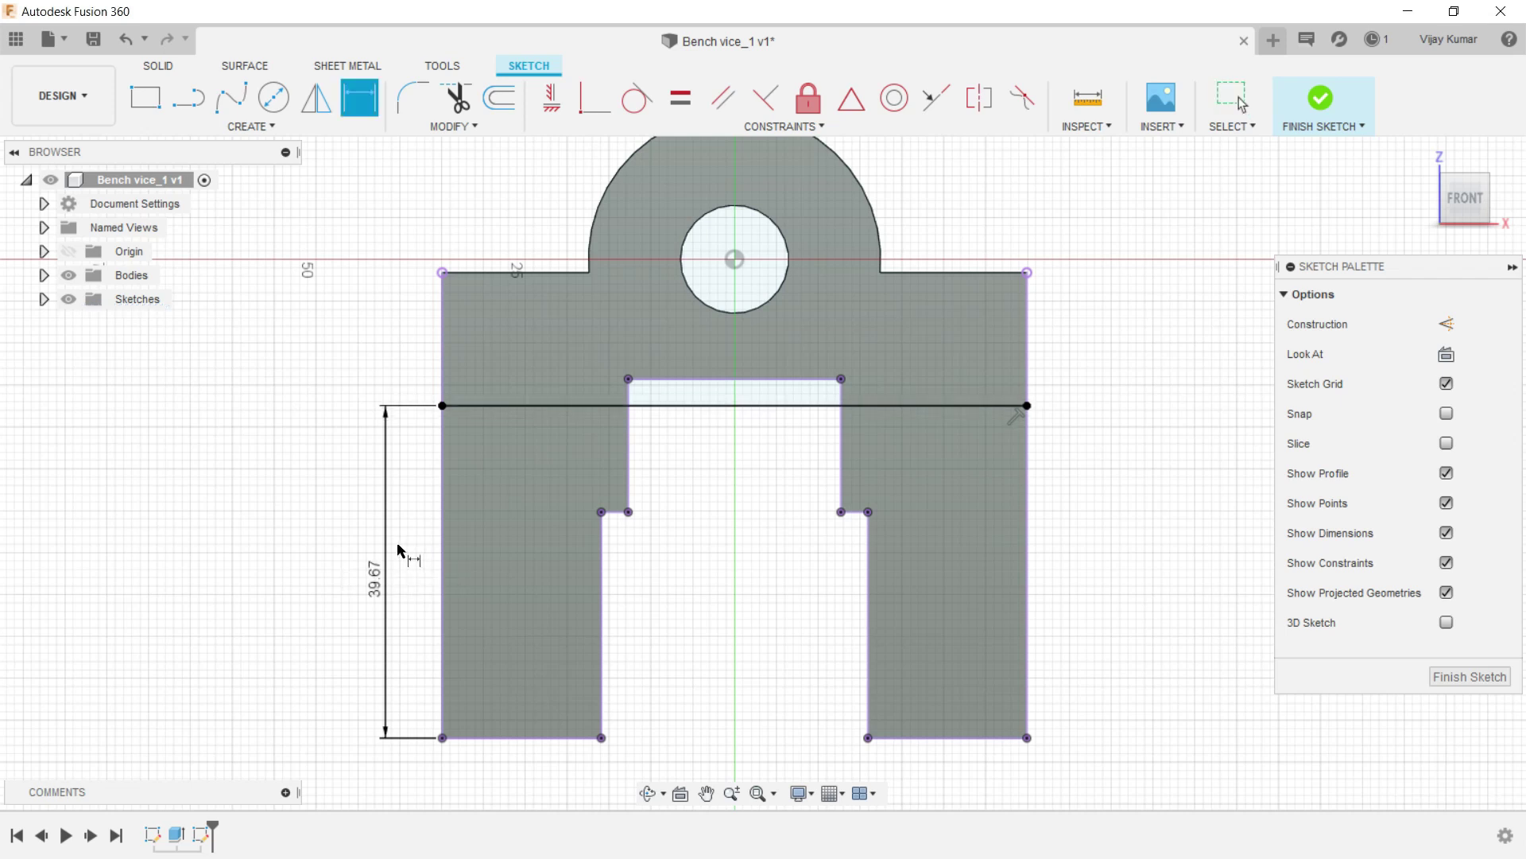
scroll(565, 557, down, 2)
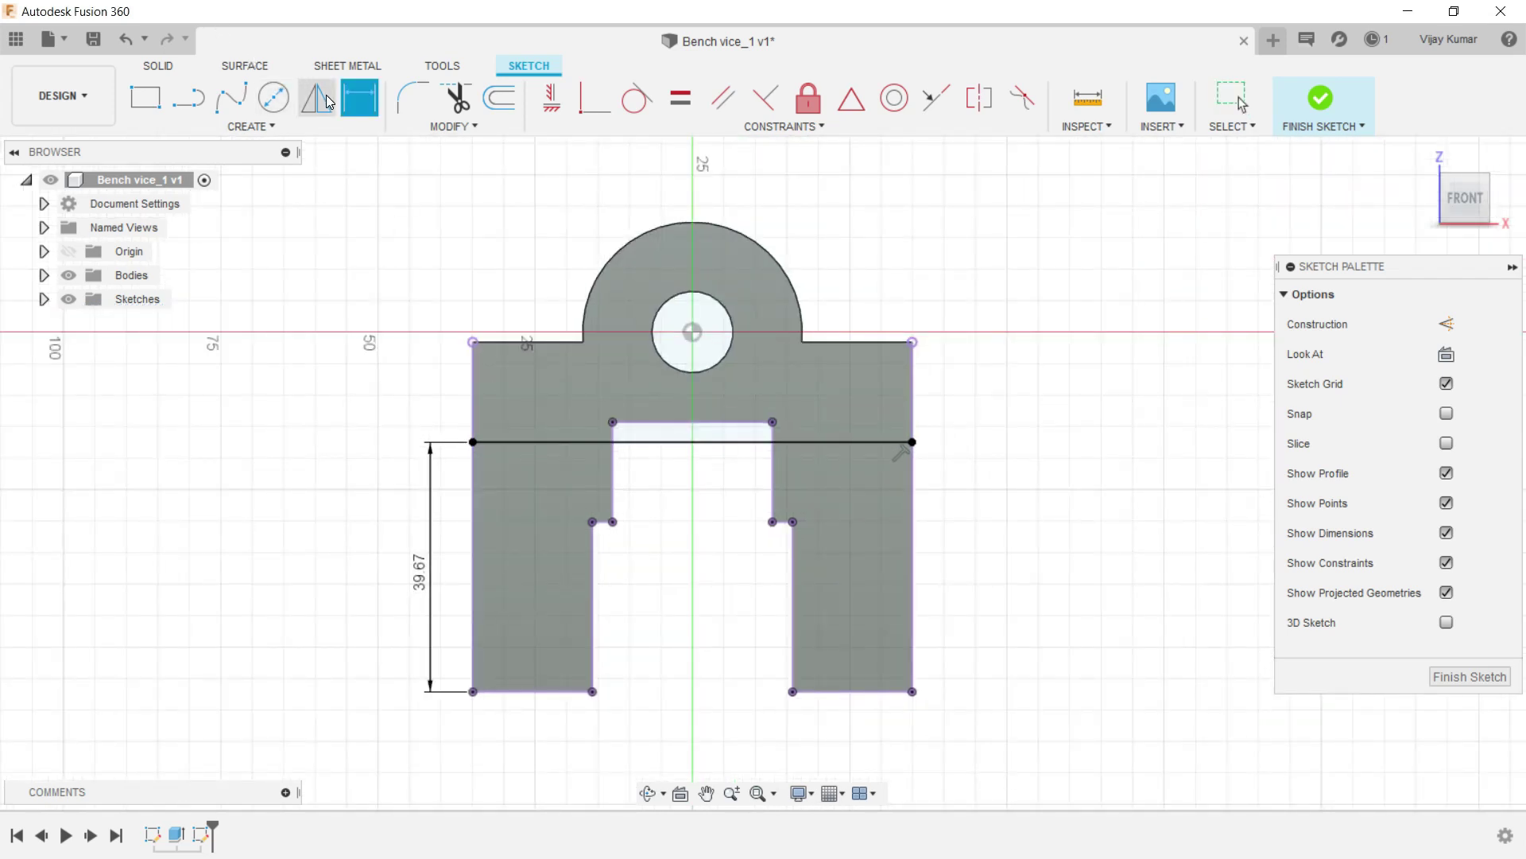
click(158, 66)
Select both leg profiles for extrusion, orbiting into a 3D view.
click(177, 97)
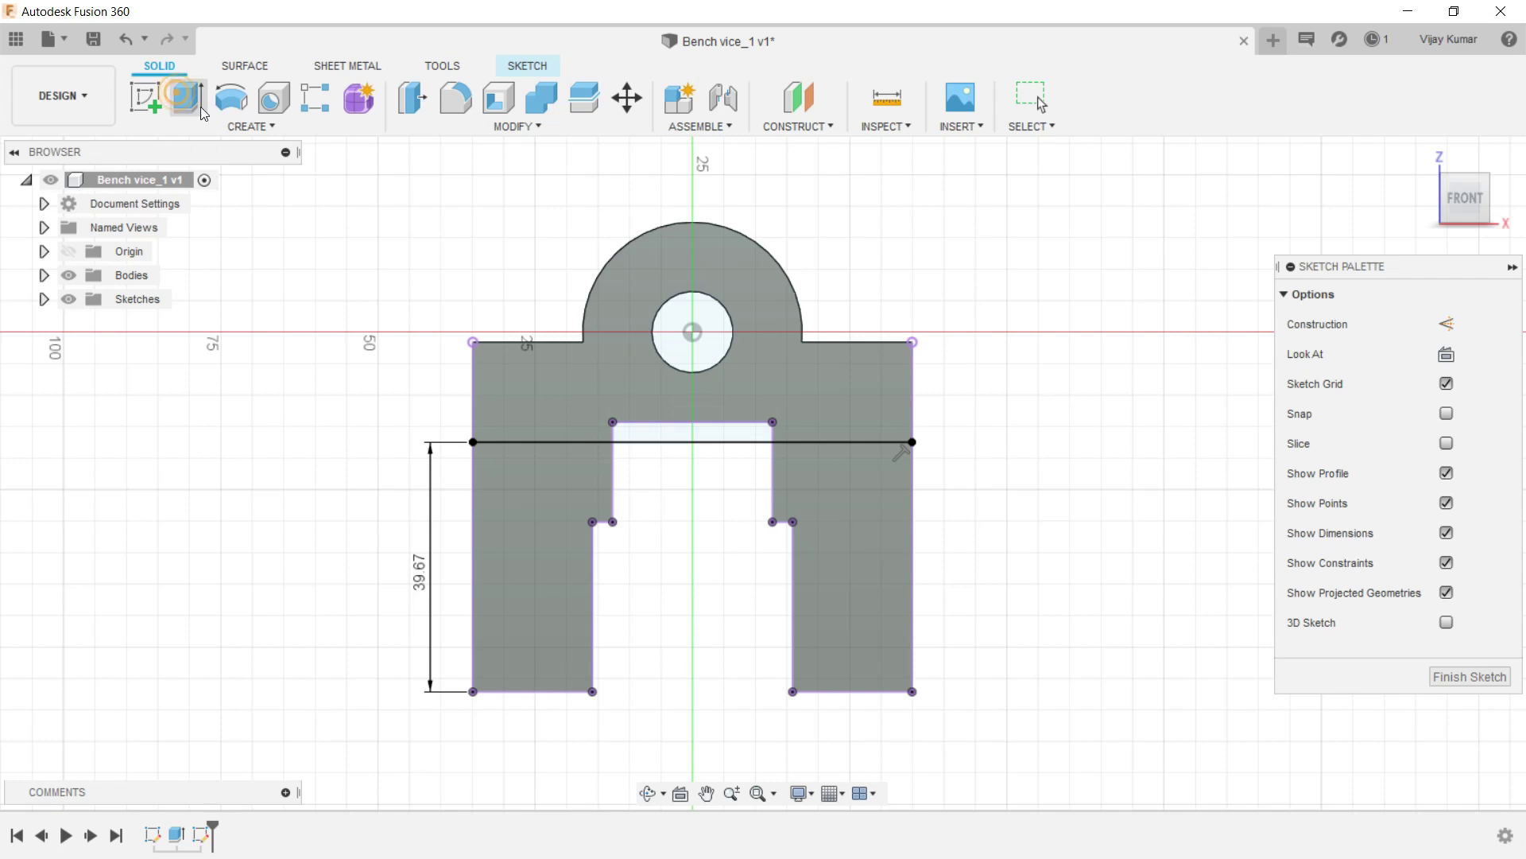
click(552, 507)
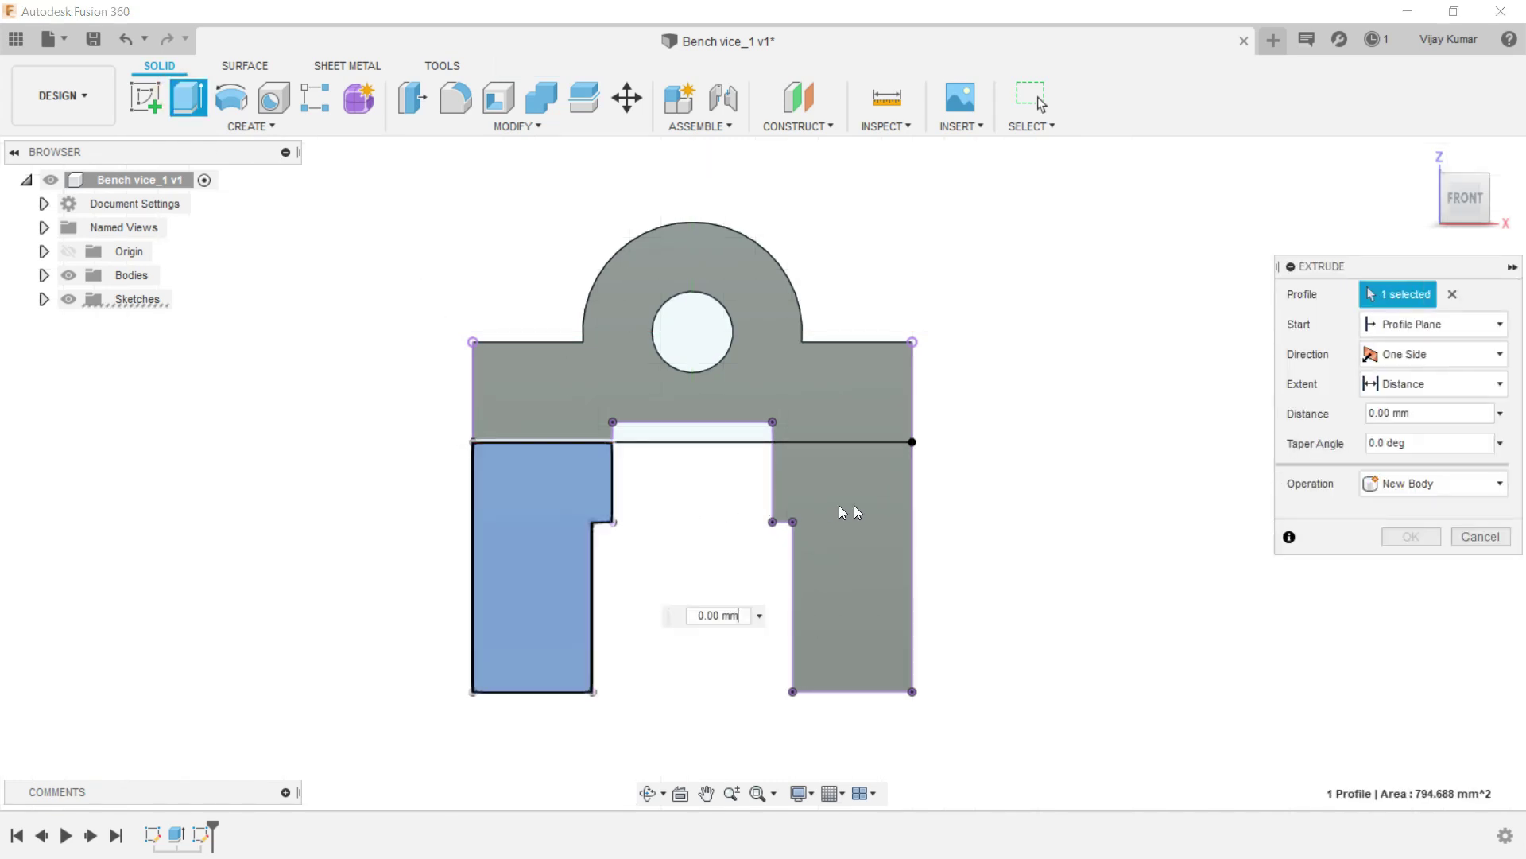
click(840, 511)
scroll(840, 511, down, 2)
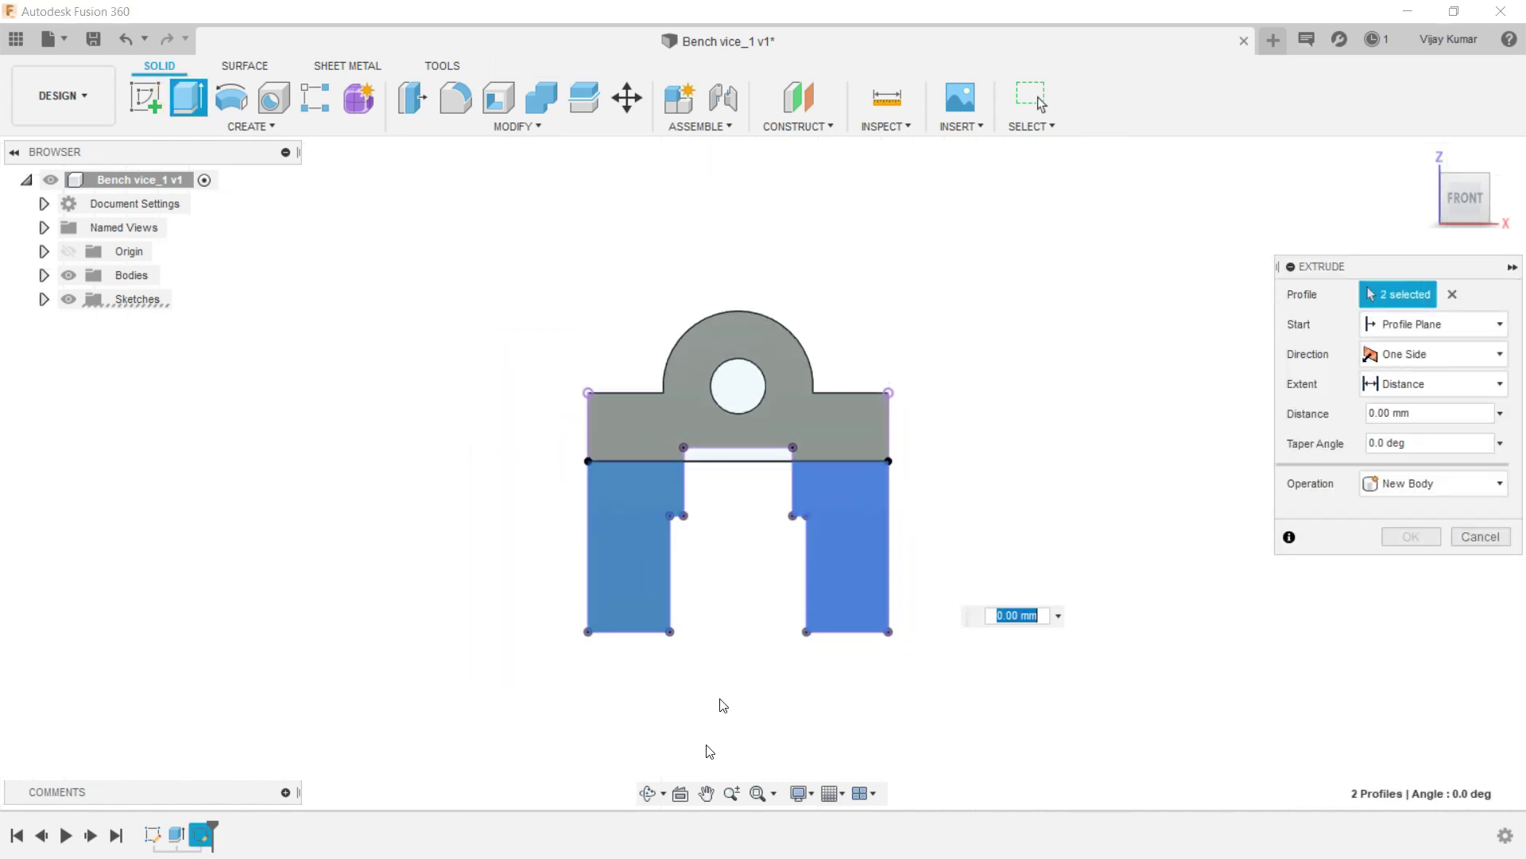
click(648, 793)
mouse_move(777, 586)
mouse_down()
mouse_move(720, 606)
mouse_move(490, 474)
mouse_up()
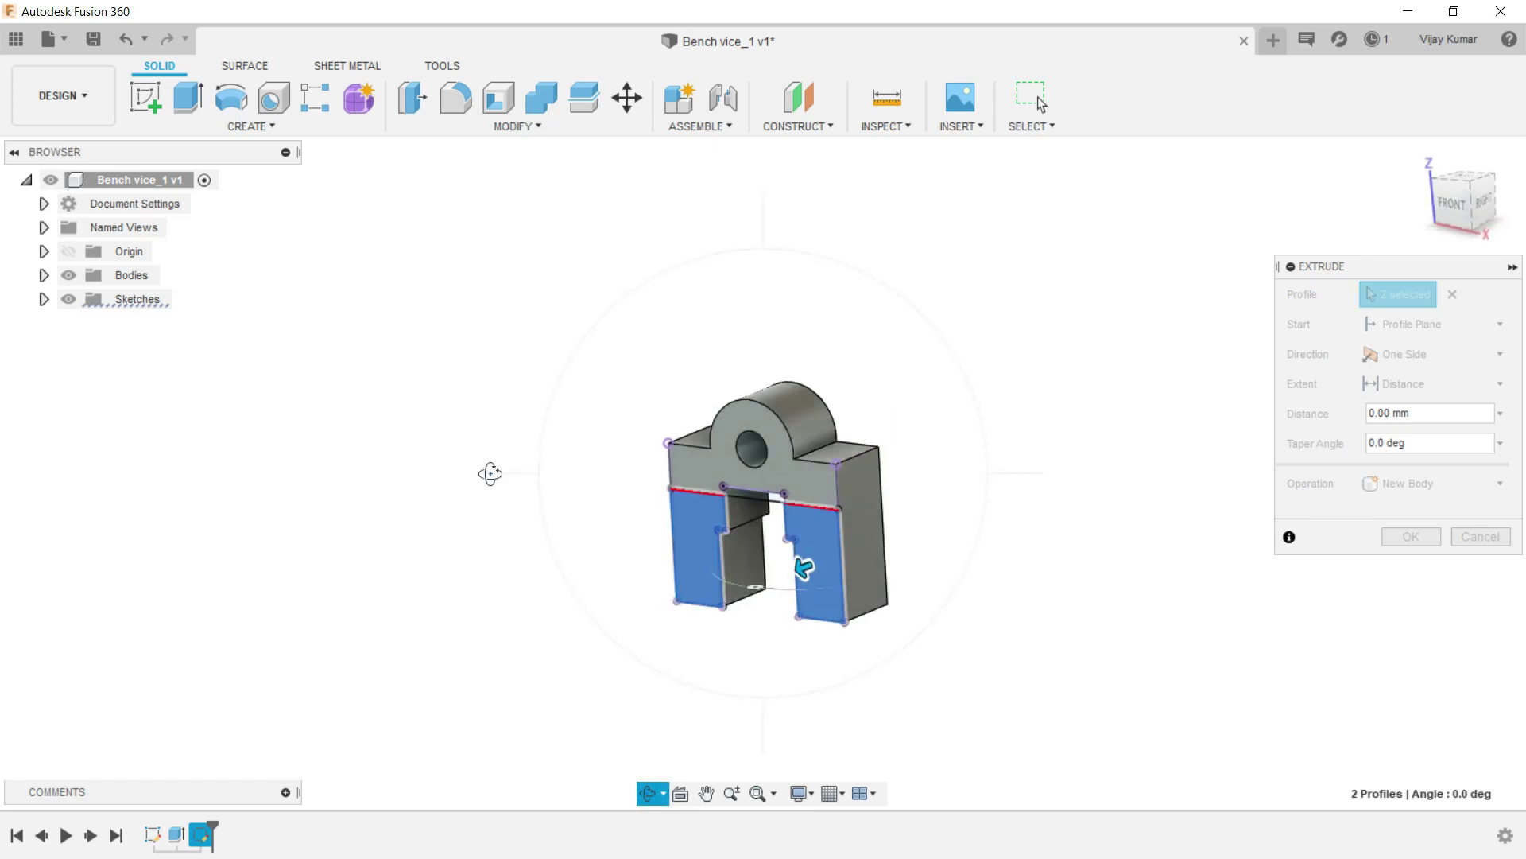
right_click(476, 452)
click(392, 527)
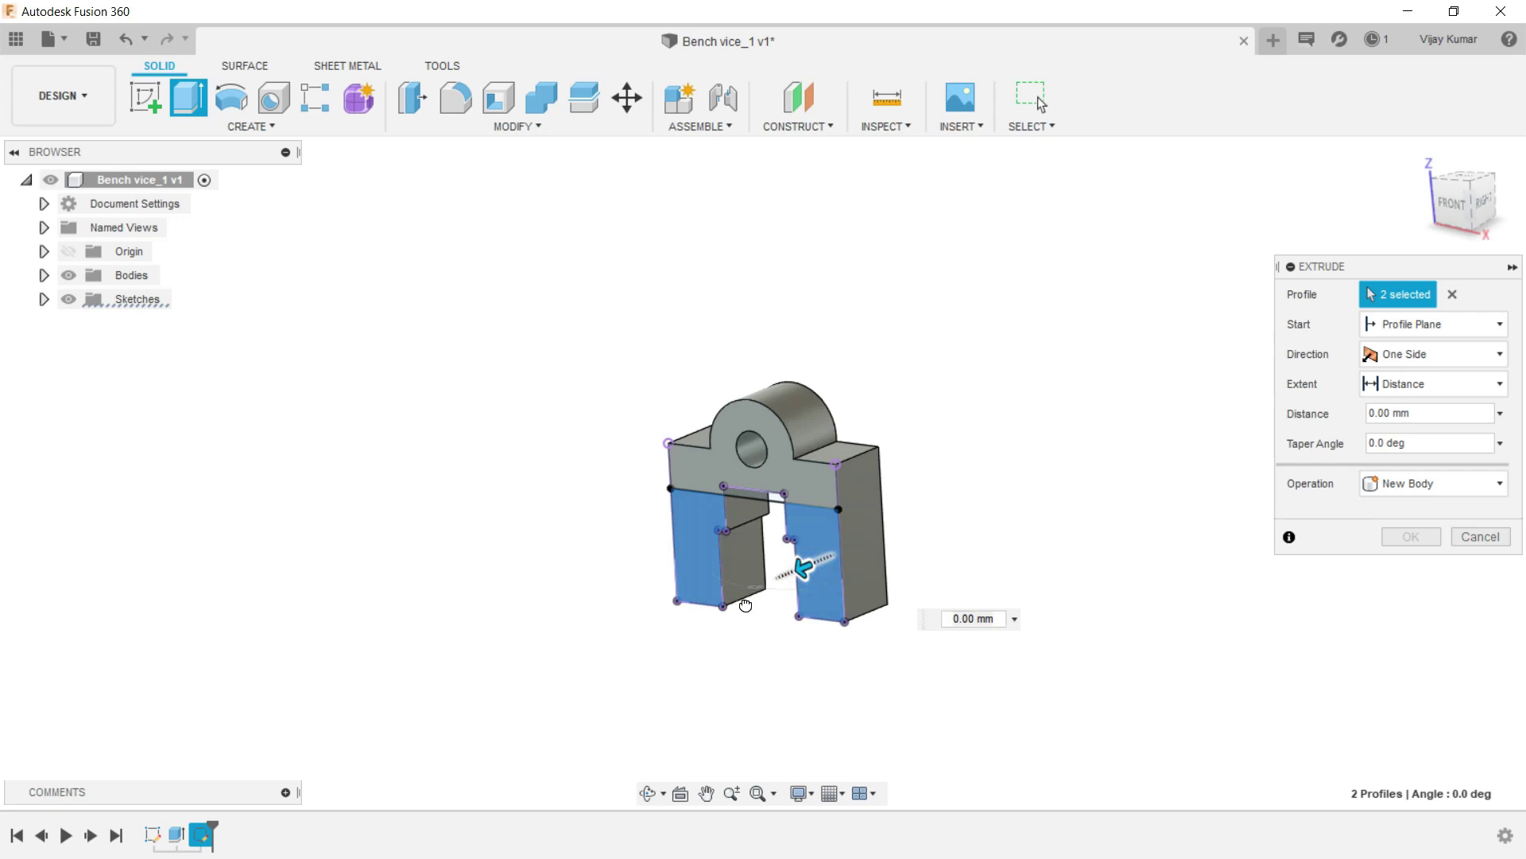
Extrude the leg profiles 127 mm, joined to the vice body.
text(50)
click(885, 645)
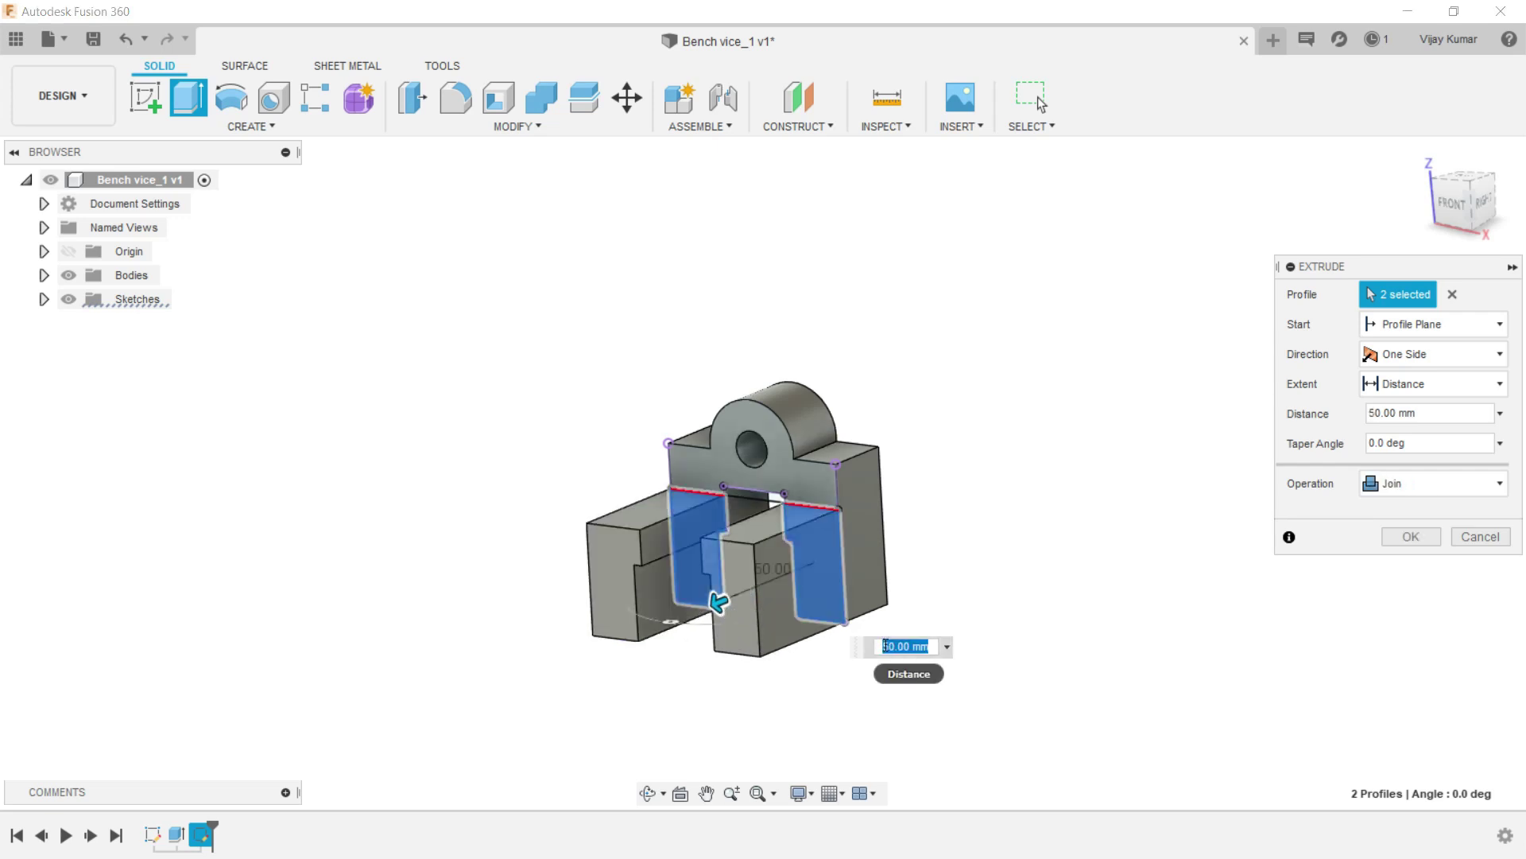
text(7)
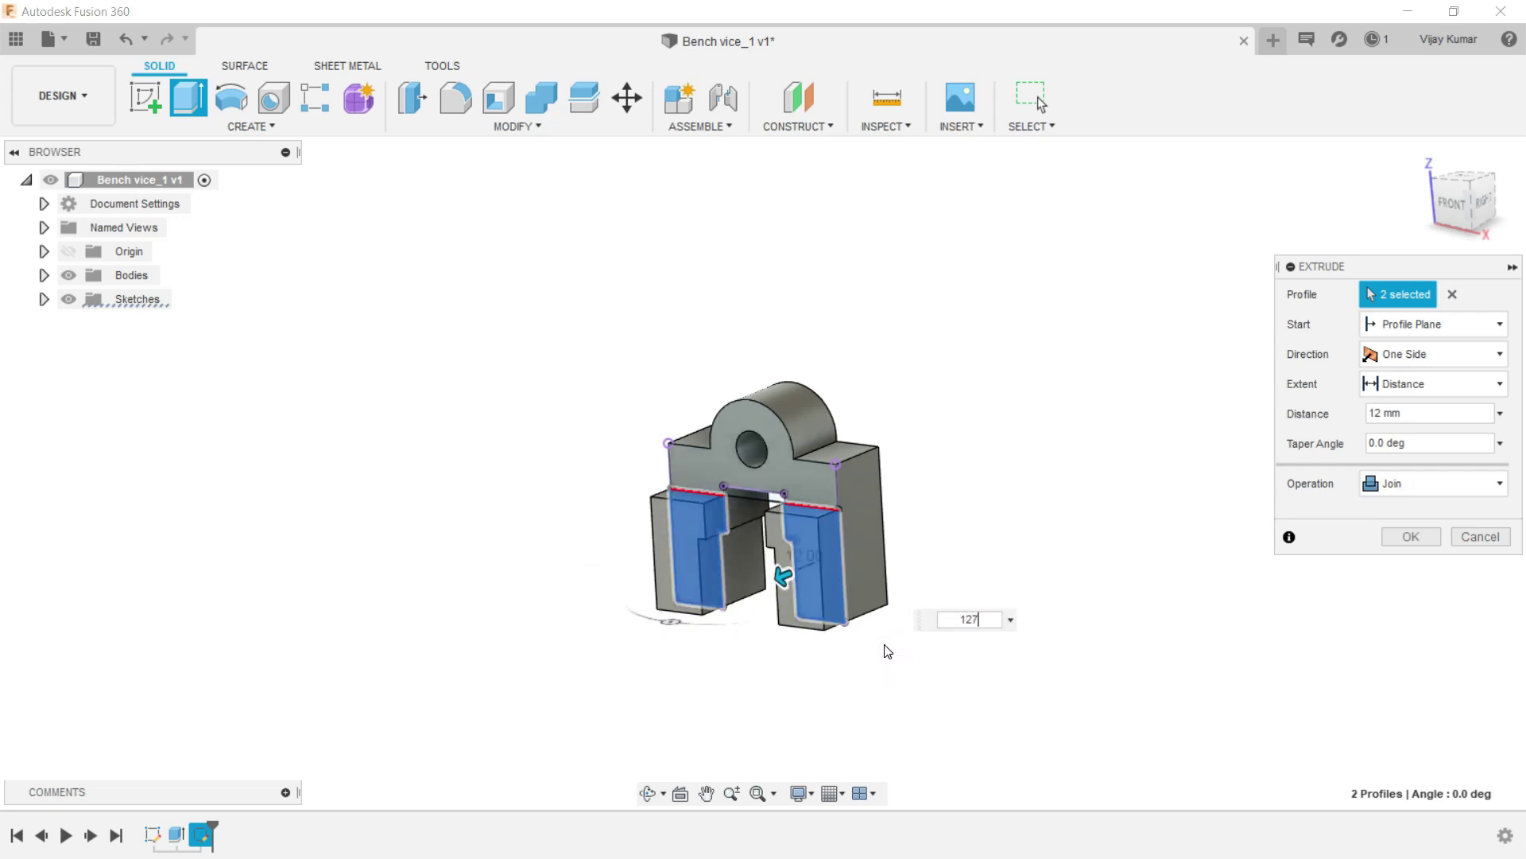
click(1429, 539)
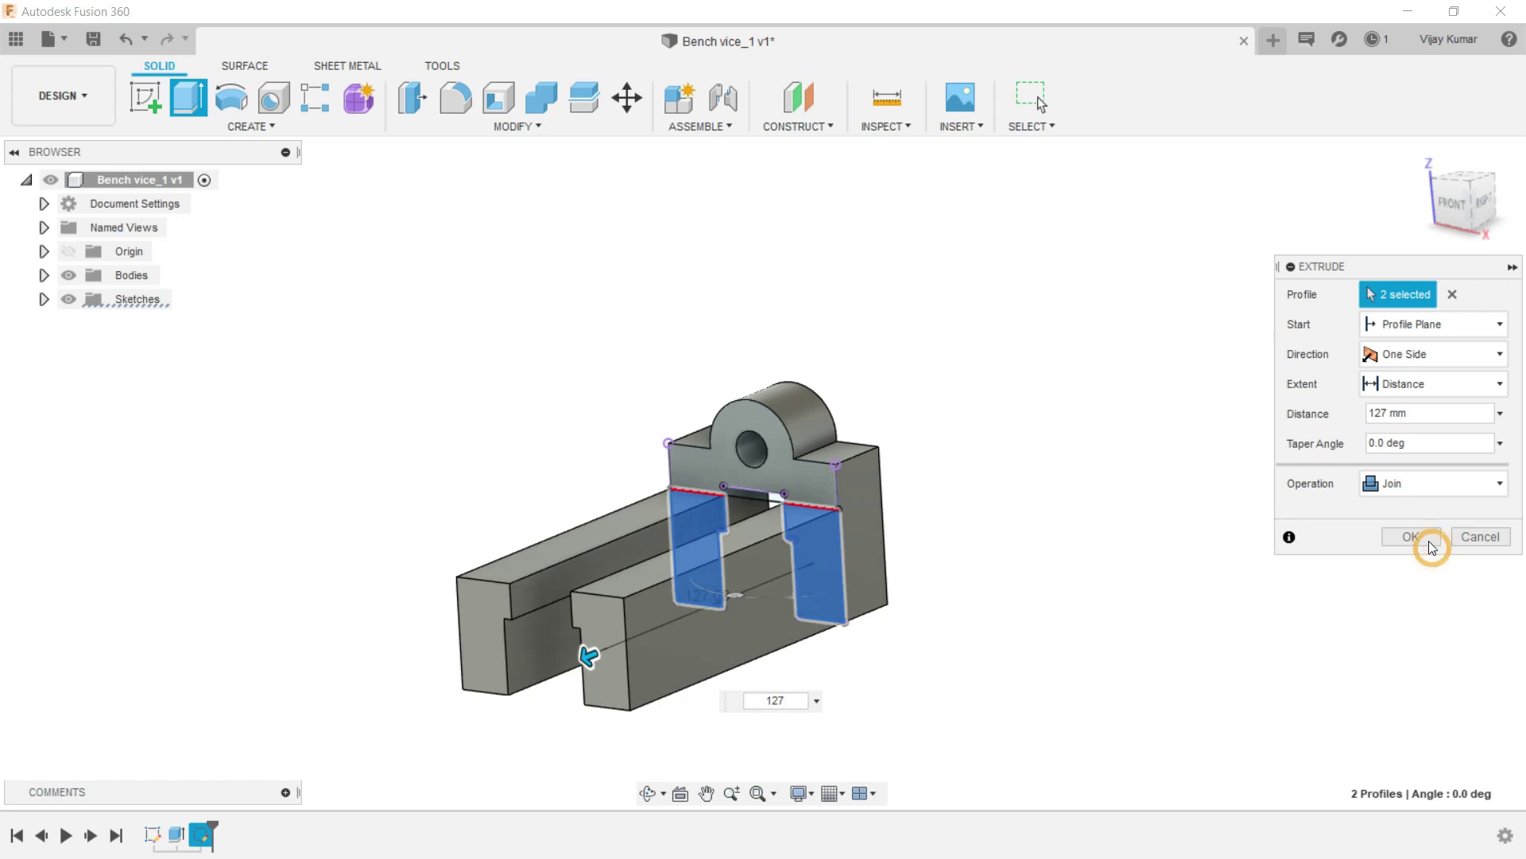
click(1275, 567)
scroll(957, 634, up, 3)
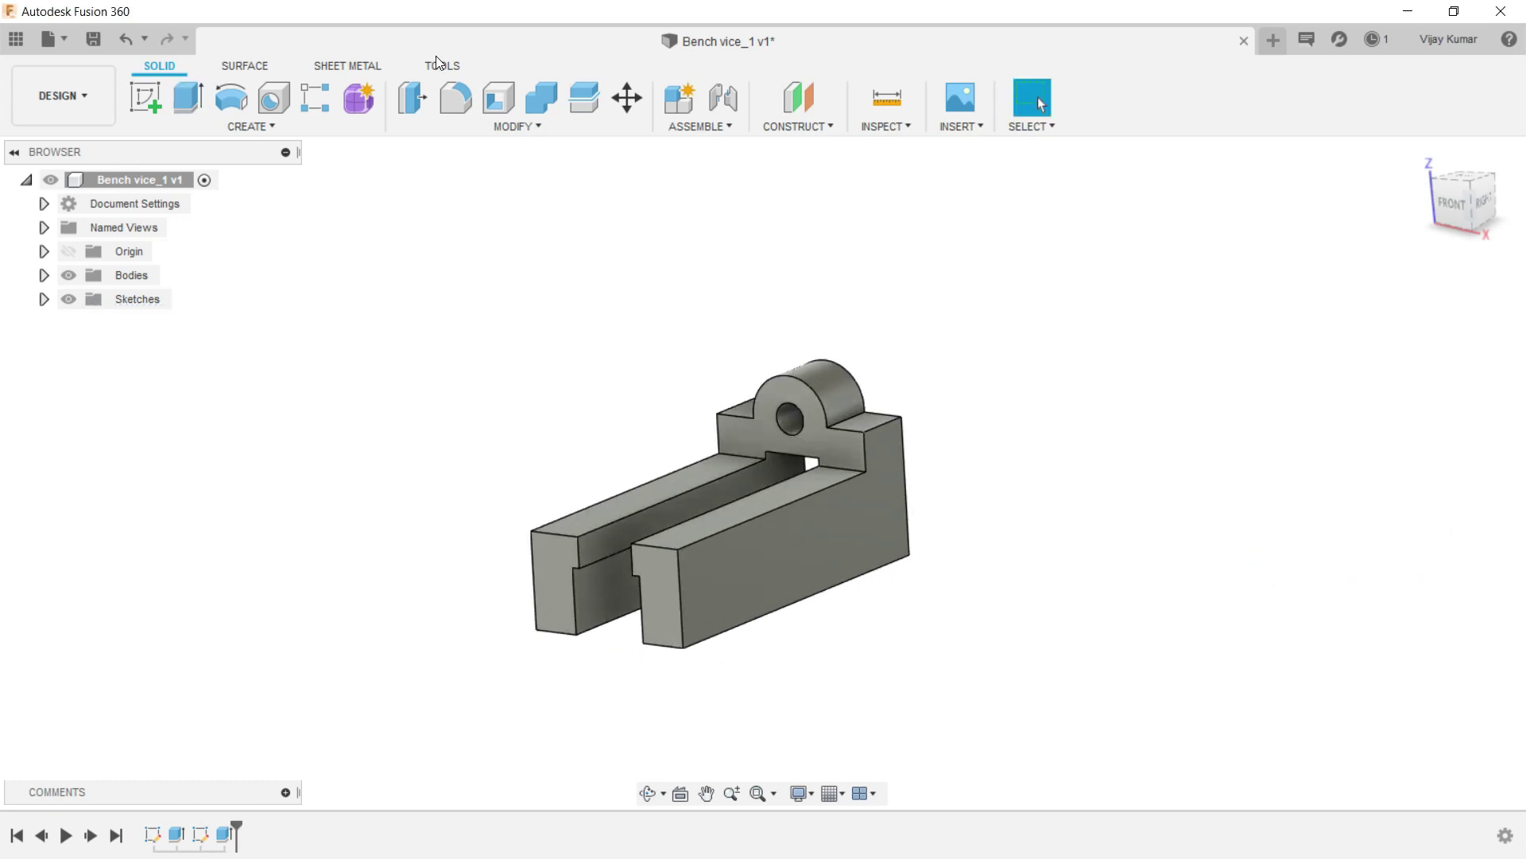
Fillet both shoulders' top outer edges at 3 mm.
key(f)
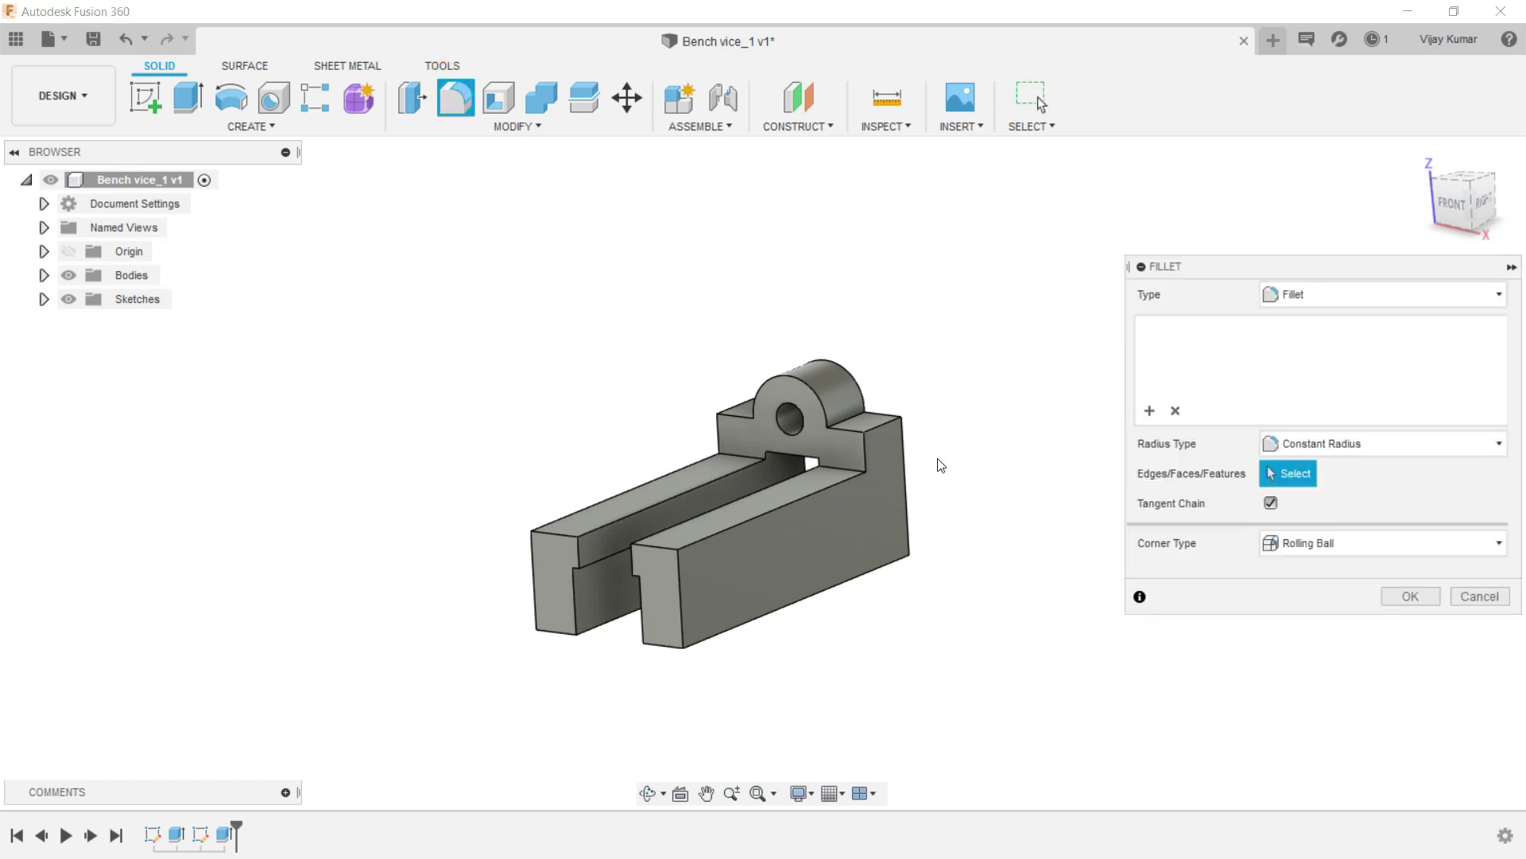
scroll(926, 455, up, 2)
scroll(866, 413, up, 2)
scroll(866, 413, up, 2)
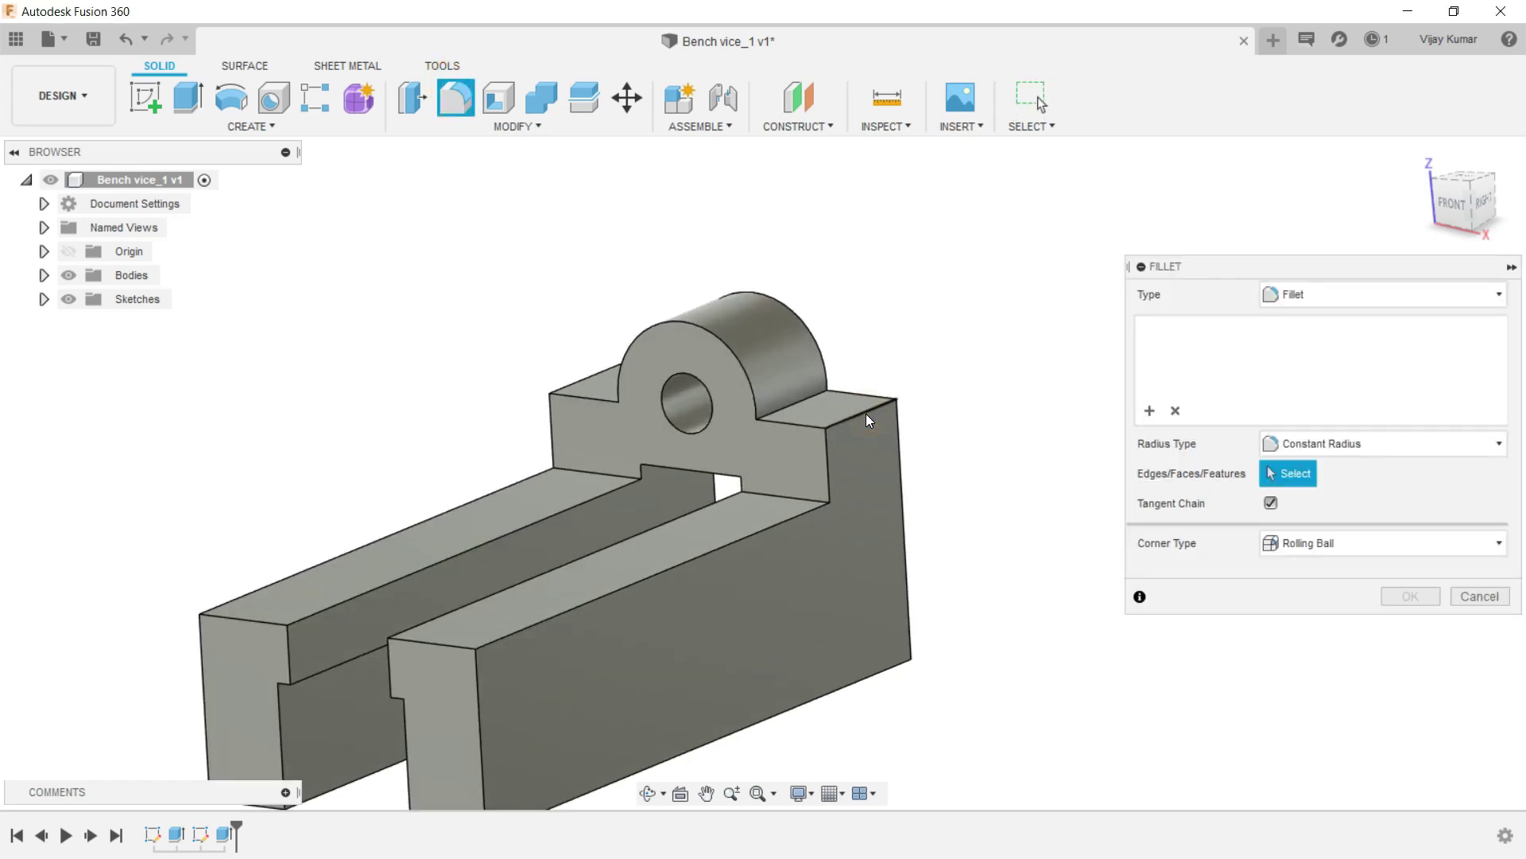
click(866, 413)
click(595, 381)
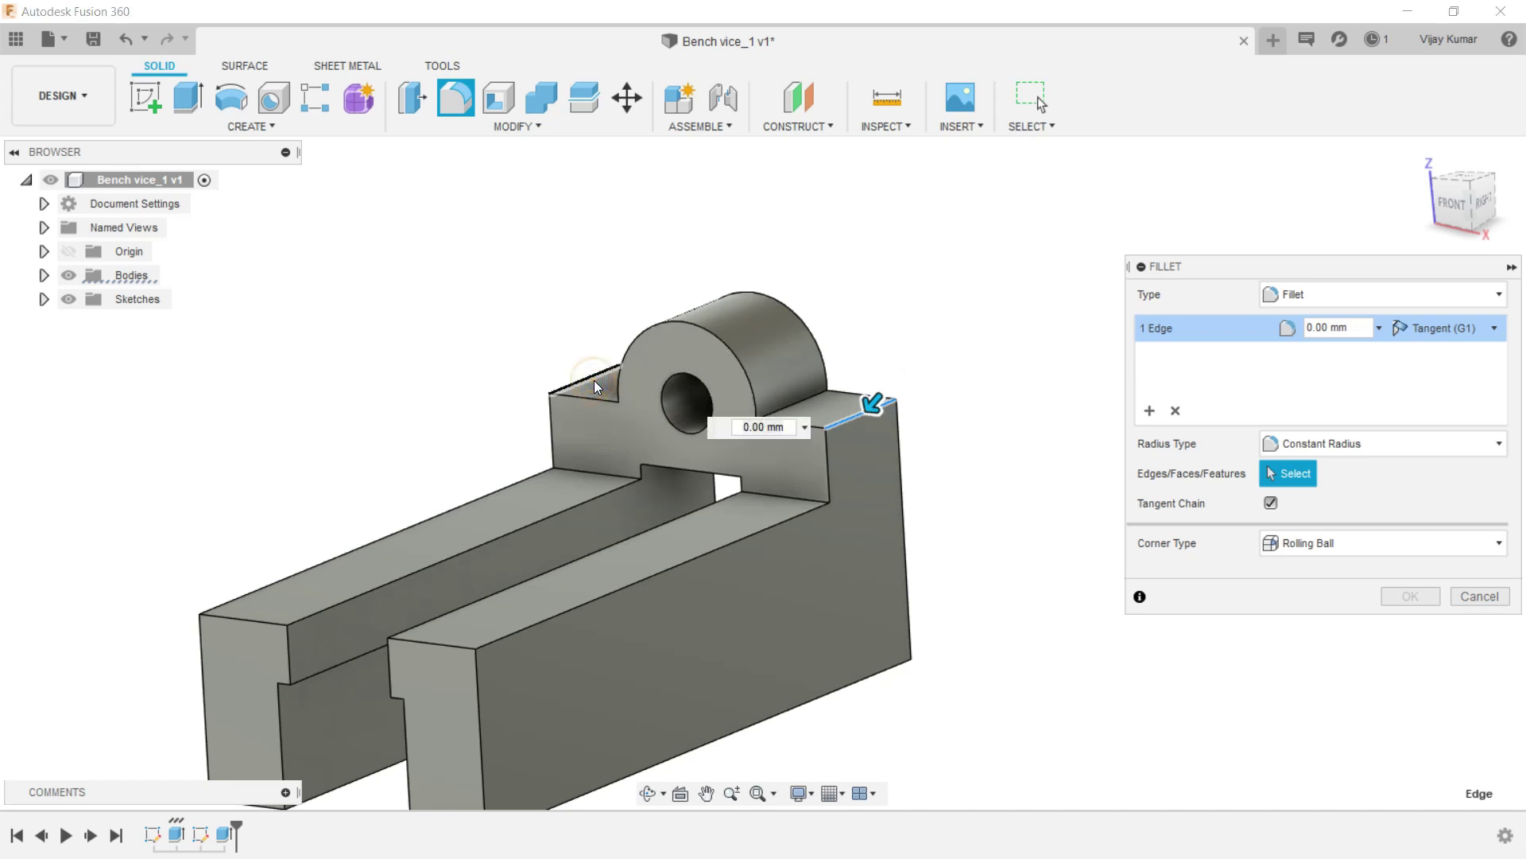
text(3)
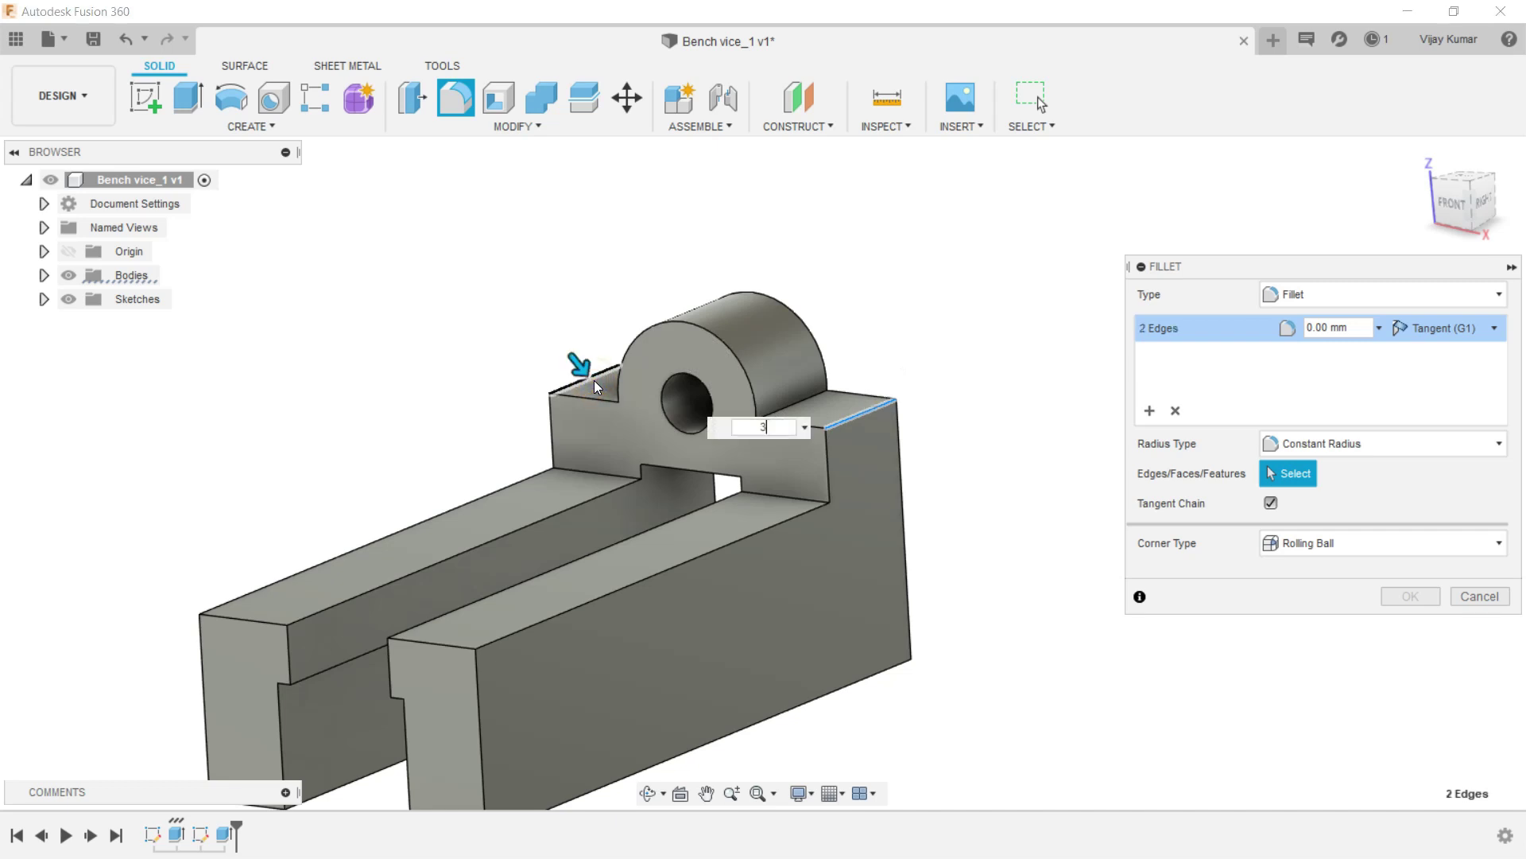
click(1410, 596)
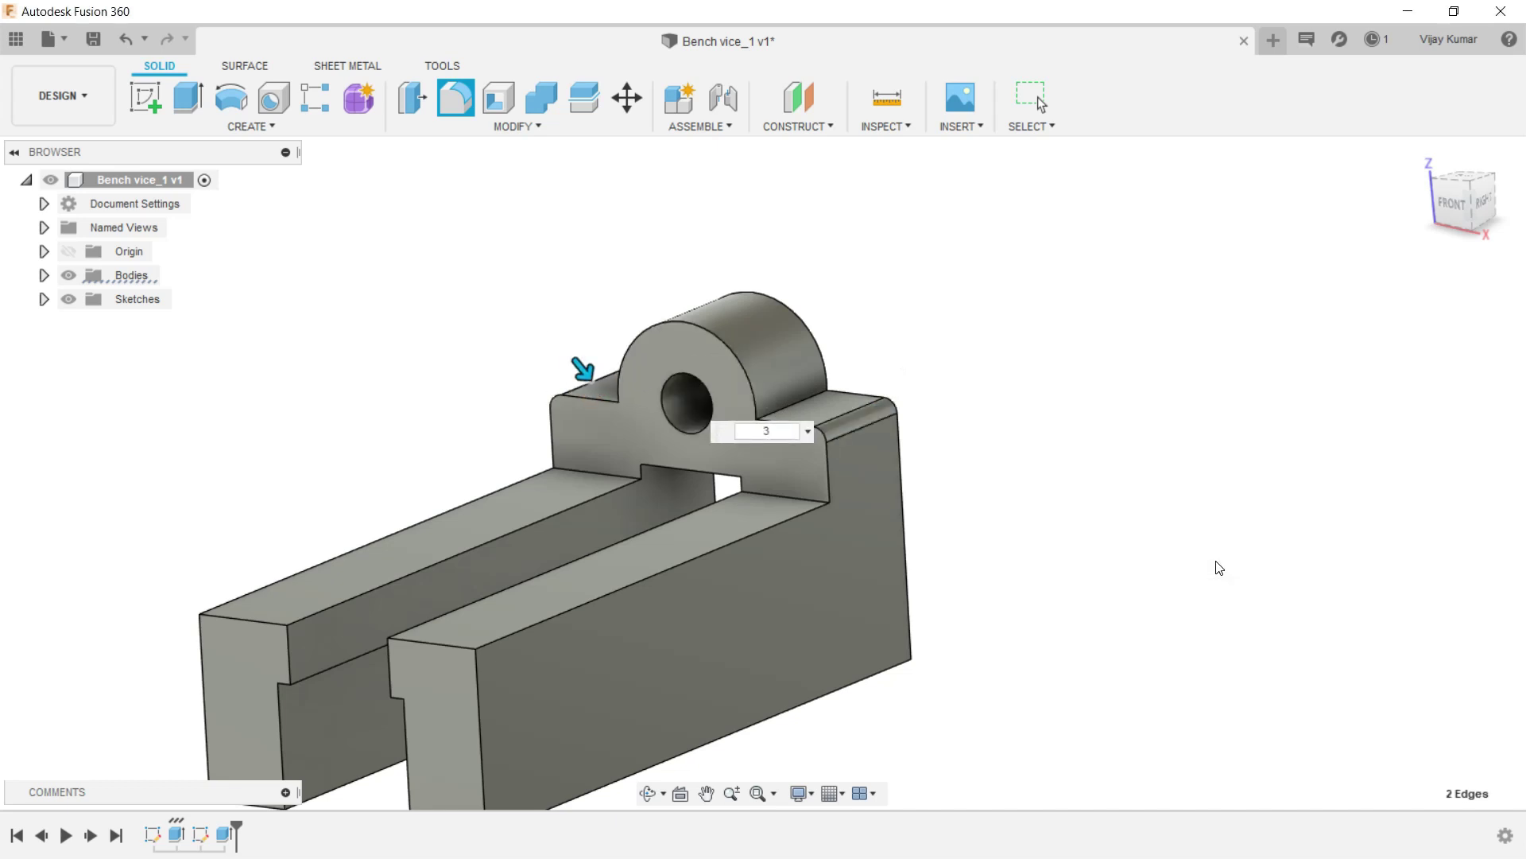
Pick the joint edge right of the boss for a new fillet, orbiting to a frontal view.
scroll(1219, 567, down, 3)
scroll(936, 791, up, 3)
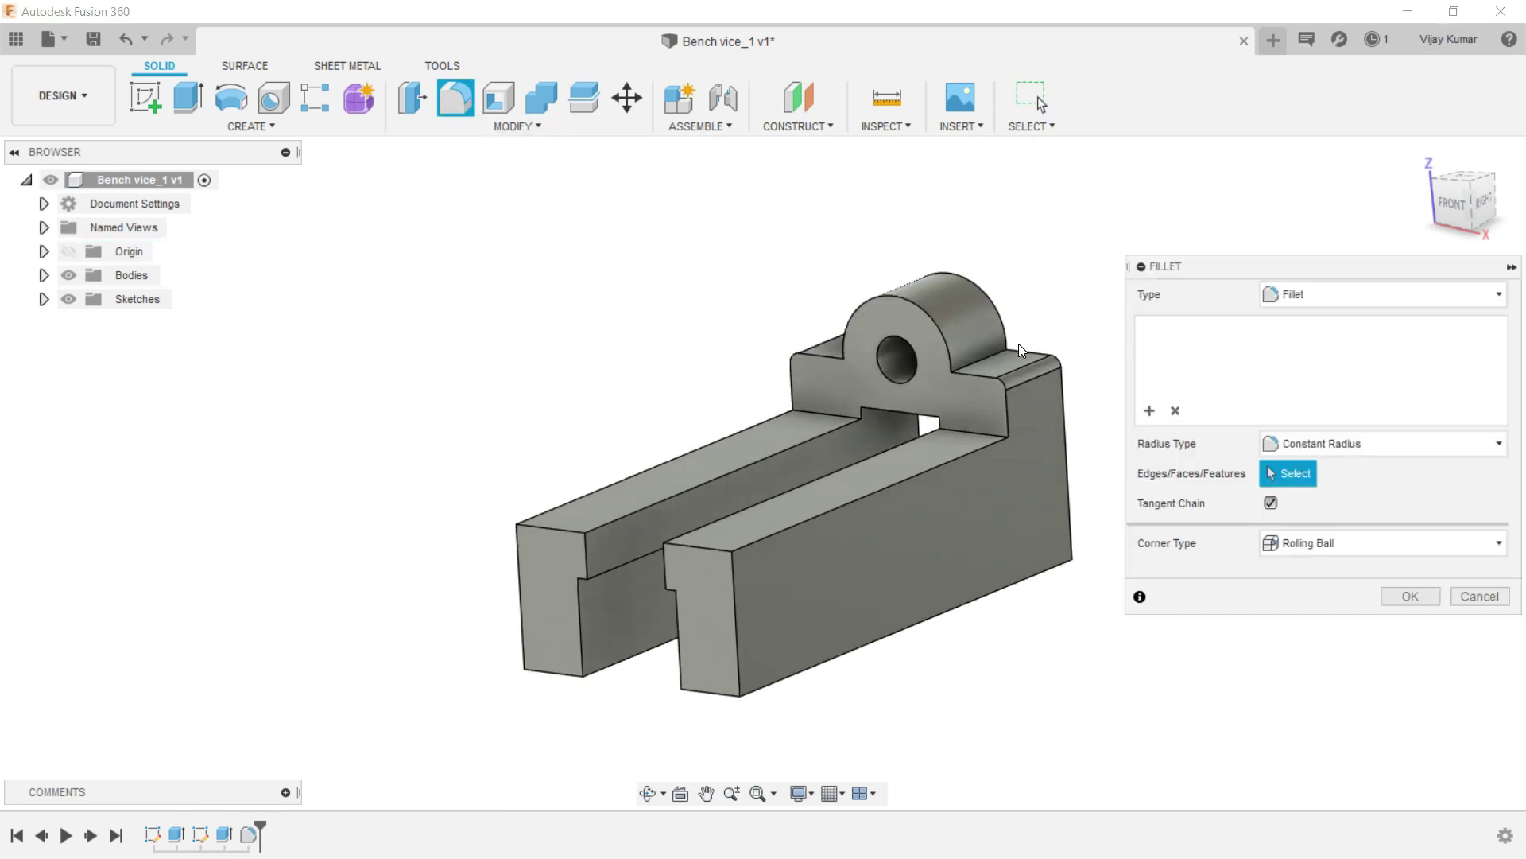
scroll(1019, 343, up, 2)
scroll(949, 380, up, 2)
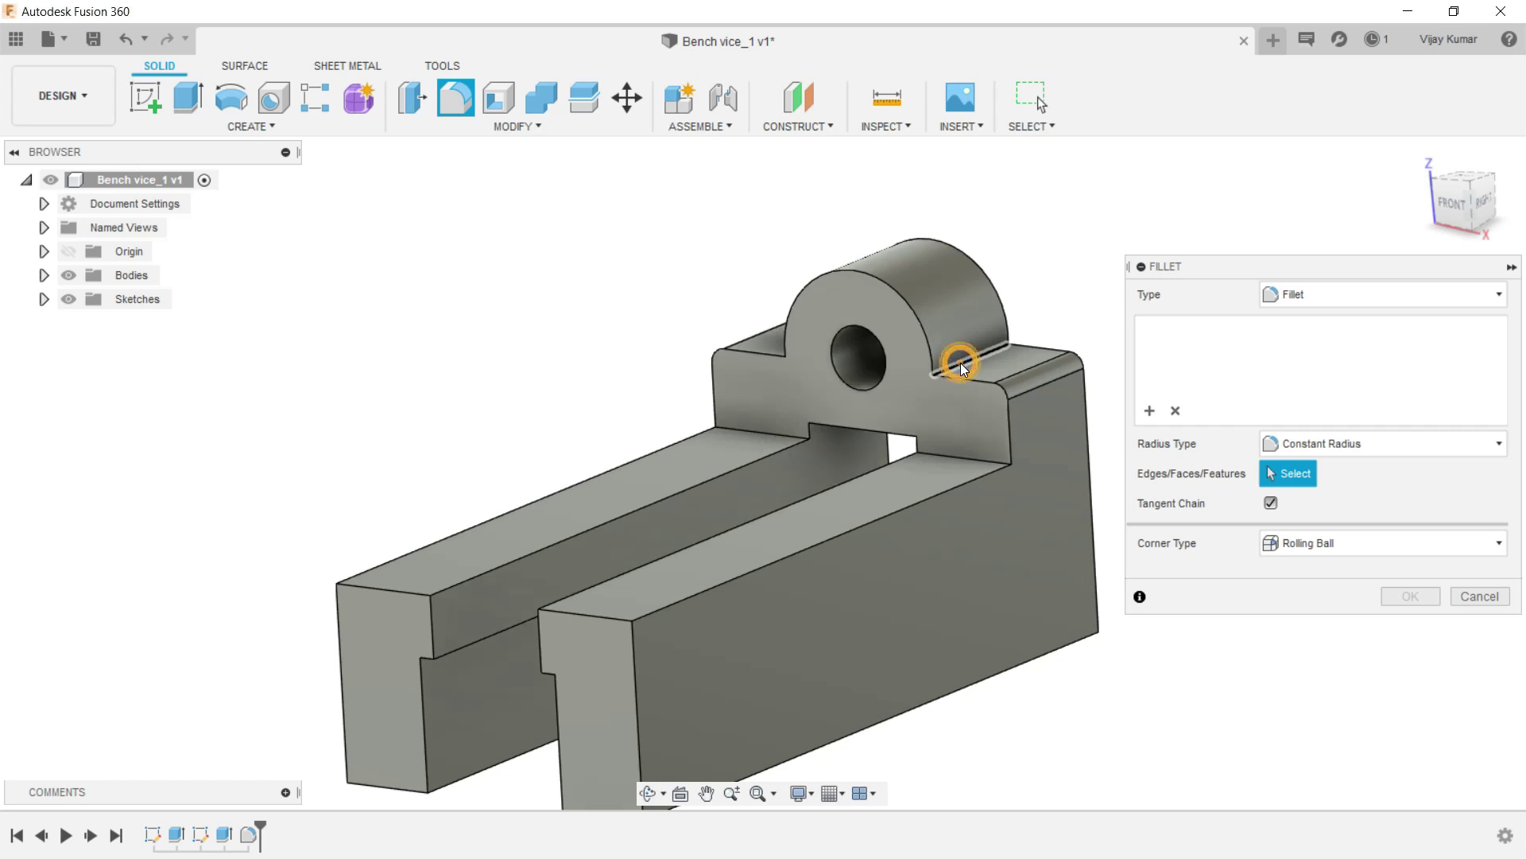
click(961, 362)
click(648, 793)
mouse_move(678, 668)
mouse_down()
mouse_move(776, 663)
mouse_move(499, 309)
mouse_up()
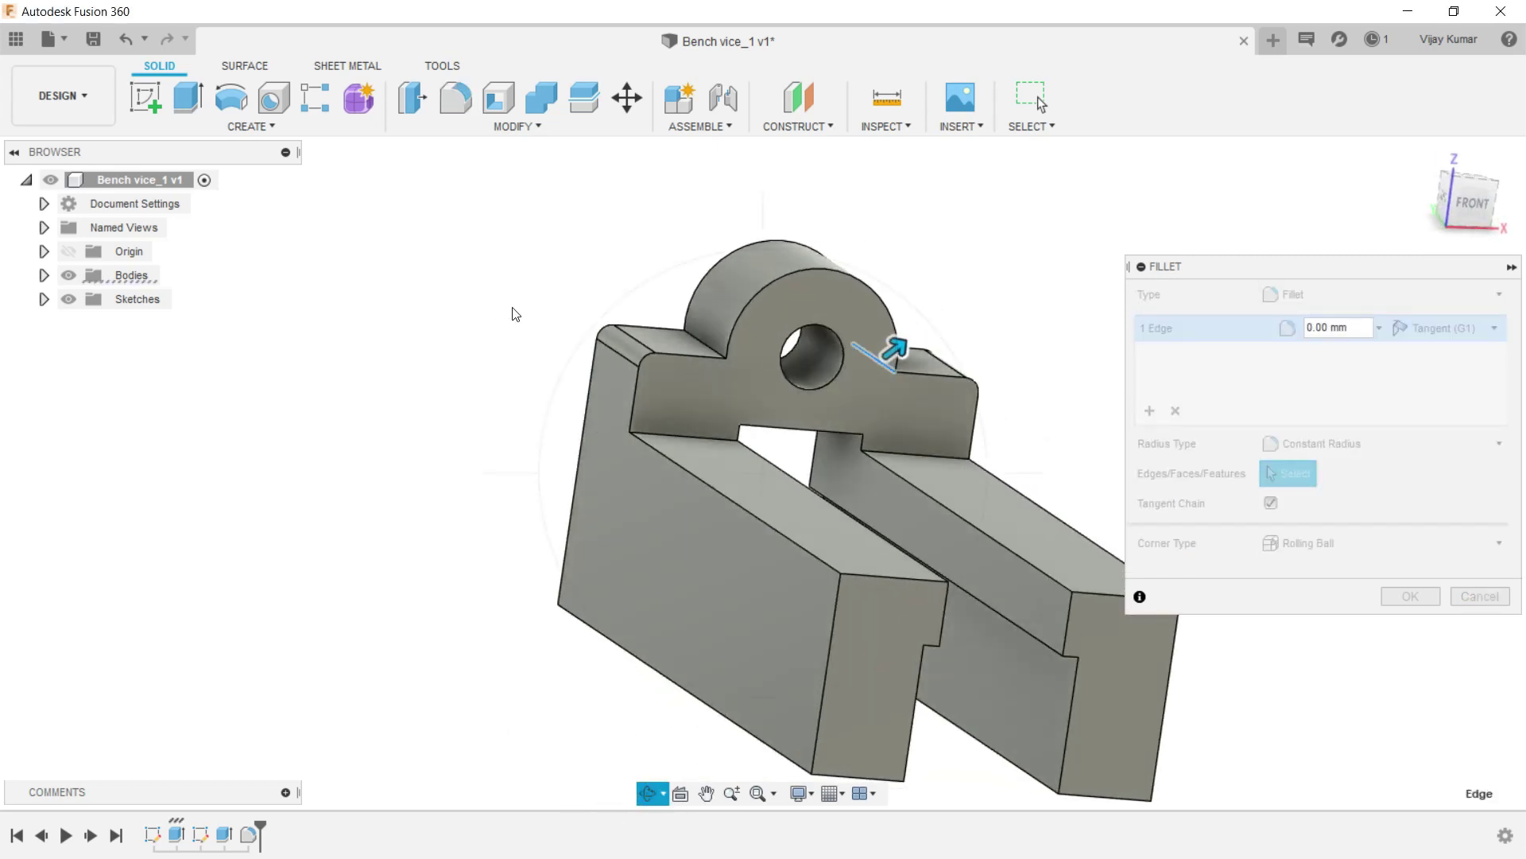
right_click(525, 314)
click(537, 315)
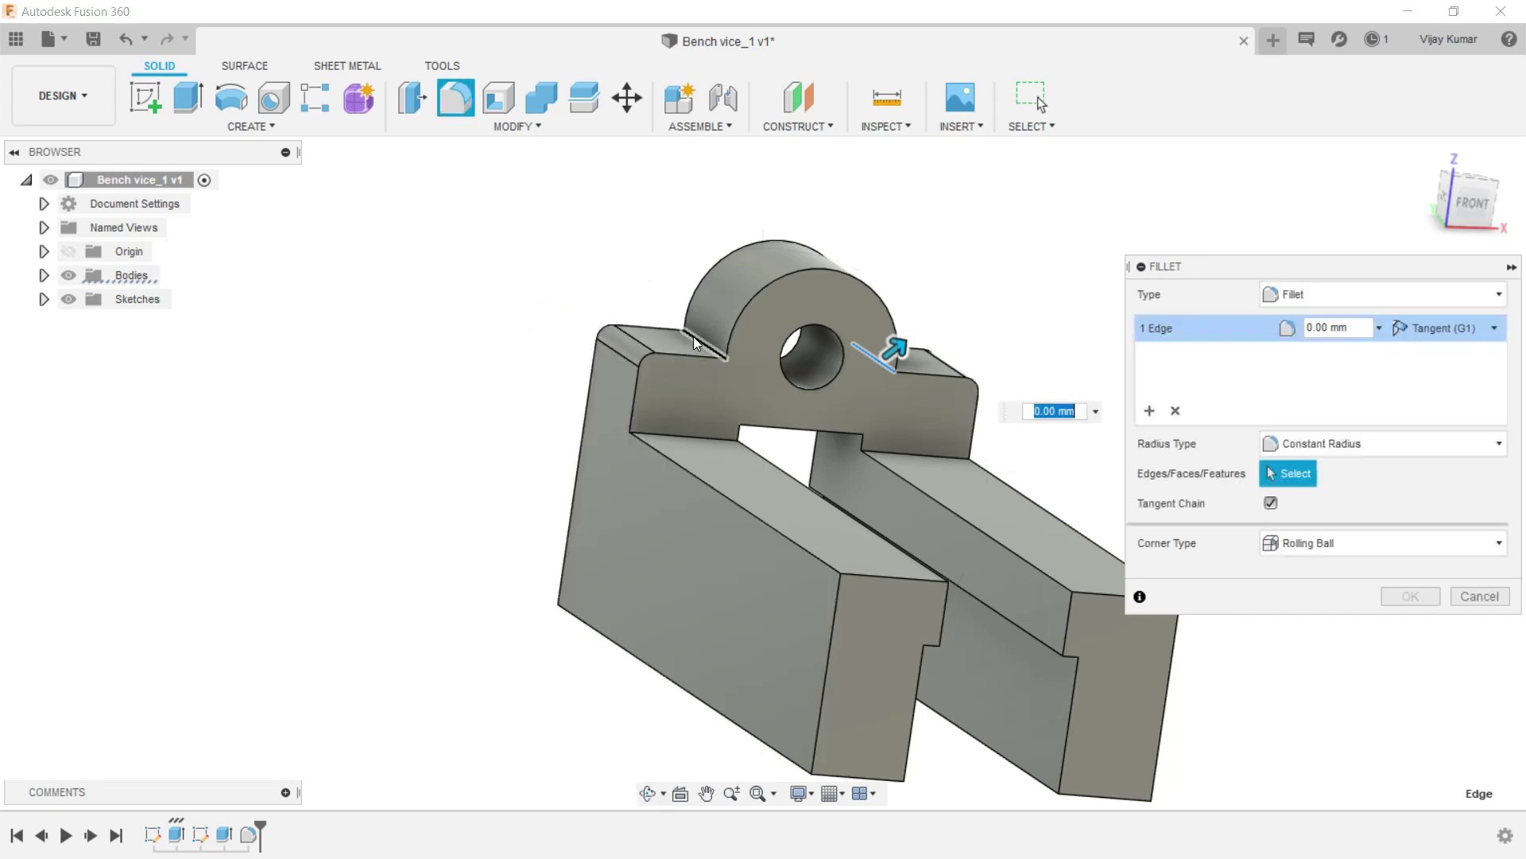
Add the joint edge left of the boss and apply 6 mm fillets to both.
scroll(694, 338, up, 3)
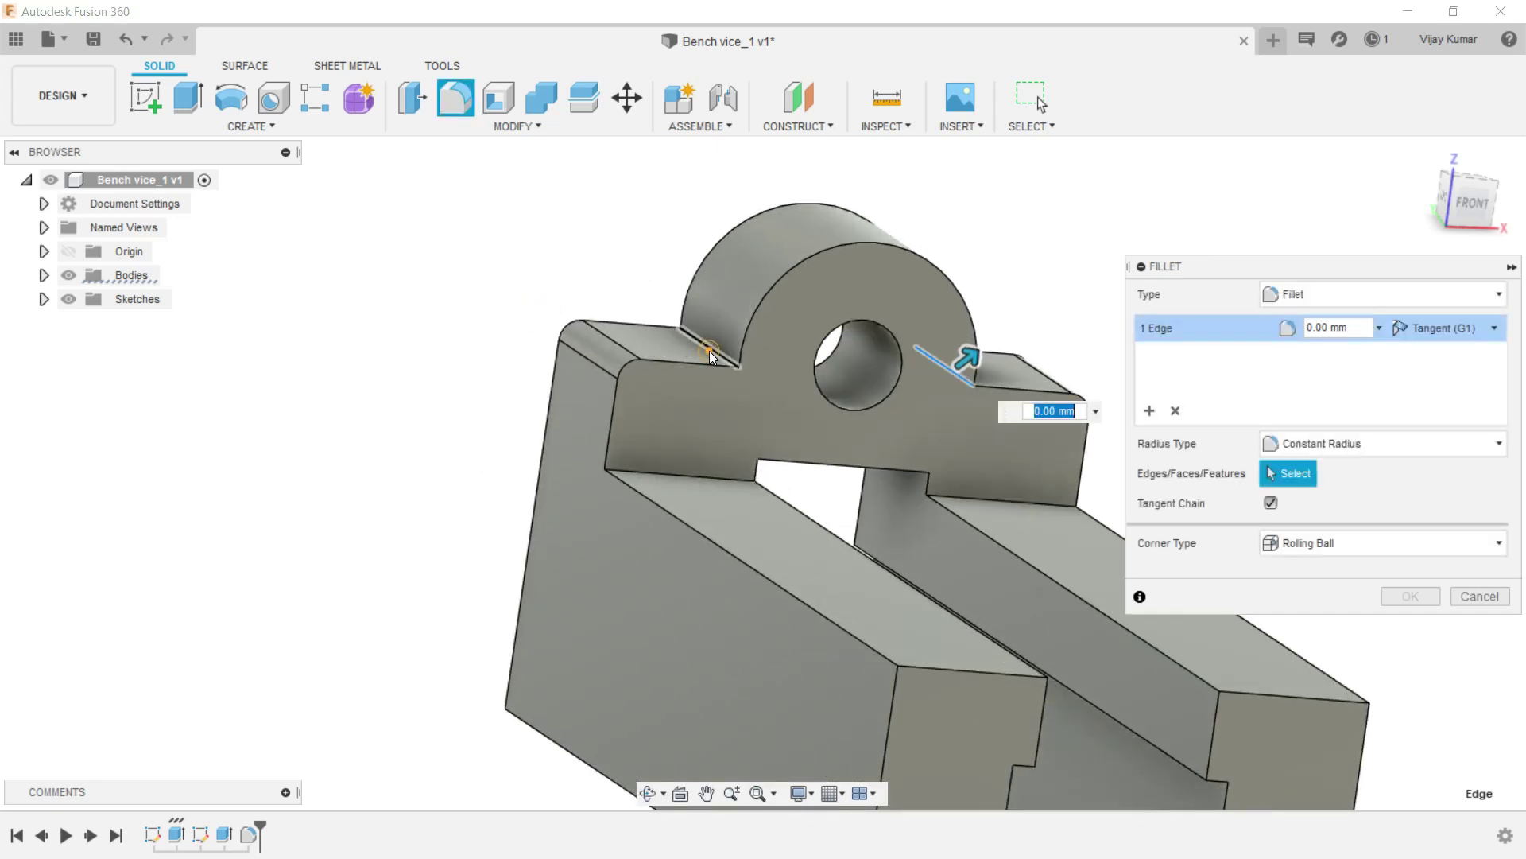
click(709, 352)
text(6)
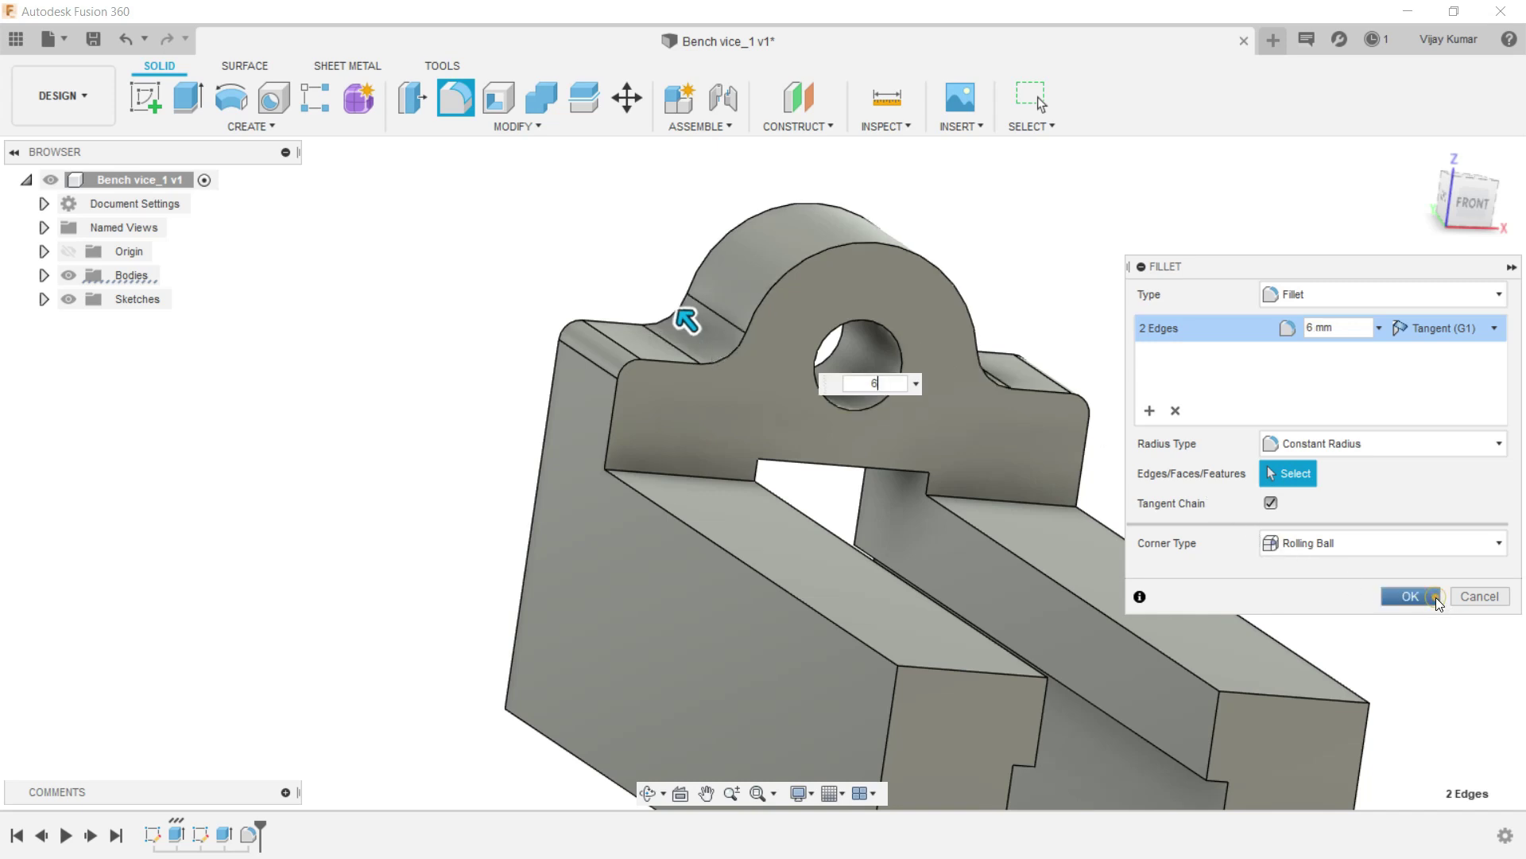
click(1406, 596)
scroll(692, 436, down, 5)
click(647, 793)
drag(702, 593, 627, 594)
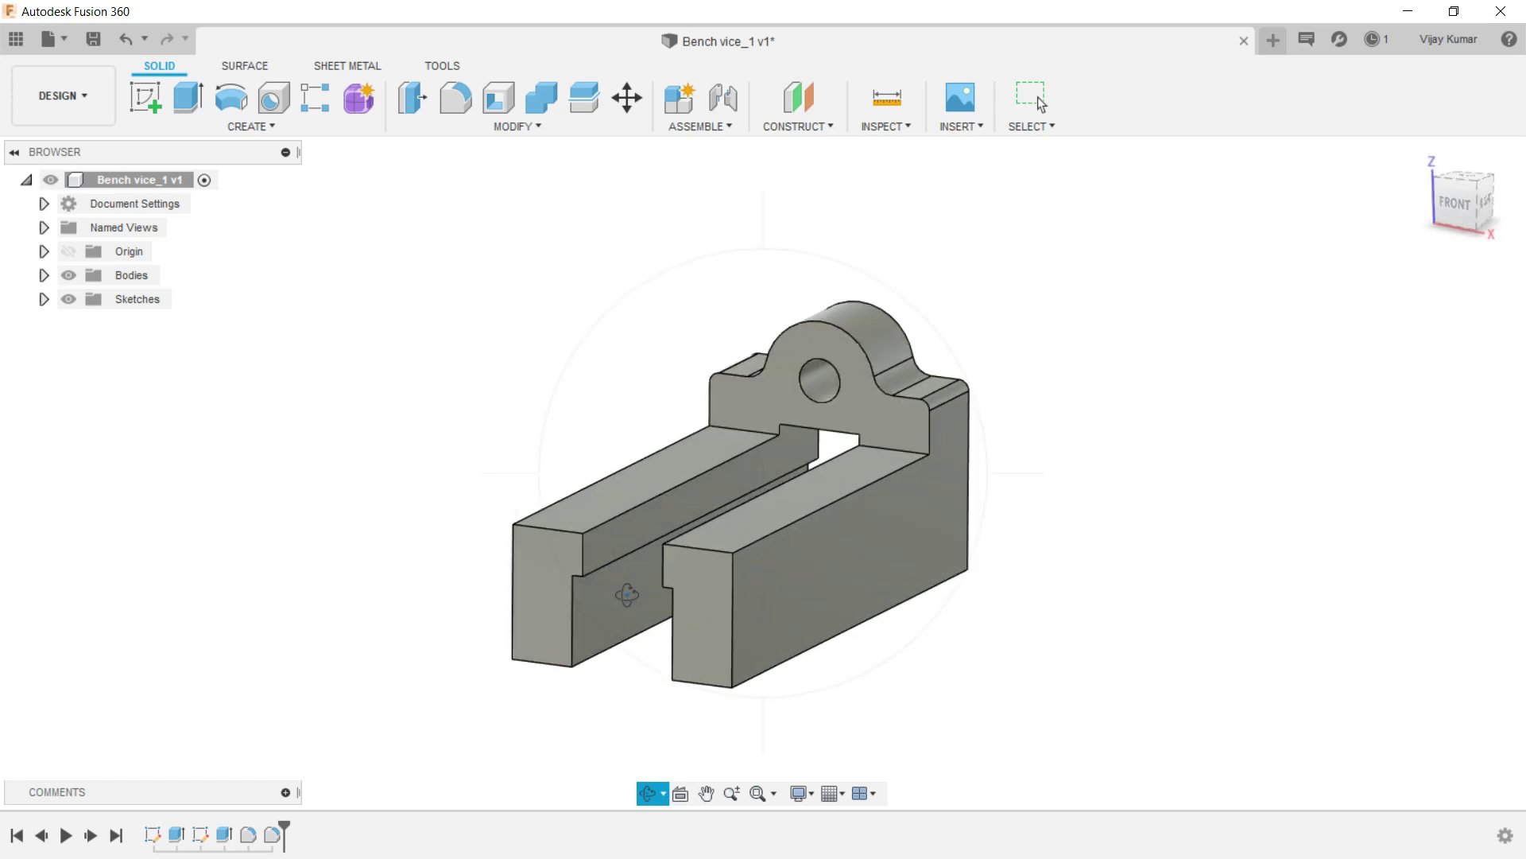
Start a new sketch on the left arm's front face.
key(Escape)
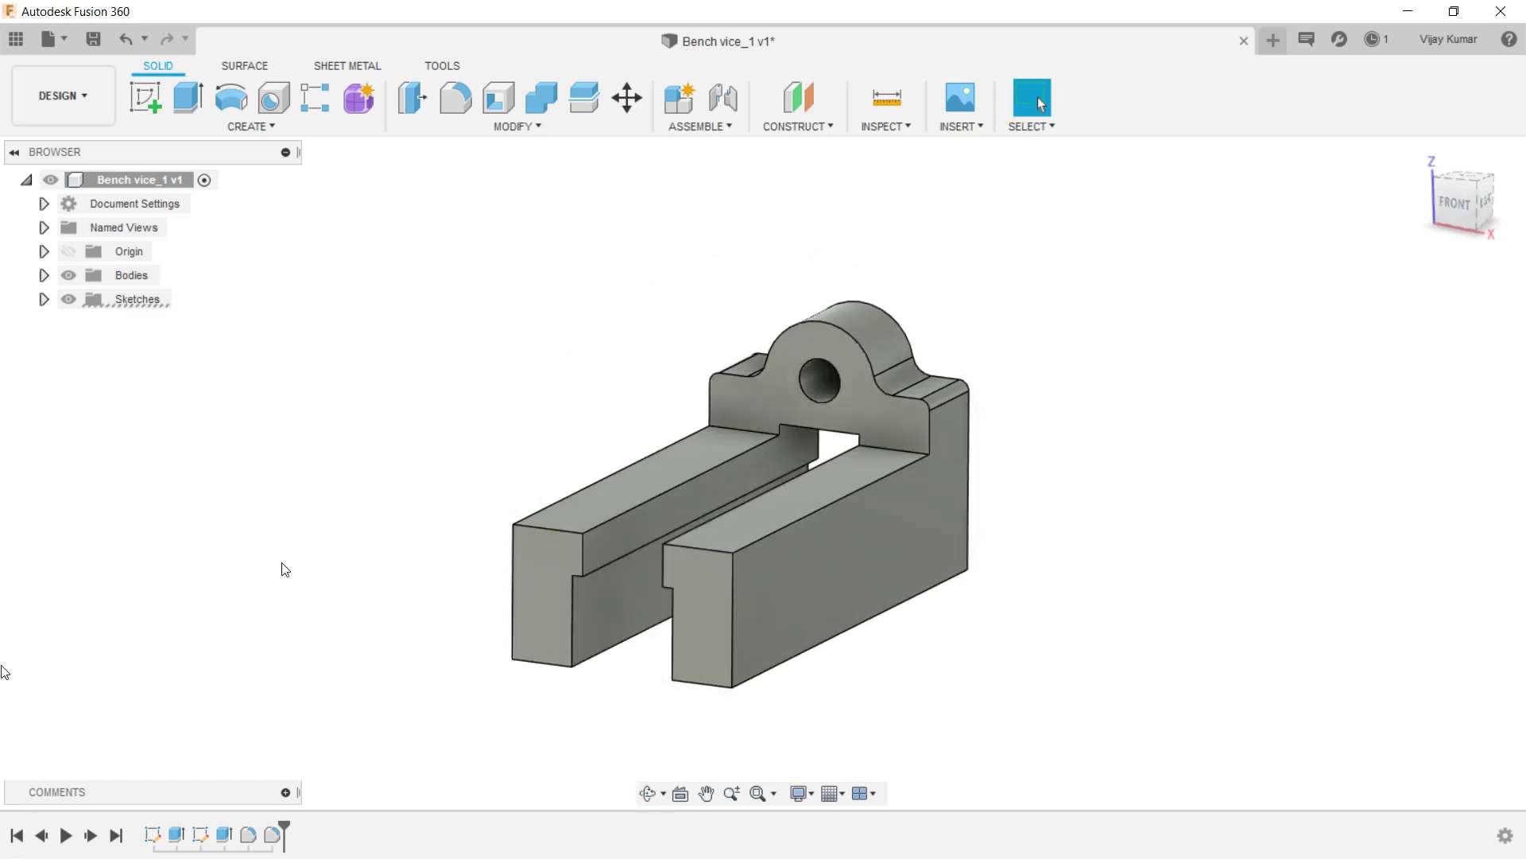
click(134, 105)
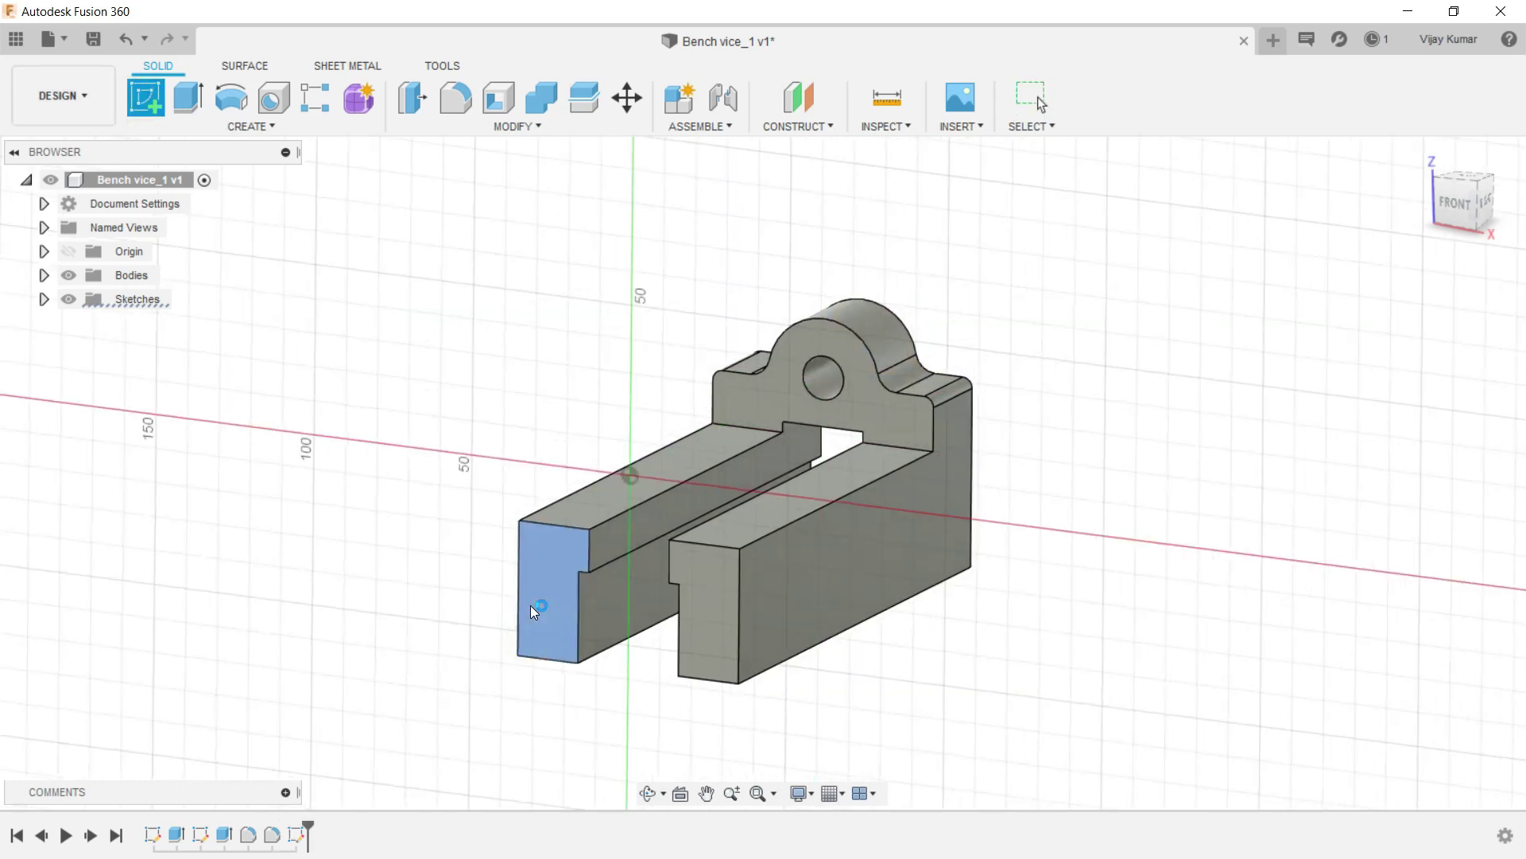
click(535, 611)
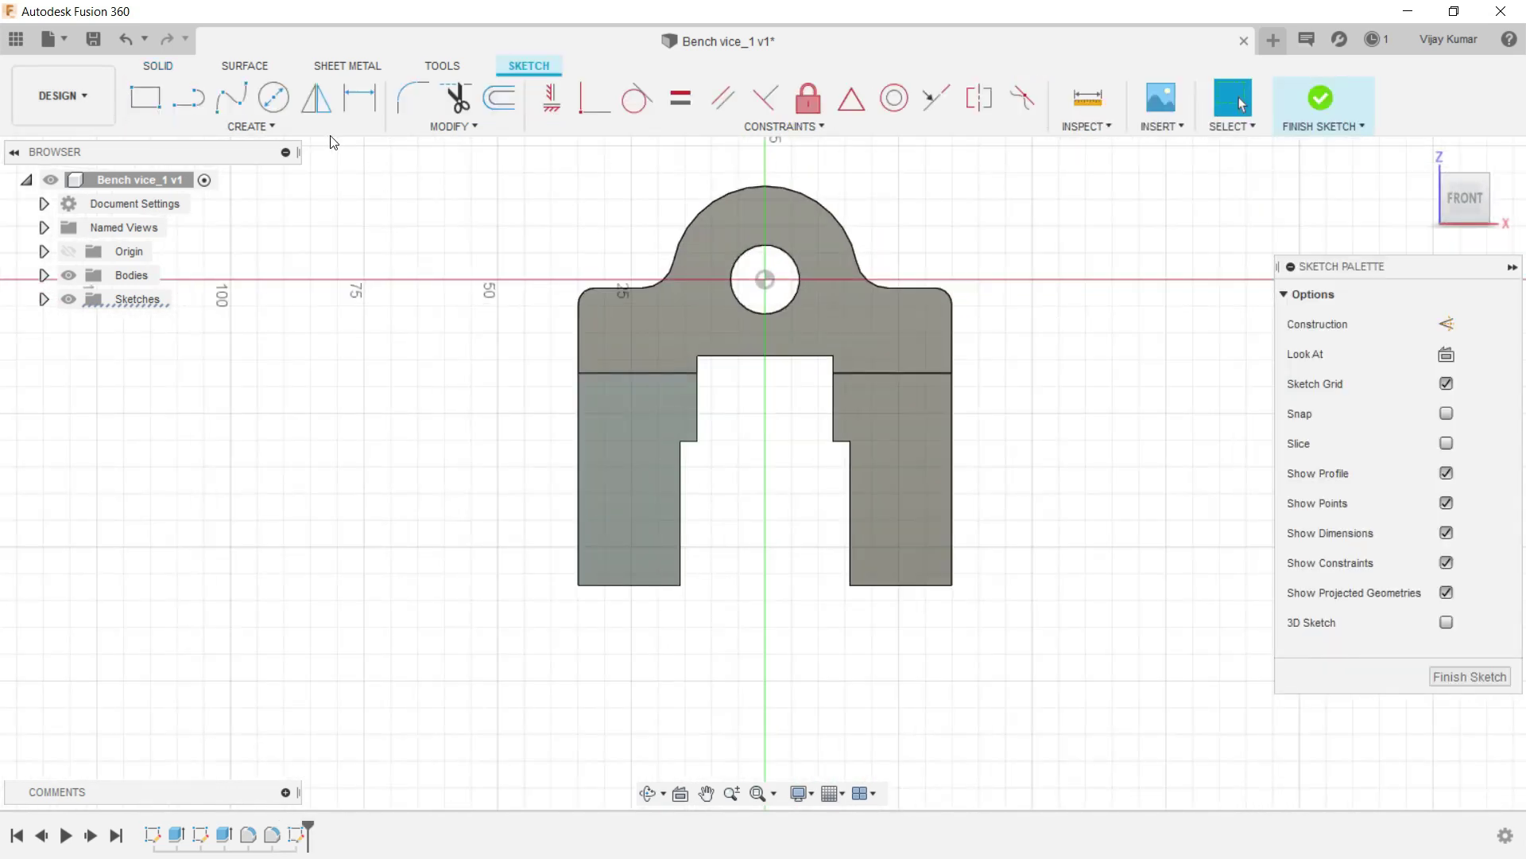
Project the left leg's outer, bottom, inner and step edges into the sketch.
click(293, 129)
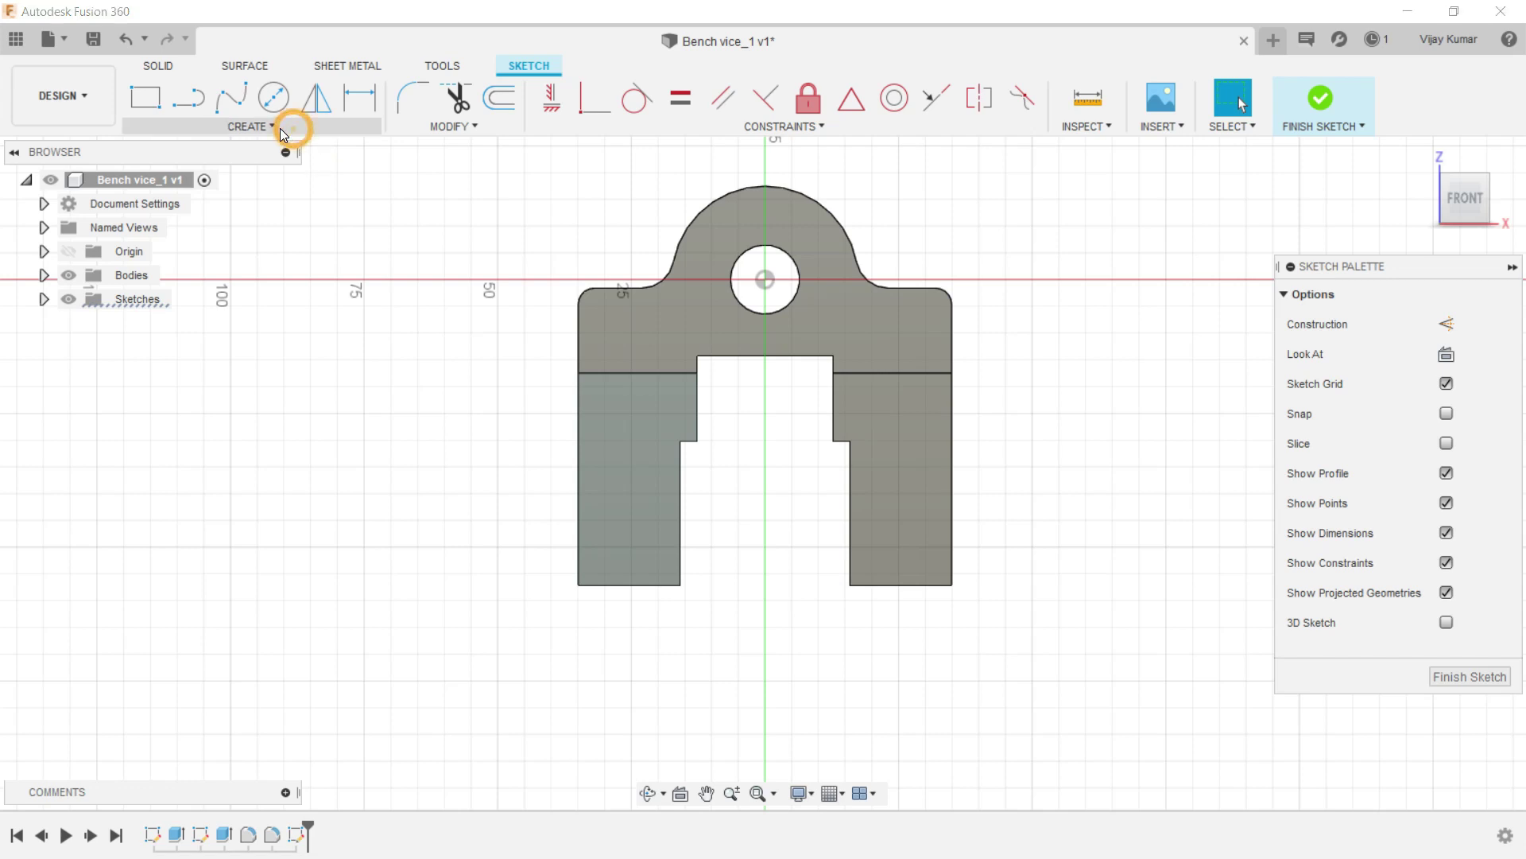
click(332, 498)
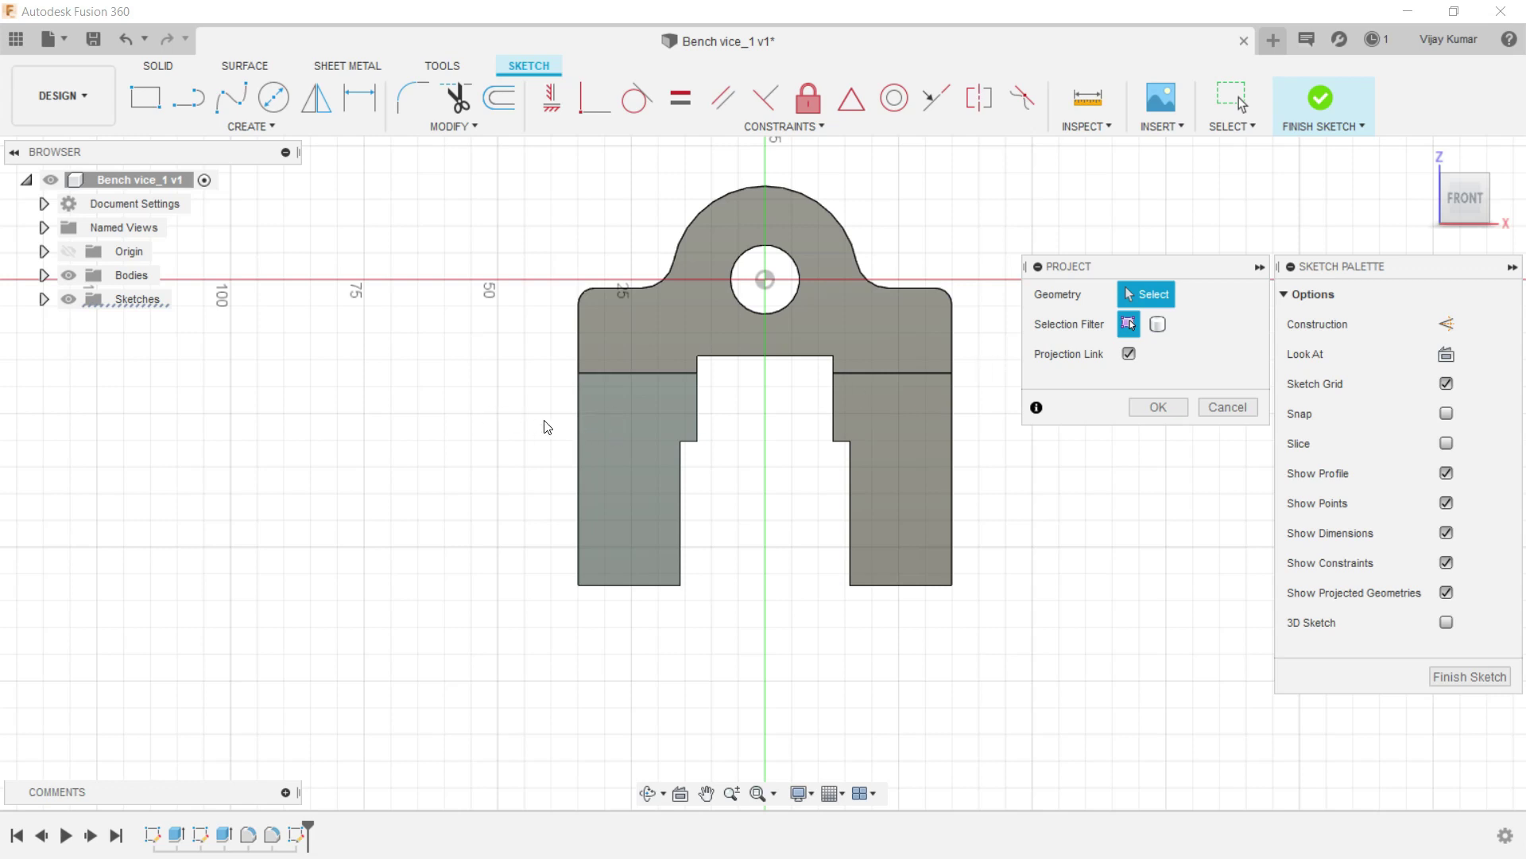
click(575, 427)
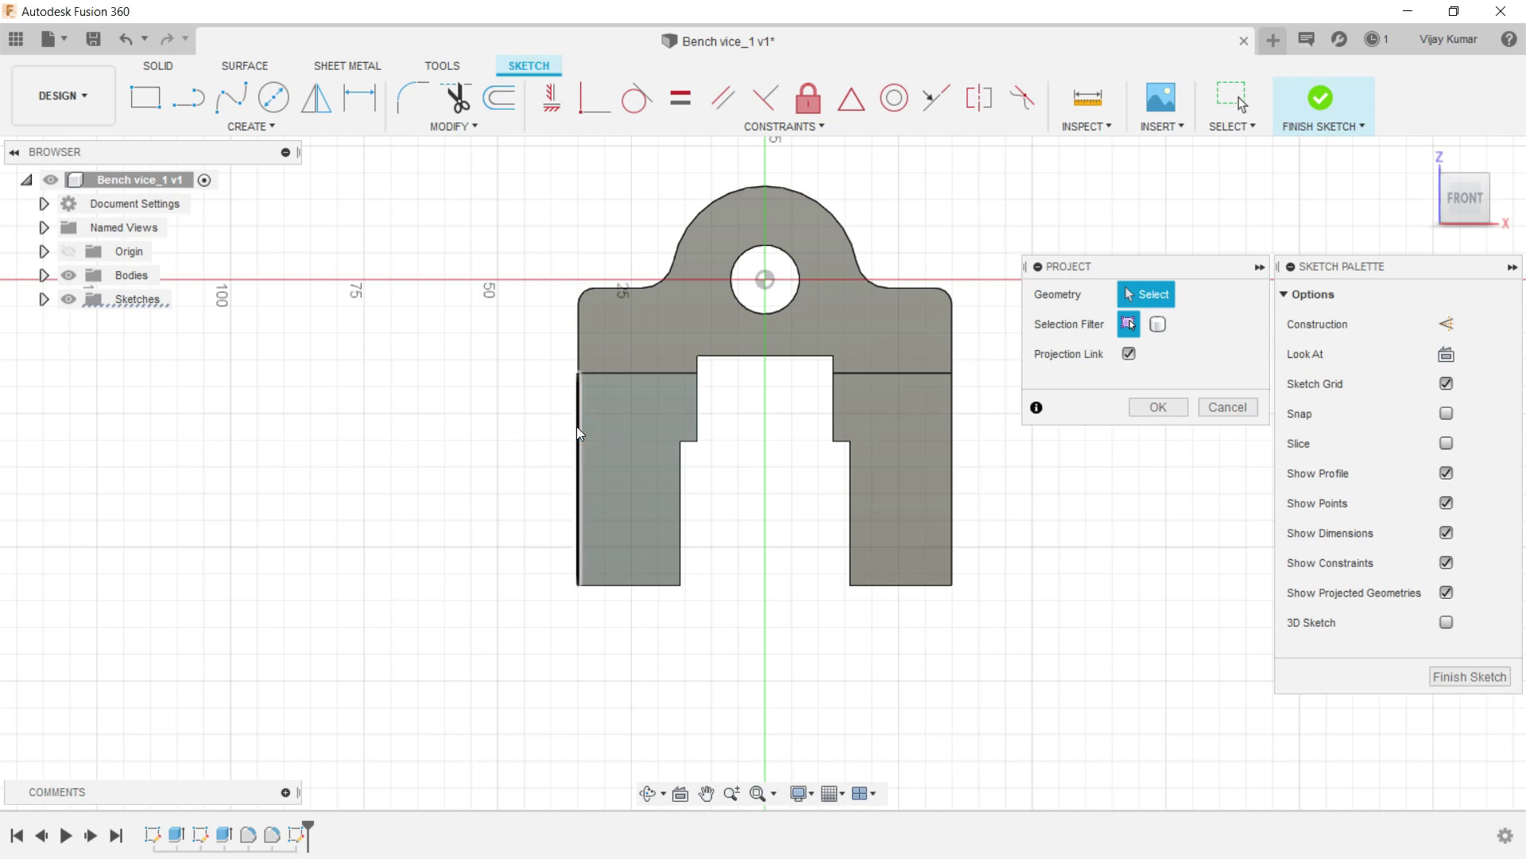
click(624, 584)
click(681, 552)
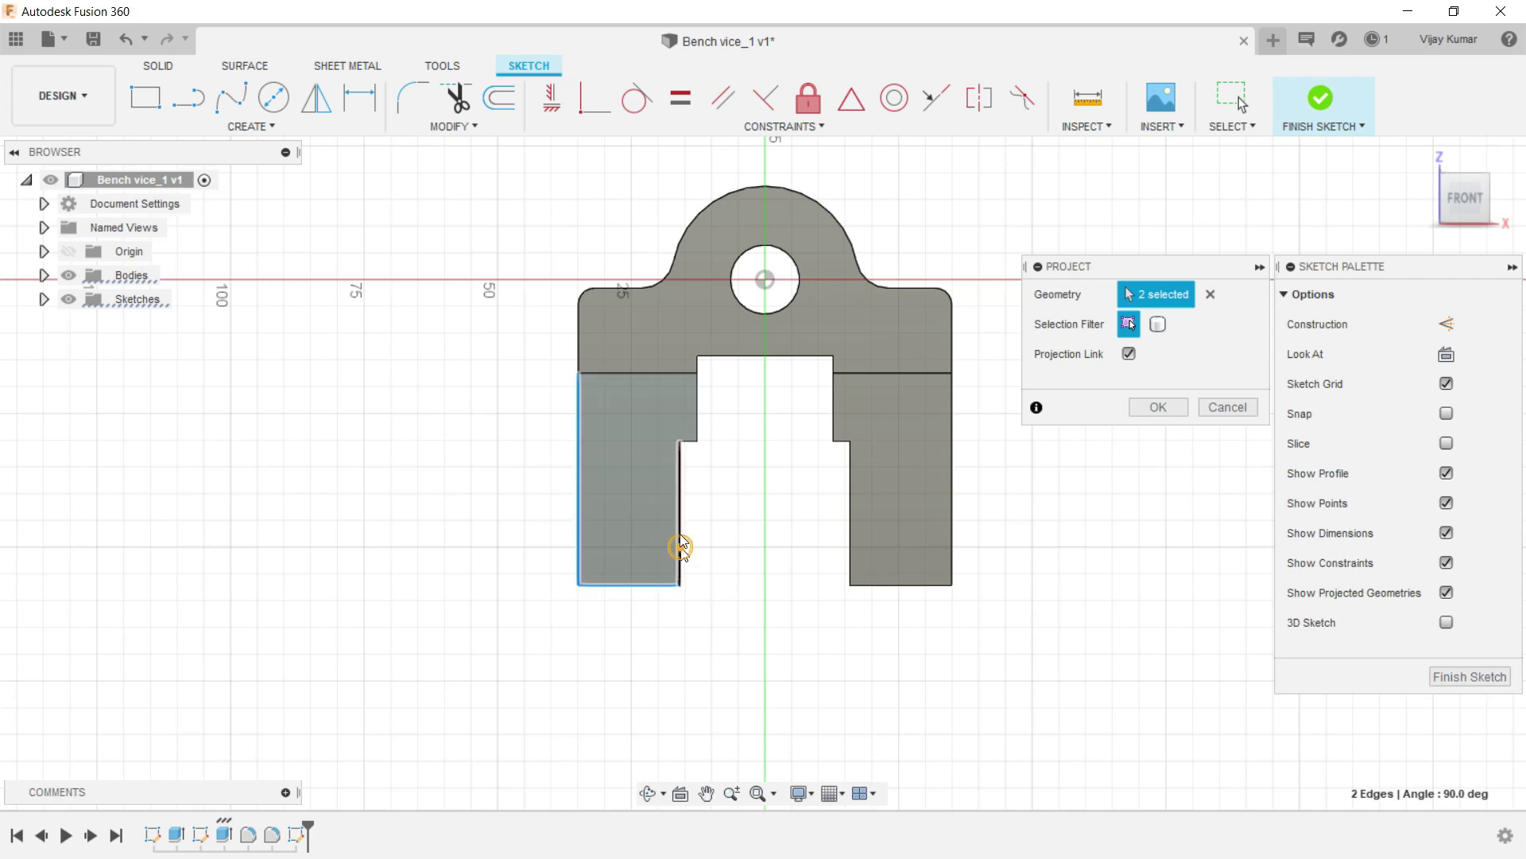
scroll(696, 446, up, 3)
click(688, 442)
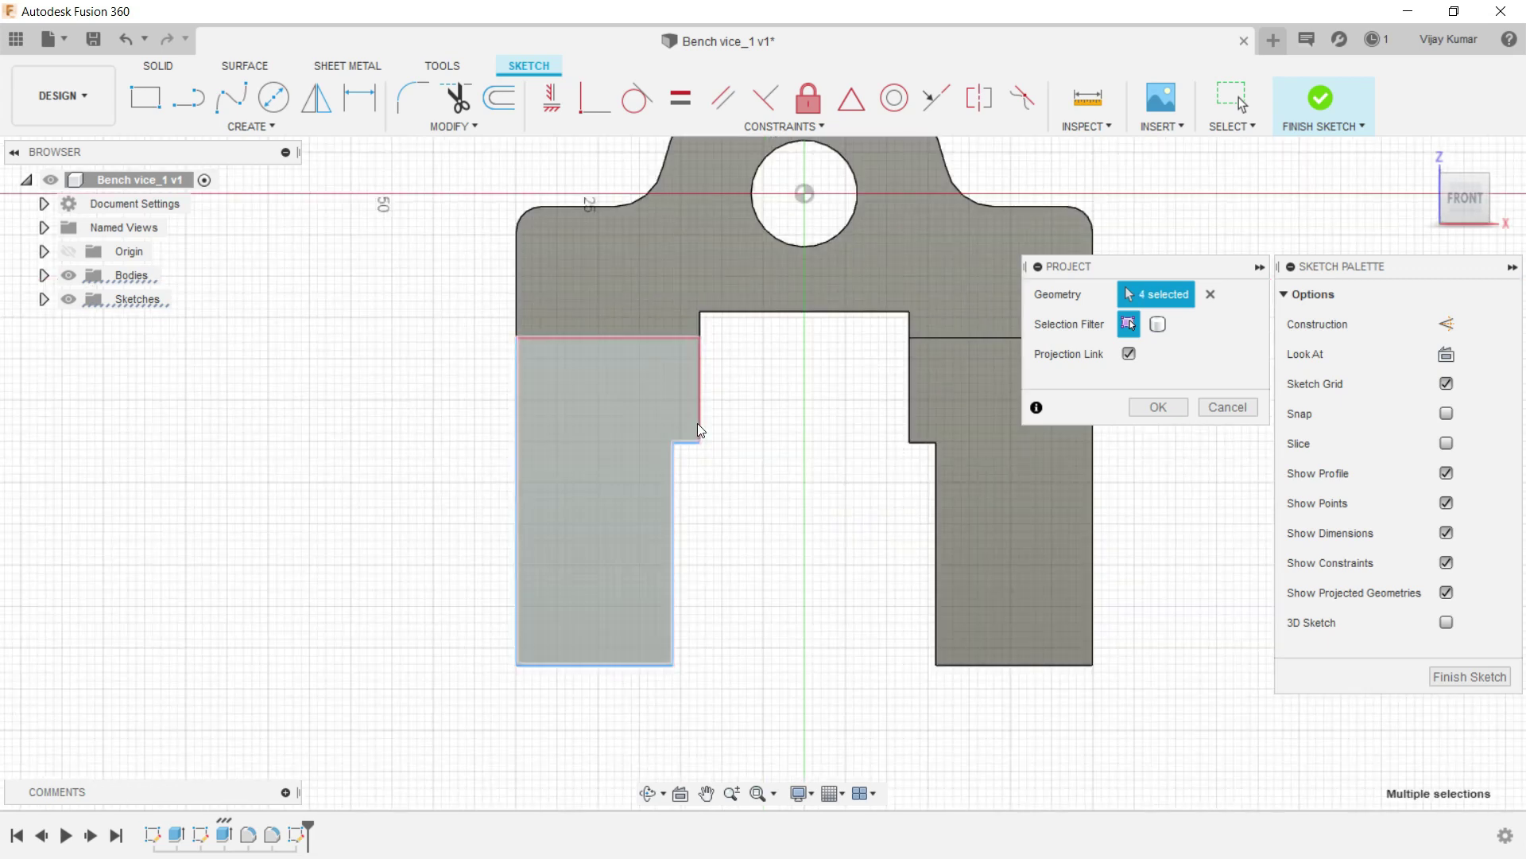
click(700, 408)
Project the slot edges and the right leg's inner, bottom and outer edges, then commit.
click(700, 326)
click(745, 313)
click(909, 328)
click(910, 368)
click(921, 443)
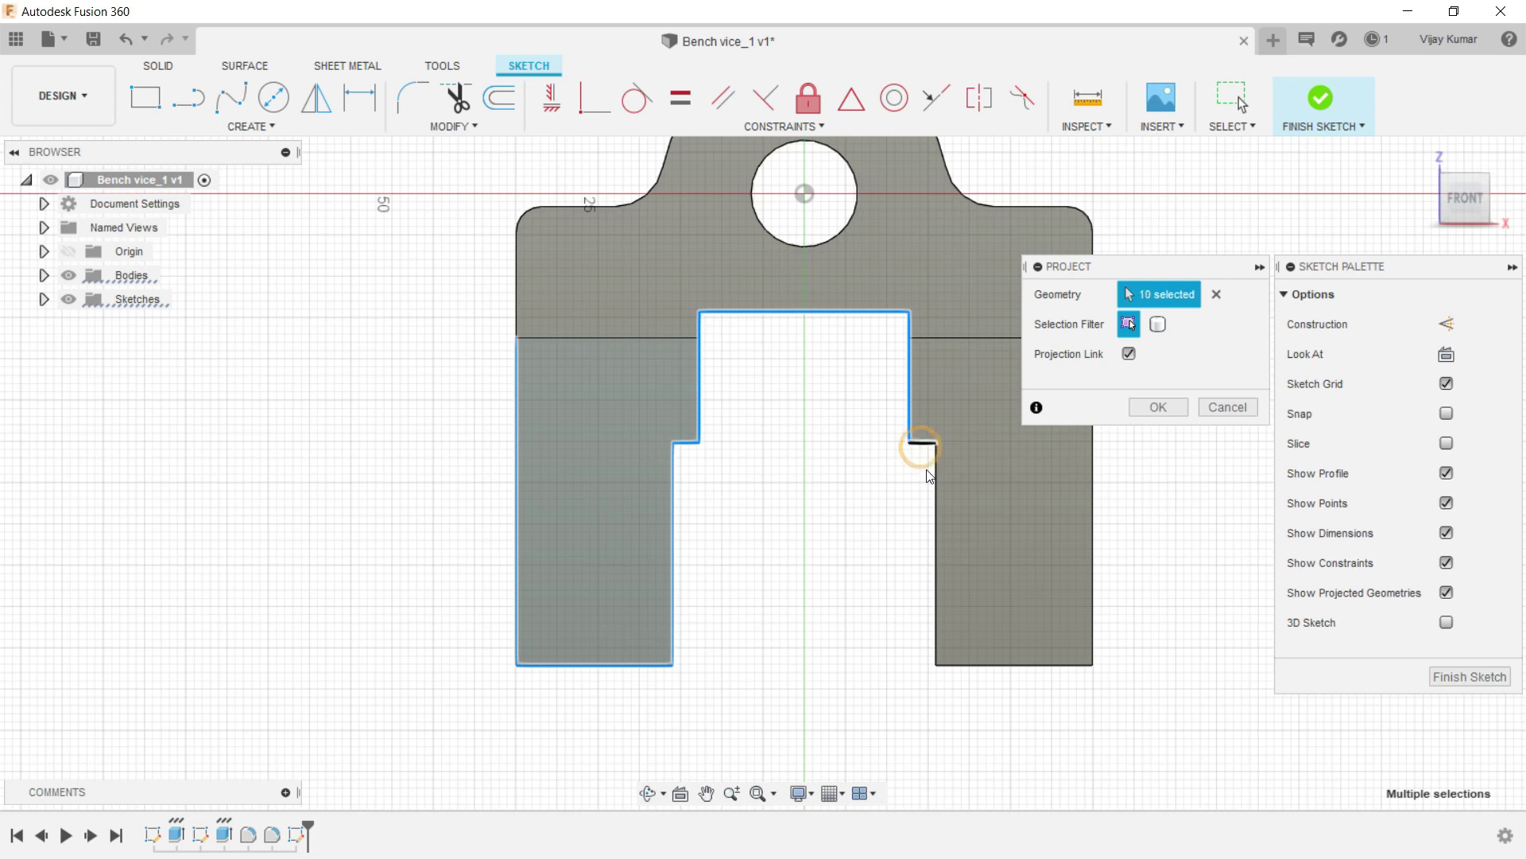
click(936, 477)
click(992, 666)
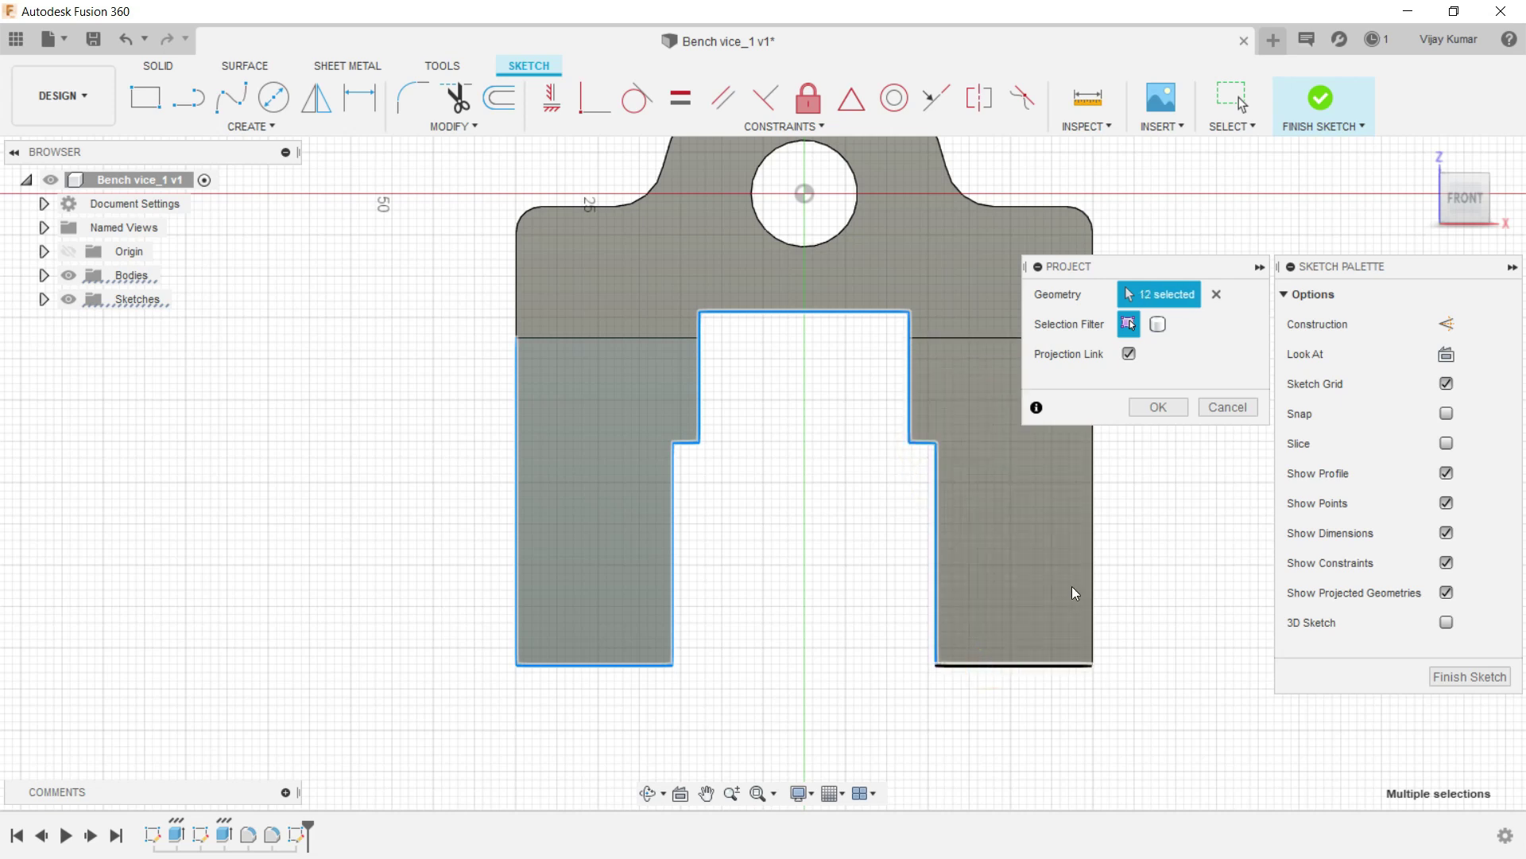
click(1093, 560)
scroll(548, 547, down, 3)
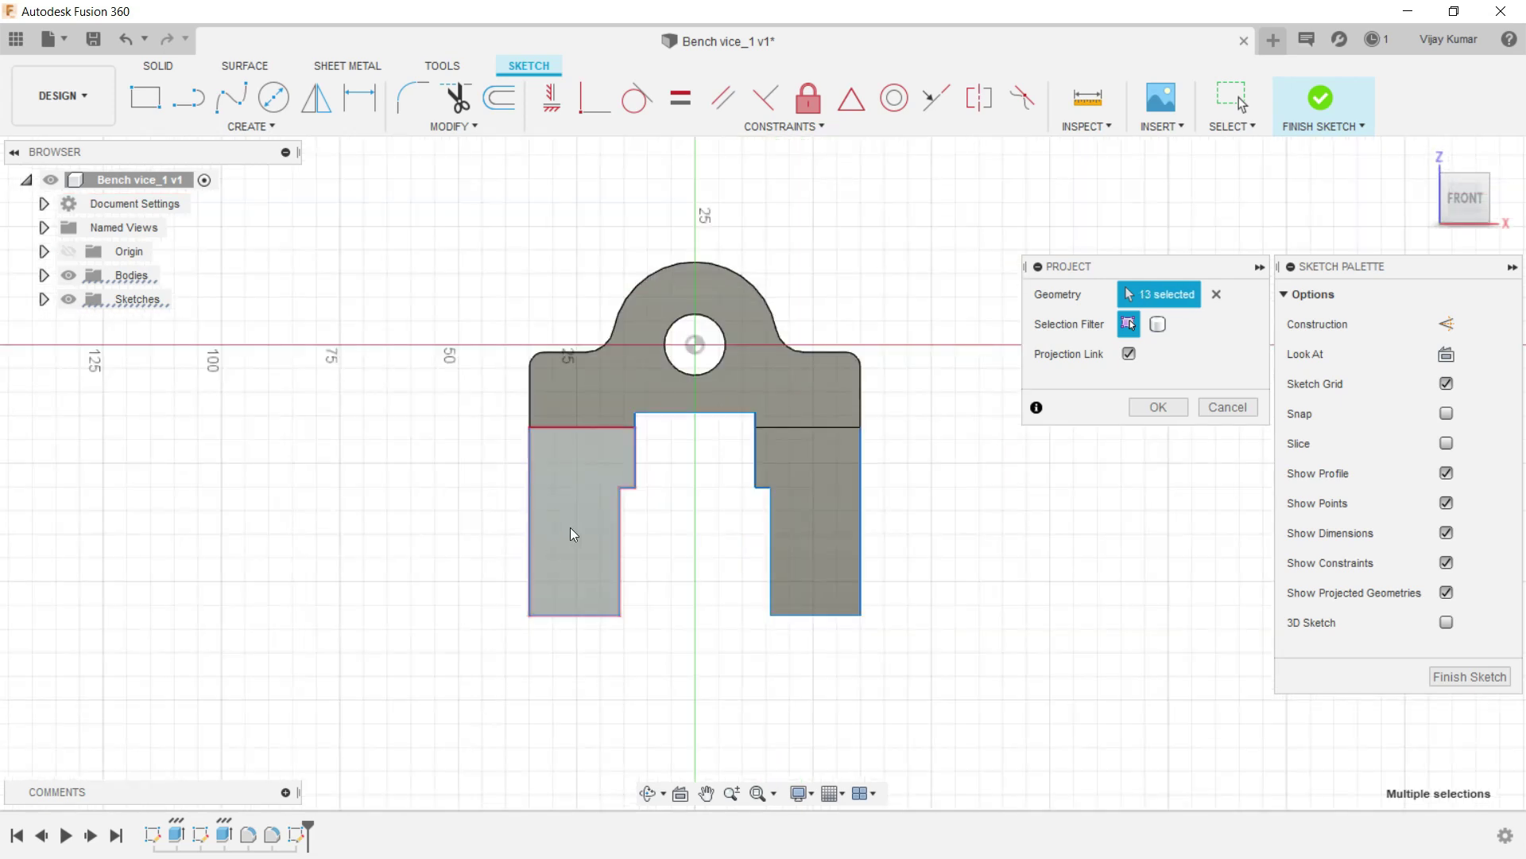
click(1148, 411)
Draw a closed four-sided box above the vice base's shoulders with the Line tool.
click(1026, 433)
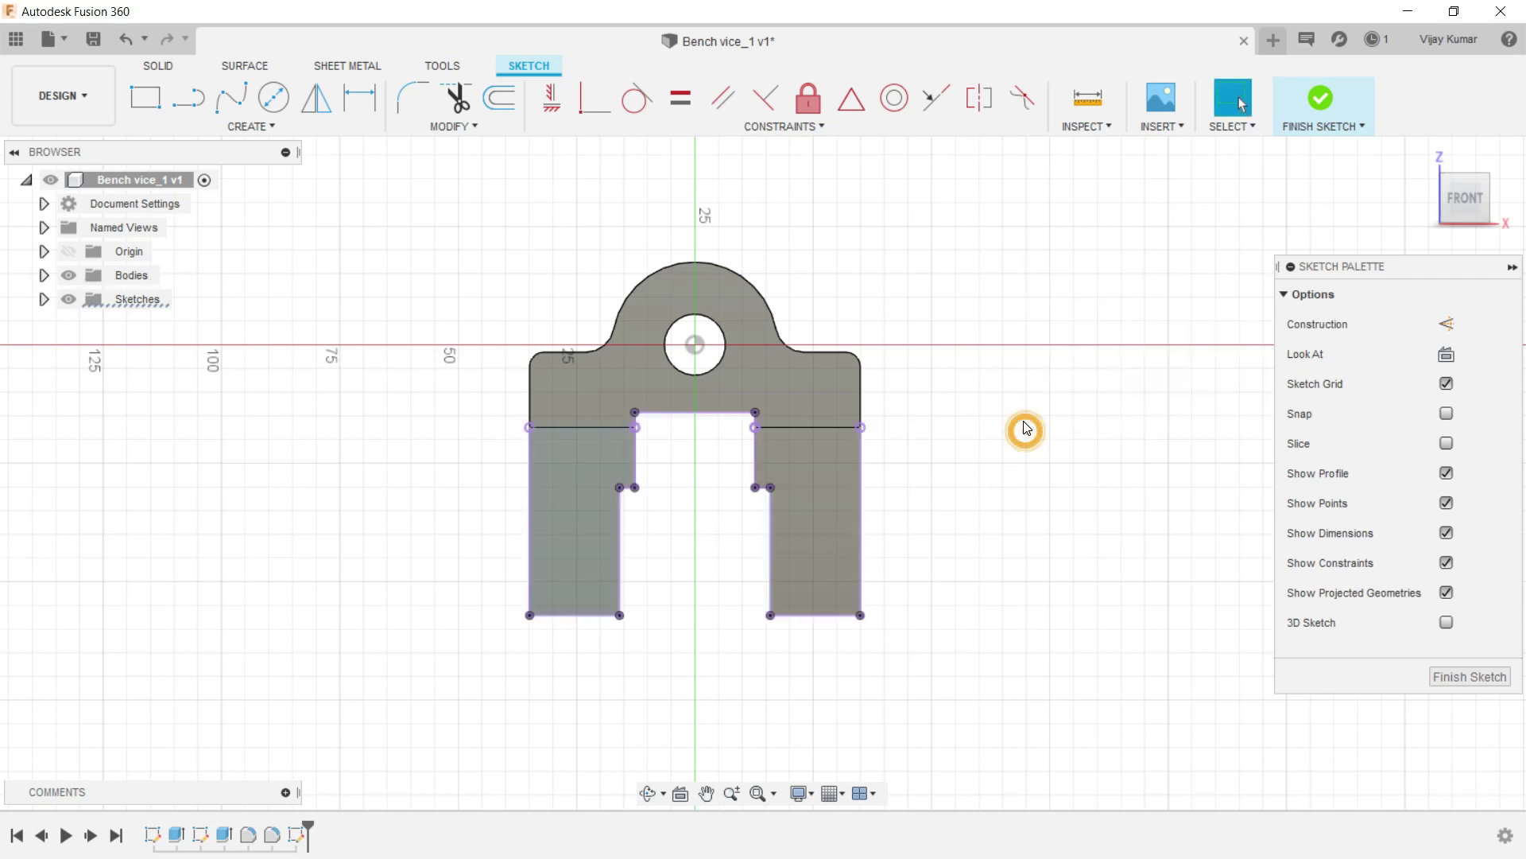
click(183, 94)
scroll(656, 310, up, 1)
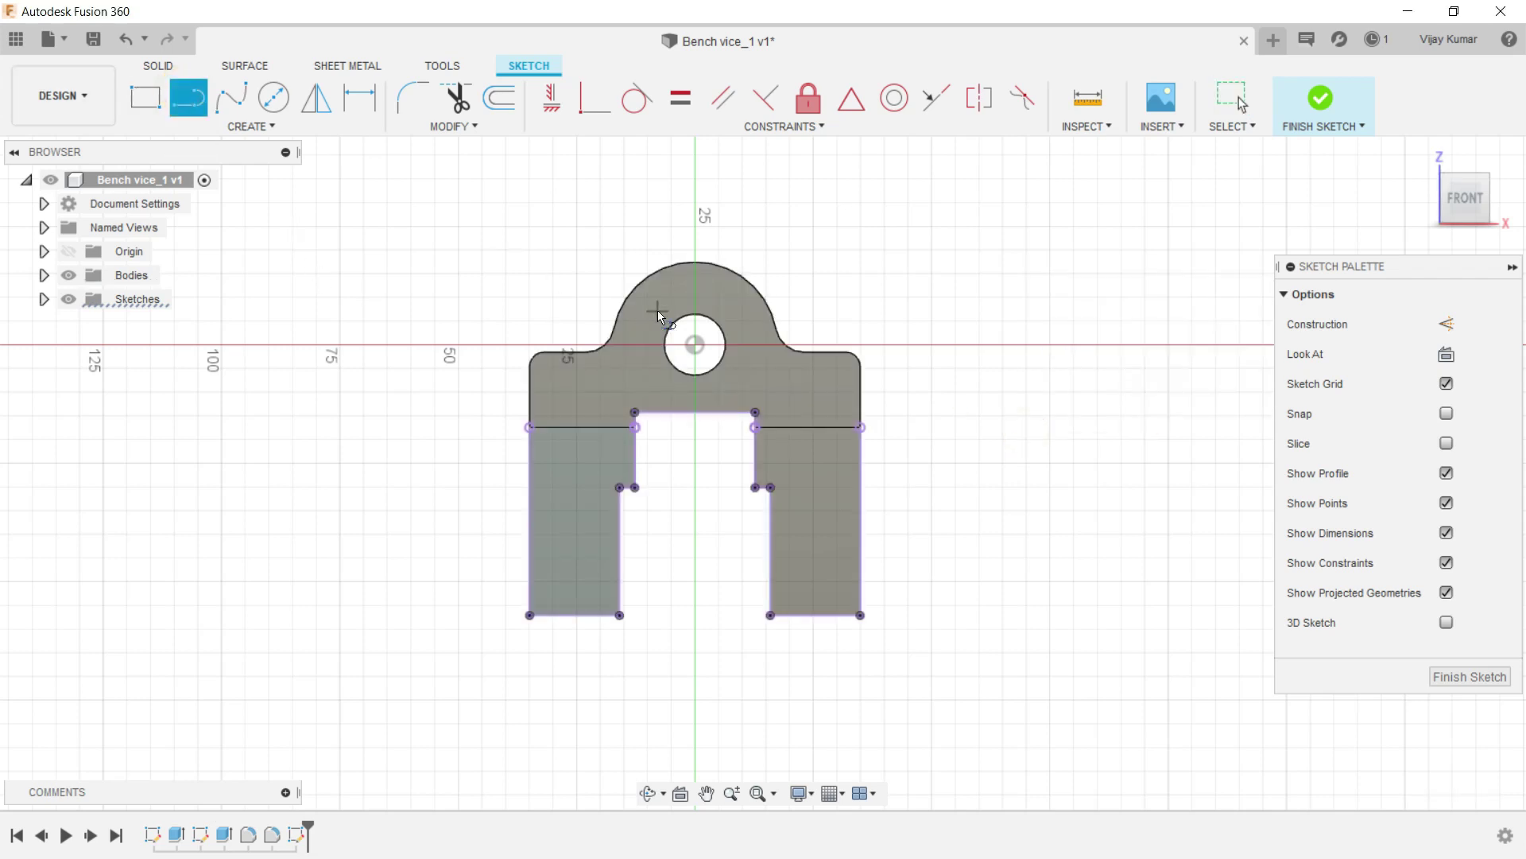
scroll(657, 310, down, 4)
scroll(576, 403, up, 1)
scroll(577, 403, up, 1)
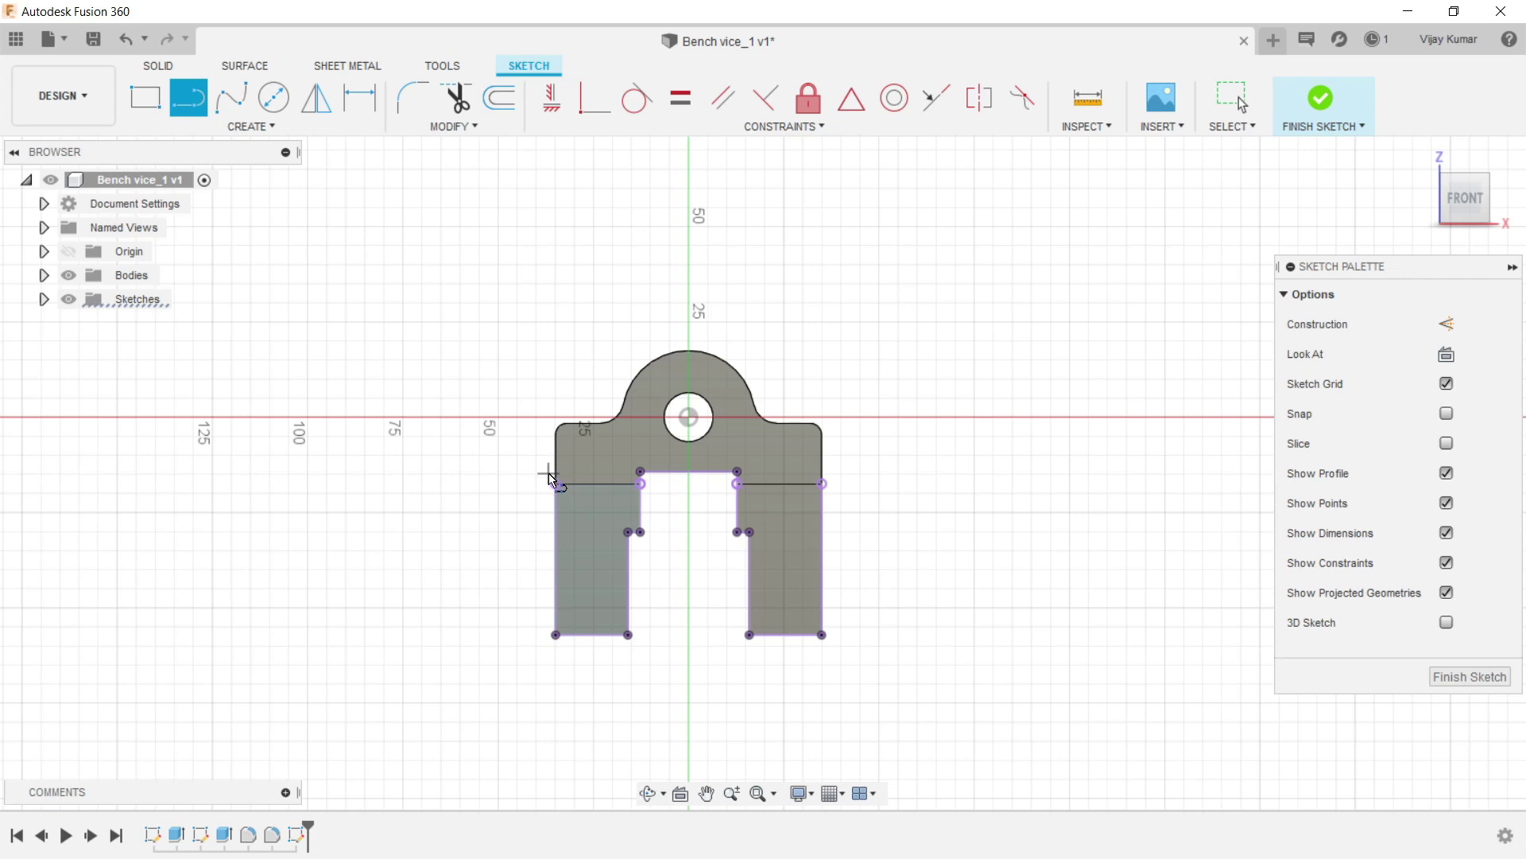
click(562, 289)
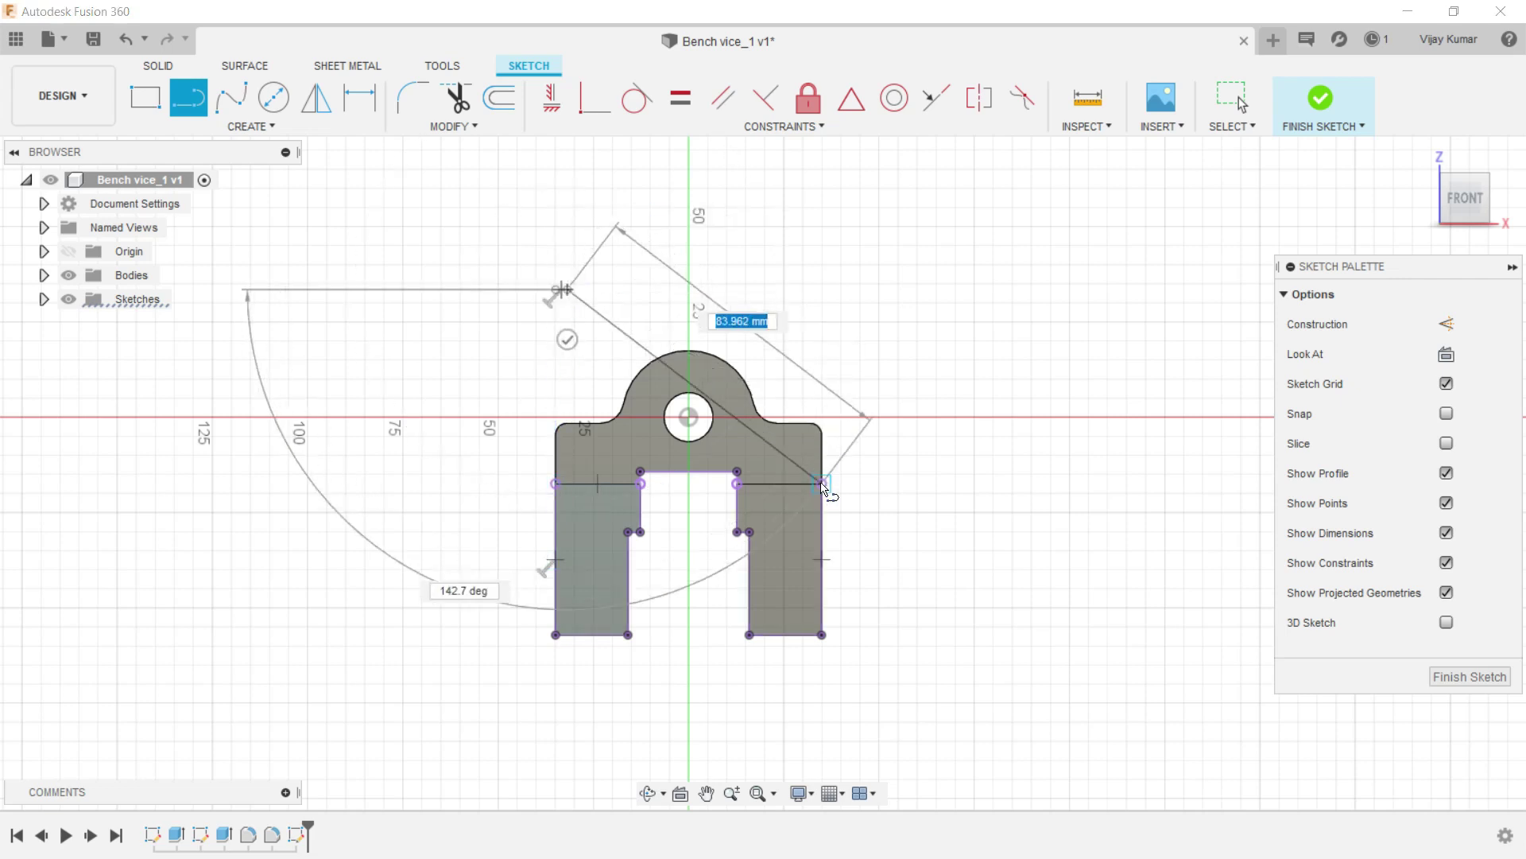
click(827, 298)
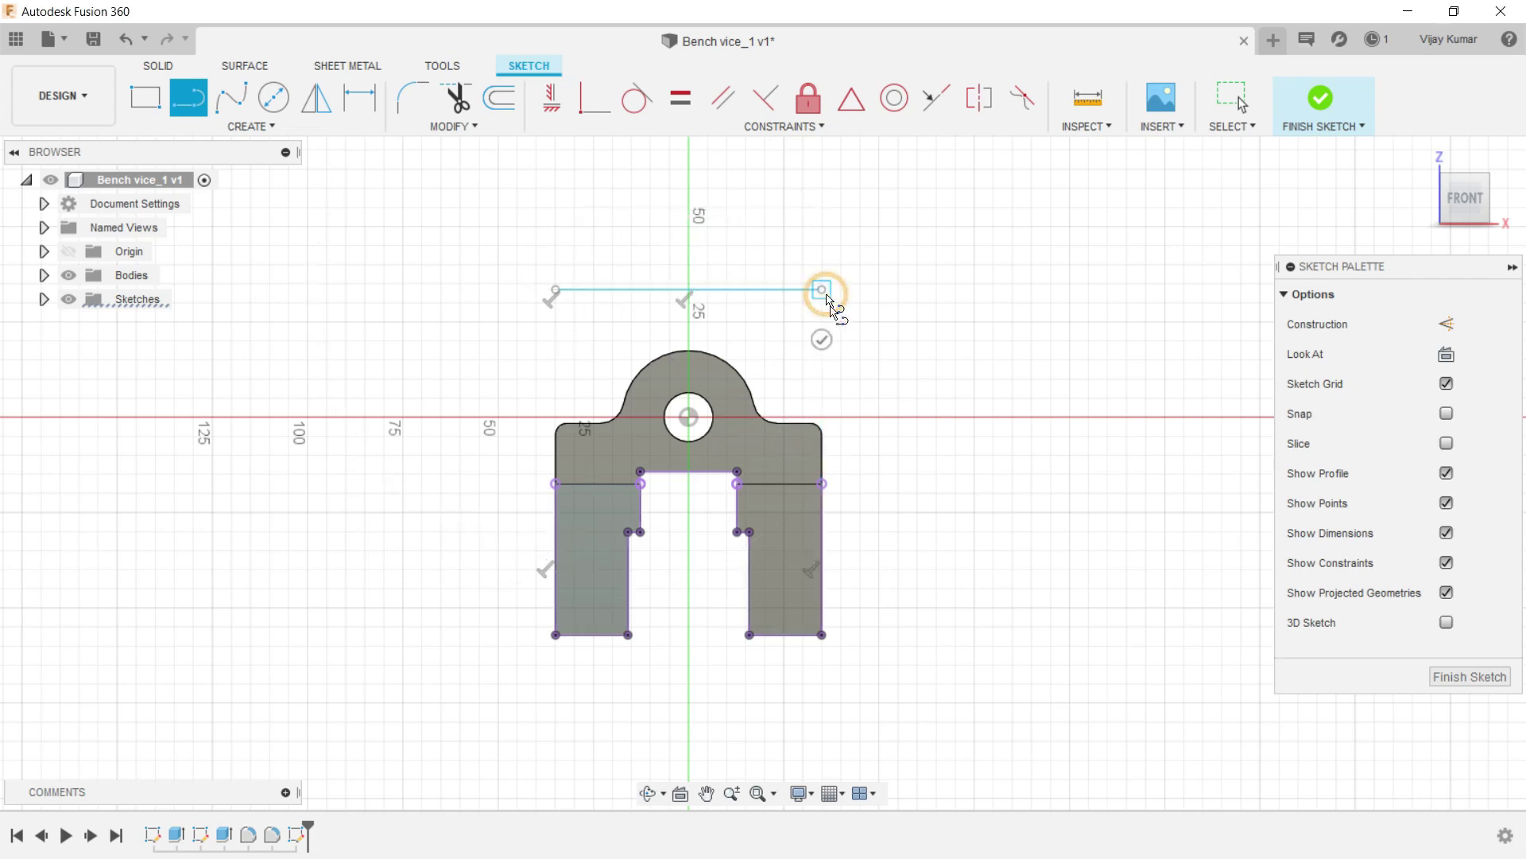
click(823, 484)
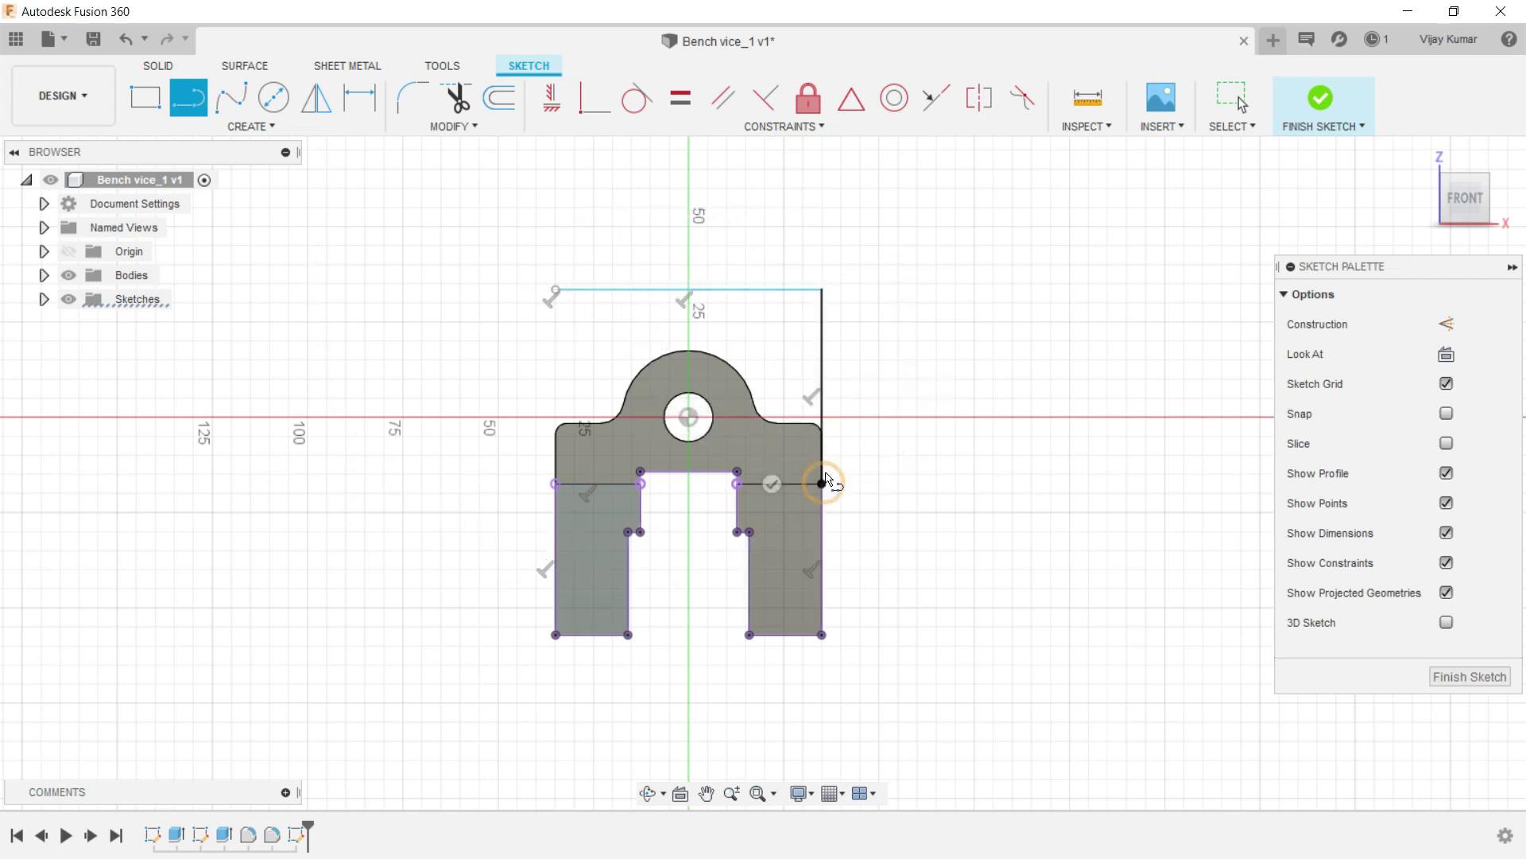
click(555, 291)
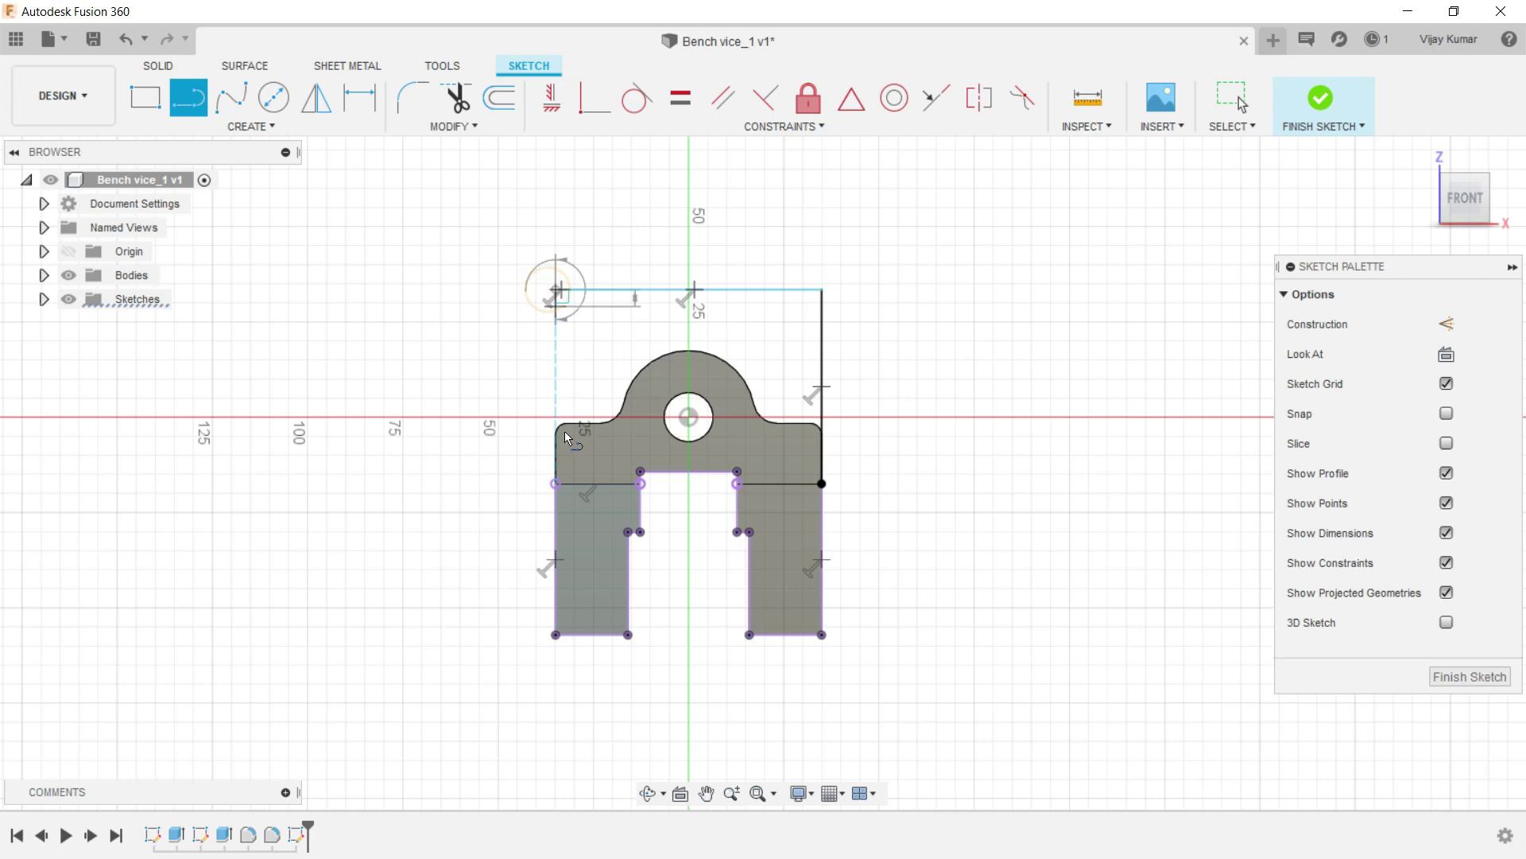
click(556, 484)
Dimension the box's left side to 44.45 mm.
click(361, 100)
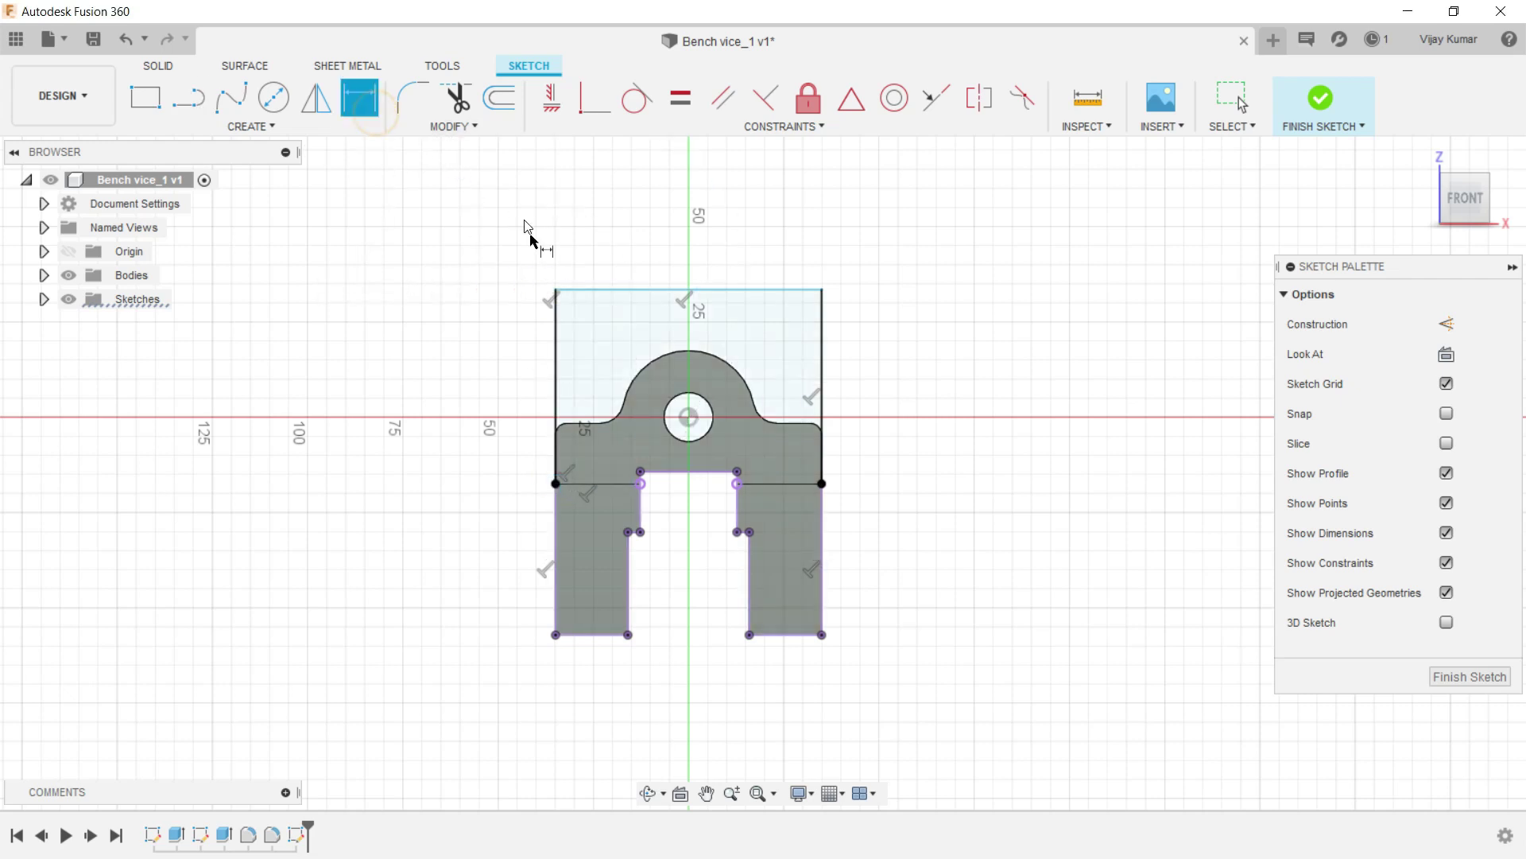
click(556, 315)
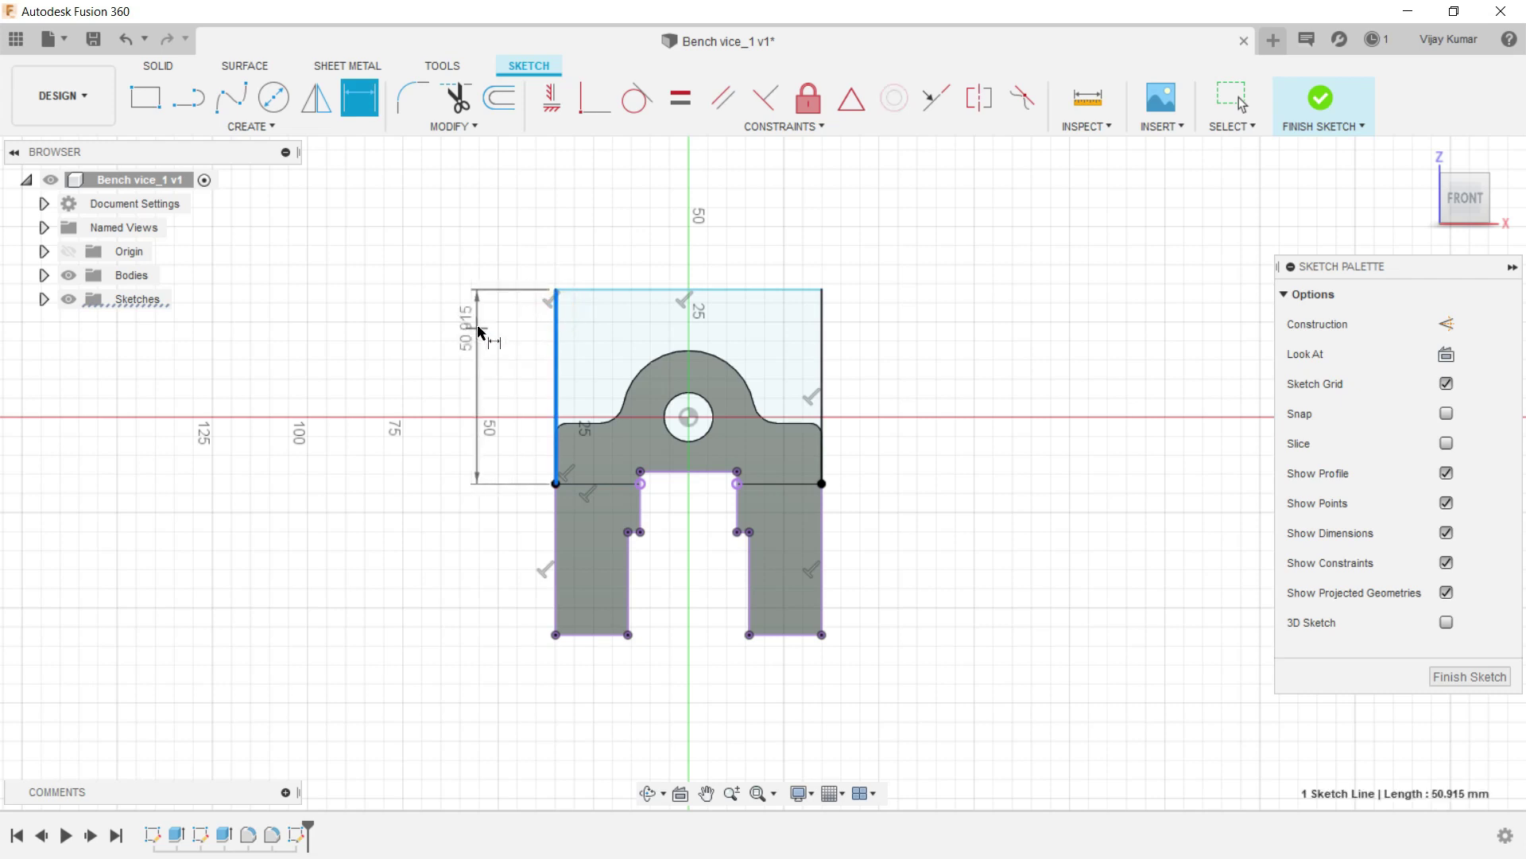
click(477, 324)
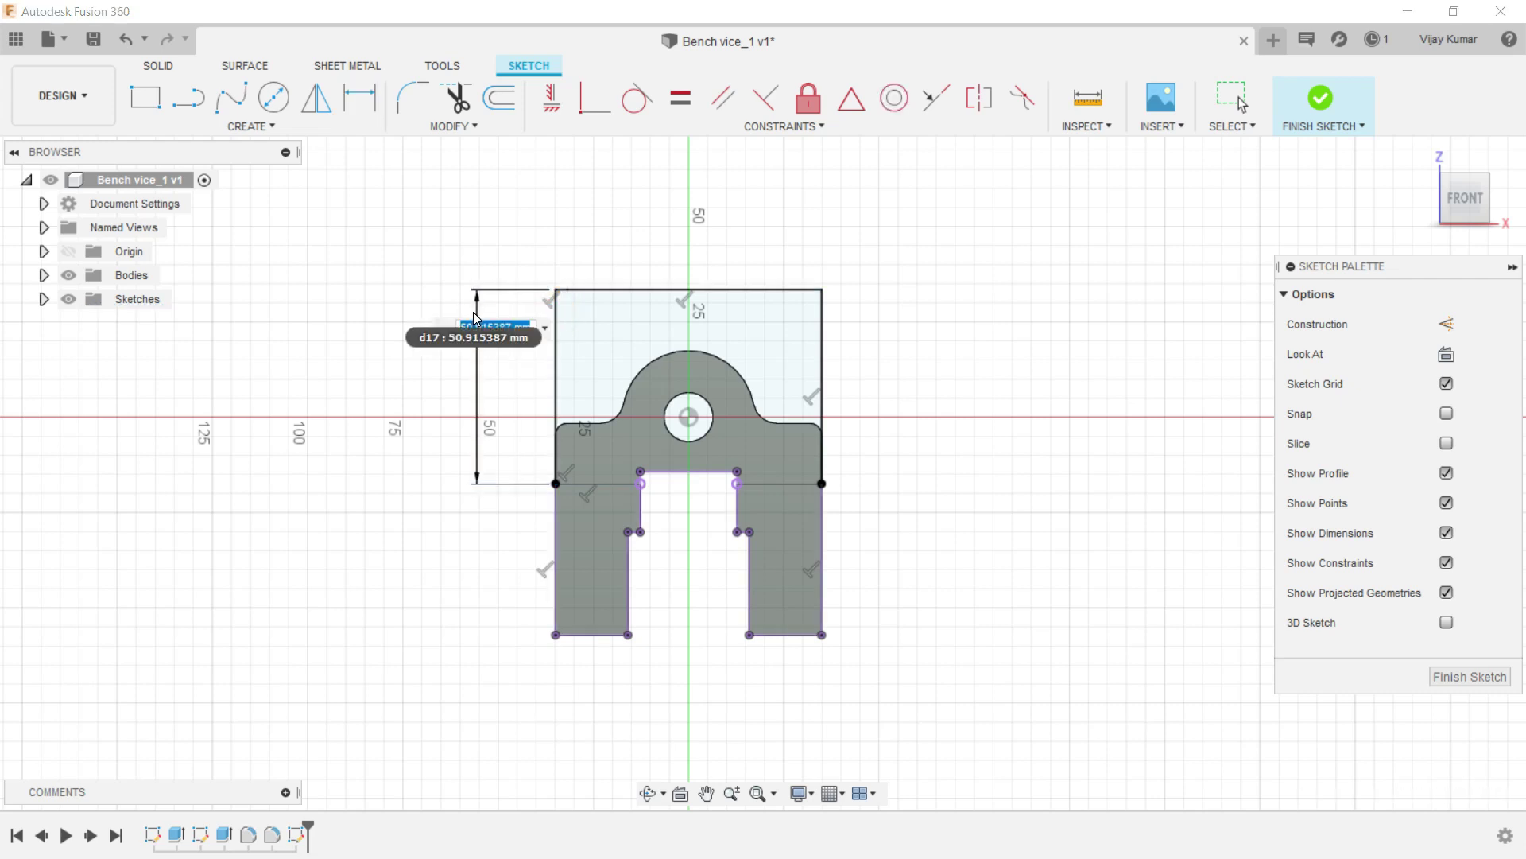
text(.45)
key(Return)
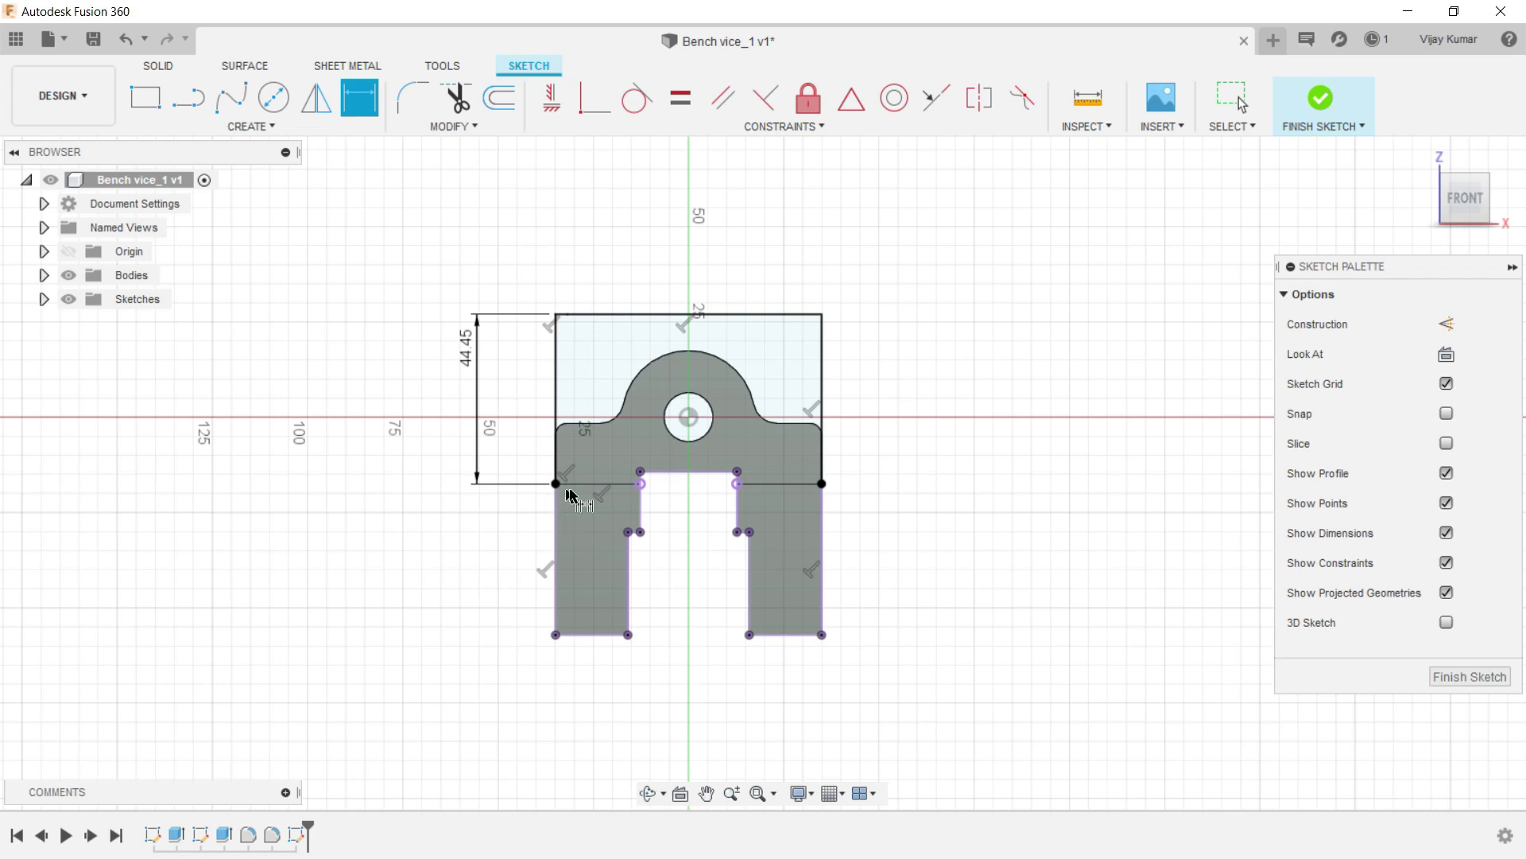
scroll(731, 479, up, 2)
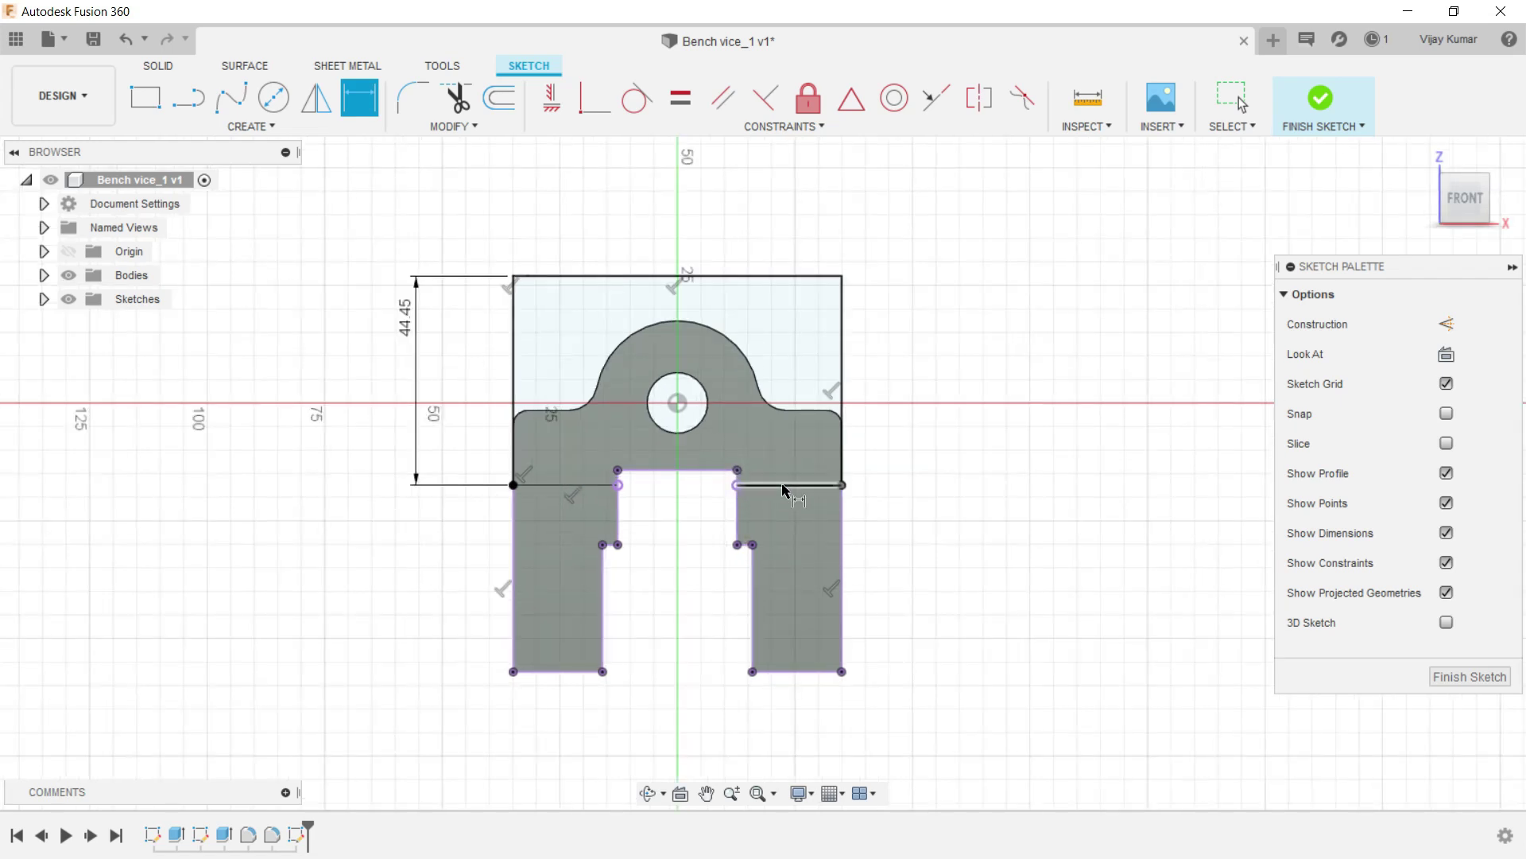
Extrude the upper box and lower-left leg profiles 31.75 mm, joined to the body.
click(172, 77)
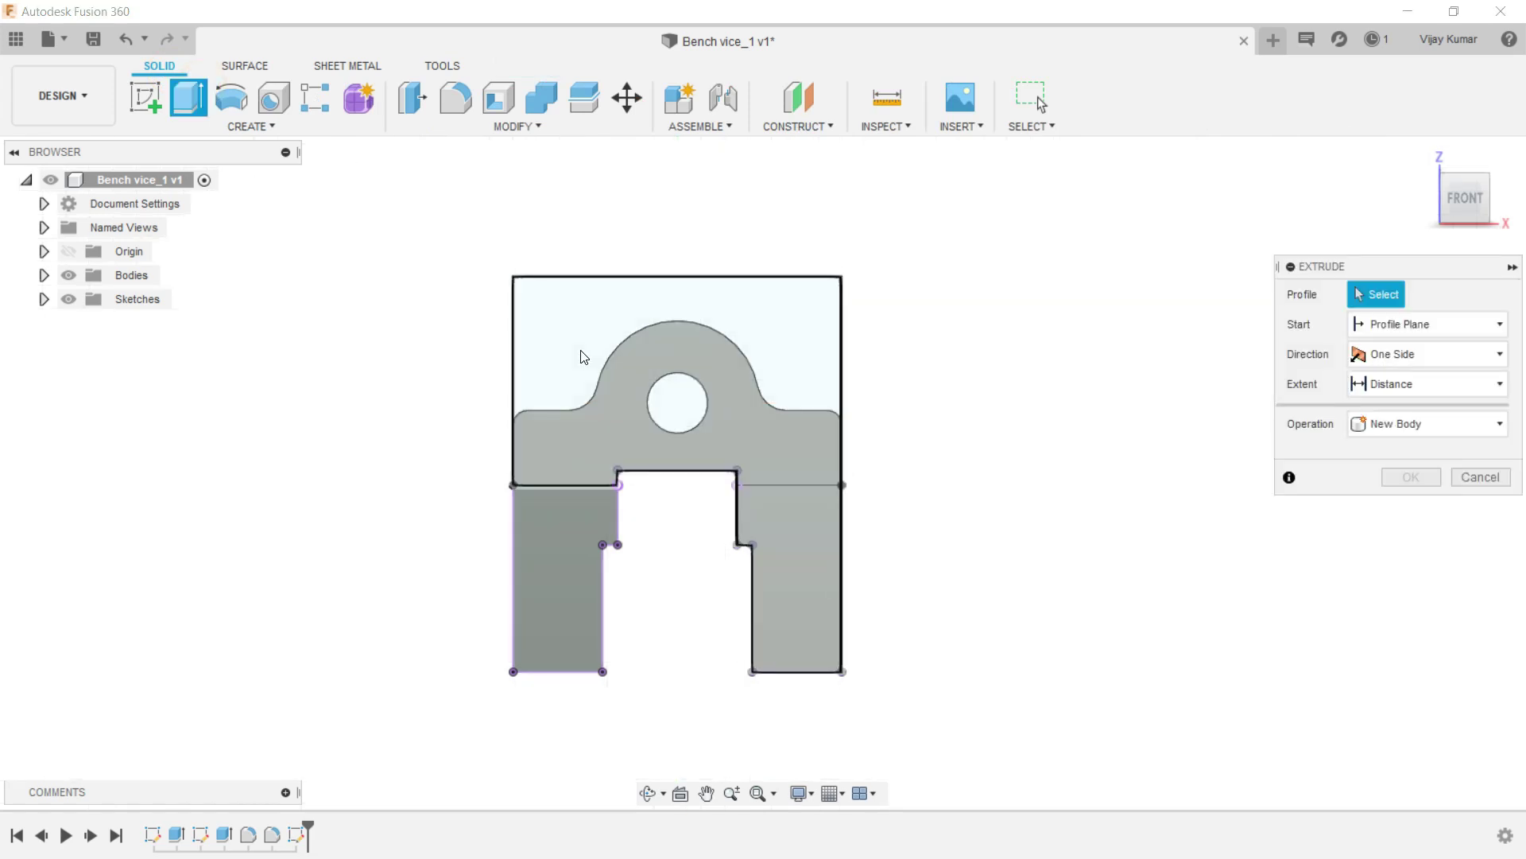
click(579, 348)
click(587, 511)
click(648, 793)
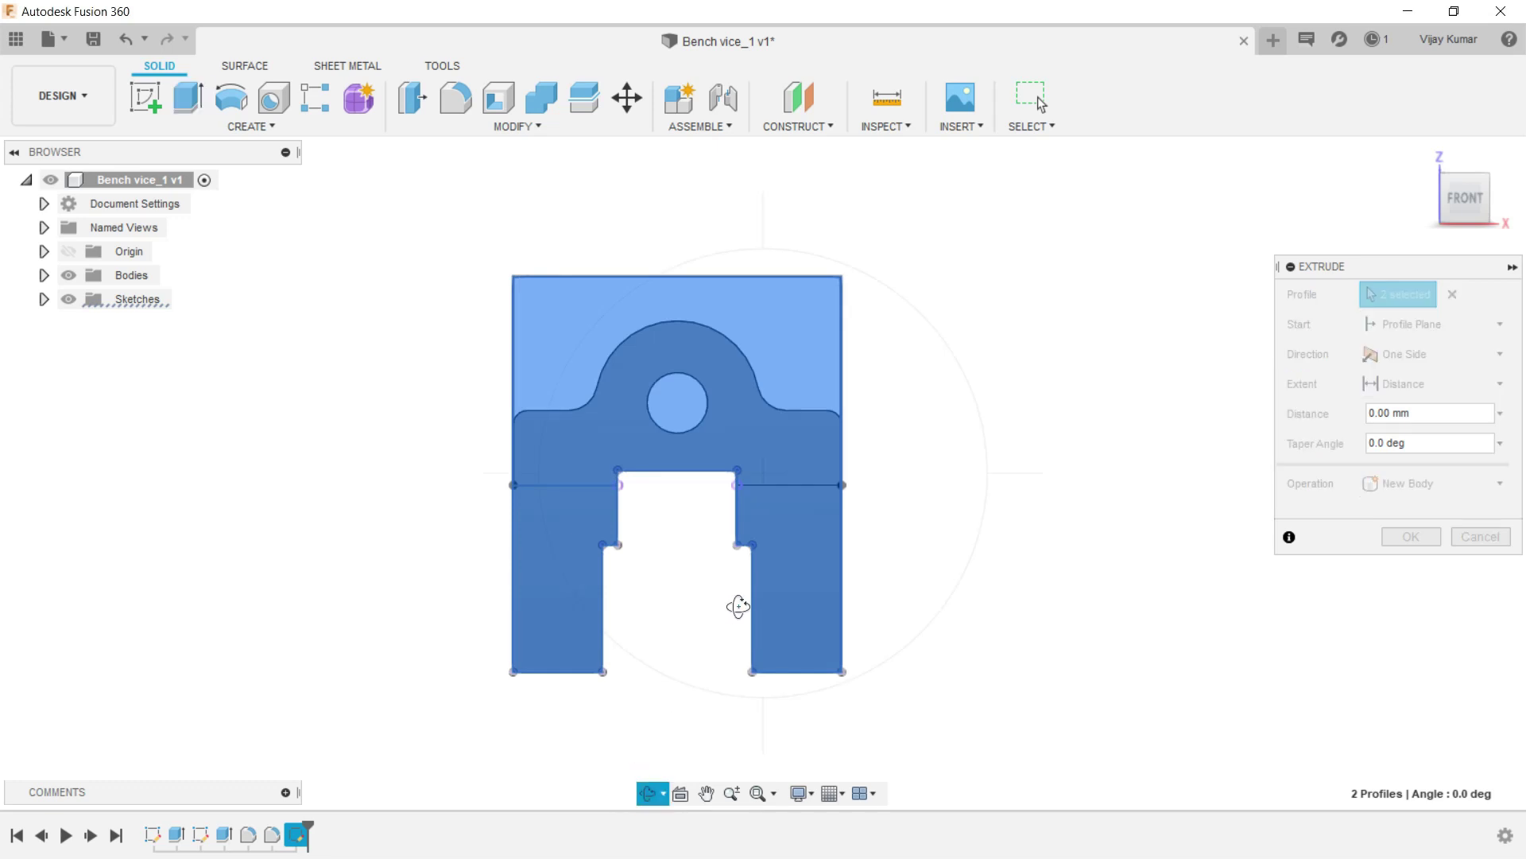
scroll(747, 588, down, 3)
drag(767, 532, 630, 571)
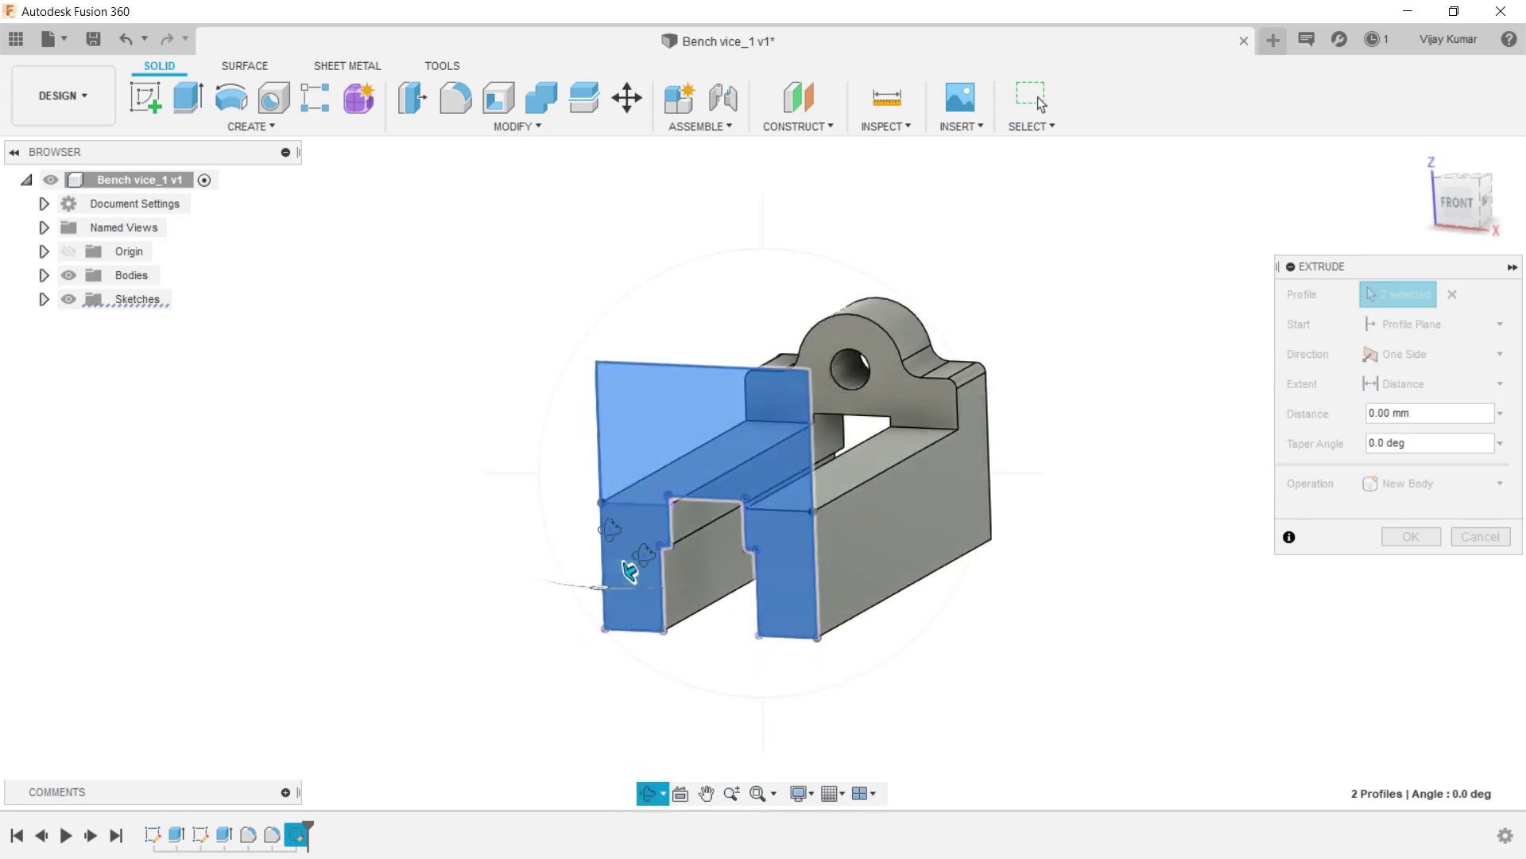
right_drag(450, 407, 461, 392)
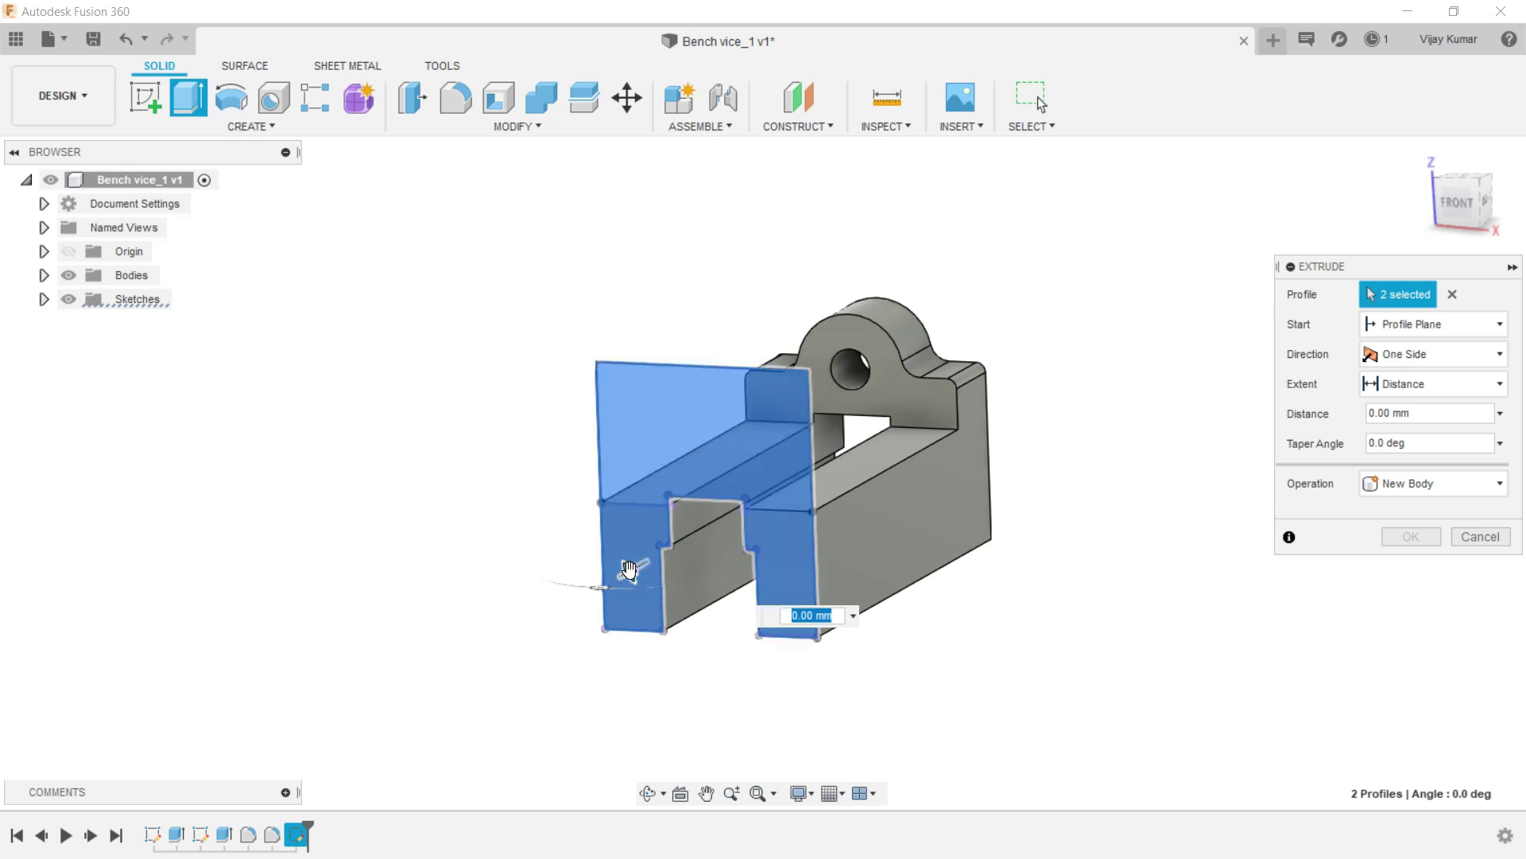
drag(629, 569, 584, 593)
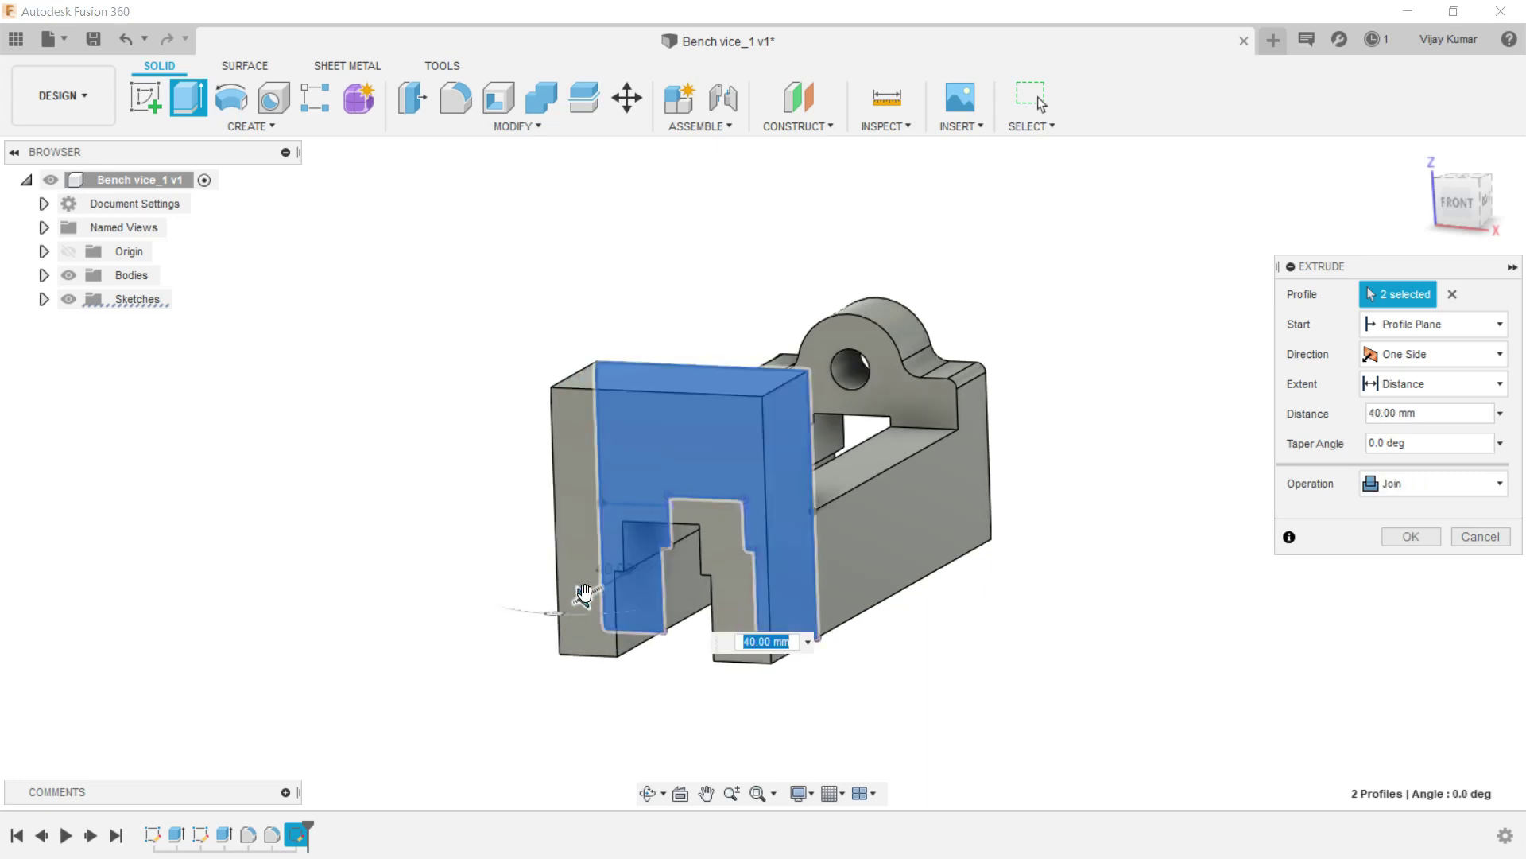
text(31.75)
key(Return)
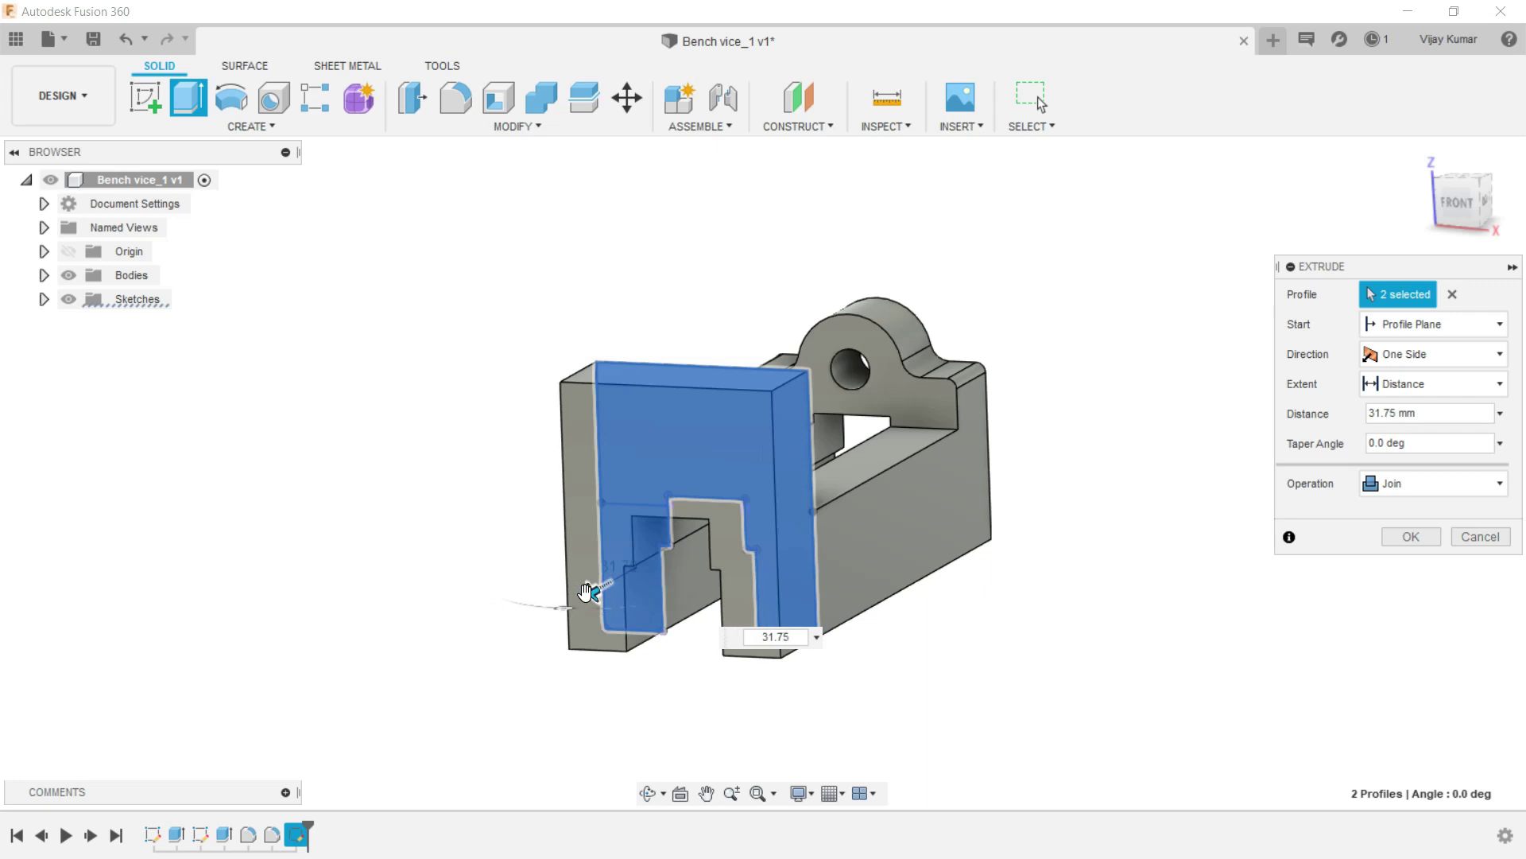
key(Return)
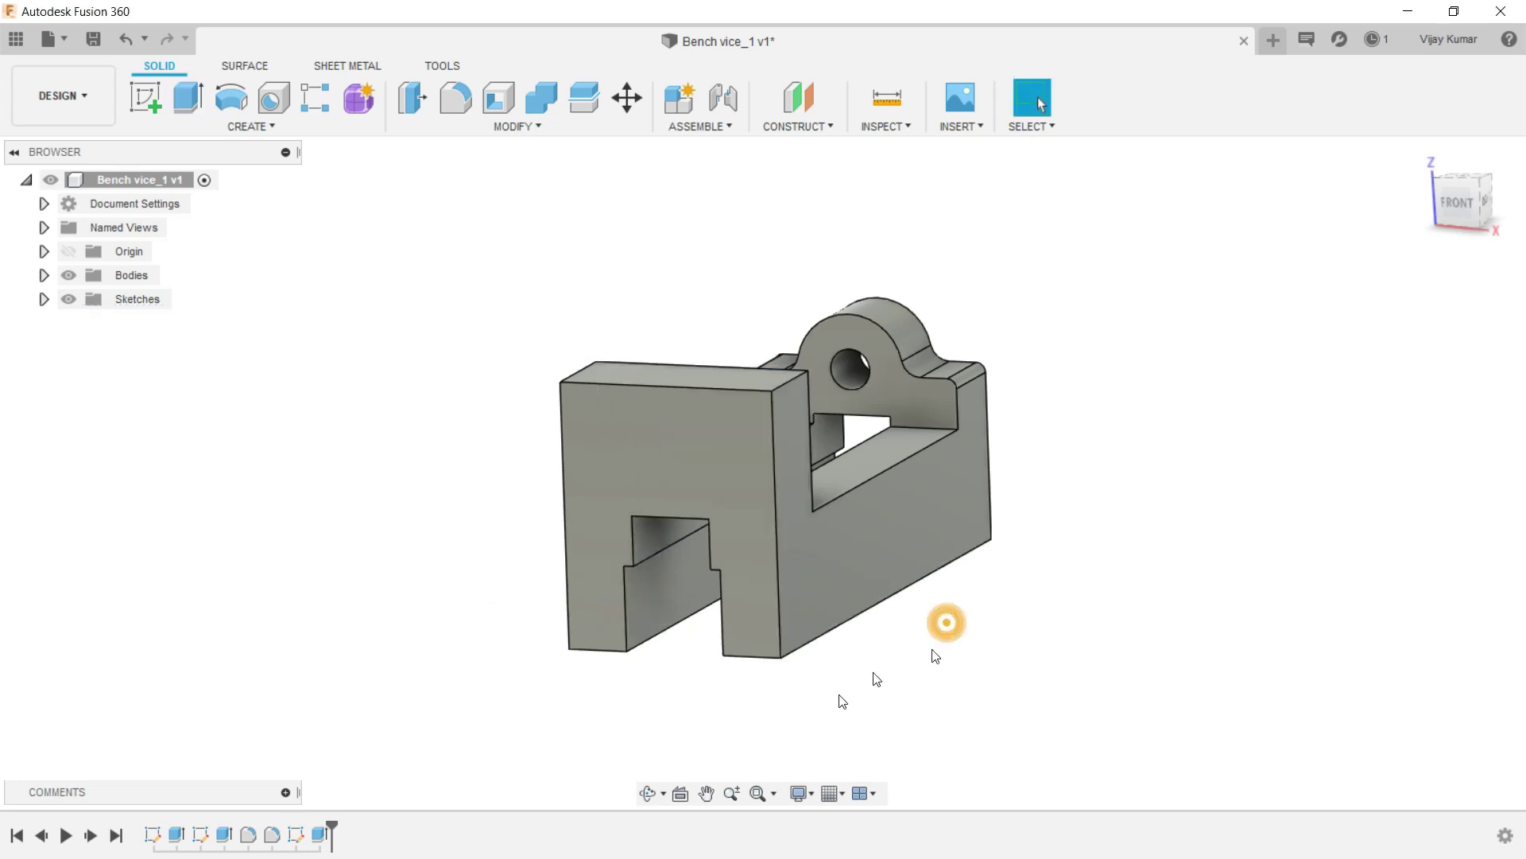
Save the design and start a new sketch on the body's right side face.
click(647, 792)
drag(756, 579, 761, 581)
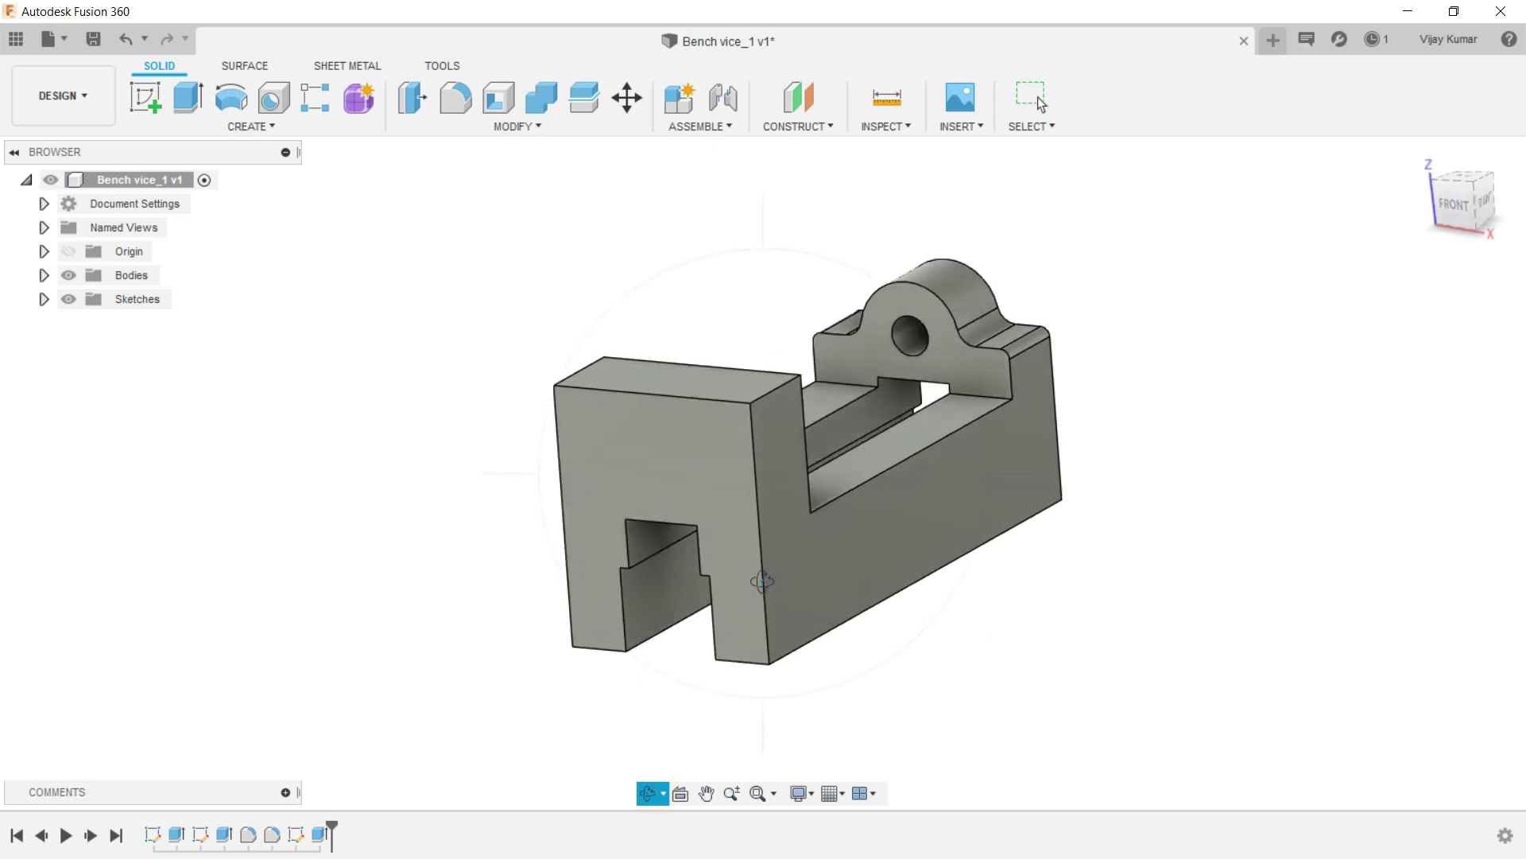
key(Escape)
key(ctrl+s)
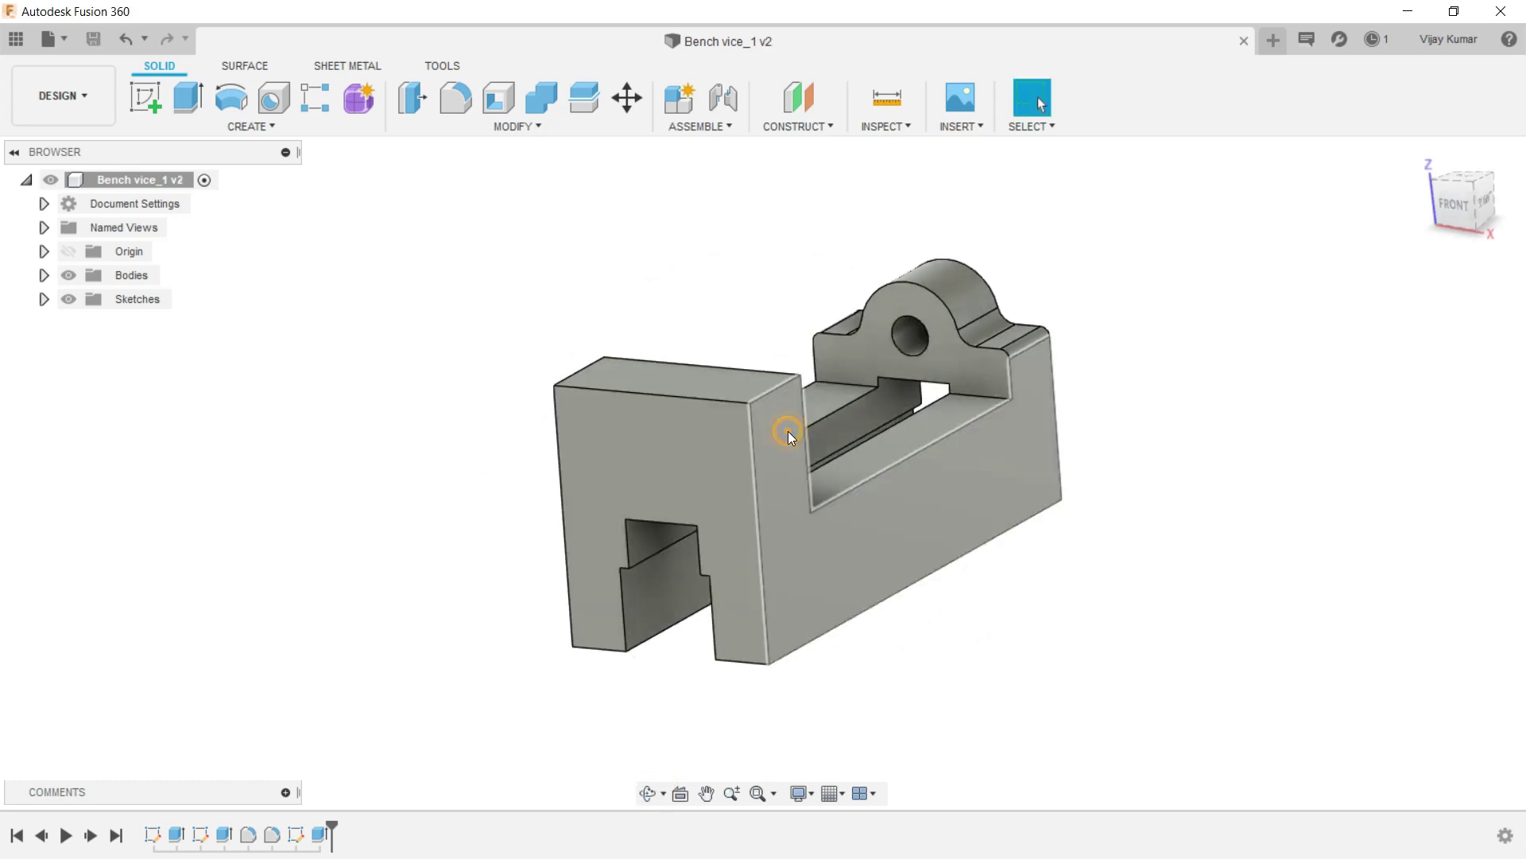
click(788, 431)
click(144, 97)
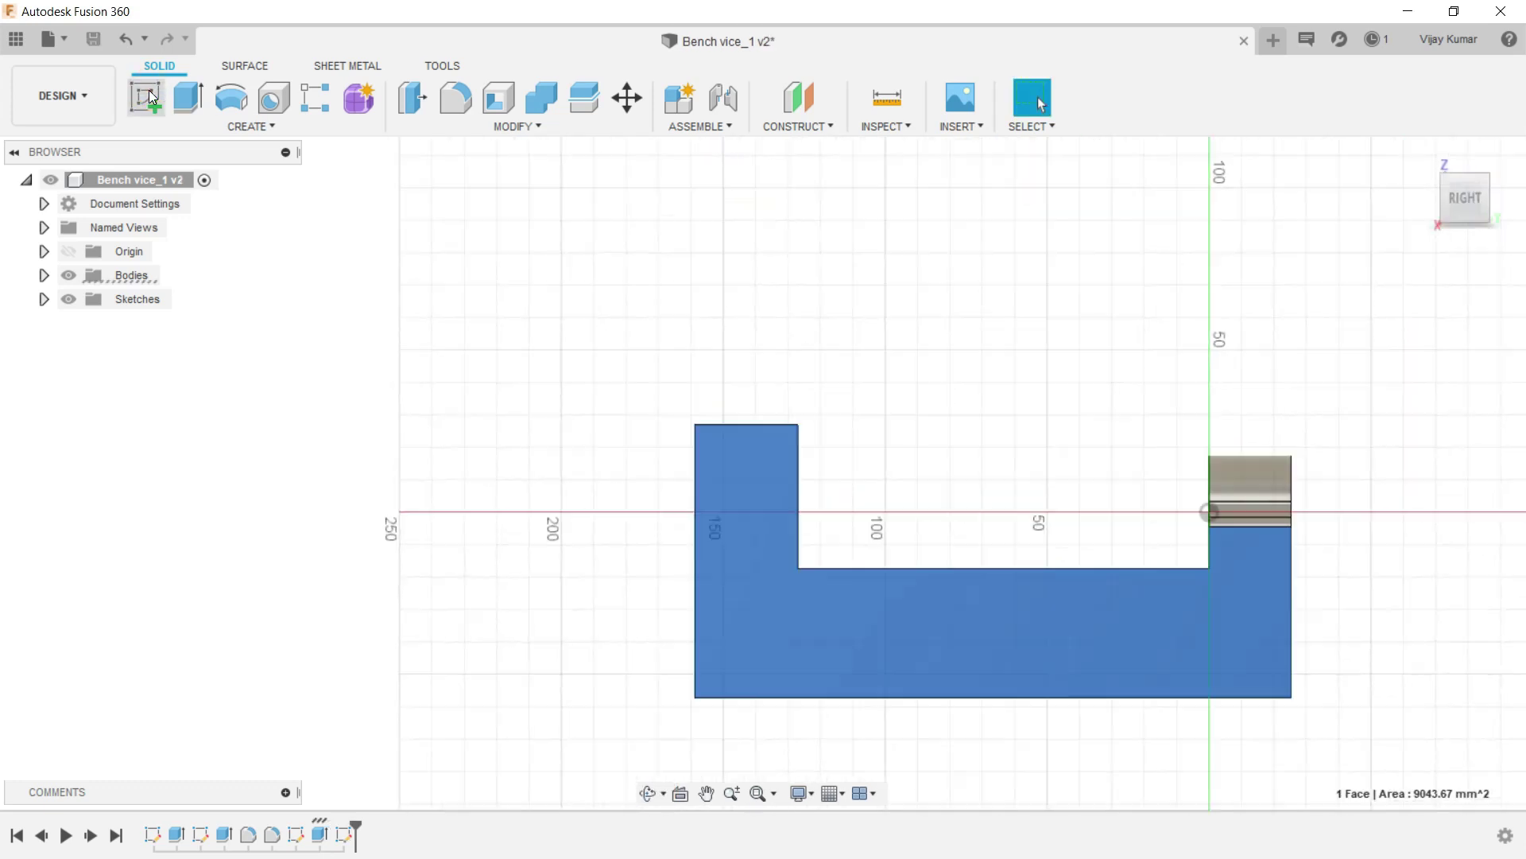
Draw a 3-point arc from the jaw's top edge to its left edge across the corner.
click(295, 137)
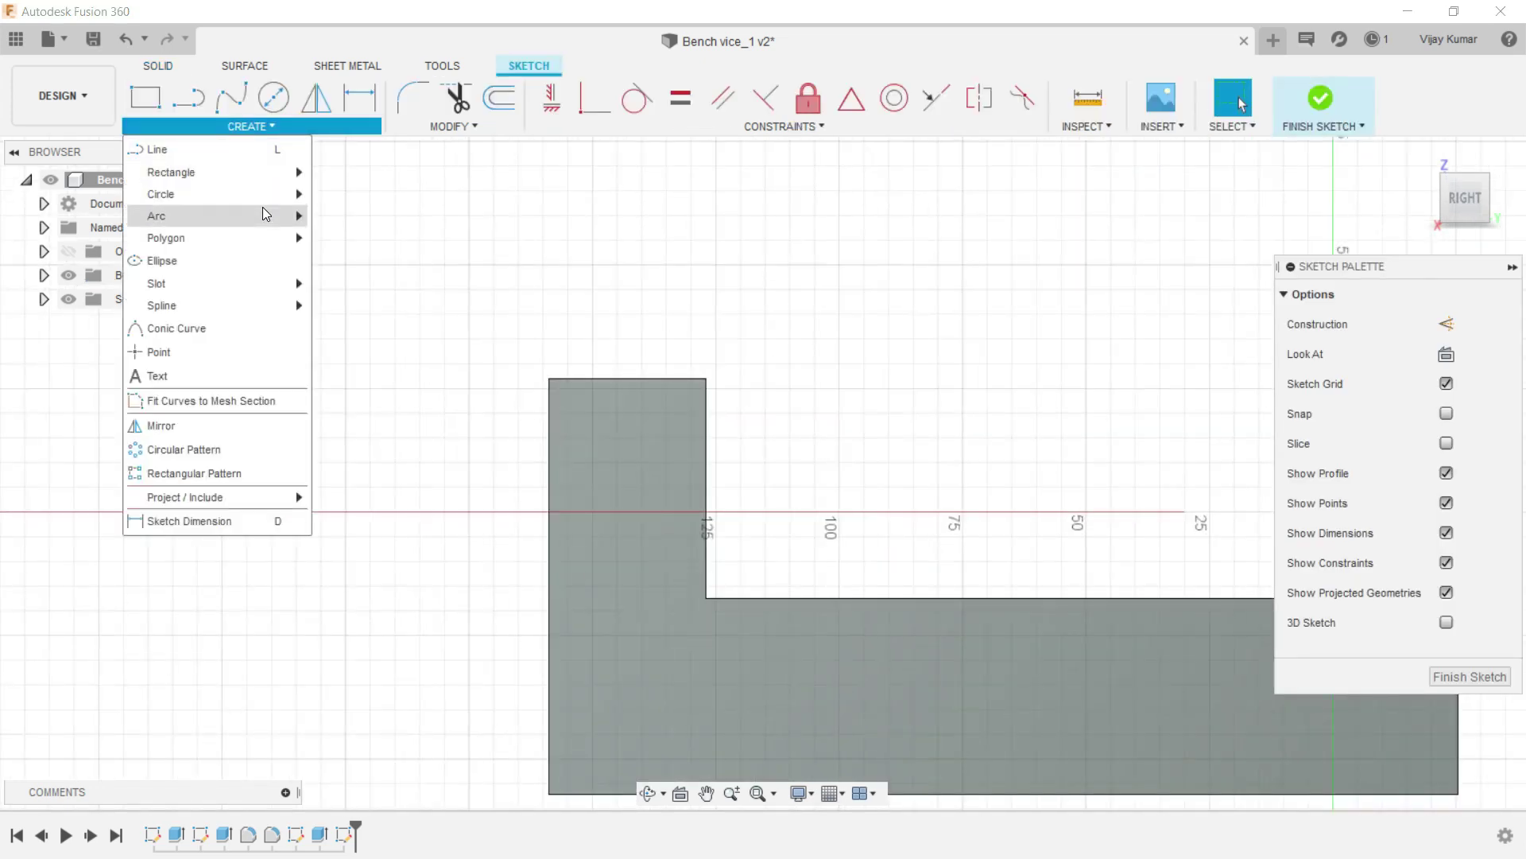
mouse_move(214, 215)
click(350, 215)
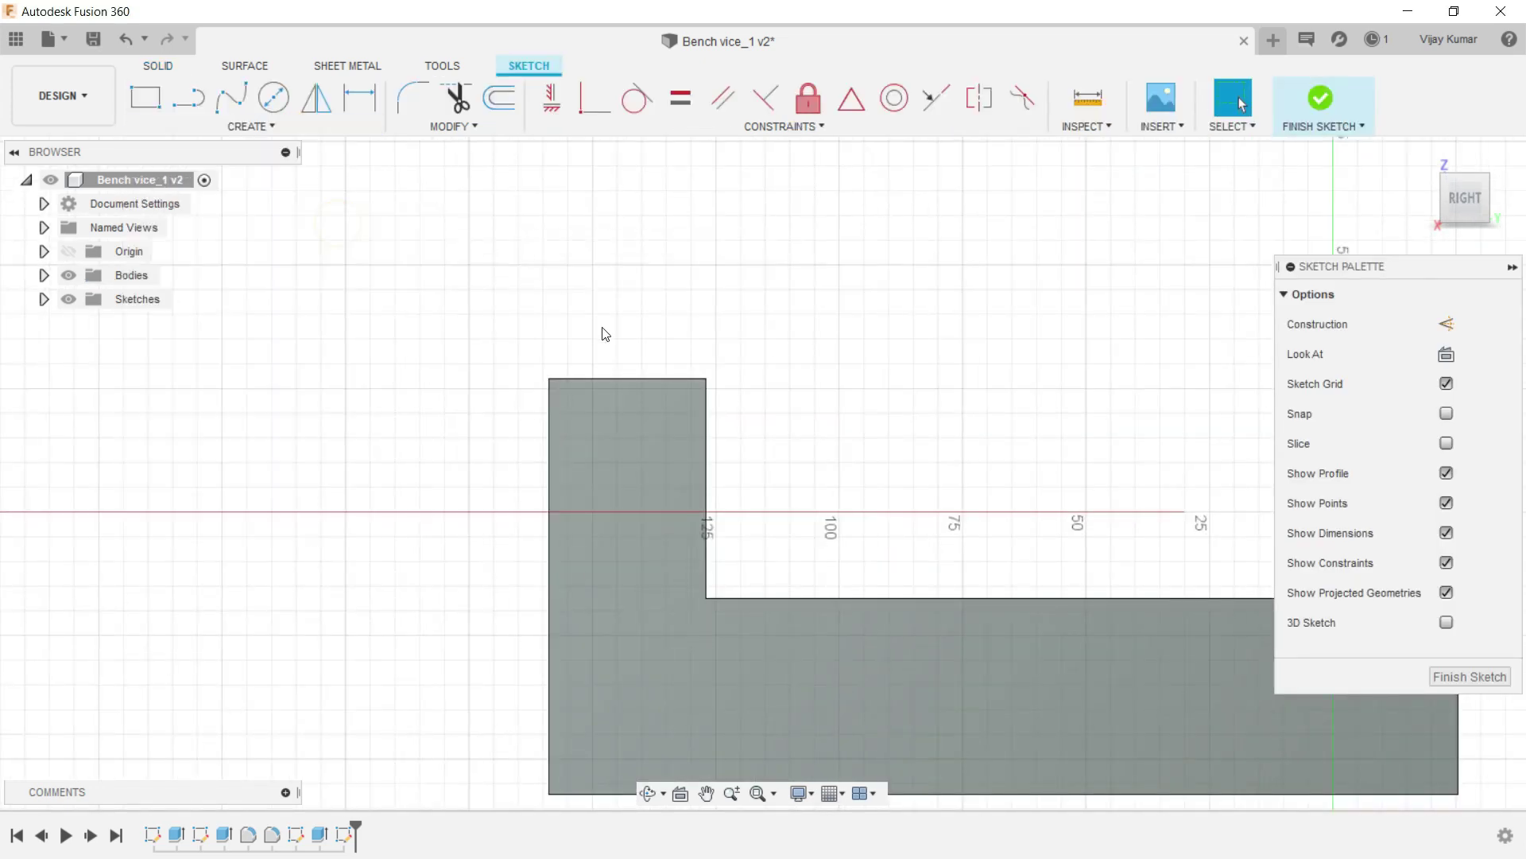
click(647, 378)
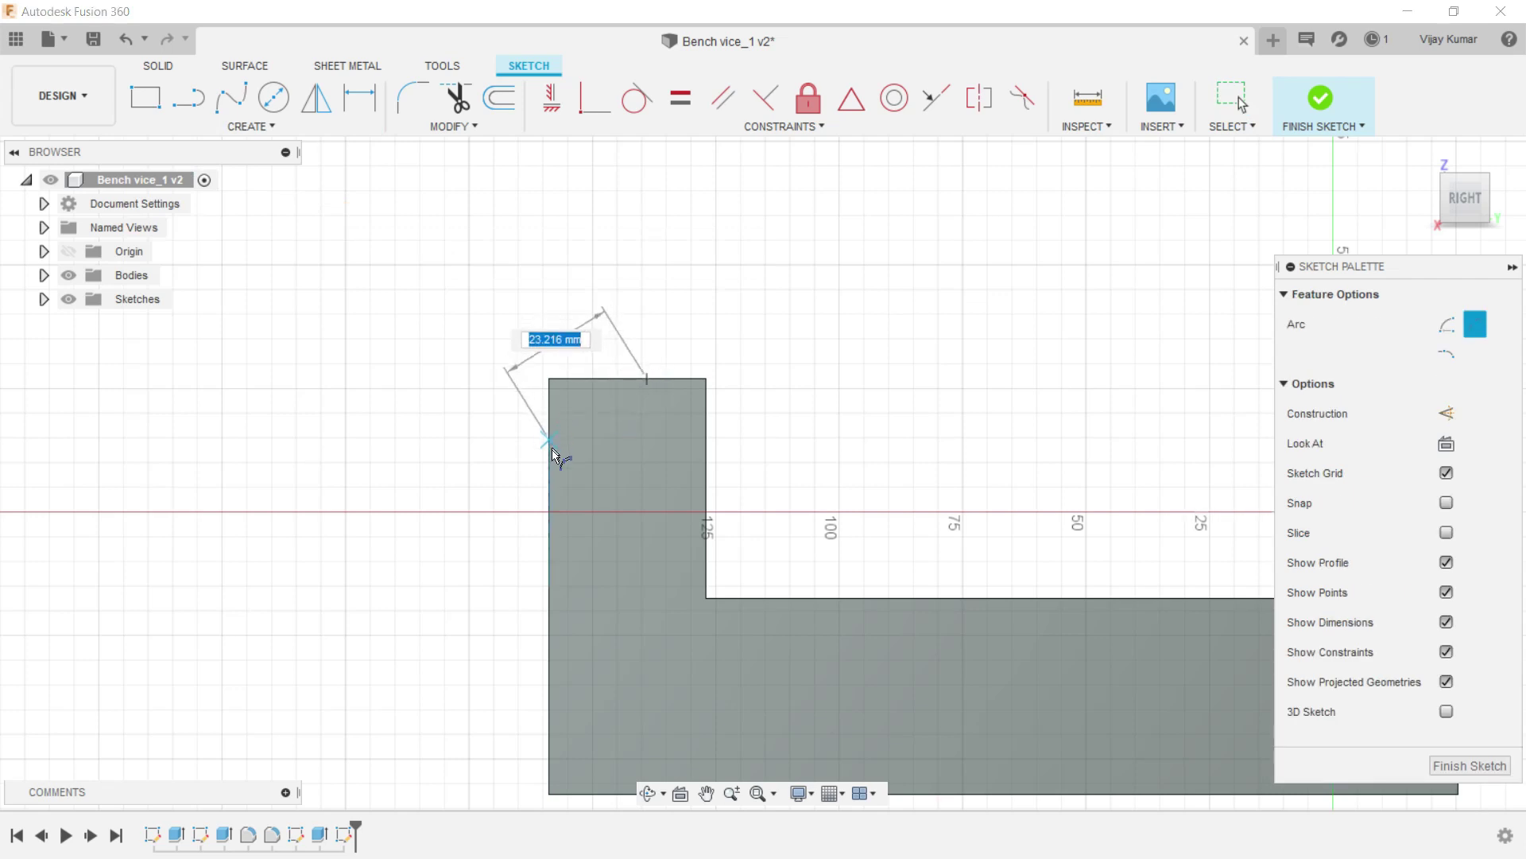
click(548, 477)
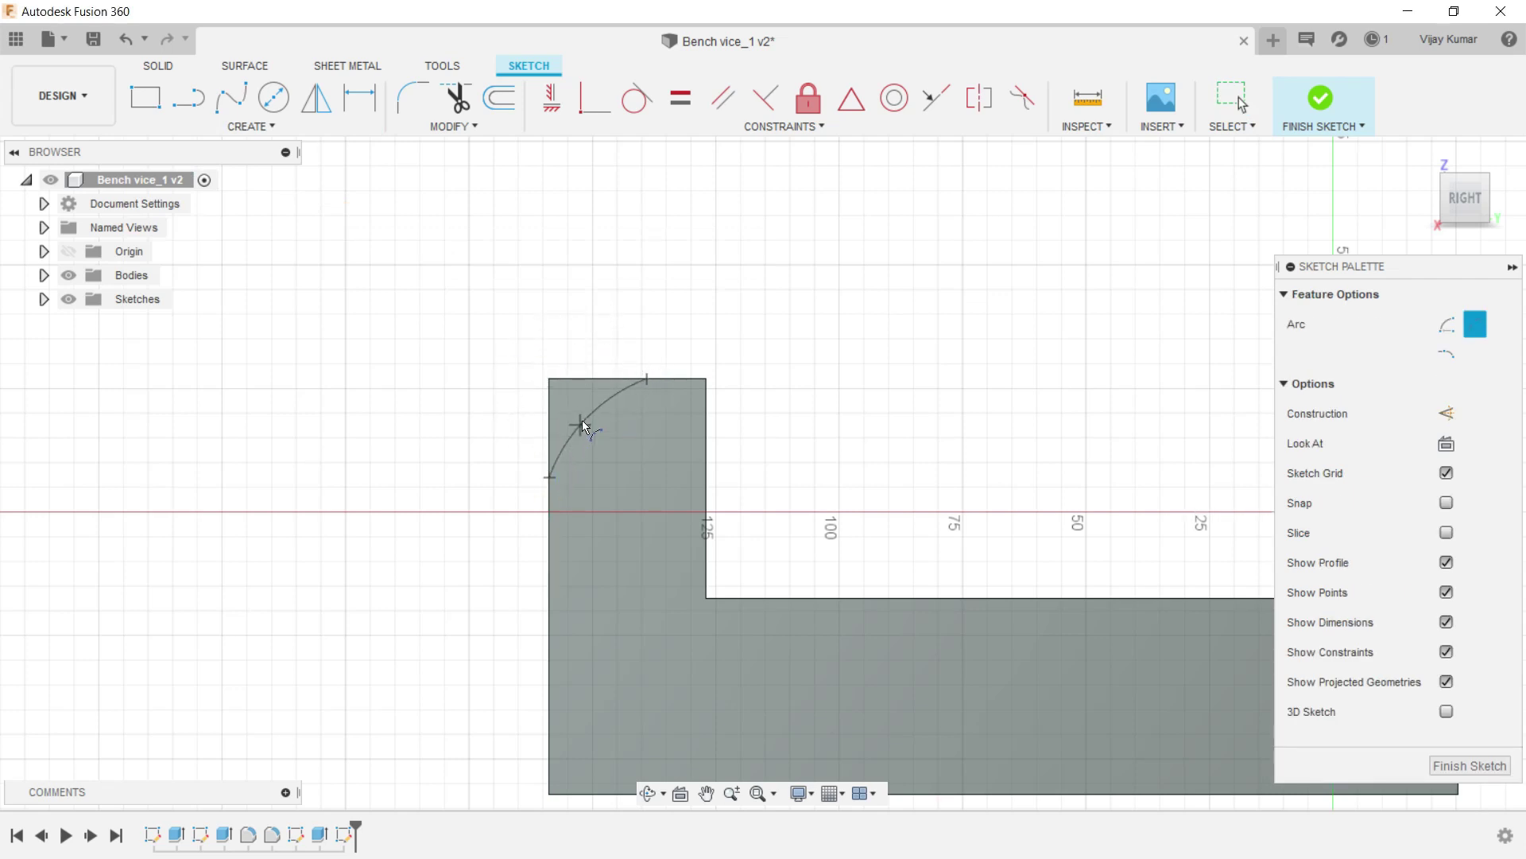
click(582, 420)
right_click(556, 239)
click(511, 313)
click(648, 478)
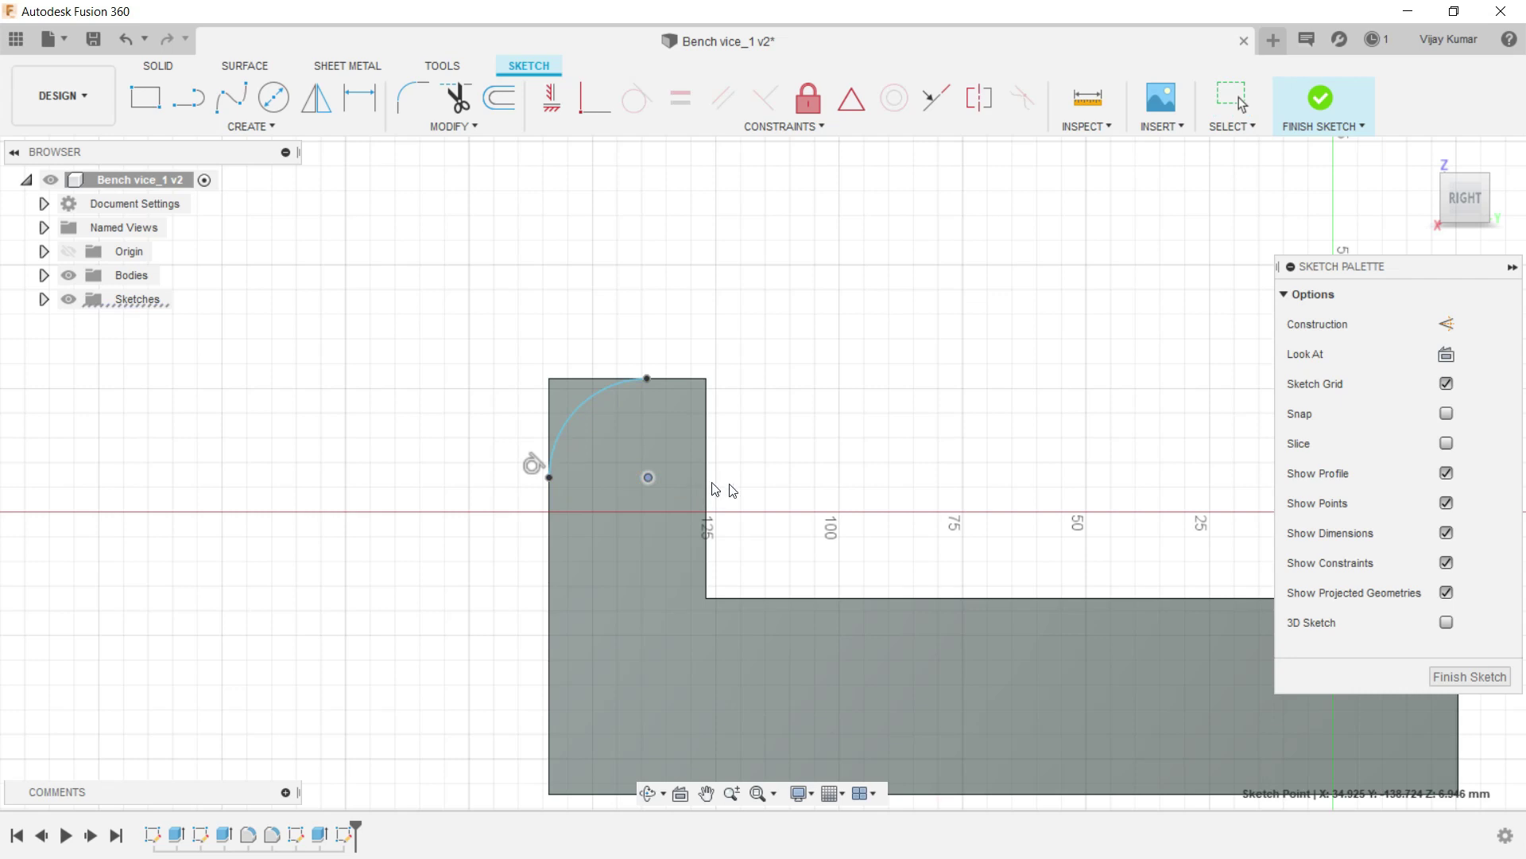
click(742, 456)
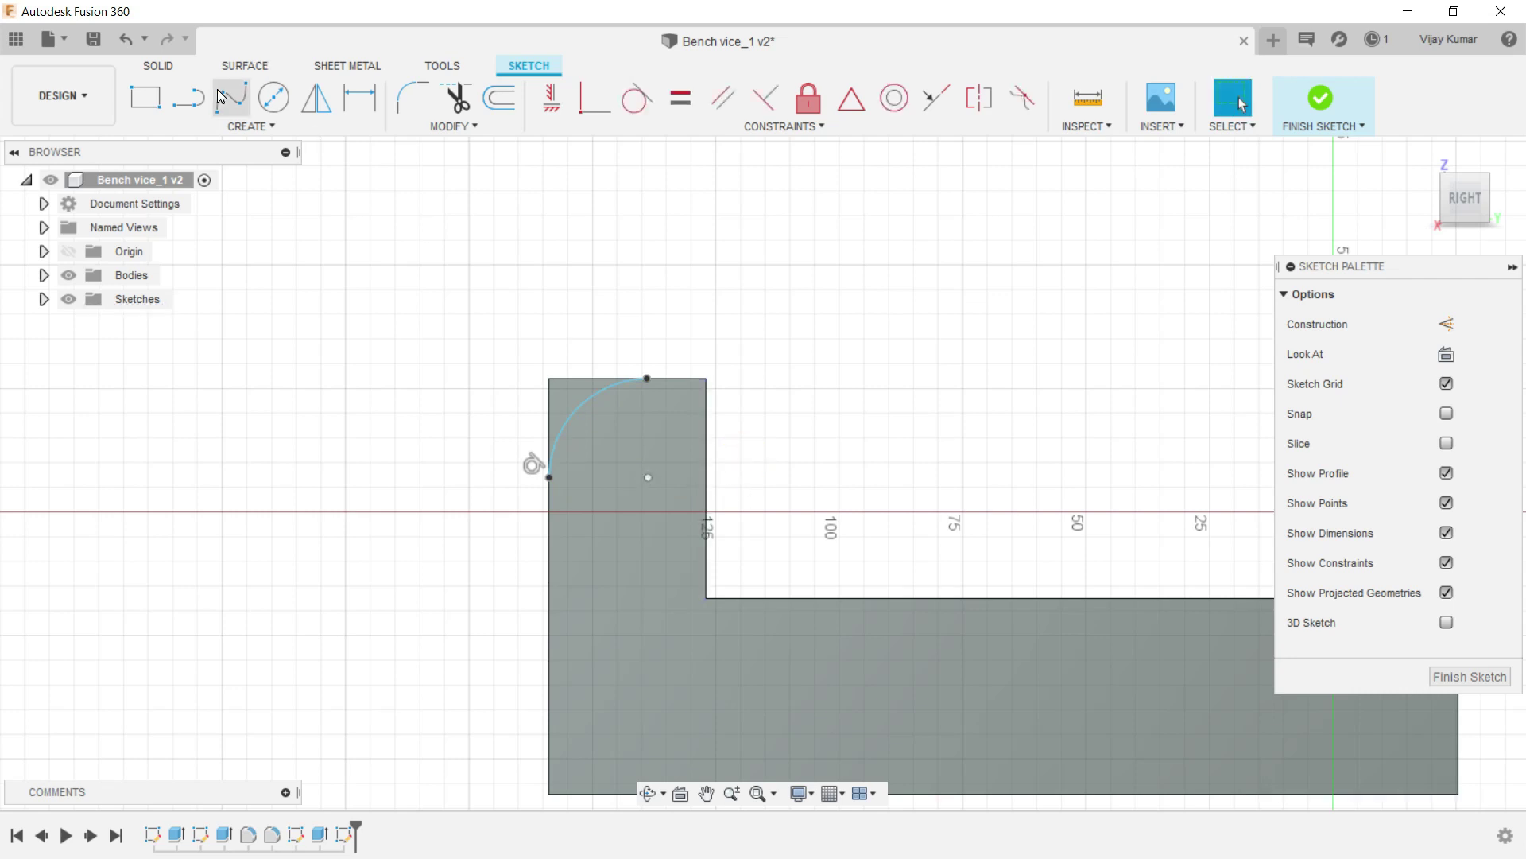
Dimension the arc to R34.93 with its centre 30.15 mm below the top edge.
click(352, 108)
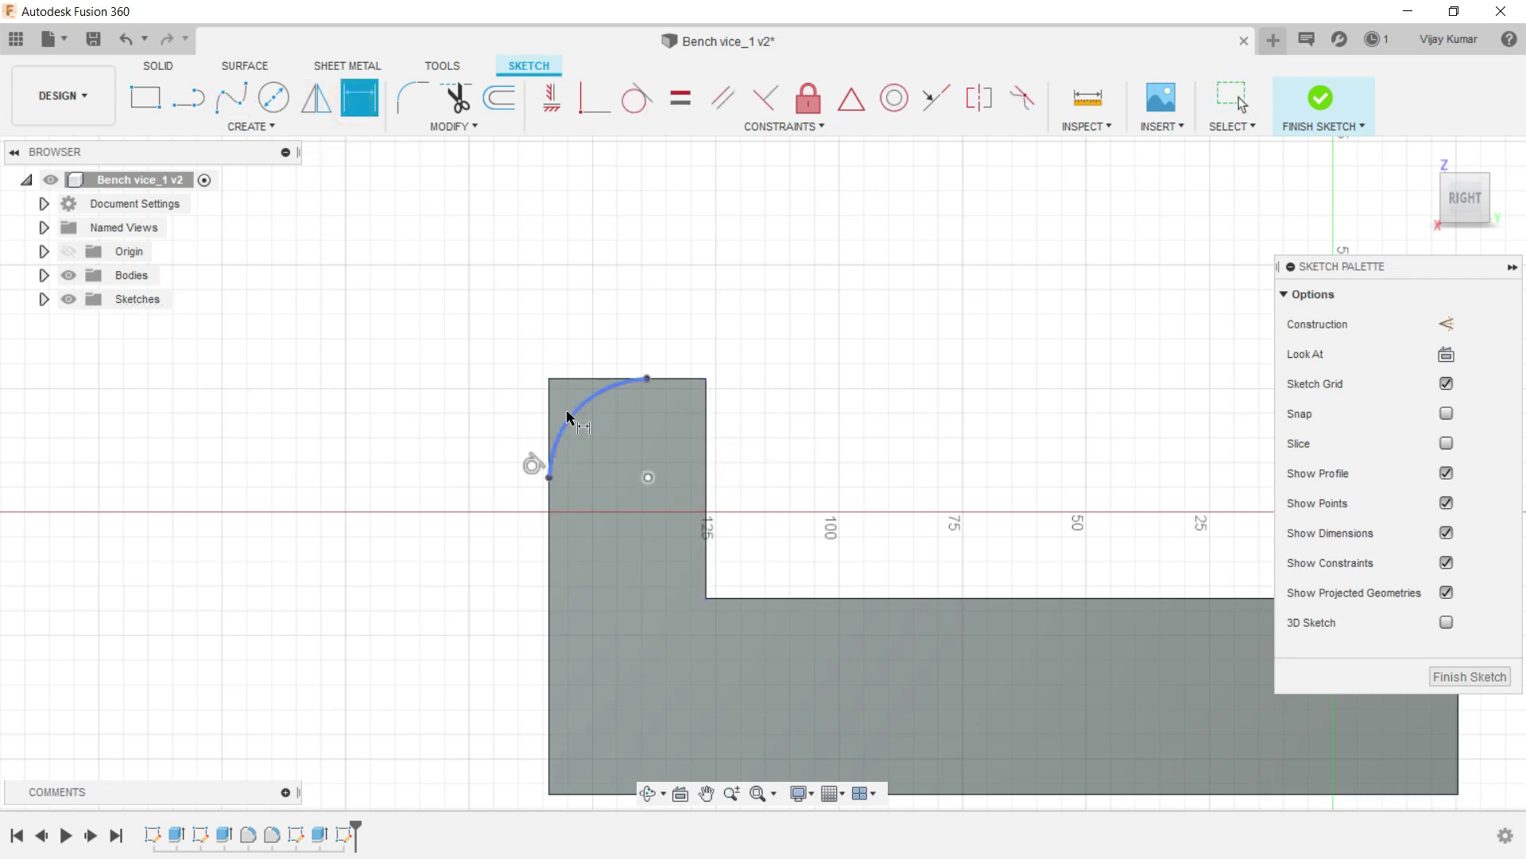
click(569, 418)
click(496, 388)
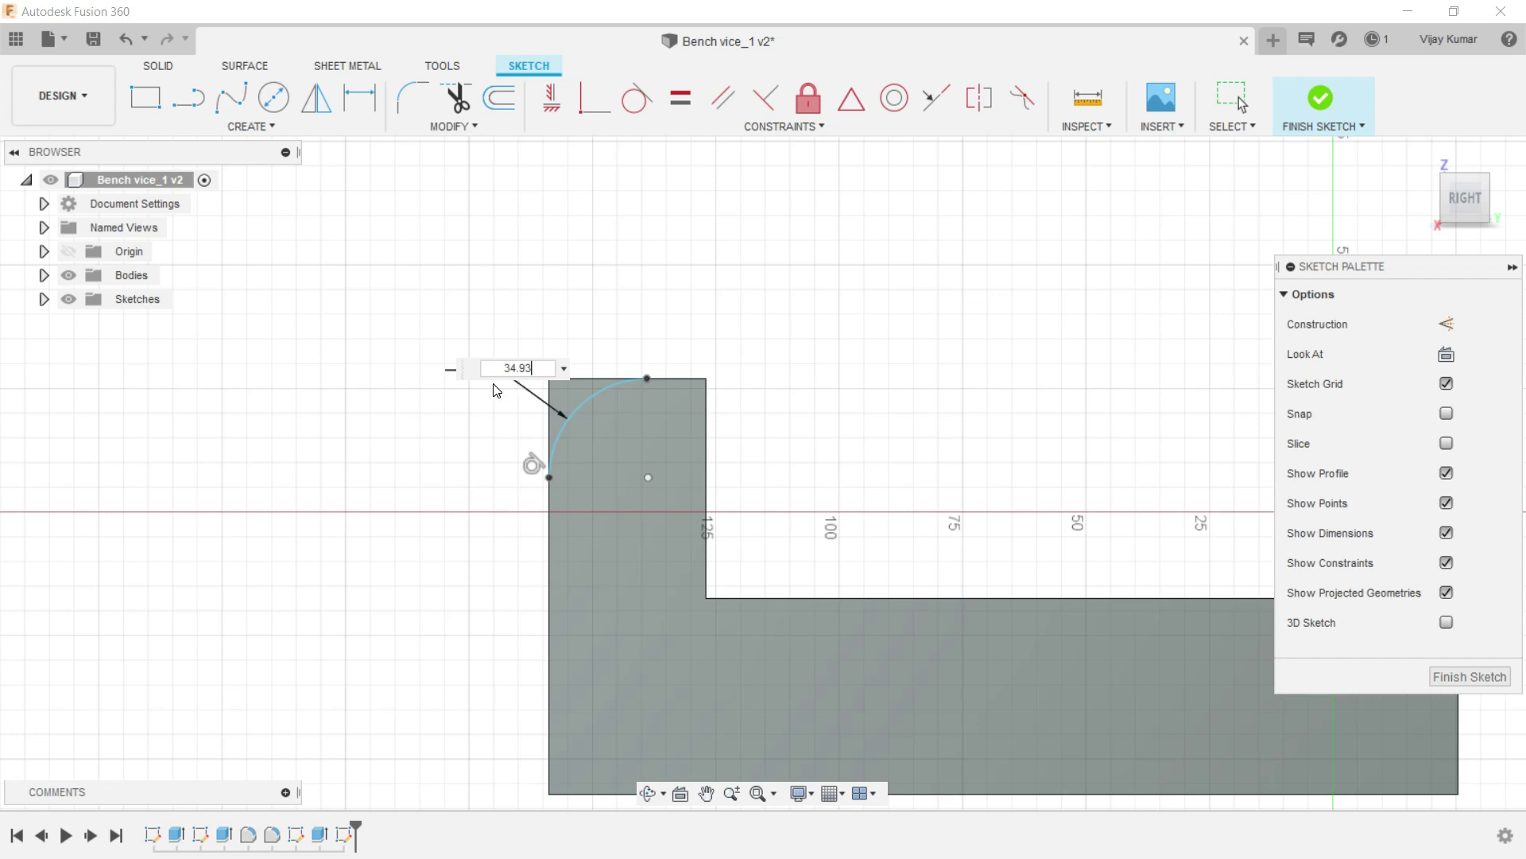
key(Return)
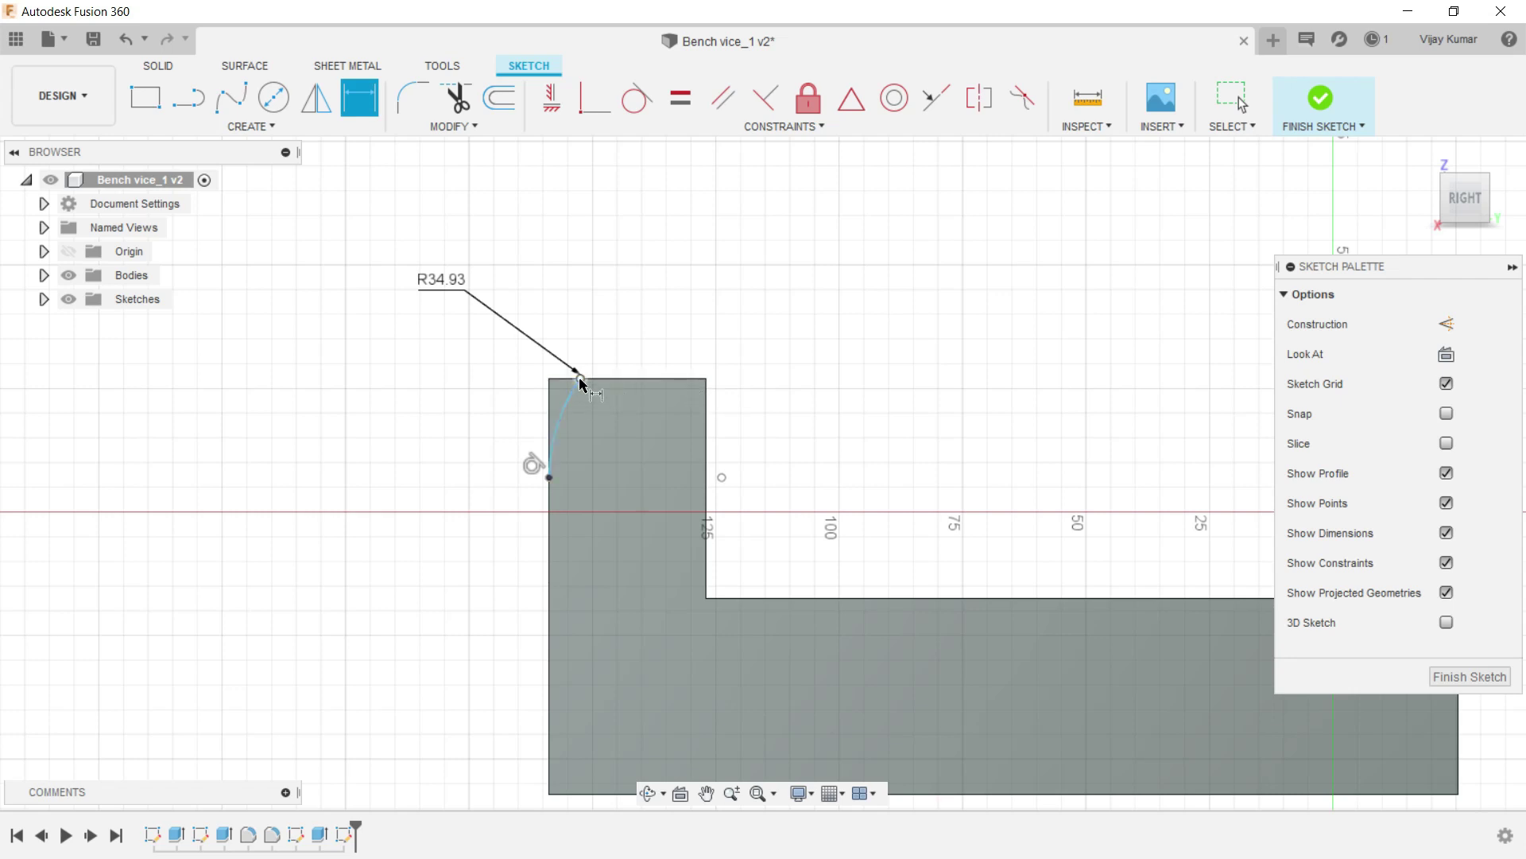
click(724, 479)
click(668, 383)
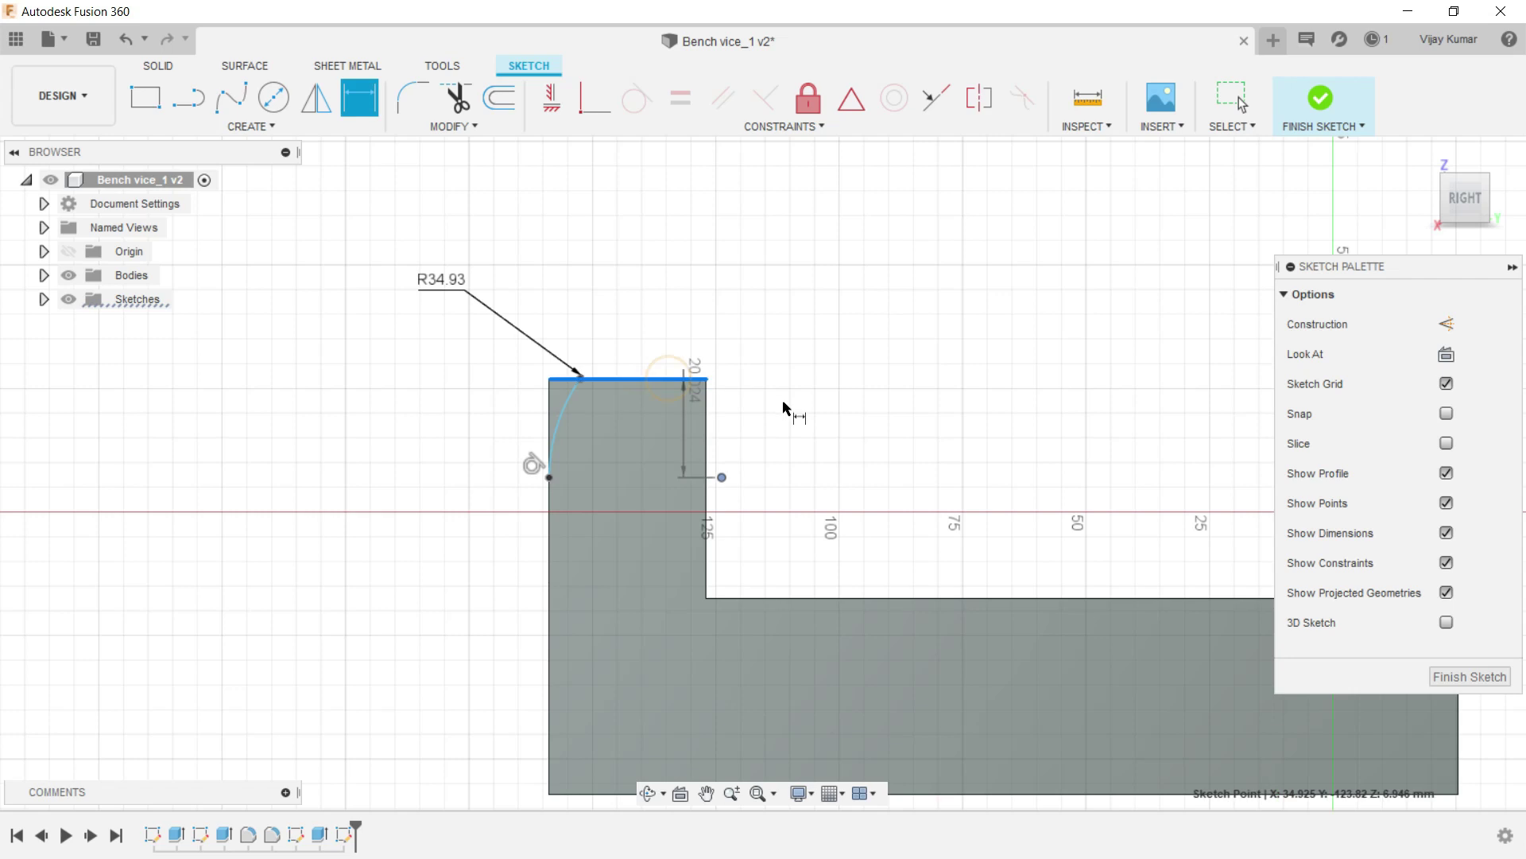
click(792, 415)
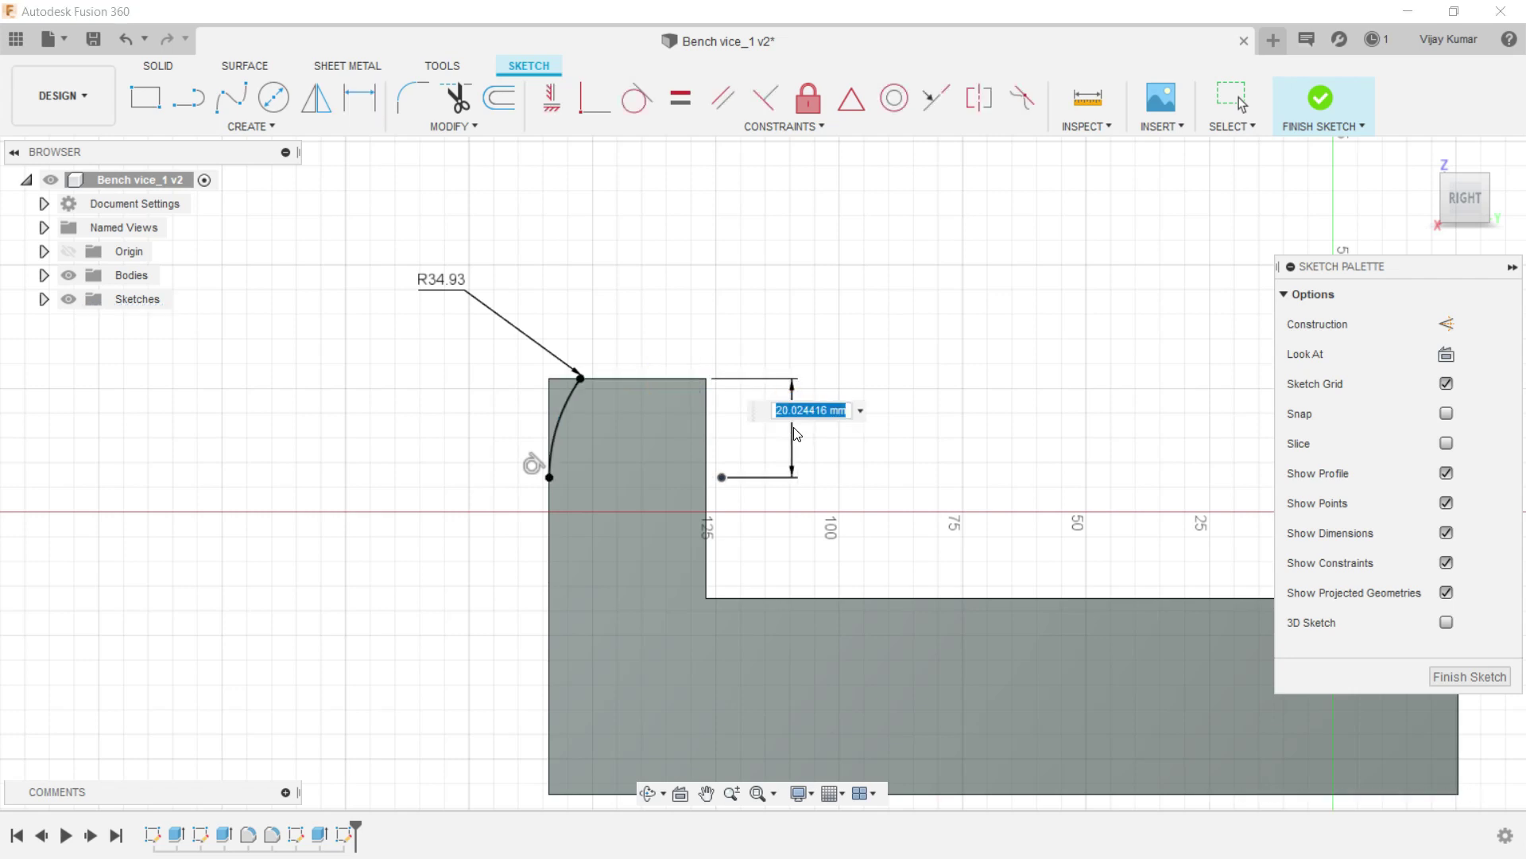
text(30.15)
key(Return)
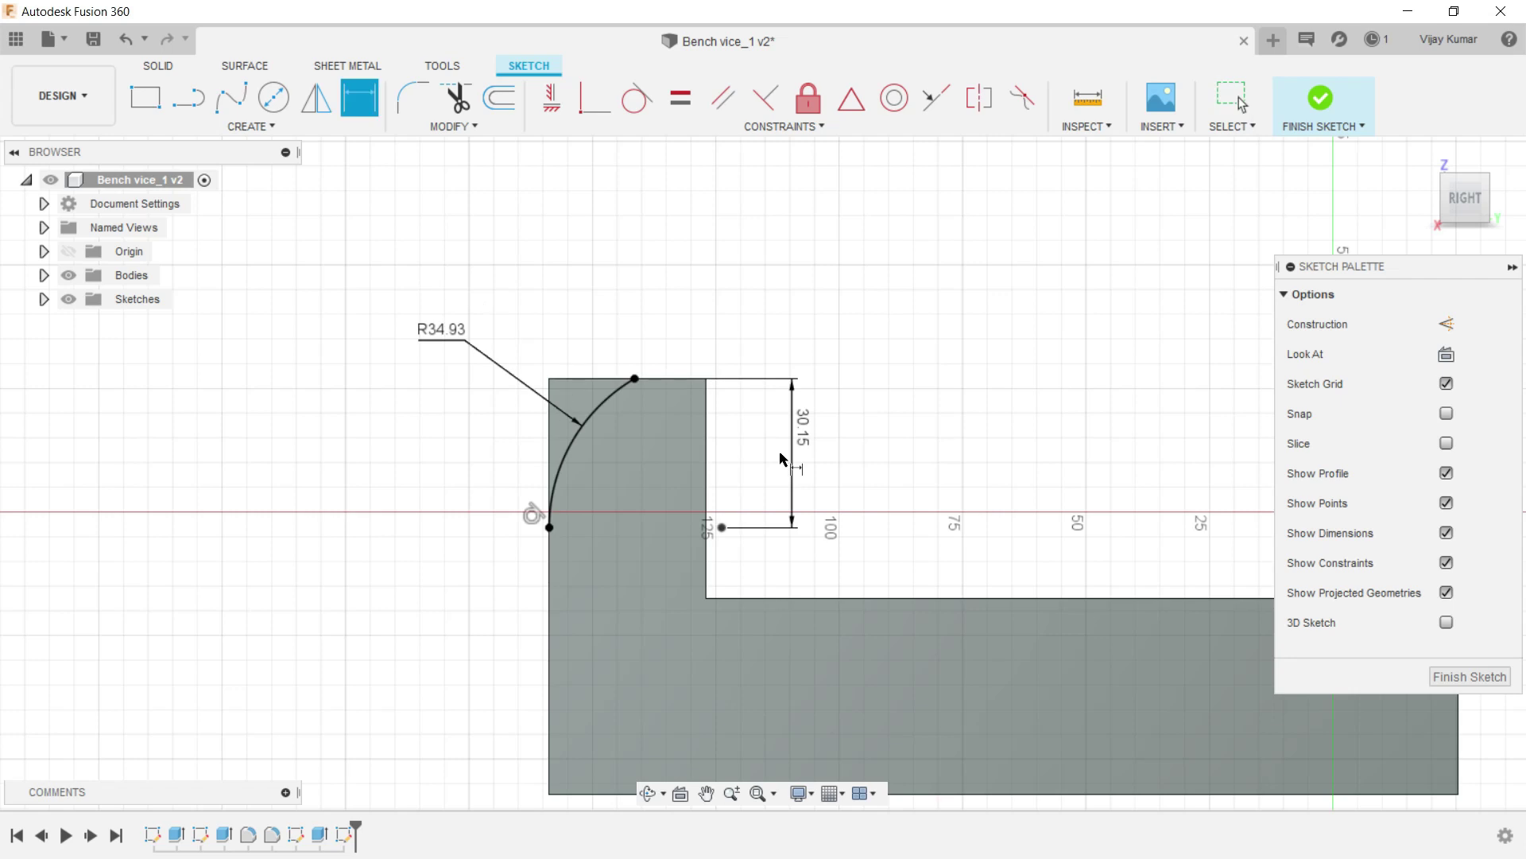
Close the corner with a line from the arc's lower end to the top-left corner.
click(188, 97)
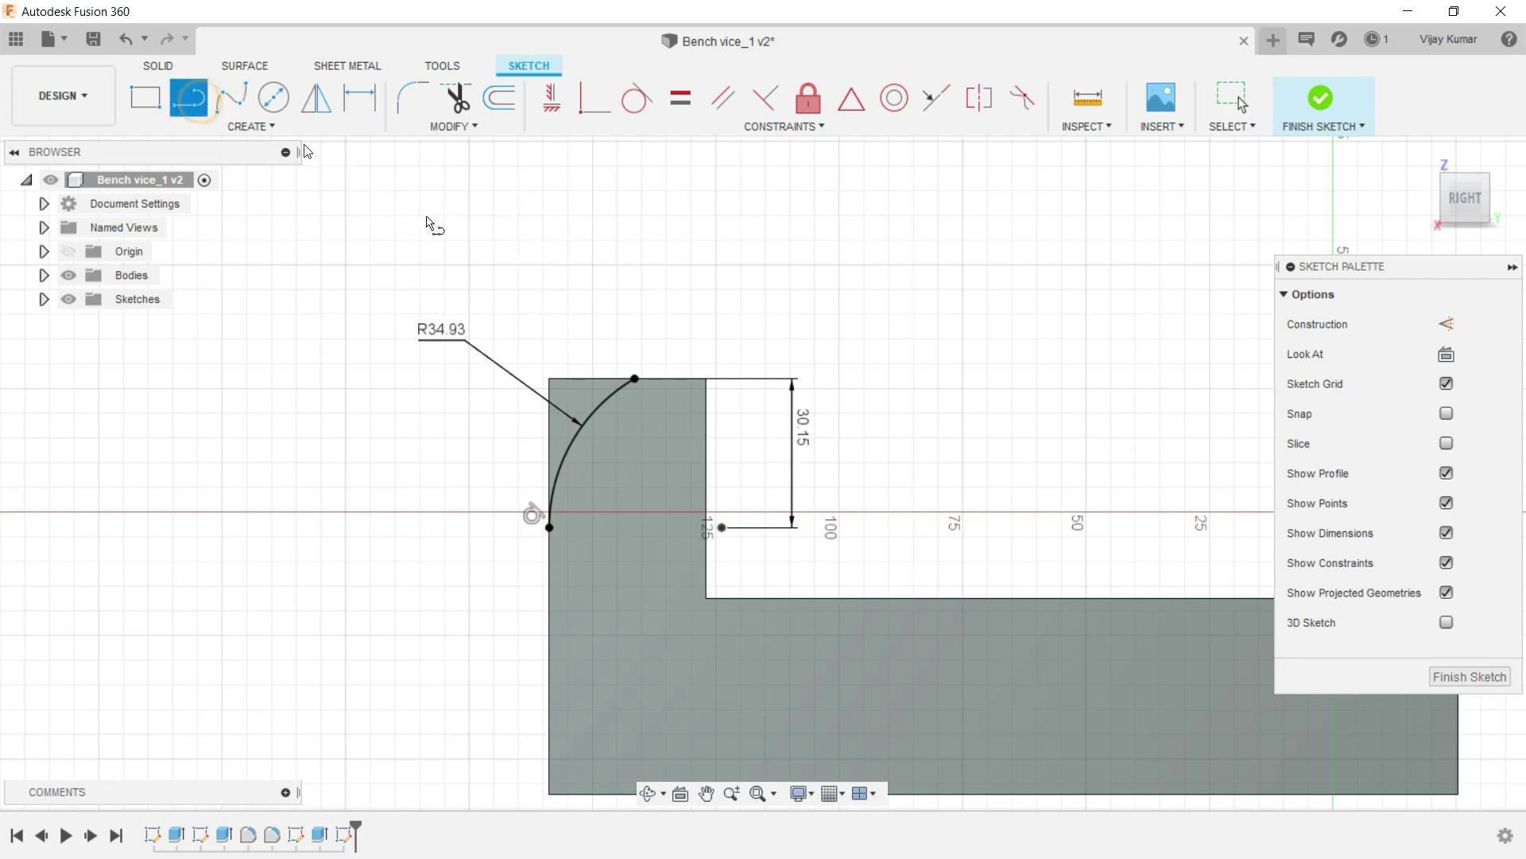
click(548, 527)
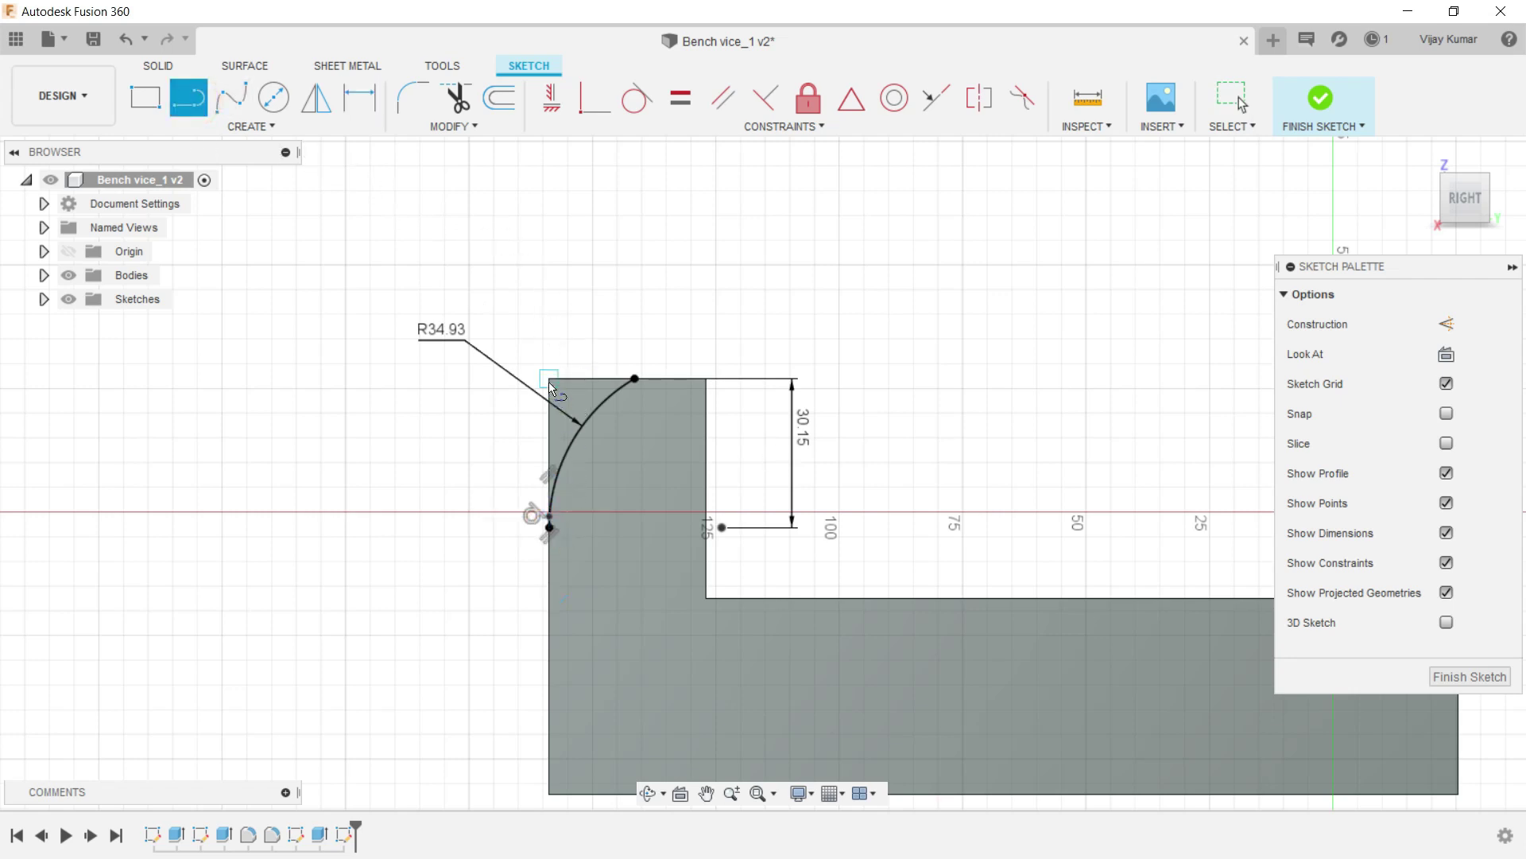
click(550, 378)
Extrude-cut the corner profile outside the arc 100 mm back through the jaw.
click(163, 67)
click(188, 97)
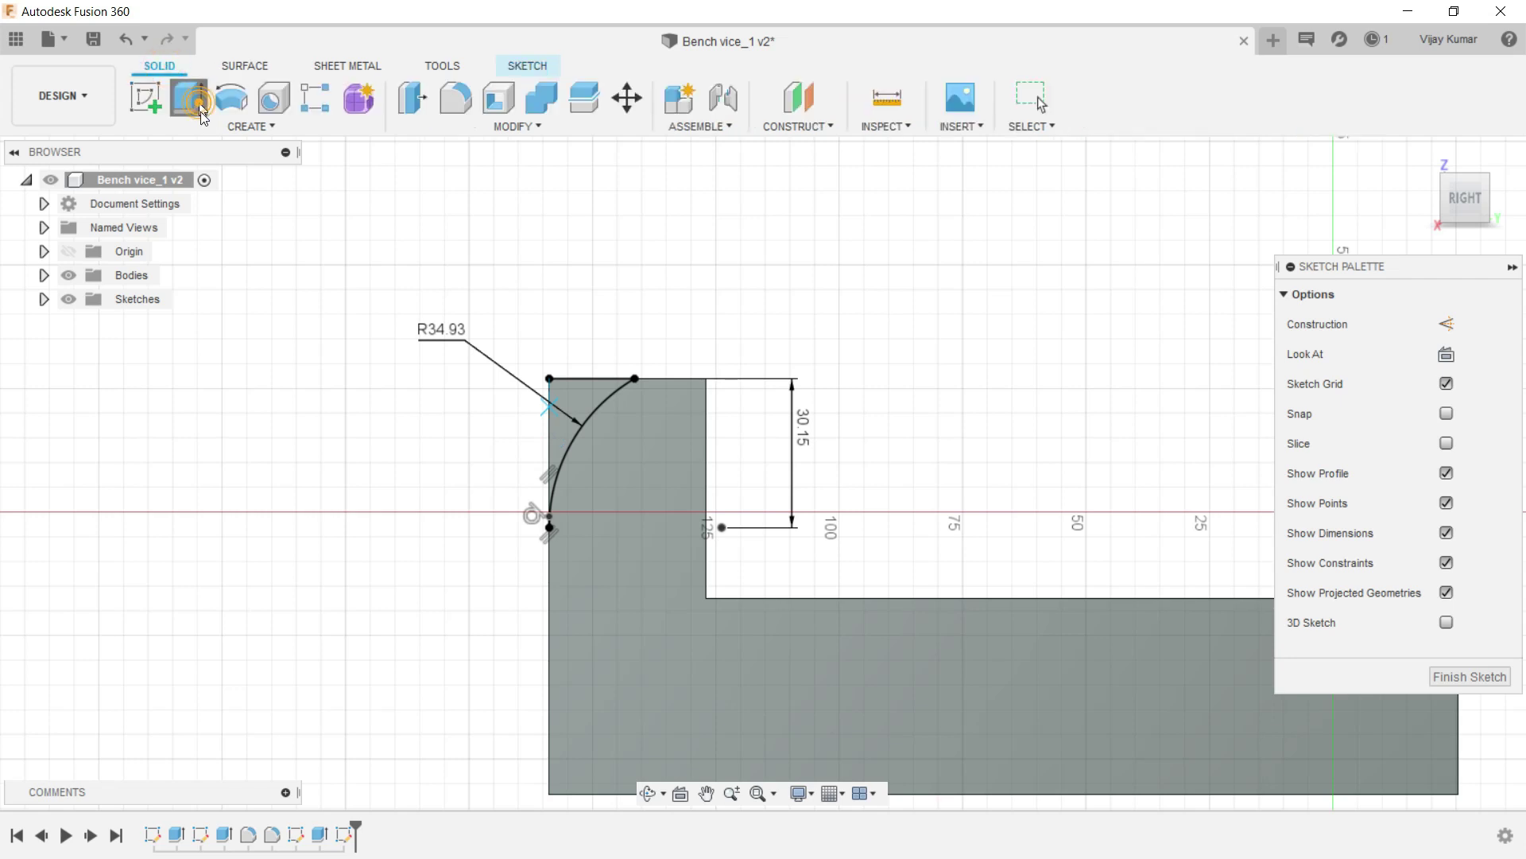
click(564, 409)
click(664, 794)
mouse_move(667, 712)
mouse_down()
mouse_move(682, 579)
mouse_move(529, 355)
mouse_up()
right_click(469, 293)
click(407, 466)
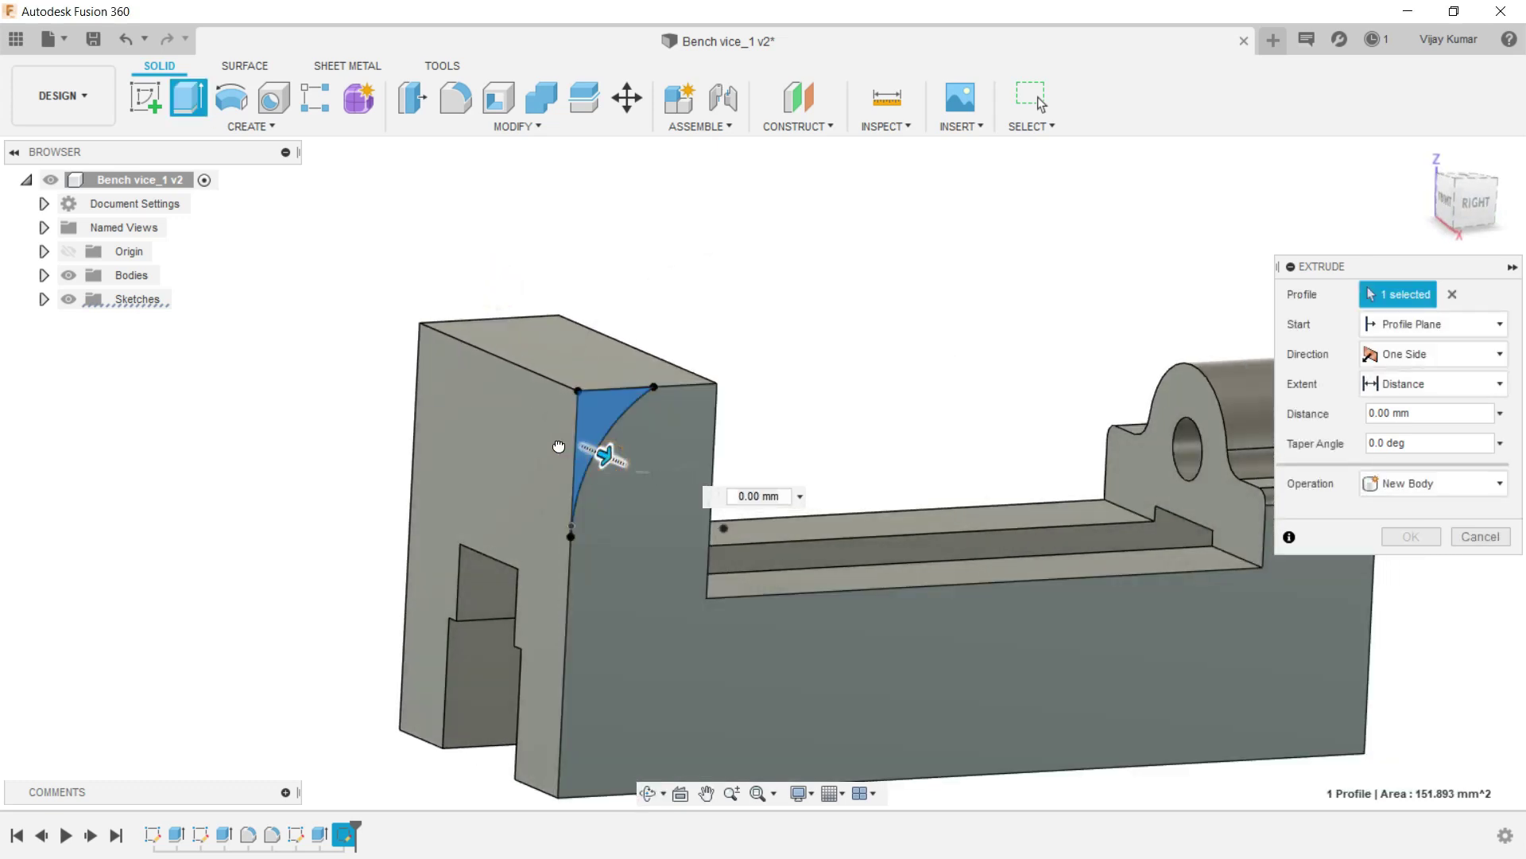
drag(559, 446, 358, 346)
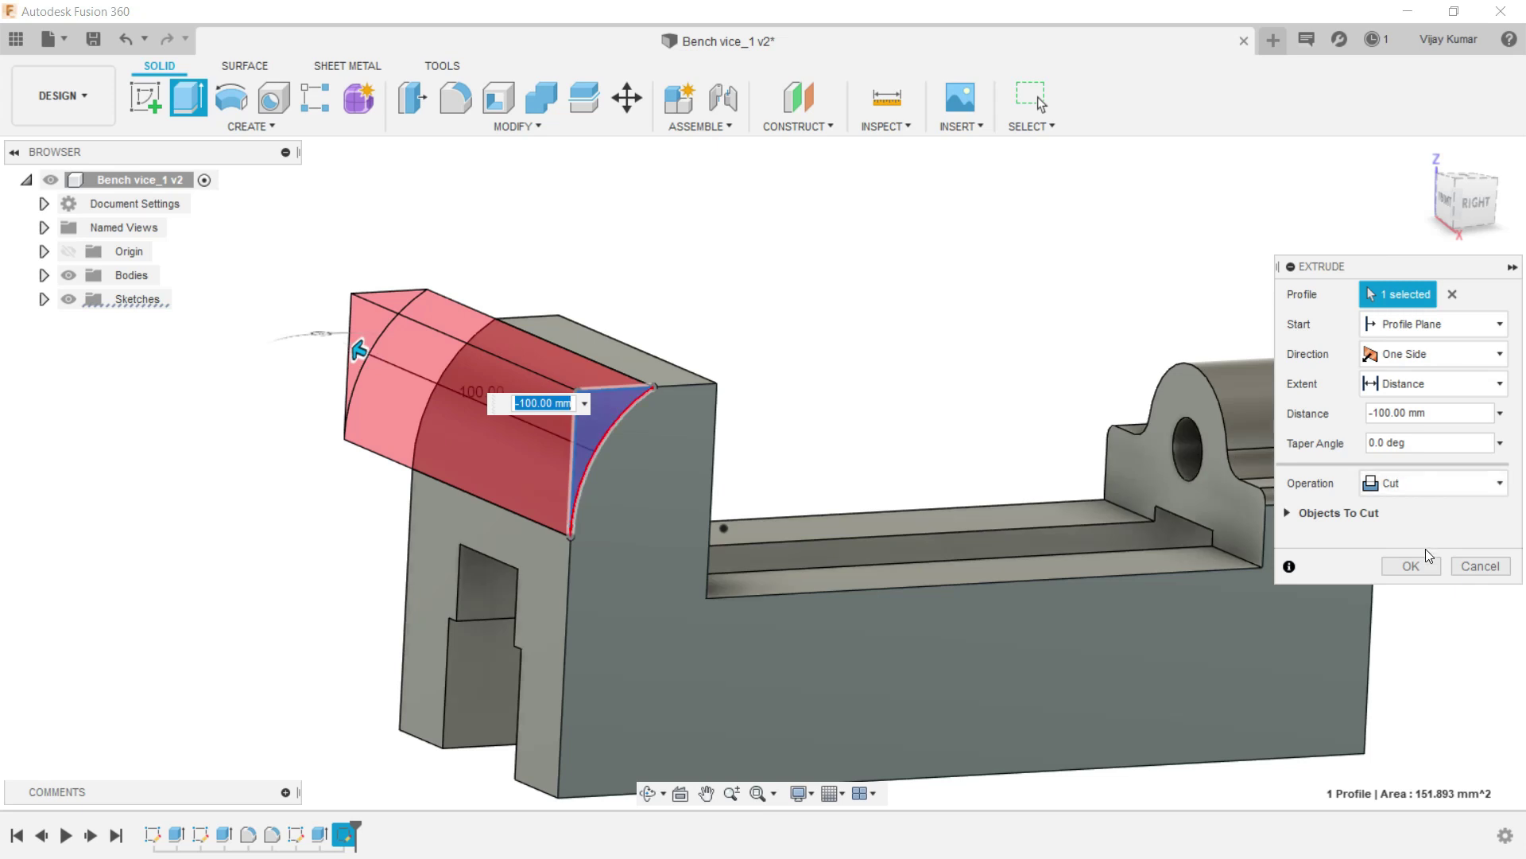
click(1423, 566)
Free-orbit to view the vice from below and sketch on its long bottom face.
scroll(790, 426, down, 3)
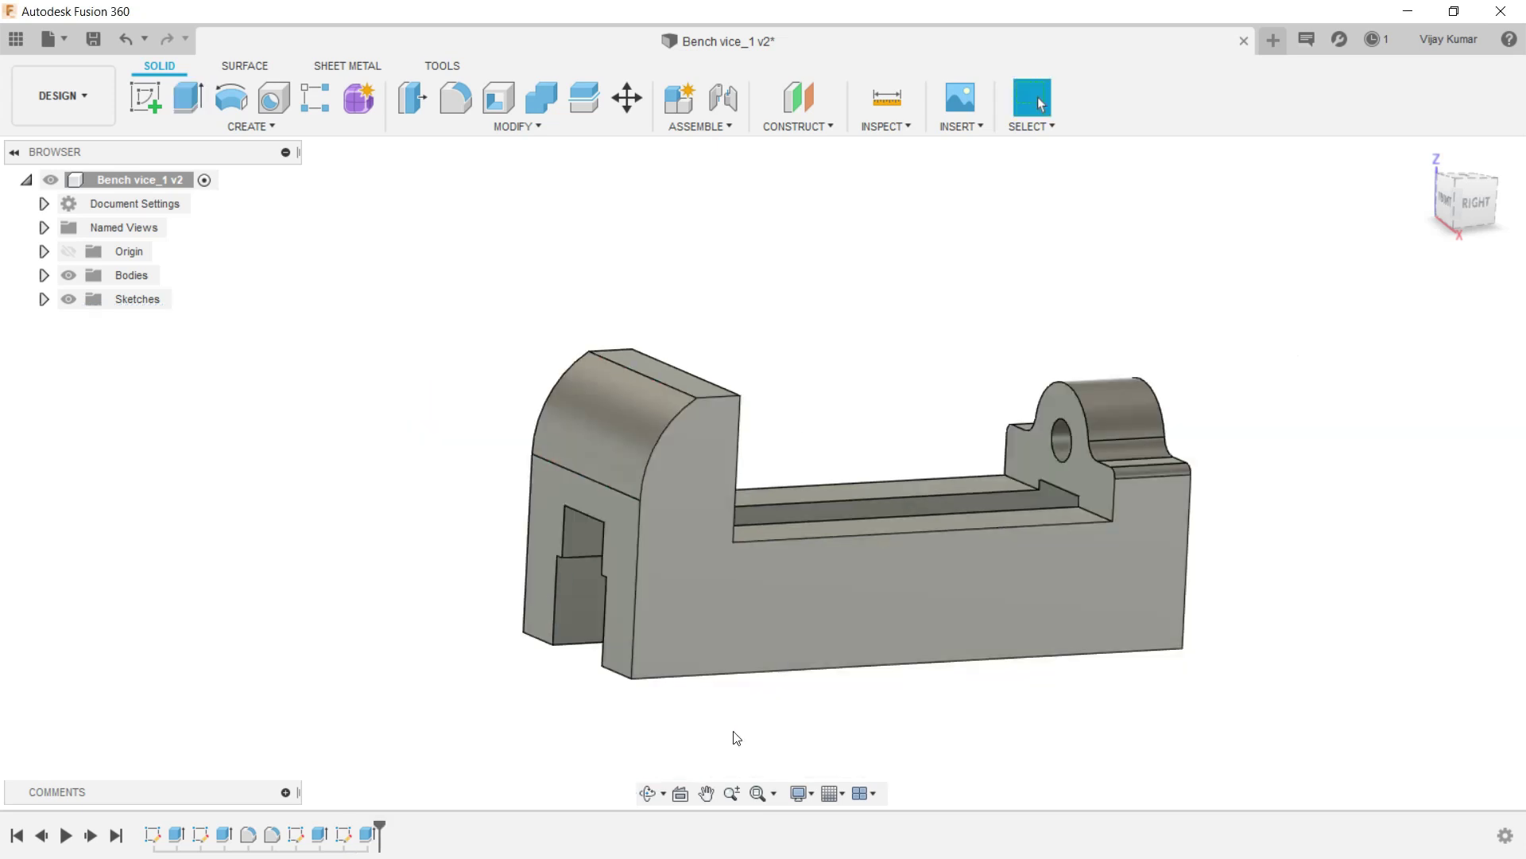
scroll(770, 548, down, 2)
click(663, 792)
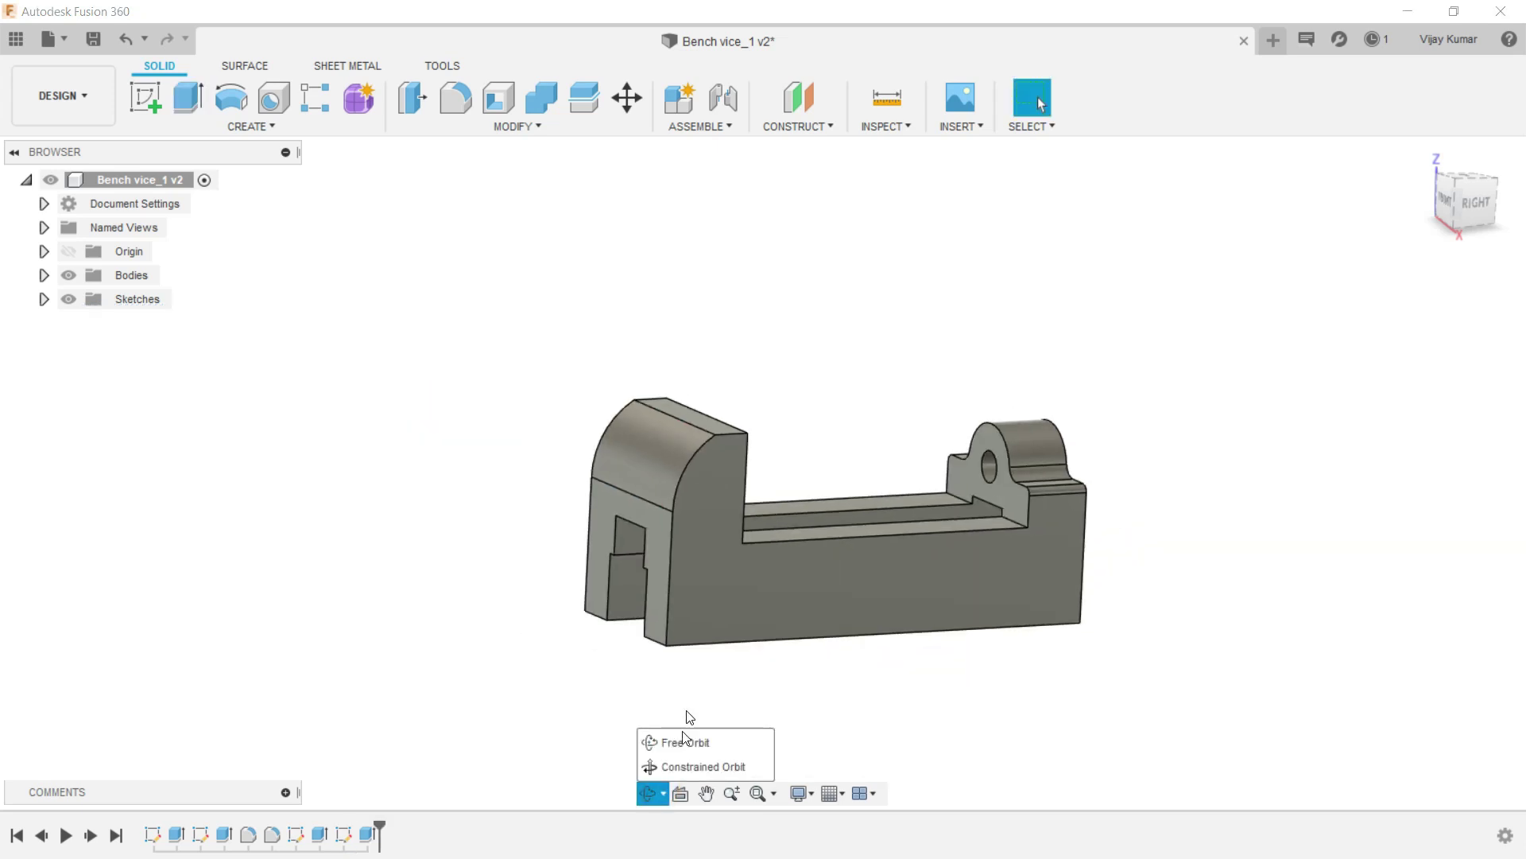
click(660, 742)
mouse_move(707, 573)
mouse_down()
mouse_move(750, 628)
mouse_move(1364, 374)
mouse_up()
key(Escape)
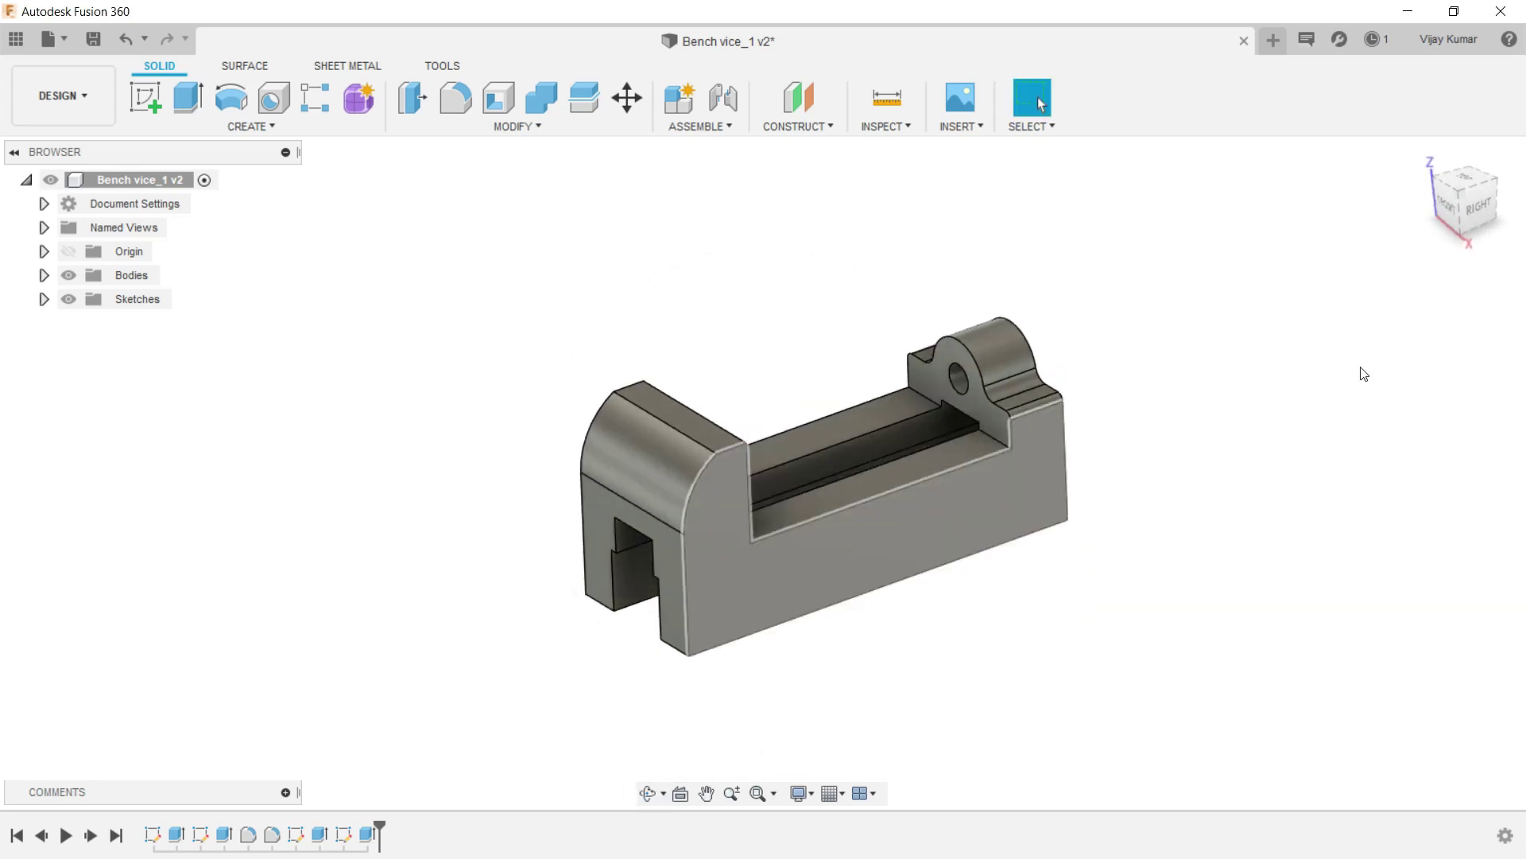
click(647, 792)
drag(744, 490, 544, 388)
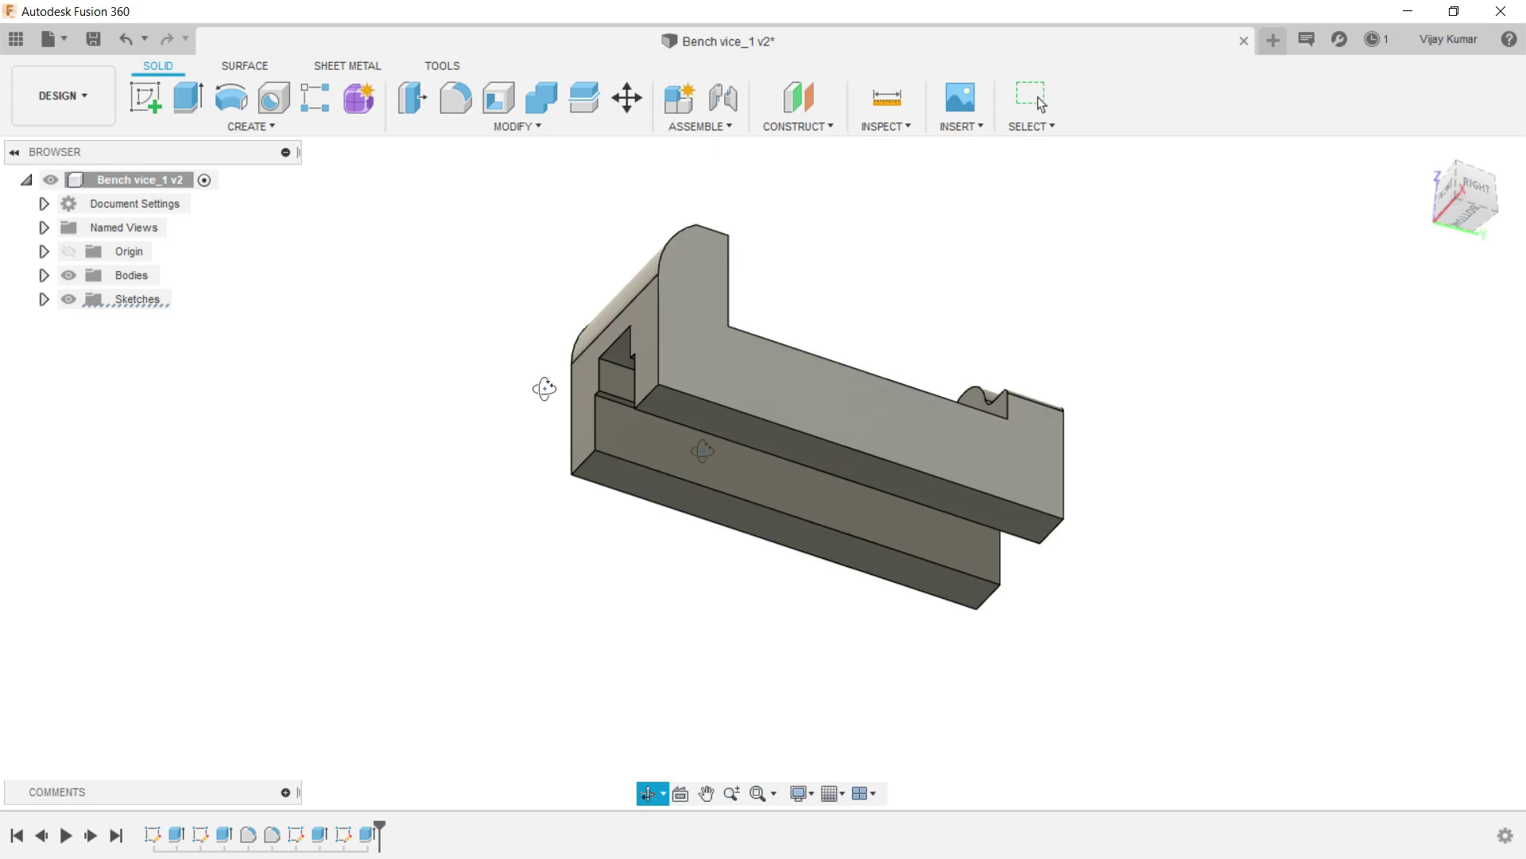
right_drag(432, 332, 432, 327)
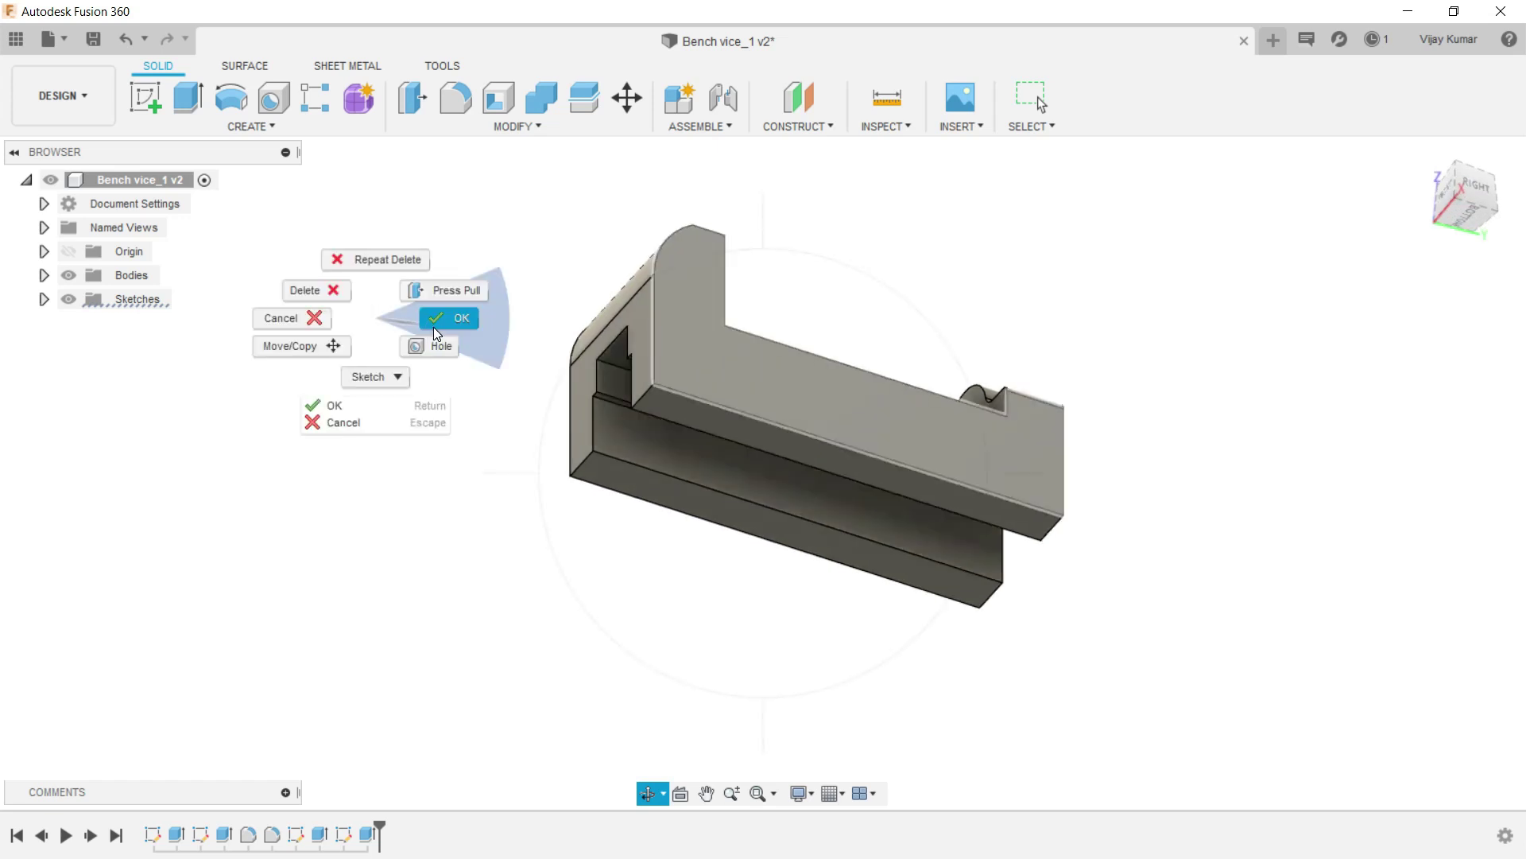
click(723, 425)
click(145, 97)
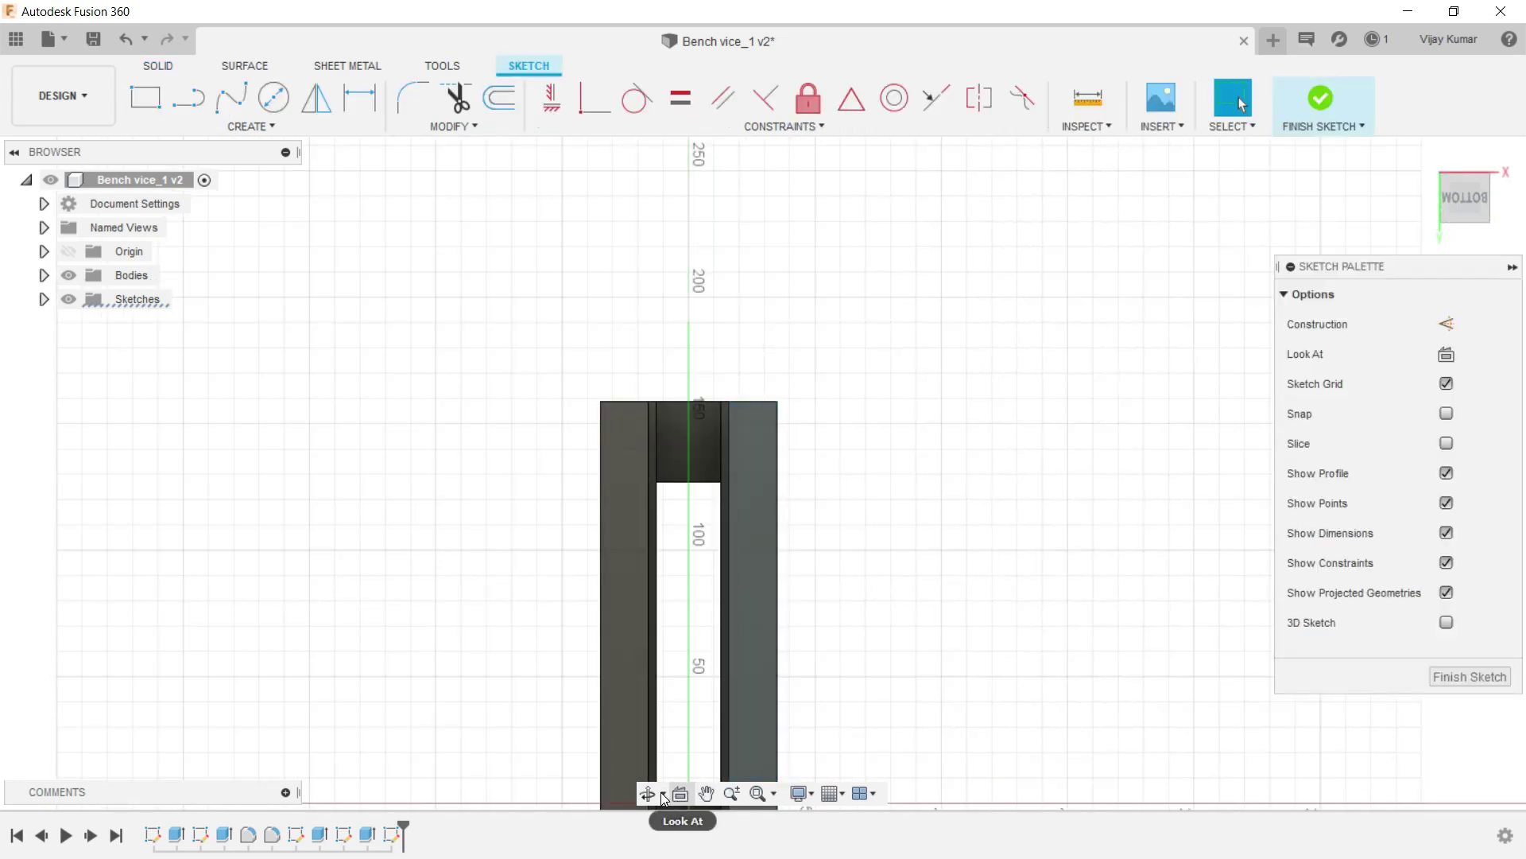
Project the bottom face's upper and lower long edges into the sketch.
click(663, 792)
click(692, 767)
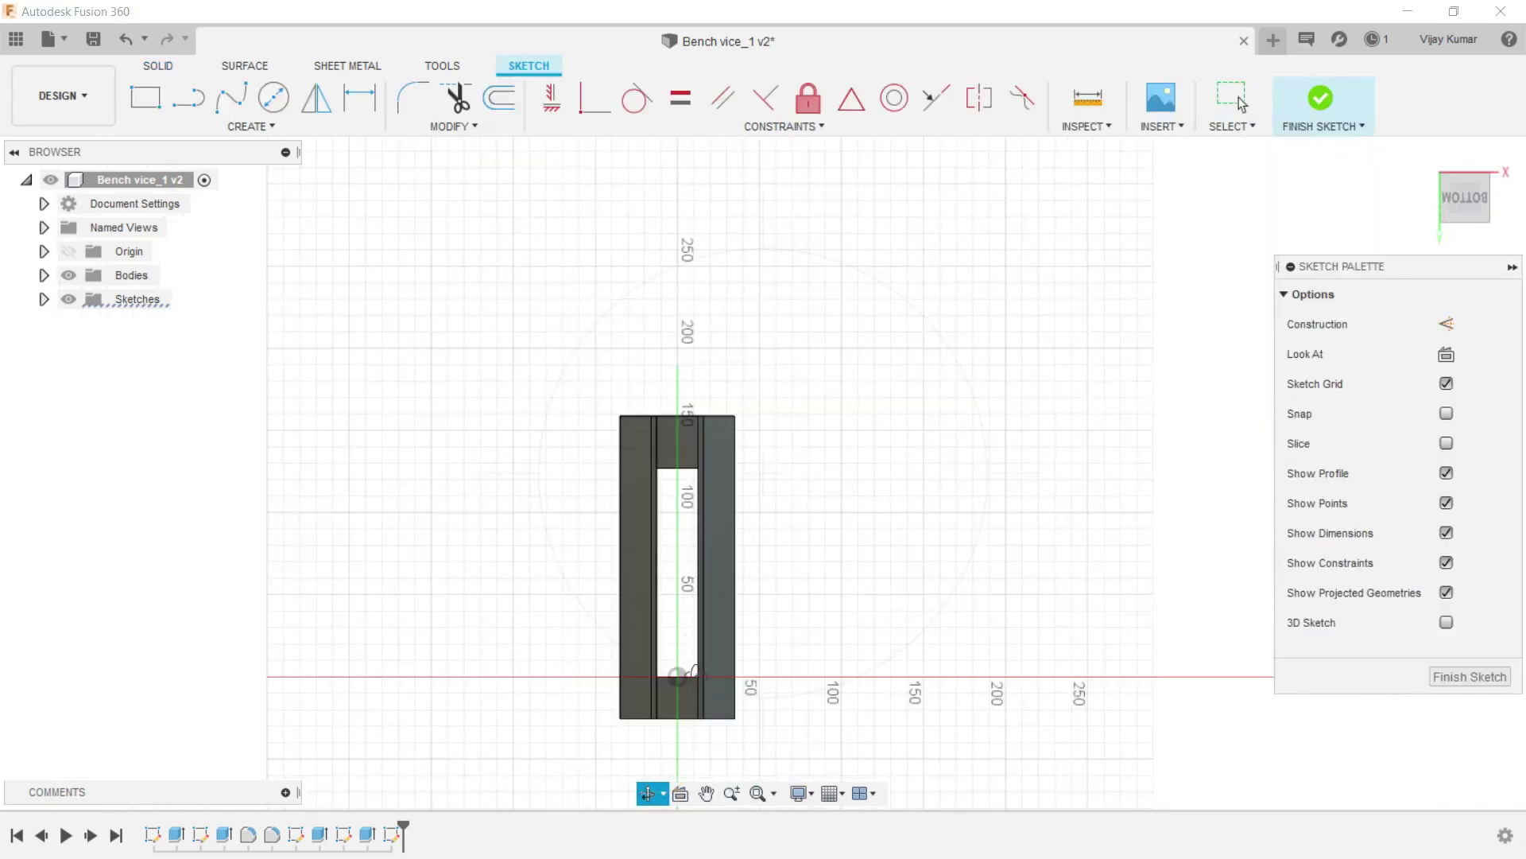
mouse_move(747, 693)
mouse_down()
mouse_move(477, 485)
mouse_move(478, 454)
mouse_up()
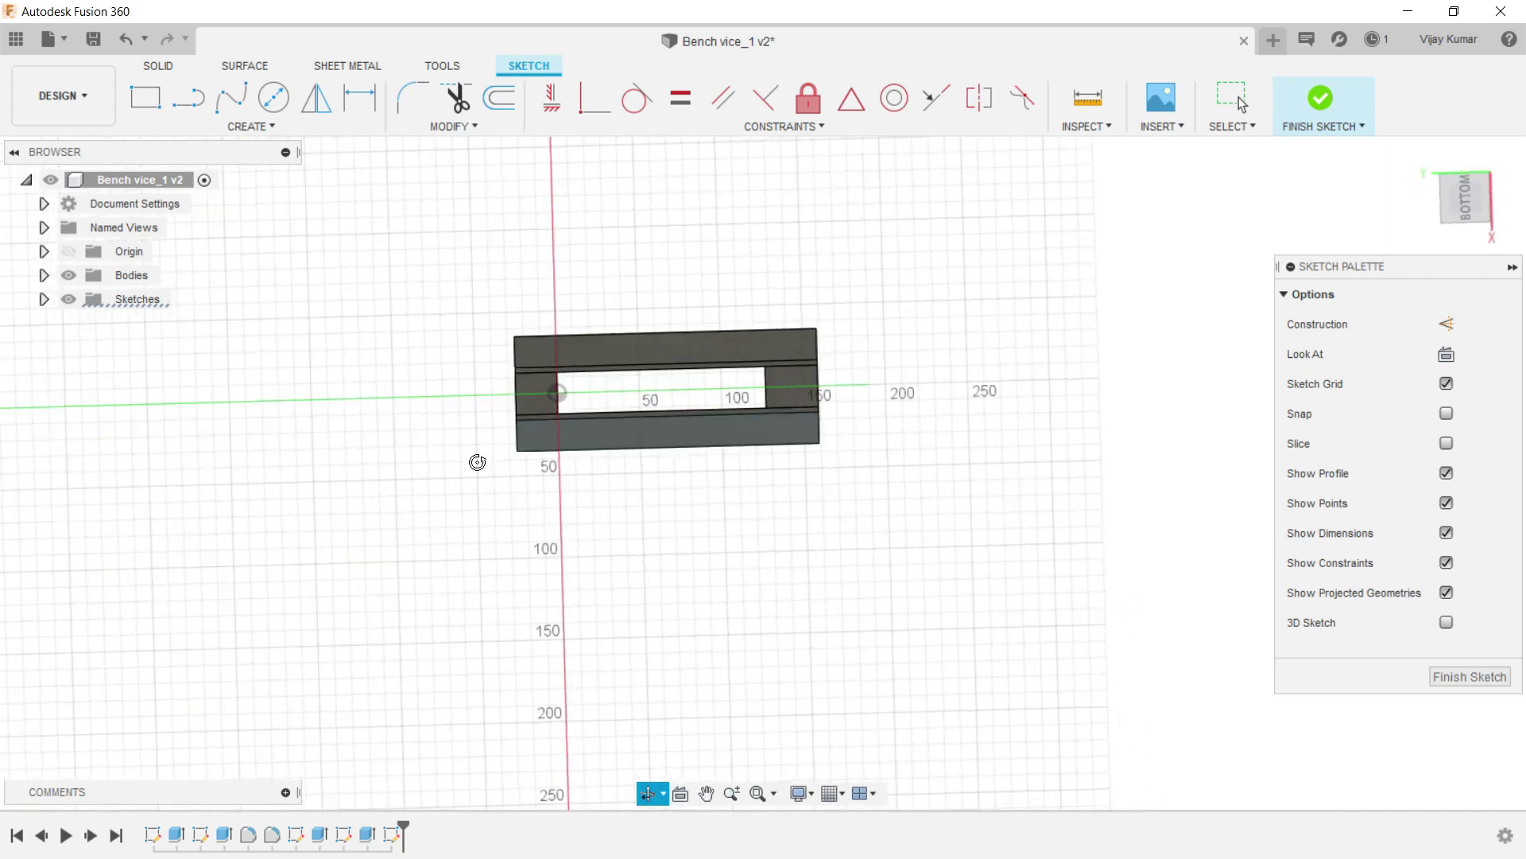
right_click(1177, 329)
scroll(732, 316, up, 3)
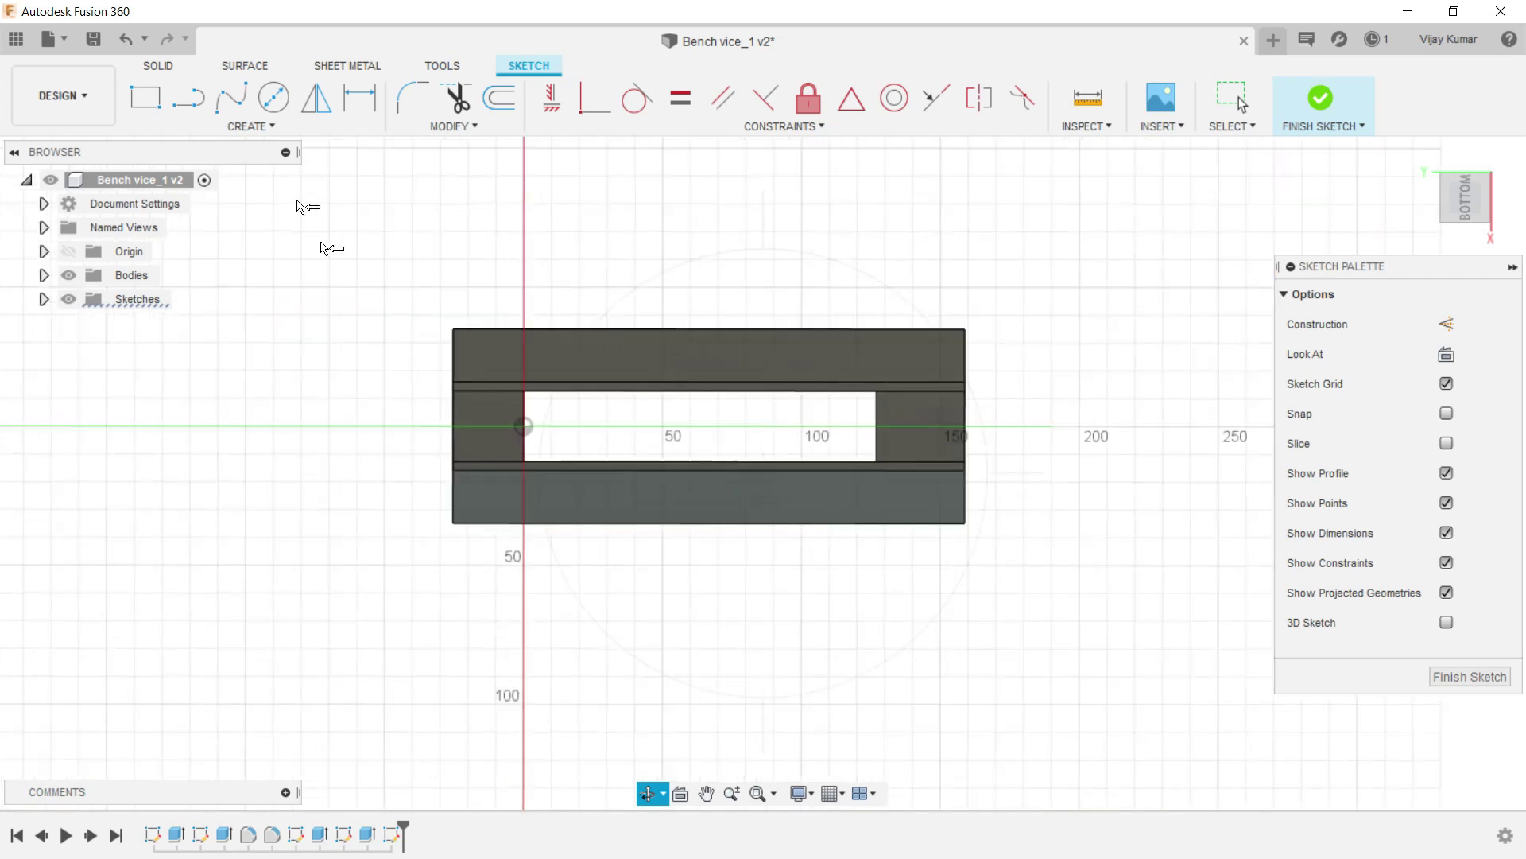
click(185, 116)
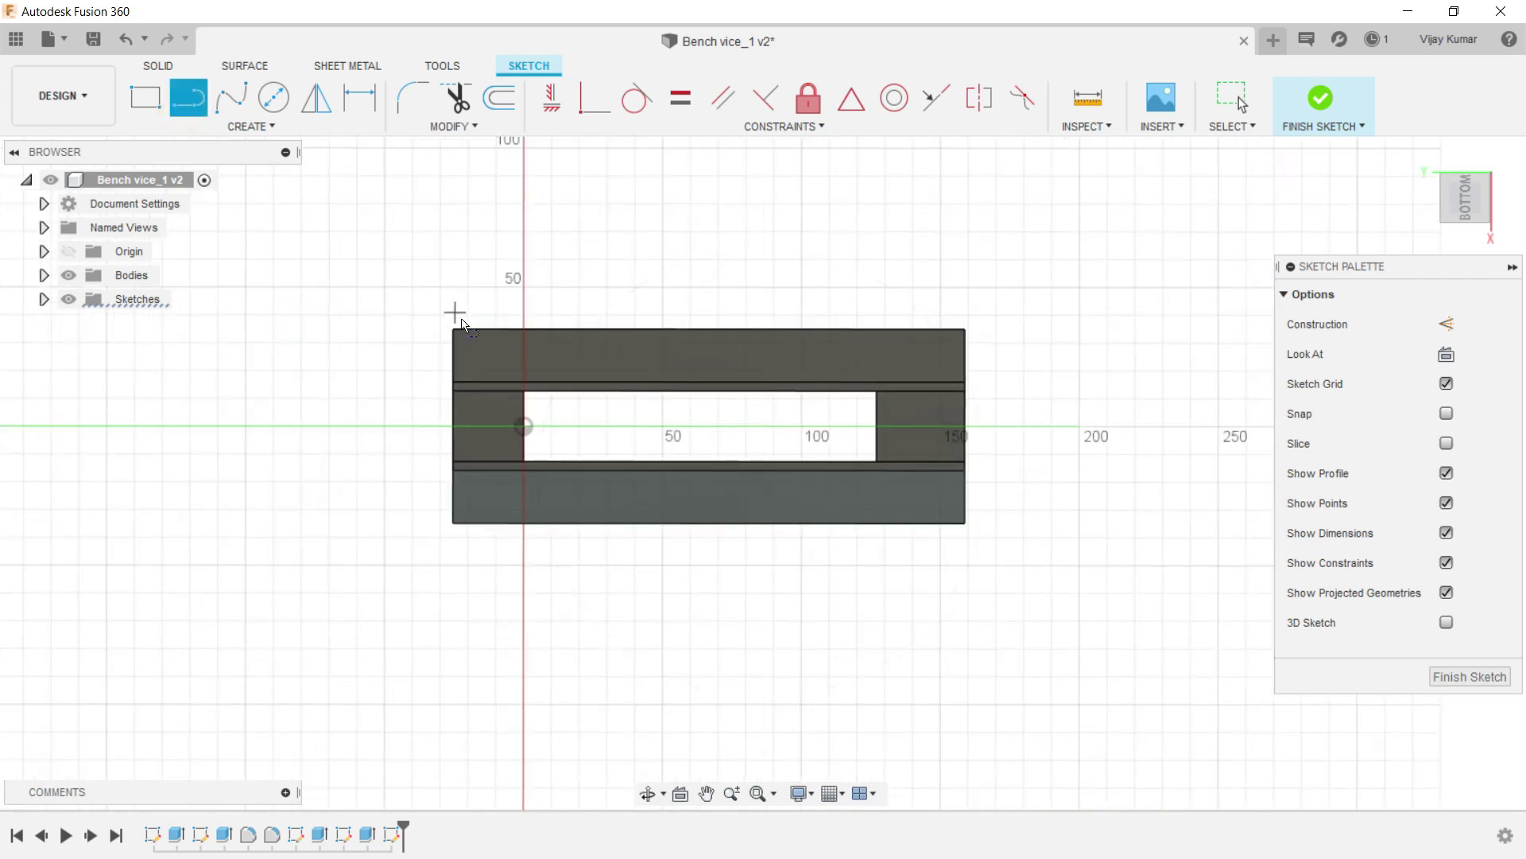
click(275, 125)
click(326, 501)
click(443, 501)
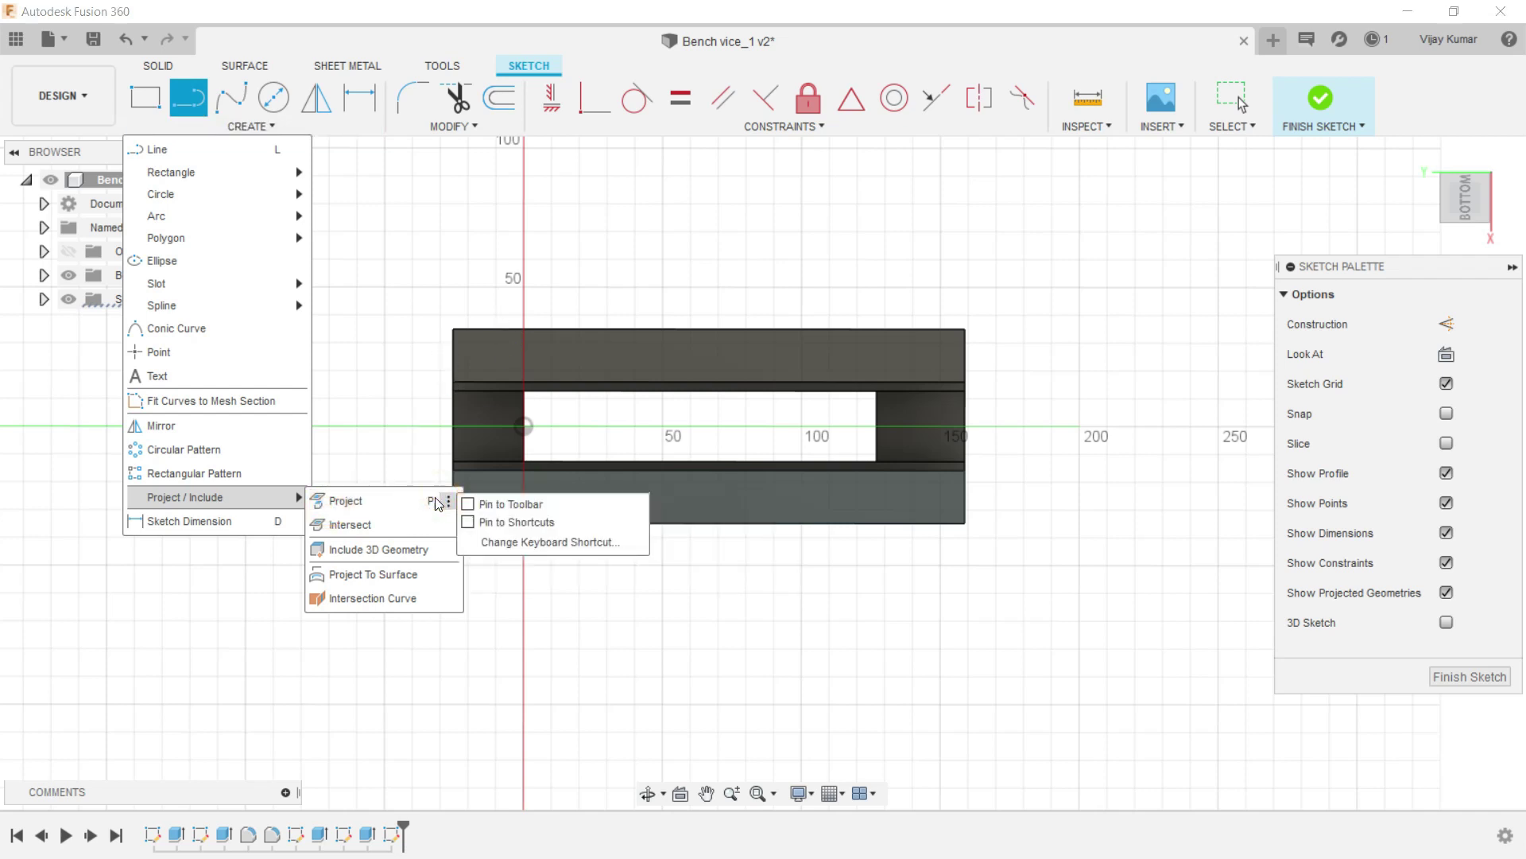
click(414, 500)
click(603, 331)
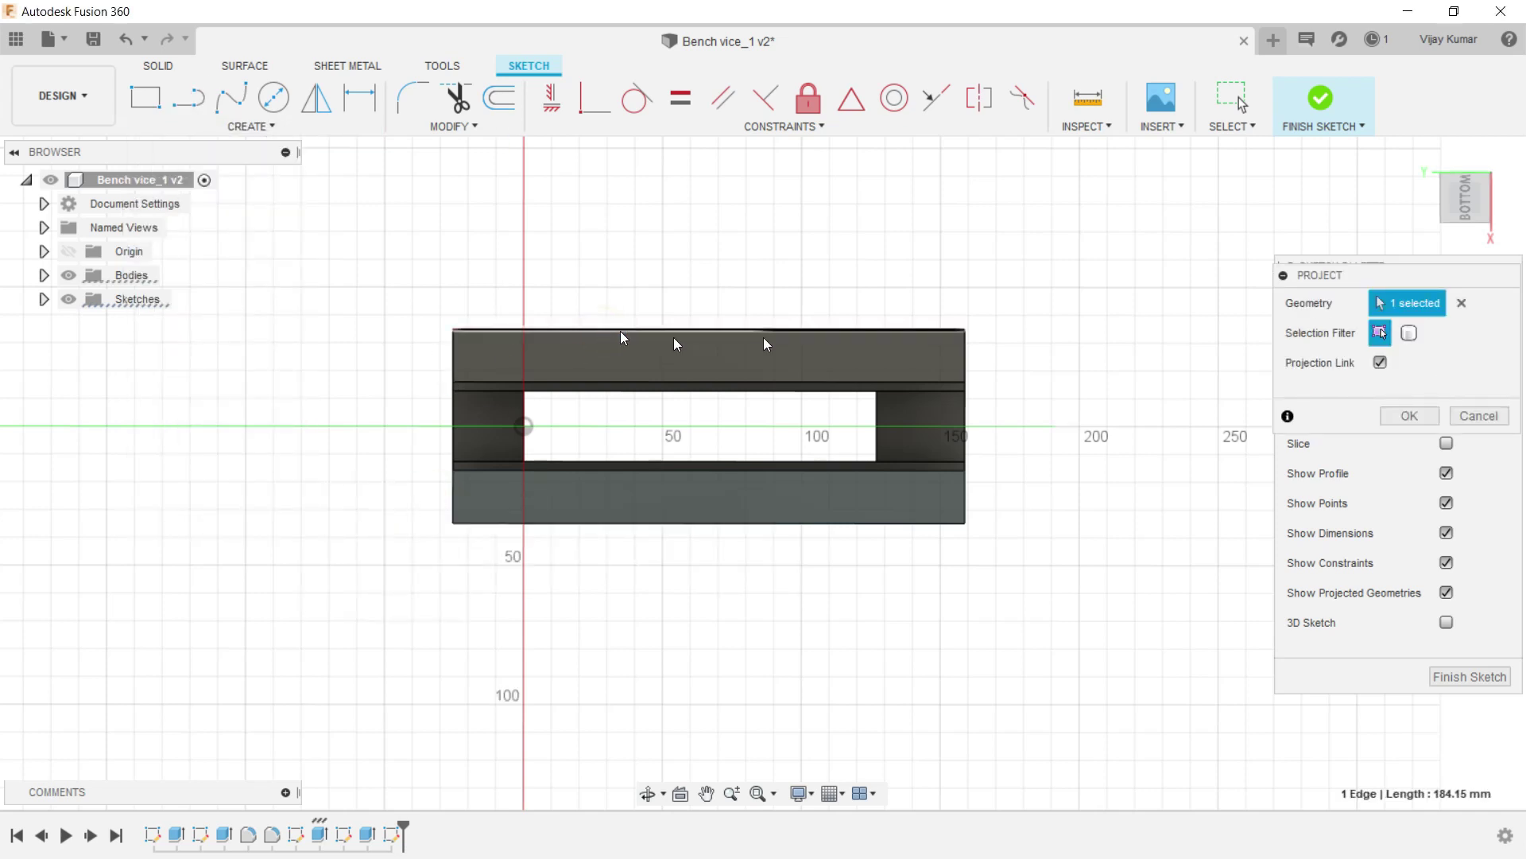
click(867, 522)
click(1386, 416)
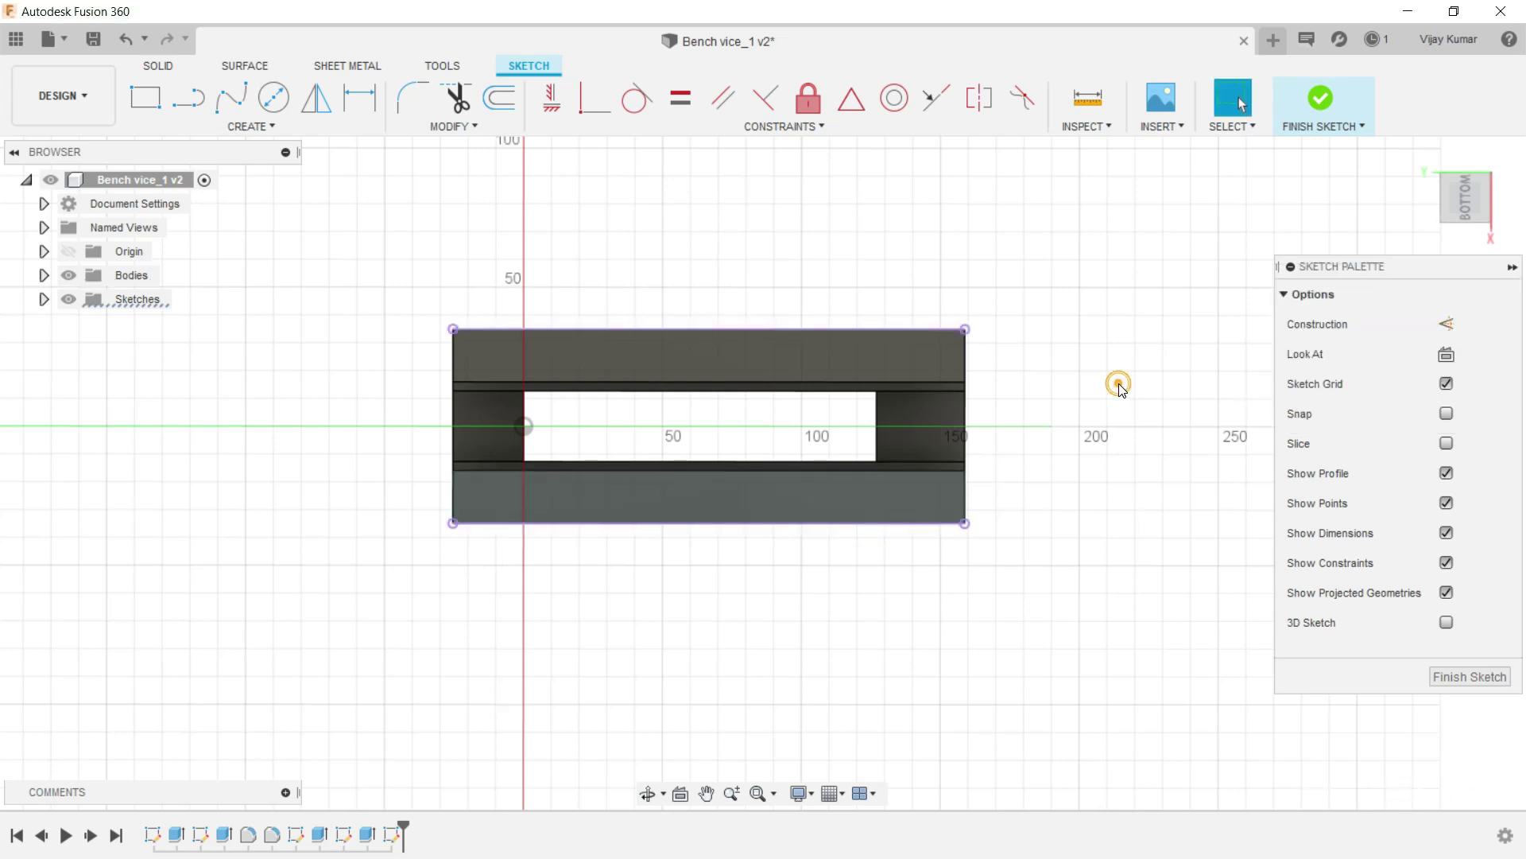
scroll(543, 329, up, 1)
scroll(525, 335, up, 1)
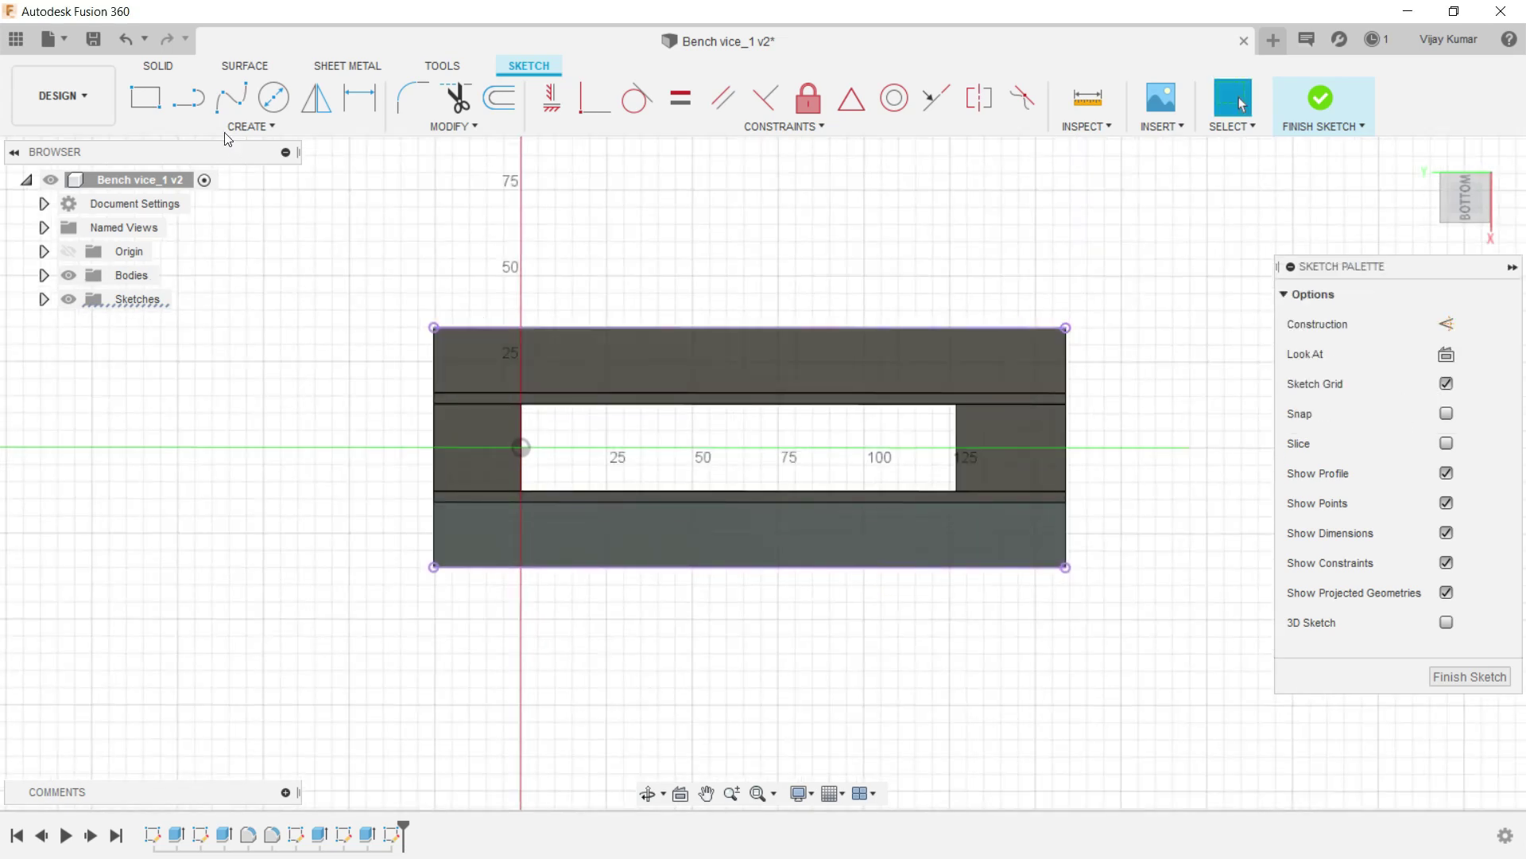
Draw a horizontal line edge to edge and a vertical line through the top edge's middle.
click(188, 97)
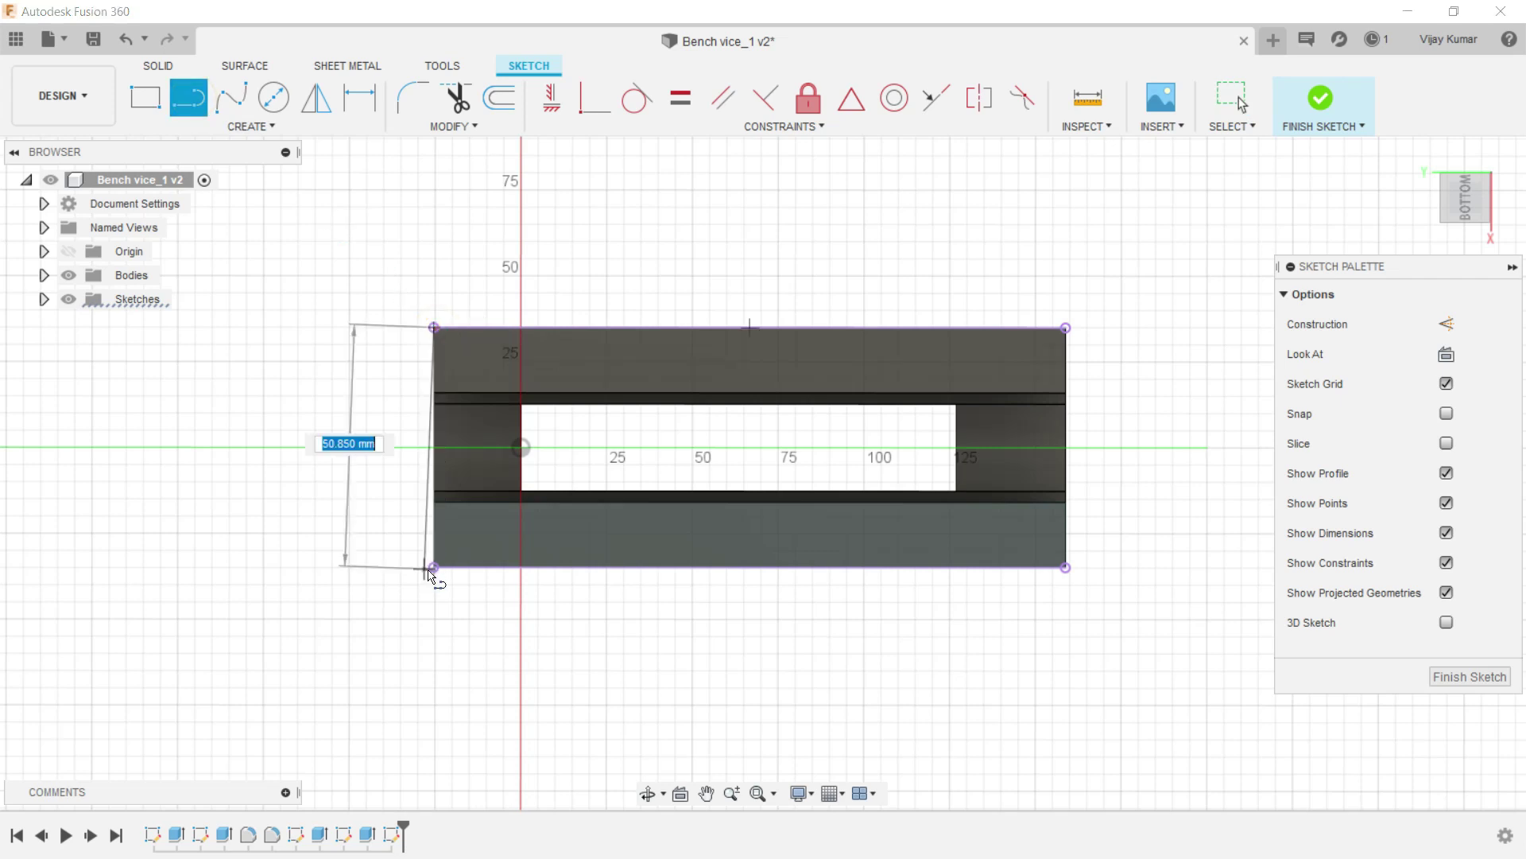
double_click(434, 567)
right_click(367, 403)
click(385, 398)
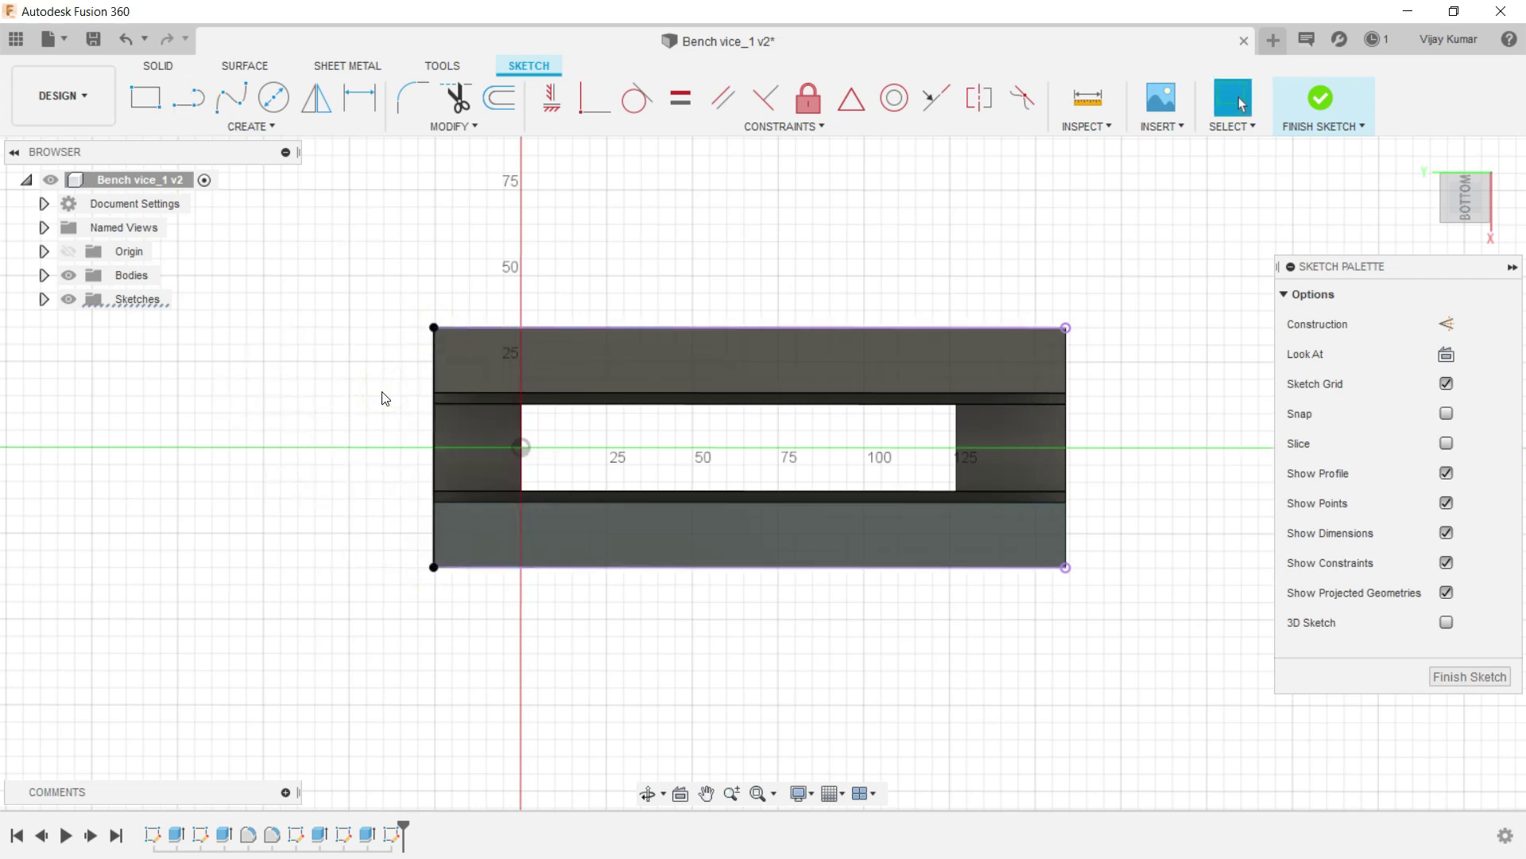
click(189, 96)
click(433, 447)
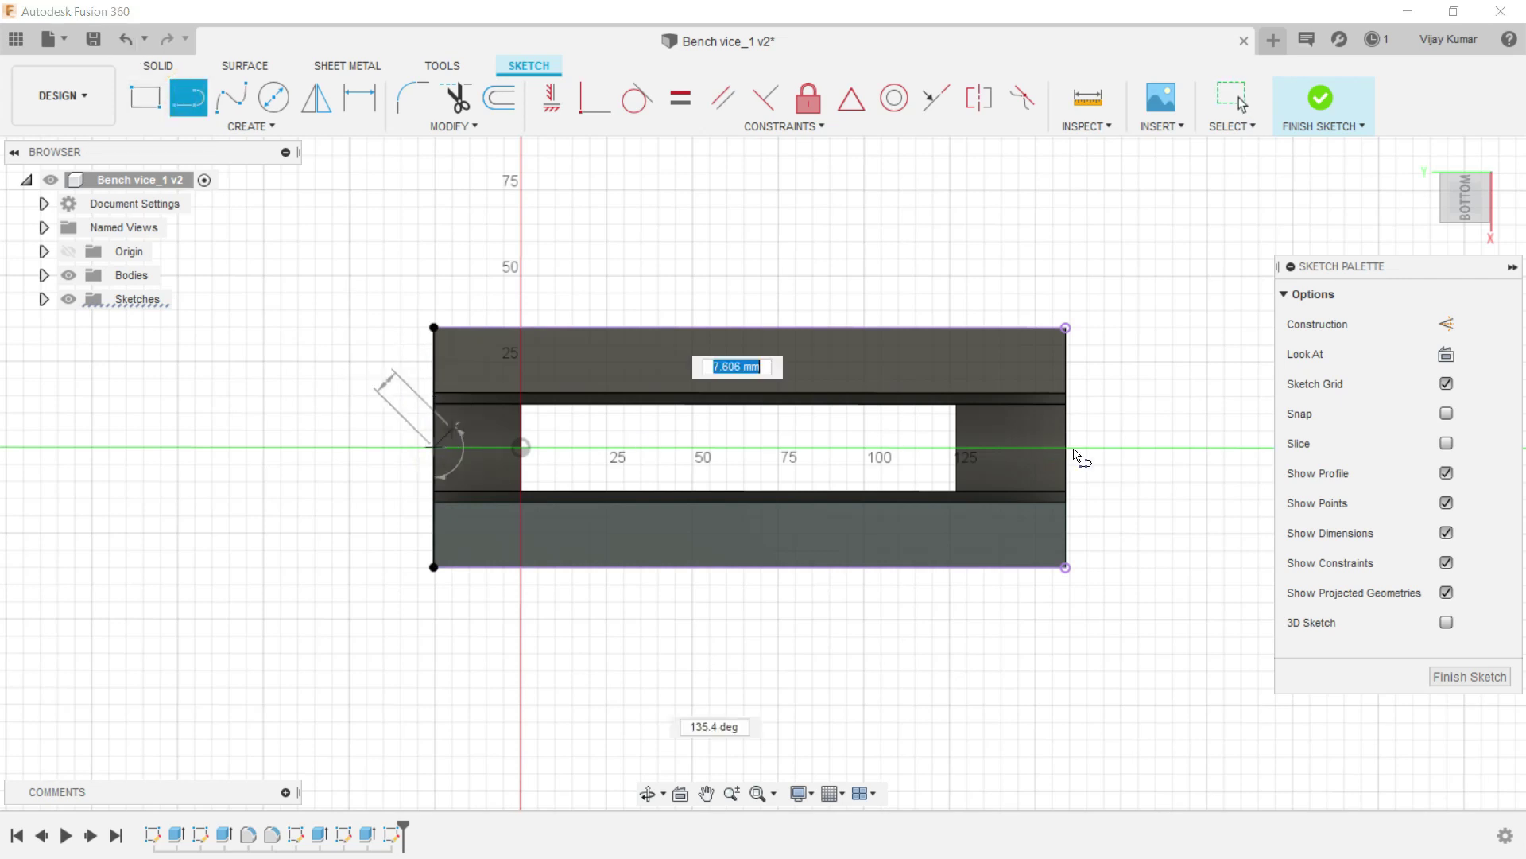
click(1067, 449)
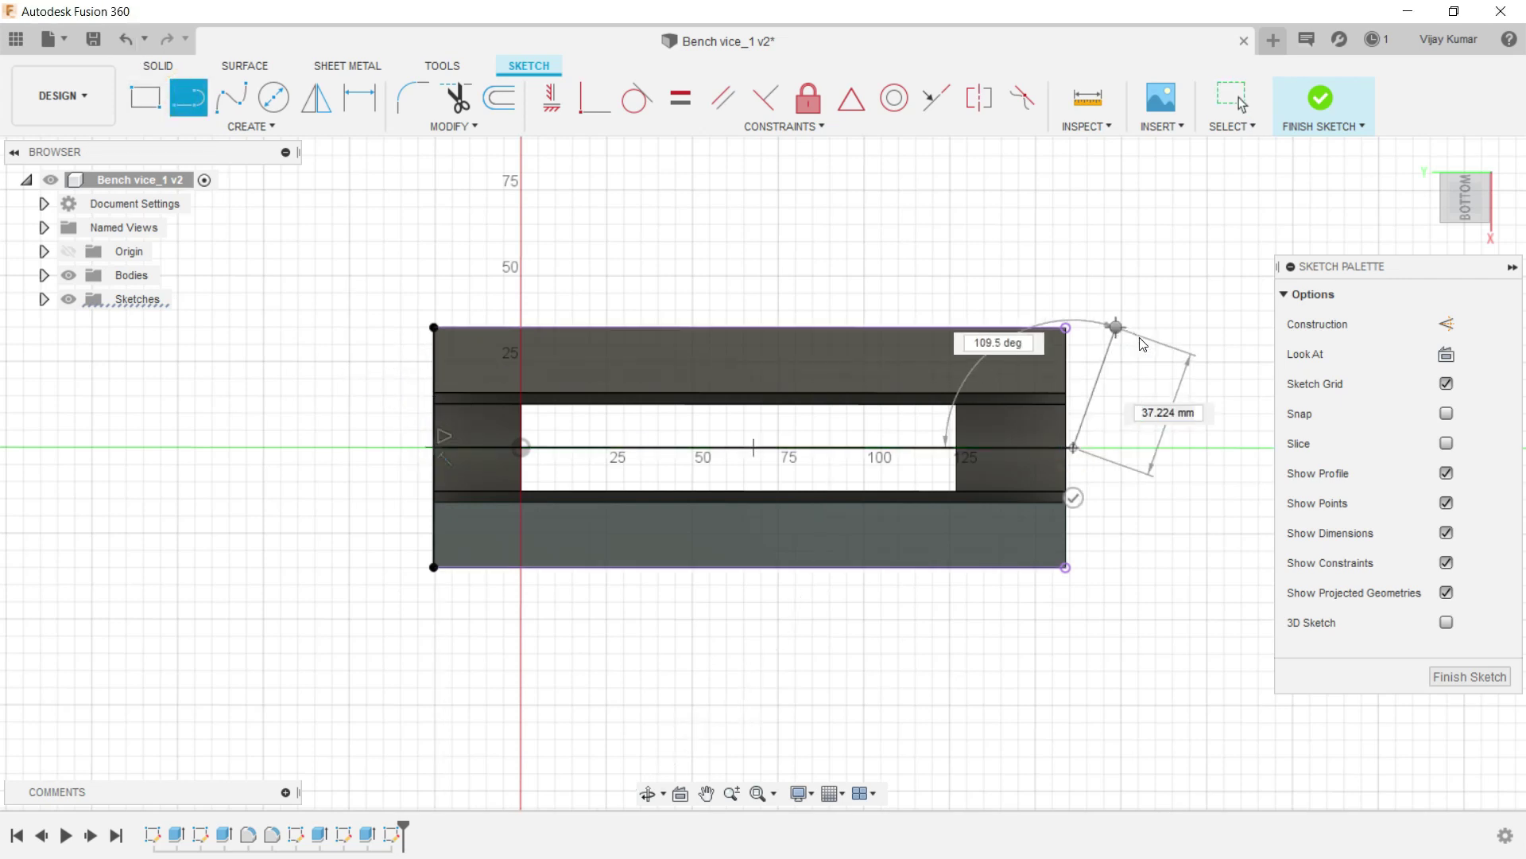
right_click(1116, 327)
click(1162, 342)
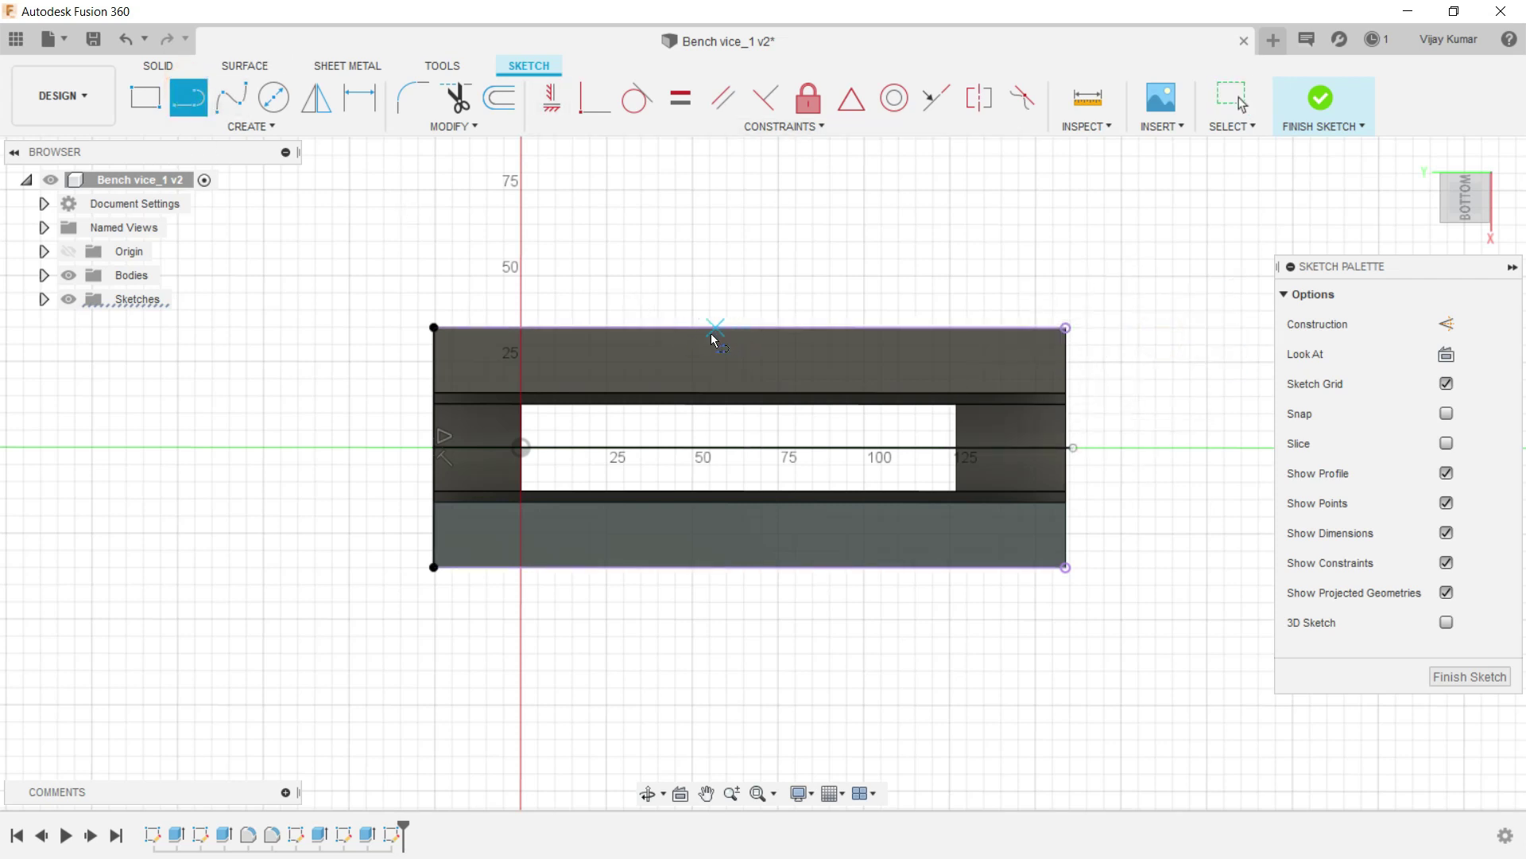
click(749, 333)
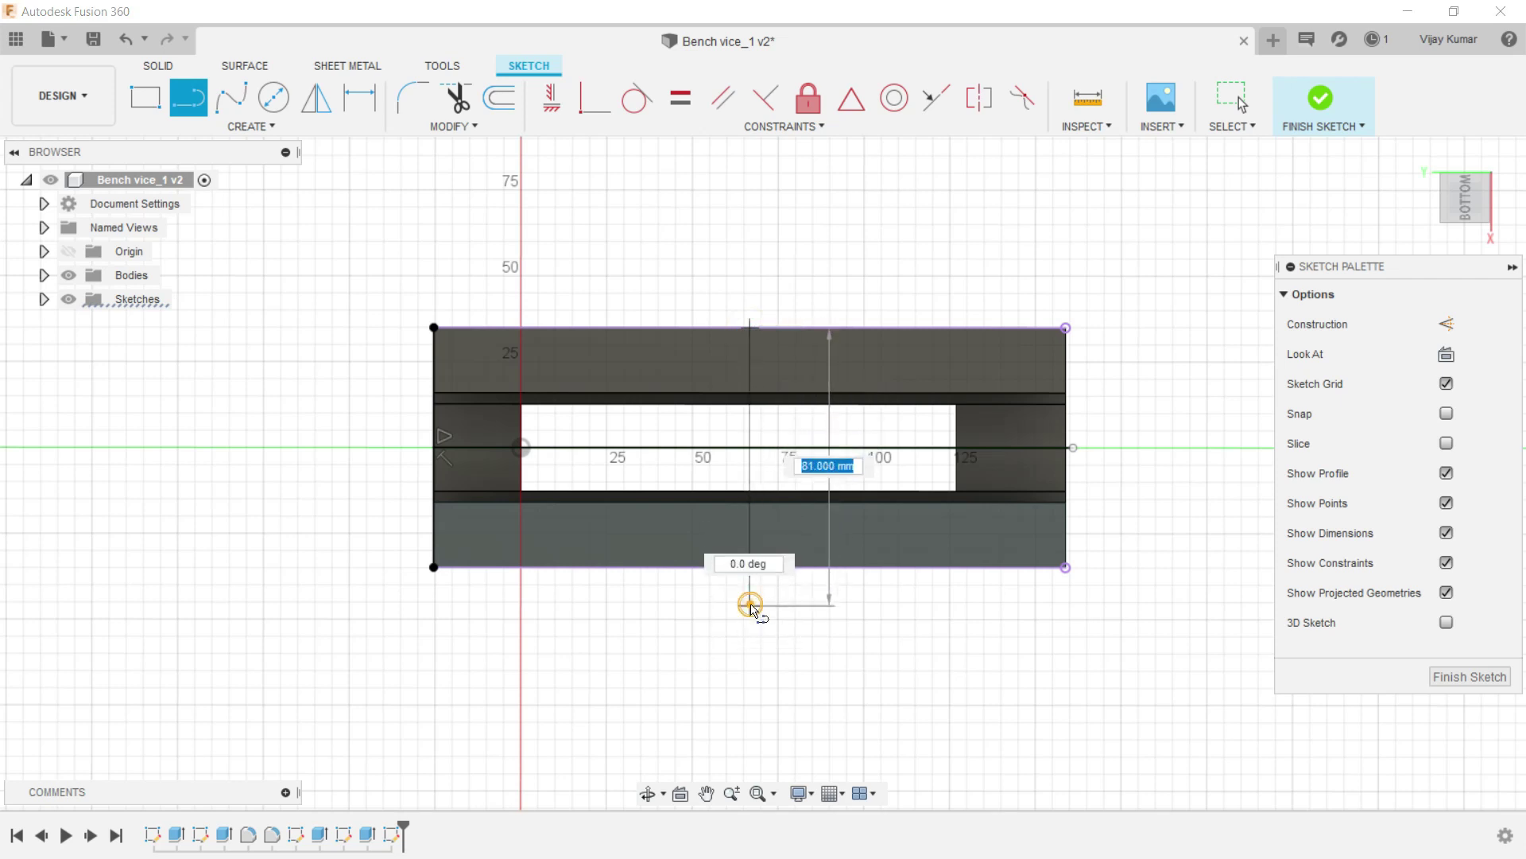
click(750, 606)
right_click(814, 610)
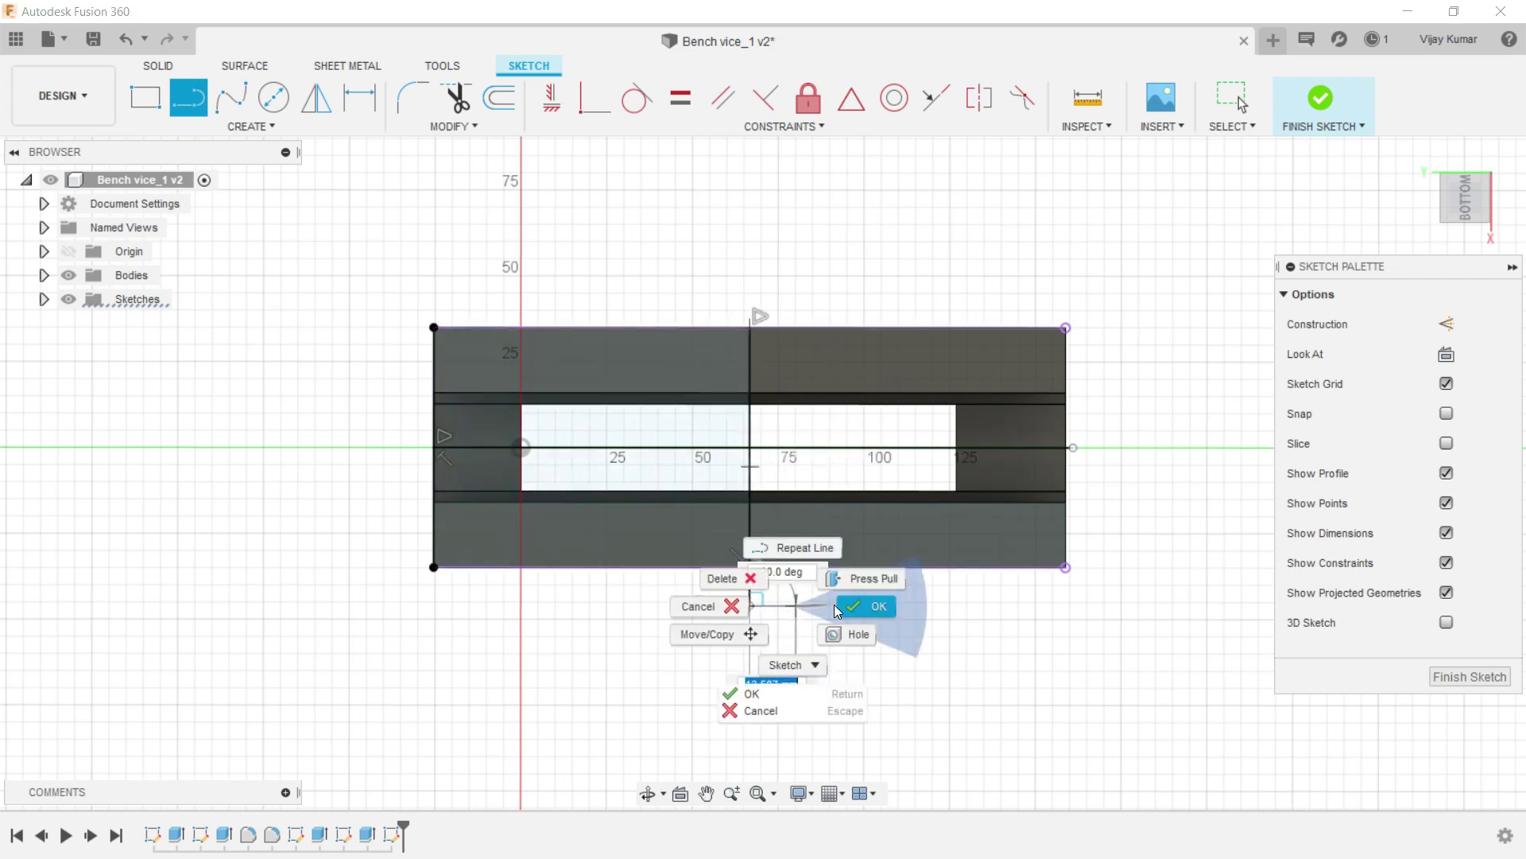
click(869, 607)
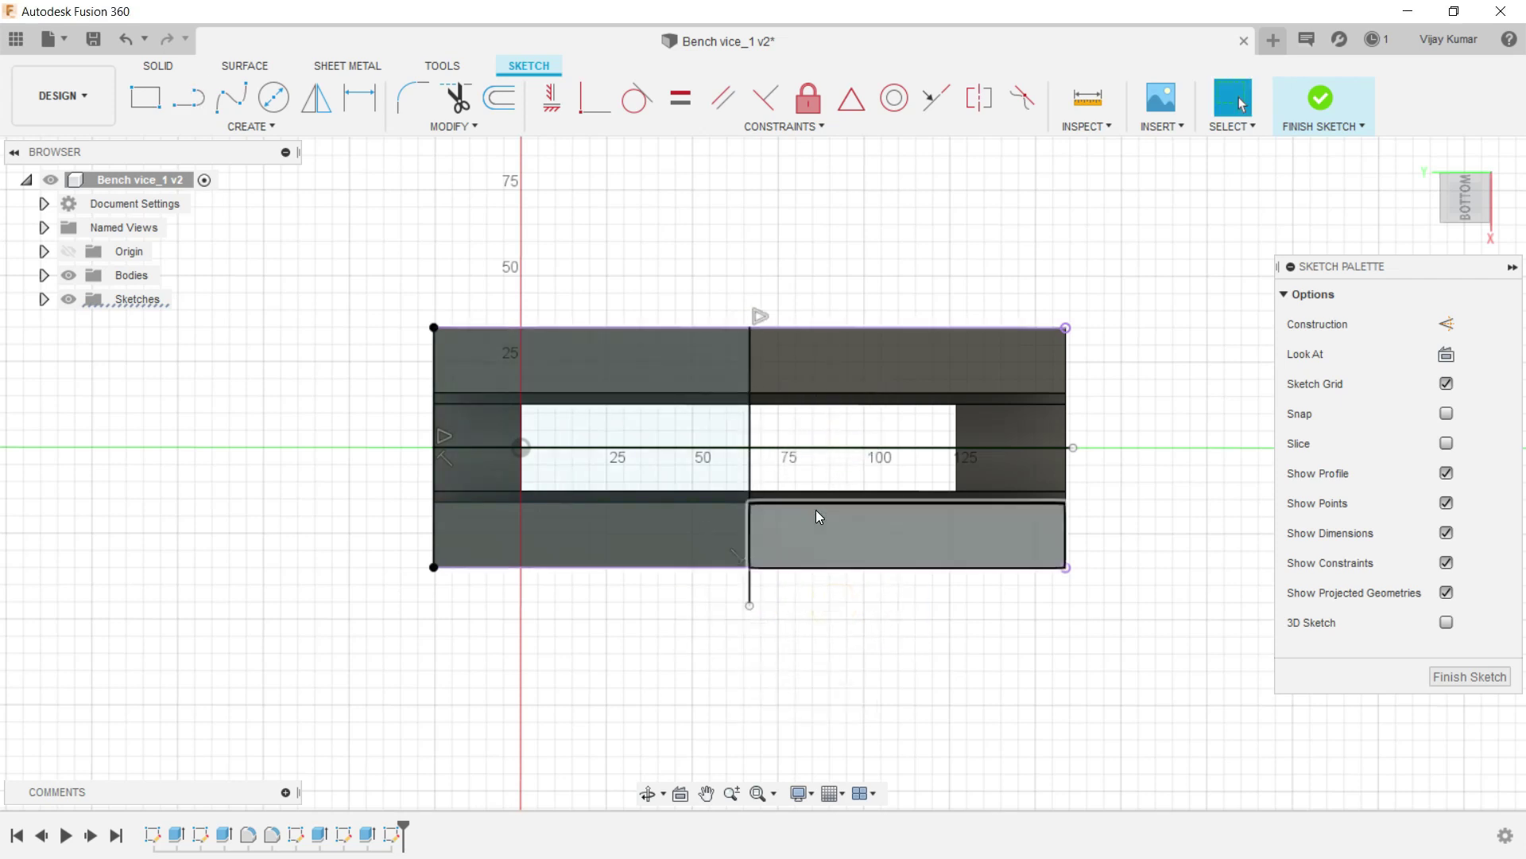
Convert the horizontal and vertical lines into dashed construction centre lines.
click(726, 437)
click(1239, 334)
click(906, 448)
click(1446, 323)
click(1272, 269)
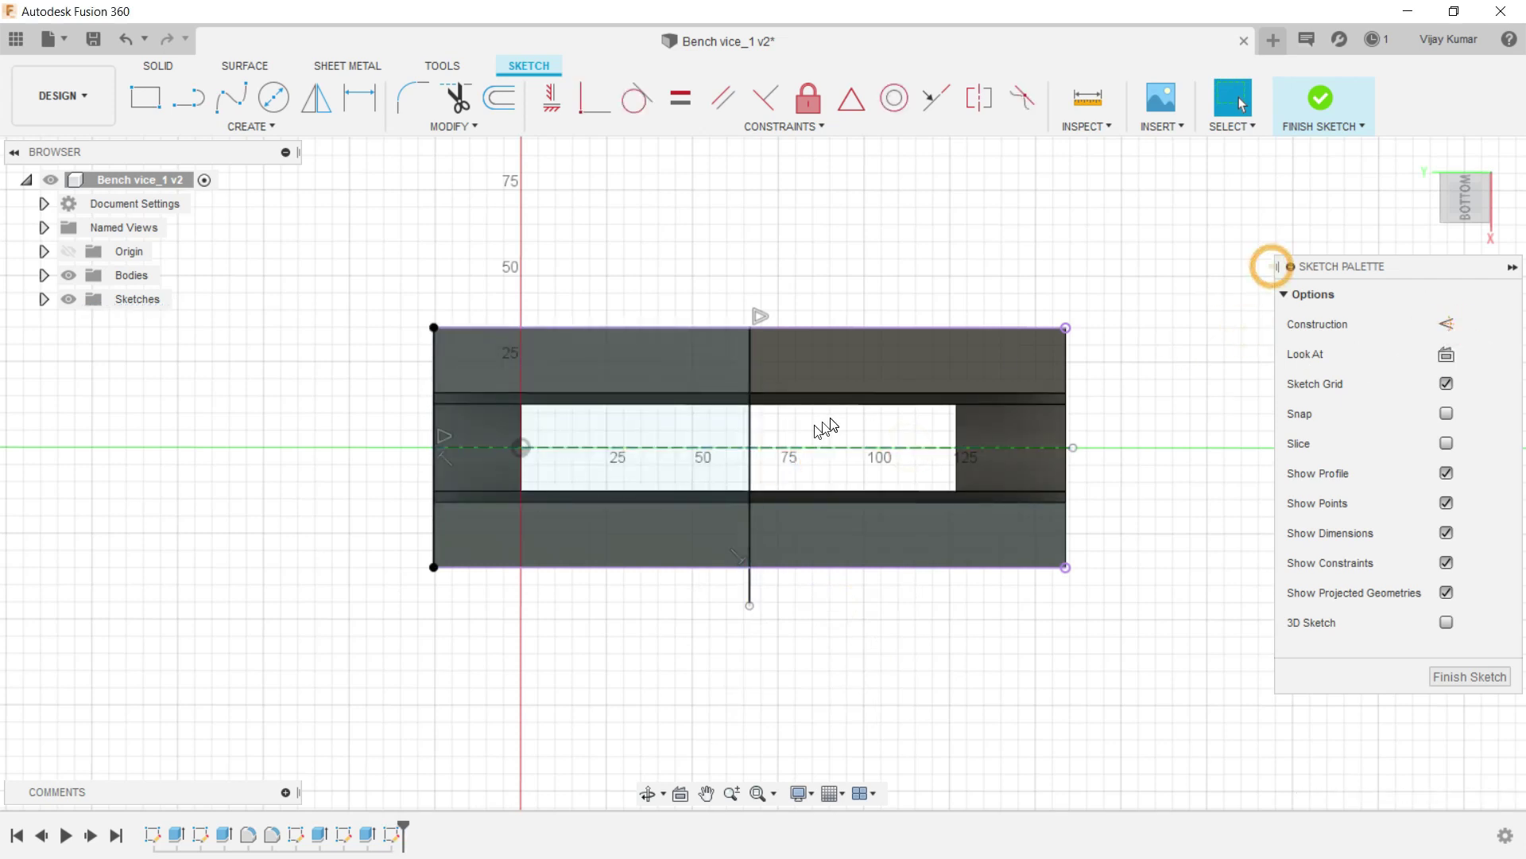
click(750, 433)
click(1440, 325)
click(1124, 254)
Make an R28 semicircle on the top edge, its endpoint coincident with the body corner.
key(c)
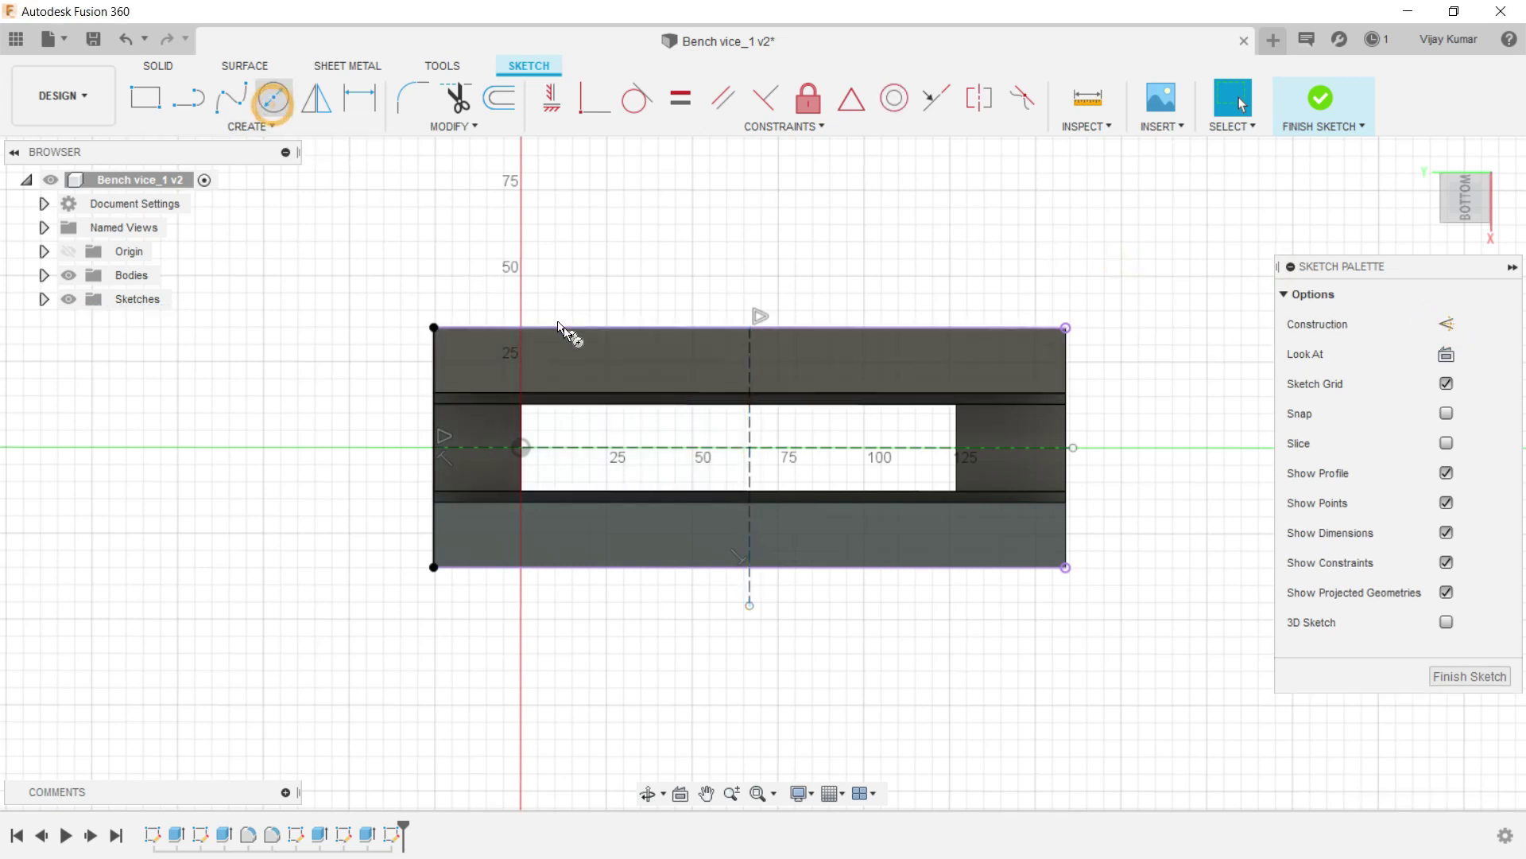
click(545, 327)
click(529, 267)
click(503, 364)
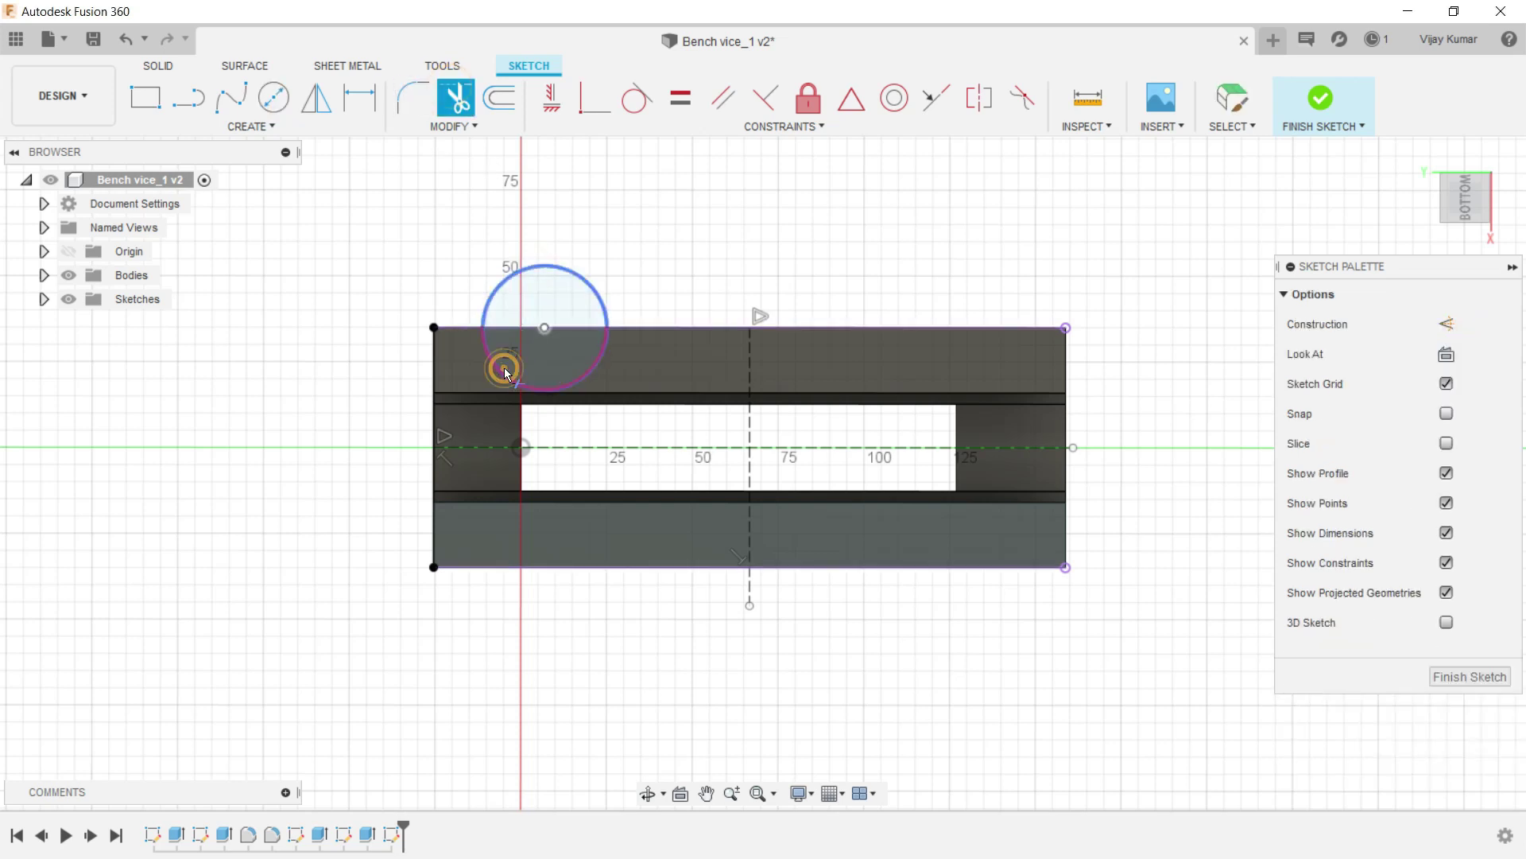
click(355, 101)
click(539, 271)
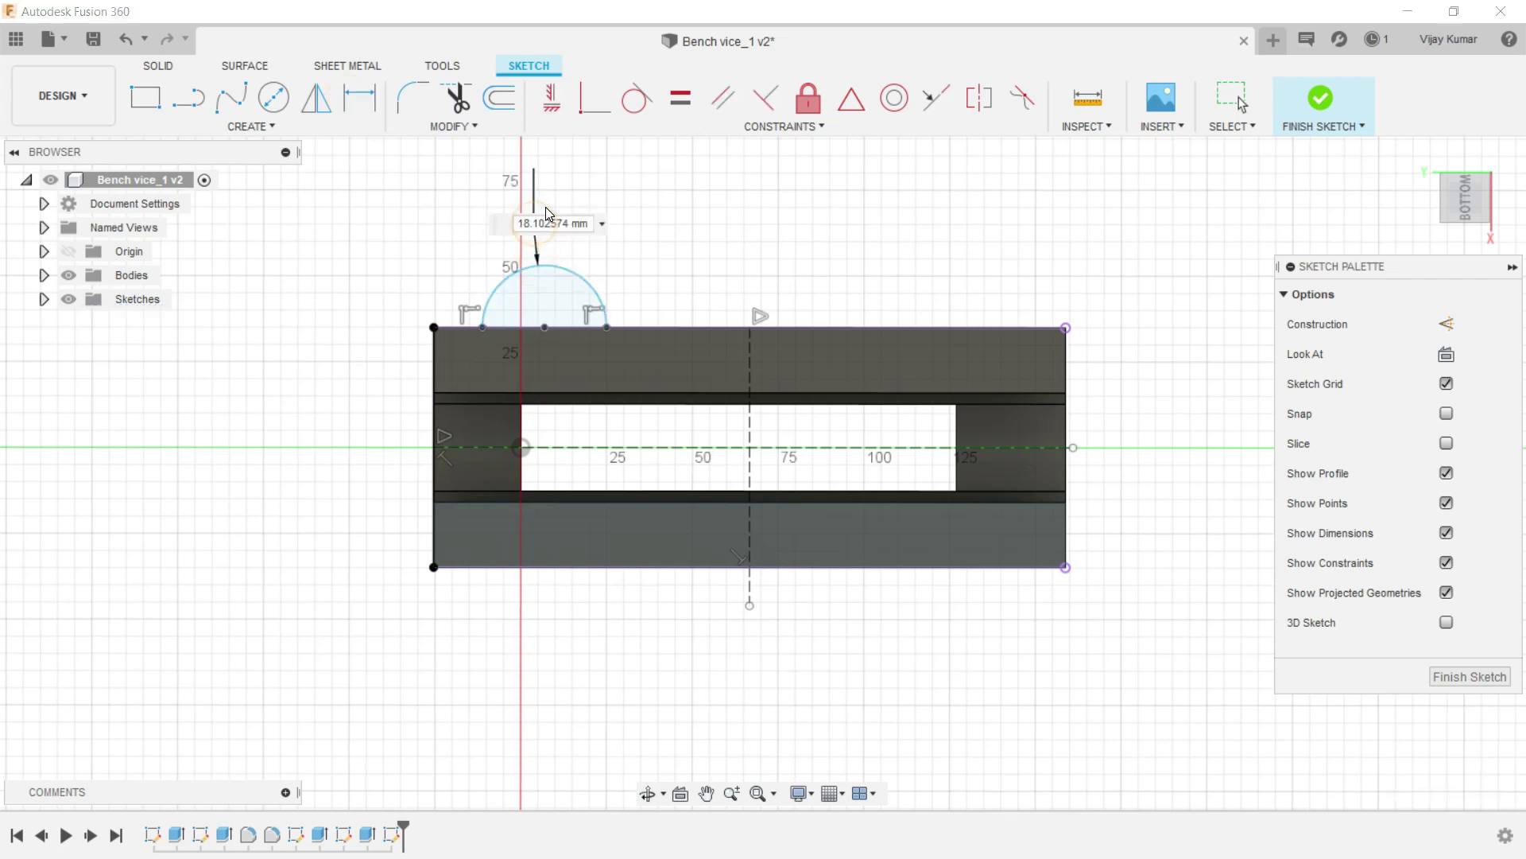
text(25)
key(Return)
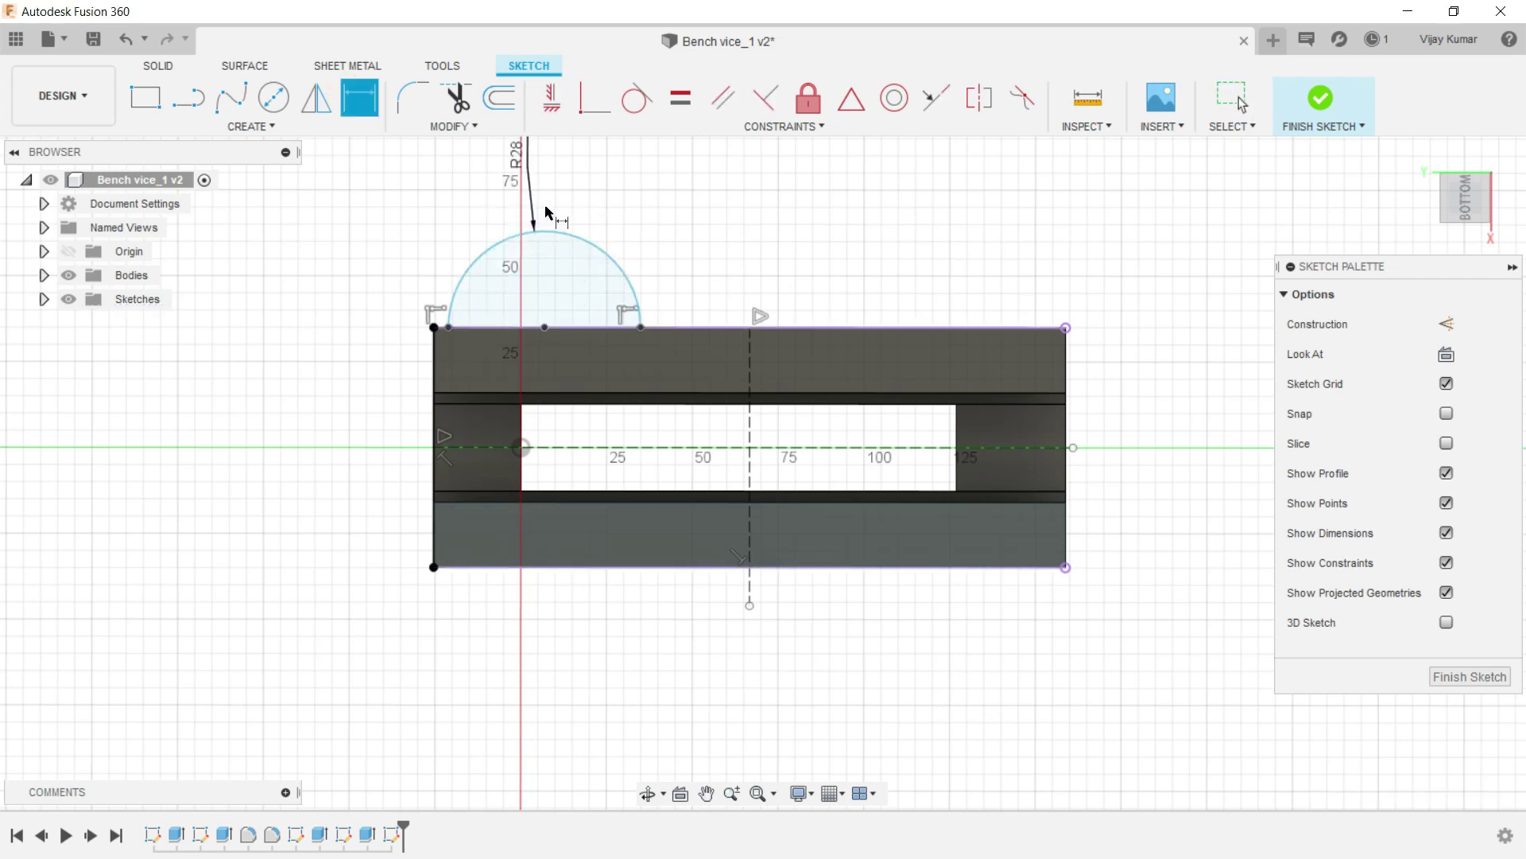
key(Escape)
scroll(441, 323, up, 3)
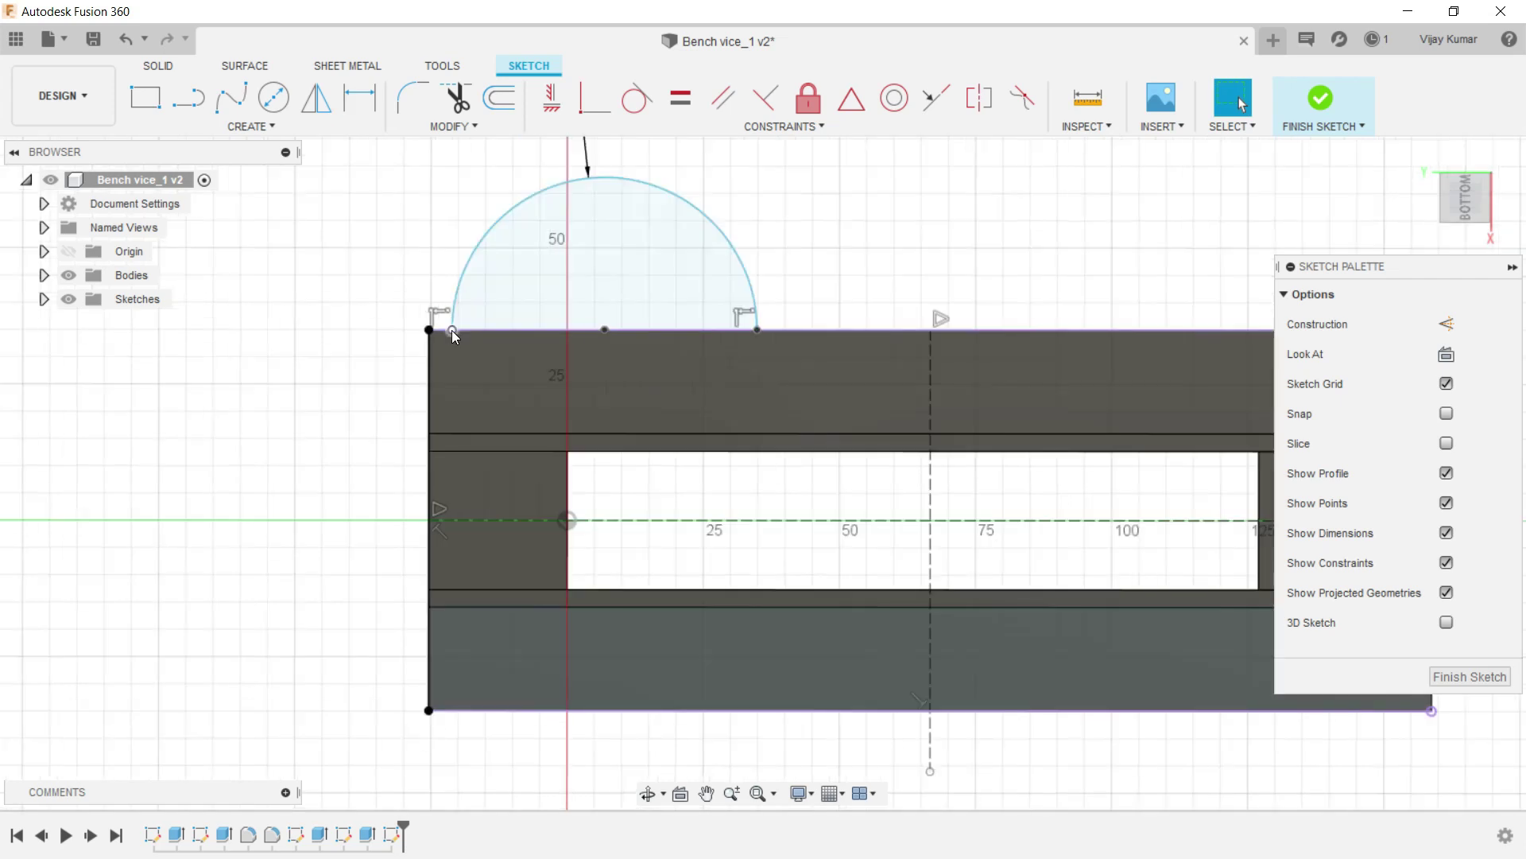
drag(414, 346, 546, 153)
click(594, 97)
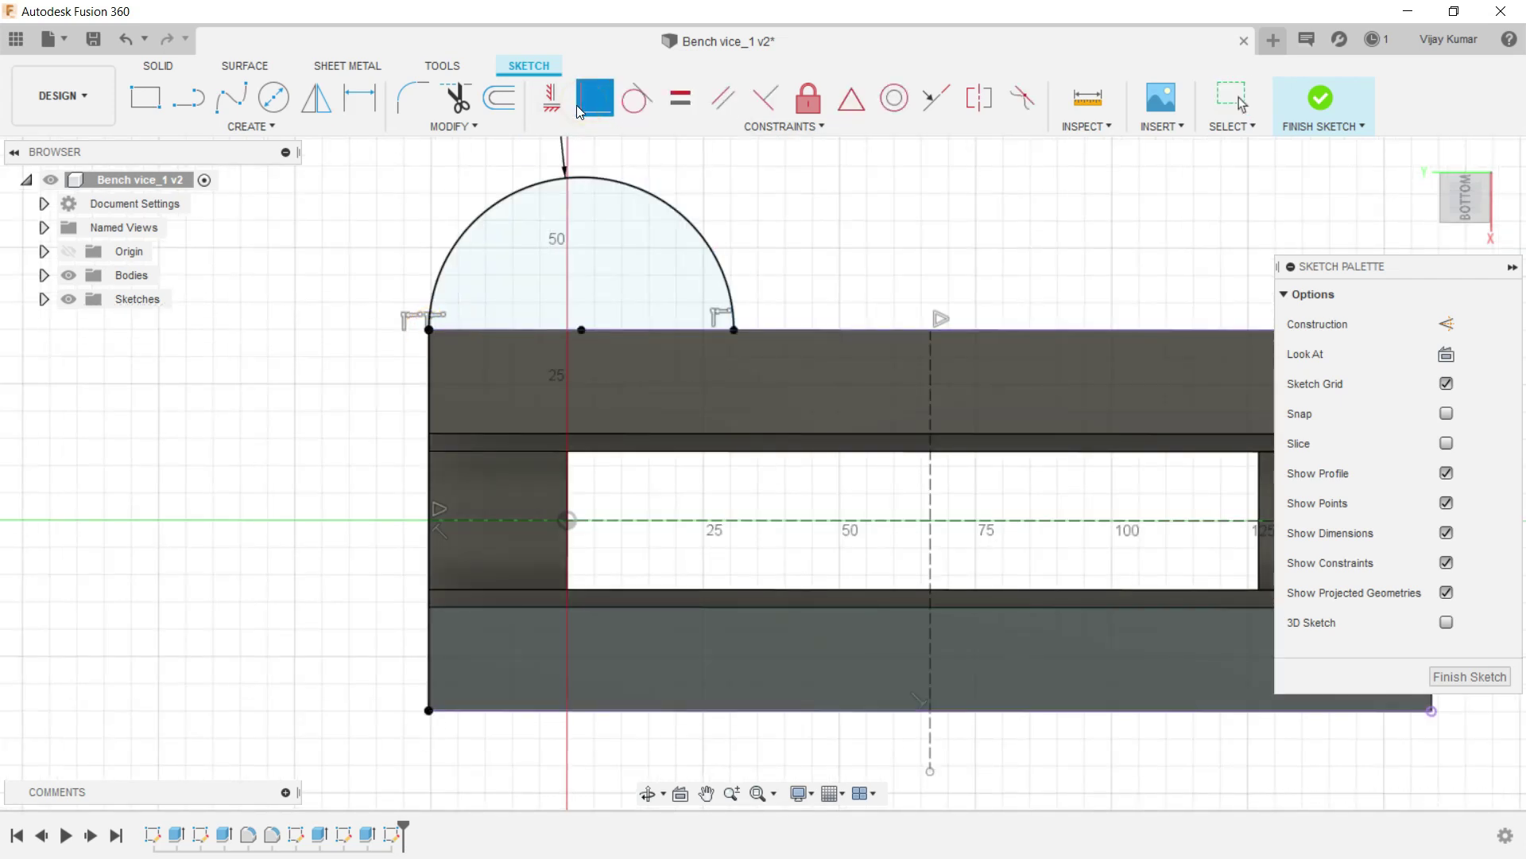
Draw an Ø8 hole circle inside the semicircle.
click(285, 99)
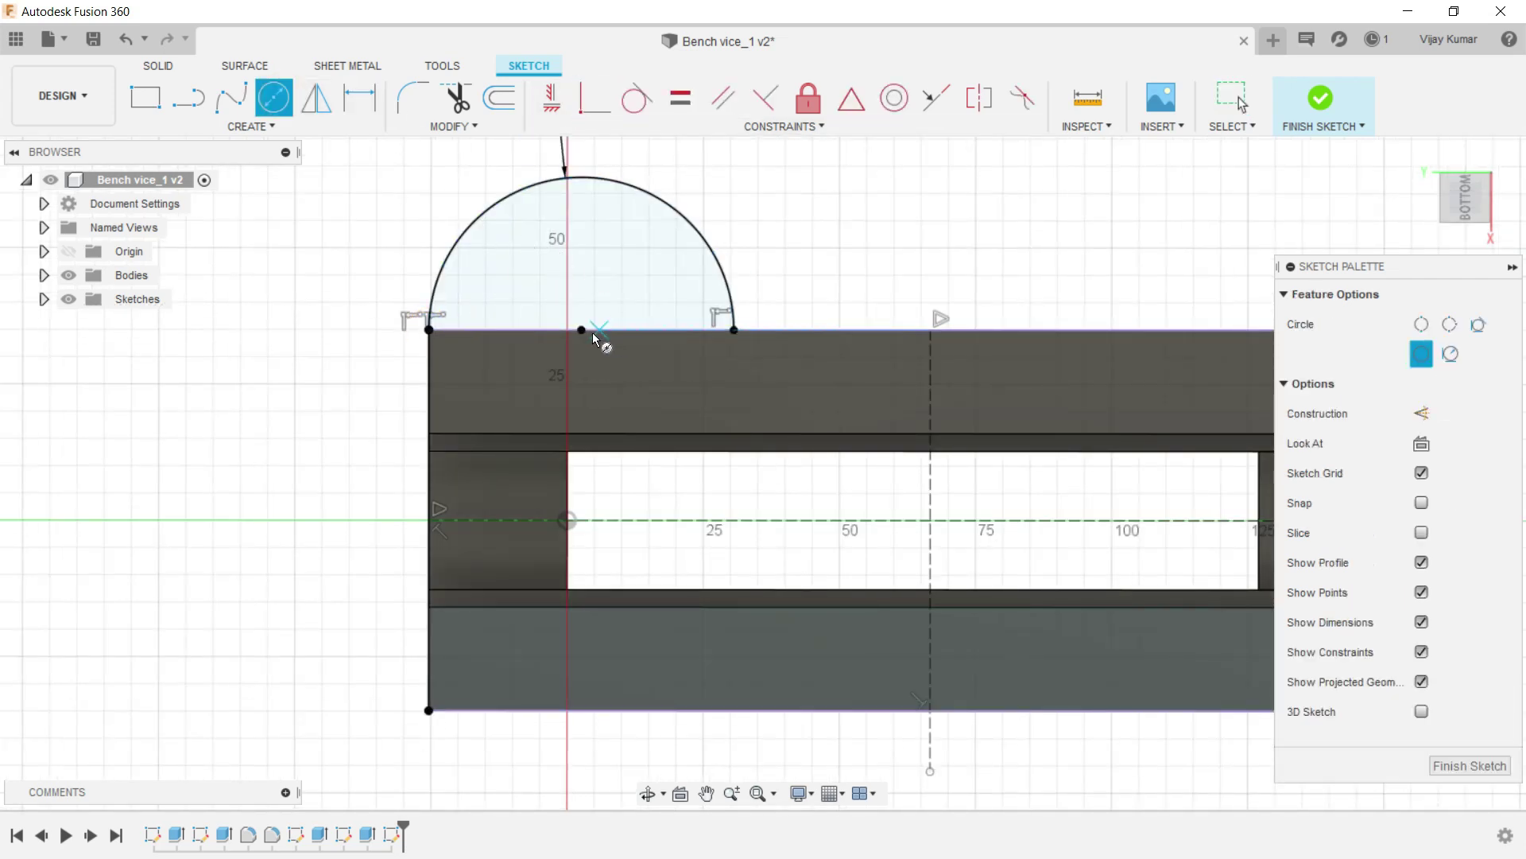
click(581, 249)
click(592, 237)
key(d)
click(700, 192)
key(Return)
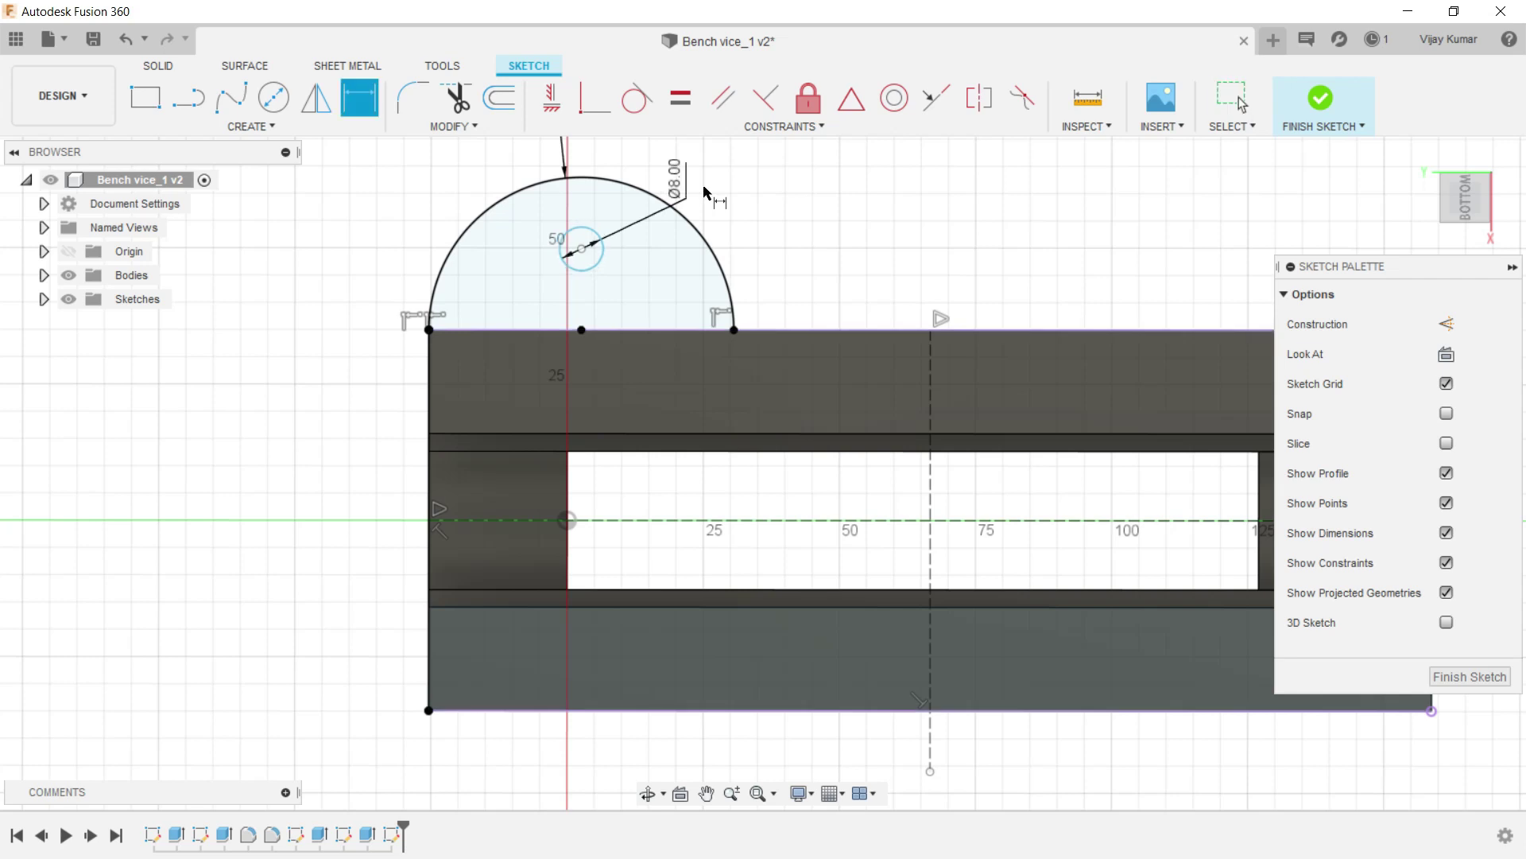
Locate the hole 15 mm above the top edge and 28 mm from the arc's left end.
click(581, 249)
click(581, 329)
click(822, 278)
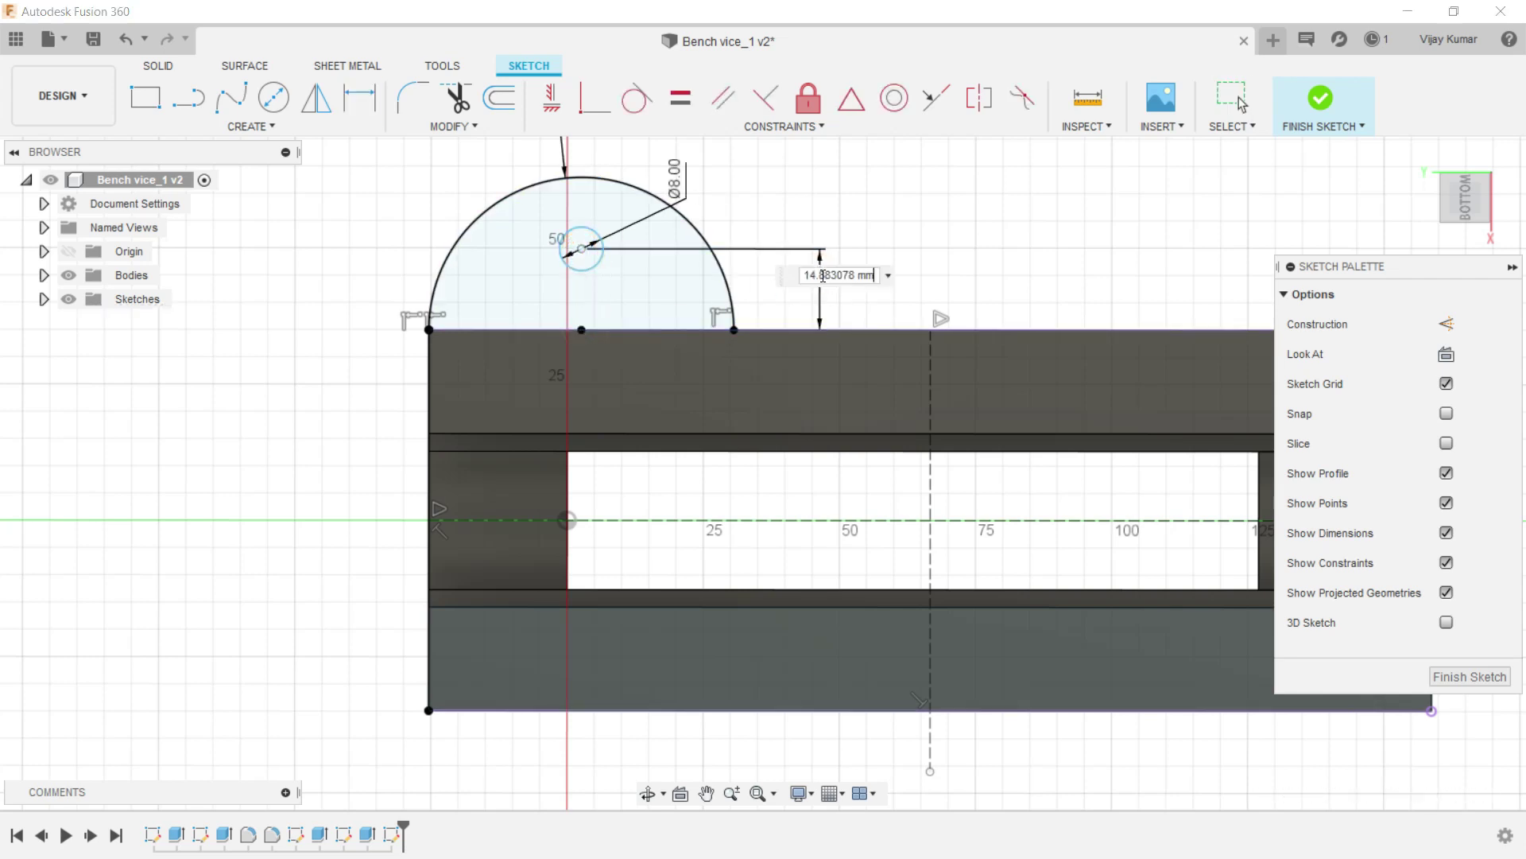
text(15)
key(Return)
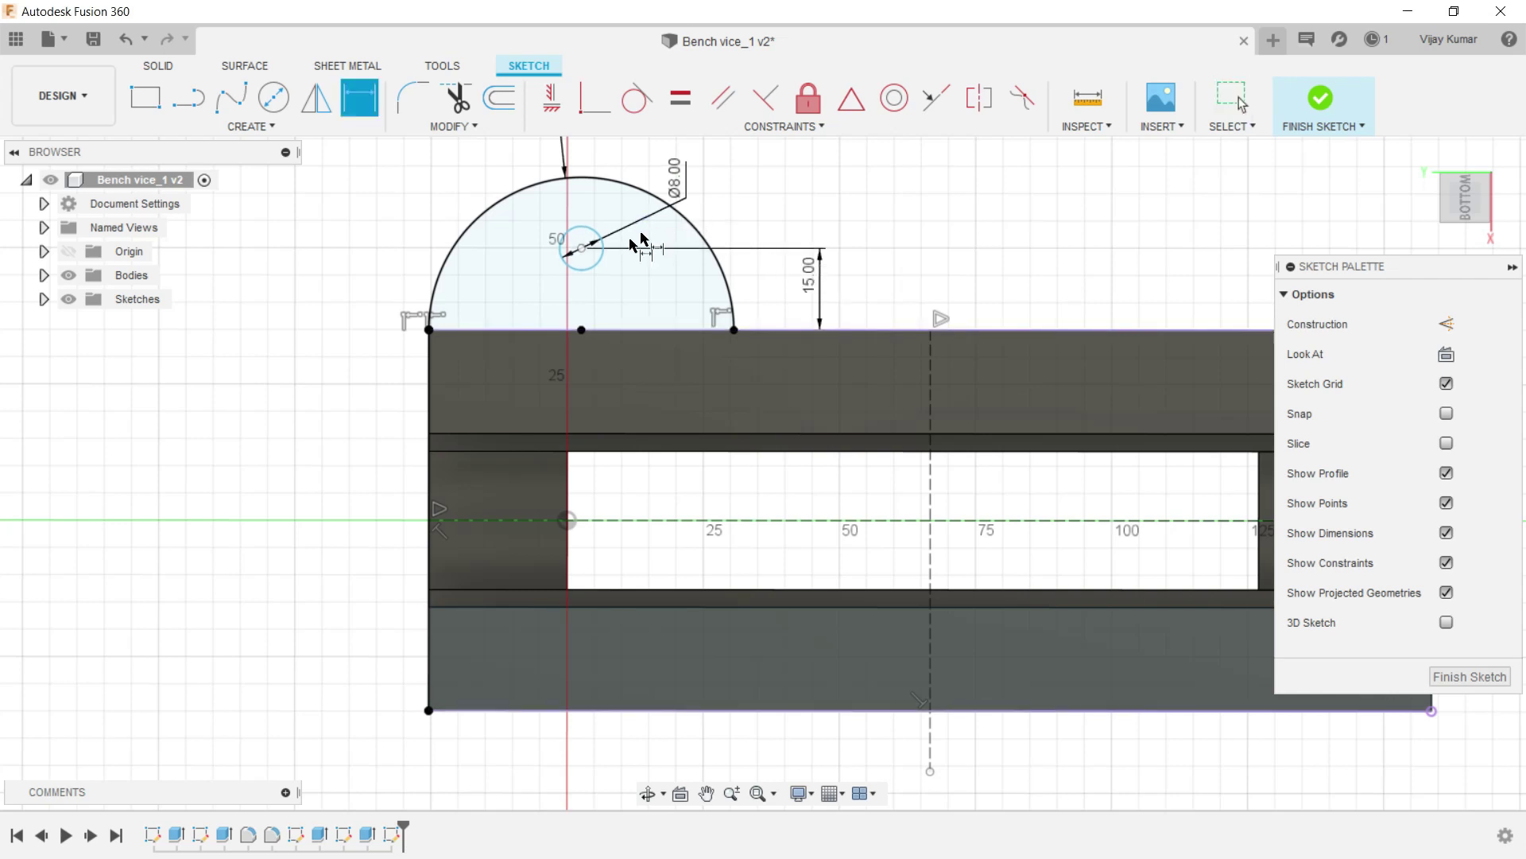
click(581, 251)
click(429, 329)
click(487, 373)
key(Return)
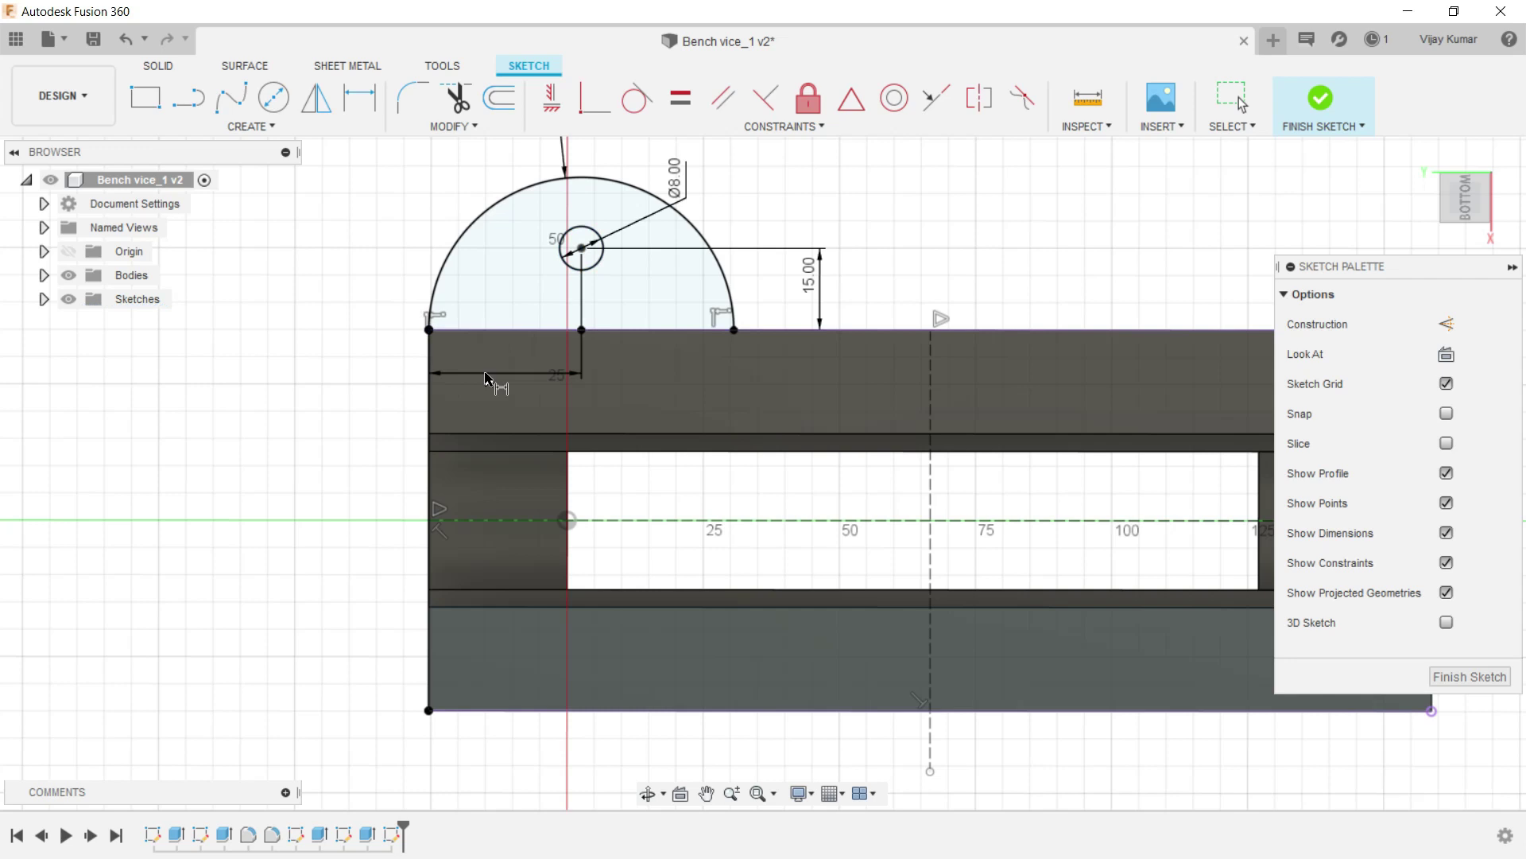
scroll(368, 356, down, 2)
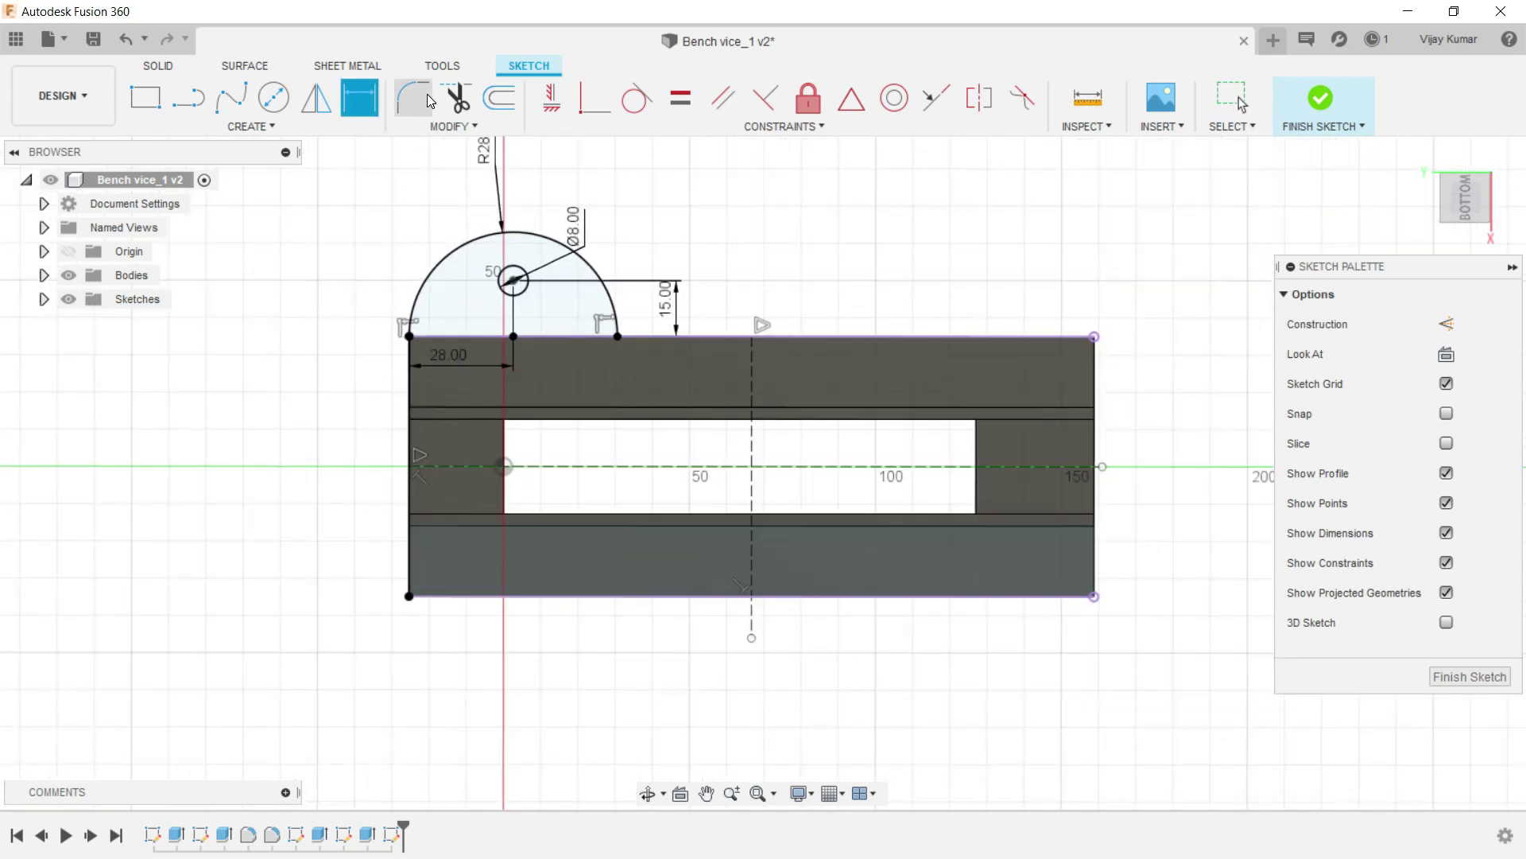
click(317, 97)
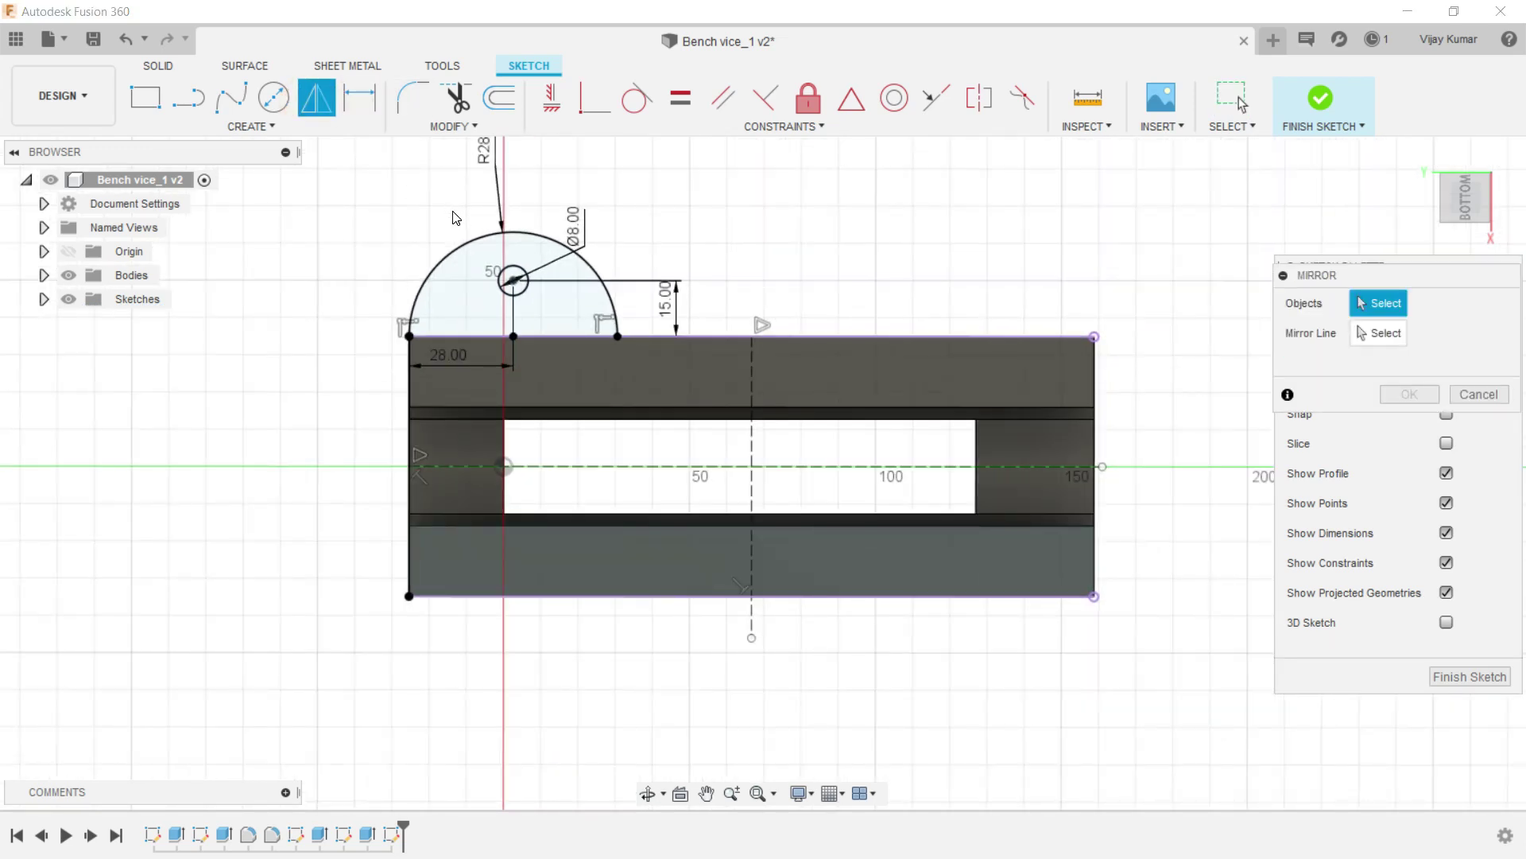
Mirror the R28 arc and Ø8 hole across the vertical centre line to the right end.
click(470, 238)
click(507, 268)
click(1357, 336)
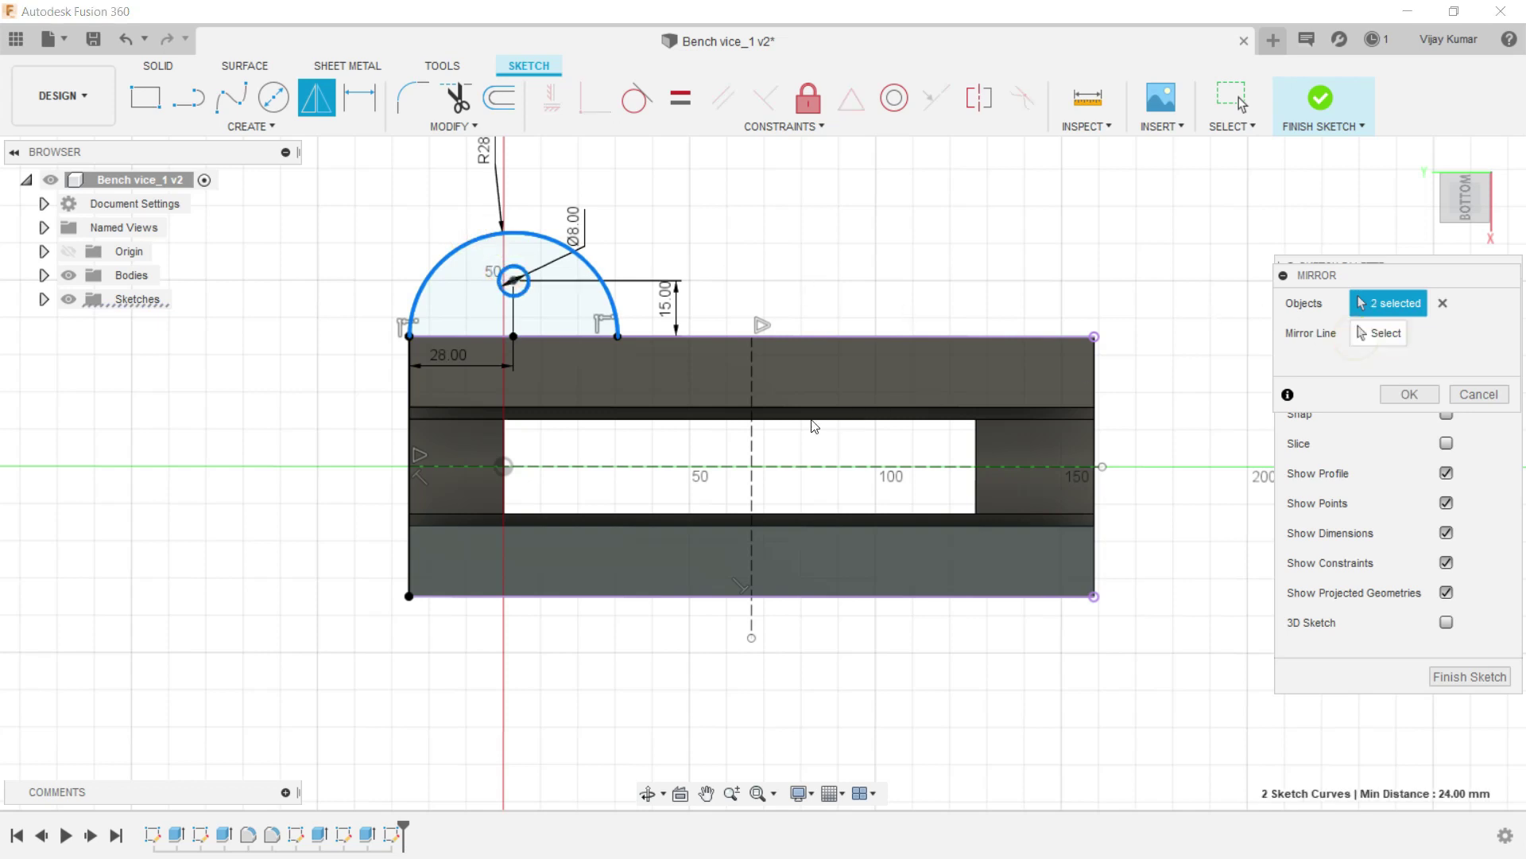
click(752, 452)
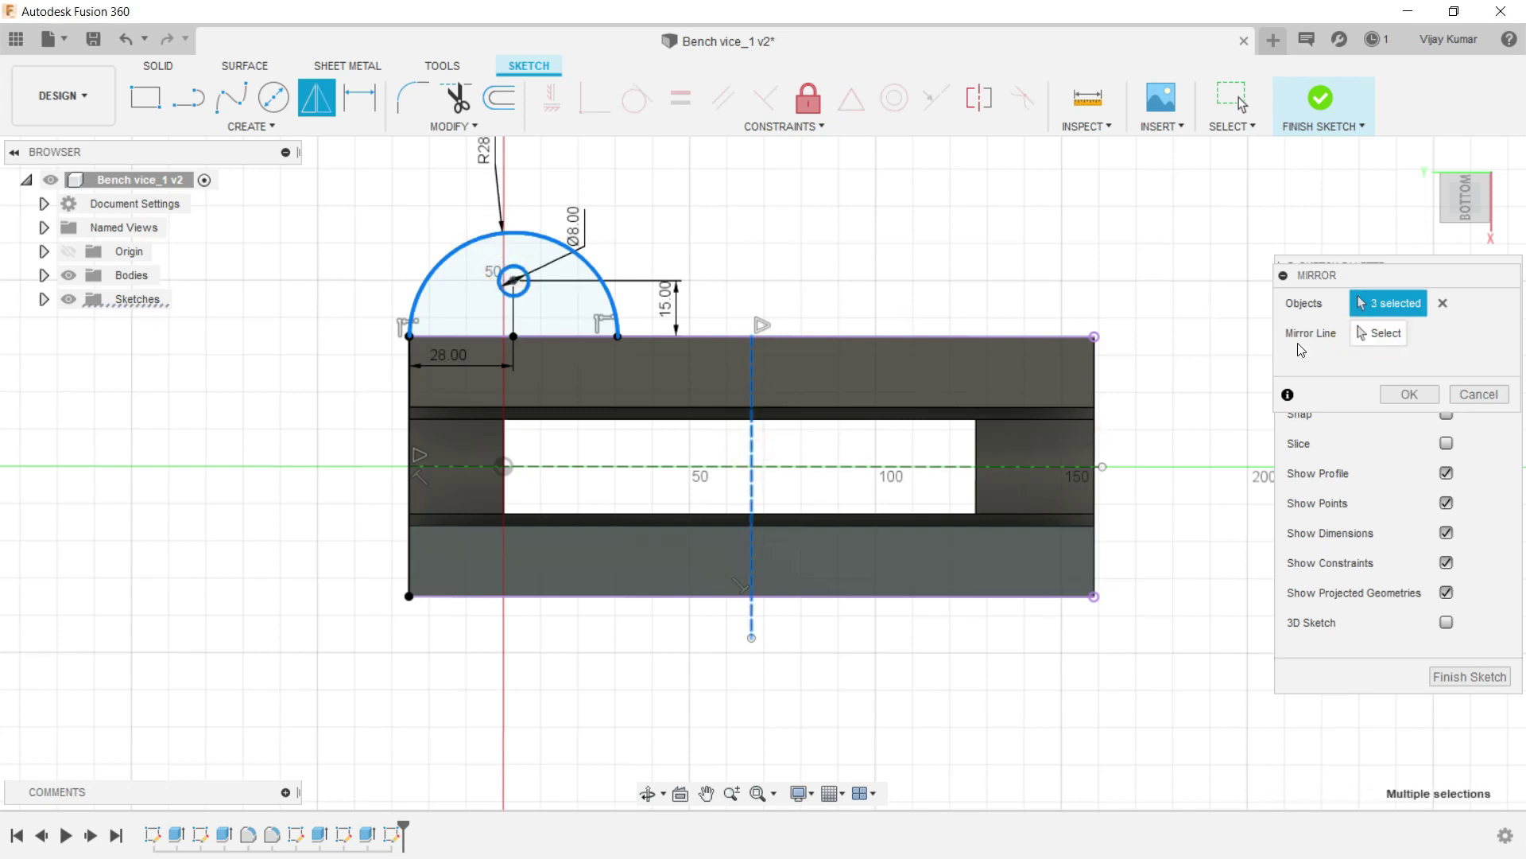
click(1383, 333)
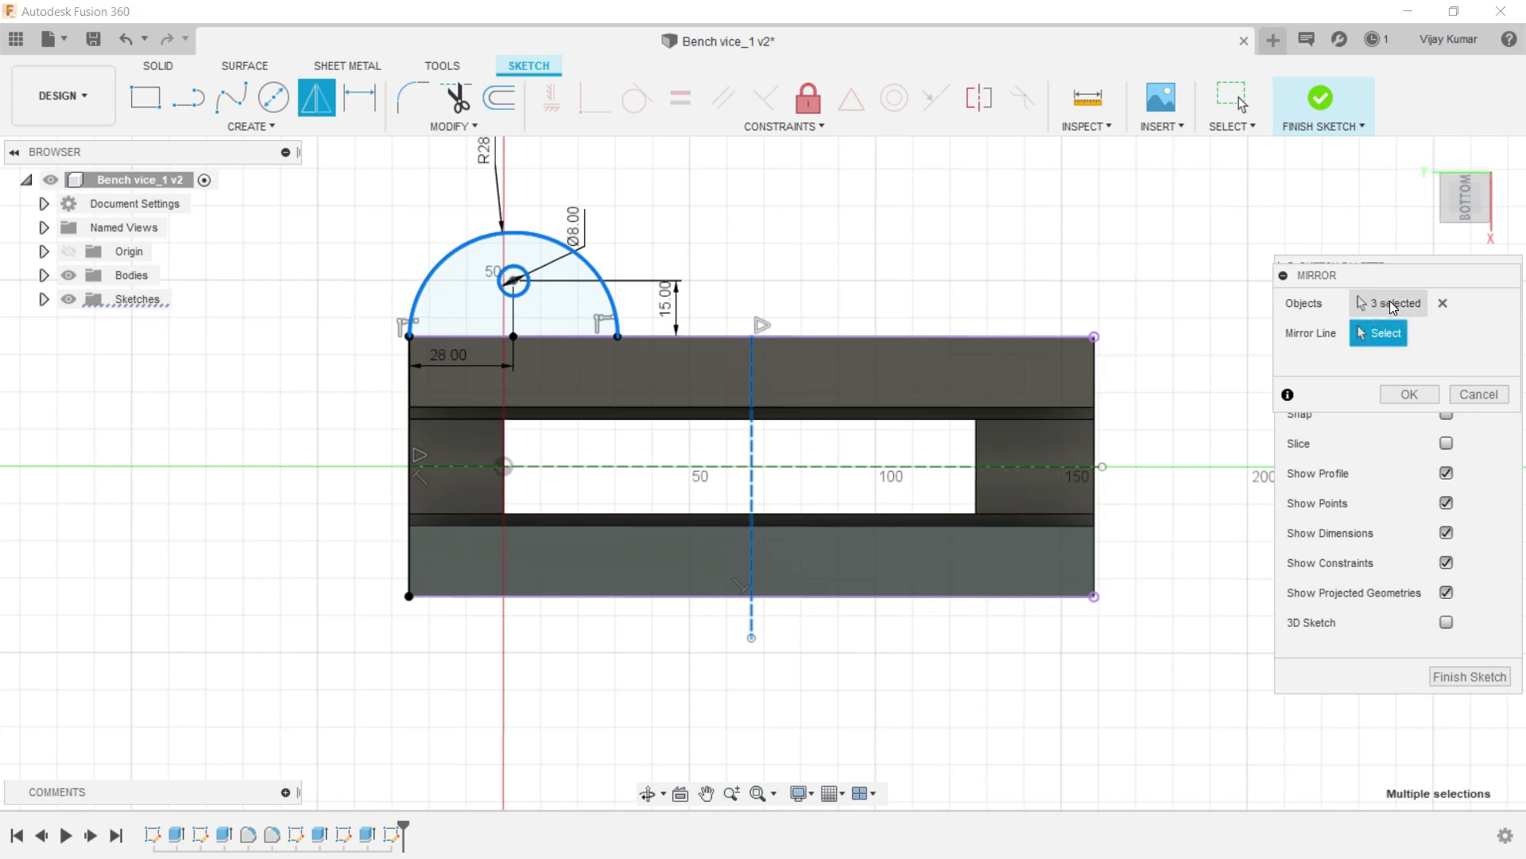
click(1436, 308)
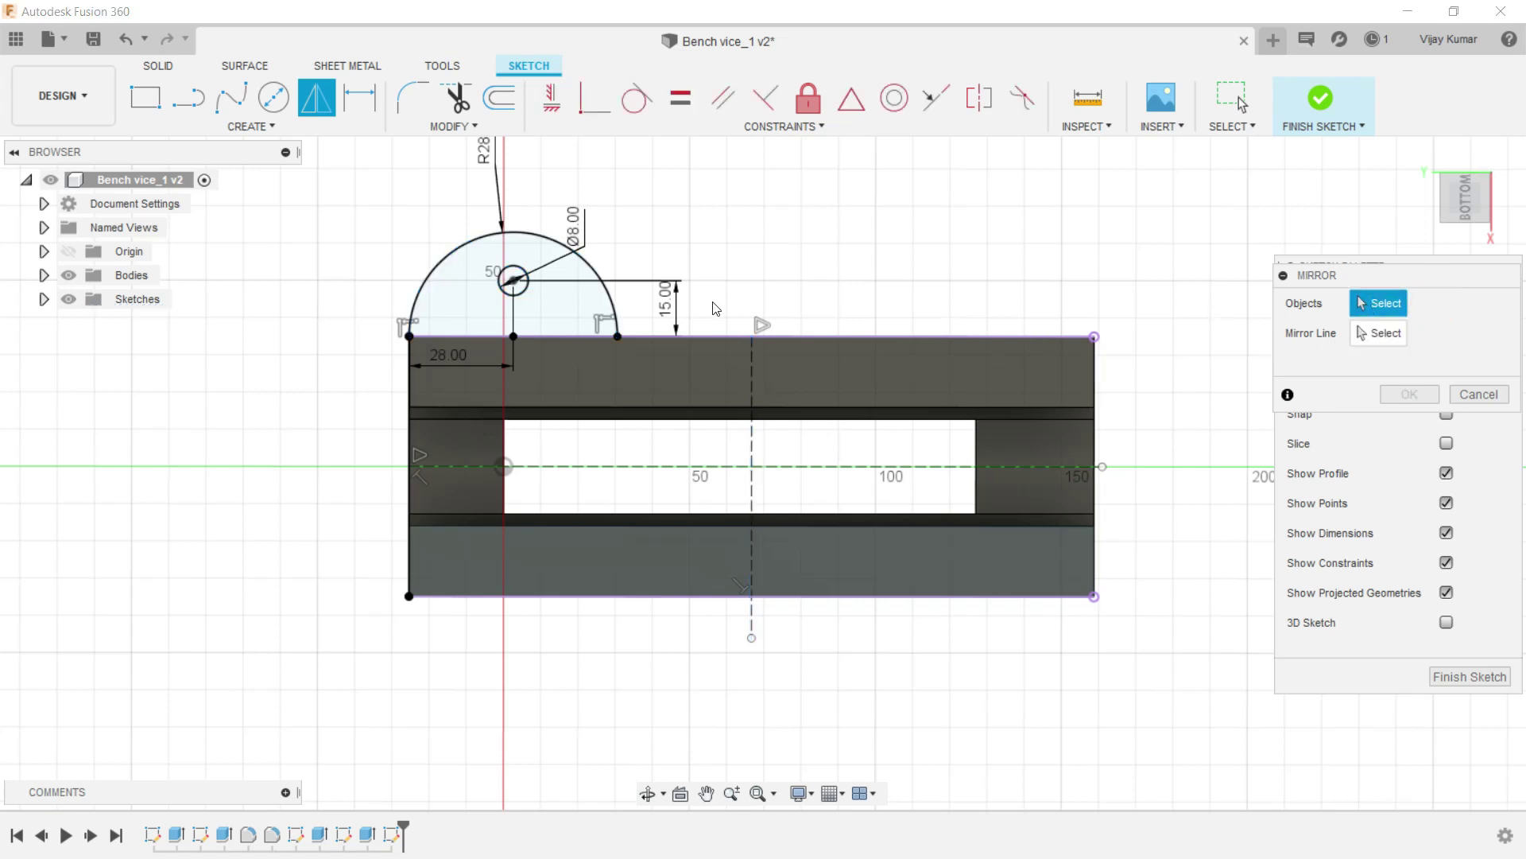
click(613, 304)
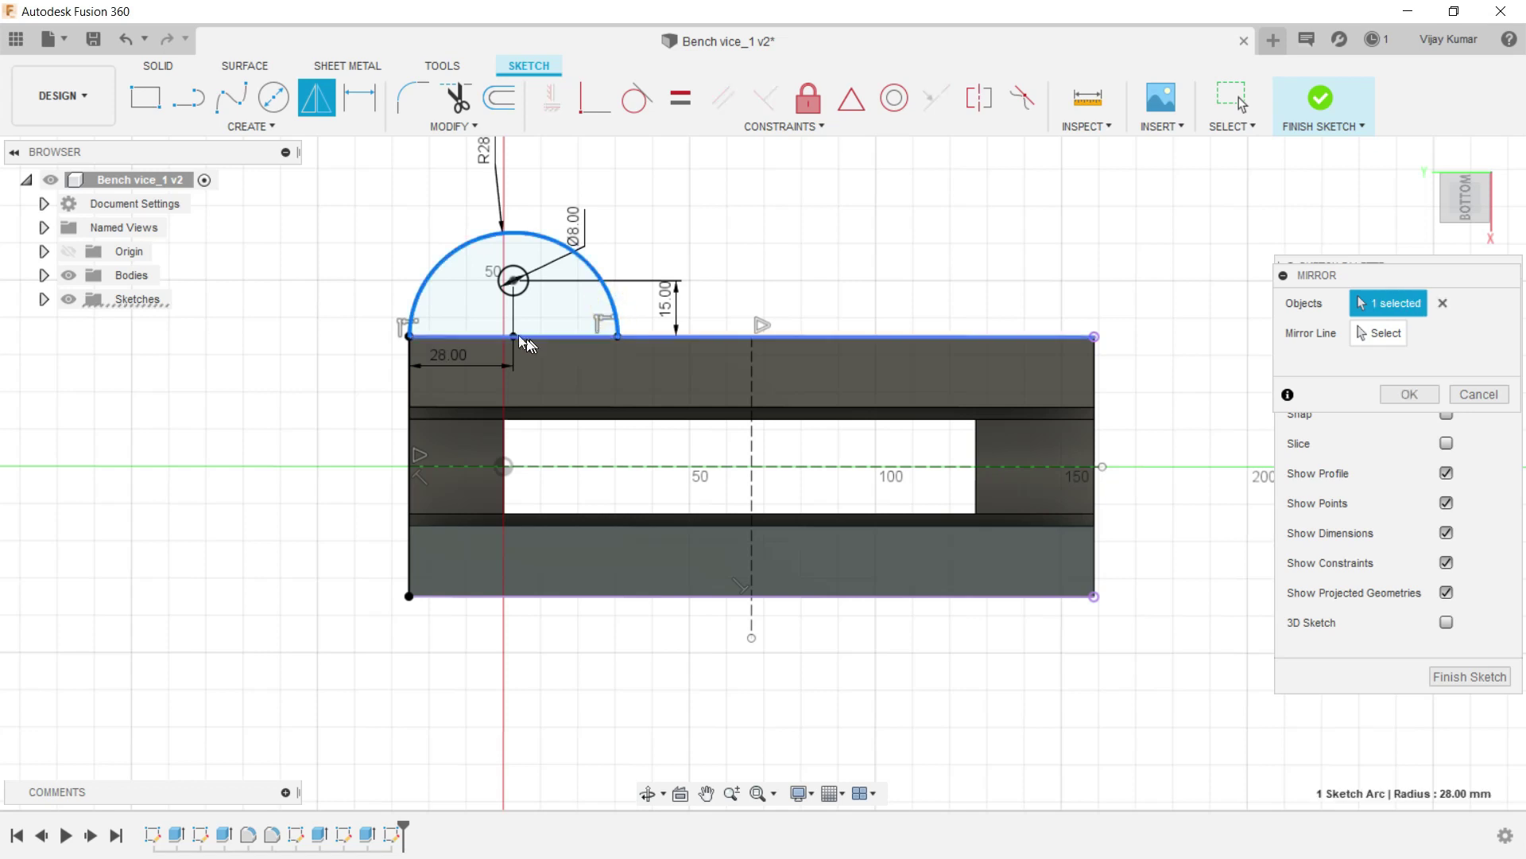
click(517, 299)
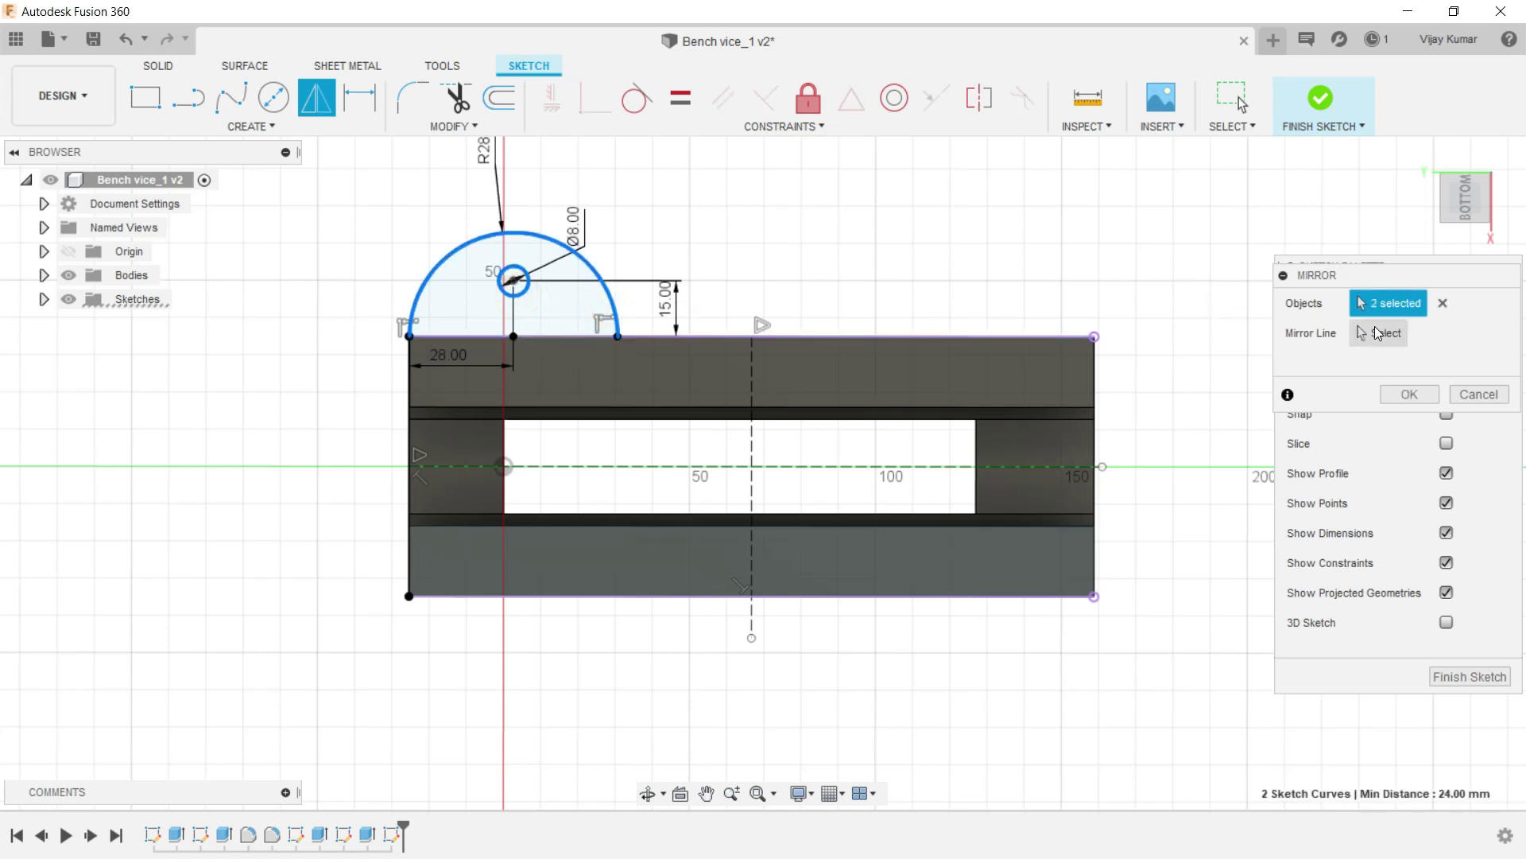
click(1323, 332)
click(752, 438)
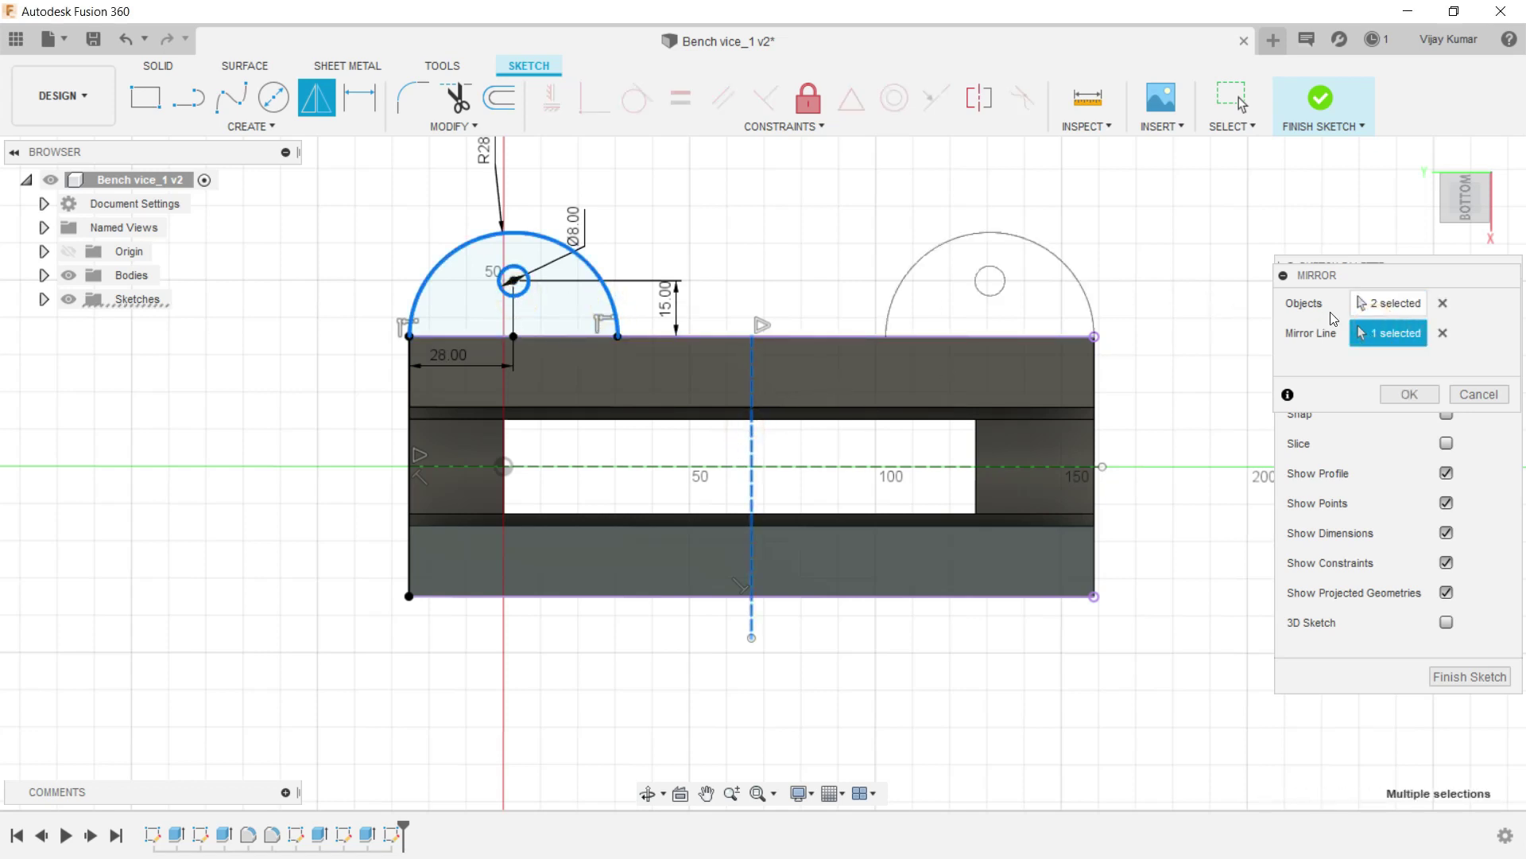
click(1392, 395)
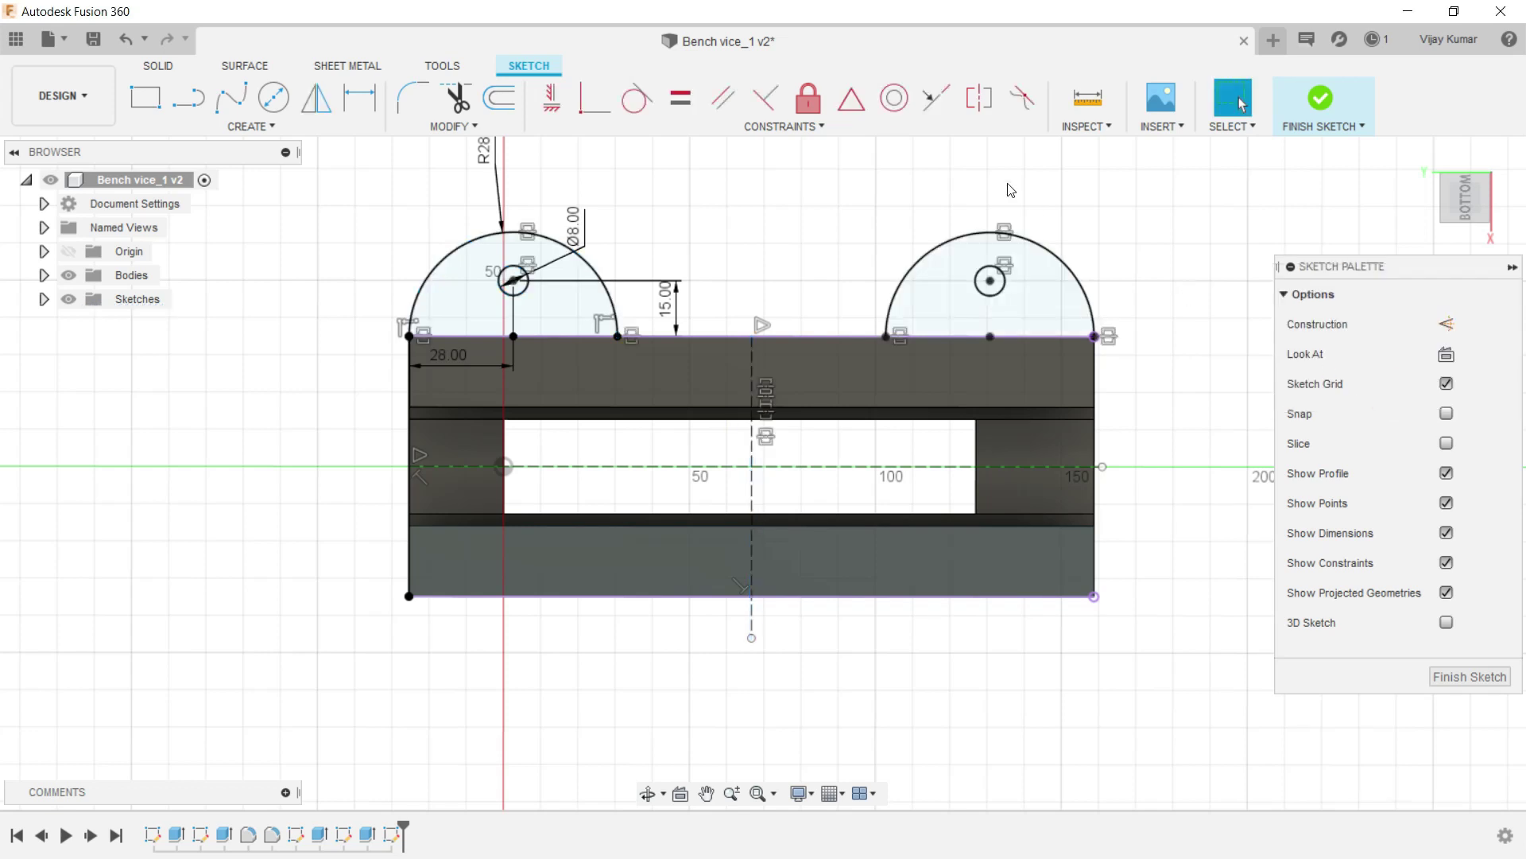
Mirror both tab arcs and holes across the horizontal dashed centre line.
click(342, 98)
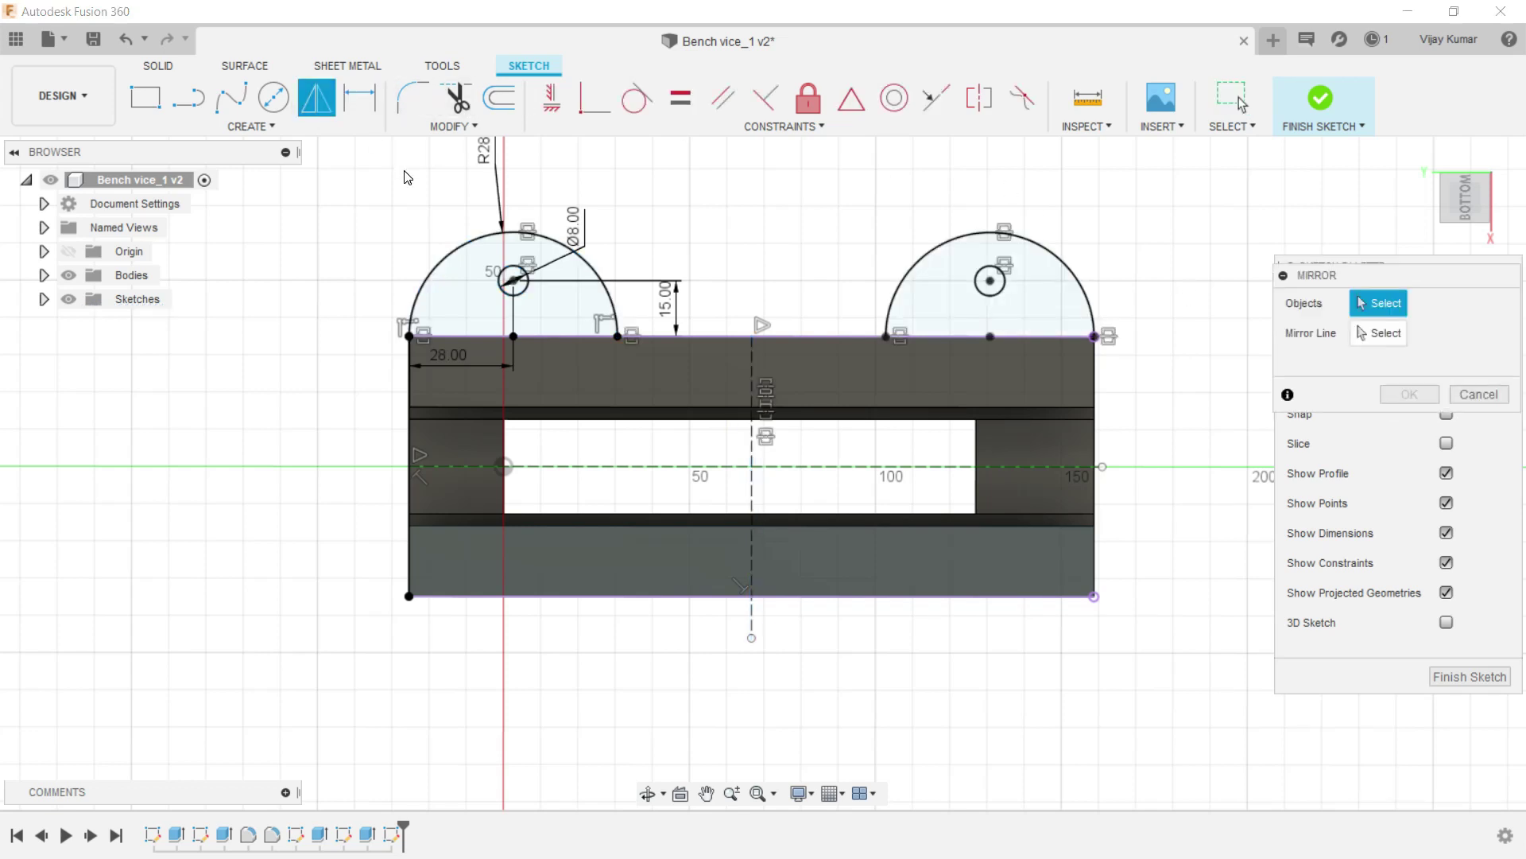
click(436, 264)
click(503, 272)
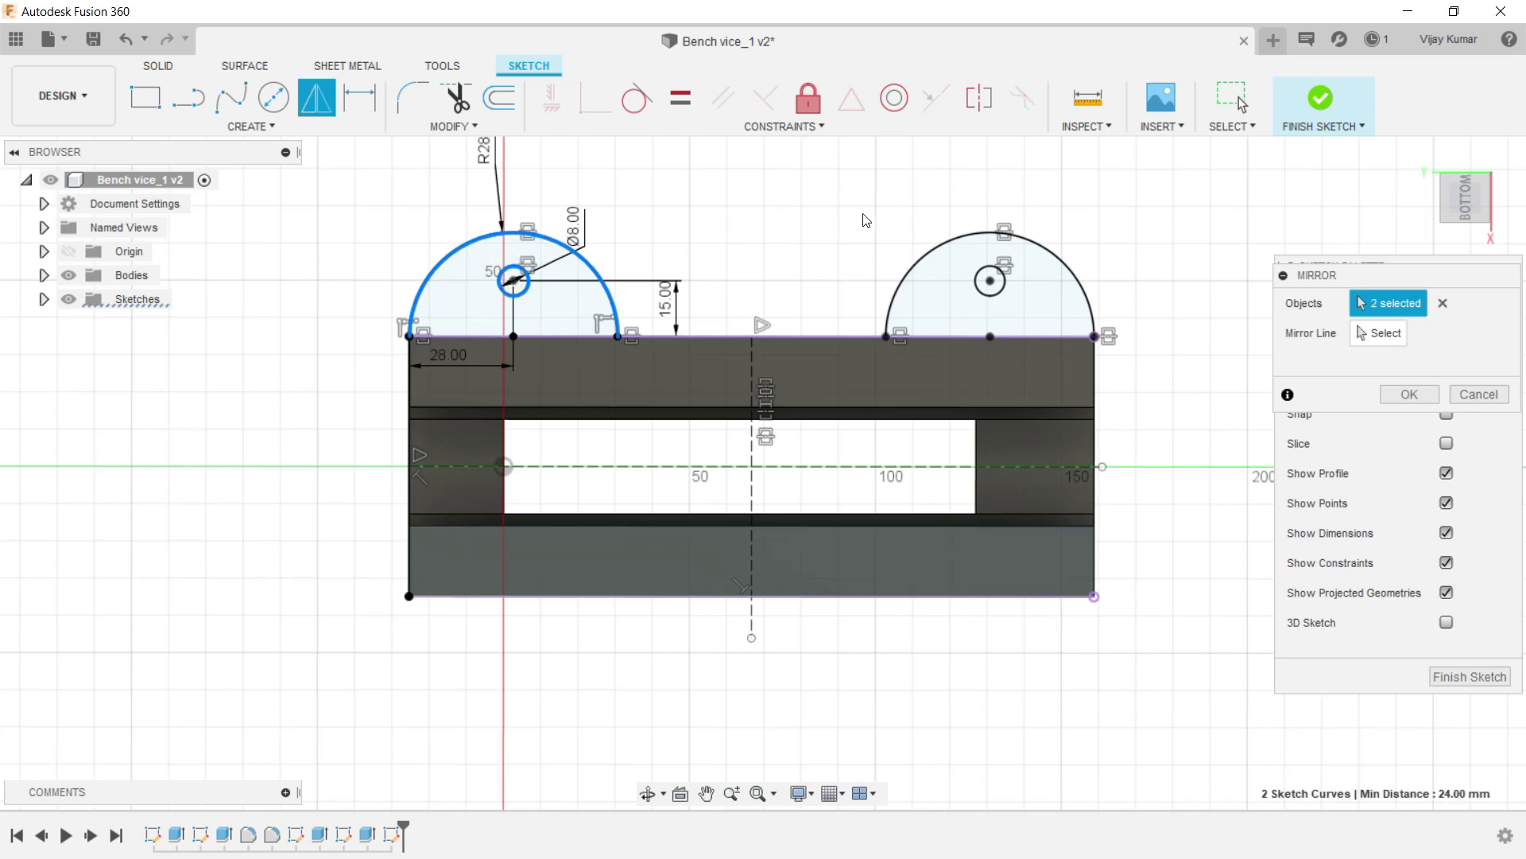
click(911, 267)
click(994, 272)
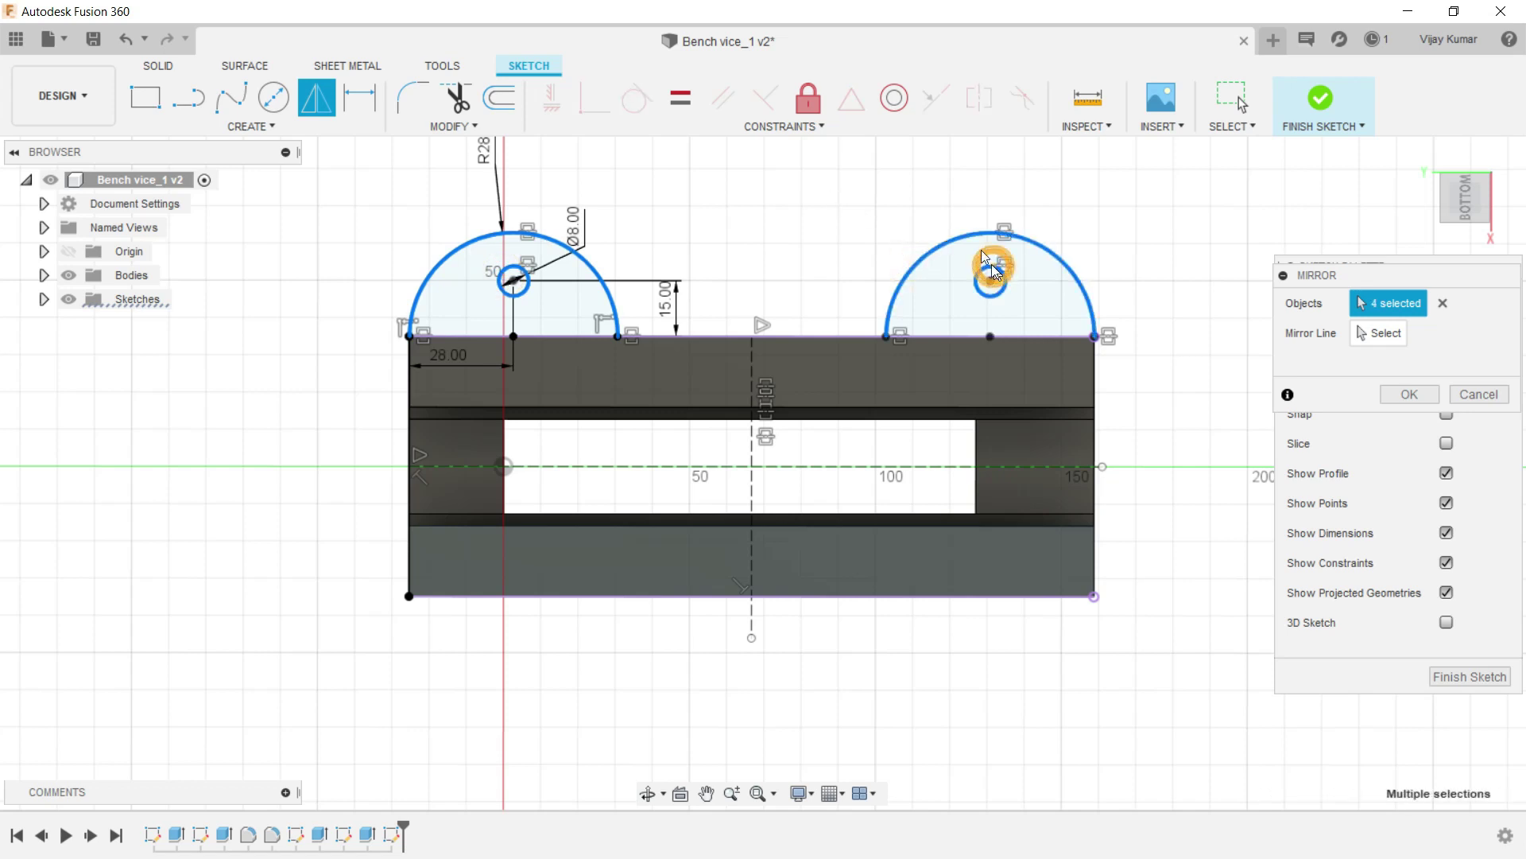
click(1388, 340)
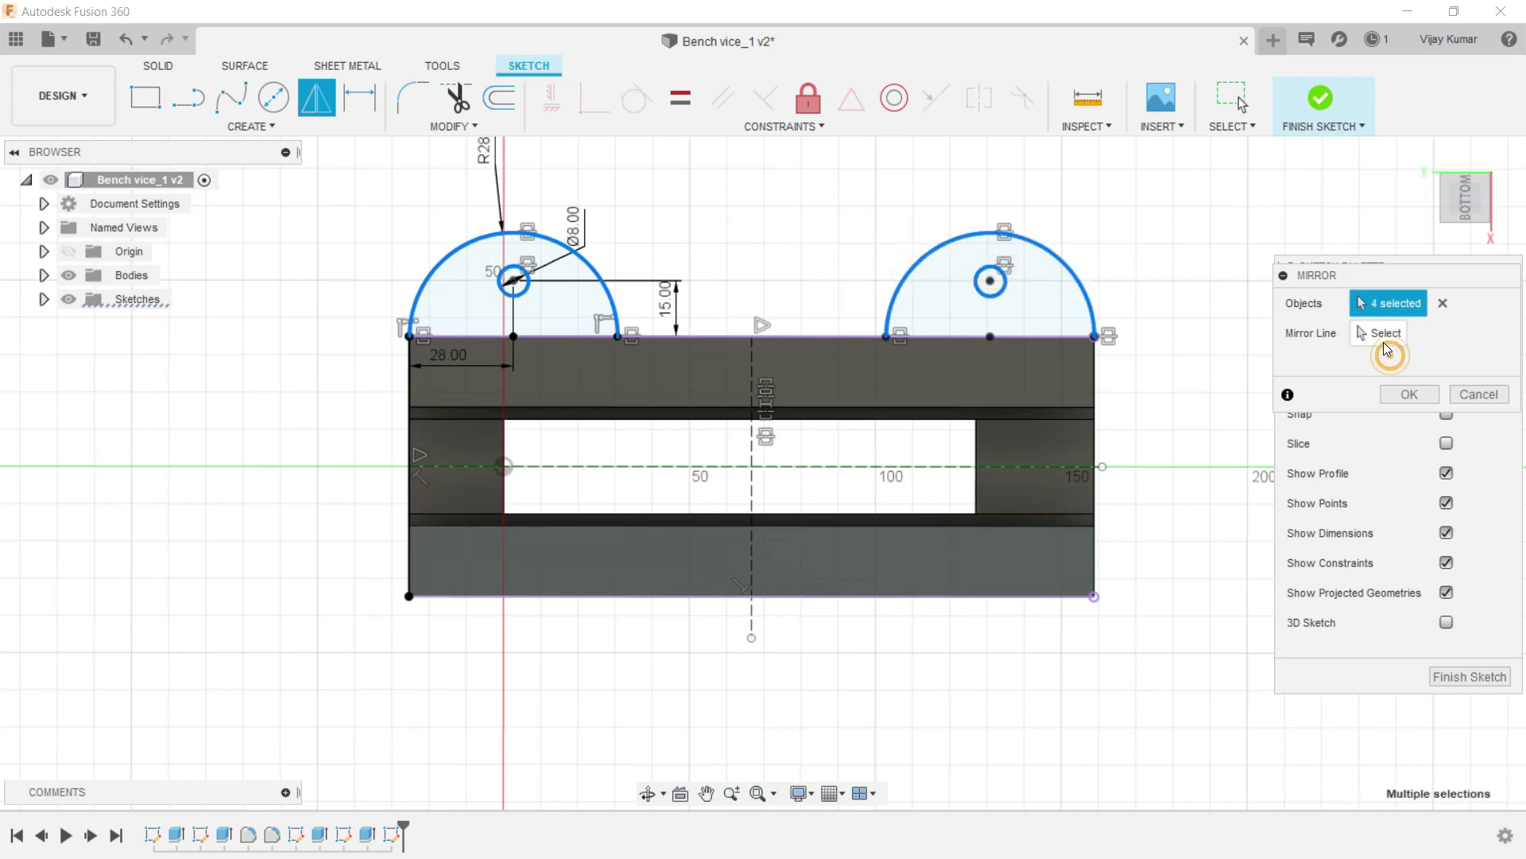
click(828, 467)
click(1411, 396)
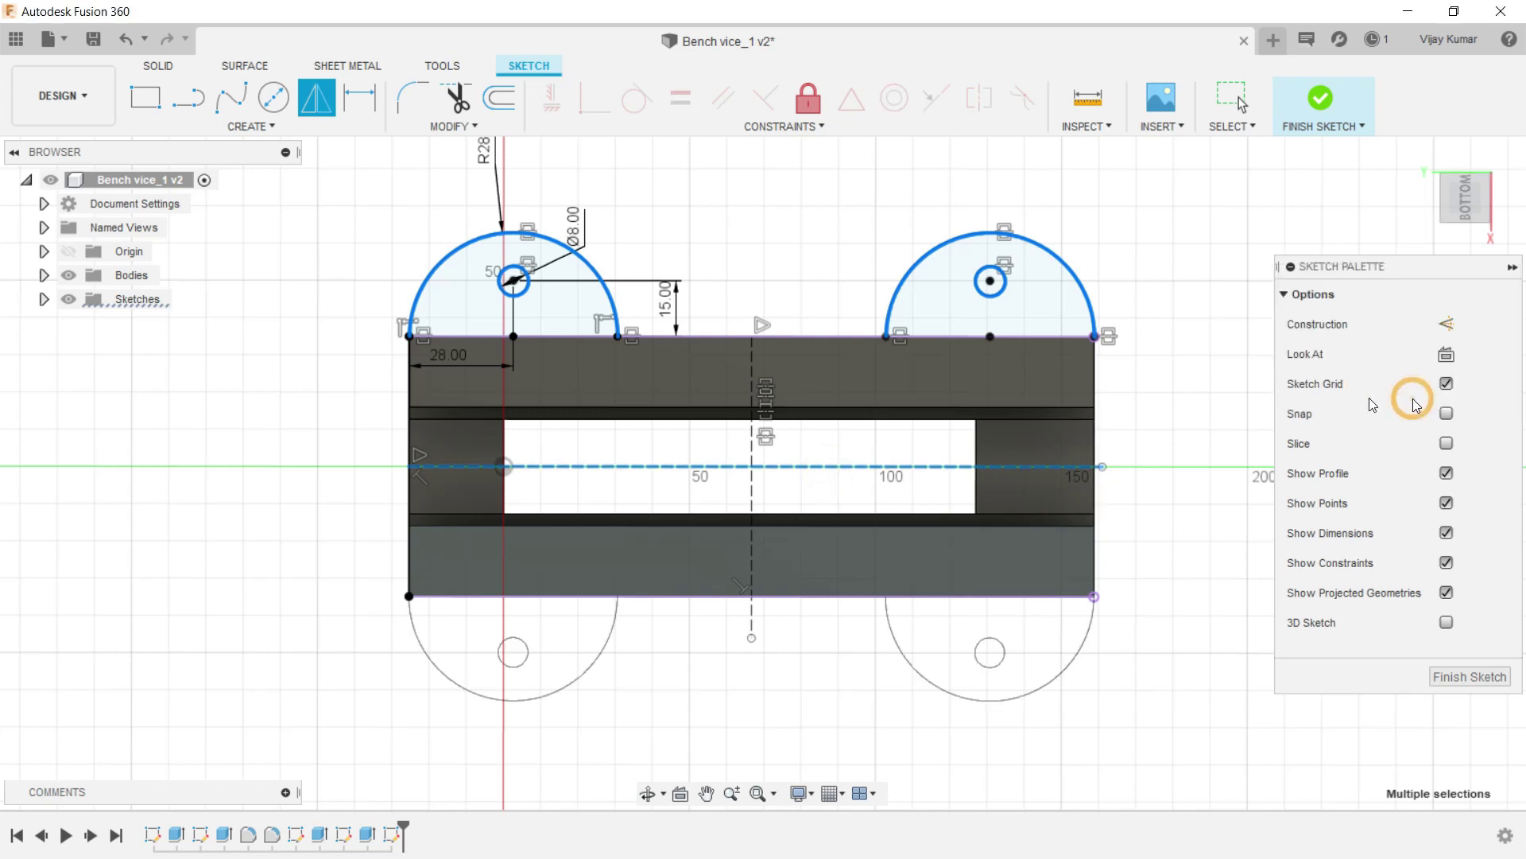
scroll(871, 446, down, 2)
Start an extrusion and select the four tab profiles plus the slot profile.
click(176, 70)
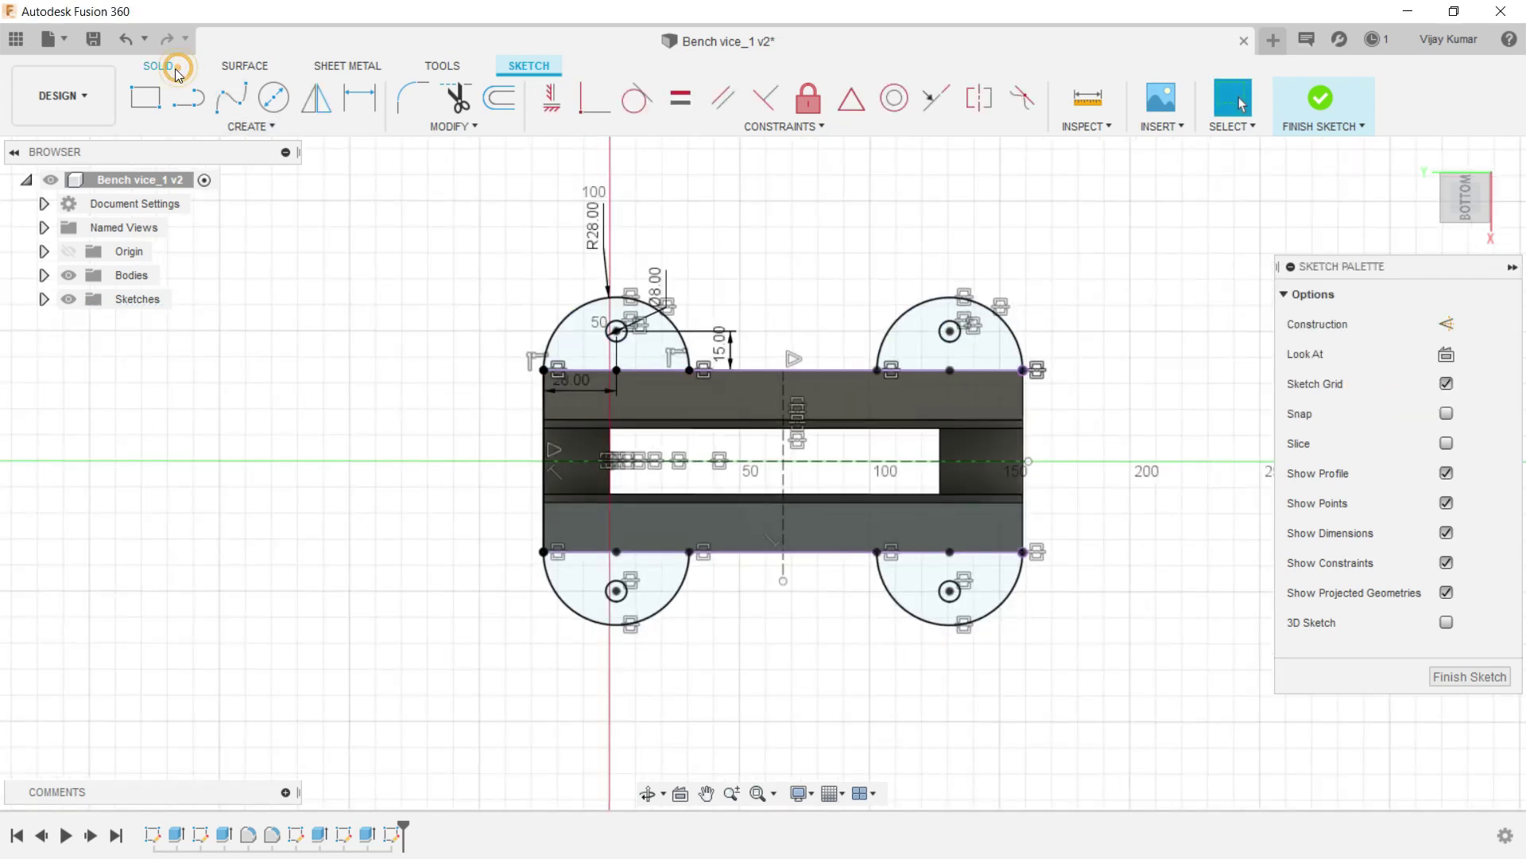
click(188, 97)
click(576, 337)
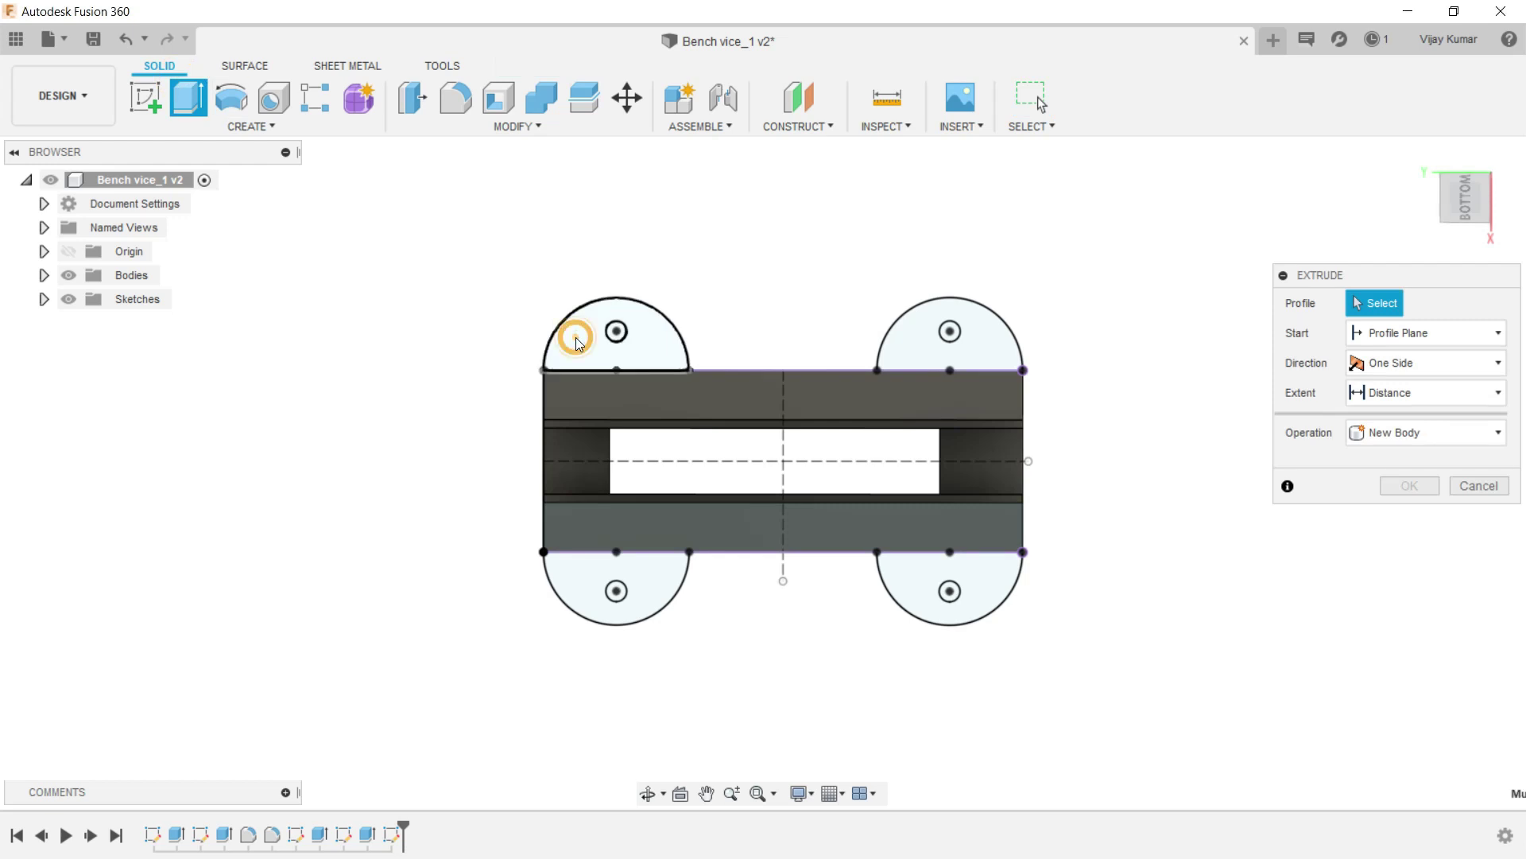
click(899, 355)
click(646, 566)
click(944, 587)
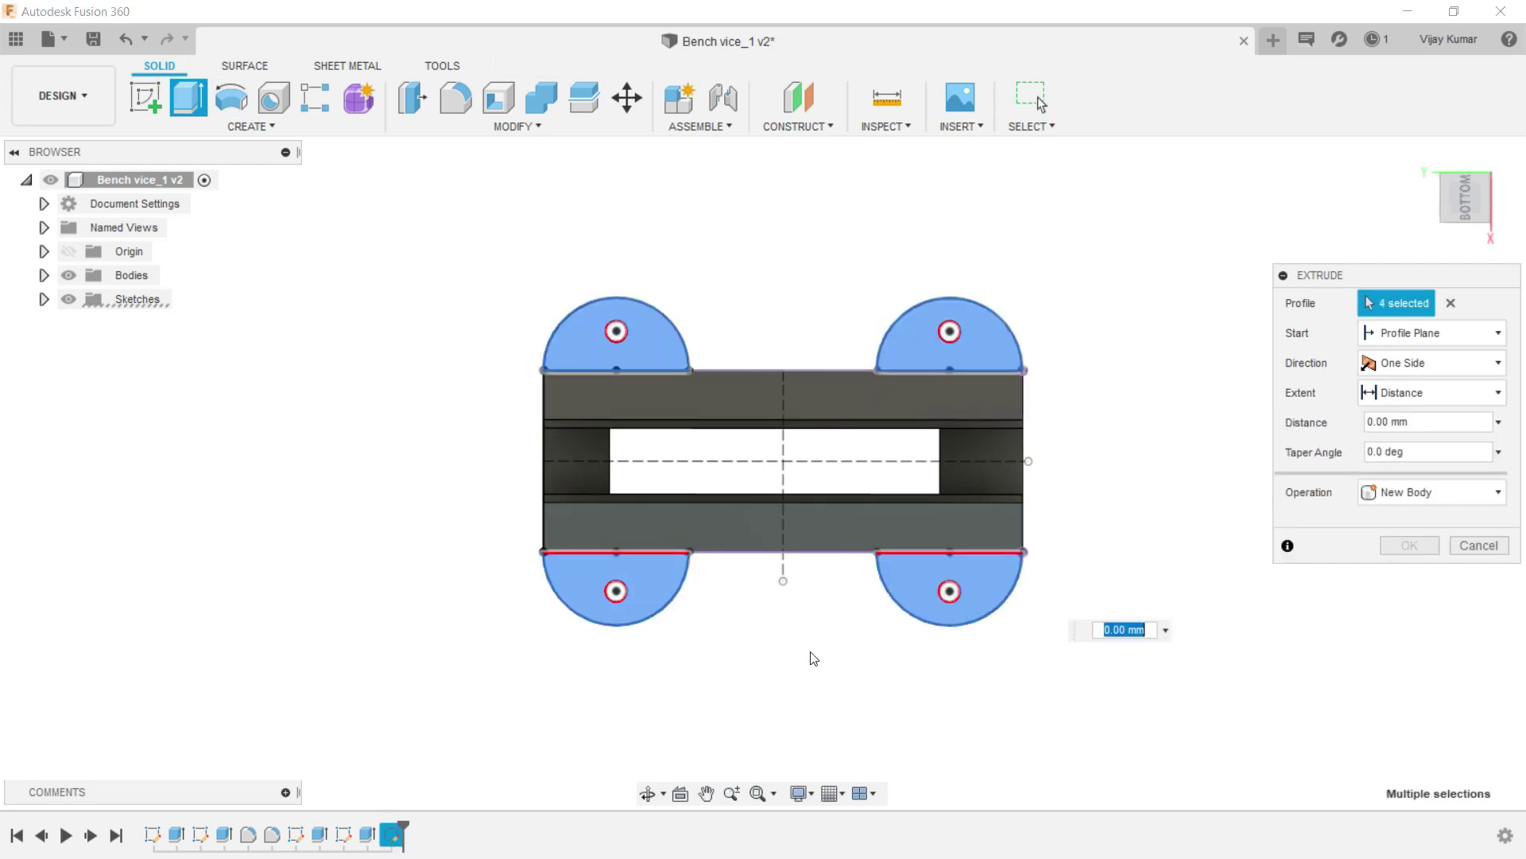
click(655, 795)
mouse_move(658, 534)
mouse_down()
mouse_move(678, 604)
mouse_move(766, 695)
mouse_move(735, 714)
mouse_move(535, 522)
mouse_up()
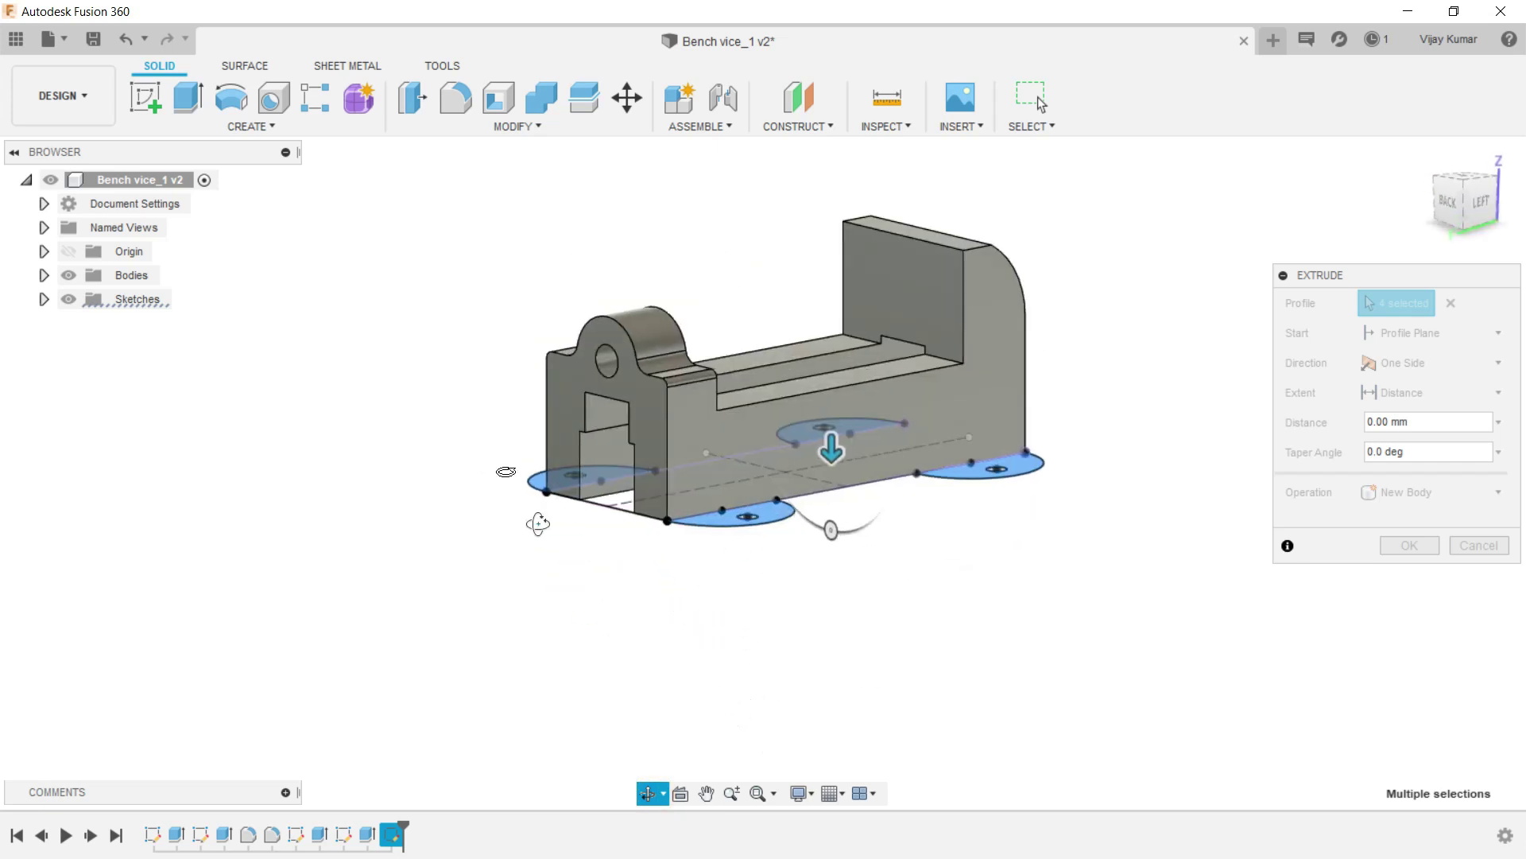
right_click(443, 391)
click(463, 374)
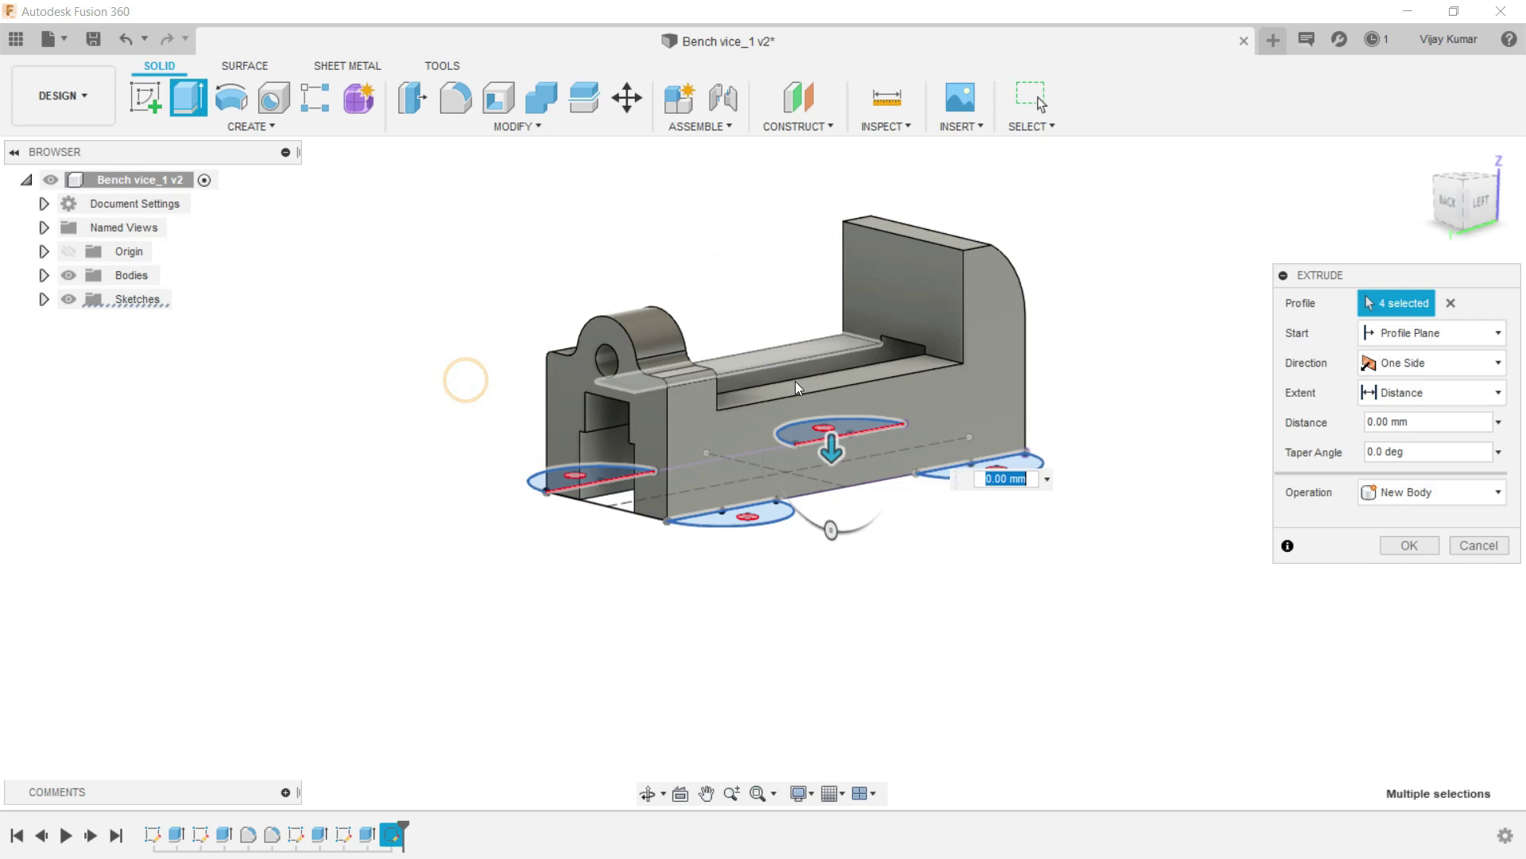
text(-10)
click(843, 433)
Extrude the selected profiles -8 mm with a Join operation to form the tabs.
mouse_move(827, 390)
mouse_down()
mouse_move(890, 487)
mouse_move(945, 486)
mouse_up()
click(901, 486)
text(-8)
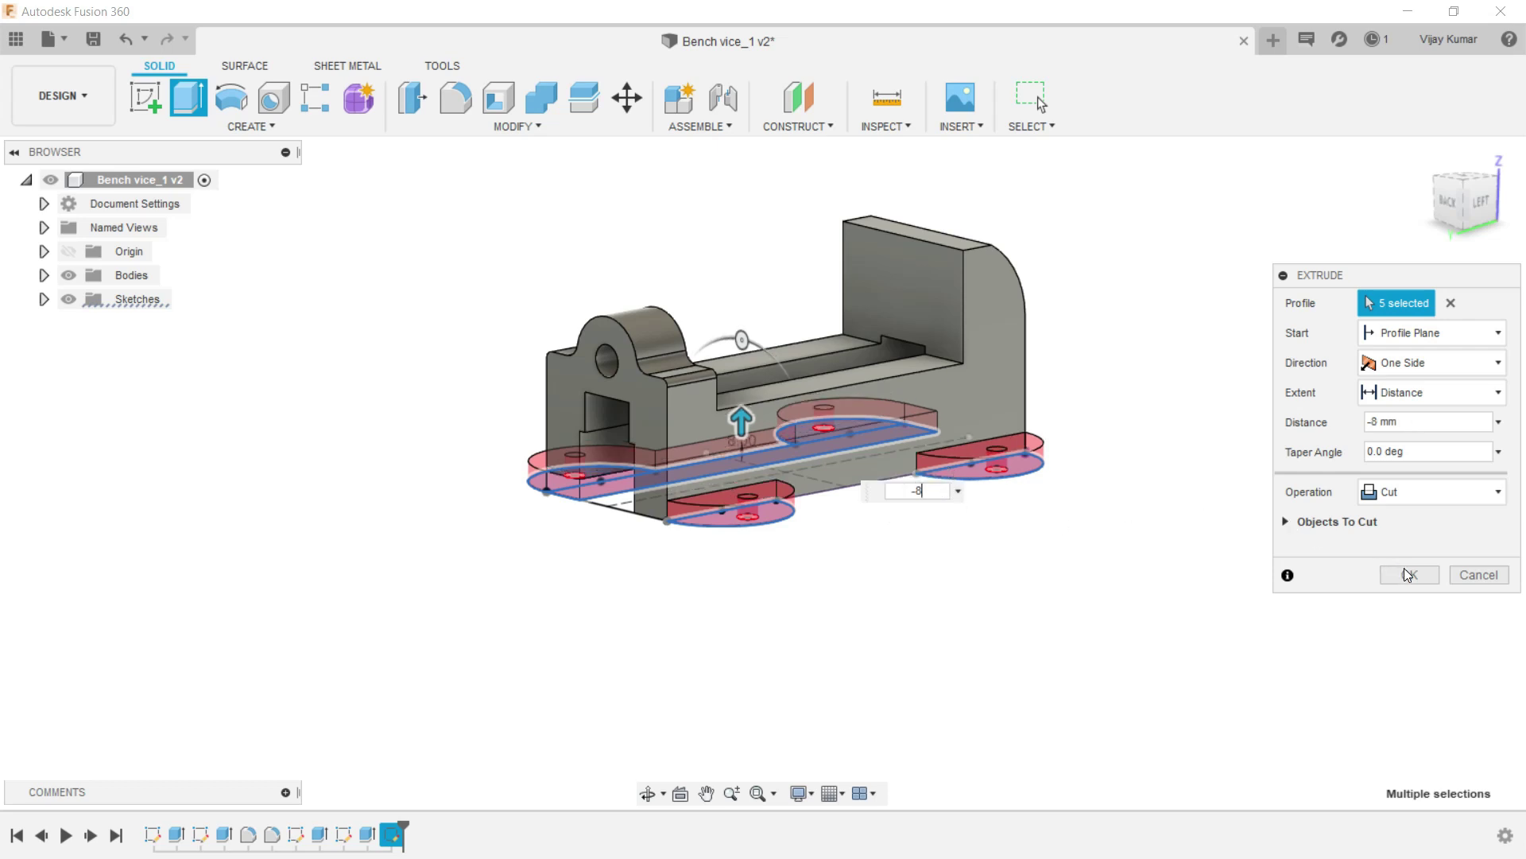
click(1392, 497)
click(1393, 495)
click(1396, 520)
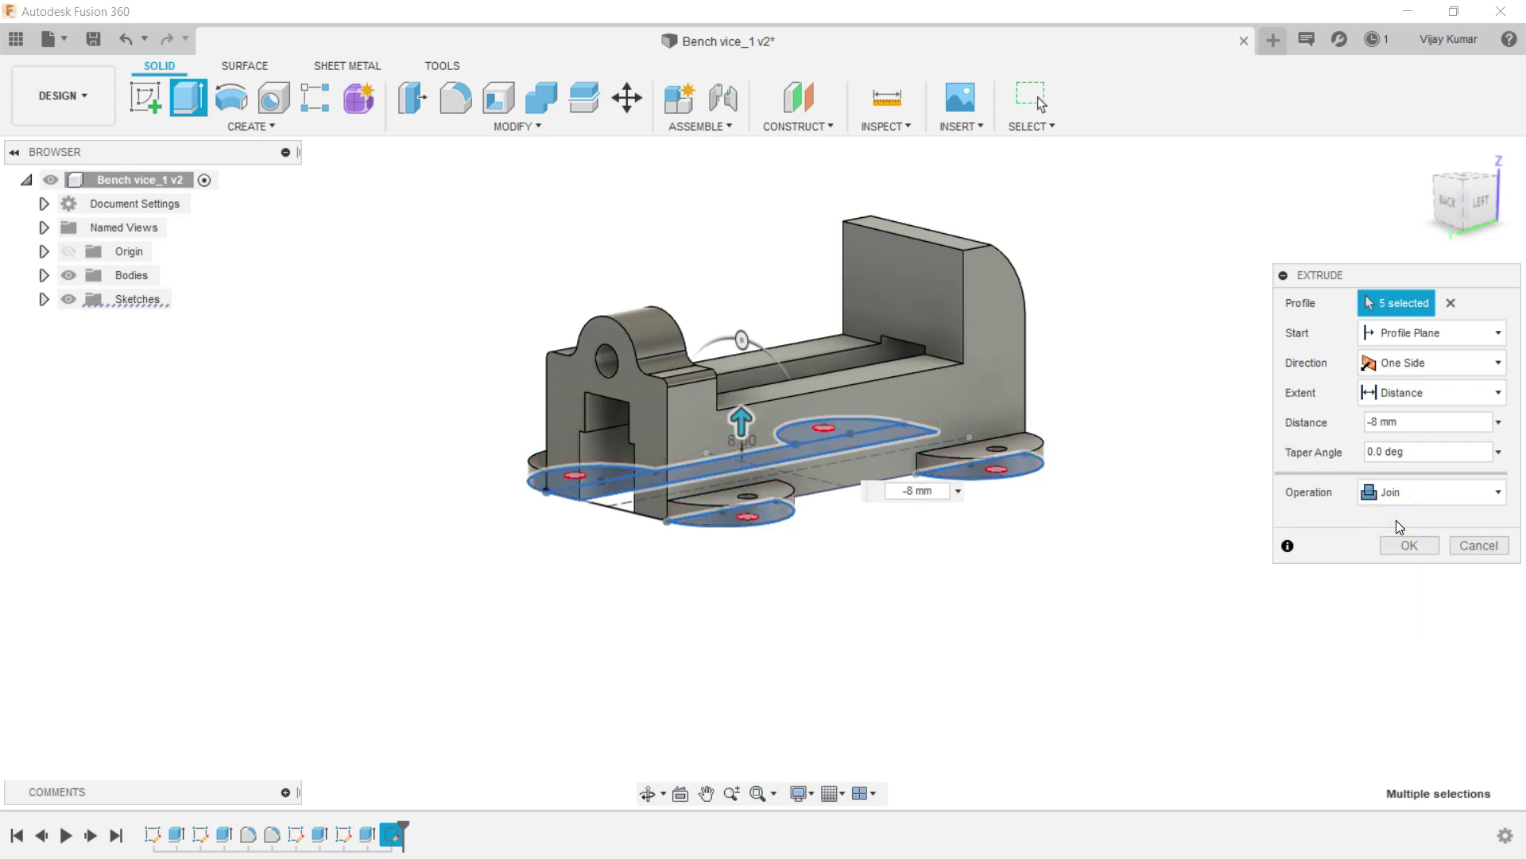
click(1409, 545)
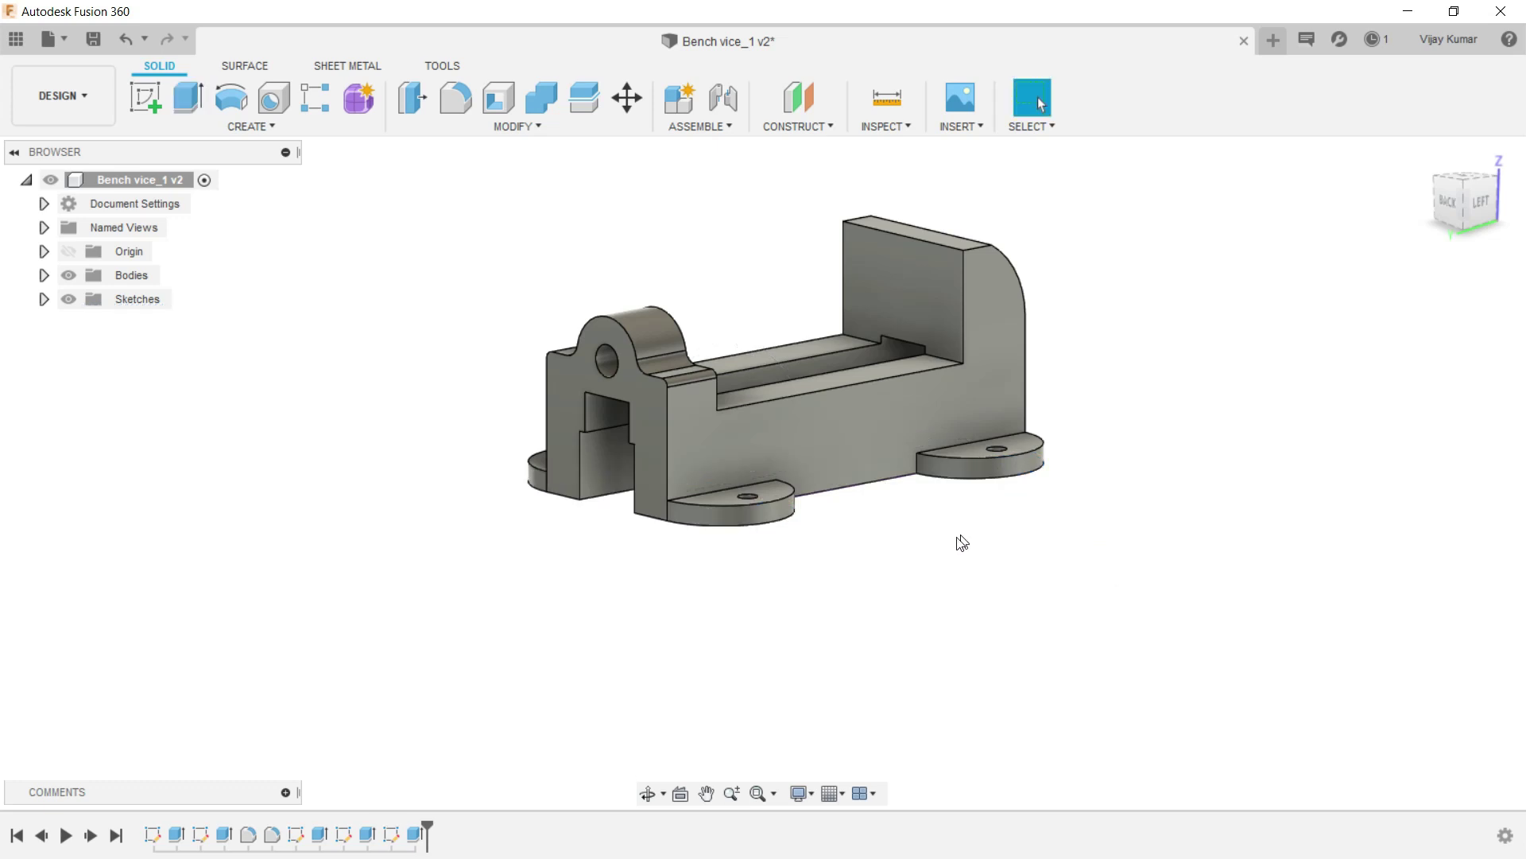
Start a fillet and pick the first two tab-to-body joint edges.
click(648, 793)
mouse_move(716, 489)
mouse_down()
mouse_move(711, 533)
mouse_move(968, 376)
mouse_up()
key(Escape)
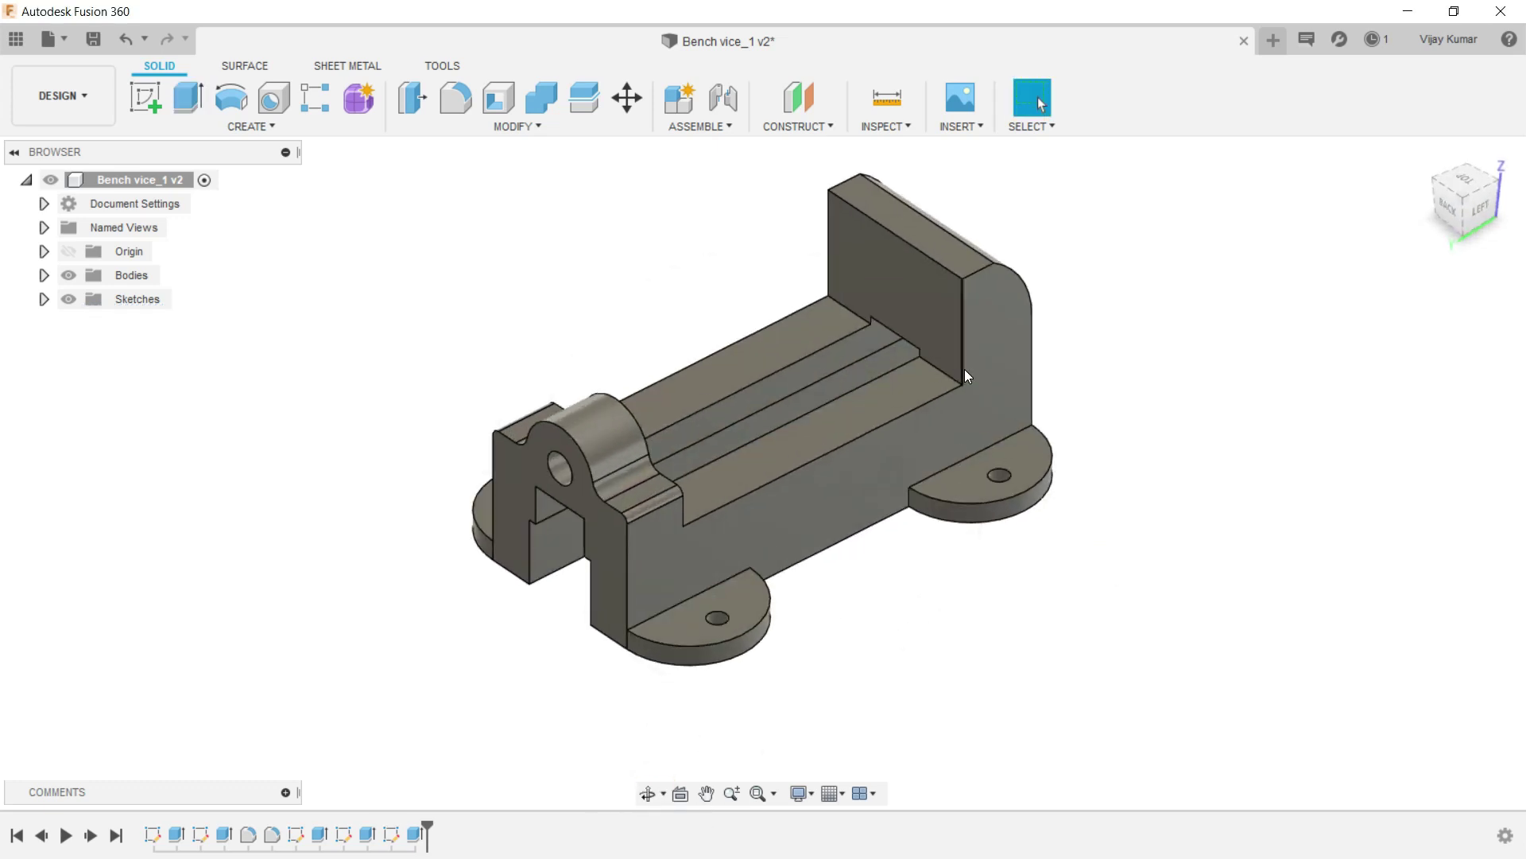
click(467, 106)
scroll(757, 699, up, 3)
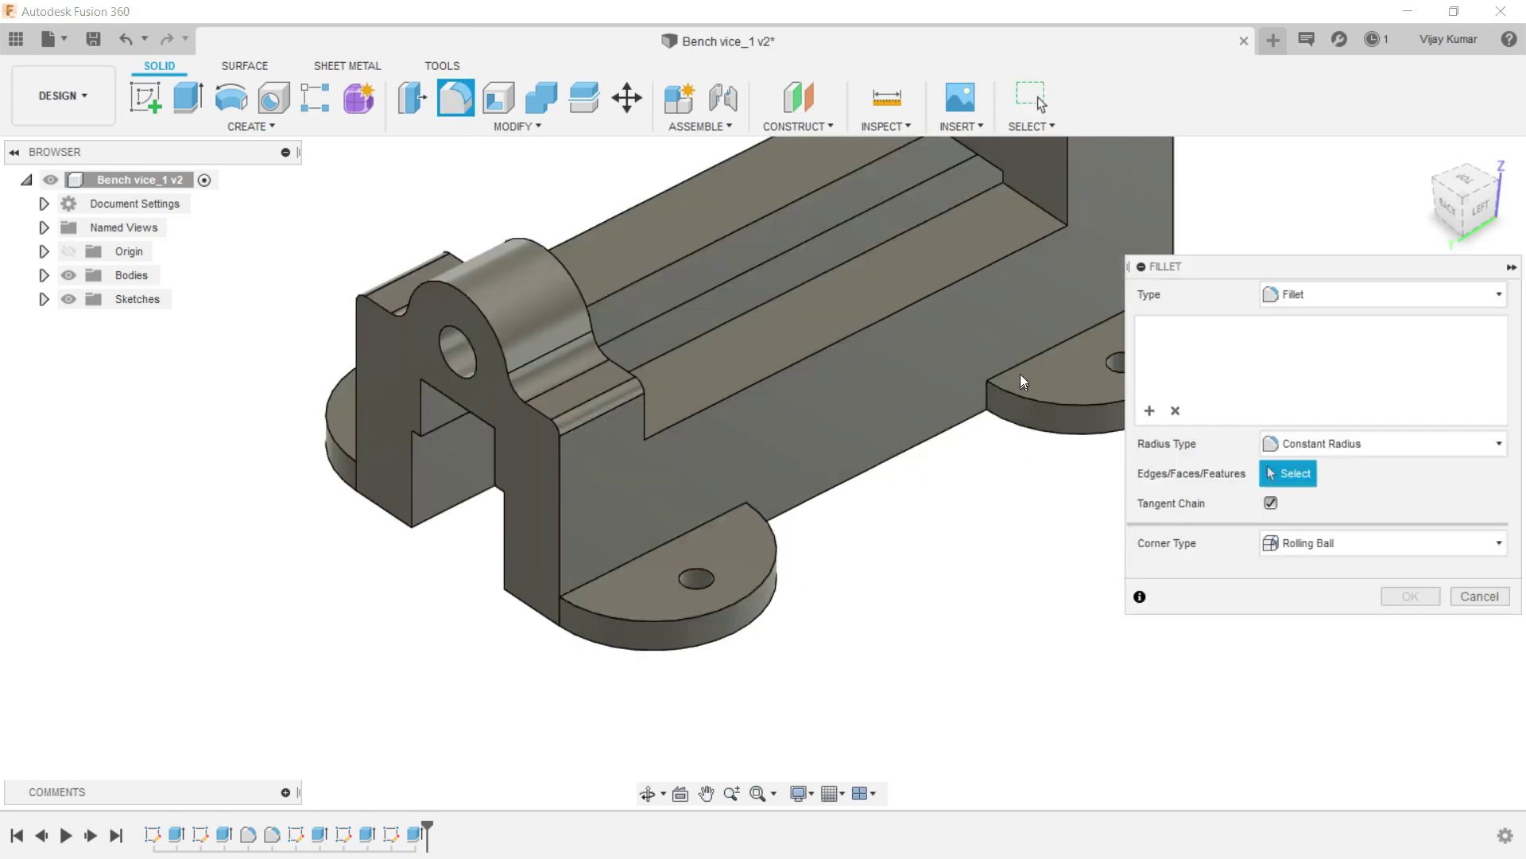
click(983, 395)
click(985, 402)
Add the left and right tabs' joint edges to the fillet selection.
click(648, 793)
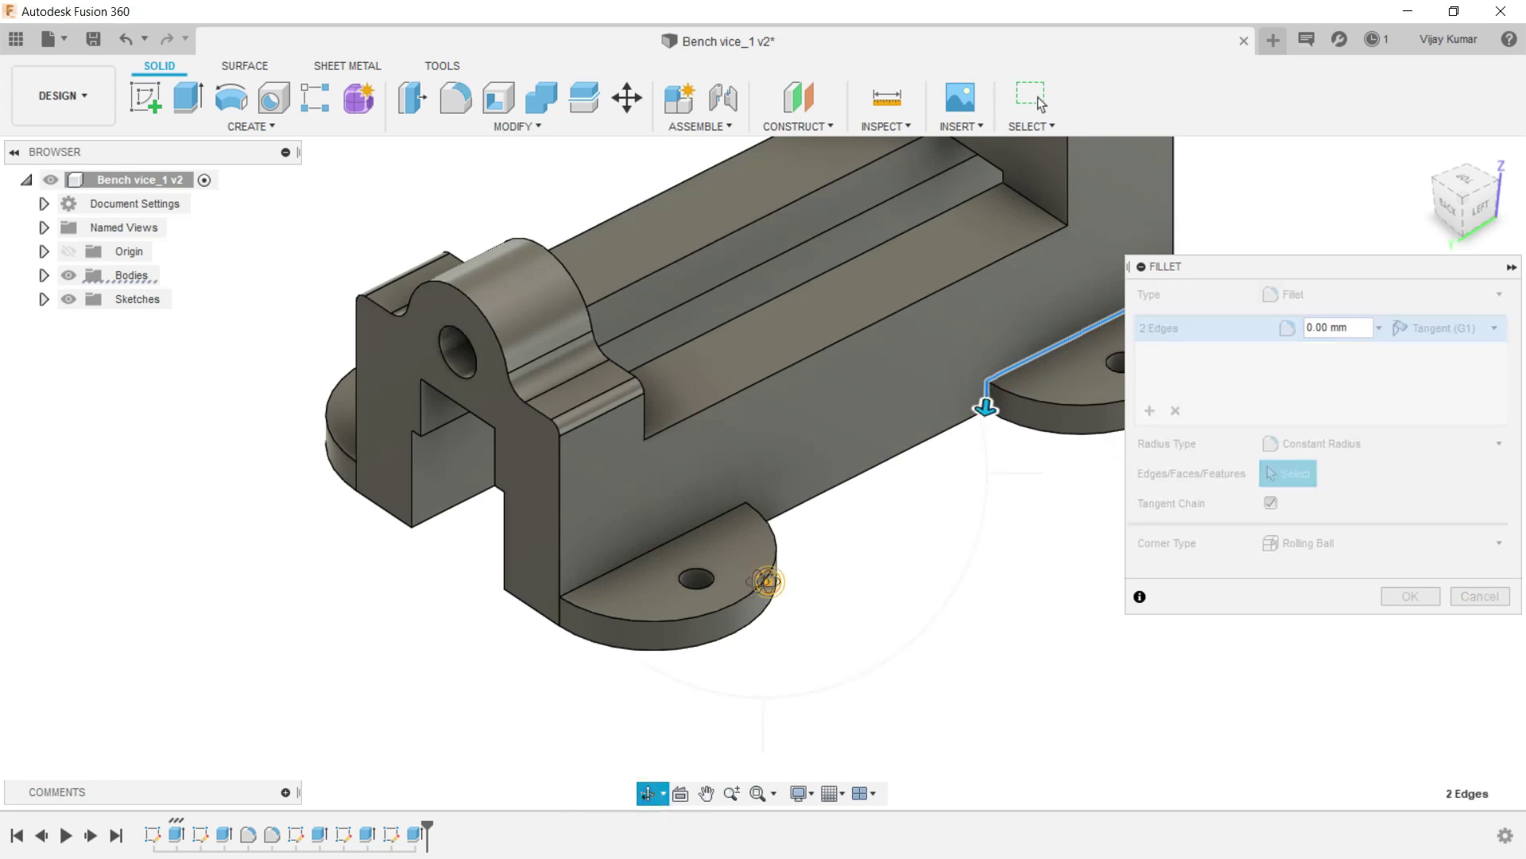
drag(767, 581, 205, 673)
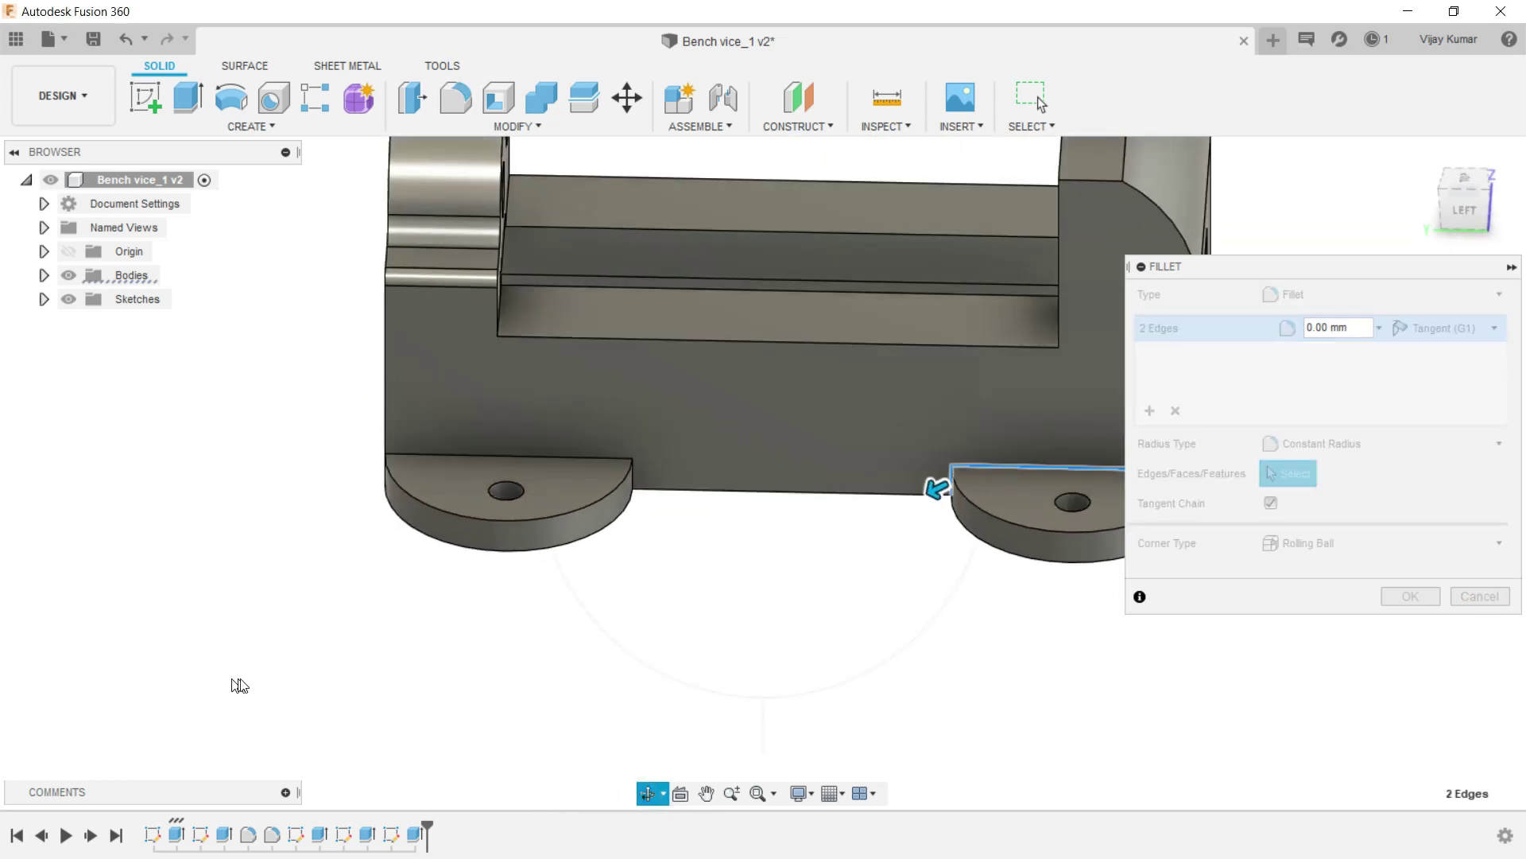
right_drag(256, 686, 258, 683)
click(292, 679)
click(562, 457)
click(634, 484)
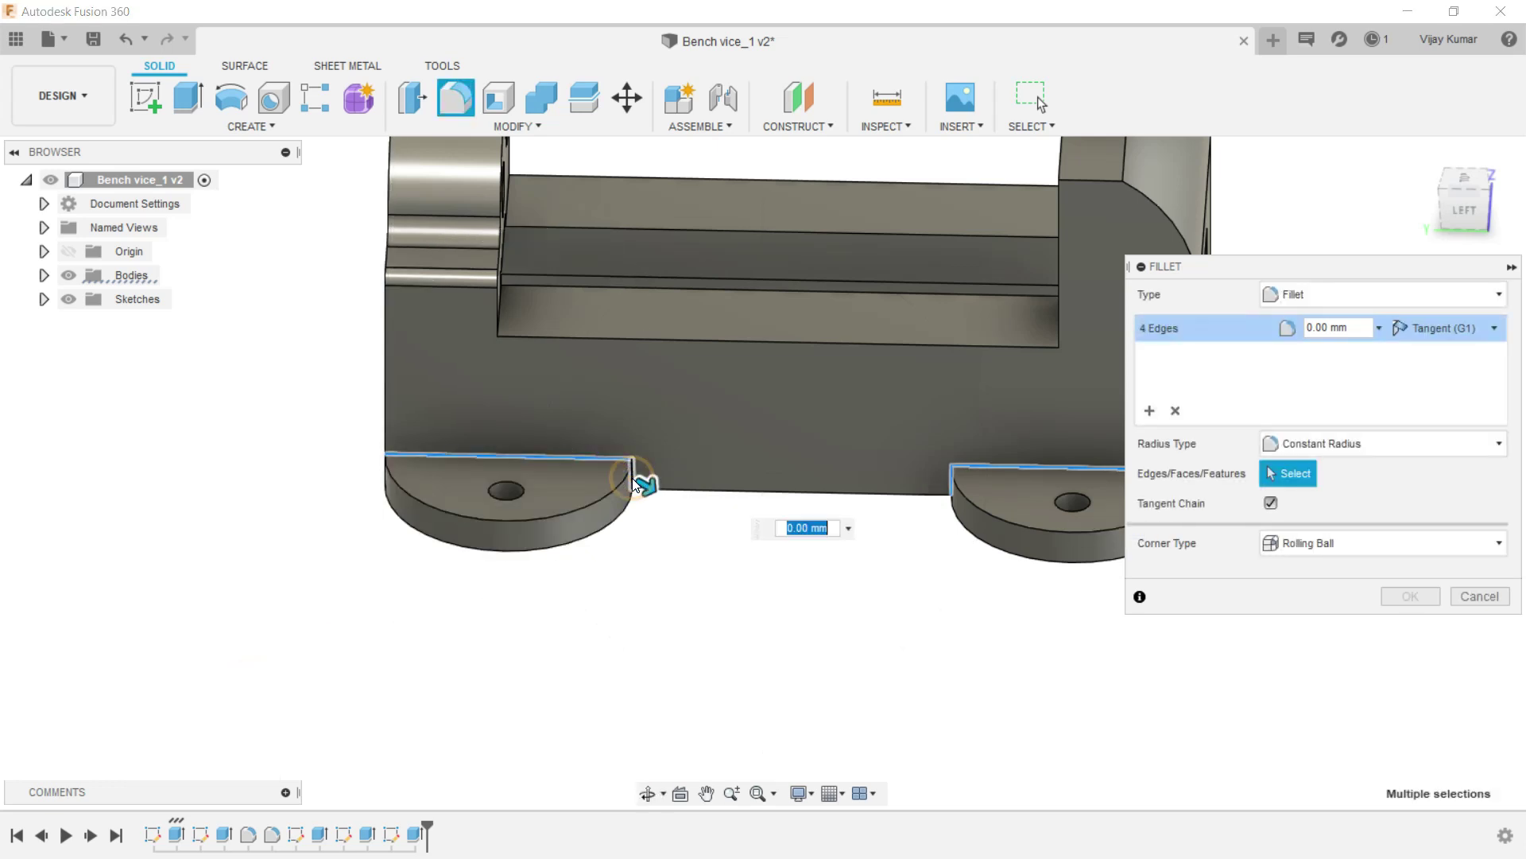
click(650, 795)
mouse_move(668, 486)
mouse_down()
mouse_move(900, 494)
mouse_move(783, 691)
mouse_up()
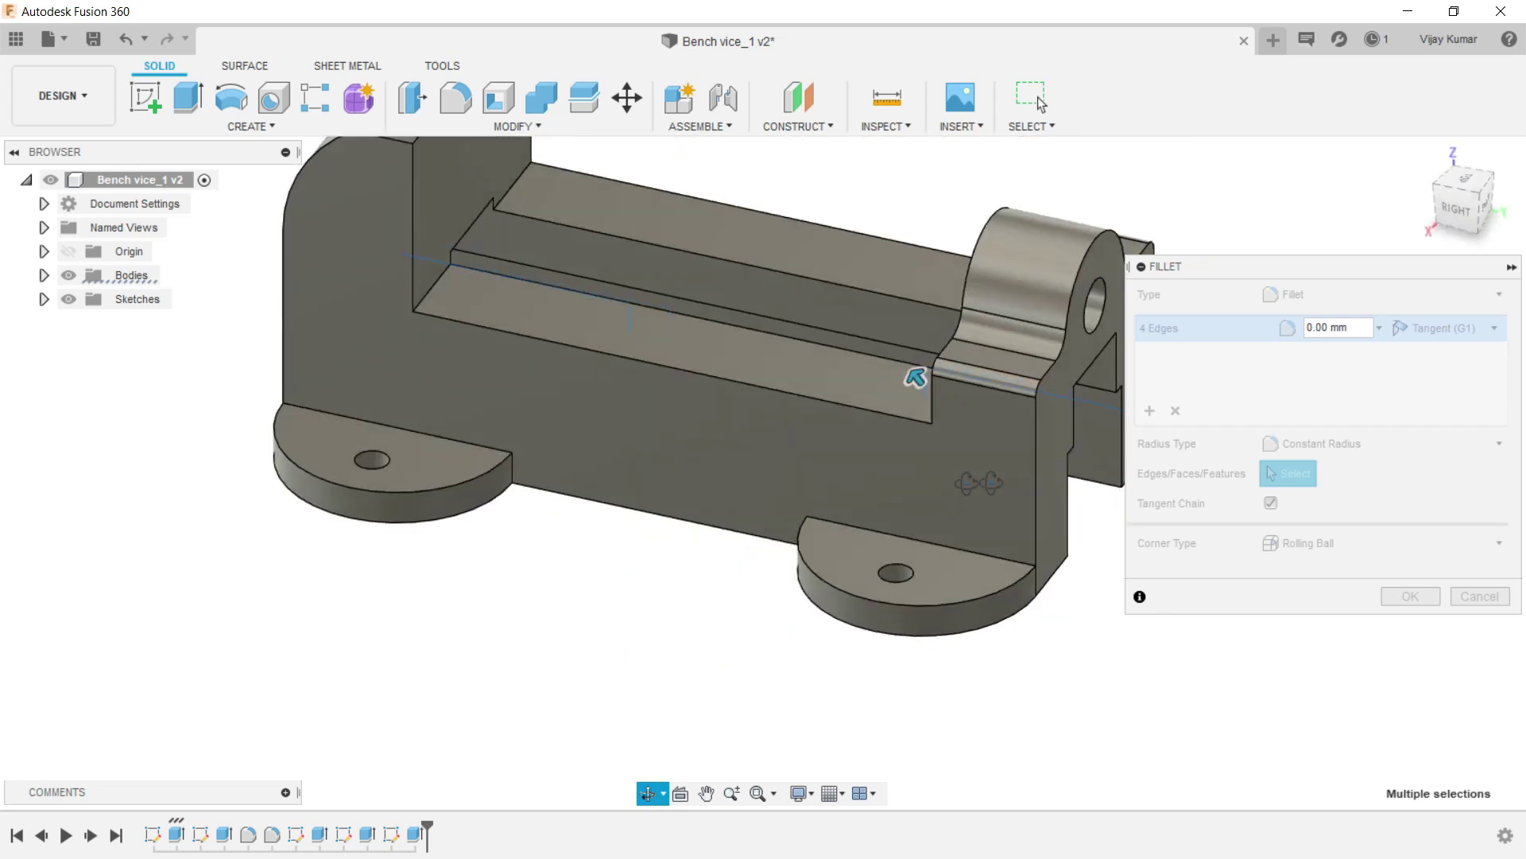
right_click(785, 694)
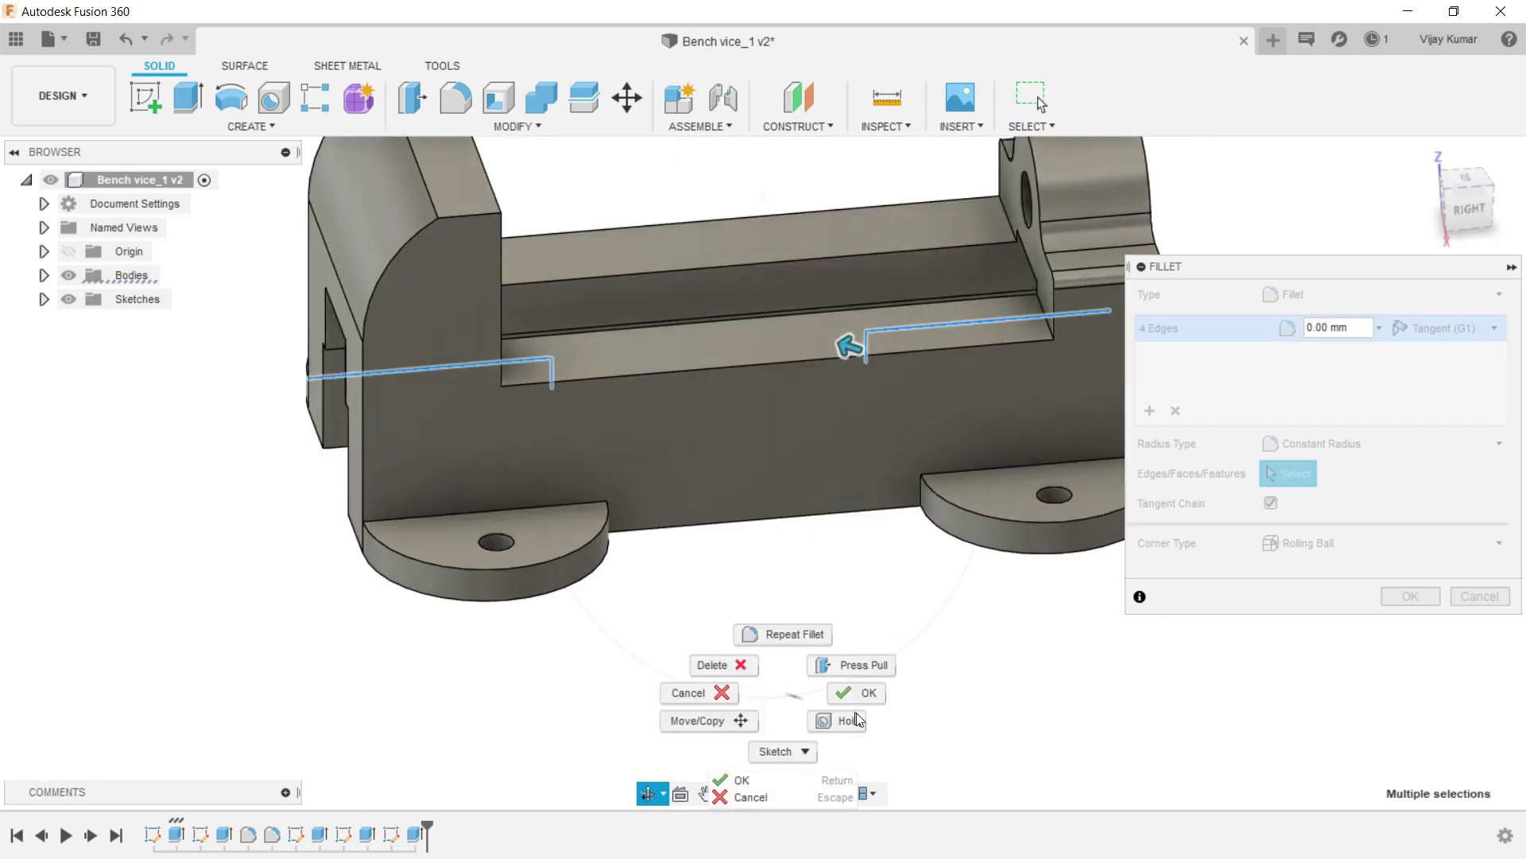
click(860, 700)
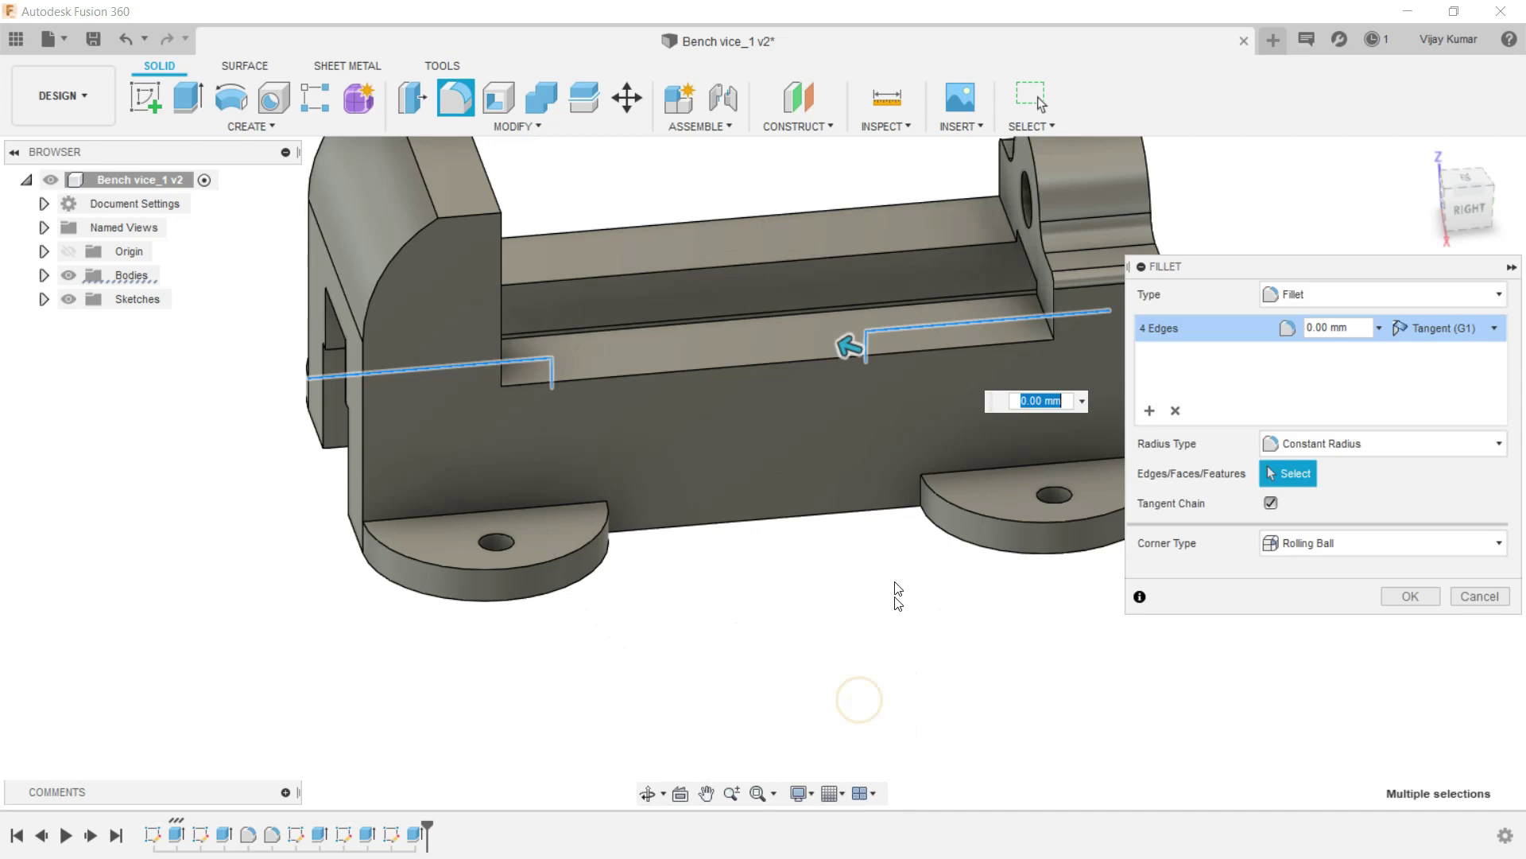
click(922, 490)
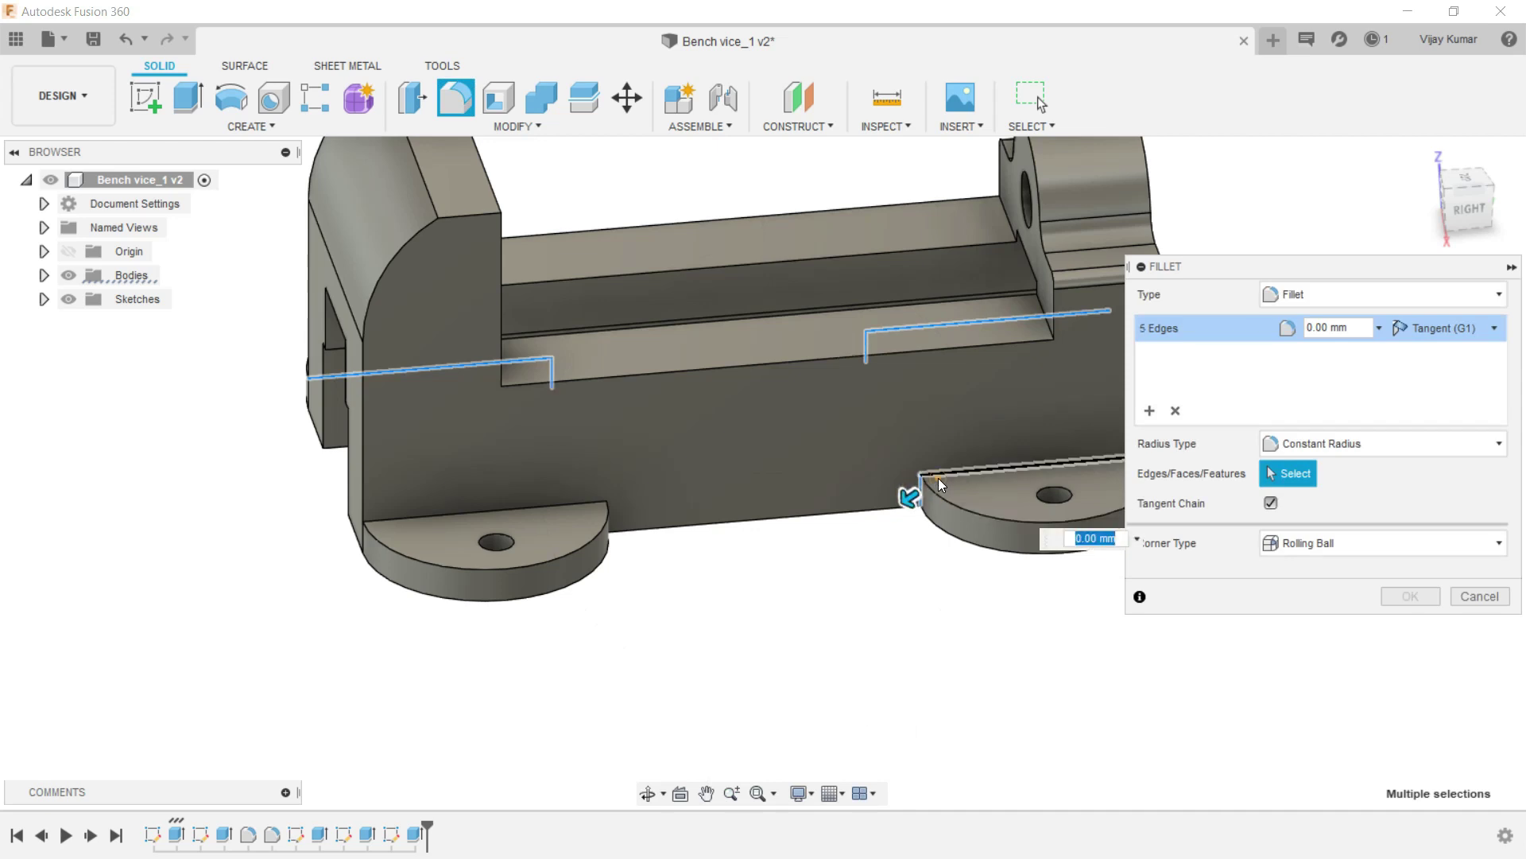
click(938, 479)
Add the remaining left tab joint edges and apply a 6 mm fillet radius.
click(636, 795)
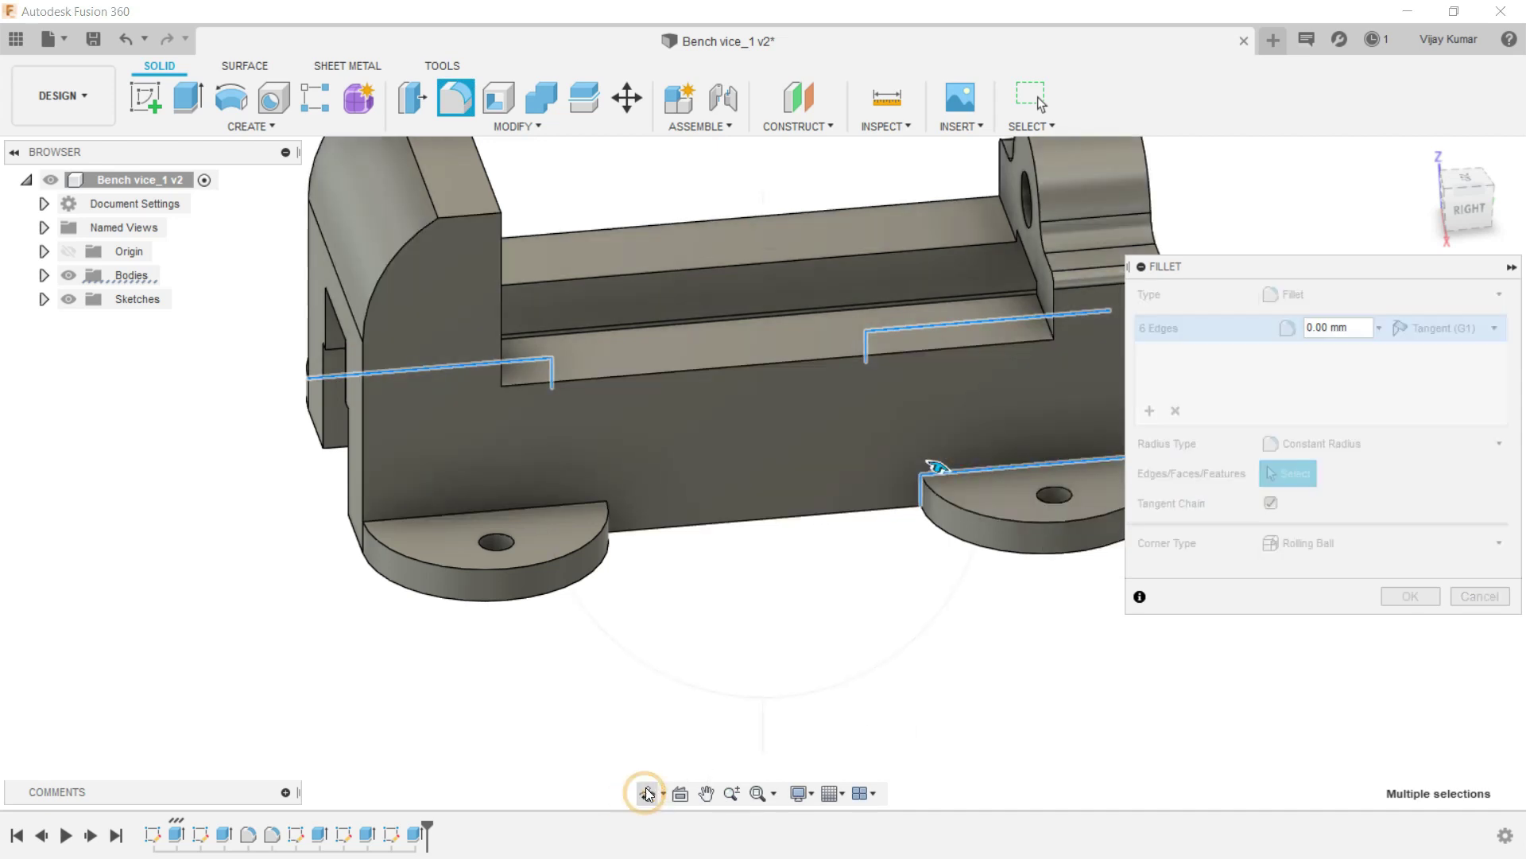
drag(683, 646, 290, 584)
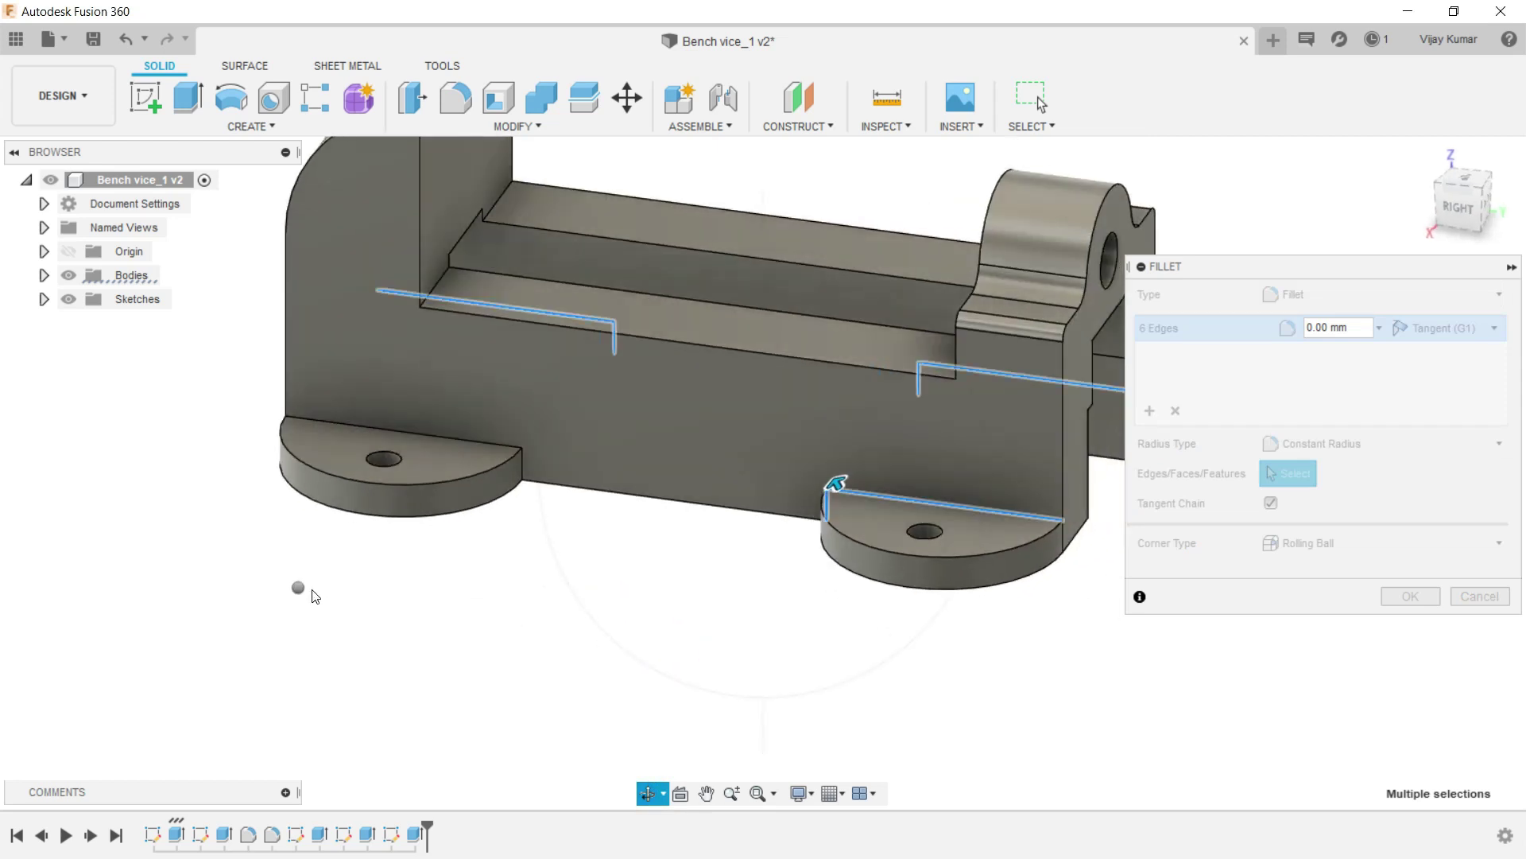
right_click(323, 596)
click(378, 592)
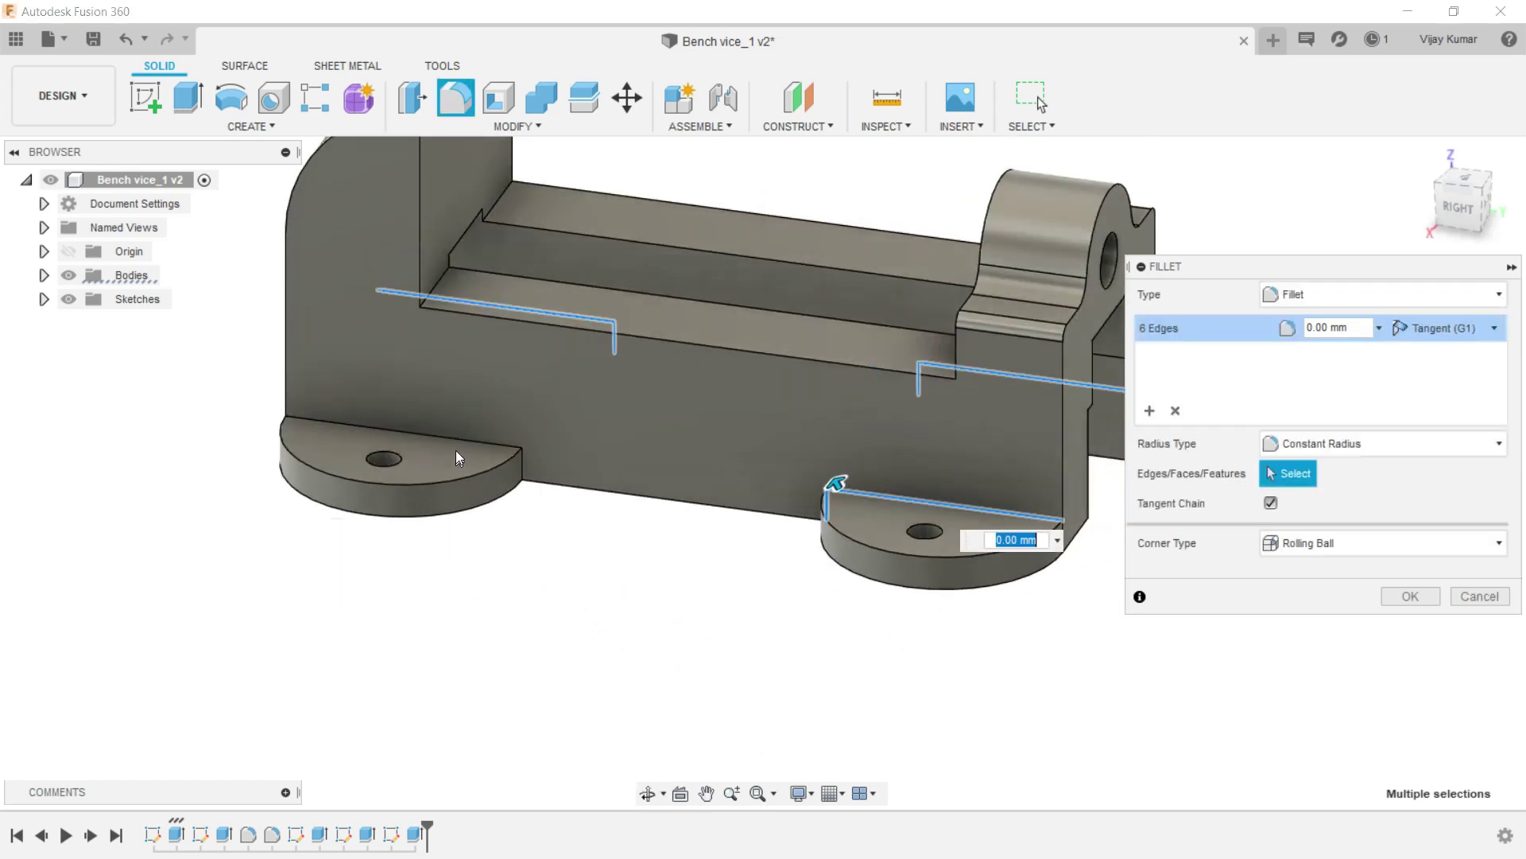
click(461, 442)
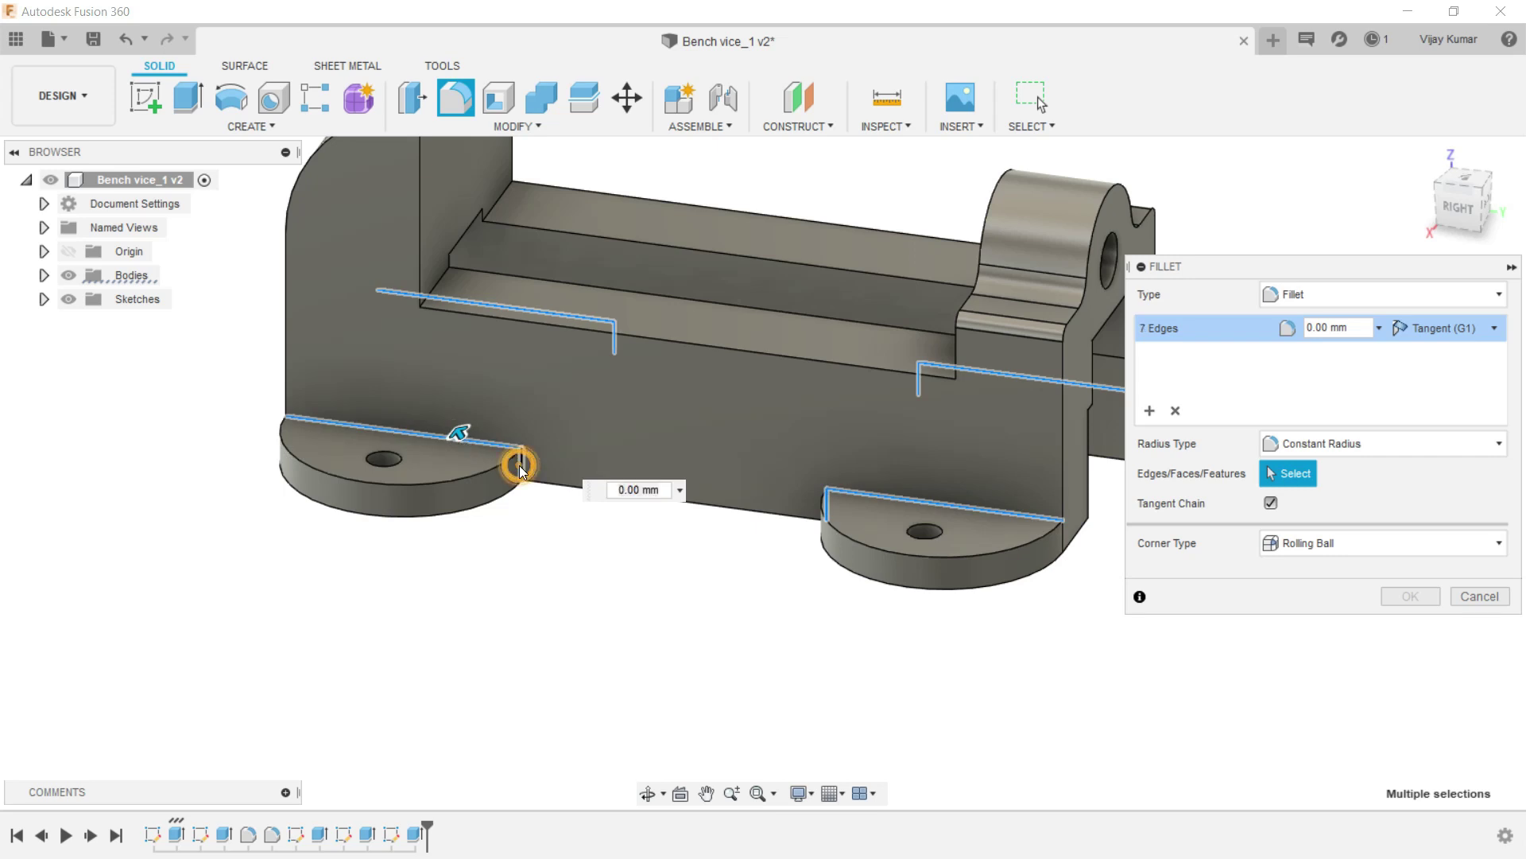
text(6)
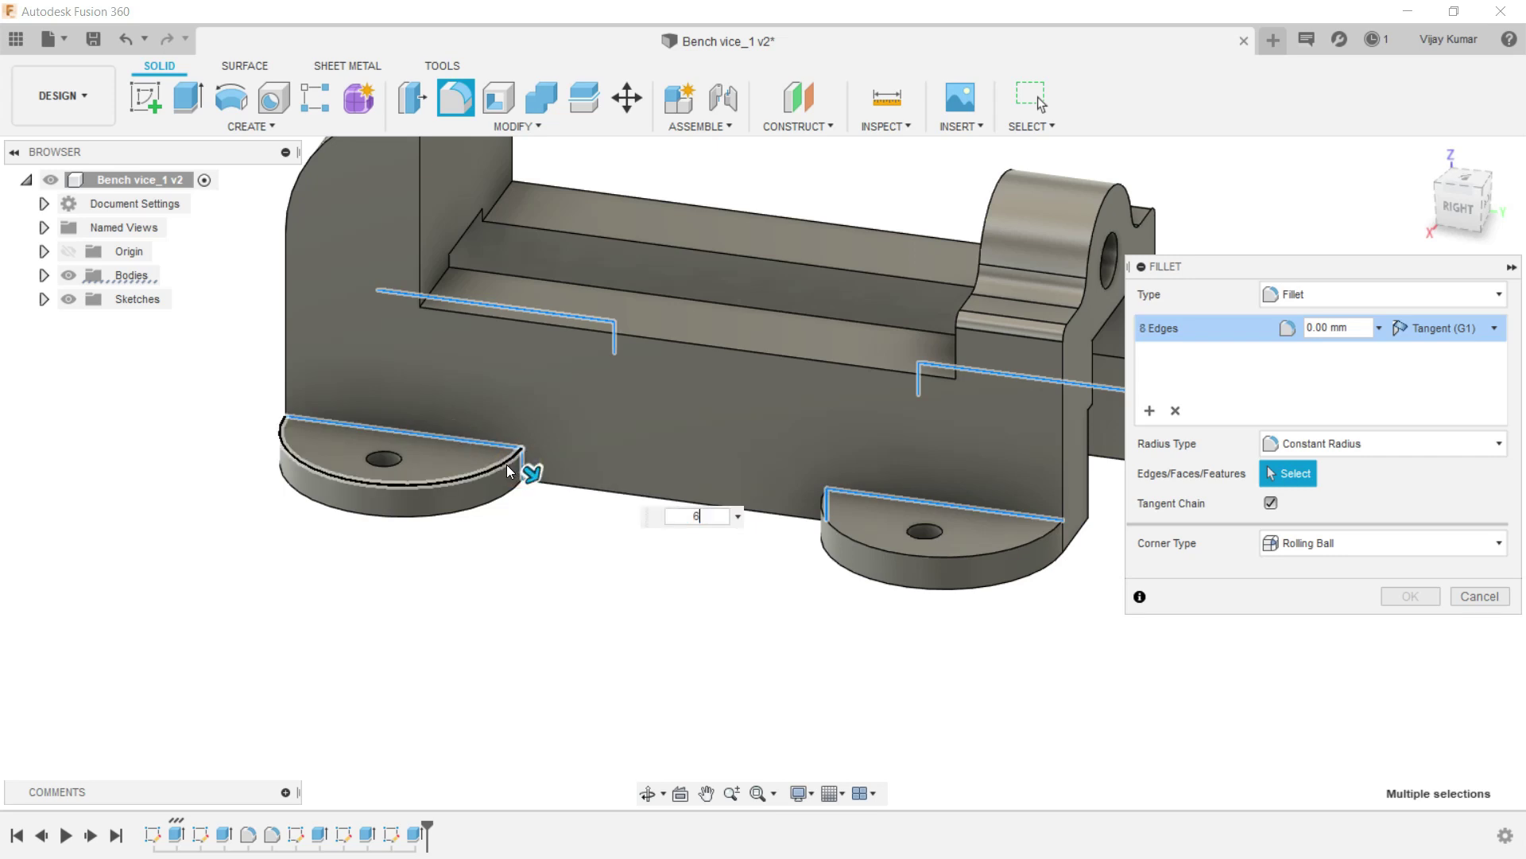
key(Return)
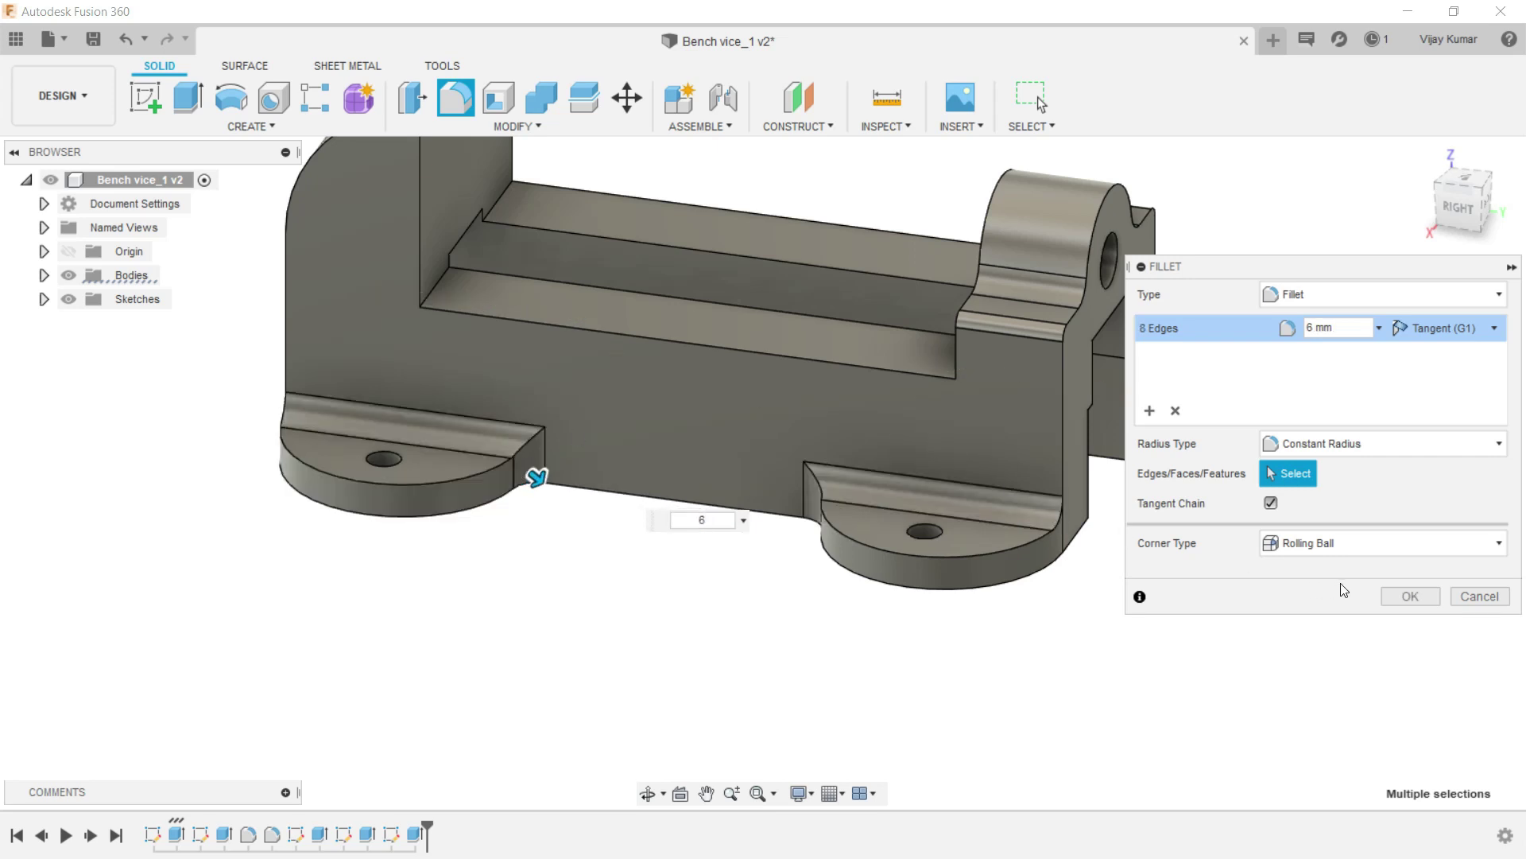
click(1399, 596)
scroll(1063, 735, down, 3)
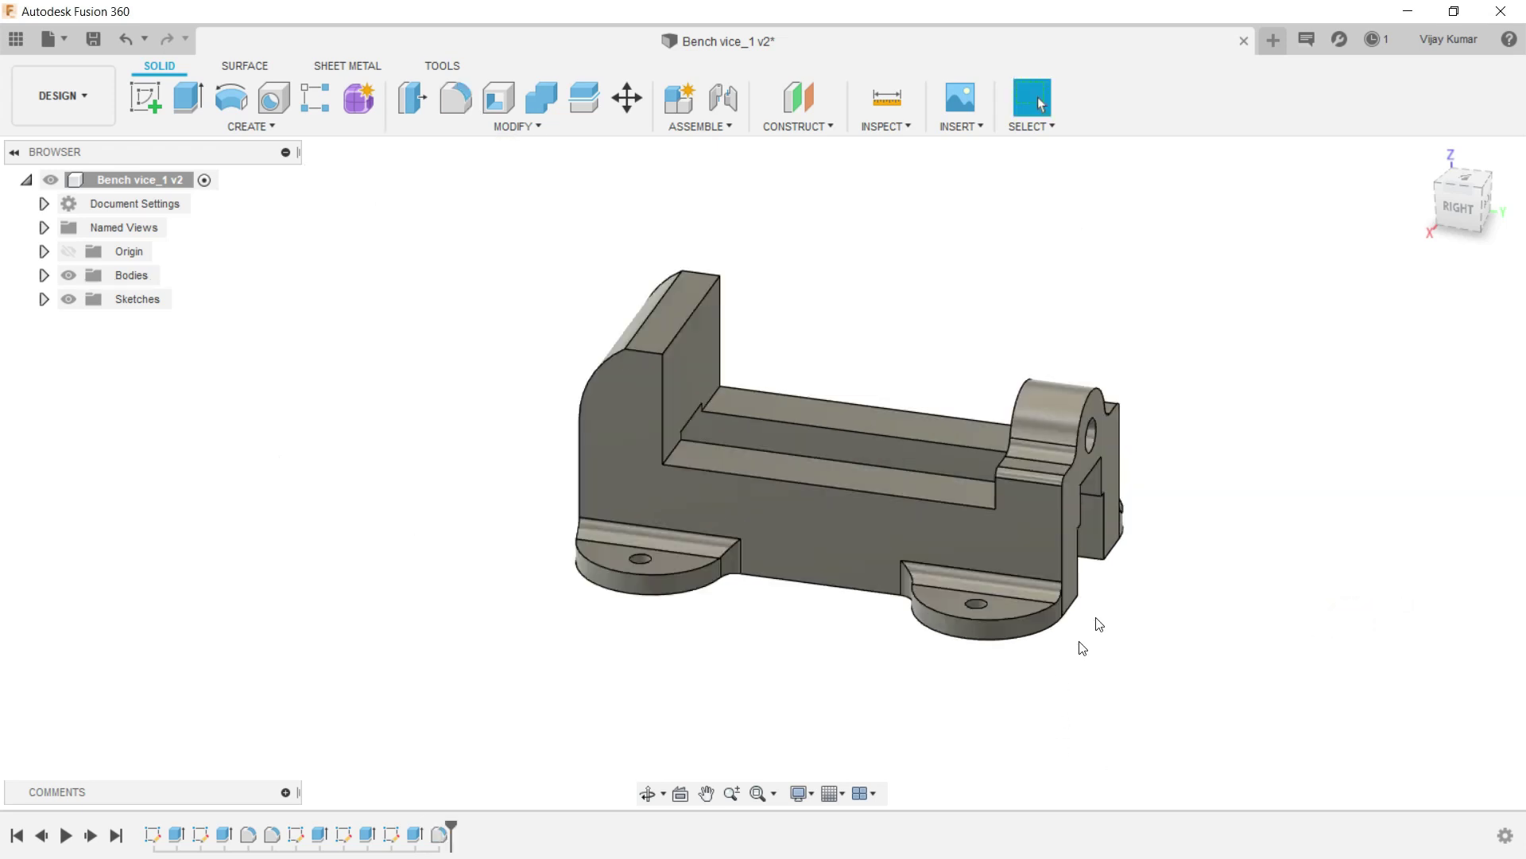
Start a new fillet on the edge chains around the front jaw and rear tab.
click(649, 794)
mouse_move(743, 545)
mouse_down()
mouse_move(843, 564)
mouse_move(1022, 516)
mouse_up()
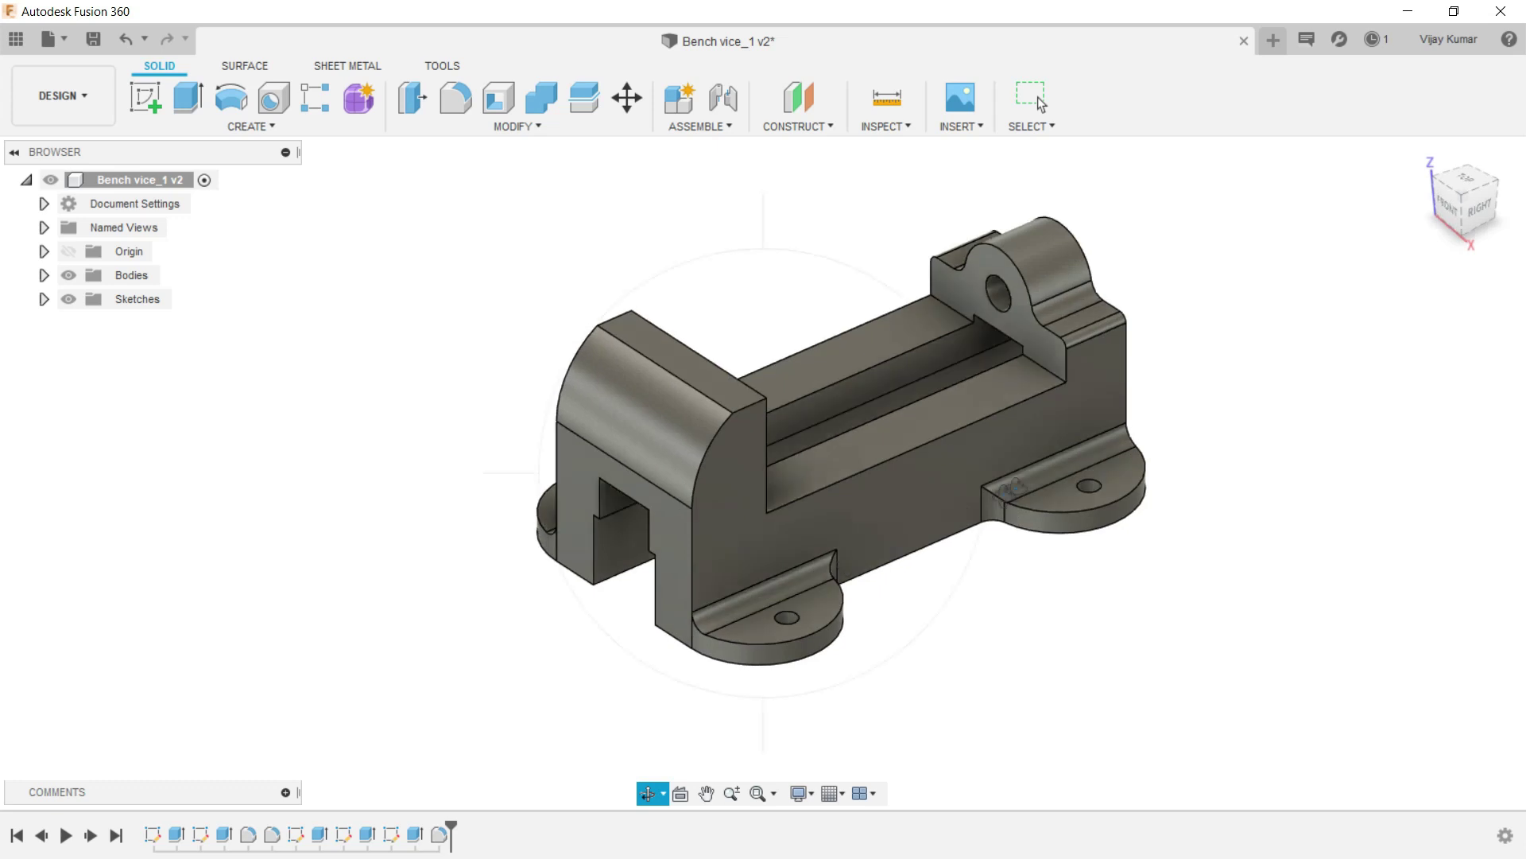
key(Escape)
scroll(415, 189, down, 1)
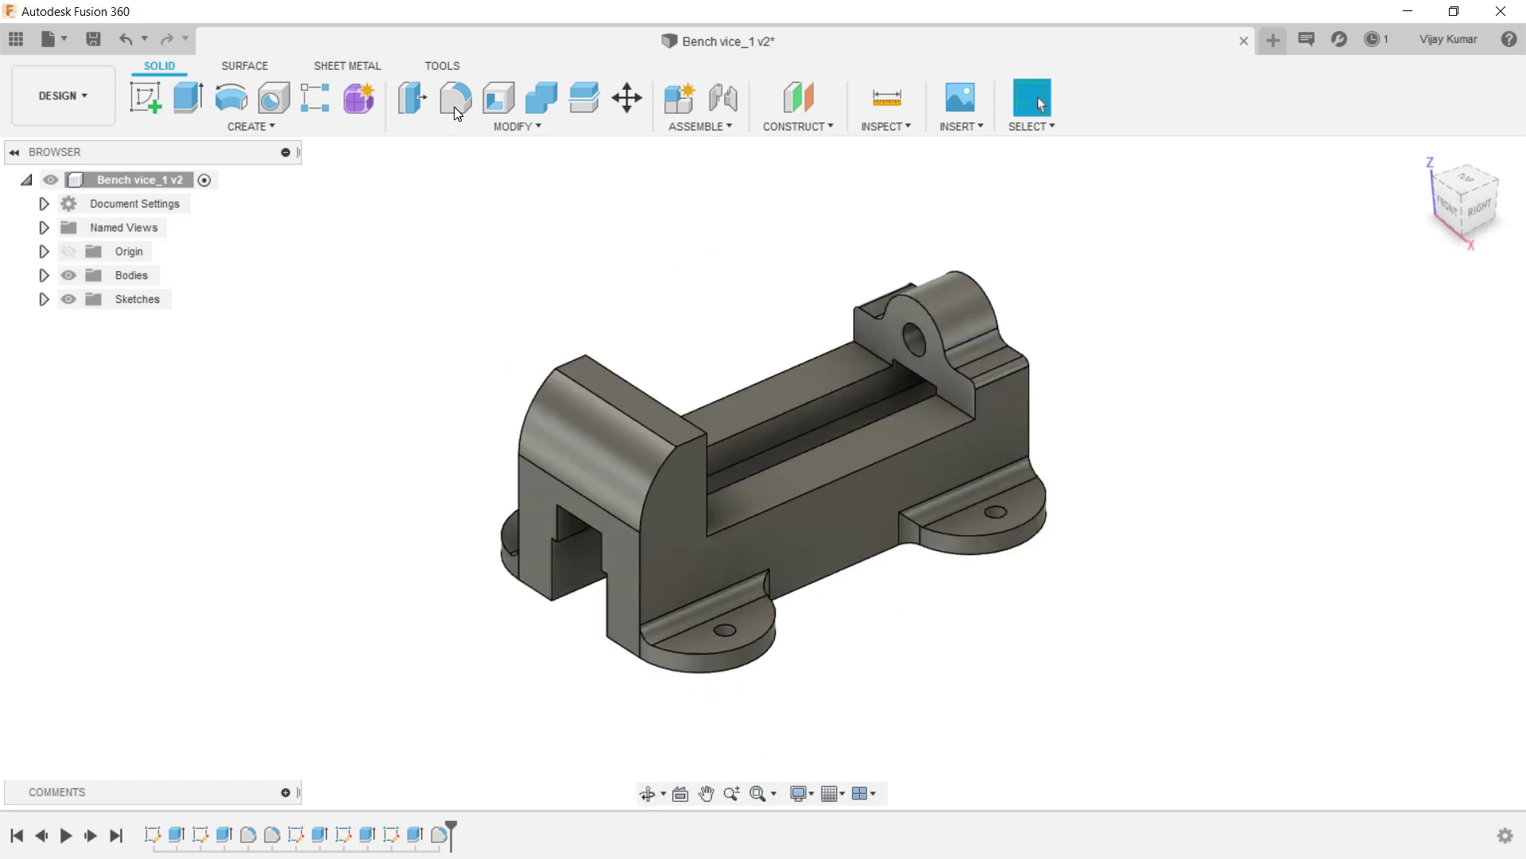
key(f)
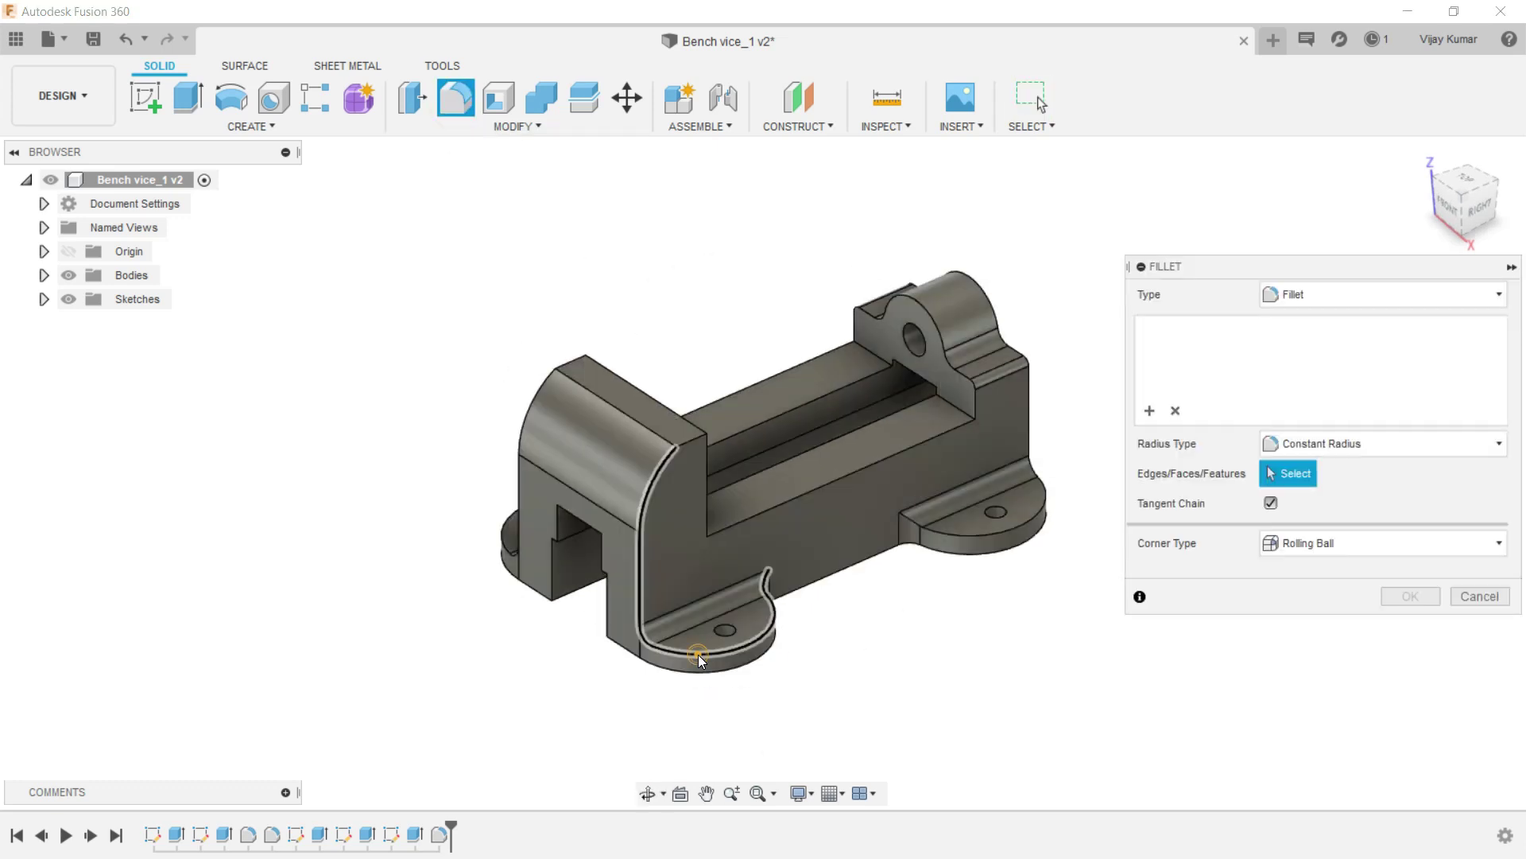
click(702, 658)
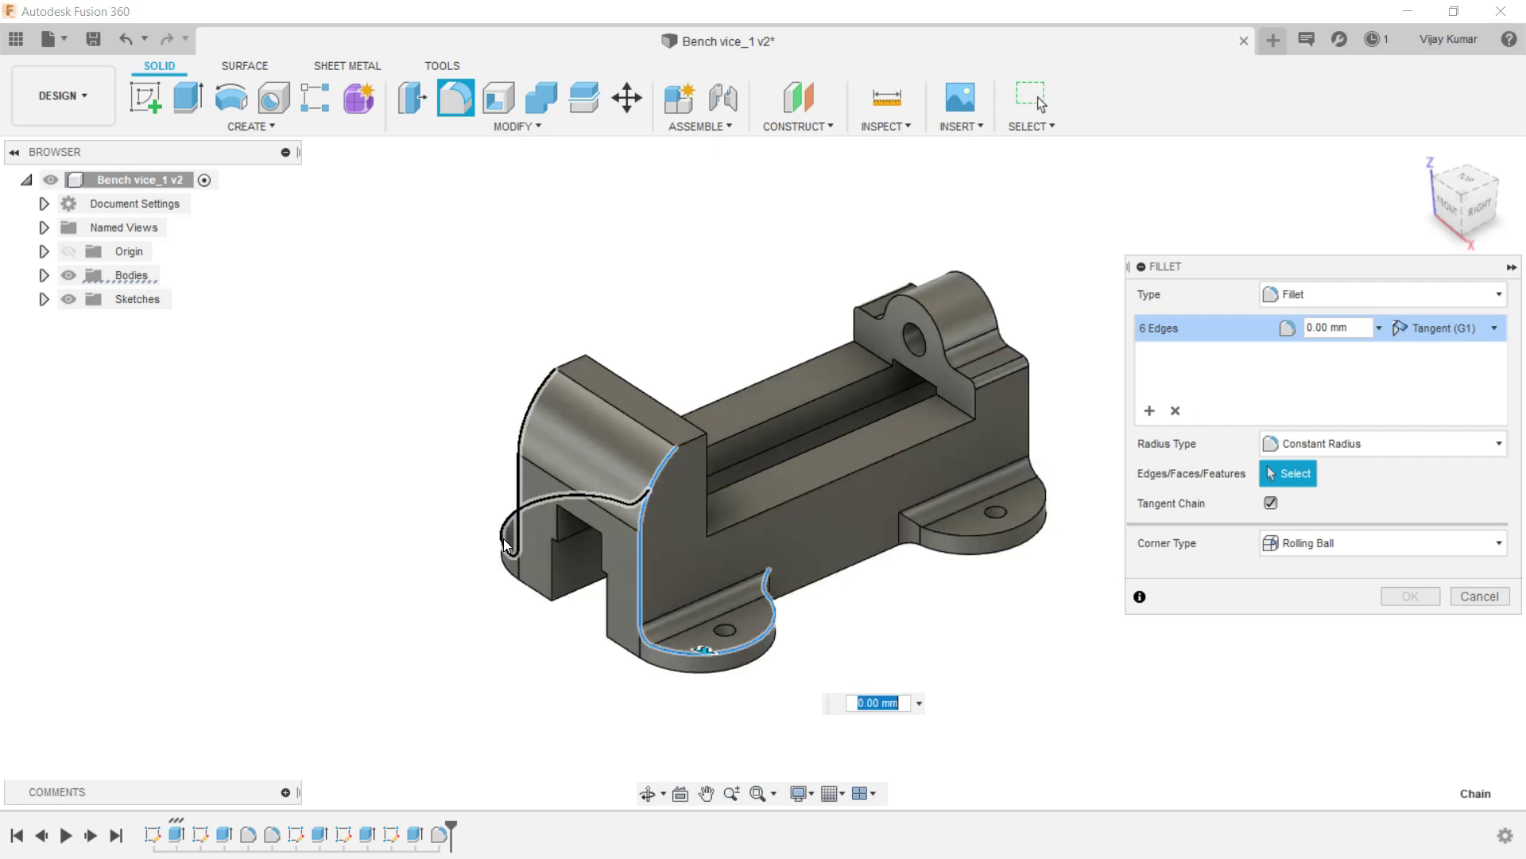
click(504, 545)
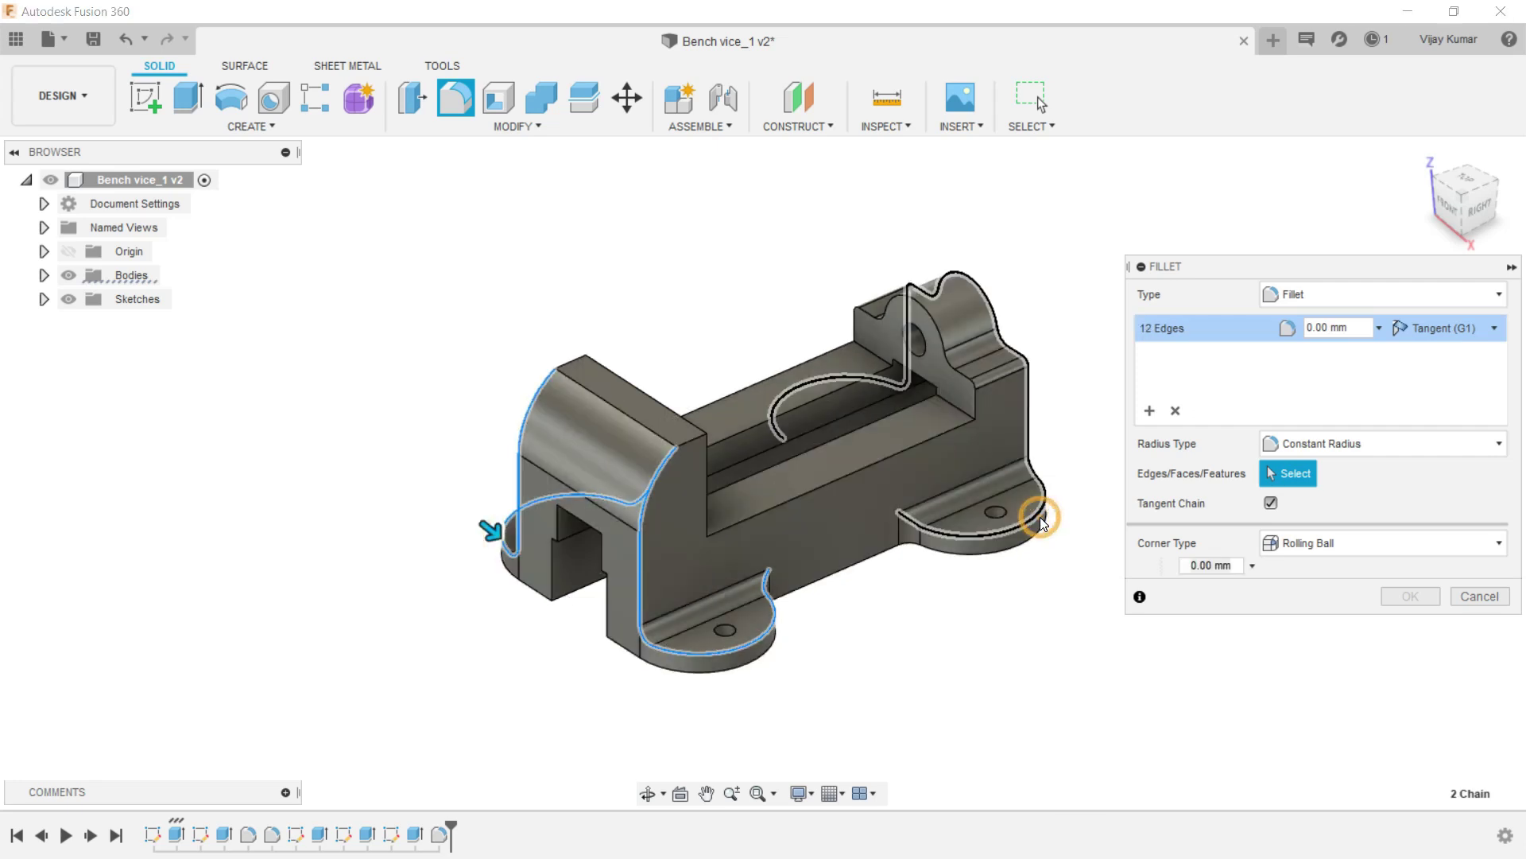
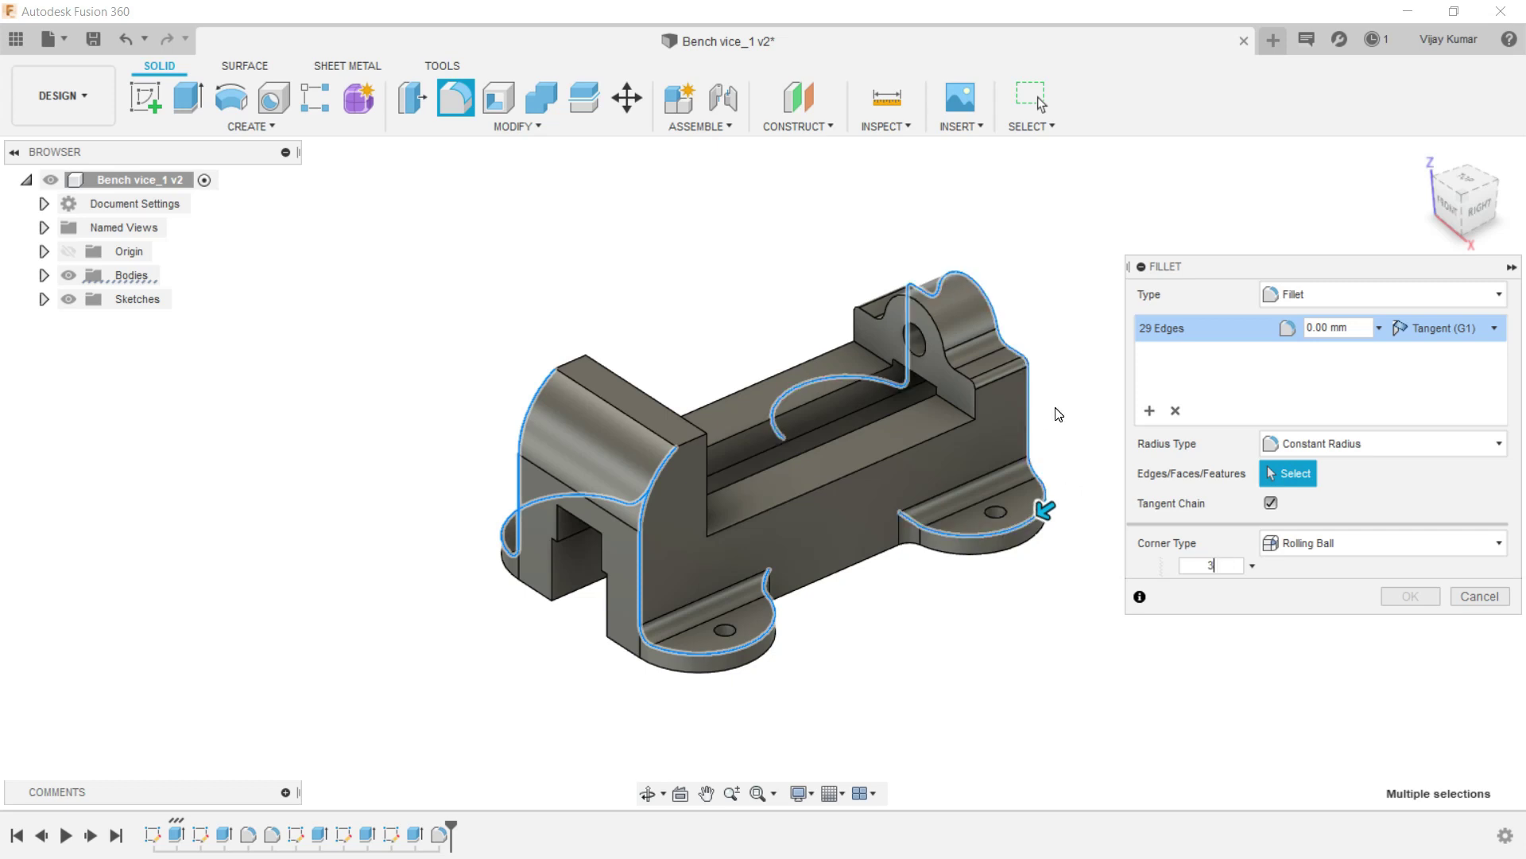
Confirm the 3 mm fillet on the 29 vice body edges, then orbit to view the back.
click(1396, 595)
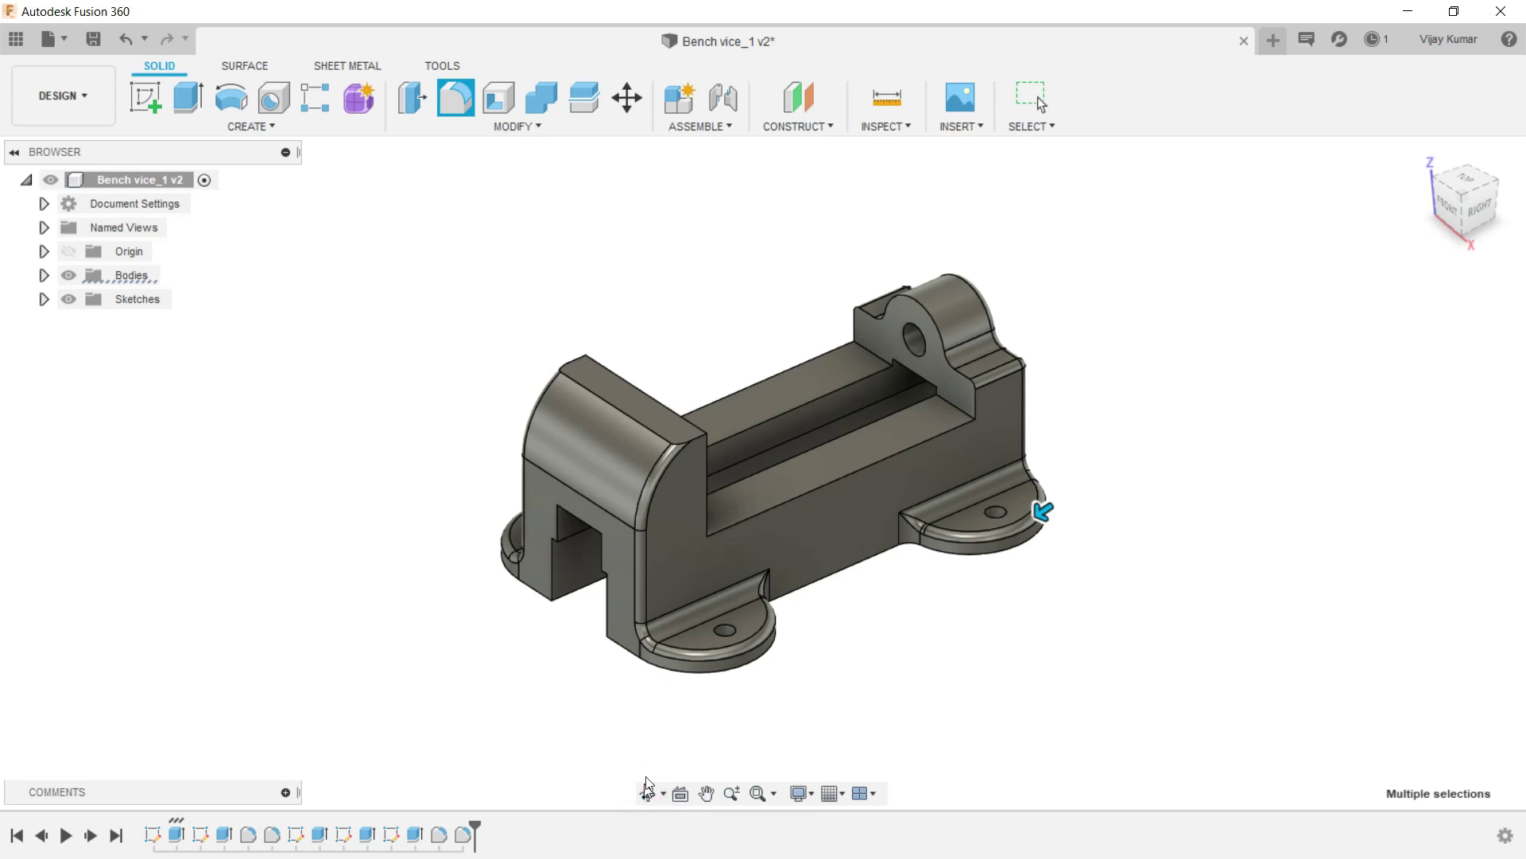
click(648, 797)
mouse_move(700, 629)
mouse_down()
mouse_move(524, 611)
mouse_move(634, 596)
mouse_move(703, 612)
mouse_up()
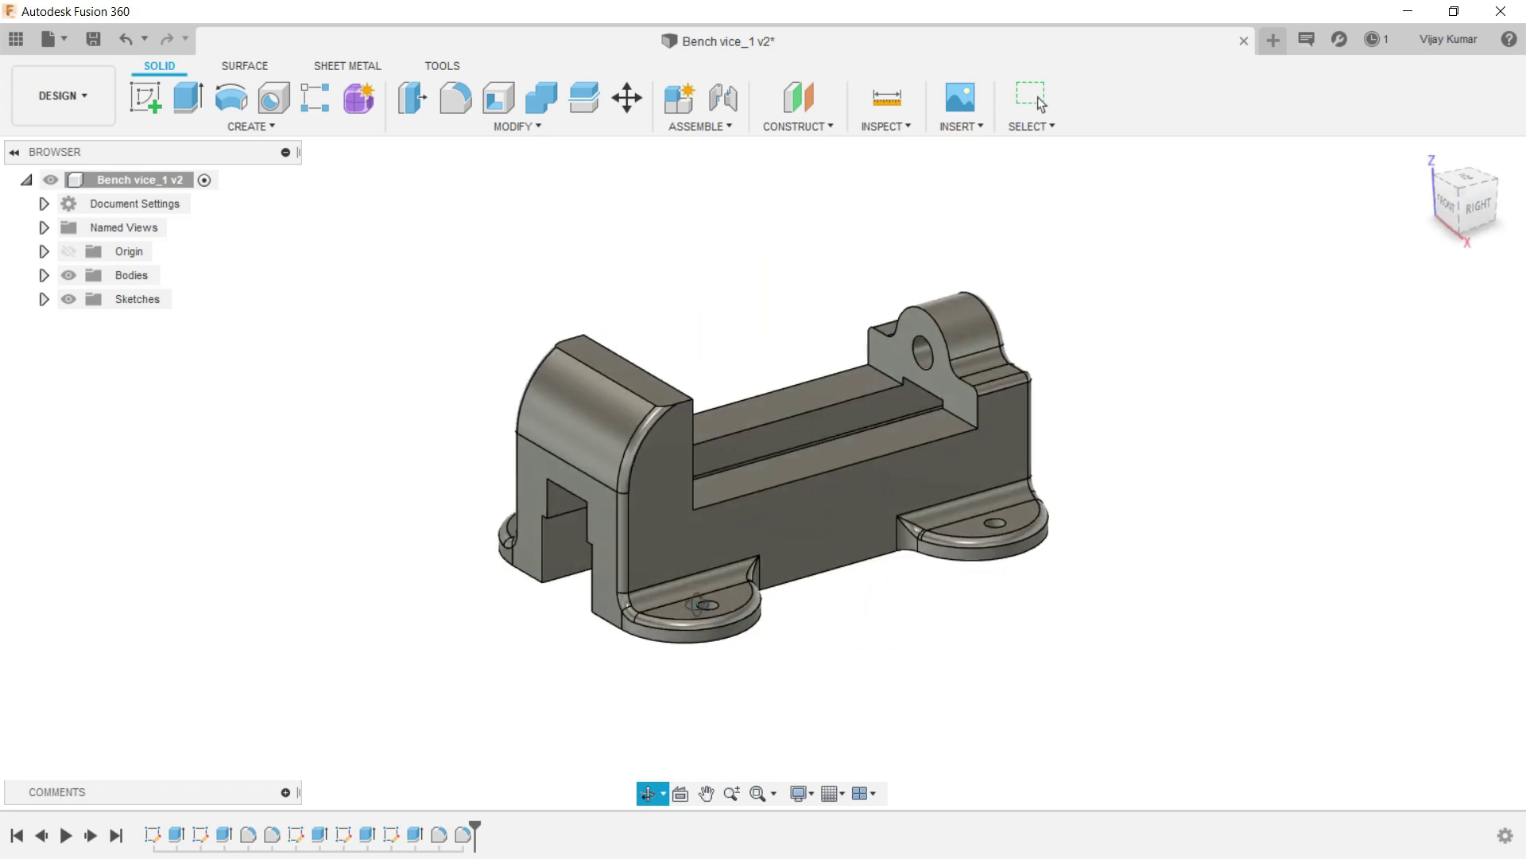
key(Escape)
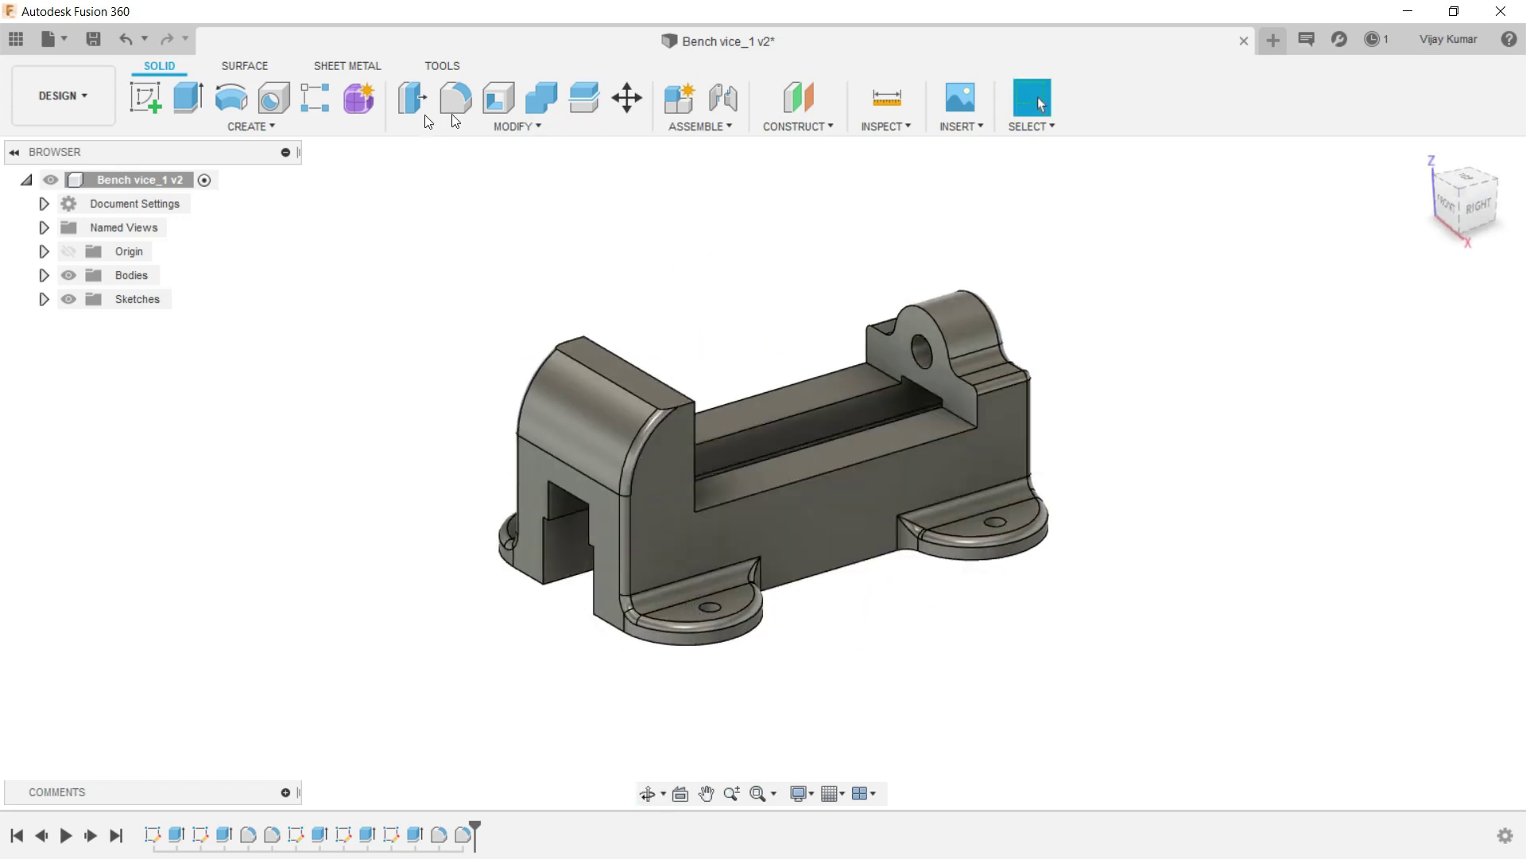
Orbit the model round to show the hole in the back boss.
click(648, 793)
mouse_move(787, 608)
mouse_down()
mouse_move(641, 624)
mouse_move(552, 614)
mouse_move(412, 522)
mouse_up()
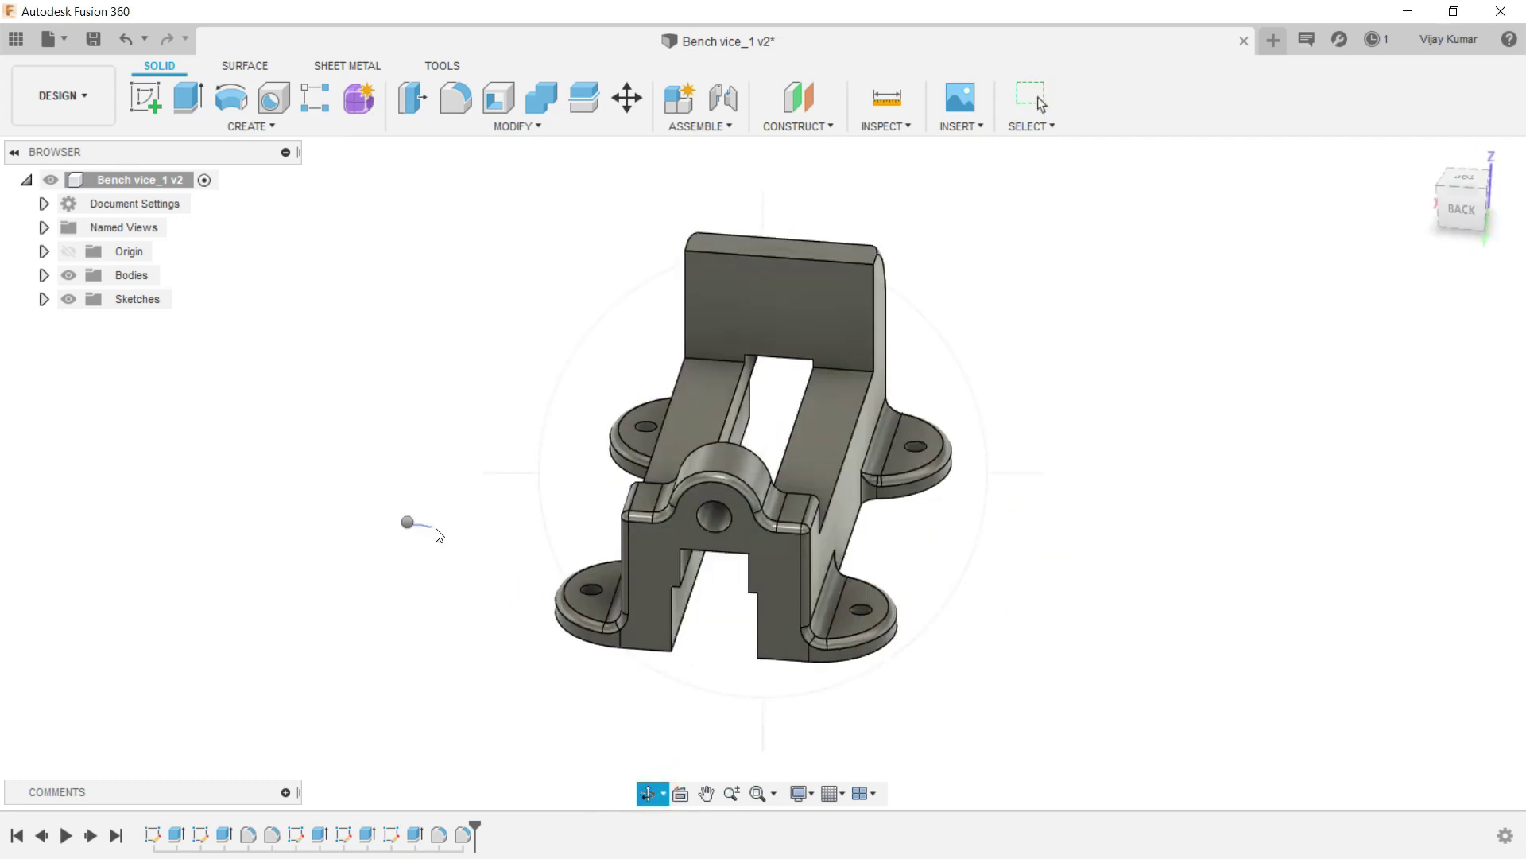
right_click(413, 519)
click(470, 517)
scroll(703, 526, up, 3)
scroll(693, 391, up, 2)
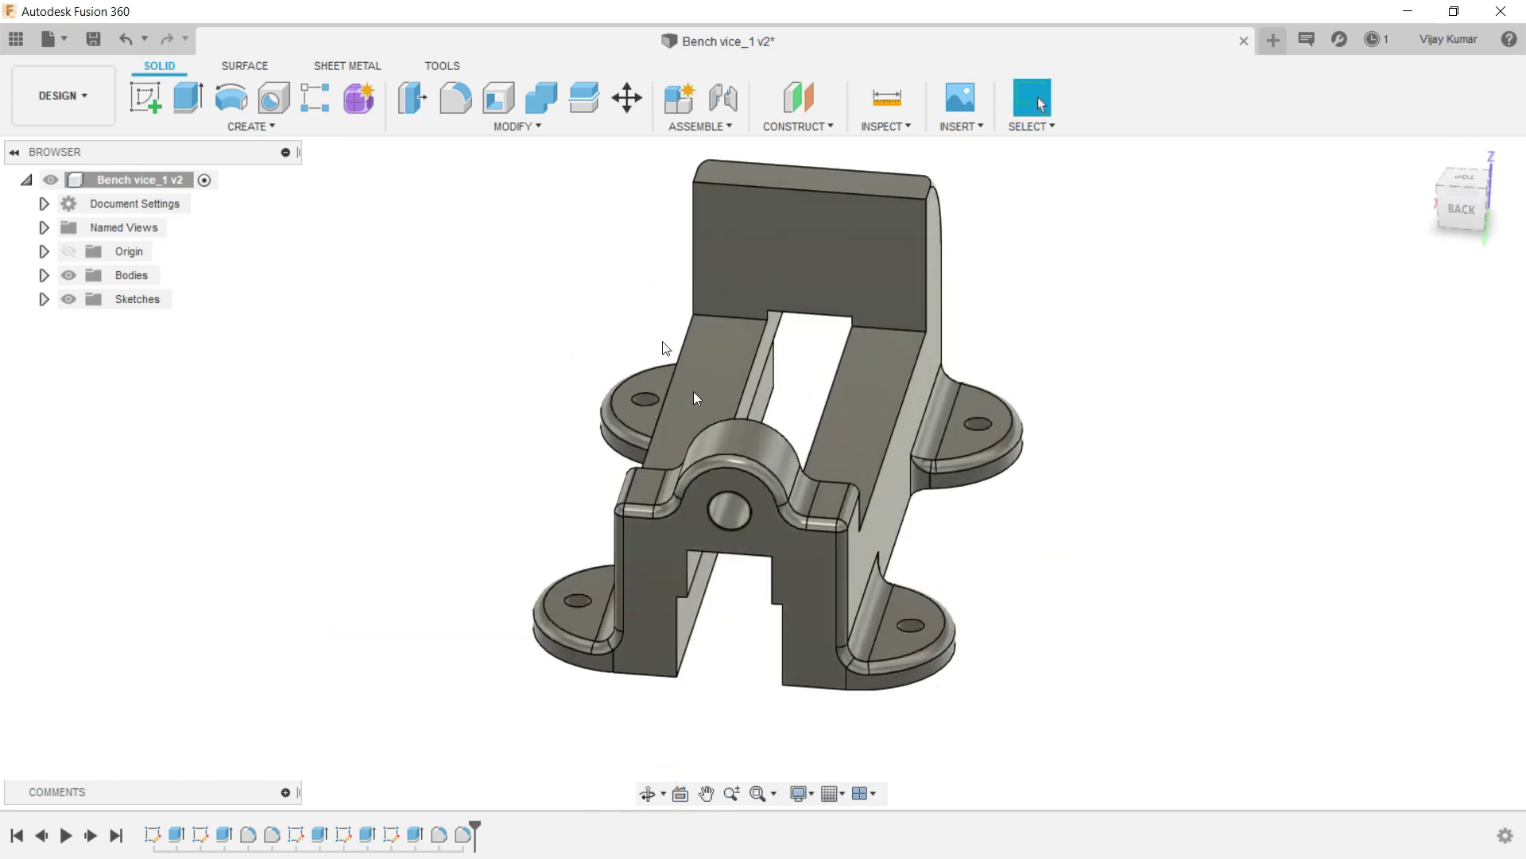
Chamfer the back hole's edge 2 mm at 45° using the distance-and-angle type.
click(460, 126)
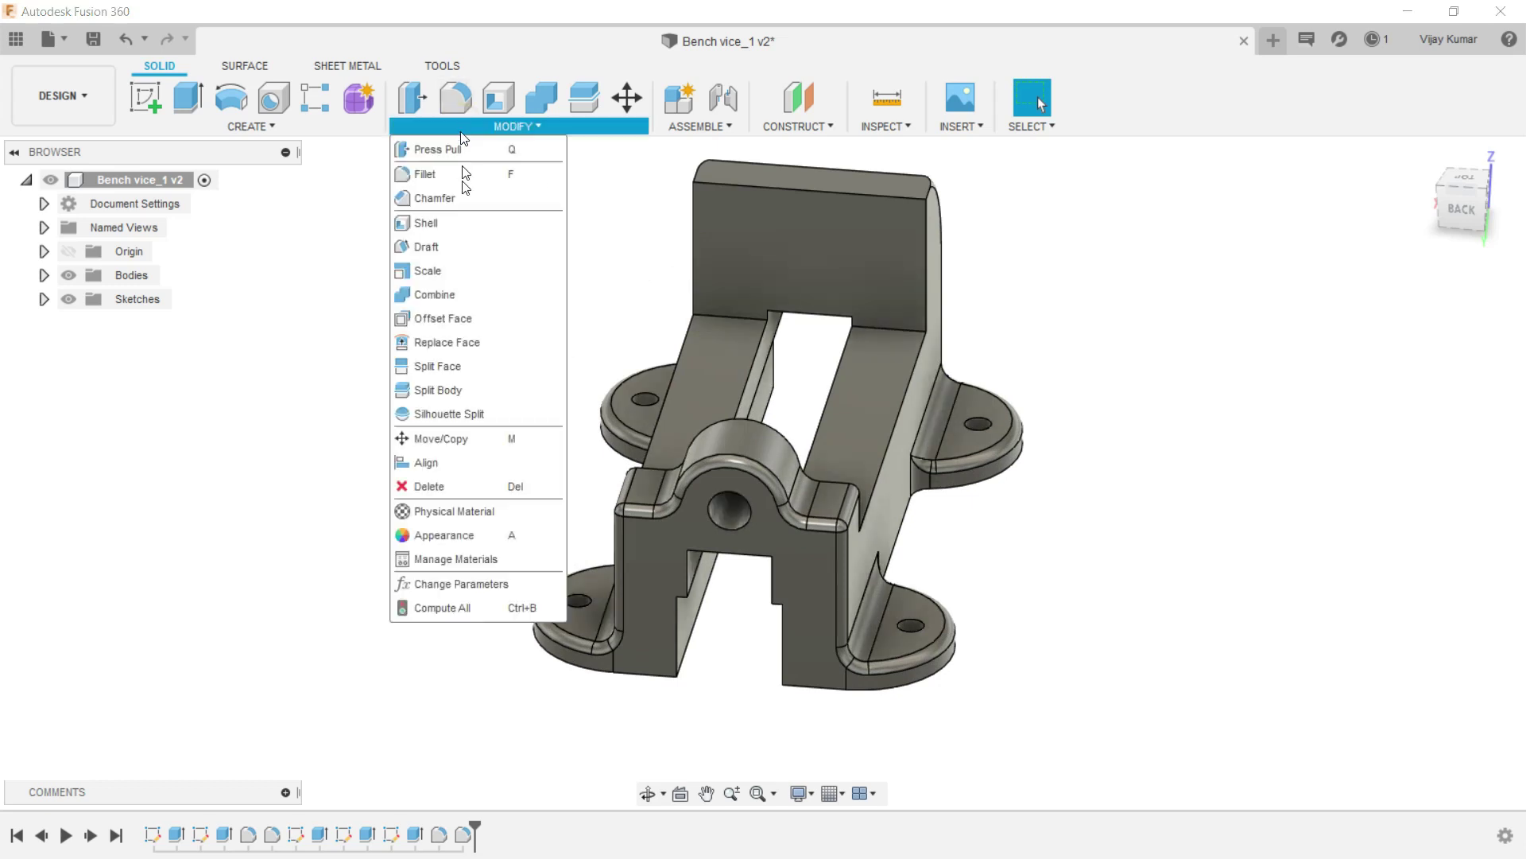
click(461, 199)
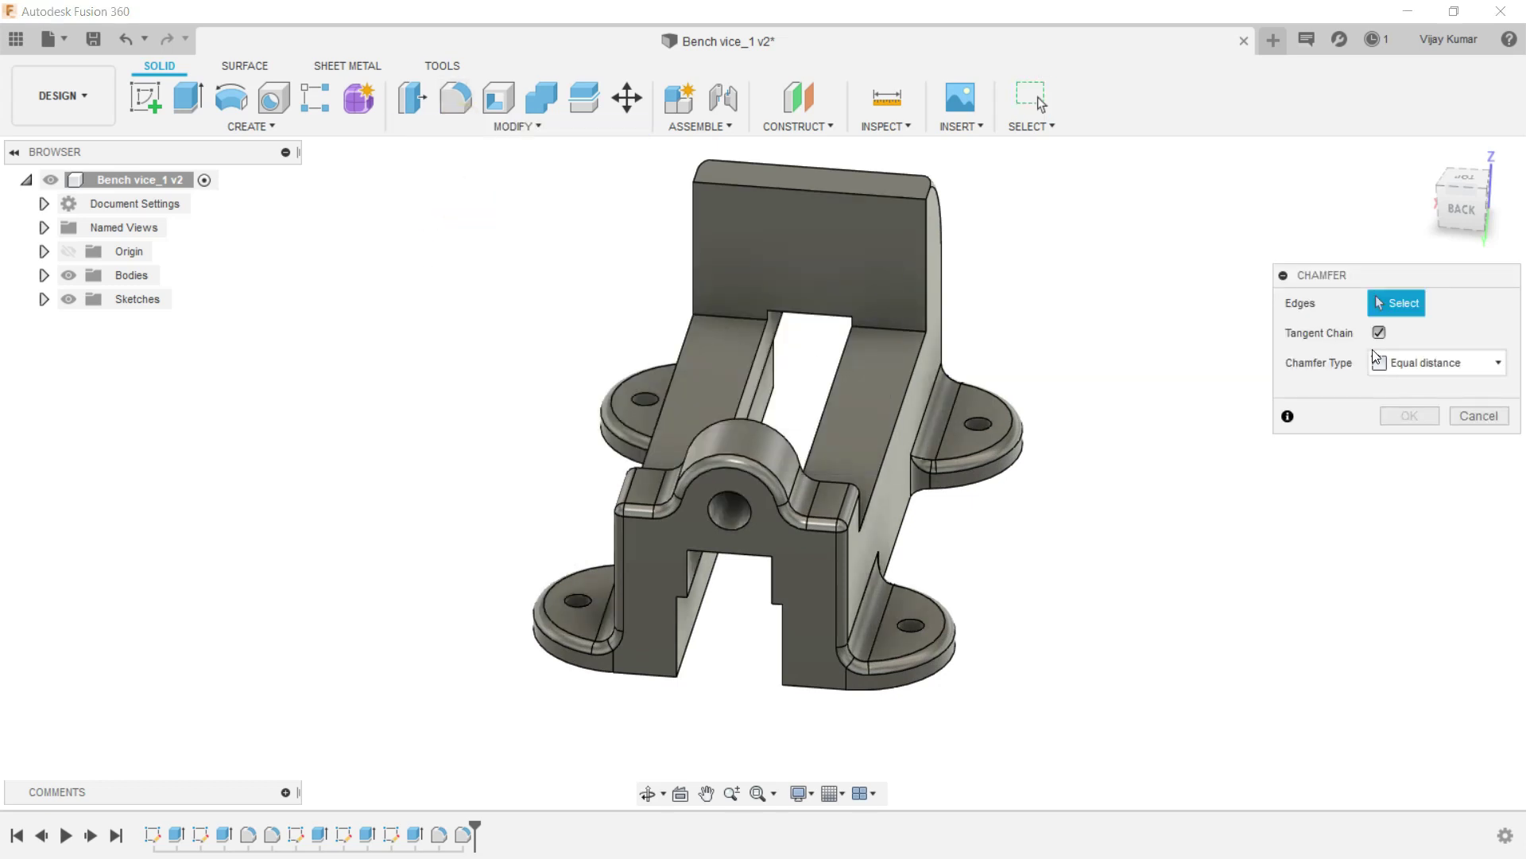
click(1379, 359)
click(1393, 436)
click(744, 520)
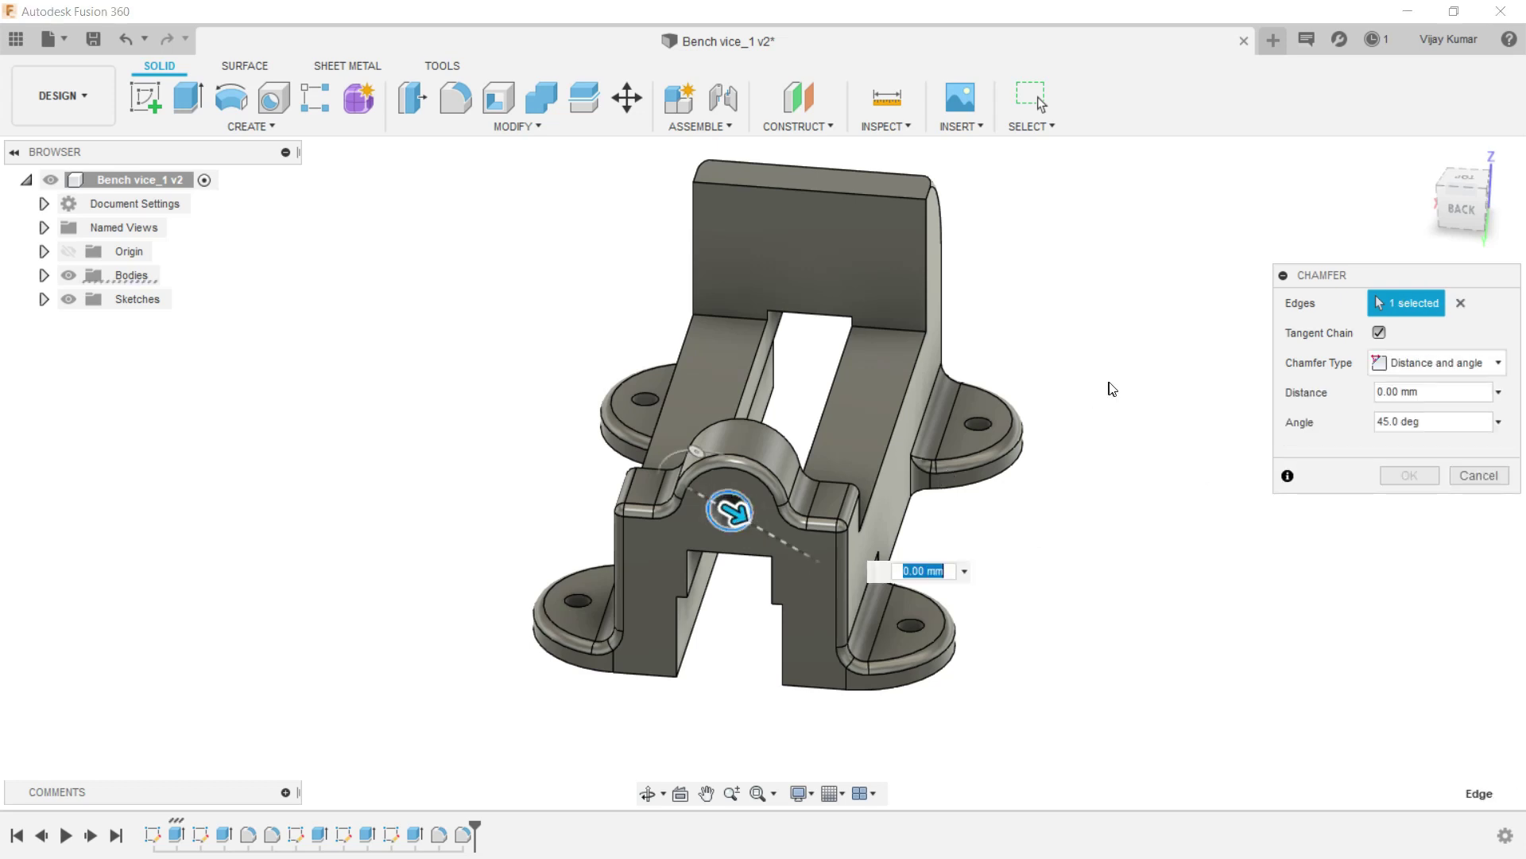
text(2)
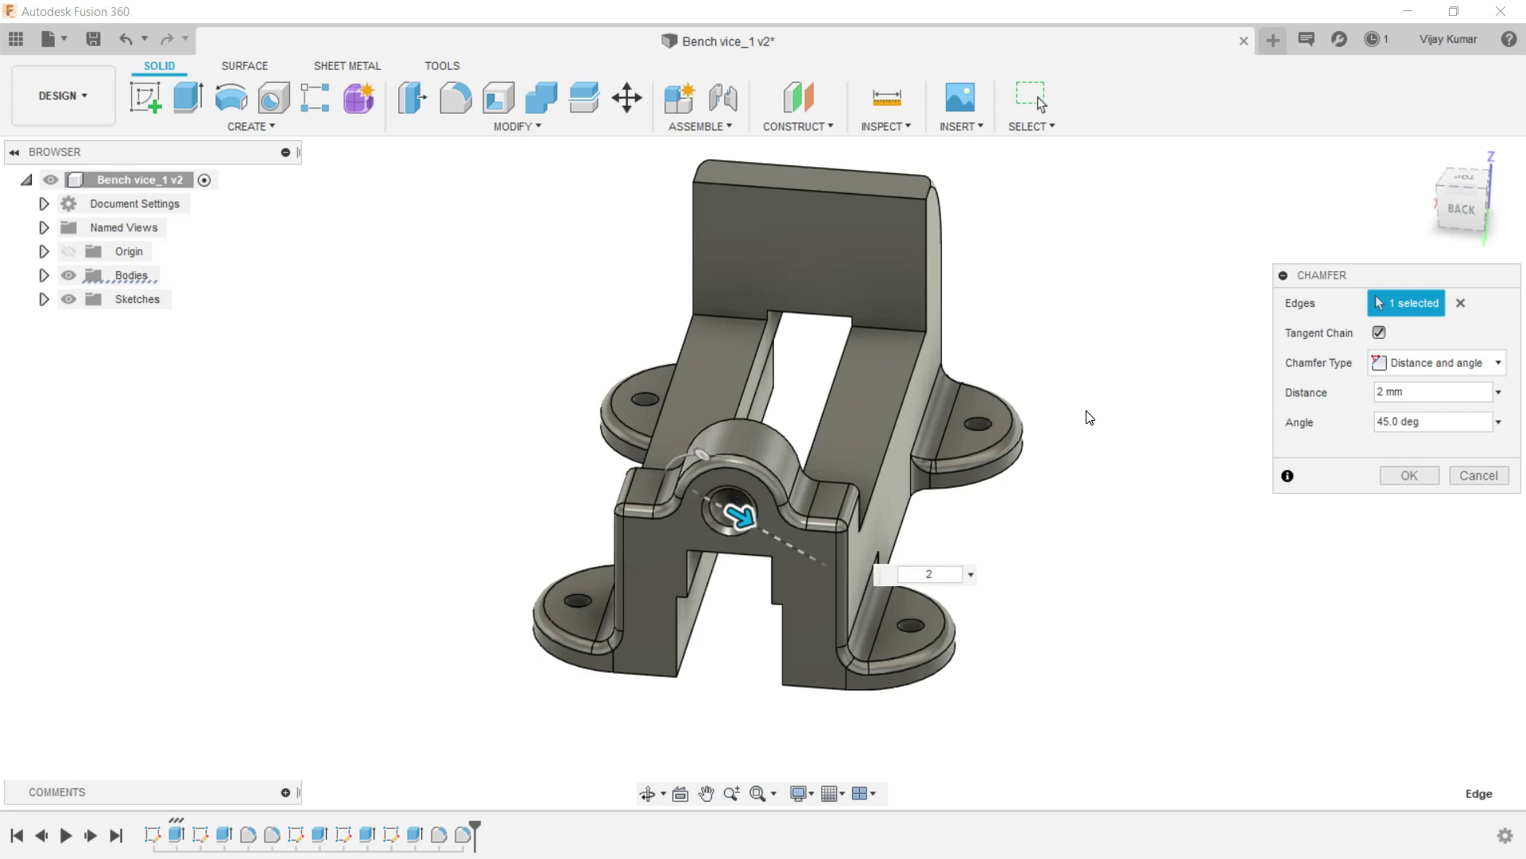
click(1409, 476)
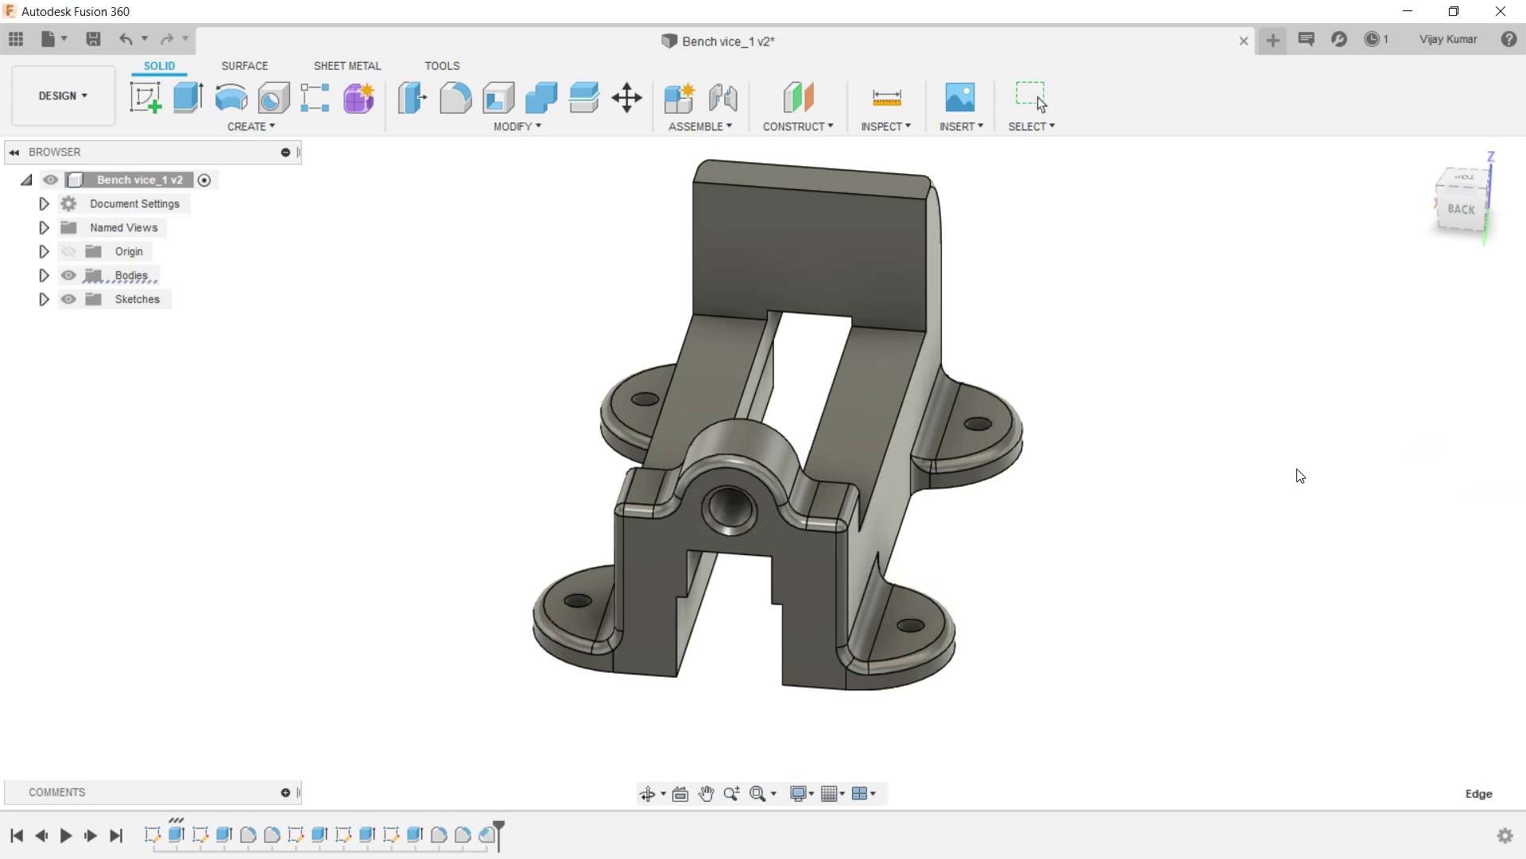
Orbit the model to bring the back boss hole into view.
drag(664, 594, 890, 587)
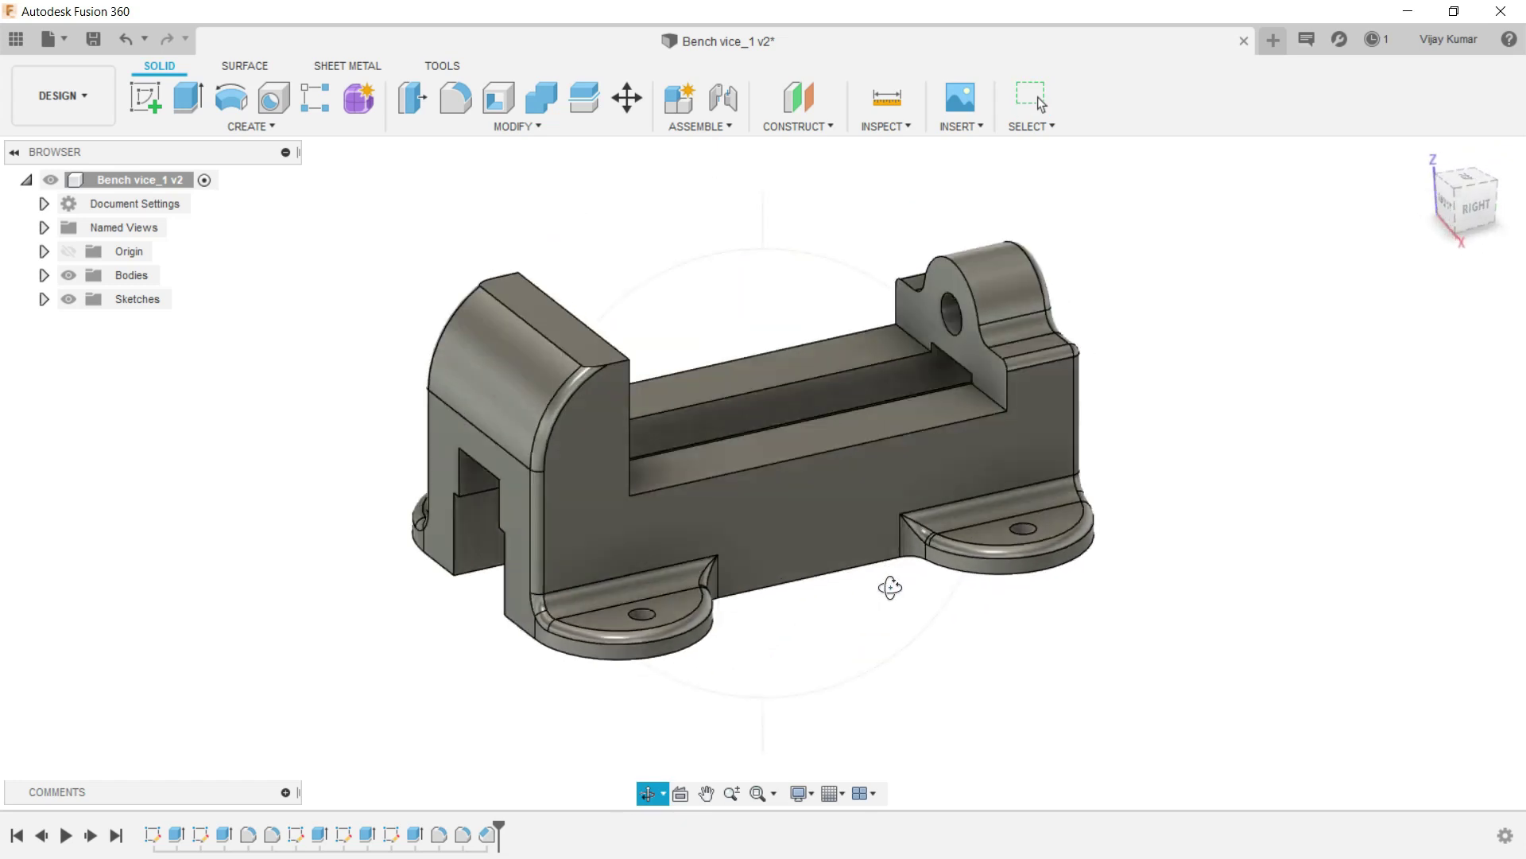
drag(888, 585, 795, 676)
key(Escape)
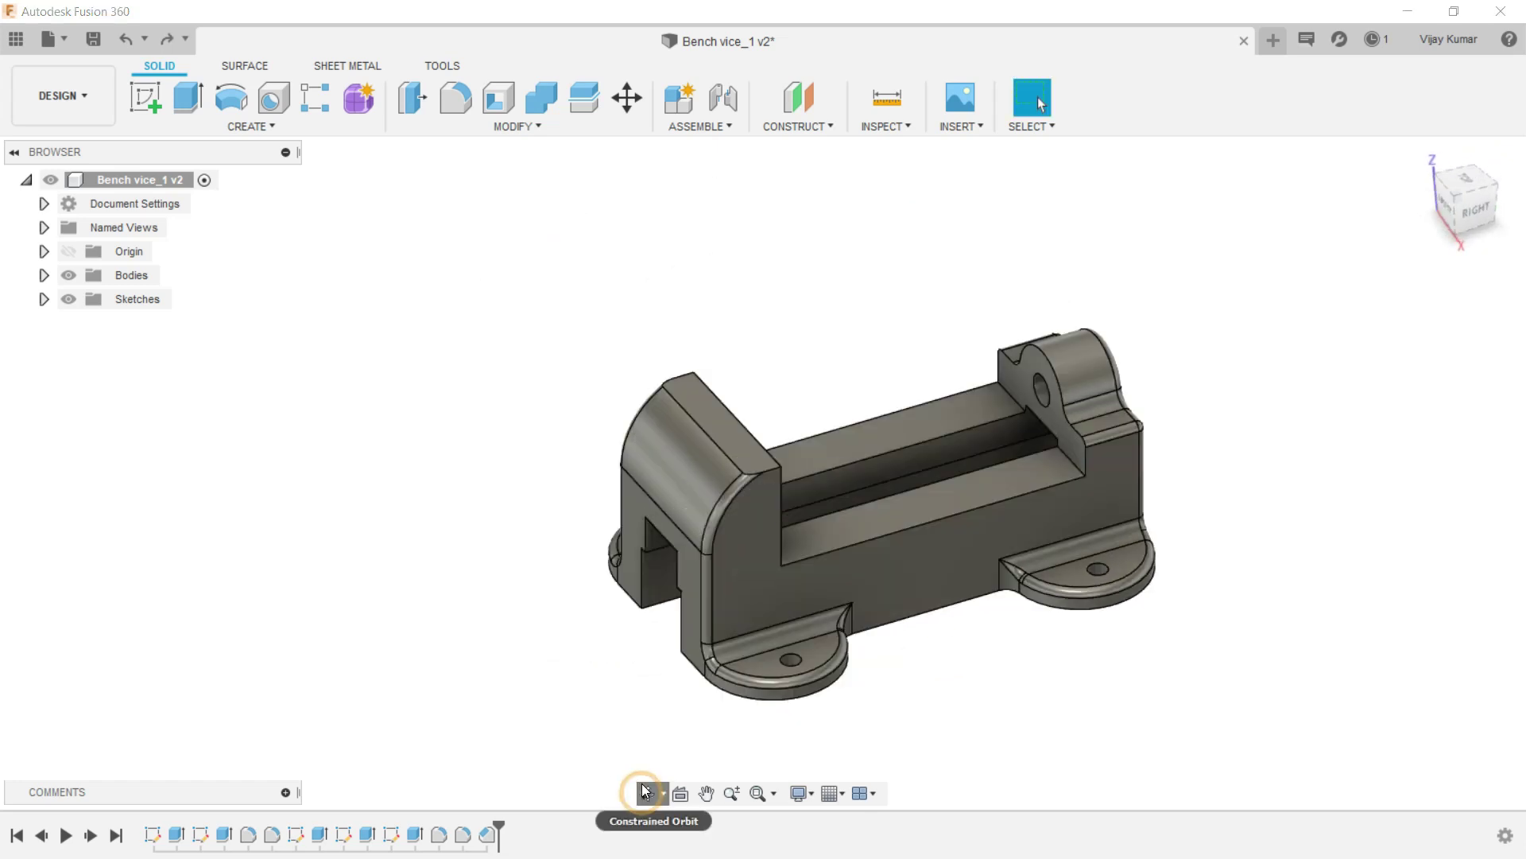
click(645, 794)
right_click(455, 442)
click(463, 433)
Add a modeled M12x1.75 thread, 12.0 mm size, to the back hole's inner face.
click(152, 120)
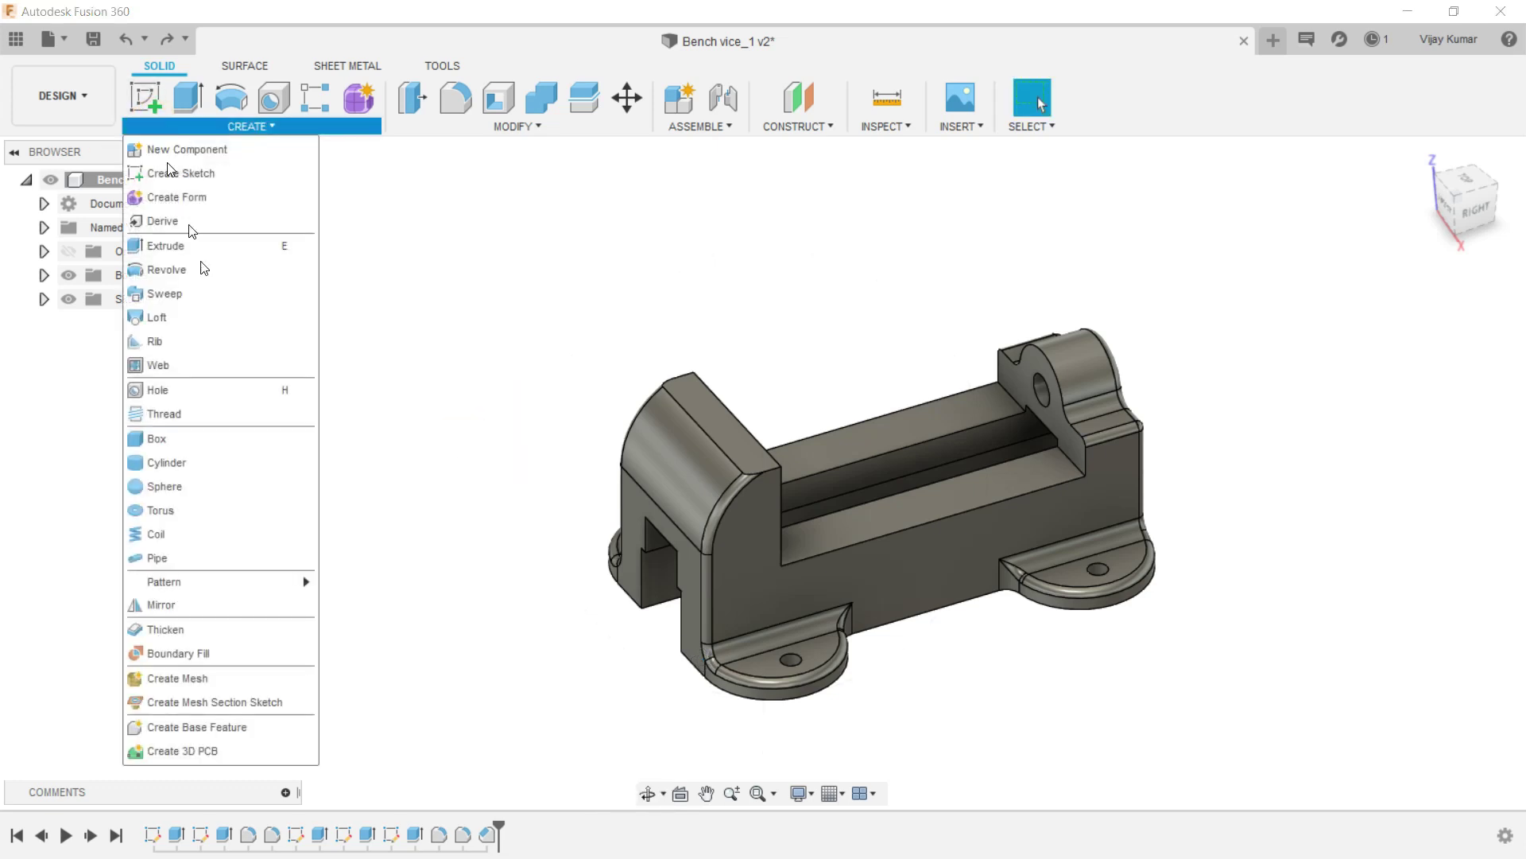
click(231, 413)
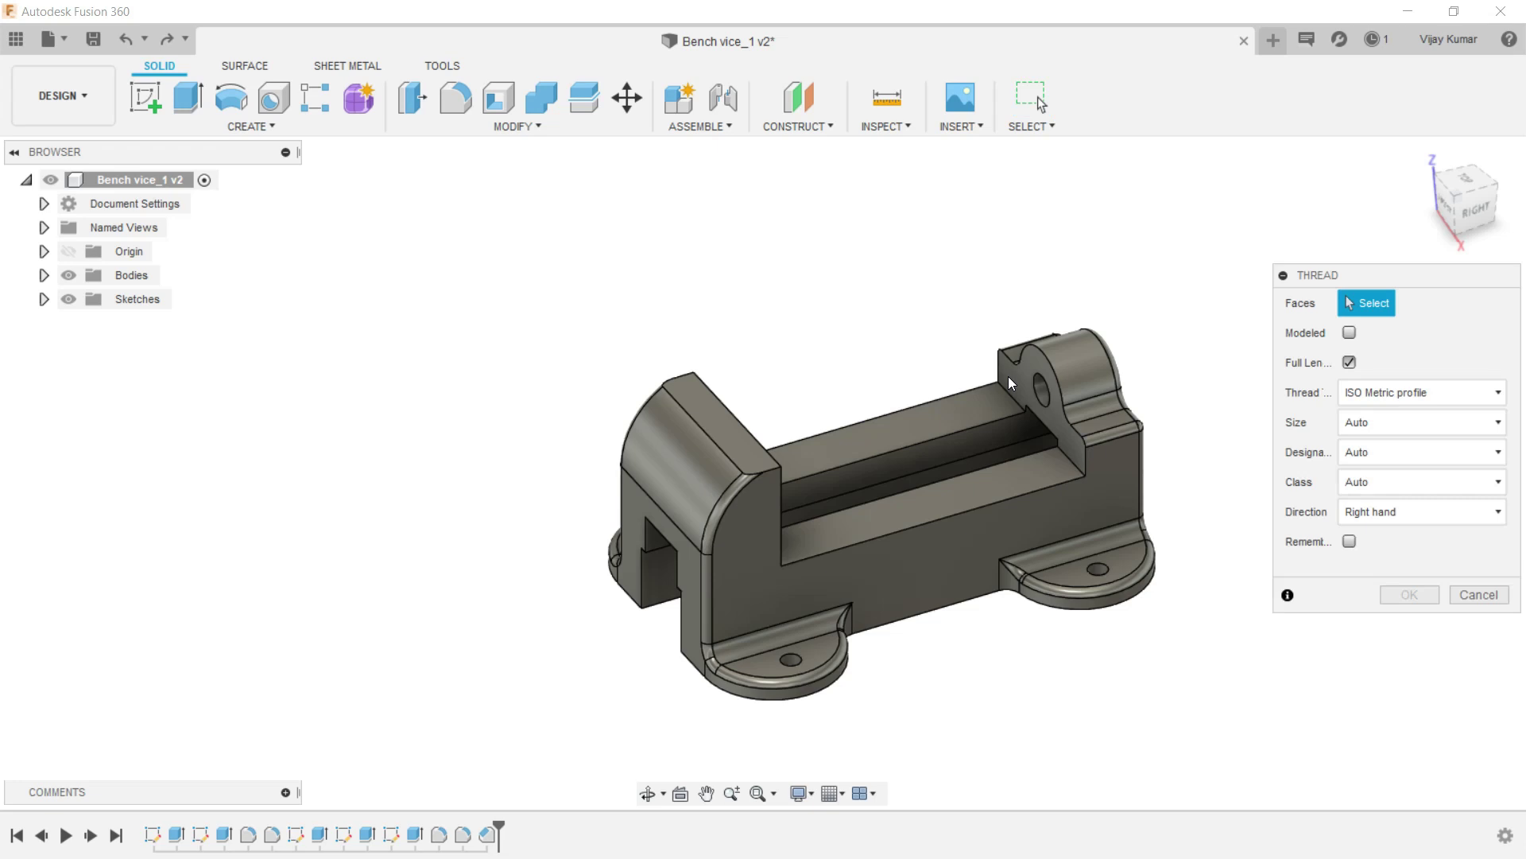
scroll(1065, 401, up, 3)
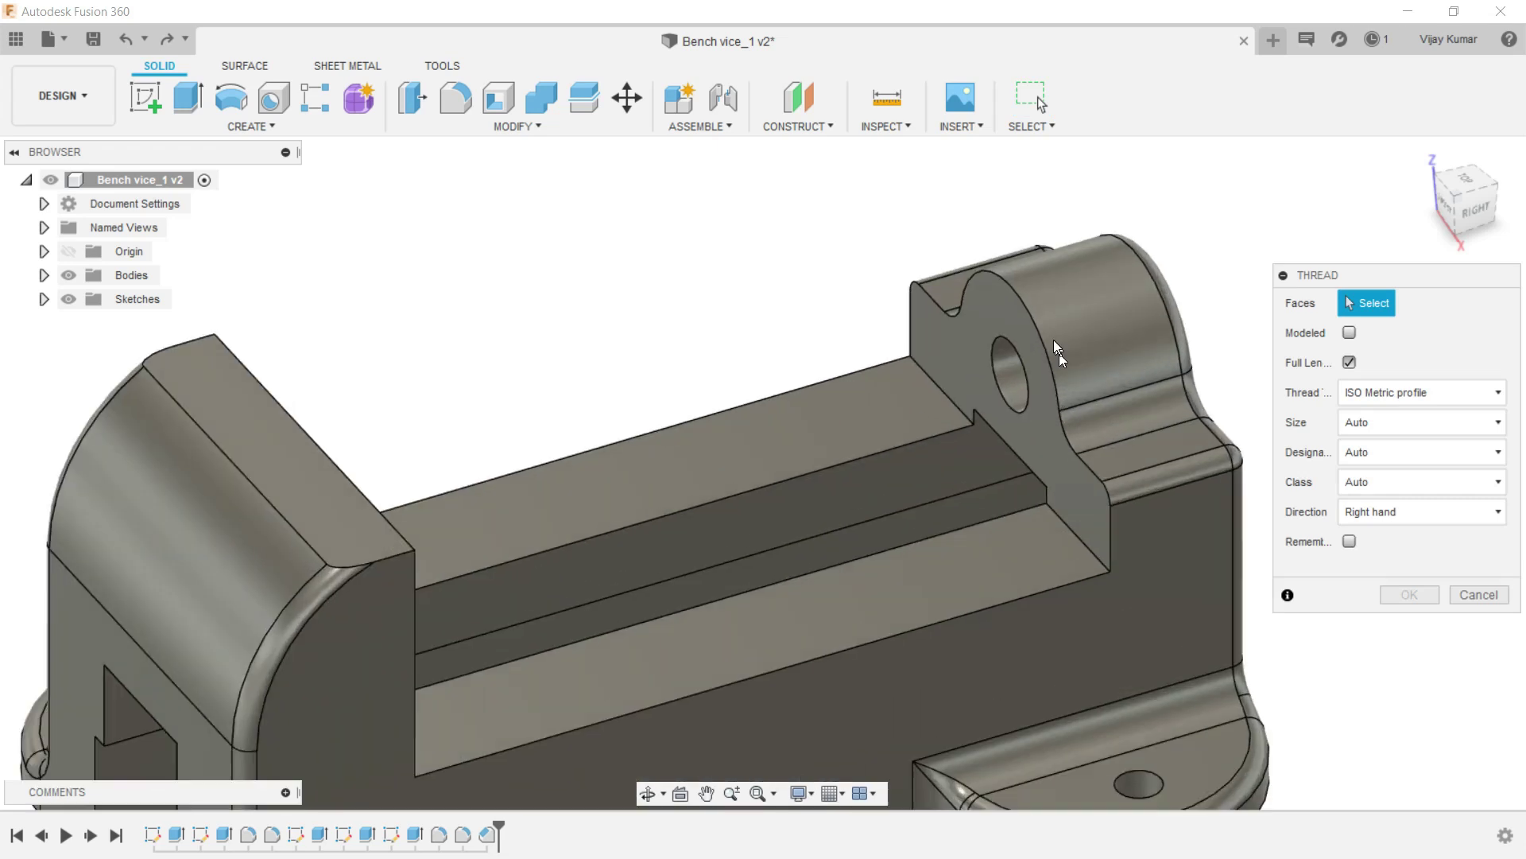
scroll(1052, 340, up, 3)
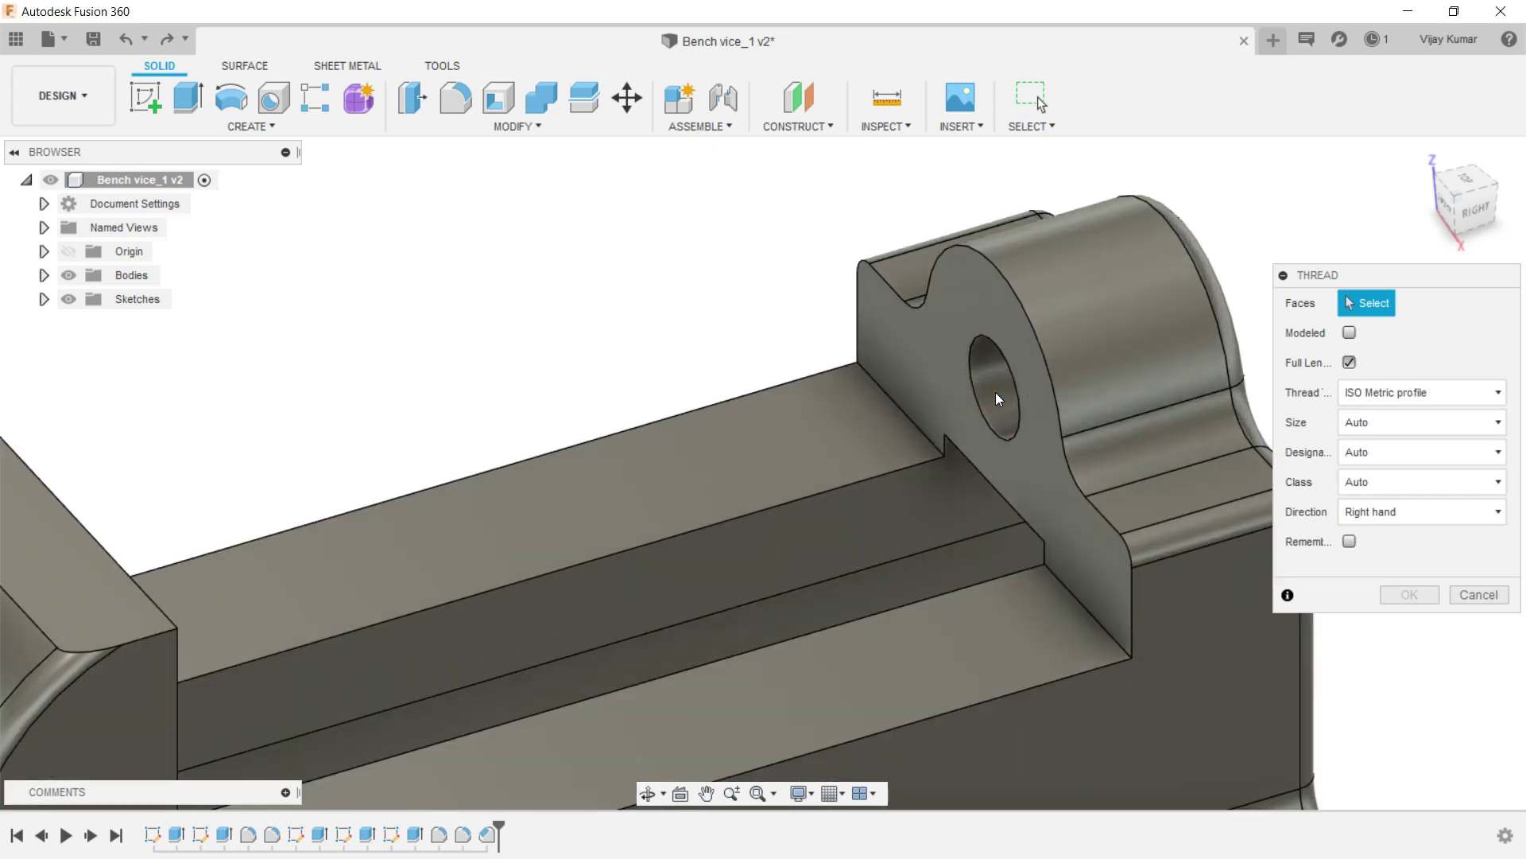
click(987, 365)
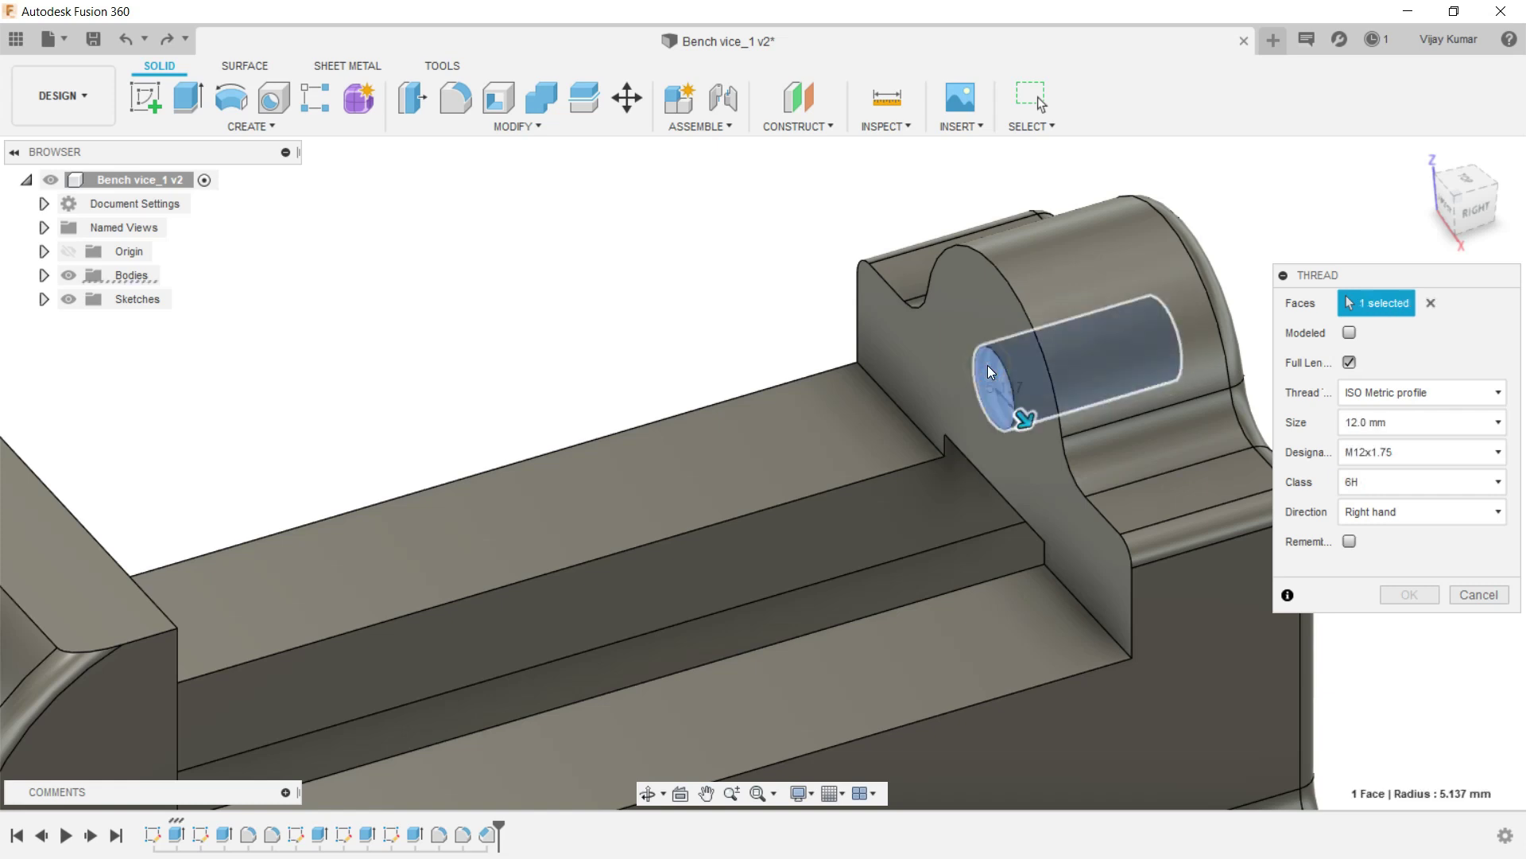
click(1349, 333)
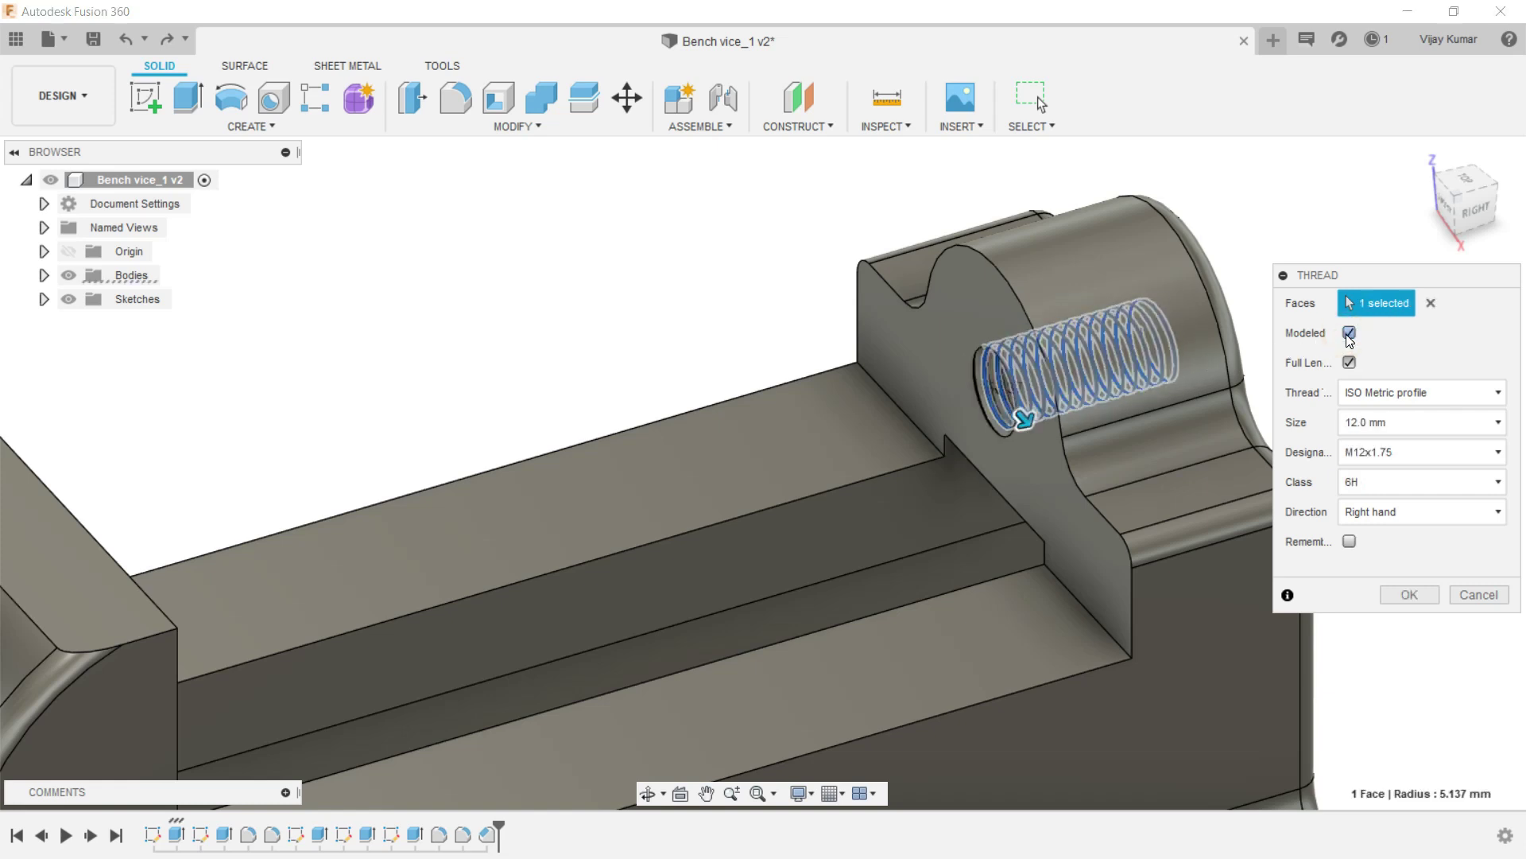
click(1390, 425)
click(1389, 424)
click(1406, 590)
Orbit to the vice's back face and start a sketch on it.
scroll(1375, 496, down, 2)
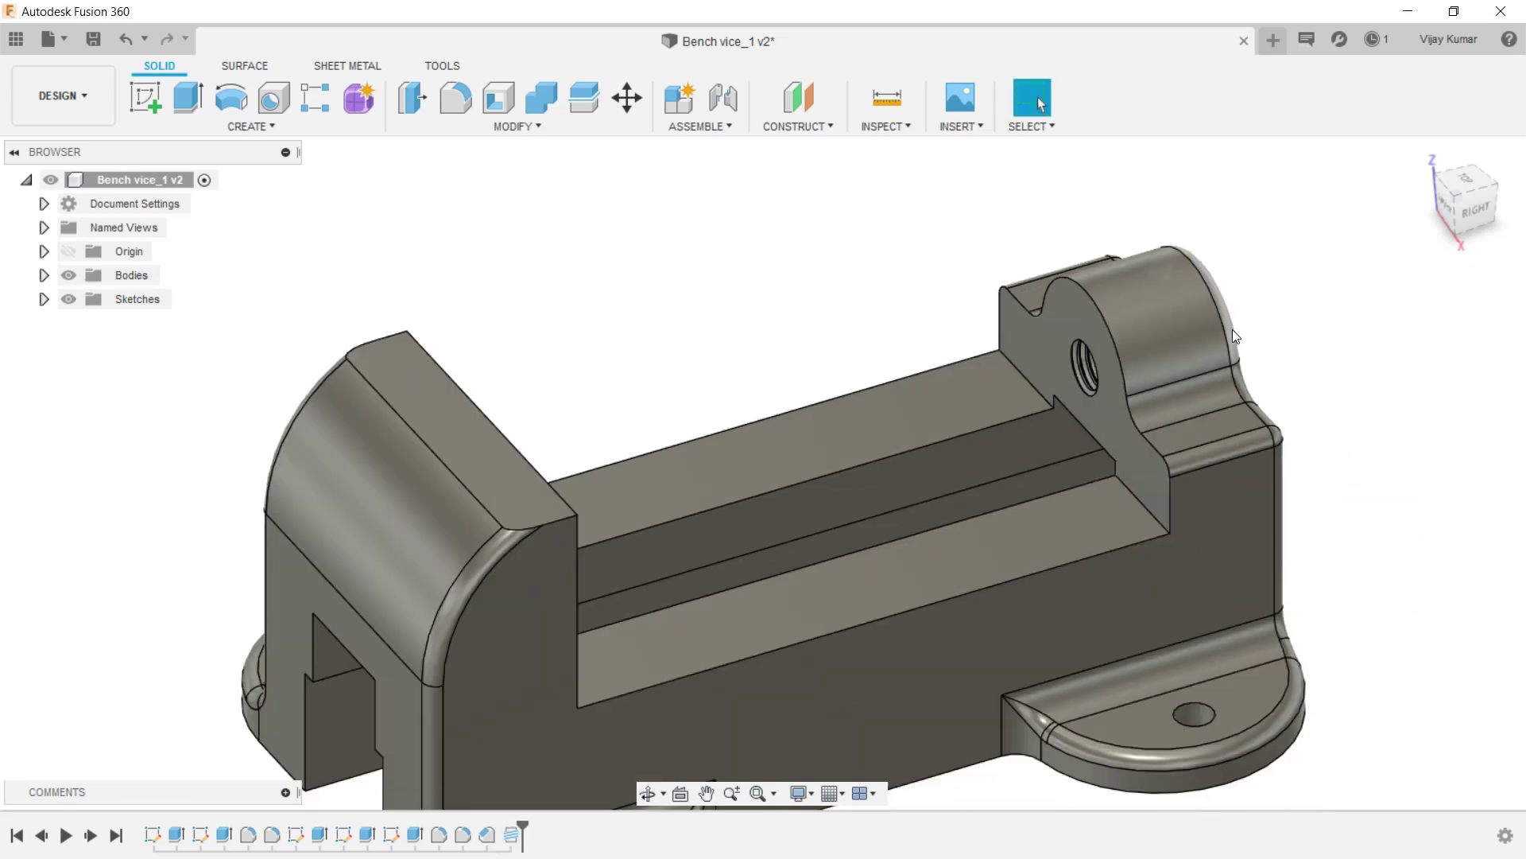
scroll(1373, 481, down, 3)
scroll(1370, 465, down, 2)
scroll(1371, 460, up, 2)
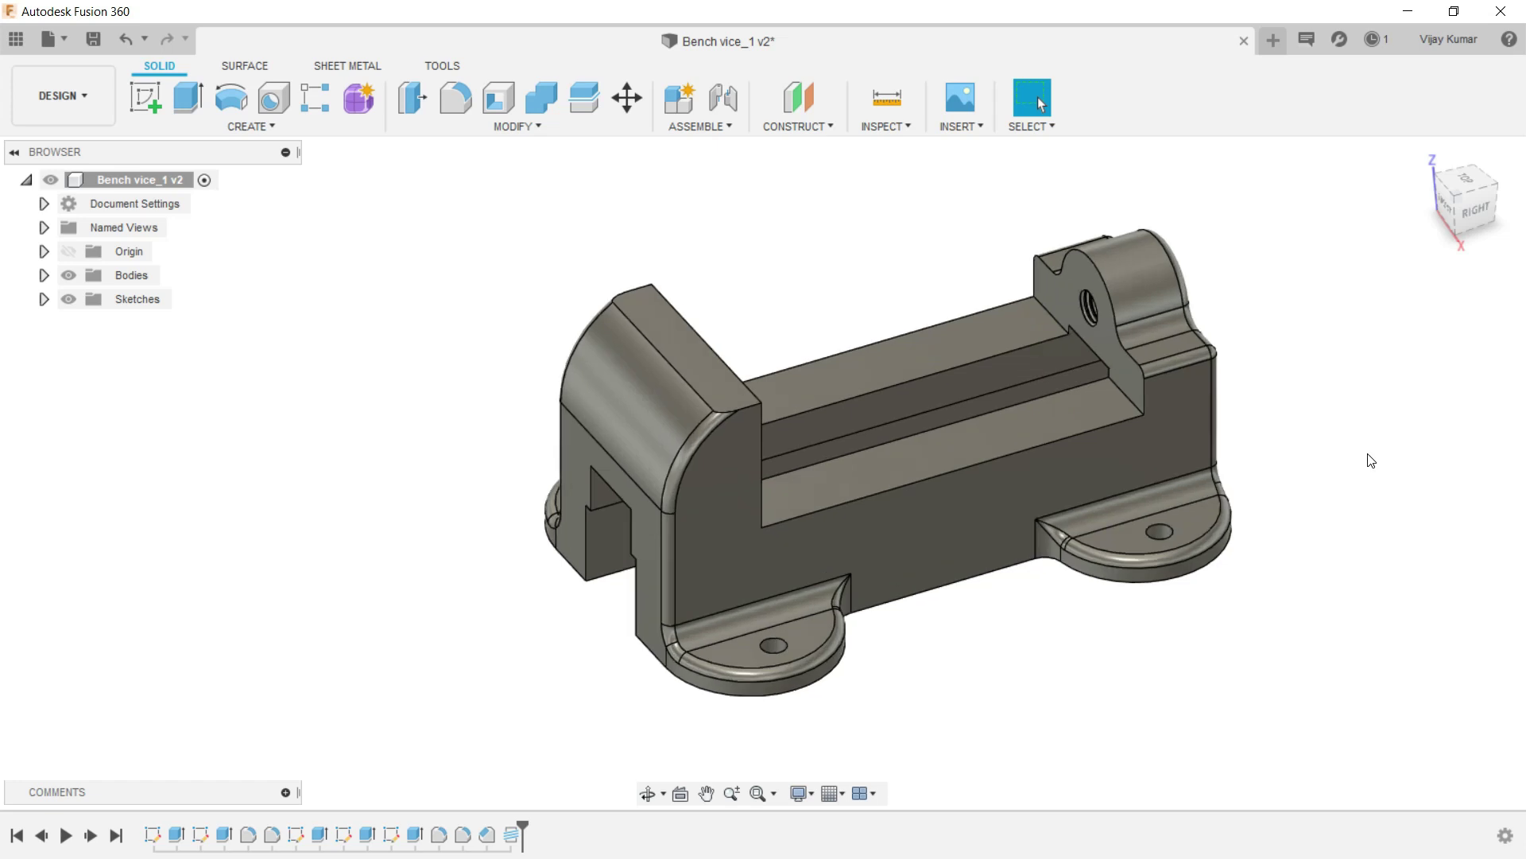
click(648, 792)
mouse_move(723, 553)
mouse_down()
mouse_move(719, 578)
mouse_move(511, 521)
mouse_move(467, 569)
mouse_move(393, 386)
mouse_up()
right_click(411, 397)
click(422, 393)
click(874, 404)
click(145, 97)
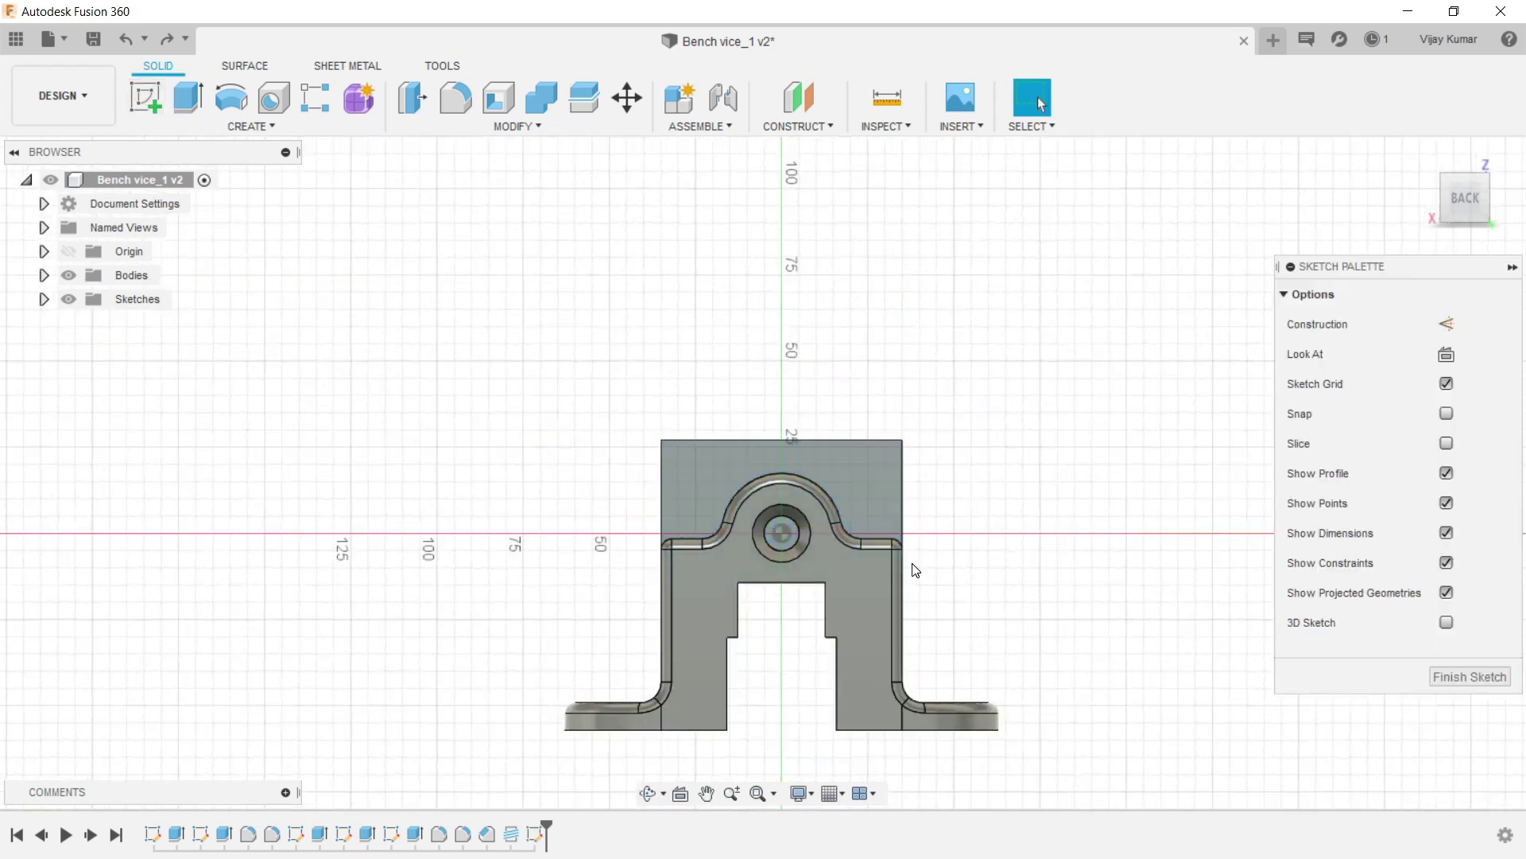
Draw two pin-hole circles side by side and make them equal in size.
click(274, 97)
scroll(906, 509, up, 3)
scroll(771, 422, up, 2)
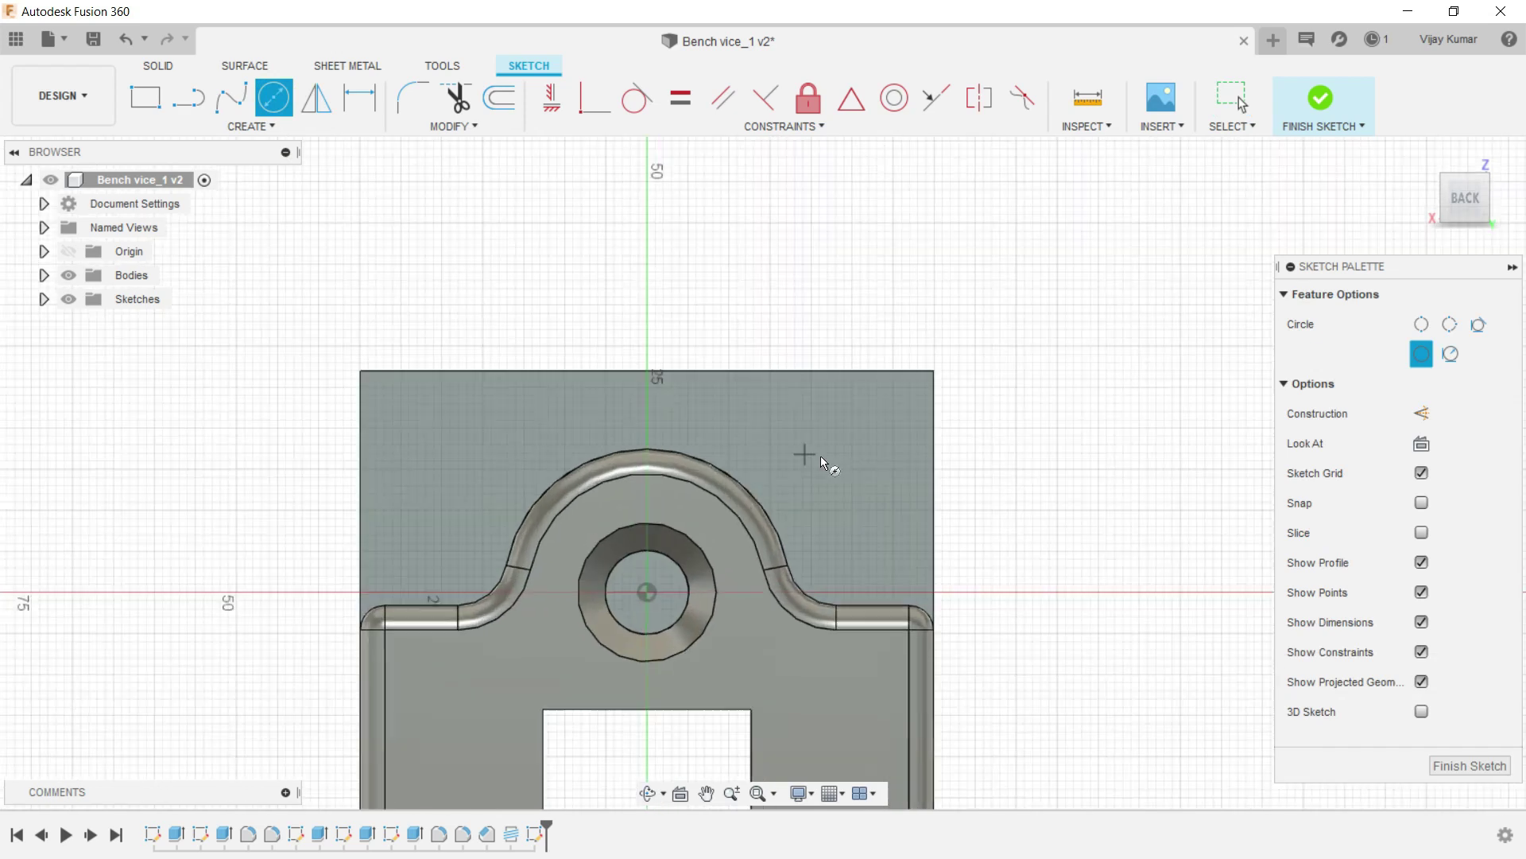
click(828, 465)
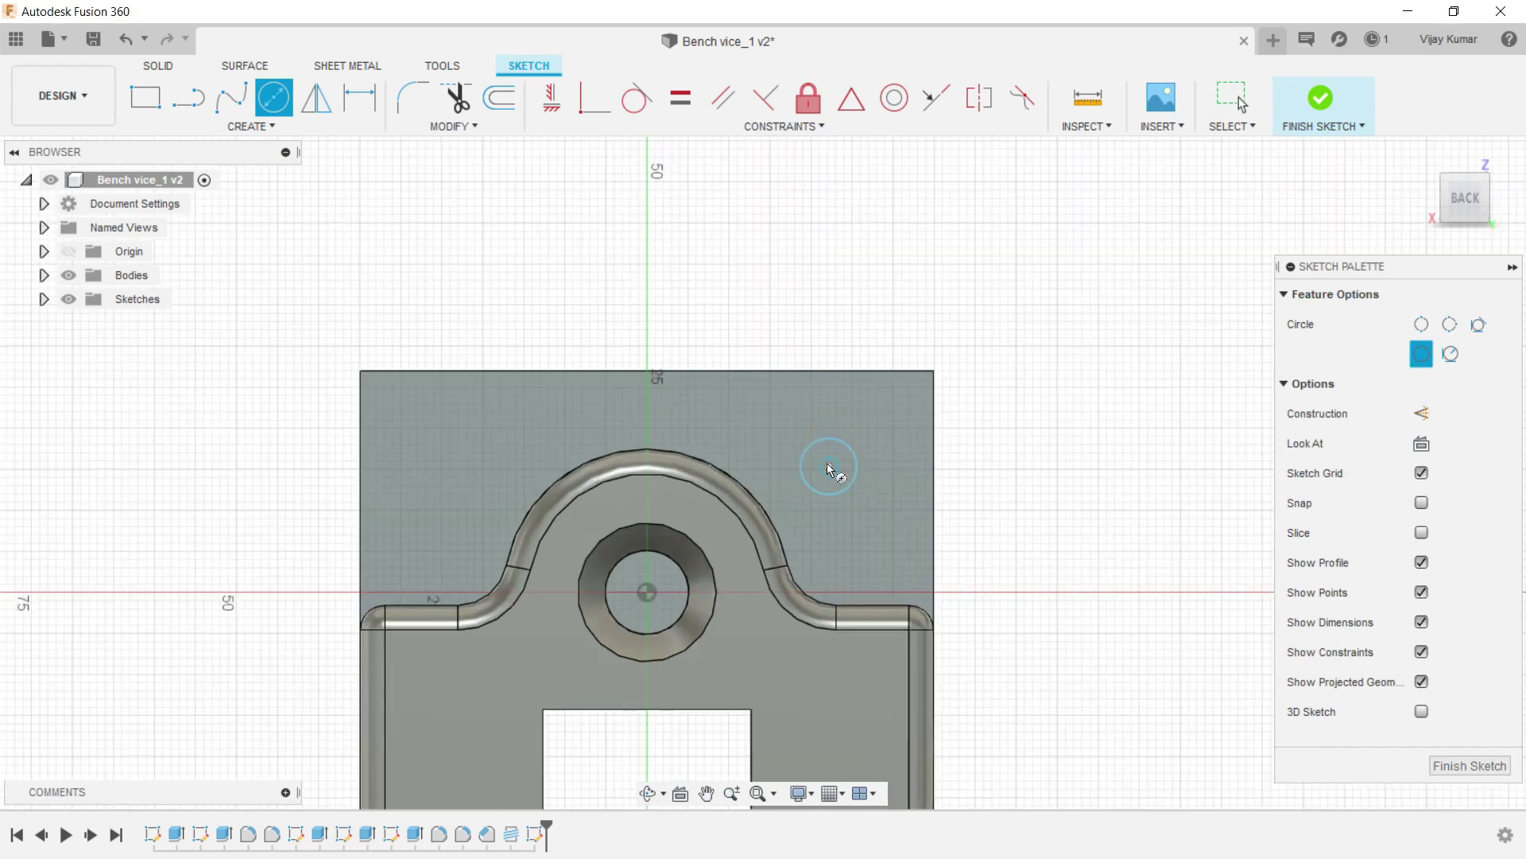
click(466, 464)
click(465, 432)
key(Escape)
click(501, 457)
shift+click(824, 469)
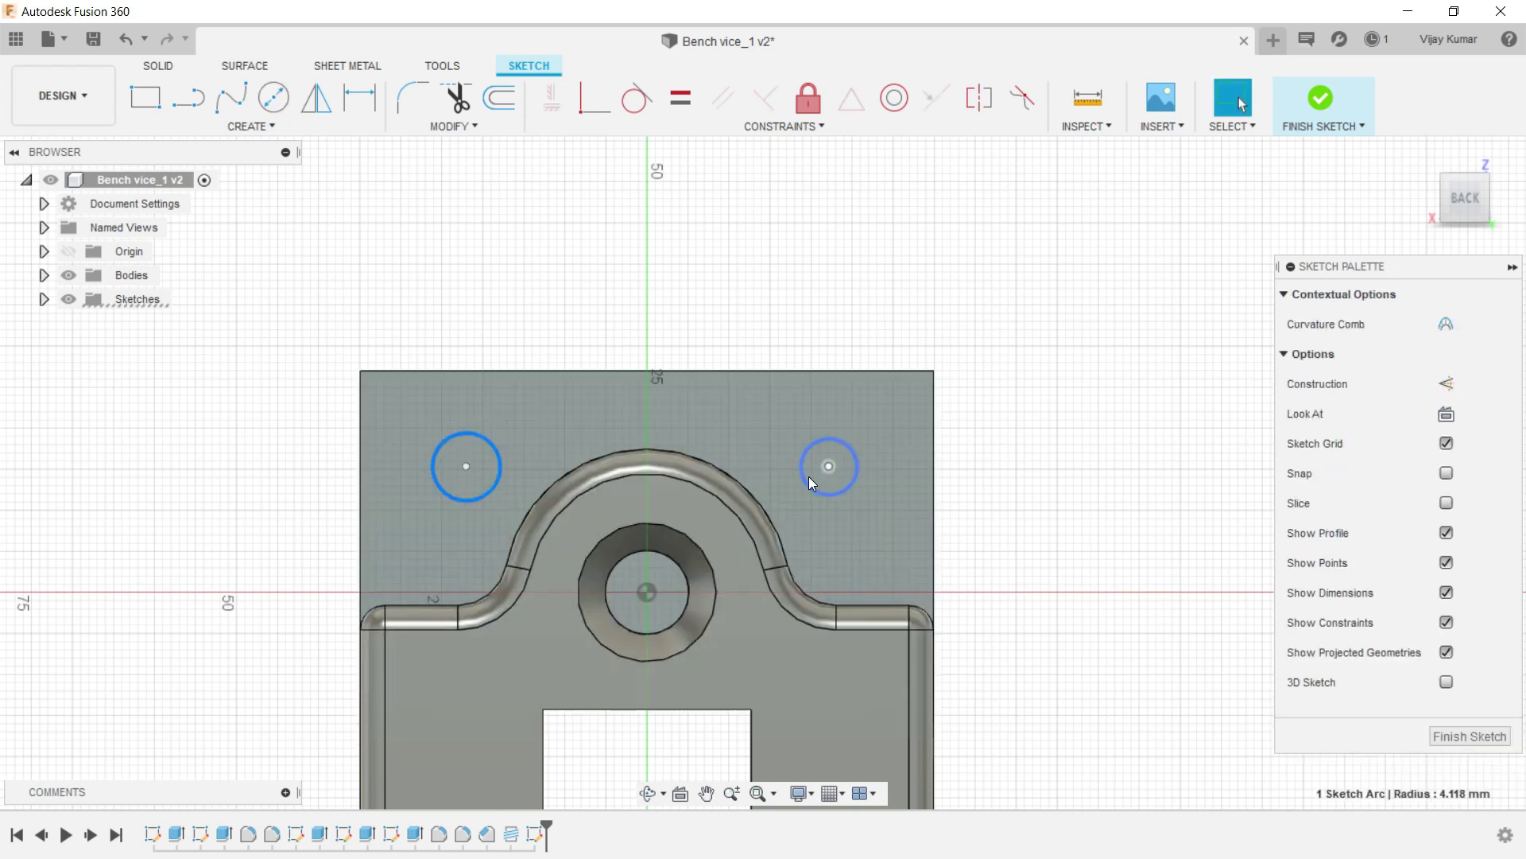
click(680, 108)
Dimension the circles to Ø5.11 and the right centre 15.80 mm from the edge.
click(359, 97)
click(853, 442)
click(889, 295)
text(5.11)
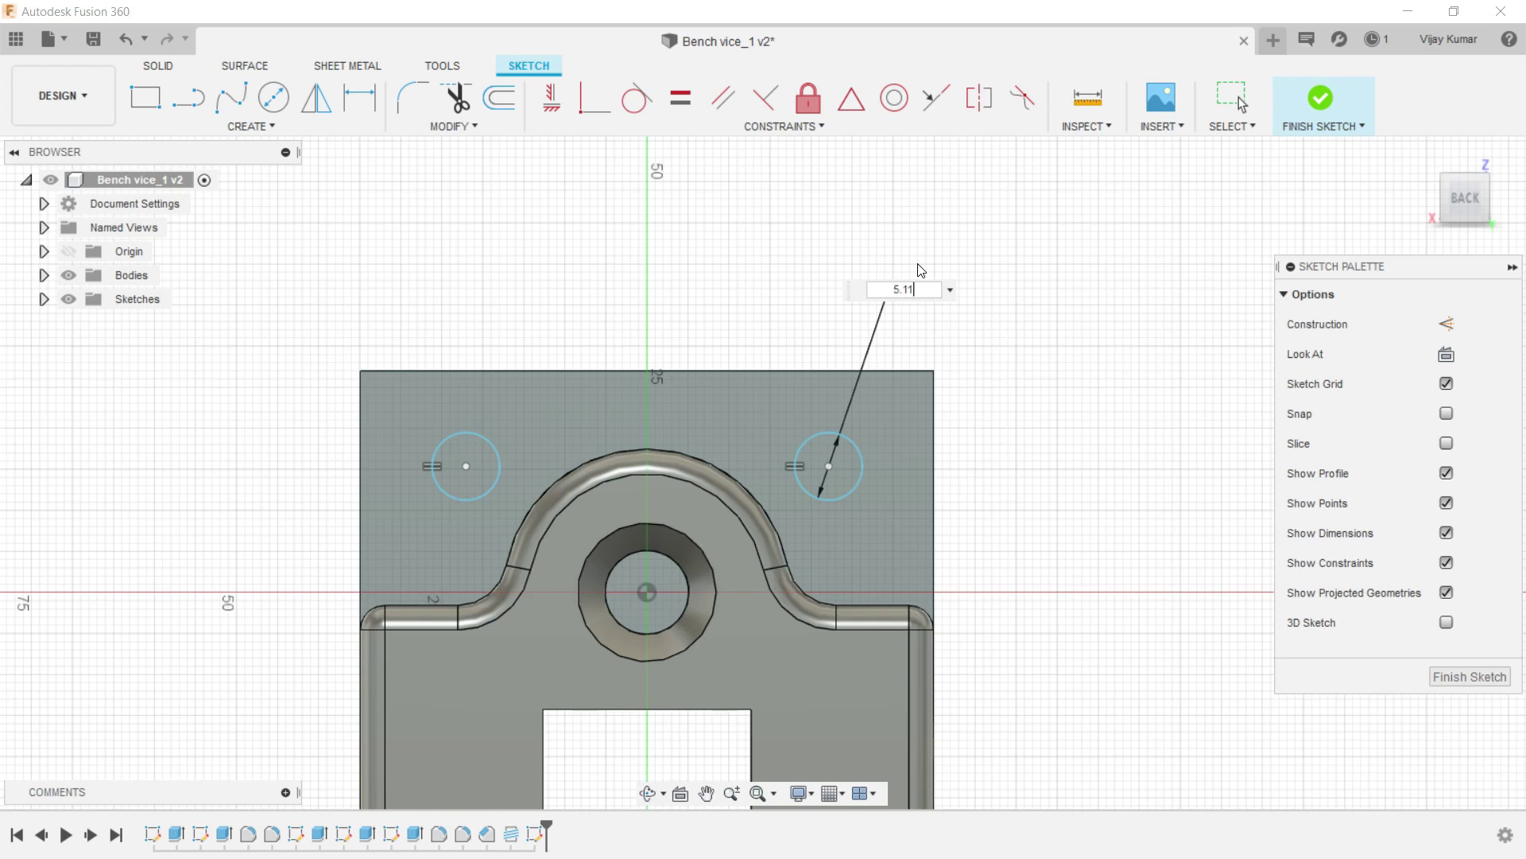
key(Return)
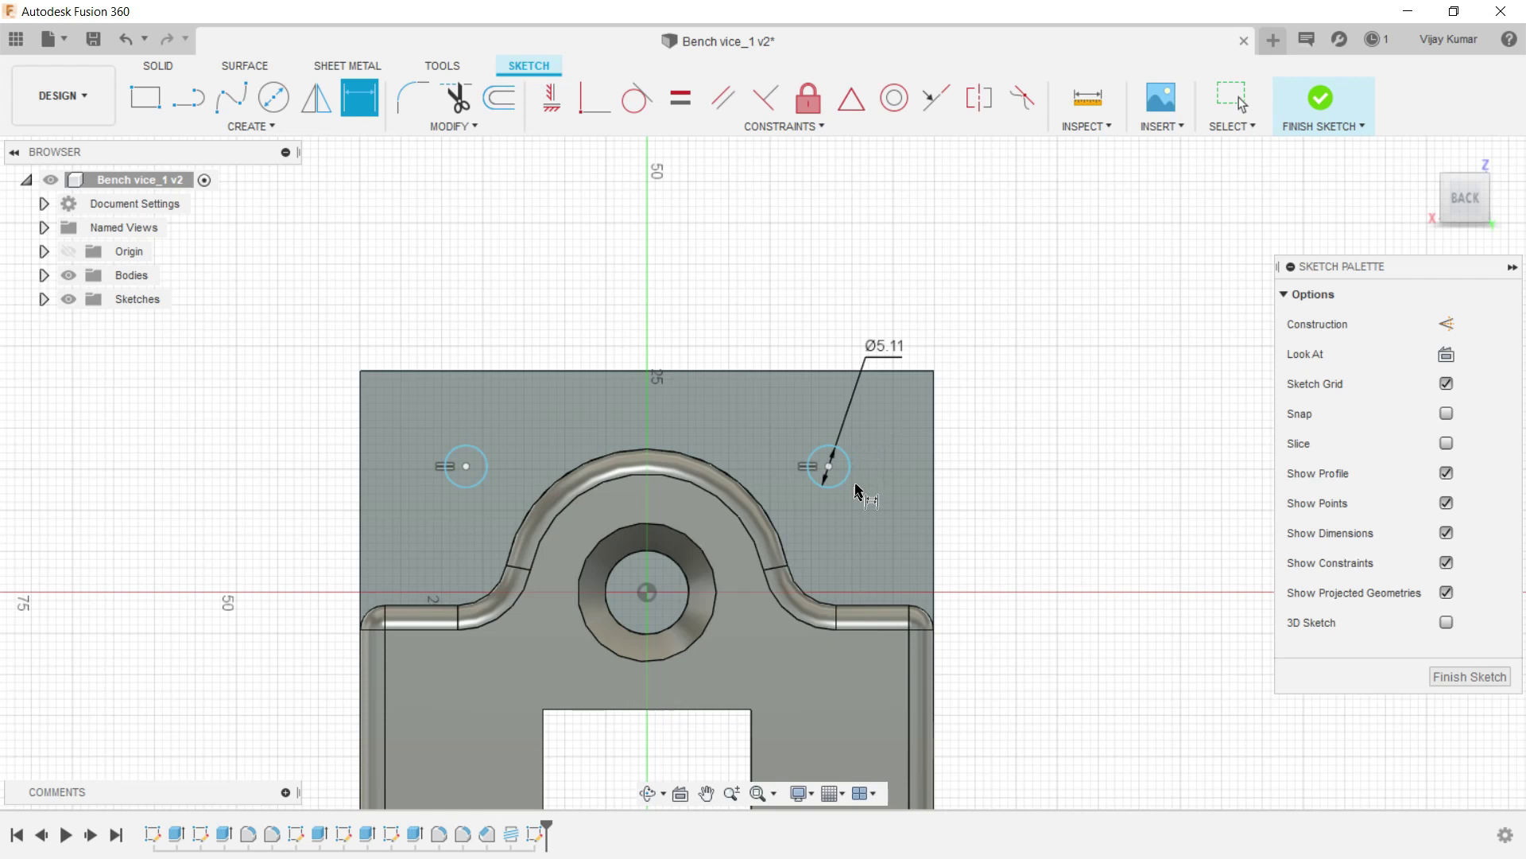
click(935, 461)
click(897, 307)
text(15.8)
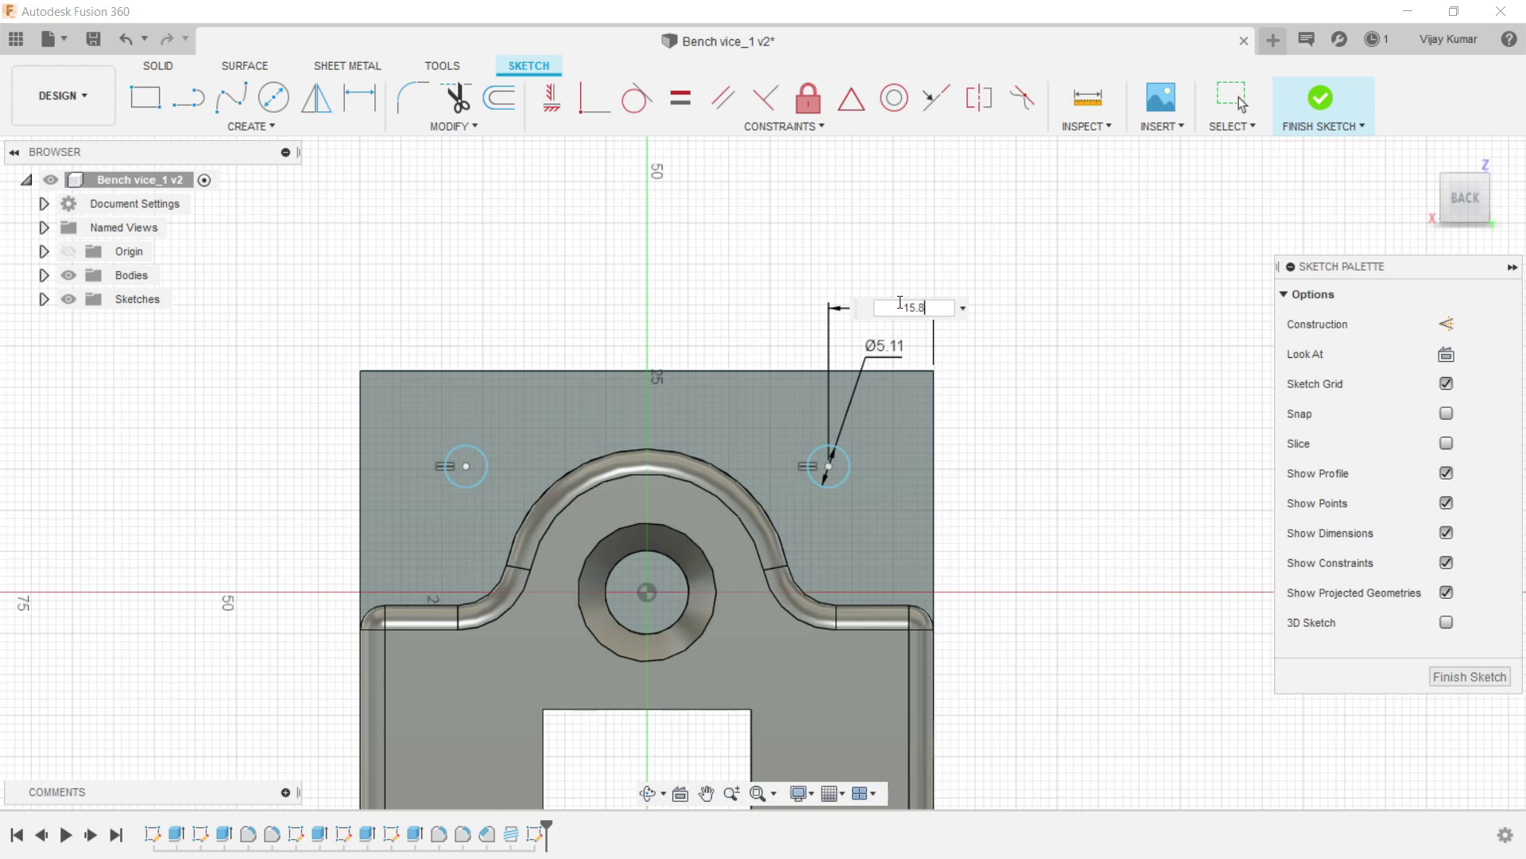
key(Return)
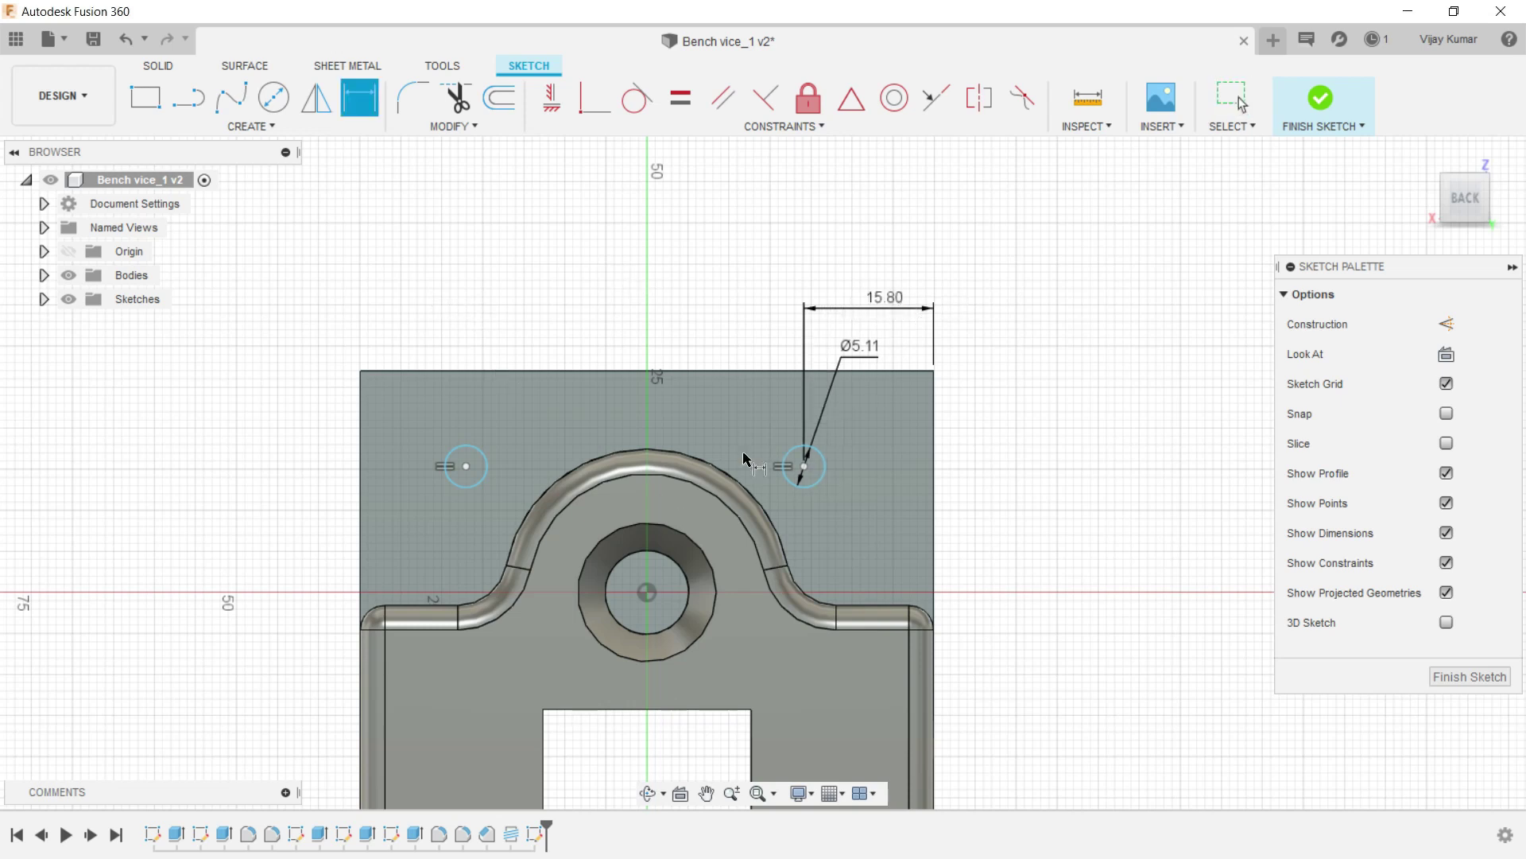
Set the spacing between the two circle centres to 38.1 mm.
click(803, 467)
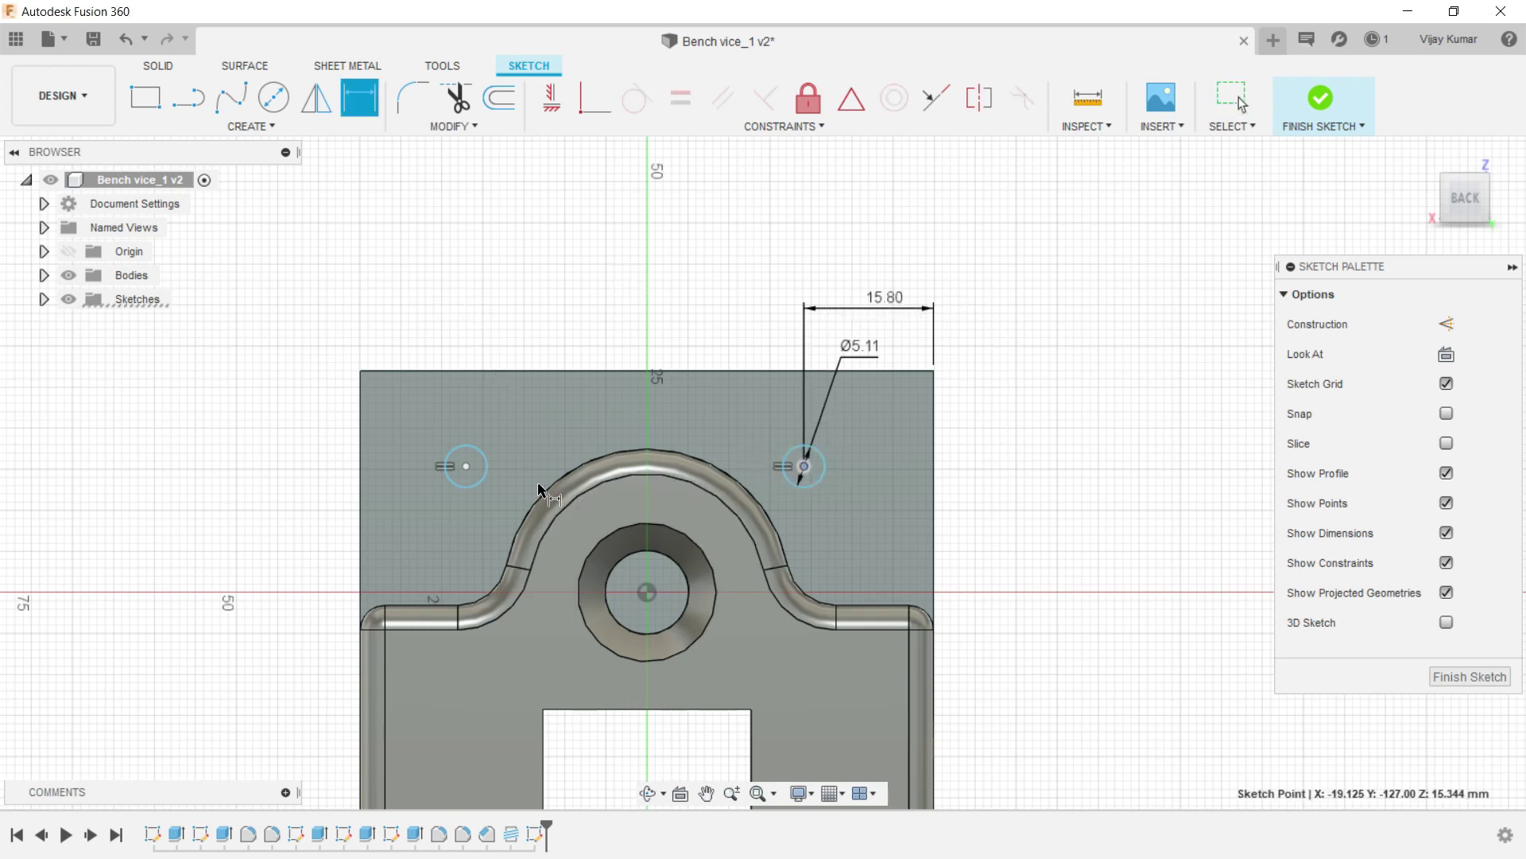
click(468, 466)
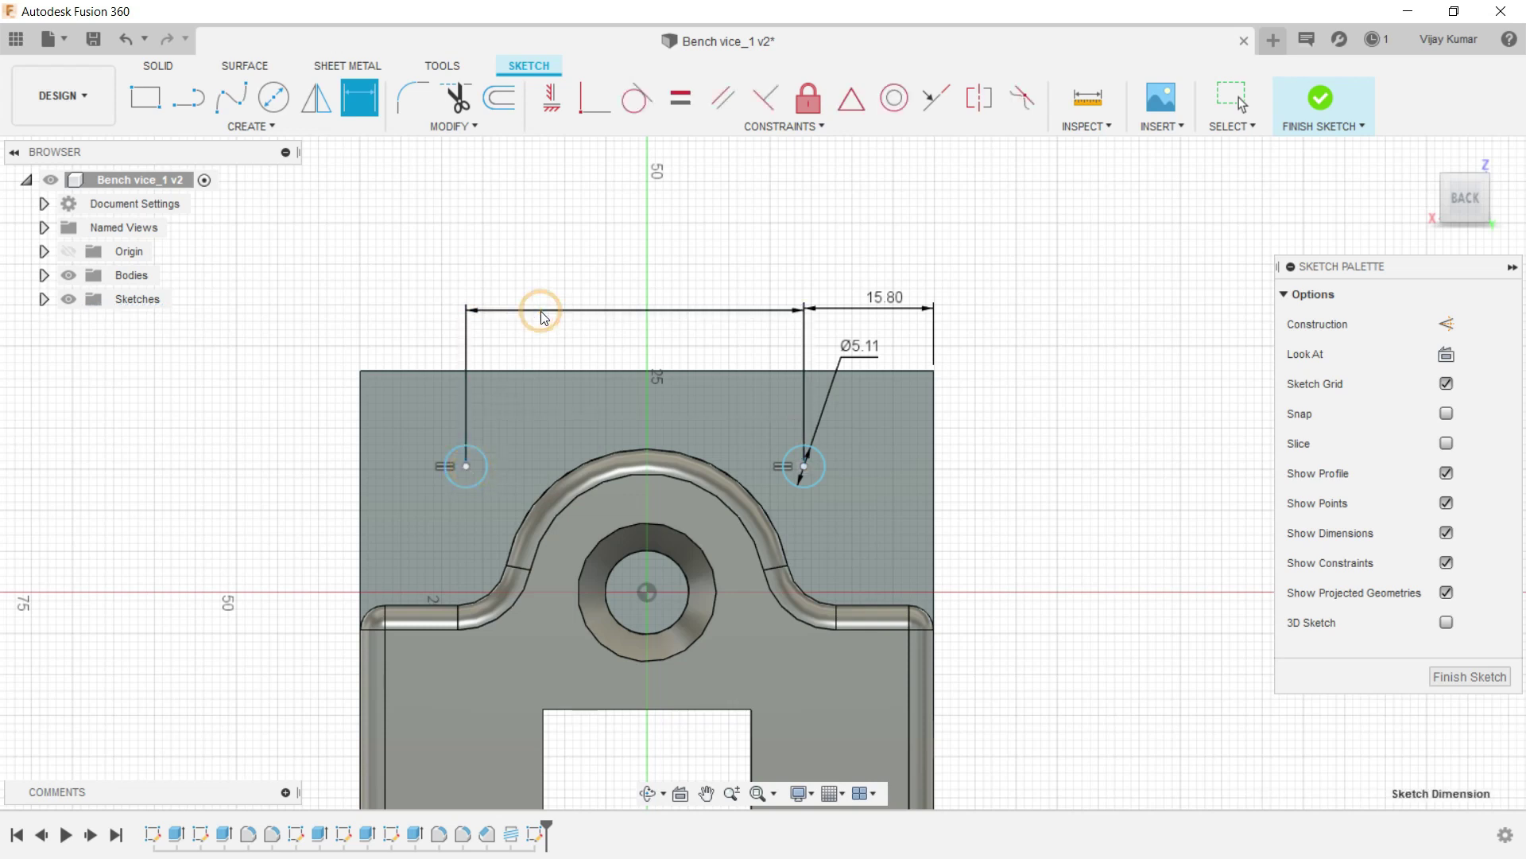
click(537, 309)
text(38.1)
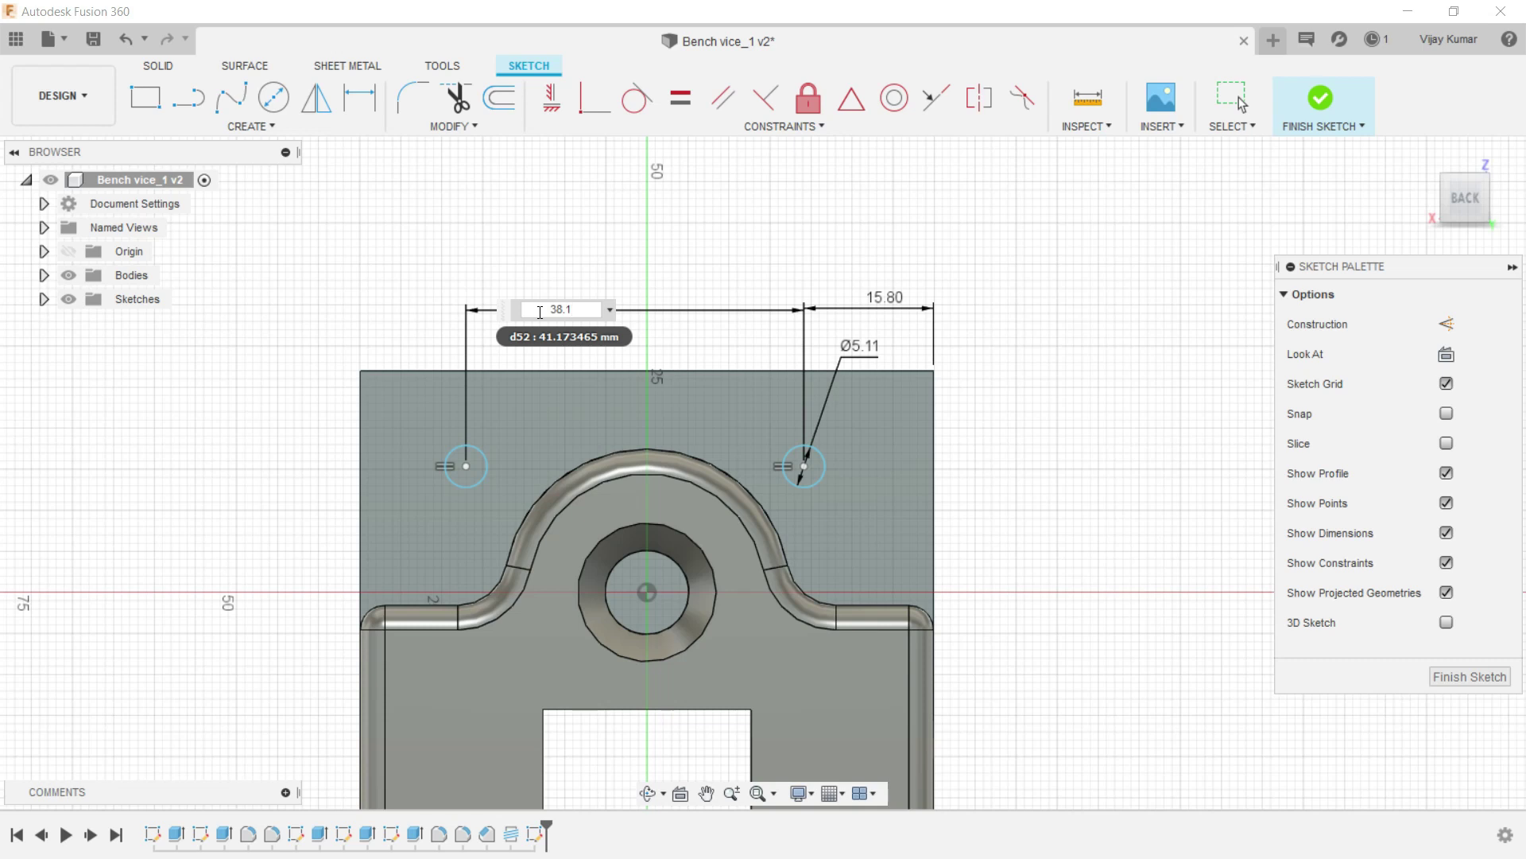
key(Return)
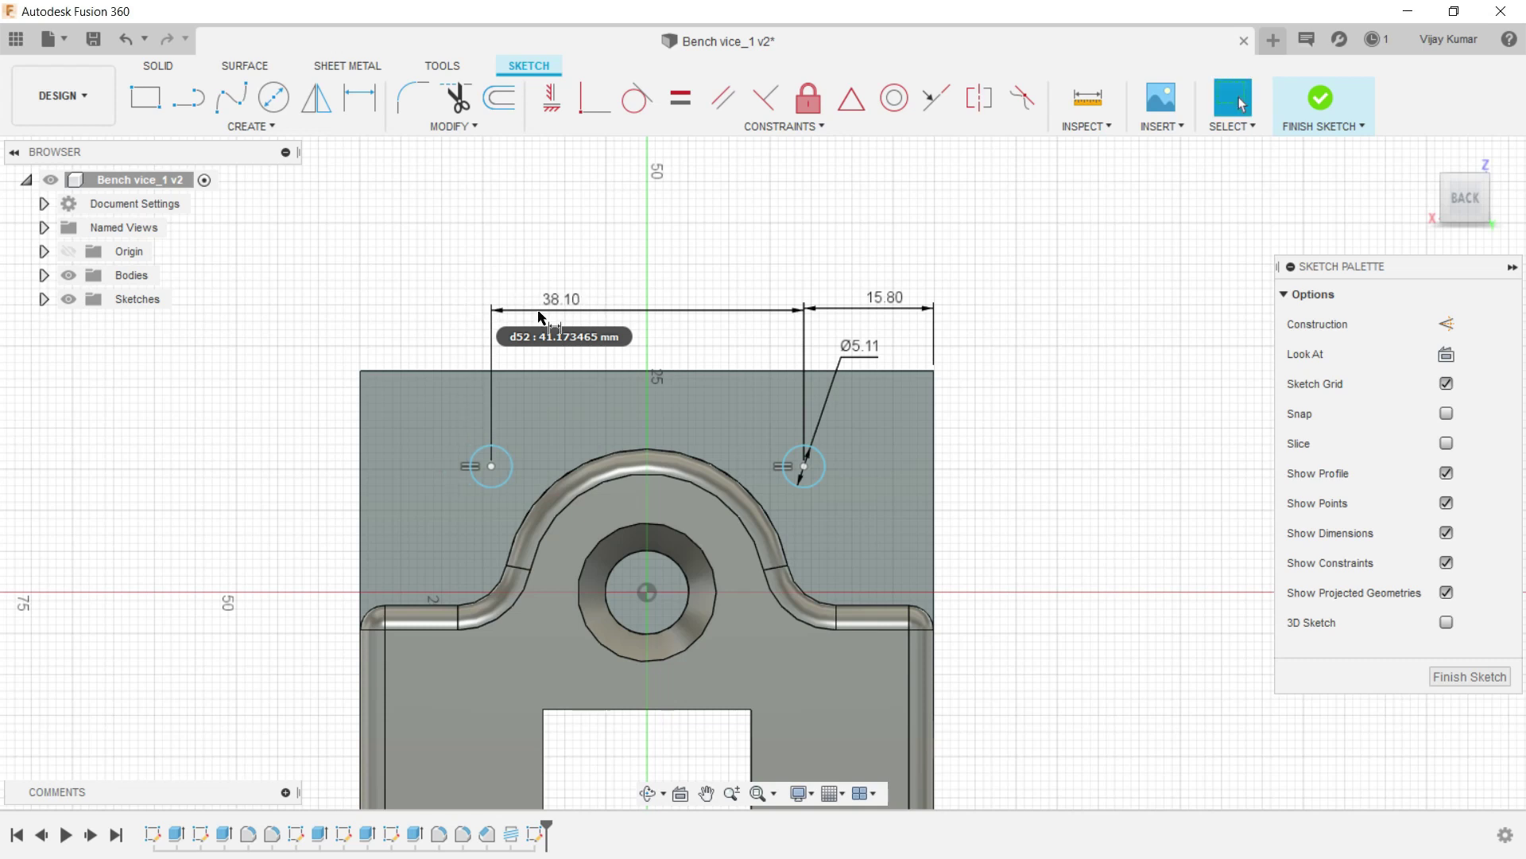
Dimension the right pin-hole centre 25.40 mm above the back face's bottom edge.
click(650, 793)
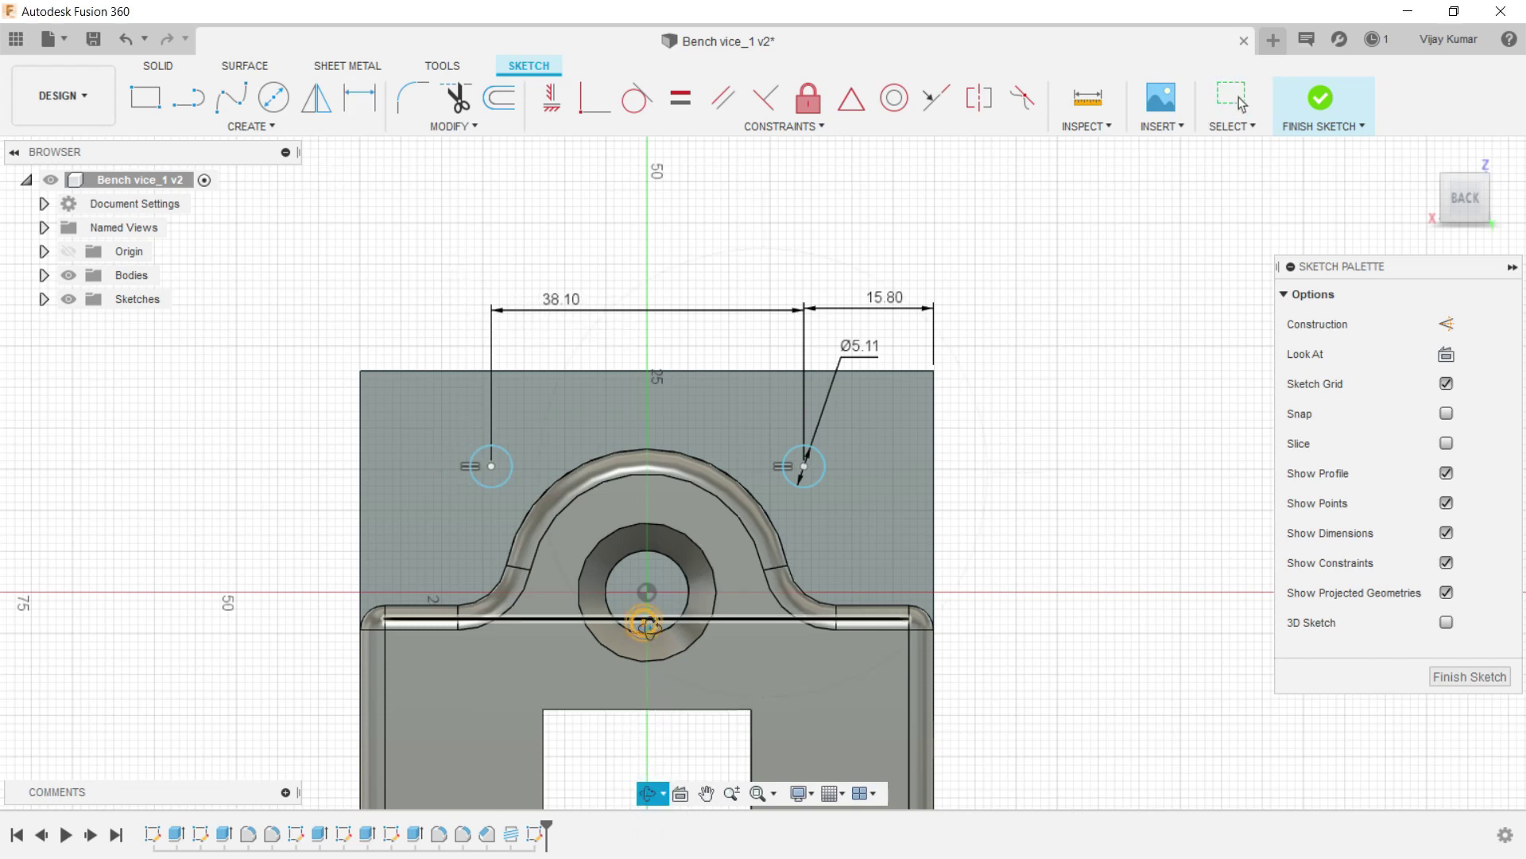
drag(647, 630, 1125, 551)
right_click(1168, 404)
click(1232, 401)
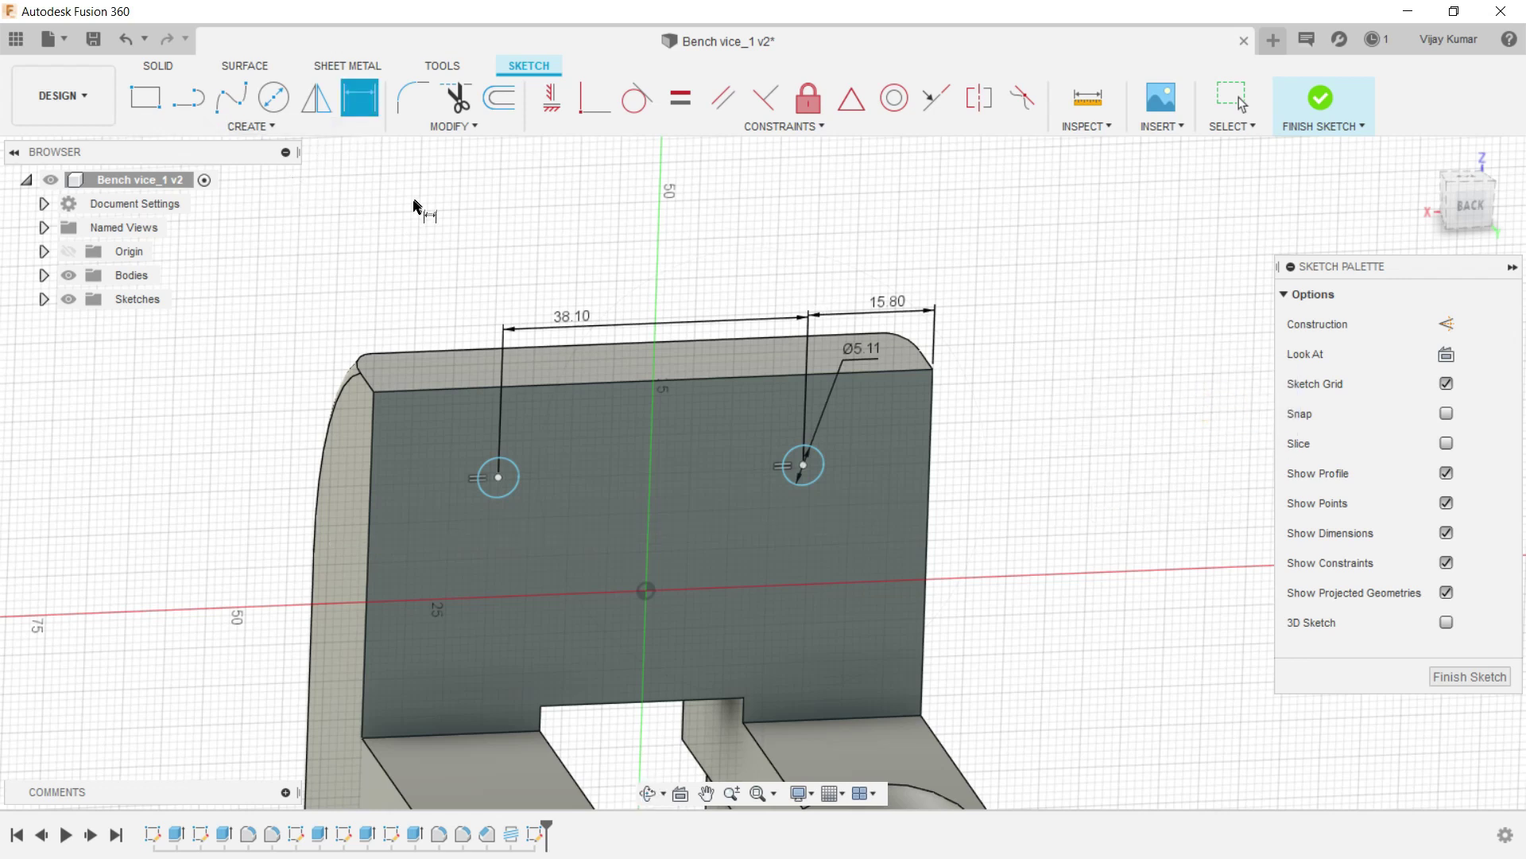
click(812, 721)
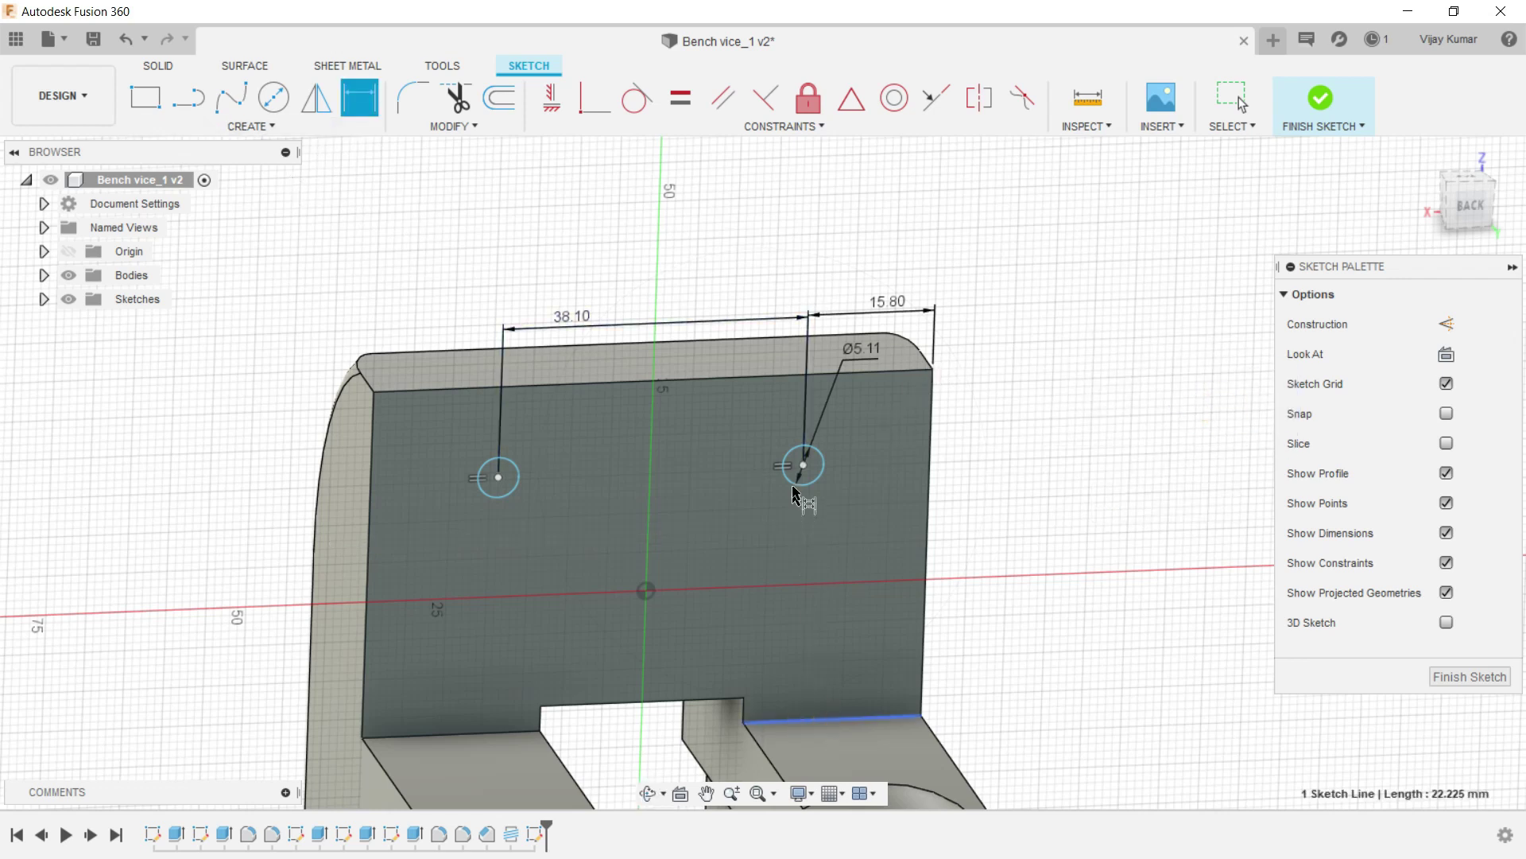
click(803, 465)
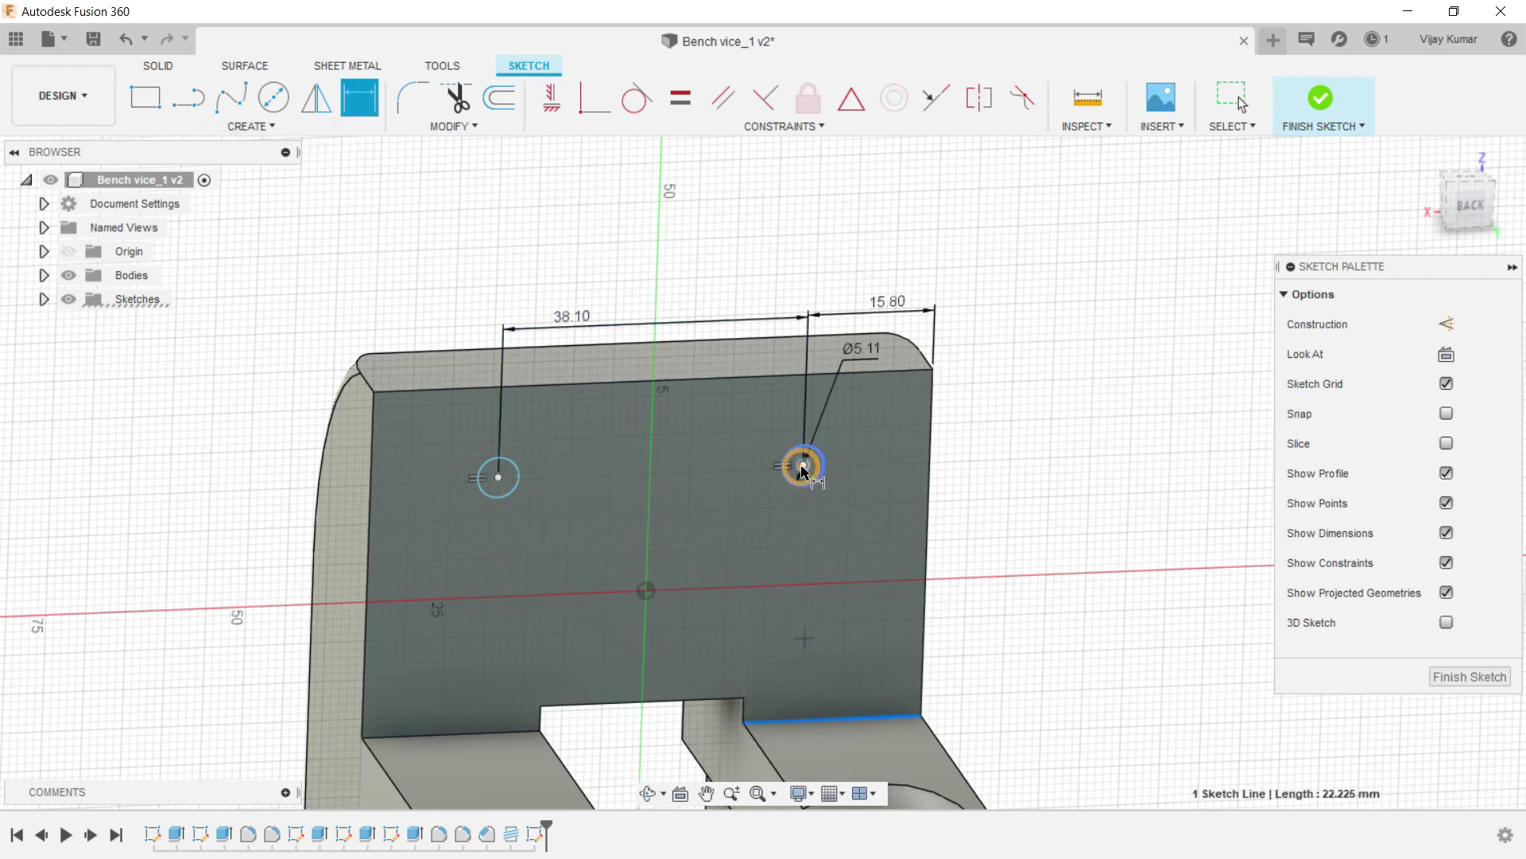
click(1050, 501)
text(25)
key(Return)
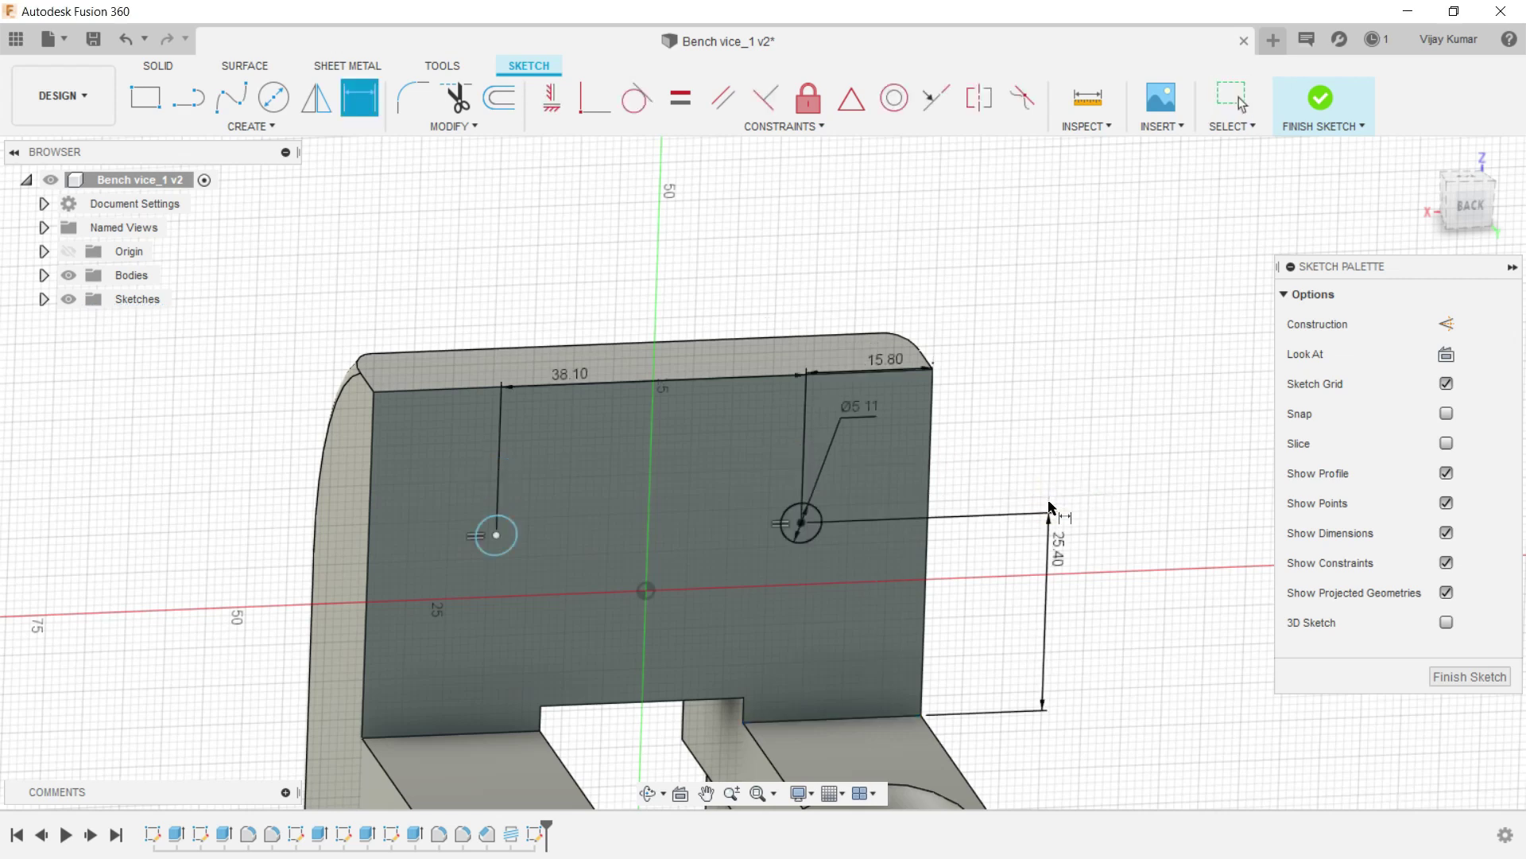
Dimension the left pin-hole centre 25.40 mm above the bottom edge as well.
click(447, 733)
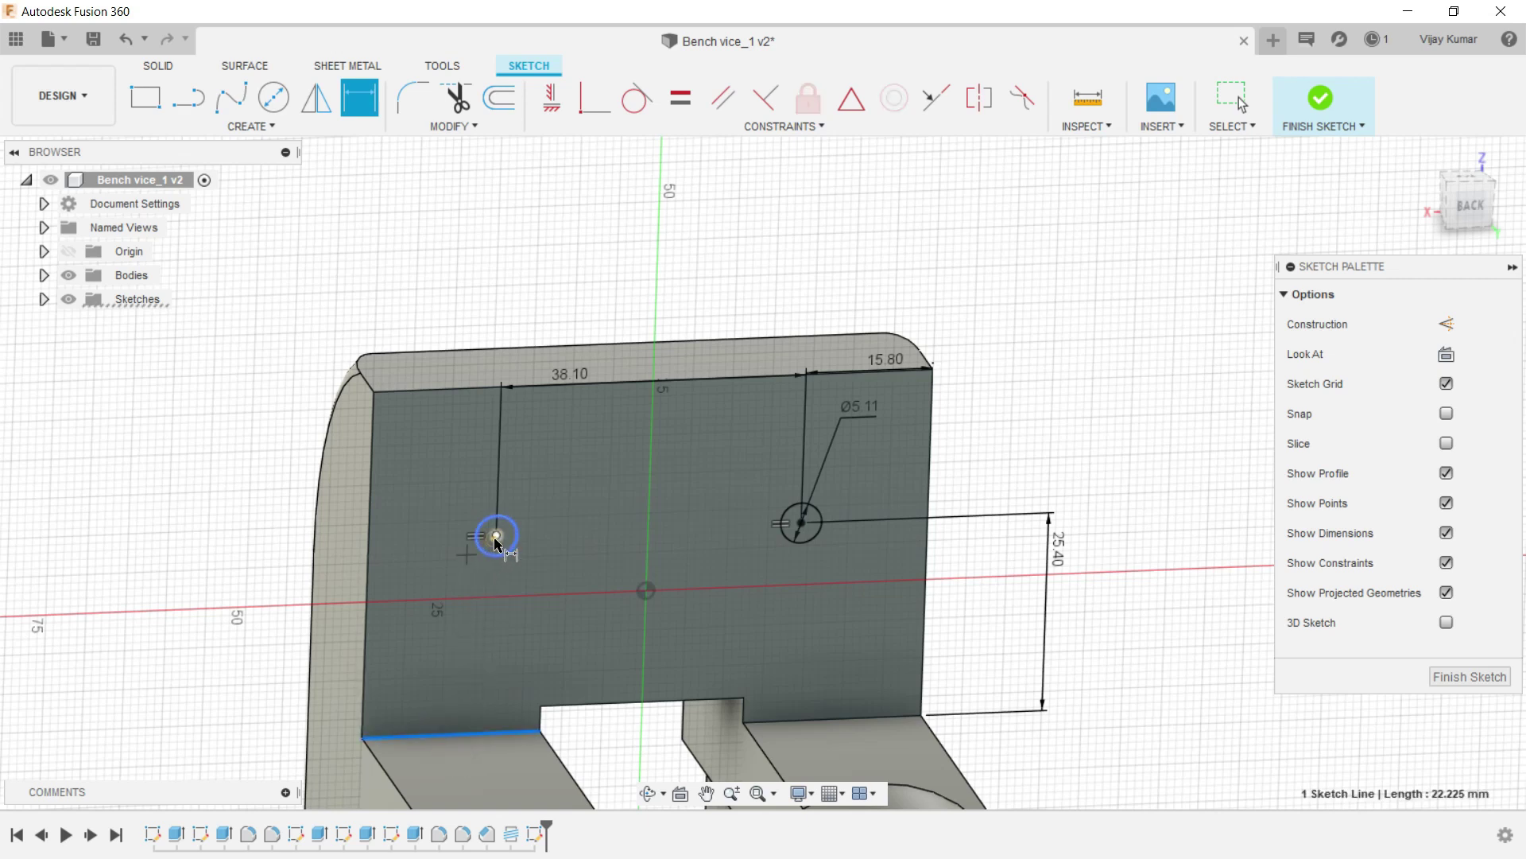
click(495, 539)
click(265, 592)
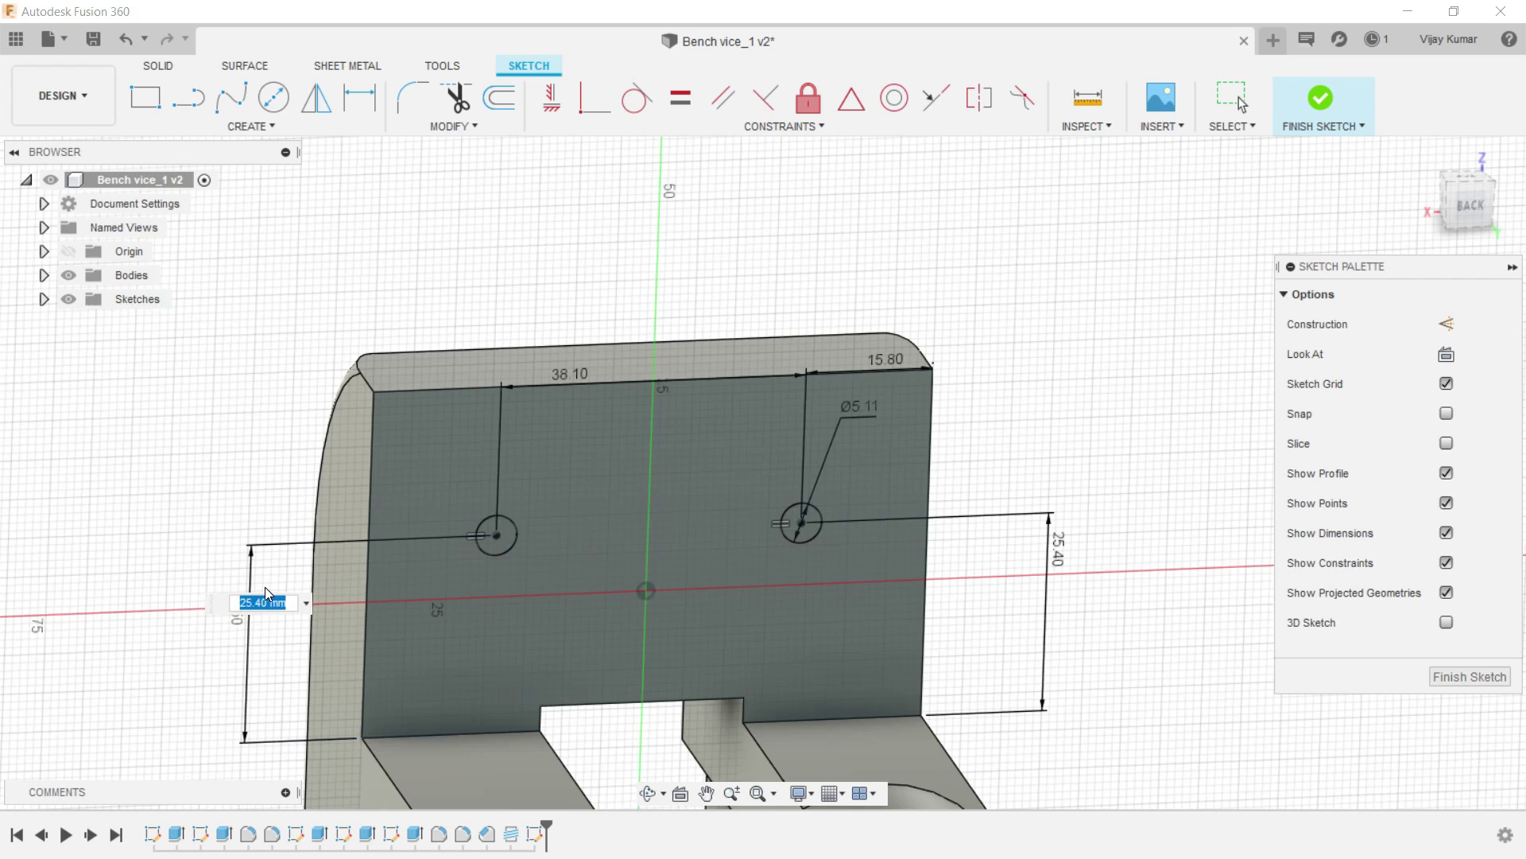
key(Return)
click(162, 66)
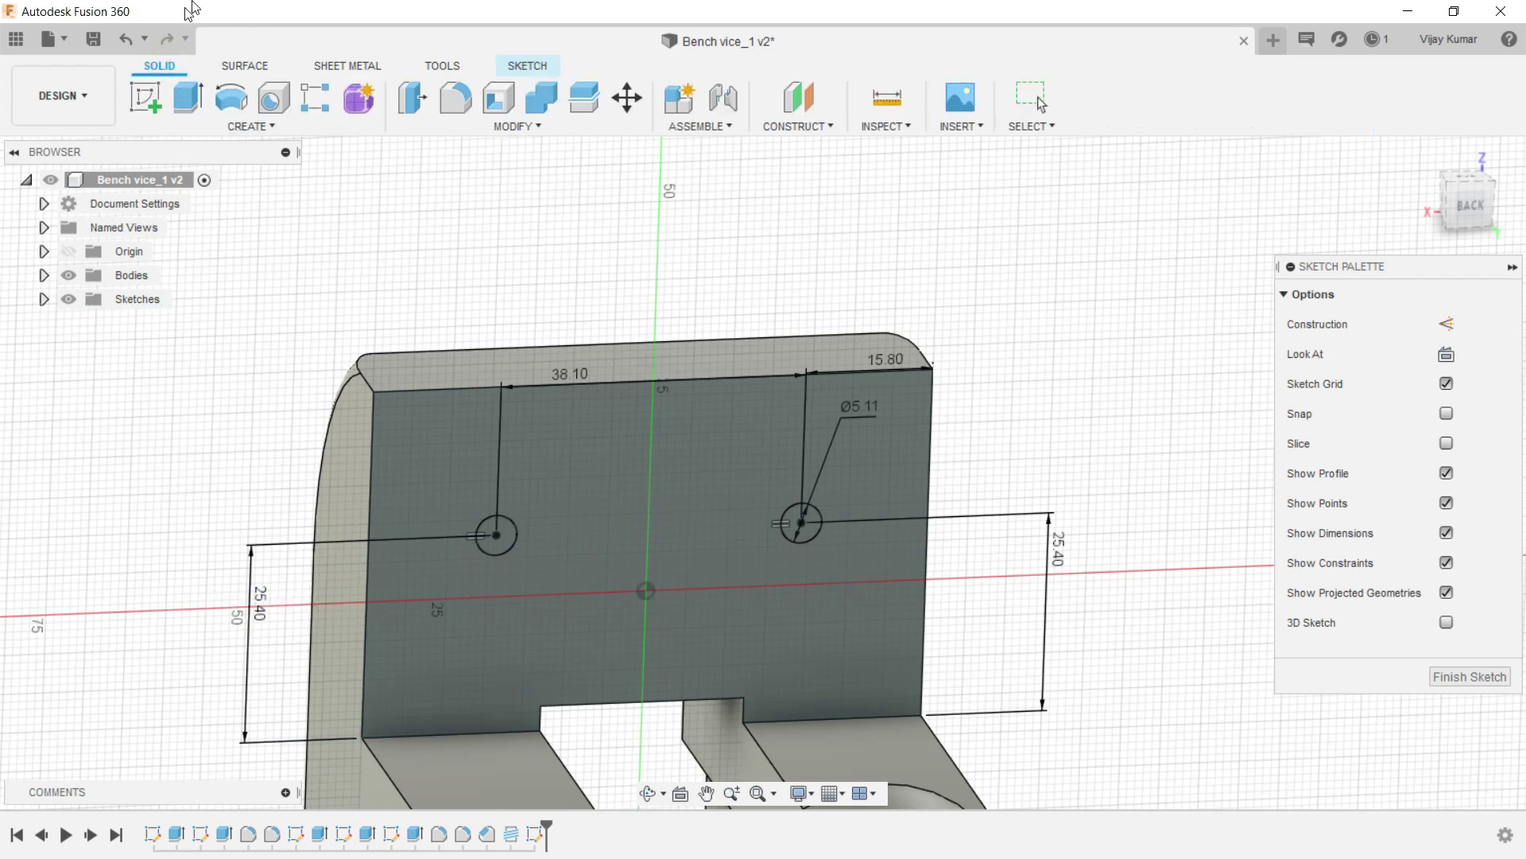
Start an extrusion with both pin-hole circles selected as profiles.
click(189, 97)
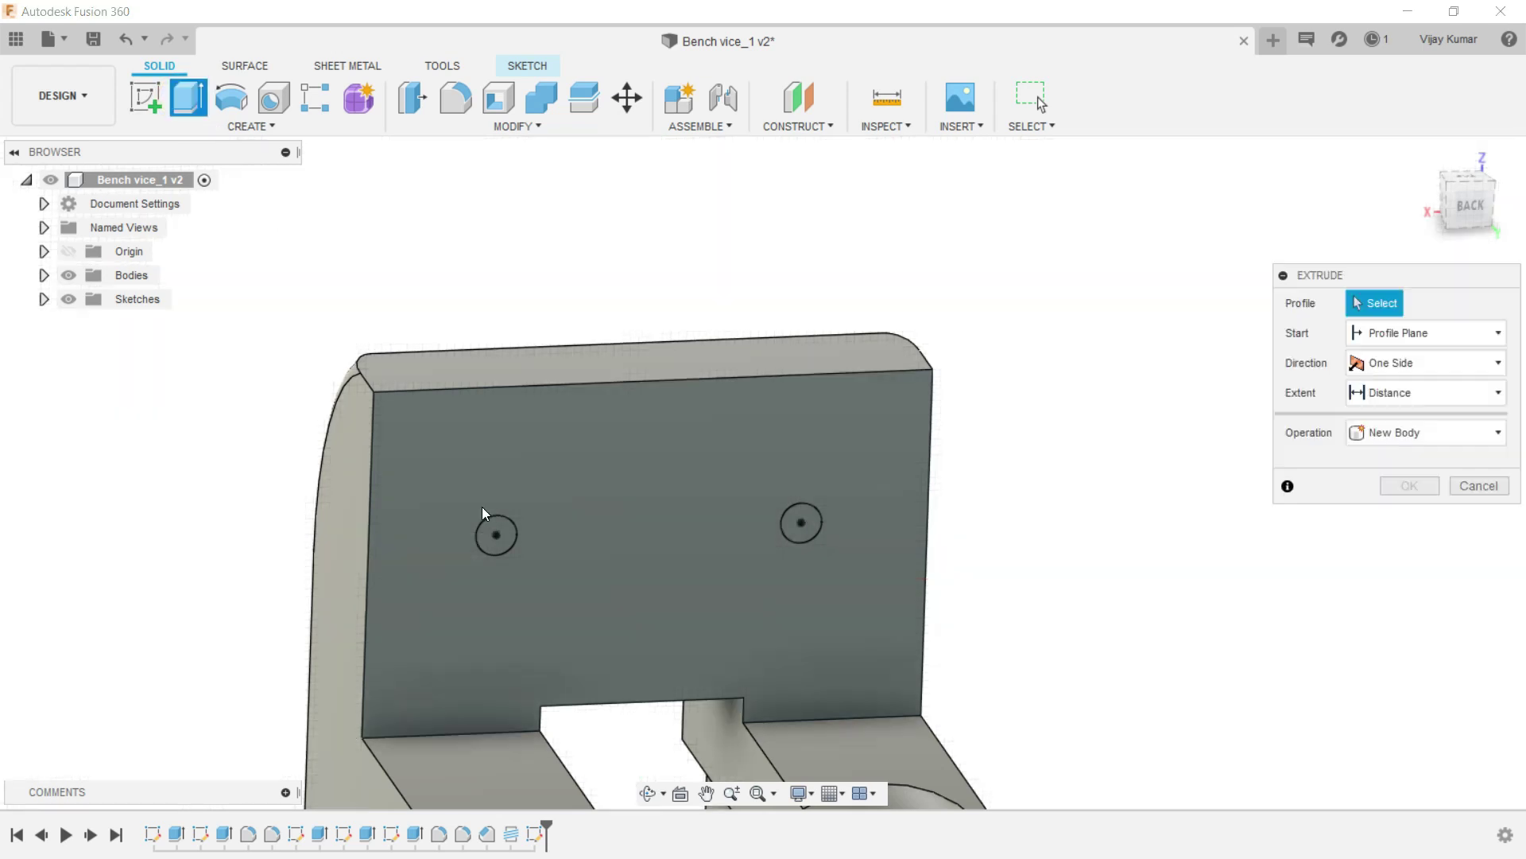
click(487, 528)
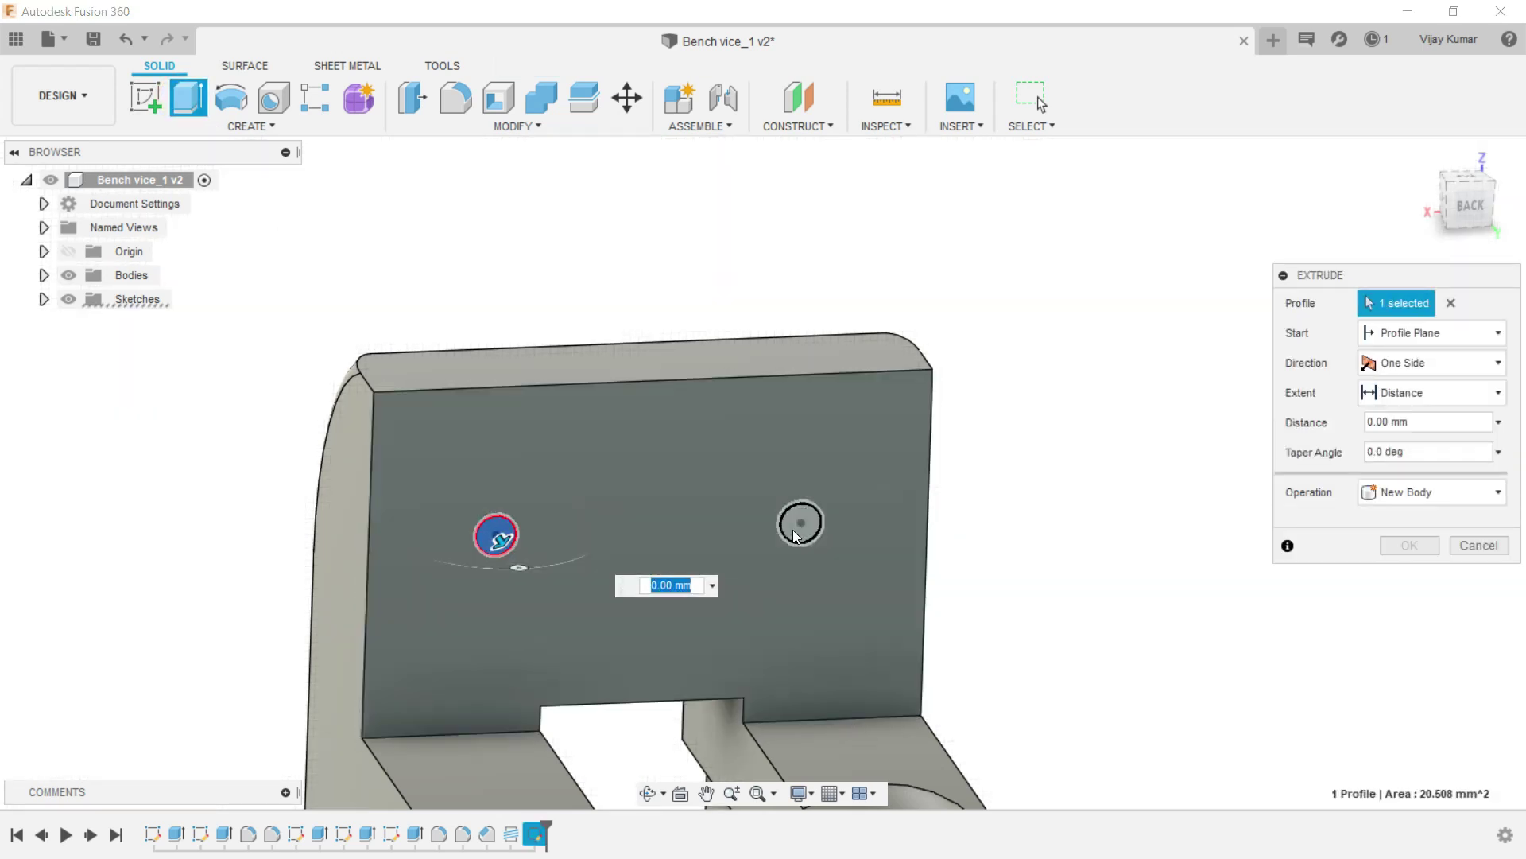
click(797, 528)
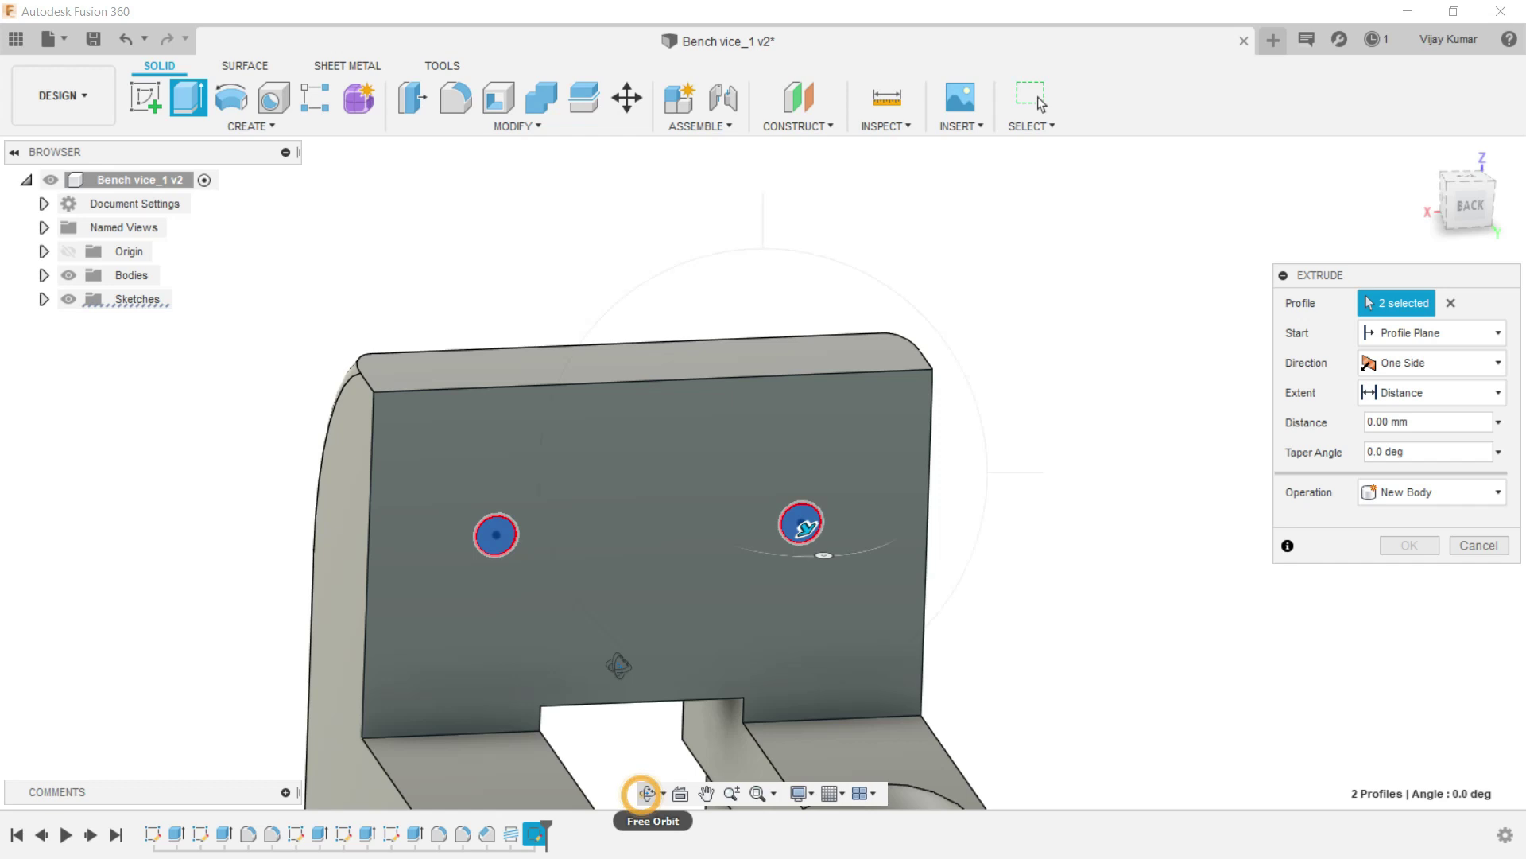
mouse_move(647, 647)
mouse_down()
mouse_move(747, 600)
mouse_move(463, 283)
mouse_up()
right_click(507, 299)
click(517, 286)
Make the extrusion a cut 22.35 mm deep into the back plate.
drag(778, 517, 729, 509)
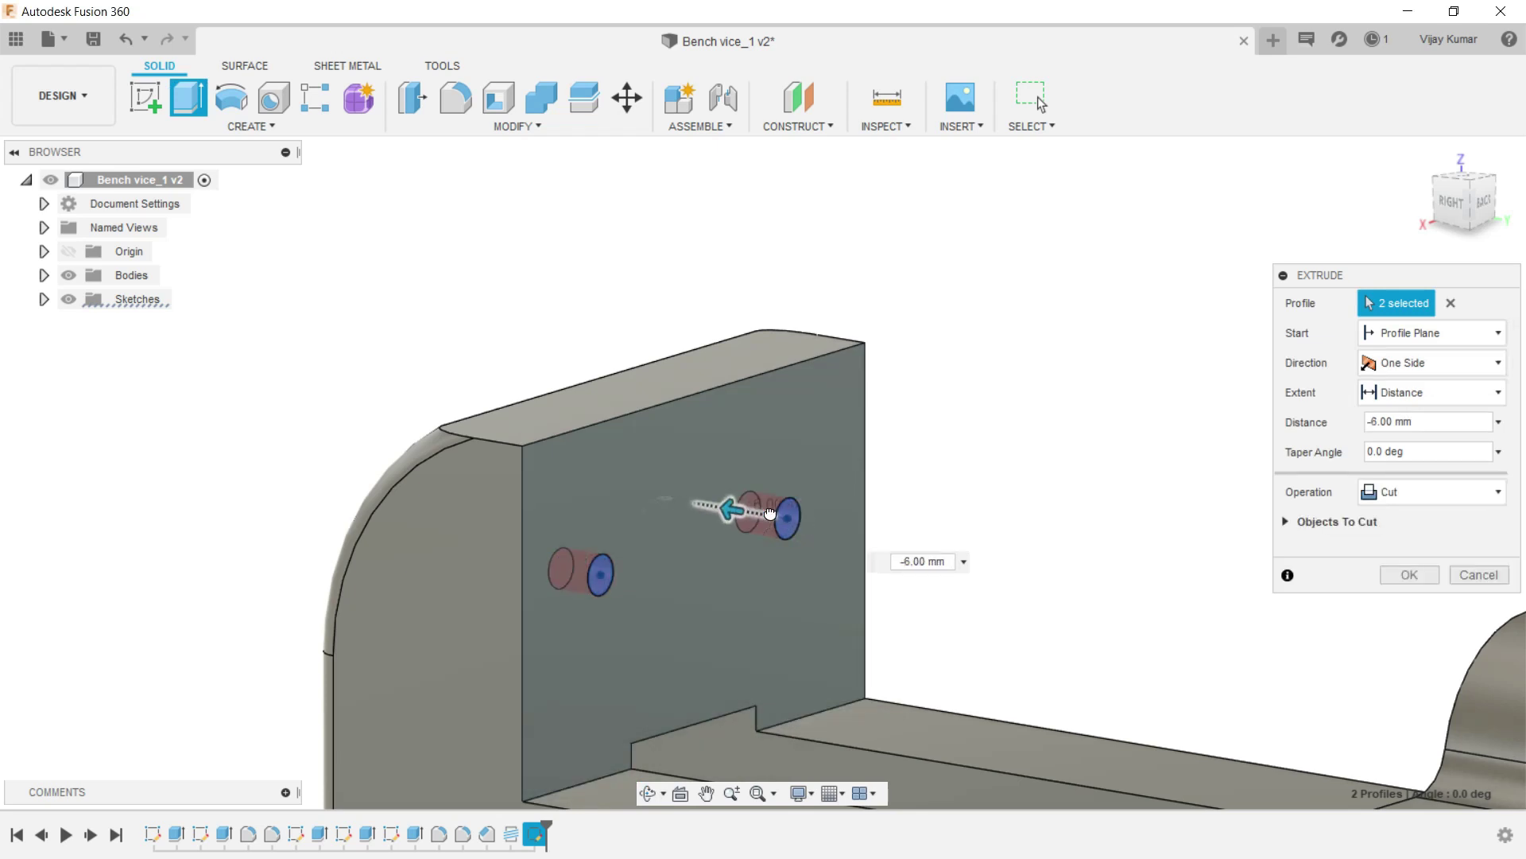
click(910, 563)
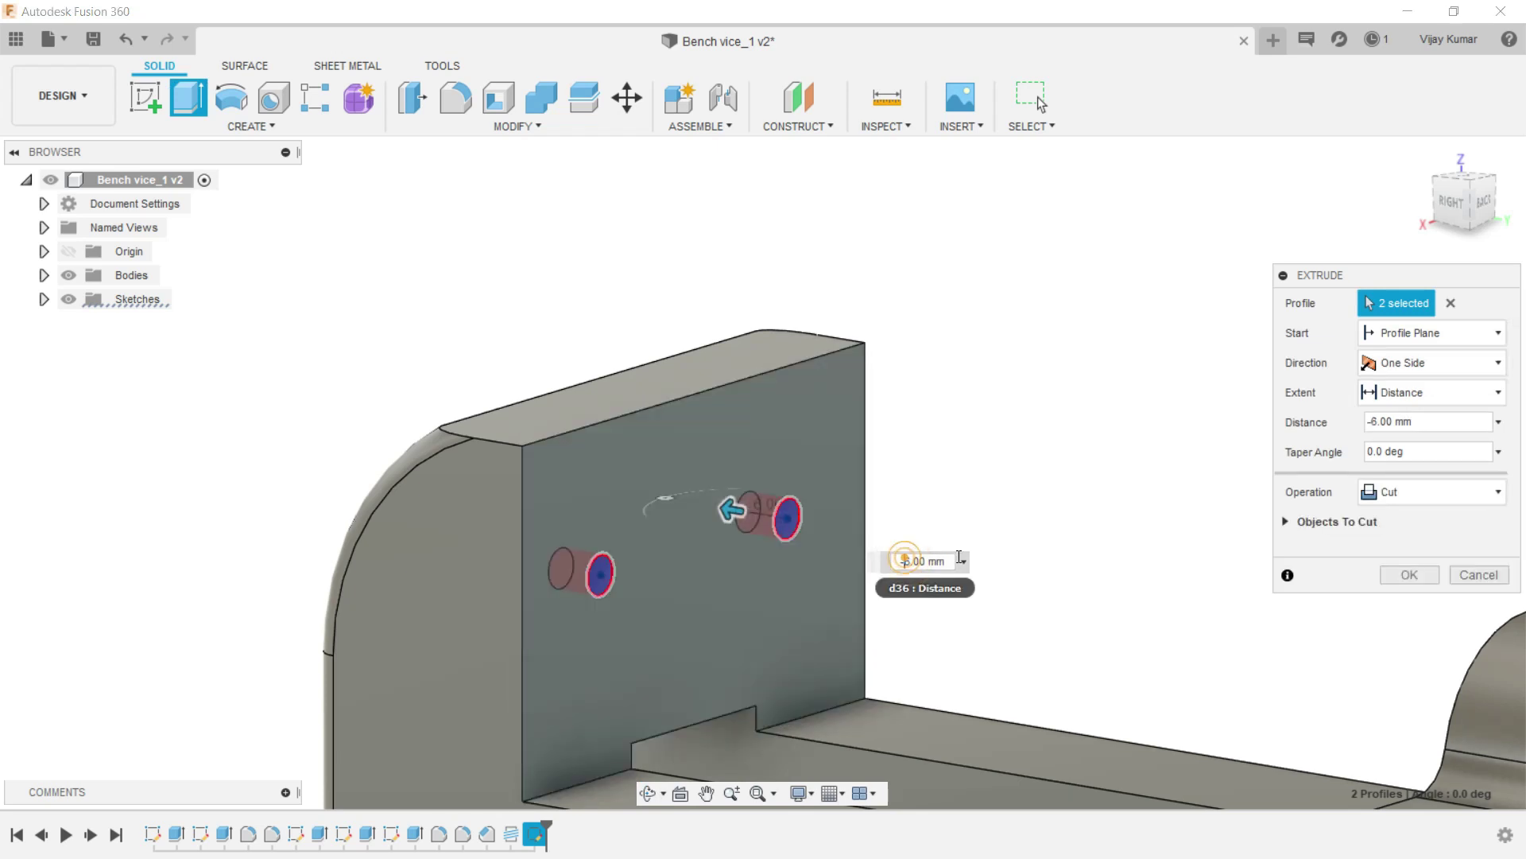
text(-22.35)
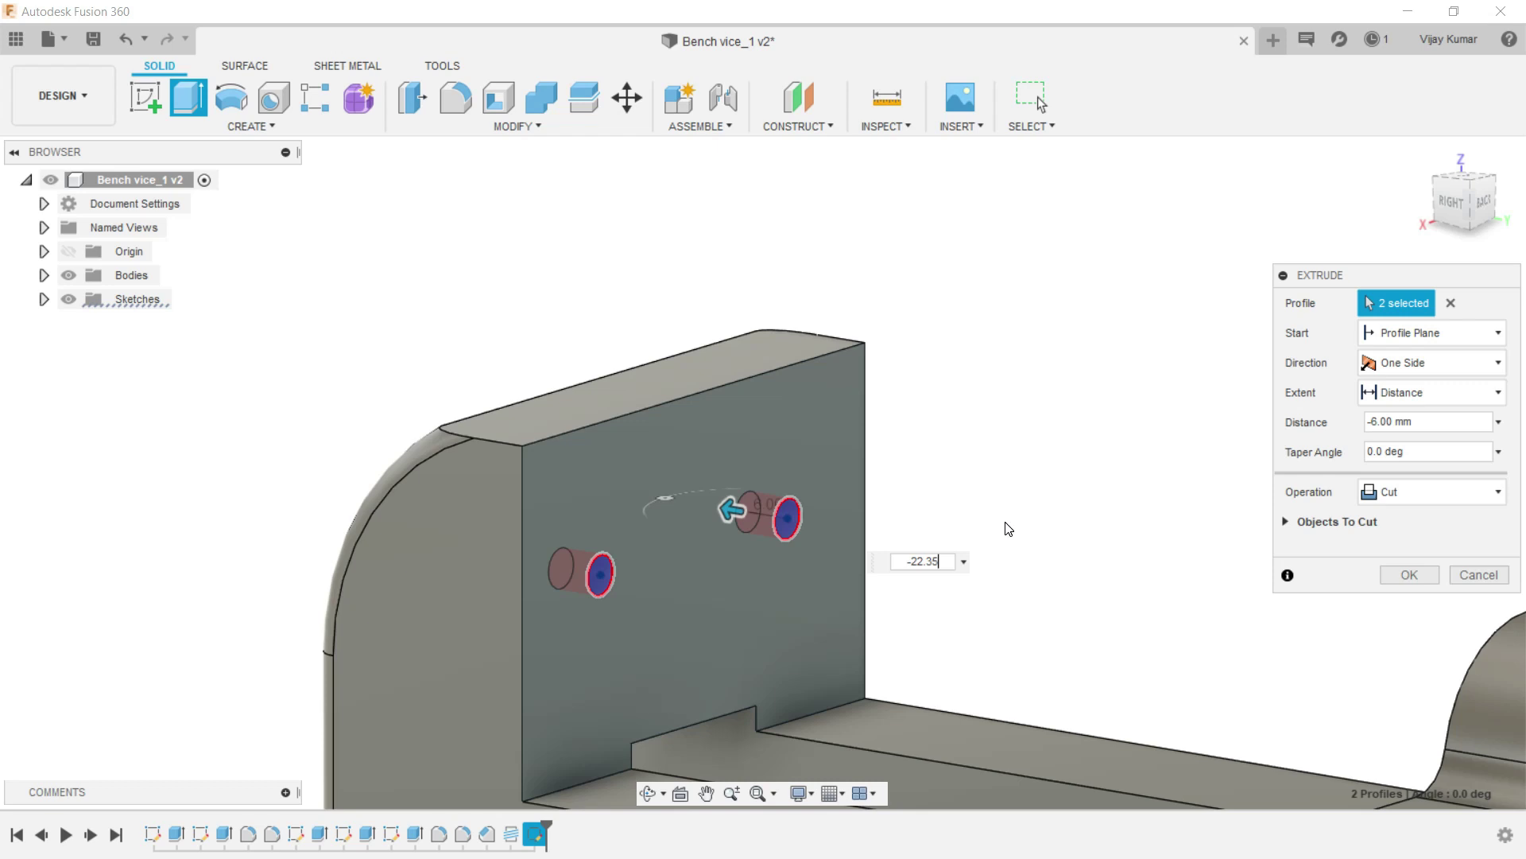
key(Return)
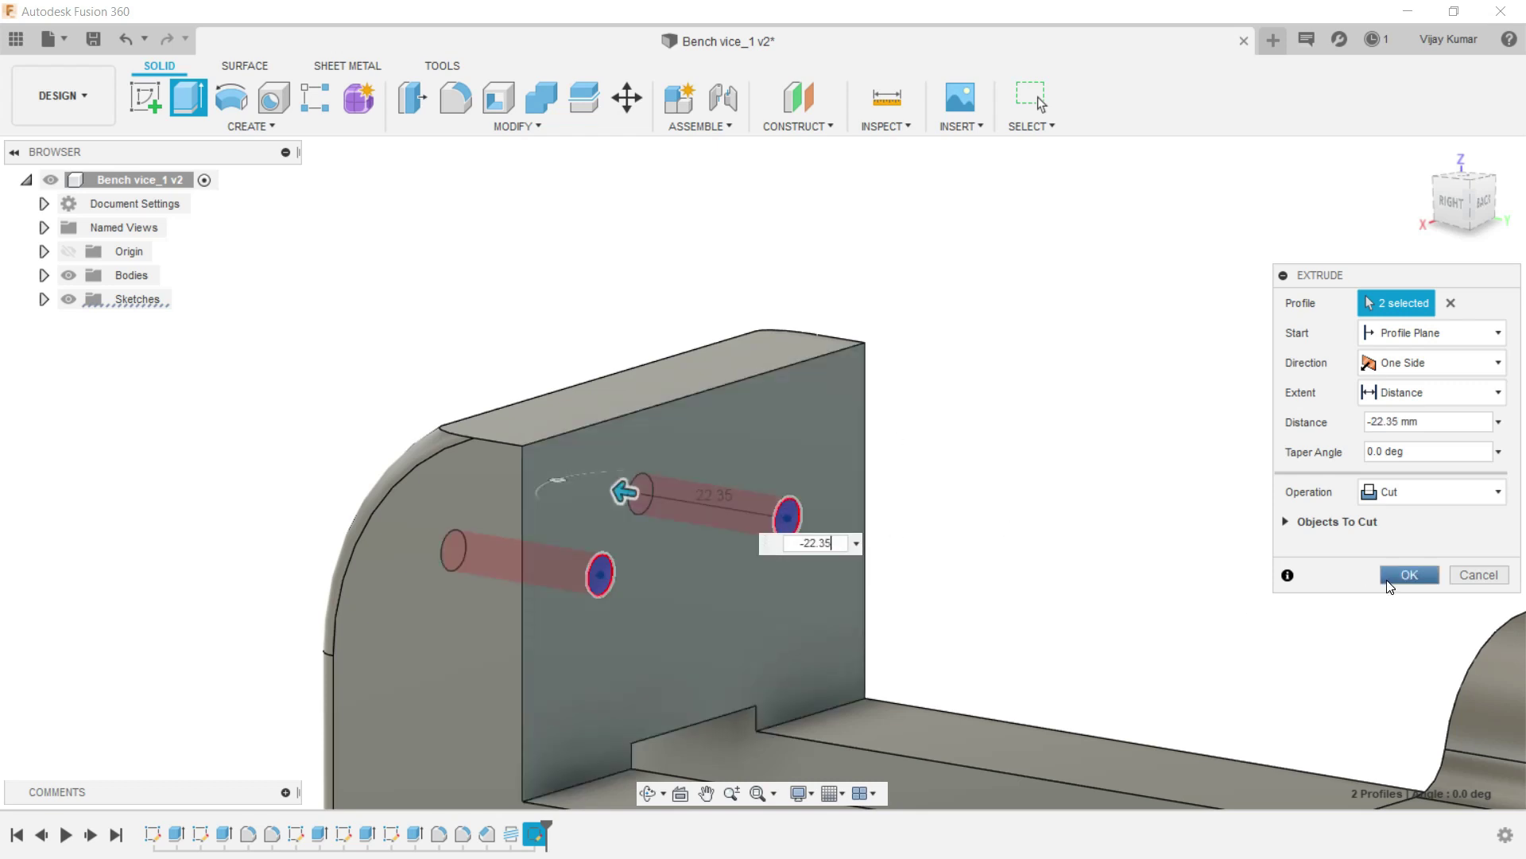
scroll(655, 466, down, 3)
scroll(655, 465, down, 3)
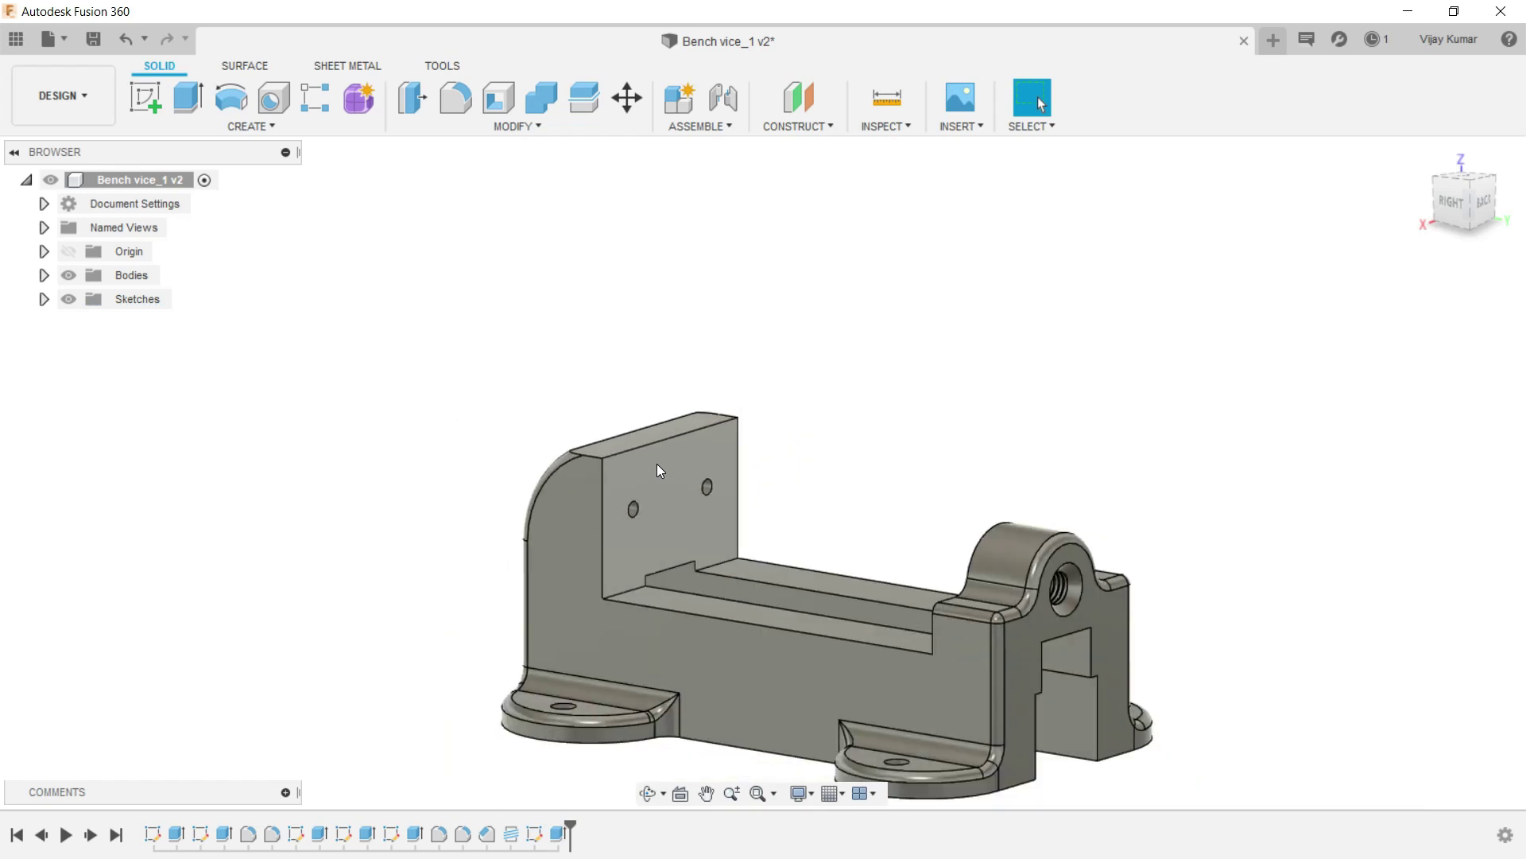
scroll(655, 466, down, 2)
scroll(835, 747, up, 2)
scroll(835, 764, up, 1)
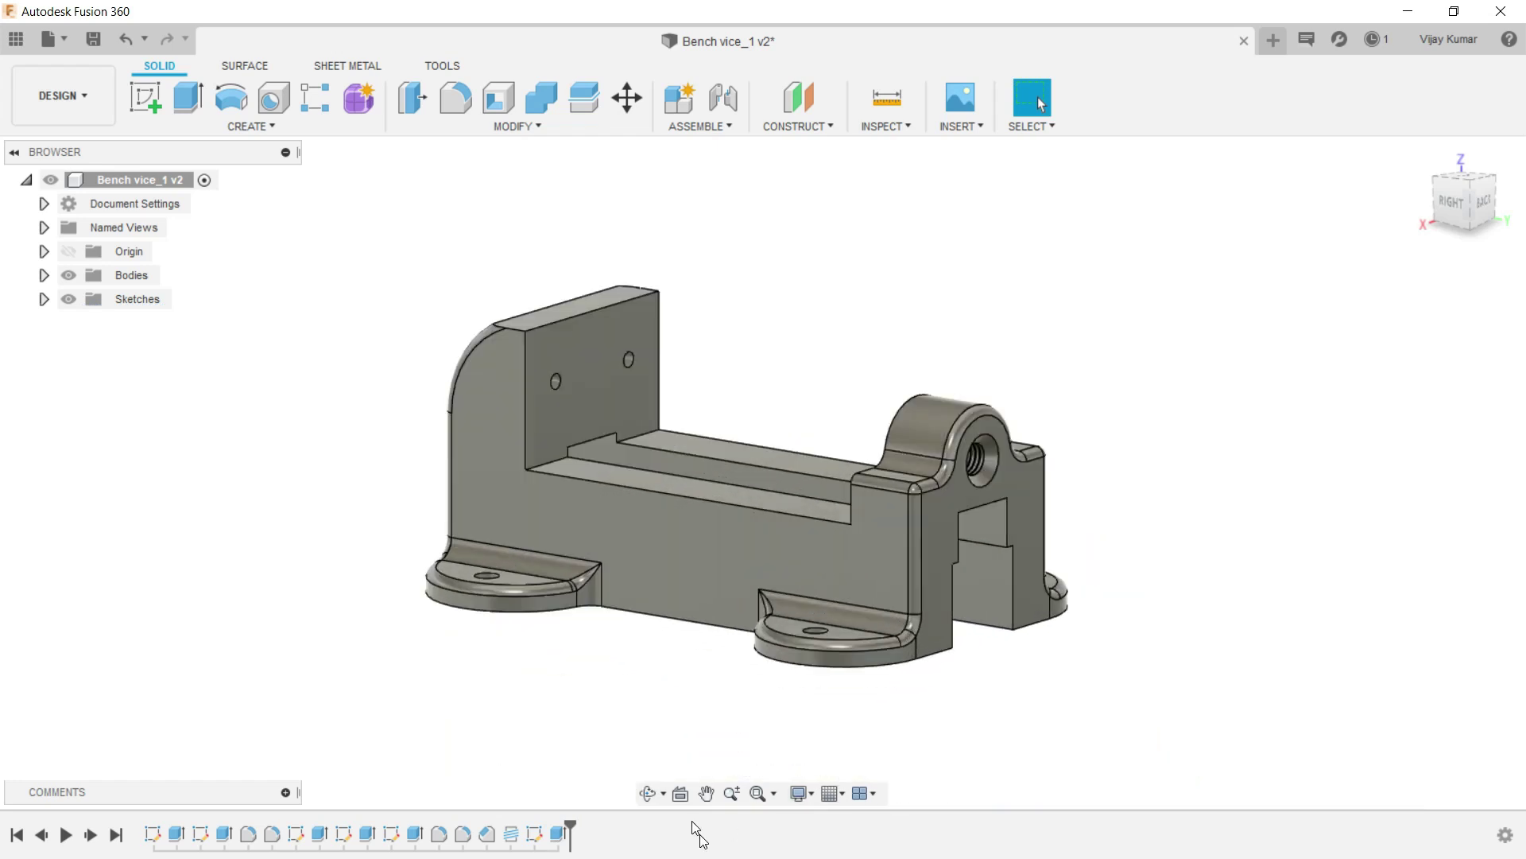
click(648, 793)
Start a new Part-2 sketch on the front plane.
mouse_move(680, 637)
mouse_down()
mouse_move(841, 673)
mouse_move(1101, 508)
mouse_up()
key(Escape)
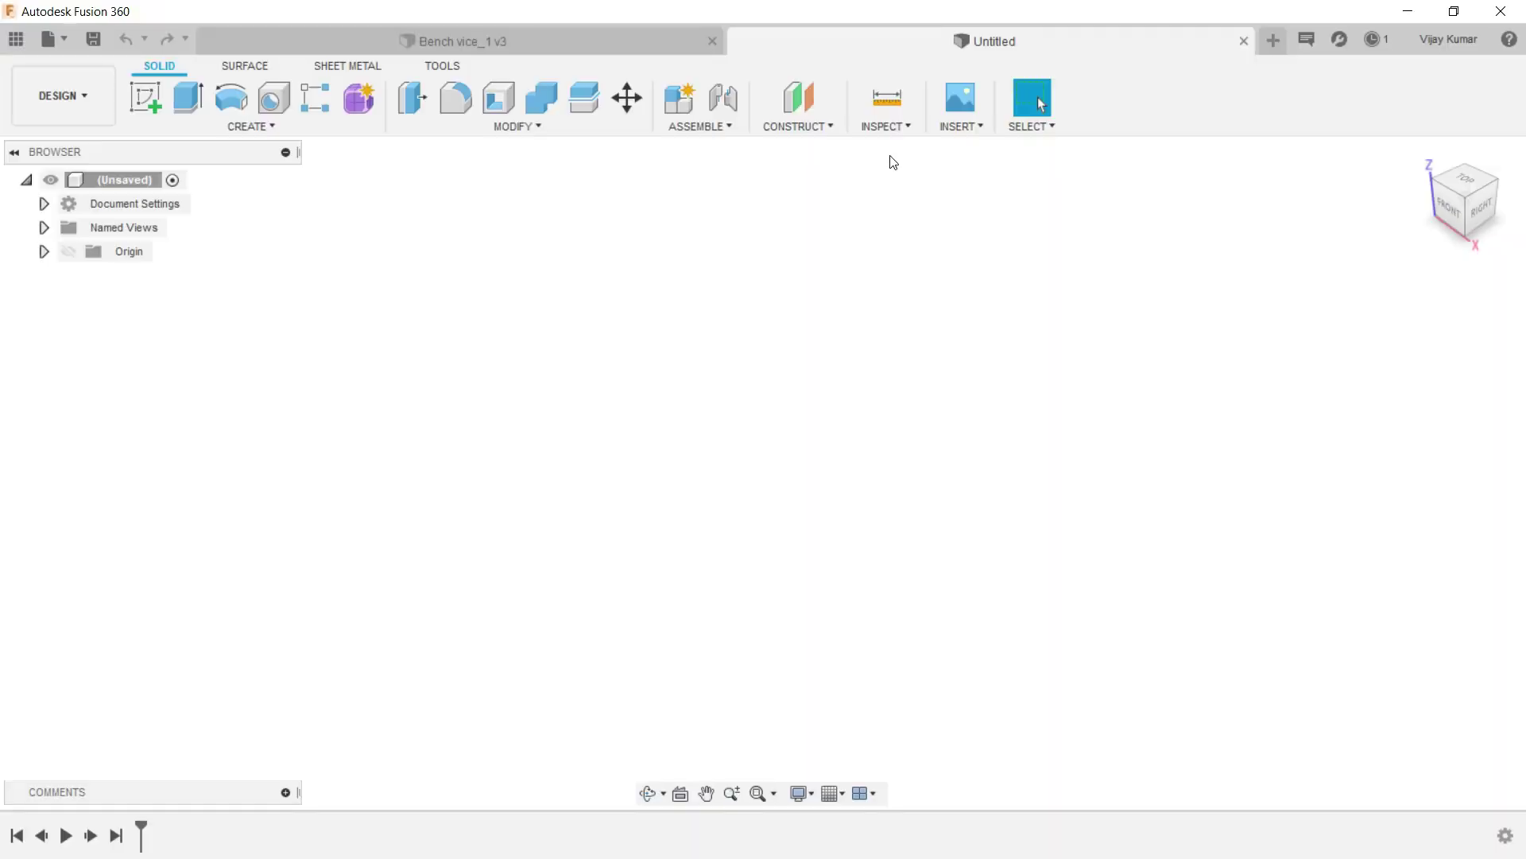
click(154, 93)
click(775, 427)
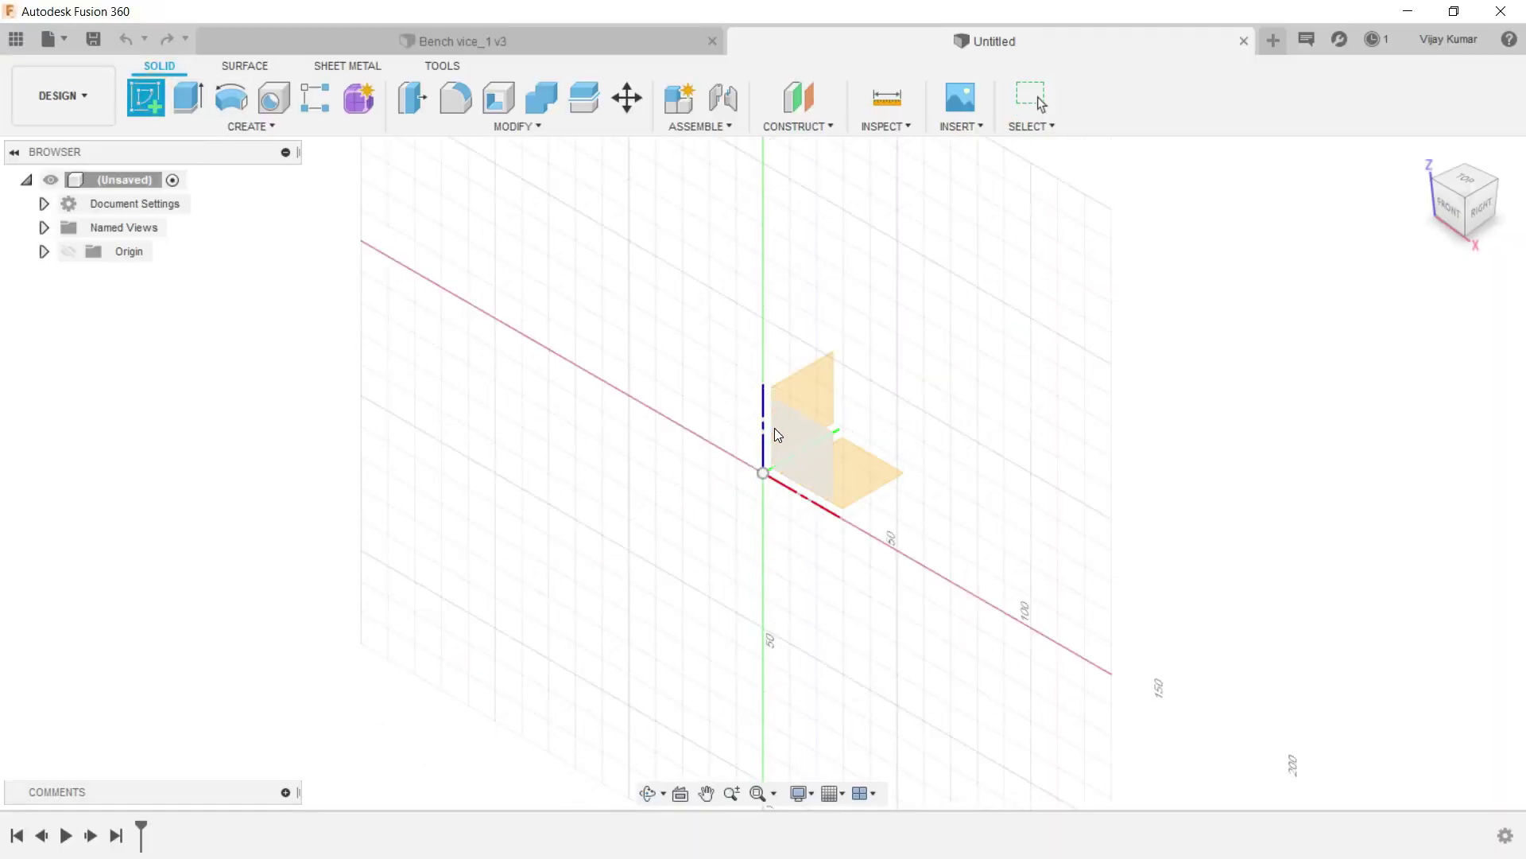
click(255, 125)
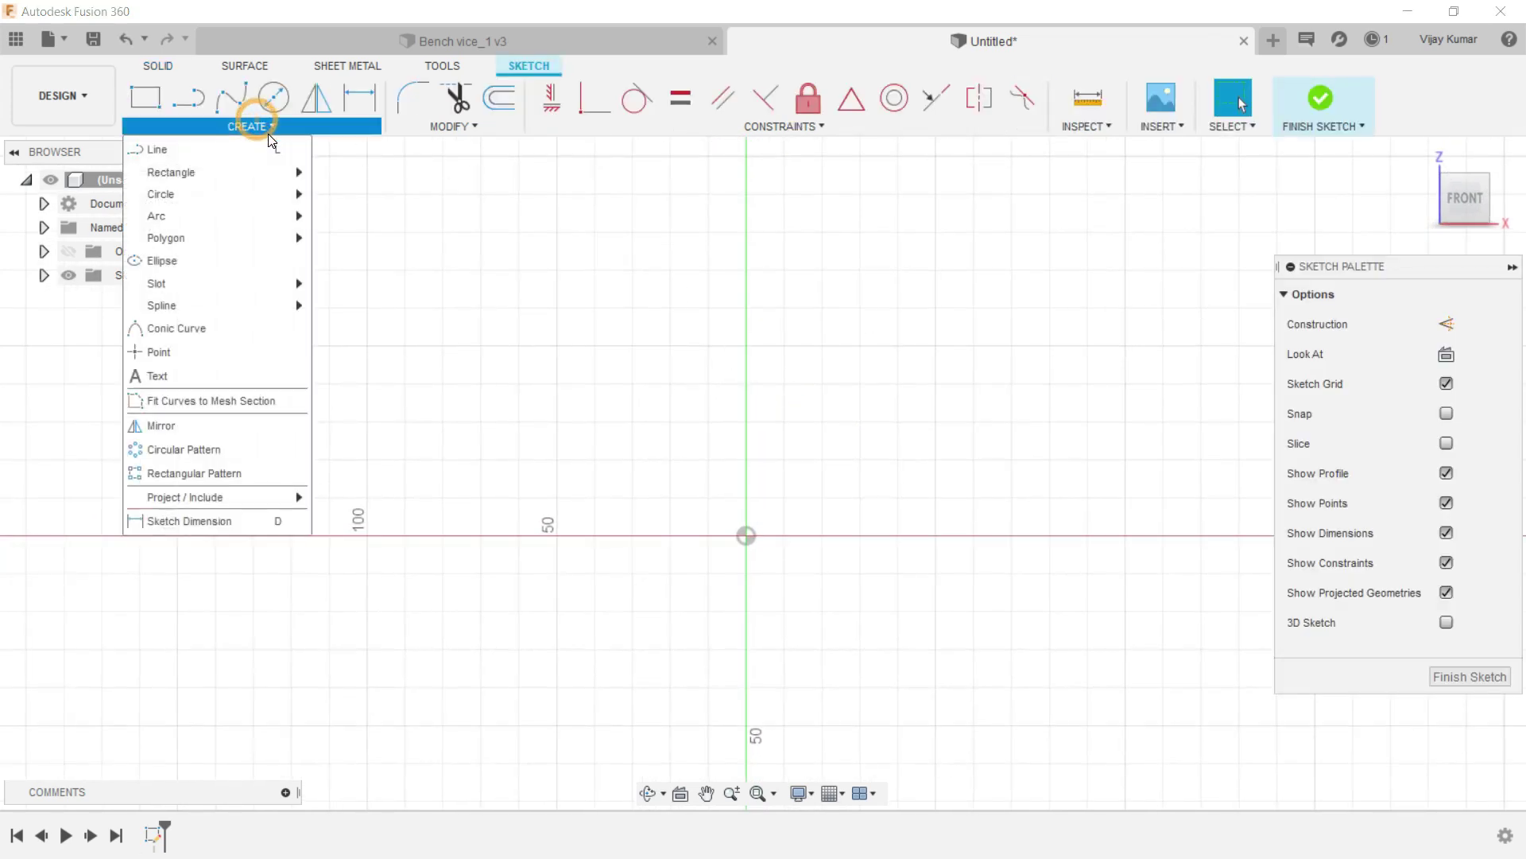
Draw a centre-point rectangle at the origin and place its width dimension.
mouse_move(170, 172)
click(333, 224)
click(746, 535)
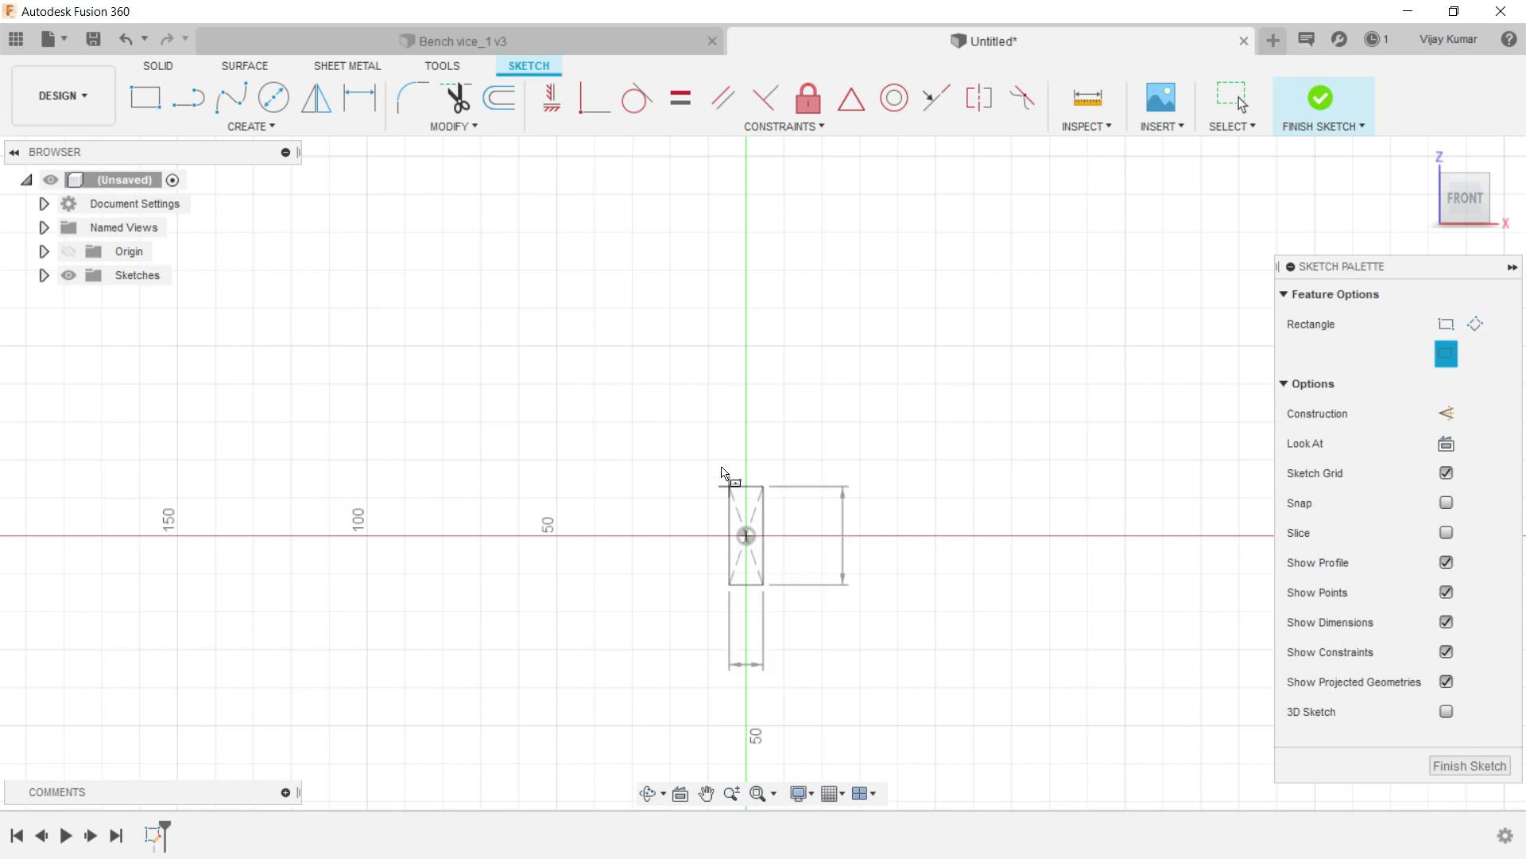
click(578, 411)
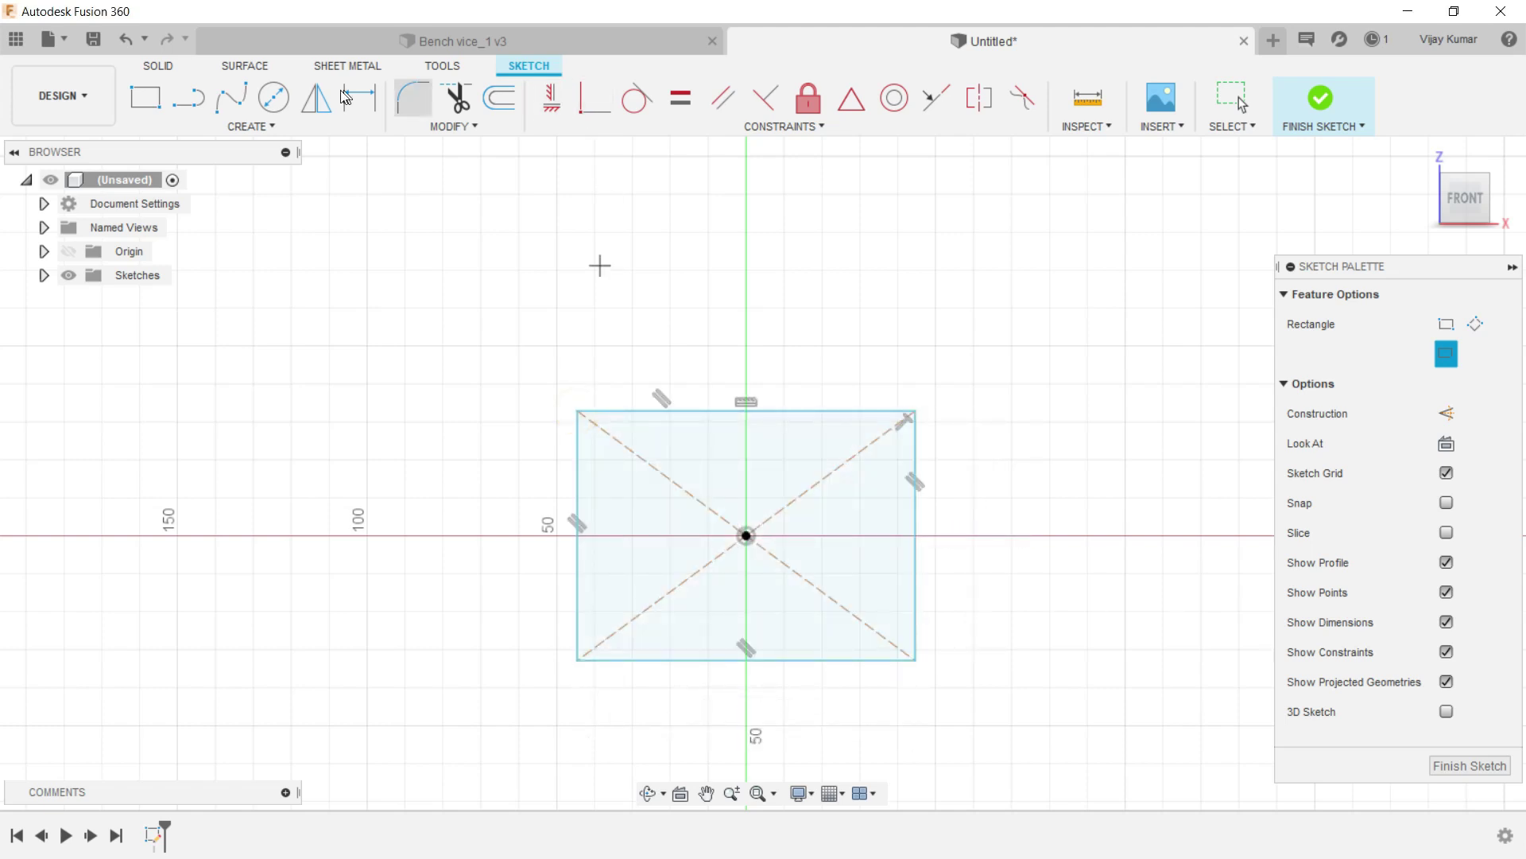
click(361, 99)
click(614, 411)
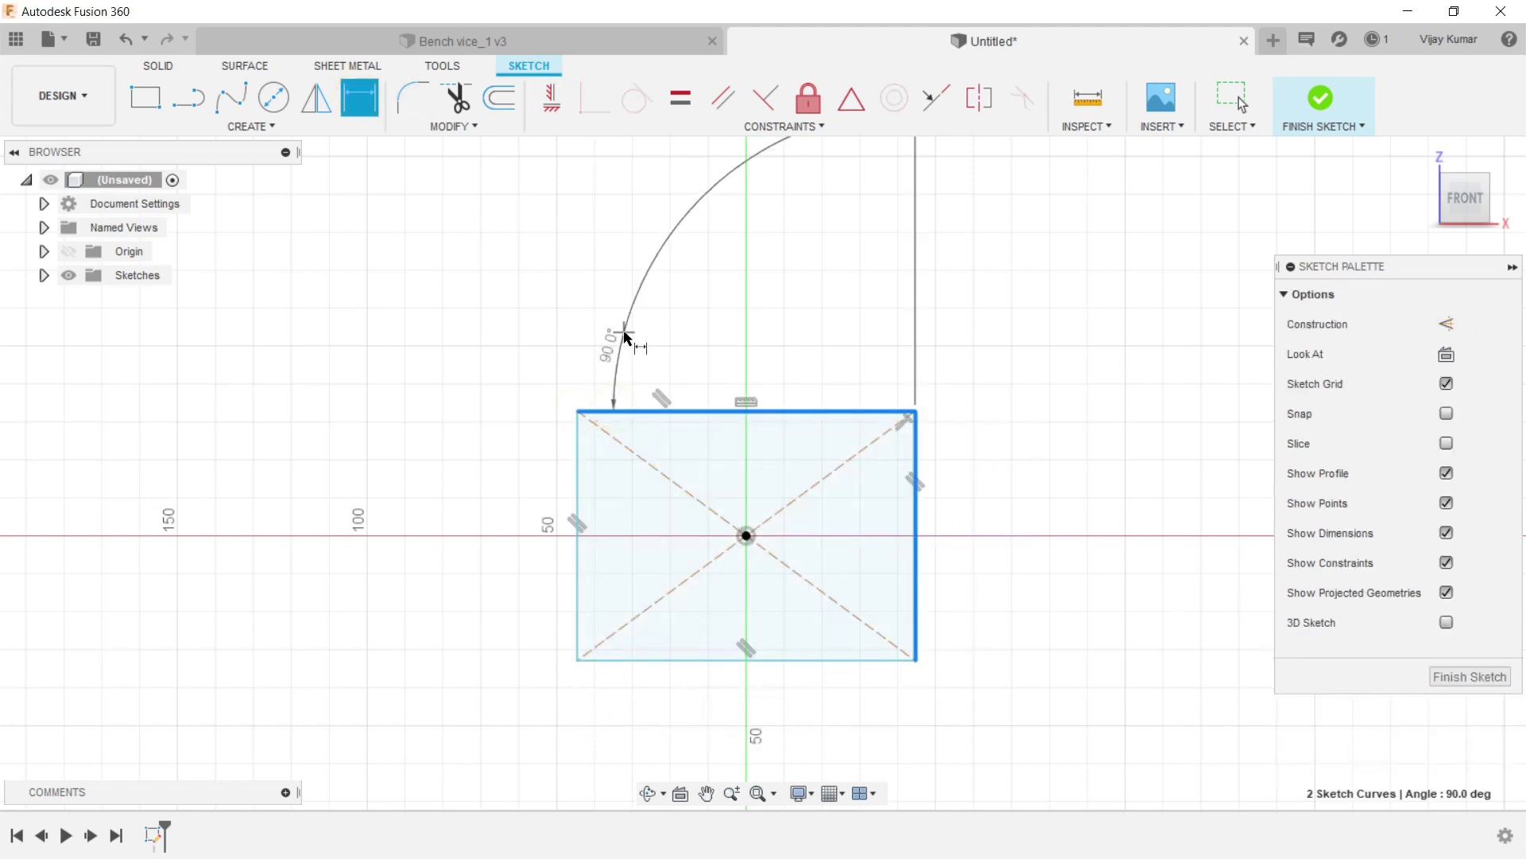
key(Escape)
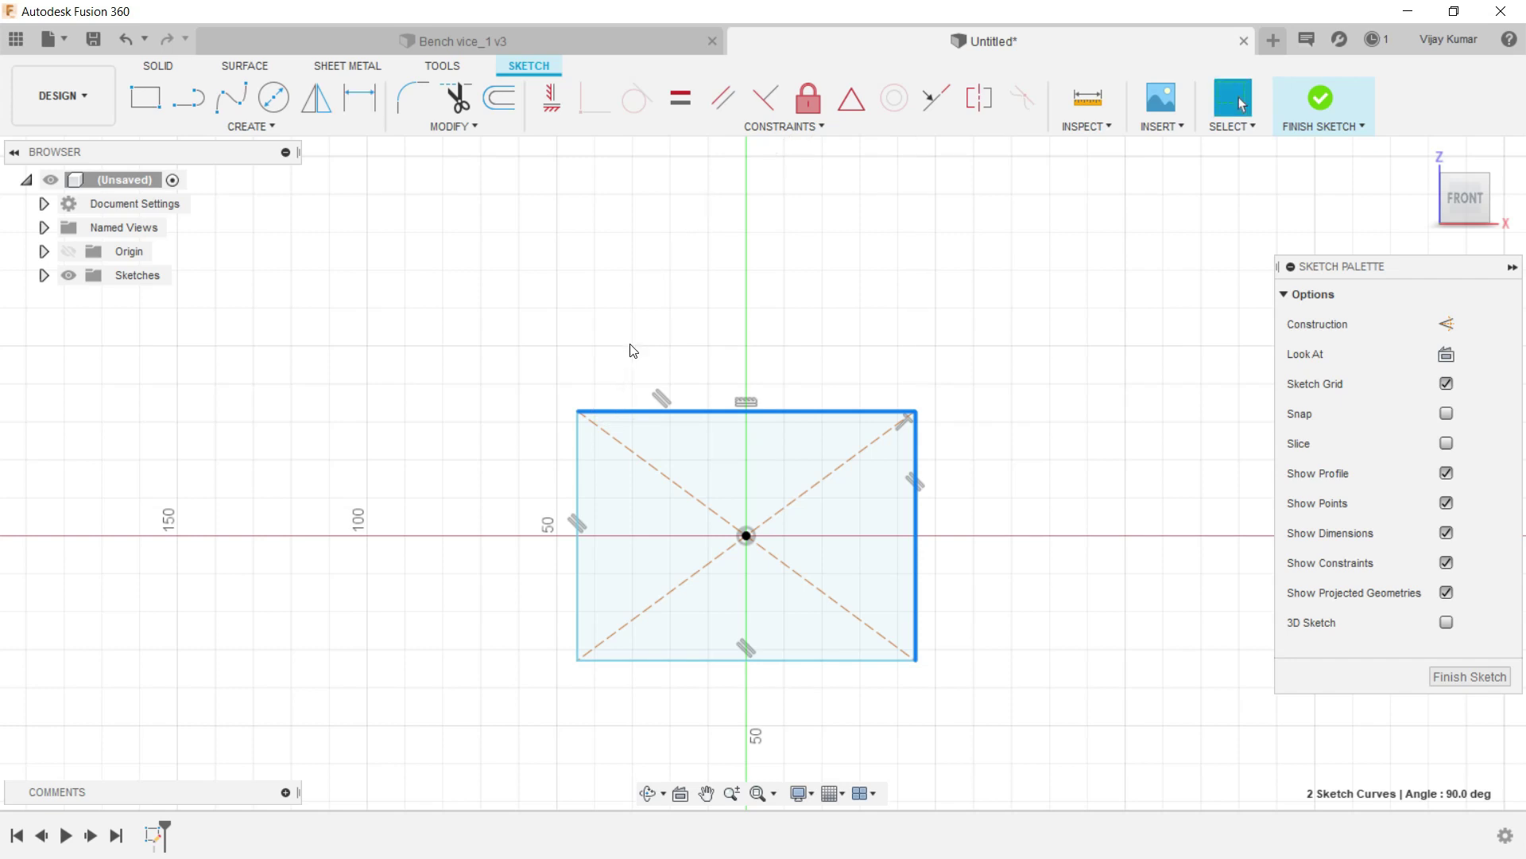
click(360, 98)
click(640, 412)
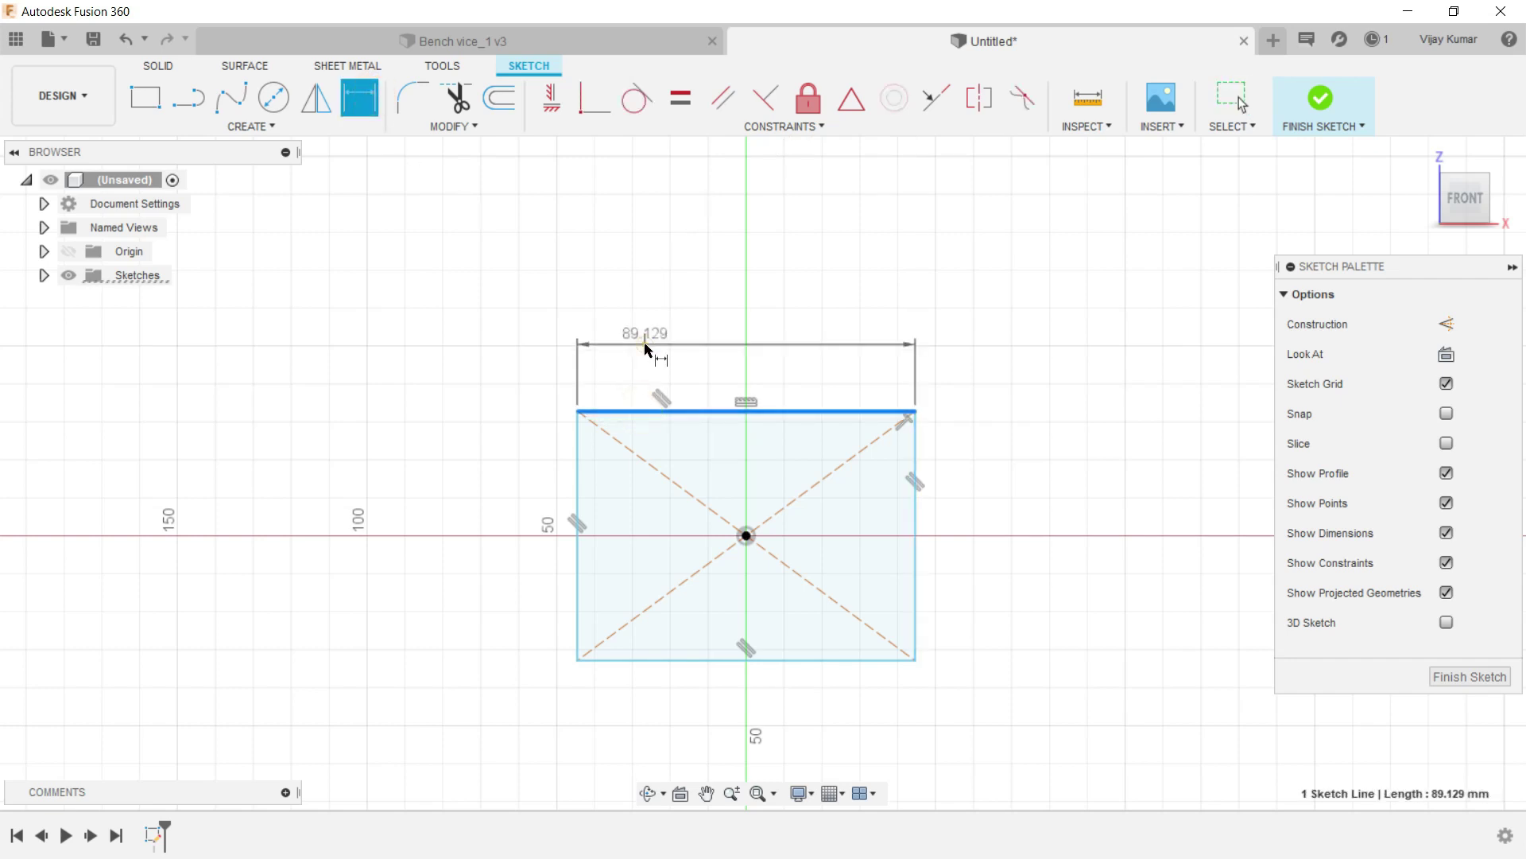
Set the rectangle to 69.85 mm wide and 44.45 mm tall.
click(647, 348)
text(69)
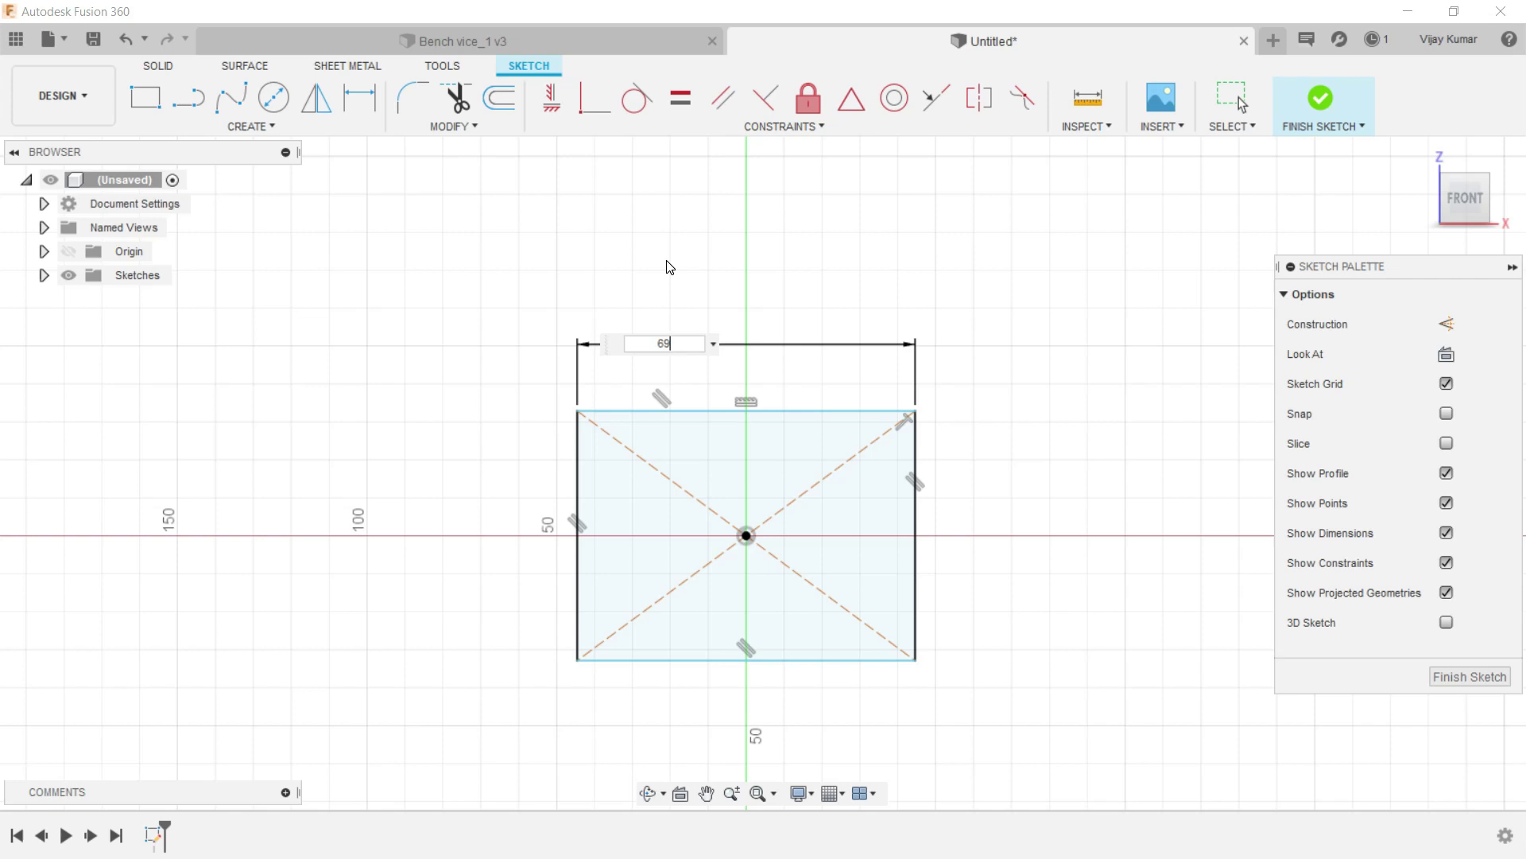
text(.85)
key(Return)
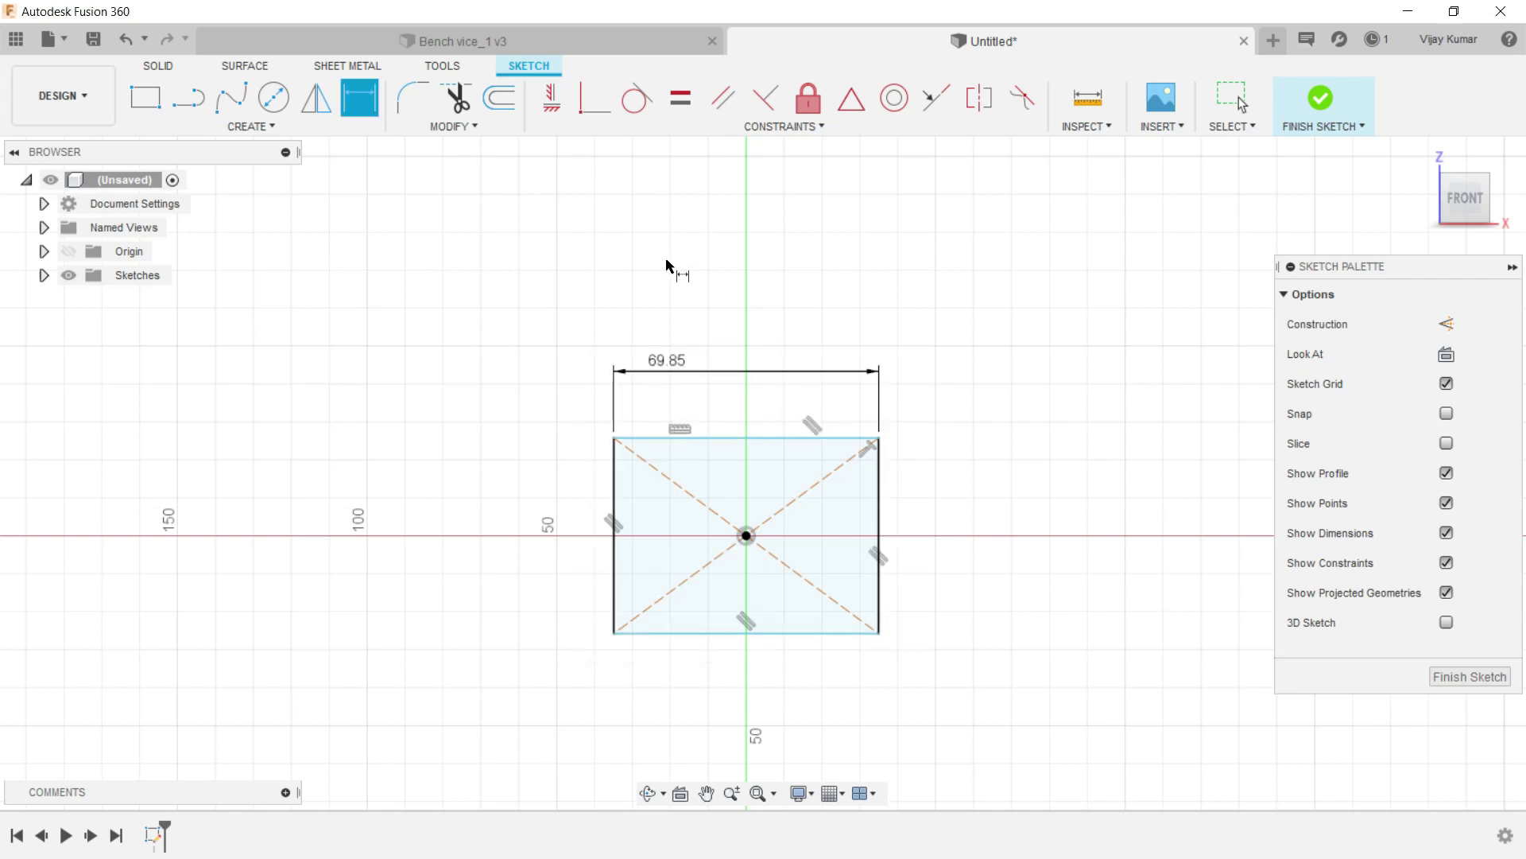
click(615, 486)
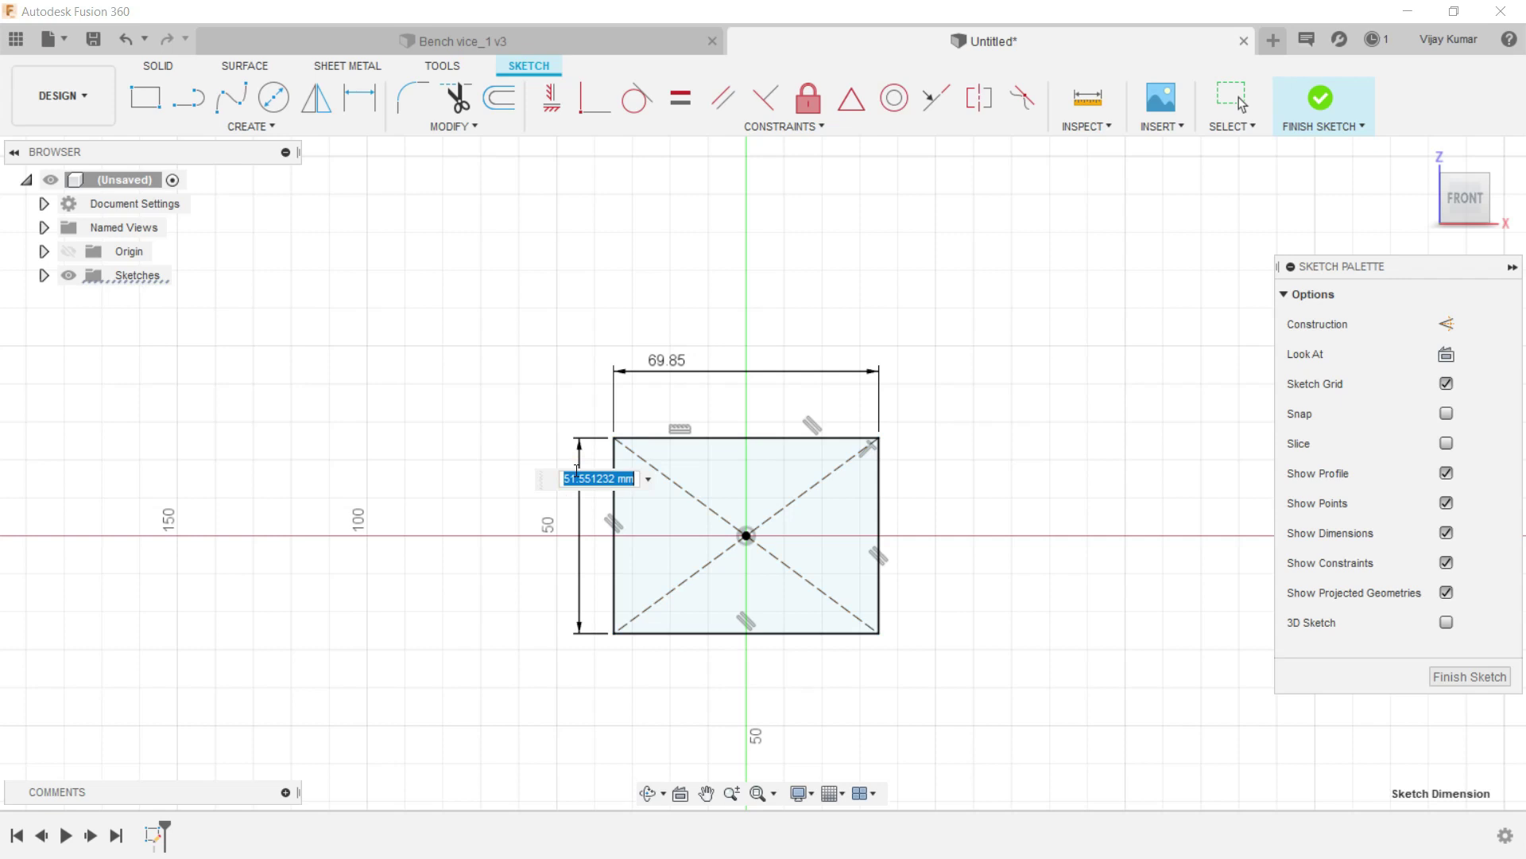
text(44)
key(Return)
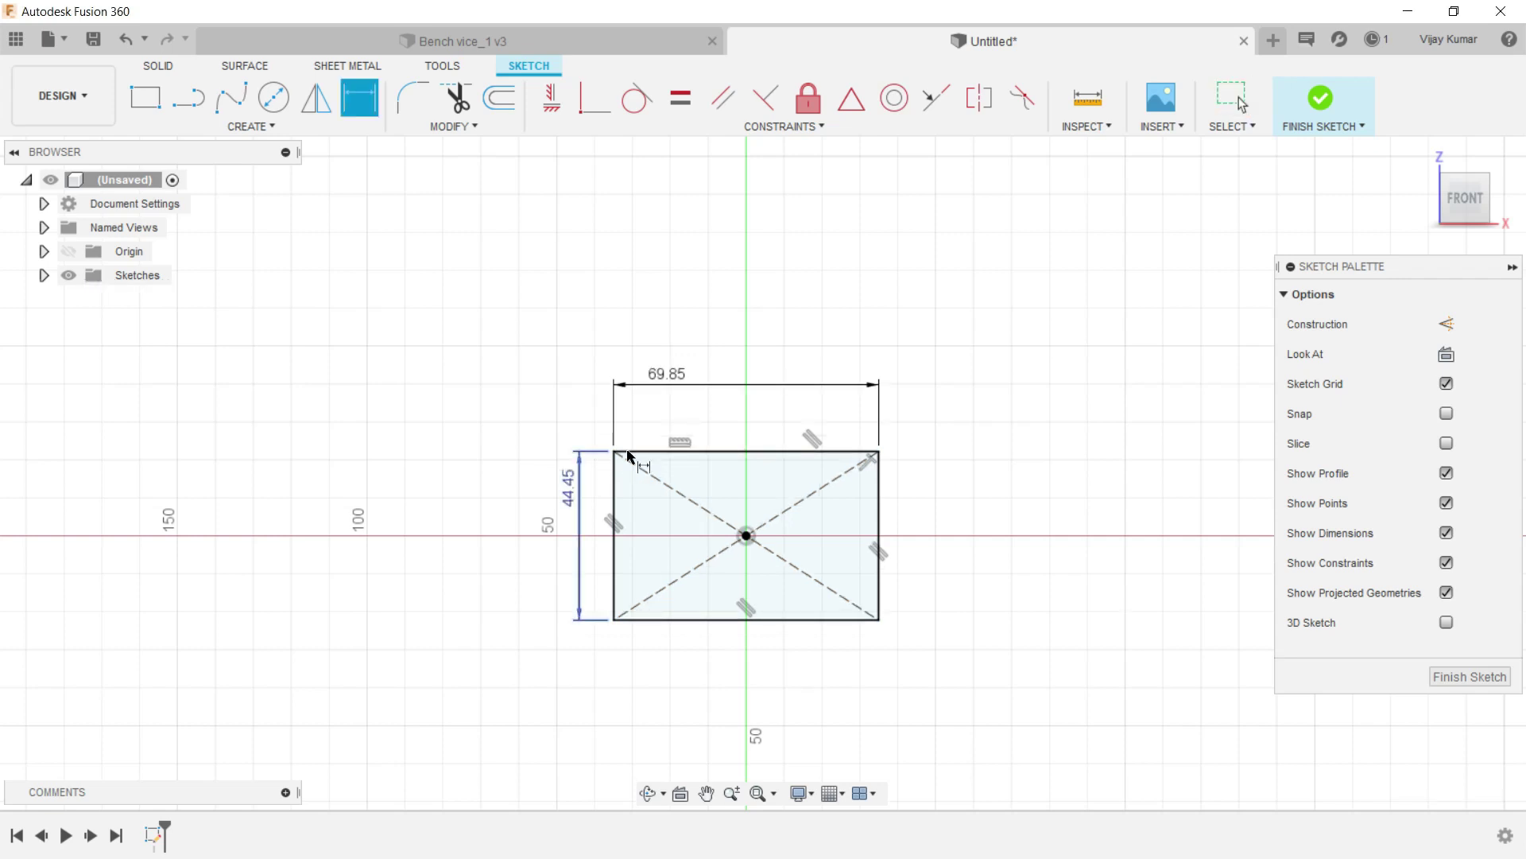
scroll(651, 441, down, 3)
scroll(682, 644, down, 2)
scroll(703, 706, up, 2)
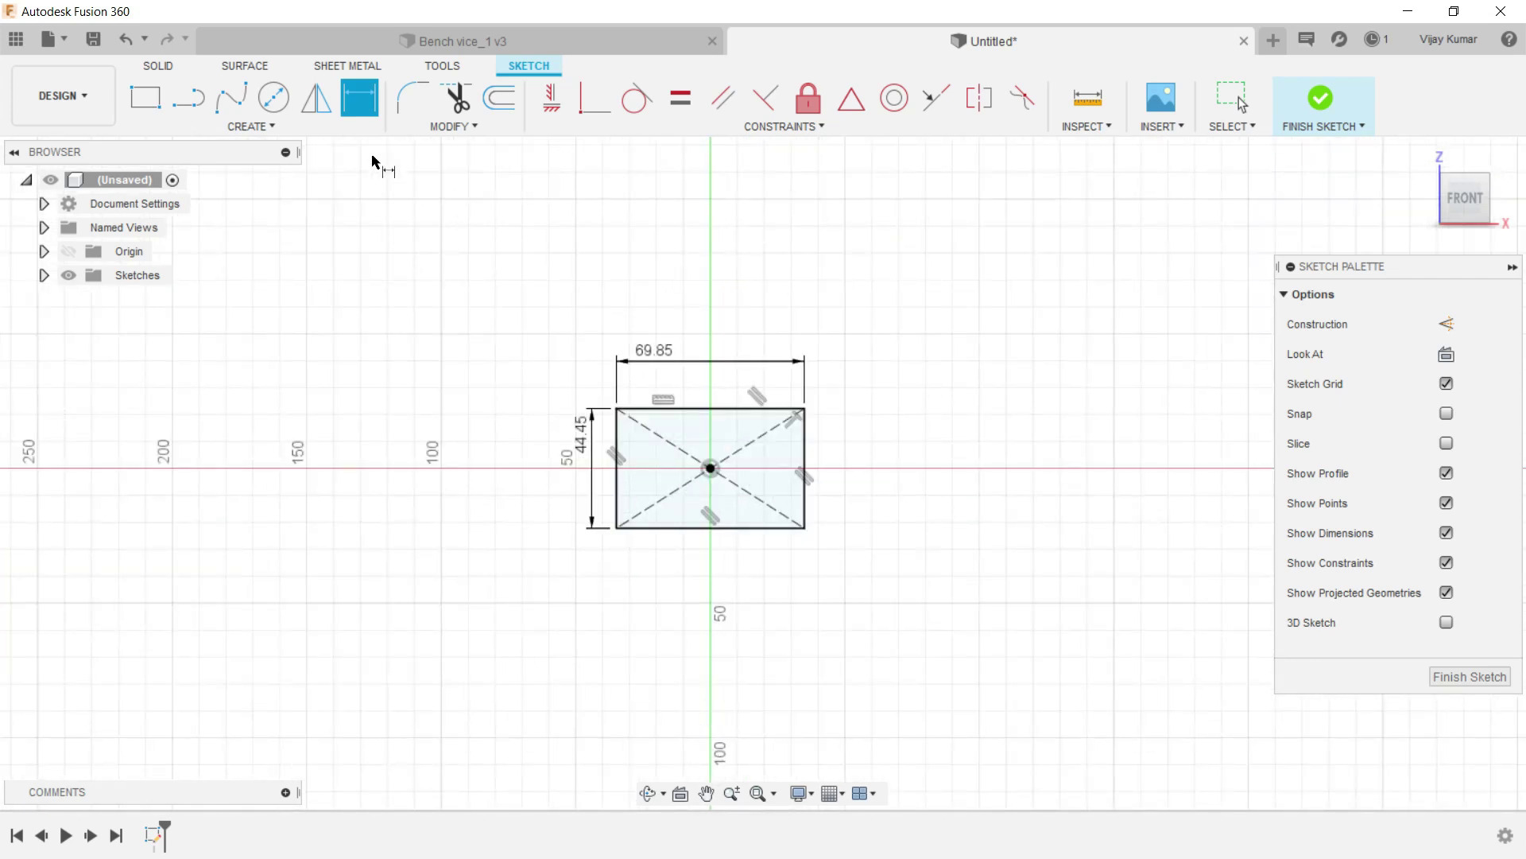
click(253, 127)
mouse_move(172, 171)
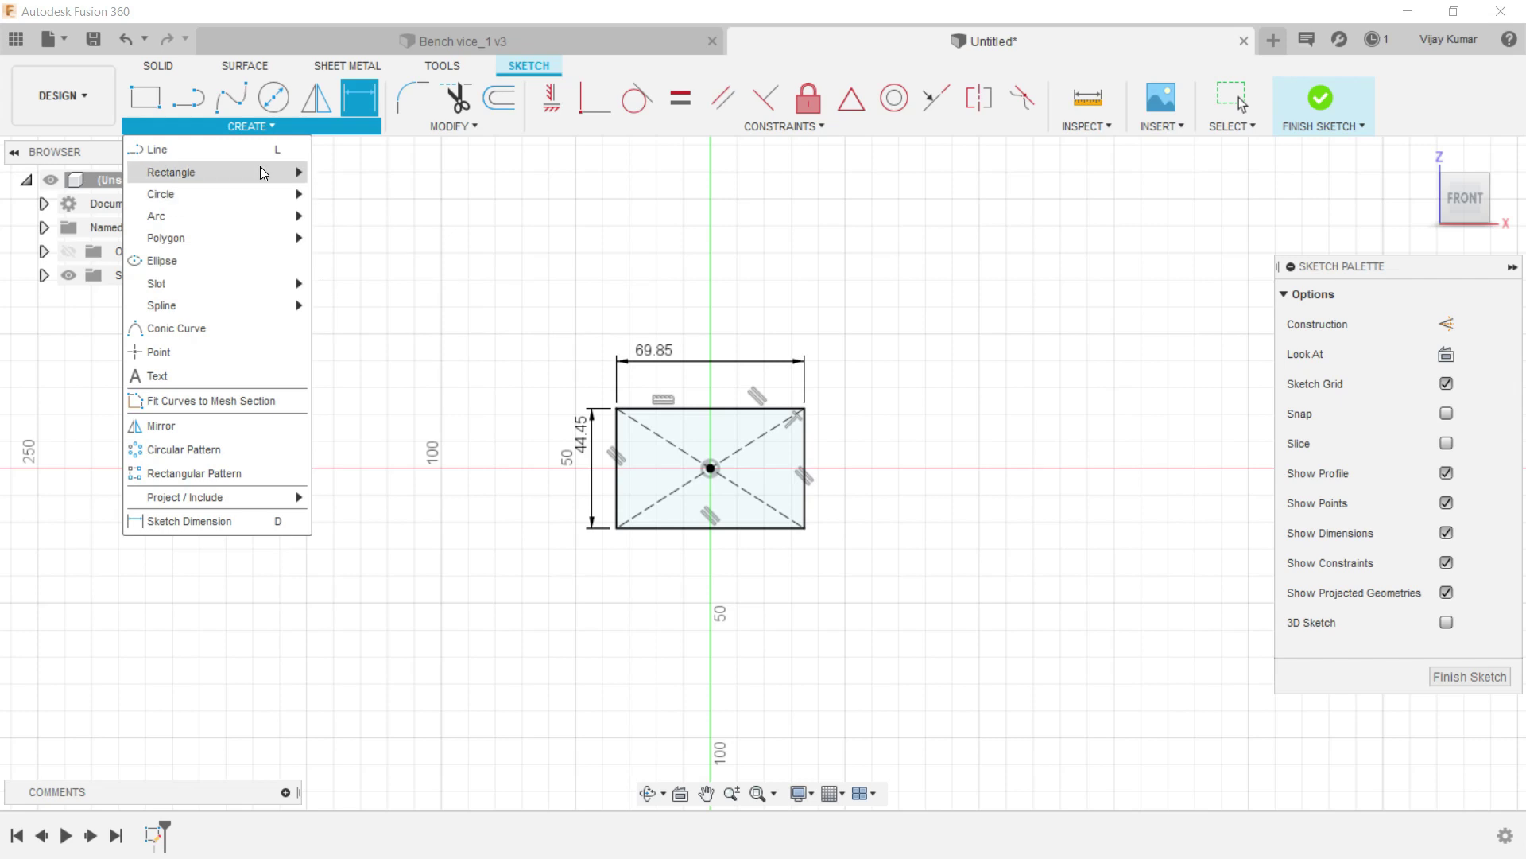
Draw a second centre rectangle below, its centre vertically aligned with the first.
click(371, 200)
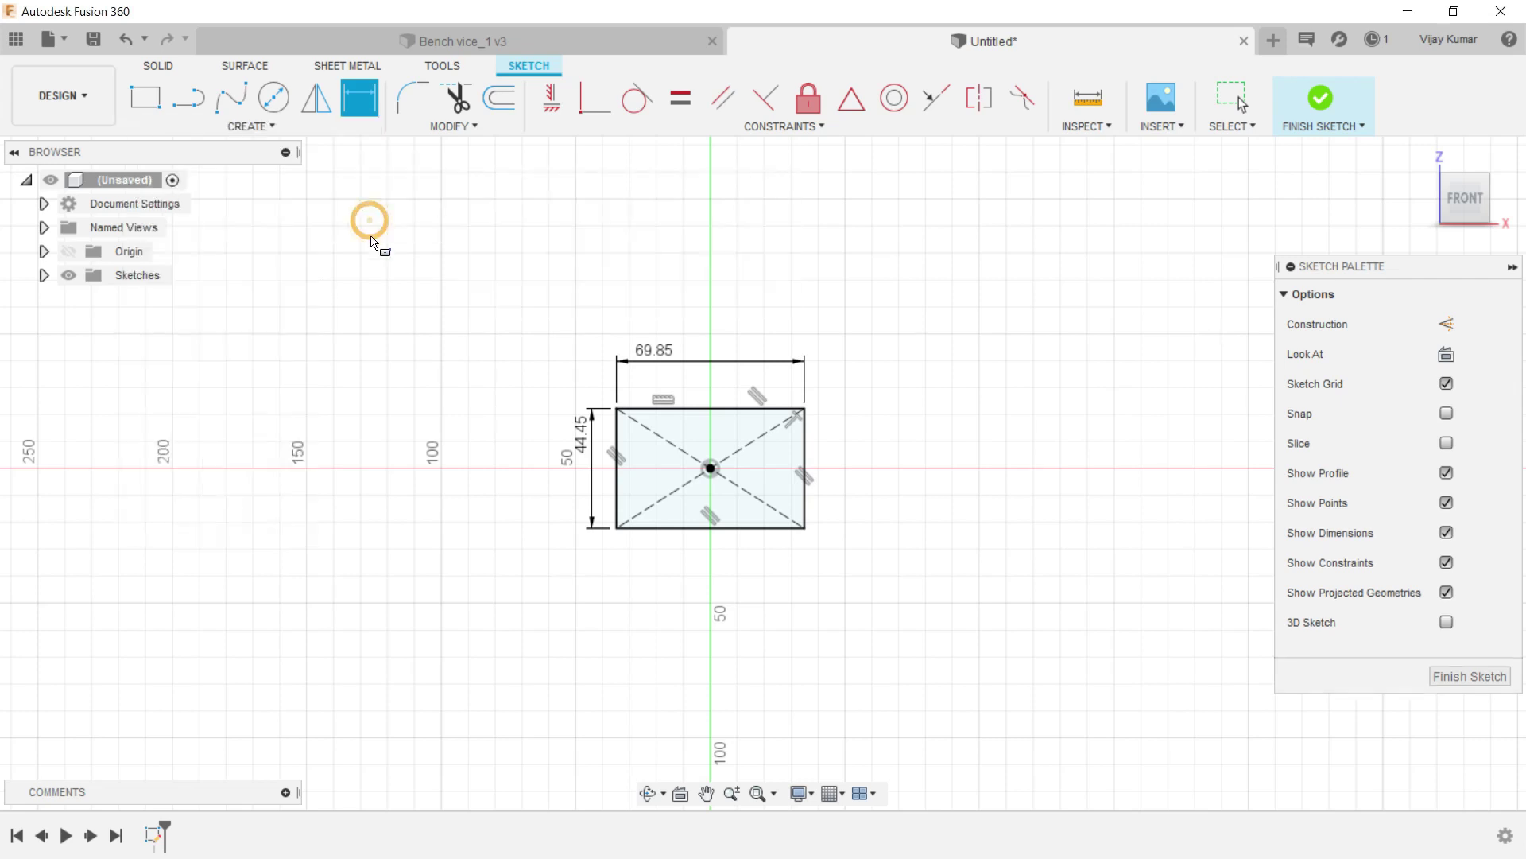
click(719, 587)
click(668, 529)
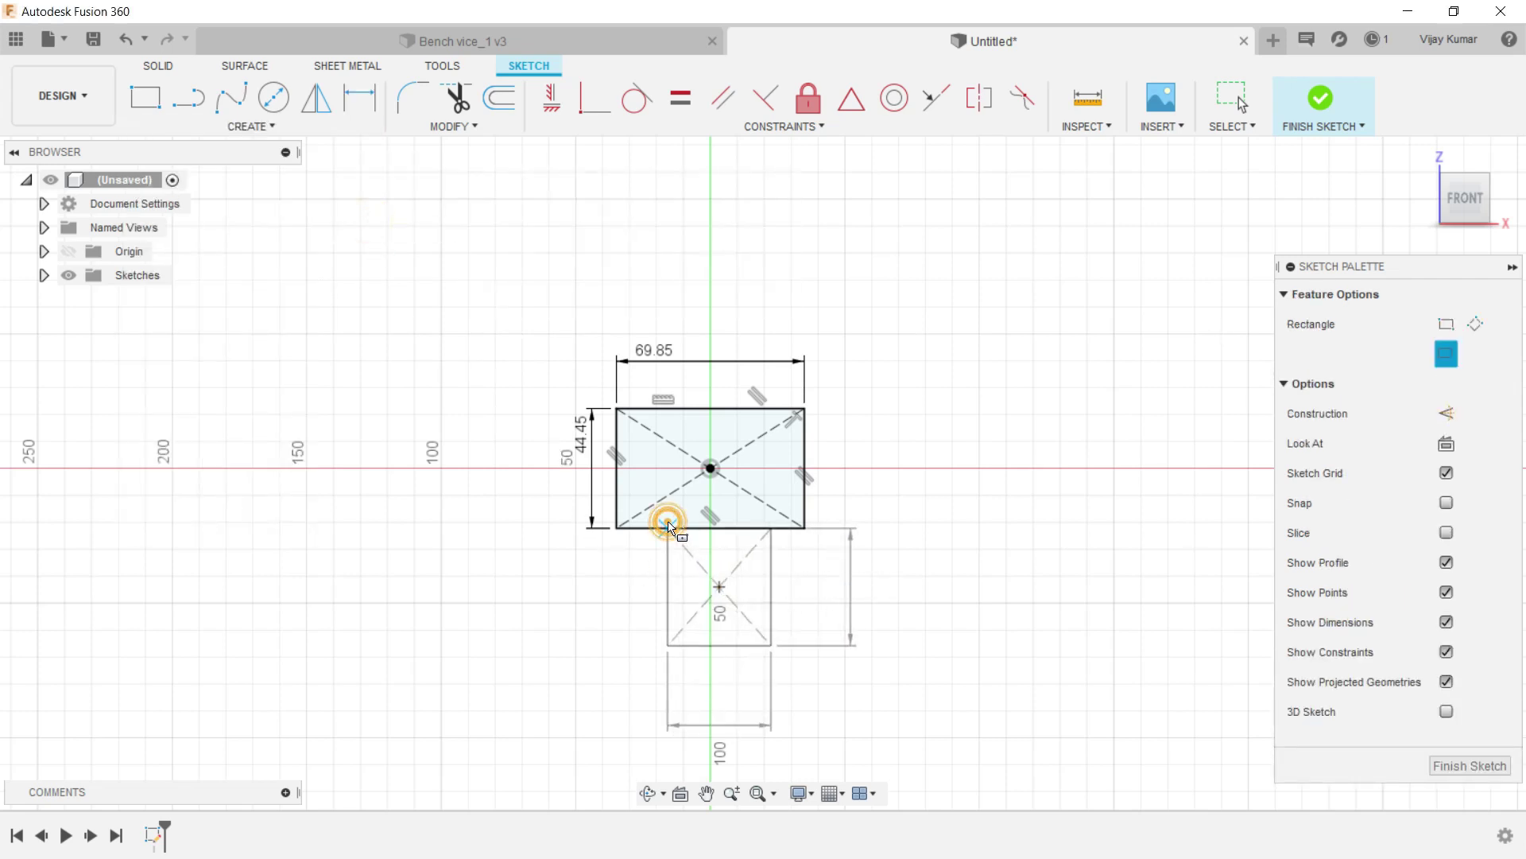
key(Escape)
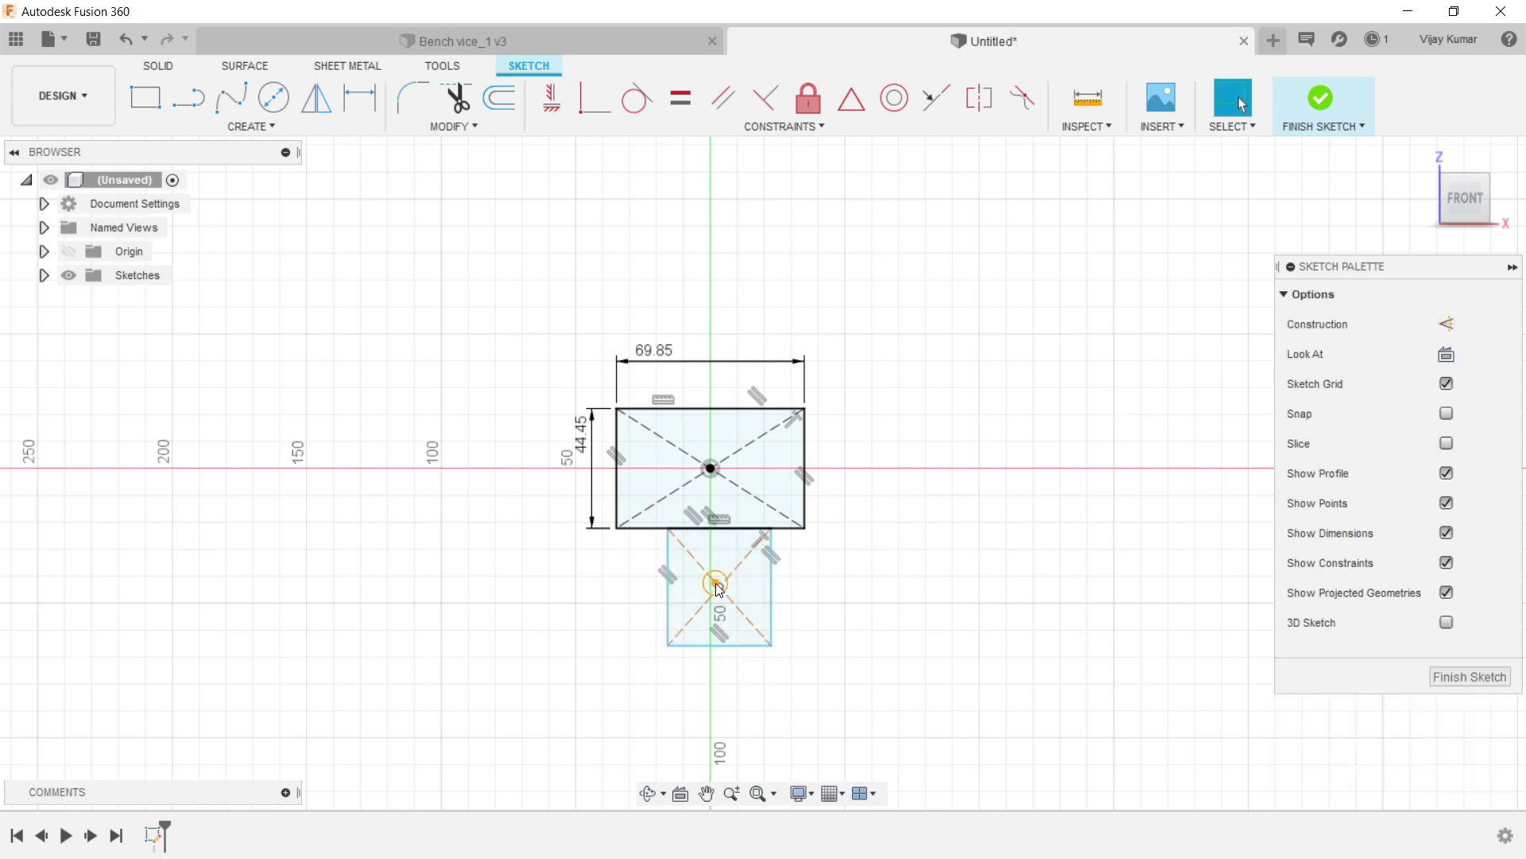
click(719, 586)
shift+click(712, 469)
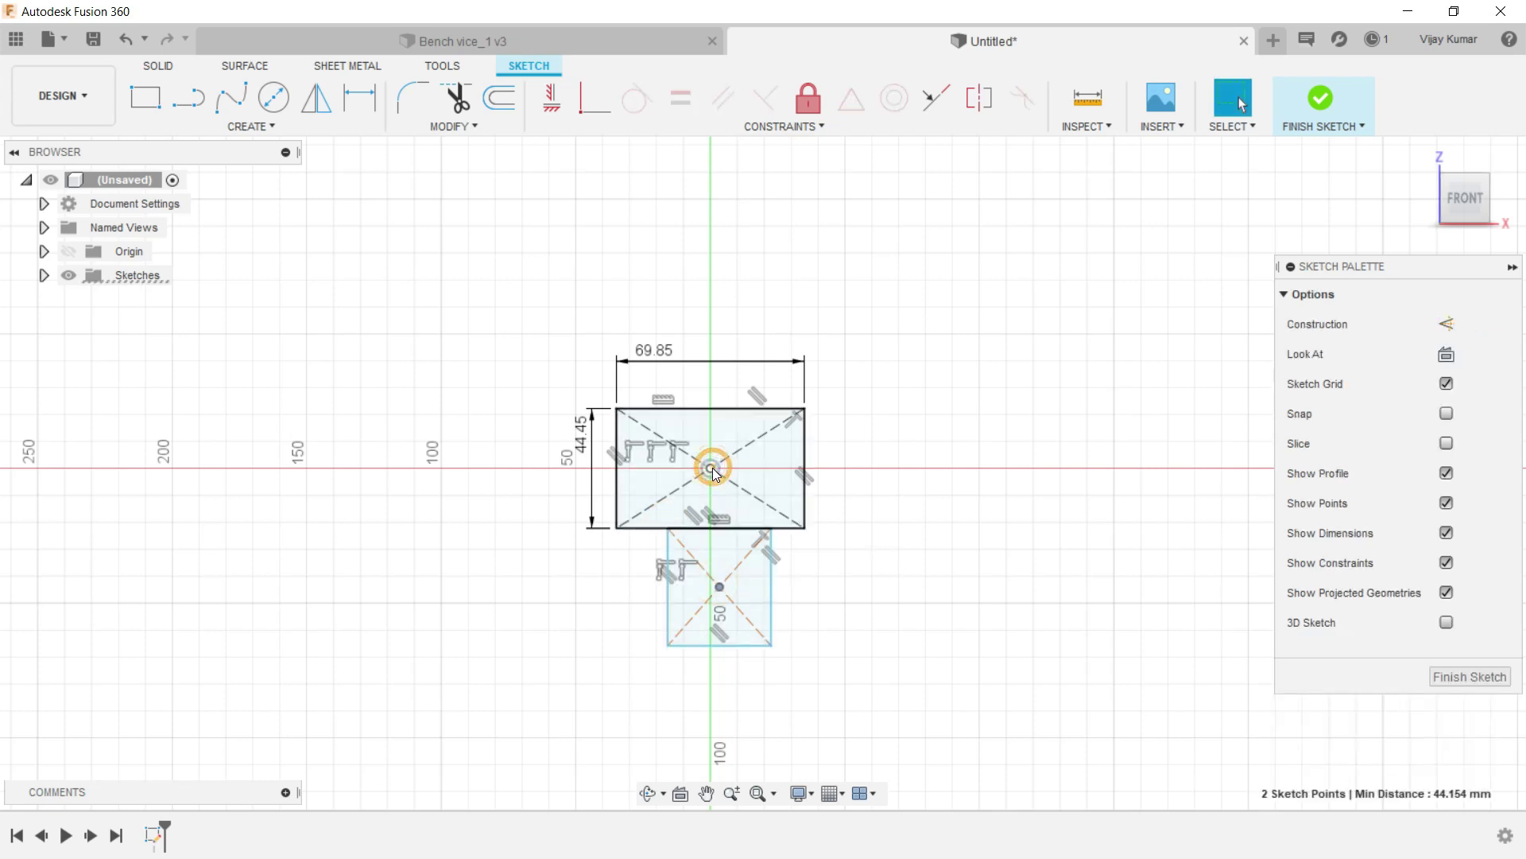
click(551, 97)
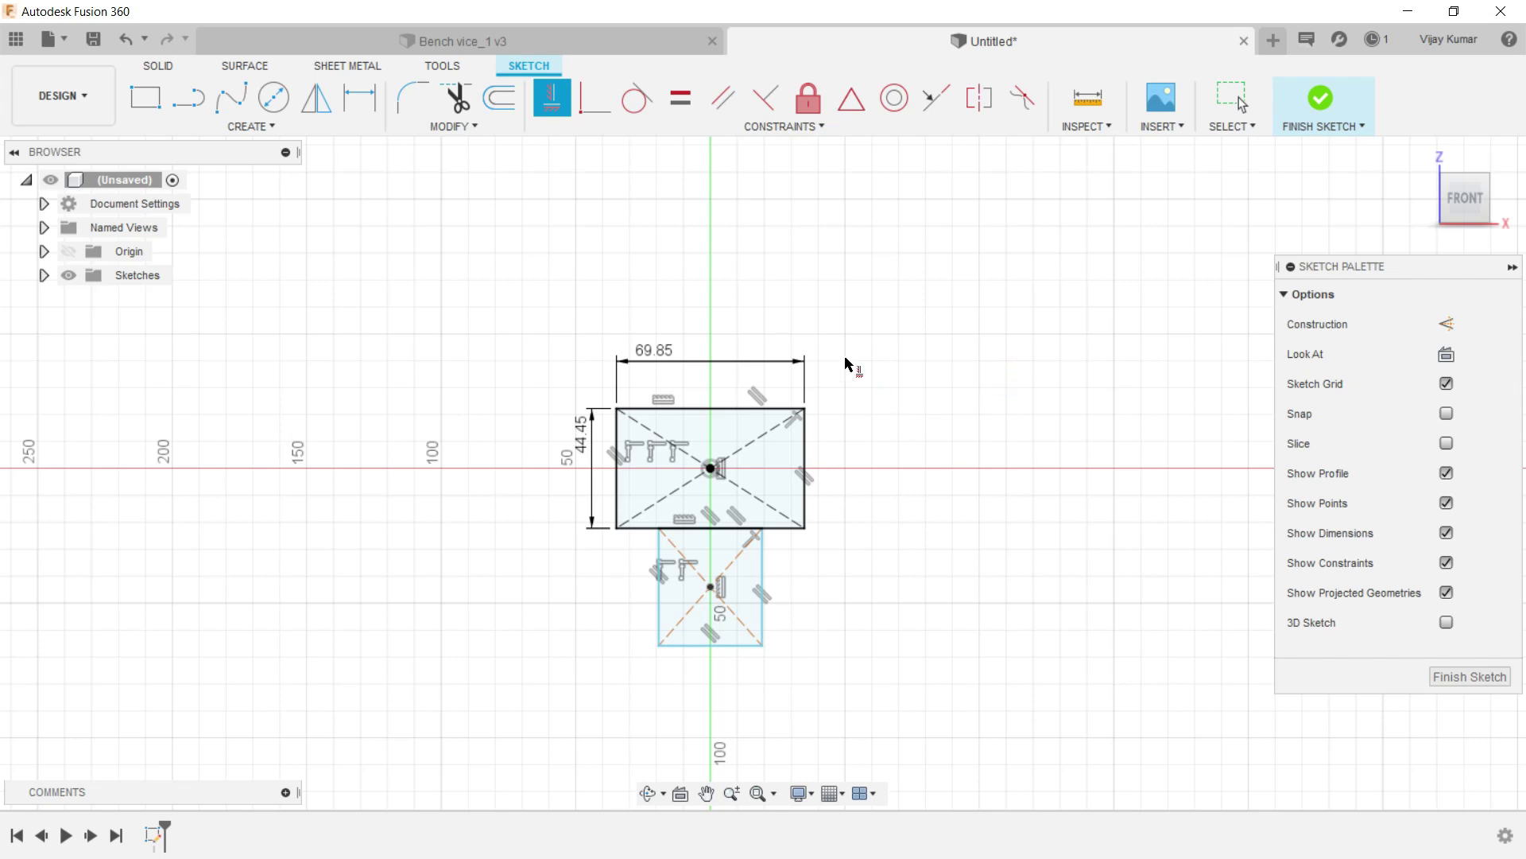
Dimension the lower rectangle 38.1 mm tall and 25.40 mm wide.
click(359, 97)
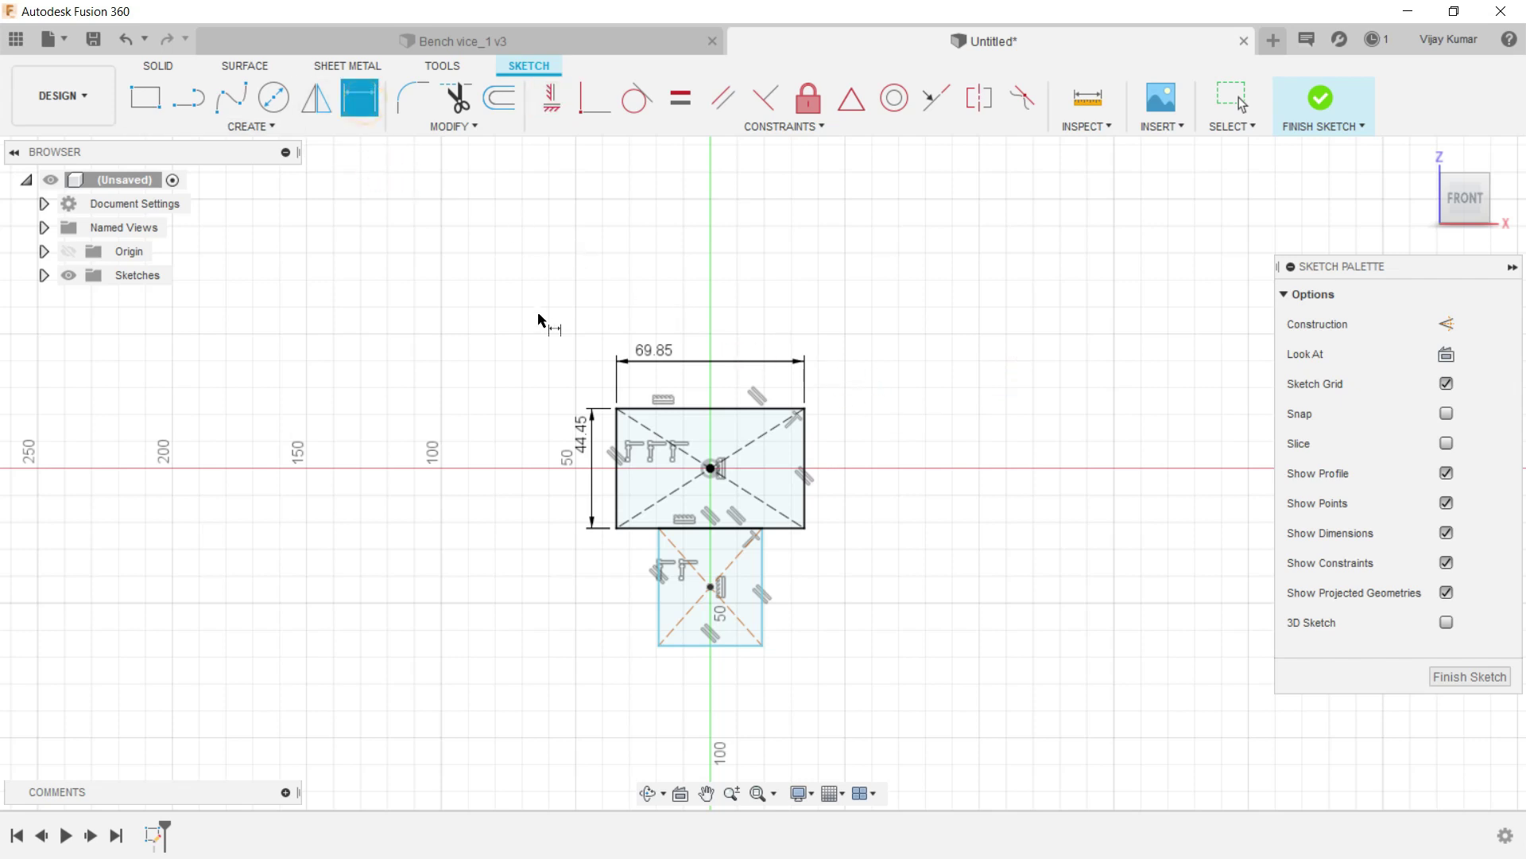
click(762, 580)
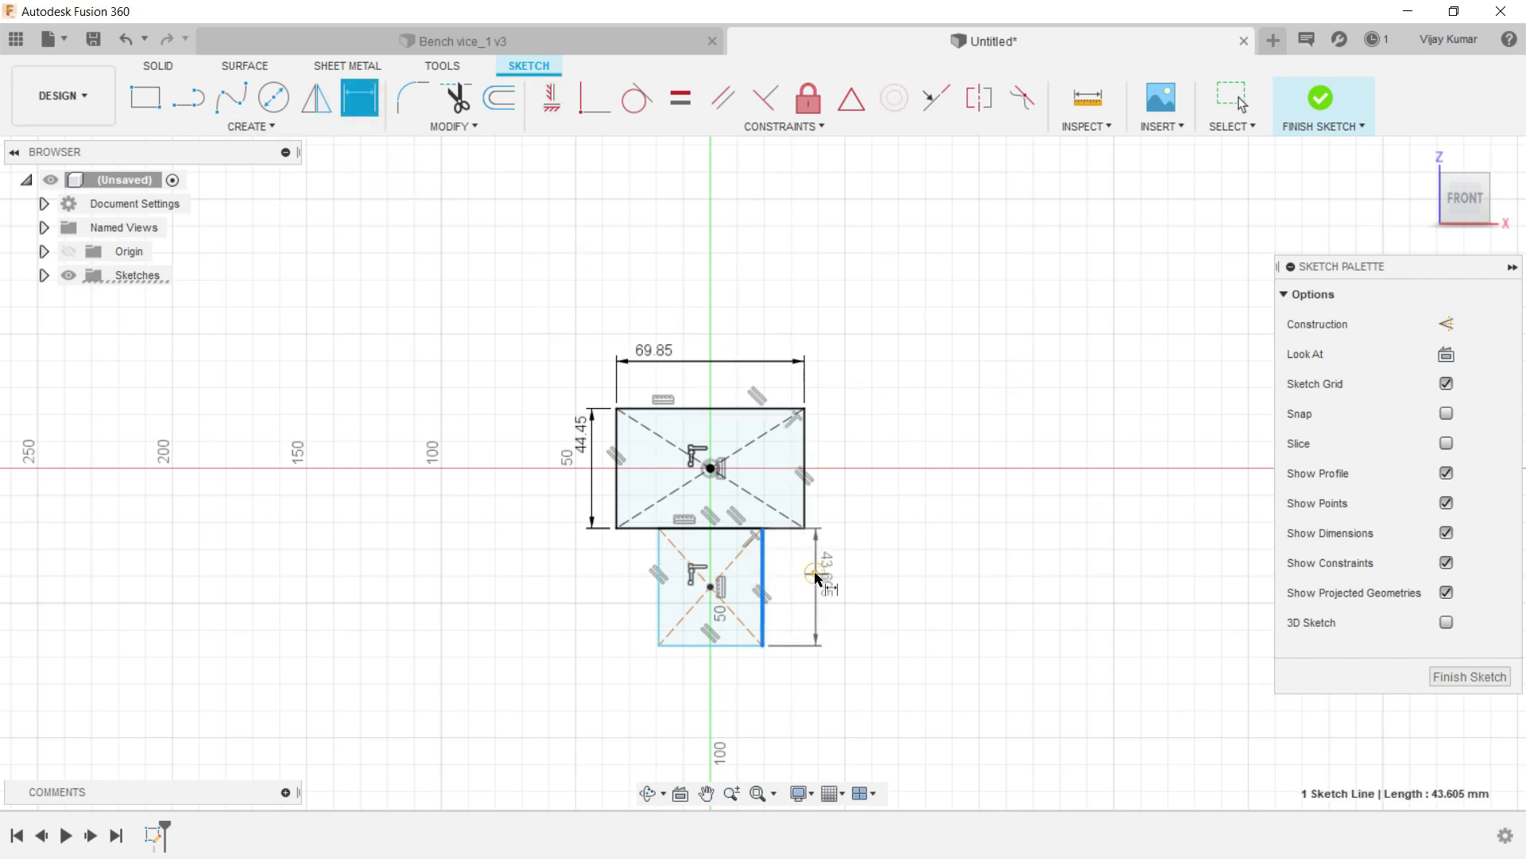
click(820, 568)
text(38.1)
key(Return)
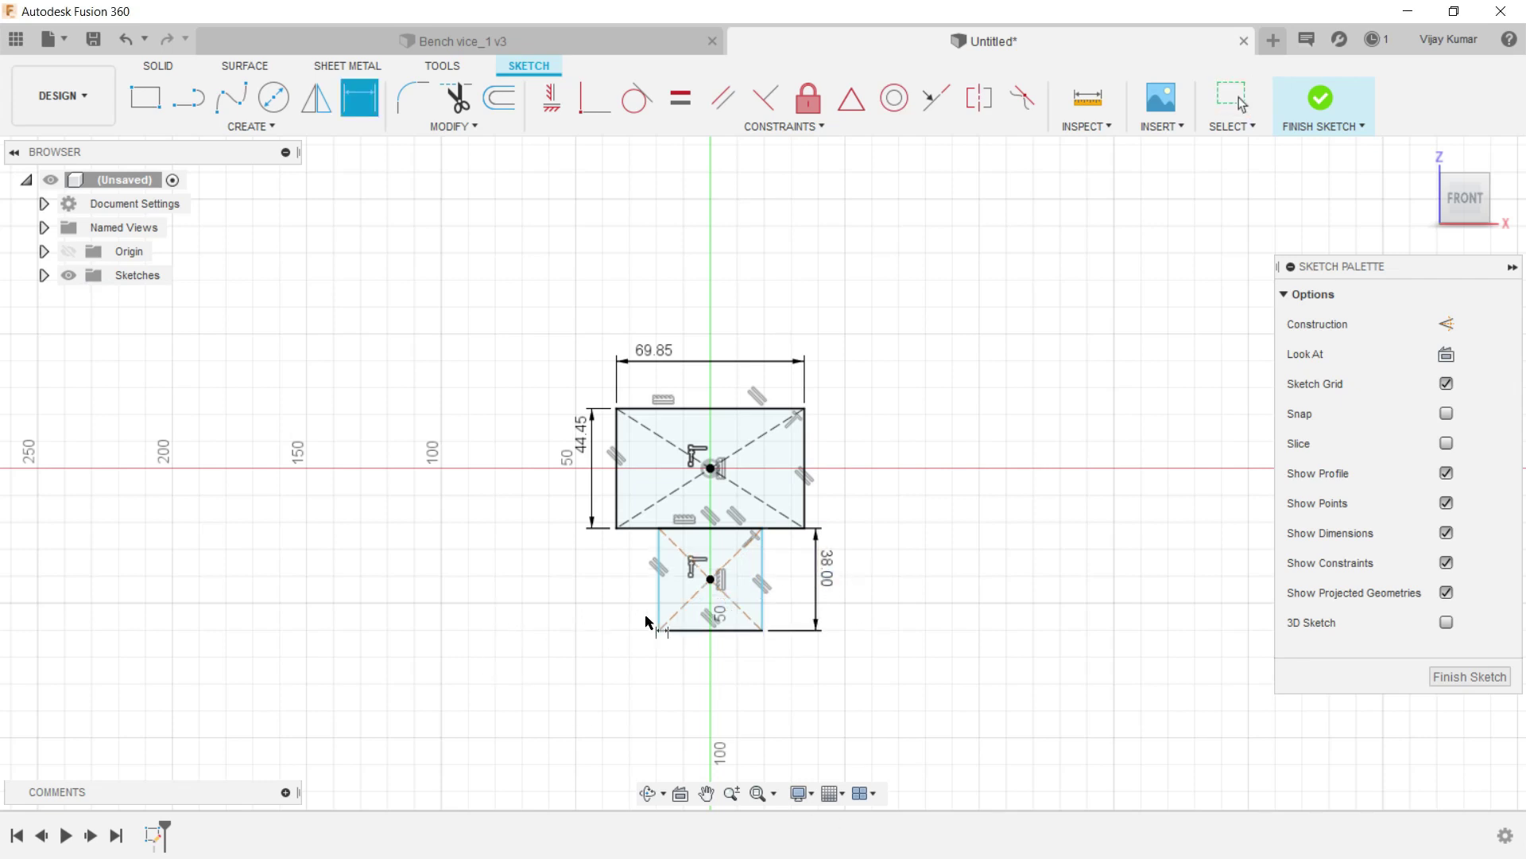
click(708, 631)
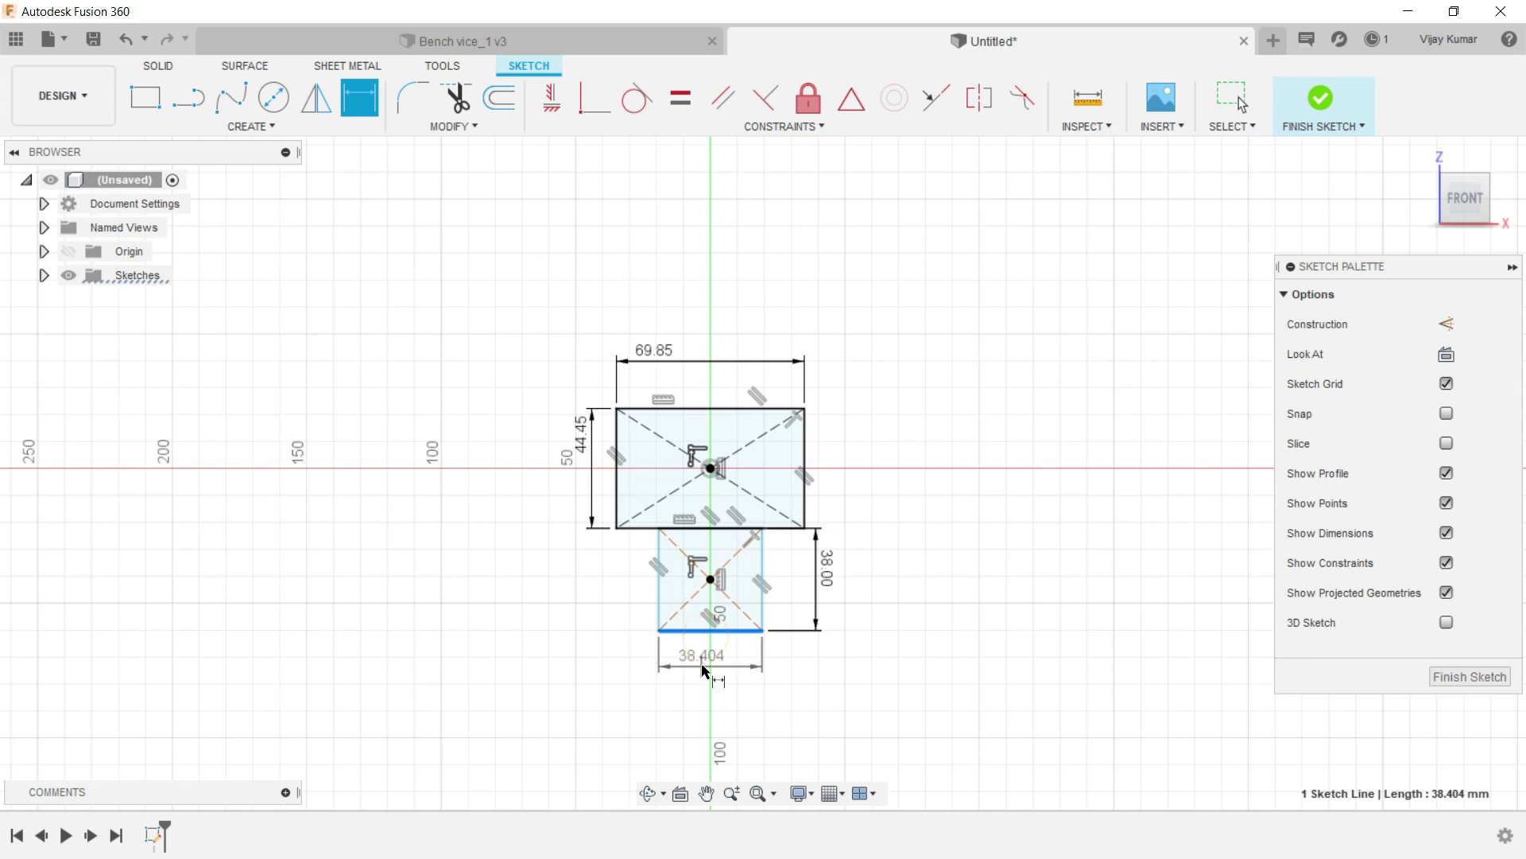
click(704, 666)
text(25.4)
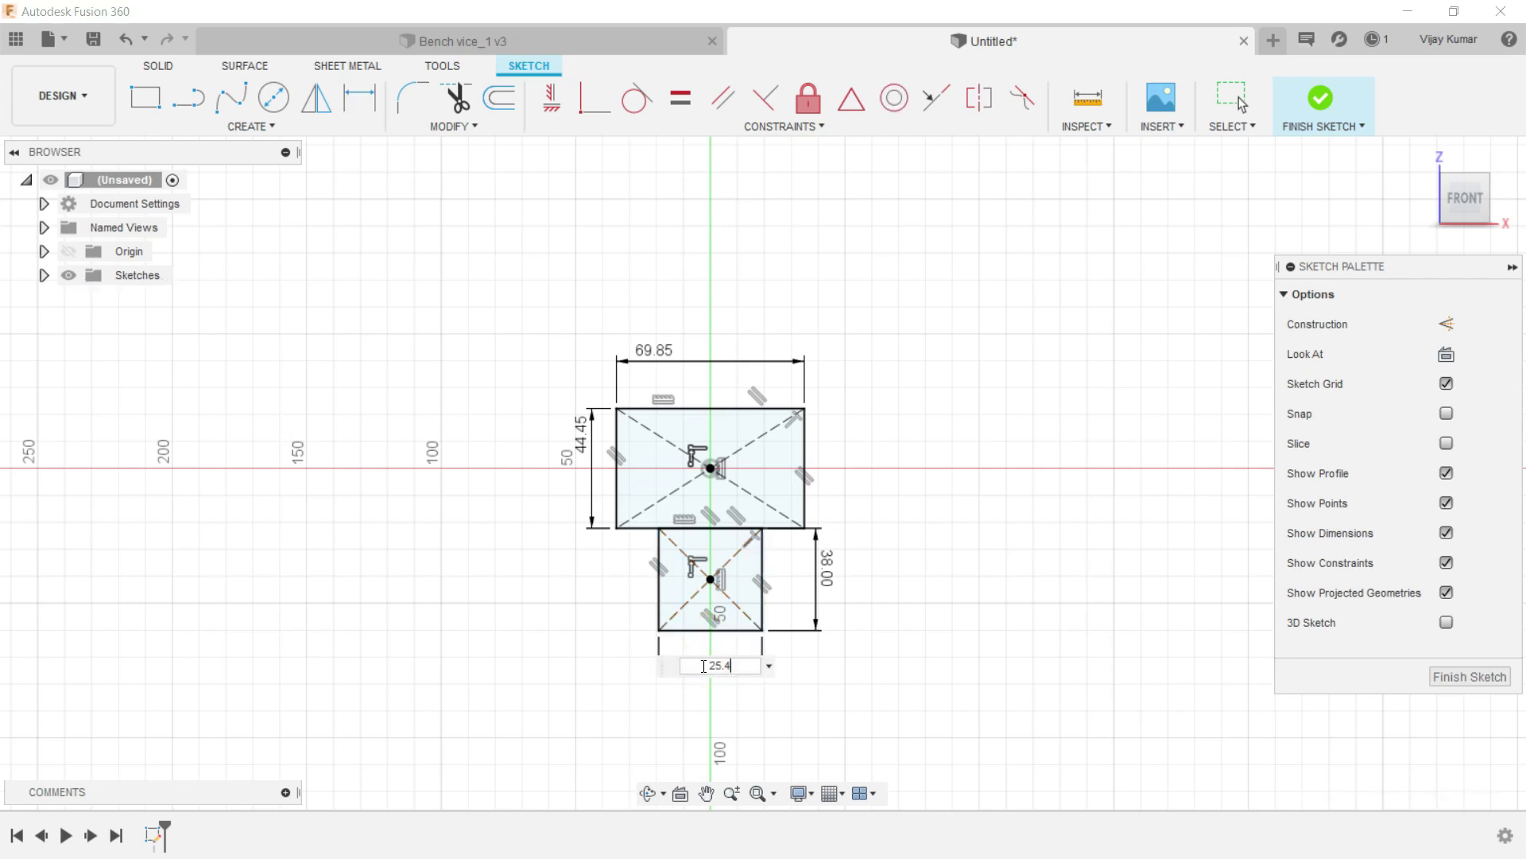
key(Return)
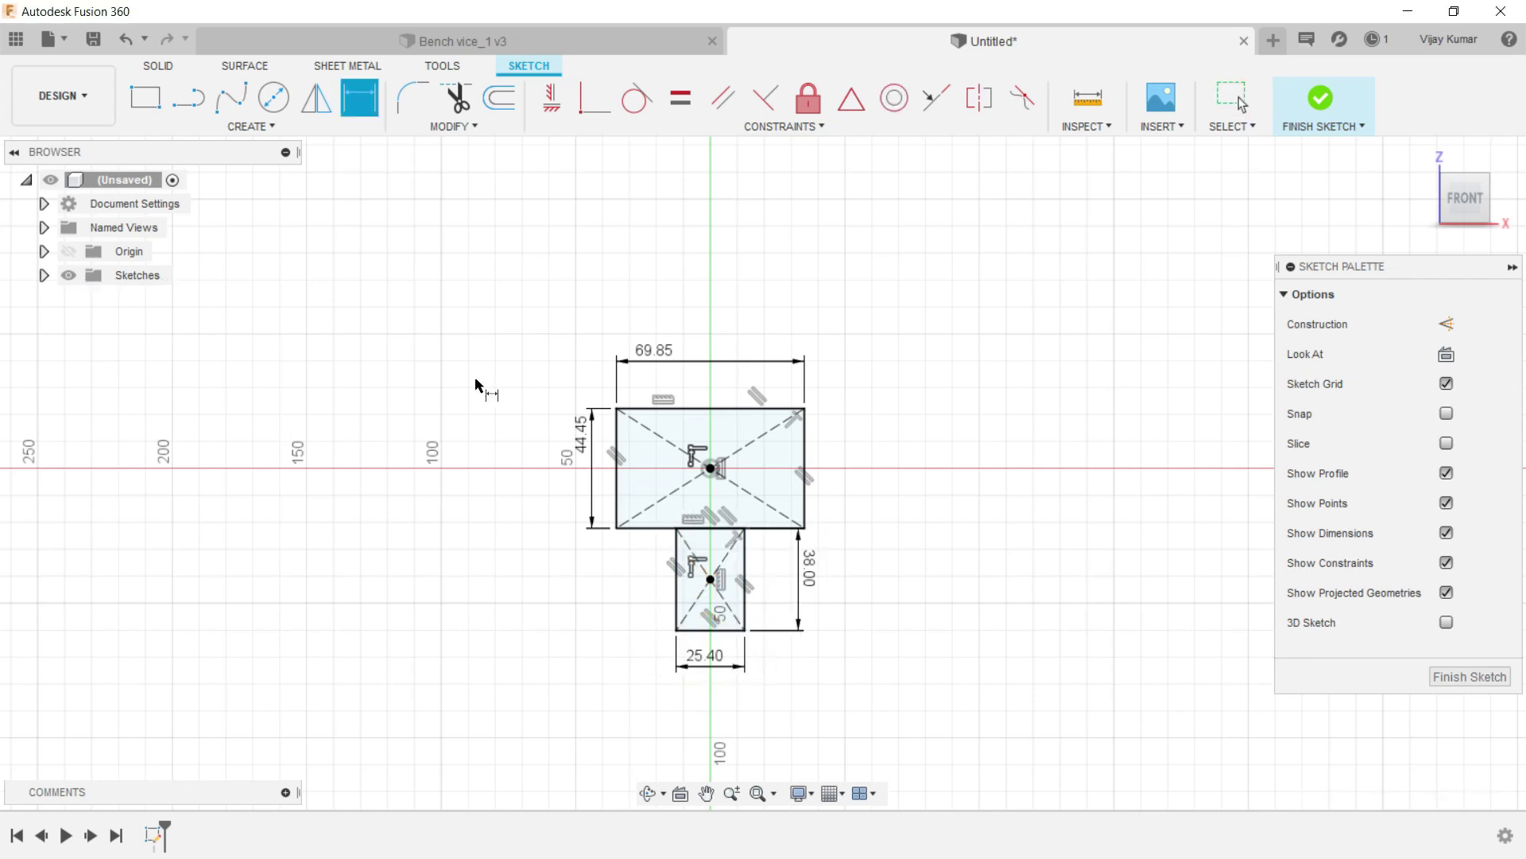
scroll(680, 614, up, 2)
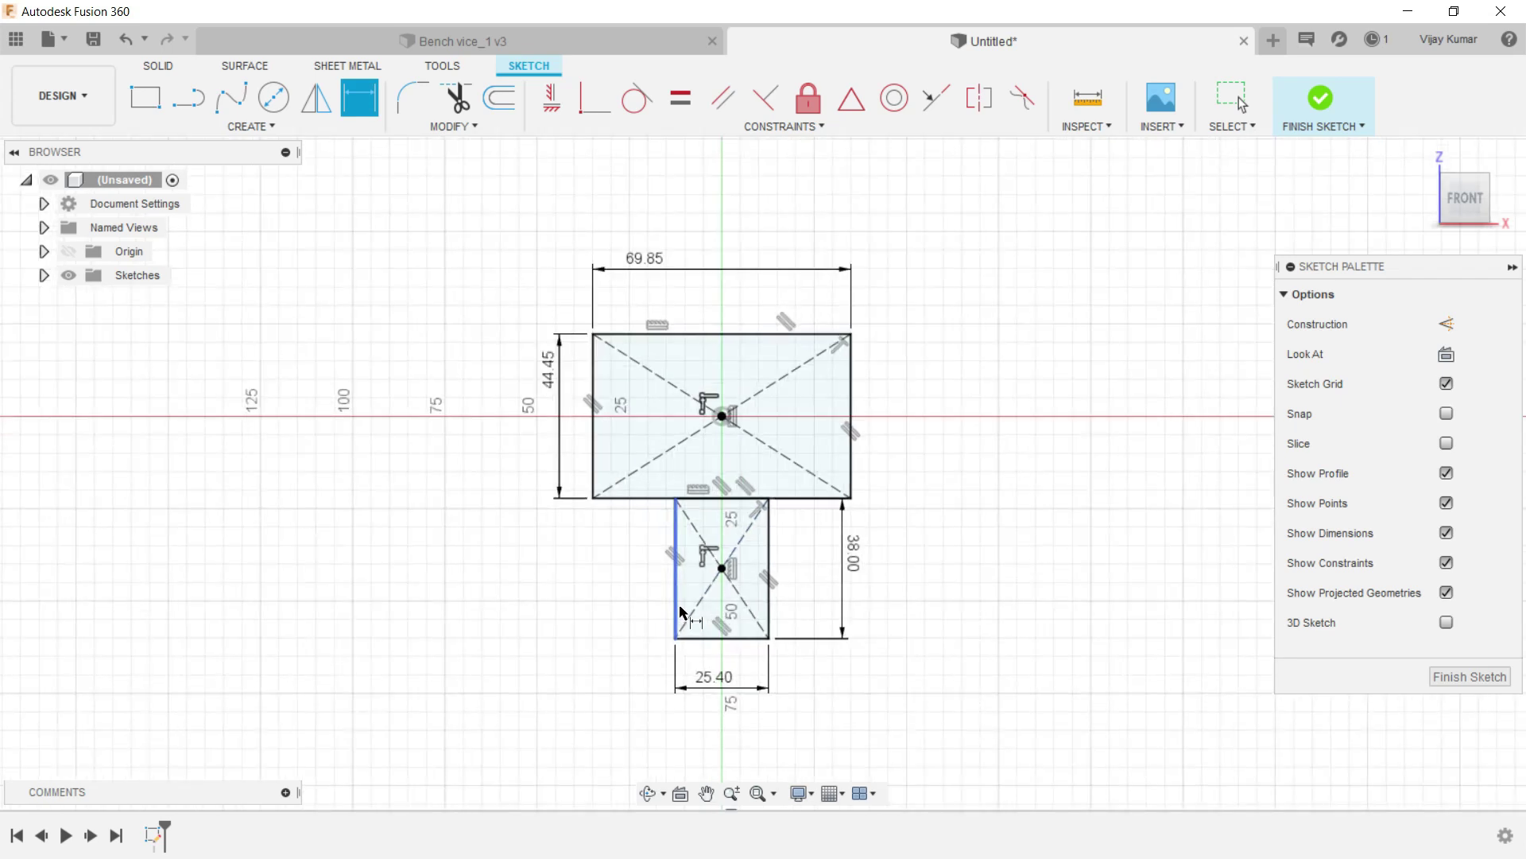
scroll(681, 614, up, 1)
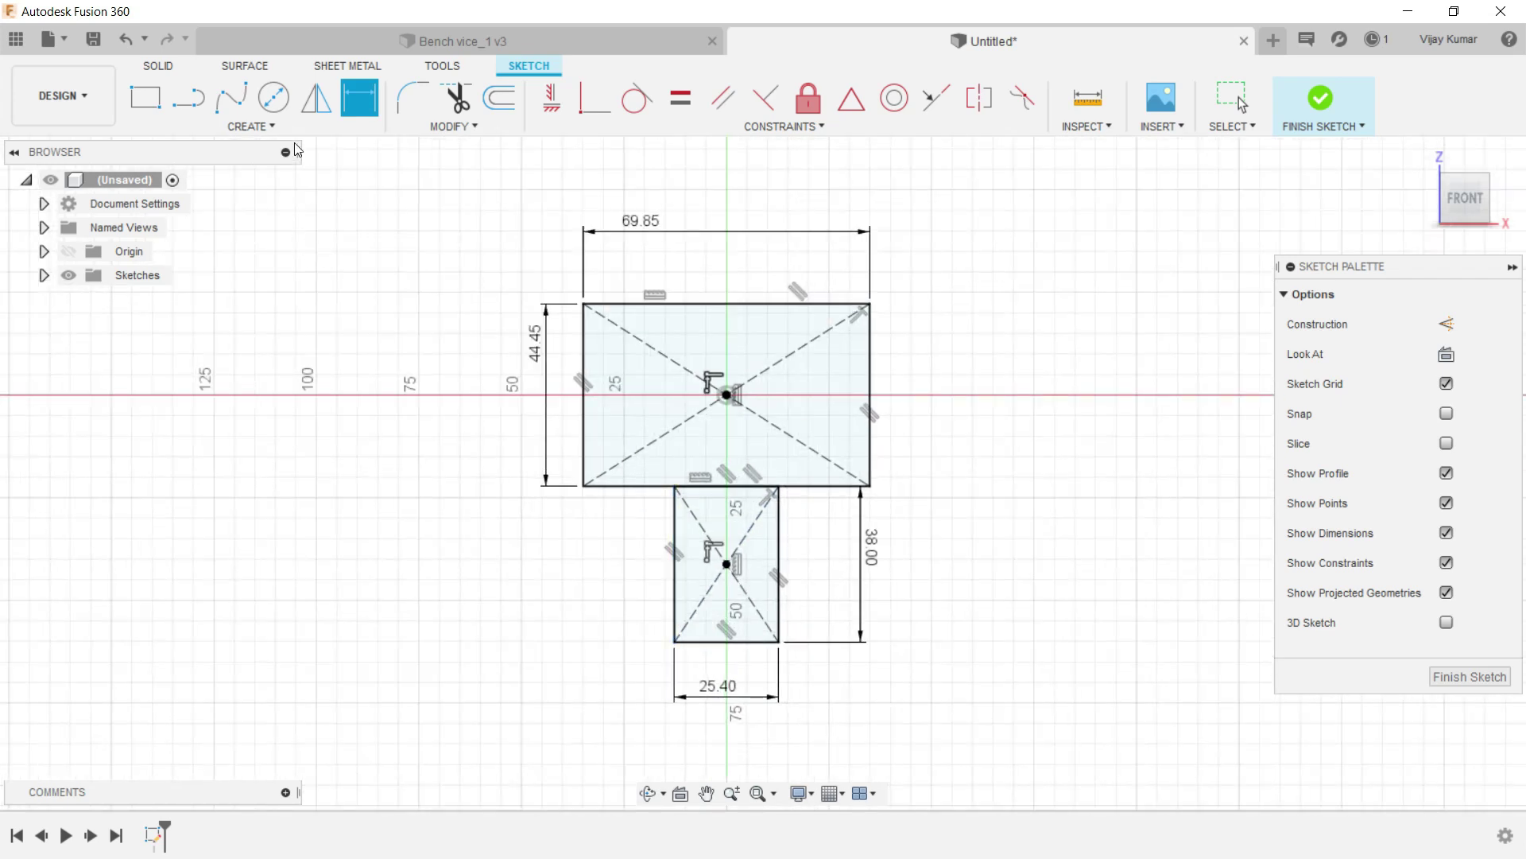
click(145, 98)
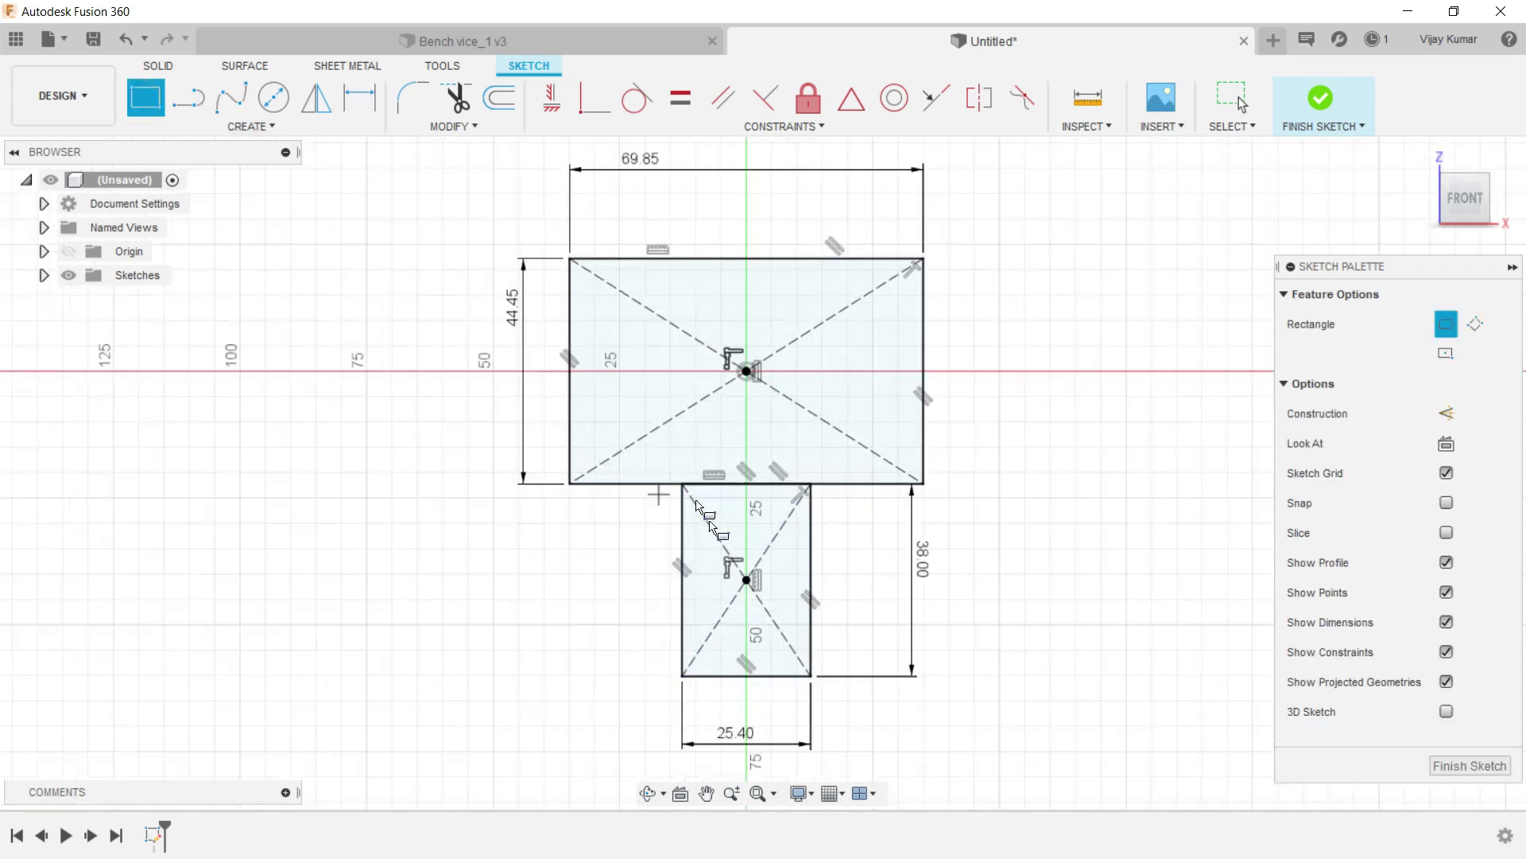
Draw a small rectangle on the lower block's left edge.
scroll(694, 531, up, 4)
click(645, 511)
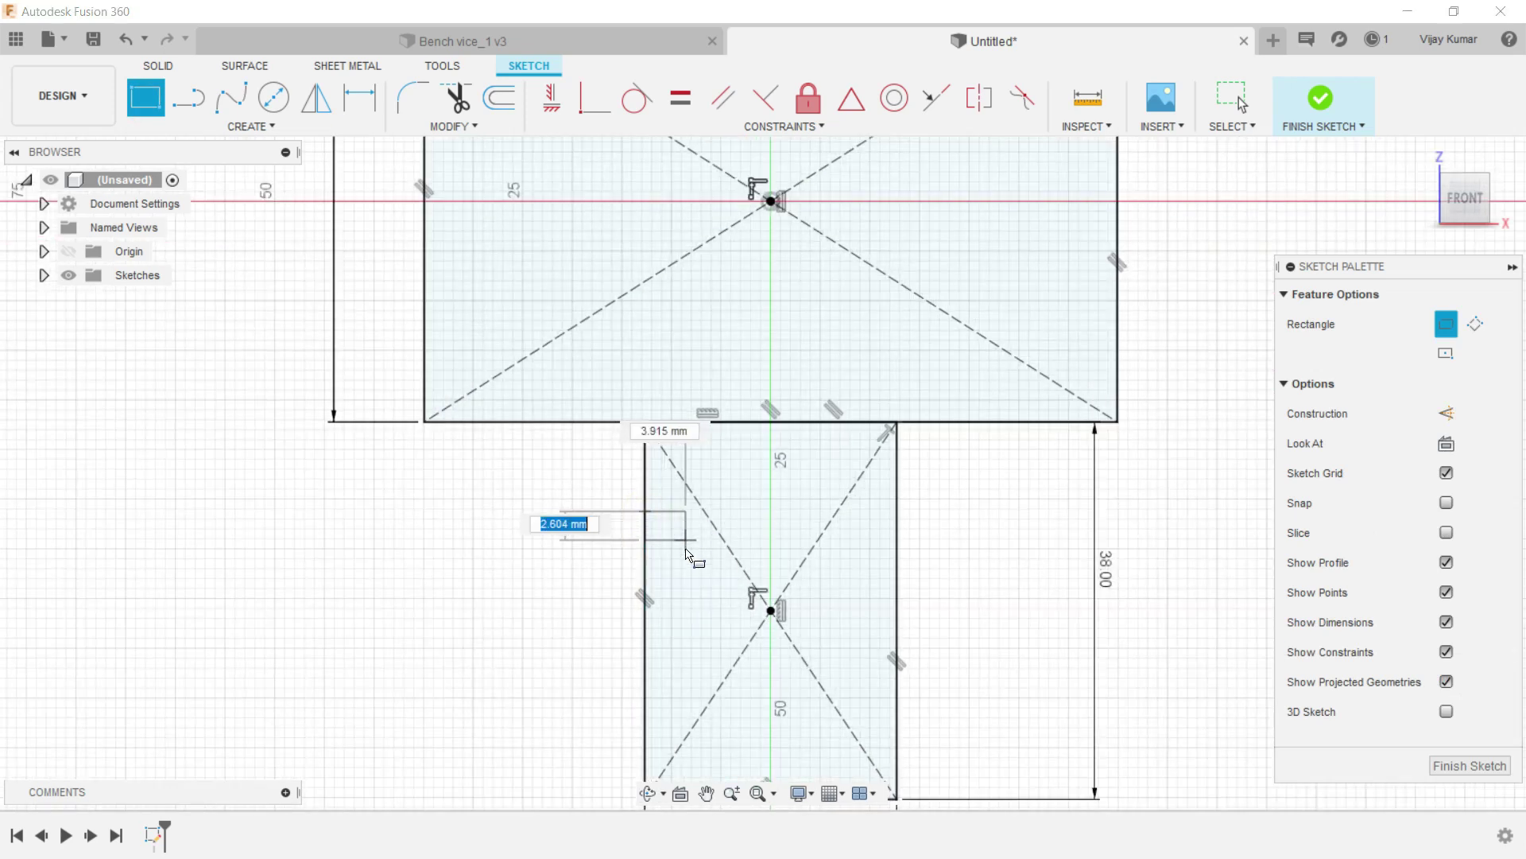
click(686, 561)
right_click(957, 511)
click(1008, 511)
Dimension the small rectangle's top 12.88 below the upper block's bottom edge.
key(d)
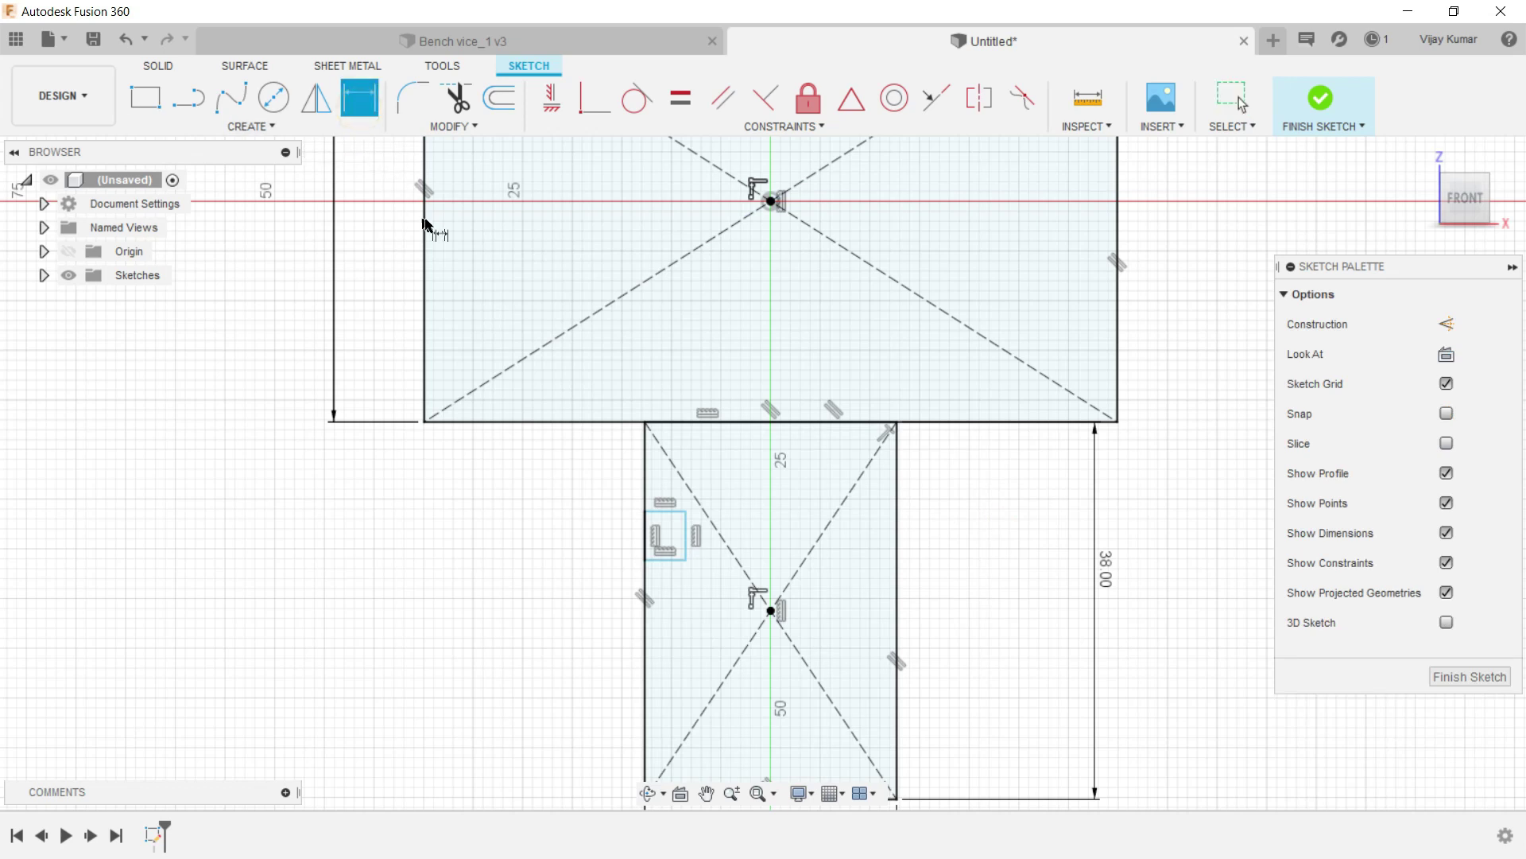
click(520, 419)
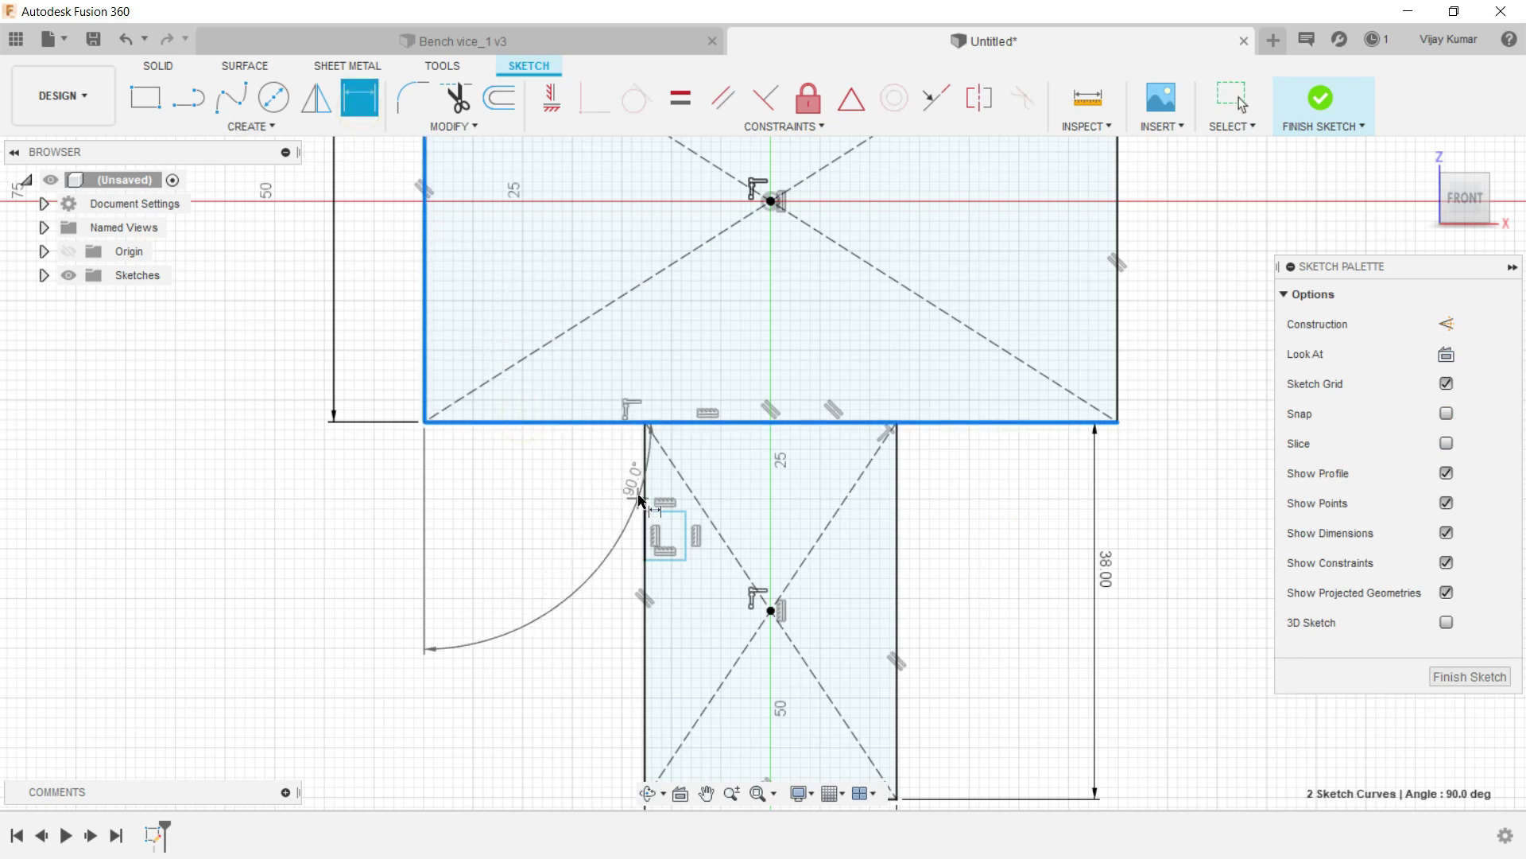
key(Escape)
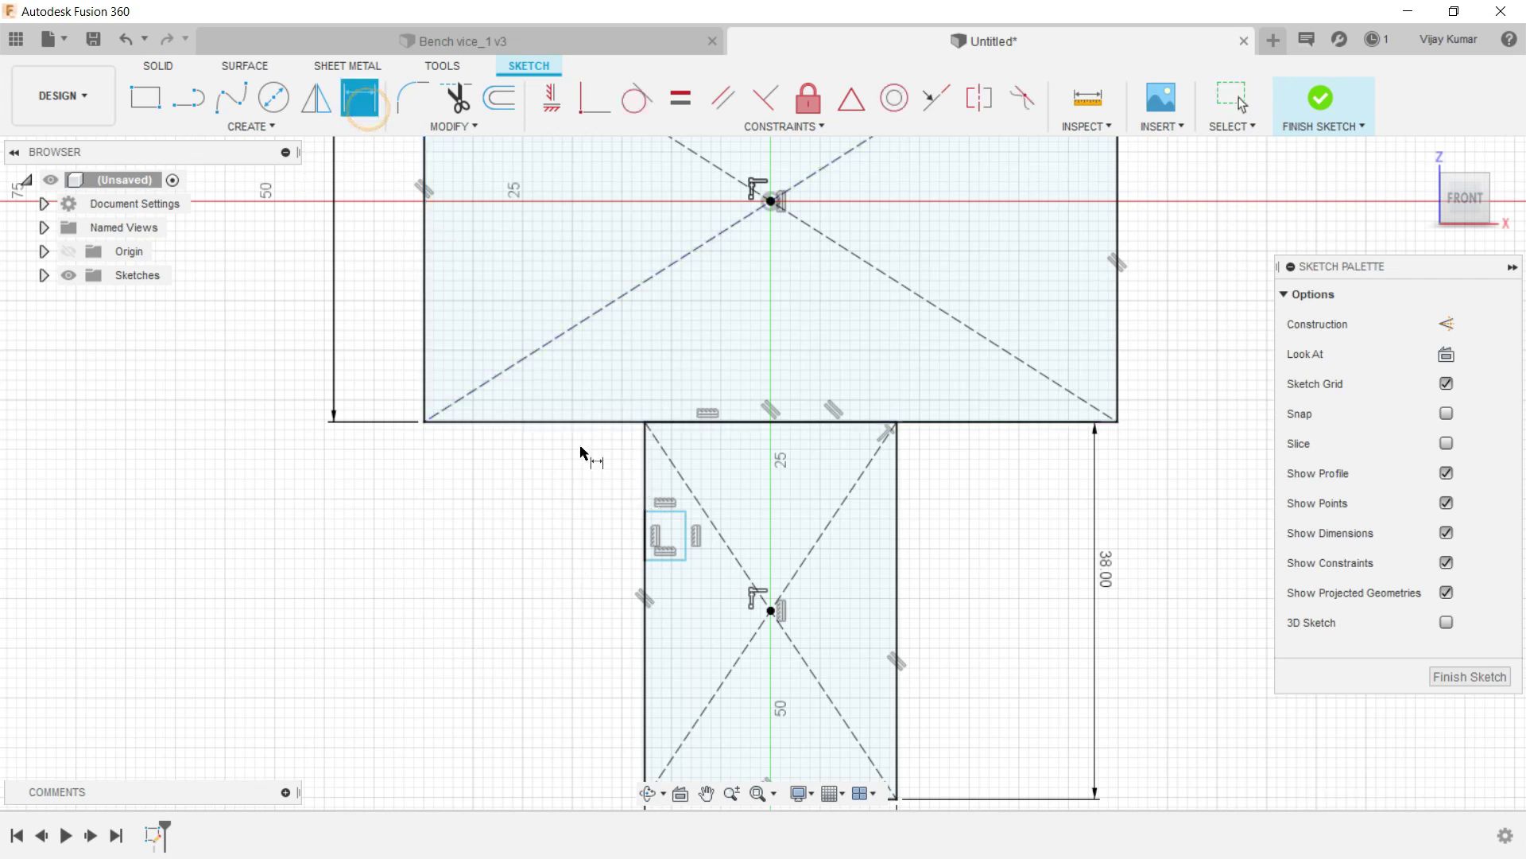
click(592, 421)
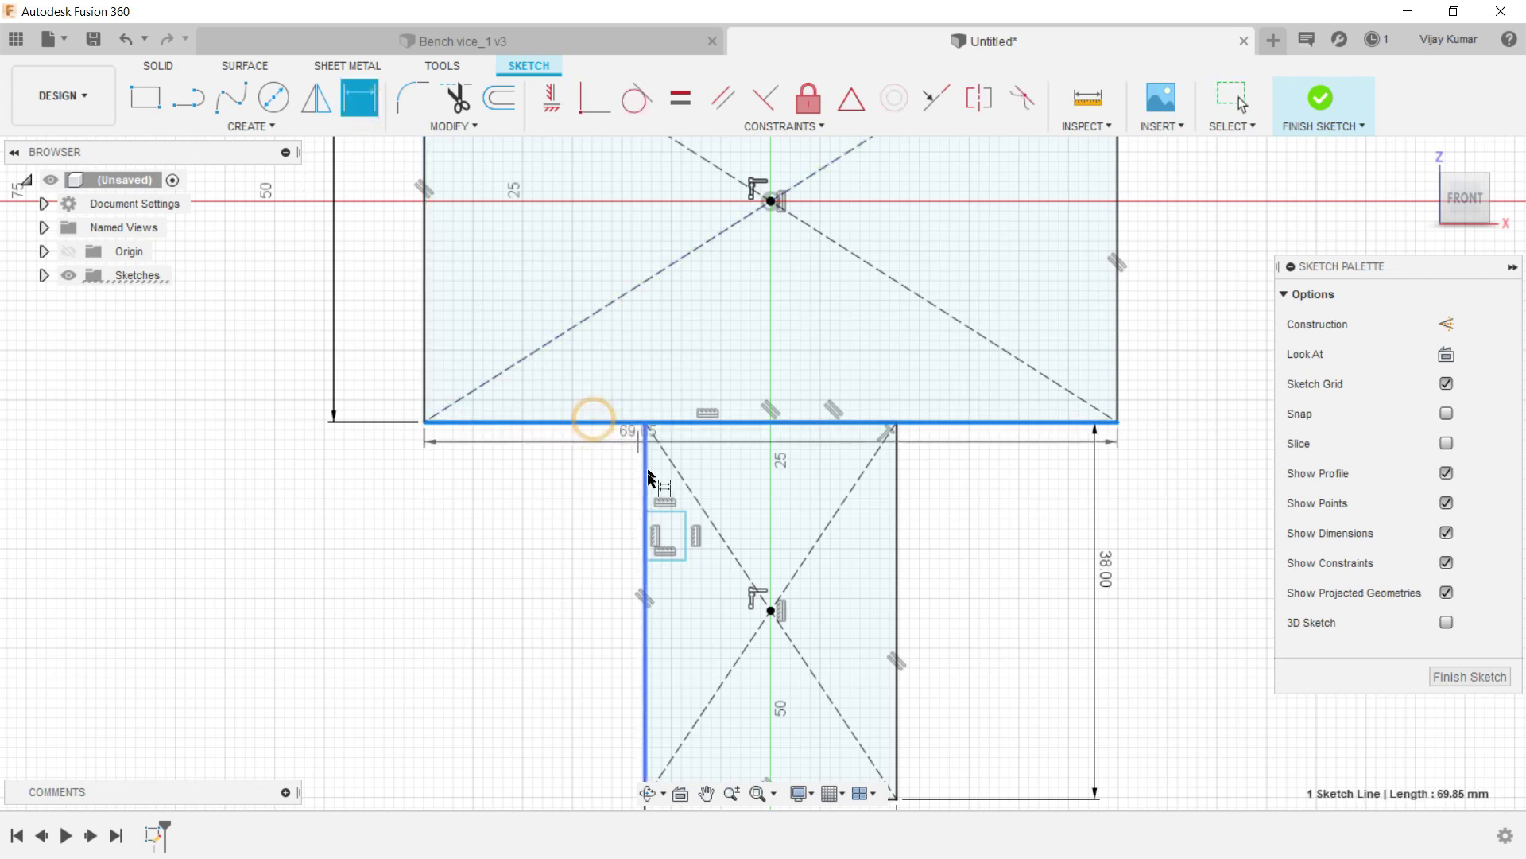
click(658, 513)
click(608, 477)
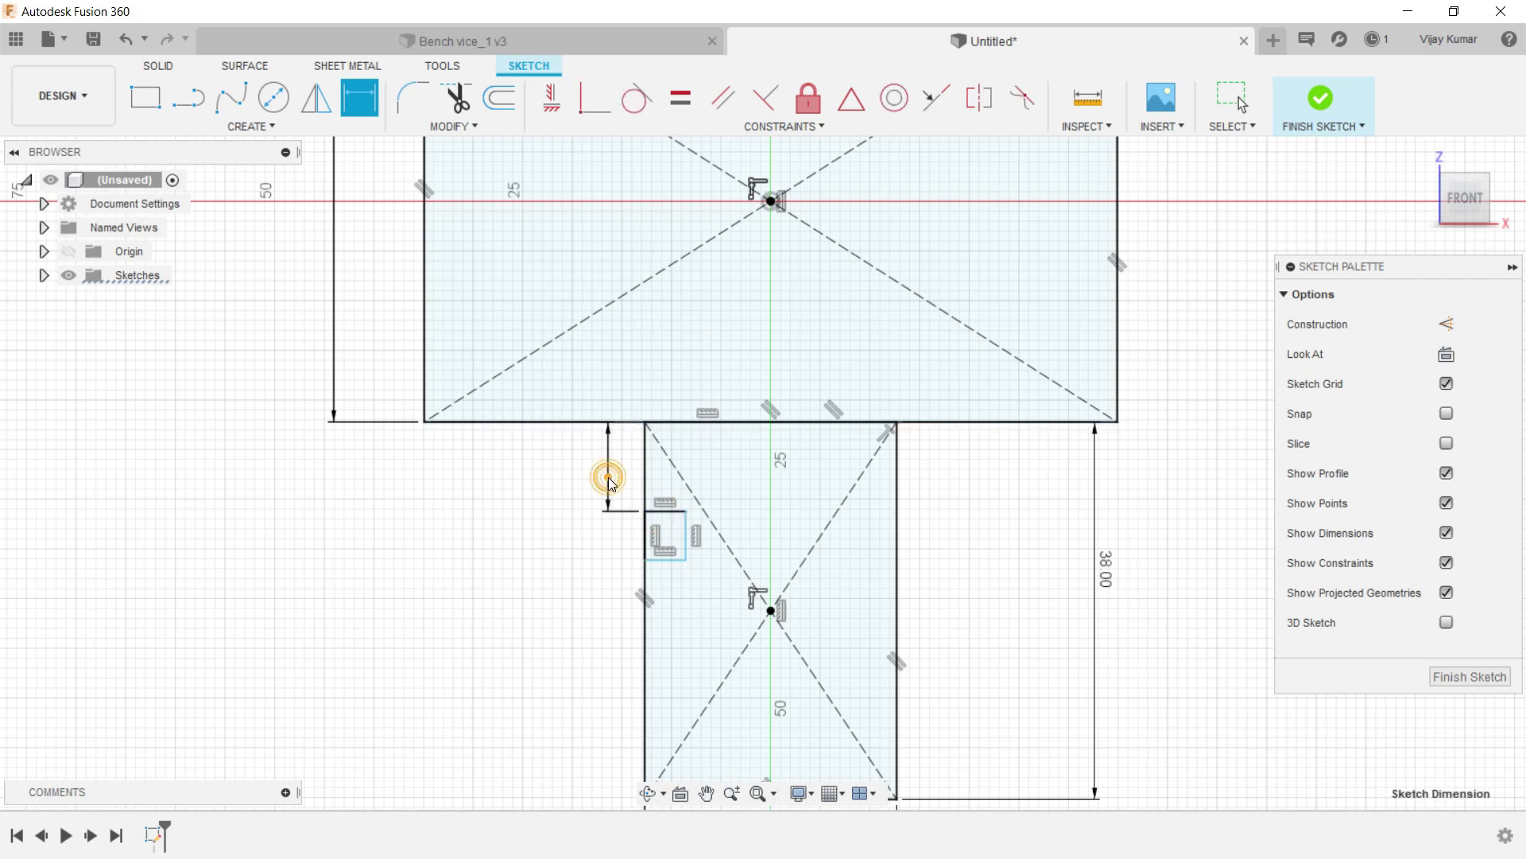
text(12)
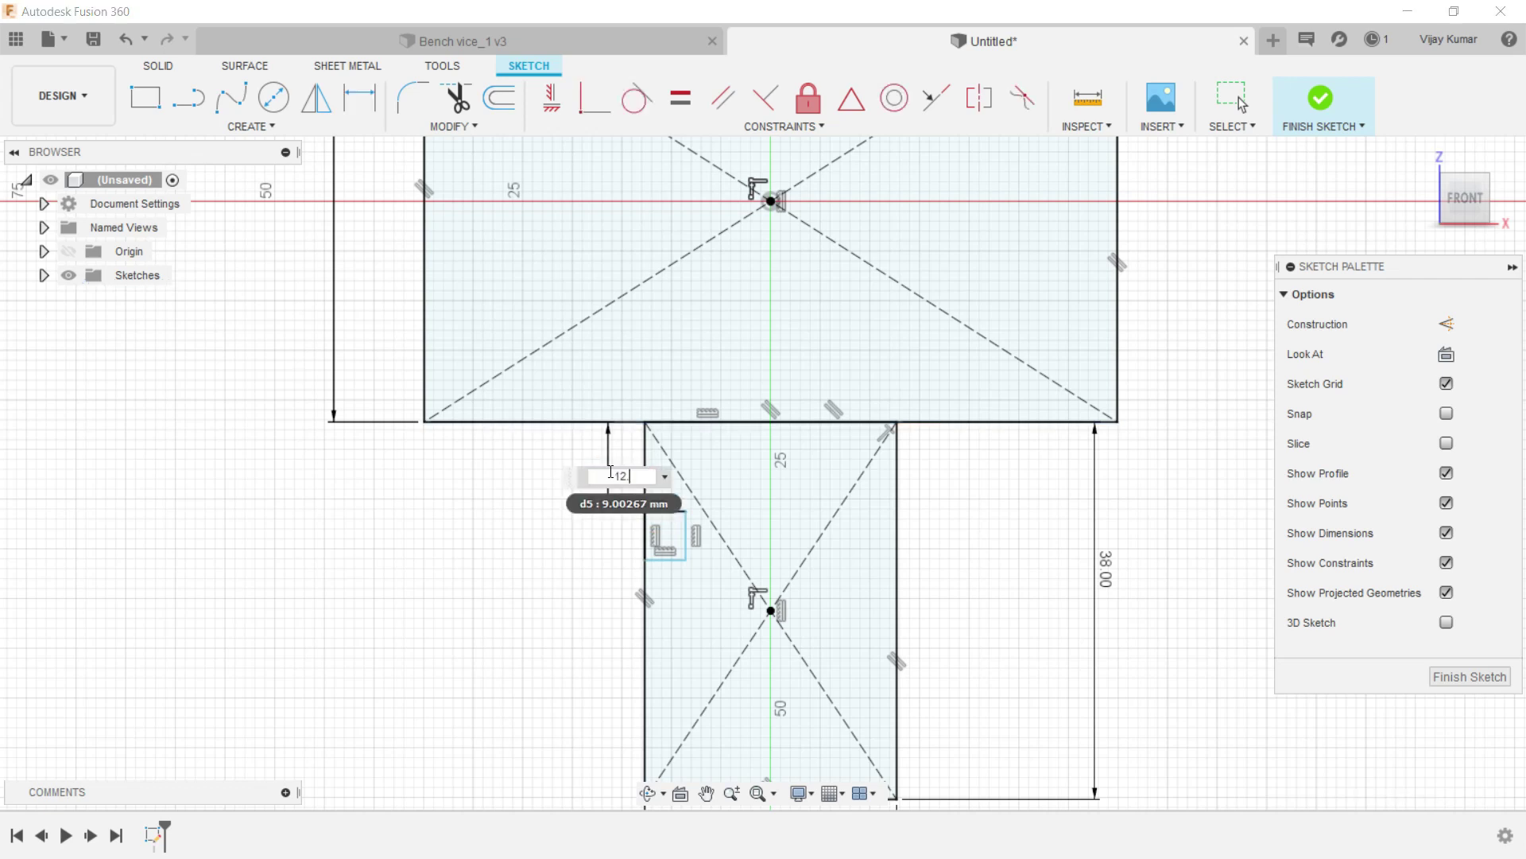
key(Return)
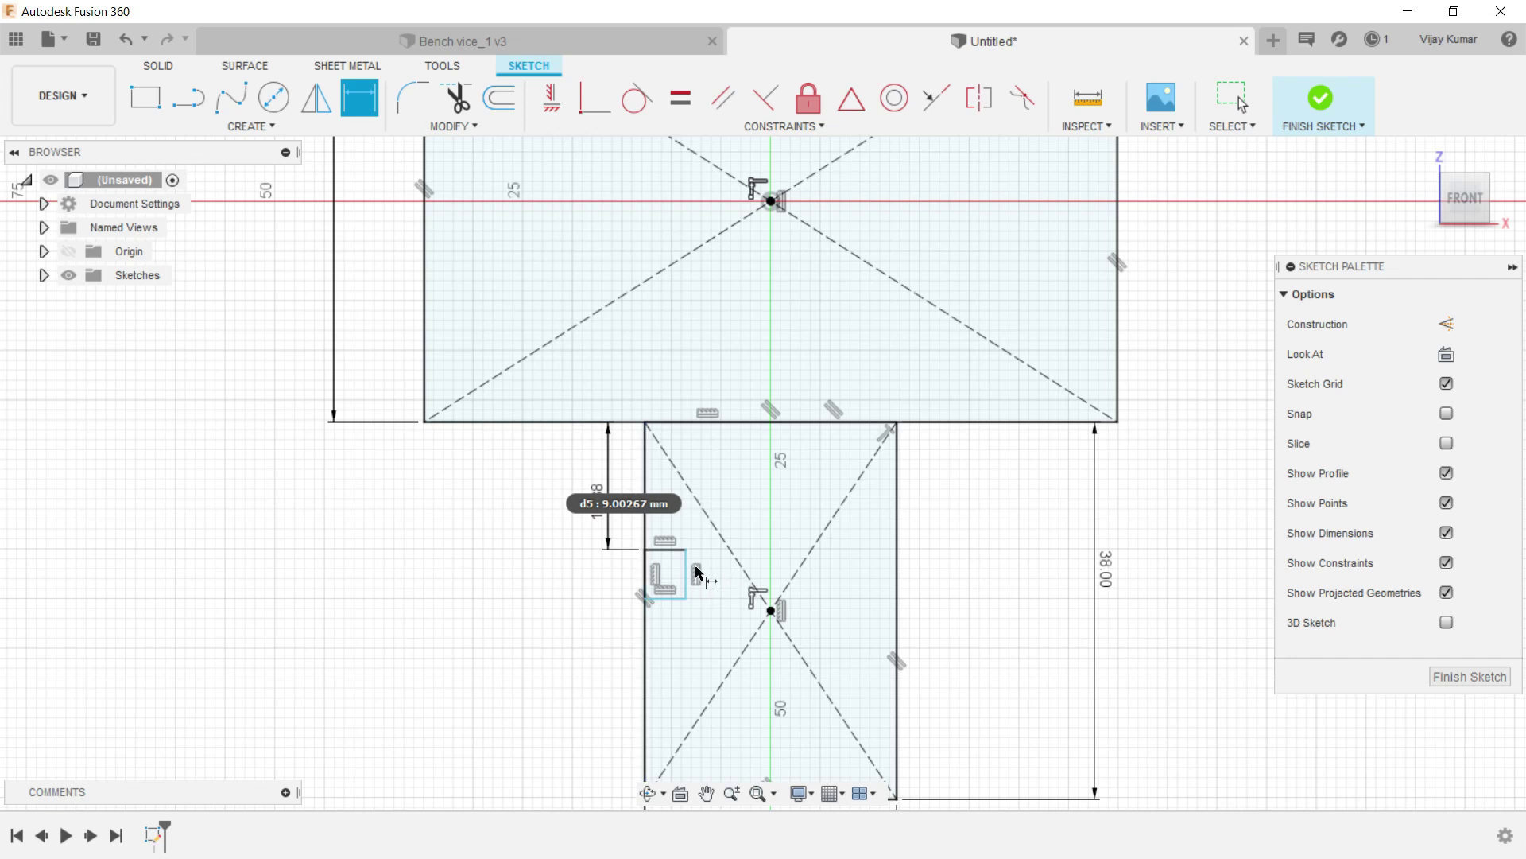
Size the small rectangle to 5.56 wide and 4.78 high.
scroll(697, 571, up, 3)
click(652, 538)
click(653, 460)
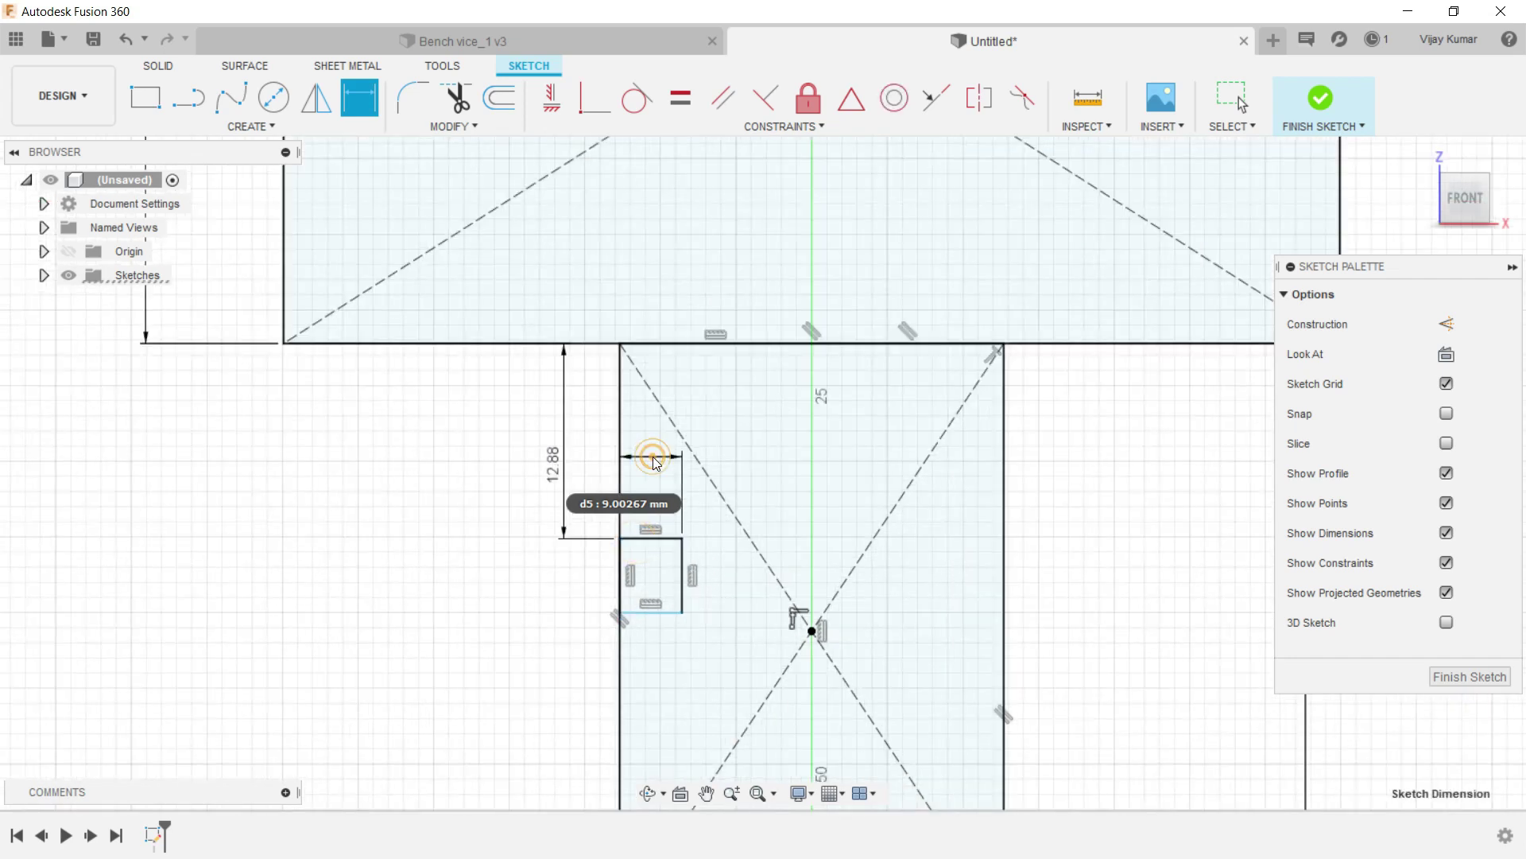
text(5.56)
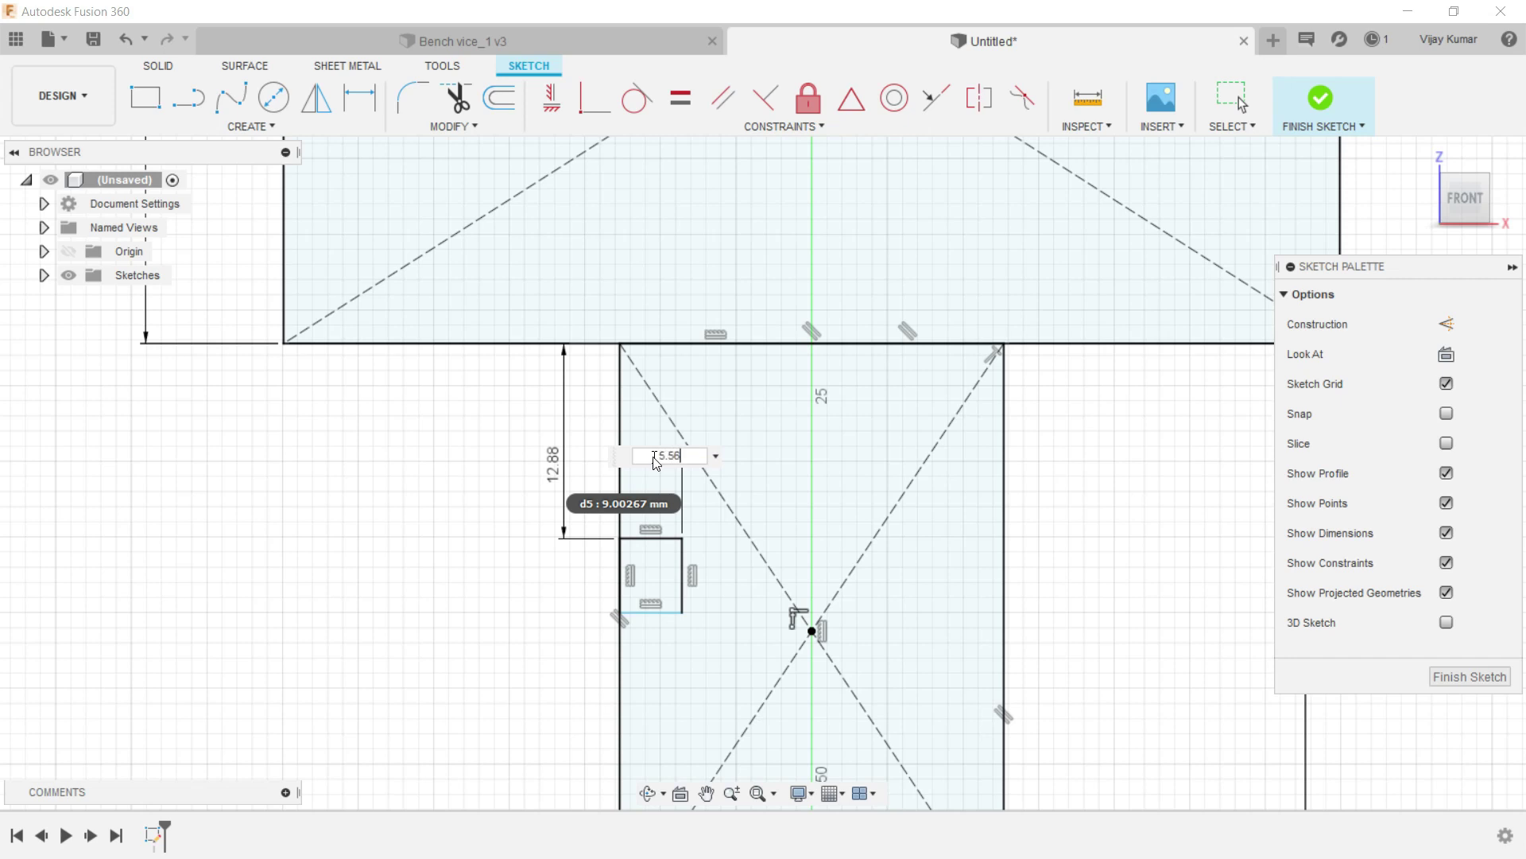
key(Return)
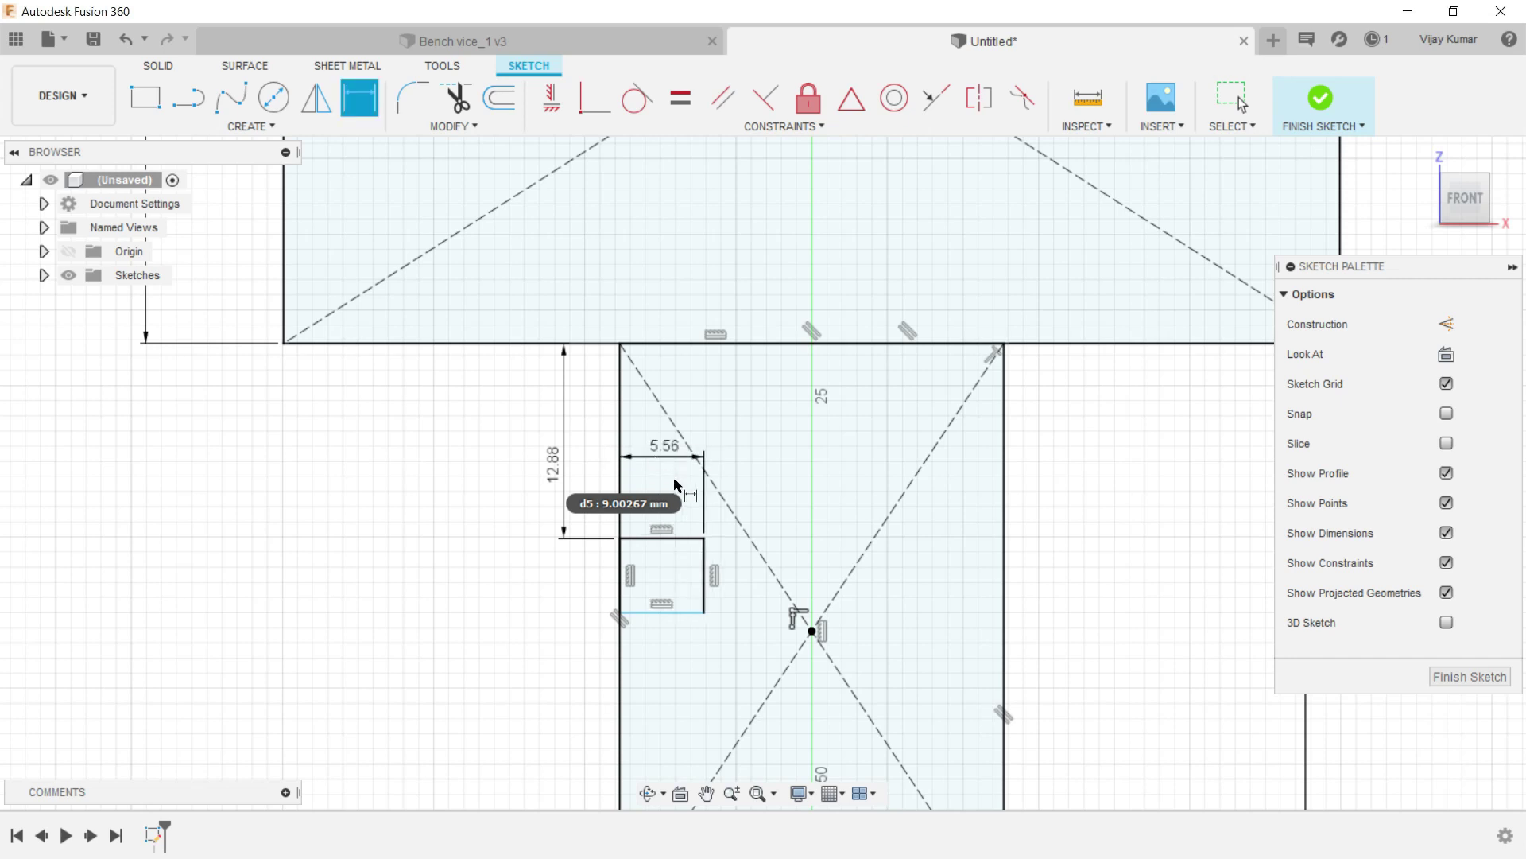
click(705, 581)
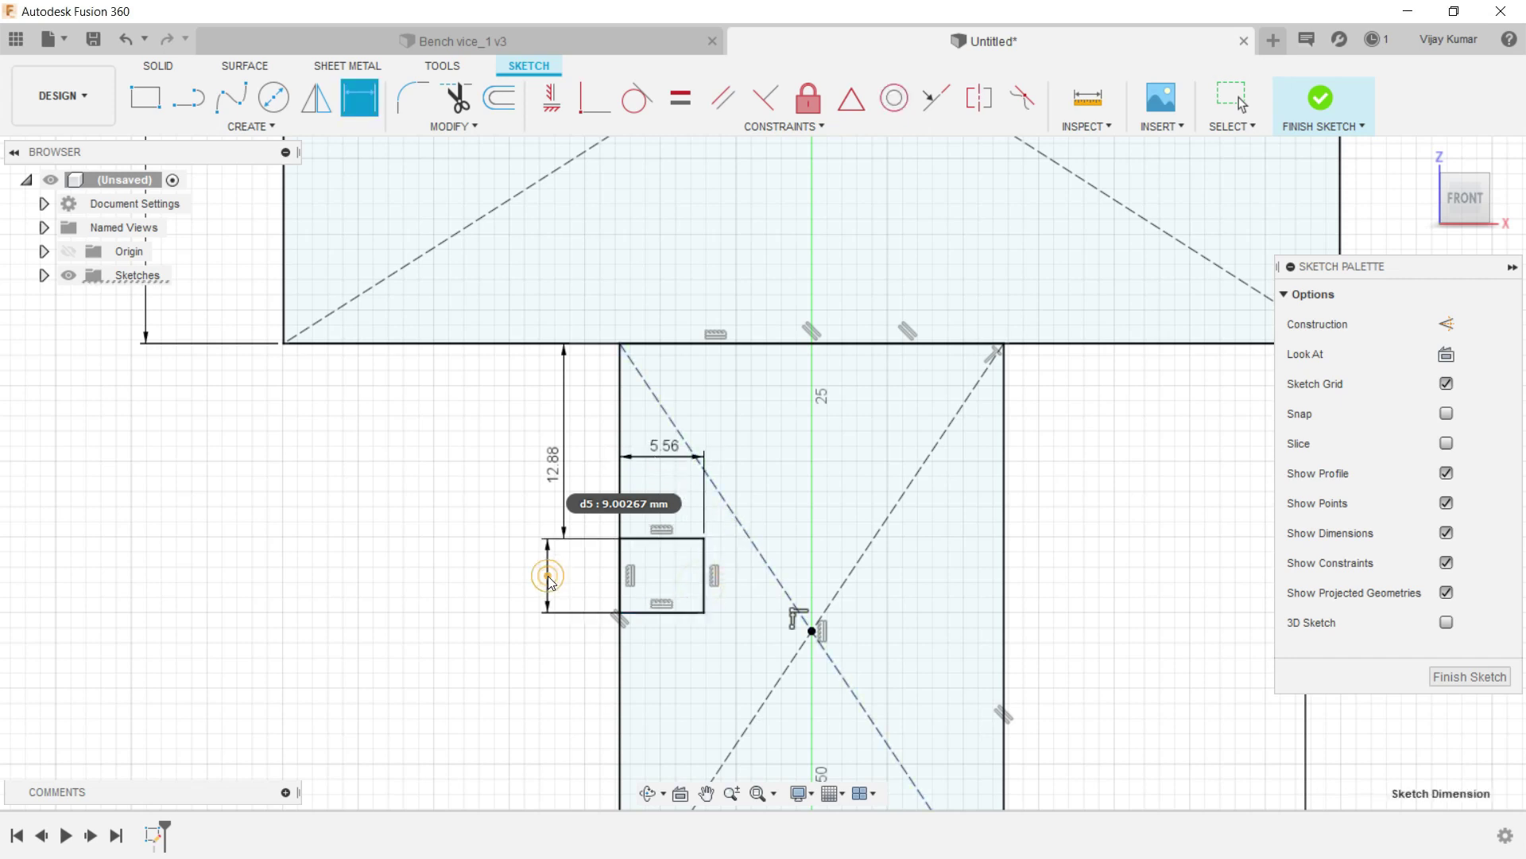
click(548, 579)
text(4.7)
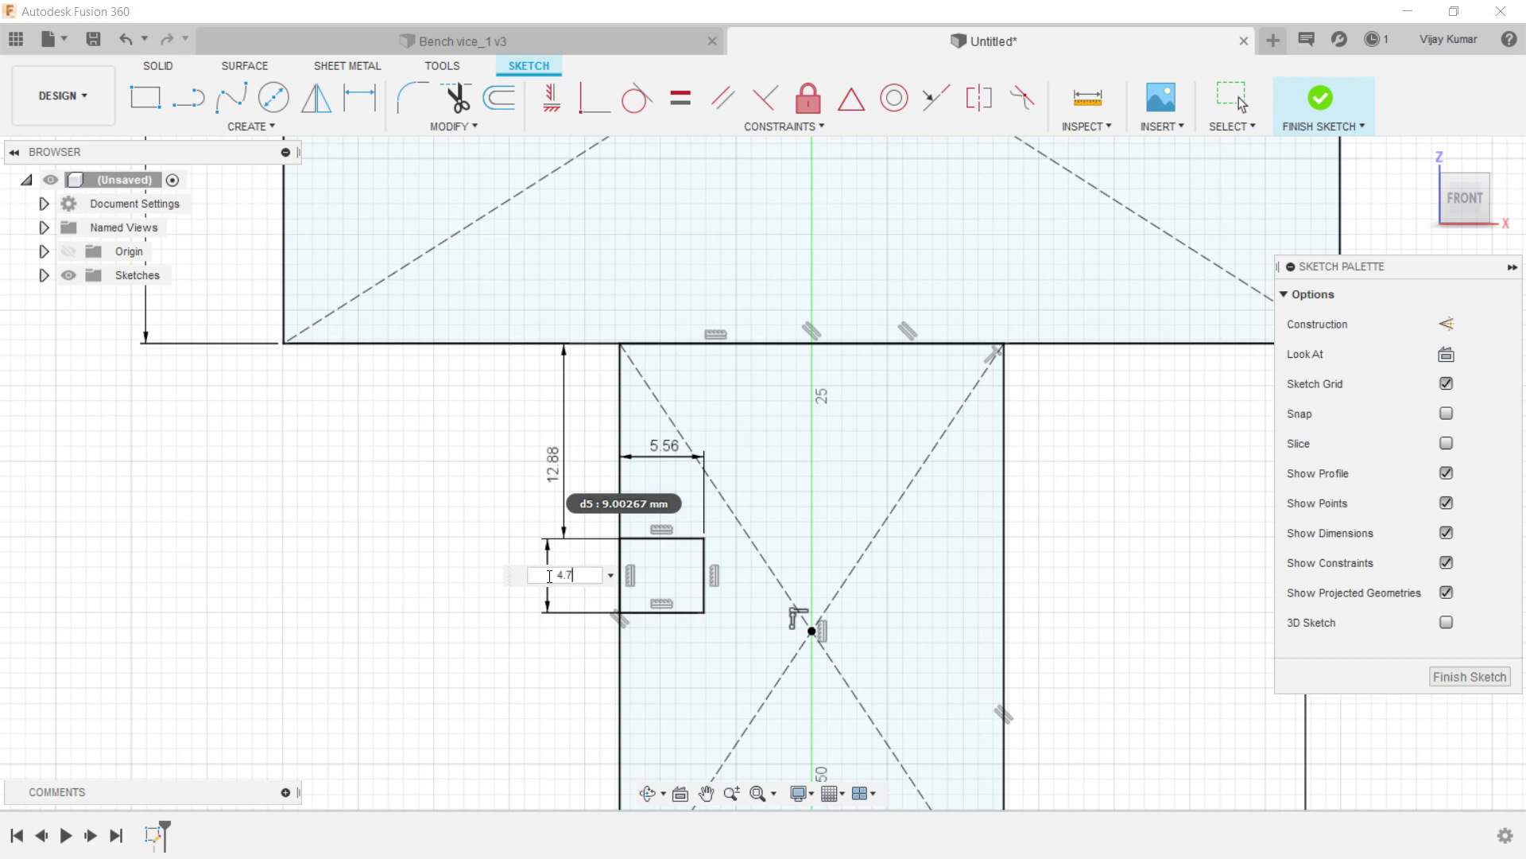
key(Return)
Begin a line at the lower rectangle's centre point.
scroll(560, 563, down, 3)
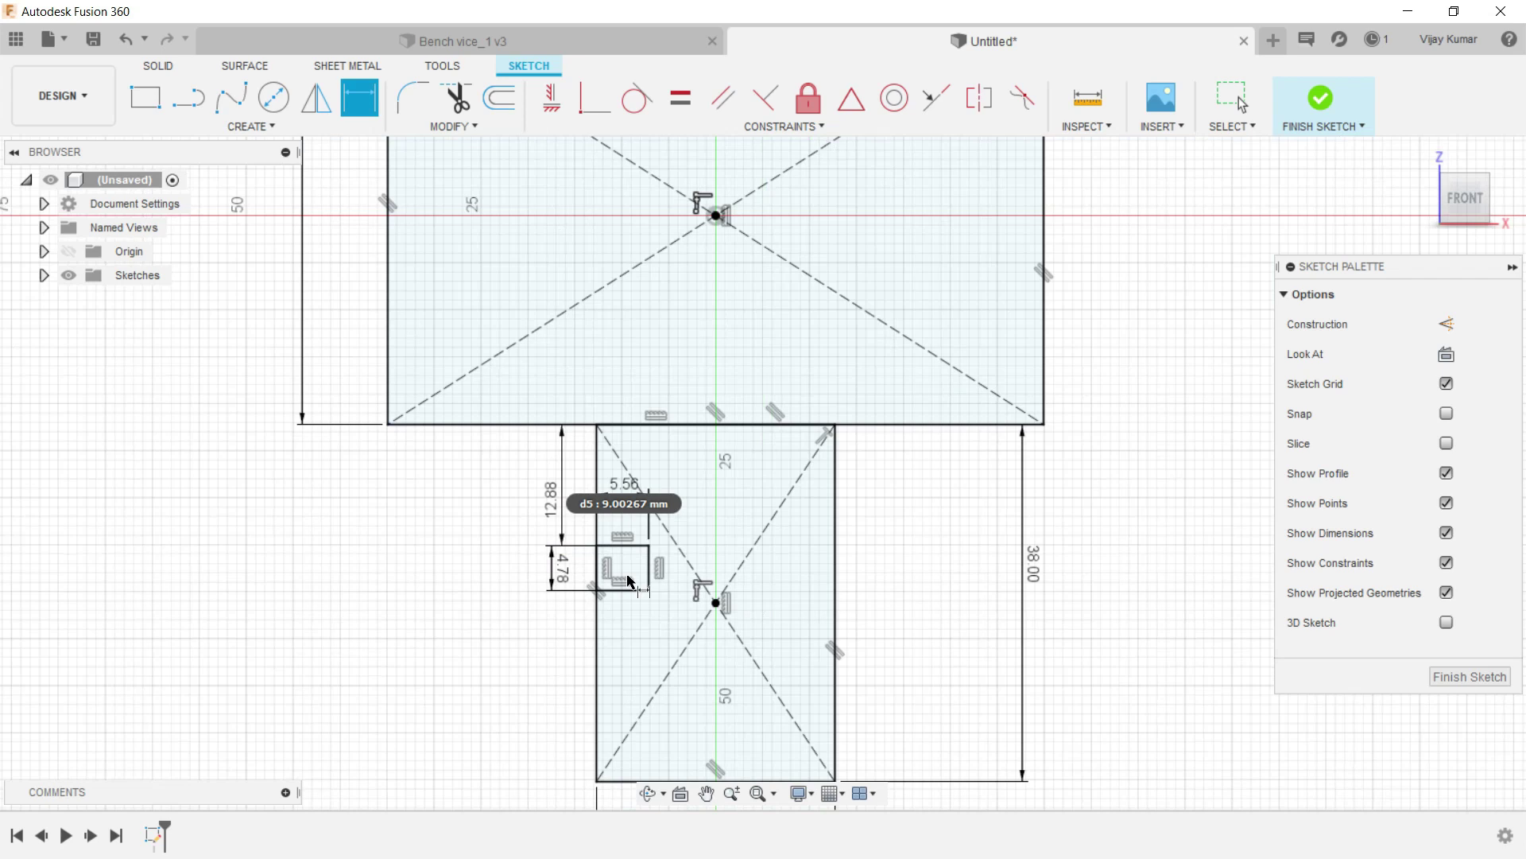
click(188, 97)
click(716, 602)
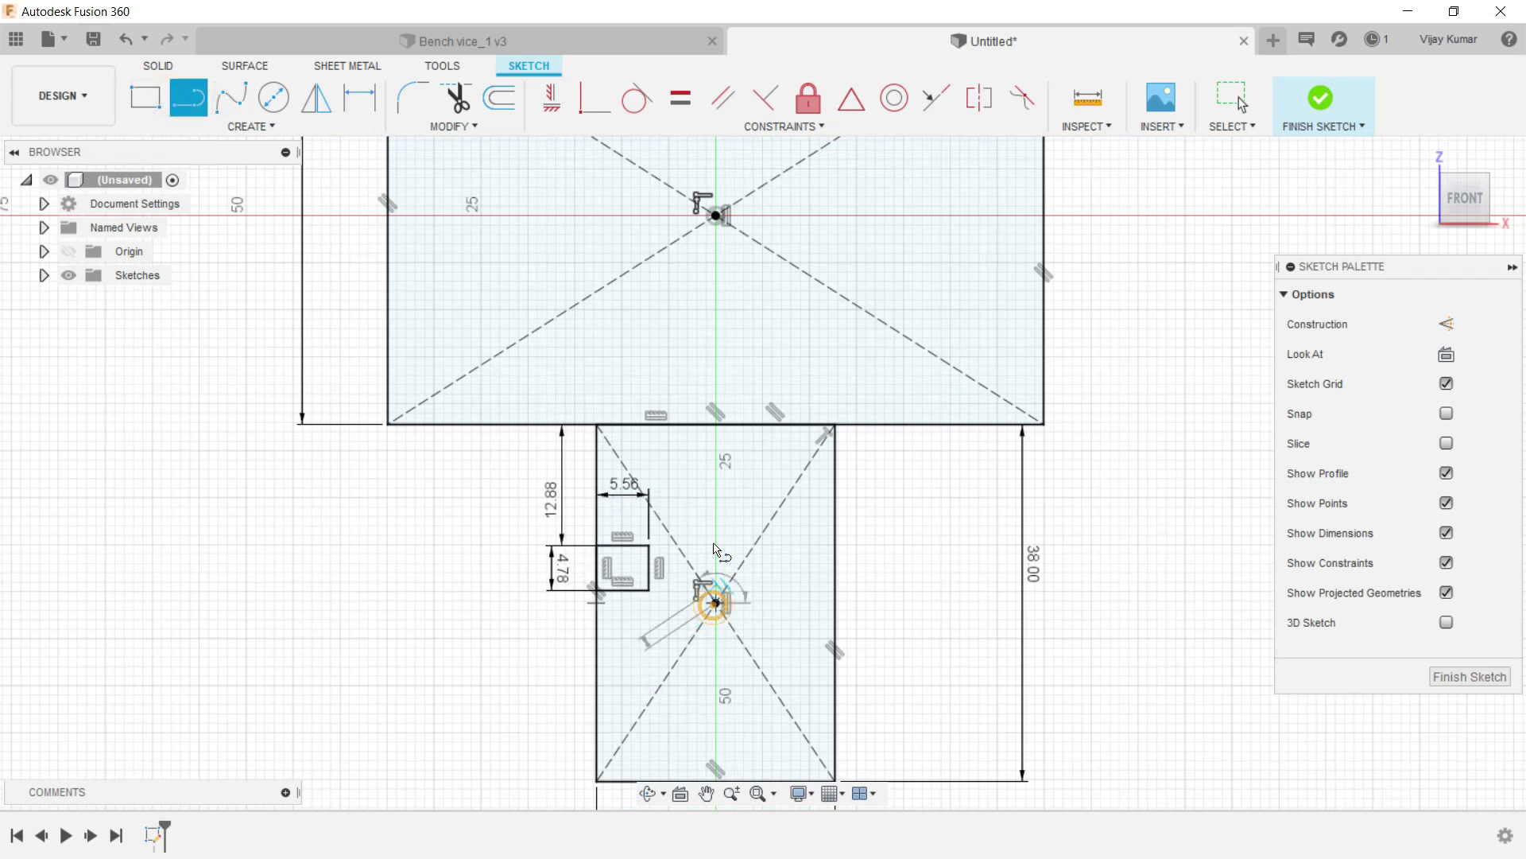
Finish the 19 mm vertical line from the lower rectangle's centre to its top edge.
click(718, 426)
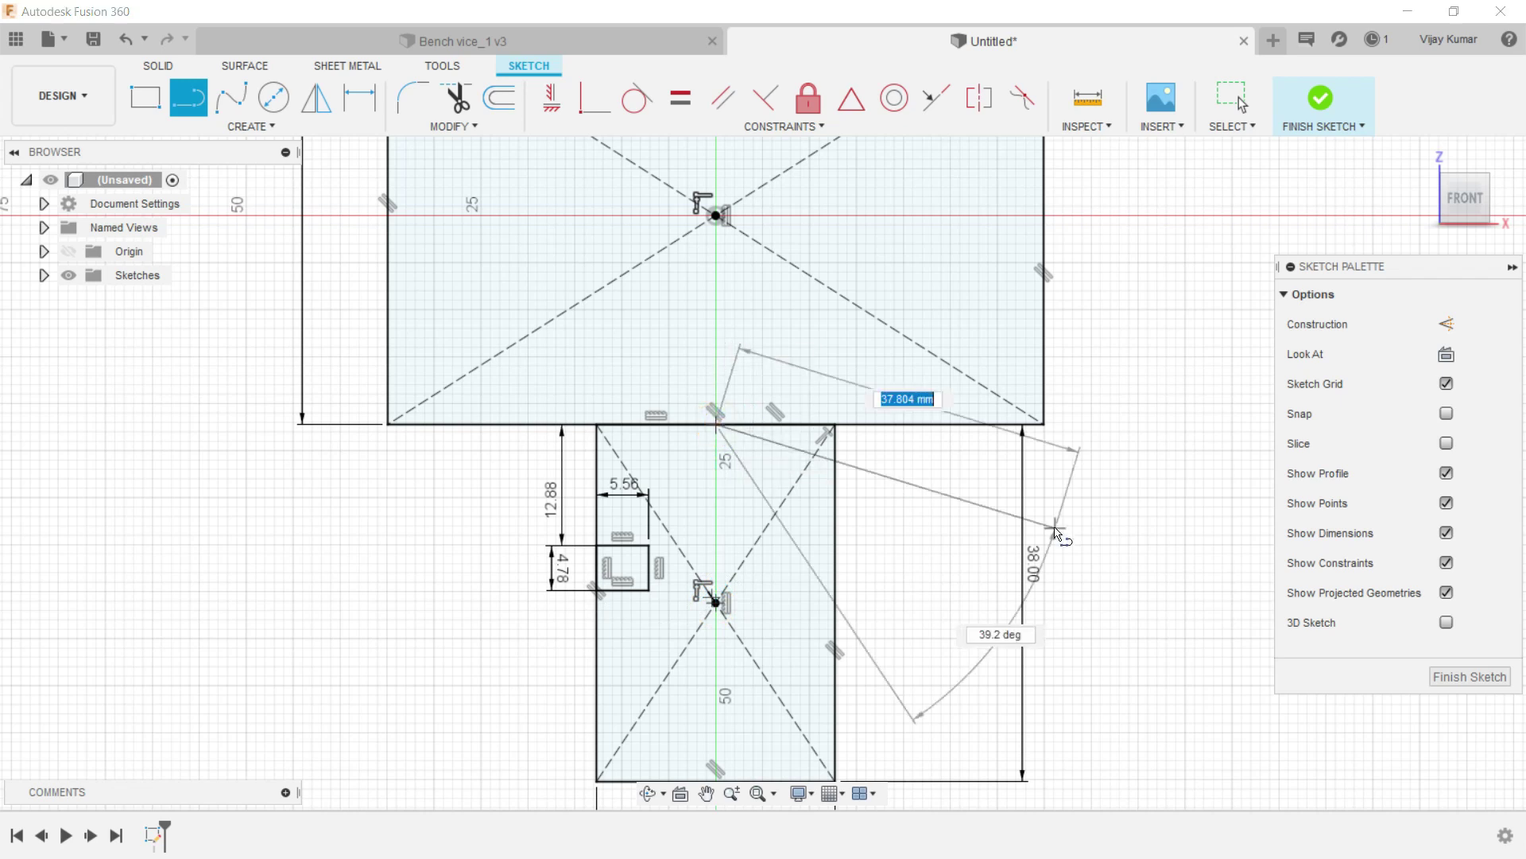
click(715, 603)
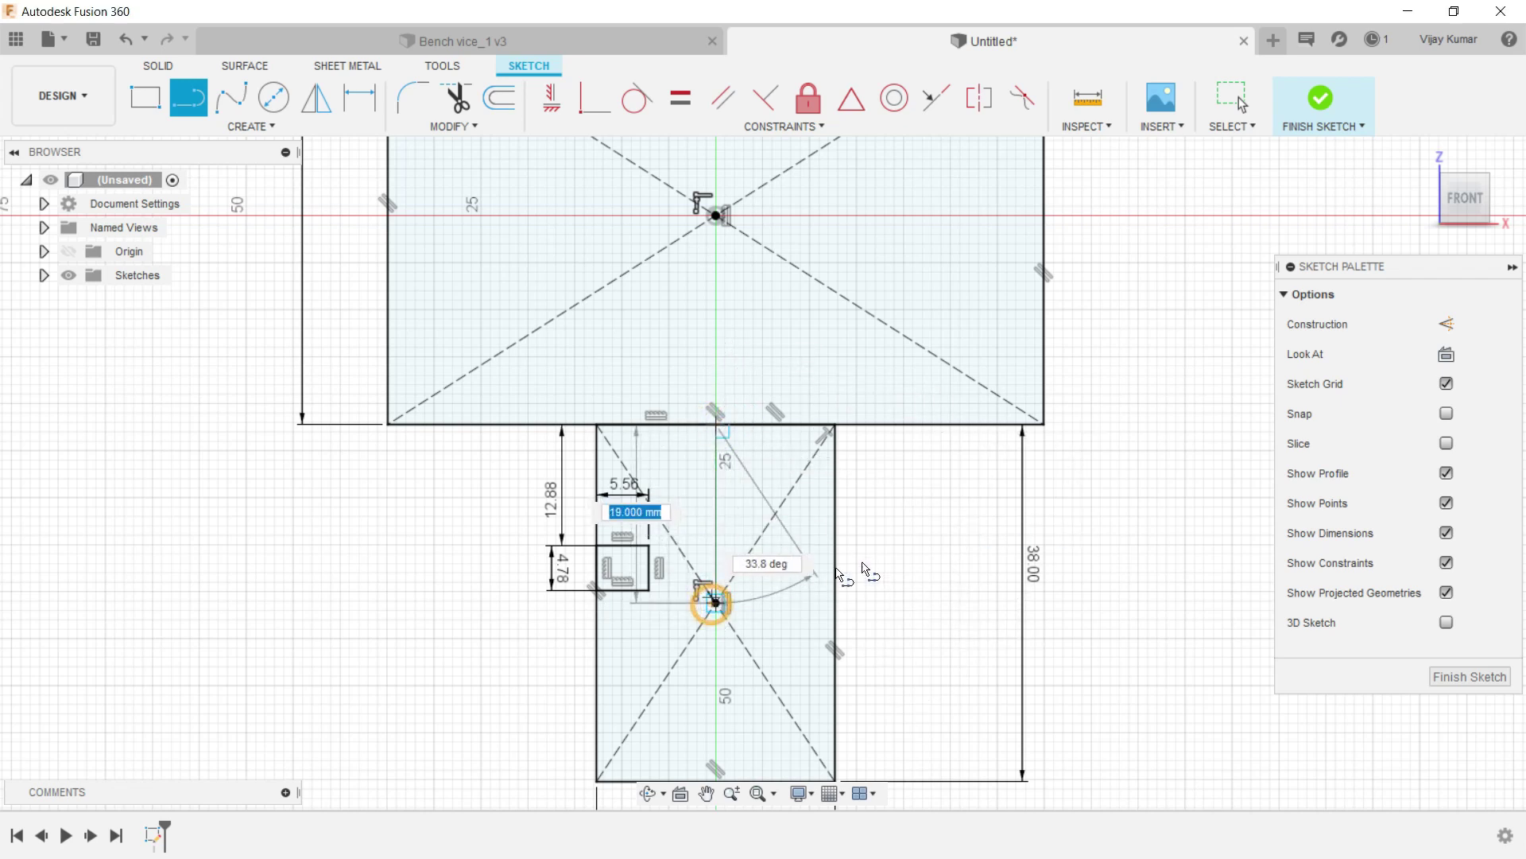
right_click(930, 538)
click(990, 542)
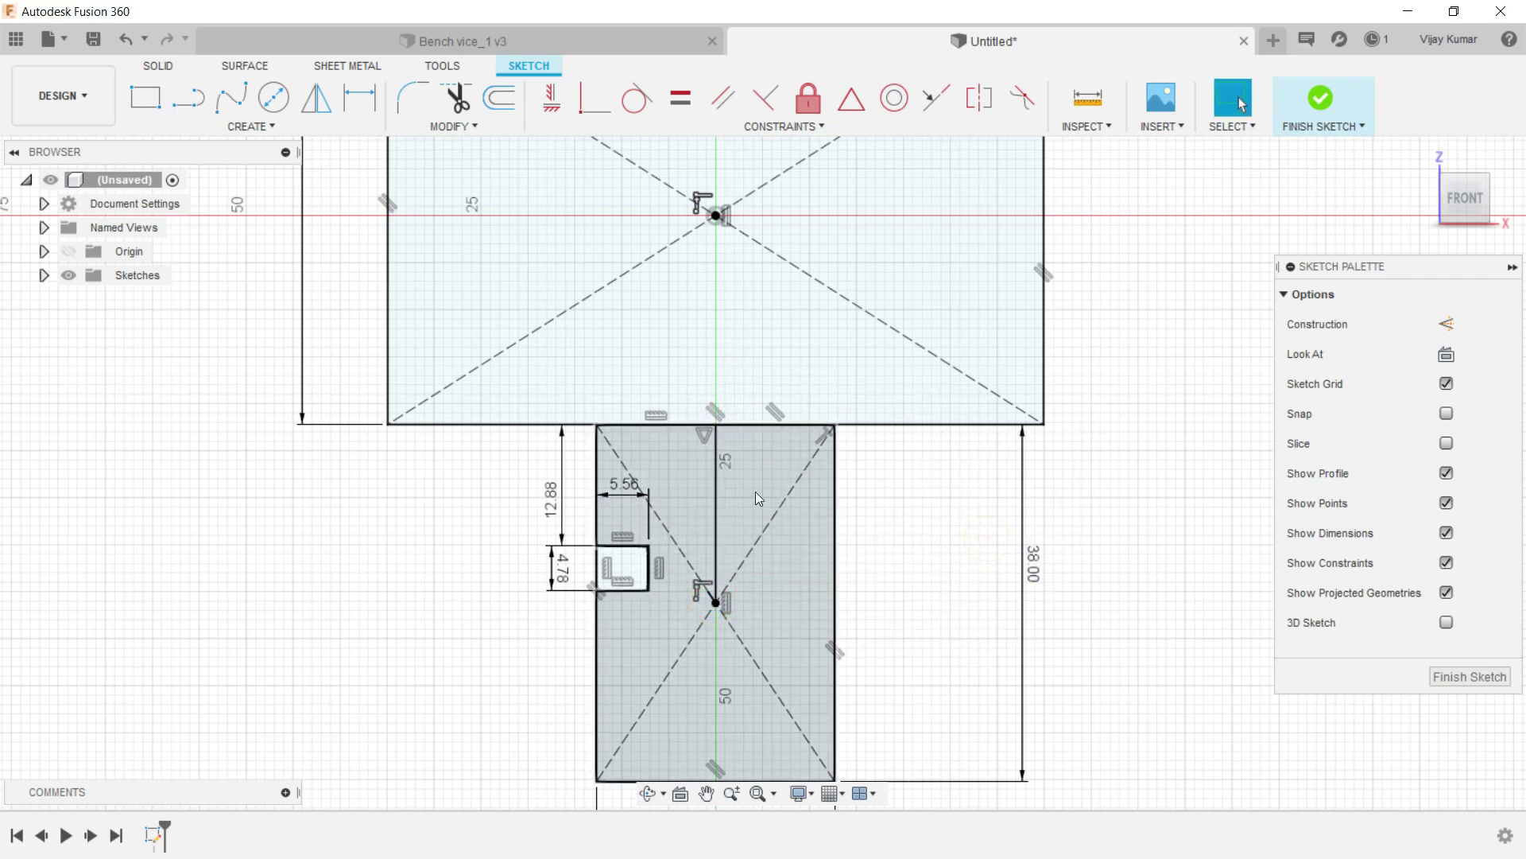
Convert the vertical centre line into construction geometry.
click(716, 509)
click(1446, 323)
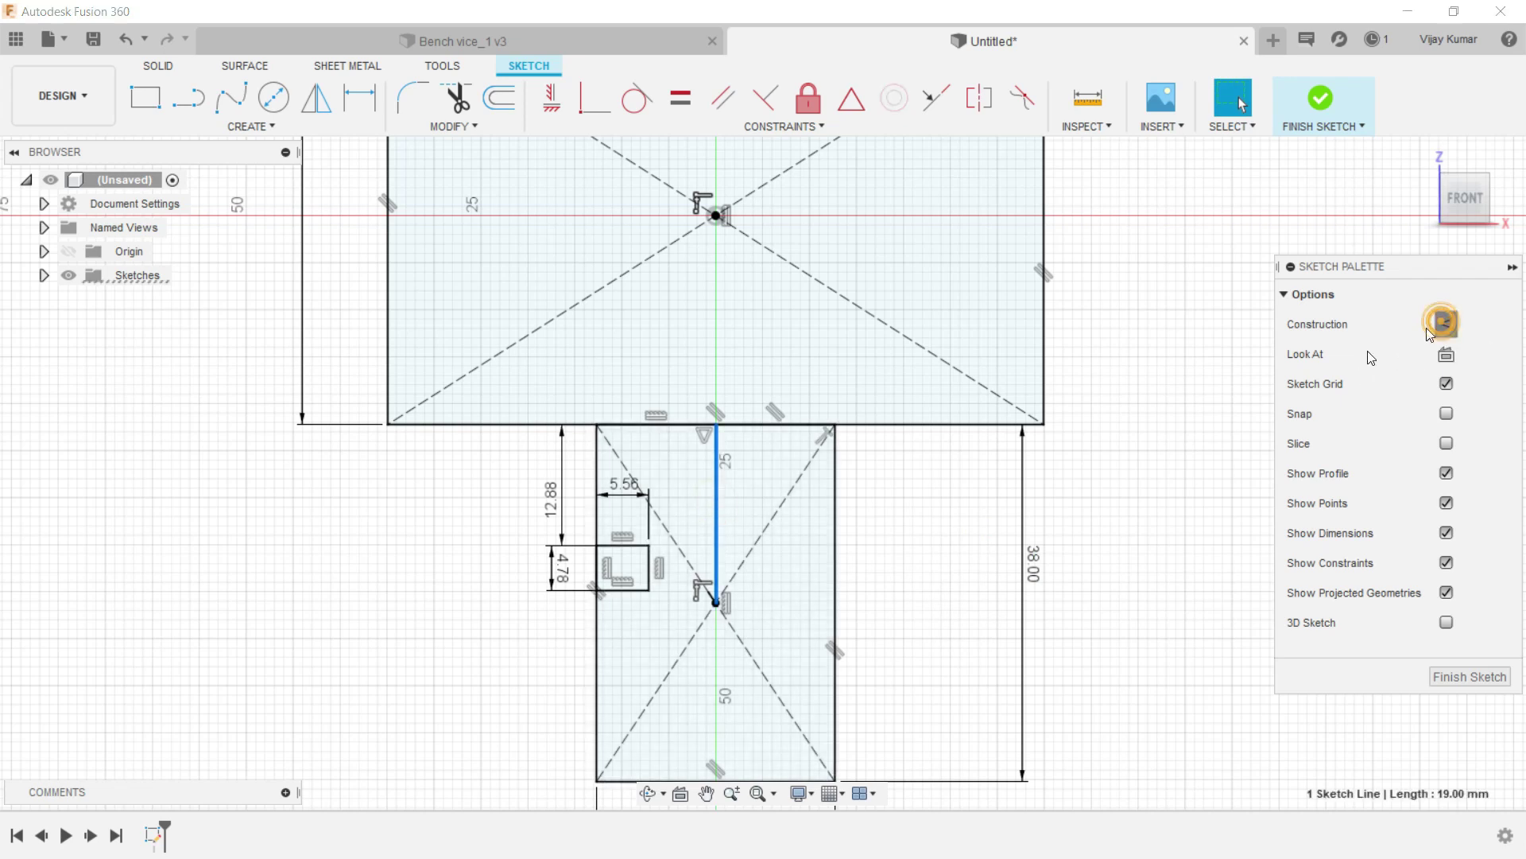
click(1209, 429)
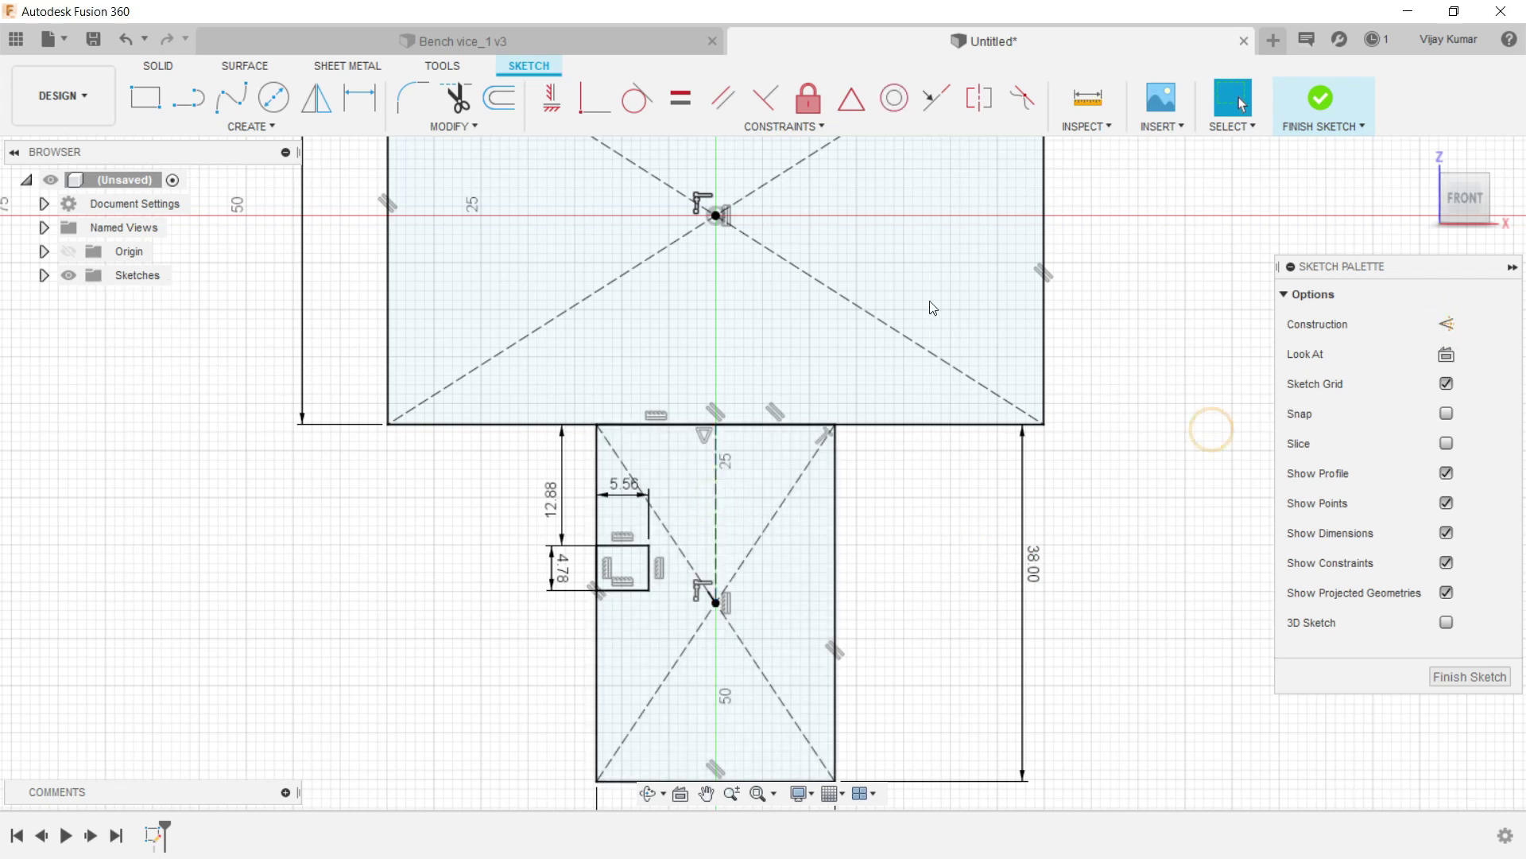
click(316, 97)
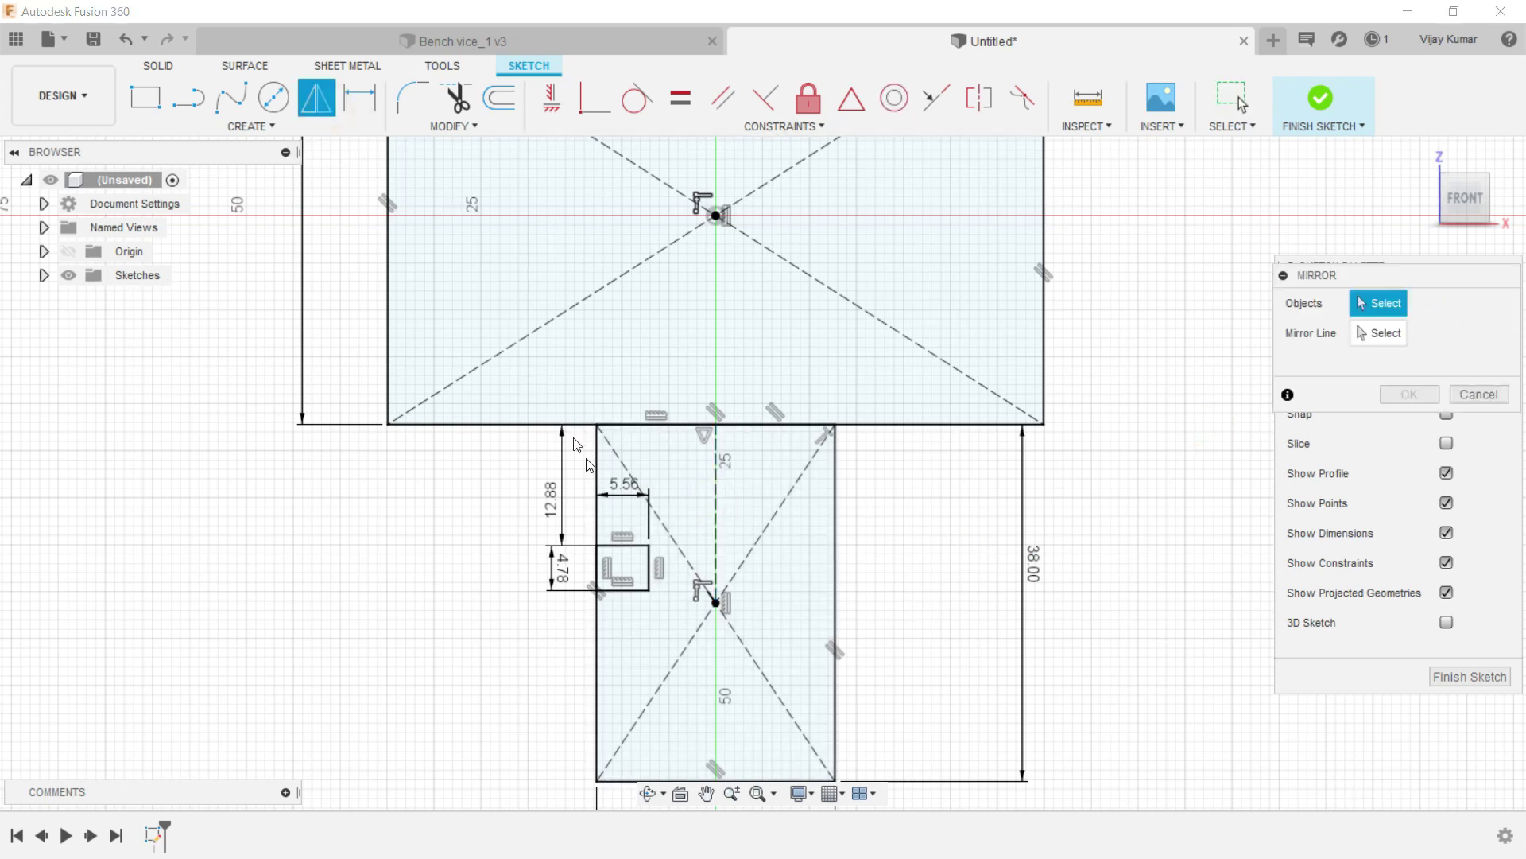
Mirror the notch rectangle's edges across the construction centre line onto the right edge.
click(628, 545)
click(624, 589)
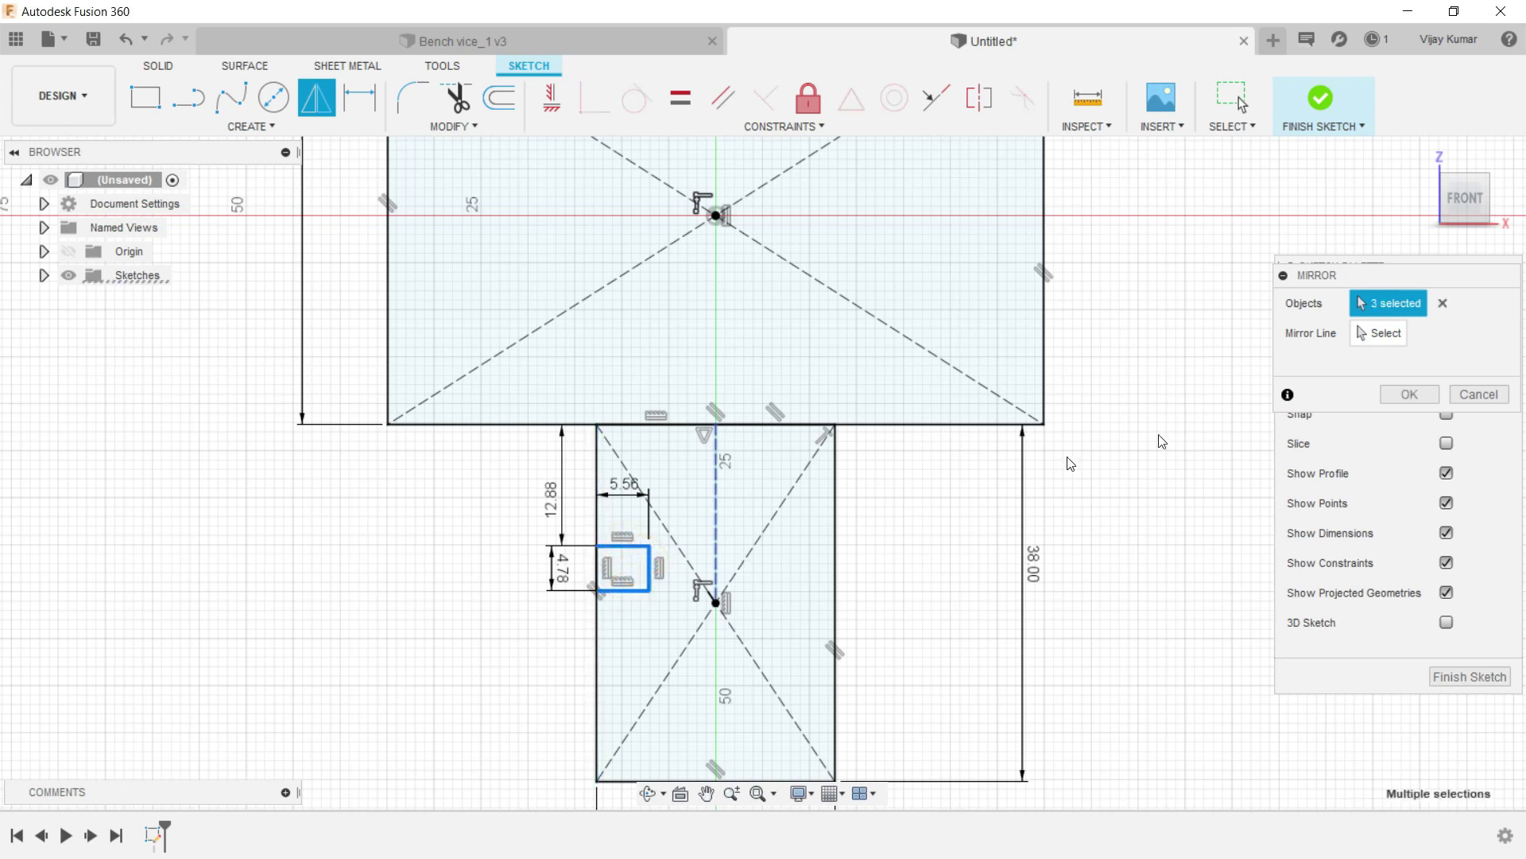
click(1378, 333)
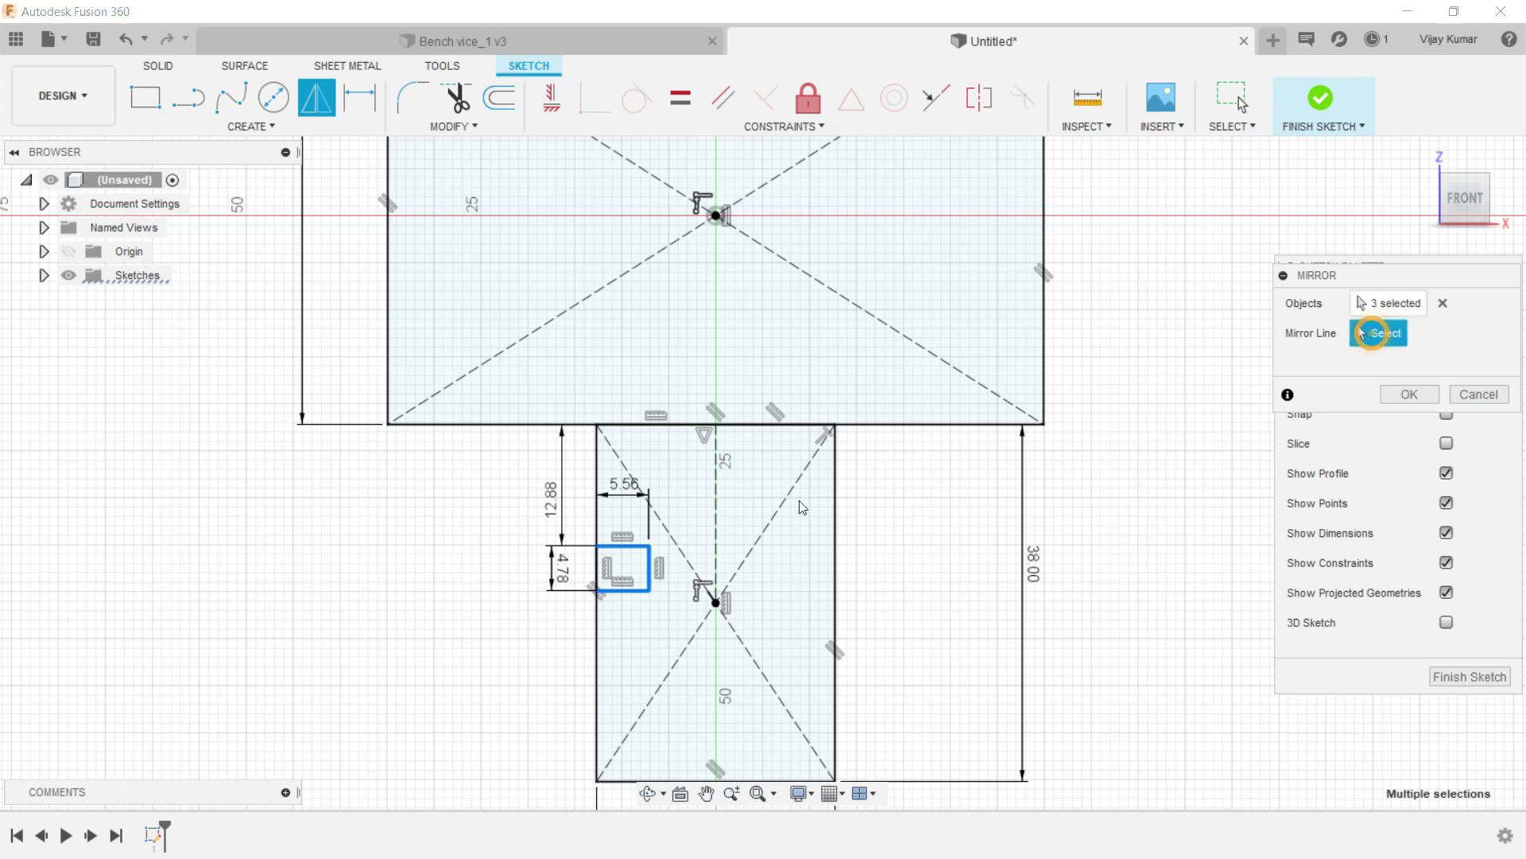
click(718, 518)
click(1409, 395)
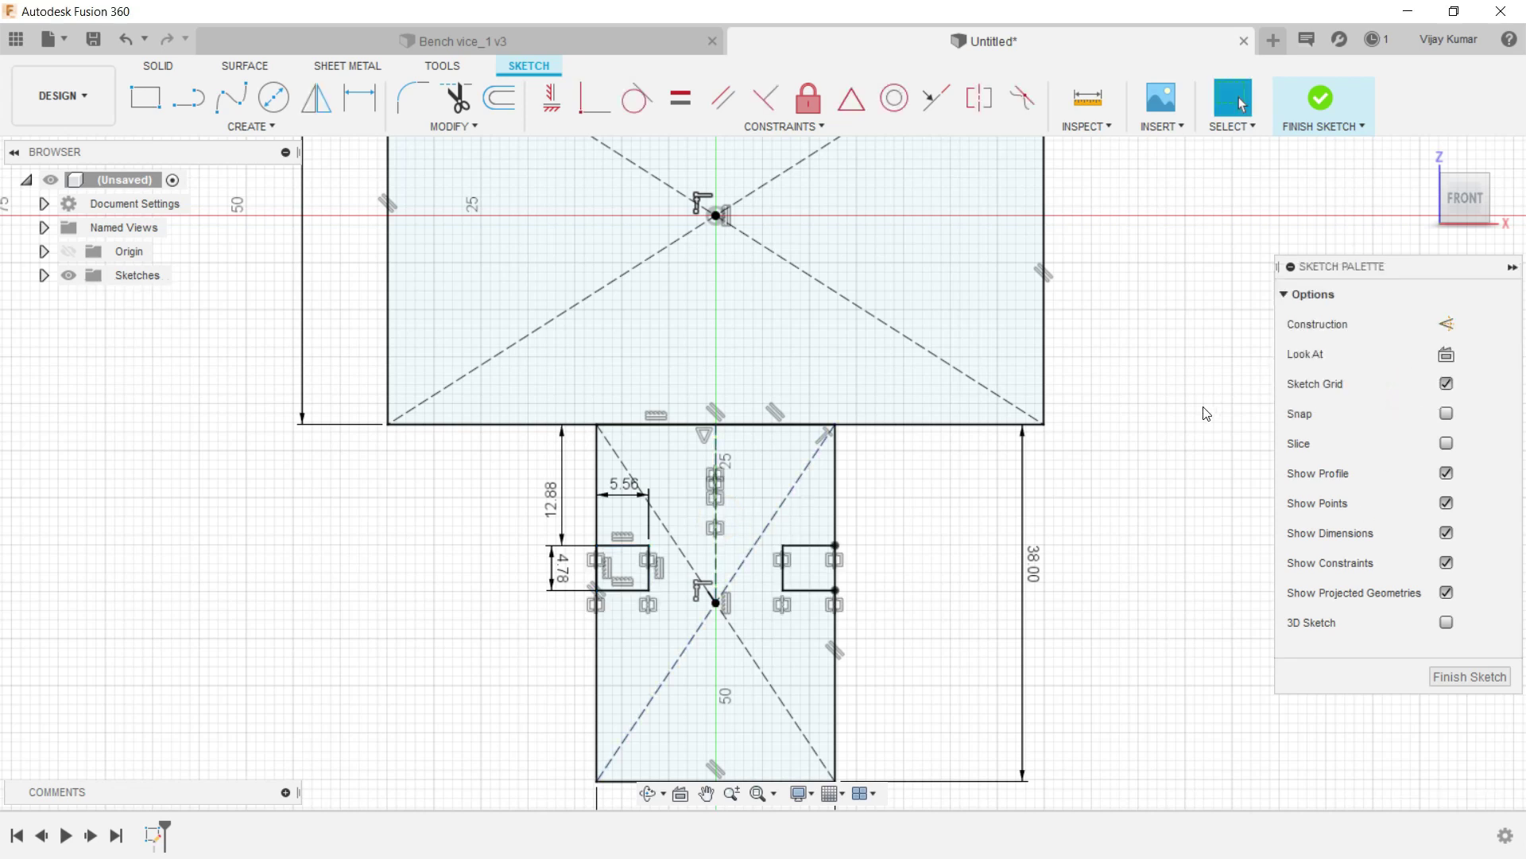
scroll(728, 471, down, 2)
scroll(728, 470, down, 2)
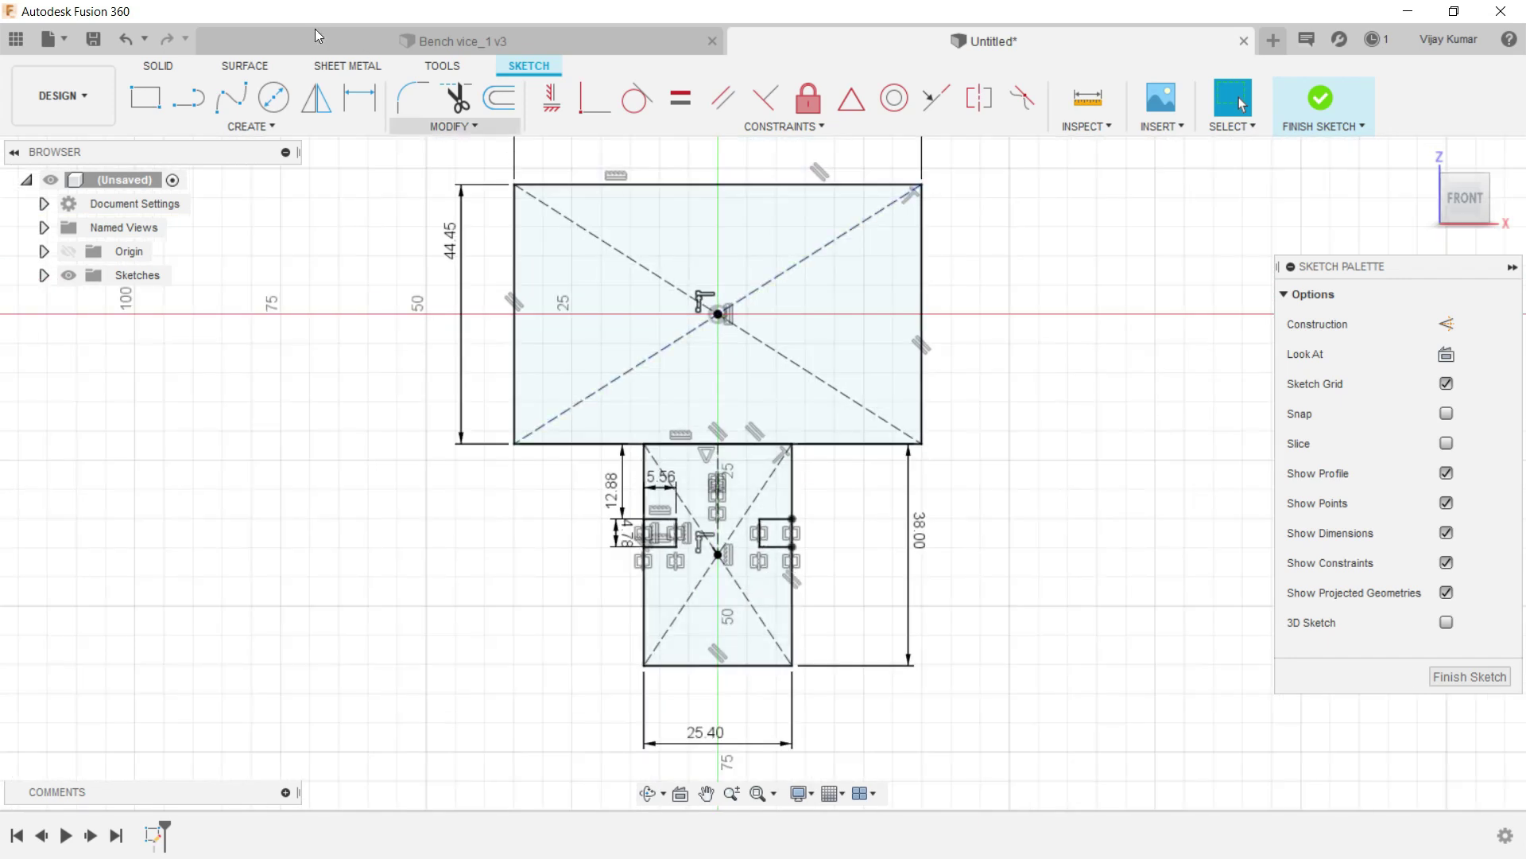
Extrude the large top and lower rectangle profiles 40 mm as a new solid body.
click(180, 66)
click(189, 97)
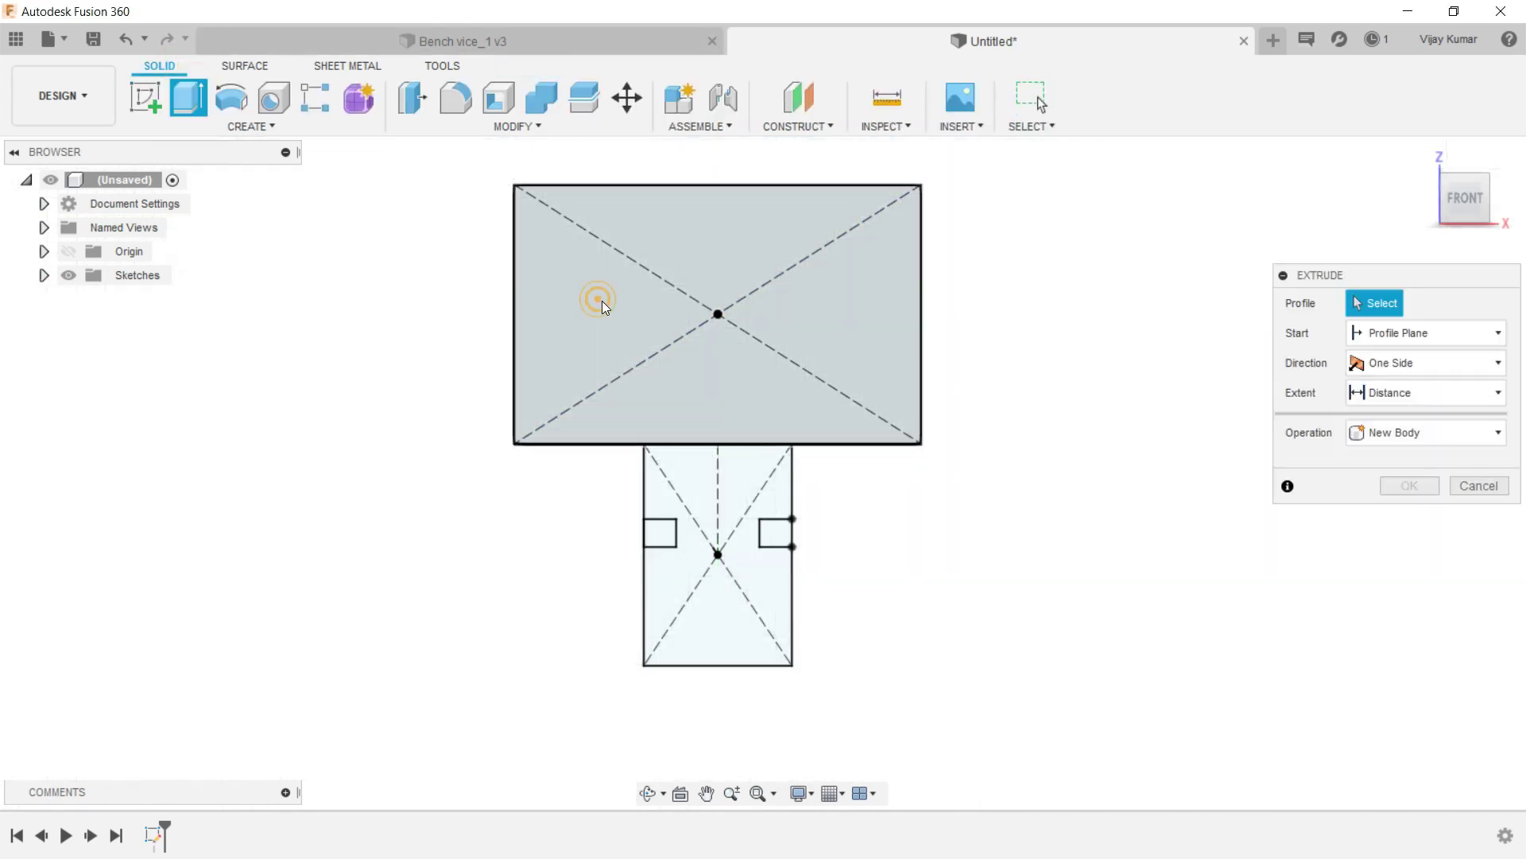
click(603, 301)
click(679, 474)
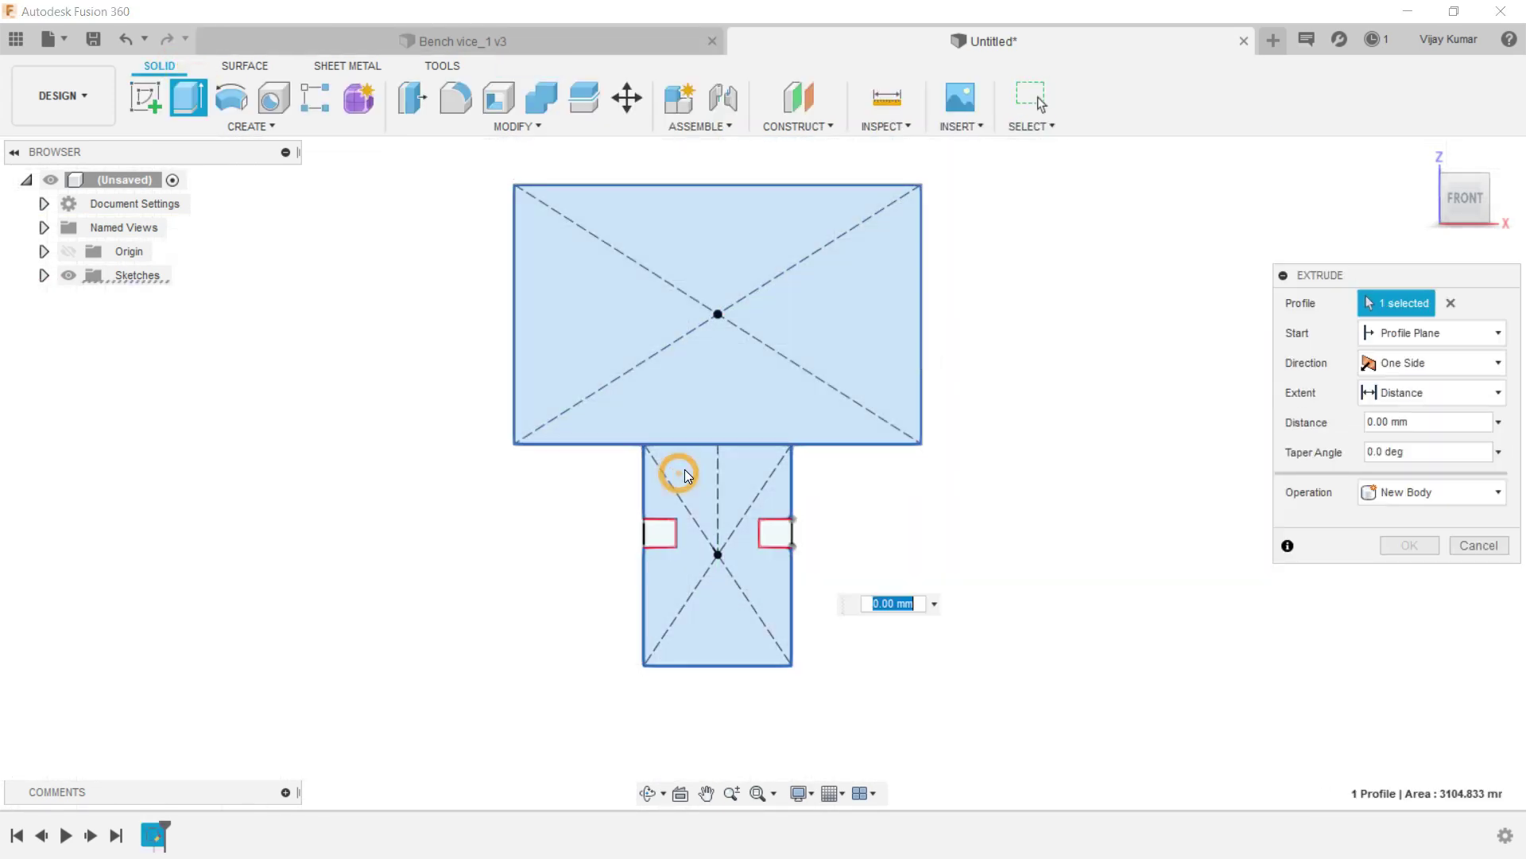
click(658, 792)
scroll(771, 572, down, 2)
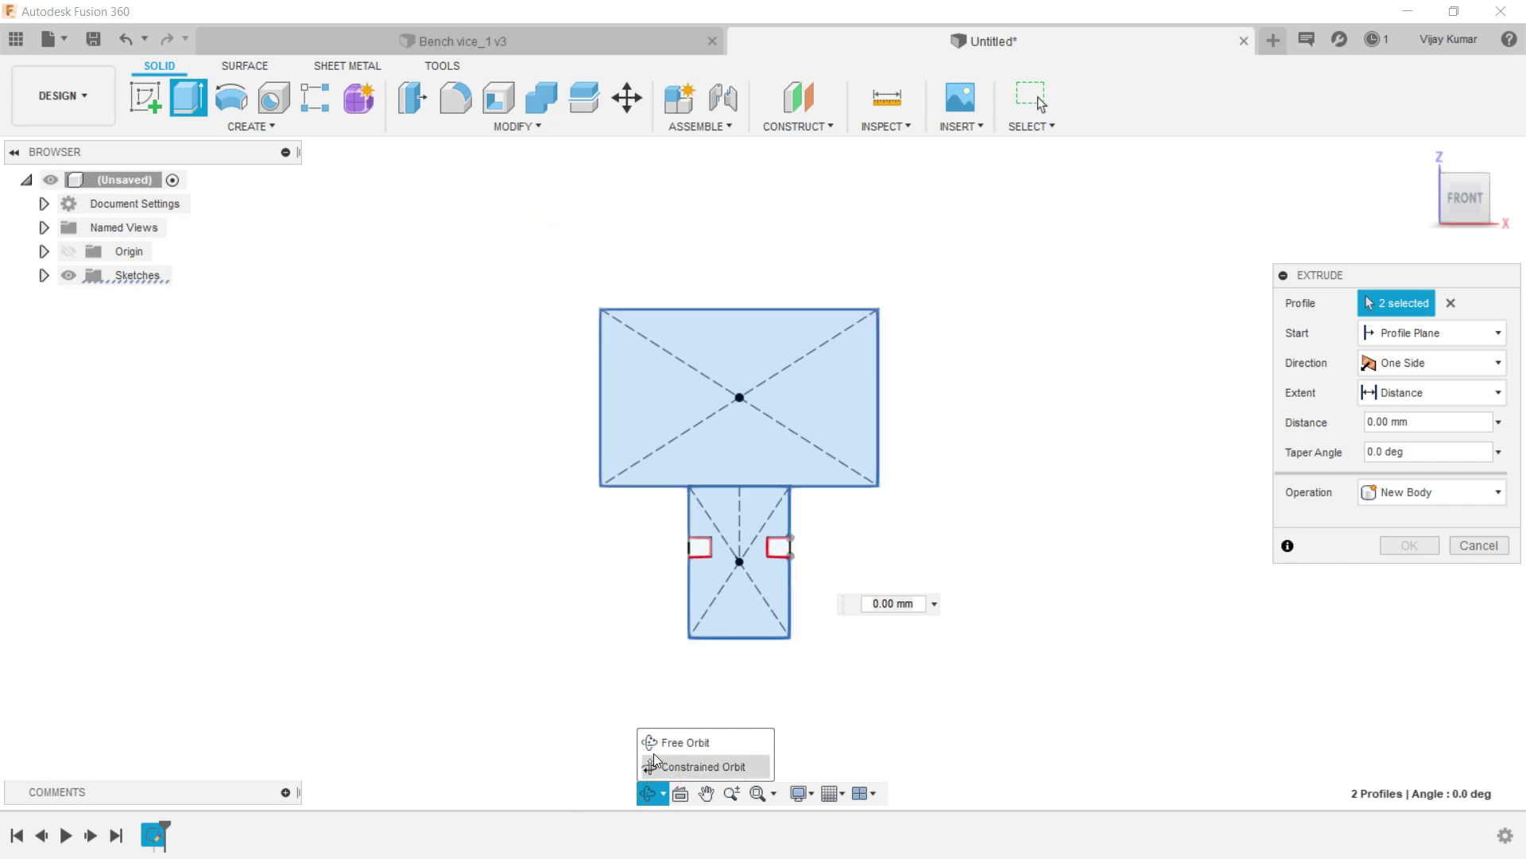
click(692, 766)
mouse_move(700, 541)
mouse_down()
mouse_move(773, 546)
mouse_move(643, 521)
mouse_up()
right_click(407, 373)
key(Escape)
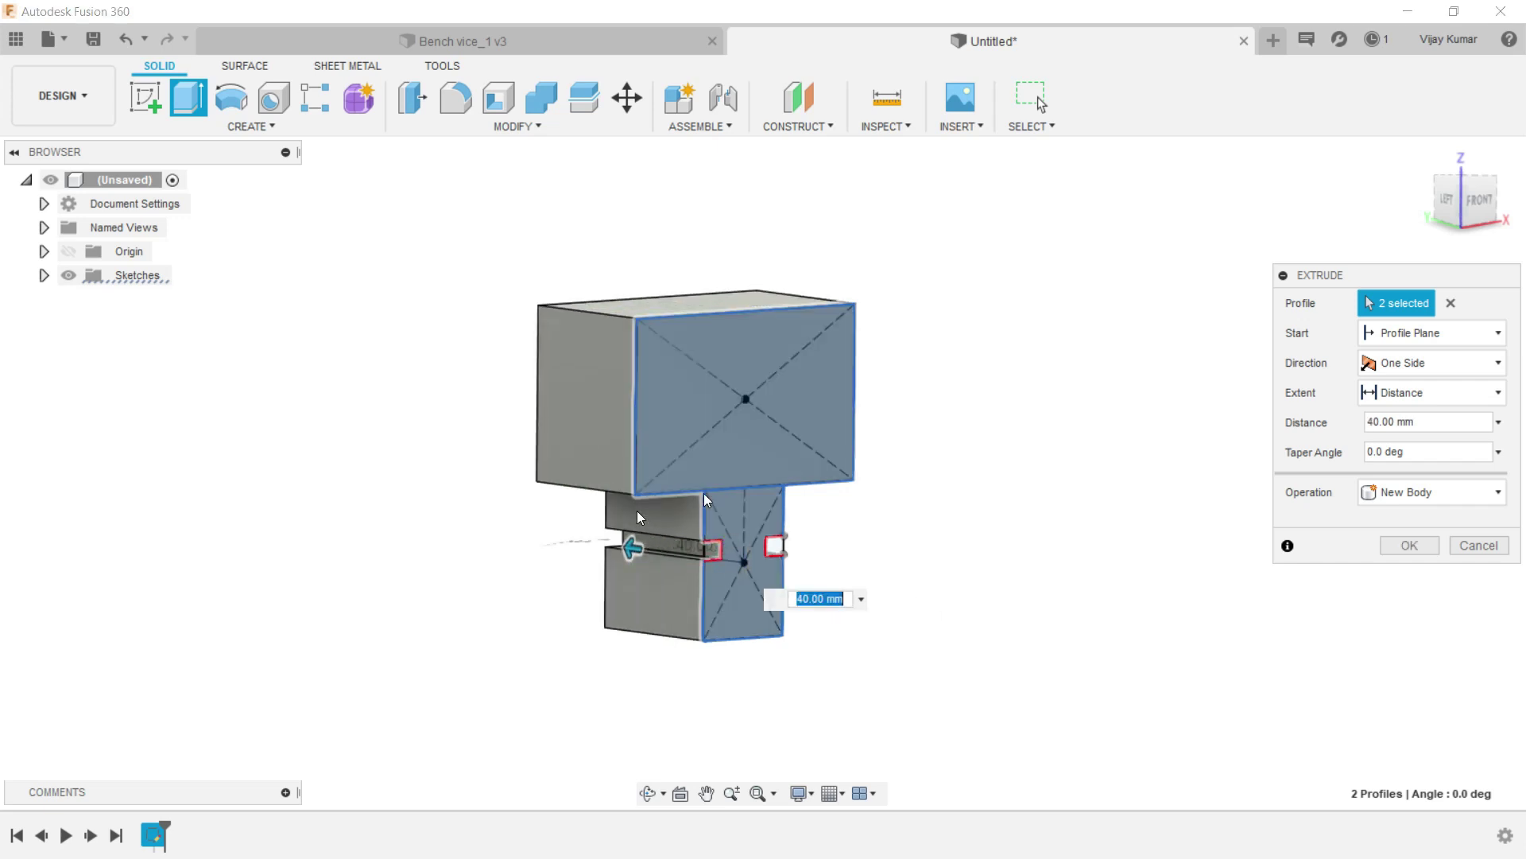
click(1410, 545)
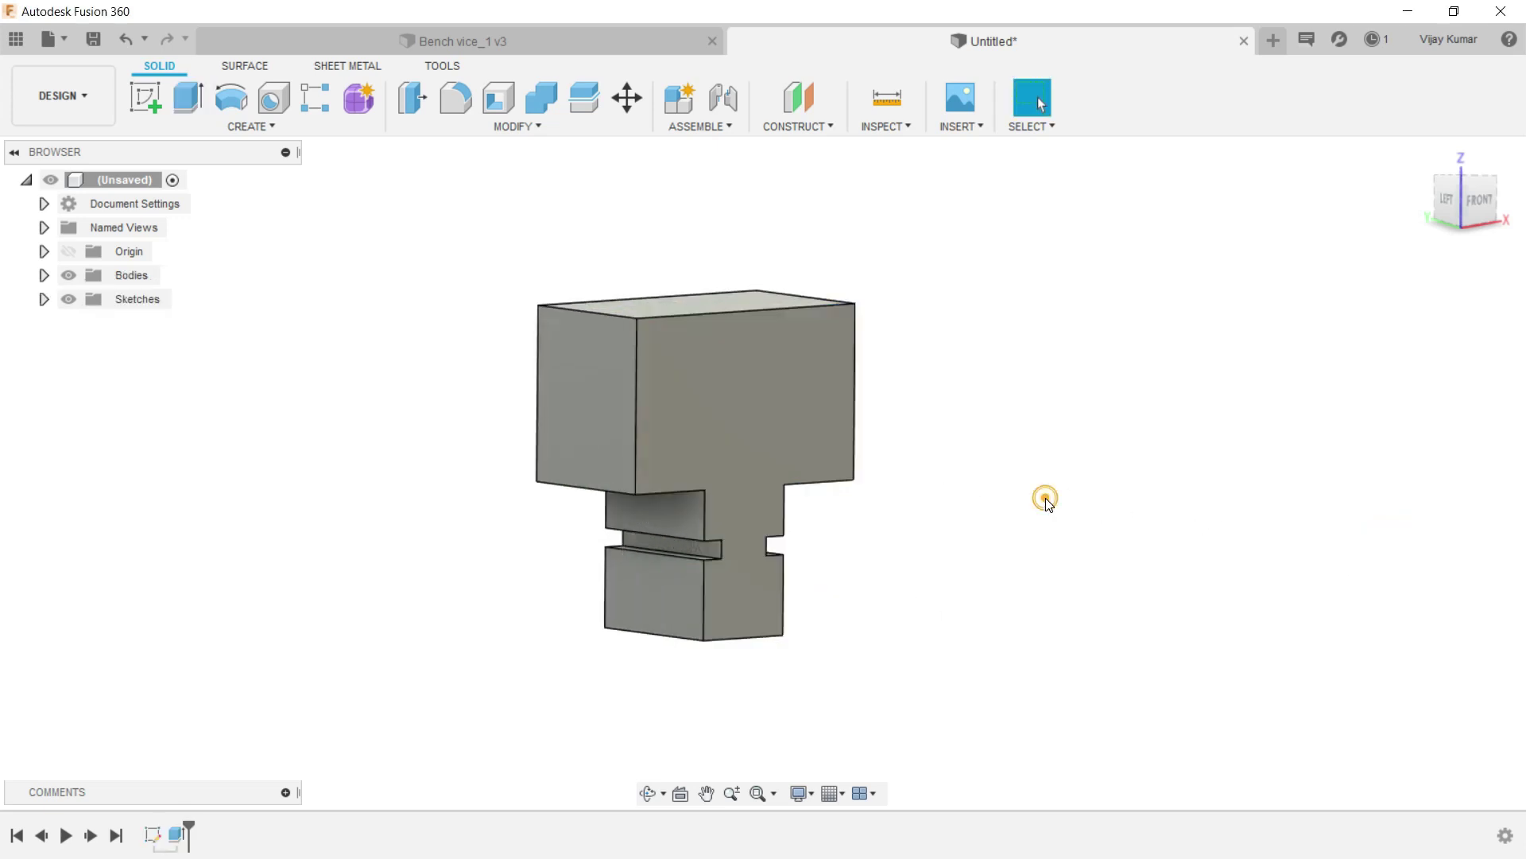
scroll(1045, 500, down, 2)
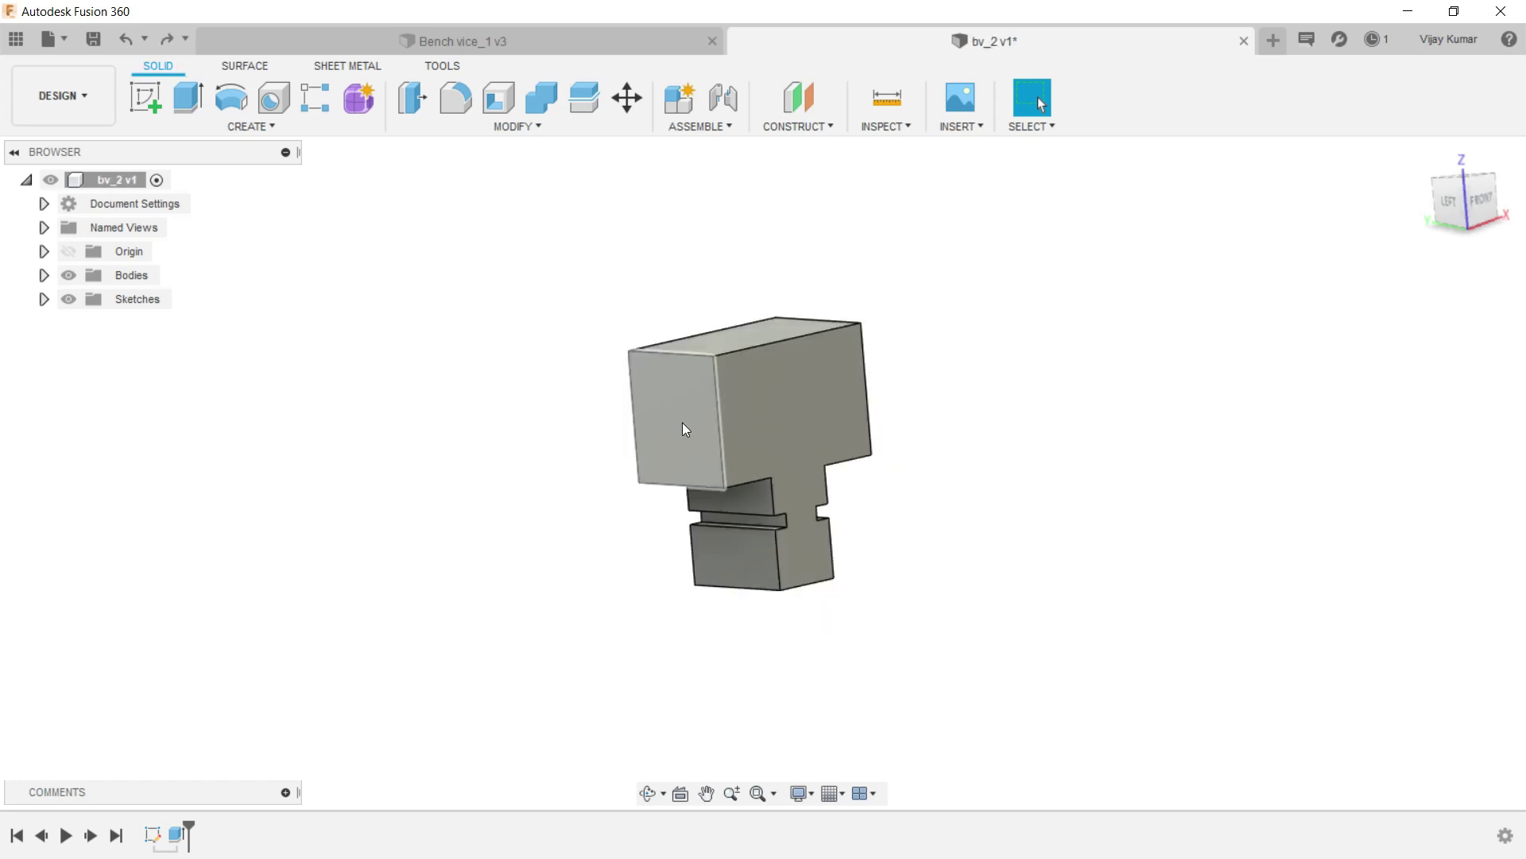
Start a sketch on the large side face and project its top edge into it.
click(657, 389)
click(145, 93)
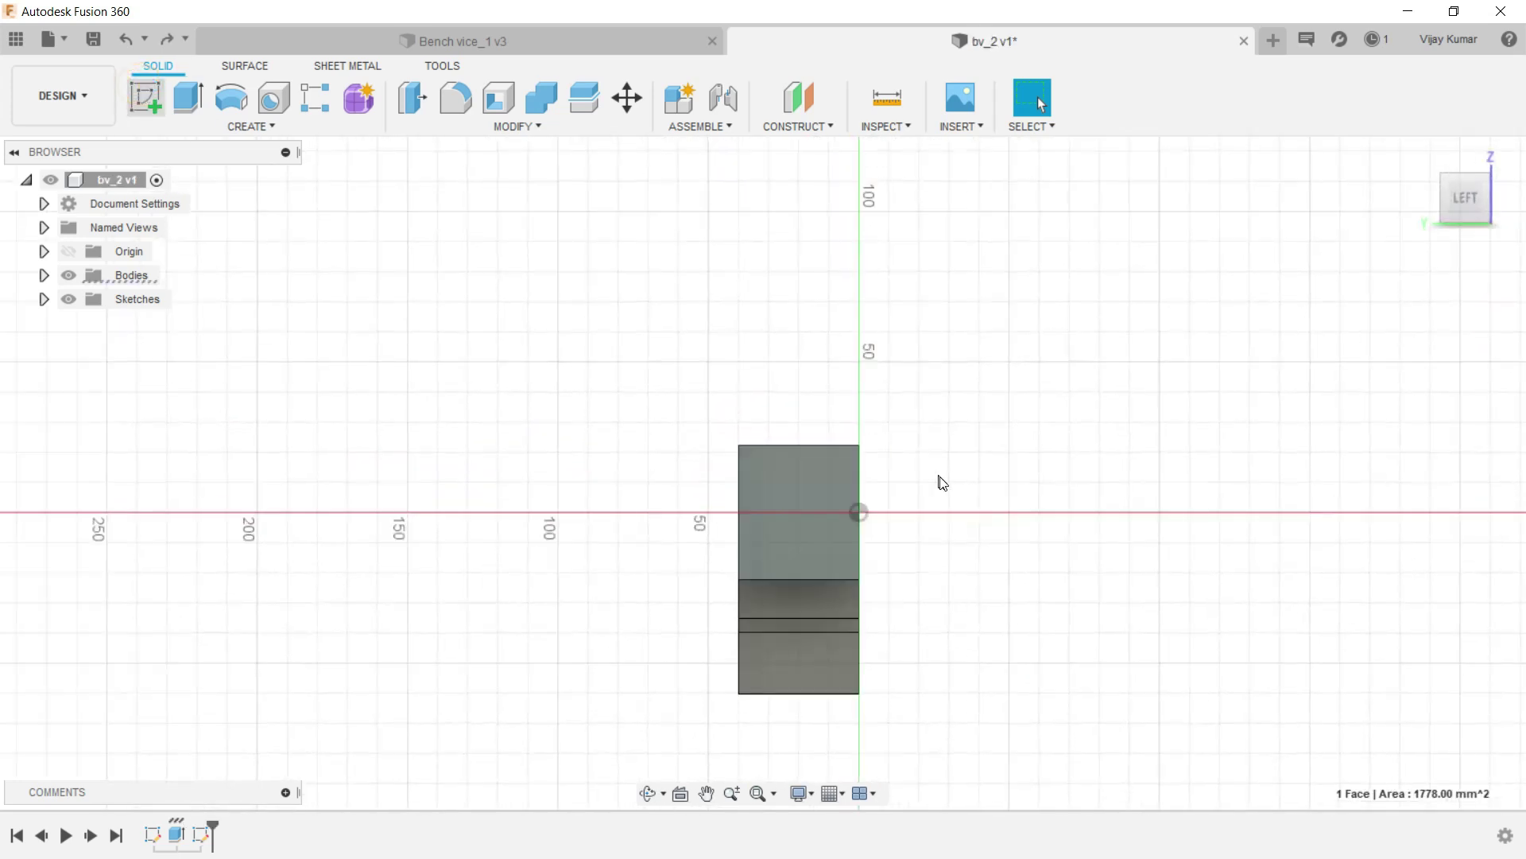
click(300, 127)
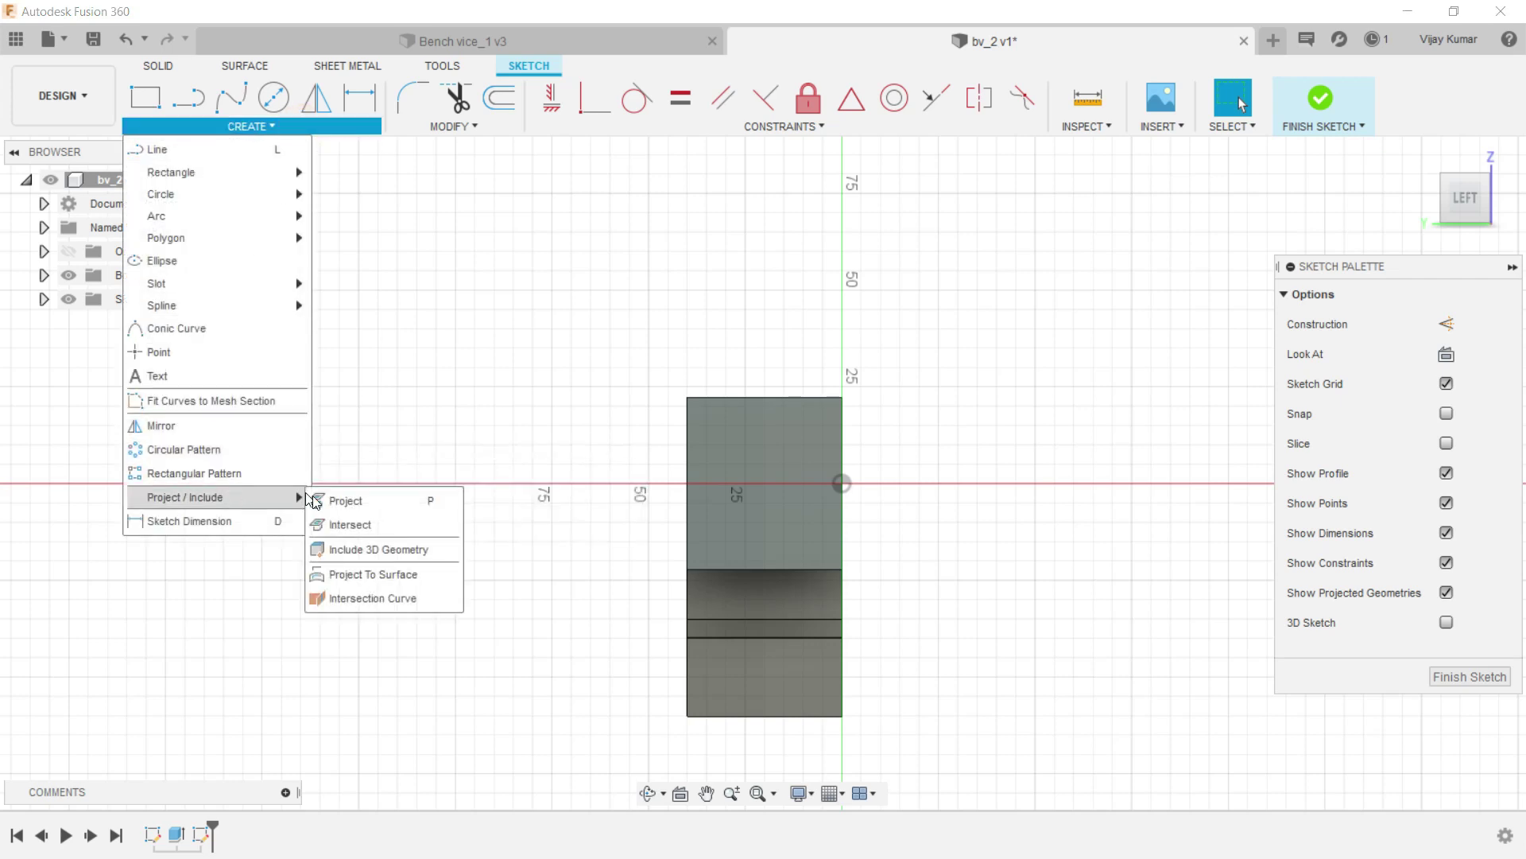
mouse_move(185, 498)
click(326, 498)
click(752, 396)
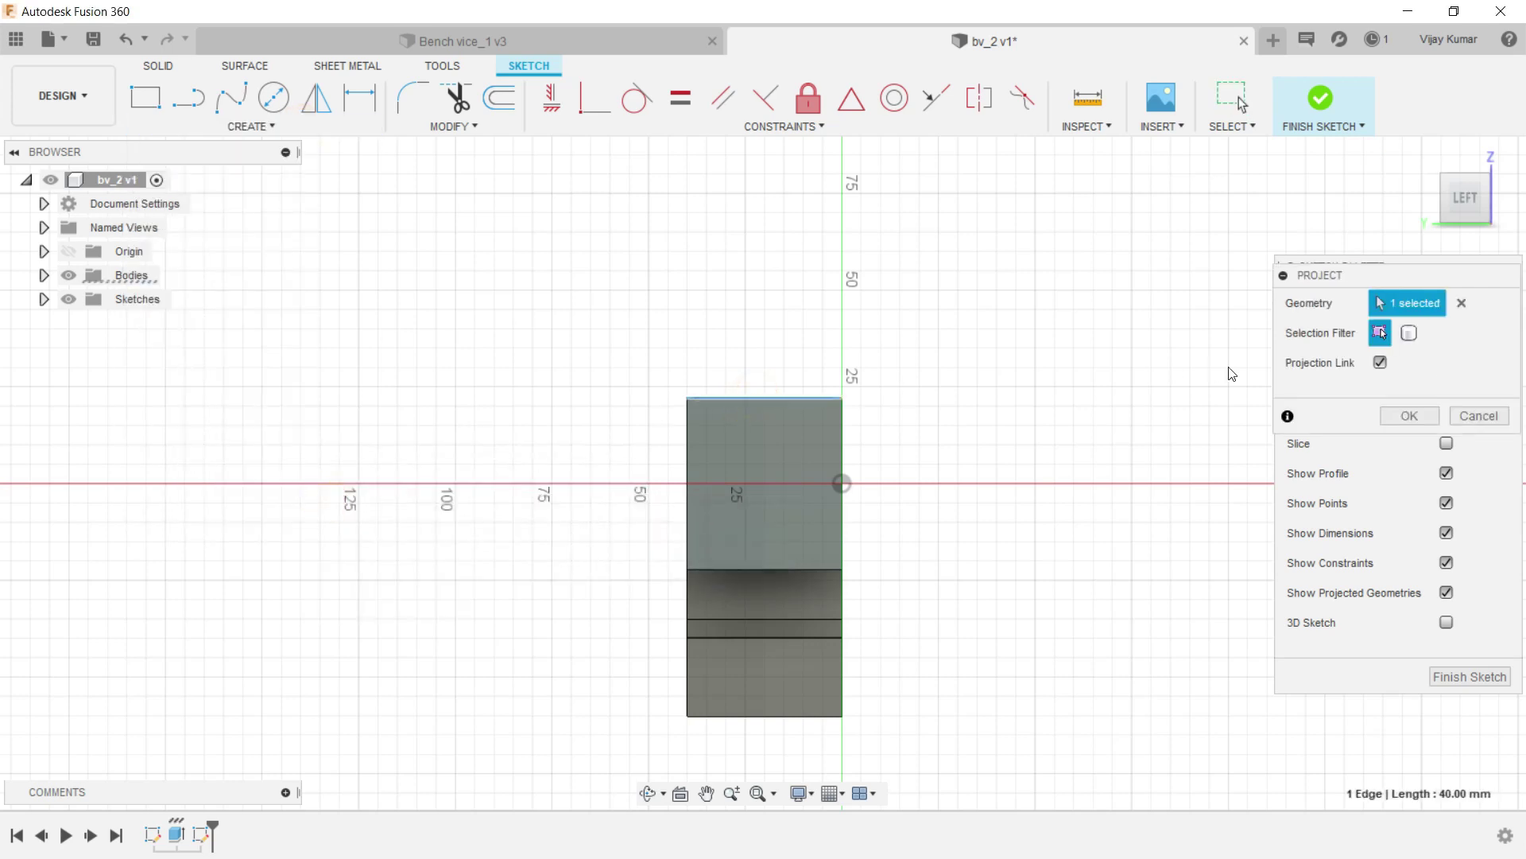
click(1390, 412)
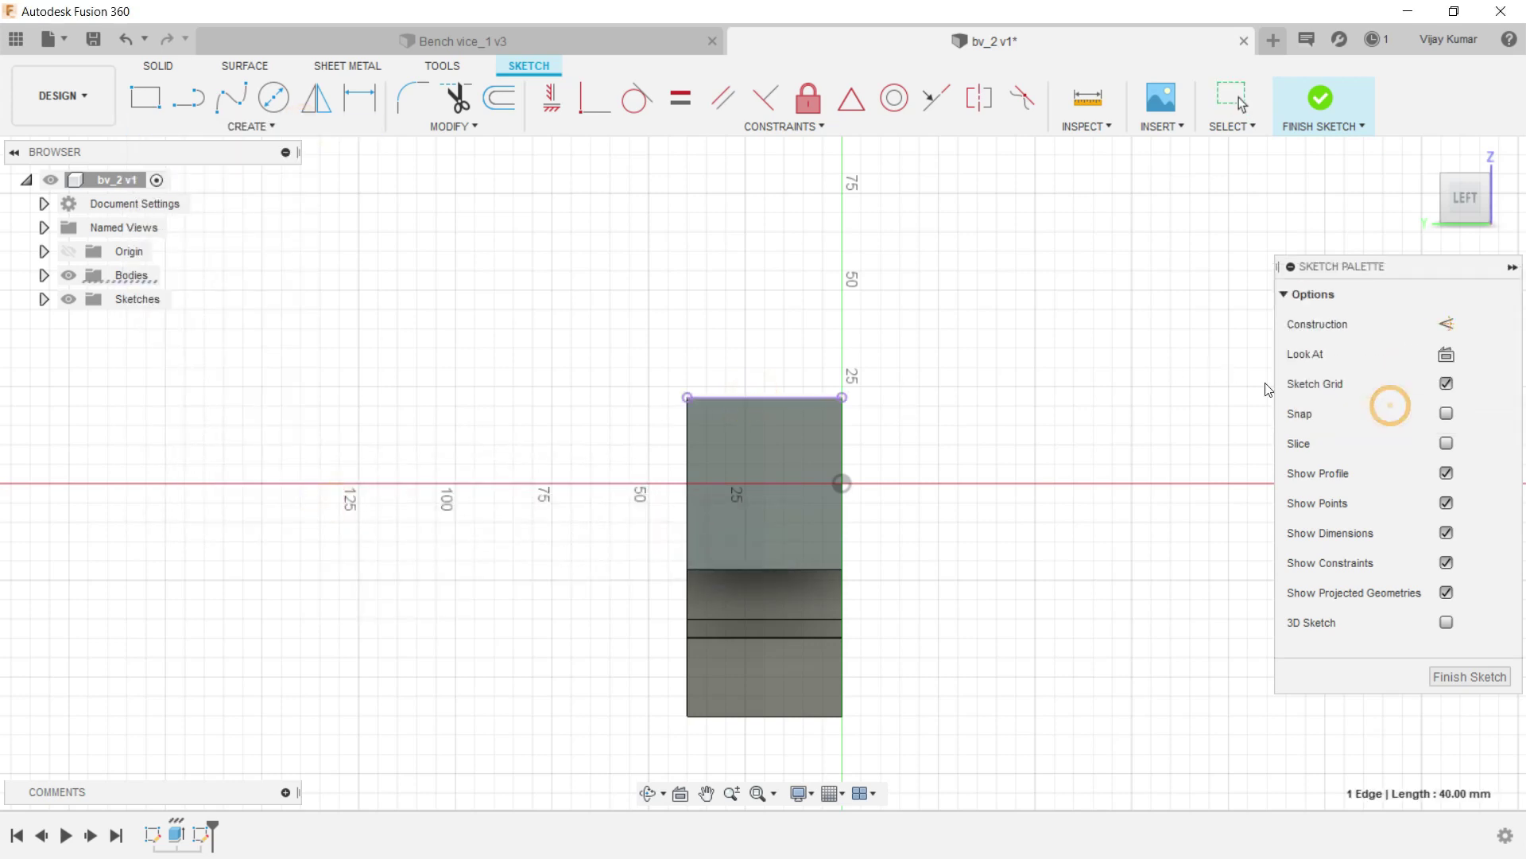
Draw a three-point arc curving down from the projected top edge.
click(228, 127)
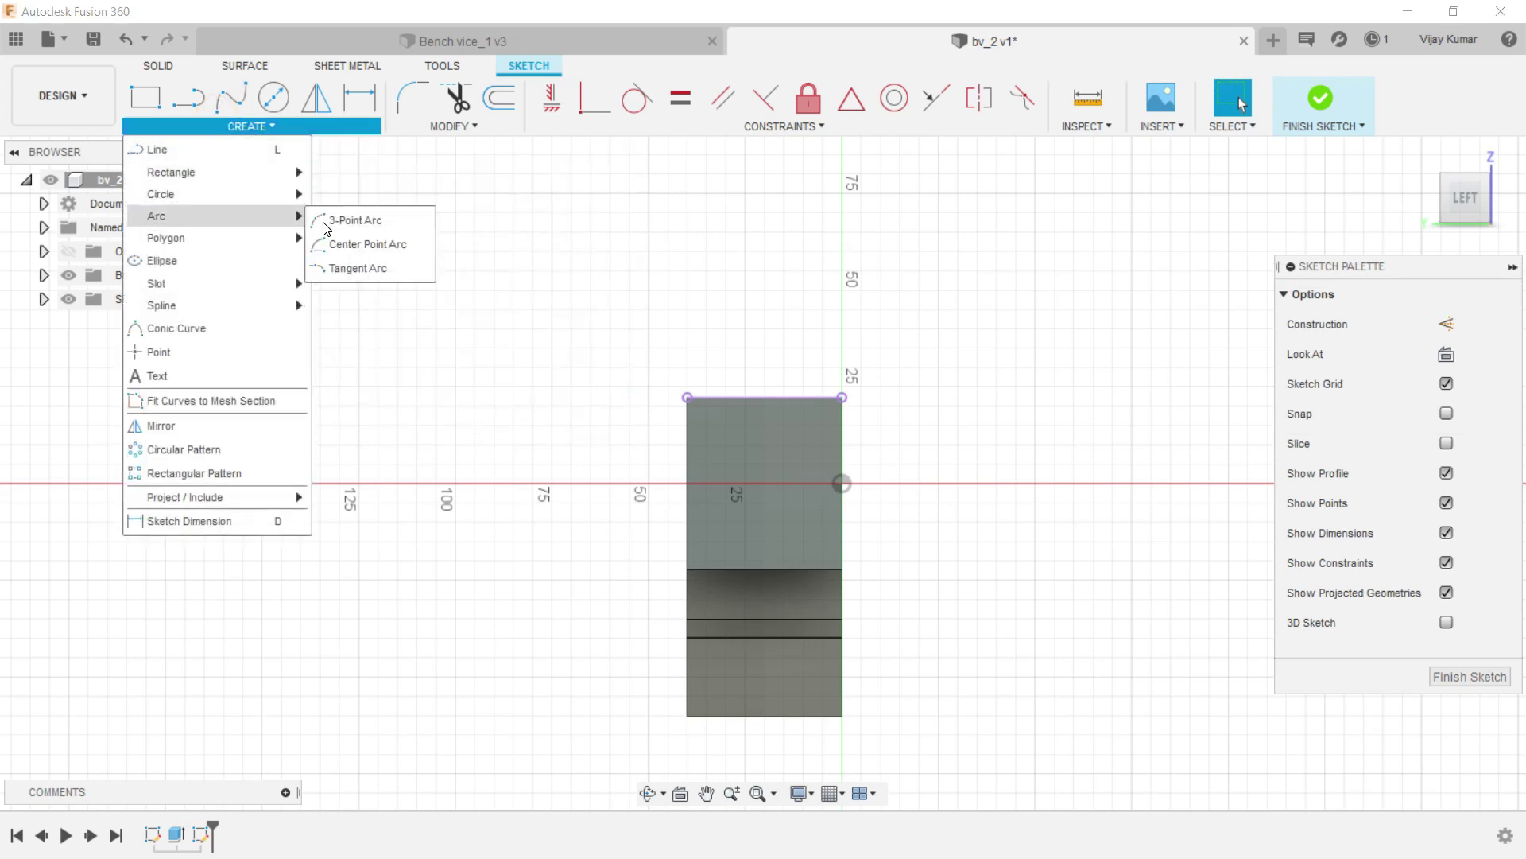
mouse_move(155, 216)
click(322, 221)
click(719, 400)
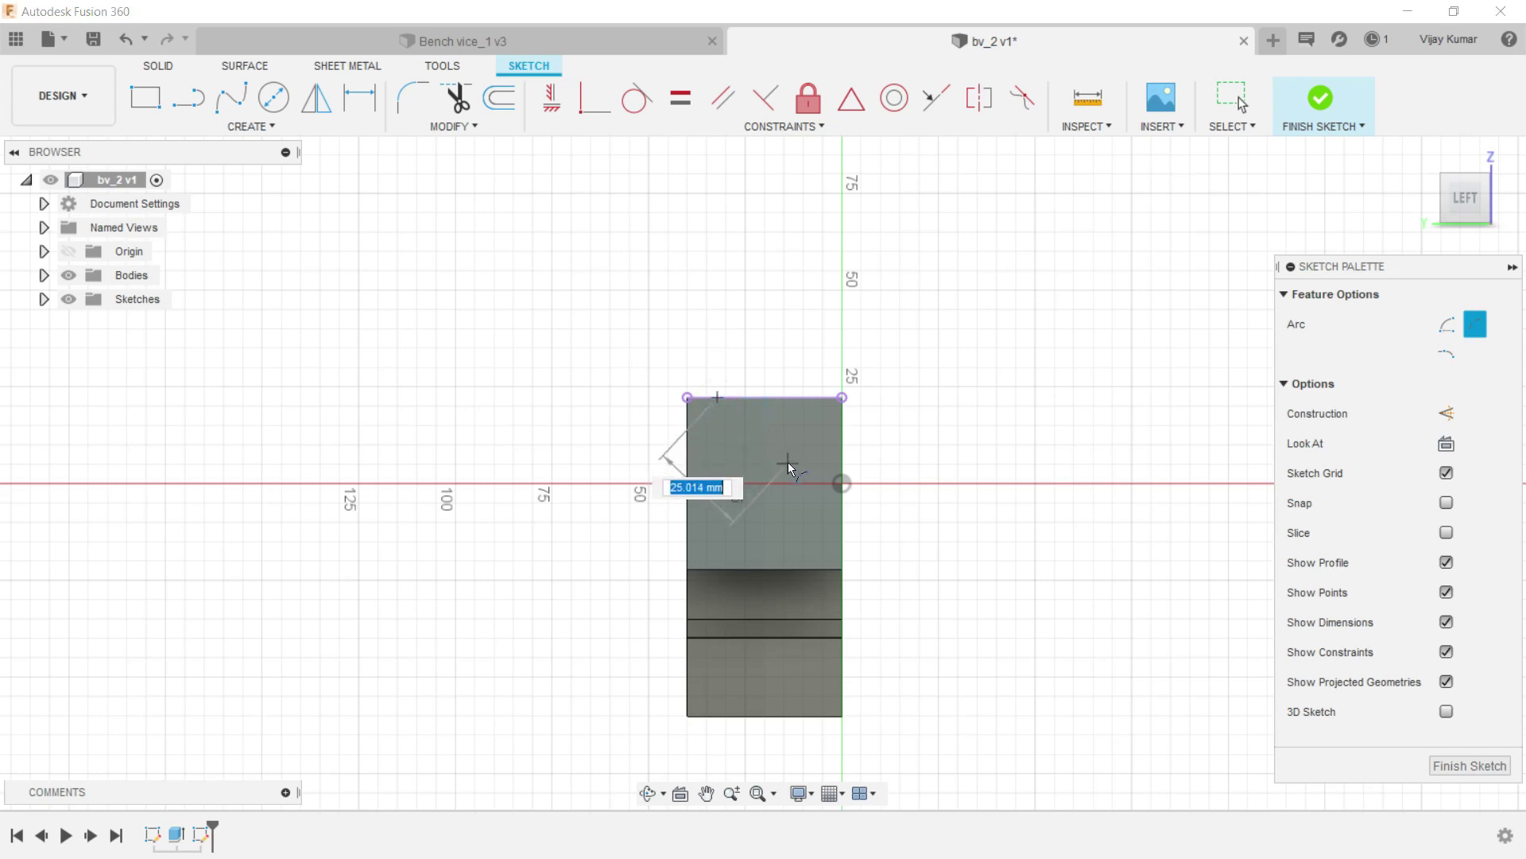
click(792, 475)
click(770, 440)
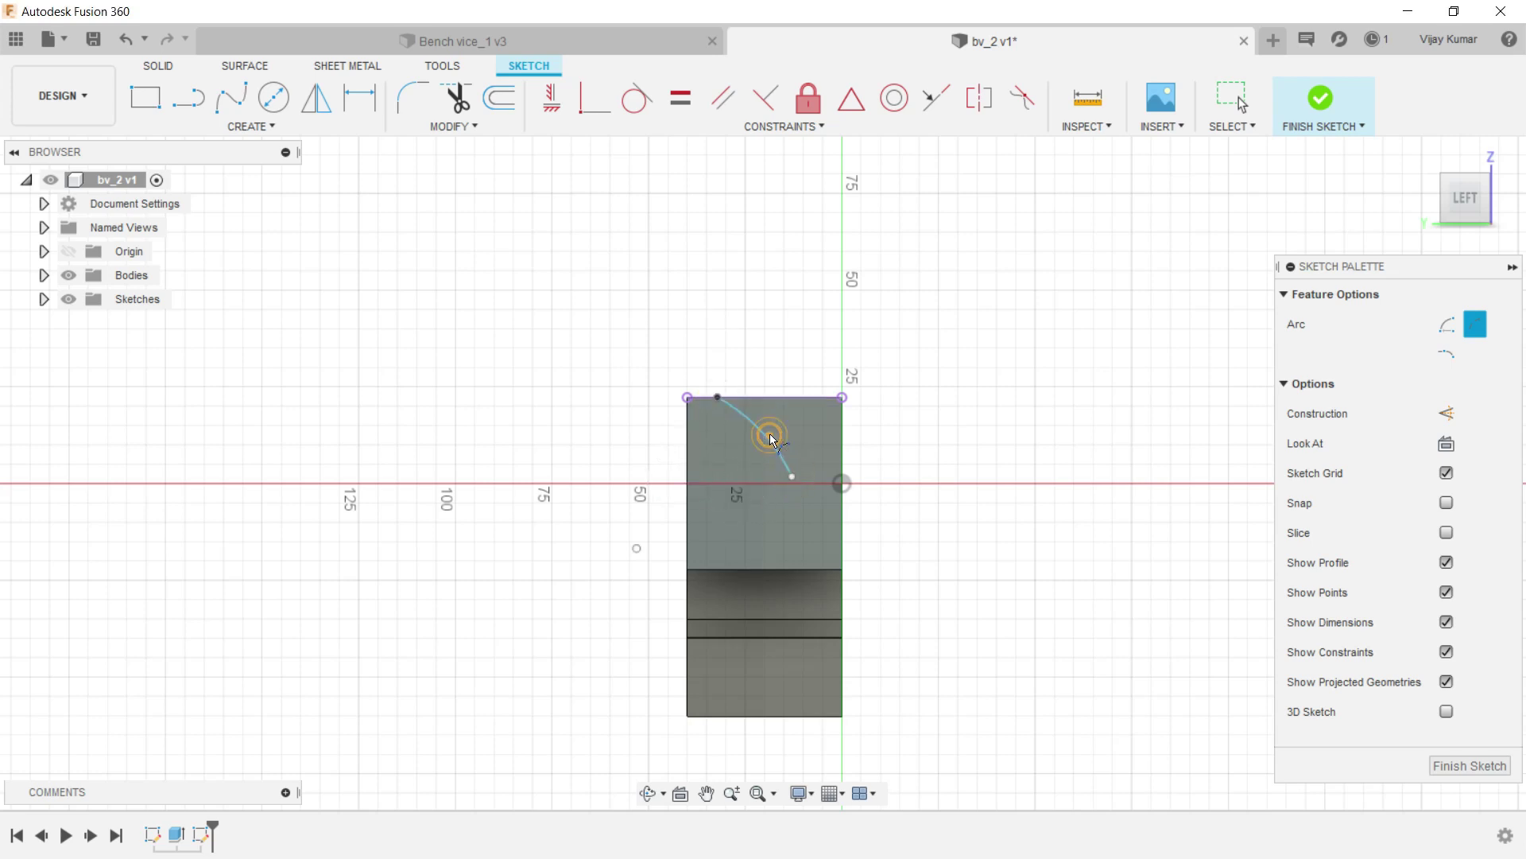
right_click(703, 273)
click(753, 274)
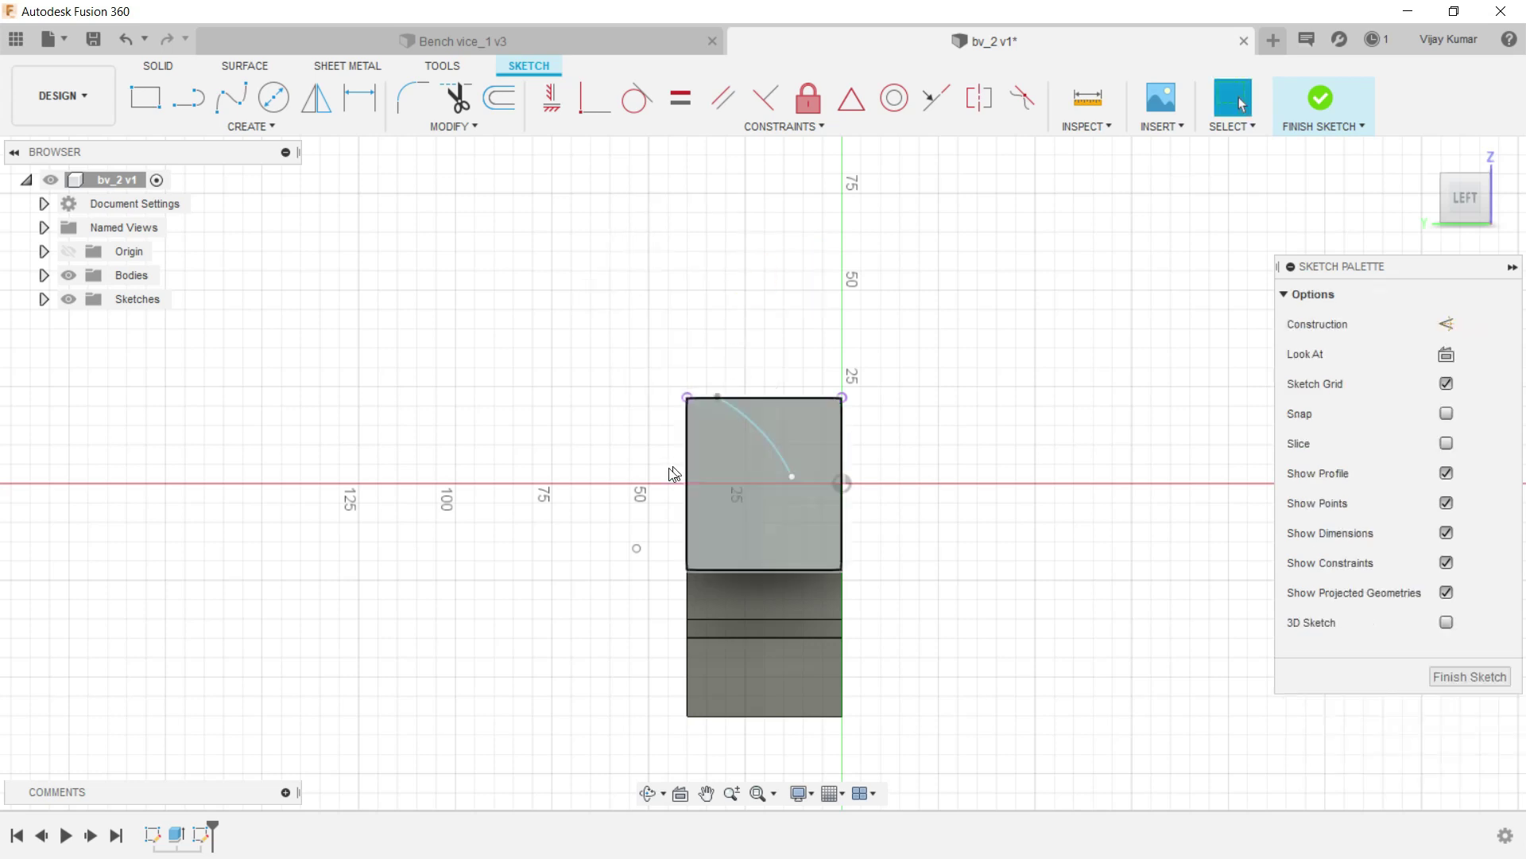
click(359, 97)
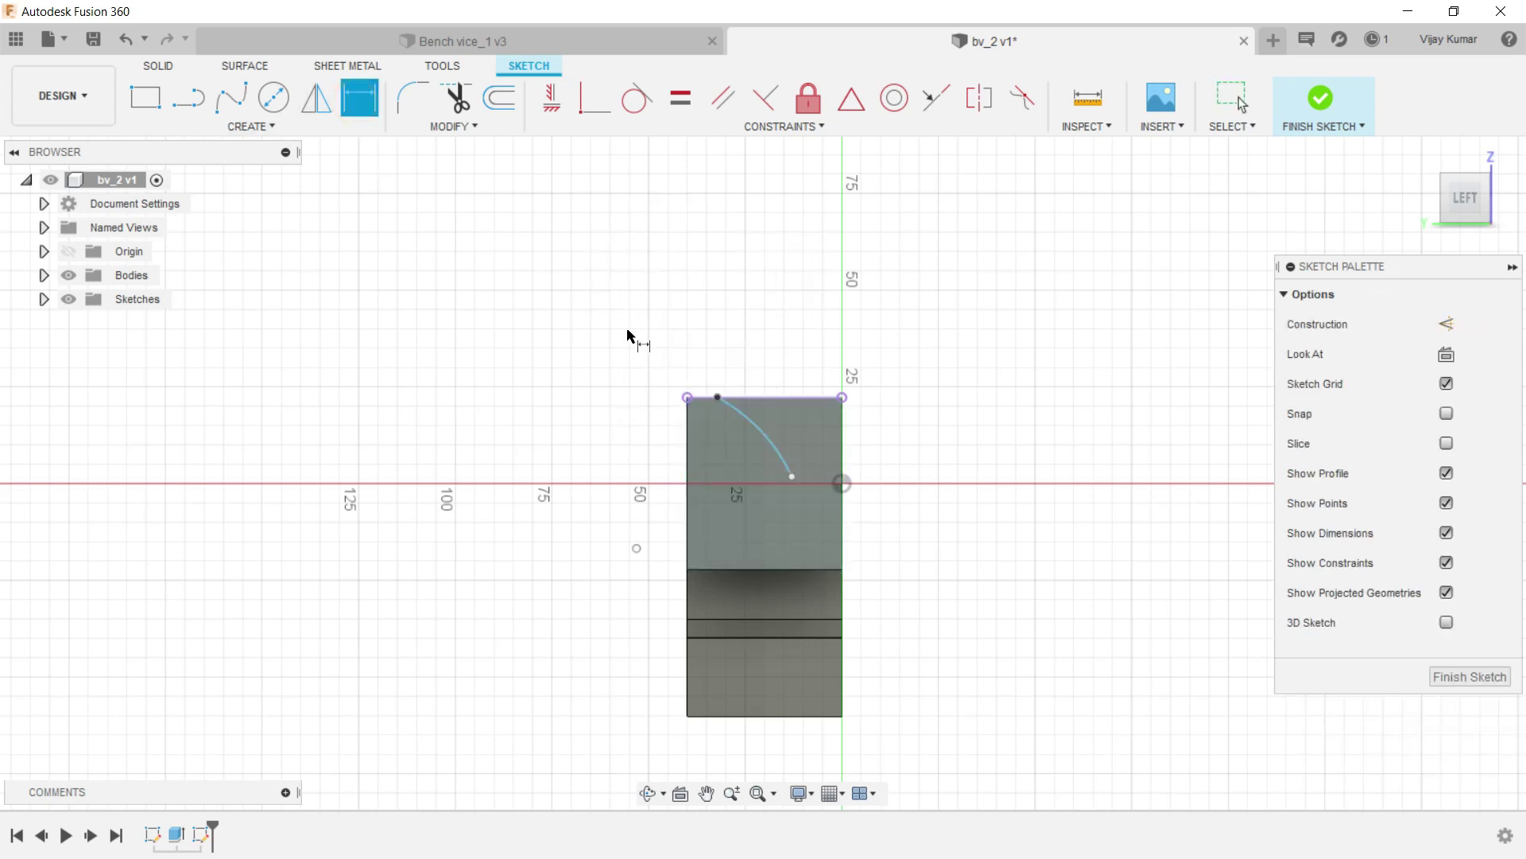
Place the arc's end point 30 mm below the top edge and 3.18 mm from the left edge.
click(699, 398)
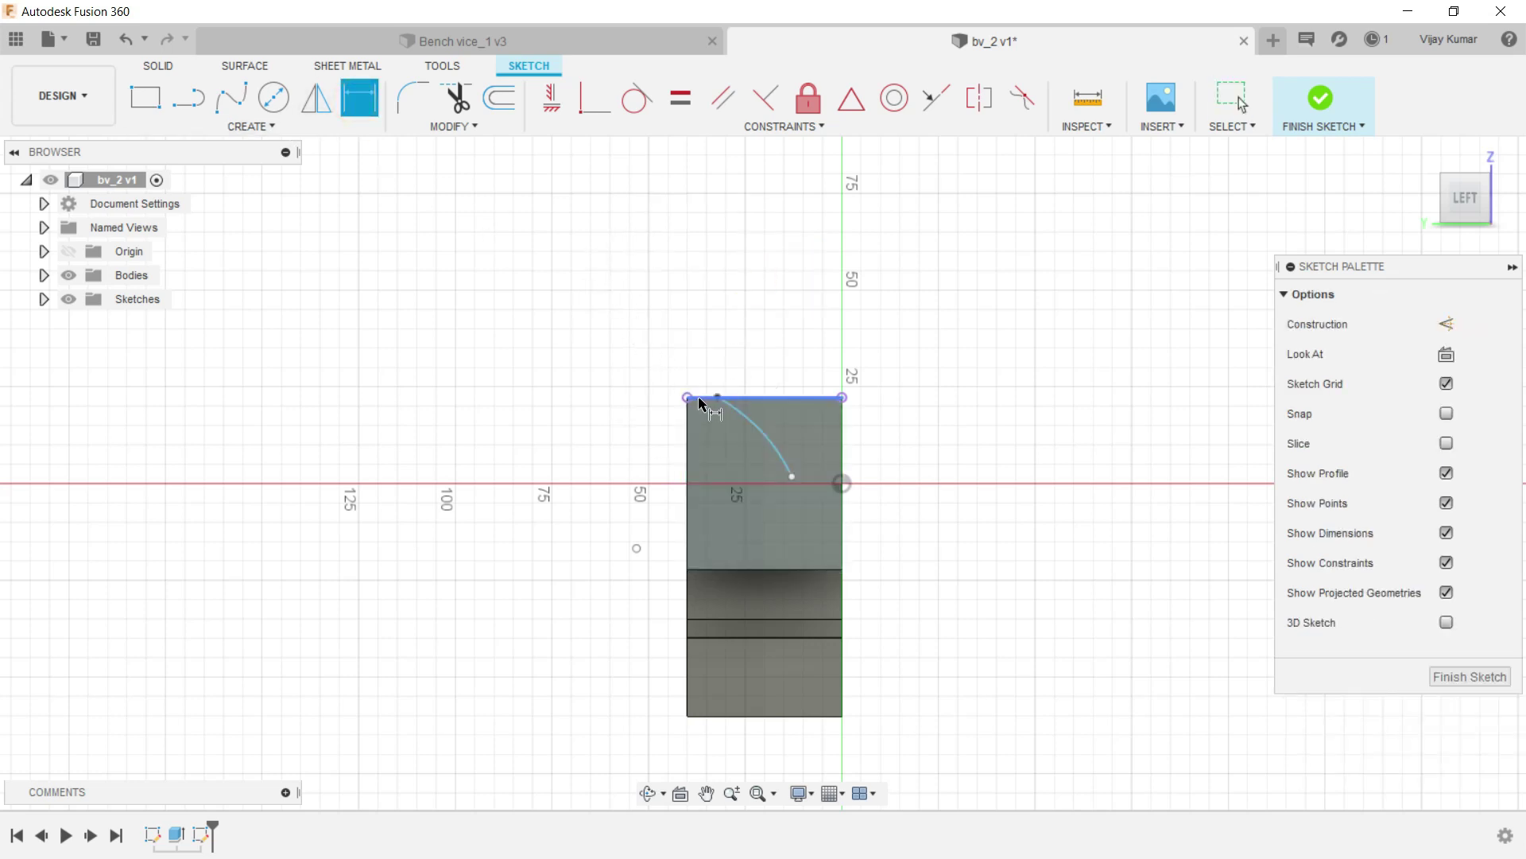
click(636, 547)
click(616, 470)
text(3)
key(Return)
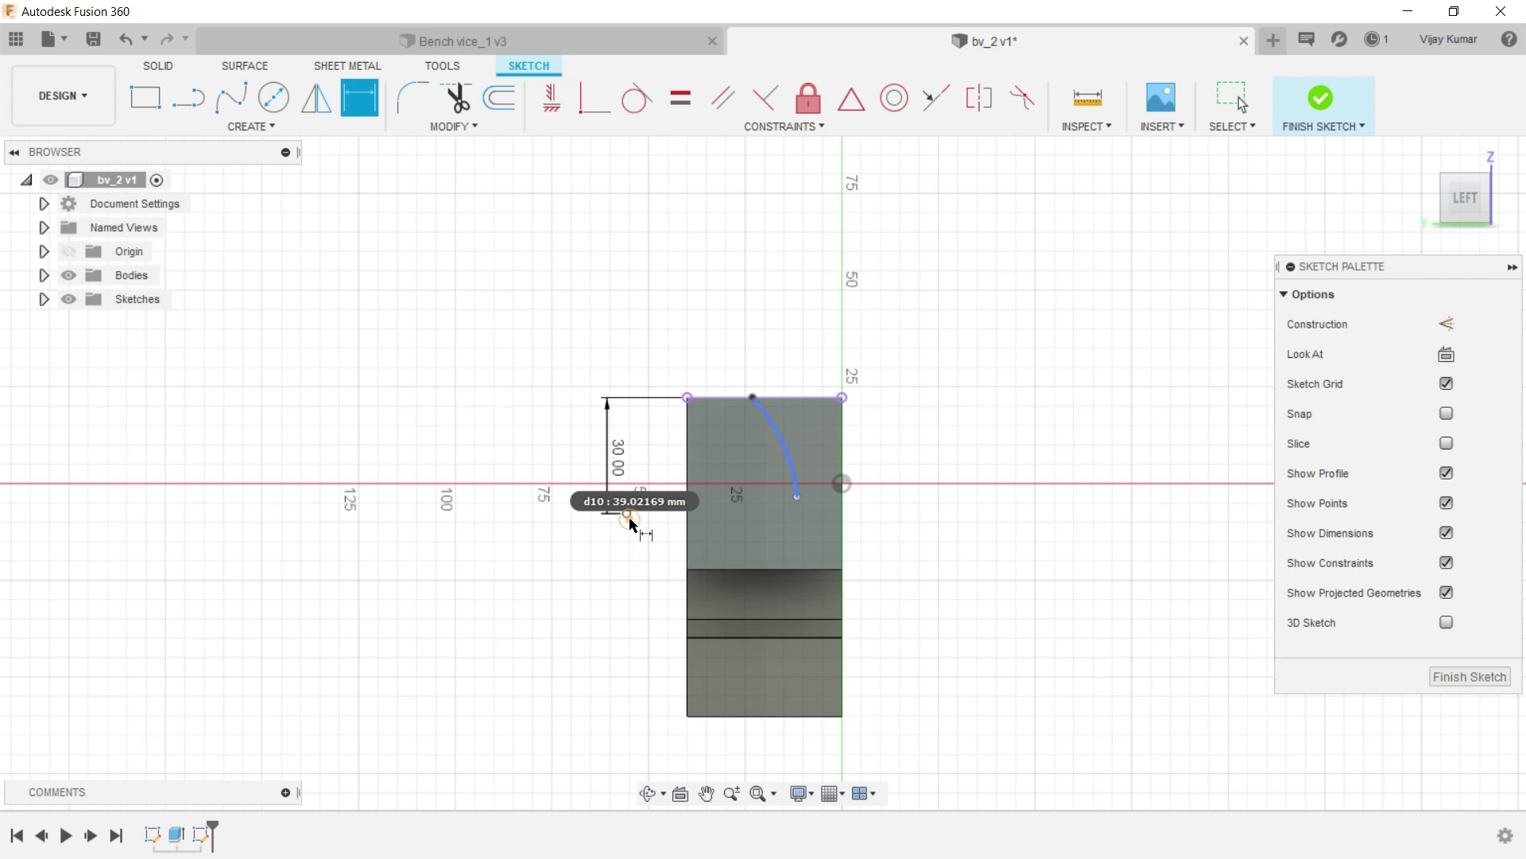
click(687, 541)
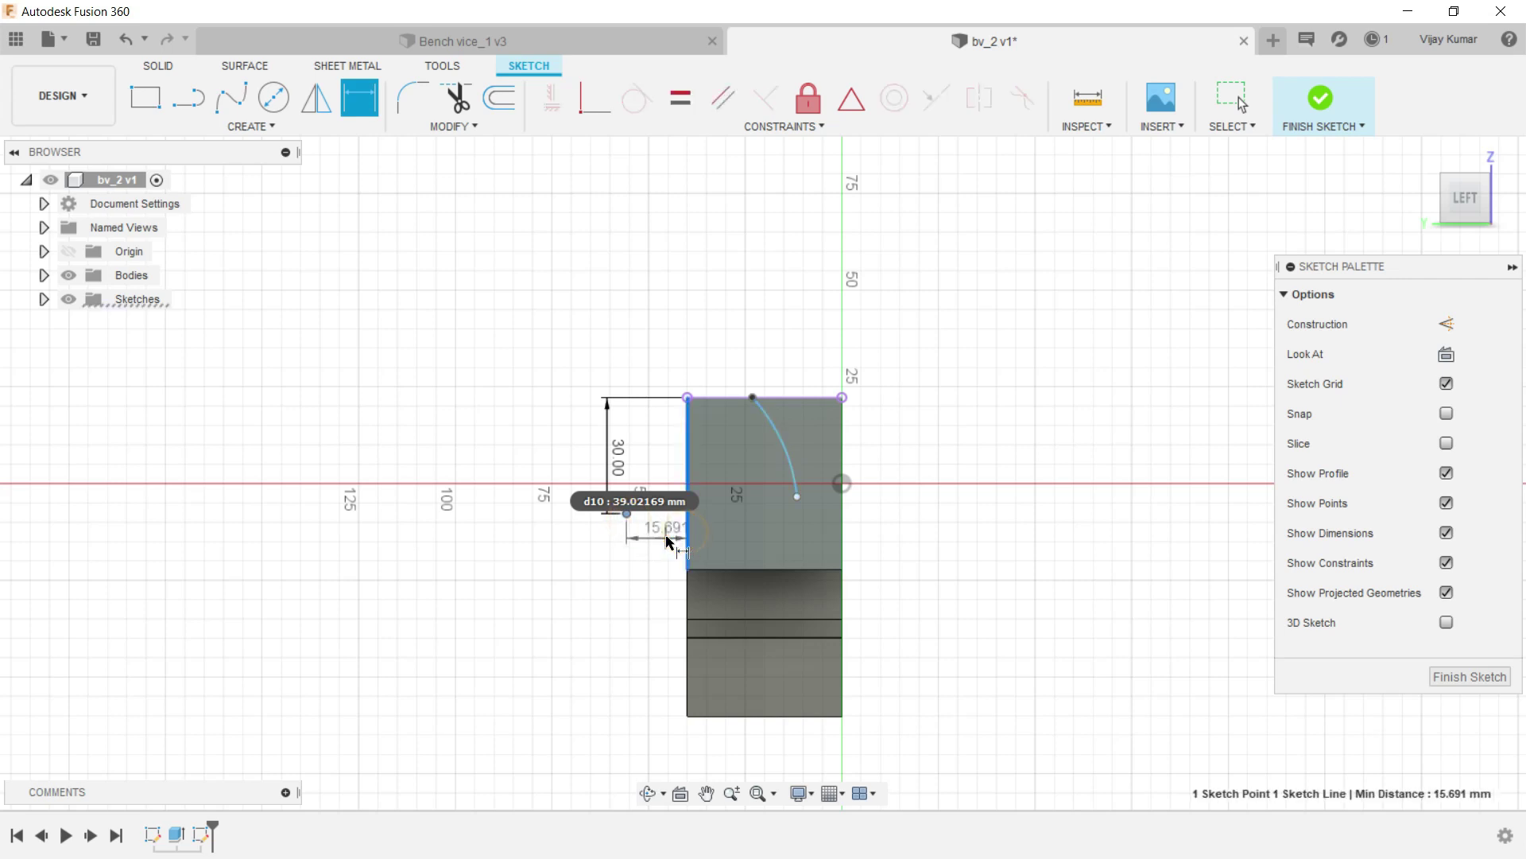
click(670, 539)
text(3.18)
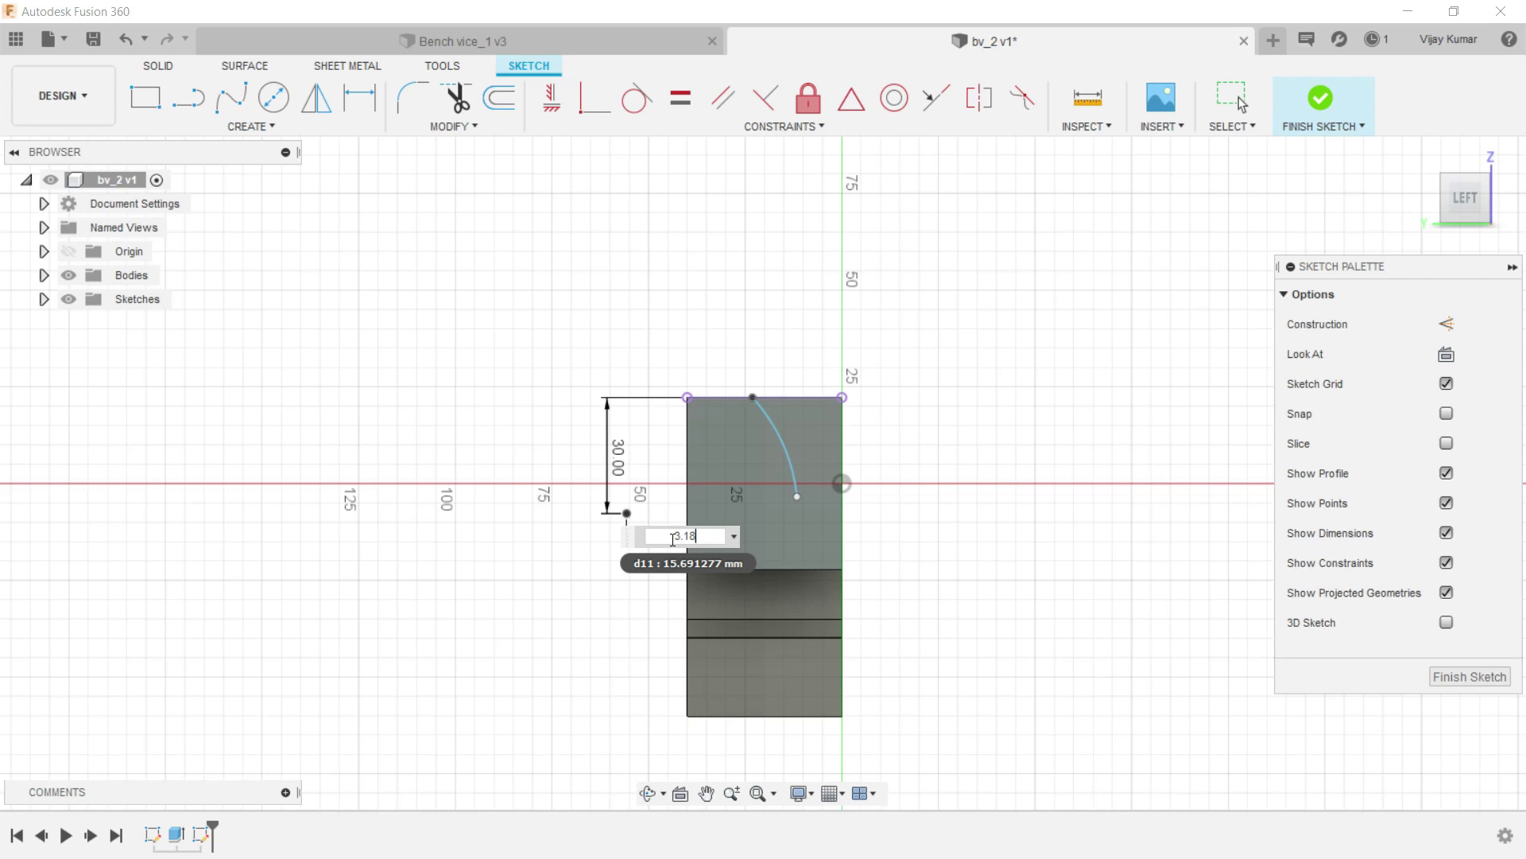
key(Return)
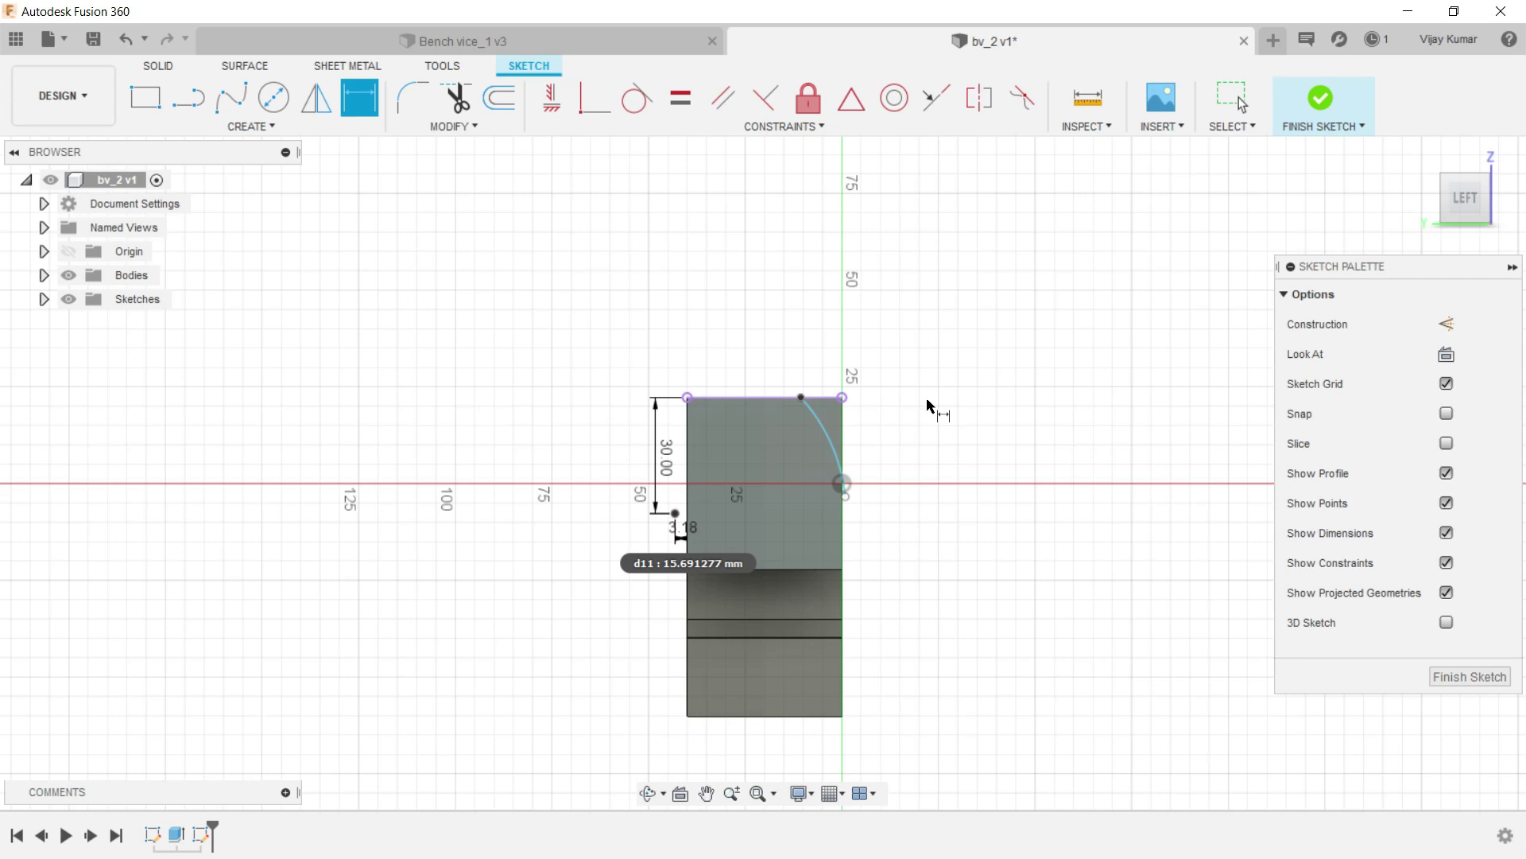
Set the arc radius to 34.93 mm.
click(829, 450)
click(896, 409)
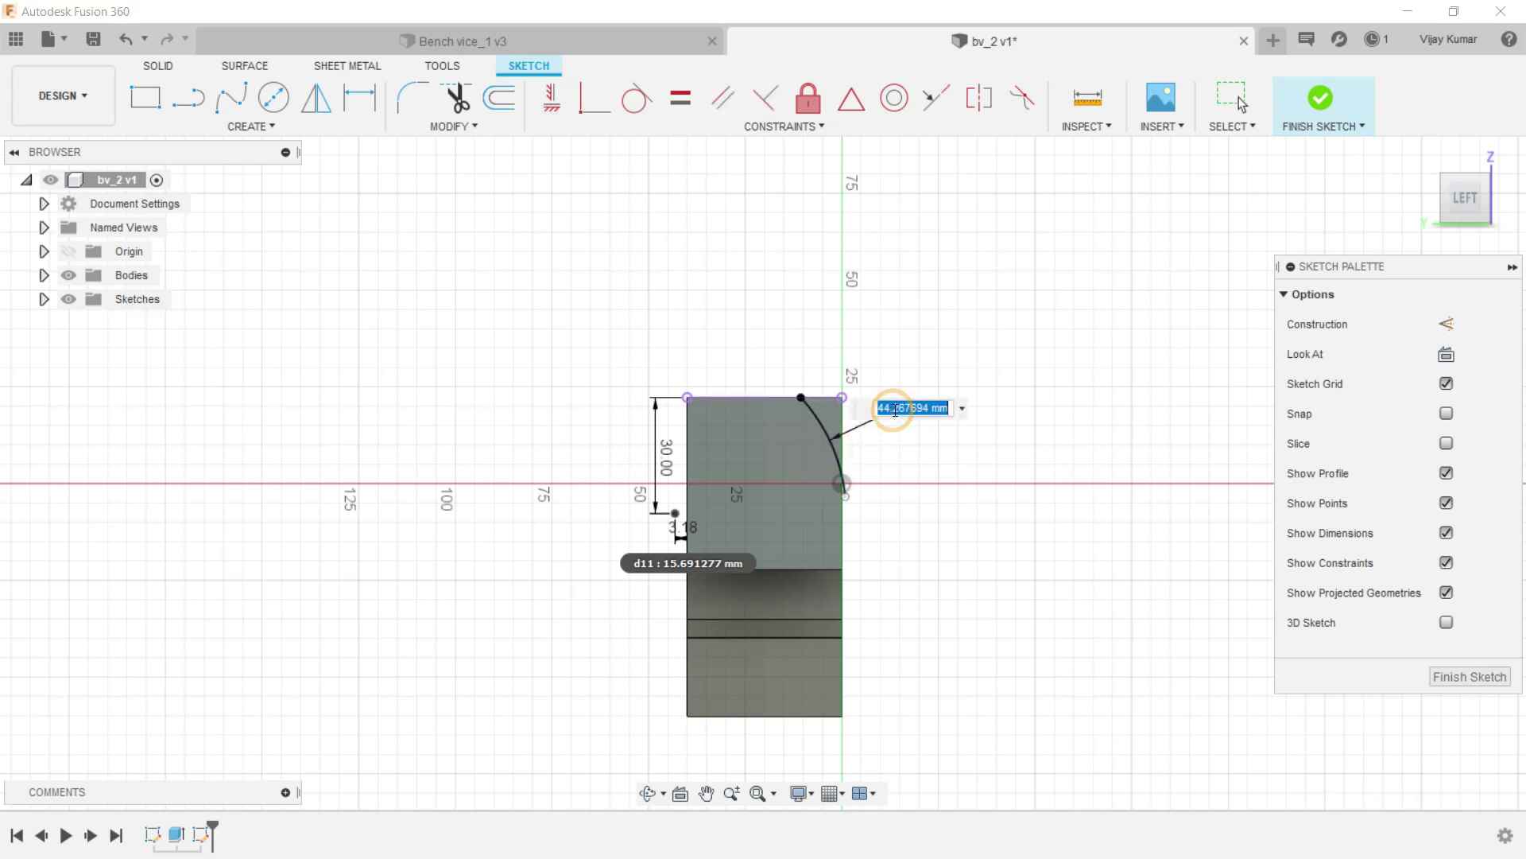
text(34.93)
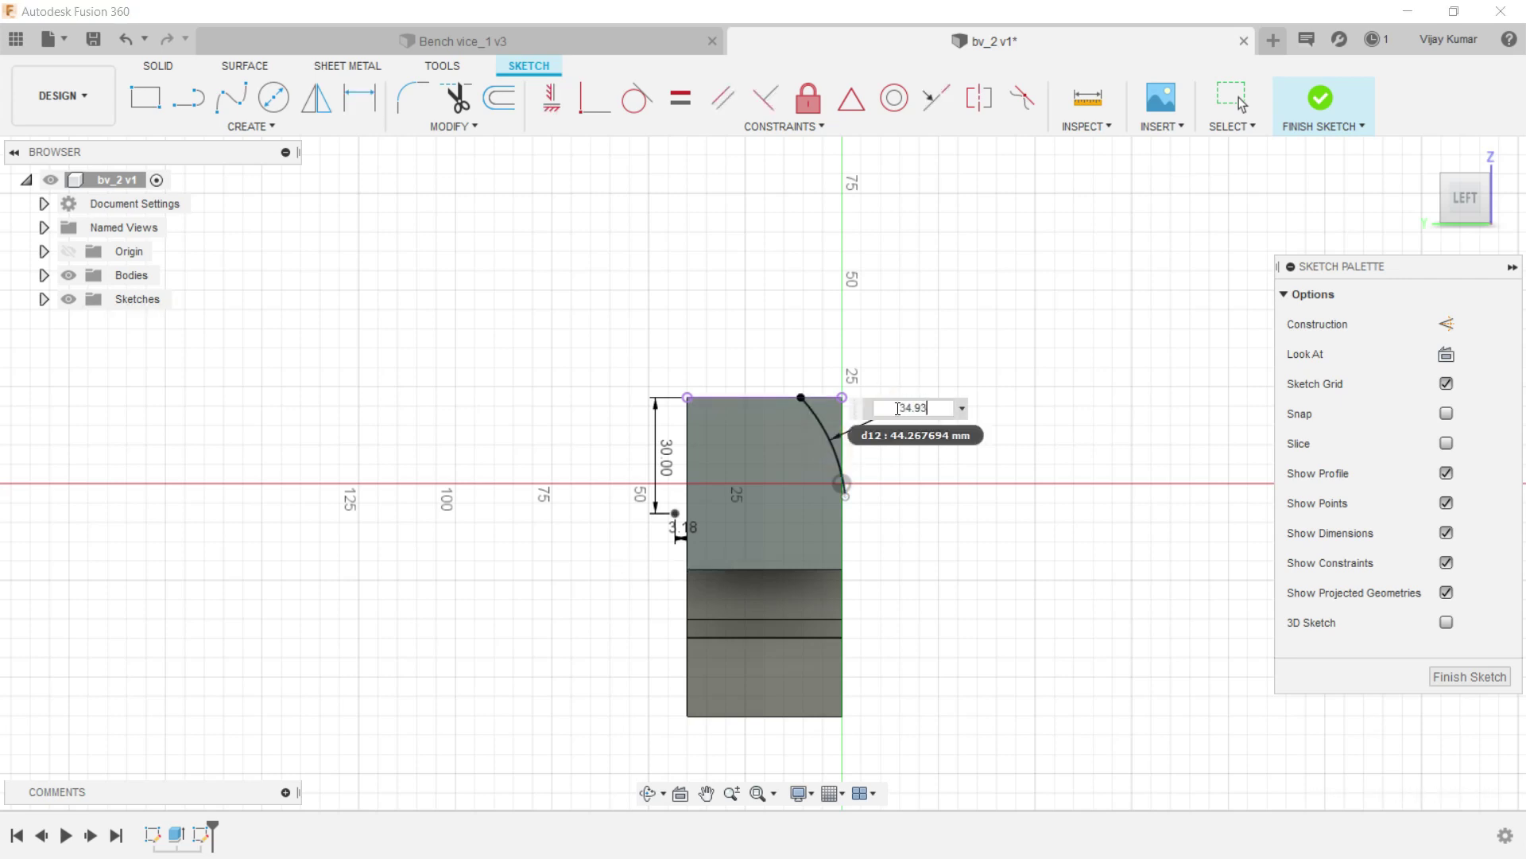
key(Return)
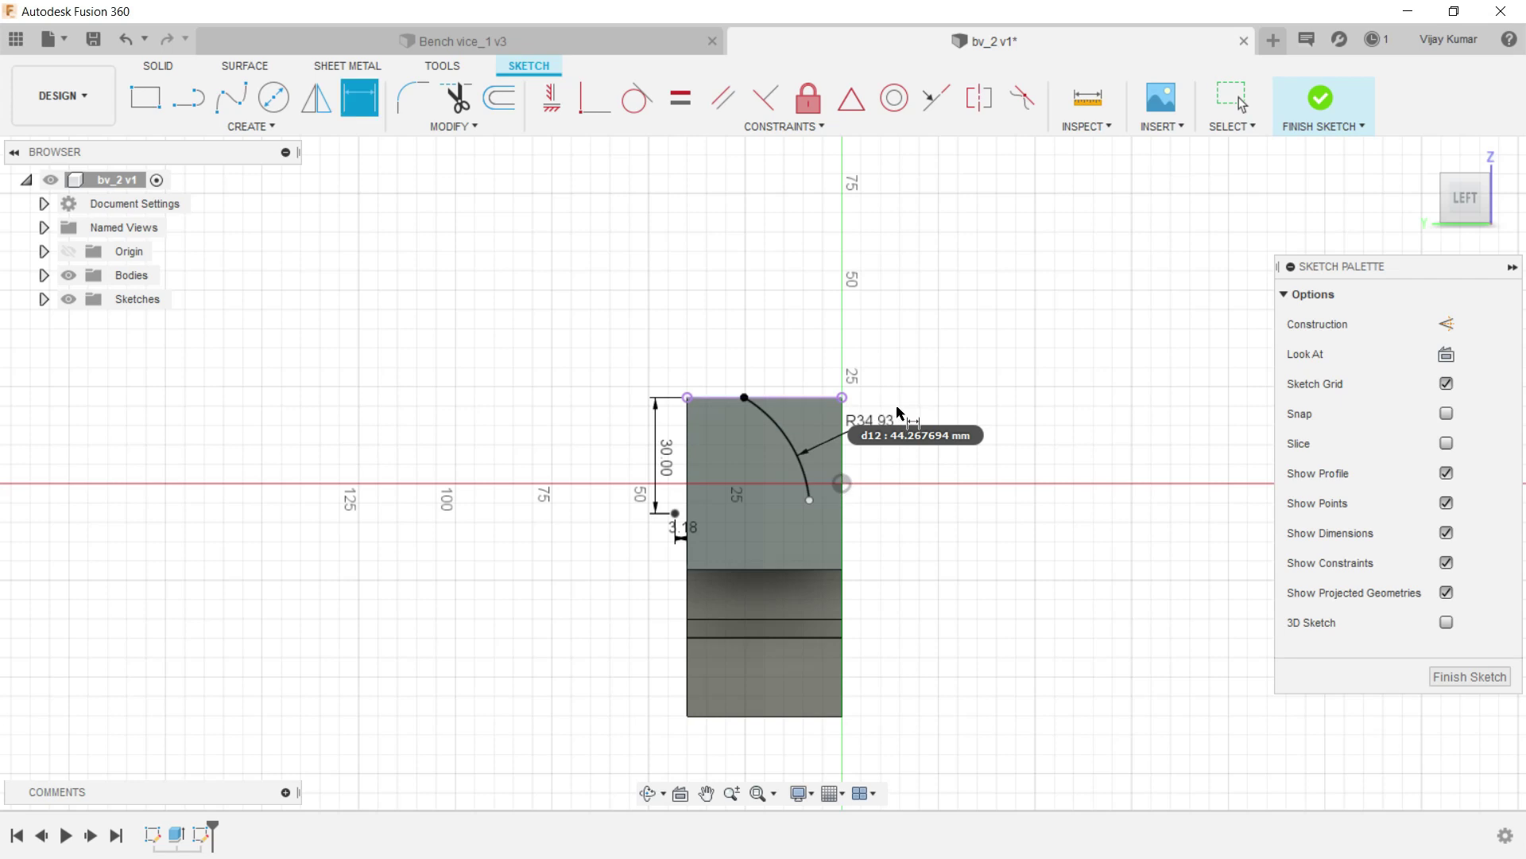
Draw lines from the arc's lower end to close the profile at the top corner.
click(189, 97)
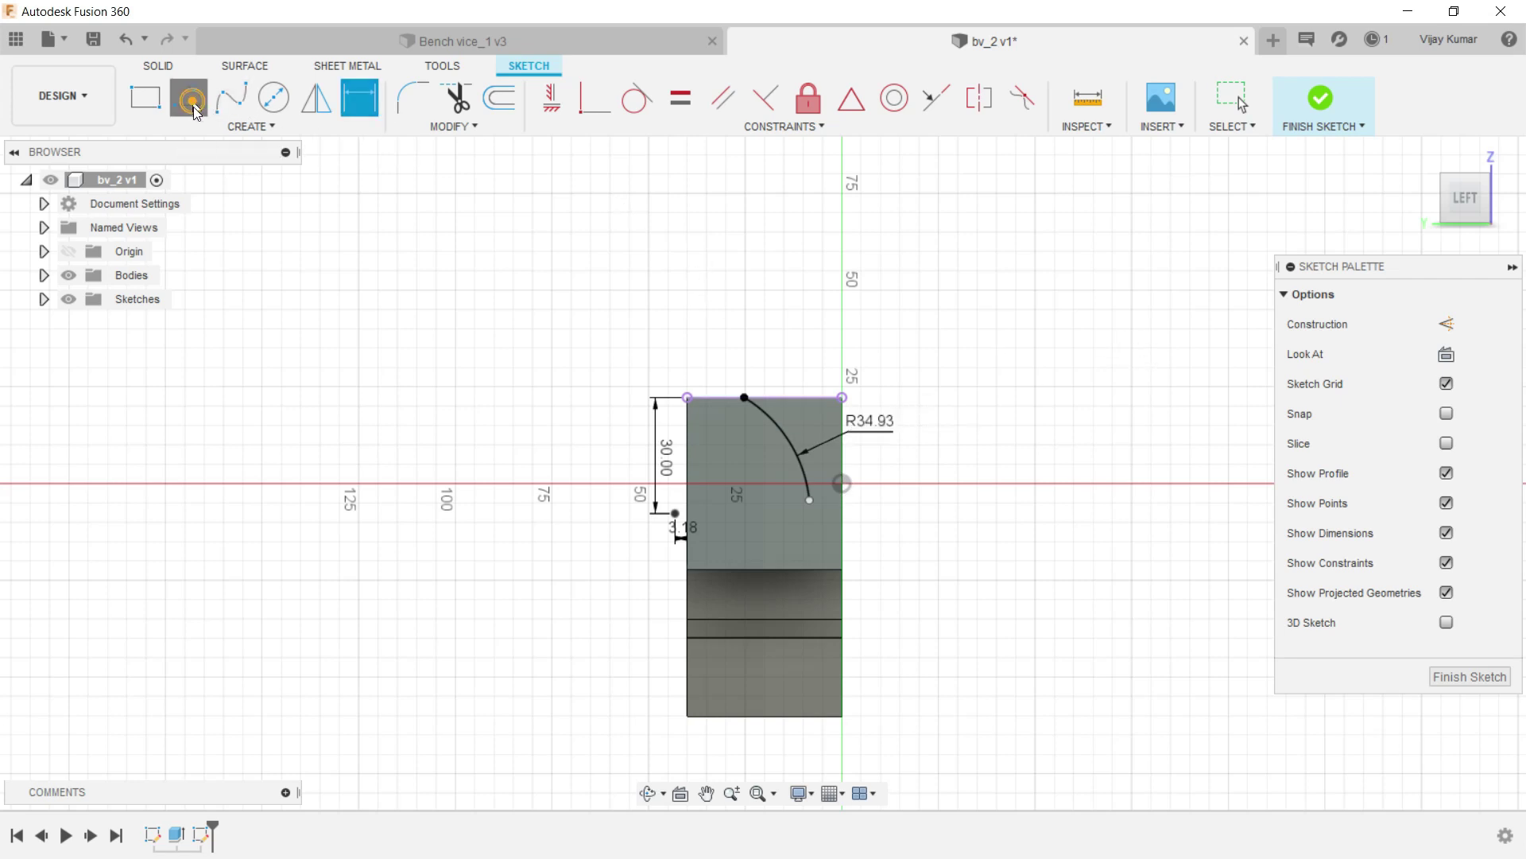
click(809, 503)
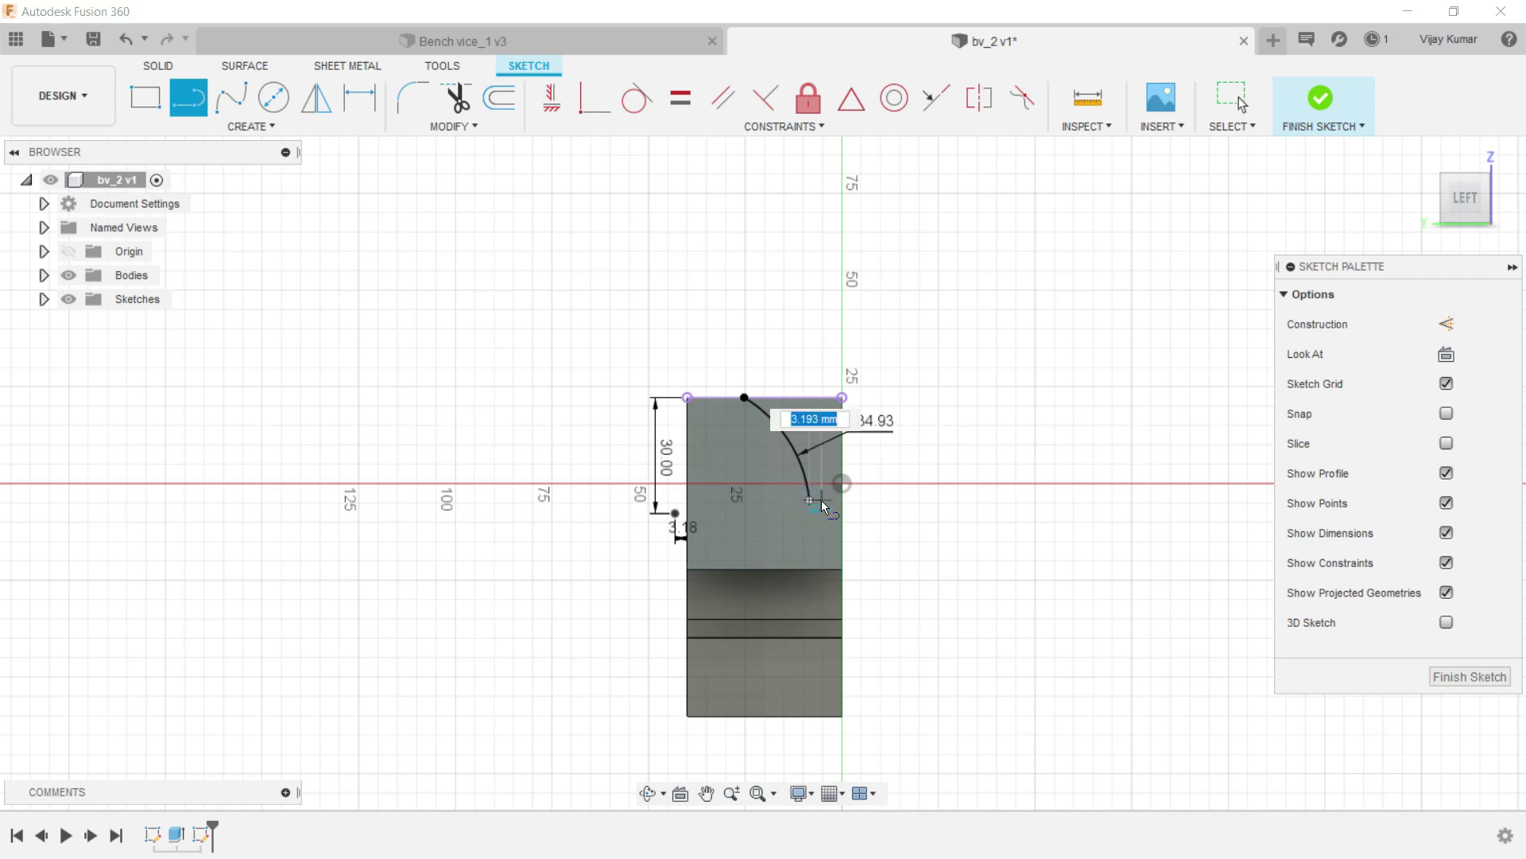
click(843, 499)
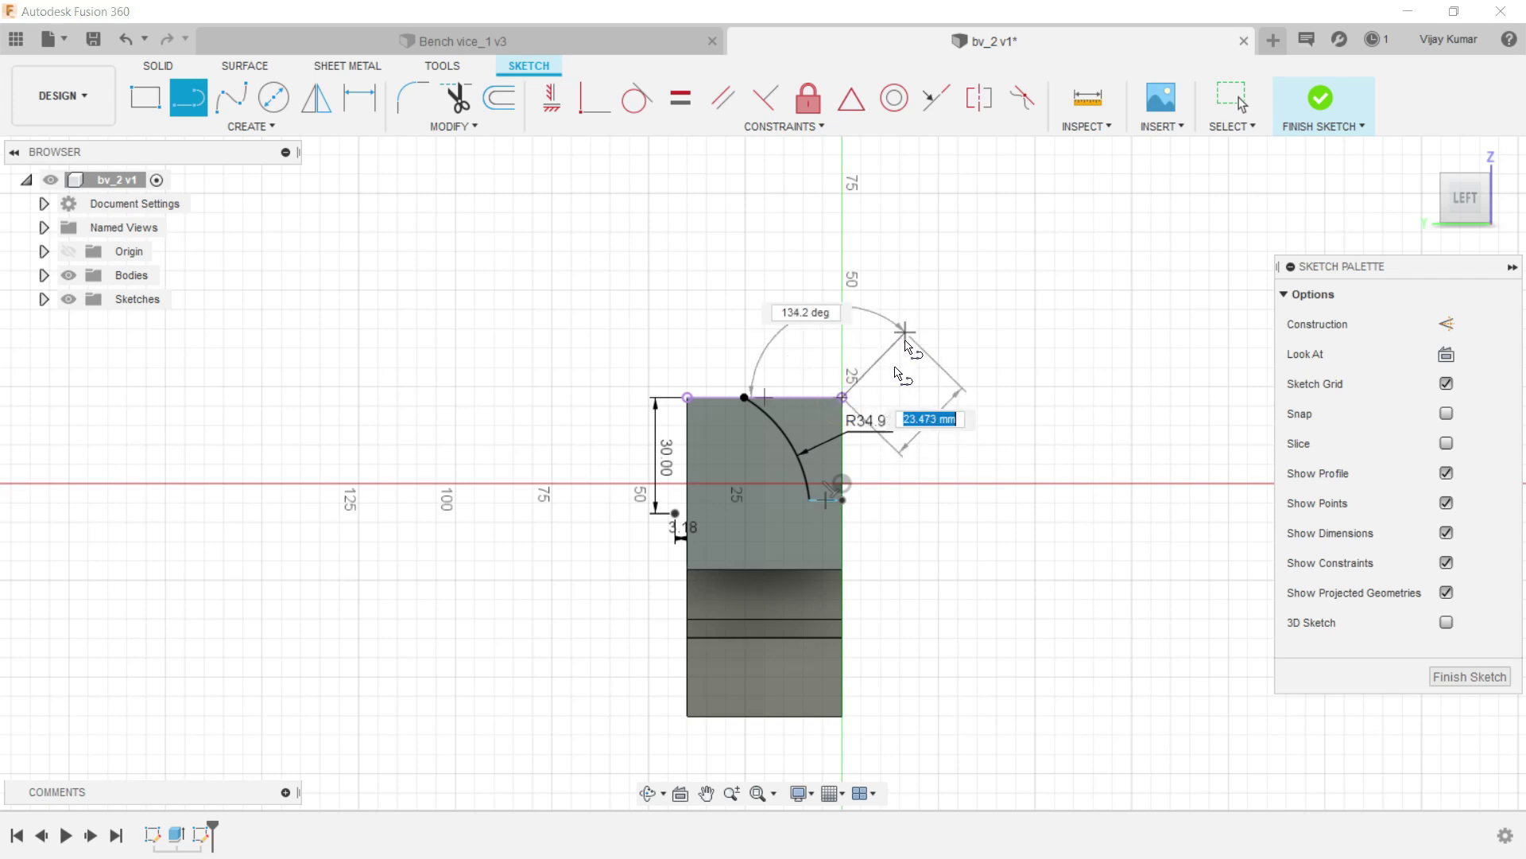
double_click(842, 397)
right_click(918, 333)
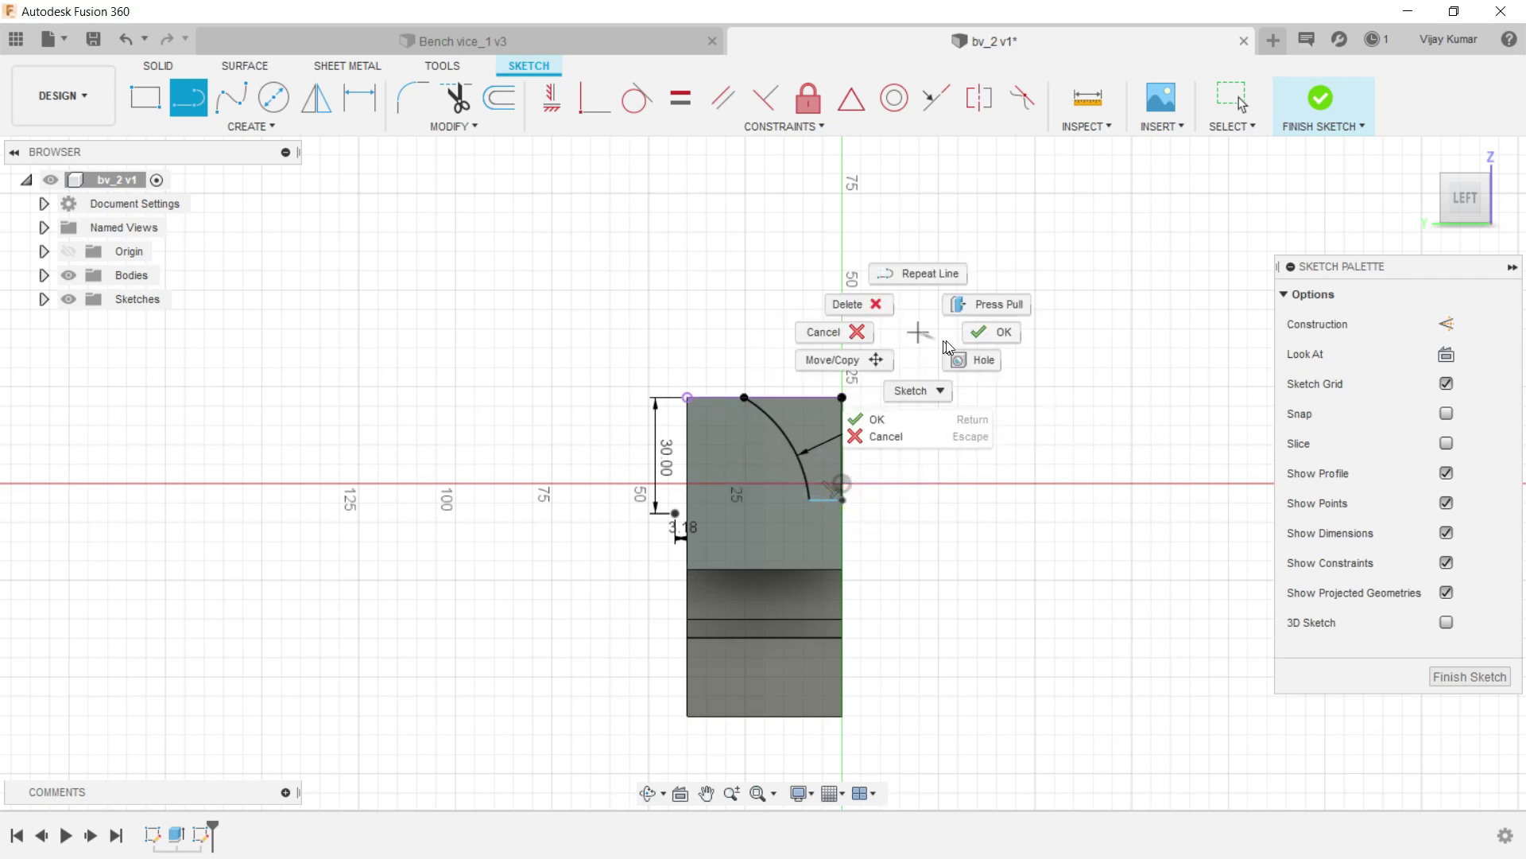
click(965, 335)
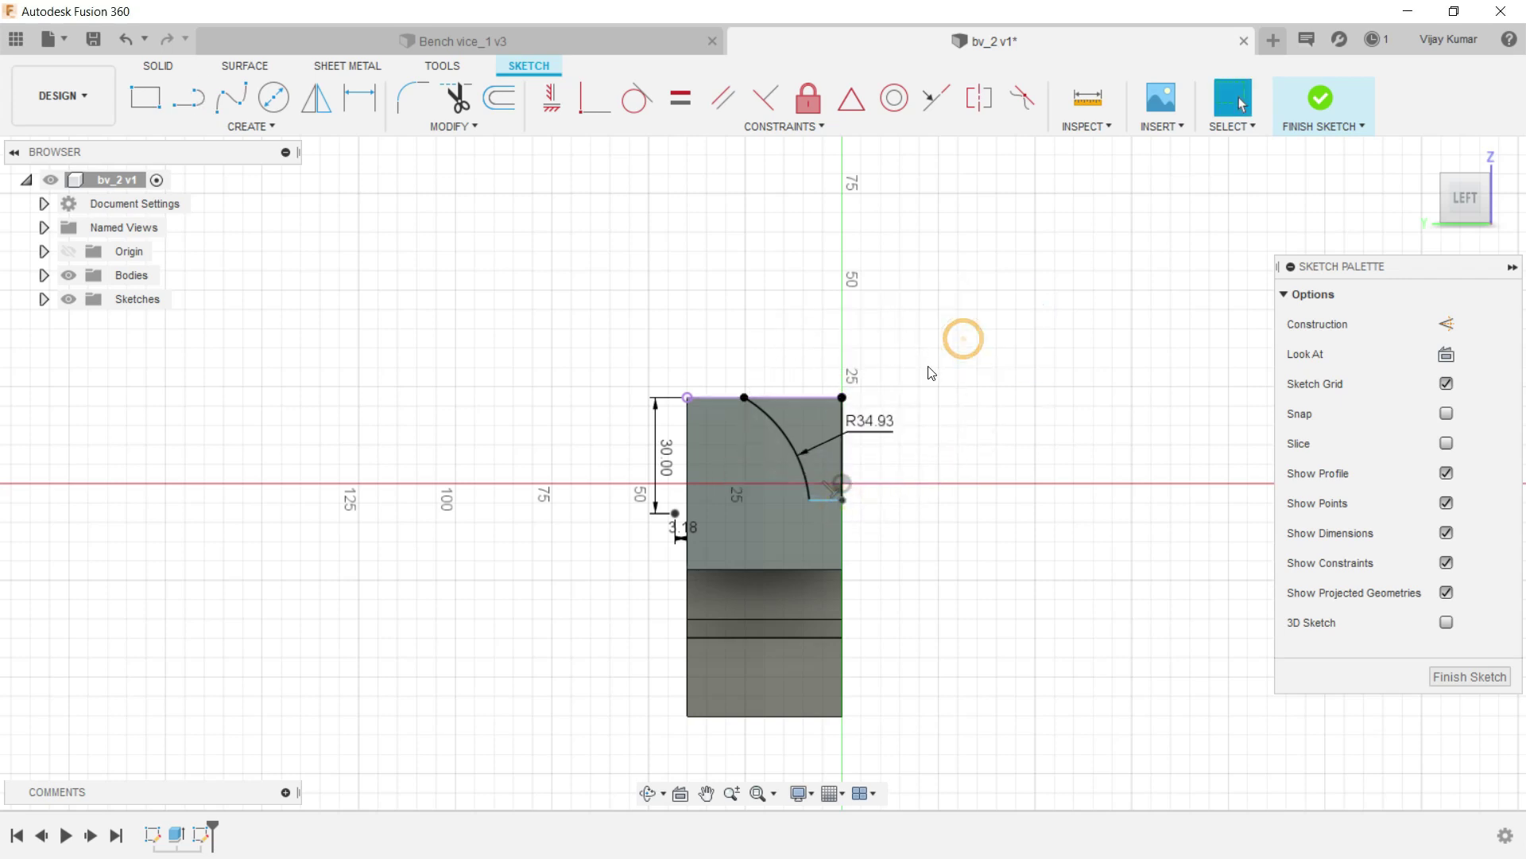
Dimension the short closing line's step height as 19 mm.
click(360, 97)
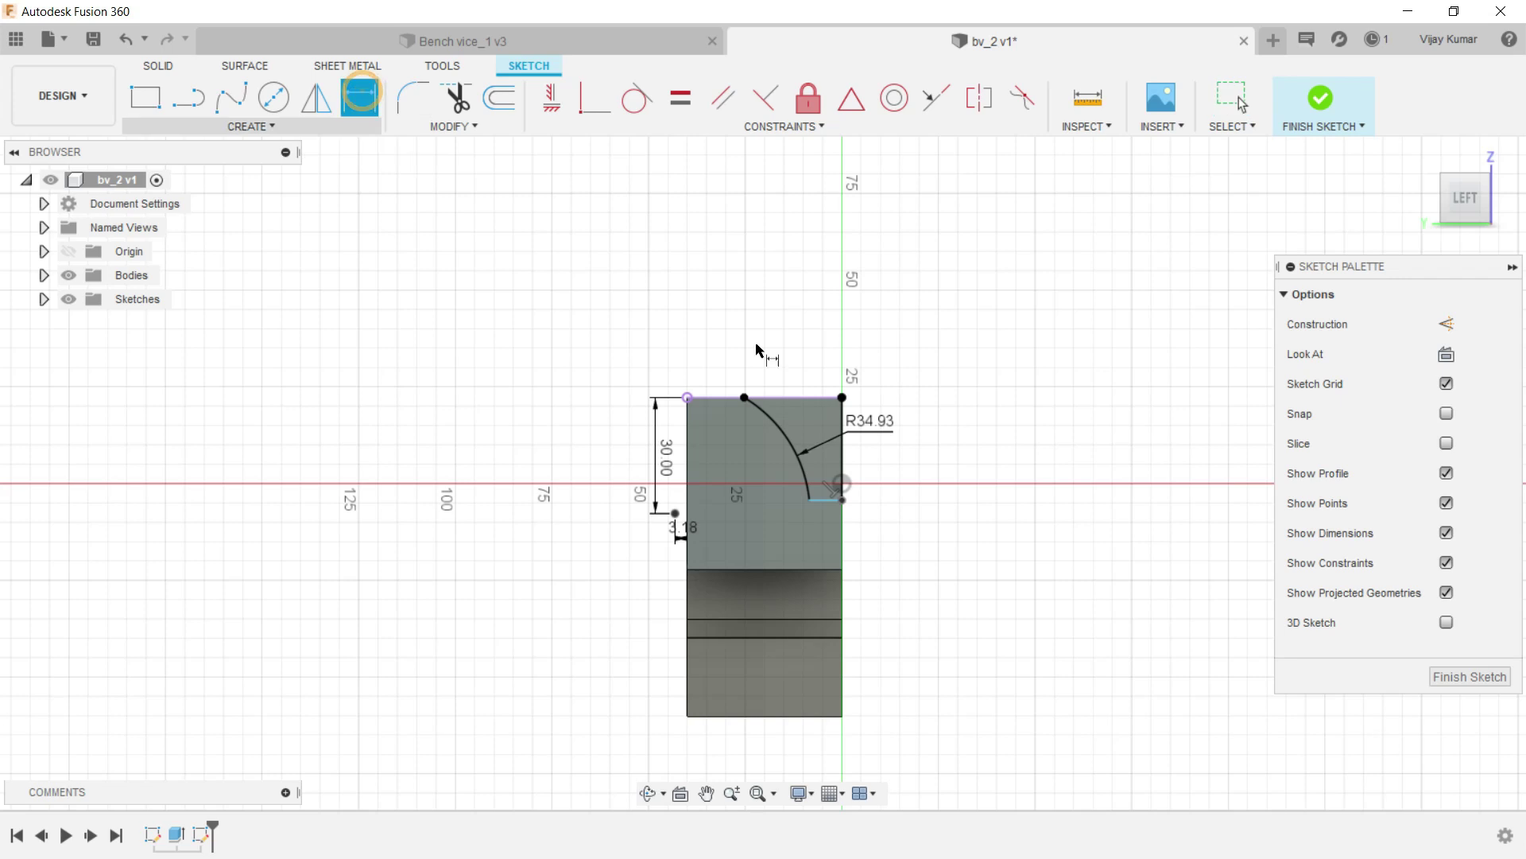
click(823, 500)
click(799, 569)
click(896, 548)
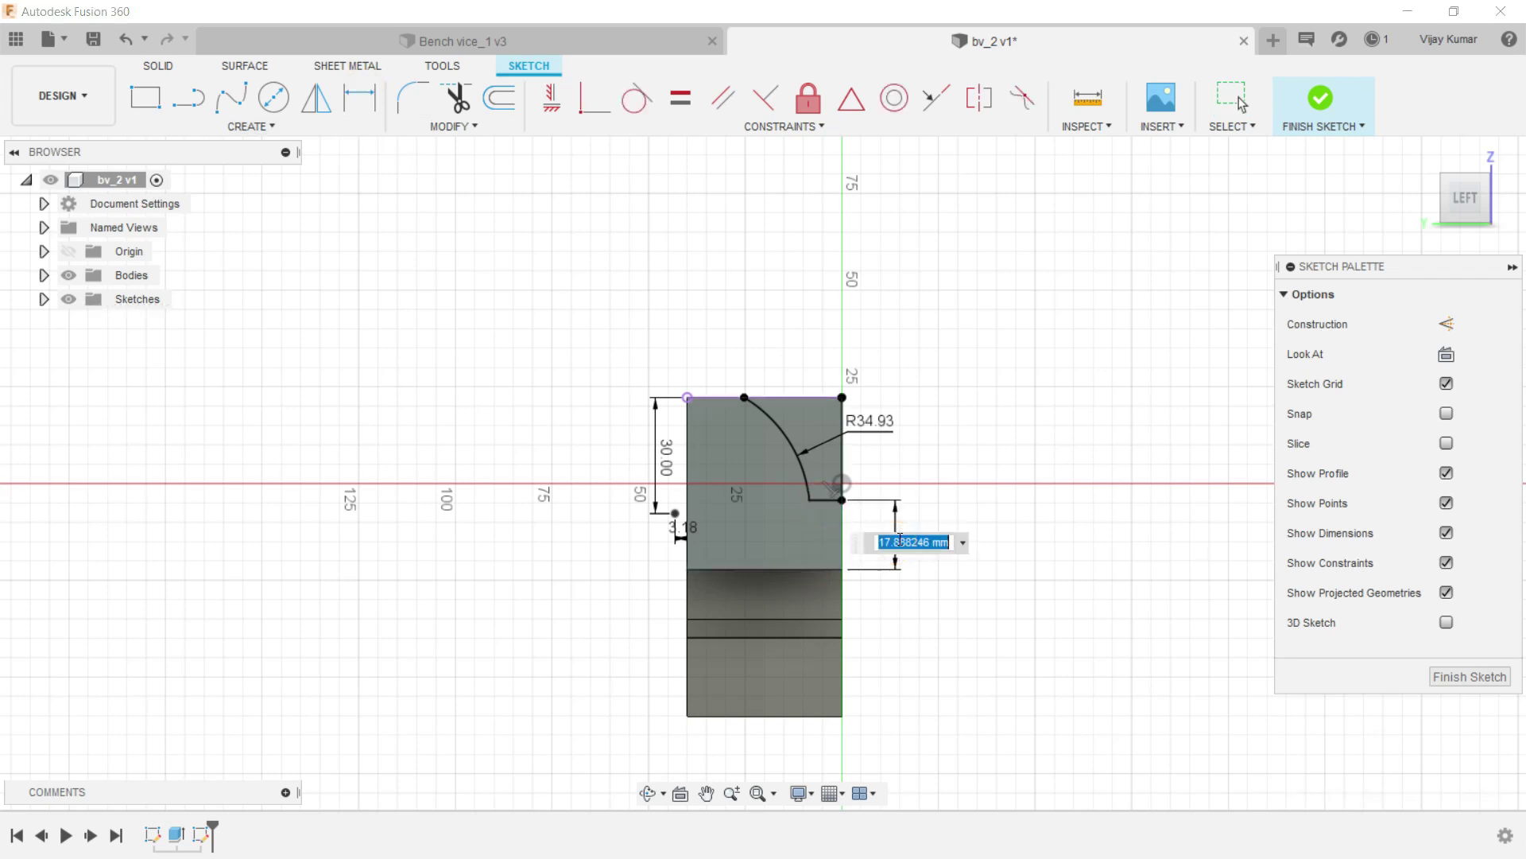
text(1)
key(Return)
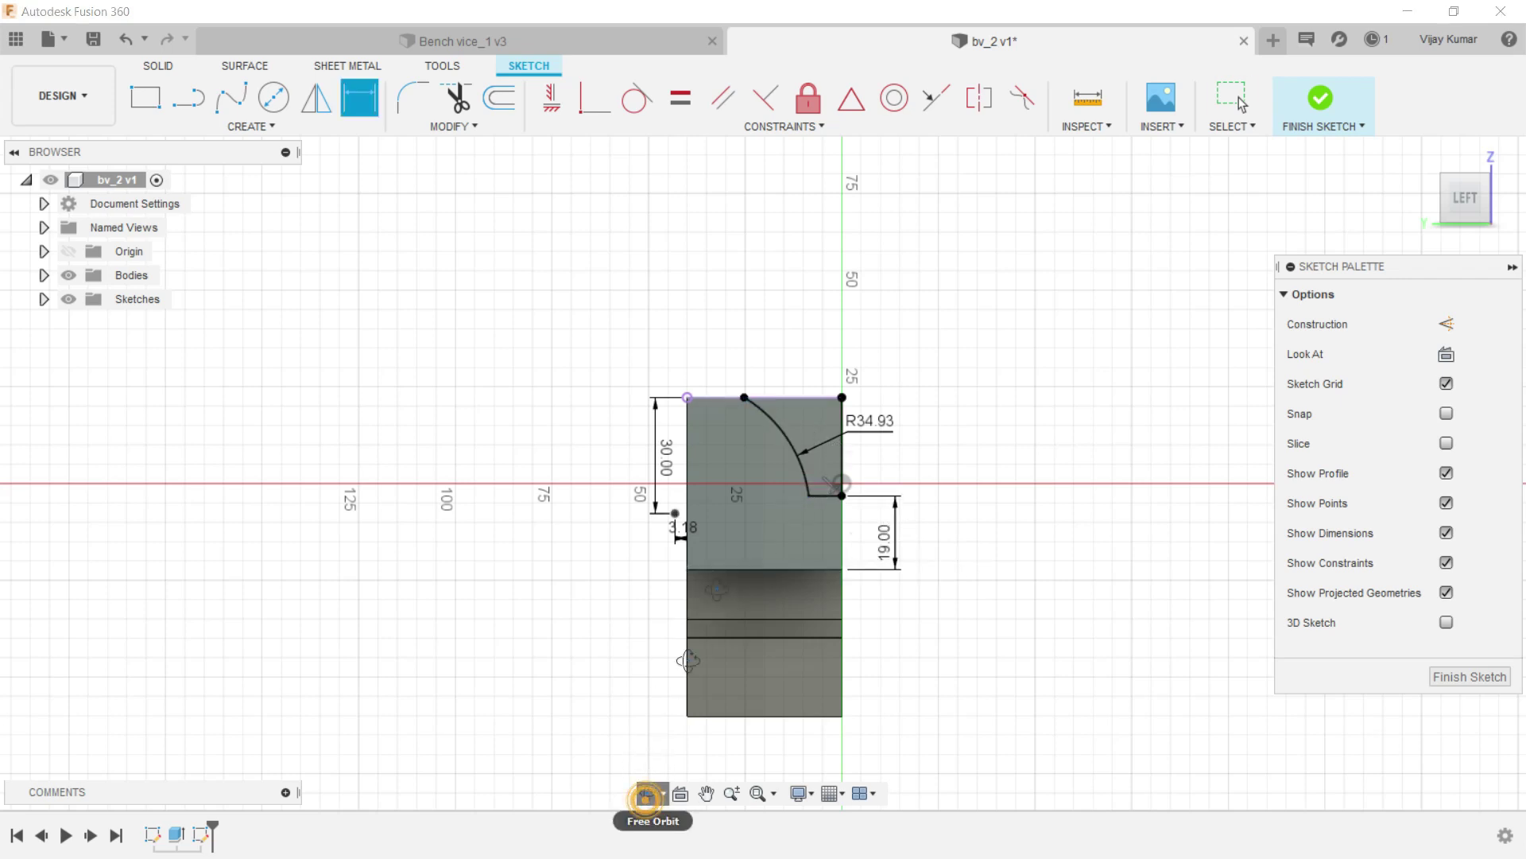
click(646, 796)
drag(716, 574, 692, 580)
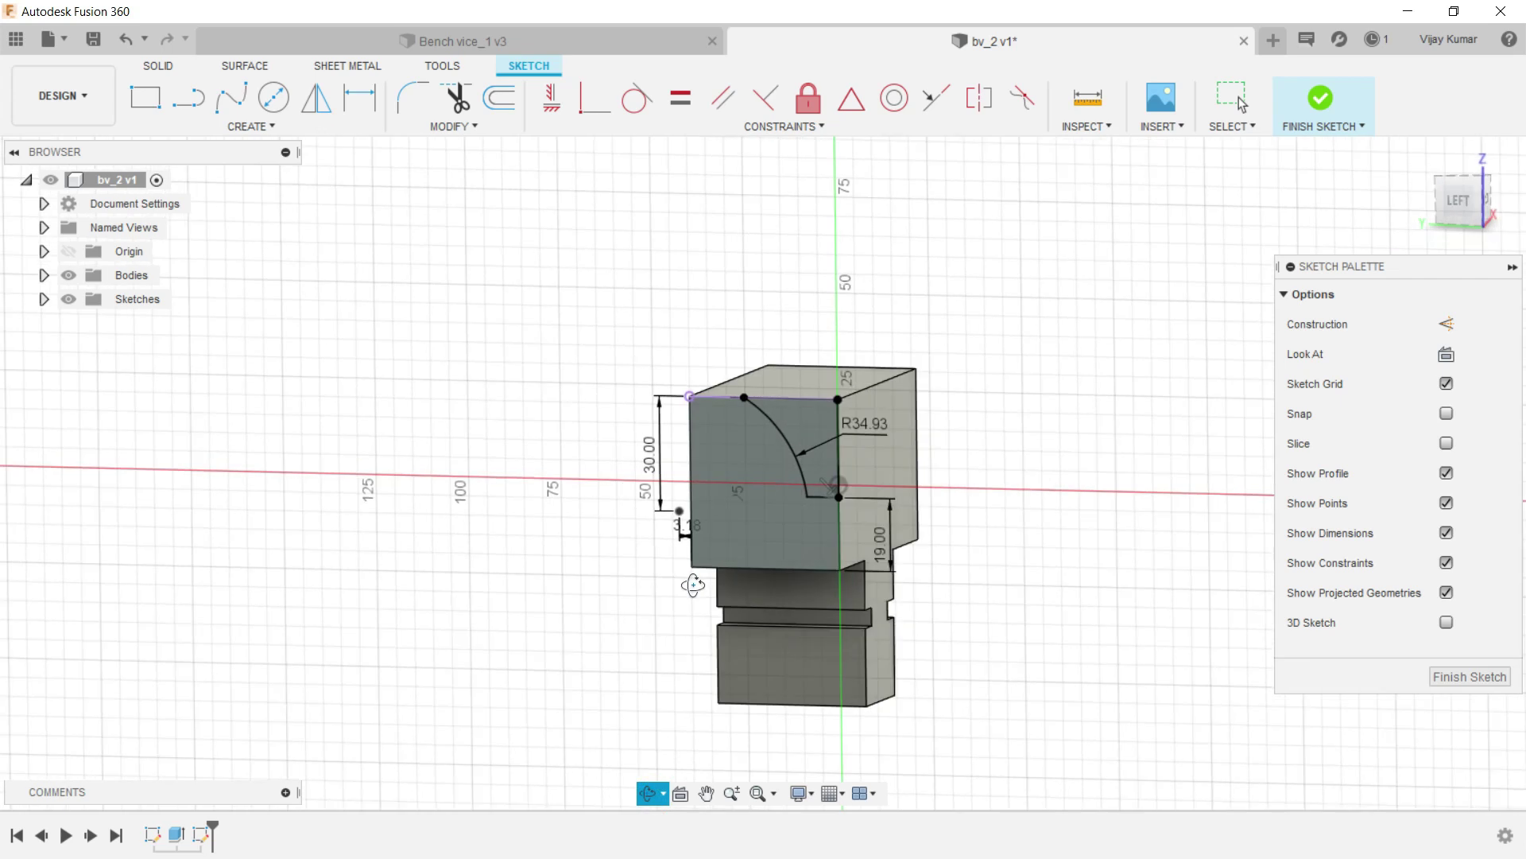
Extrude-cut the arc profile -170 mm through the jaw.
click(163, 64)
click(189, 97)
click(795, 427)
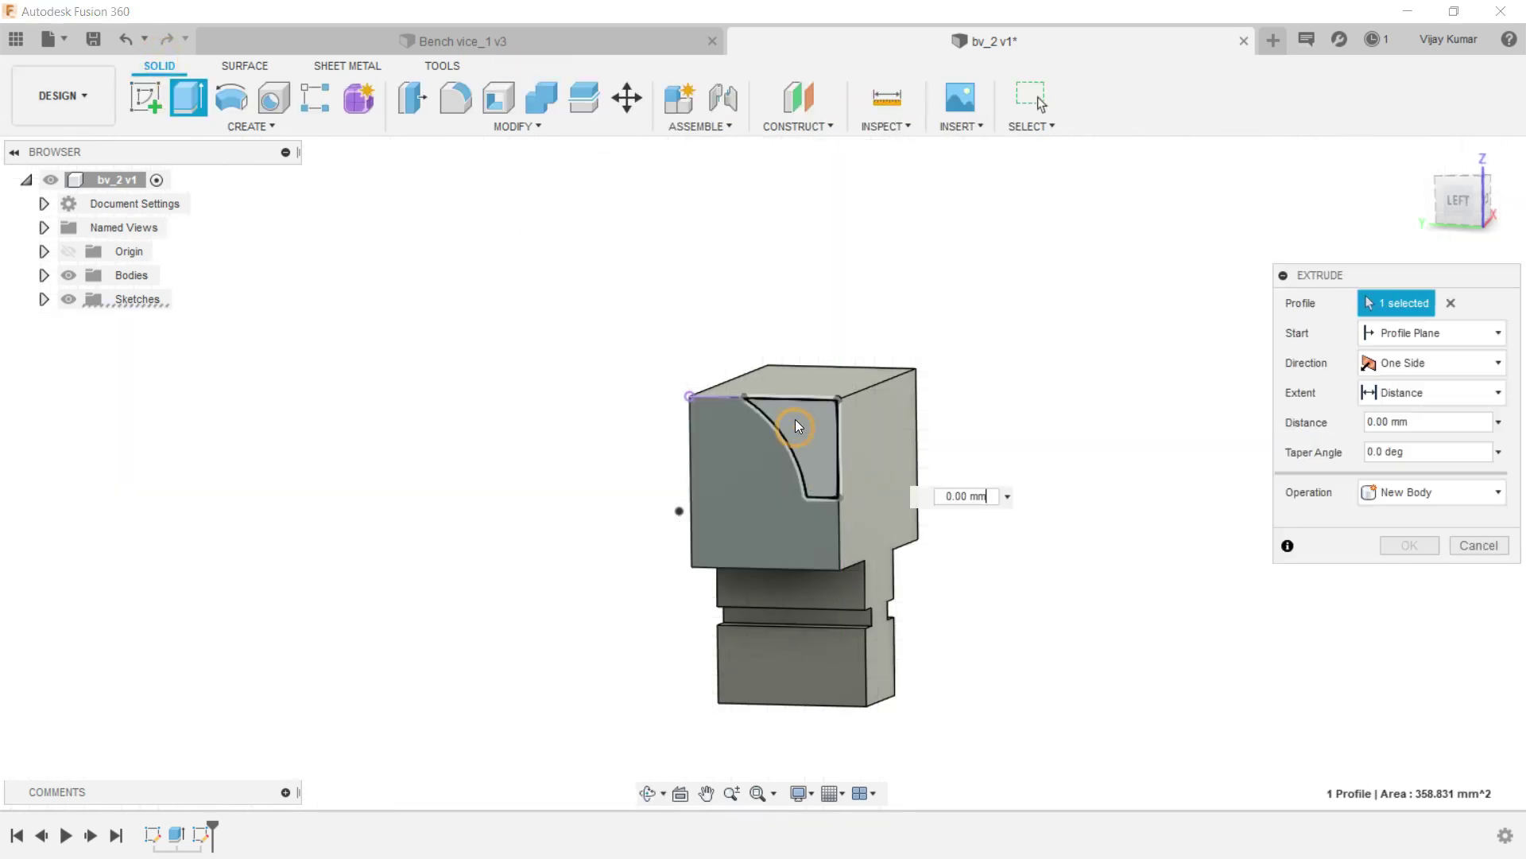
drag(799, 445, 970, 384)
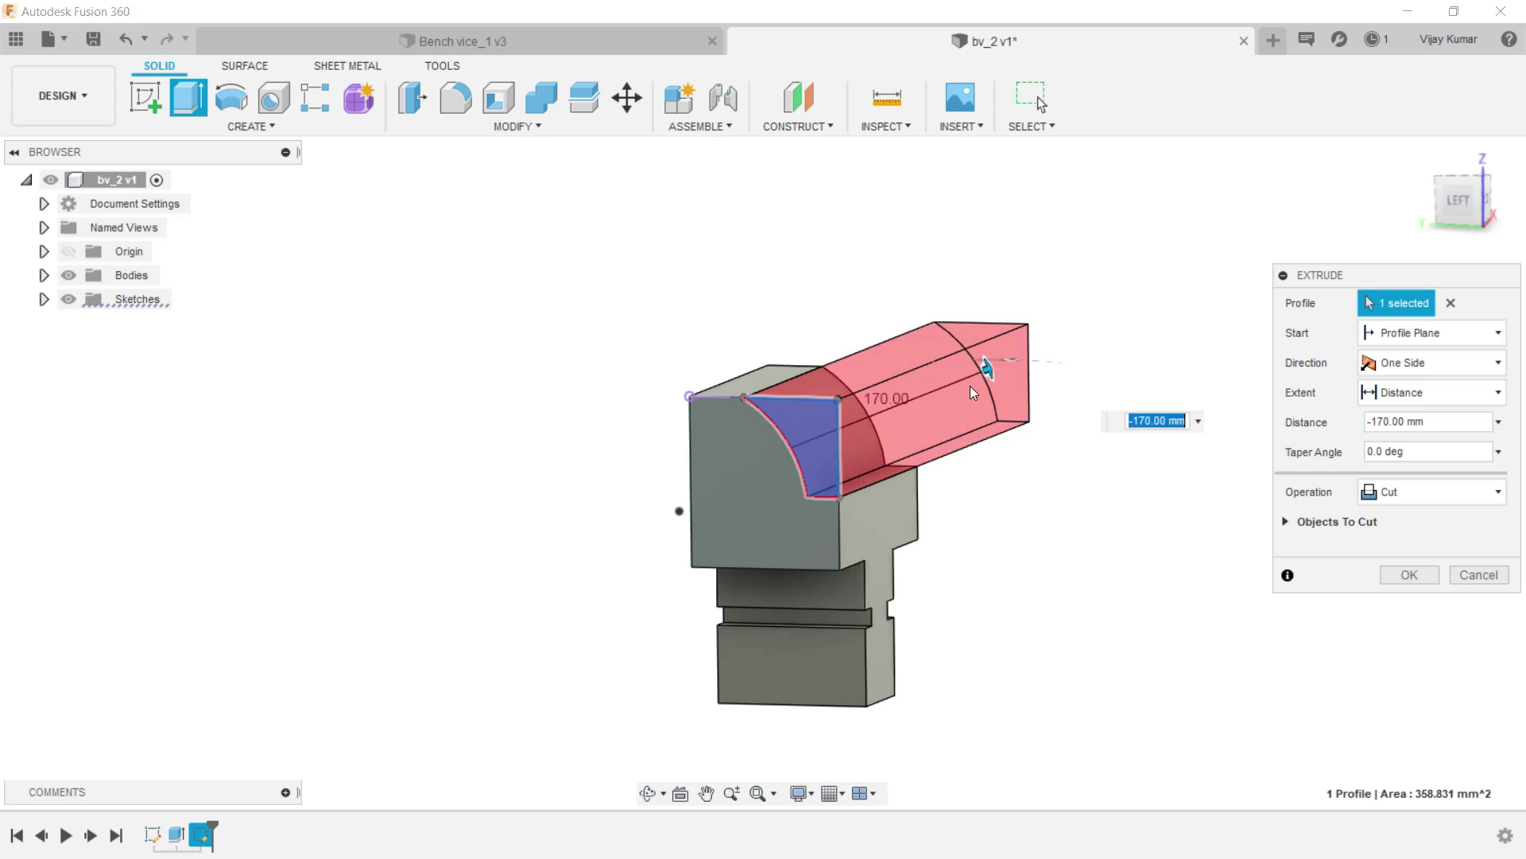
click(1393, 580)
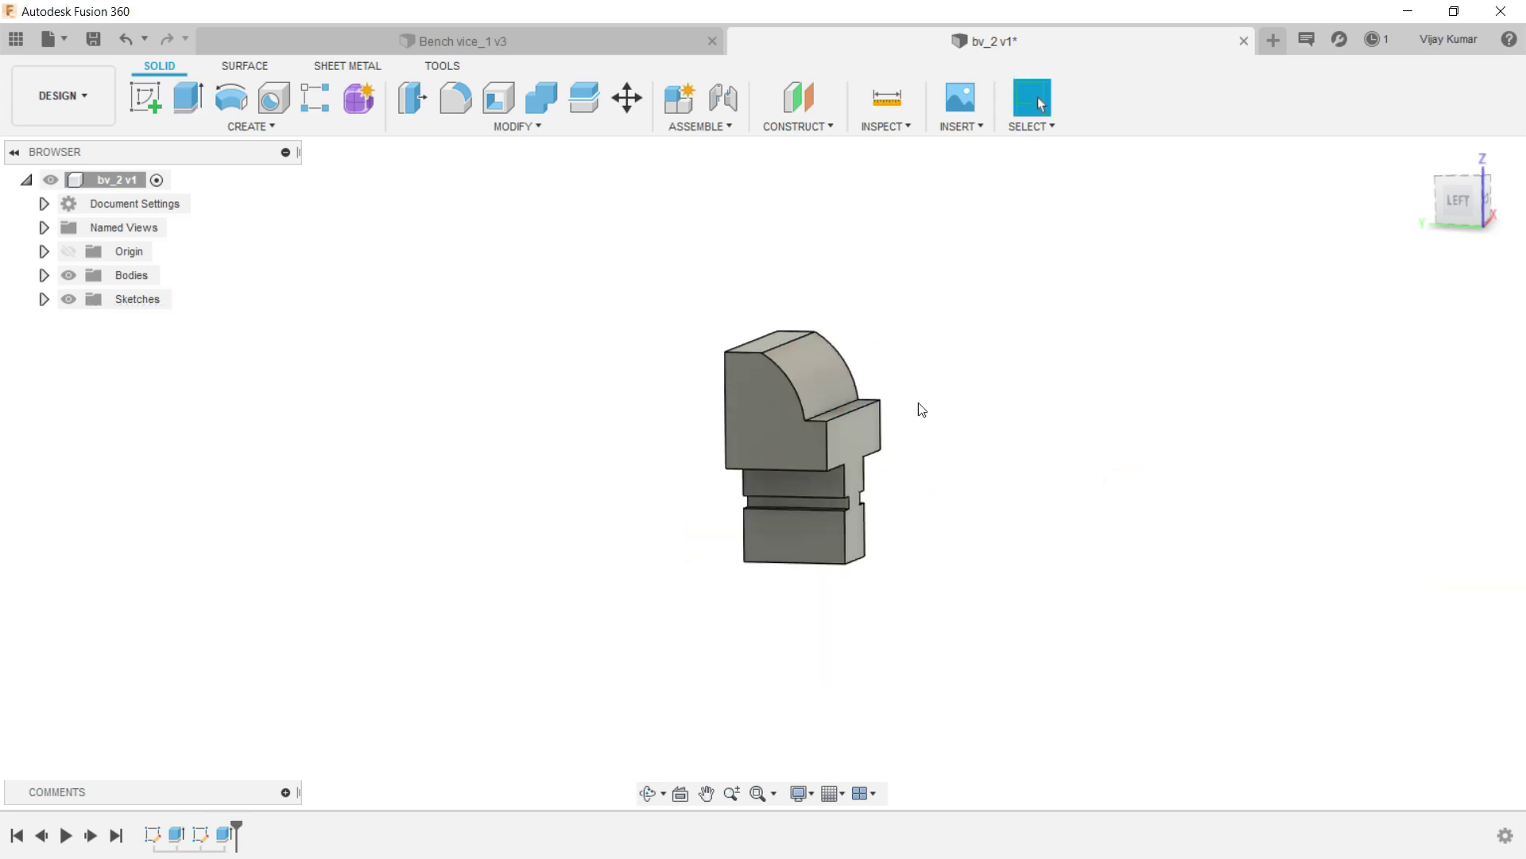
click(648, 793)
drag(698, 634, 689, 611)
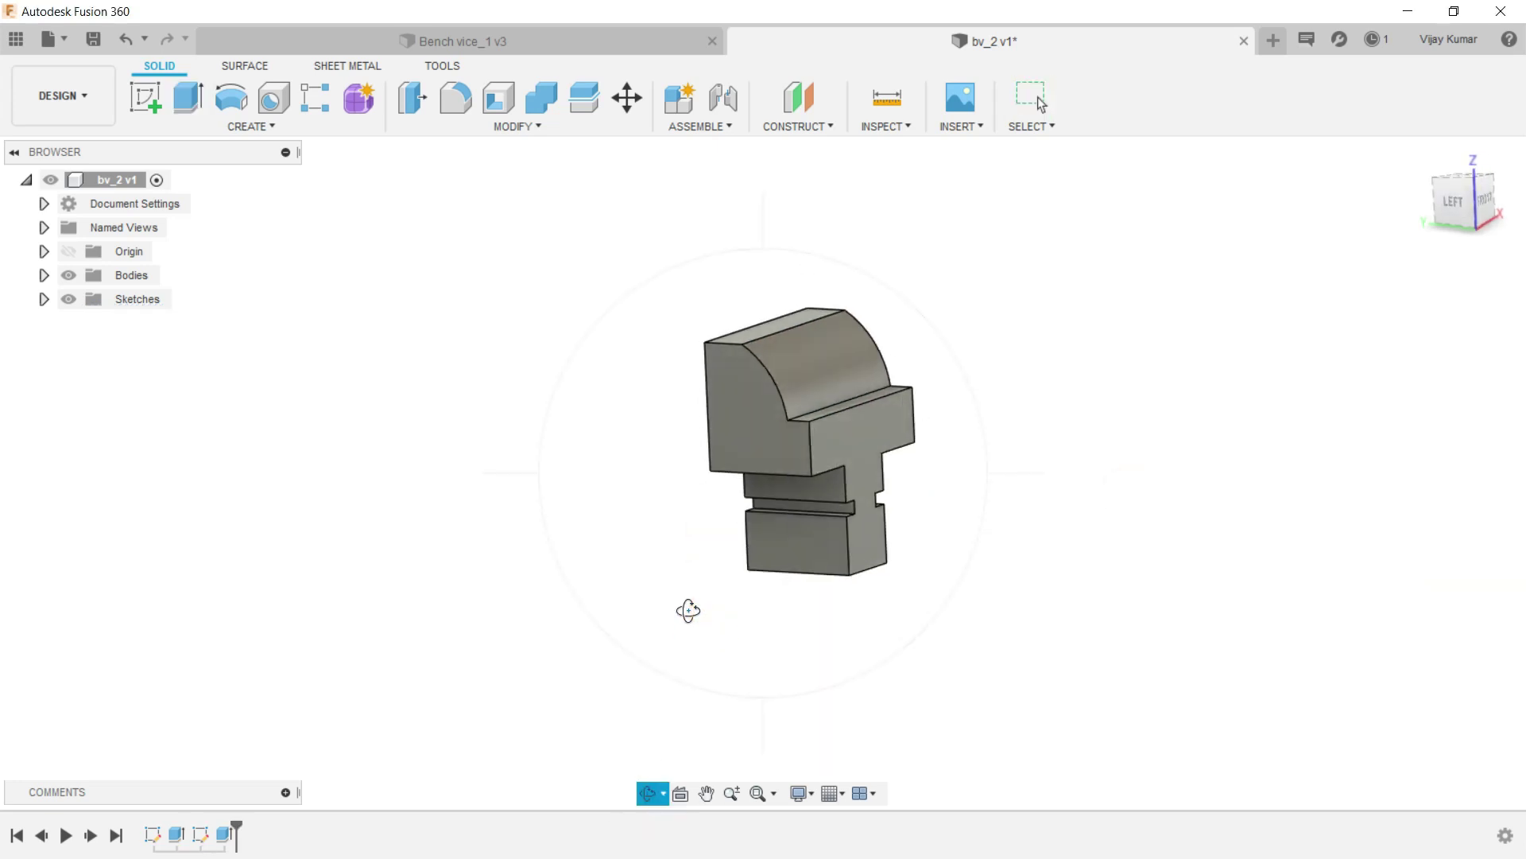
key(Escape)
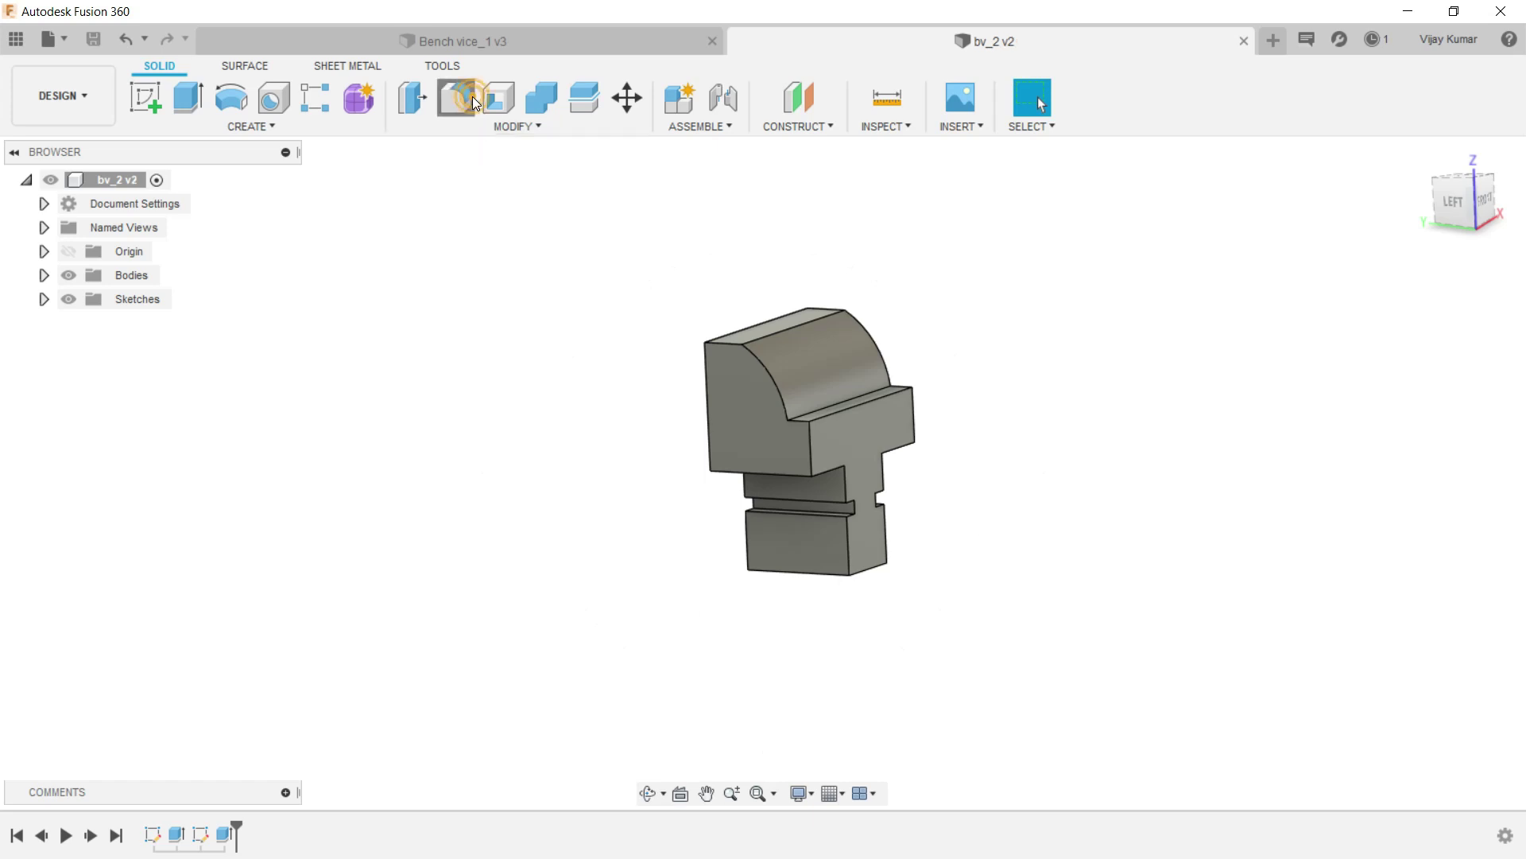
Apply a 6 mm fillet to the step edge, then select the T-shaped face.
click(455, 97)
scroll(887, 384, up, 3)
scroll(887, 384, up, 2)
click(812, 392)
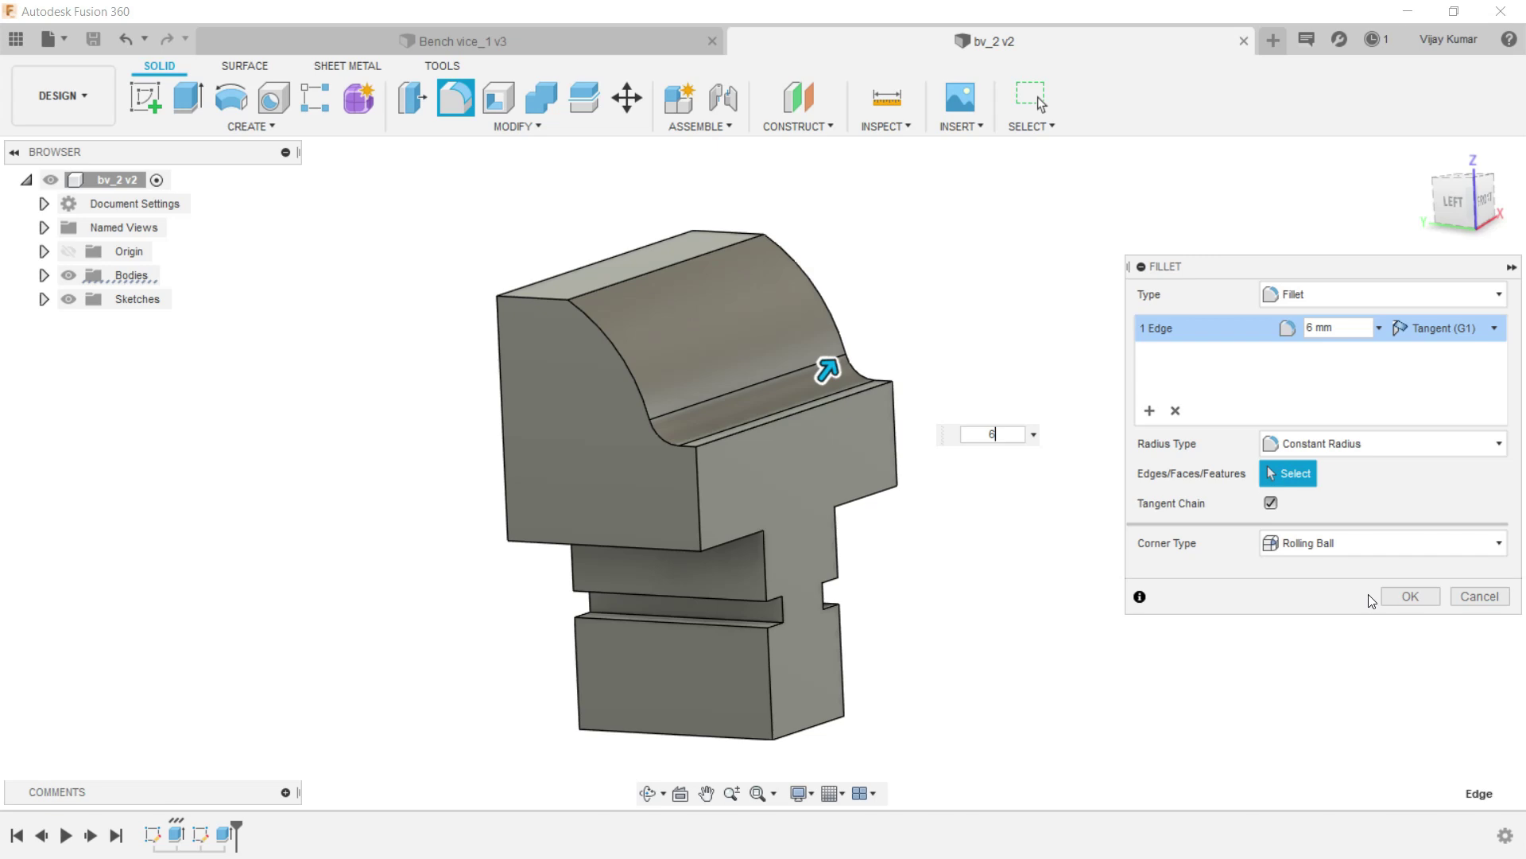
click(1399, 596)
scroll(996, 439, down, 3)
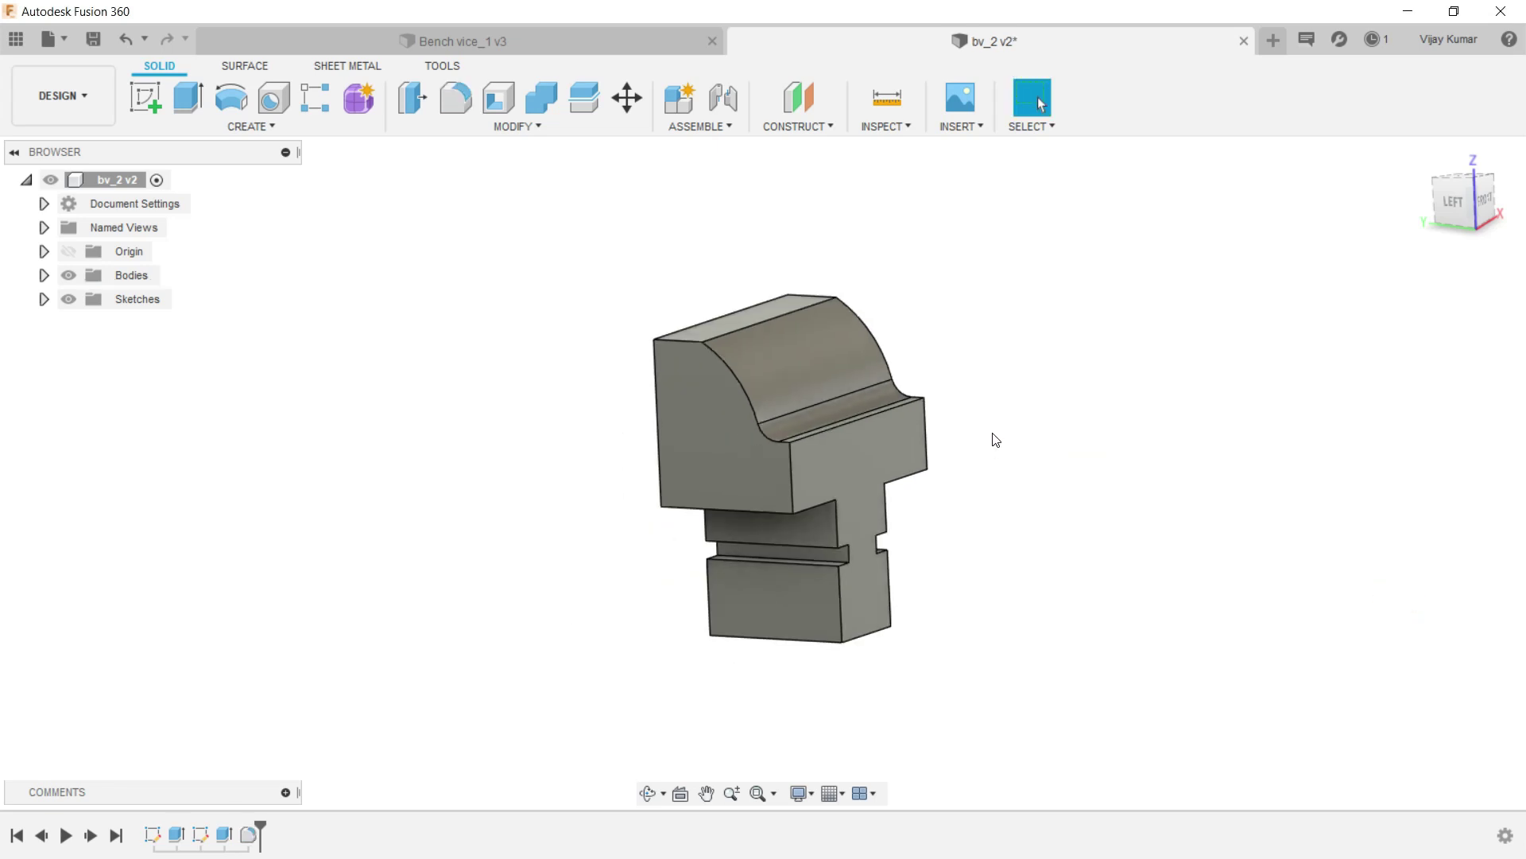
shift+middle_drag(996, 439, 765, 489)
click(765, 489)
Sketch a circle on the T-shaped face and dimension its centre from the edge line.
click(131, 96)
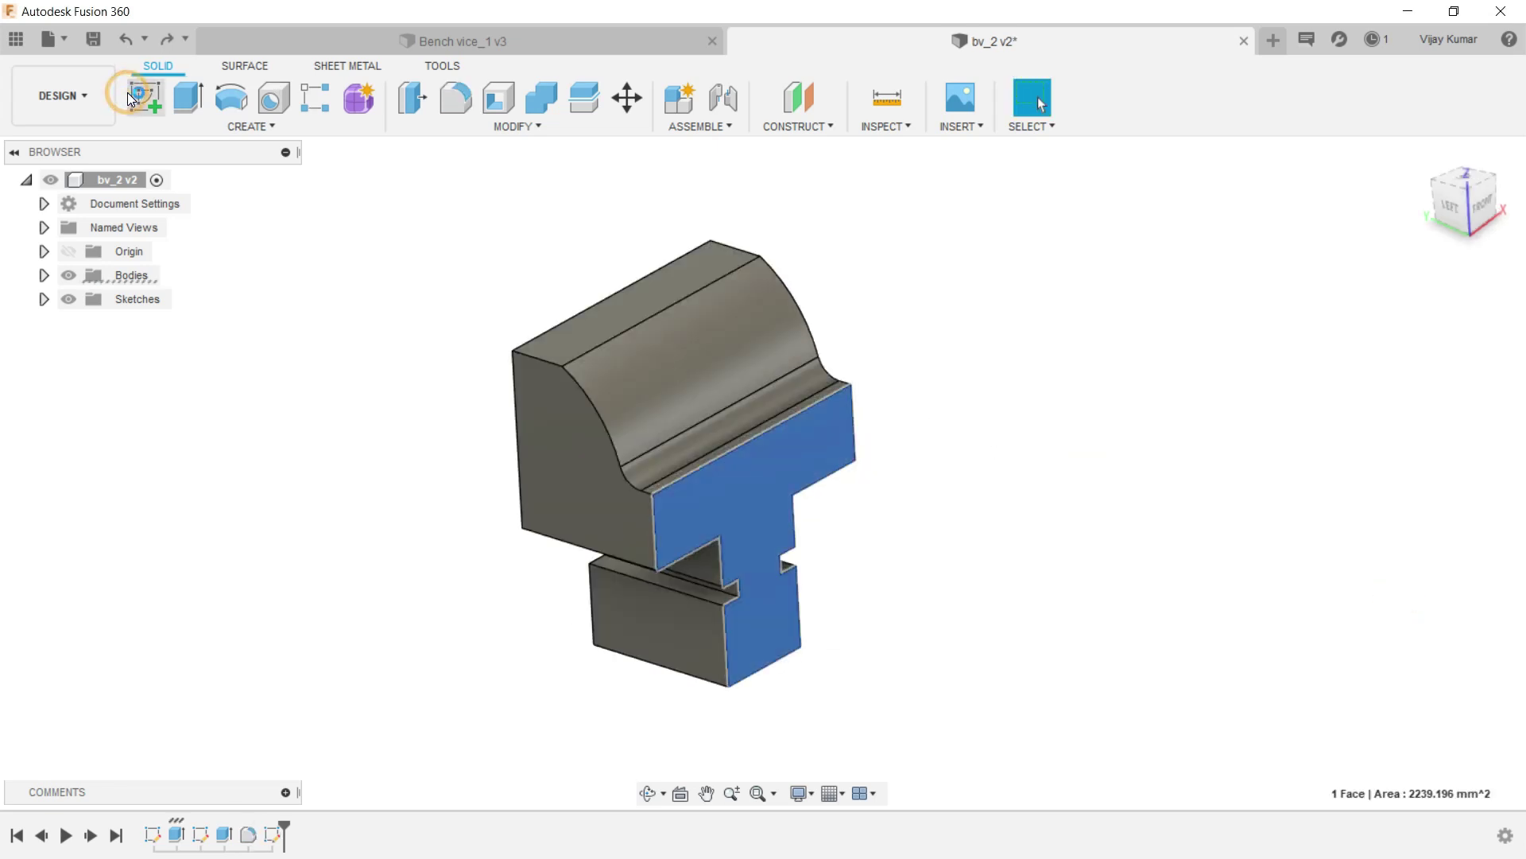
key(c)
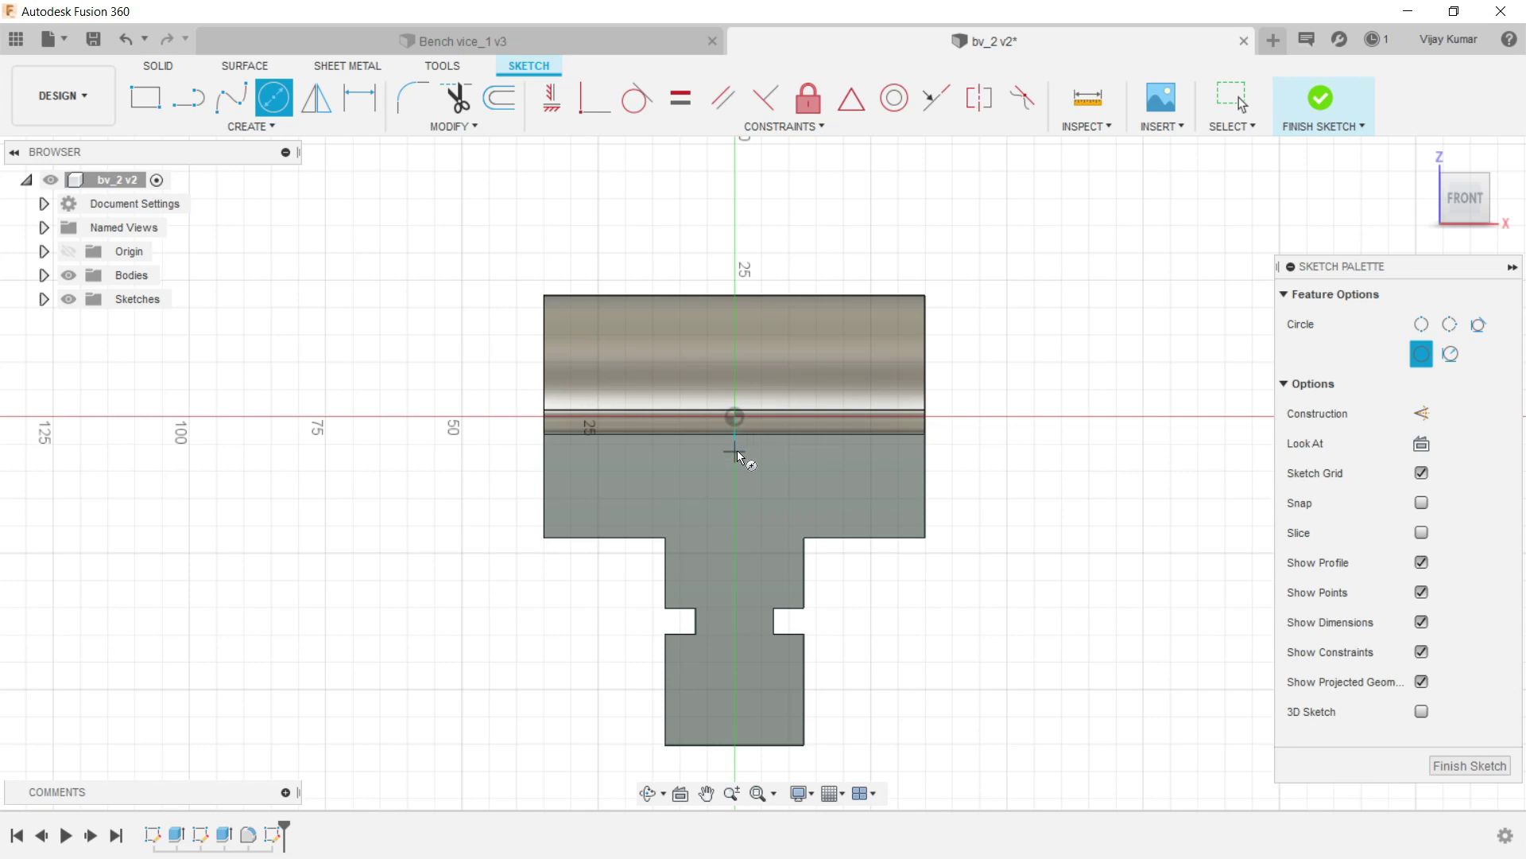
click(737, 451)
click(709, 355)
click(366, 116)
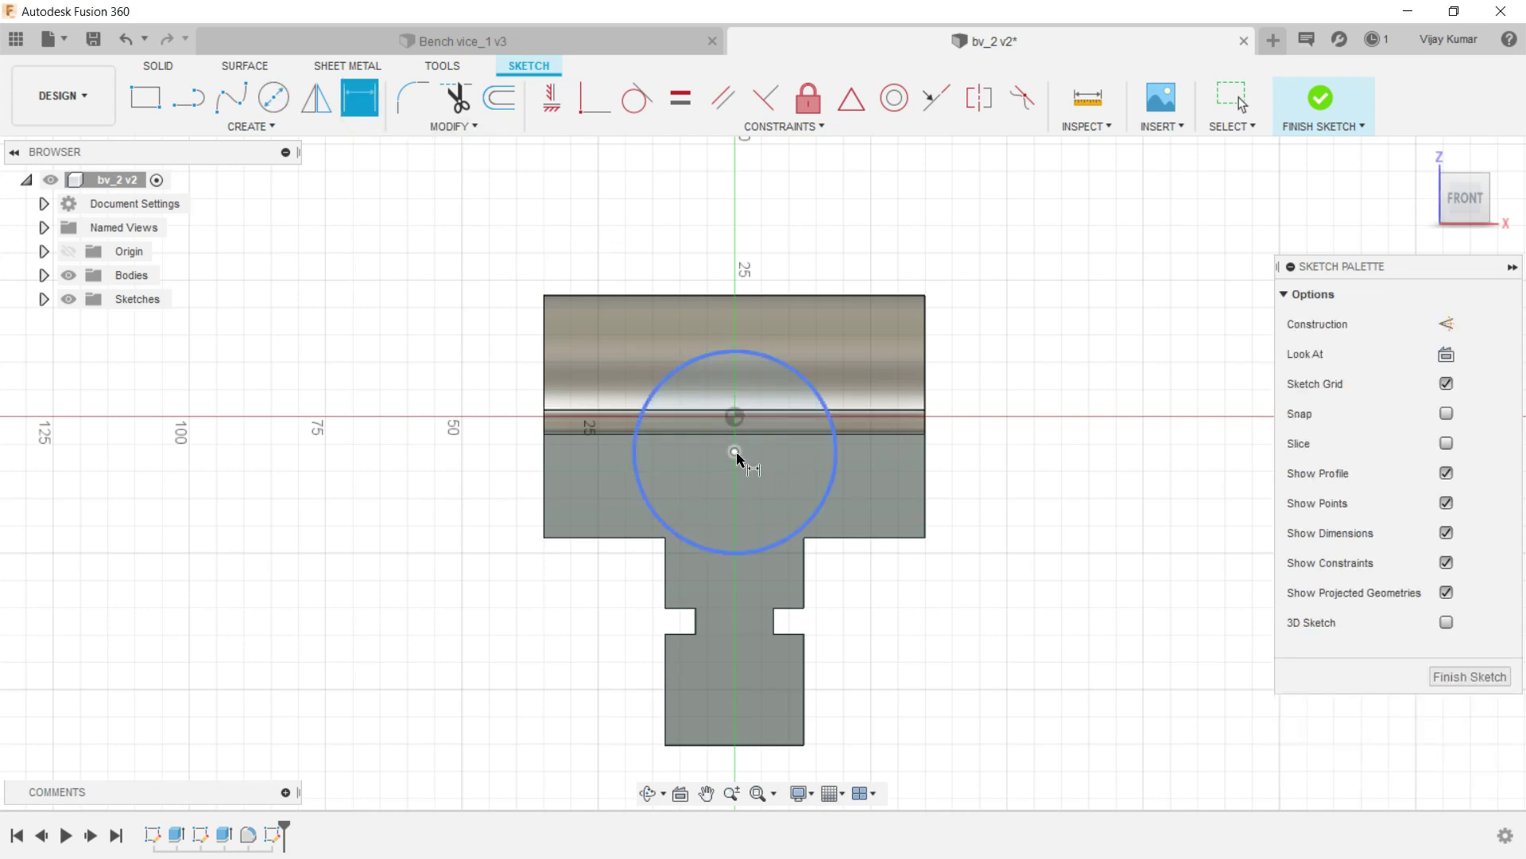
click(575, 438)
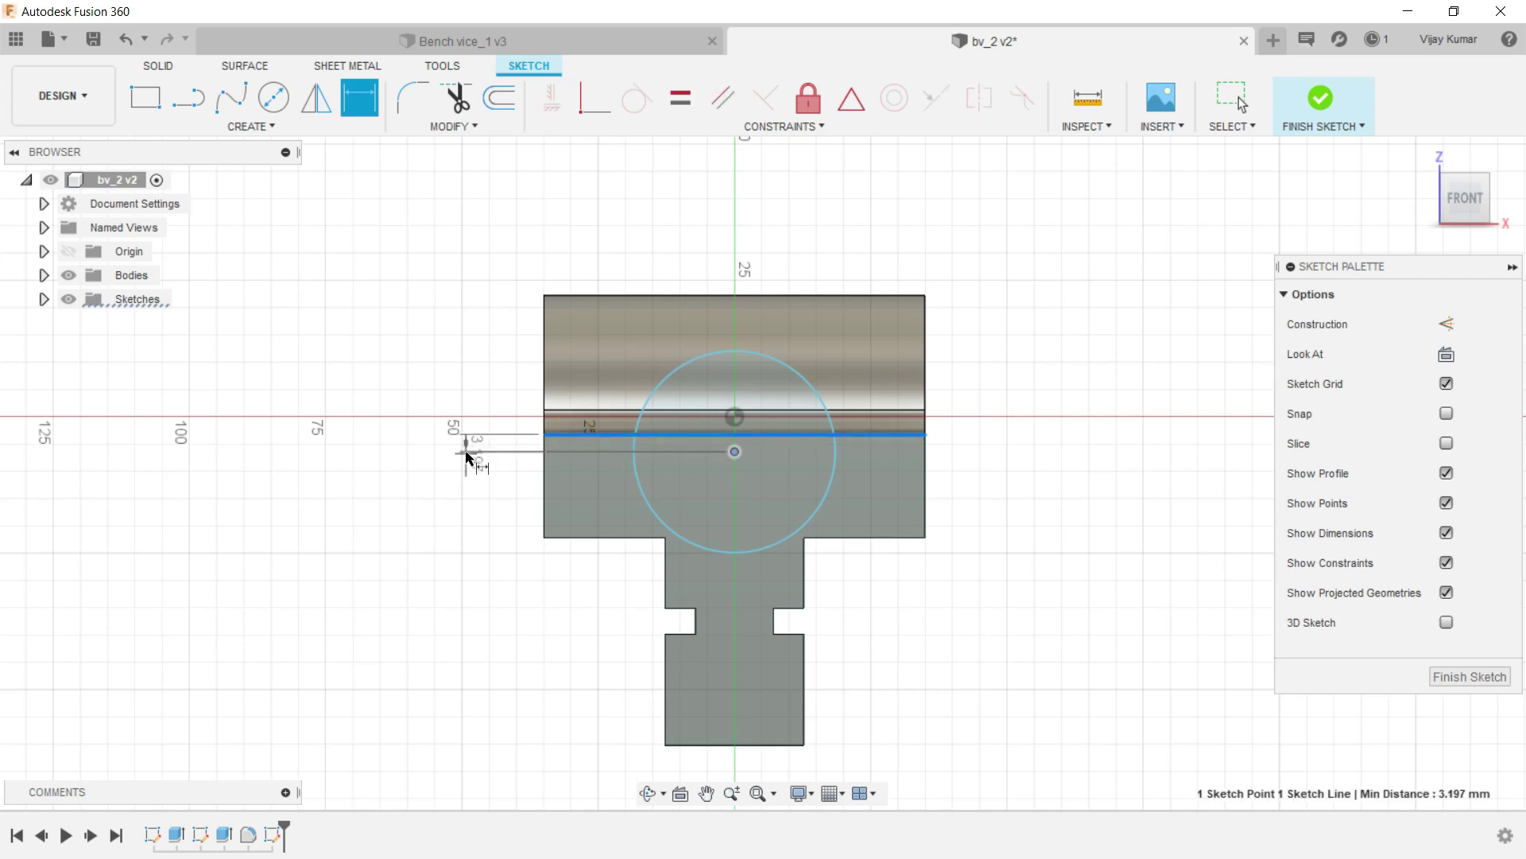
click(475, 449)
text(1)
key(Return)
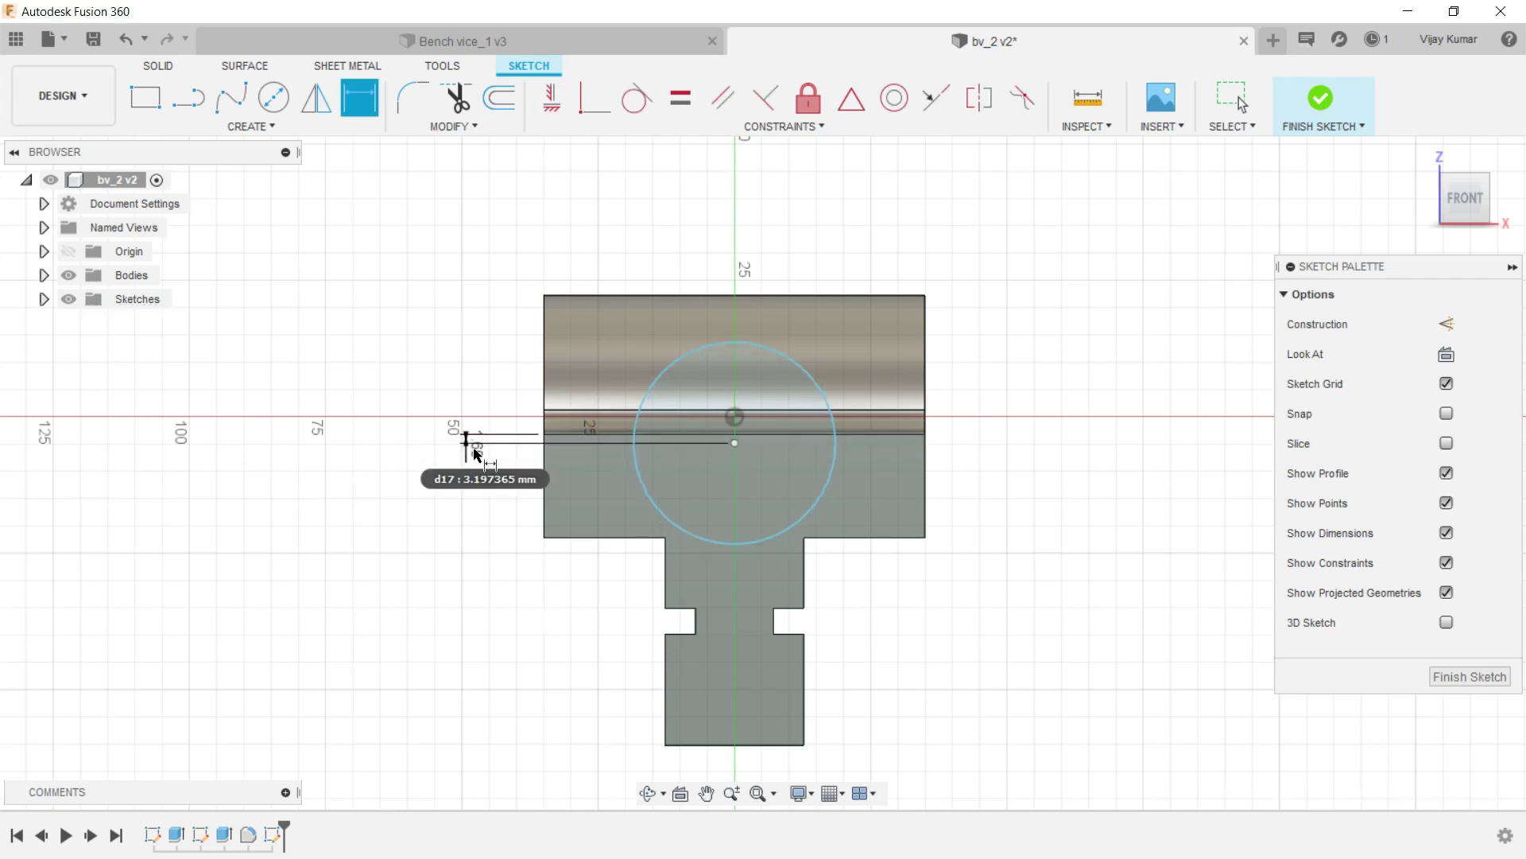
Draw a line through the circle's centre and trim away its lower half.
click(196, 97)
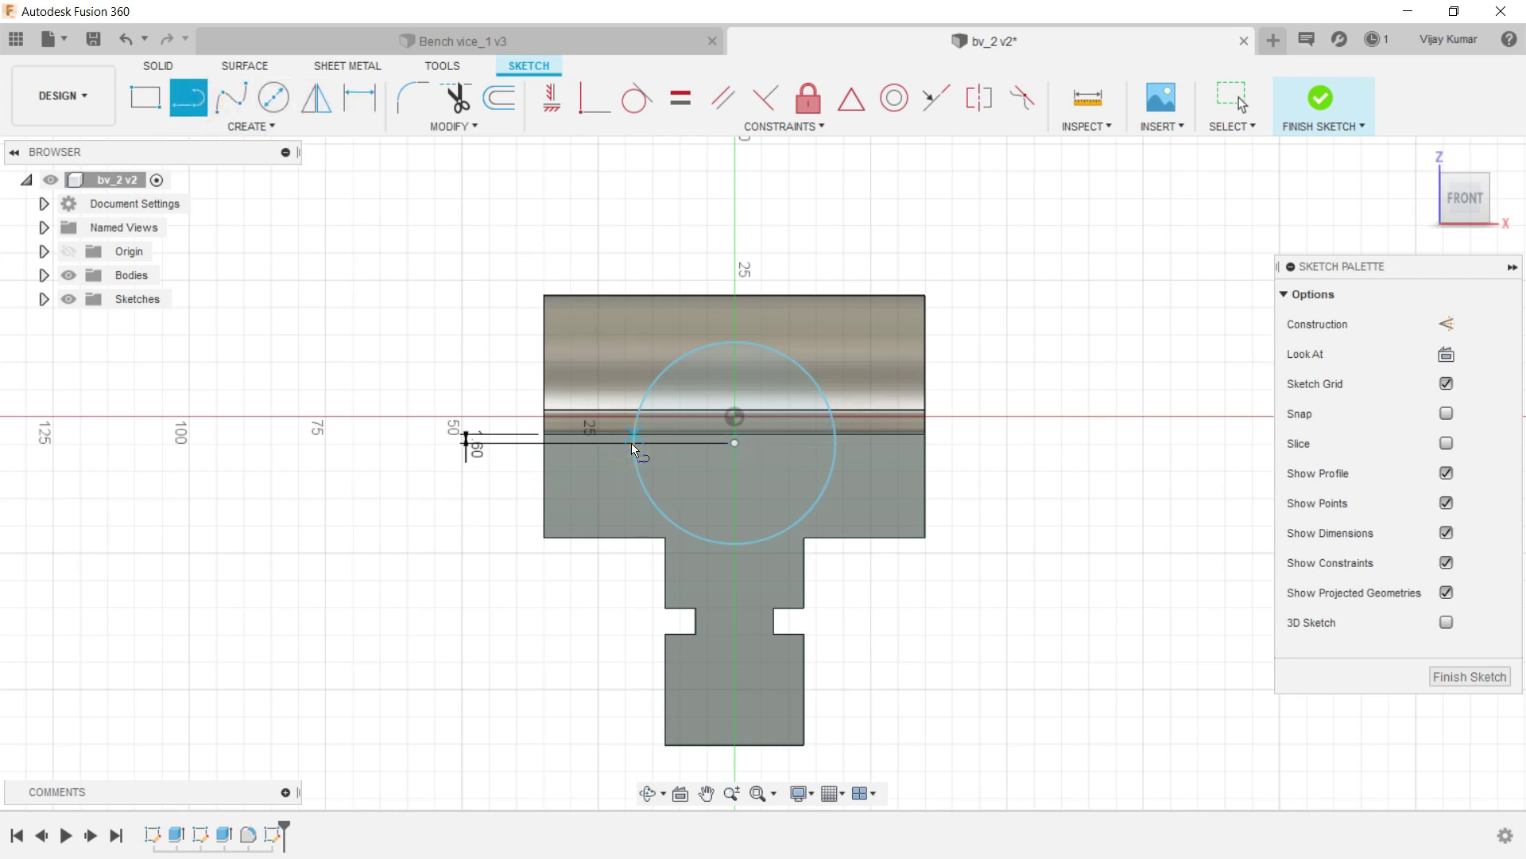
key(Escape)
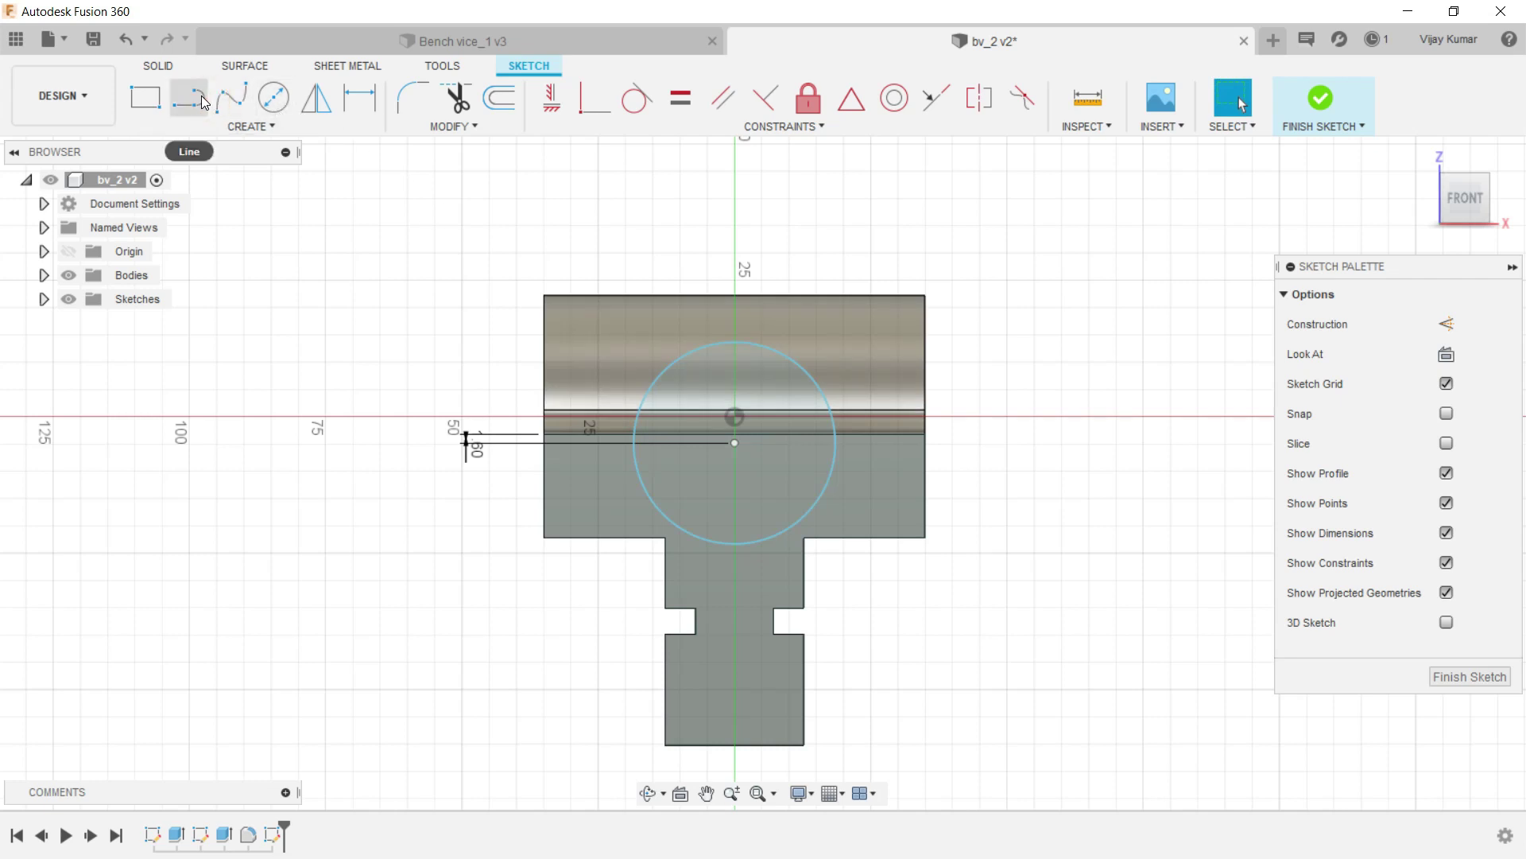
click(202, 100)
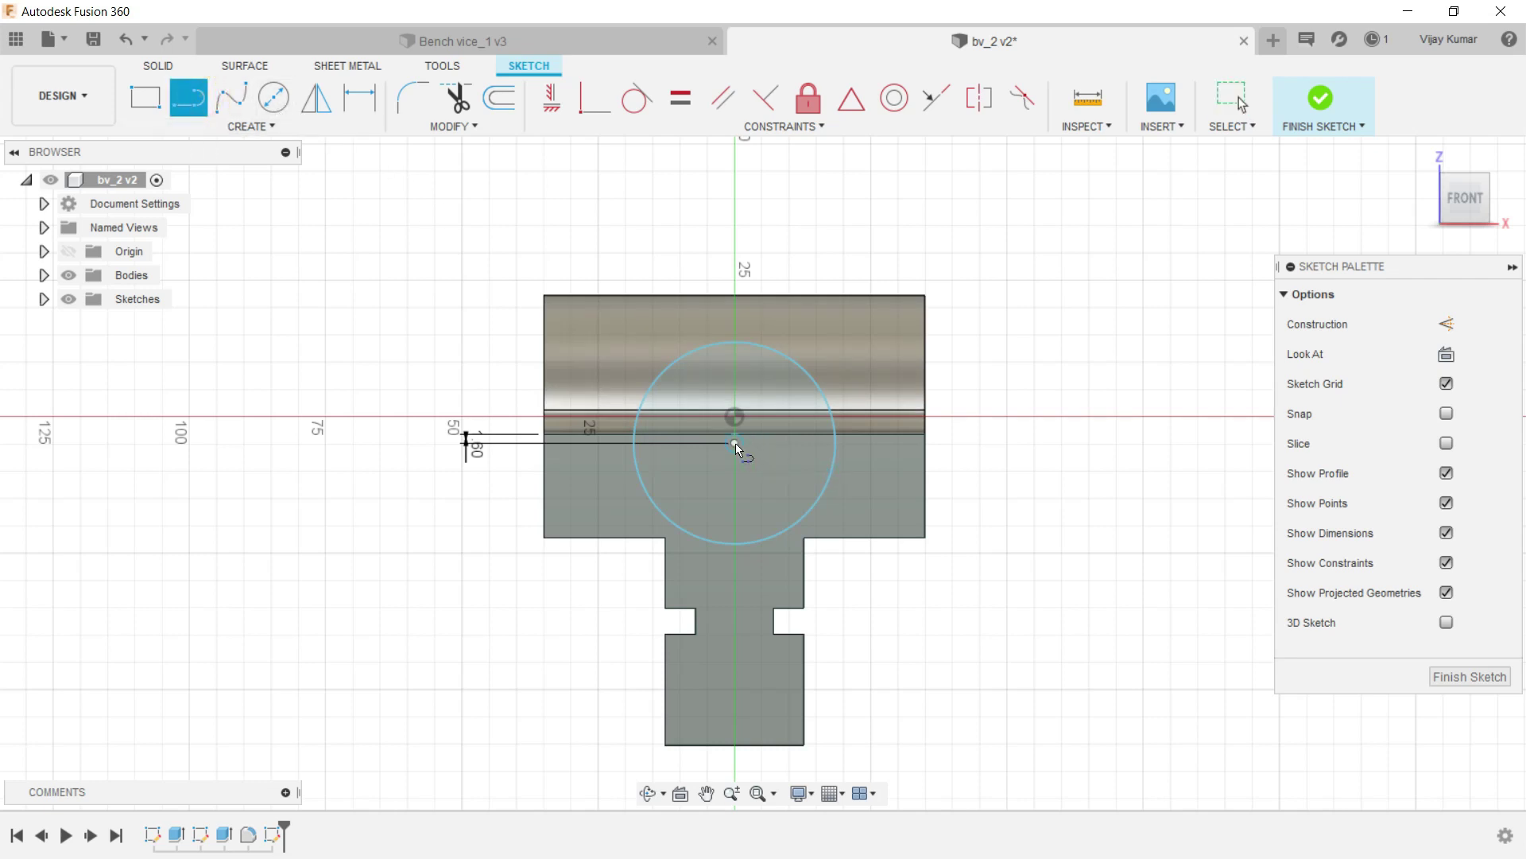
click(631, 442)
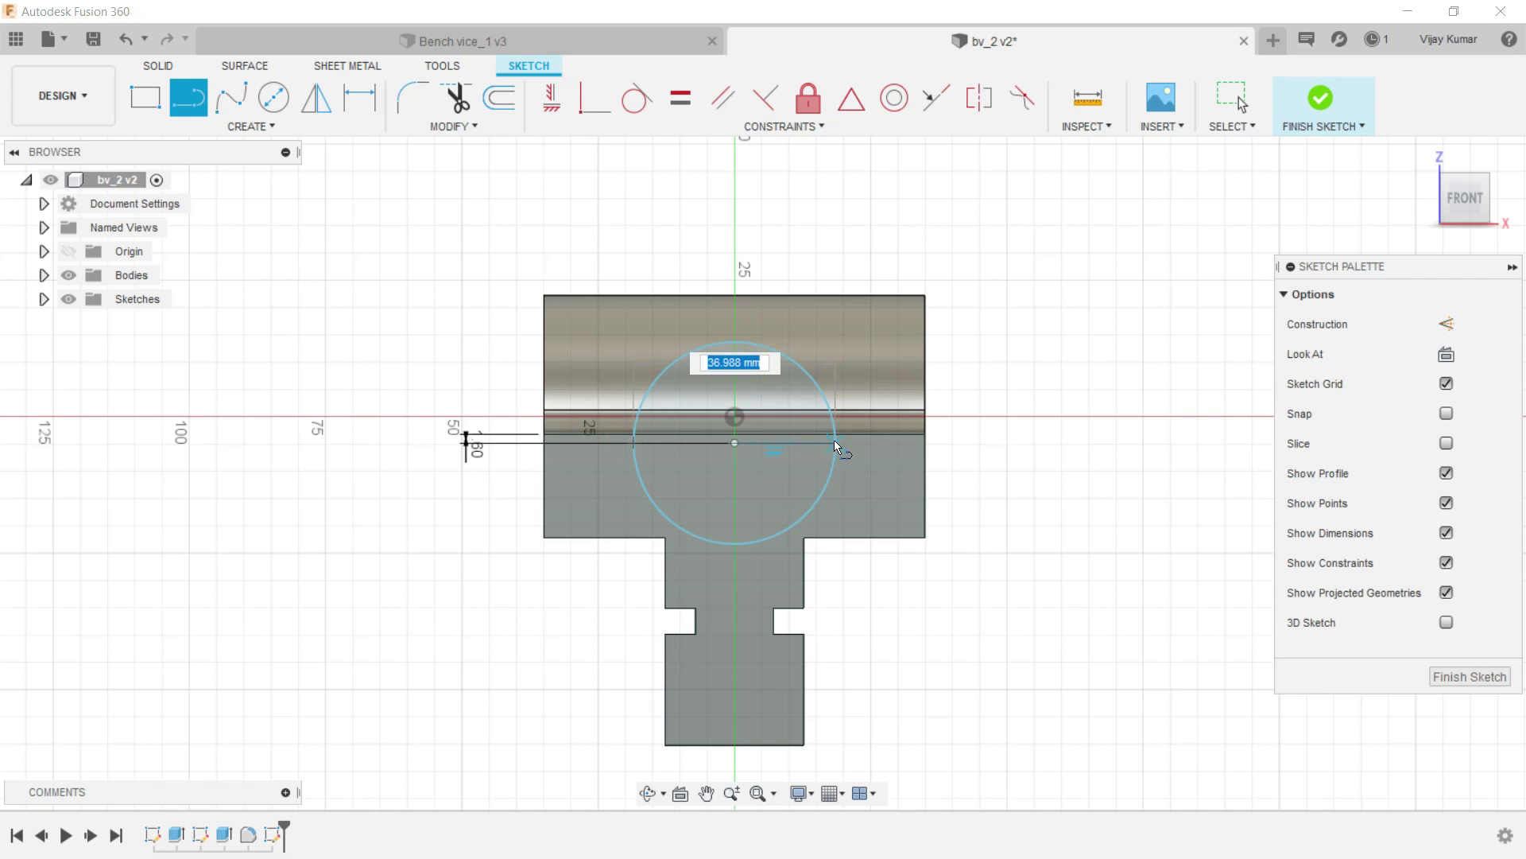
key(Escape)
click(456, 97)
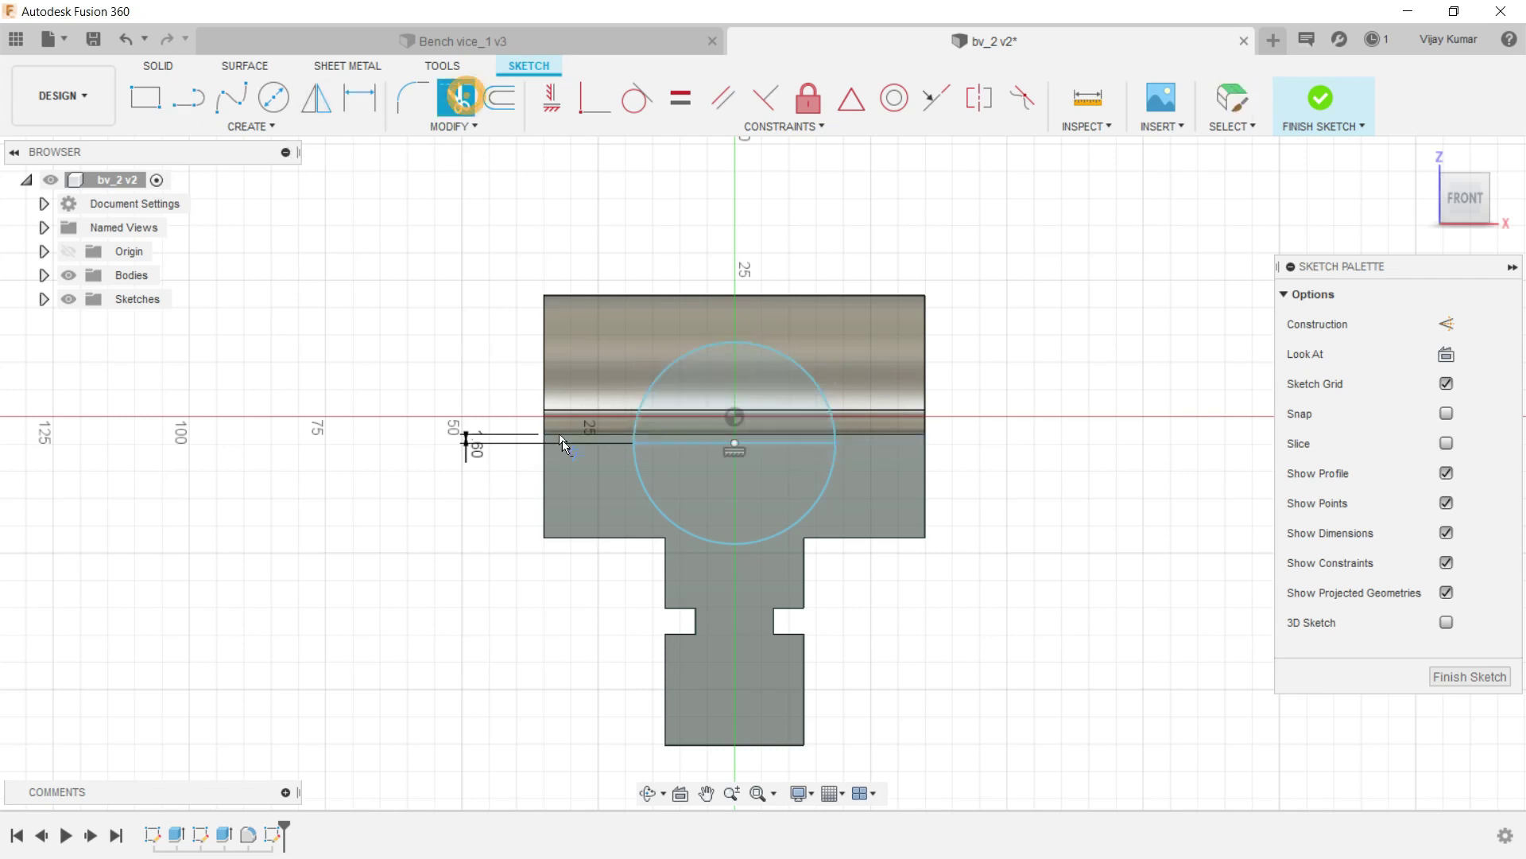
click(643, 487)
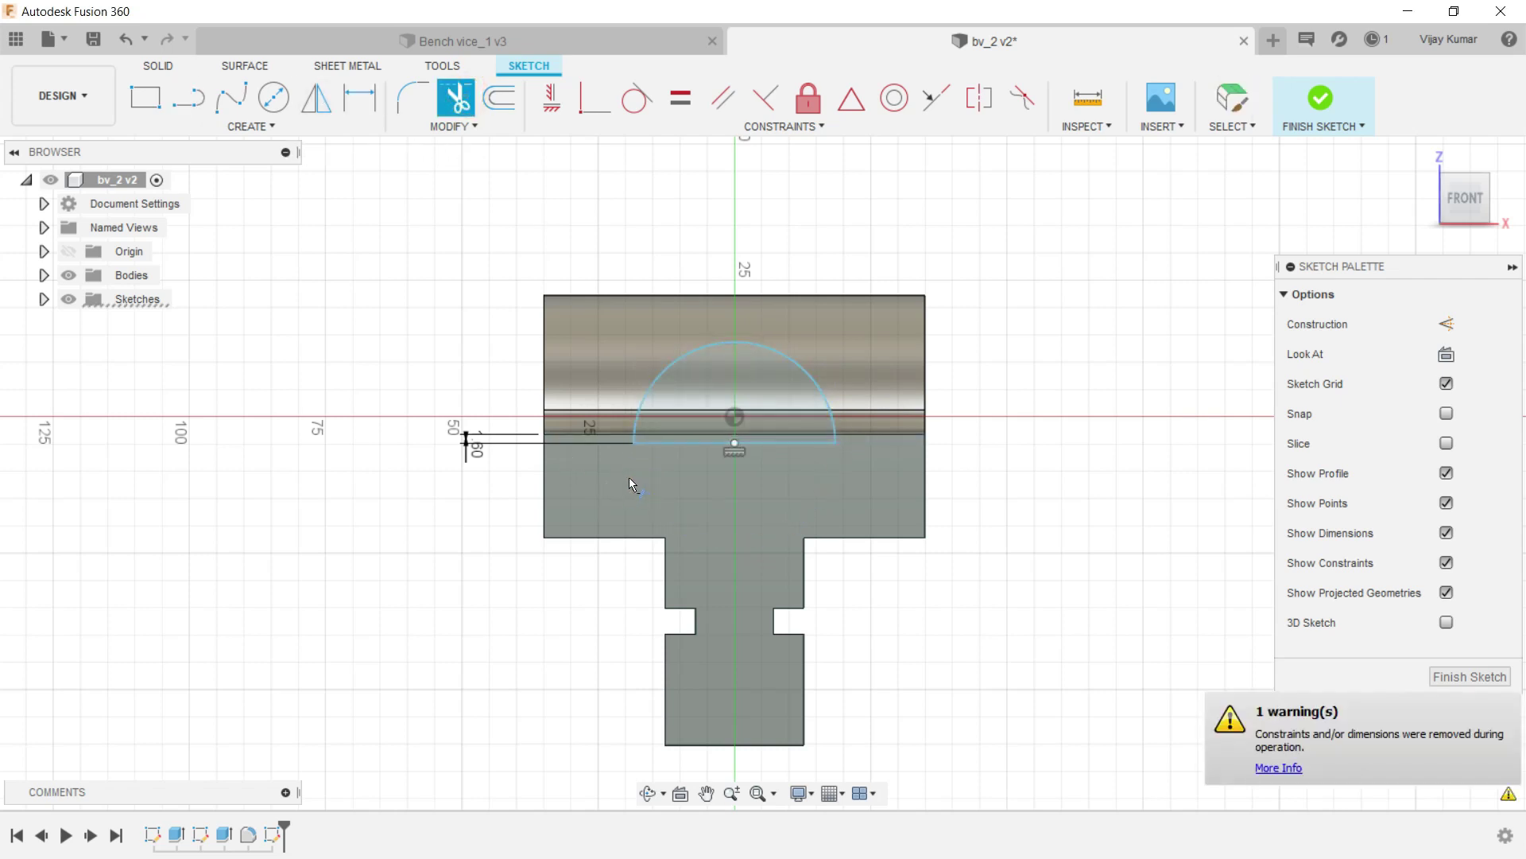
Set the semicircle's radius to 17.46 mm.
click(368, 95)
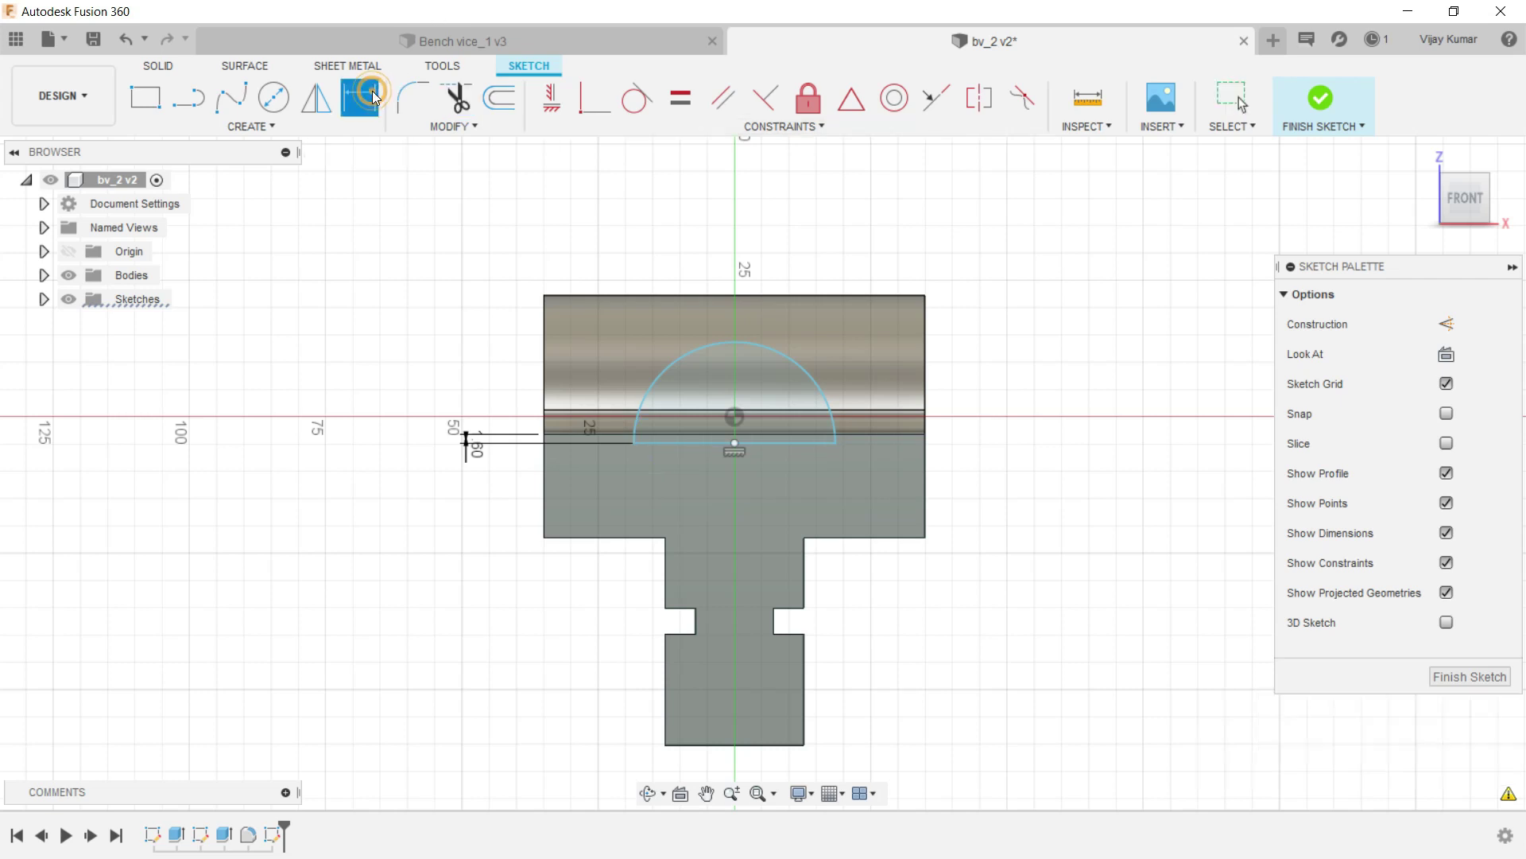
click(700, 349)
click(803, 220)
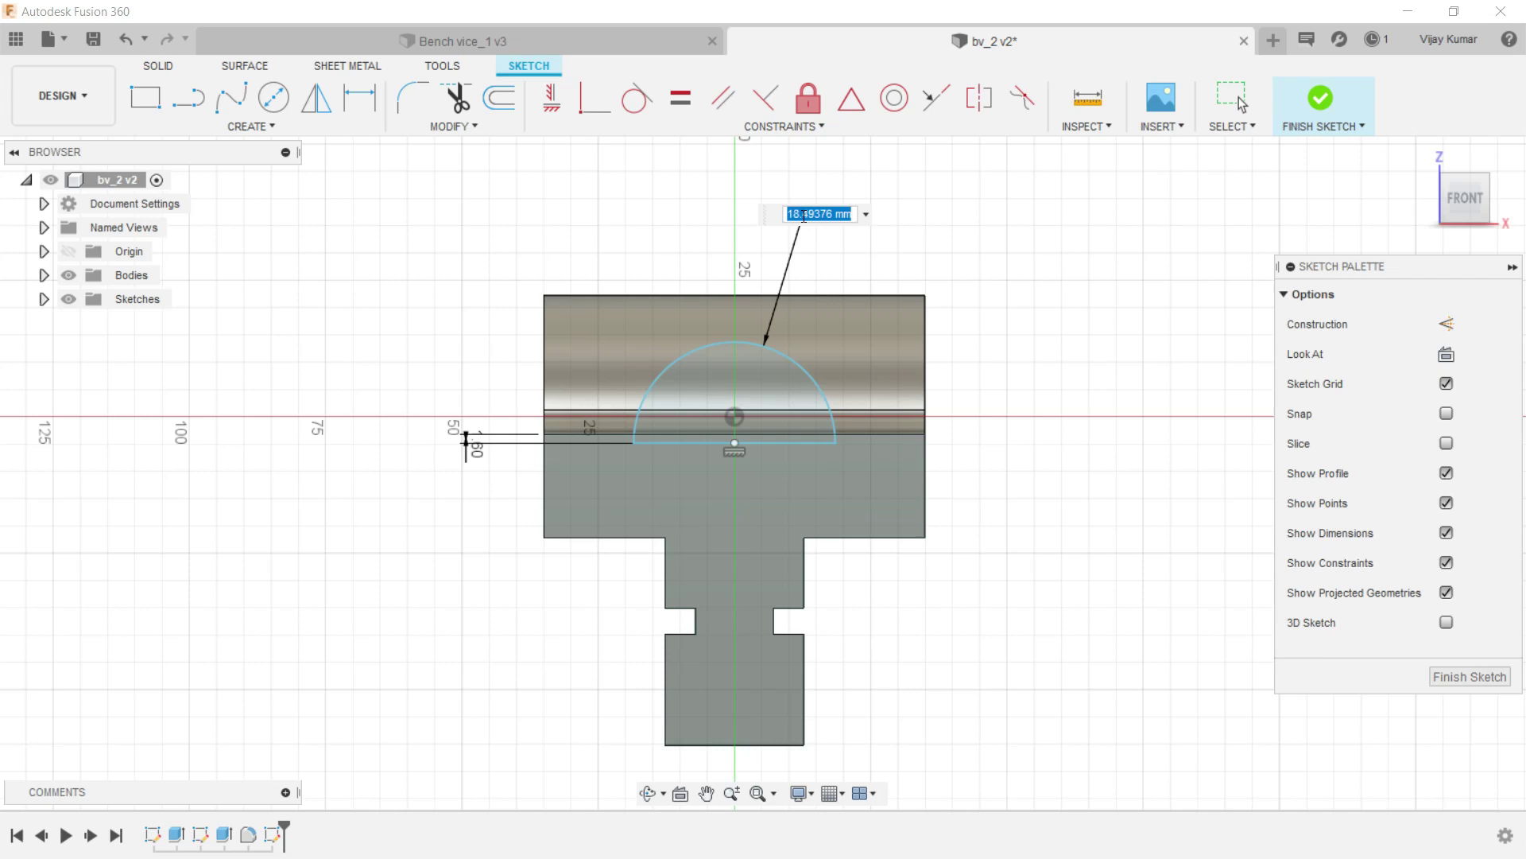
text(17.46)
key(Return)
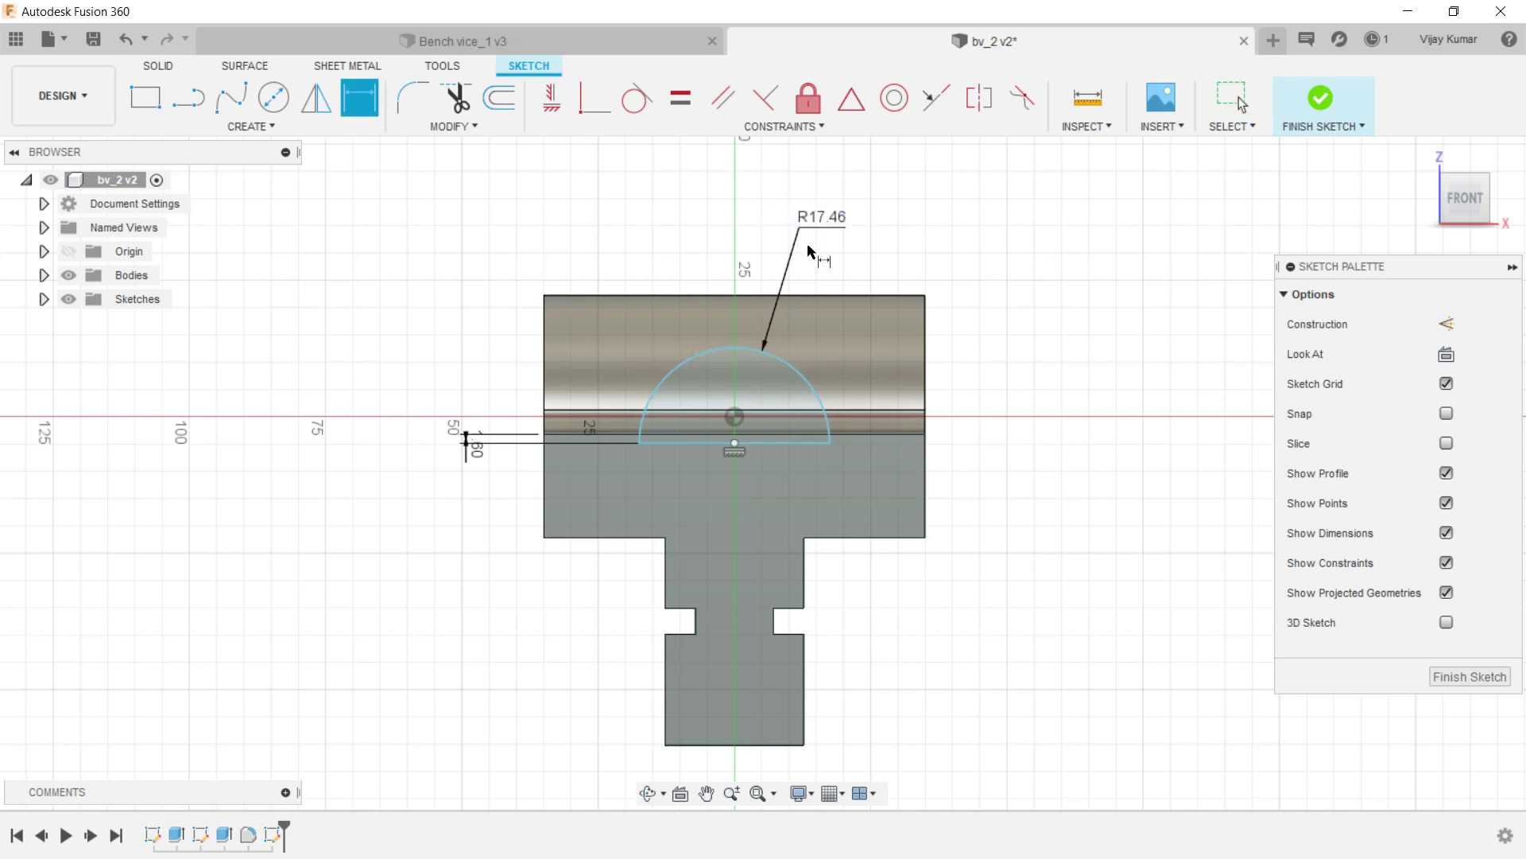
Orbit to check the semicircle and finish the sketch.
click(648, 792)
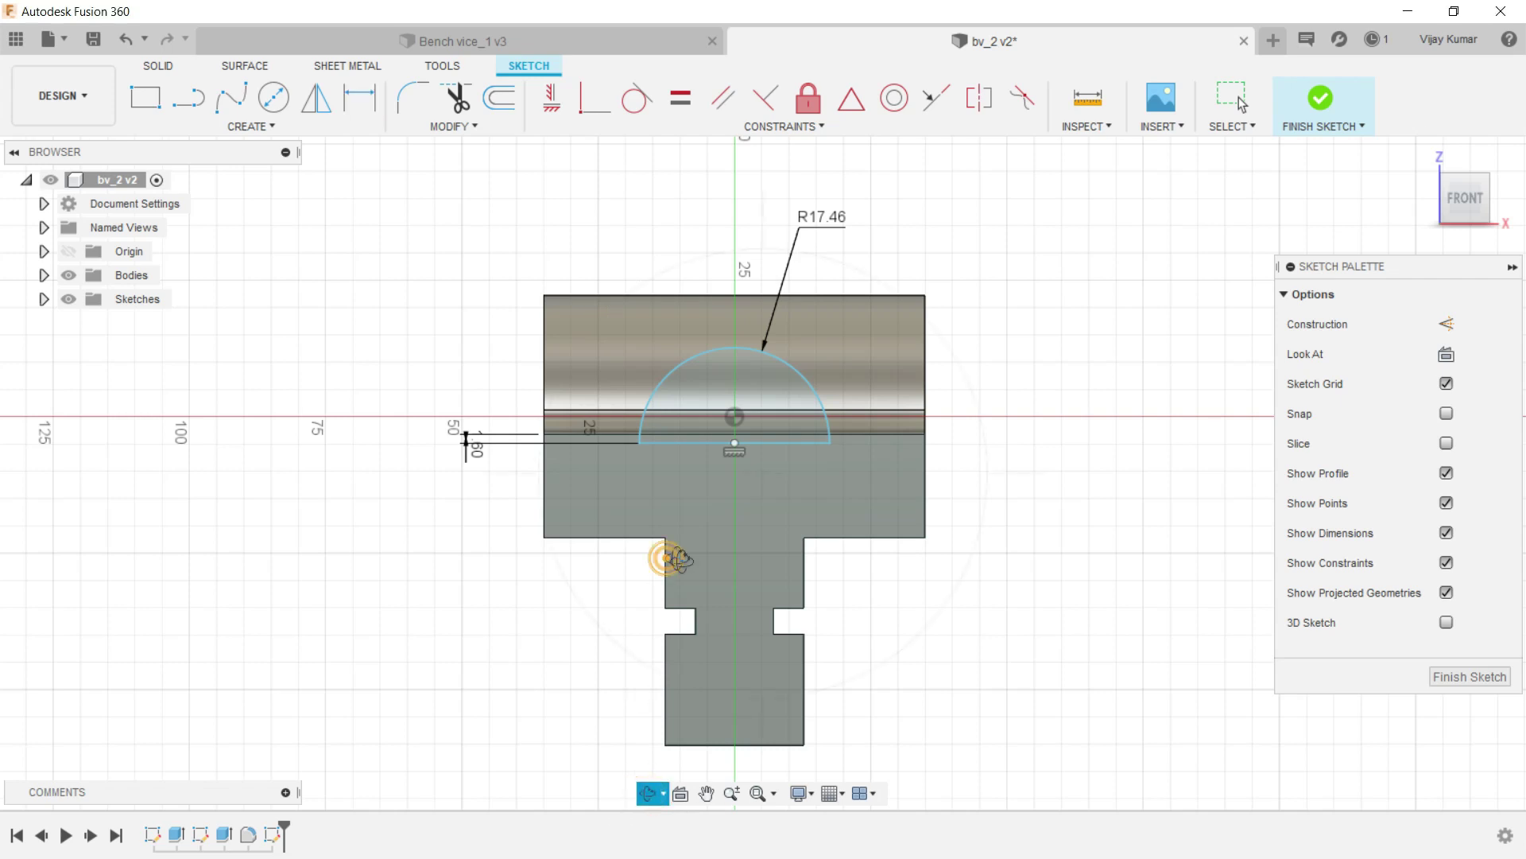
drag(671, 555, 678, 565)
right_click(287, 296)
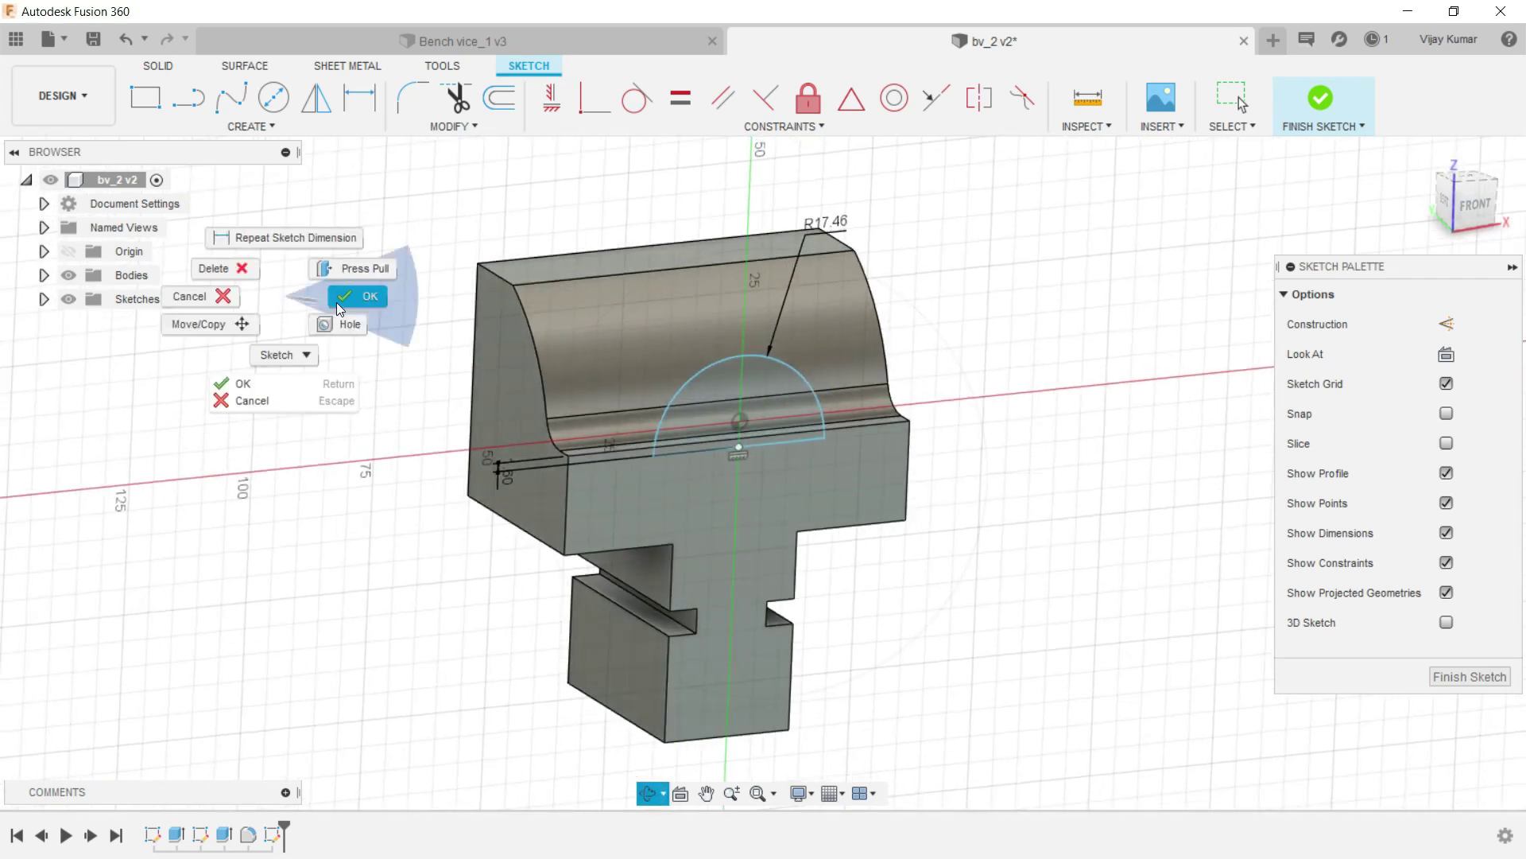
click(336, 303)
click(160, 66)
Extrude the semicircle and thin base strip To Object on the curved top face, joined to the body.
click(189, 97)
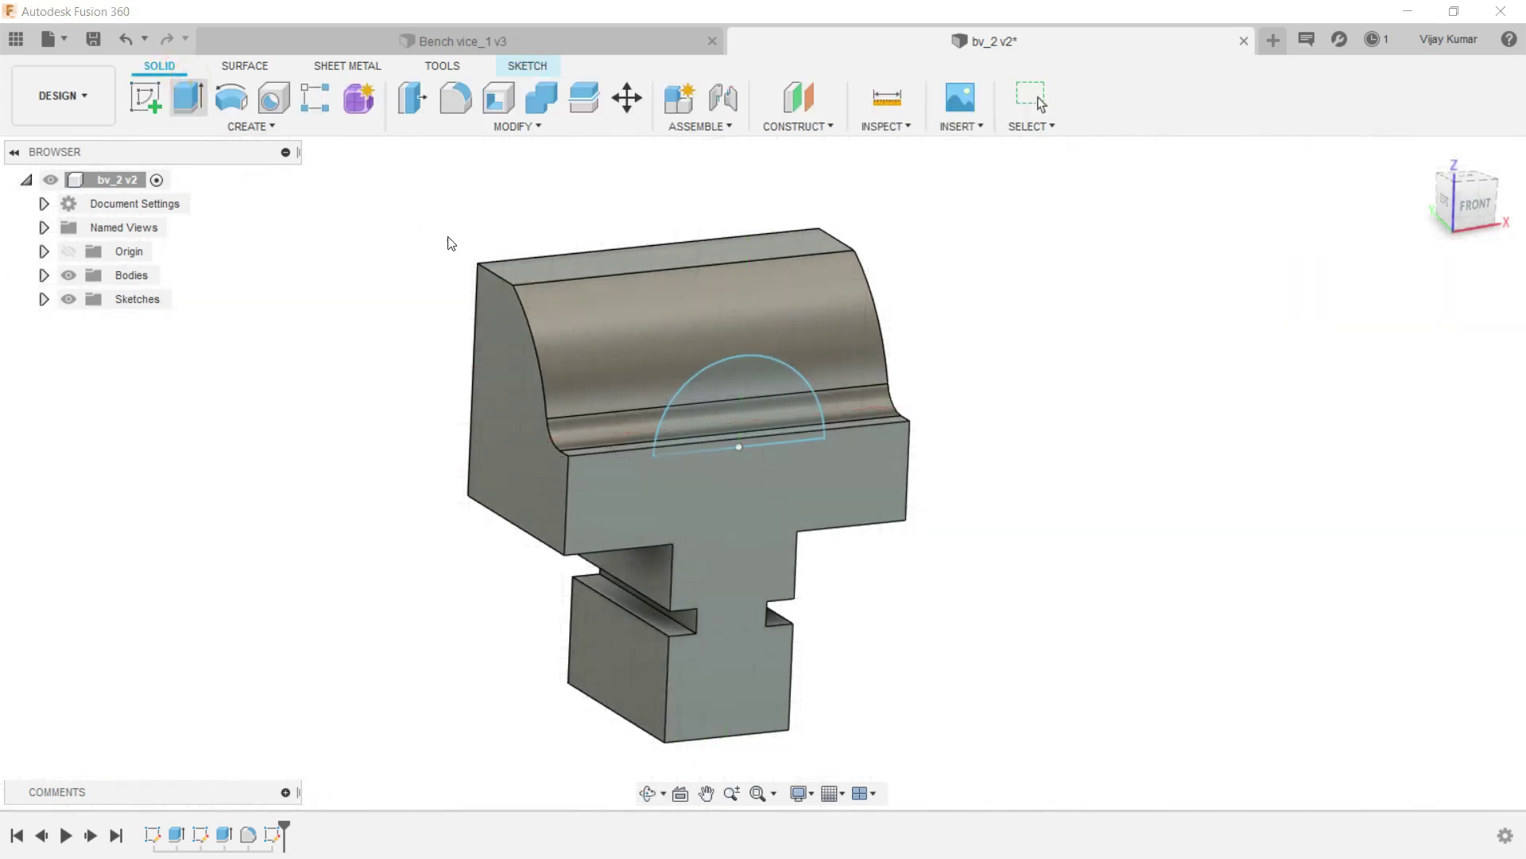
click(741, 385)
click(709, 446)
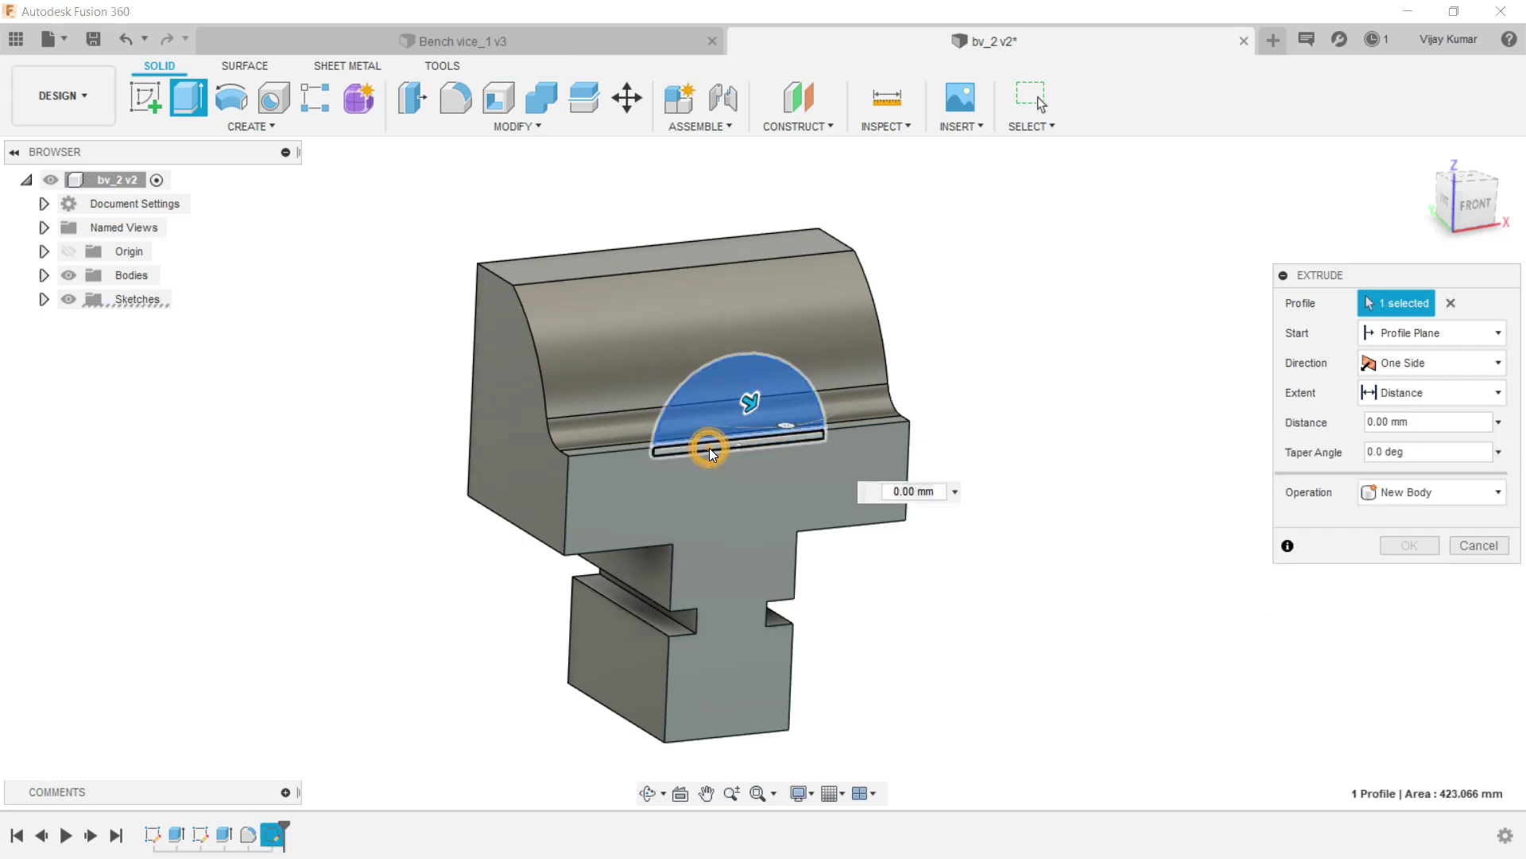
click(1398, 362)
click(1399, 392)
click(1403, 452)
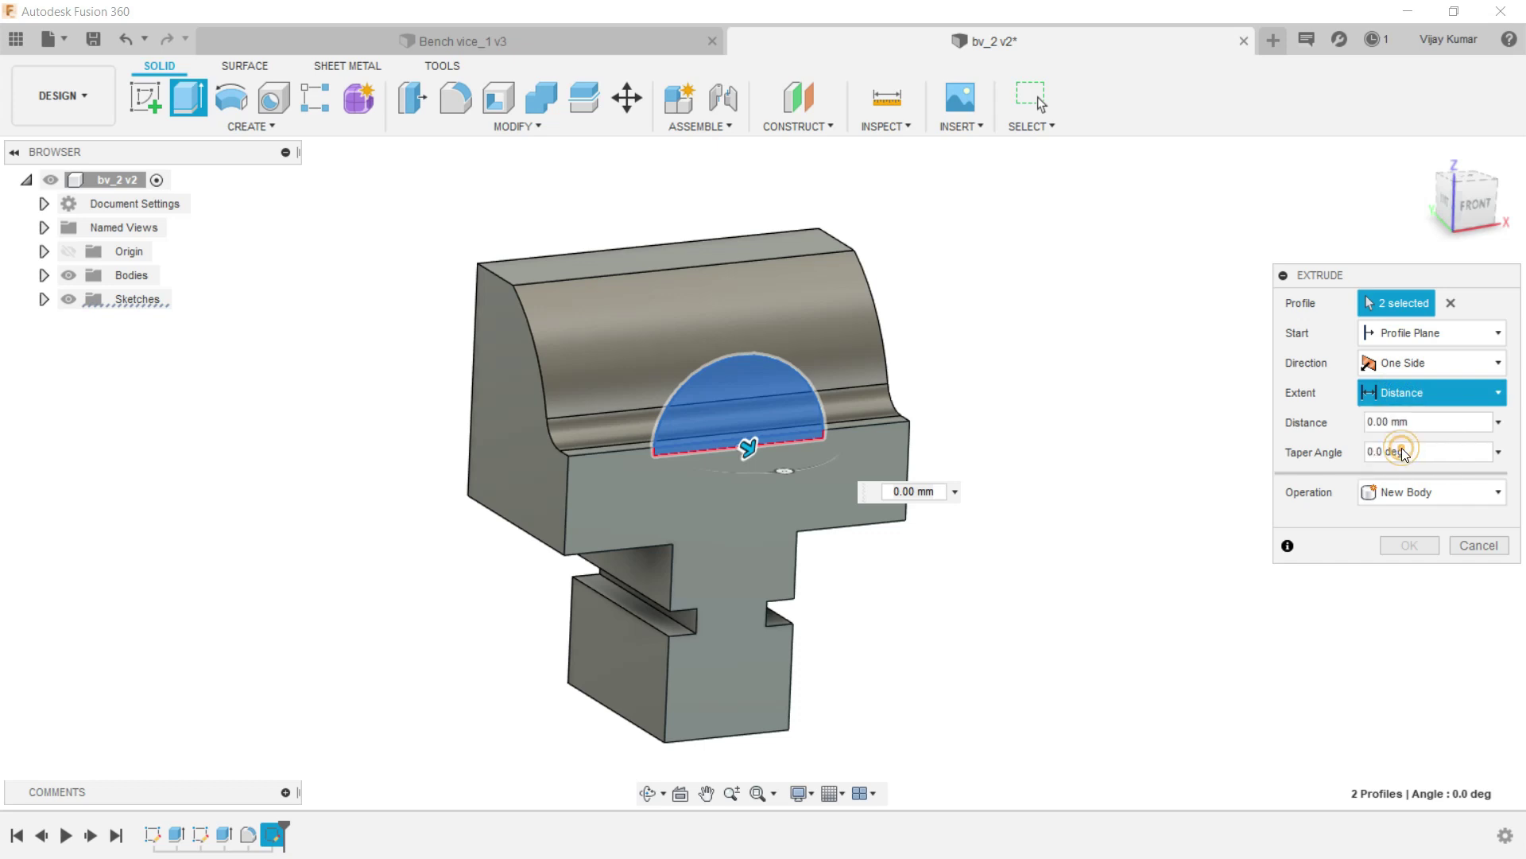
click(617, 364)
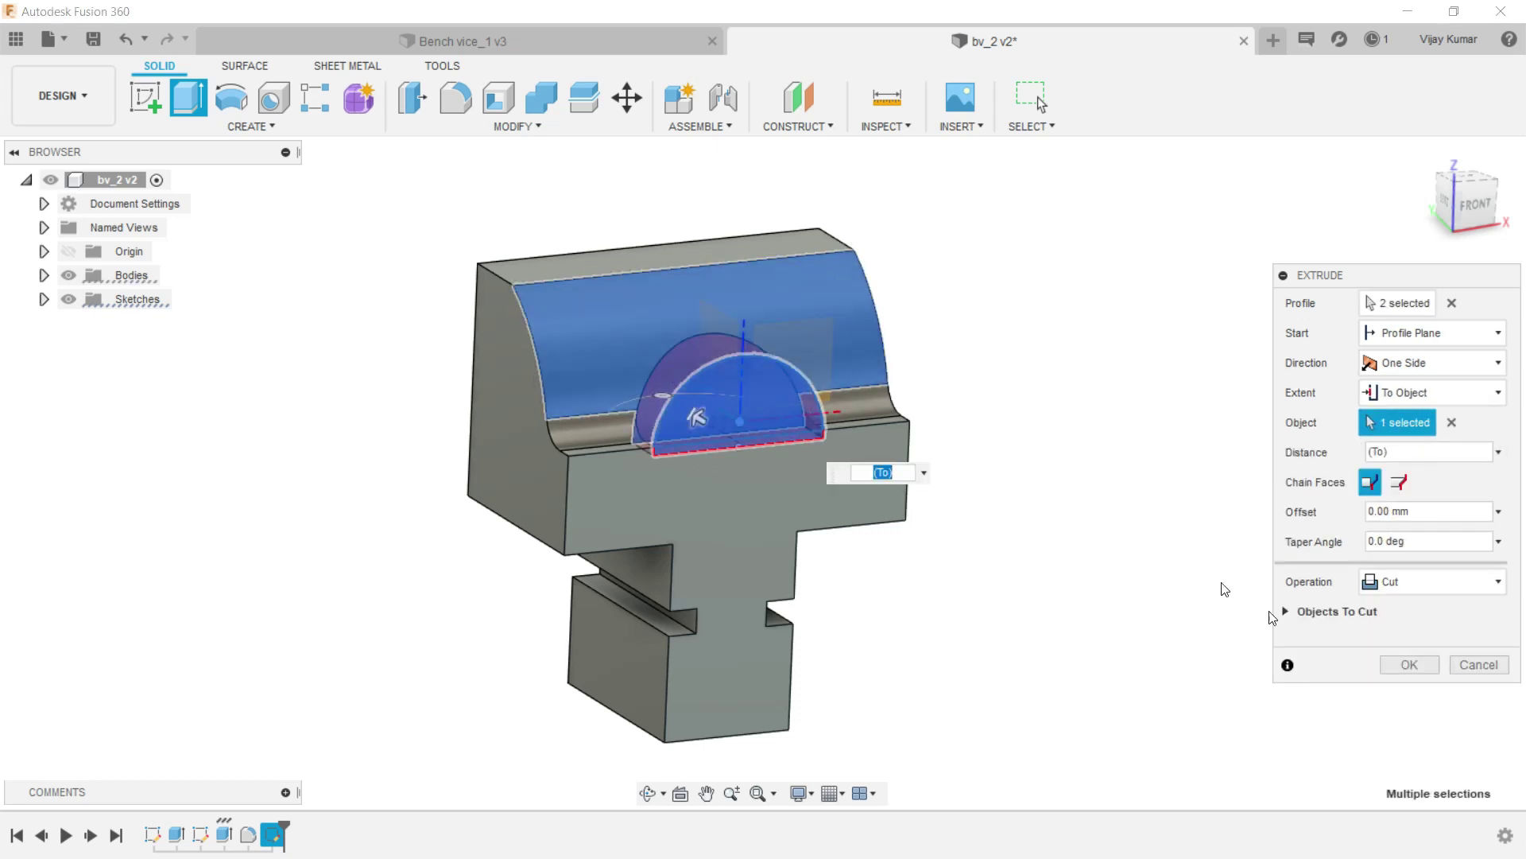
click(1389, 587)
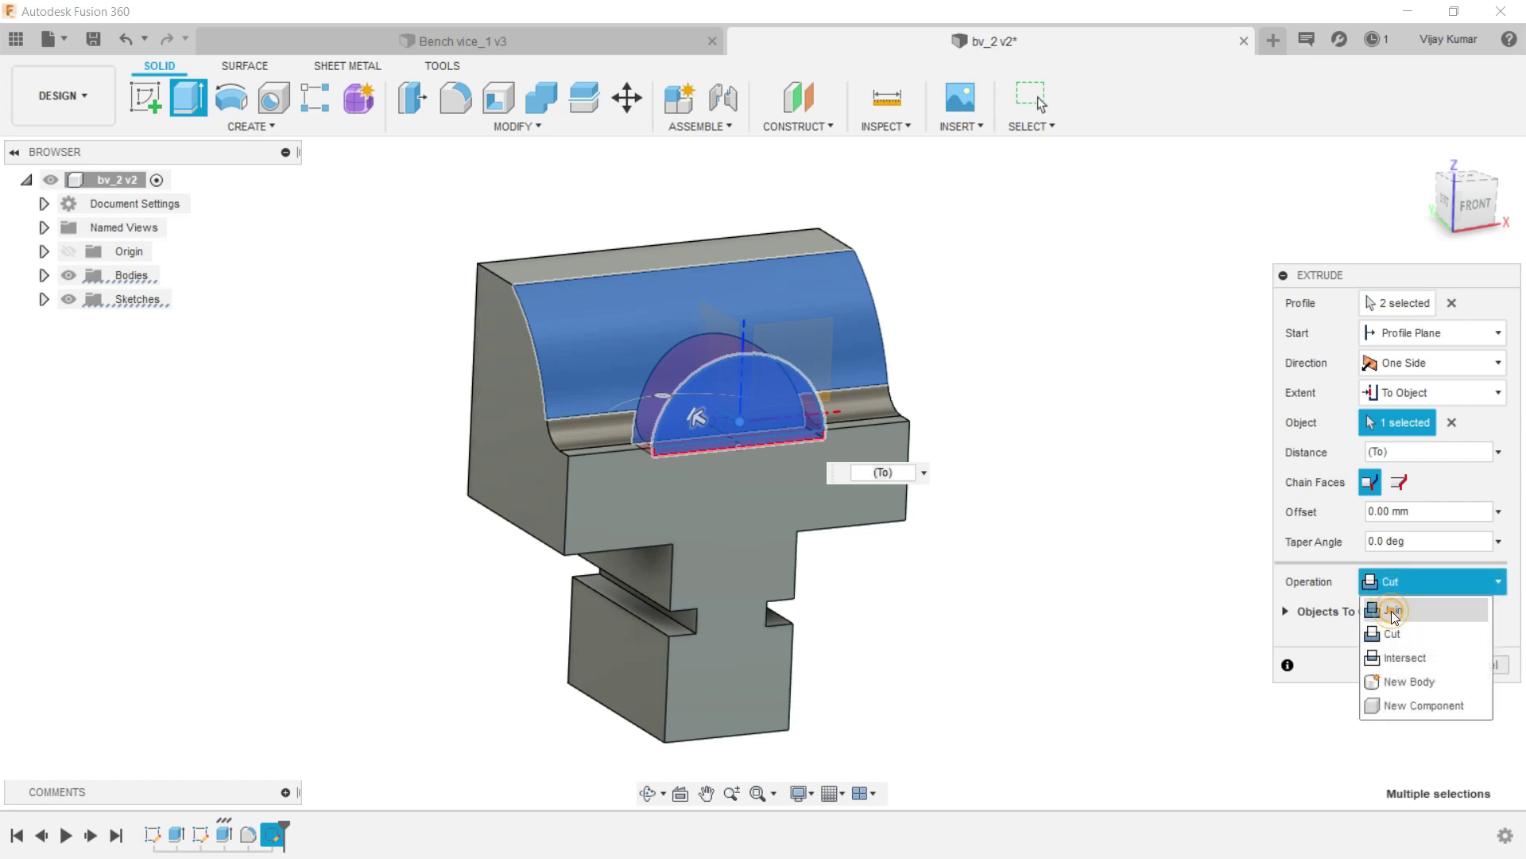
click(1391, 611)
click(1408, 634)
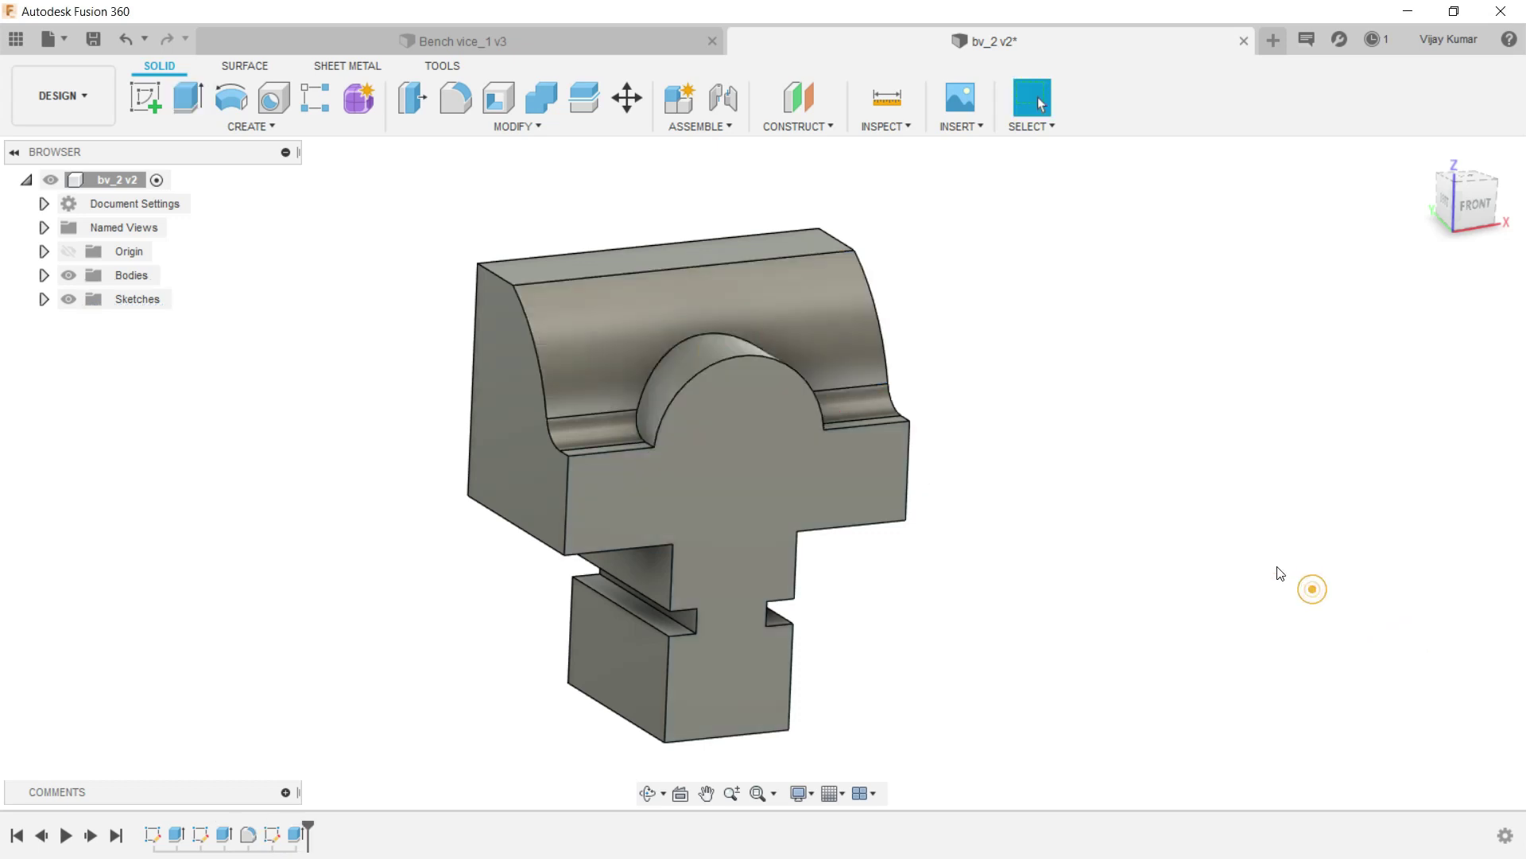
scroll(840, 245, down, 2)
scroll(500, 239, up, 1)
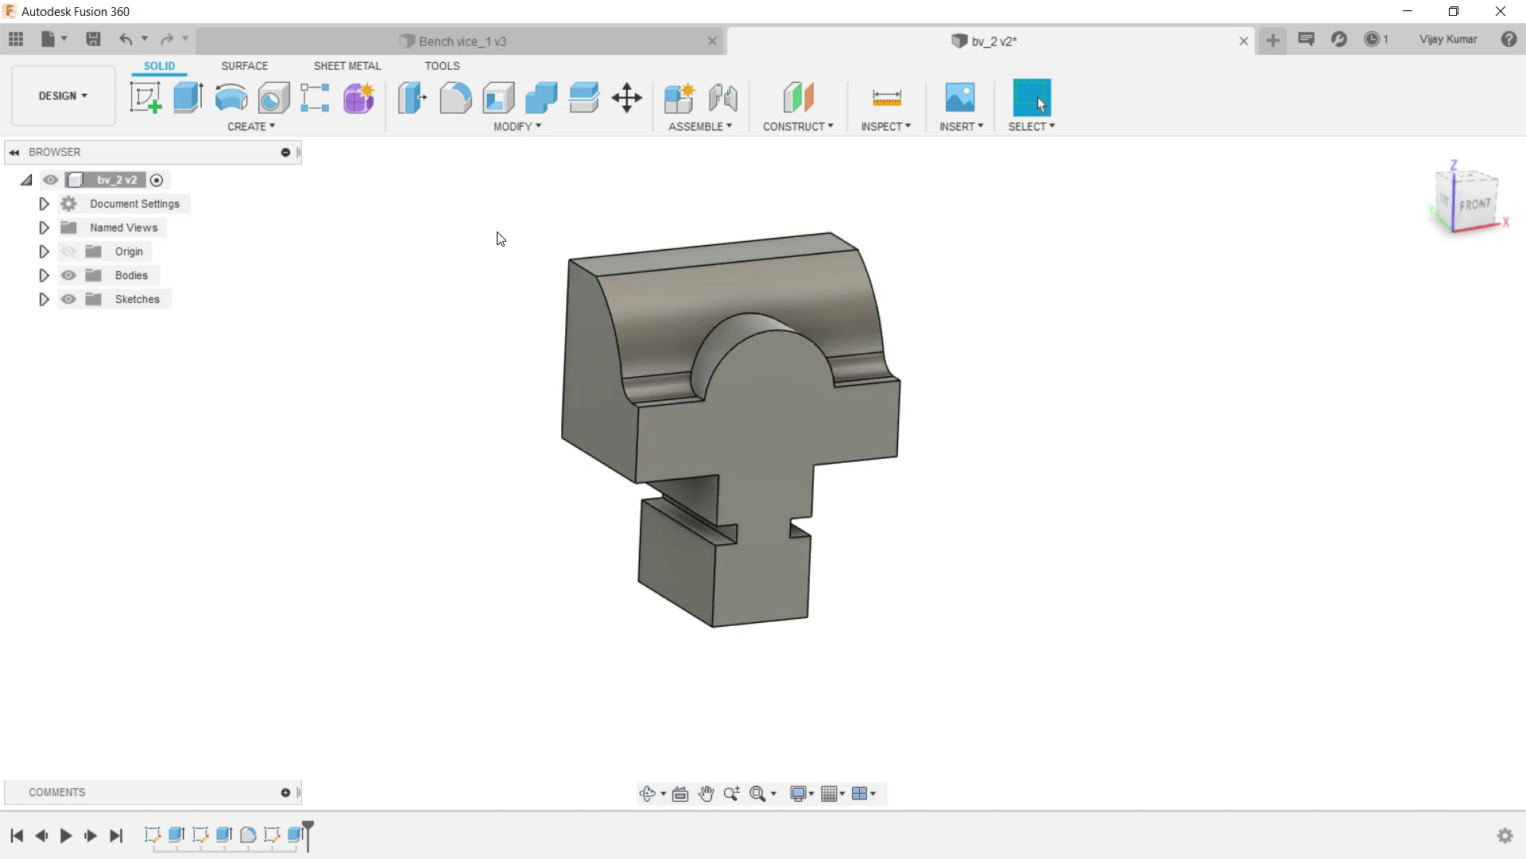
Fillet the boss's upper and lower arc edge chains with 3 mm radius.
click(697, 388)
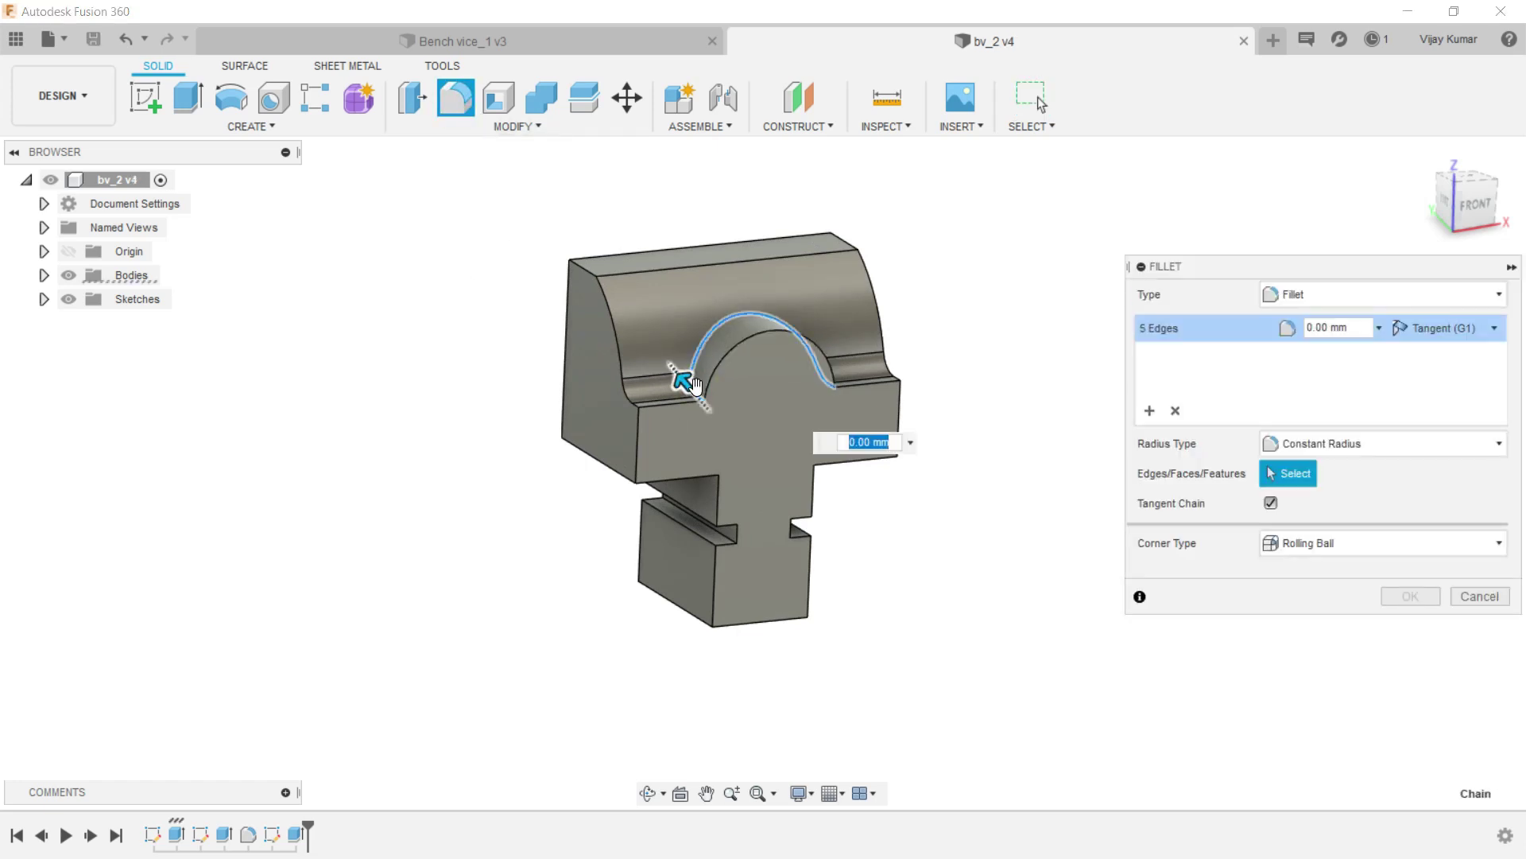
text(3)
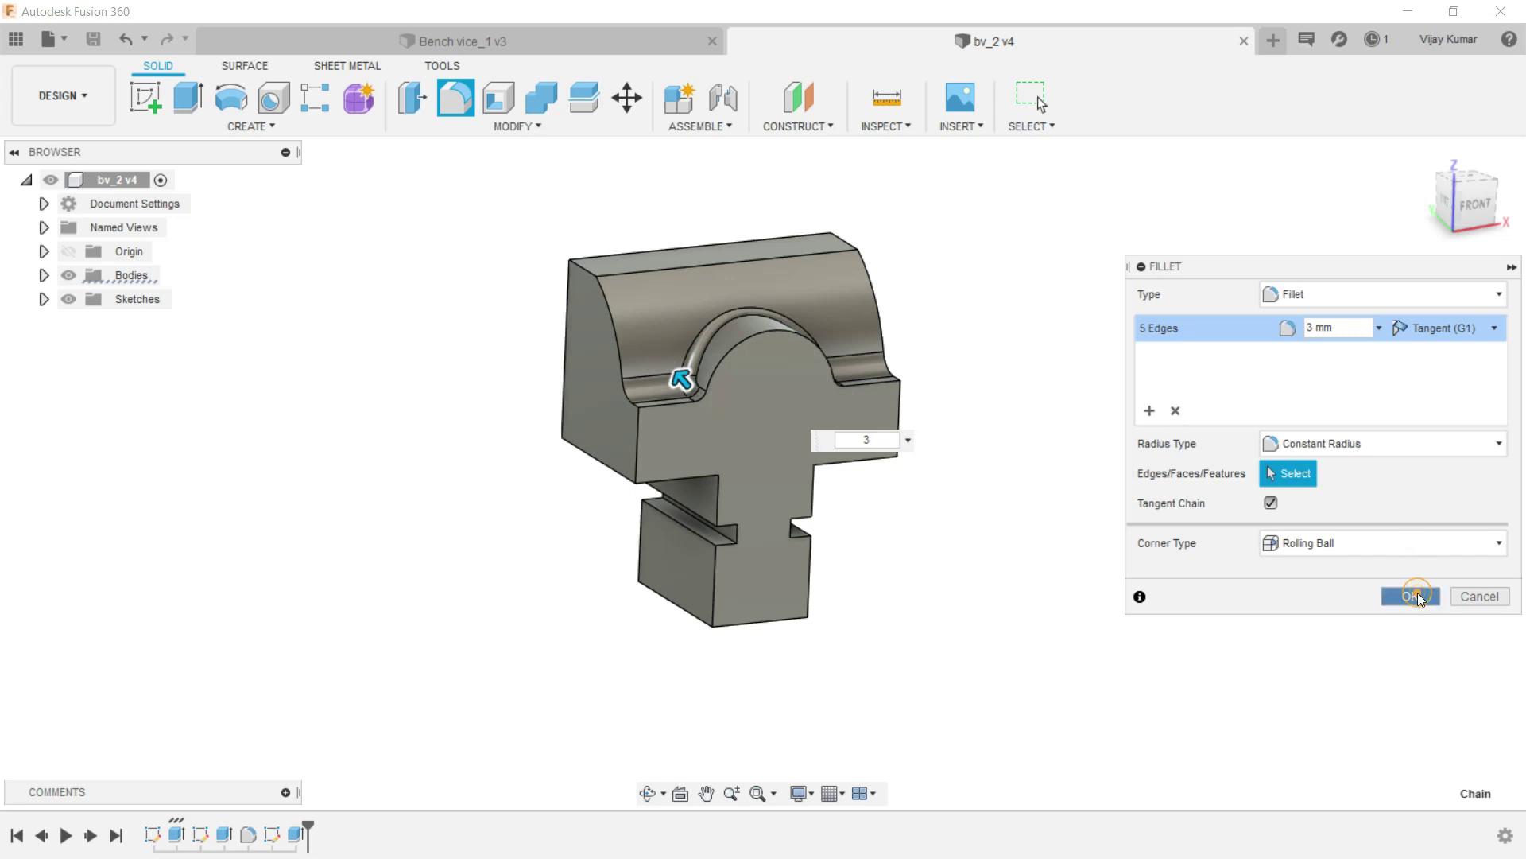
click(1417, 589)
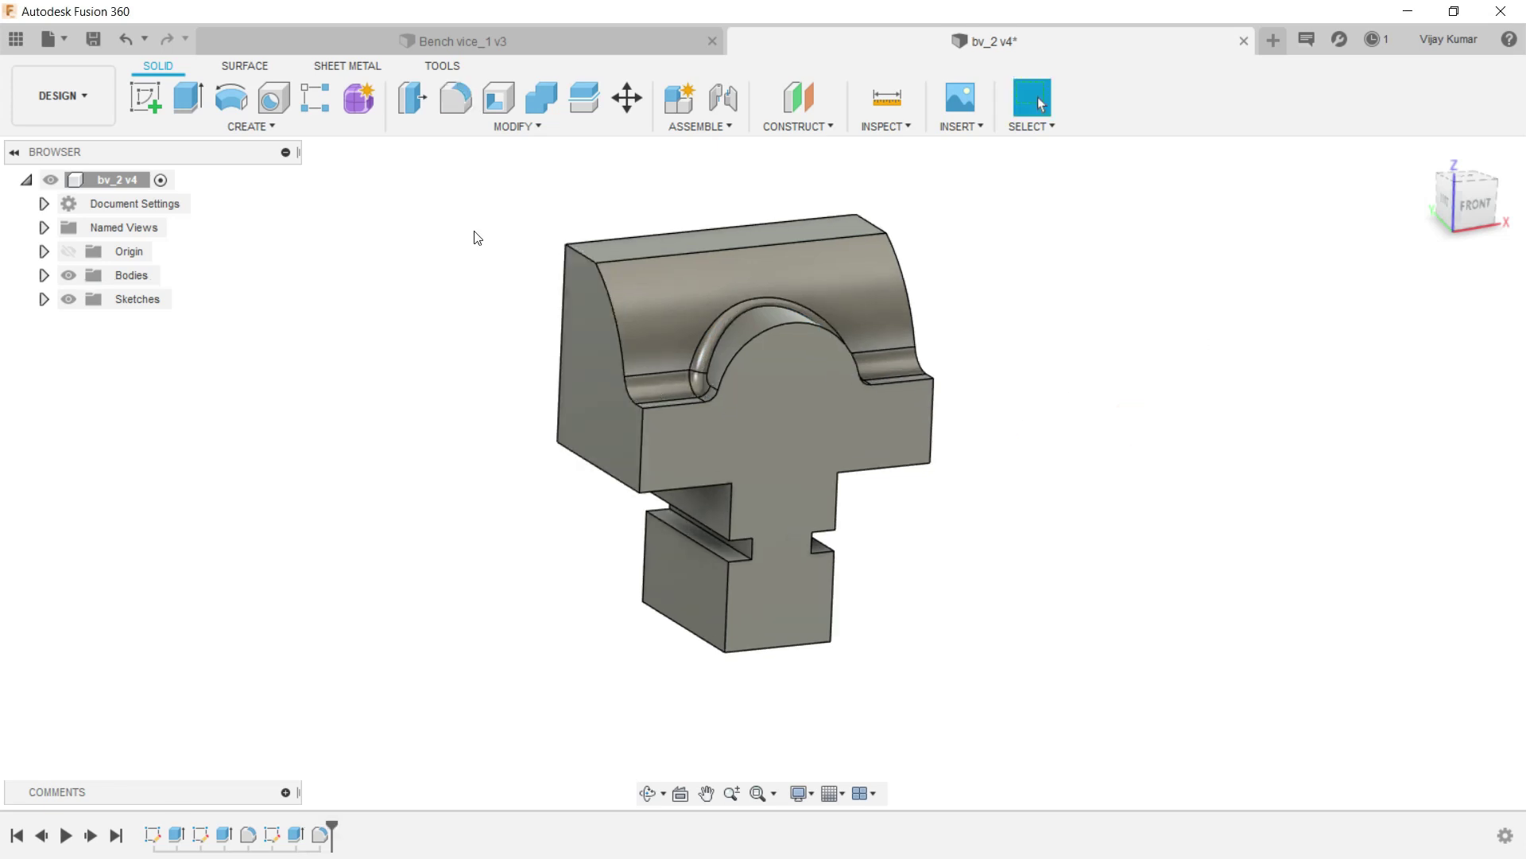
click(456, 100)
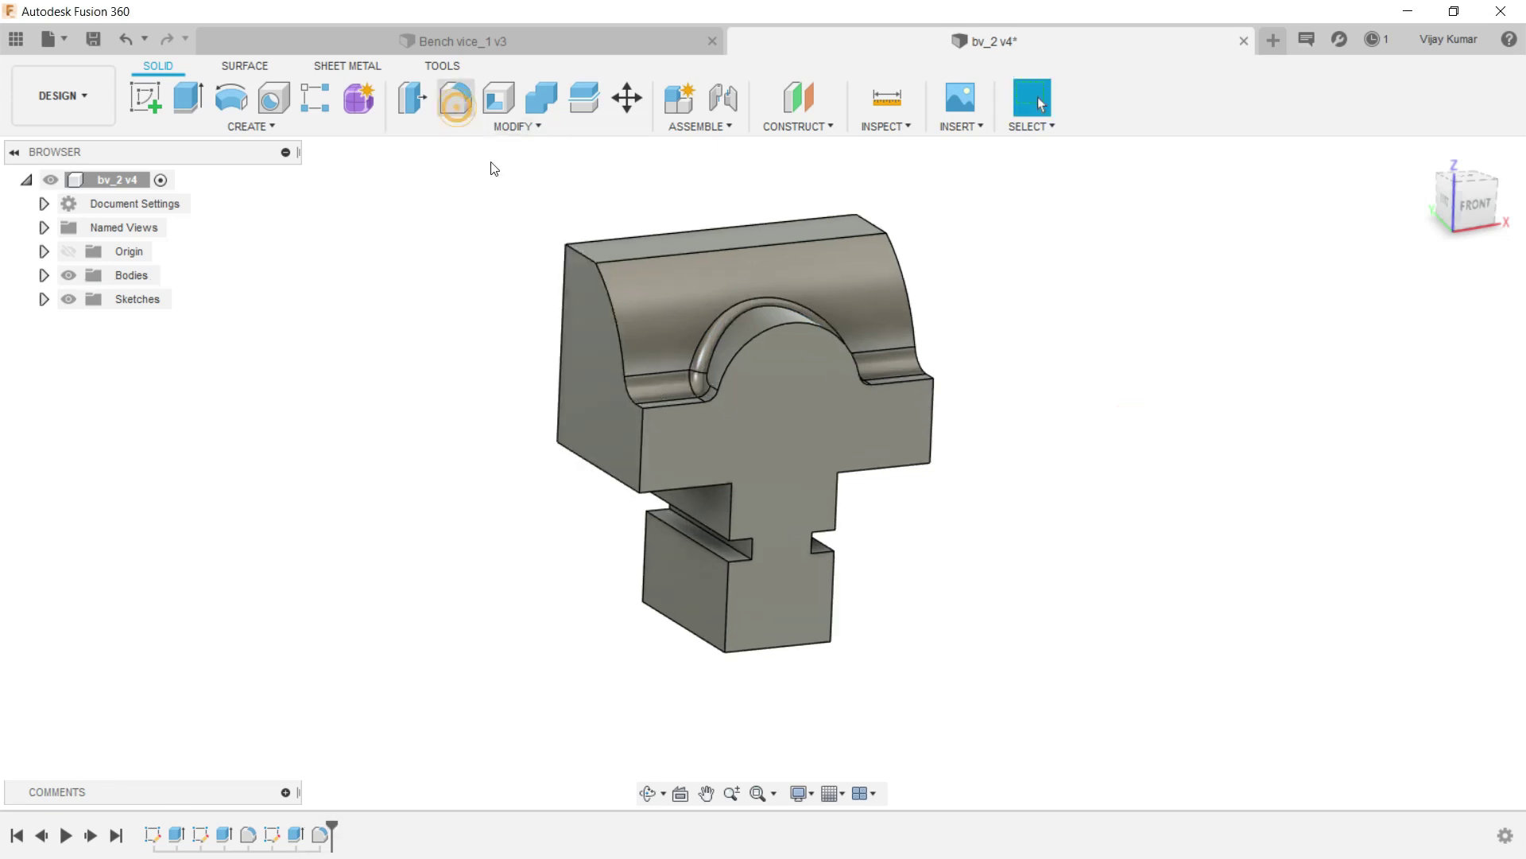
click(687, 408)
text(3)
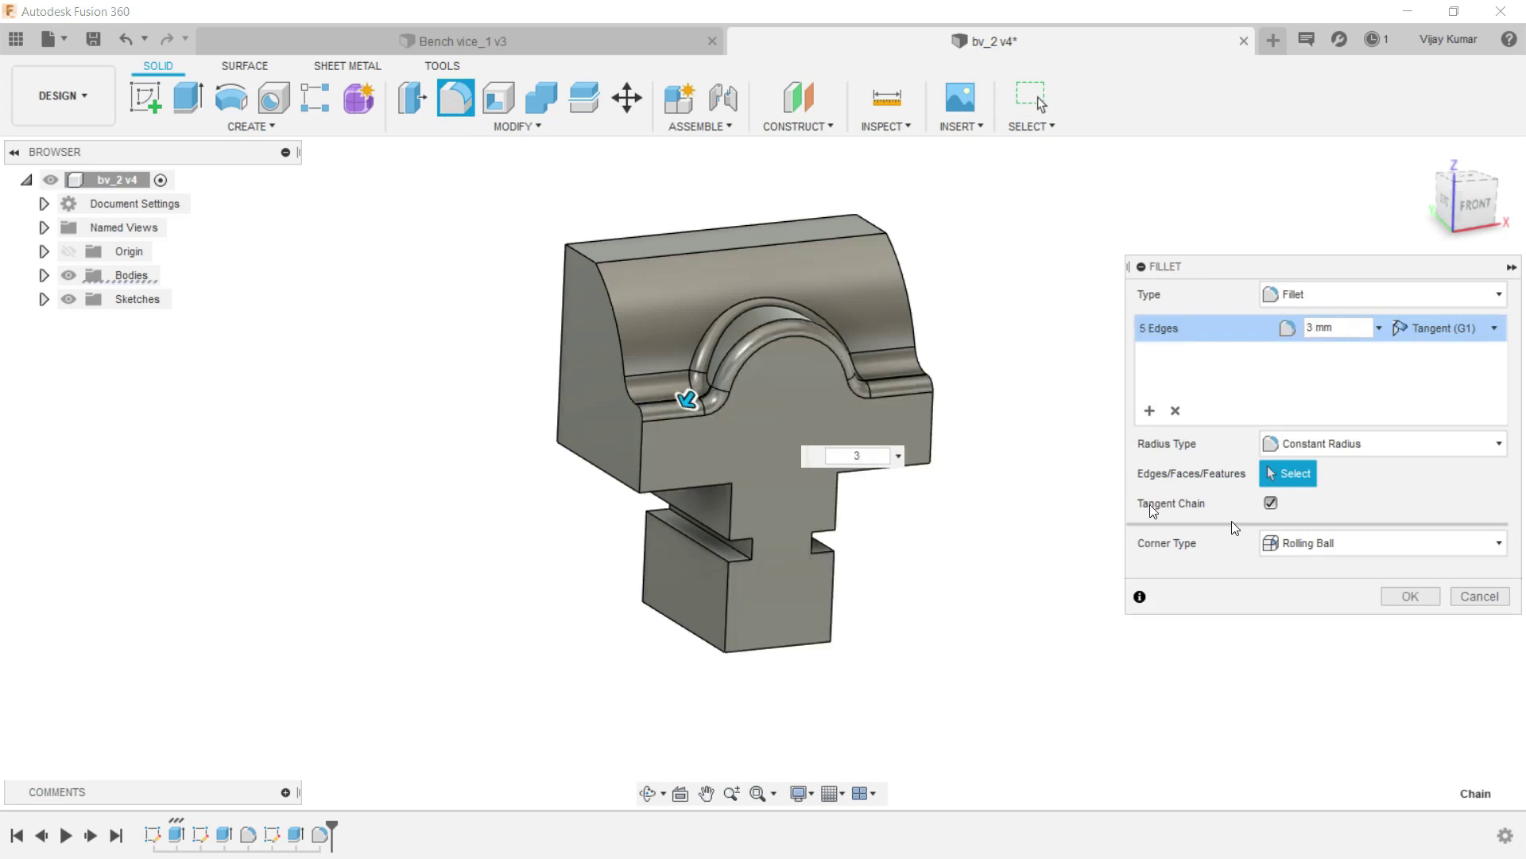
click(1391, 598)
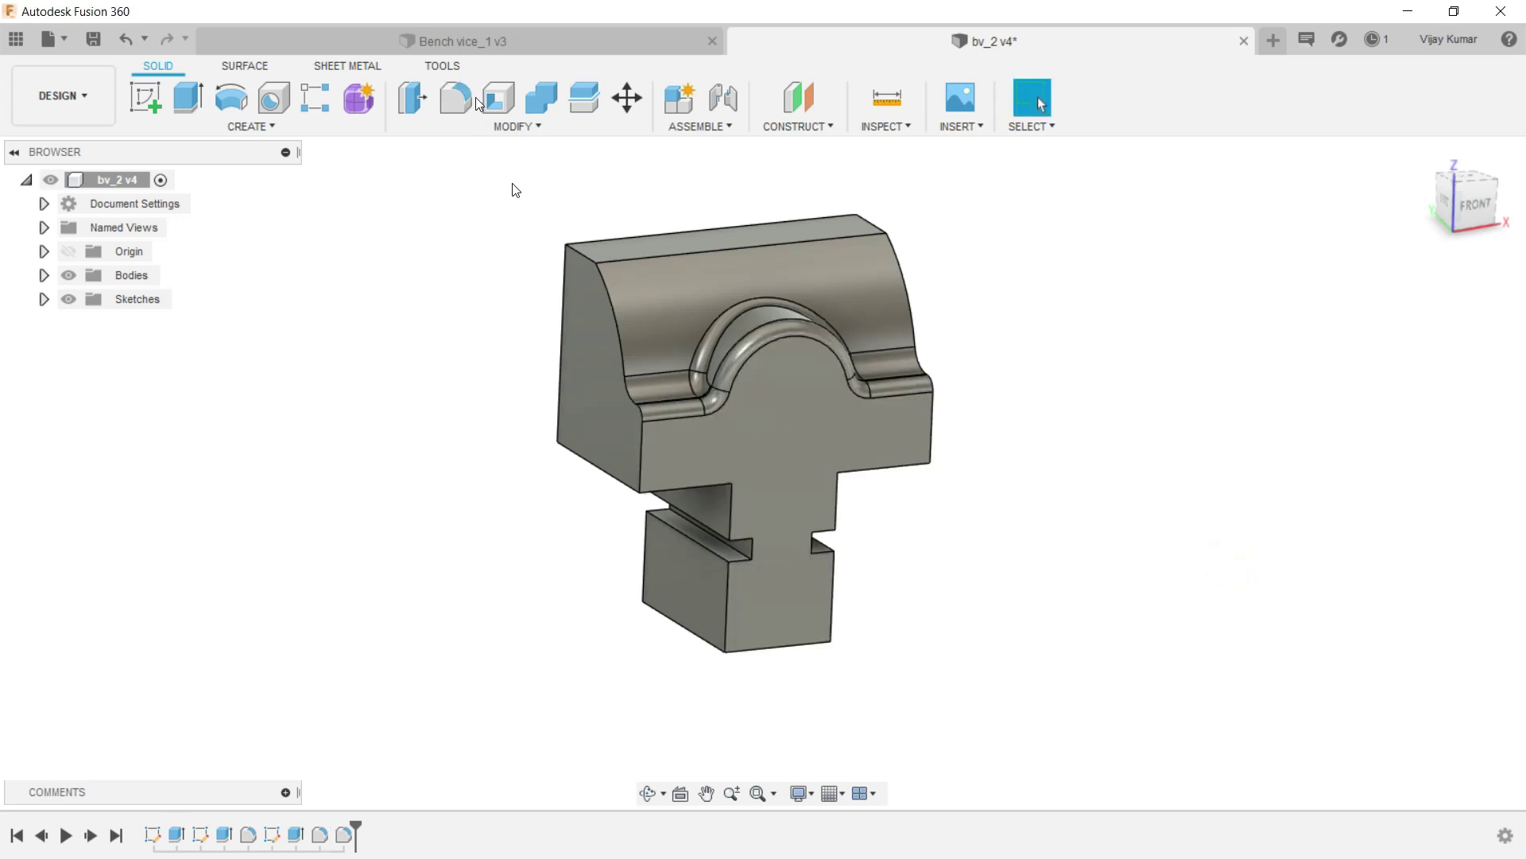
Fillet the jaw's 11 side and top profile edges with 3 mm radius.
click(455, 99)
click(606, 289)
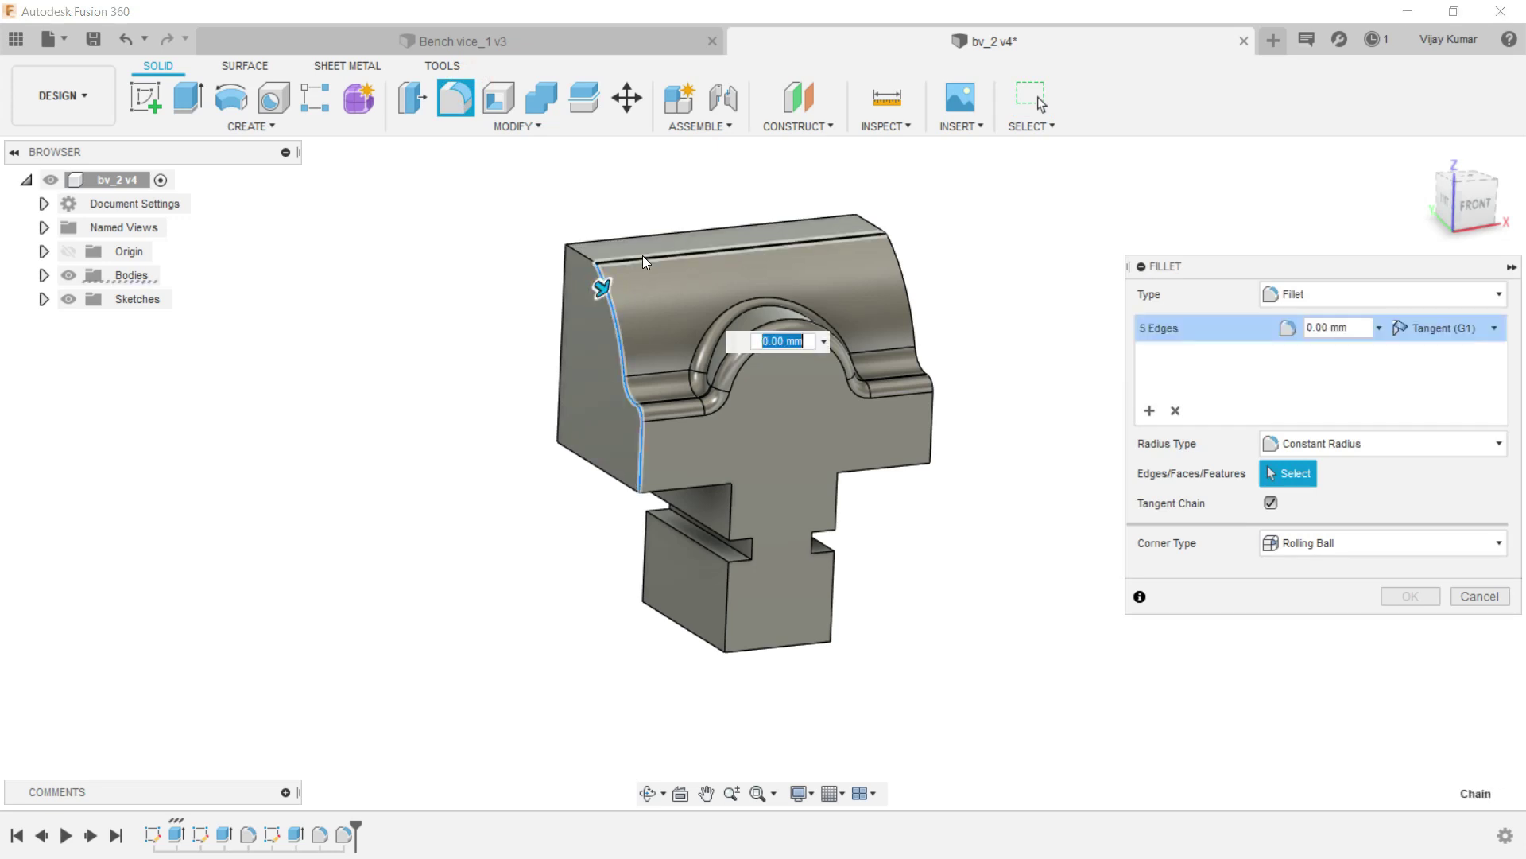
click(644, 255)
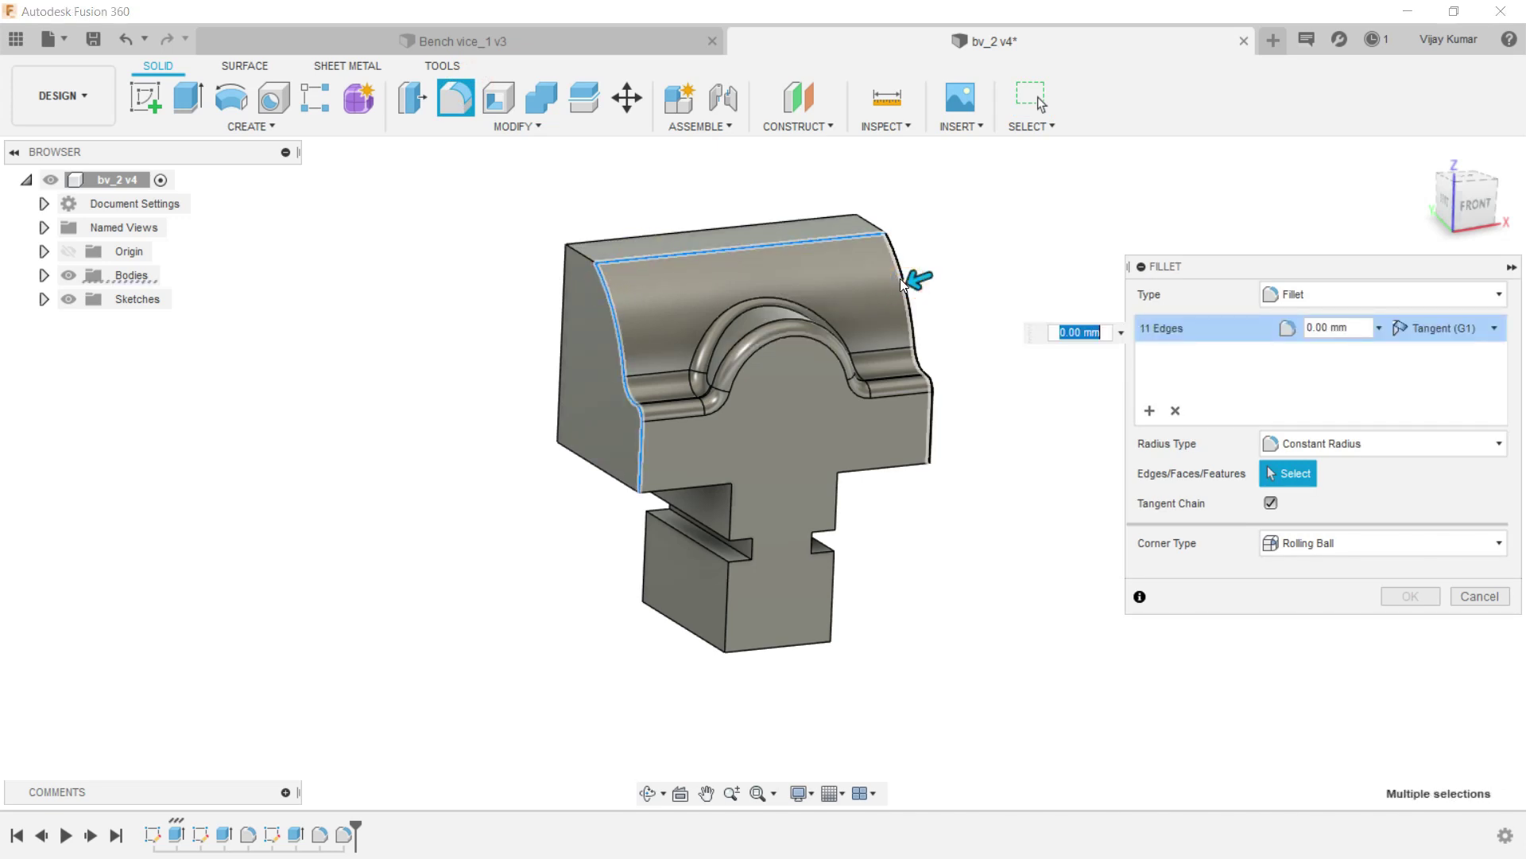
text(3)
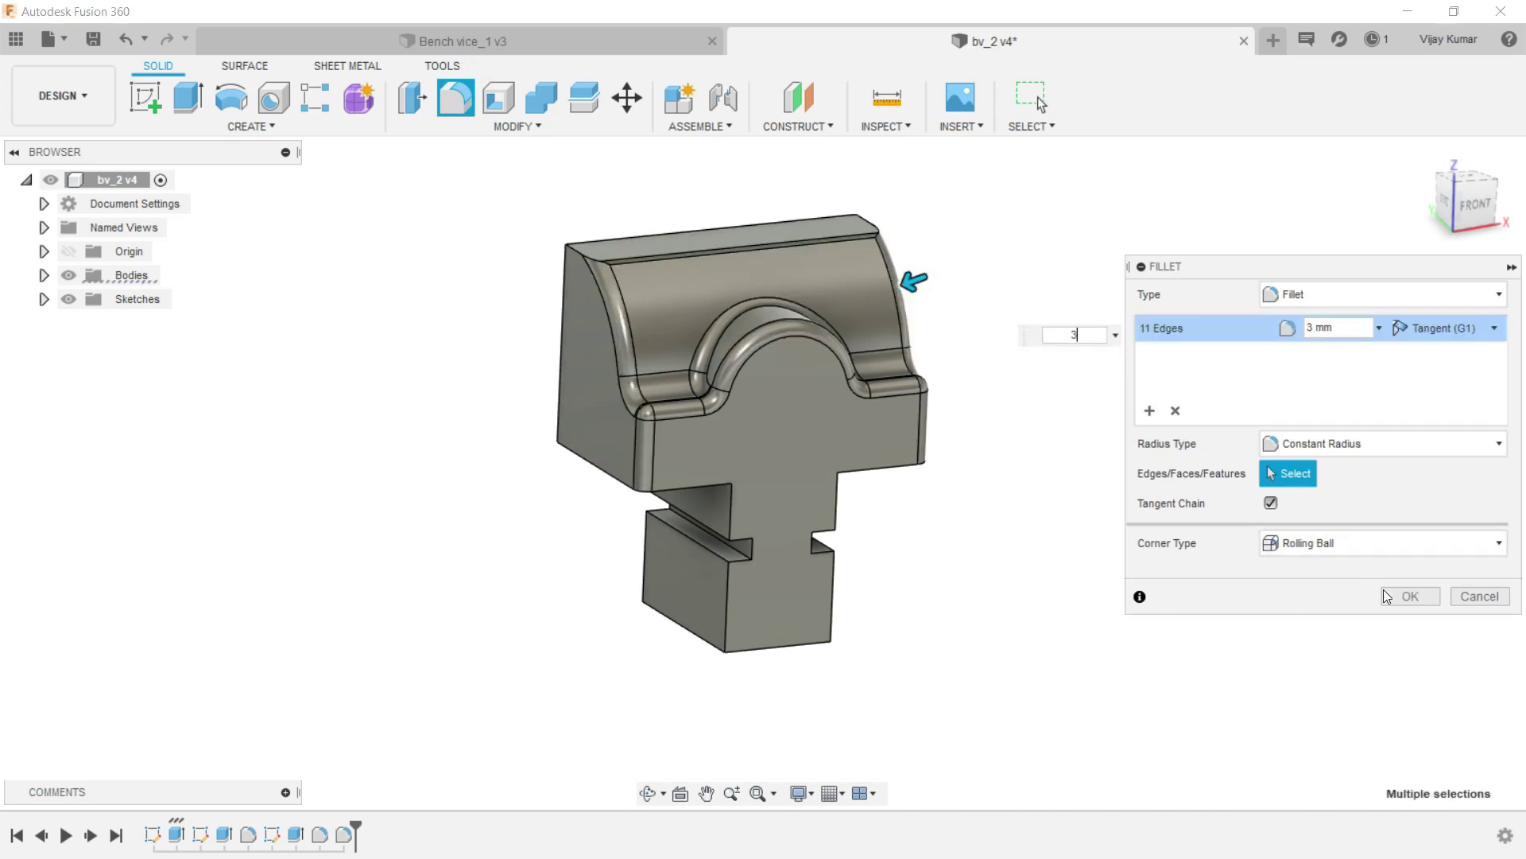
click(1407, 596)
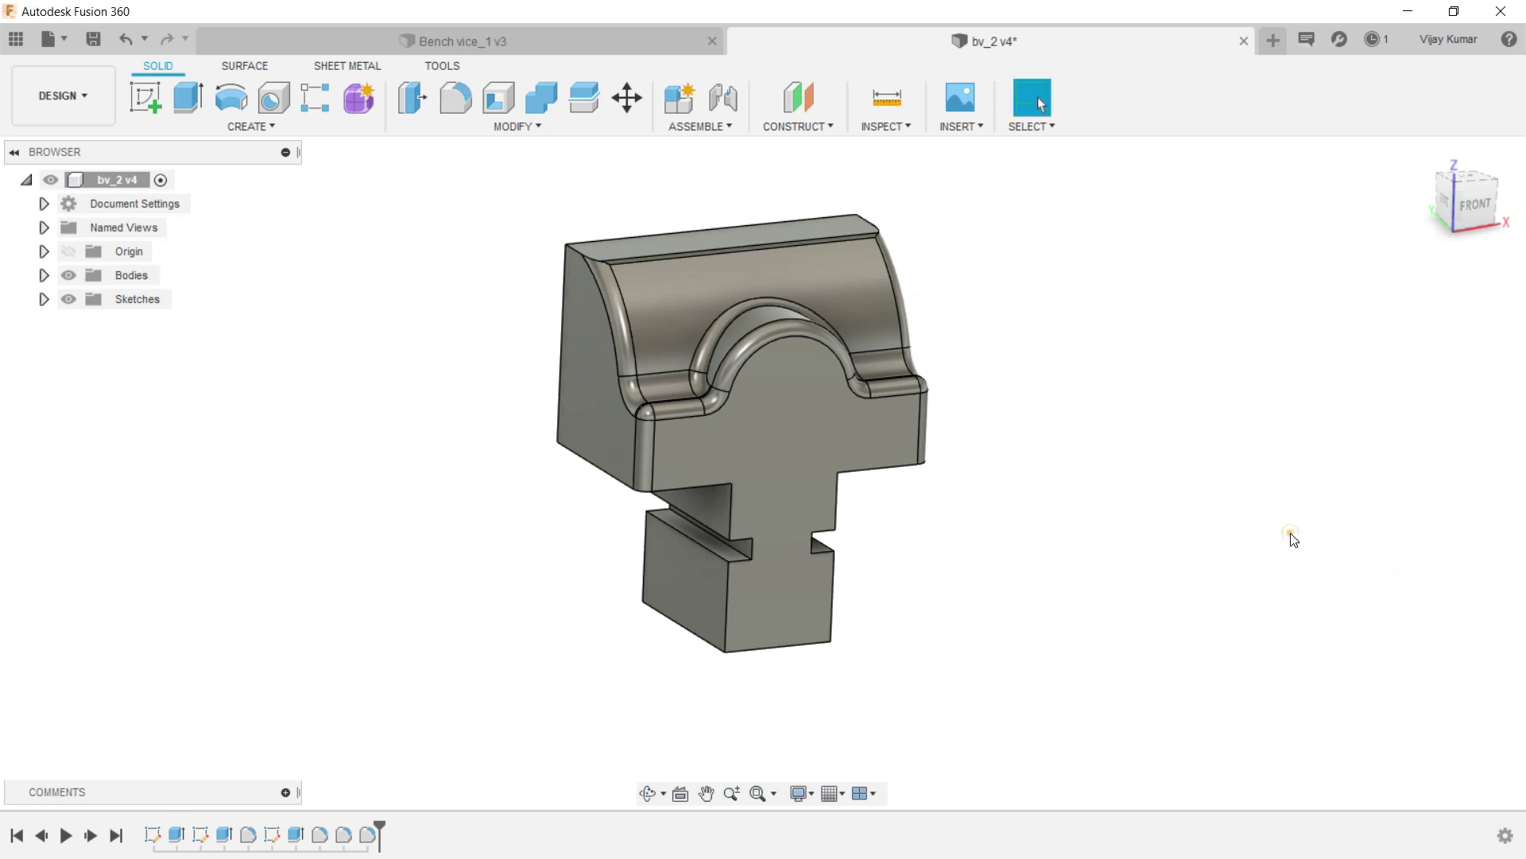
Start a sketch on the side plane and project the jaw's bottom edge into it.
click(153, 89)
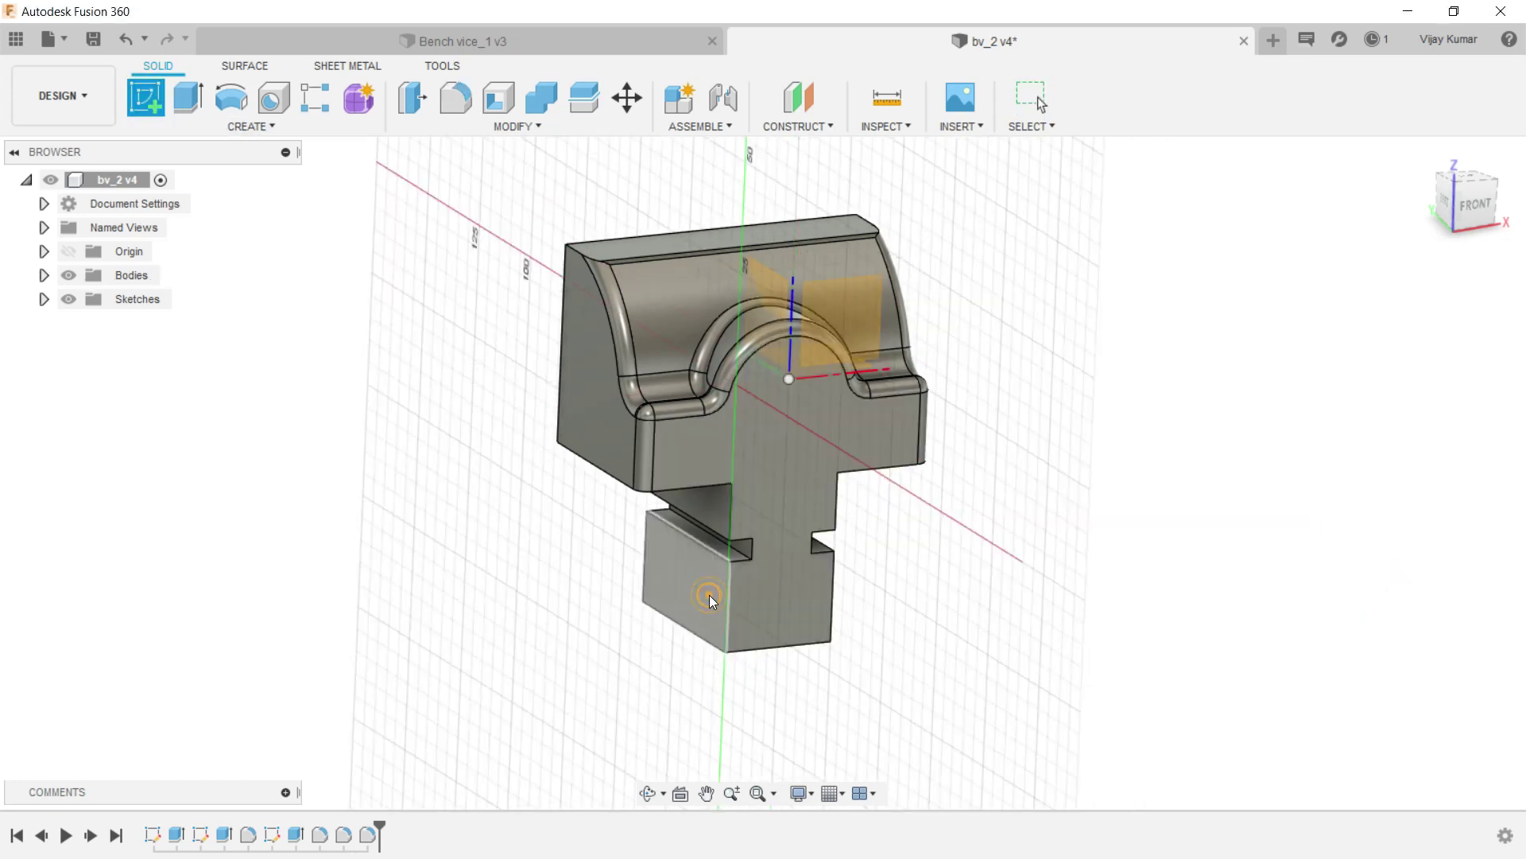
click(710, 595)
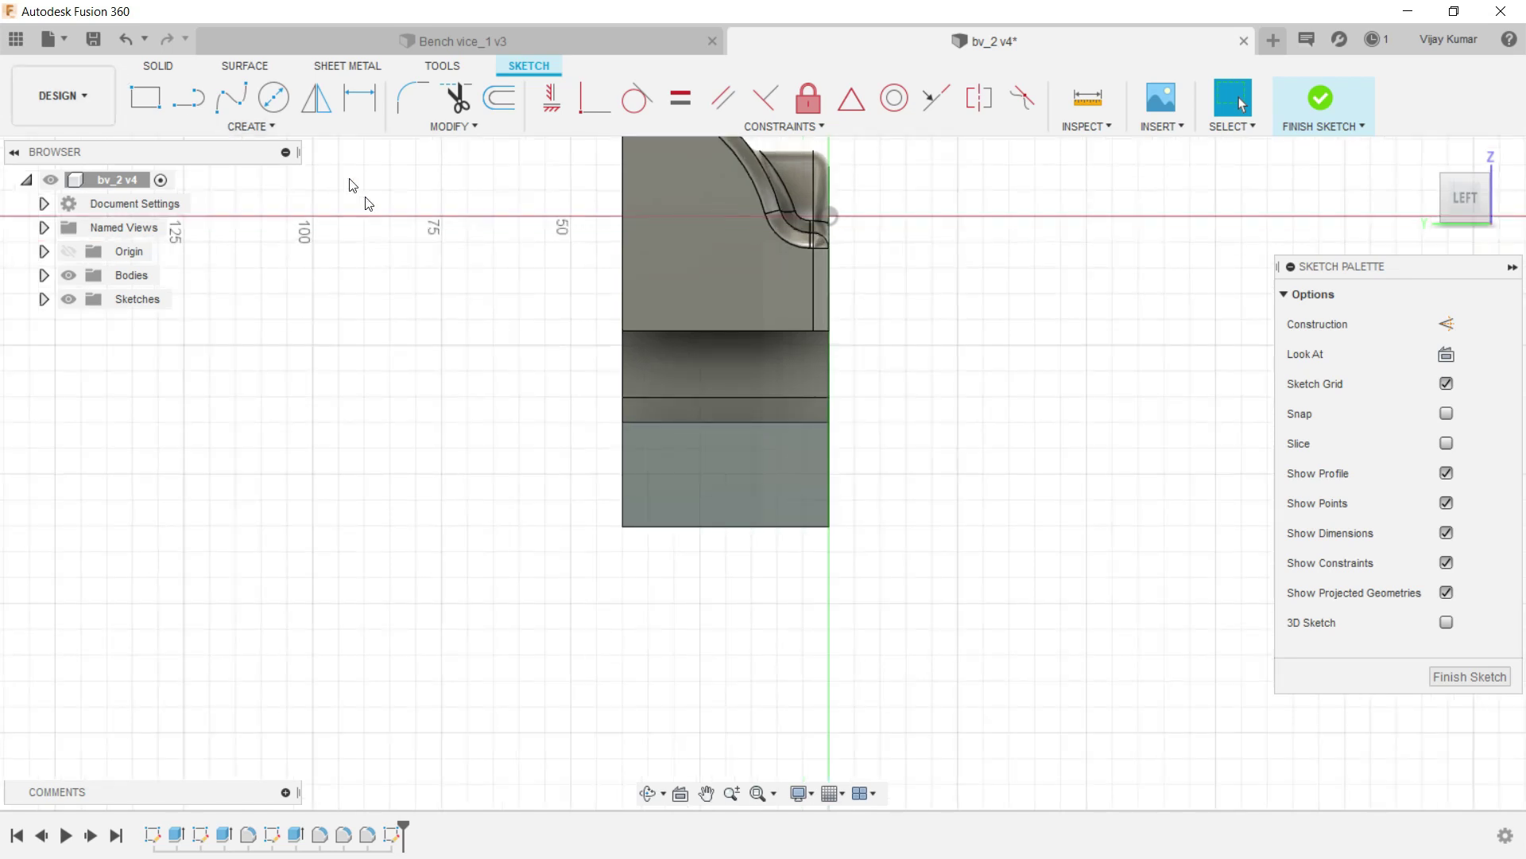
click(250, 127)
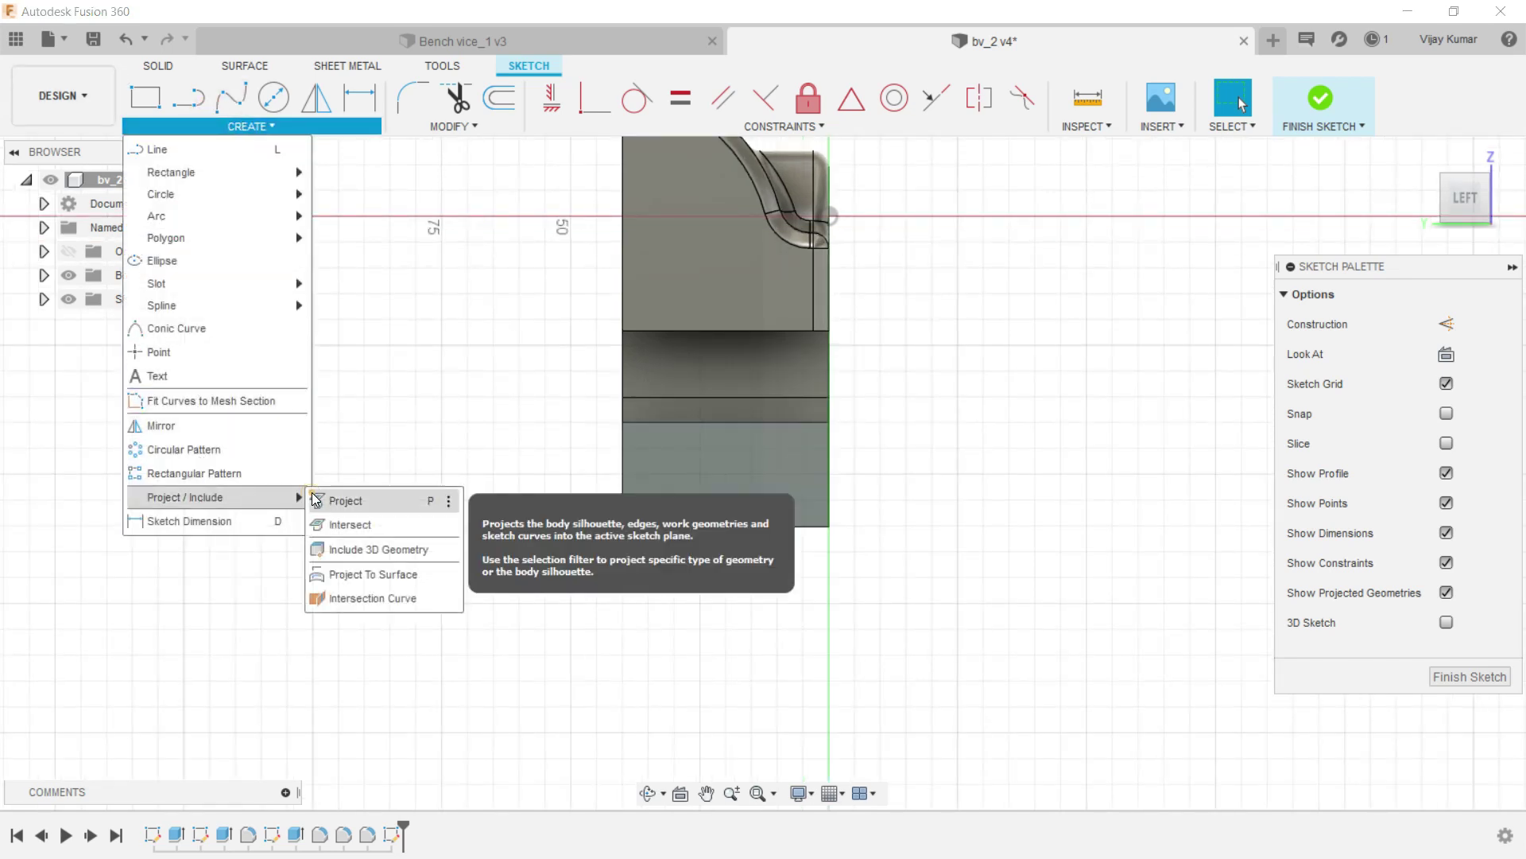
mouse_move(185, 497)
click(338, 497)
click(733, 526)
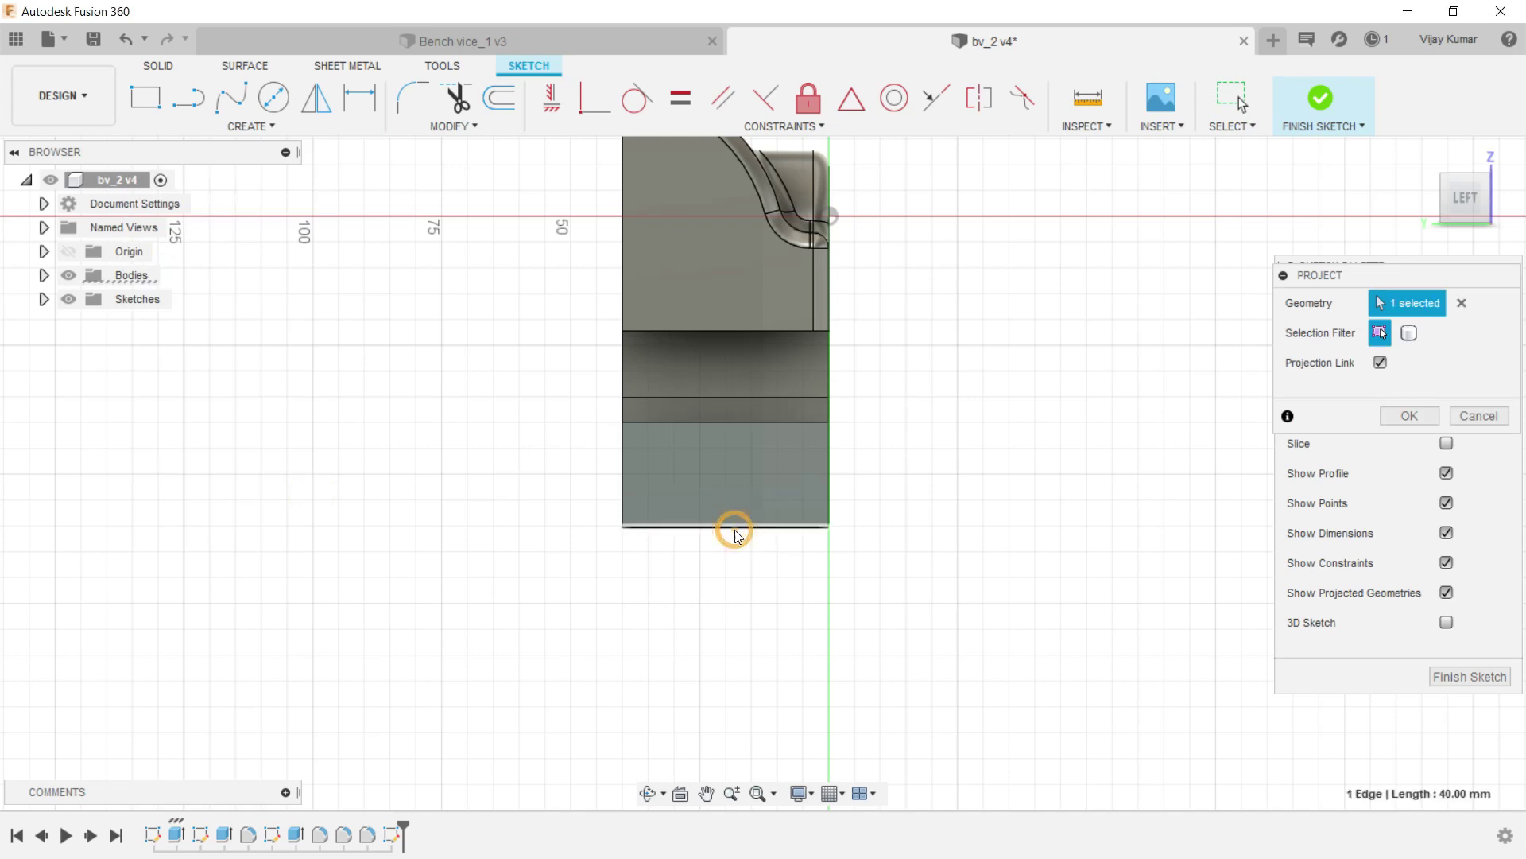
click(1409, 415)
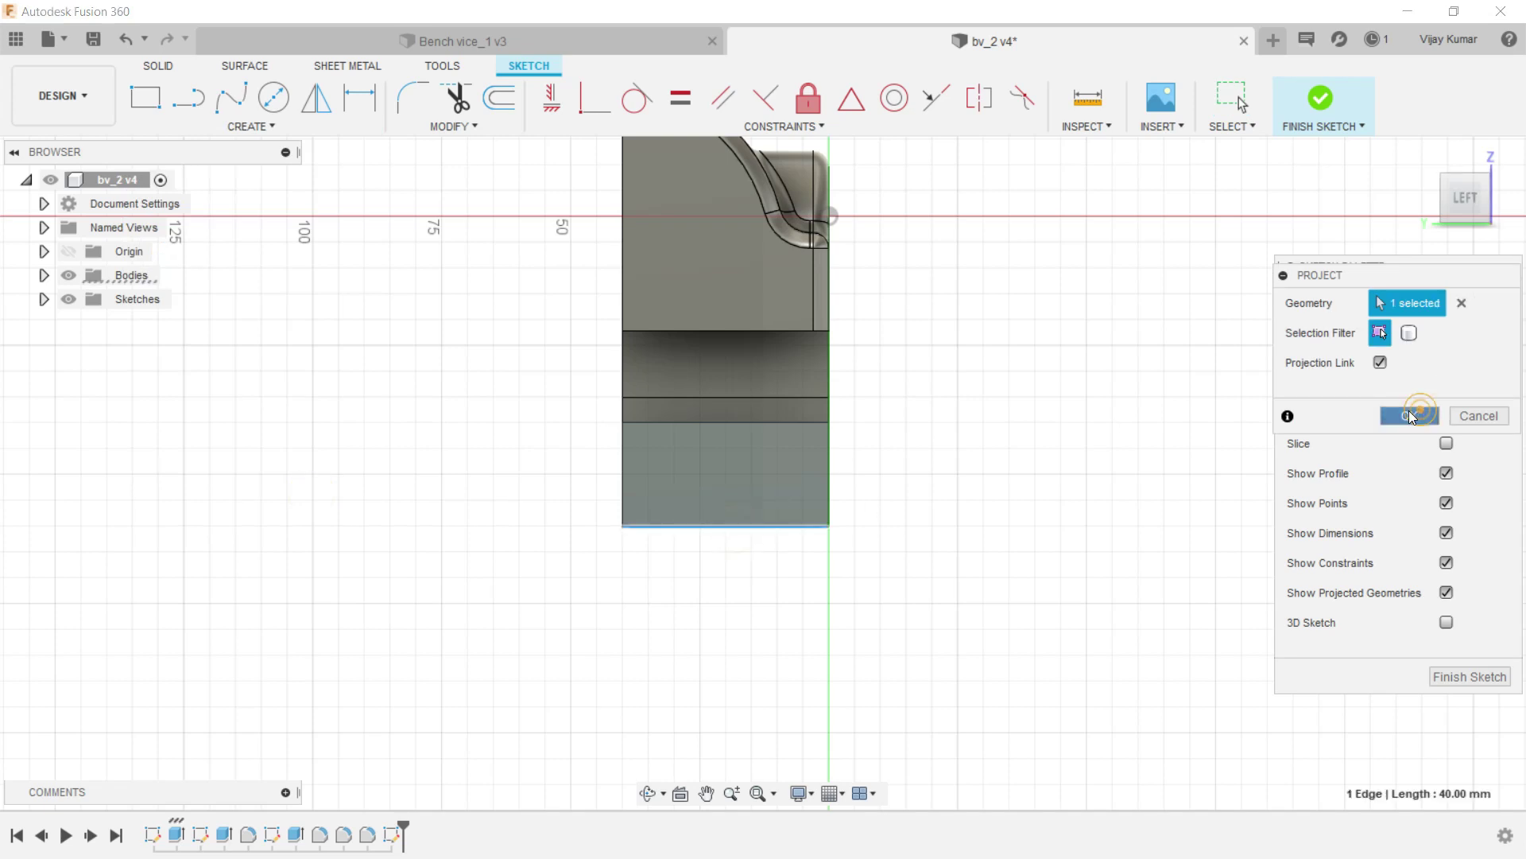
Draw a closed trapezoid with lines starting at the jaw's bottom-left corner.
click(189, 97)
click(622, 526)
click(620, 373)
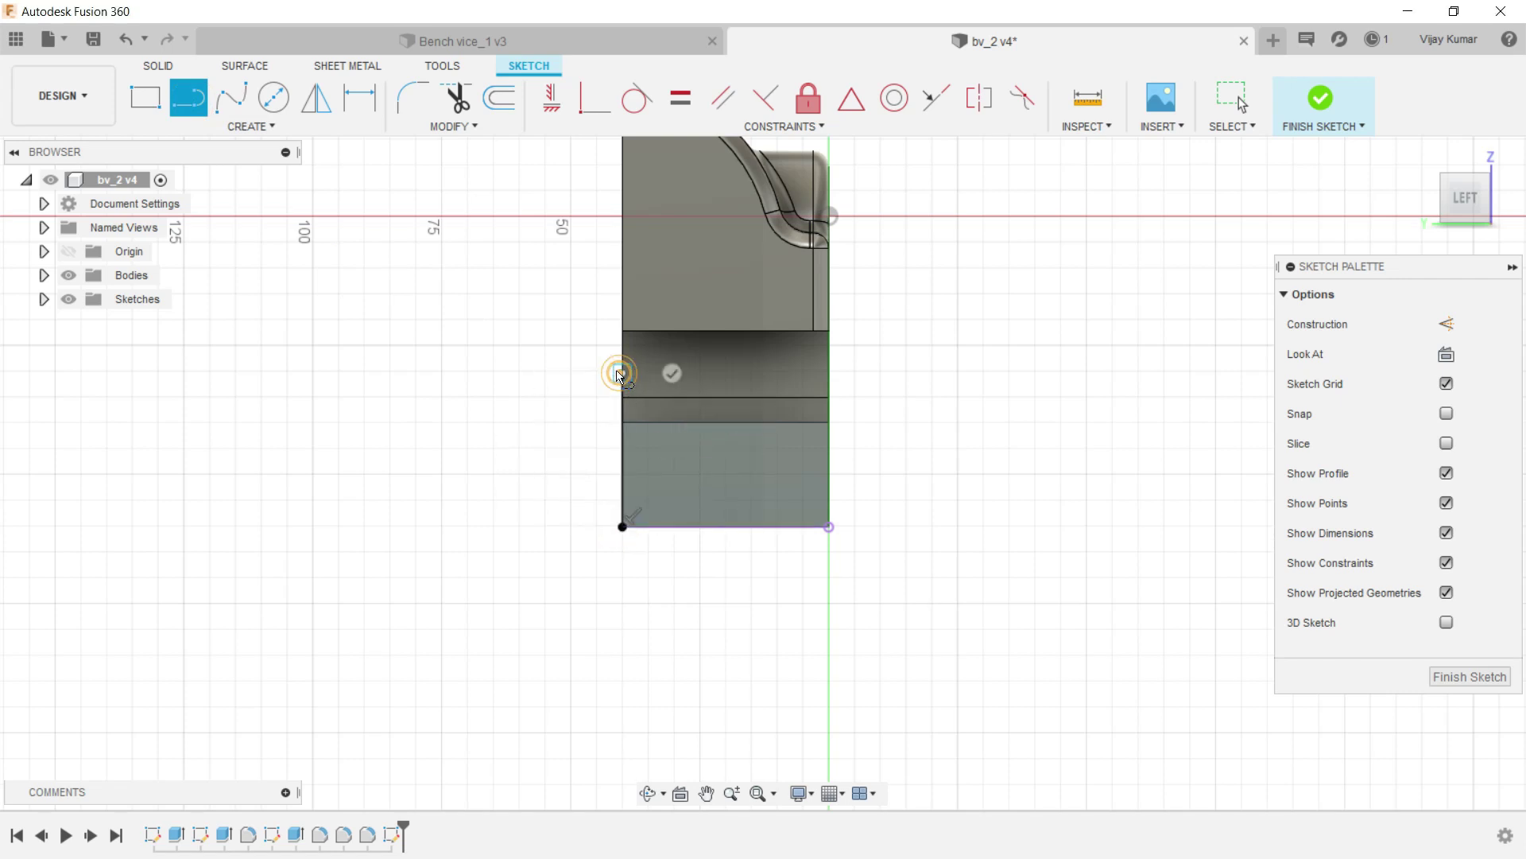
mouse_move(620, 373)
mouse_down()
mouse_move(449, 465)
mouse_move(502, 531)
mouse_up()
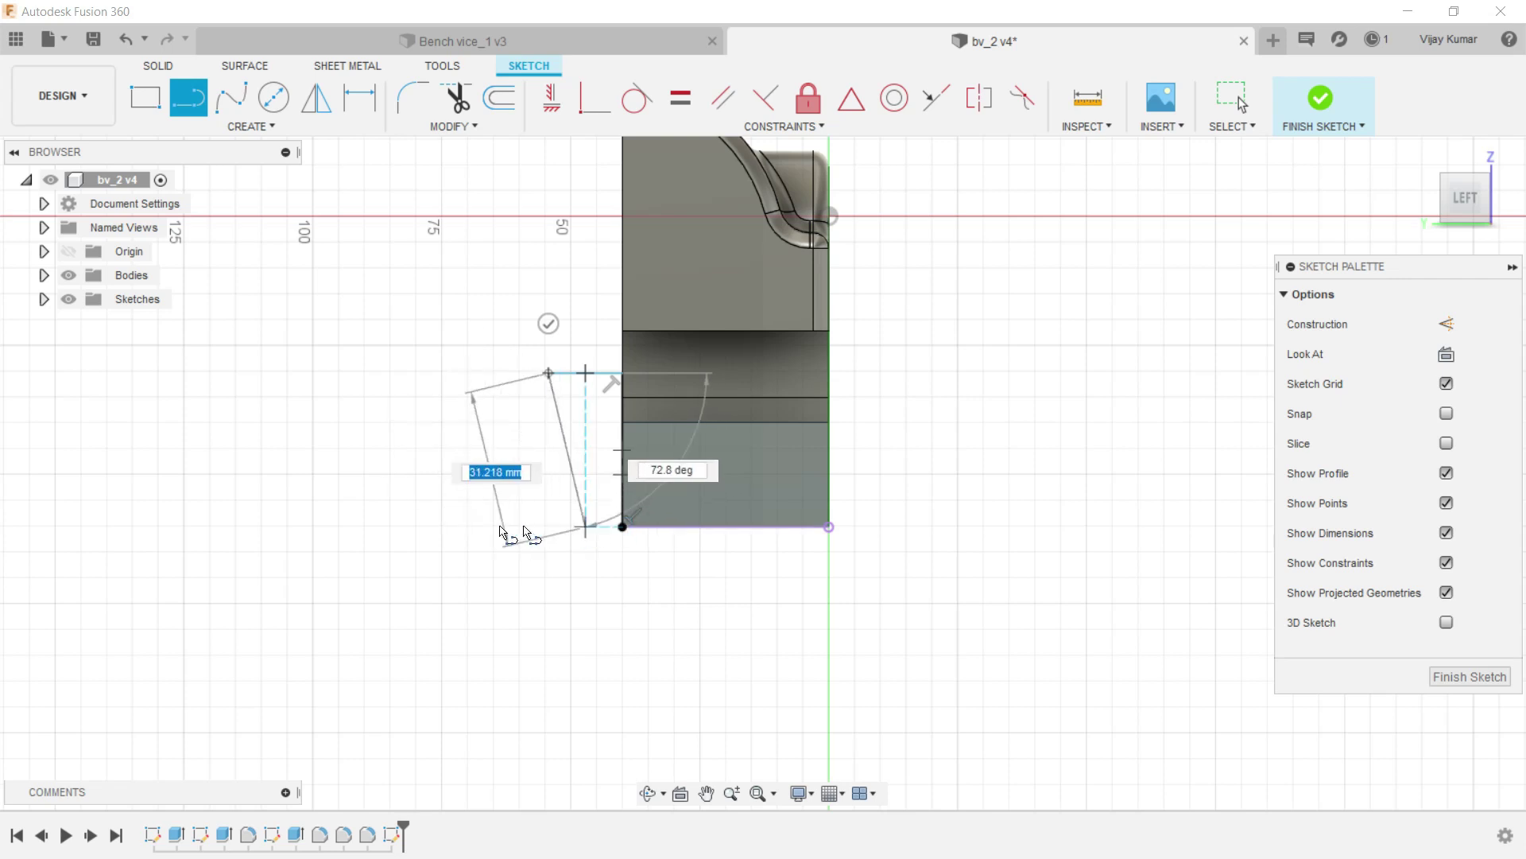
click(473, 526)
click(622, 526)
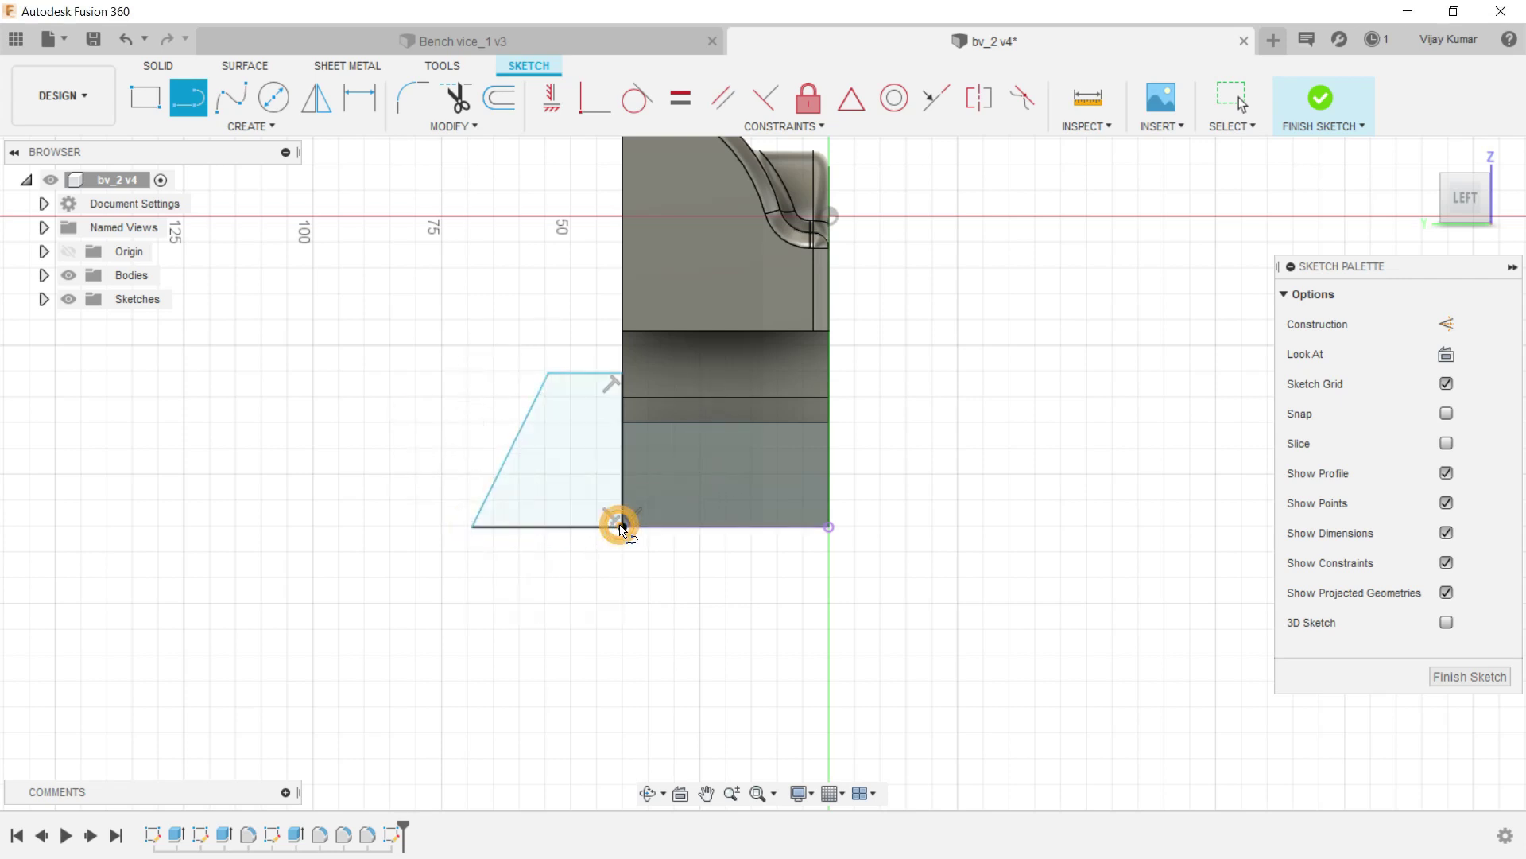
Dimension the trapezoid's height as 34.93.
click(348, 107)
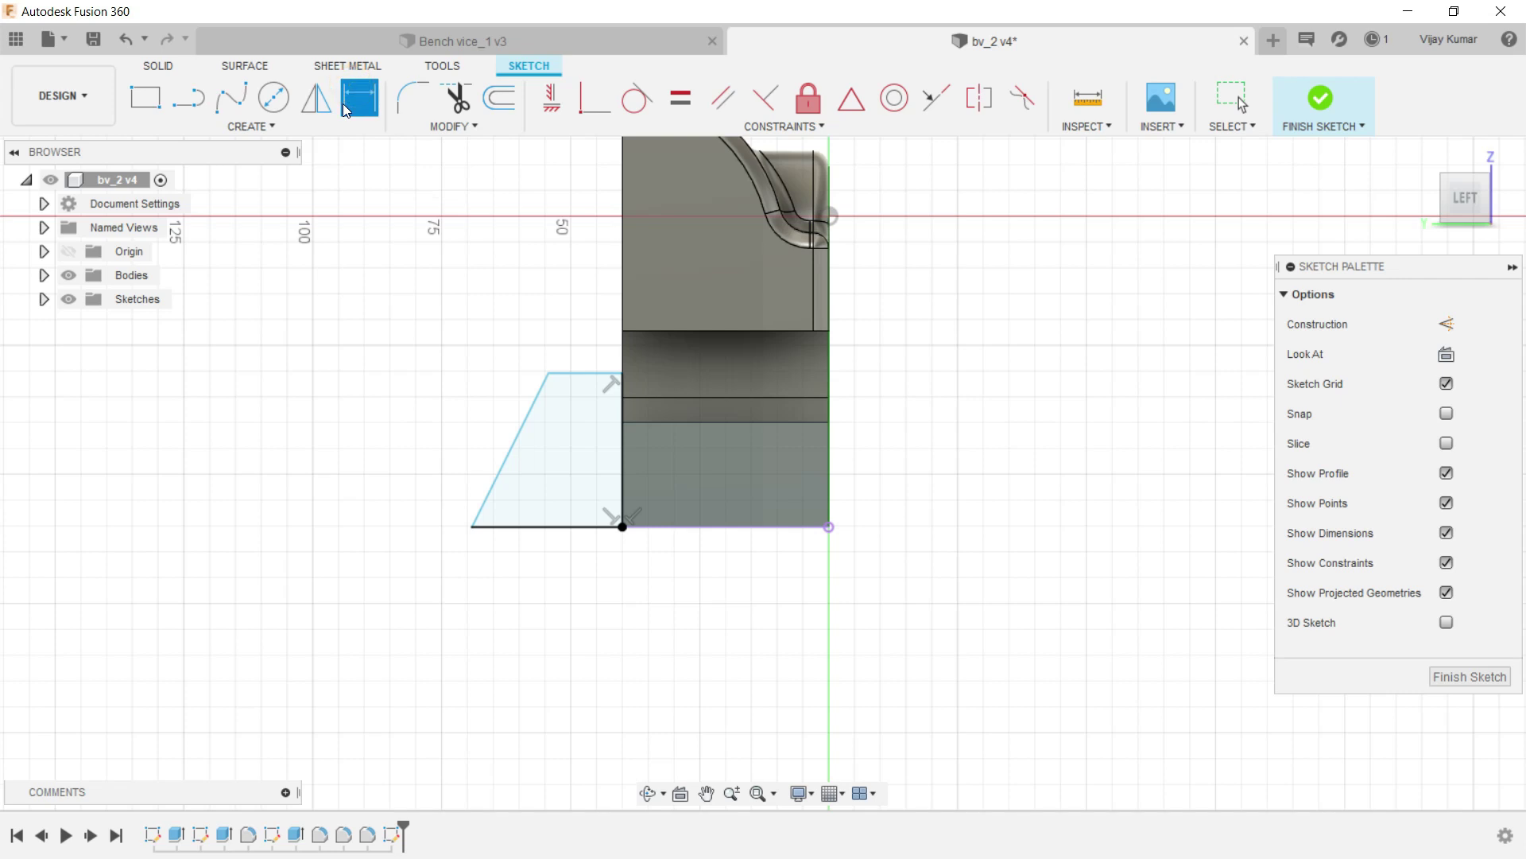
click(610, 374)
click(566, 528)
click(426, 465)
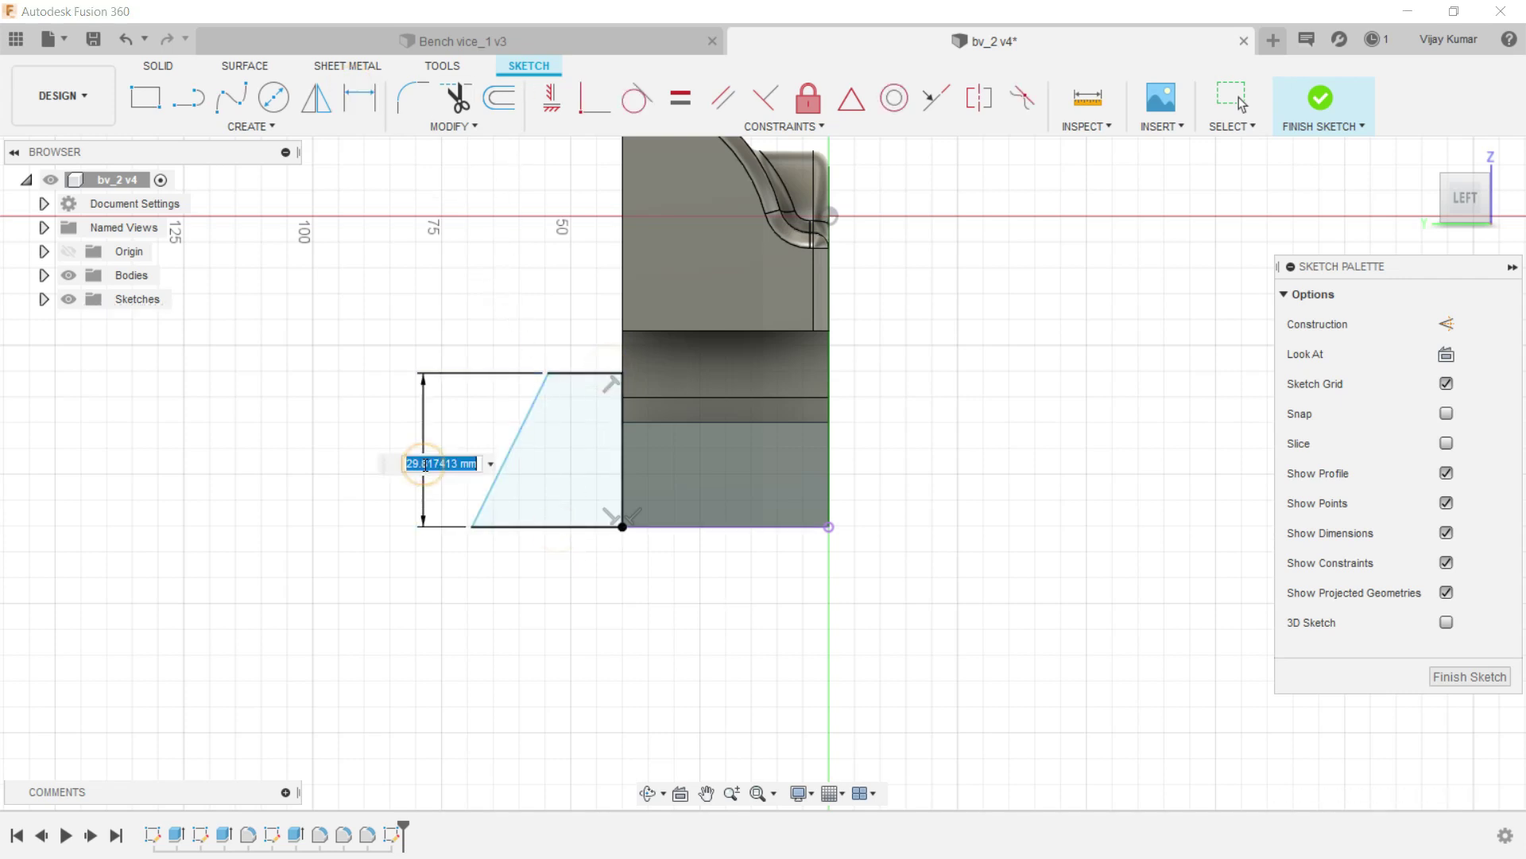
text(34.93)
key(Return)
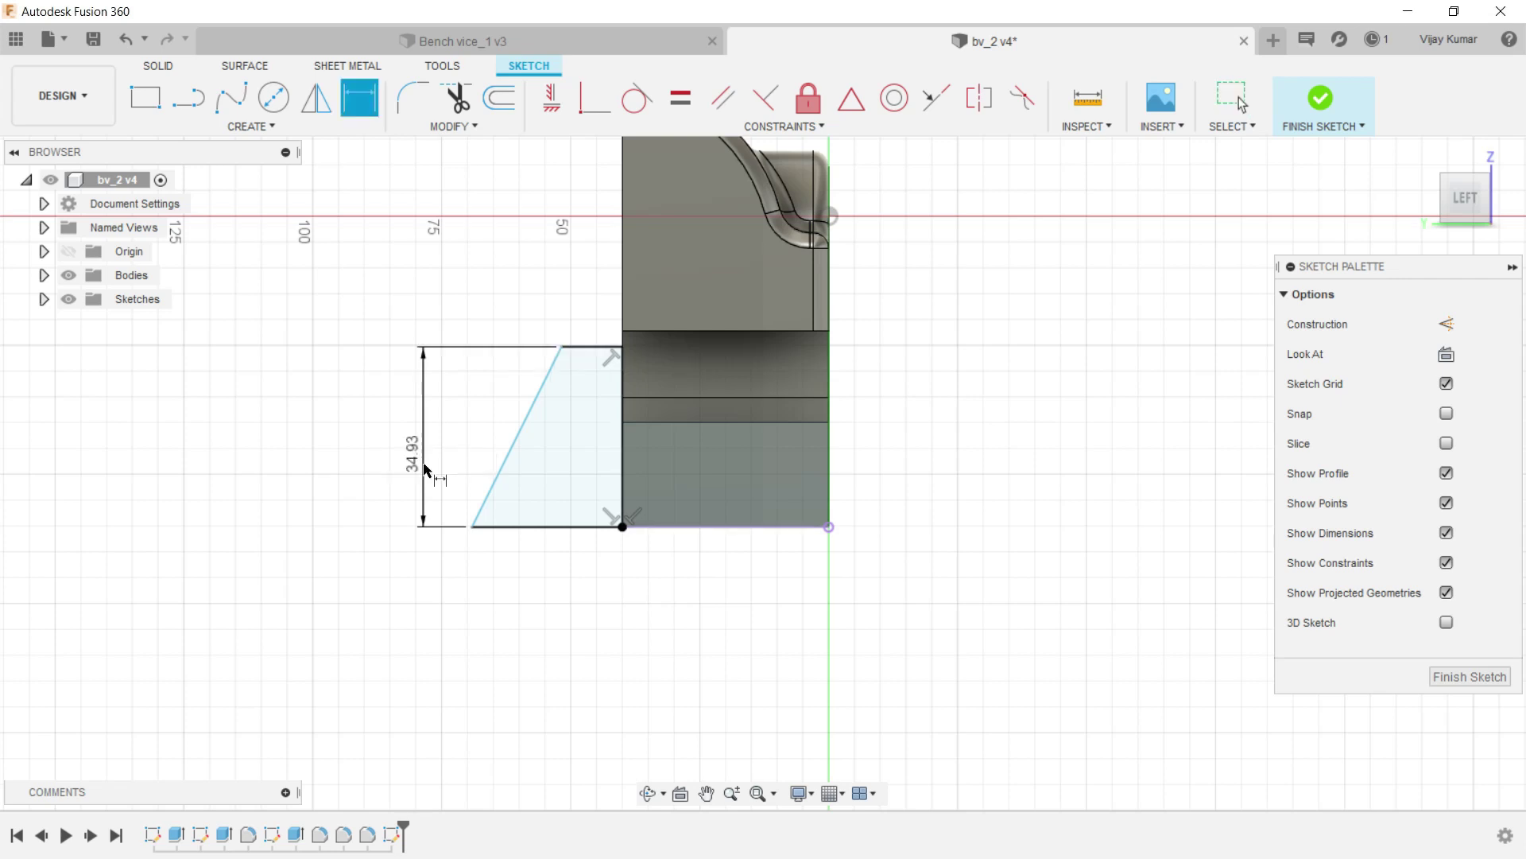
Dimension the overall width as 65.00 and the slant angle as 74.7°.
click(470, 527)
click(827, 527)
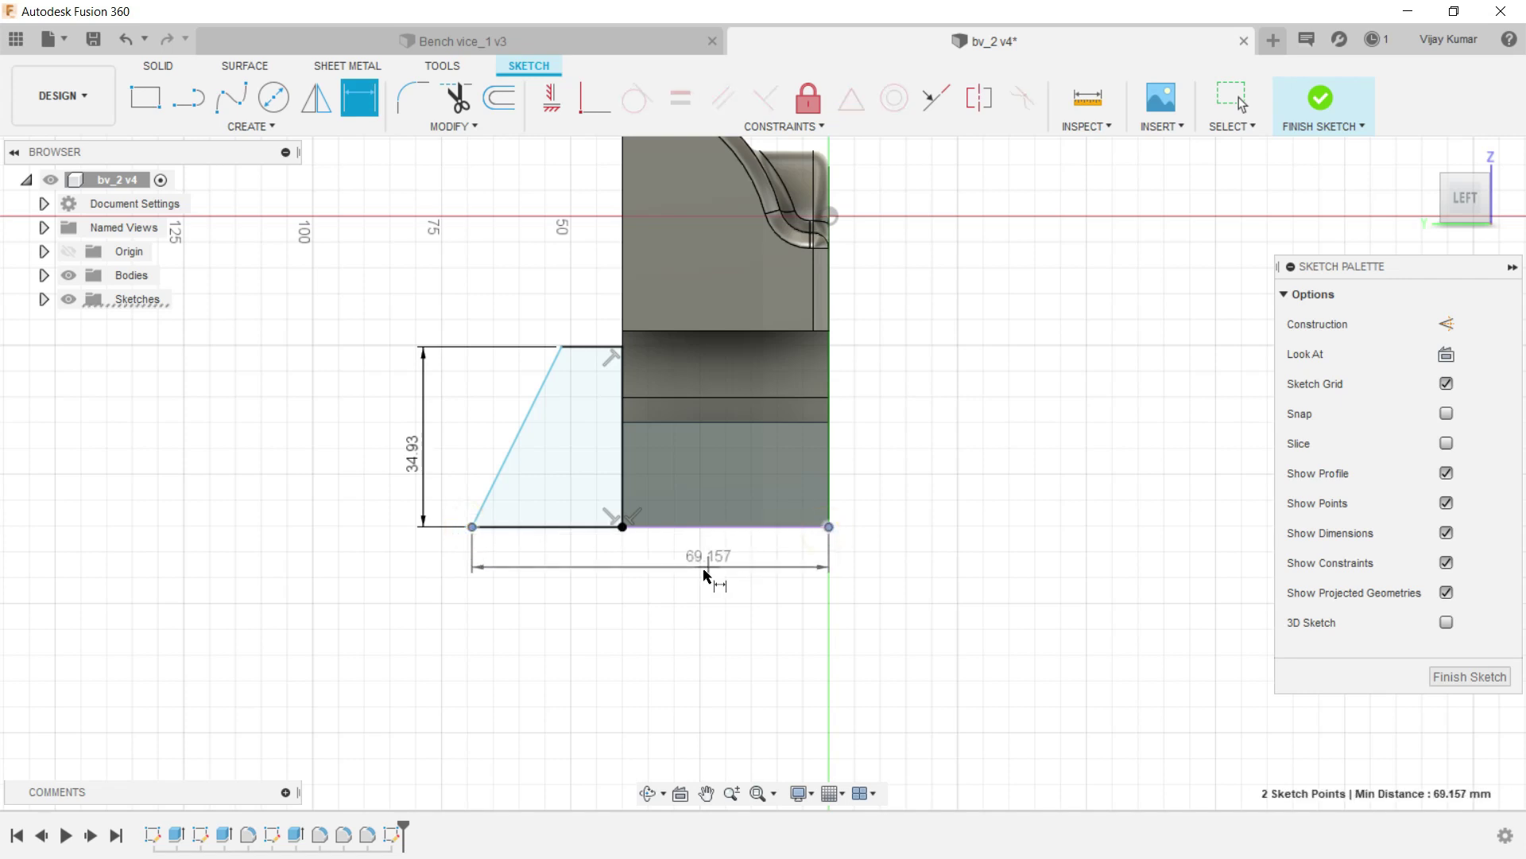
click(699, 572)
key(BackSpace)
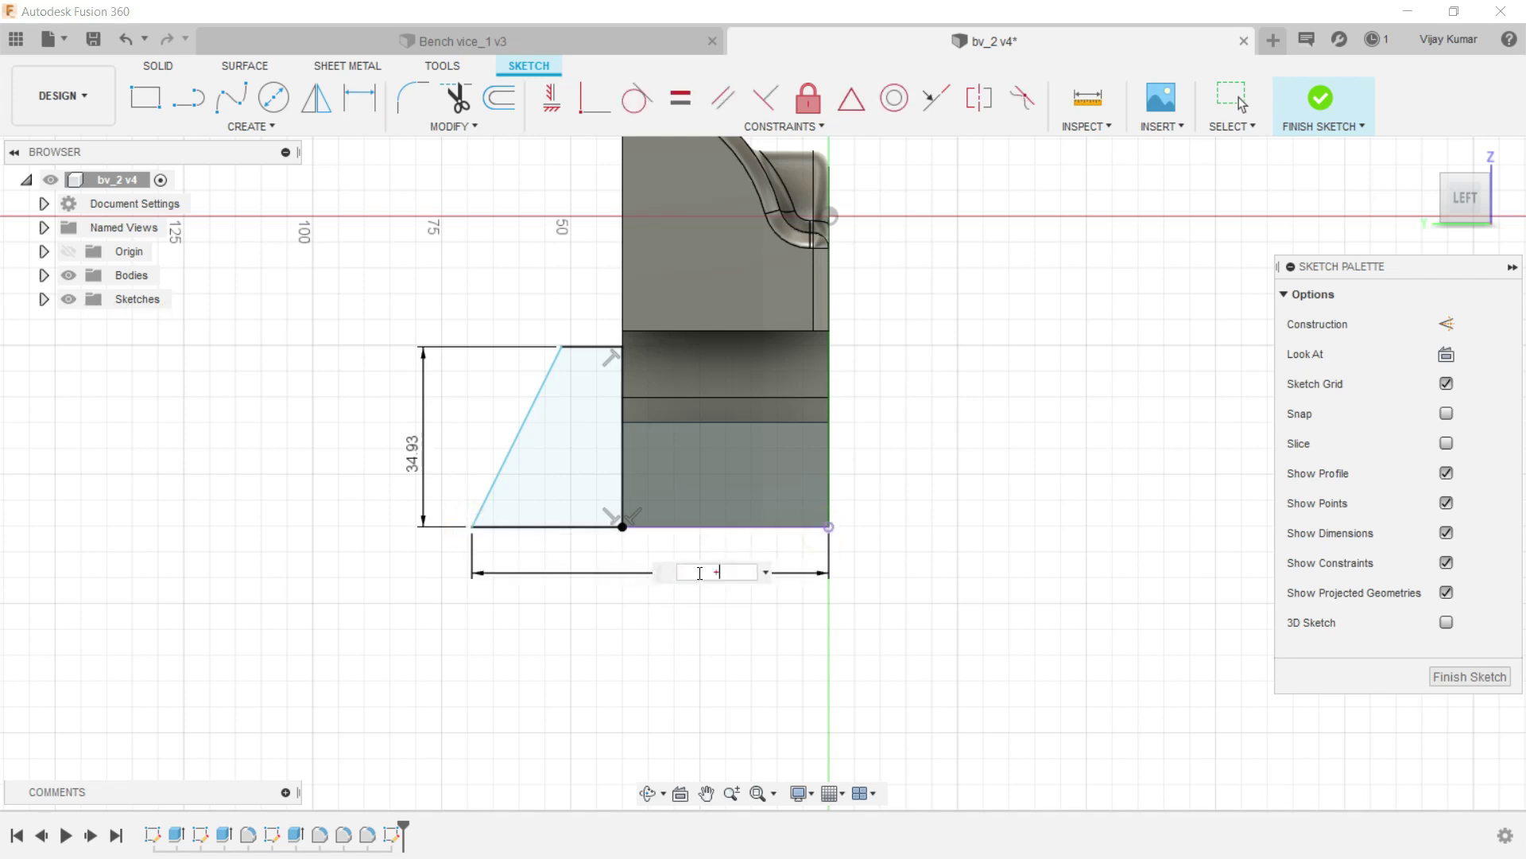
text(65)
key(Return)
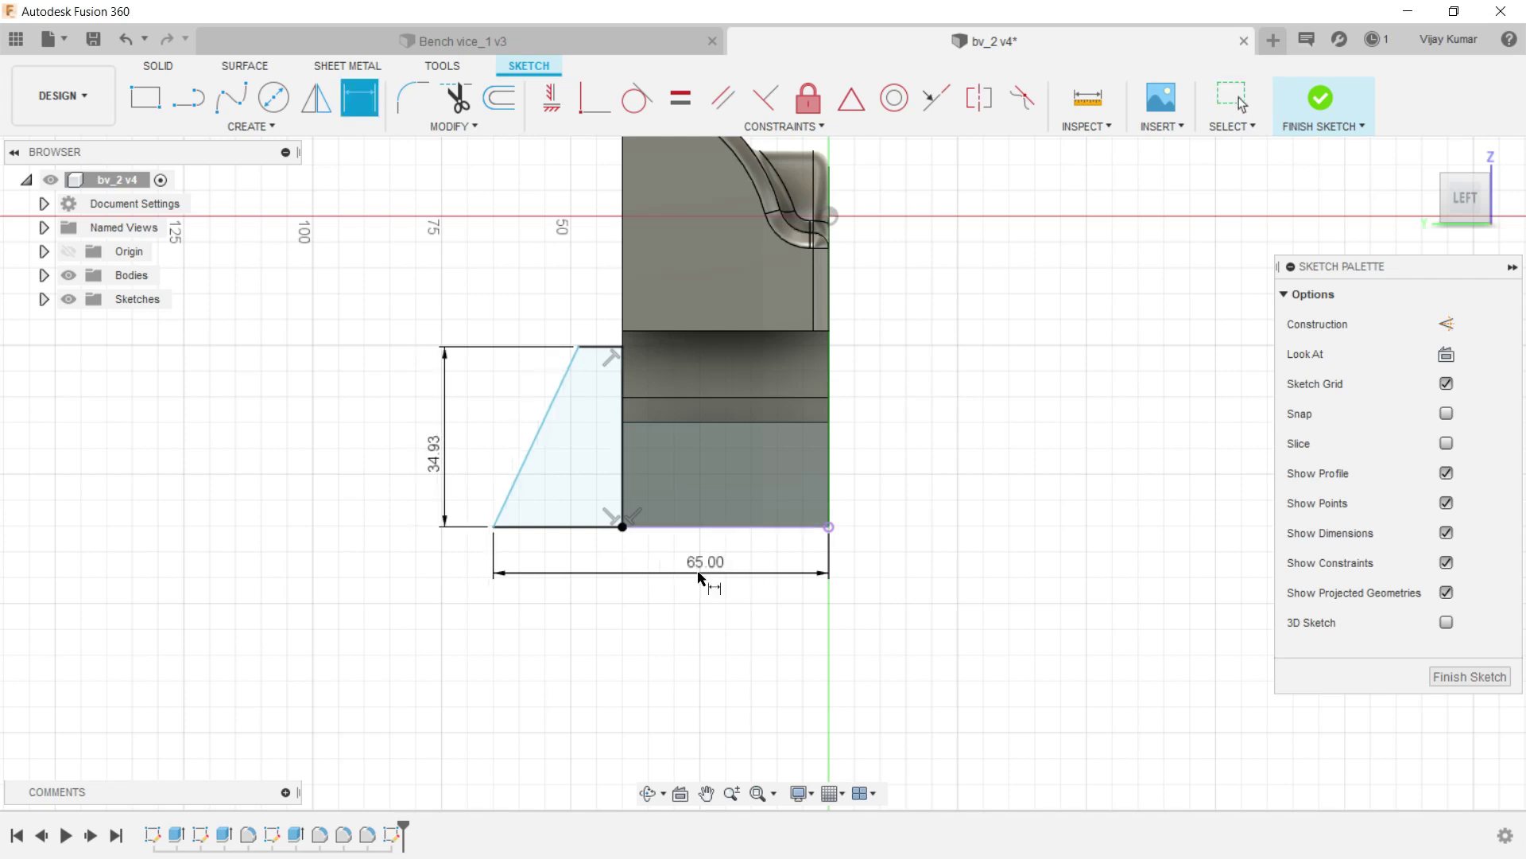
click(525, 461)
click(545, 524)
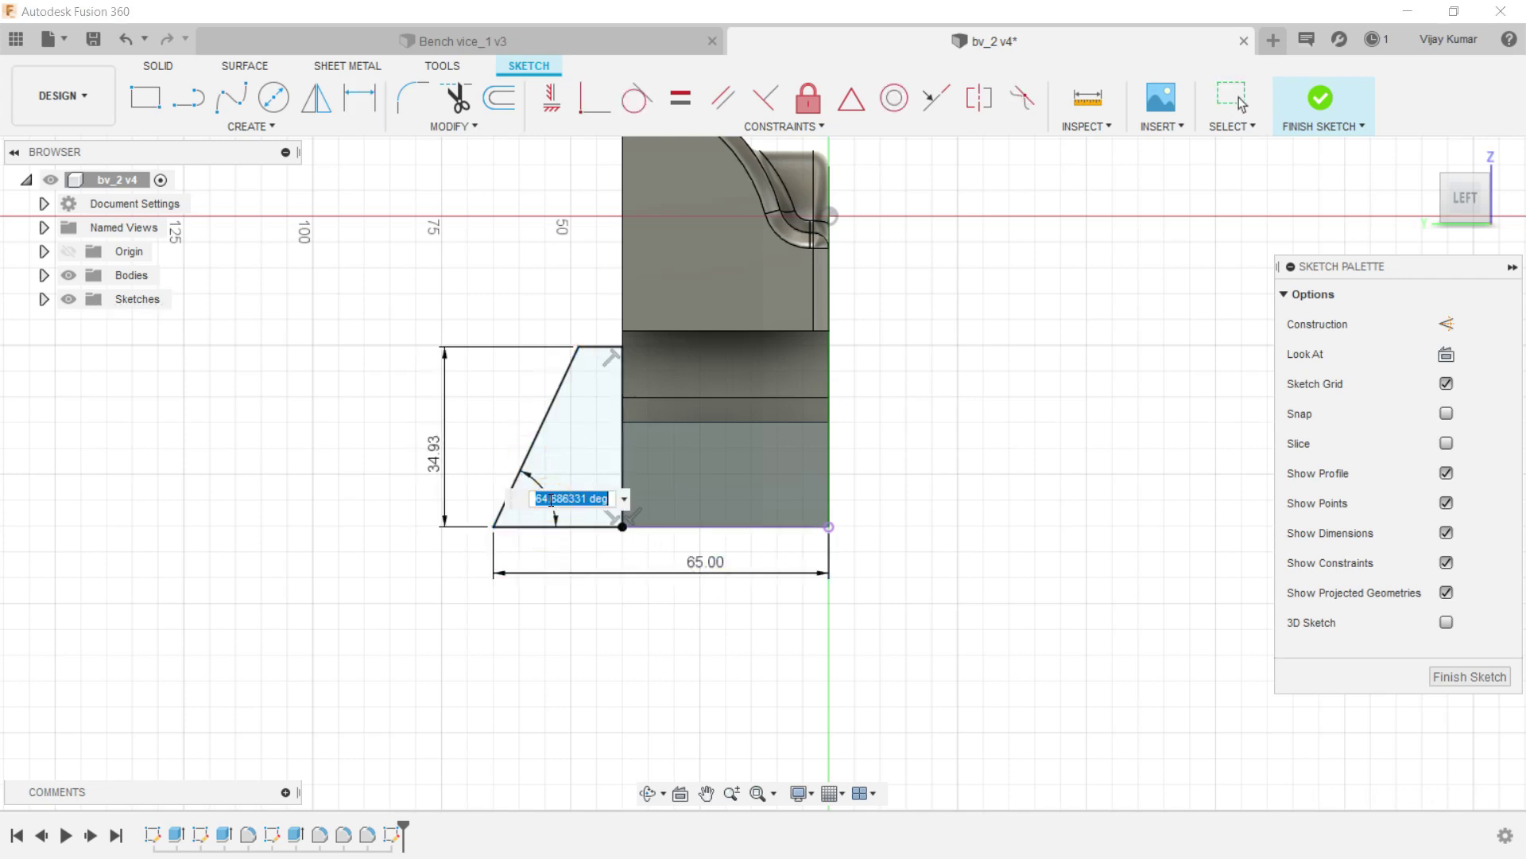
text(74.7)
key(Return)
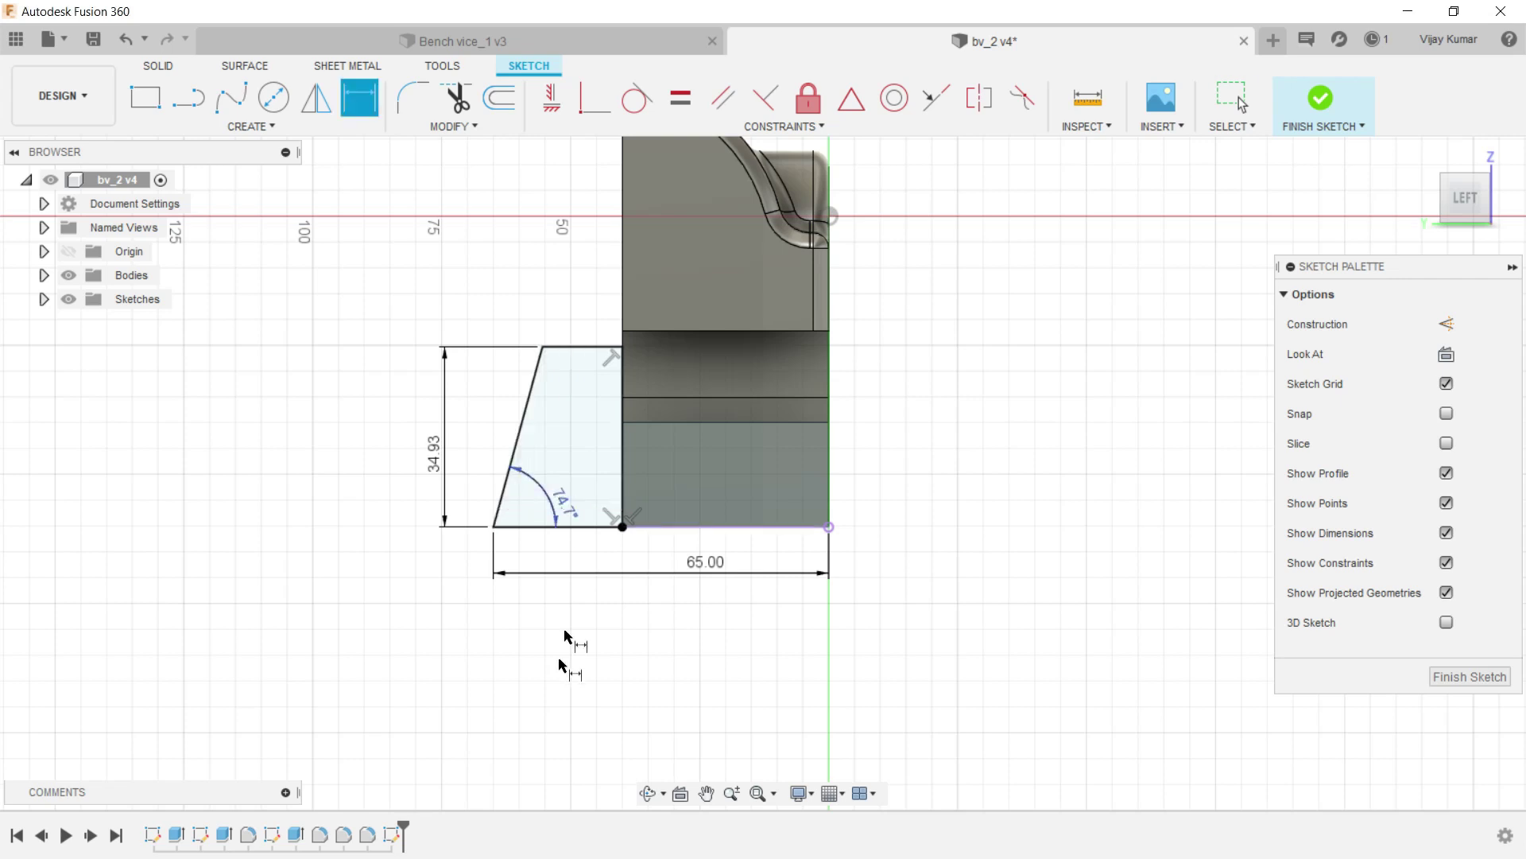
click(648, 793)
drag(648, 528, 700, 549)
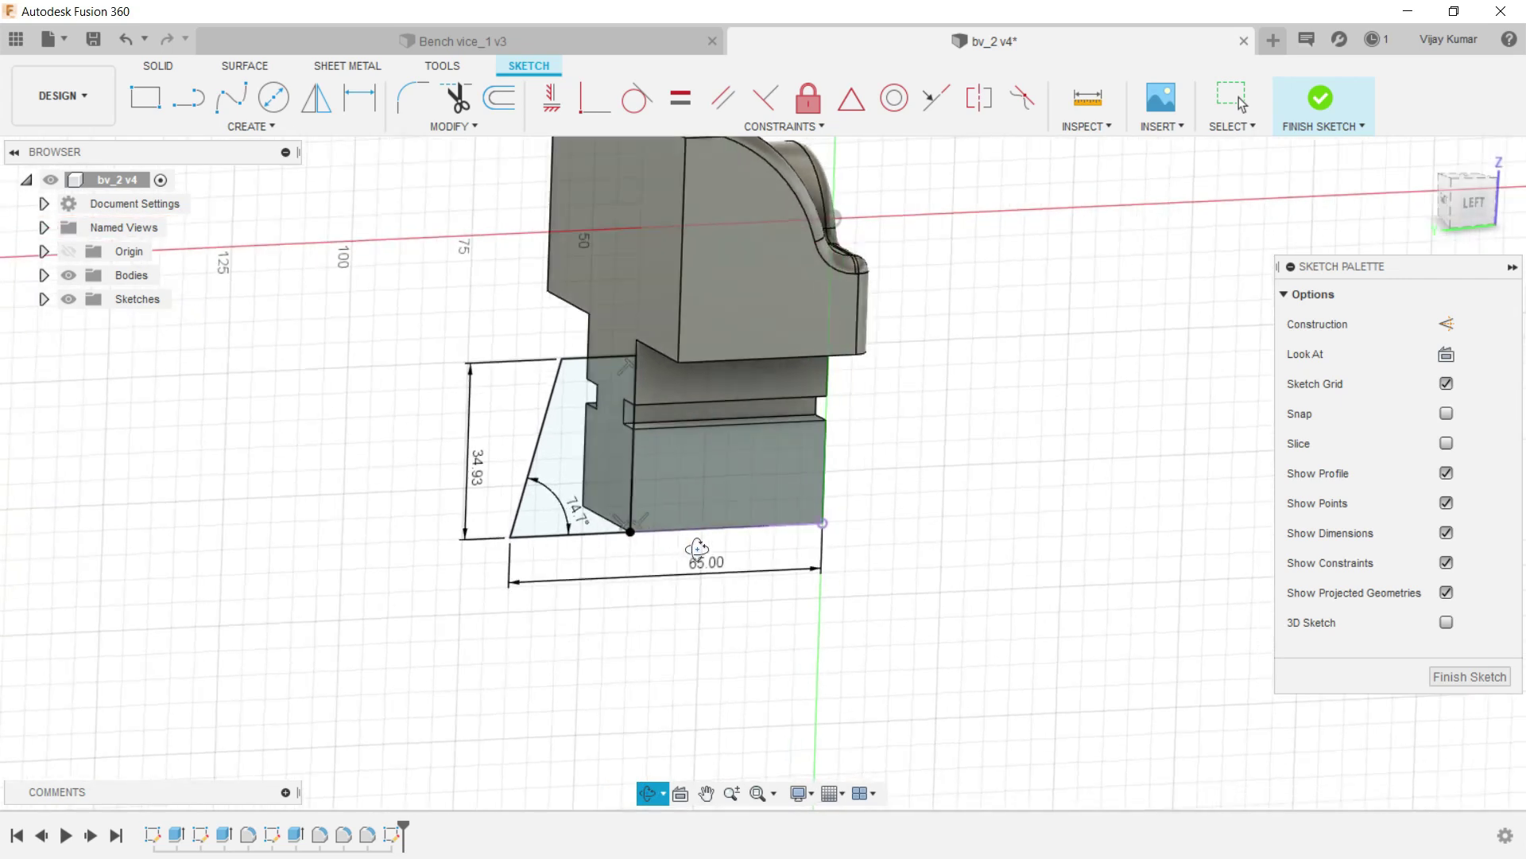
Extrude the triangular profile To Object on the lower block's face, joined as a sloped wedge.
click(158, 65)
click(169, 106)
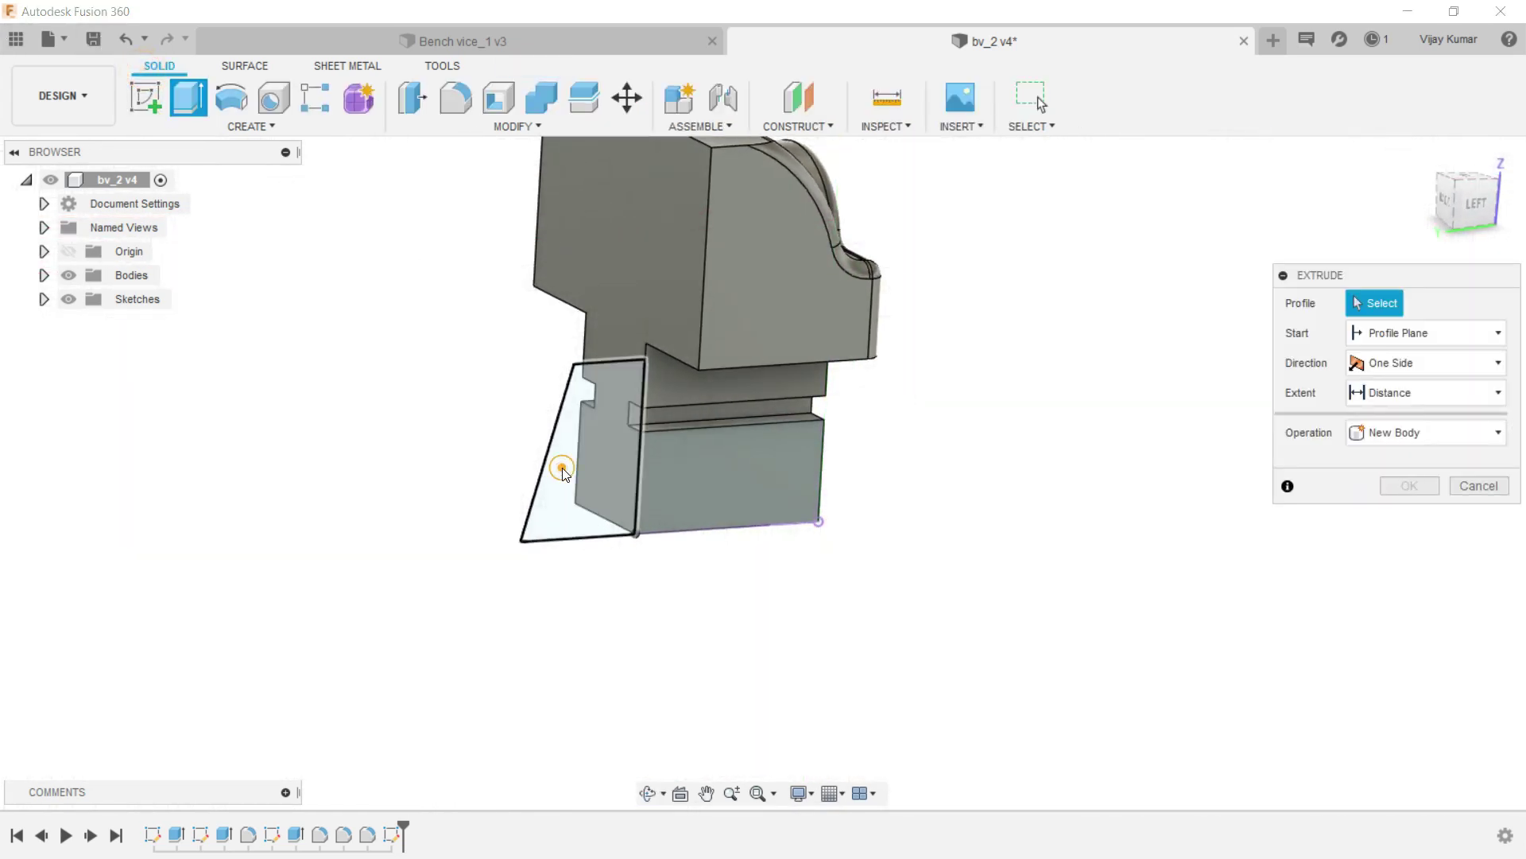
click(556, 457)
click(647, 792)
mouse_move(647, 518)
mouse_down()
mouse_move(844, 526)
mouse_move(342, 337)
mouse_up()
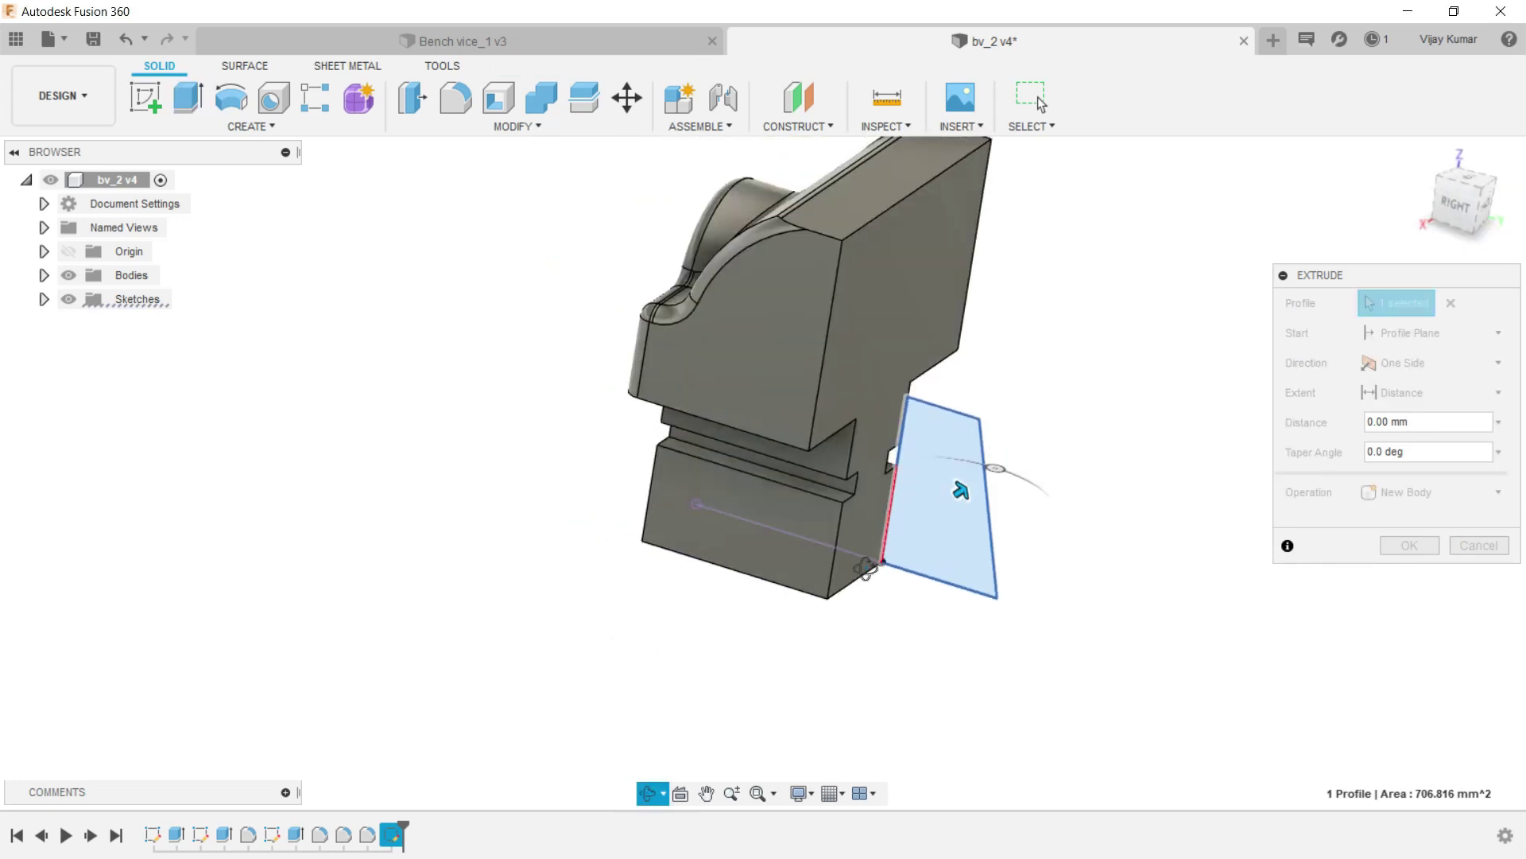
right_click(343, 338)
click(375, 348)
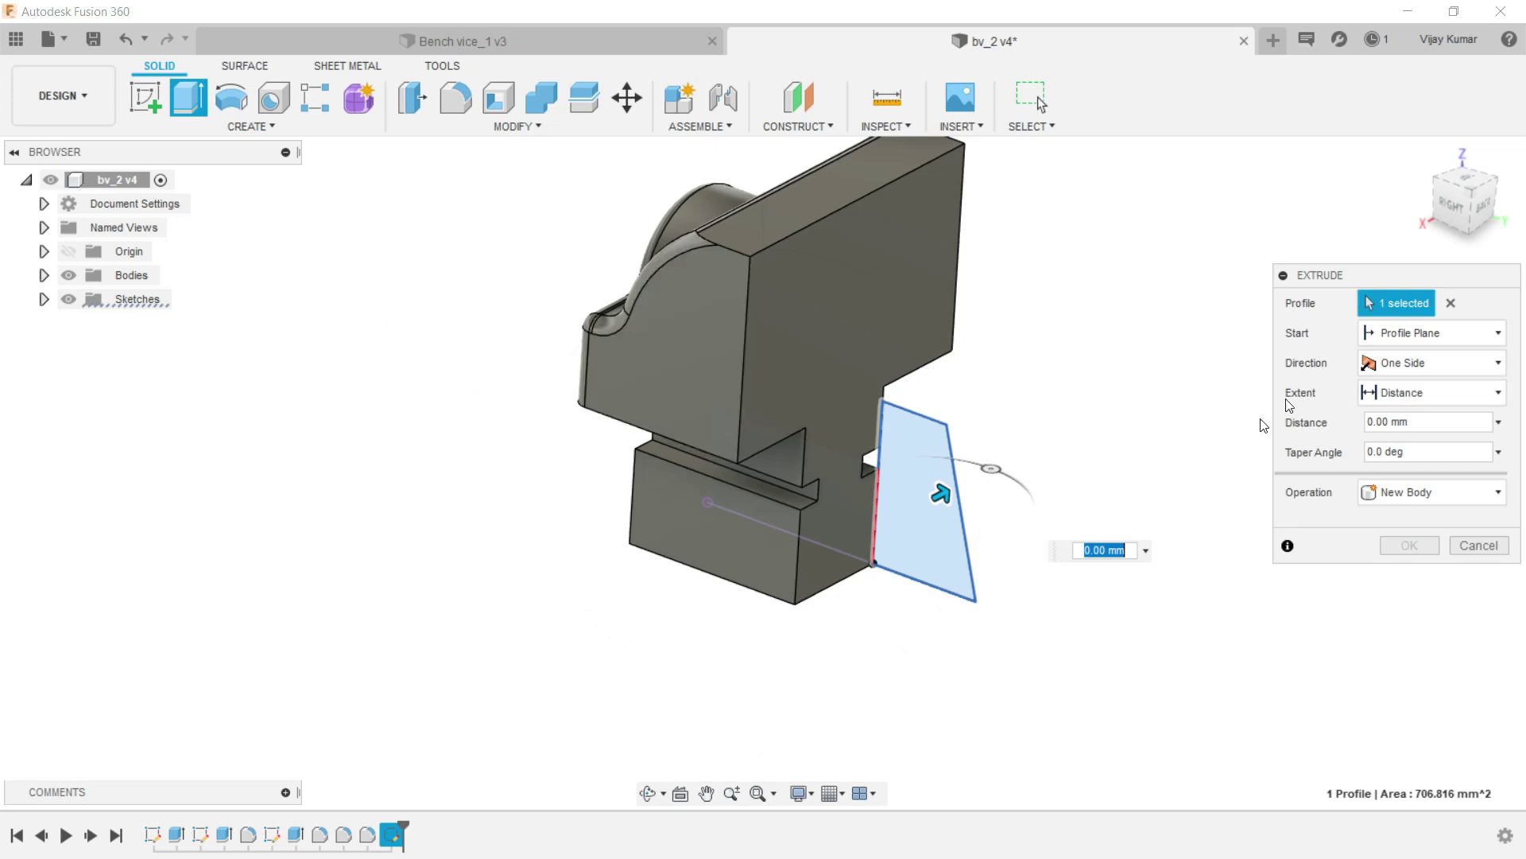
click(1412, 392)
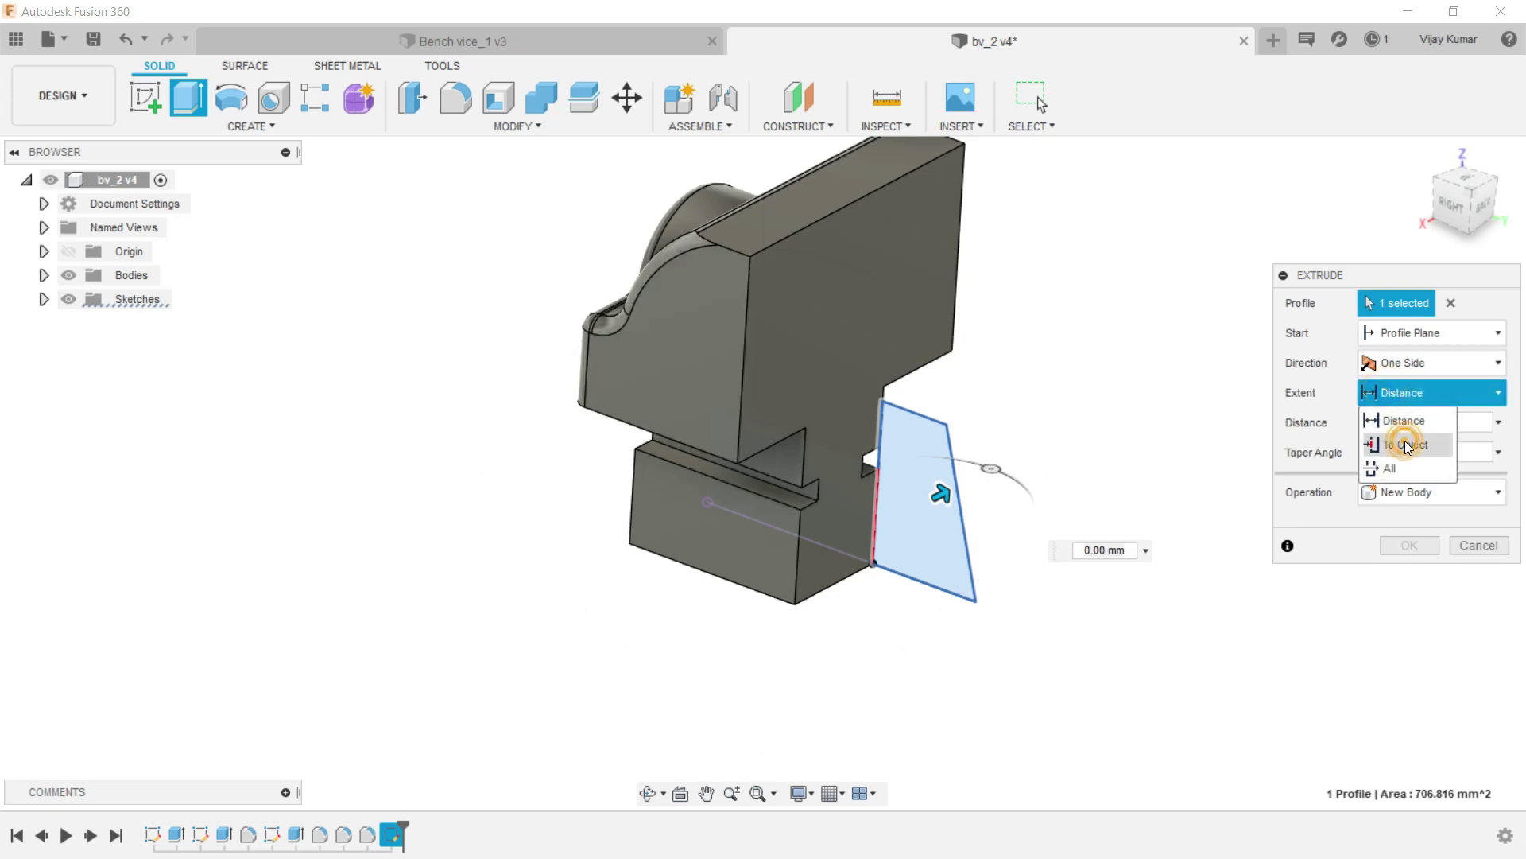
click(1405, 446)
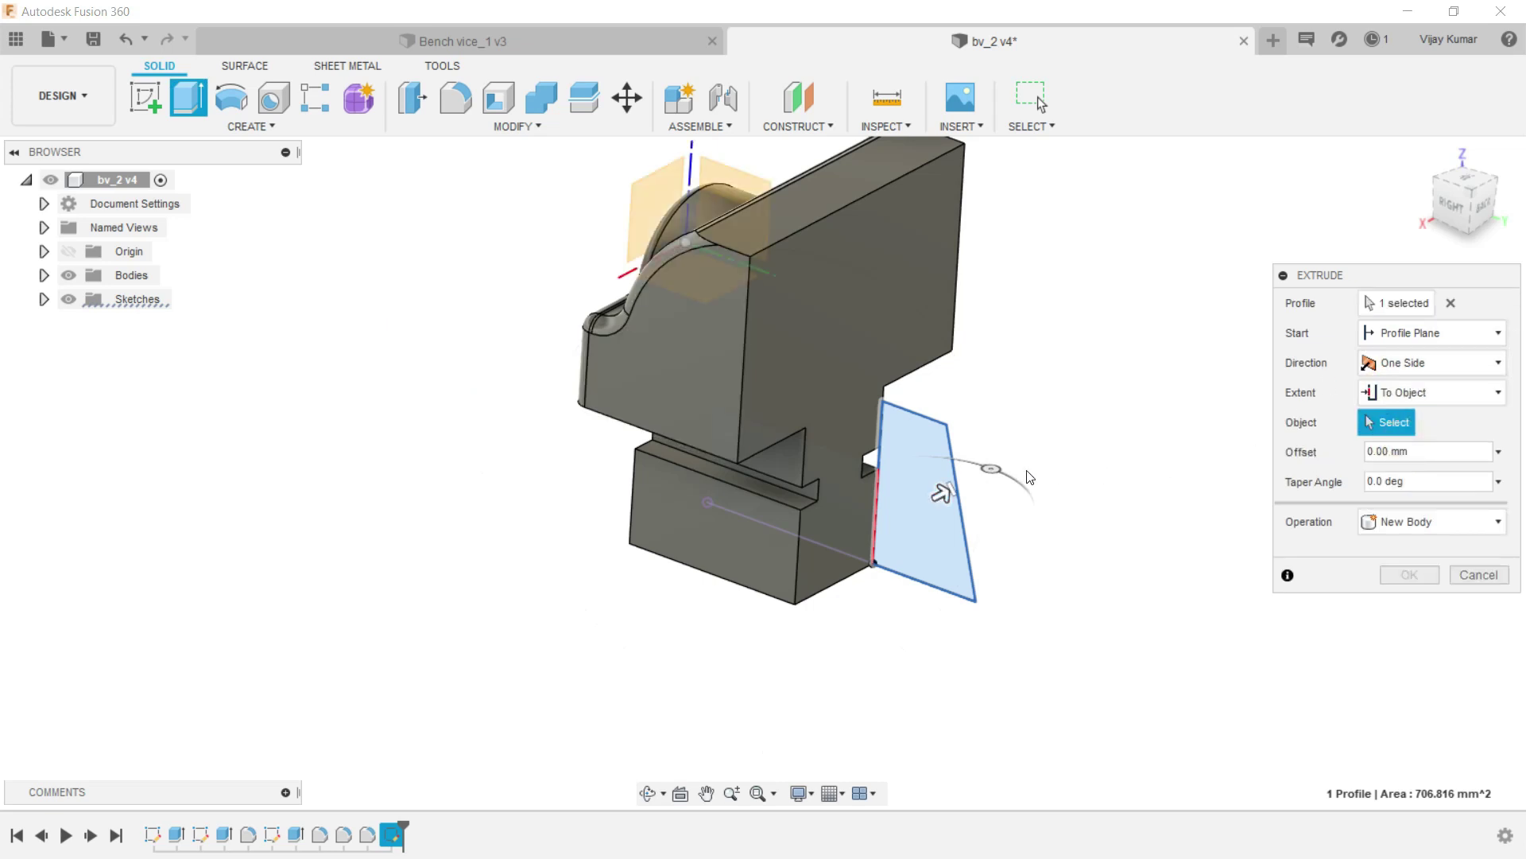
click(752, 556)
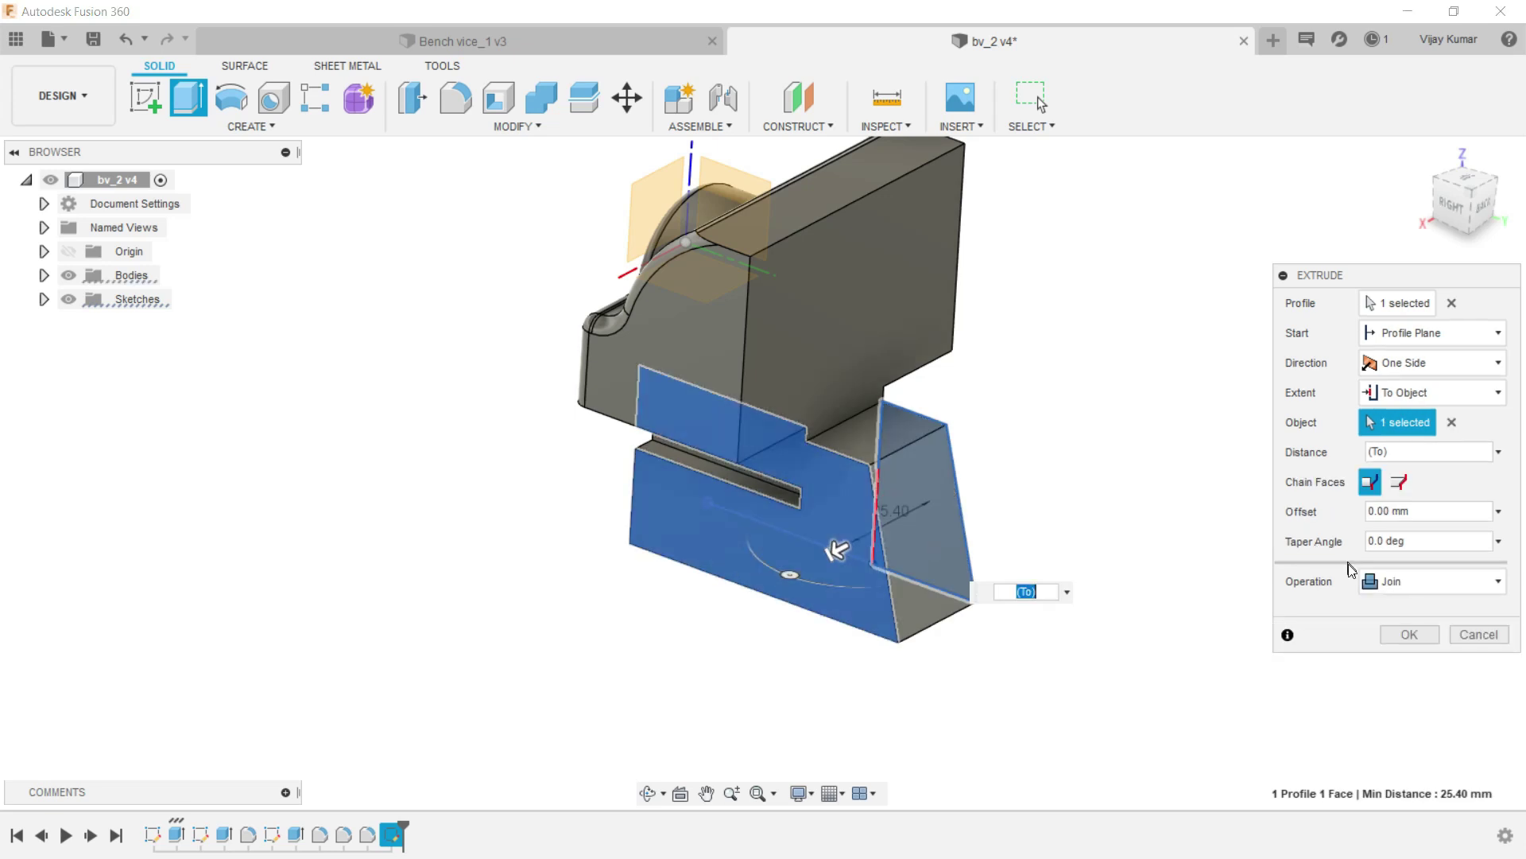
click(1405, 633)
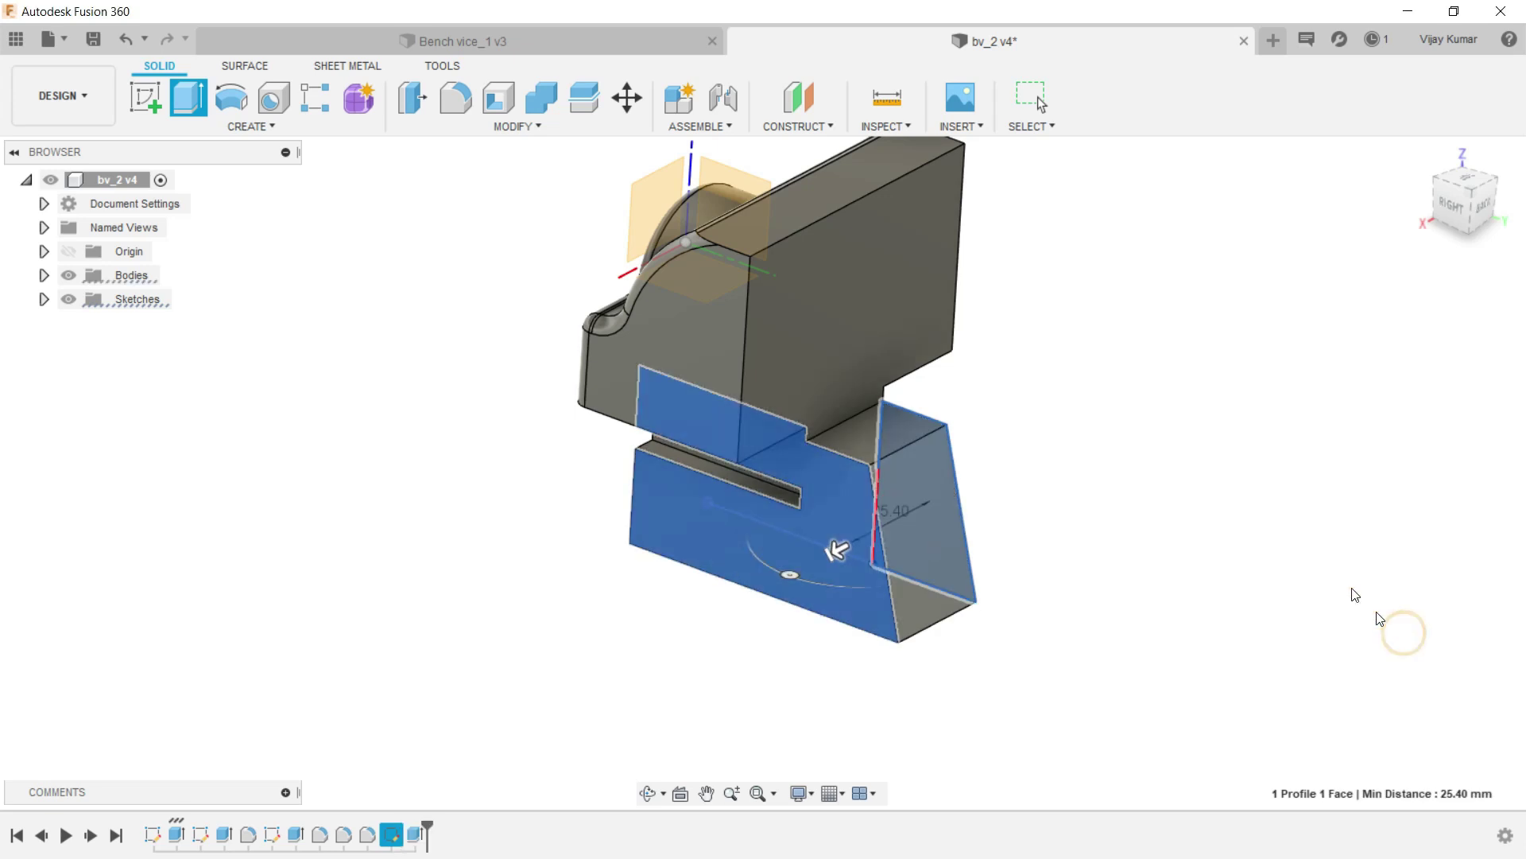
click(651, 793)
mouse_move(755, 509)
mouse_down()
mouse_move(481, 472)
mouse_move(413, 443)
mouse_move(413, 470)
mouse_move(619, 395)
mouse_up()
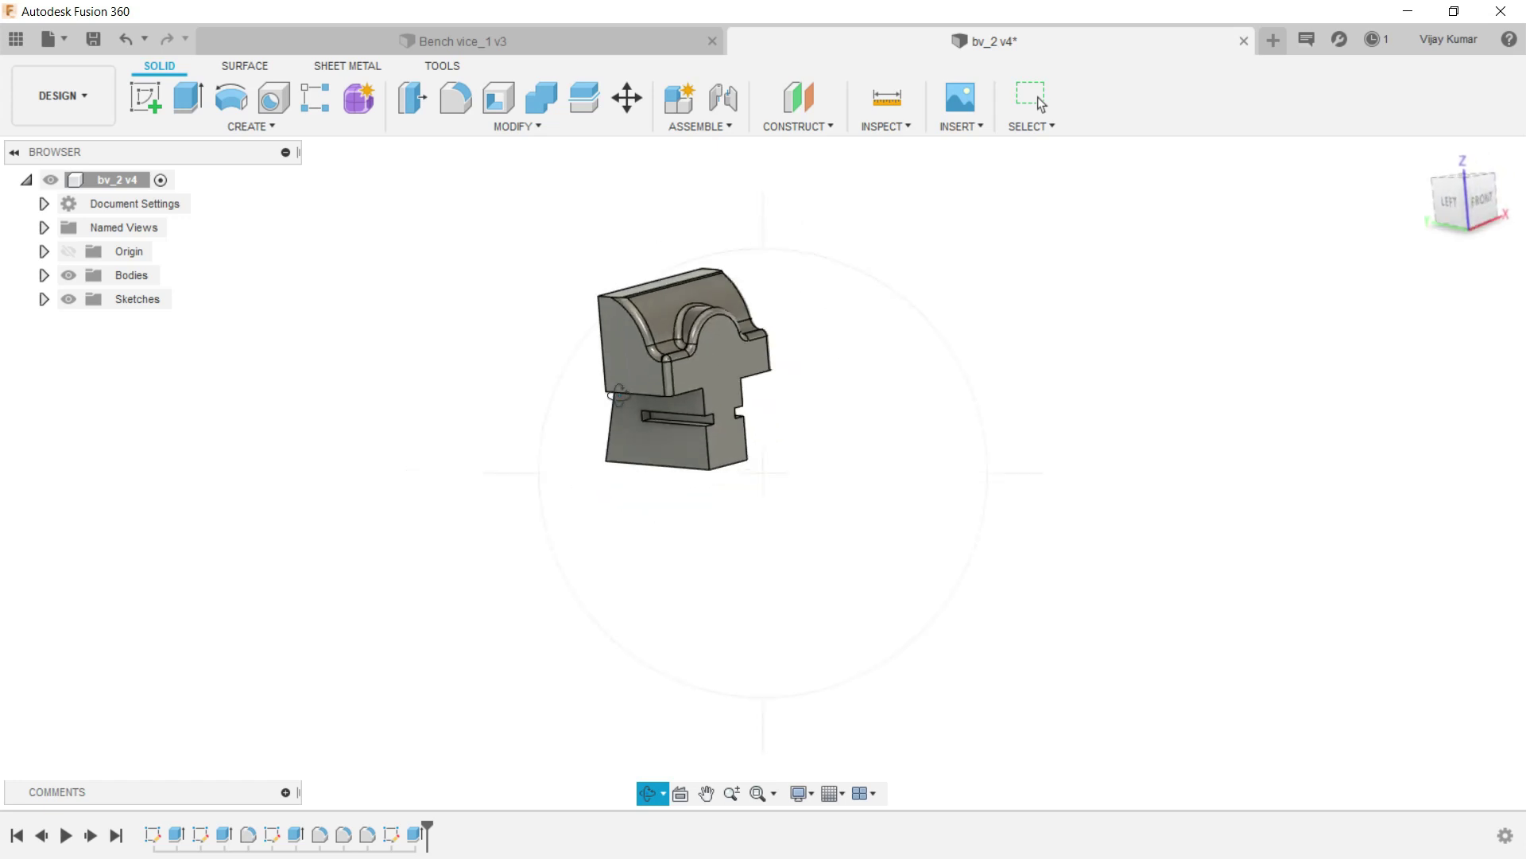
Extrude-cut the slot's first end face 30 mm into the lower block.
key(Escape)
scroll(542, 409, up, 3)
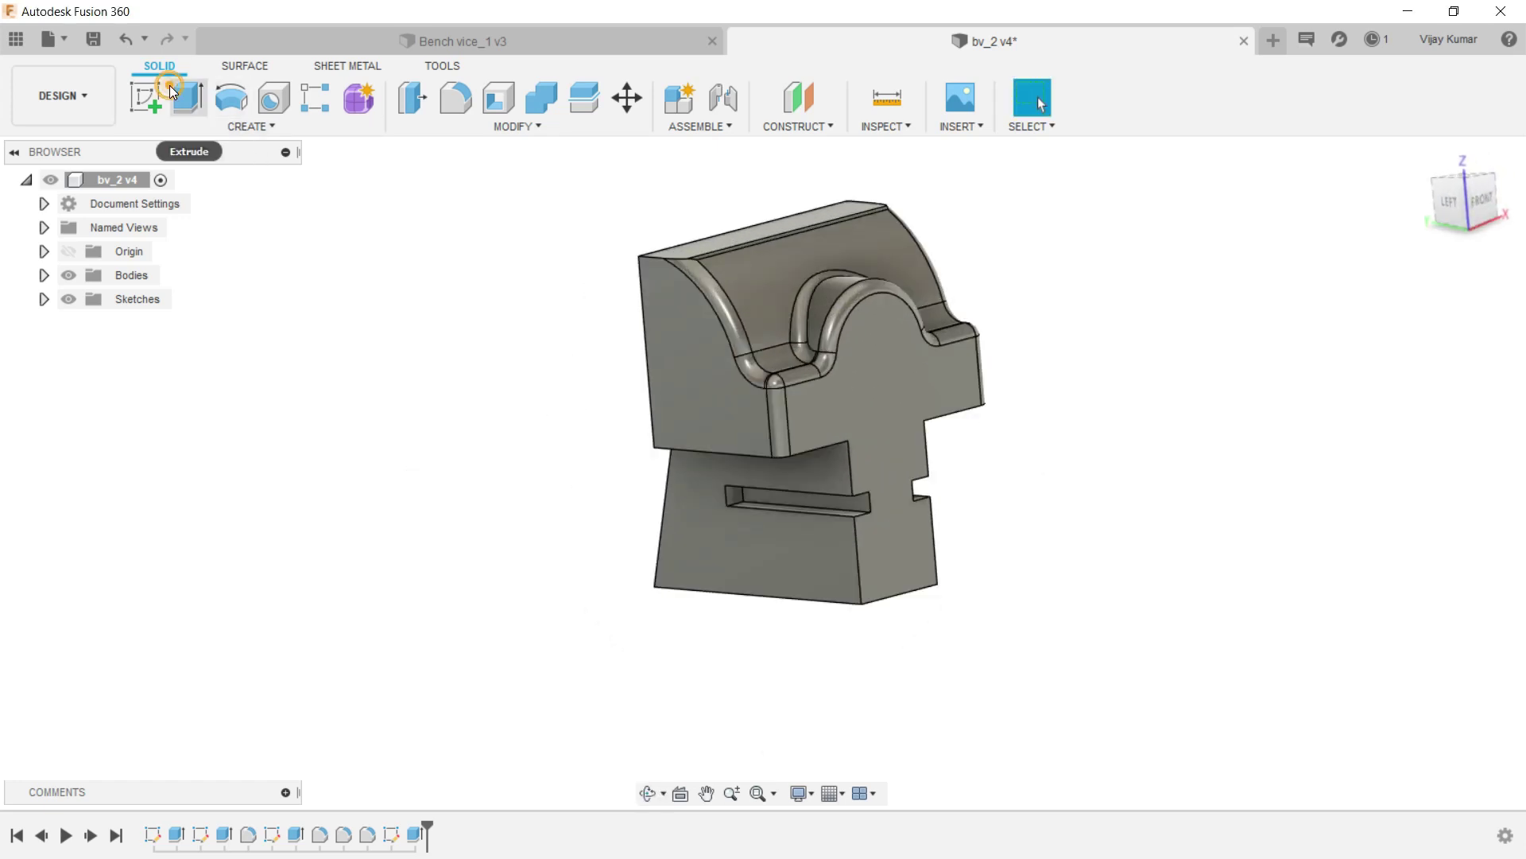
scroll(704, 480, up, 2)
scroll(733, 464, up, 1)
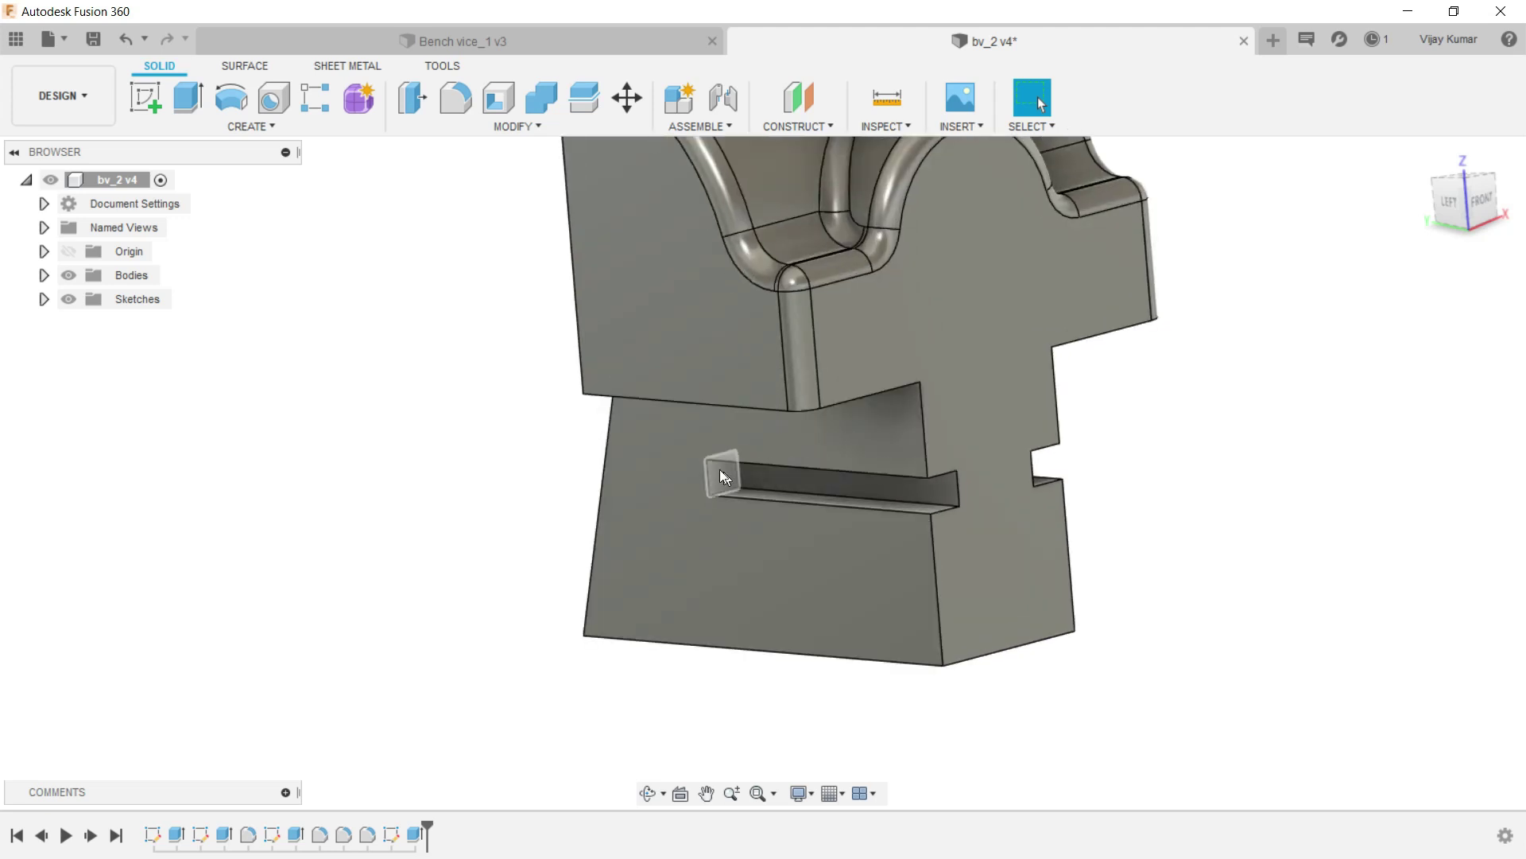
click(193, 100)
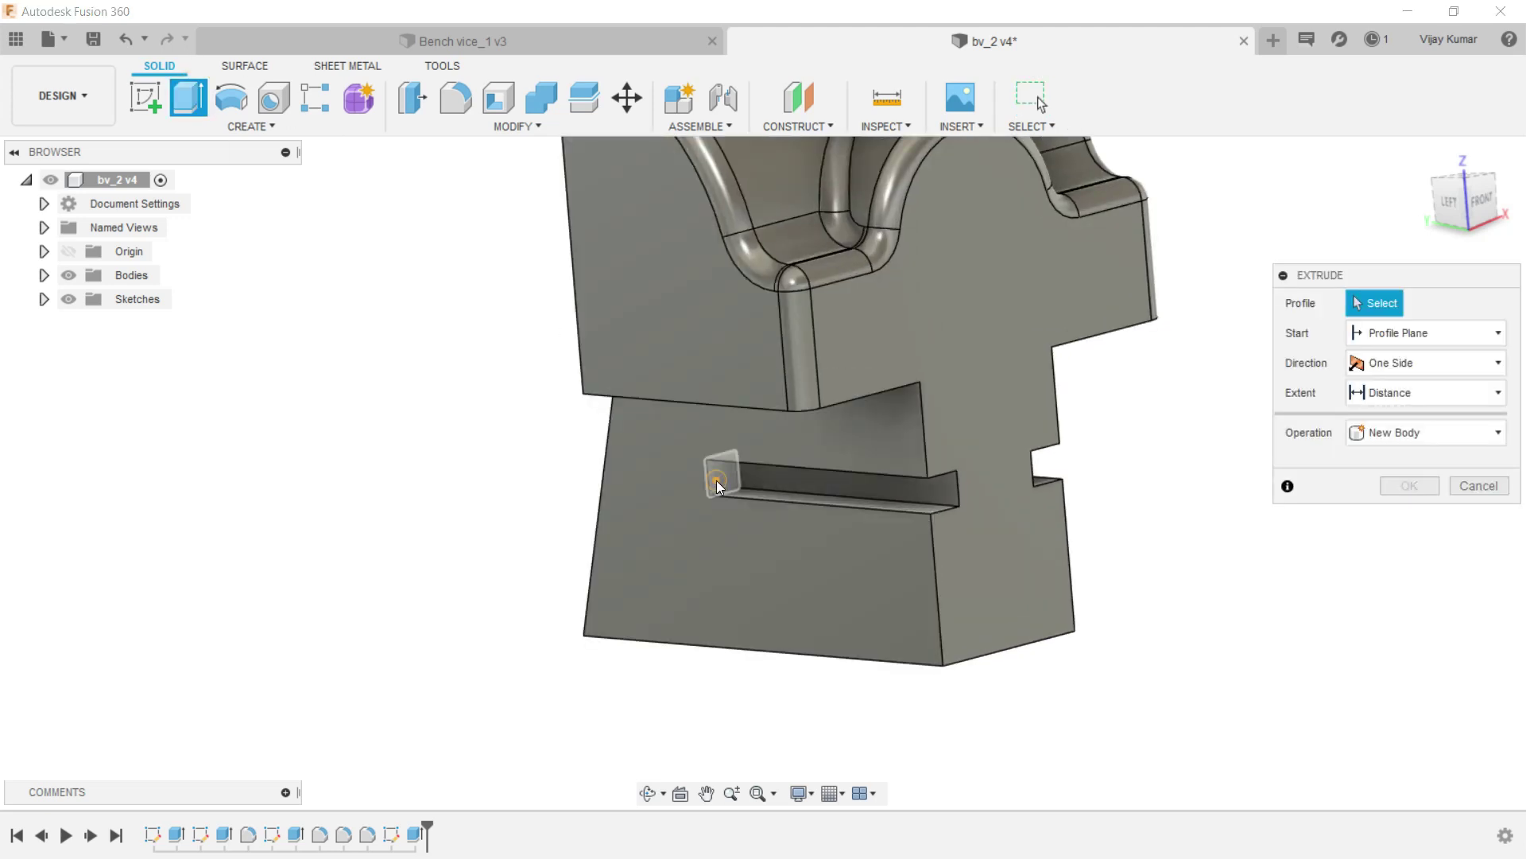
click(717, 480)
drag(725, 476, 541, 465)
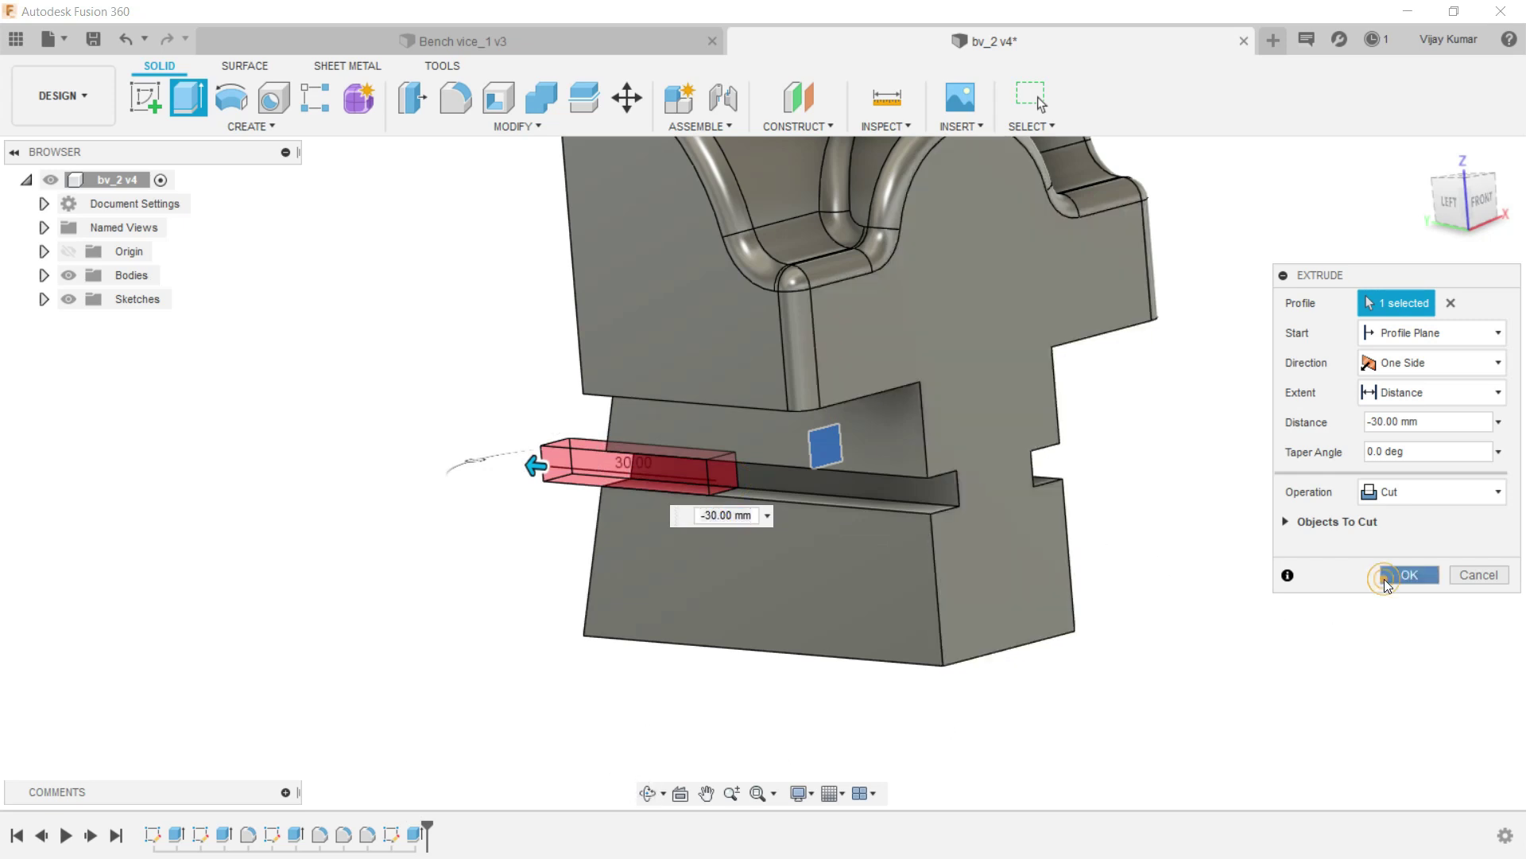
click(1410, 574)
Cut the slot's opposite end face another 30 mm so the slot runs through.
click(648, 793)
drag(735, 649, 598, 654)
right_click(337, 533)
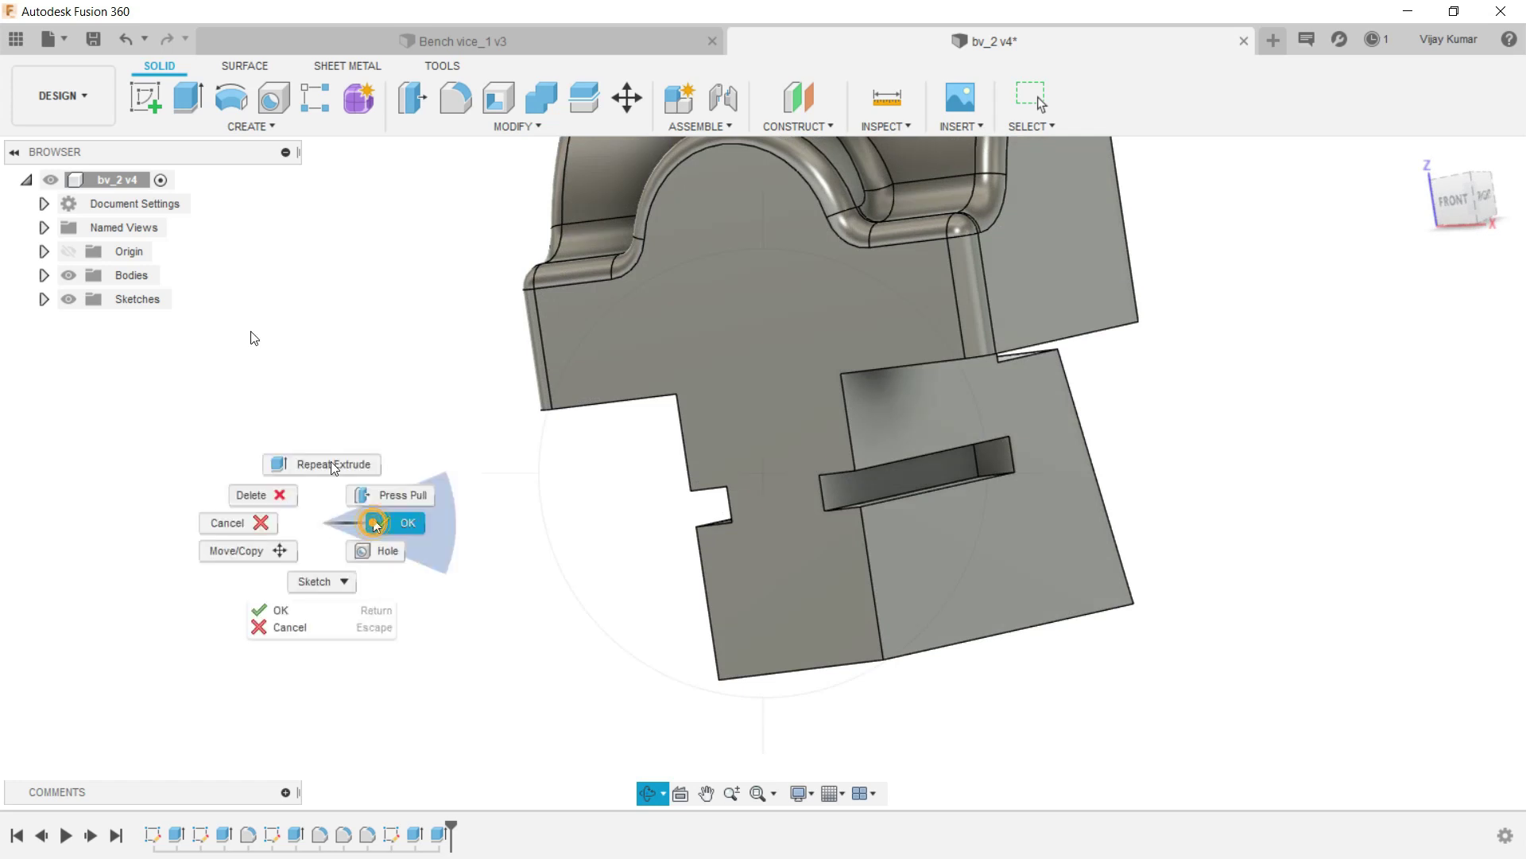
click(188, 97)
click(985, 459)
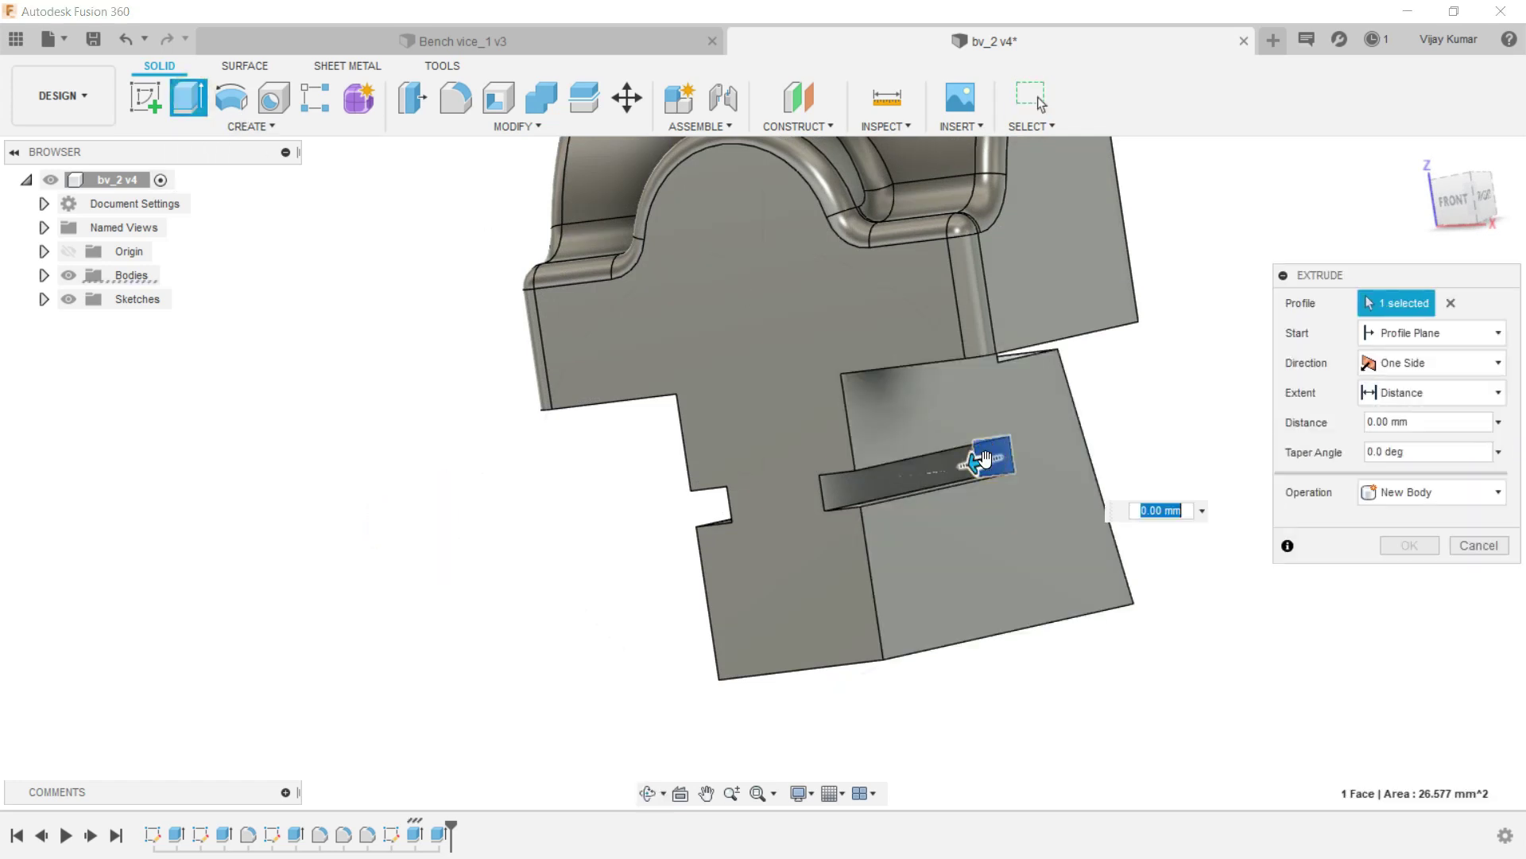
drag(990, 455, 1113, 432)
click(1415, 579)
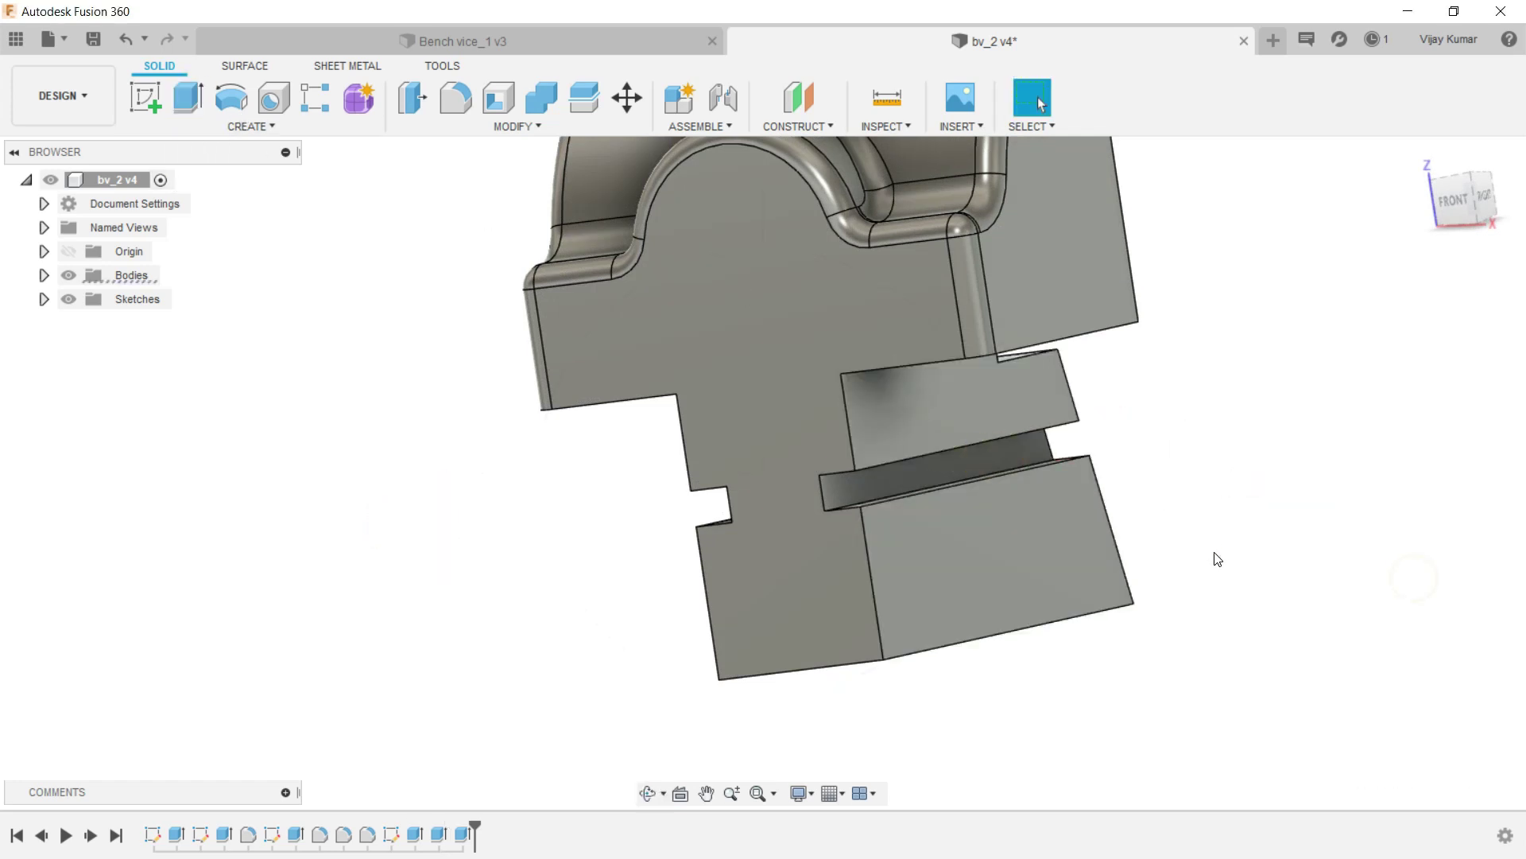
click(649, 794)
drag(715, 517, 860, 484)
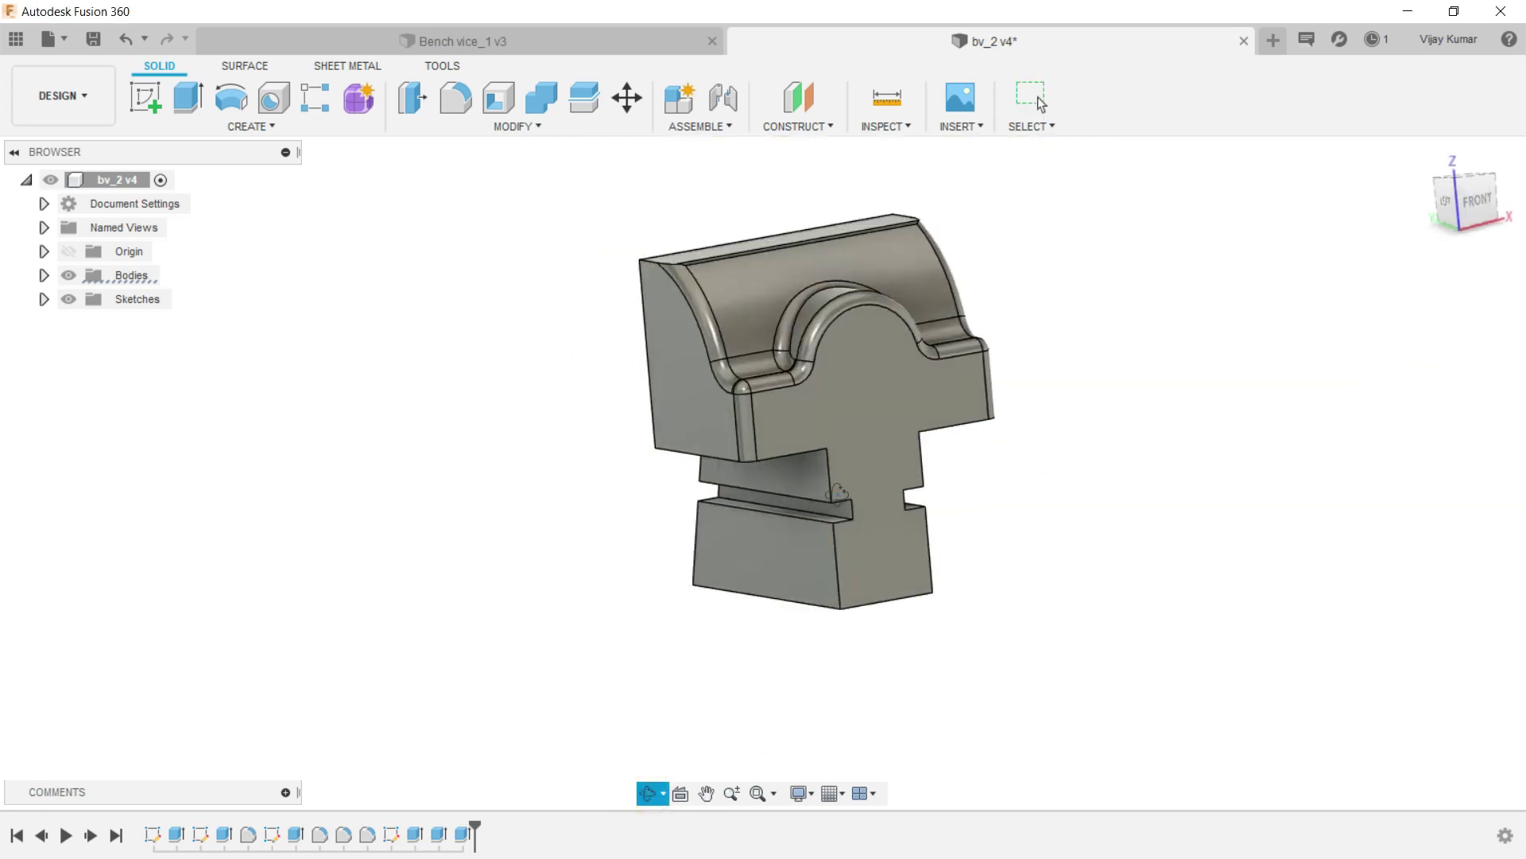
Fillet the two edges beneath the upper jaw with a 3 mm radius.
click(1040, 102)
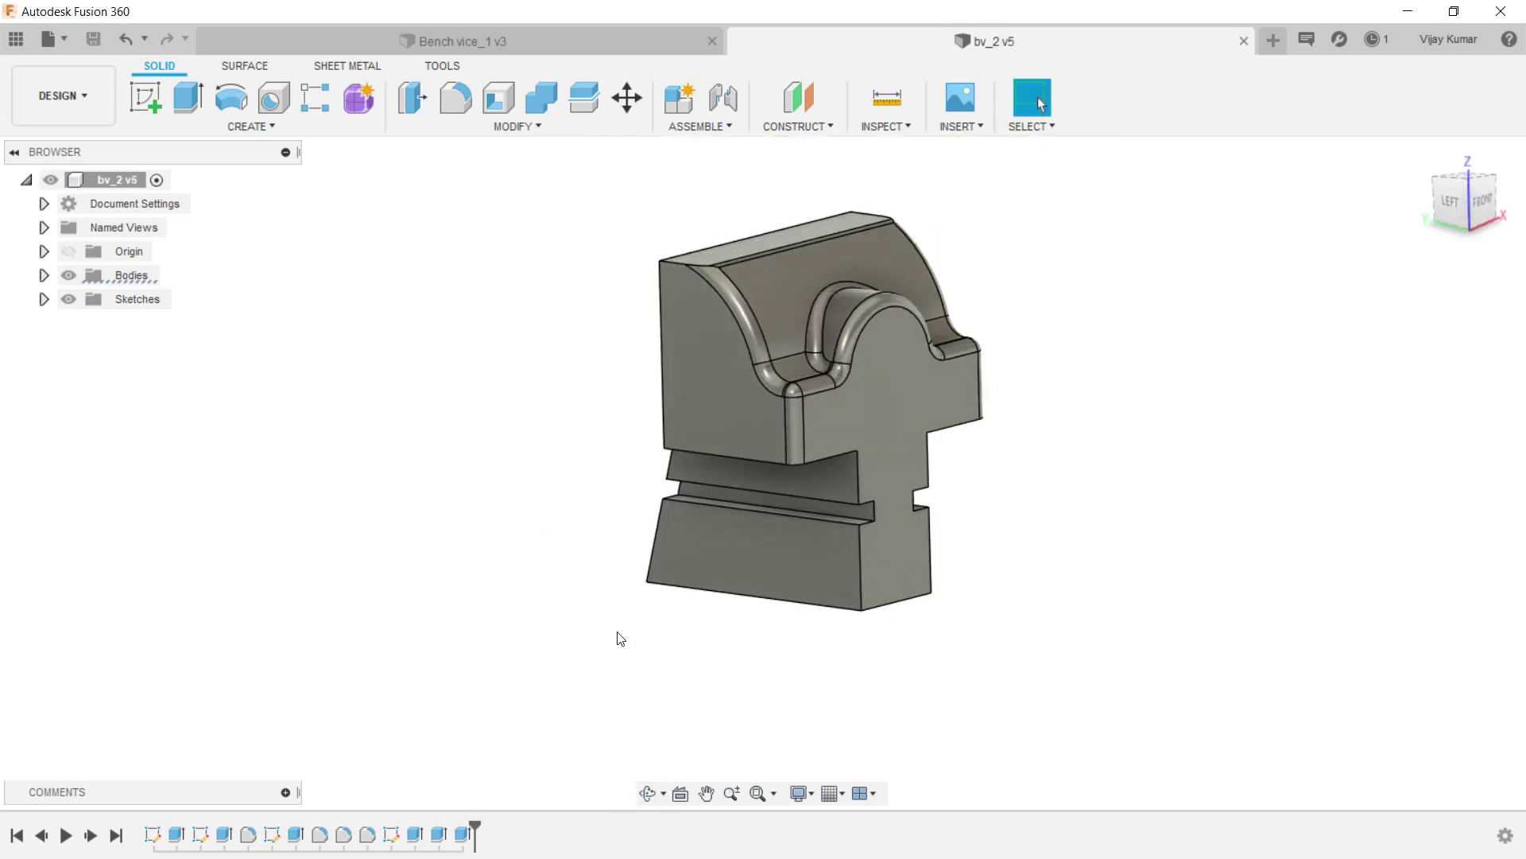
click(647, 792)
mouse_move(678, 624)
mouse_down()
mouse_move(847, 615)
mouse_move(835, 621)
mouse_up()
right_click(340, 301)
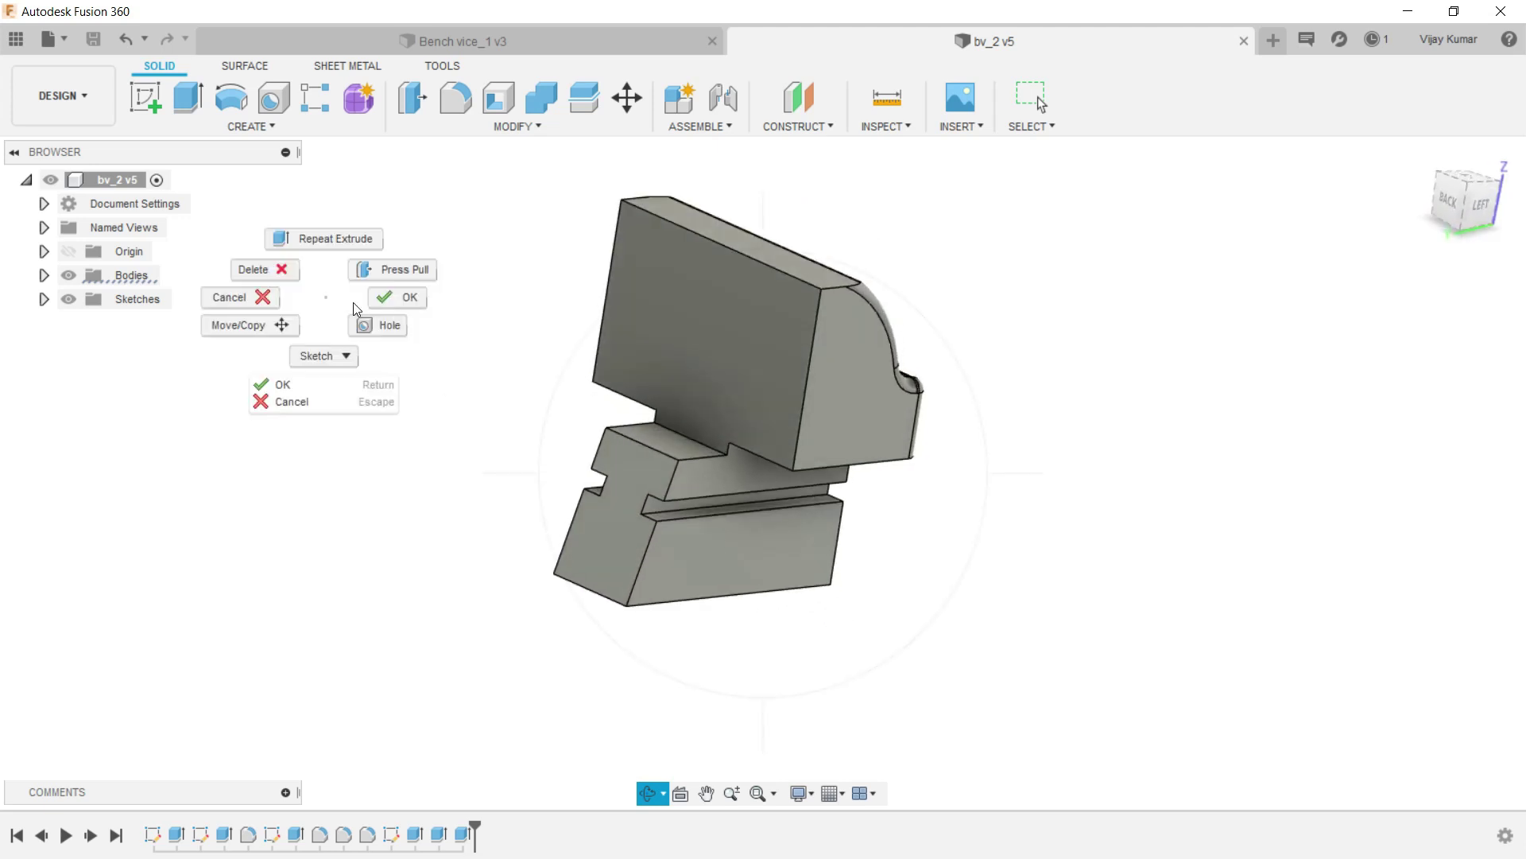
click(397, 296)
click(458, 103)
scroll(682, 436, up, 3)
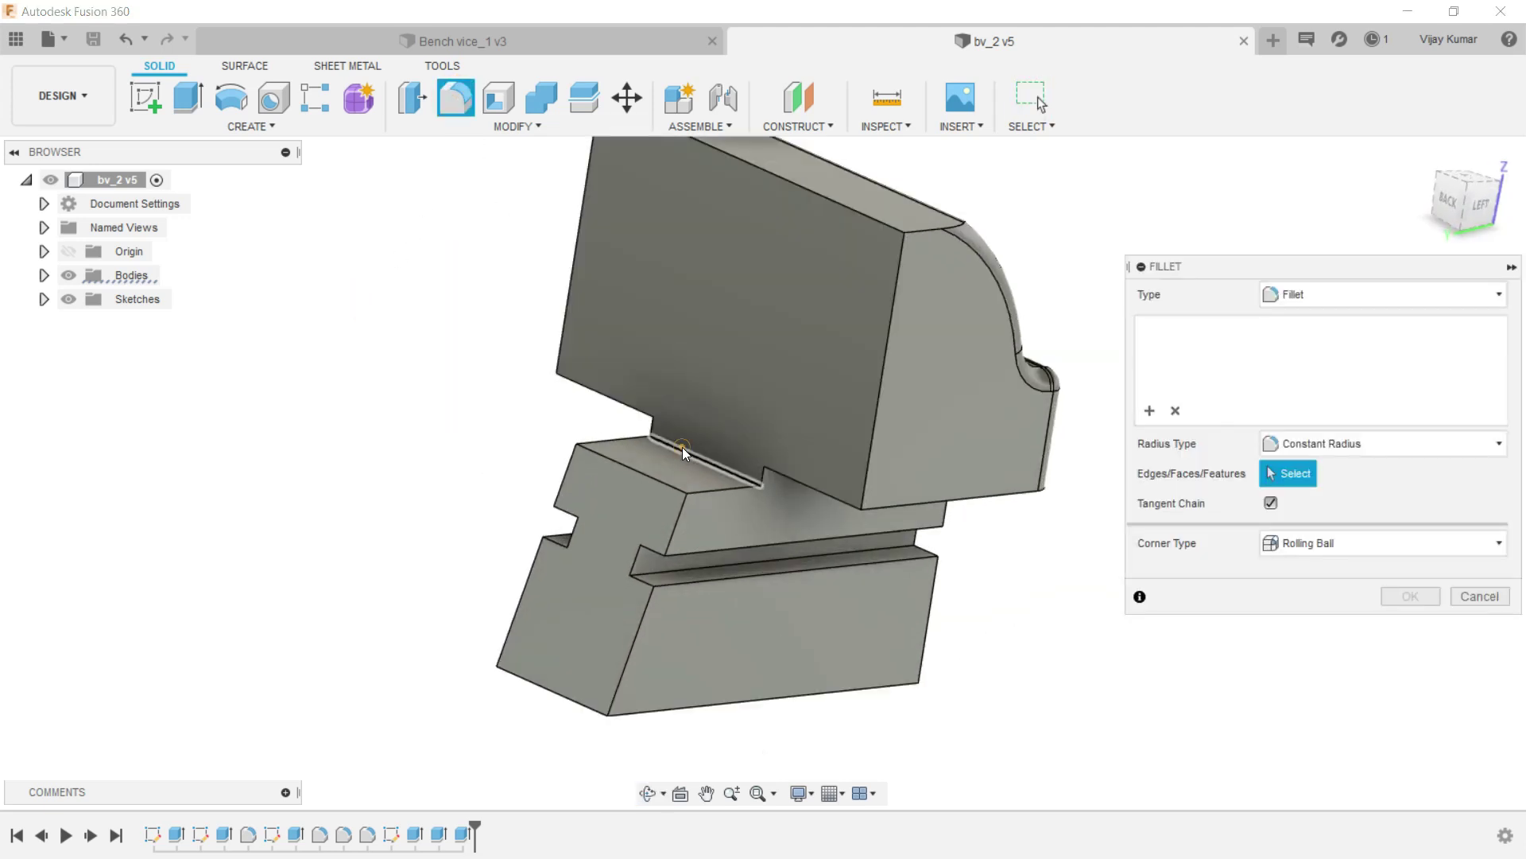
click(682, 447)
click(652, 472)
text(3)
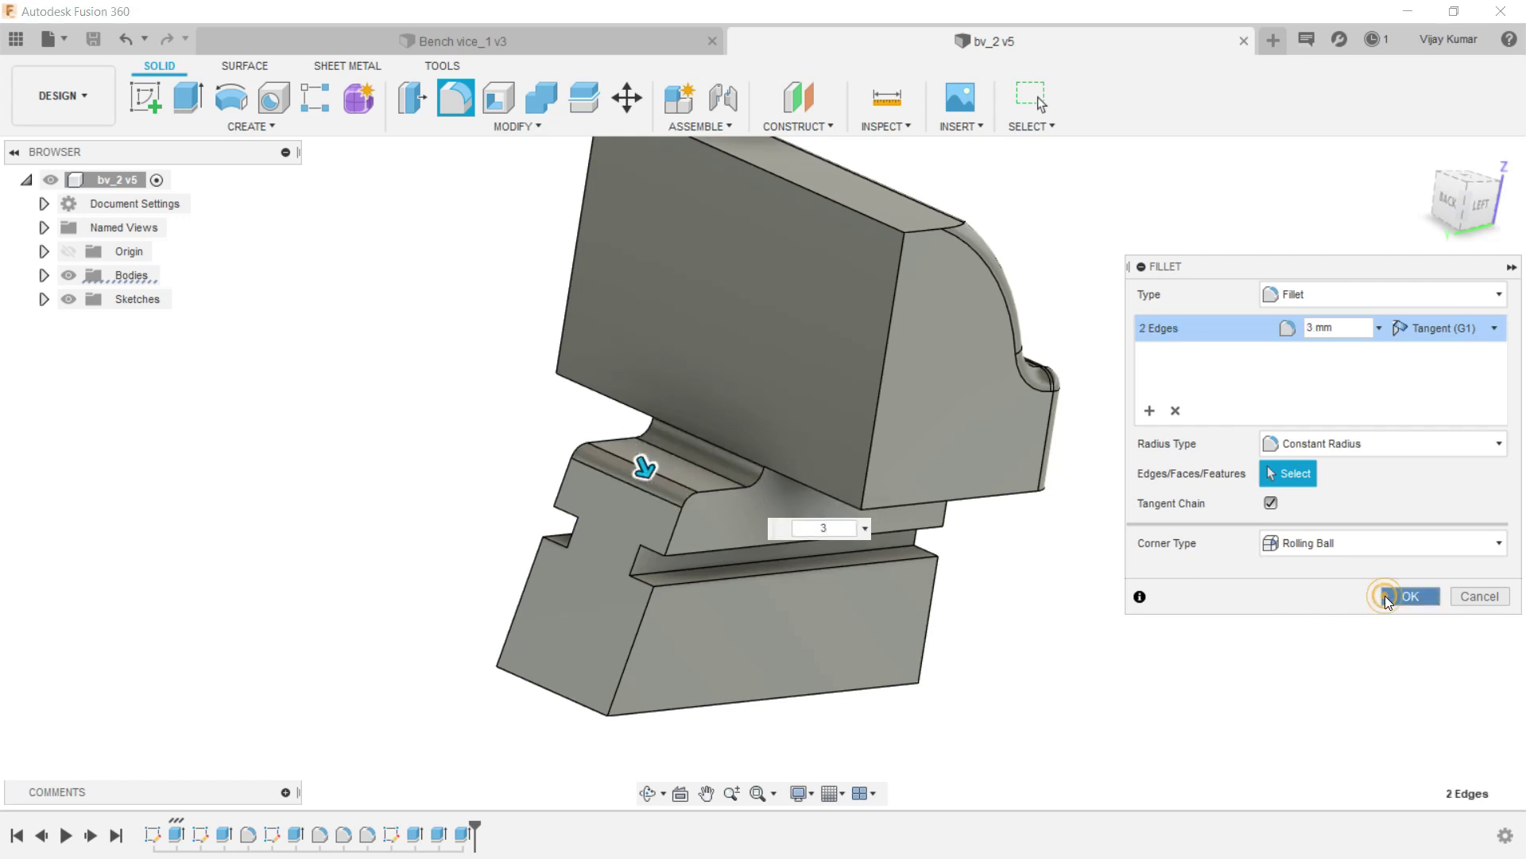
click(1387, 597)
click(652, 794)
drag(801, 496, 648, 509)
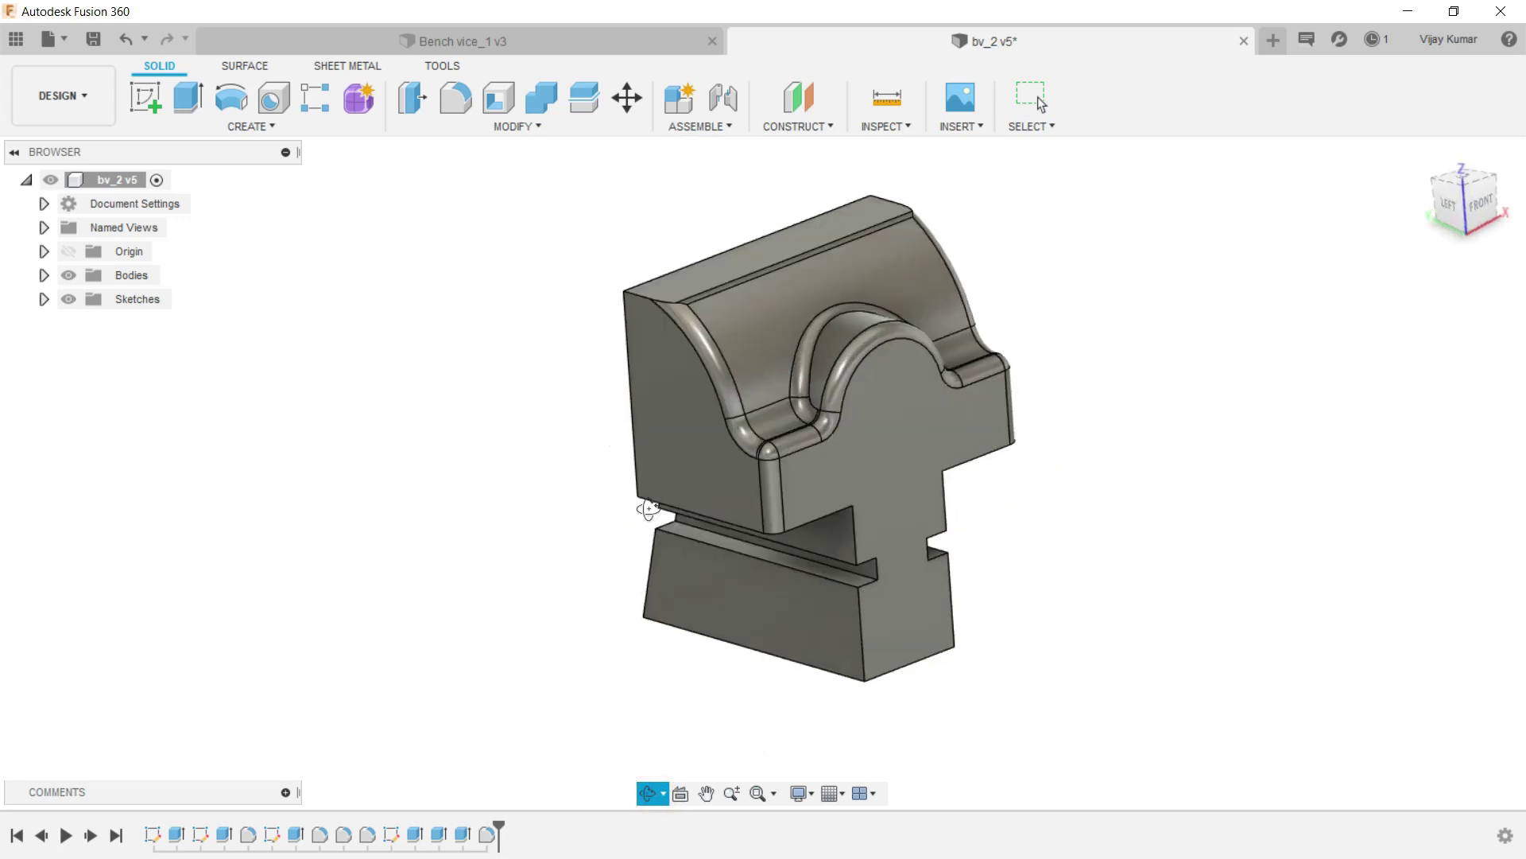
key(Escape)
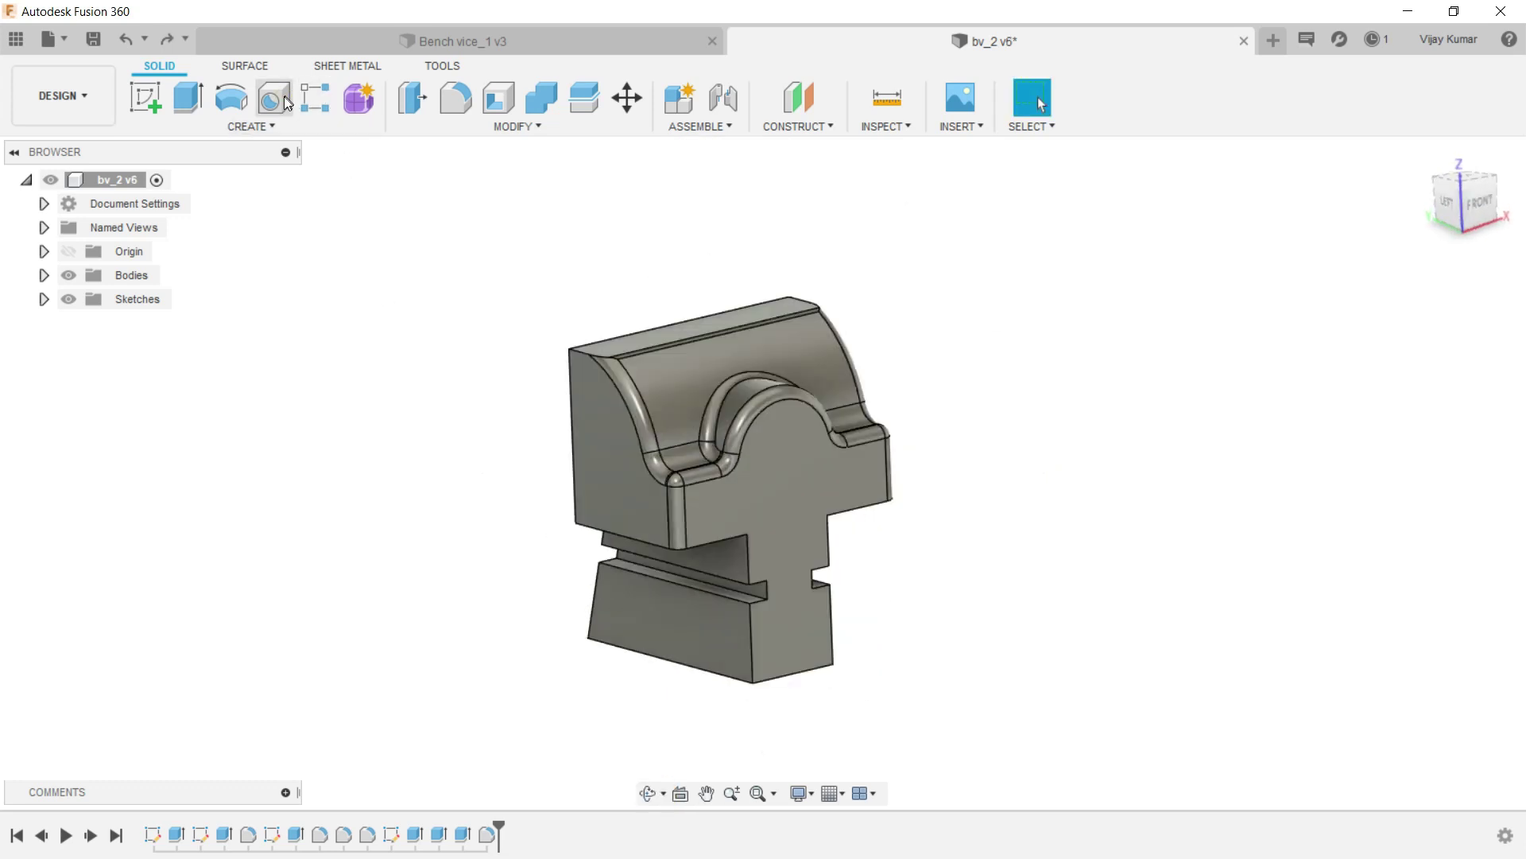
Place a 19.05 mm diameter, 30 mm deep hole at the arch centre on the front face.
click(779, 452)
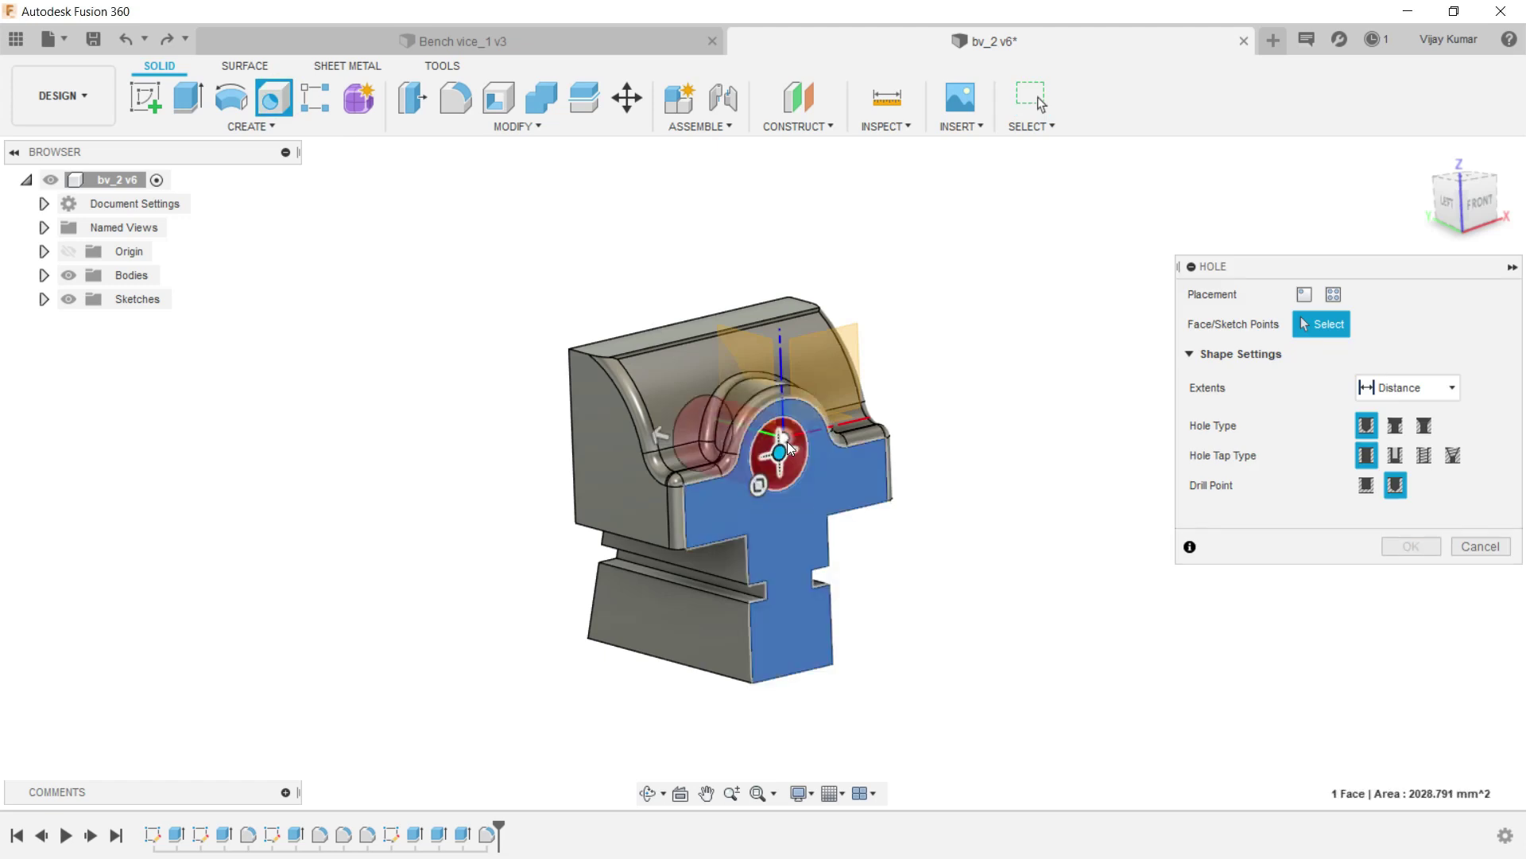
drag(782, 456, 786, 461)
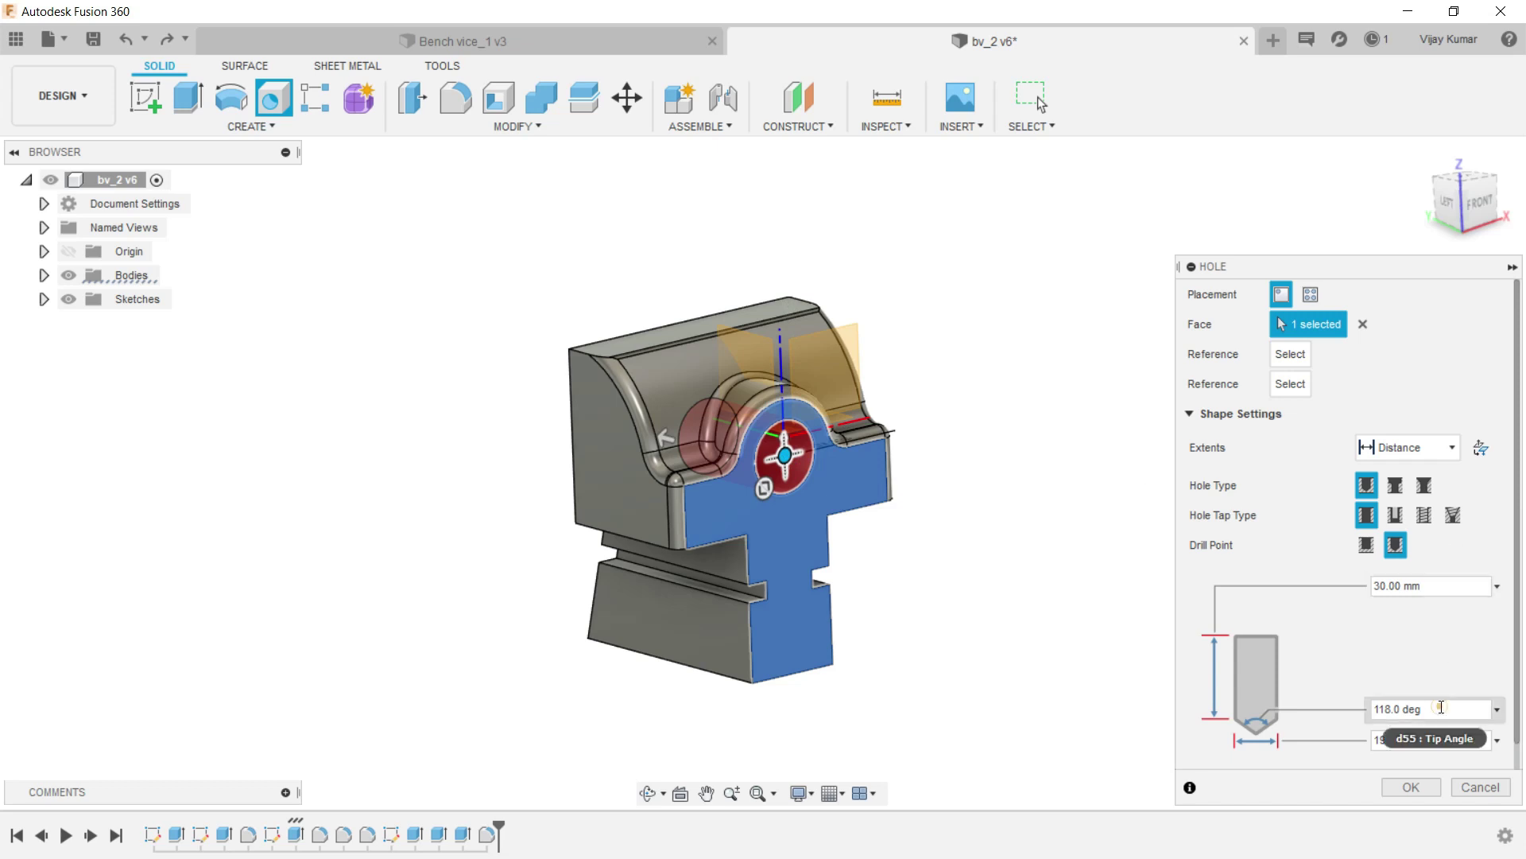
click(1434, 663)
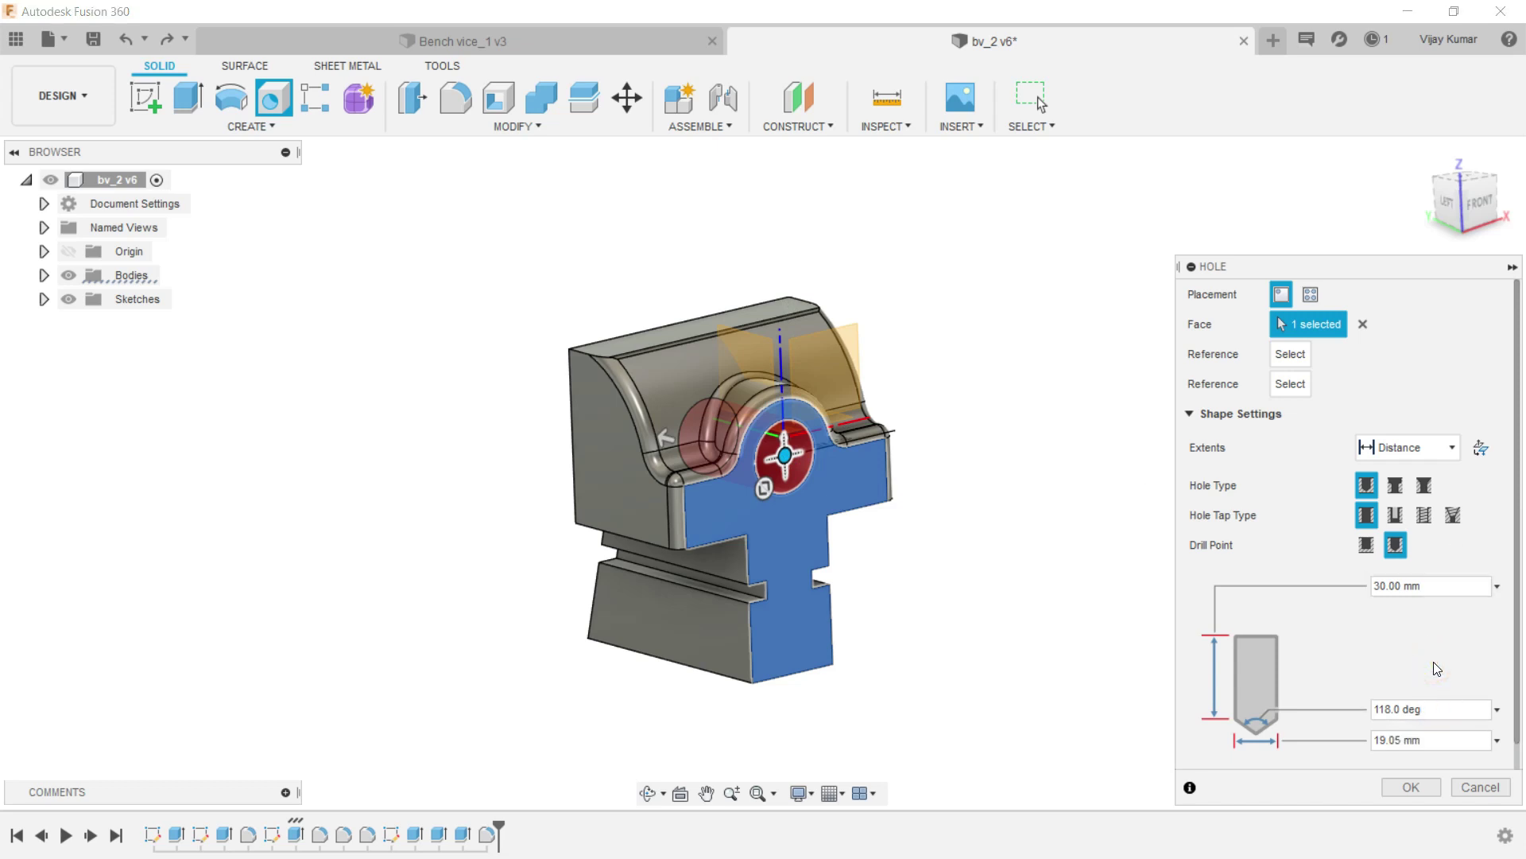
click(1413, 786)
click(1199, 630)
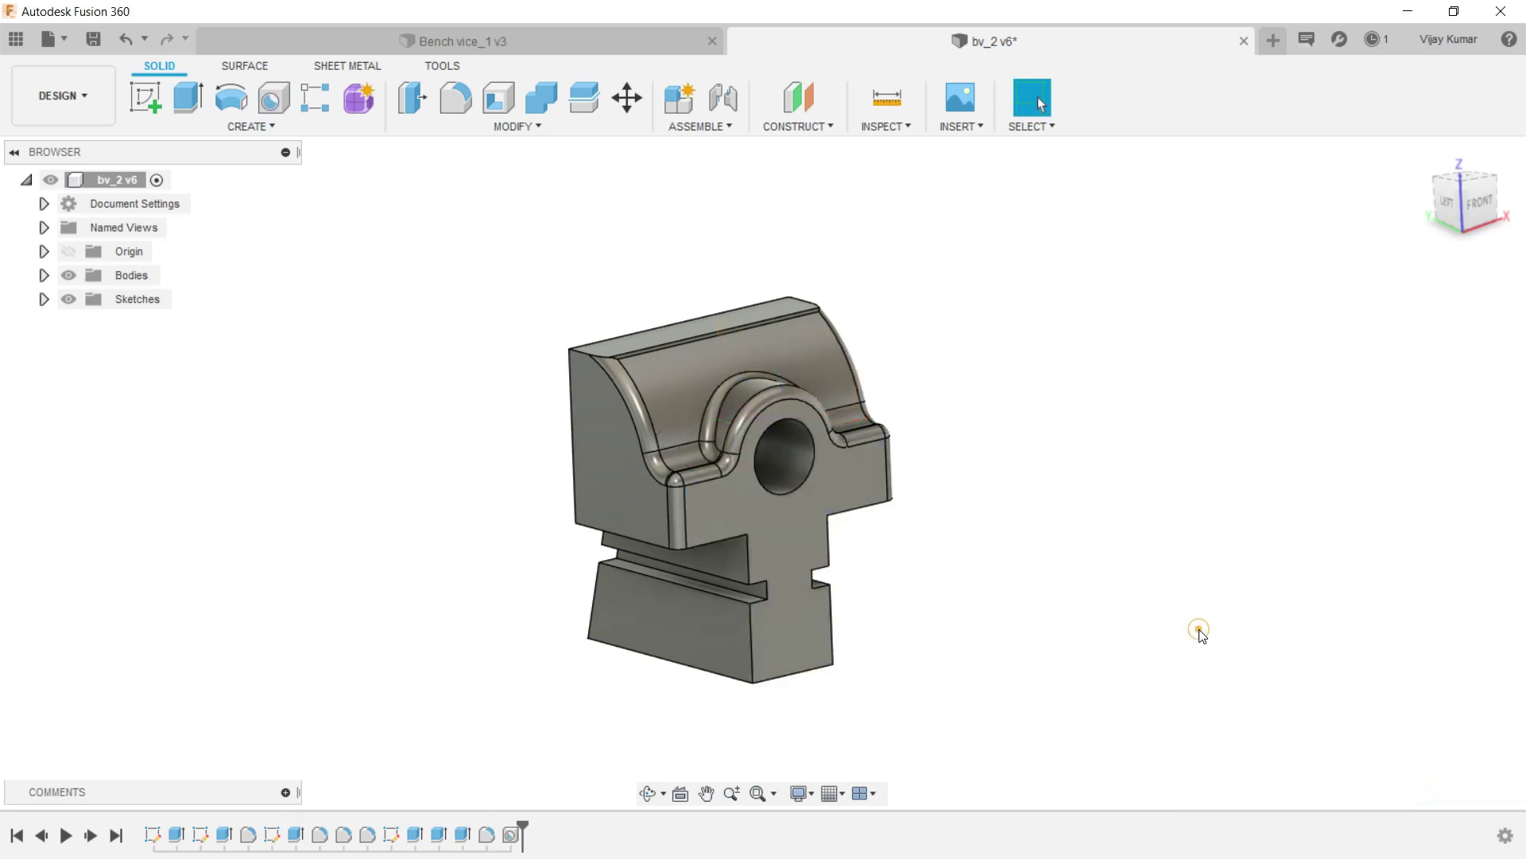
click(633, 795)
mouse_move(672, 700)
mouse_down()
mouse_move(682, 617)
mouse_move(703, 652)
mouse_up()
click(648, 792)
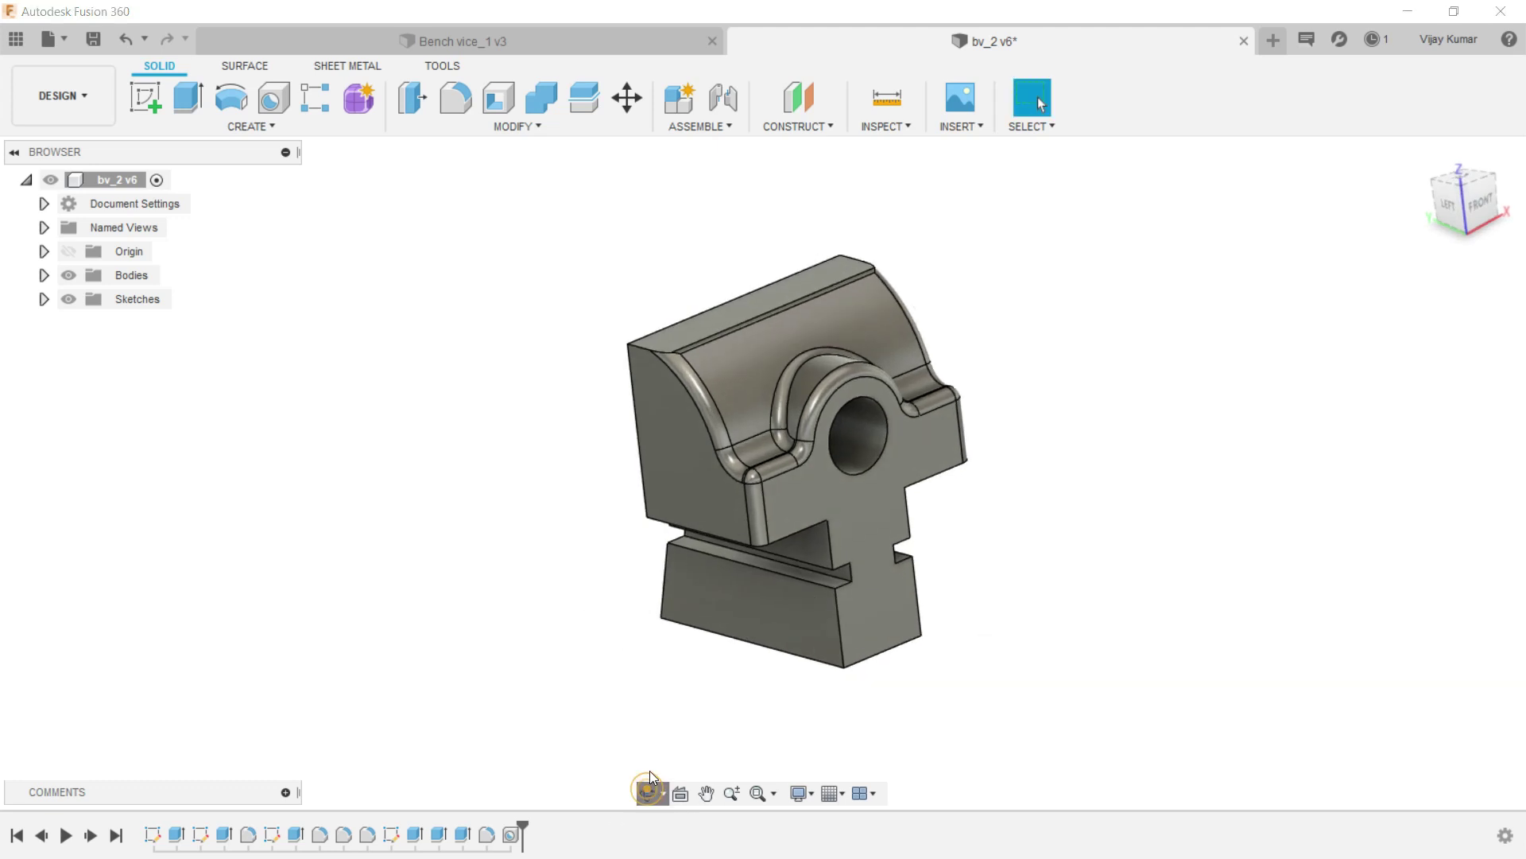
click(648, 792)
mouse_move(798, 615)
mouse_down()
mouse_move(750, 583)
mouse_move(776, 620)
mouse_move(722, 642)
mouse_move(699, 628)
mouse_up()
Start a new sketch on the jaw's back face.
right_click(340, 436)
click(230, 522)
click(144, 100)
click(511, 436)
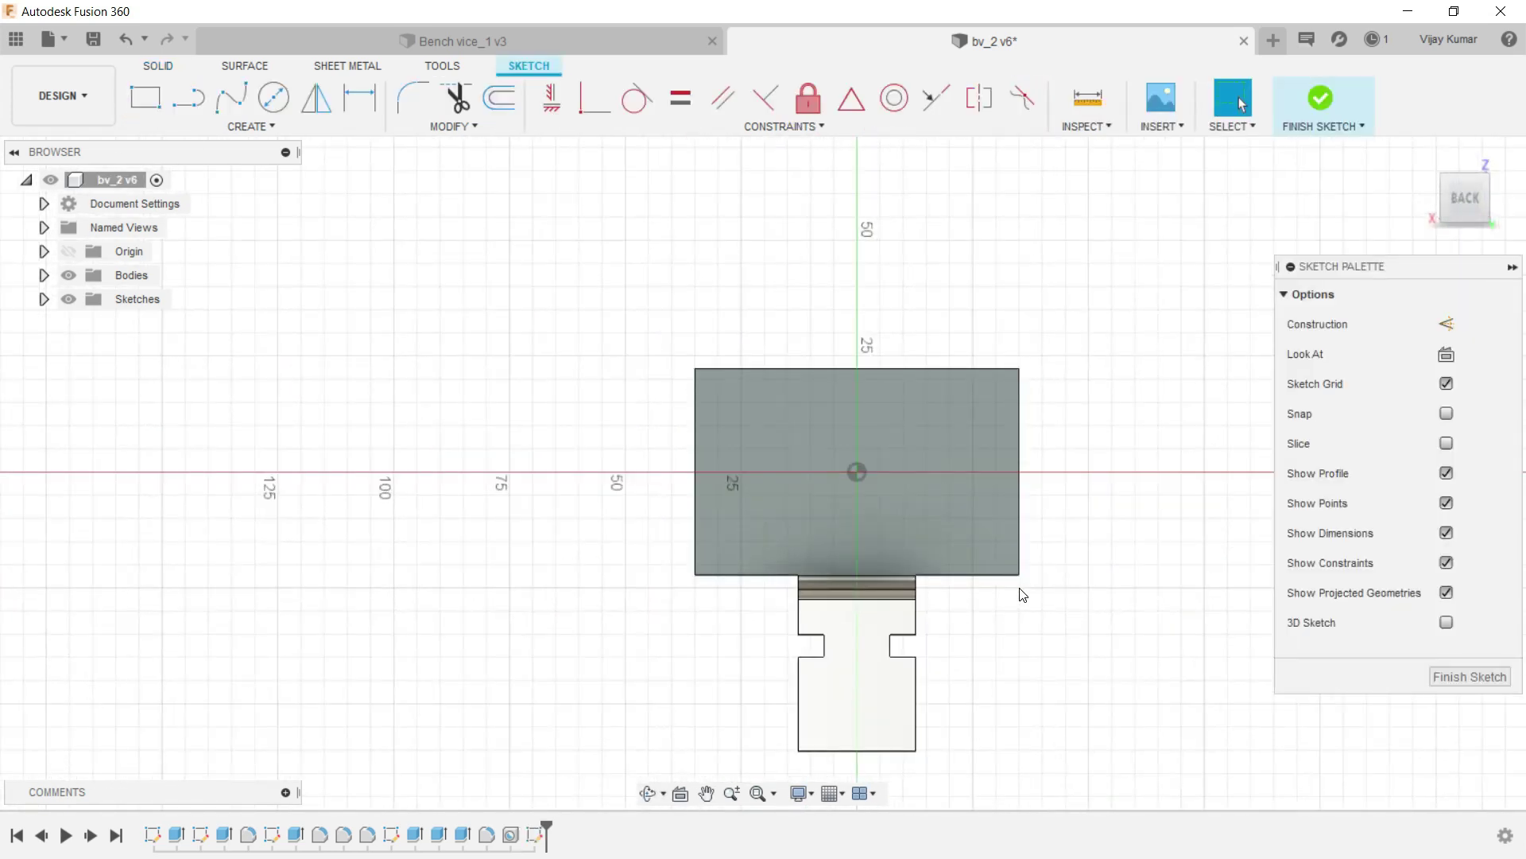
scroll(1022, 595, up, 1)
scroll(1022, 595, up, 1)
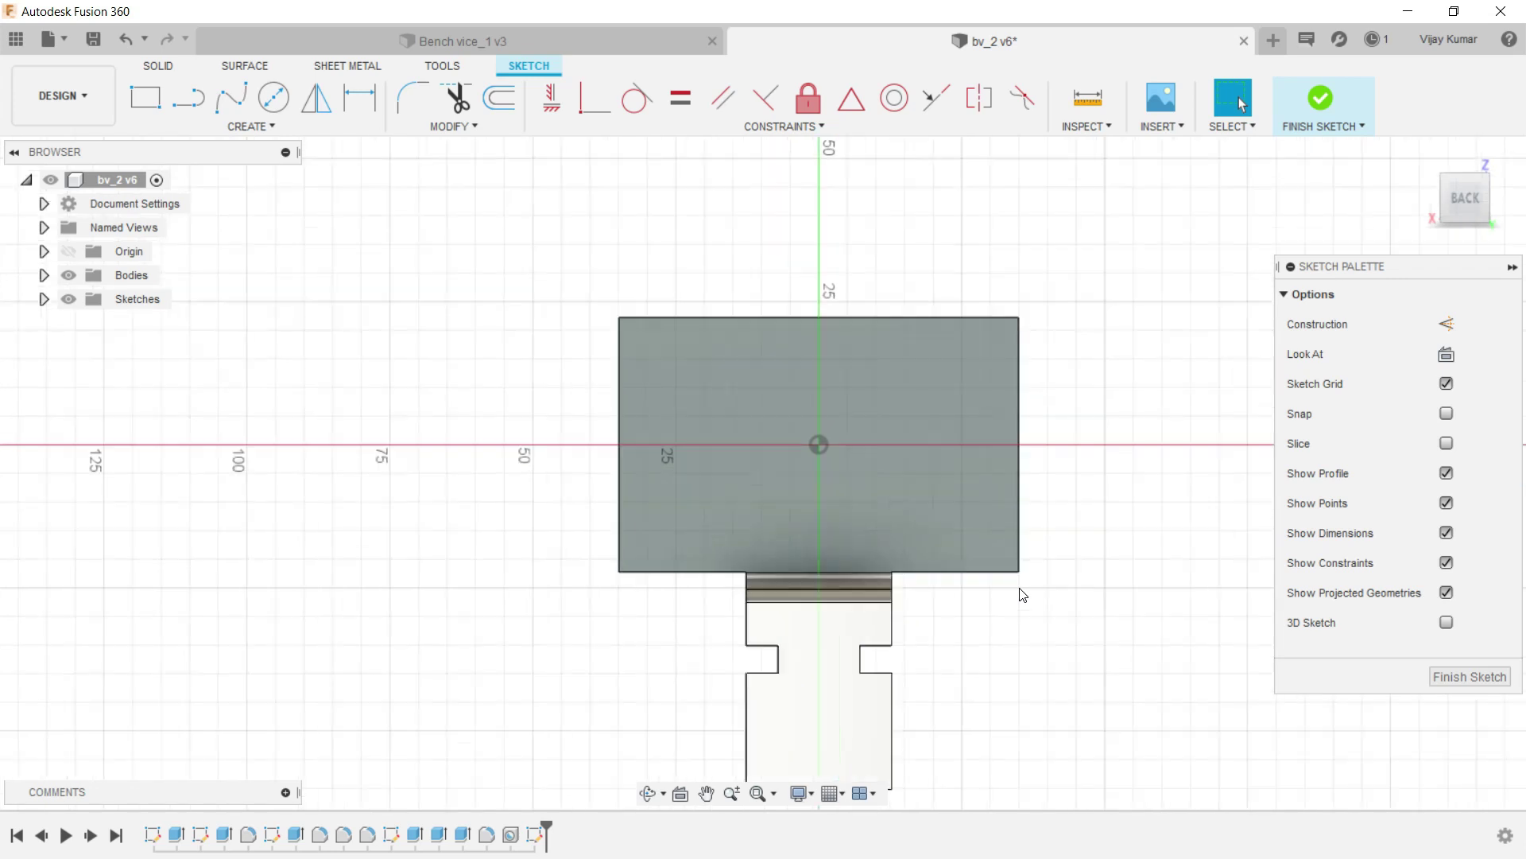
Draw two circles left and right of centre and make them Equal.
key(c)
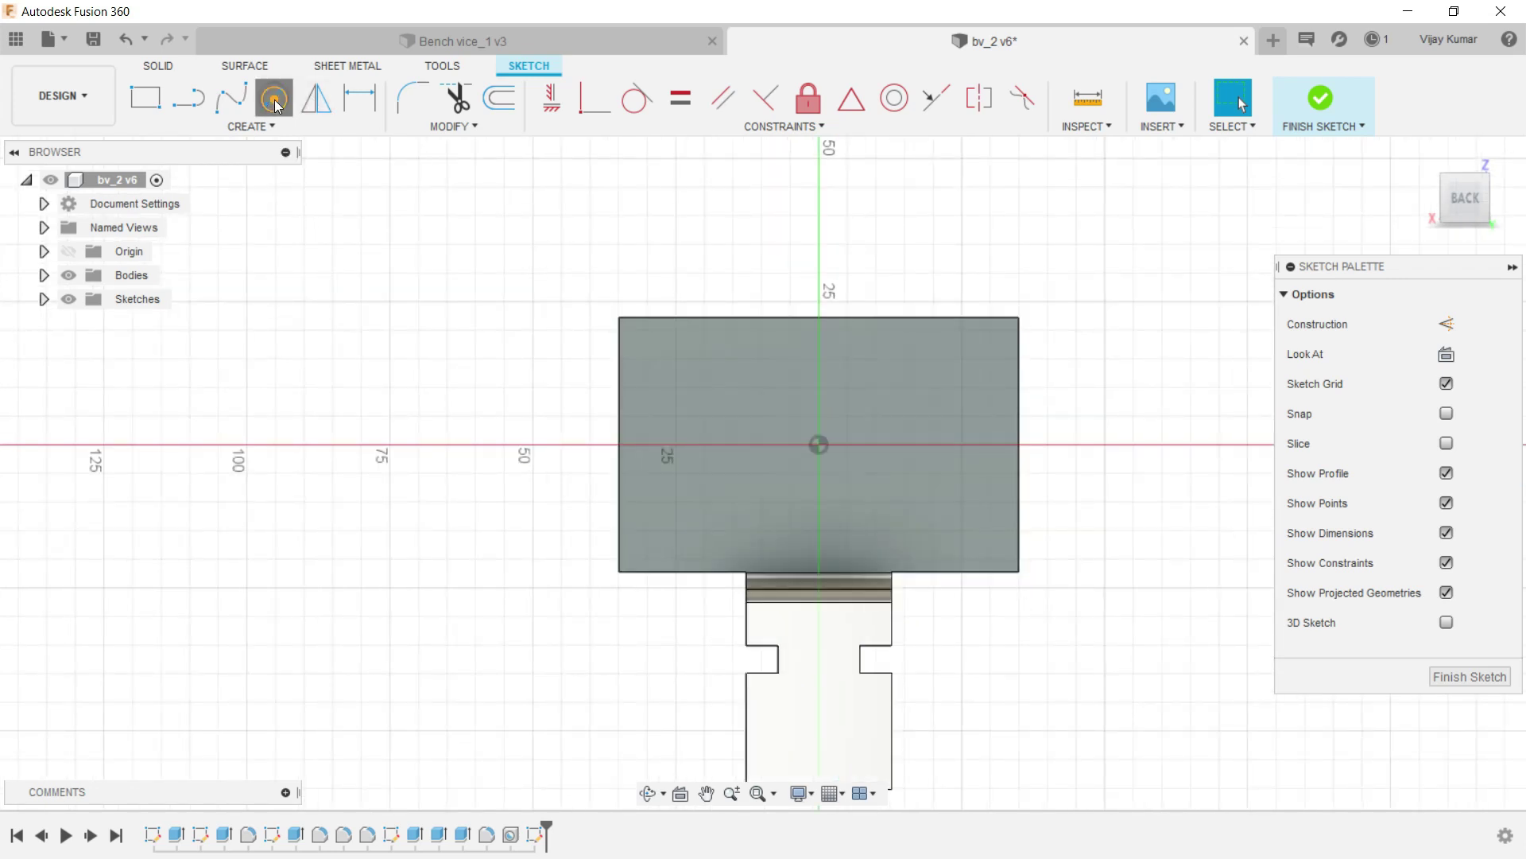
click(922, 398)
click(924, 367)
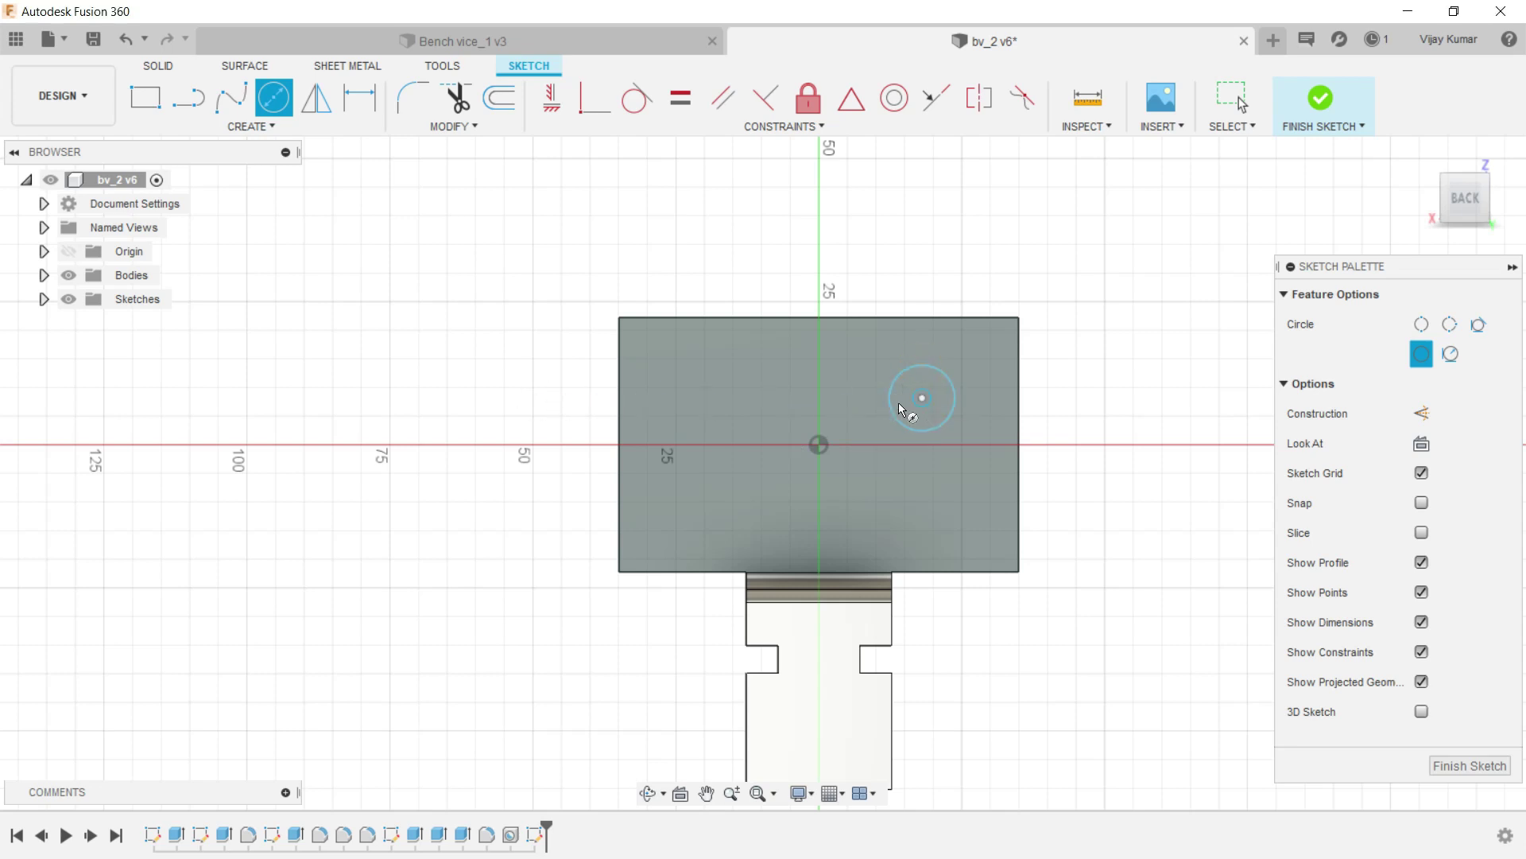
click(714, 398)
key(Escape)
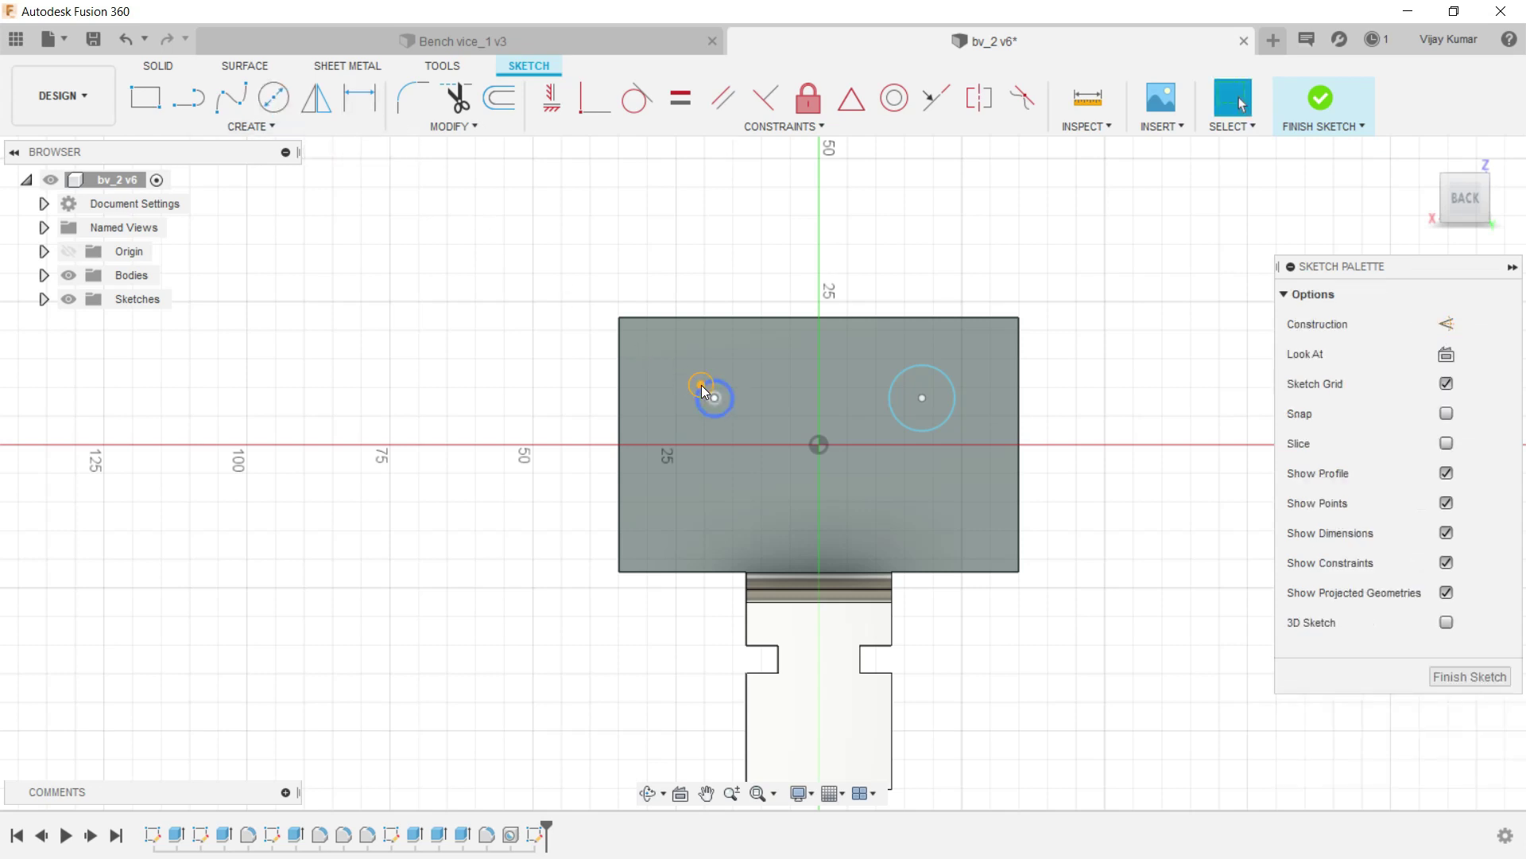
shift+click(891, 396)
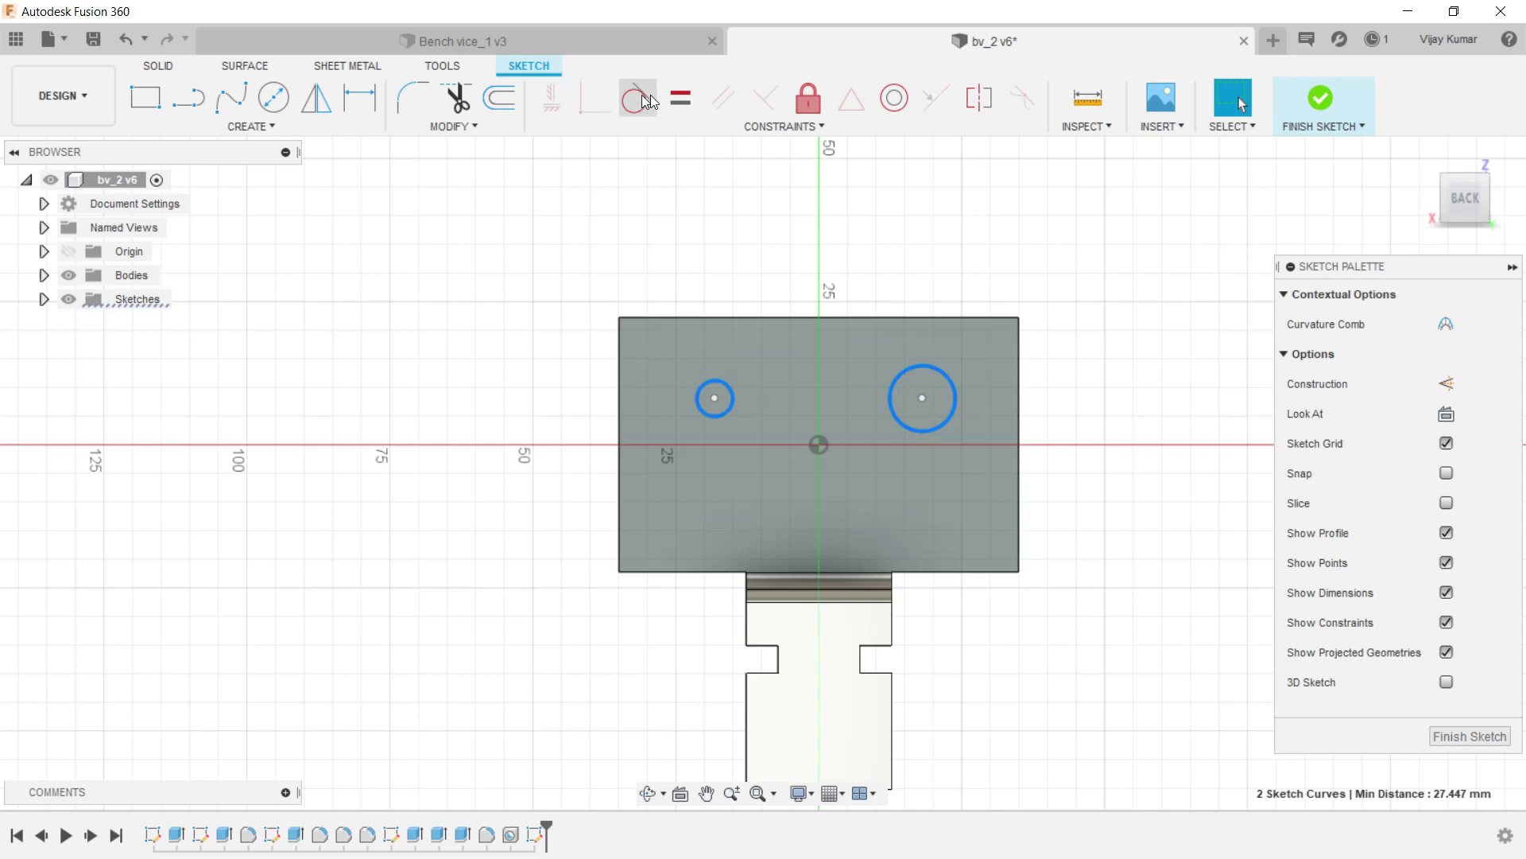
click(674, 103)
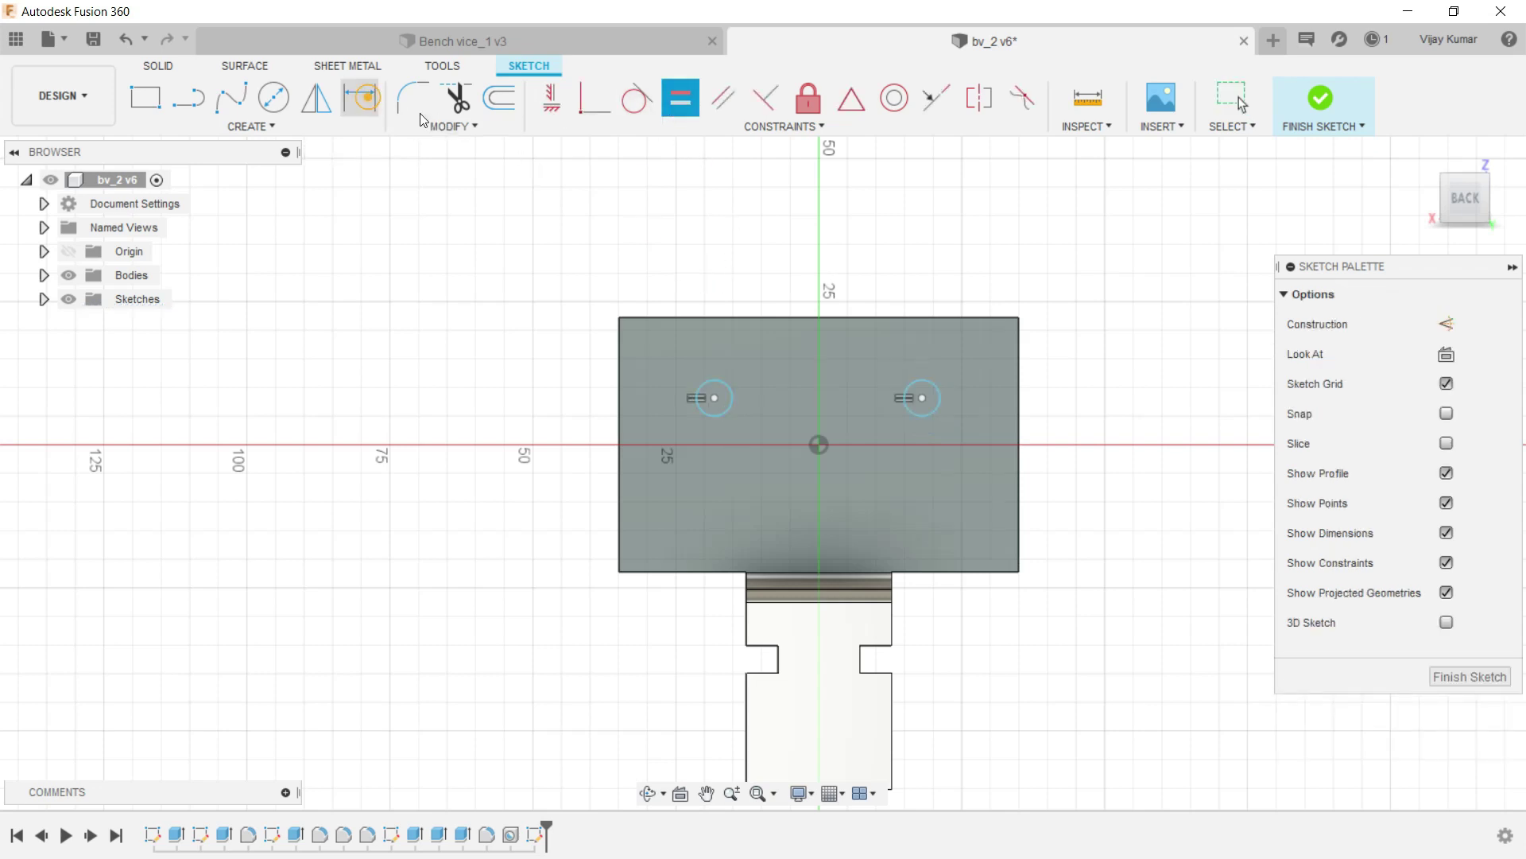
Dimension the right circle's diameter to Ø5.11.
click(360, 97)
click(942, 398)
click(1038, 369)
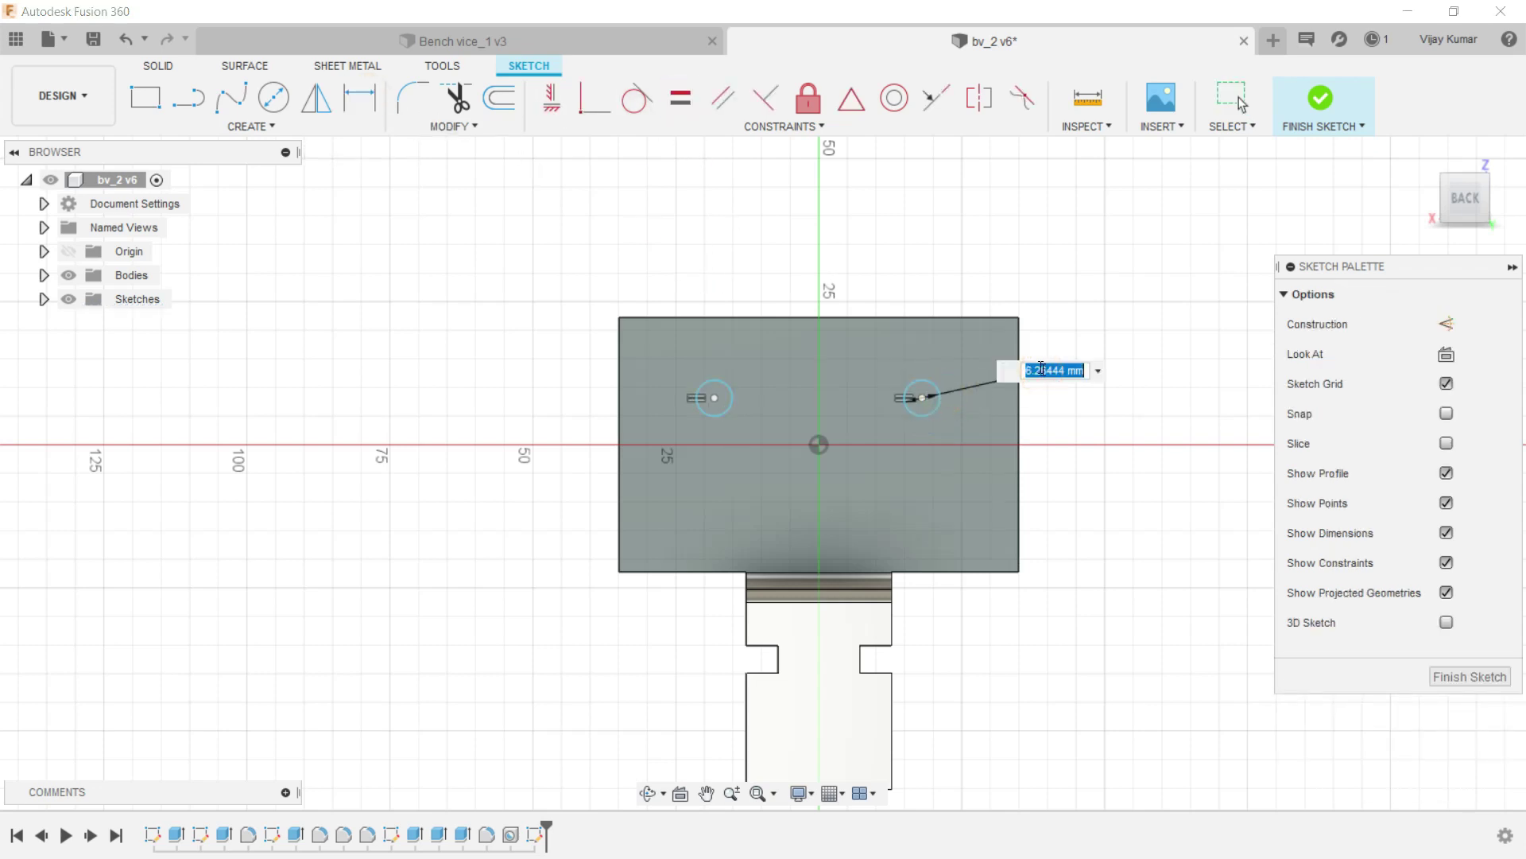
text(5.11)
key(Return)
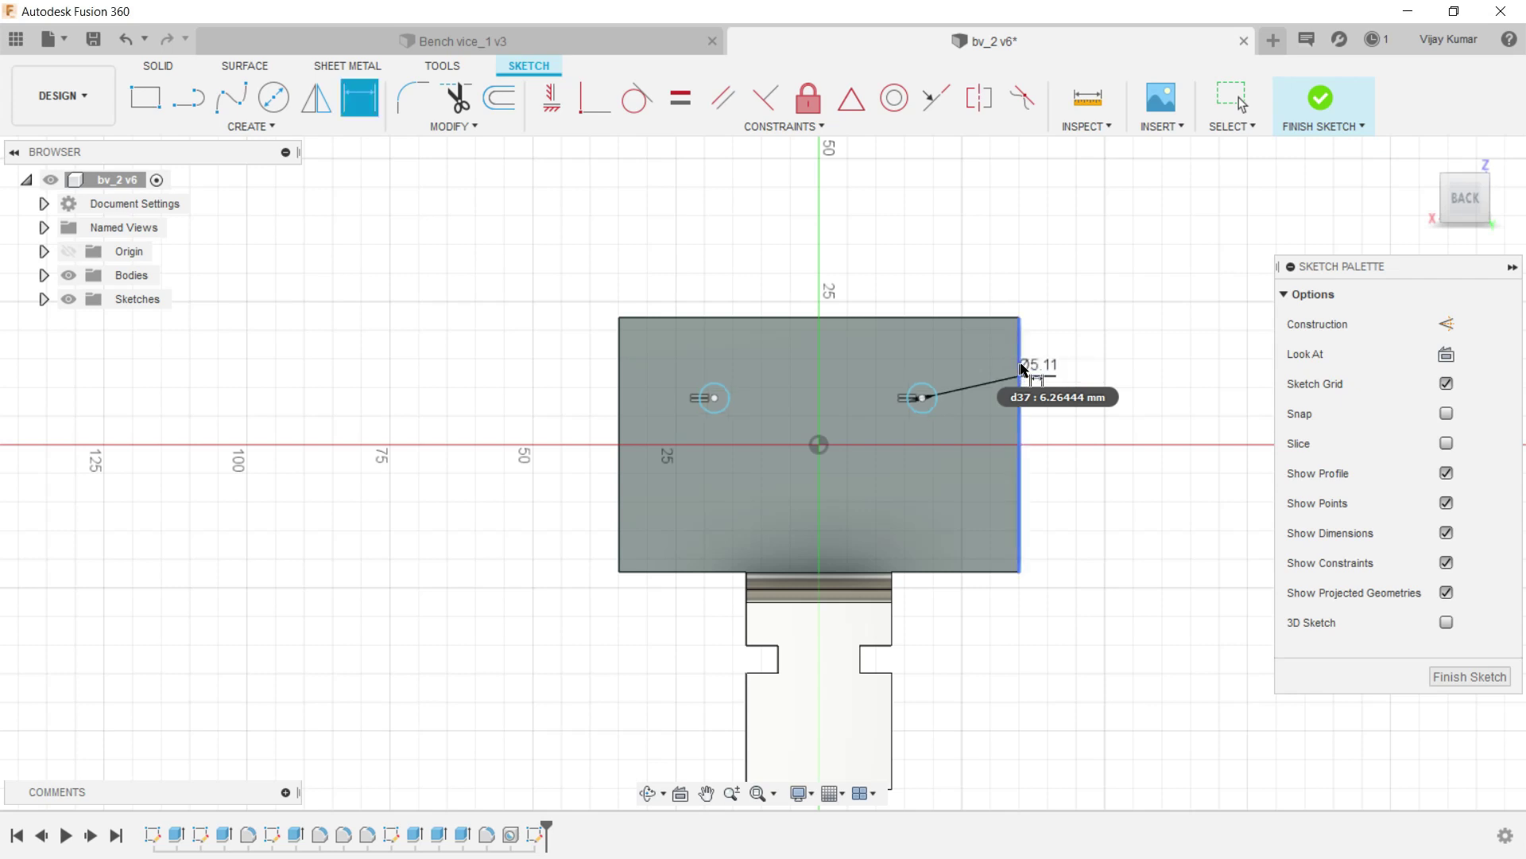
Dimension both hole centres 25.40 above the bottom edge.
click(920, 399)
click(937, 572)
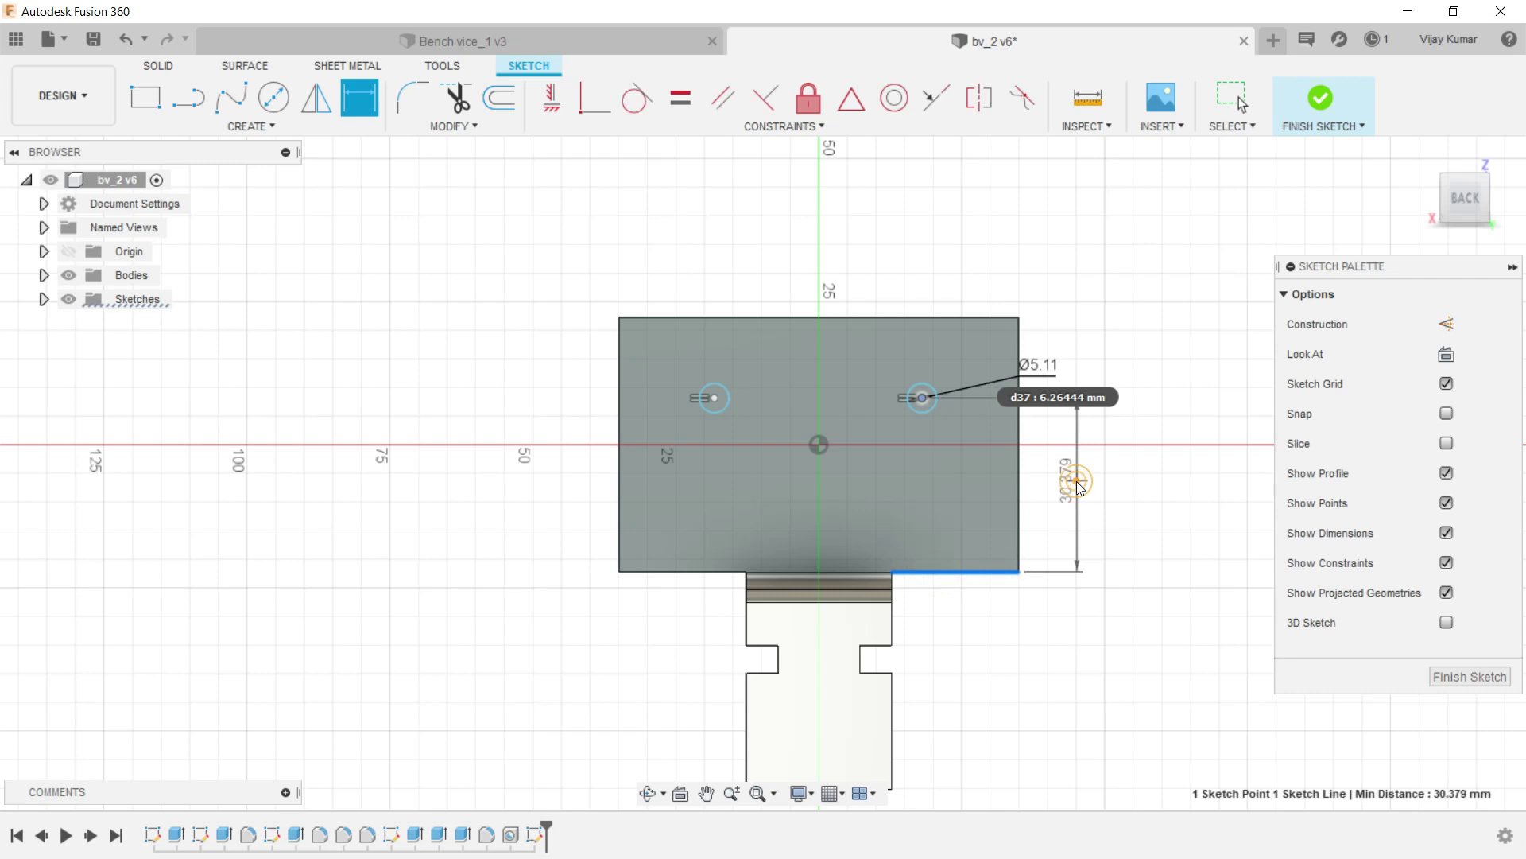
click(1074, 477)
text(25)
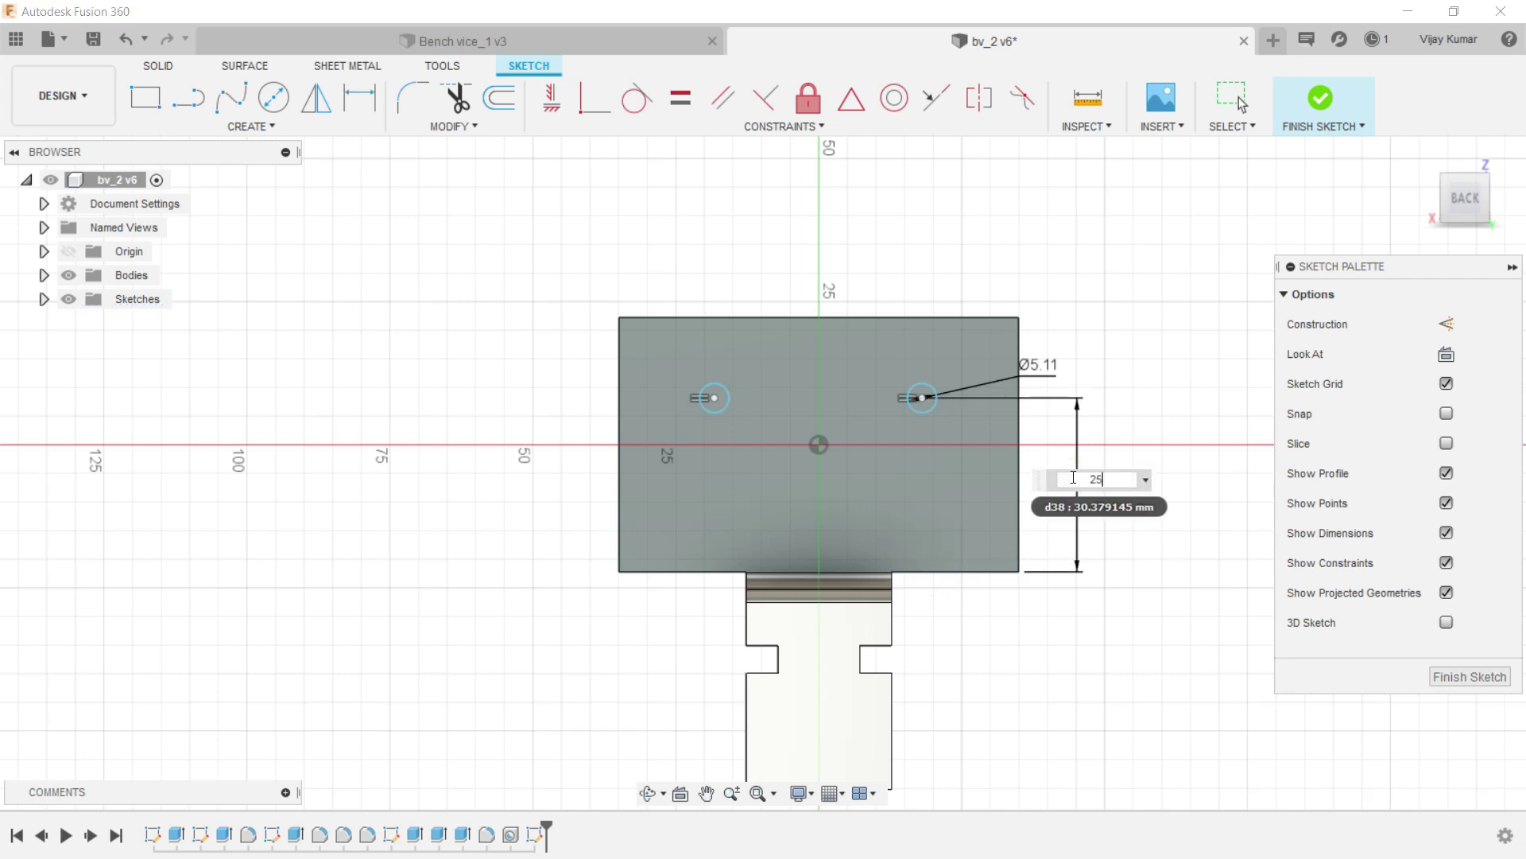
key(Return)
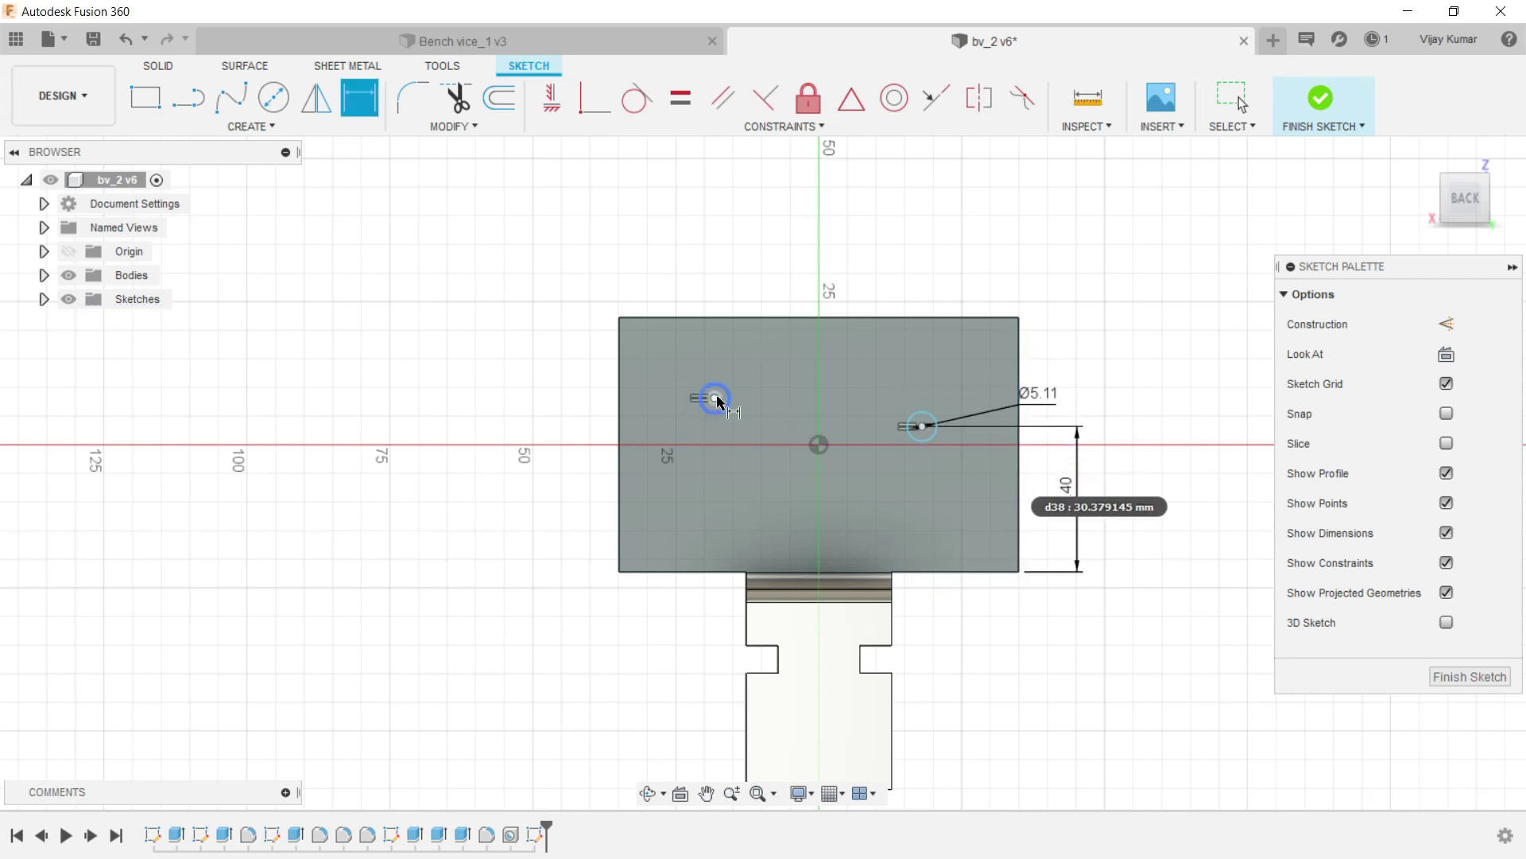
click(716, 399)
click(688, 576)
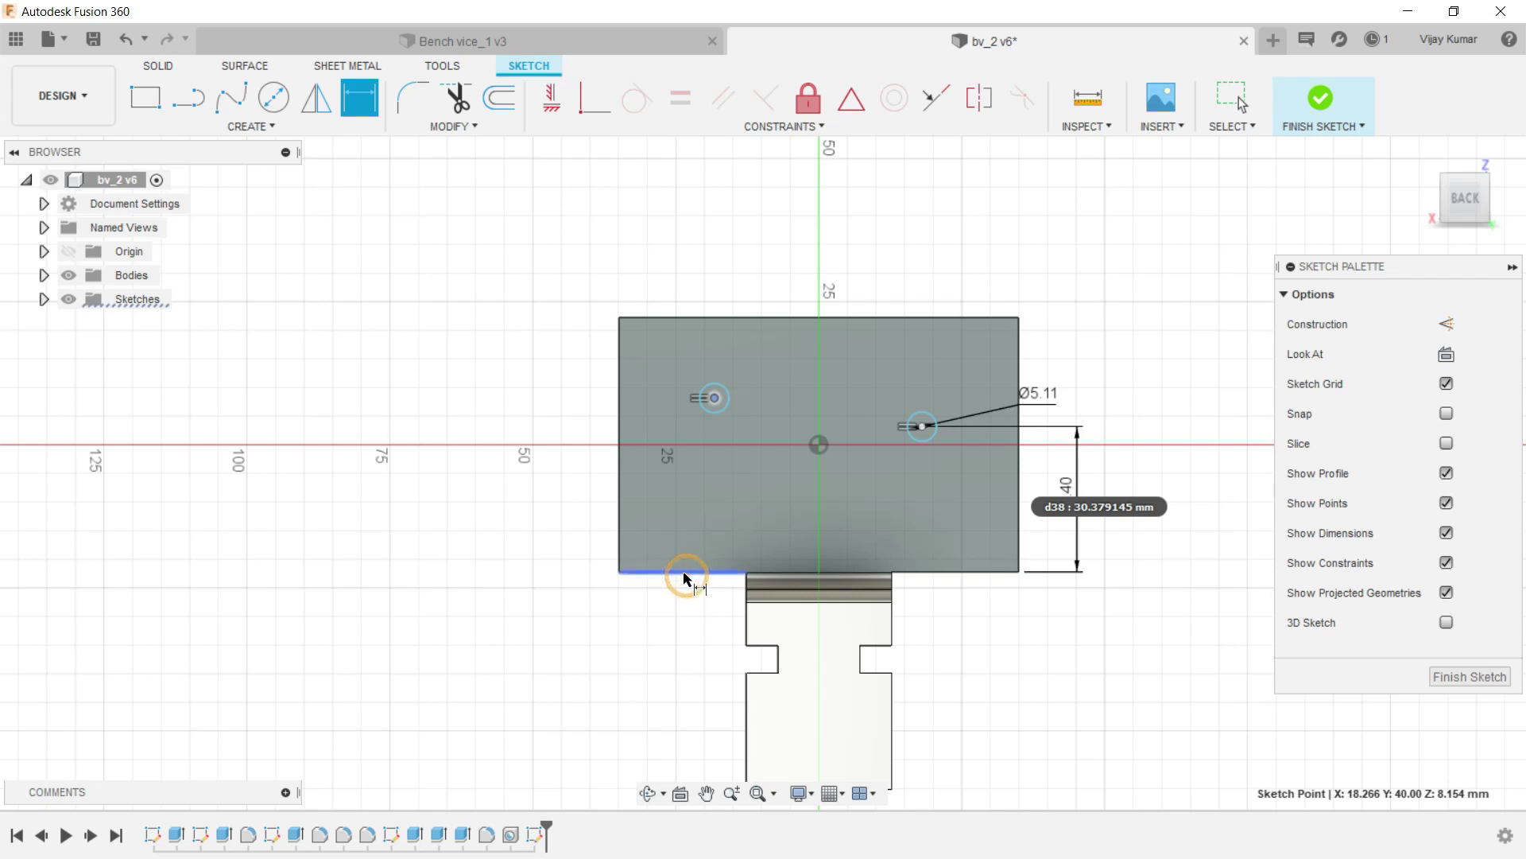
click(555, 510)
text(40)
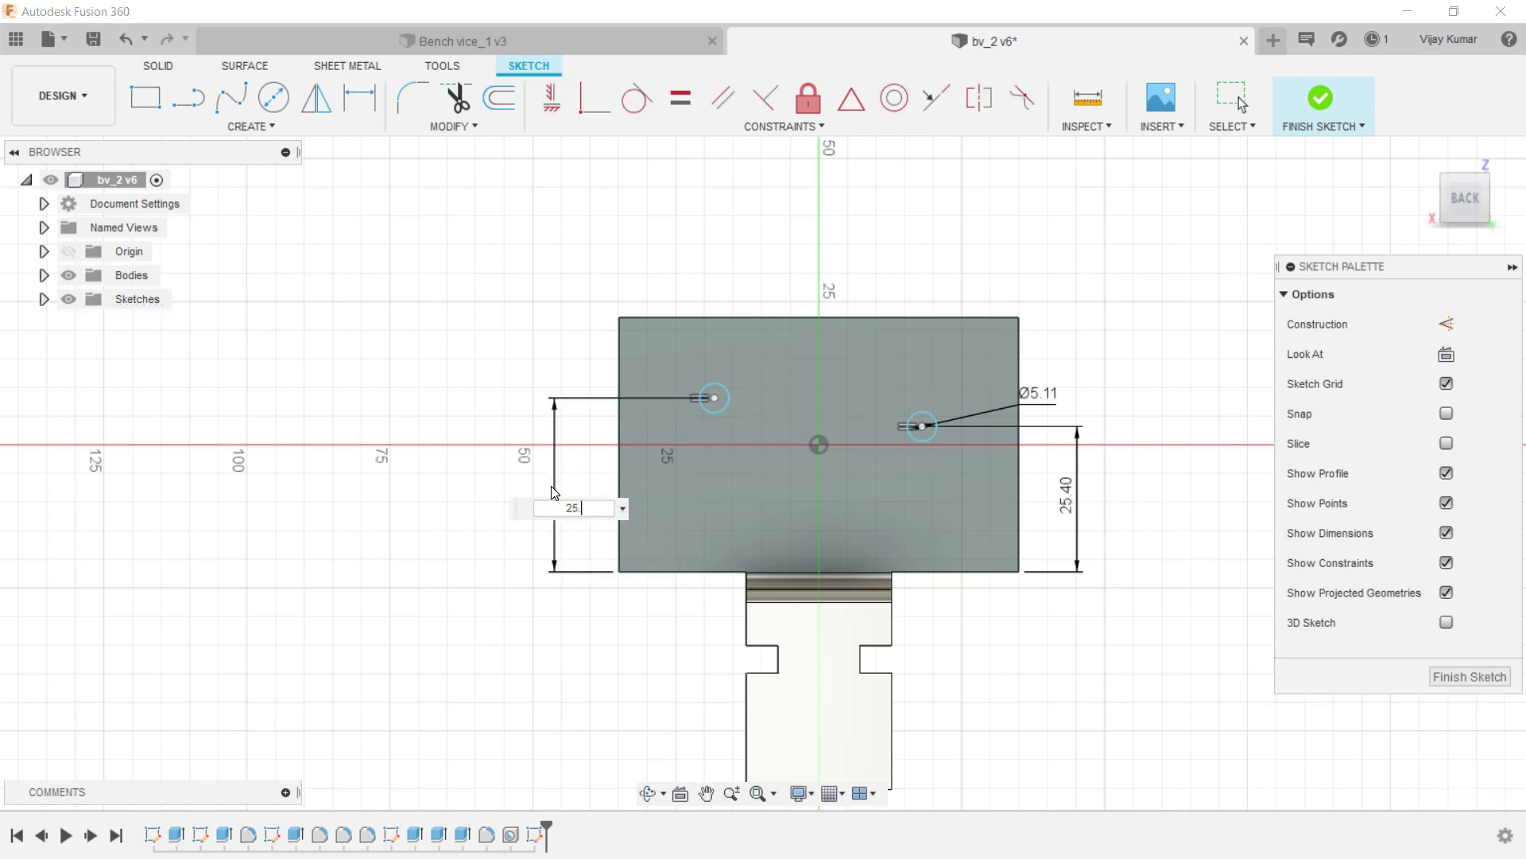
key(Return)
Space the two hole centres 38.10 apart.
key(d)
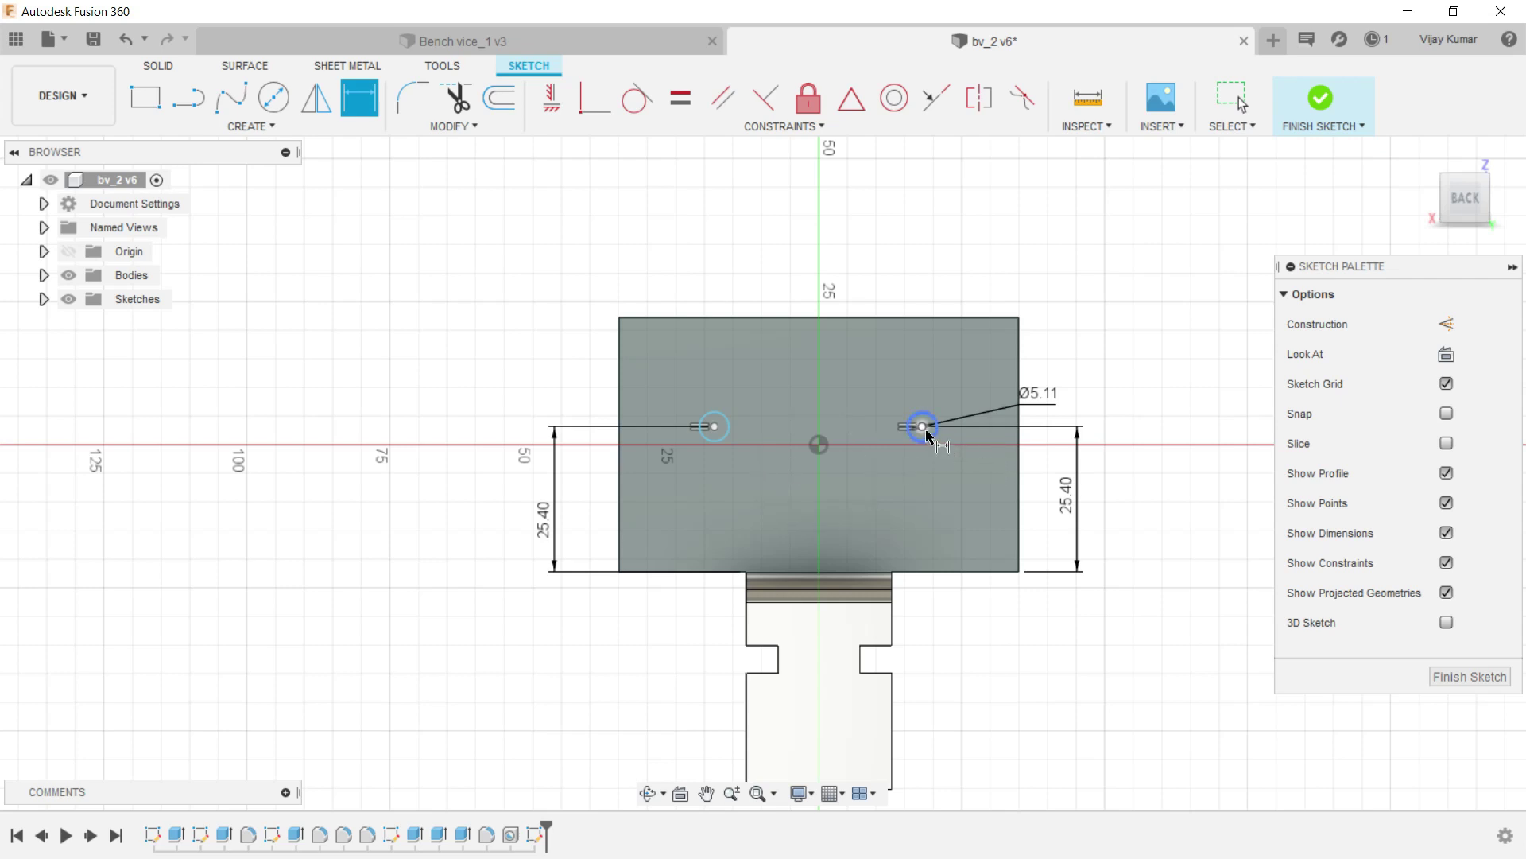
click(721, 429)
click(822, 260)
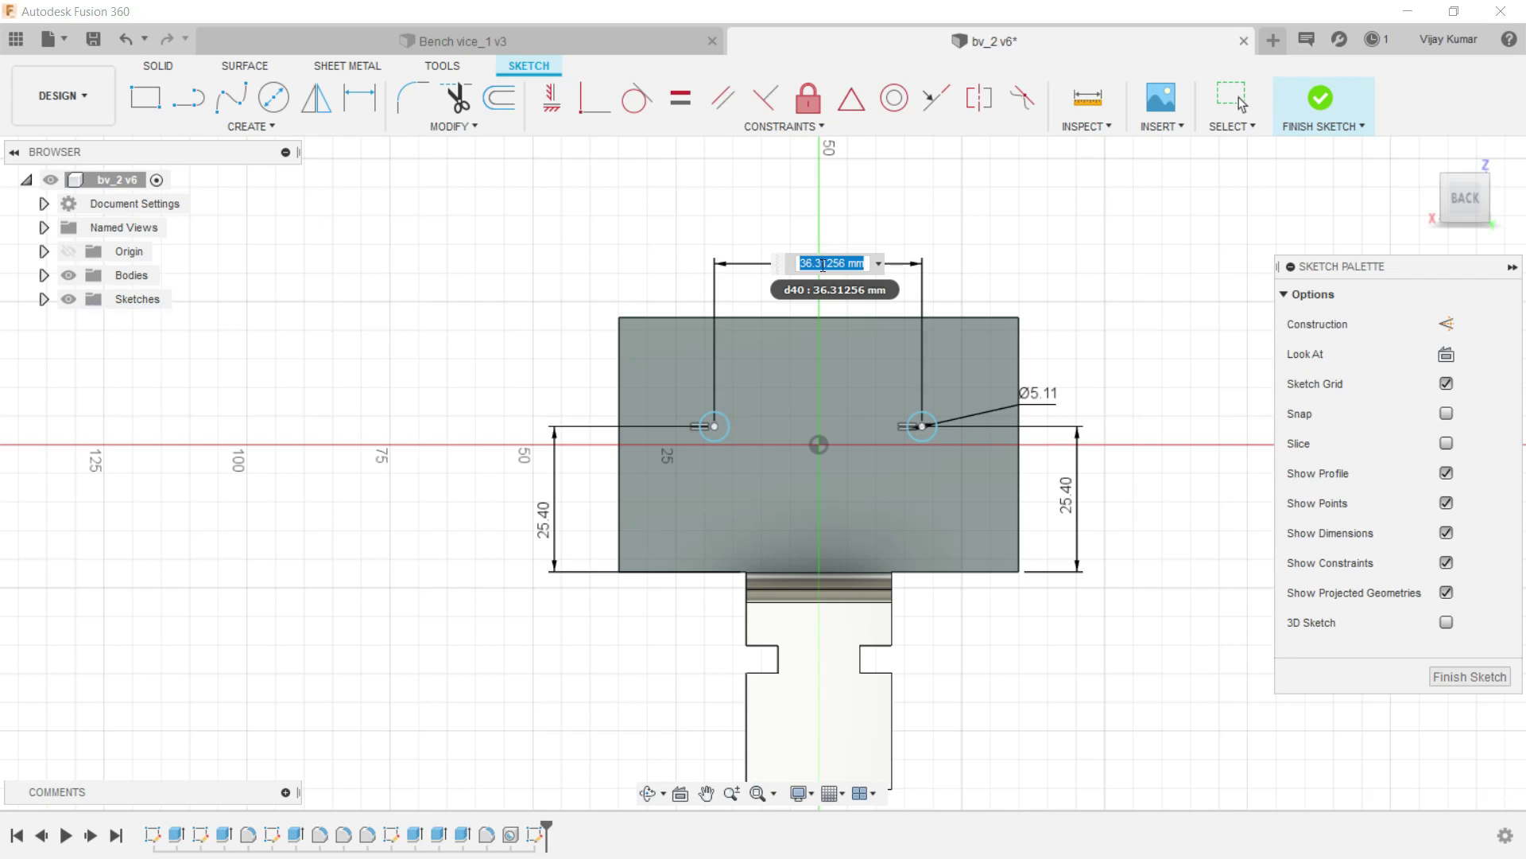
text(38.1)
key(Return)
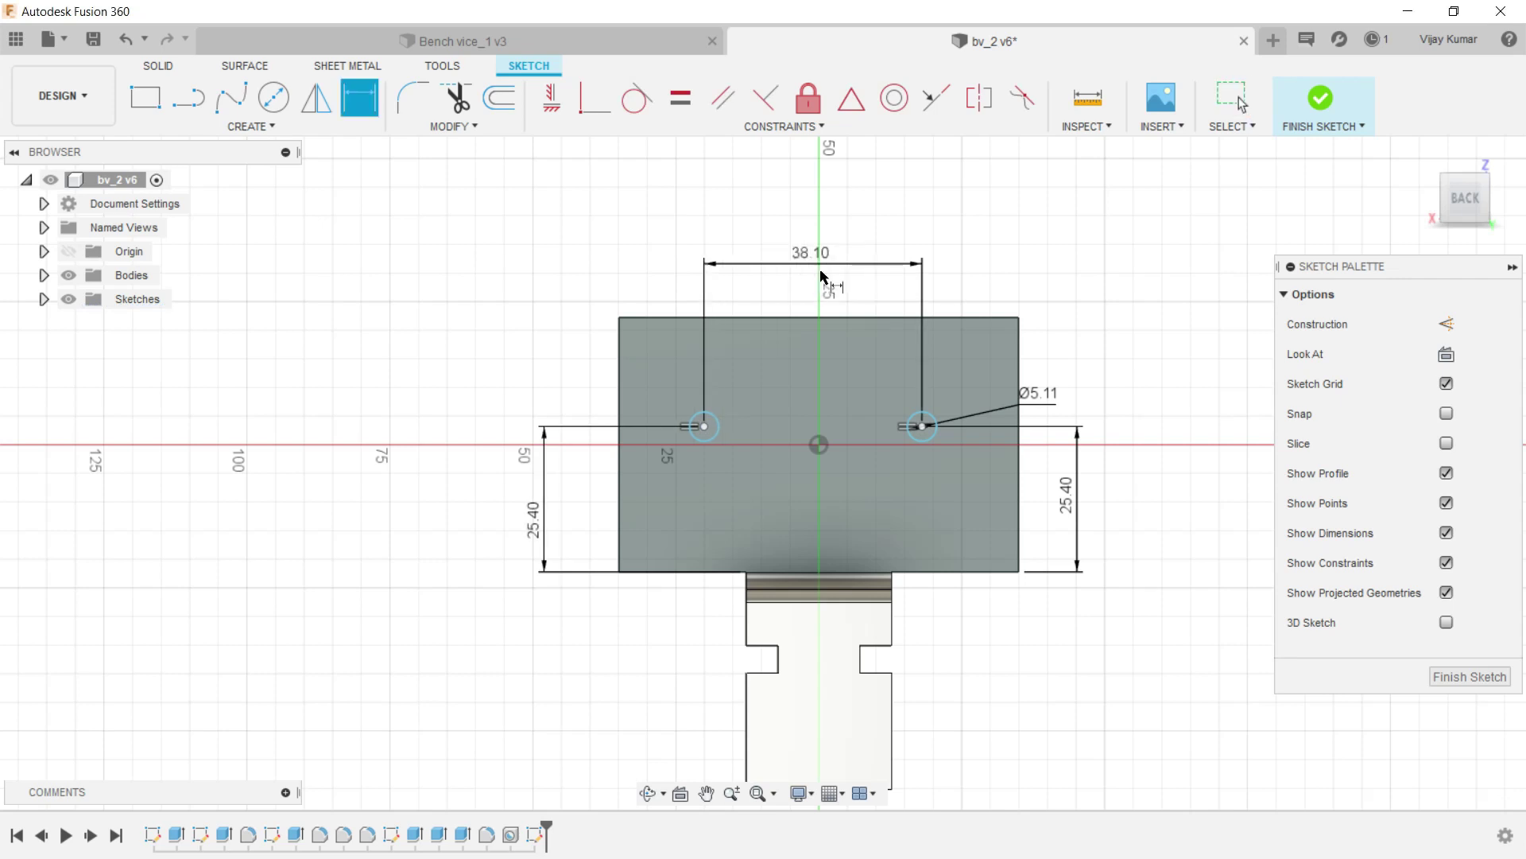
Place the right hole 15.80 from the face's right edge.
click(922, 427)
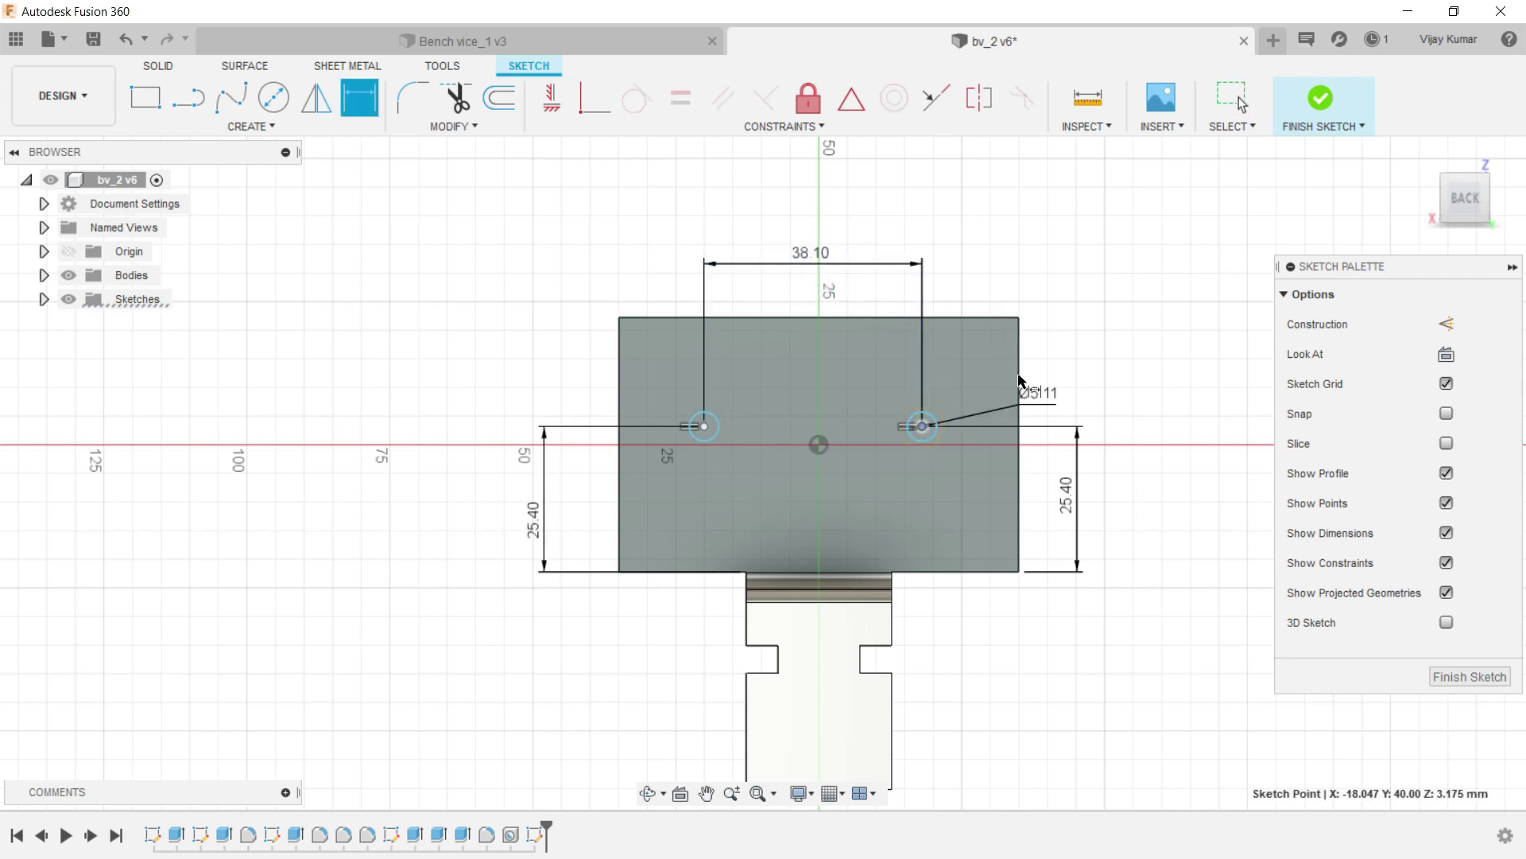
click(1020, 374)
click(994, 283)
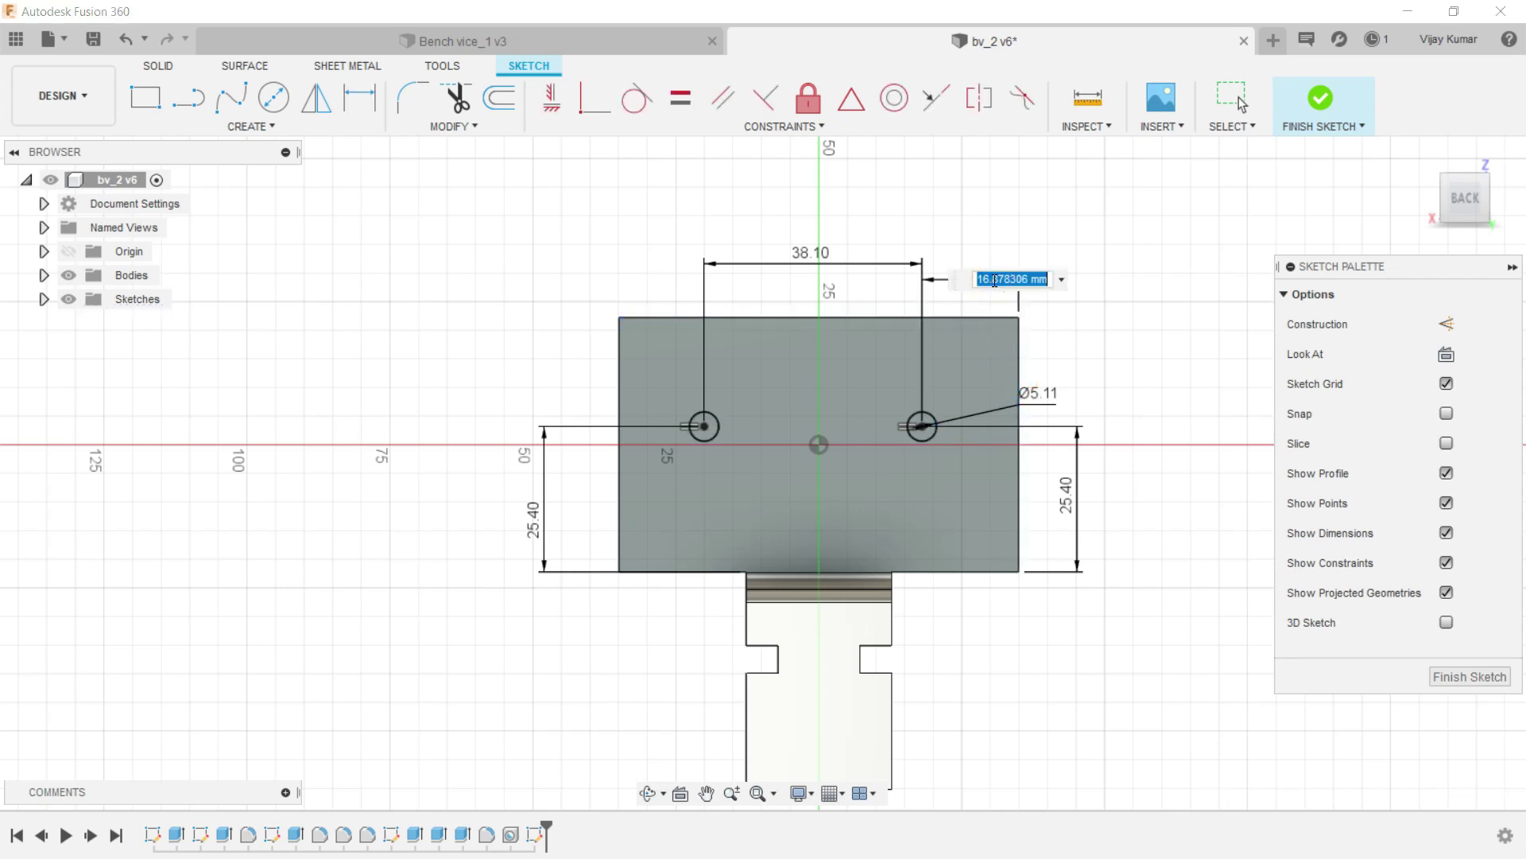
text(15.8)
key(Return)
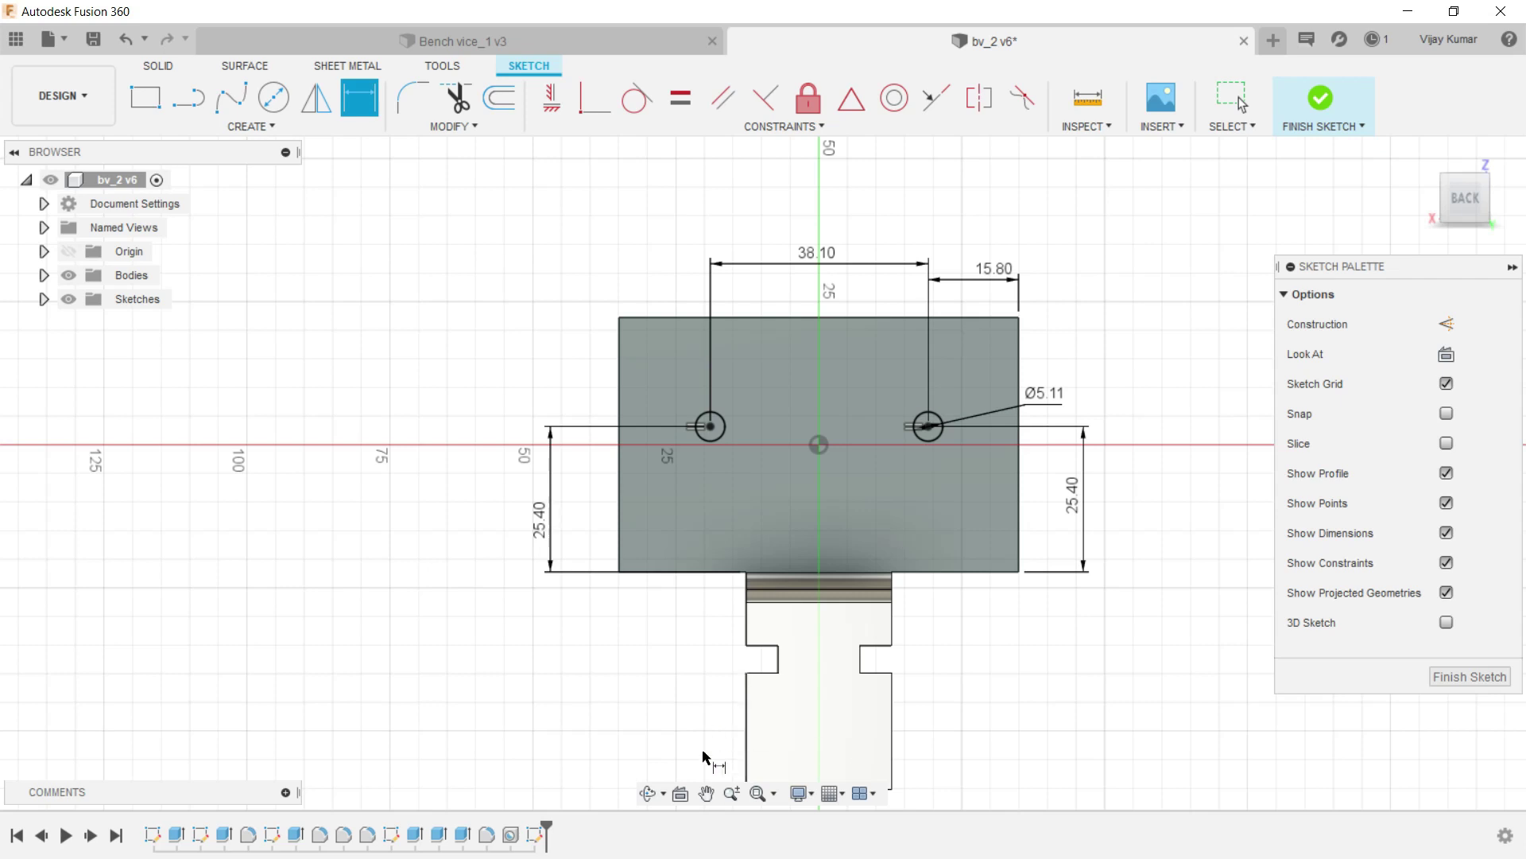
click(648, 793)
scroll(647, 792, down, 2)
drag(763, 469, 150, 127)
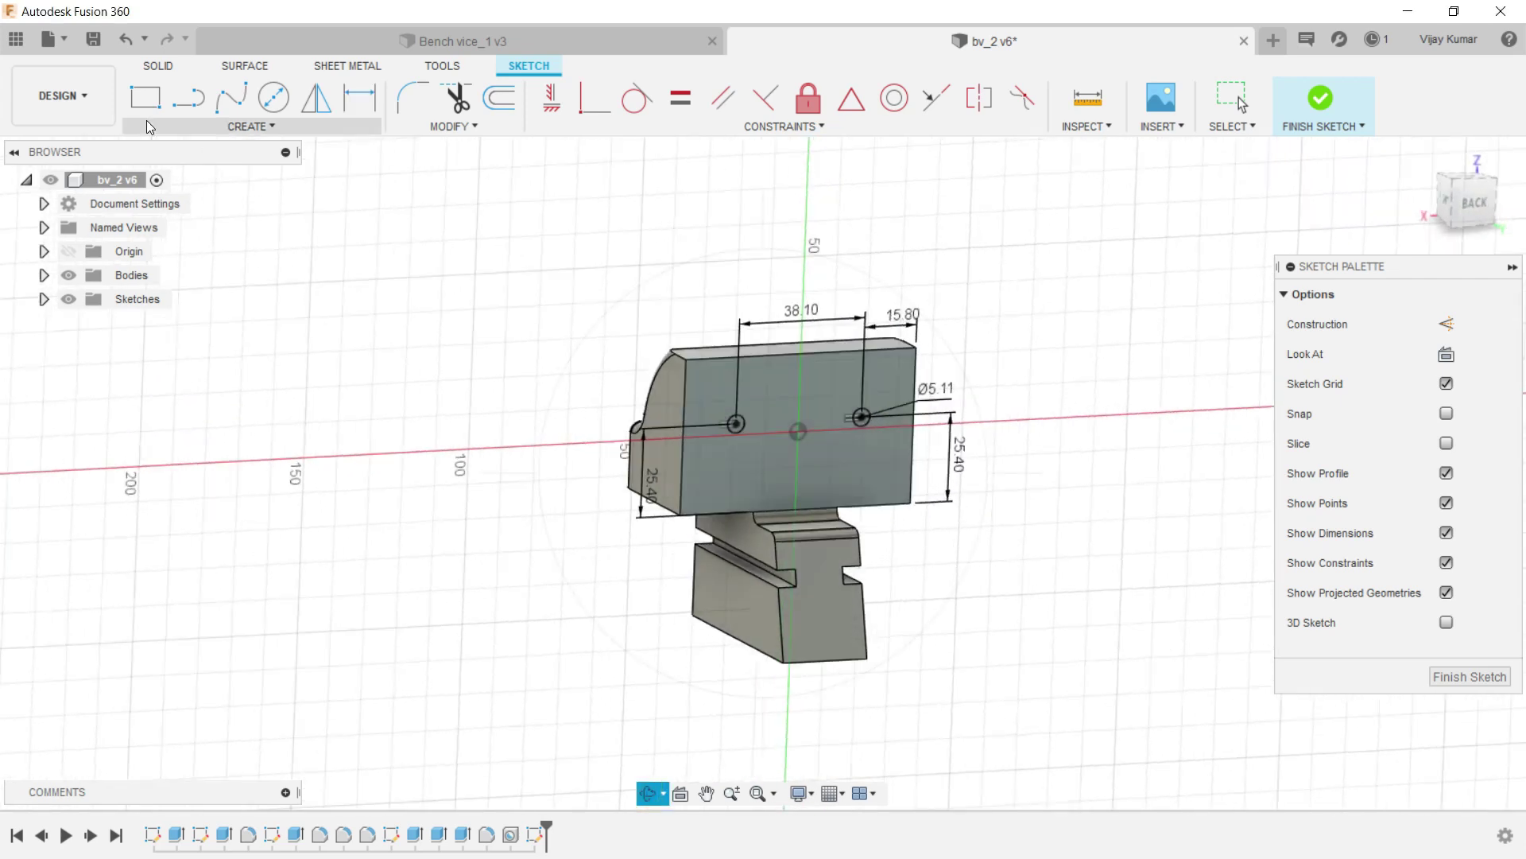
Finish the sketch and select both hole profiles for an extrude.
click(160, 65)
click(189, 97)
scroll(689, 459, up, 3)
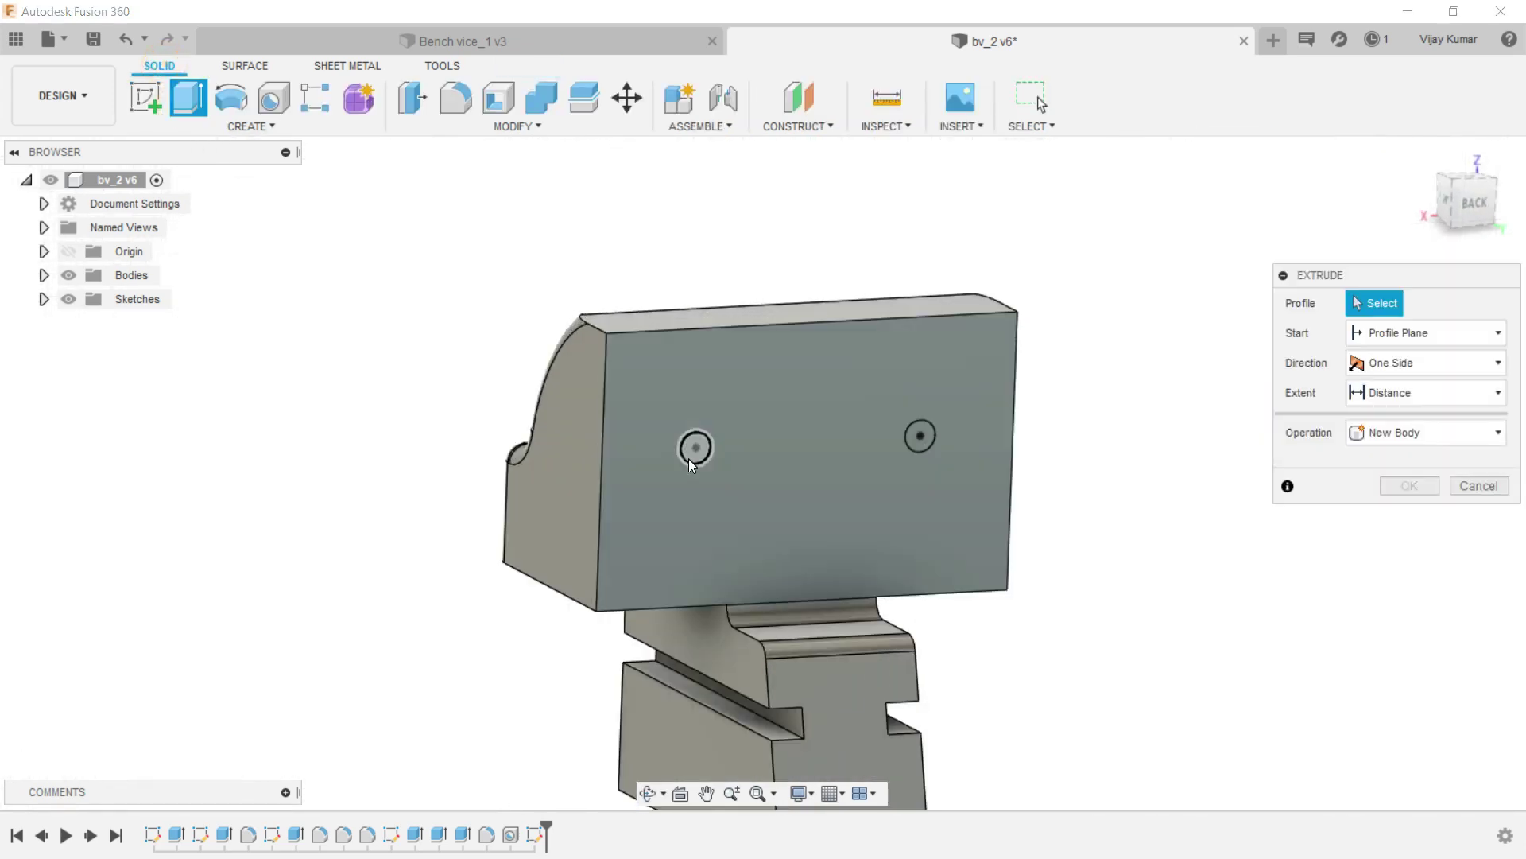
click(694, 459)
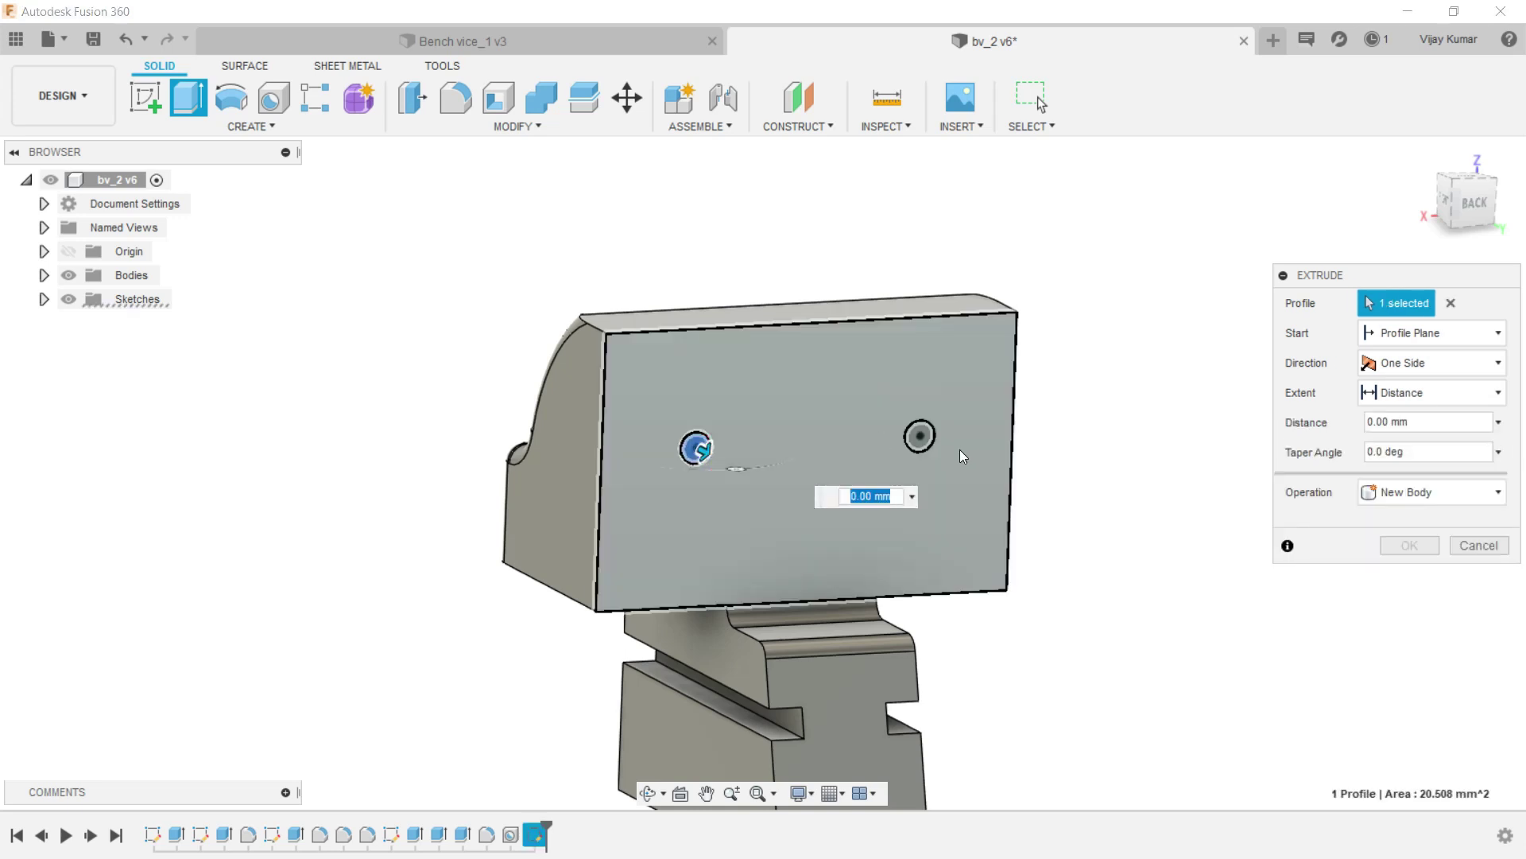
click(924, 440)
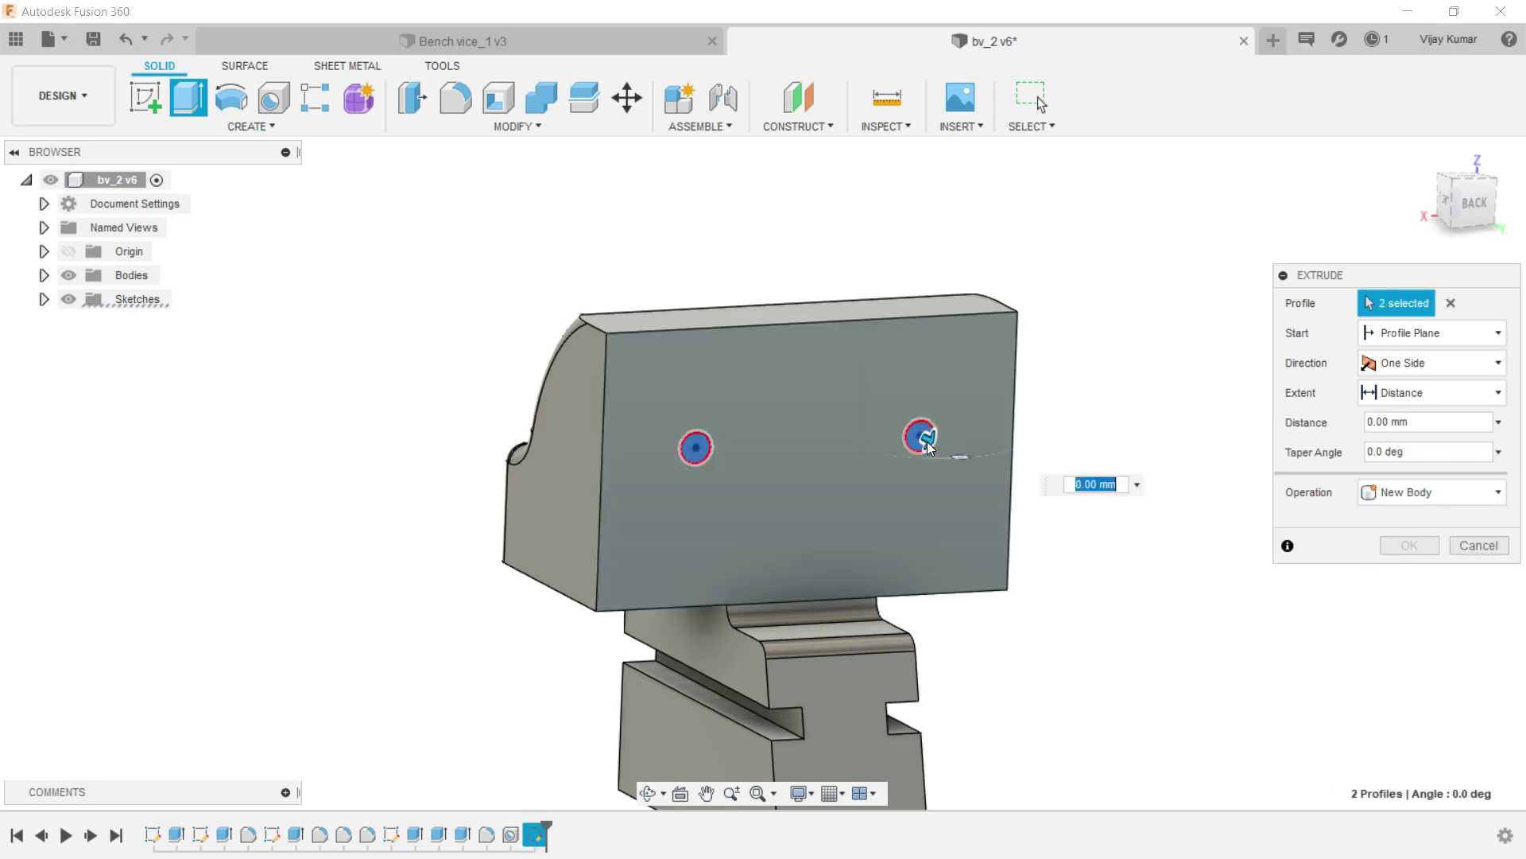
click(929, 445)
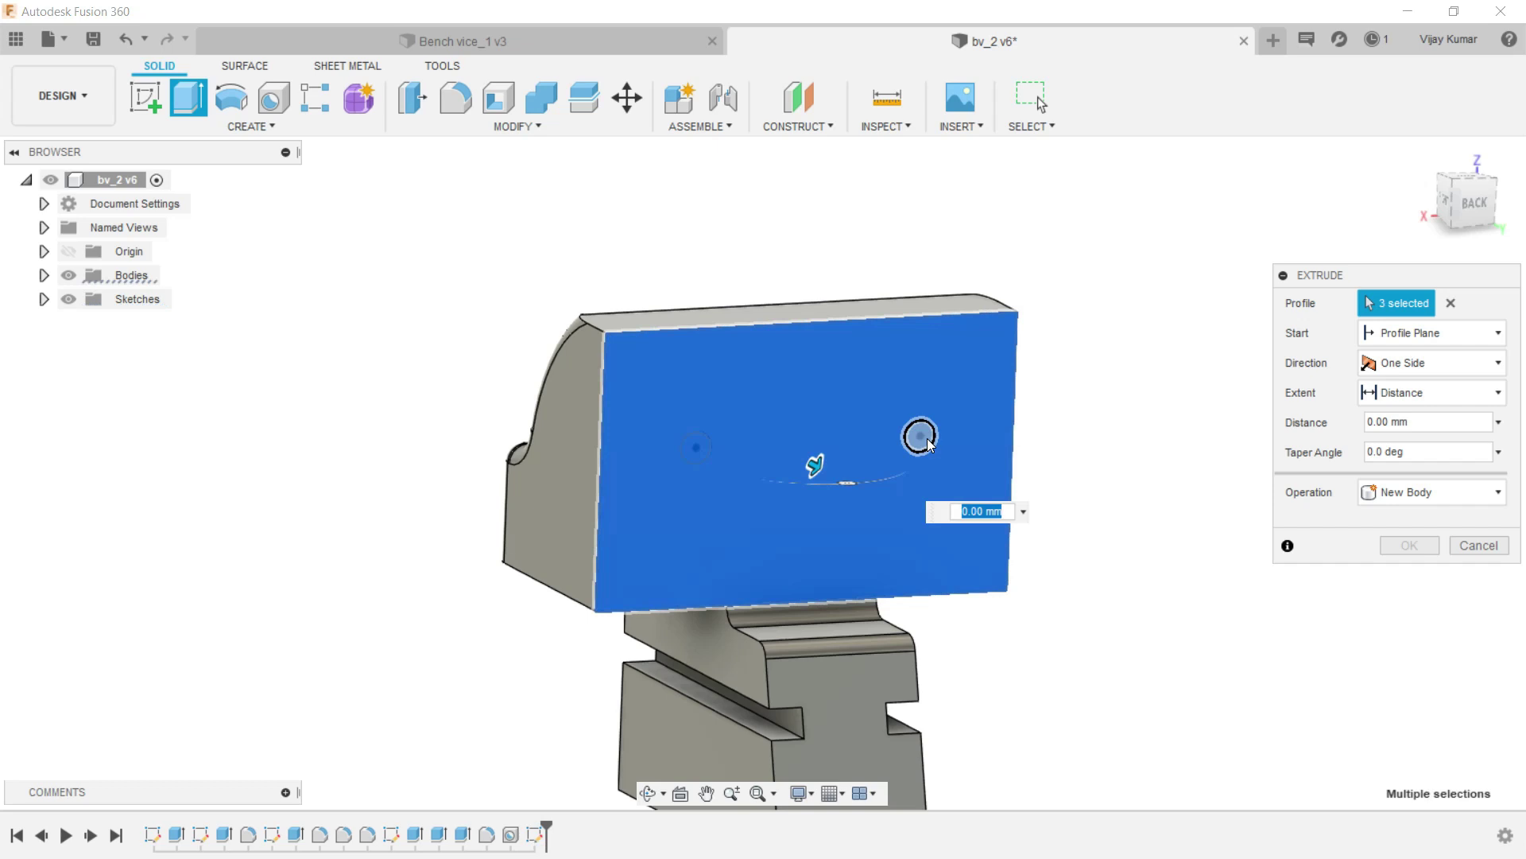
click(922, 439)
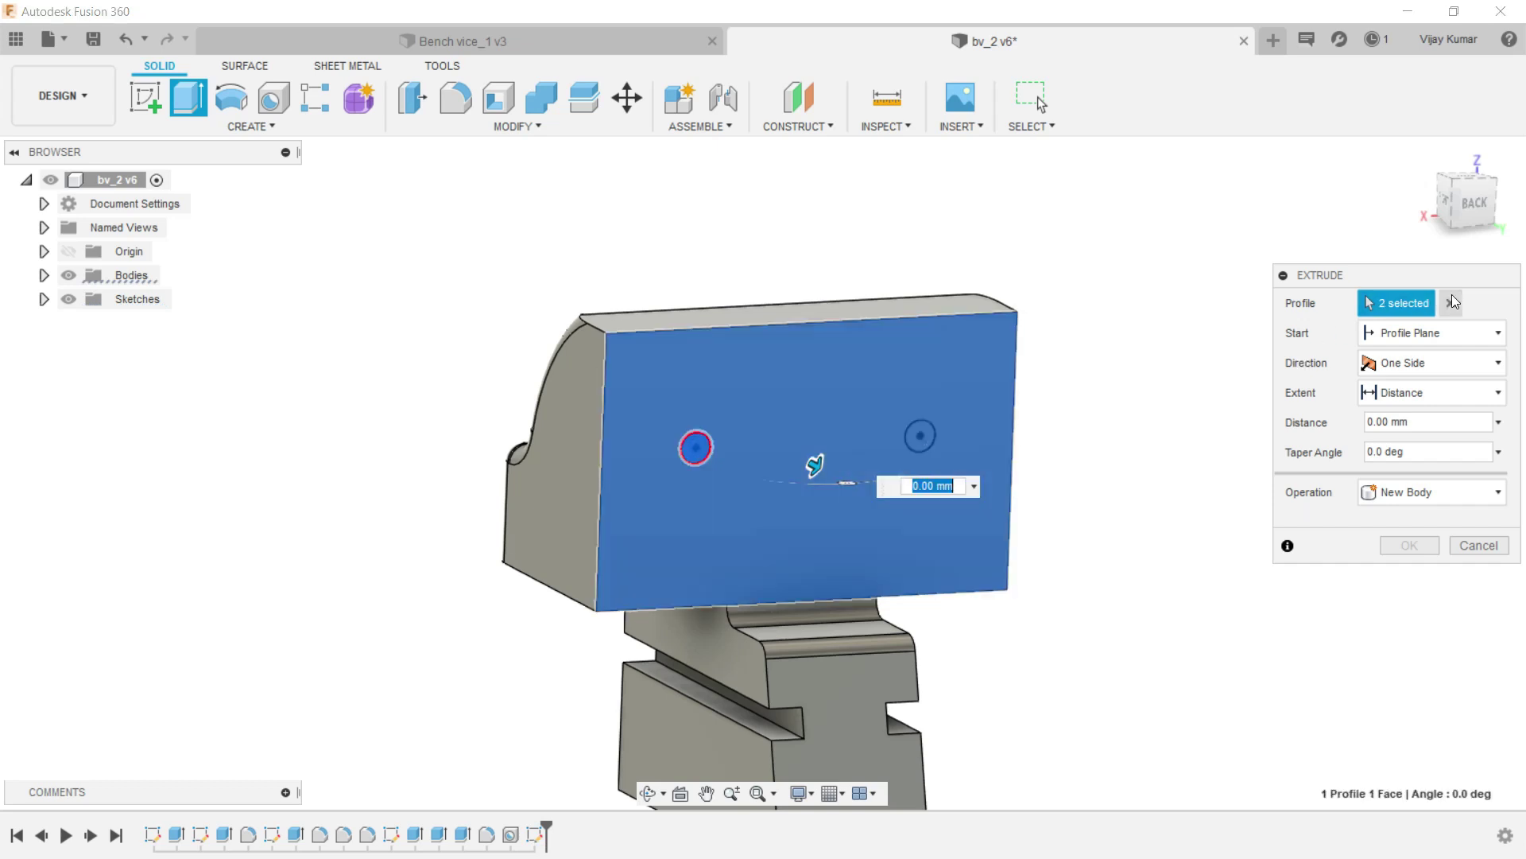
click(1452, 301)
click(923, 441)
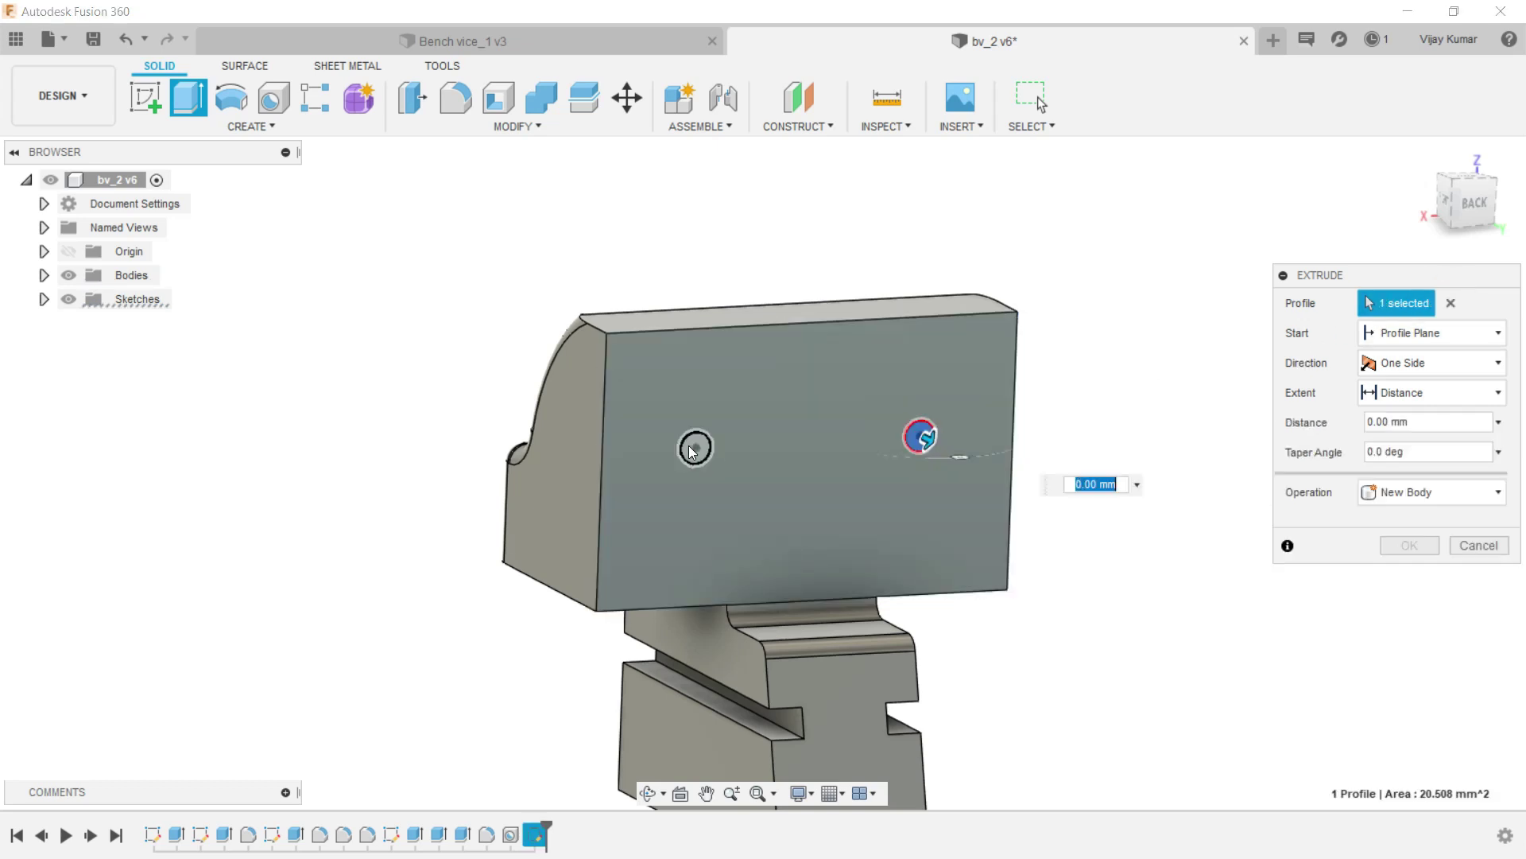
click(691, 450)
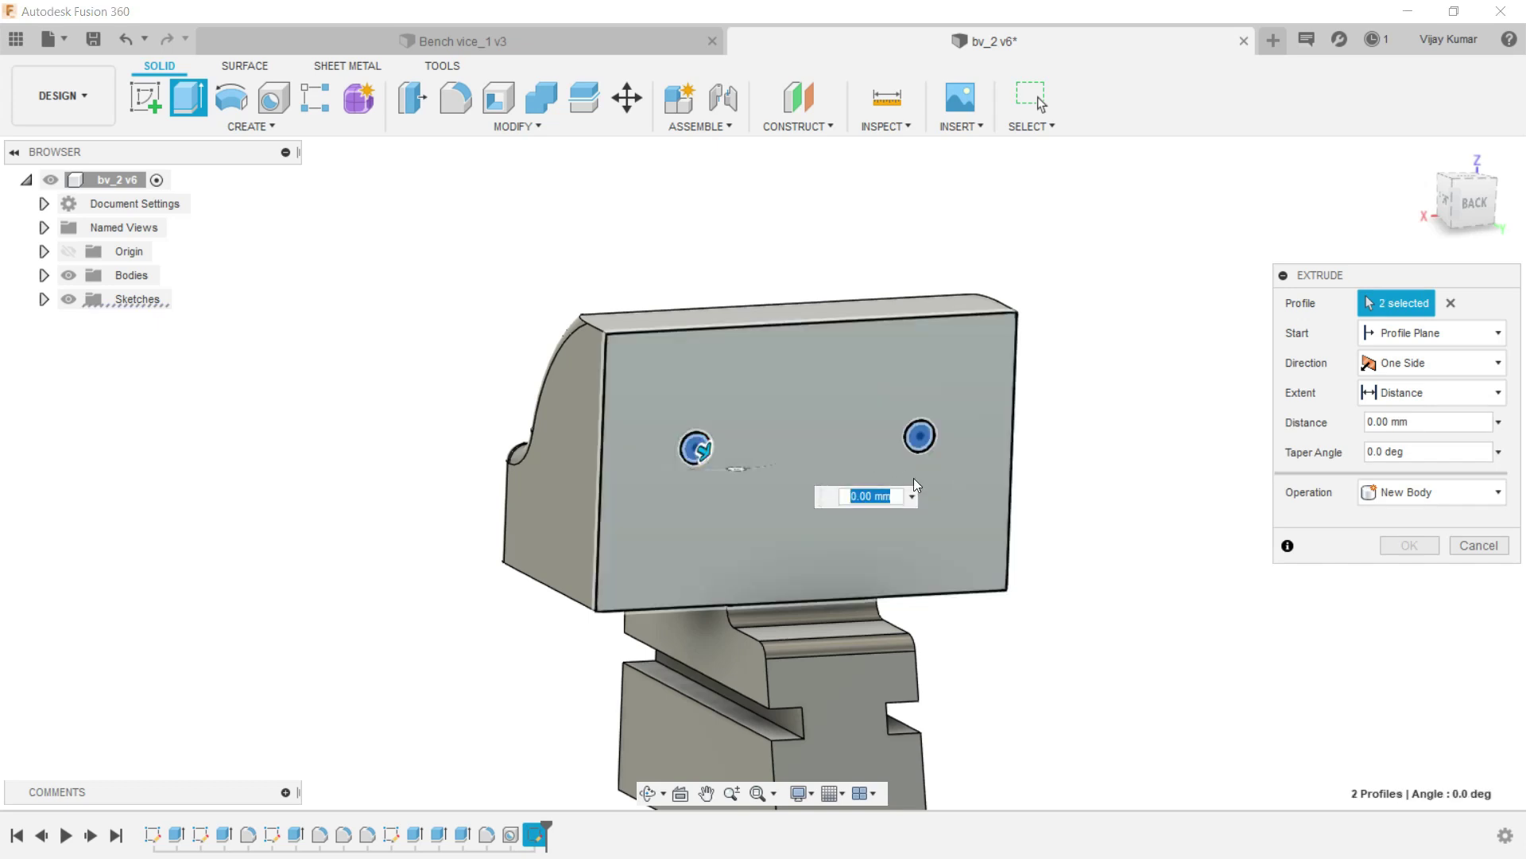
Cut both holes 22.35 mm deep into the back face.
drag(690, 445, 661, 429)
click(853, 489)
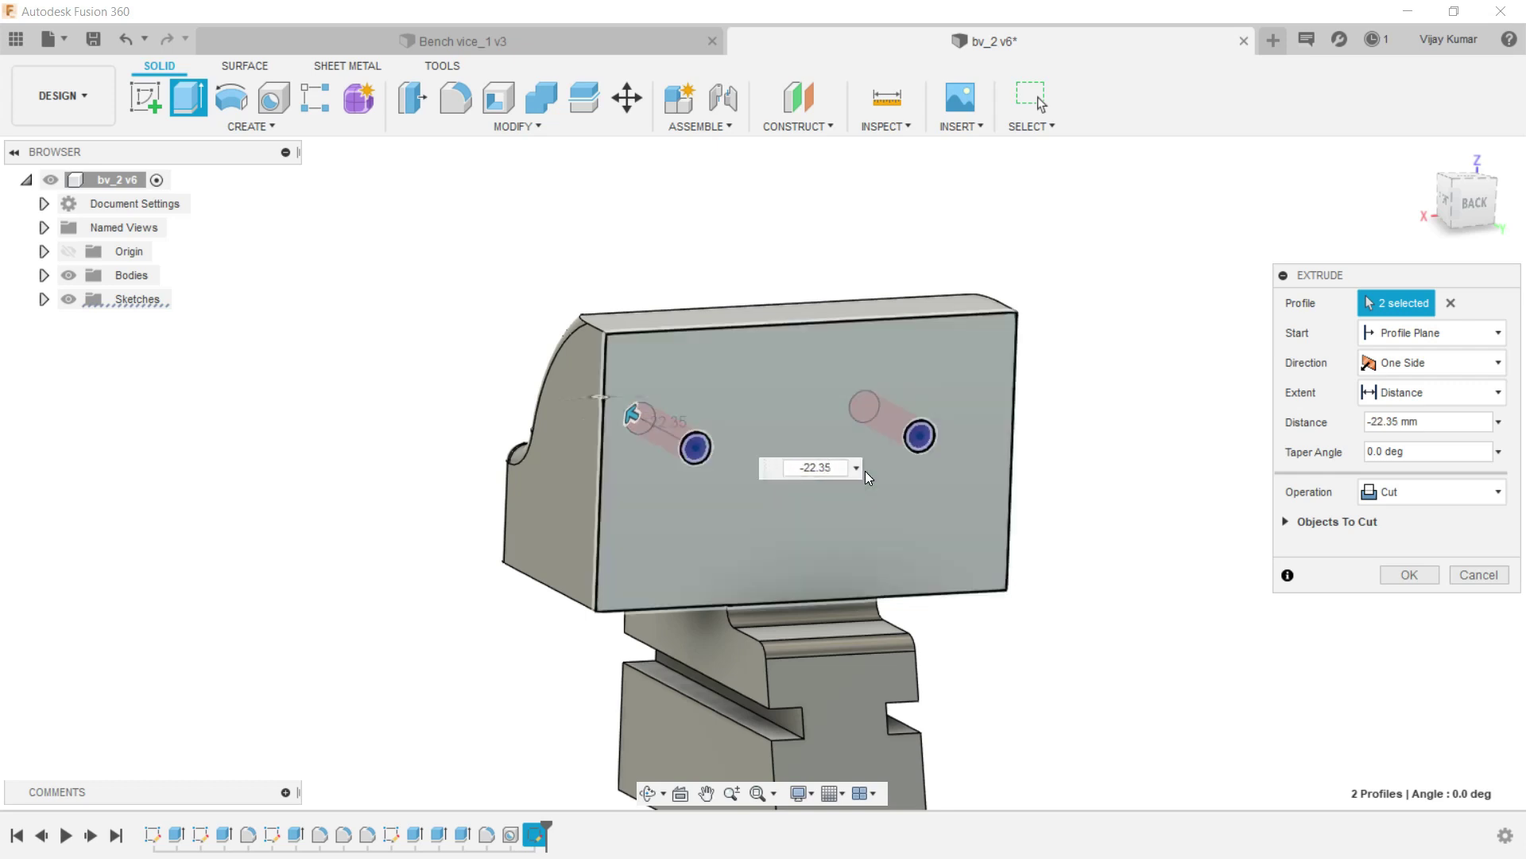
key(Return)
click(647, 792)
mouse_move(818, 406)
mouse_down()
mouse_move(848, 510)
mouse_move(951, 538)
mouse_move(1015, 579)
mouse_move(917, 517)
mouse_move(817, 510)
mouse_move(819, 472)
mouse_up()
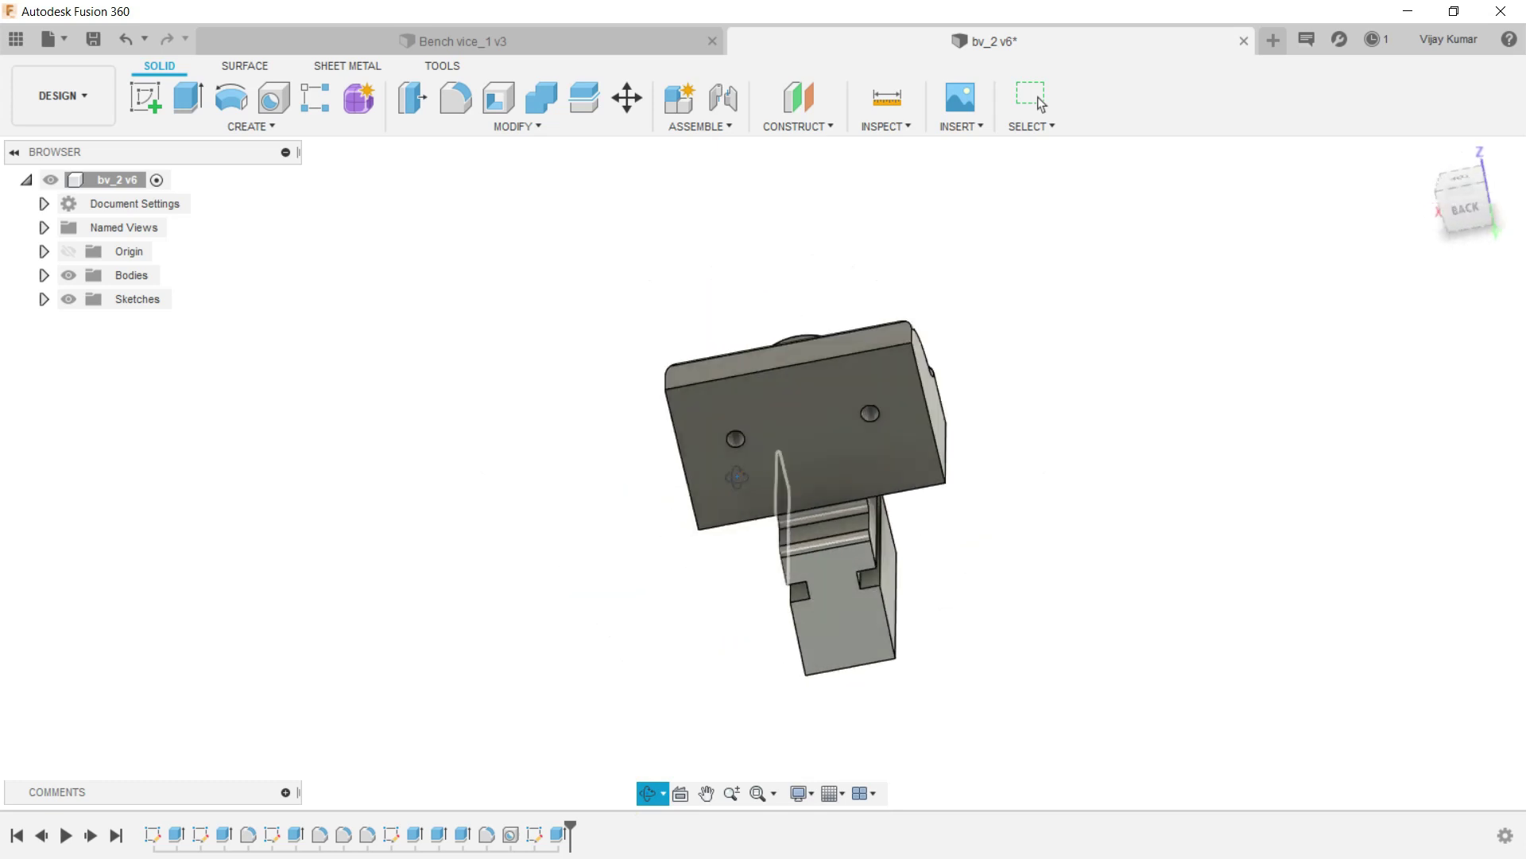
Orbit to the underside and start a sketch on the jaw's bottom face.
key(Escape)
click(647, 793)
mouse_move(678, 610)
mouse_down()
mouse_move(771, 476)
mouse_move(818, 572)
mouse_move(834, 528)
mouse_up()
right_click(1081, 375)
click(1131, 386)
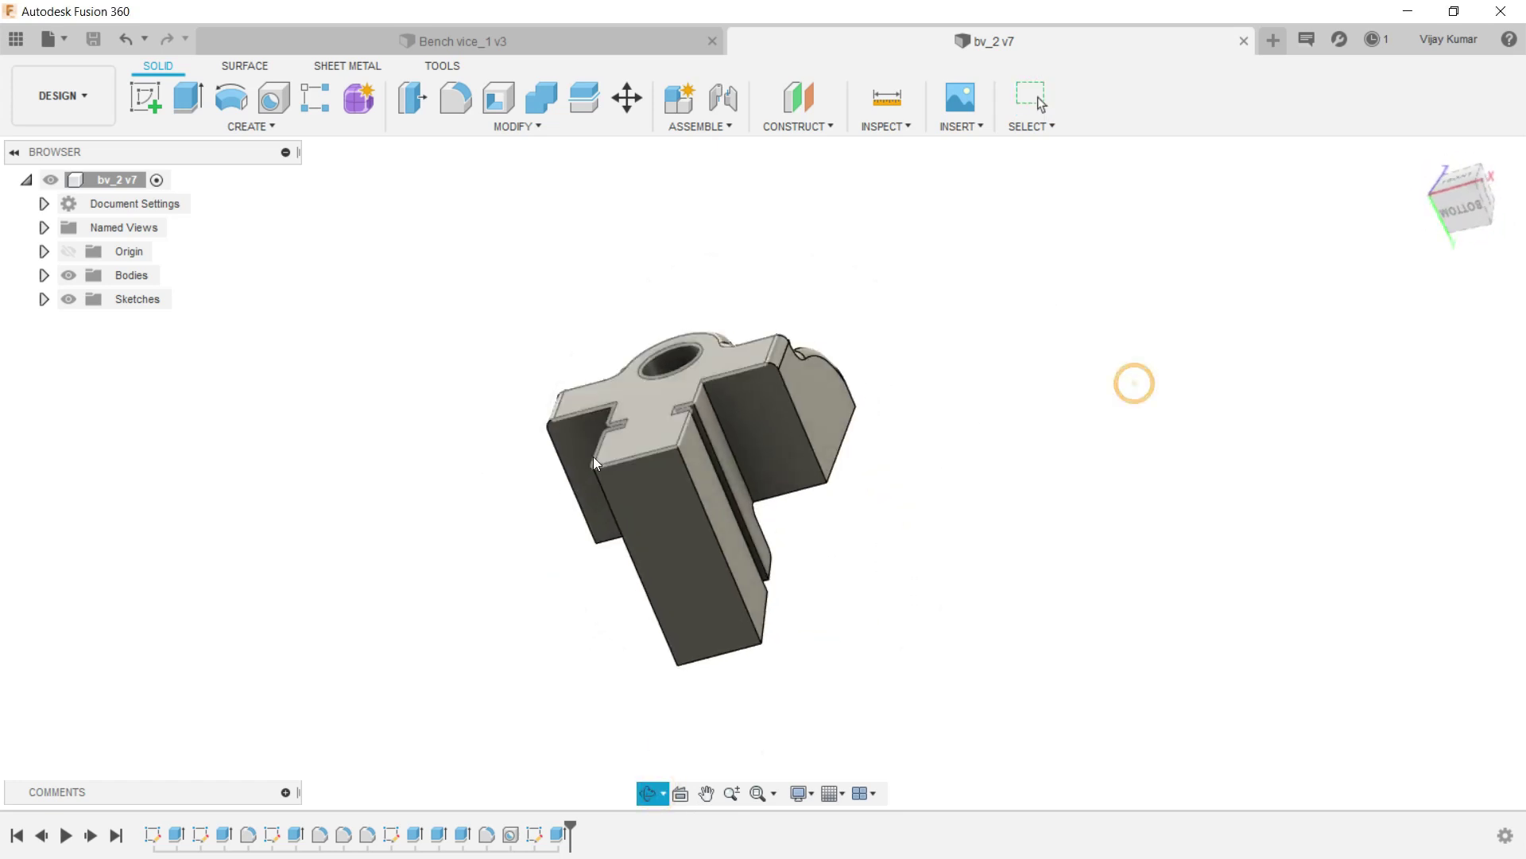
click(622, 483)
click(145, 84)
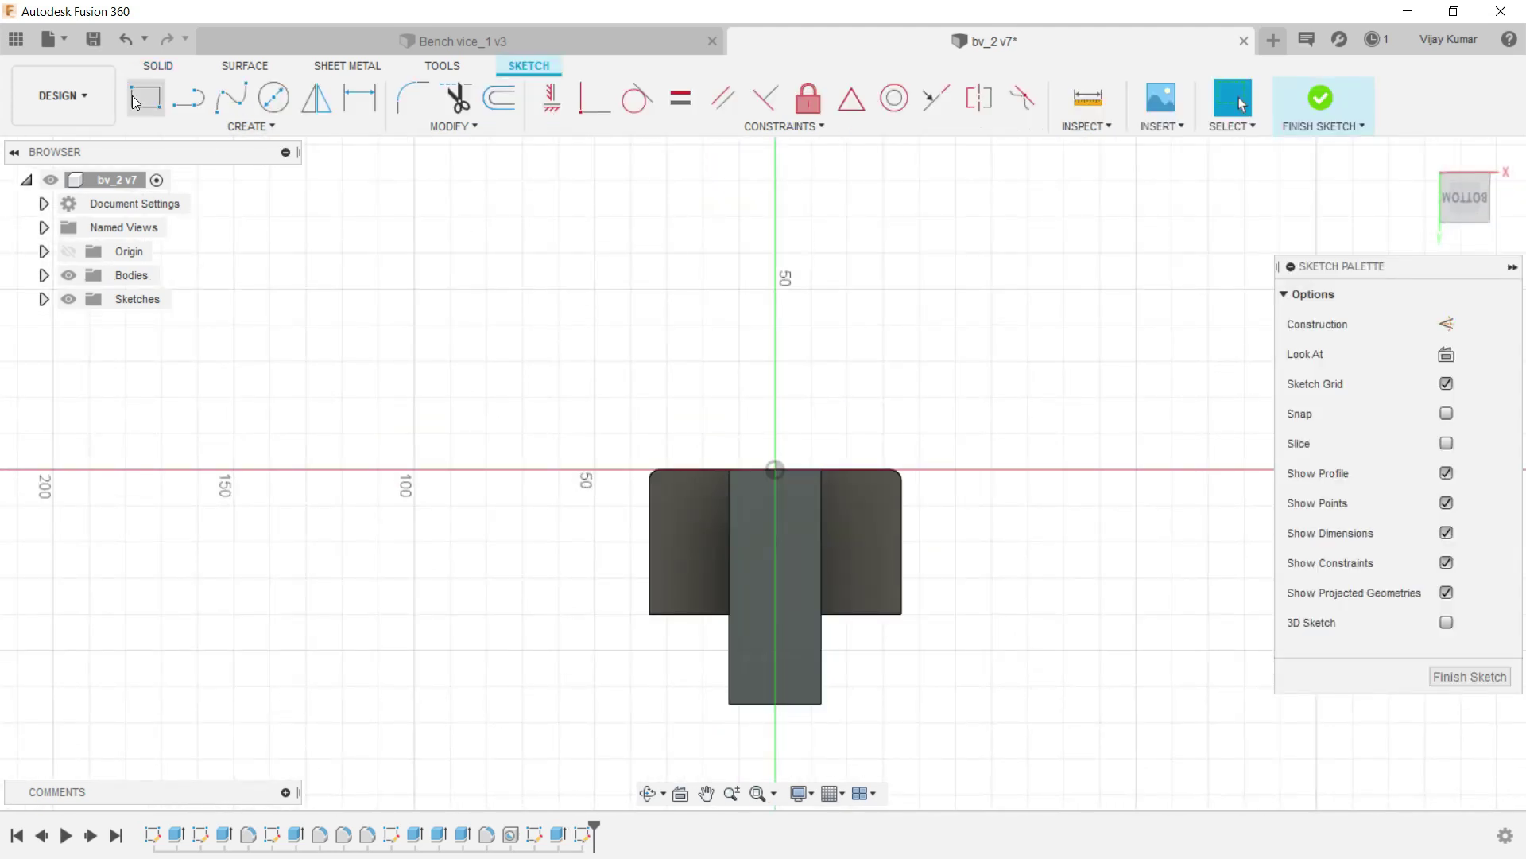
Draw a vertical construction line down from the origin.
key(l)
click(776, 469)
click(776, 723)
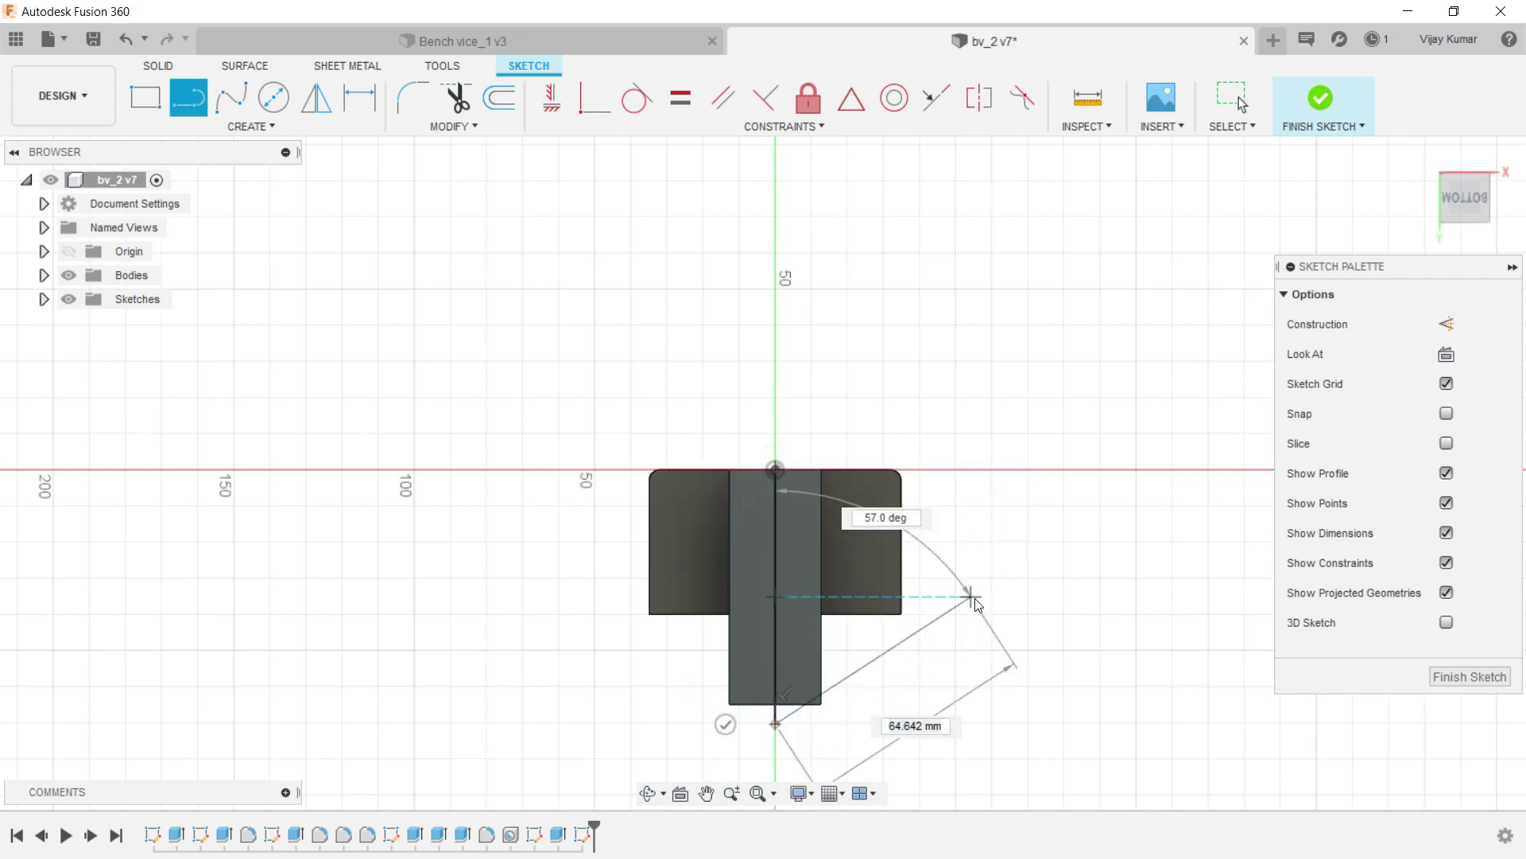
right_click(1009, 606)
click(879, 598)
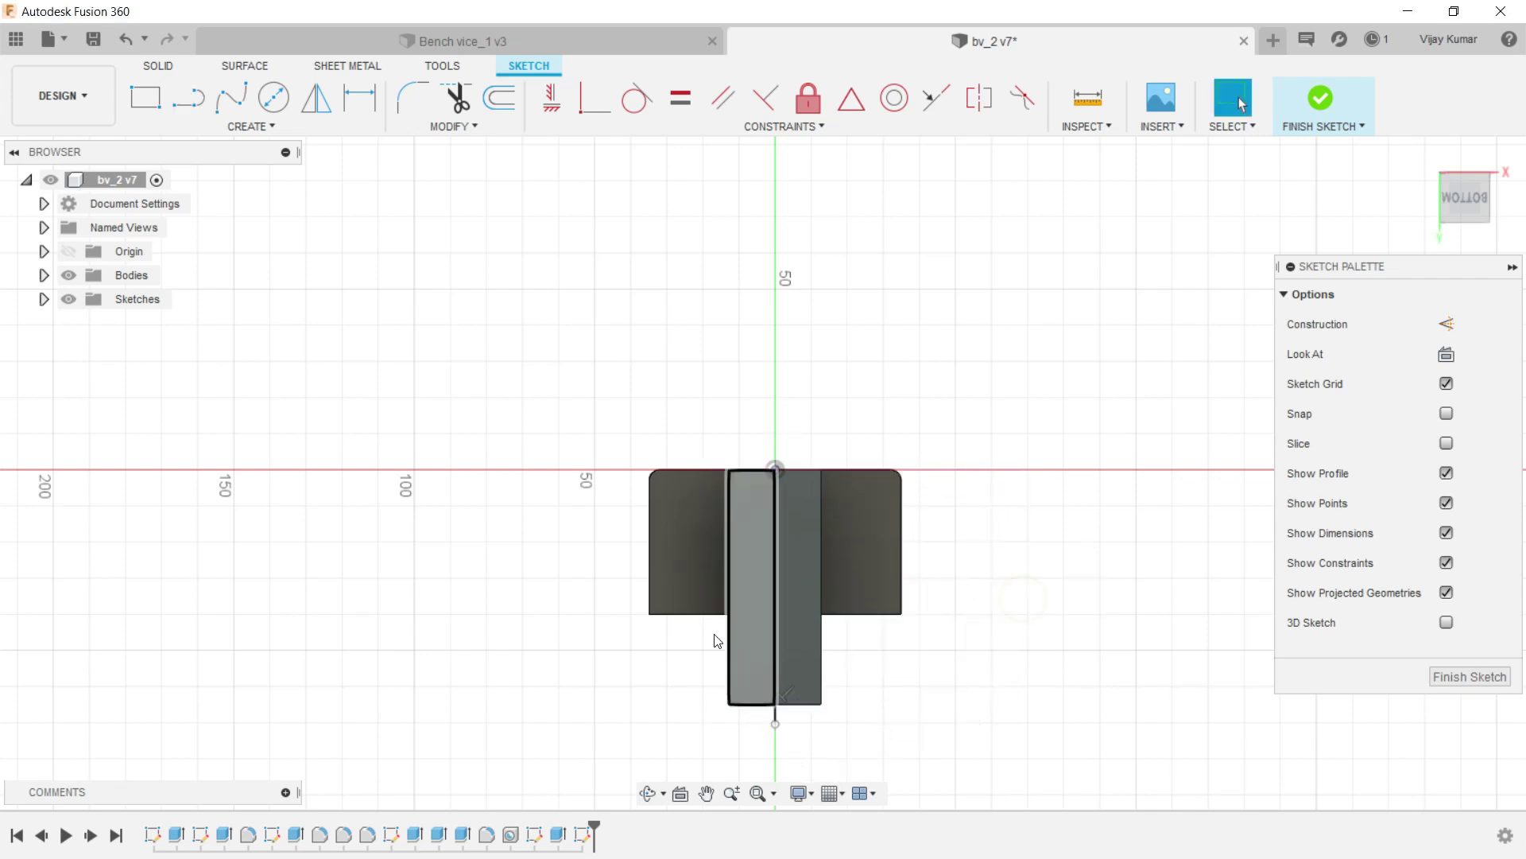
click(775, 629)
click(1446, 323)
click(811, 351)
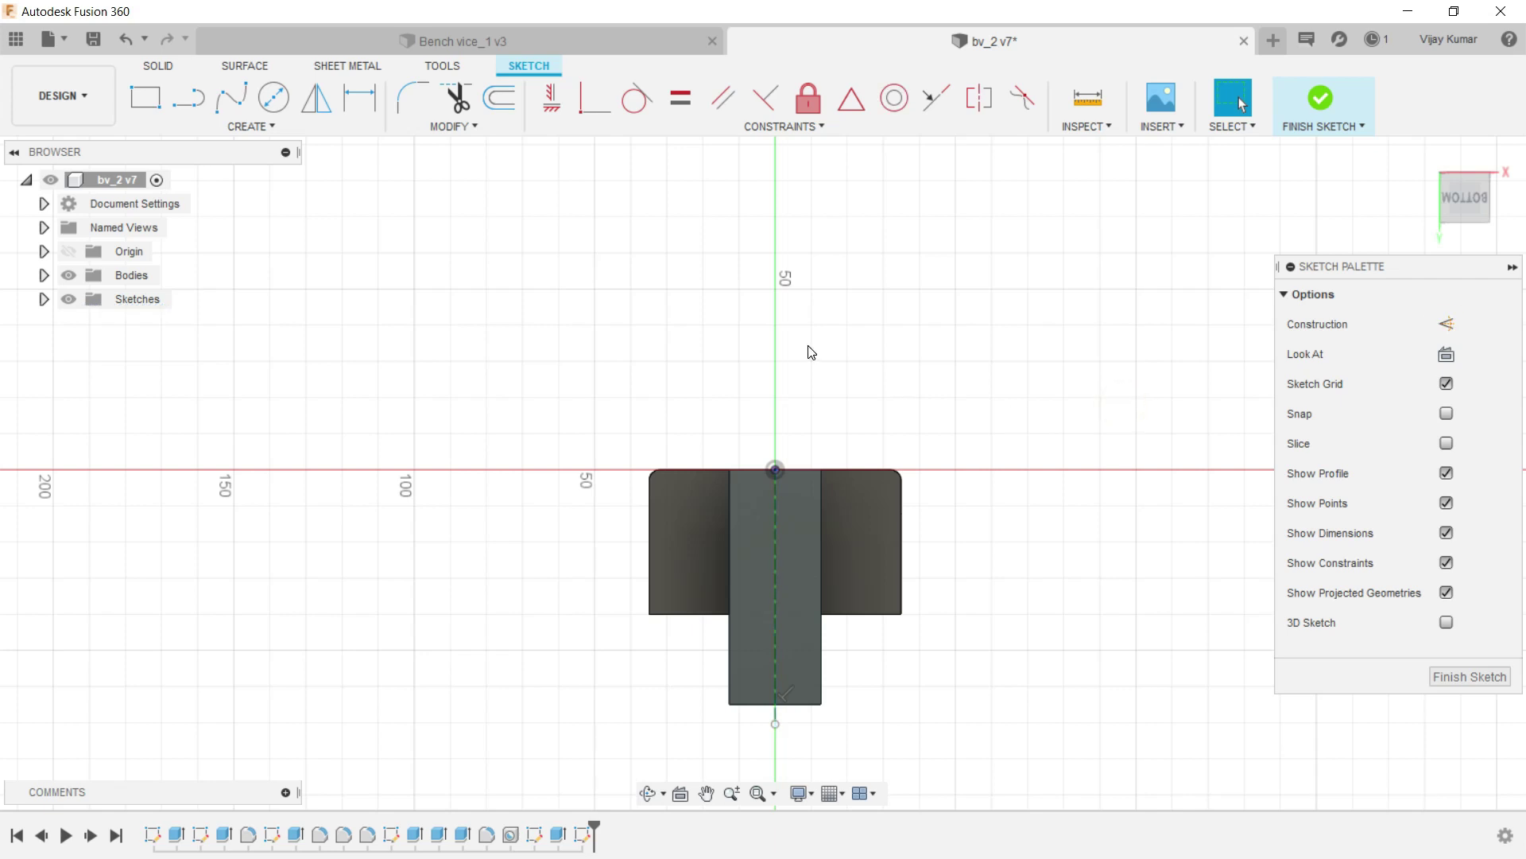
Draw a center-diameter circle beside the line and dimension it to Ø4.50.
click(273, 97)
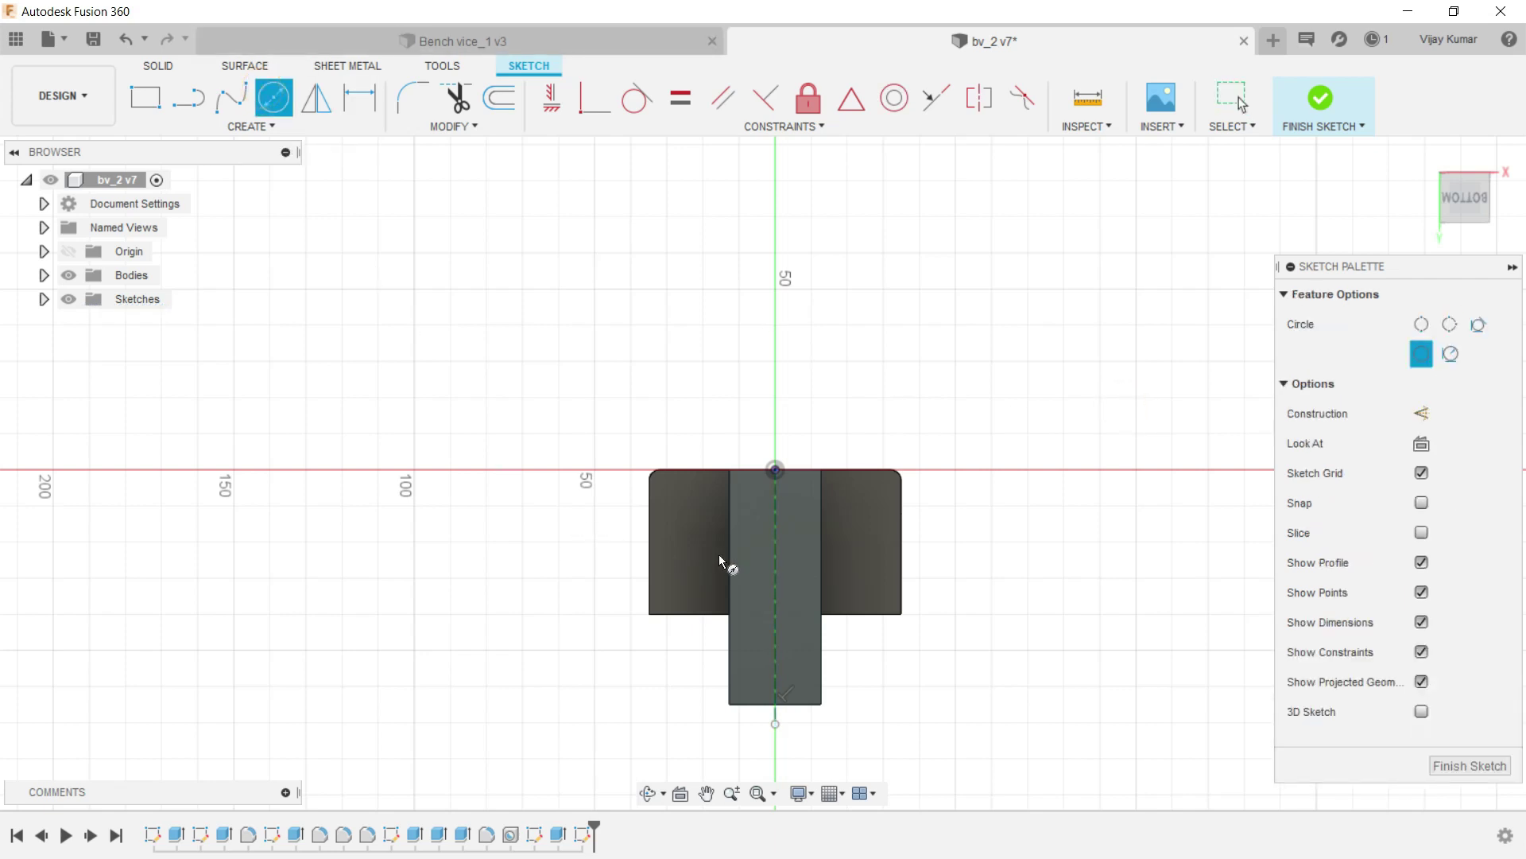
scroll(759, 557, up, 2)
scroll(807, 563, up, 1)
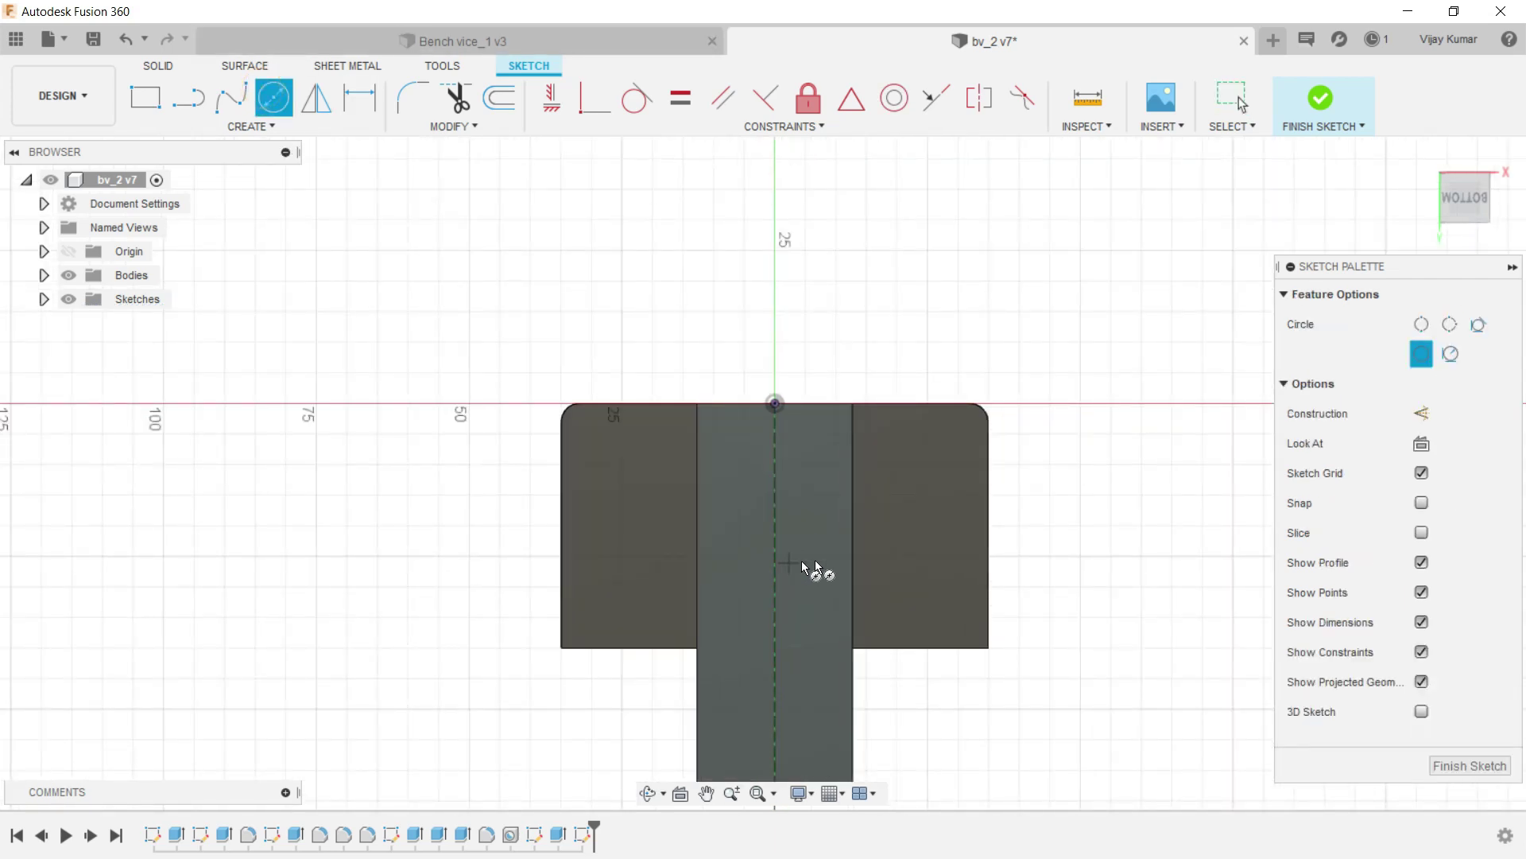
click(817, 551)
click(832, 544)
key(d)
click(818, 534)
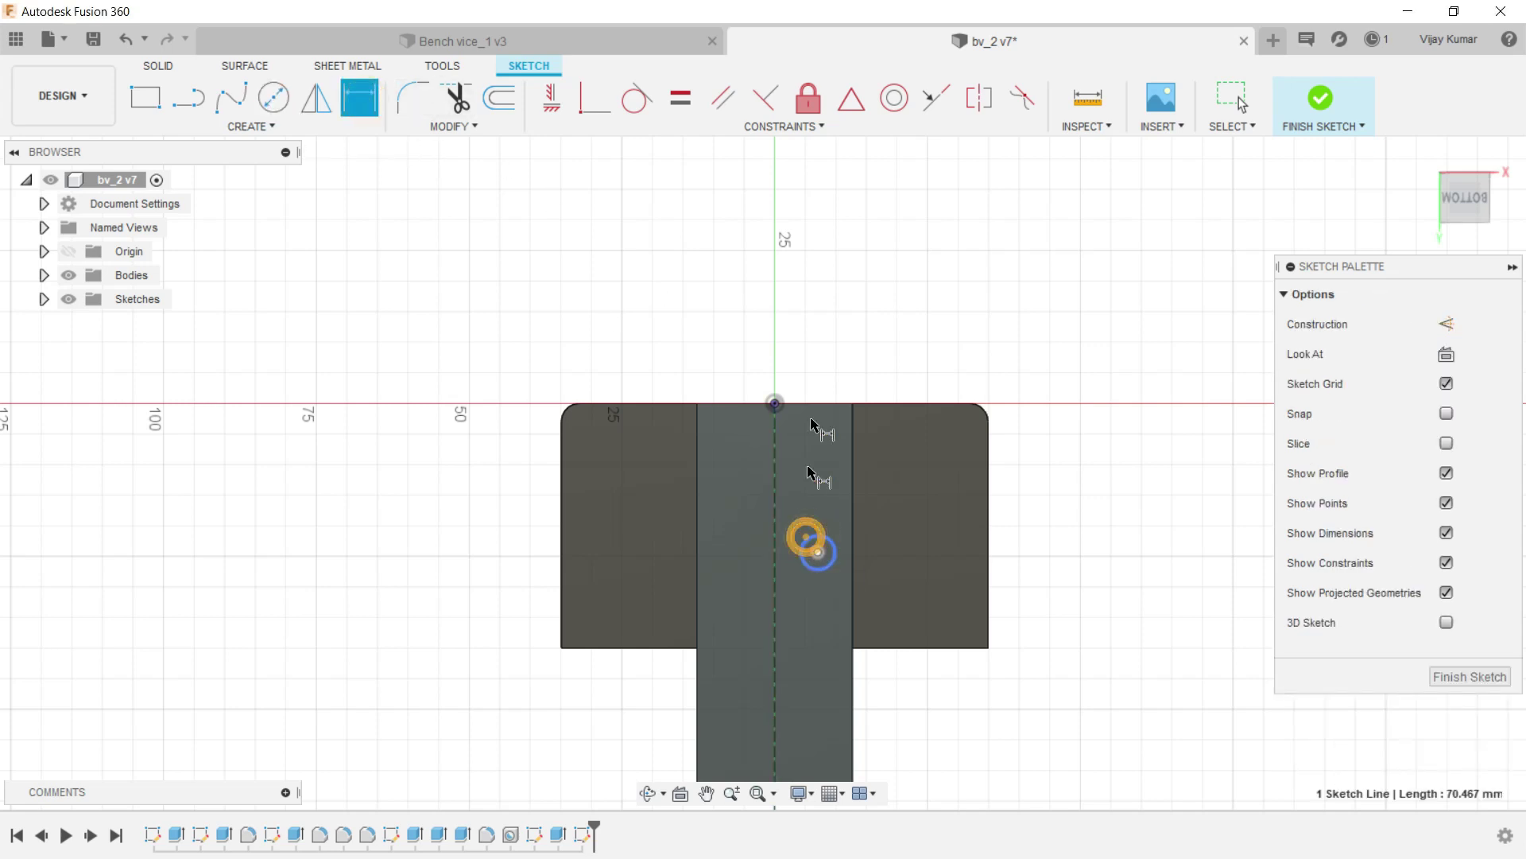
click(831, 344)
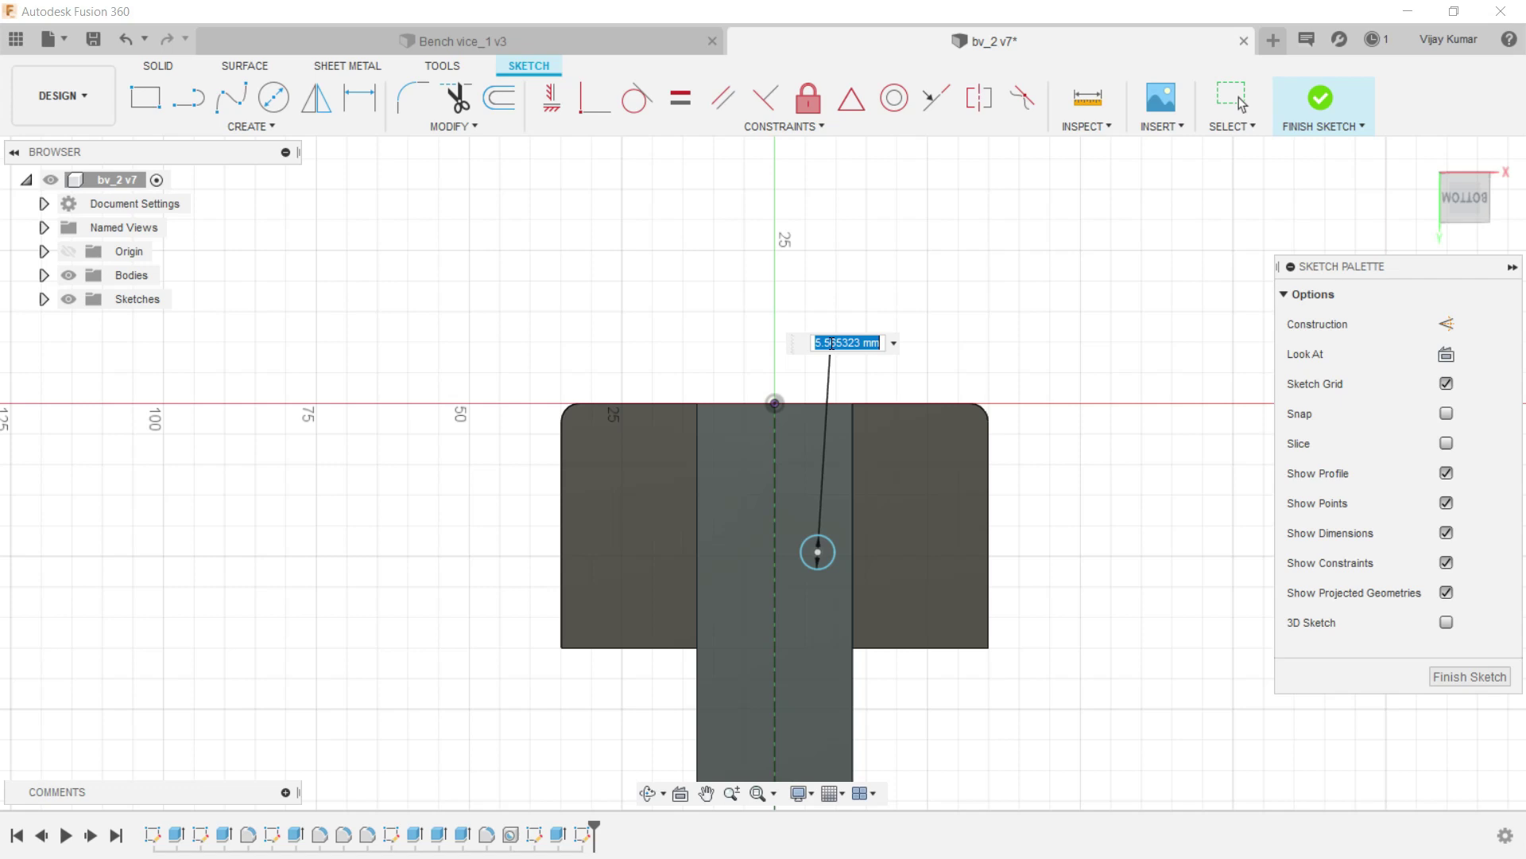
text(4.5)
key(Return)
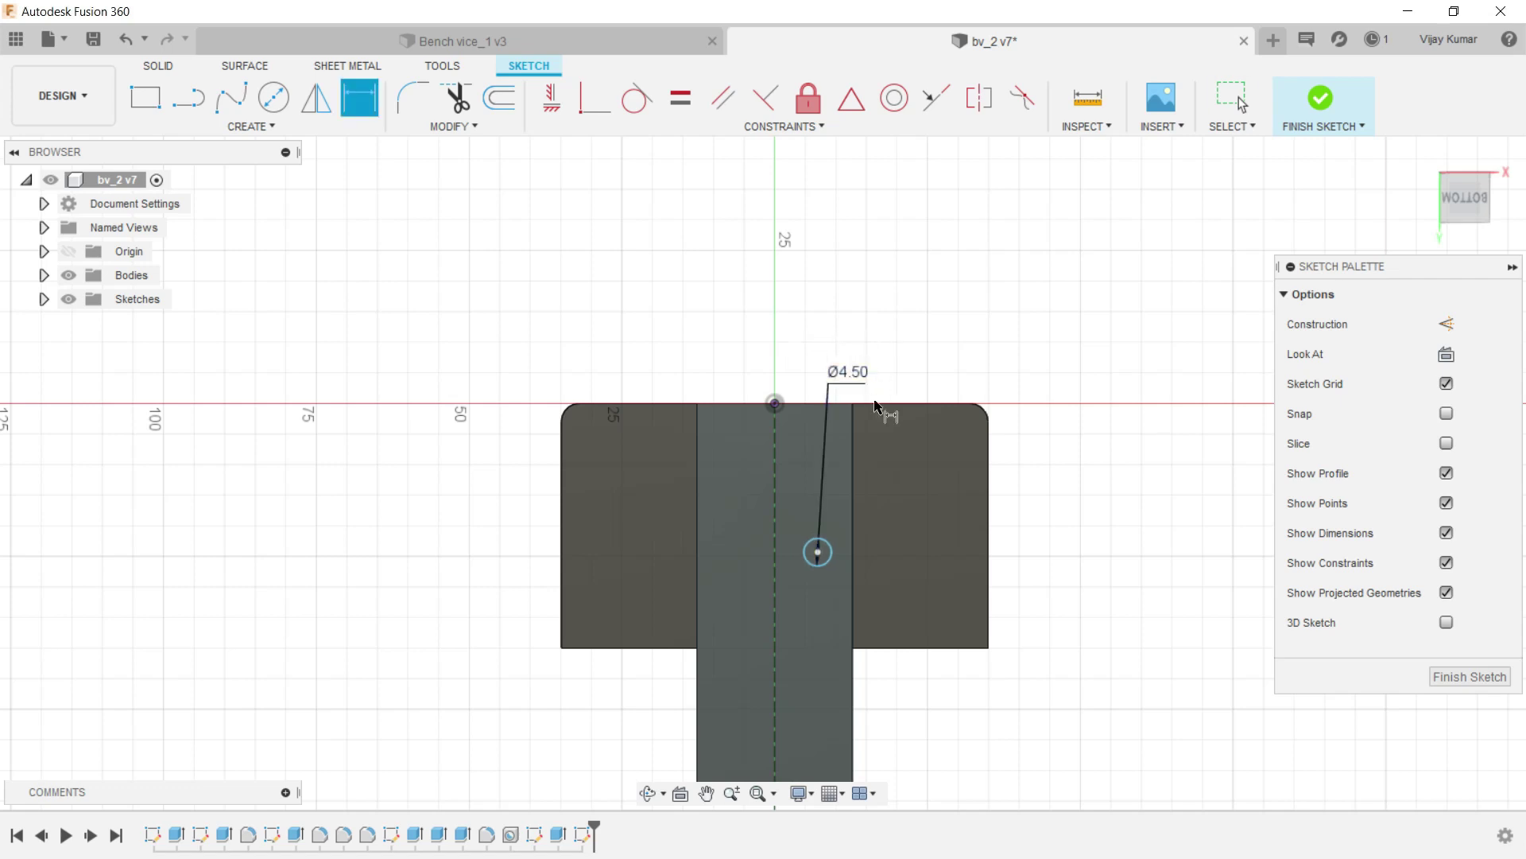
Place the circle centre 30 mm below the top edge and 7.94 from the centre line.
click(841, 405)
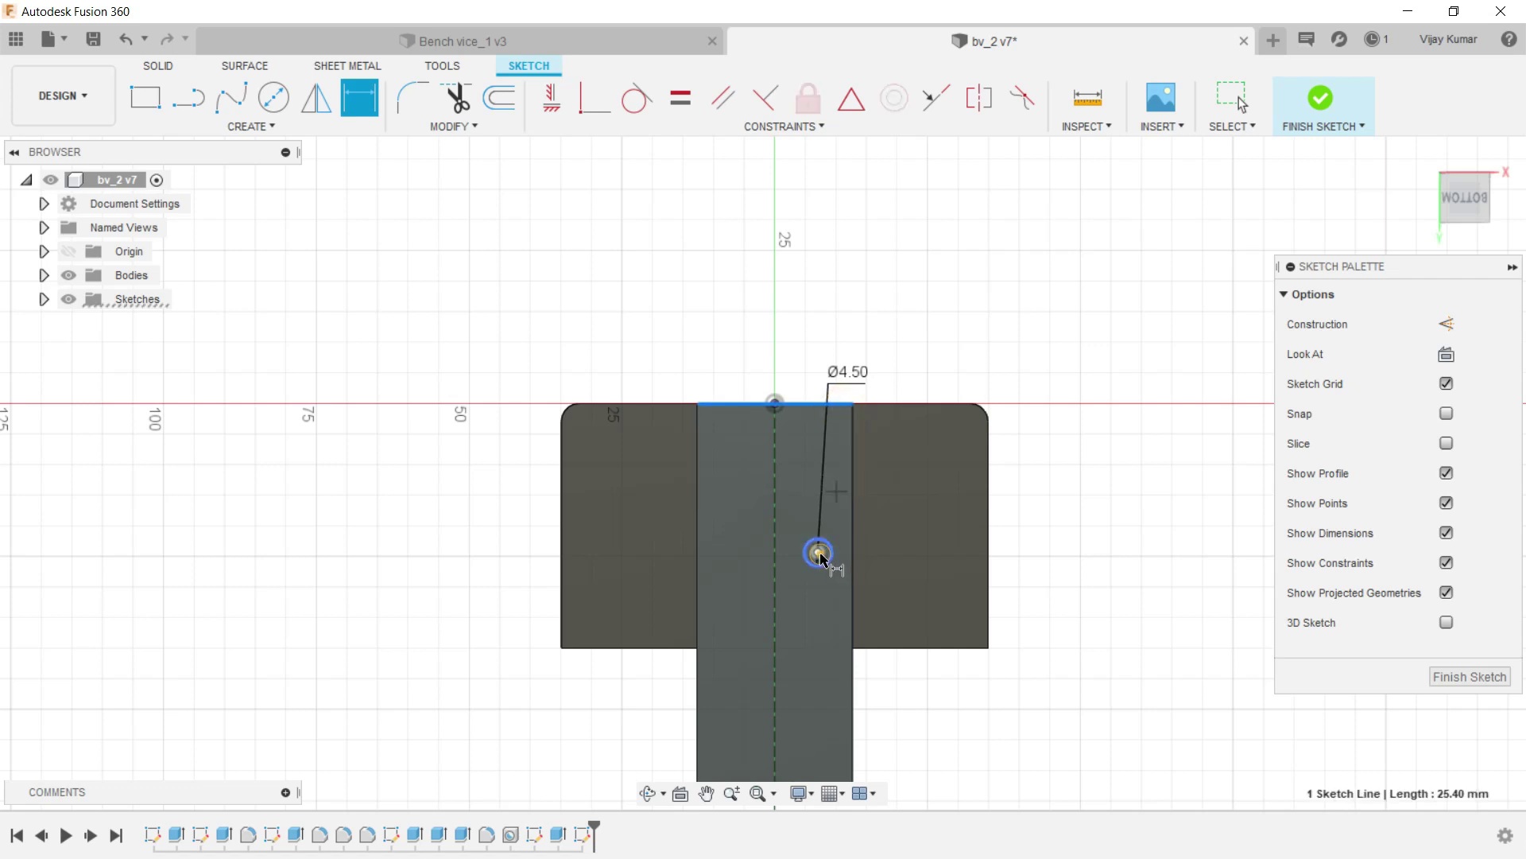
click(819, 553)
click(1034, 498)
text(30)
key(Return)
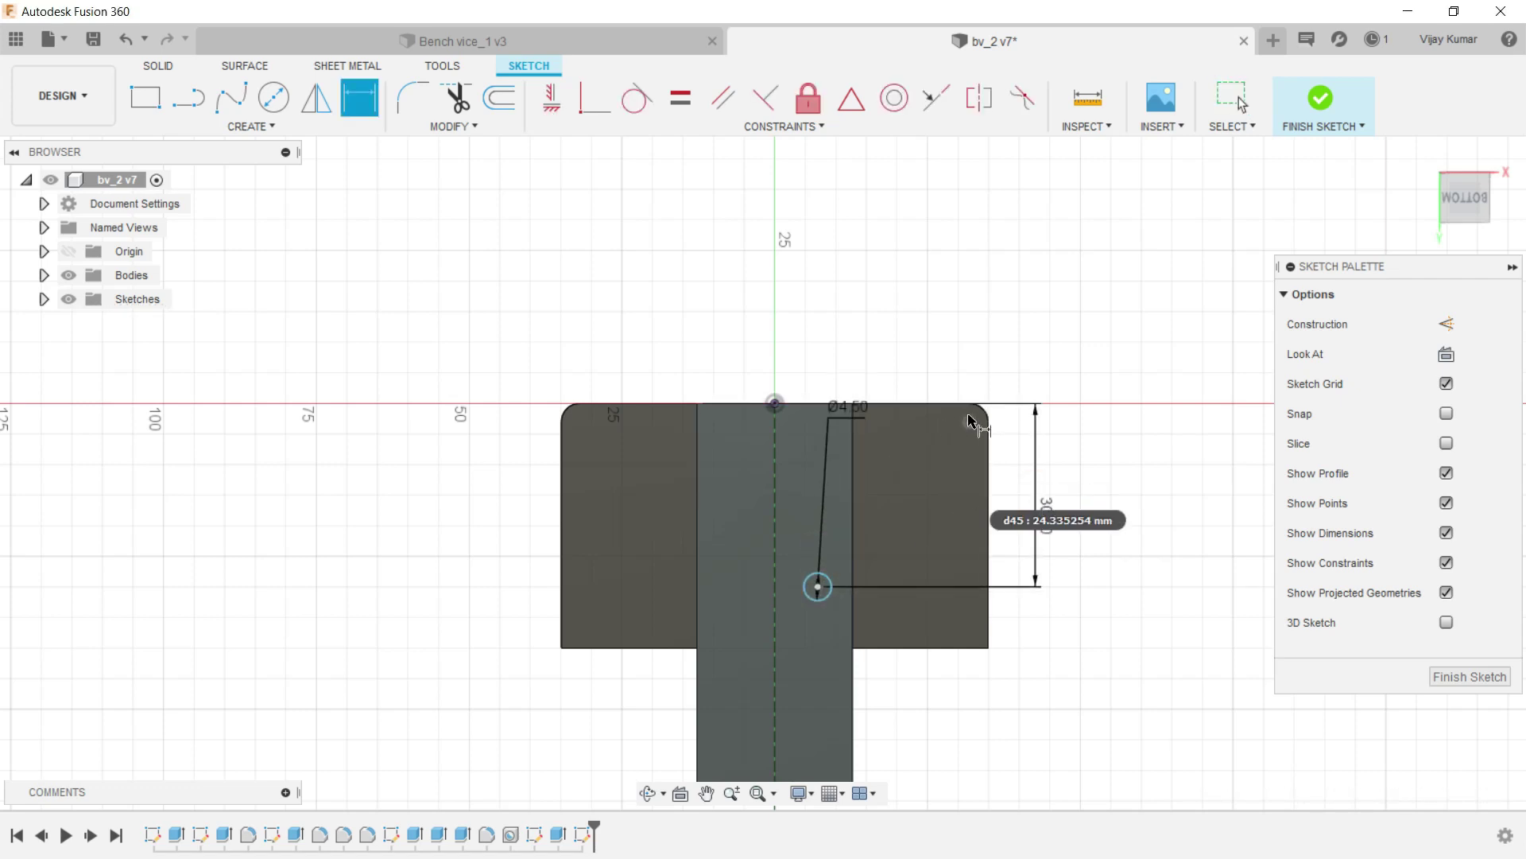
click(818, 587)
click(776, 560)
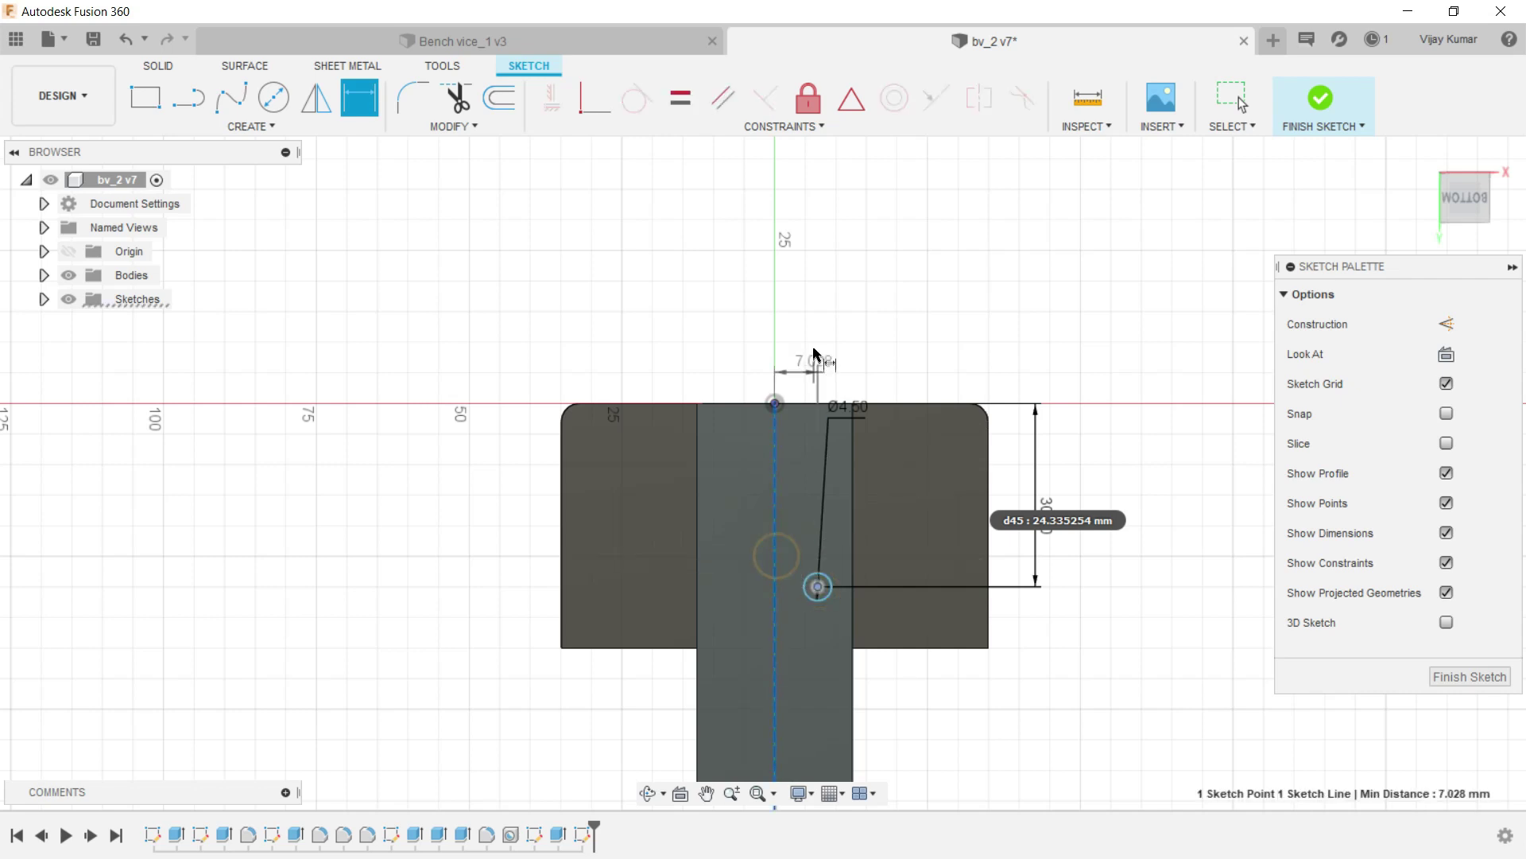
click(815, 350)
text(7.94)
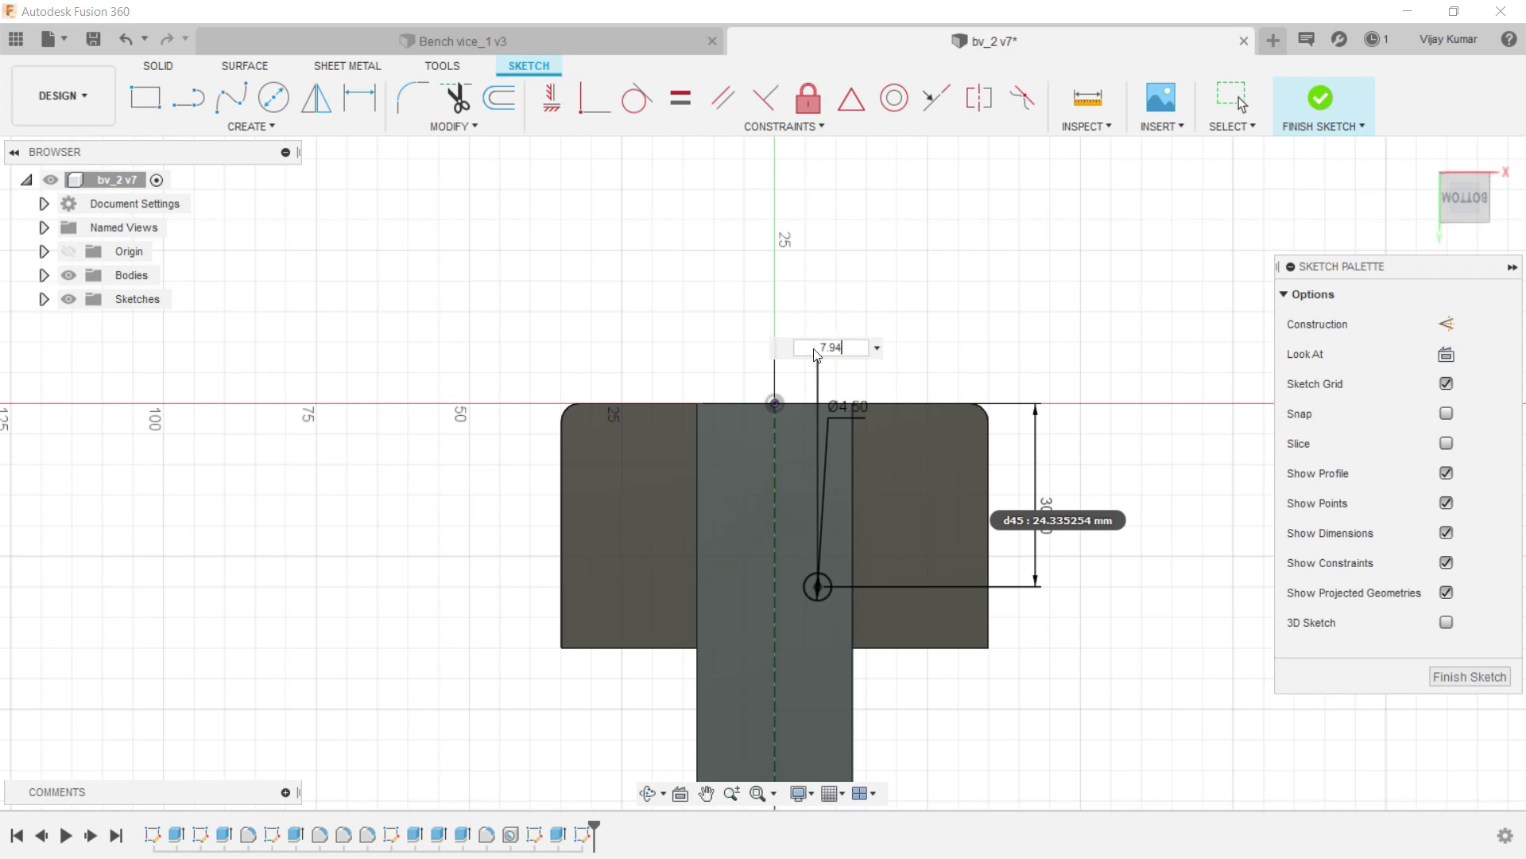
key(Return)
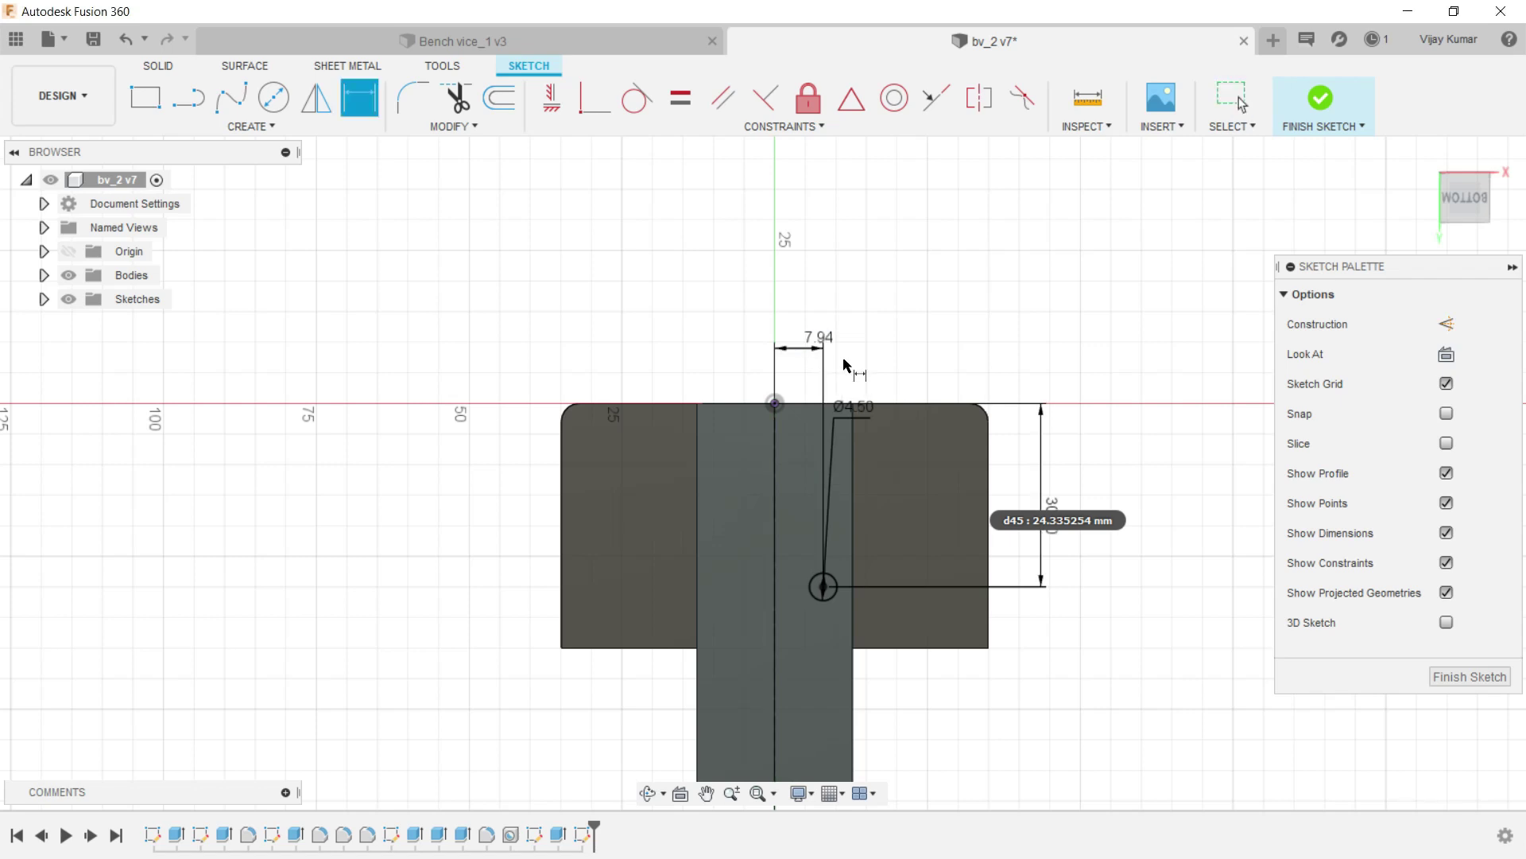
click(316, 99)
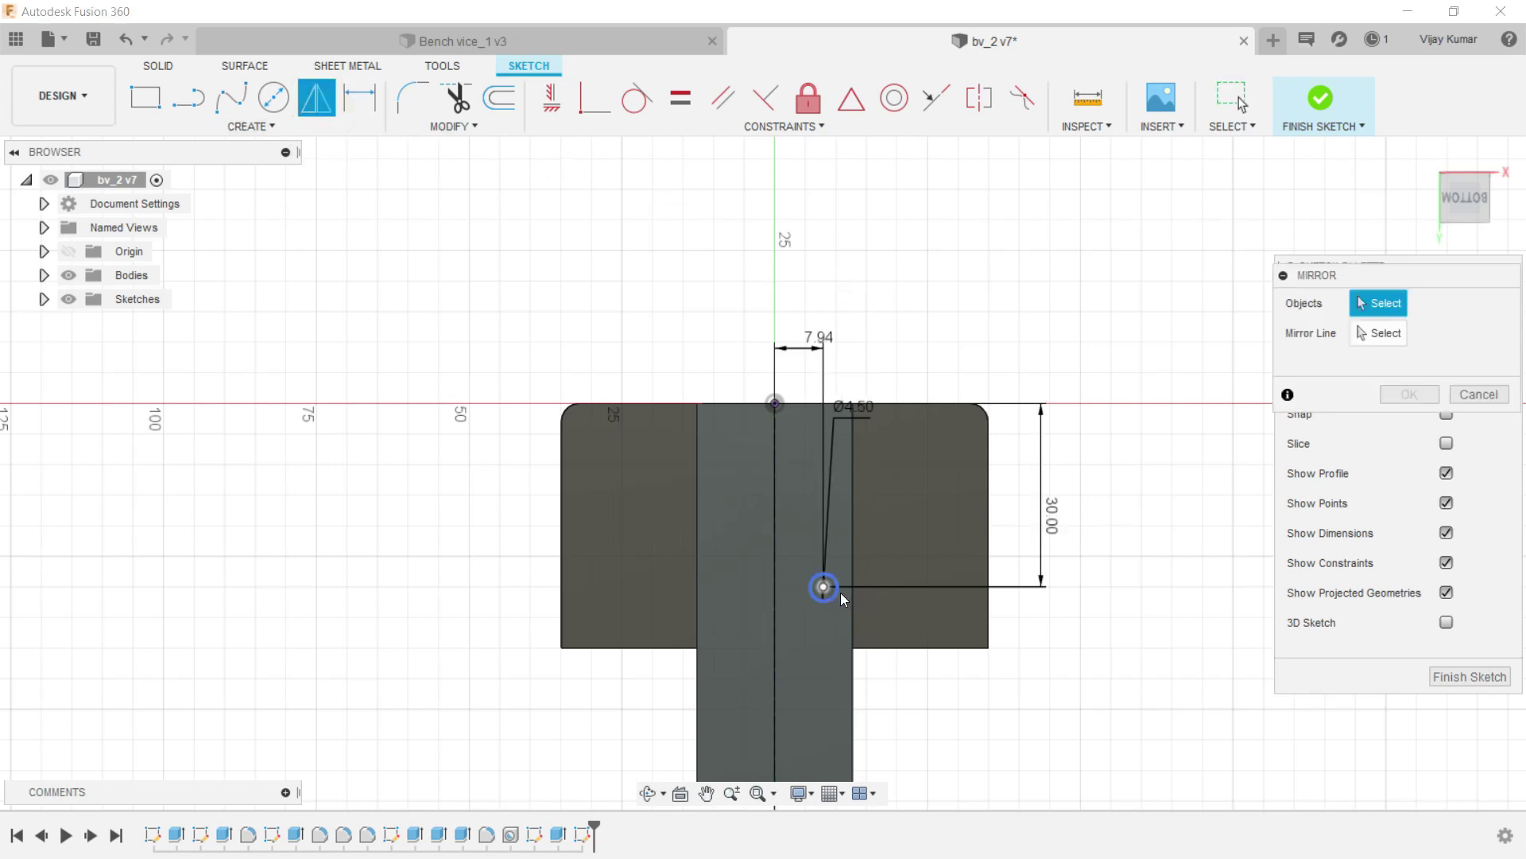
Mirror the Ø4.50 circle across the vertical construction line and finish the sketch.
click(841, 593)
click(1369, 334)
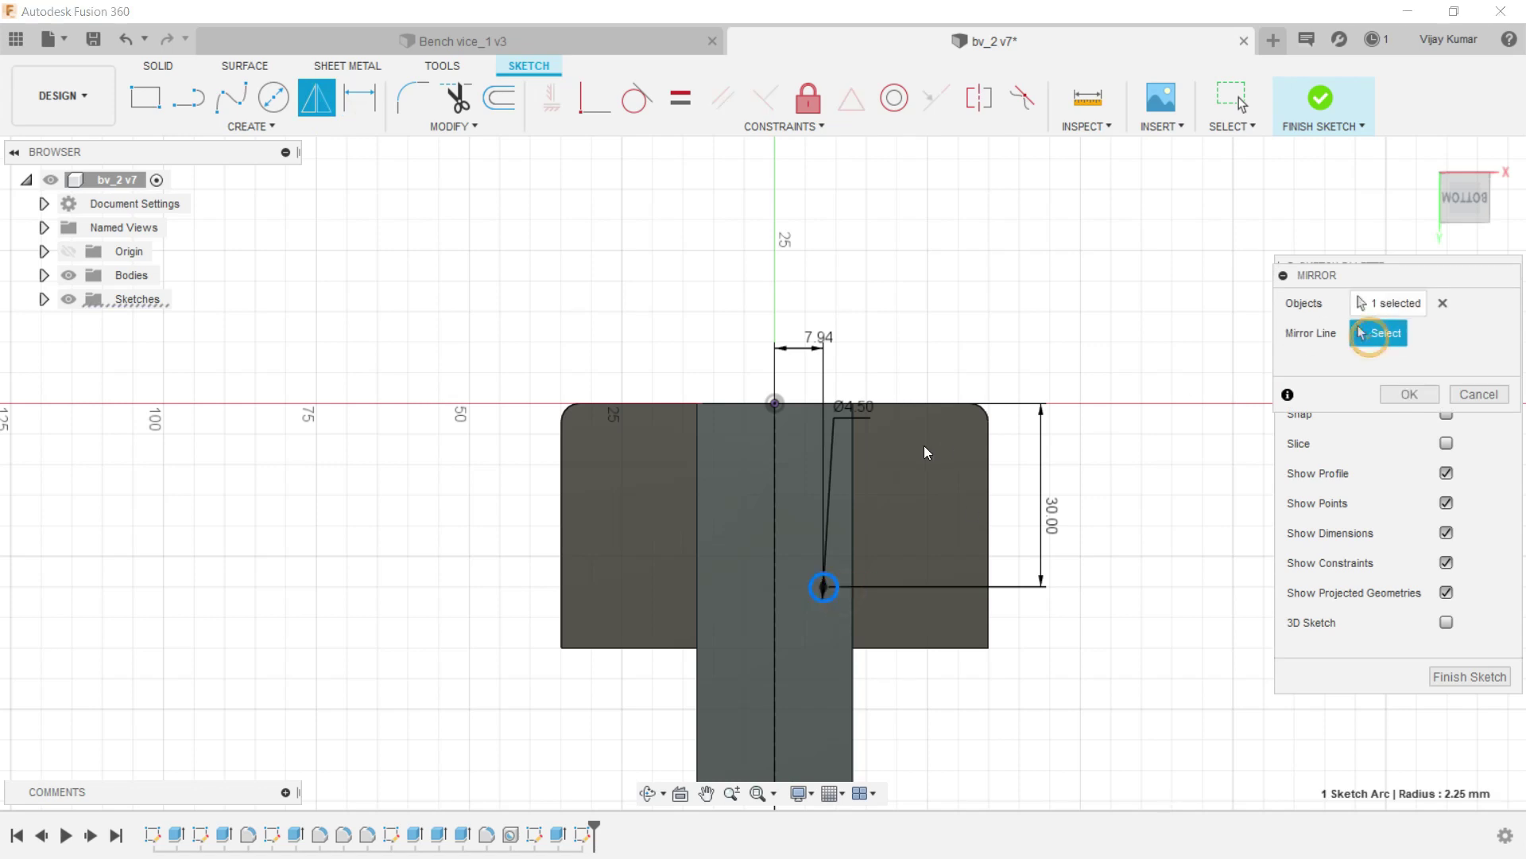
click(776, 514)
click(1410, 394)
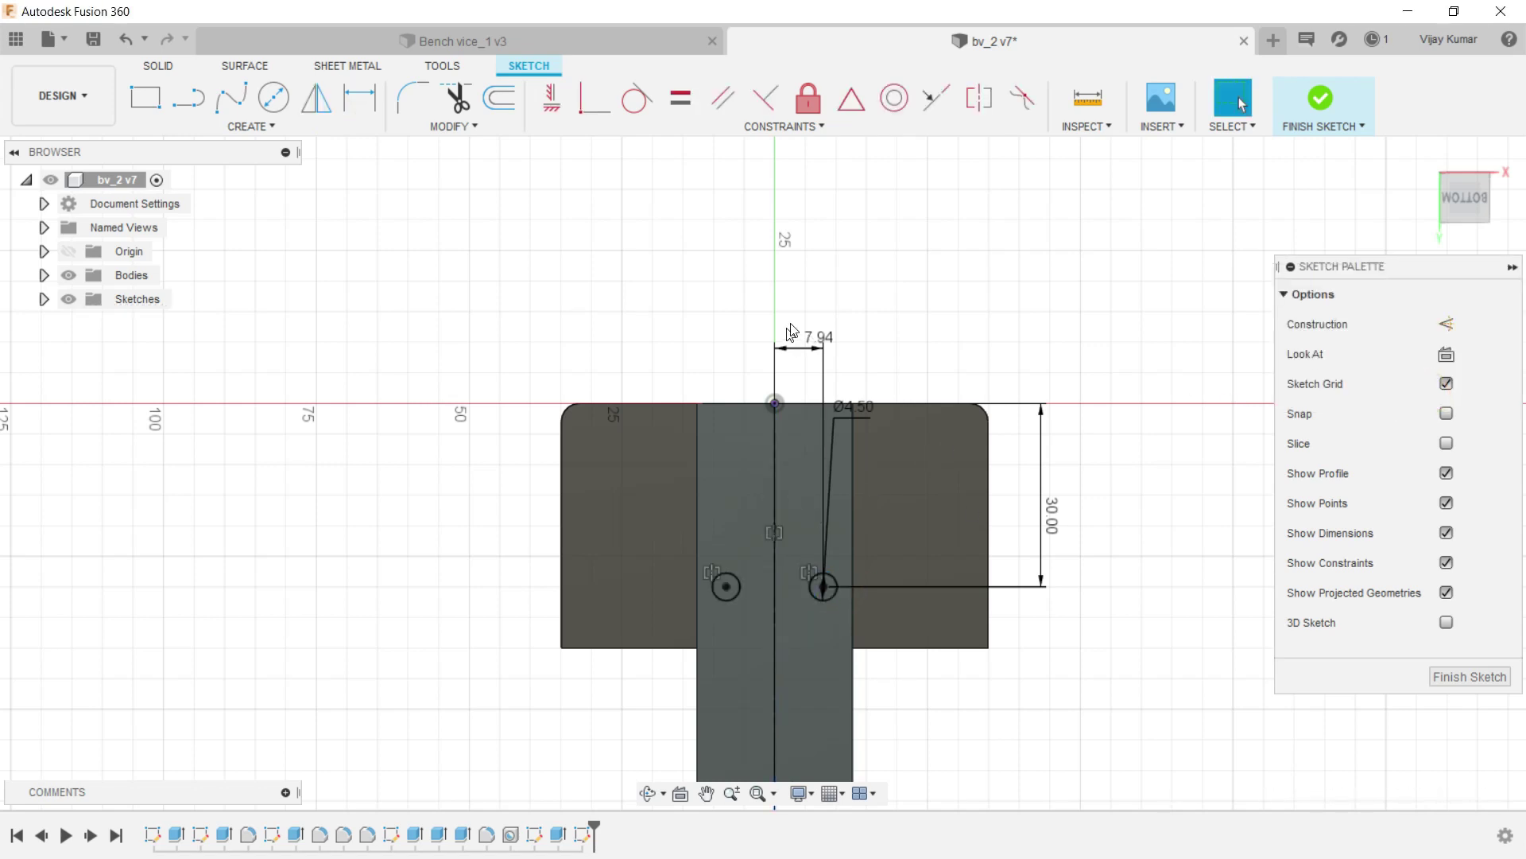
scroll(792, 332, down, 2)
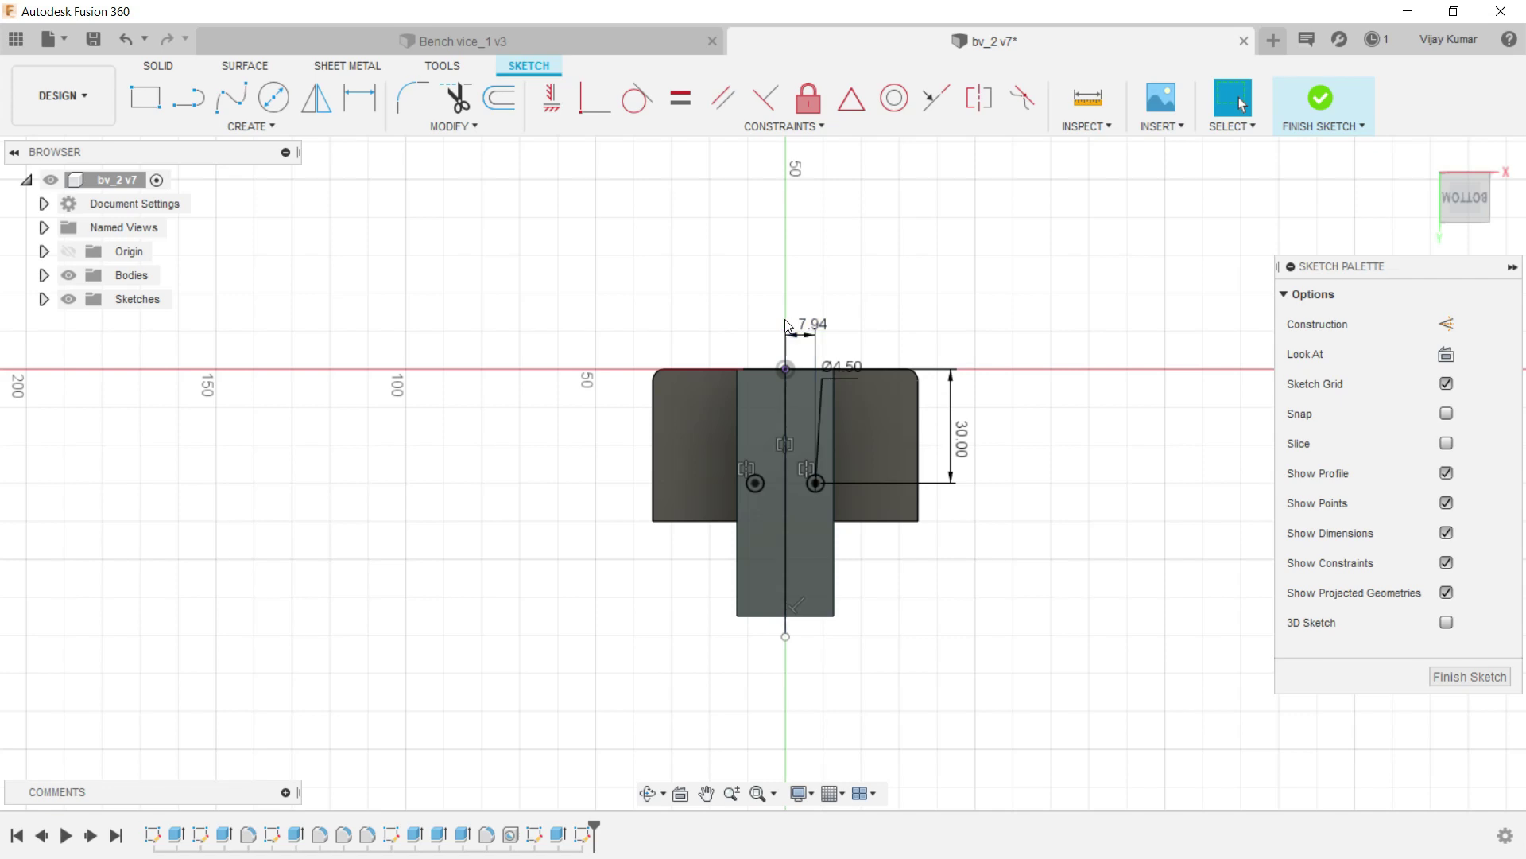
click(648, 793)
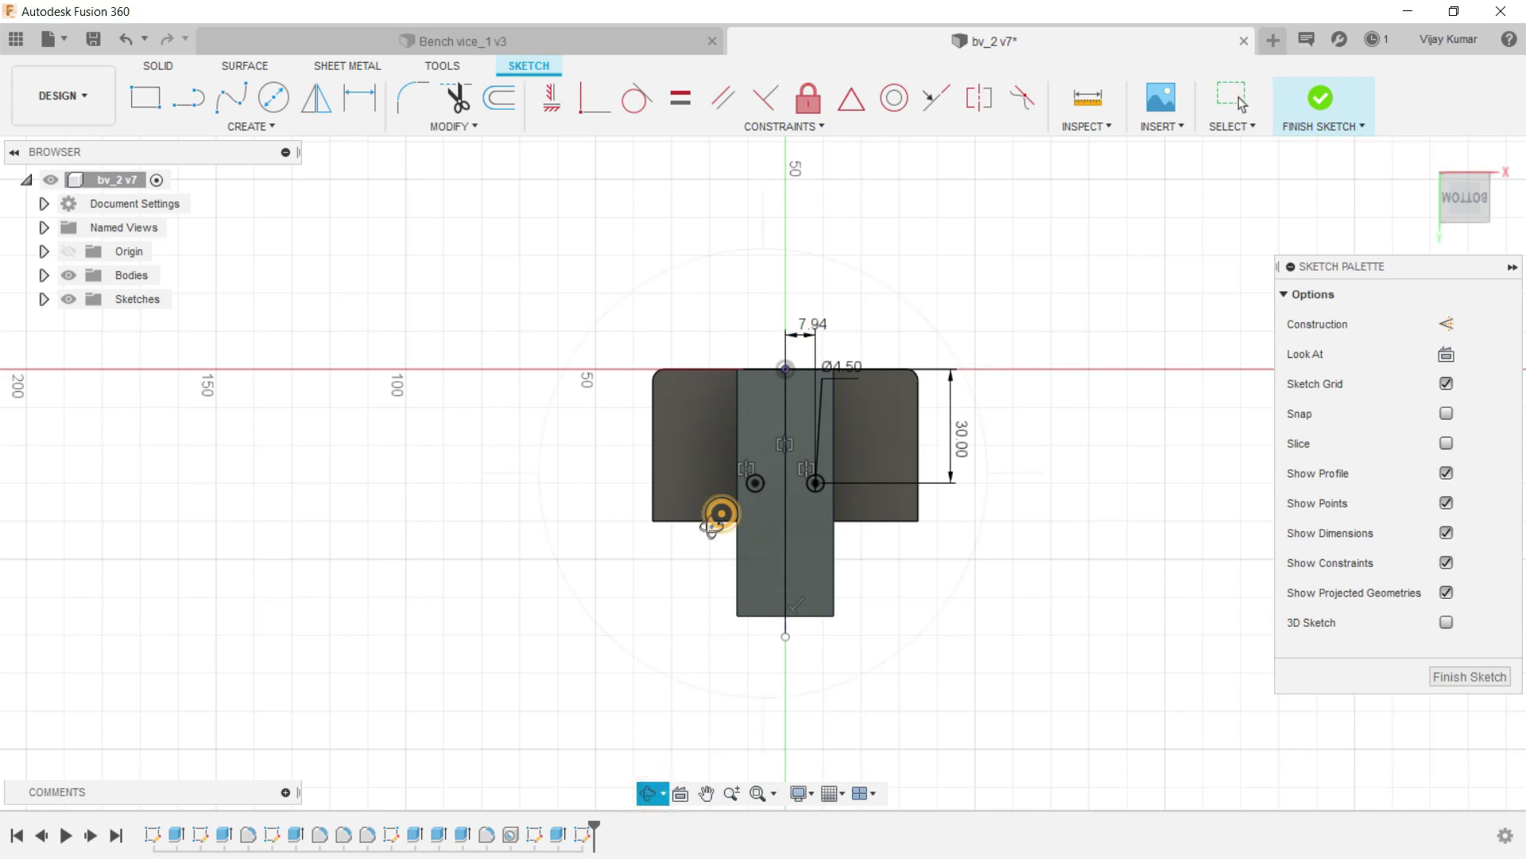
drag(720, 512, 692, 535)
right_click(494, 270)
click(564, 270)
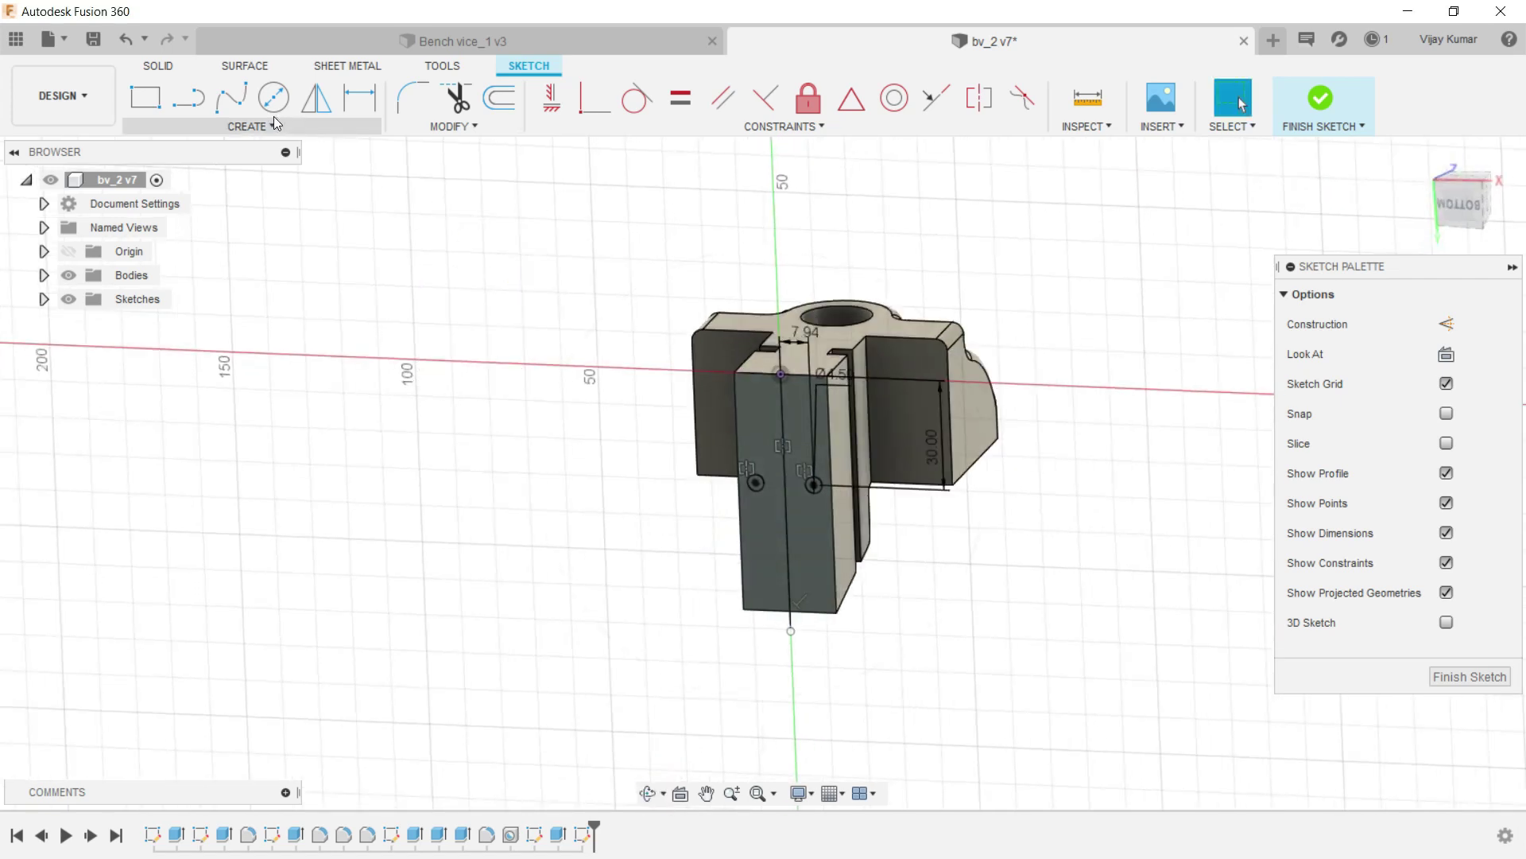
Start an extrude cut on both Ø4.50 circle profiles.
click(159, 65)
click(172, 95)
scroll(818, 493, up, 3)
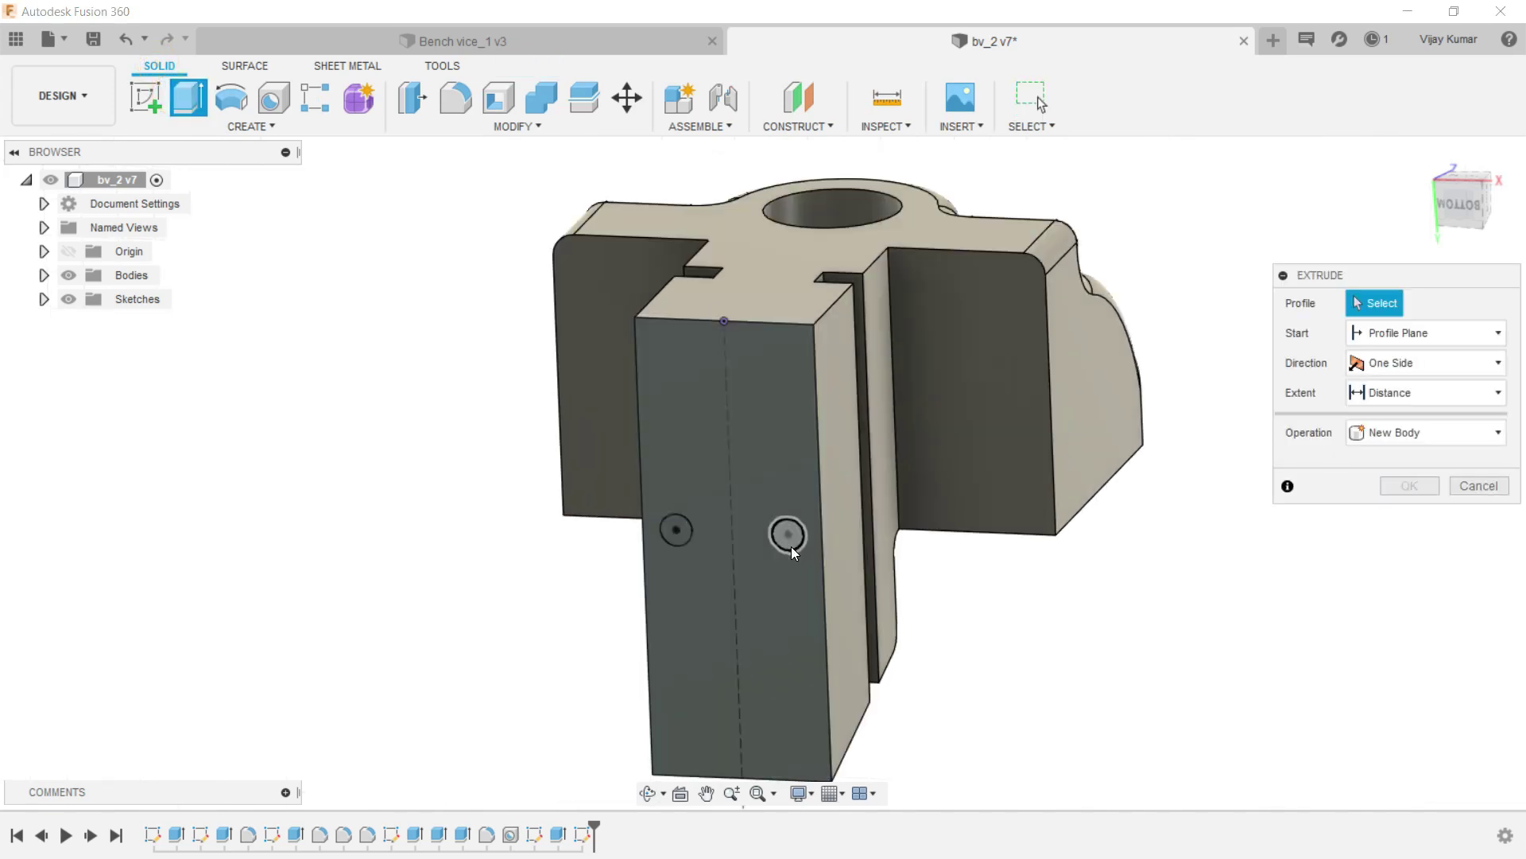
click(789, 541)
click(689, 538)
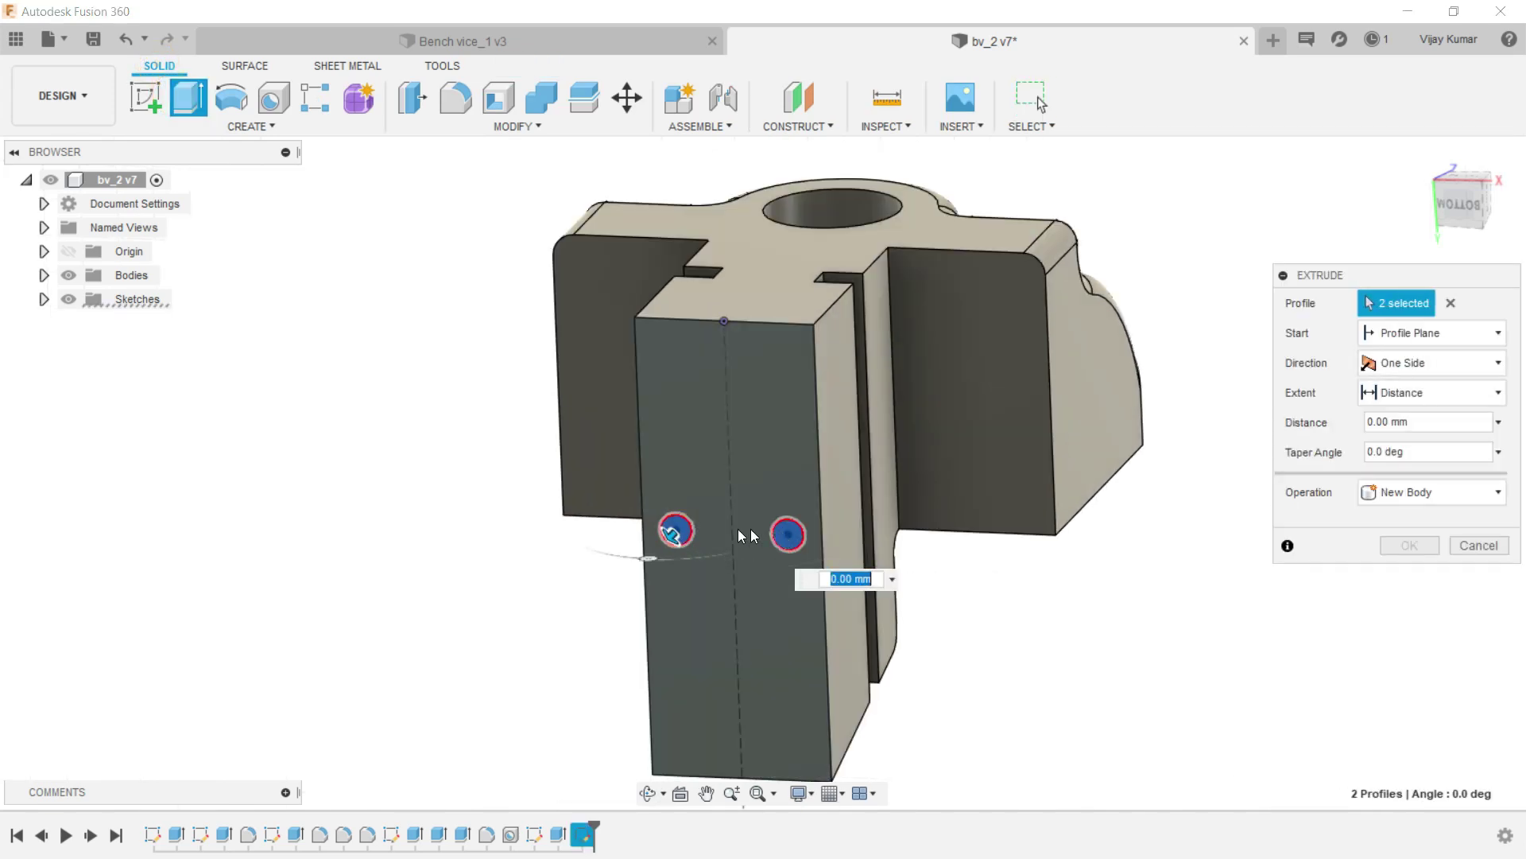
drag(688, 543, 690, 511)
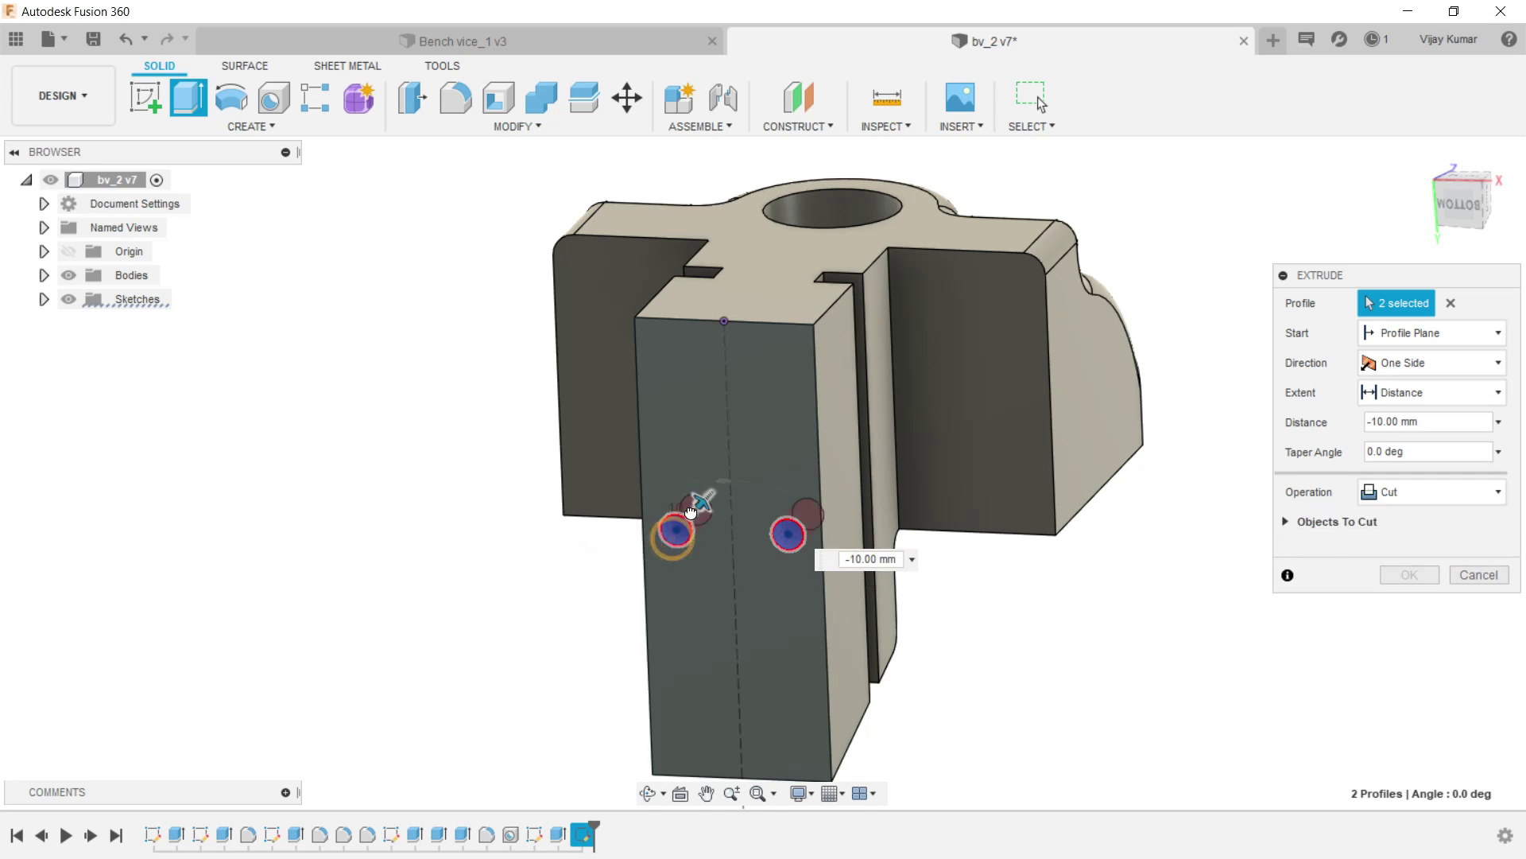
click(858, 554)
text(-24.)
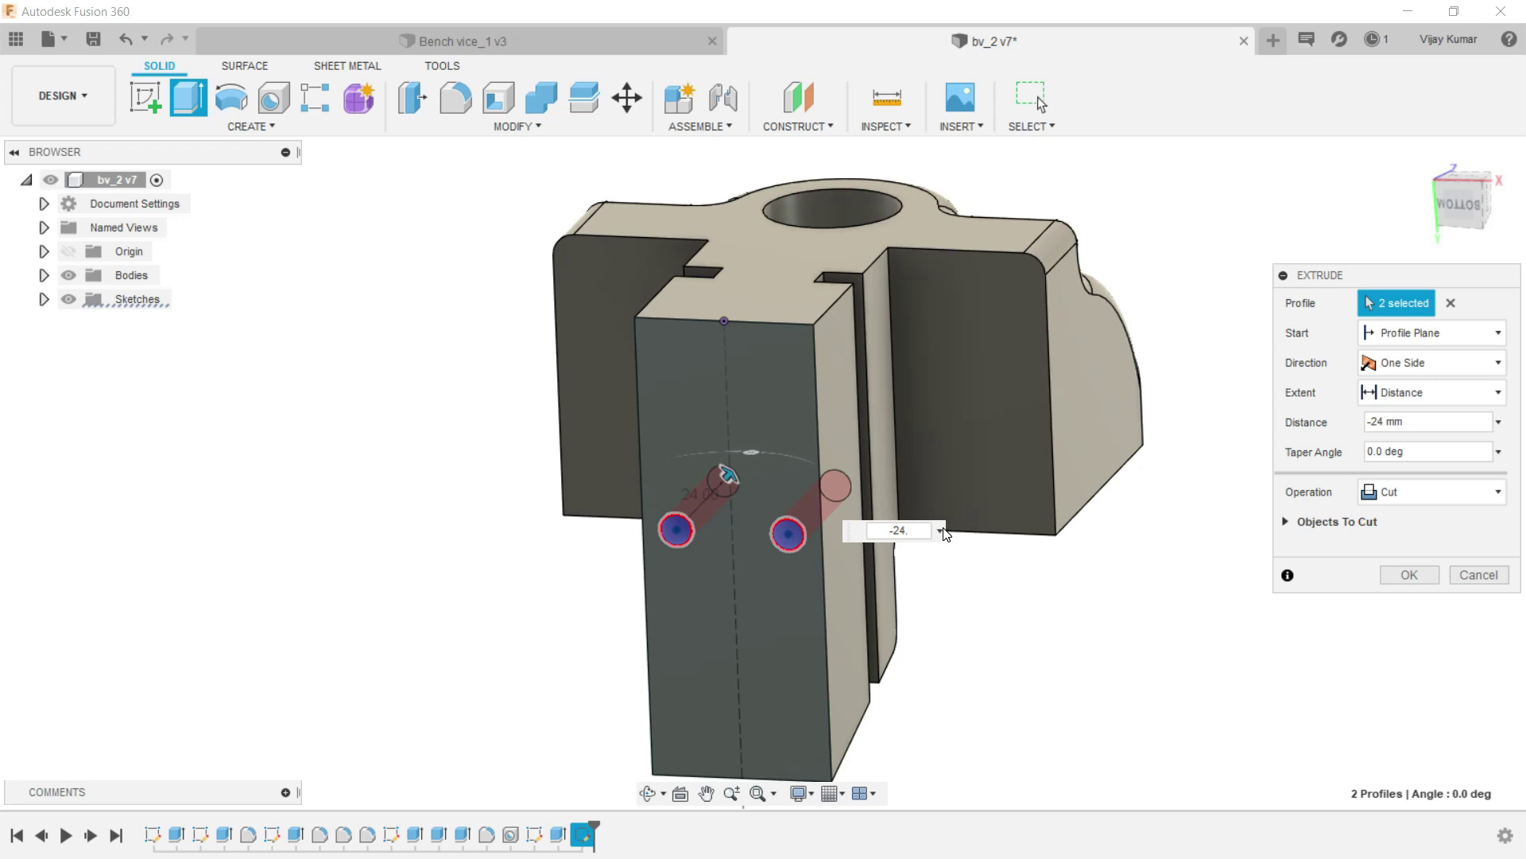
text(5)
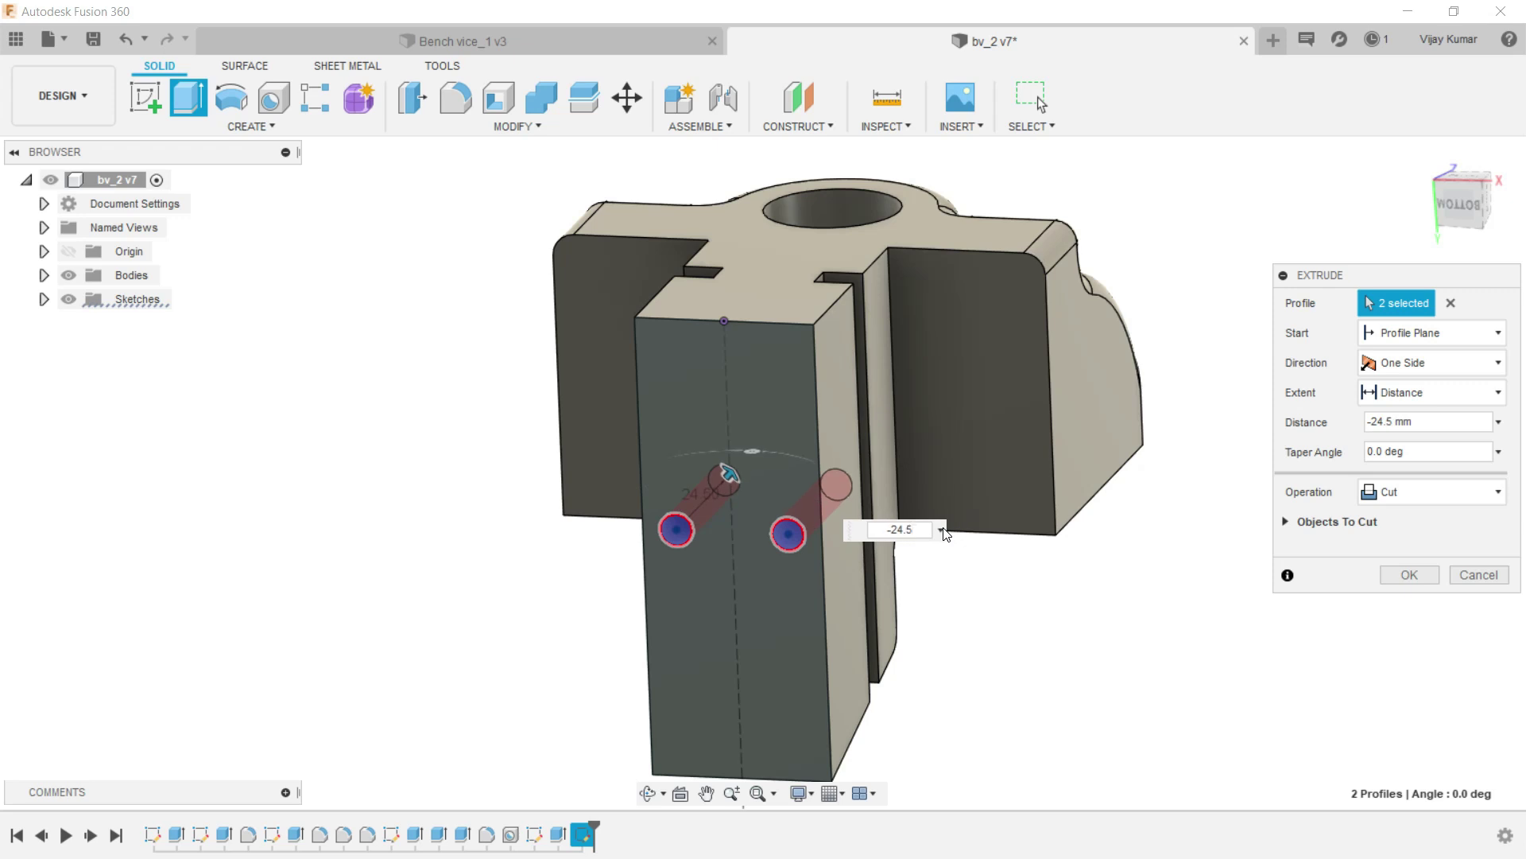
Set the cut depth to 24.5 mm and apply the screw-hole cut.
click(648, 793)
mouse_move(715, 684)
mouse_down()
mouse_move(743, 615)
mouse_move(719, 658)
mouse_up()
right_click(498, 318)
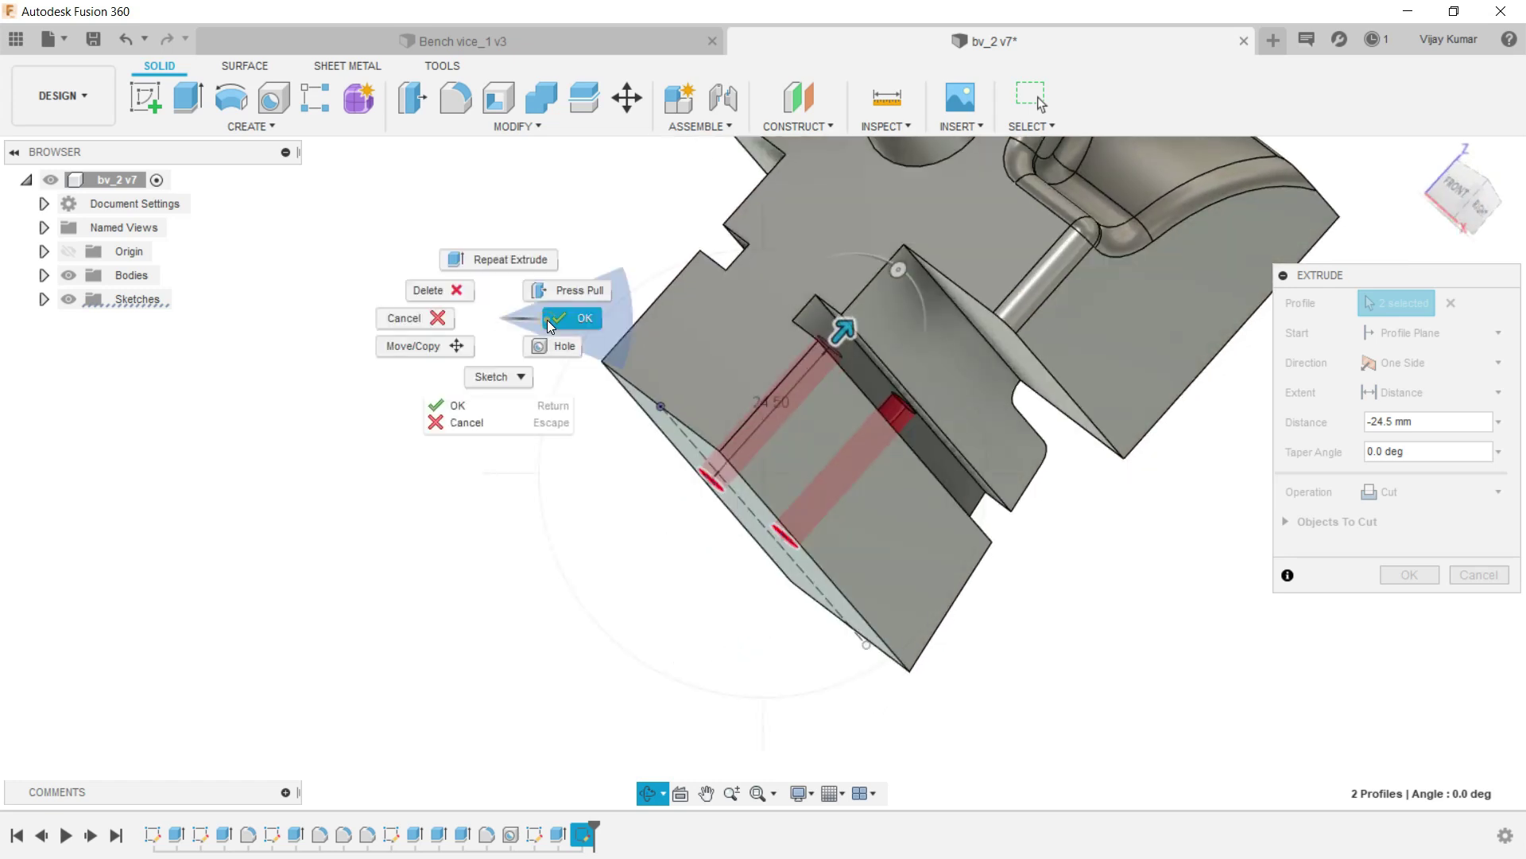
click(548, 318)
click(1390, 424)
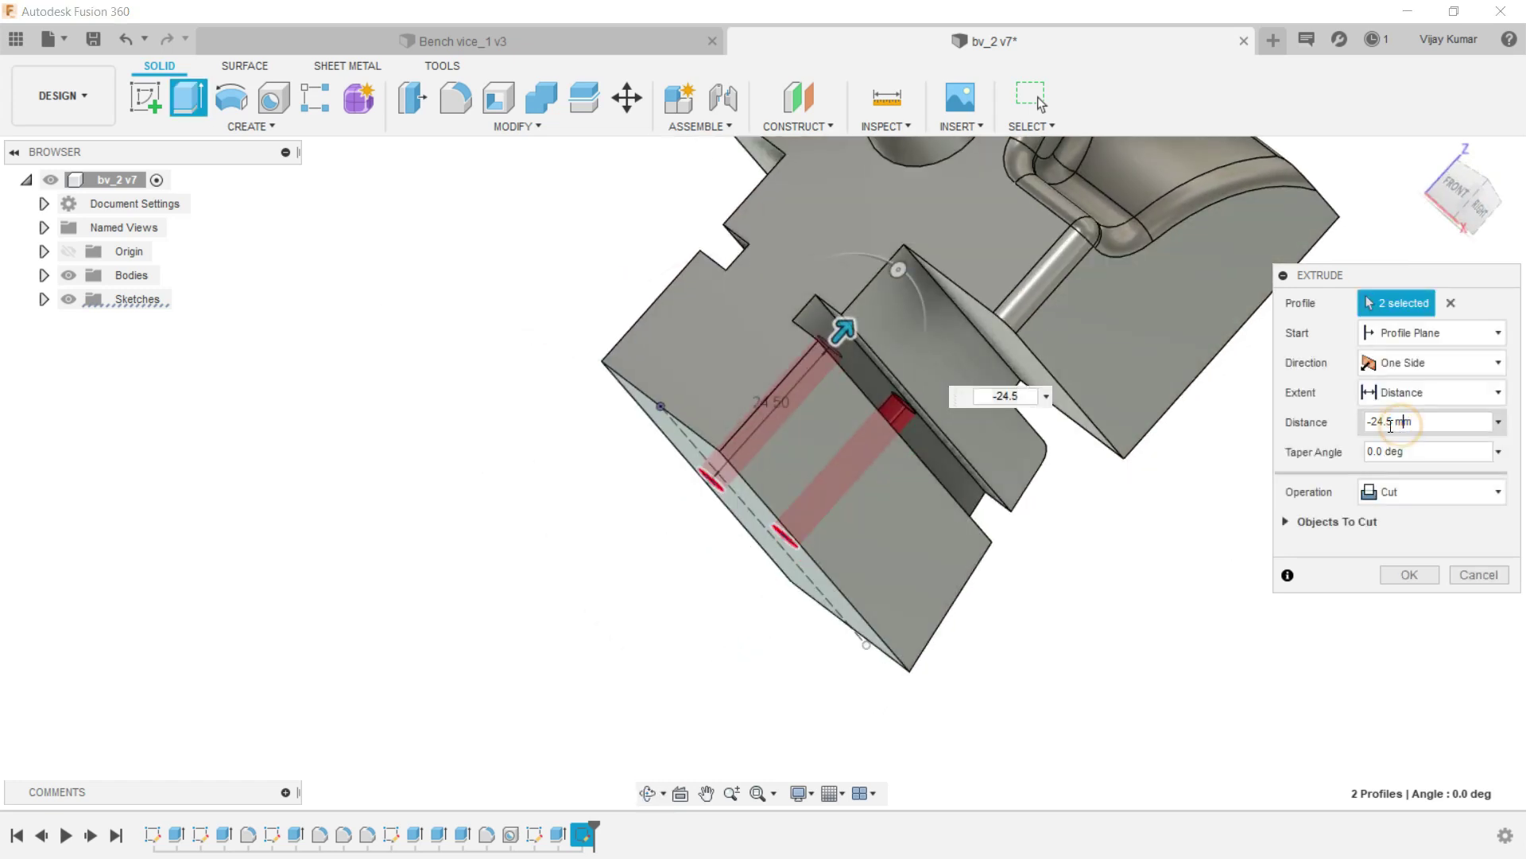
drag(1383, 424, 1425, 424)
click(1412, 571)
scroll(843, 469, down, 3)
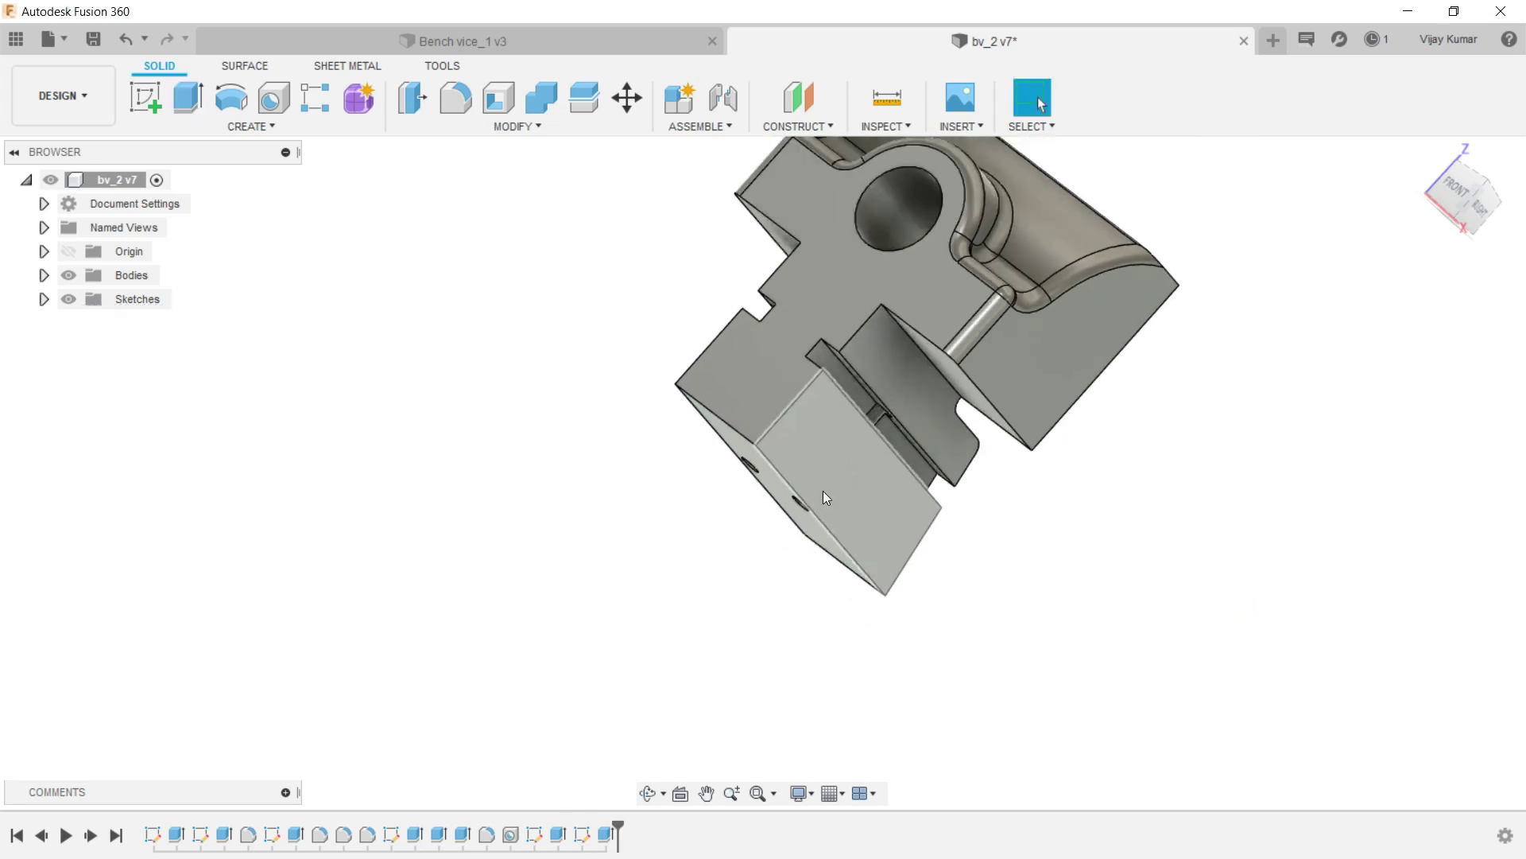
click(647, 793)
mouse_move(753, 522)
mouse_down()
mouse_move(708, 562)
mouse_move(682, 487)
mouse_move(835, 413)
mouse_move(749, 522)
mouse_move(686, 483)
mouse_move(562, 546)
mouse_up()
mouse_move(667, 497)
mouse_down()
mouse_move(891, 390)
mouse_move(808, 437)
mouse_move(1039, 419)
mouse_move(1182, 456)
mouse_move(1151, 447)
mouse_up()
scroll(1085, 273, up, 2)
scroll(1097, 273, up, 2)
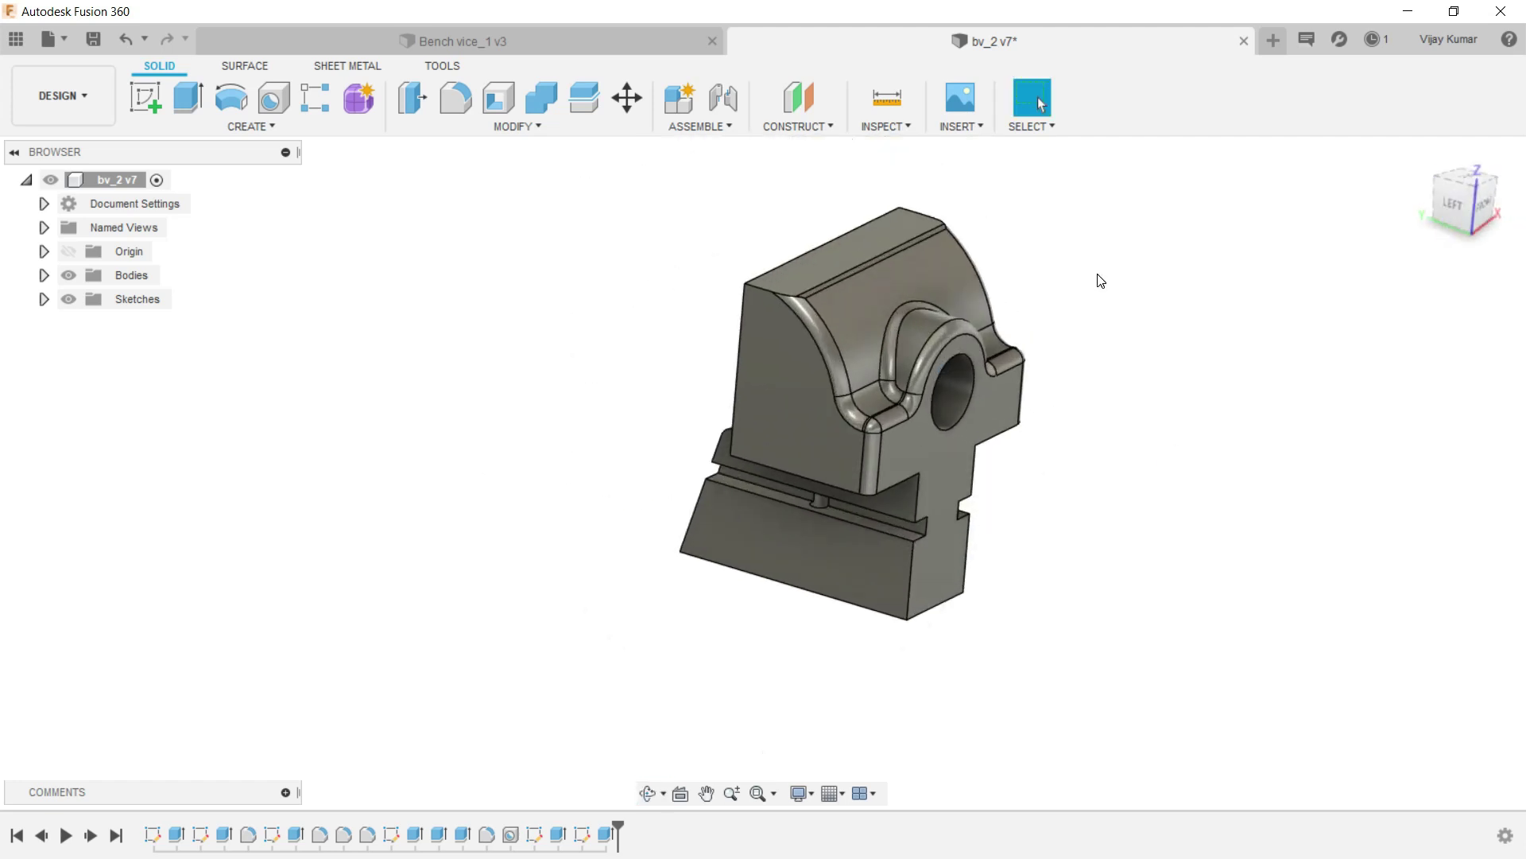
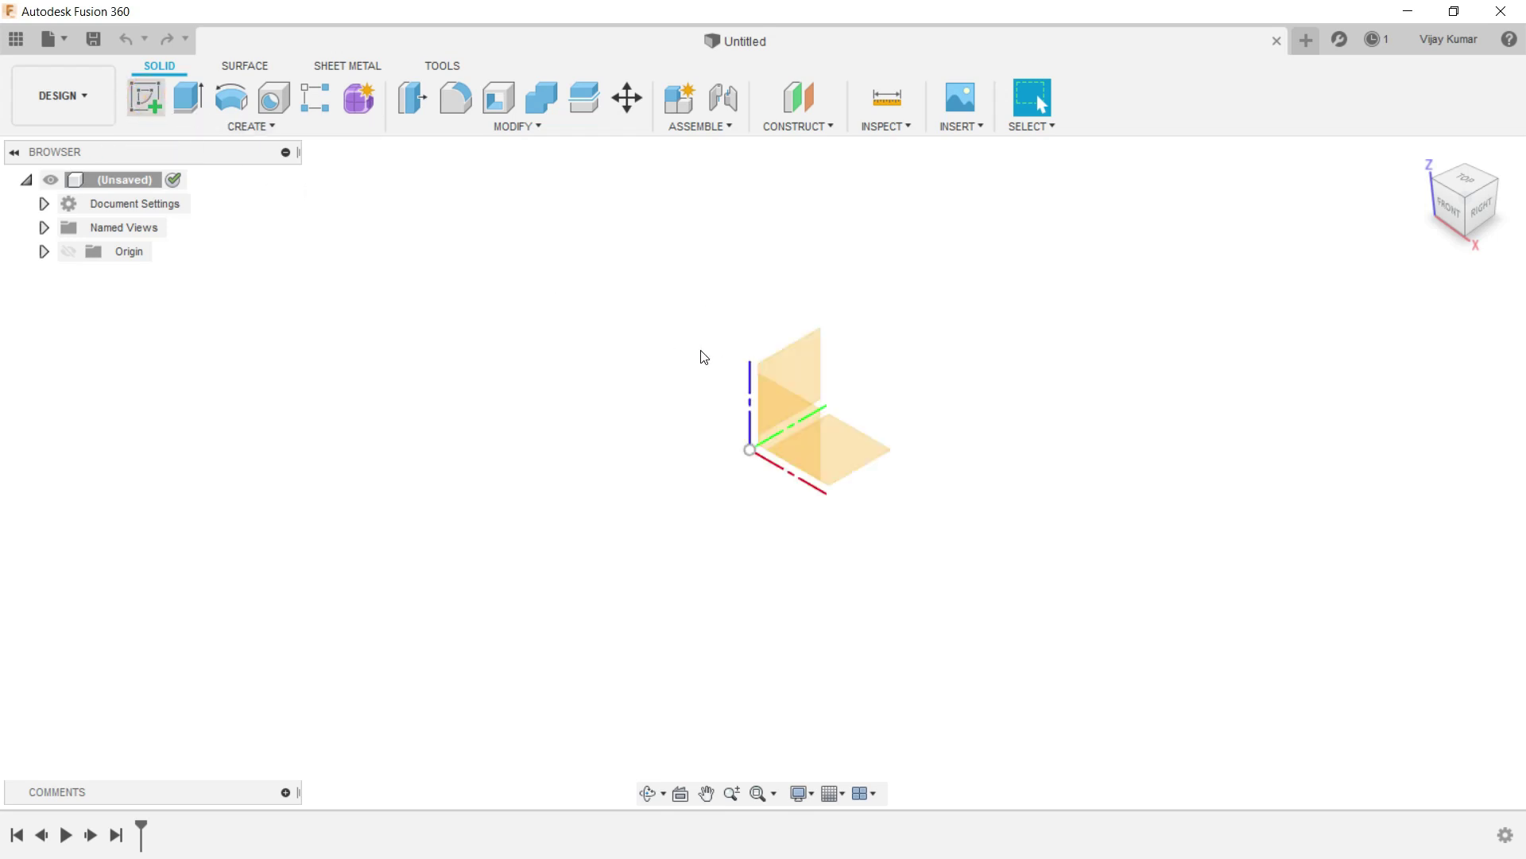
Start a sketch on the front (XZ) plane and draw one horizontal line rightward from the origin.
click(783, 407)
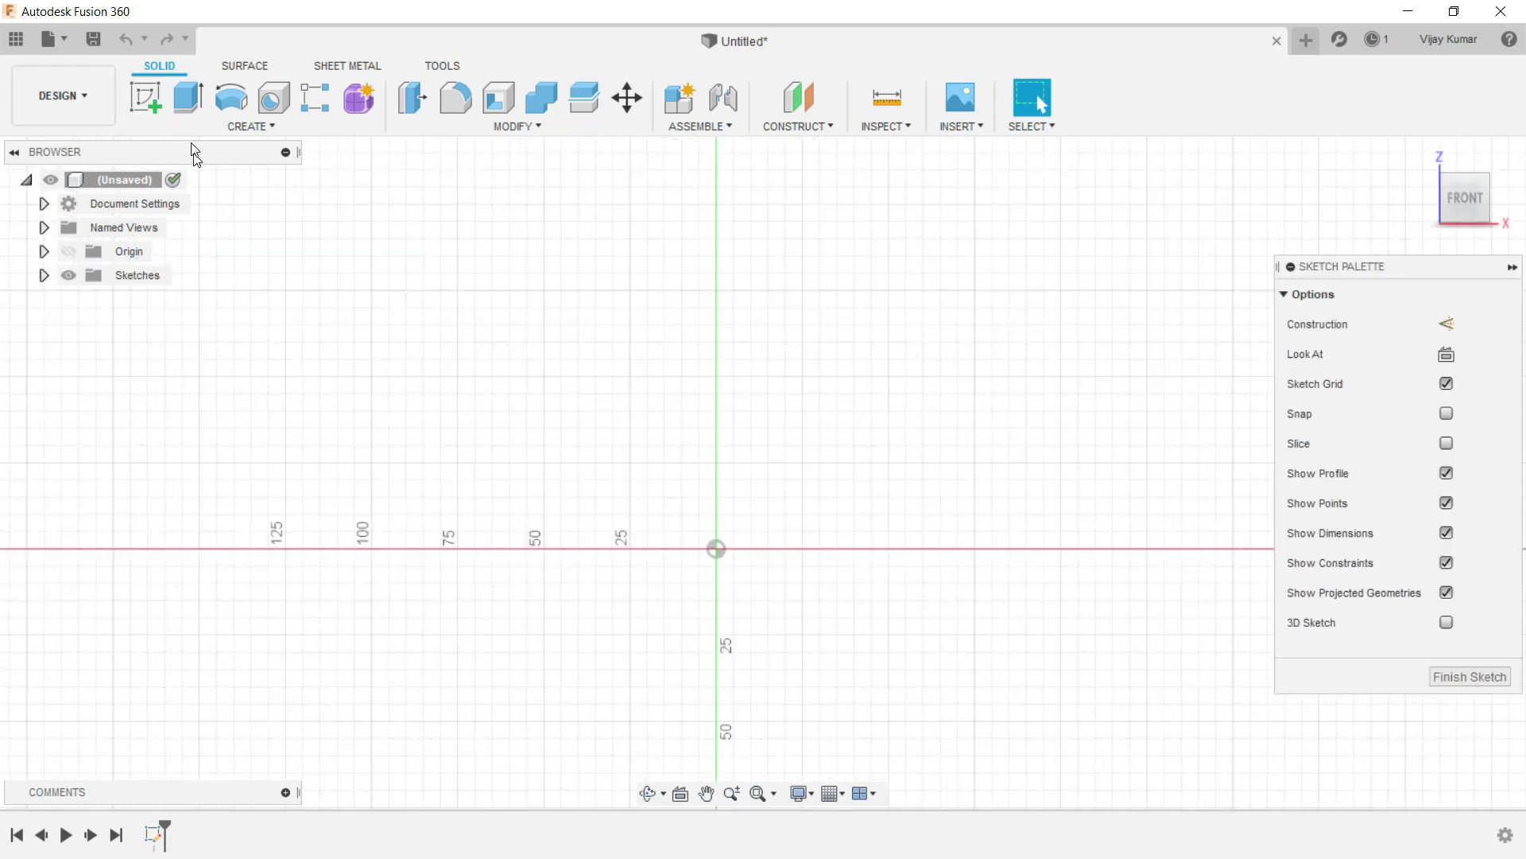
click(188, 97)
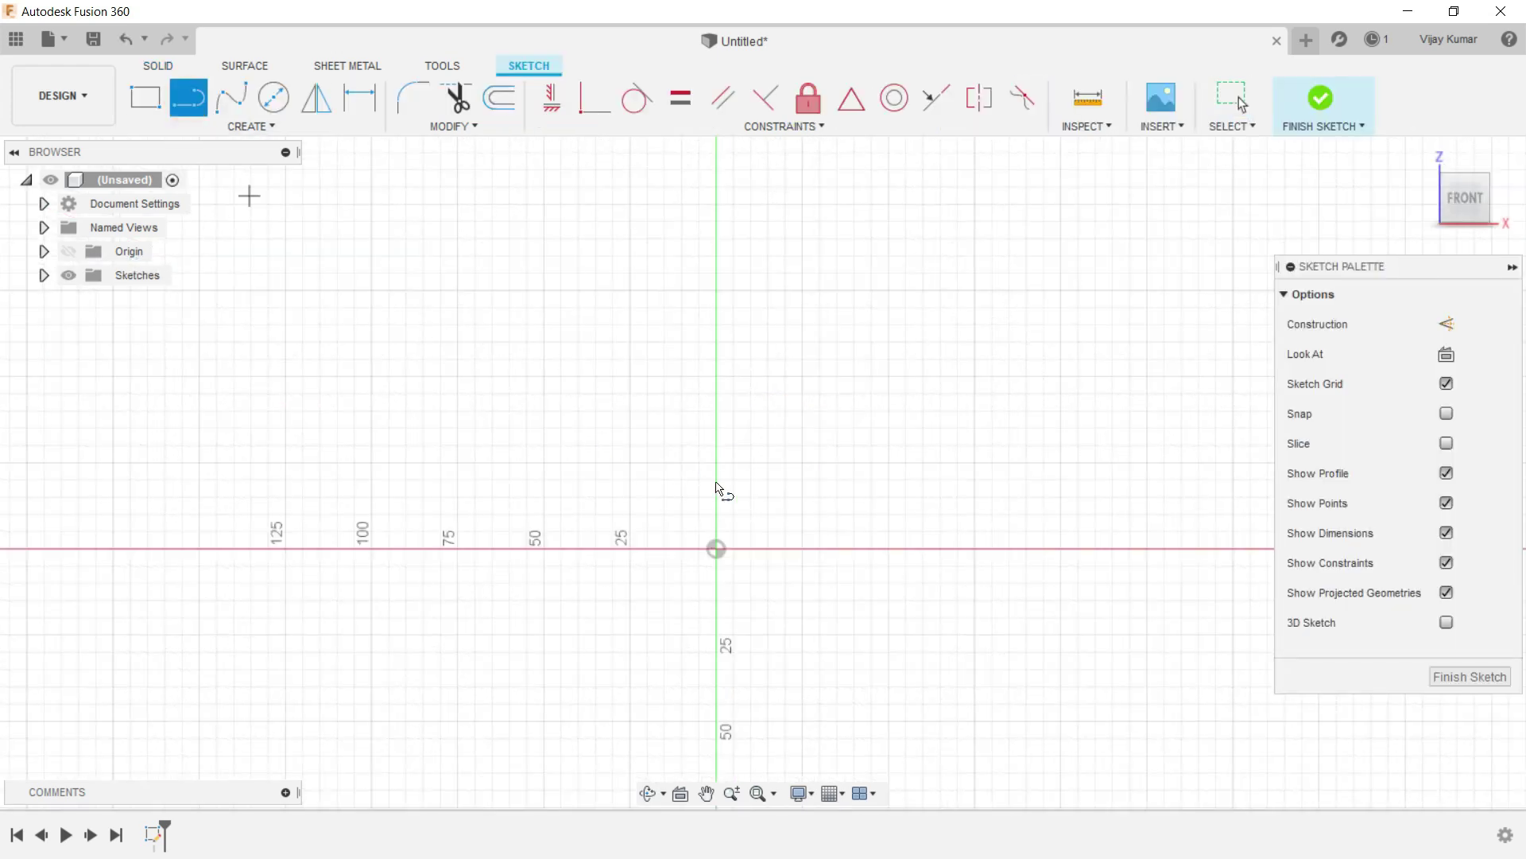
scroll(893, 506, up, 2)
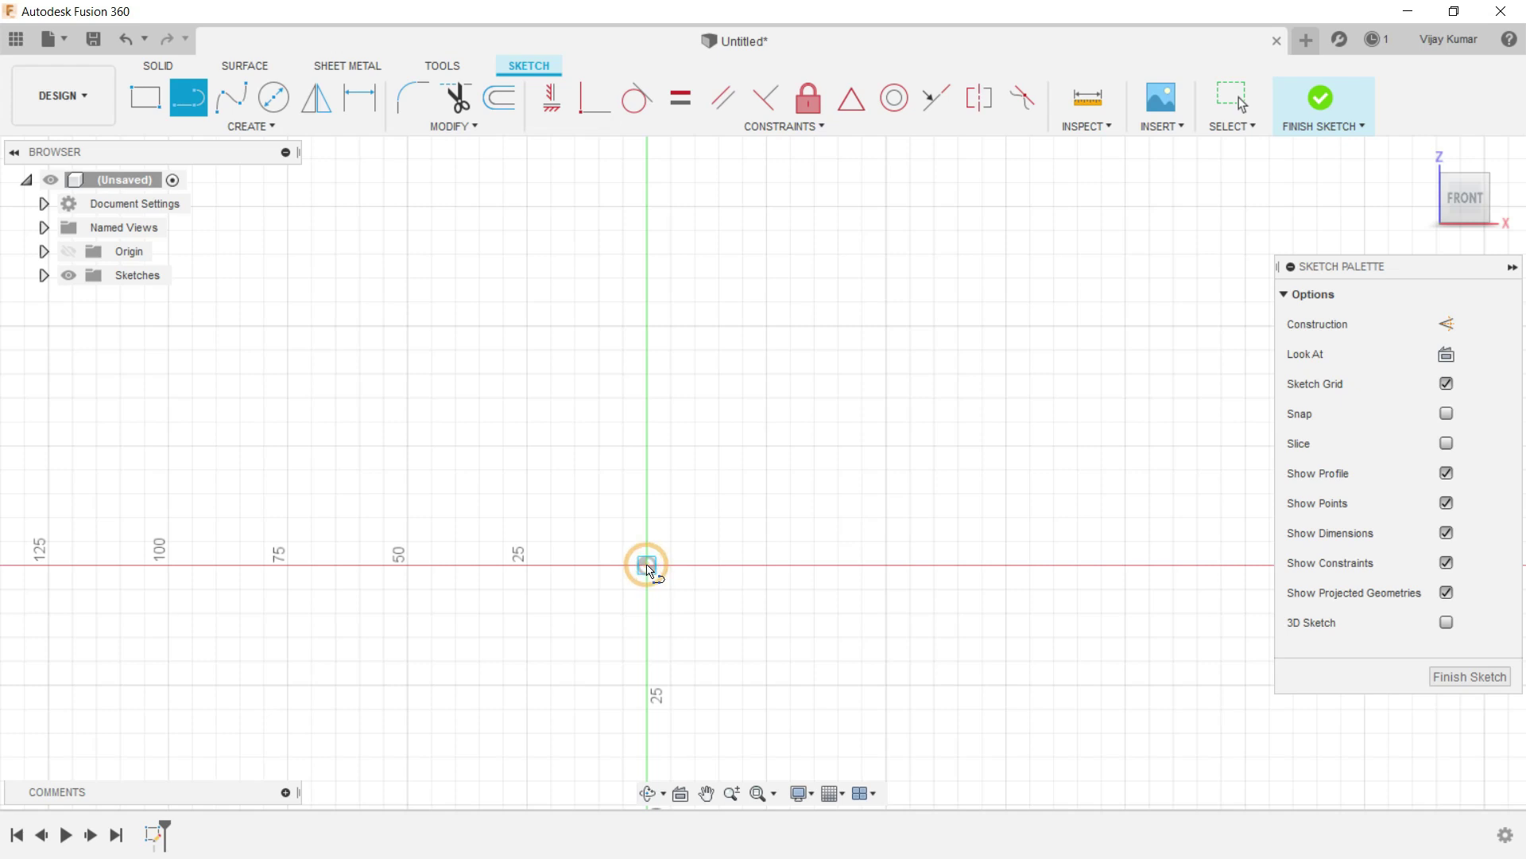
scroll(647, 567, down, 3)
click(647, 565)
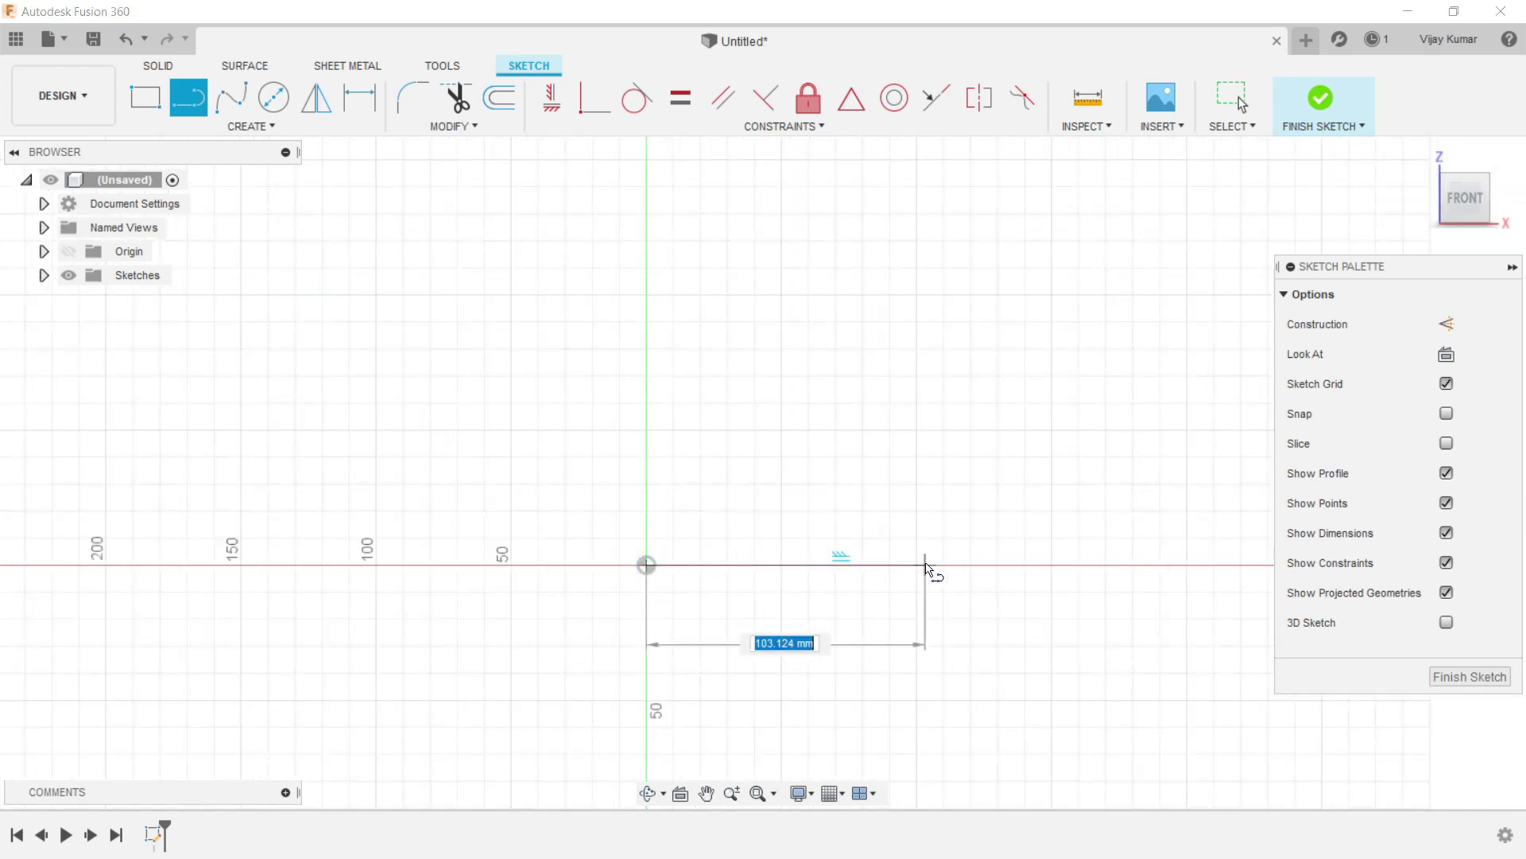
click(986, 565)
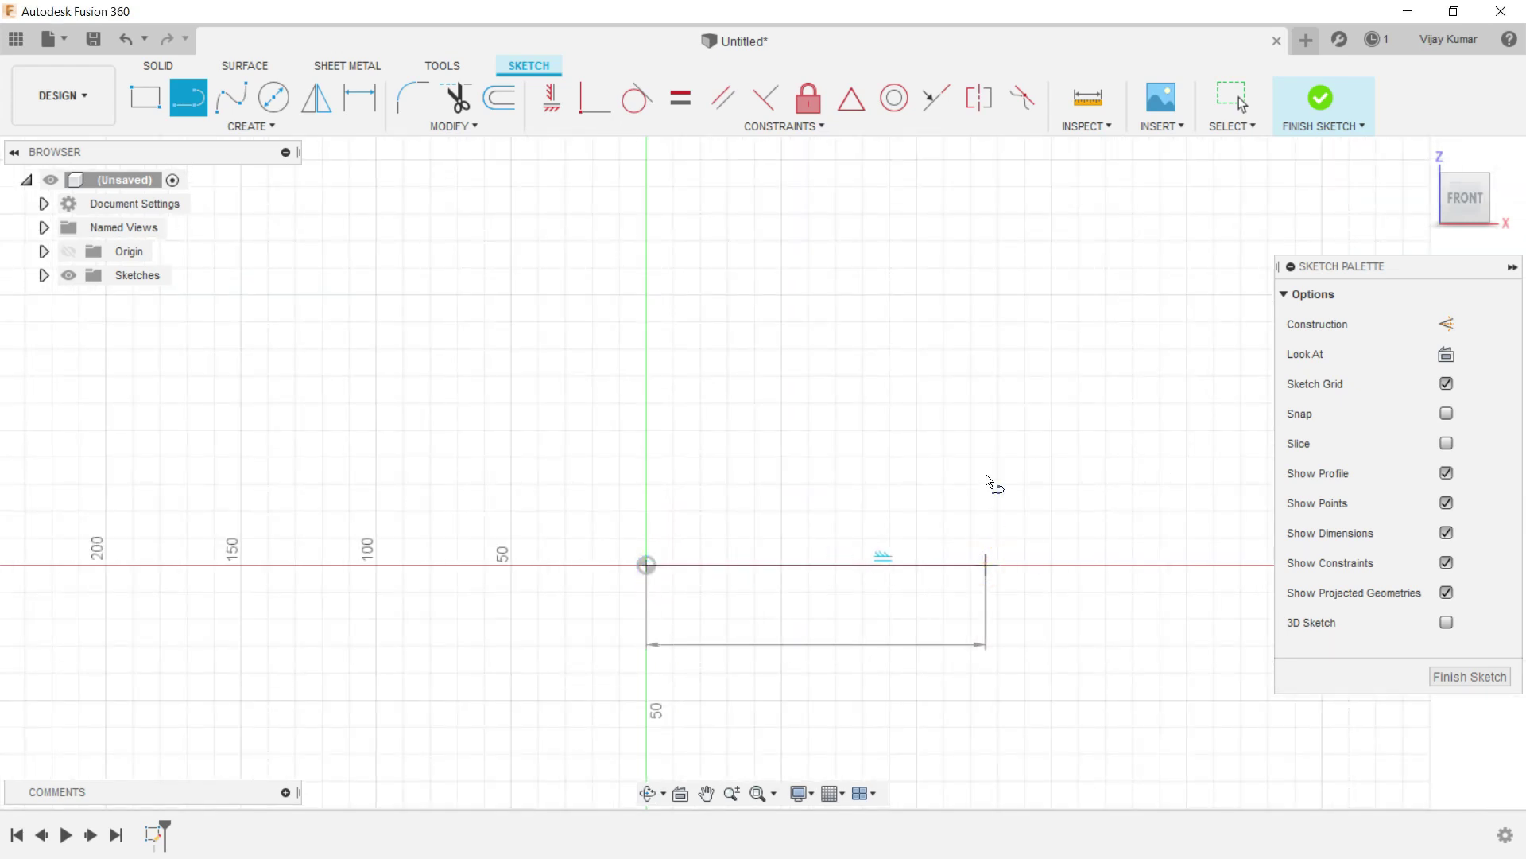
right_click(986, 475)
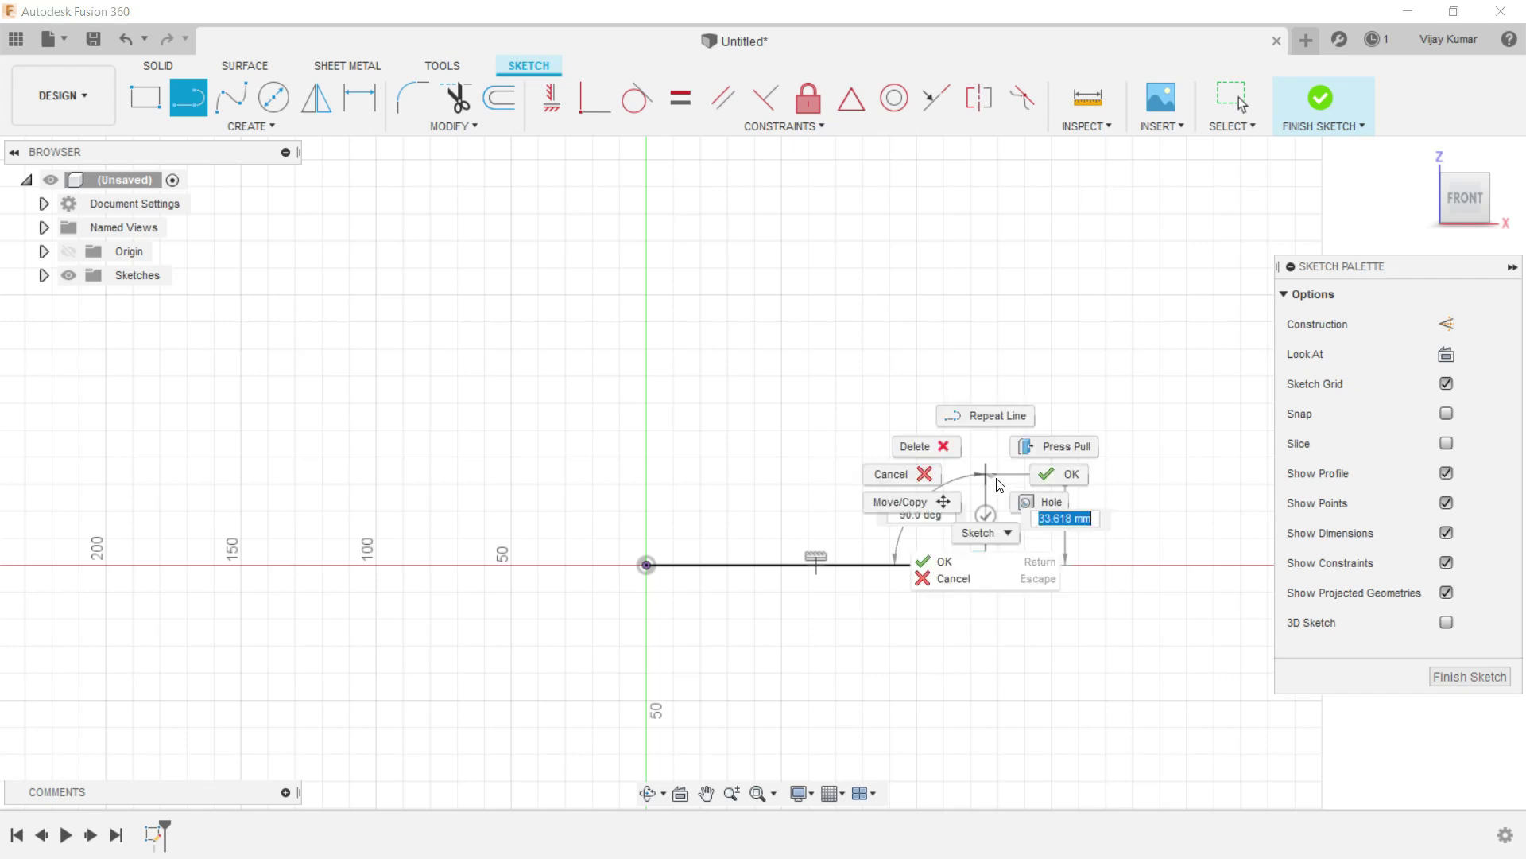
click(1035, 476)
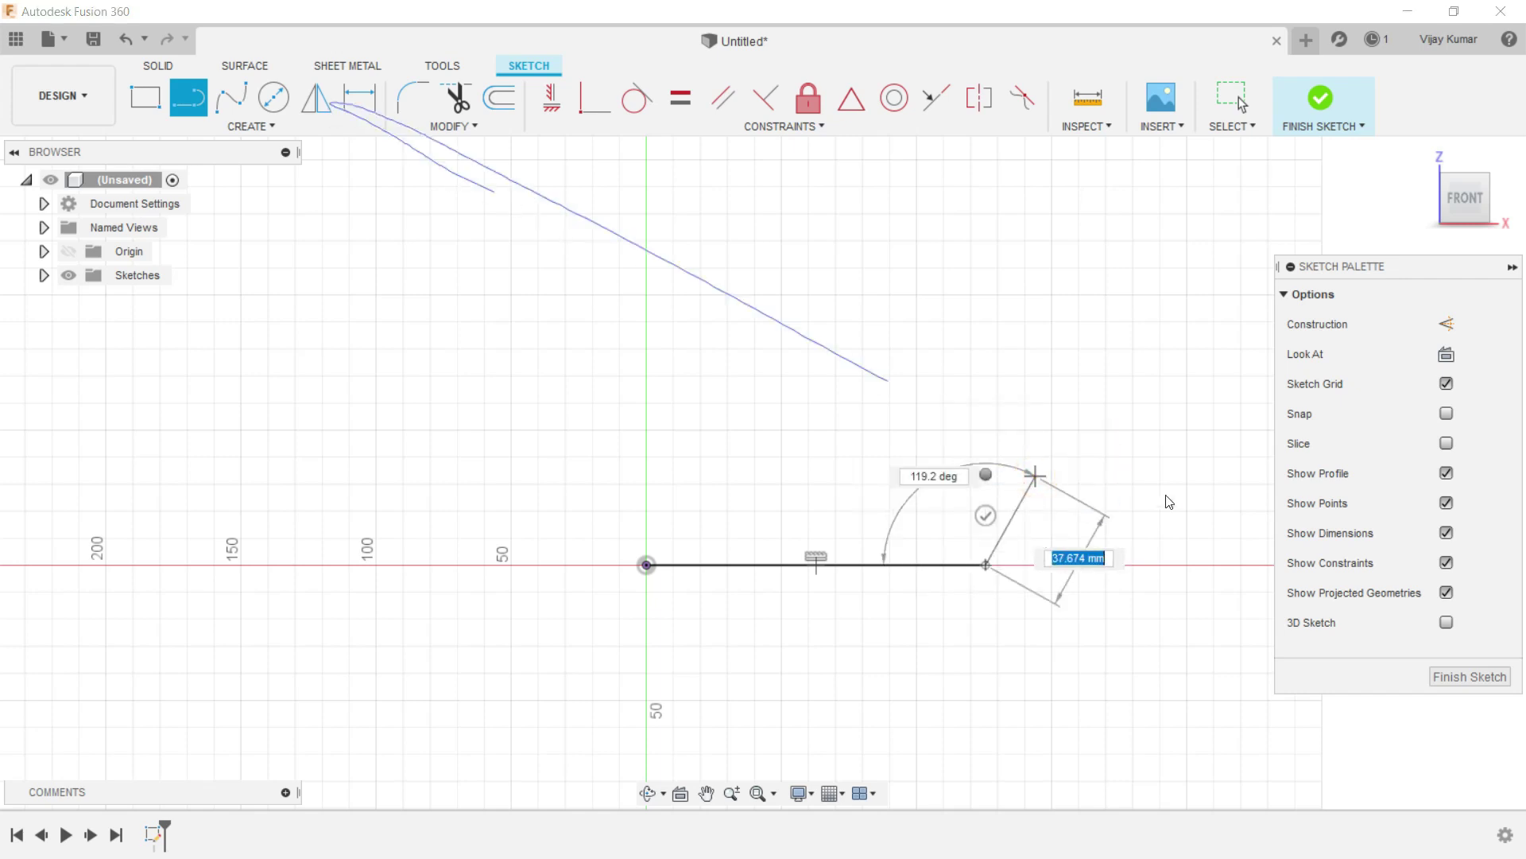
right_click(1129, 493)
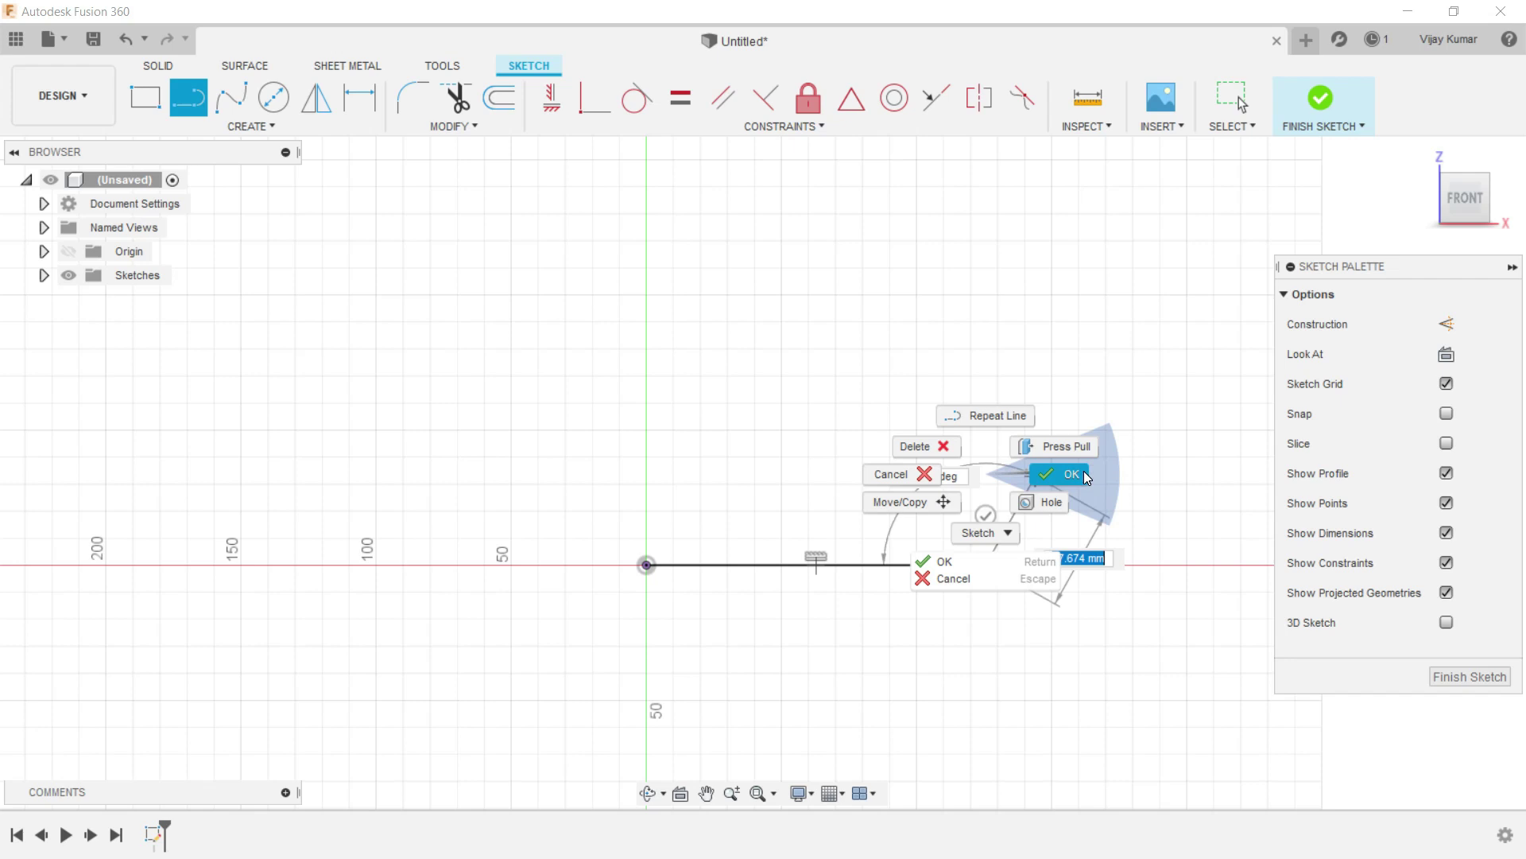
click(1098, 469)
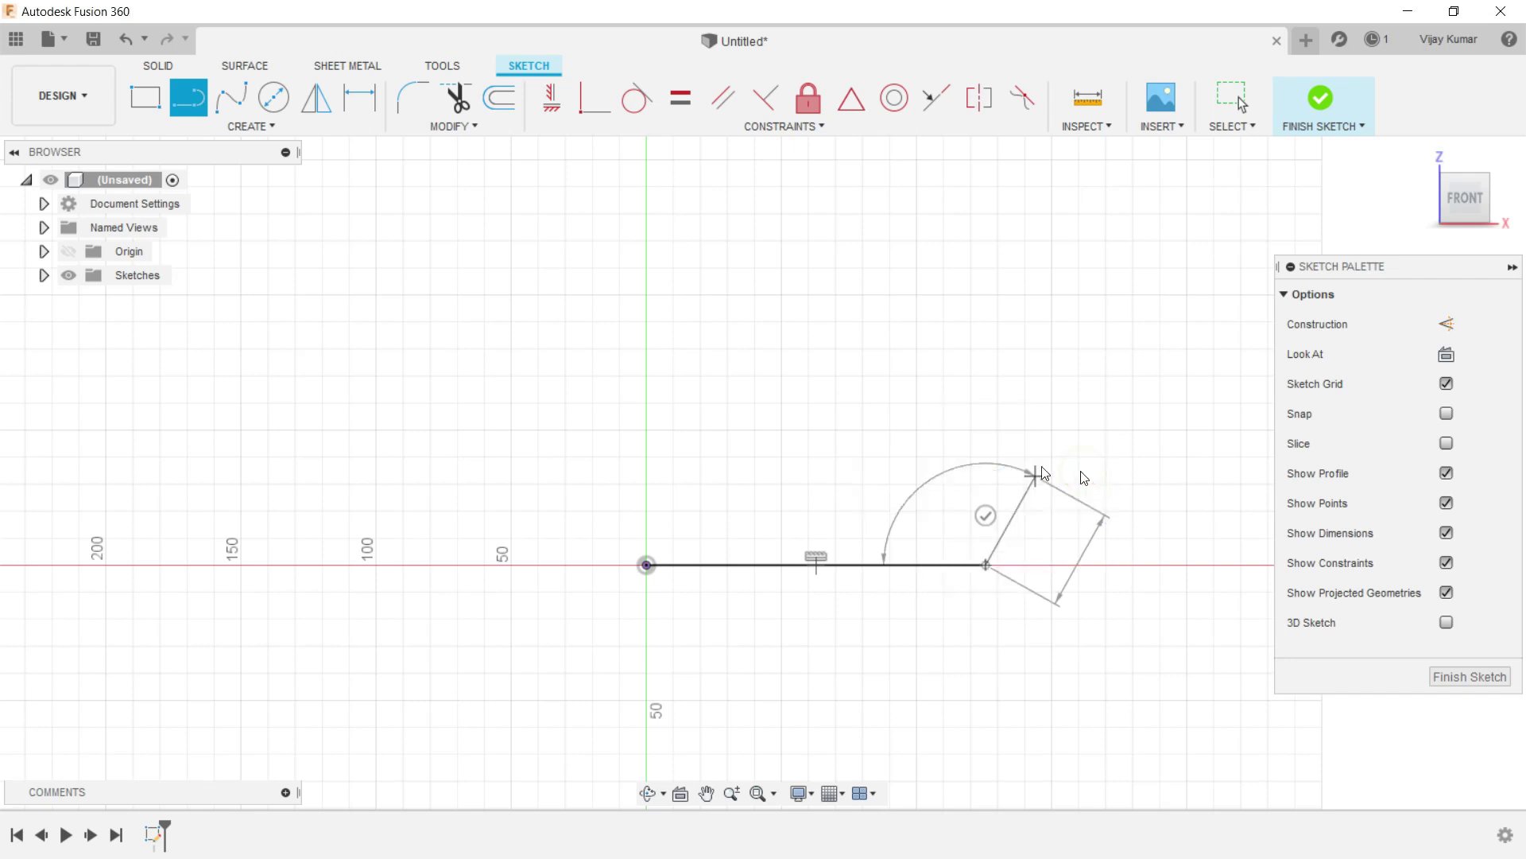
Dimension the horizontal base line to 160 mm.
click(359, 97)
click(888, 567)
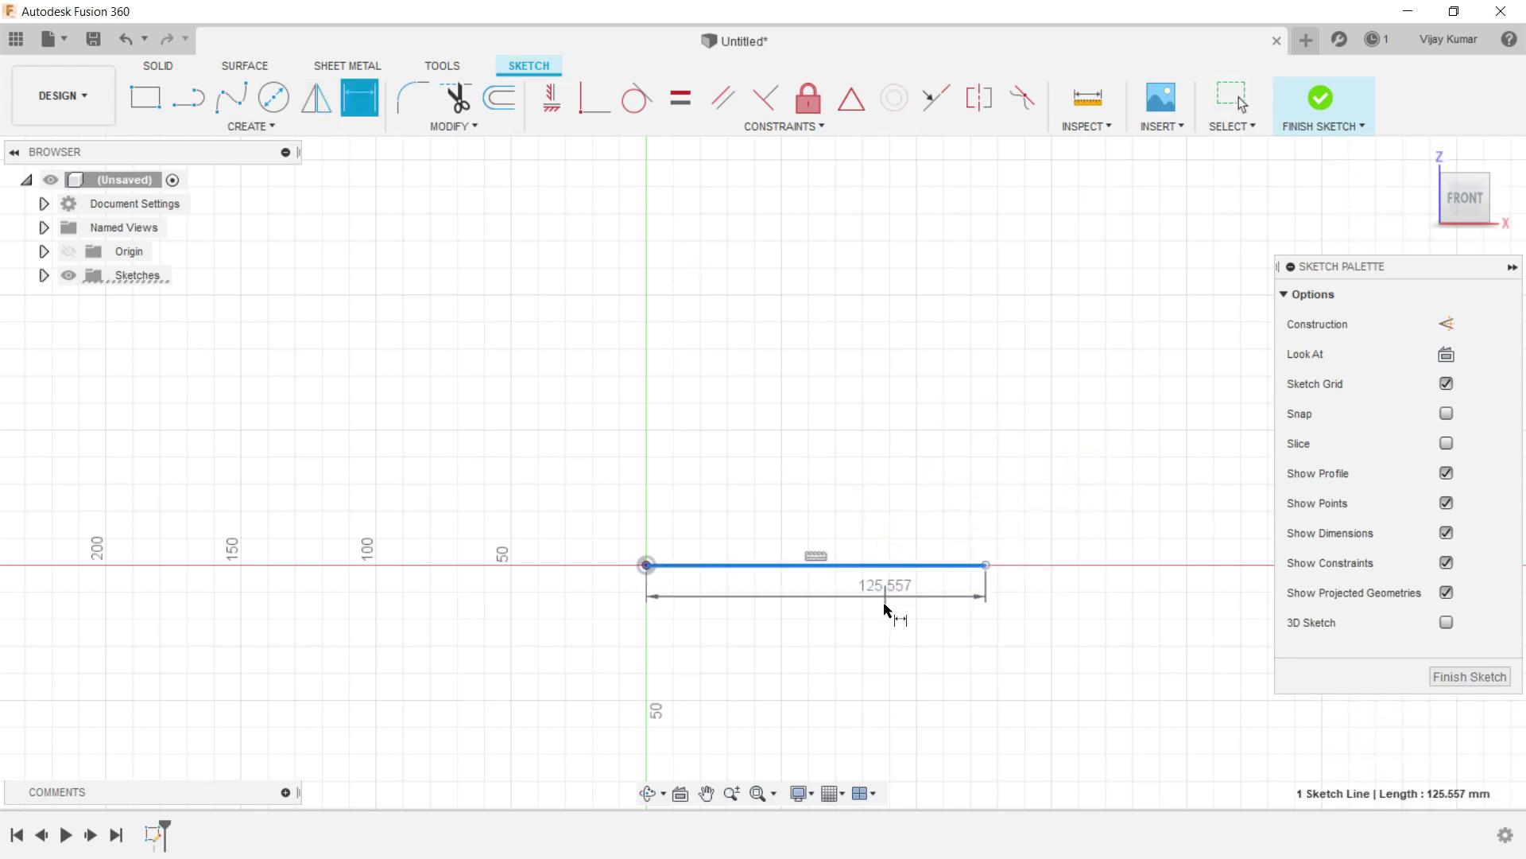
click(885, 606)
text(160)
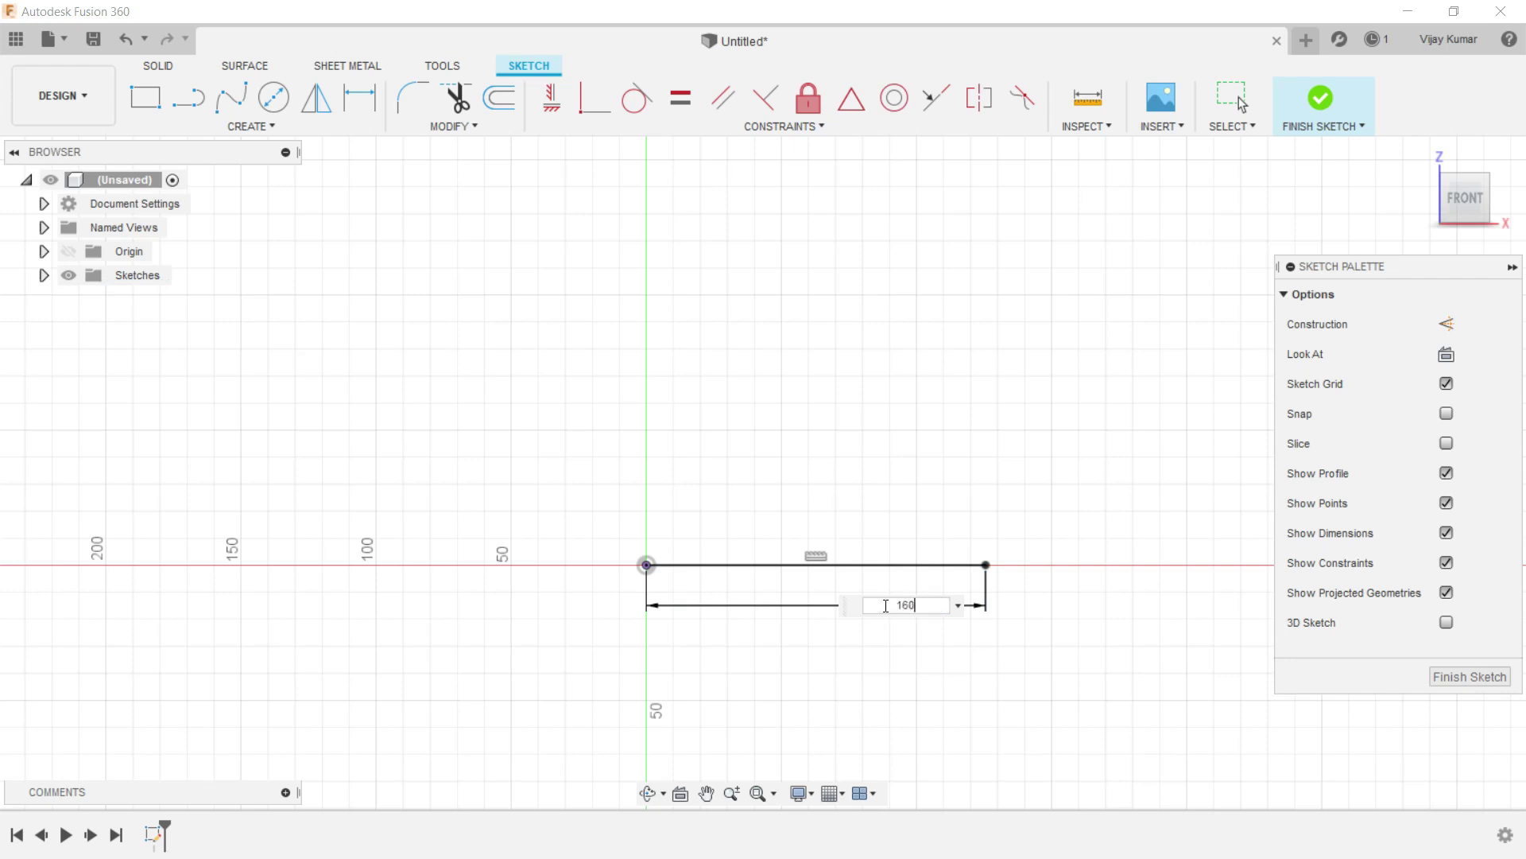
key(Return)
key(l)
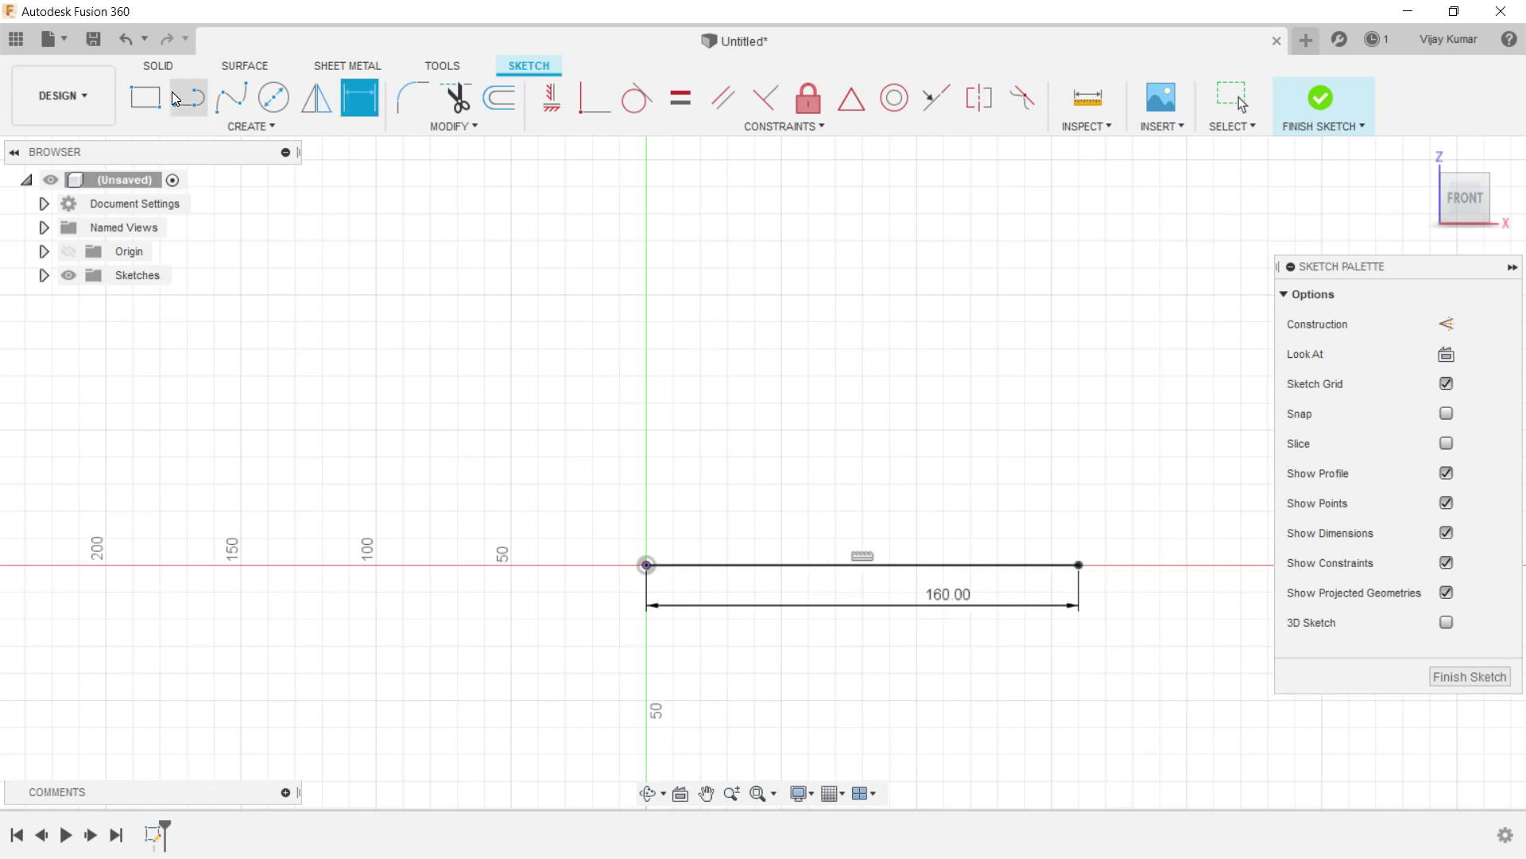
Draw a short vertical line up from the origin and a short horizontal line to its right.
click(648, 566)
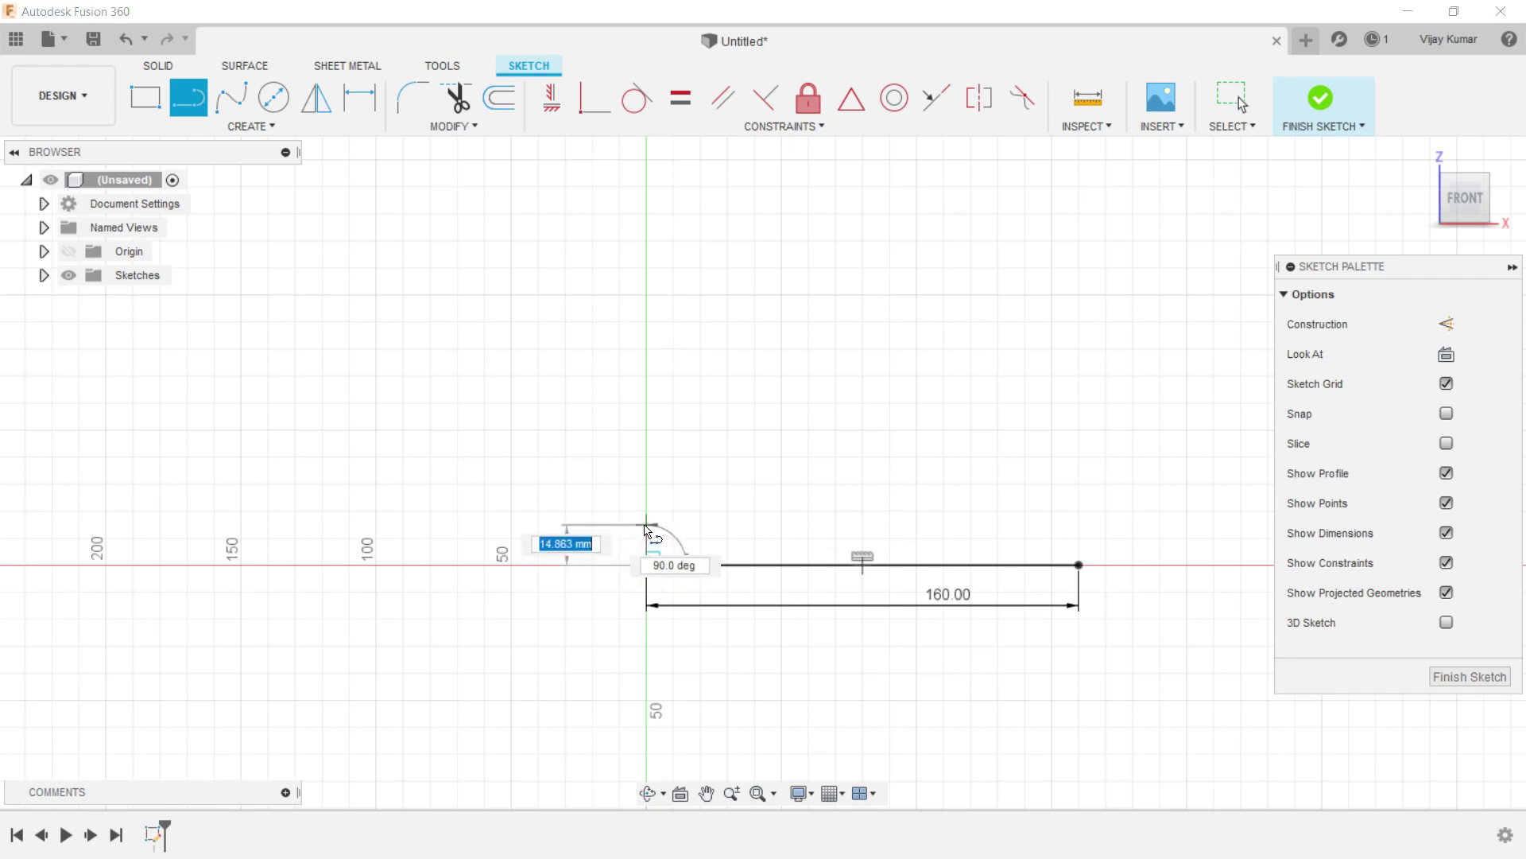
click(646, 529)
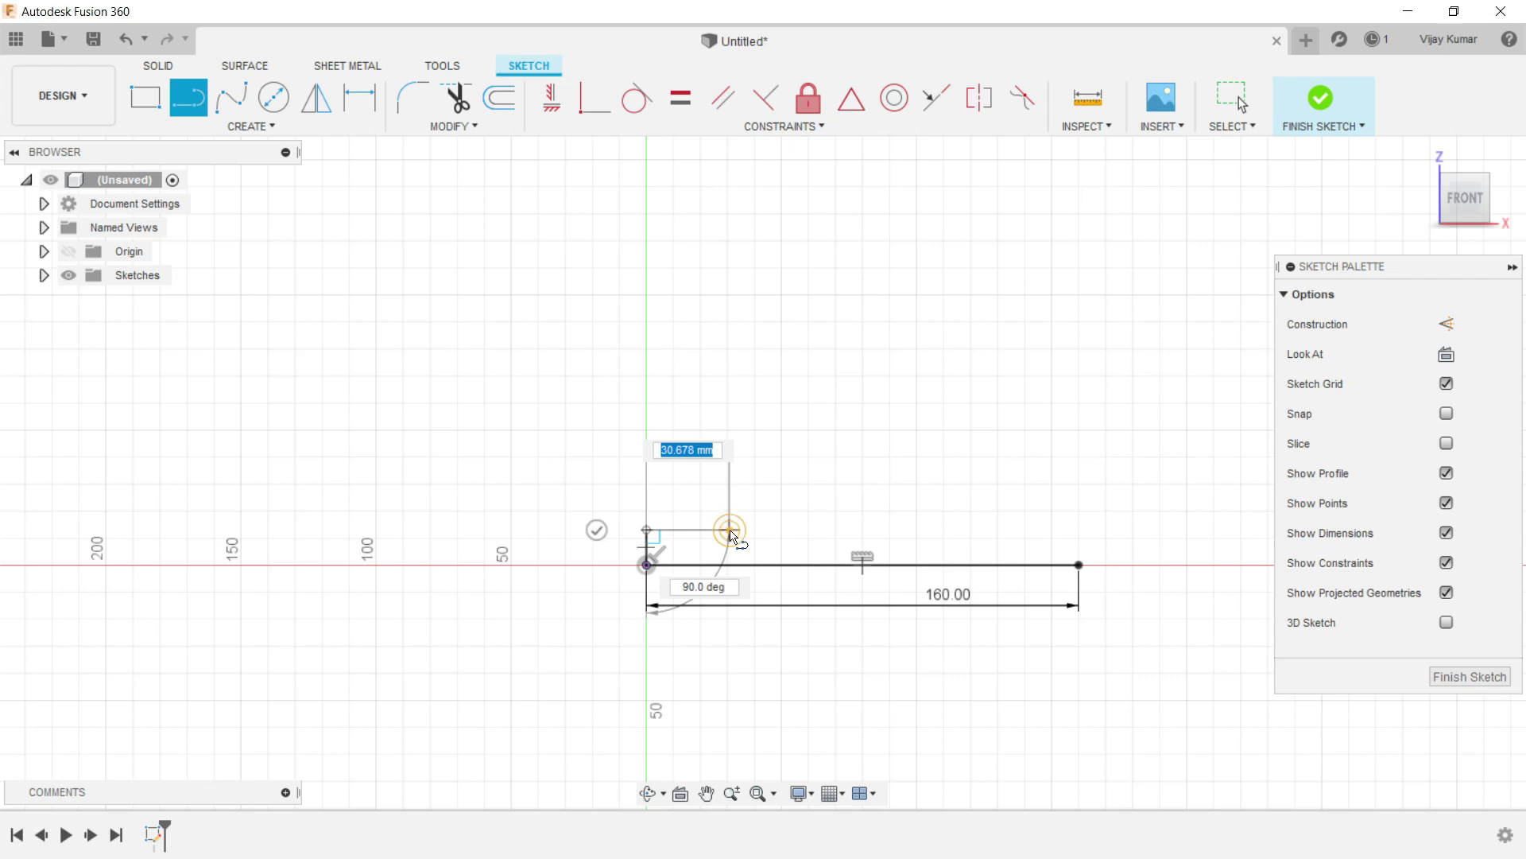
click(730, 531)
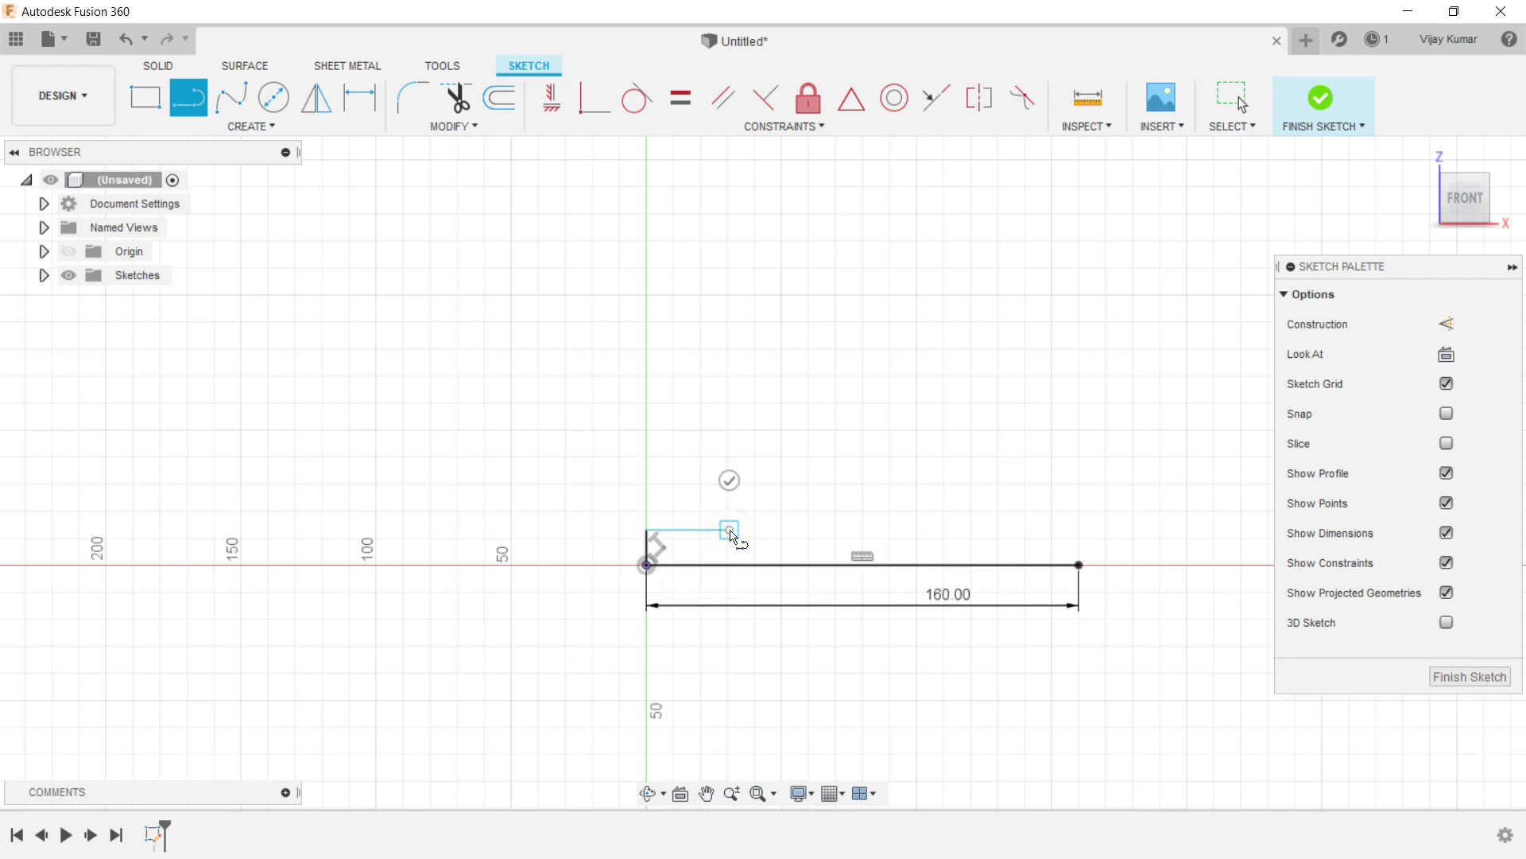
right_click(805, 462)
click(826, 454)
Dimension the vertical line to 9.50 mm and the top line to 20.65 mm.
click(357, 115)
scroll(745, 608, up, 3)
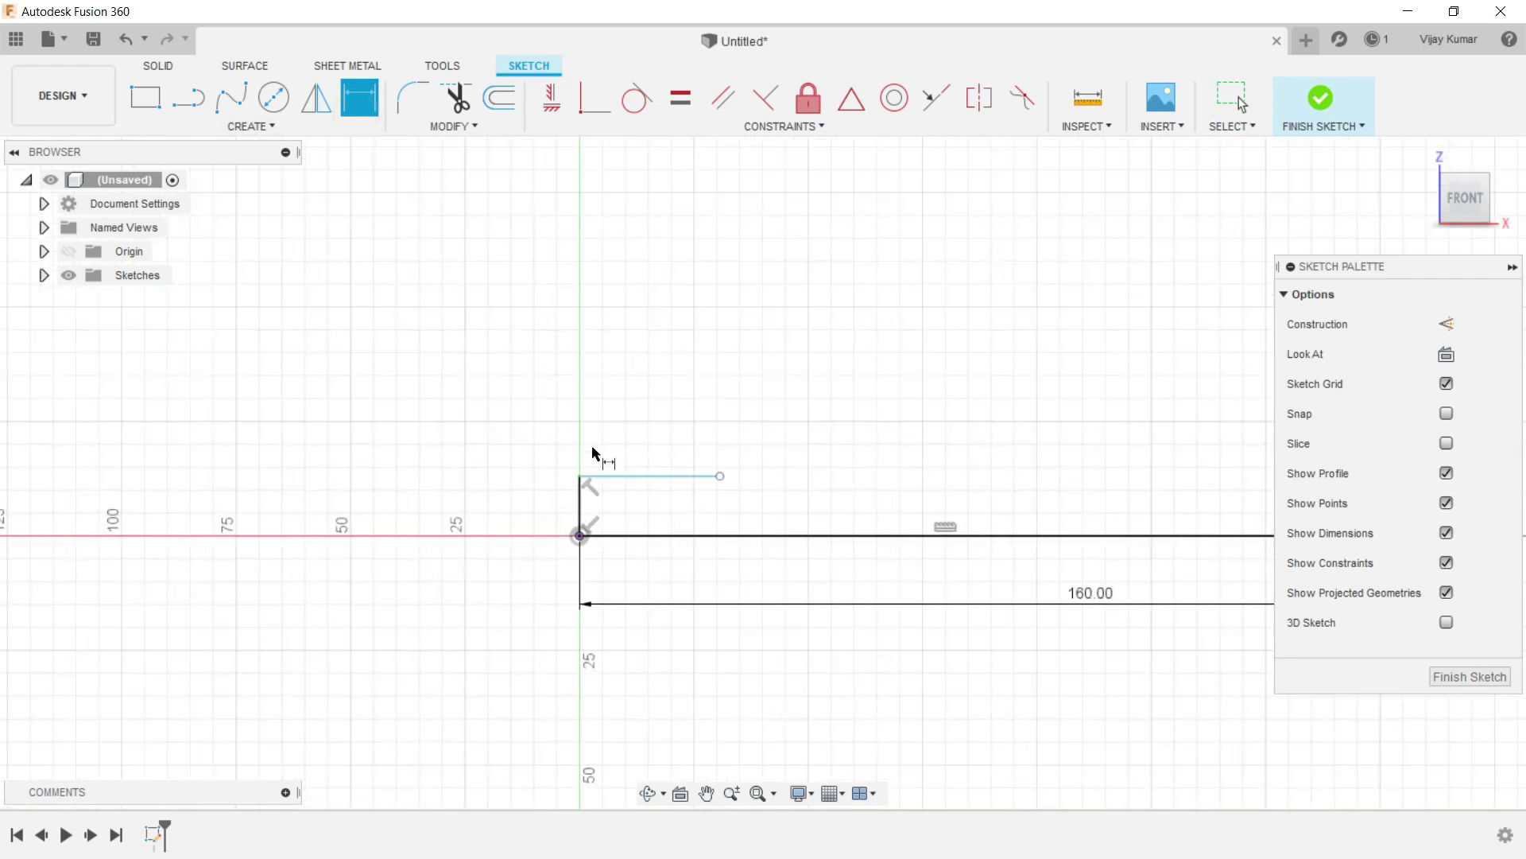
scroll(592, 453, up, 2)
click(579, 511)
click(516, 498)
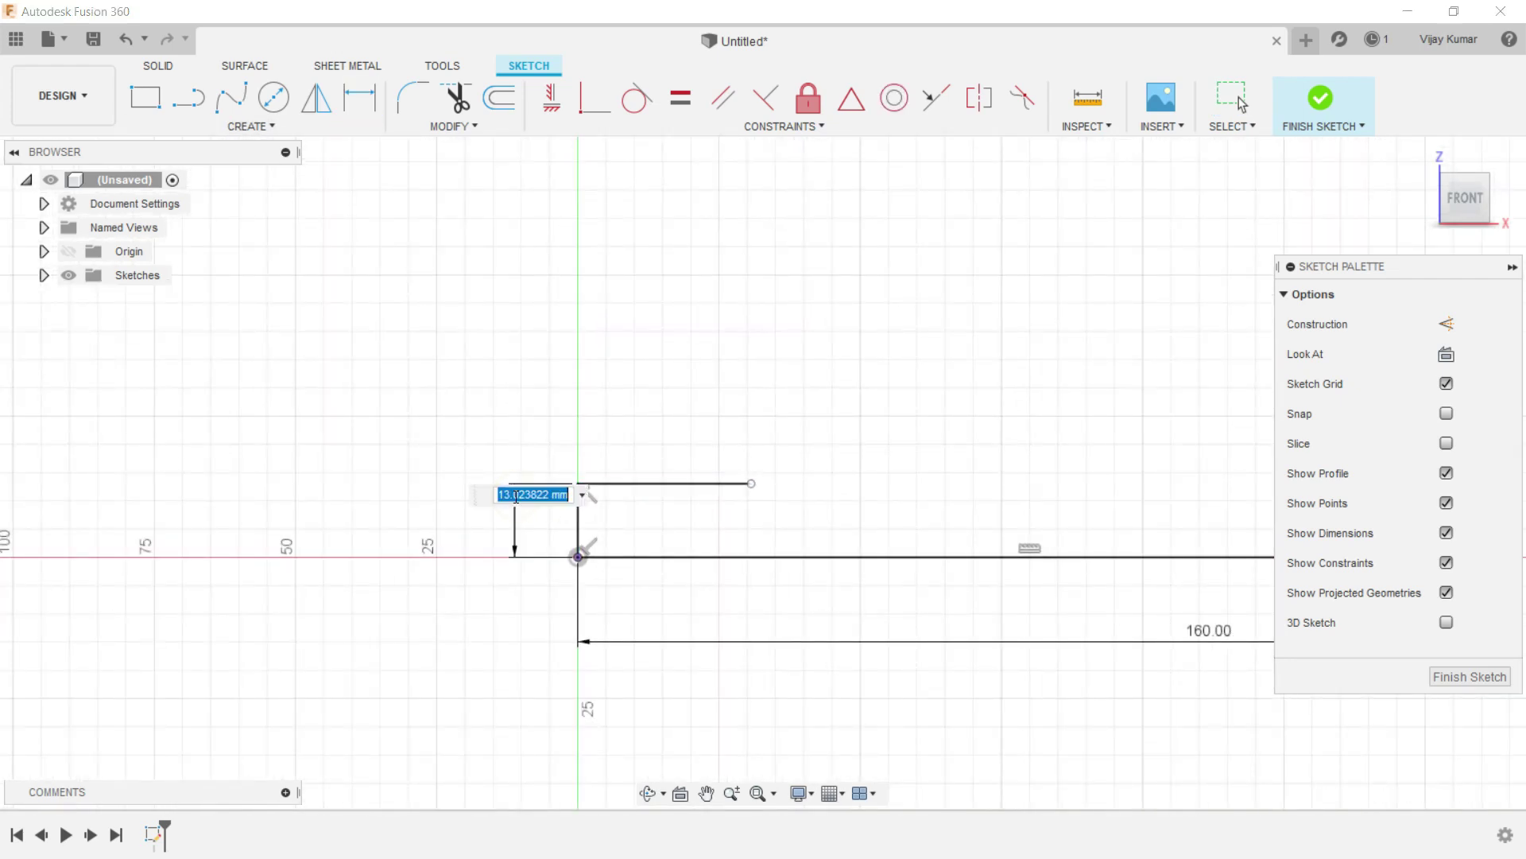
text(9.5)
key(Return)
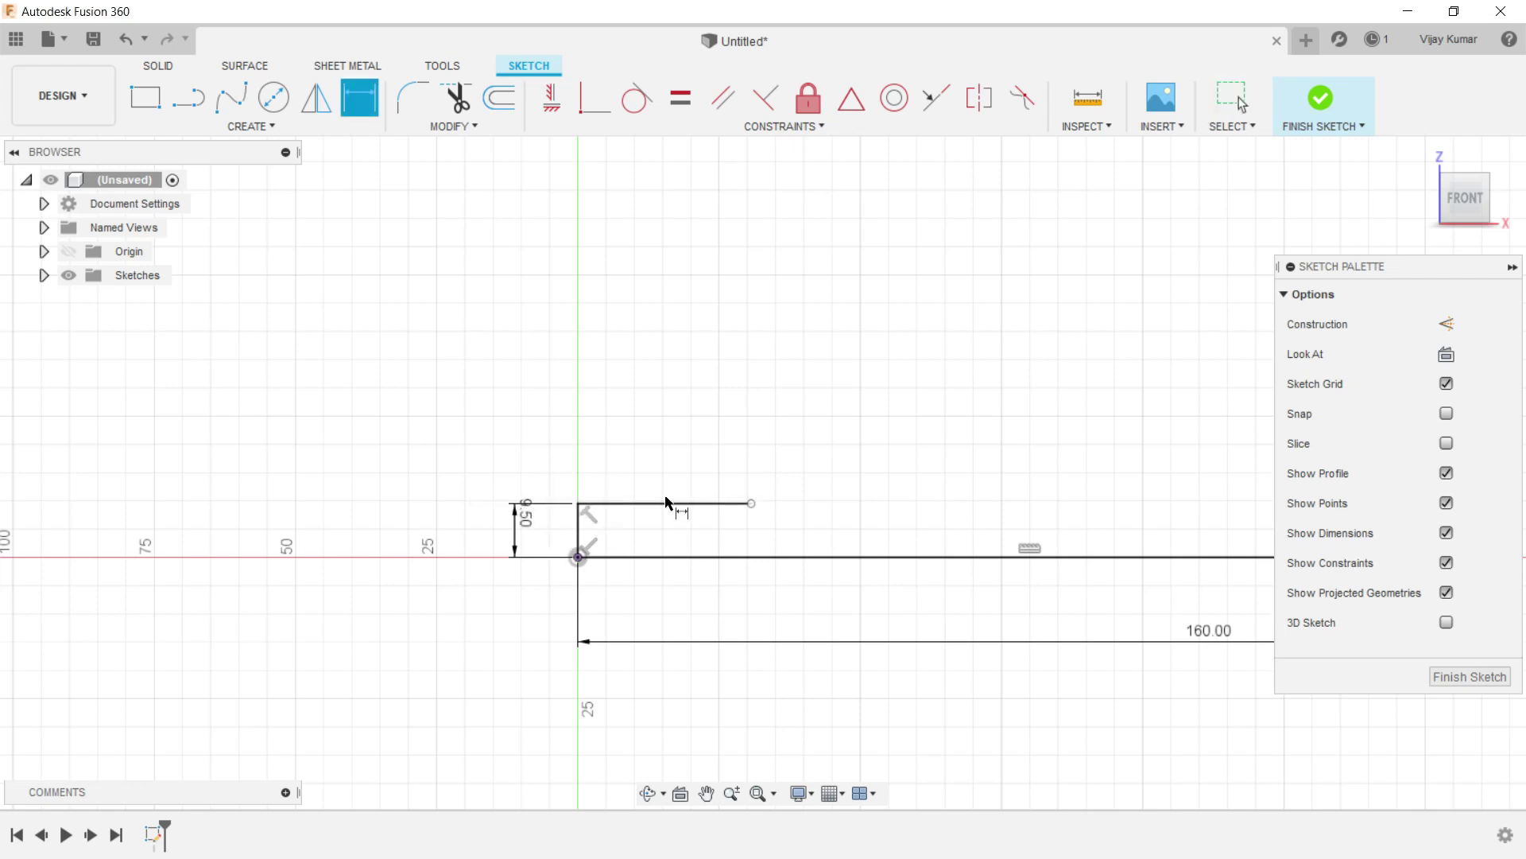
click(668, 503)
click(666, 467)
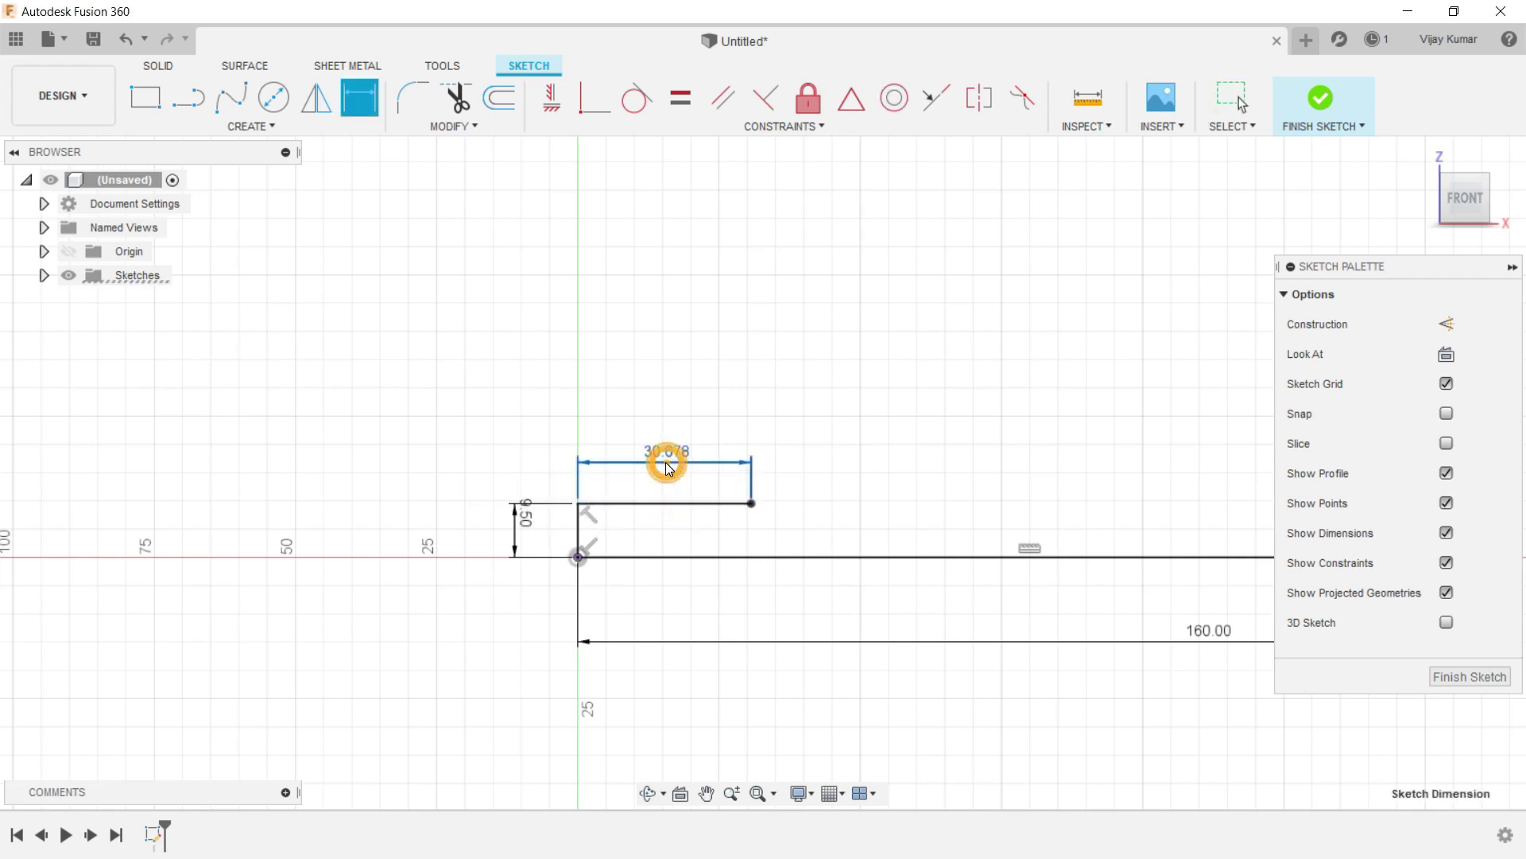
text(20.65)
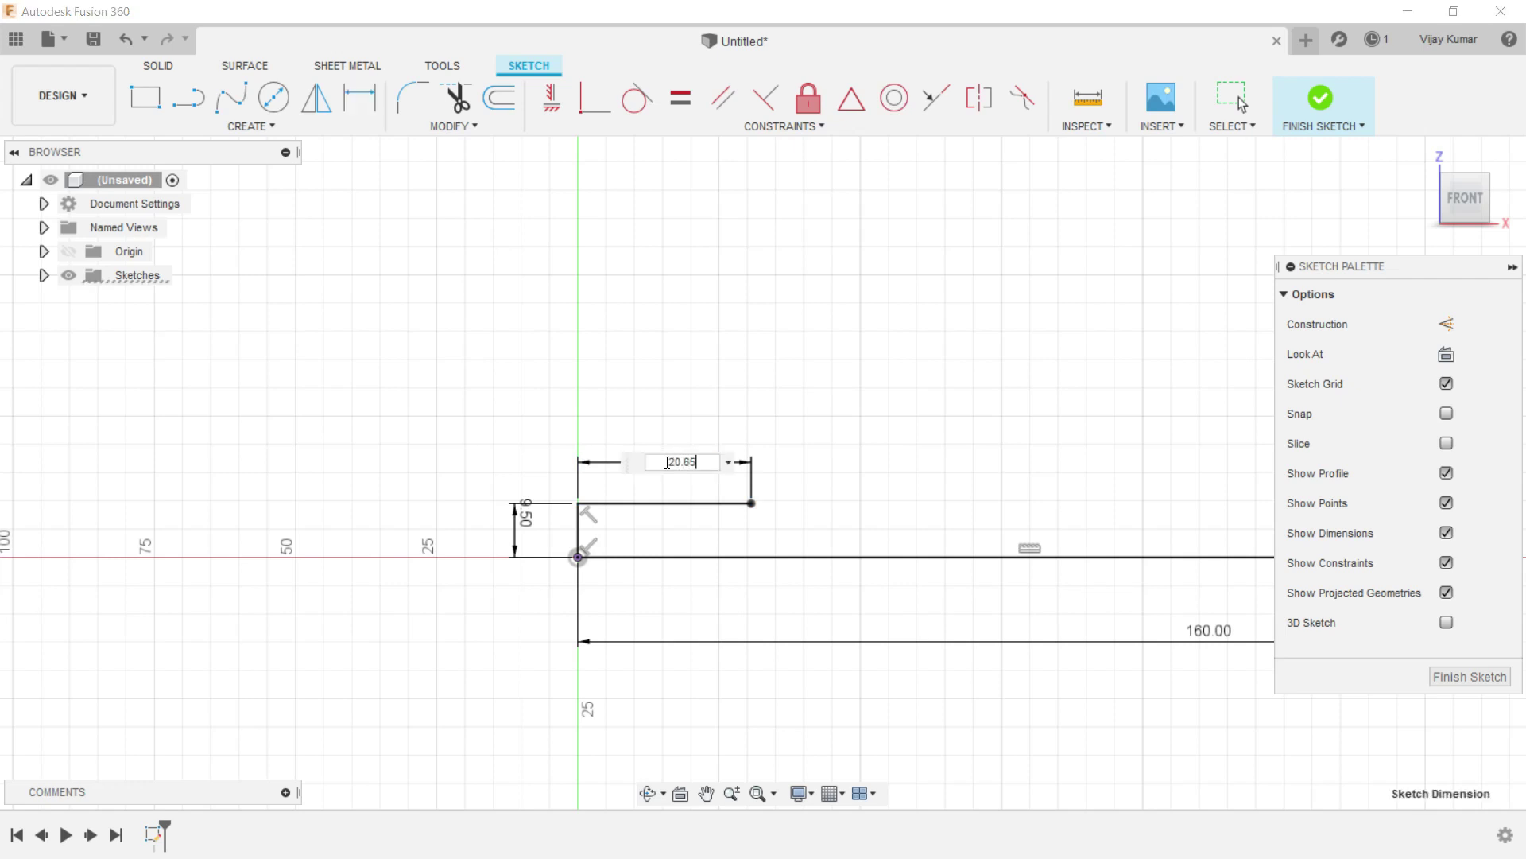
key(Return)
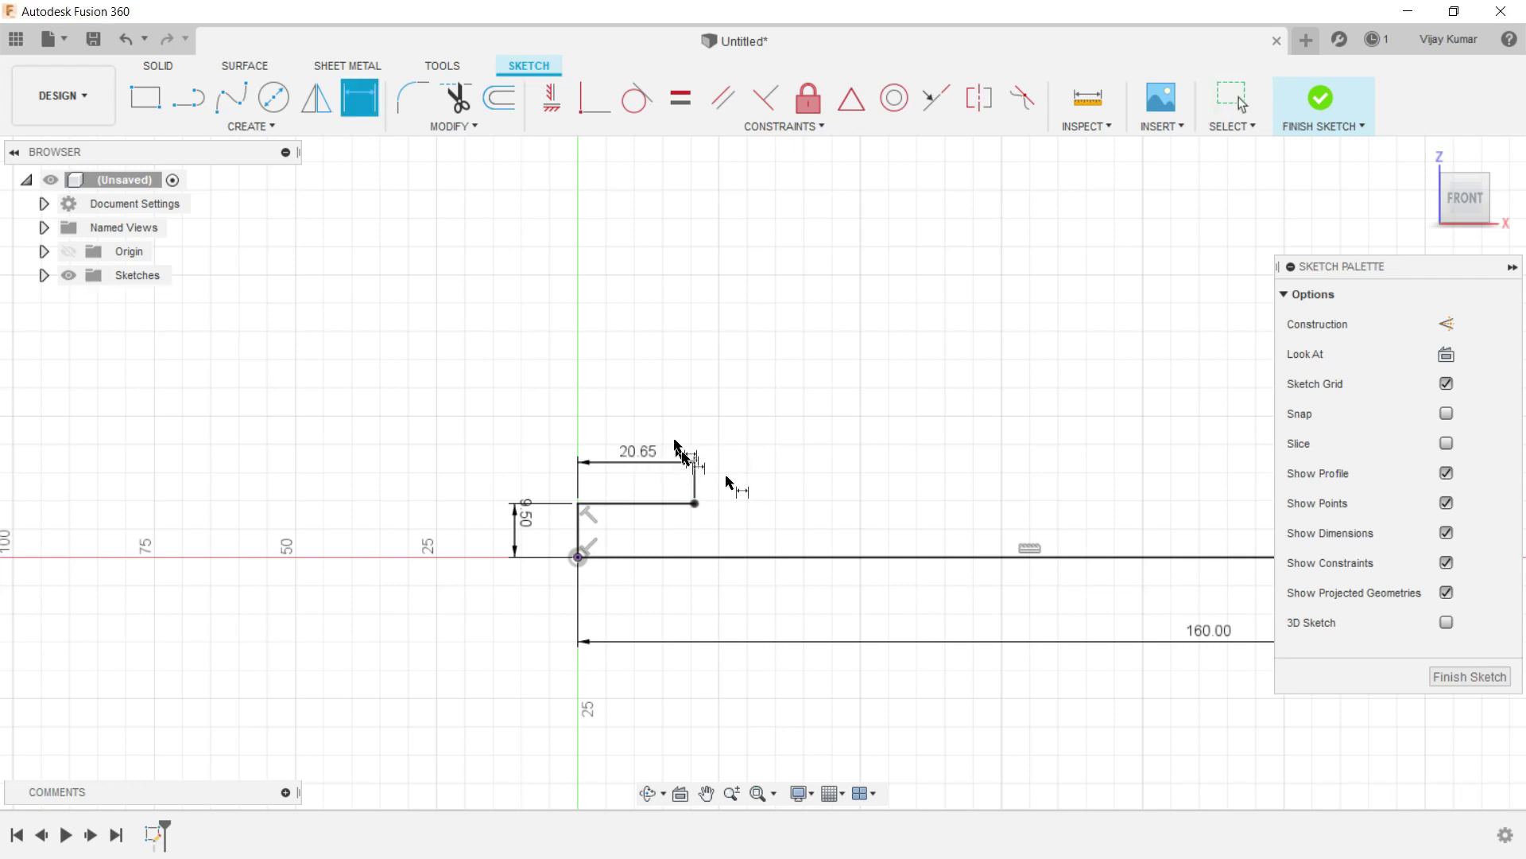
Draw a step down, across and up, then a long horizontal upper line.
click(189, 97)
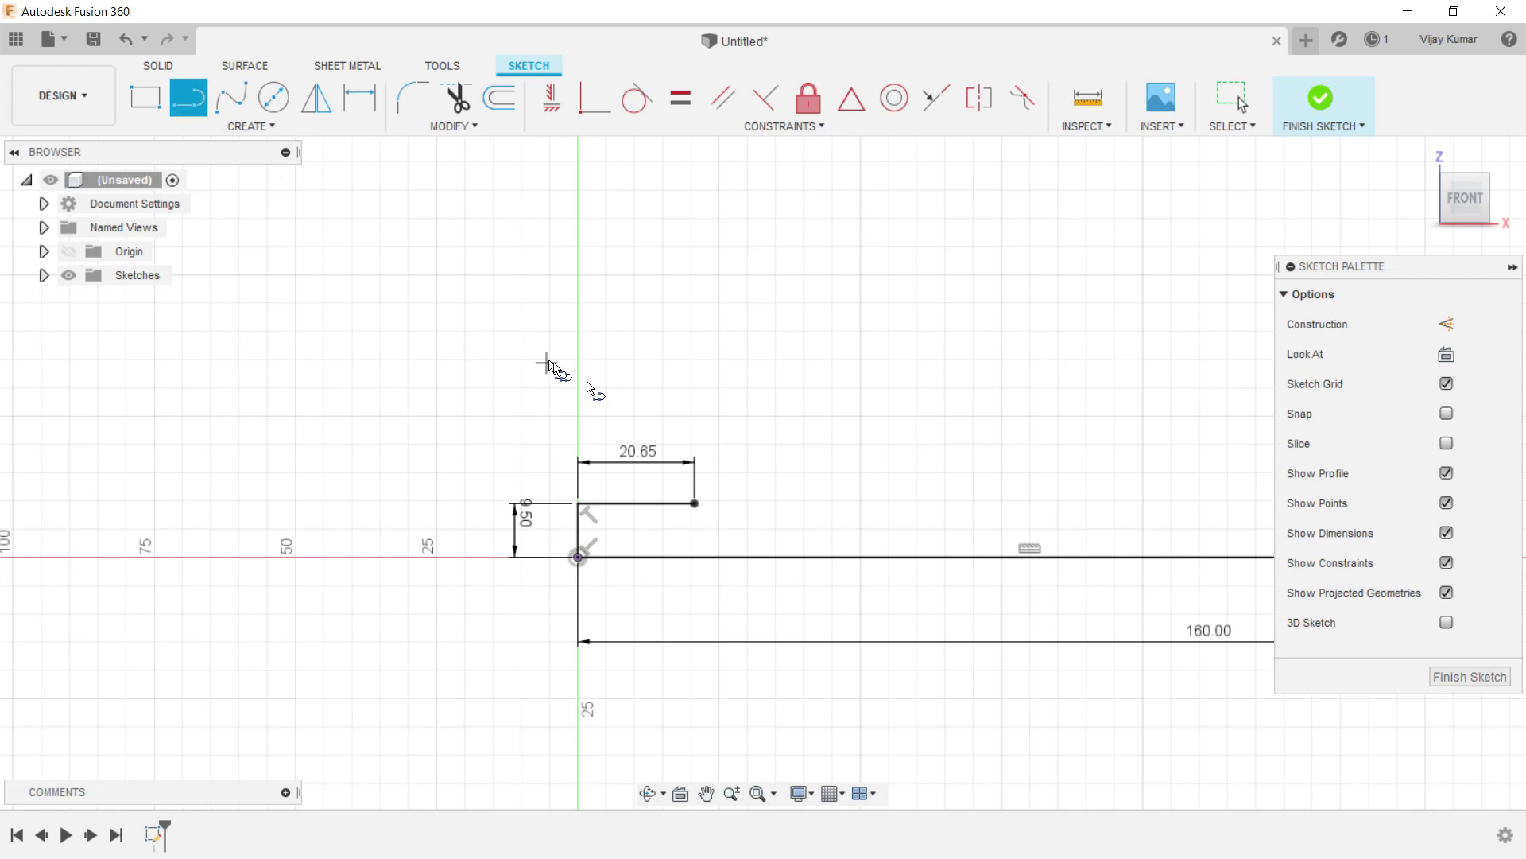
scroll(708, 500, up, 3)
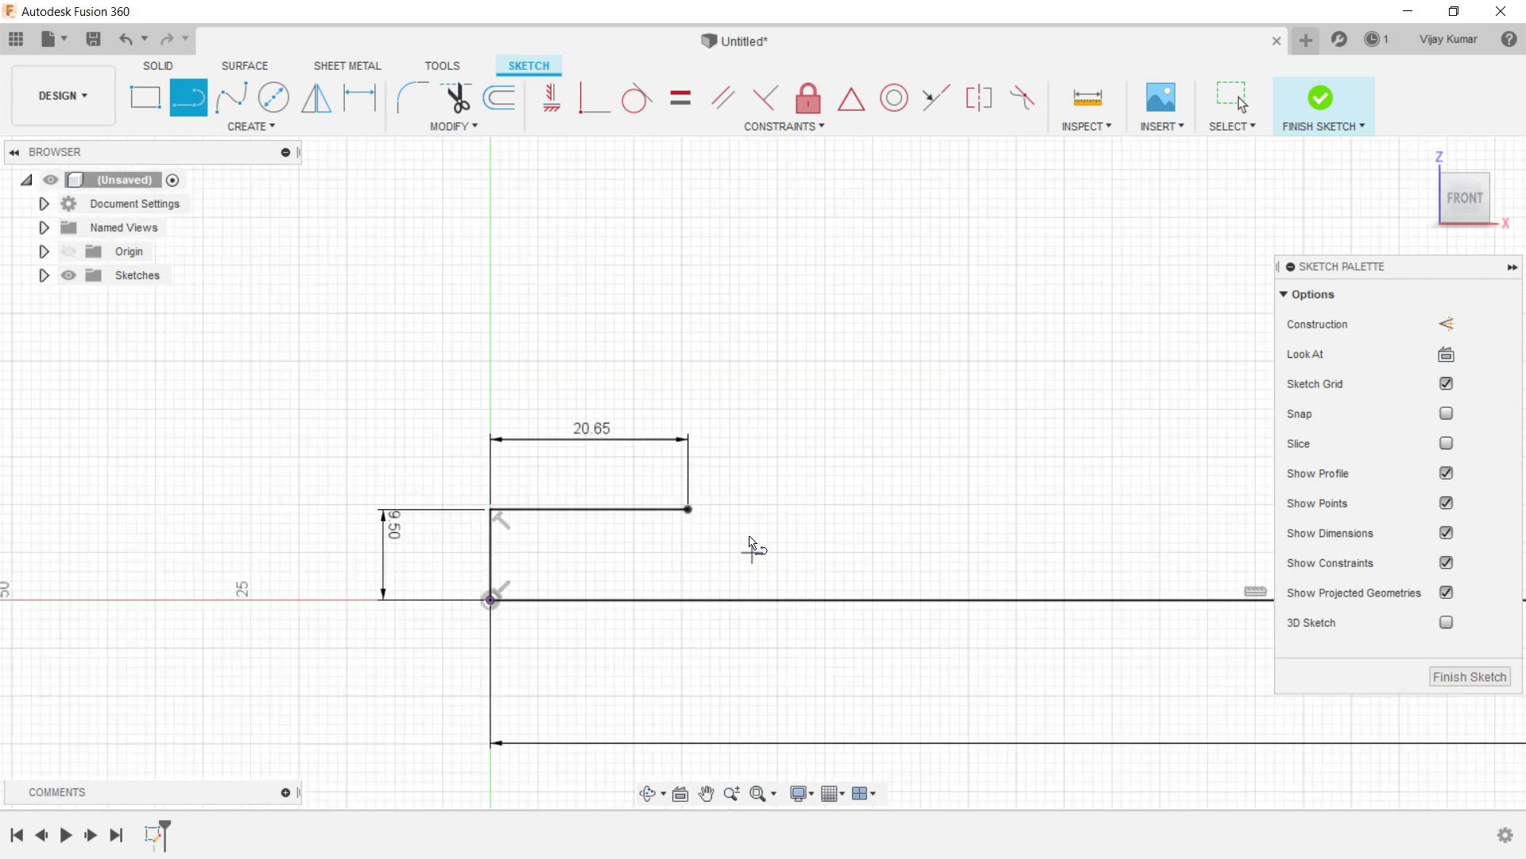
click(688, 509)
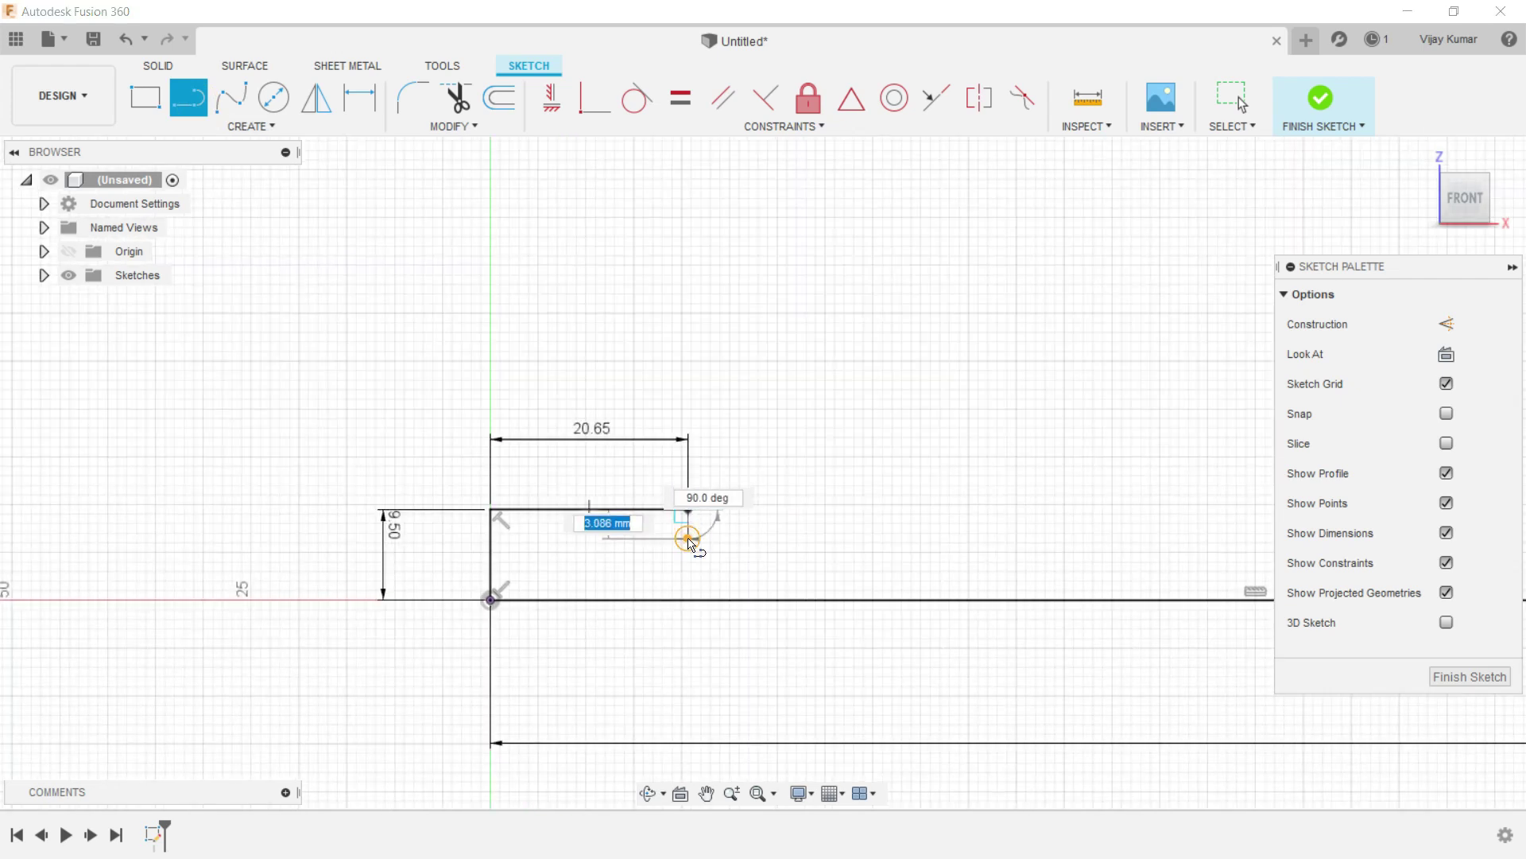
click(688, 539)
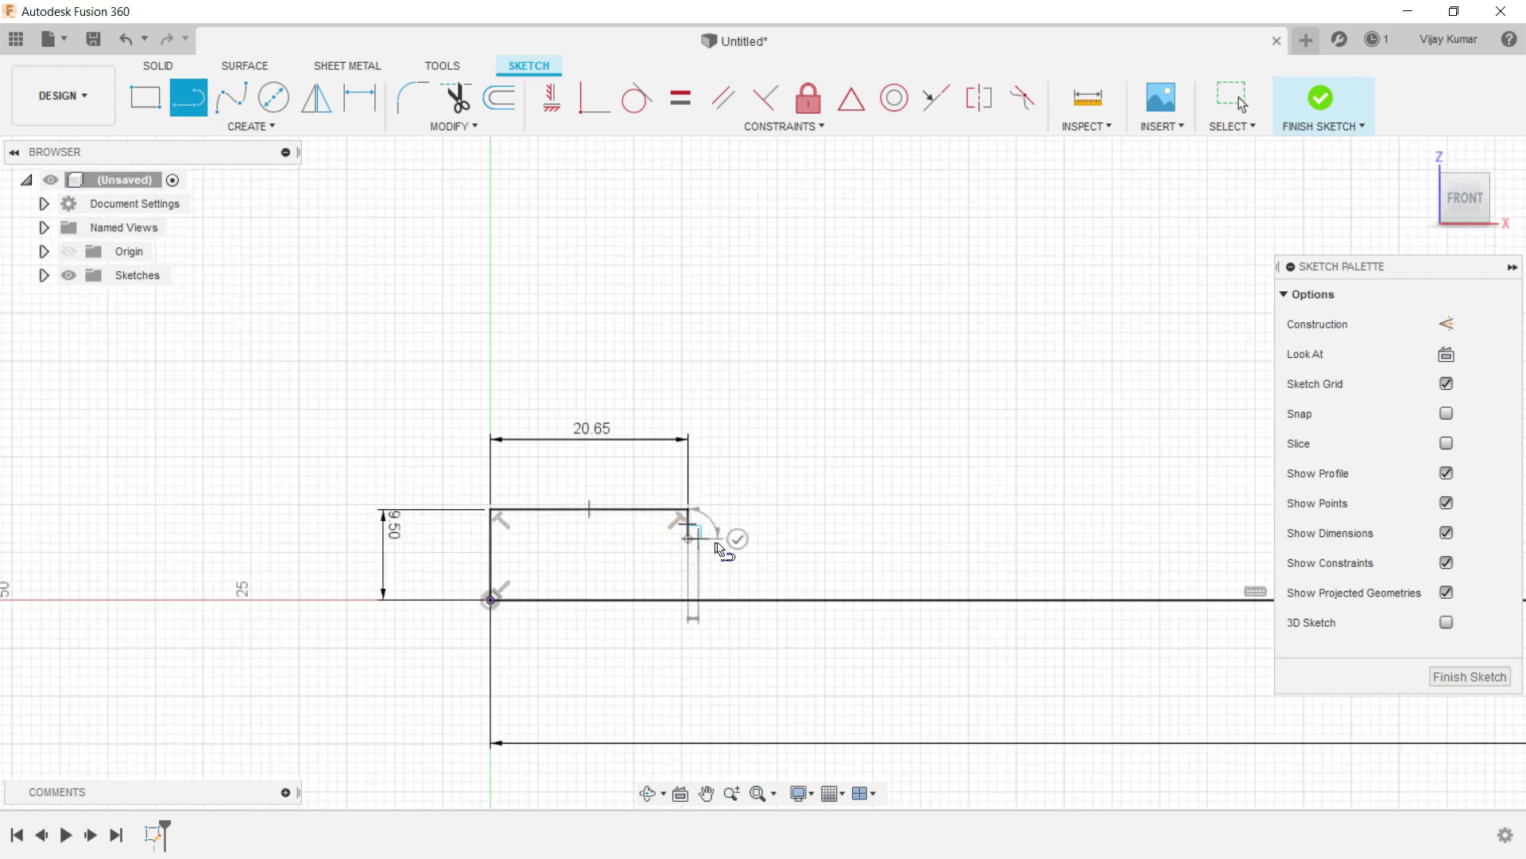
click(787, 539)
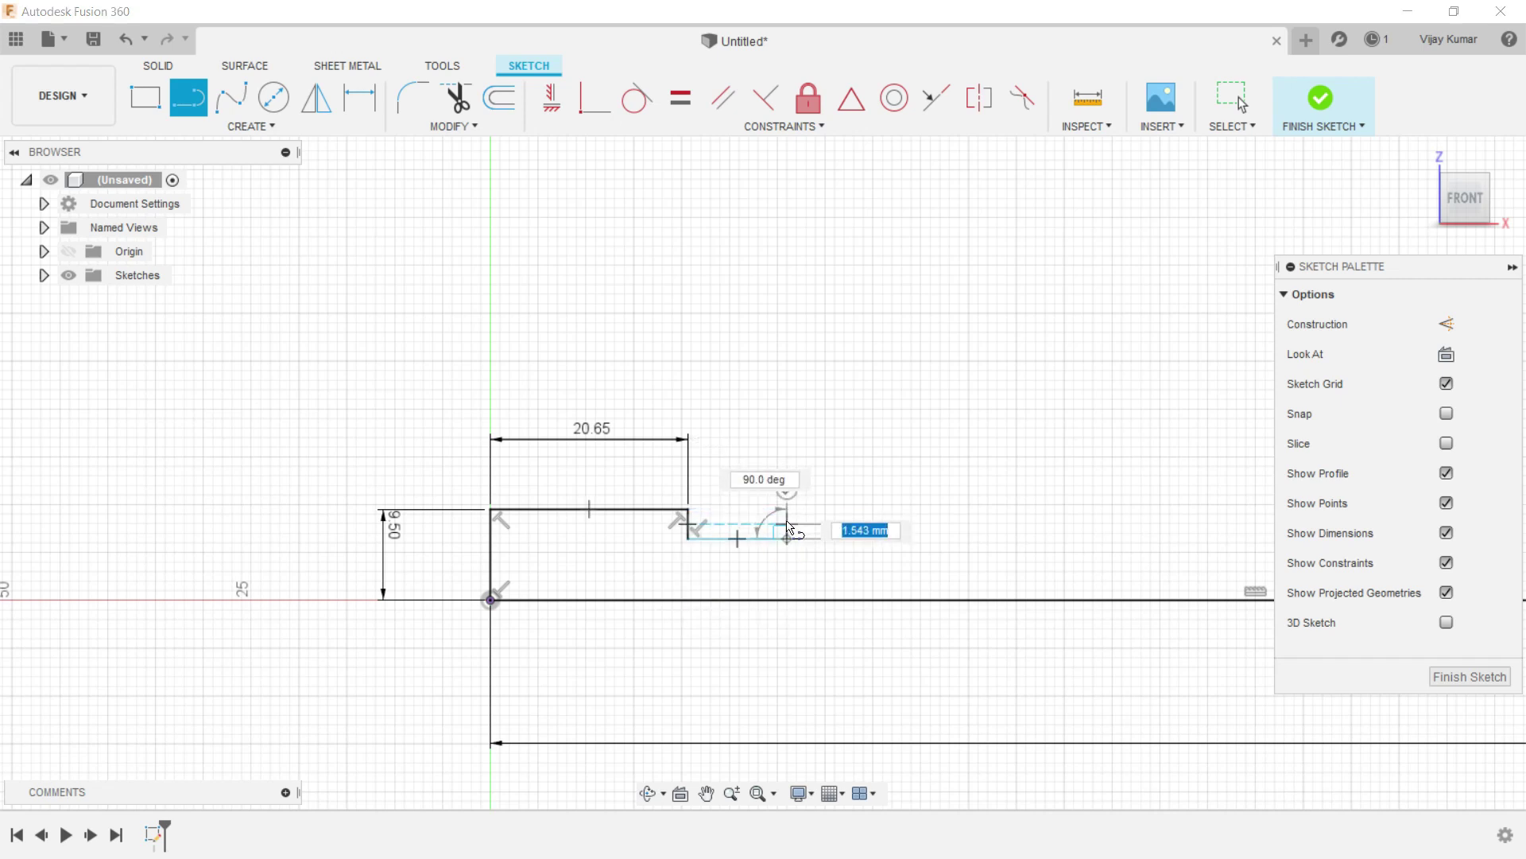
click(787, 517)
scroll(800, 521, down, 5)
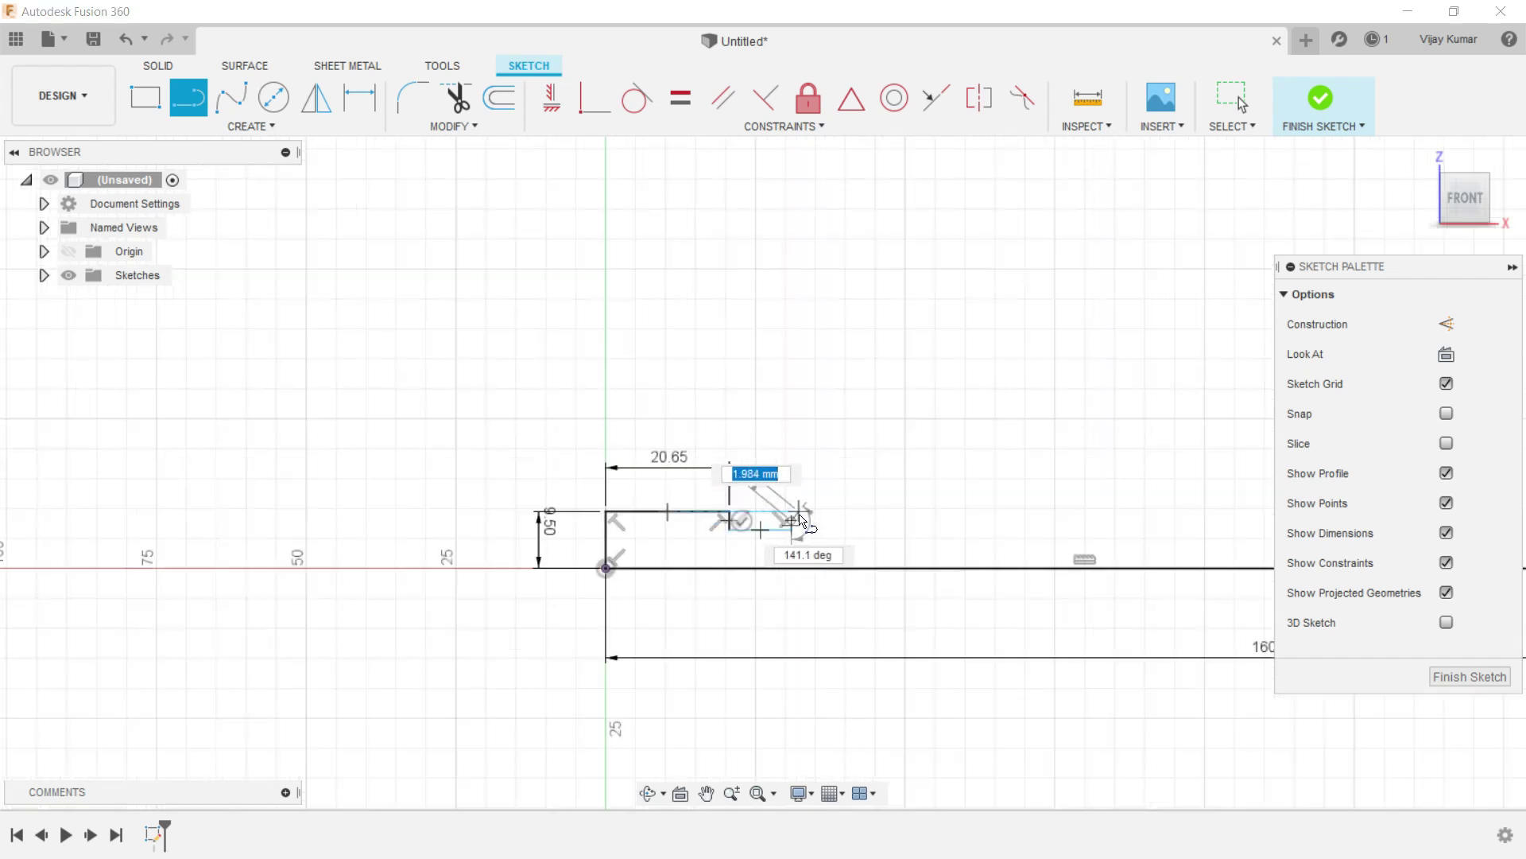
scroll(890, 502, down, 2)
scroll(1127, 471, up, 2)
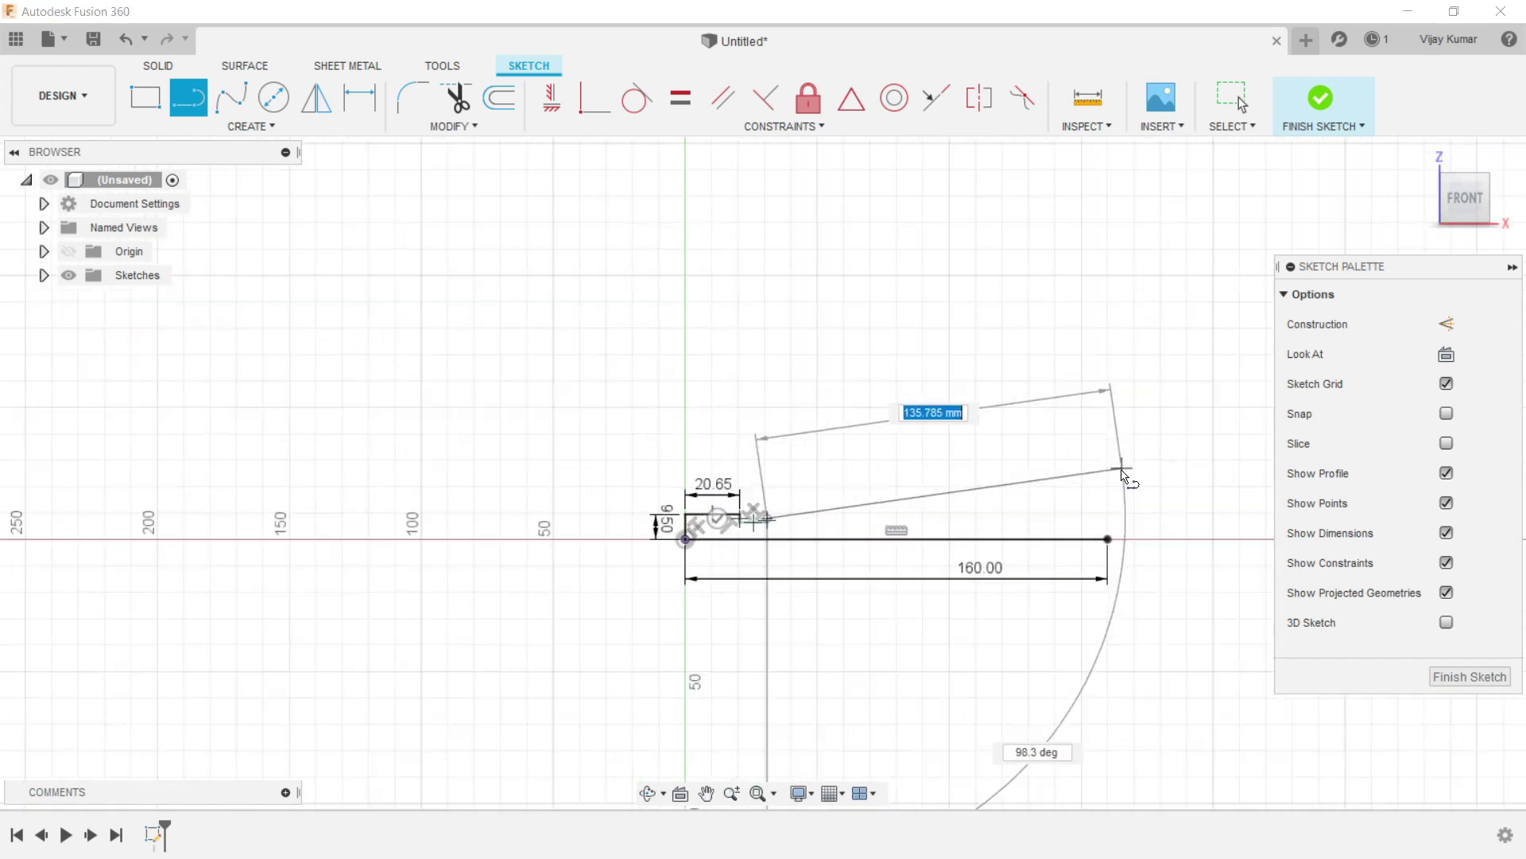
scroll(1127, 470, up, 2)
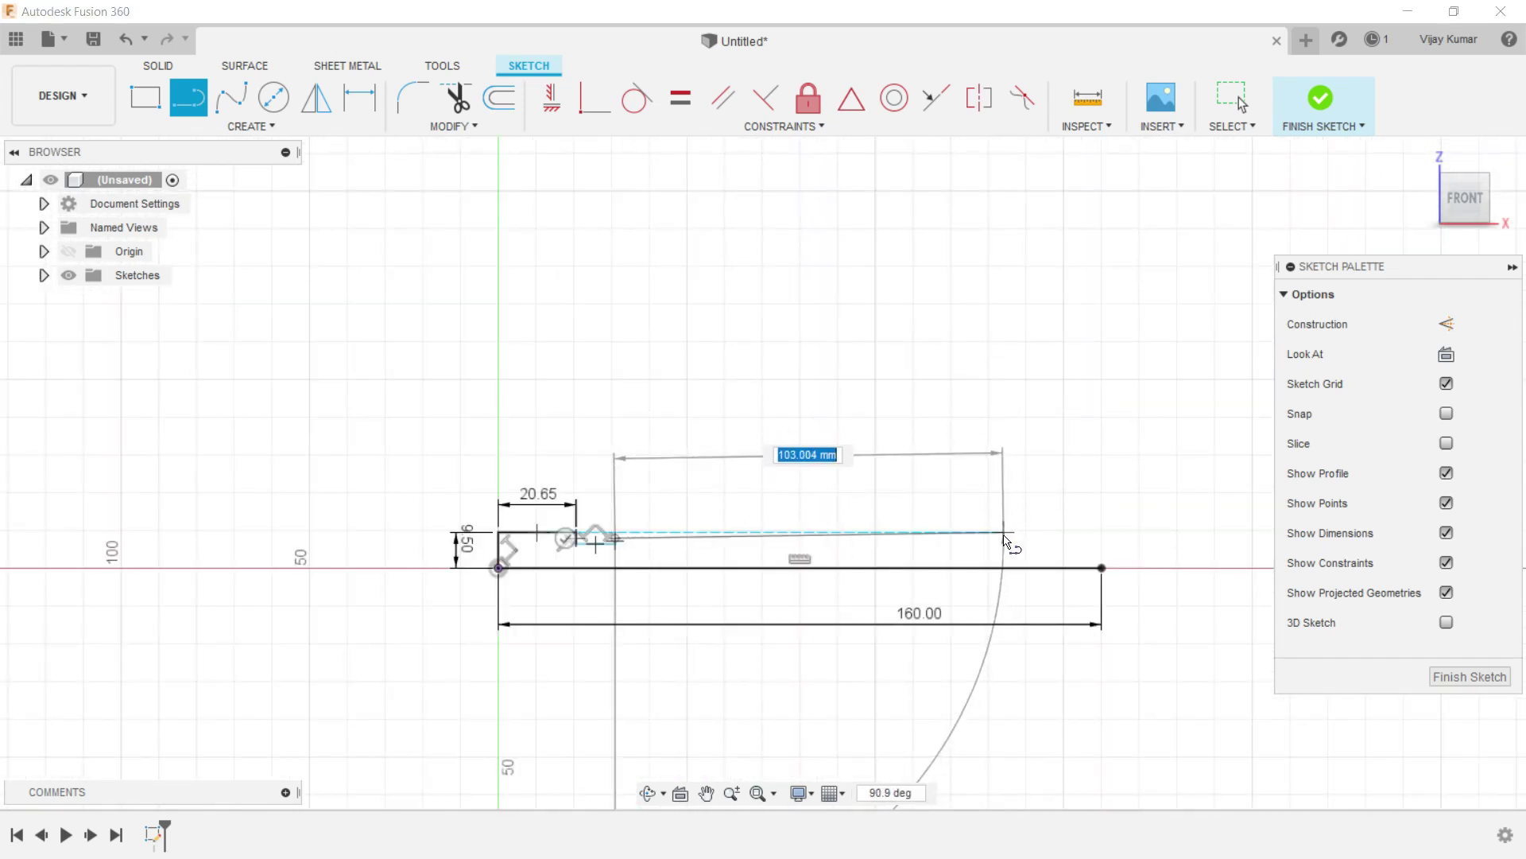
click(1003, 542)
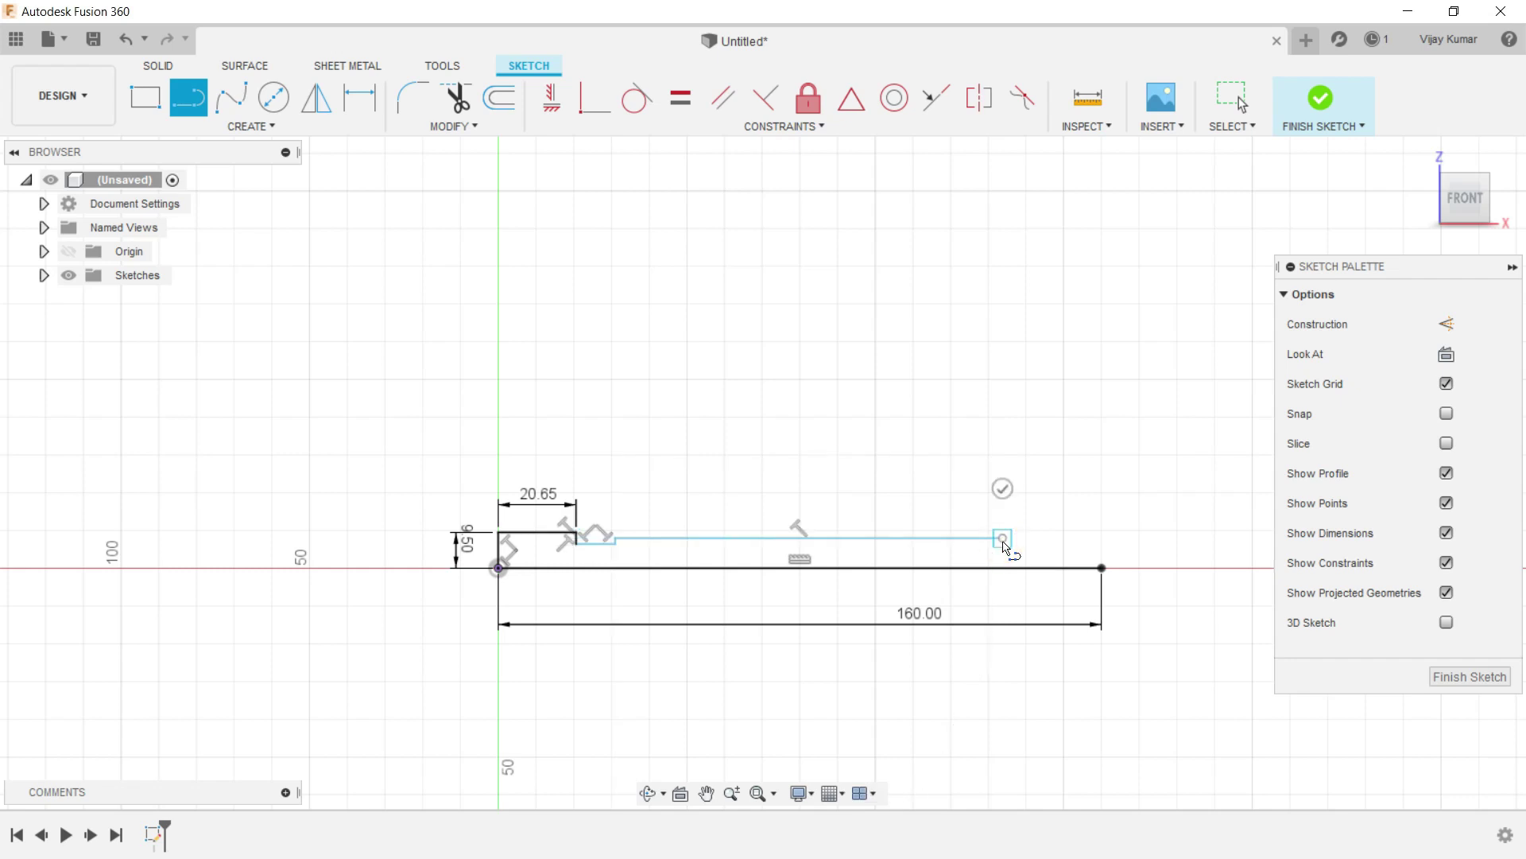
key(Escape)
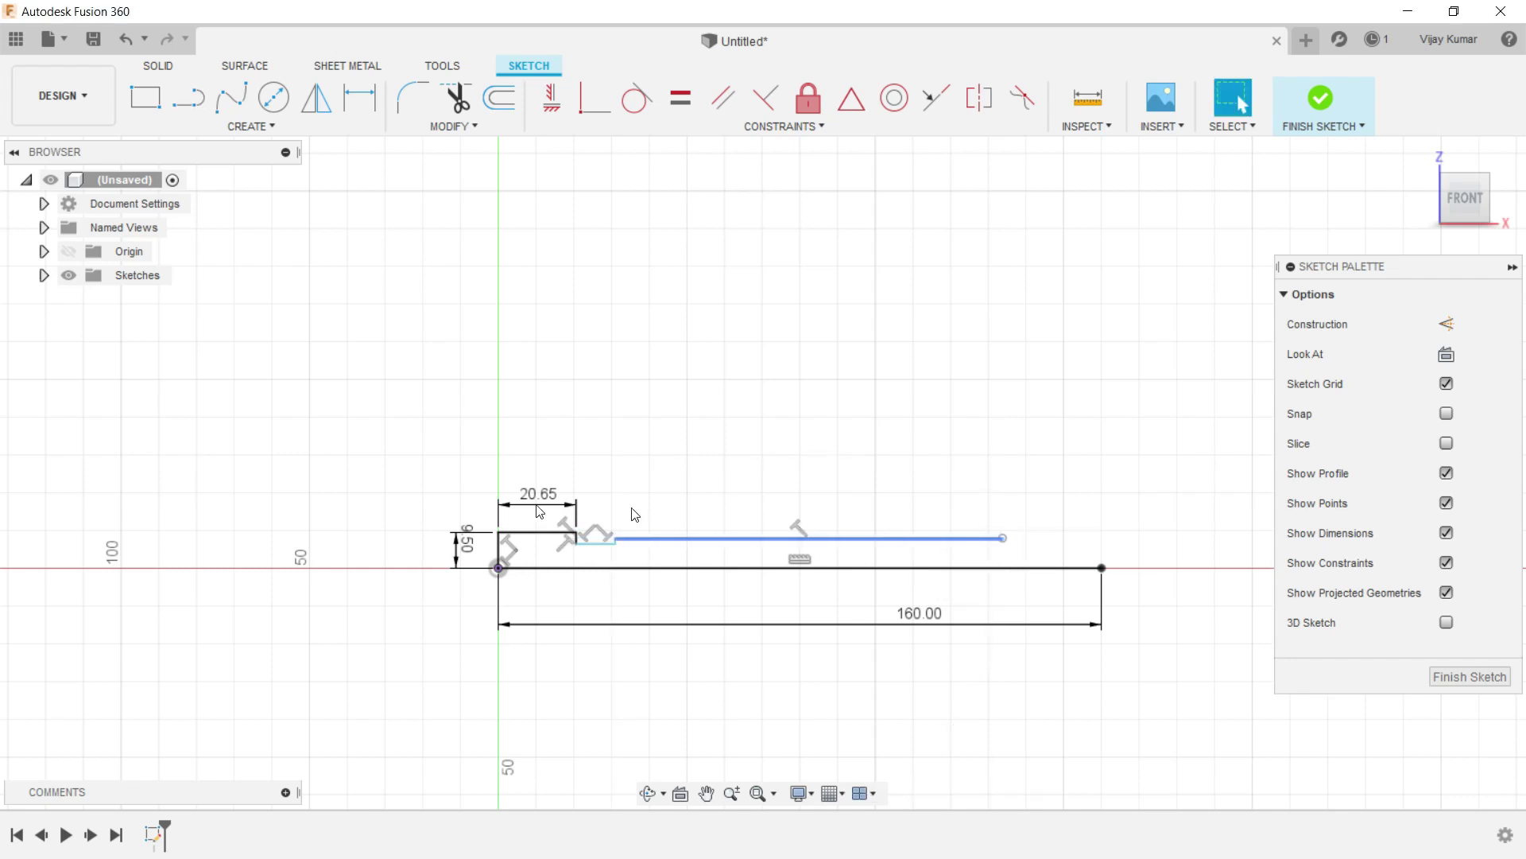
Dimension the step 6.35 mm wide and 6.35 mm above the base line.
click(361, 99)
scroll(588, 596, up, 1)
scroll(589, 596, up, 2)
scroll(589, 596, up, 2)
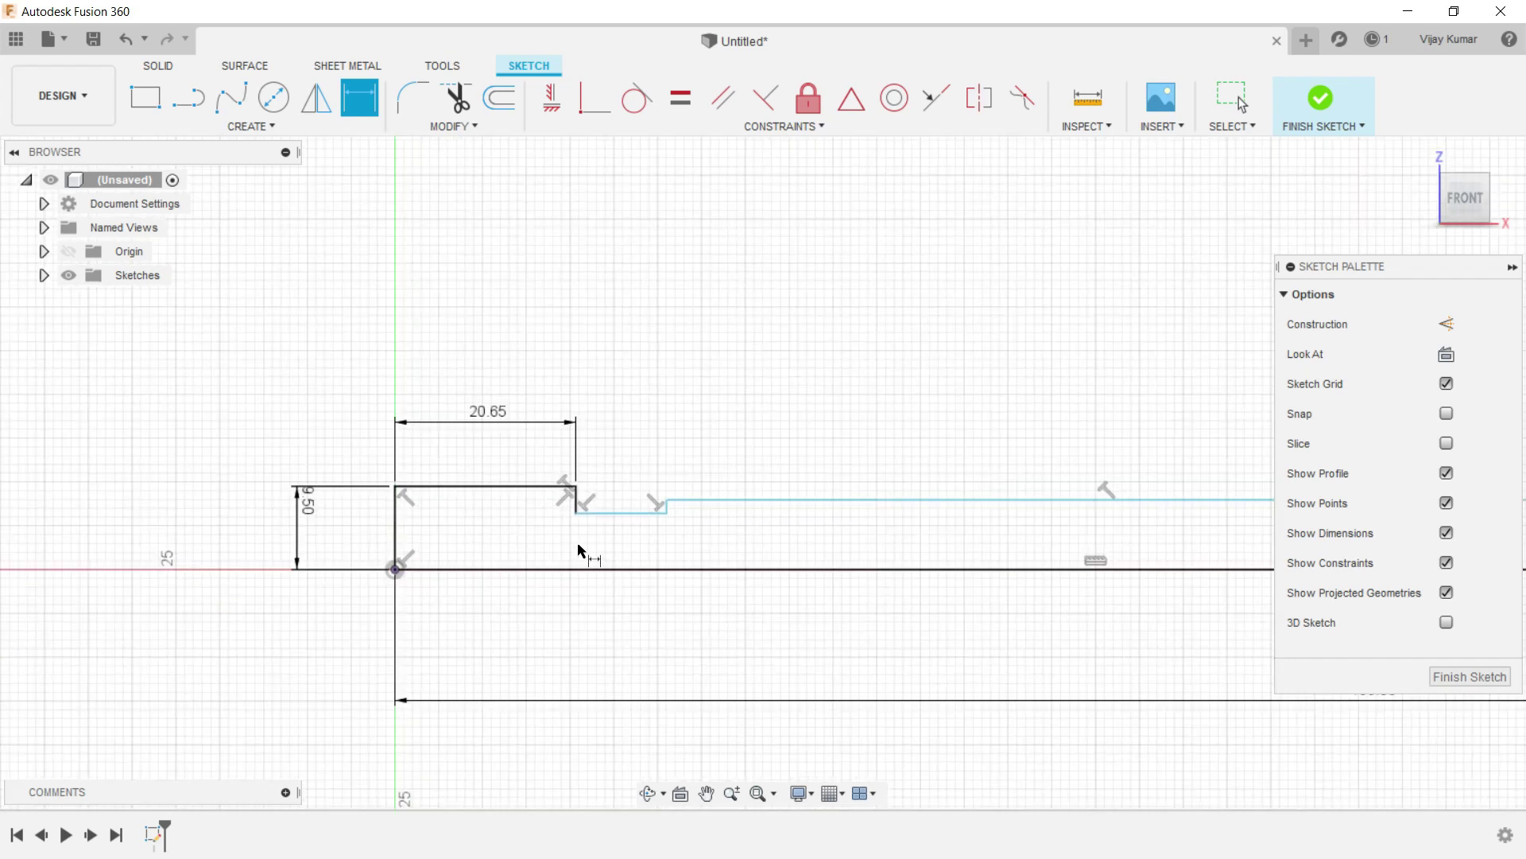
click(610, 523)
click(628, 443)
text(6.35)
key(Return)
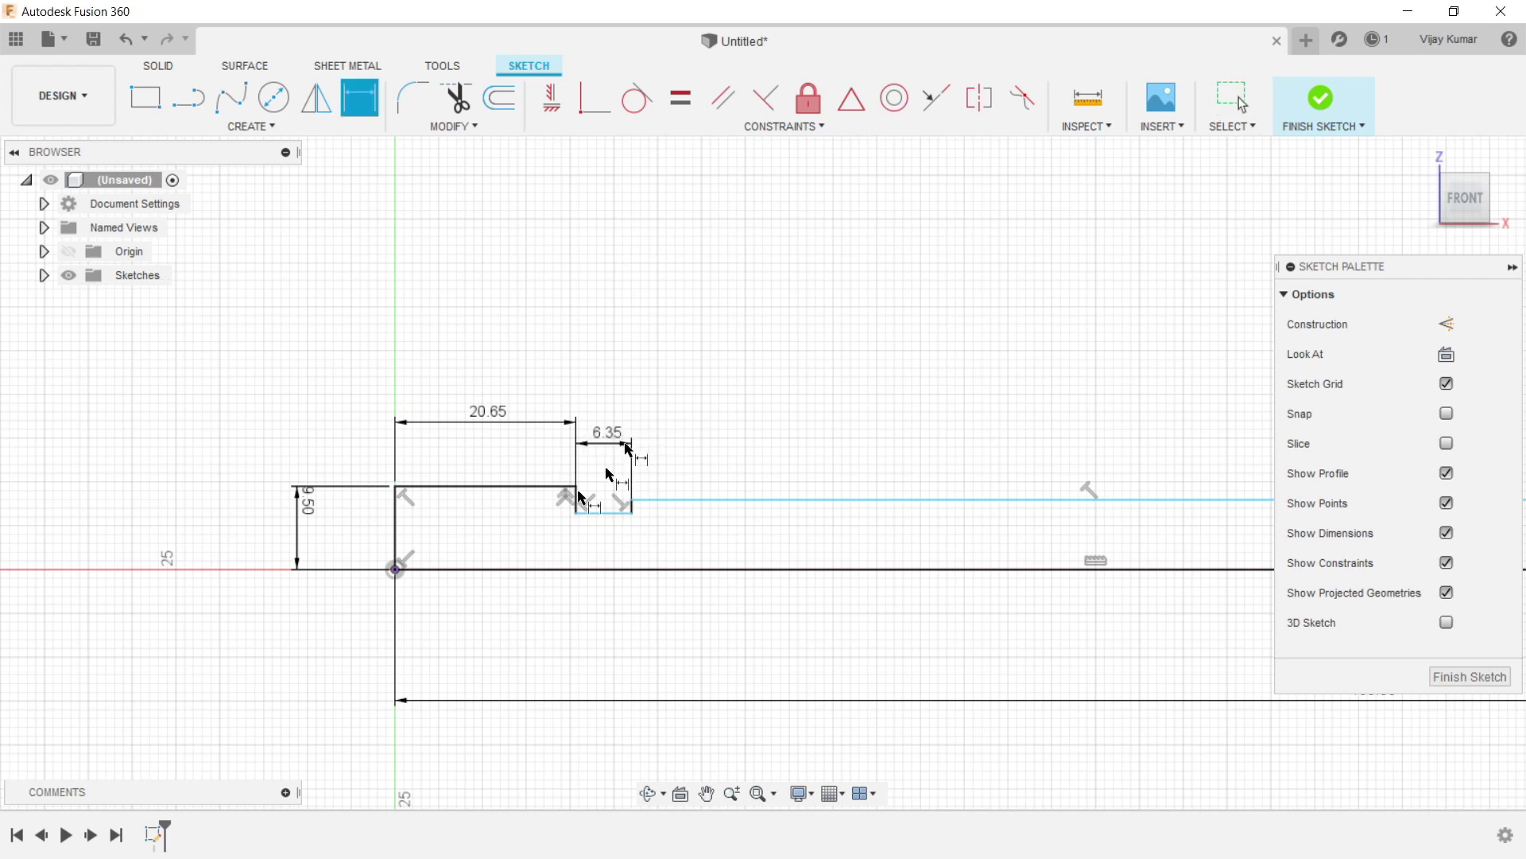
click(586, 569)
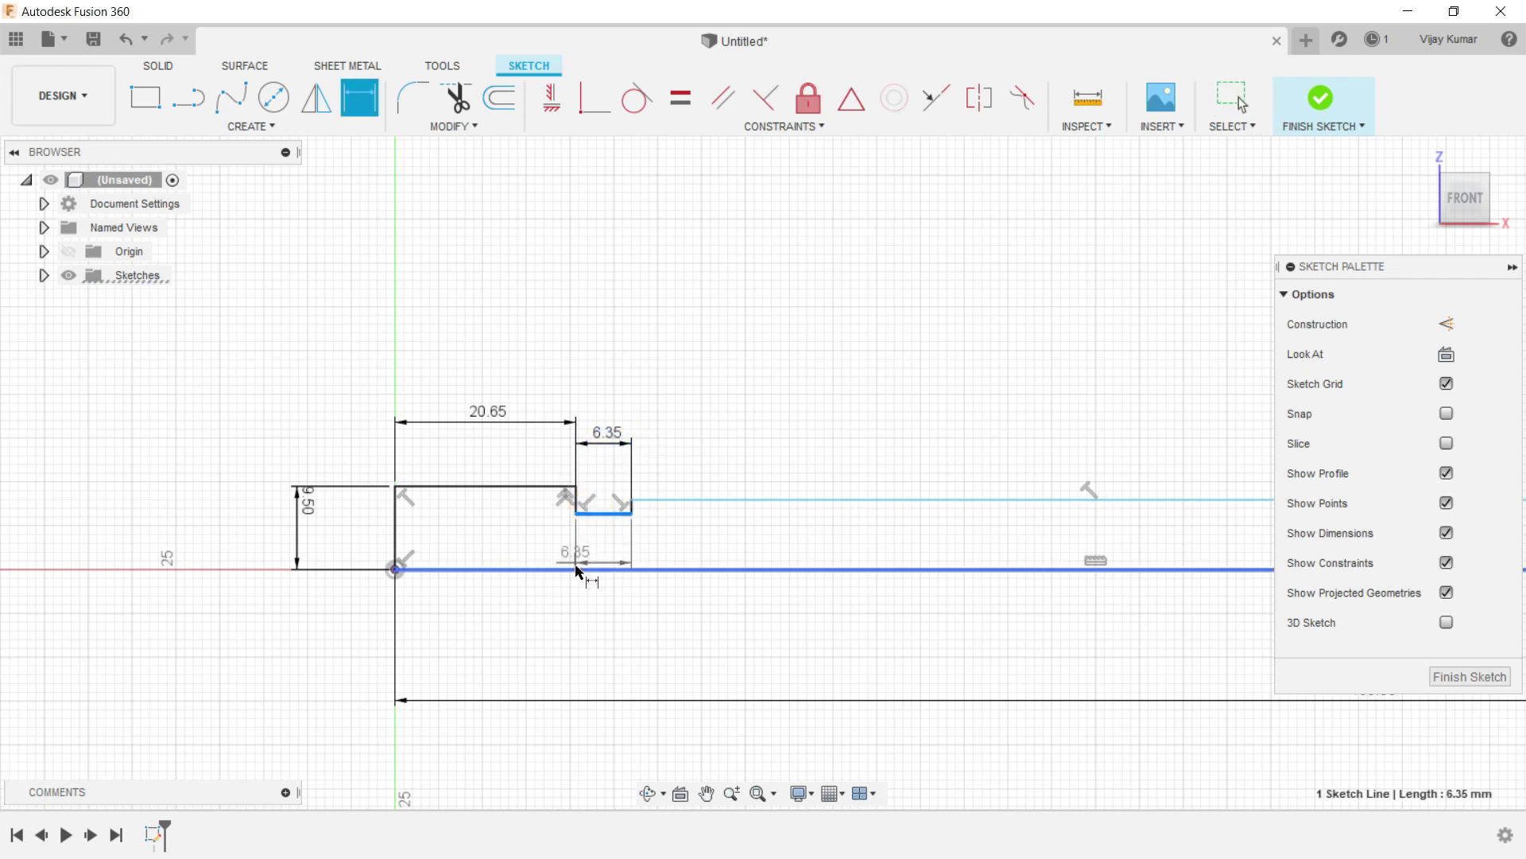
click(358, 533)
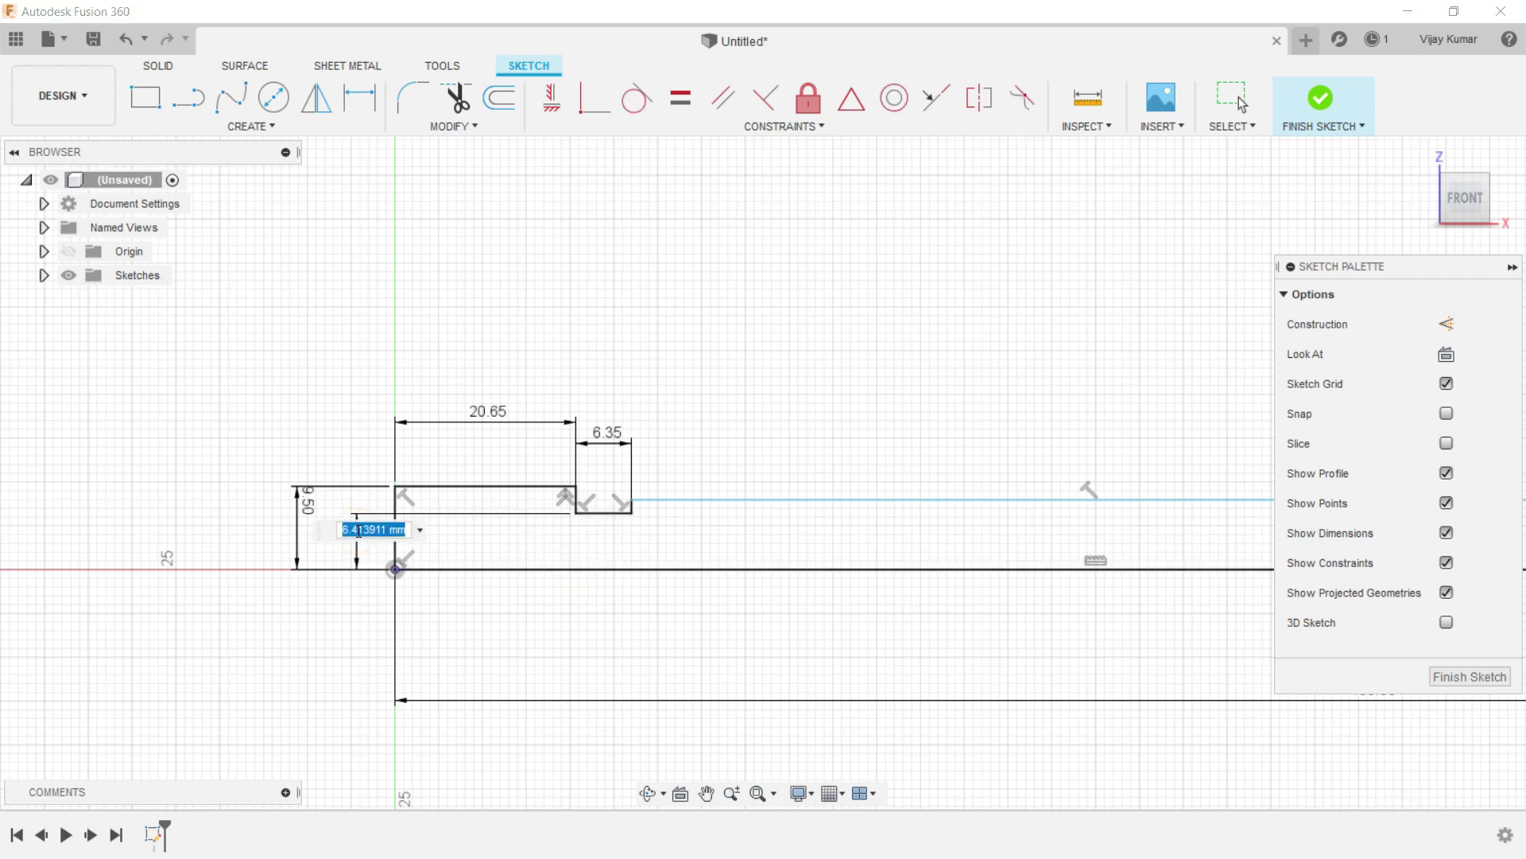
text(6)
key(Return)
key(d)
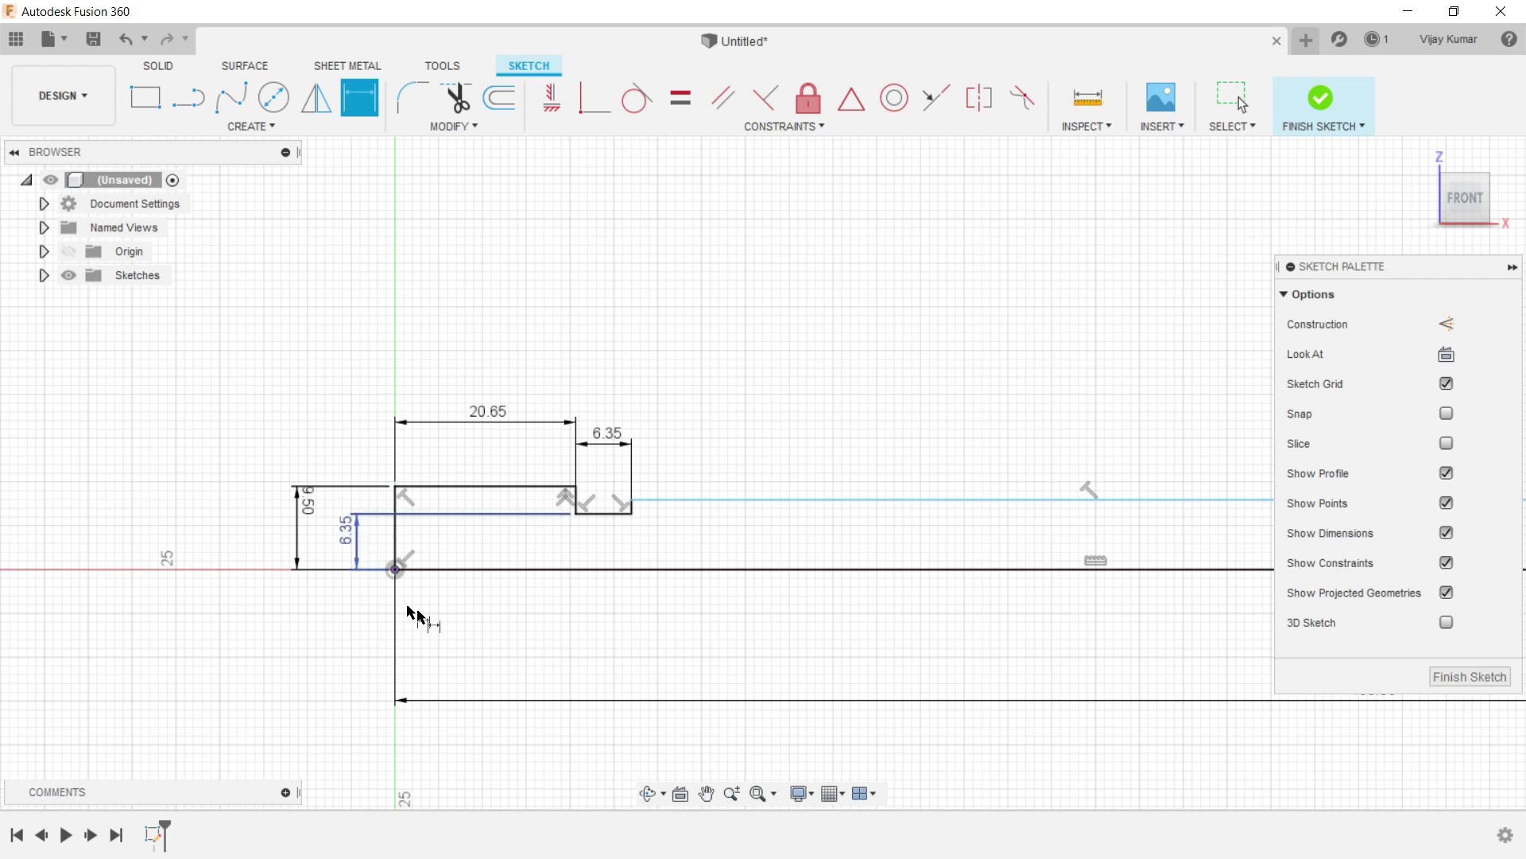
Set the long upper line's length to 100 mm.
scroll(535, 554, down, 3)
scroll(612, 549, down, 2)
scroll(779, 521, up, 2)
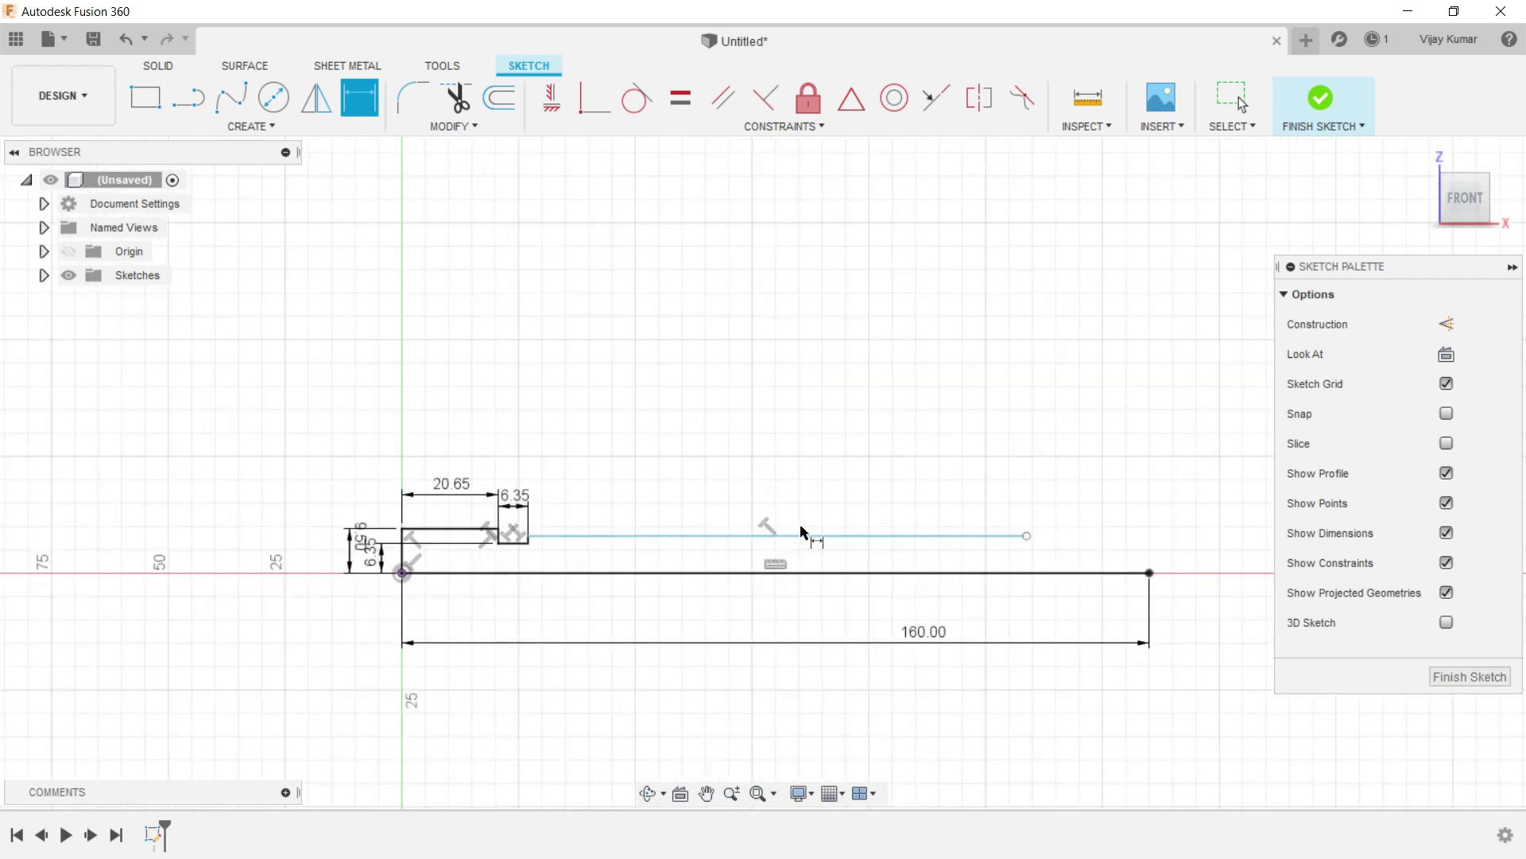
click(803, 535)
click(805, 499)
text(100)
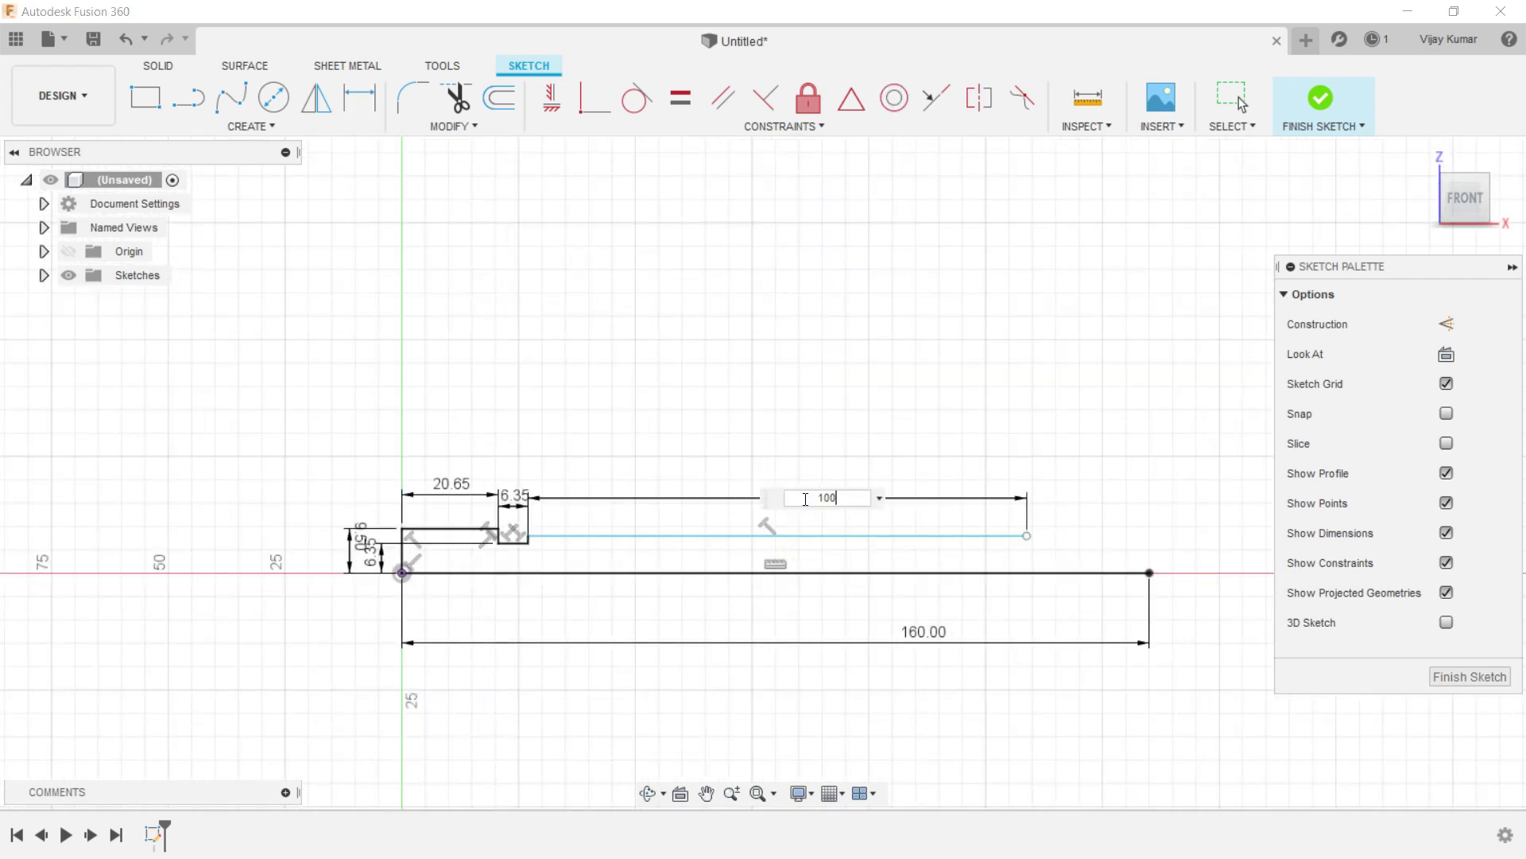
key(Return)
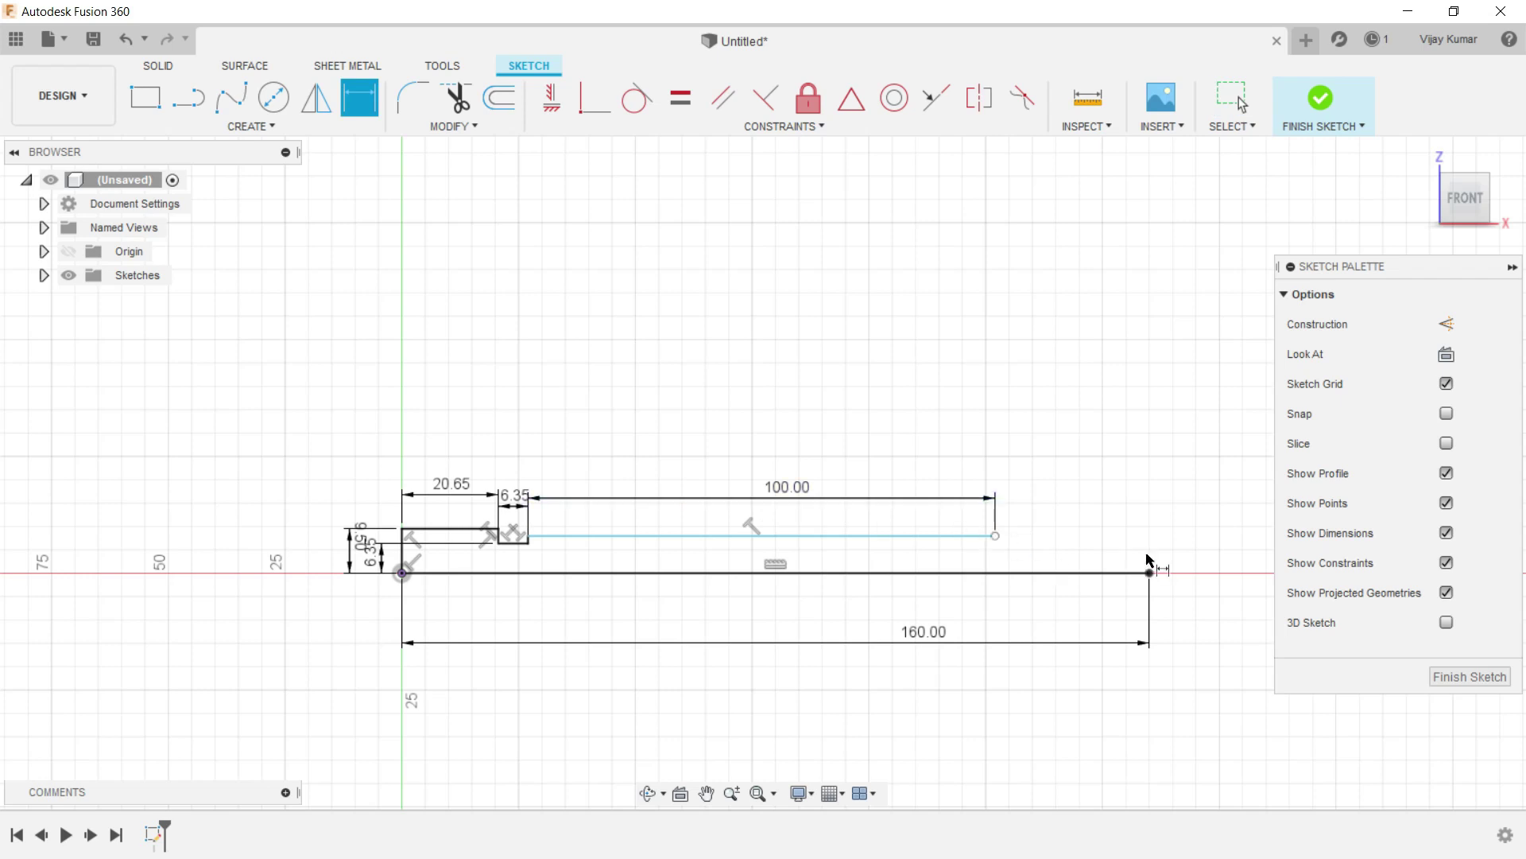
scroll(1252, 561, up, 2)
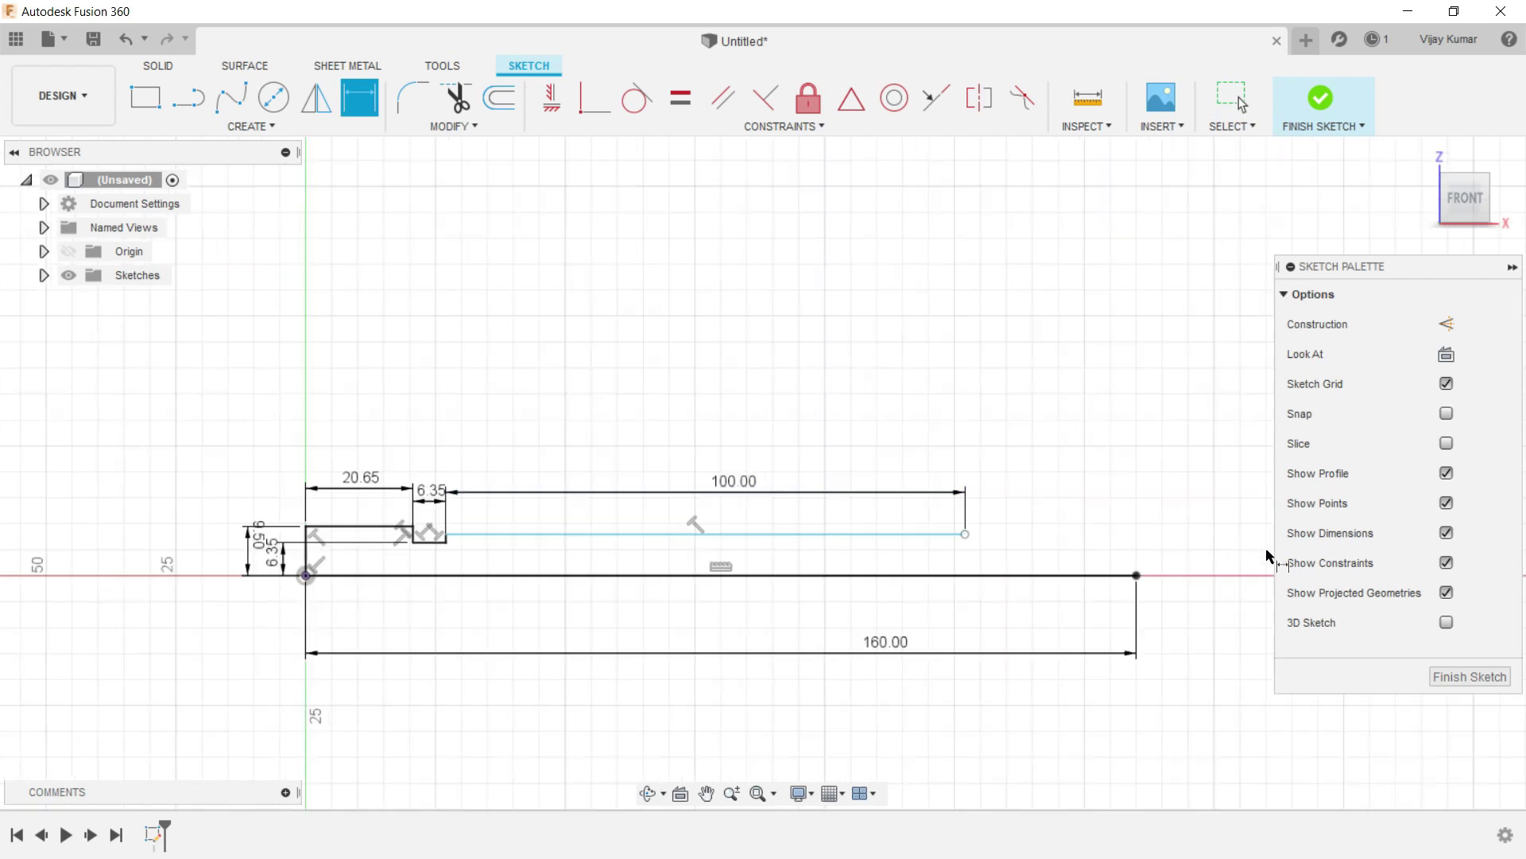
scroll(1265, 556, up, 2)
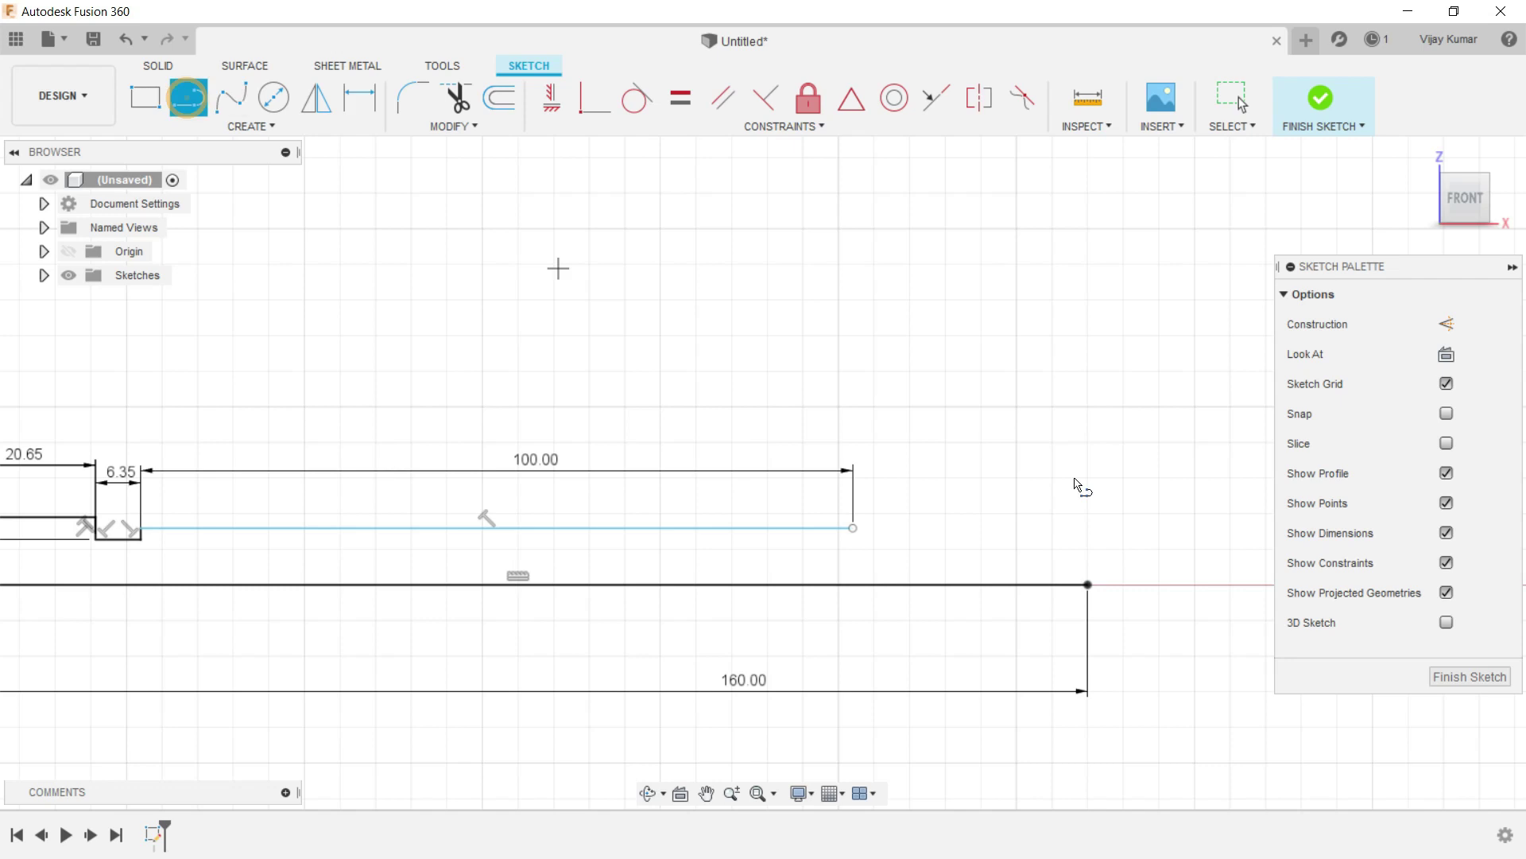
click(189, 97)
scroll(1082, 489, up, 2)
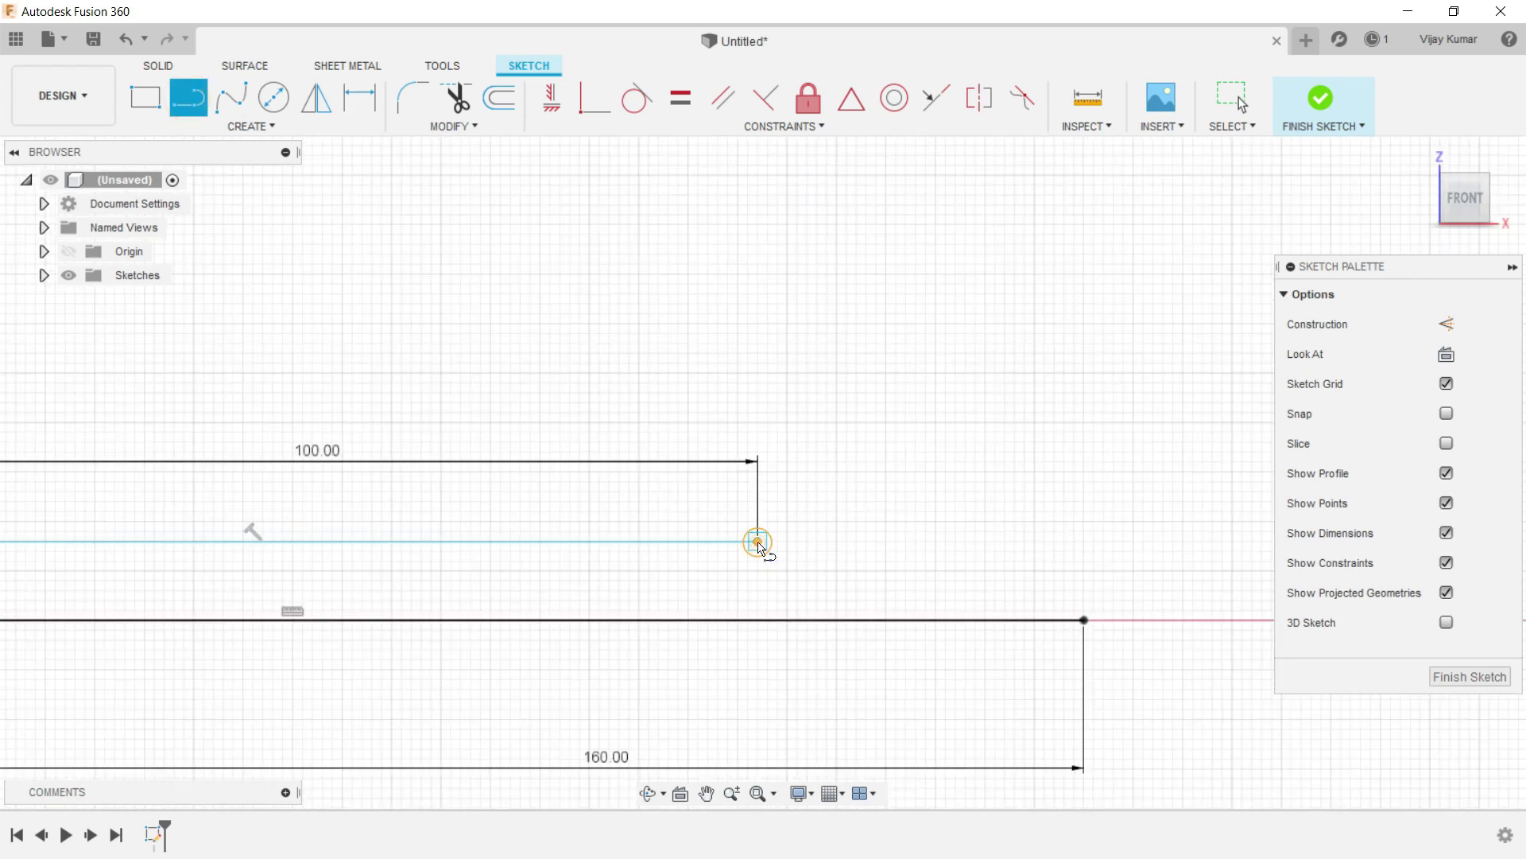
From the 100 mm line's end, draw a short drop and a horizontal run to the notch.
scroll(758, 543, down, 2)
mouse_move(758, 543)
mouse_down()
mouse_move(743, 567)
mouse_move(763, 559)
mouse_up()
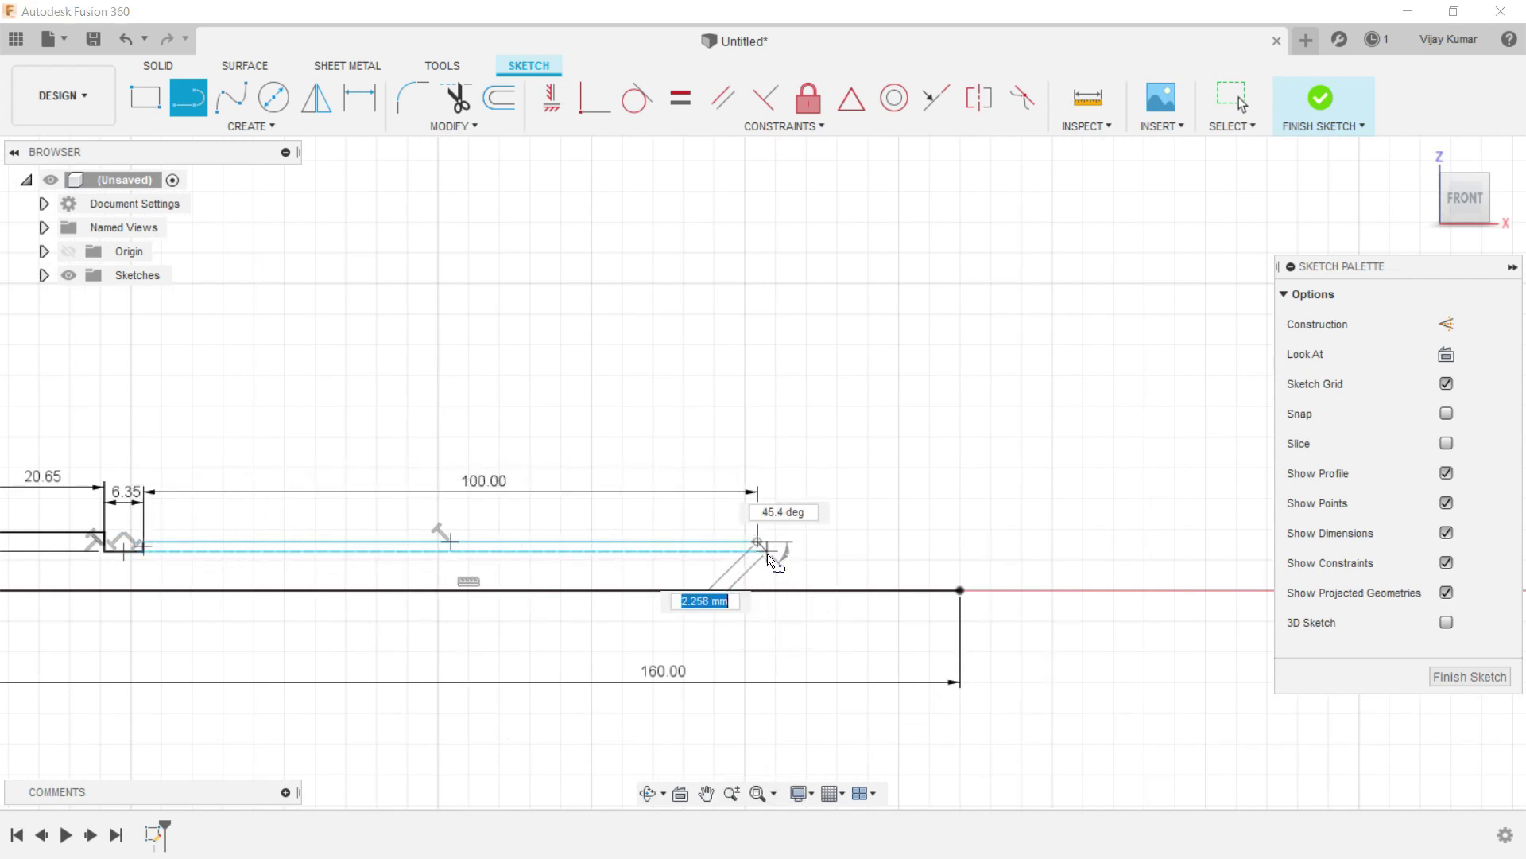
scroll(763, 557, down, 1)
scroll(764, 558, up, 2)
scroll(759, 557, up, 2)
scroll(756, 555, up, 2)
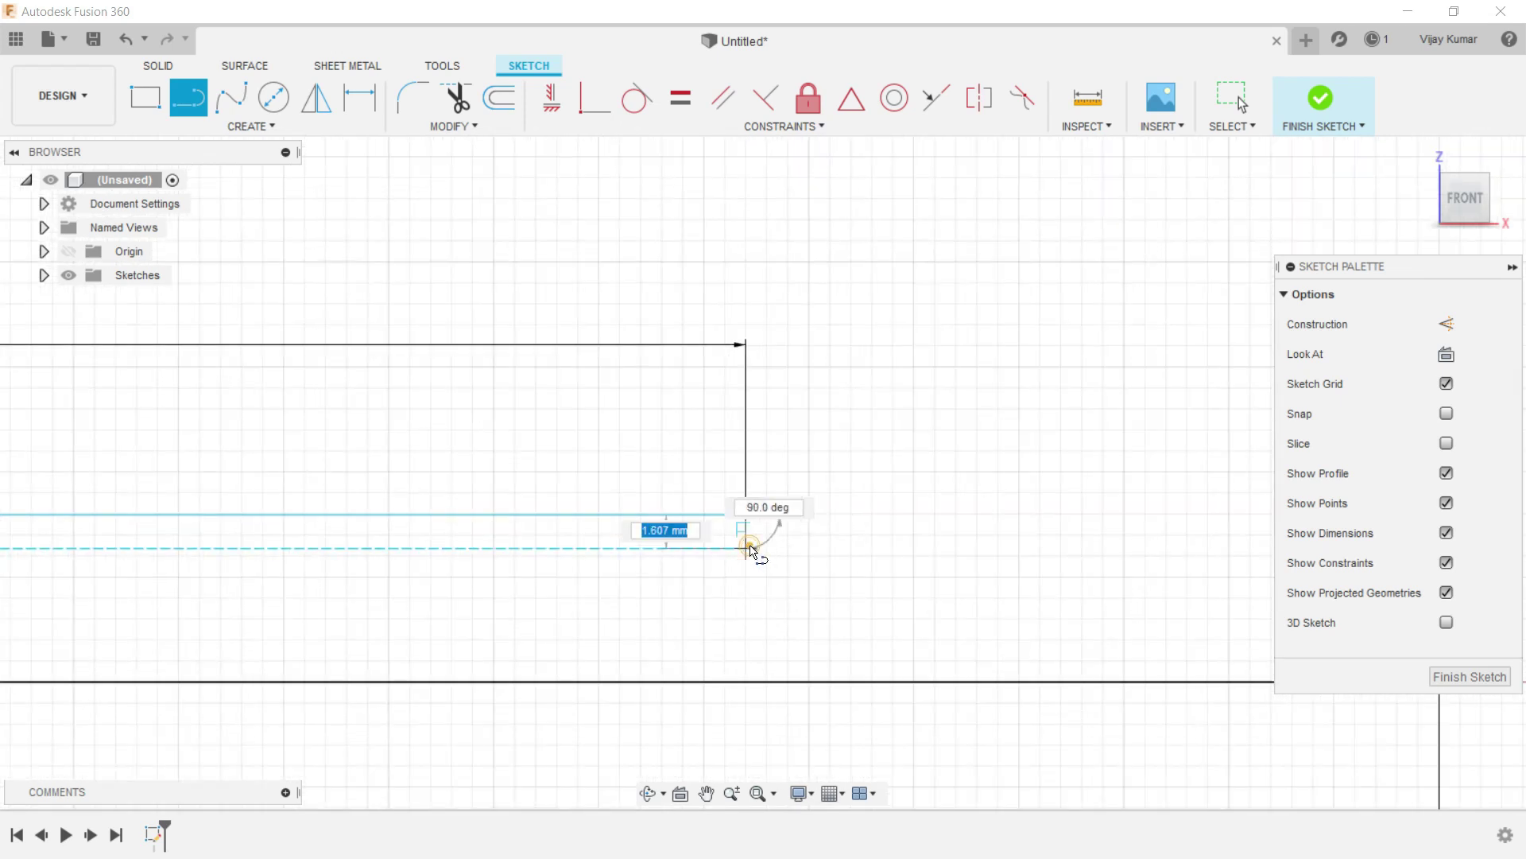
click(751, 548)
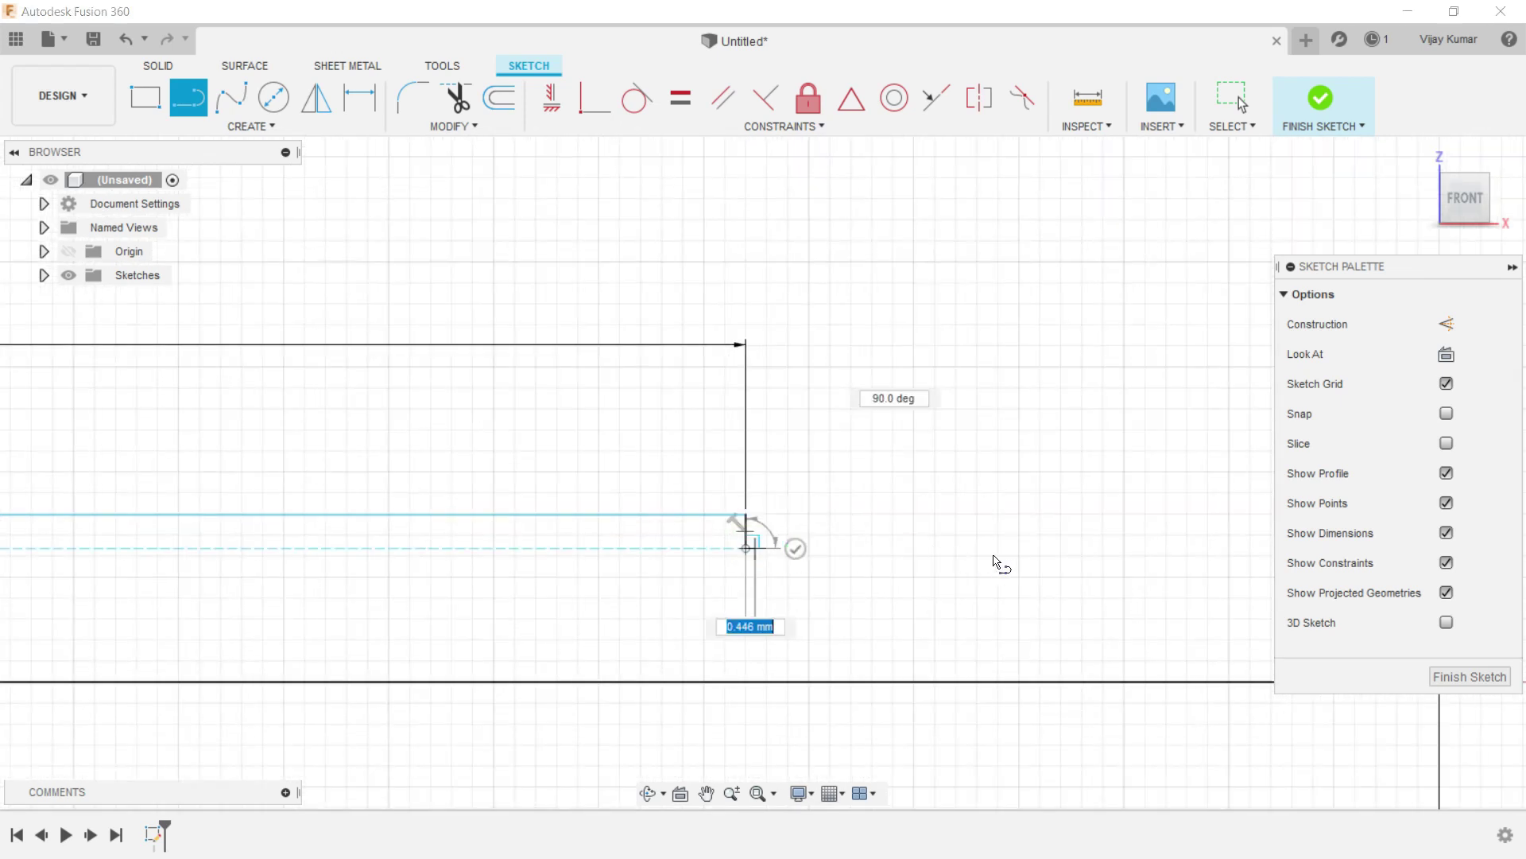
scroll(700, 558, down, 2)
scroll(958, 550, up, 2)
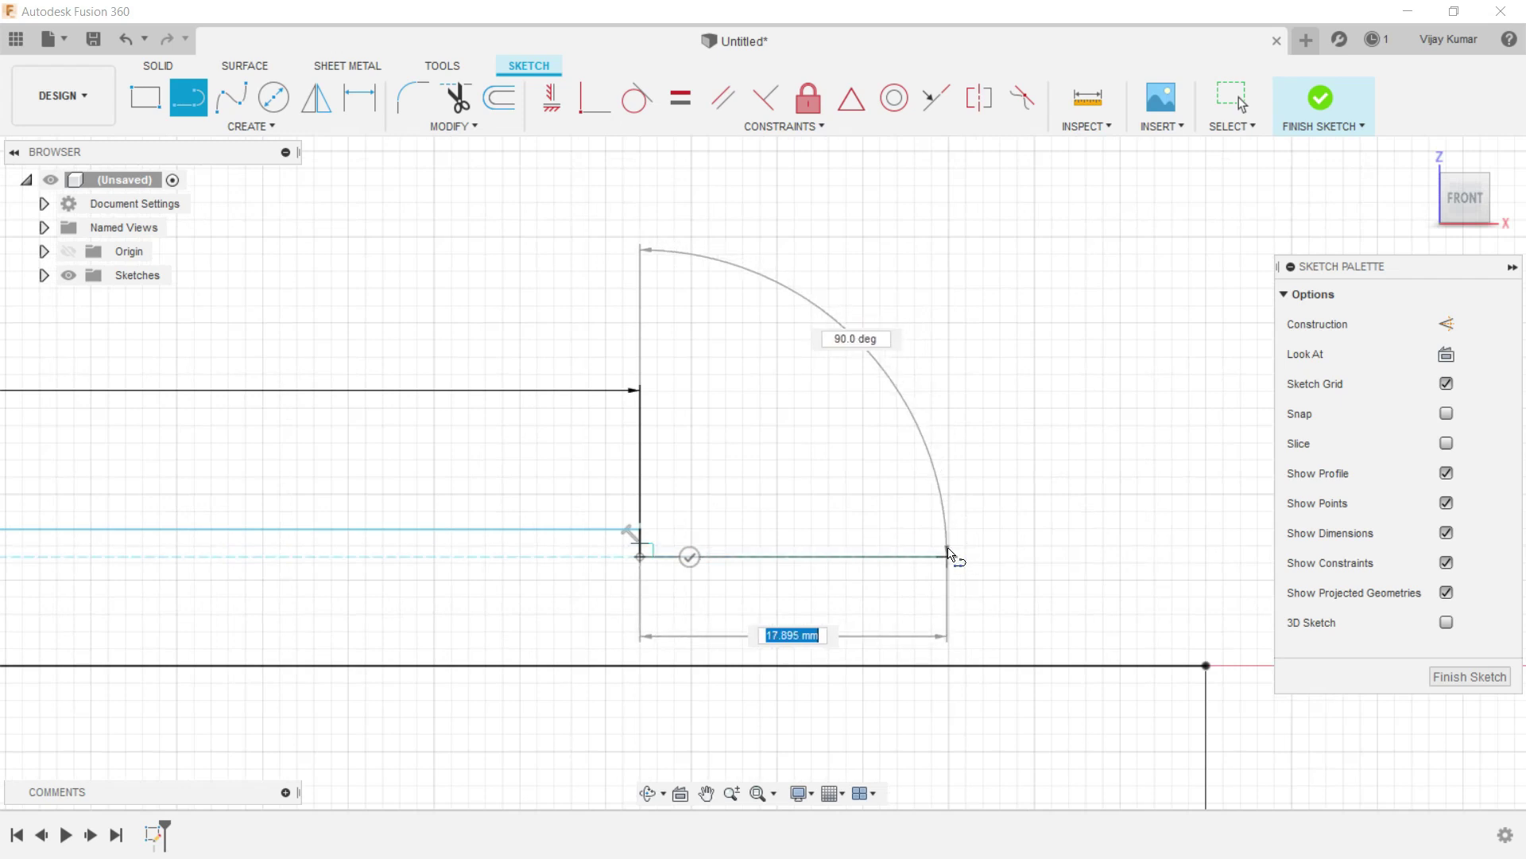
click(948, 550)
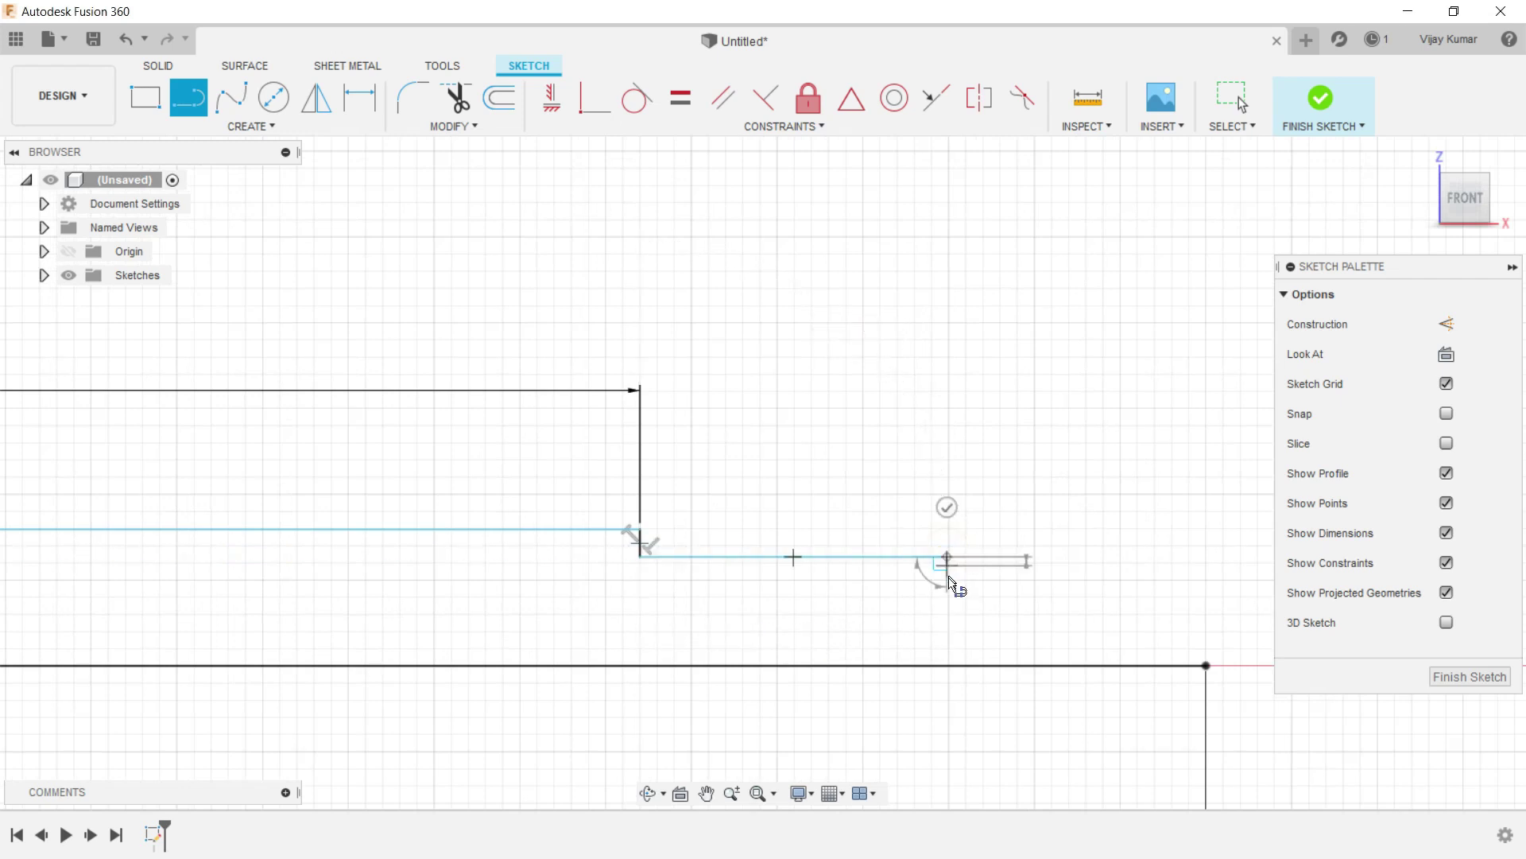
Draw the small notch, extend the top line, and drop down onto the base line's end.
scroll(996, 581, up, 1)
scroll(1003, 585, up, 1)
scroll(1014, 593, up, 1)
click(999, 588)
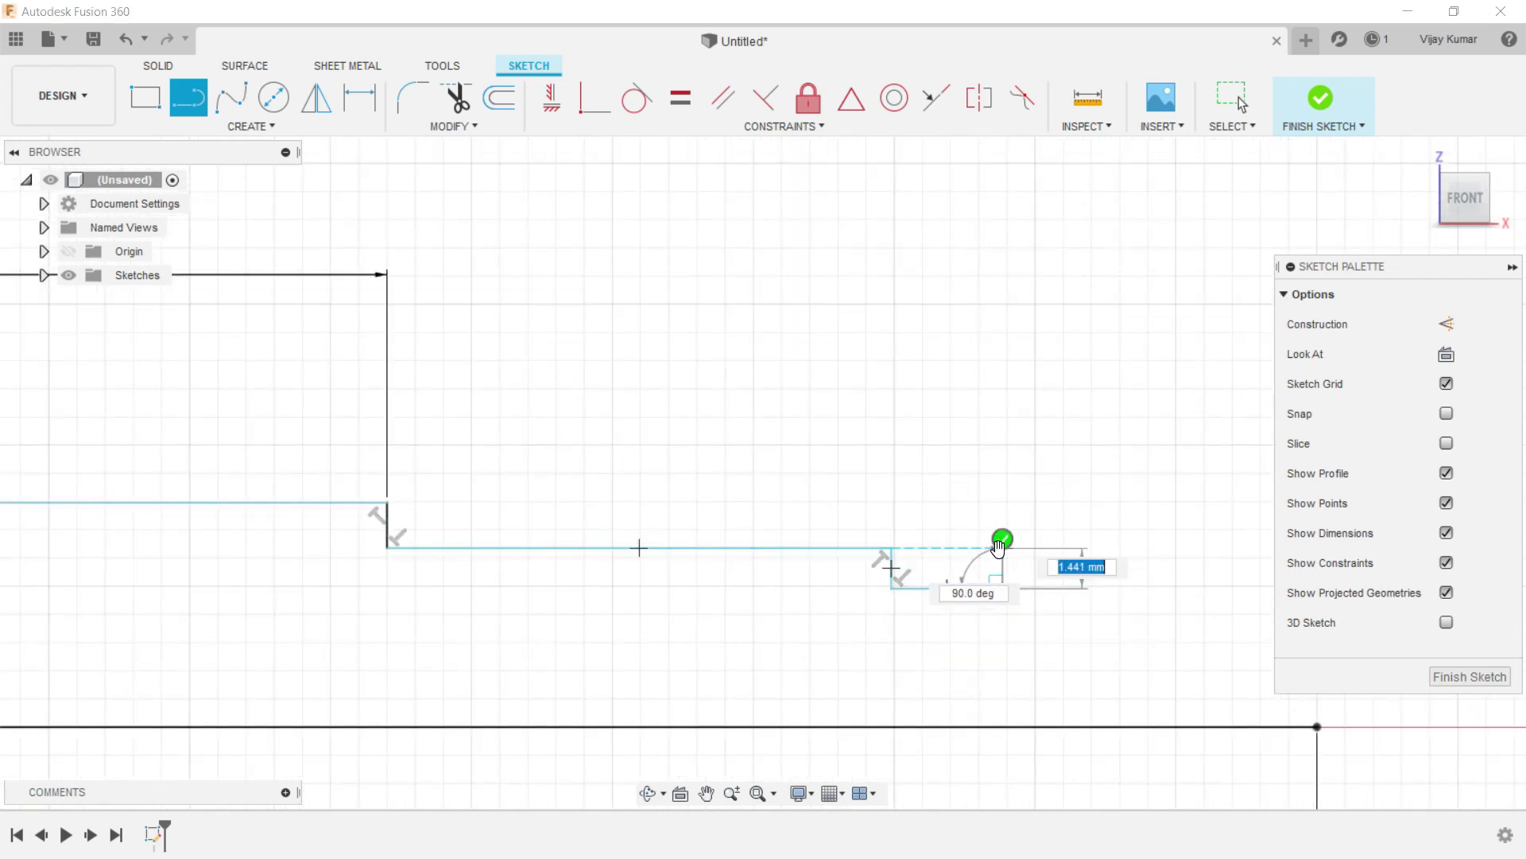
scroll(1000, 549, up, 1)
scroll(1000, 552, up, 1)
scroll(1001, 548, up, 1)
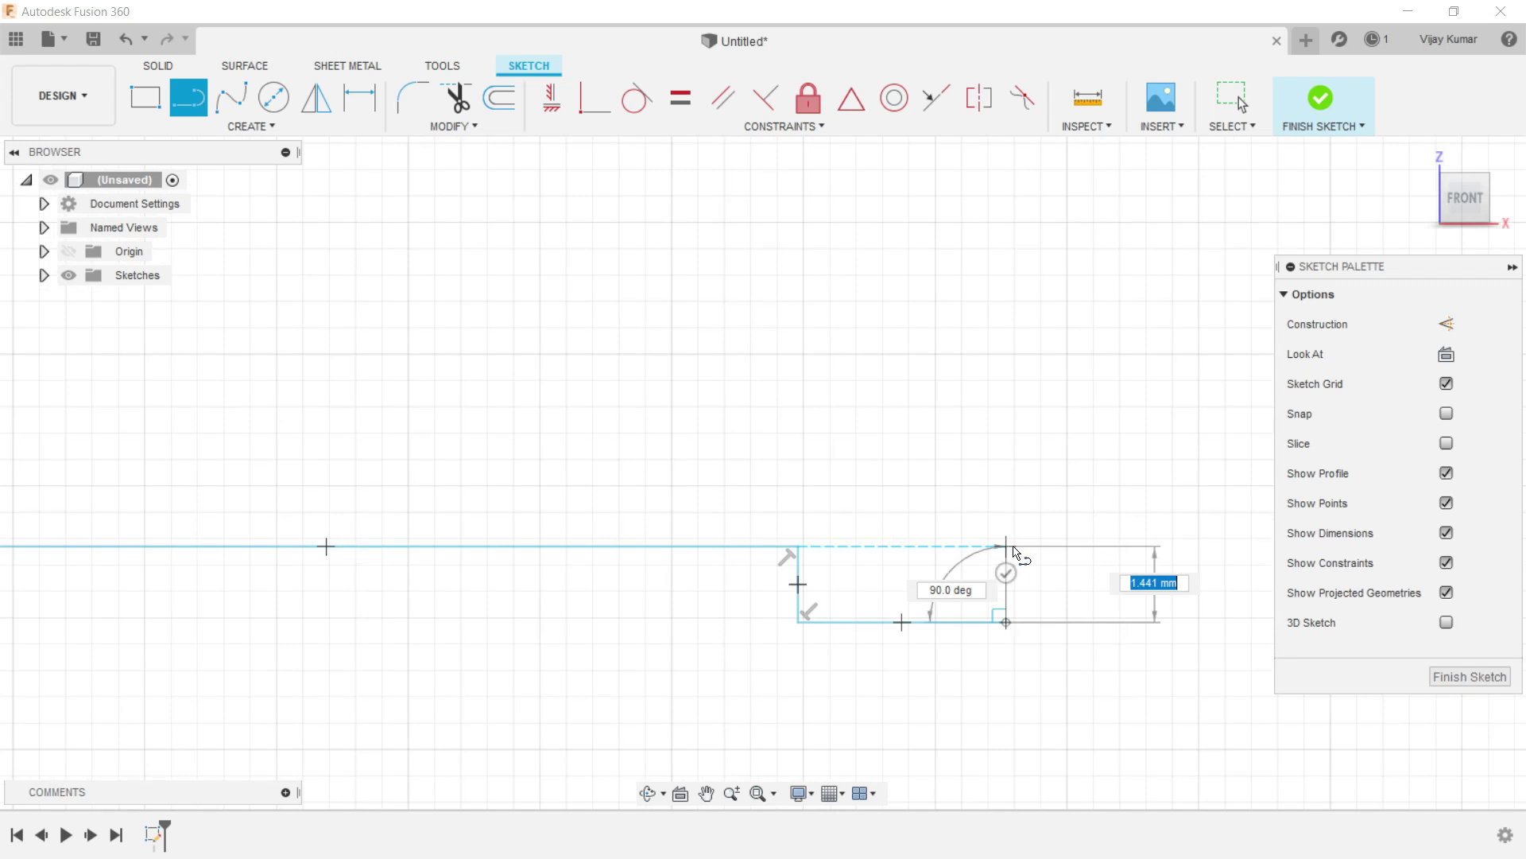
click(1010, 547)
scroll(985, 539, down, 3)
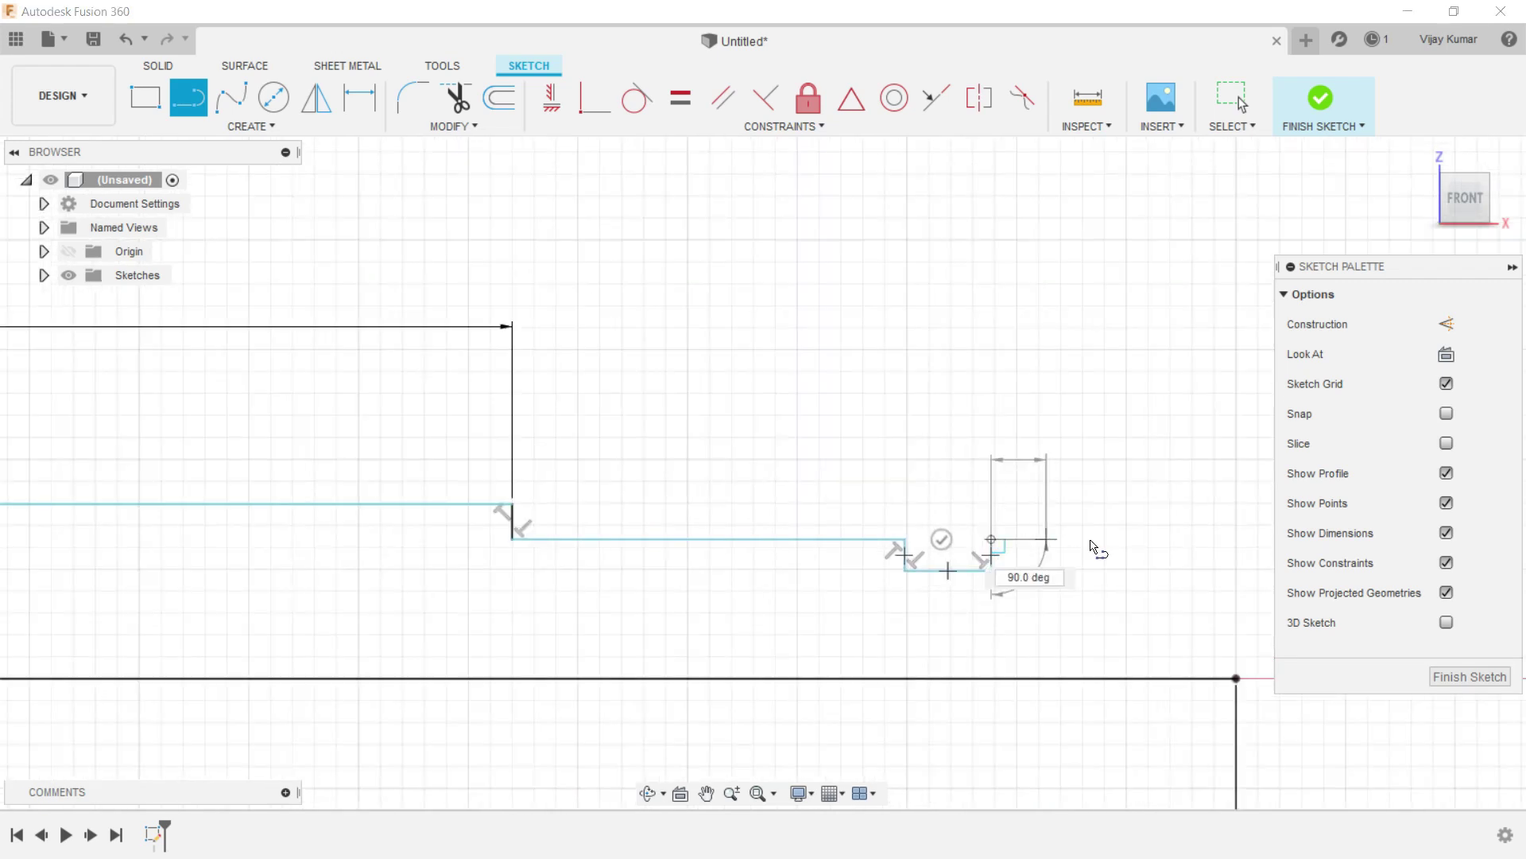
scroll(1113, 543, down, 1)
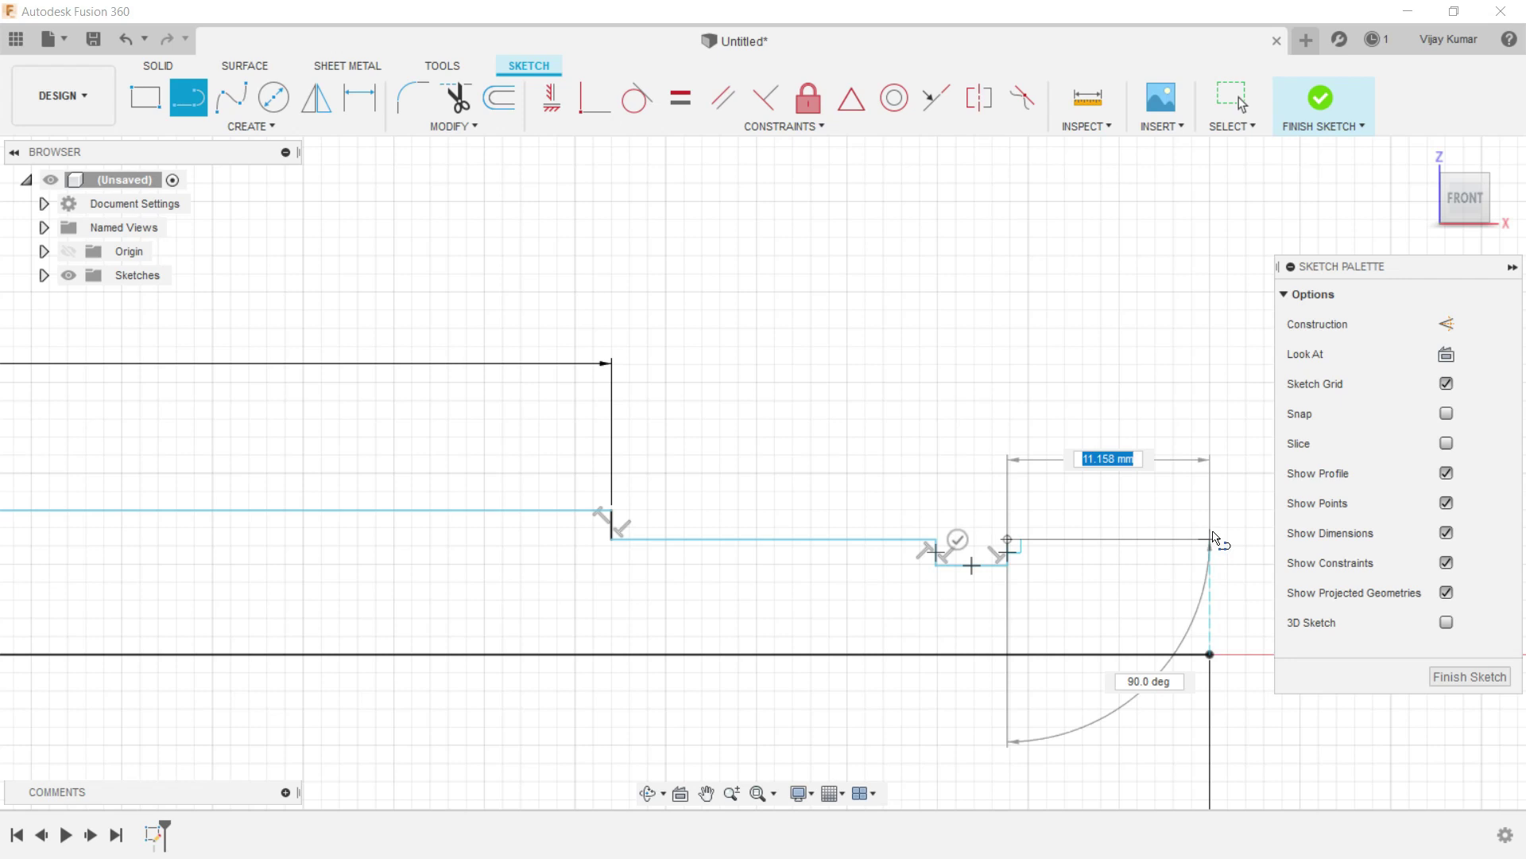
click(1212, 539)
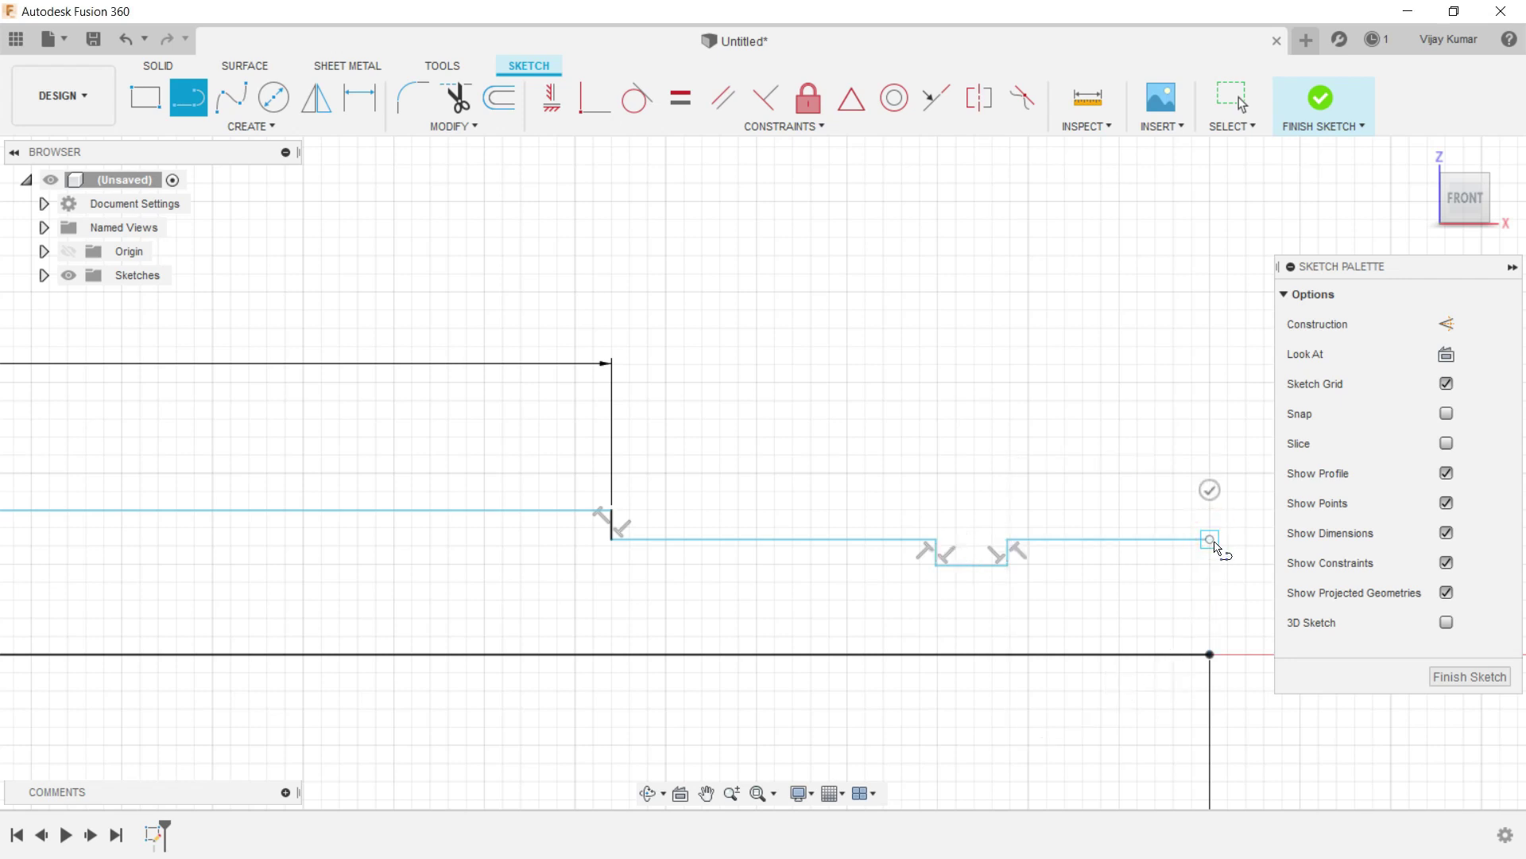
click(1210, 654)
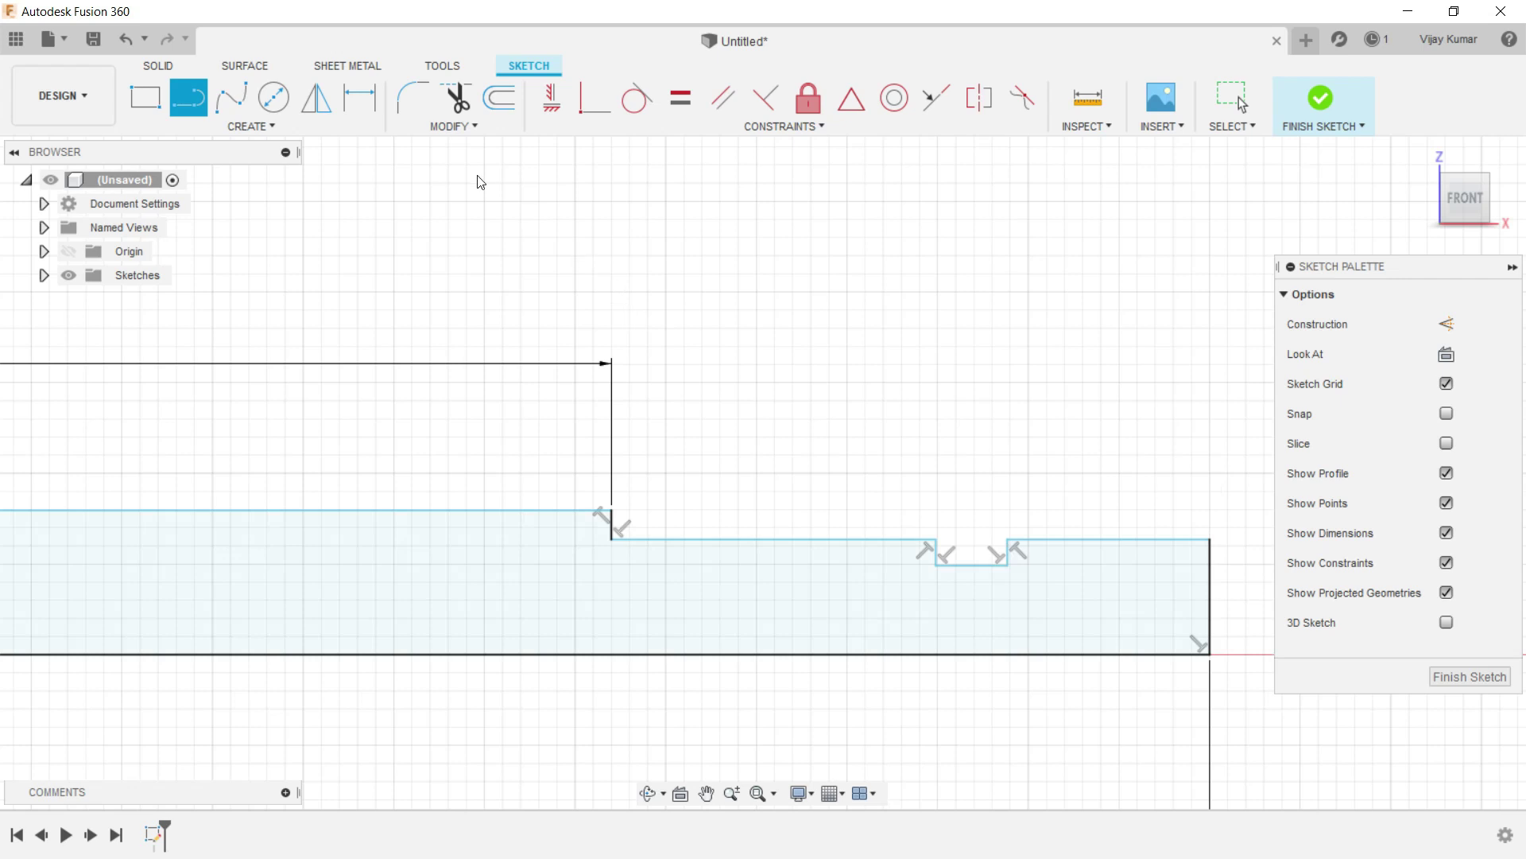
Dimension the short drop to 1.6 mm; a 23.30 notch distance is tried and undone.
key(d)
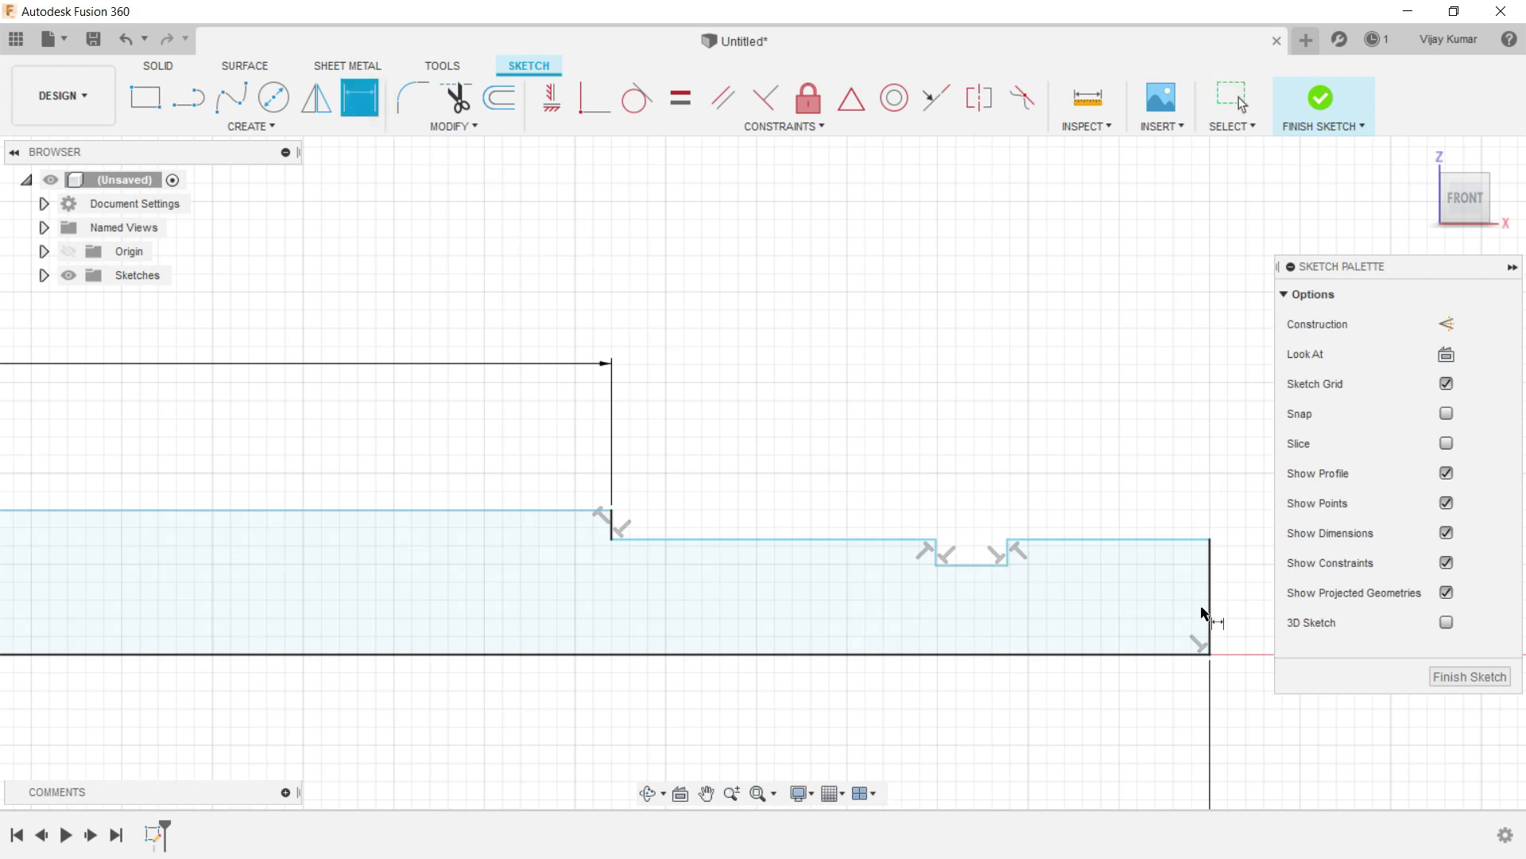
scroll(1164, 587, up, 2)
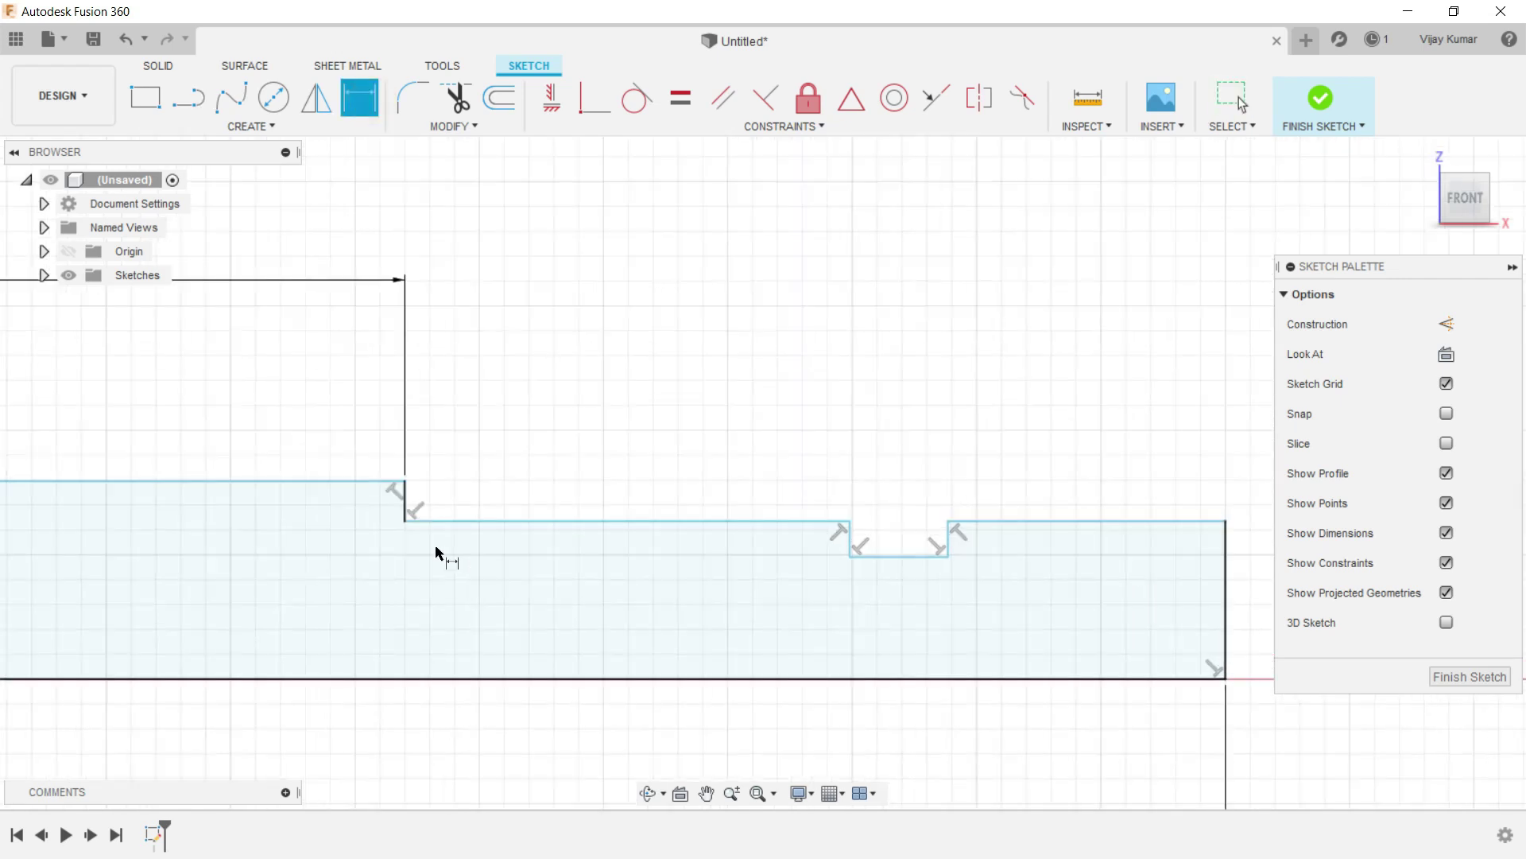
click(406, 501)
click(342, 508)
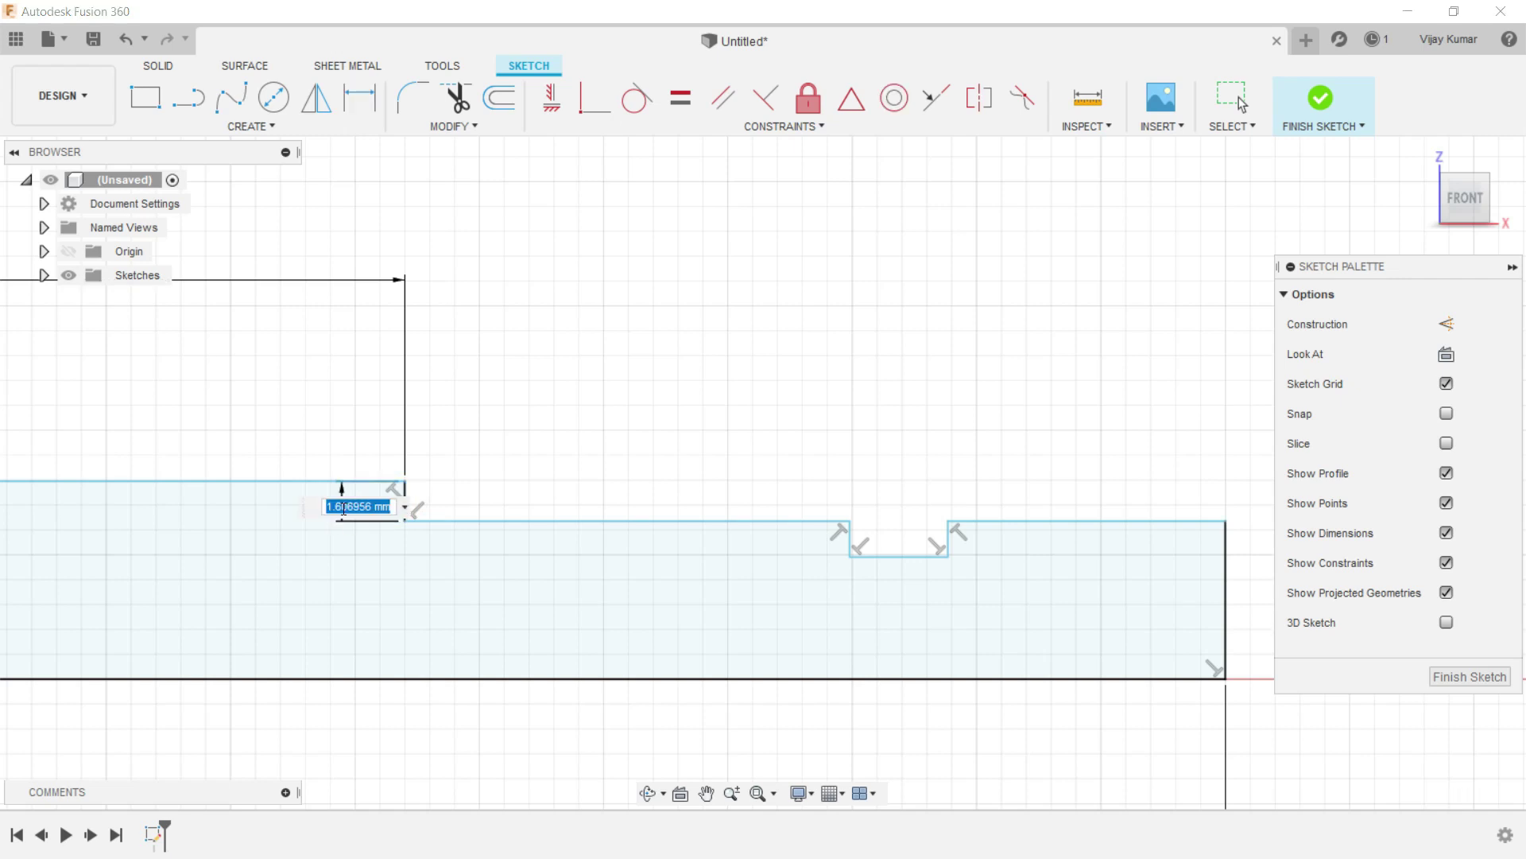
text(1.6)
key(Return)
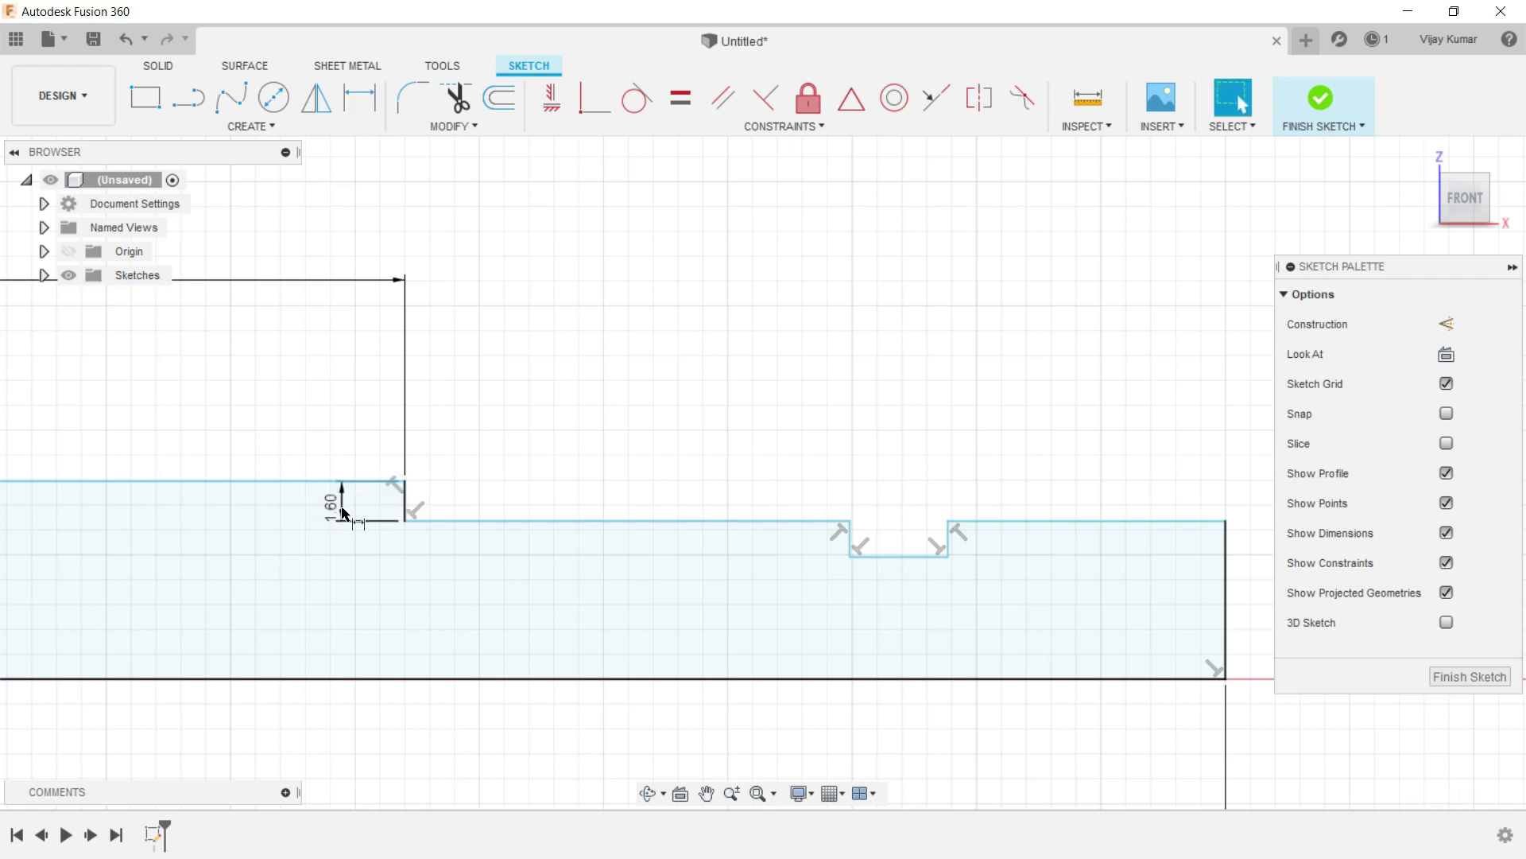
click(469, 522)
click(507, 471)
text(23)
key(Return)
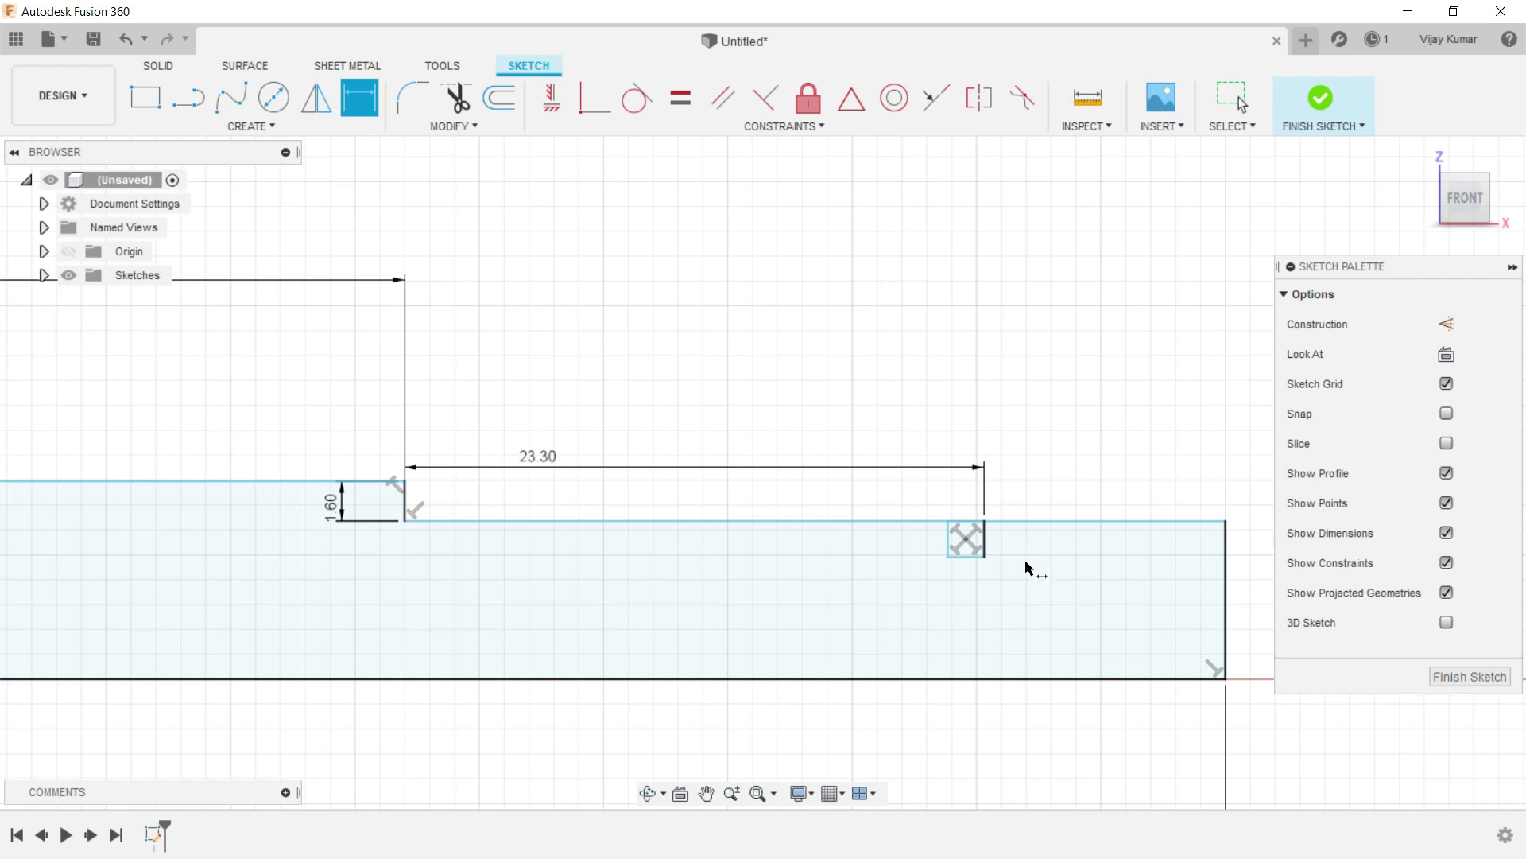
key(Escape)
key(ctrl+z)
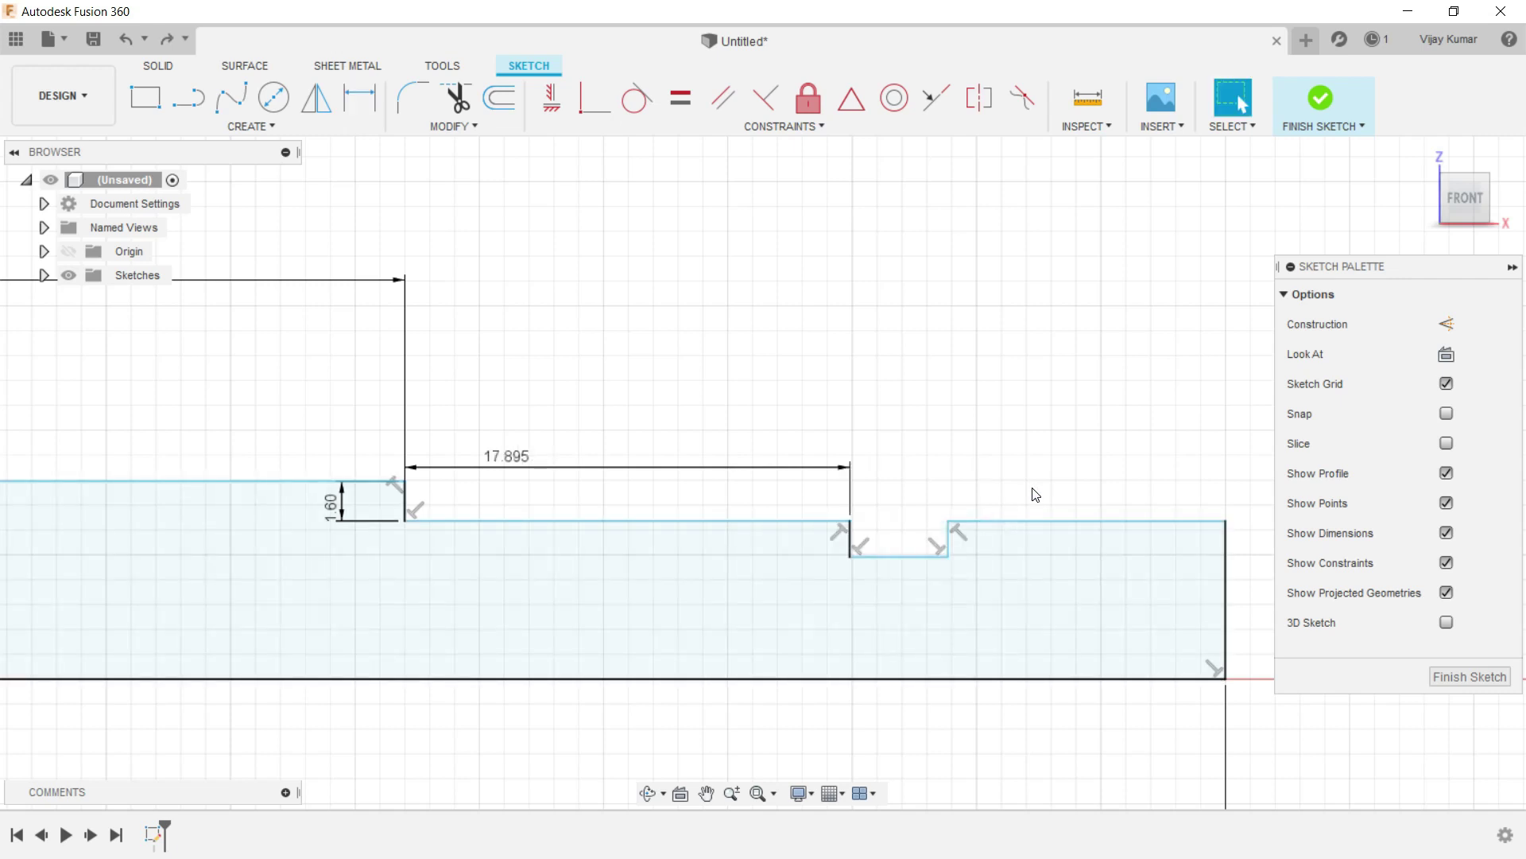
Dimension the notch's step height to 1.60 mm and its width to 3.35 mm.
click(359, 97)
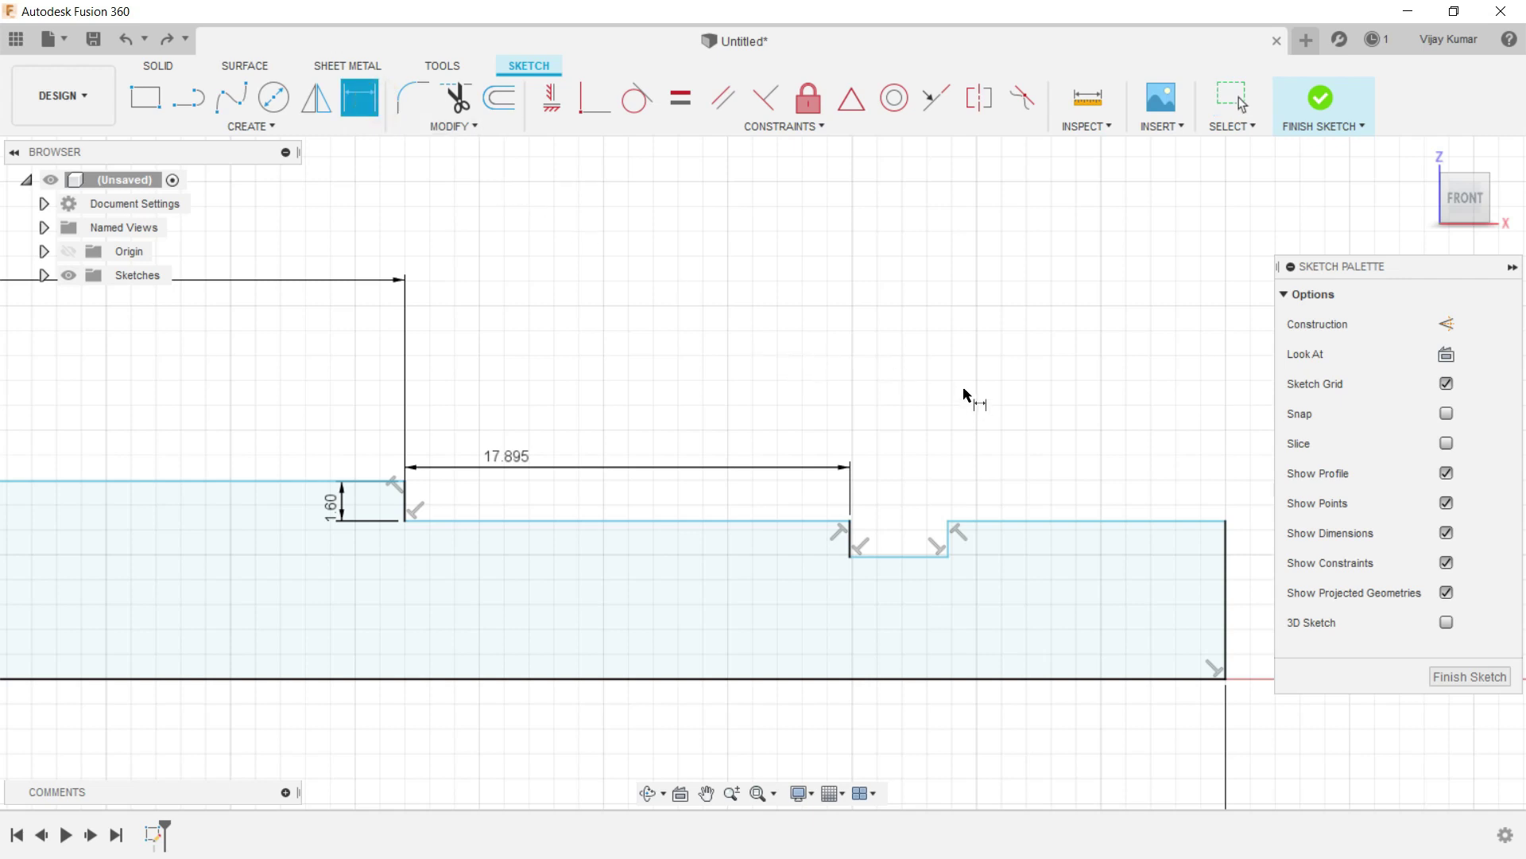
click(1020, 522)
click(934, 557)
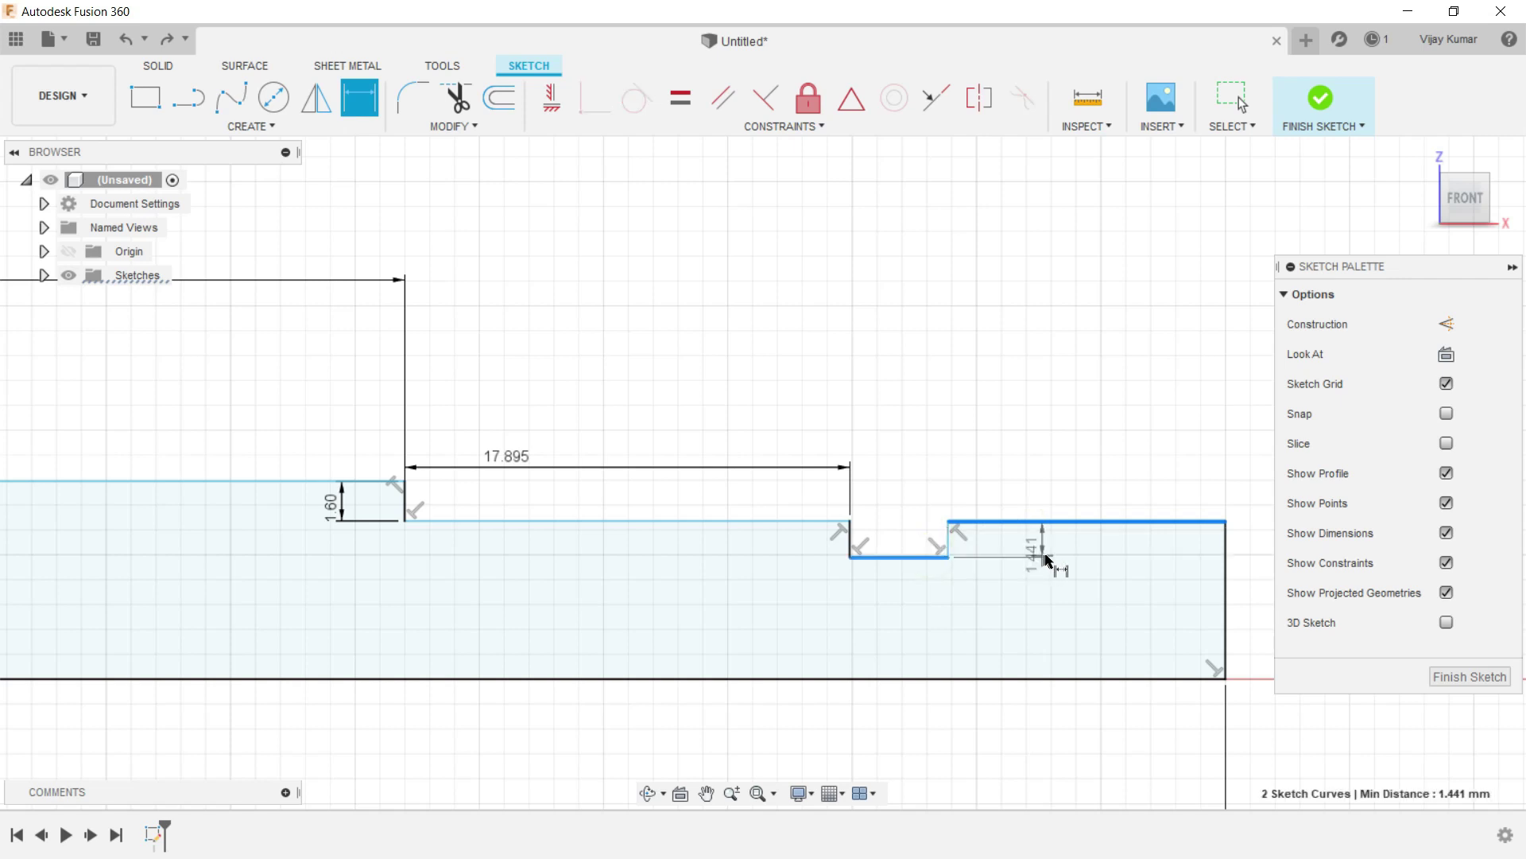
click(1046, 555)
text(1.6)
key(Return)
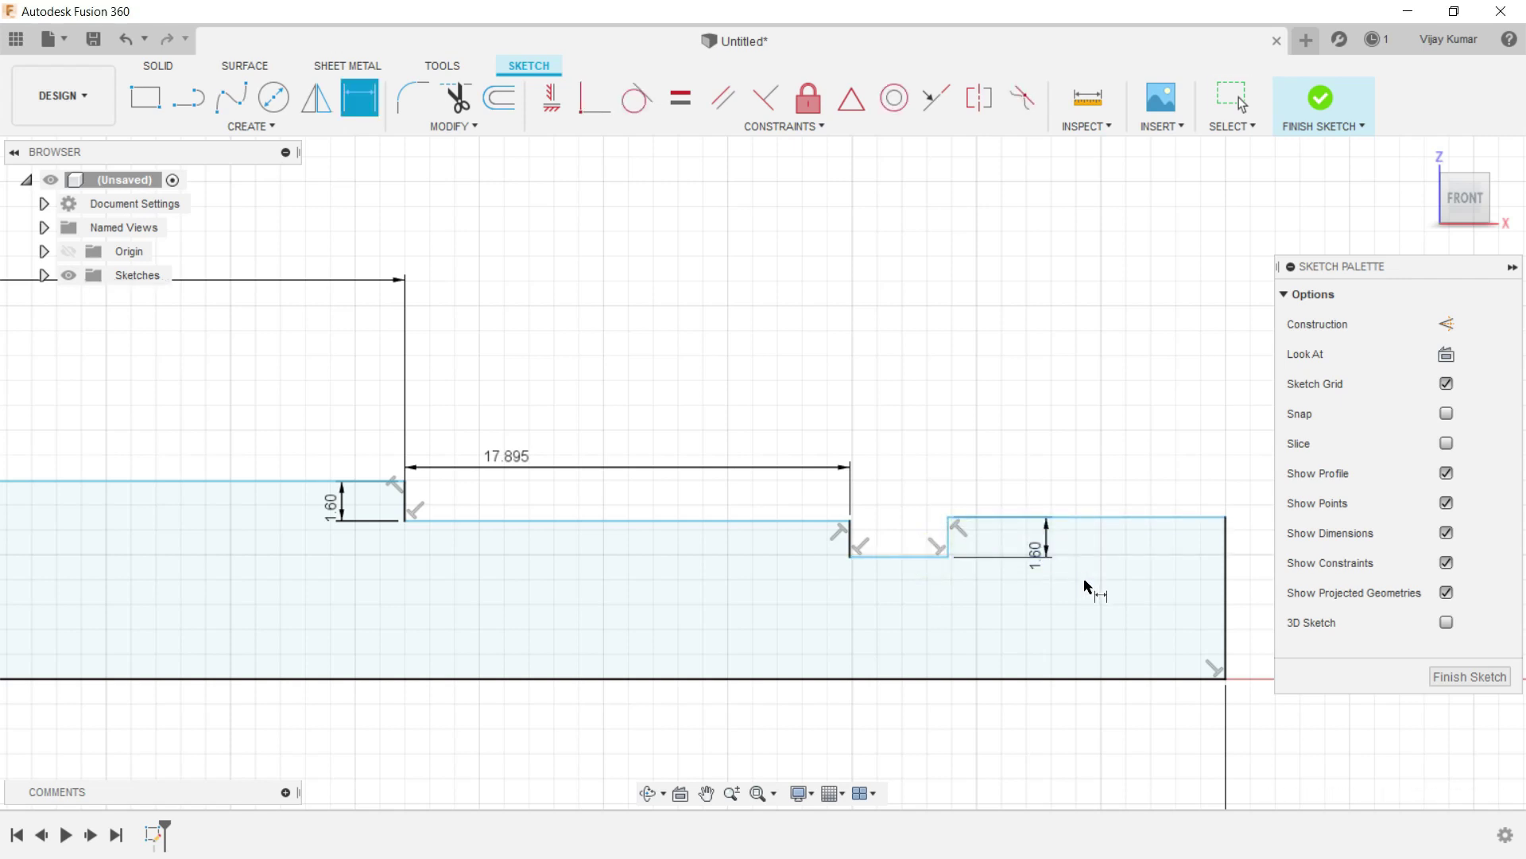
click(914, 557)
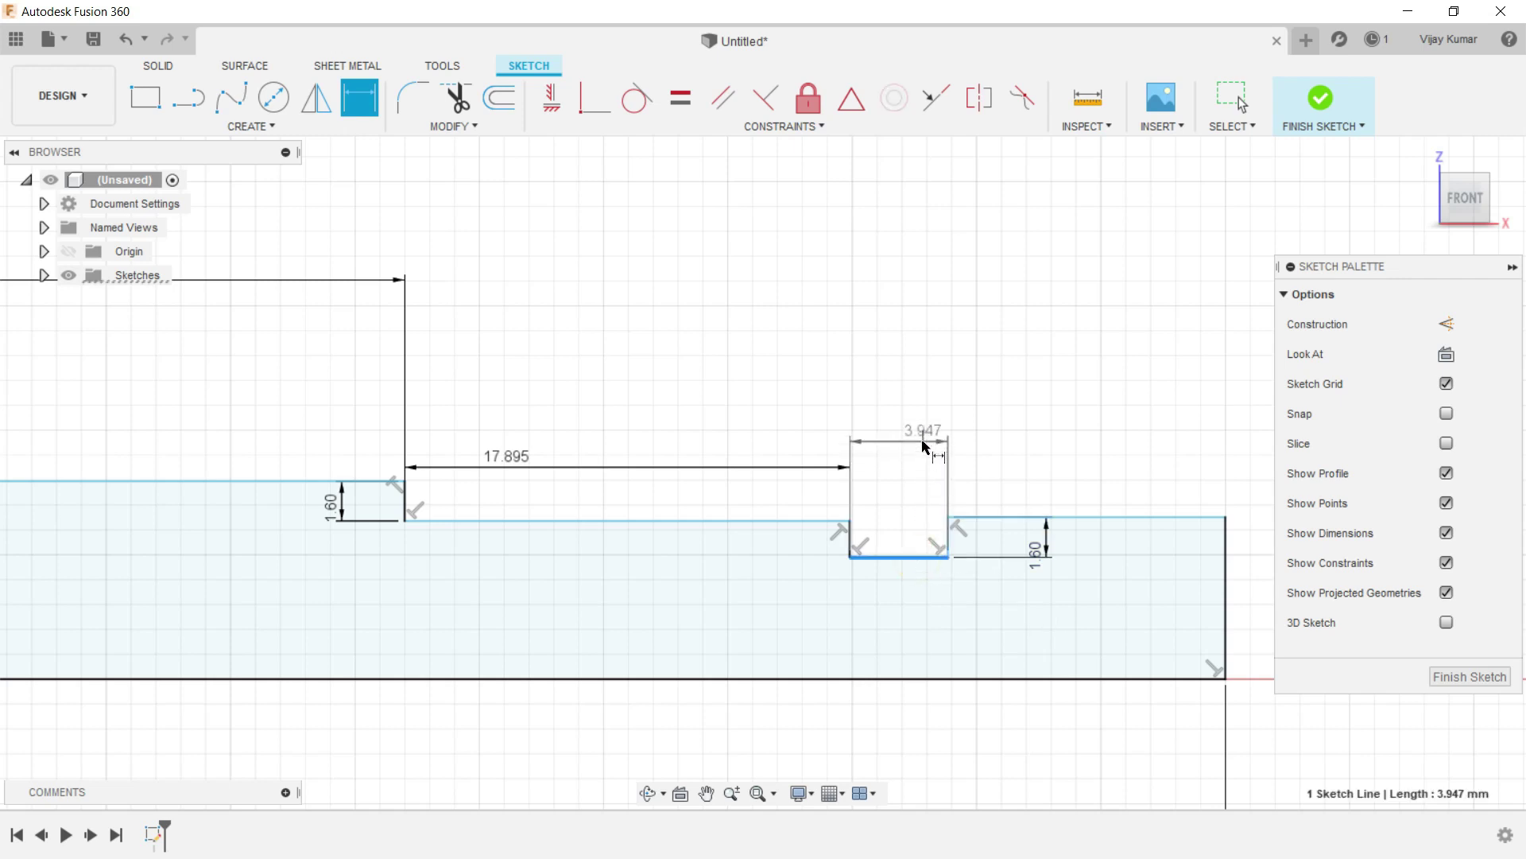
click(923, 440)
text(3.35)
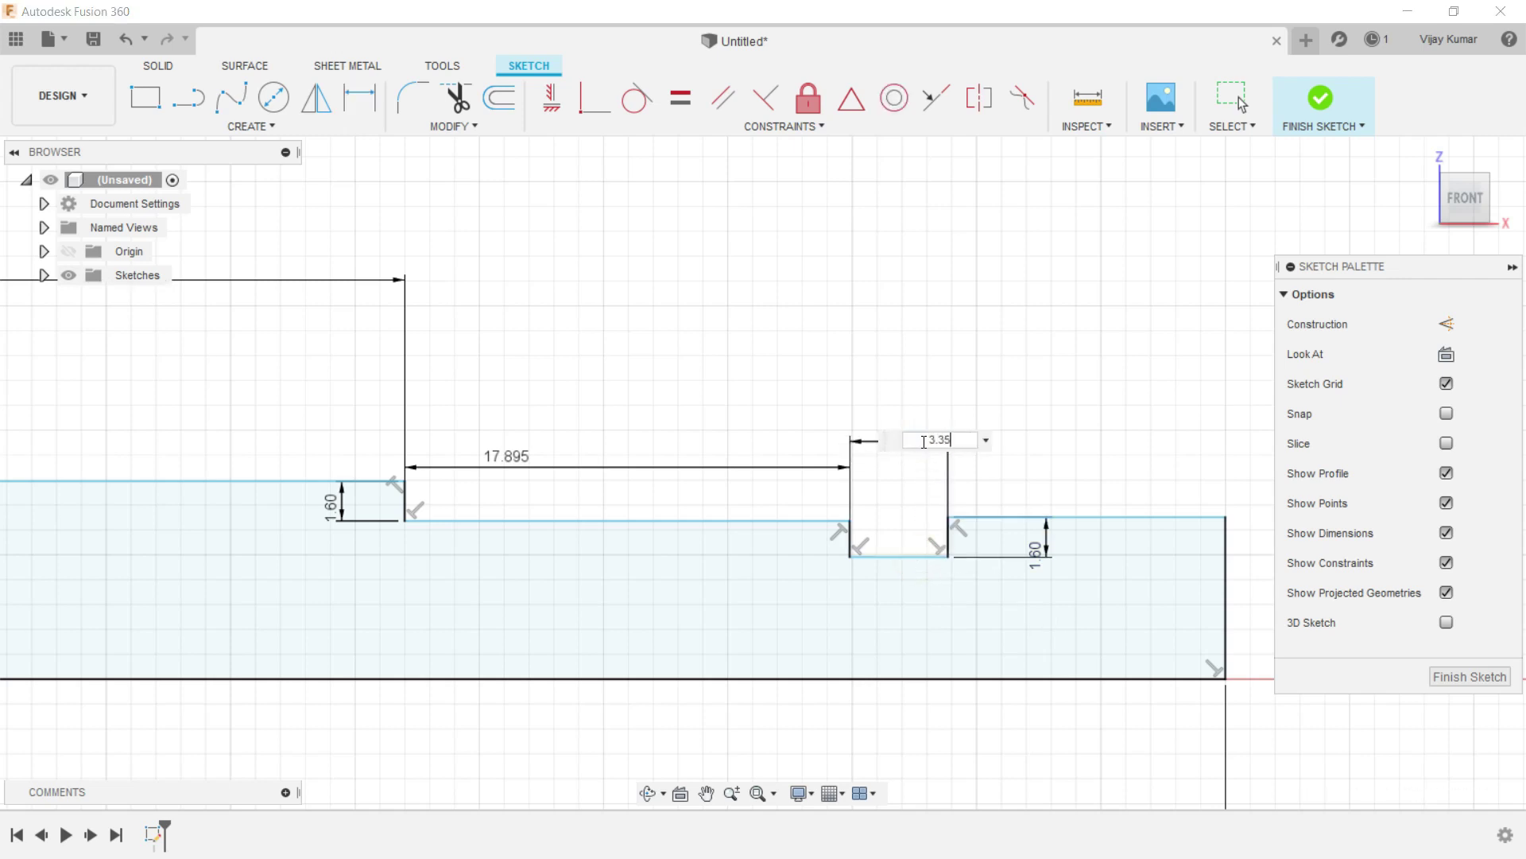
key(Return)
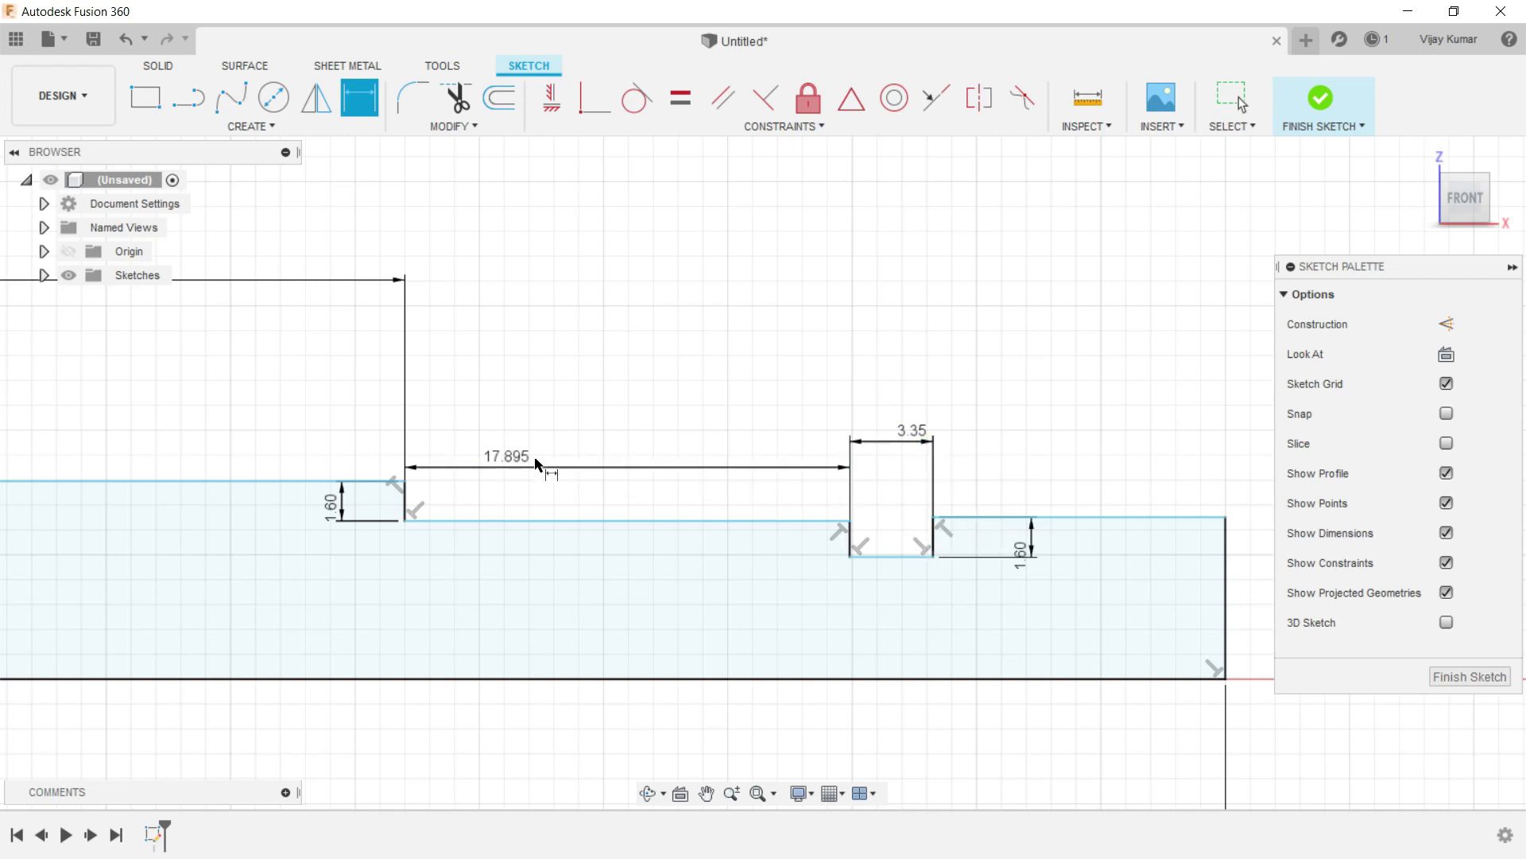
Change the 17.895 distance dimension to 23.30 mm.
double_click(515, 462)
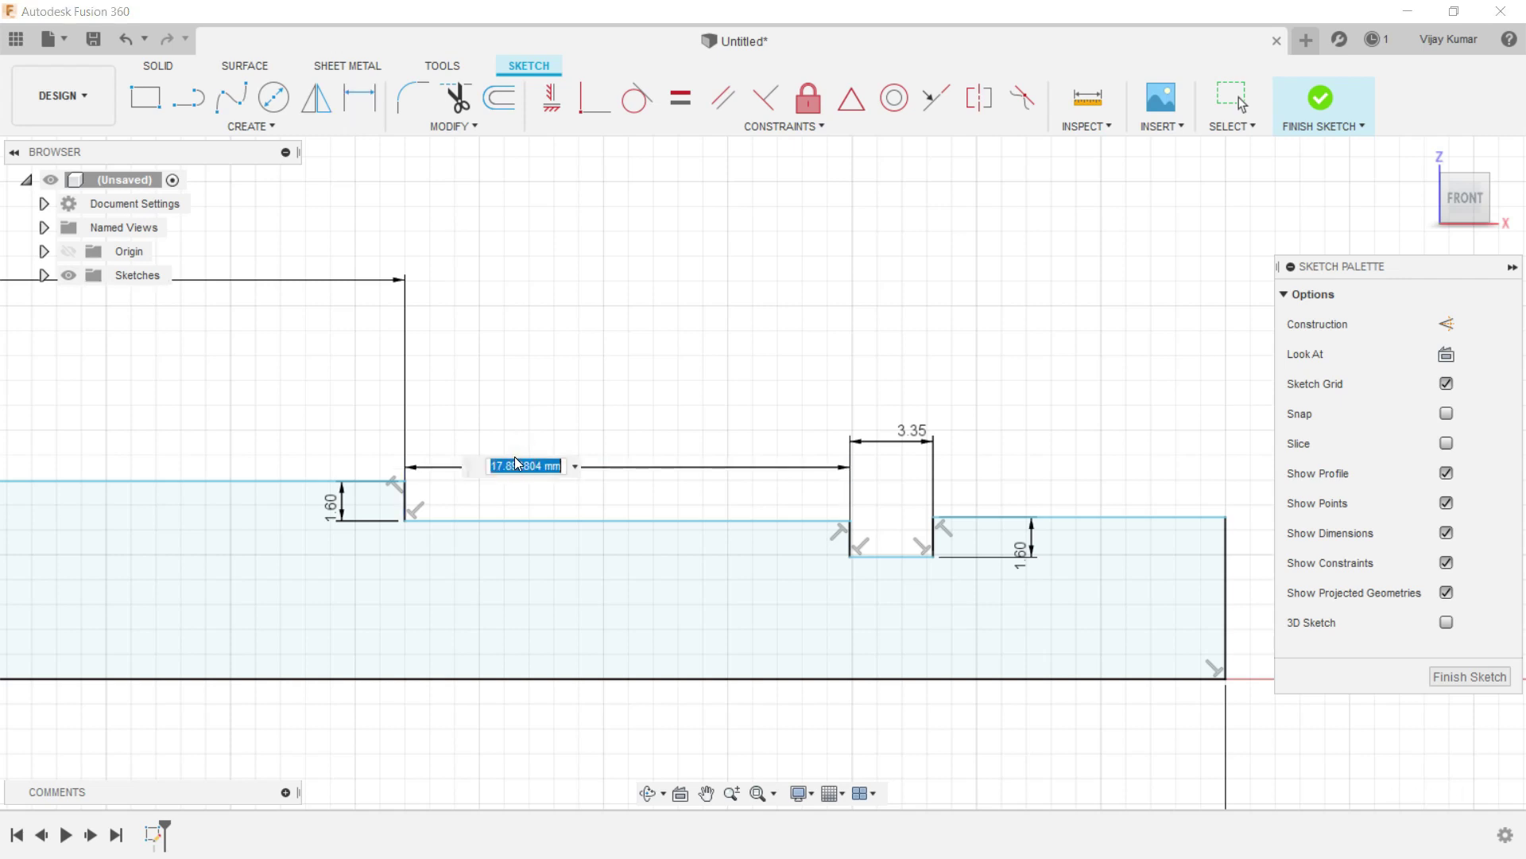
text(23.3)
key(Return)
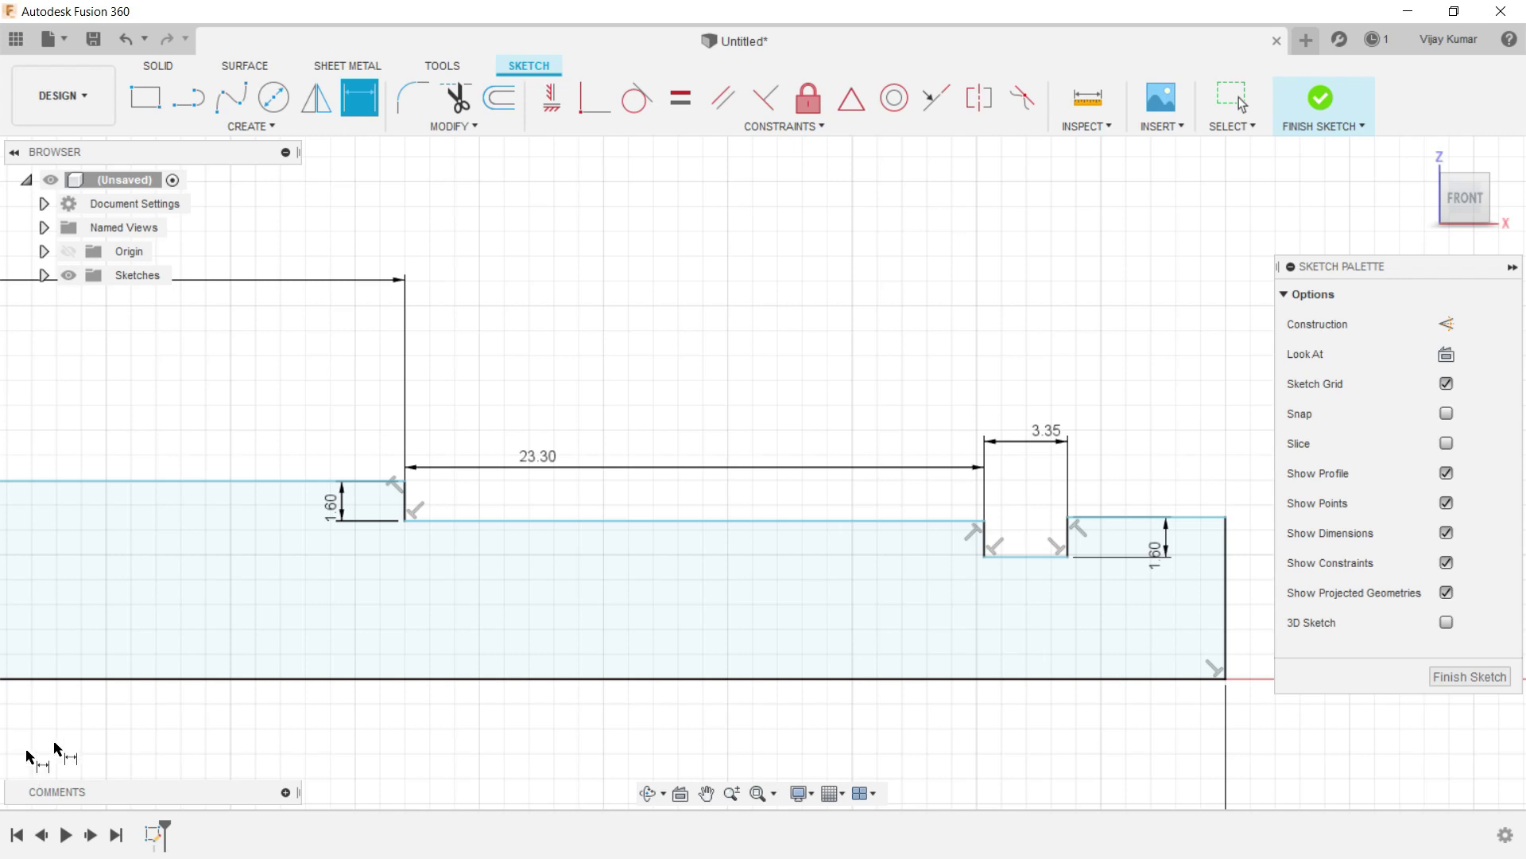
Revolve the stepped profile 360° around its bottom line to create the solid shaft.
scroll(636, 755, down, 2)
scroll(923, 656, down, 2)
scroll(938, 660, down, 1)
scroll(943, 662, down, 1)
scroll(943, 662, down, 1)
scroll(946, 661, down, 1)
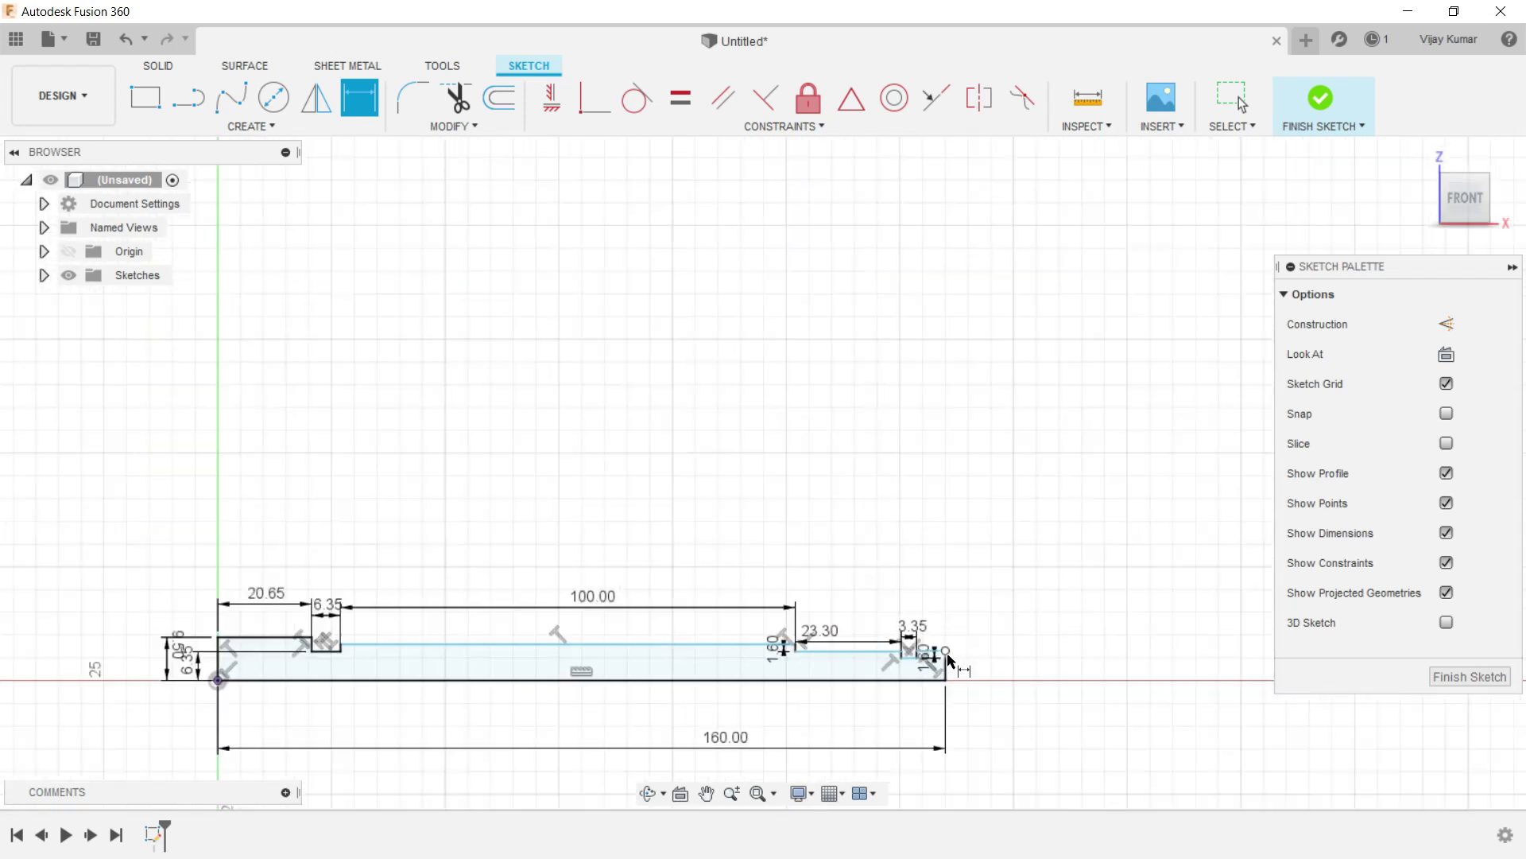
scroll(946, 660, down, 2)
scroll(753, 723, up, 1)
scroll(739, 779, up, 1)
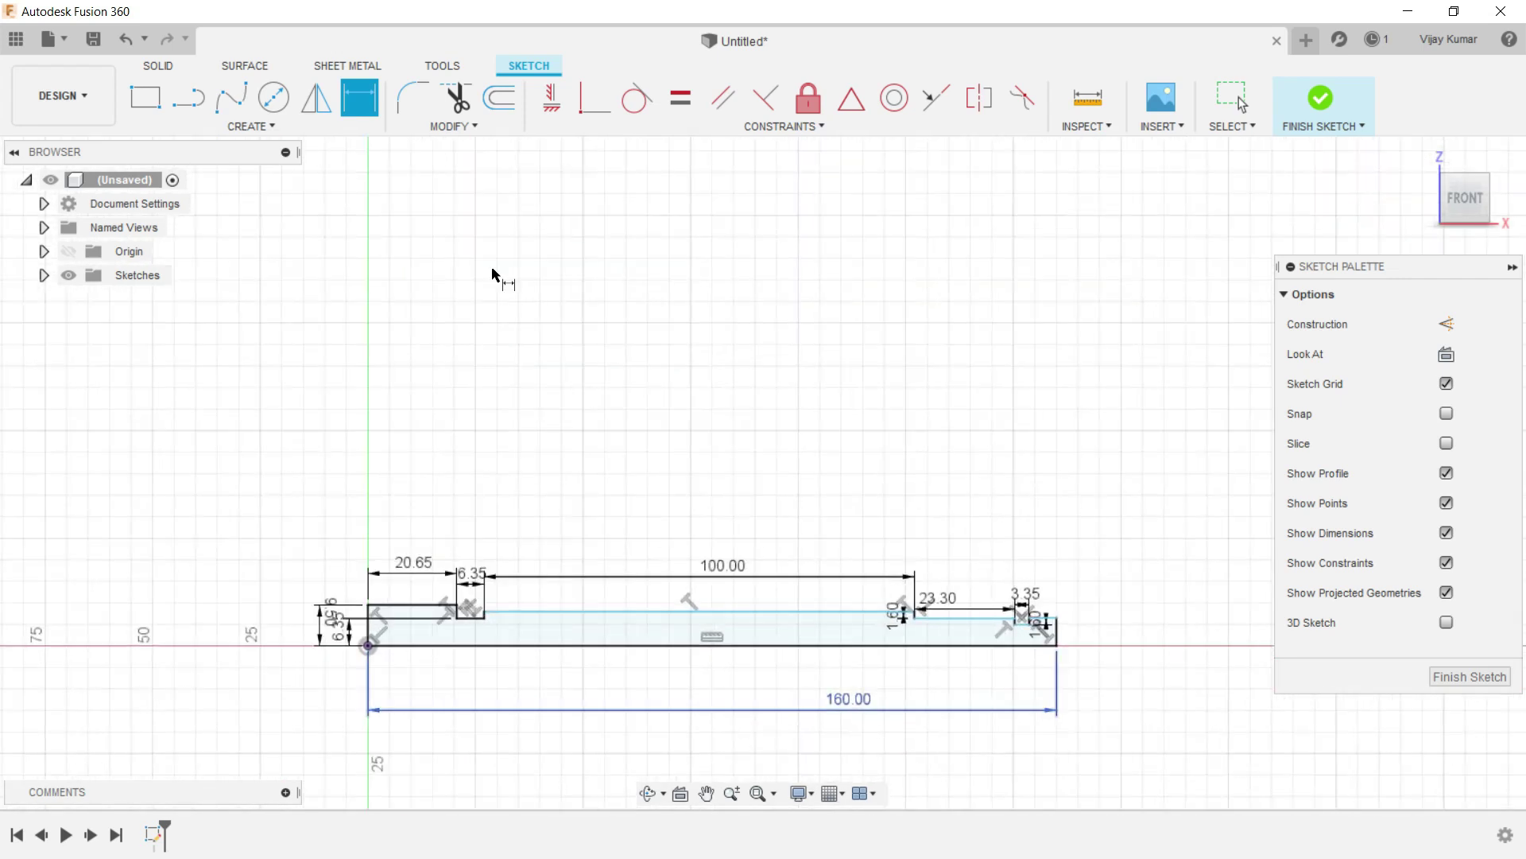
click(139, 65)
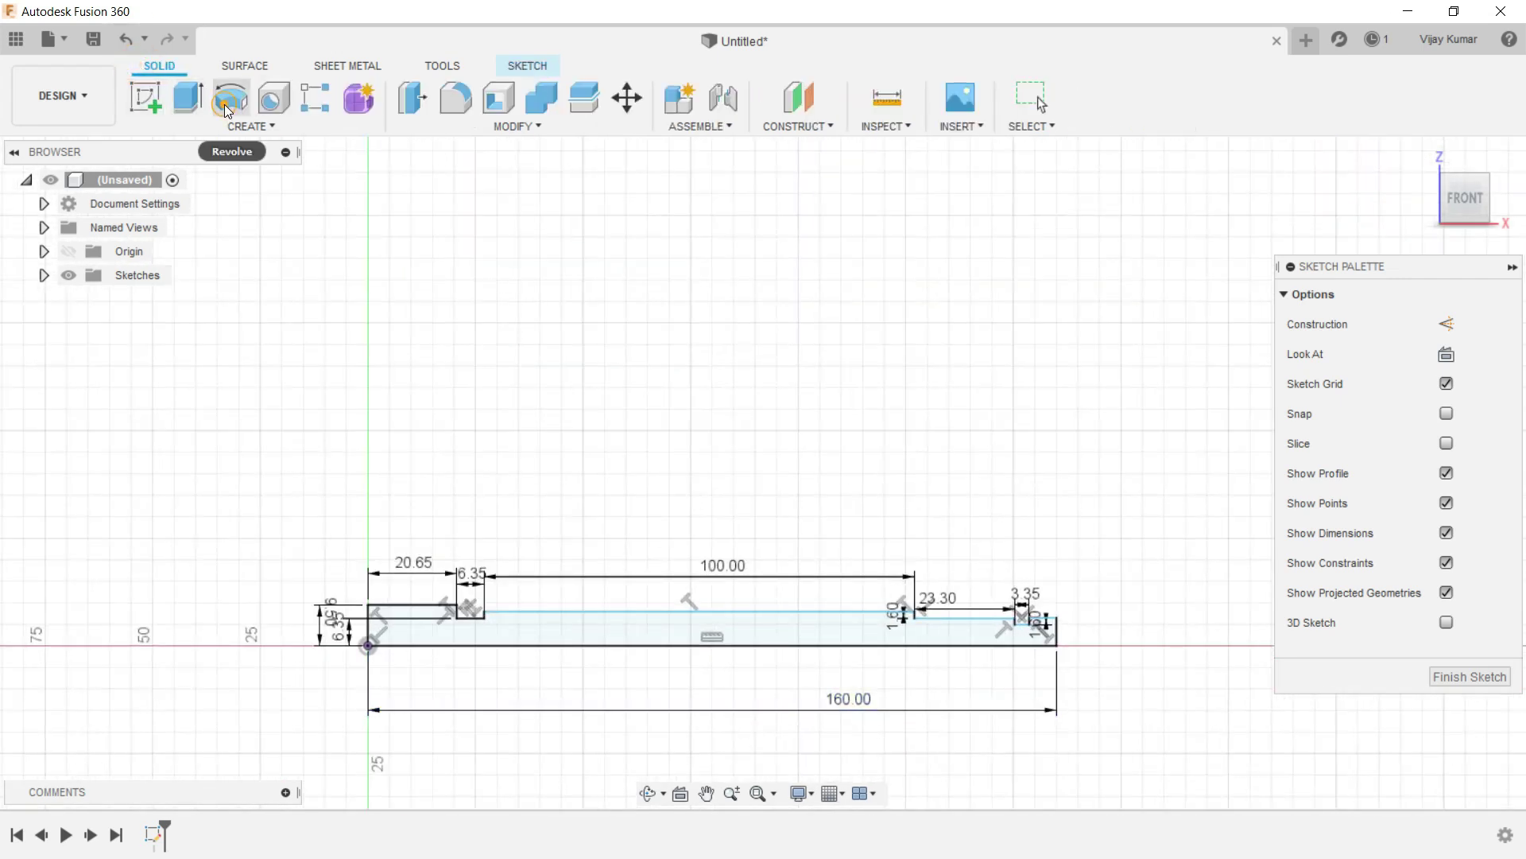
click(513, 648)
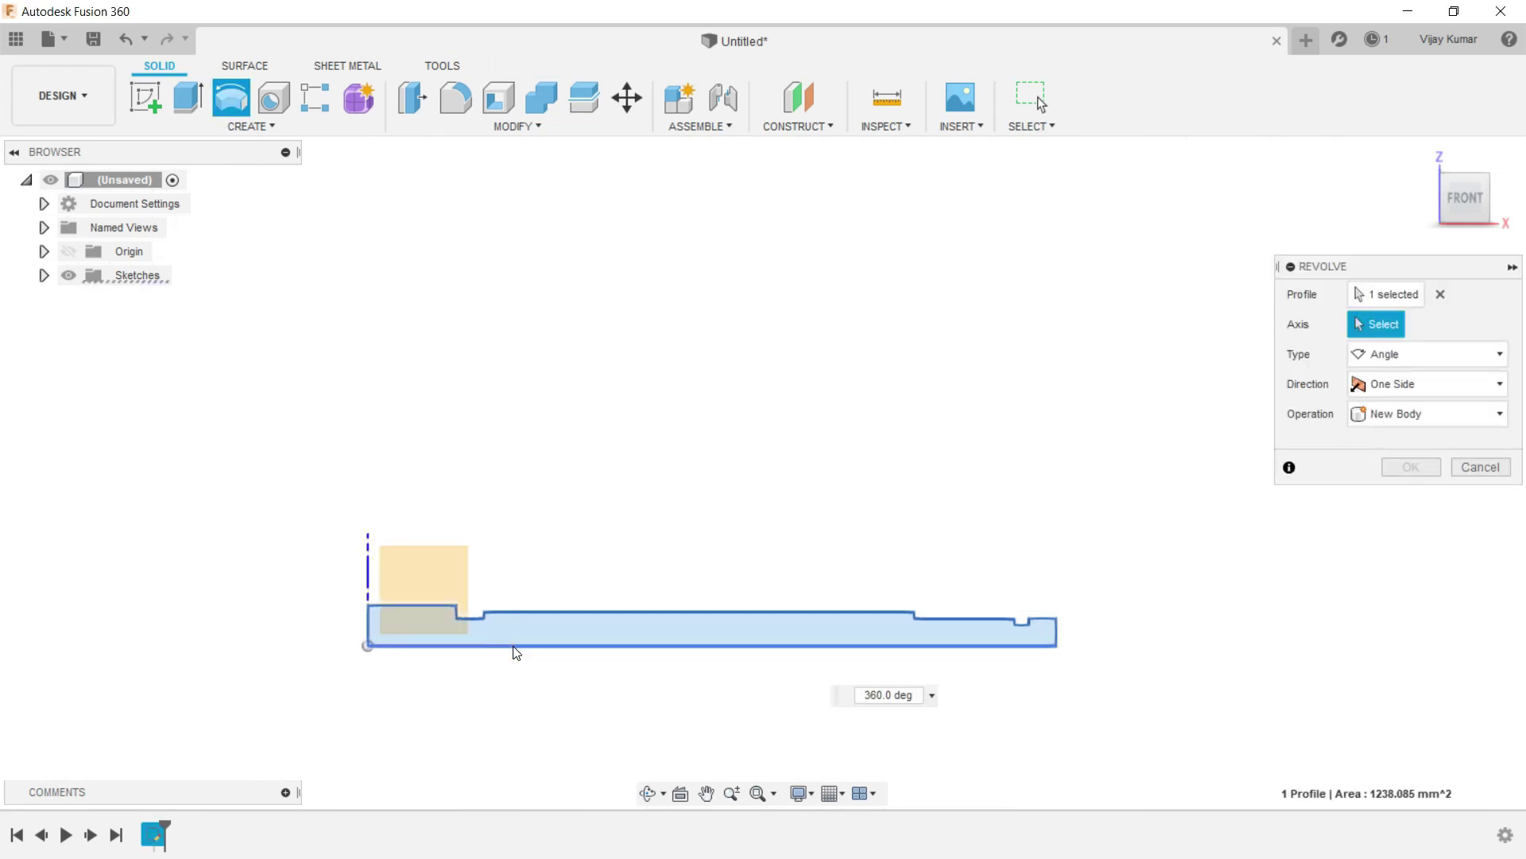
click(551, 649)
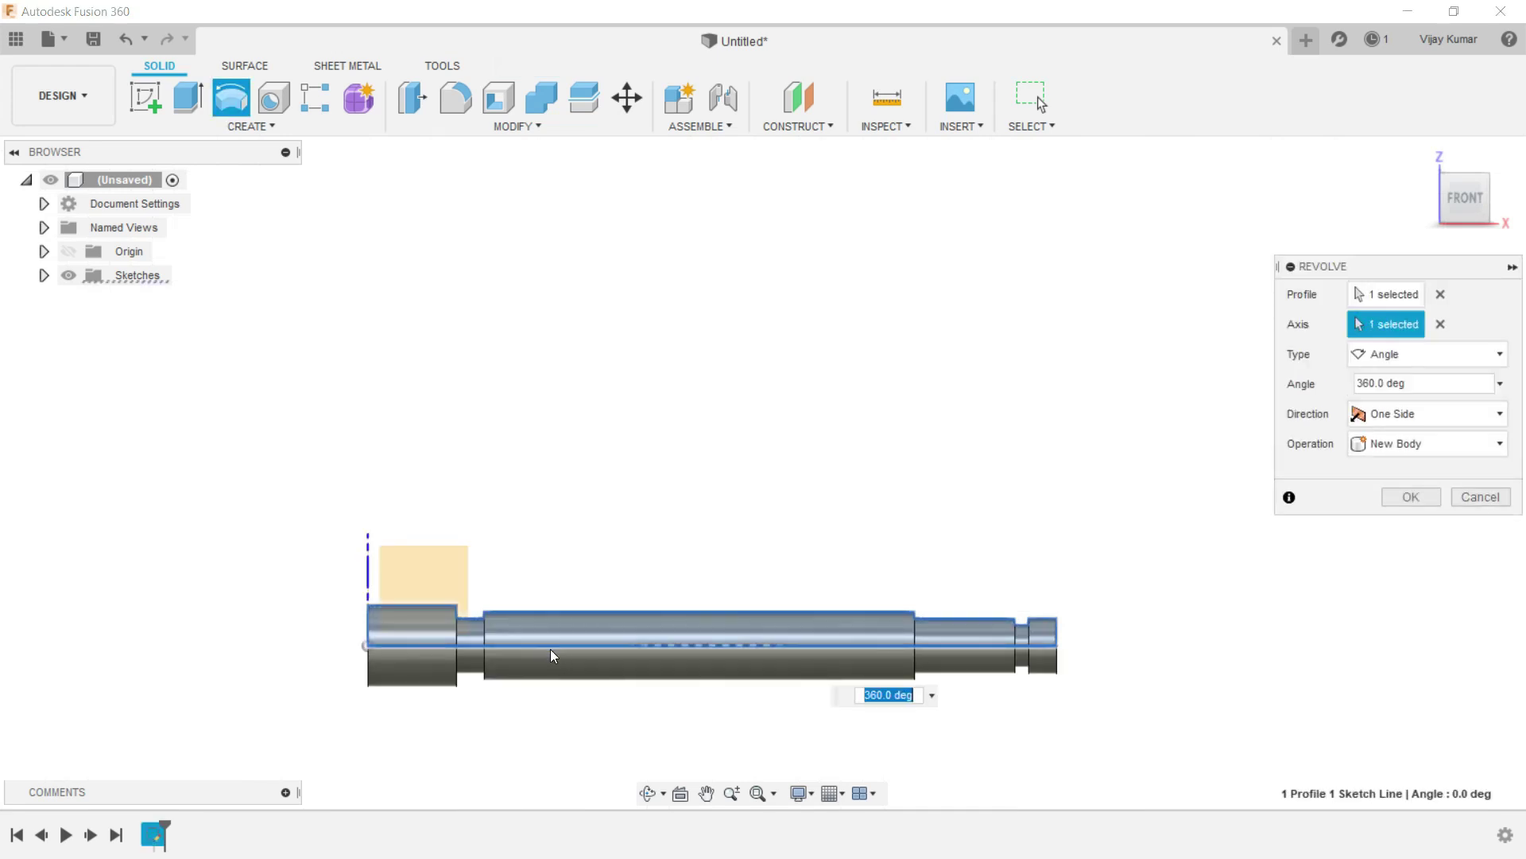
click(1389, 499)
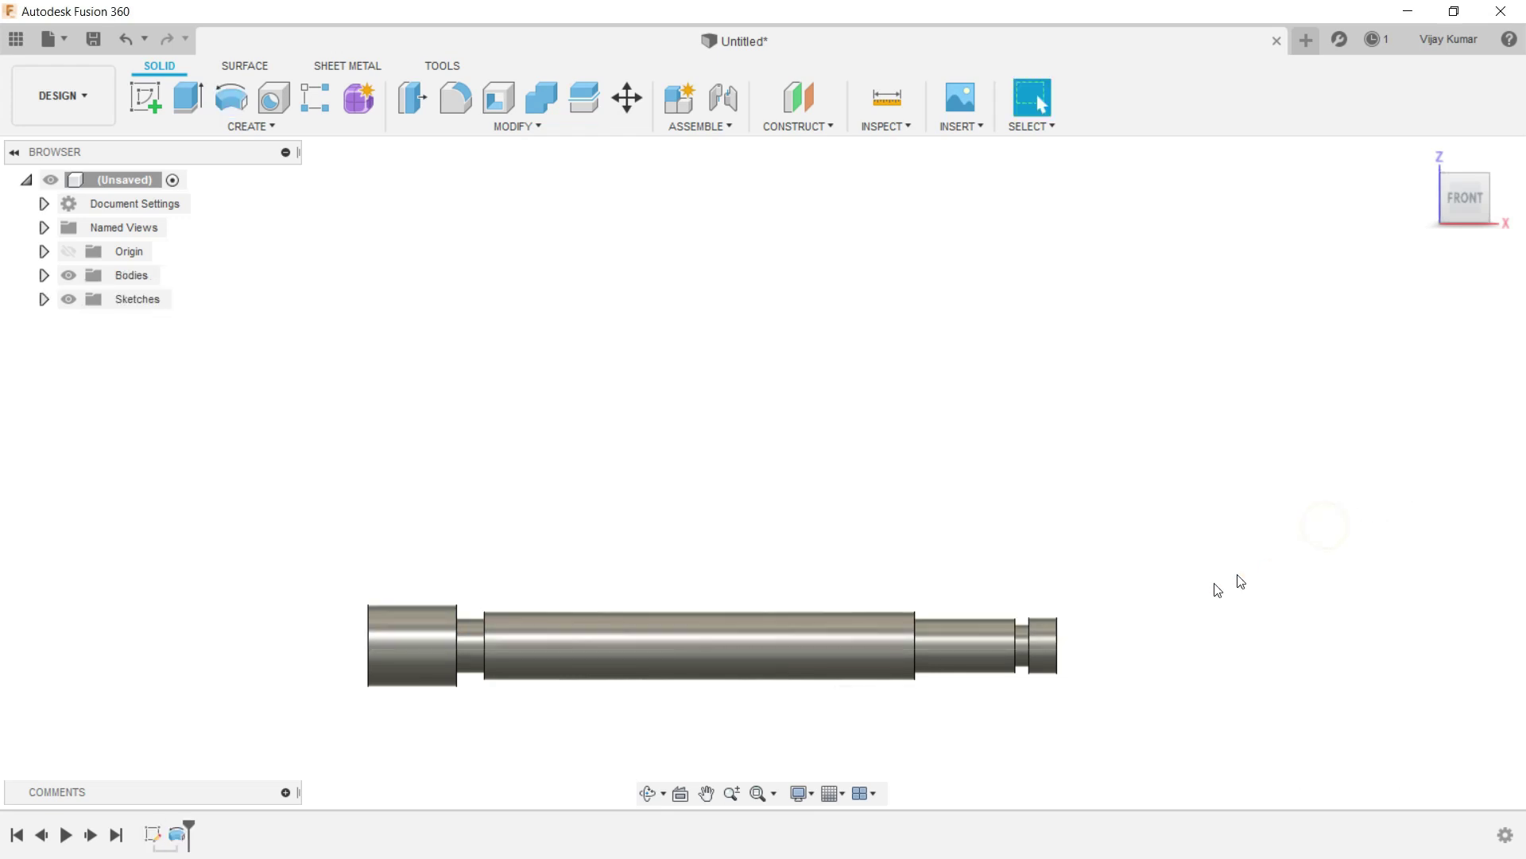
Orbit the solid shaft into an angled isometric view and save the design as bv_3.
click(645, 792)
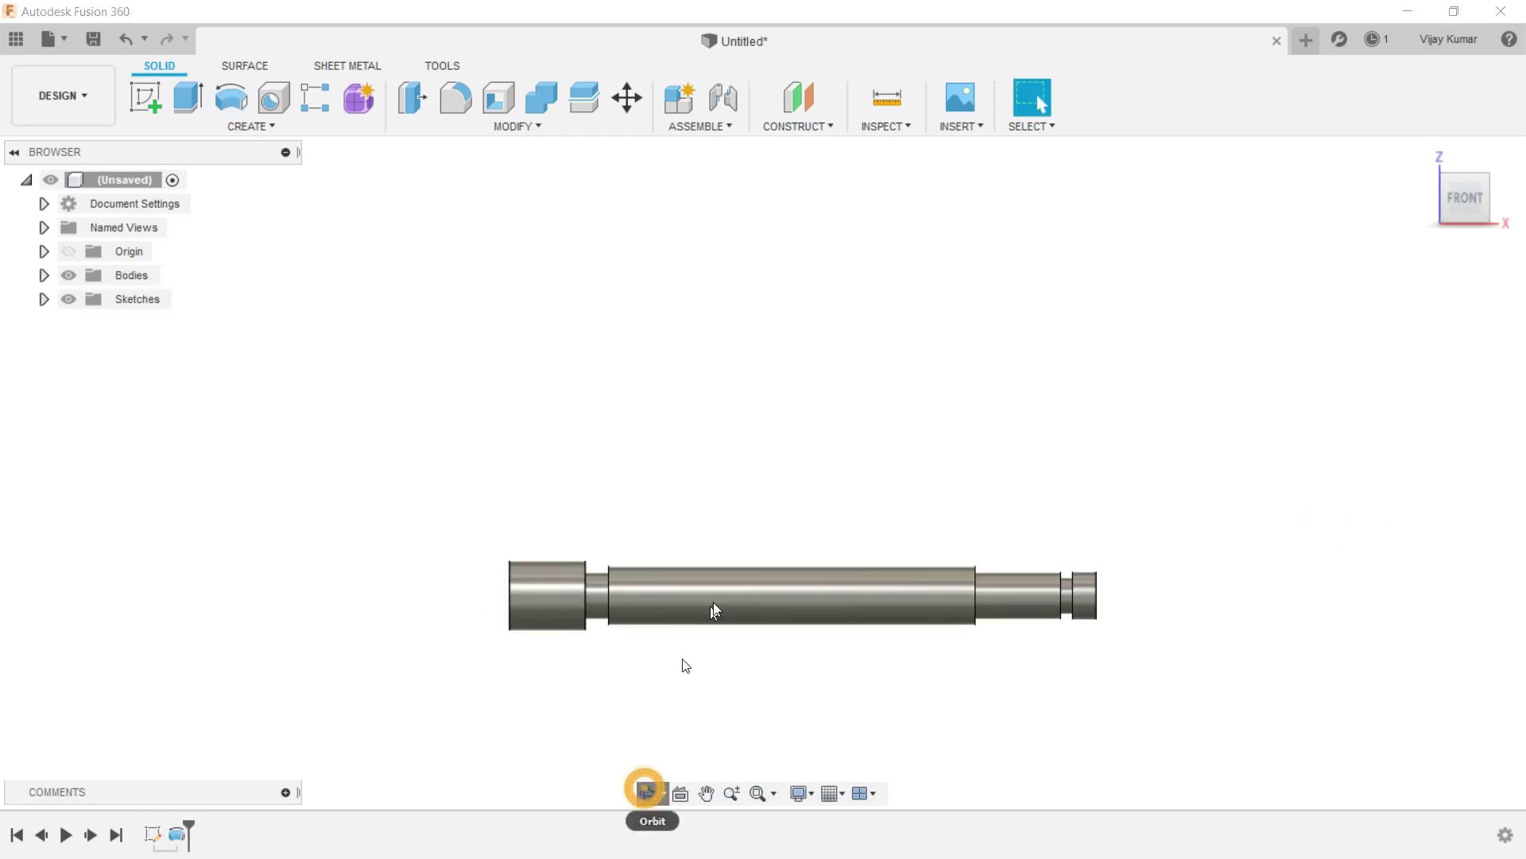
mouse_move(716, 608)
mouse_down()
mouse_move(753, 698)
mouse_move(750, 681)
mouse_up()
key(Escape)
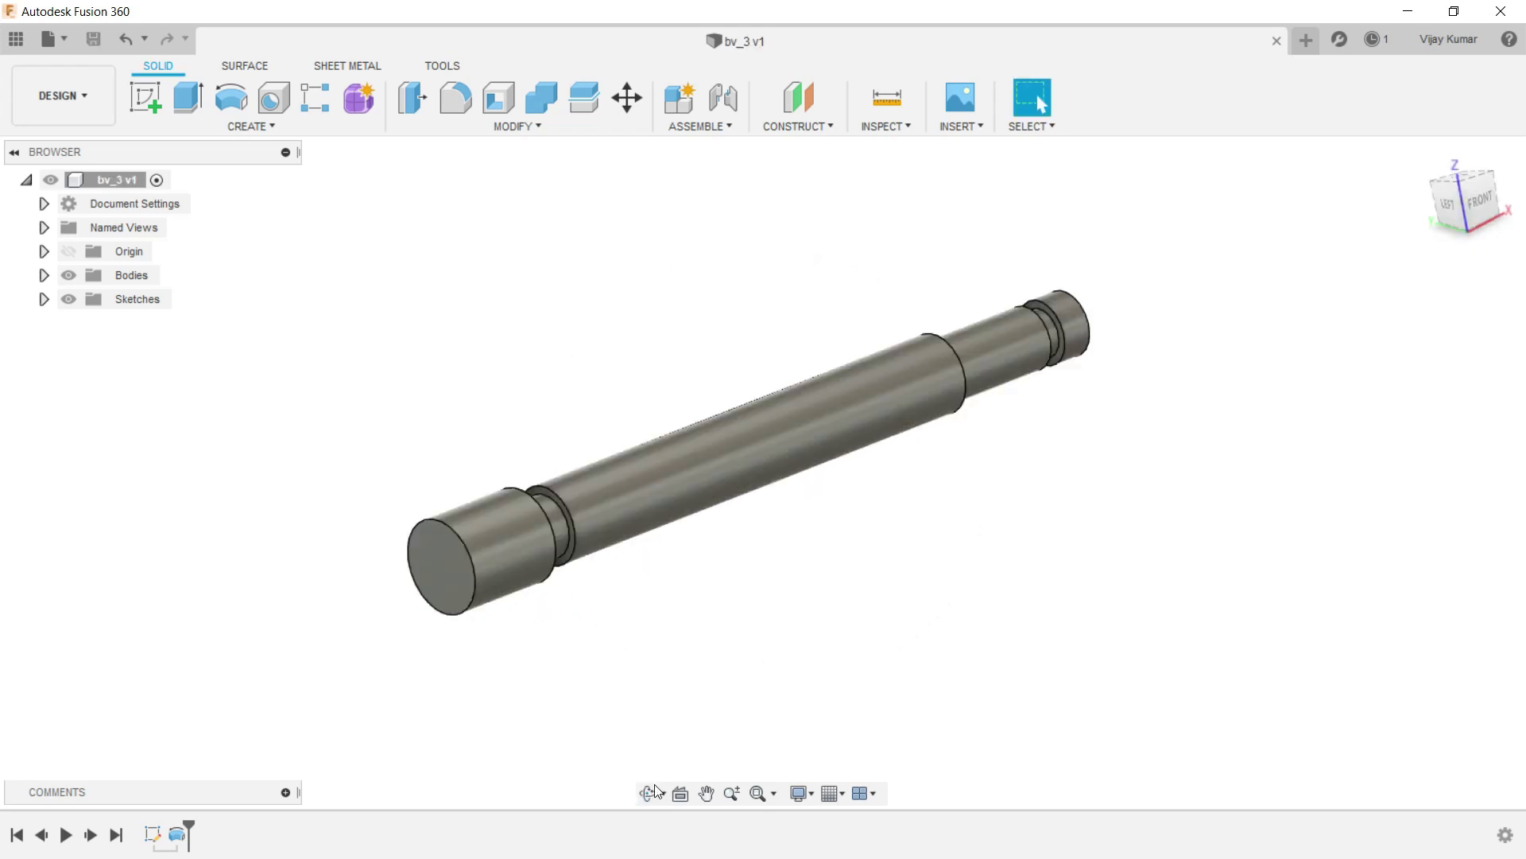
click(656, 791)
mouse_move(685, 664)
mouse_down()
mouse_move(557, 630)
mouse_move(675, 742)
mouse_move(551, 750)
mouse_move(545, 790)
mouse_up()
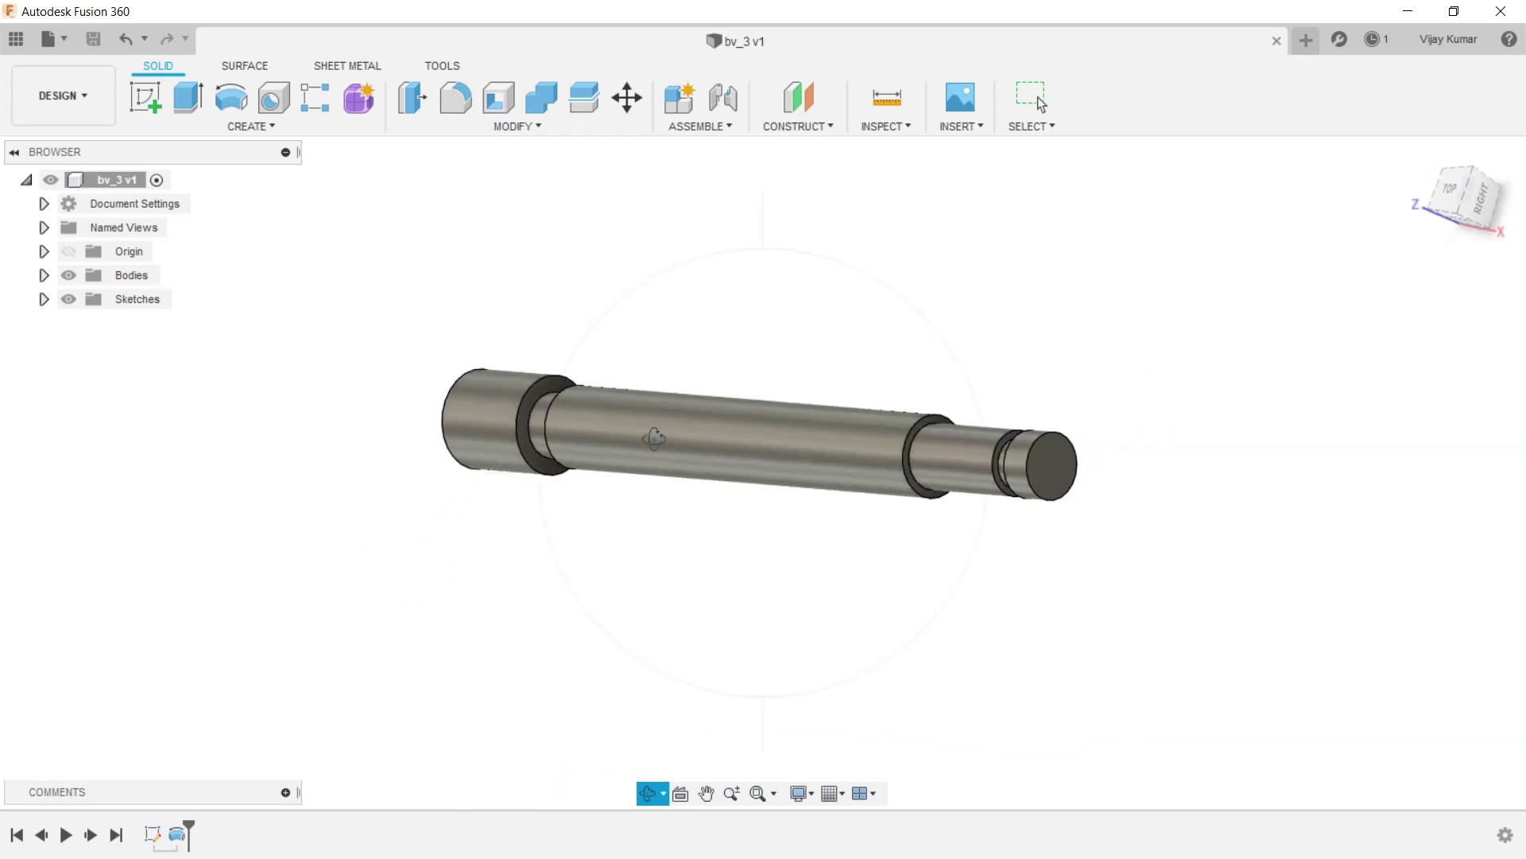
right_click(585, 272)
click(603, 263)
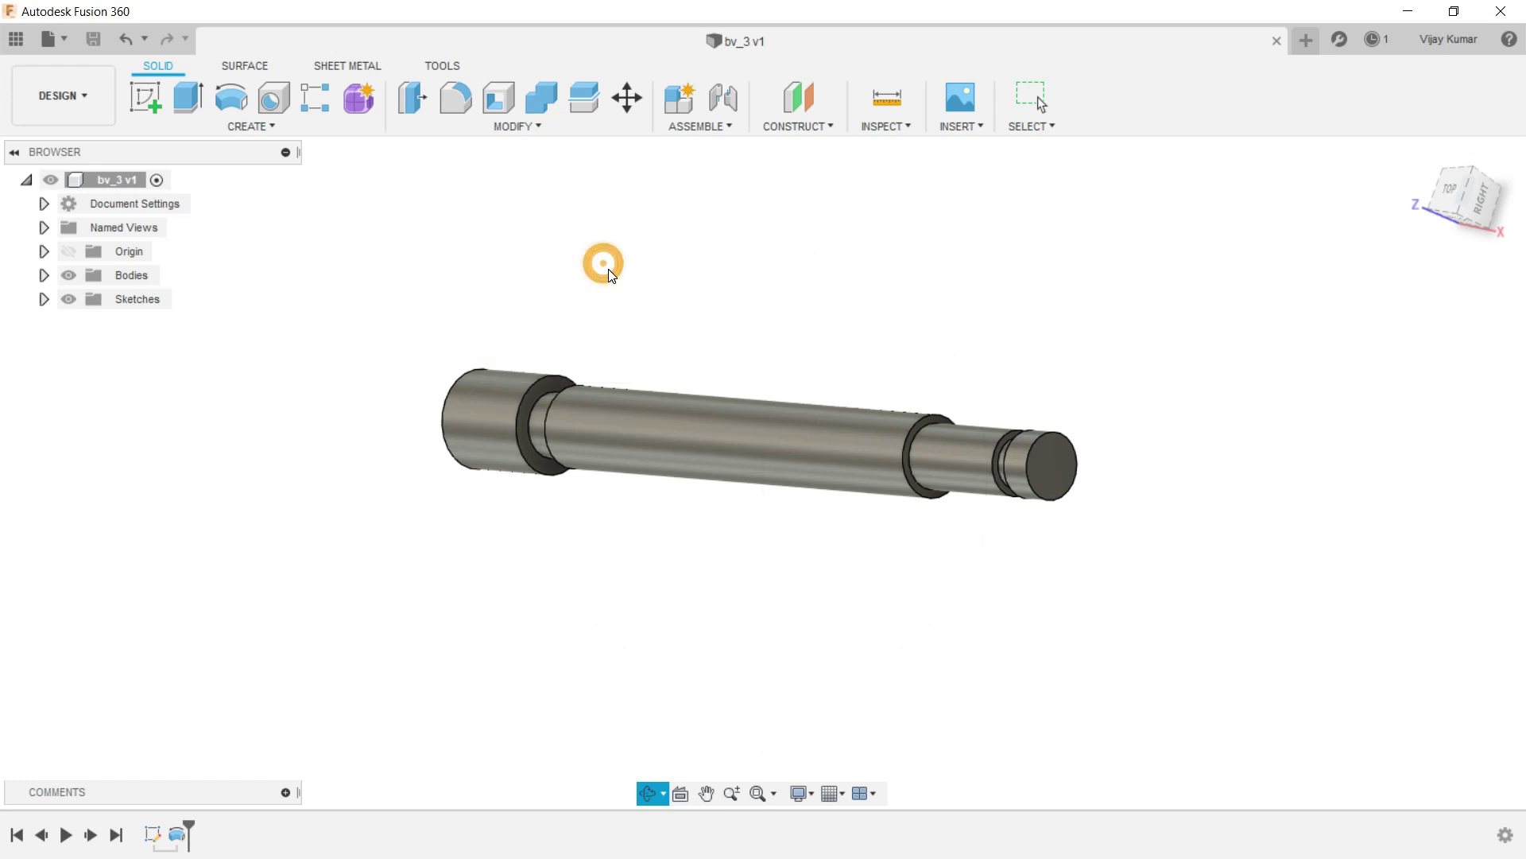
click(514, 116)
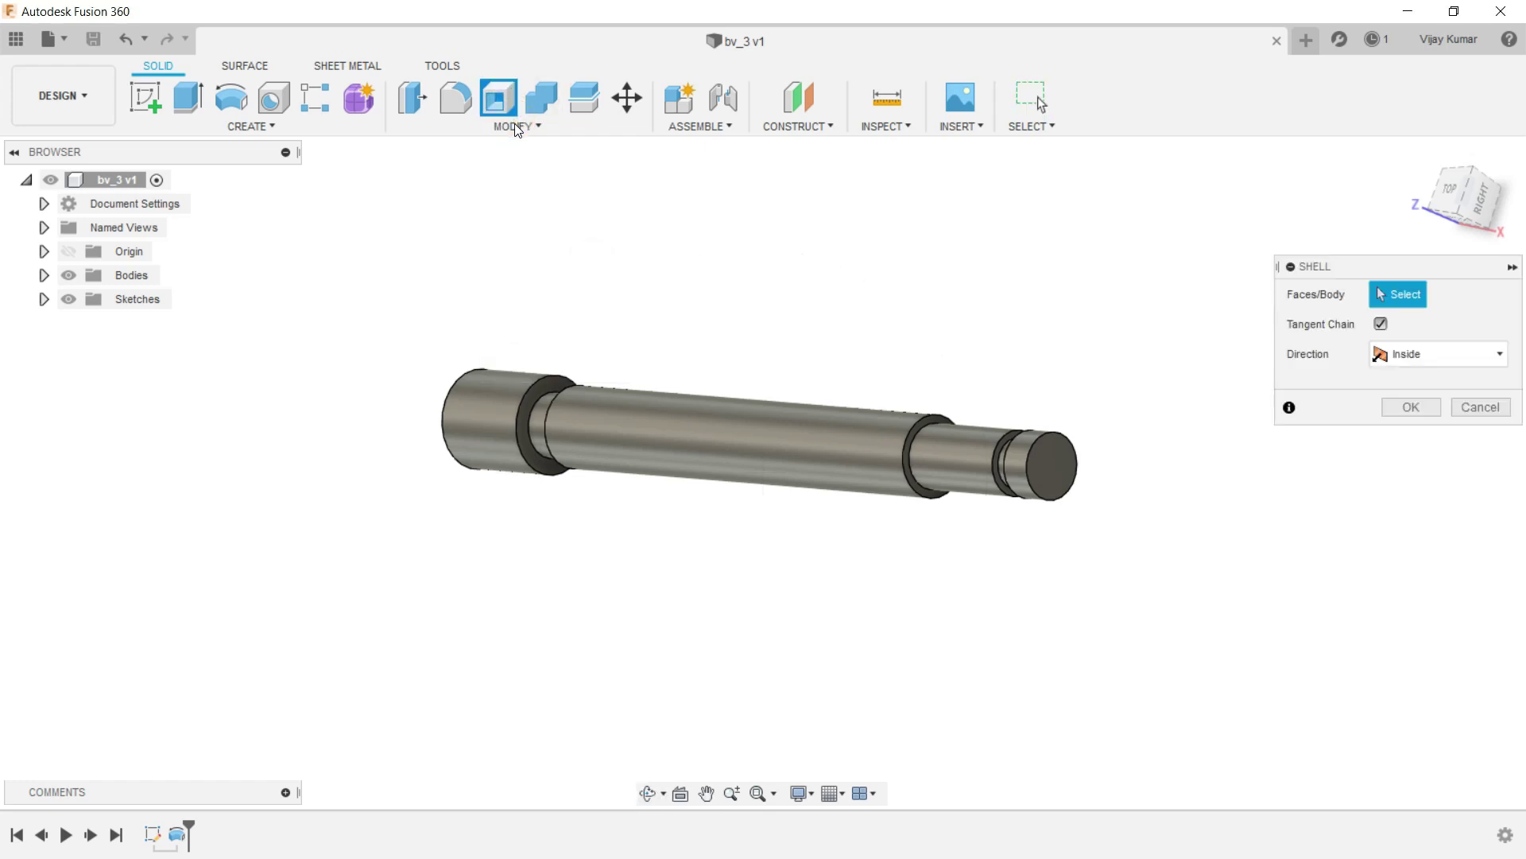
Bevel the shaft's right shoulder edge with a 1.5 mm, 45° distance-and-angle chamfer.
click(518, 127)
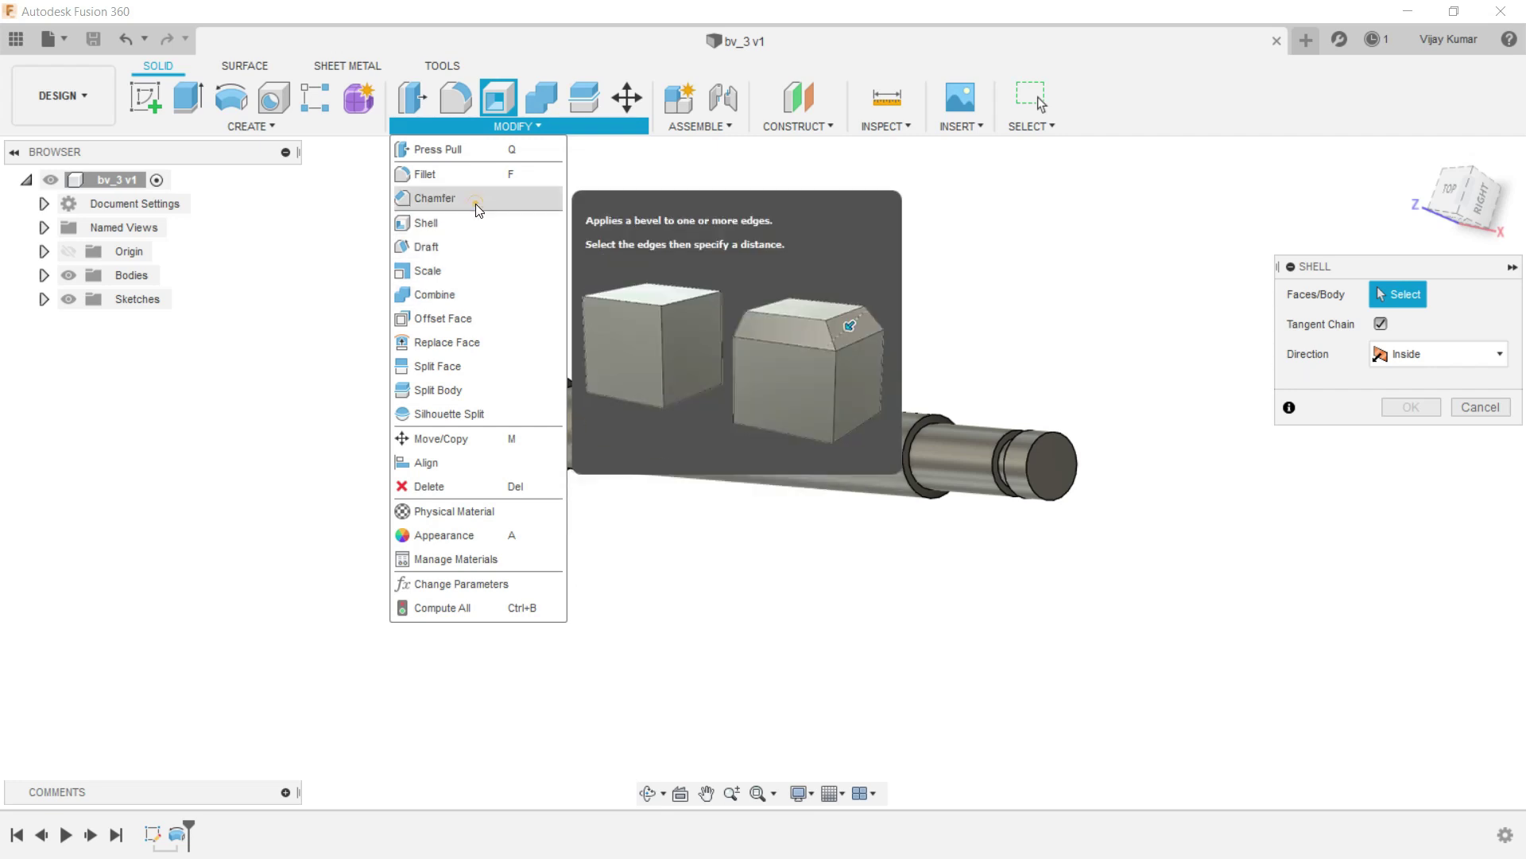
click(478, 209)
scroll(977, 468, up, 2)
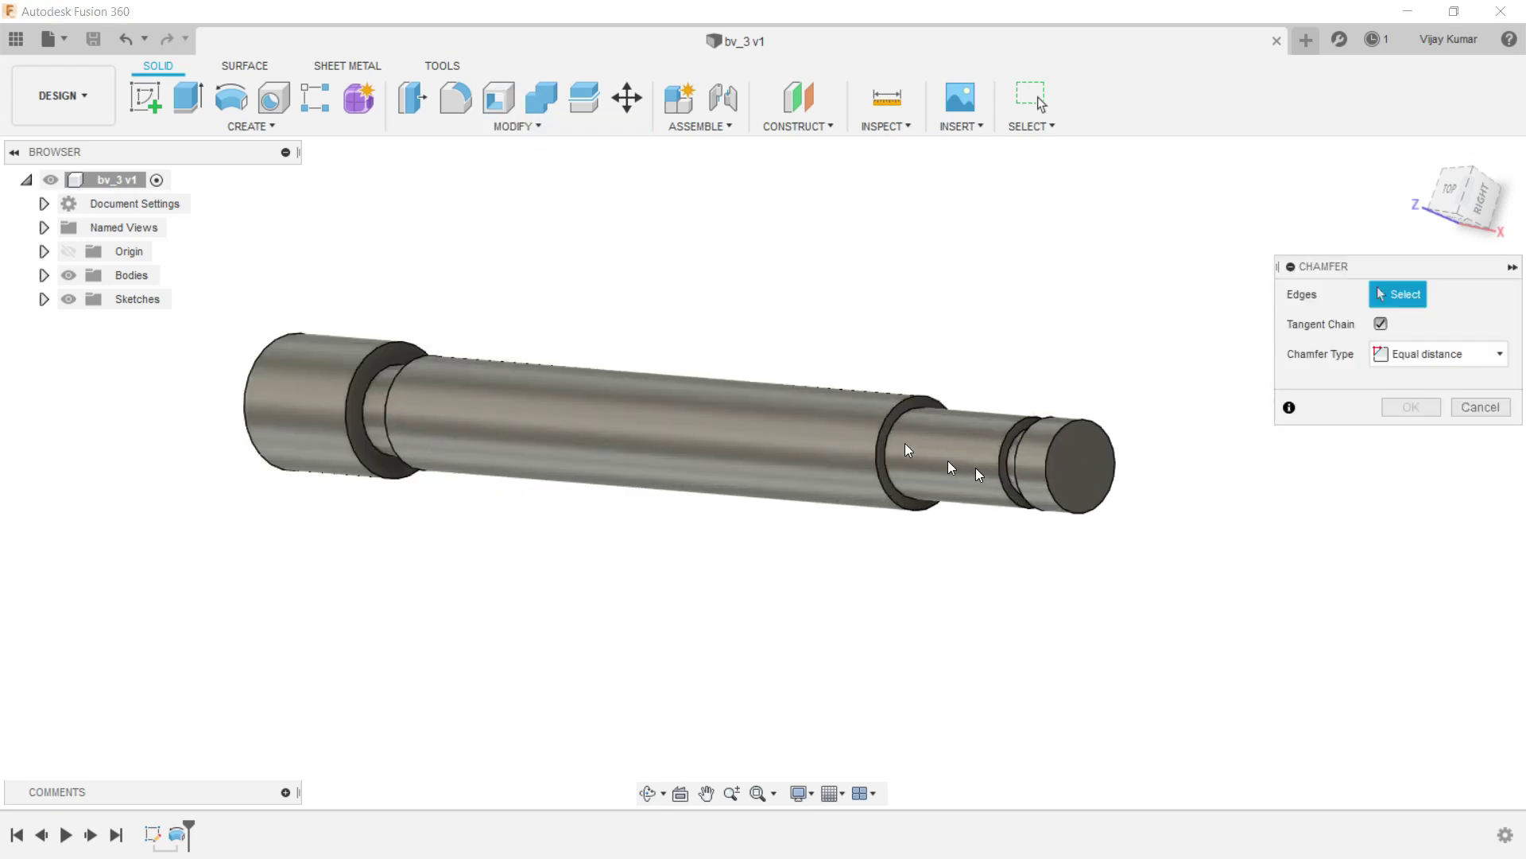
scroll(905, 442, up, 3)
click(1431, 354)
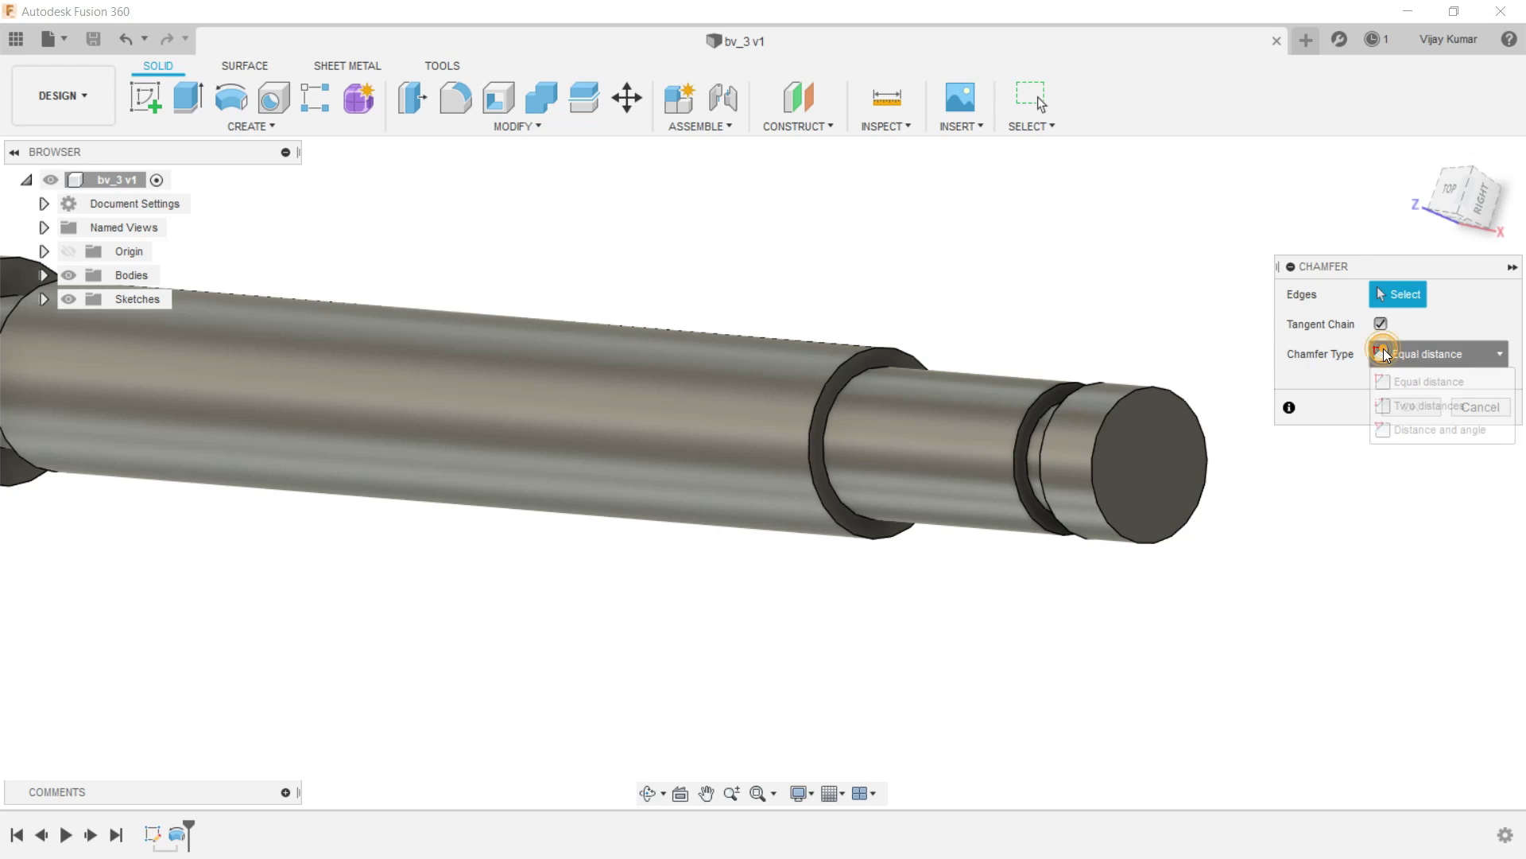
click(1396, 422)
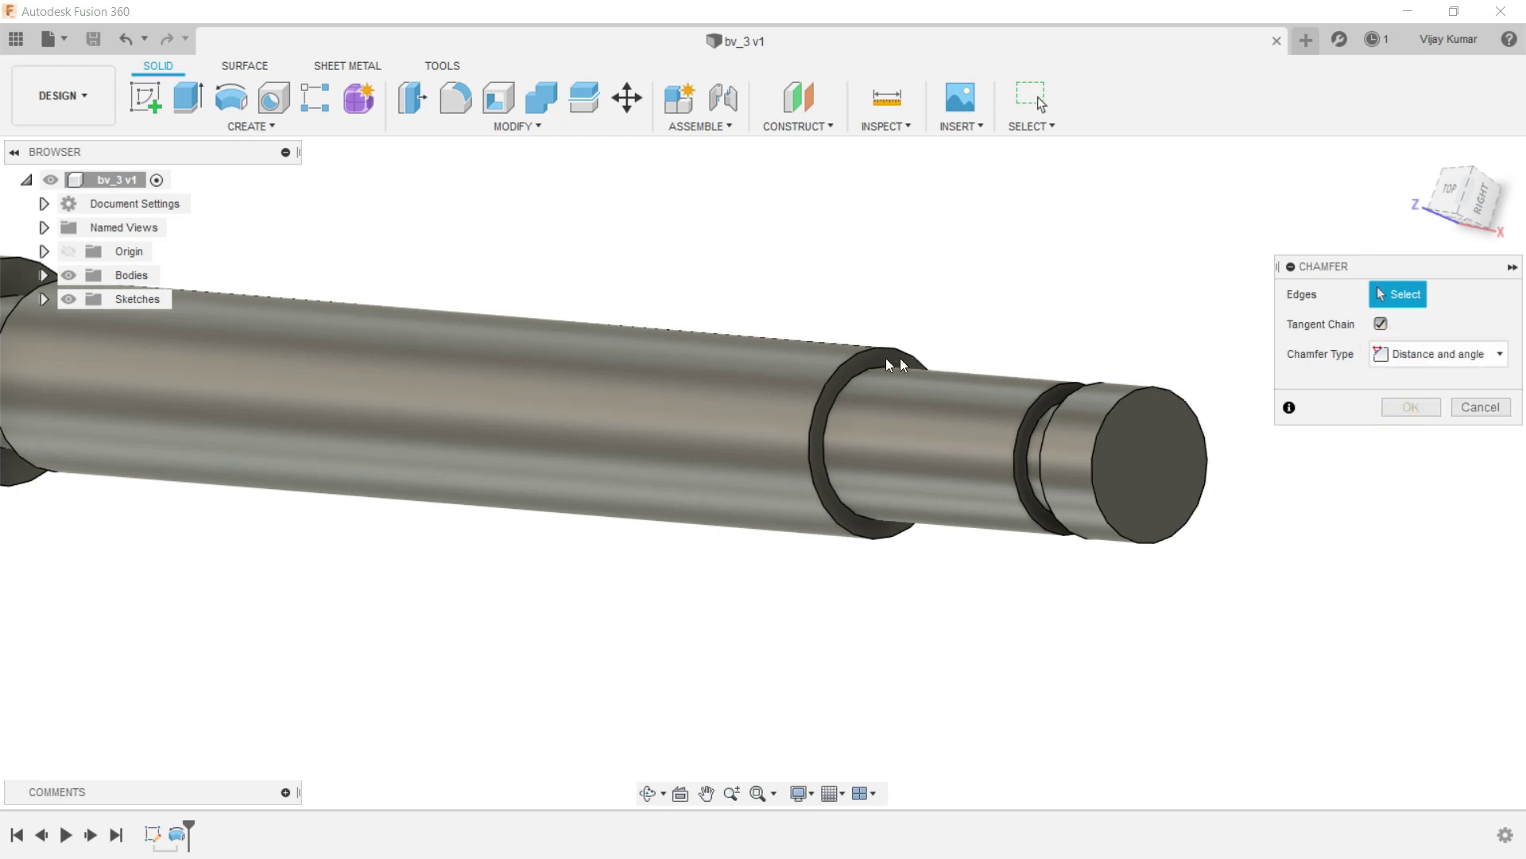
click(866, 350)
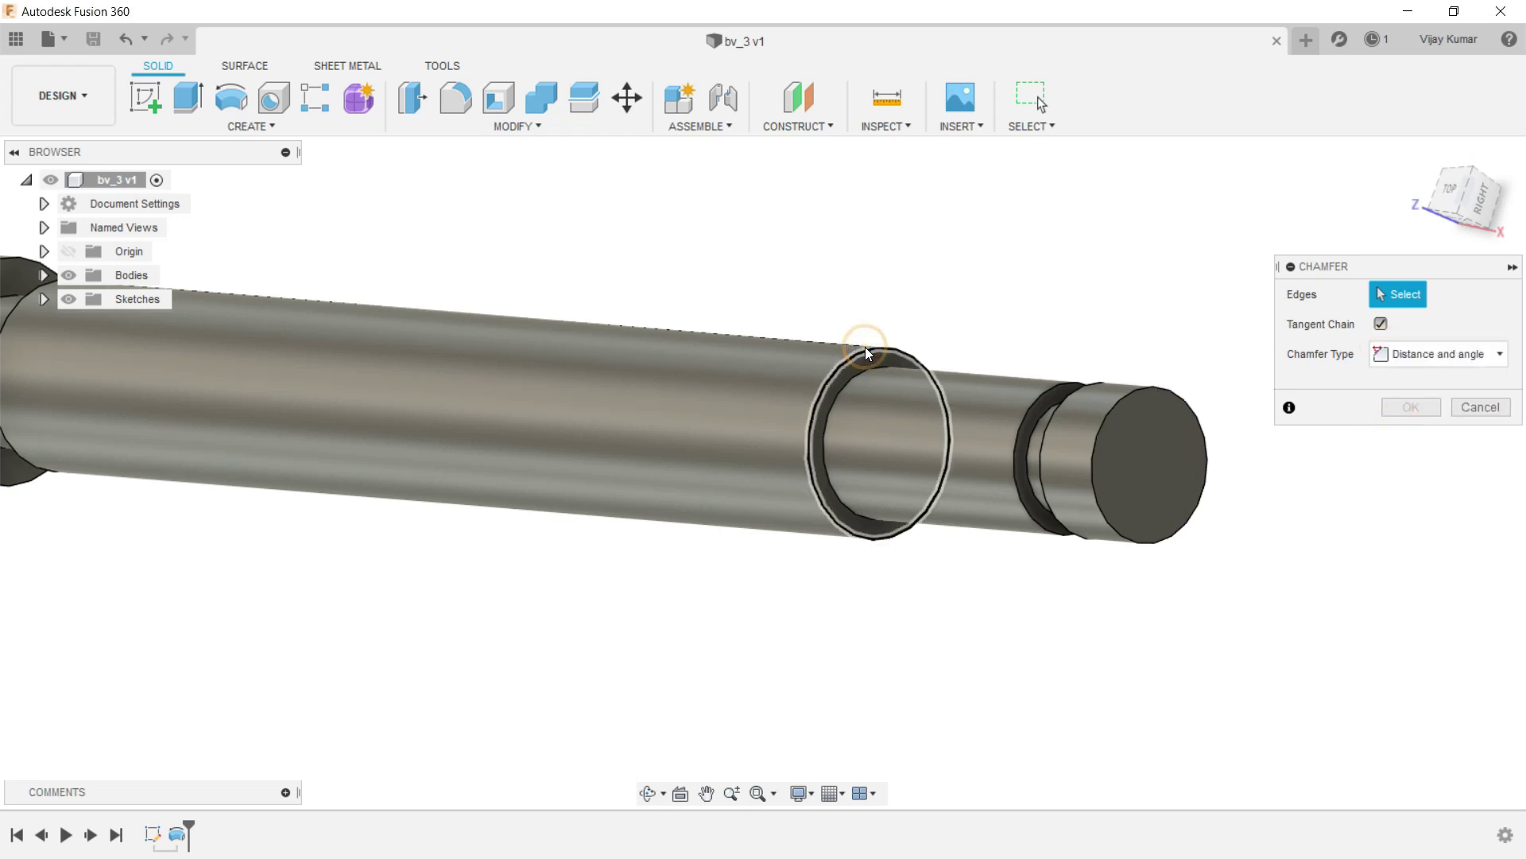
click(1464, 382)
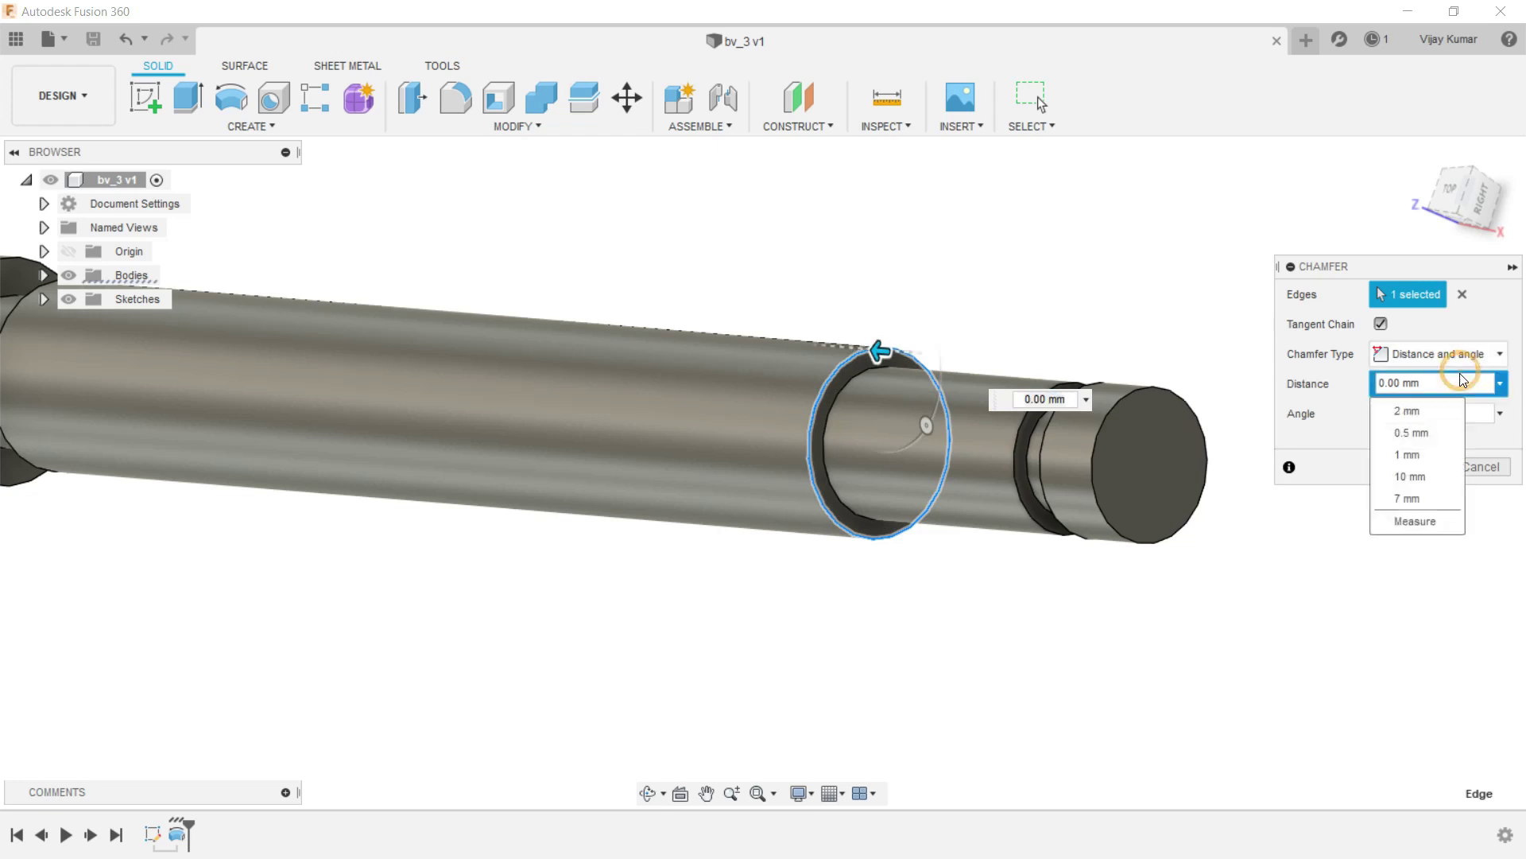
click(1419, 382)
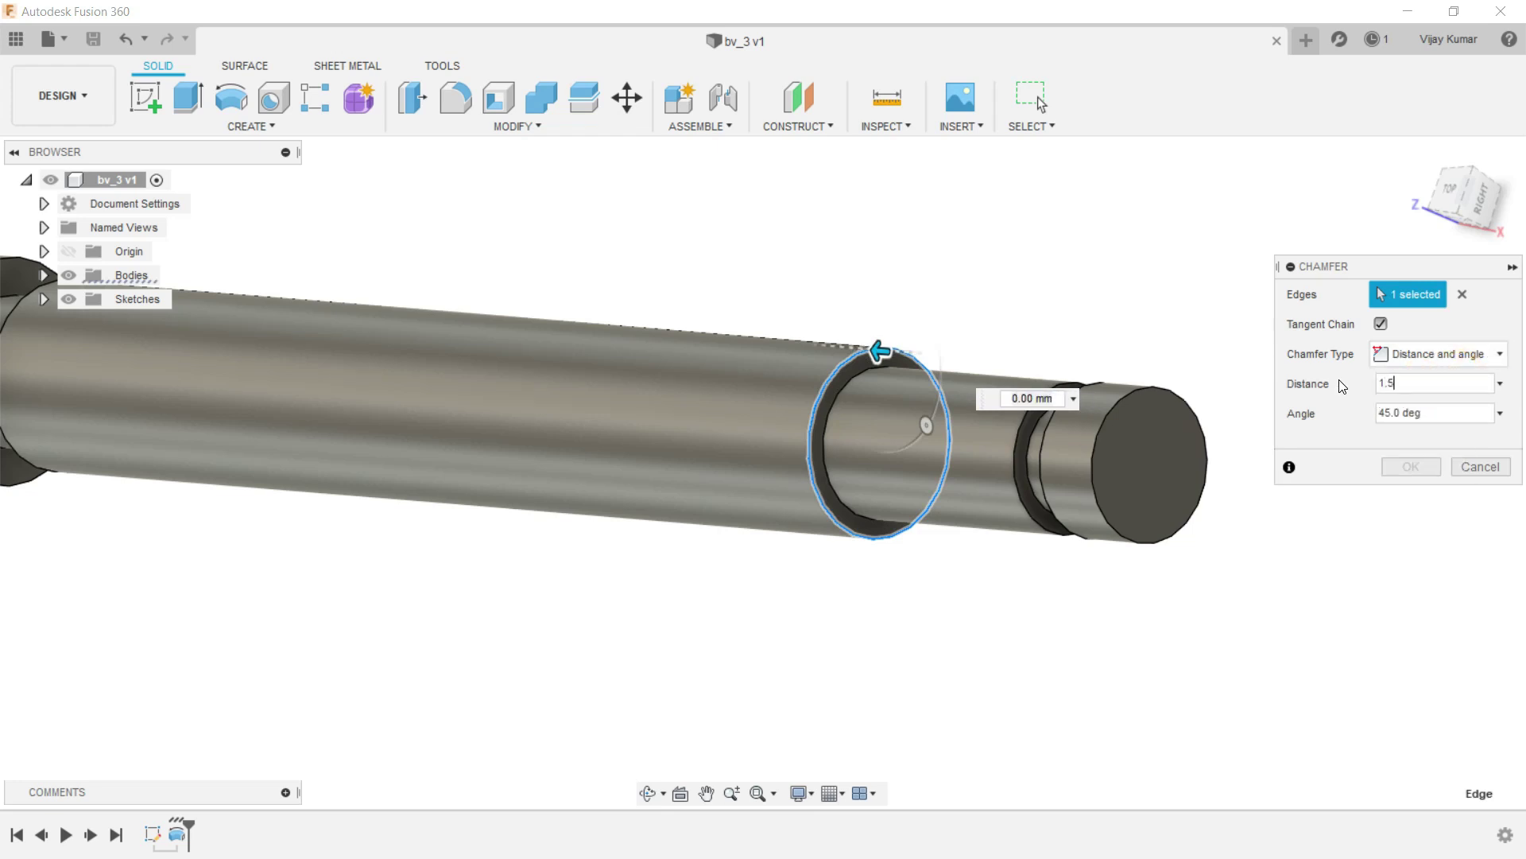
key(Return)
scroll(1220, 348, down, 3)
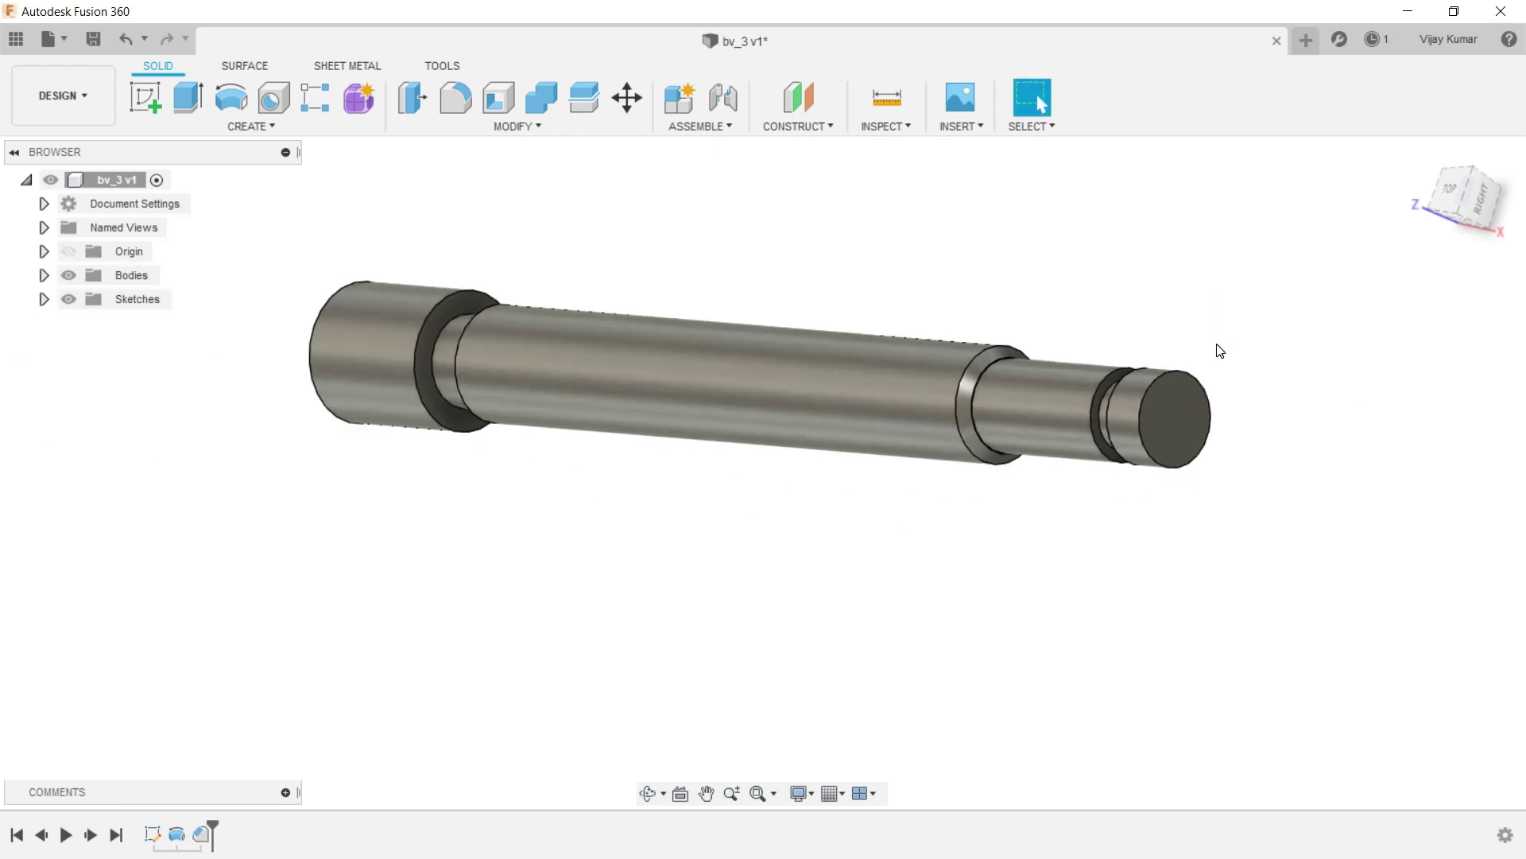
Round the shaft's left end circular edge with a 1.5 mm fillet, then orbit the view.
click(452, 95)
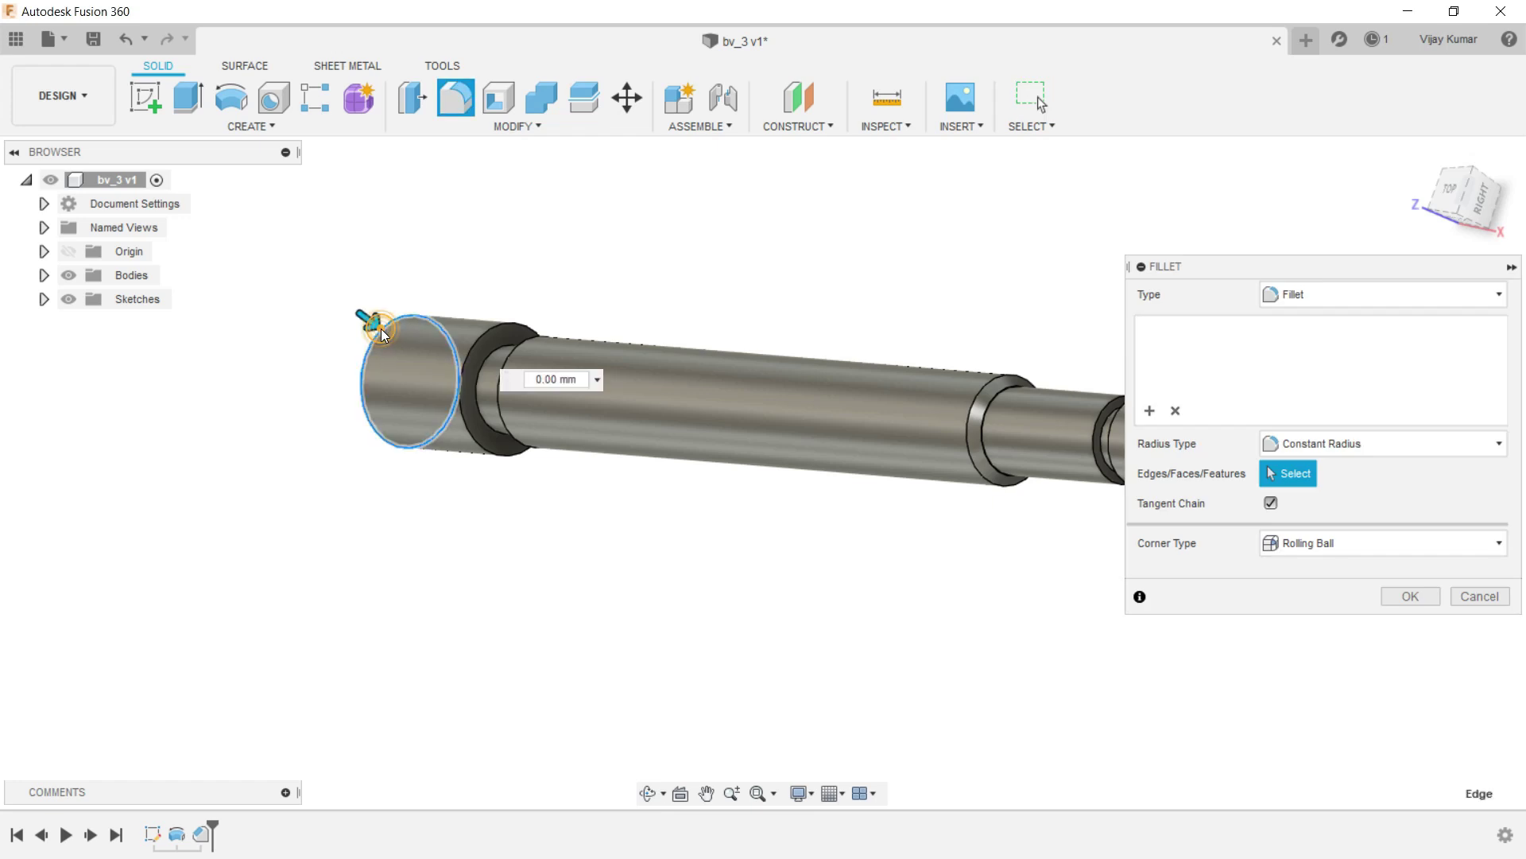
click(381, 330)
text(1.5)
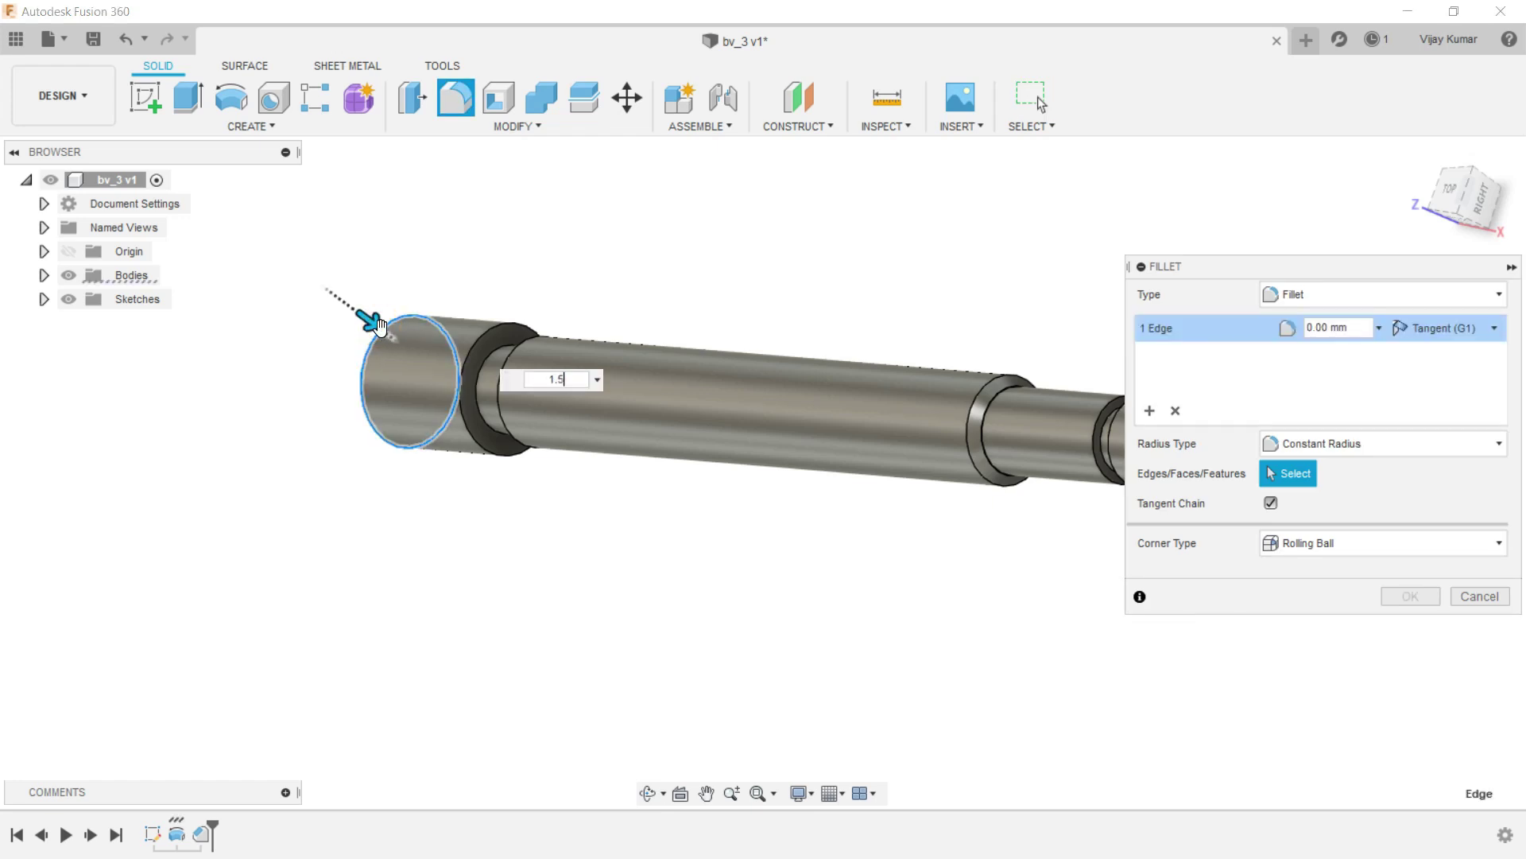
click(1407, 596)
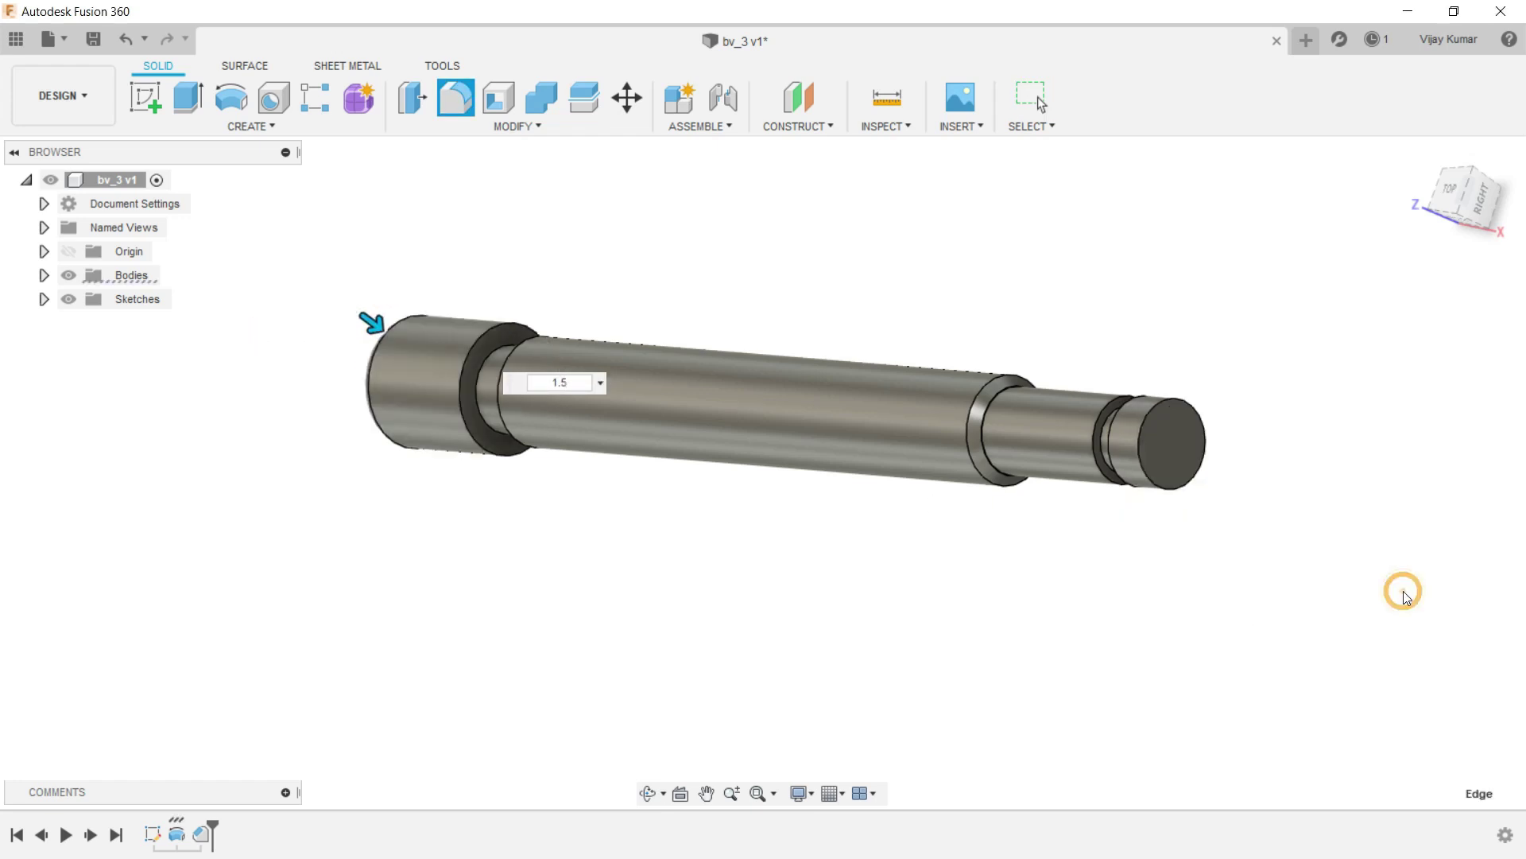
click(654, 793)
mouse_move(665, 630)
mouse_down()
mouse_move(798, 617)
mouse_move(862, 644)
mouse_move(847, 632)
mouse_up()
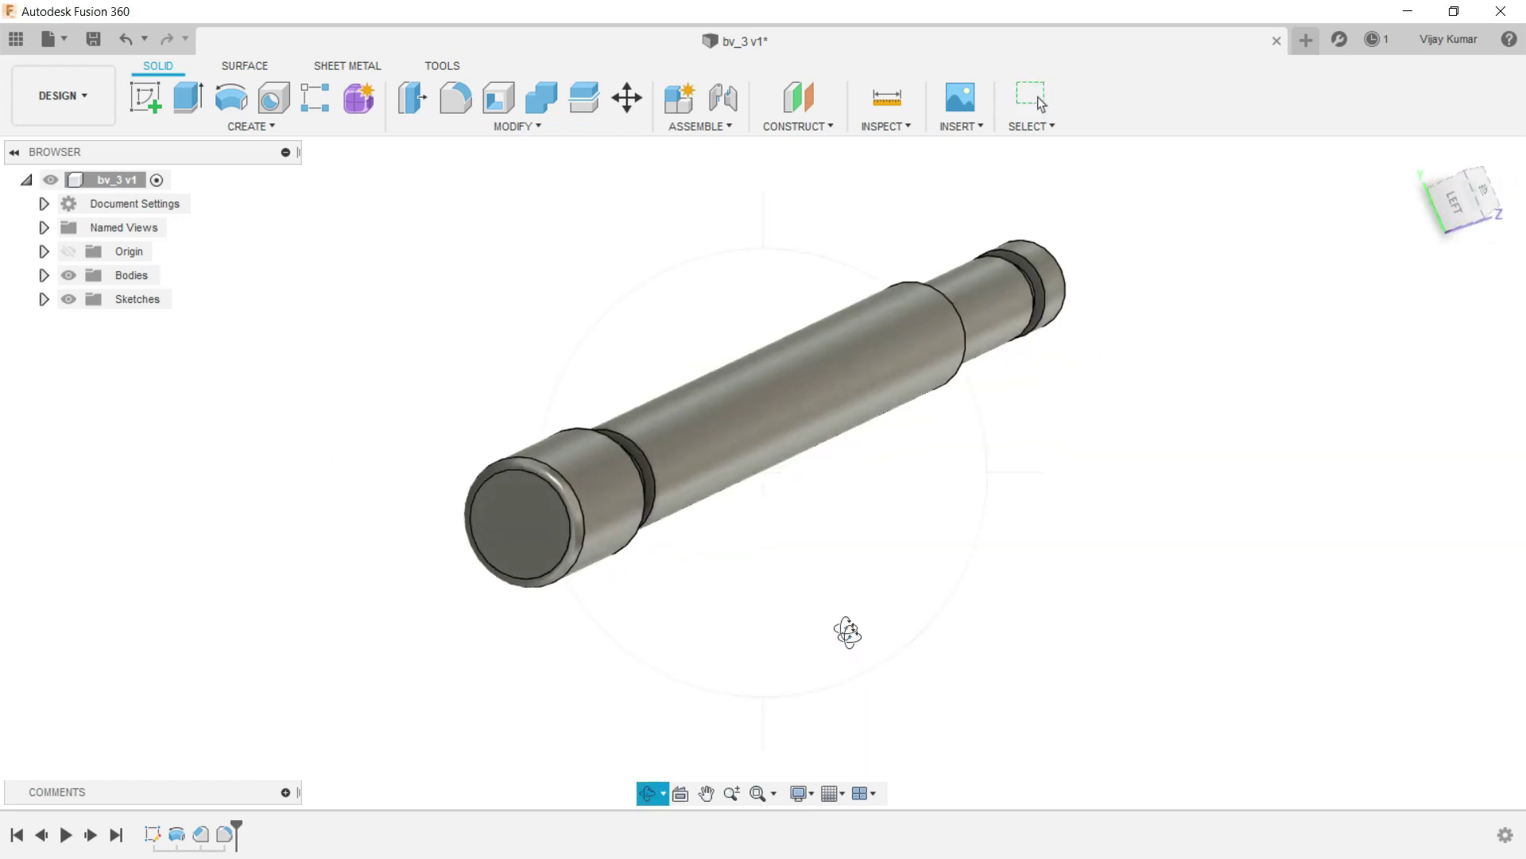
key(Escape)
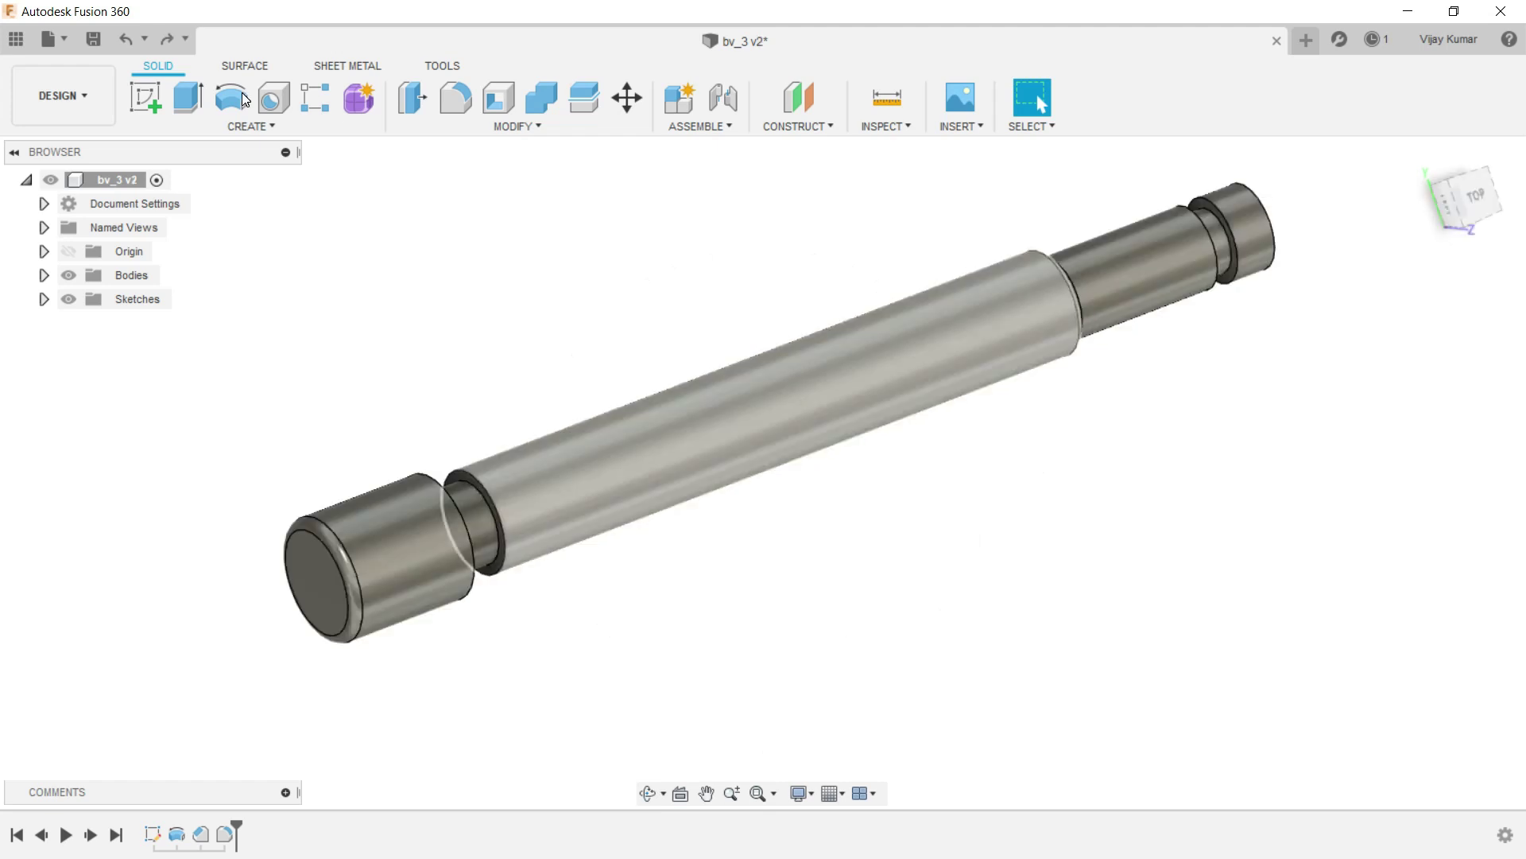
Add a modeled ACME 5/8, class 4G thread along the rod's long middle face.
click(227, 127)
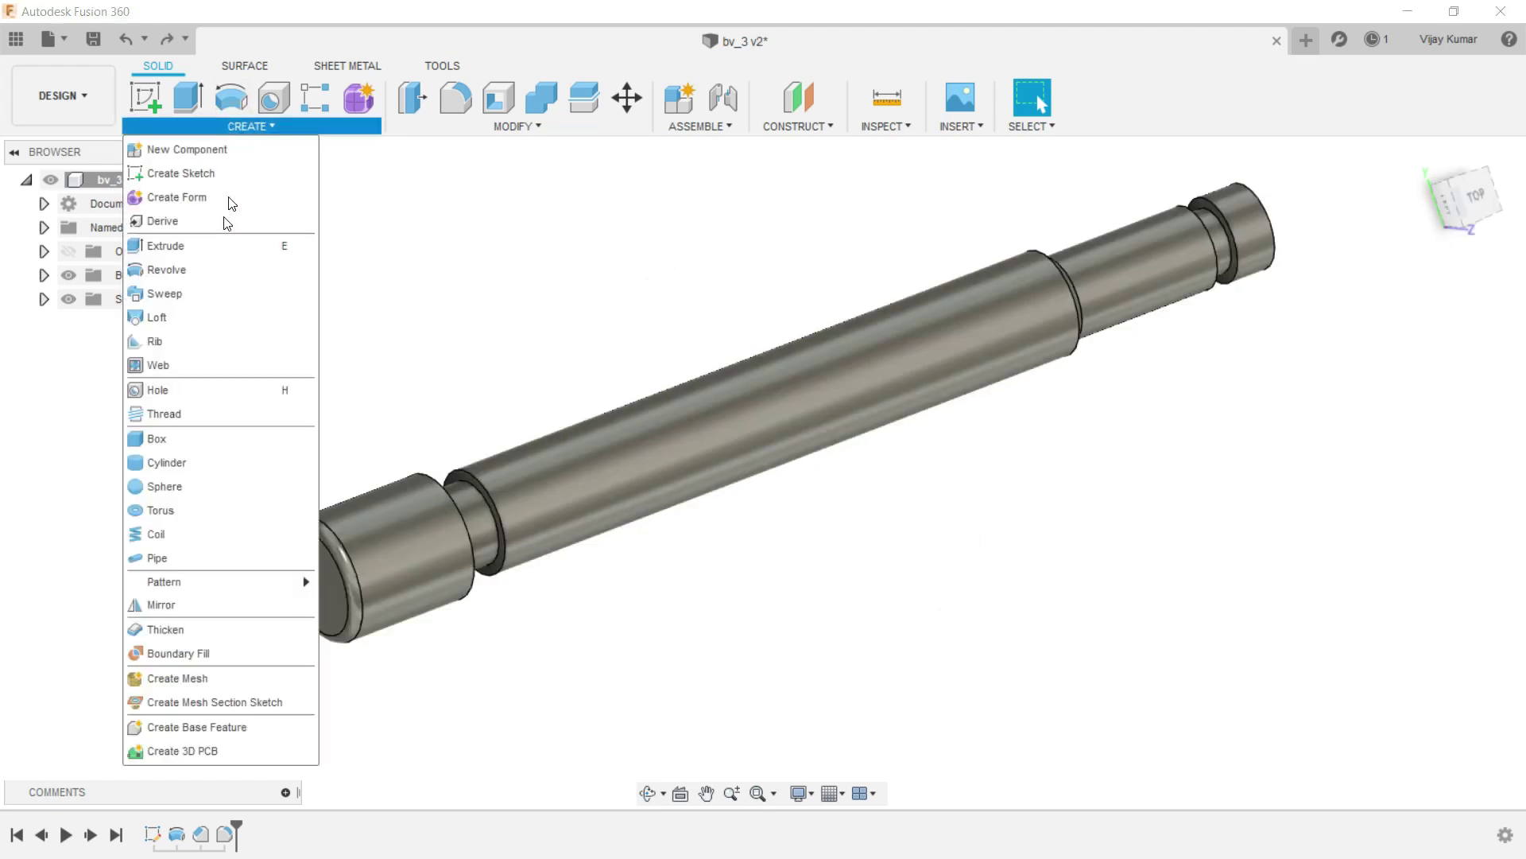
click(411, 416)
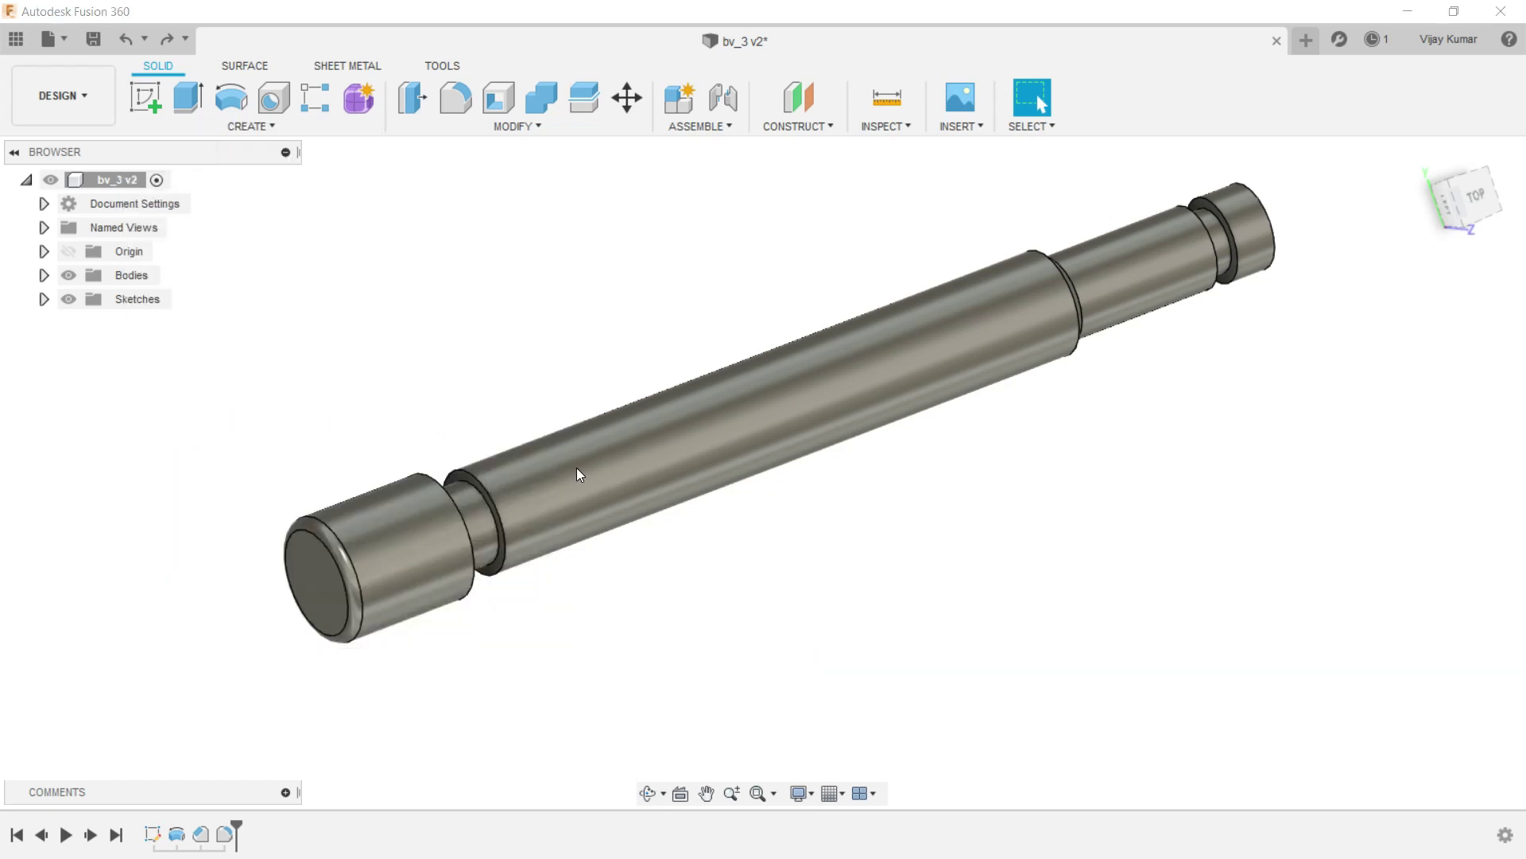
click(664, 483)
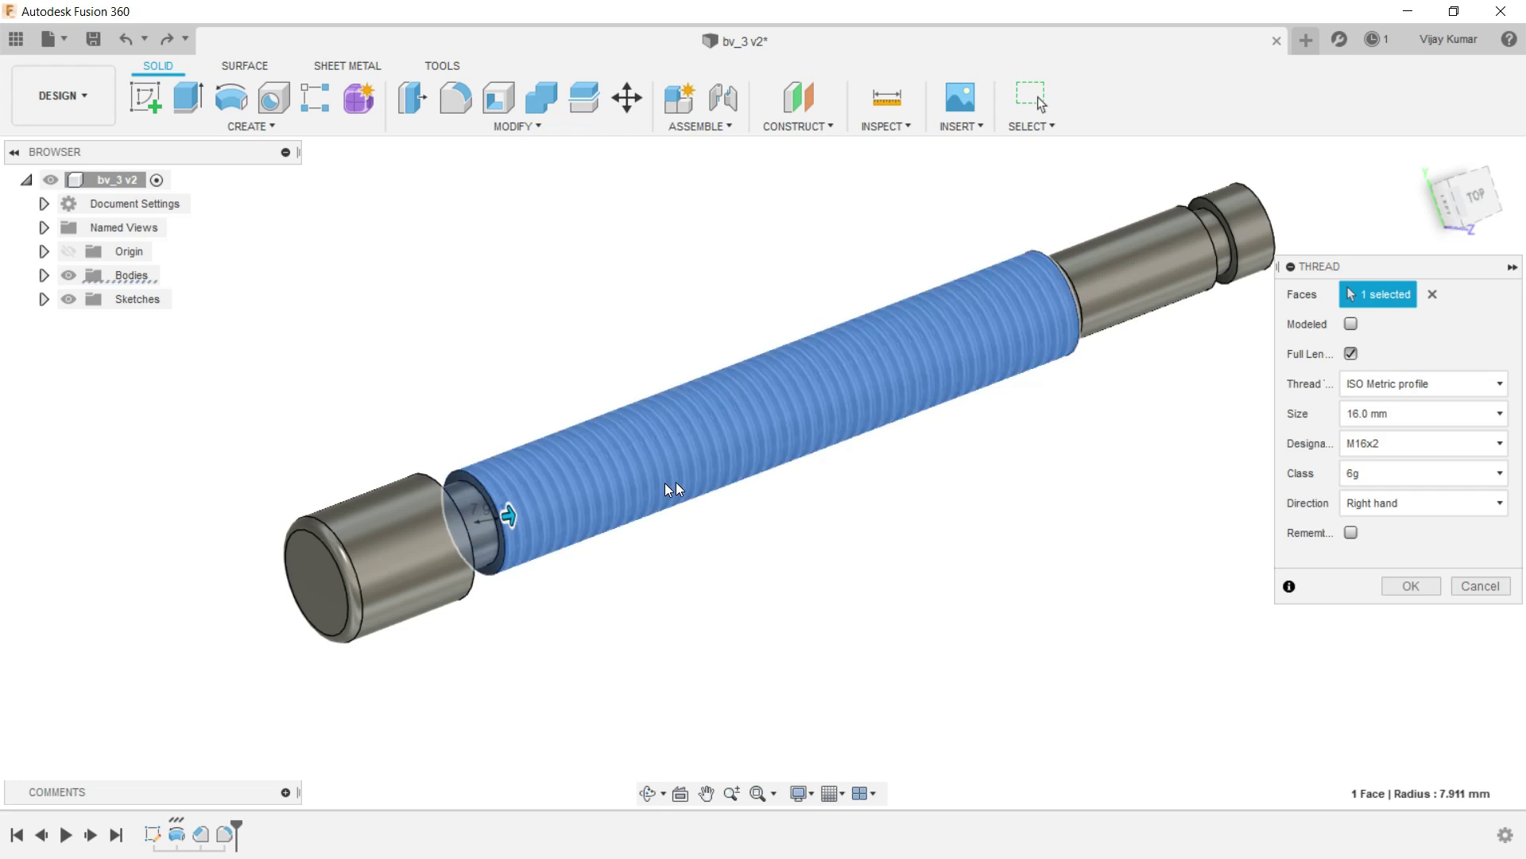
click(1372, 378)
click(1378, 415)
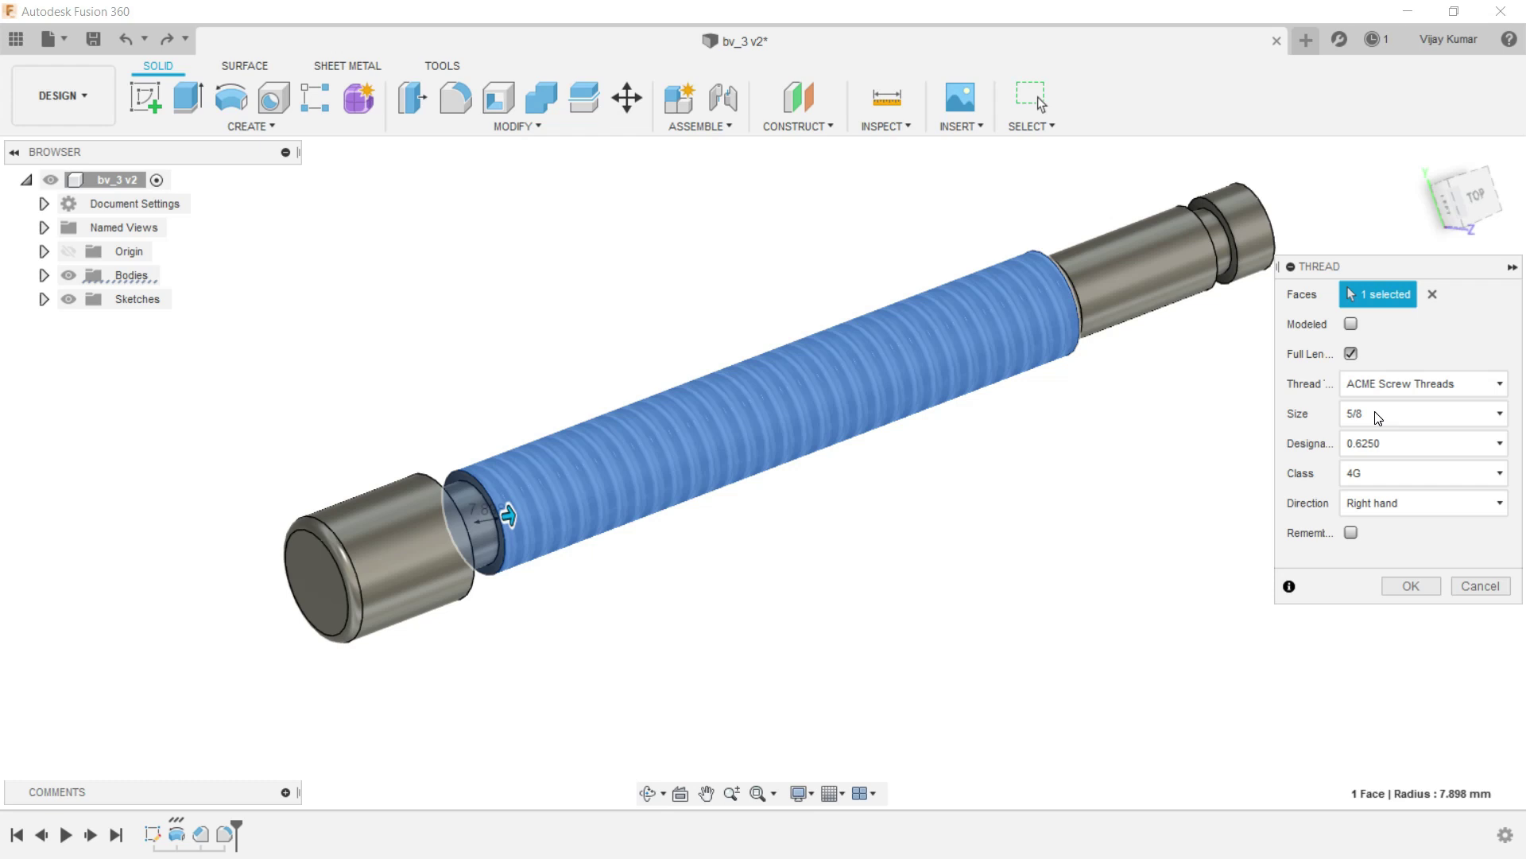
click(1351, 324)
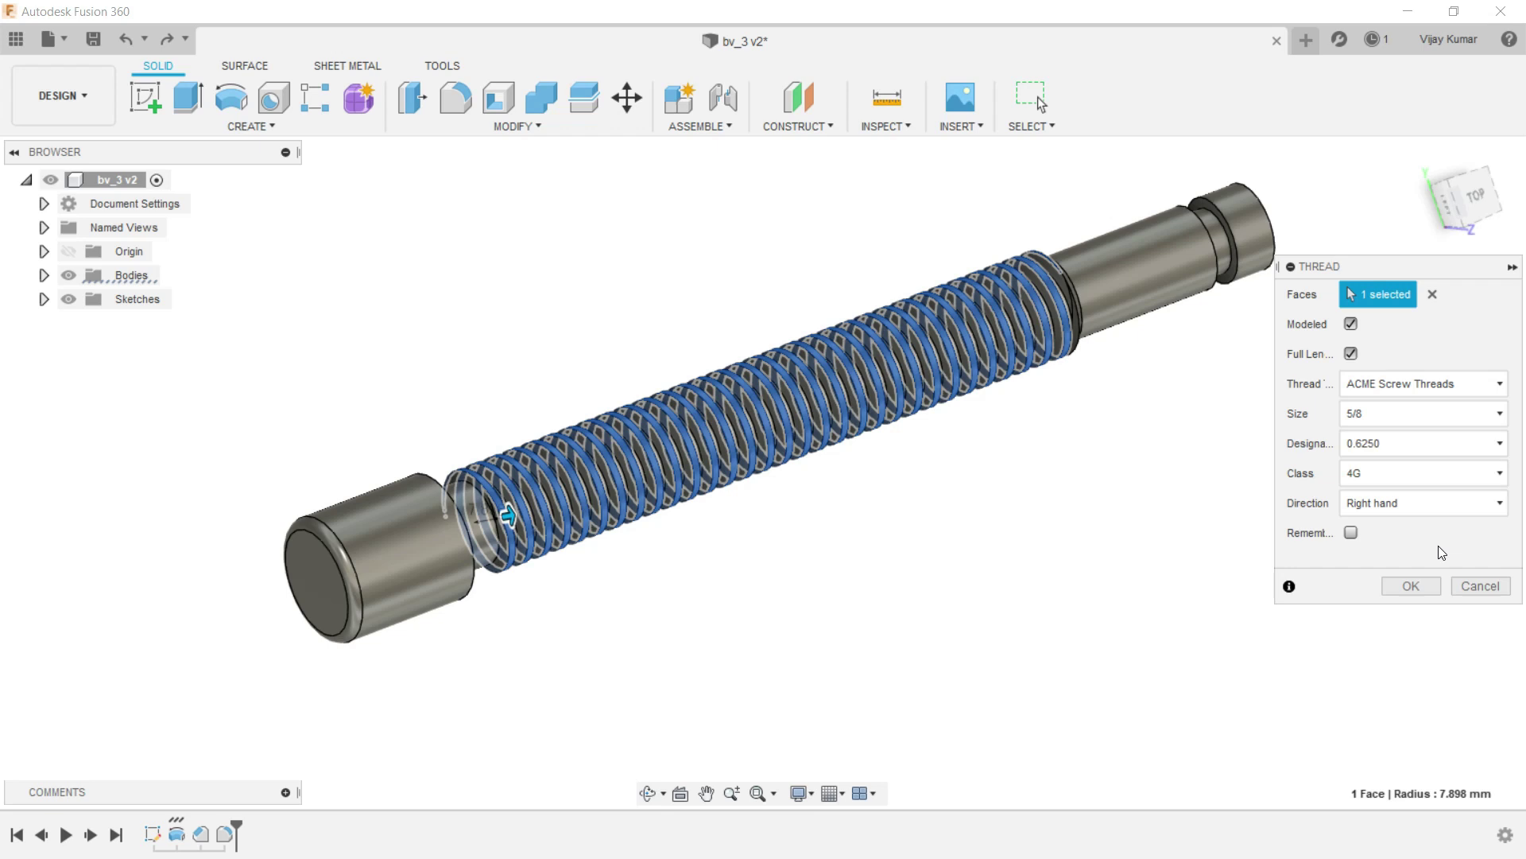
click(1410, 586)
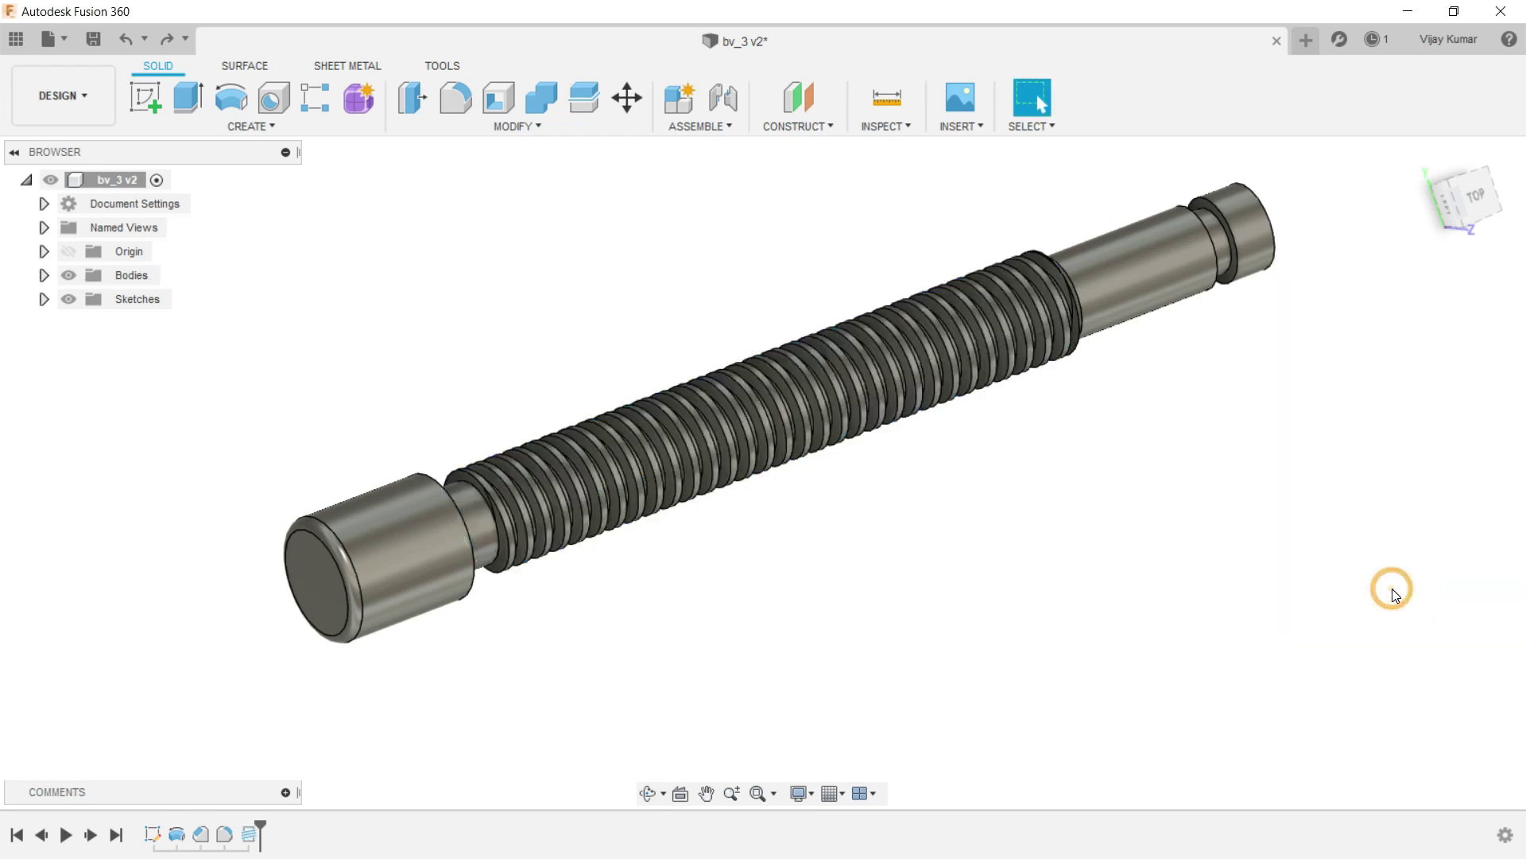
click(44, 251)
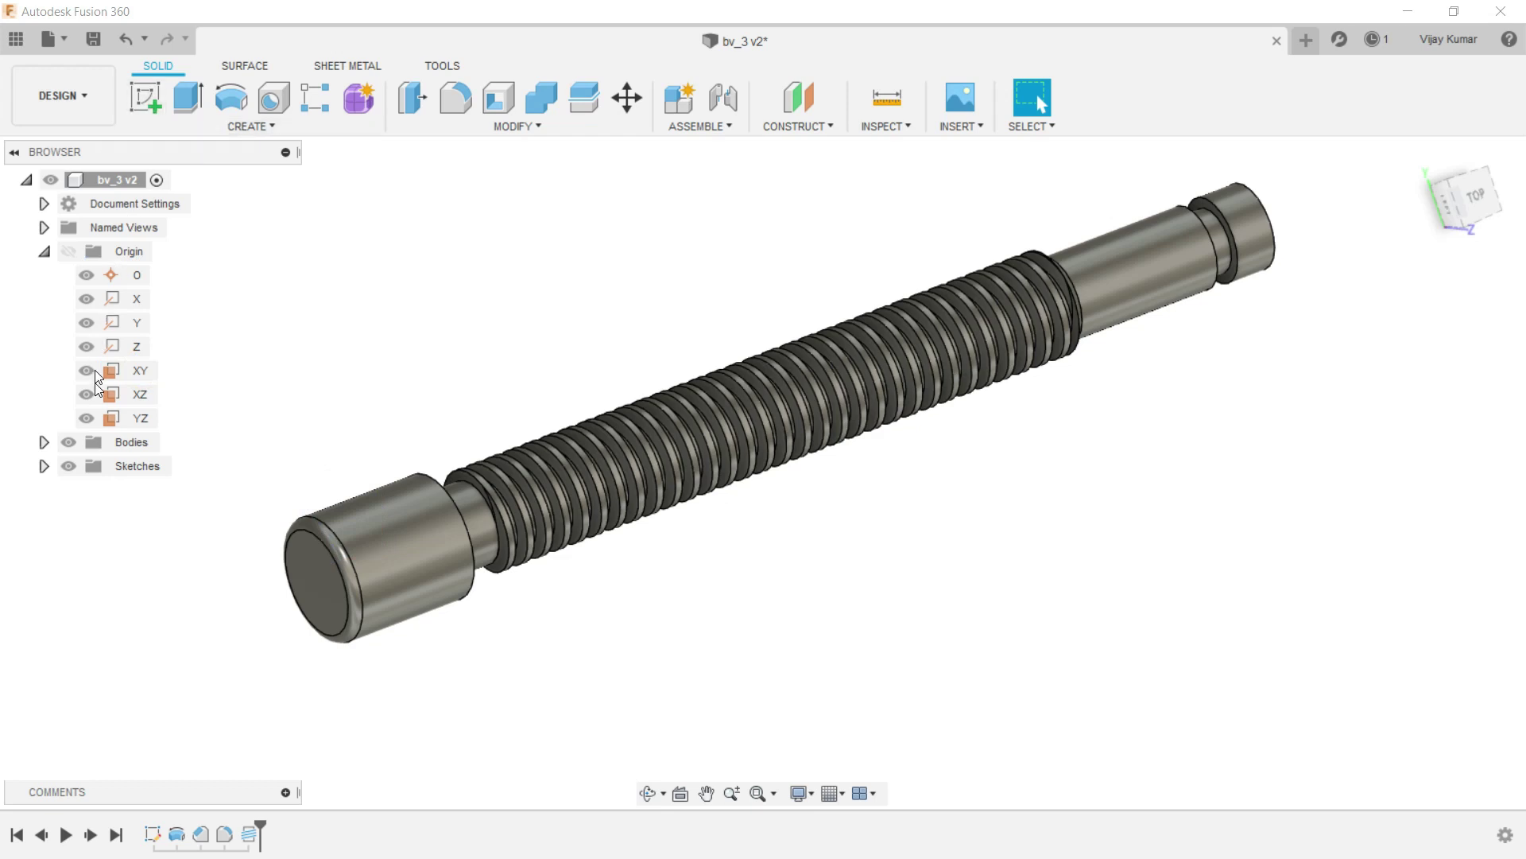
Start a sketch on the XY plane and intersect the head's two end edges into it.
click(135, 370)
click(146, 103)
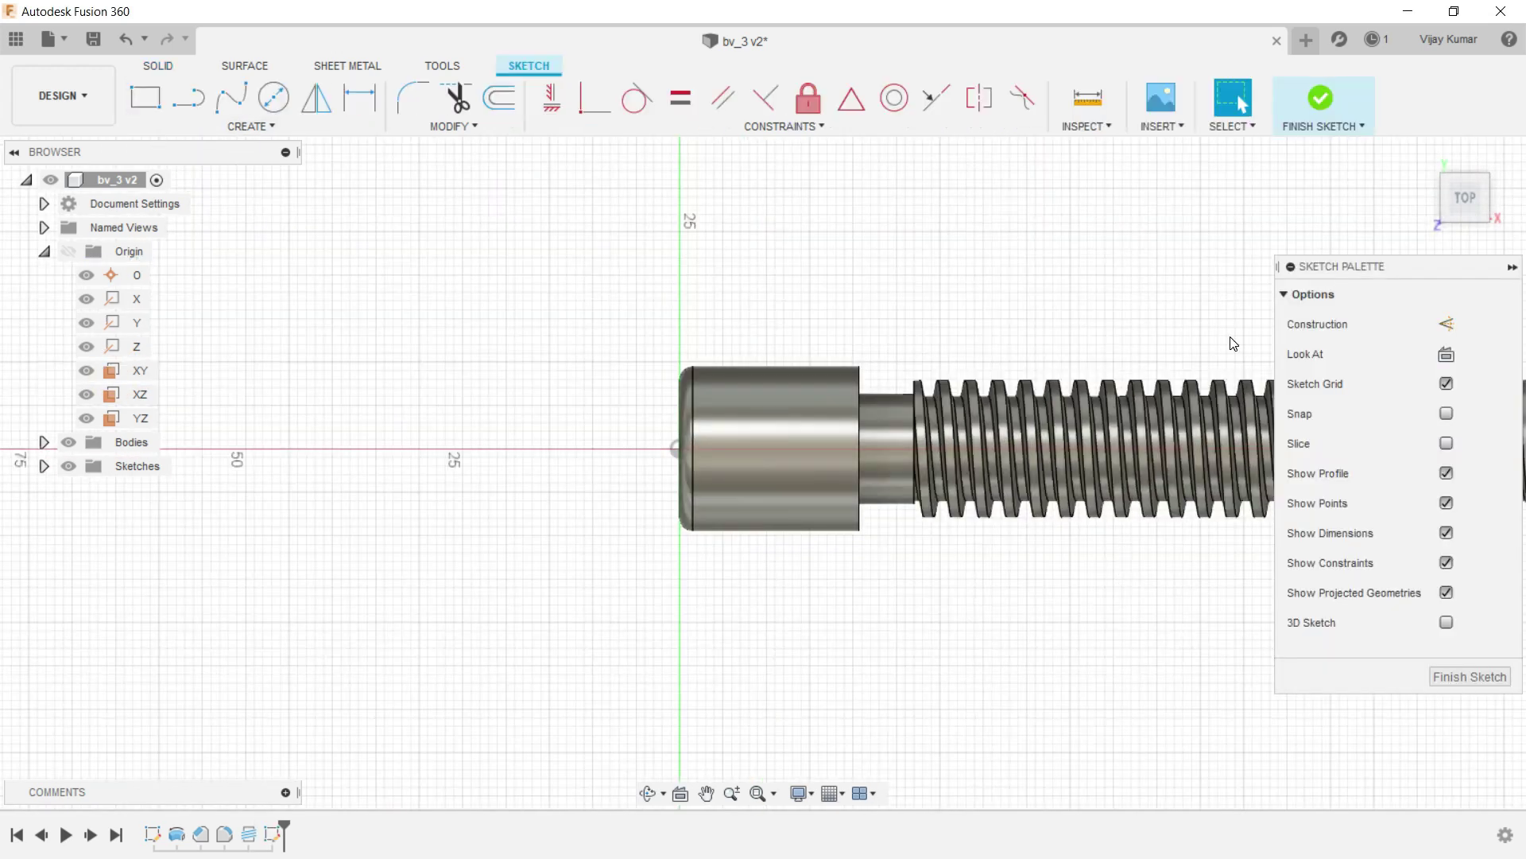
click(297, 137)
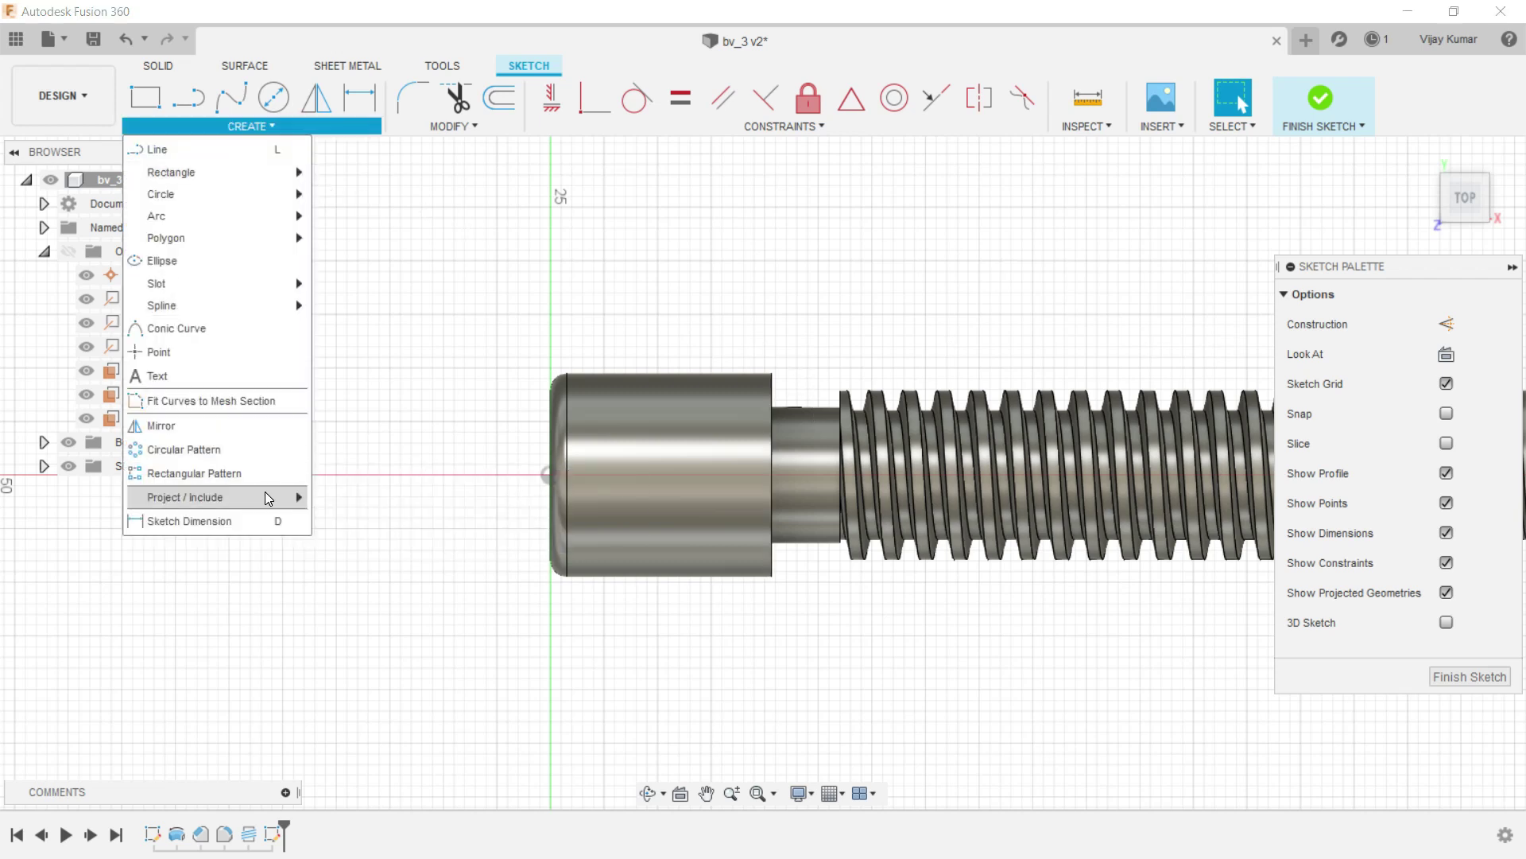
mouse_move(185, 498)
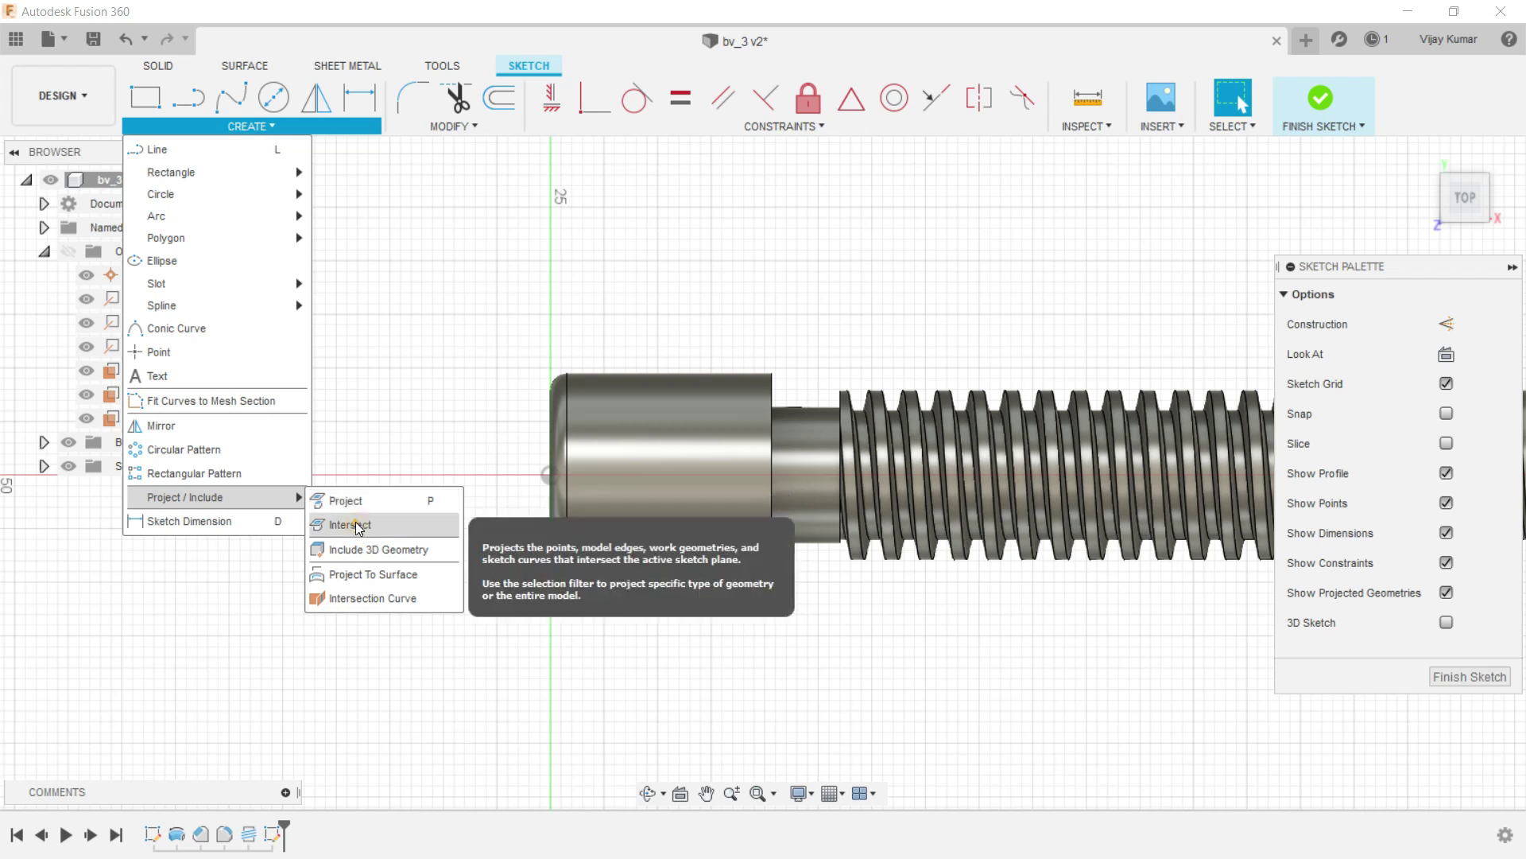
click(351, 523)
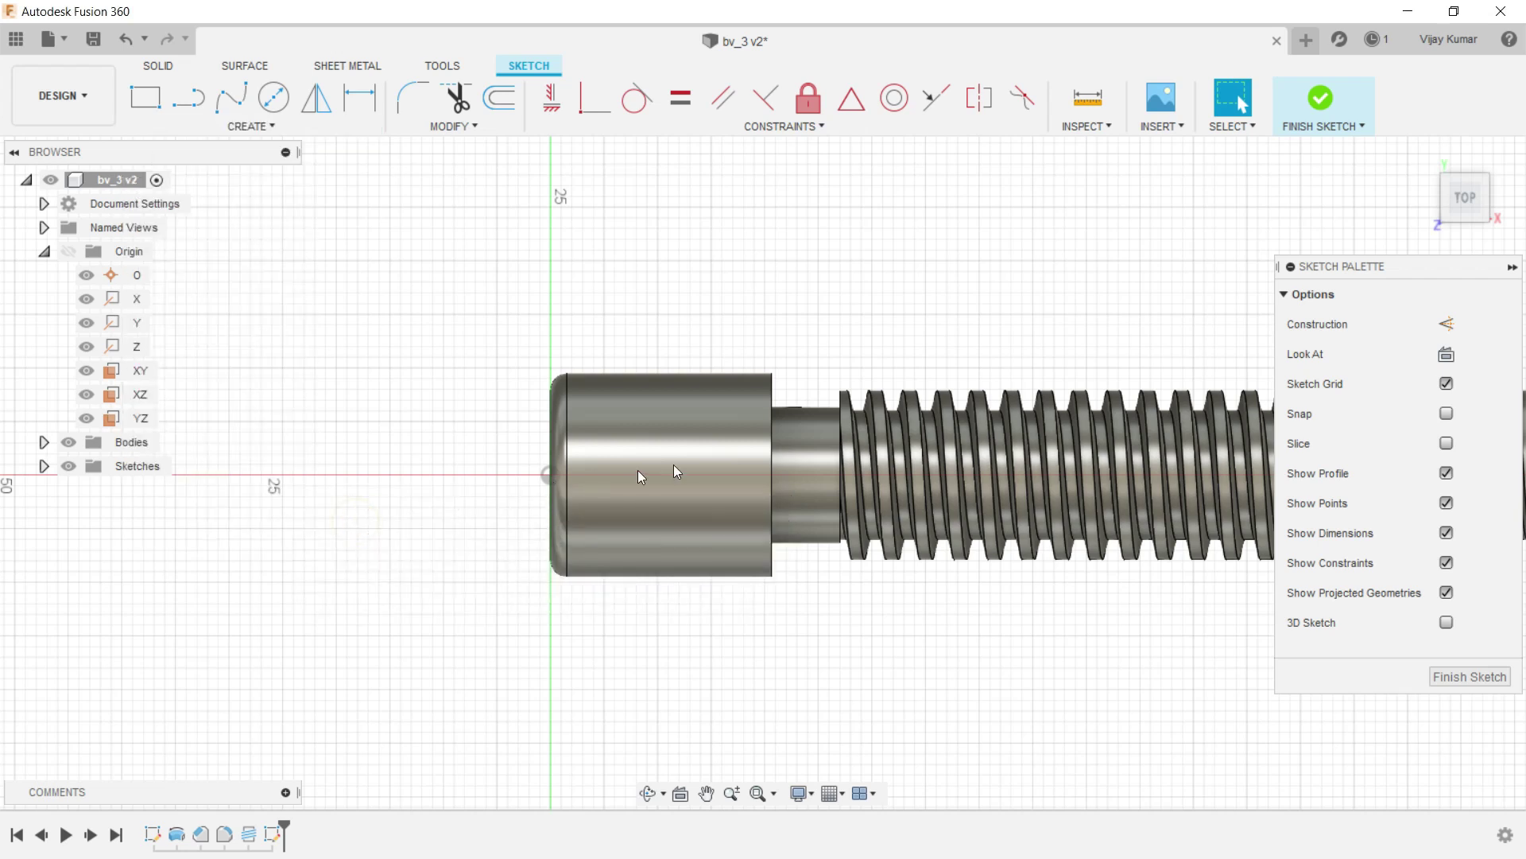
click(770, 411)
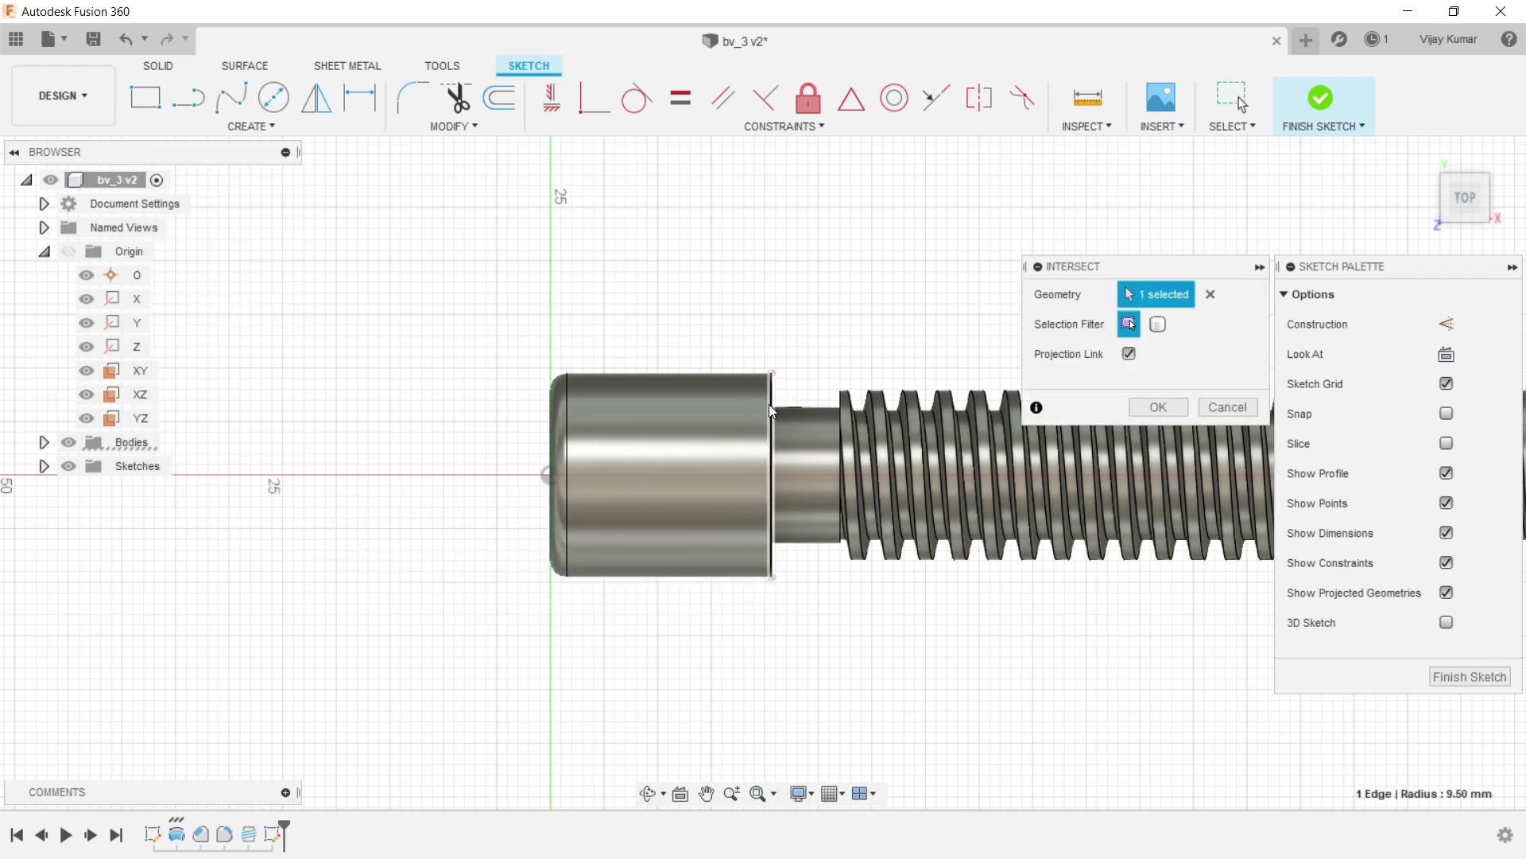
click(548, 415)
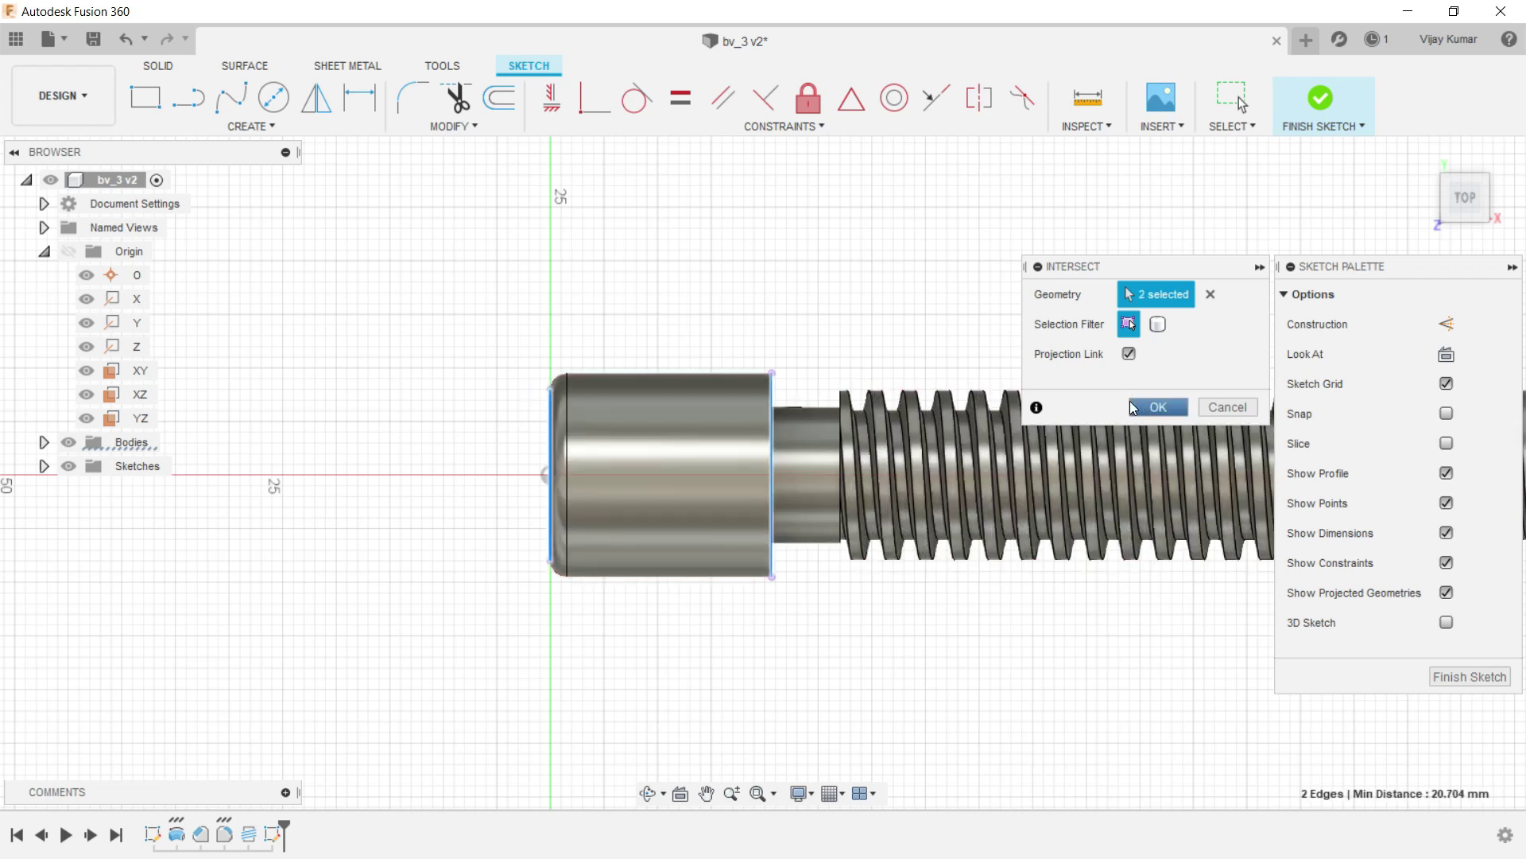
click(1136, 404)
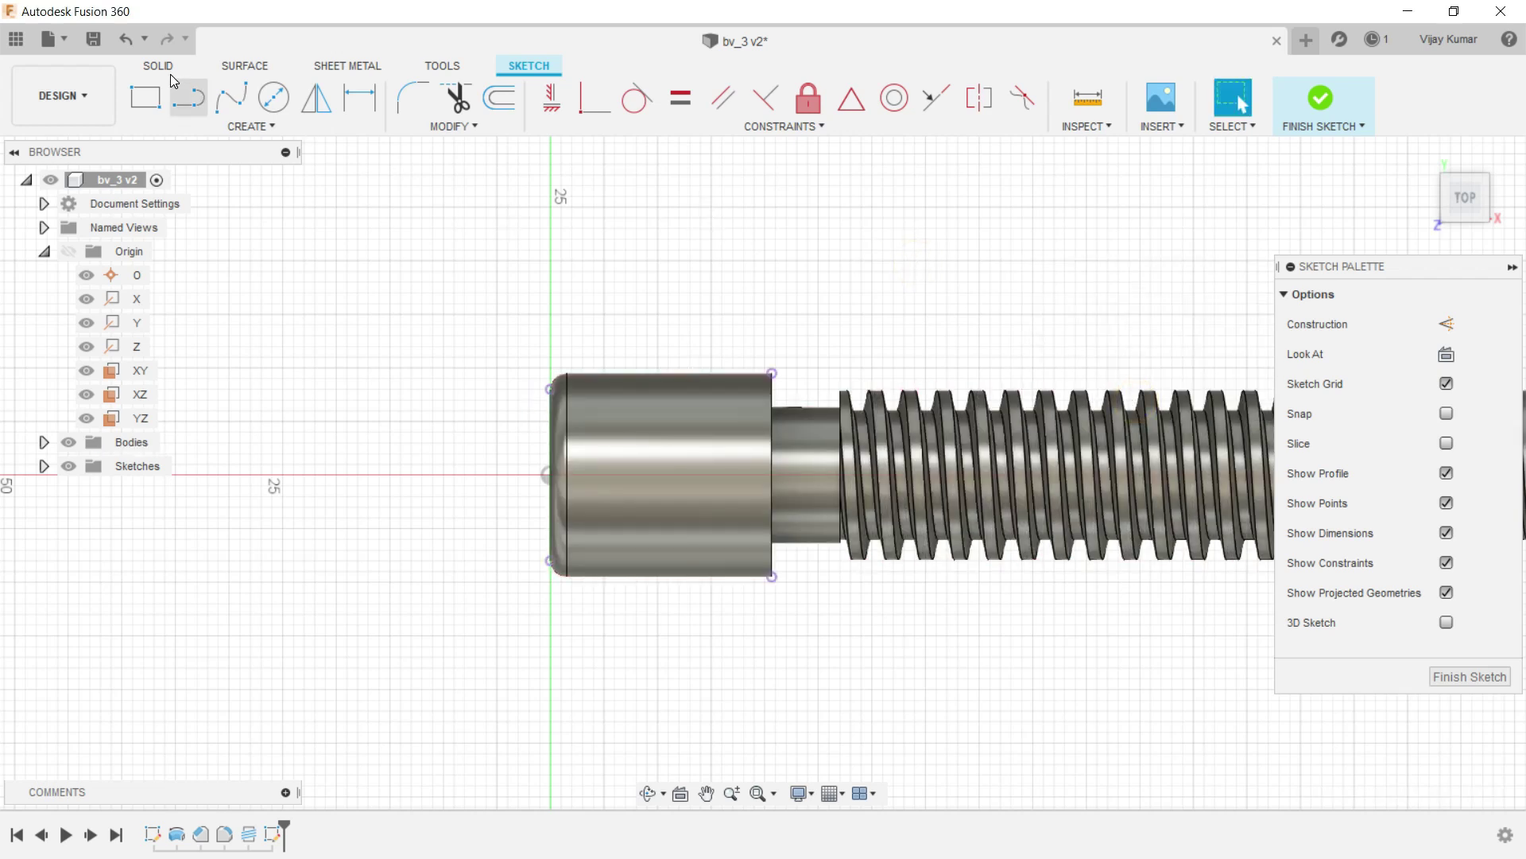
Draw a 20.65 mm line along the head's centre from its left end to the shank edge.
click(191, 108)
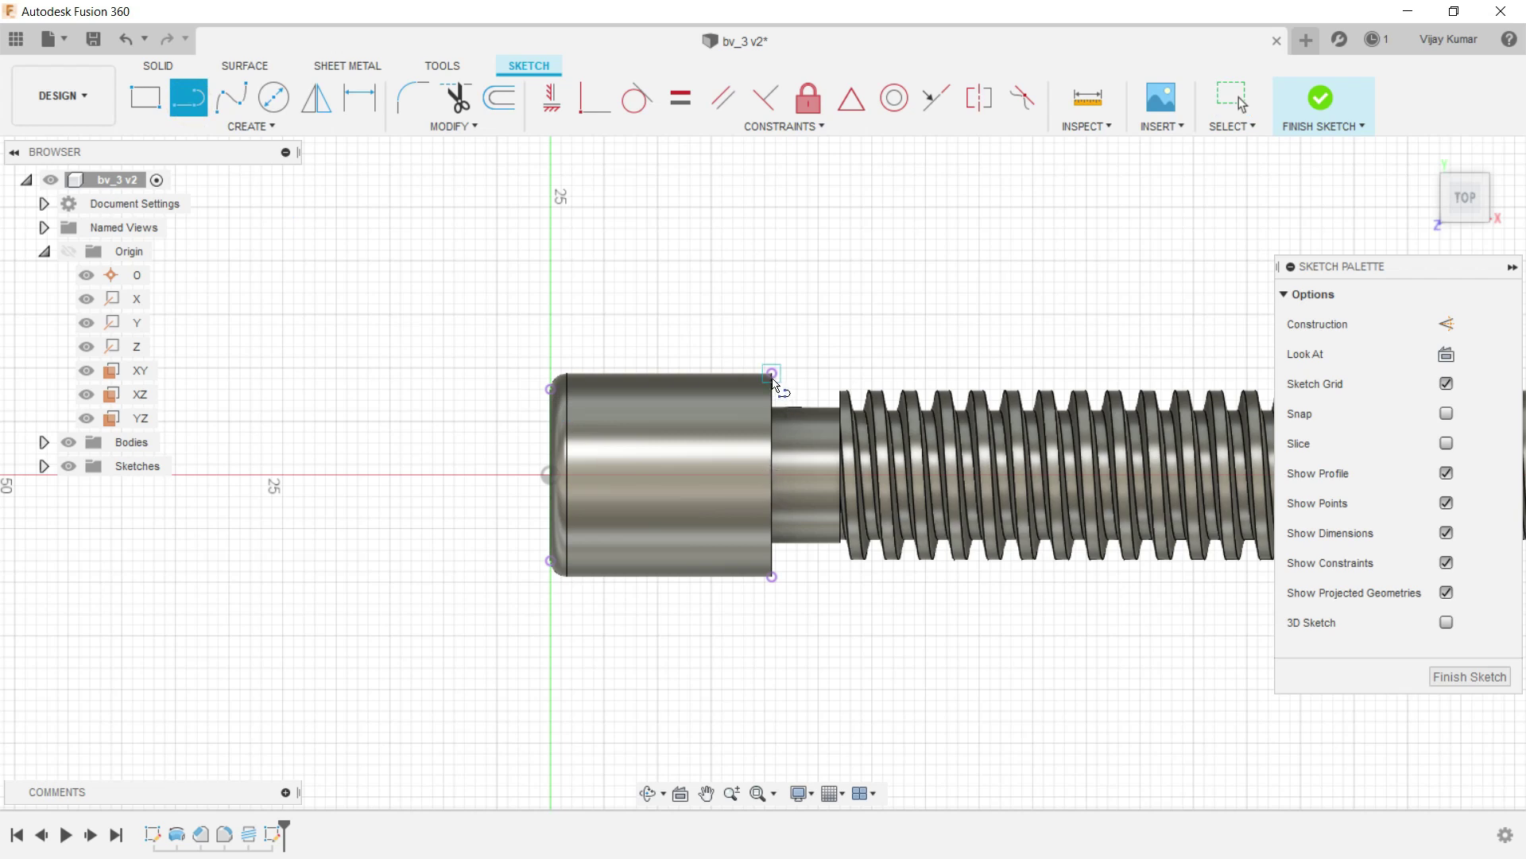
click(549, 475)
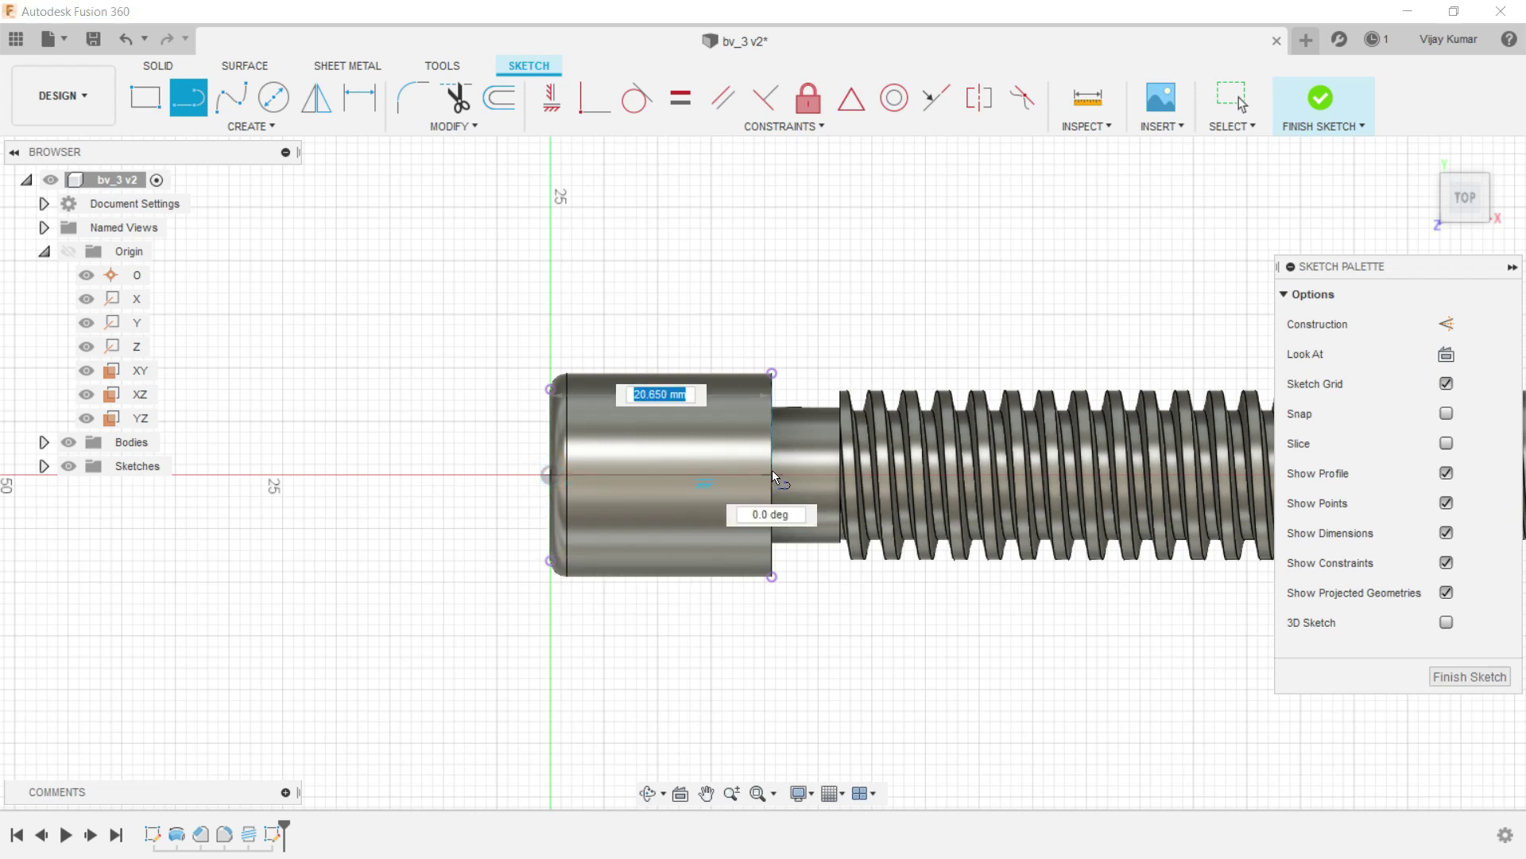
click(775, 475)
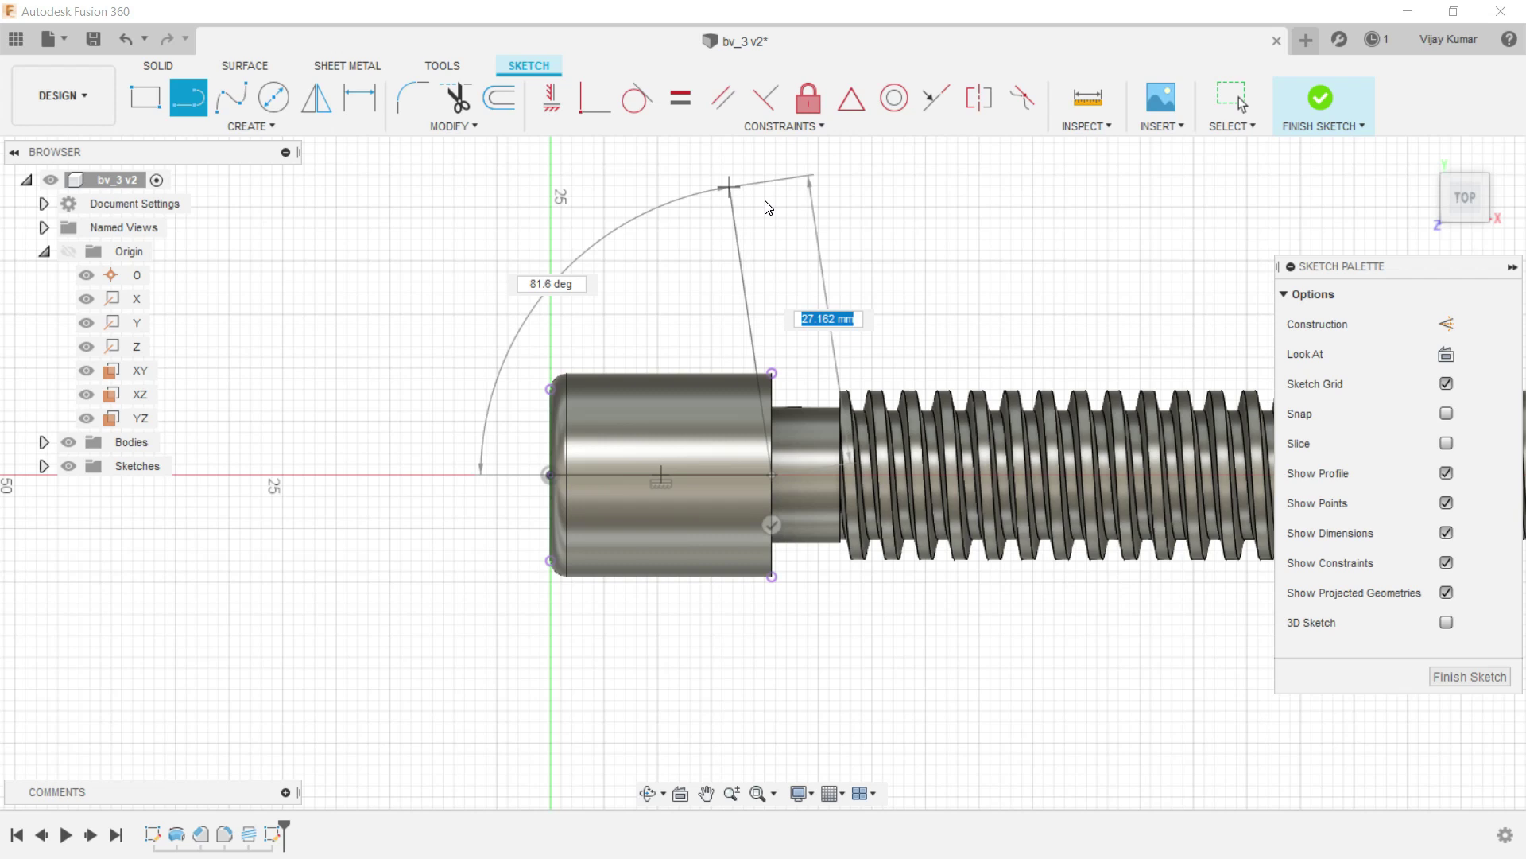
key(Escape)
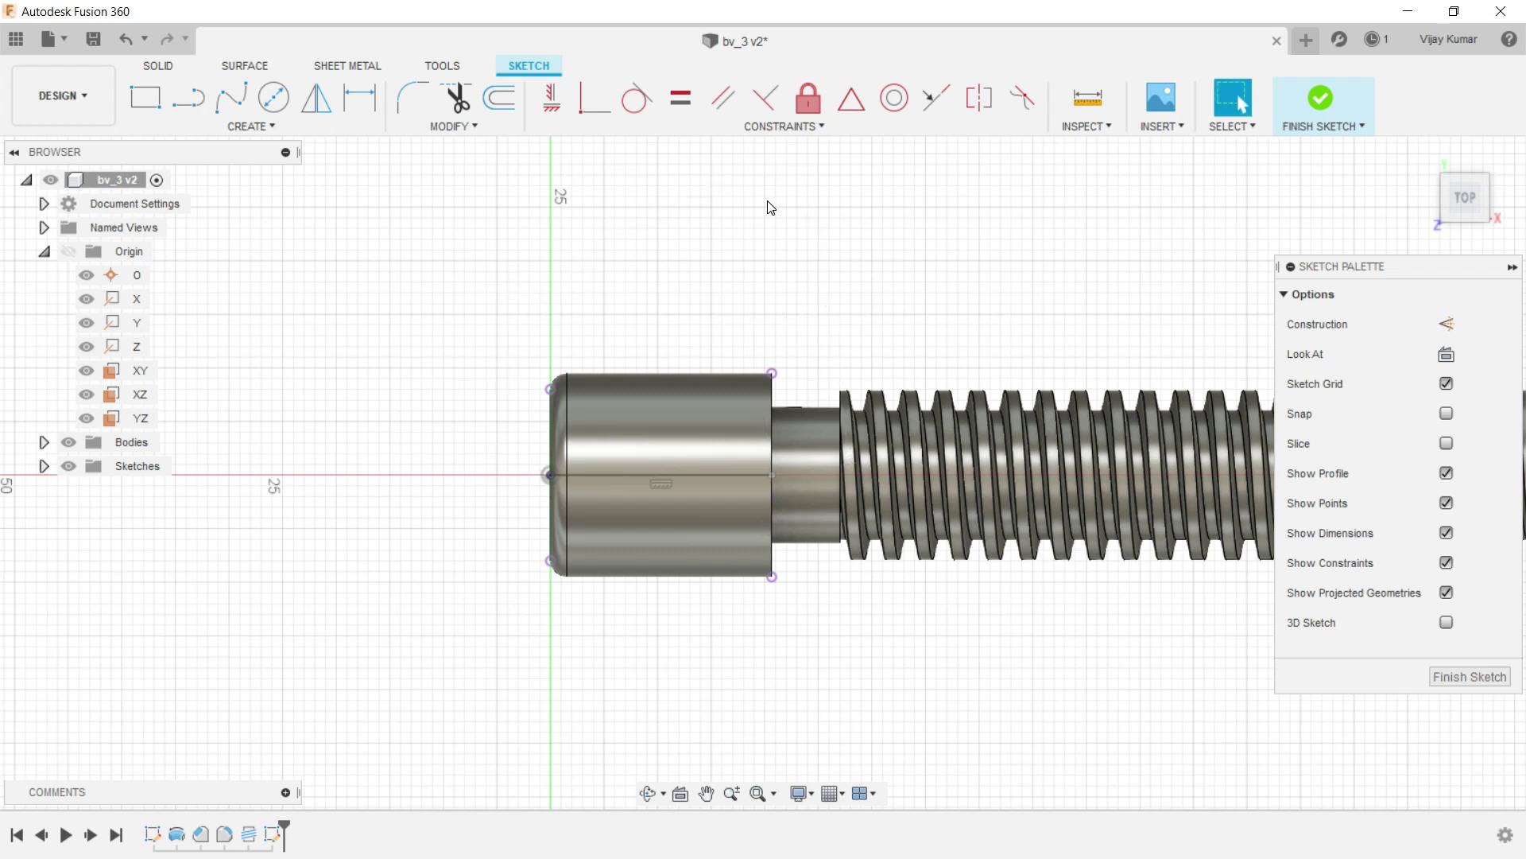
right_click(770, 208)
key(Escape)
Draw a circle centred on the head's axis line and dimension it to 8.75 mm diameter.
click(272, 97)
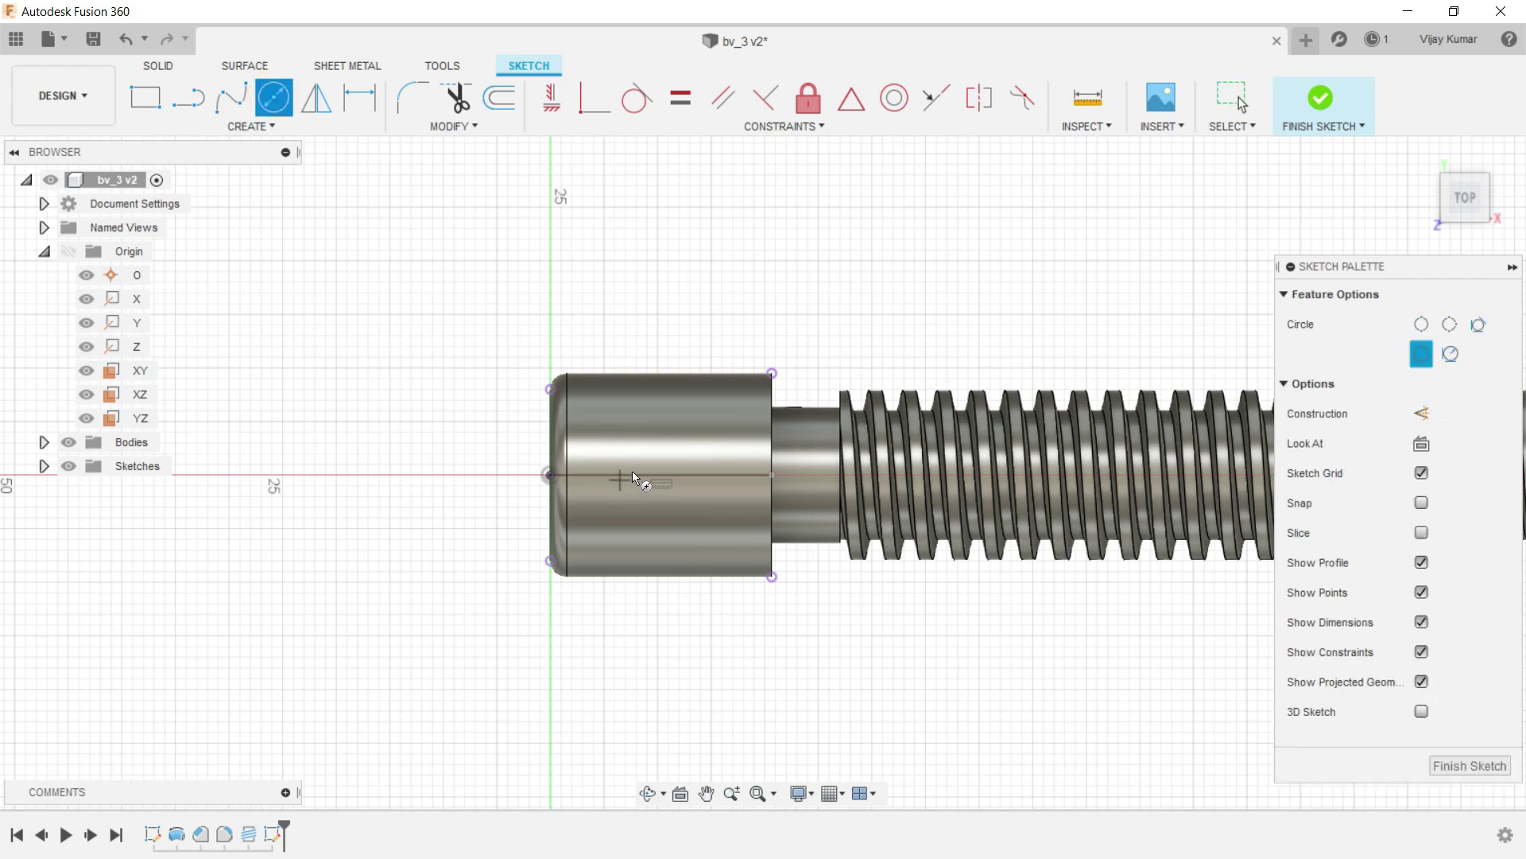
click(662, 475)
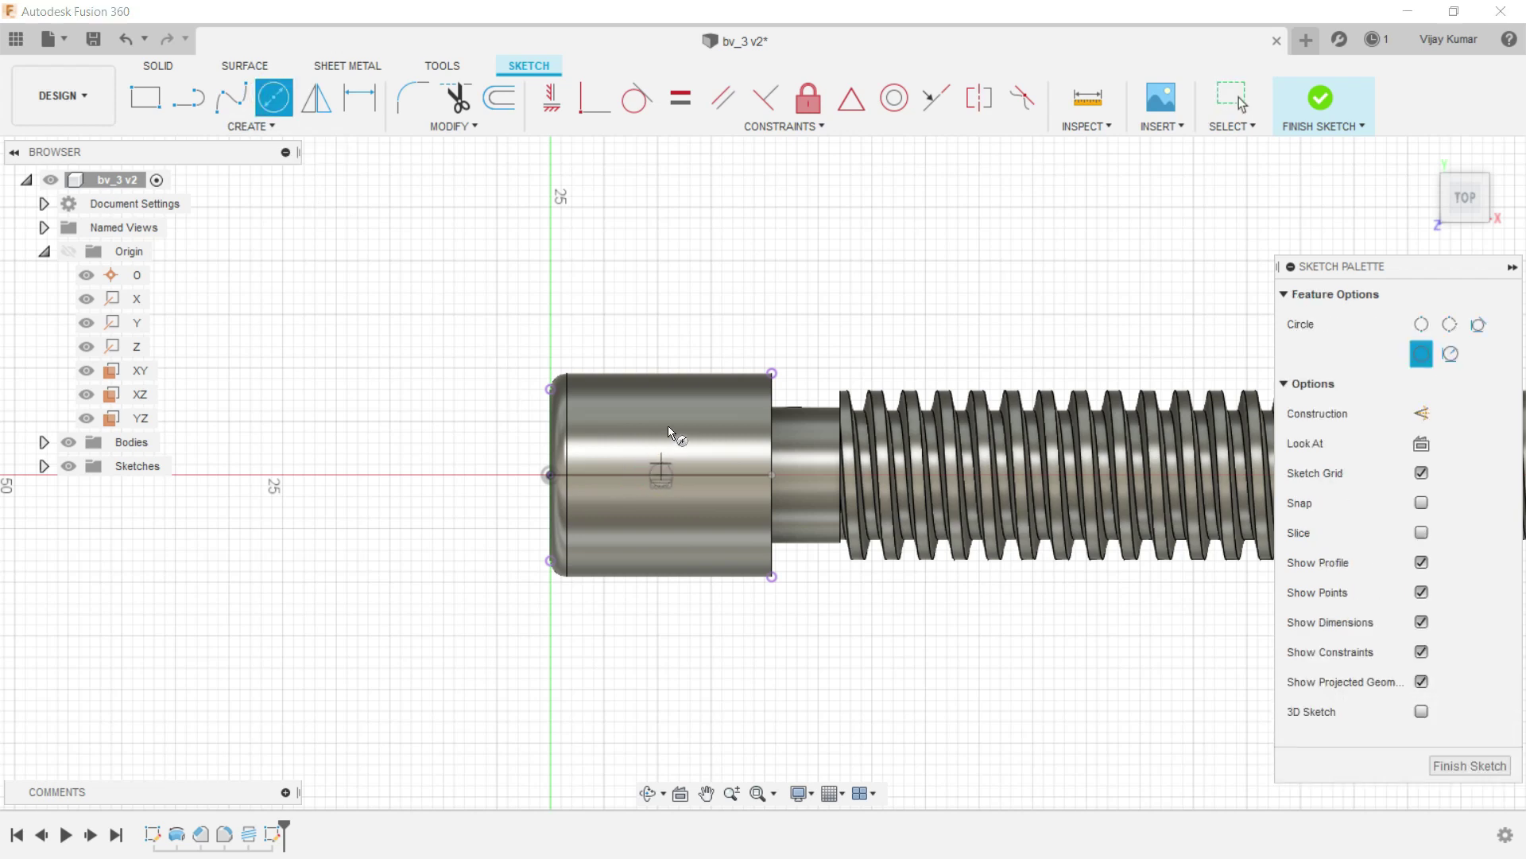
click(671, 415)
key(d)
click(359, 97)
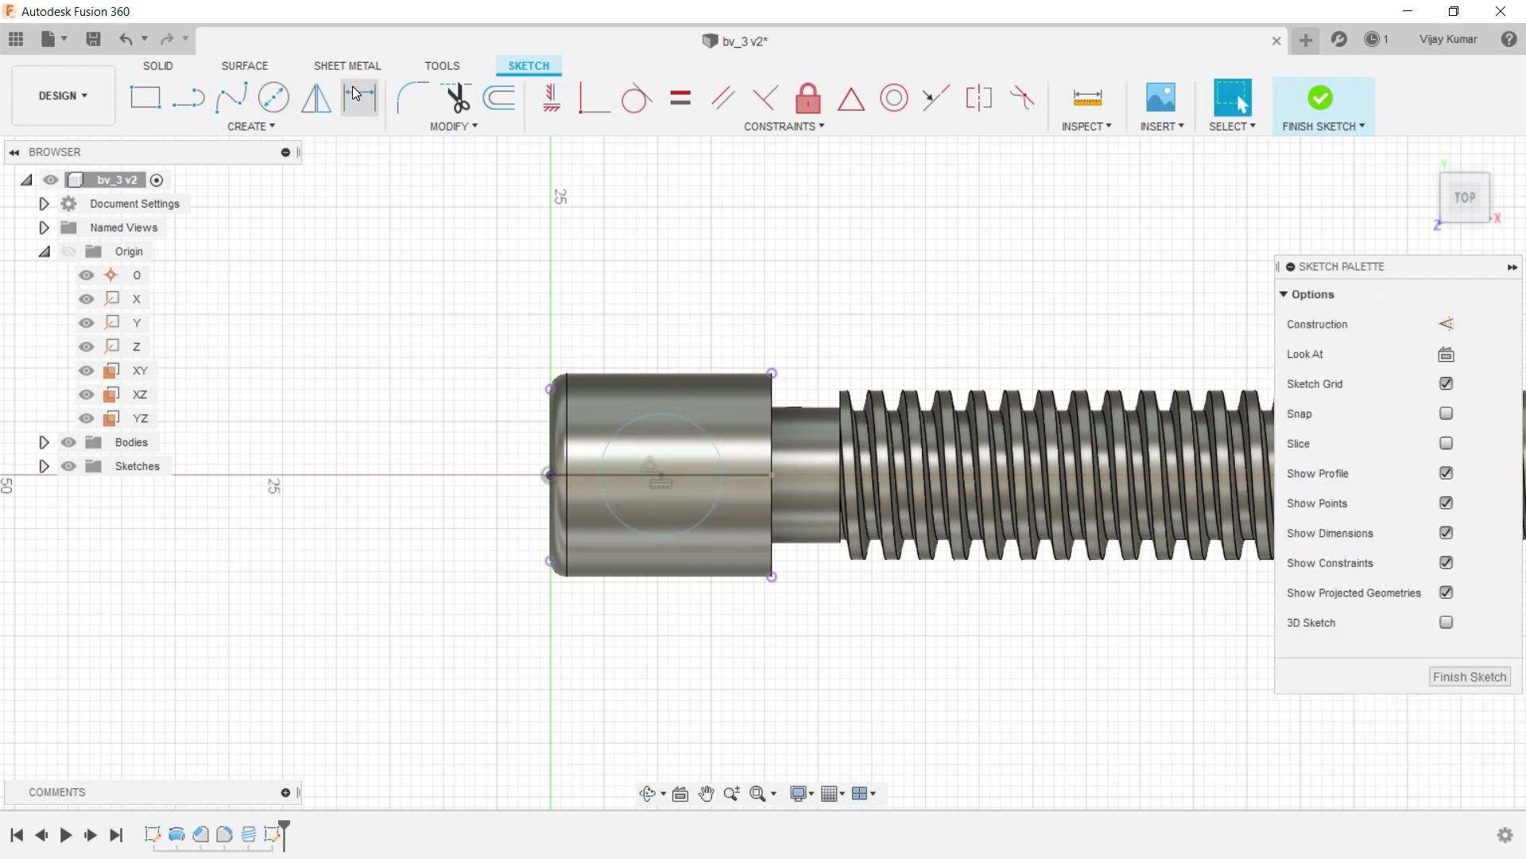
click(646, 422)
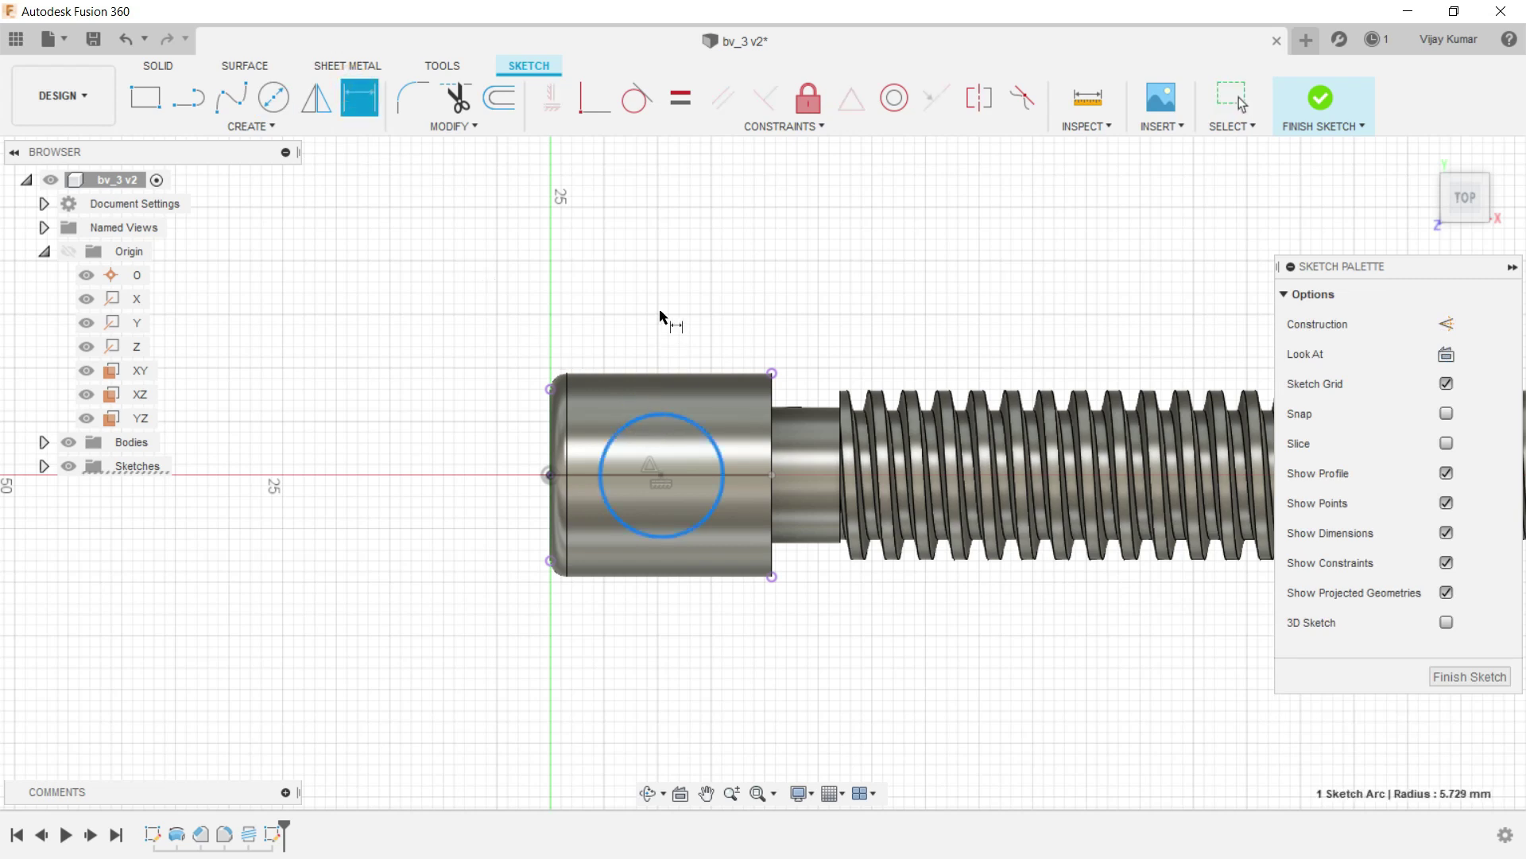
click(656, 308)
text(8)
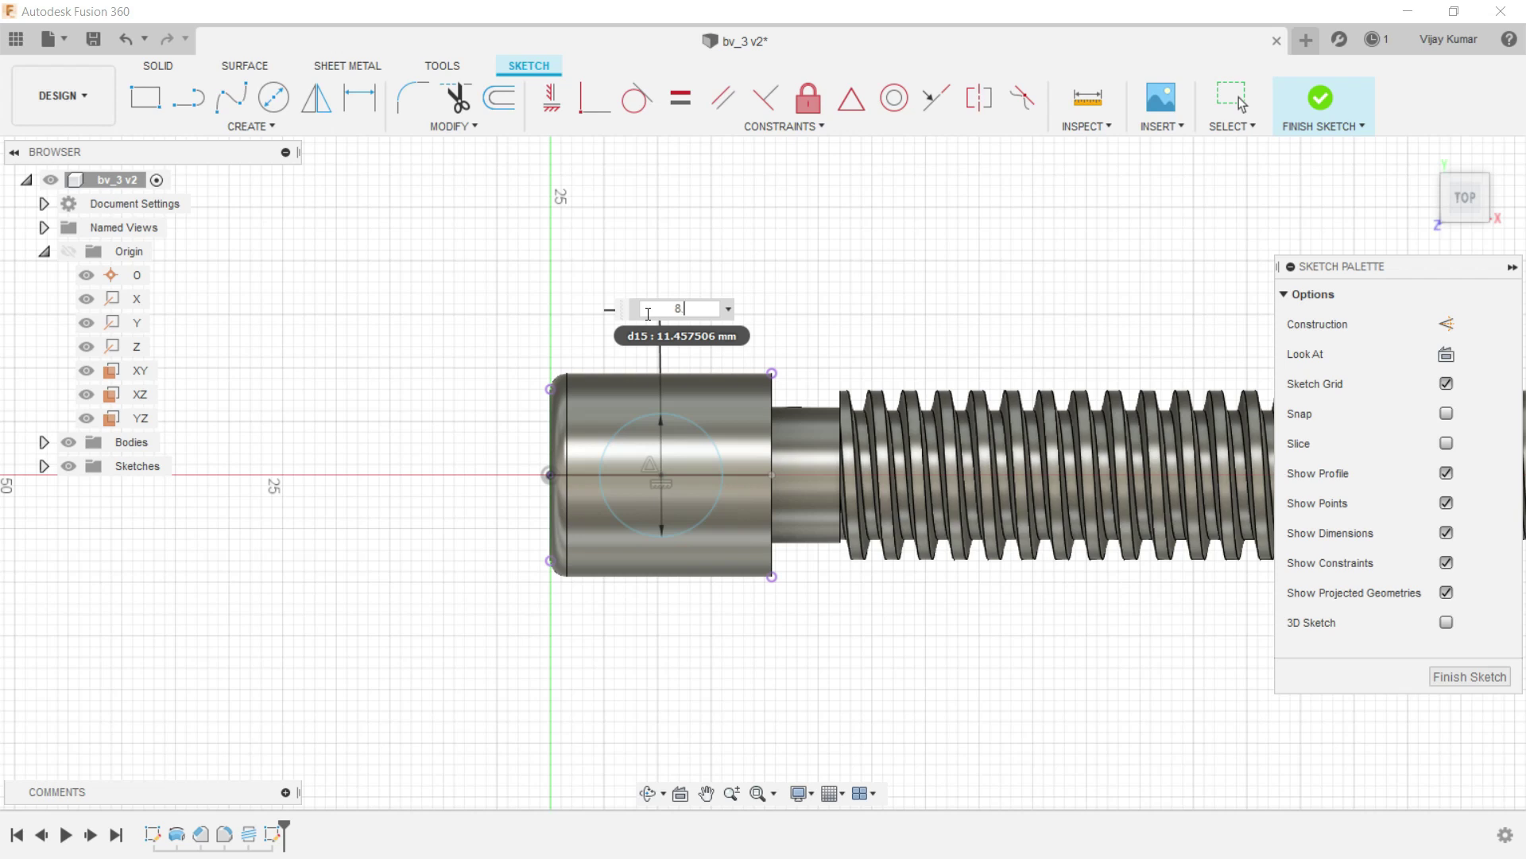
key(Return)
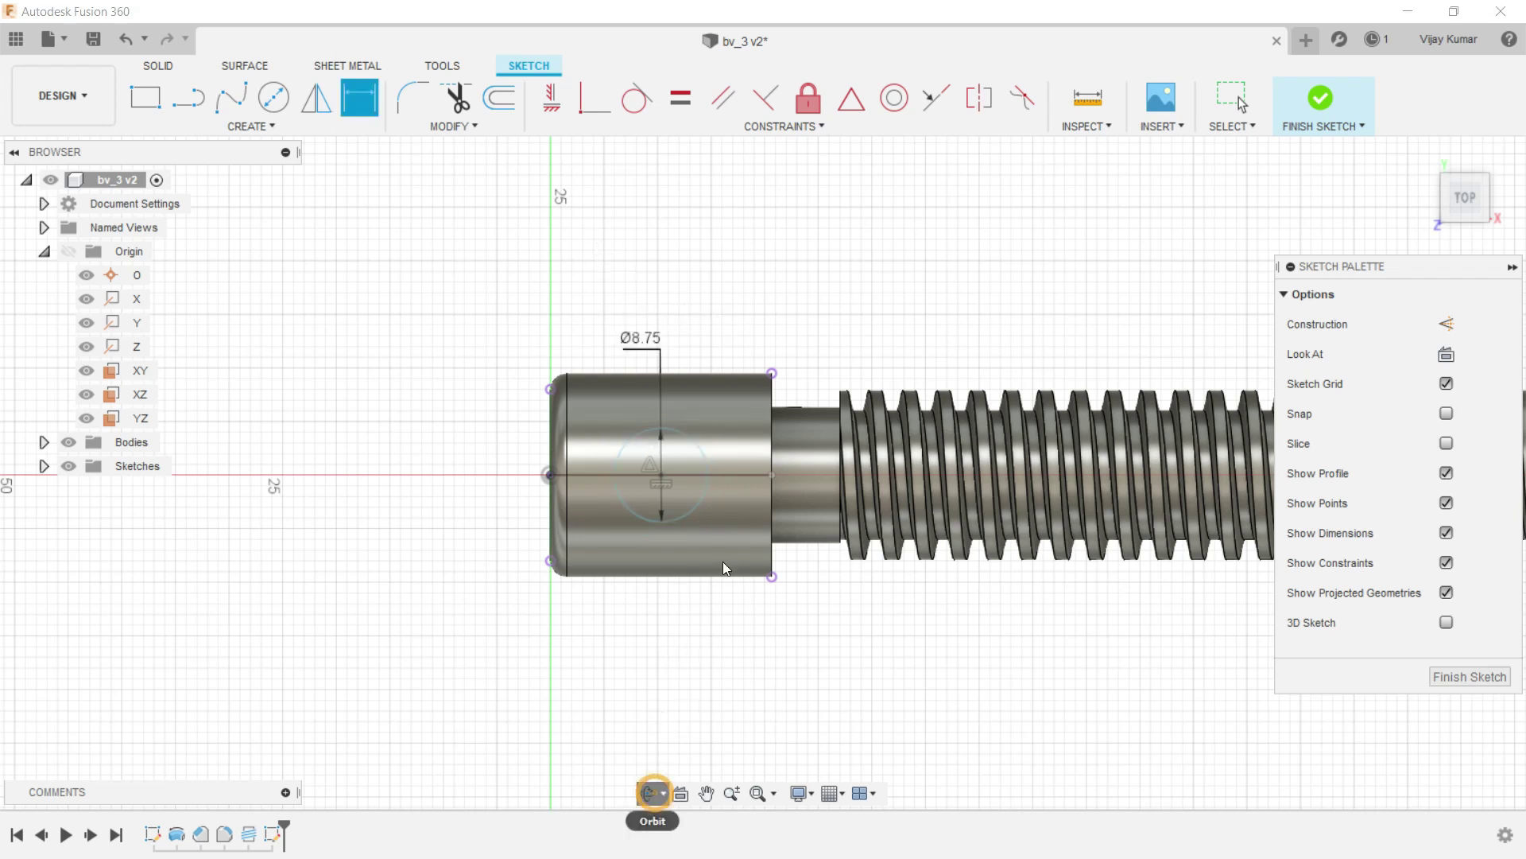
Tilt the view to see the head in 3D and finish the sketch.
click(659, 795)
drag(729, 521, 493, 313)
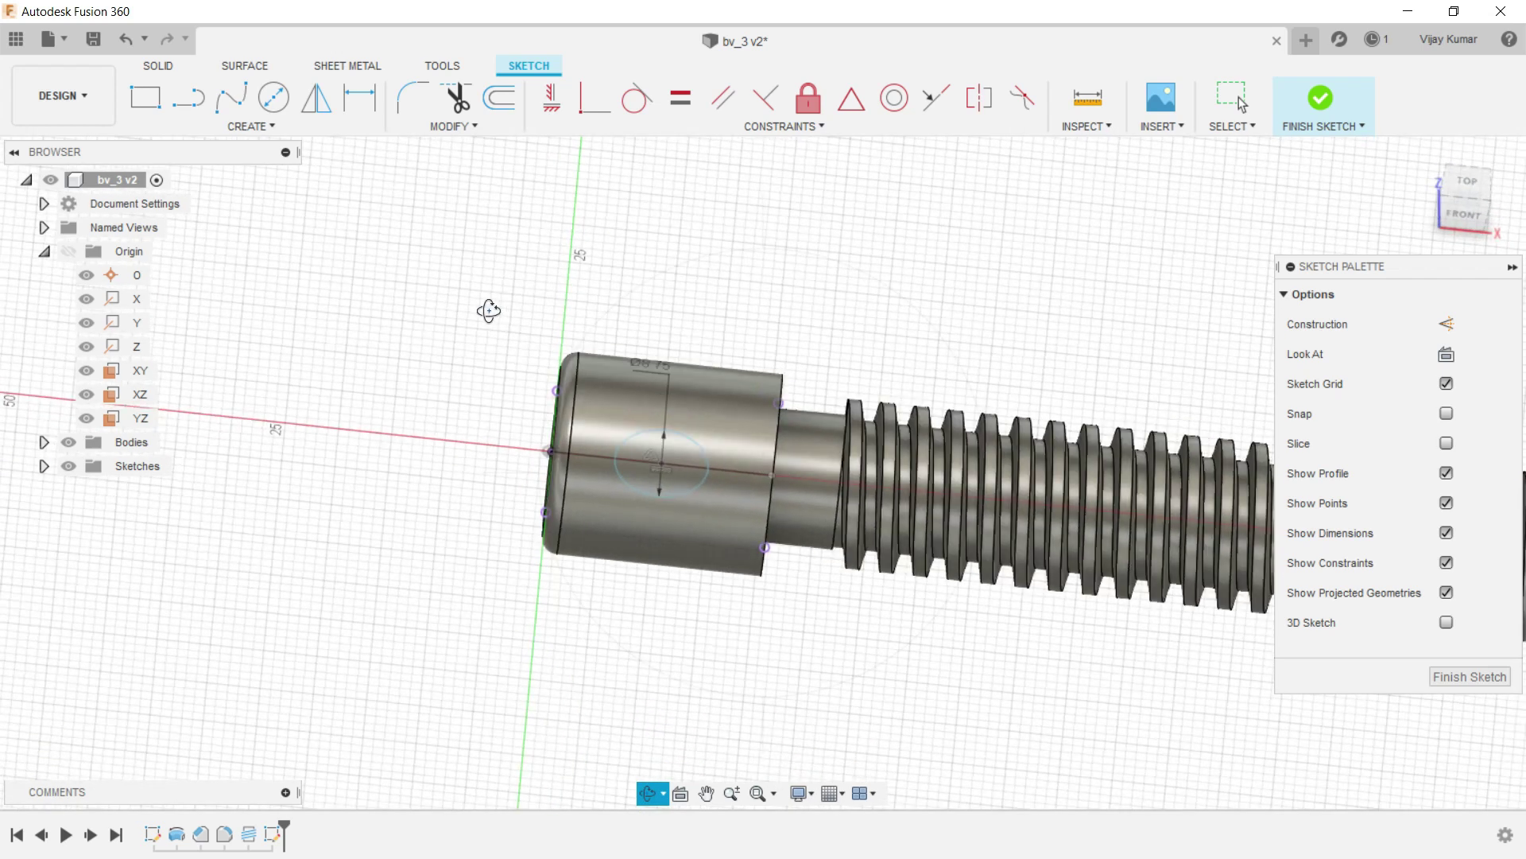
right_click(487, 317)
click(533, 320)
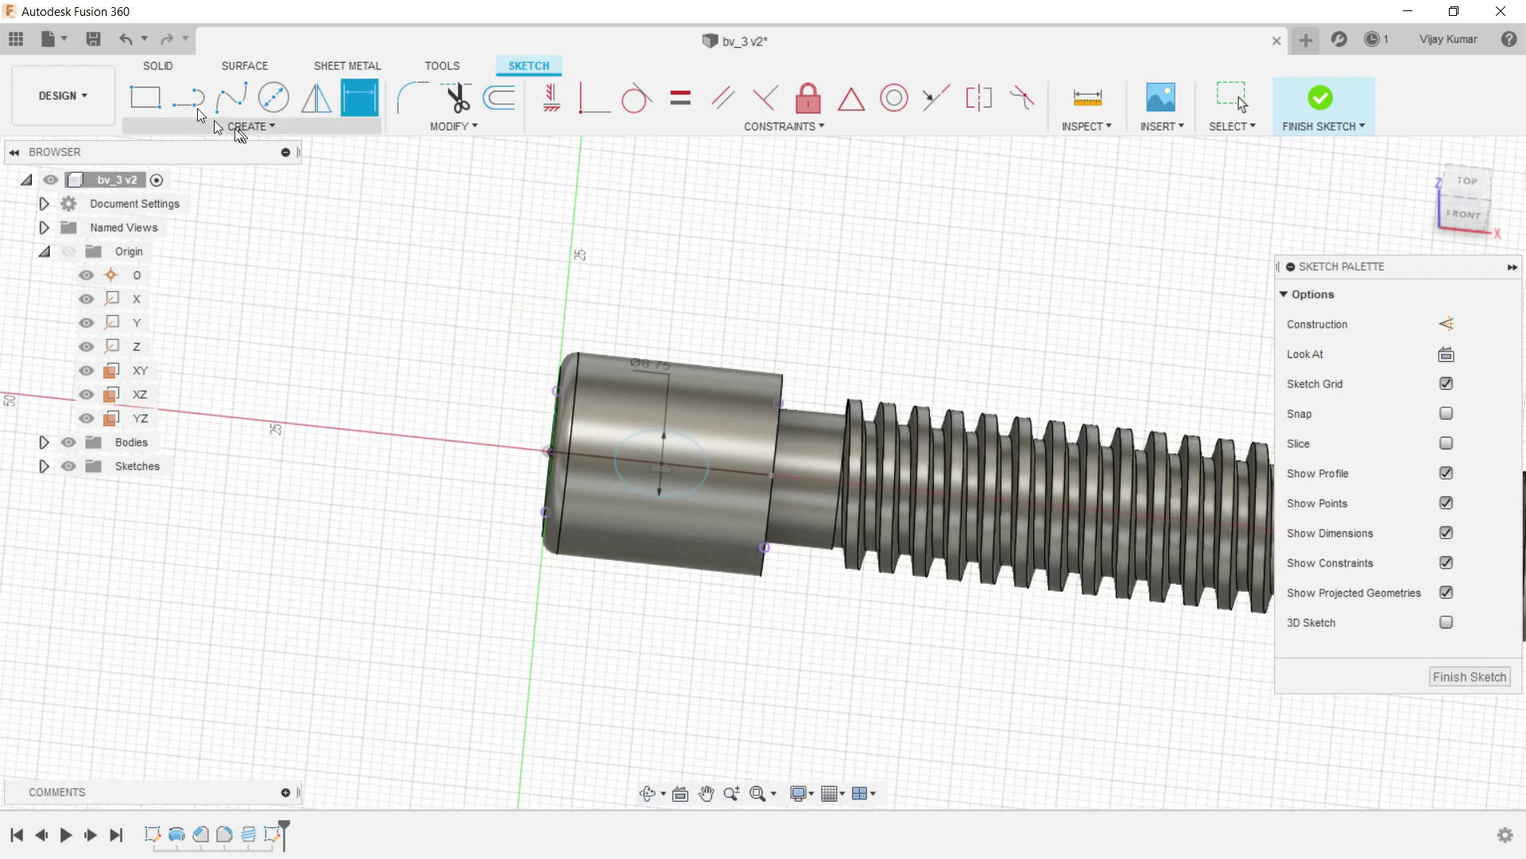
Cut the circle symmetrically 18 mm through the screw head, then start a new front-plane sketch.
click(158, 65)
click(190, 99)
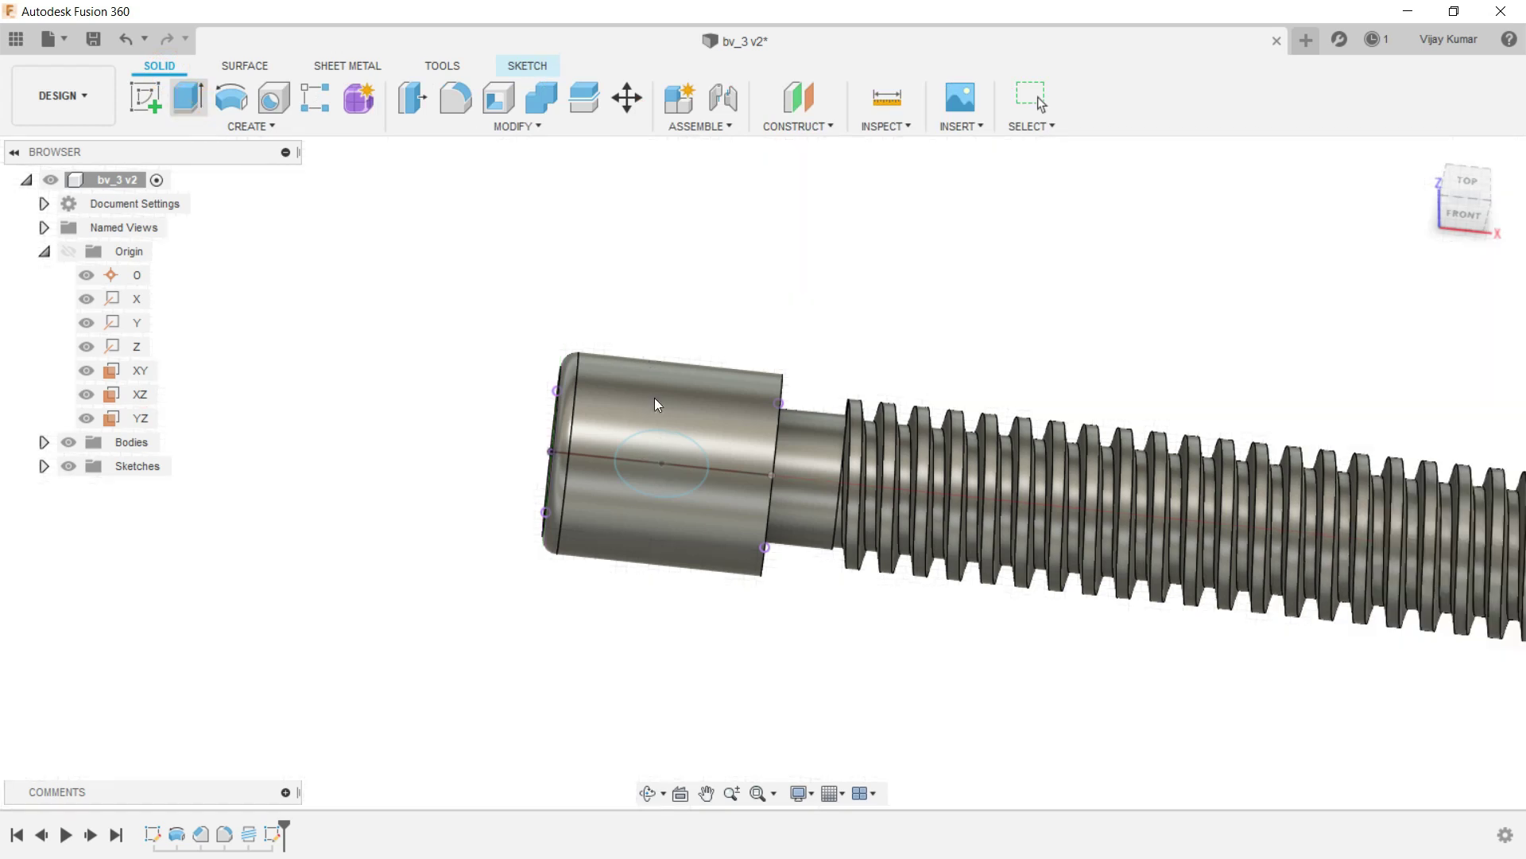
click(662, 459)
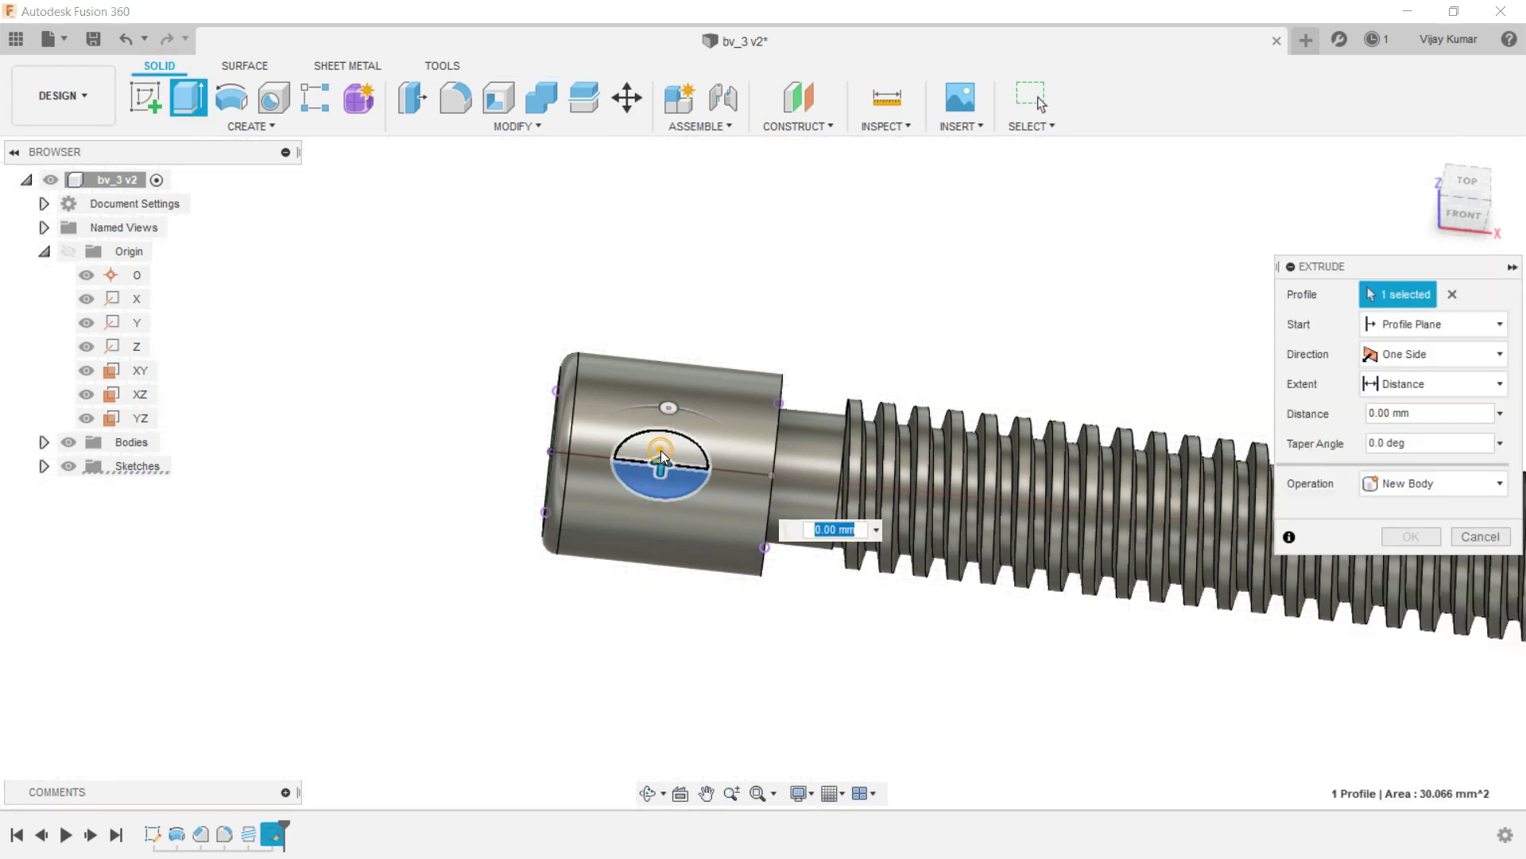
click(662, 443)
click(1406, 364)
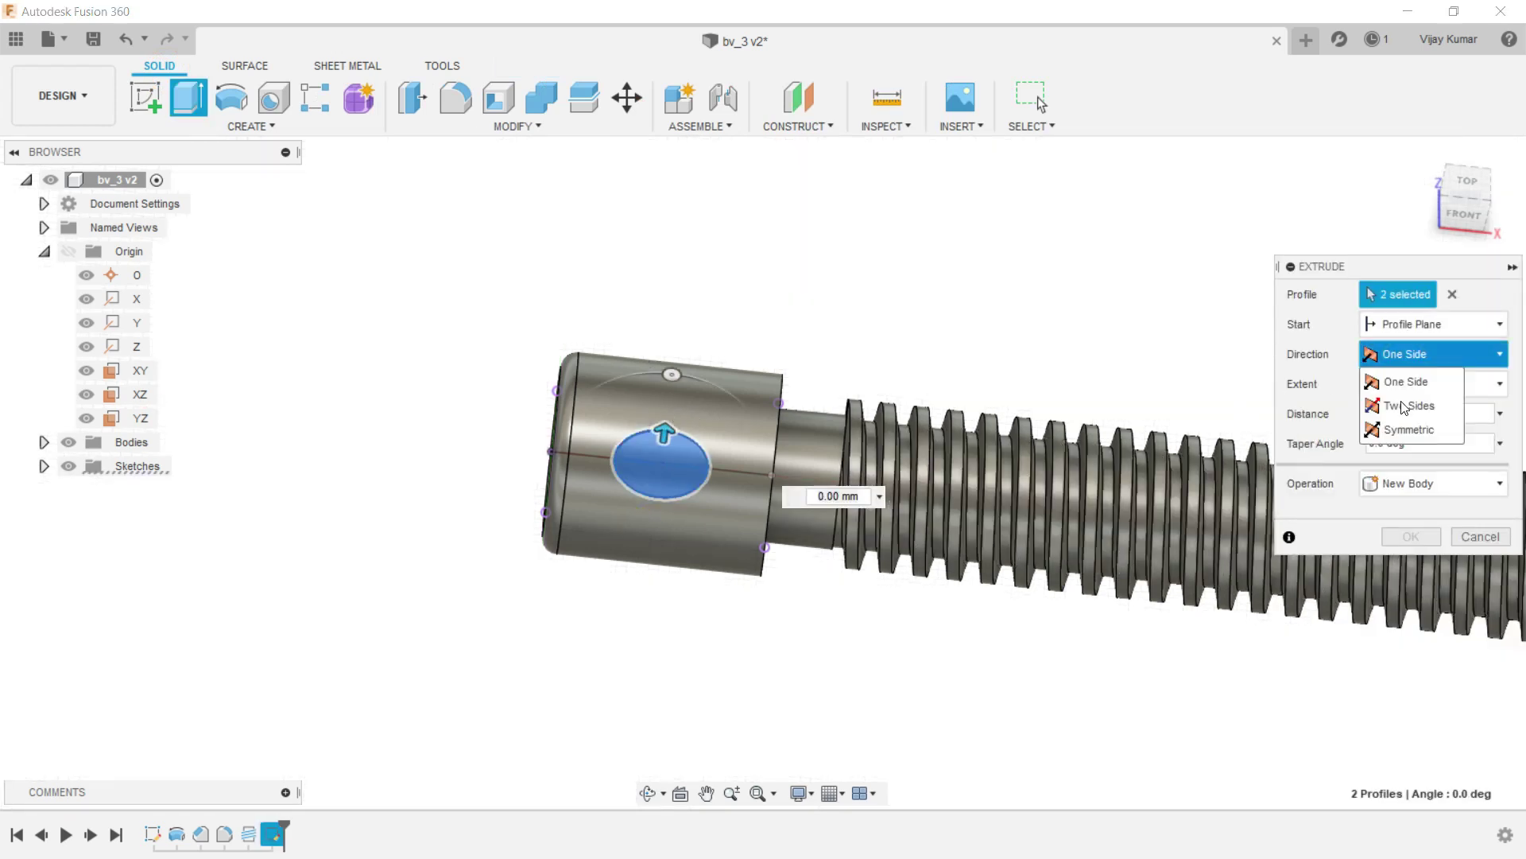
click(1403, 426)
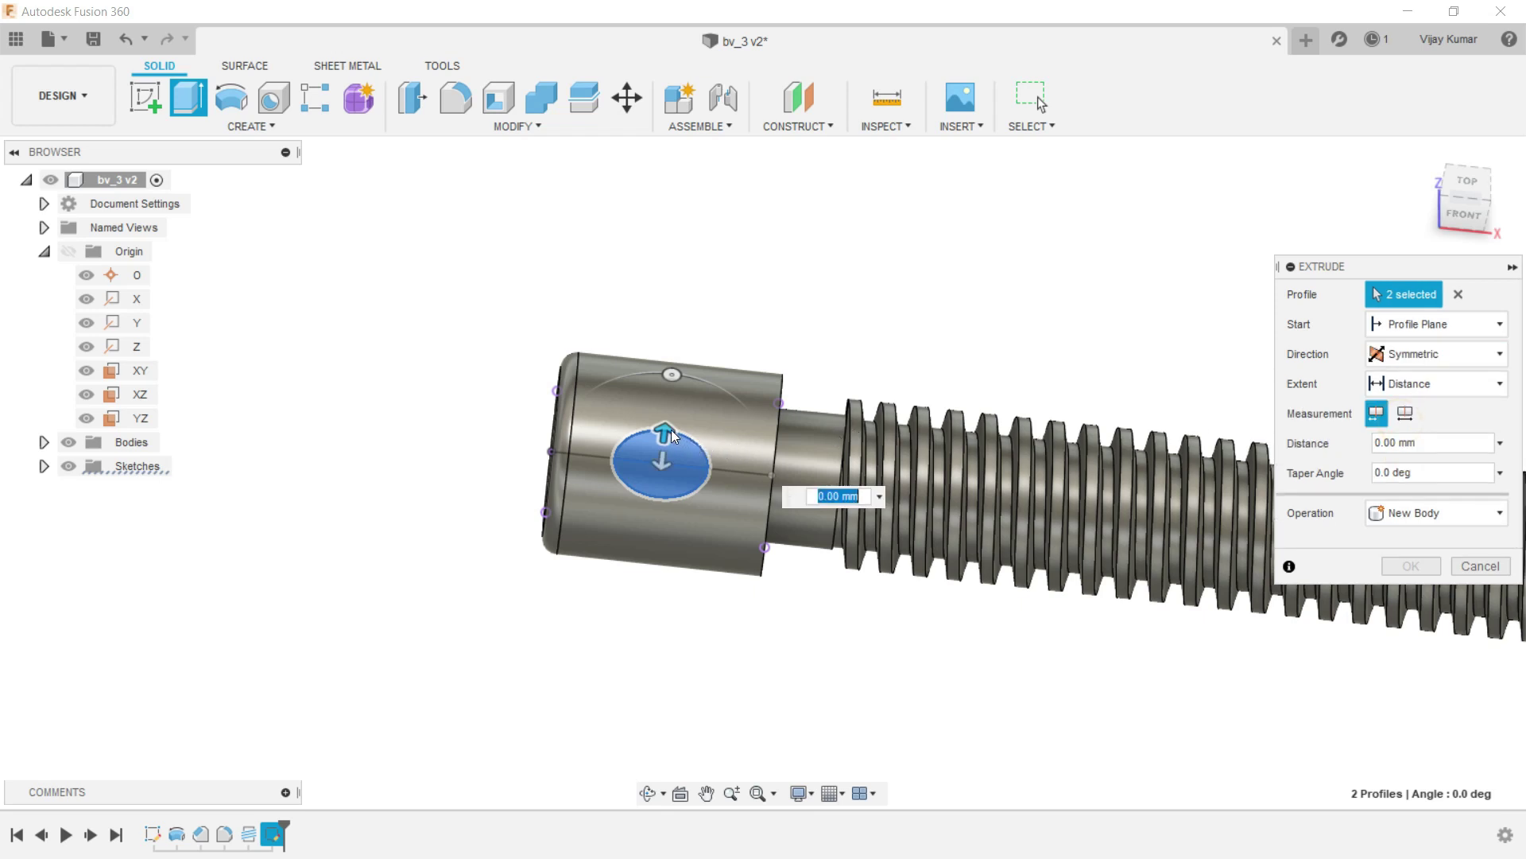
drag(668, 435, 728, 308)
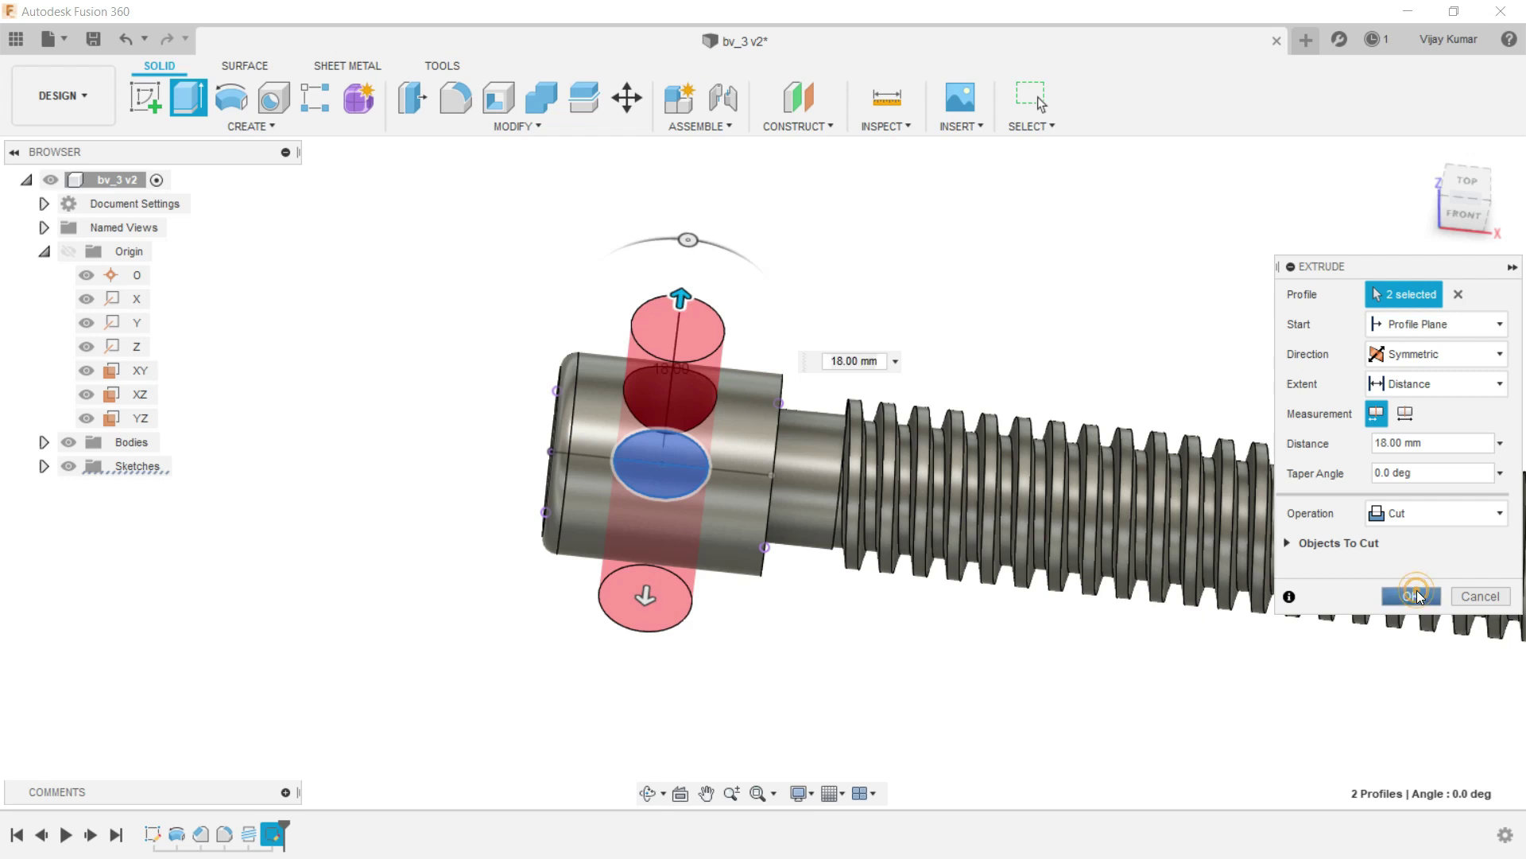
click(1408, 596)
scroll(535, 409, down, 5)
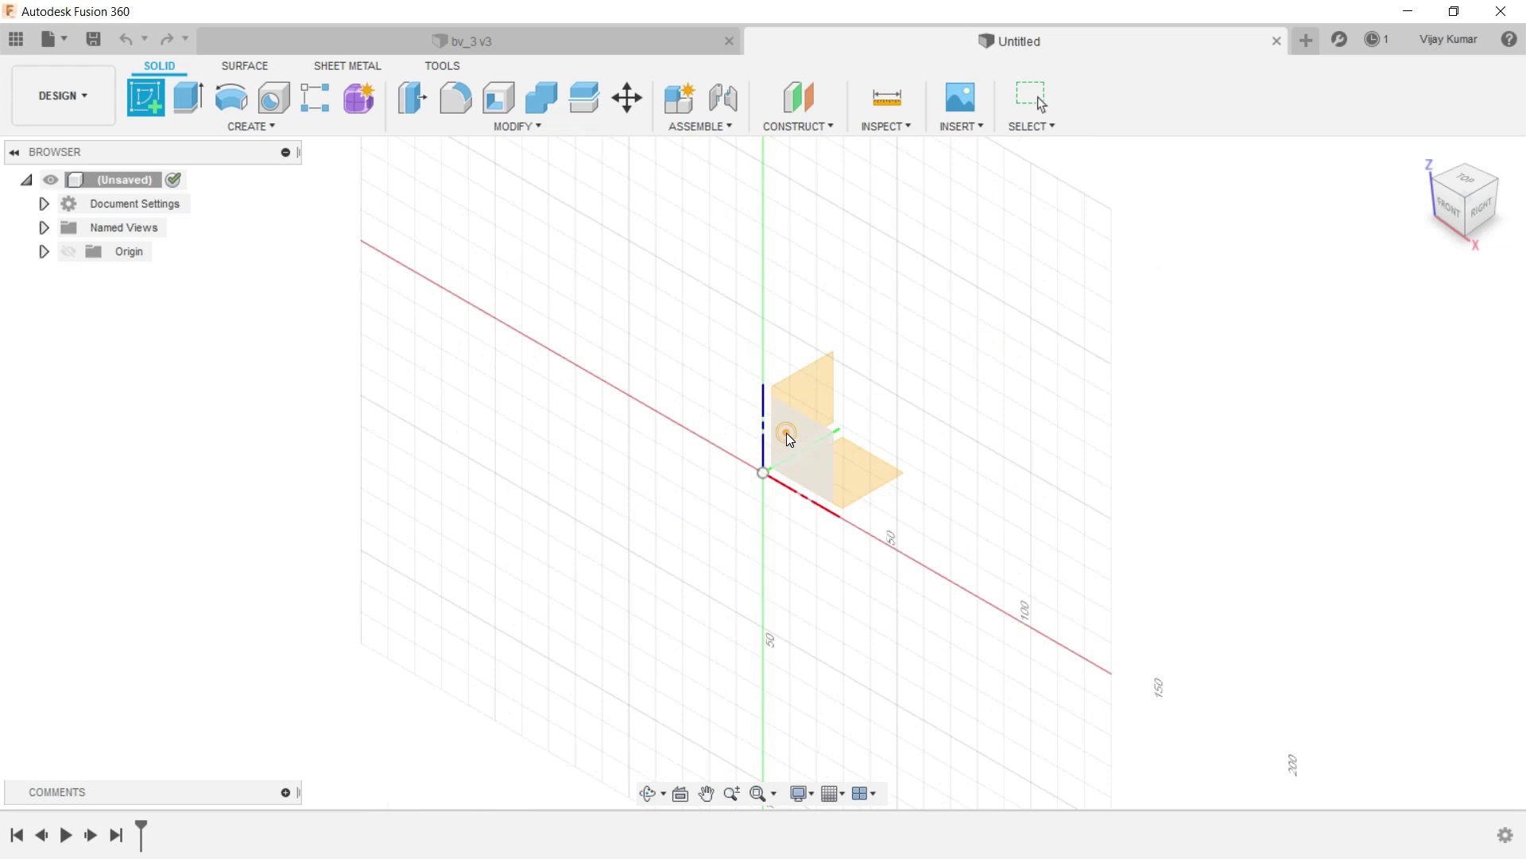
click(785, 432)
Draw a centre rectangle with its centre at the origin.
click(208, 127)
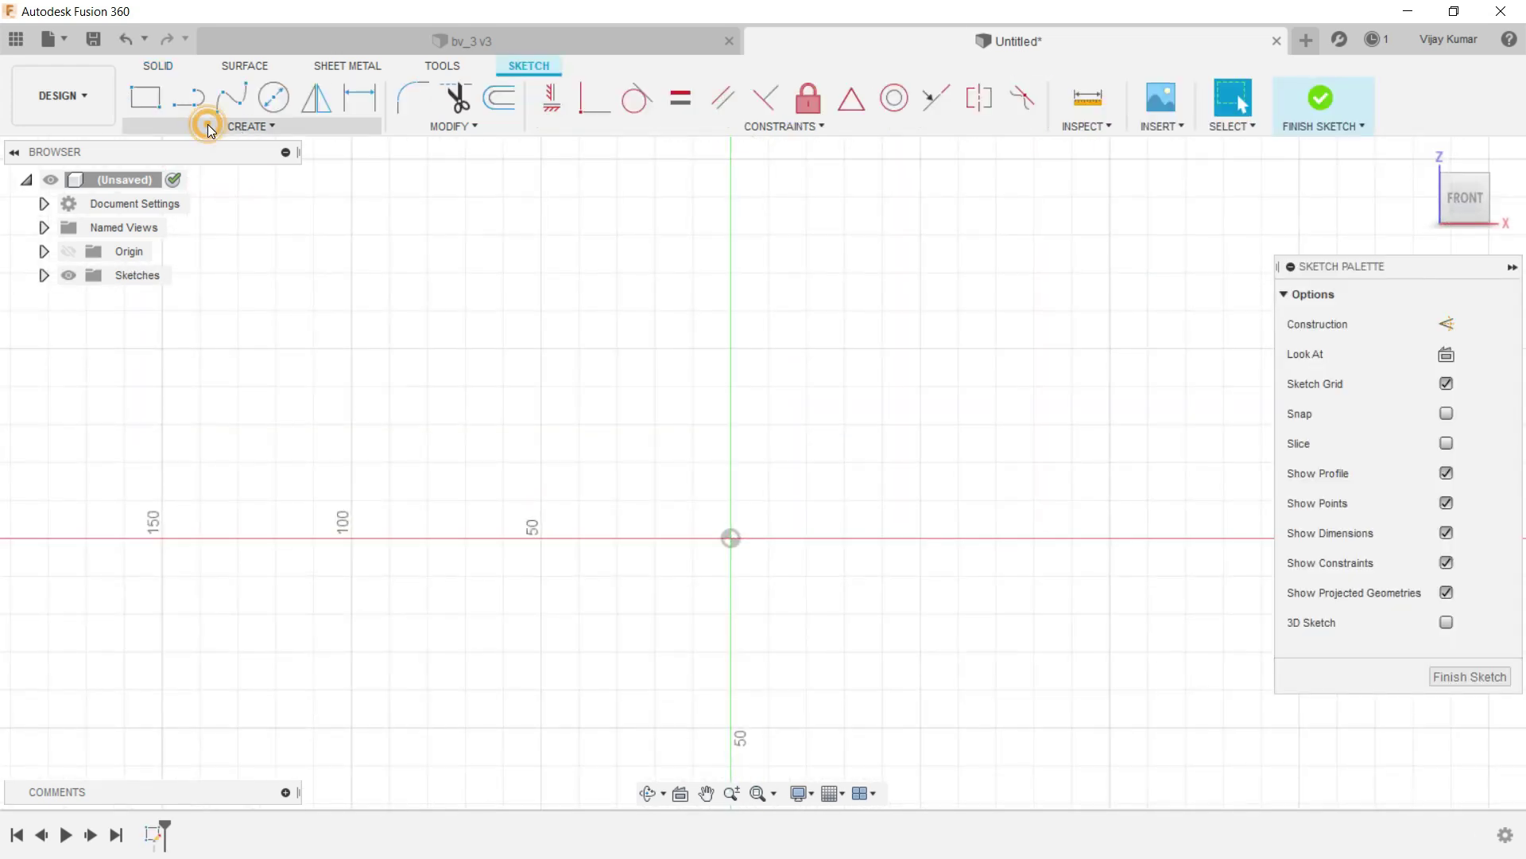
mouse_move(170, 172)
click(351, 226)
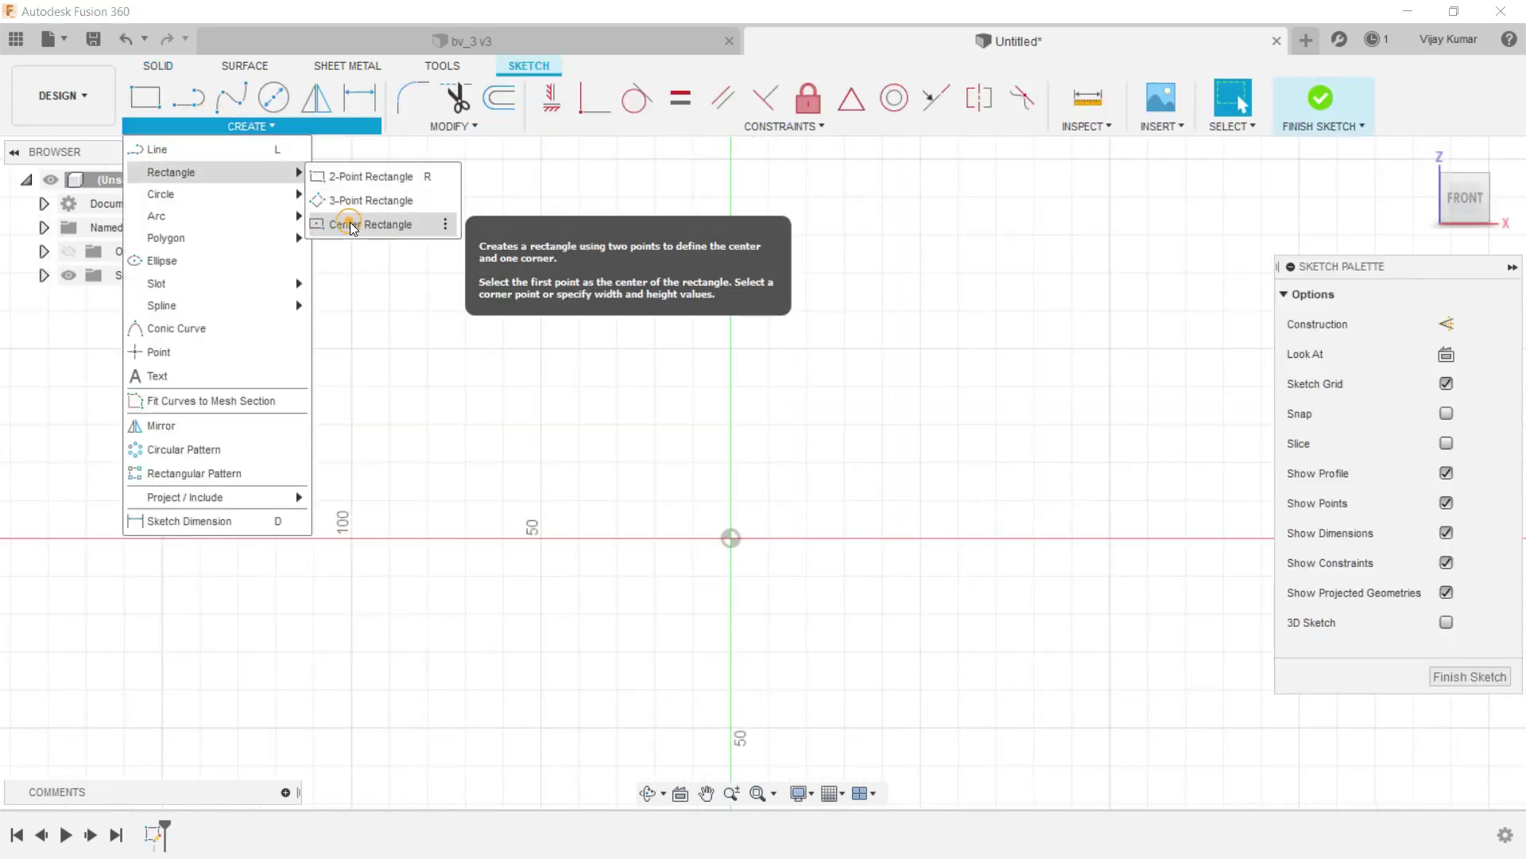
click(730, 538)
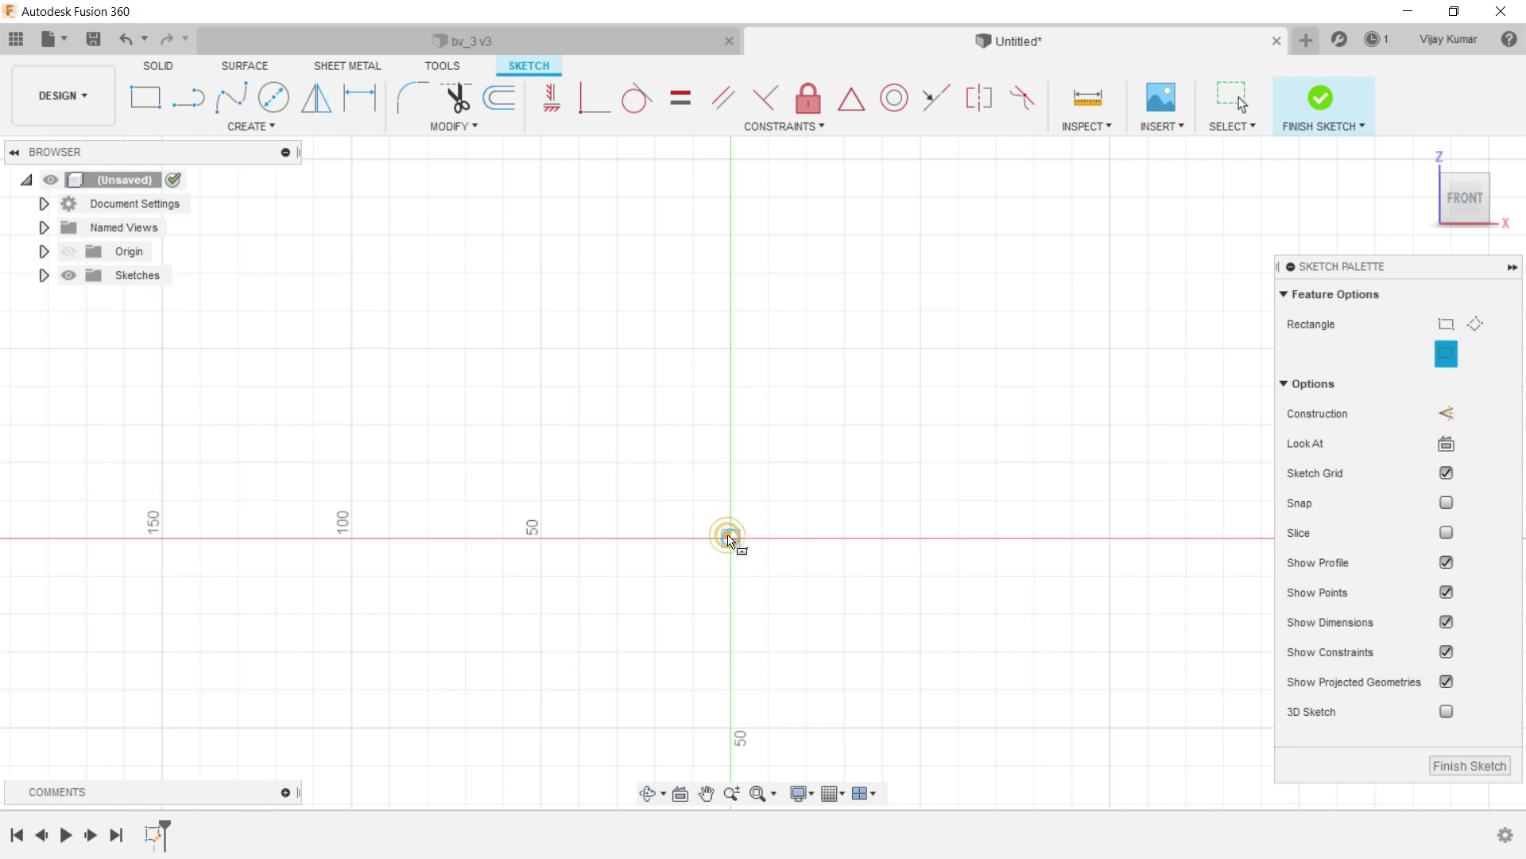
click(578, 458)
right_click(579, 401)
click(634, 404)
Dimension the rectangle 69.85 wide by 44.45 high, then orbit to tilt the sketch.
click(348, 107)
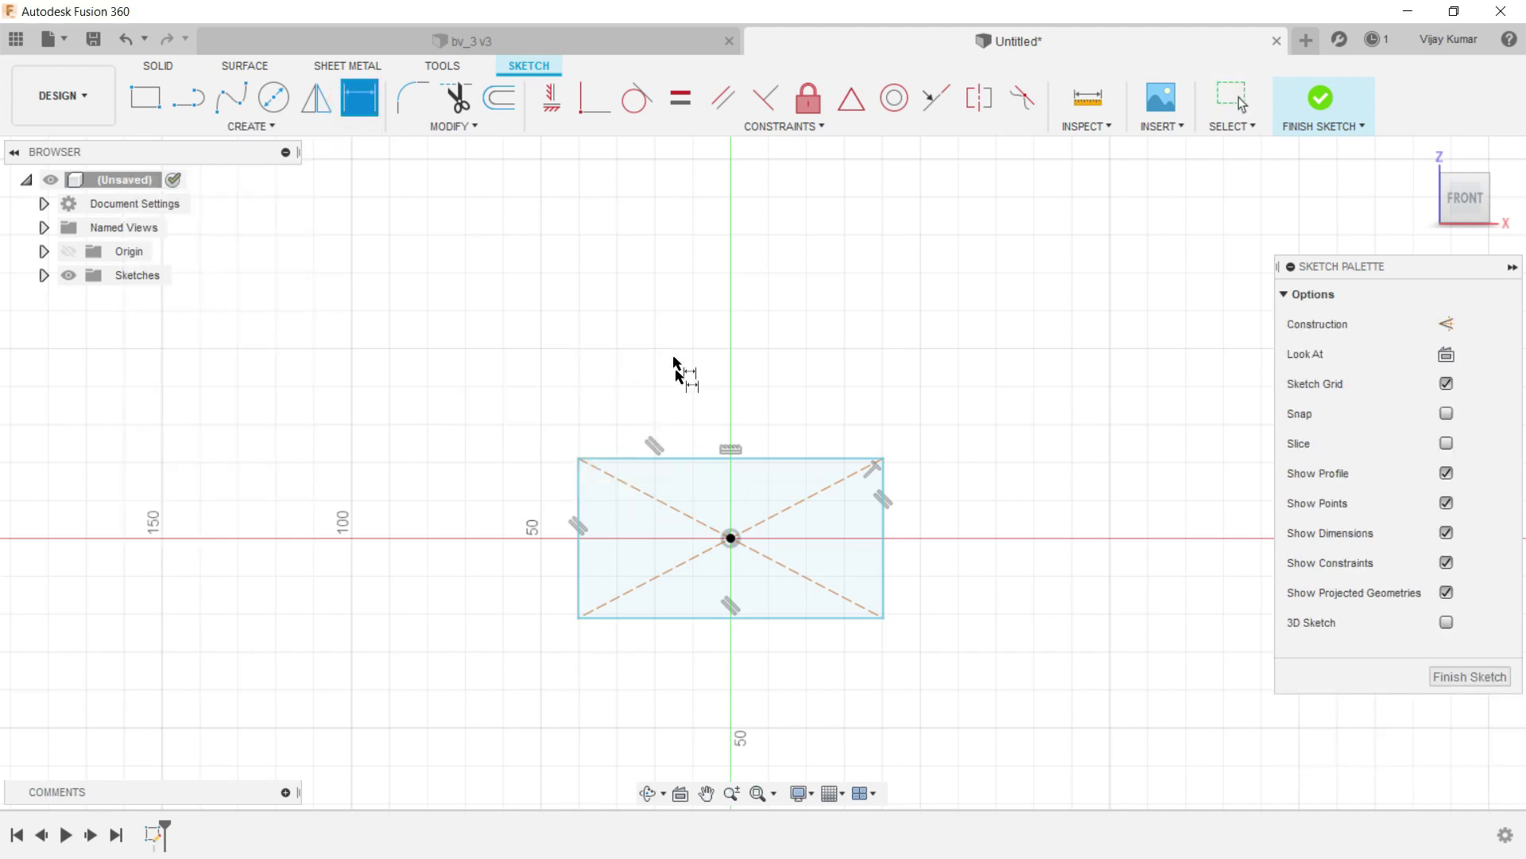
click(683, 462)
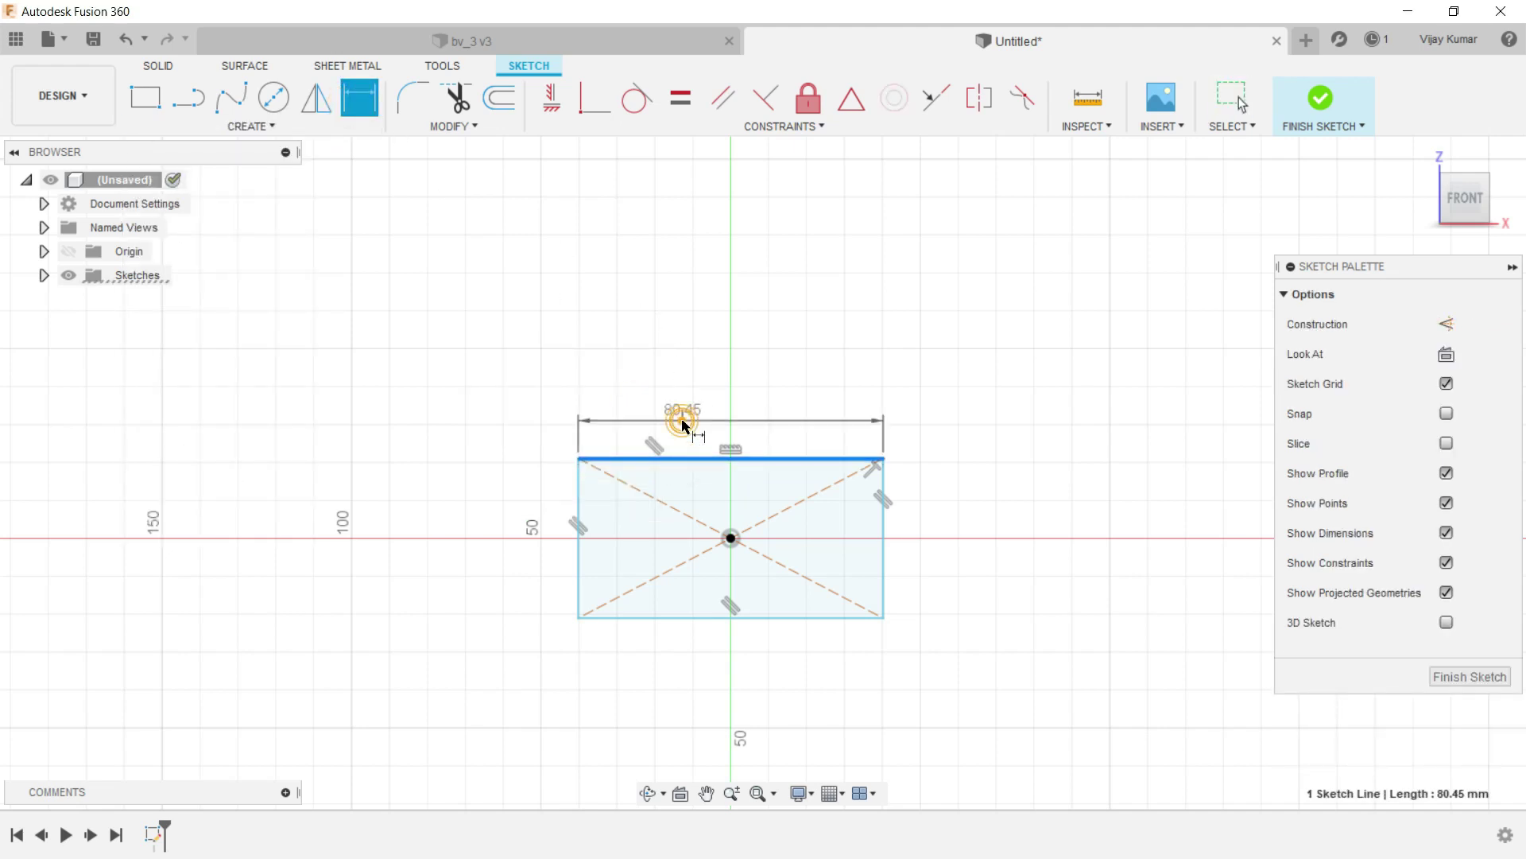
click(681, 420)
text(69.85)
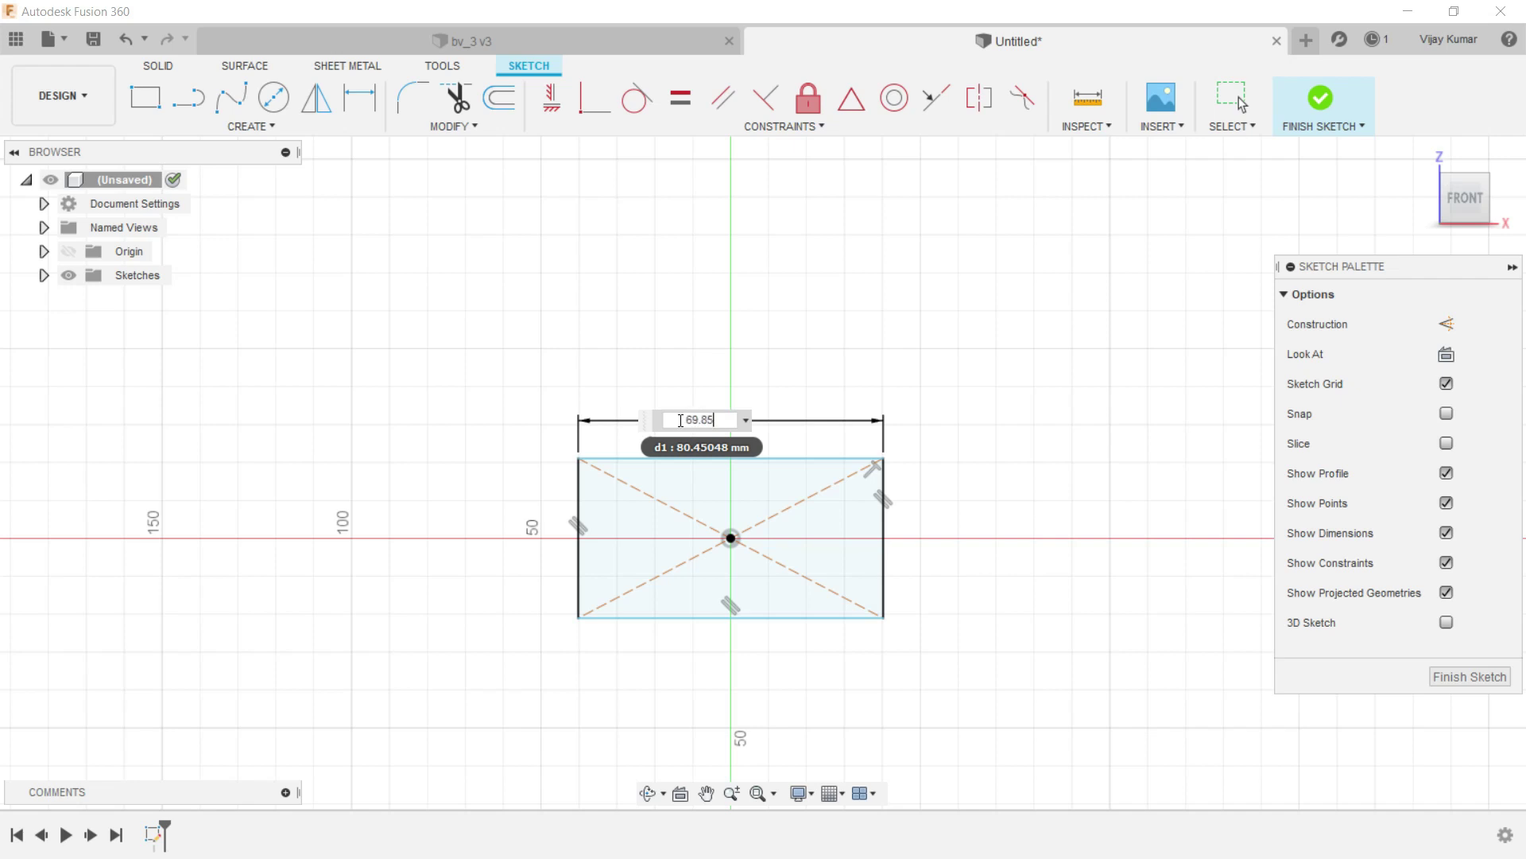
key(Return)
scroll(663, 412, down, 2)
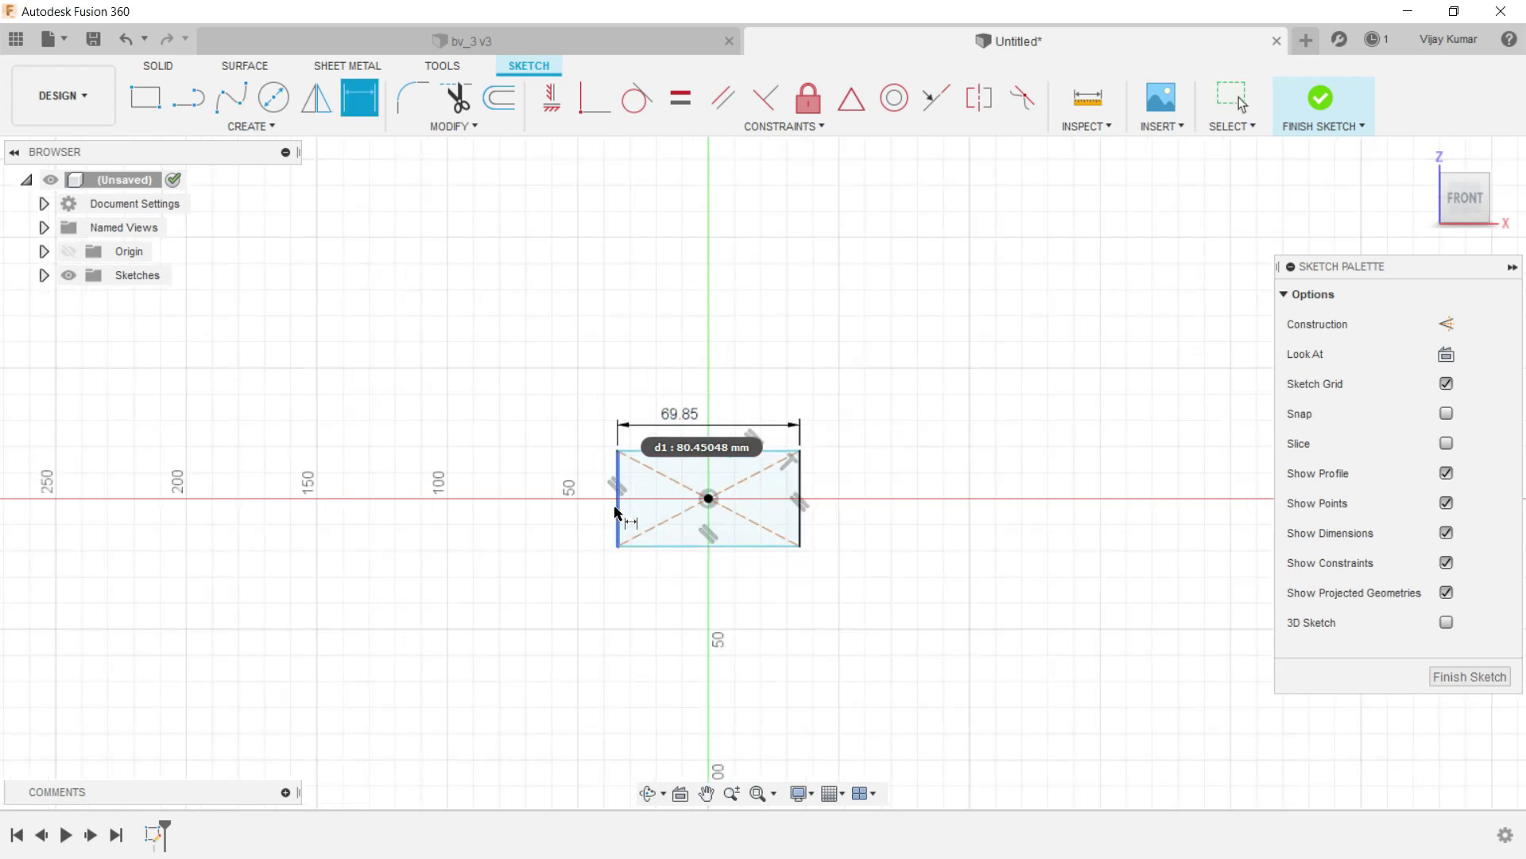
click(617, 509)
click(584, 506)
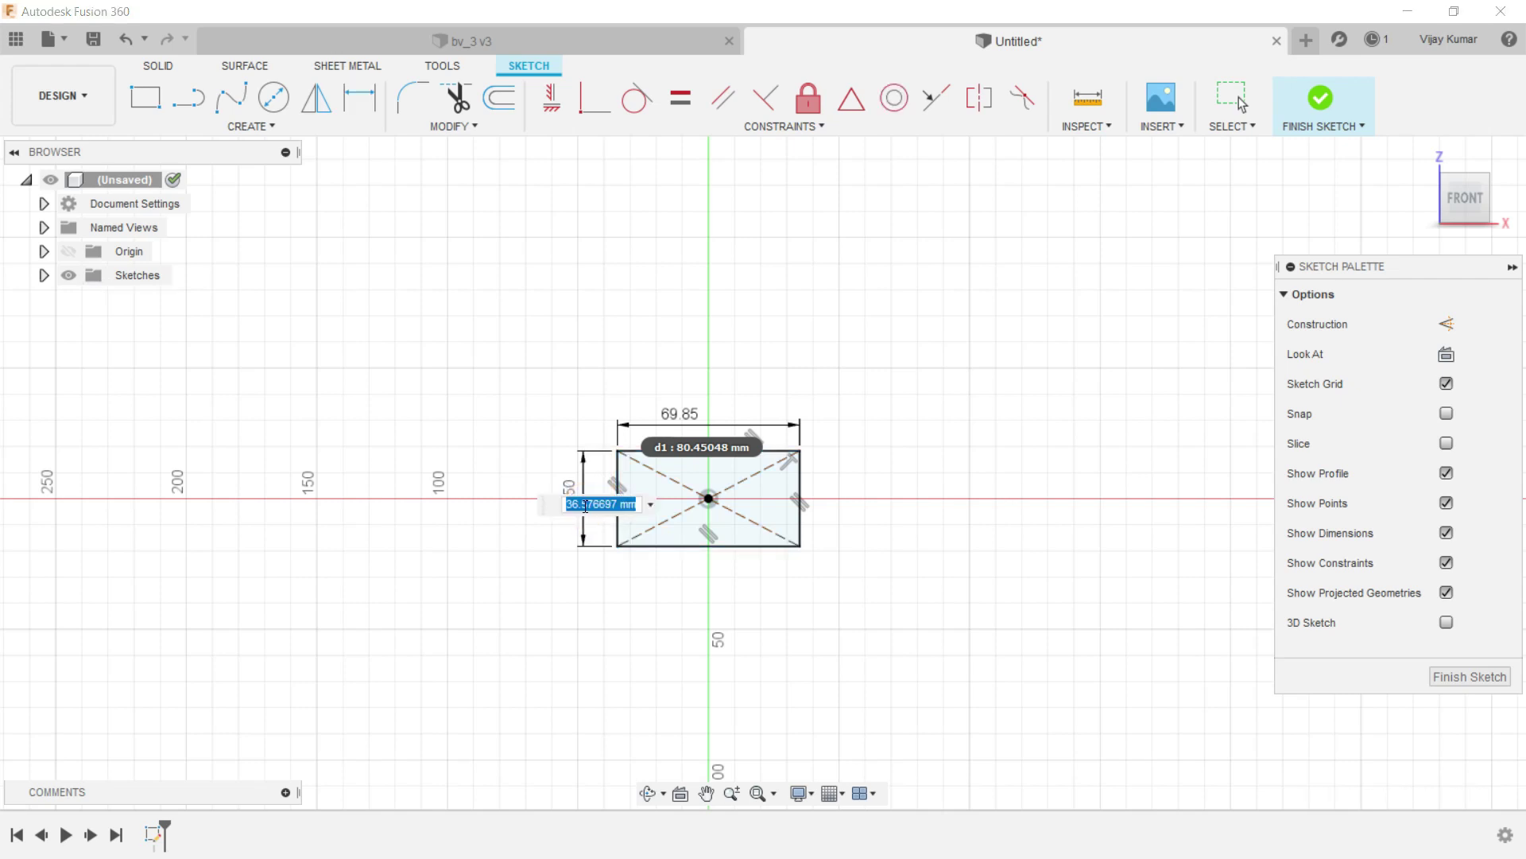
text(44.45)
key(Return)
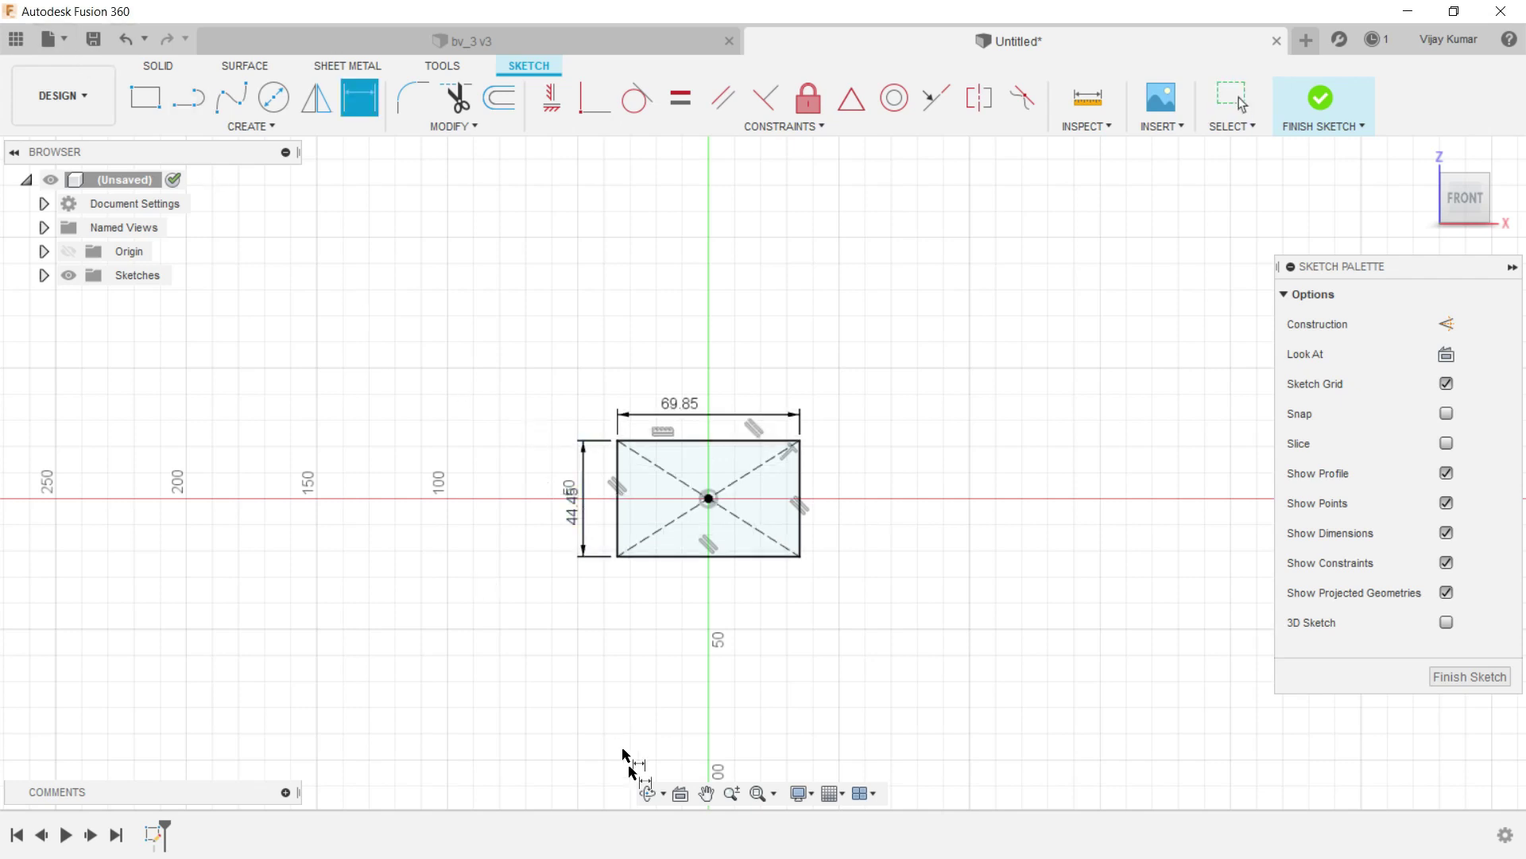
click(648, 792)
drag(658, 593, 702, 603)
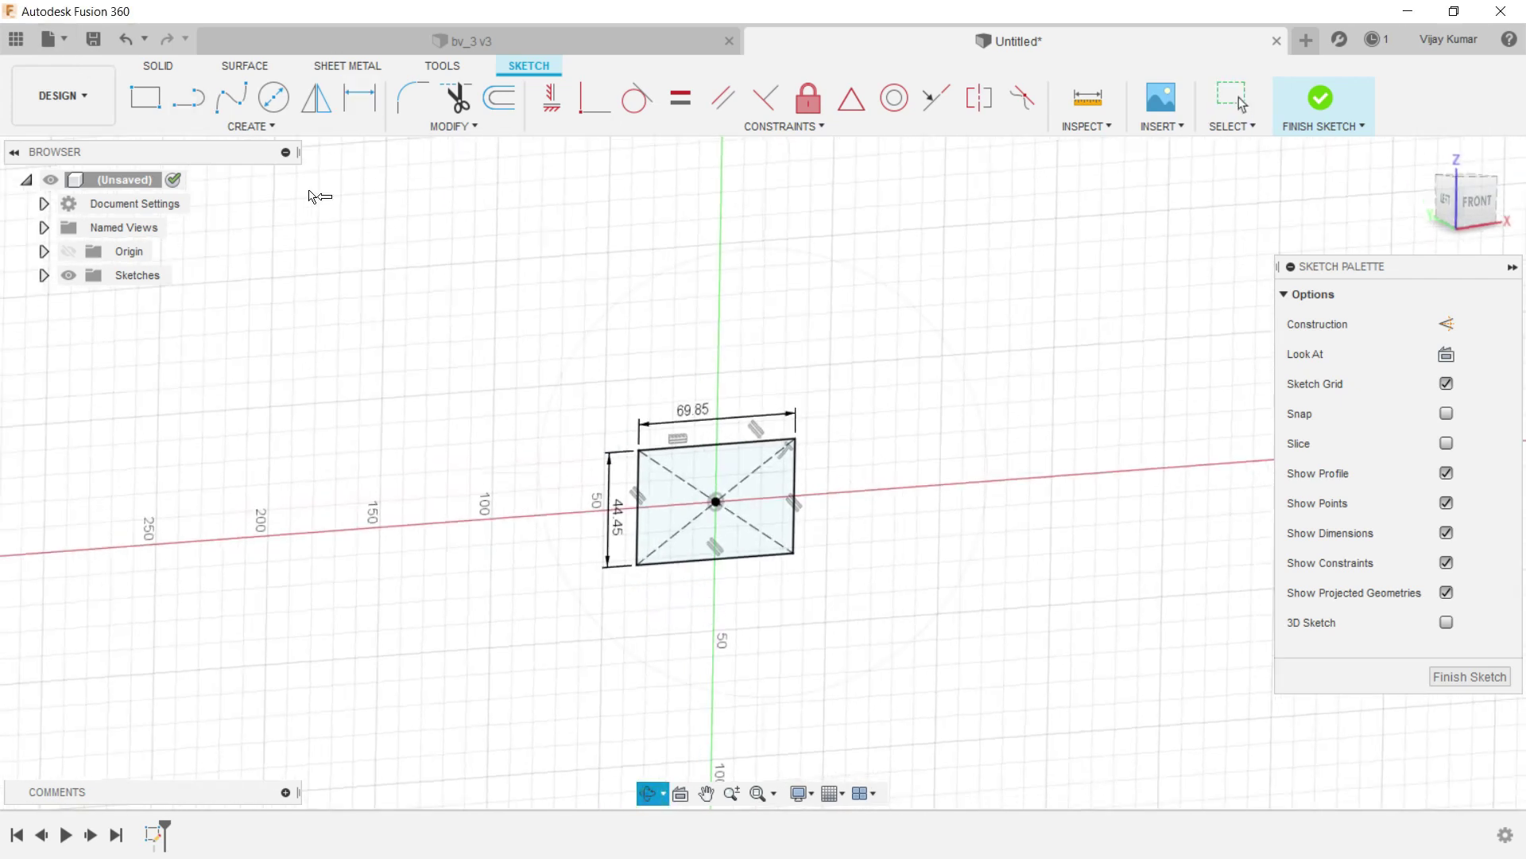
Finish the sketch and extrude the rectangle 5 mm into a solid plate.
click(159, 67)
click(189, 97)
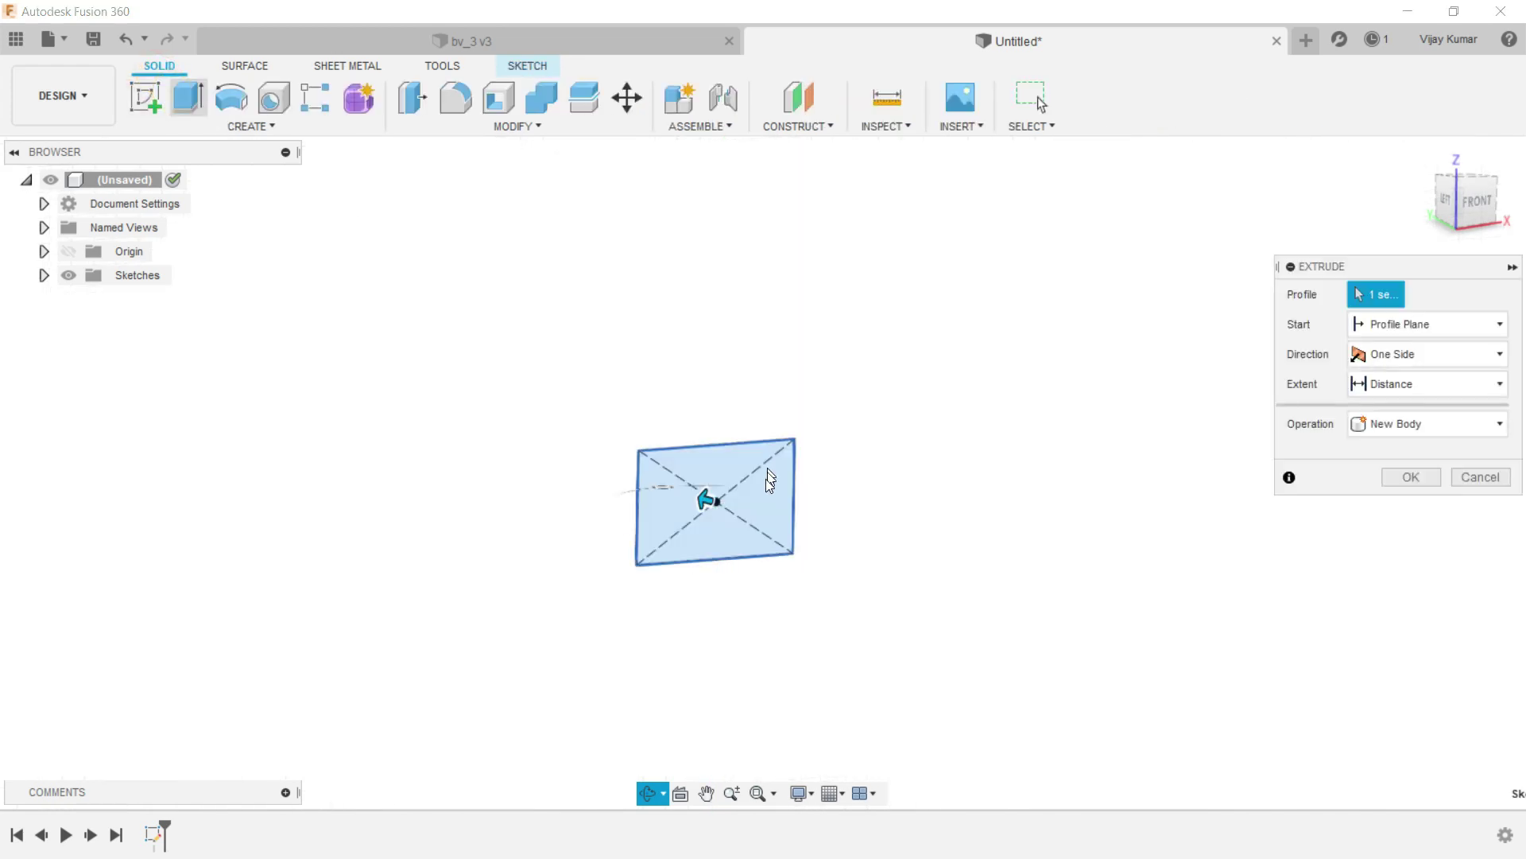
text(5)
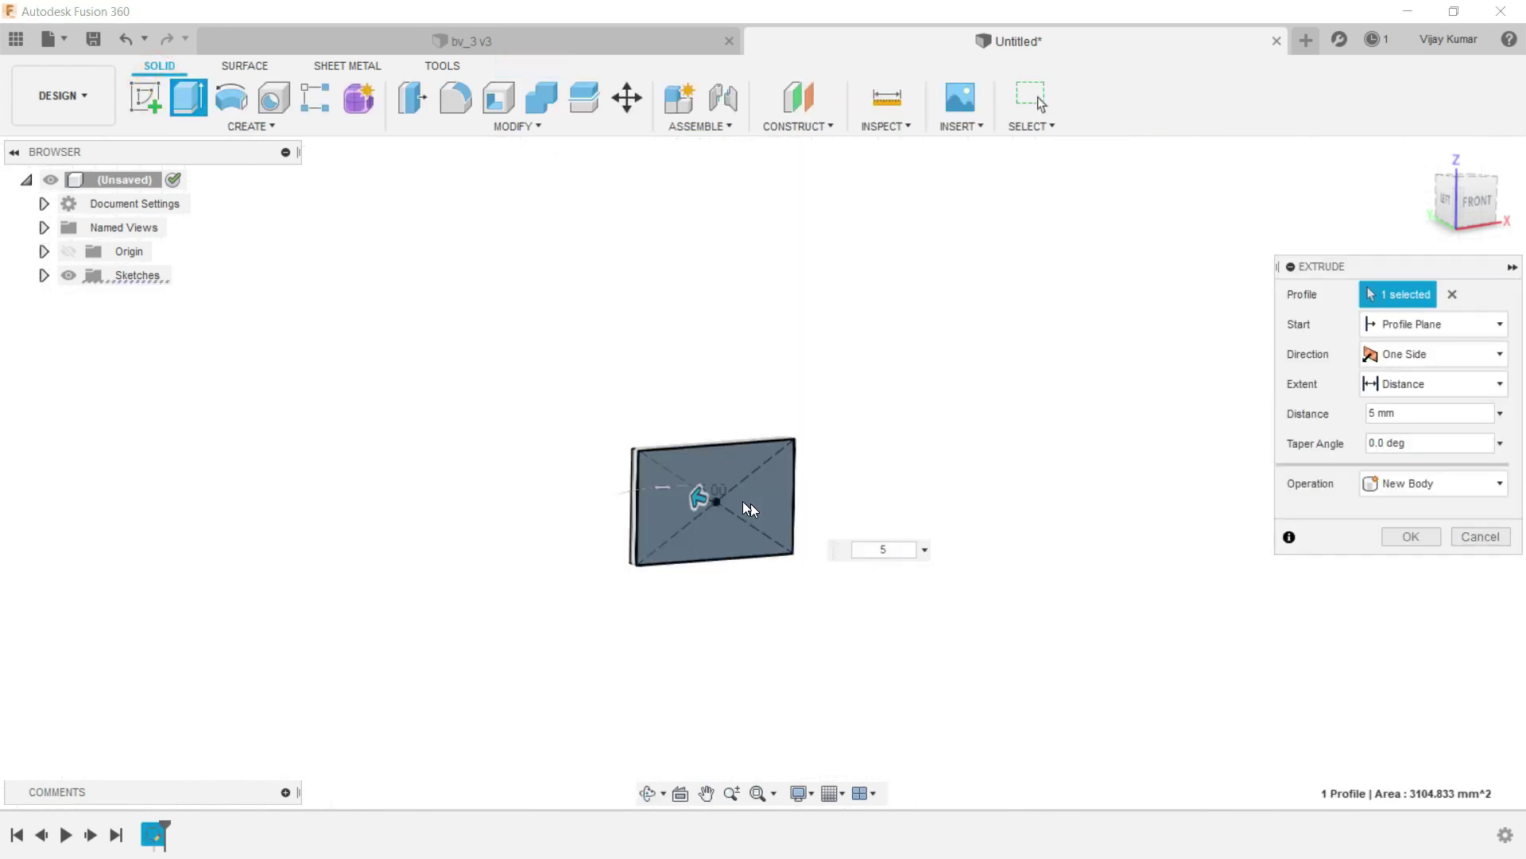
click(1407, 536)
scroll(596, 498, up, 1)
scroll(596, 498, up, 3)
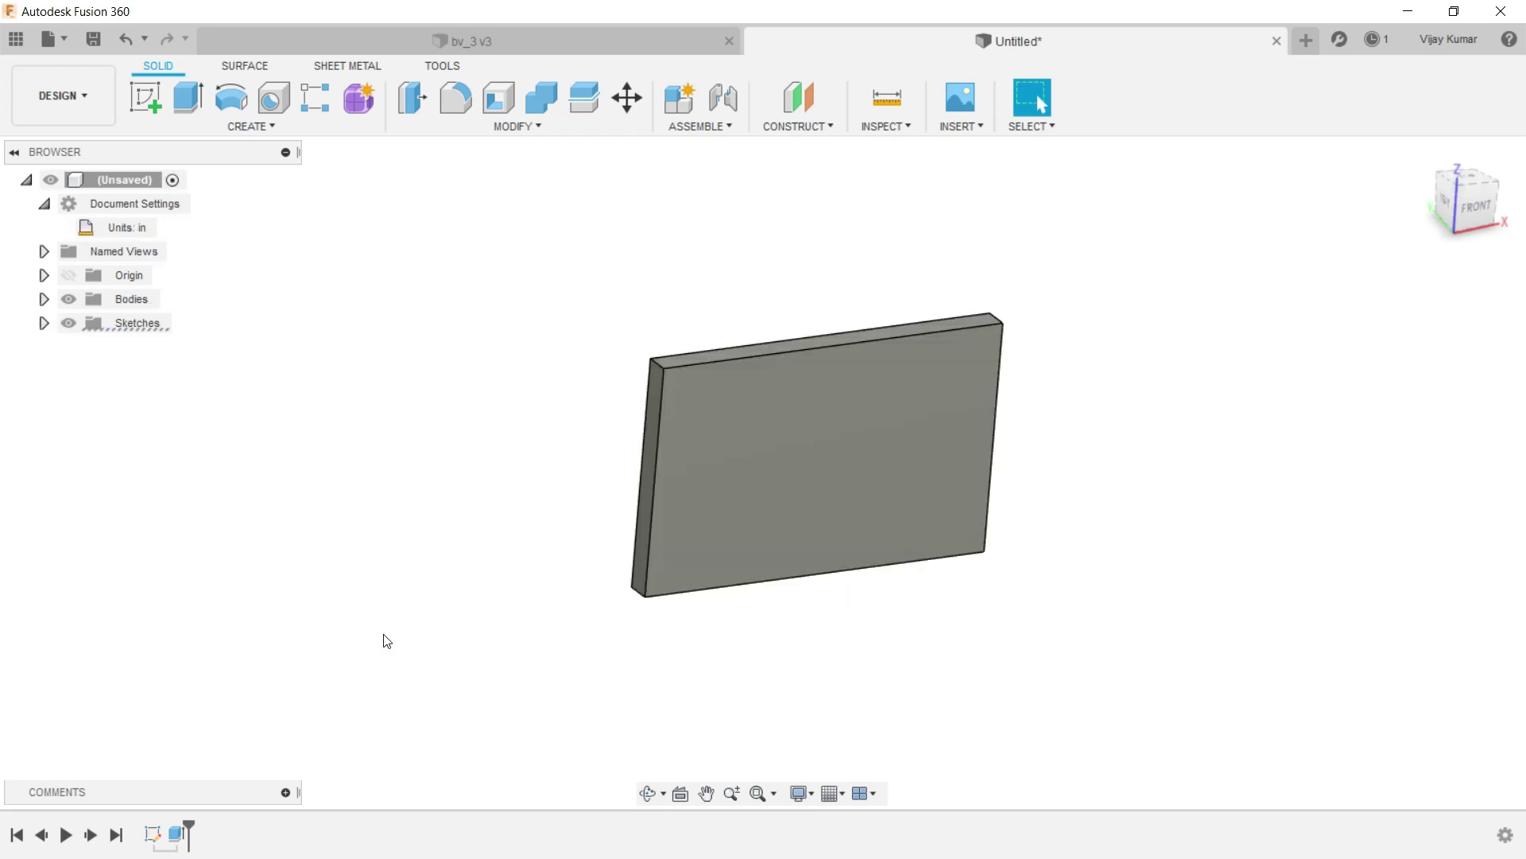
click(282, 114)
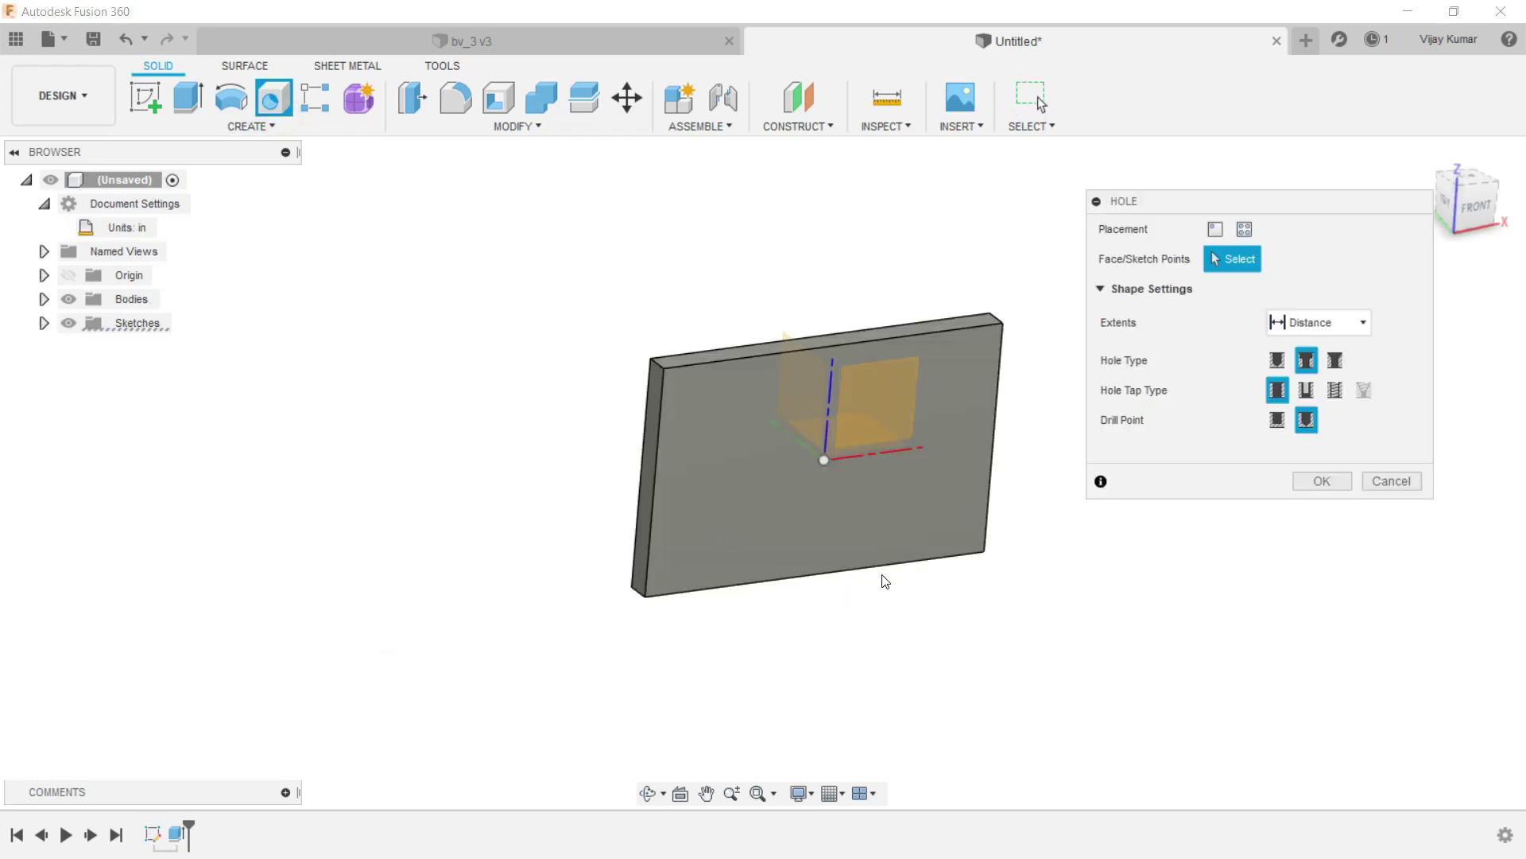
Place a counterbored hole with a 0.2812 in drill diameter on the plate's front face.
click(932, 458)
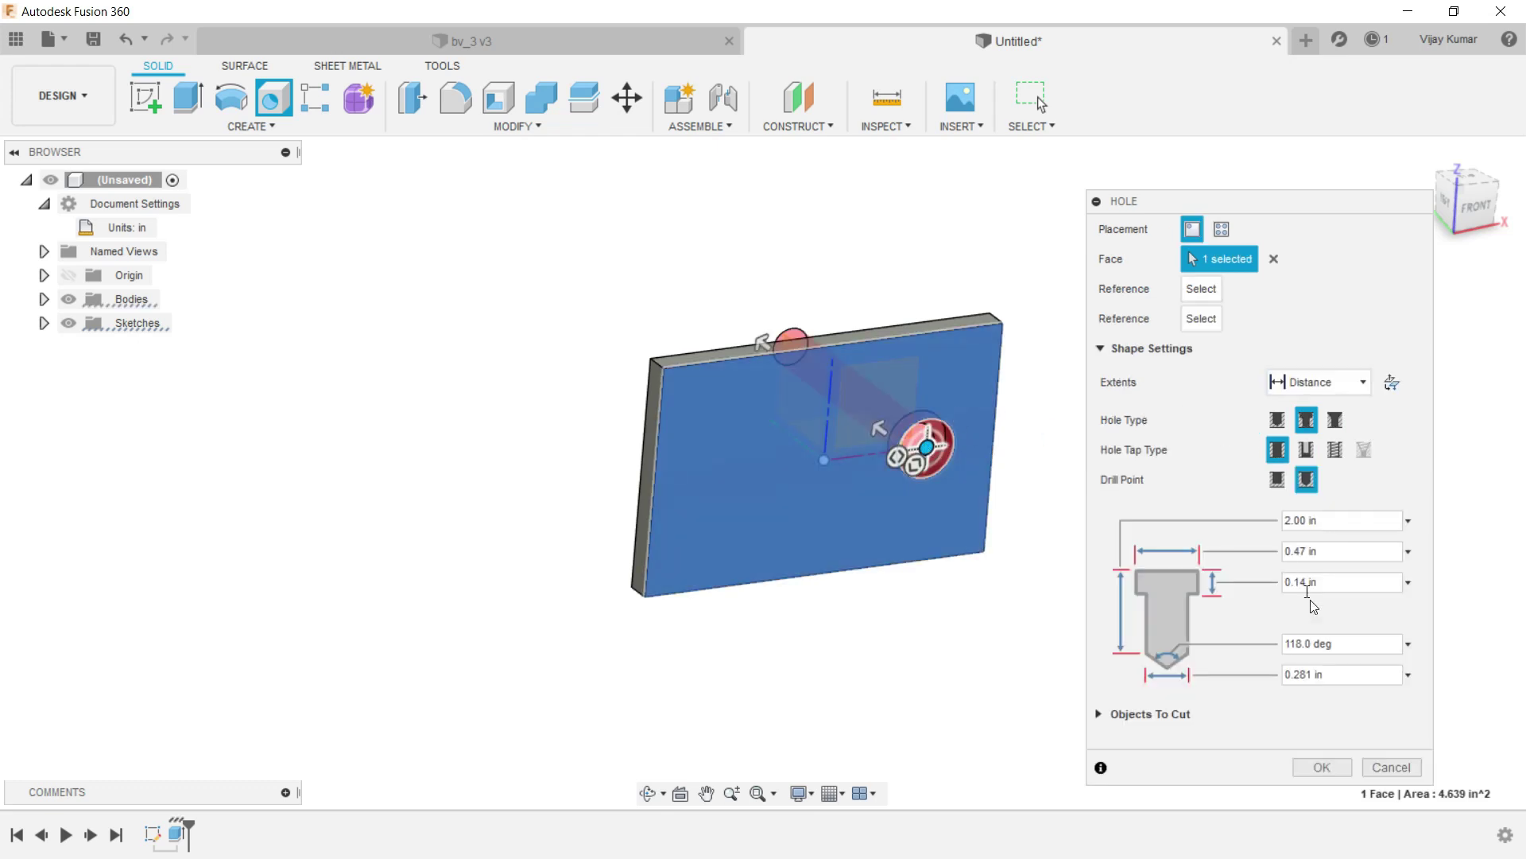
click(1340, 675)
text(0.2812)
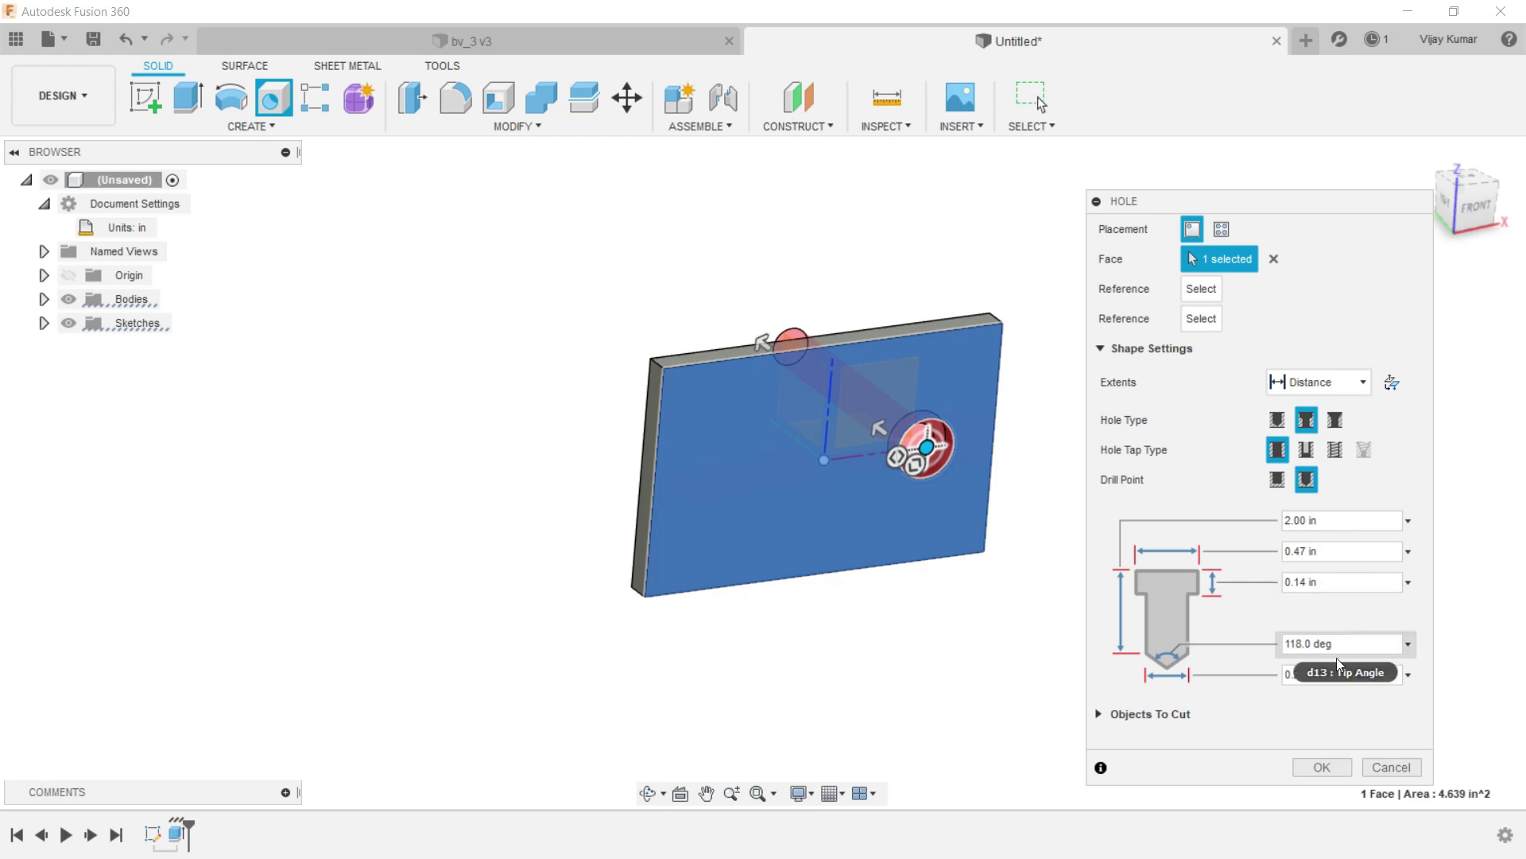
click(1333, 766)
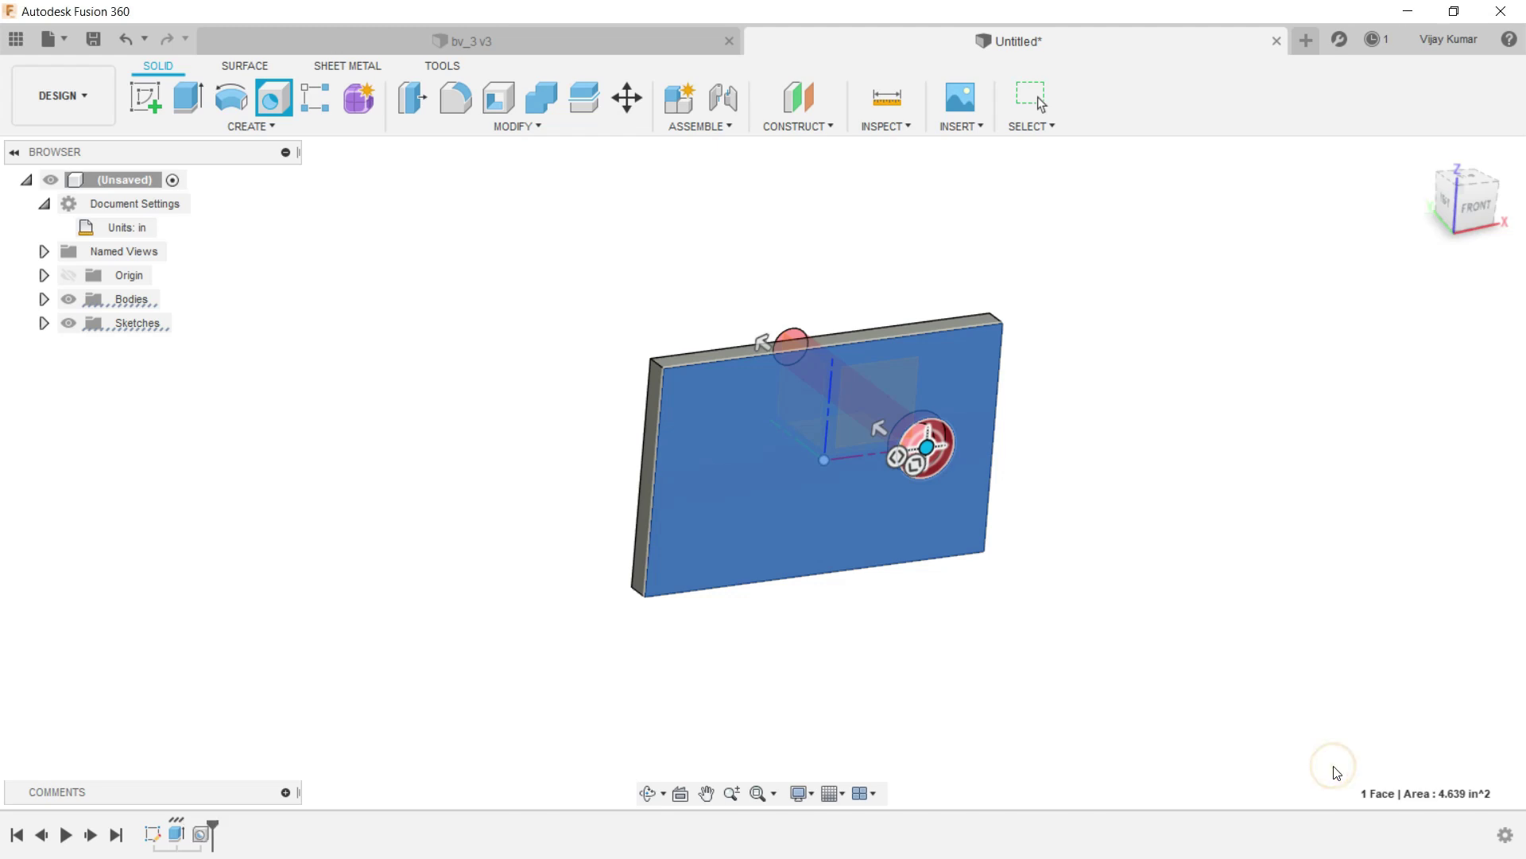
click(1254, 689)
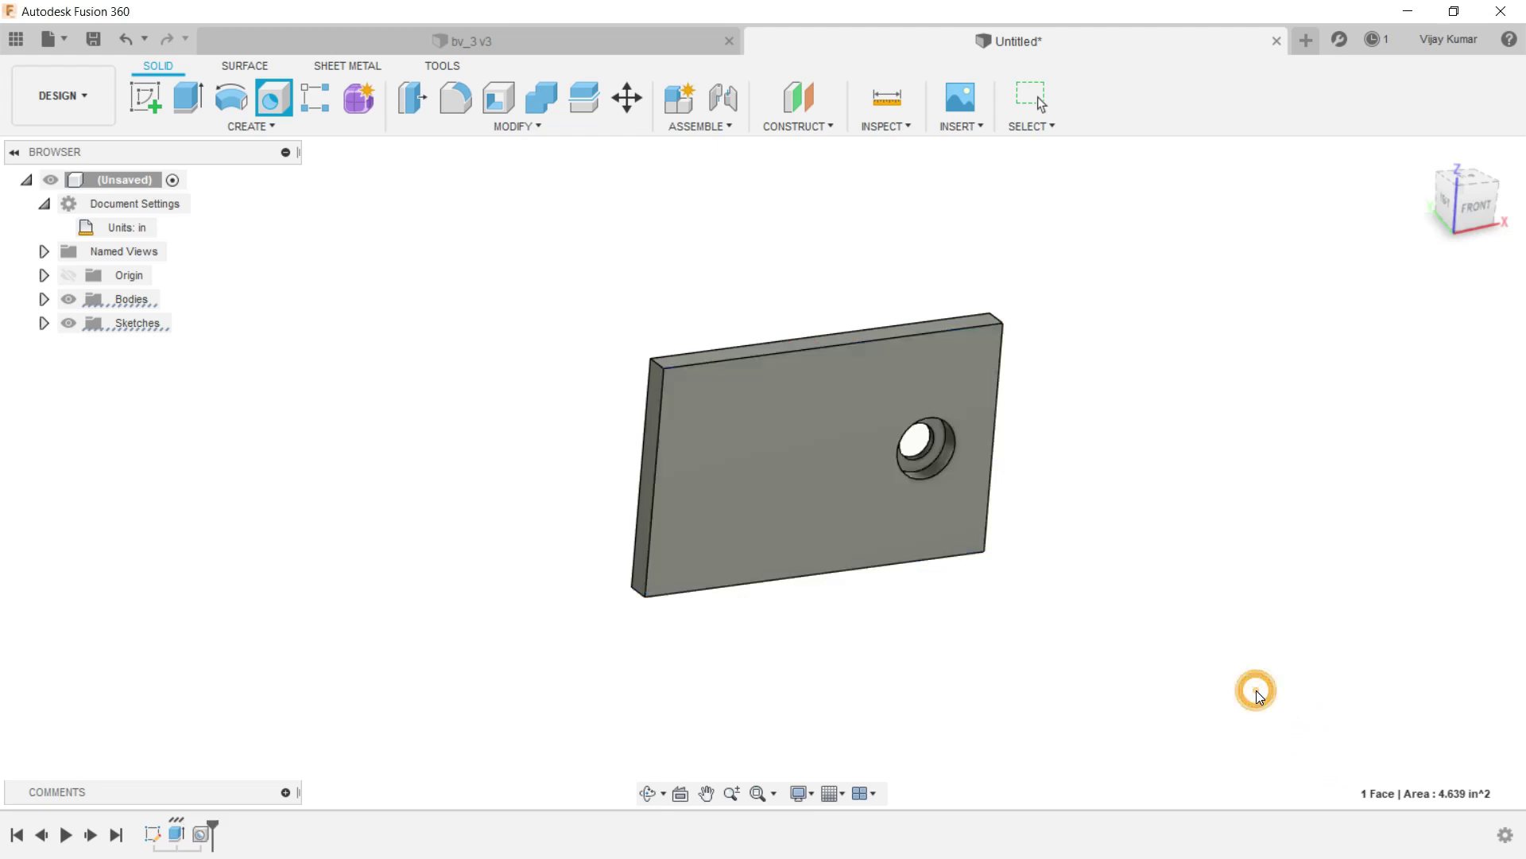
Reopen the hole feature and lock its position 15.875 mm from a plate edge.
right_click(203, 835)
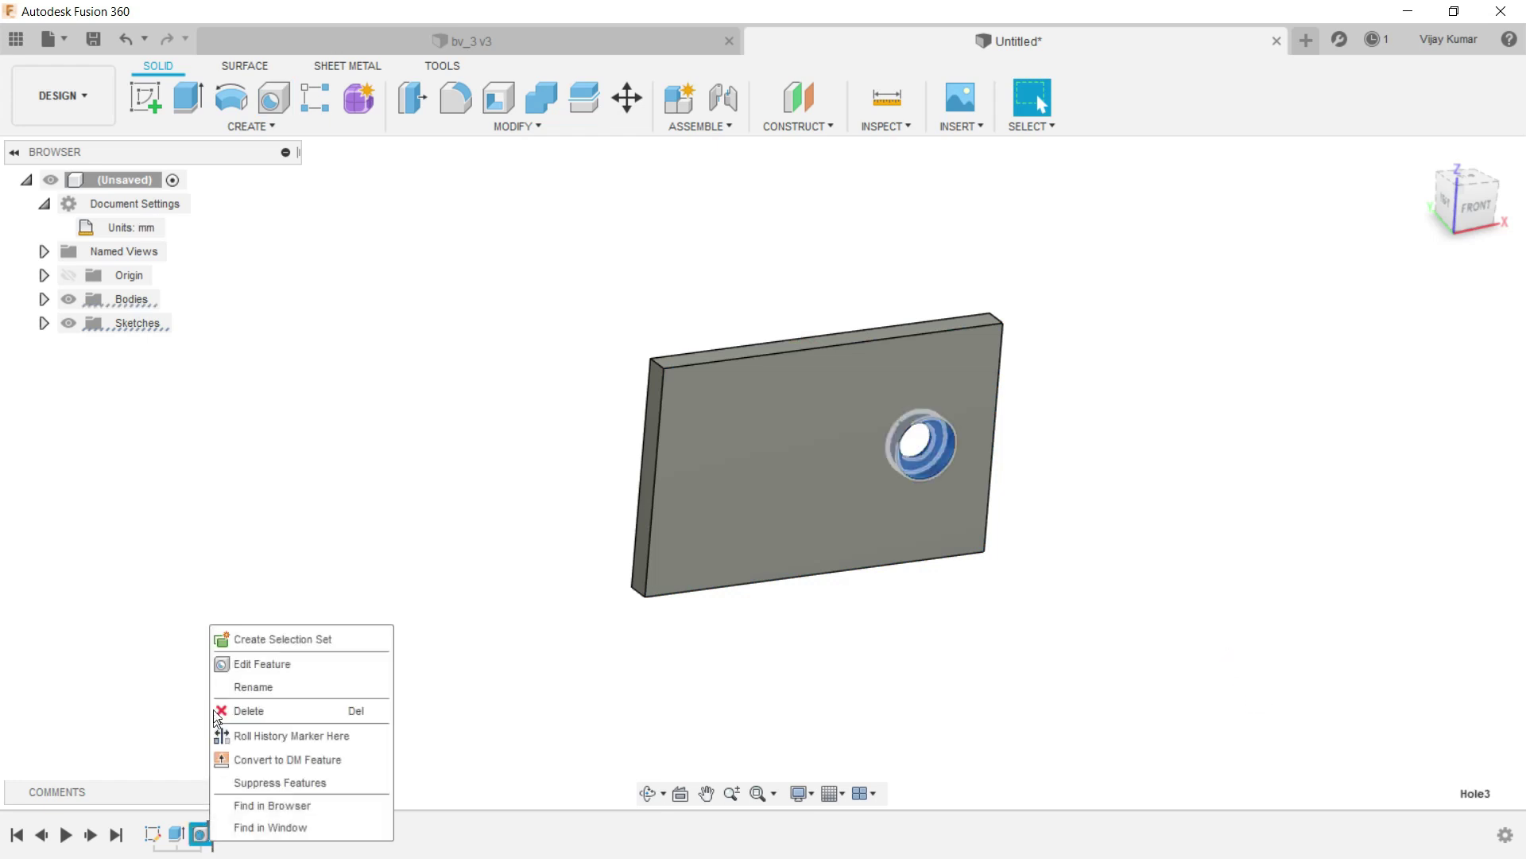
click(227, 665)
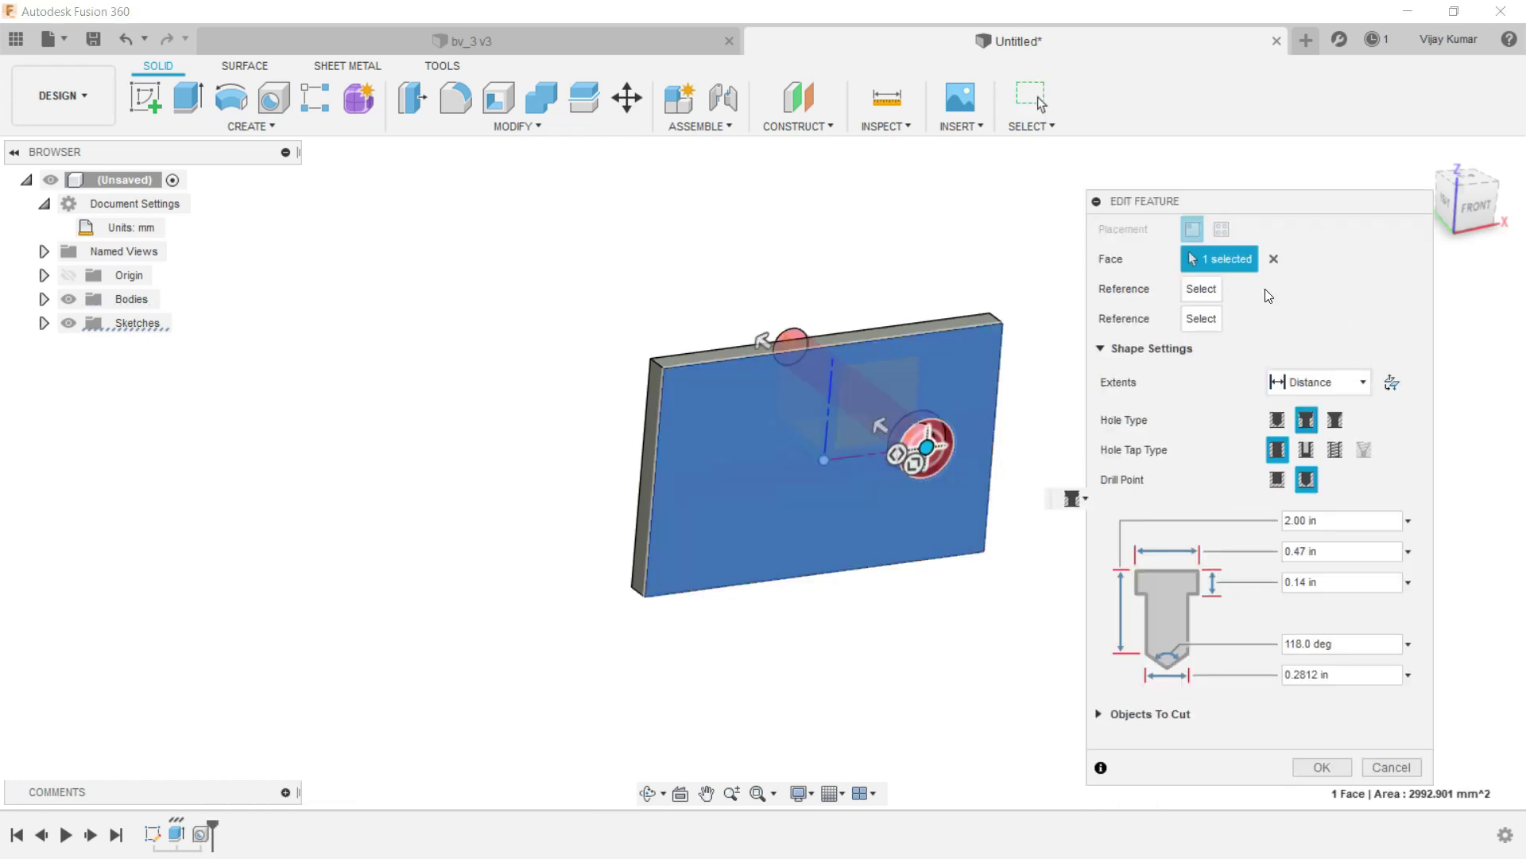
click(999, 422)
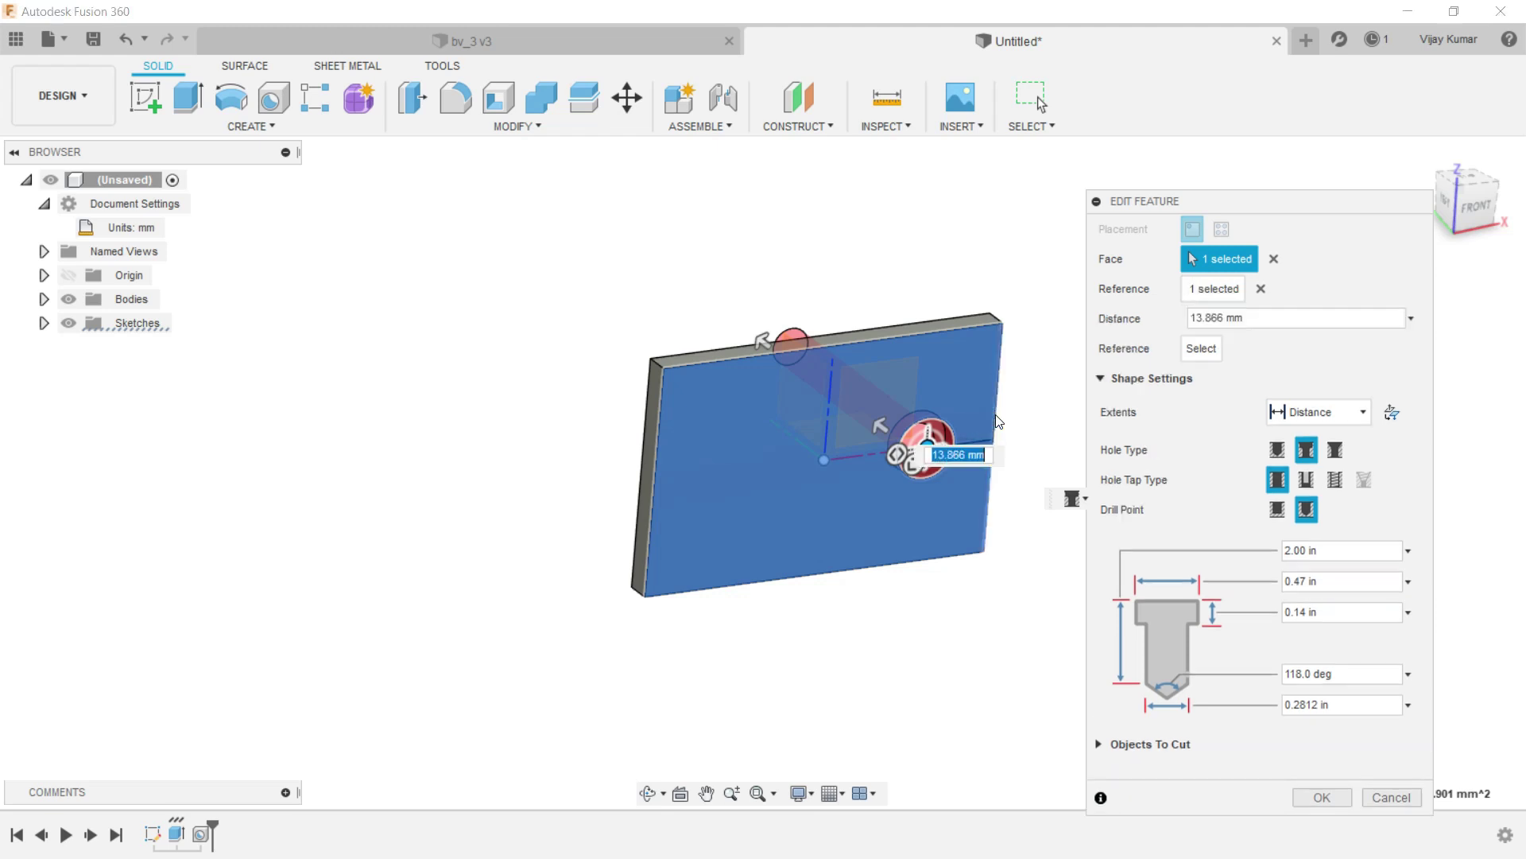
text(1)
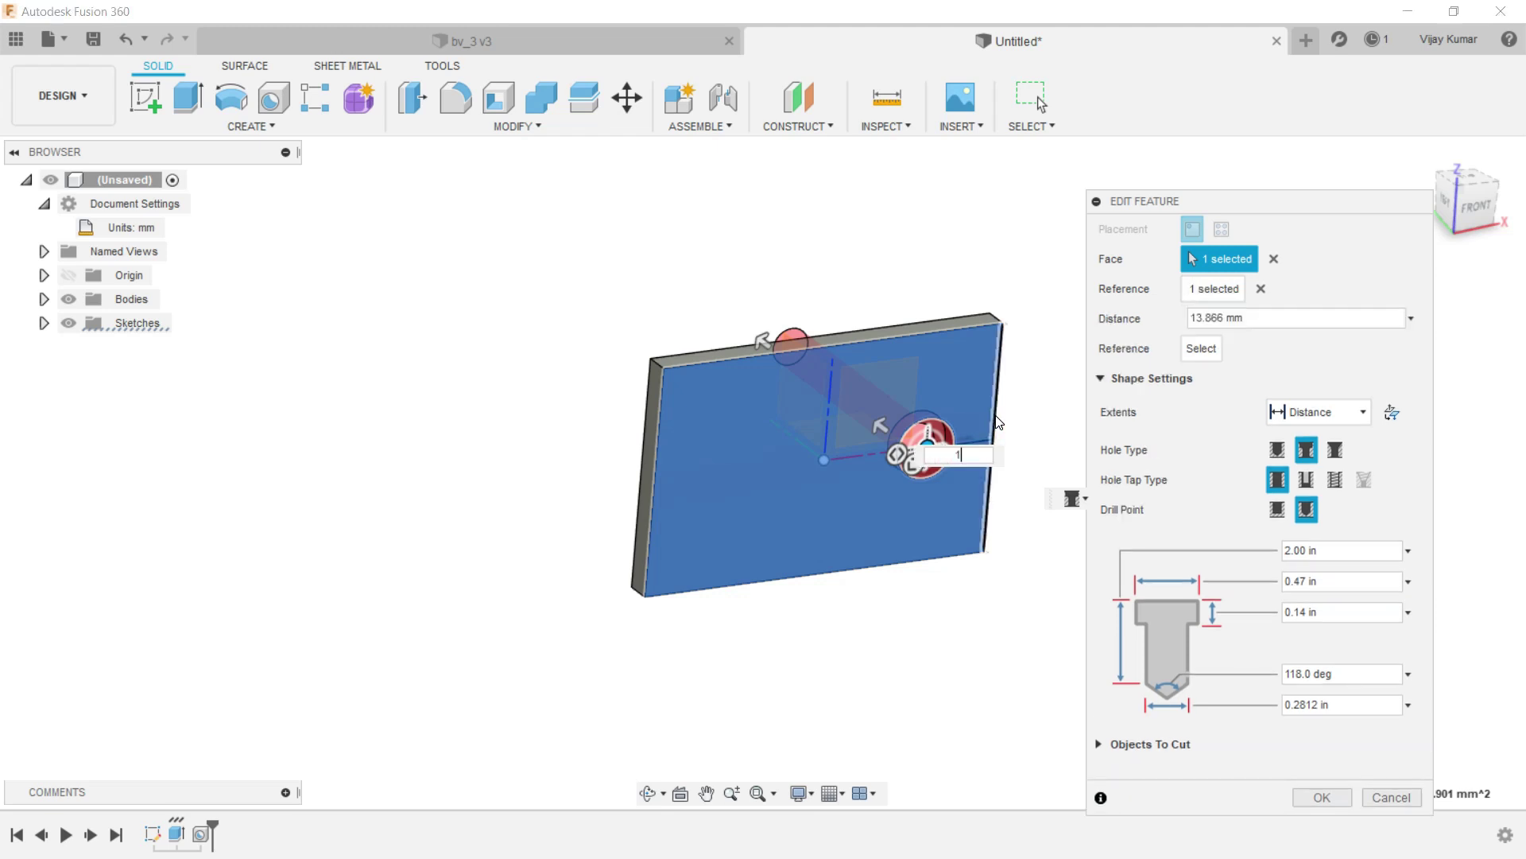
text(5.875)
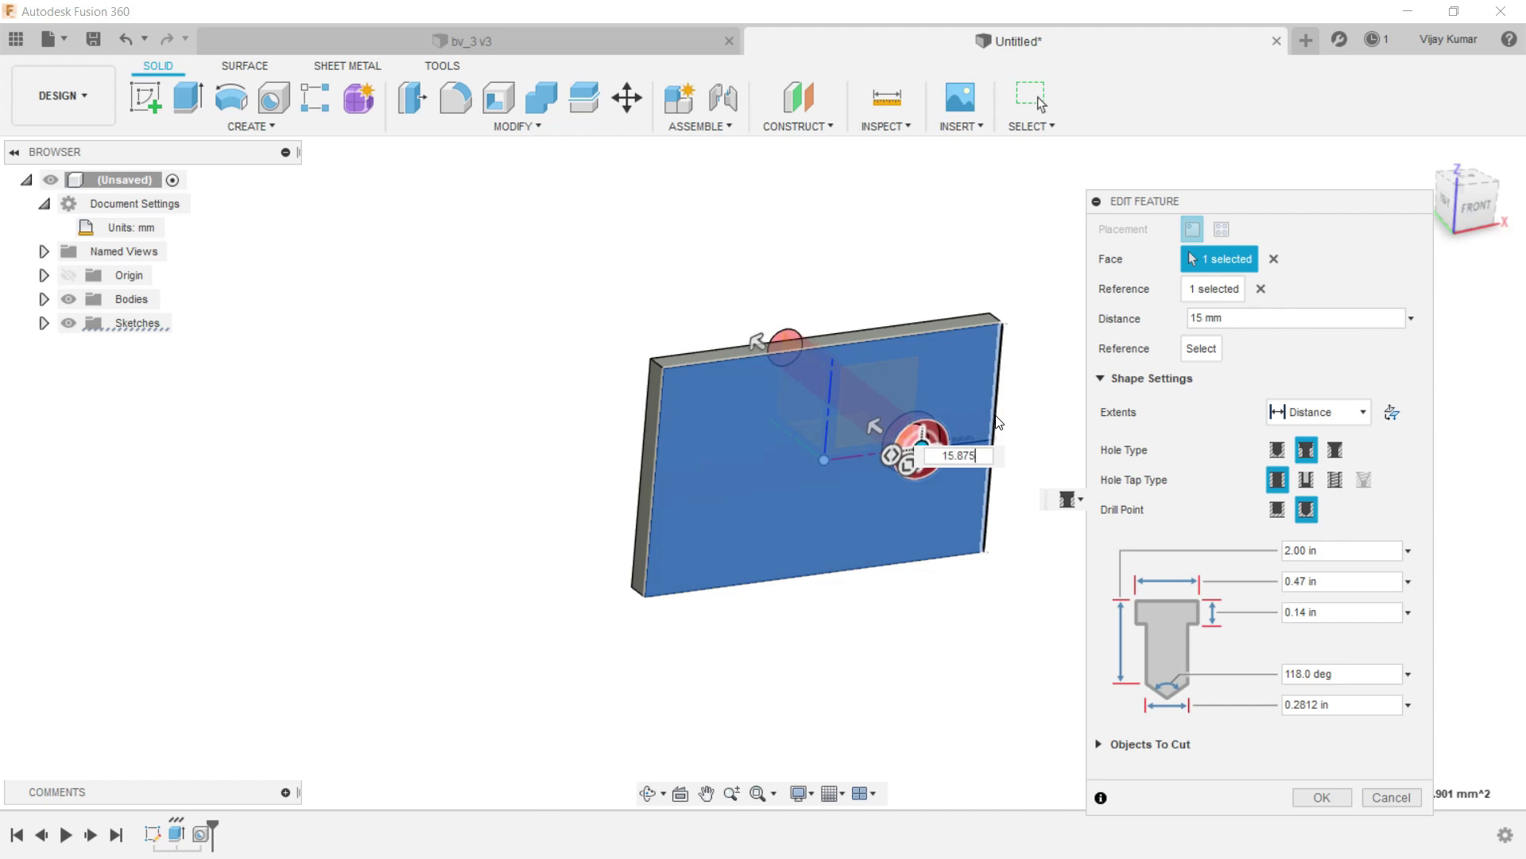
key(Return)
key(Tab)
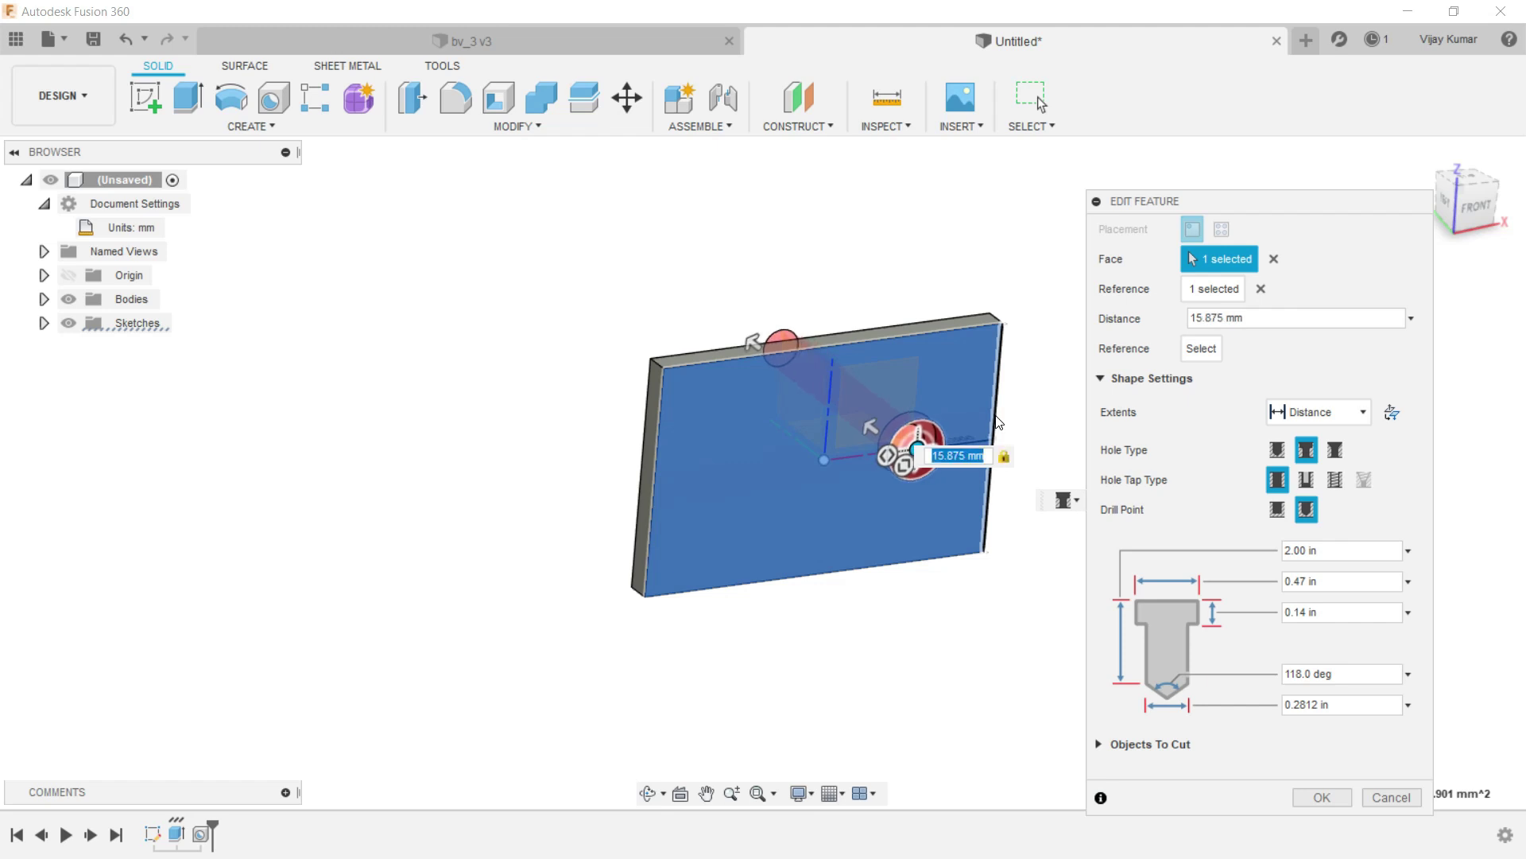
Position the hole 25.4 mm from the plate's bottom edge and apply the edit.
click(1203, 349)
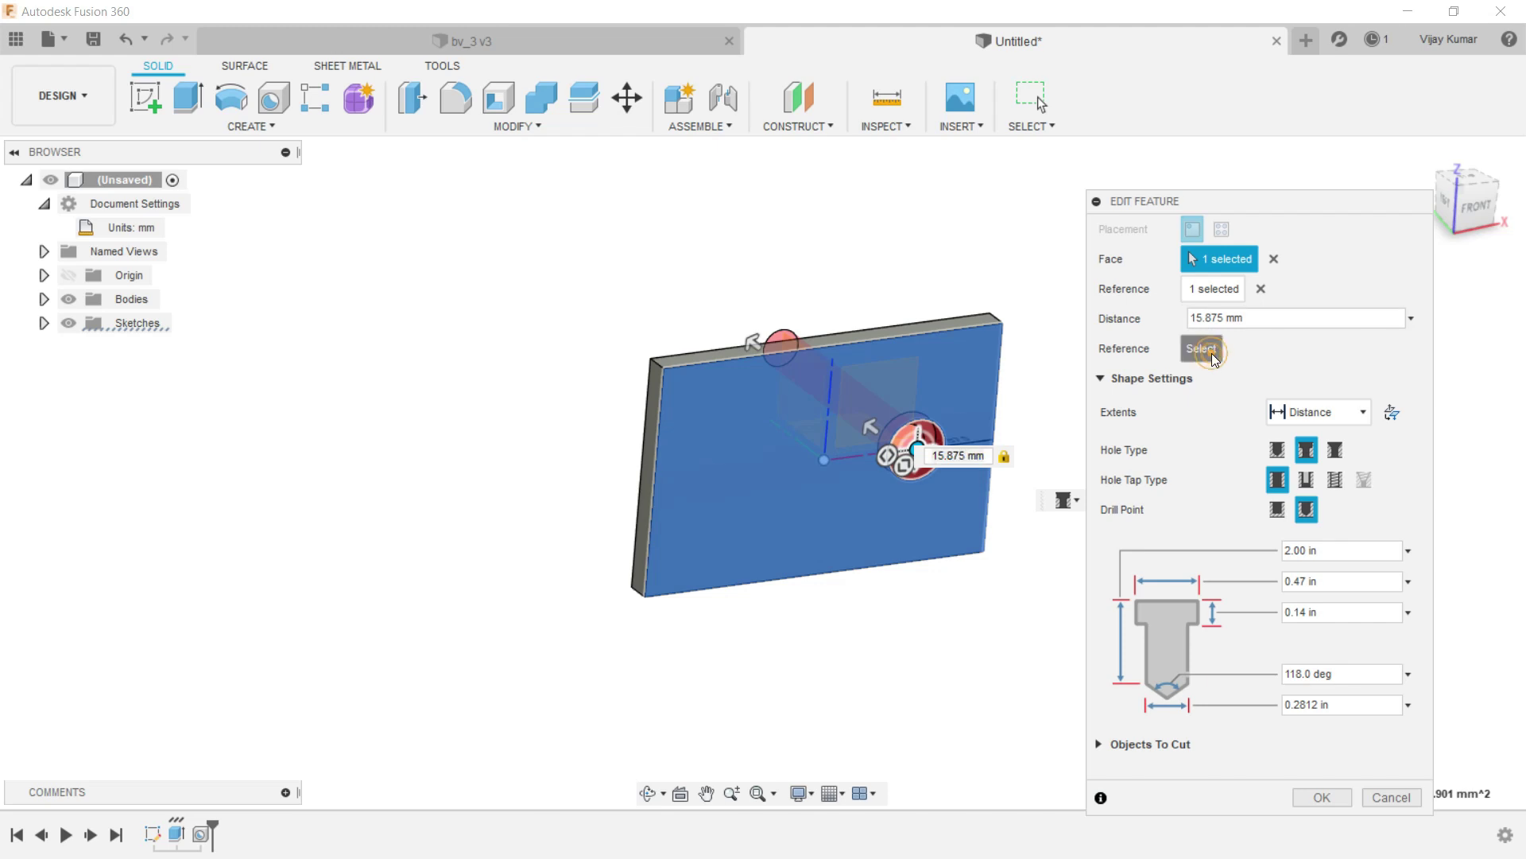
click(922, 562)
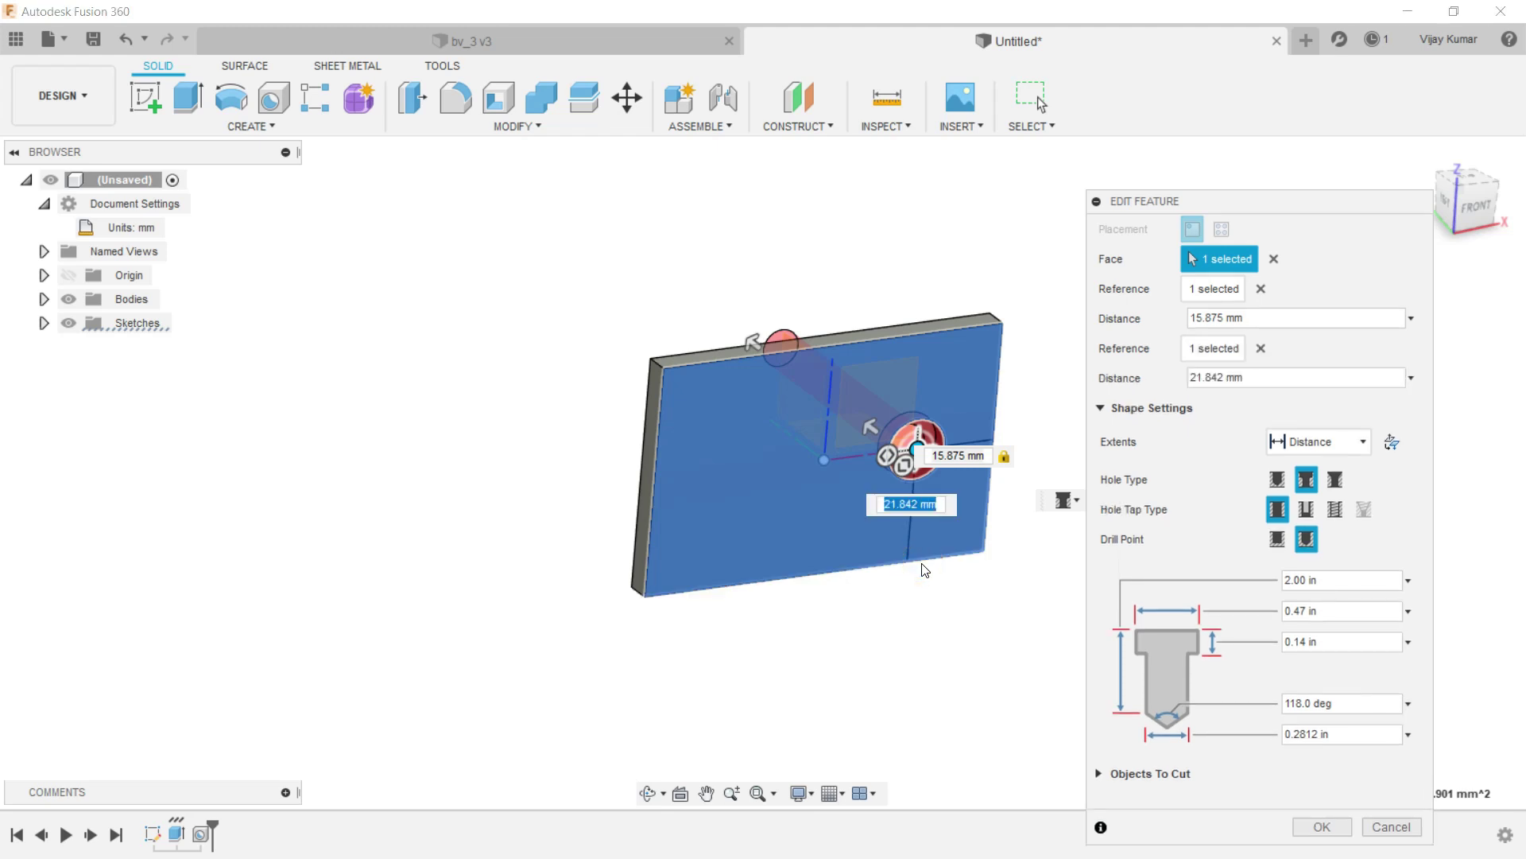
text(25.4)
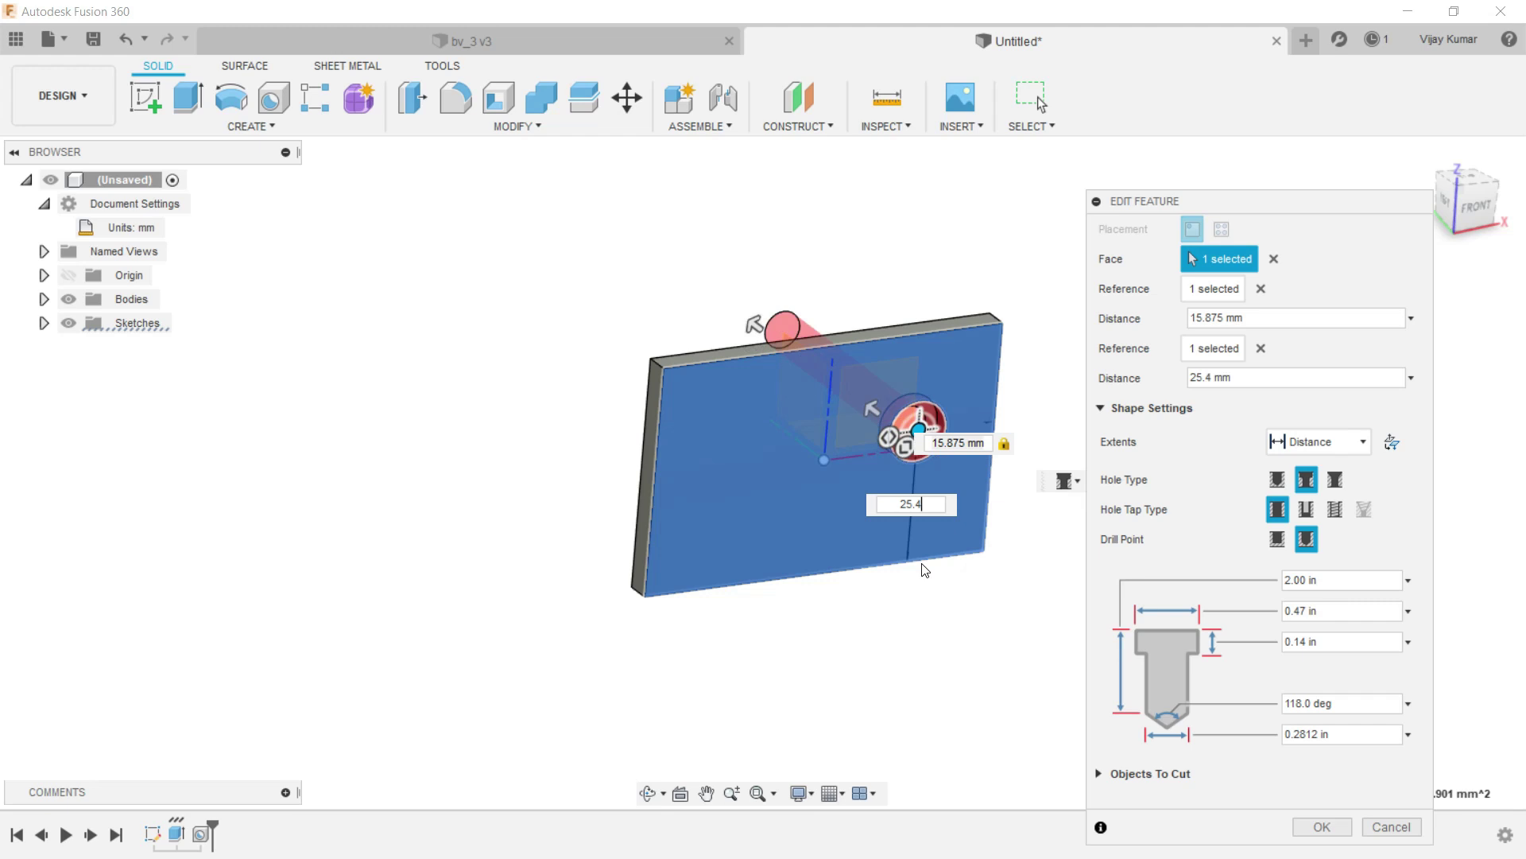
click(1303, 823)
click(1280, 720)
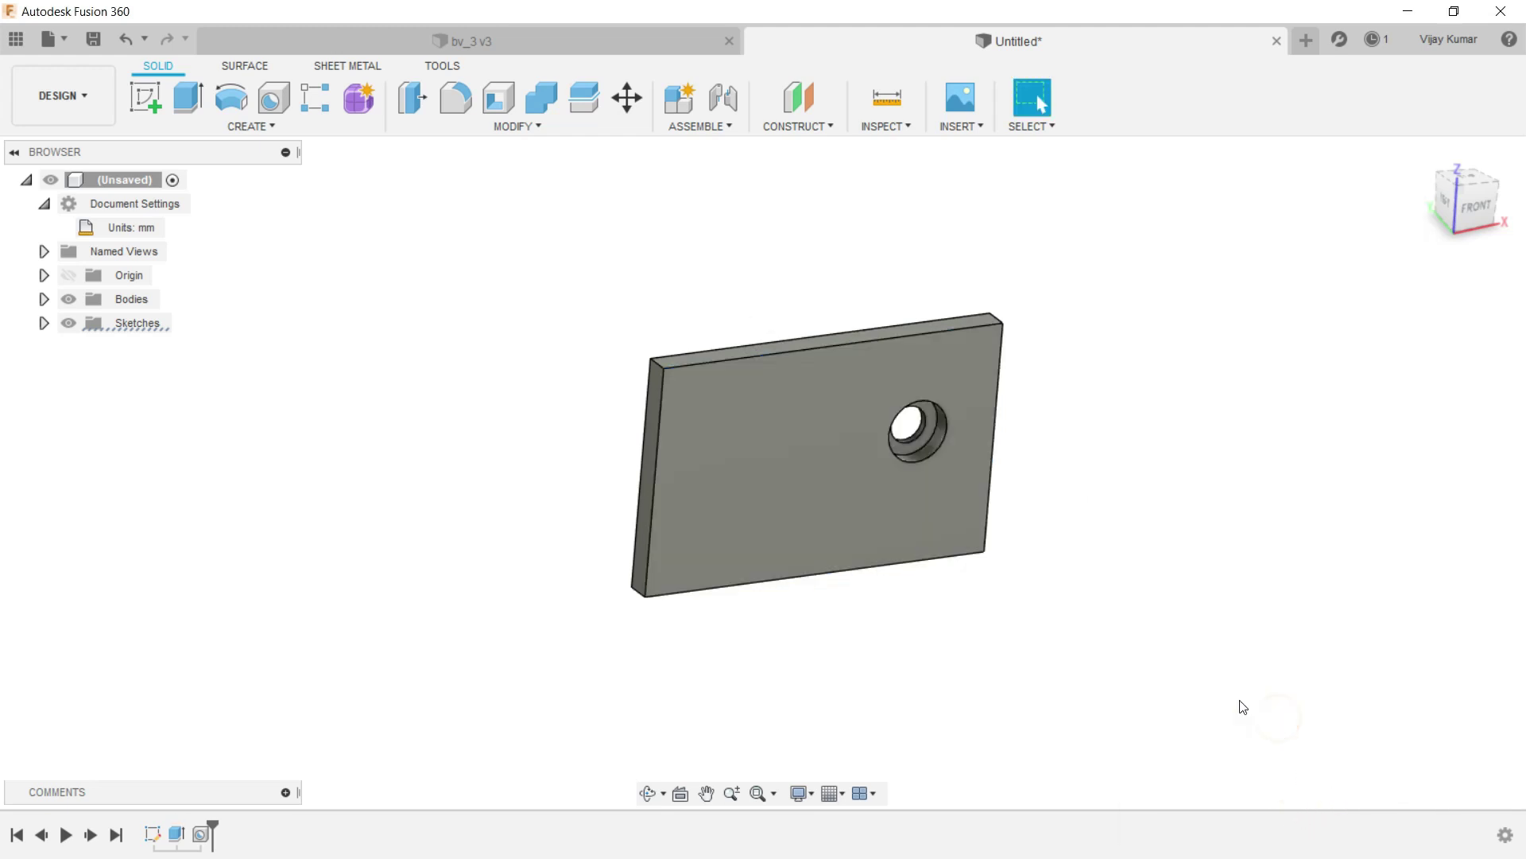
Mirror the counterbored hole feature across the YZ plane to add a second hole.
click(262, 126)
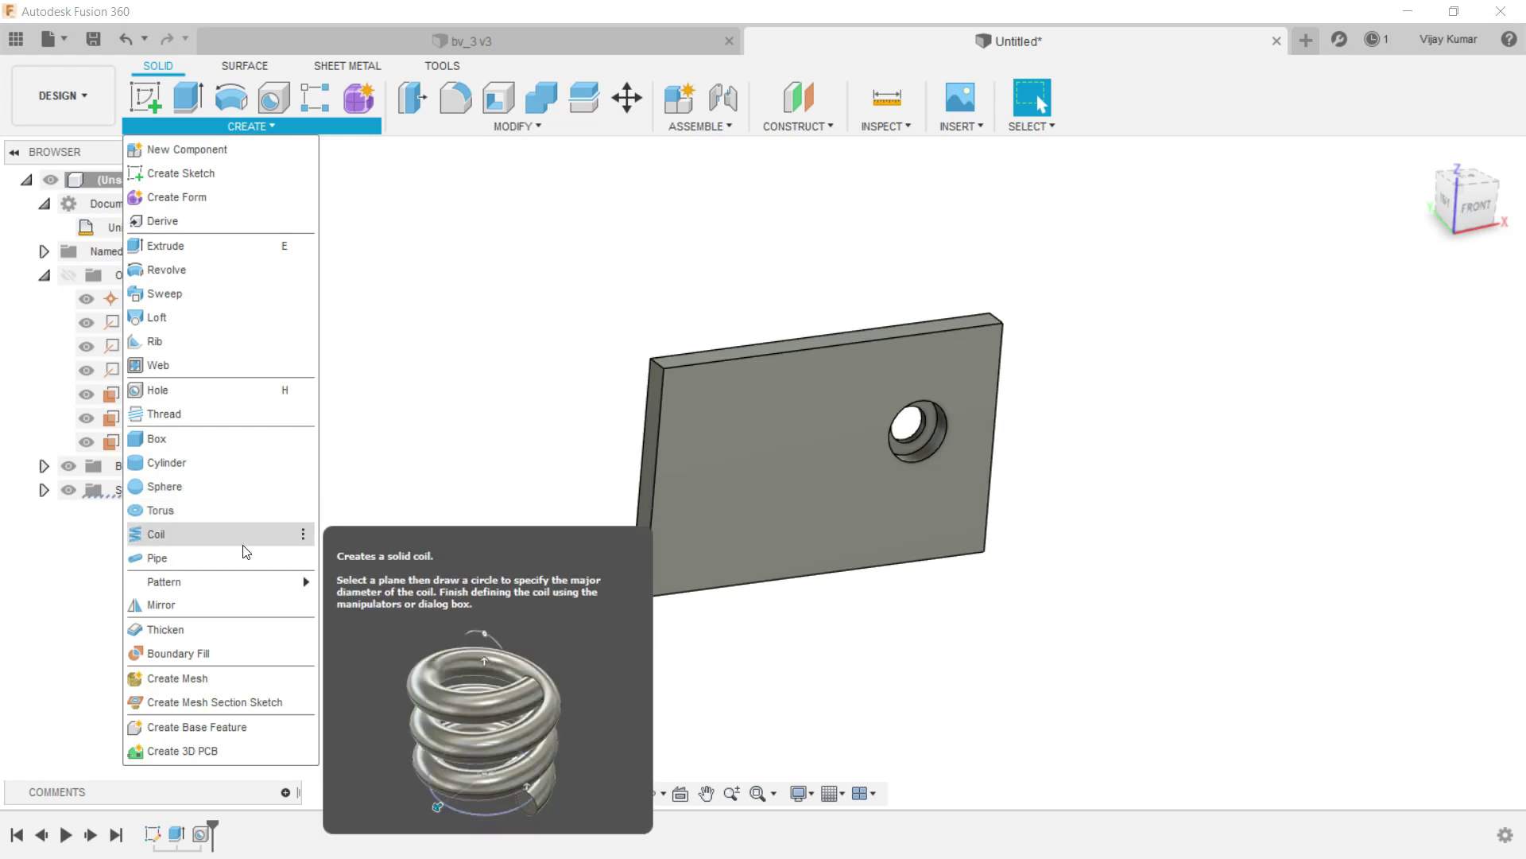
click(237, 605)
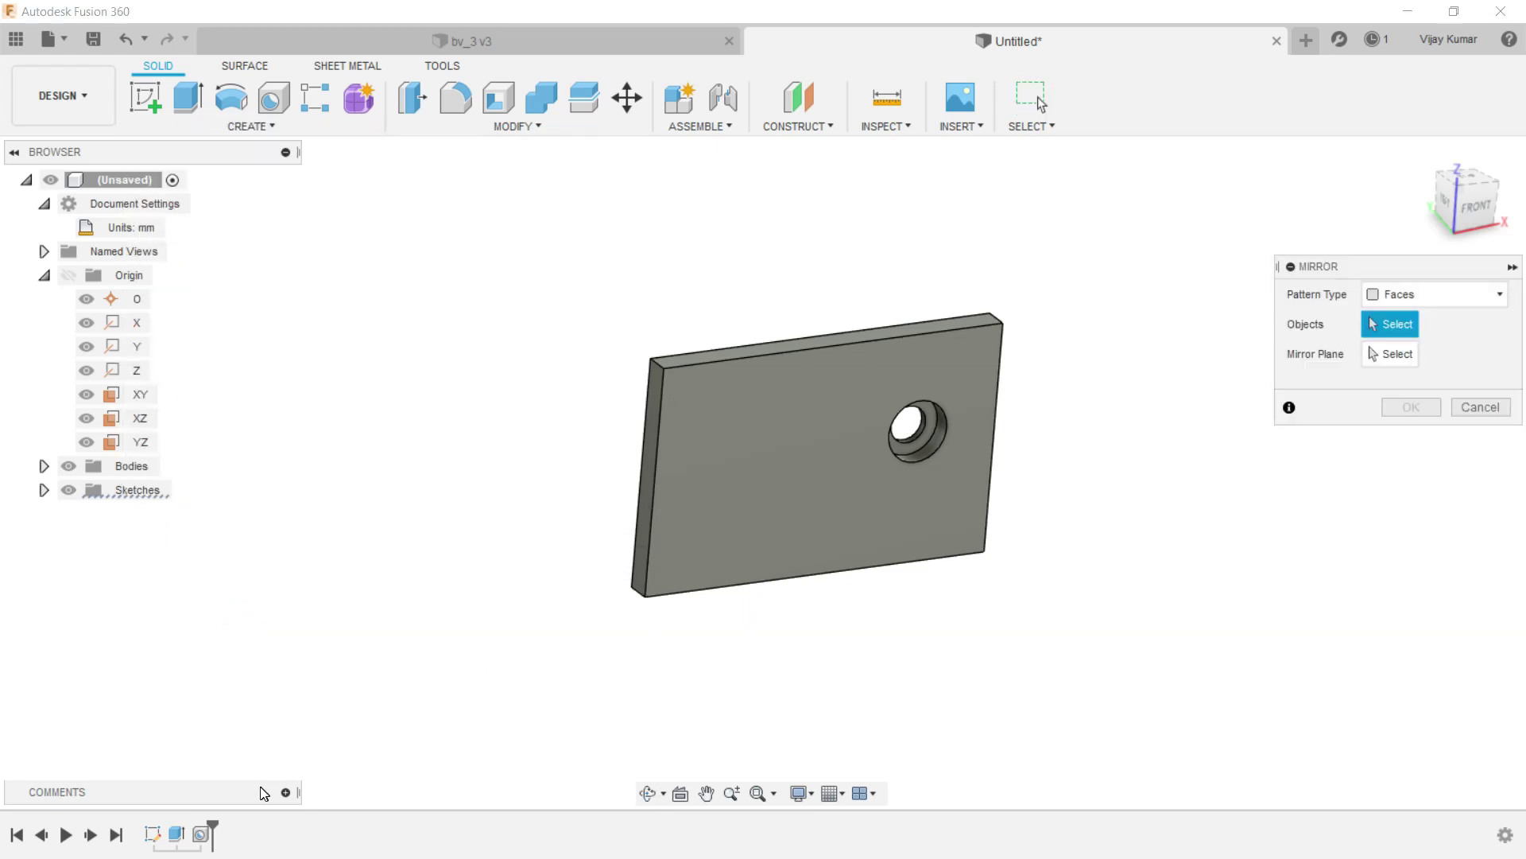
click(1390, 292)
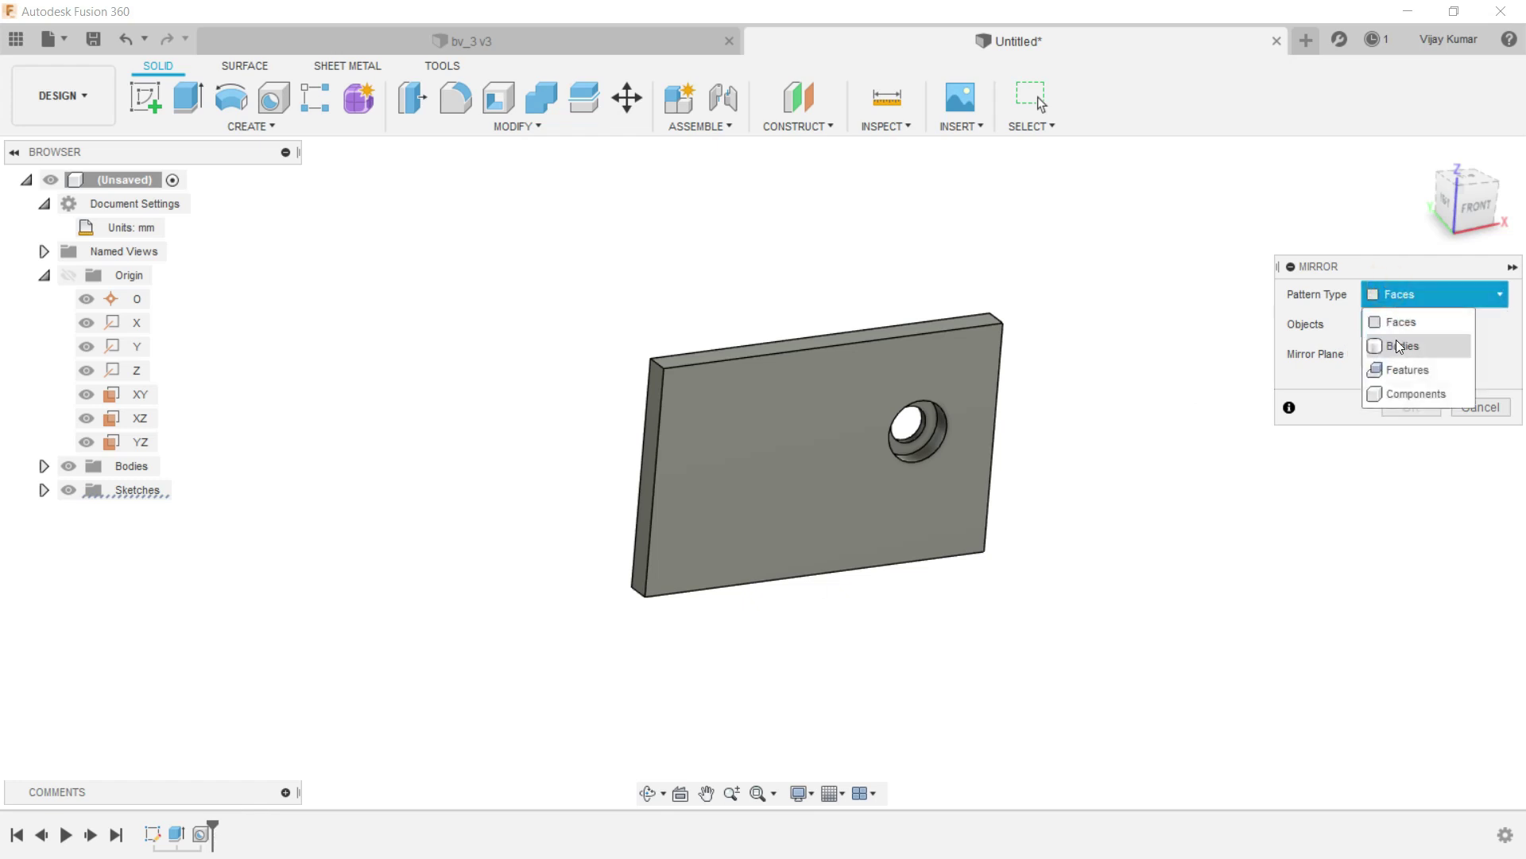
click(1391, 368)
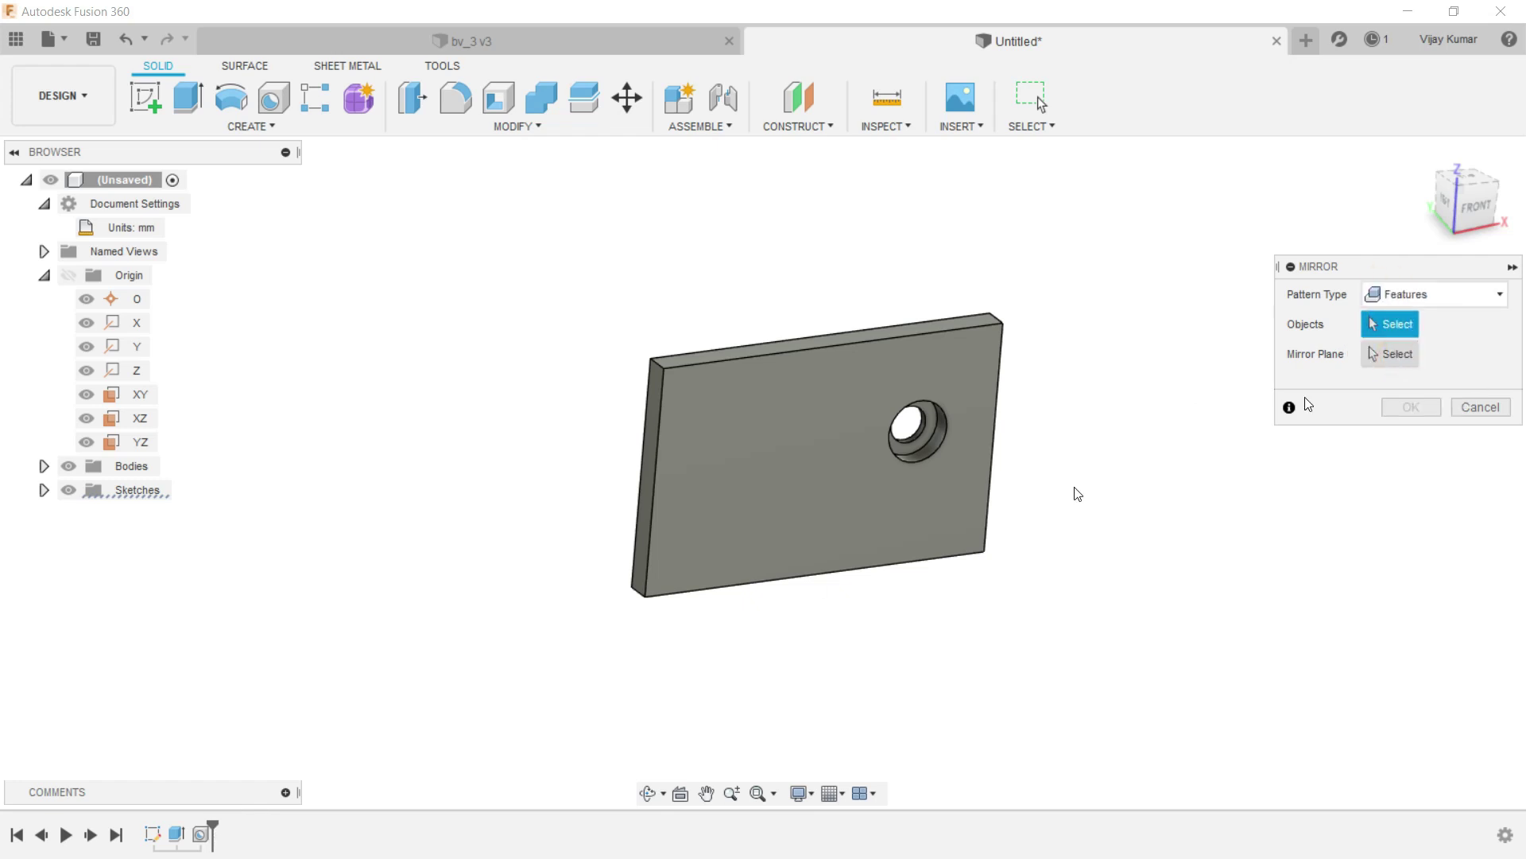
click(202, 835)
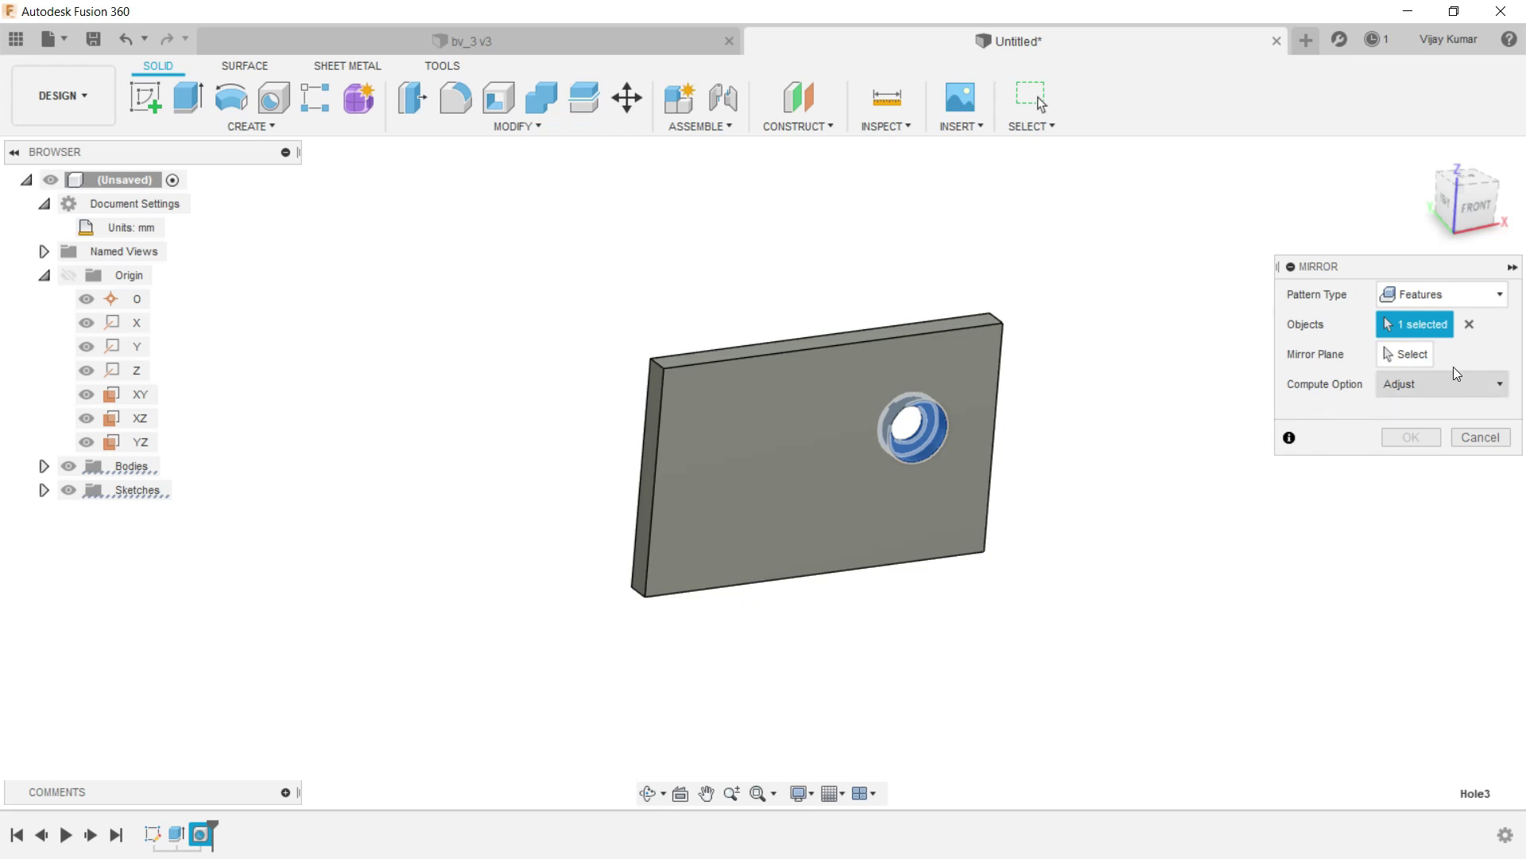
click(1405, 355)
click(139, 443)
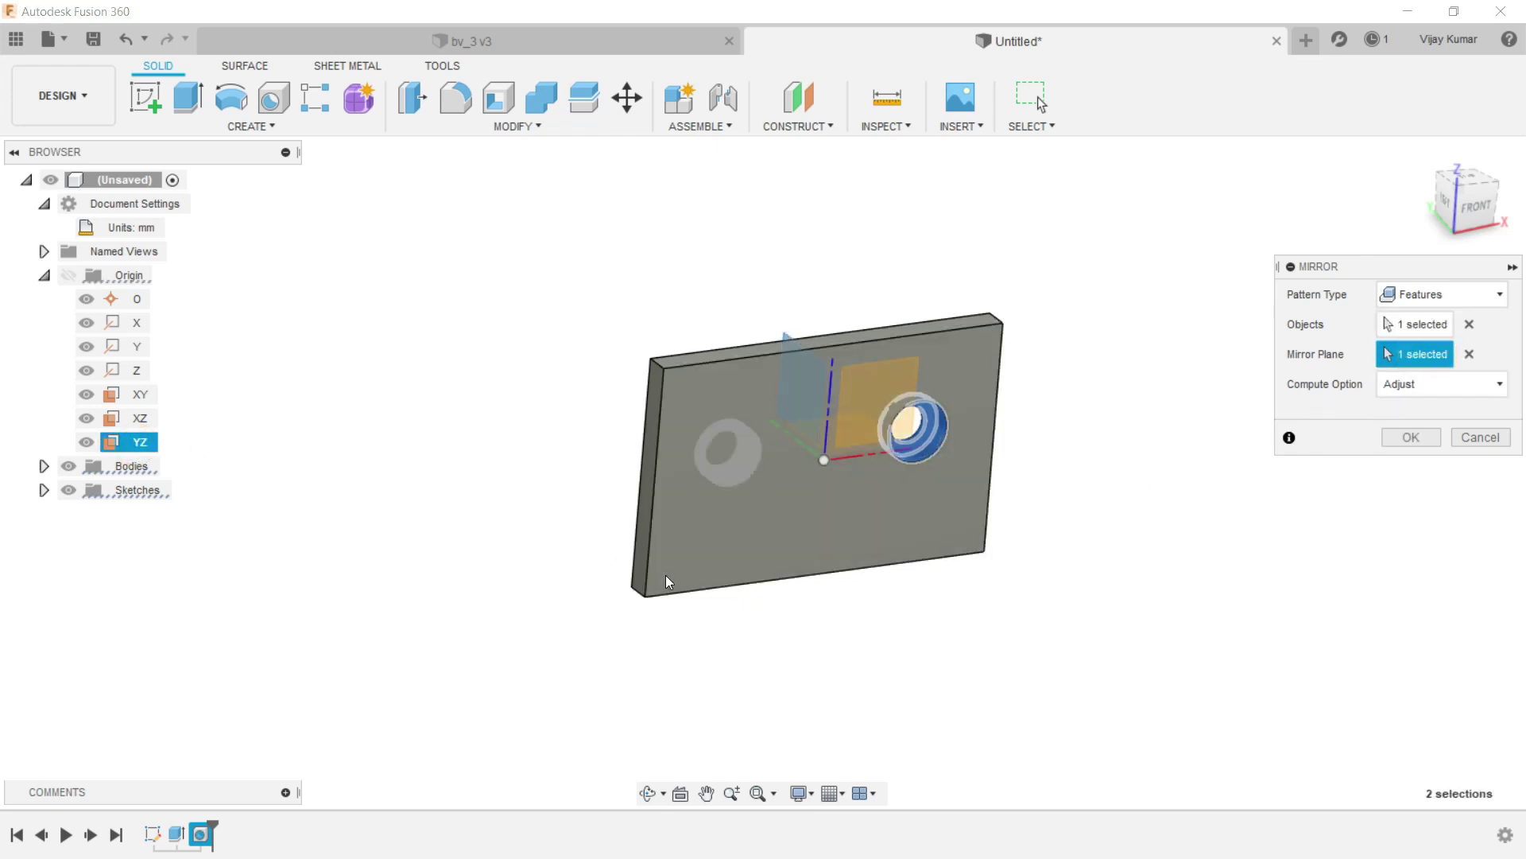
click(1407, 437)
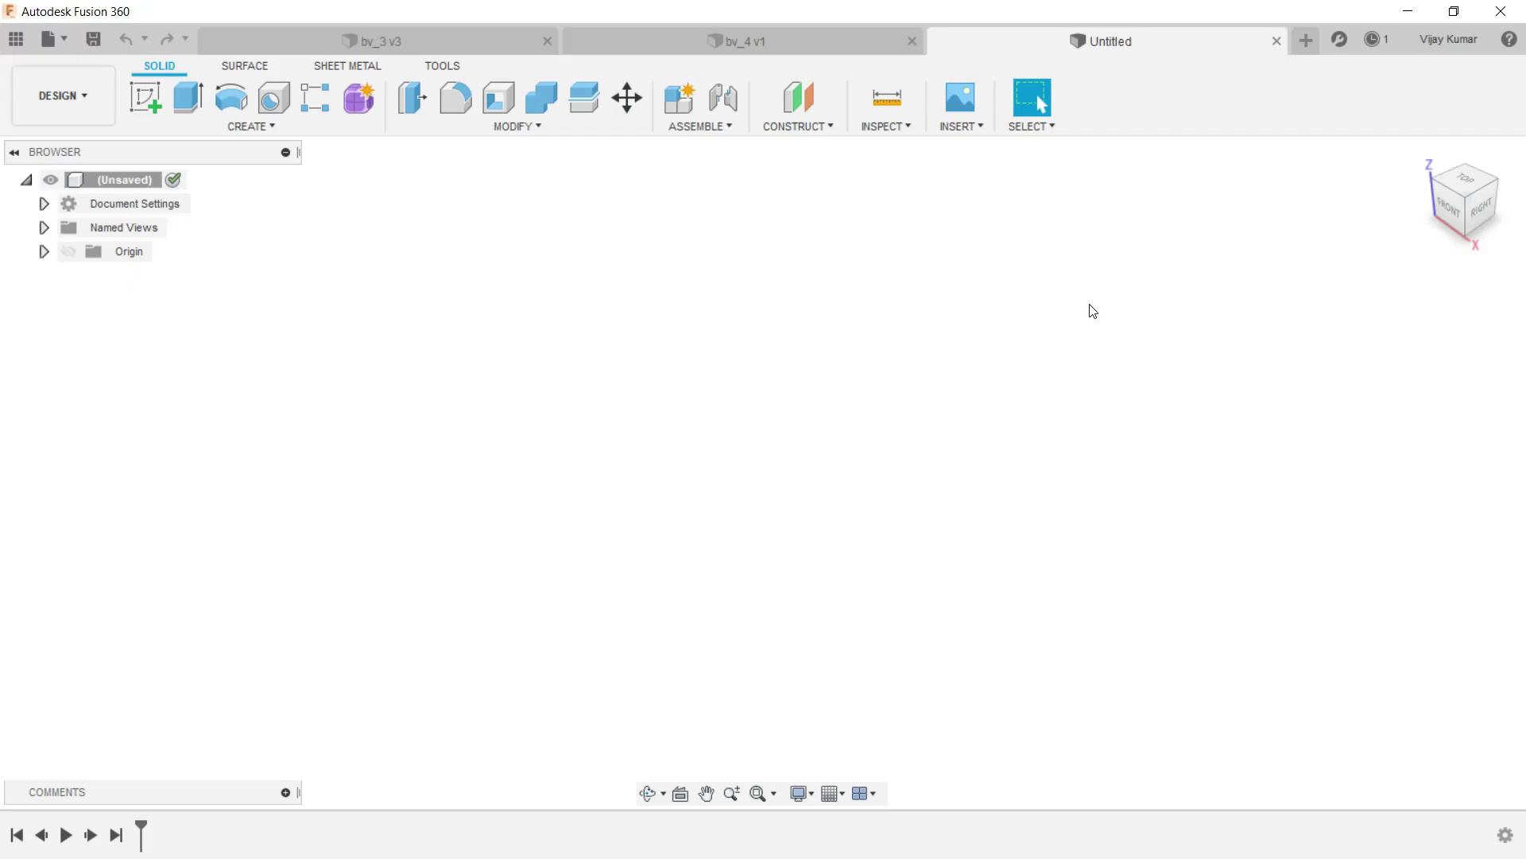
Sketch a Ø13 mm circle at the origin on the front XZ plane.
click(151, 95)
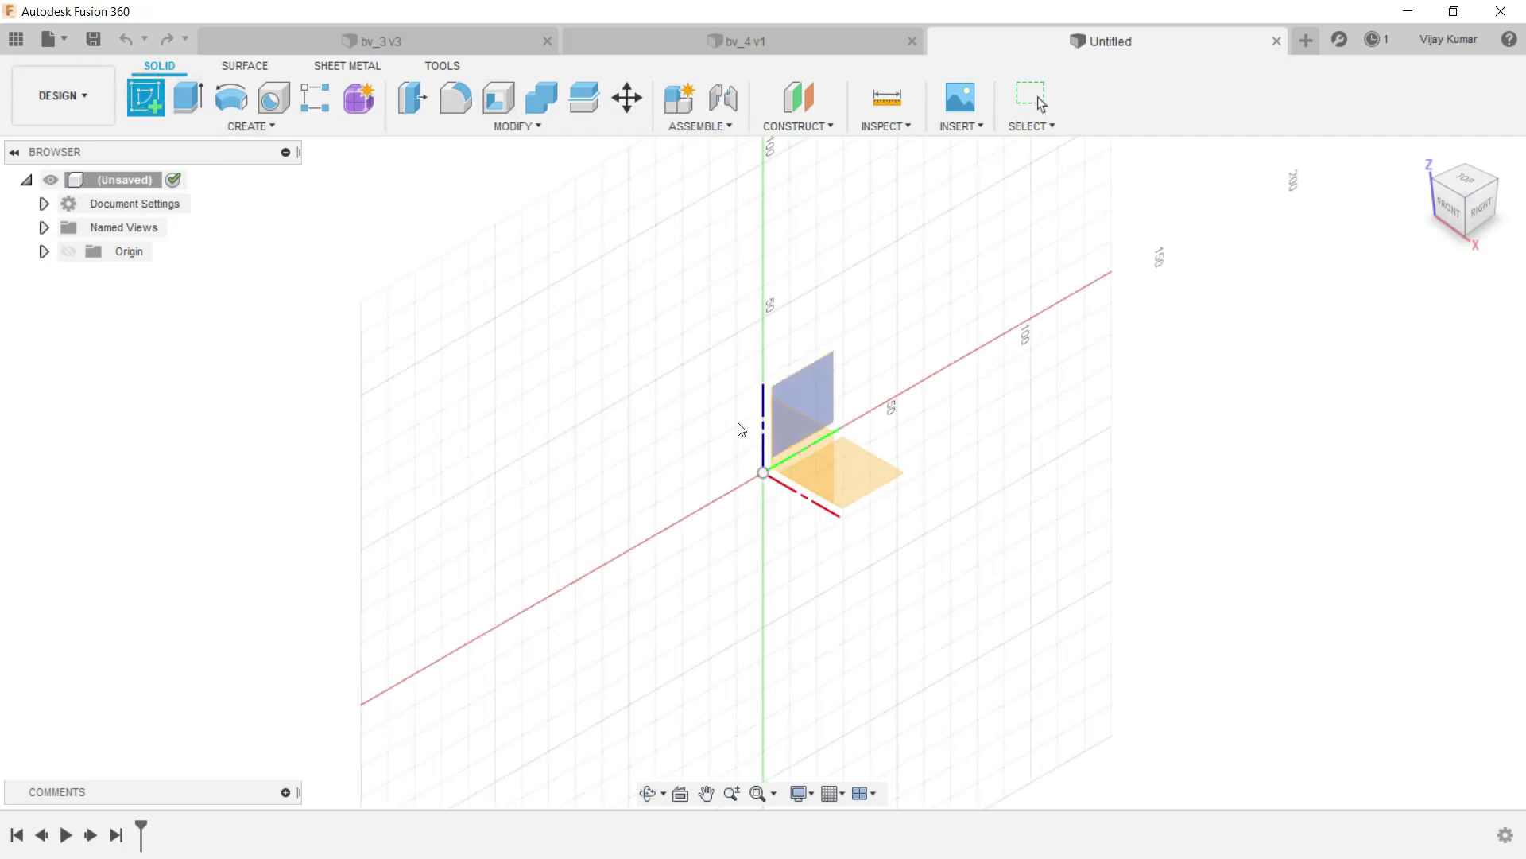
click(795, 430)
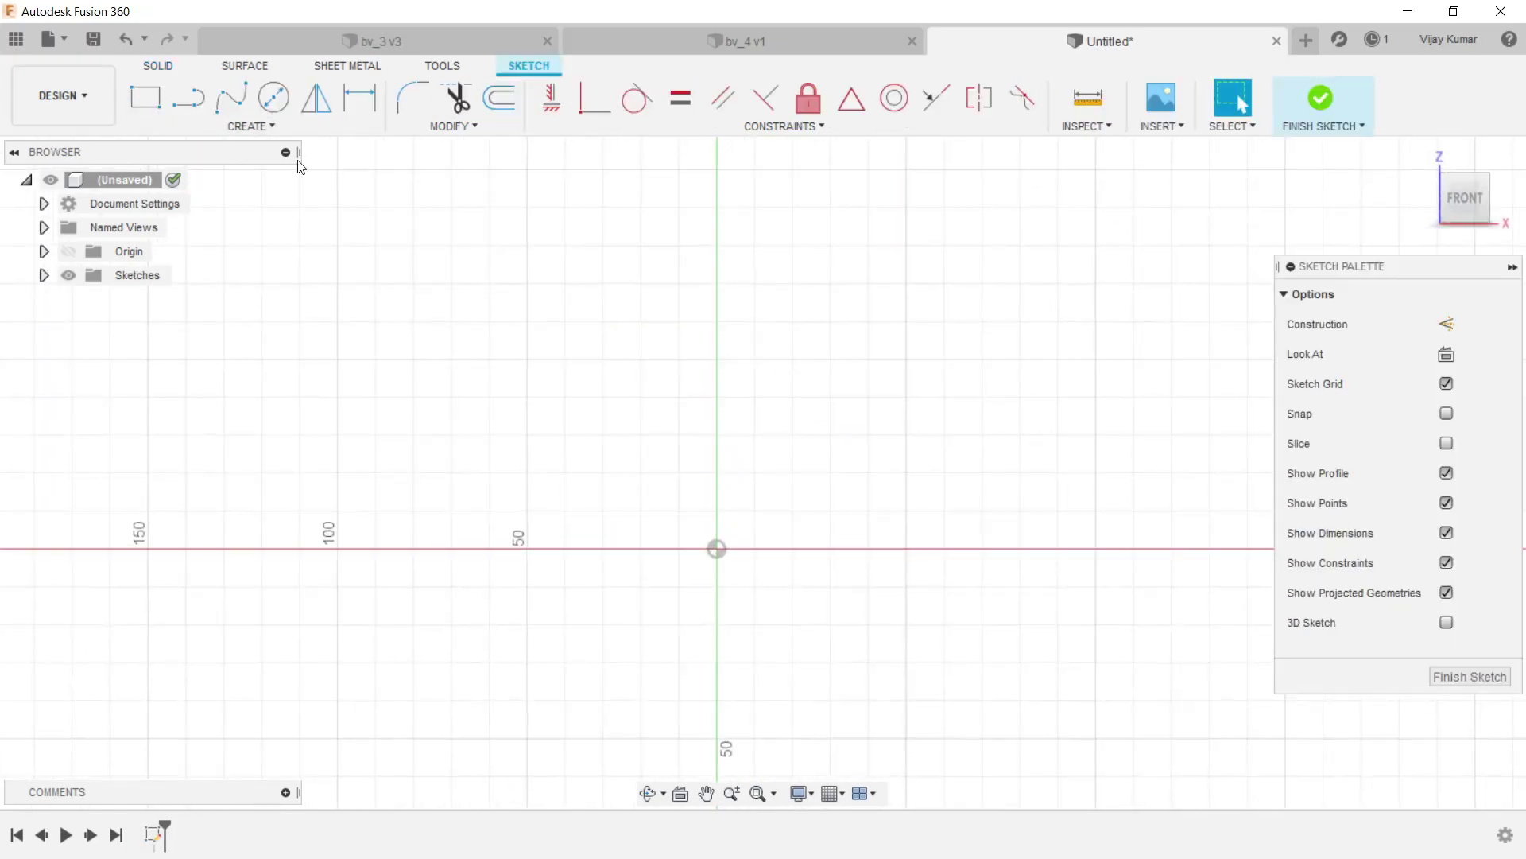
click(273, 97)
click(716, 550)
click(716, 456)
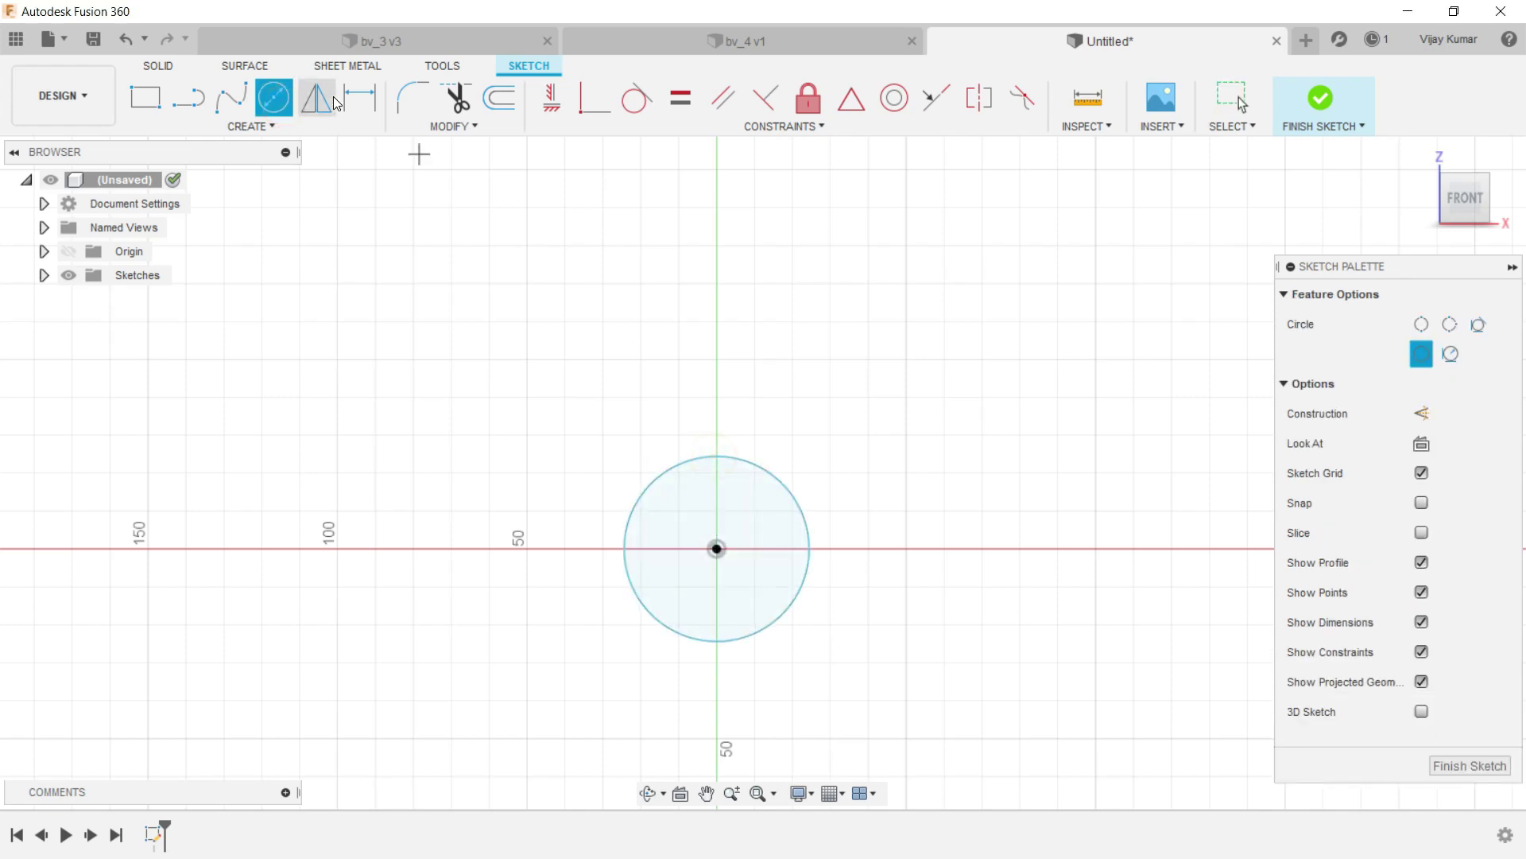
click(359, 97)
click(675, 469)
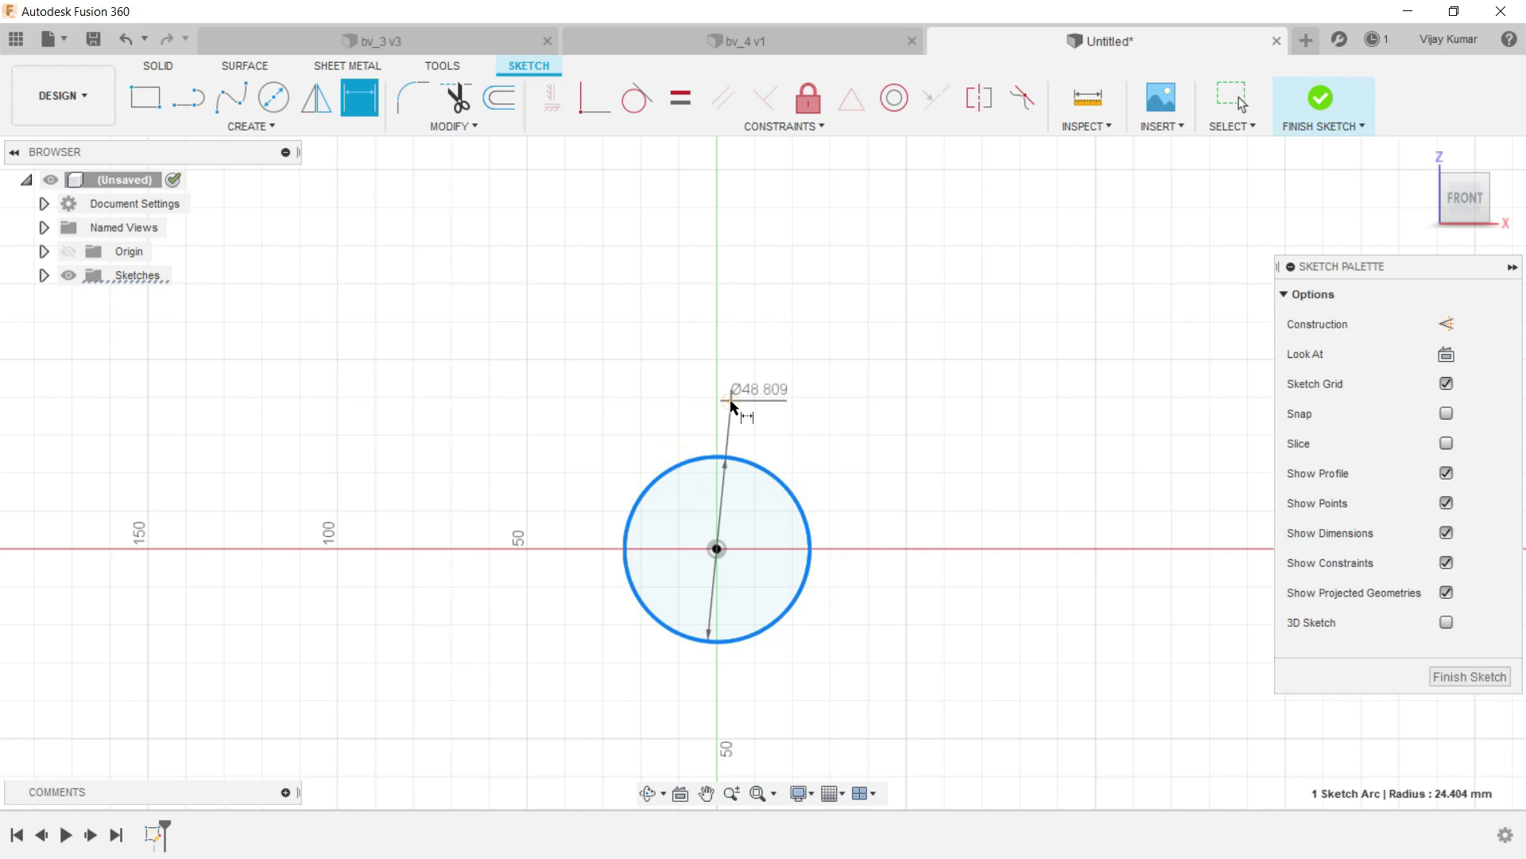
click(730, 403)
text(1)
key(Return)
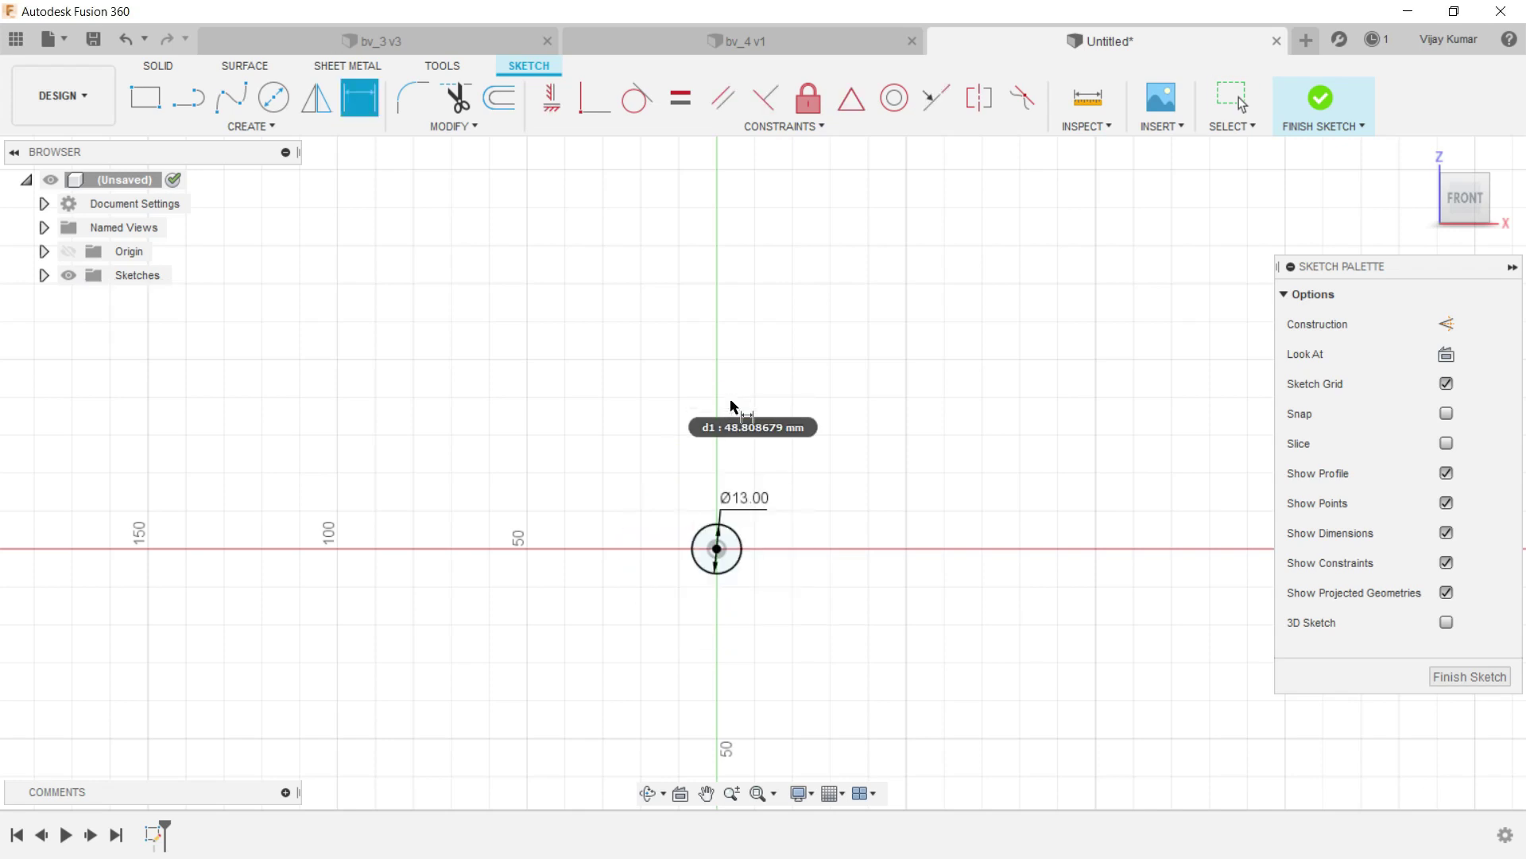
scroll(759, 499, up, 1)
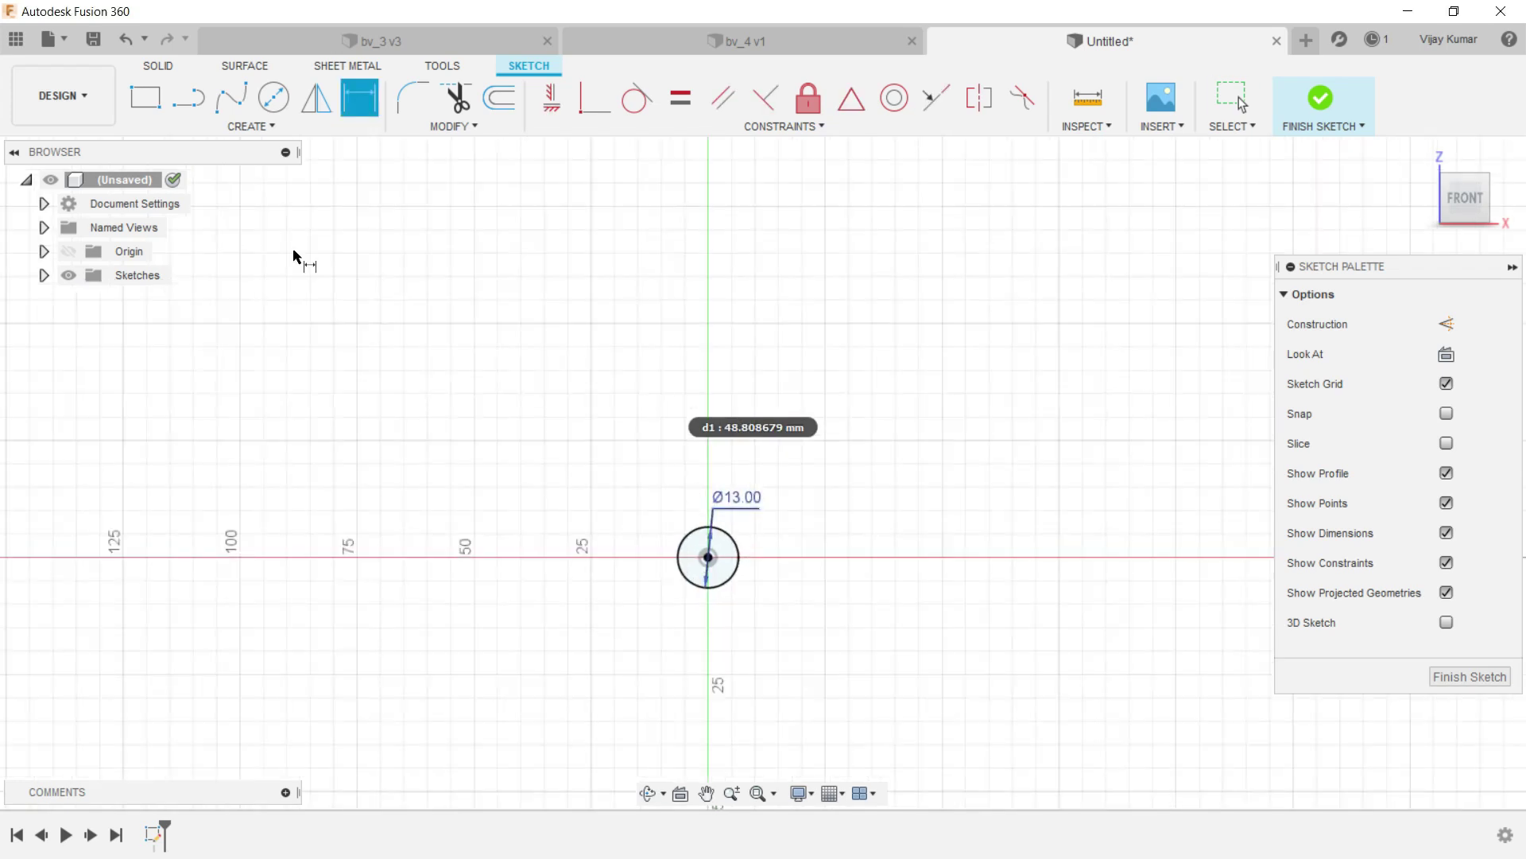
click(43, 203)
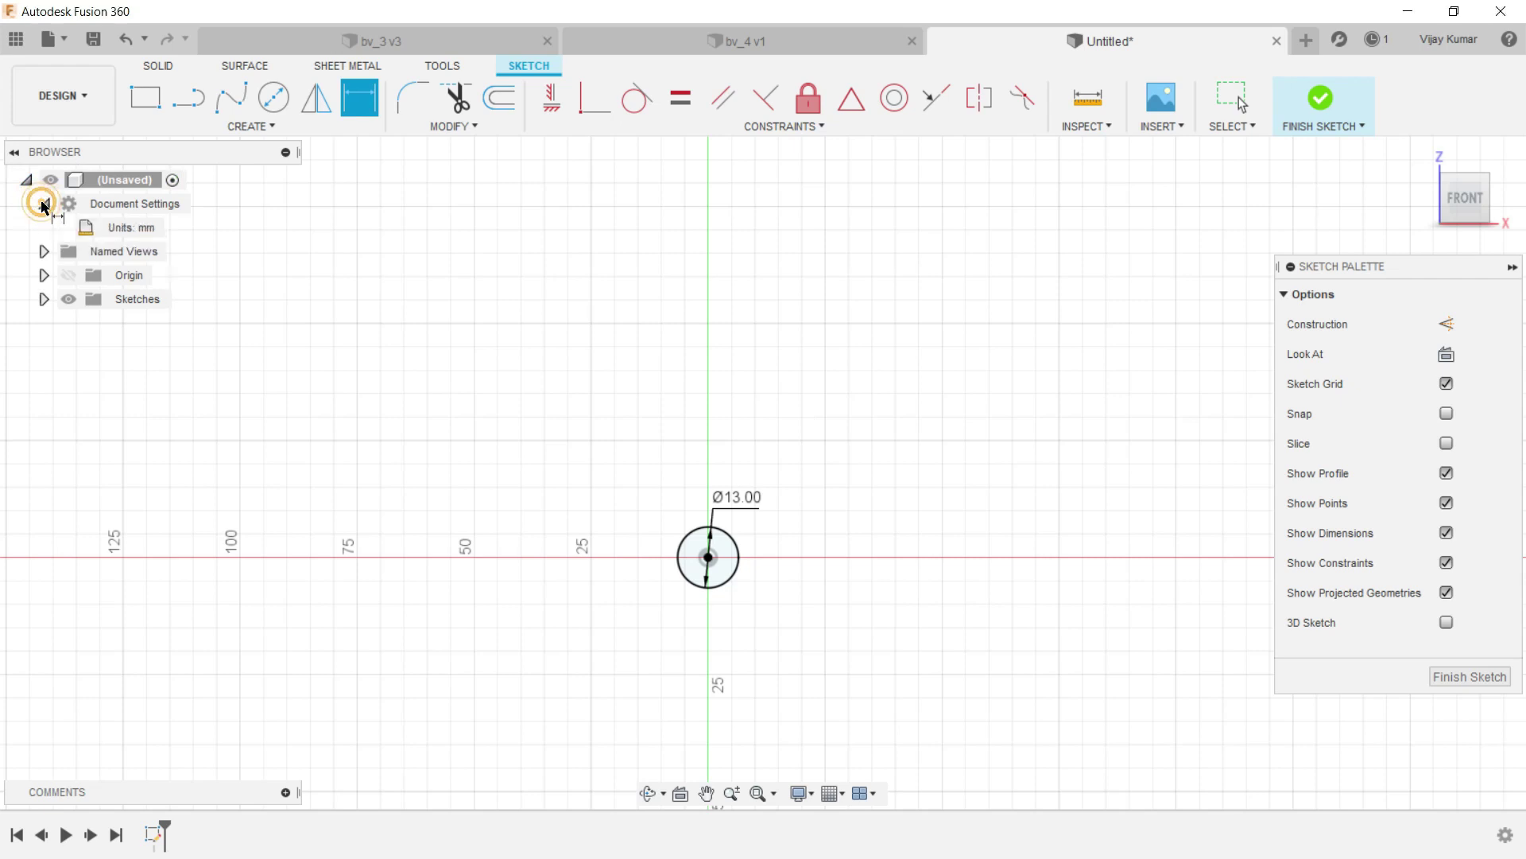
click(43, 203)
Add a concentric outer circle dimensioned to Ø18.24 mm.
click(273, 97)
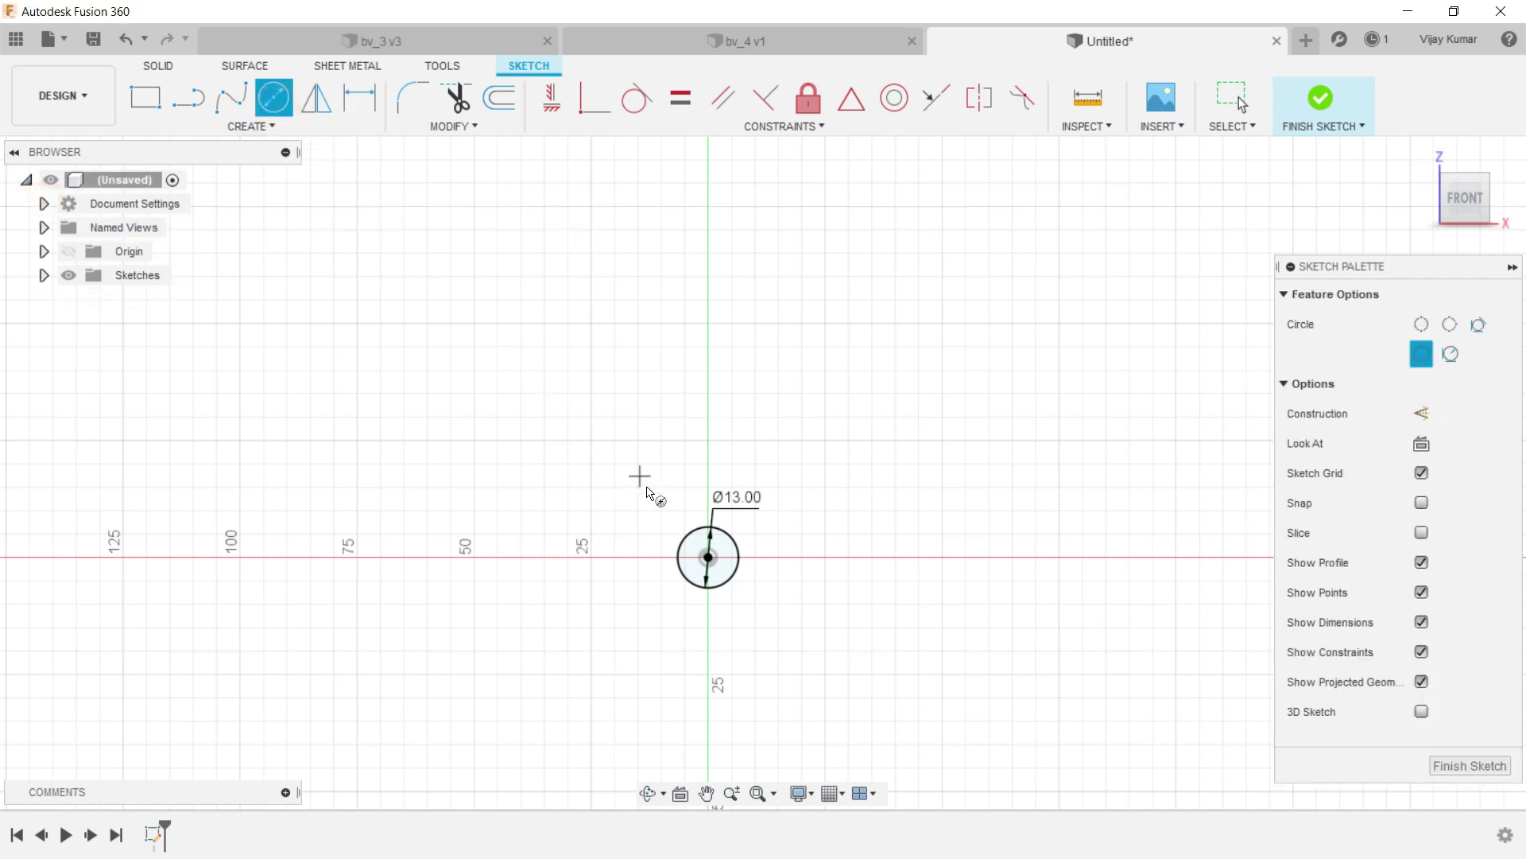
scroll(708, 558, up, 1)
click(709, 558)
scroll(709, 557, up, 2)
scroll(708, 557, up, 1)
click(707, 473)
click(359, 97)
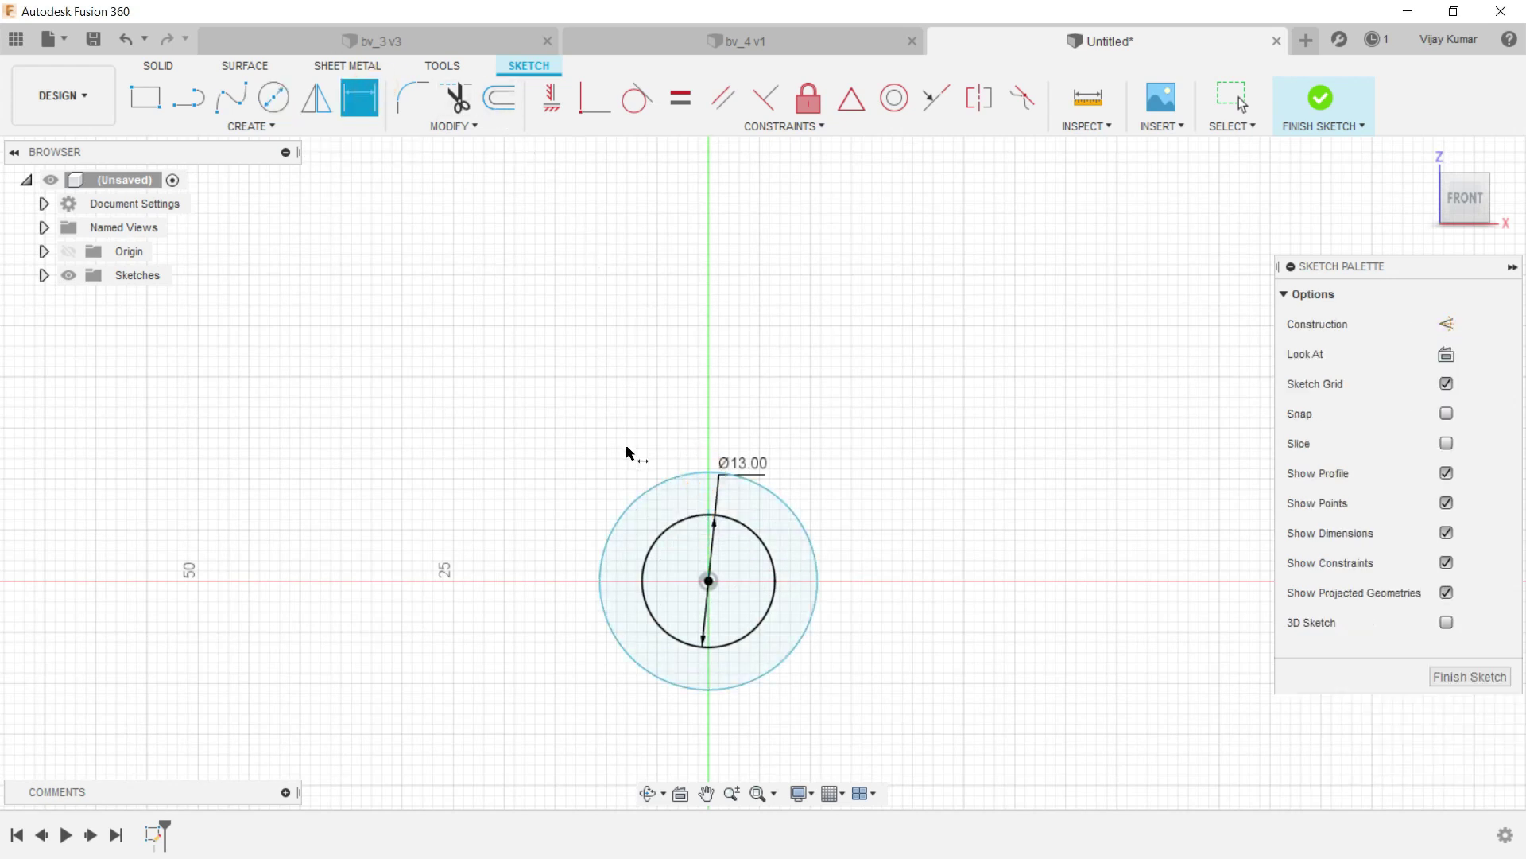
click(659, 484)
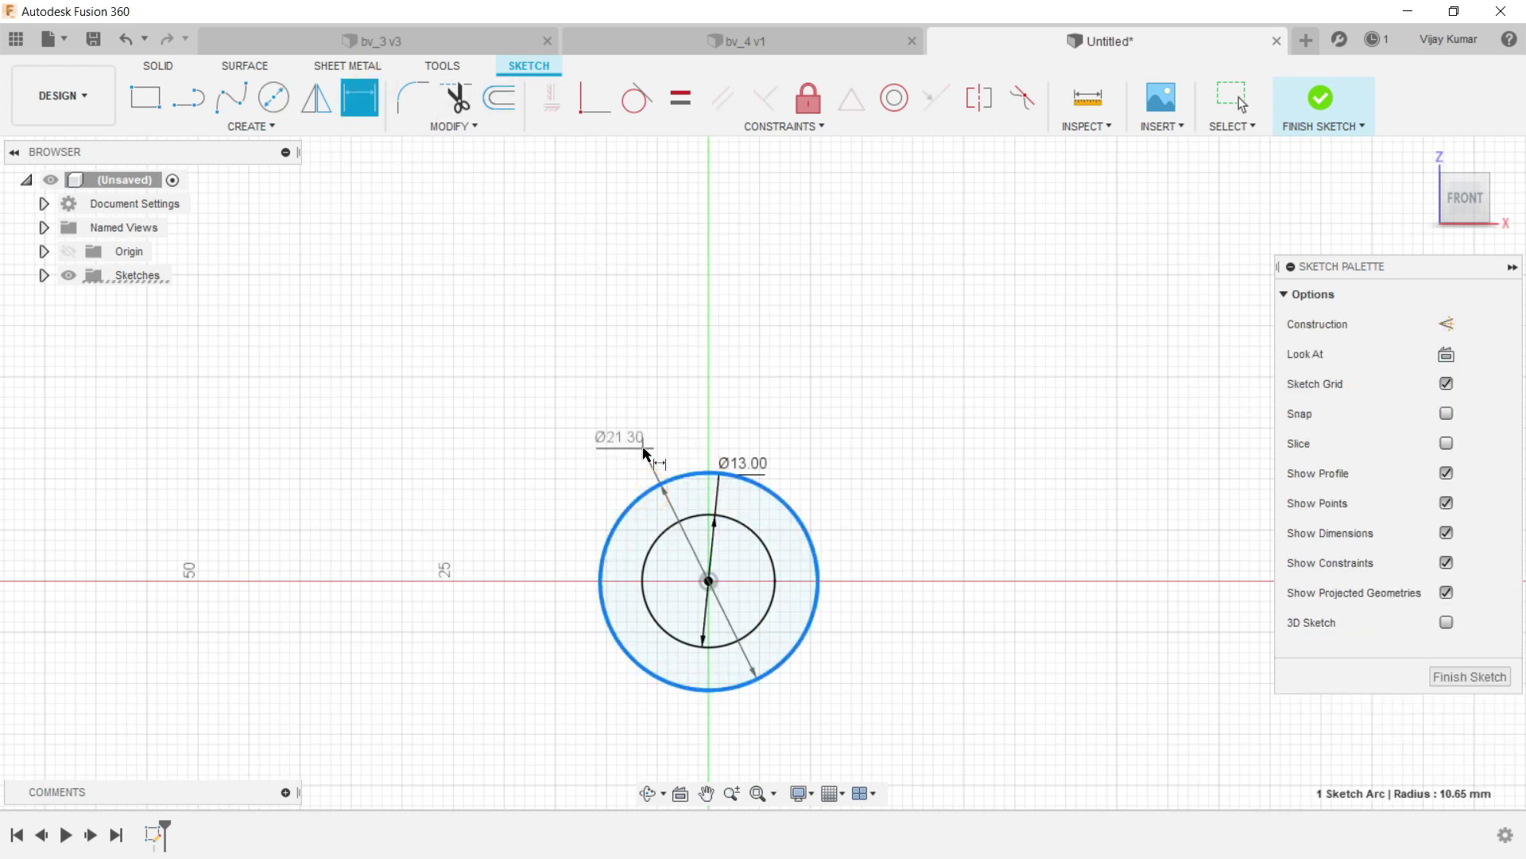
click(644, 451)
text(18)
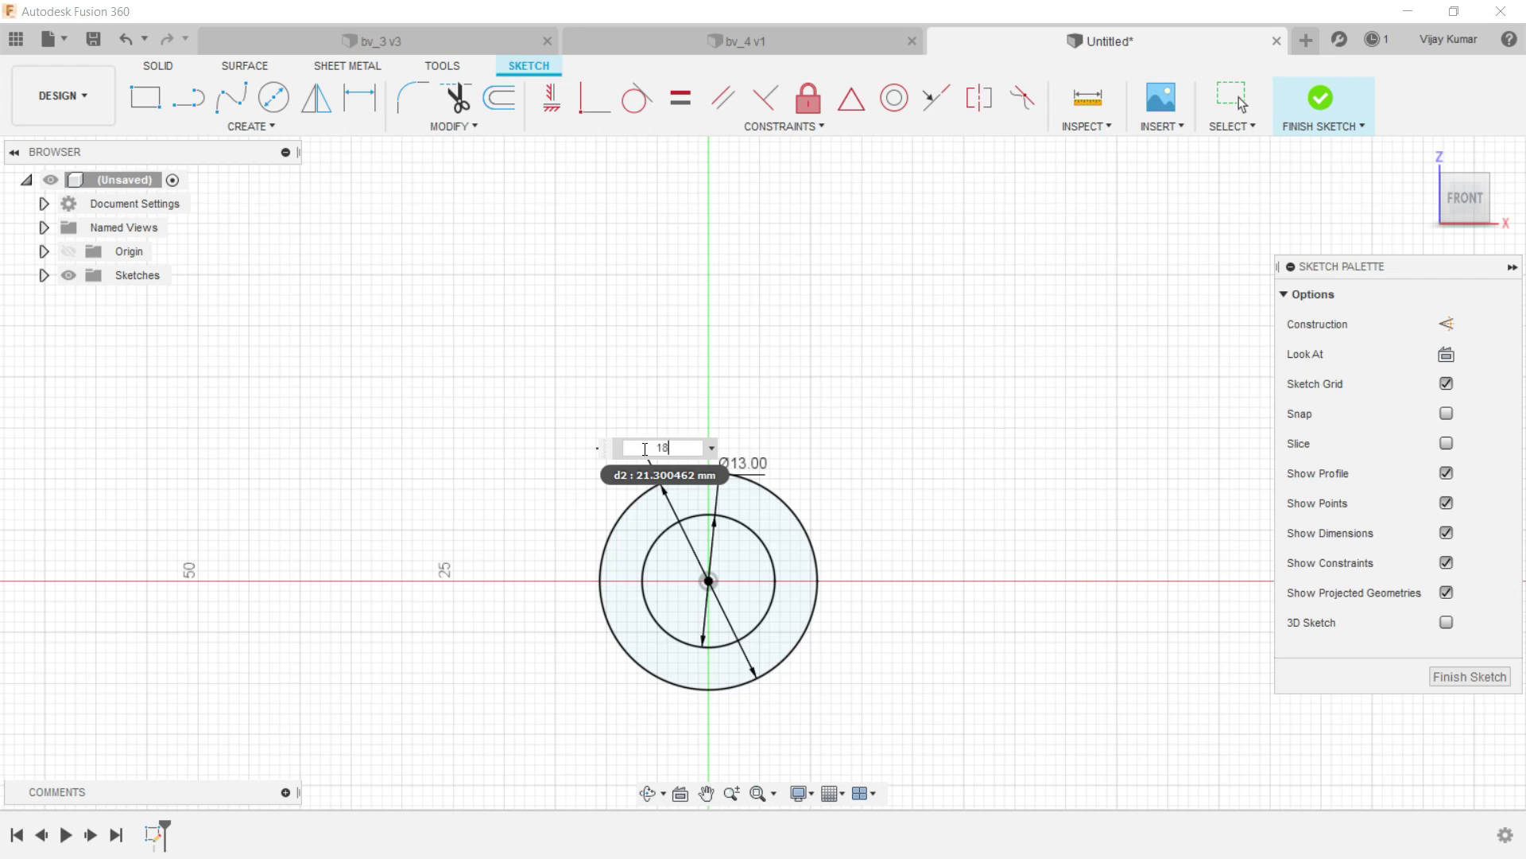
key(Return)
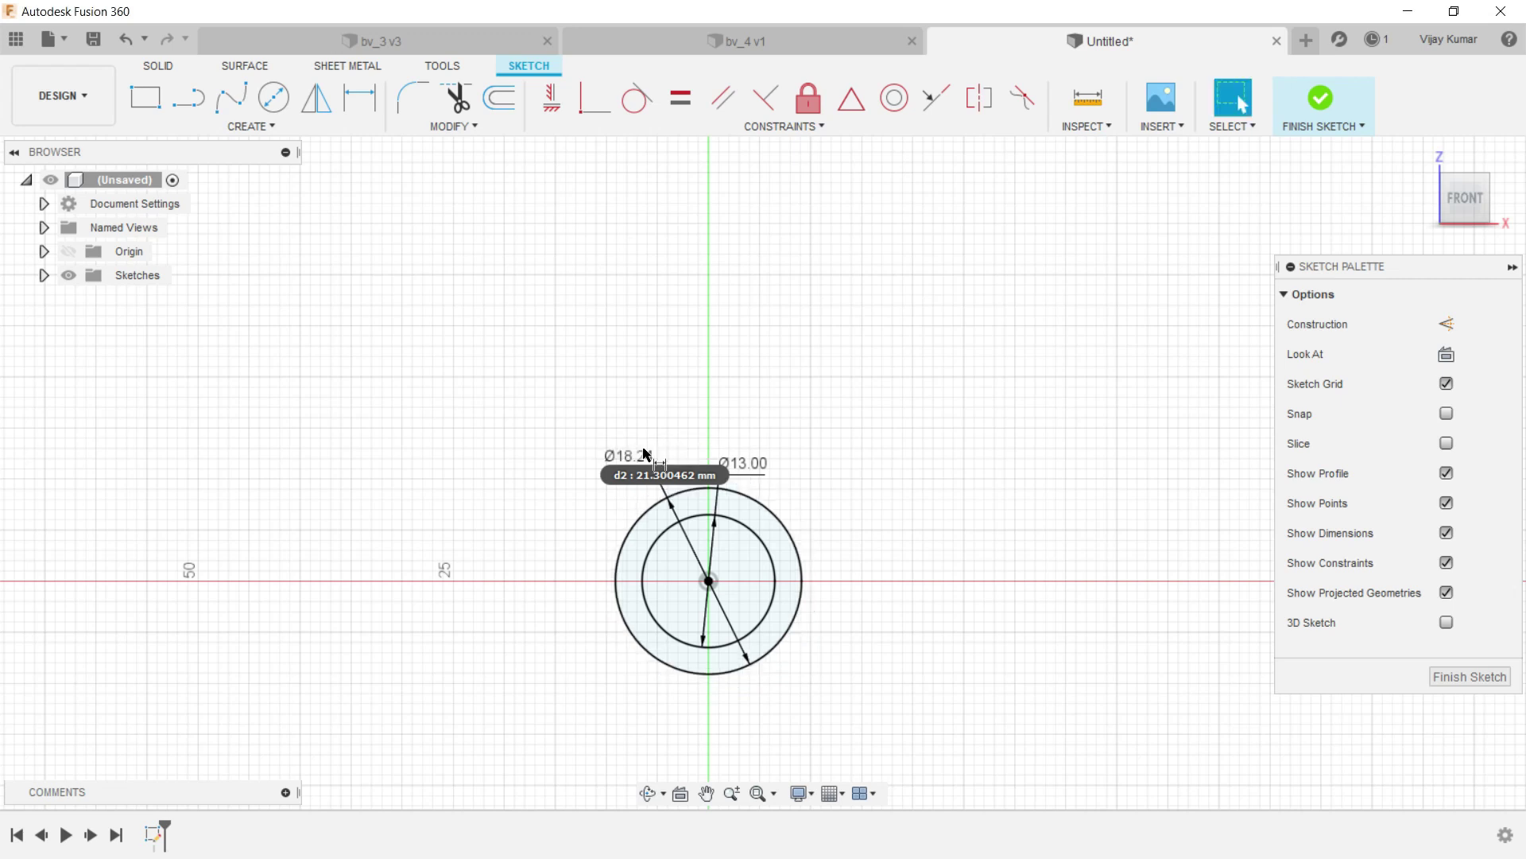
Orbit to an angled view of the circles and finish the sketch.
click(647, 793)
drag(767, 368, 433, 313)
right_click(429, 312)
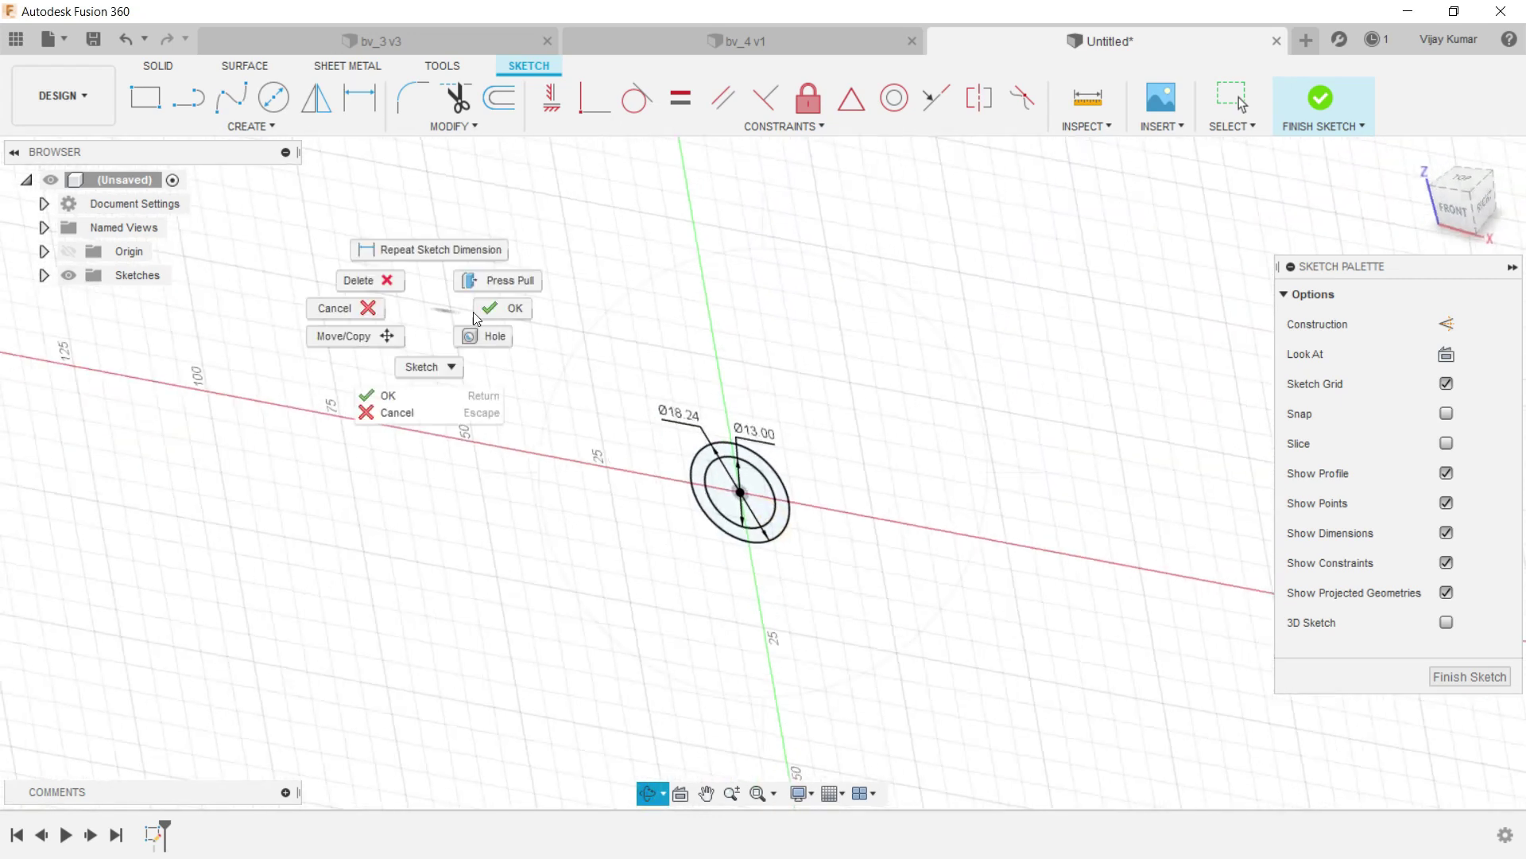
click(499, 310)
click(159, 65)
Extrude the ring between the circles 20.26 mm into a hollow tube.
click(189, 97)
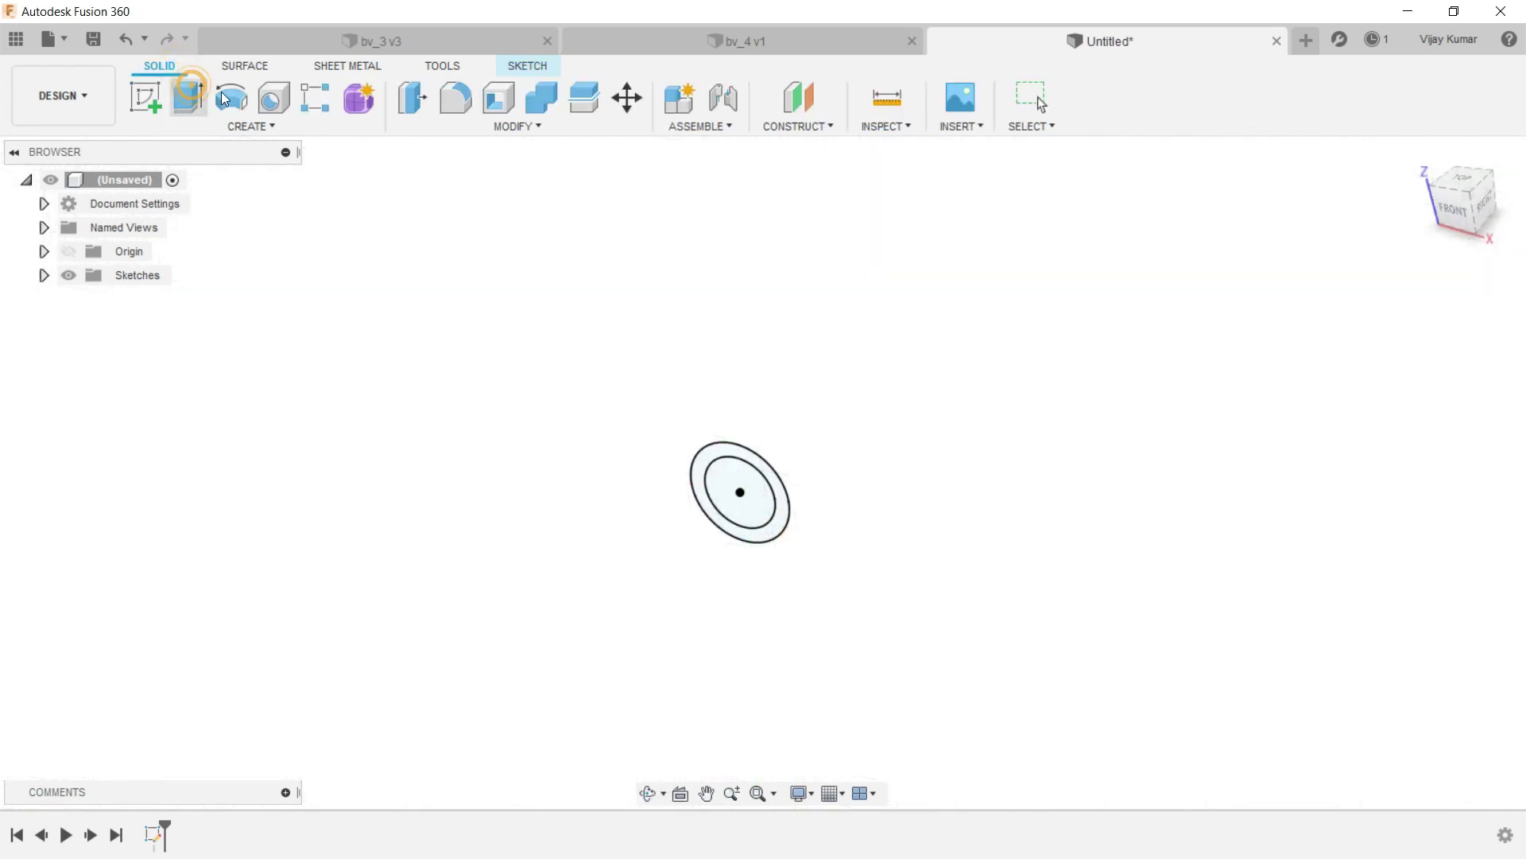
click(751, 486)
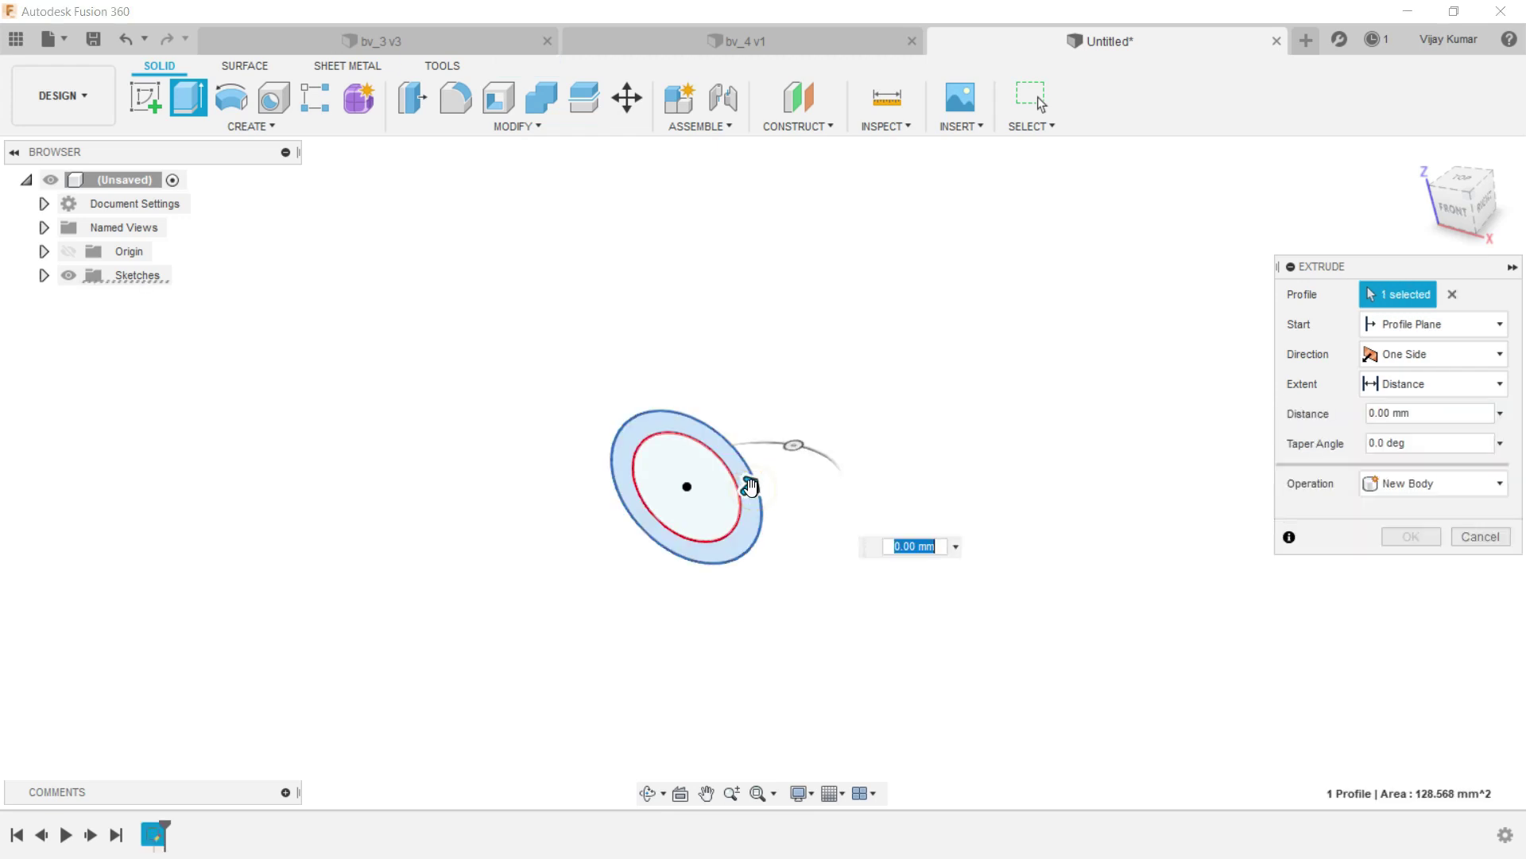
drag(744, 485, 954, 466)
text(20.26)
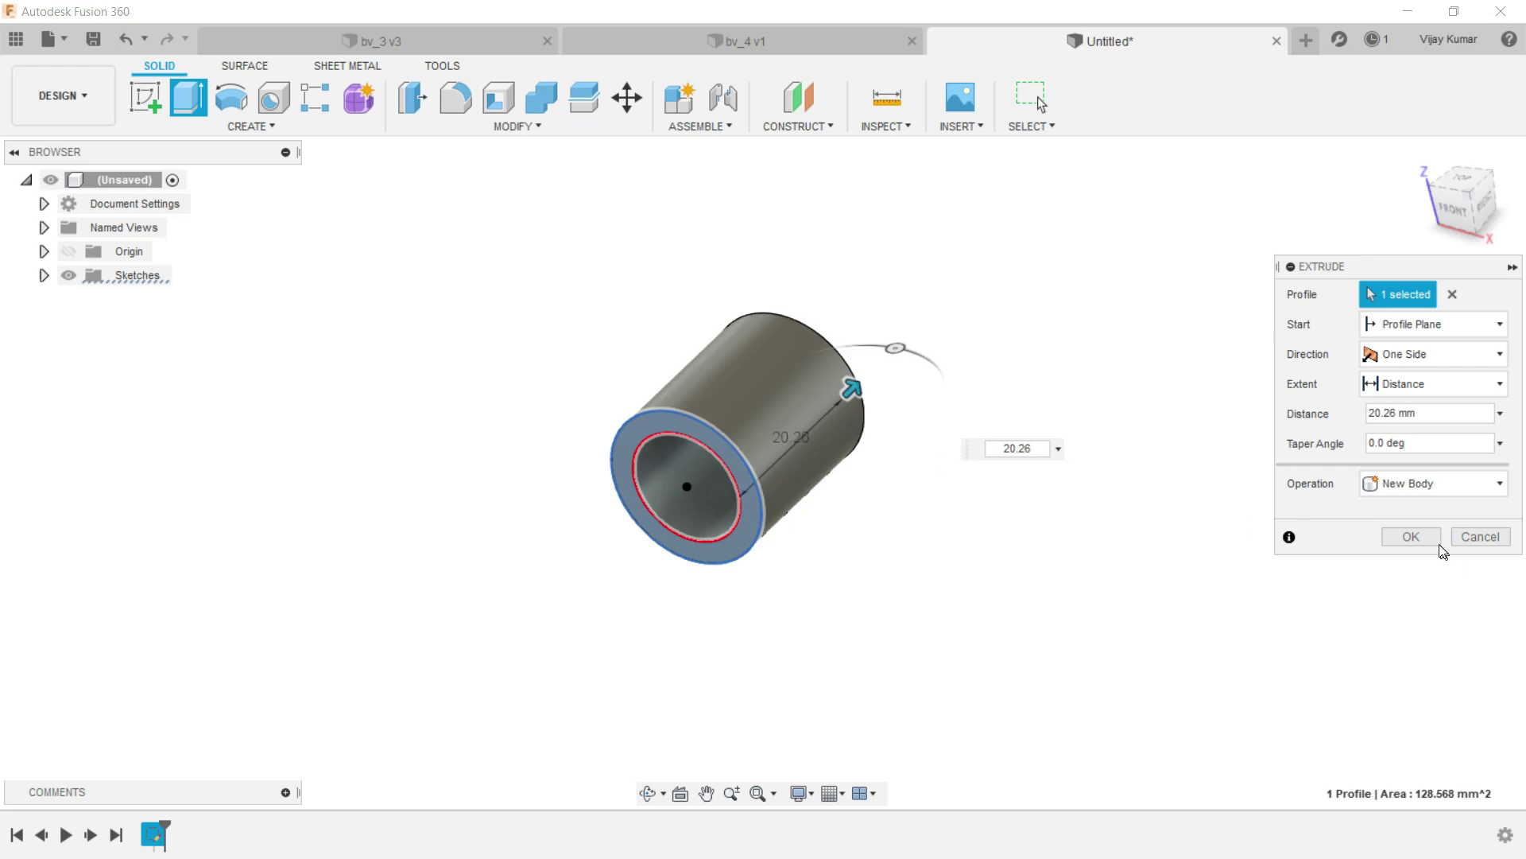
click(1421, 535)
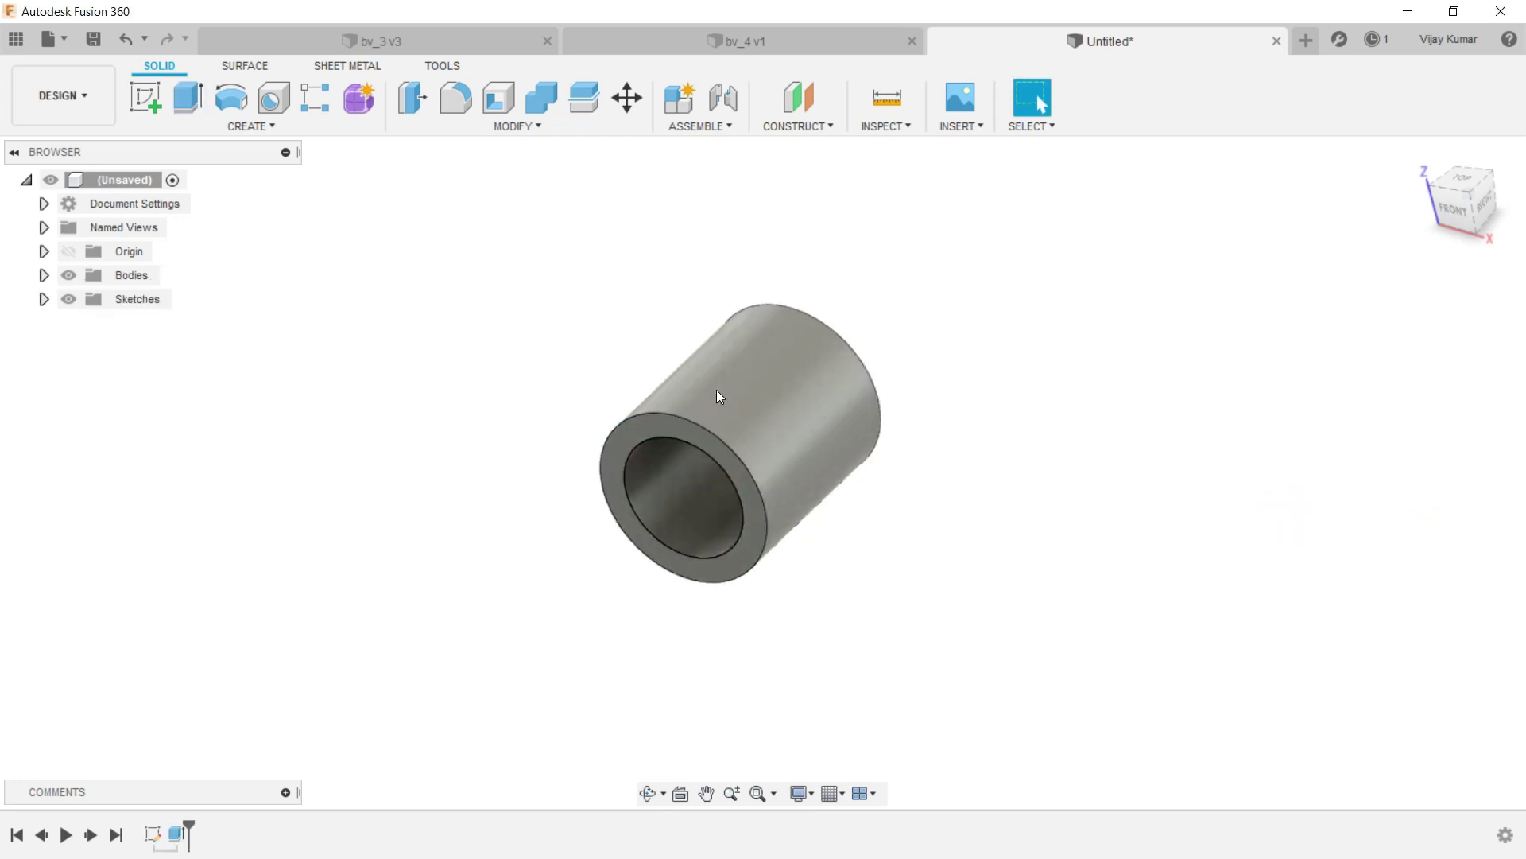
Sketch a centre rectangle at the origin across the tube's front ring face.
click(651, 427)
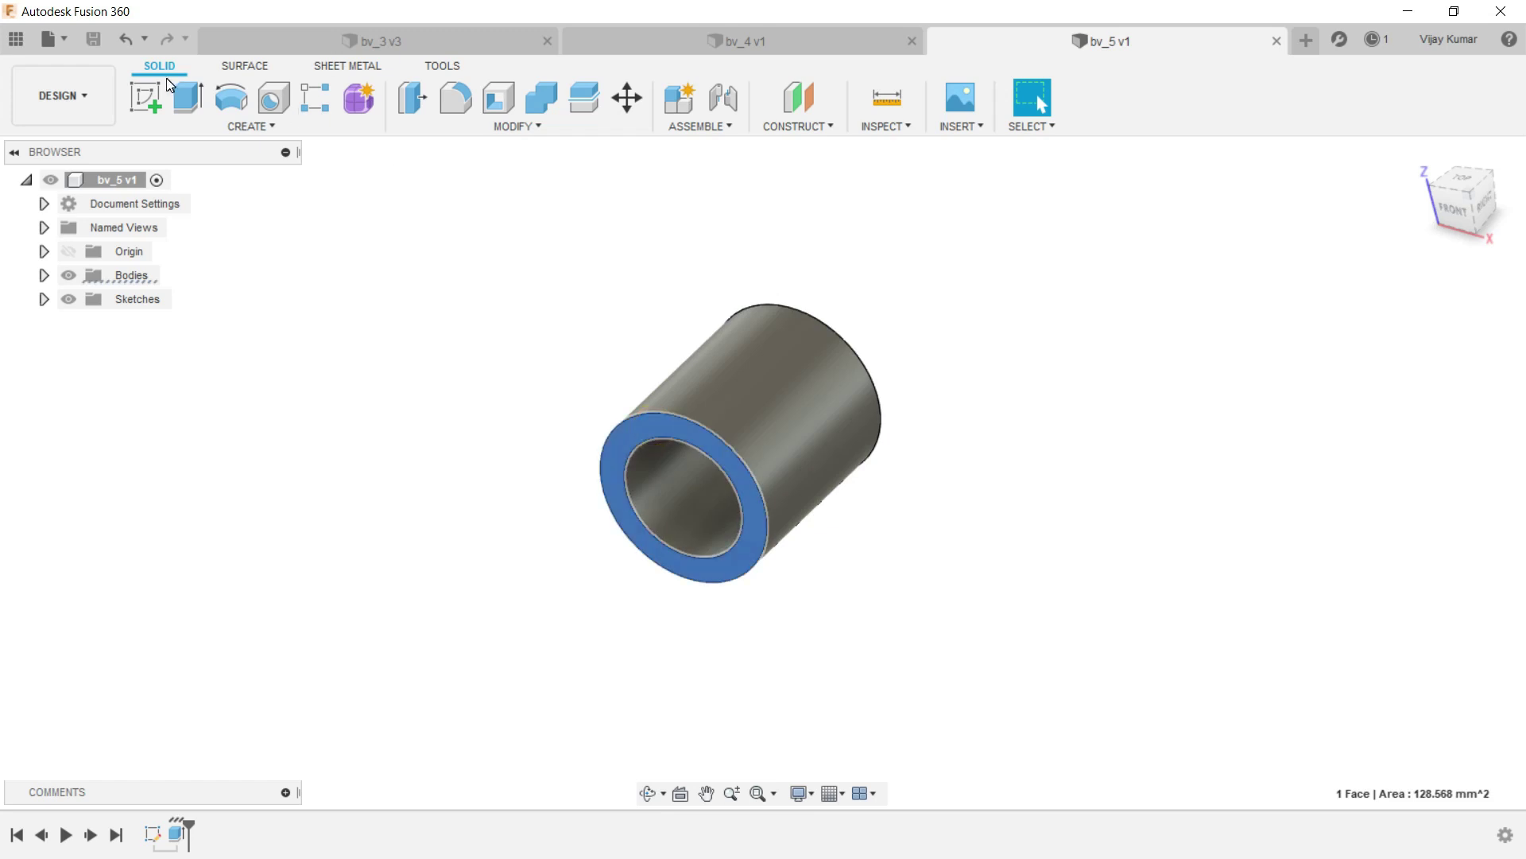
click(141, 94)
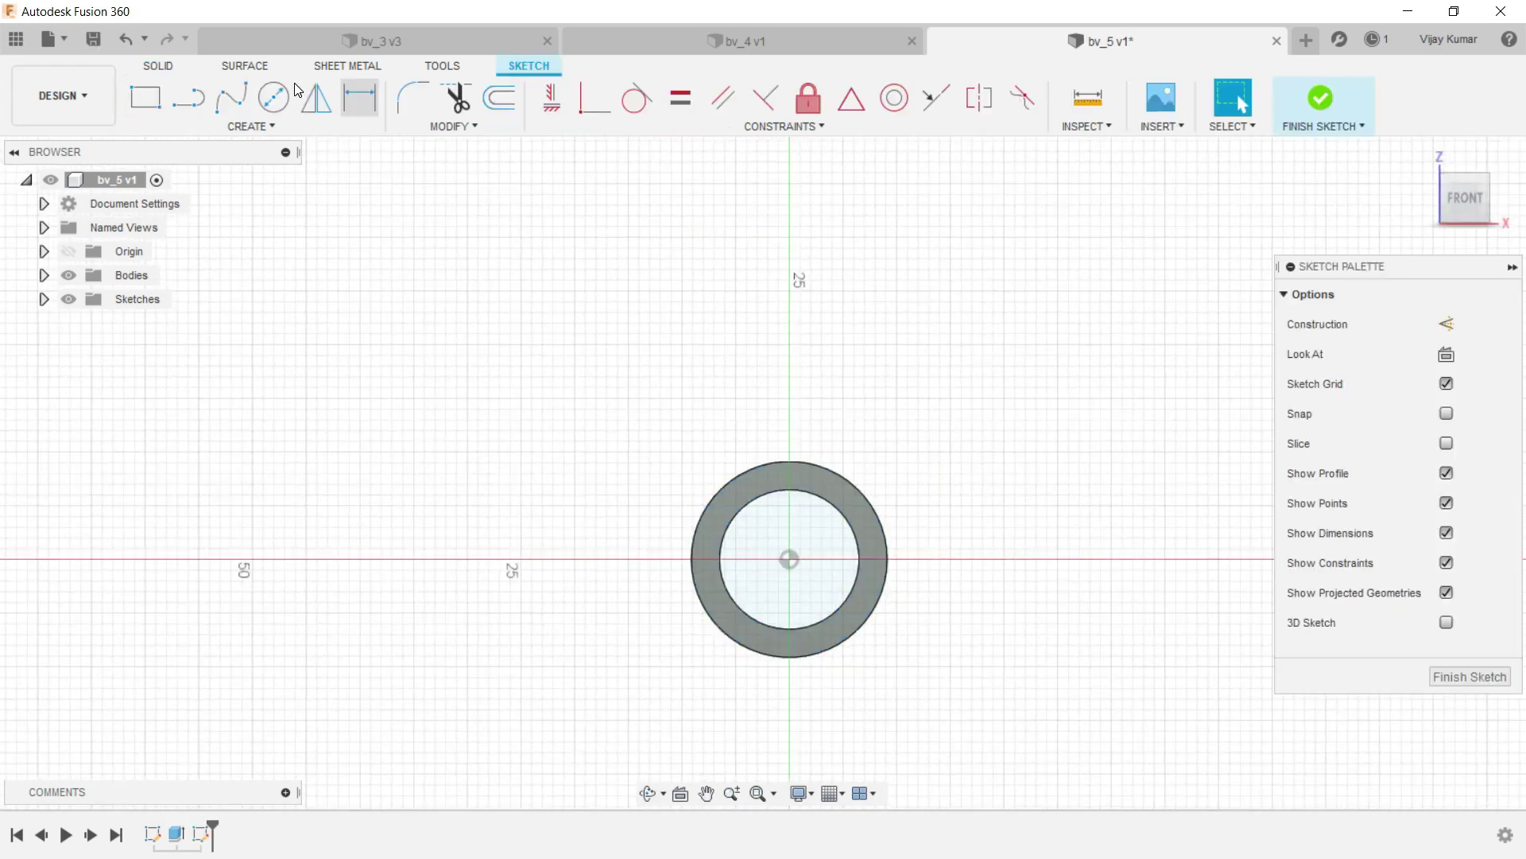
click(270, 126)
mouse_move(170, 172)
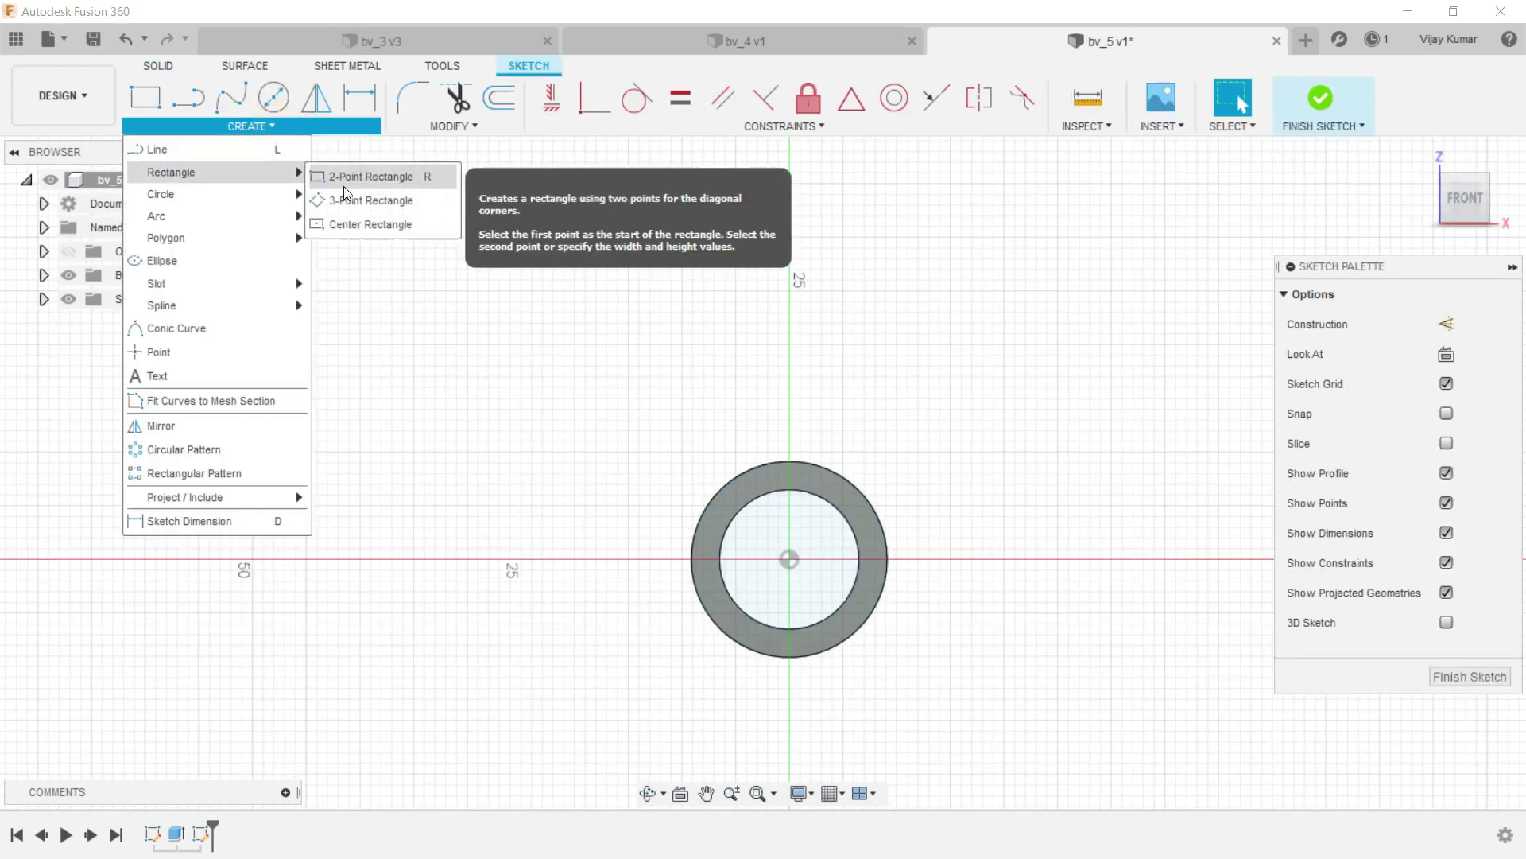
click(354, 223)
click(790, 561)
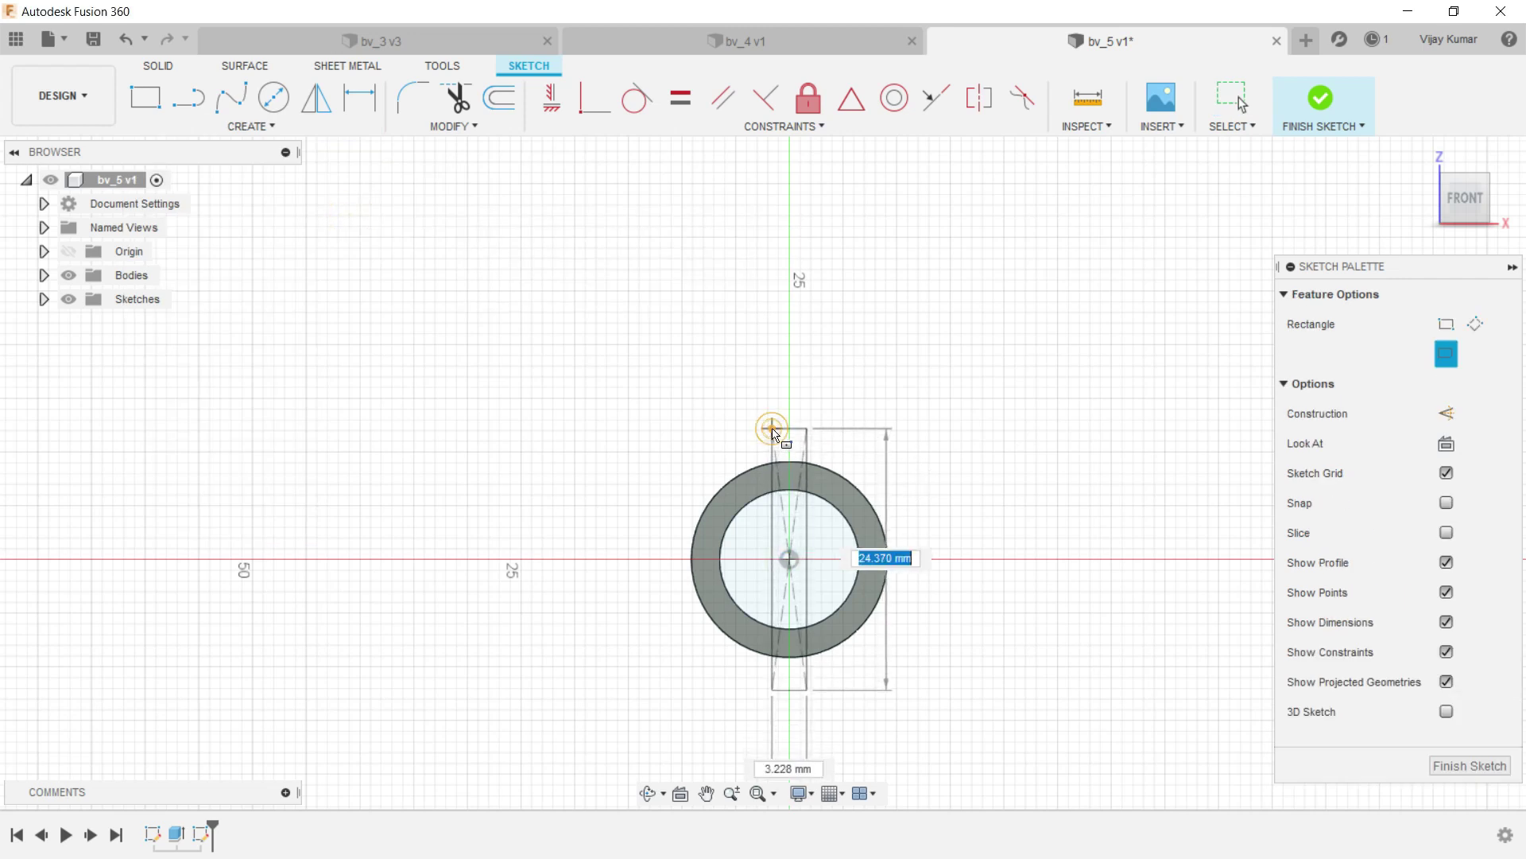
click(772, 431)
click(360, 97)
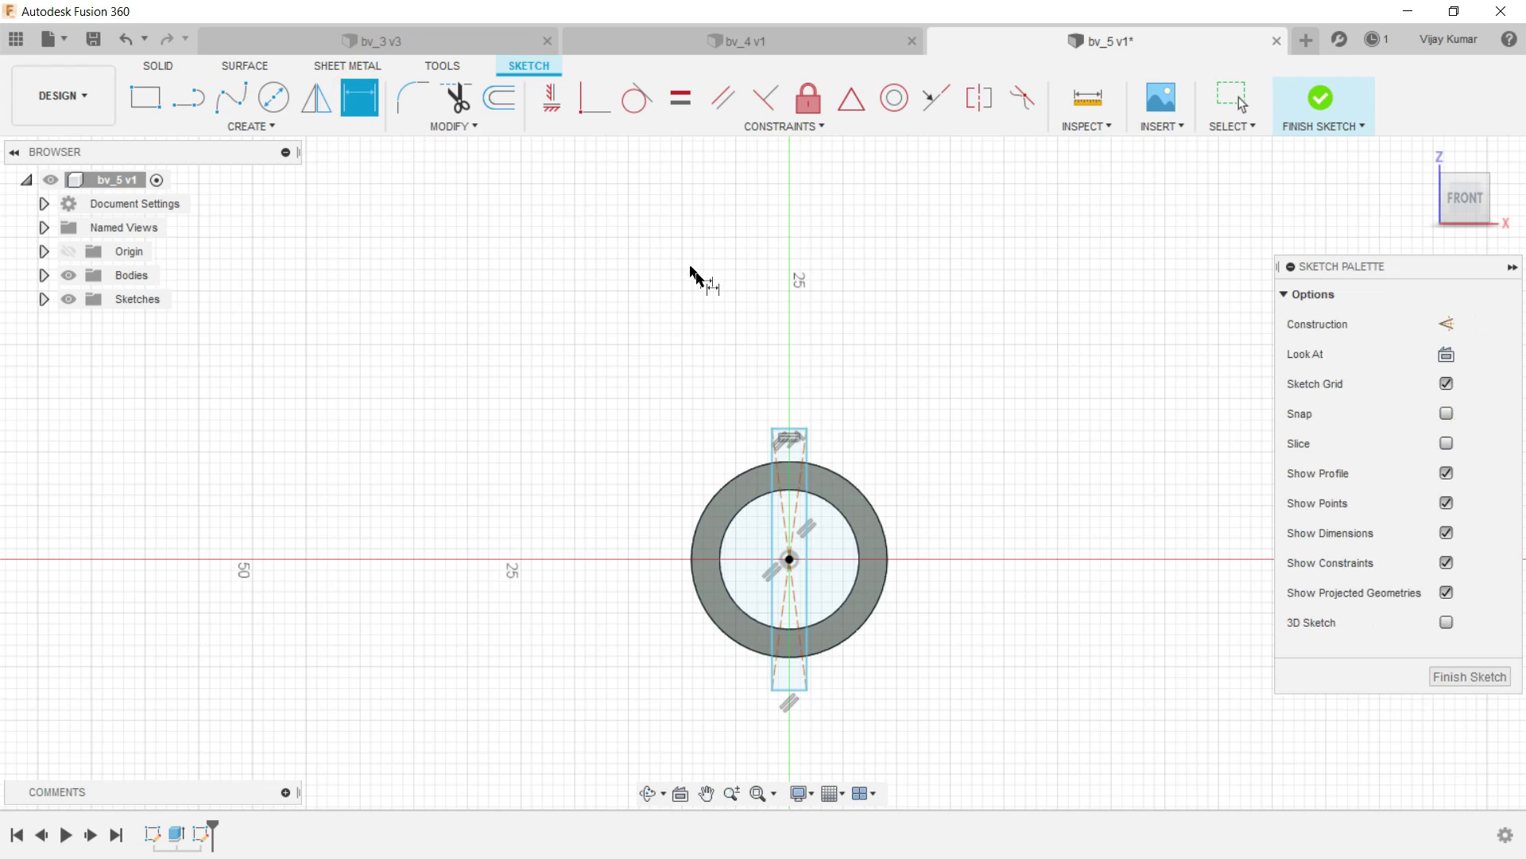
Dimension the rectangle 2.36 mm wide and 20 mm tall, then free-orbit the view.
click(795, 430)
click(793, 383)
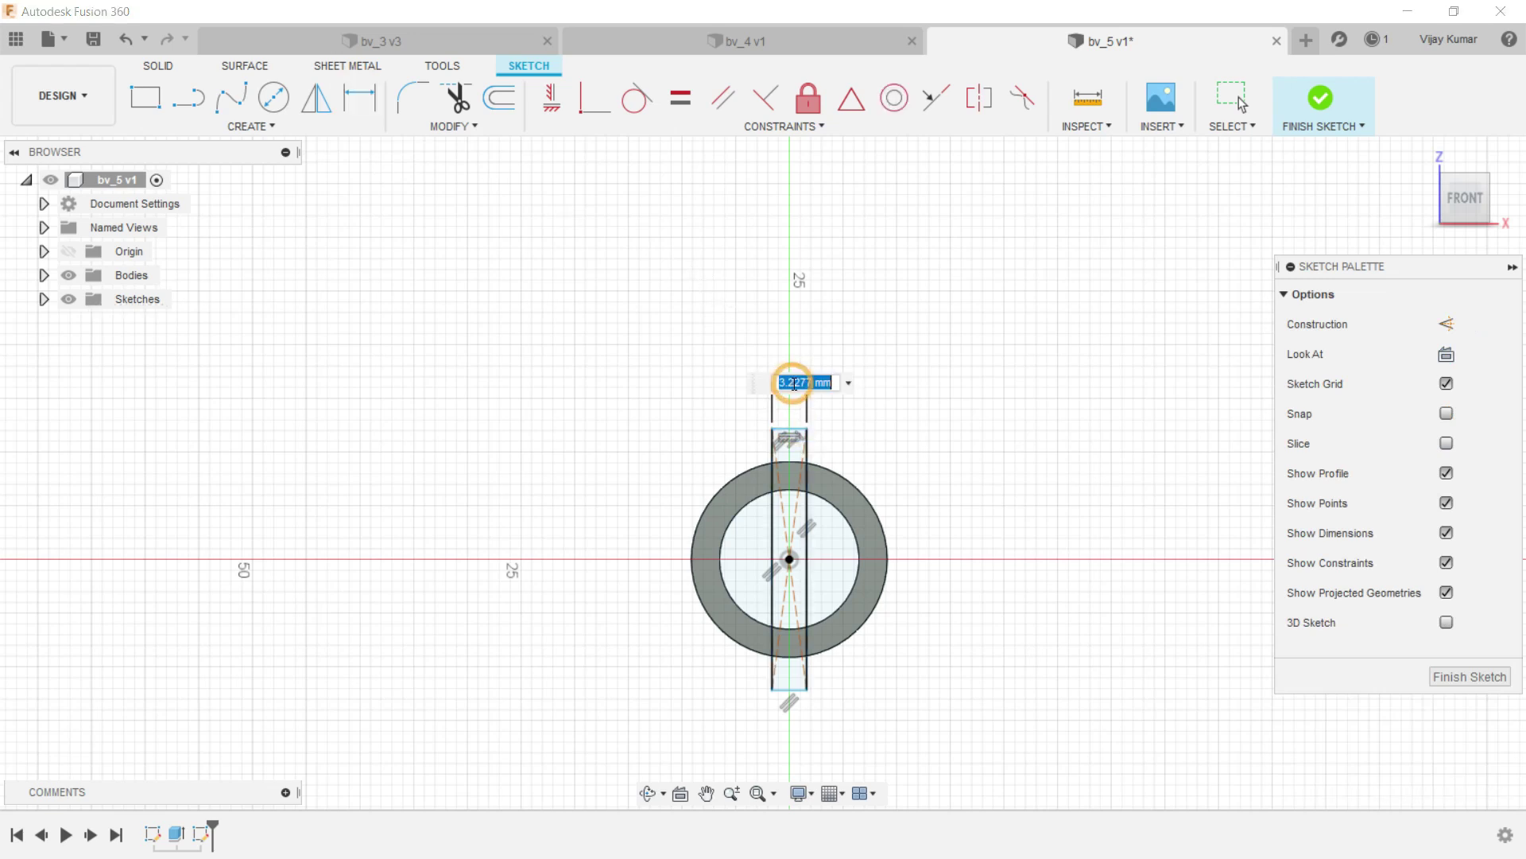
text(2)
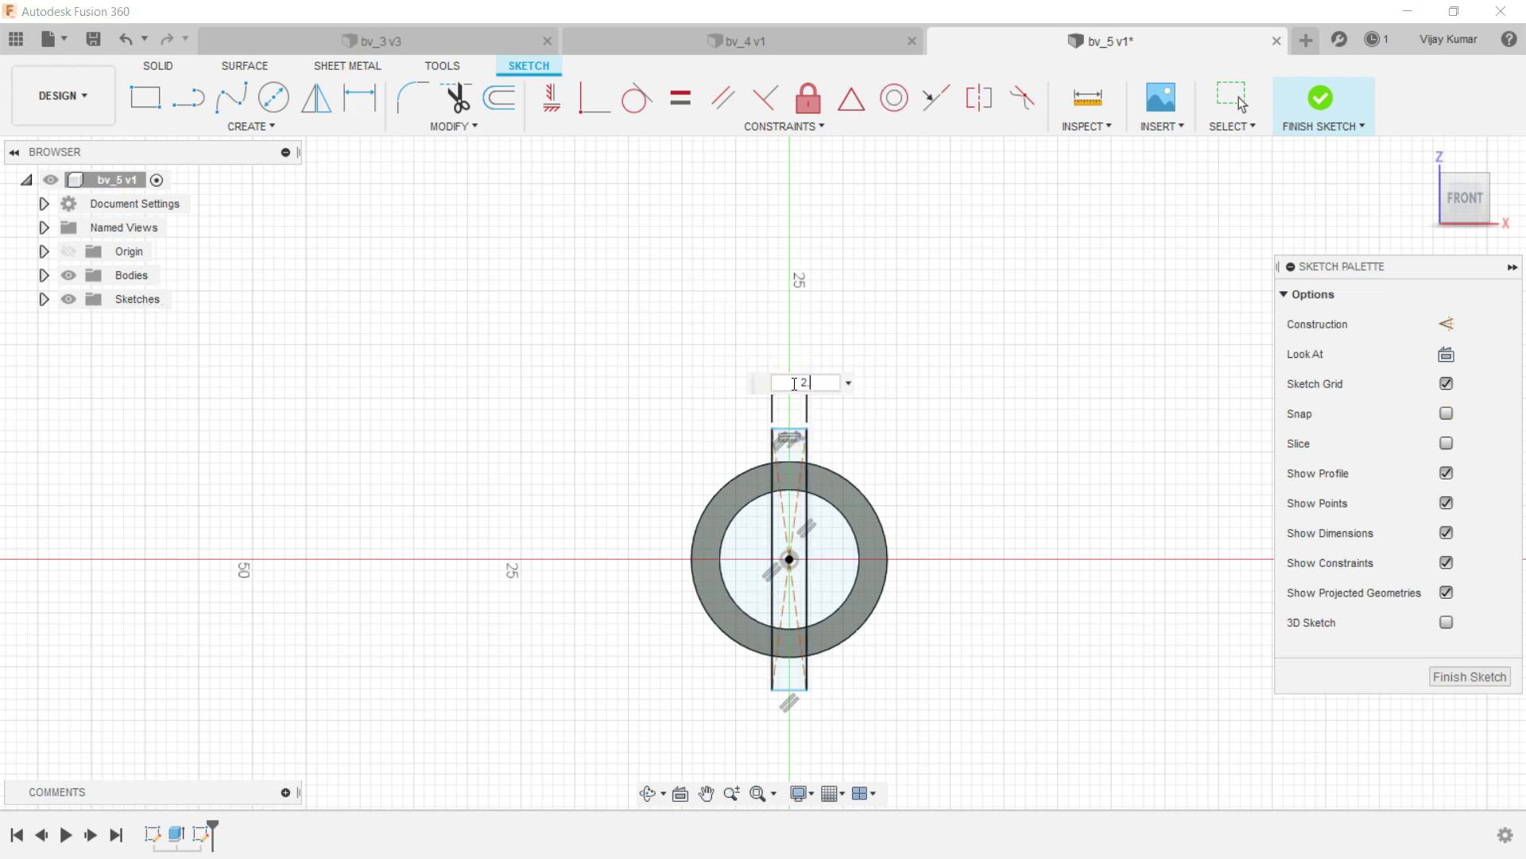
key(Return)
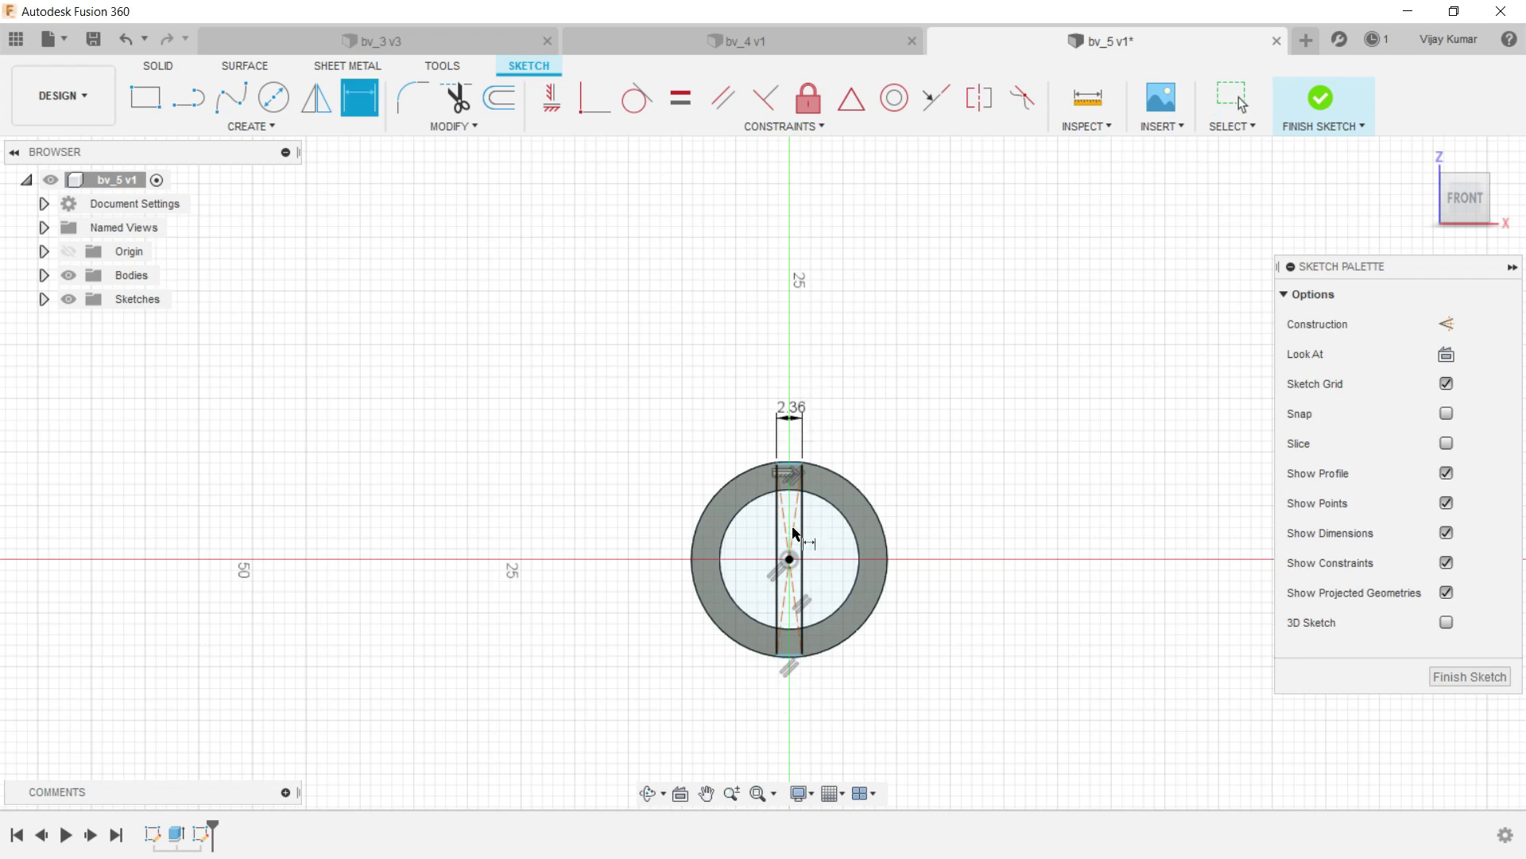
scroll(804, 561, up, 2)
click(802, 566)
click(963, 528)
text(20)
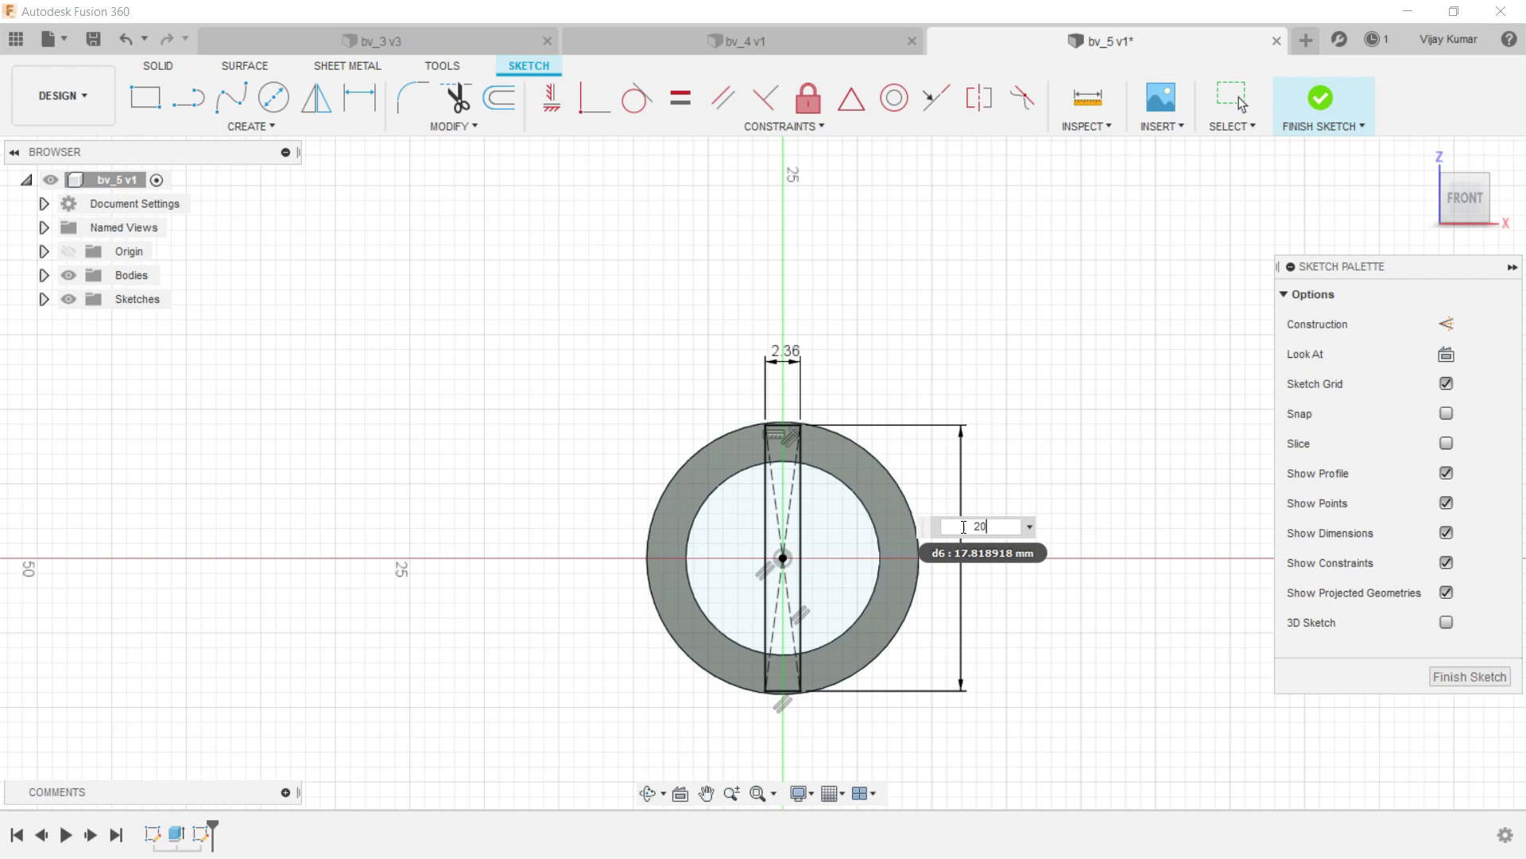
key(Return)
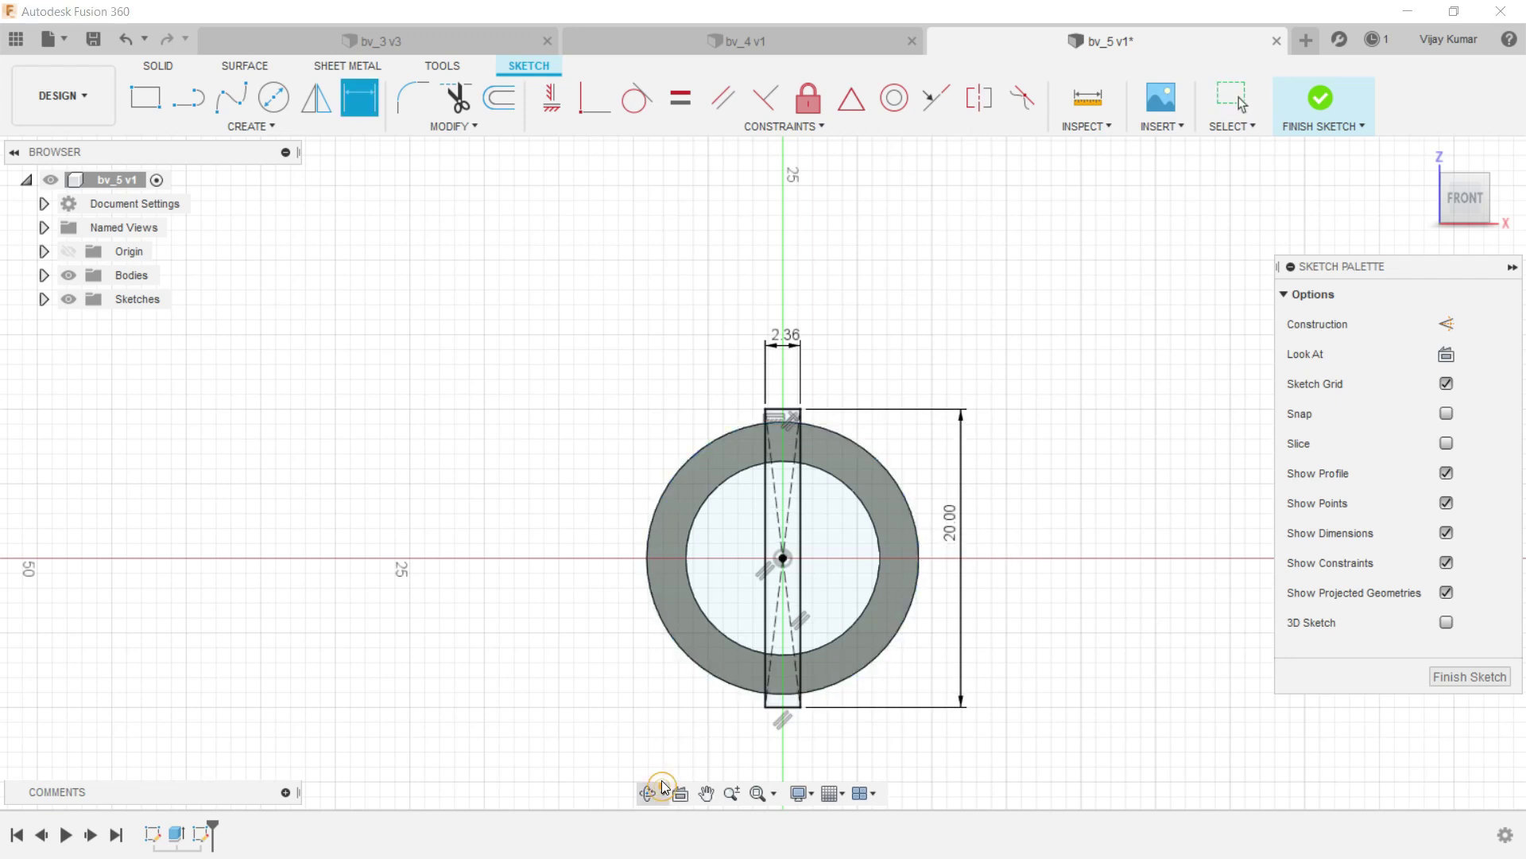
click(664, 793)
click(673, 741)
drag(760, 555, 306, 139)
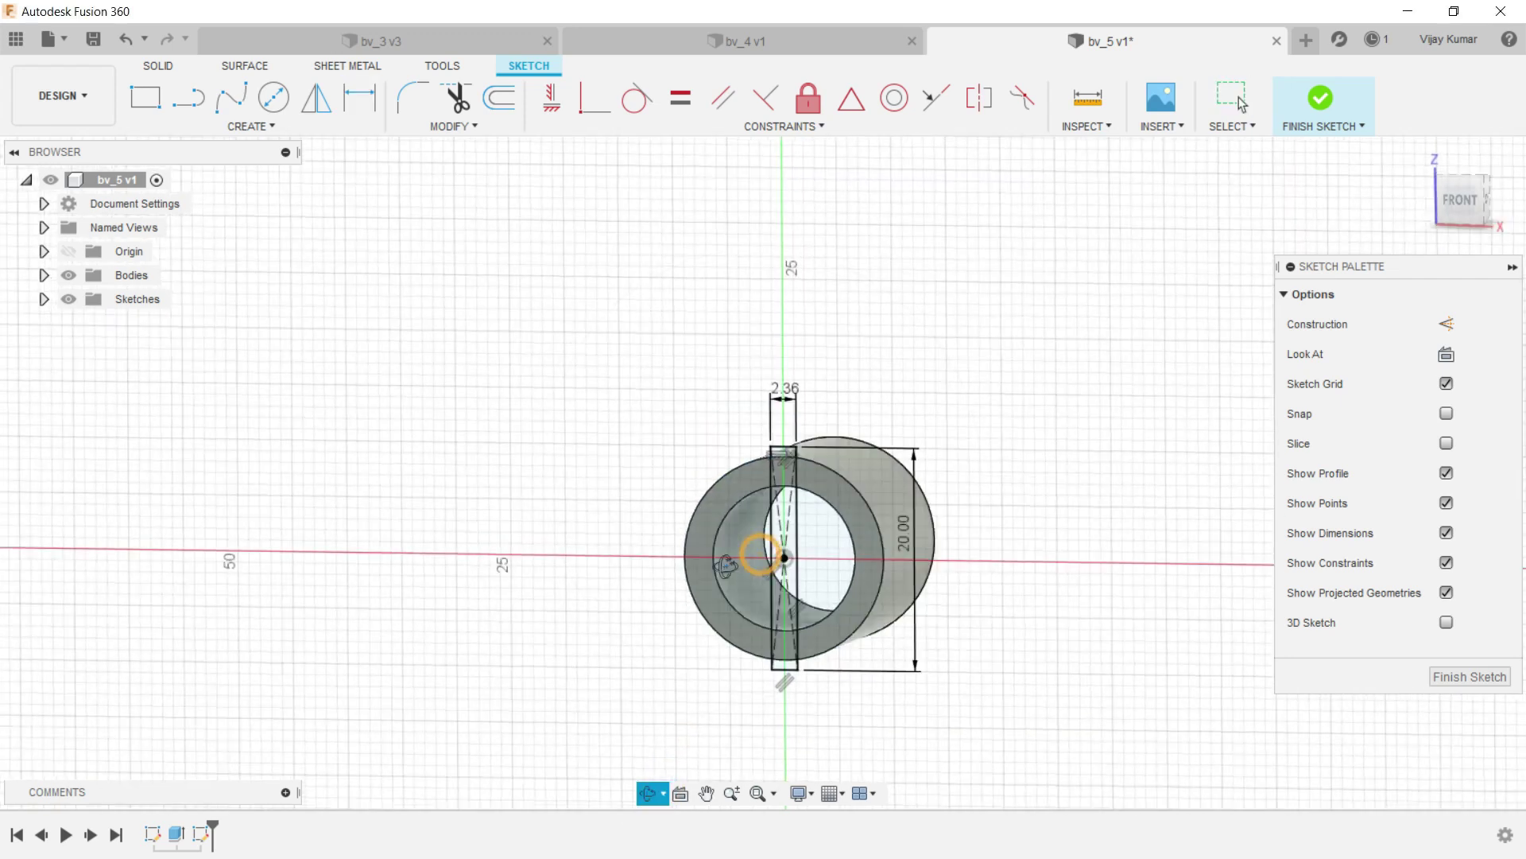
Select the five rectangle strip and ring profiles for extrusion.
click(169, 71)
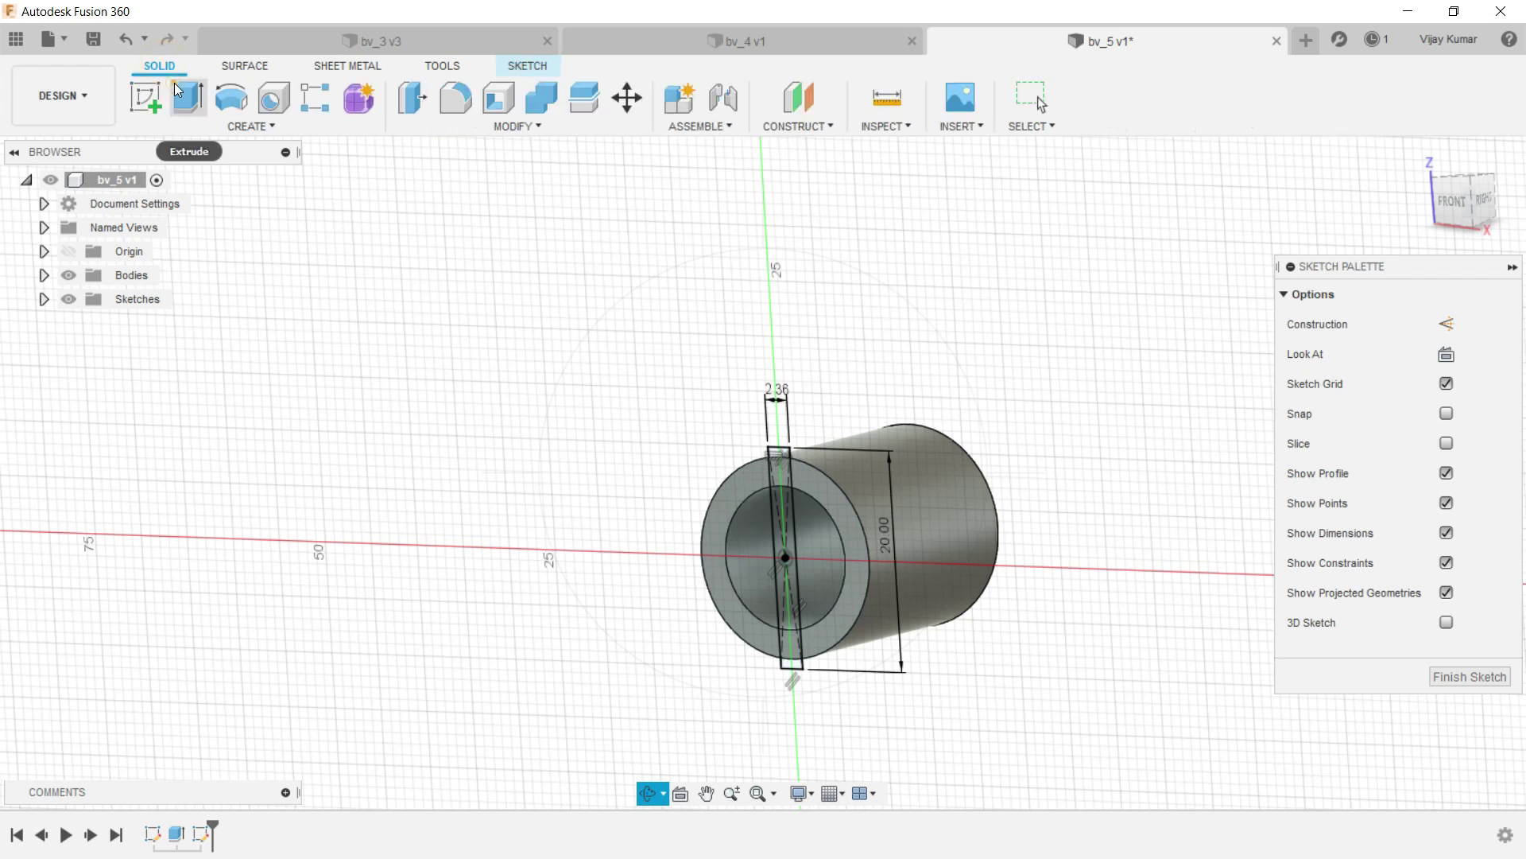
click(188, 97)
scroll(835, 501, up, 3)
click(709, 431)
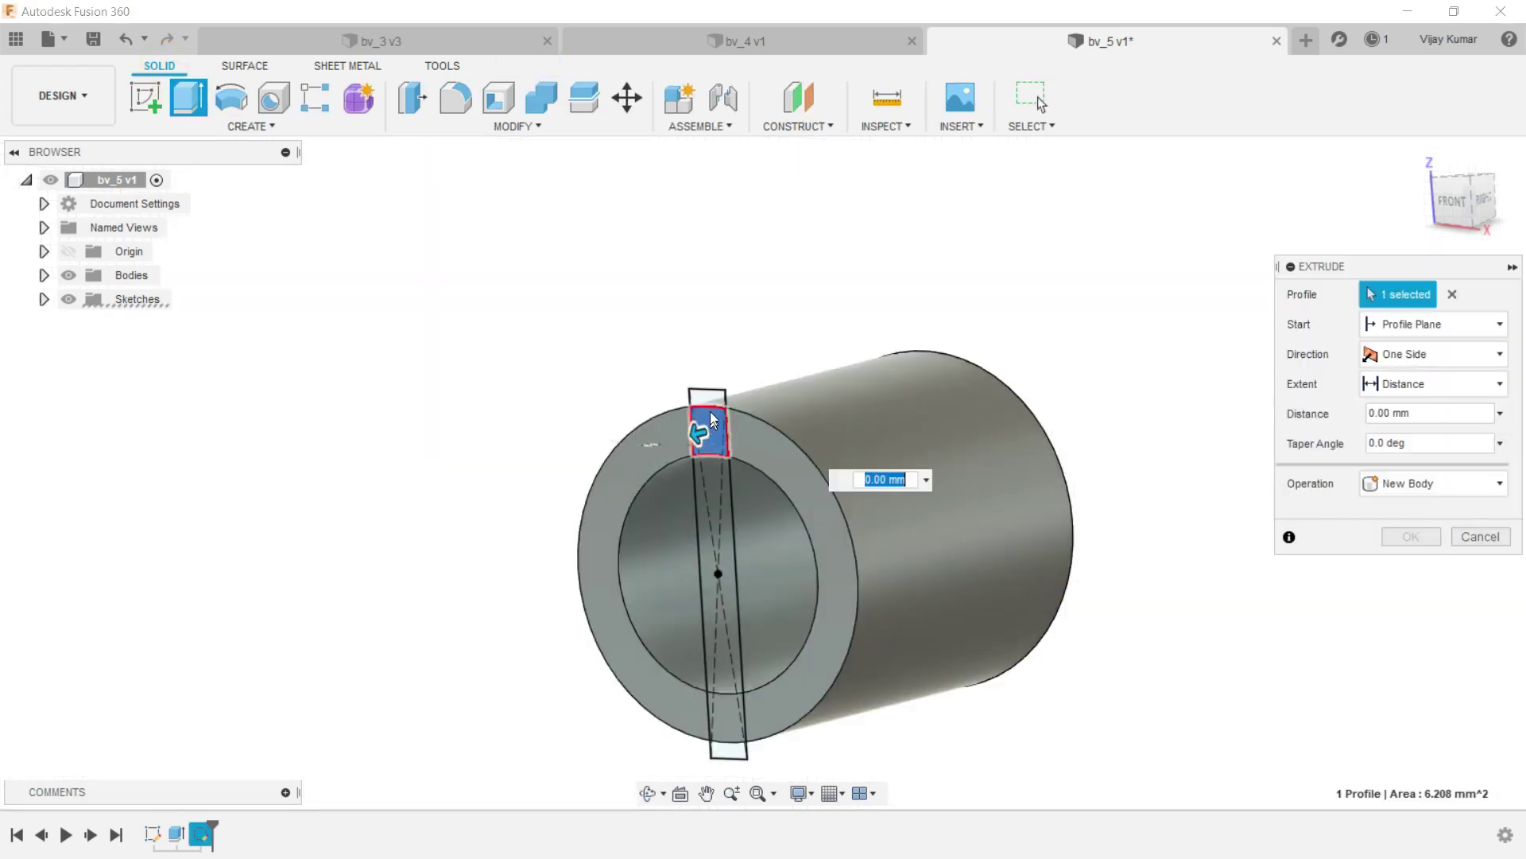
click(709, 401)
click(717, 488)
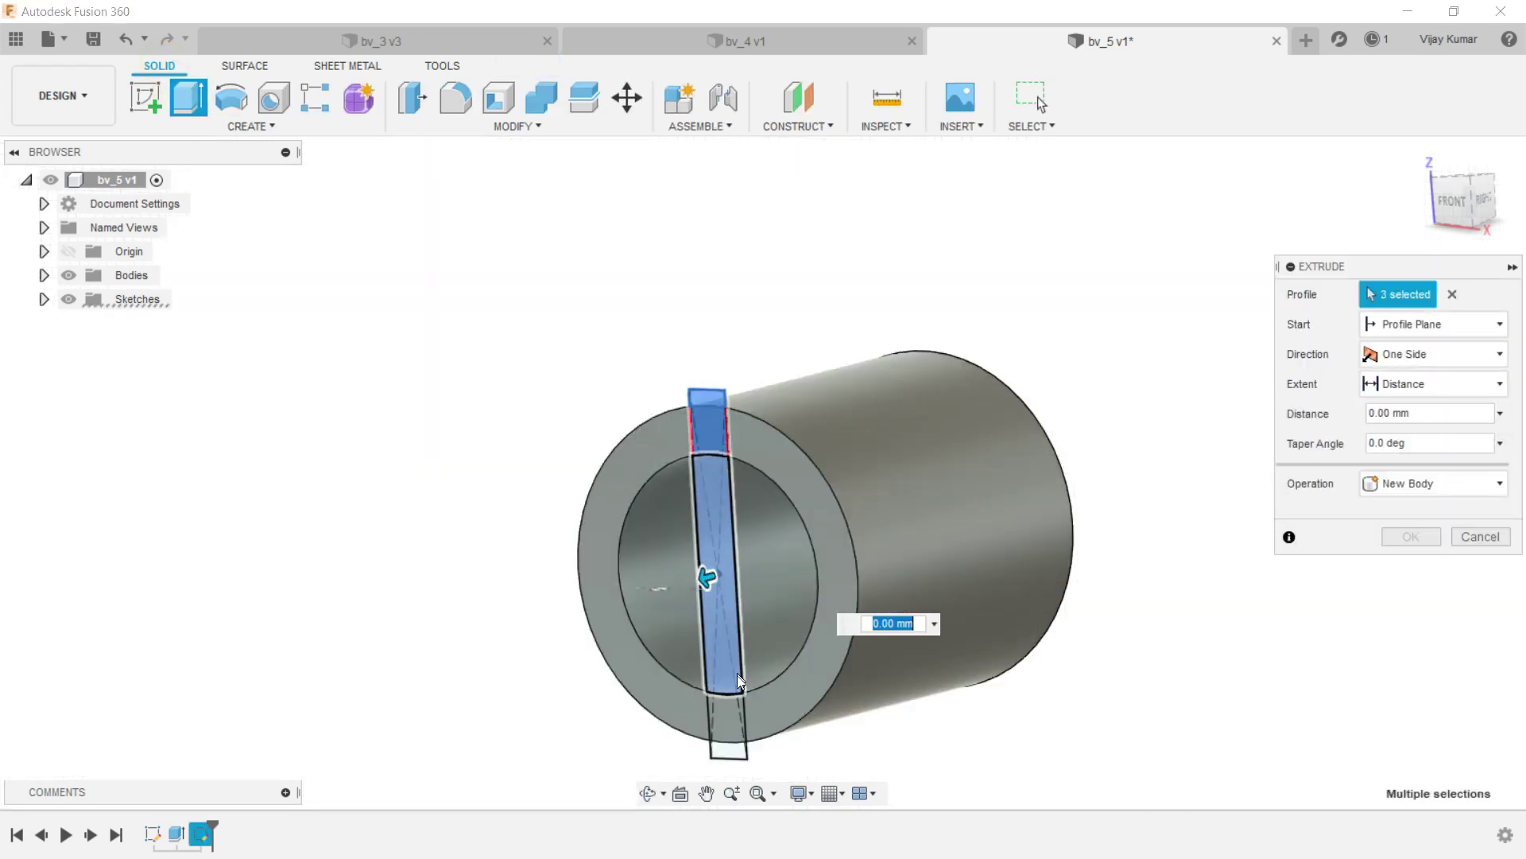
click(726, 711)
click(729, 747)
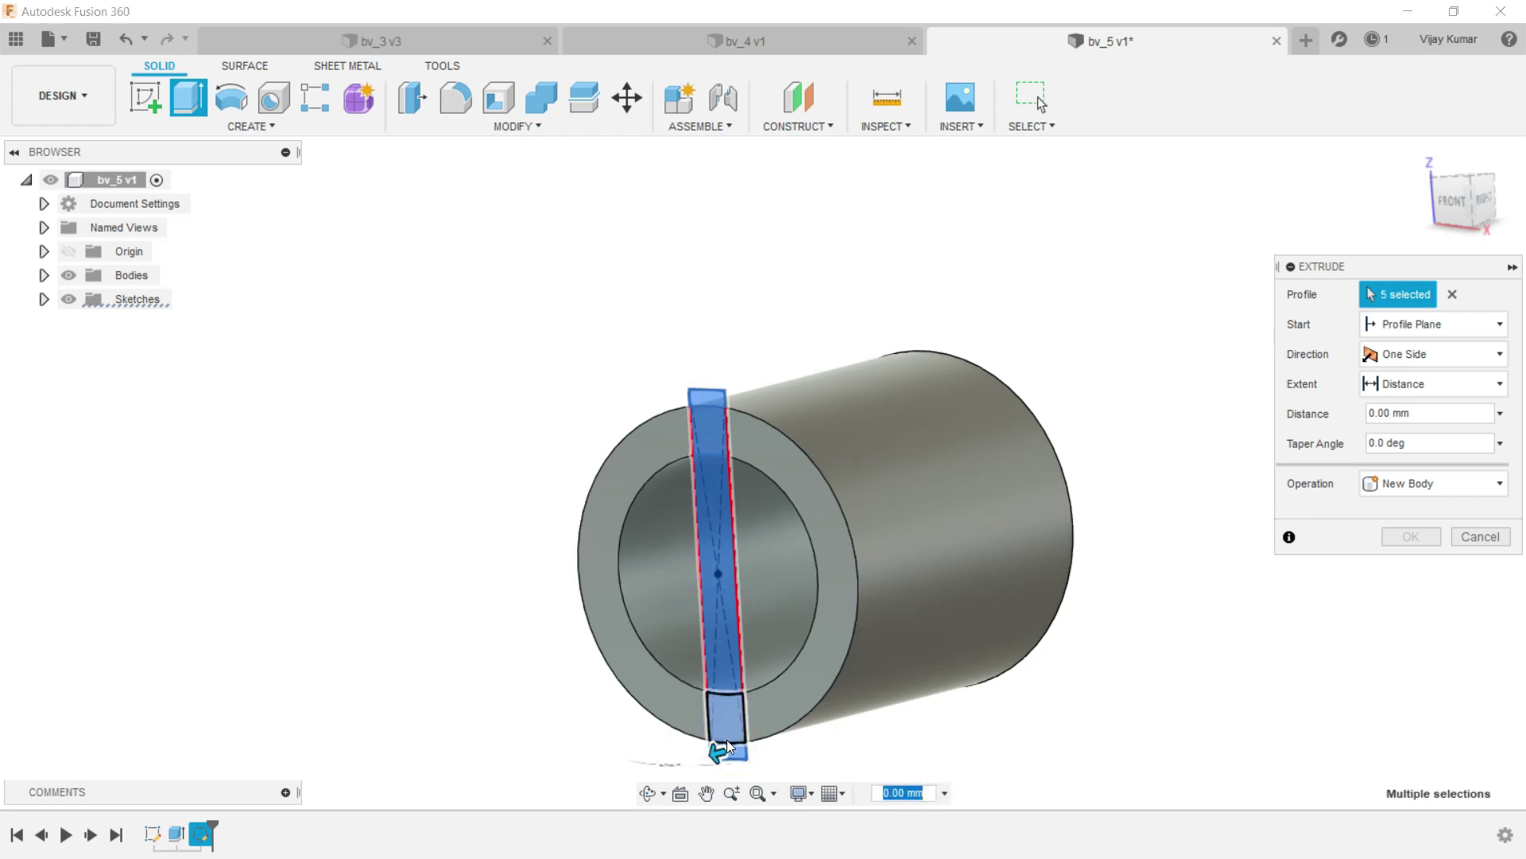
Cut the selected profiles 3.25 mm into the tube end to form the slot.
drag(729, 741, 916, 785)
click(935, 787)
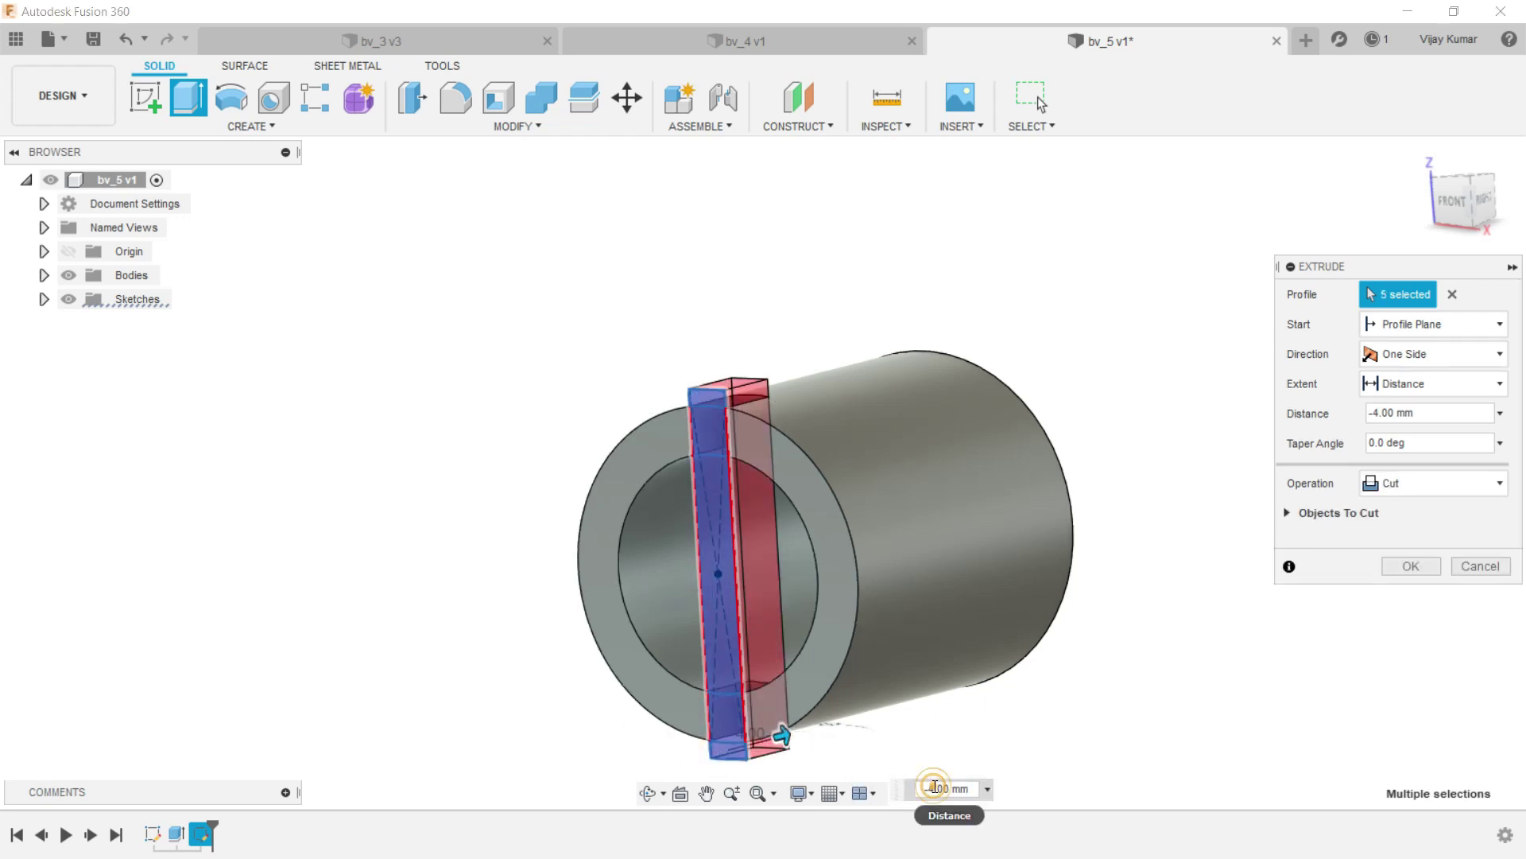
double_click(930, 787)
text(-3)
key(Return)
click(1387, 566)
scroll(573, 247, down, 2)
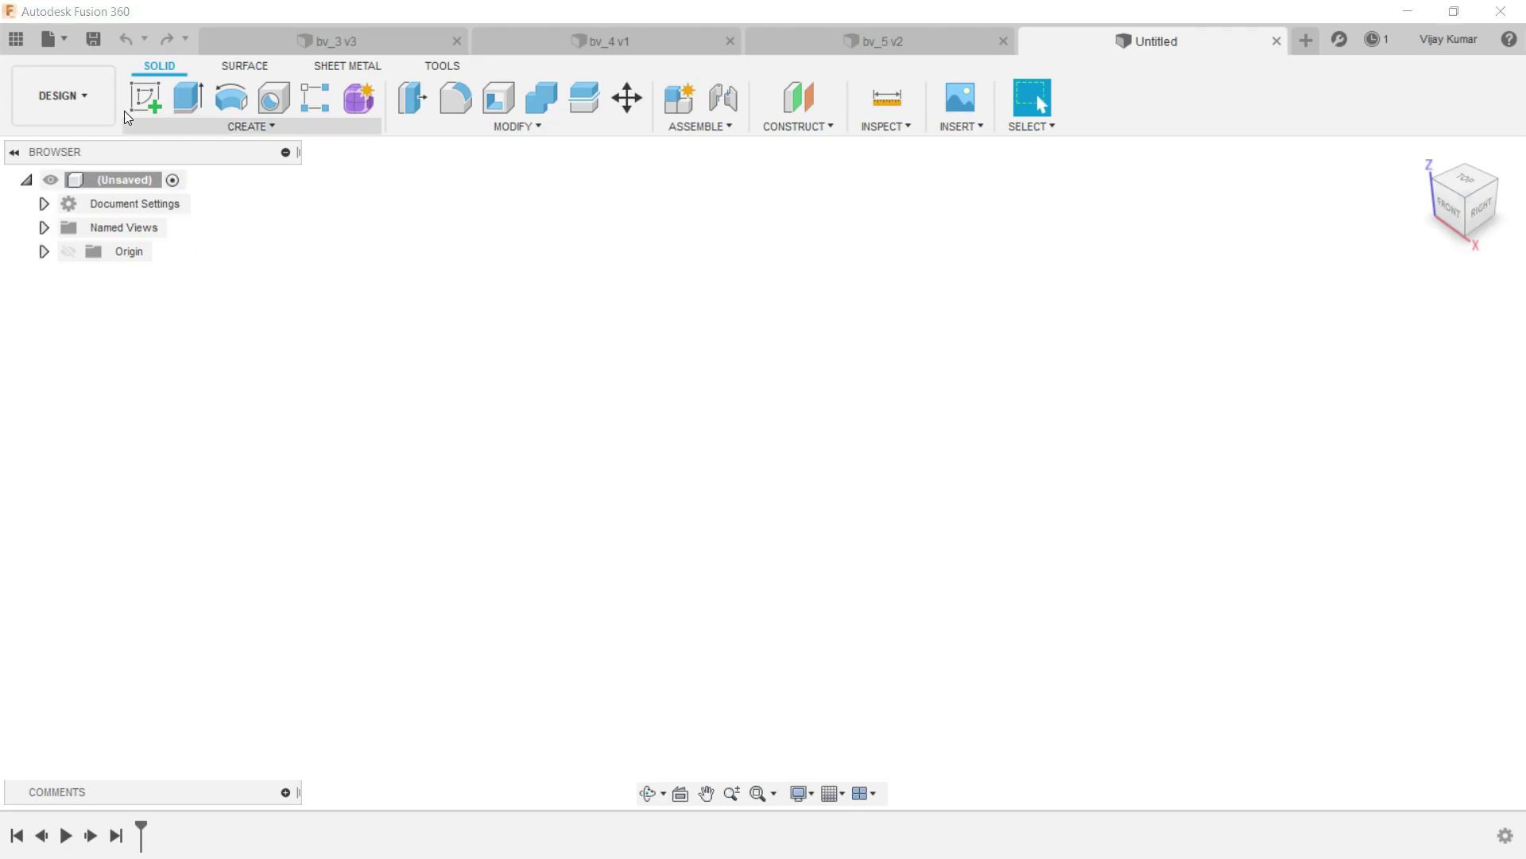
Sketch an Ø8 mm circle at the origin on the front plane.
click(131, 94)
click(793, 442)
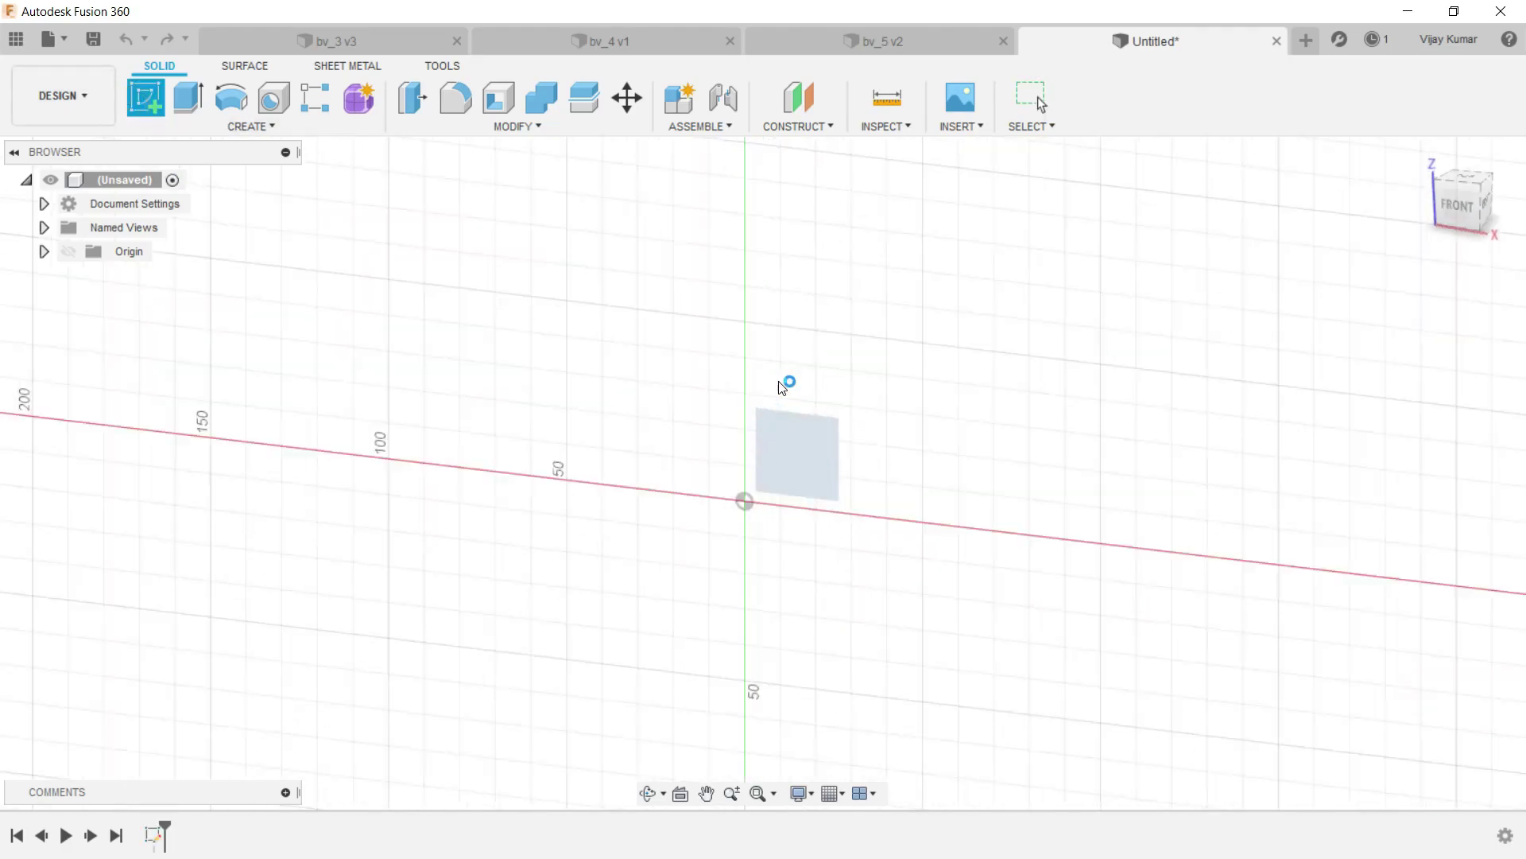
click(286, 103)
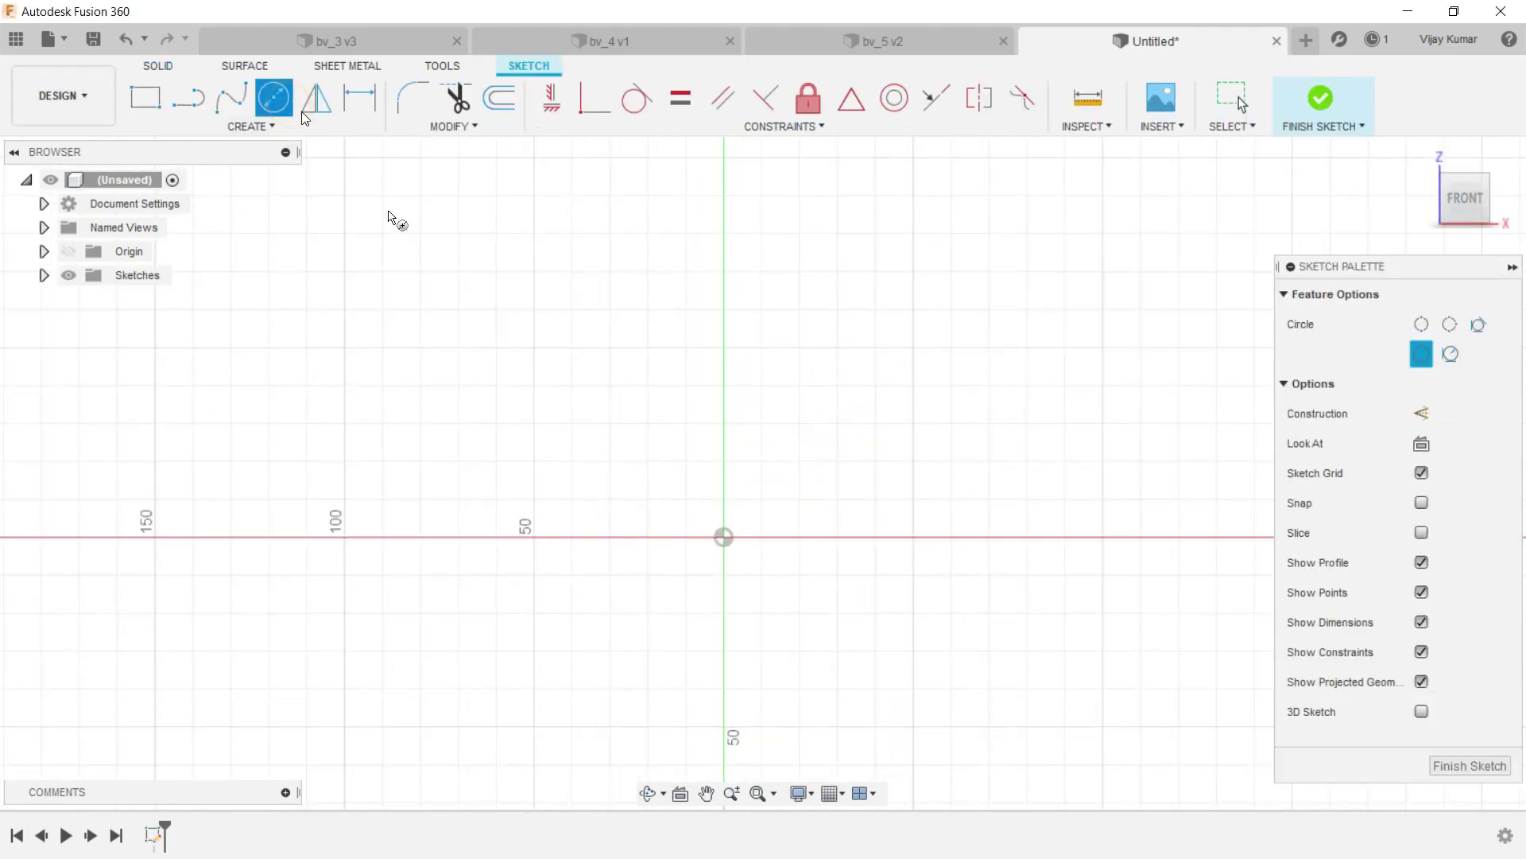
click(721, 538)
click(700, 467)
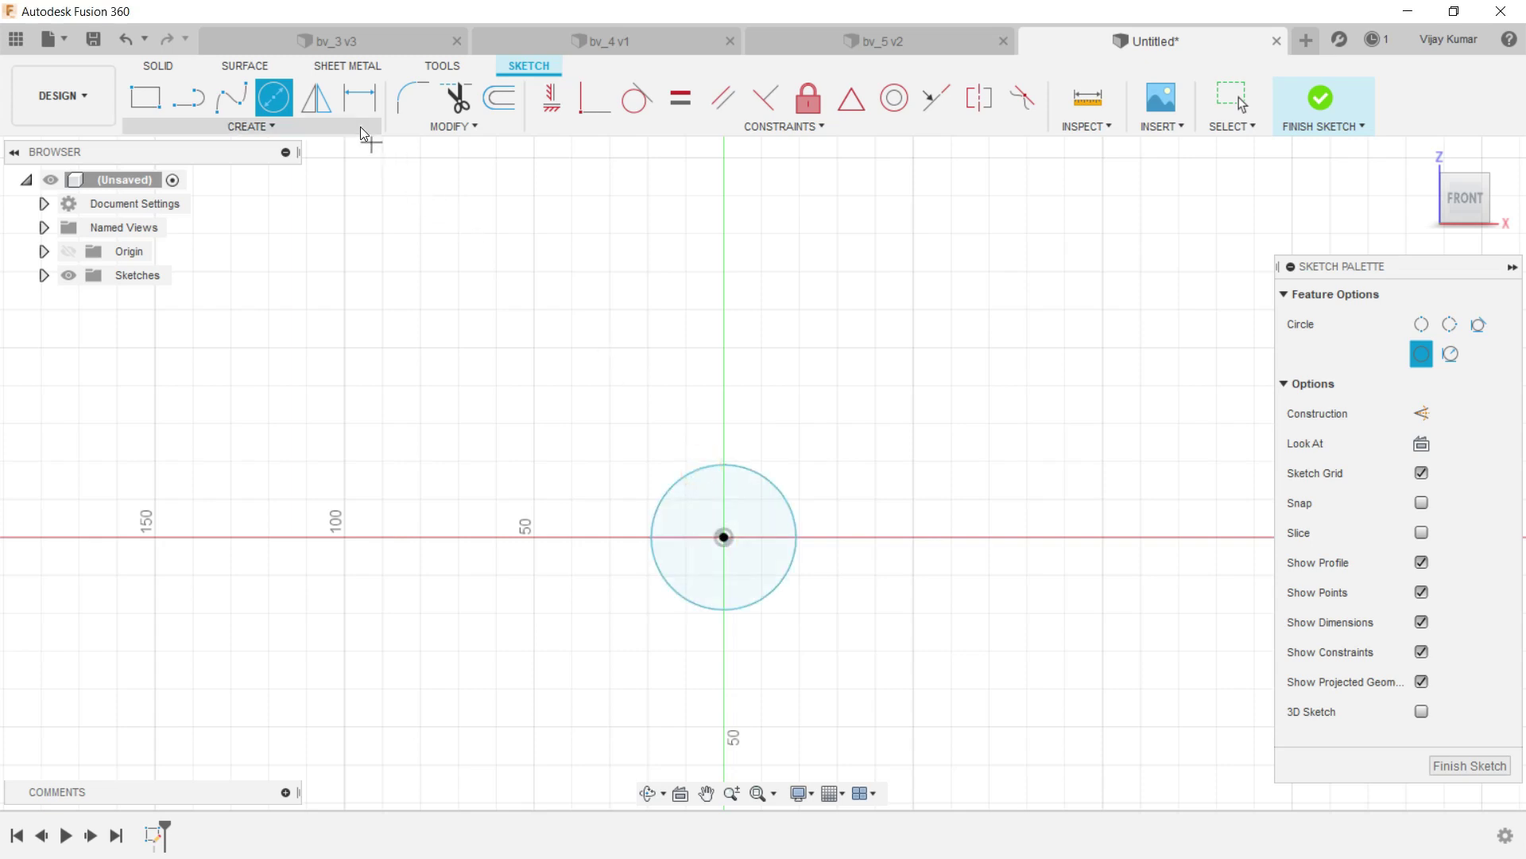
click(360, 99)
click(761, 475)
click(802, 436)
text(8)
key(Return)
scroll(795, 493, up, 3)
scroll(778, 556, up, 3)
Extrude the circle 130 mm into a solid rod.
click(648, 793)
drag(654, 589, 599, 602)
click(158, 65)
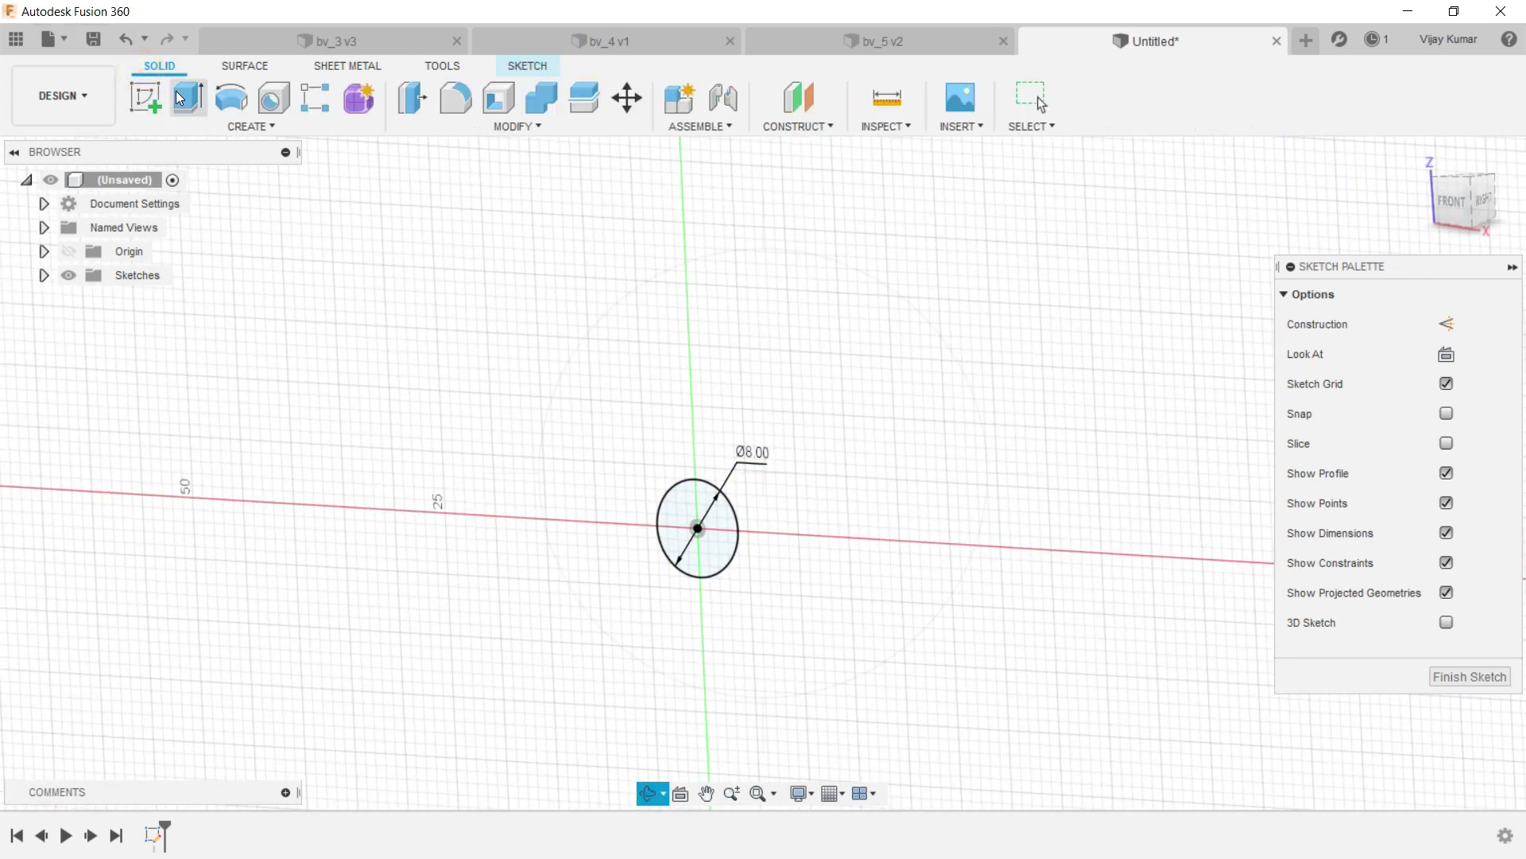
click(189, 97)
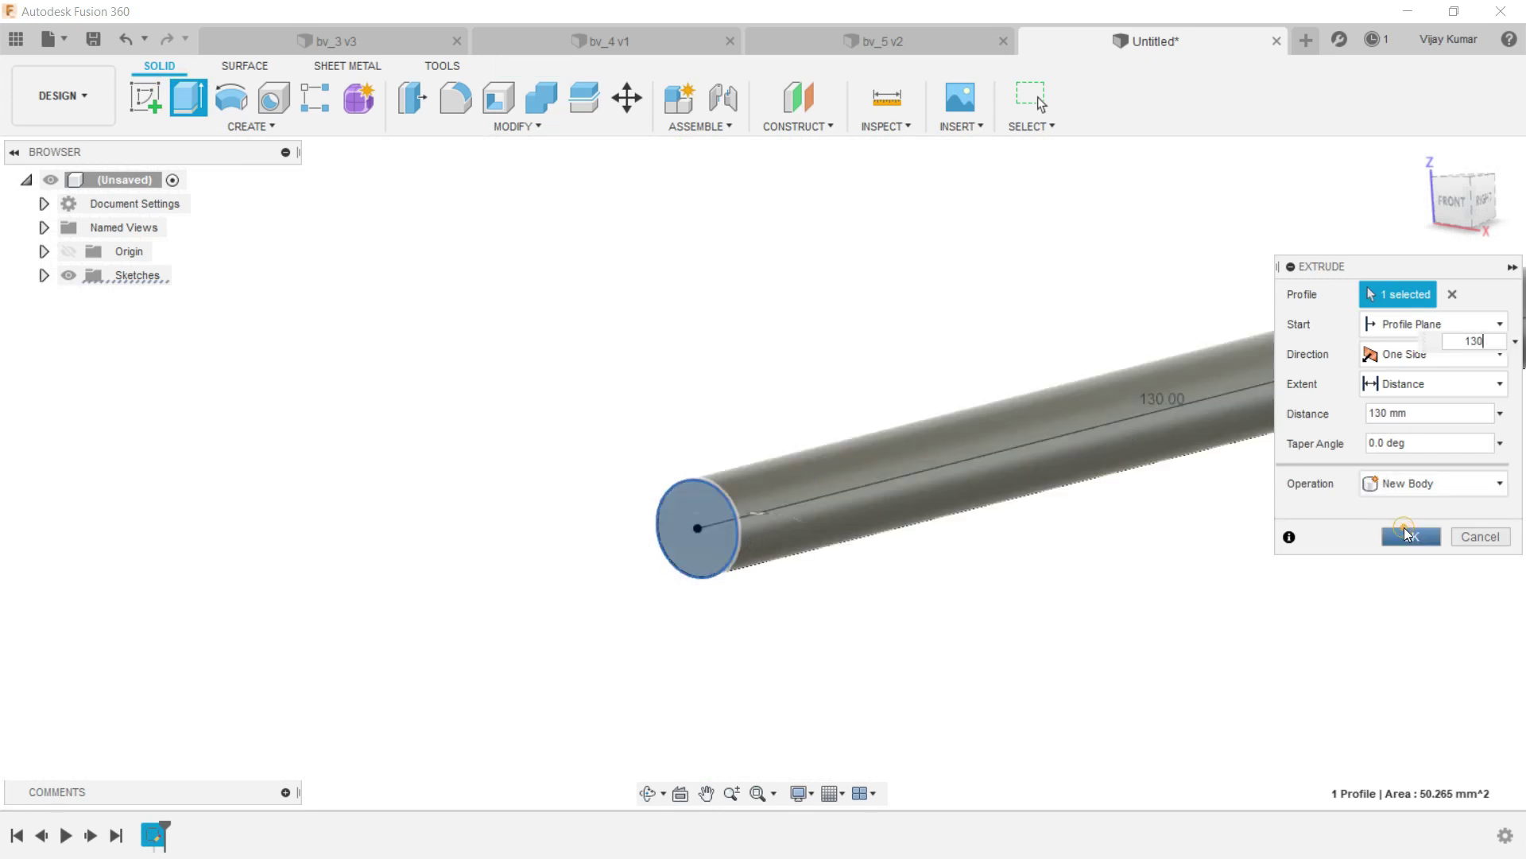
click(1411, 536)
scroll(970, 405, down, 5)
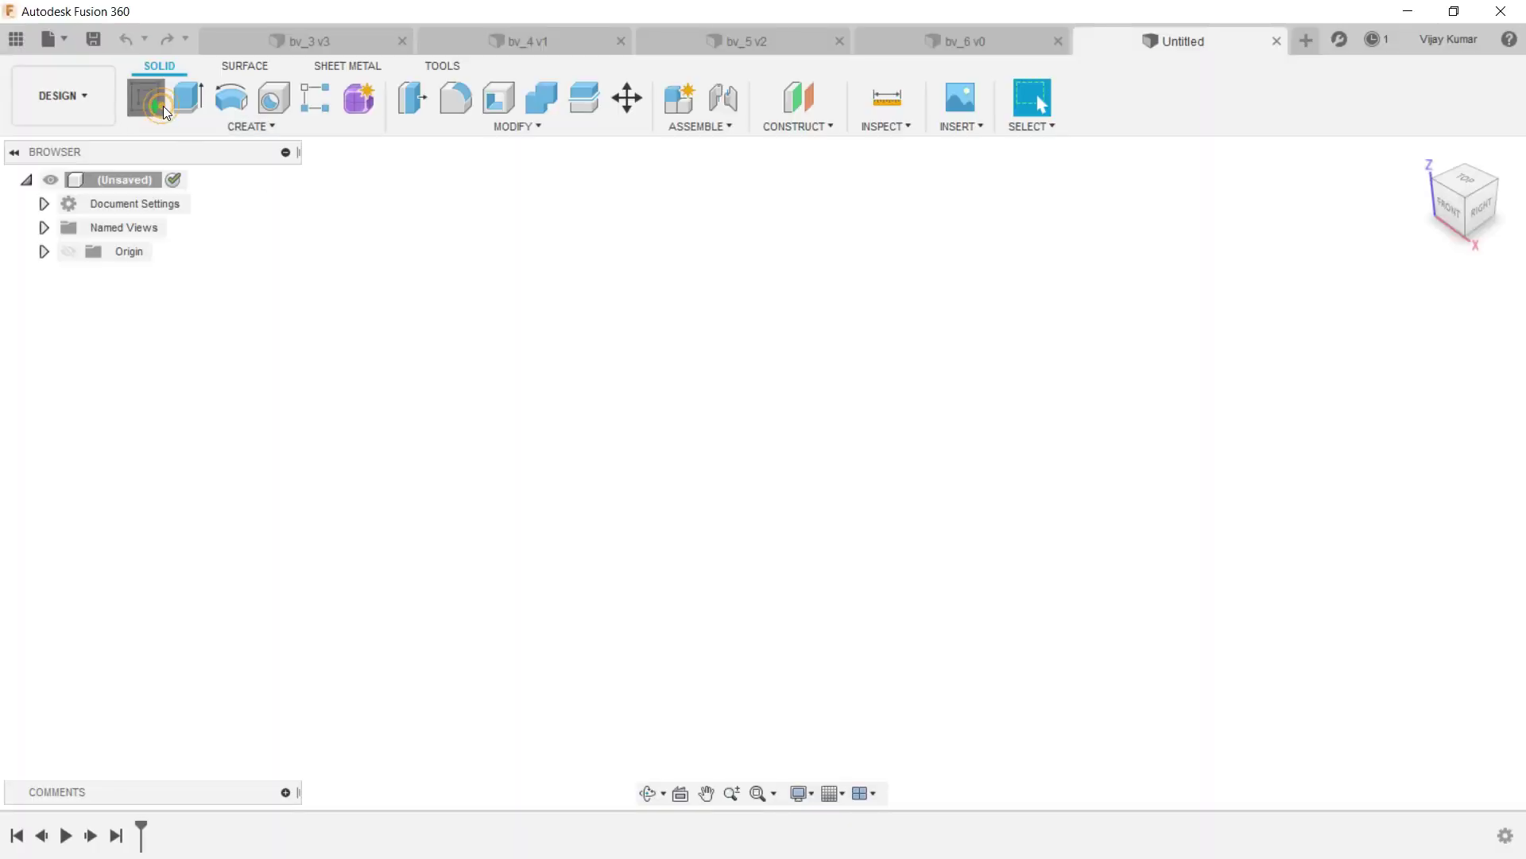
Sketch an Ø18.24 mm circle at the origin on the front plane.
click(162, 105)
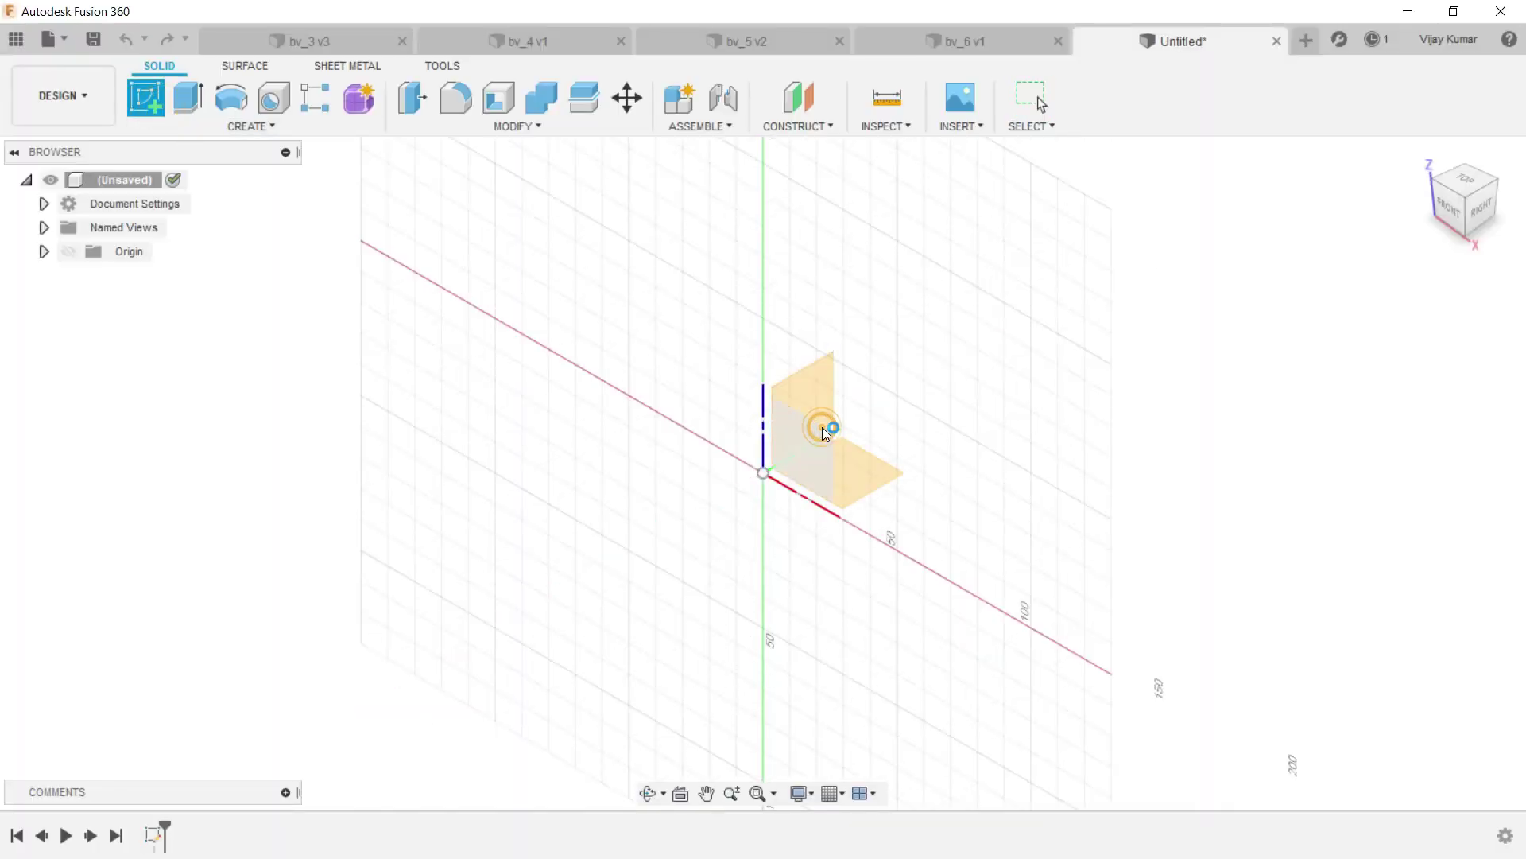
click(822, 427)
click(273, 97)
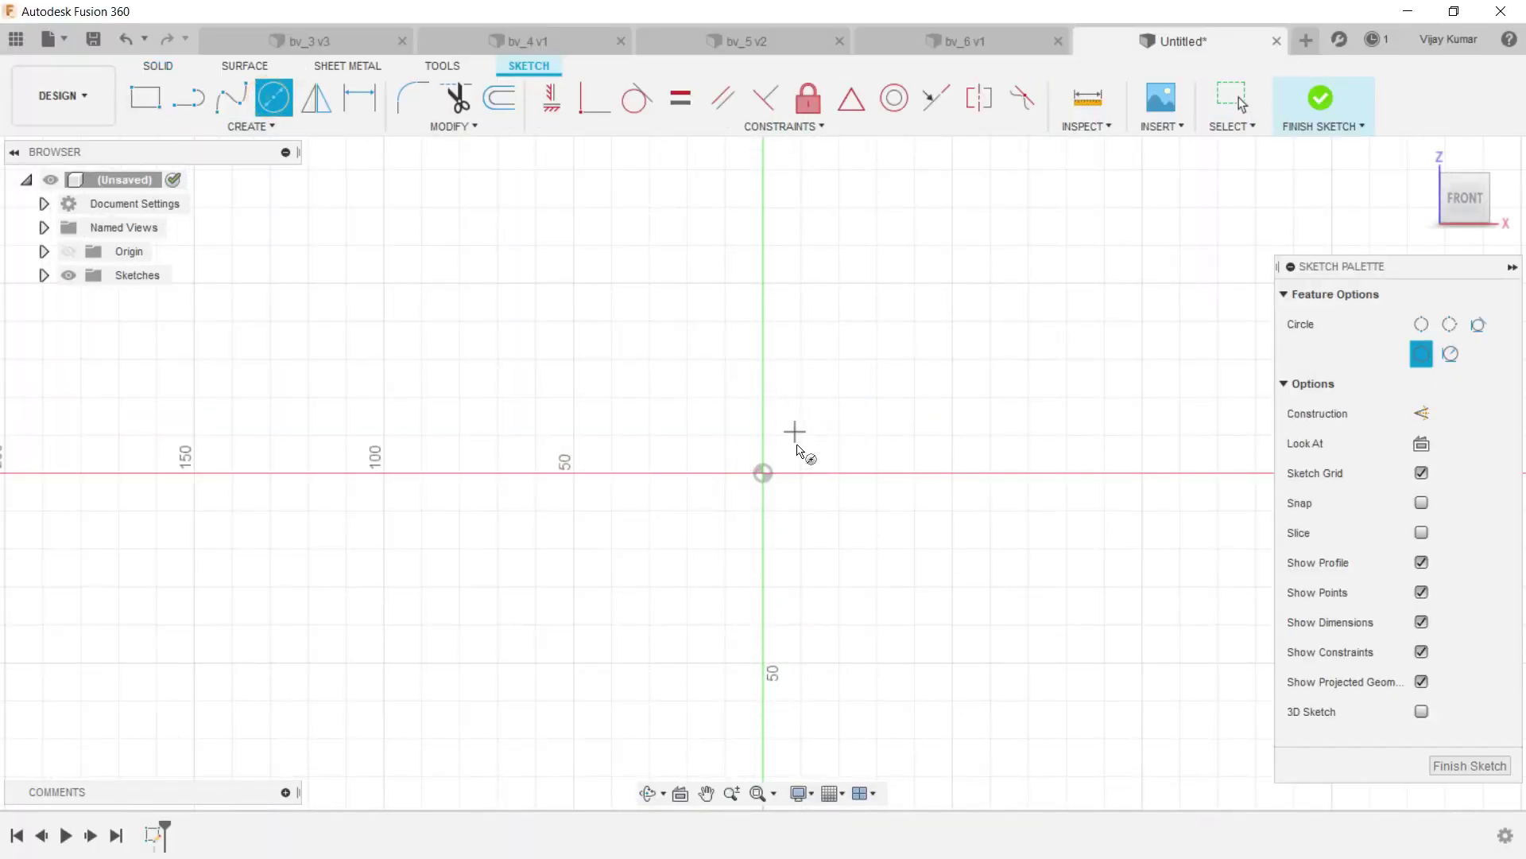
click(763, 473)
click(784, 355)
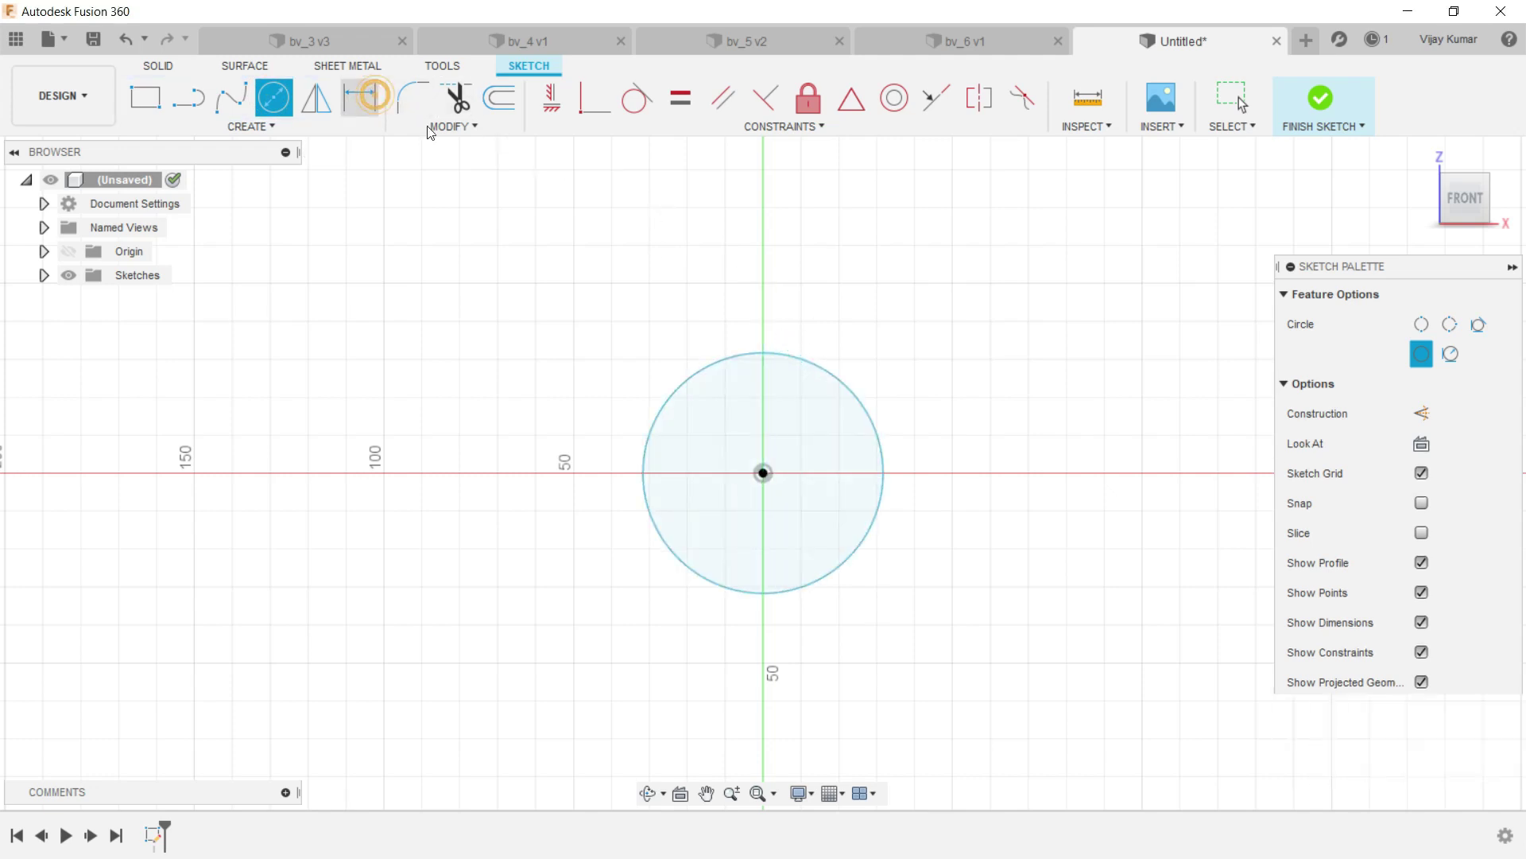
click(773, 354)
click(856, 314)
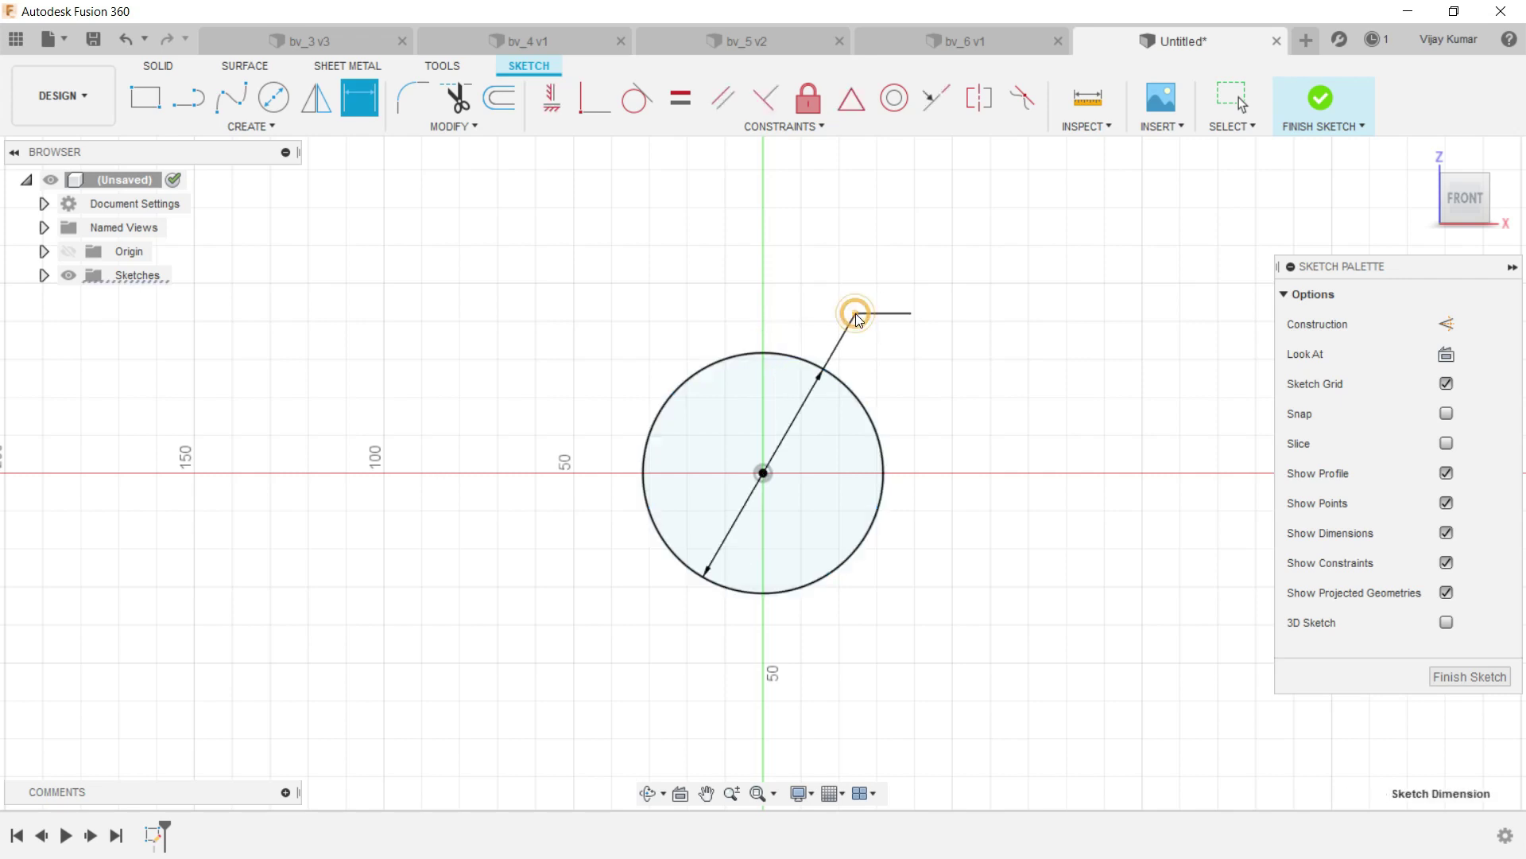
text(18)
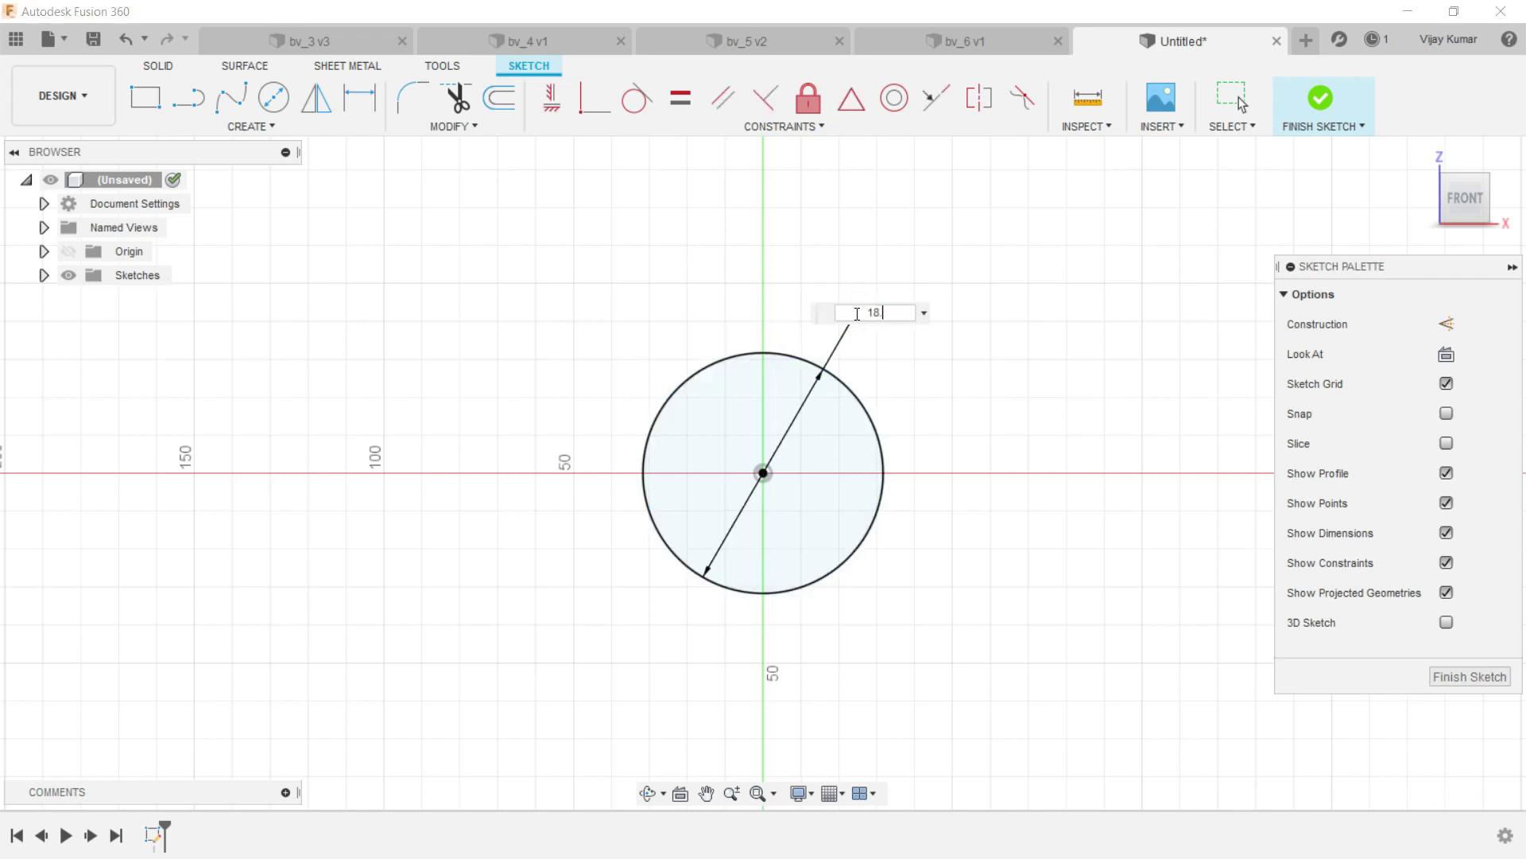
key(Return)
scroll(768, 481, up, 3)
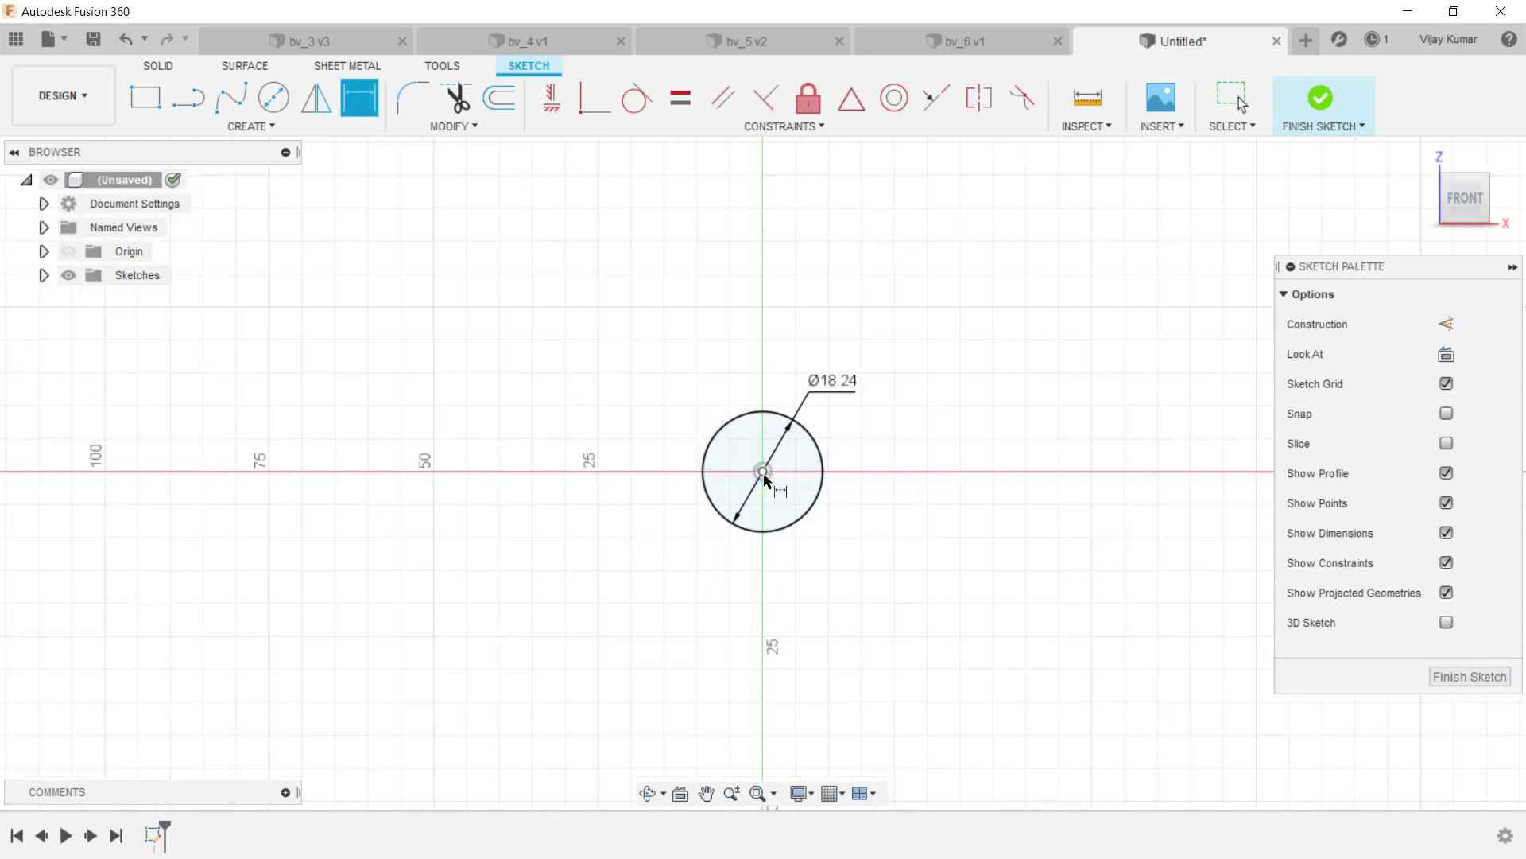
scroll(767, 481, up, 3)
Add a concentric Ø10 mm inner circle.
click(272, 97)
click(761, 467)
click(761, 414)
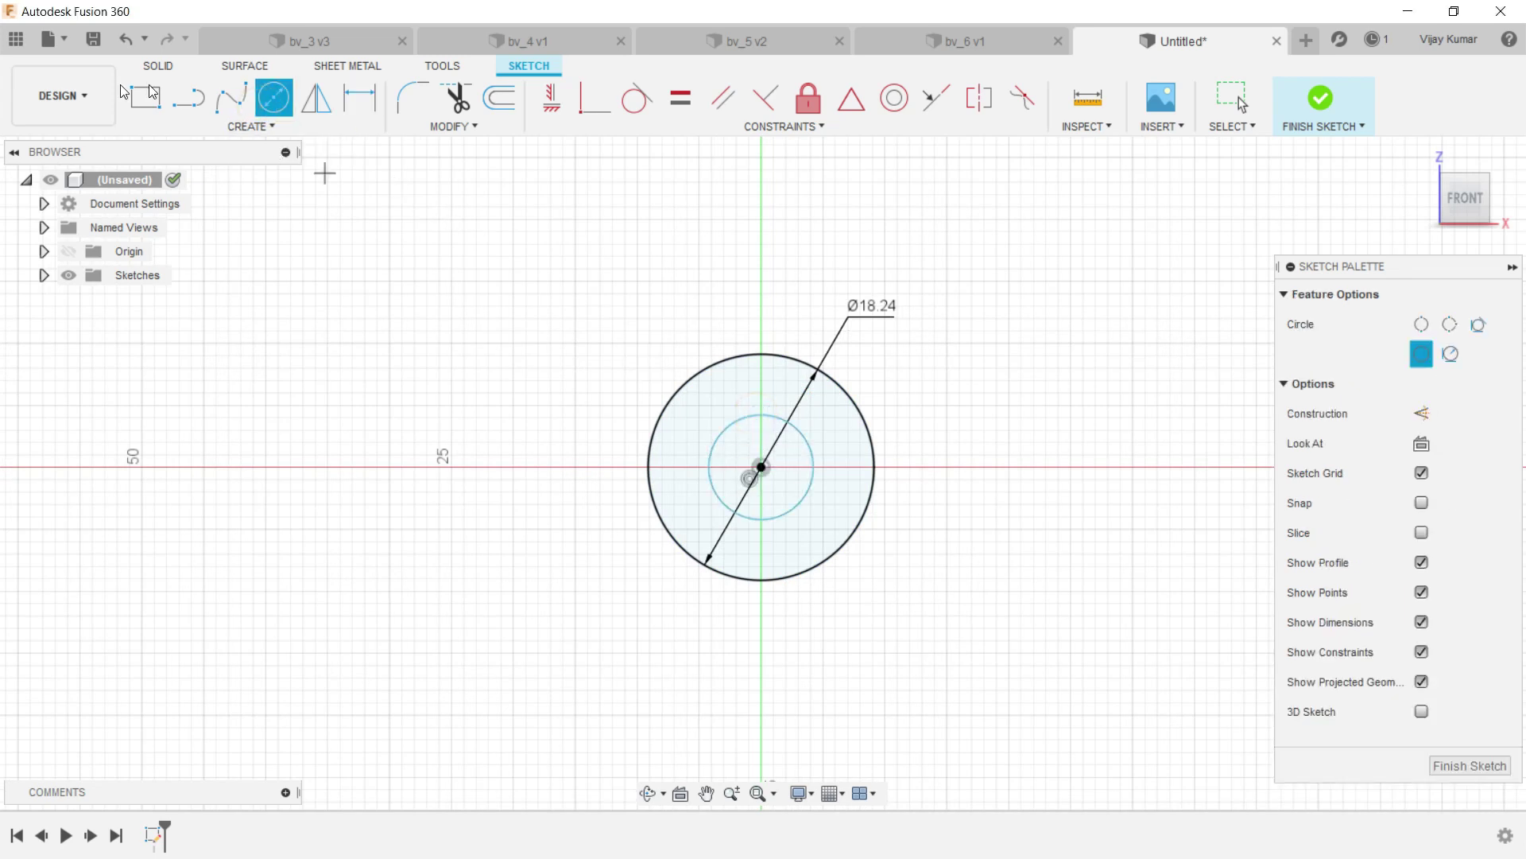
click(360, 99)
click(768, 416)
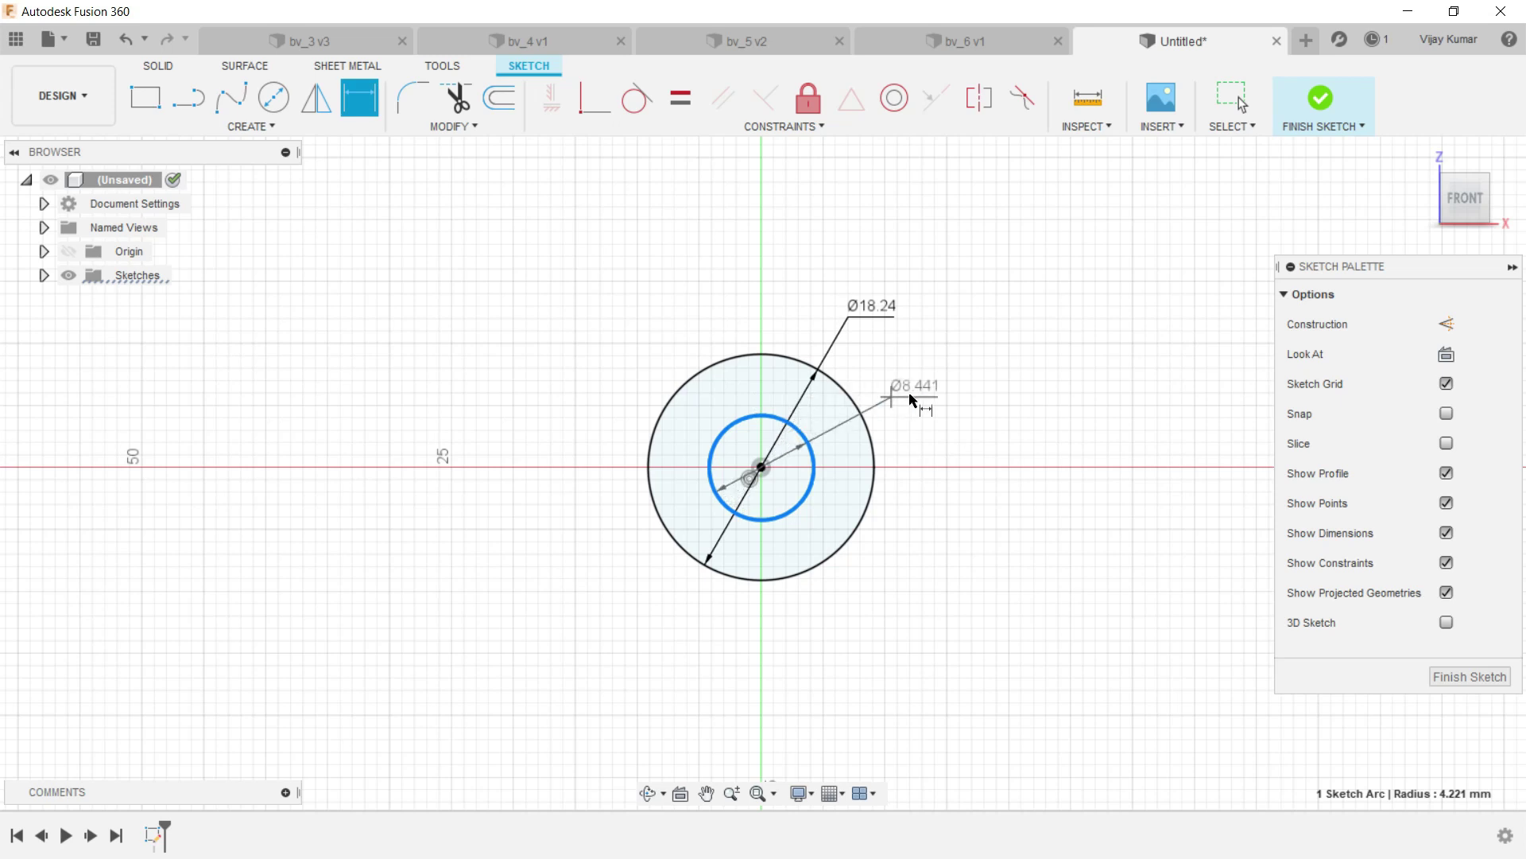
click(913, 398)
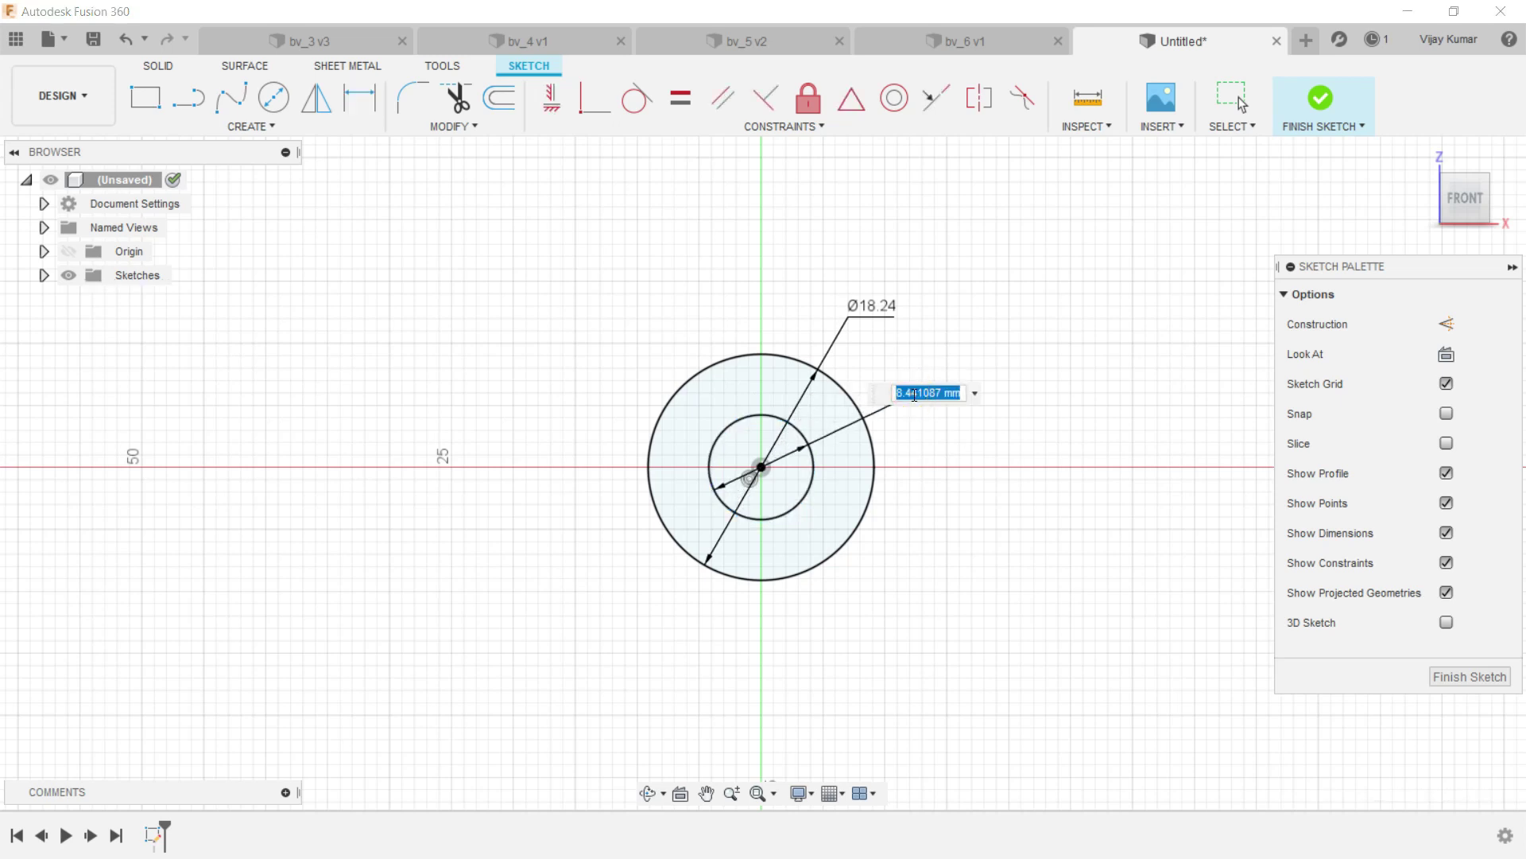
text(10)
key(Return)
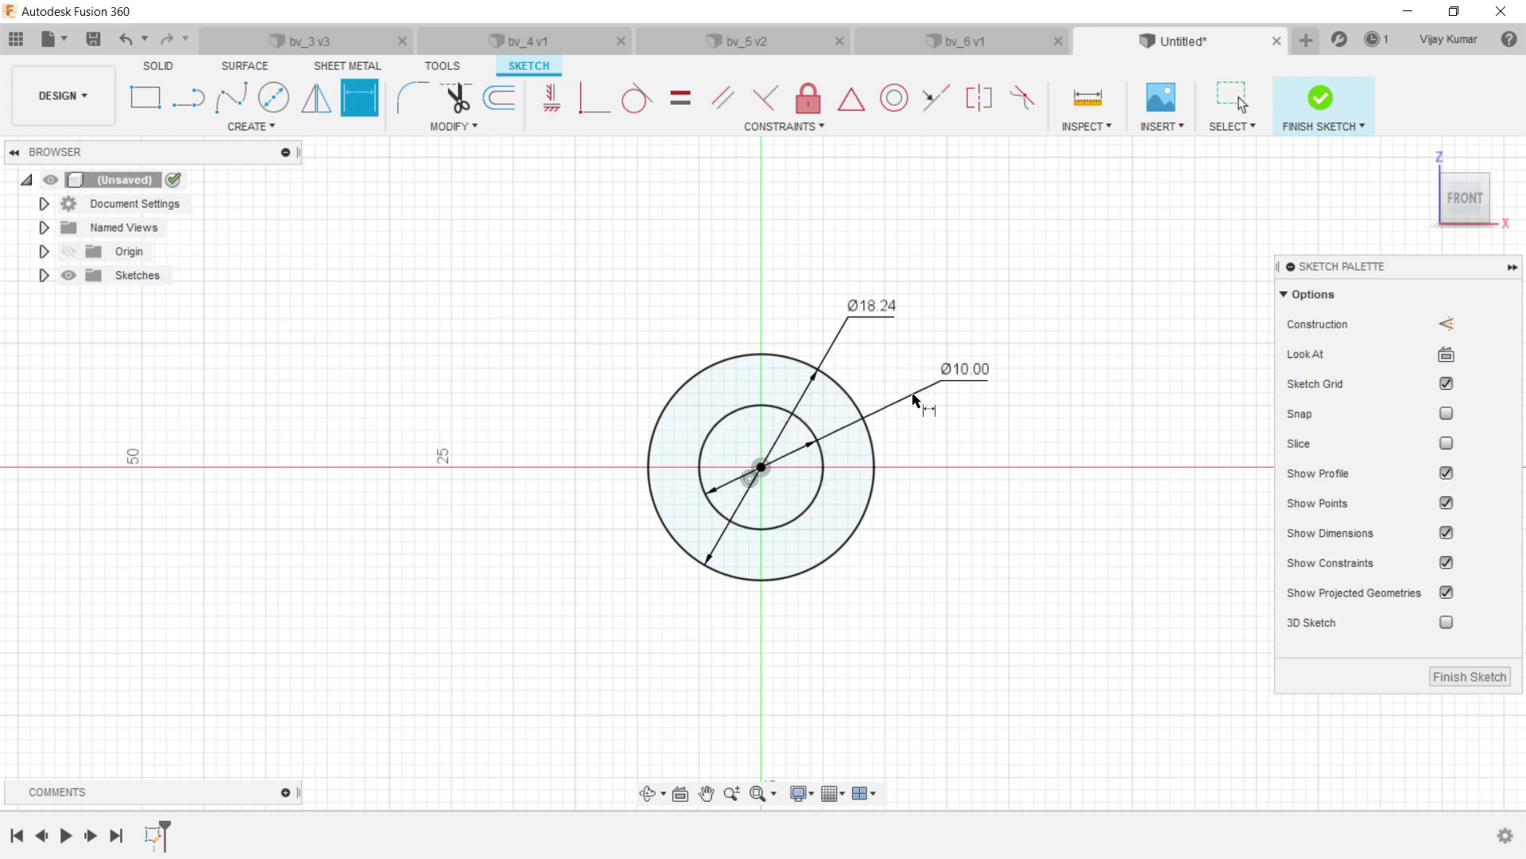
scroll(700, 441, up, 1)
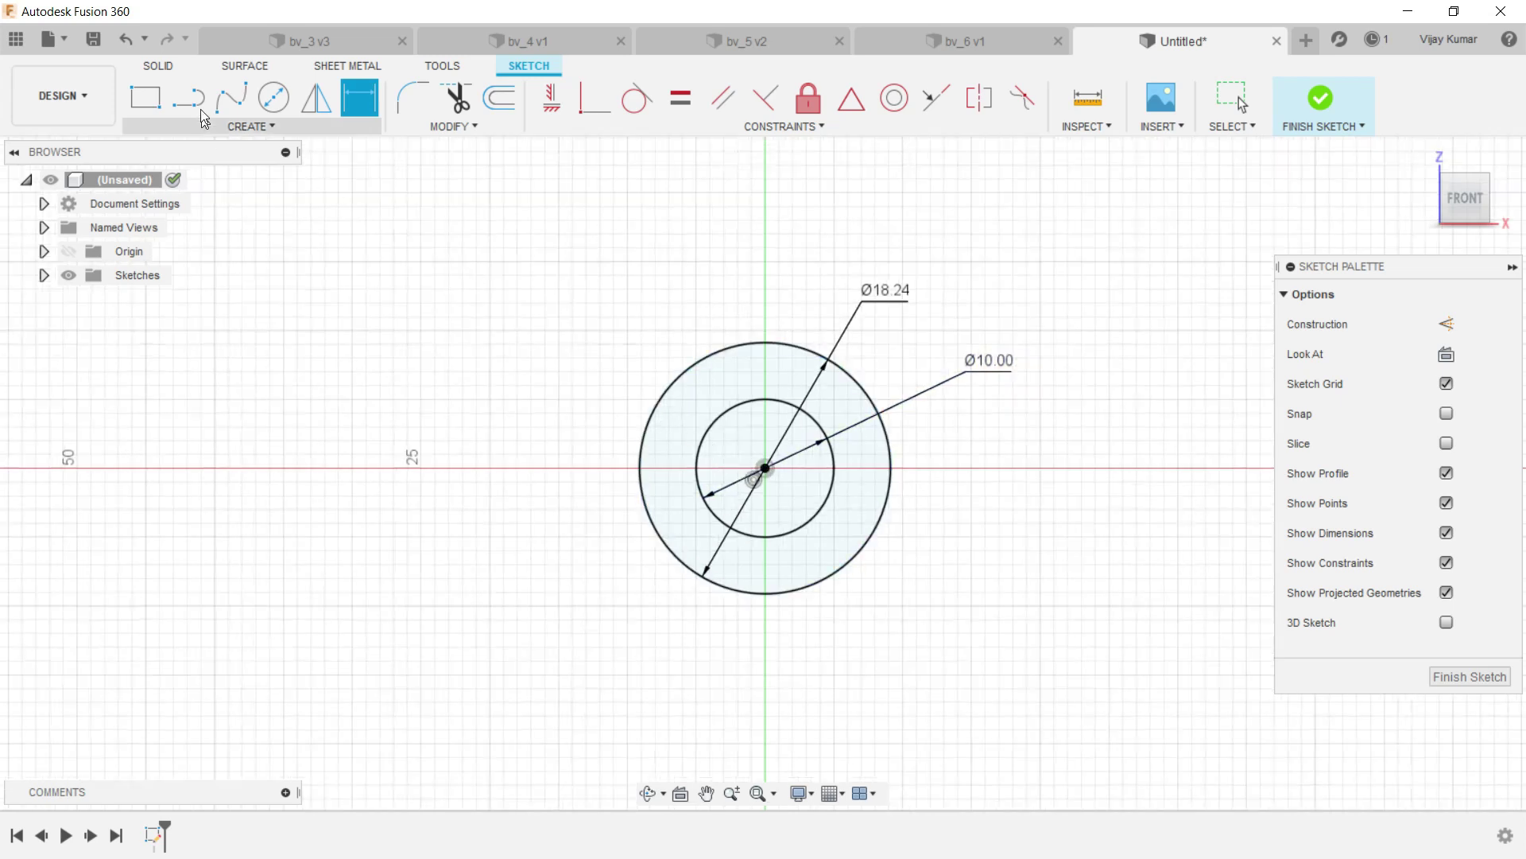
Draw two horizontal lines running left from the top and bottom of the inner circle.
key(l)
scroll(680, 329, up, 2)
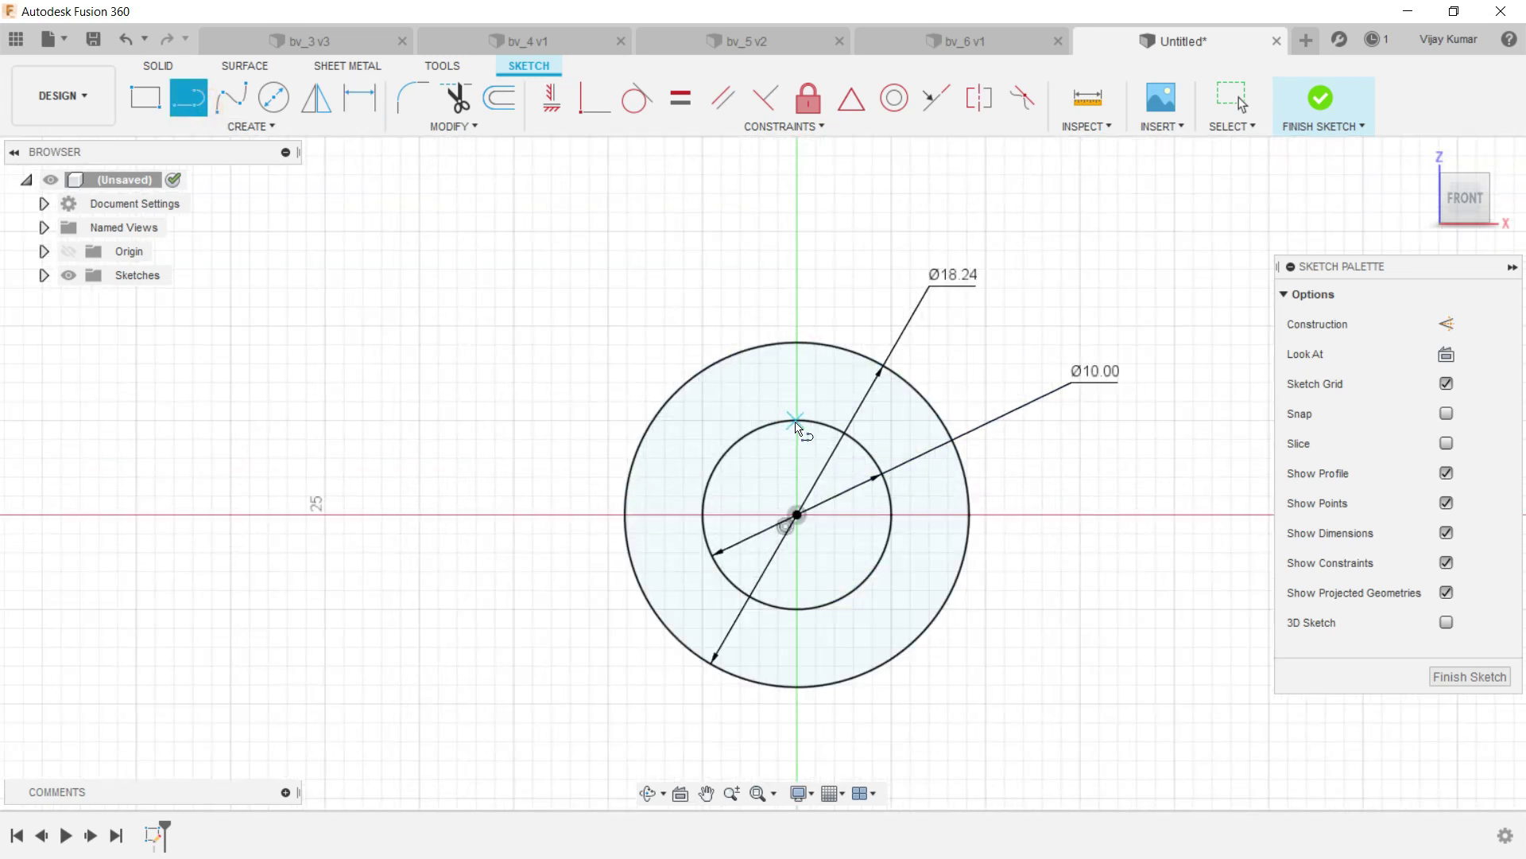
click(795, 421)
click(549, 421)
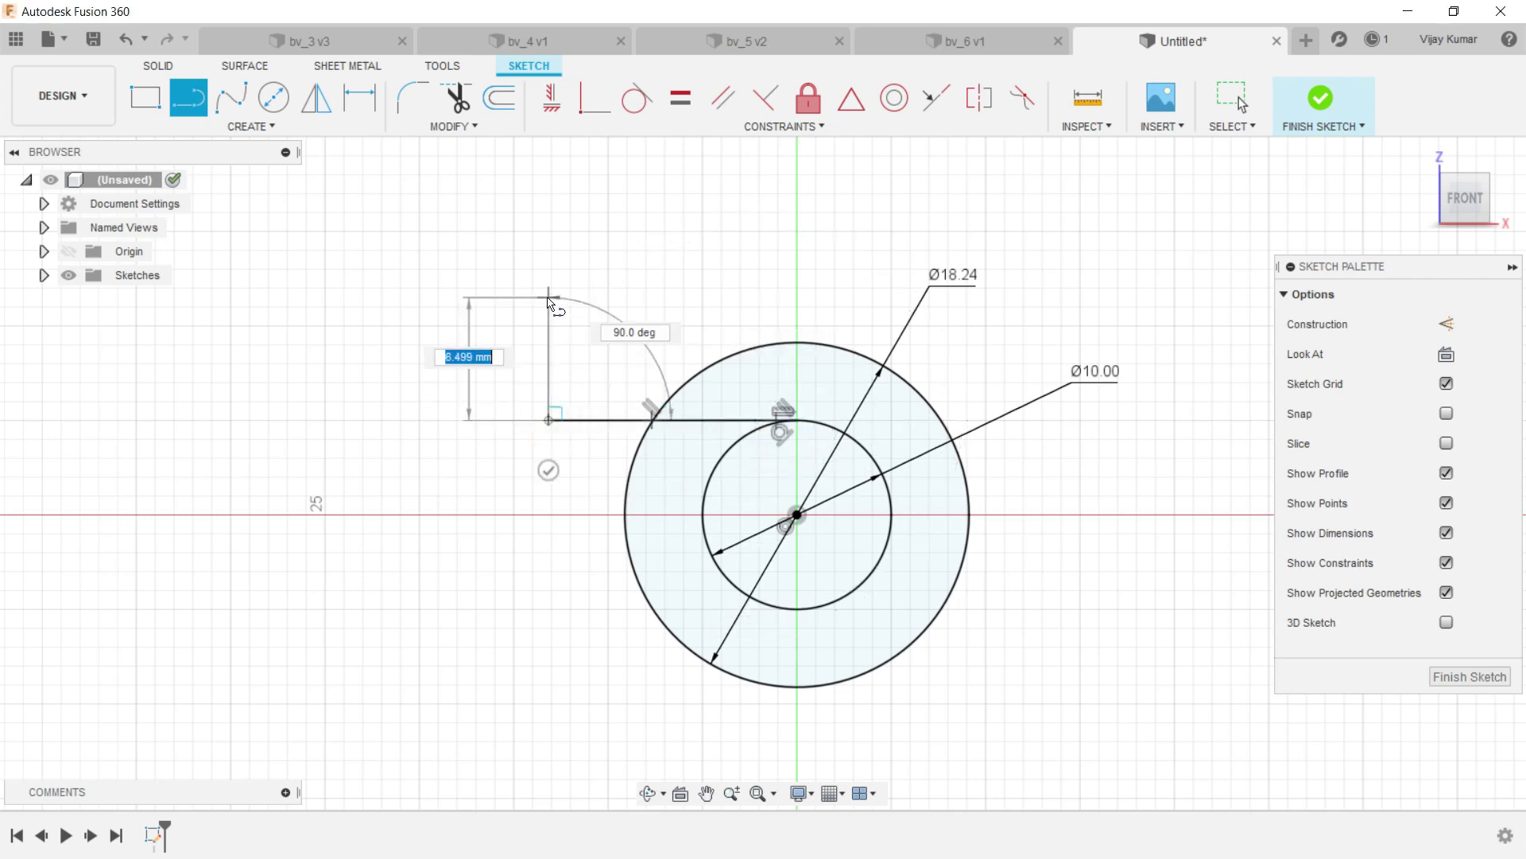
right_click(593, 303)
click(628, 297)
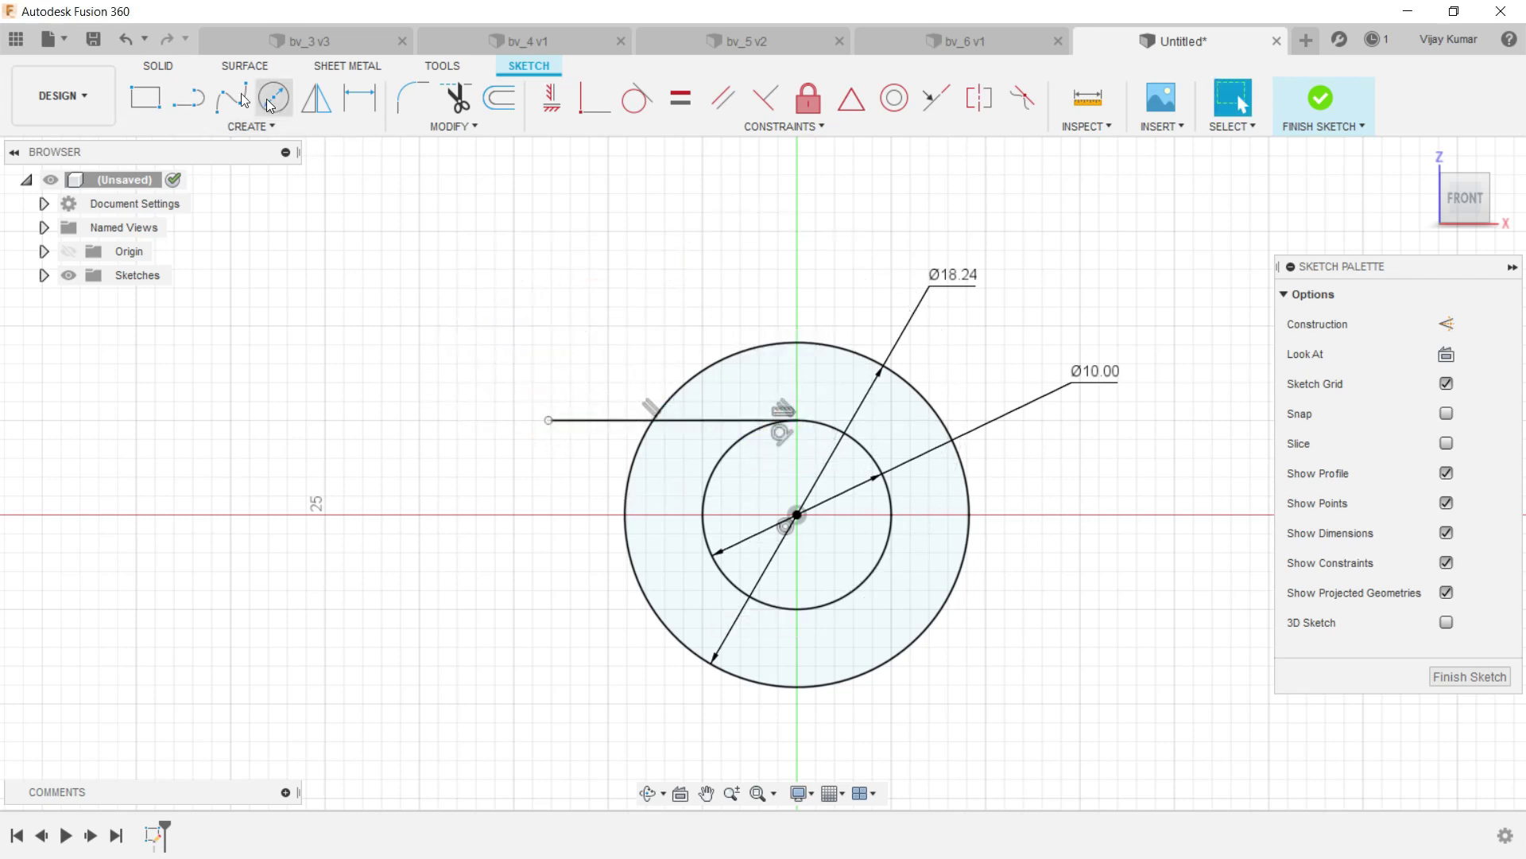
click(189, 97)
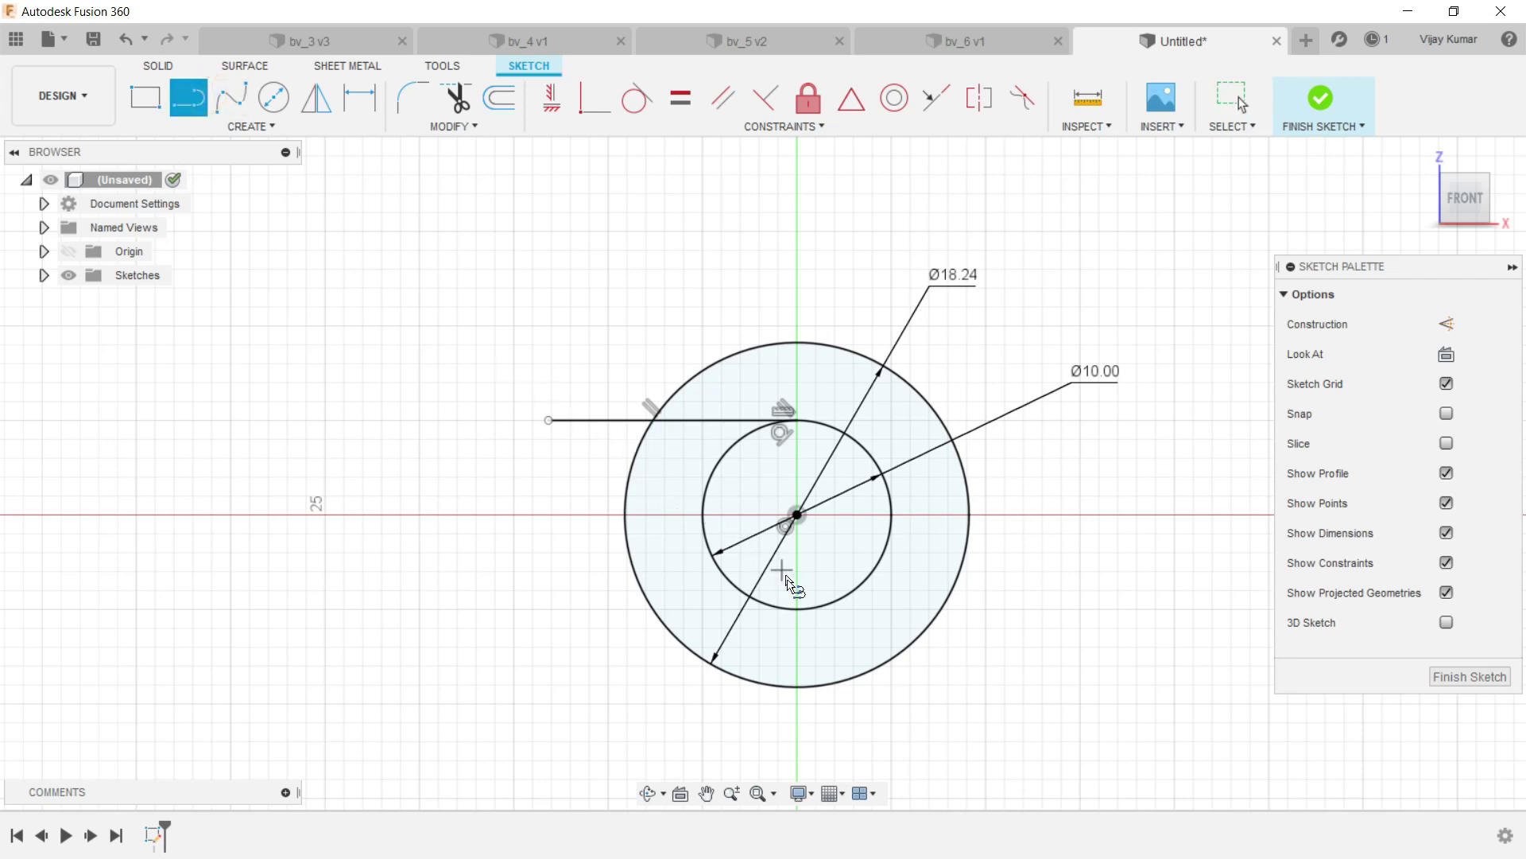
click(793, 609)
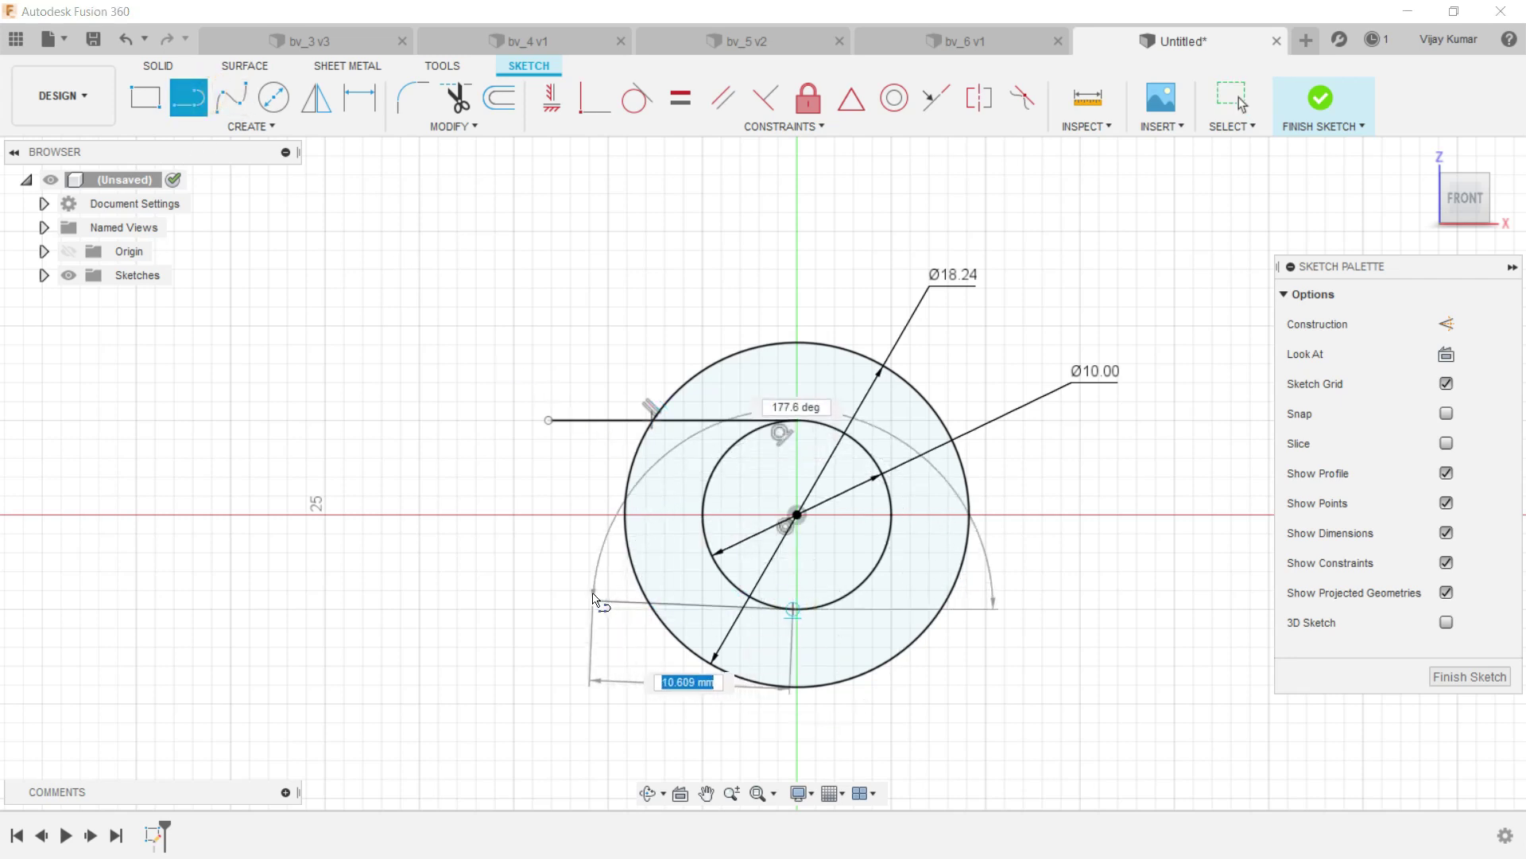
click(559, 610)
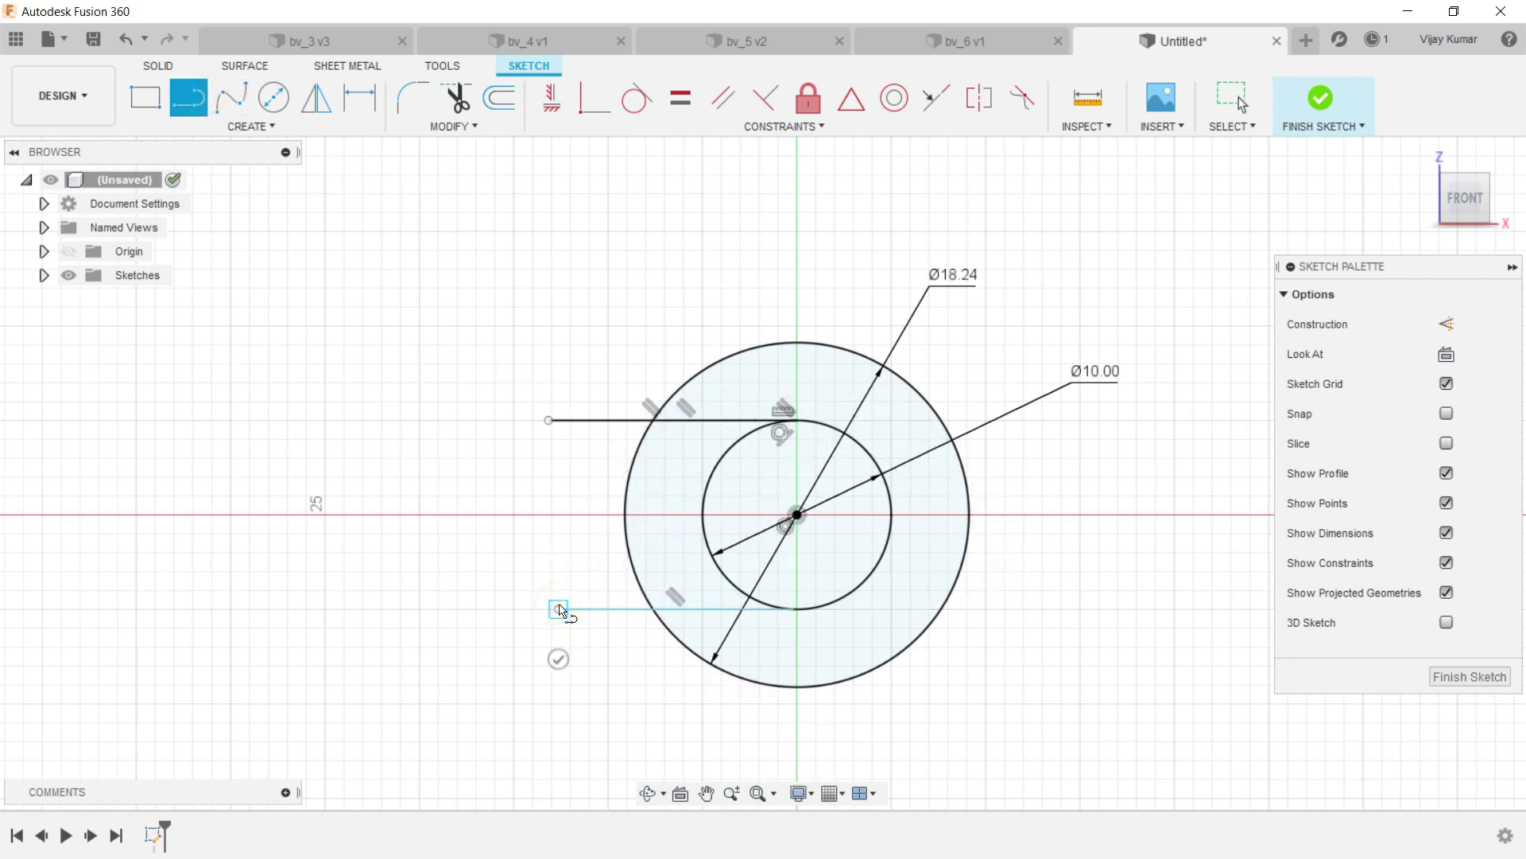
key(Escape)
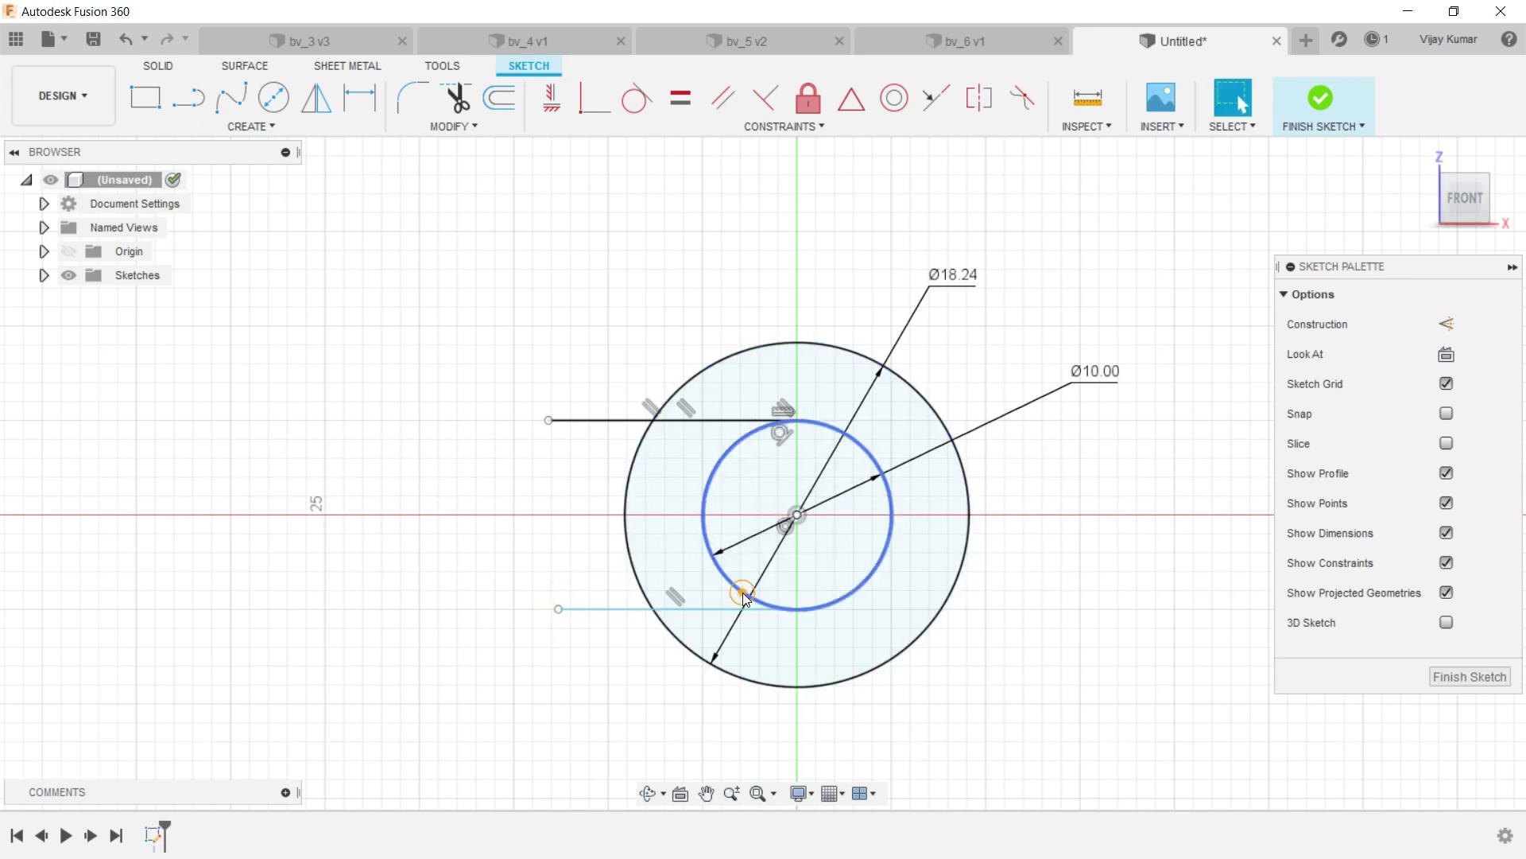
Make both lines tangent to the inner circle and join their left ends with a vertical line.
click(743, 592)
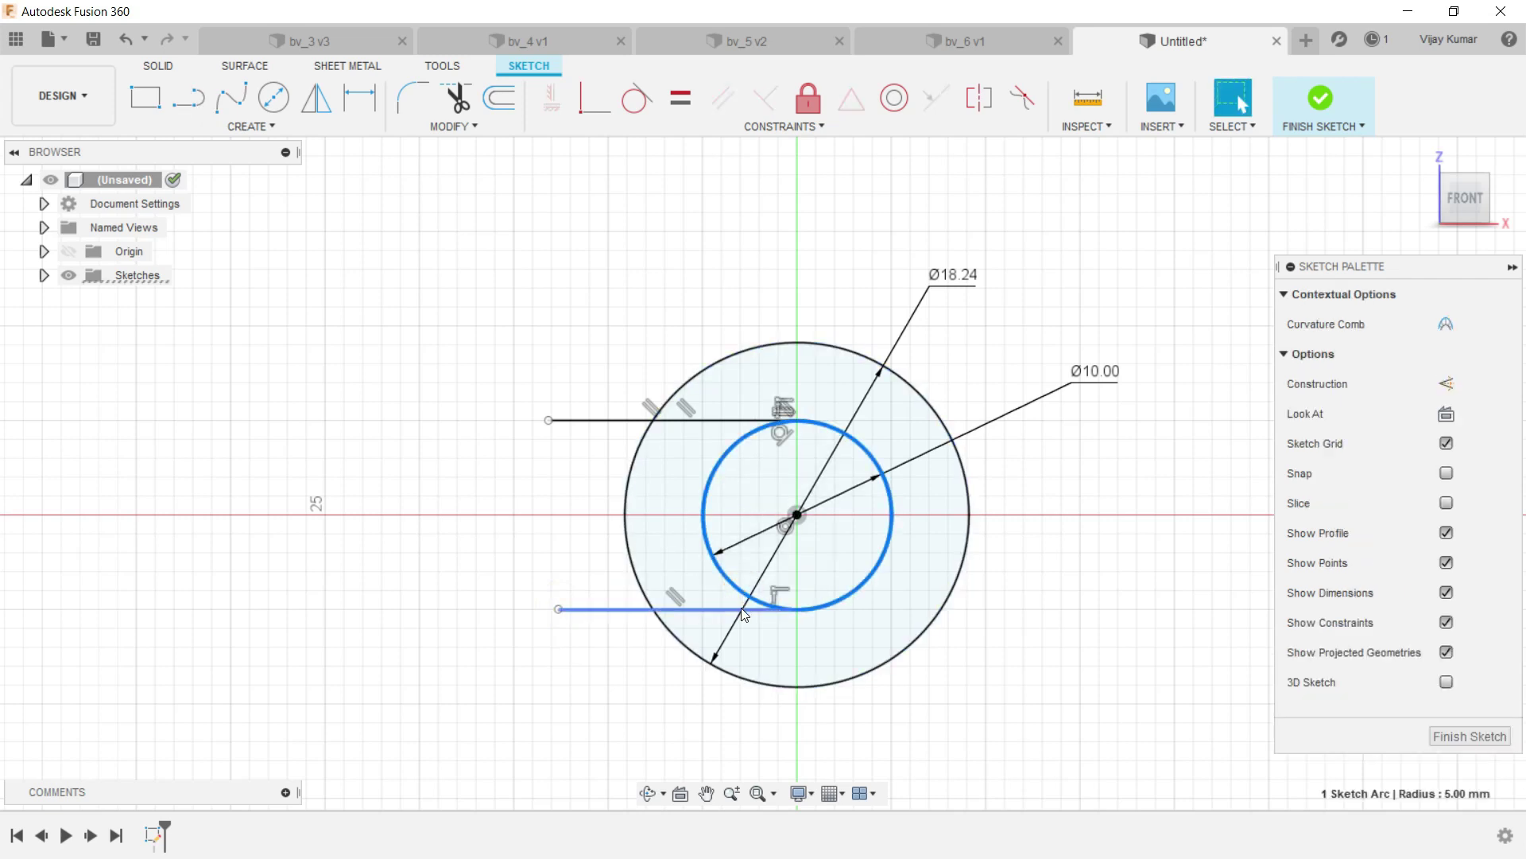
click(636, 97)
click(756, 434)
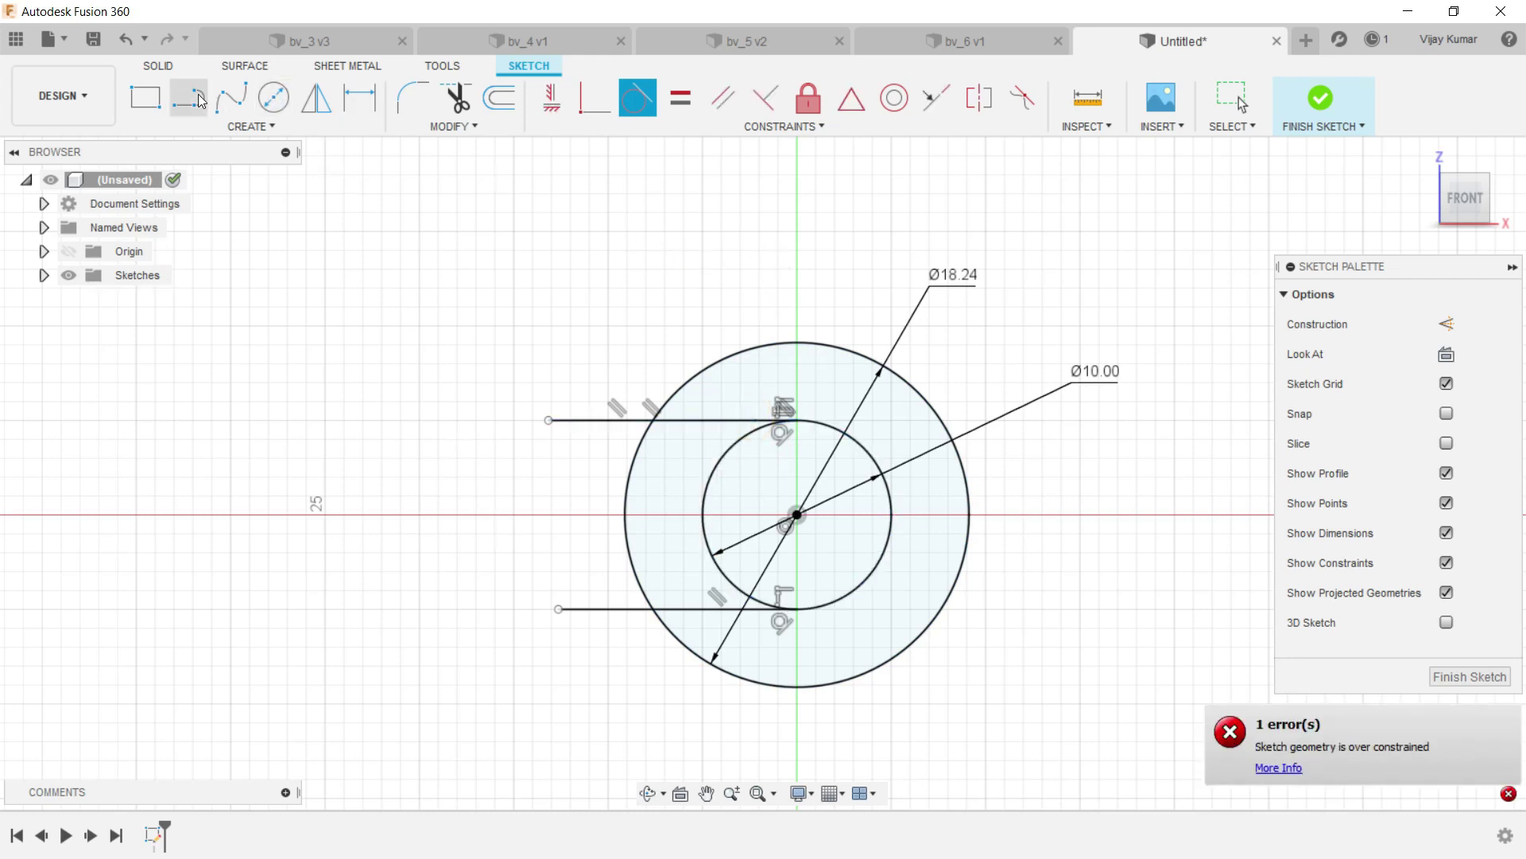
click(188, 98)
click(548, 437)
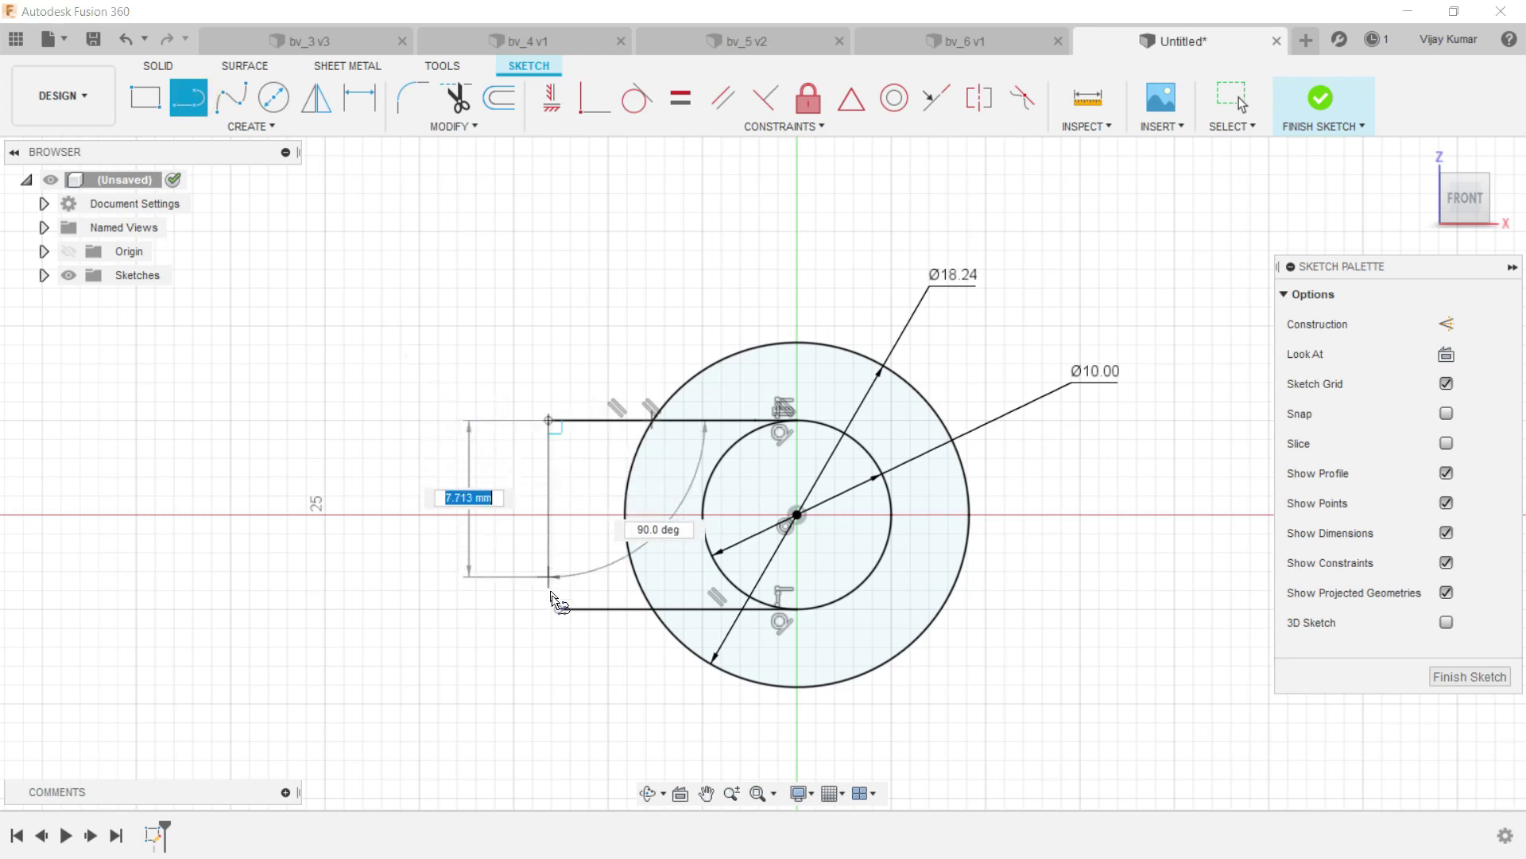
scroll(557, 609, up, 5)
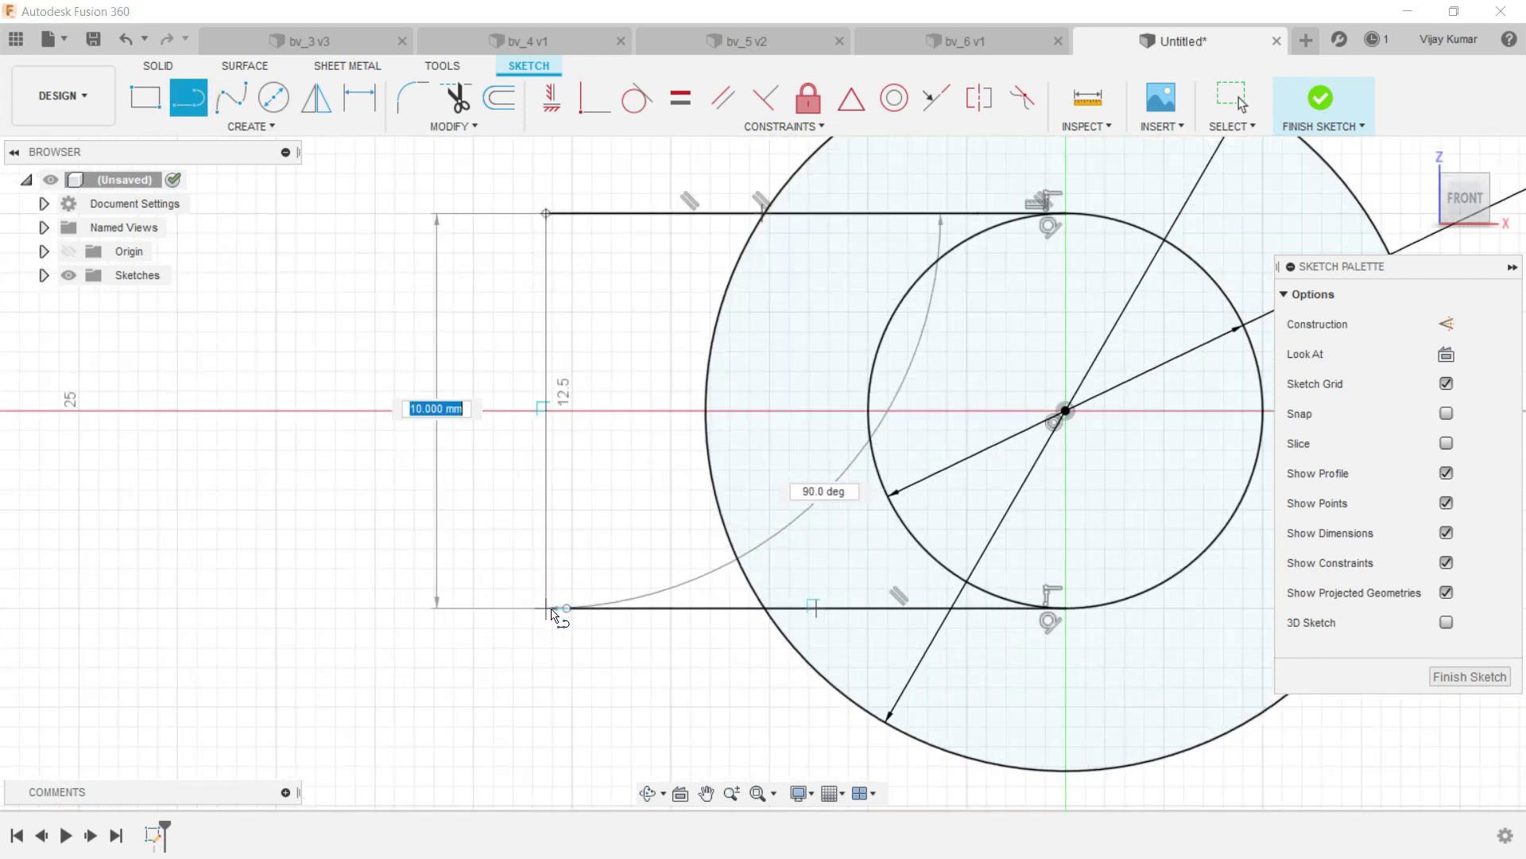
click(550, 610)
click(565, 609)
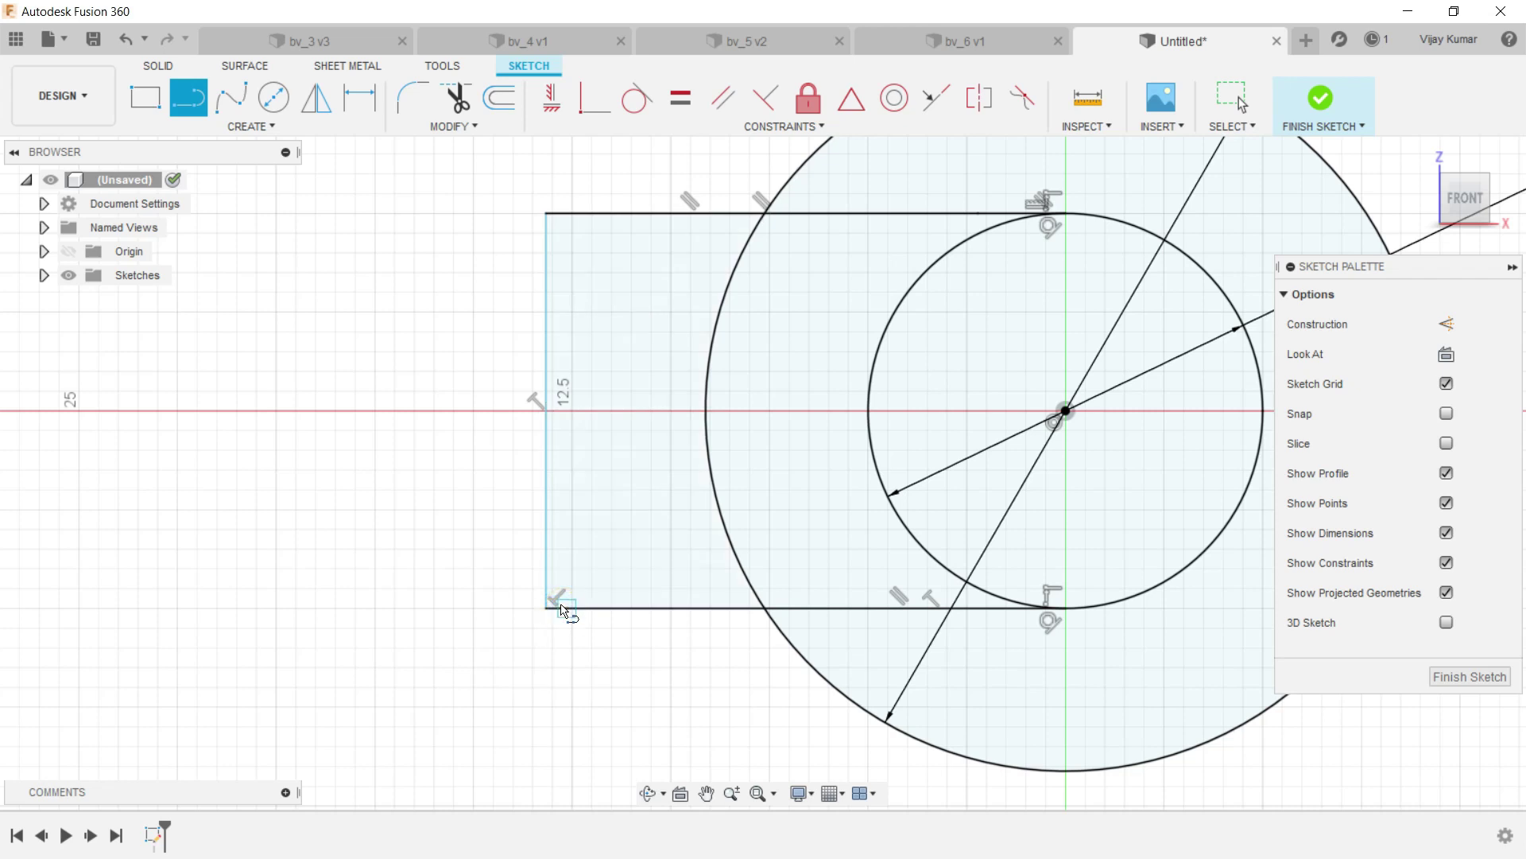
Trim the left arcs of both circles inside the slot to open the C-shape.
scroll(562, 606, down, 2)
scroll(562, 606, down, 1)
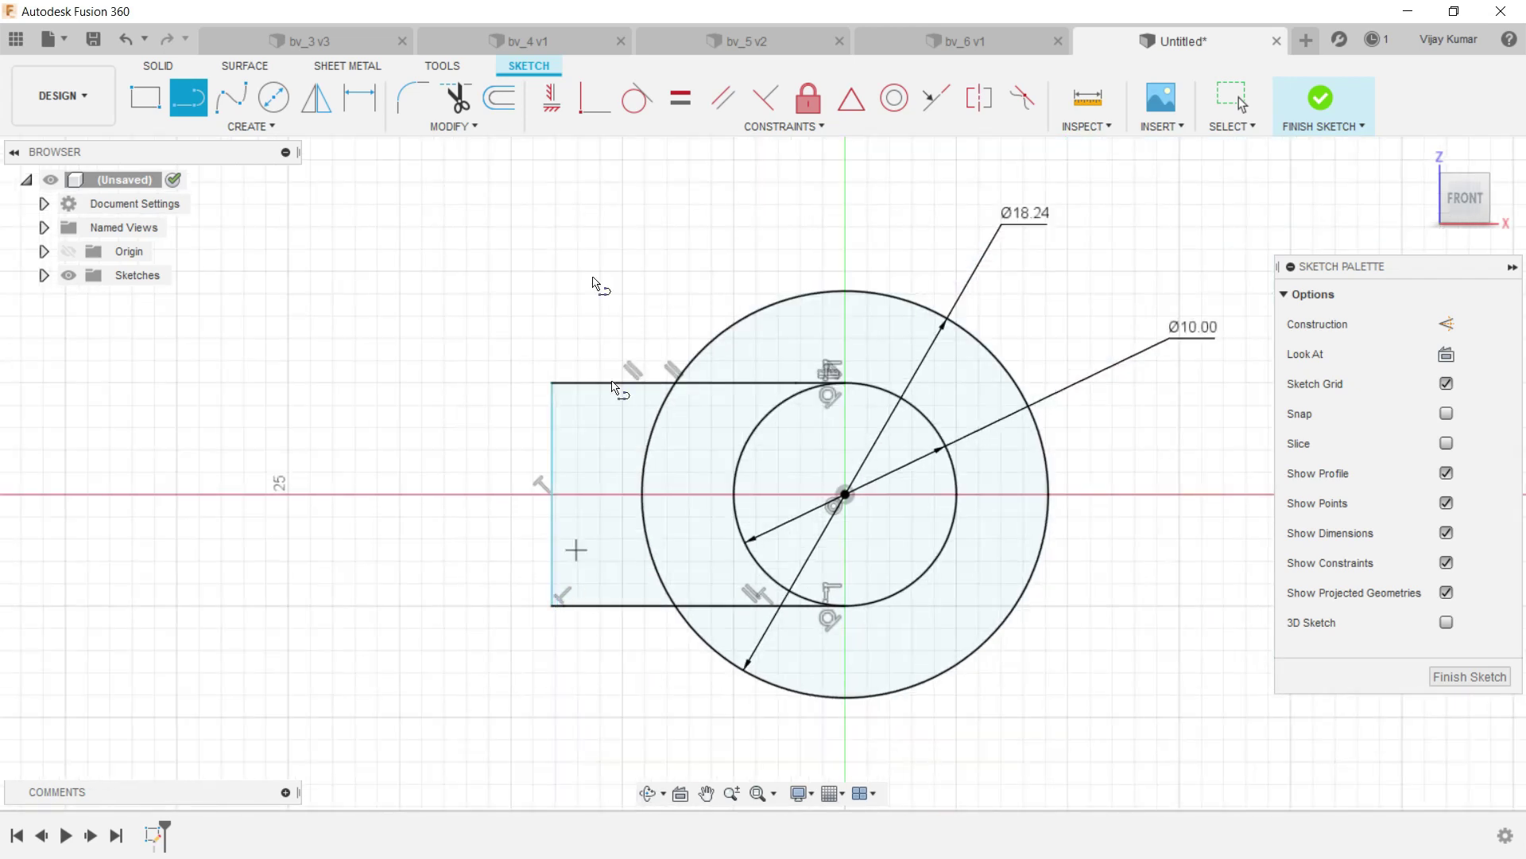
click(456, 99)
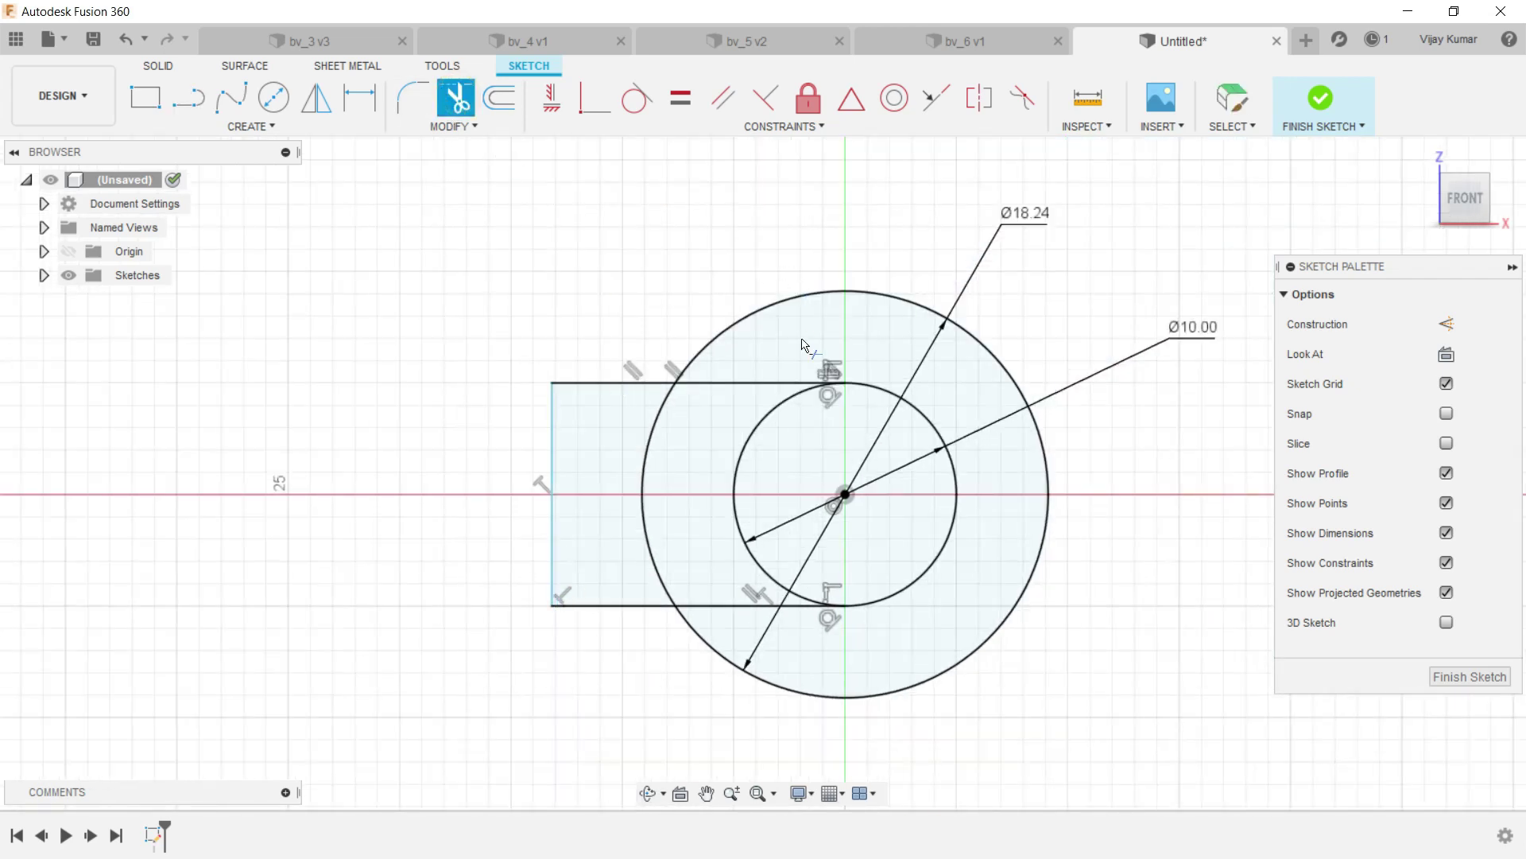
click(770, 410)
click(658, 408)
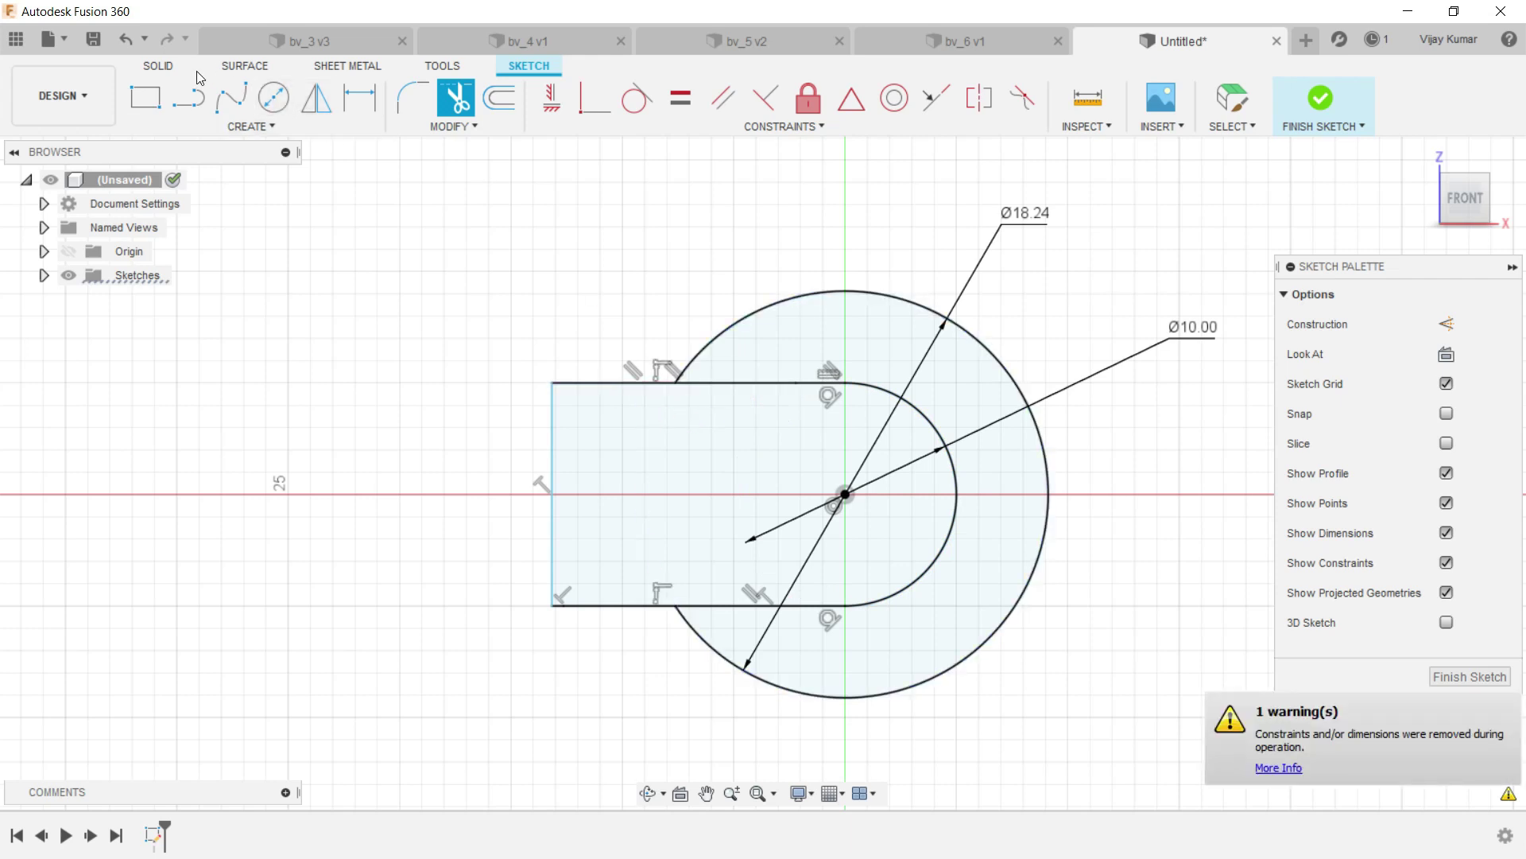
click(159, 65)
click(200, 82)
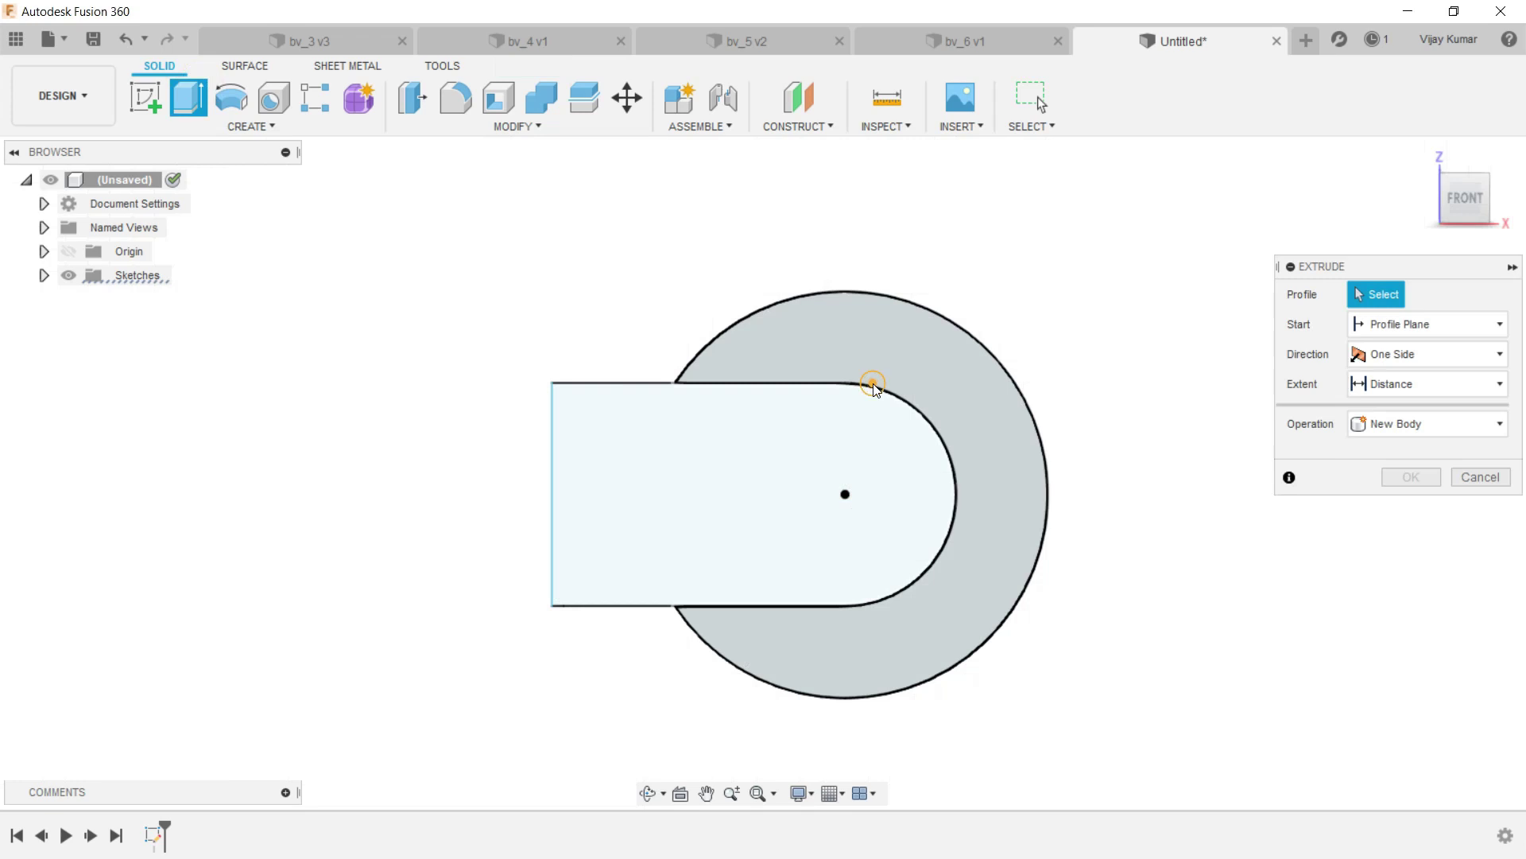
Extrude the C-shaped ring profile into a solid slotted washer body, checking it from an angled view.
click(873, 380)
click(648, 792)
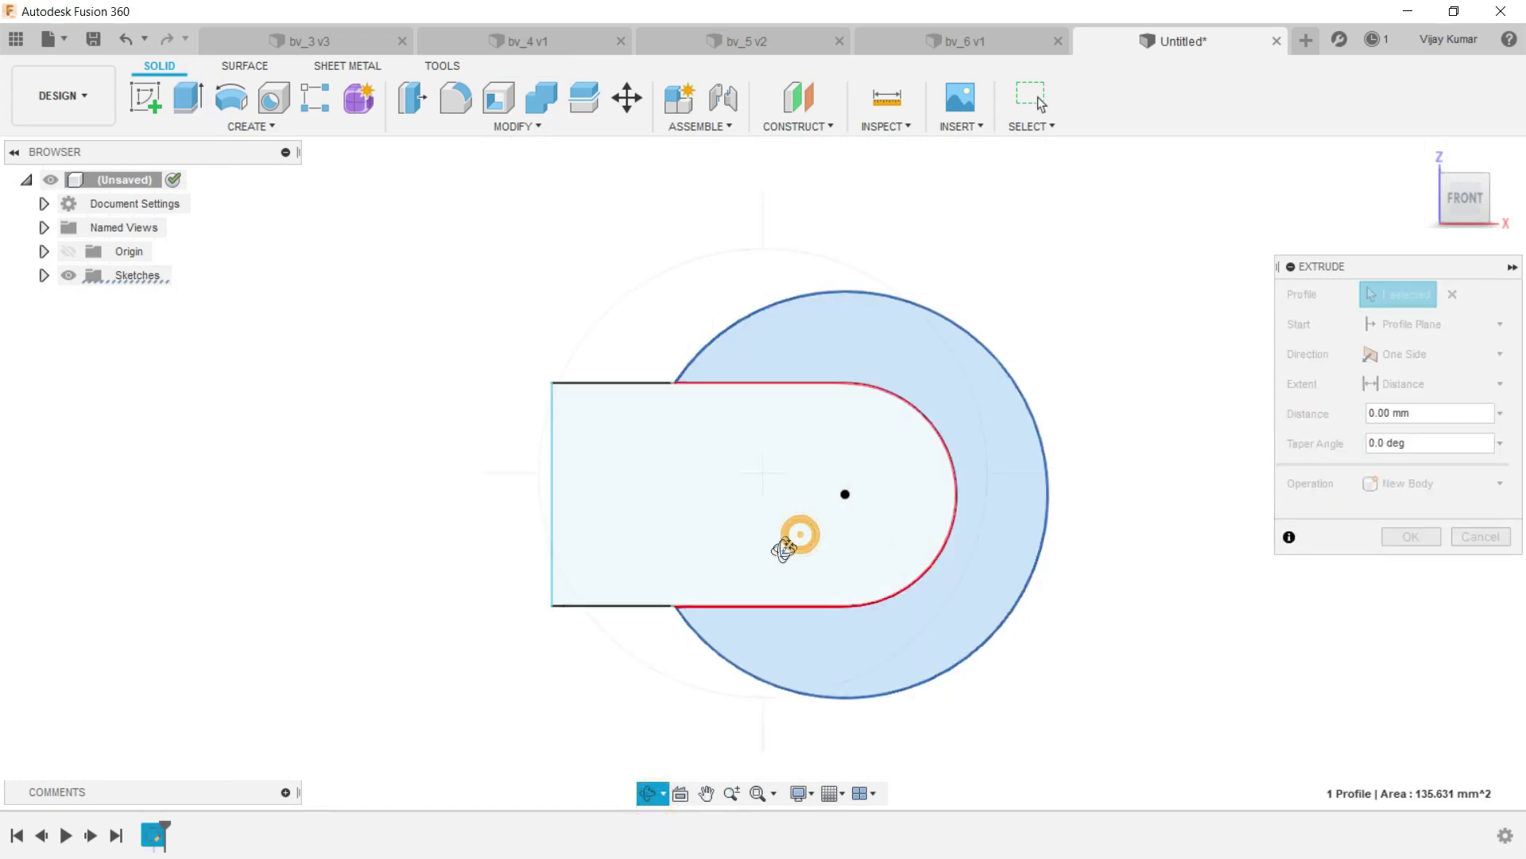
drag(795, 535, 769, 561)
right_click(1145, 372)
click(1192, 368)
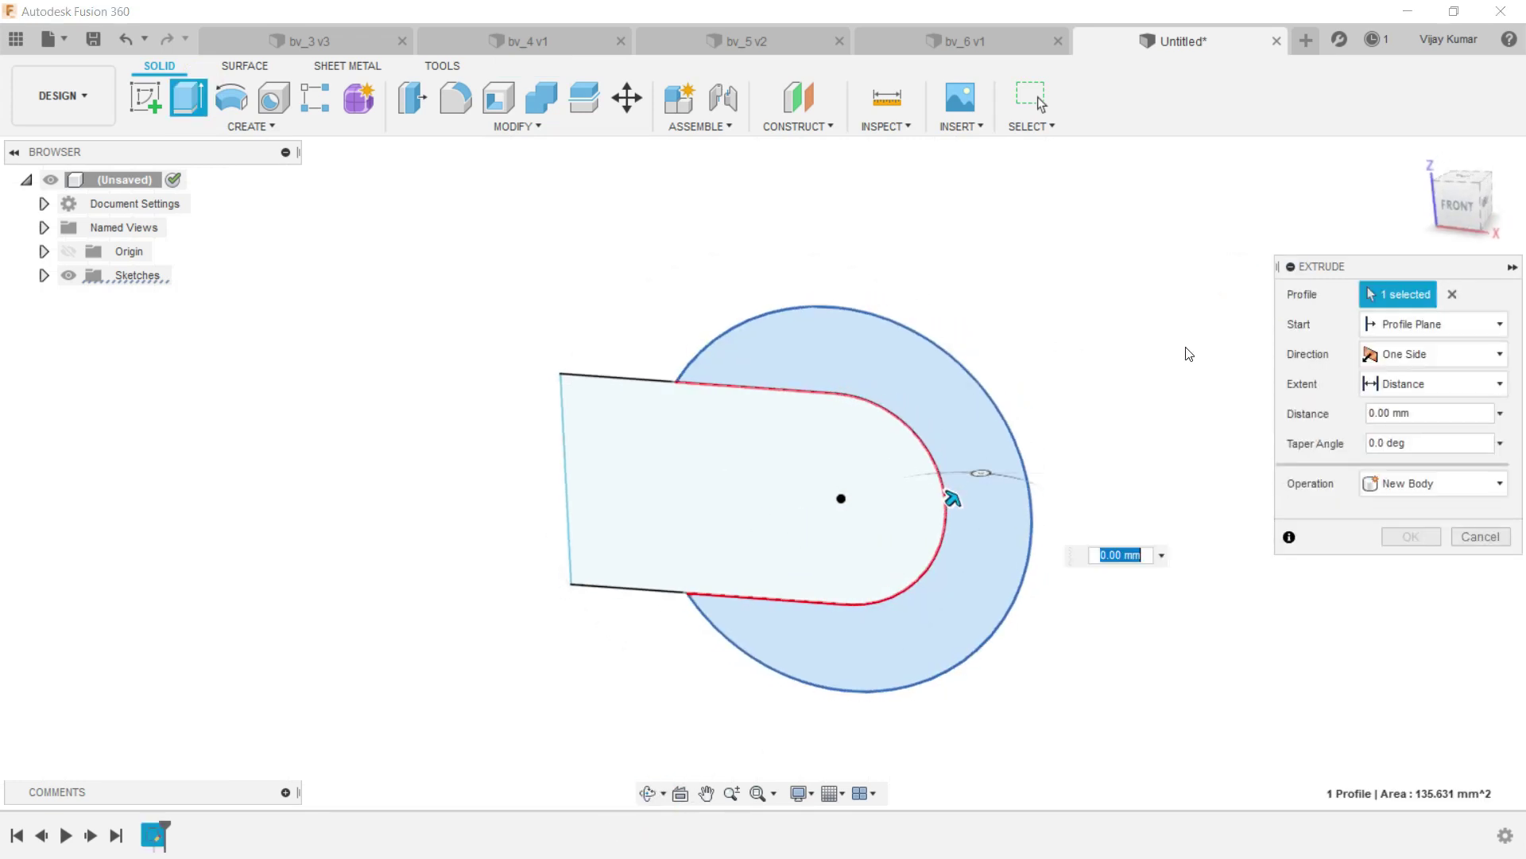
key(Return)
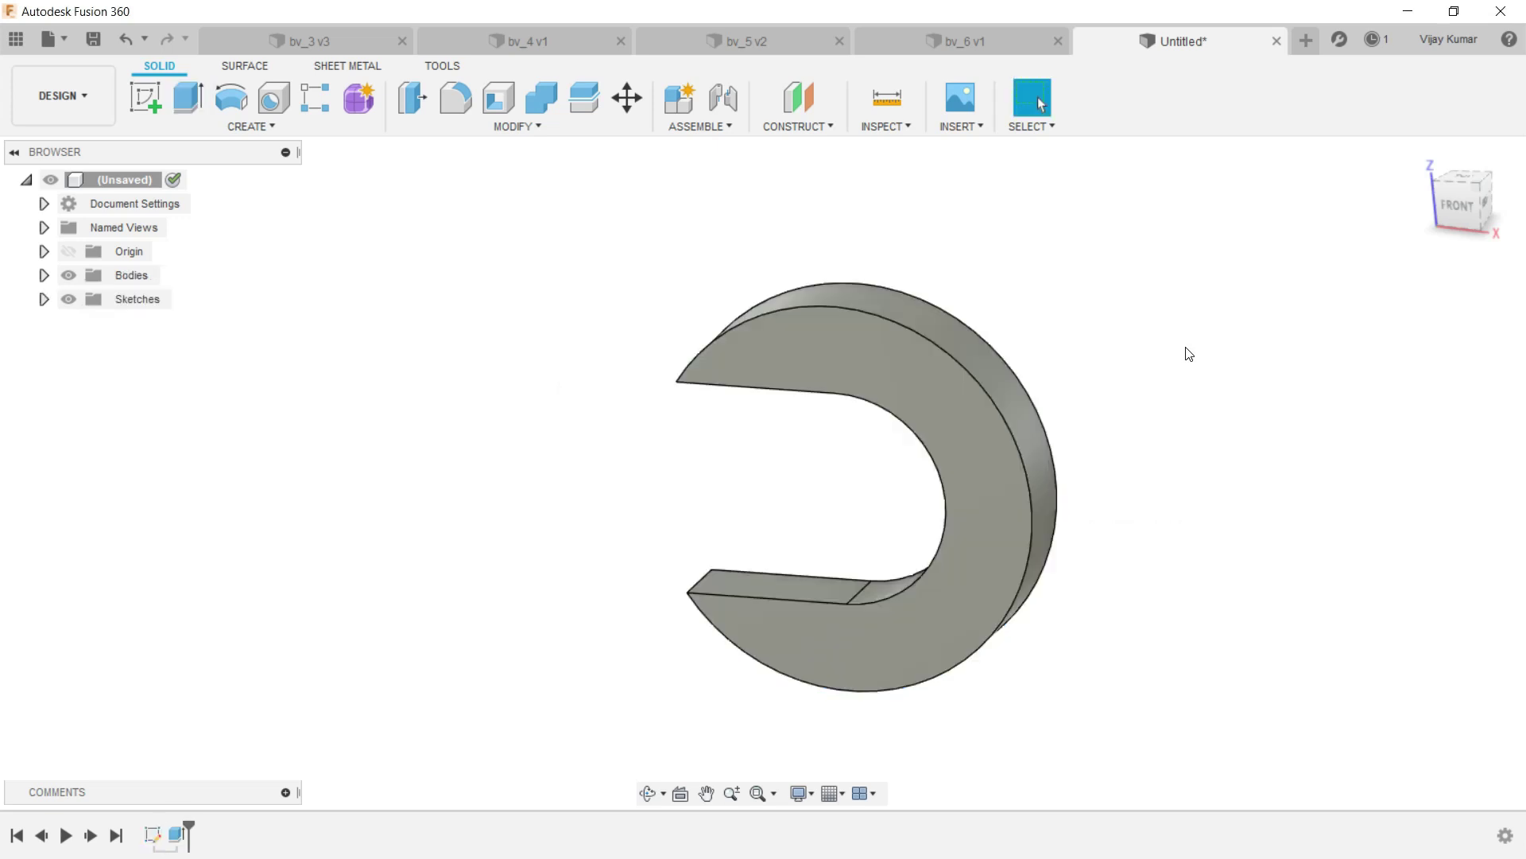
scroll(1169, 317, down, 2)
scroll(1242, 355, up, 3)
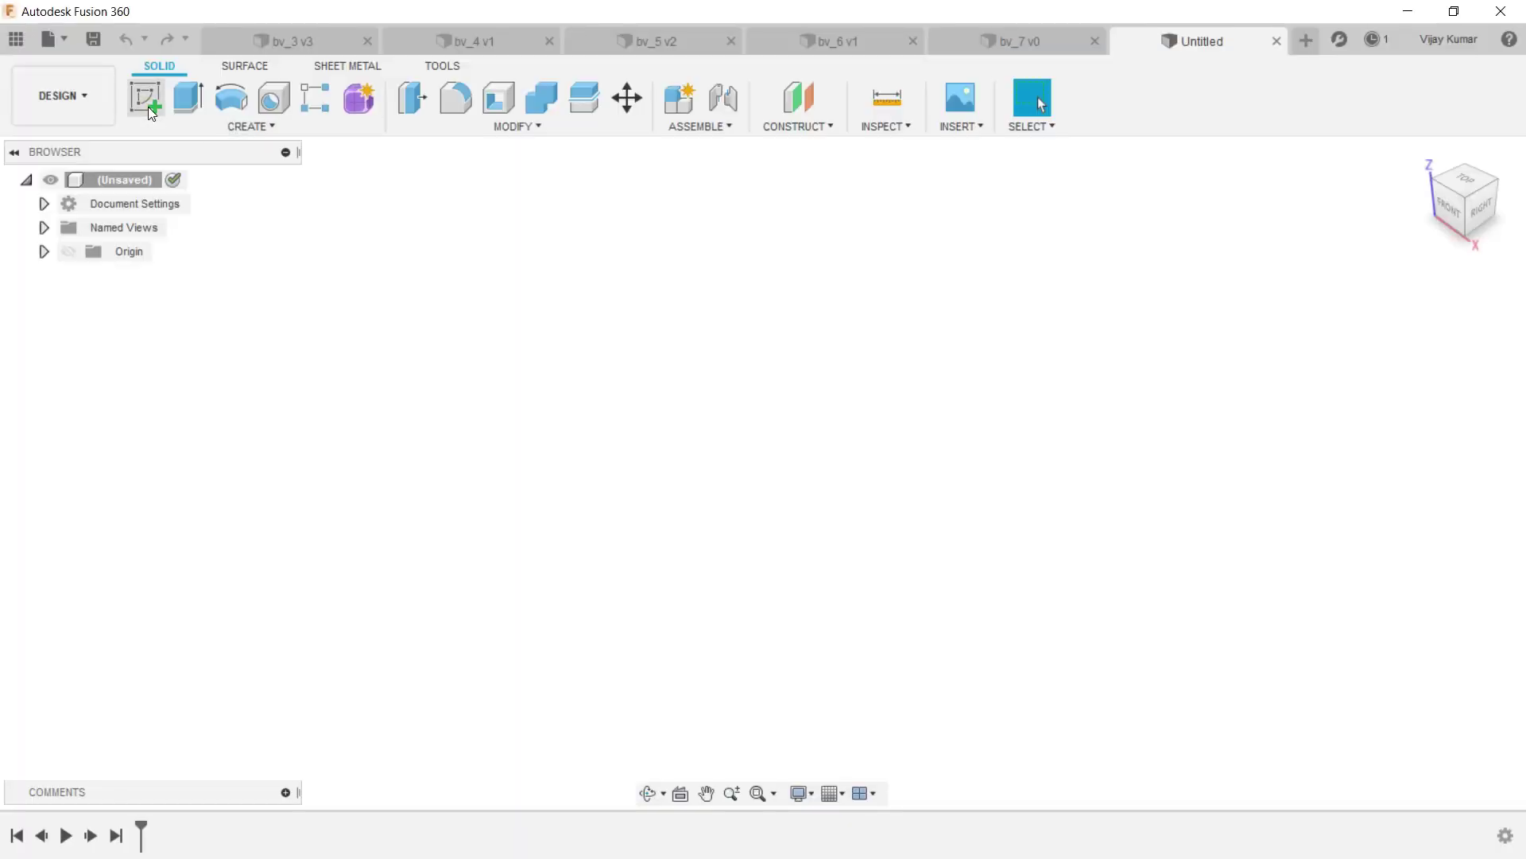
Sketch a 19 mm diameter circle centred at the origin on the front plane.
click(147, 107)
click(771, 431)
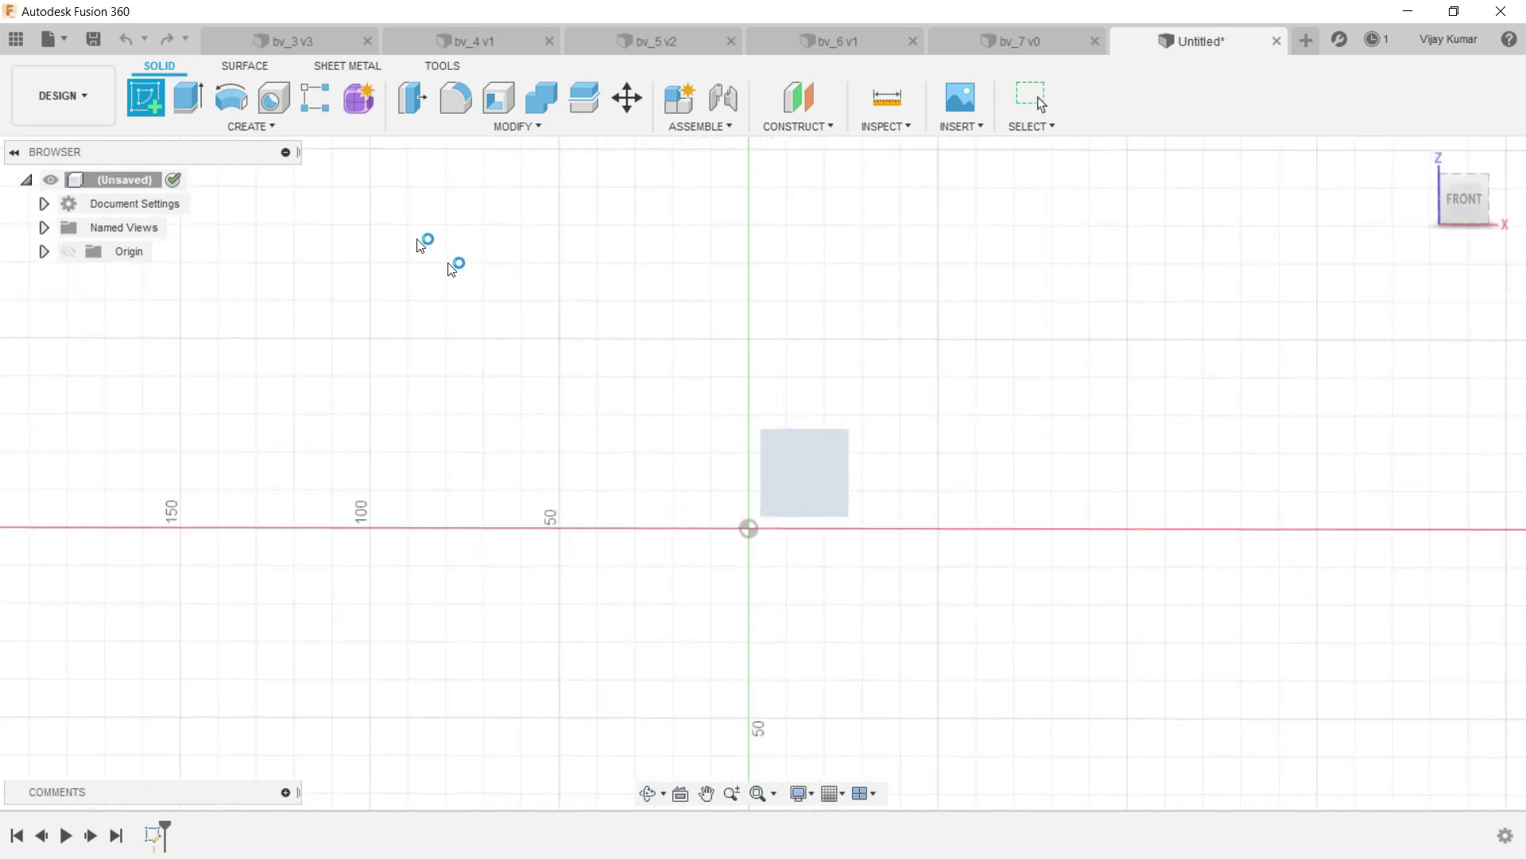
click(263, 101)
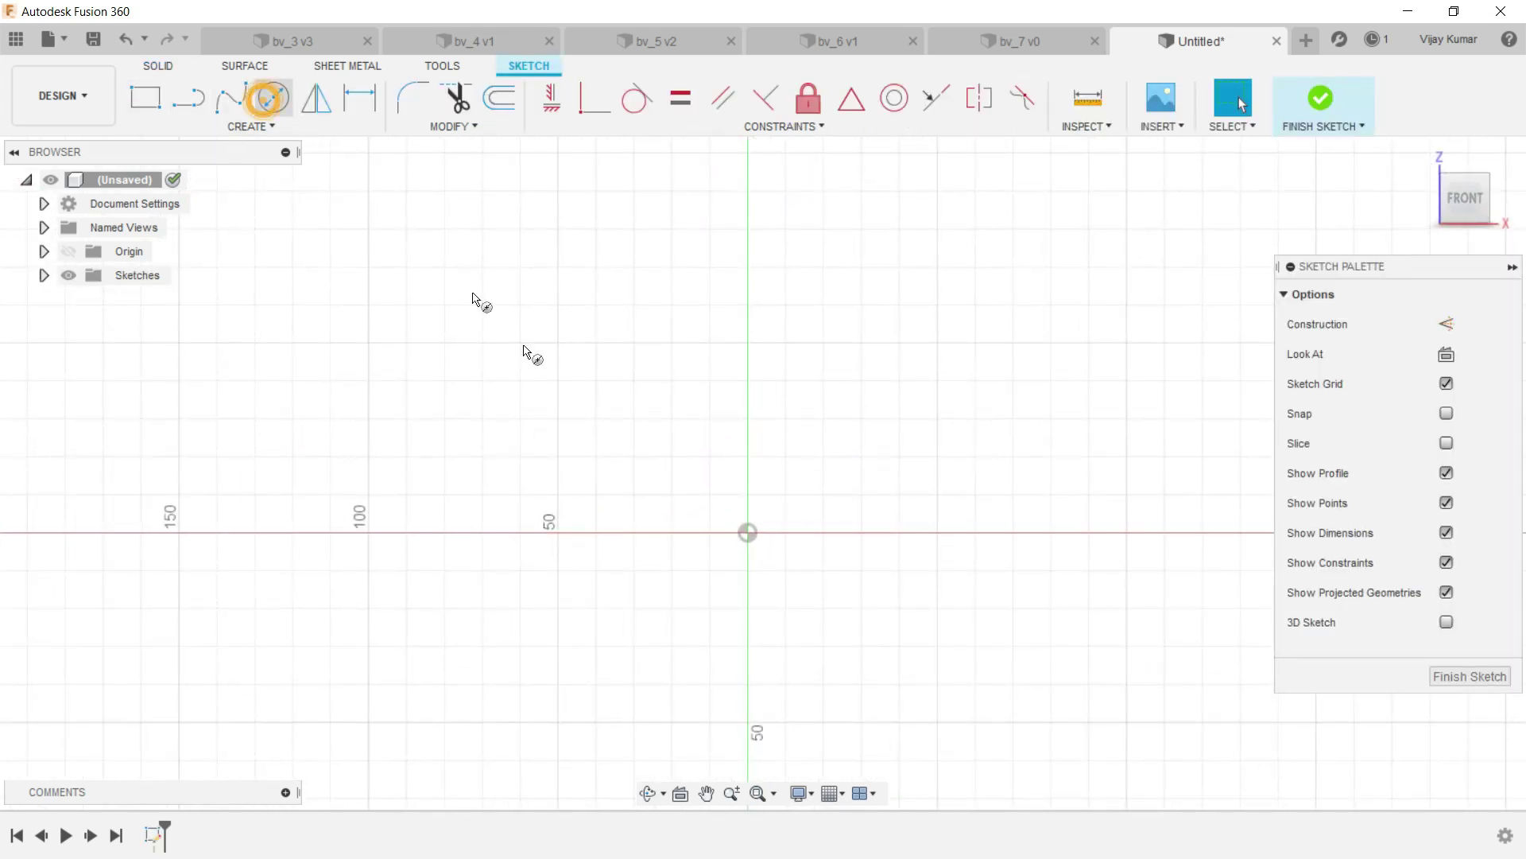
click(747, 533)
click(748, 433)
click(359, 97)
click(764, 435)
click(817, 395)
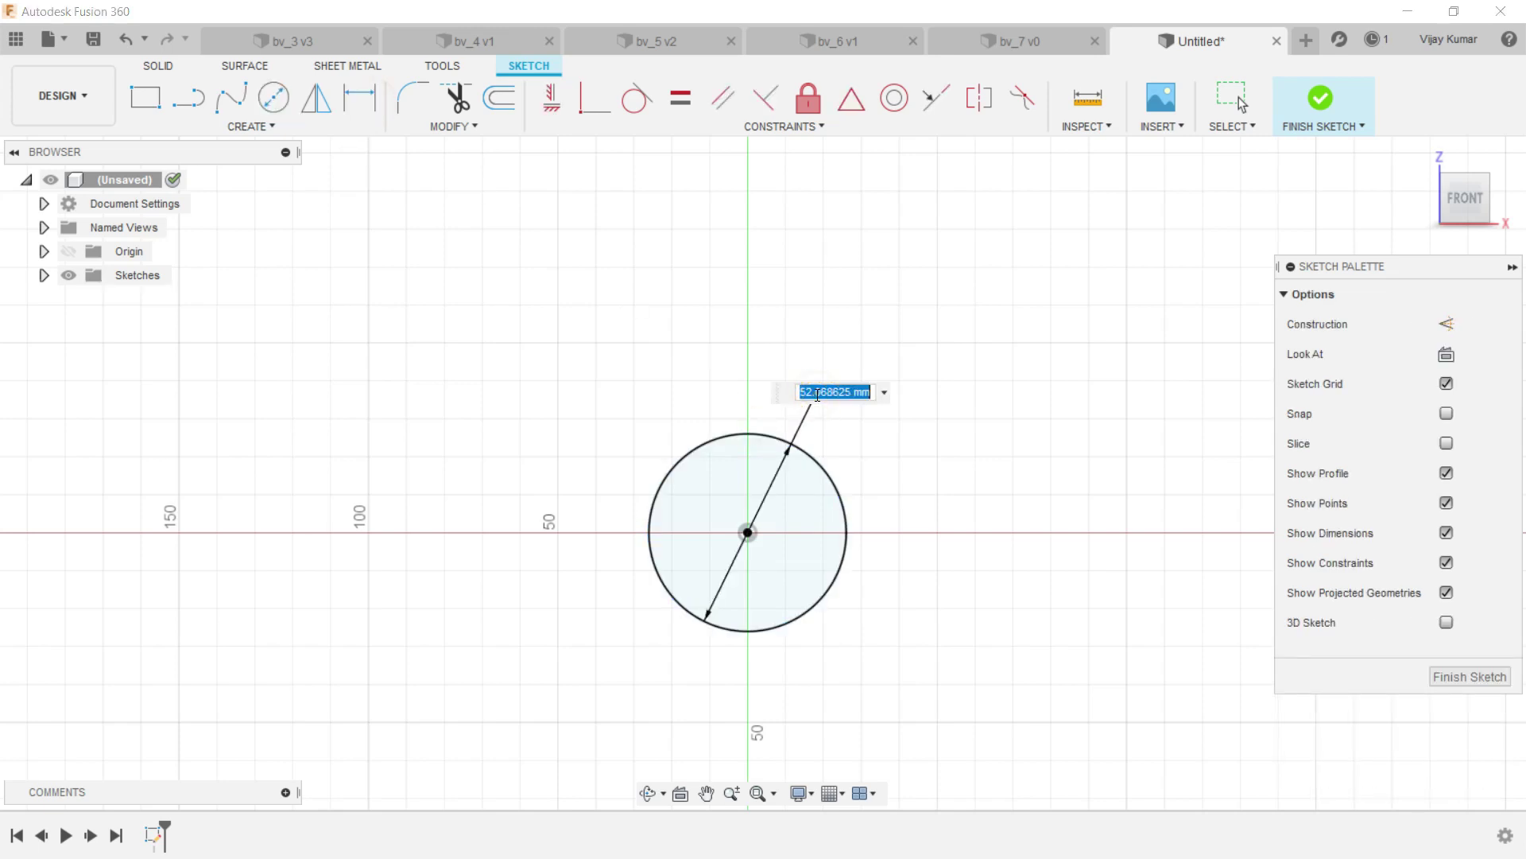
text(9)
key(Return)
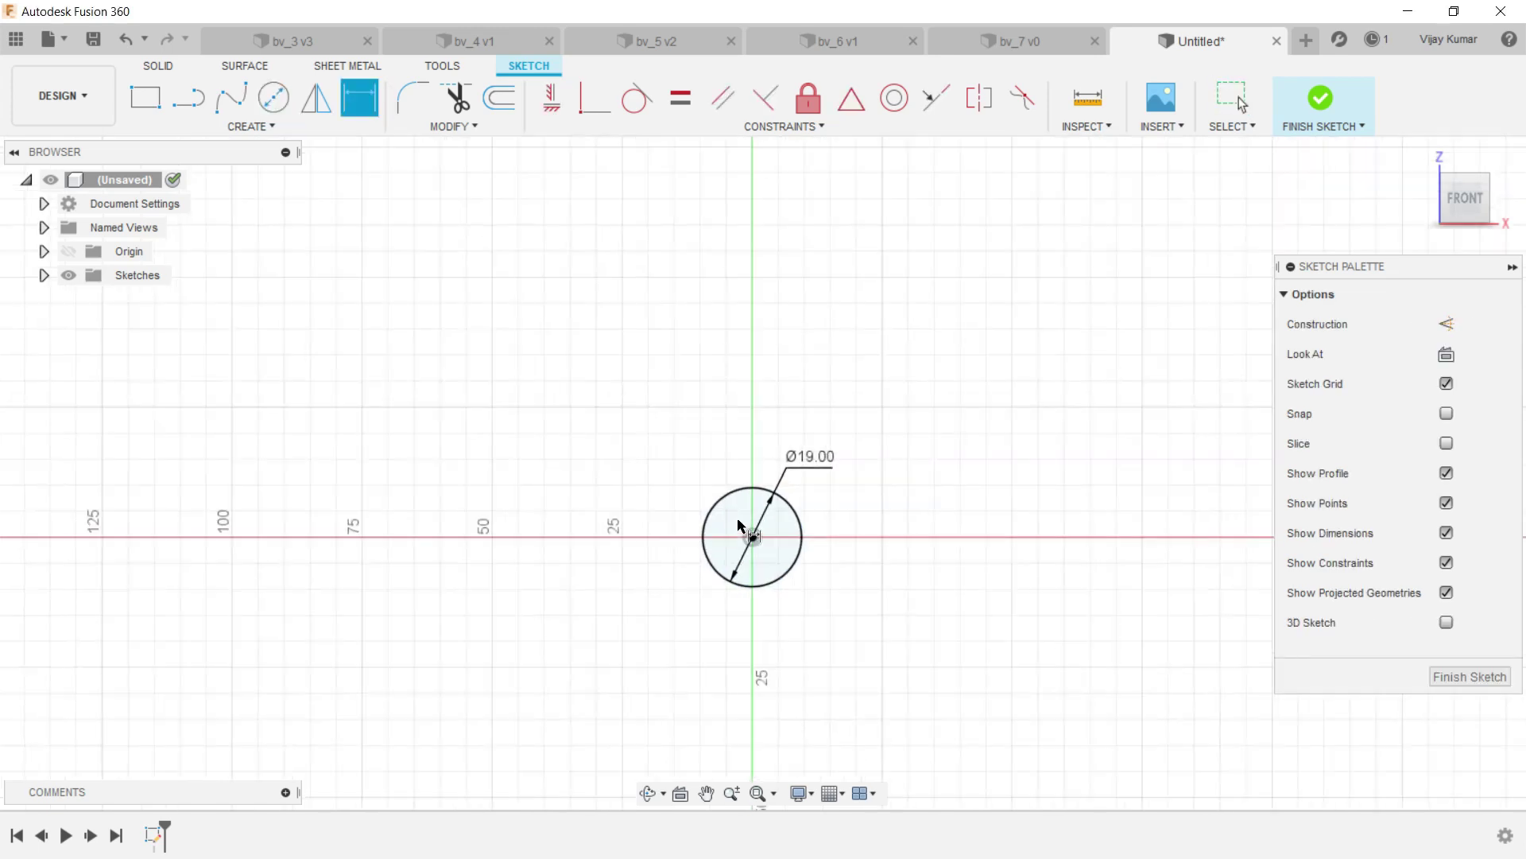
Draw a vertical line through the circle and trim away its left half.
click(189, 97)
scroll(739, 508, up, 2)
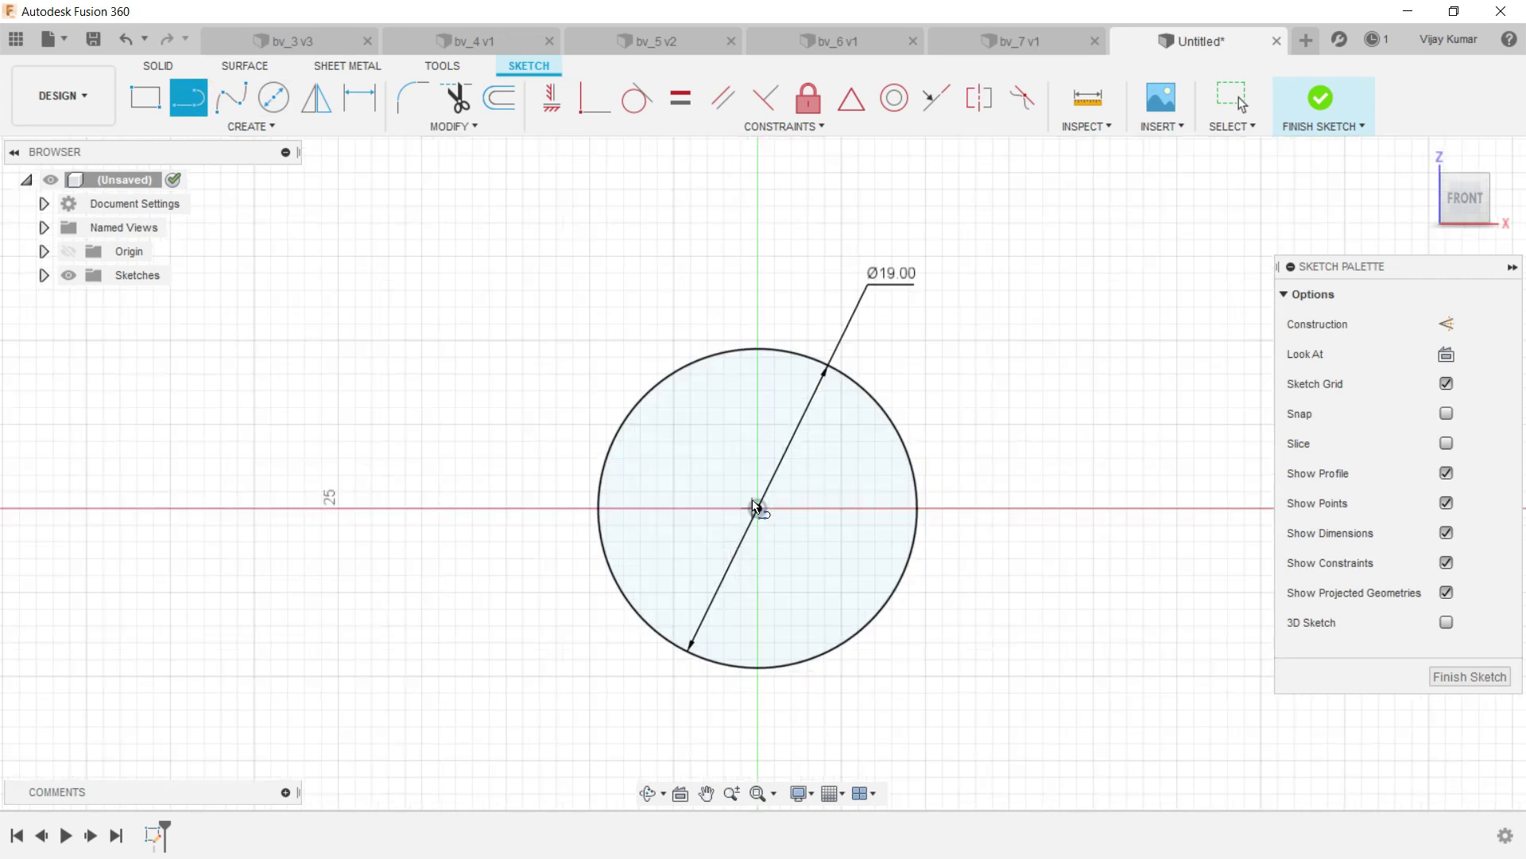
click(759, 349)
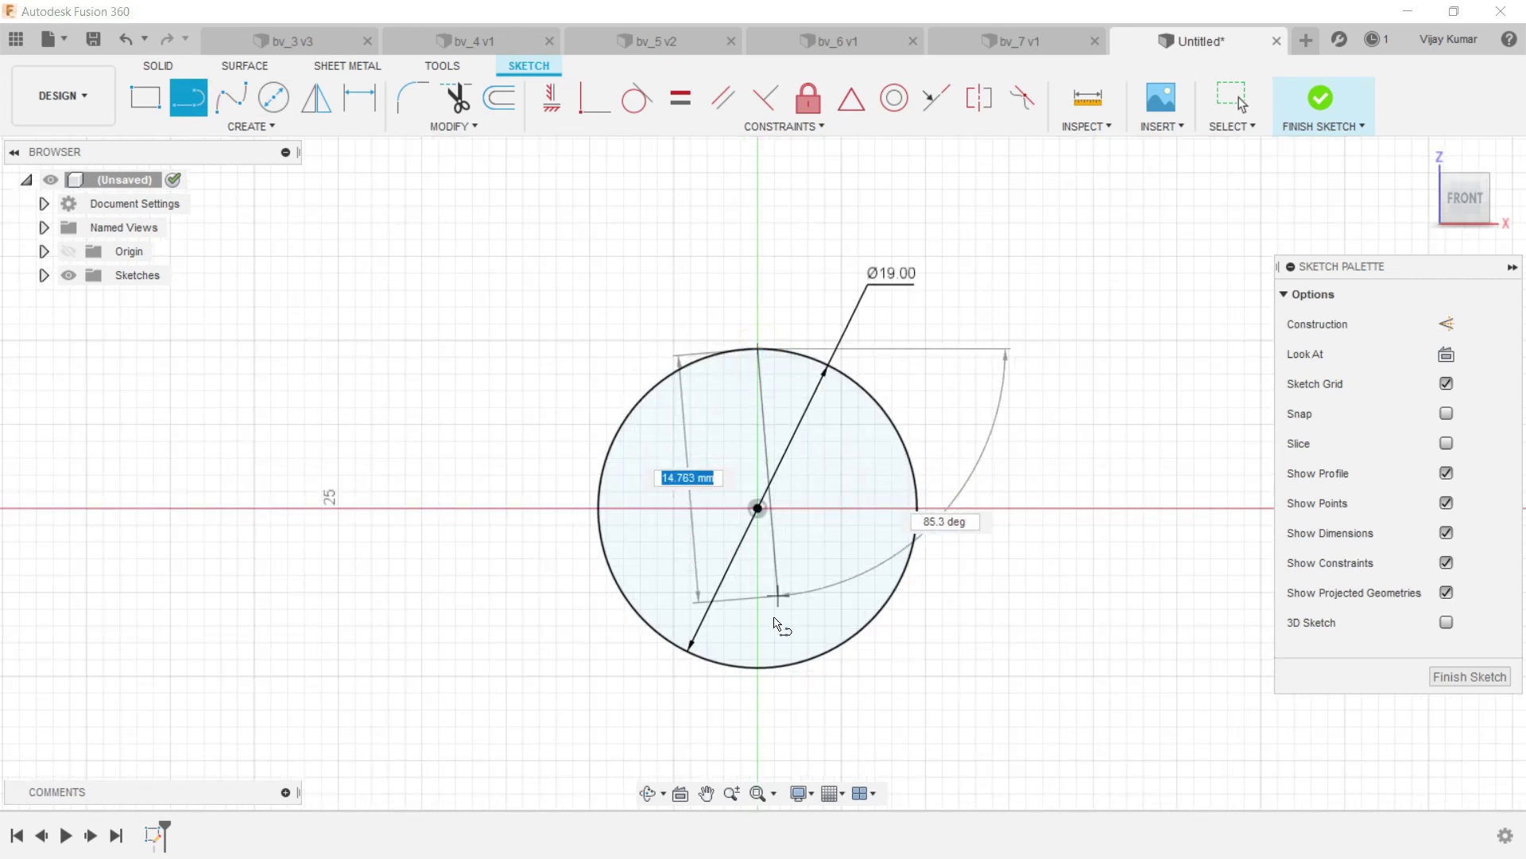
click(760, 668)
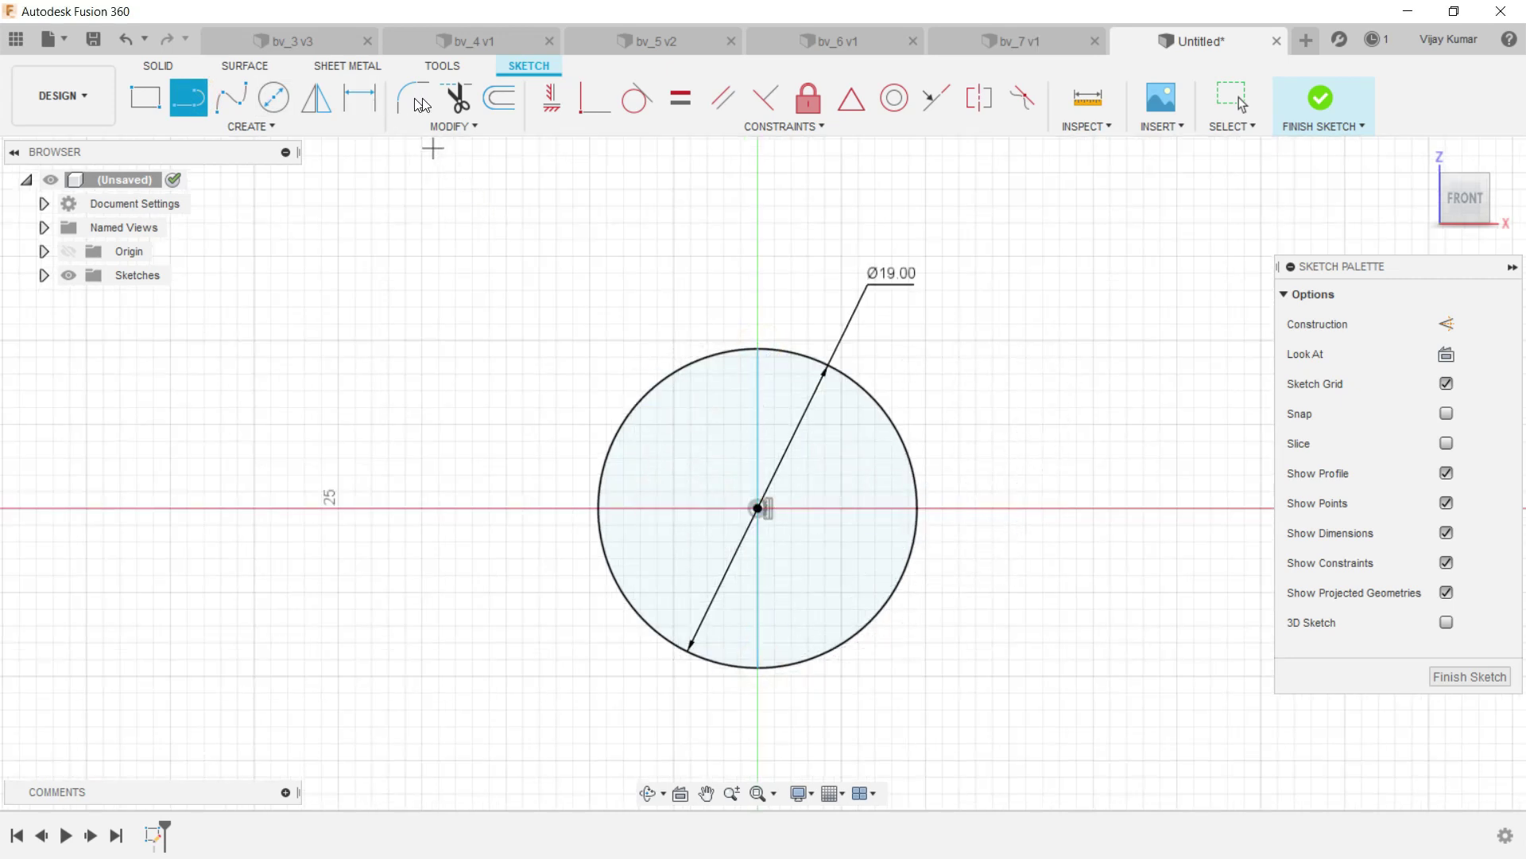
click(452, 98)
click(652, 404)
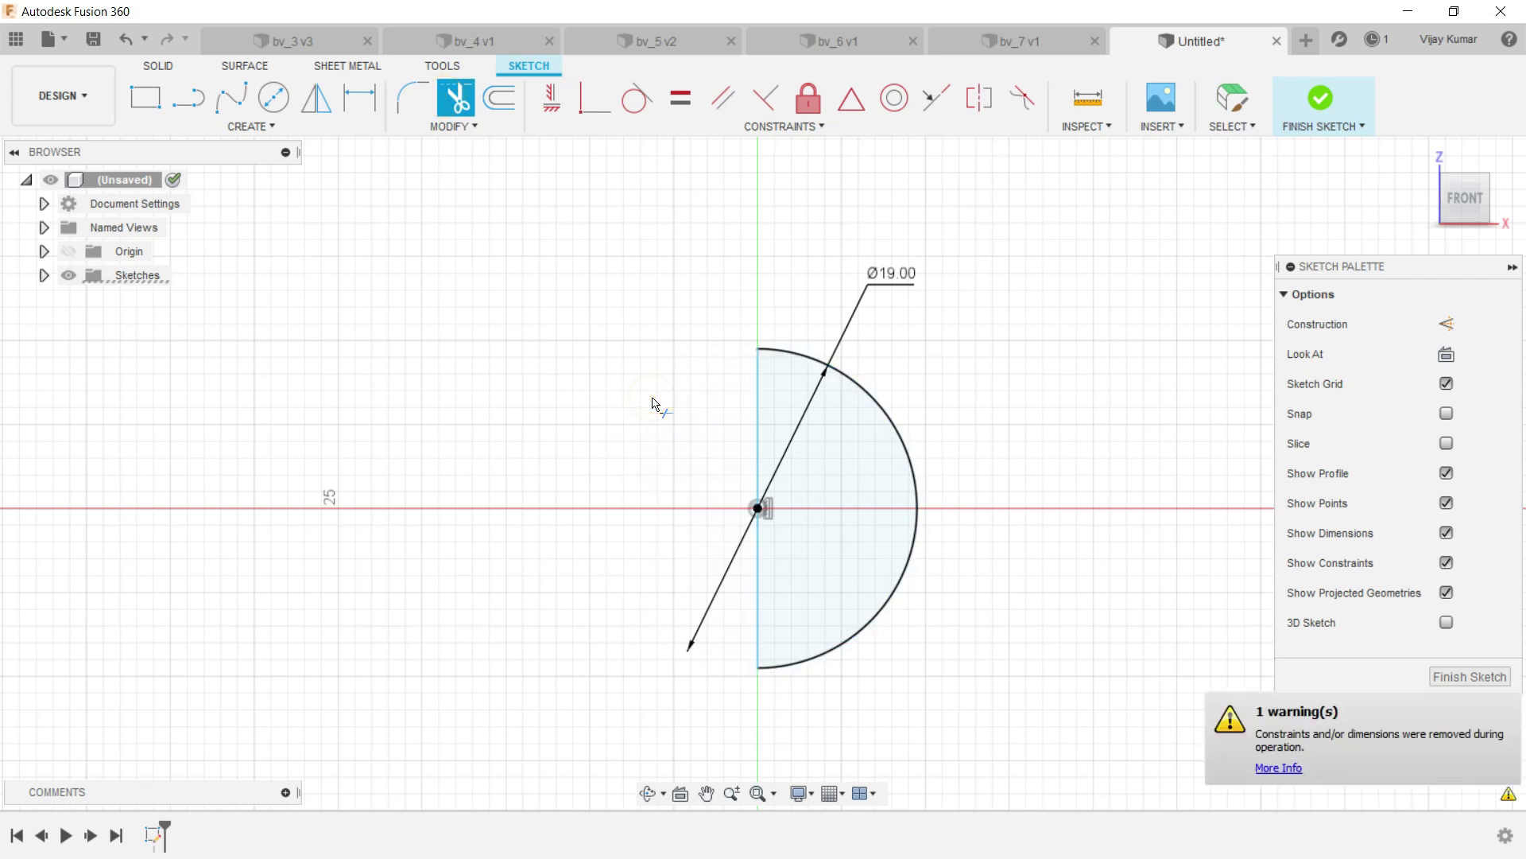
Revolve the half-disc 360° around the vertical line into a solid sphere.
click(180, 75)
click(238, 102)
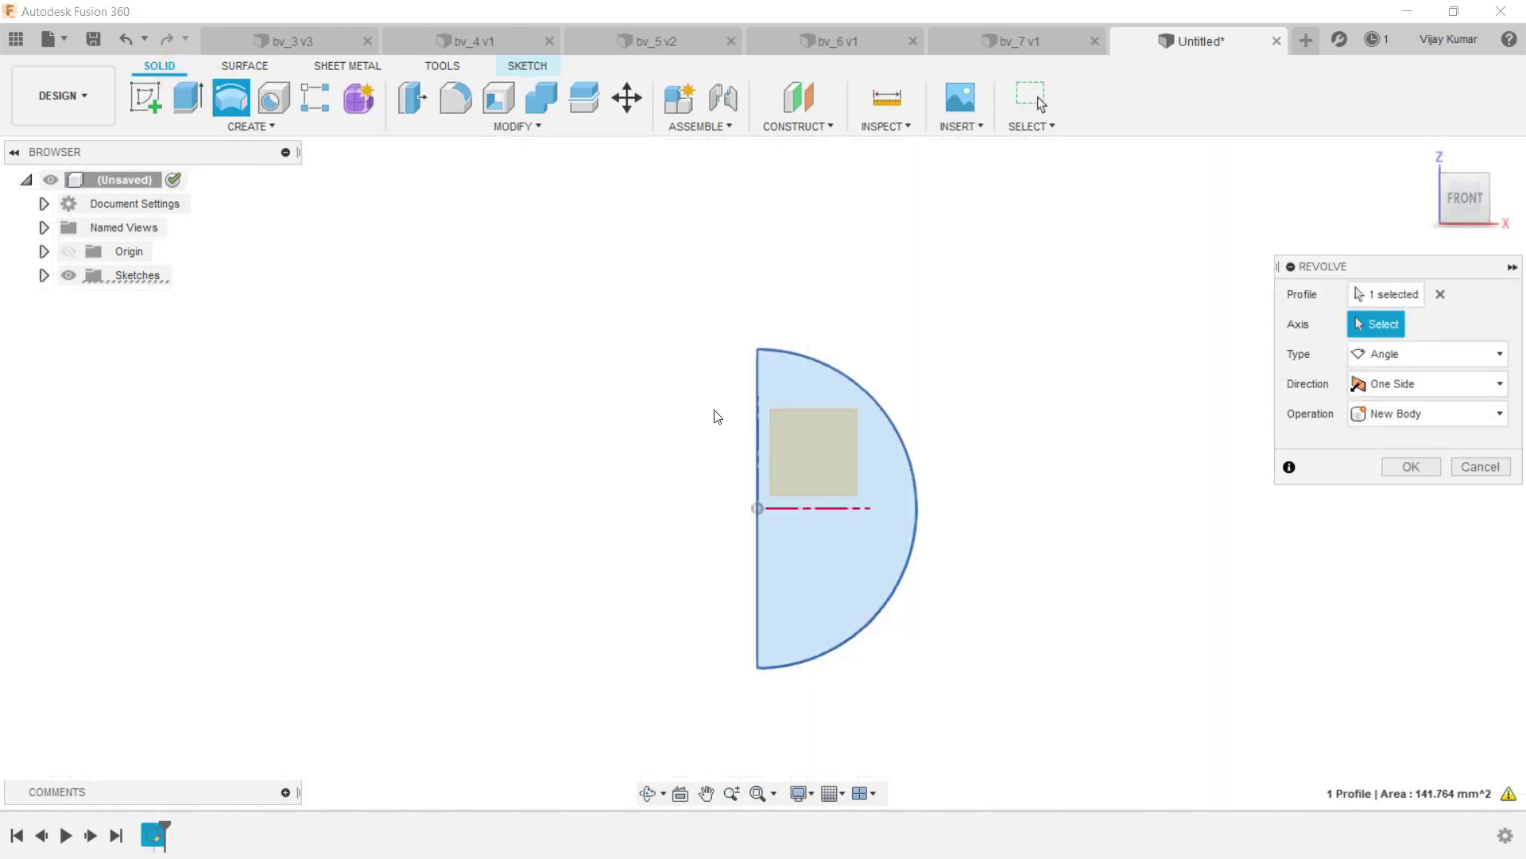
click(757, 423)
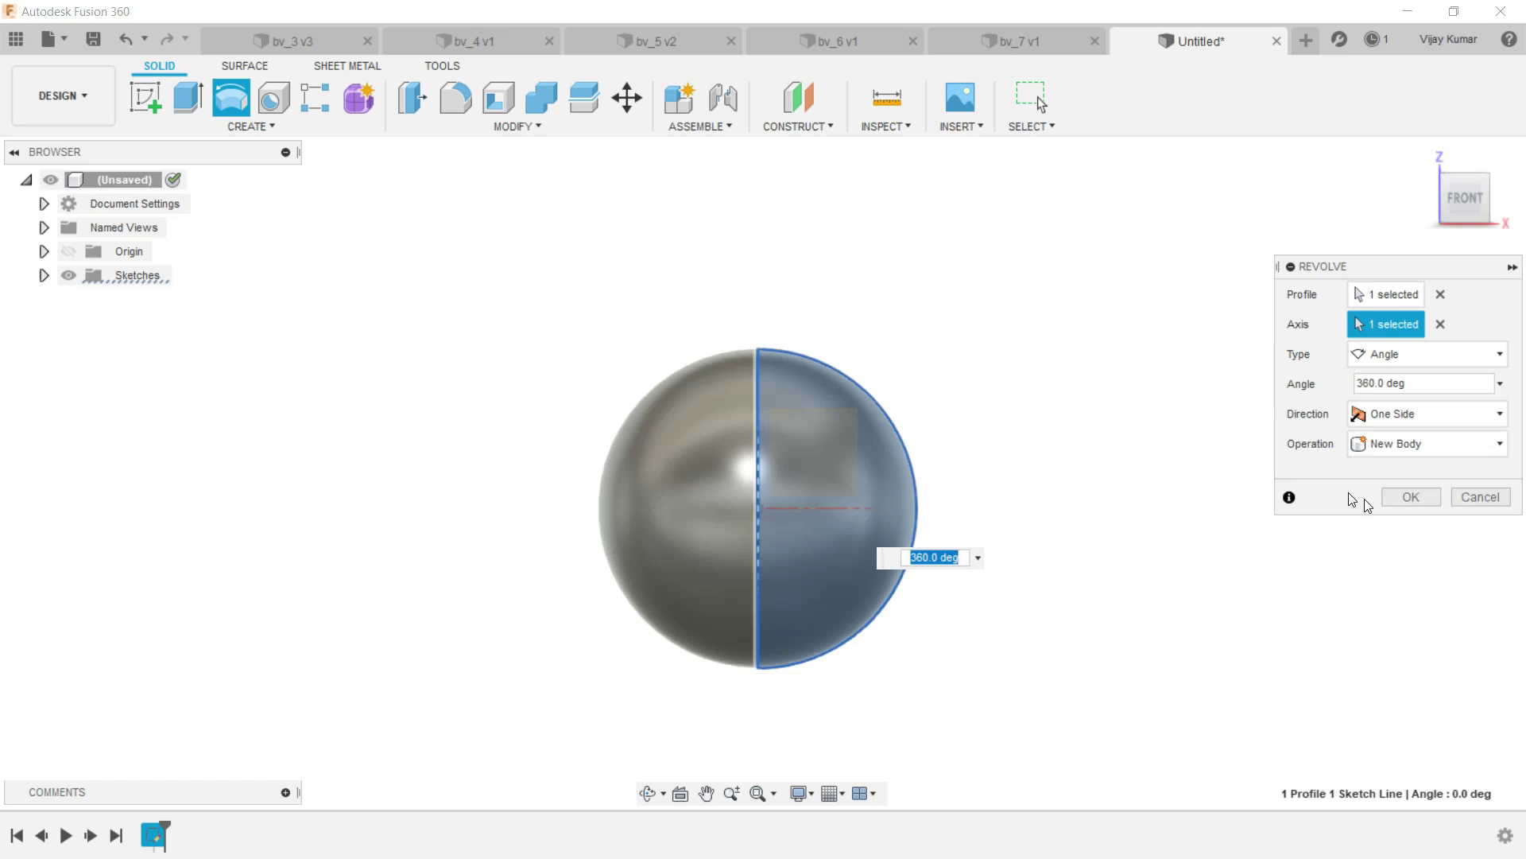
click(1396, 509)
scroll(1029, 474, down, 2)
scroll(860, 563, up, 1)
click(44, 251)
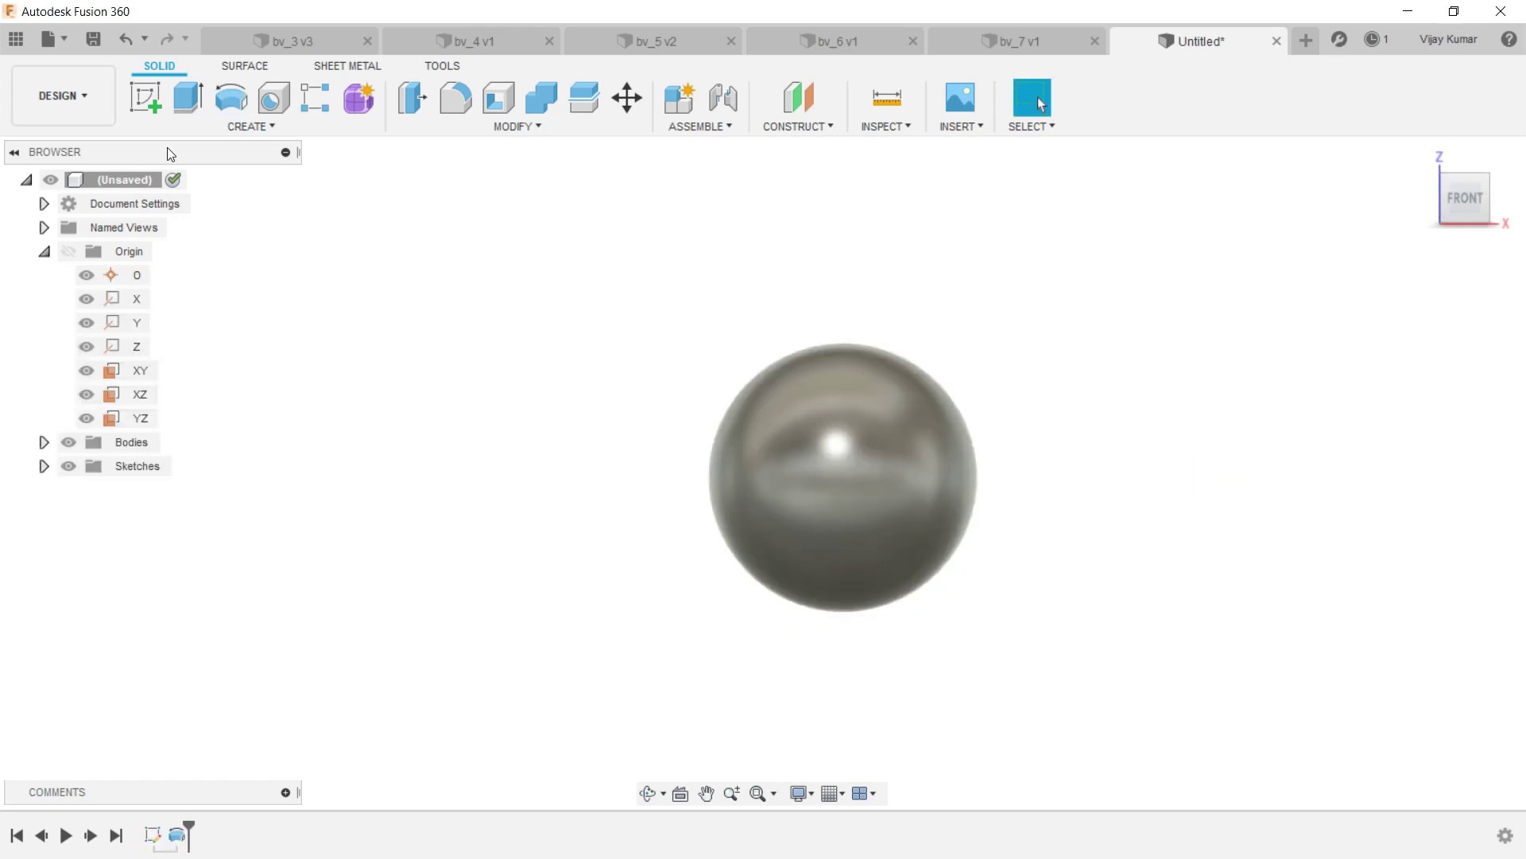
Sketch an 8 mm diameter circle at the origin on the XY plane.
click(145, 97)
click(143, 374)
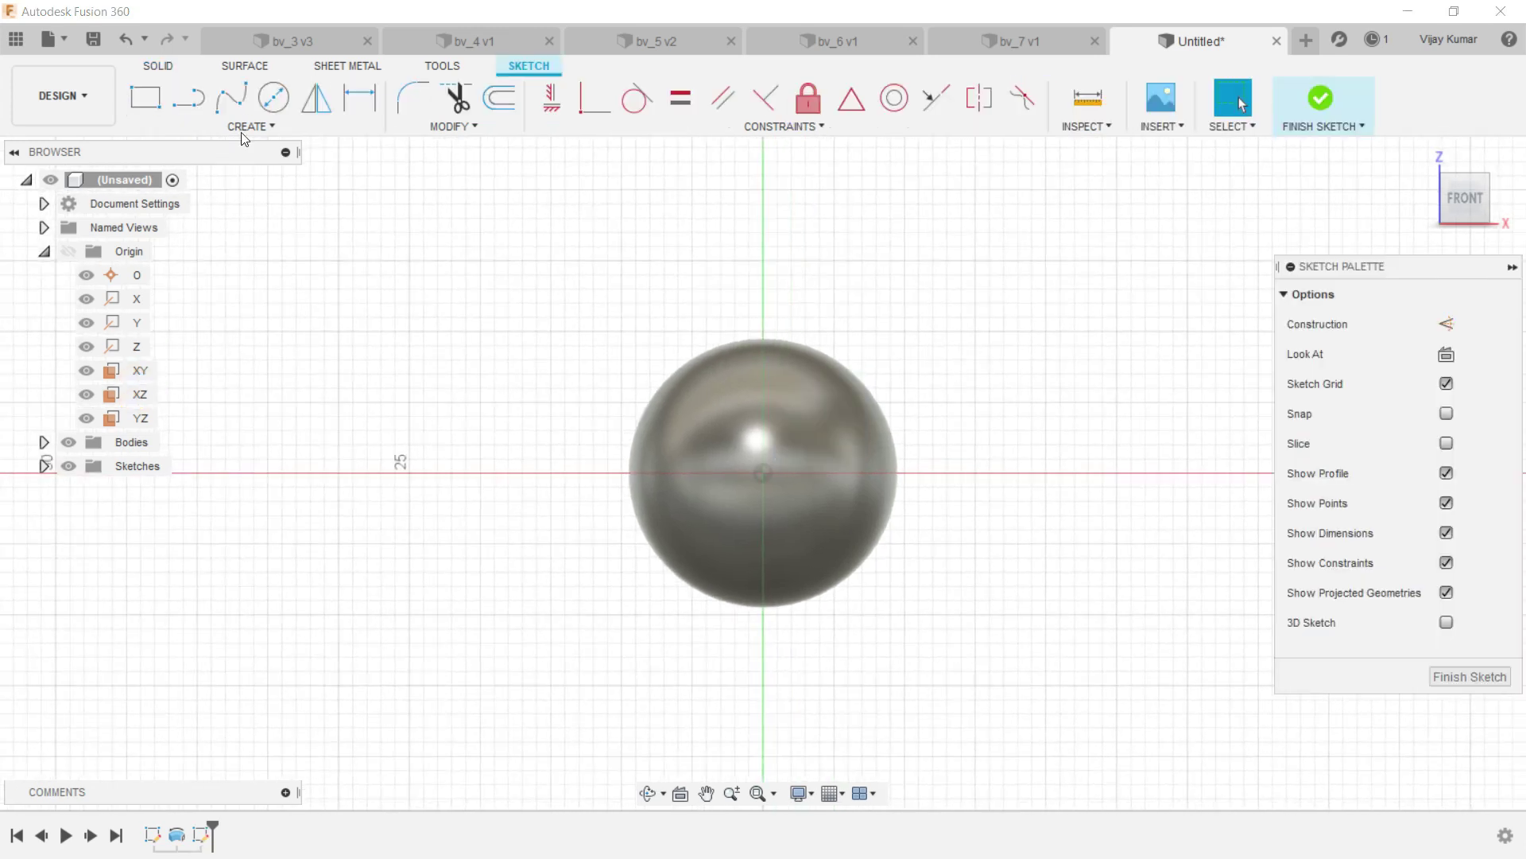
click(263, 106)
scroll(804, 504, up, 2)
click(683, 420)
click(682, 337)
click(359, 97)
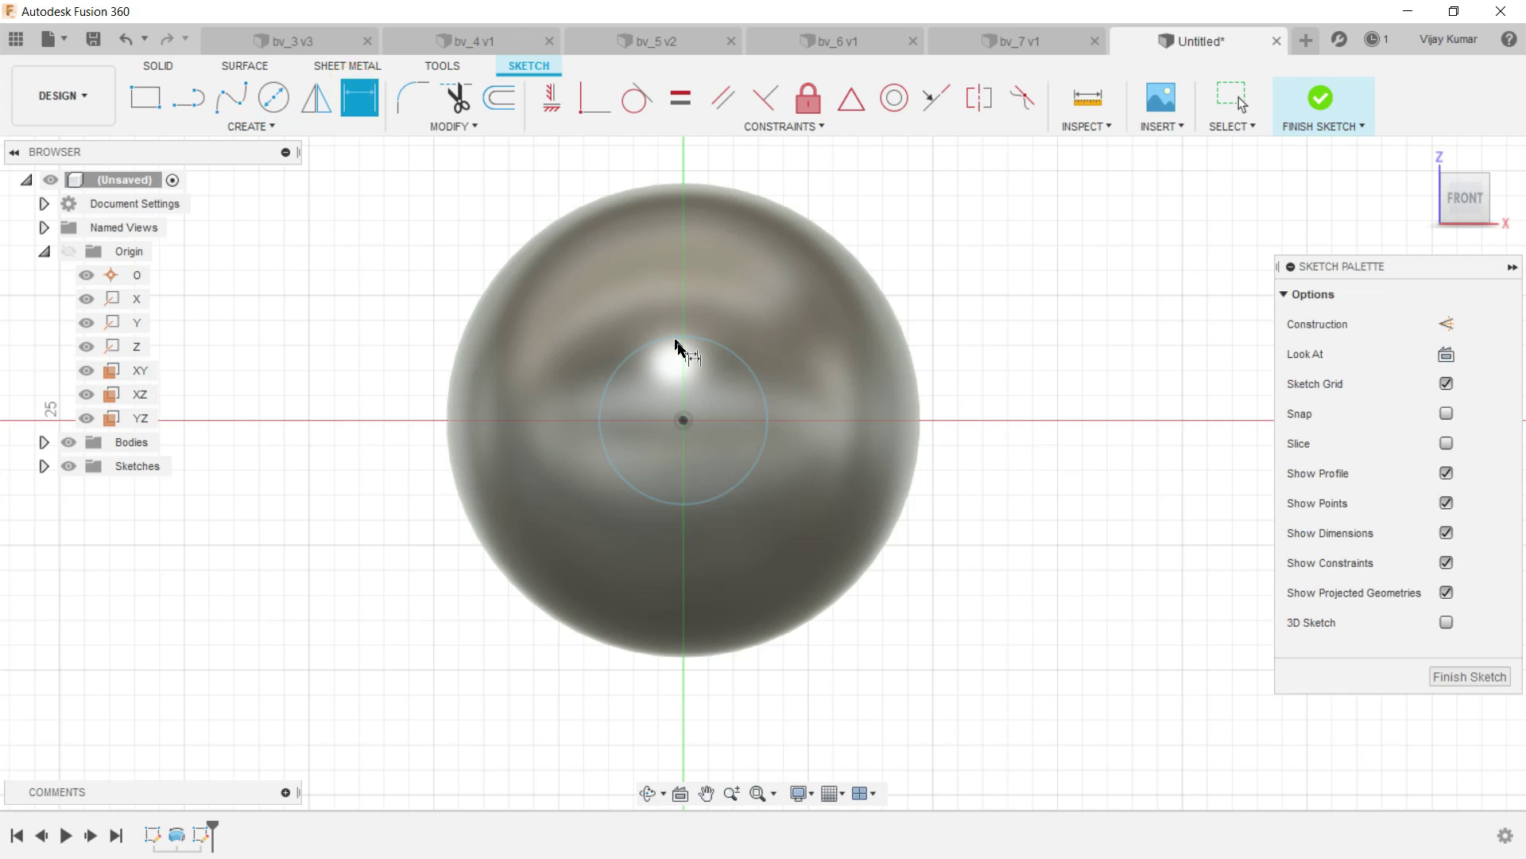
click(681, 342)
click(938, 256)
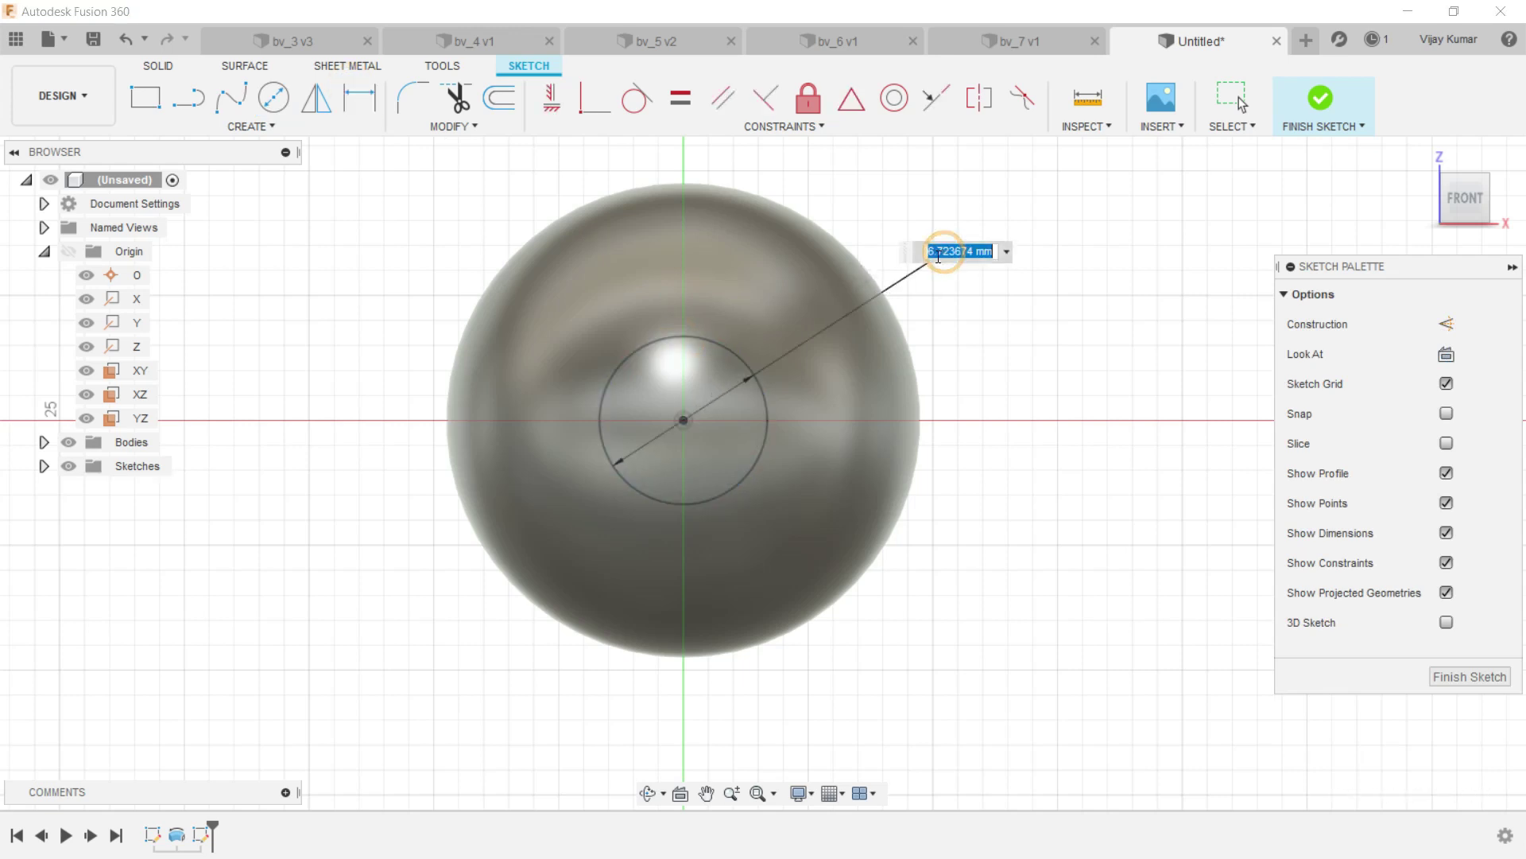
key(Return)
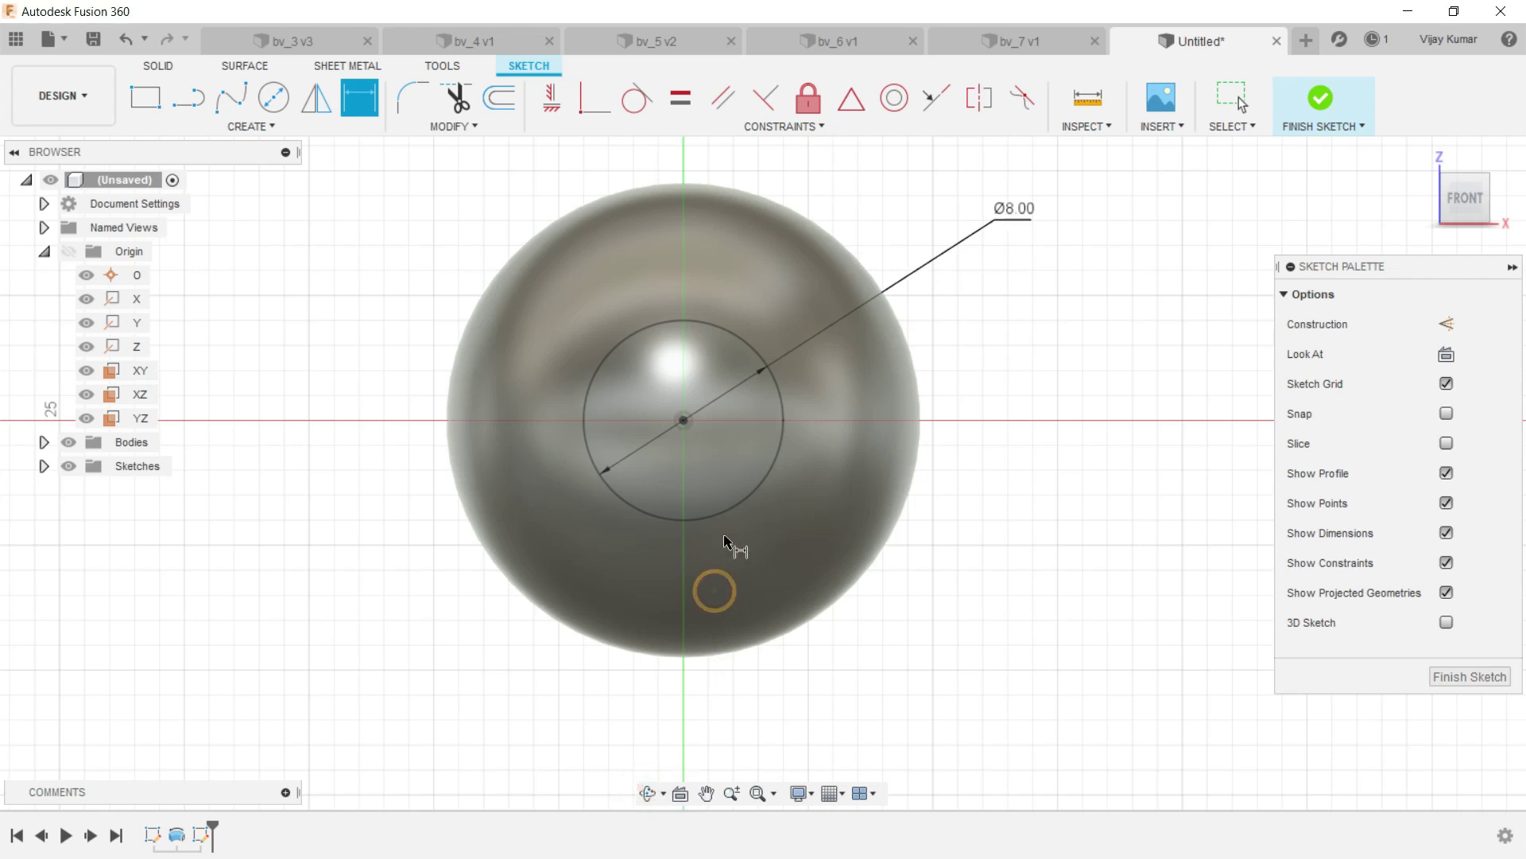
Extrude the circle symmetrically as a 16 mm cut through the sphere.
click(648, 793)
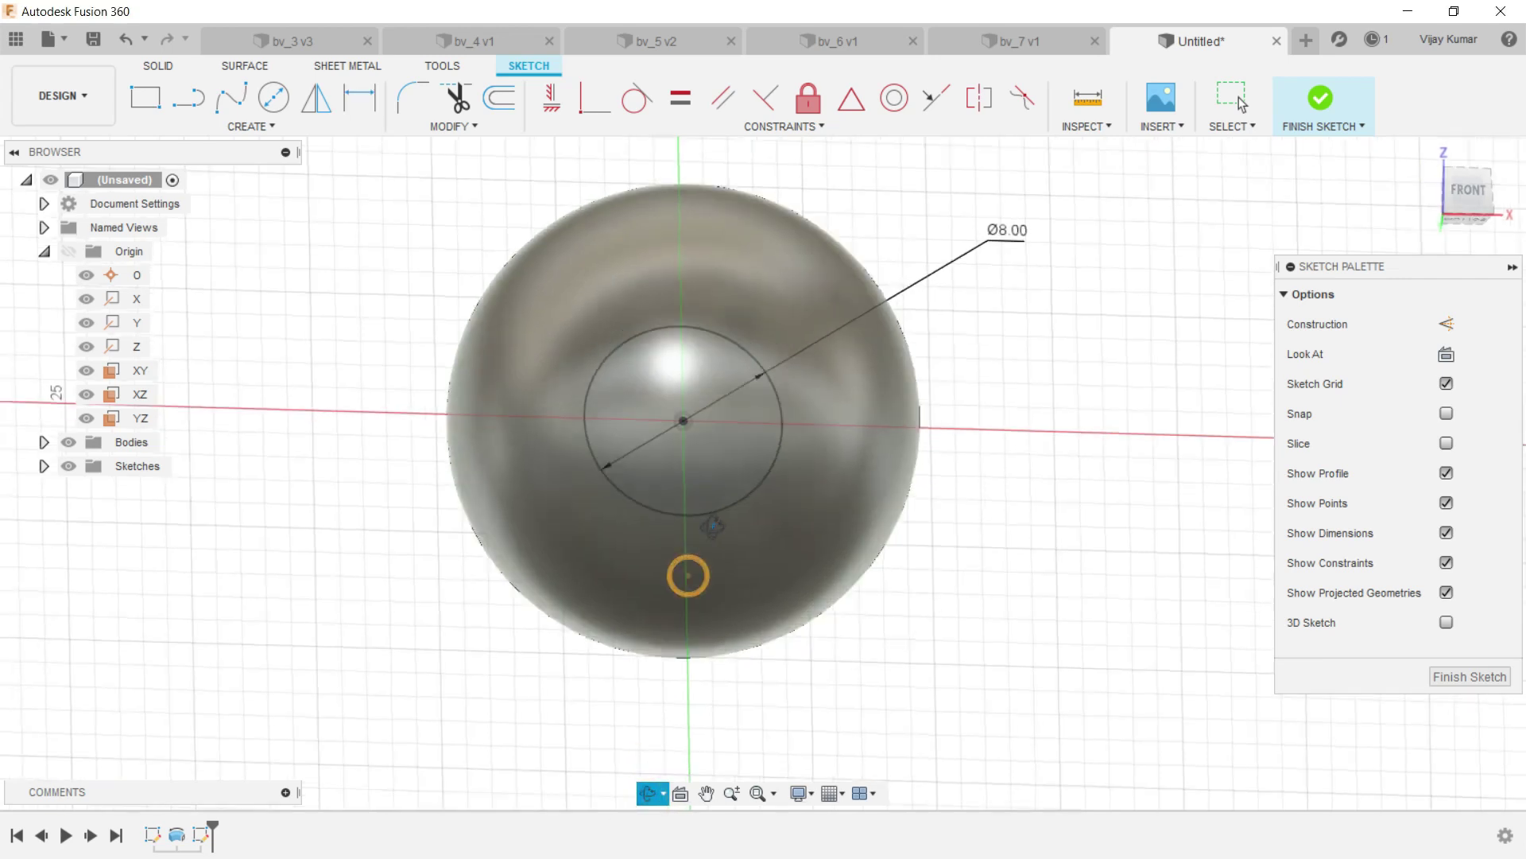
drag(688, 574, 367, 201)
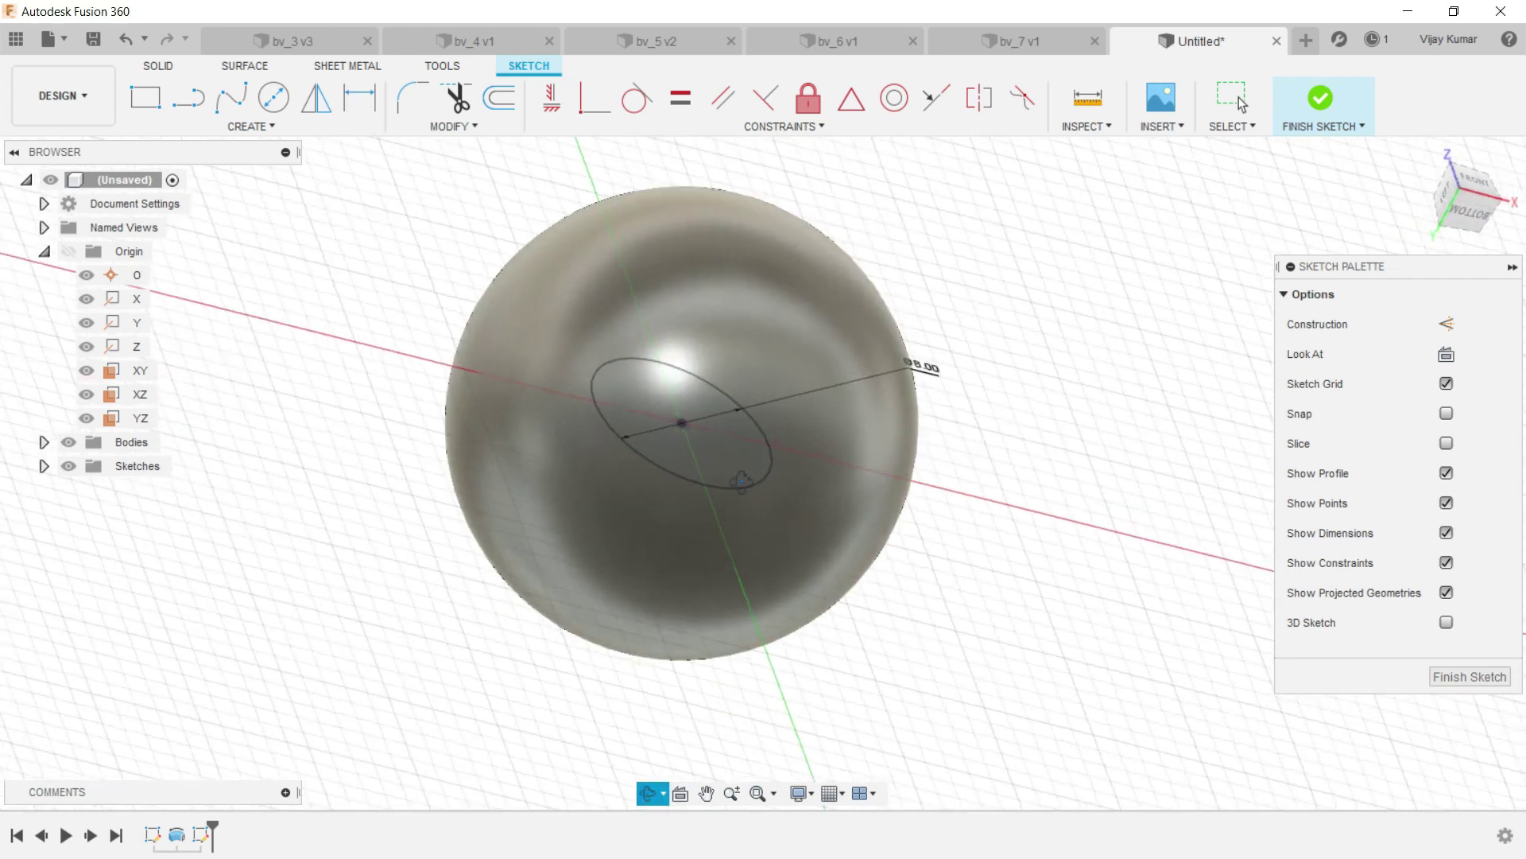
click(158, 66)
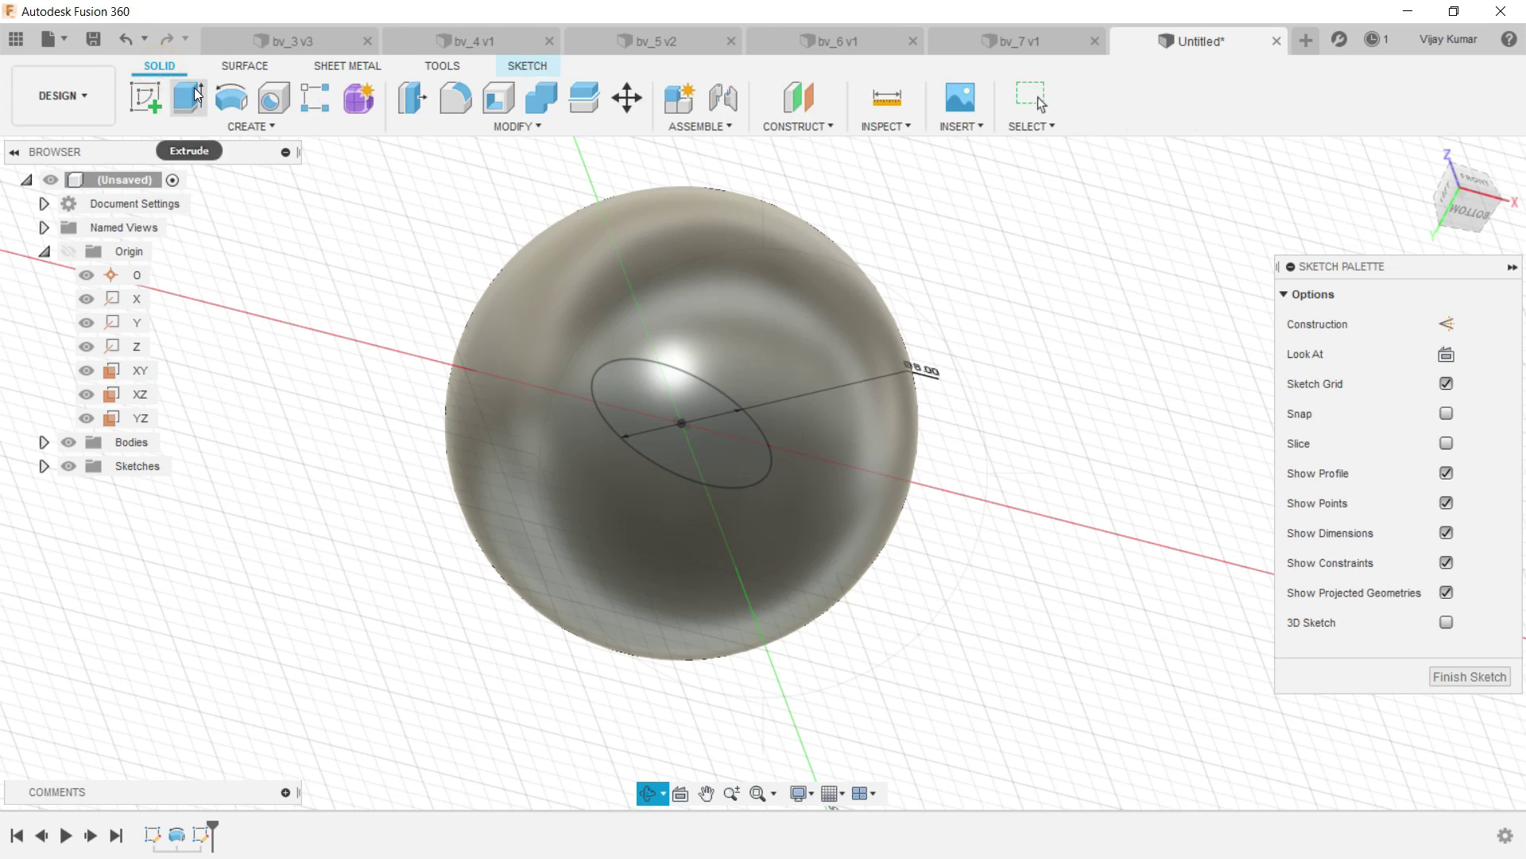
click(191, 94)
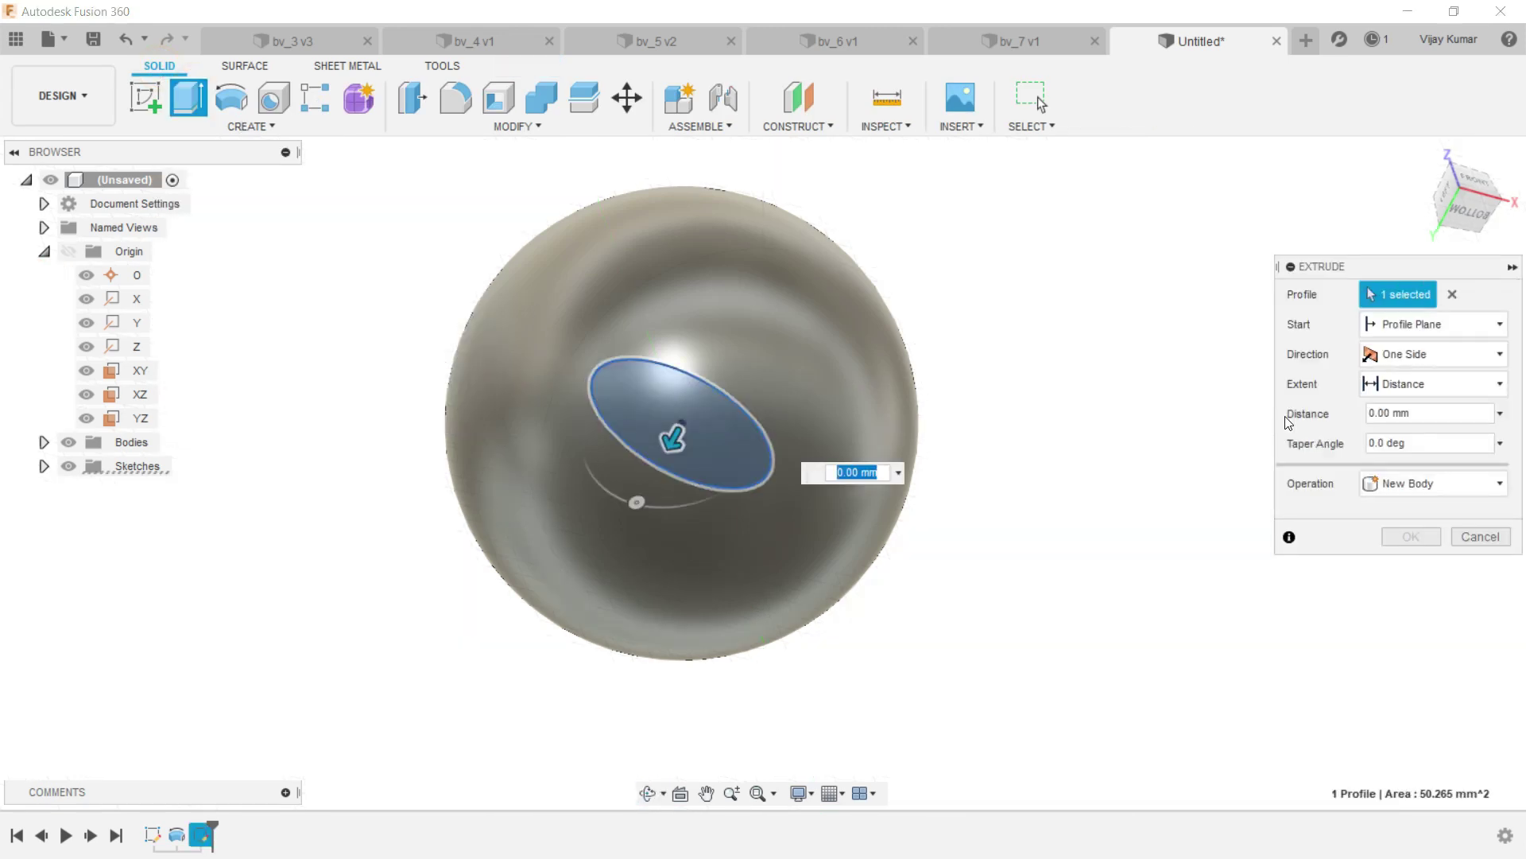
click(1431, 353)
click(1407, 409)
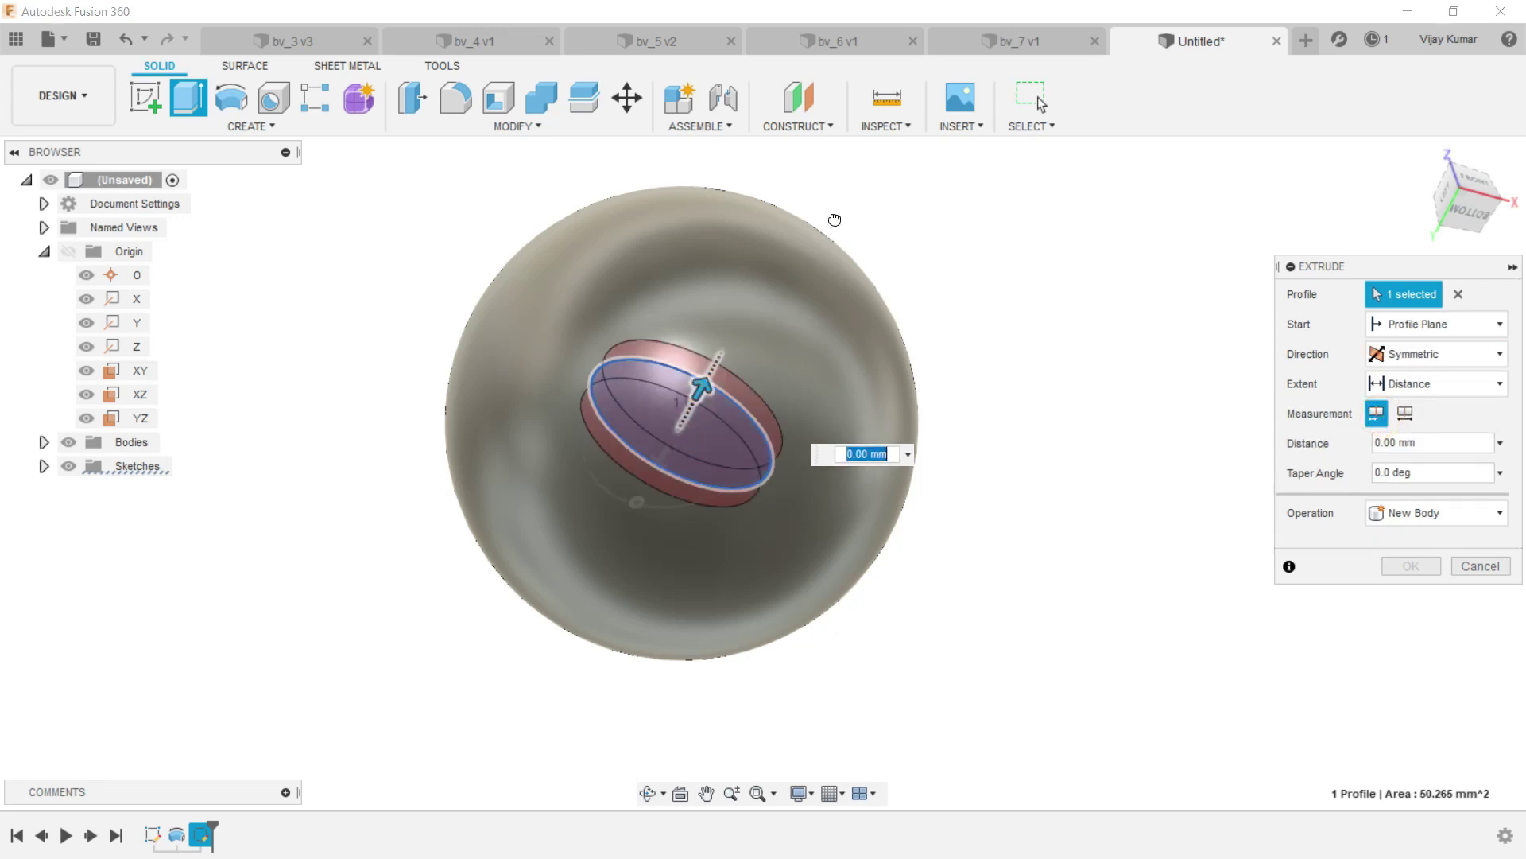
drag(691, 412, 946, 163)
click(1409, 595)
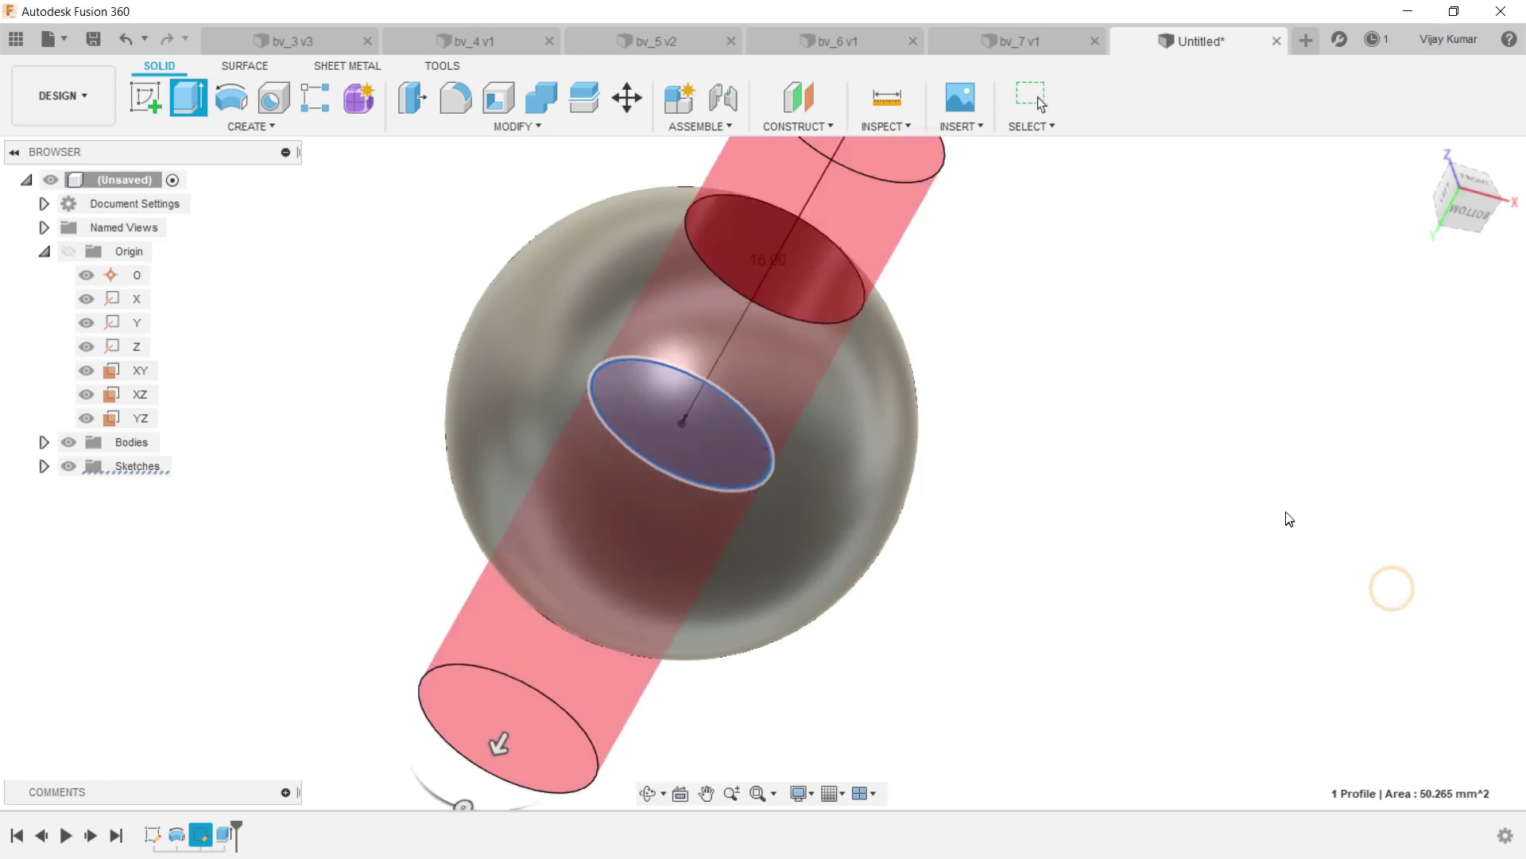
scroll(1161, 475, down, 3)
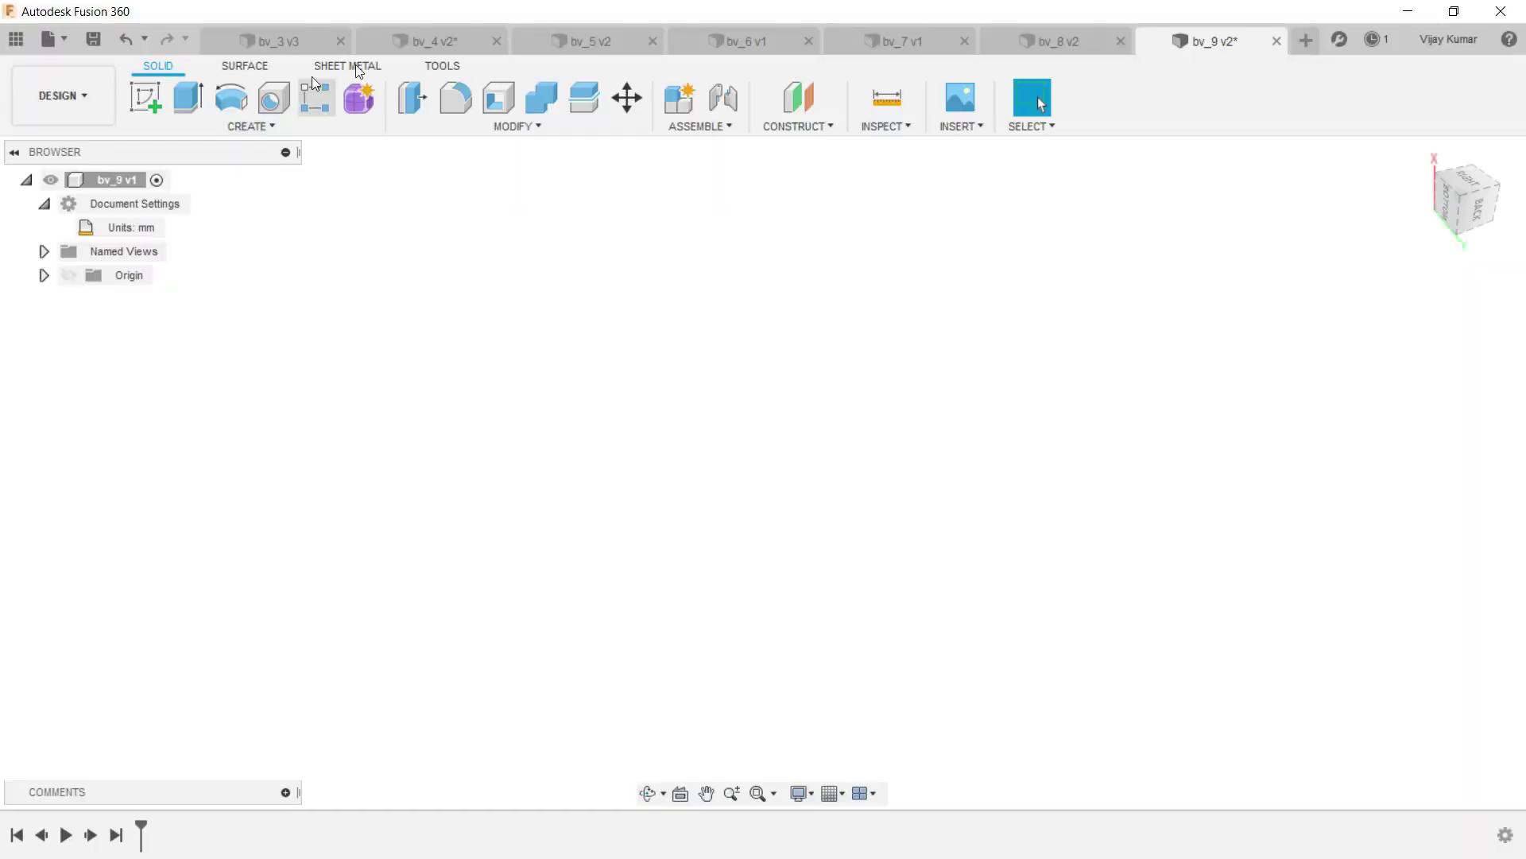
Run the Bolt script from Scripts and Add-Ins in the empty bv_9 design.
click(429, 67)
click(243, 127)
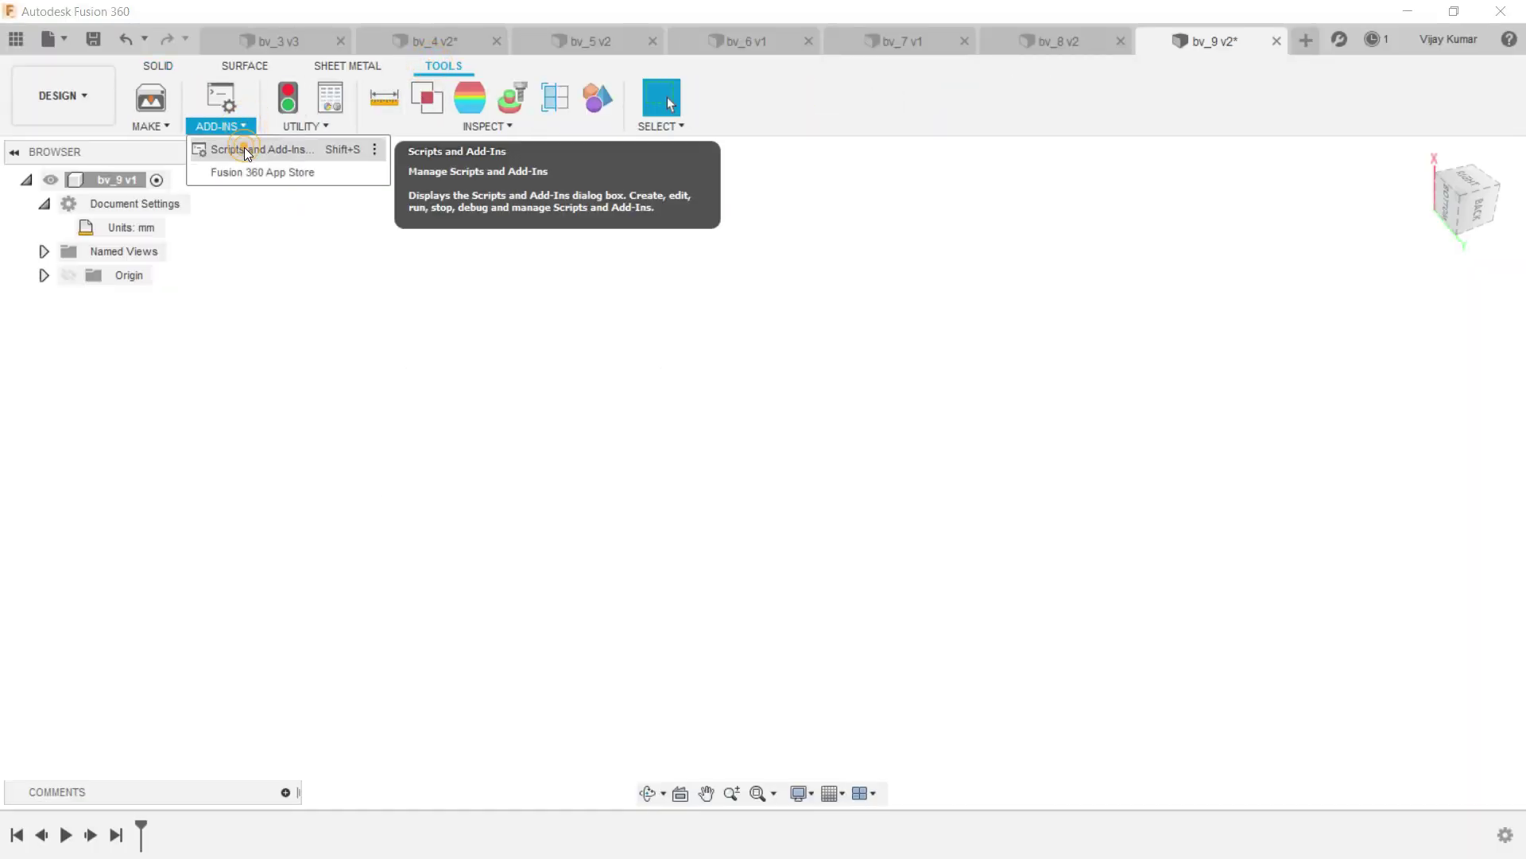
click(245, 146)
double_click(857, 398)
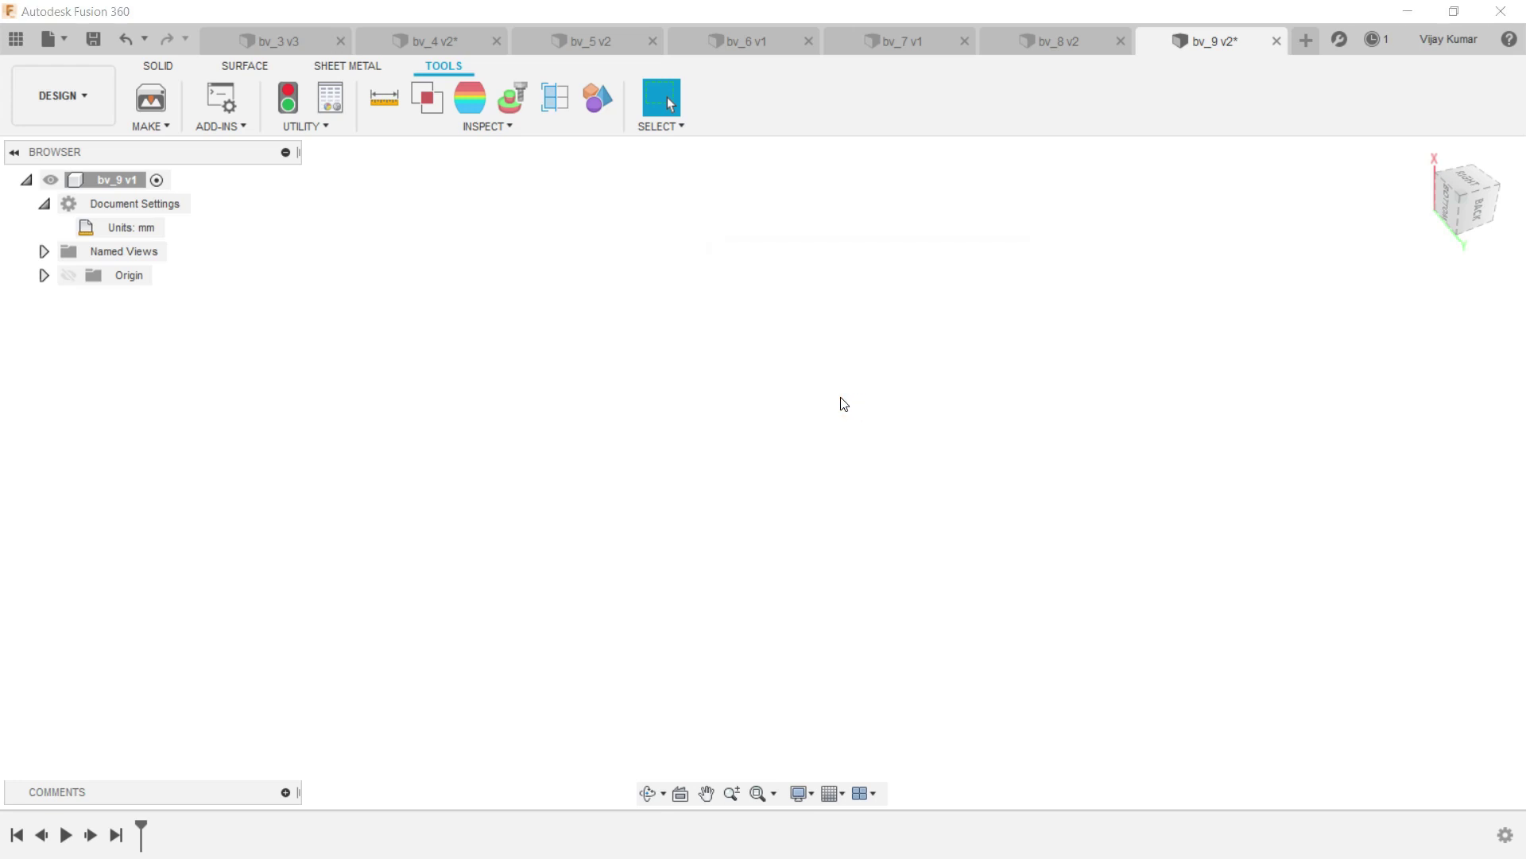
Create the bolt with head diameter 0.95 and body length 2.2.
click(1453, 324)
text(0.95)
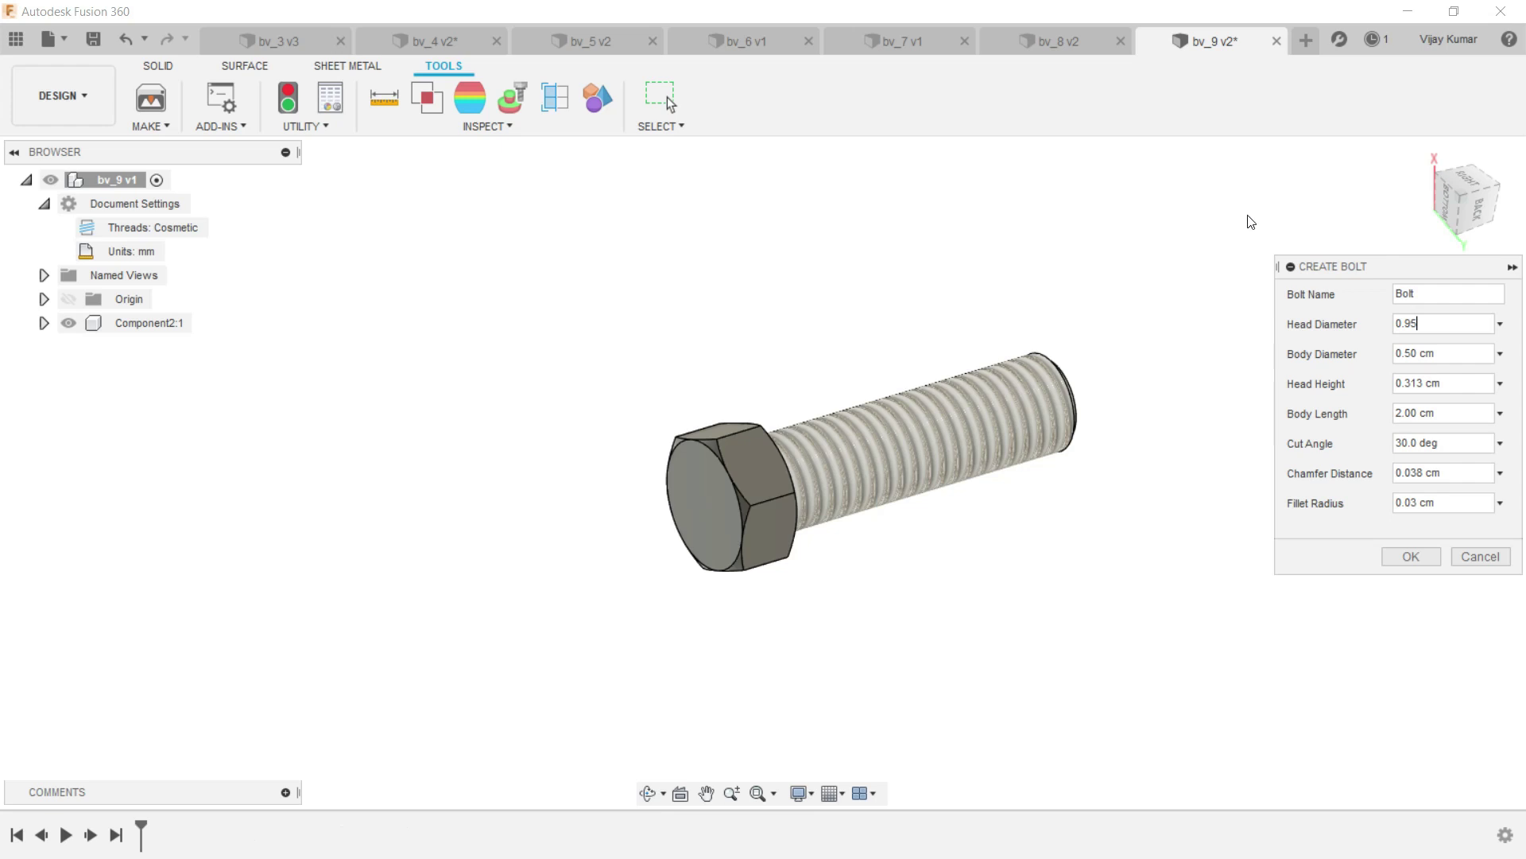
click(1455, 413)
text(2.2)
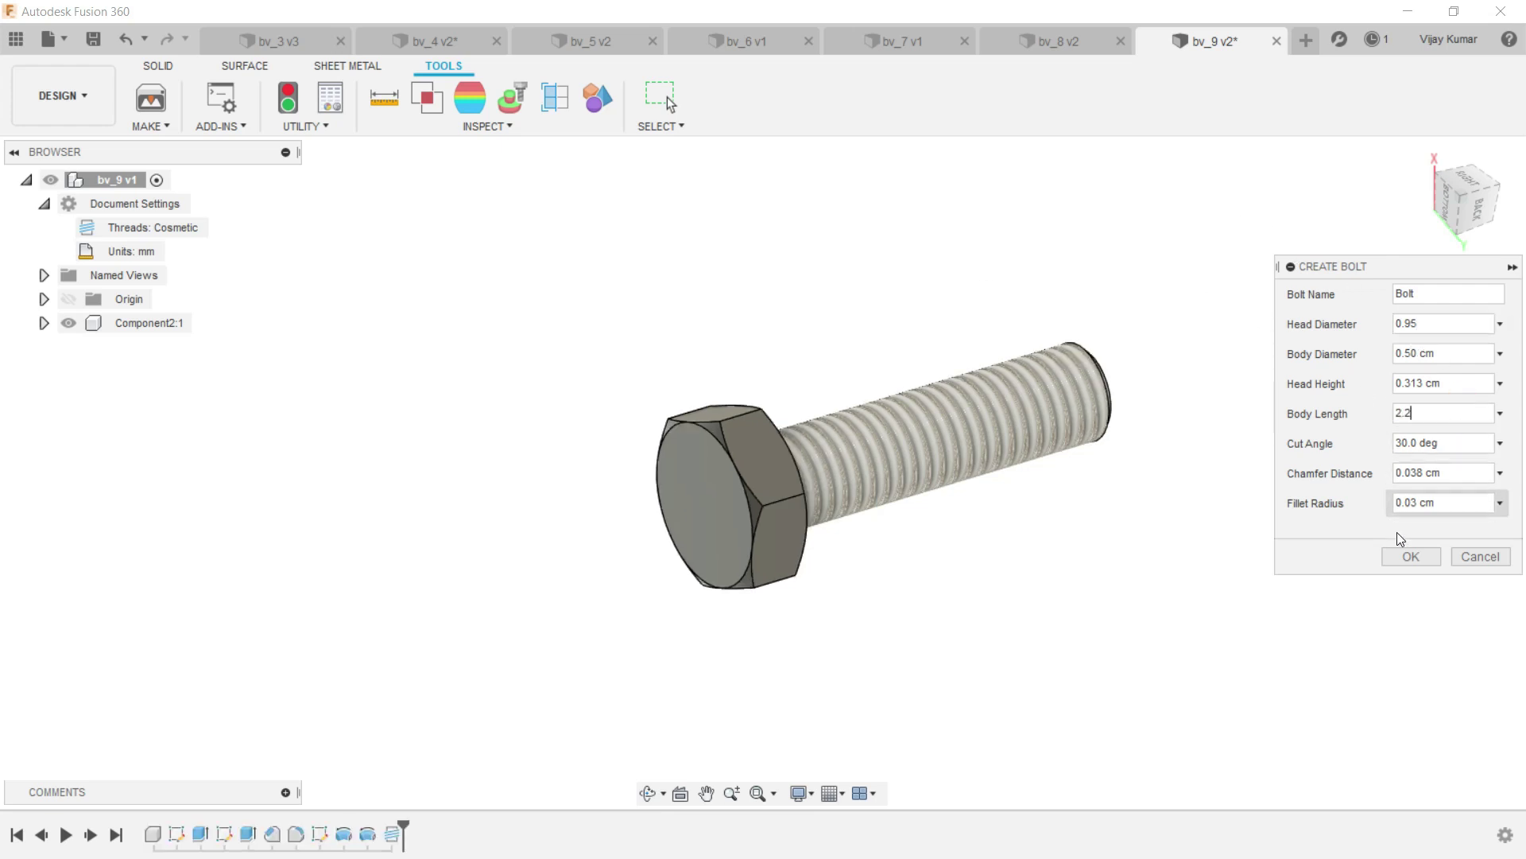
click(1407, 556)
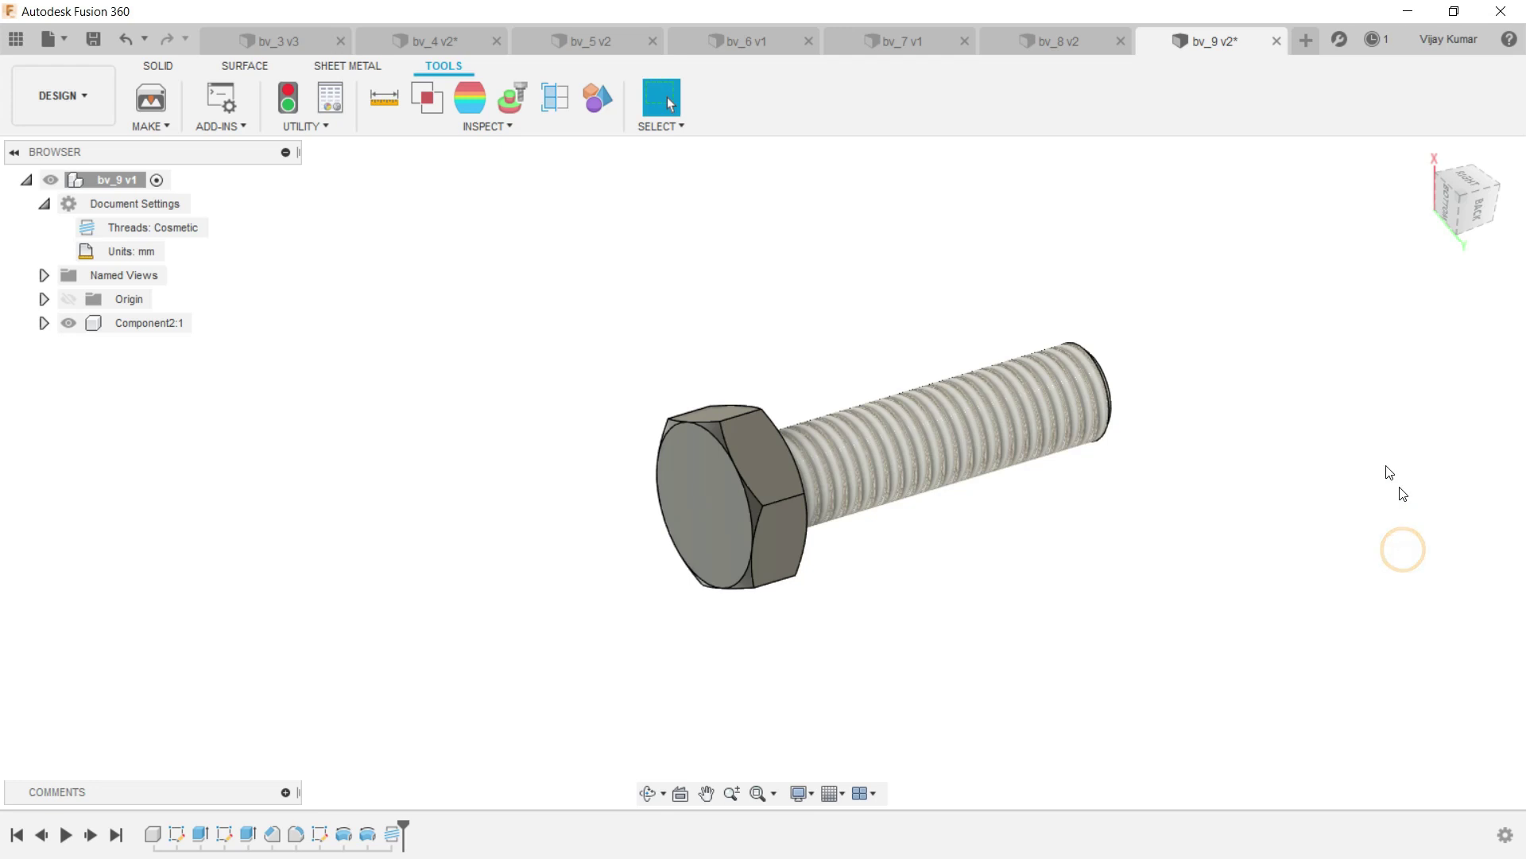
Edit the bolt's thread feature to make it Modeled.
right_click(392, 832)
click(436, 655)
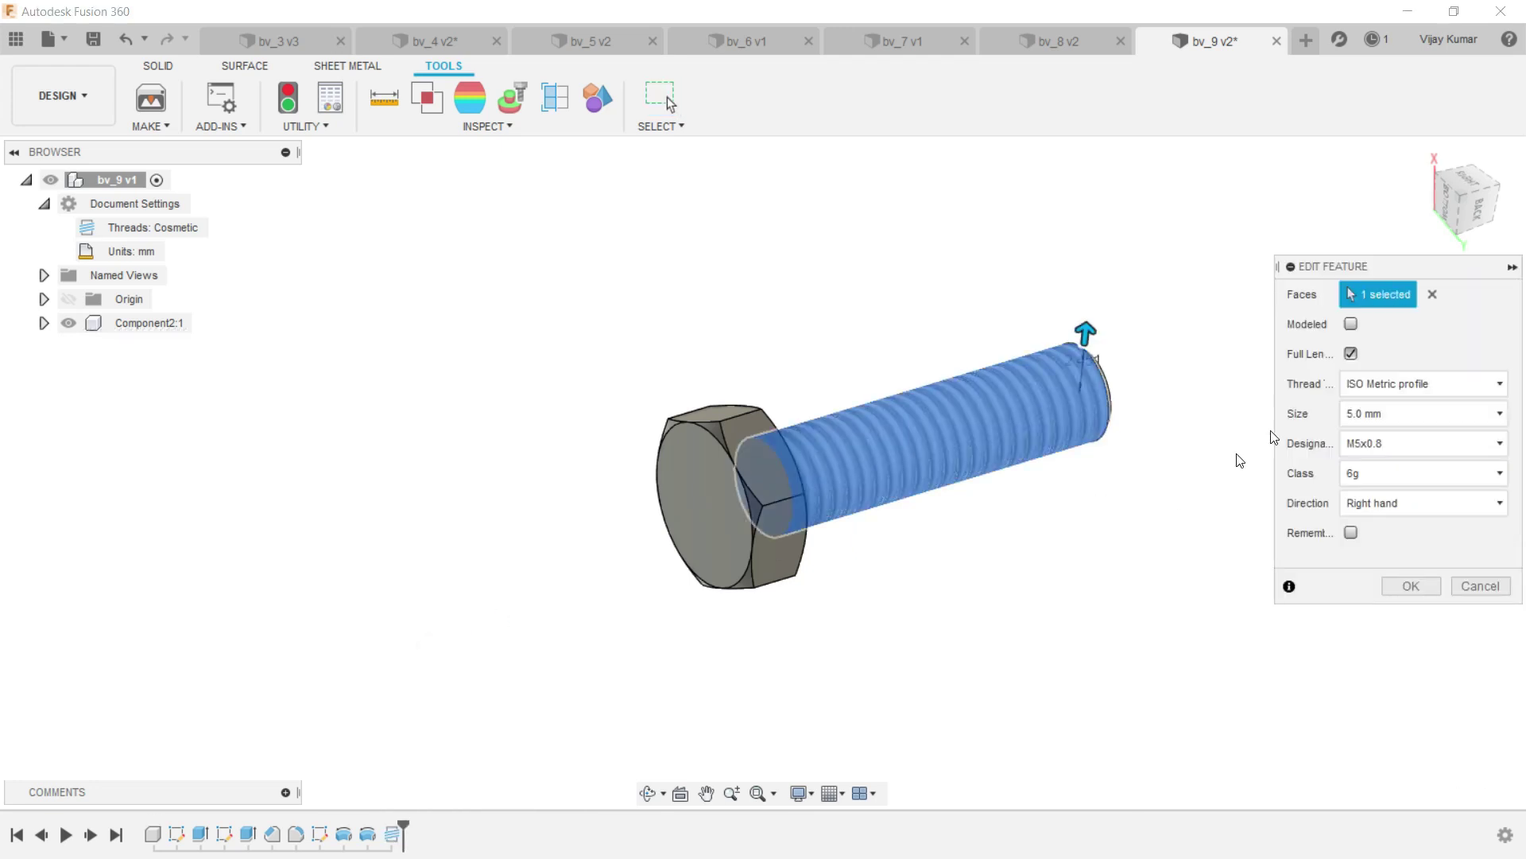
click(1350, 324)
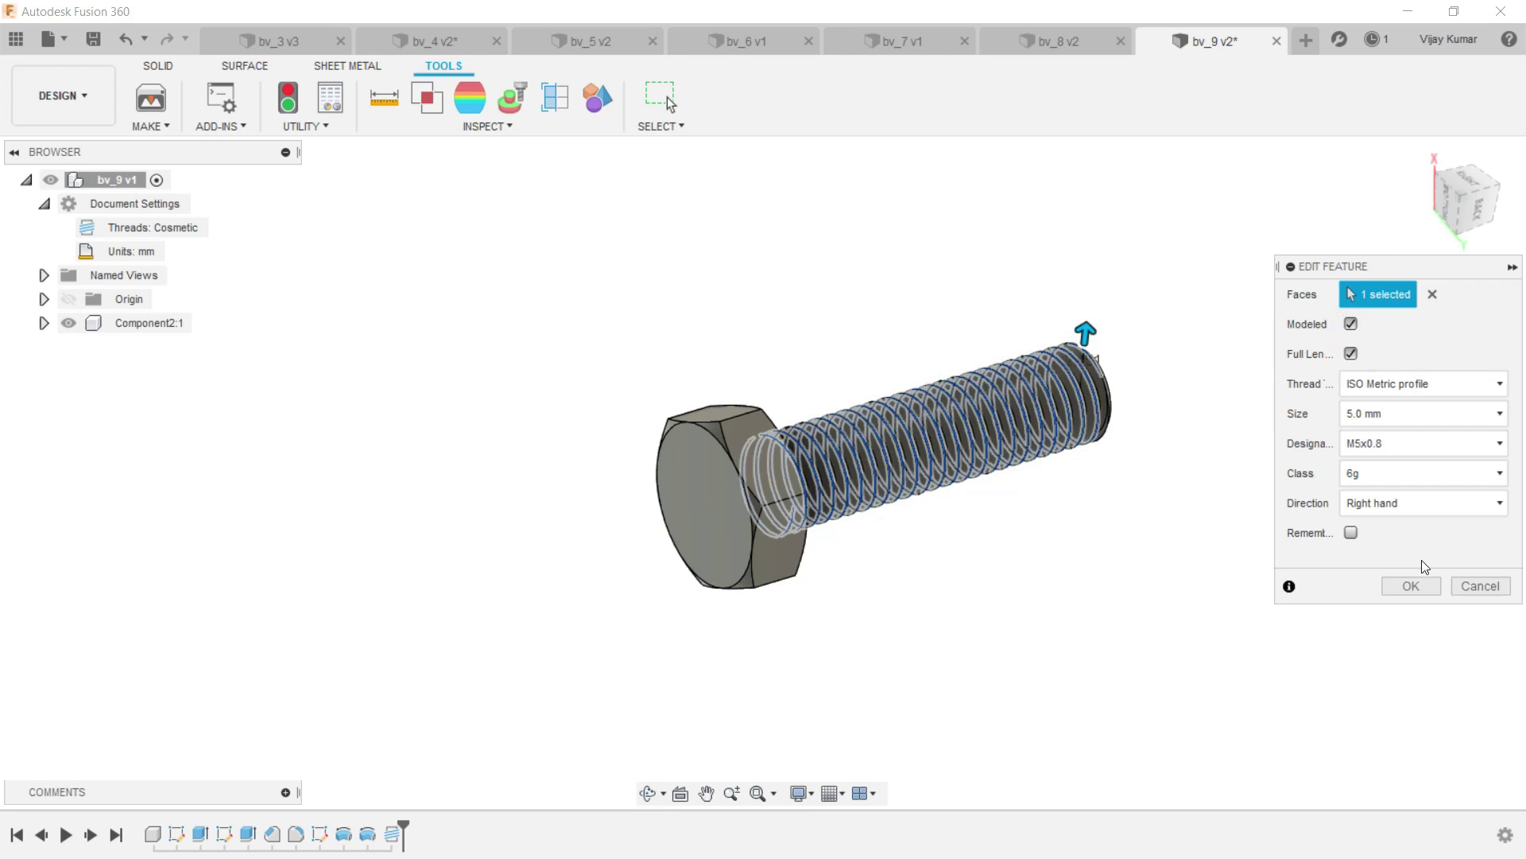
click(1418, 583)
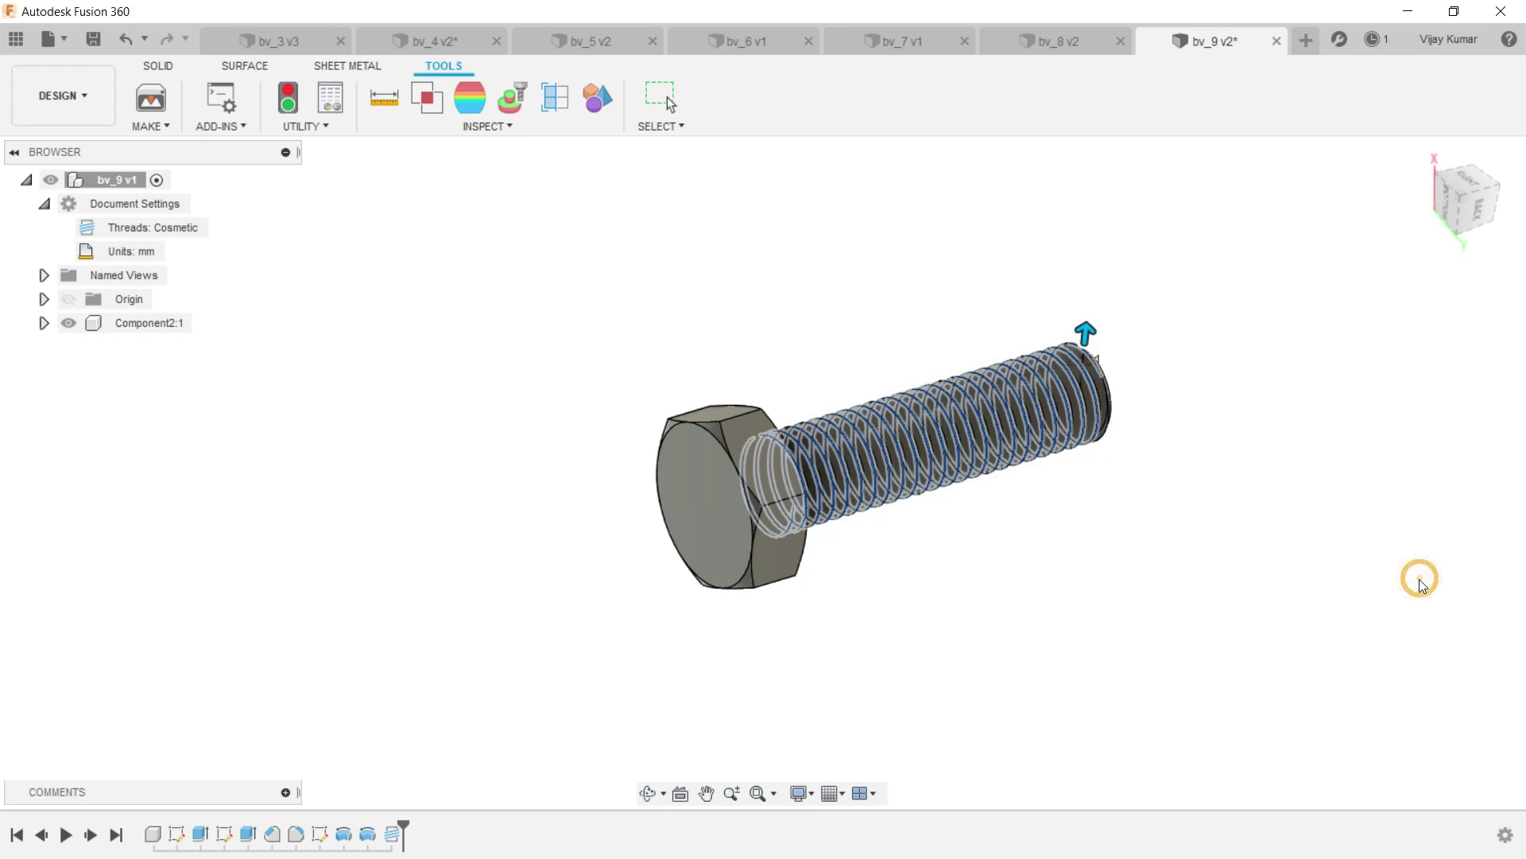
right_click(176, 835)
Replace the hexagon in the head sketch with a circle through its corners.
click(226, 643)
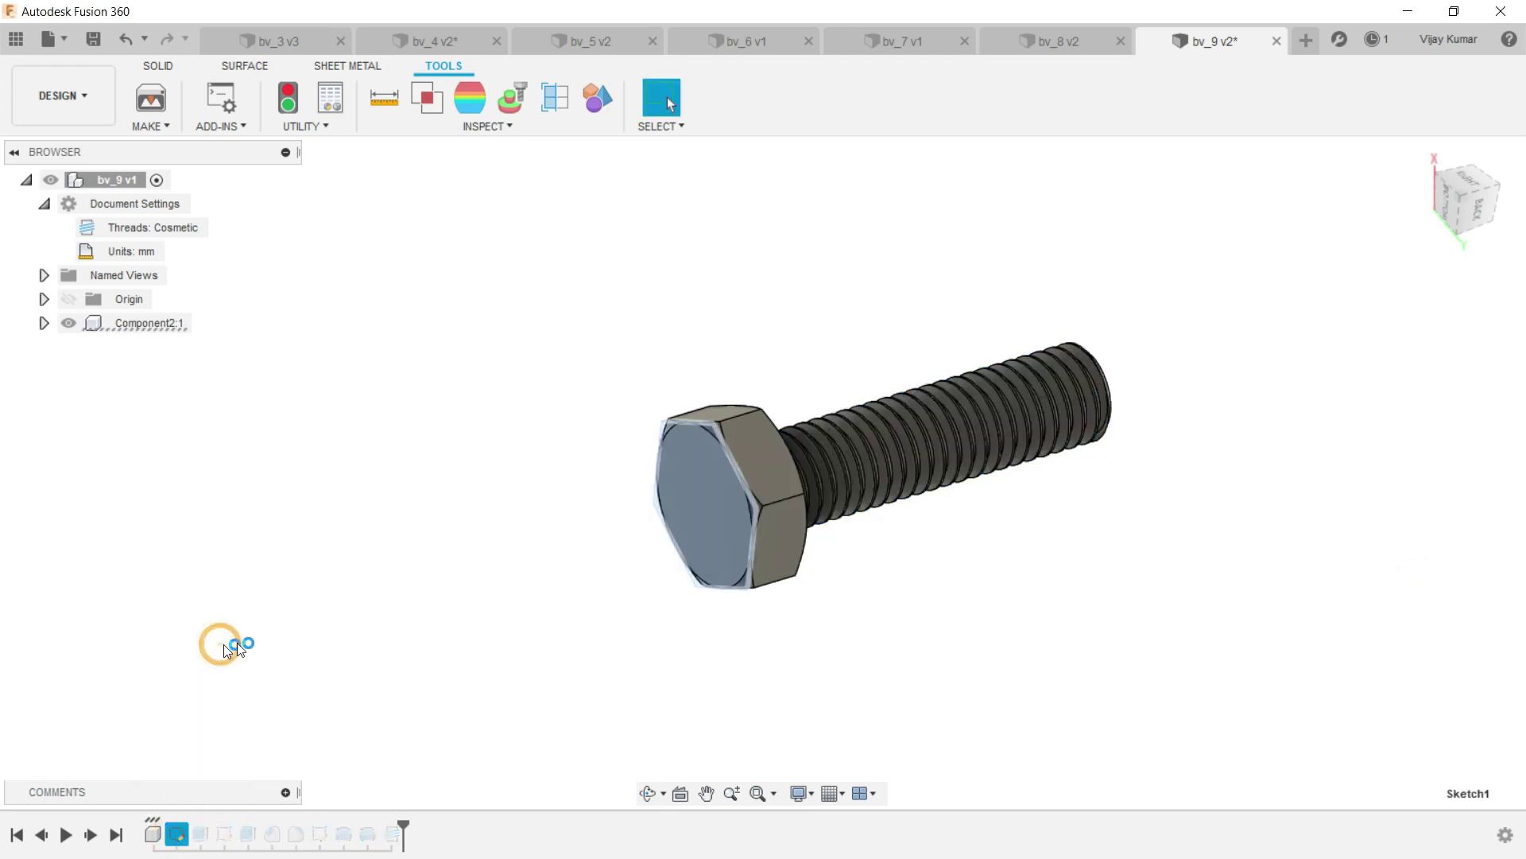
click(274, 97)
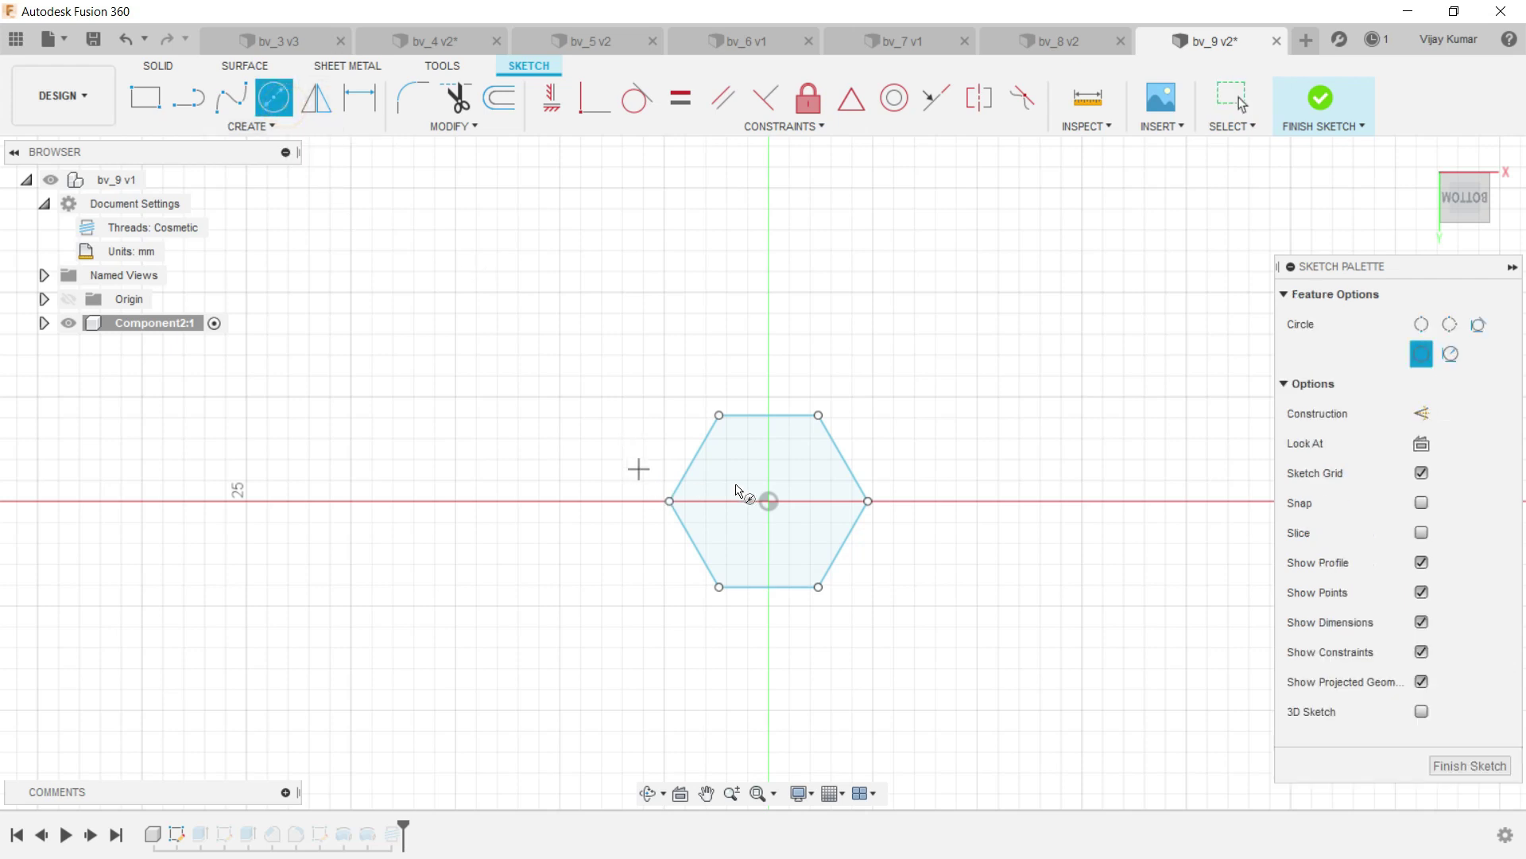
click(769, 501)
click(719, 415)
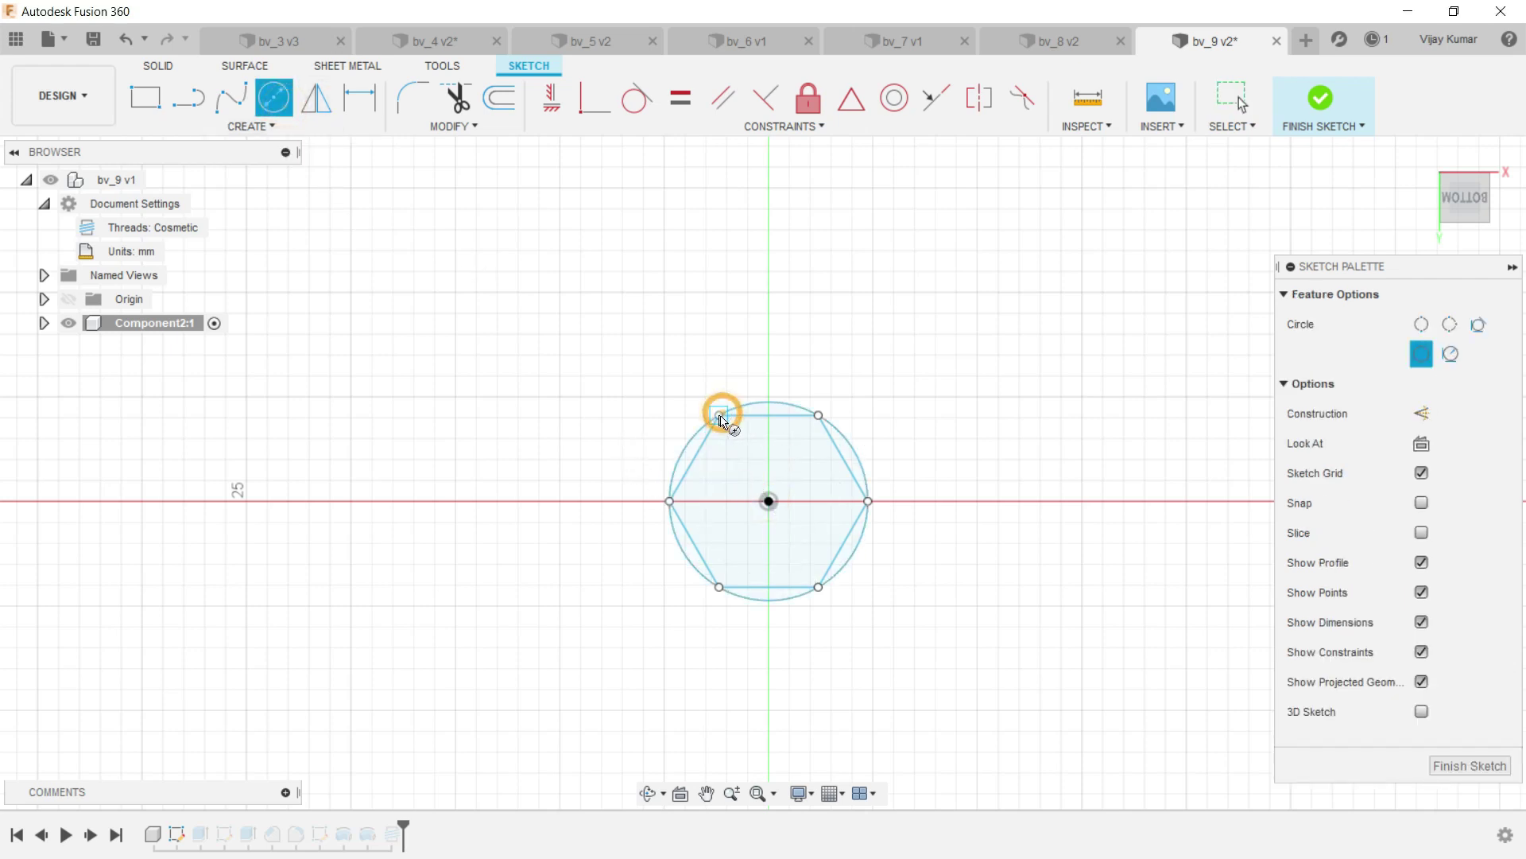
right_click(596, 344)
mouse_move(648, 366)
mouse_down()
mouse_move(818, 540)
mouse_move(847, 640)
mouse_up()
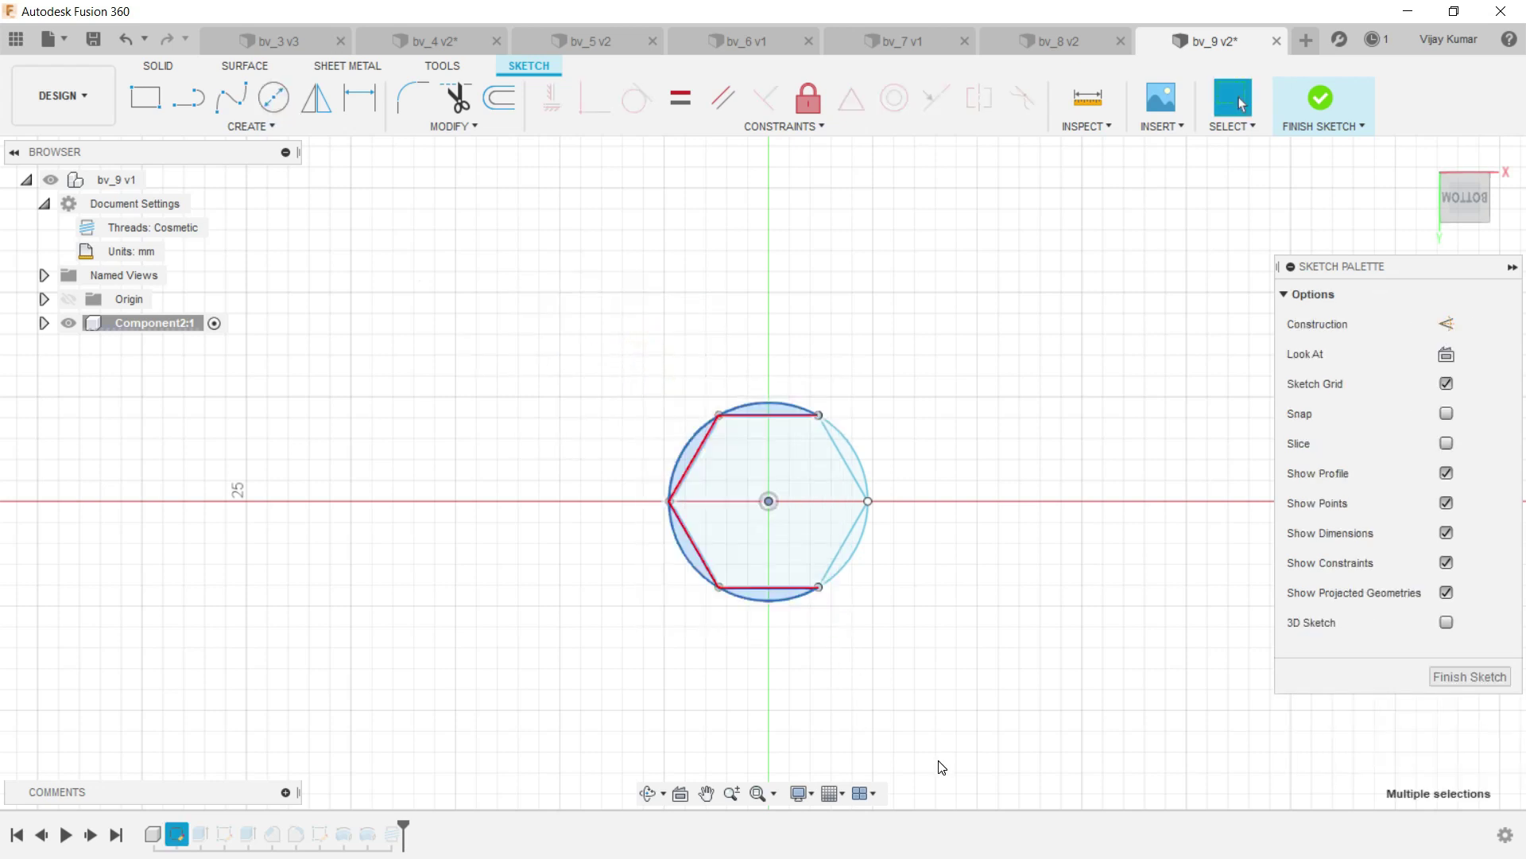
key(Delete)
drag(797, 355, 900, 641)
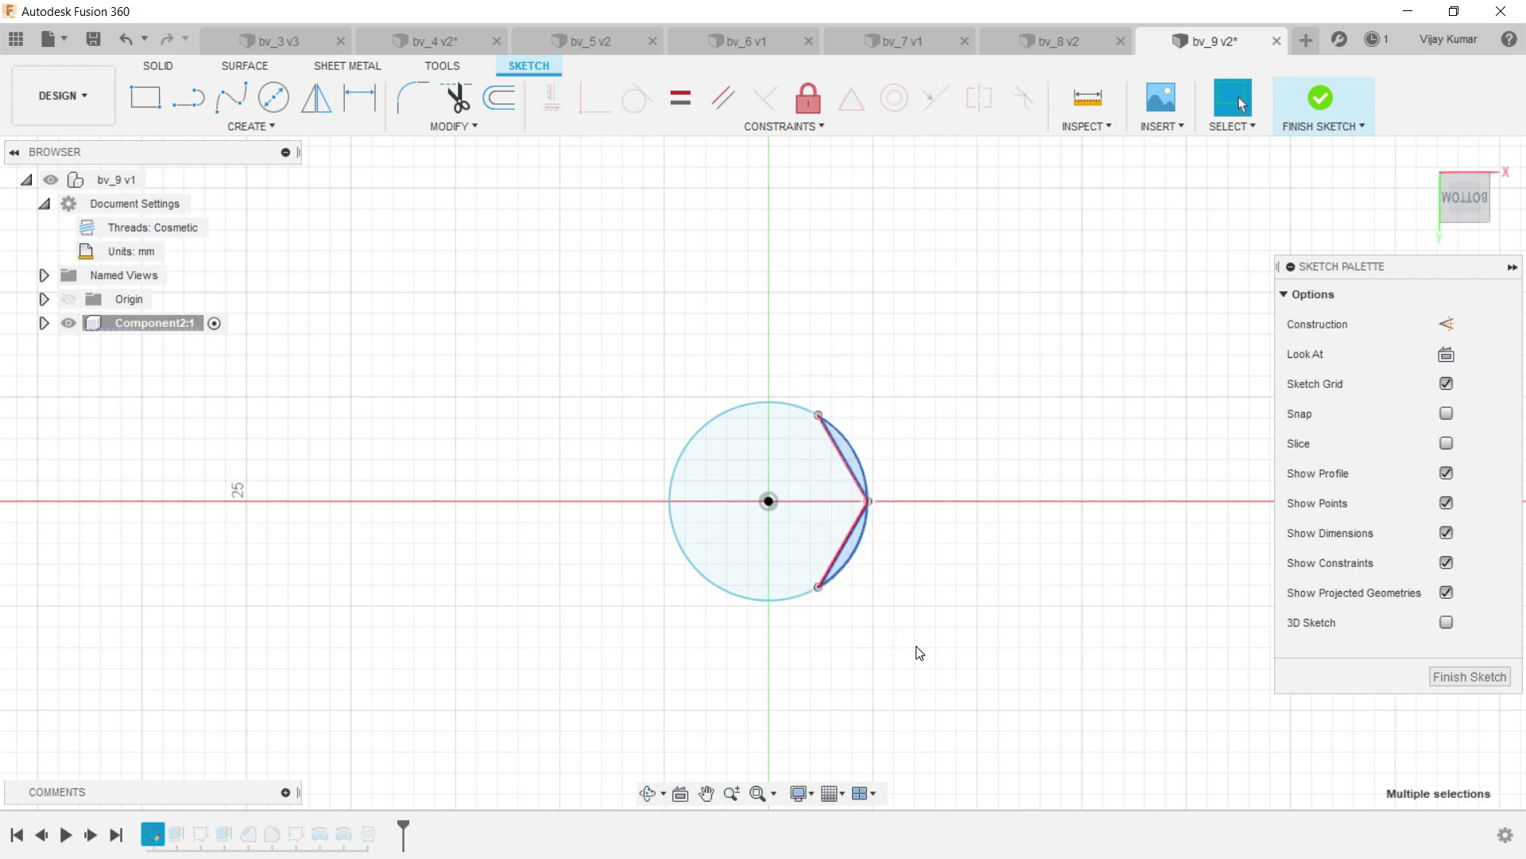
key(Delete)
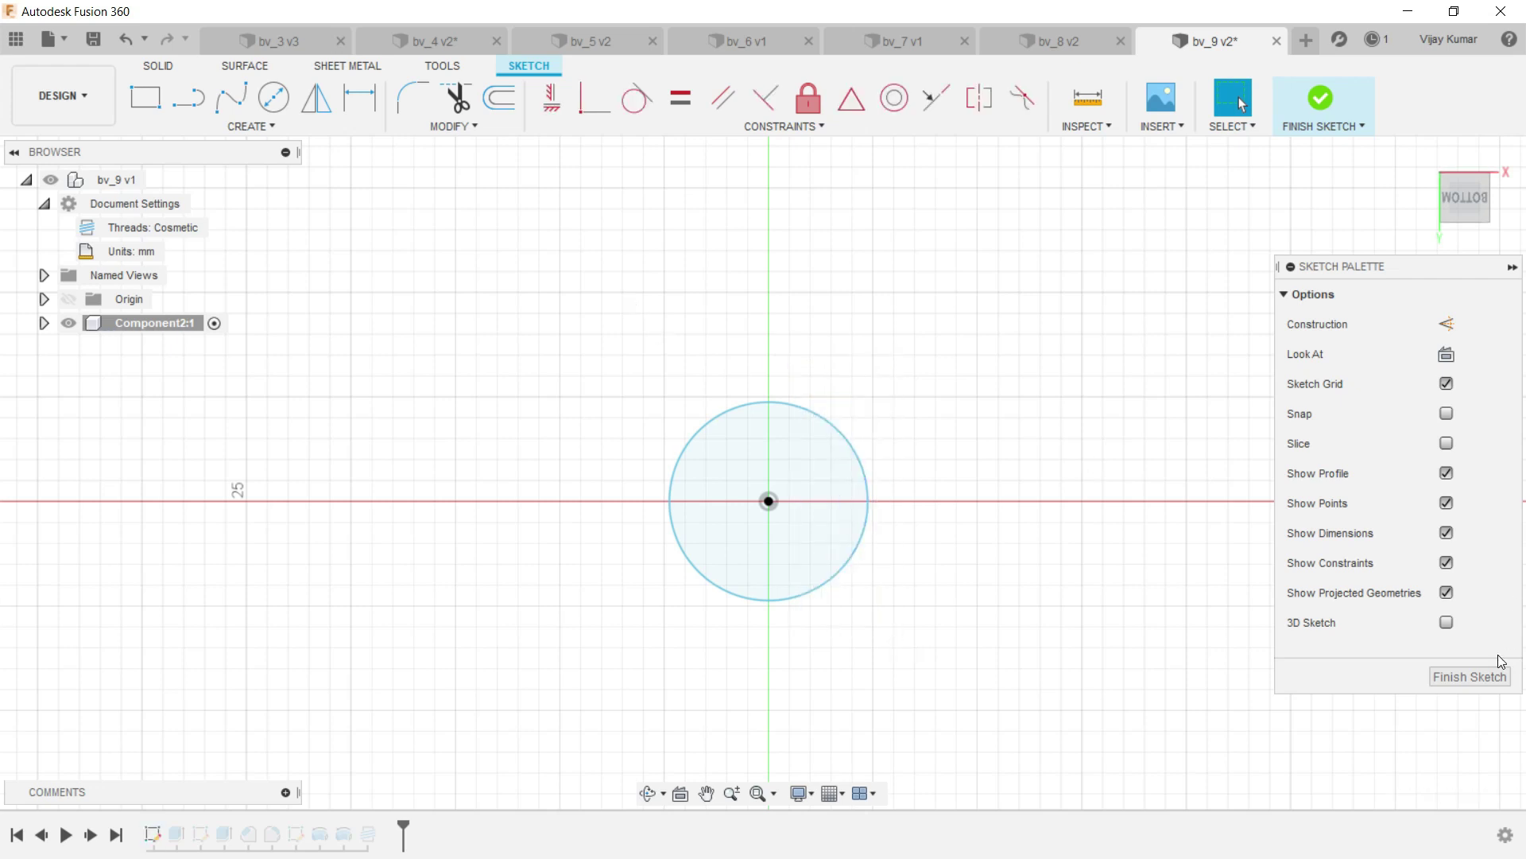
click(1494, 674)
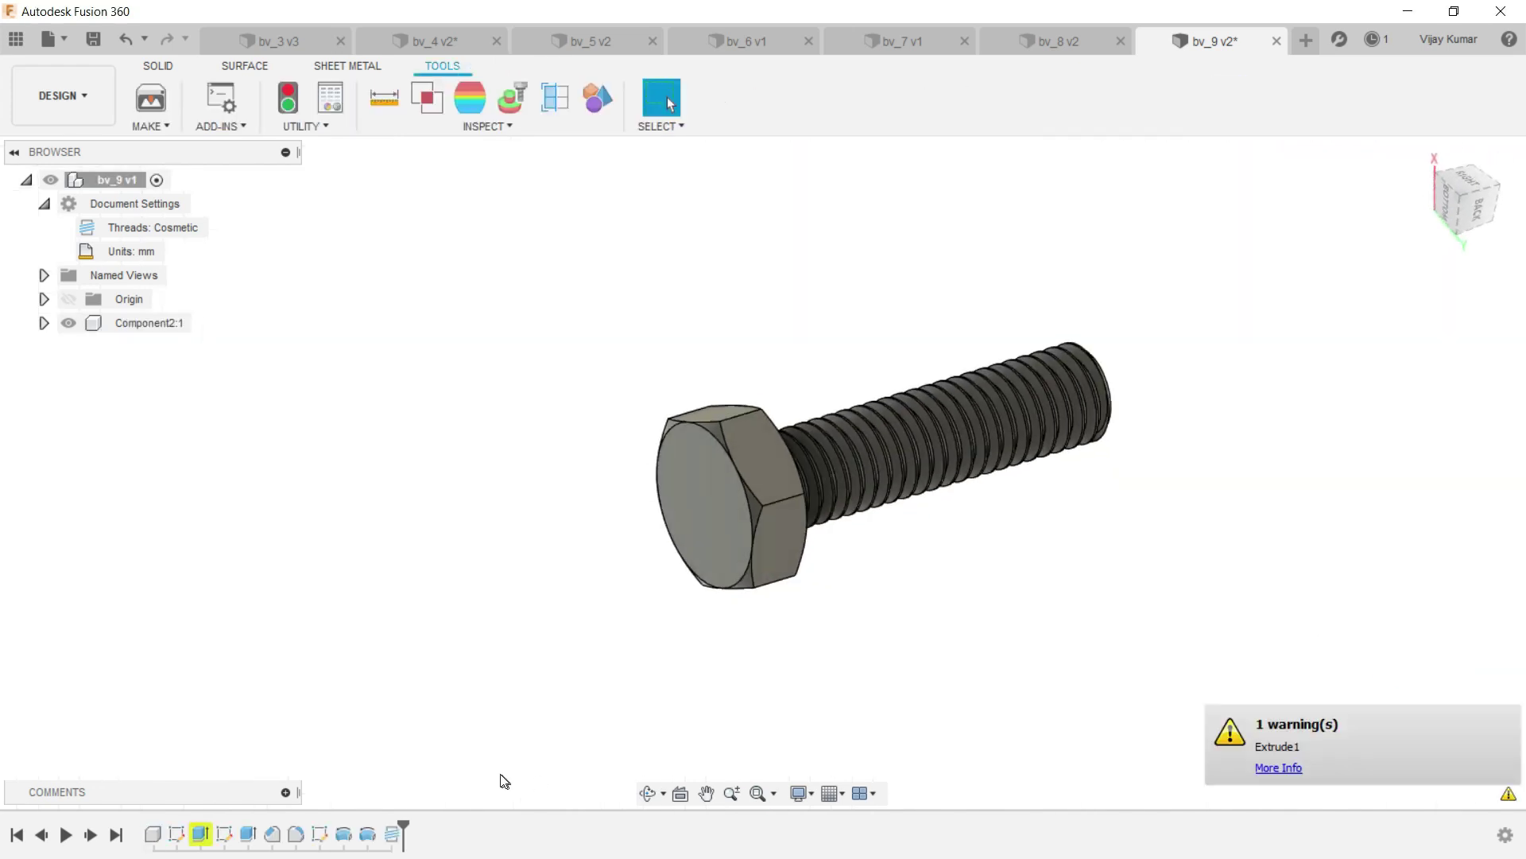
Re-apply the head extrusion at 3.13 mm to form a round cylindrical head.
right_click(200, 834)
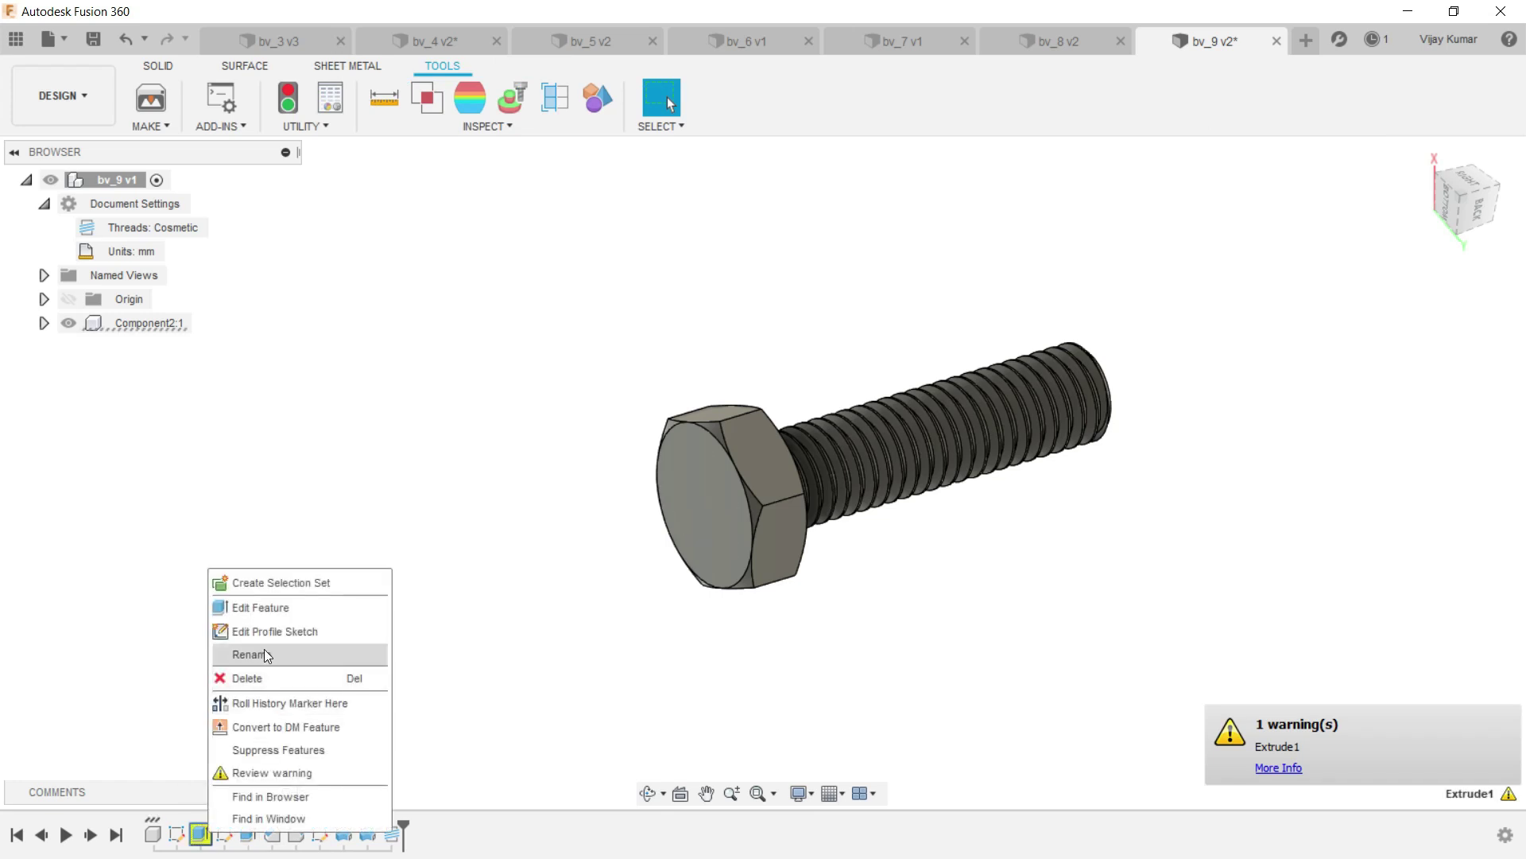
click(275, 624)
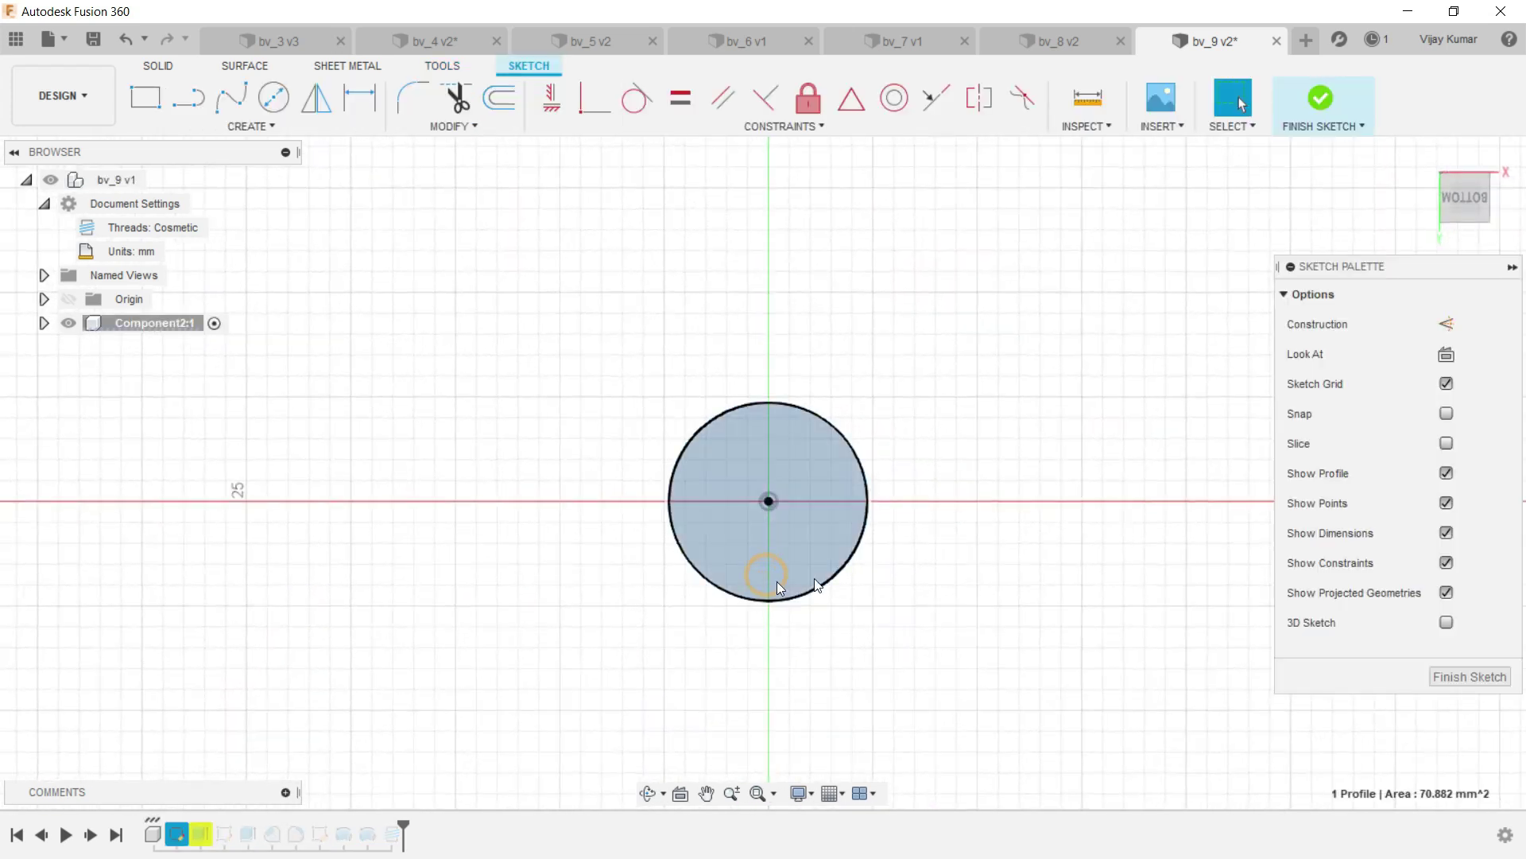
click(1447, 677)
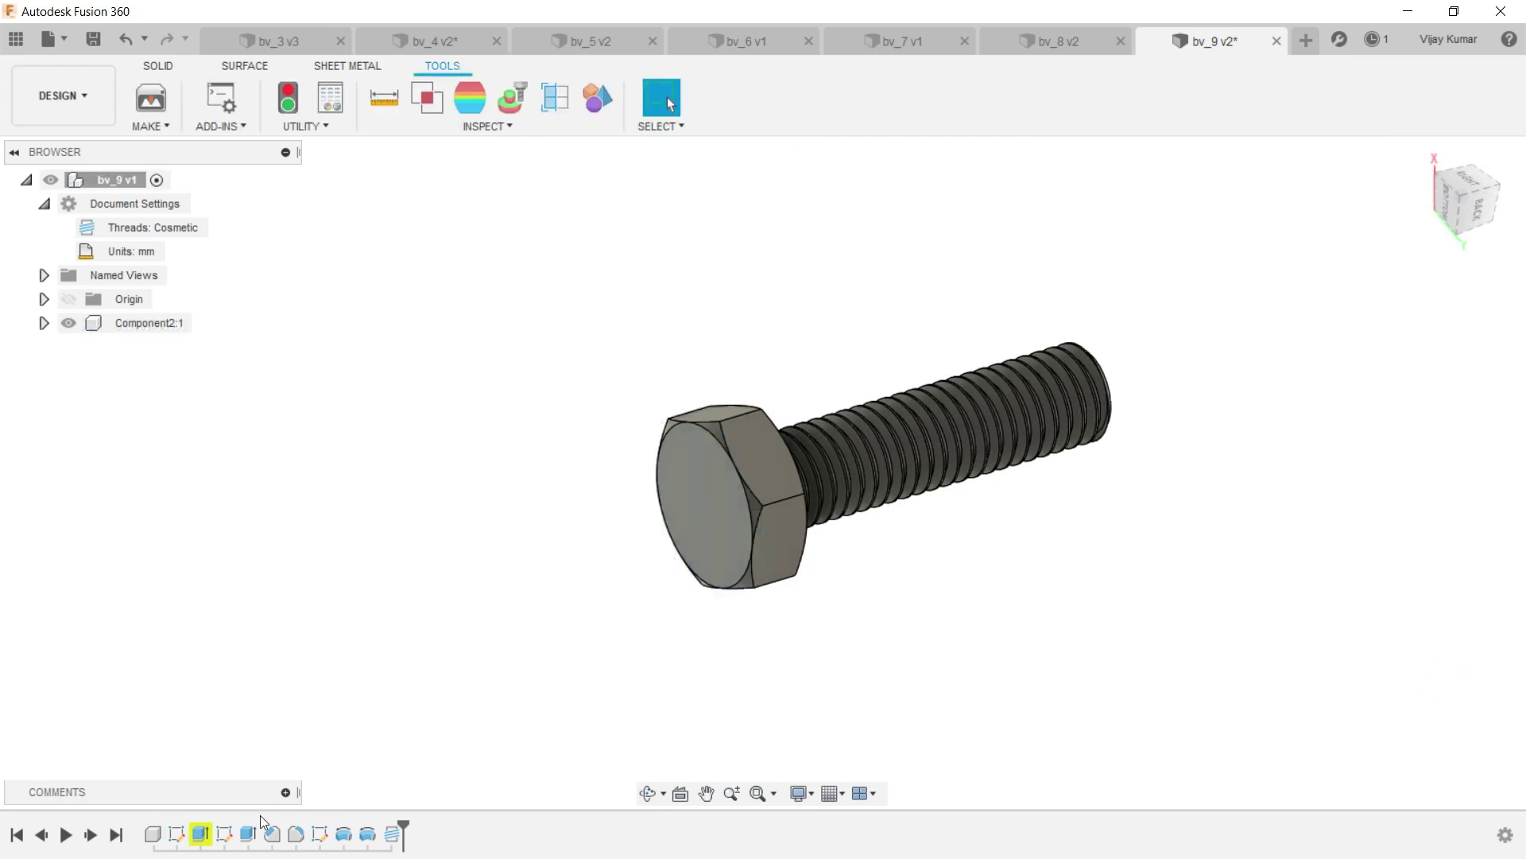
right_click(199, 835)
click(246, 600)
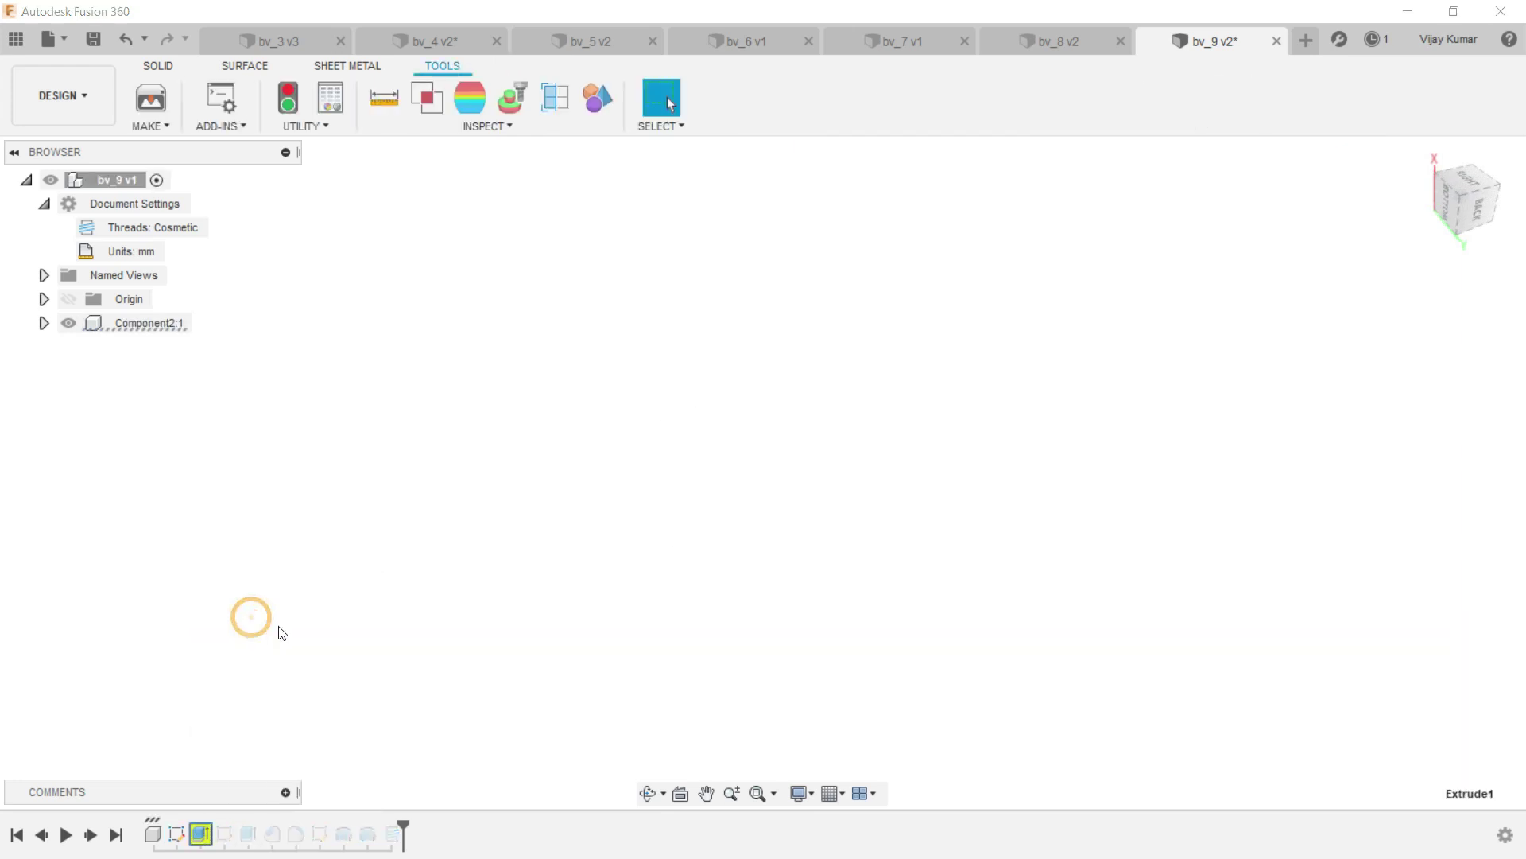
click(707, 466)
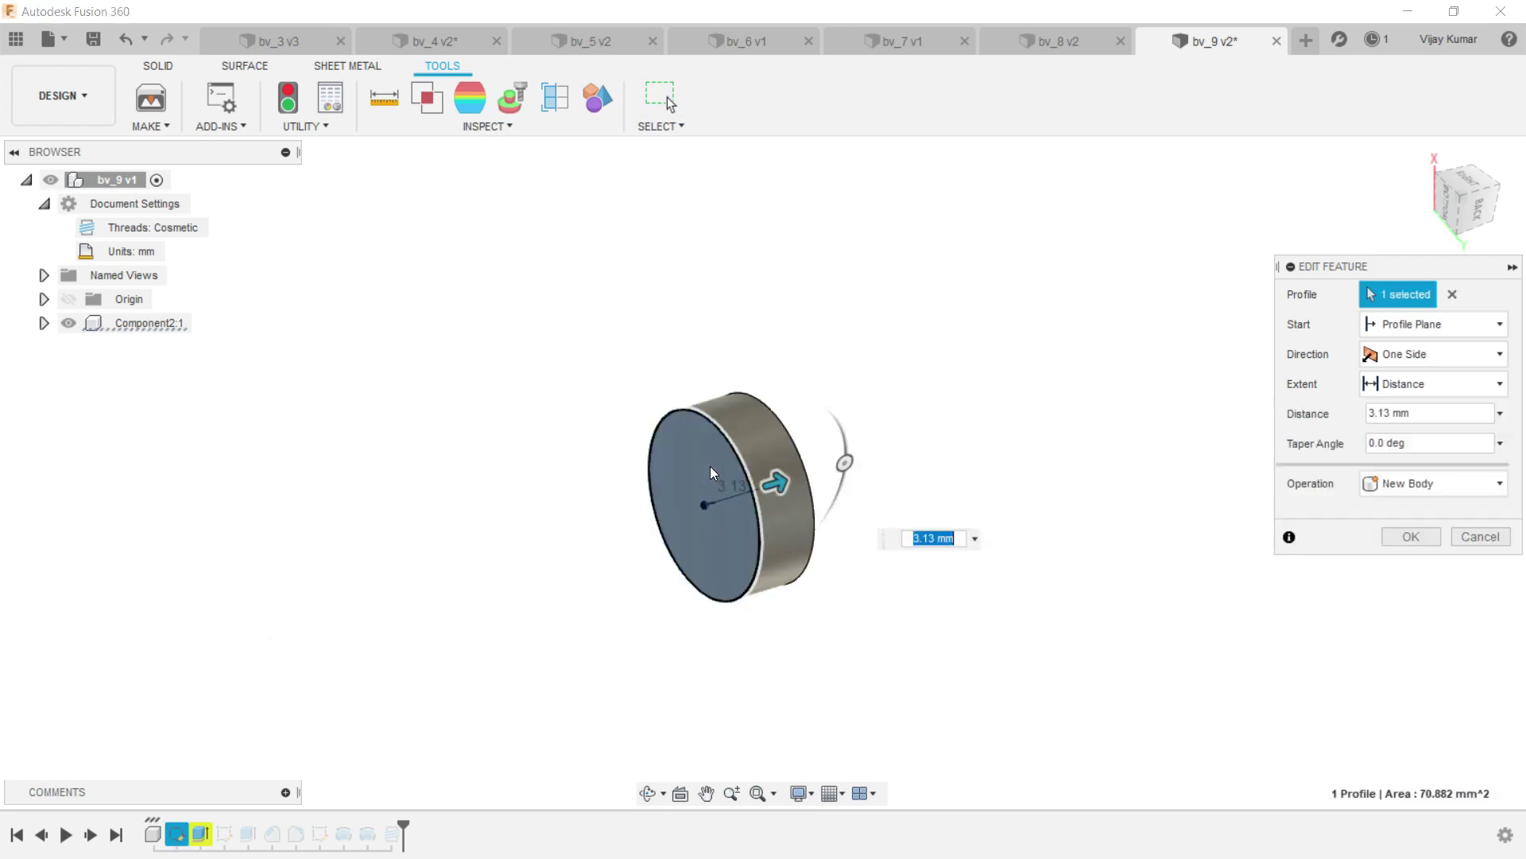
click(1383, 545)
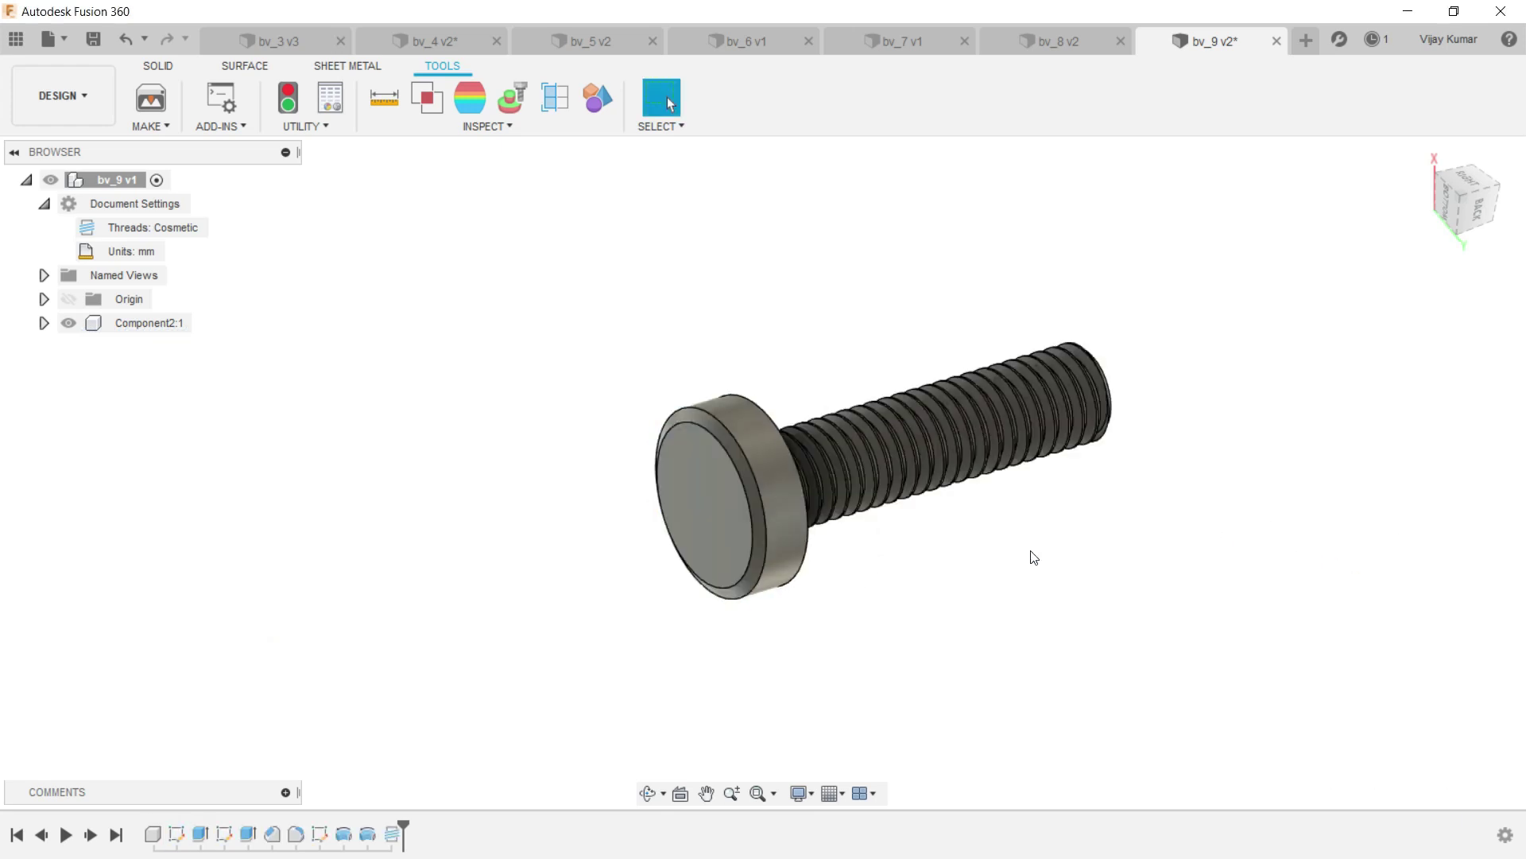
Draw a centre-point rectangle across the screw head's end face, centred on the origin.
click(743, 512)
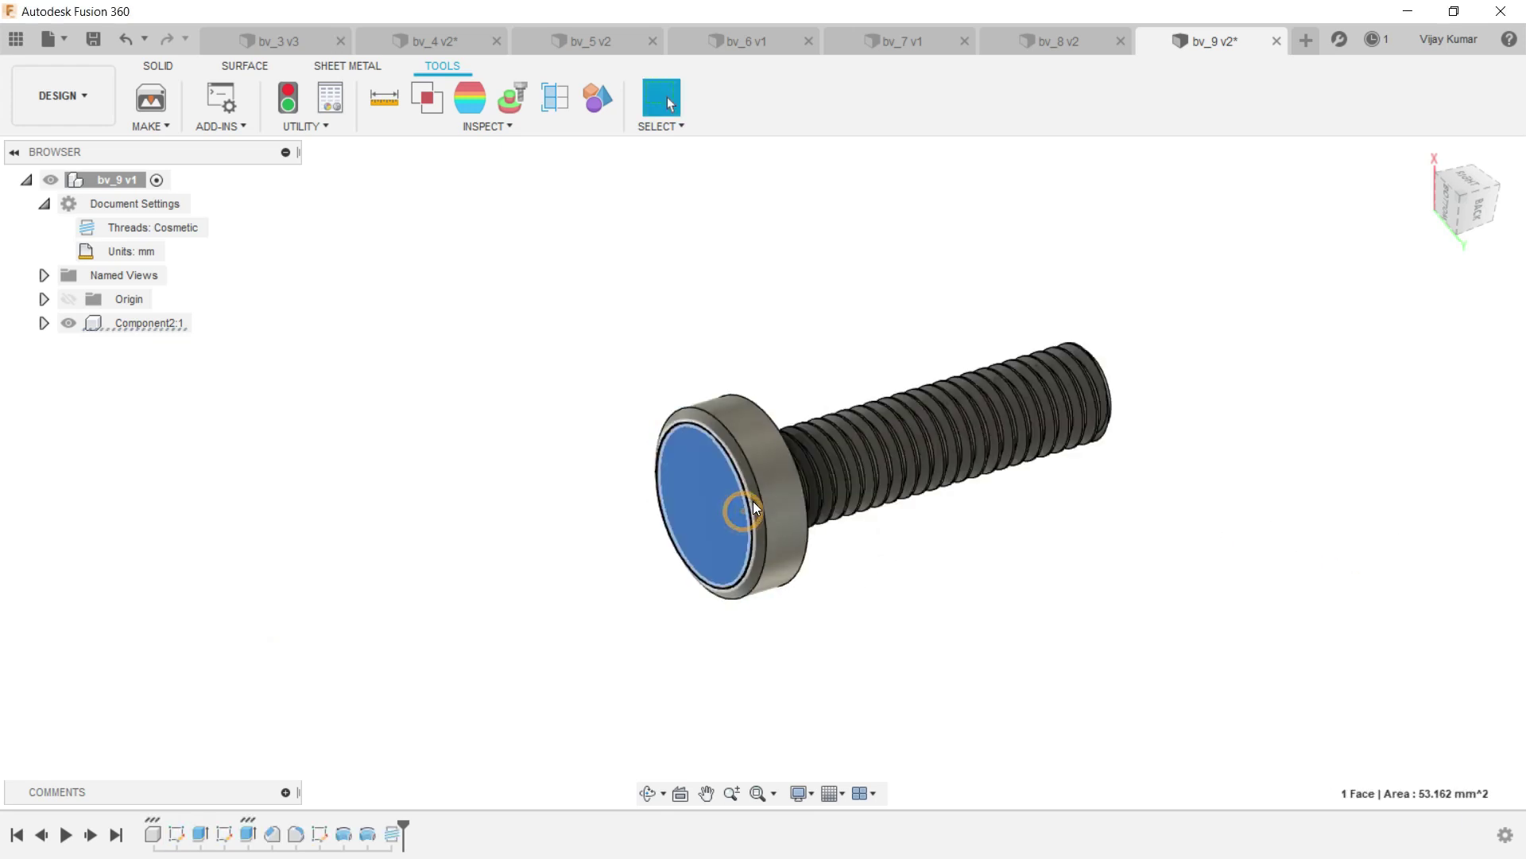
click(182, 77)
click(145, 97)
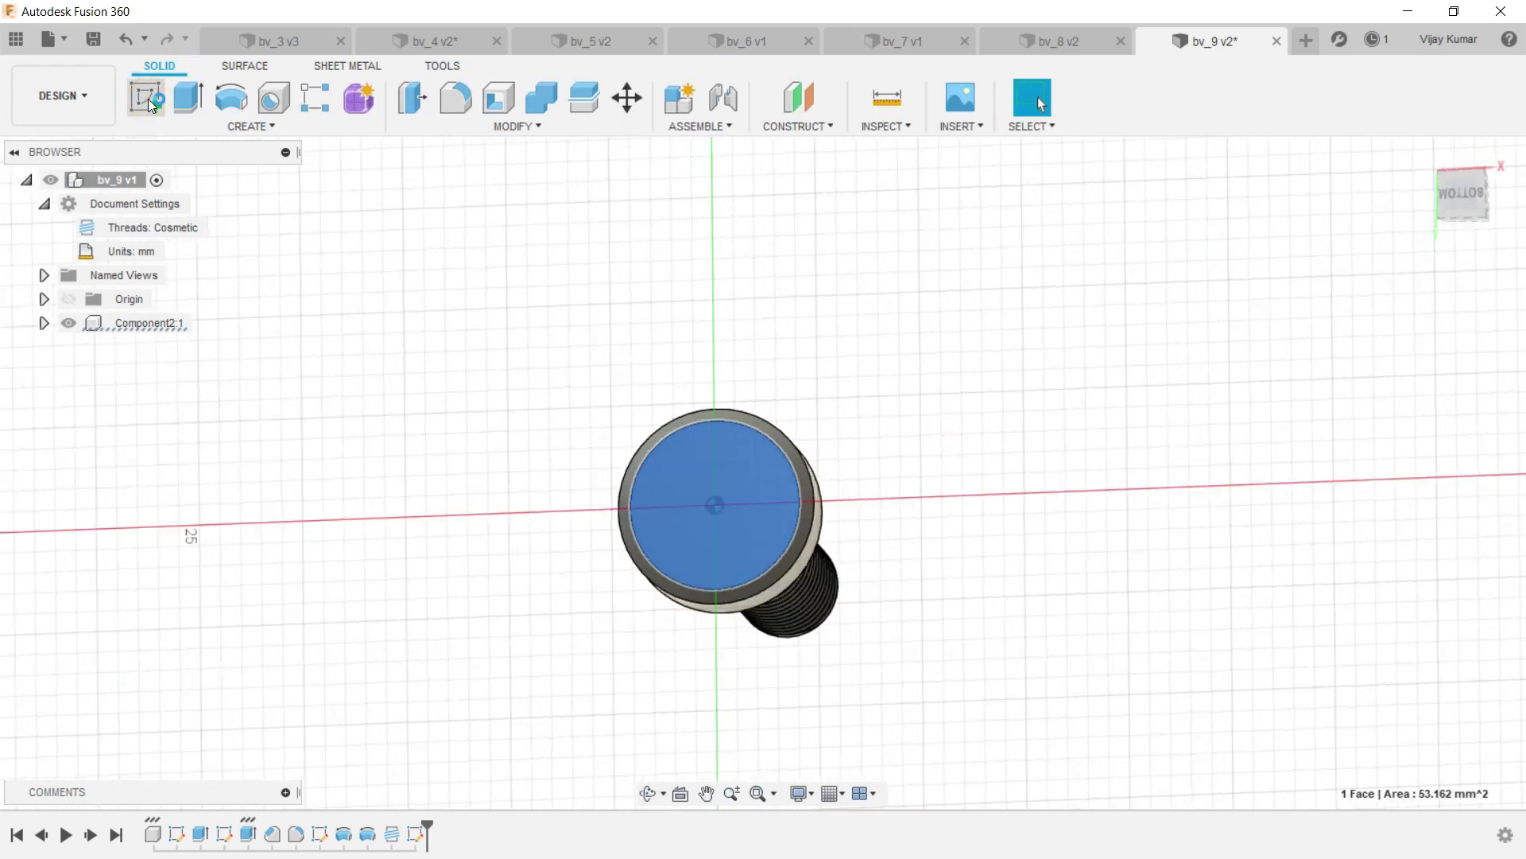
click(280, 127)
mouse_move(221, 194)
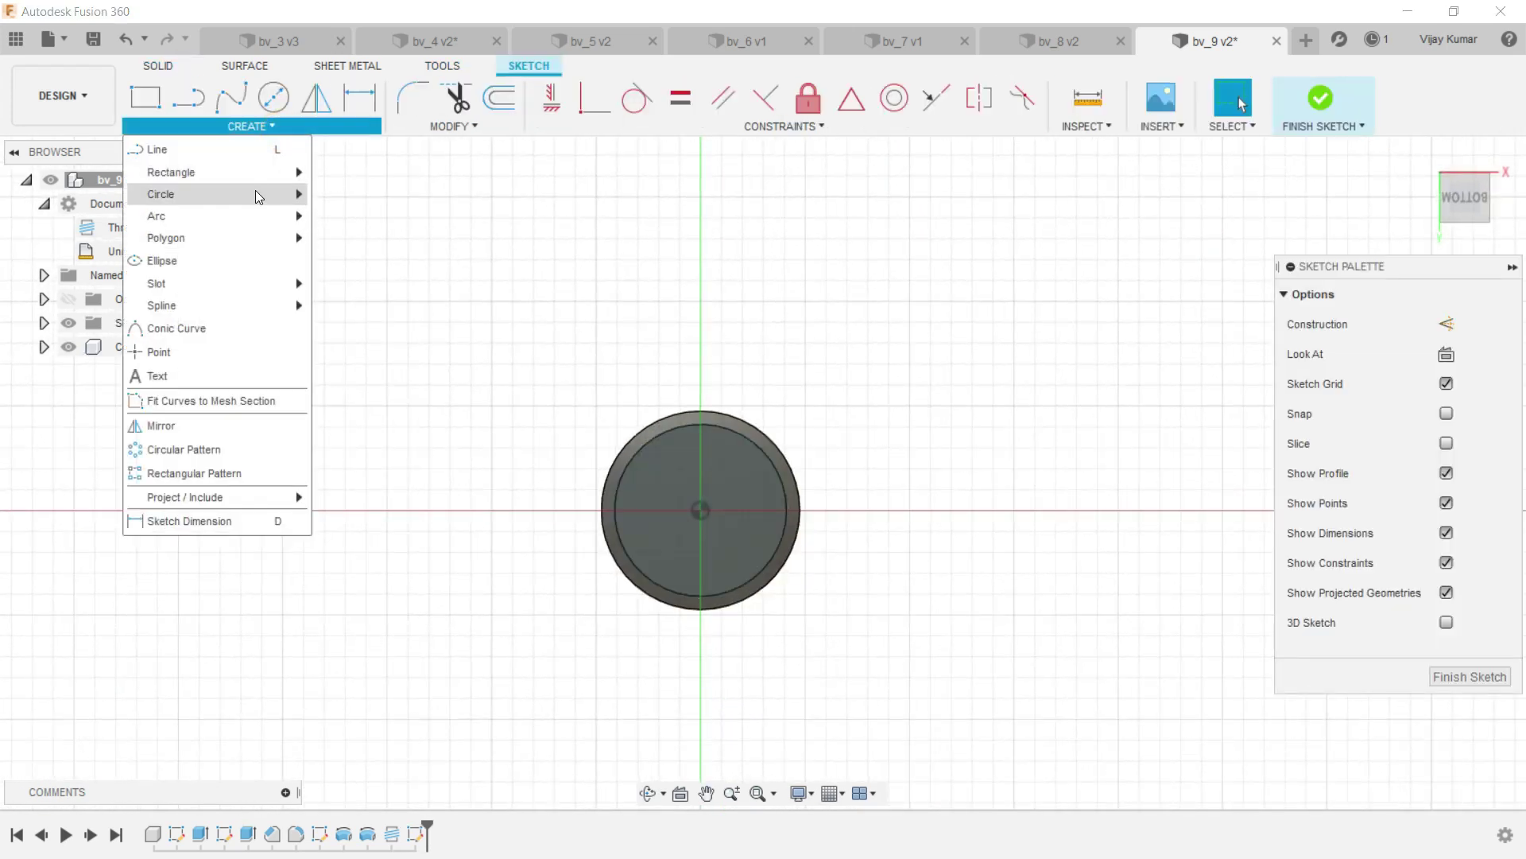
click(338, 221)
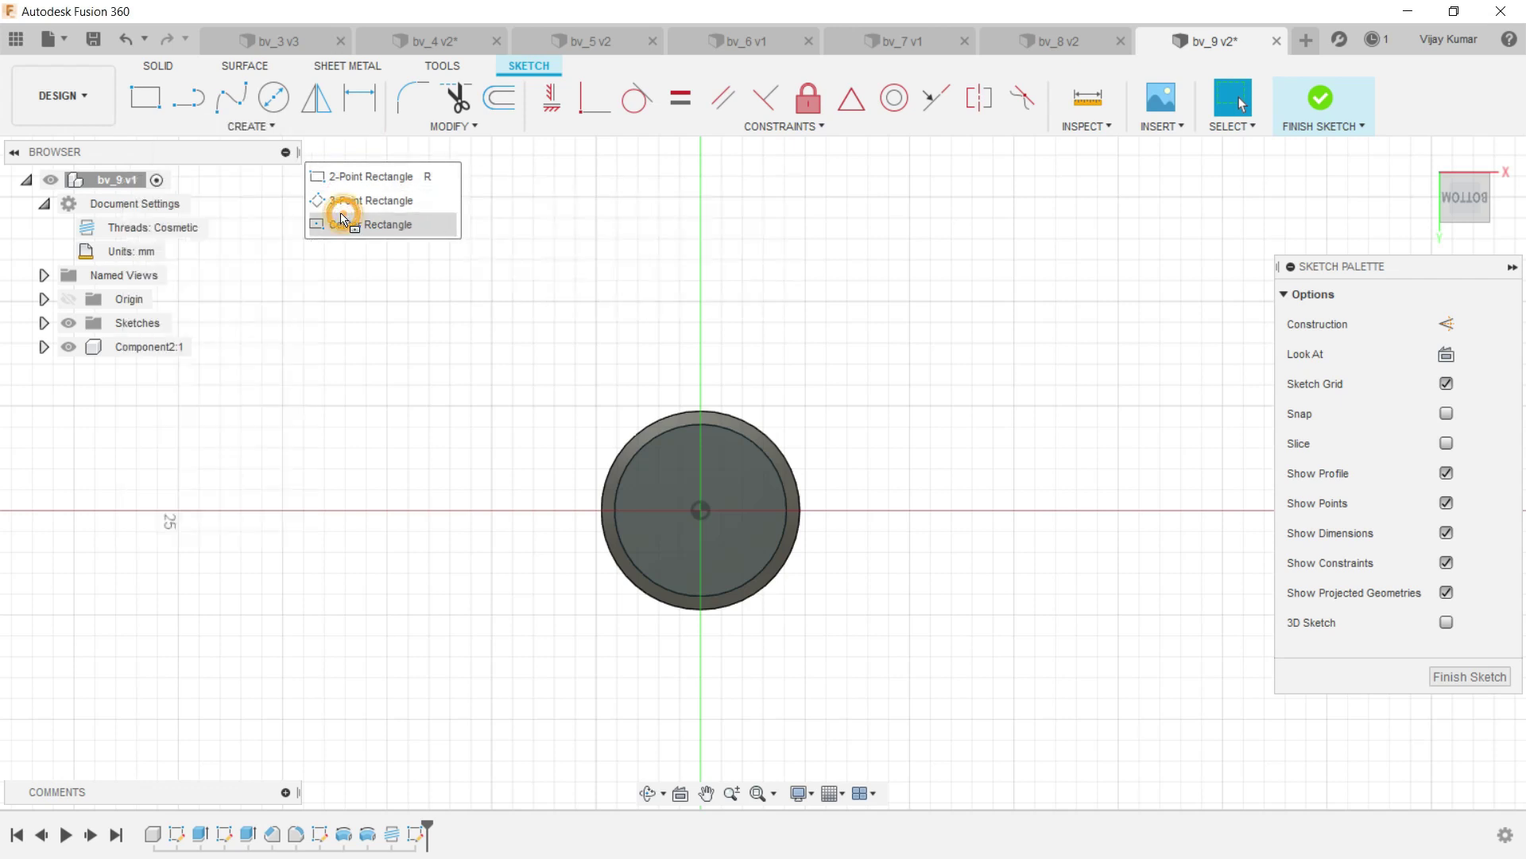
click(704, 508)
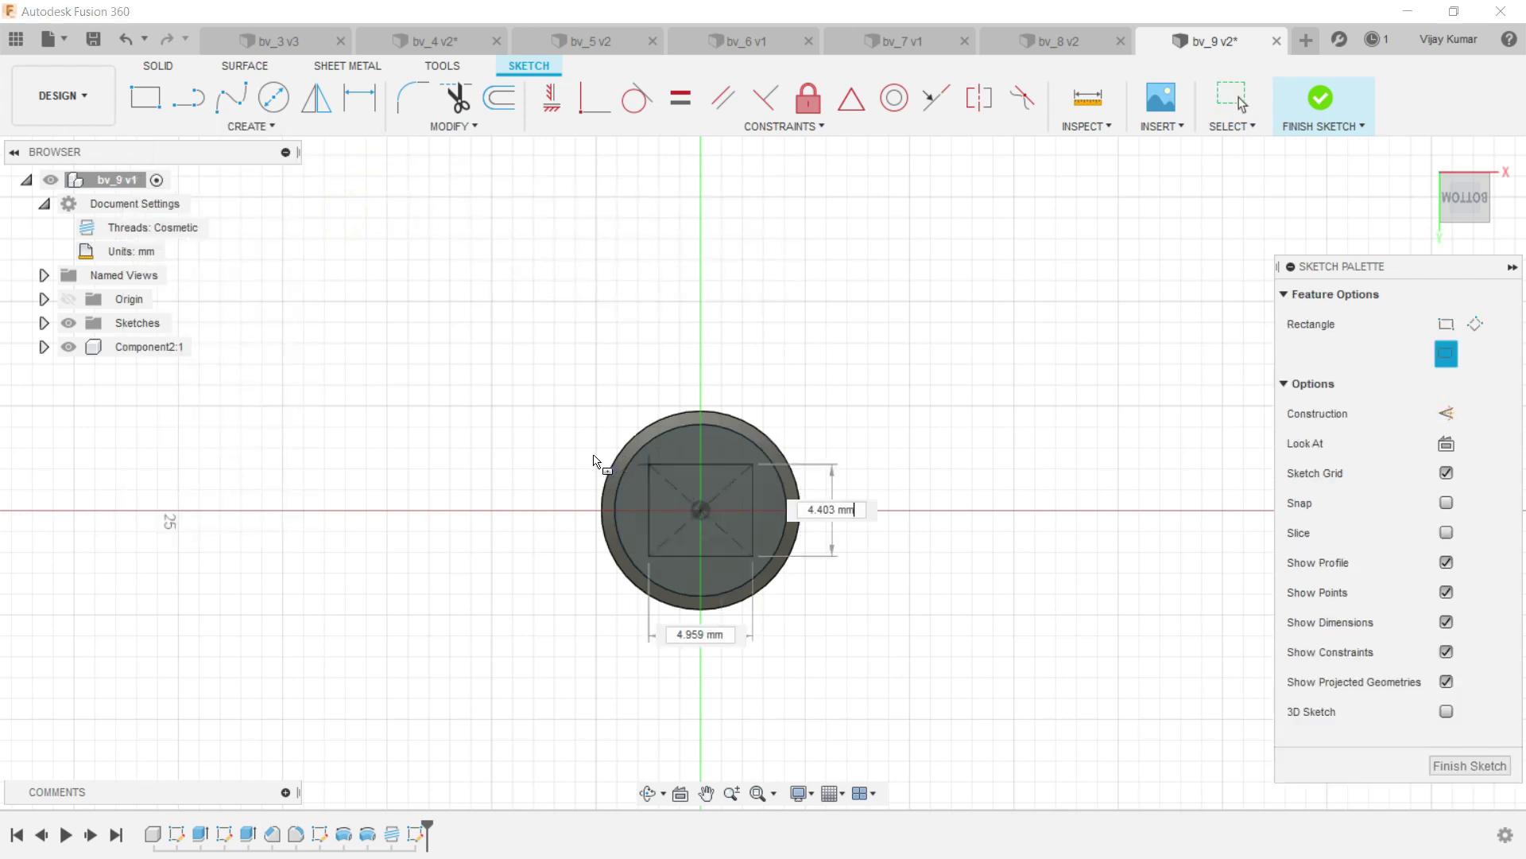
click(545, 506)
Dimension the slot rectangle 1 mm wide by 15 mm long and finish the sketch.
click(348, 97)
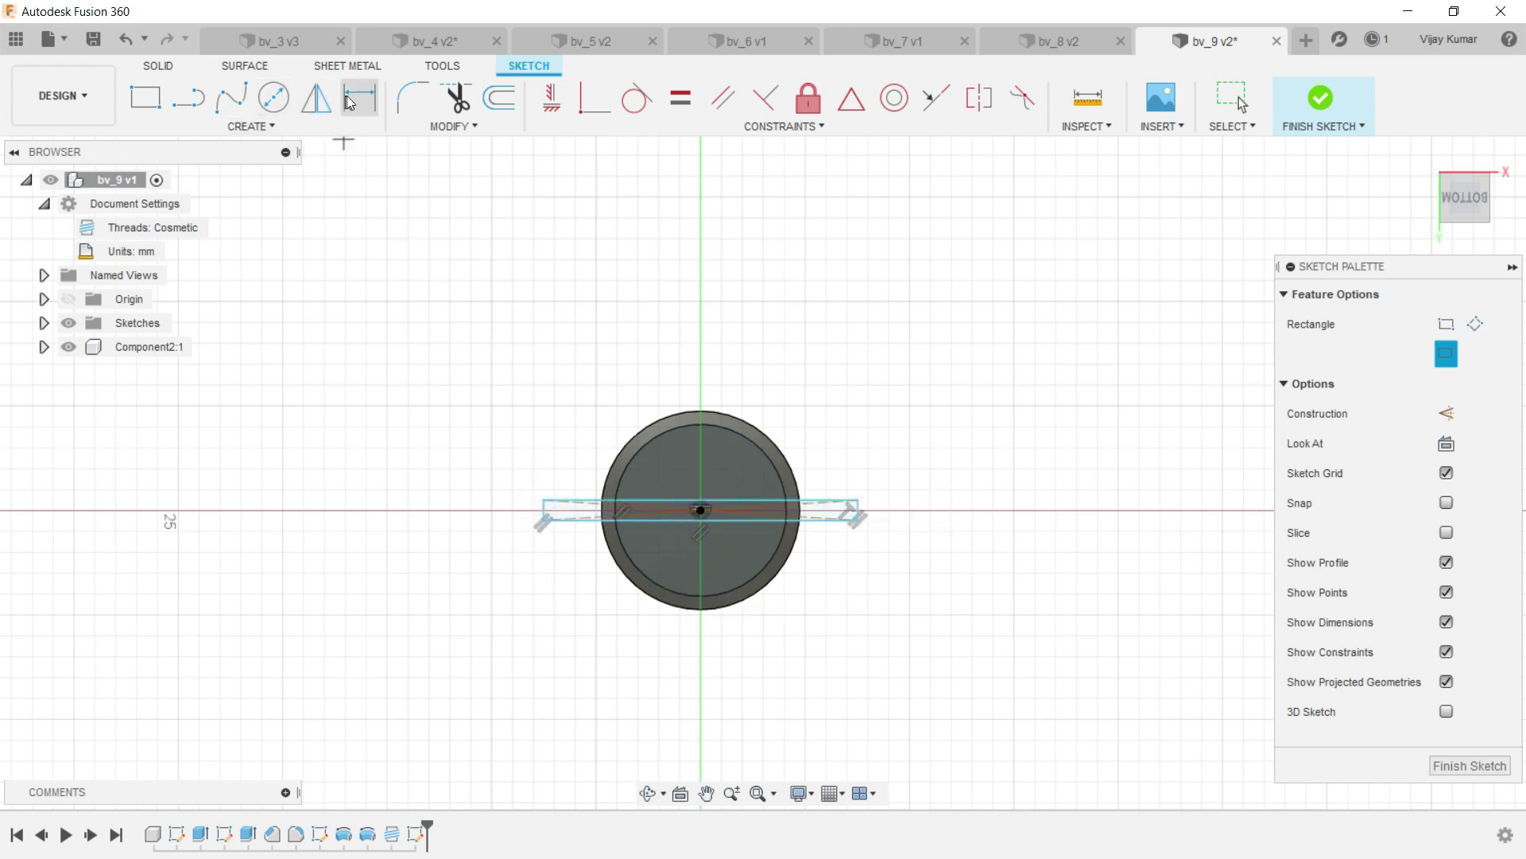
scroll(854, 509, up, 1)
scroll(855, 517, up, 1)
click(845, 520)
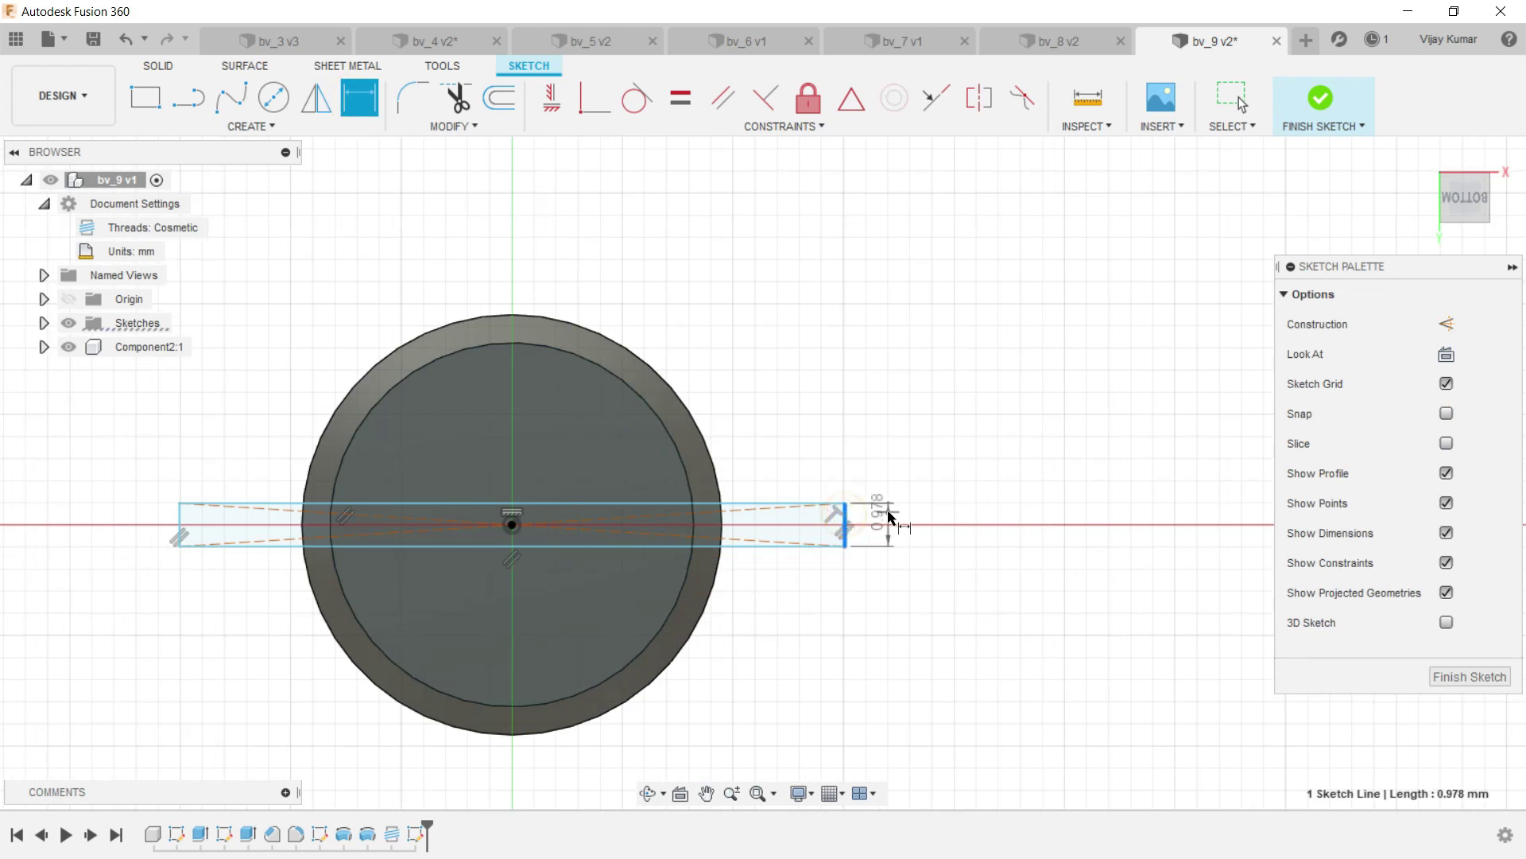
text(1)
key(Return)
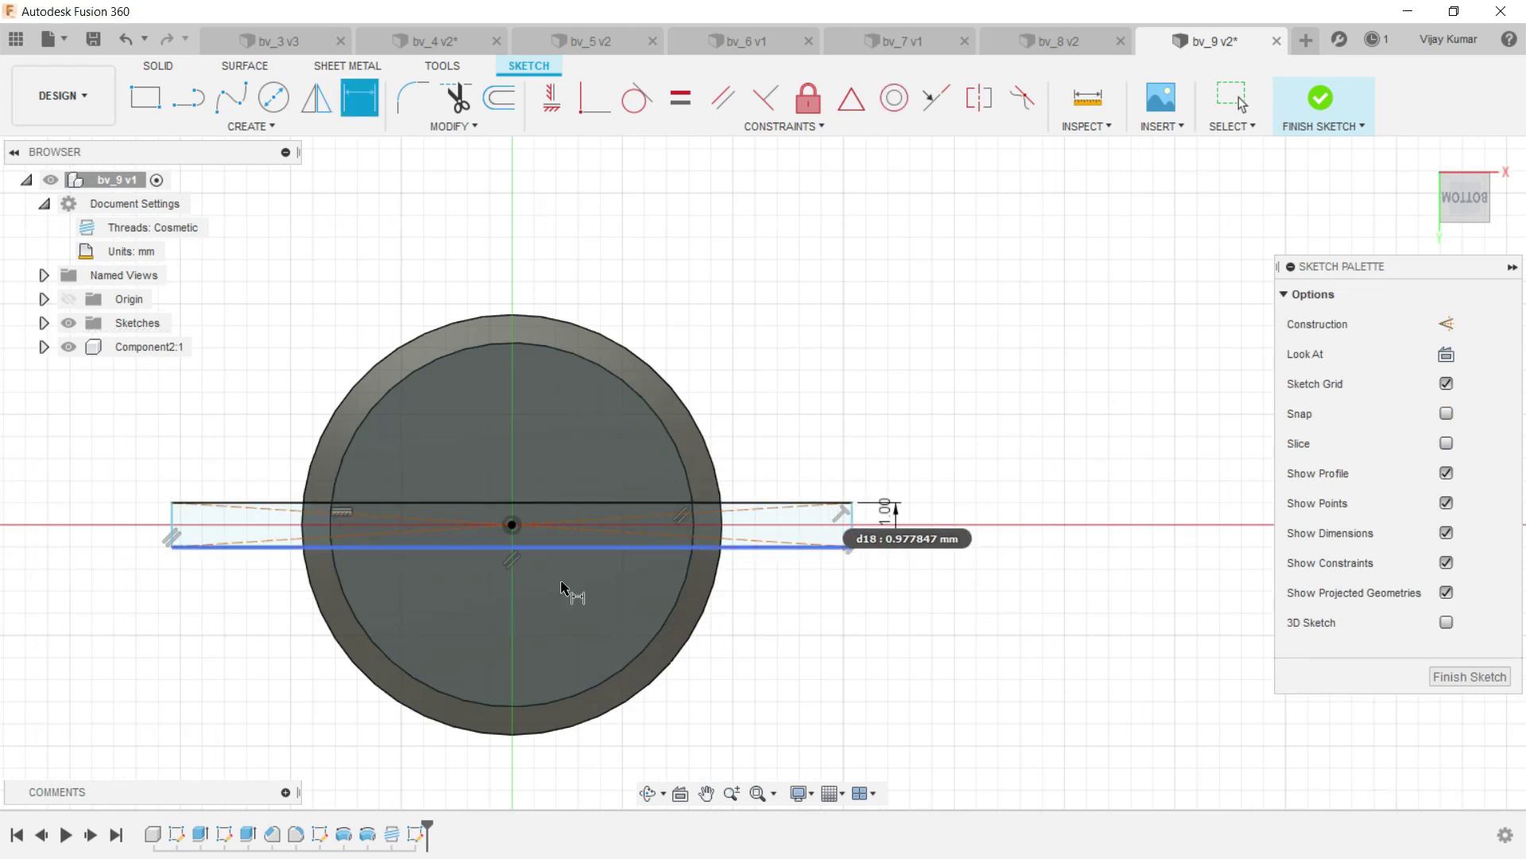
scroll(1090, 303, down, 1)
scroll(1091, 304, down, 1)
click(863, 437)
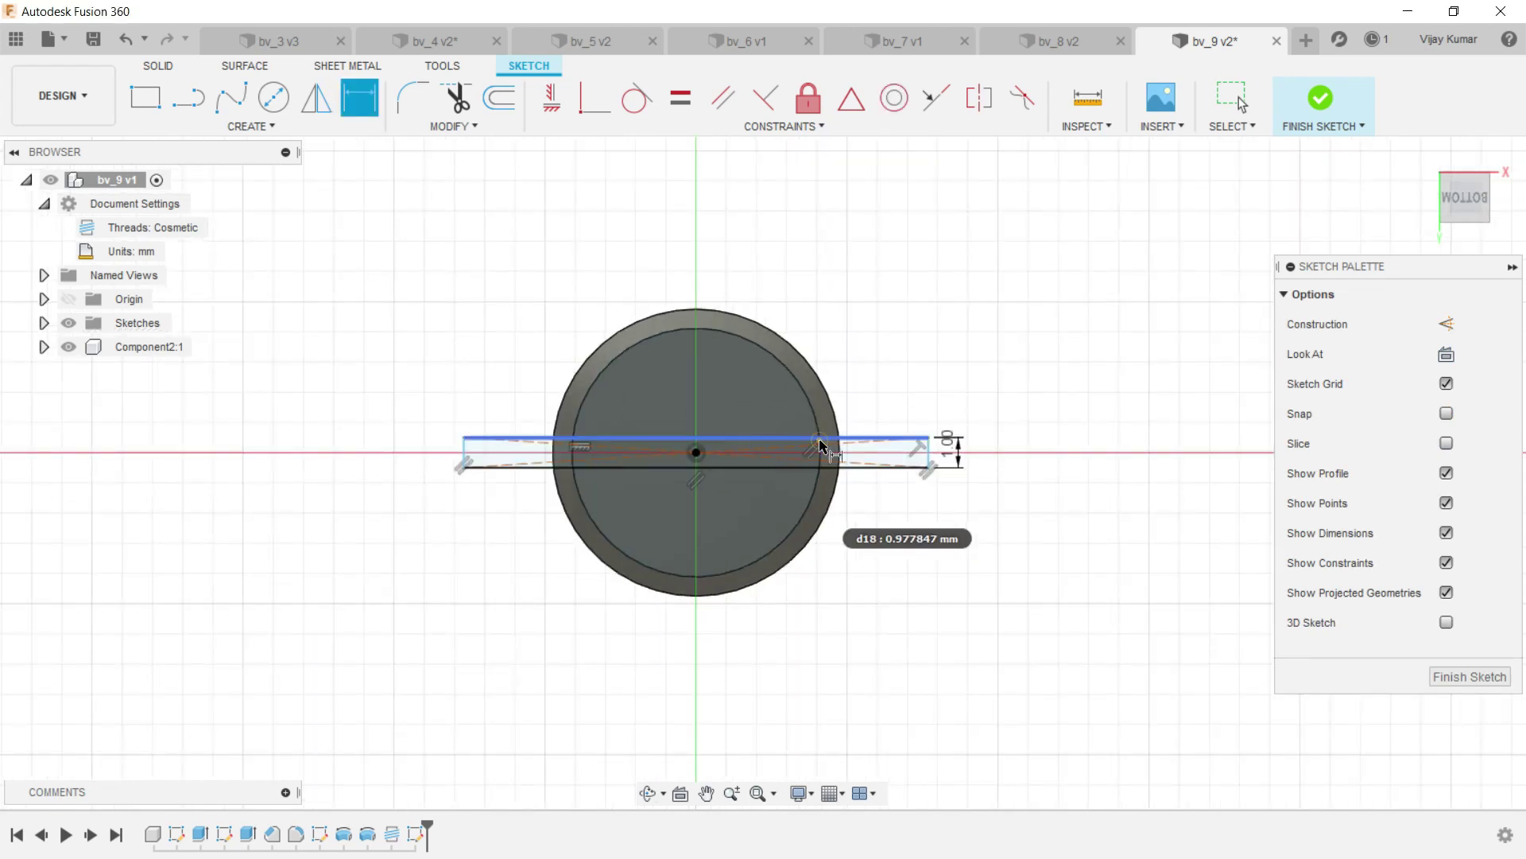
click(802, 294)
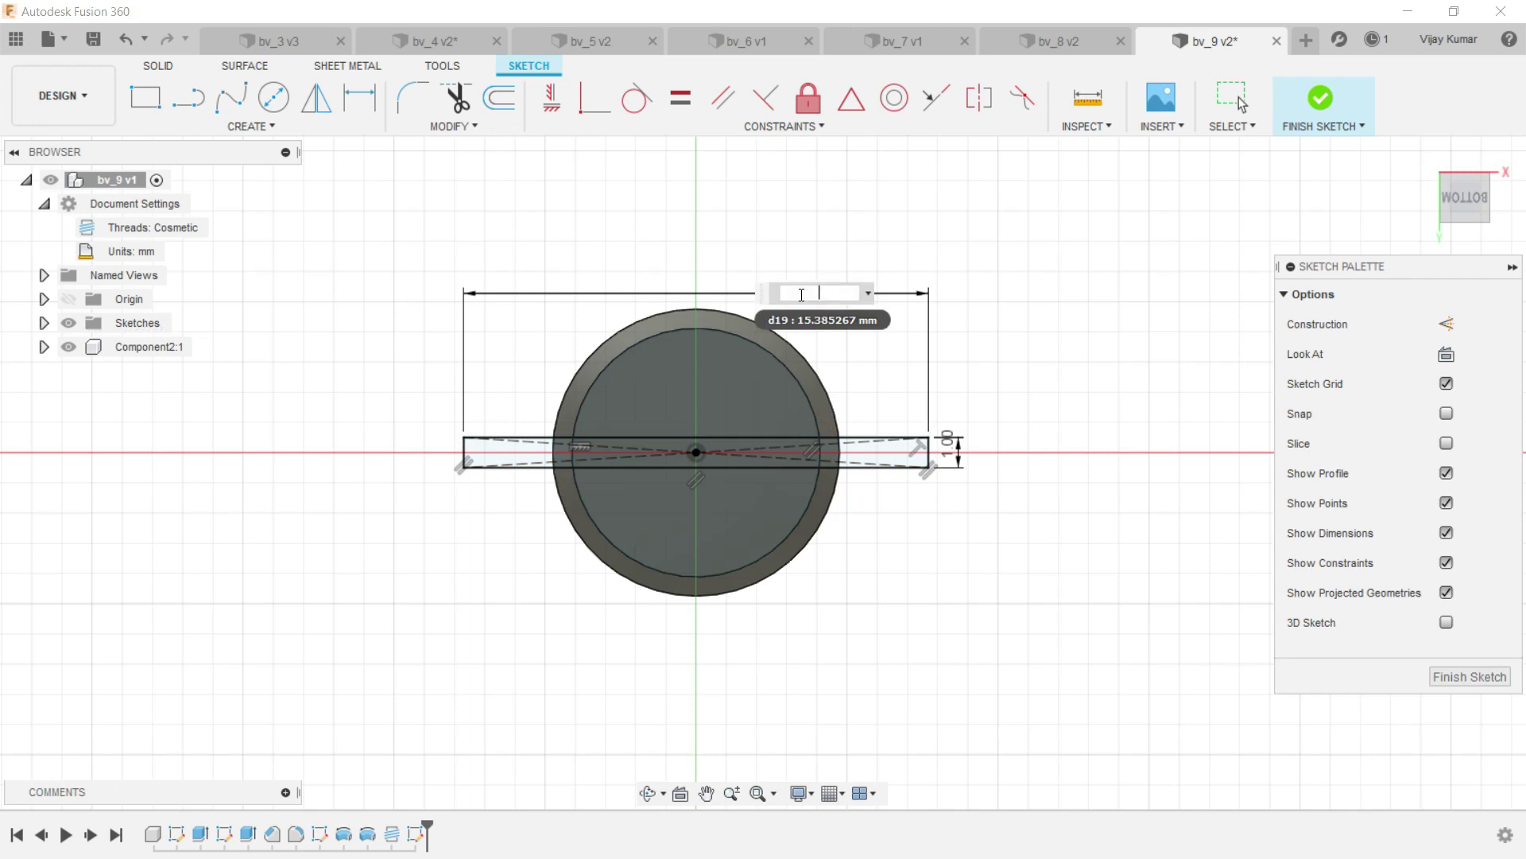
text(15)
key(Return)
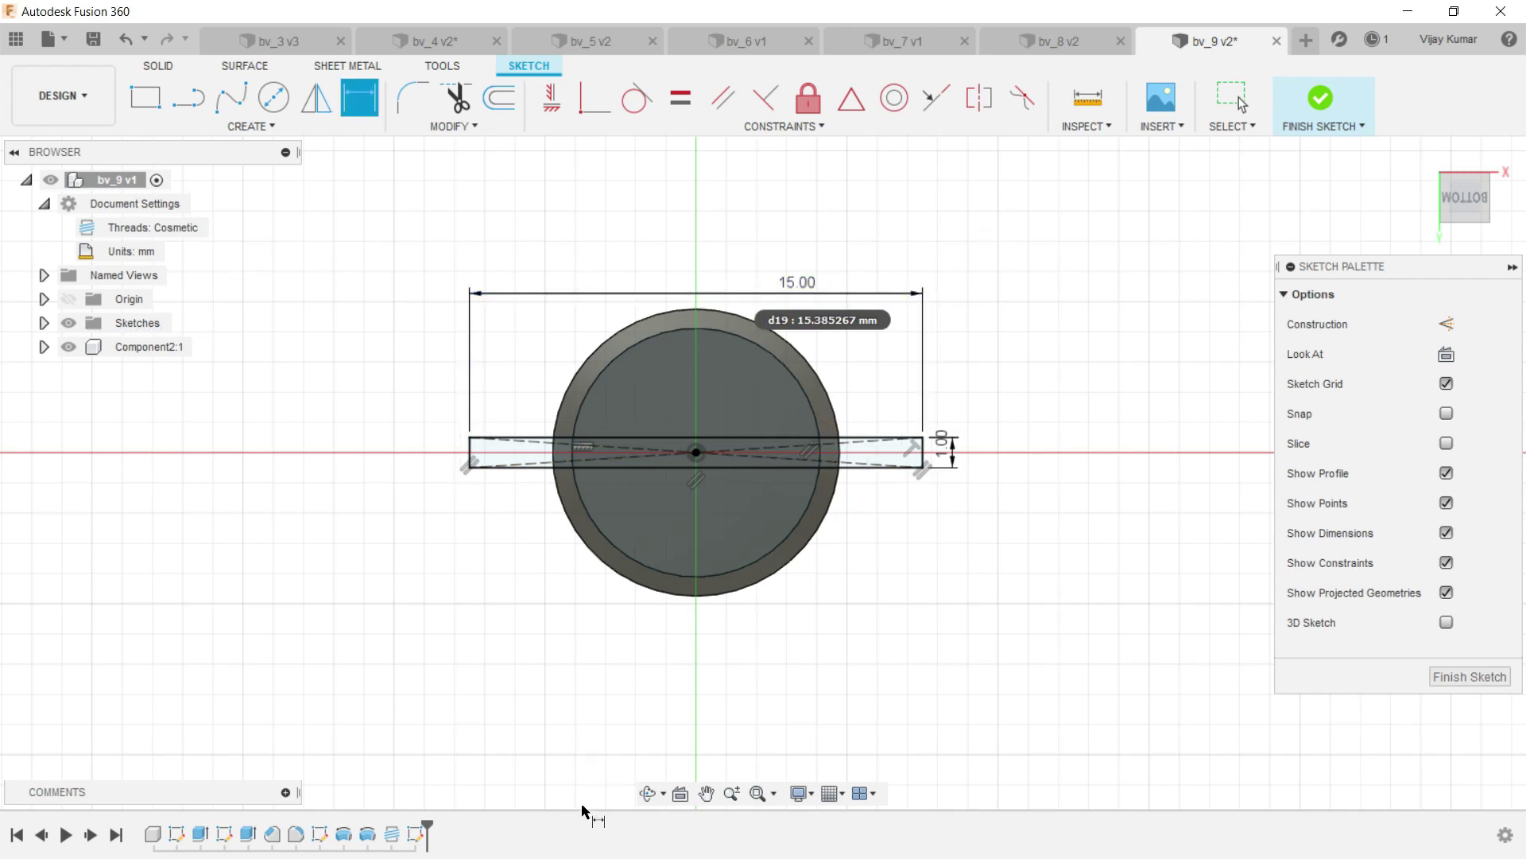
click(648, 793)
drag(784, 408, 663, 441)
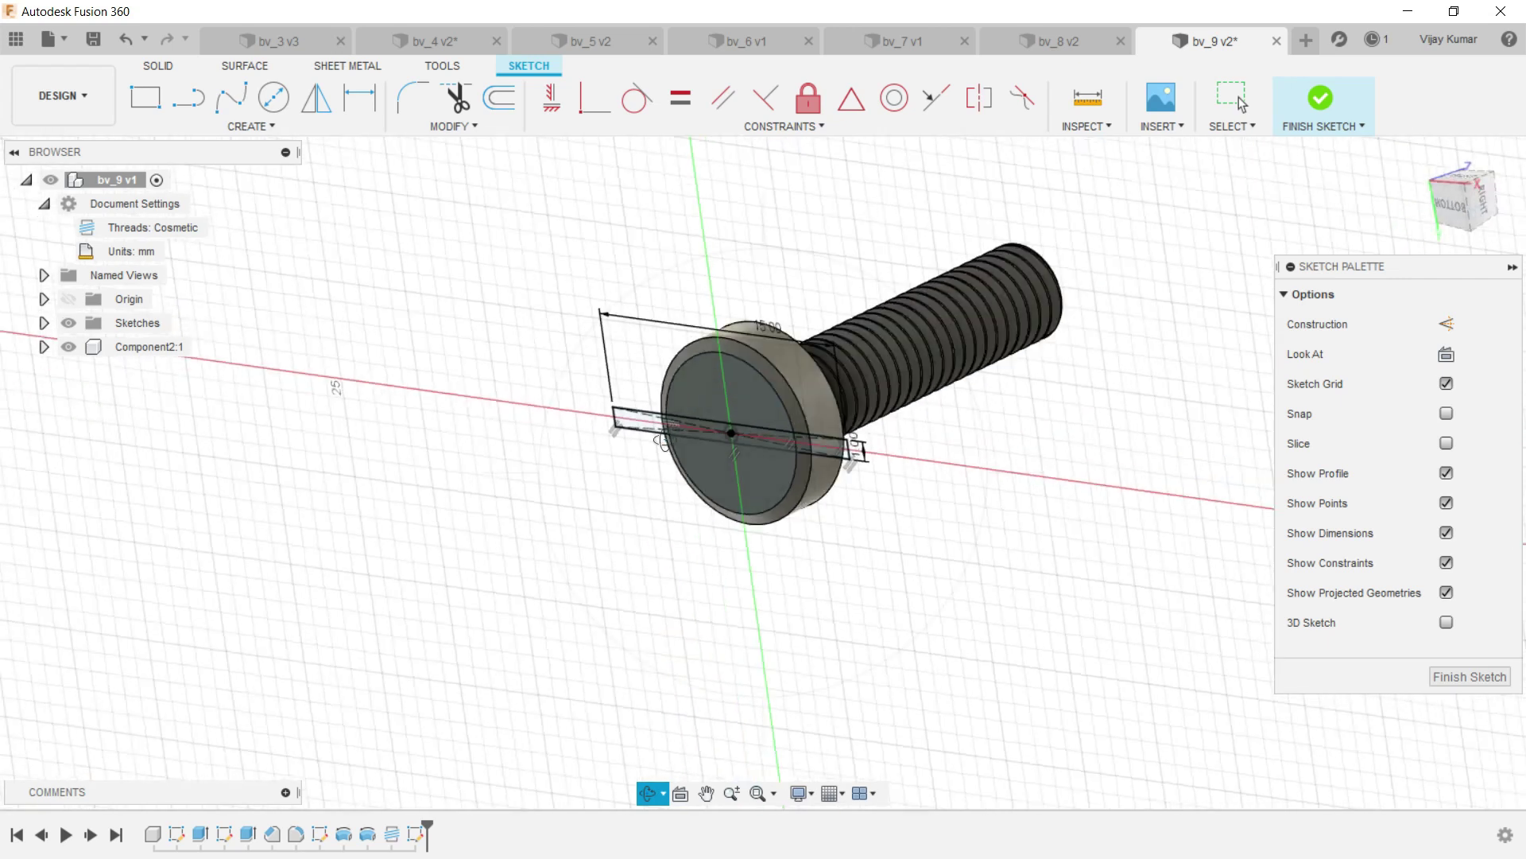
click(163, 67)
Extrude the three slot profiles as a -1.00 mm cut into the screw head.
click(189, 97)
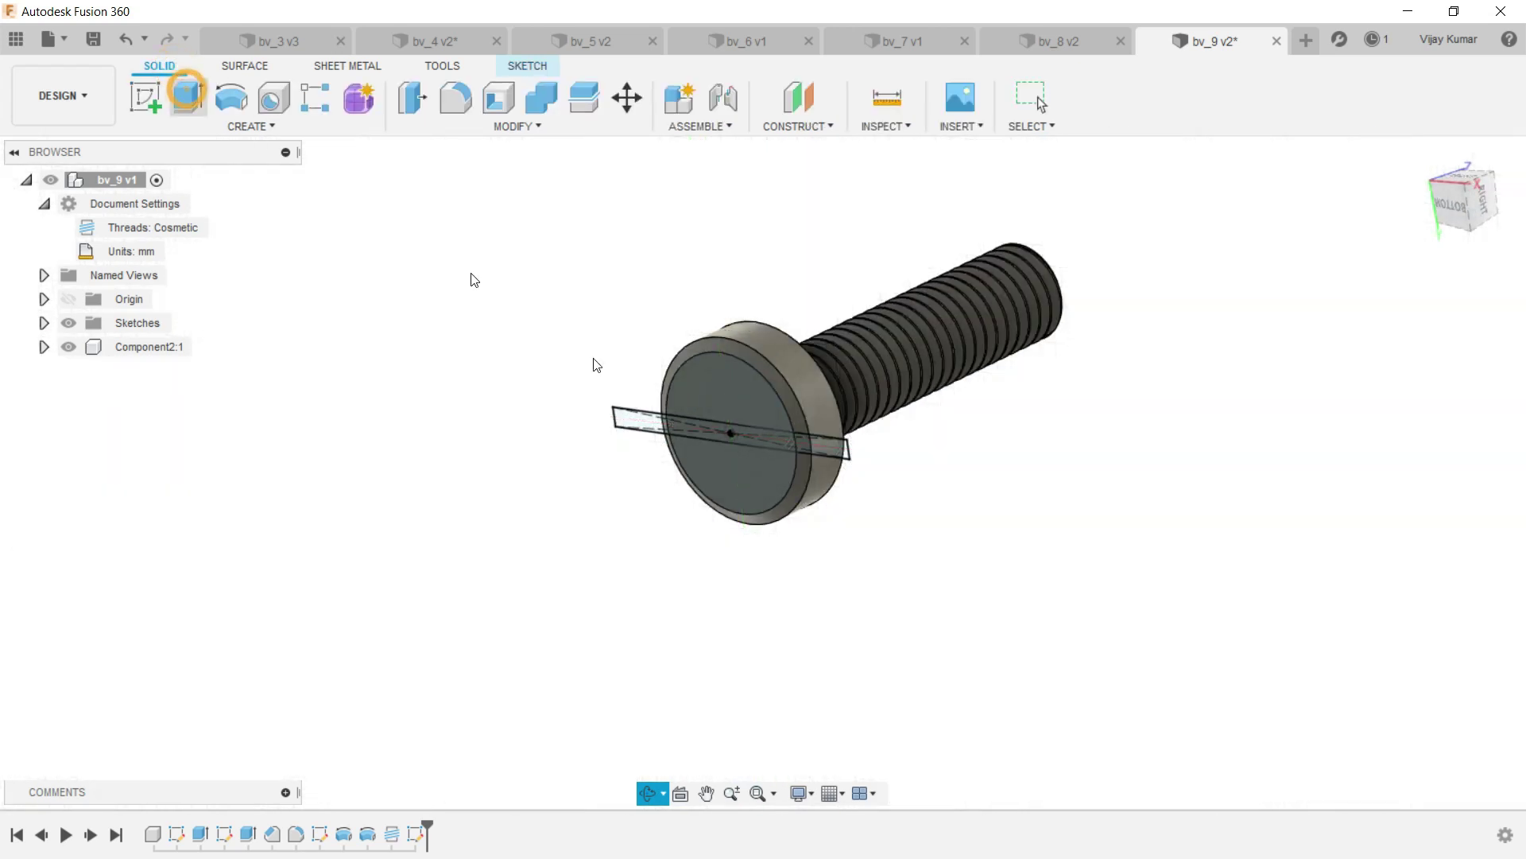
click(644, 428)
click(767, 442)
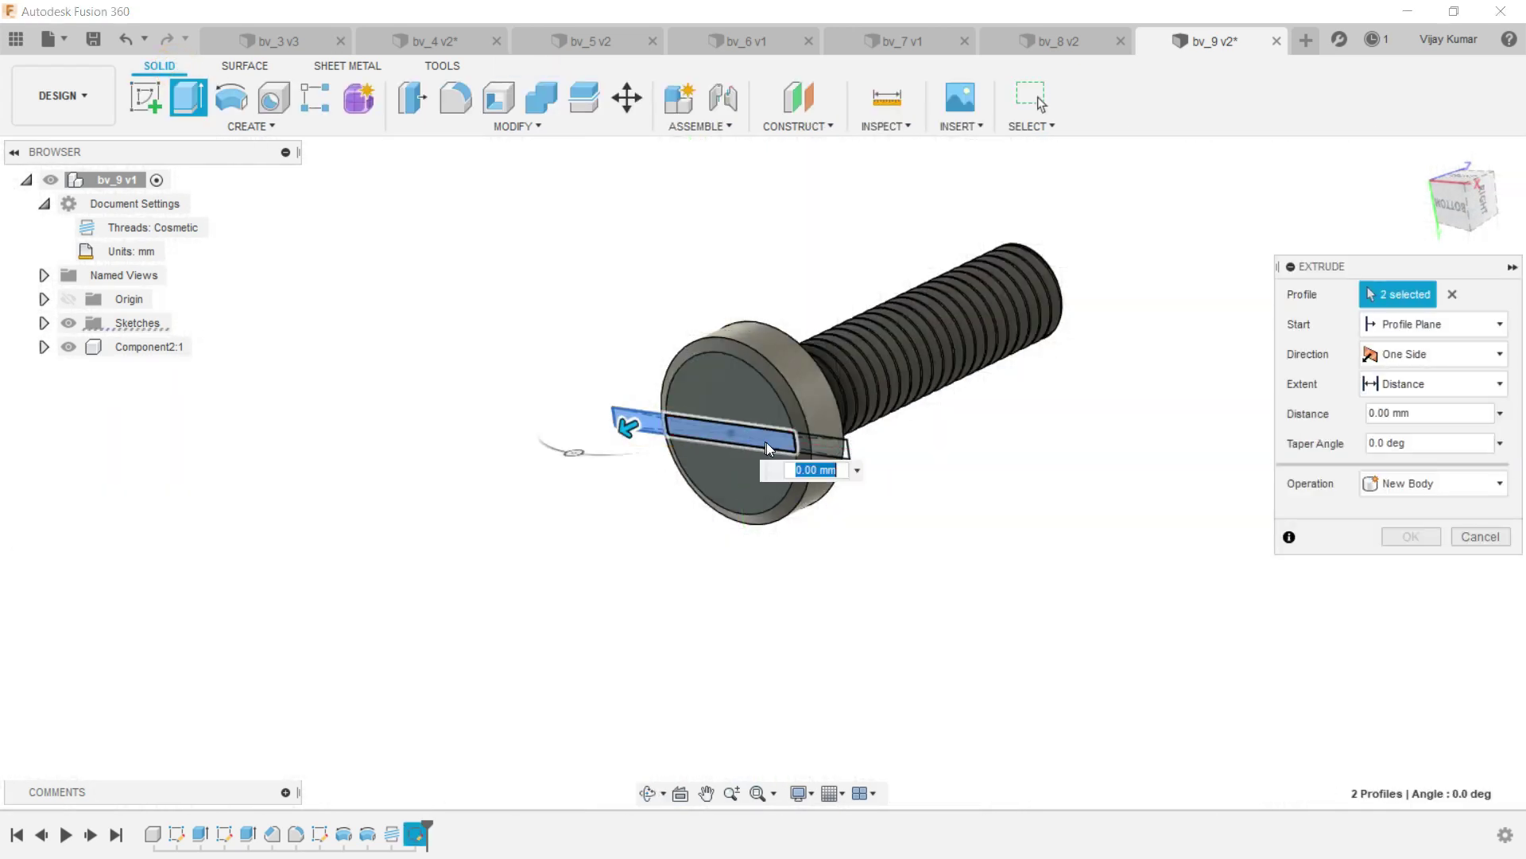
click(823, 447)
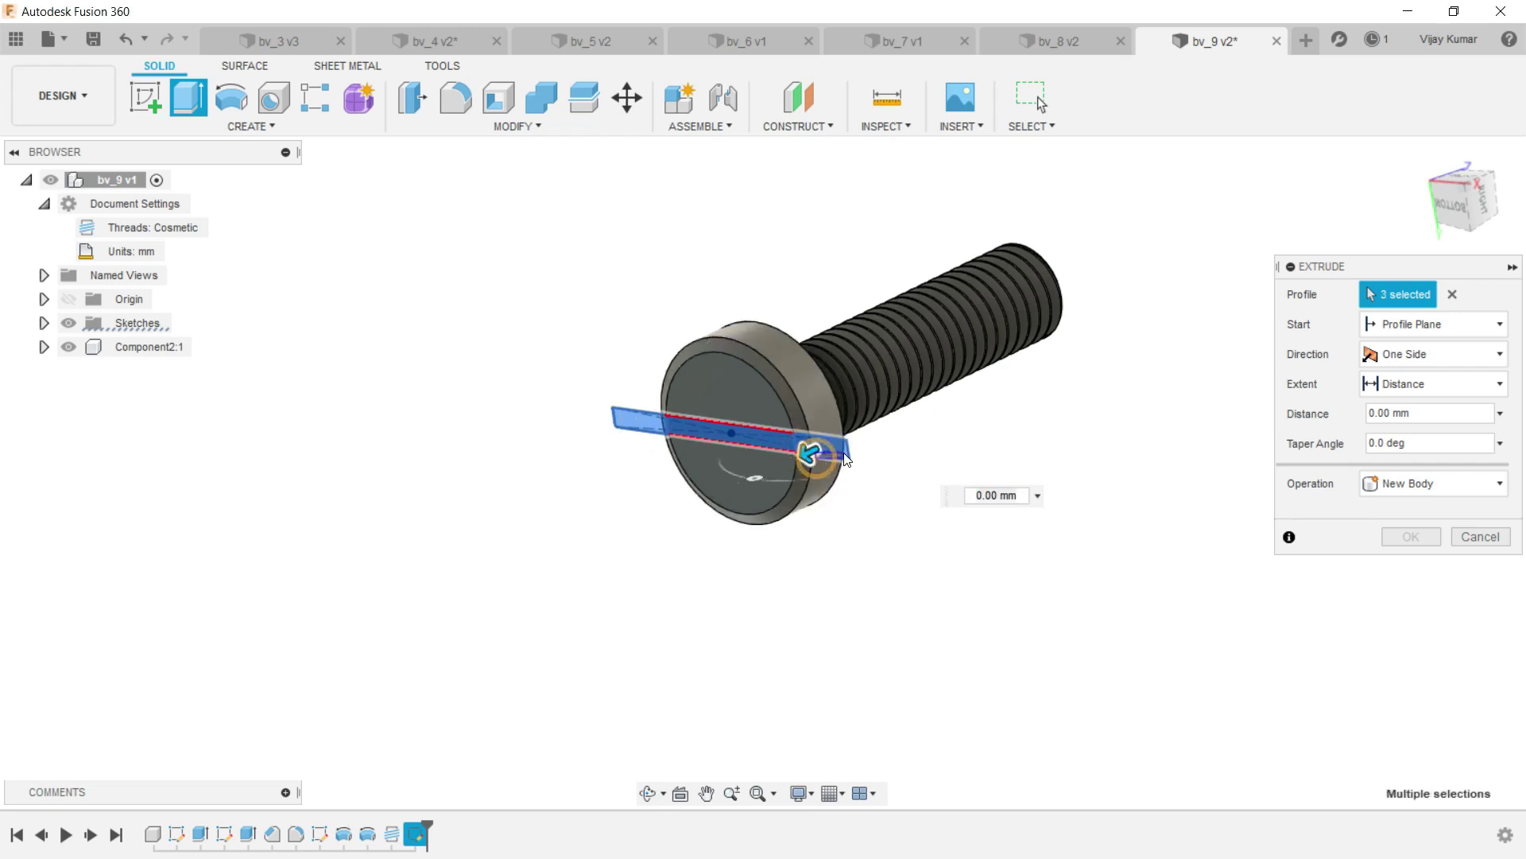
drag(805, 454, 801, 454)
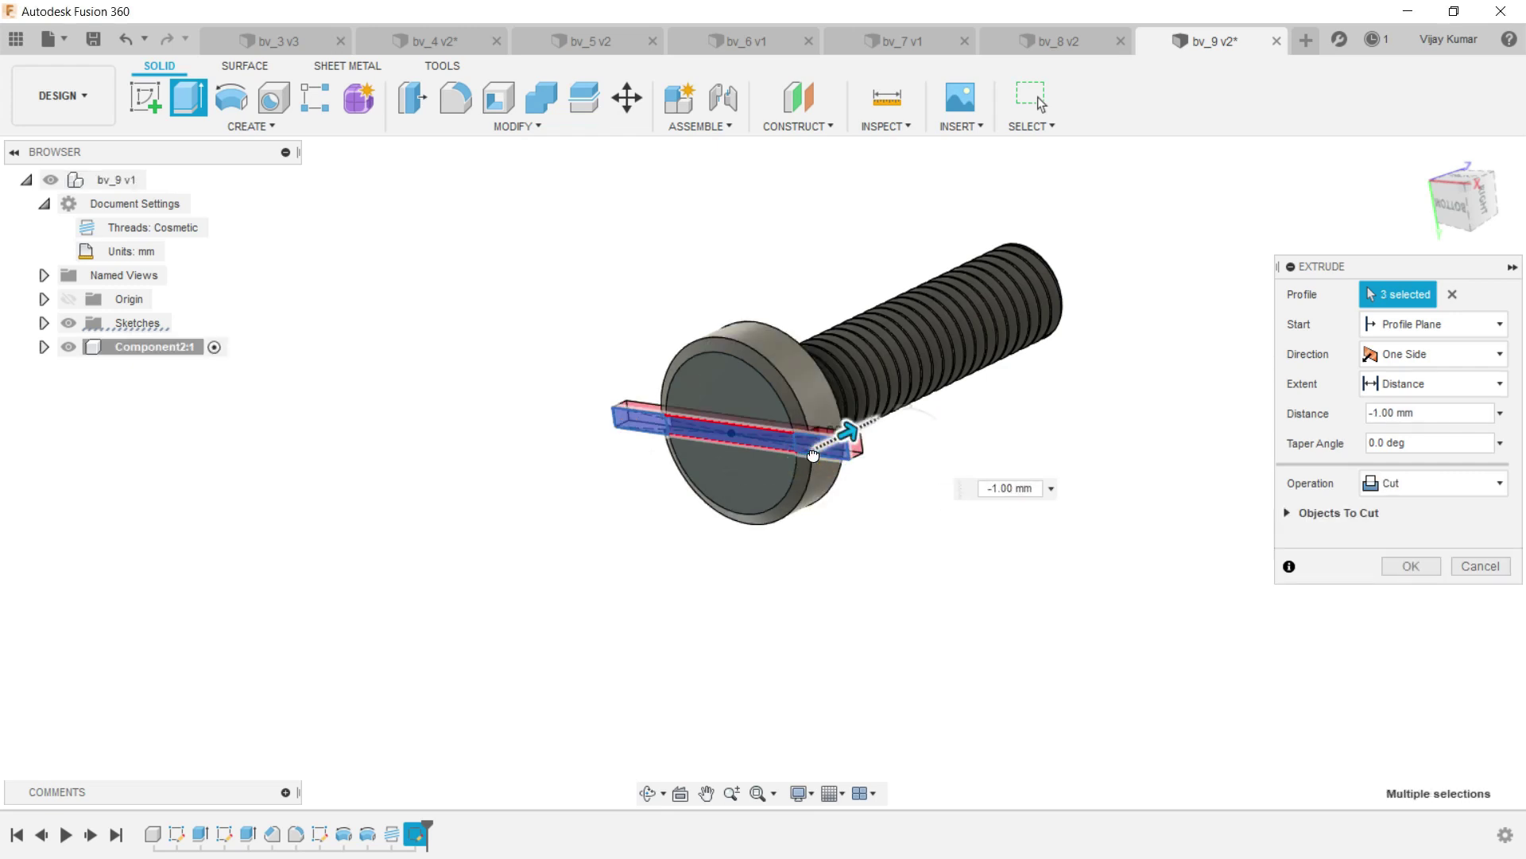
click(1425, 566)
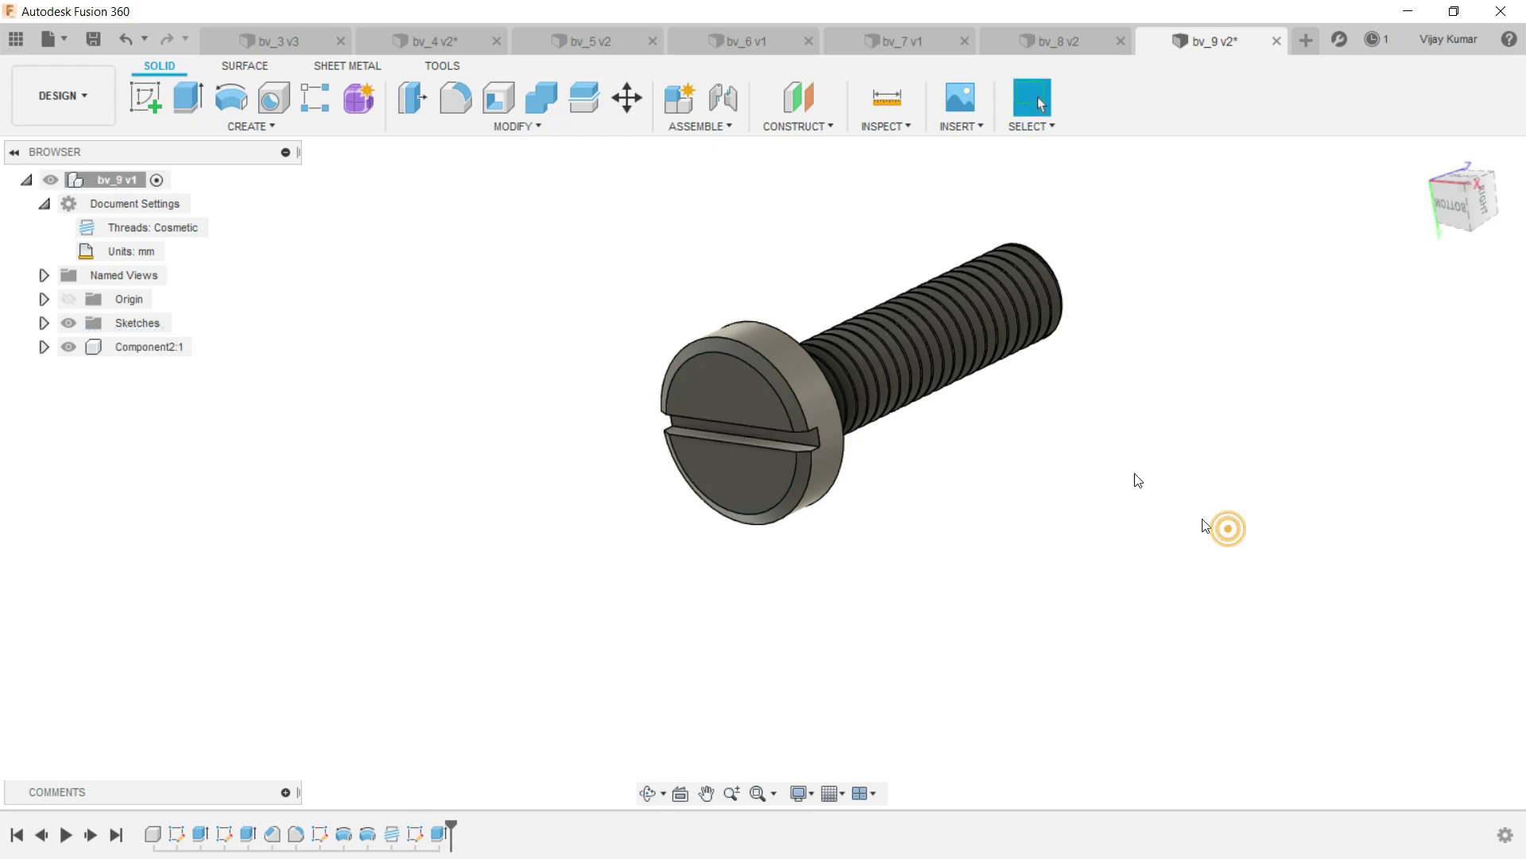
scroll(998, 279, down, 3)
scroll(1010, 262, up, 3)
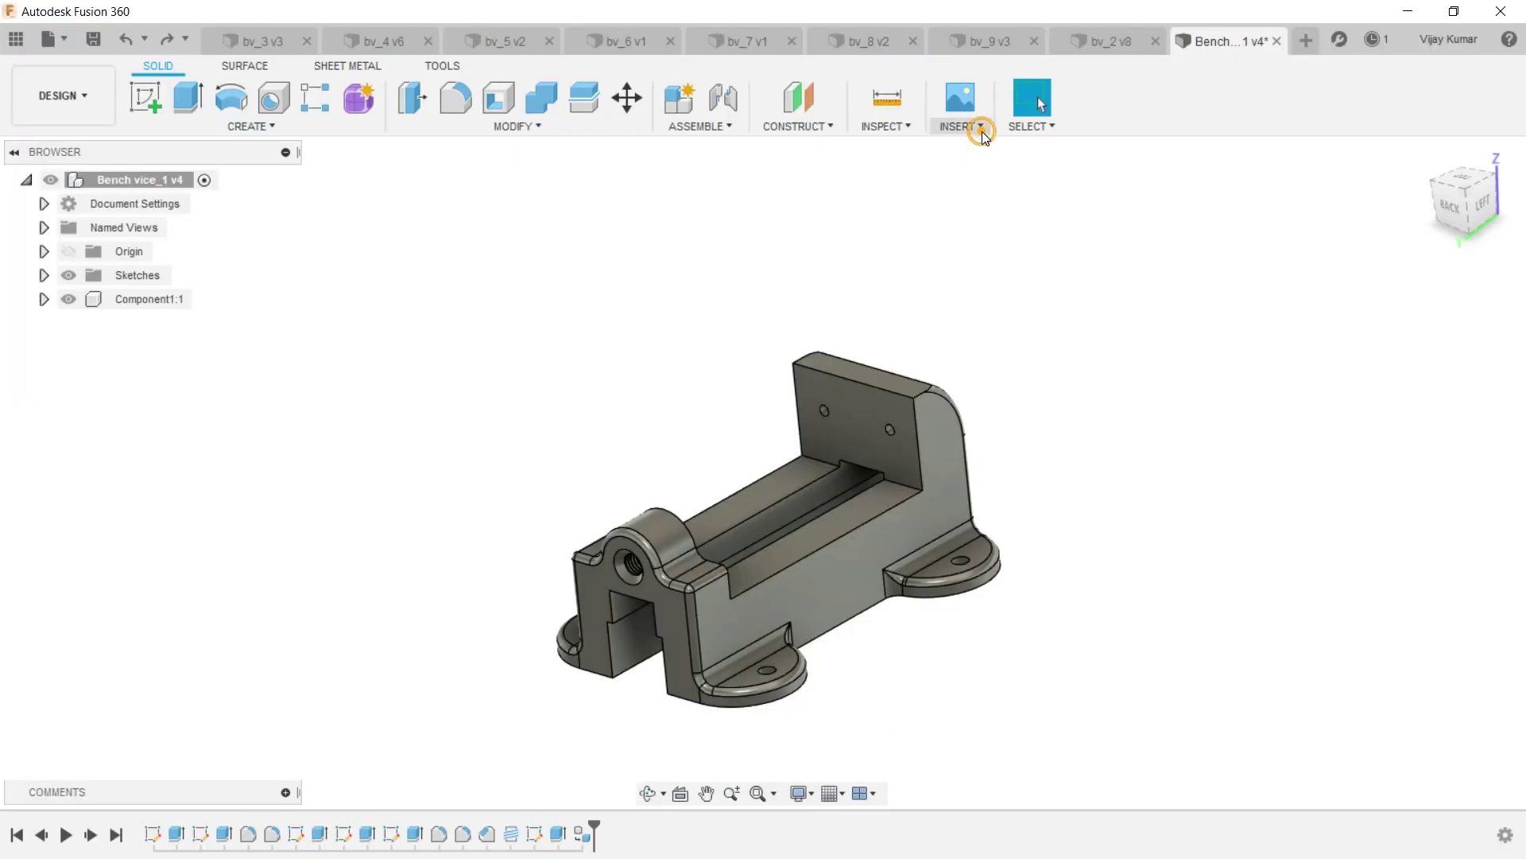
Select bv_4 from the Bench vice project folder via Insert Derive.
click(982, 134)
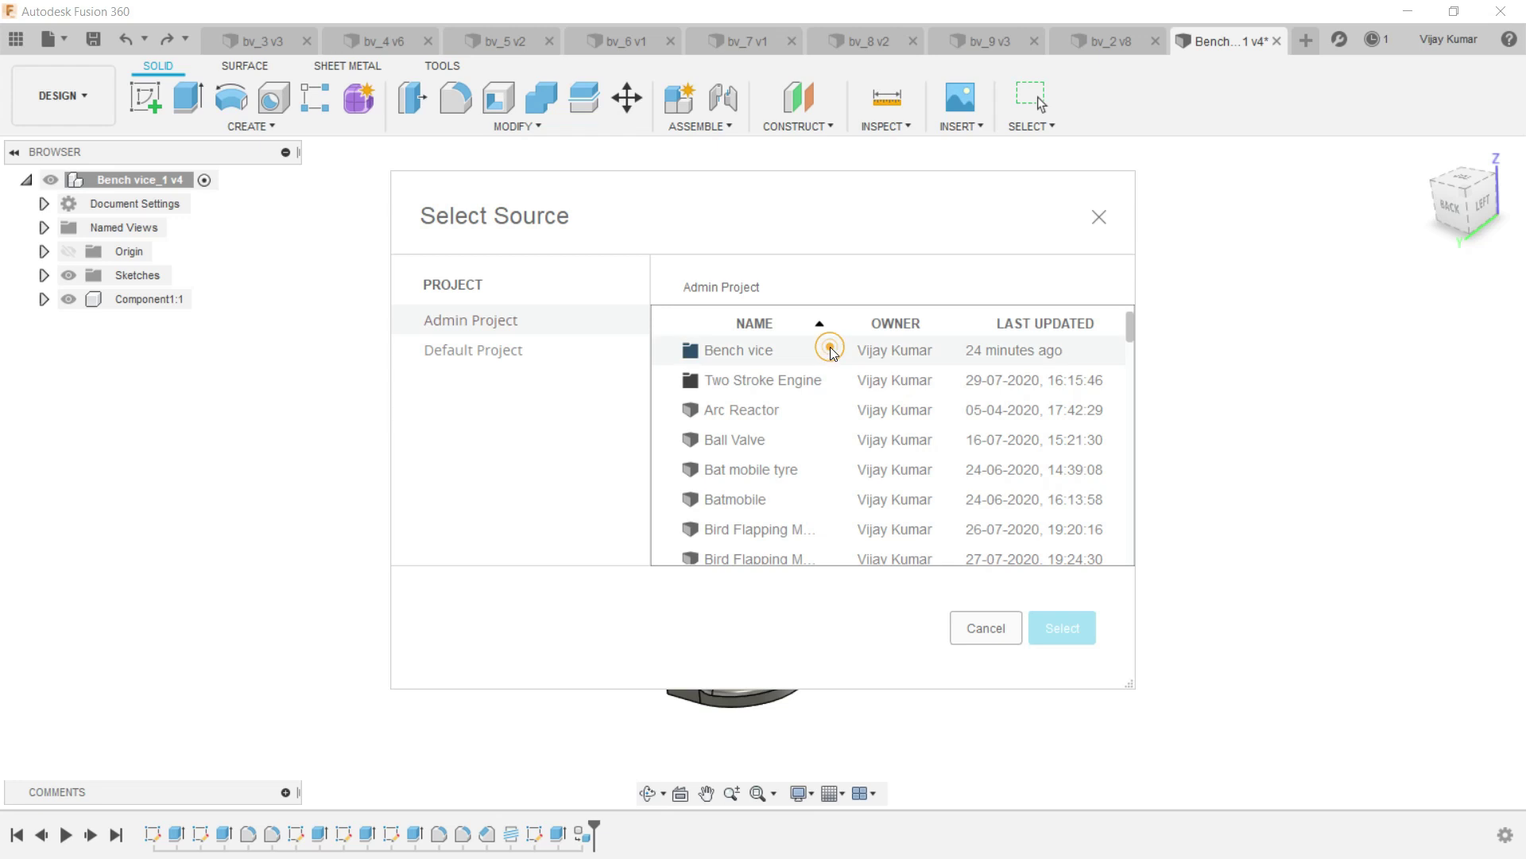
double_click(830, 348)
click(785, 442)
click(1059, 620)
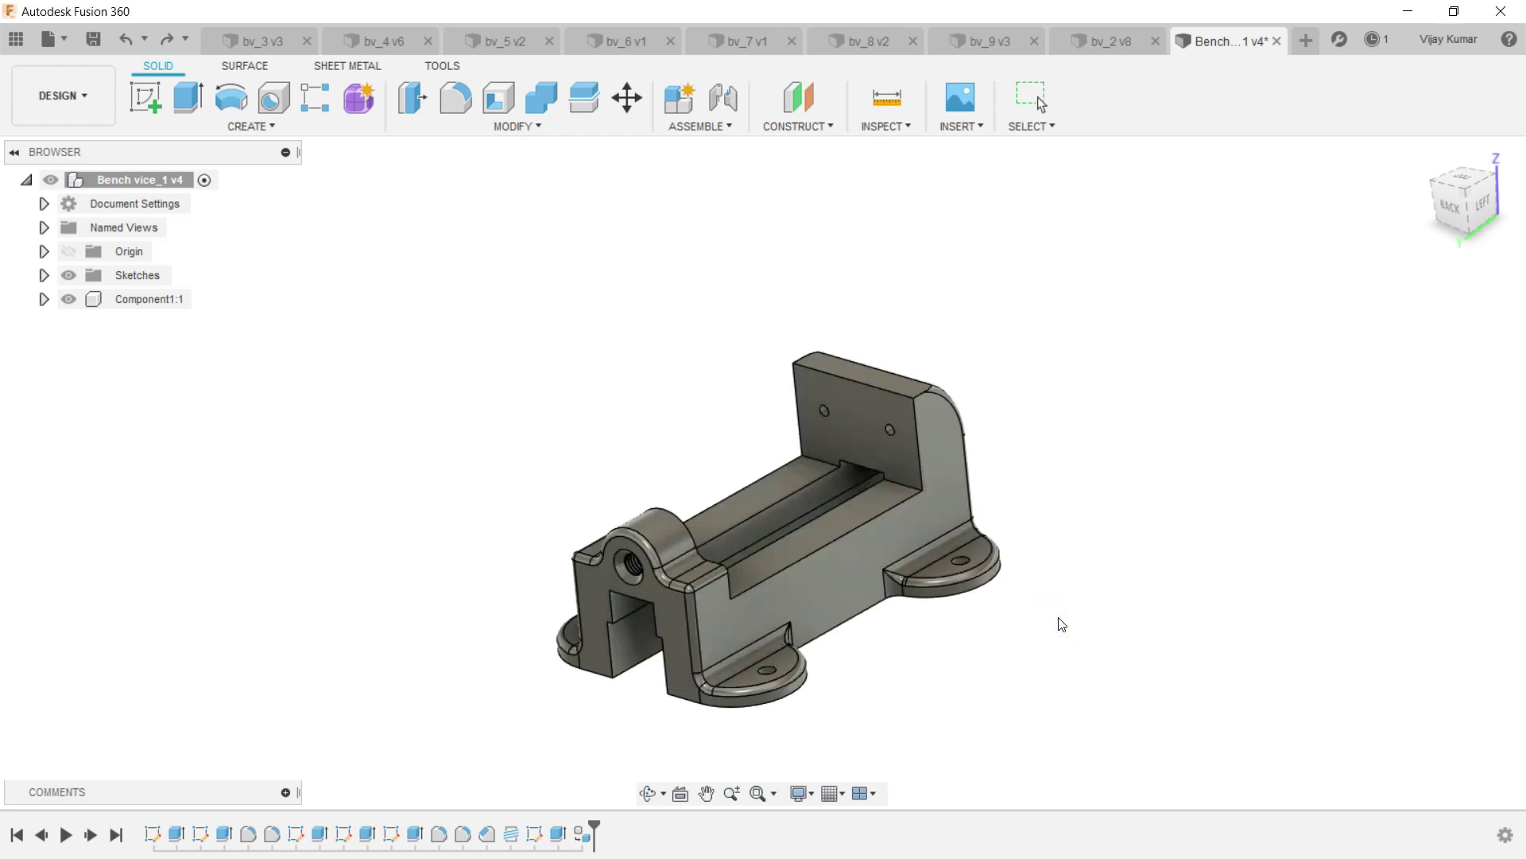
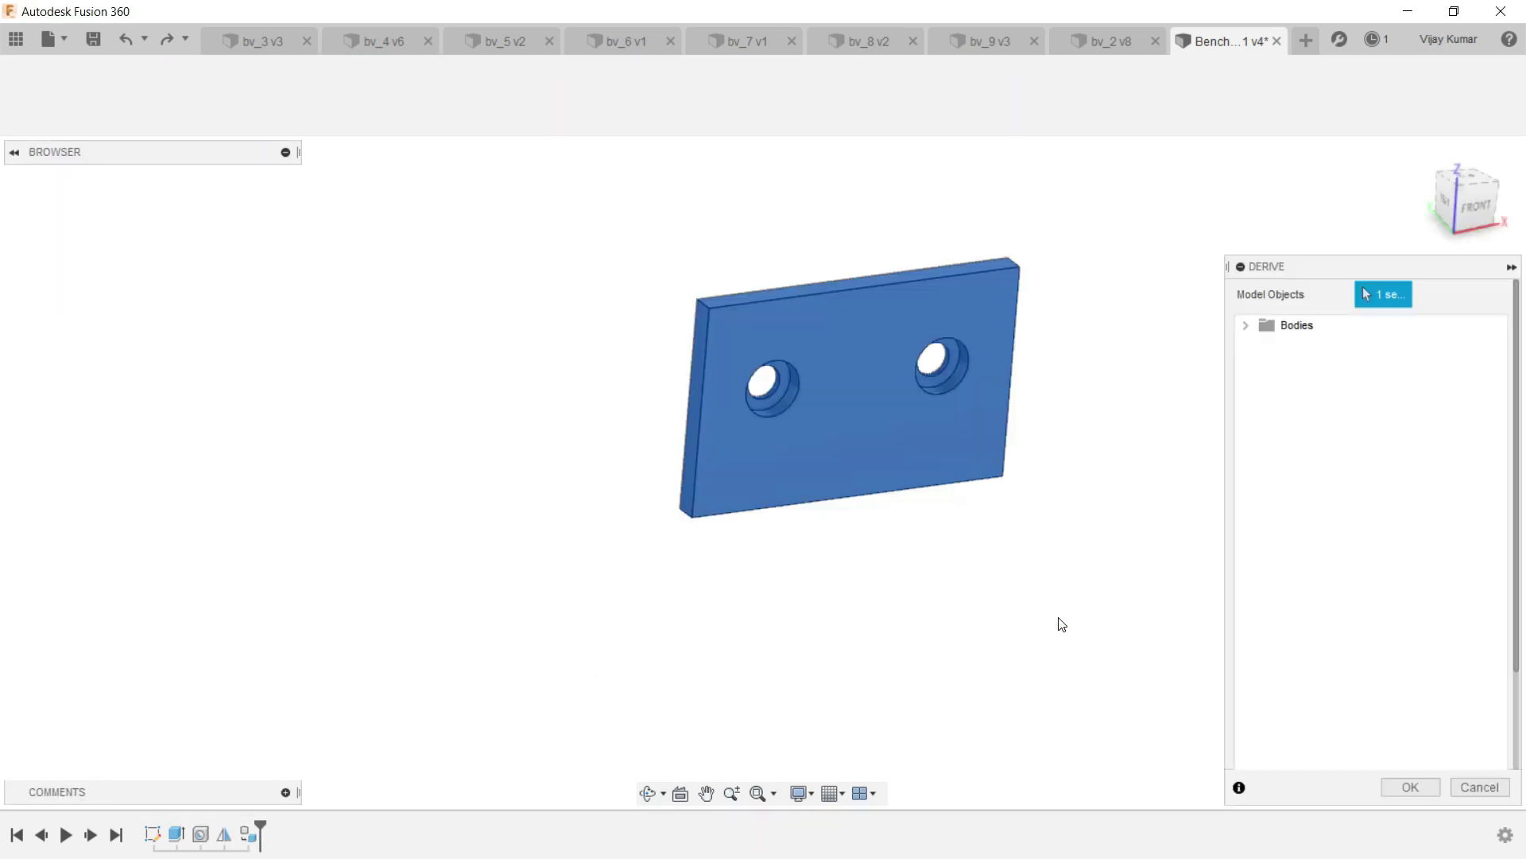
Derive the jaw plate Component1:1 from bv_4 into the Bench vice assembly.
click(1446, 295)
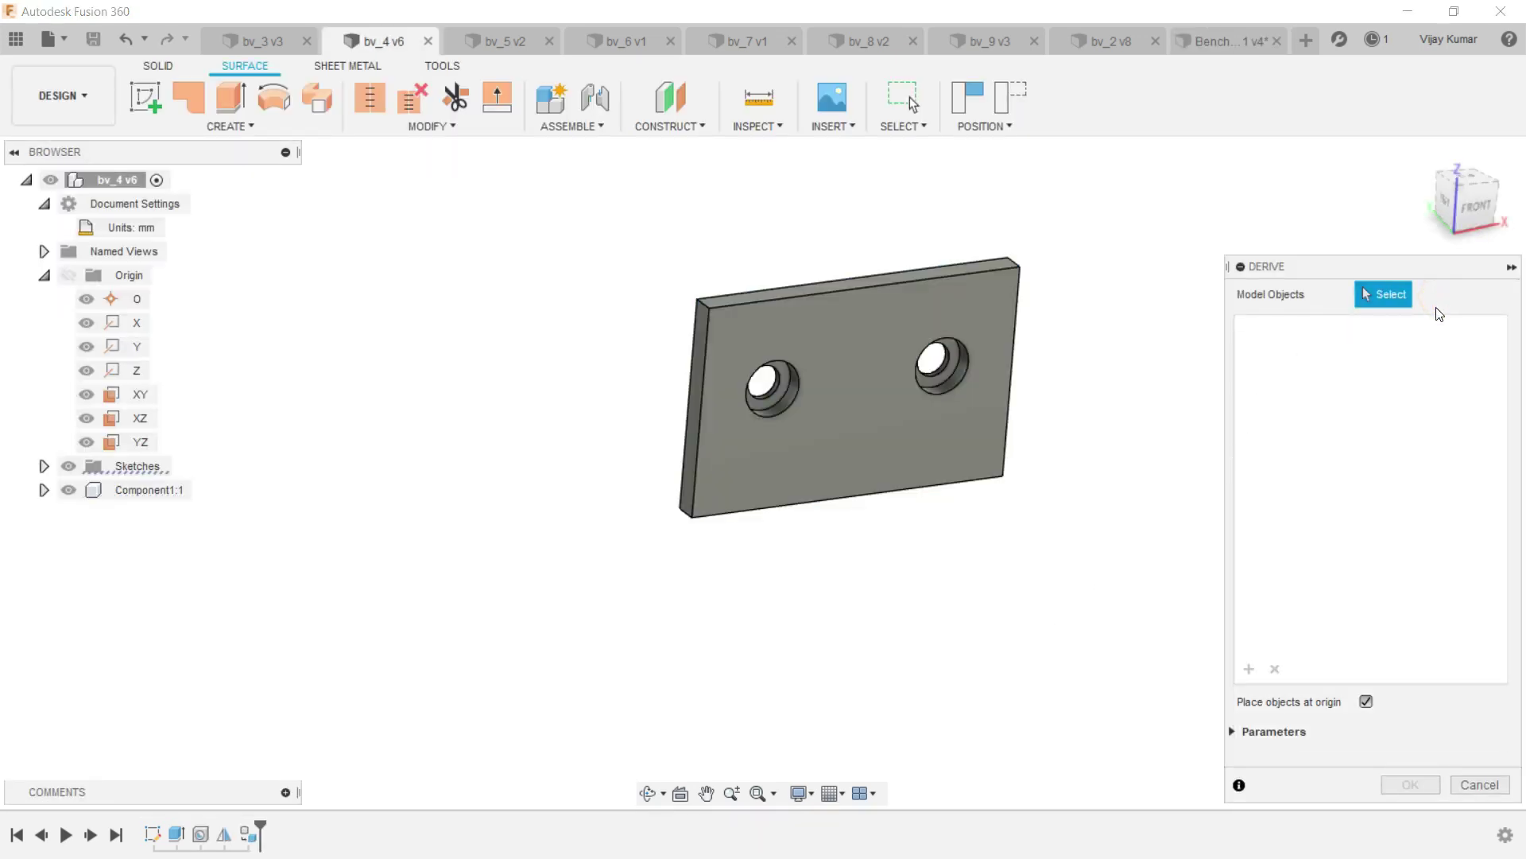
click(170, 489)
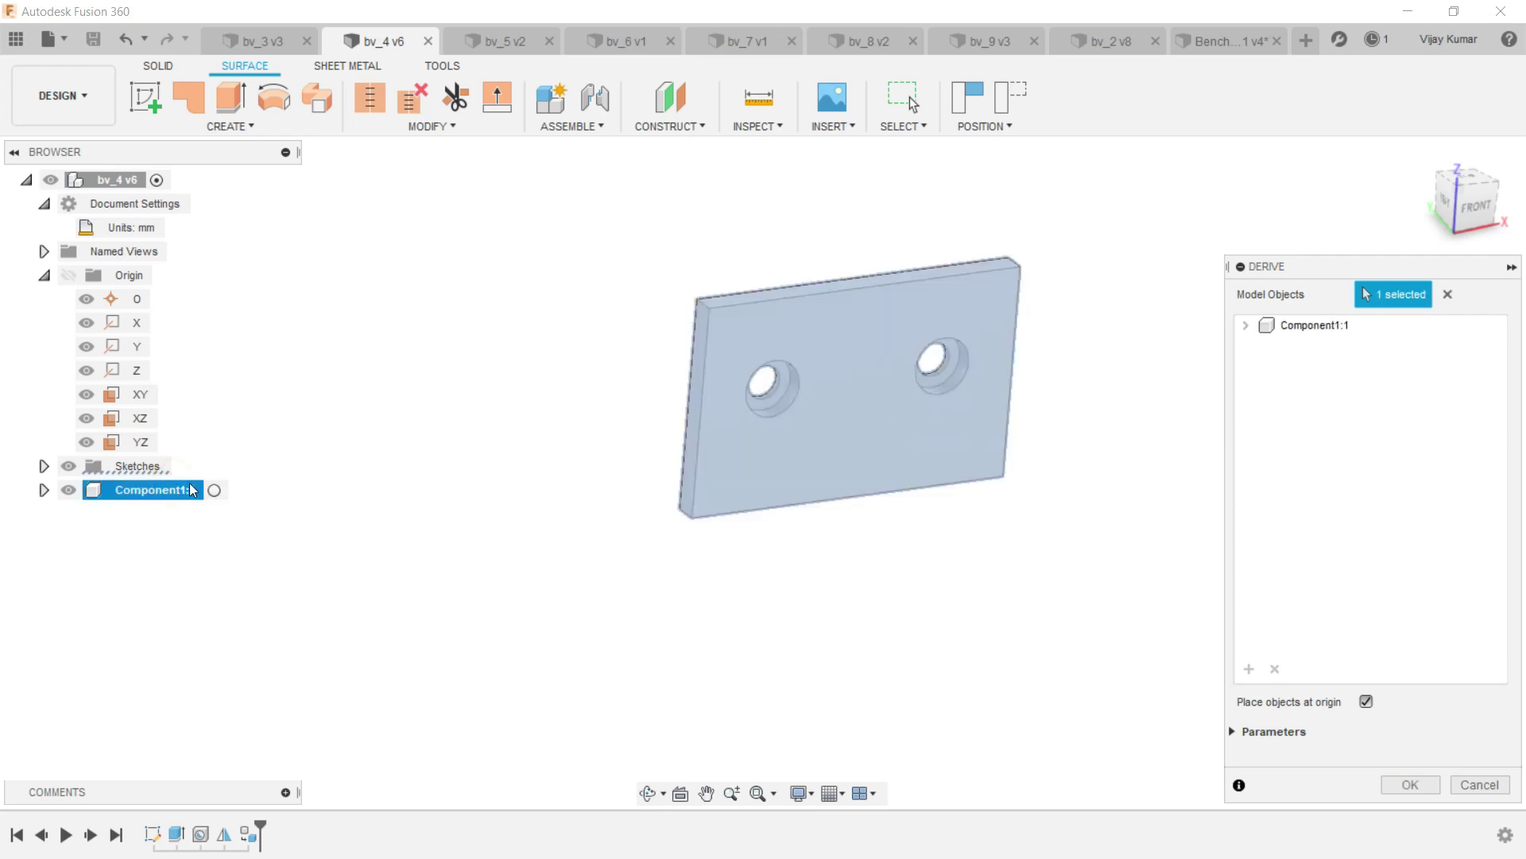
click(1395, 775)
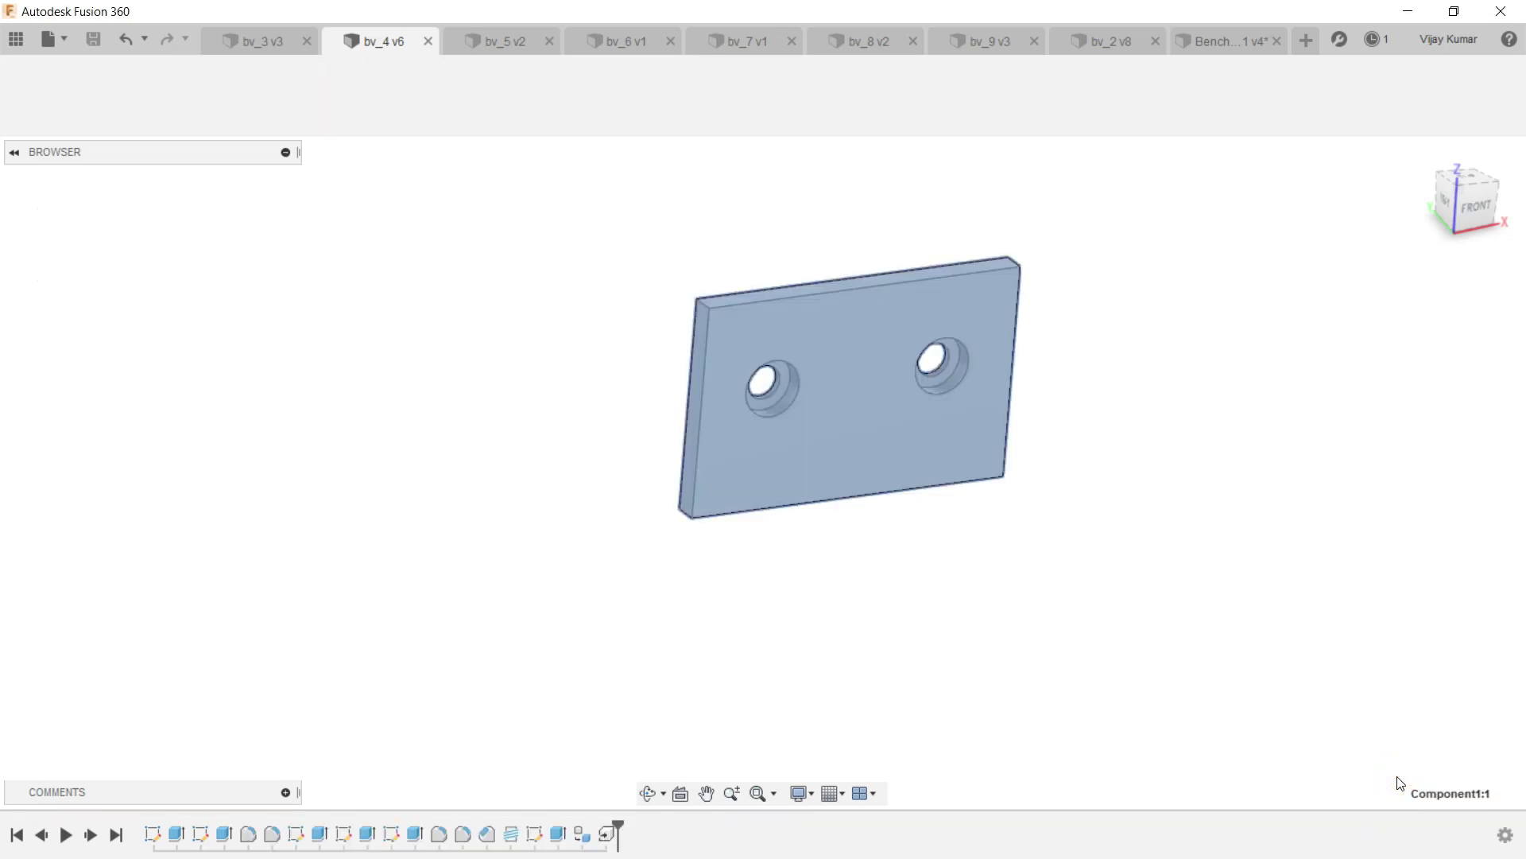
Ground the vice body, break the plate's derive link, and drag the plate beside the fixed jaw.
right_click(108, 303)
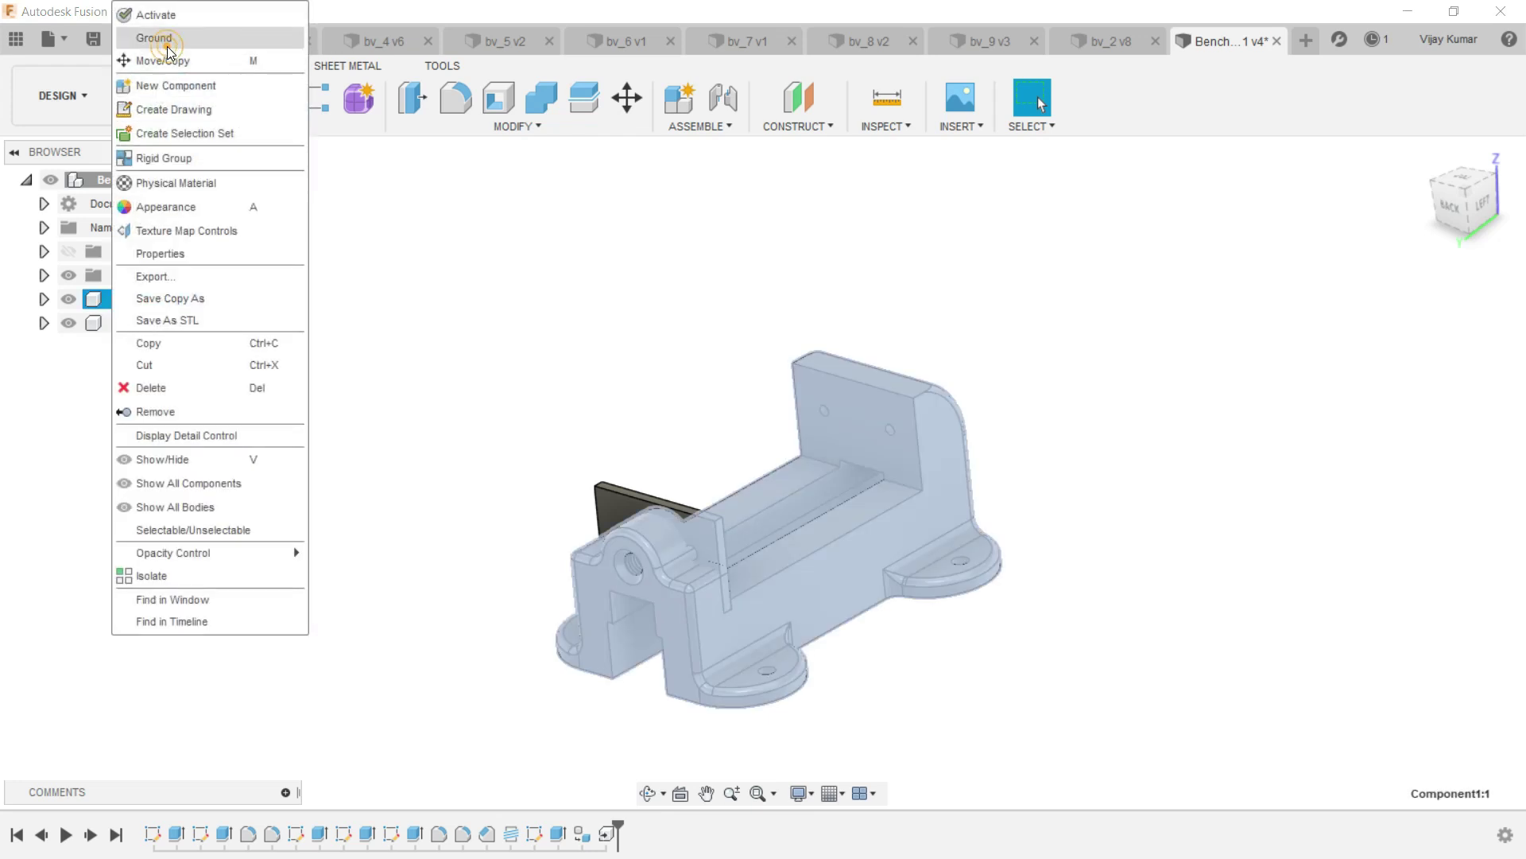
click(155, 38)
right_click(213, 334)
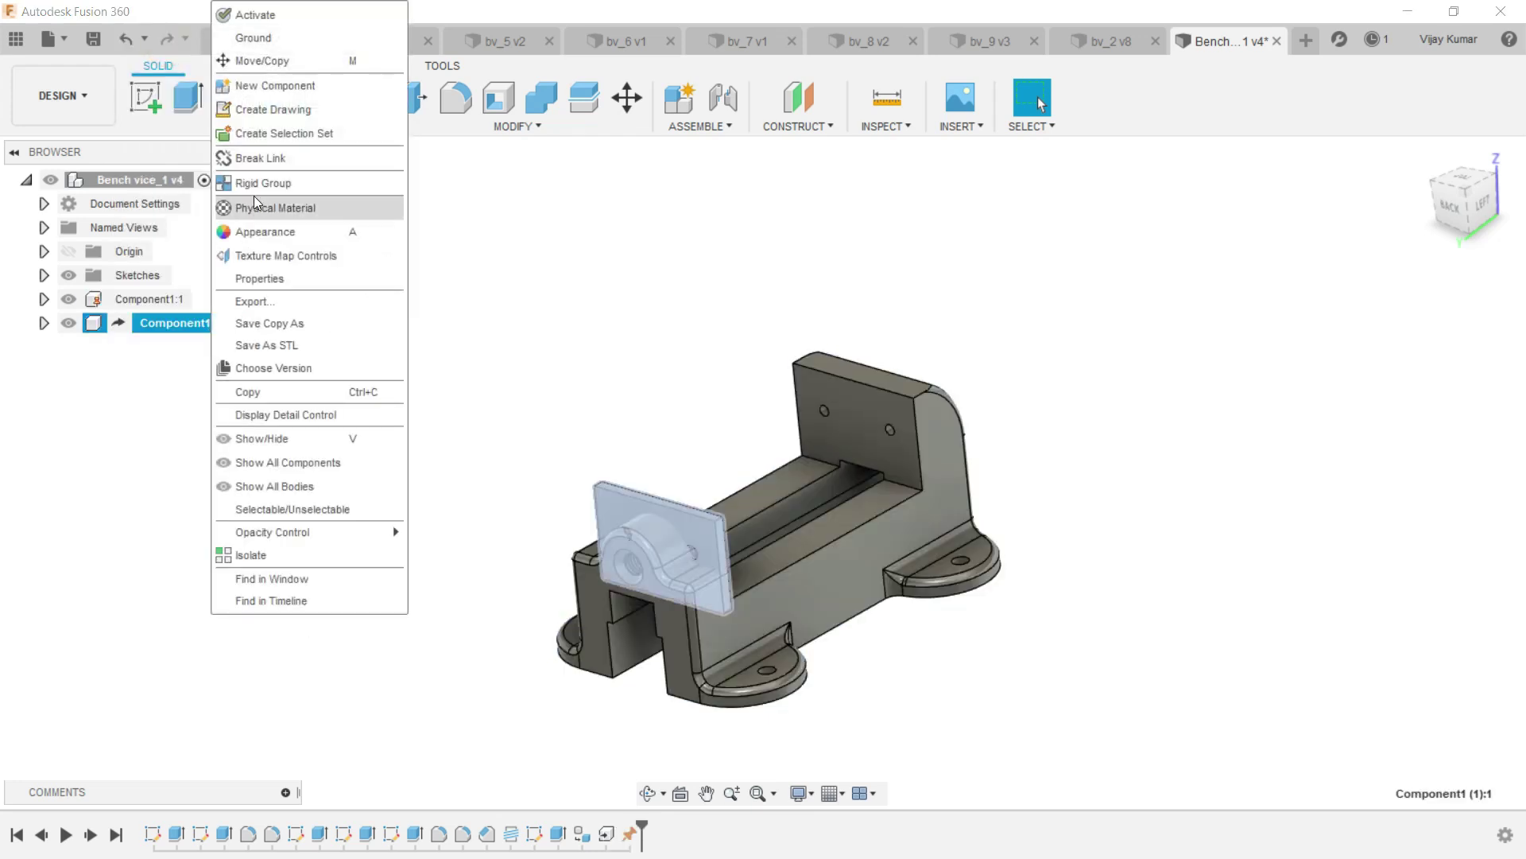
click(260, 162)
click(744, 499)
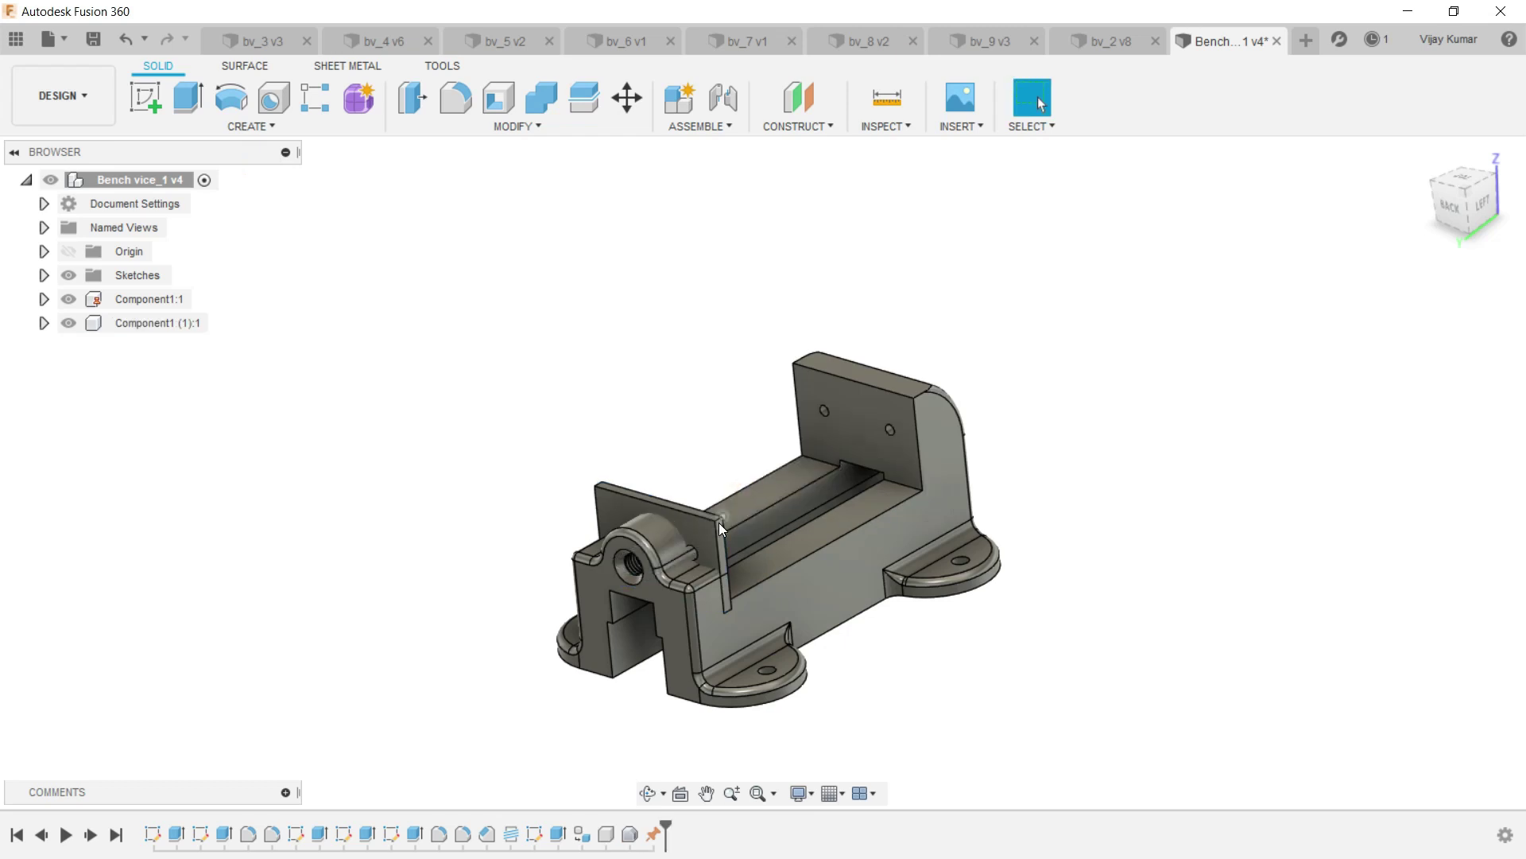
drag(718, 522, 792, 413)
Rotate the jaw plate with Move/Copy so it faces the fixed jaw.
scroll(792, 412, up, 2)
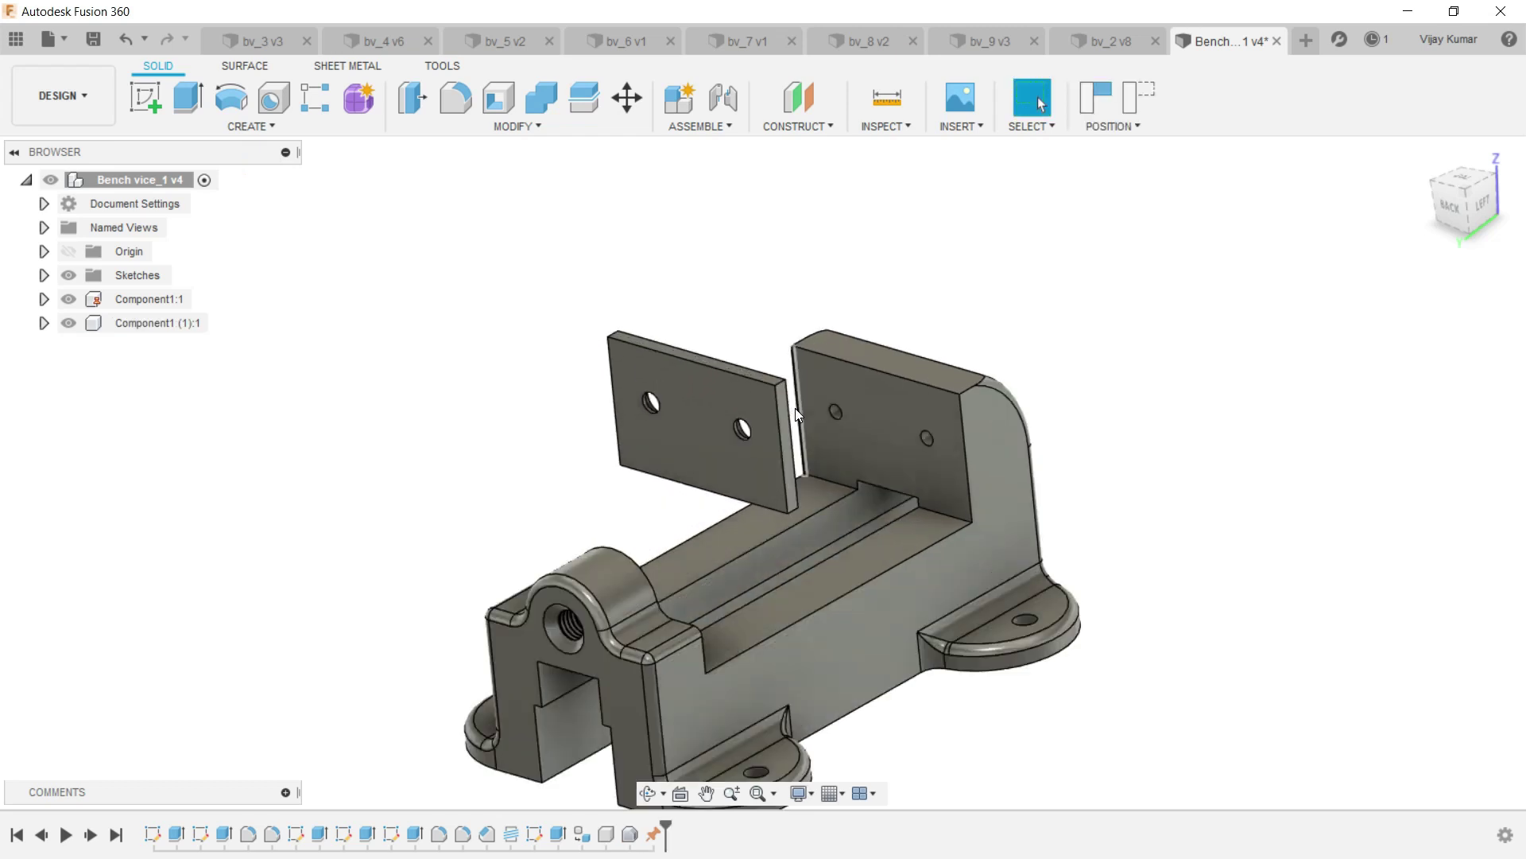
scroll(793, 413, up, 2)
click(628, 98)
click(643, 409)
mouse_move(695, 424)
mouse_down()
mouse_move(470, 337)
mouse_move(523, 297)
mouse_up()
click(1411, 642)
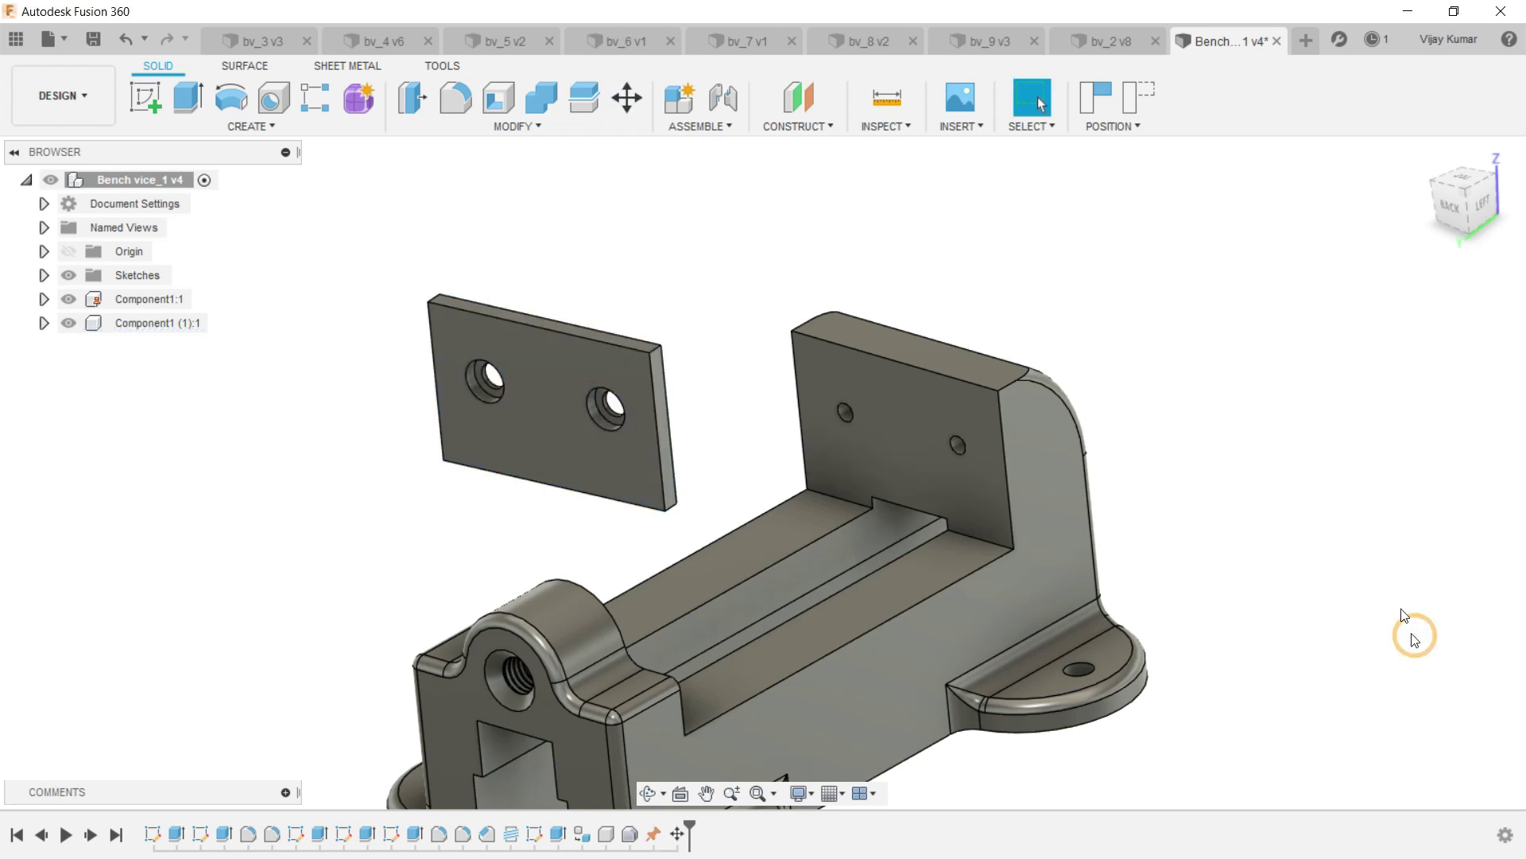
Joint the plate's screw hole to the matching fixed-jaw hole, seating it flush.
click(710, 109)
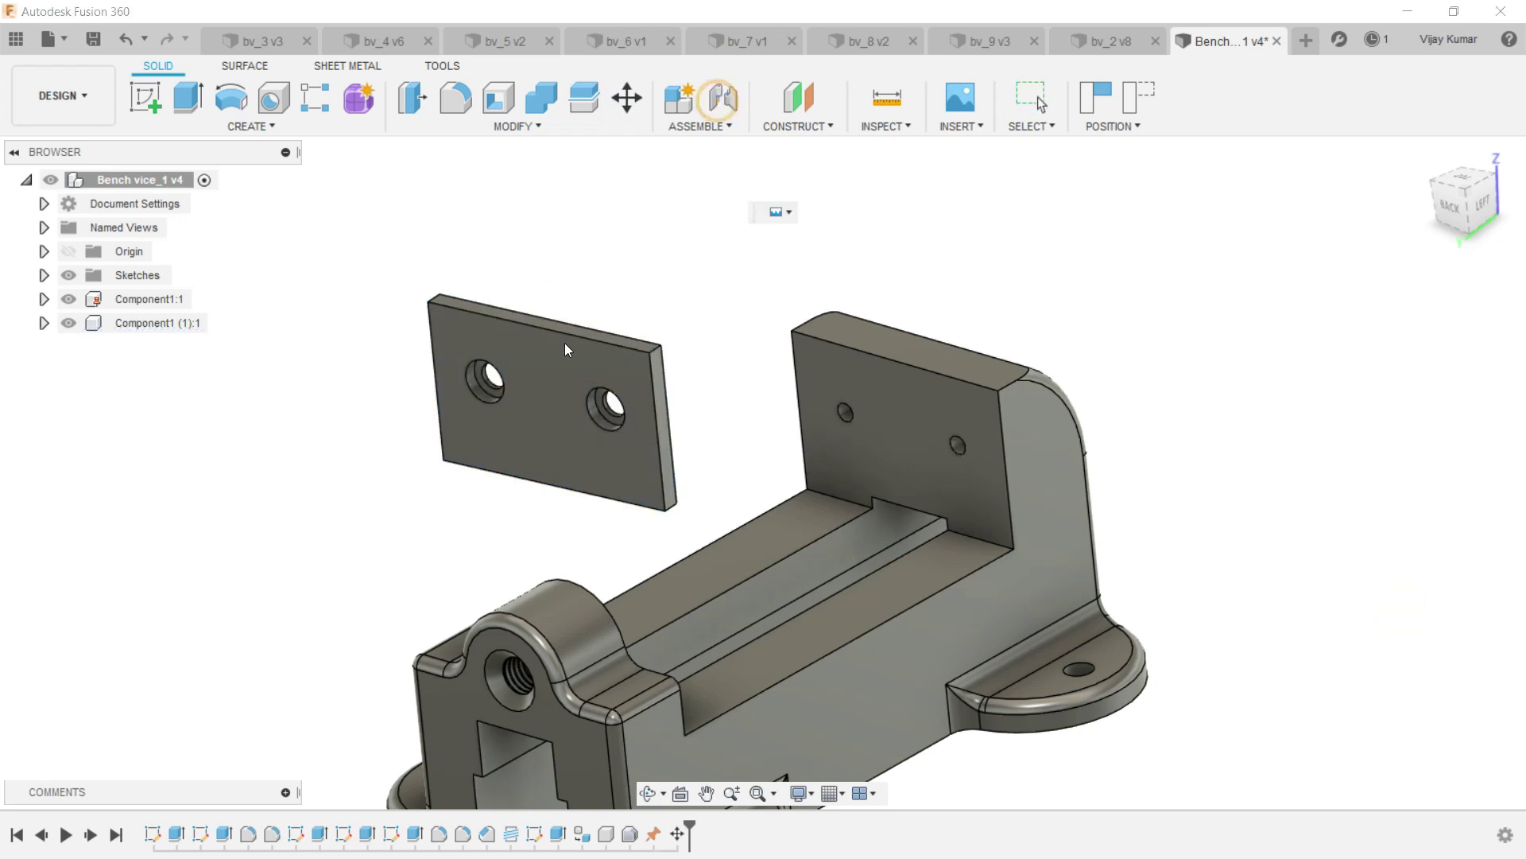
click(871, 439)
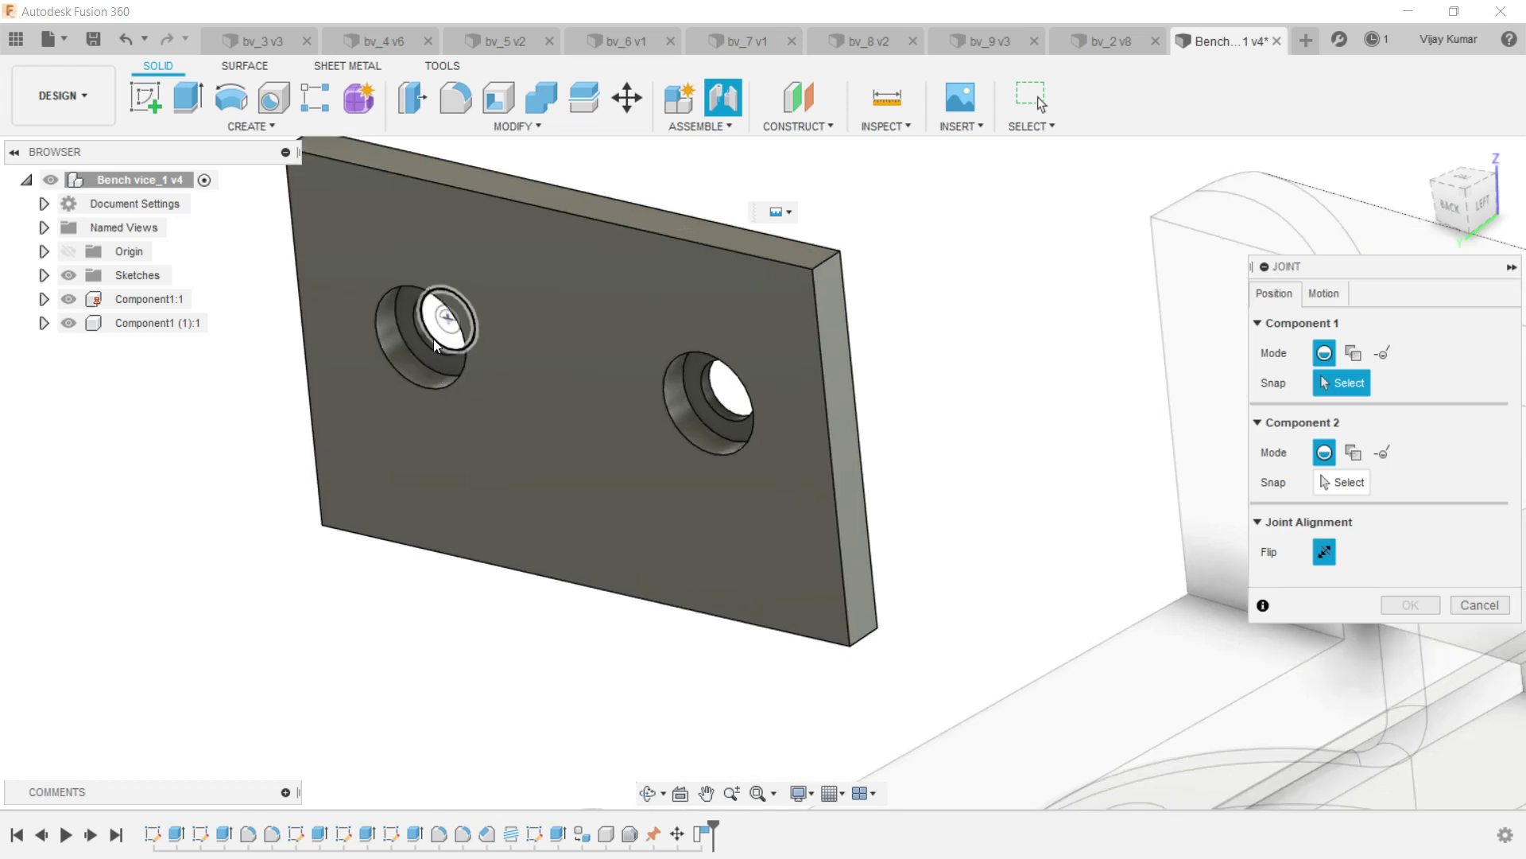
click(434, 340)
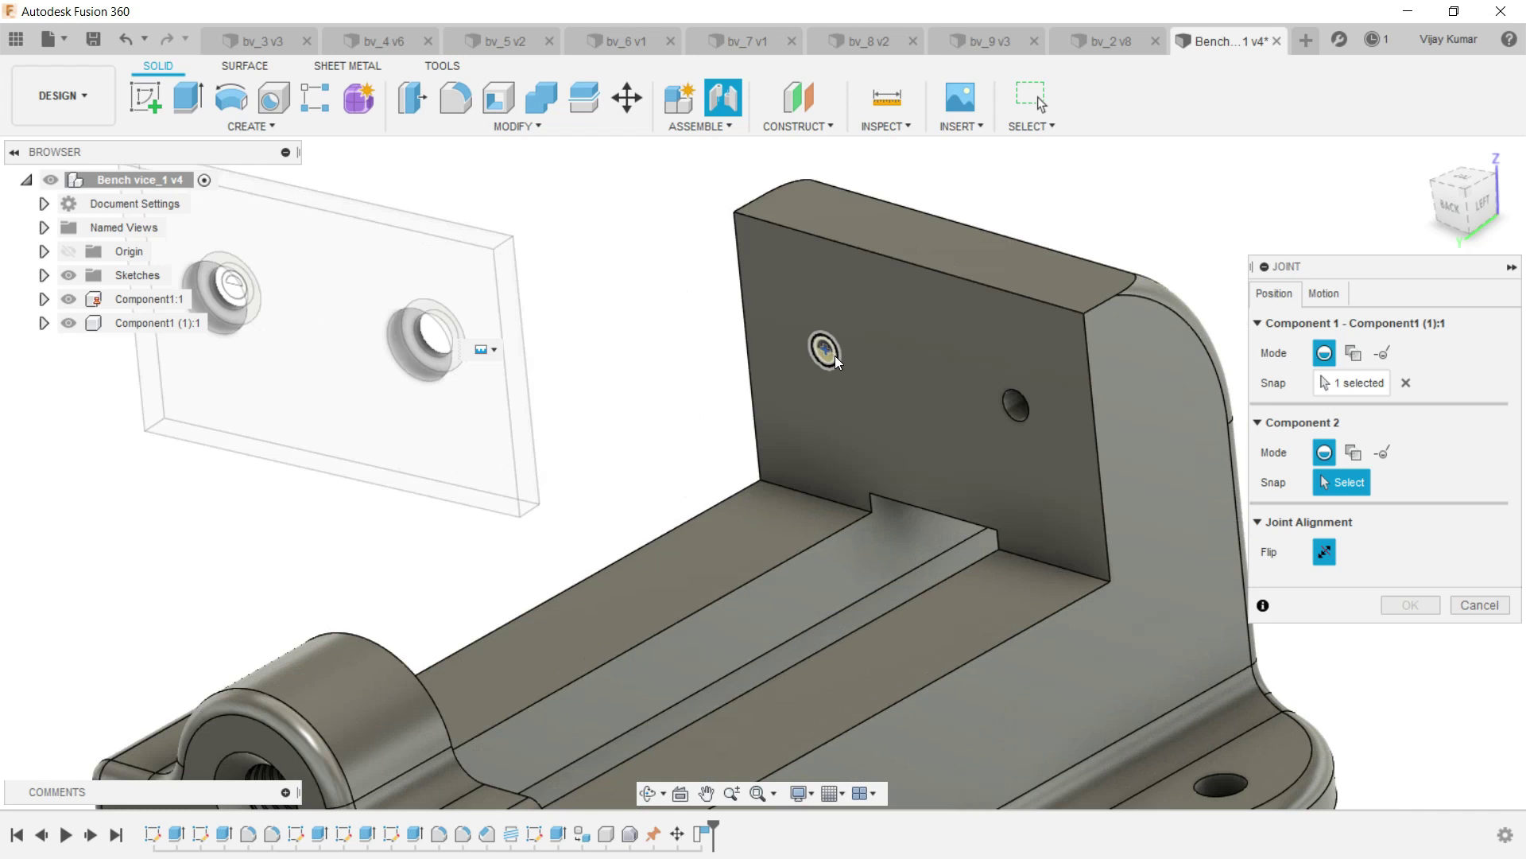
click(835, 355)
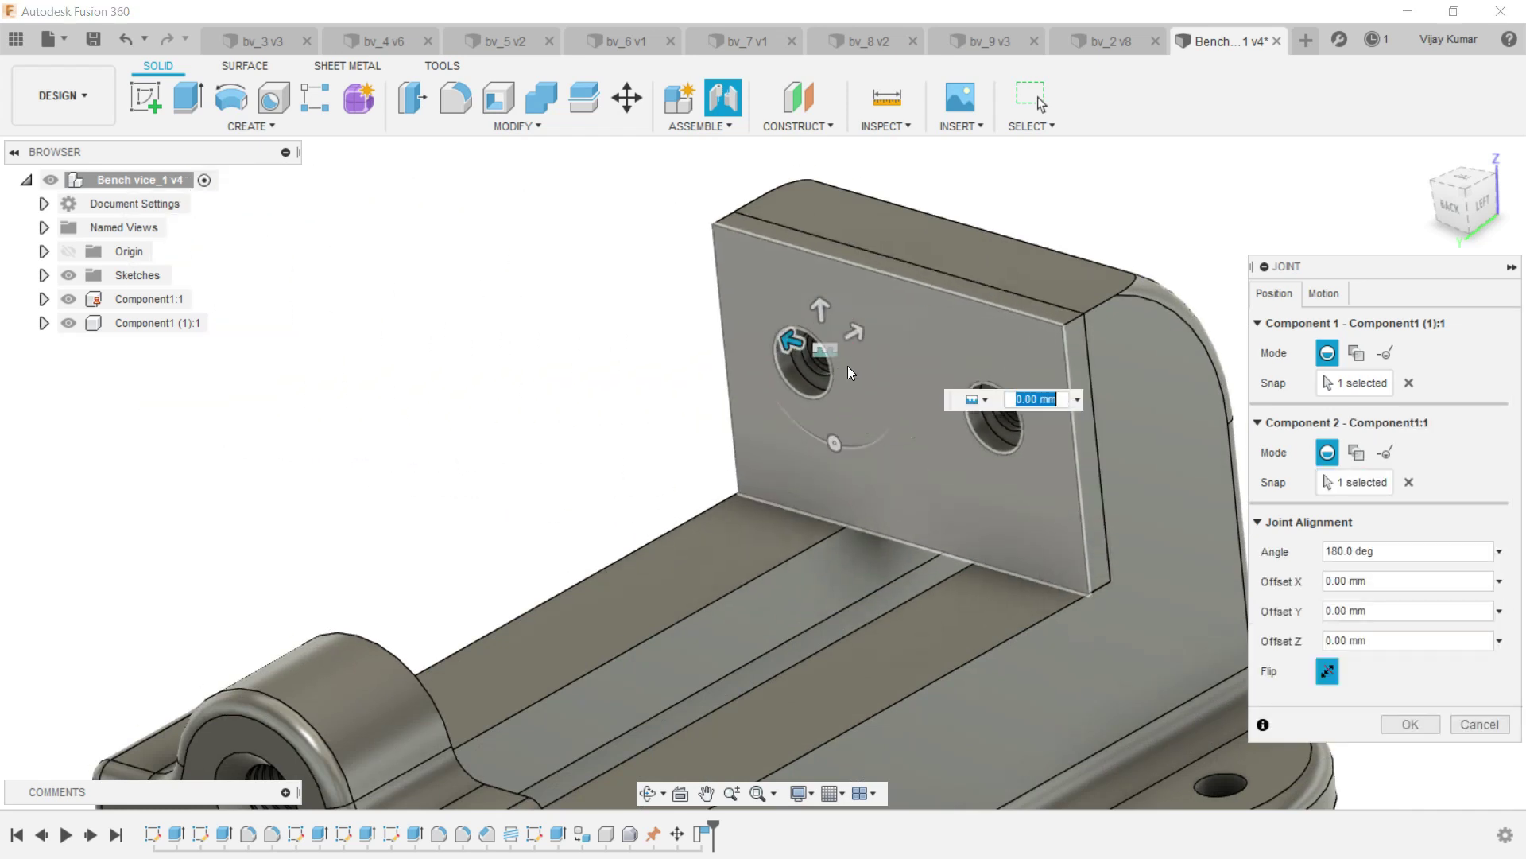
click(1409, 722)
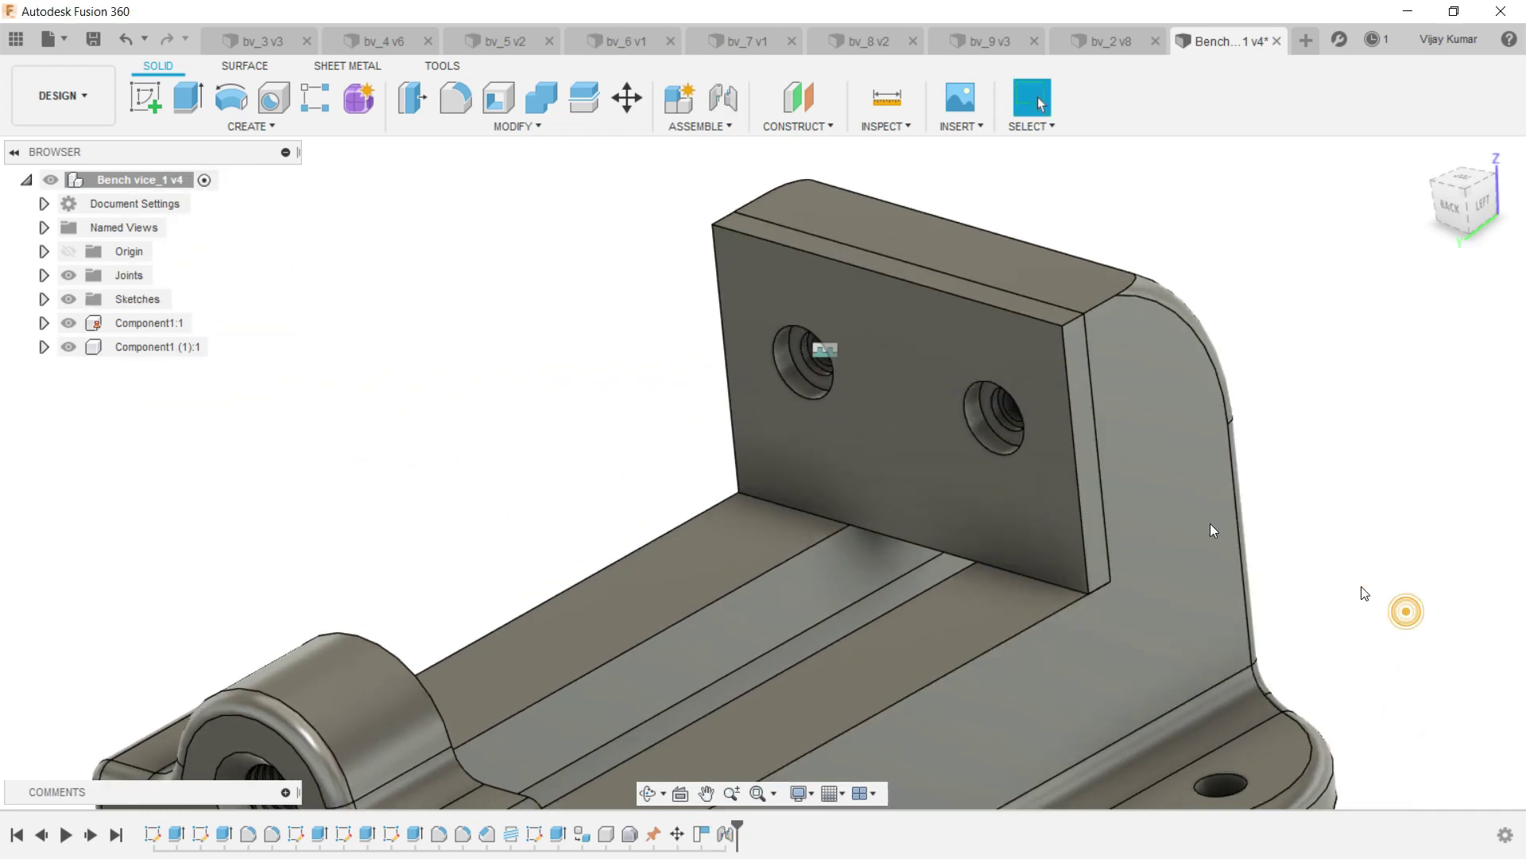
scroll(976, 431, down, 5)
scroll(1051, 623, up, 2)
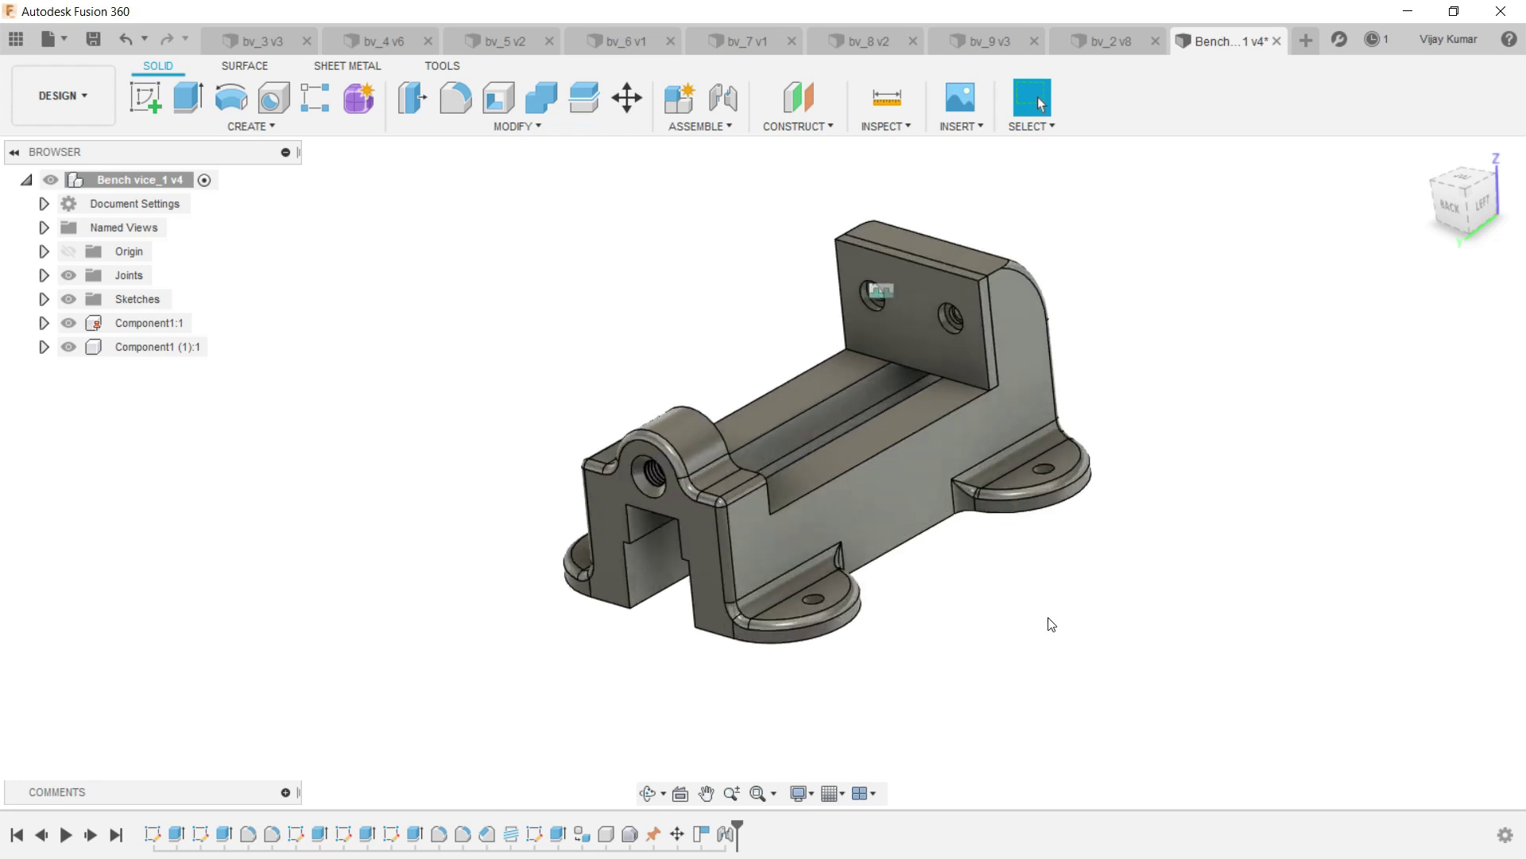
Derive the movable jaw from bv_2 in the Bench vice folder into the assembly.
click(962, 125)
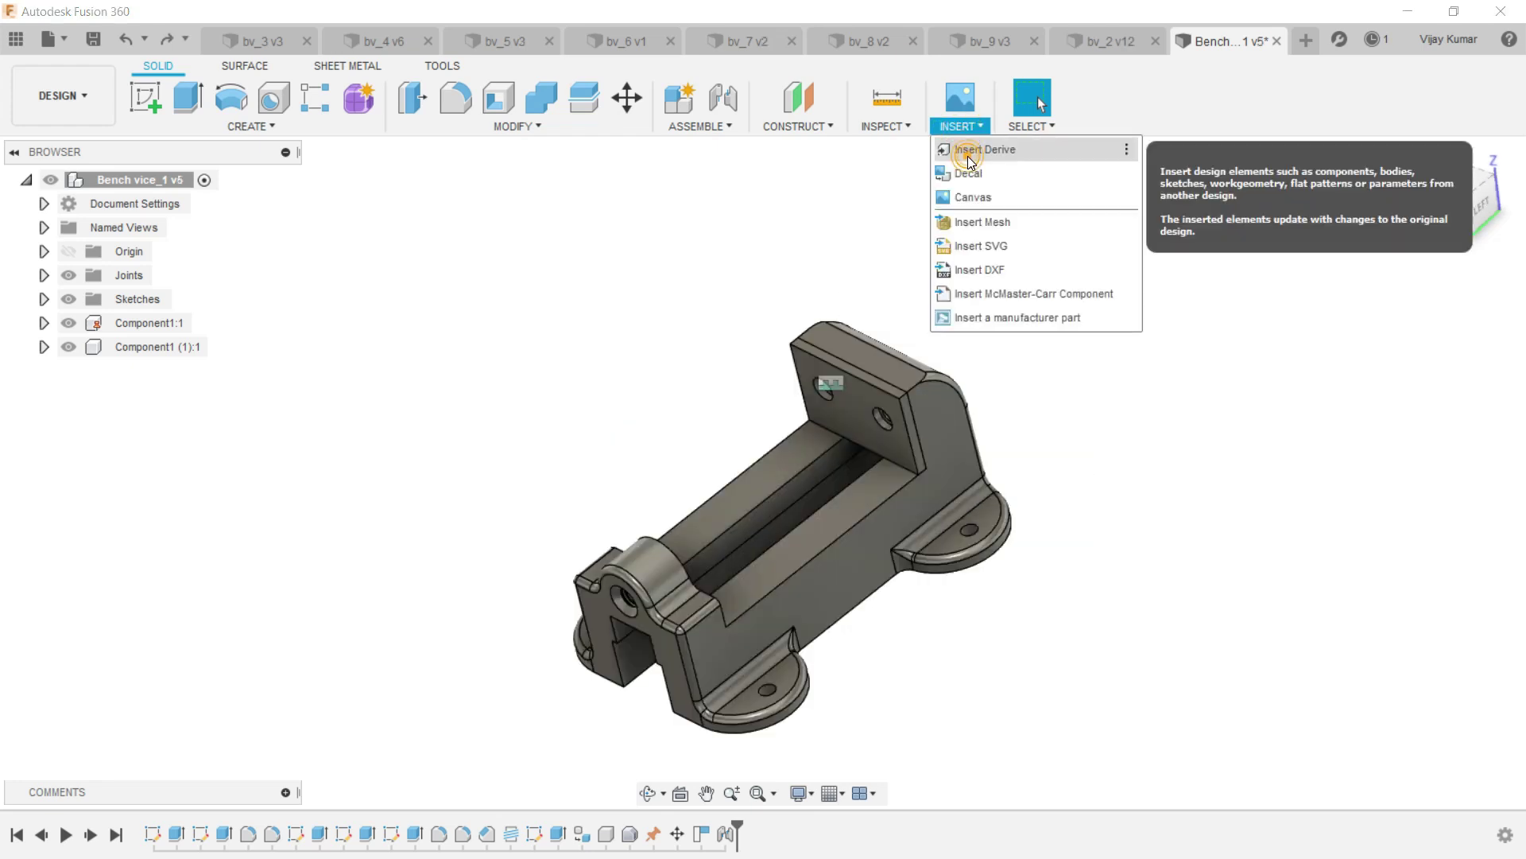
click(972, 148)
double_click(763, 354)
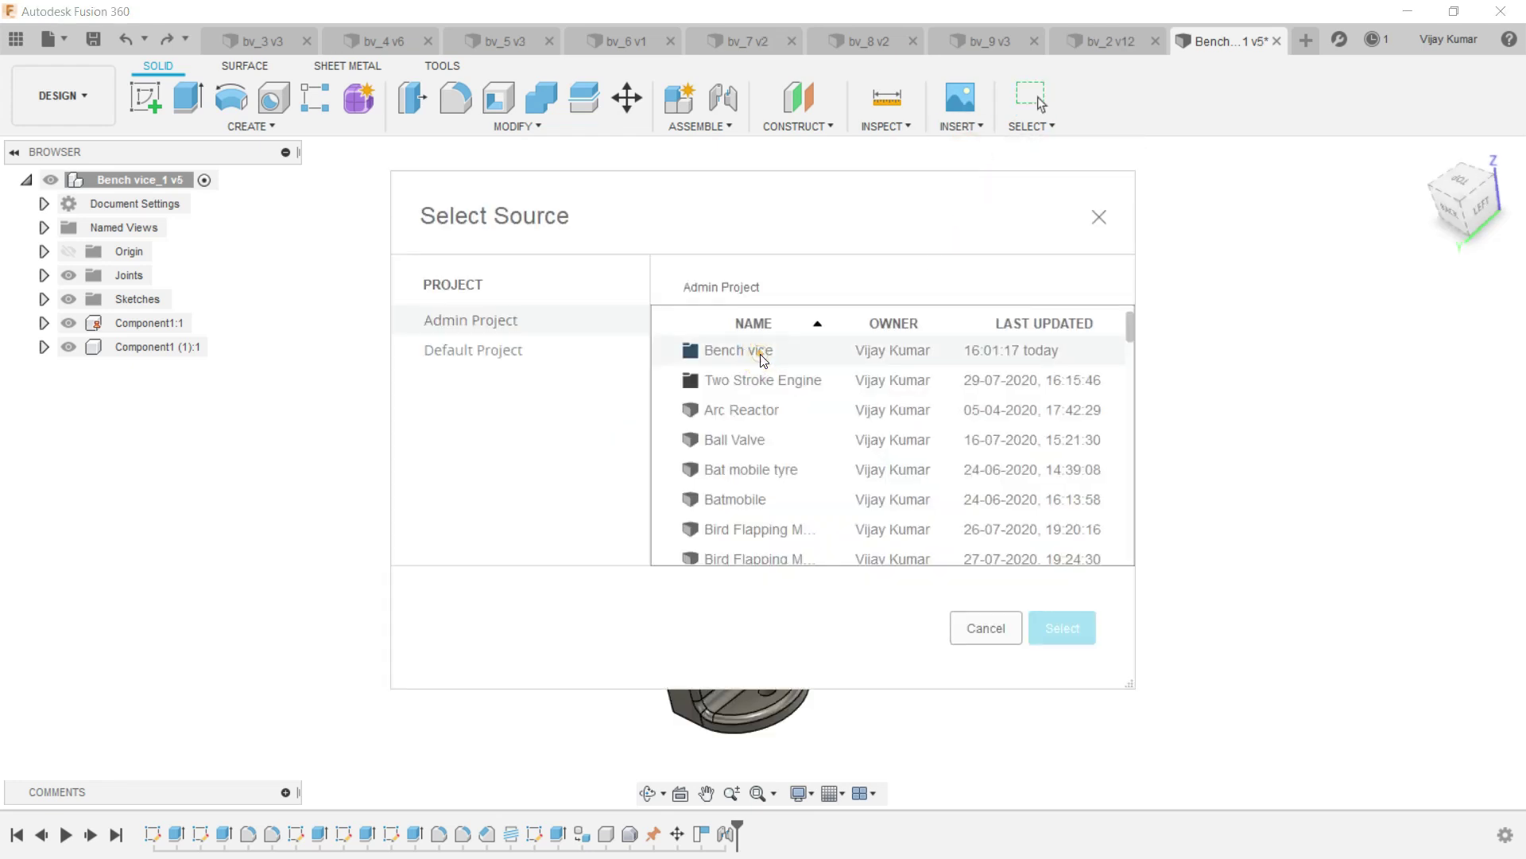
click(763, 381)
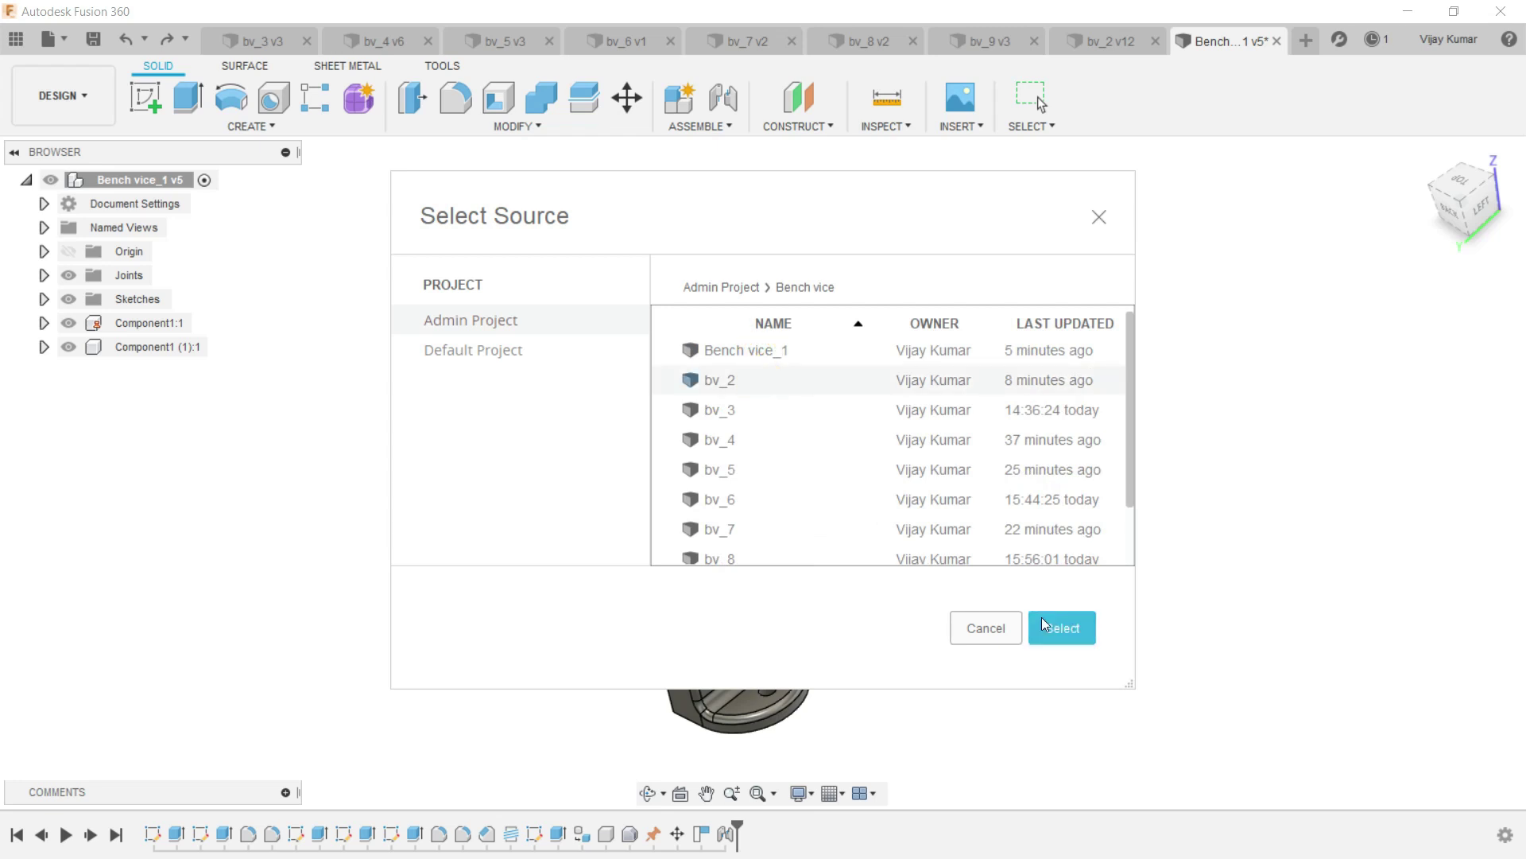
click(1061, 627)
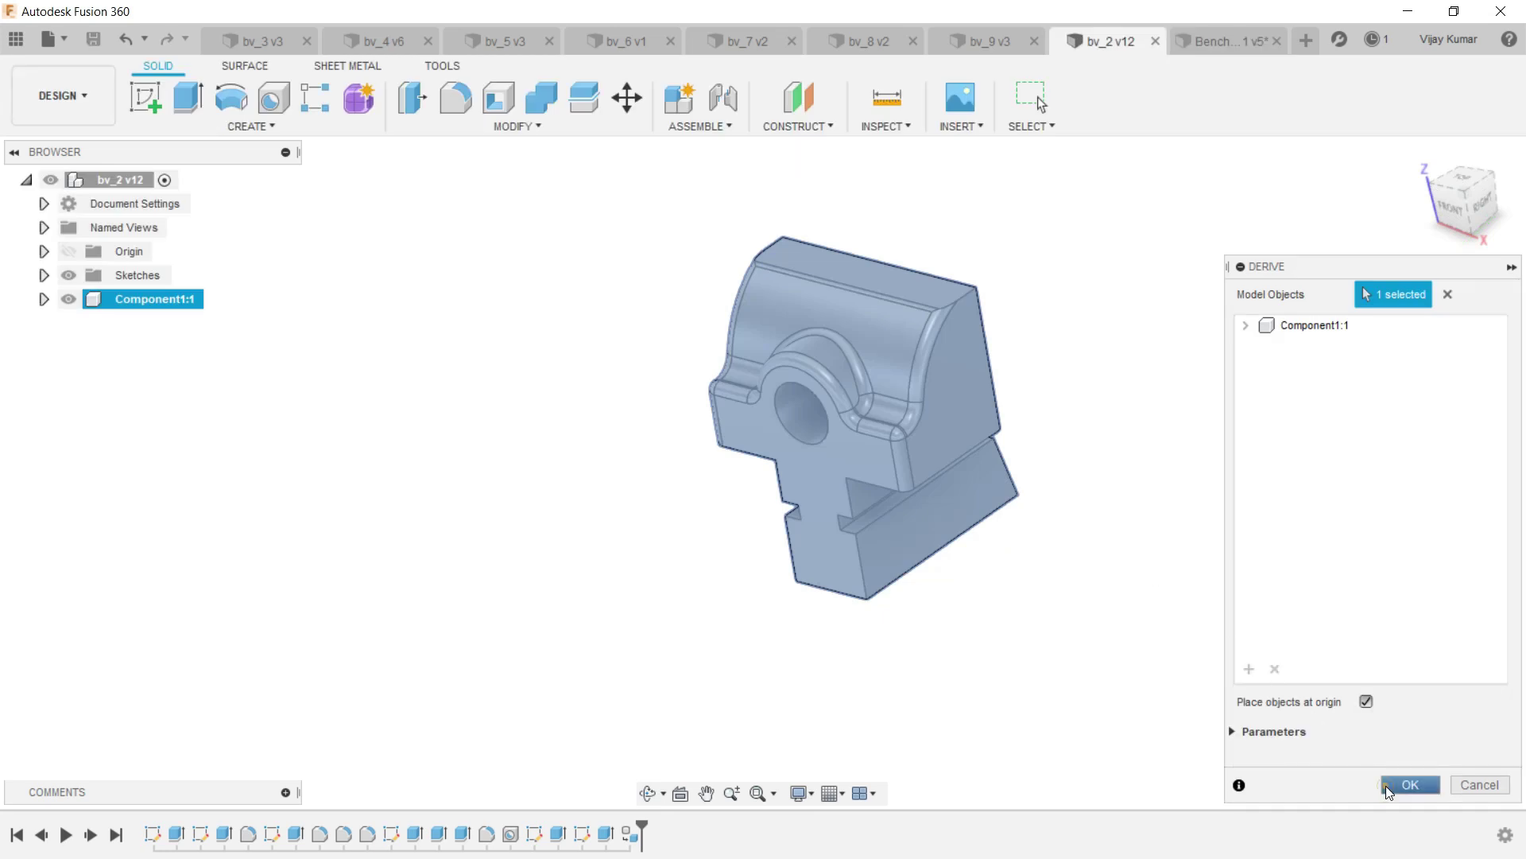
click(1407, 785)
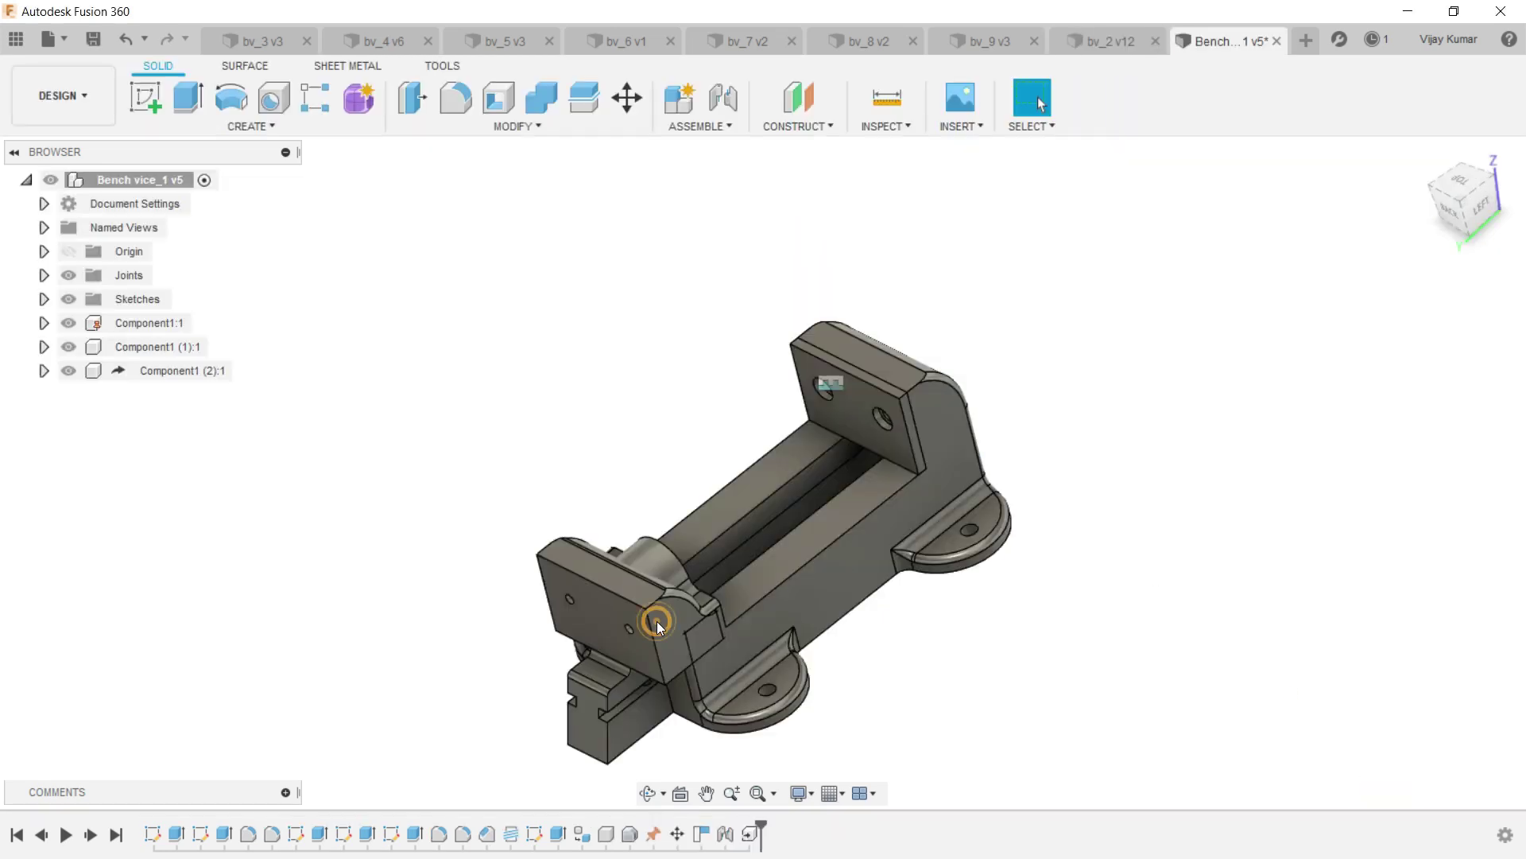
Drag the movable jaw off the vice body to the upper right.
click(652, 473)
drag(684, 609, 1190, 336)
click(979, 127)
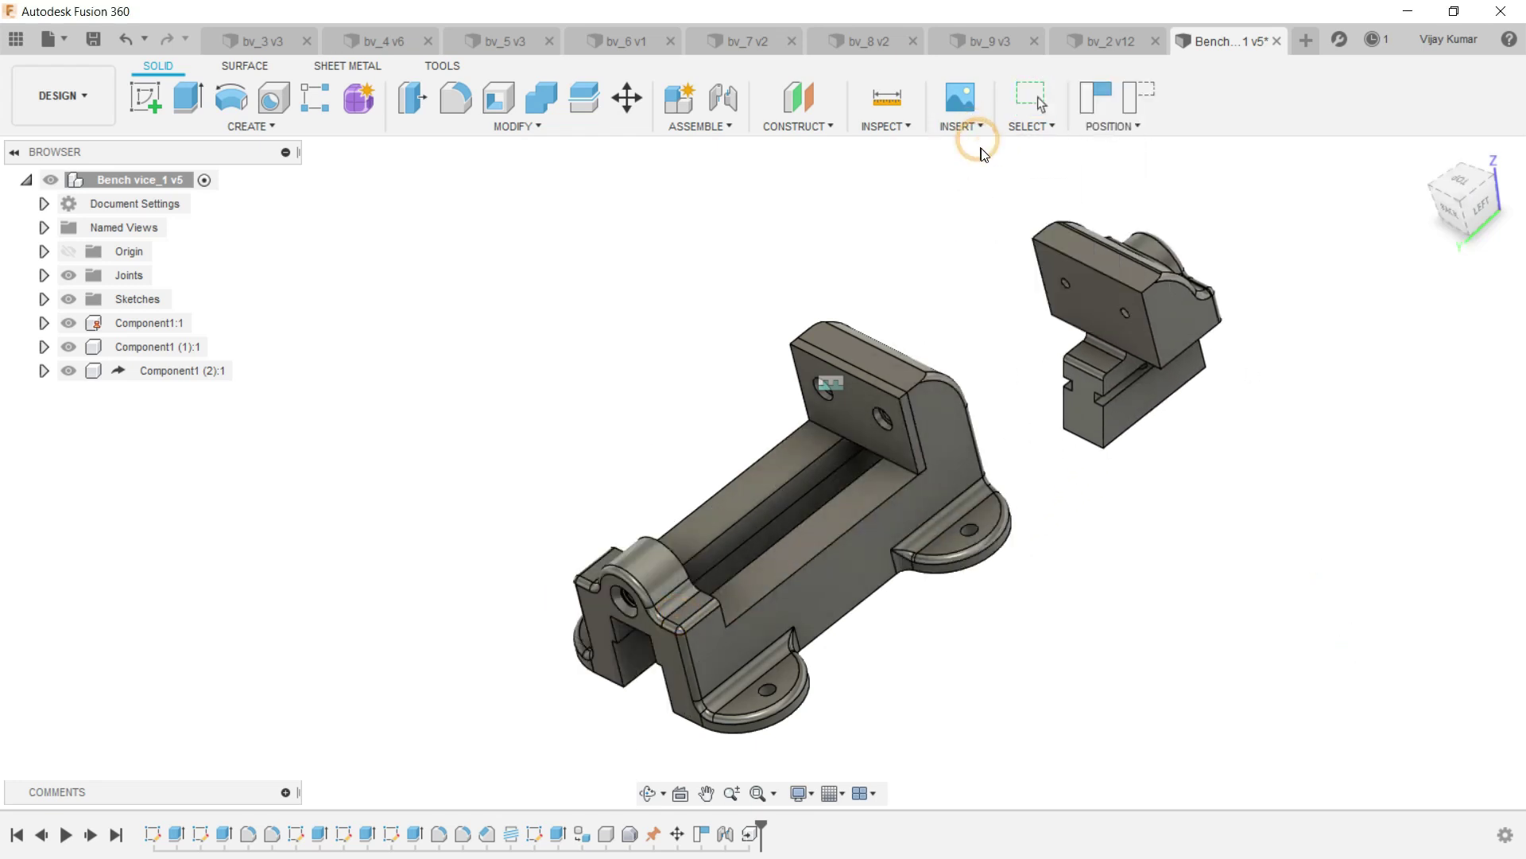
Derive another jaw plate from bv_4, added as Component1 (3):1.
double_click(867, 355)
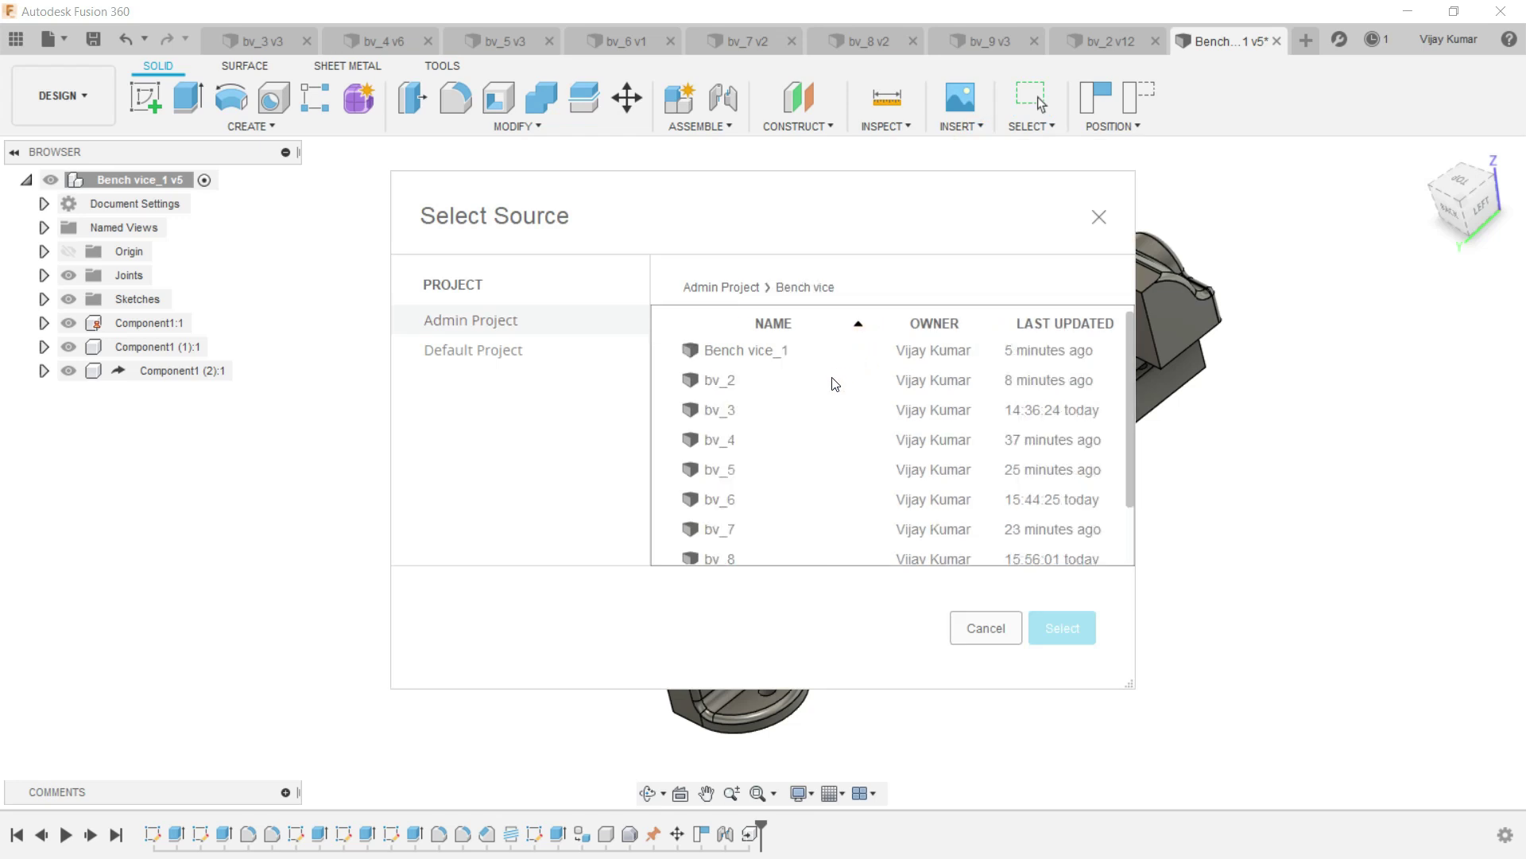
click(796, 435)
click(1051, 628)
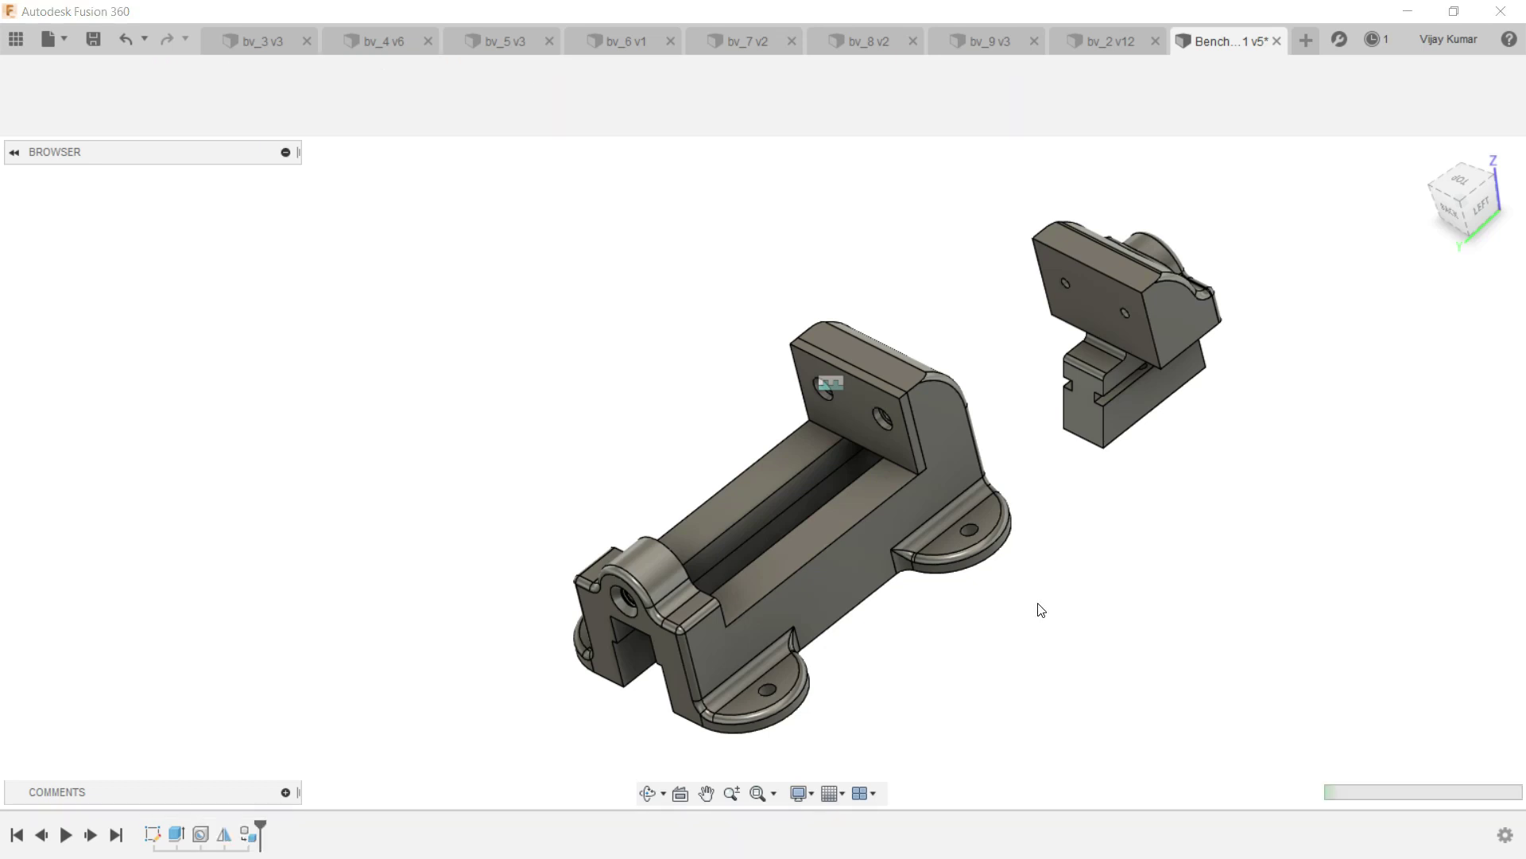
click(1408, 778)
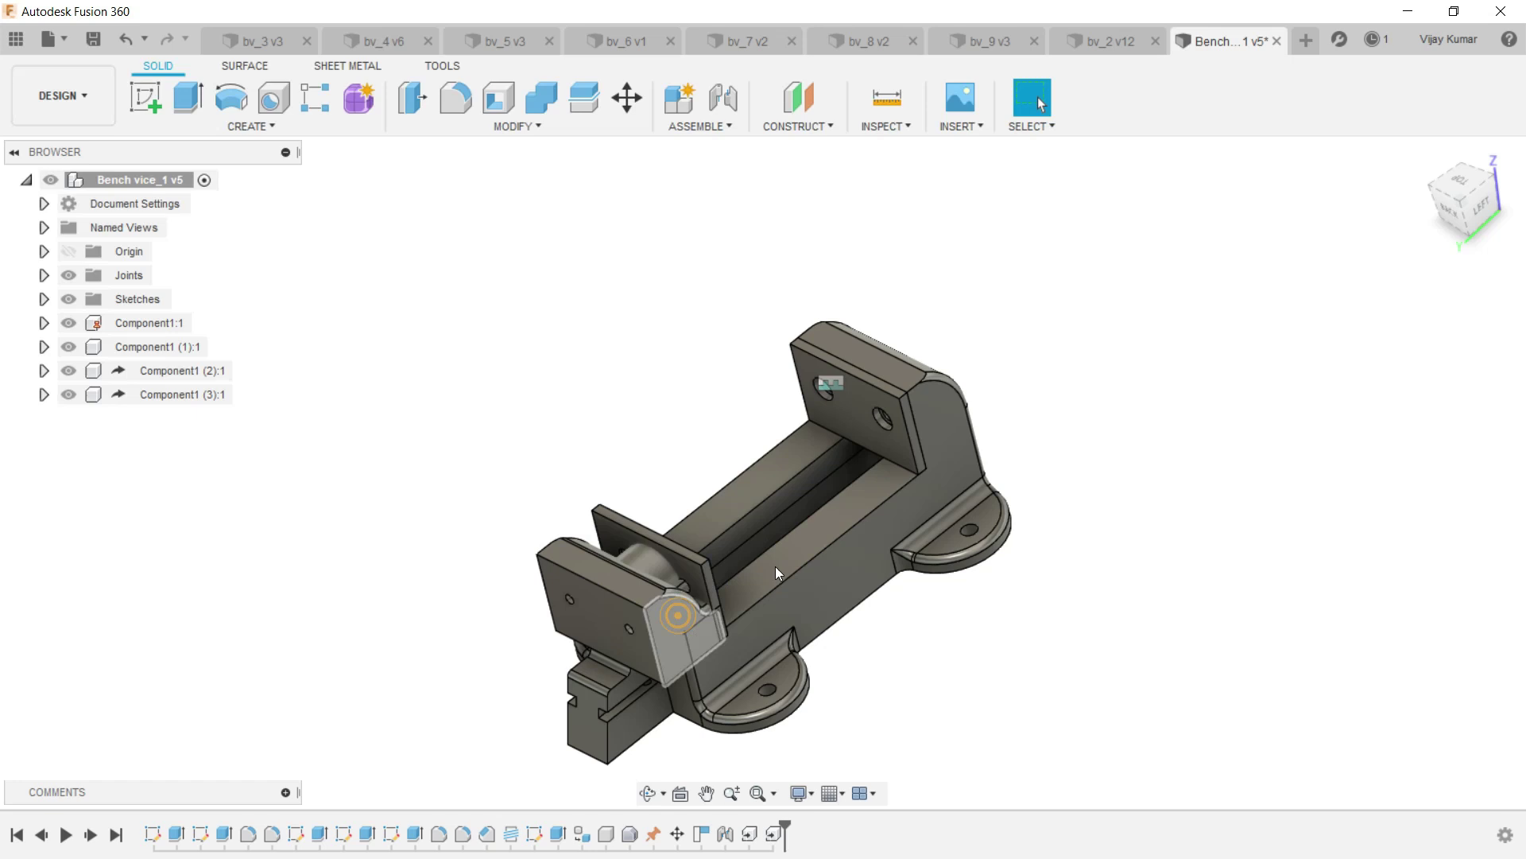
Drag the movable jaw right and the second jaw plate between the two jaws.
drag(680, 612, 1210, 379)
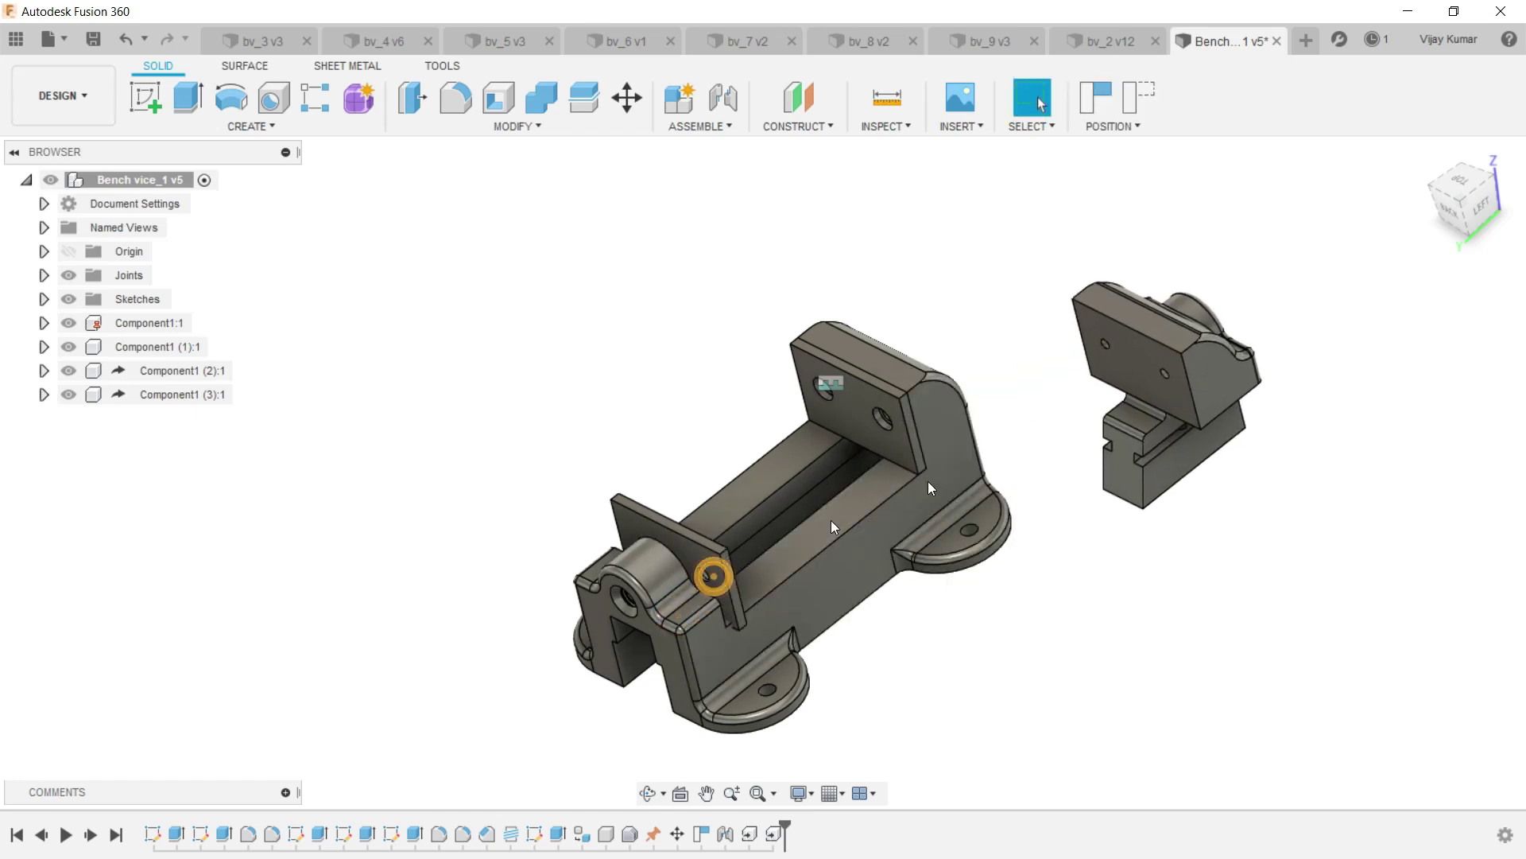
drag(714, 576, 1097, 406)
scroll(1165, 364, up, 4)
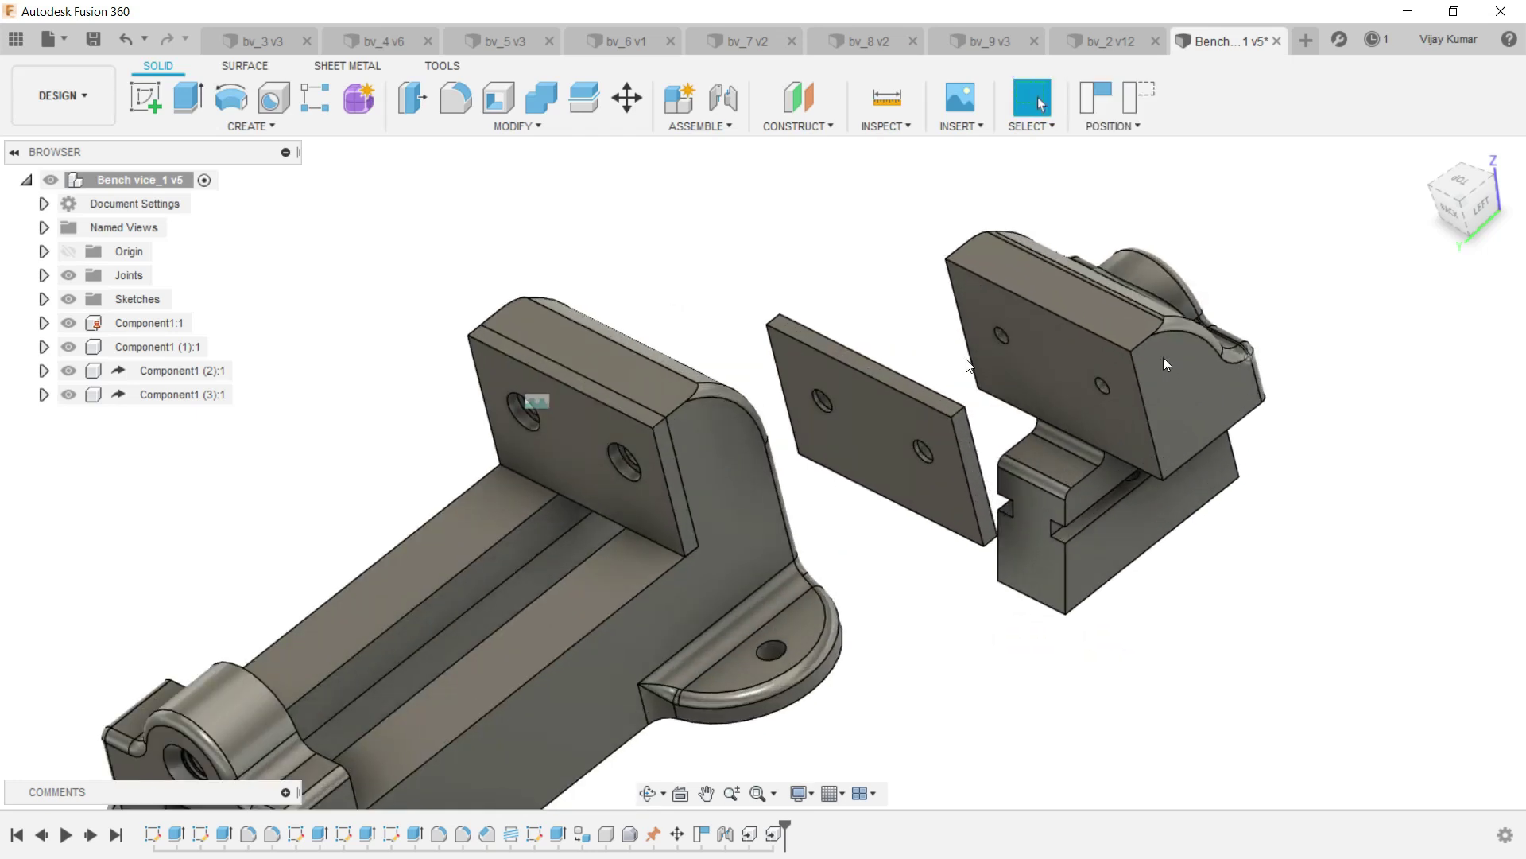
Rotate the second jaw plate 180° about Y so it faces the movable jaw.
click(626, 97)
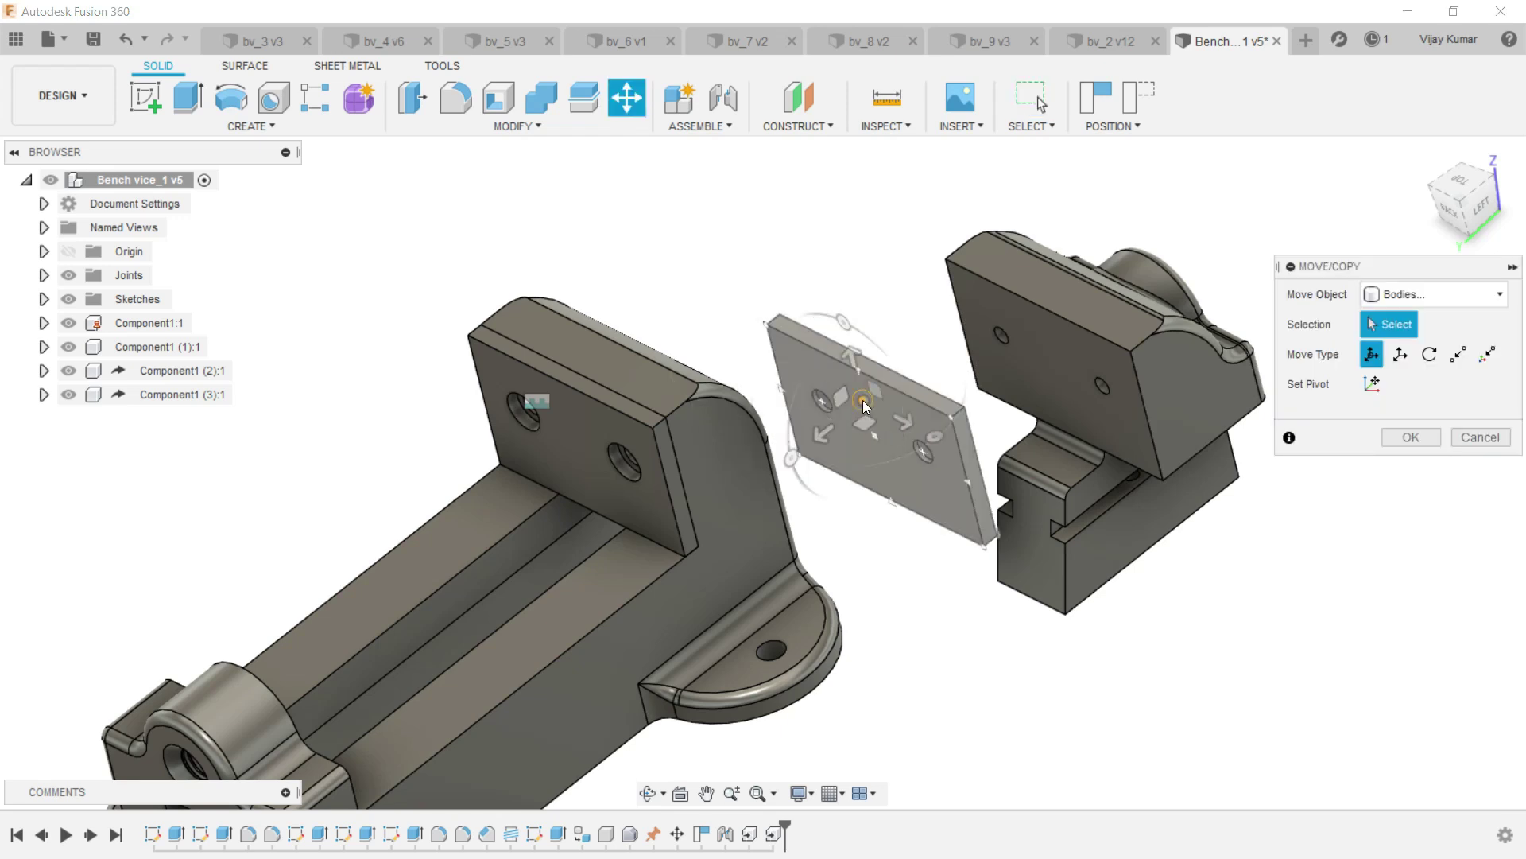
click(862, 399)
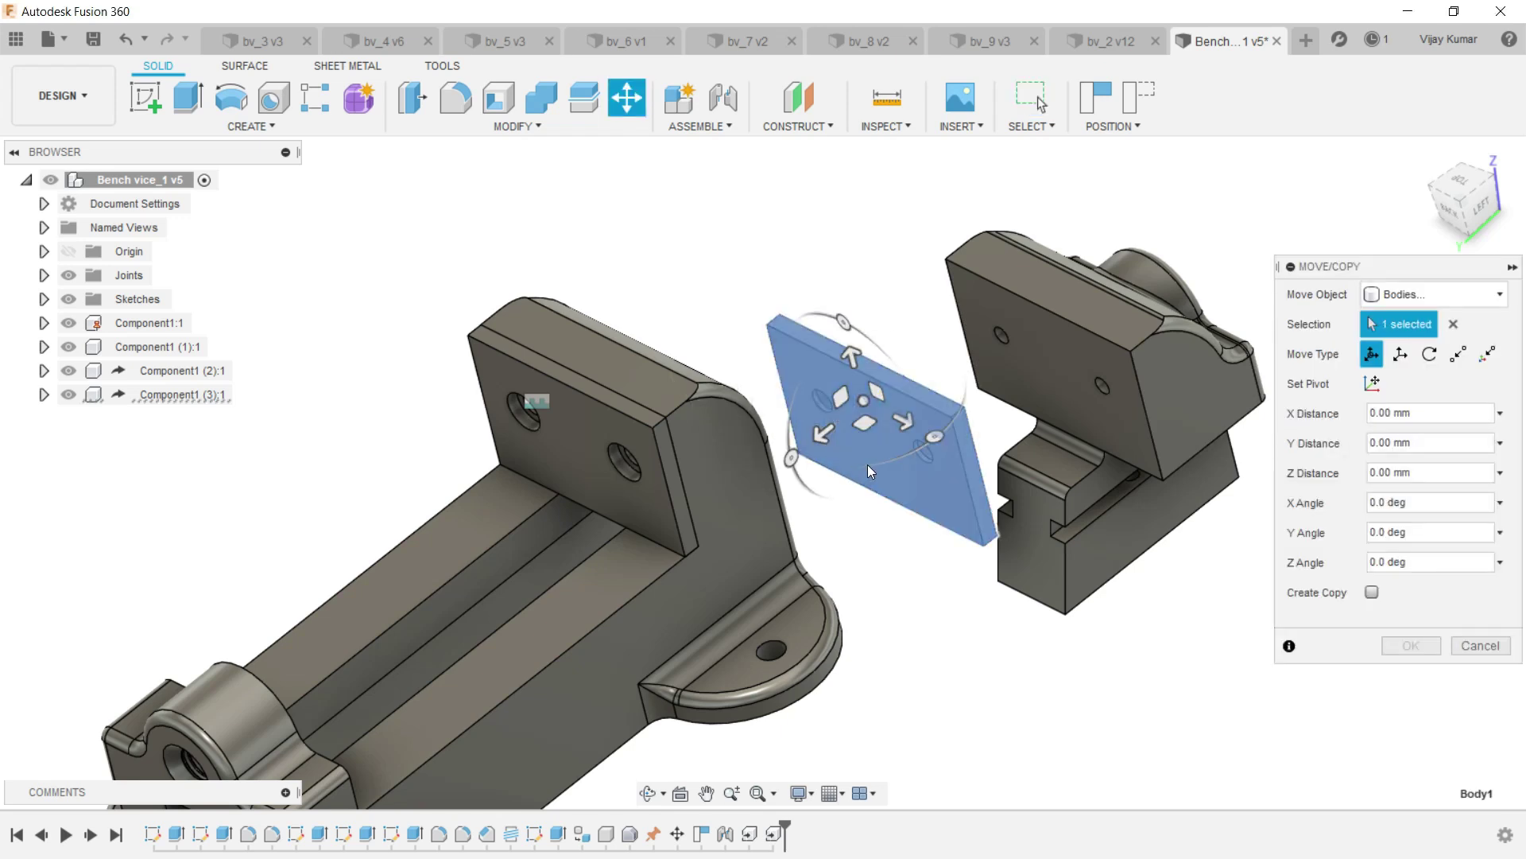
mouse_move(935, 436)
mouse_down()
mouse_move(902, 276)
mouse_move(845, 261)
mouse_up()
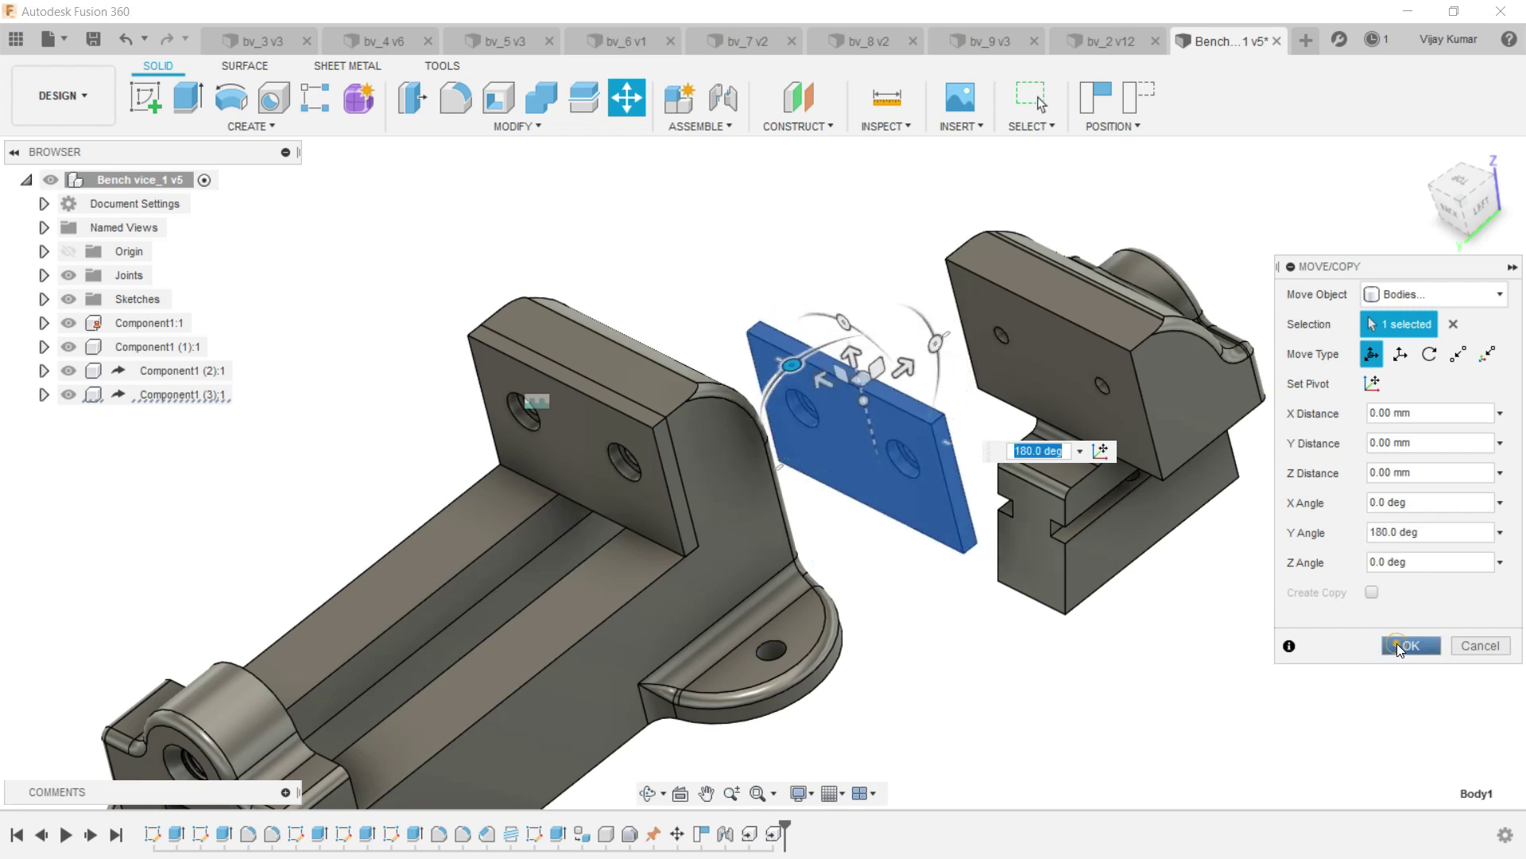
click(1401, 649)
scroll(869, 585, up, 2)
click(648, 793)
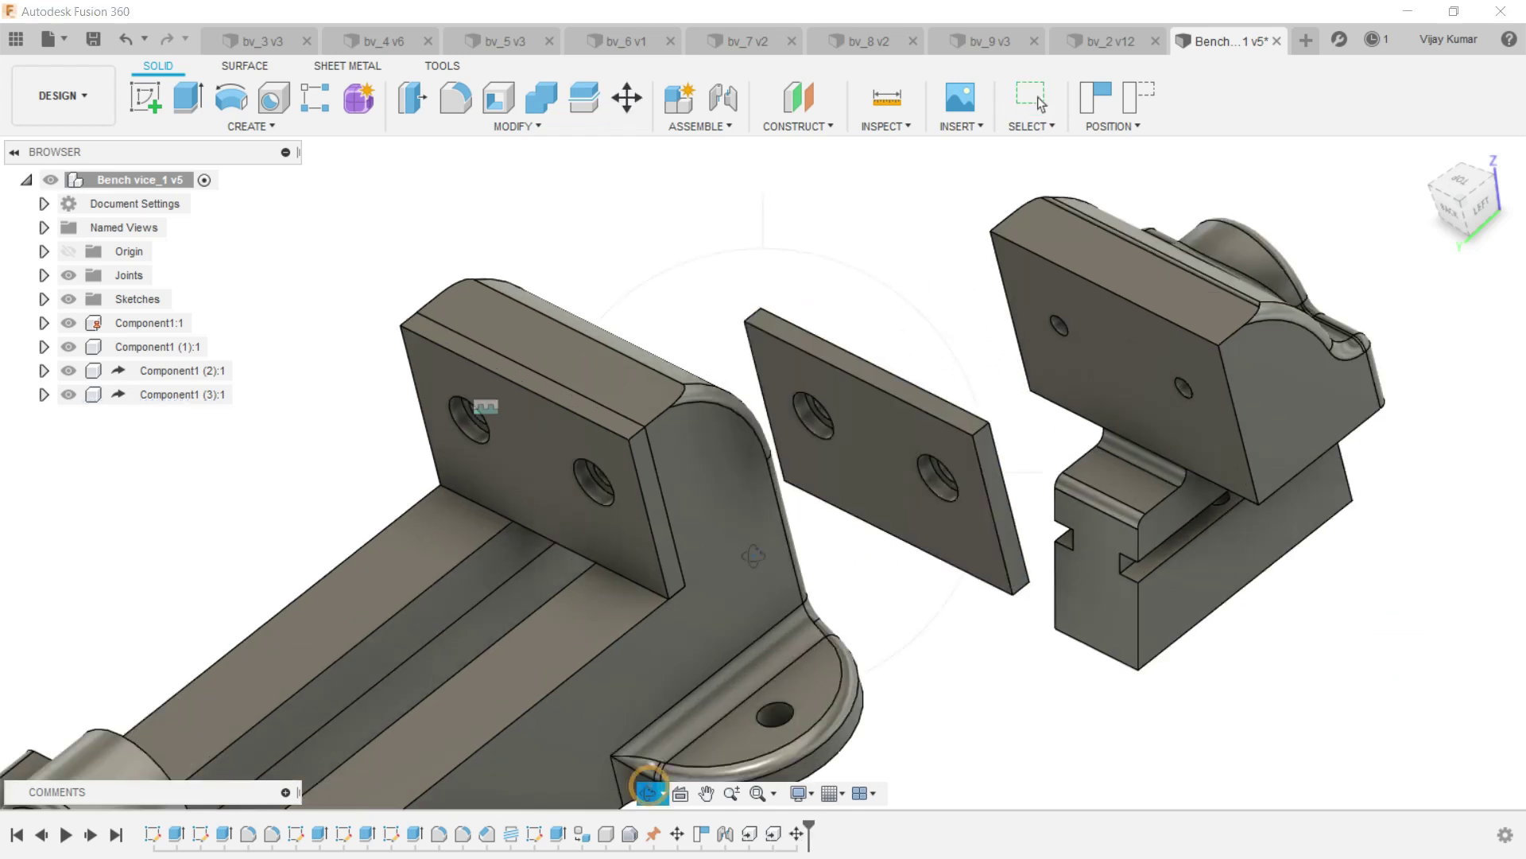
drag(753, 556, 790, 510)
right_click(1208, 636)
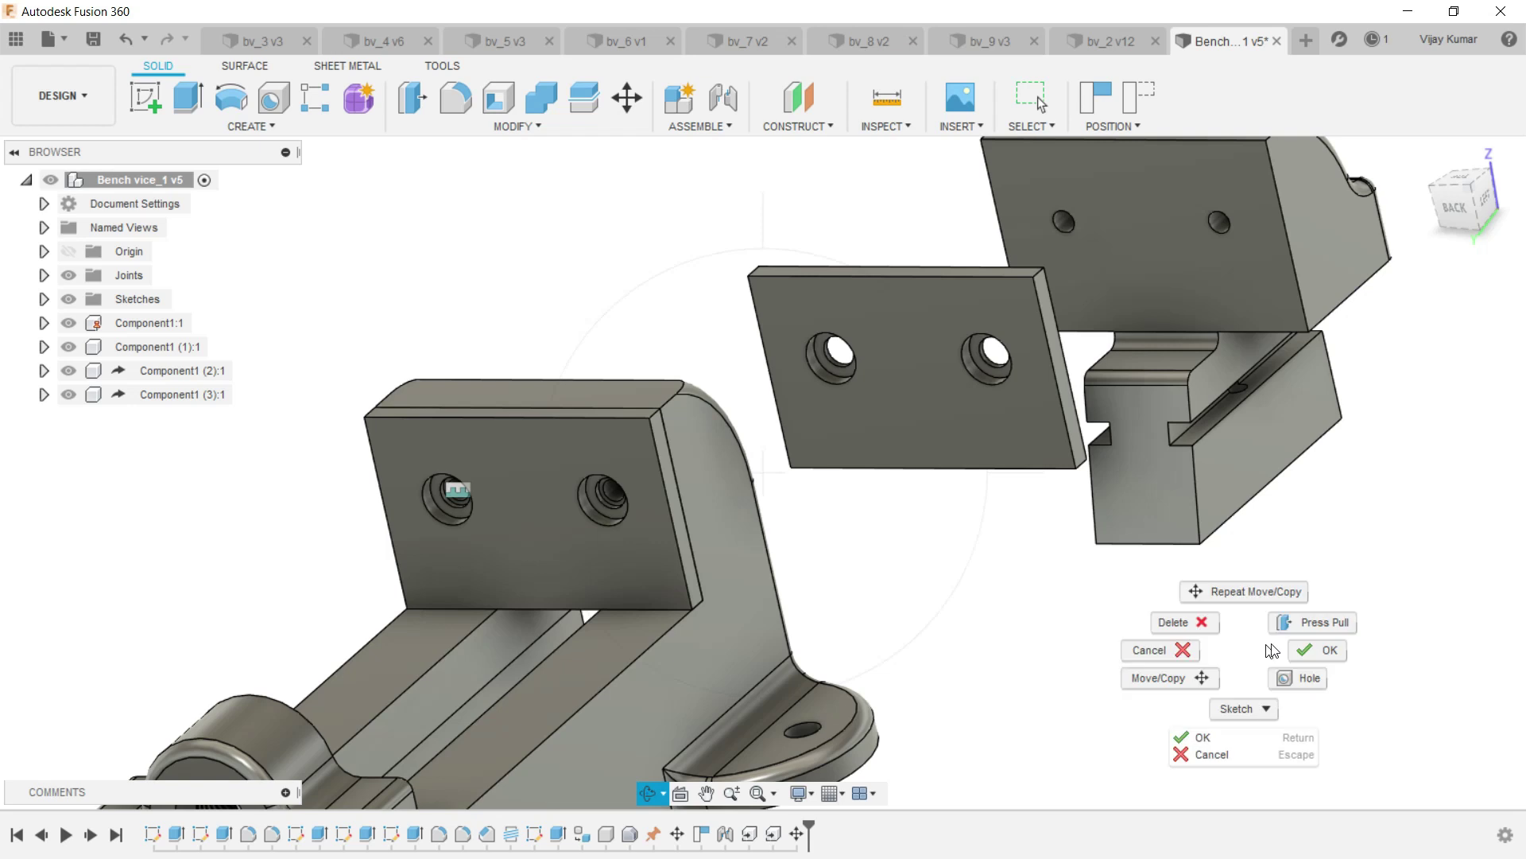
click(1312, 640)
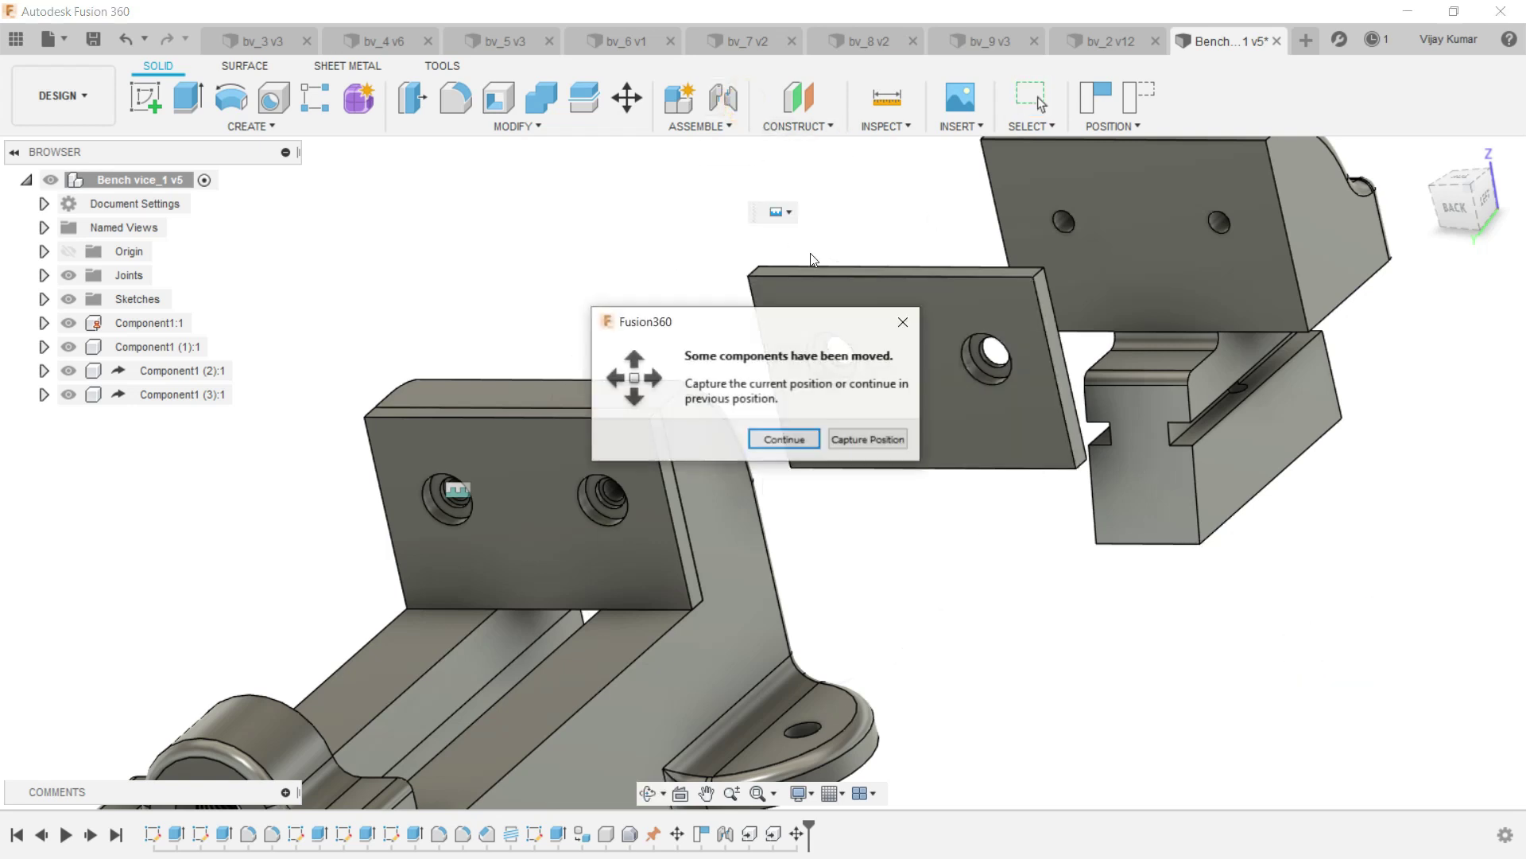
Capture positions and add a Rigid joint from the second plate's hole to the sliding jaw's hole.
click(868, 430)
key(j)
scroll(810, 334, up, 3)
scroll(811, 333, up, 3)
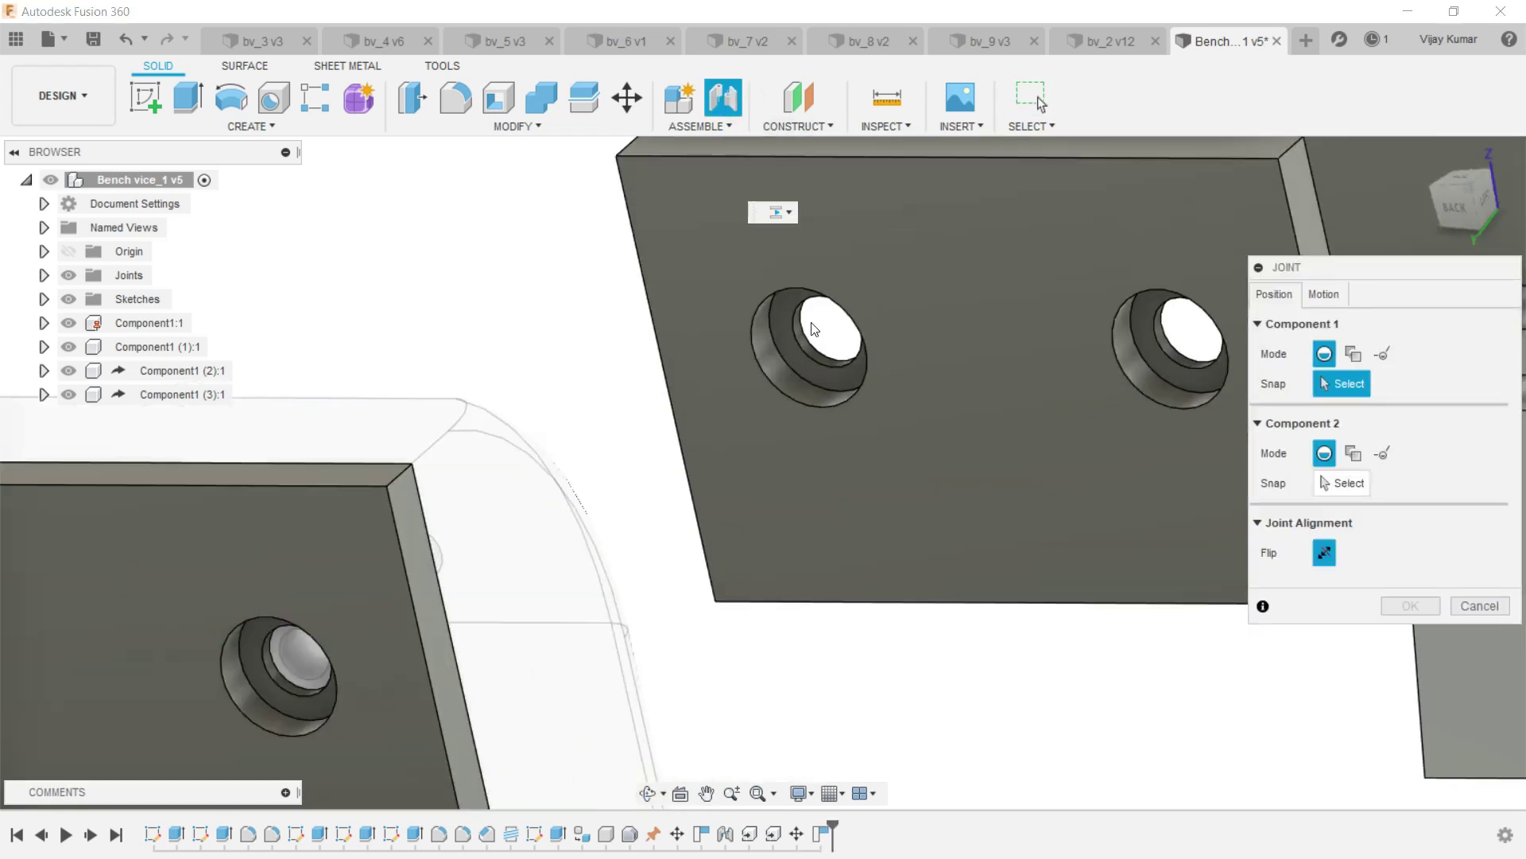
click(804, 331)
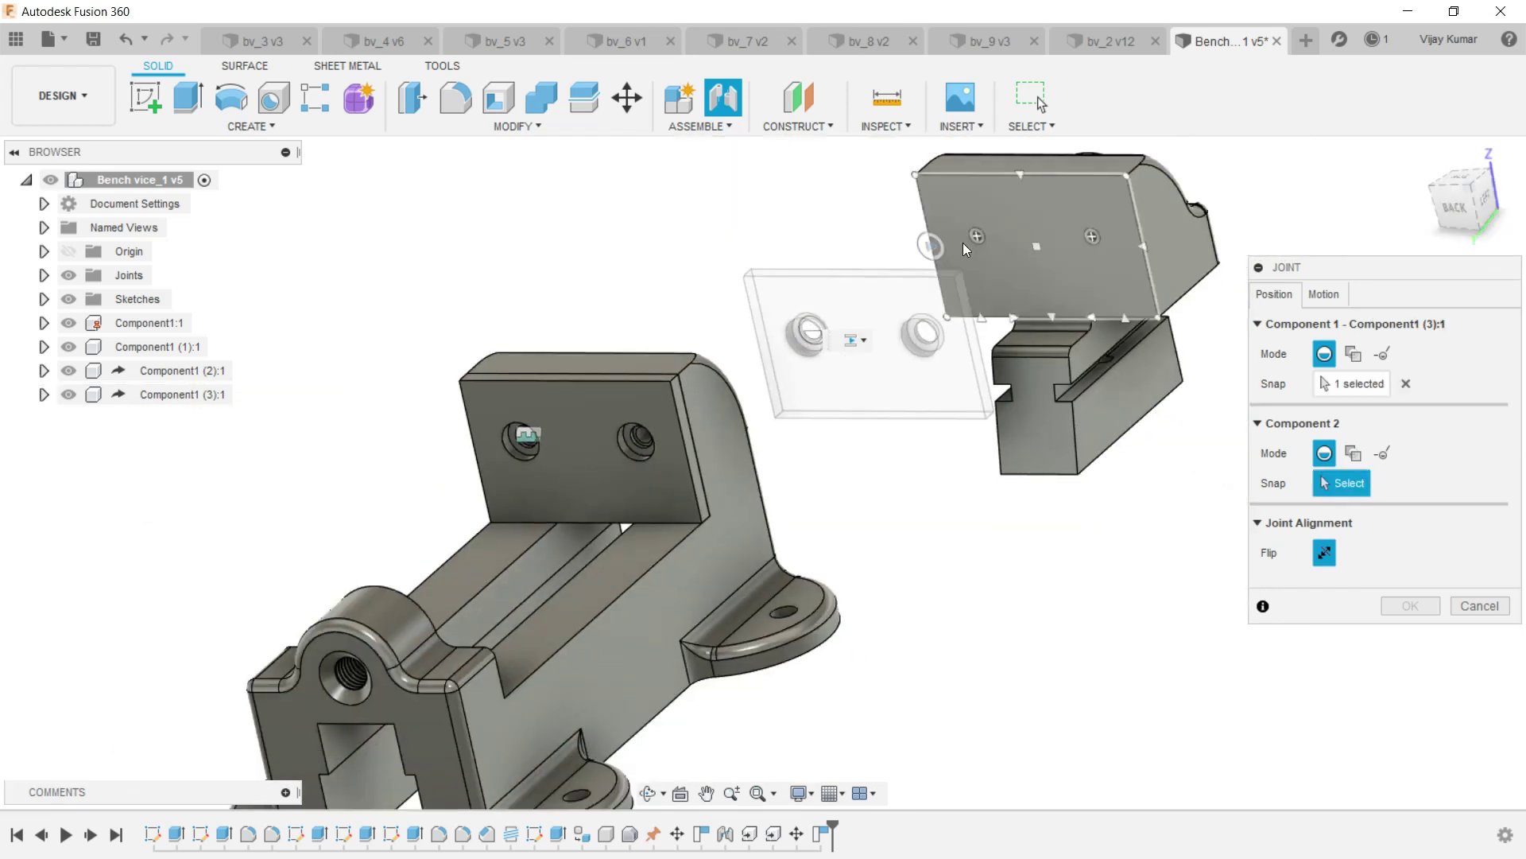
click(977, 238)
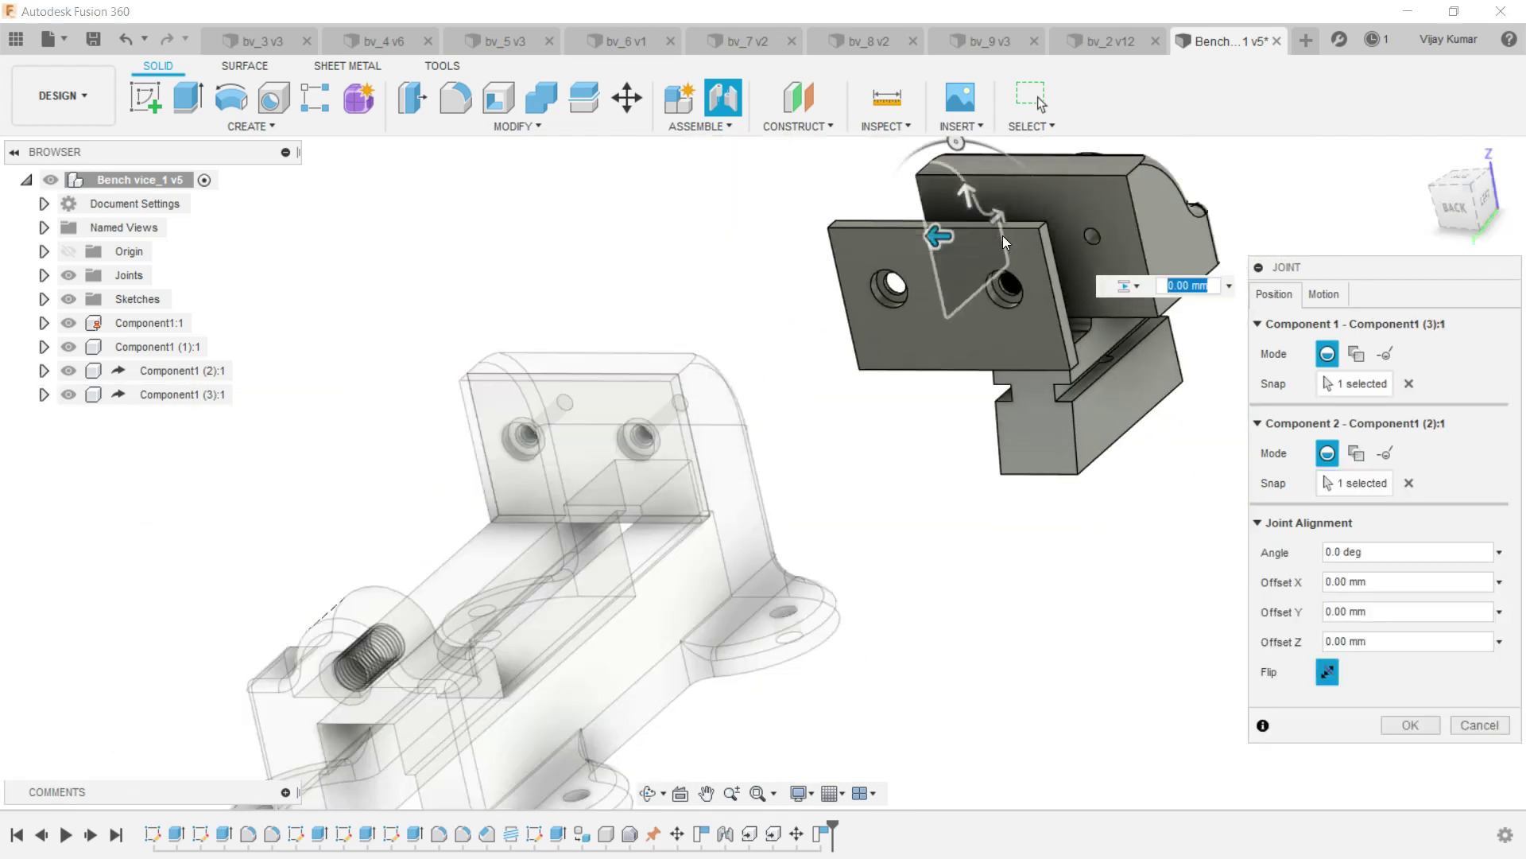
click(1309, 303)
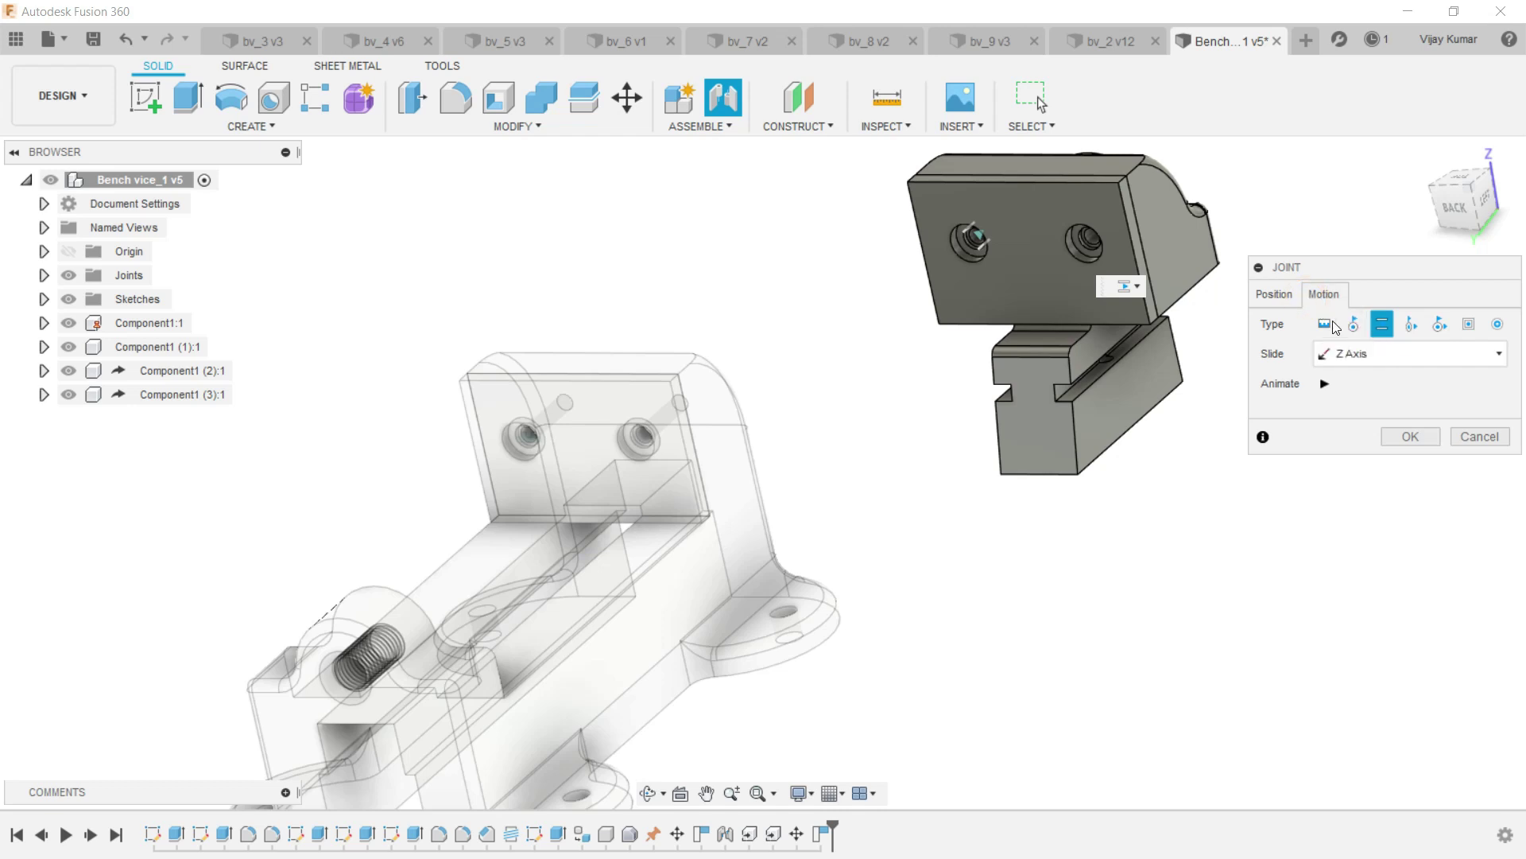
click(1324, 323)
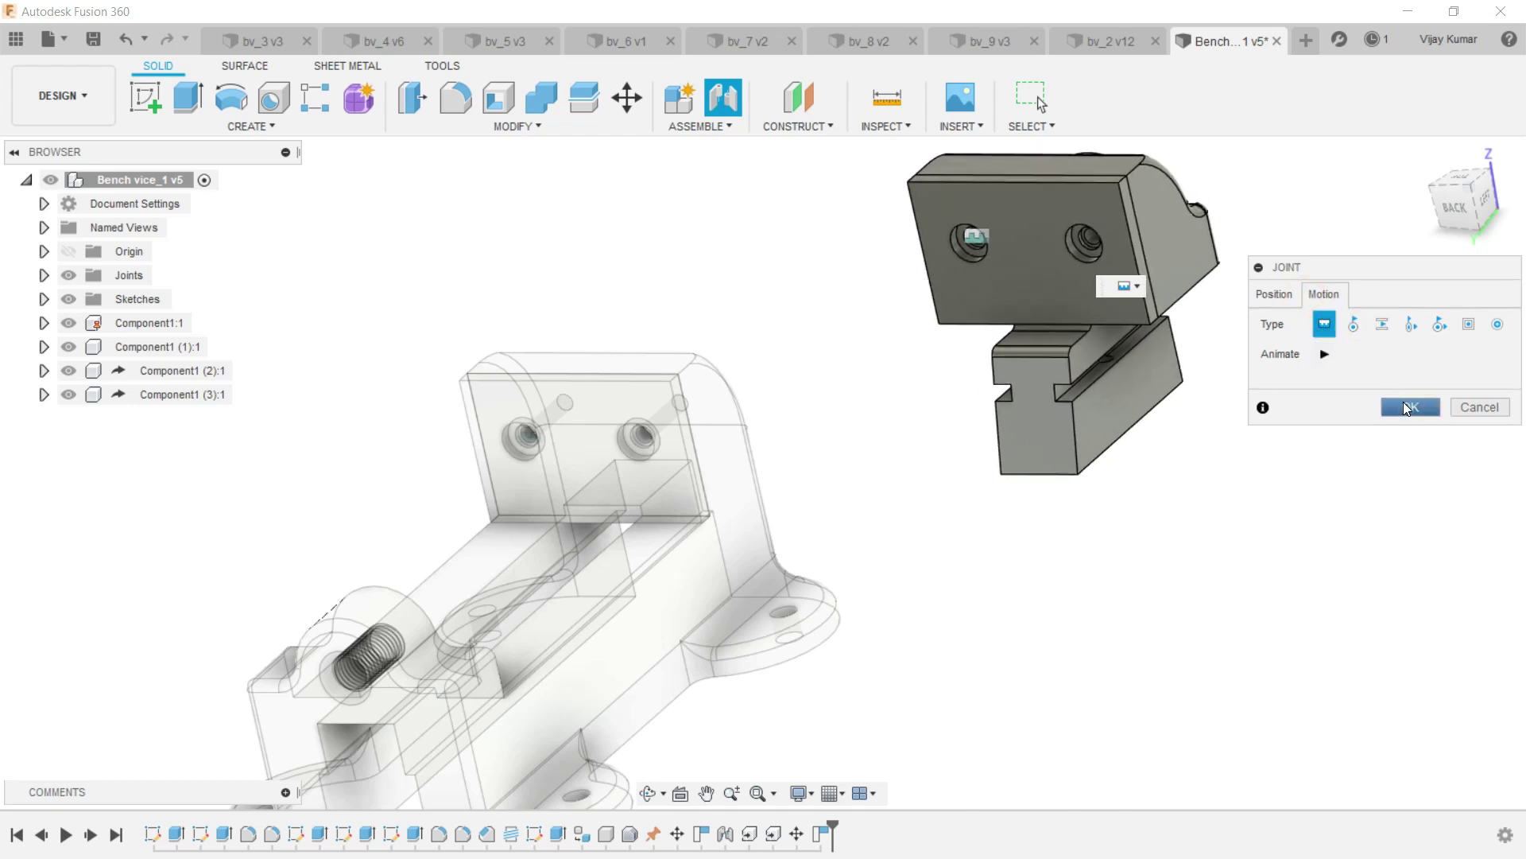
click(1406, 407)
scroll(1205, 376, down, 3)
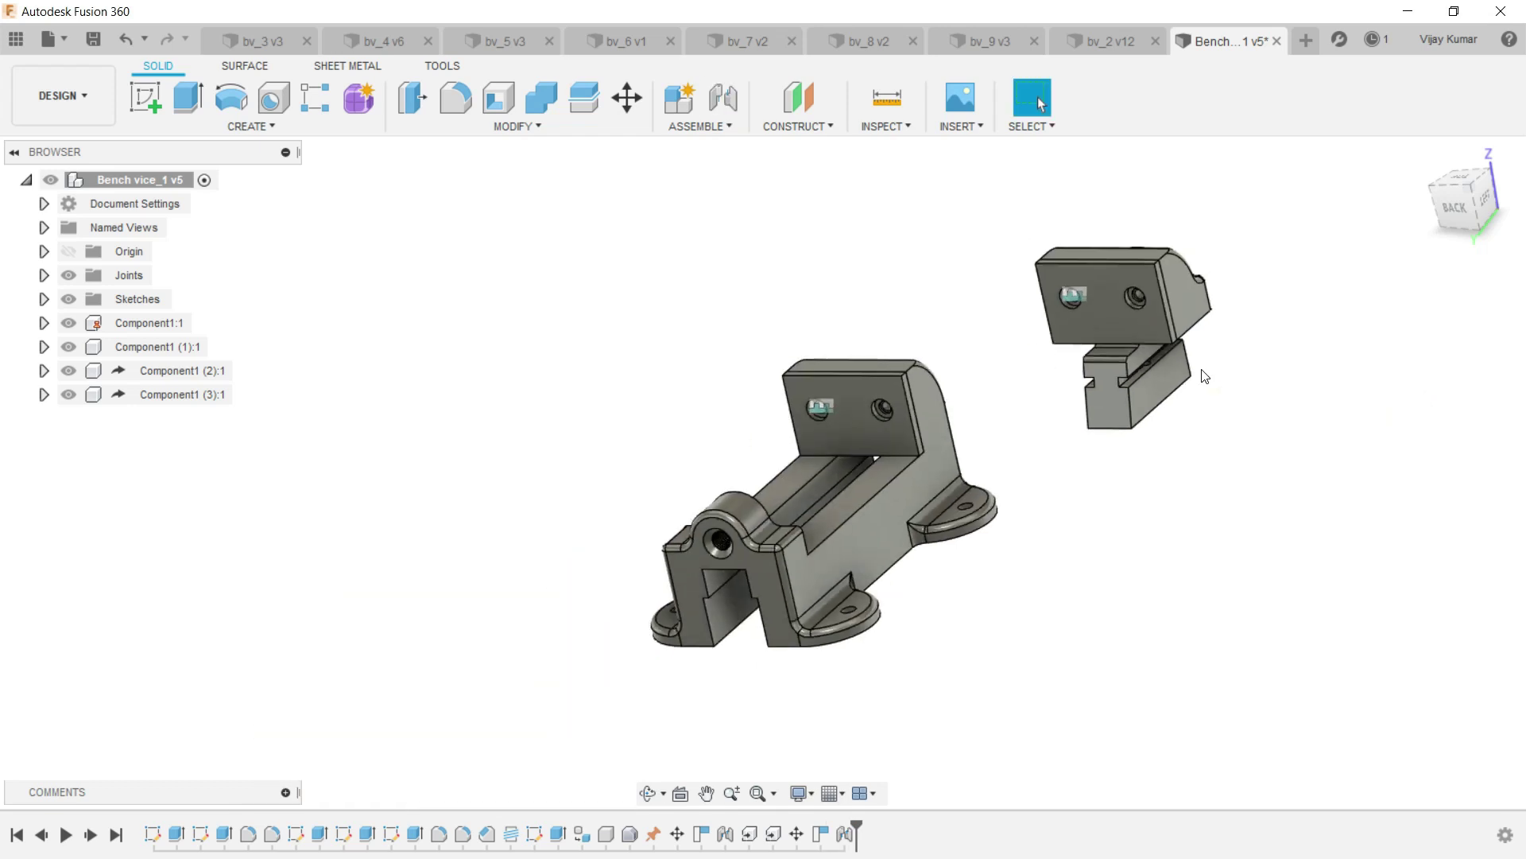
Rotate both sliding jaw bodies 175° about Y to face the fixed jaw.
key(m)
click(1136, 326)
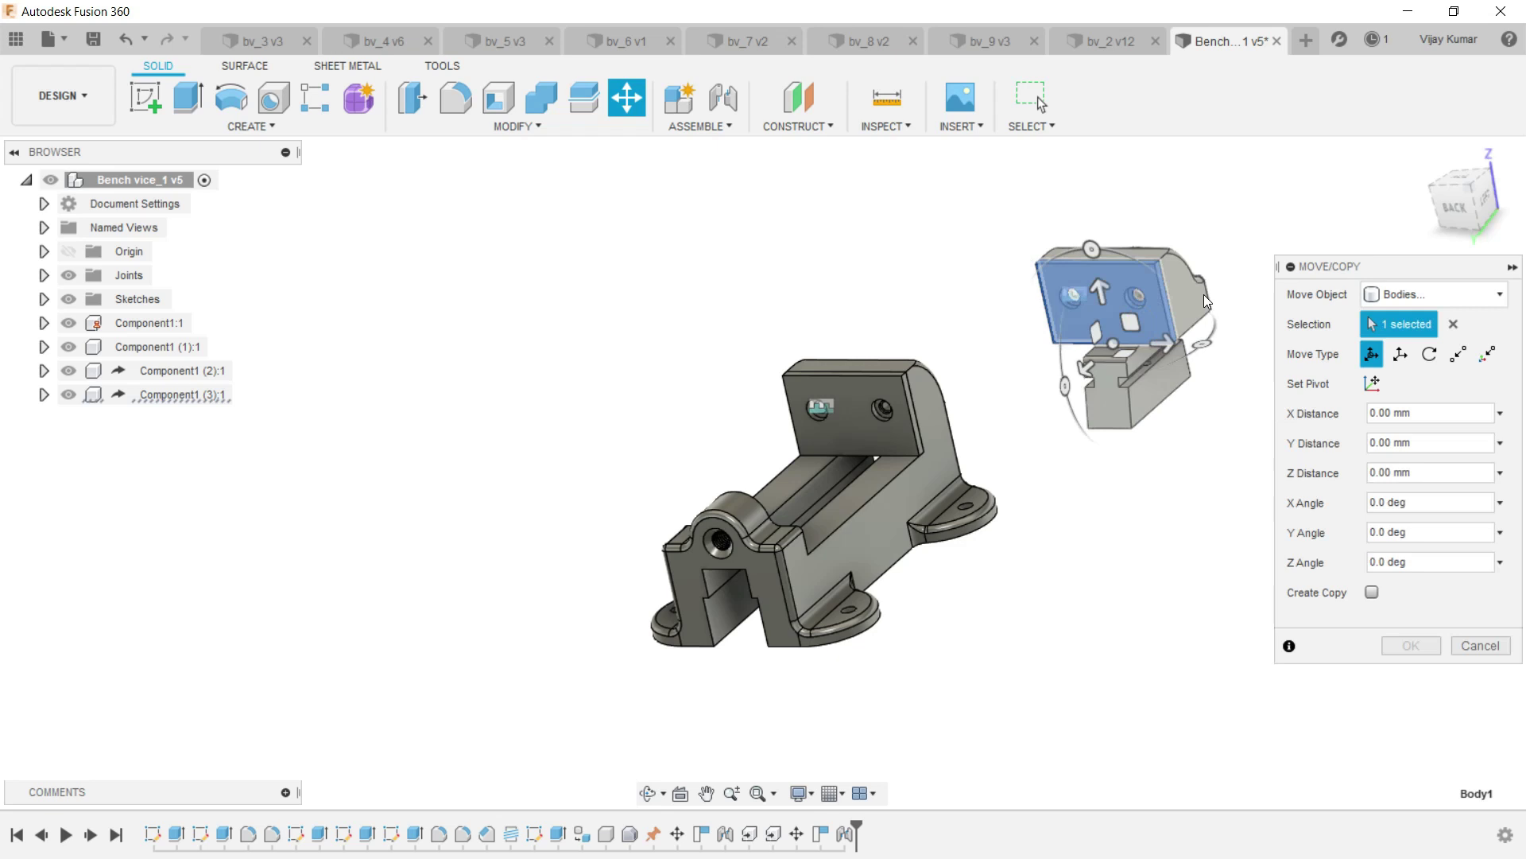
click(1194, 350)
mouse_move(1195, 350)
mouse_down()
mouse_move(1015, 264)
mouse_move(1004, 318)
mouse_up()
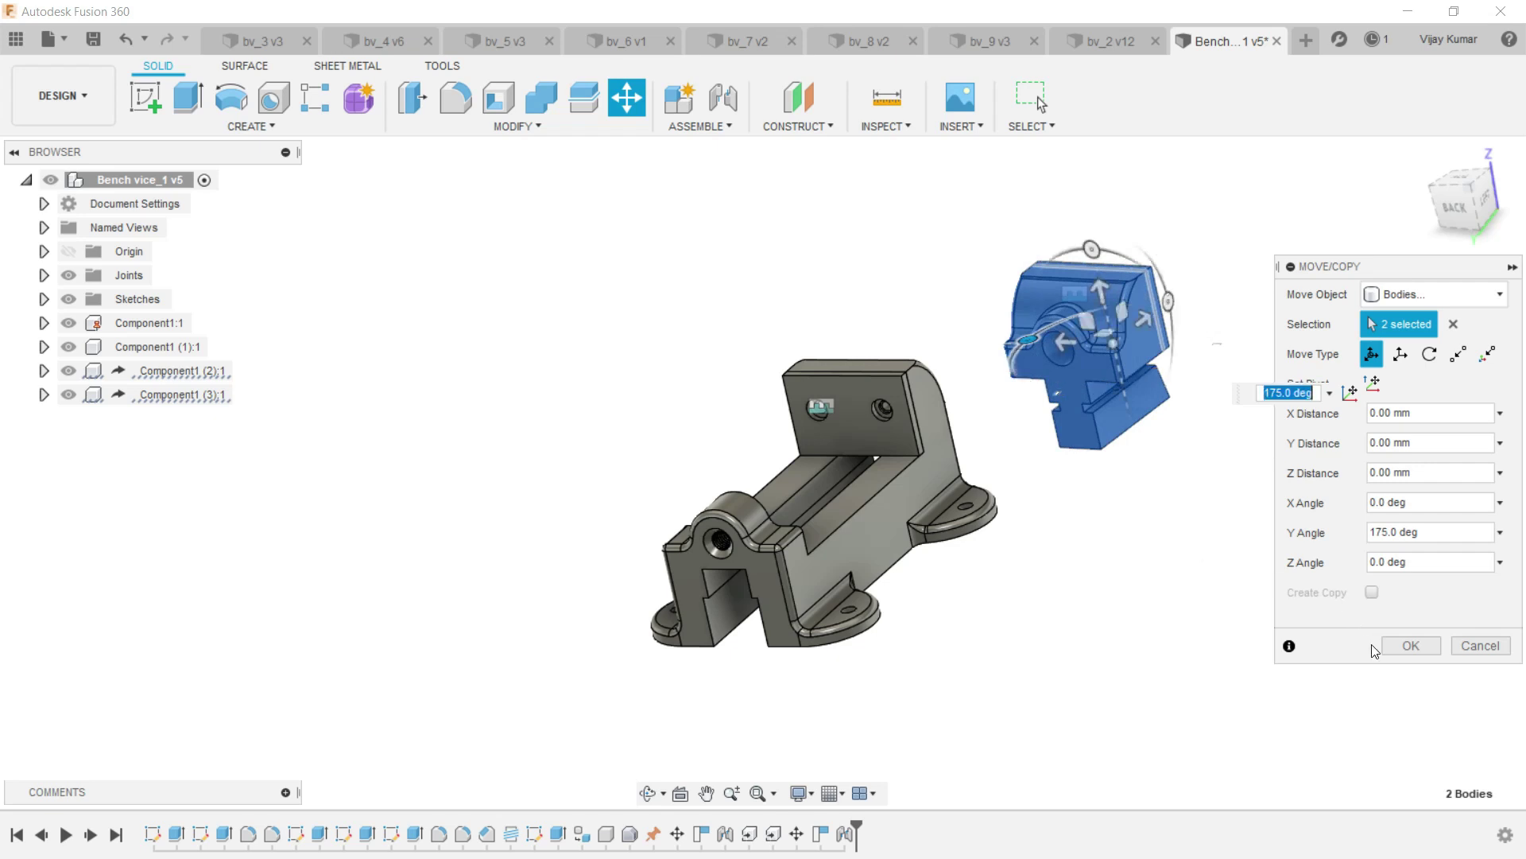
click(1401, 645)
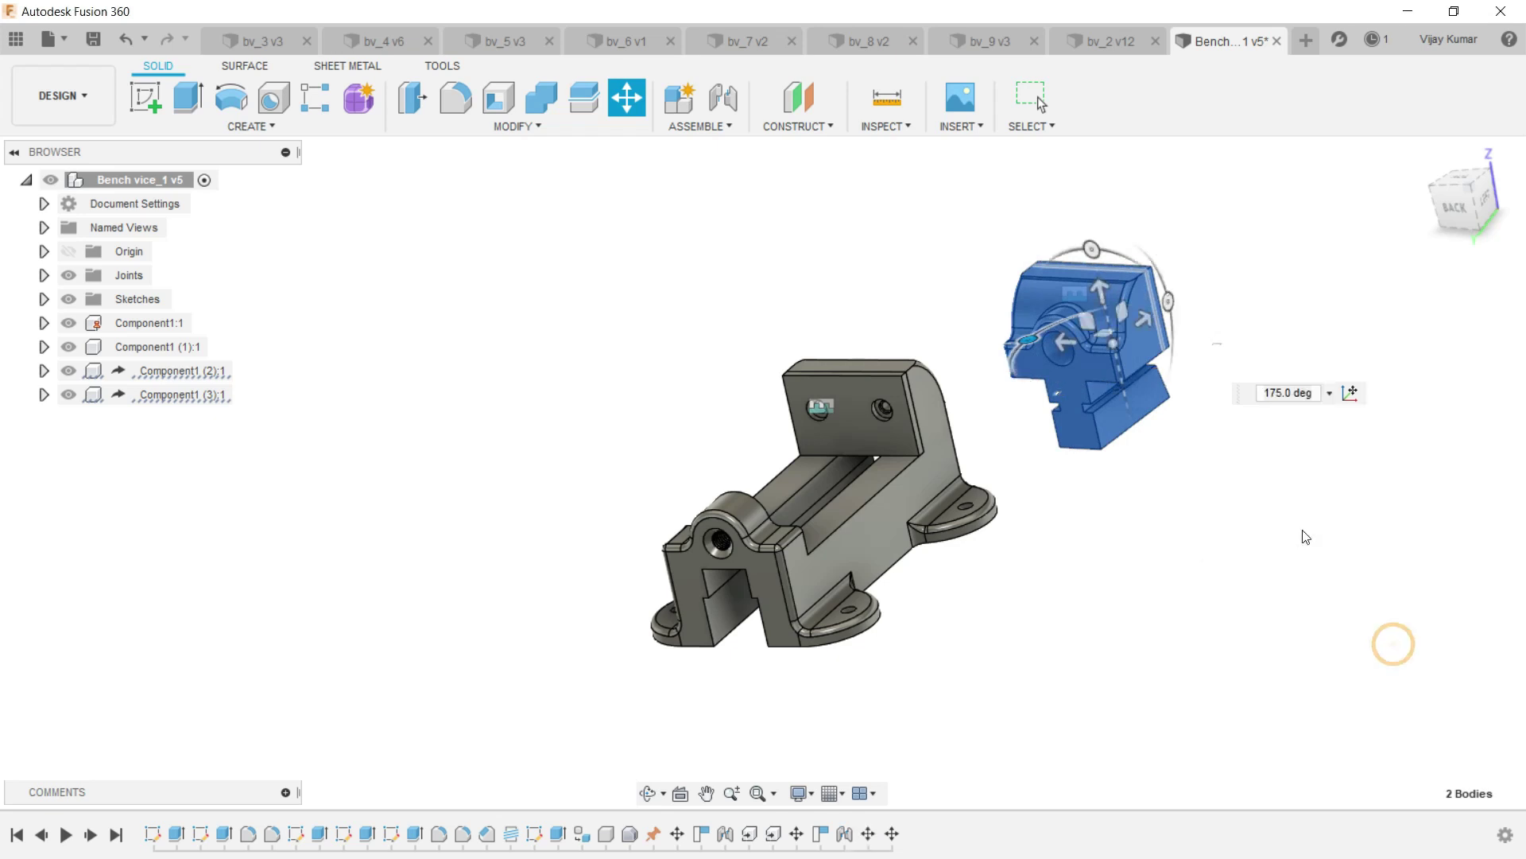
click(647, 793)
Start a joint from the jaw plate hole to the fixed jaw hole on the base.
mouse_move(1078, 469)
mouse_down()
mouse_move(989, 457)
mouse_move(833, 486)
mouse_move(874, 461)
mouse_up()
right_click(1209, 331)
key(Escape)
click(727, 102)
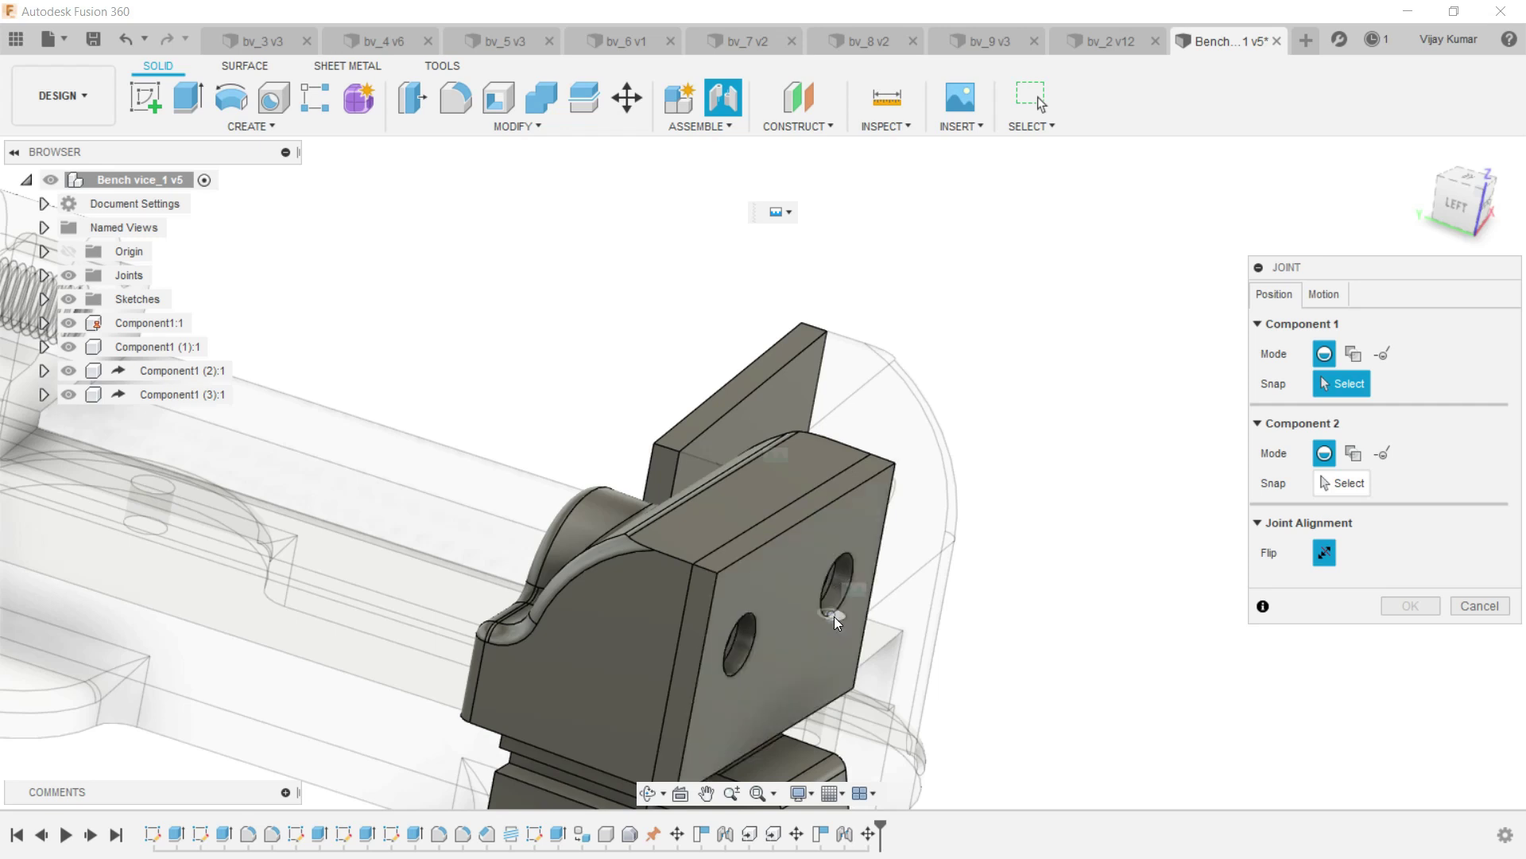
click(841, 604)
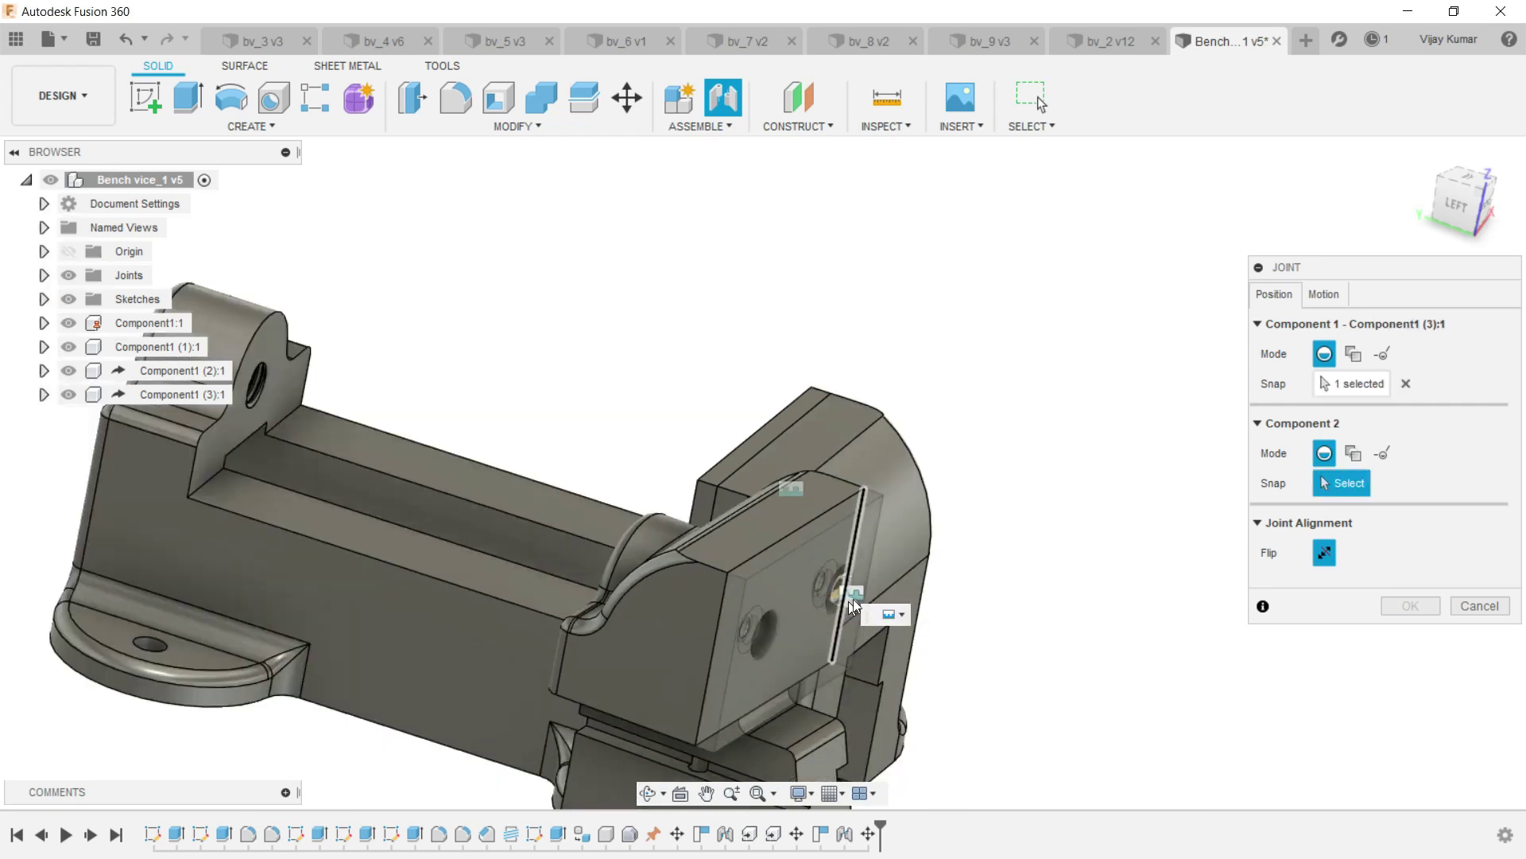
click(648, 792)
drag(899, 555, 952, 500)
right_click(759, 352)
click(828, 342)
scroll(903, 478, up, 3)
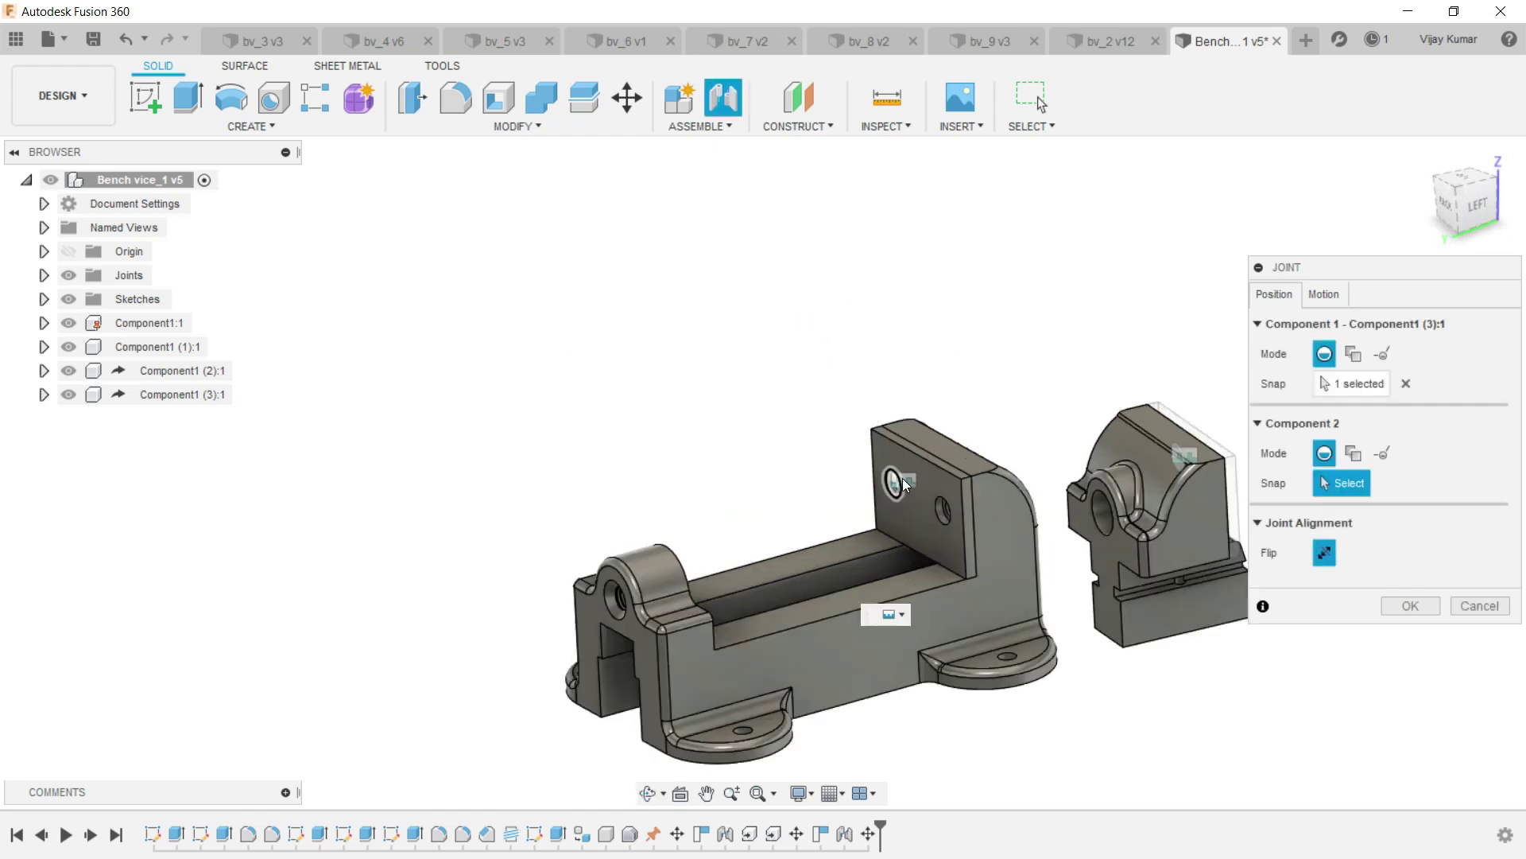
scroll(898, 488, up, 3)
click(900, 502)
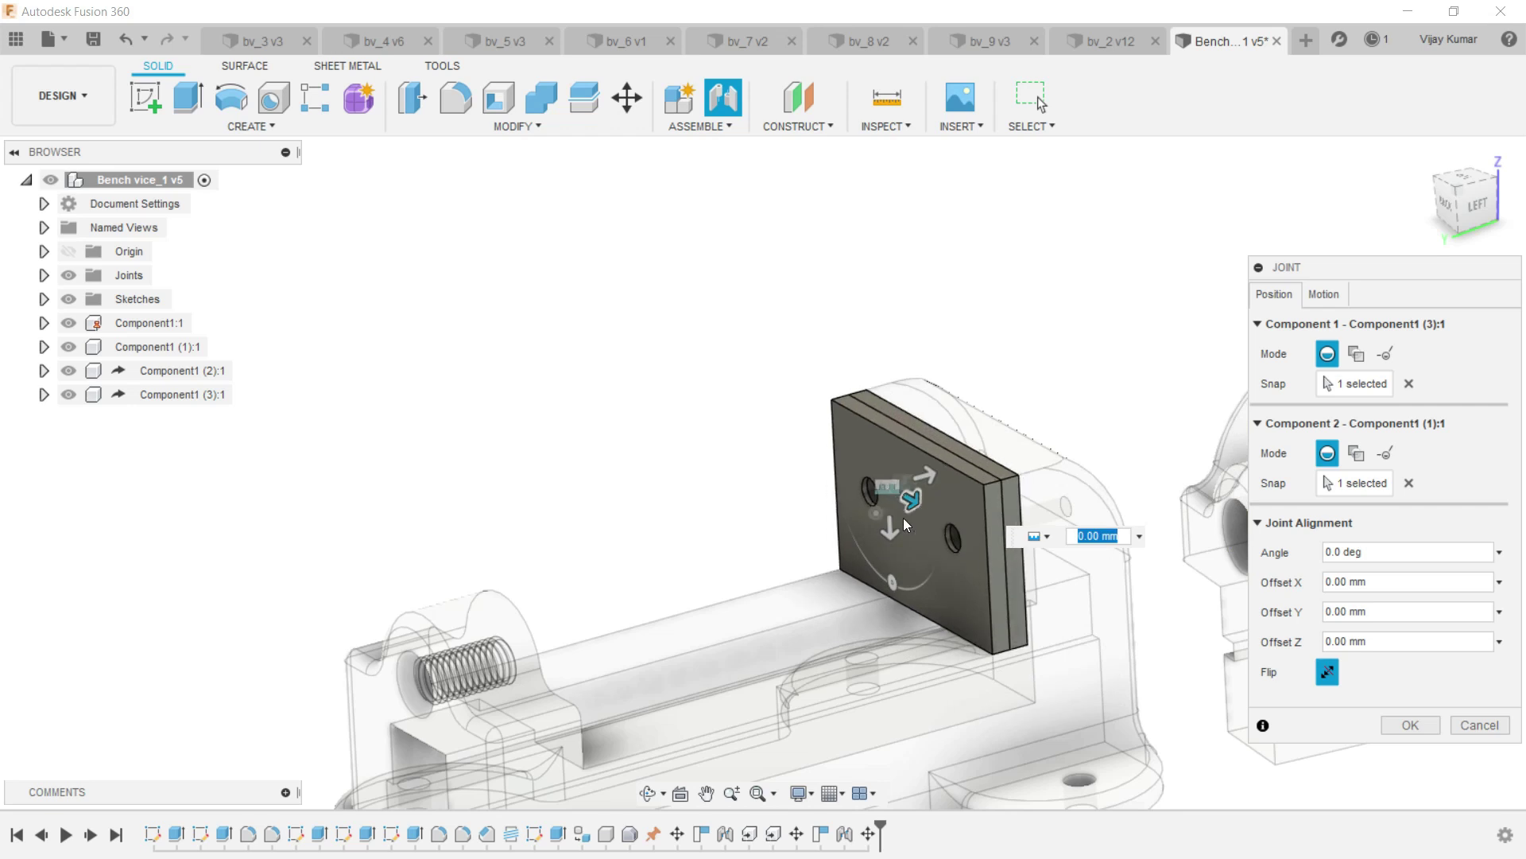
Make it a Slider joint on the Z axis and slide the jaw toward the fixed jaw.
click(1324, 305)
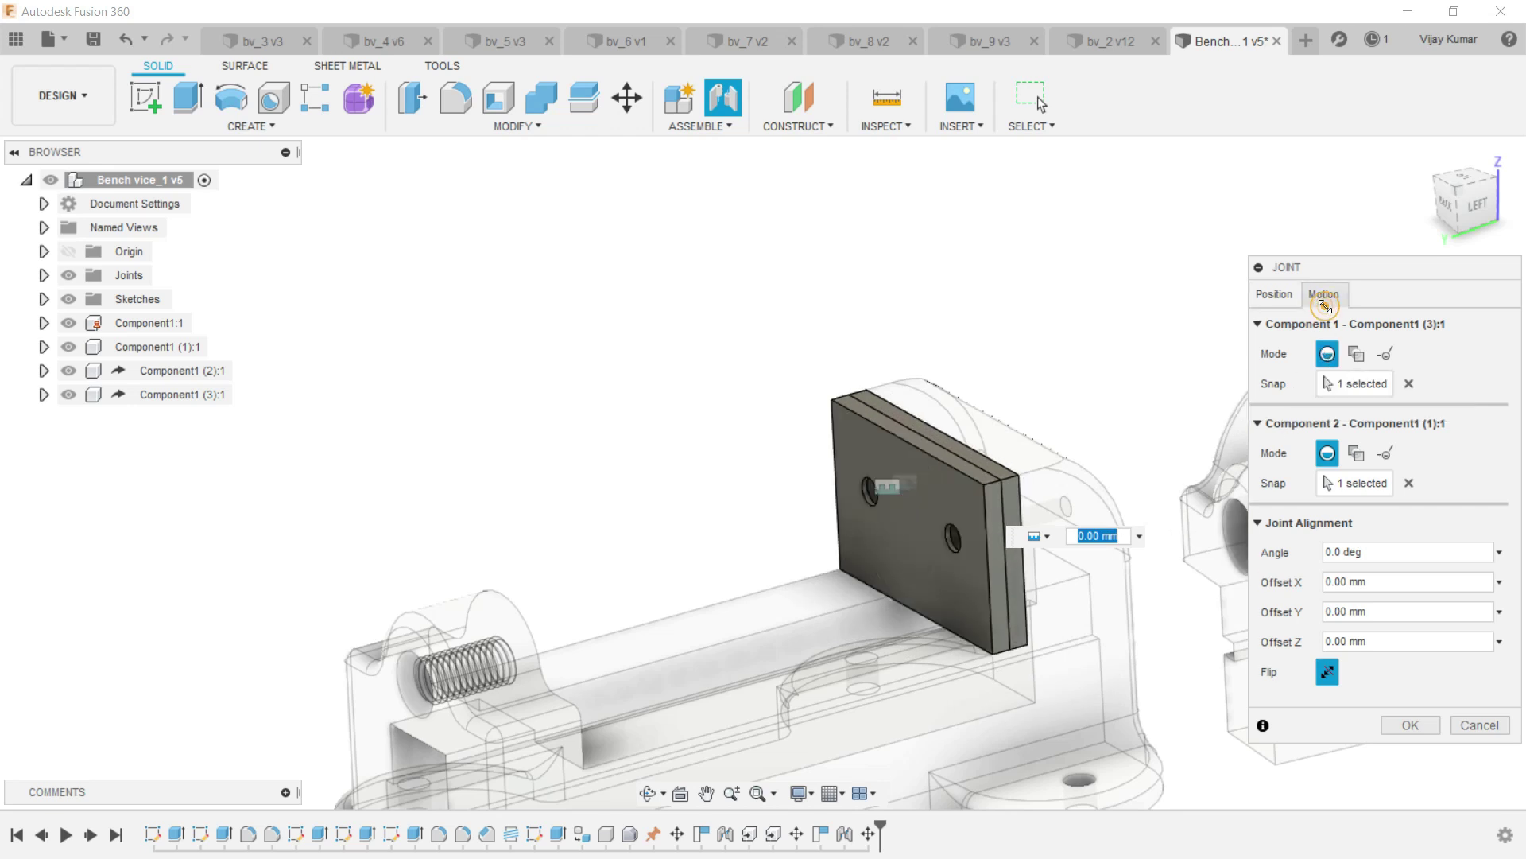
click(1382, 324)
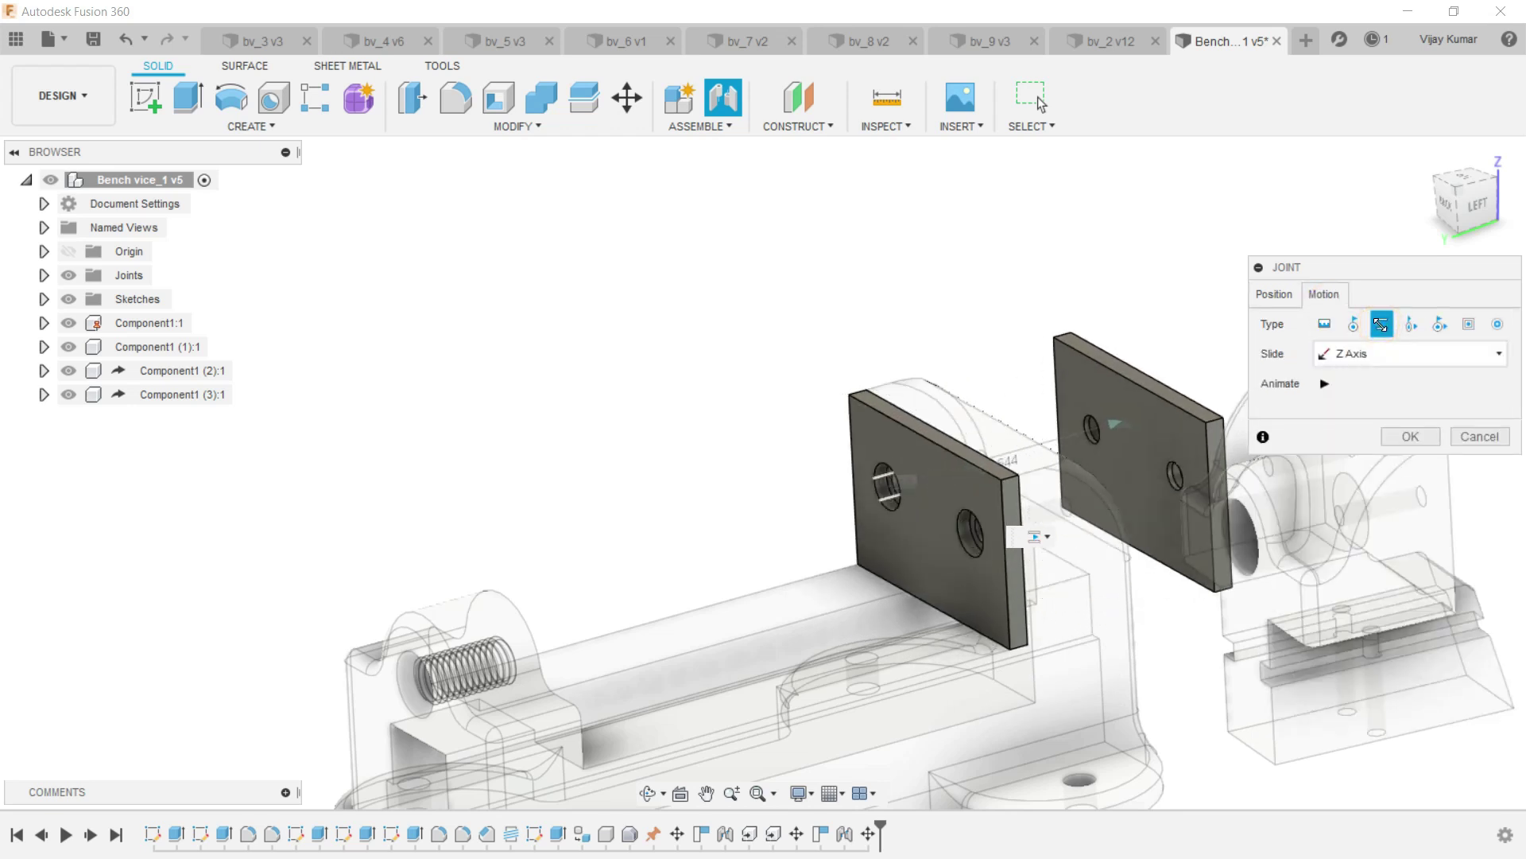
click(1410, 437)
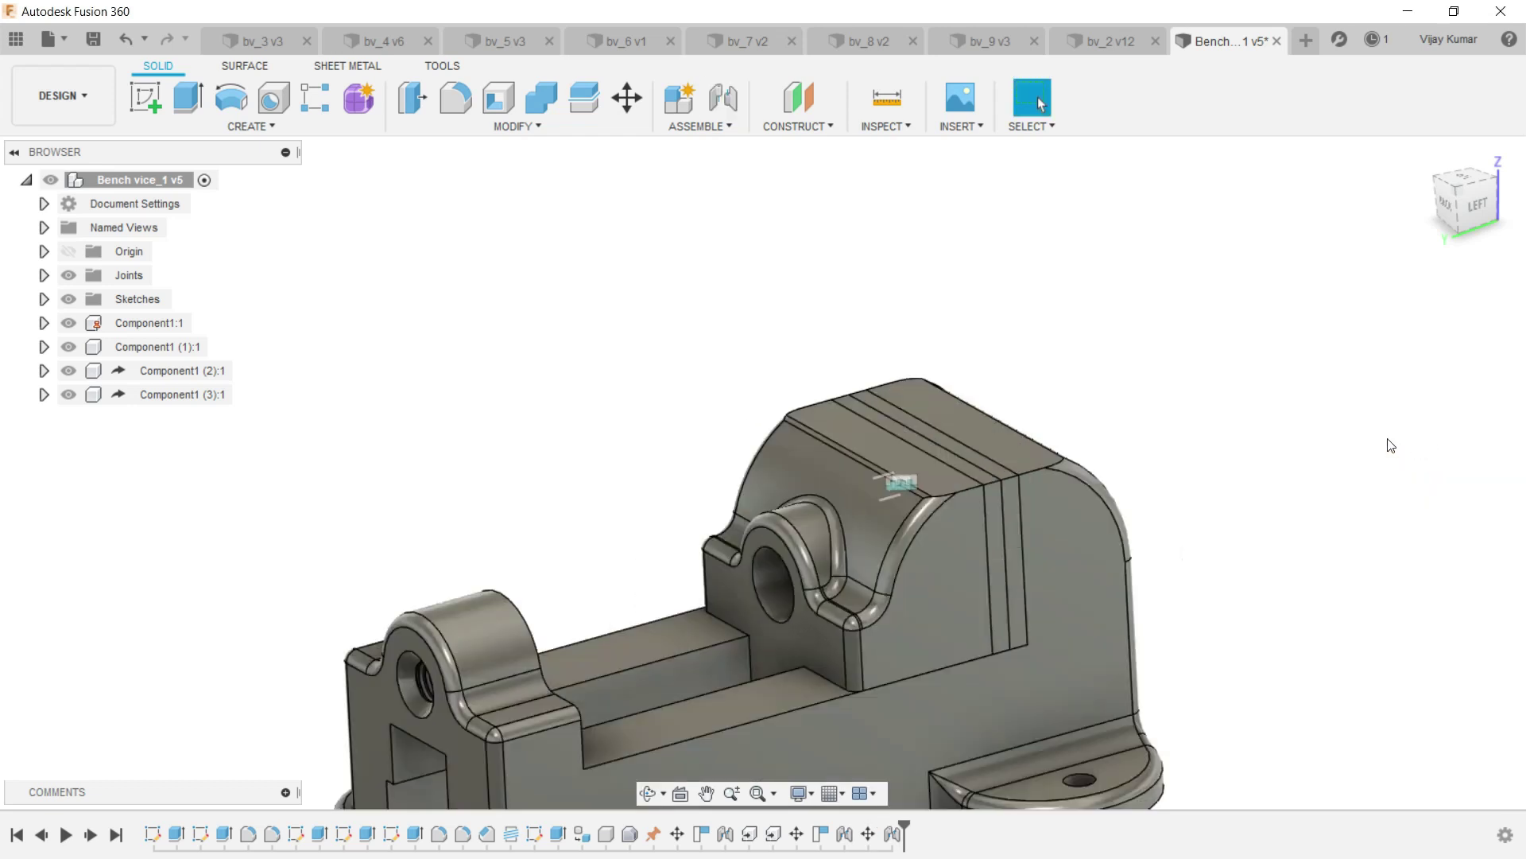
scroll(1351, 441, down, 5)
mouse_move(1086, 504)
mouse_down()
mouse_move(997, 541)
mouse_move(1051, 531)
mouse_up()
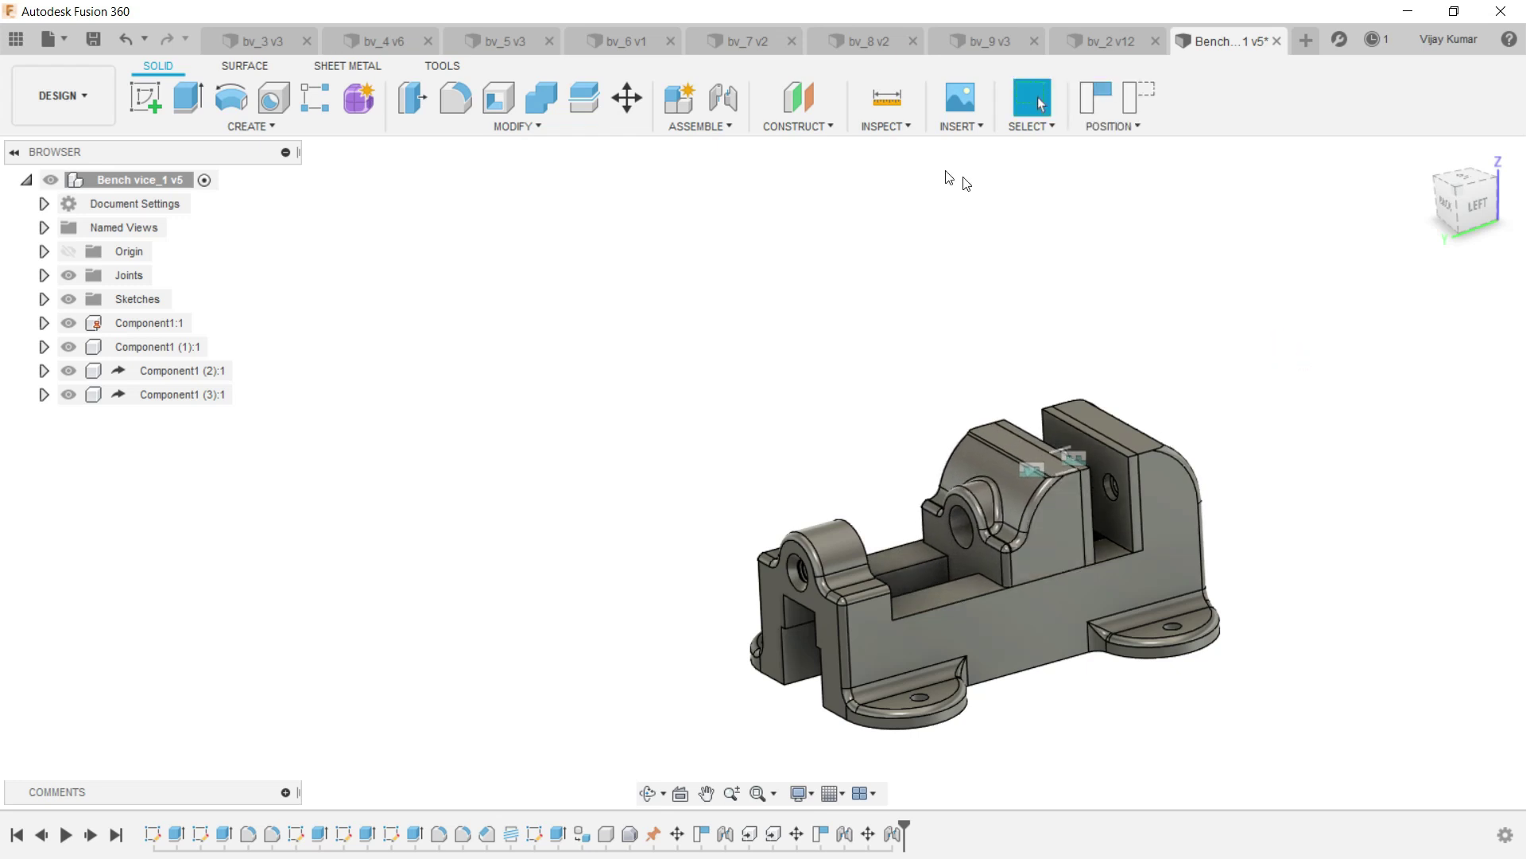
Derive the split bushing Component1:1 from the bv_5 design into the vice.
click(960, 126)
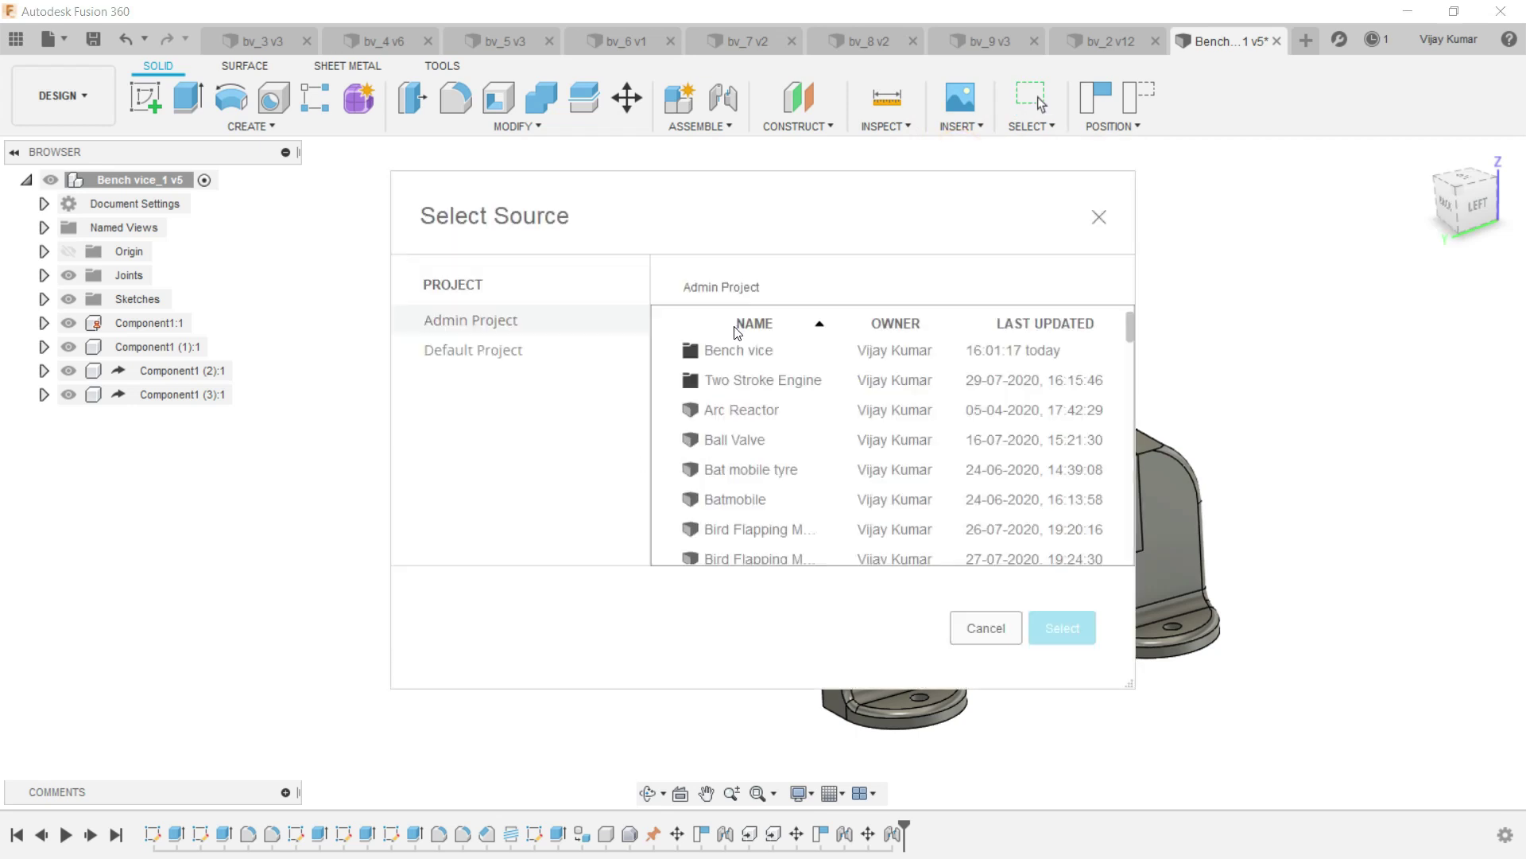
double_click(739, 350)
click(747, 469)
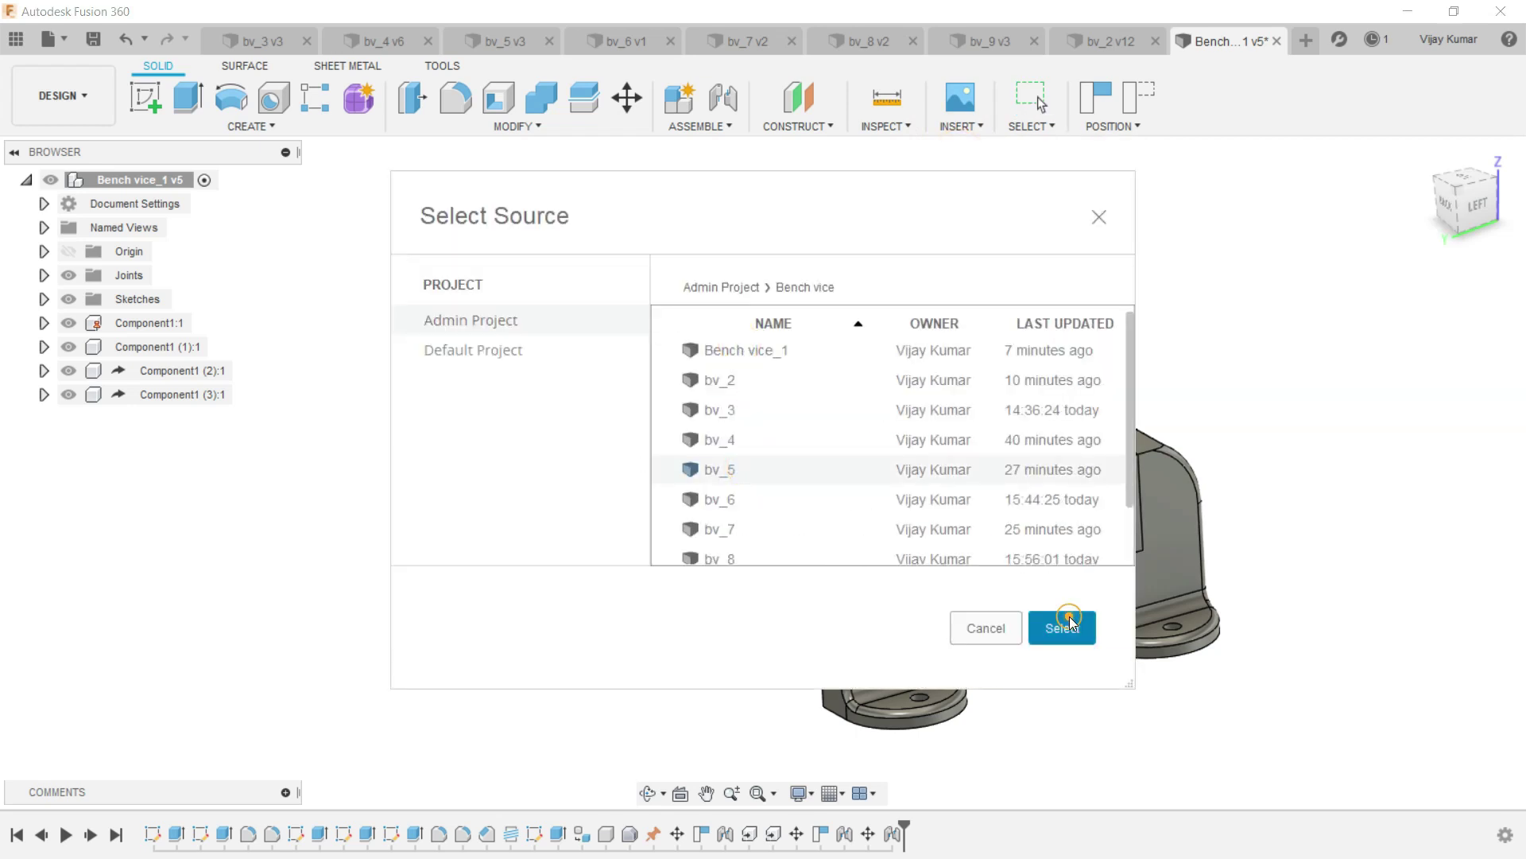
click(1069, 618)
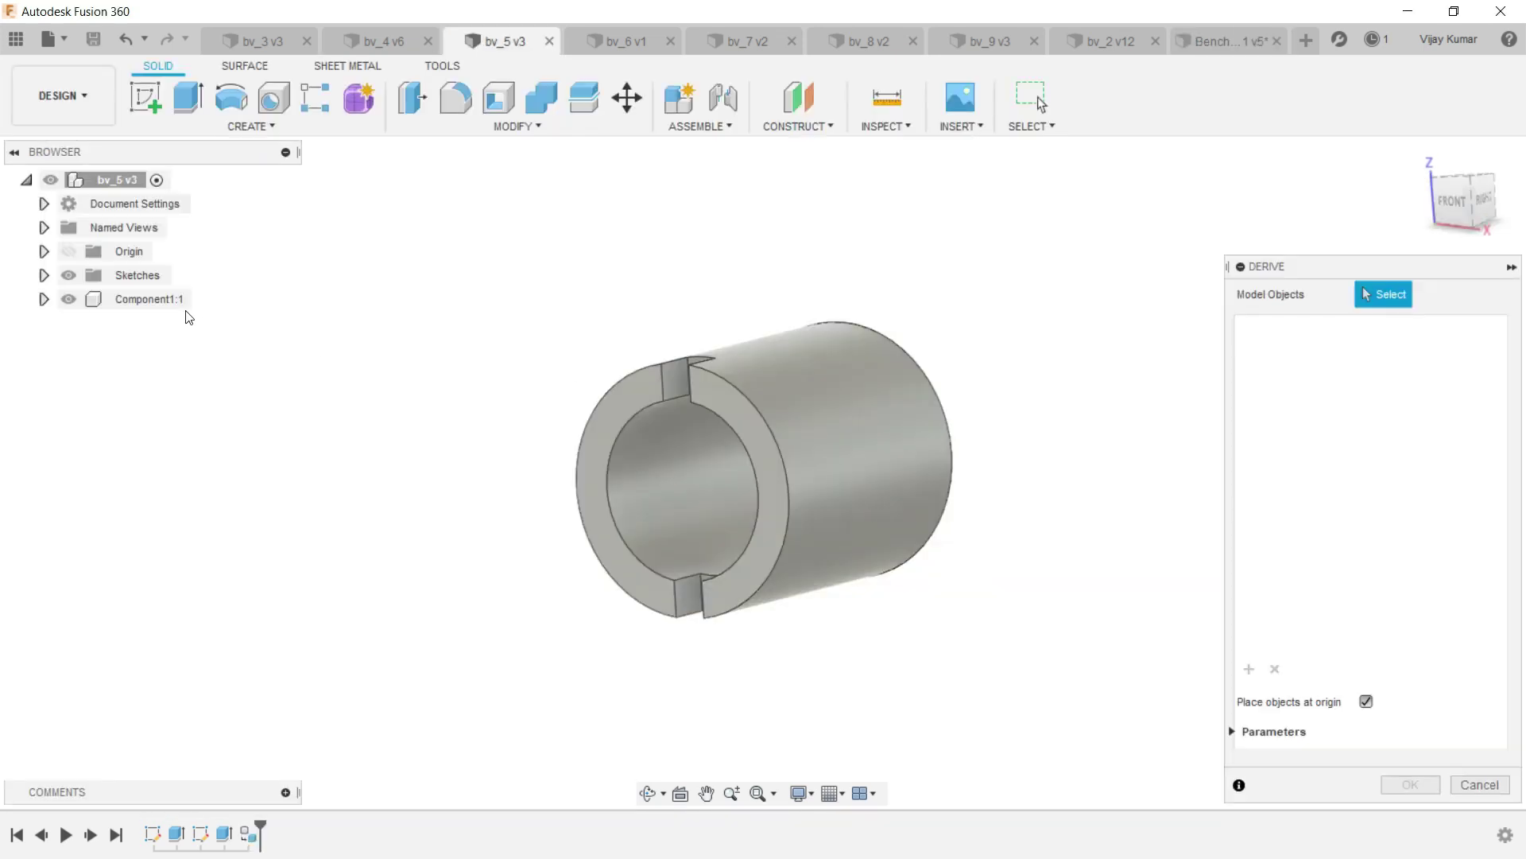
click(165, 304)
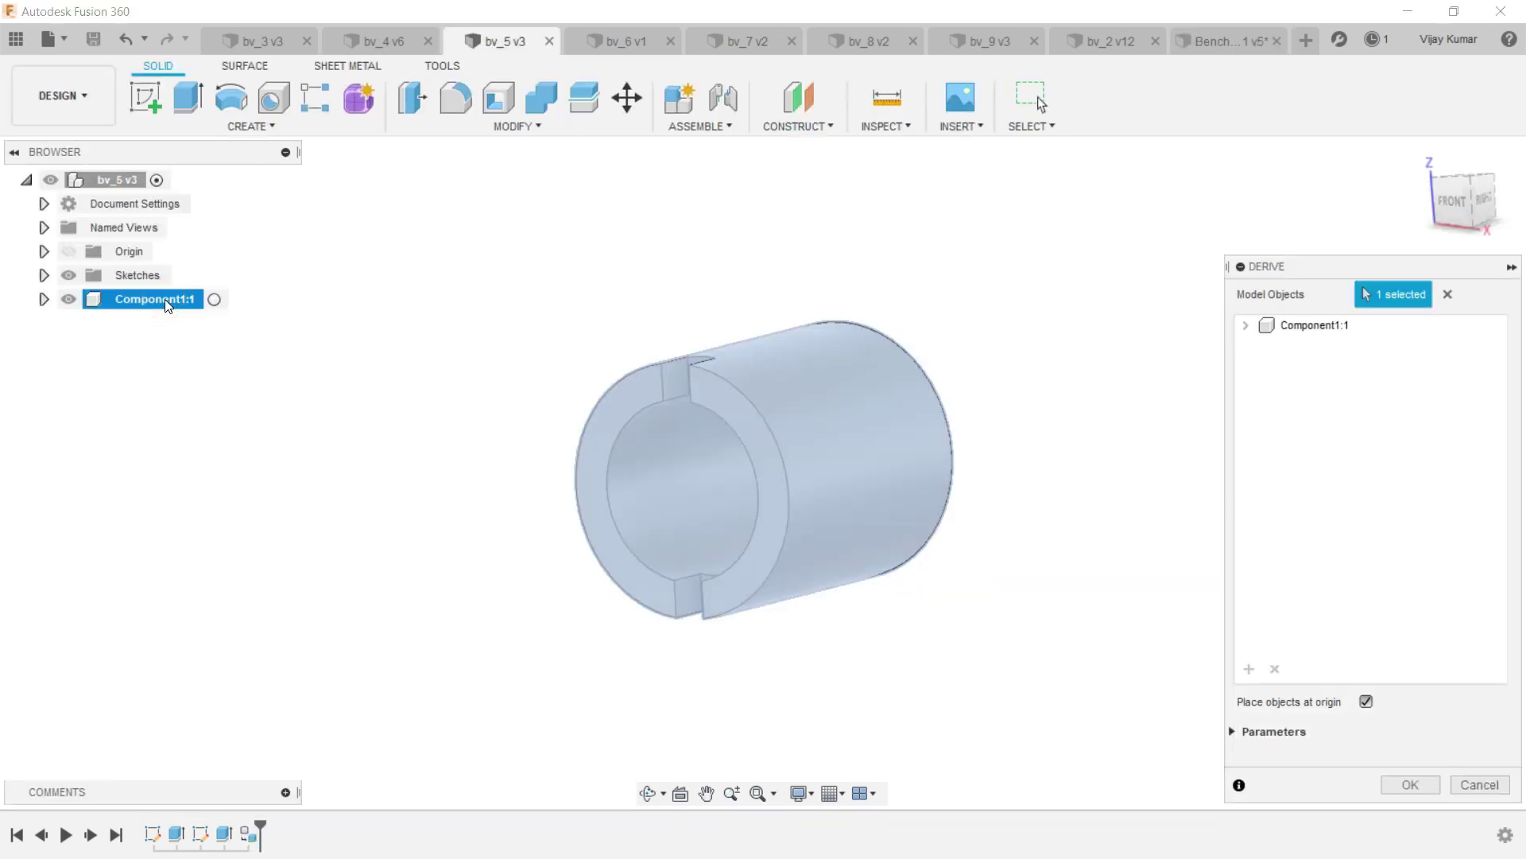
click(1429, 787)
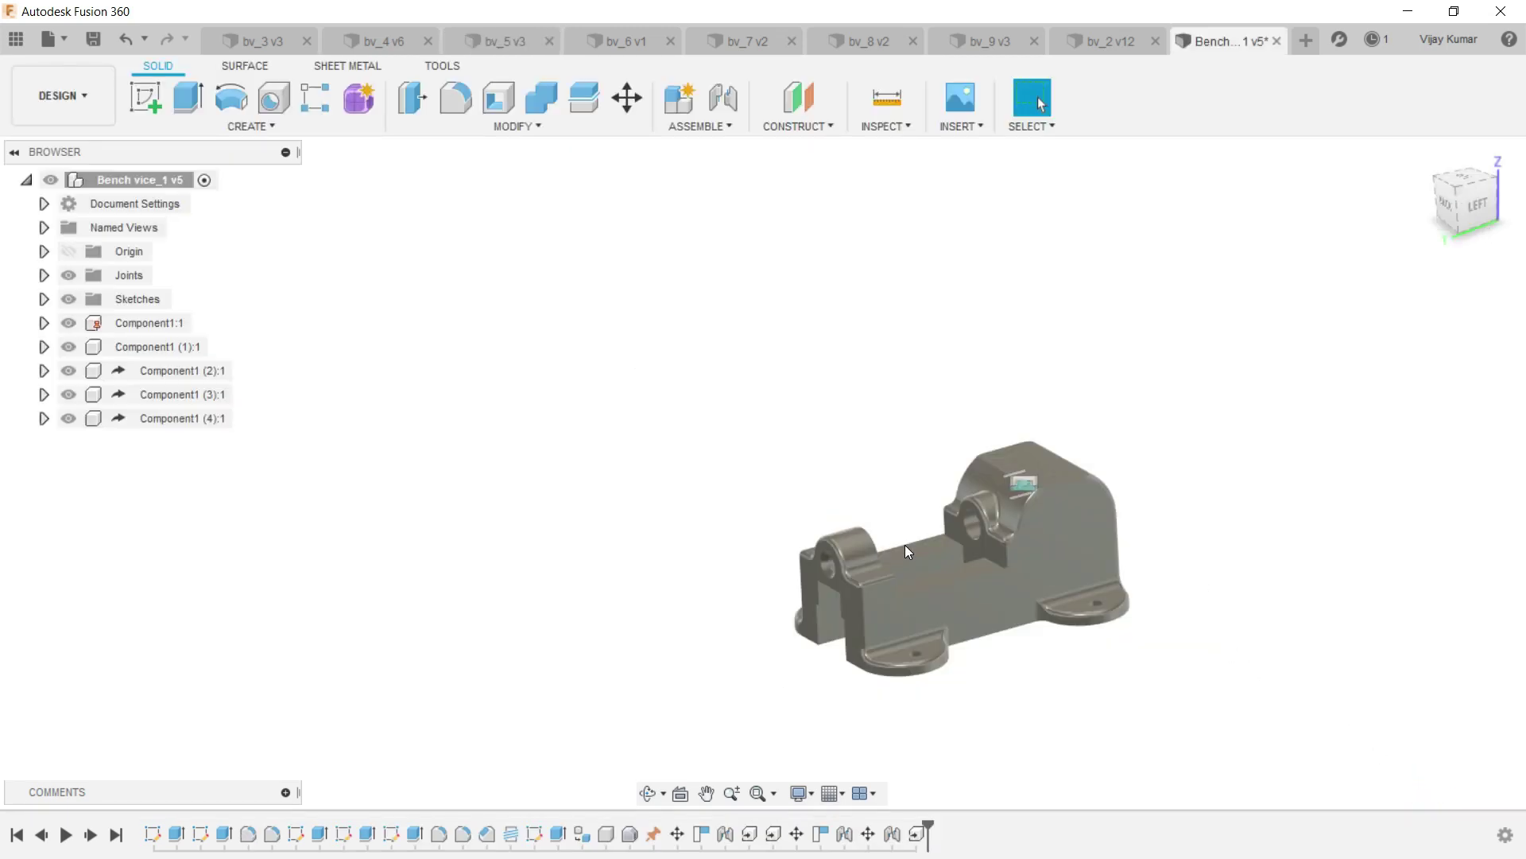
Orbit to a back view and drag bushing Component1 (4):1 out above the base.
scroll(1175, 569, up, 2)
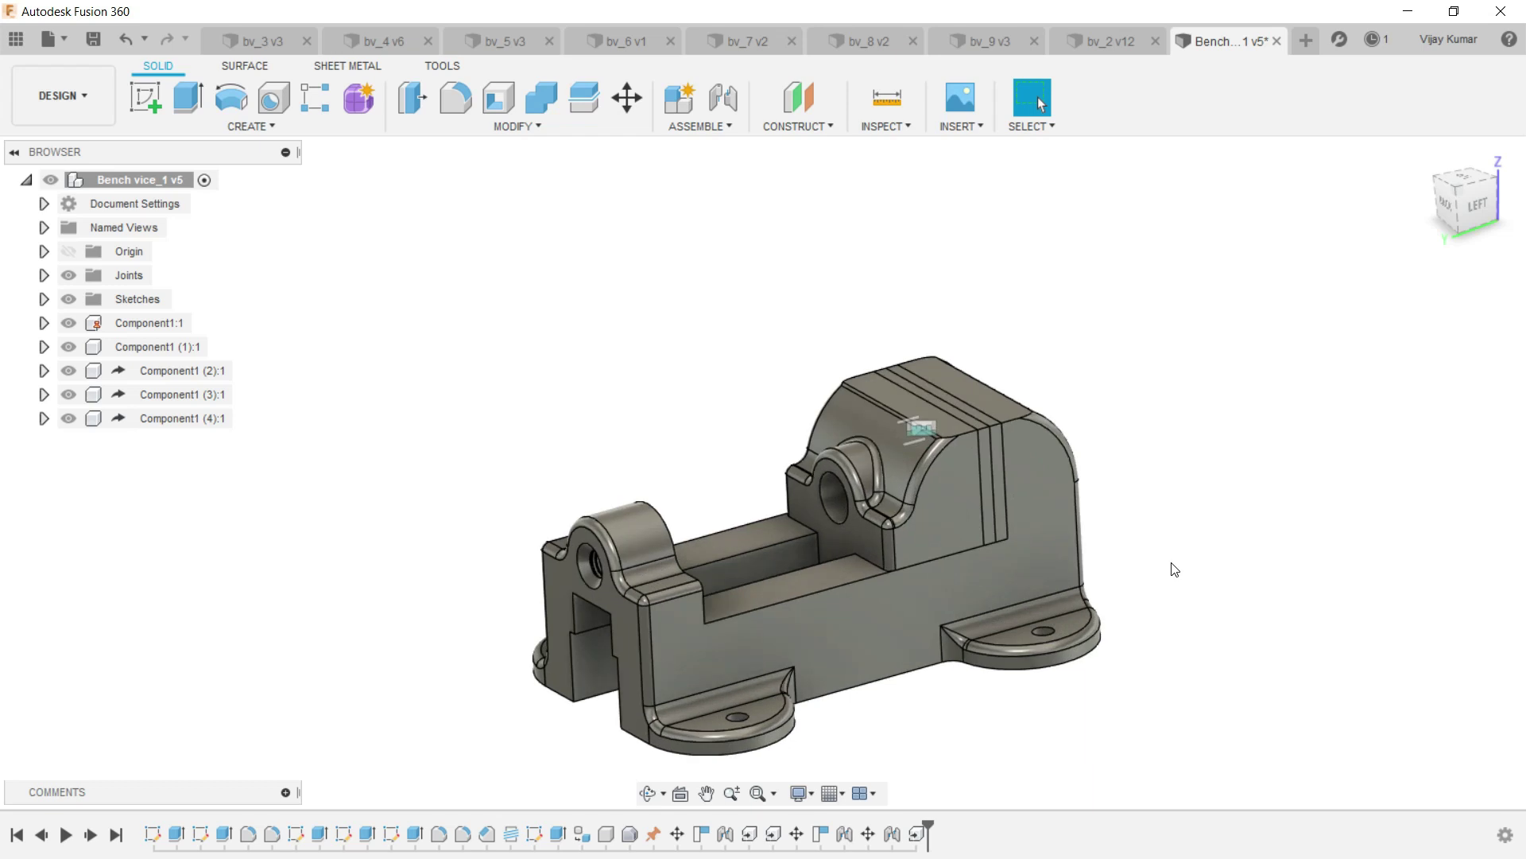
click(231, 419)
click(440, 387)
scroll(590, 582, up, 6)
scroll(590, 582, up, 2)
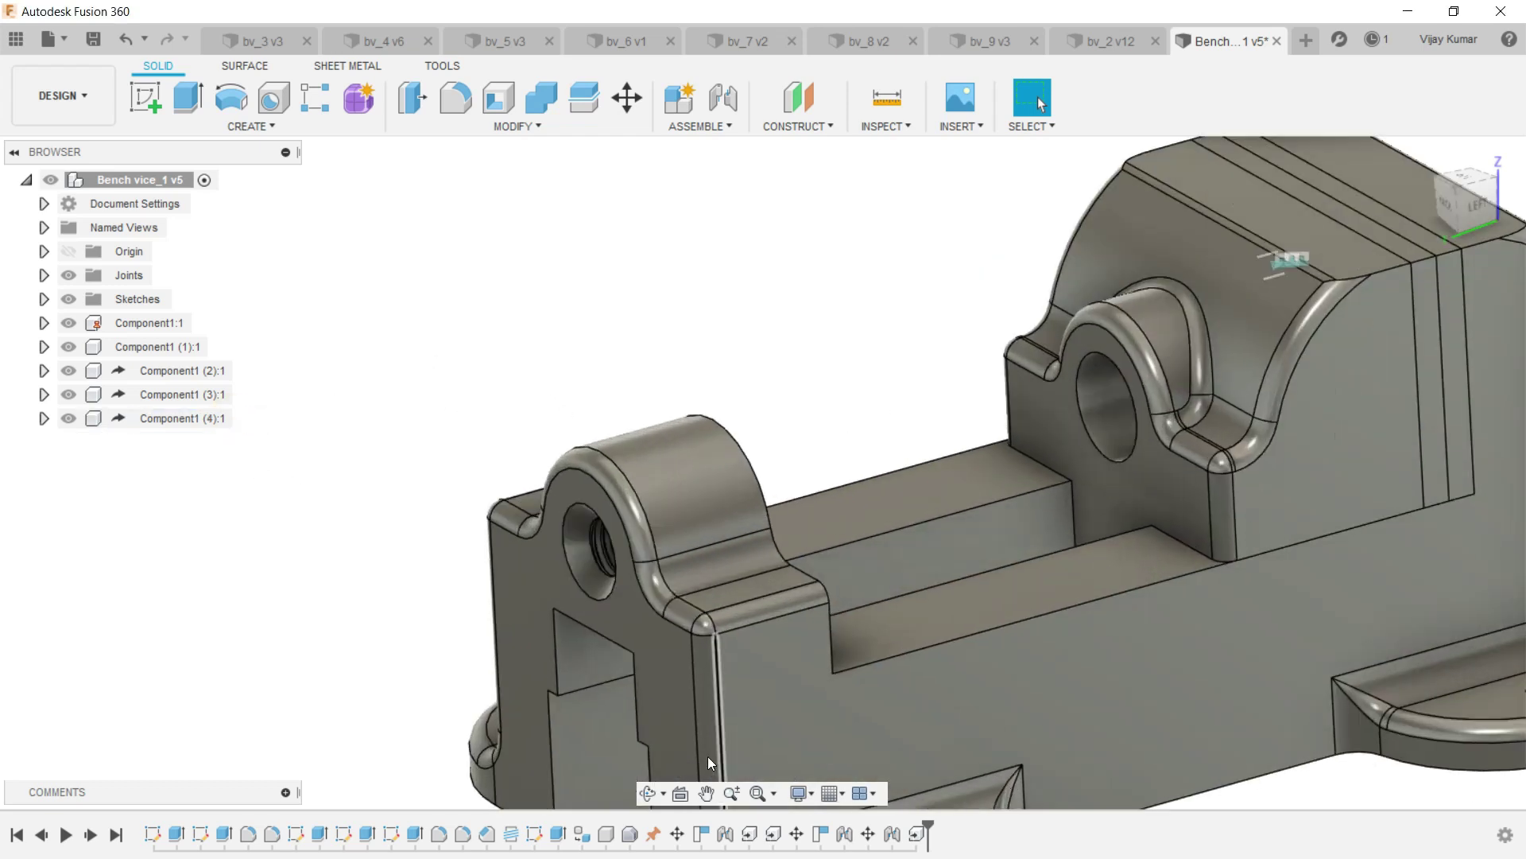
click(651, 794)
mouse_move(705, 613)
mouse_down()
mouse_move(817, 566)
mouse_move(605, 622)
mouse_move(638, 317)
mouse_up()
right_click(638, 317)
click(682, 318)
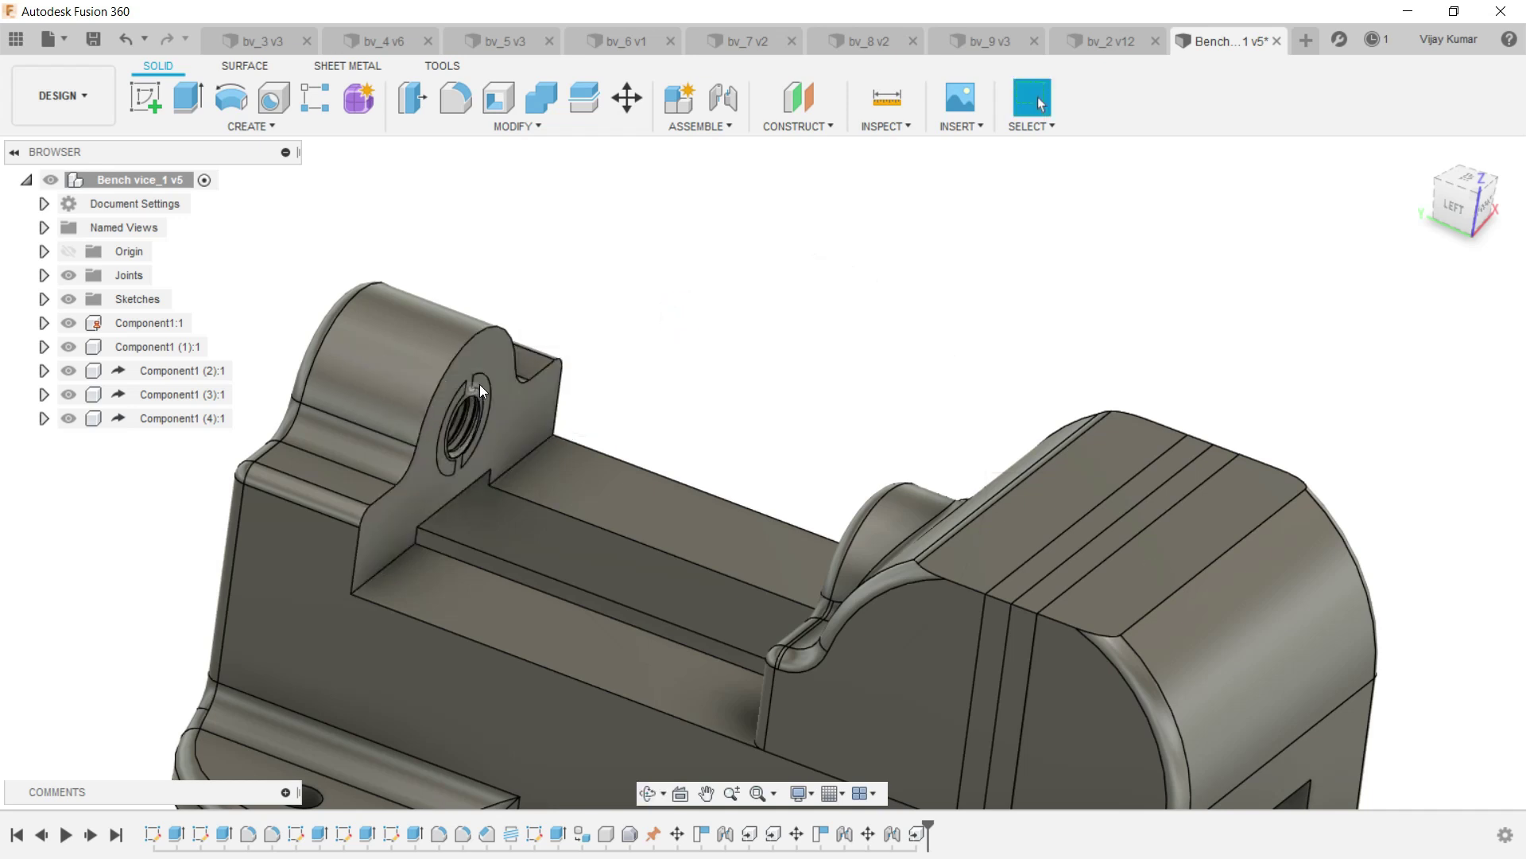
drag(493, 386, 790, 408)
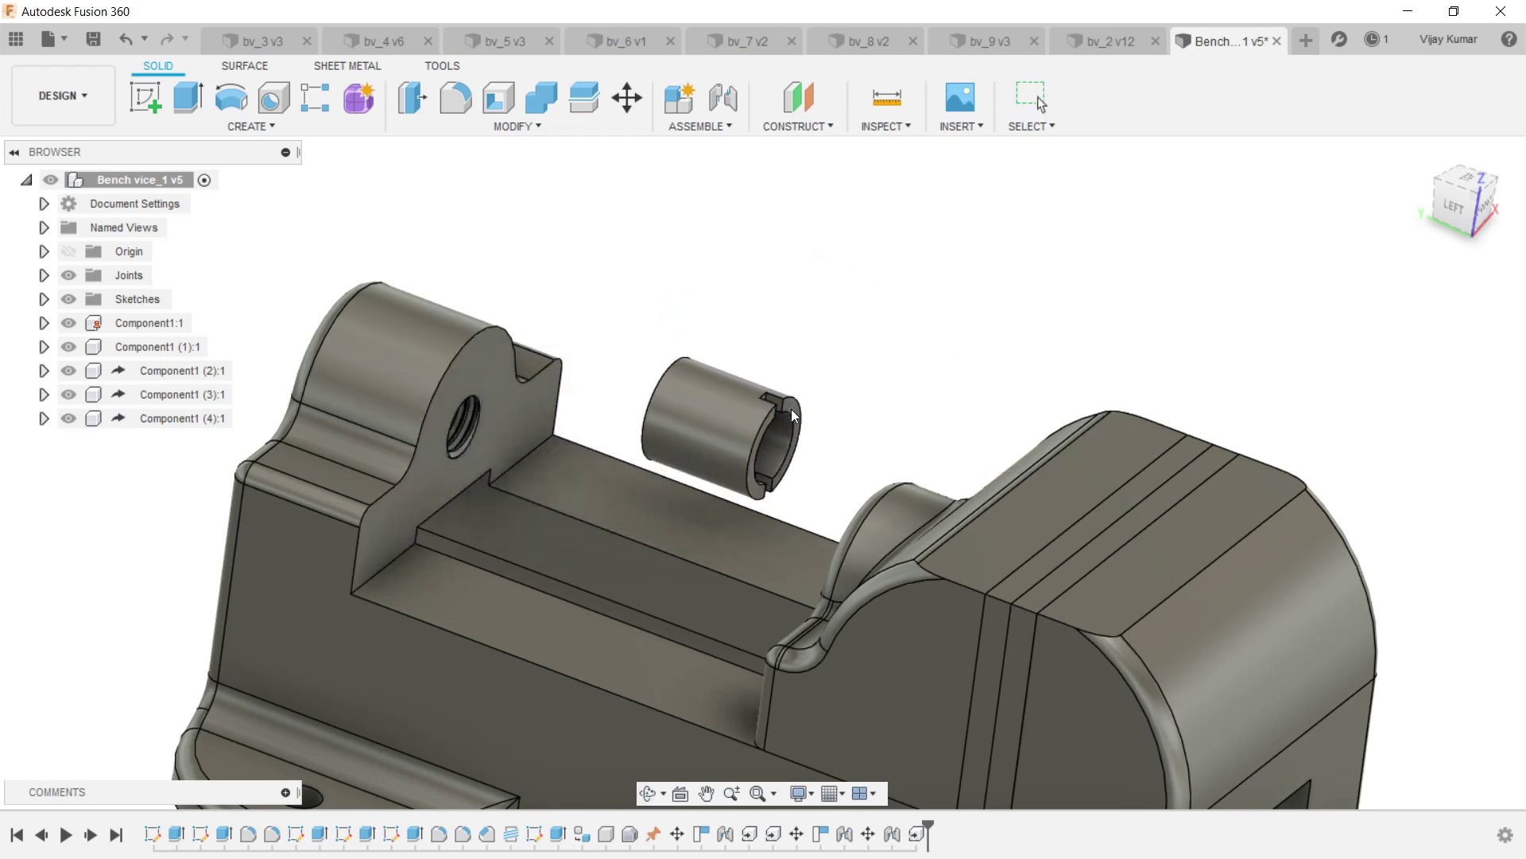
scroll(840, 330, down, 3)
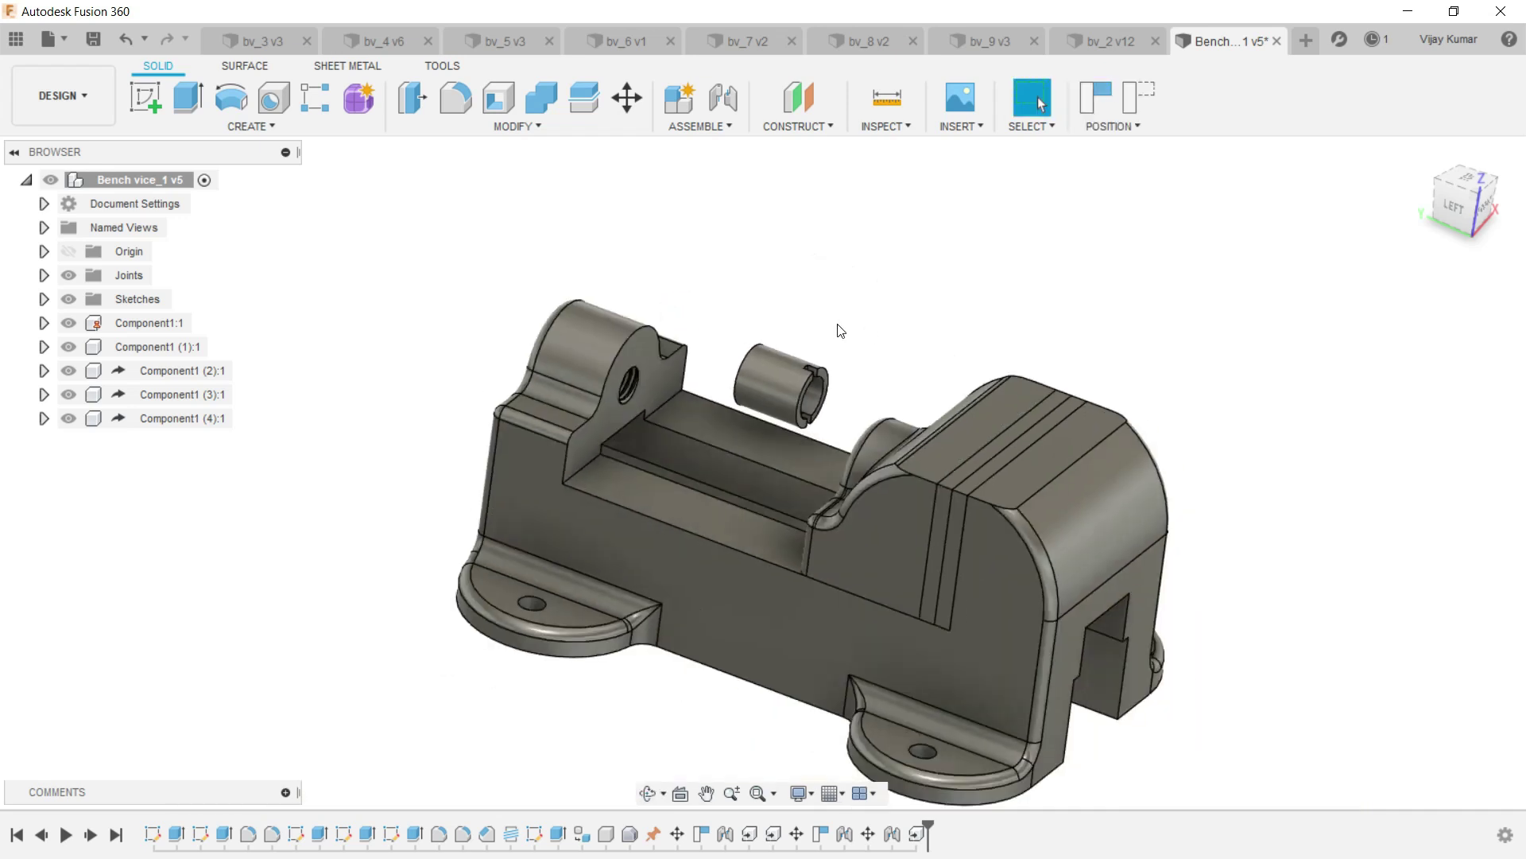
Rotate the bushing -160° about Y beside the movable jaw's round bore.
click(627, 97)
click(763, 353)
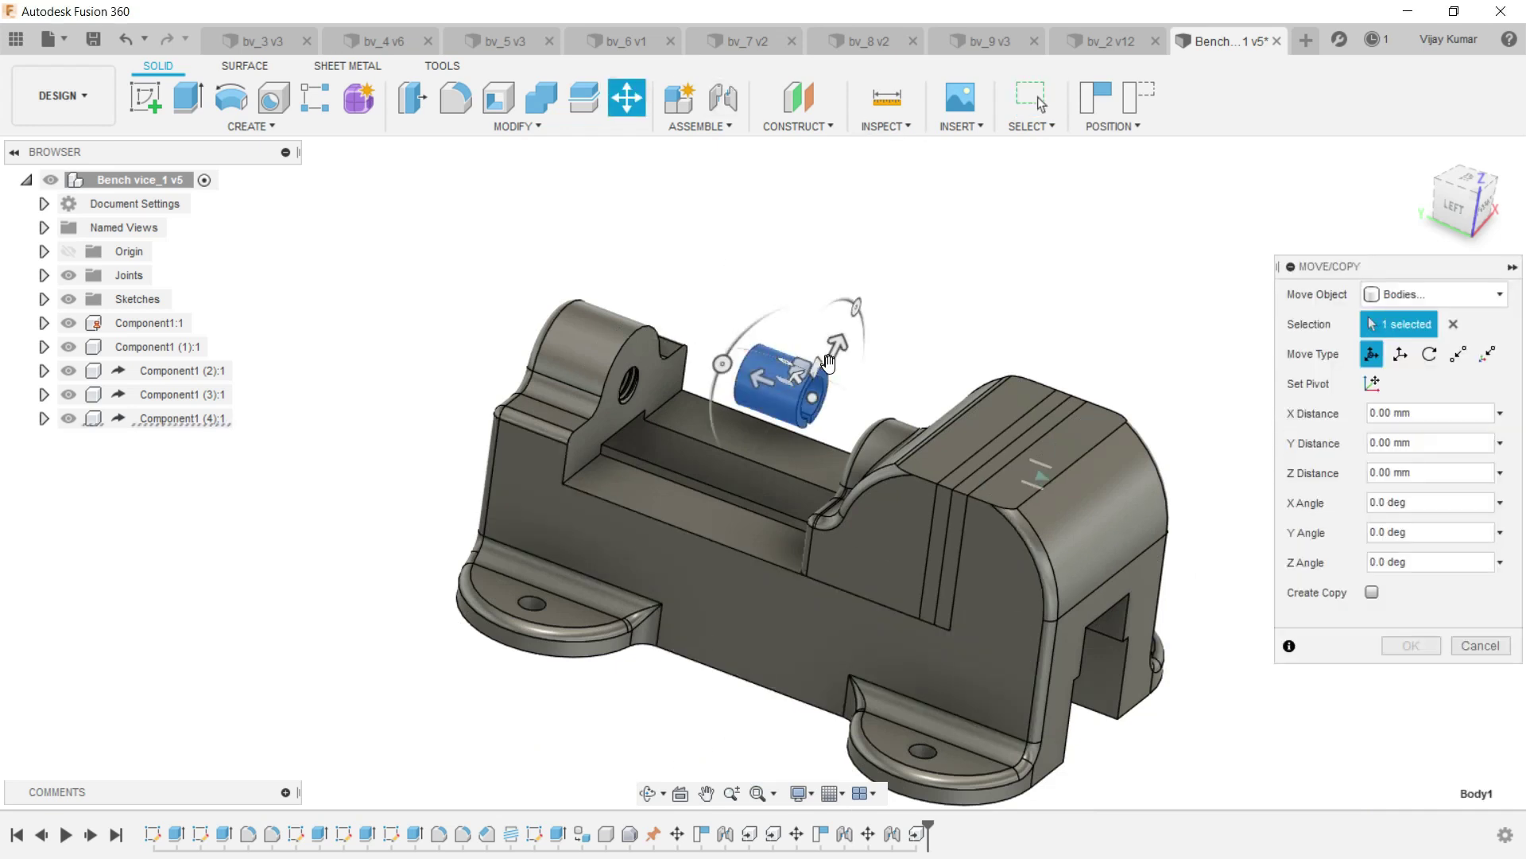
mouse_move(856, 306)
mouse_down()
mouse_move(686, 361)
mouse_move(1000, 439)
mouse_up()
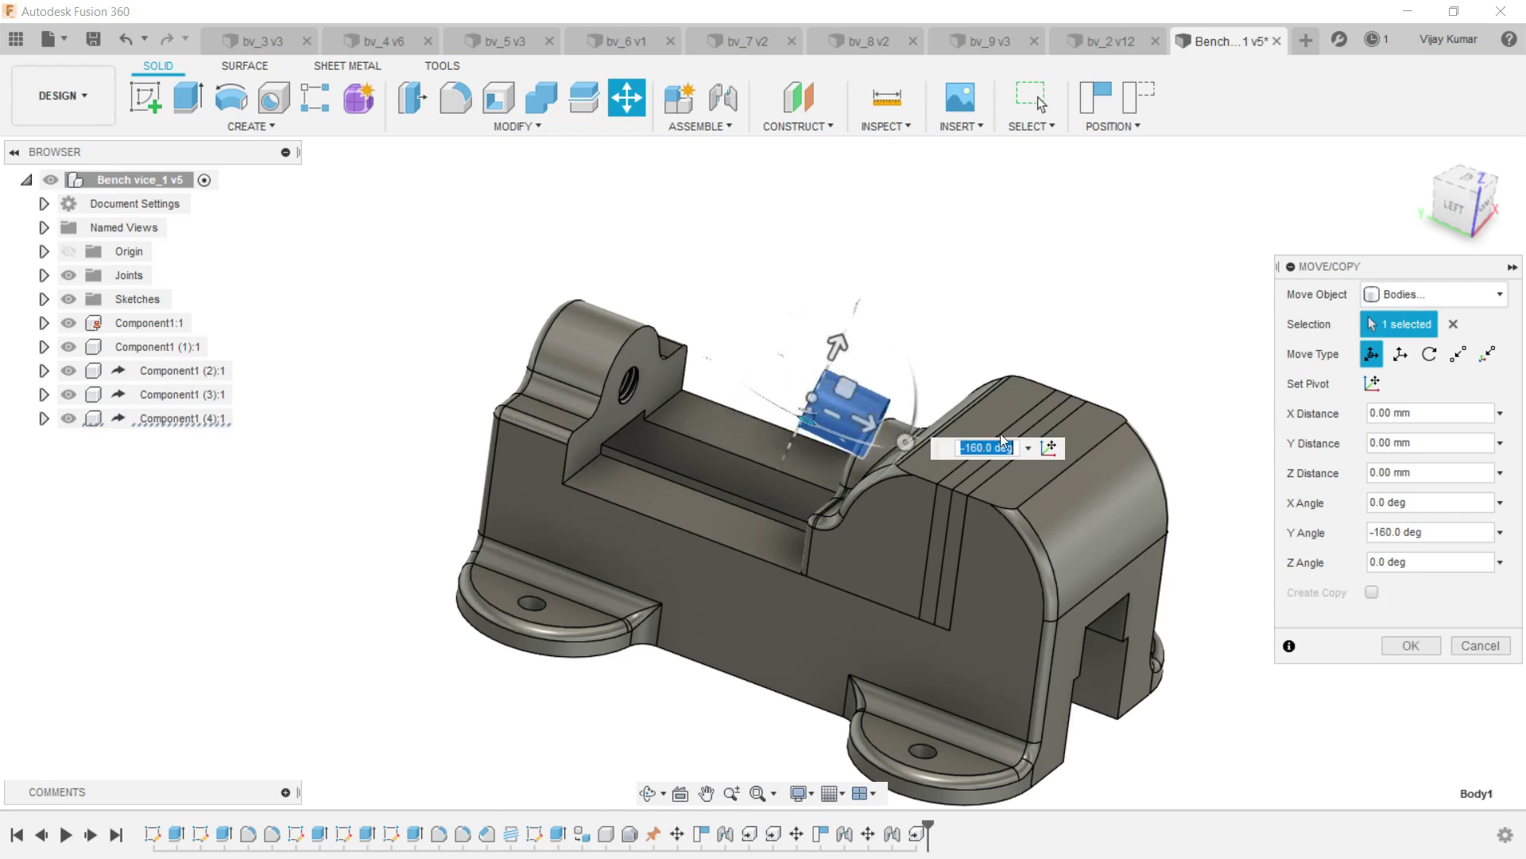
click(1431, 642)
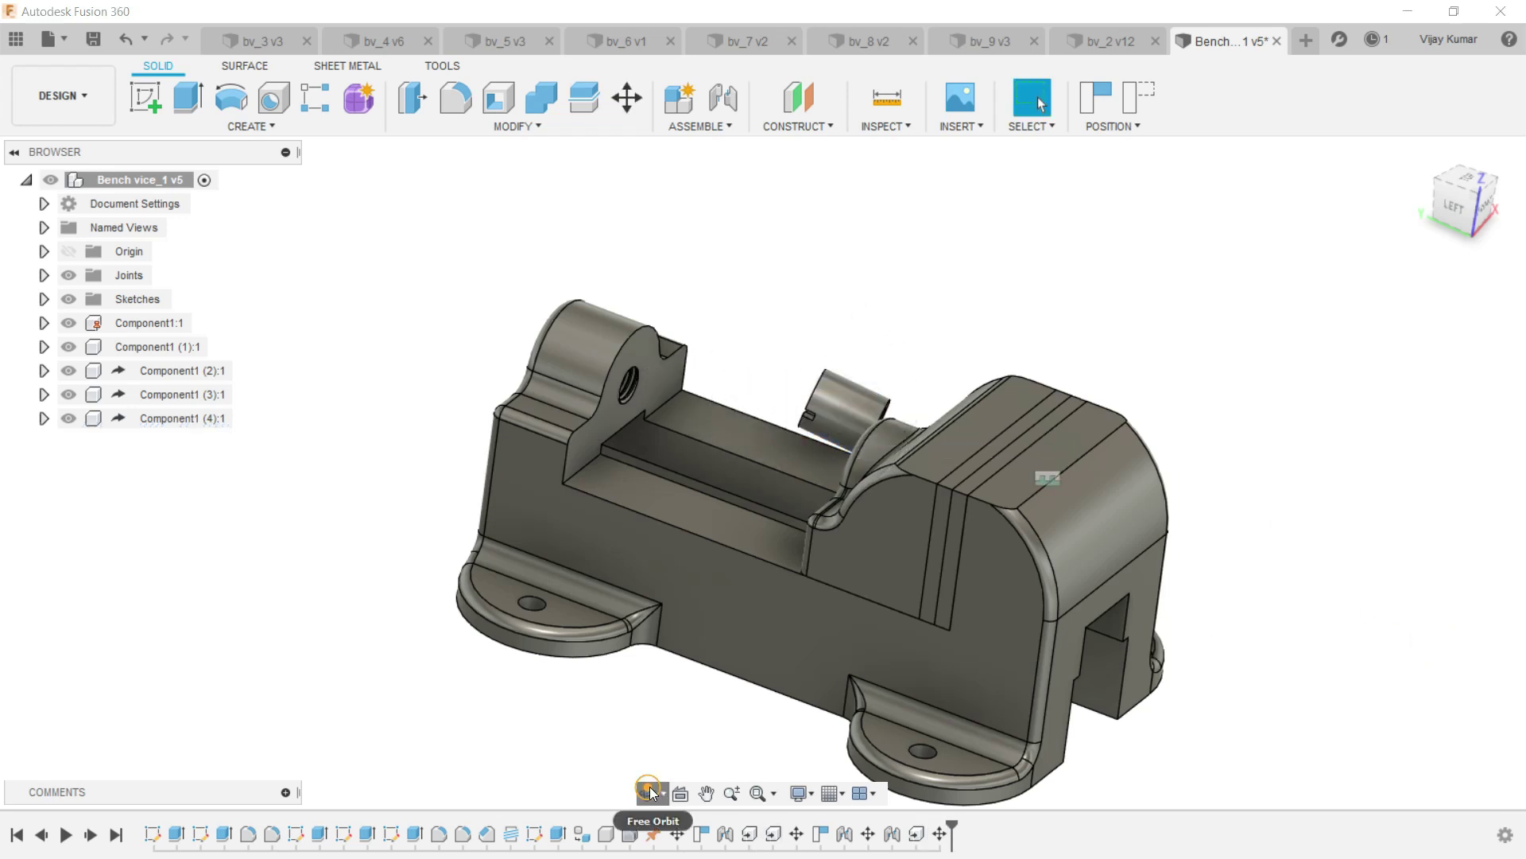
click(648, 792)
drag(813, 493, 933, 521)
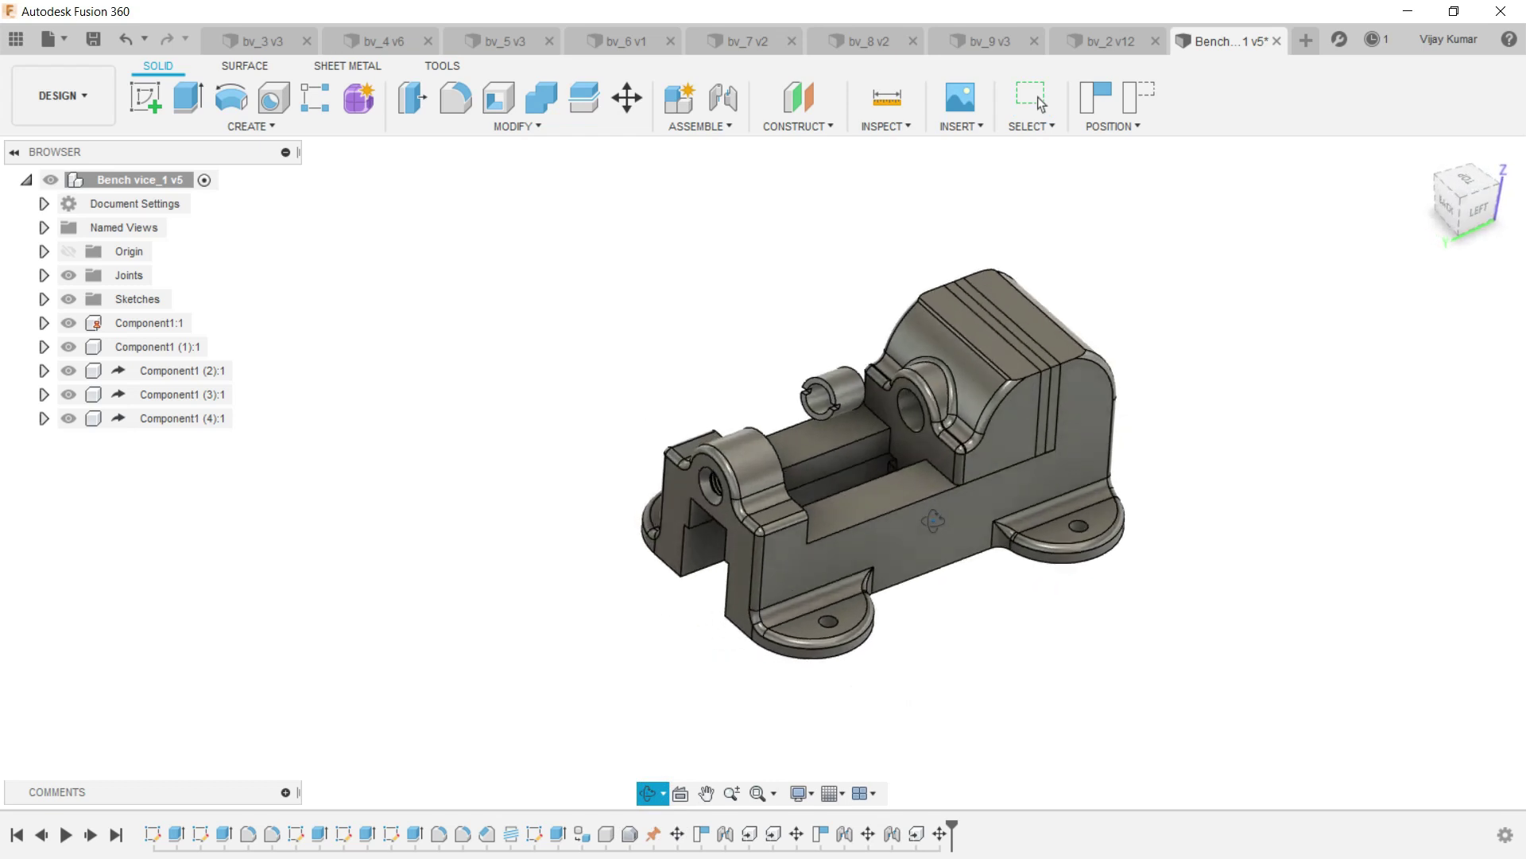
right_click(556, 299)
key(Escape)
scroll(916, 422, up, 3)
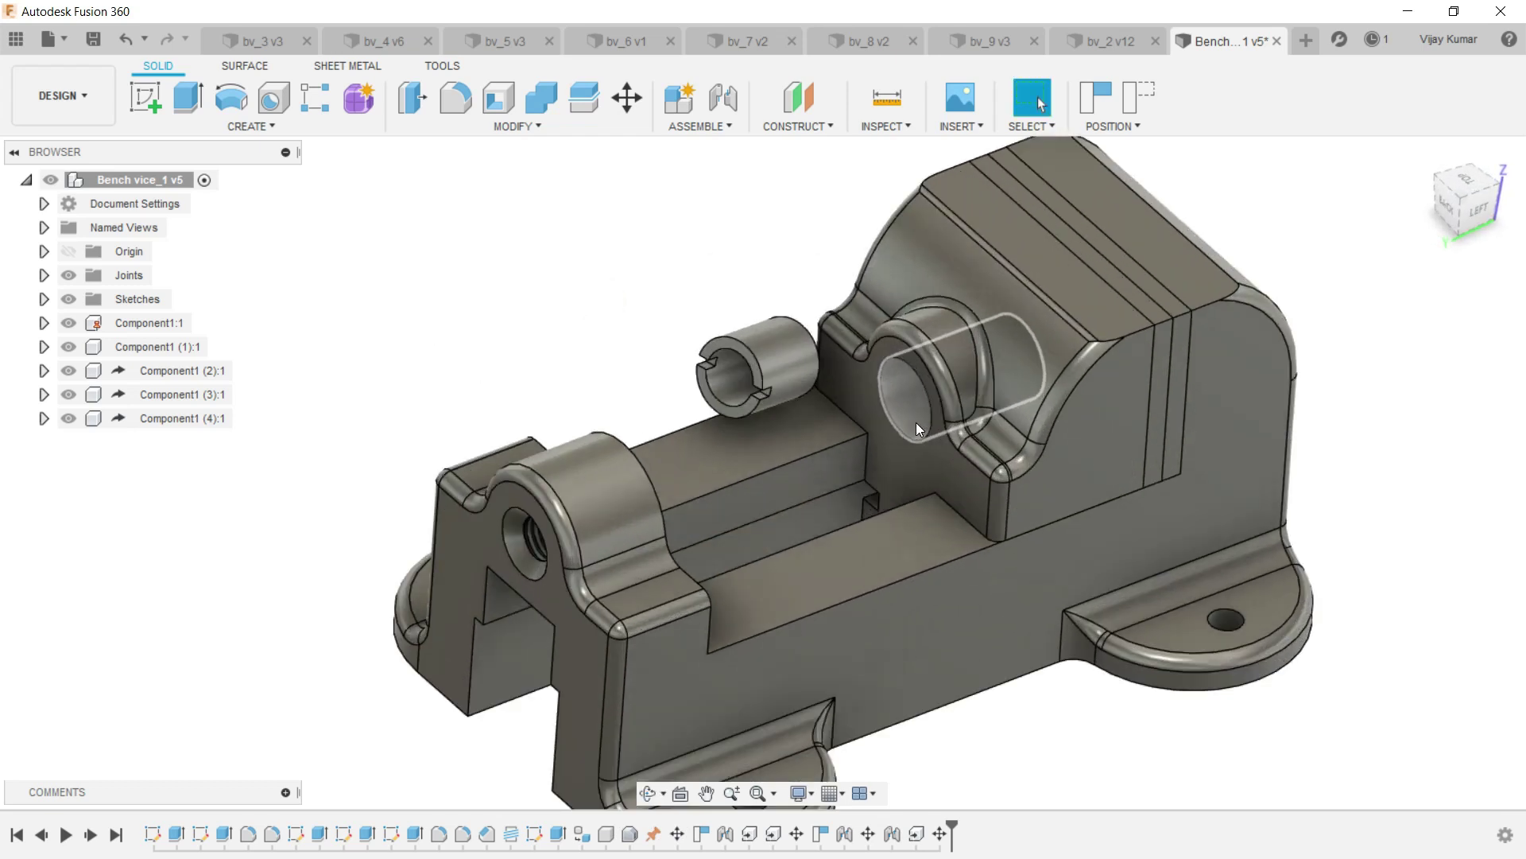
scroll(830, 371, up, 2)
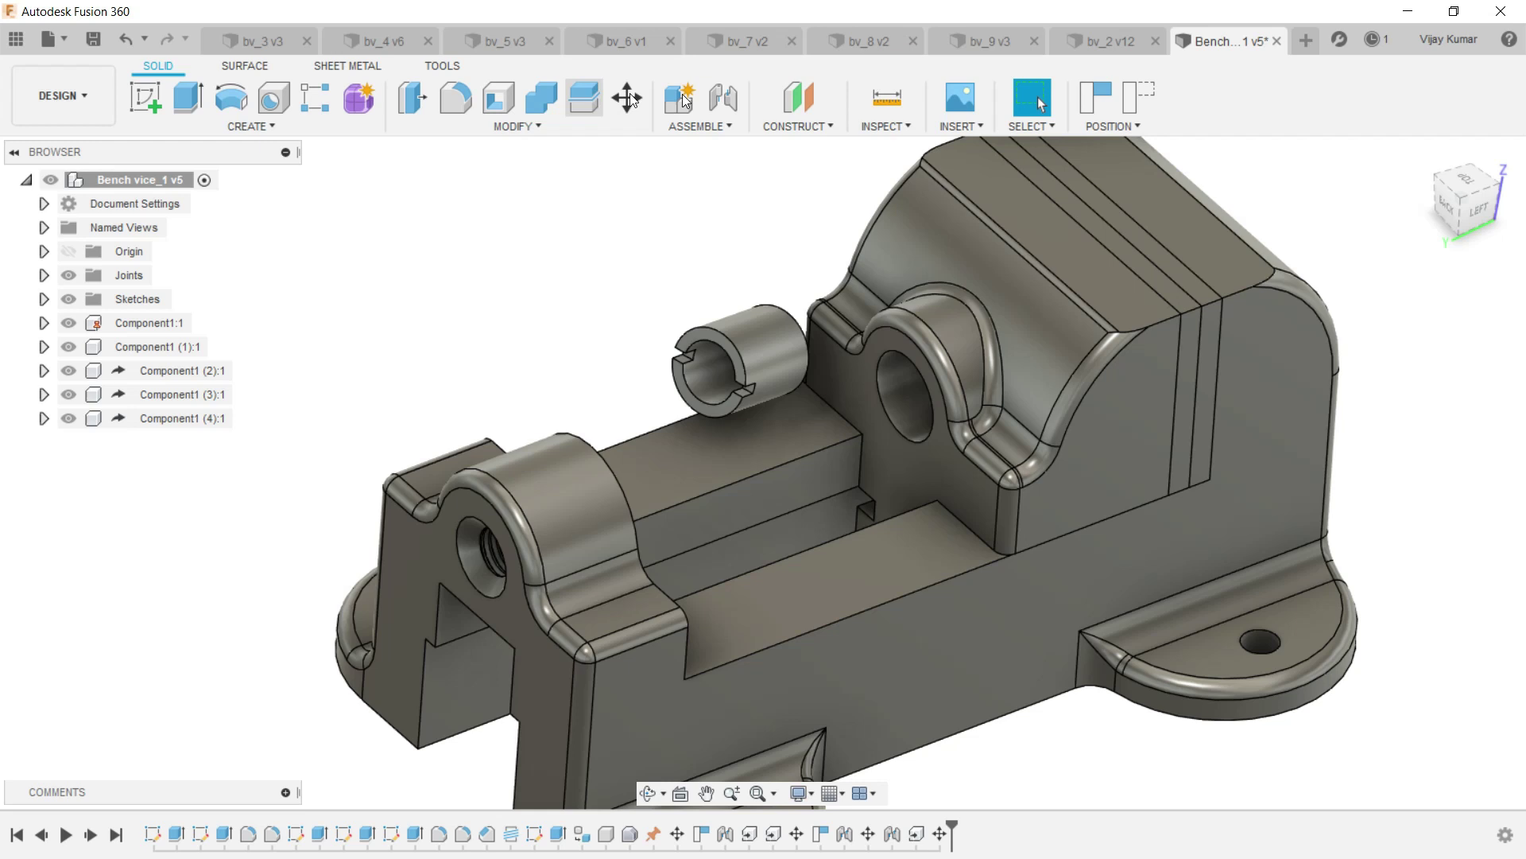
Join the sleeve end to the rear jaw's hole with a Revolute joint about Z.
click(723, 97)
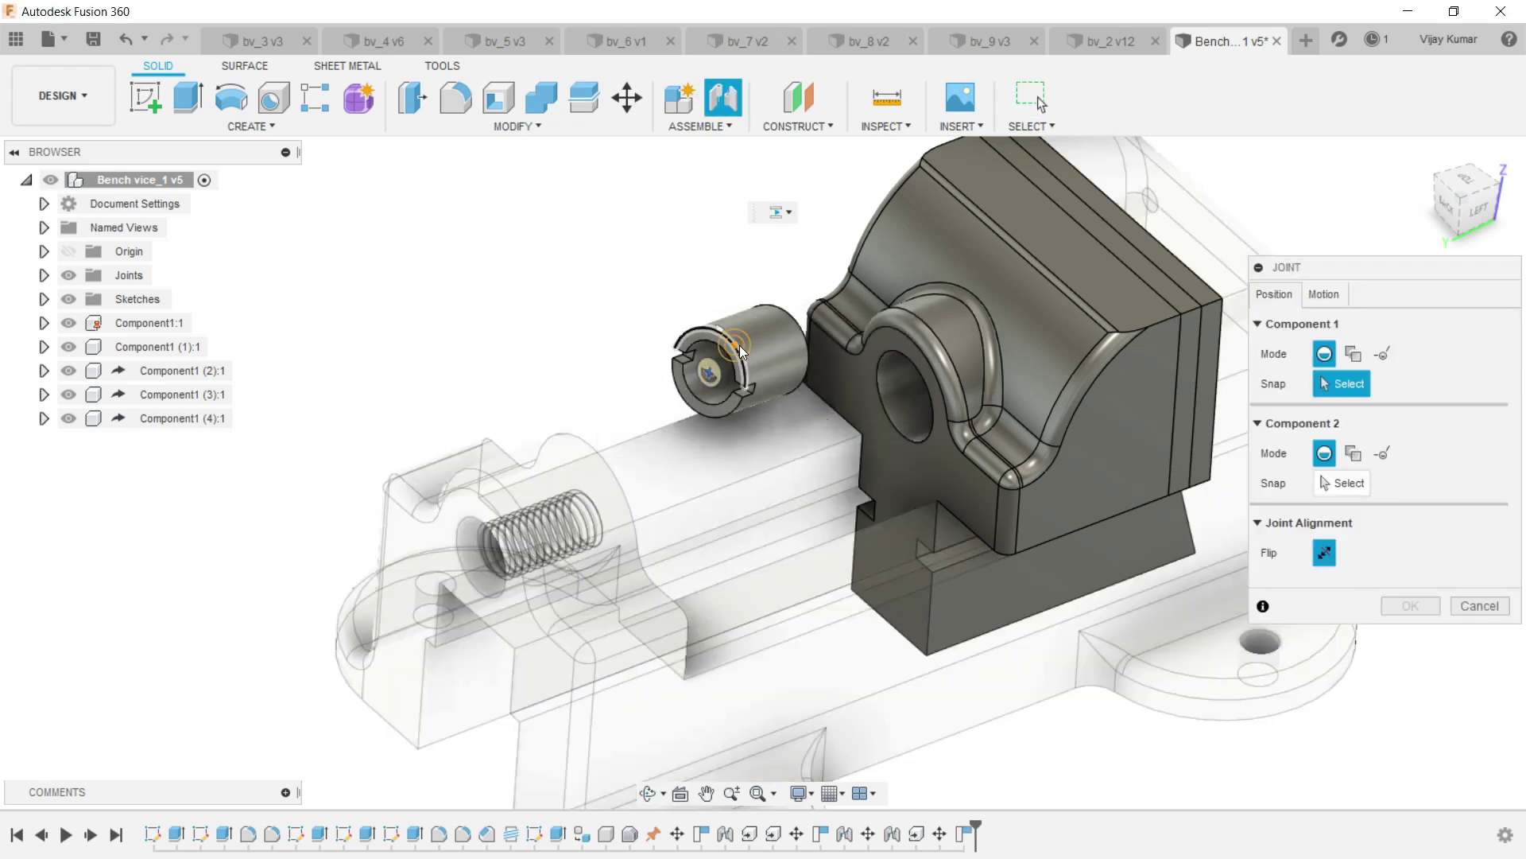
click(739, 345)
click(899, 354)
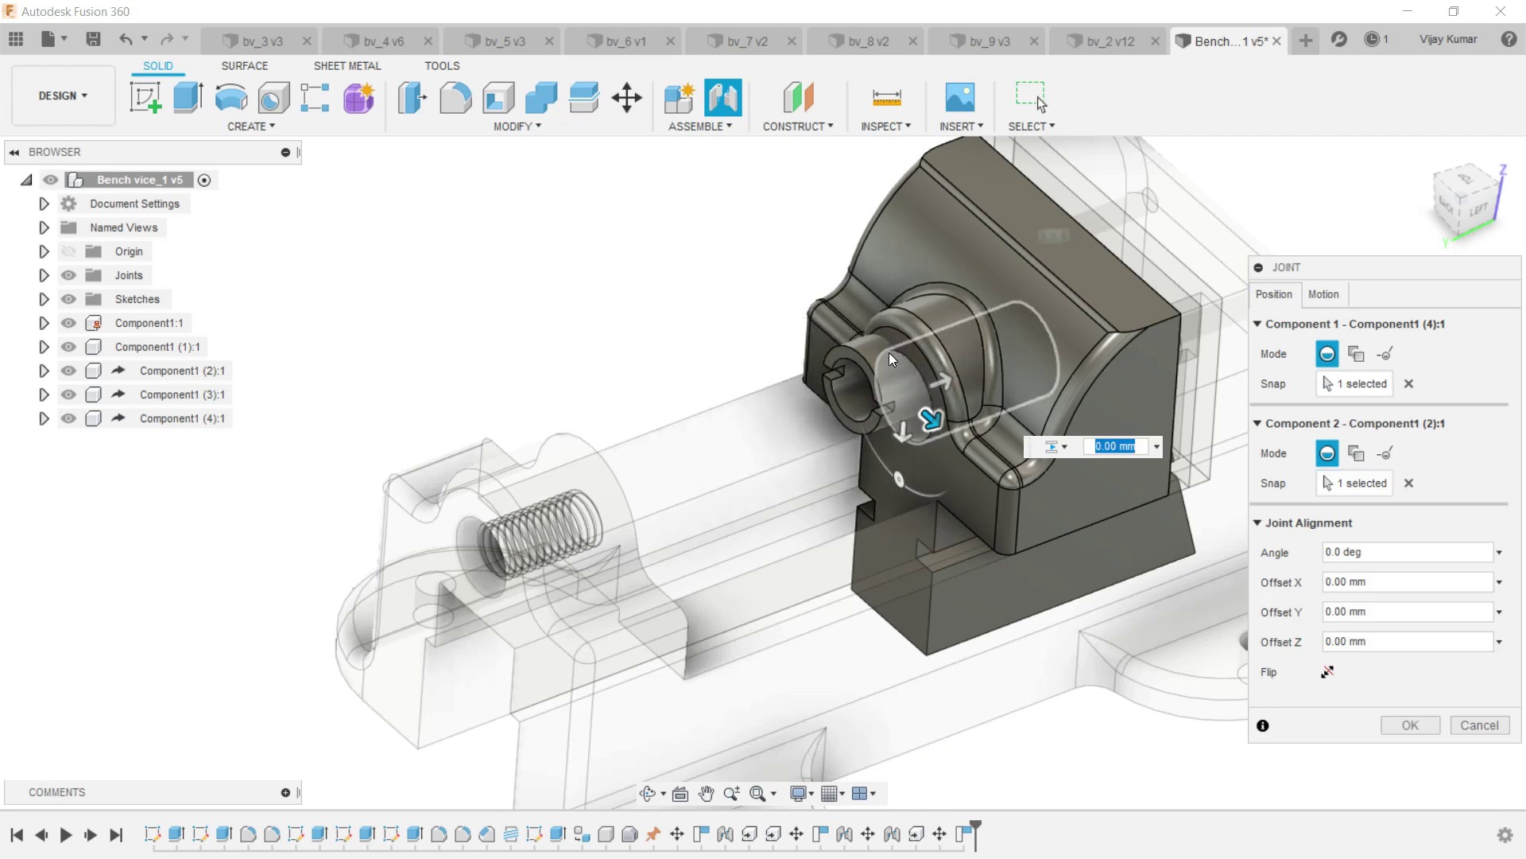
click(1314, 305)
click(1353, 324)
click(1419, 435)
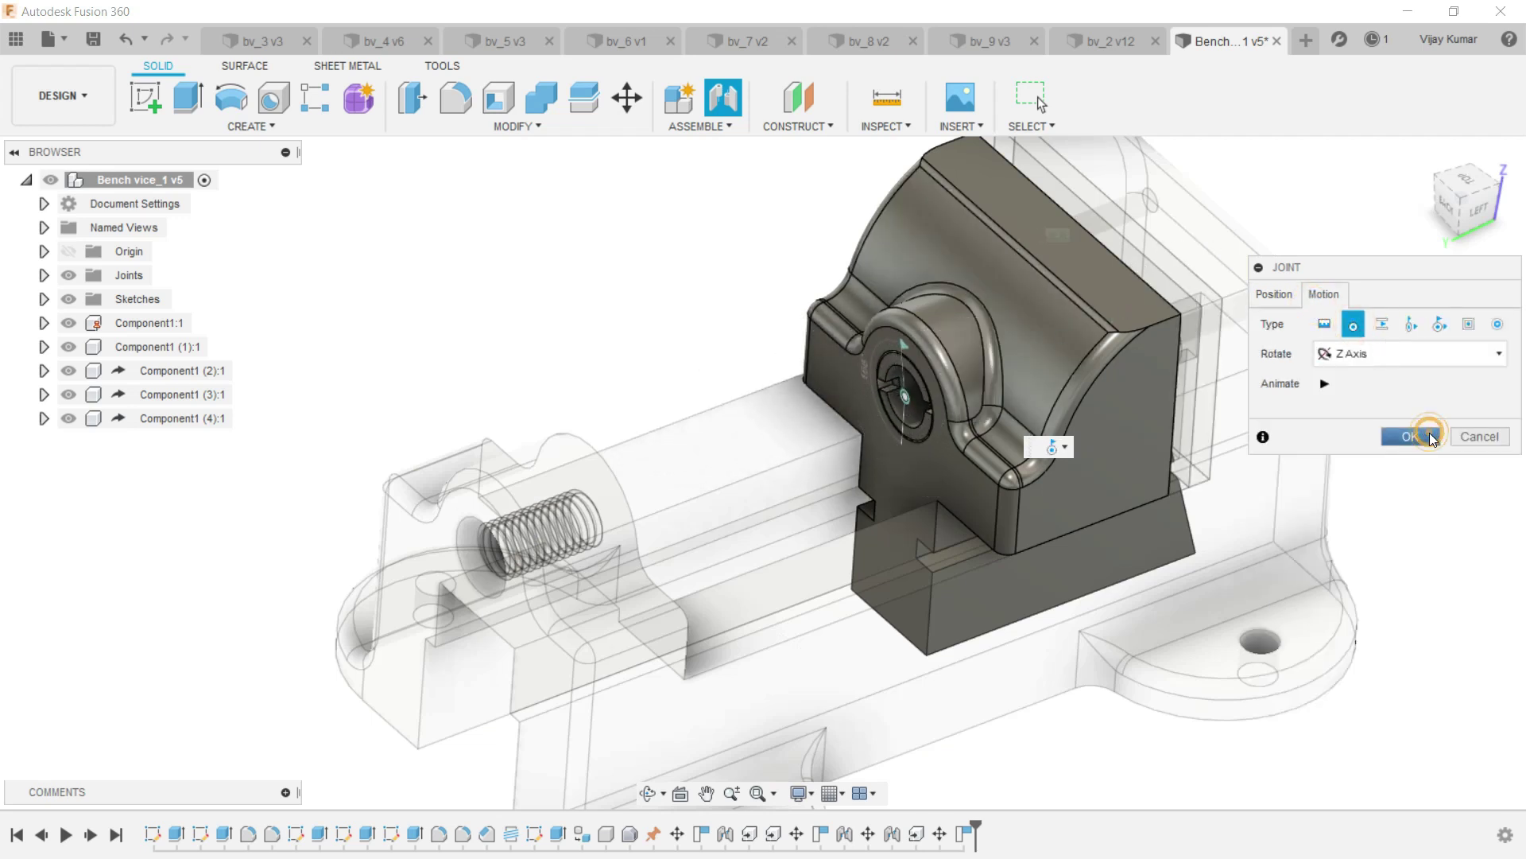
scroll(652, 286, down, 5)
scroll(611, 248, down, 2)
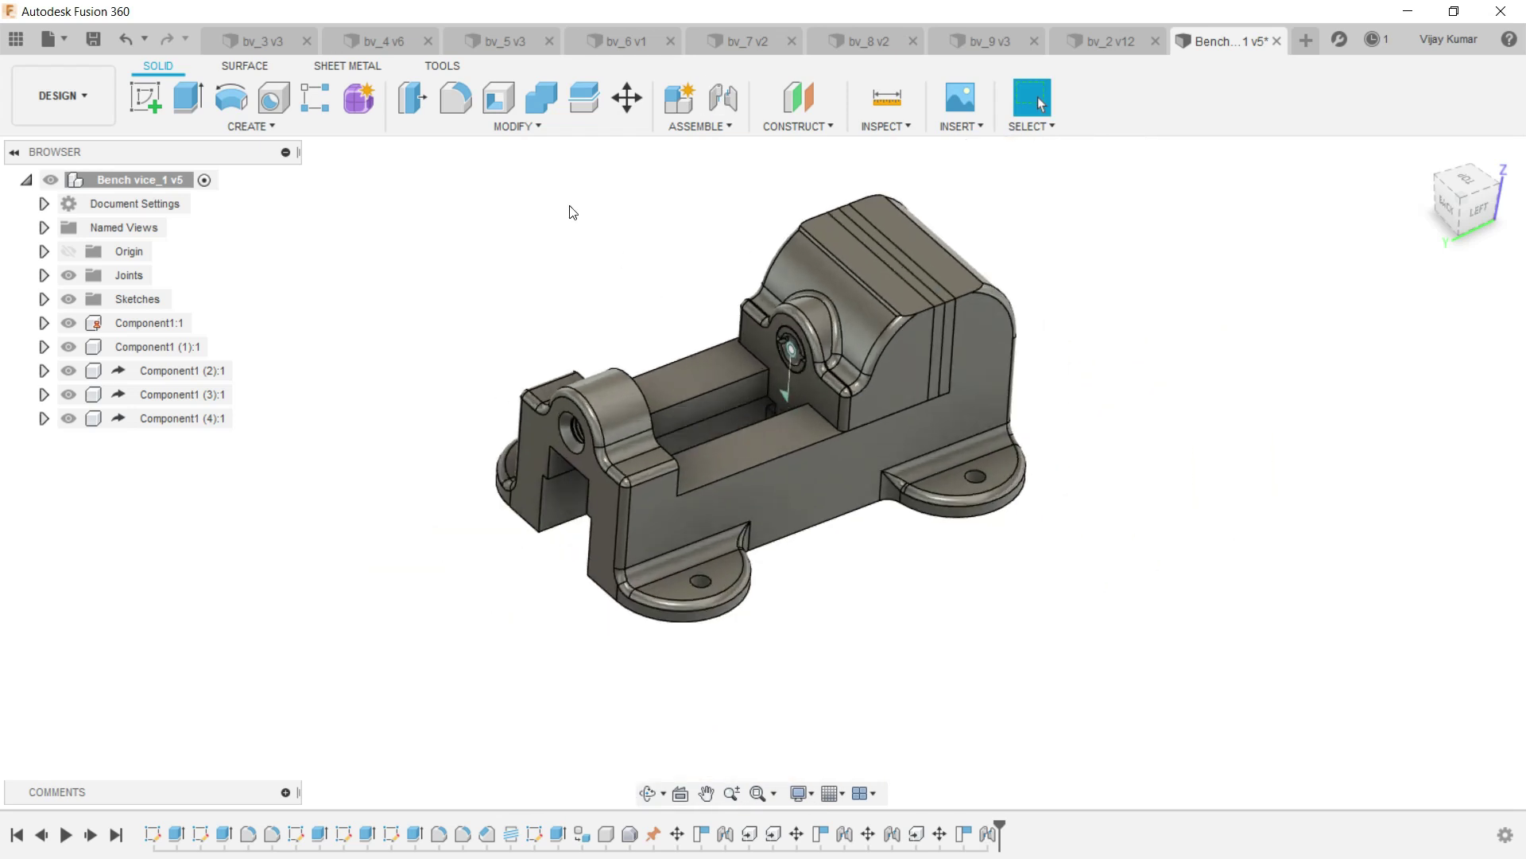
scroll(787, 226, up, 2)
Derive Component1 from the bv_7 design in the Bench vice folder into the assembly.
click(970, 124)
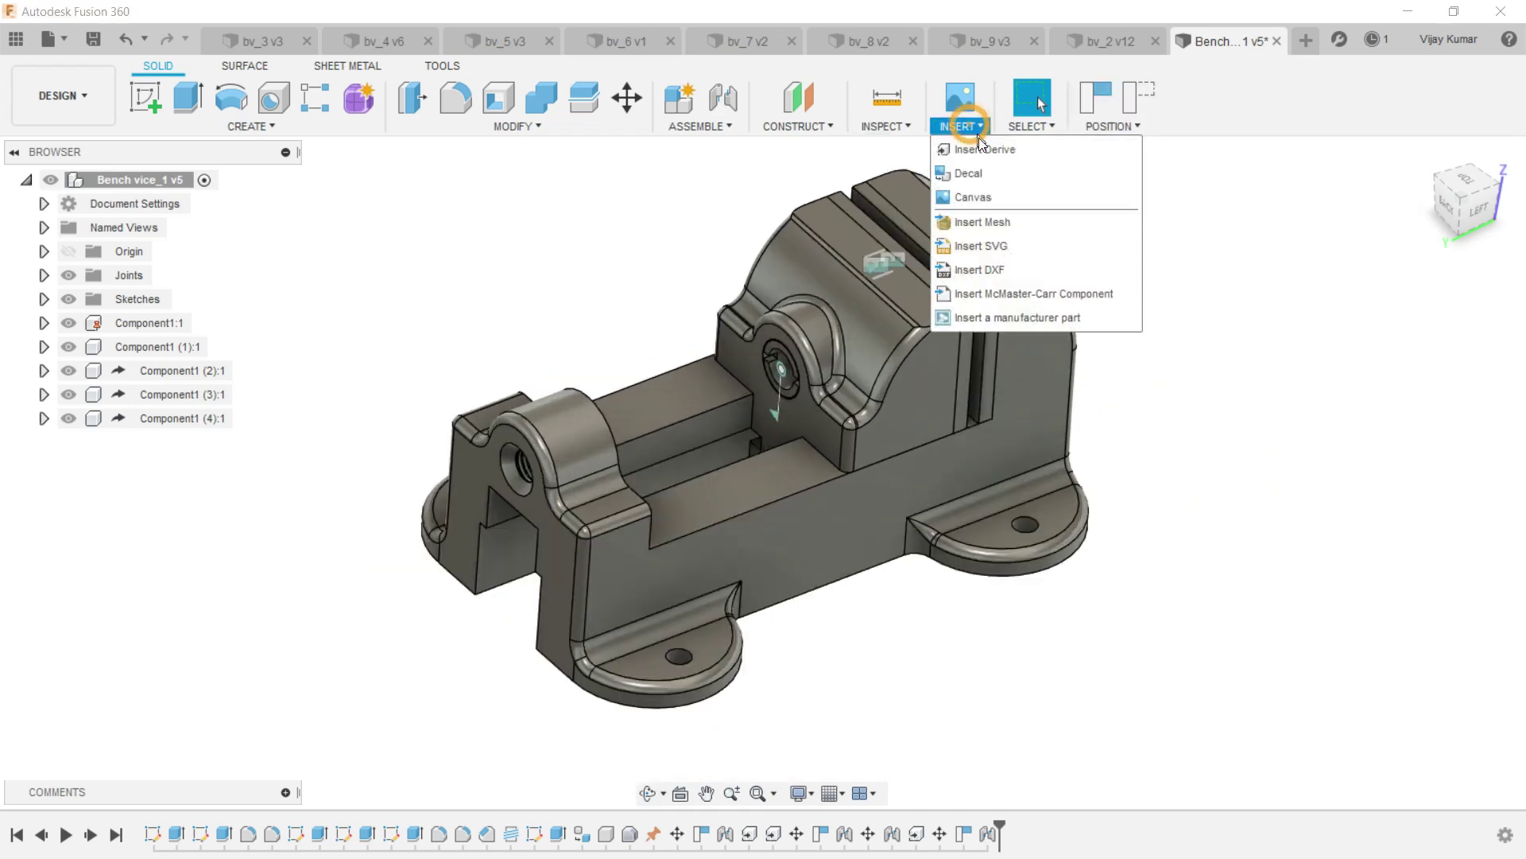
click(986, 155)
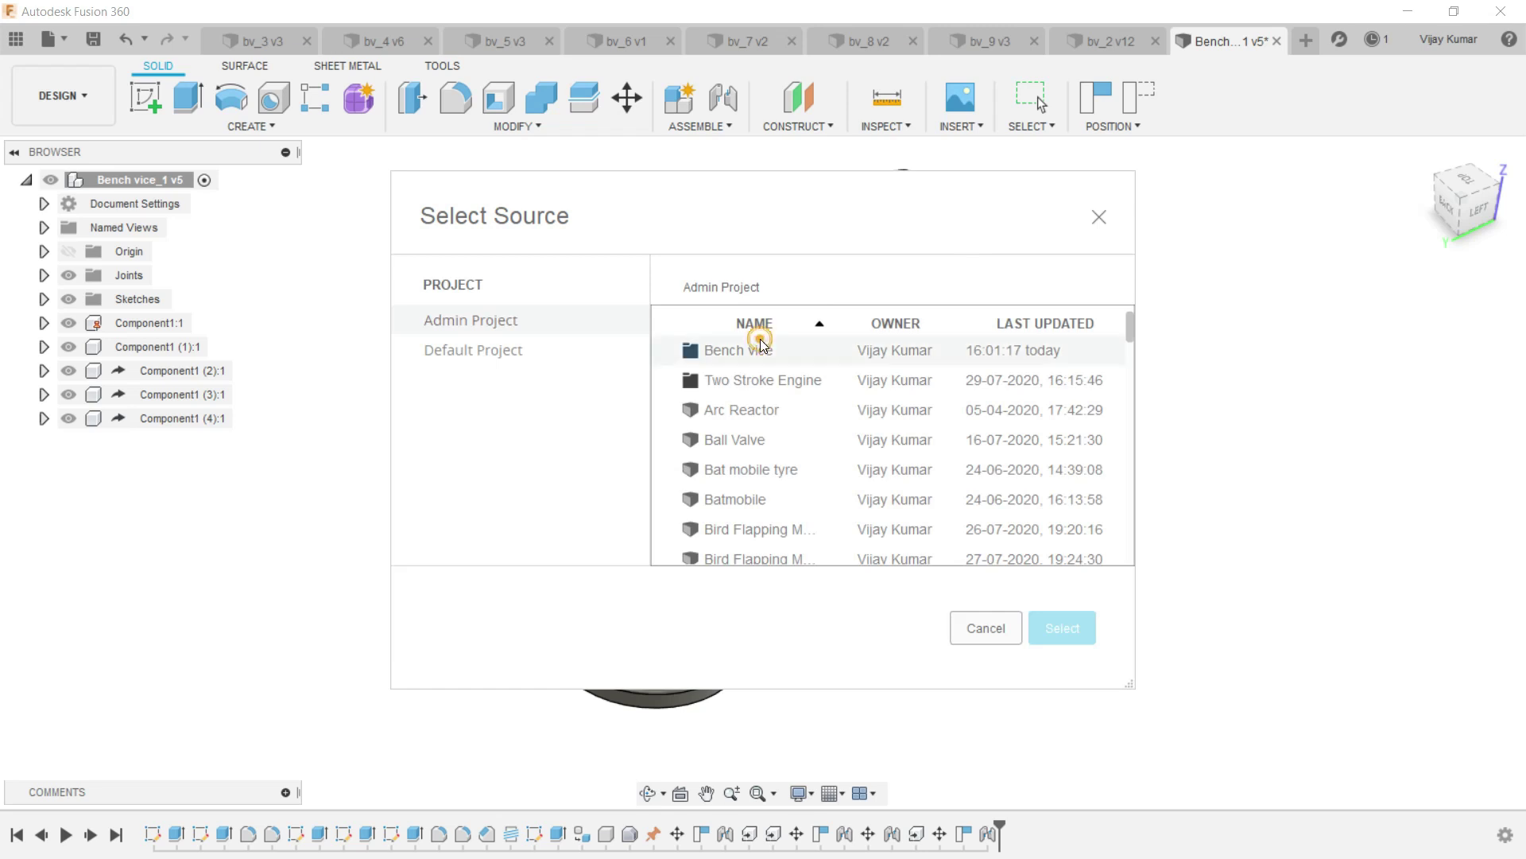
double_click(766, 341)
click(736, 529)
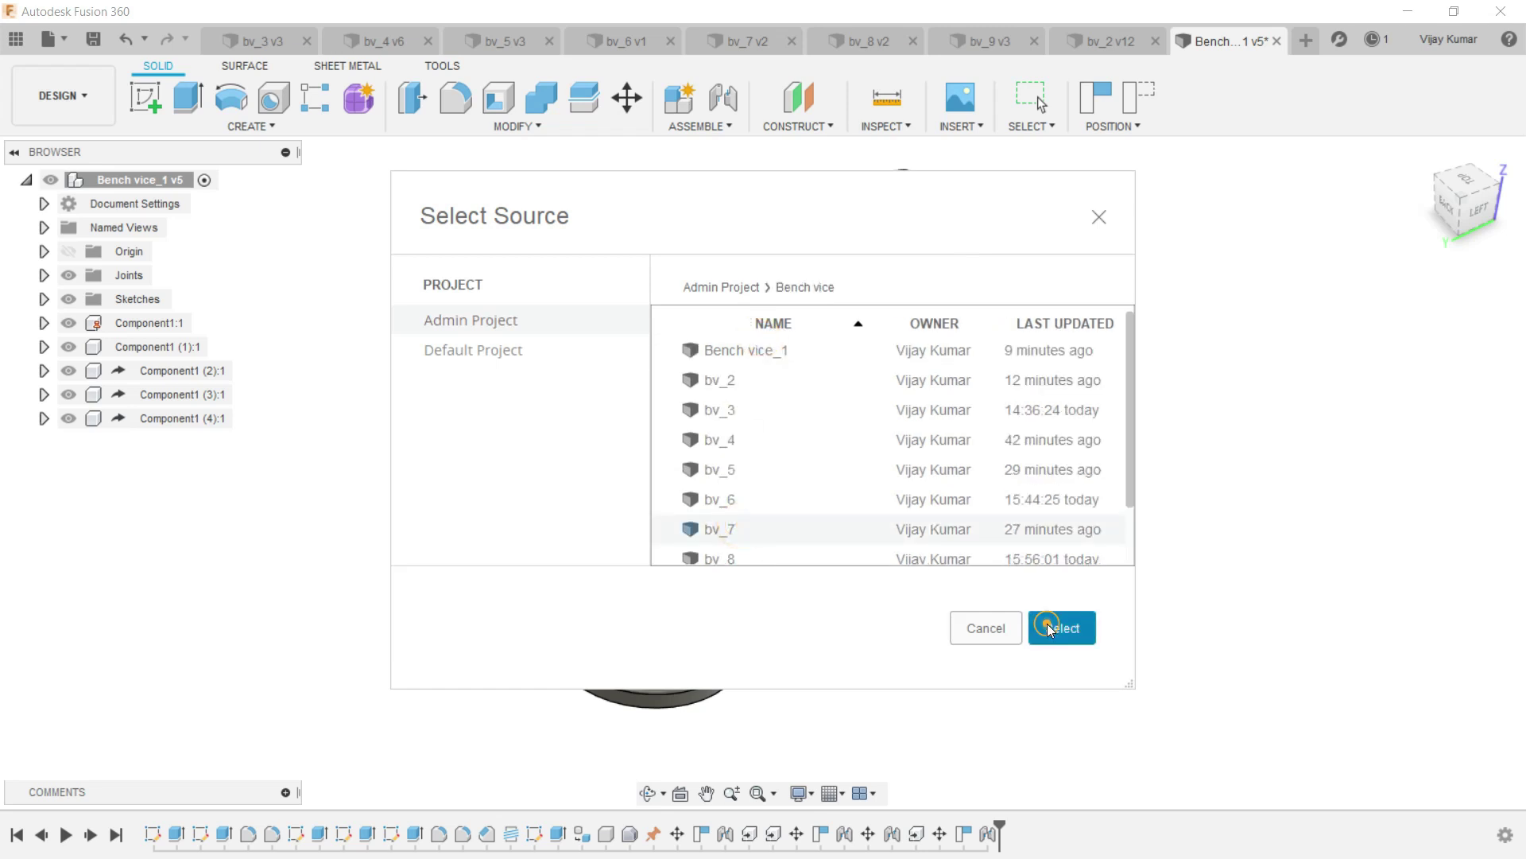
click(1049, 626)
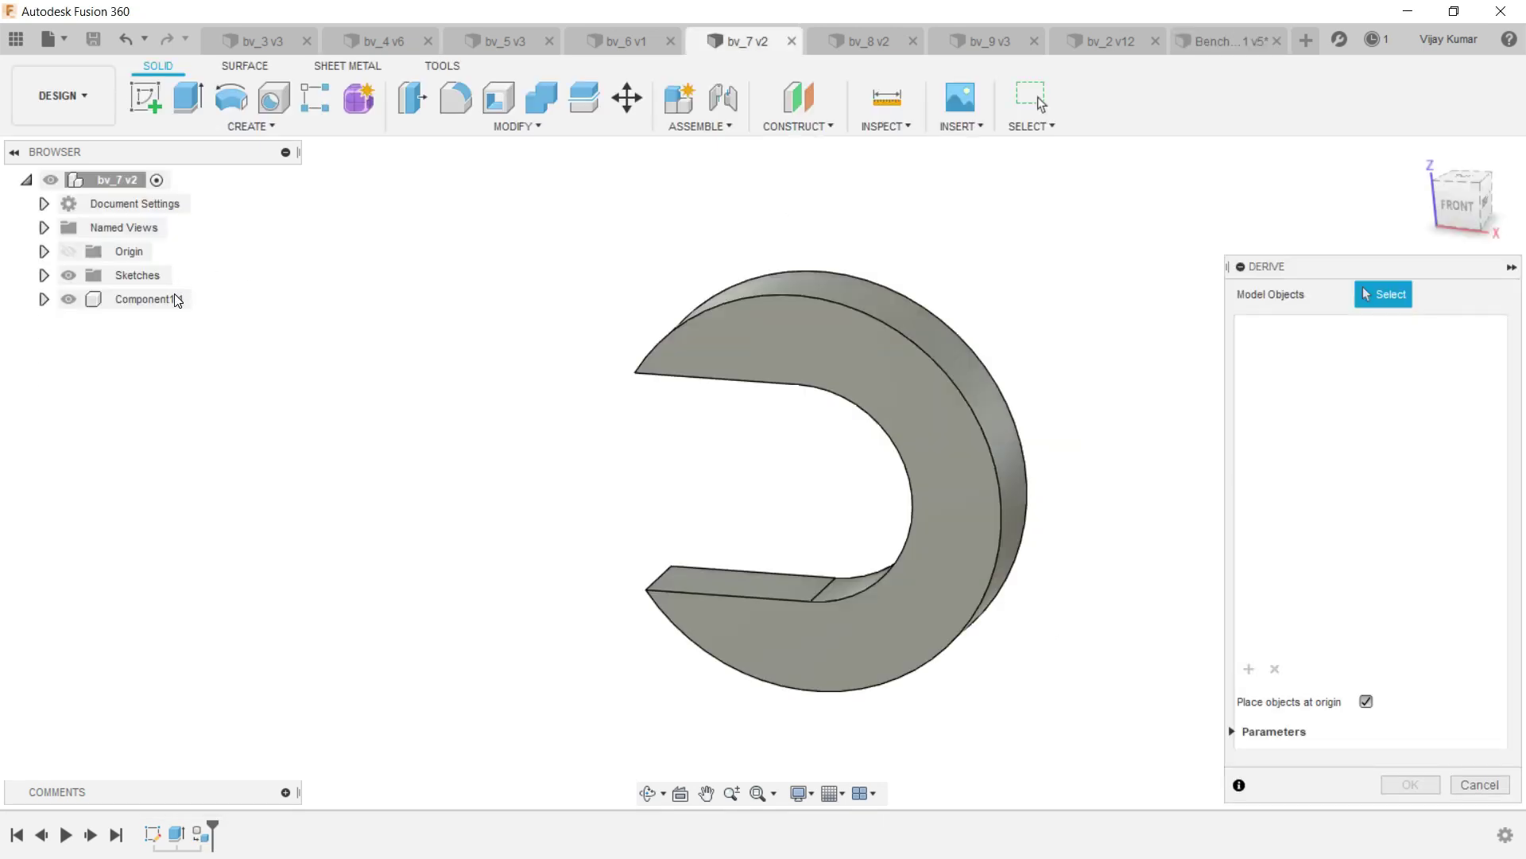
click(177, 300)
click(1412, 784)
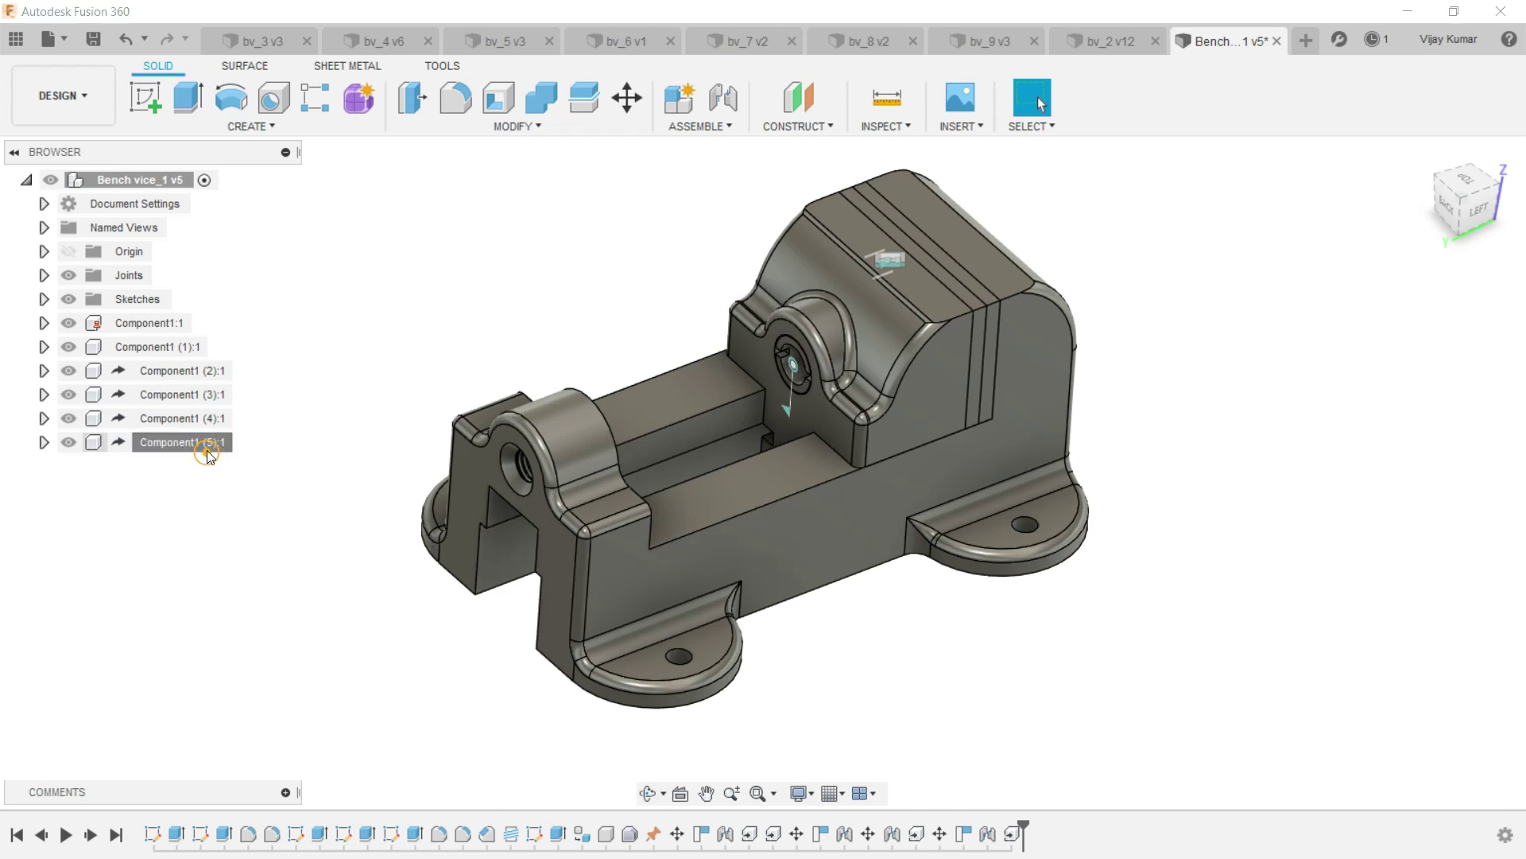
Select the C-shaped ring Component1 (5):1 and orbit to look down on the front hole.
click(205, 442)
click(662, 794)
click(680, 736)
drag(694, 558, 525, 562)
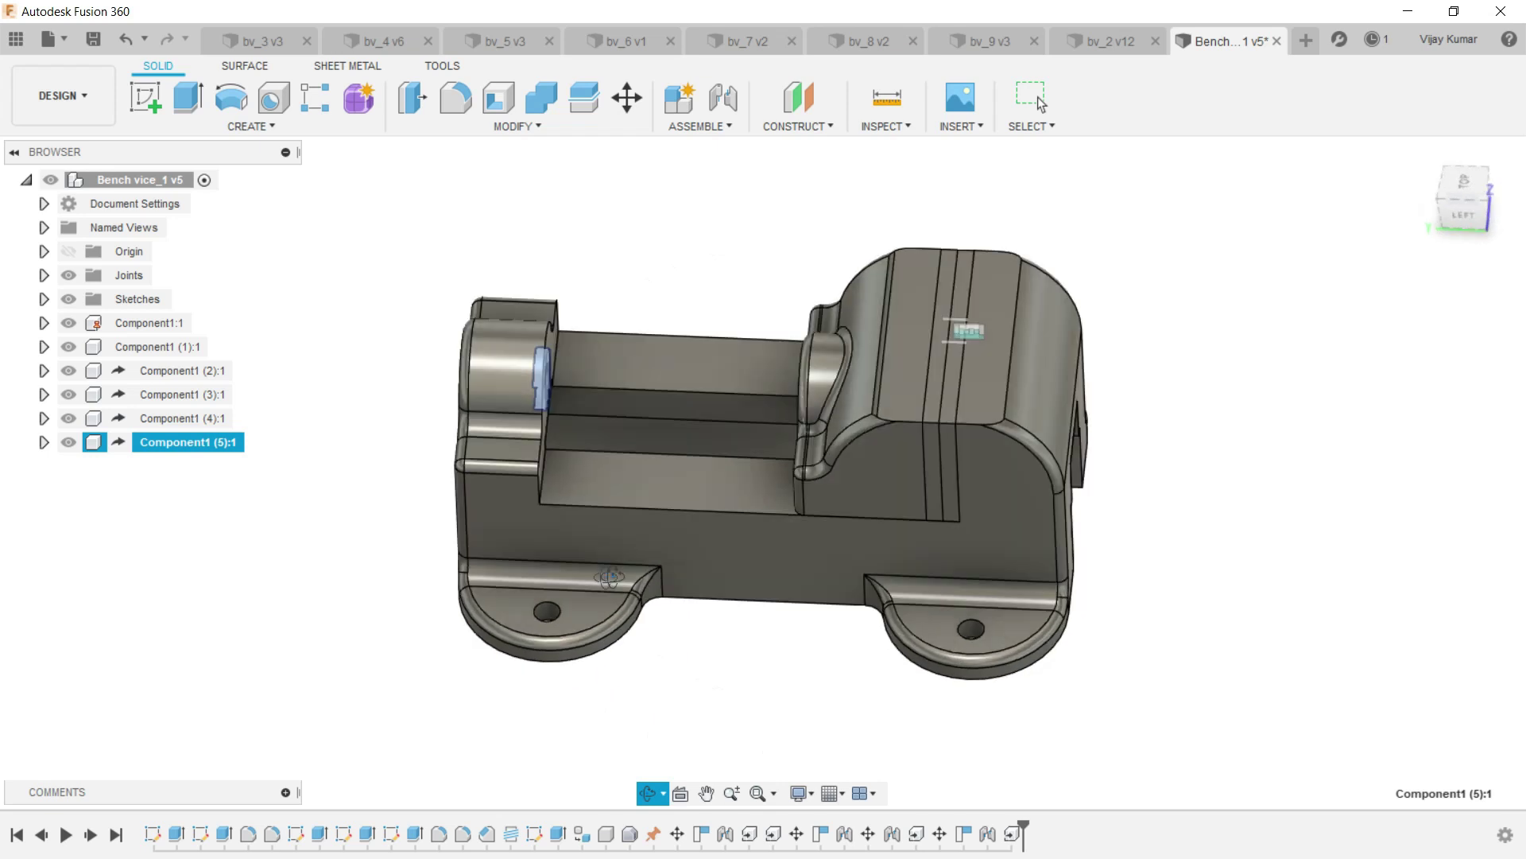
right_click(348, 456)
key(Escape)
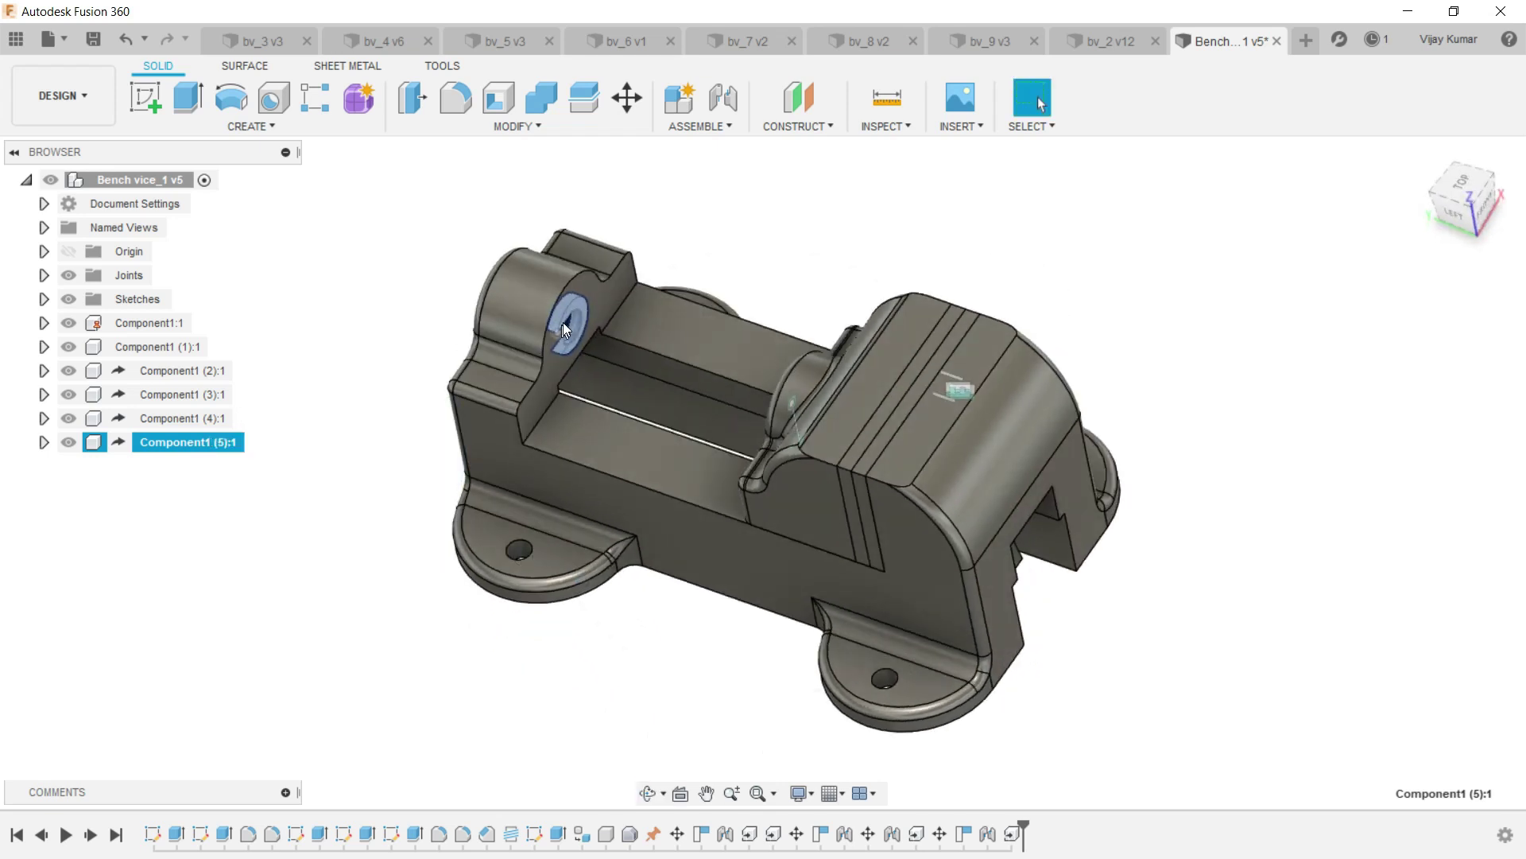
Drag the ring out of the front hole so it sits free between the jaws.
drag(582, 315, 680, 331)
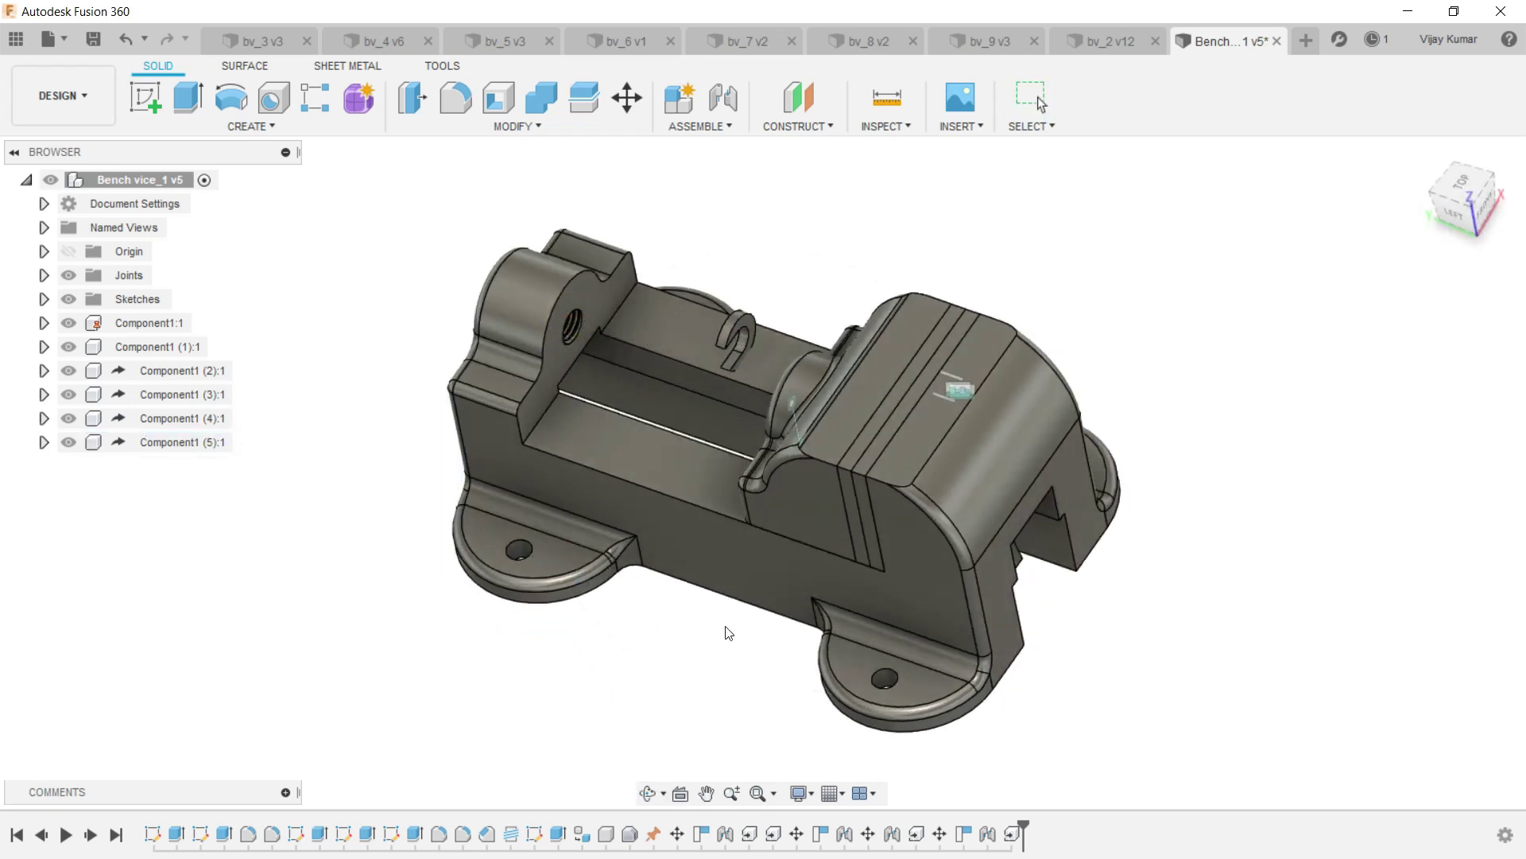
click(648, 792)
scroll(732, 512, down, 3)
drag(732, 511, 856, 456)
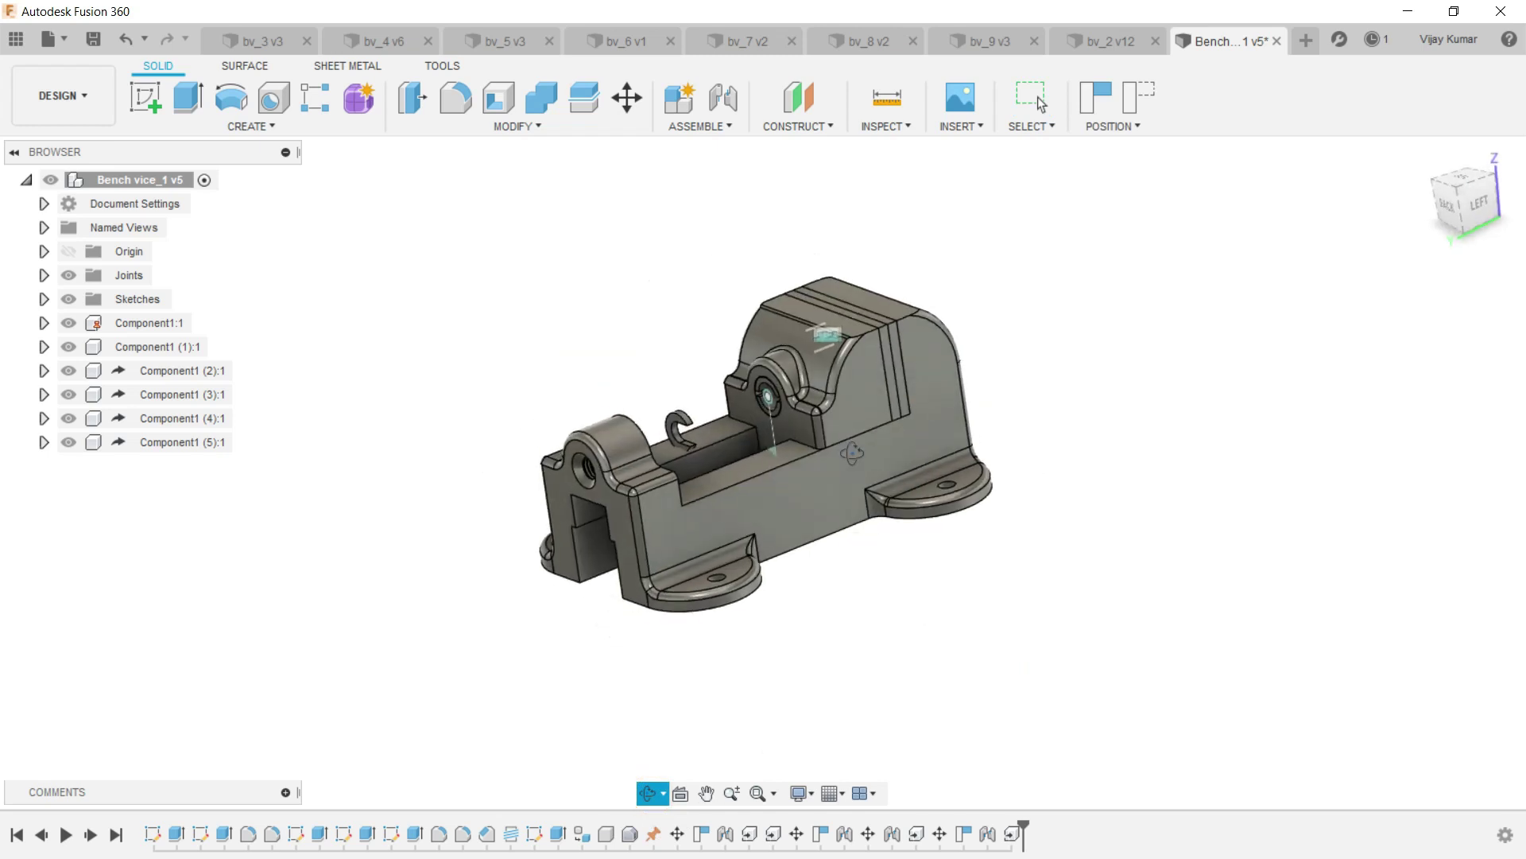
right_click(432, 270)
click(499, 270)
scroll(602, 347, up, 3)
scroll(668, 404, up, 2)
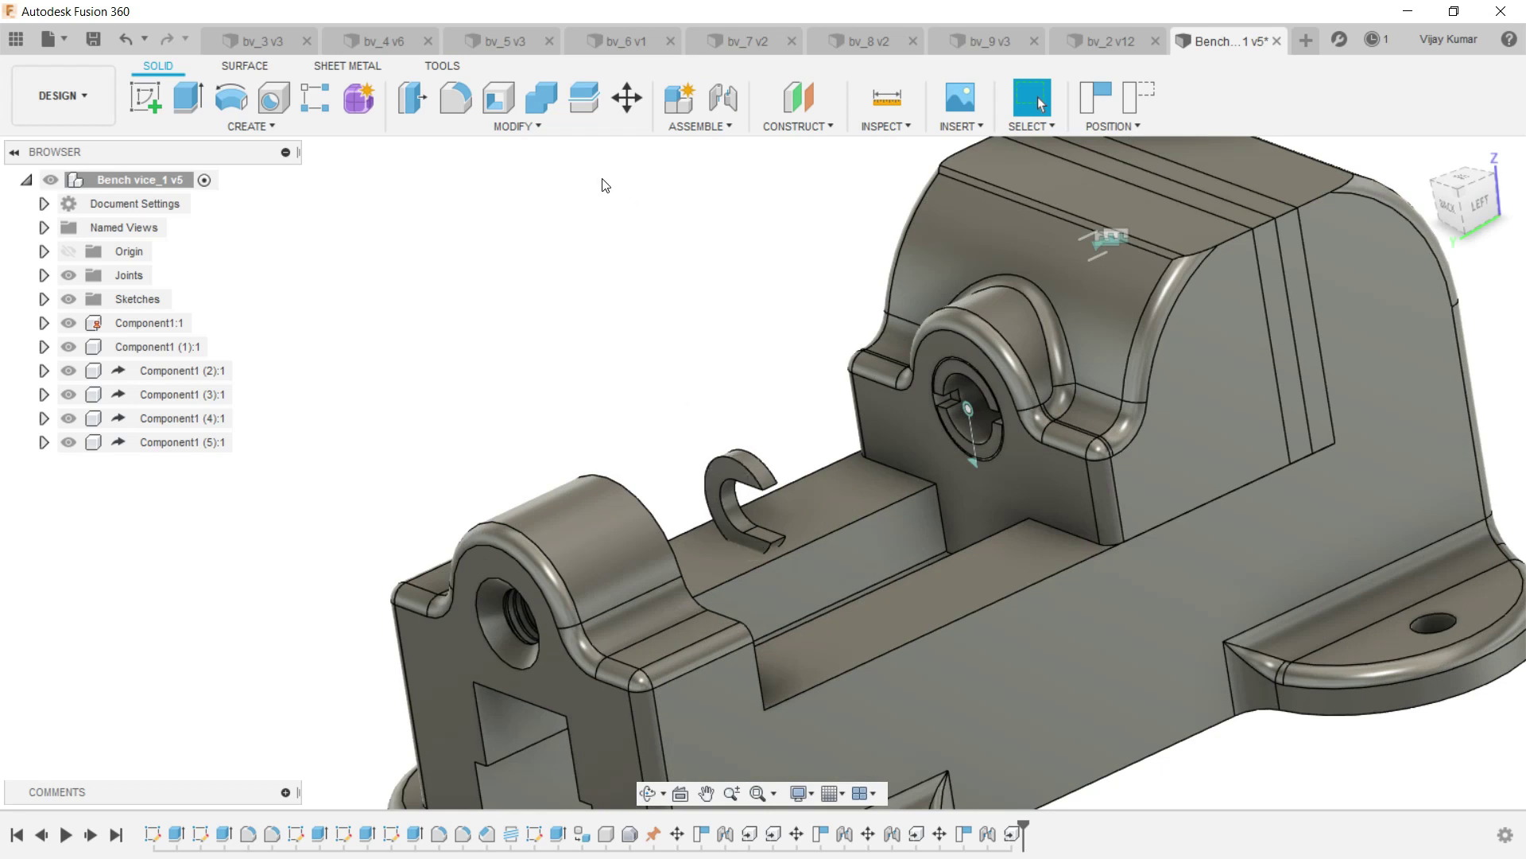
Joint the ring onto the sleeve end at 180°, capturing the moved positions.
click(723, 97)
click(847, 437)
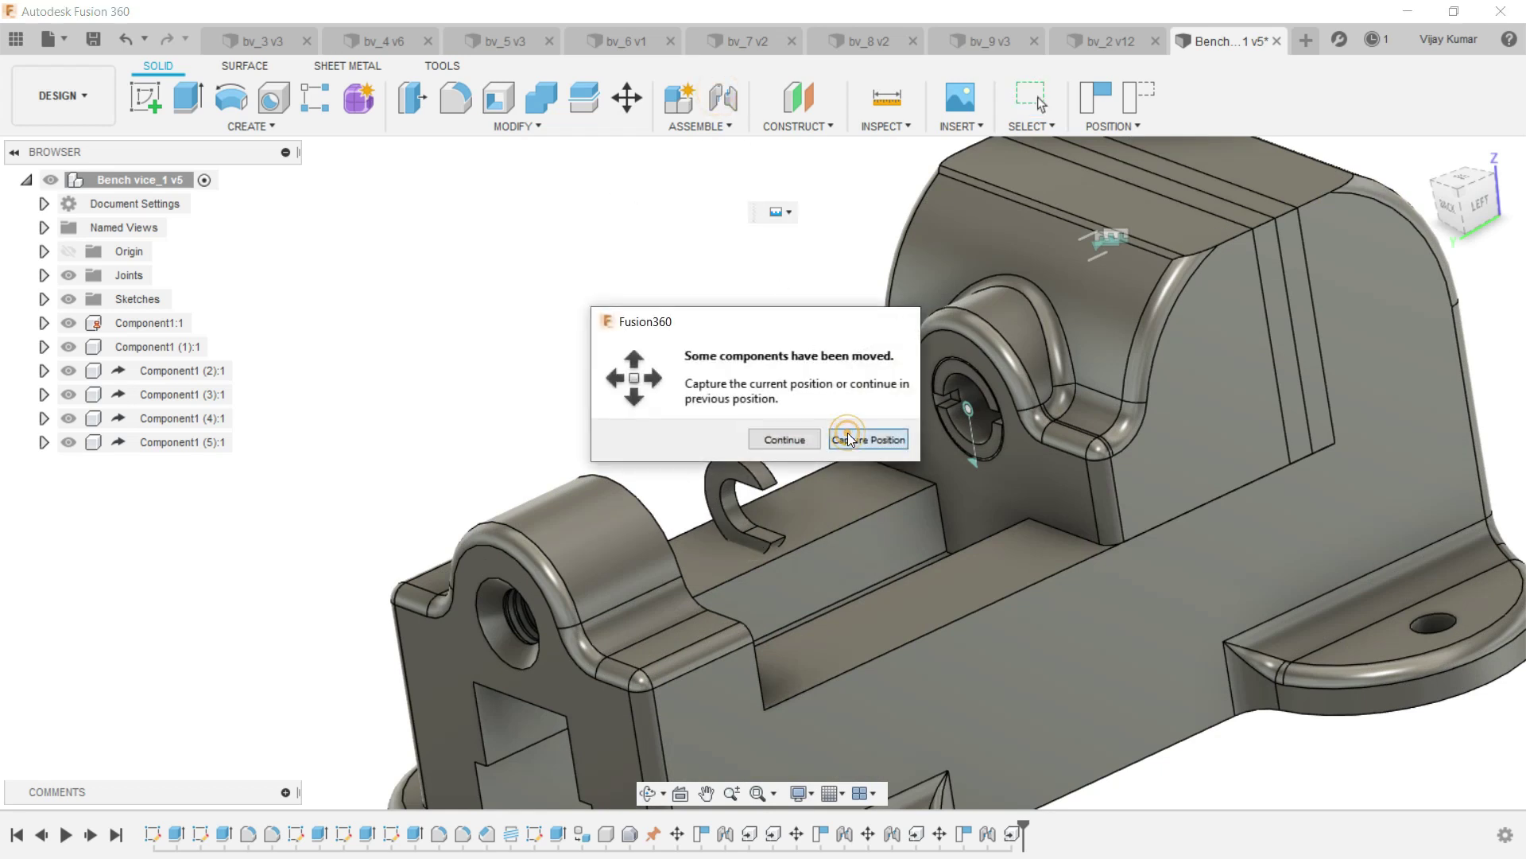
click(752, 498)
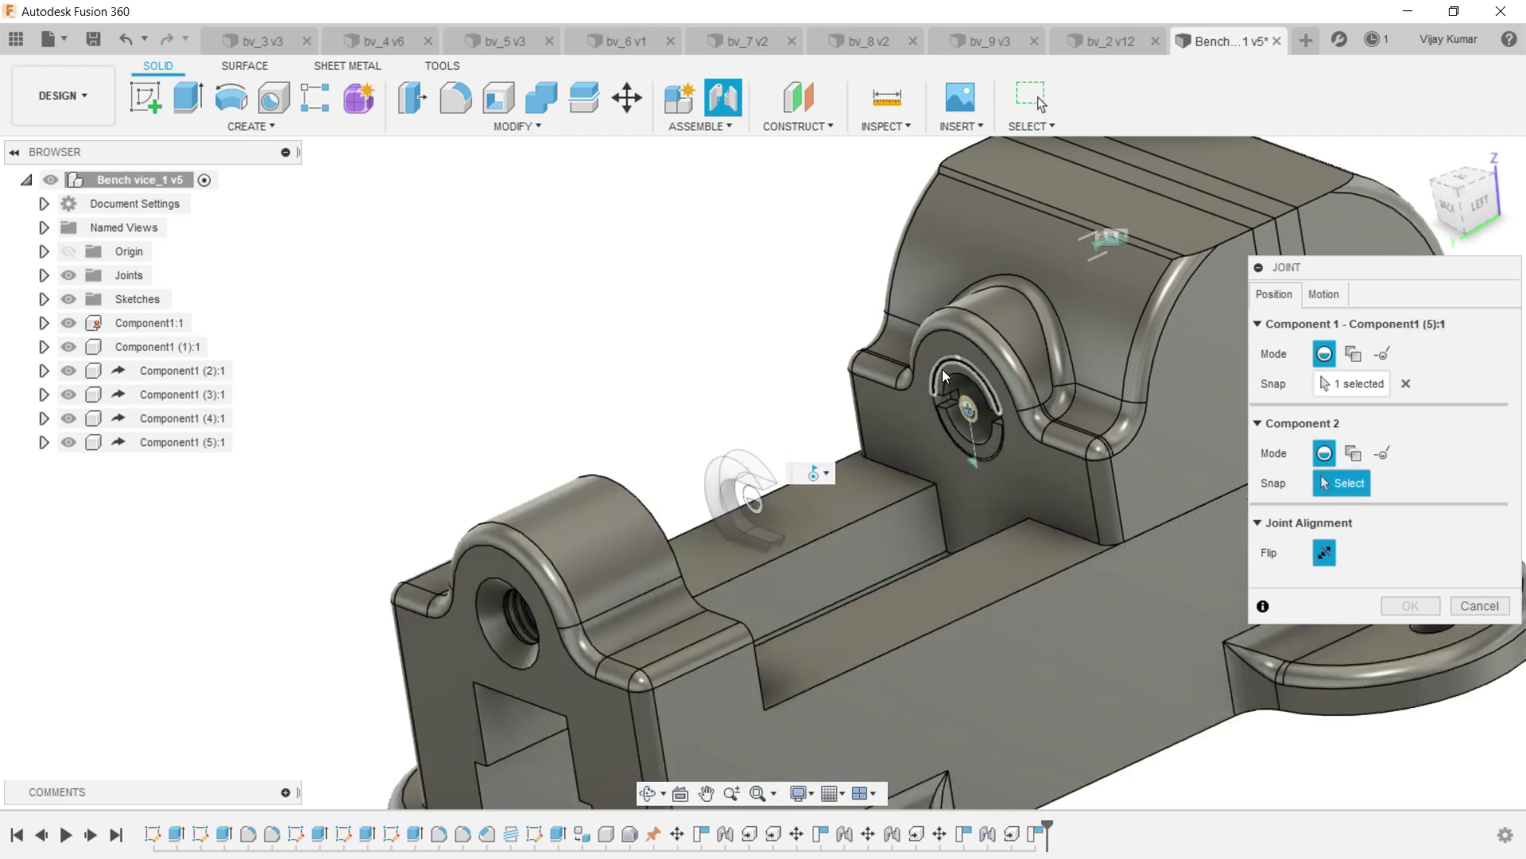
click(942, 369)
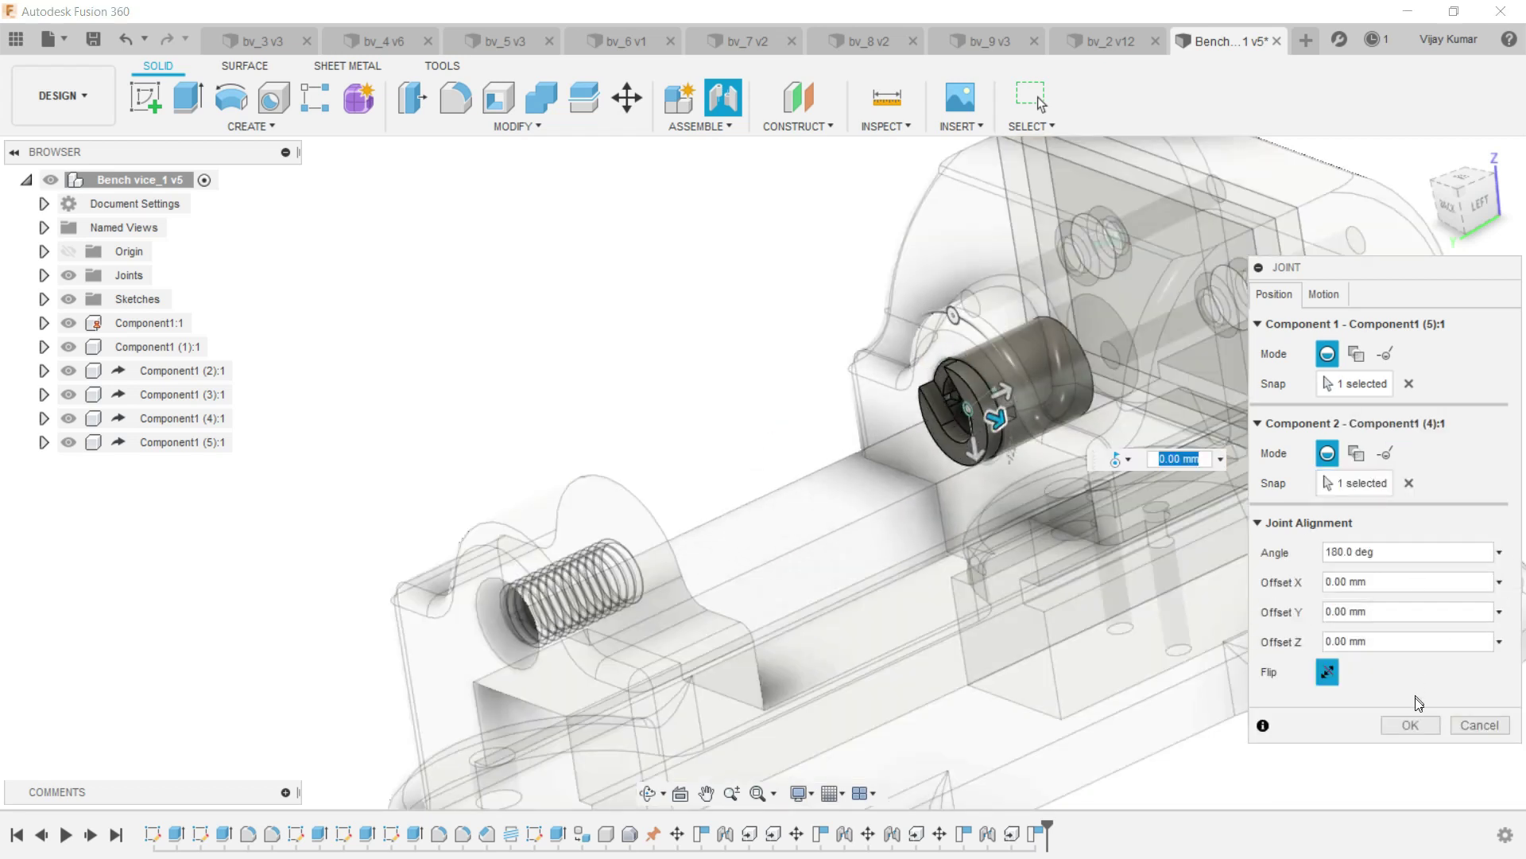
click(1412, 723)
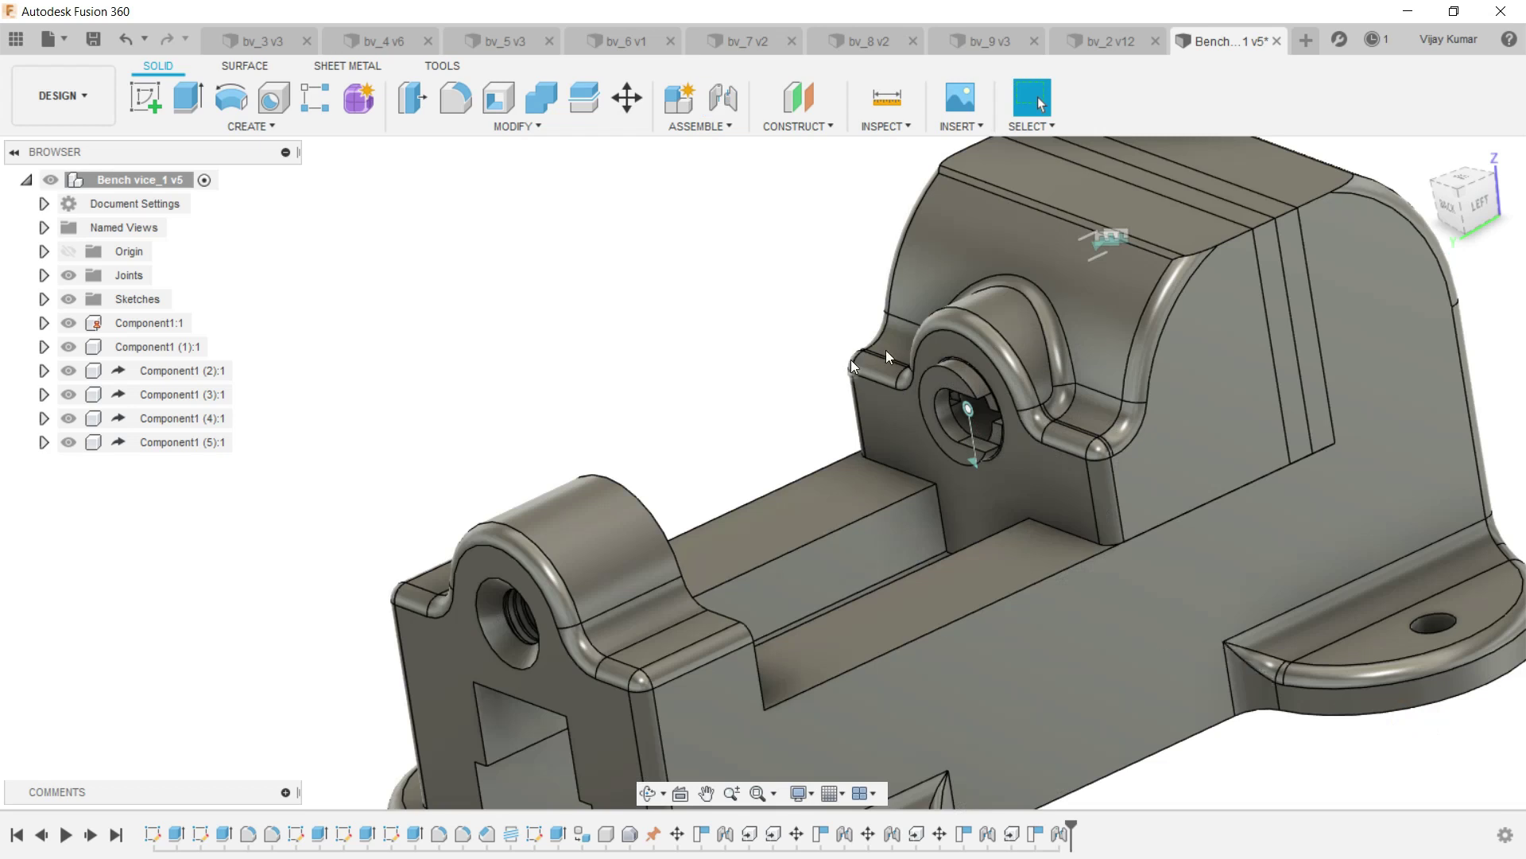
Spin the ring to check the joint, then hide the sliding jaw Component1 (2):1.
scroll(954, 373, up, 3)
scroll(929, 427, up, 3)
scroll(935, 493, up, 2)
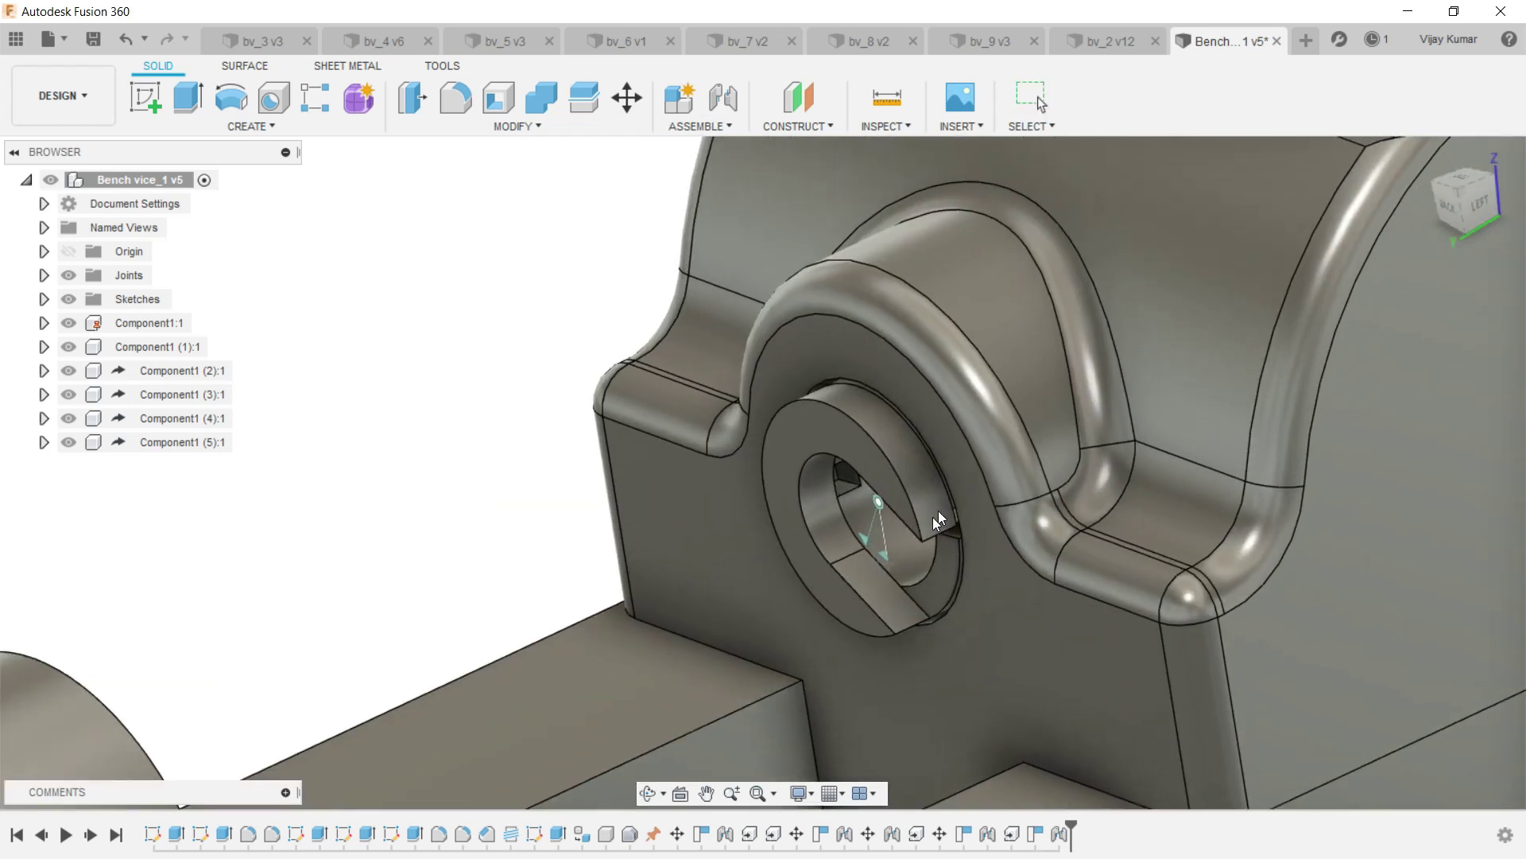
drag(933, 517, 765, 250)
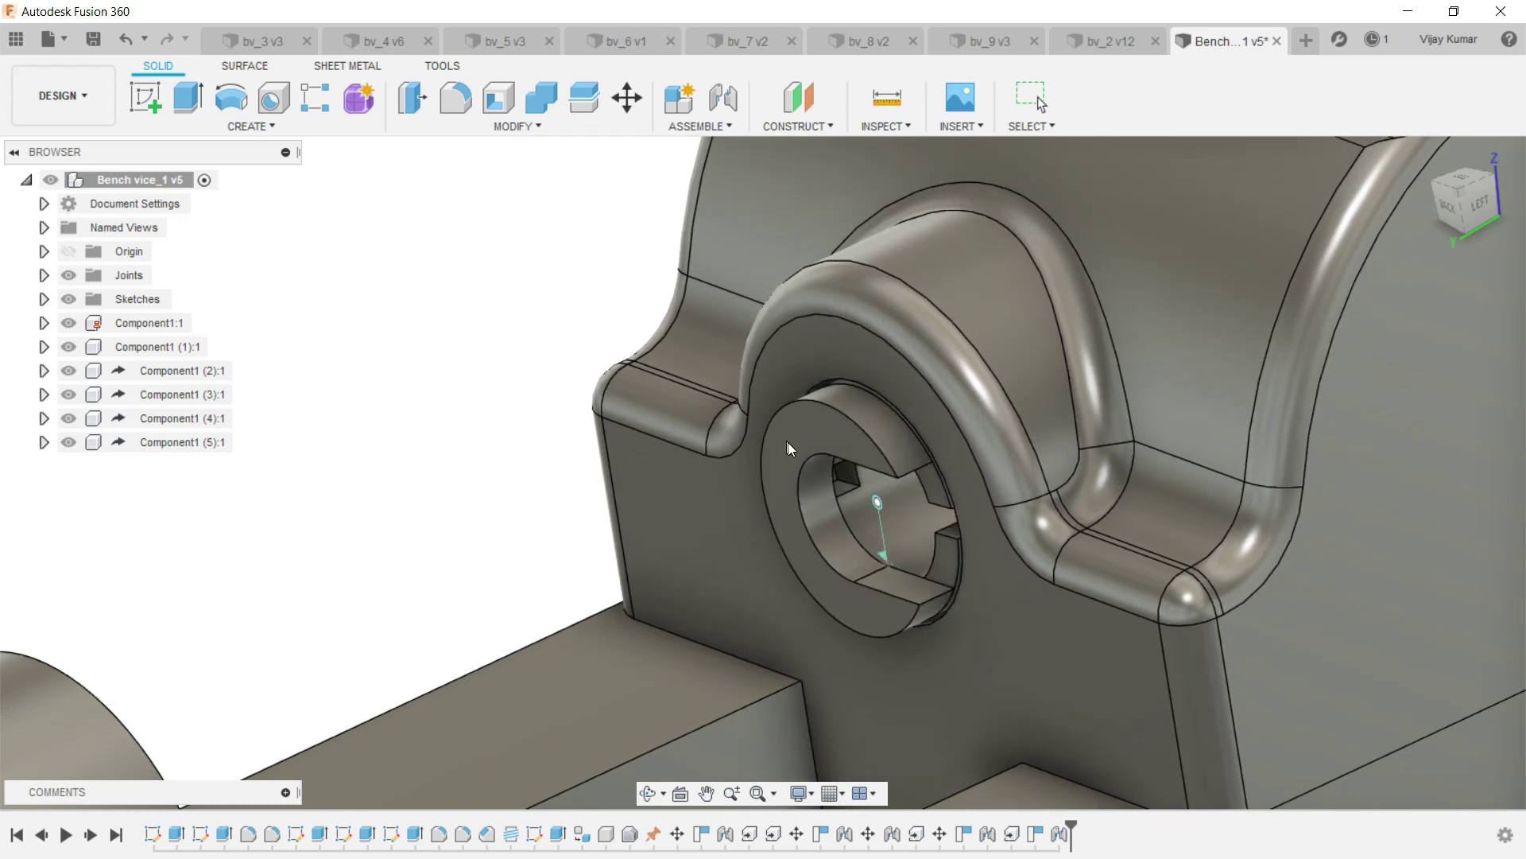
scroll(853, 394, down, 3)
scroll(856, 392, down, 3)
scroll(860, 369, down, 2)
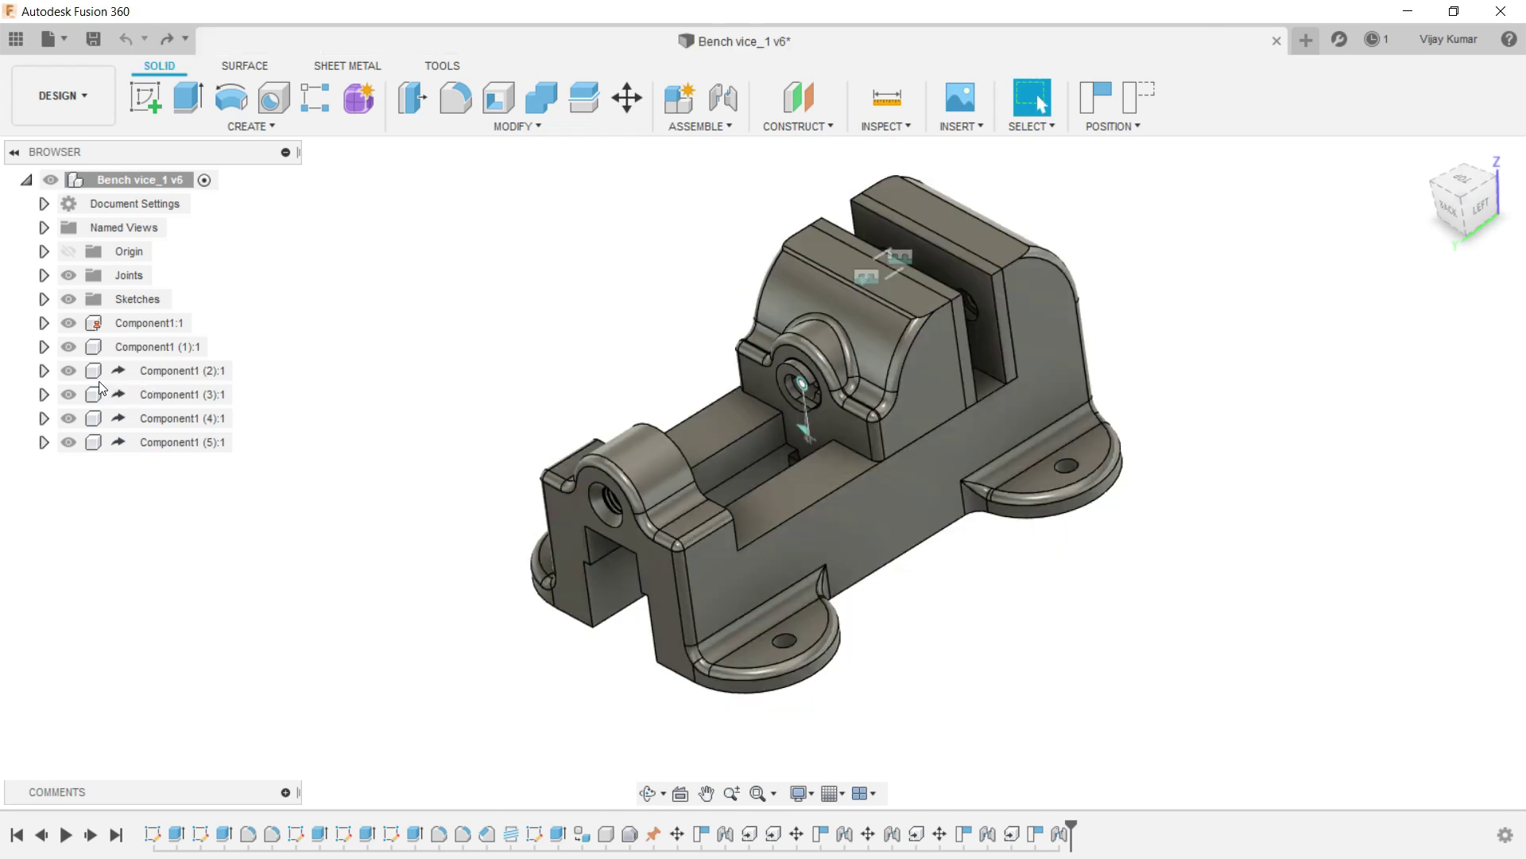
click(77, 379)
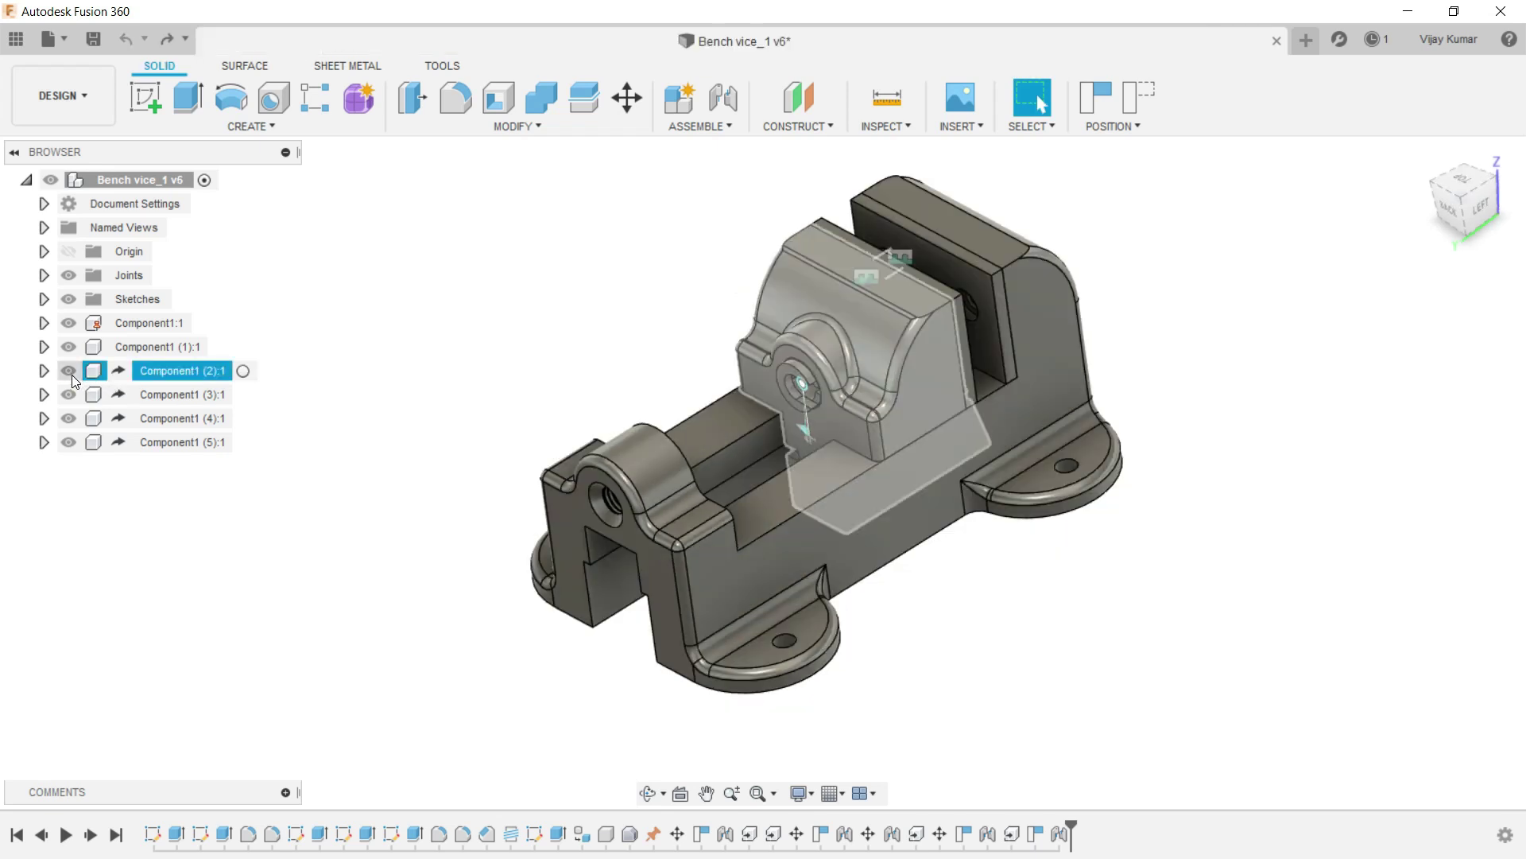
click(70, 372)
Hide ring Component1 (5):1 and derive the lead screw Component1:1 from bv_3.
click(70, 443)
click(942, 126)
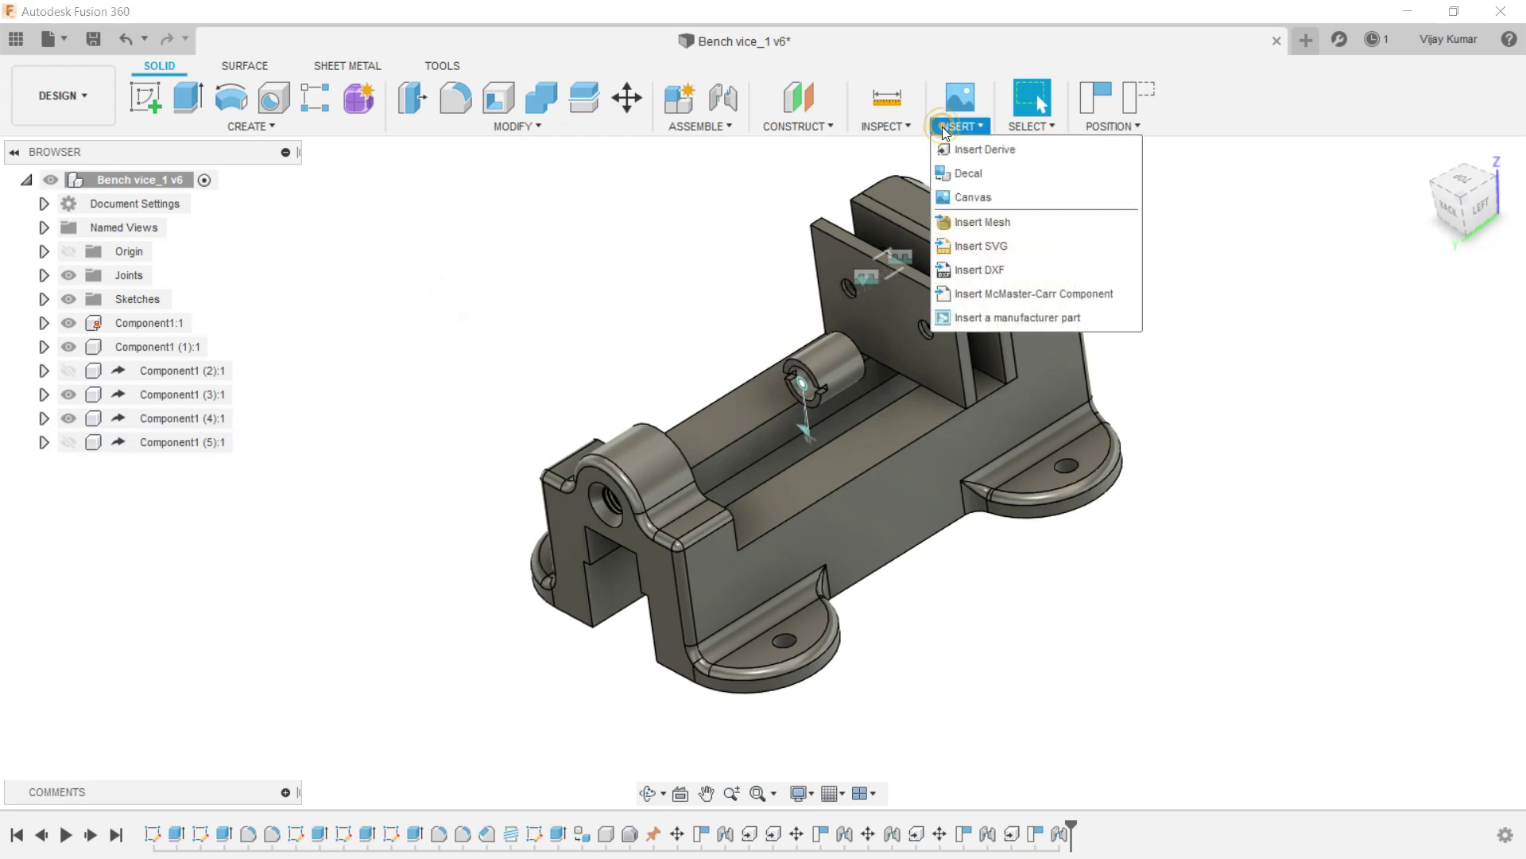
click(956, 151)
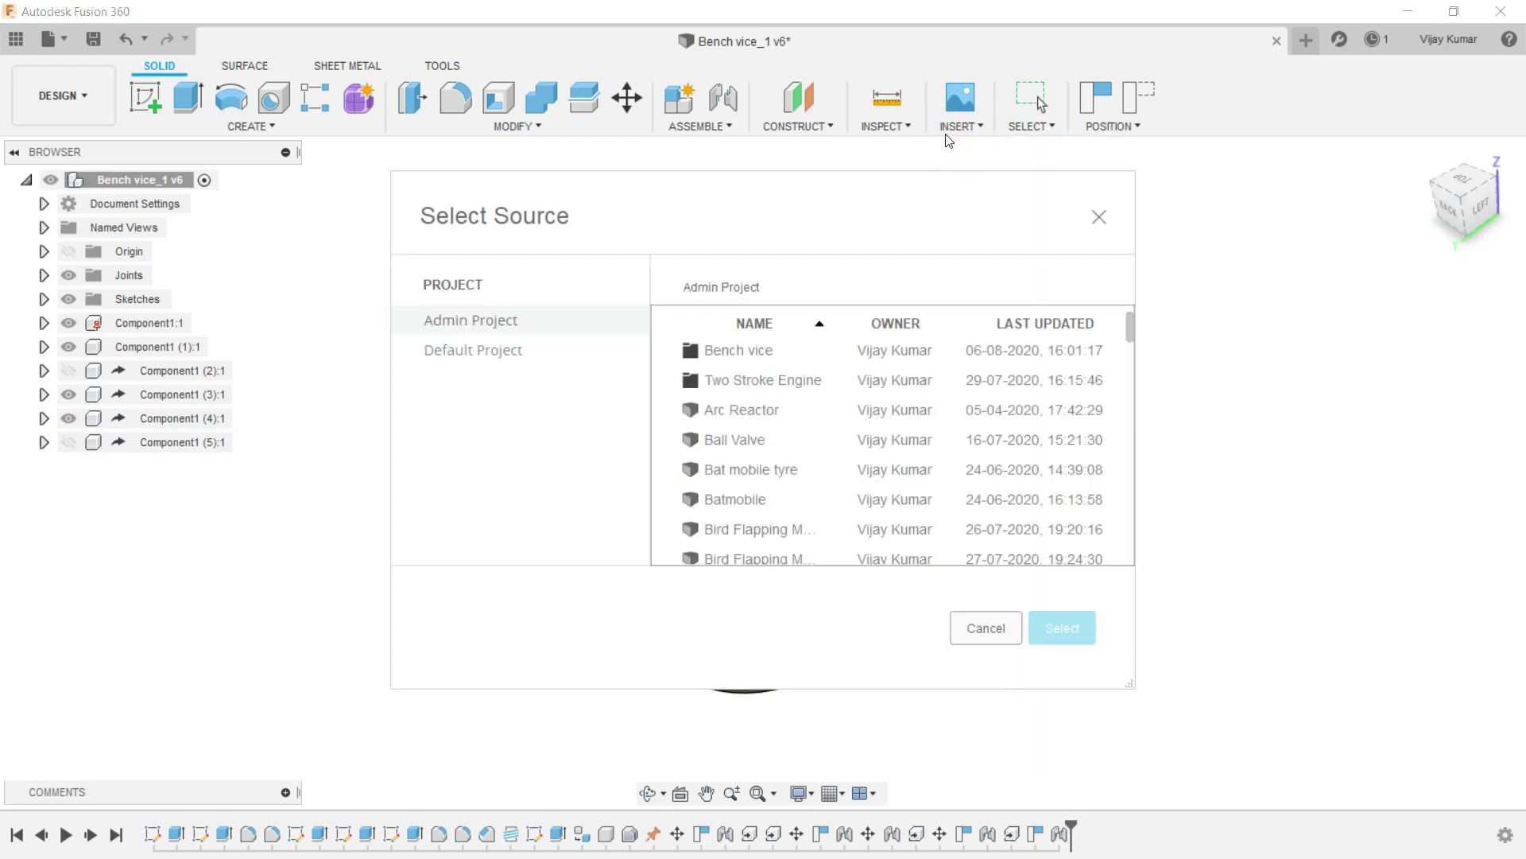
double_click(827, 356)
click(820, 410)
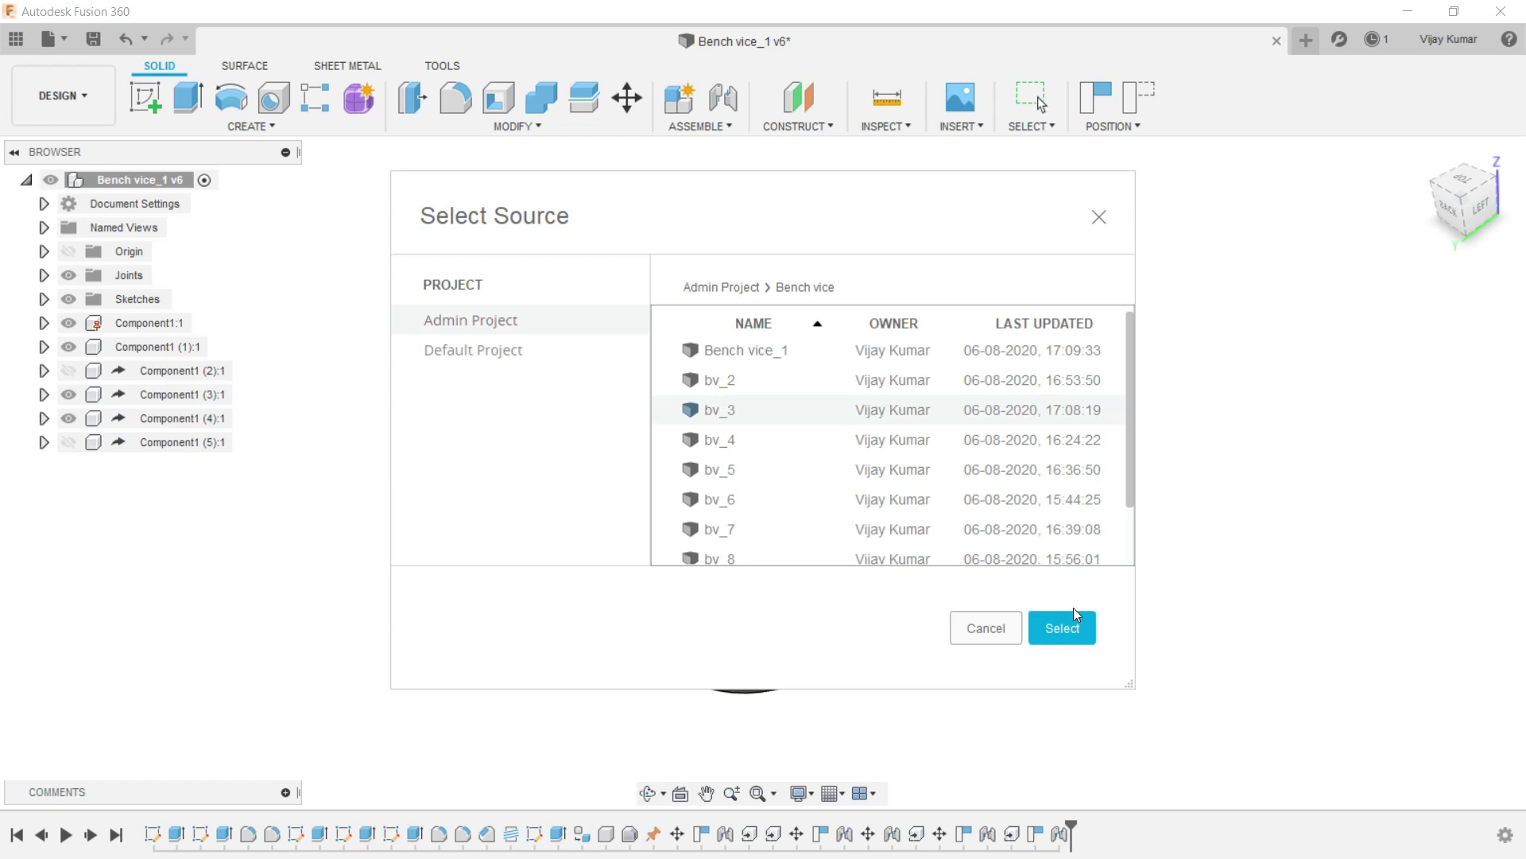
click(1072, 628)
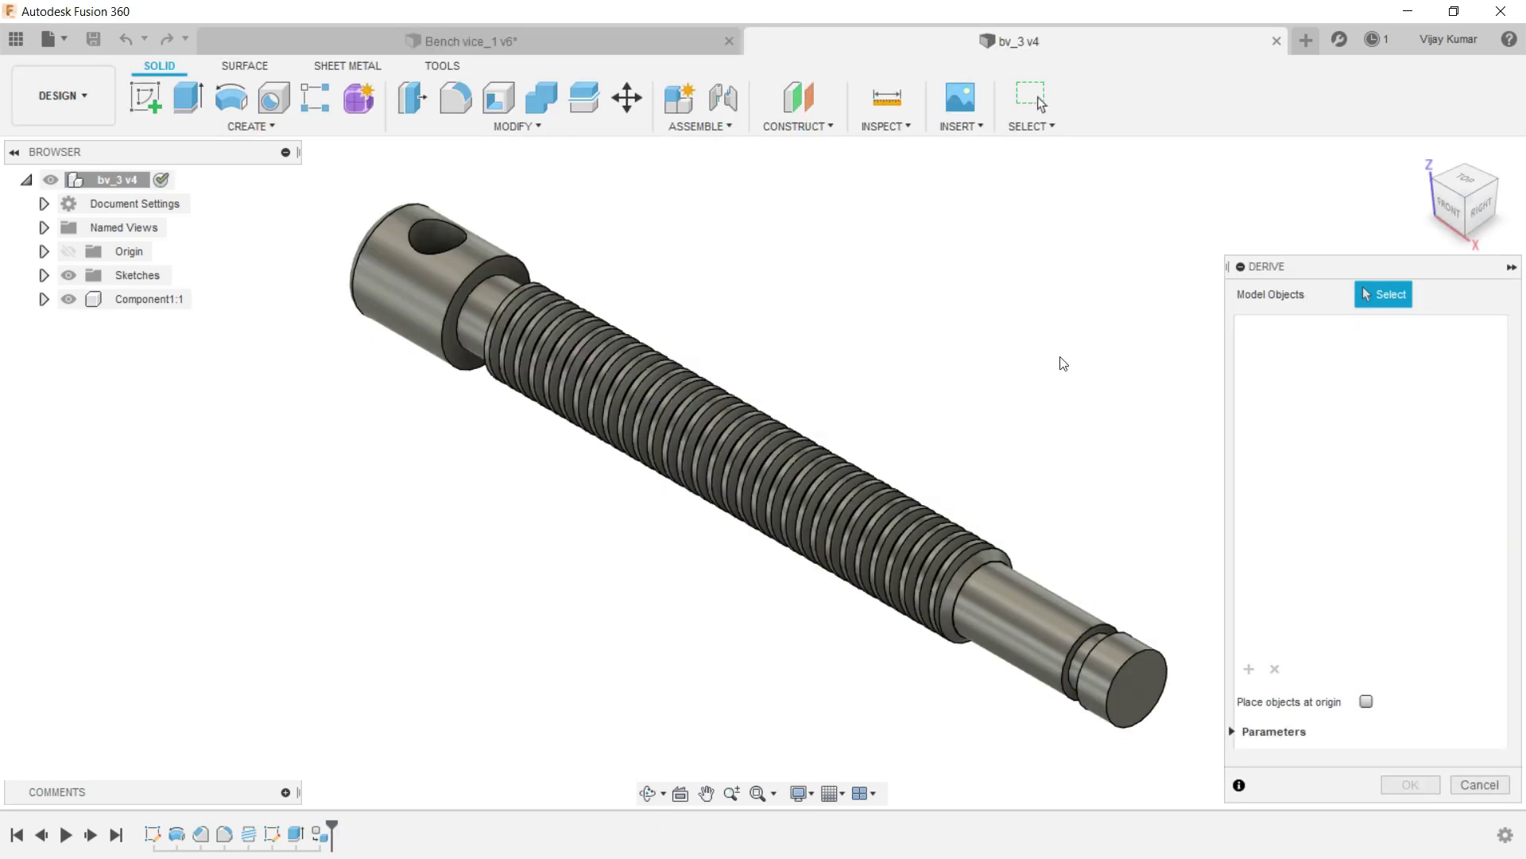
click(155, 299)
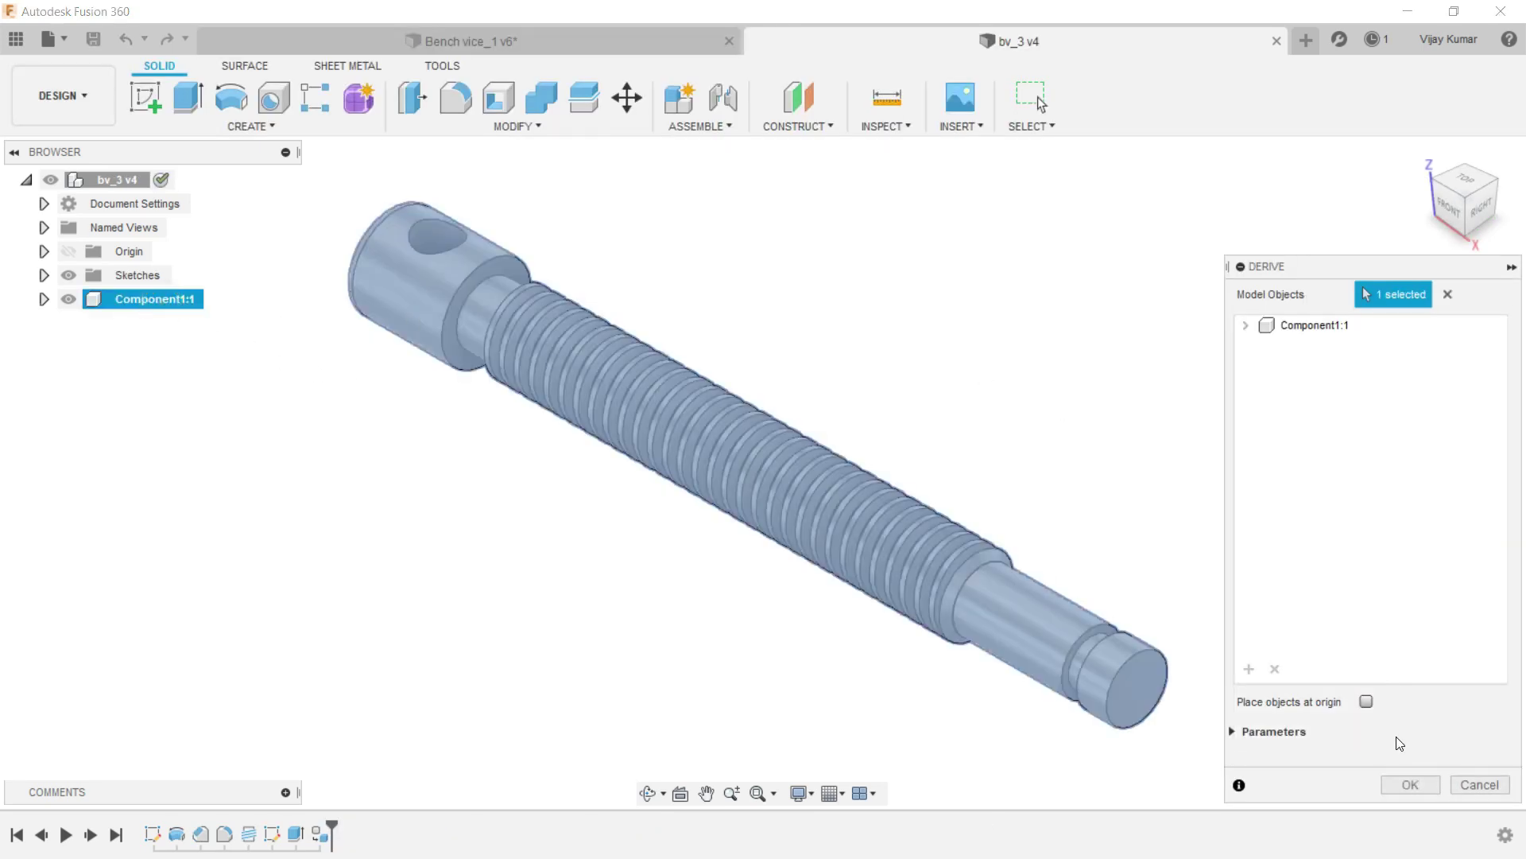
click(1397, 784)
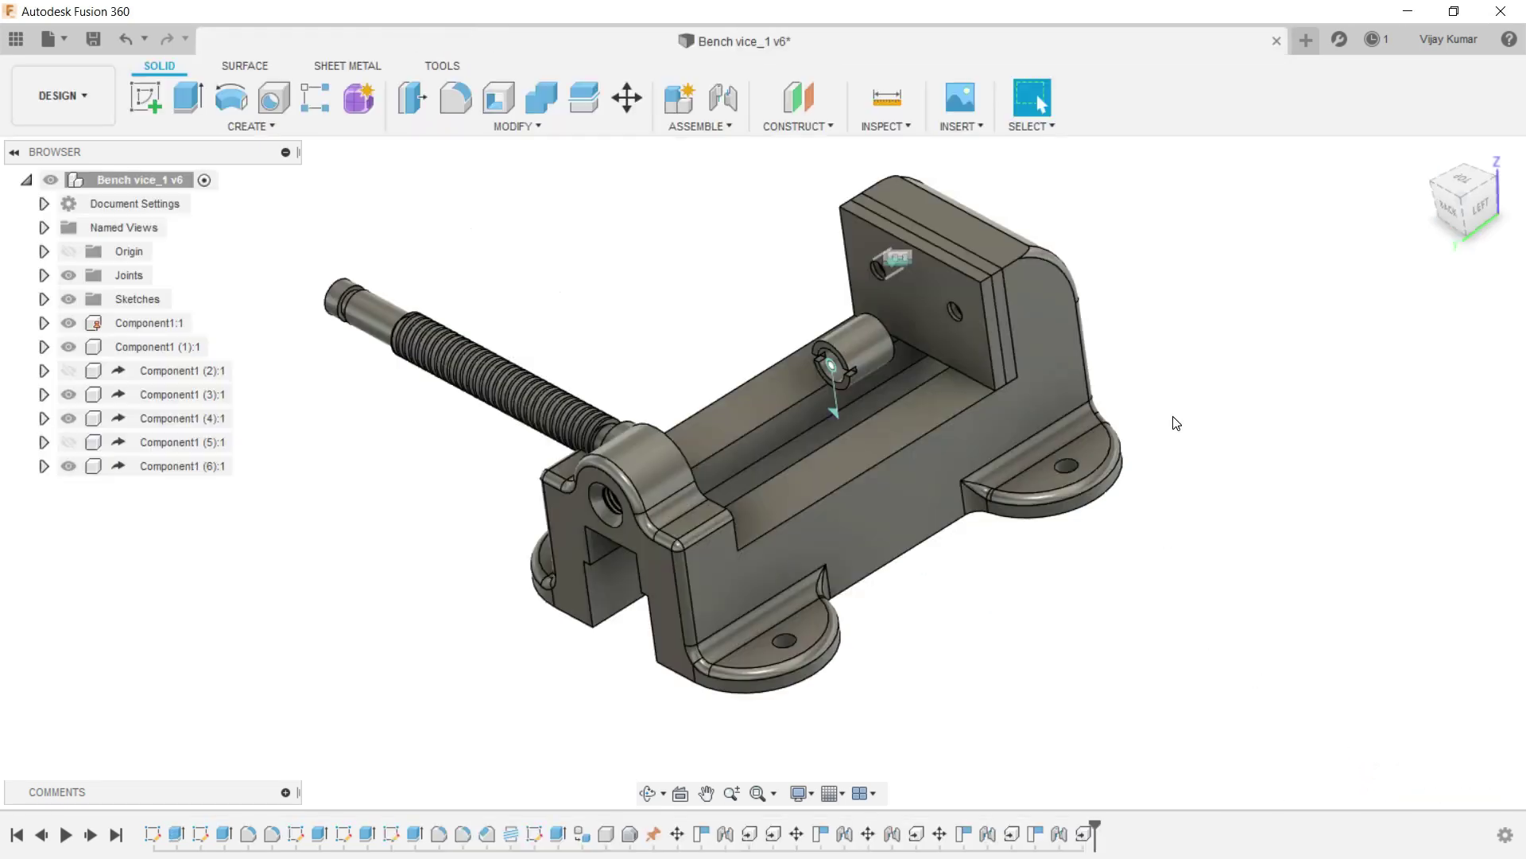
scroll(1175, 422, down, 2)
Rotate the lead screw -100° about the X axis with Move/Copy.
click(627, 98)
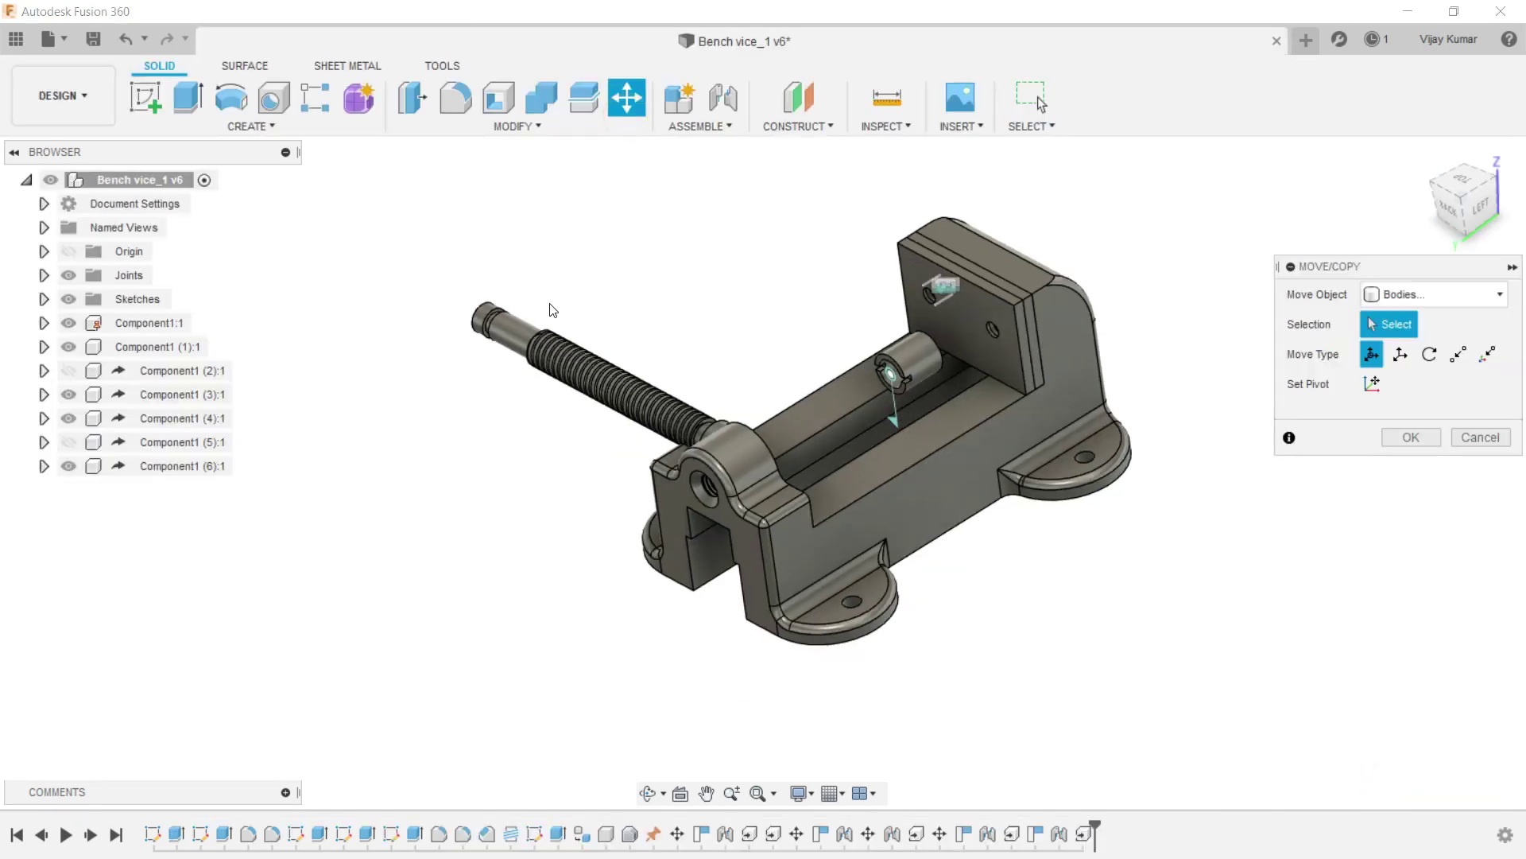
click(537, 337)
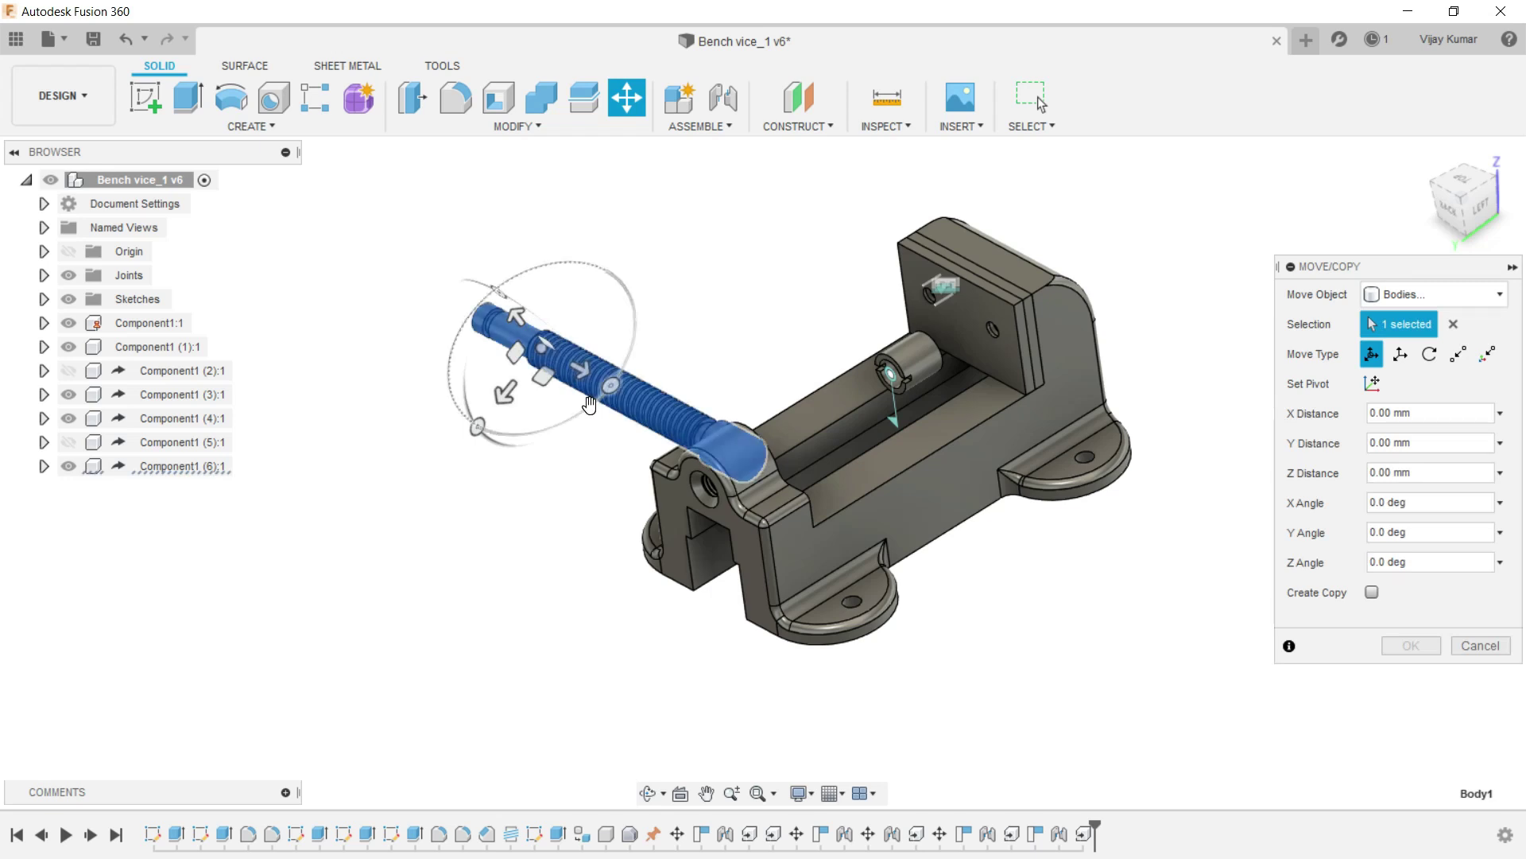
mouse_move(611, 385)
mouse_down()
mouse_move(563, 424)
mouse_move(827, 141)
mouse_up()
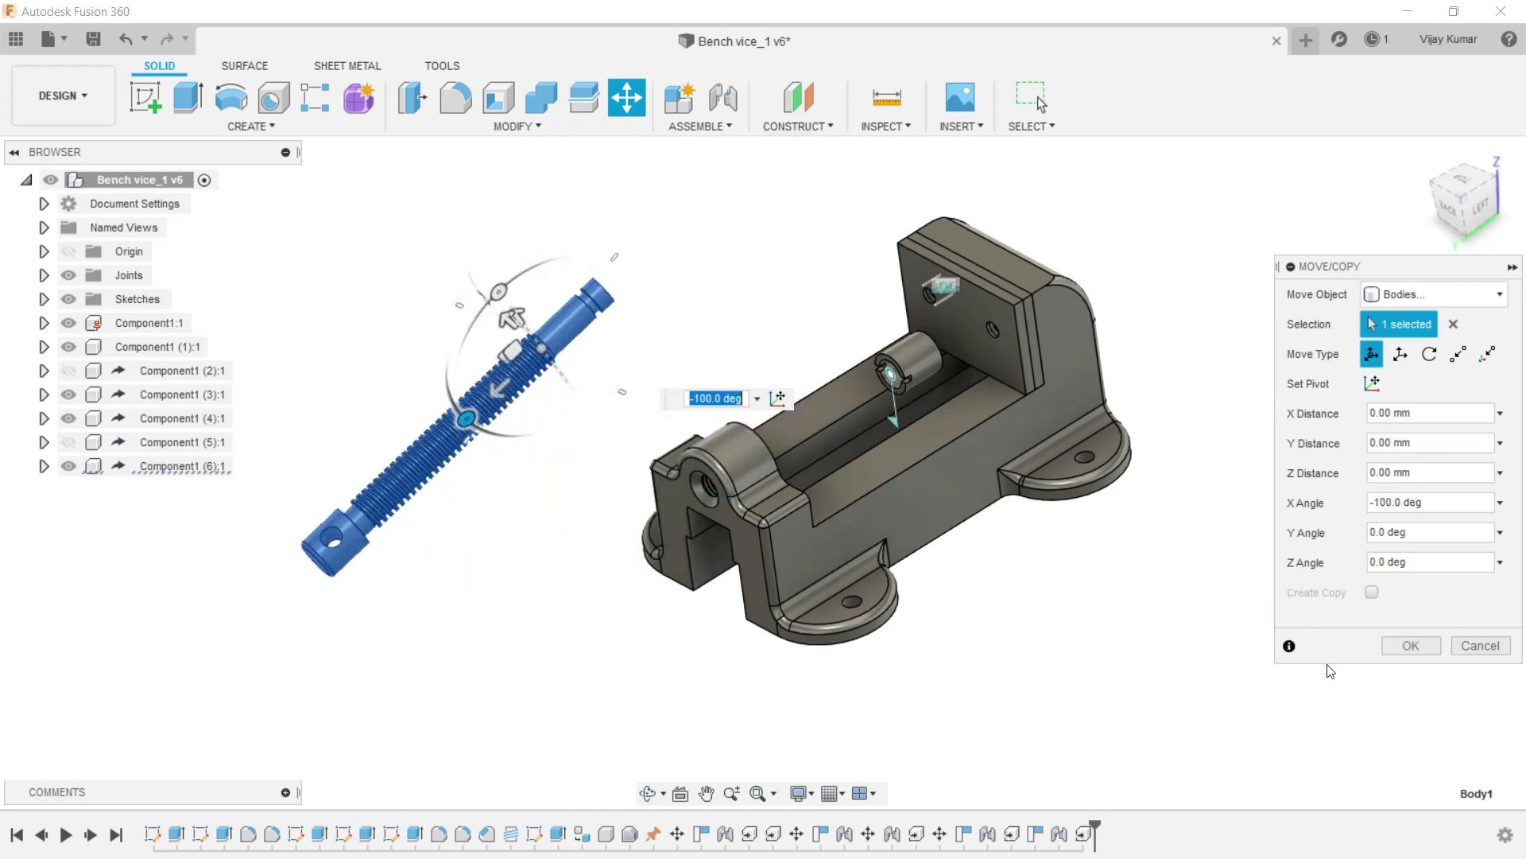
click(1411, 645)
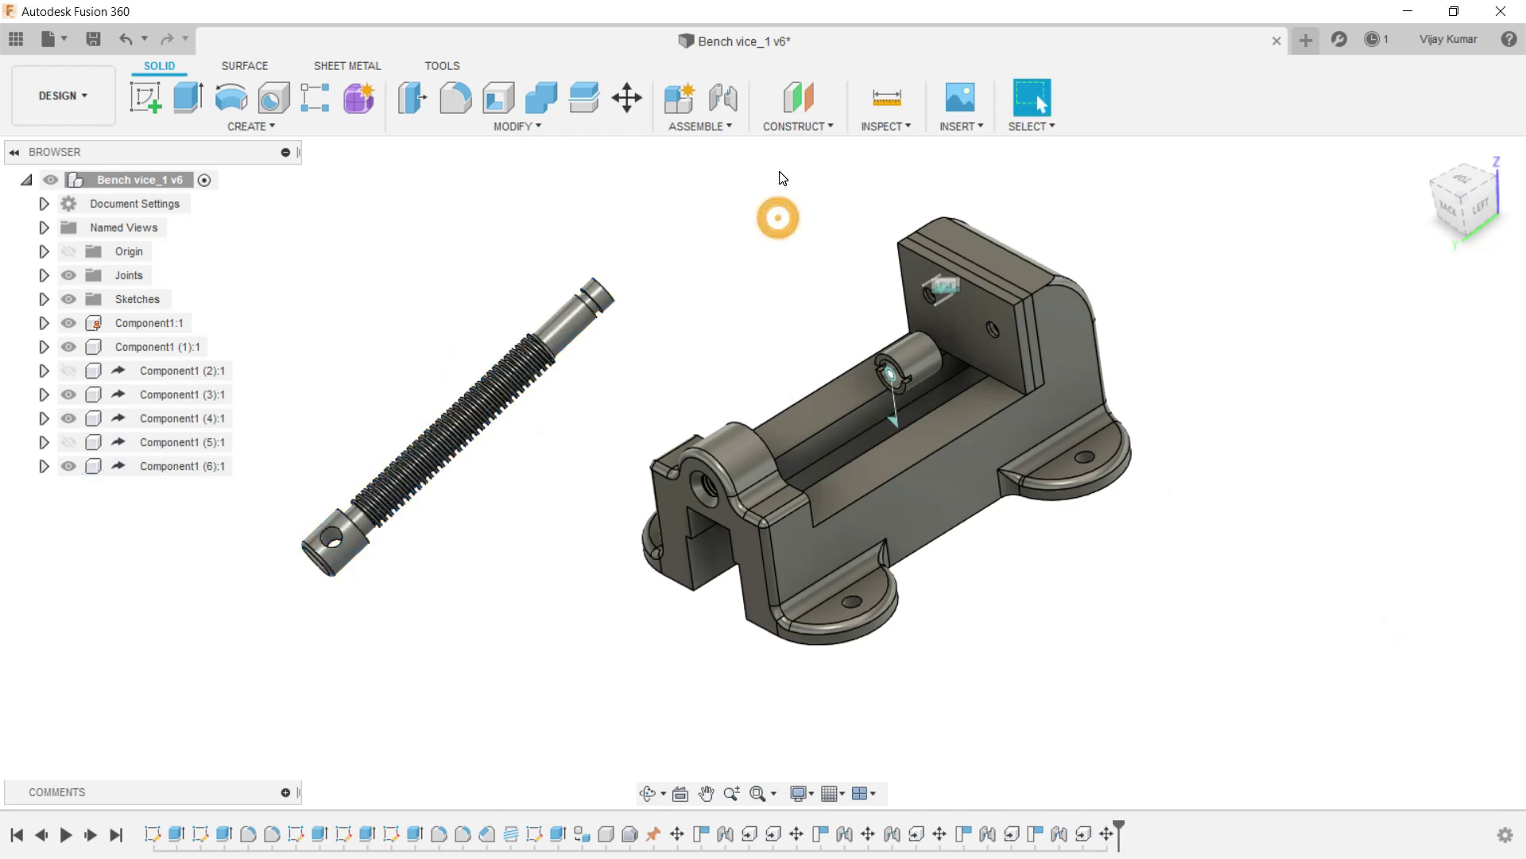
Joint the lead screw's end into the bushing end.
click(722, 118)
scroll(602, 309, up, 2)
scroll(602, 308, up, 3)
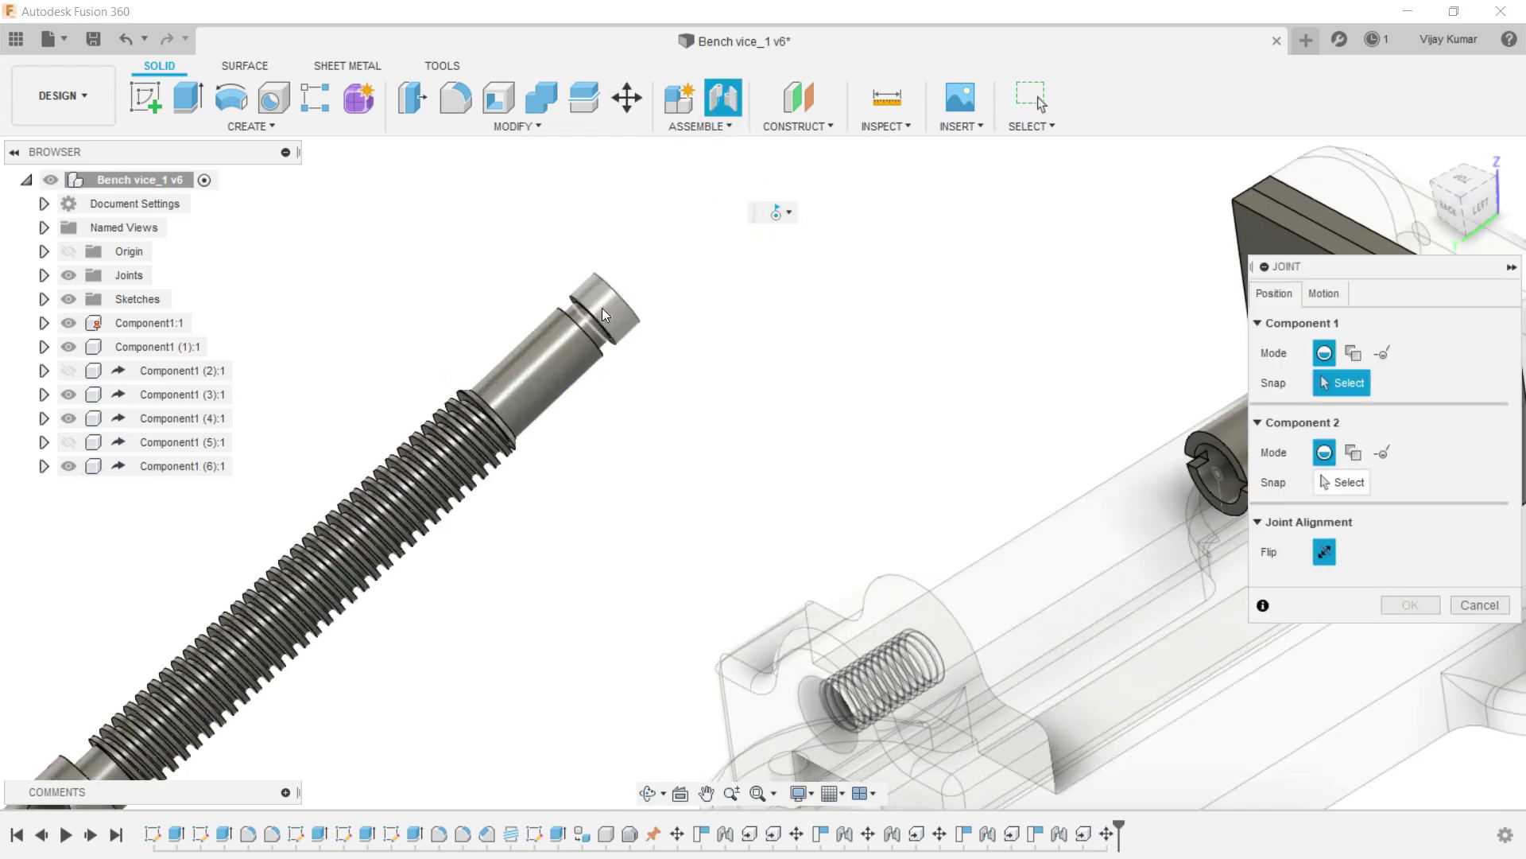
scroll(603, 308, up, 3)
click(593, 327)
scroll(593, 327, down, 3)
scroll(715, 334, down, 3)
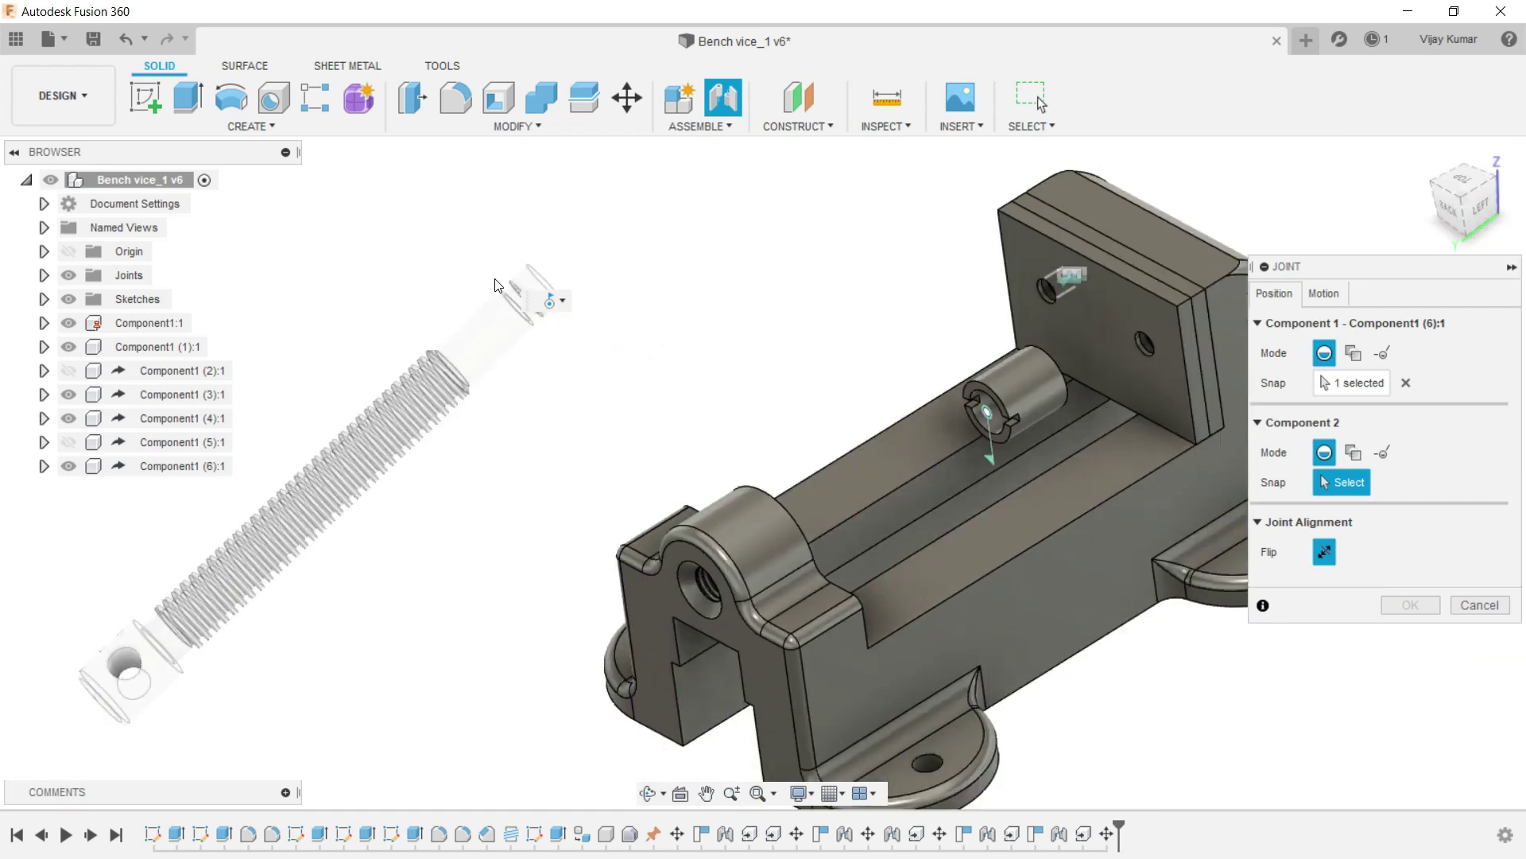
scroll(874, 345, up, 3)
scroll(874, 345, up, 3)
click(852, 379)
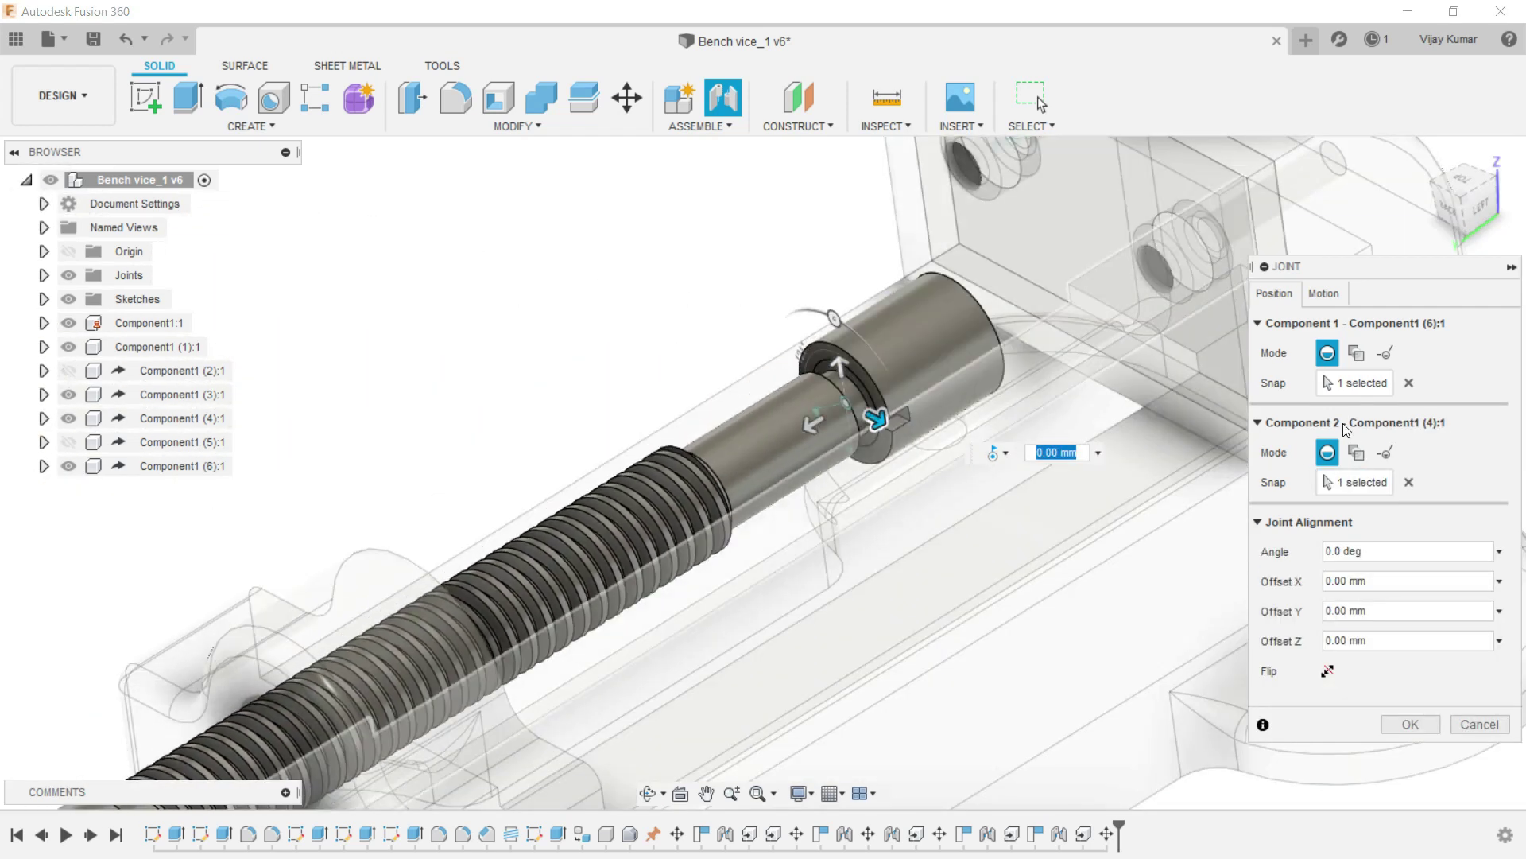
click(1323, 294)
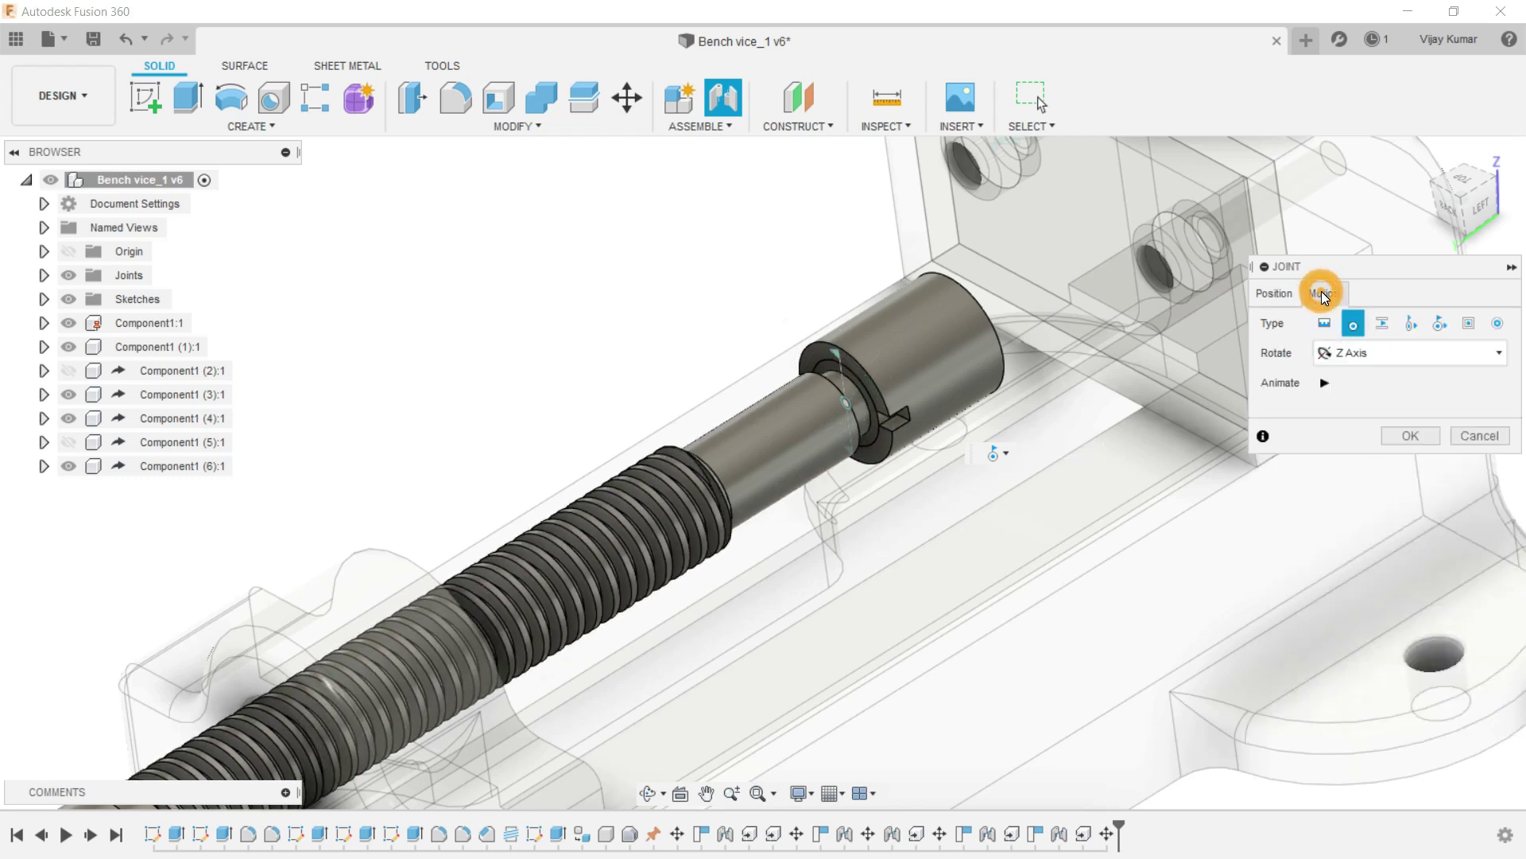
click(1276, 293)
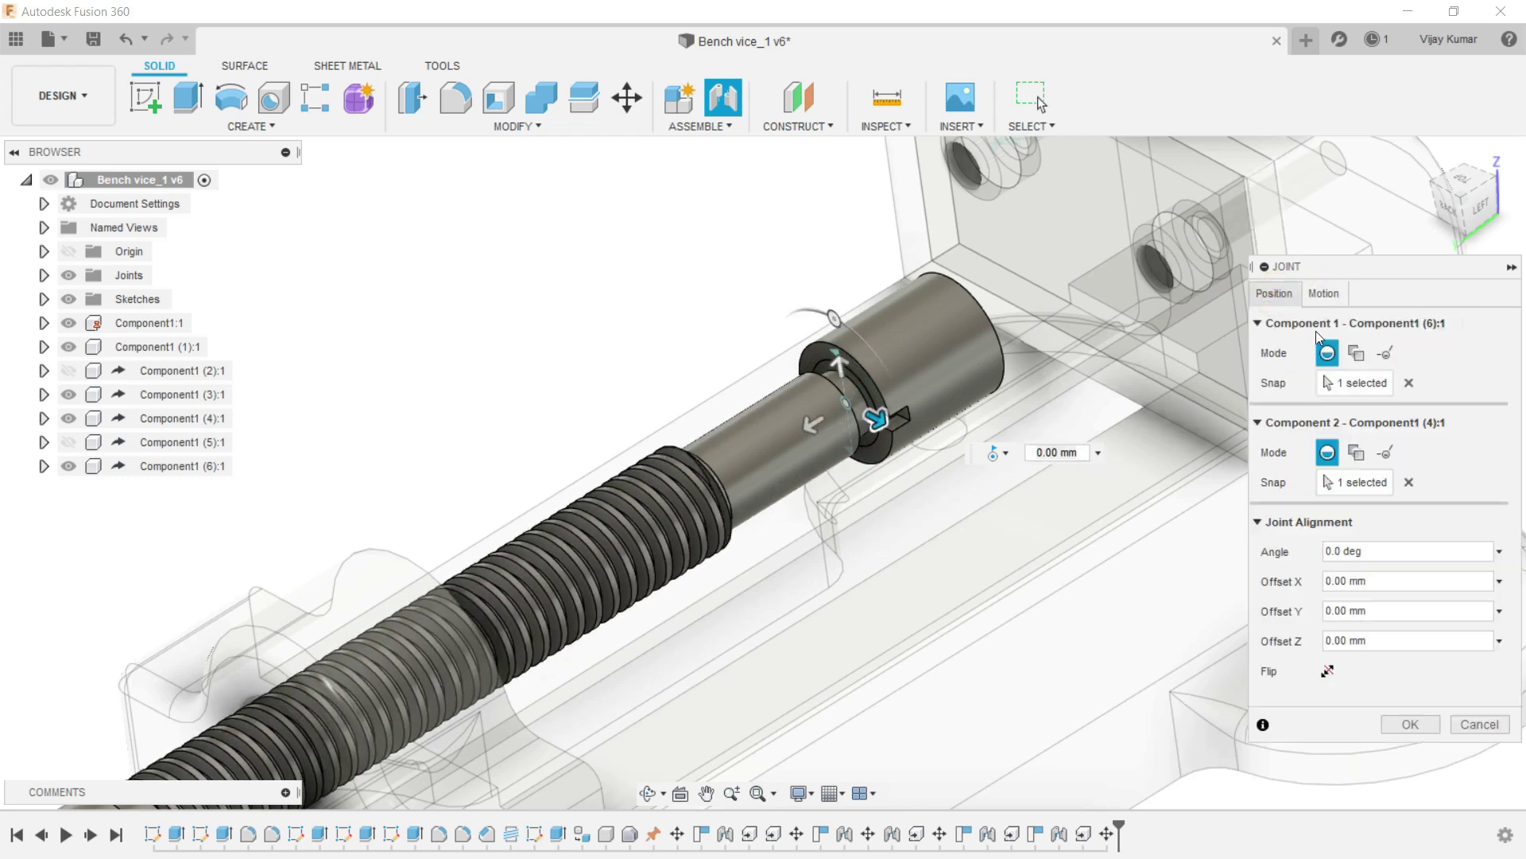
click(1389, 727)
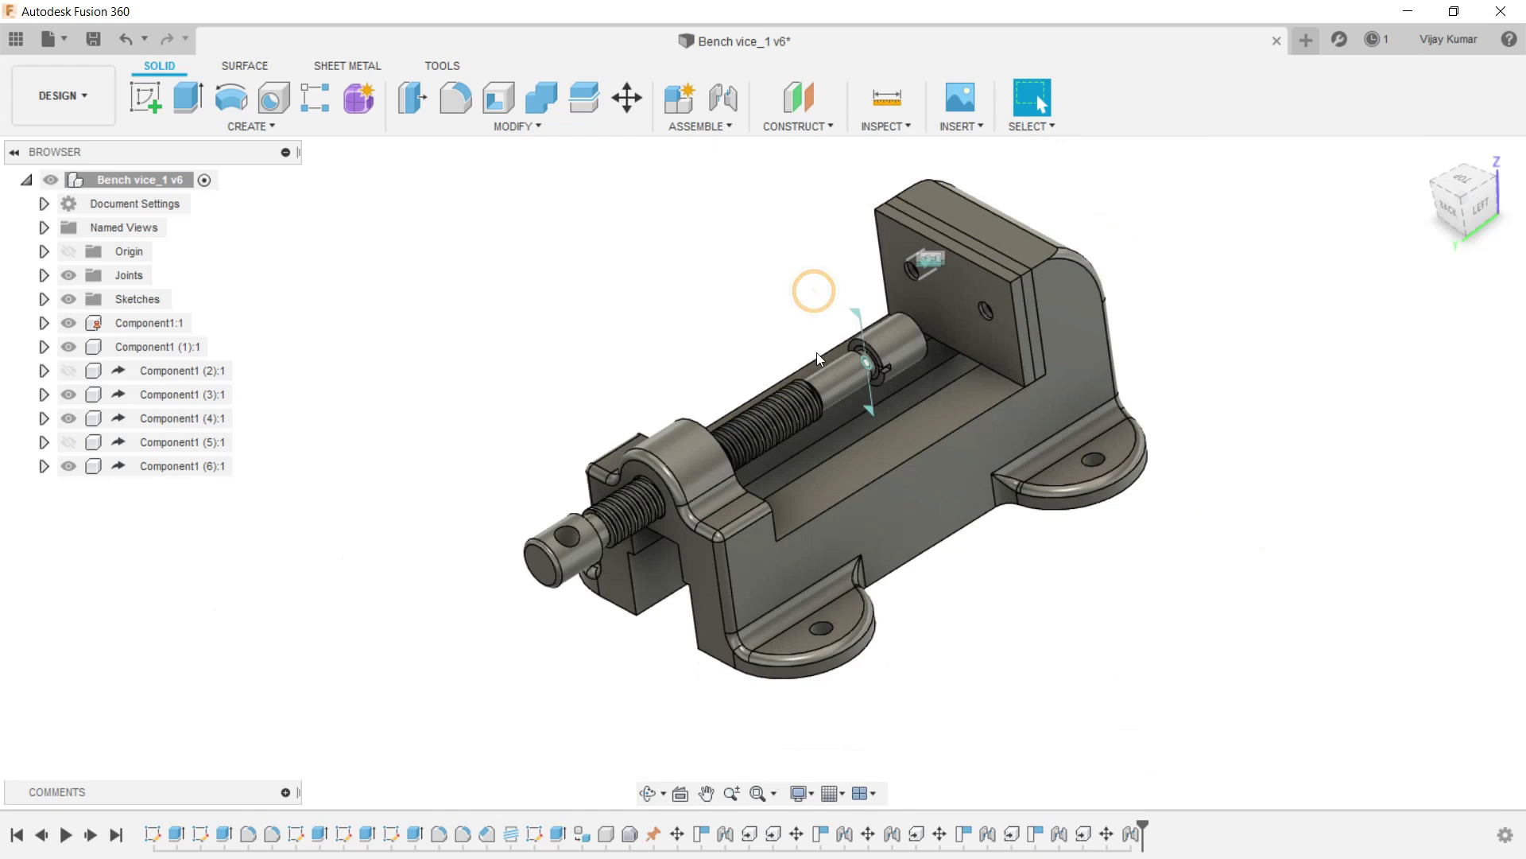
Show Component1 (5):1 and the movable jaw Component1 (2):1 again, sliding the jaw along the screw.
mouse_move(838, 384)
mouse_down()
mouse_move(778, 423)
mouse_move(831, 429)
mouse_up()
click(693, 314)
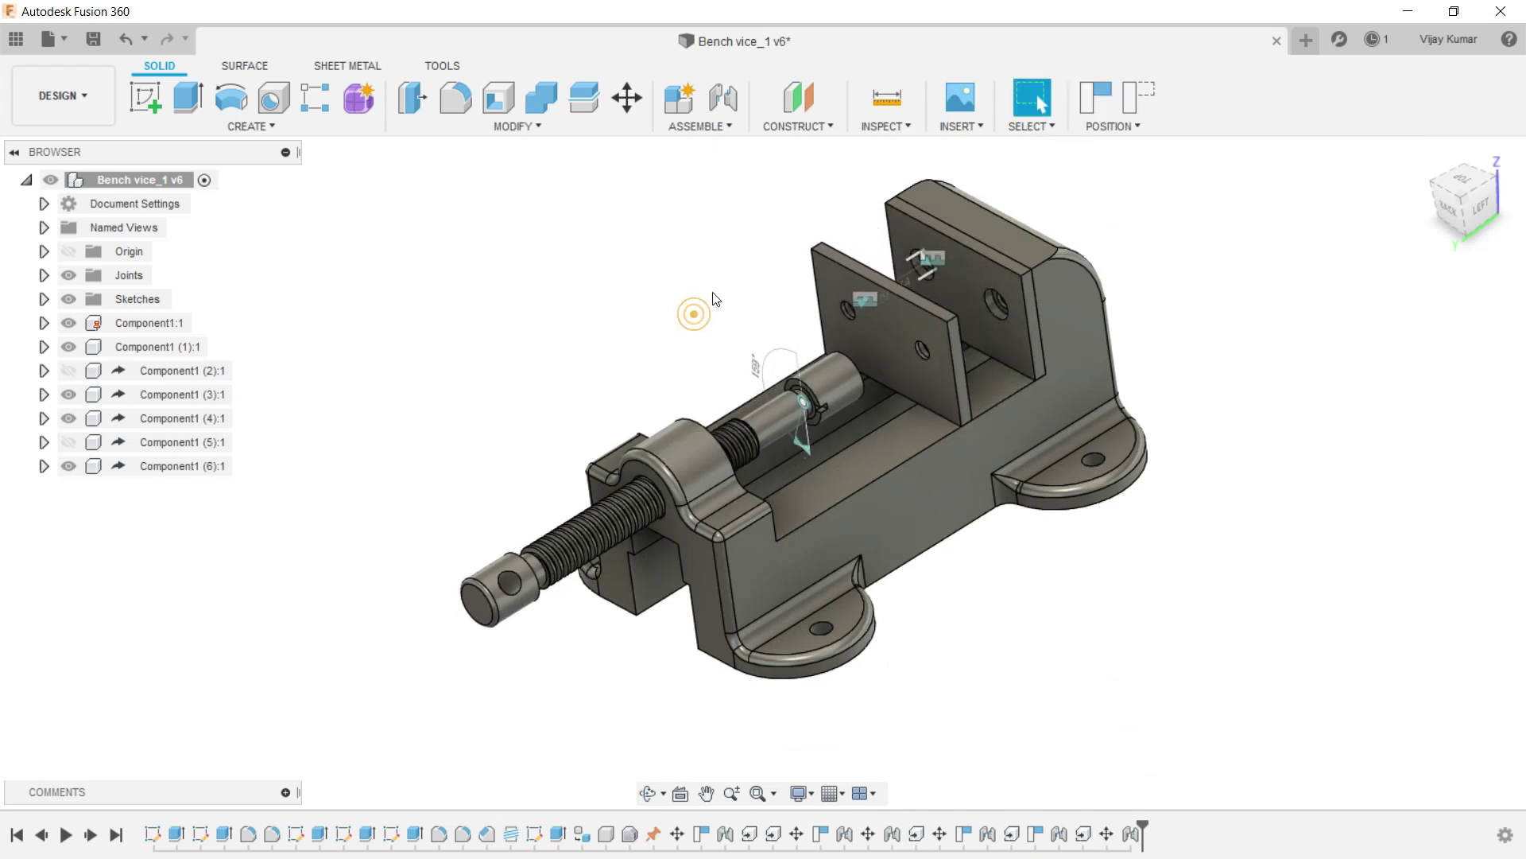
click(69, 443)
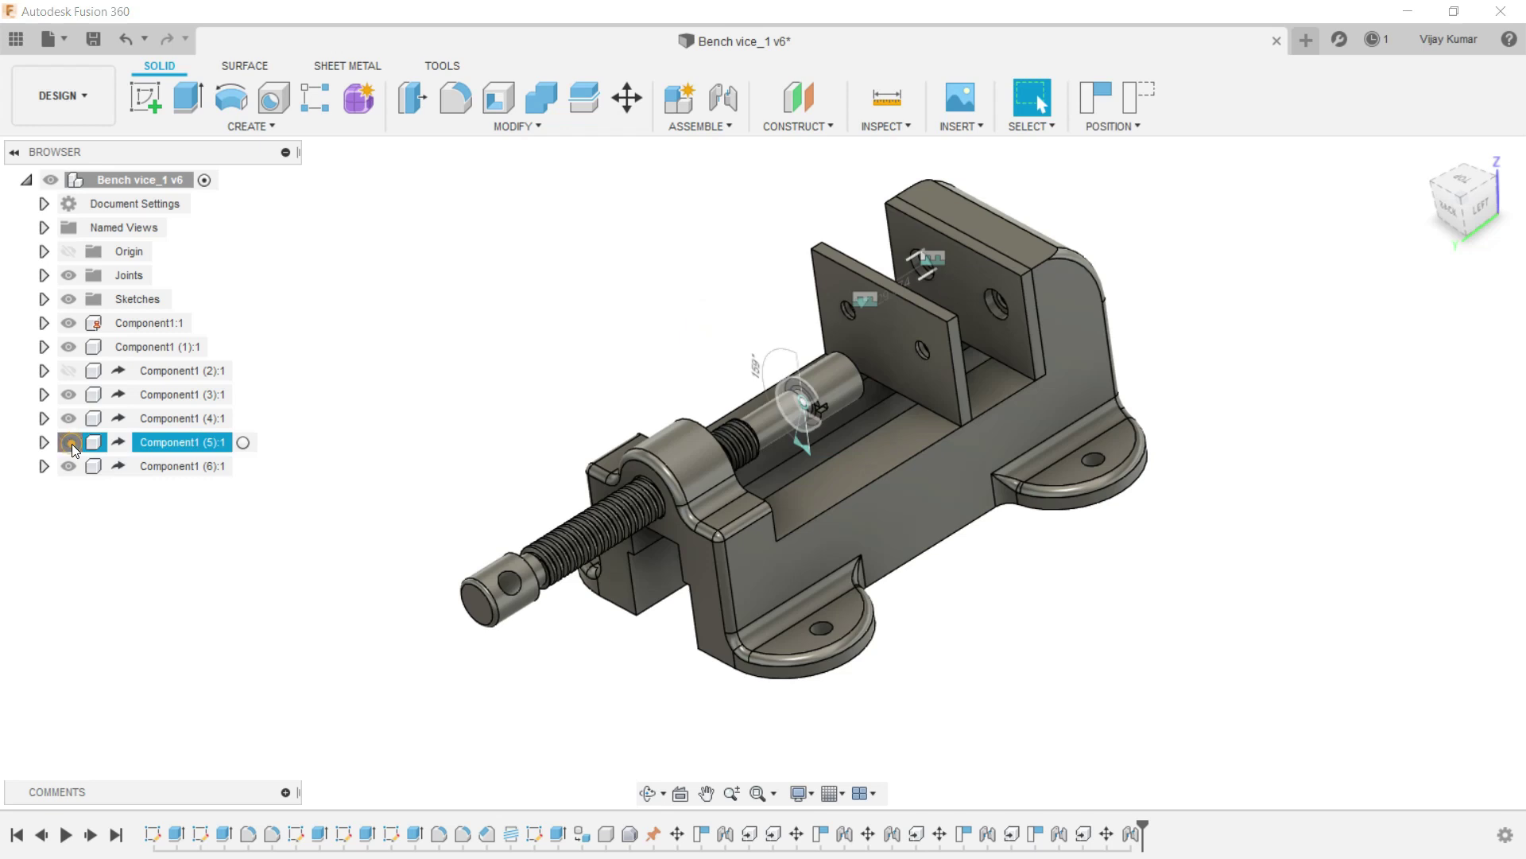
click(69, 371)
click(366, 277)
mouse_move(928, 399)
mouse_down()
mouse_move(875, 446)
mouse_move(943, 397)
mouse_up()
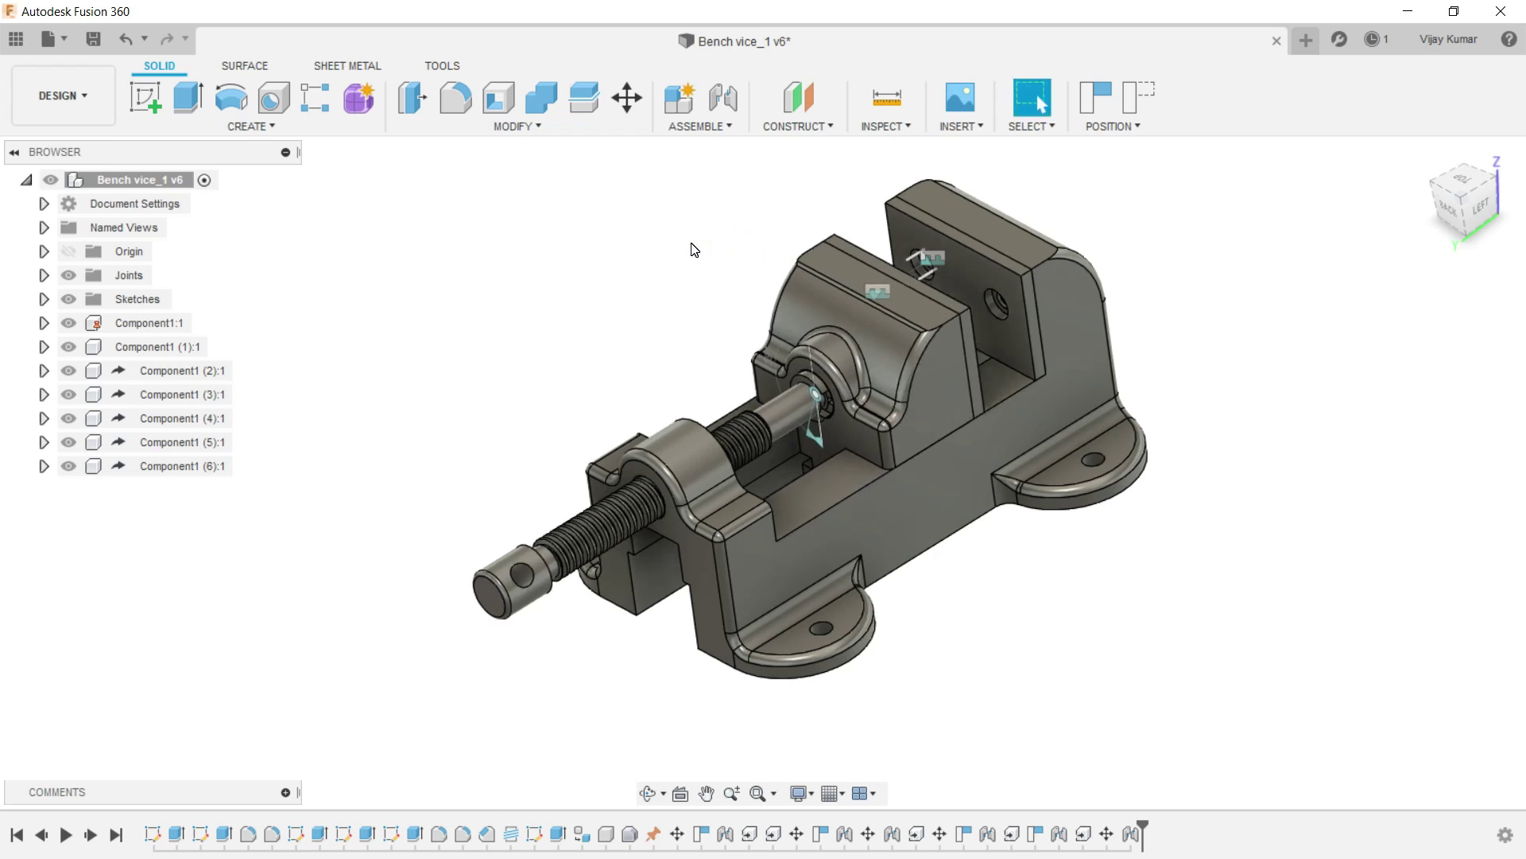
click(960, 126)
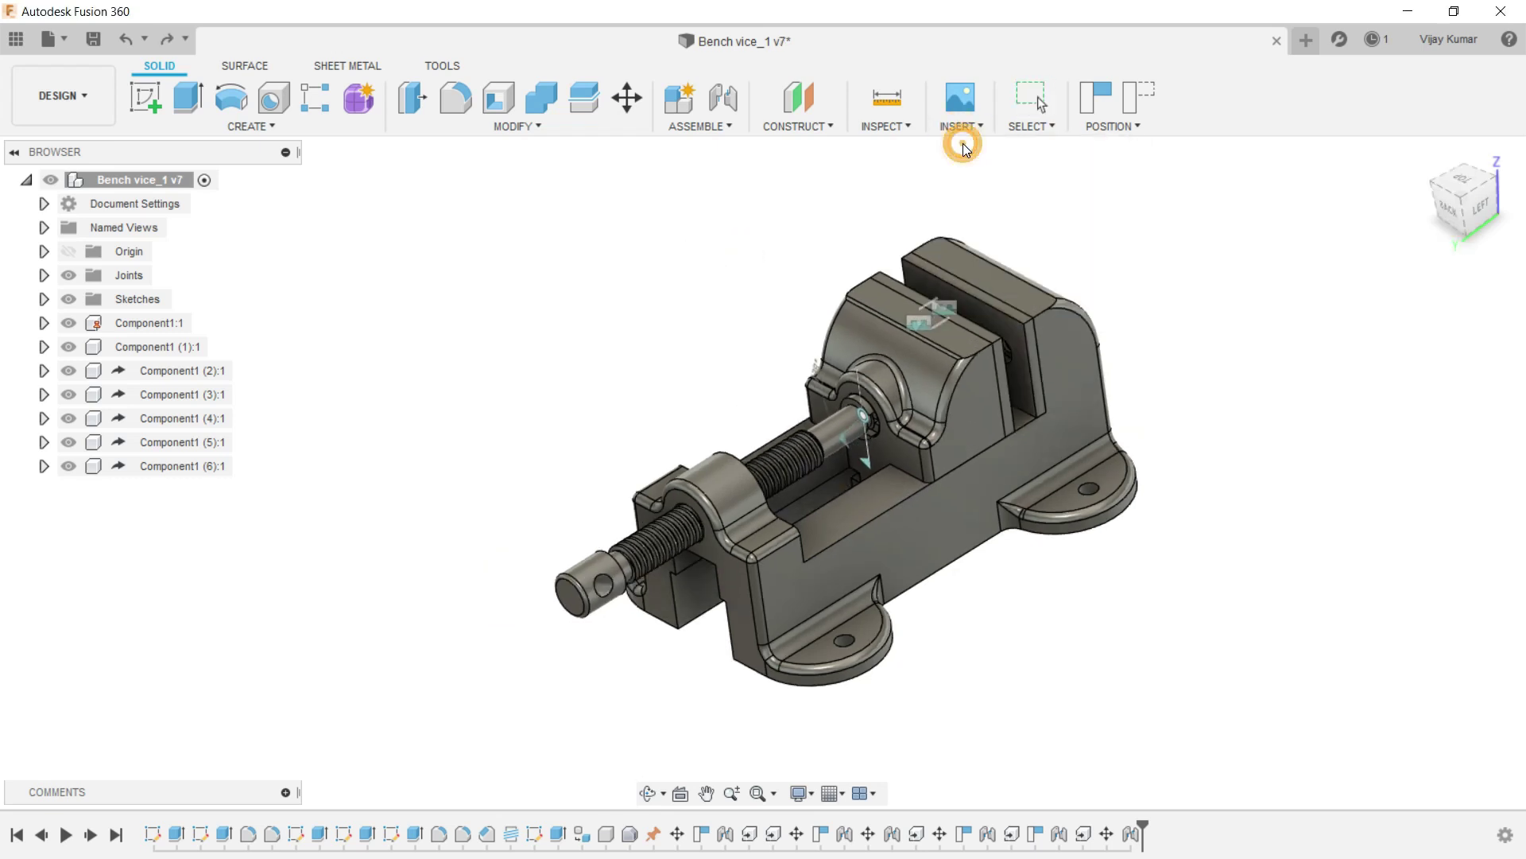
Derive the rod Component1:1 from the bv_6 design into the assembly.
double_click(761, 362)
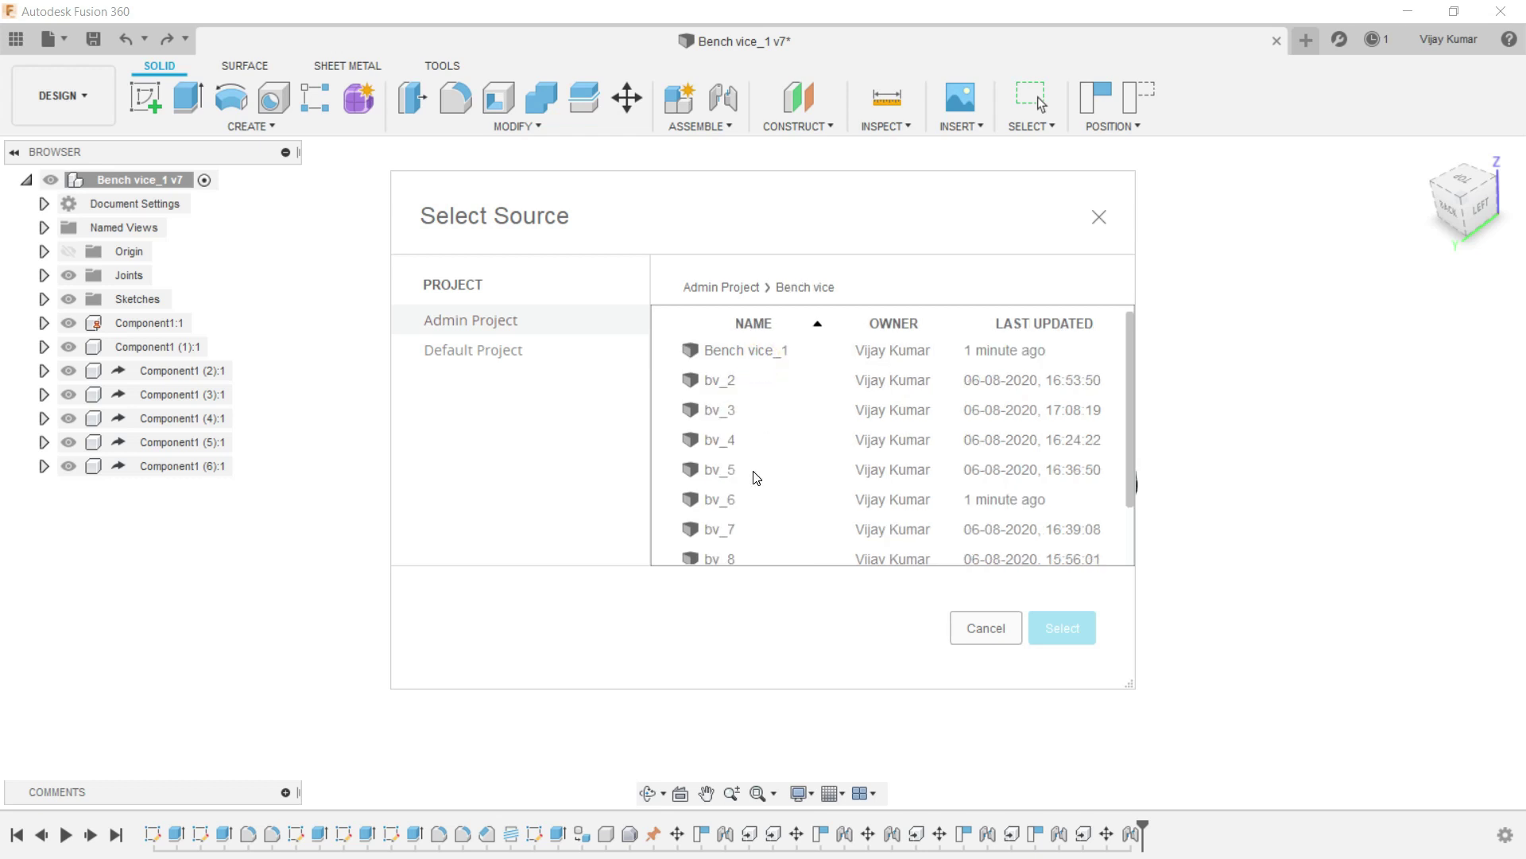
click(754, 496)
click(1075, 619)
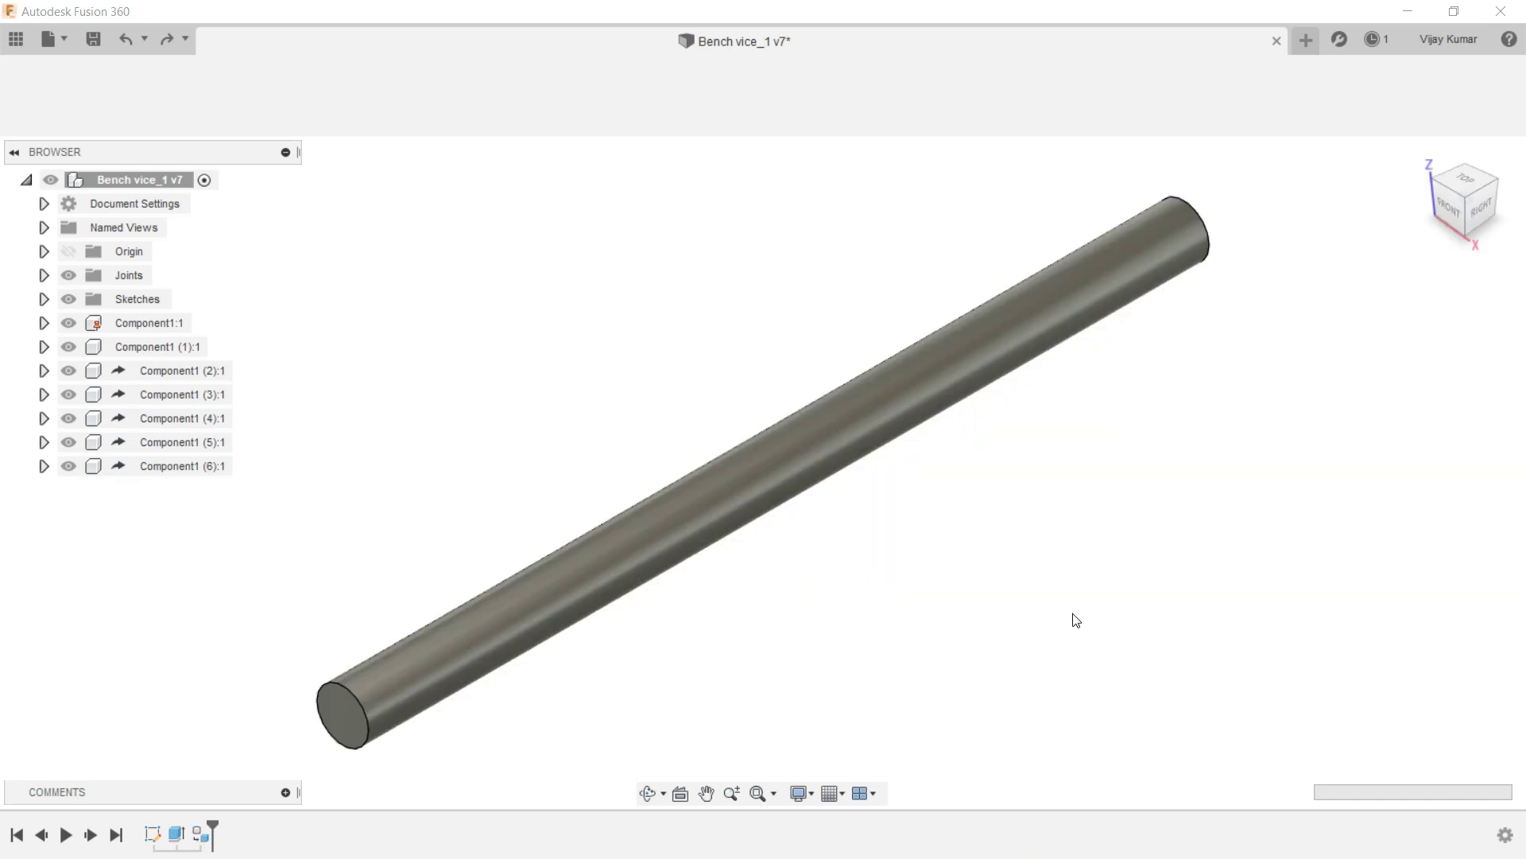
click(151, 299)
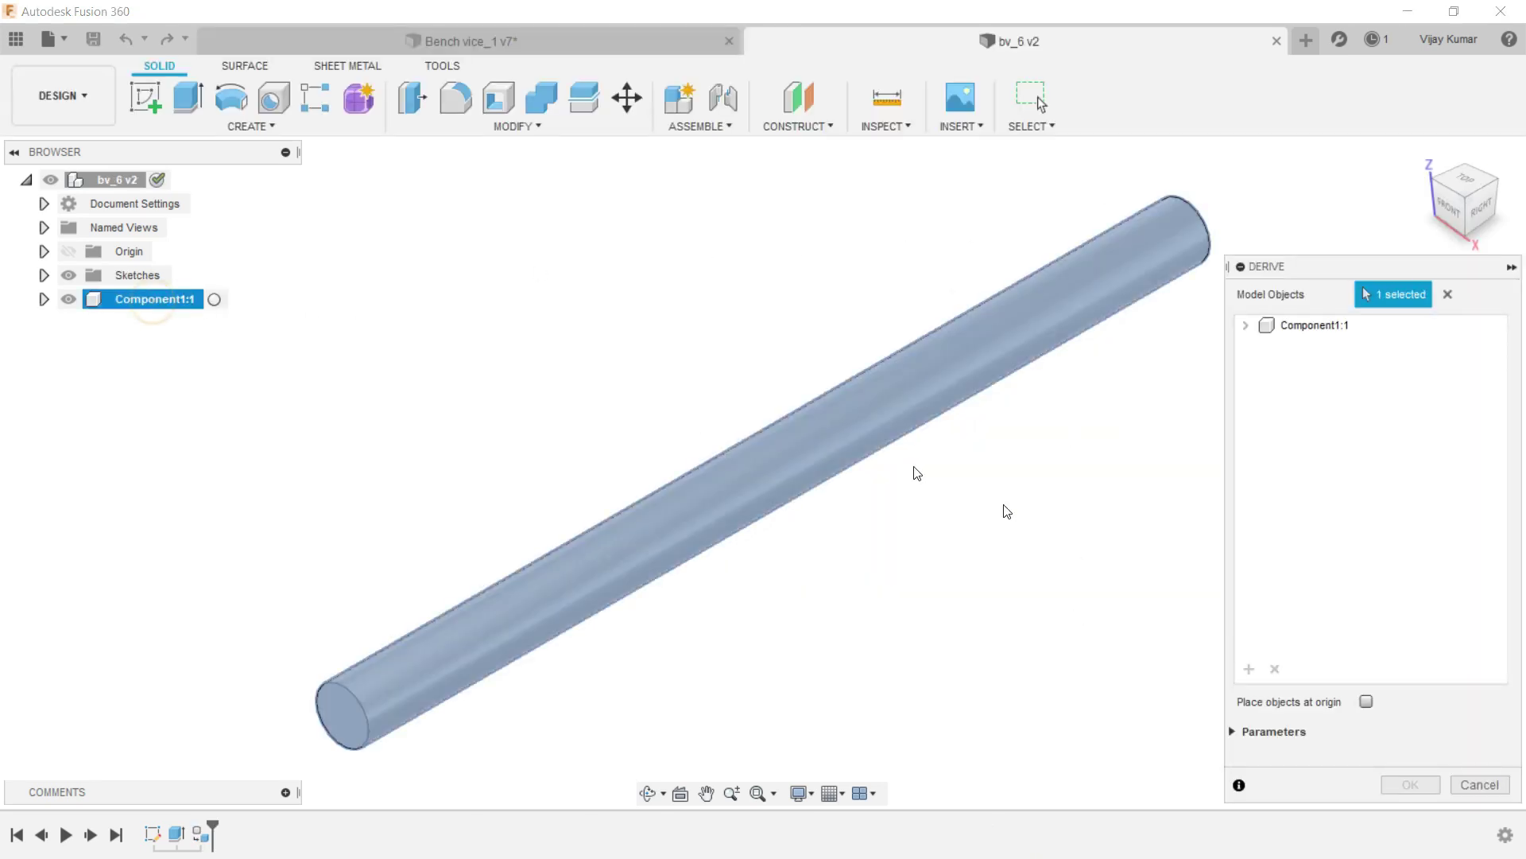
click(1390, 781)
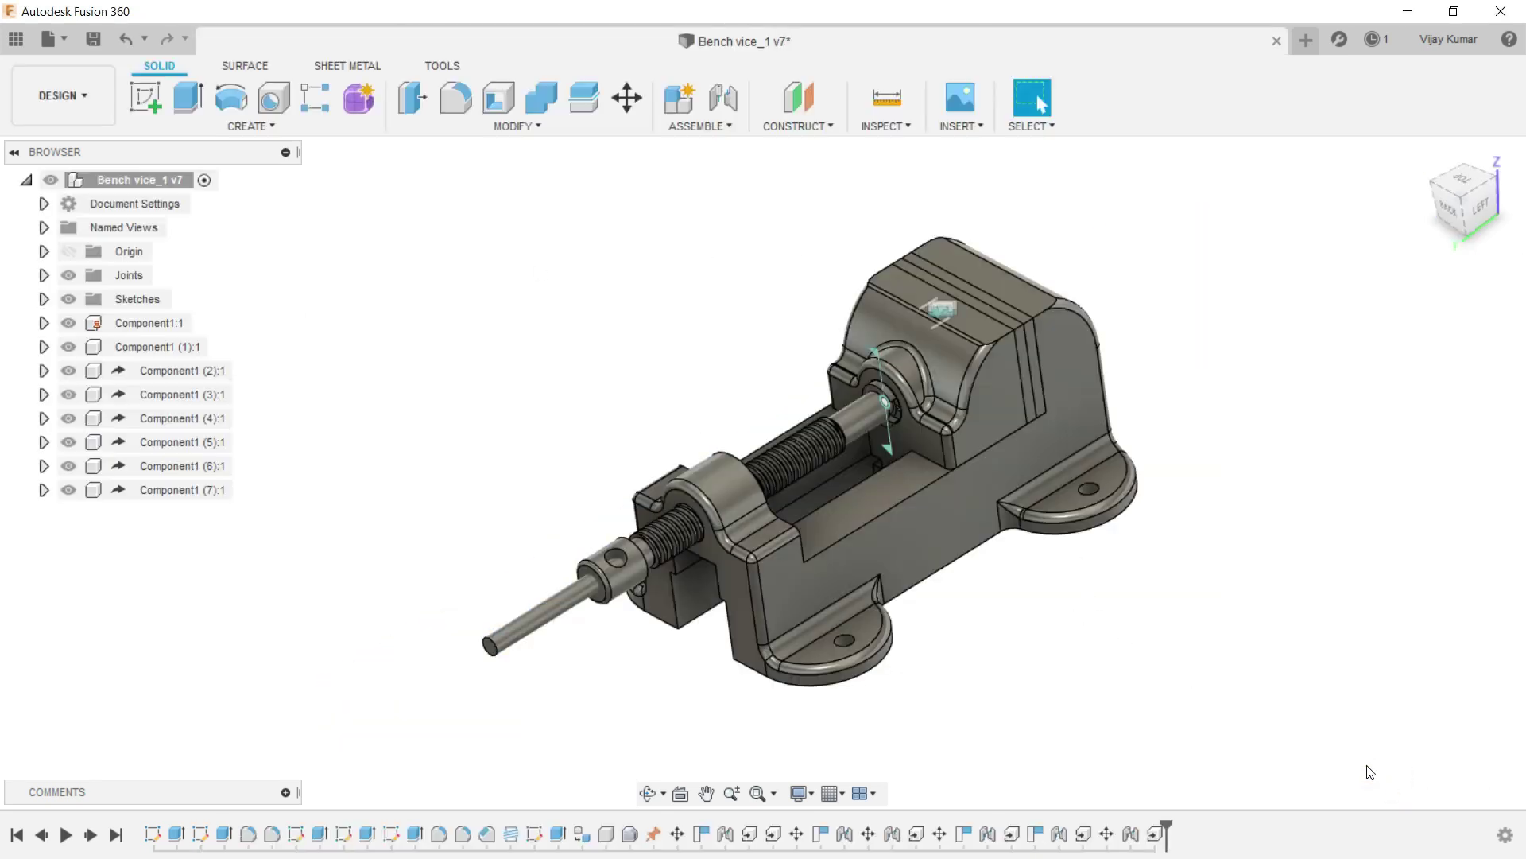
Move the bv_6 rod aside and joint its middle to the lead screw's cross-hole.
drag(533, 618, 447, 450)
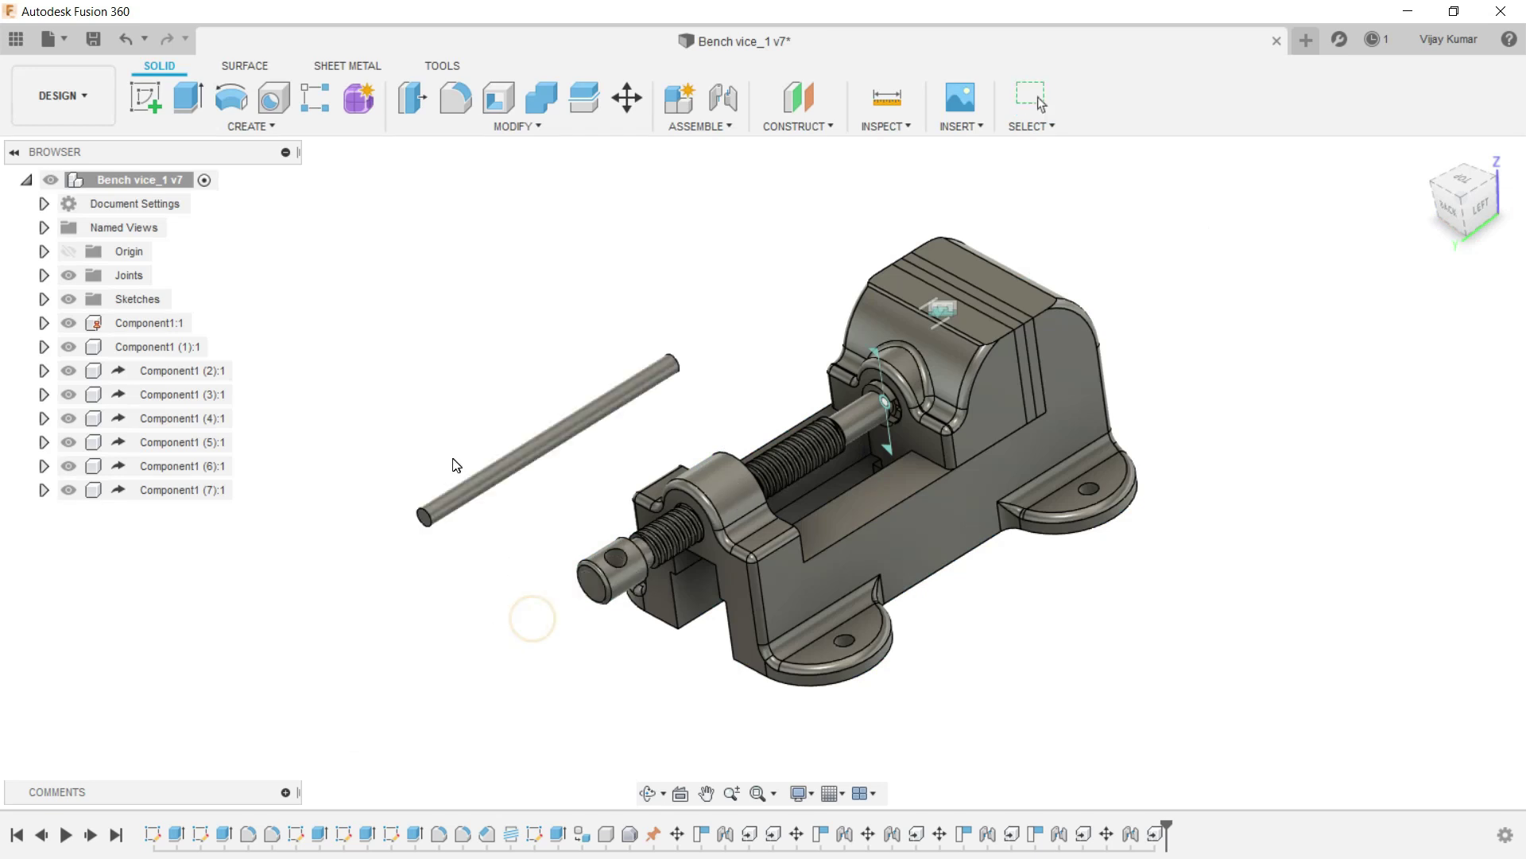
click(727, 97)
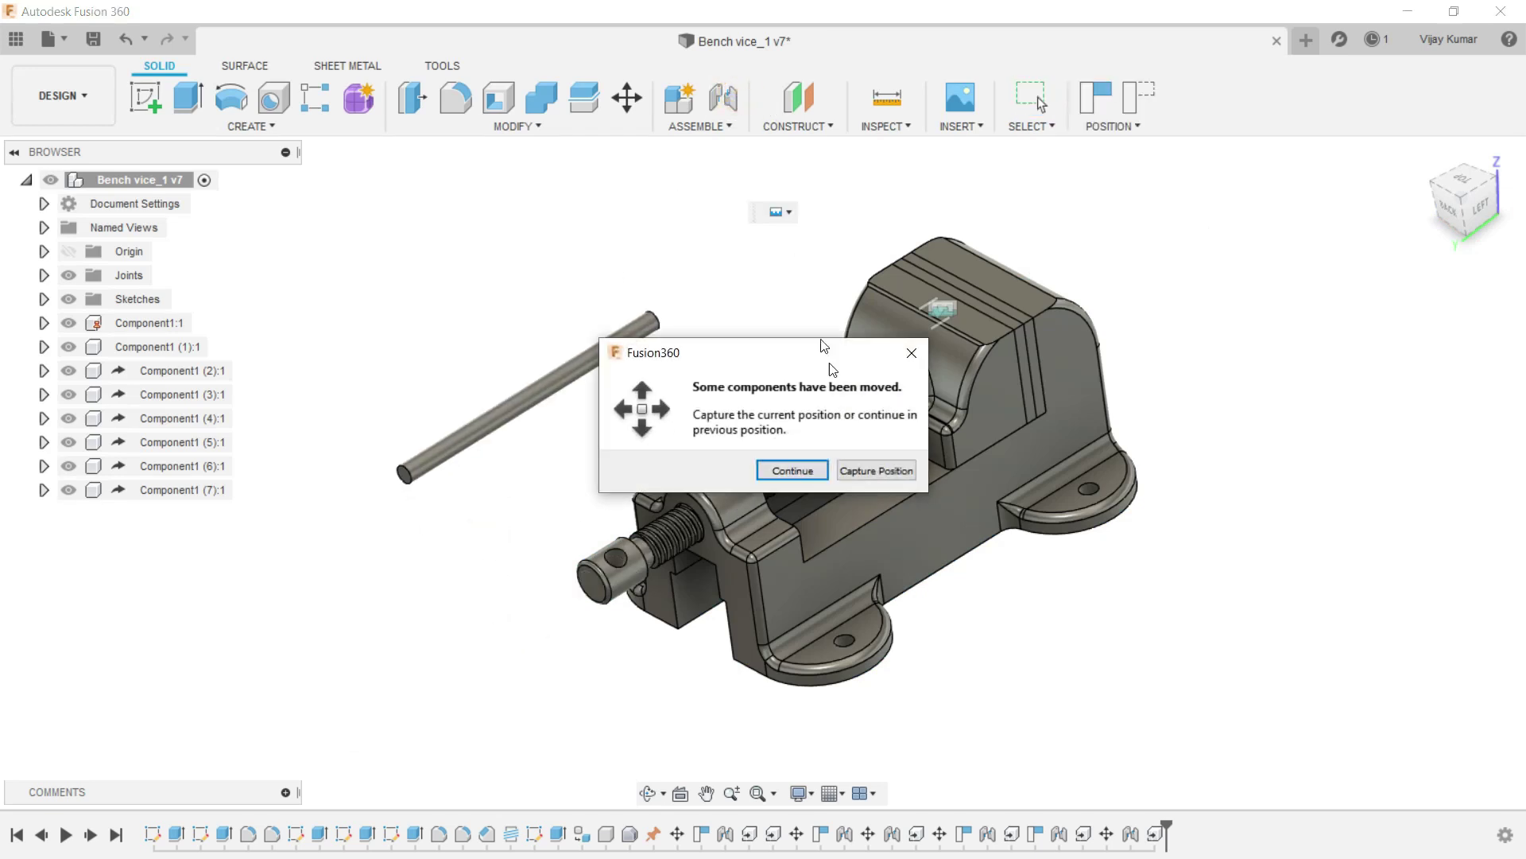
click(860, 469)
click(531, 400)
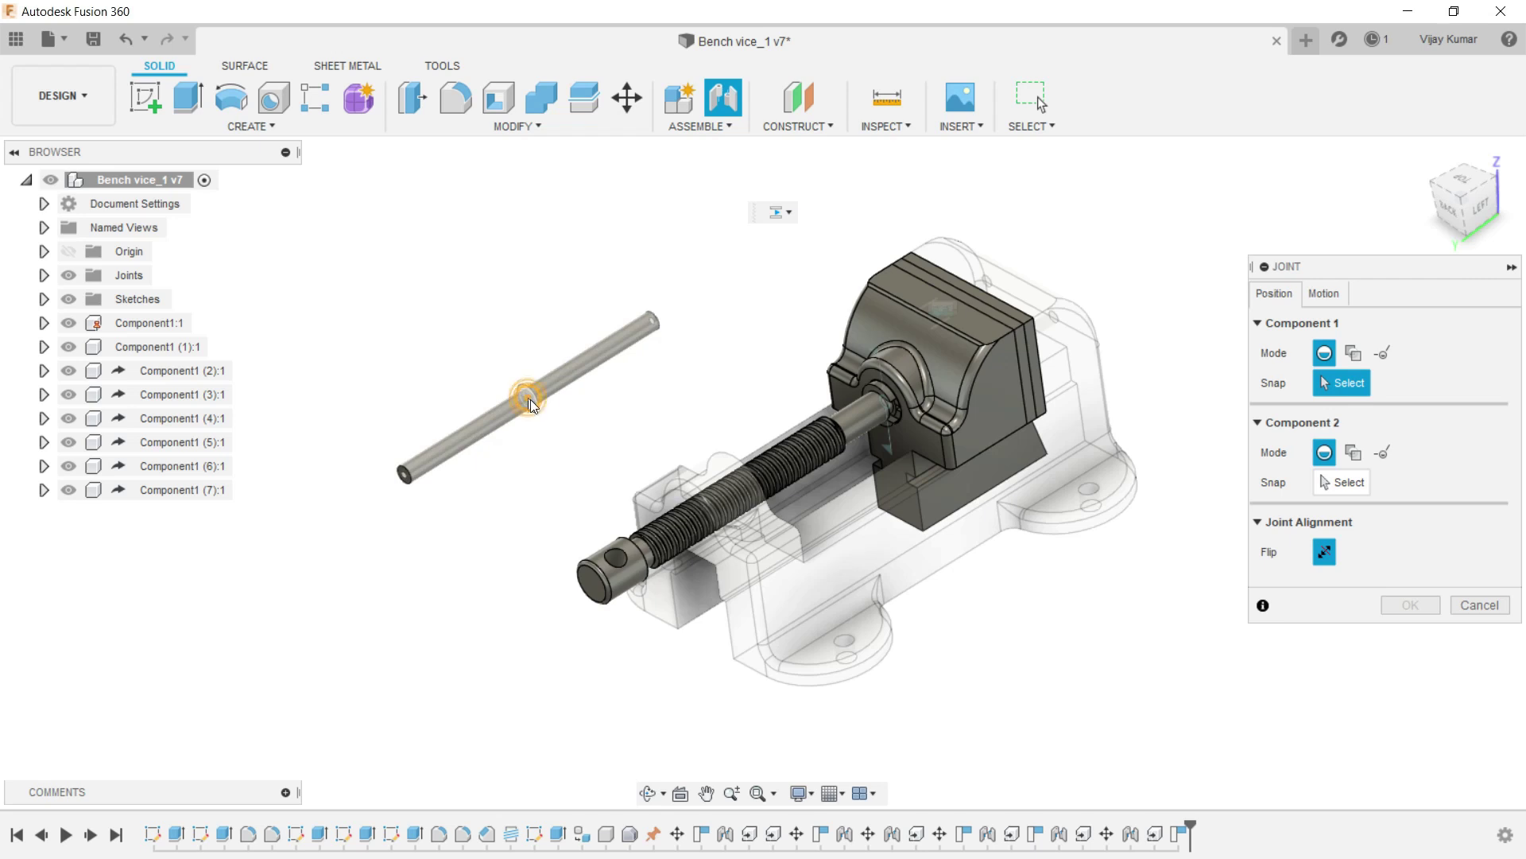
scroll(552, 603, up, 2)
scroll(552, 602, up, 2)
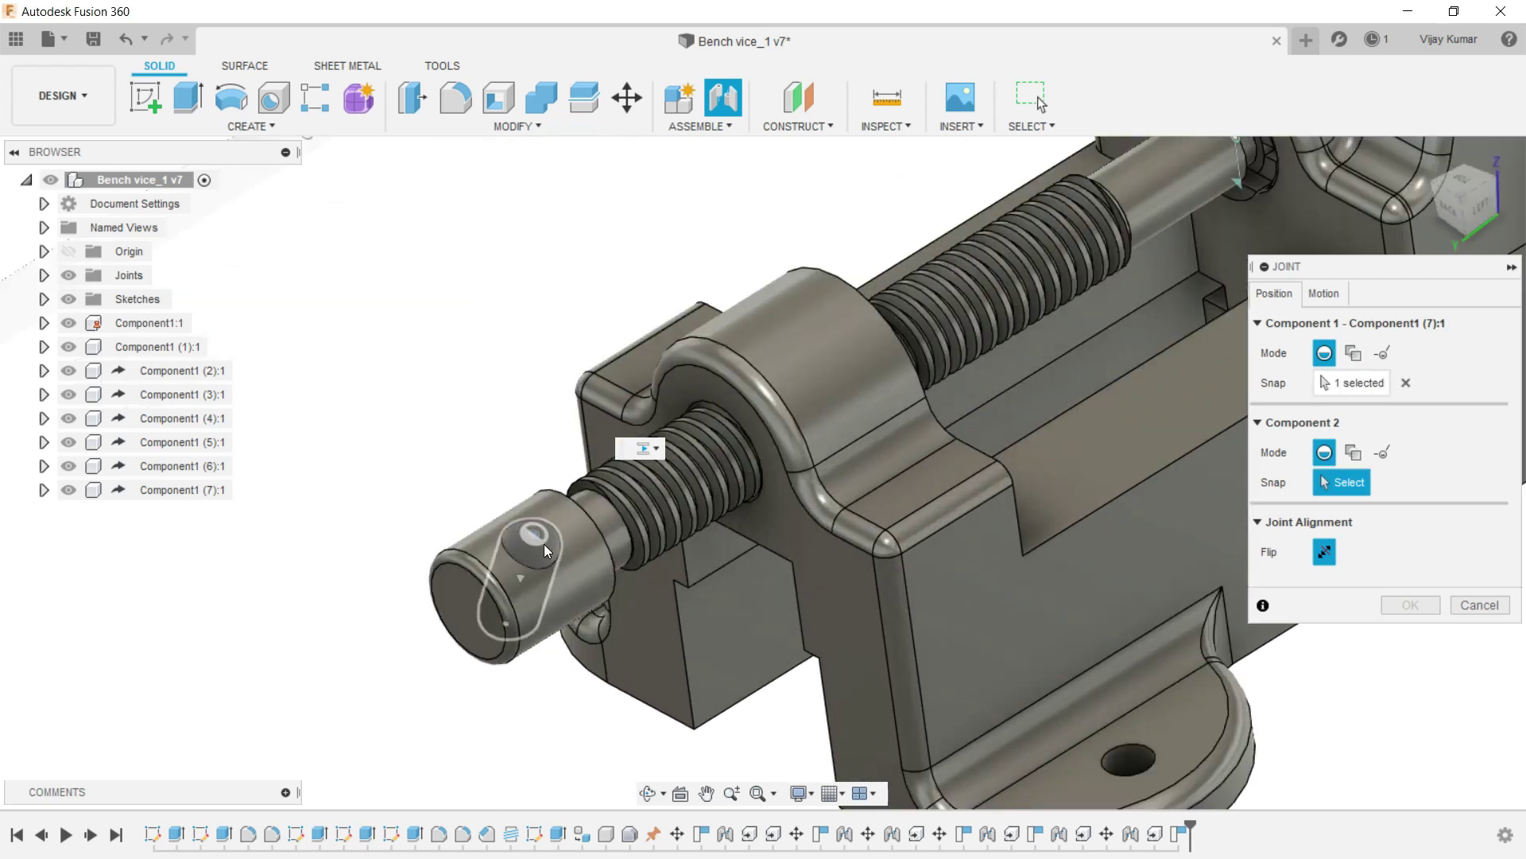
click(544, 544)
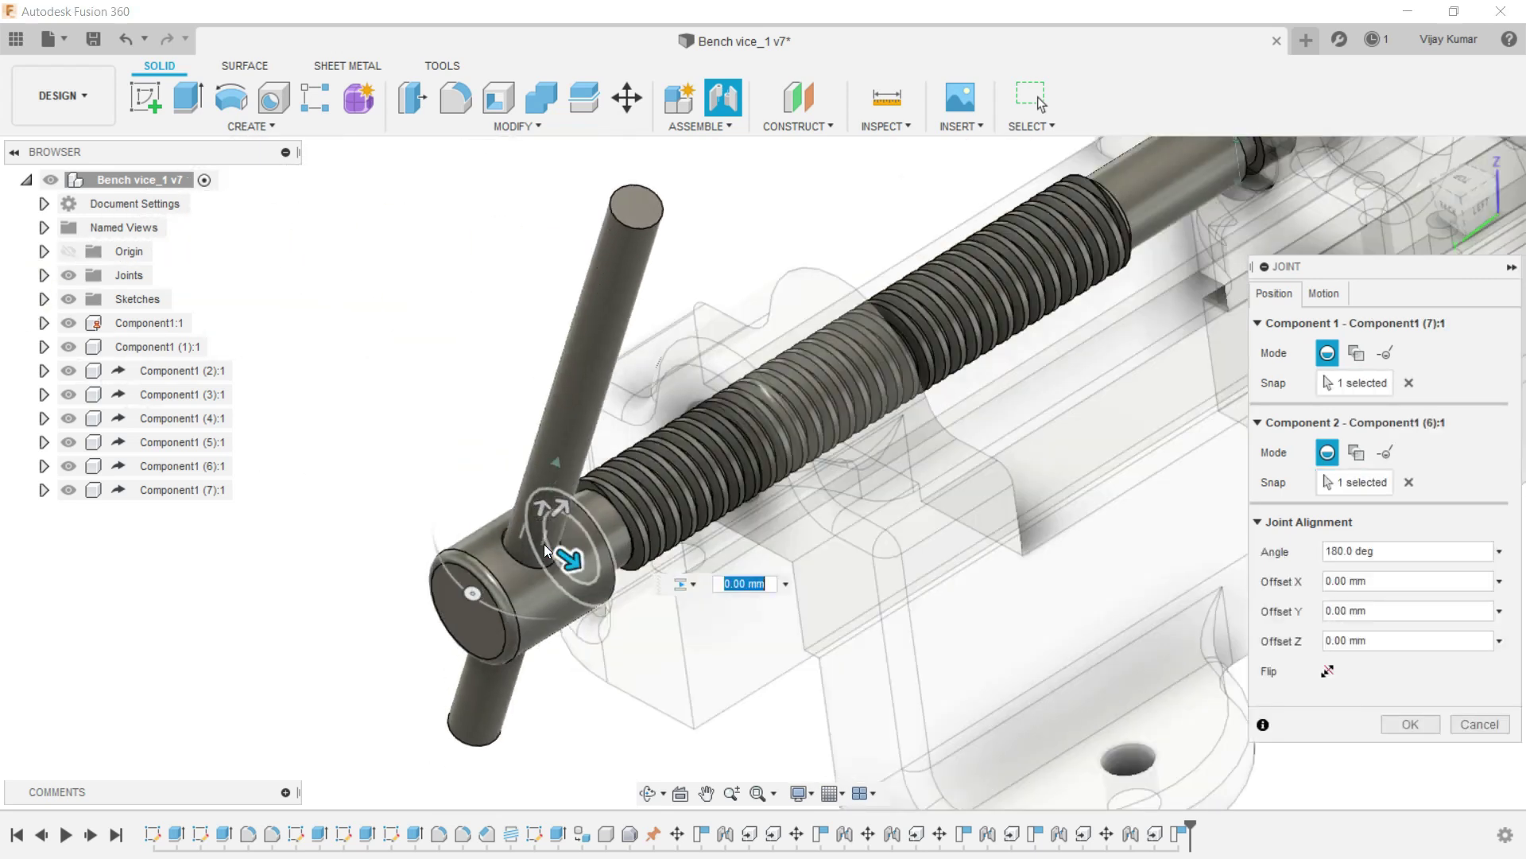
scroll(544, 544, down, 2)
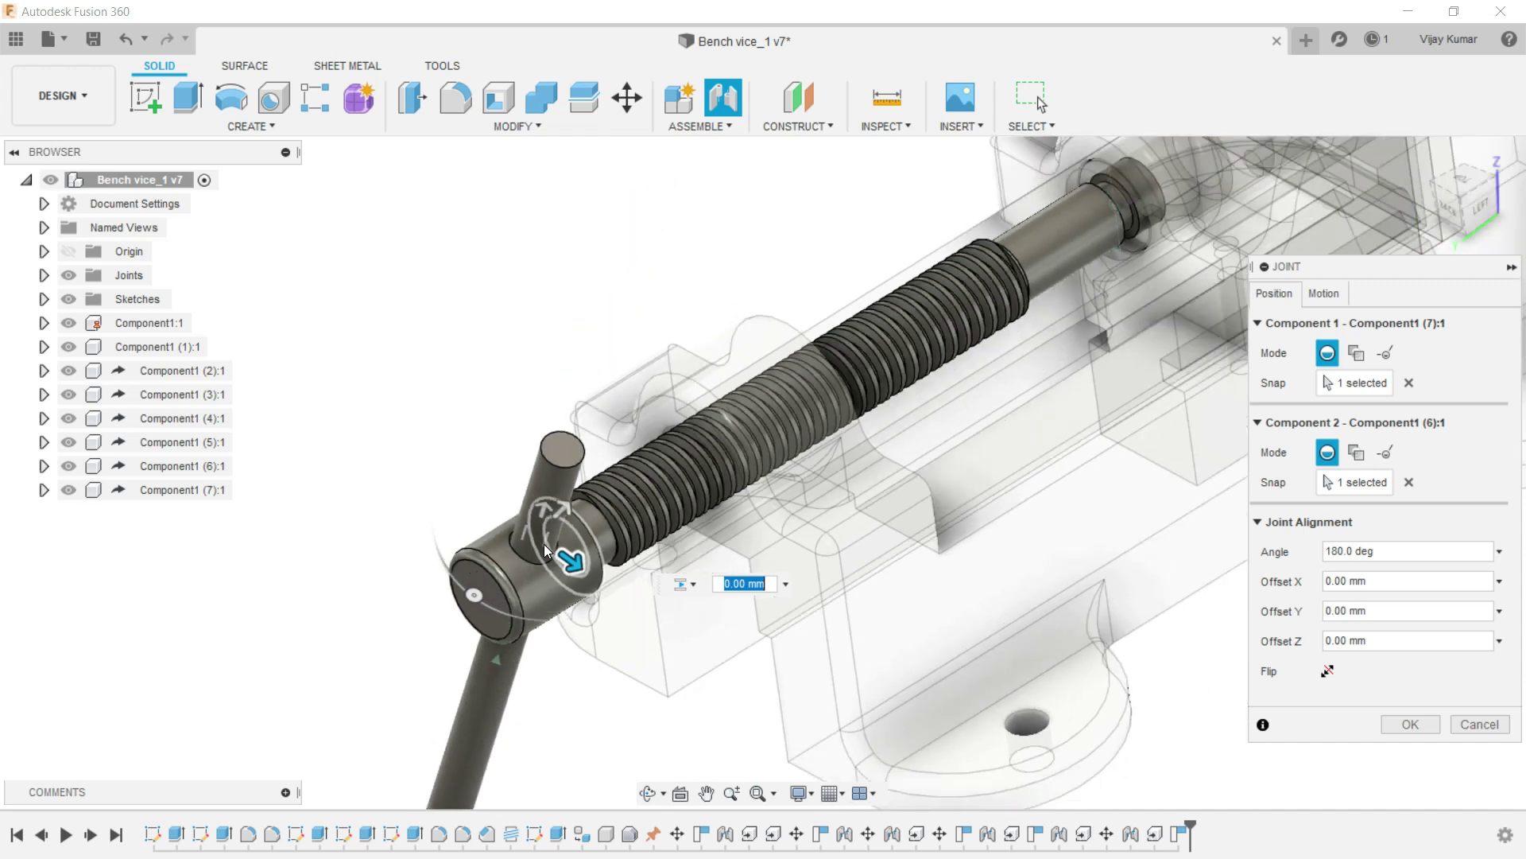
scroll(544, 544, down, 2)
click(1391, 724)
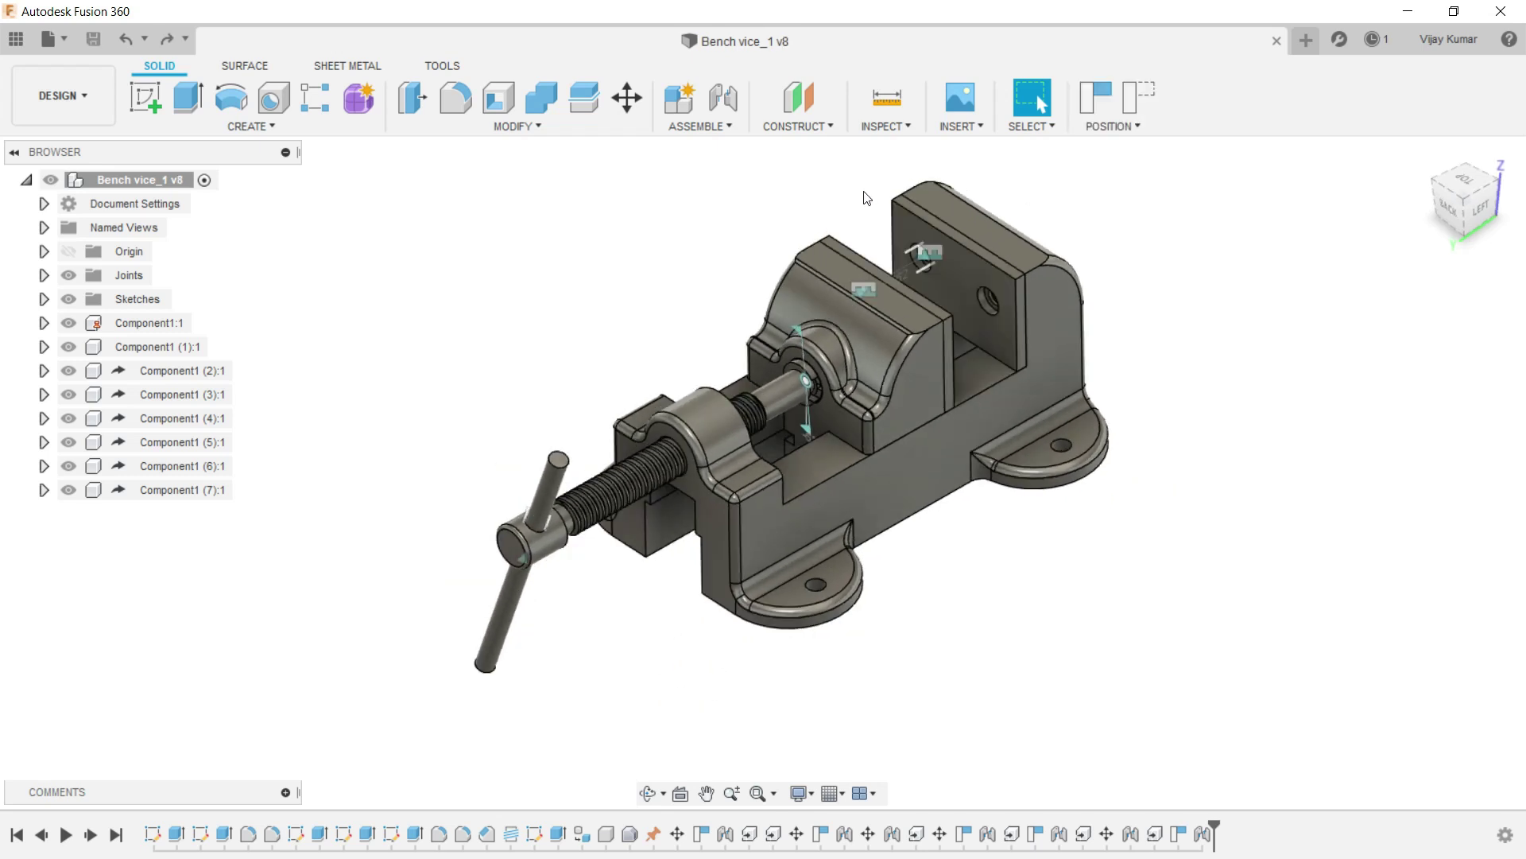
Derive the ball knob Component1:1 from the bv_8 design in the Bench vice folder.
click(948, 122)
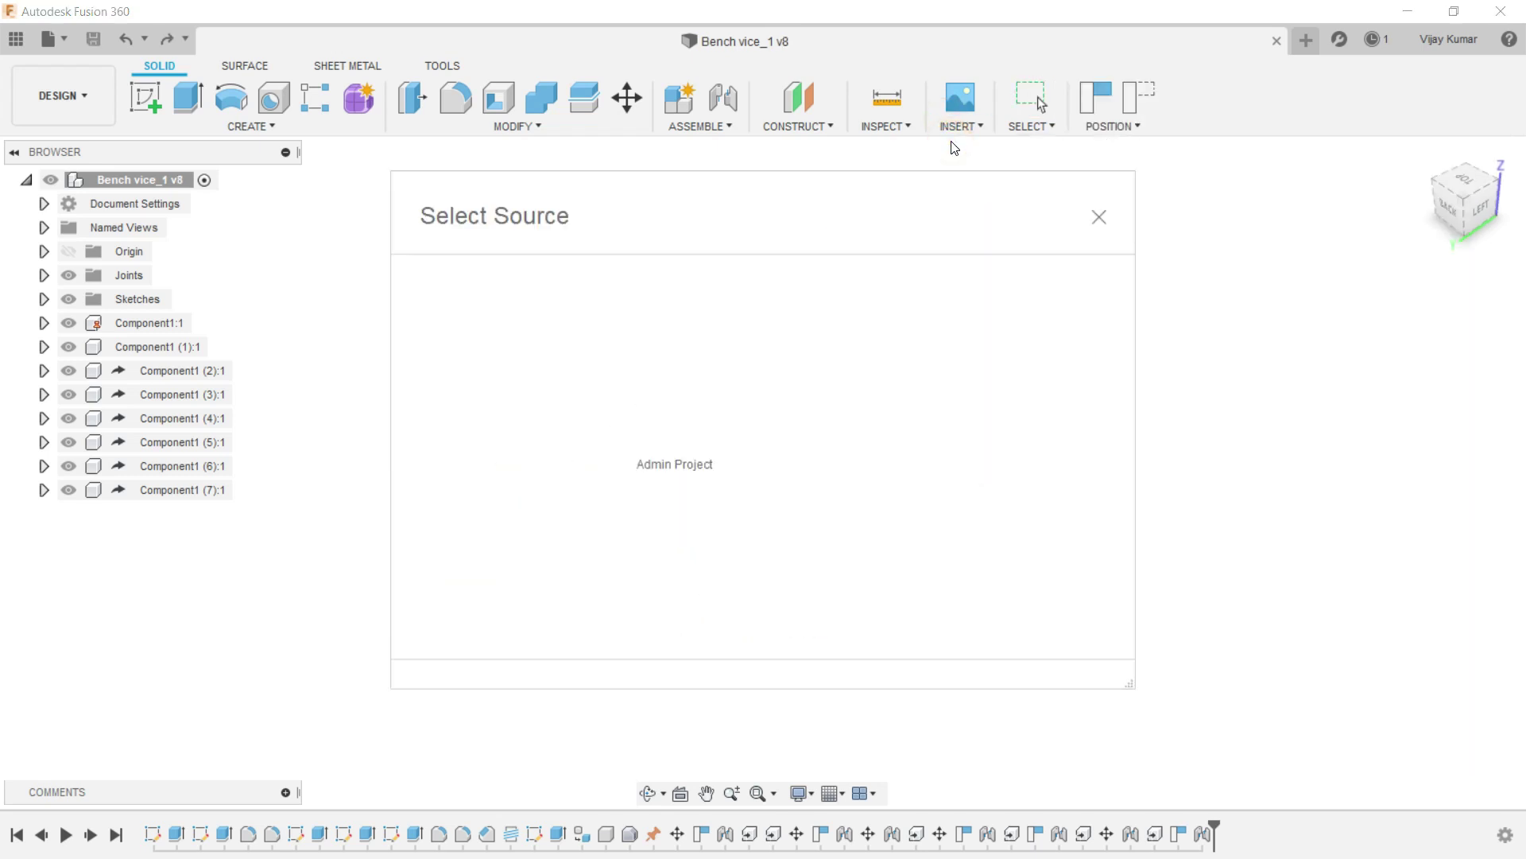
double_click(824, 352)
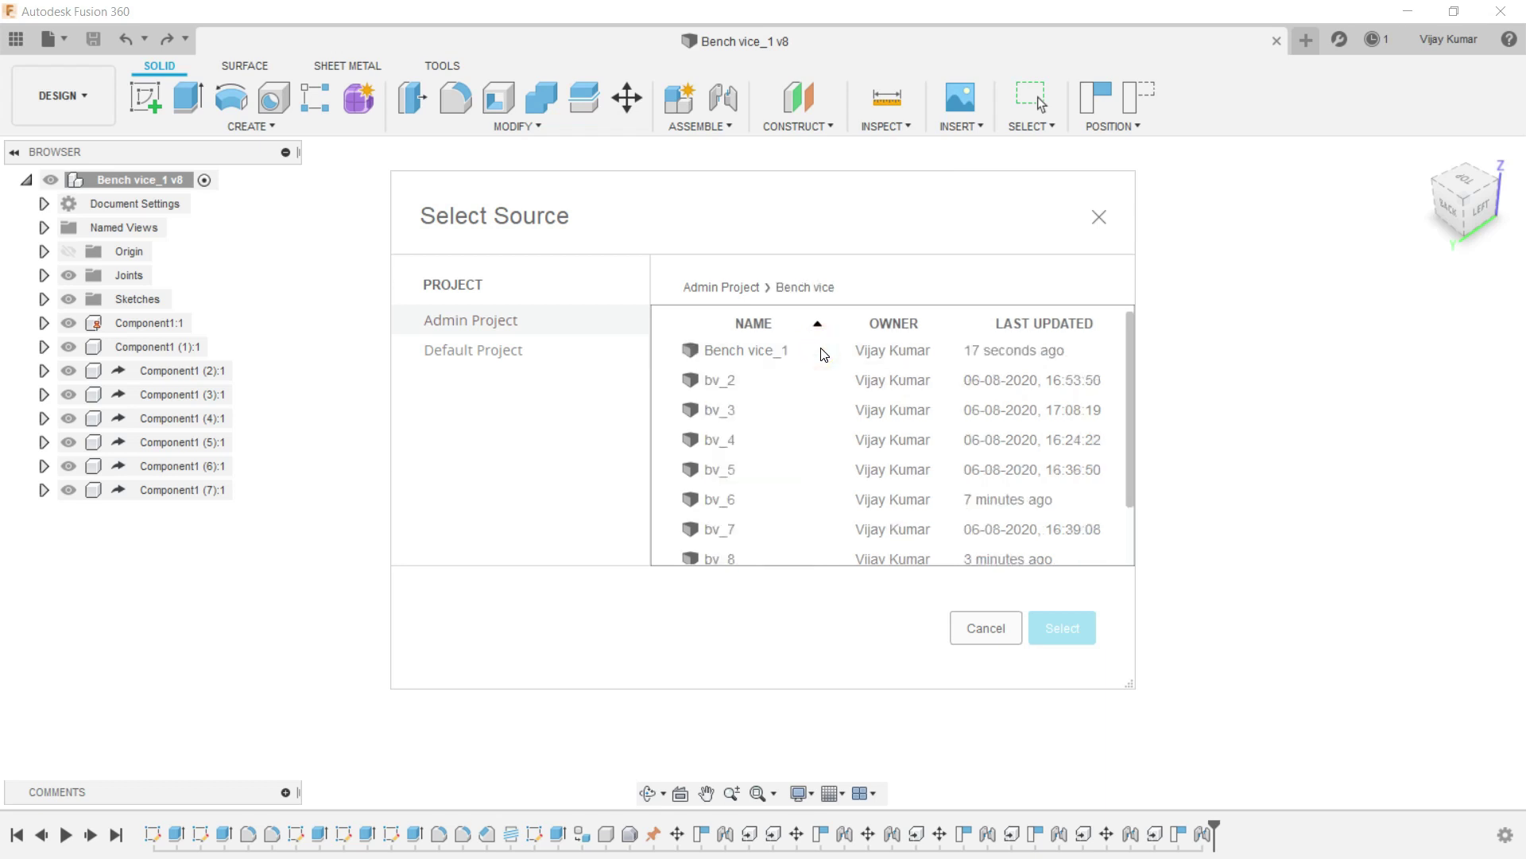
click(791, 350)
scroll(775, 499, down, 1)
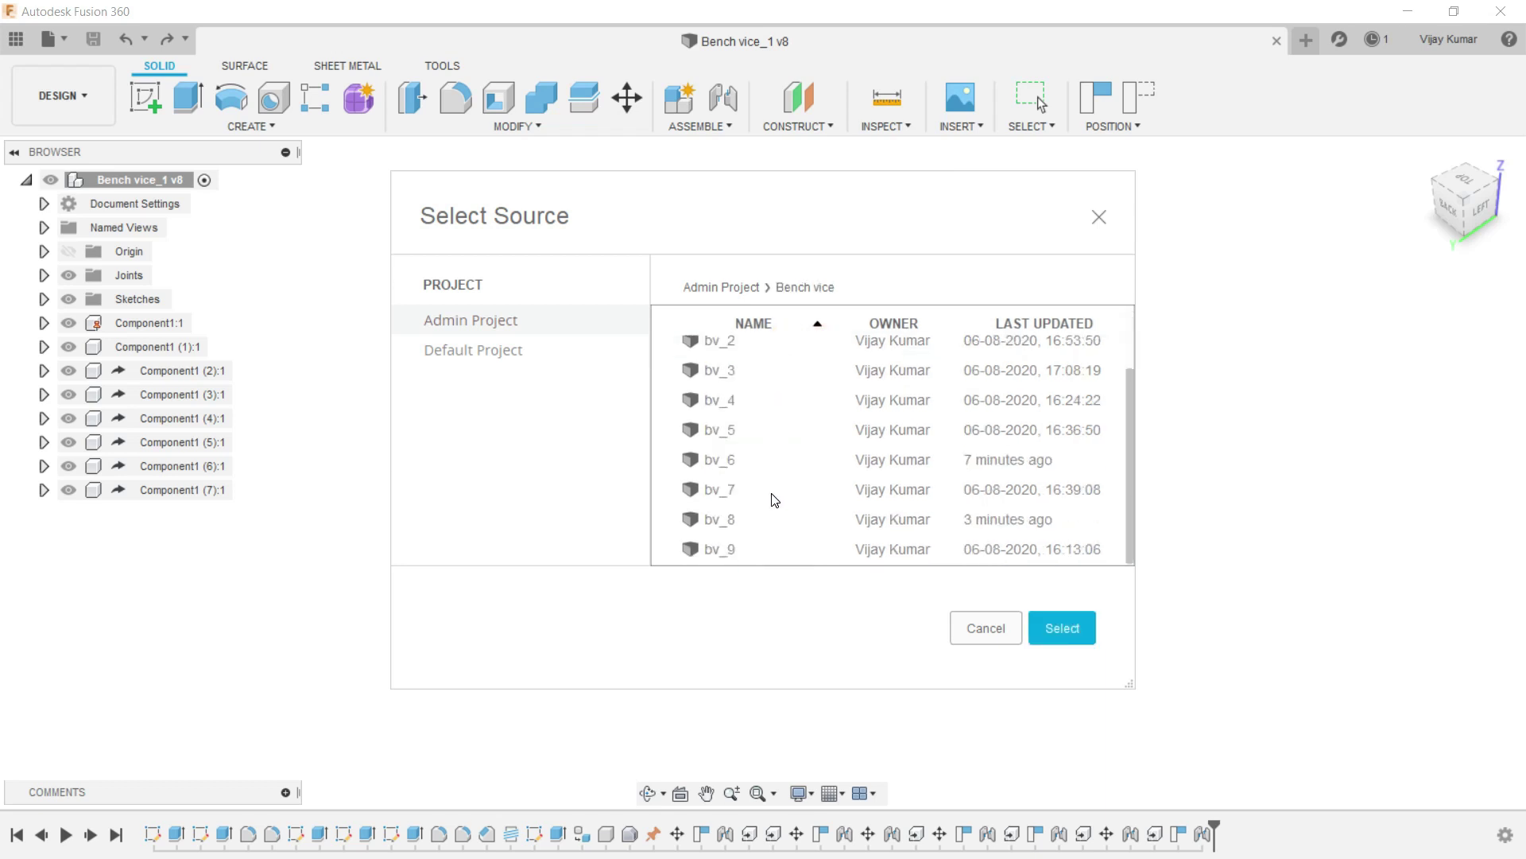
click(763, 517)
click(1044, 622)
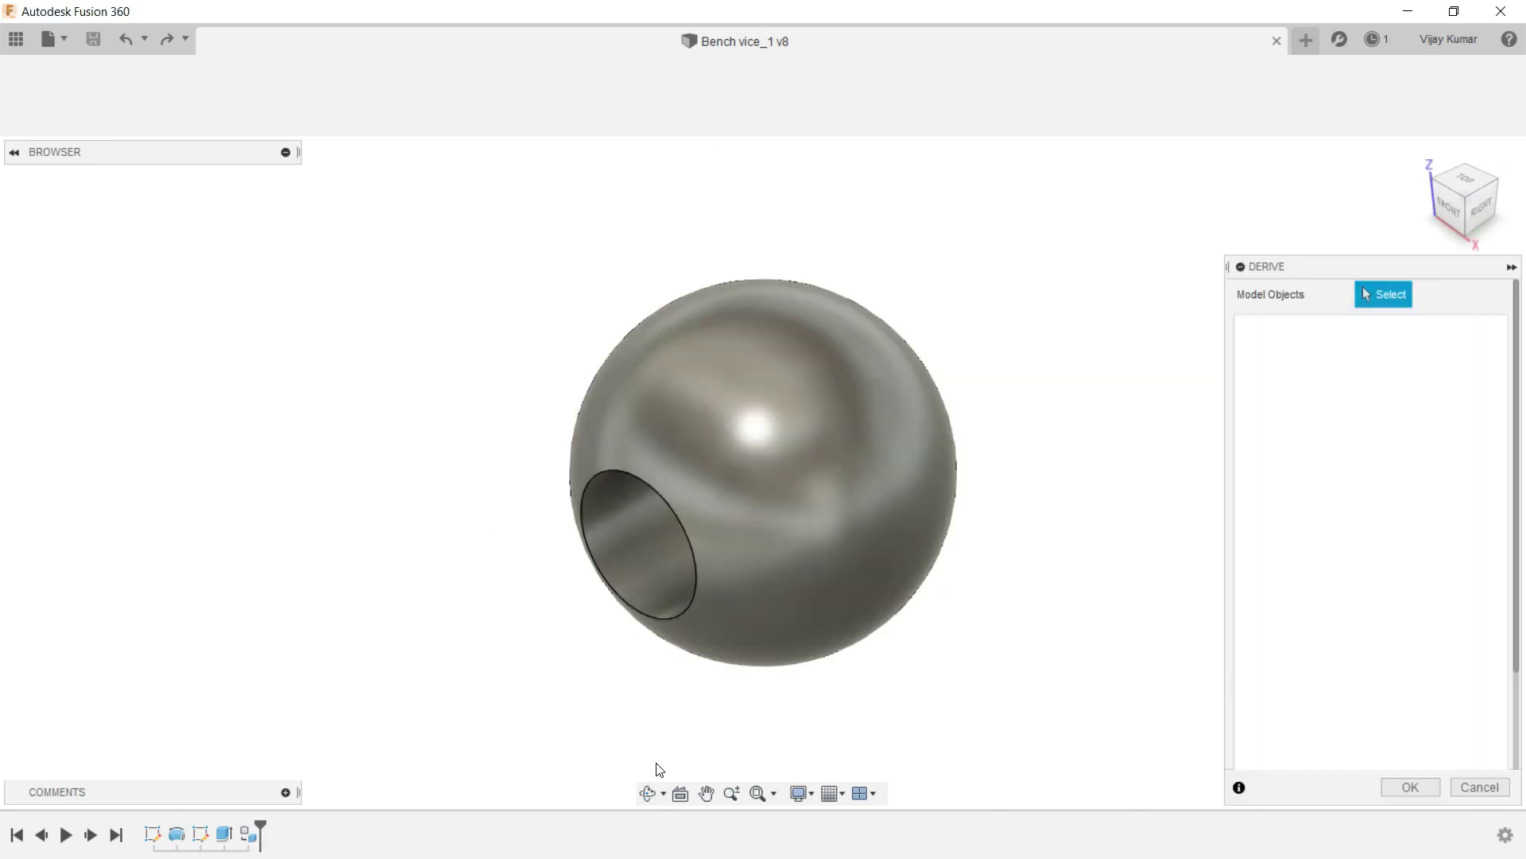
click(145, 300)
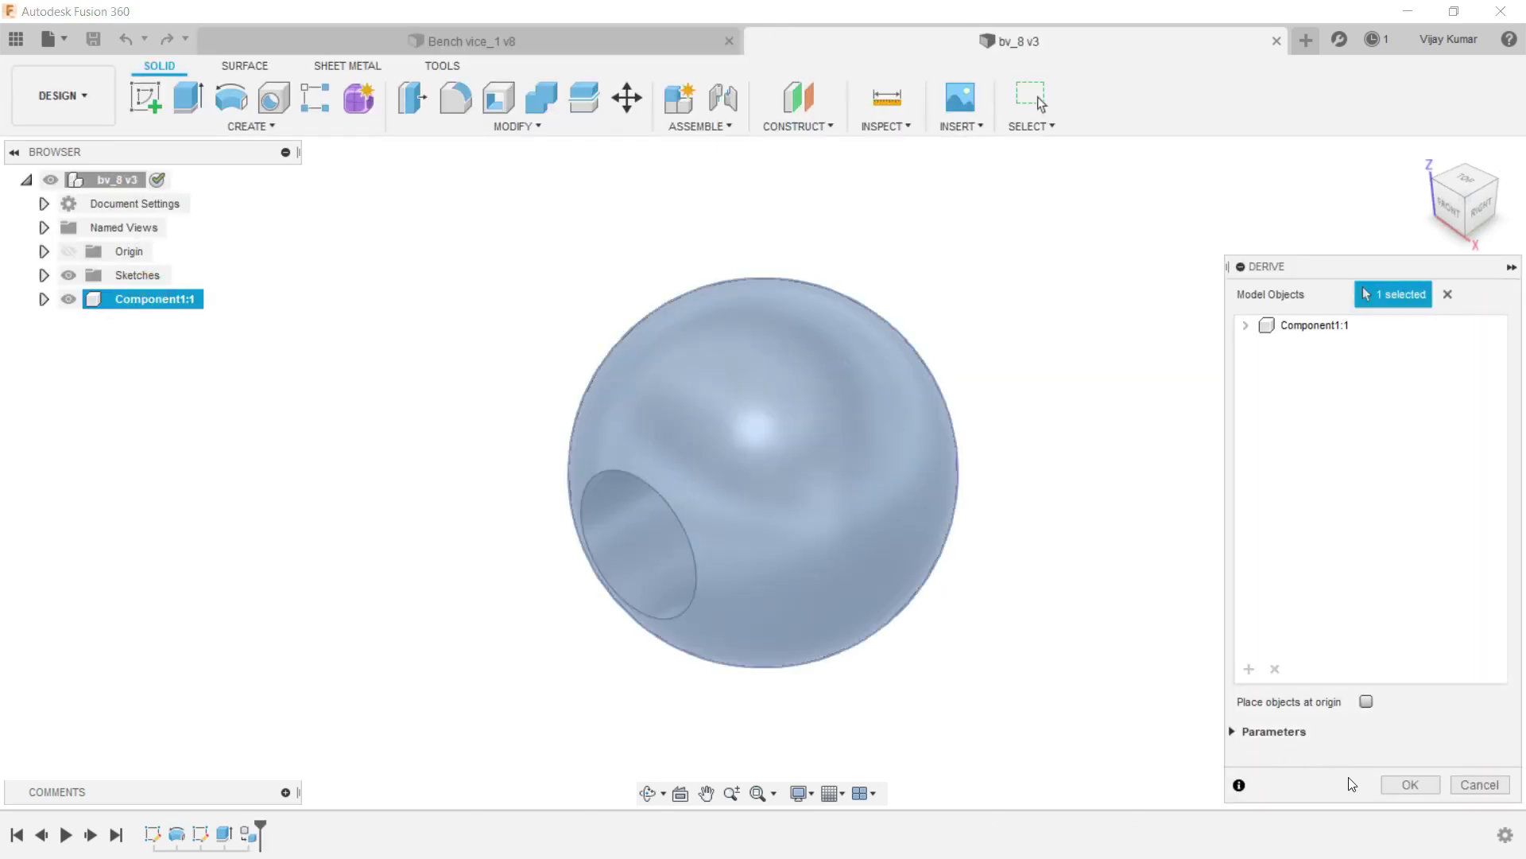
click(1384, 772)
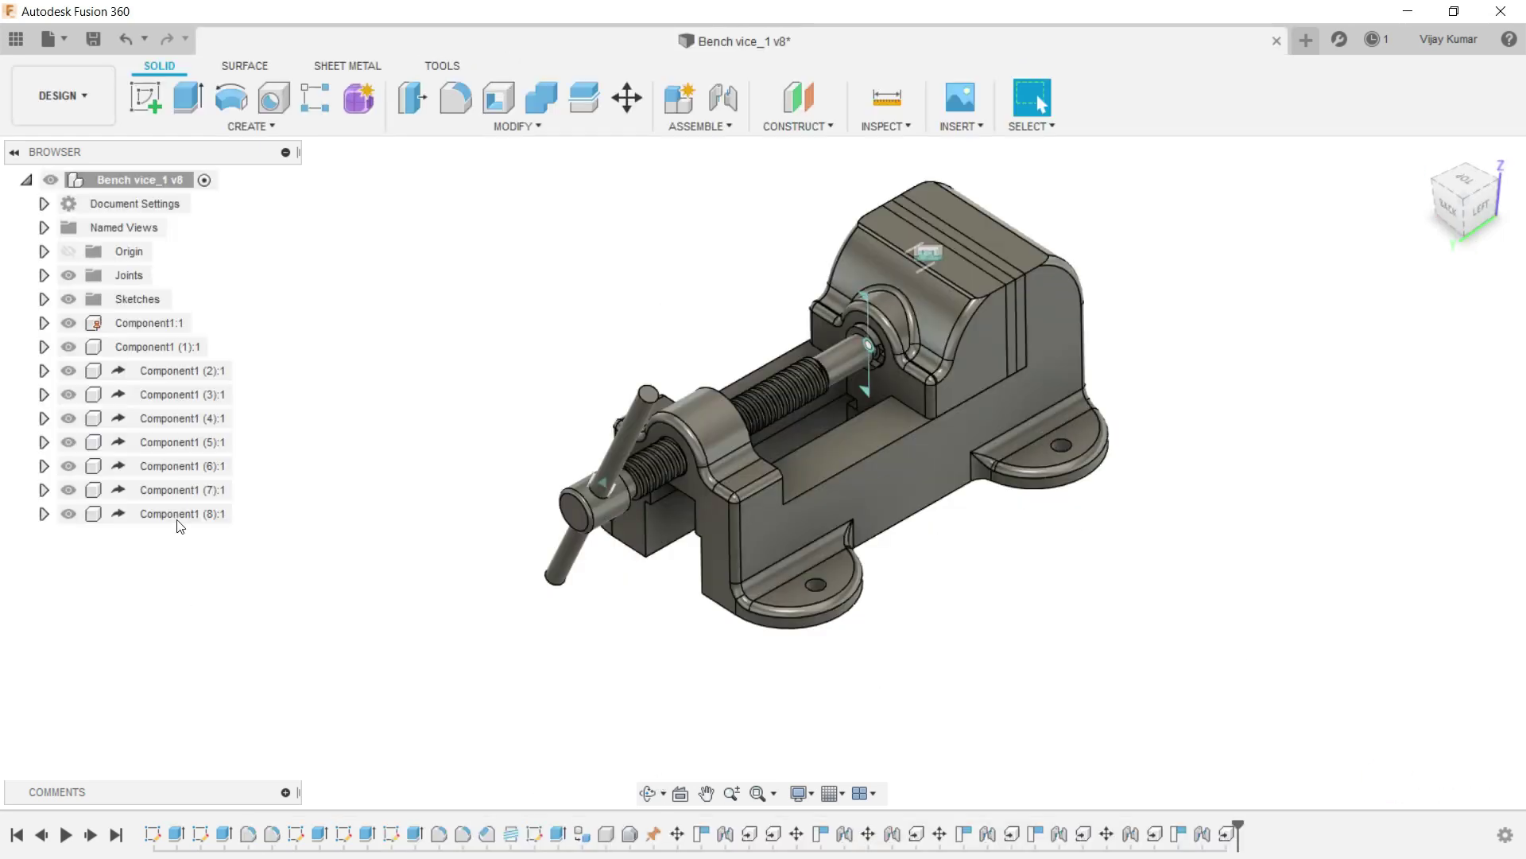
Select the new ball knob Component1 (8):1 and pull it out beside the handle.
click(177, 521)
click(648, 793)
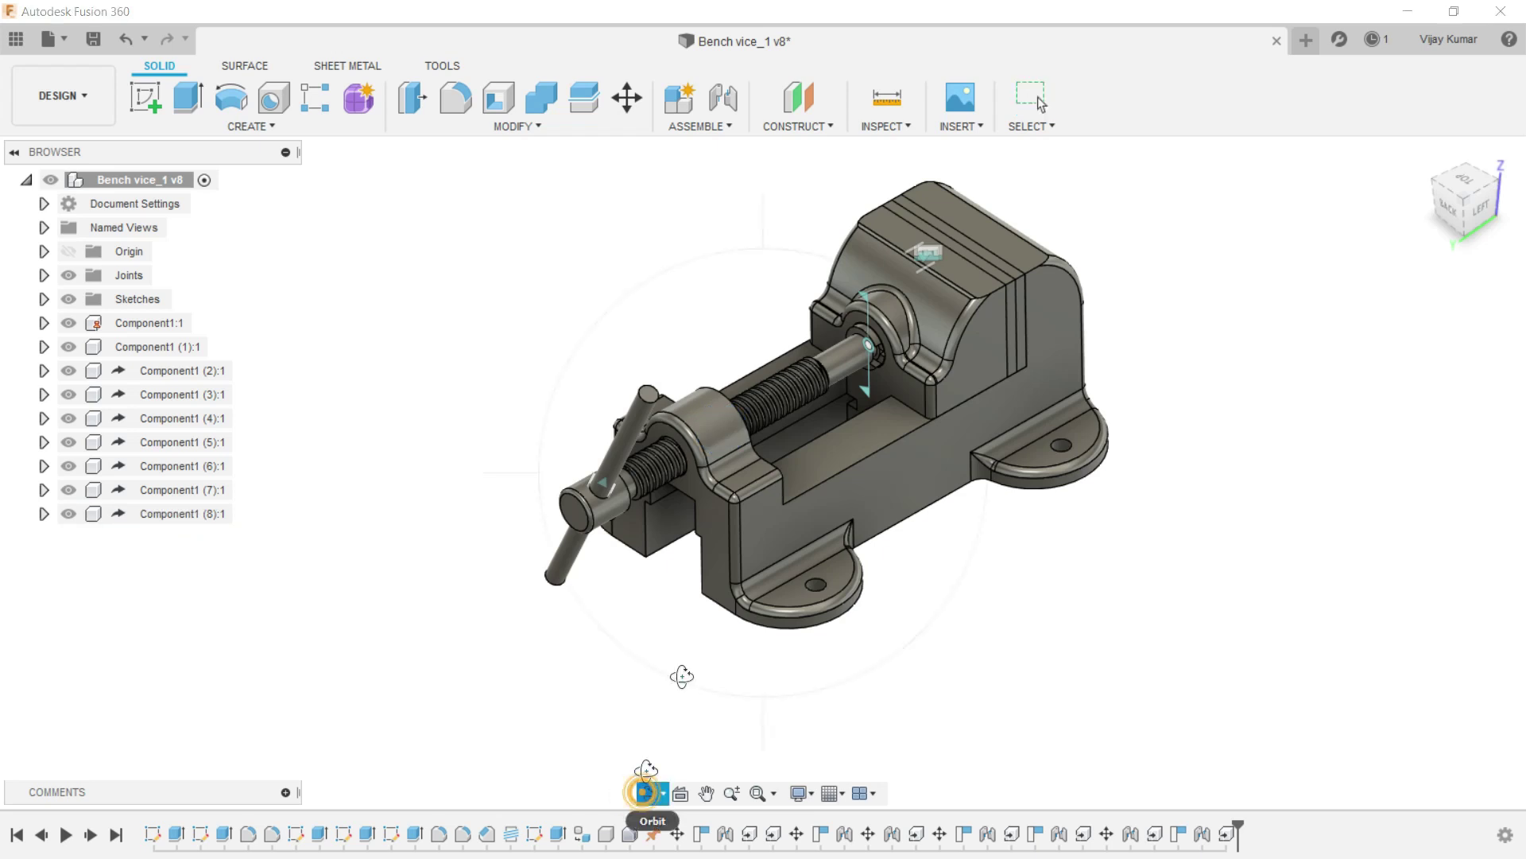
mouse_move(699, 596)
mouse_down()
mouse_move(621, 594)
mouse_move(396, 429)
mouse_up()
right_click(396, 430)
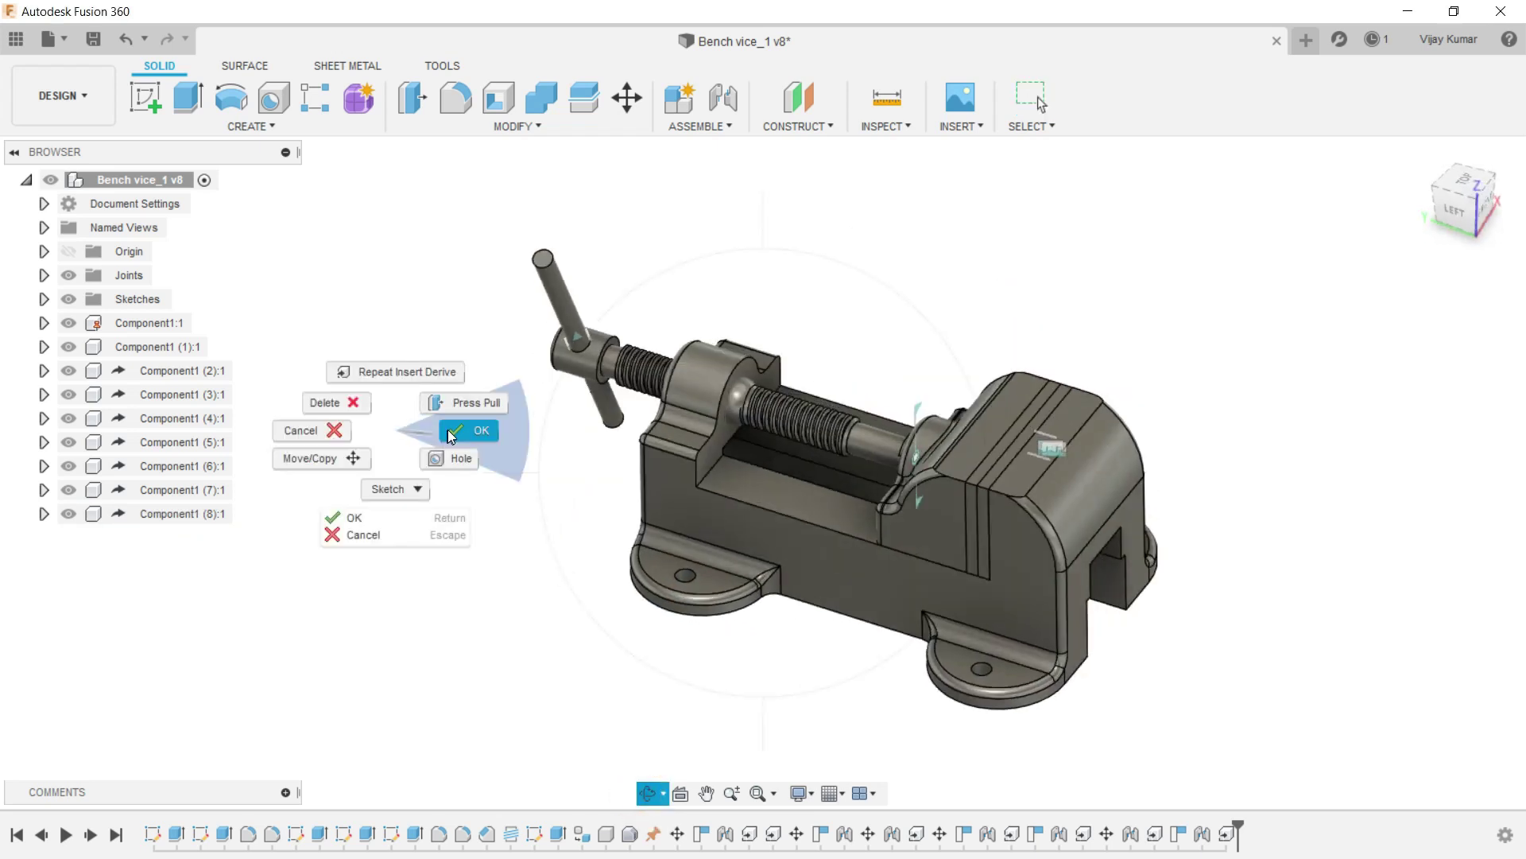
click(469, 429)
scroll(701, 403, up, 2)
scroll(730, 398, up, 1)
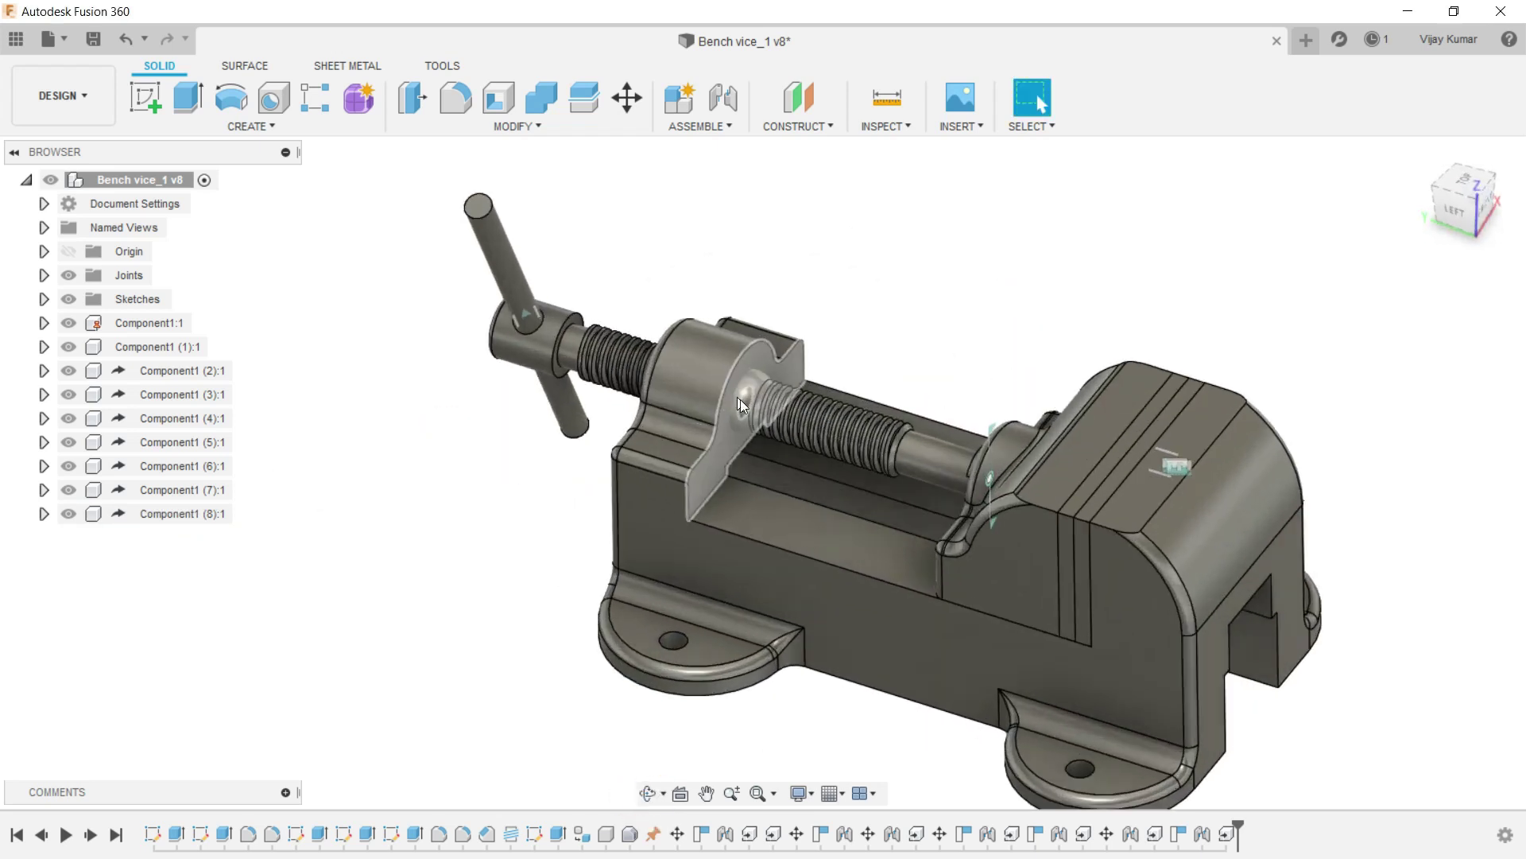
drag(441, 323, 389, 323)
scroll(889, 544, down, 3)
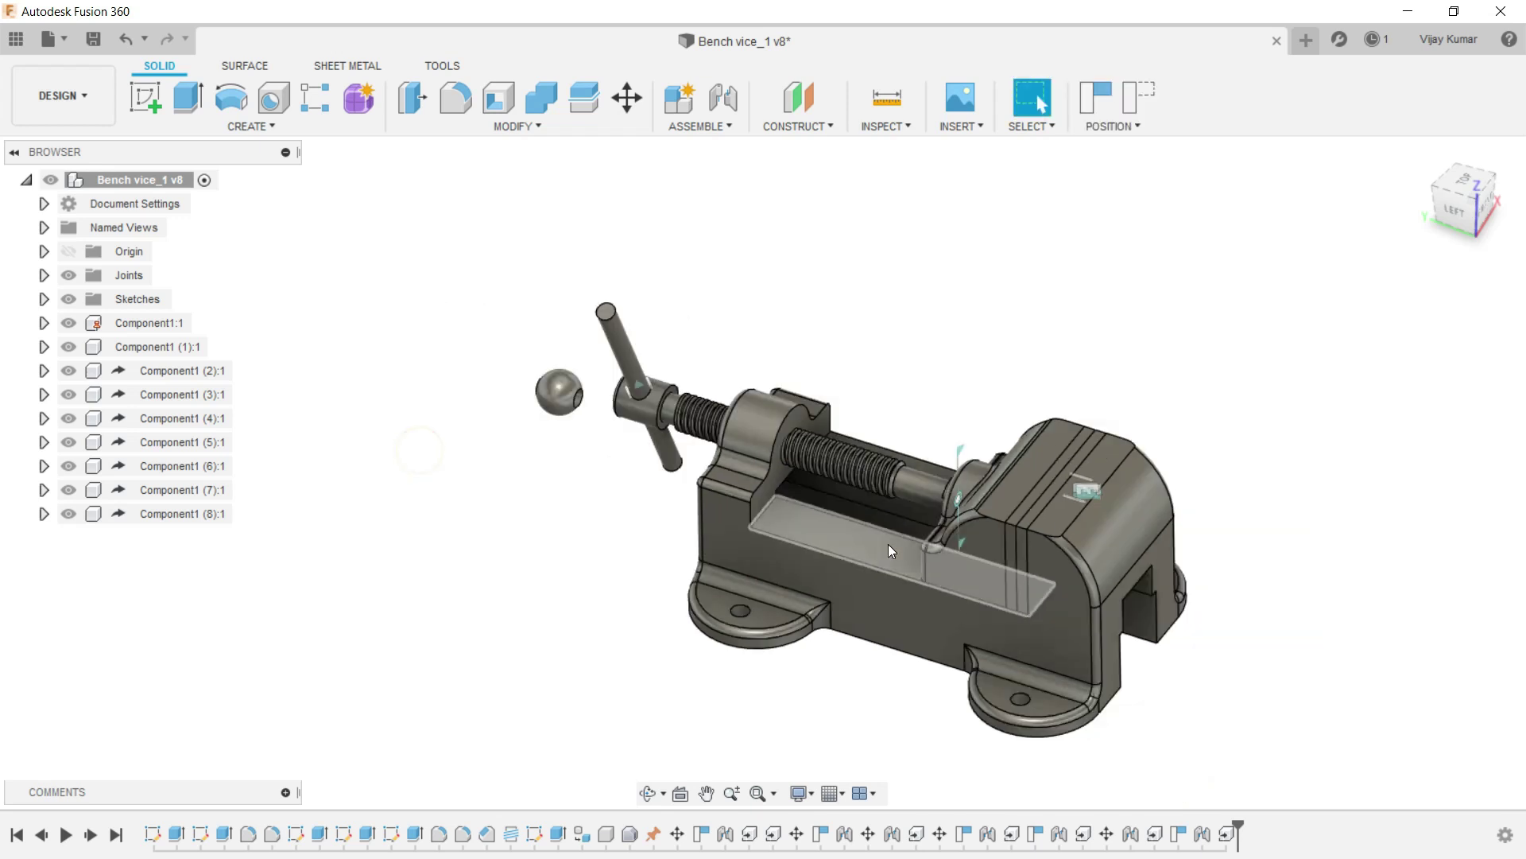
Join the ball knob's hole to the top end of the T-handle rod.
click(691, 90)
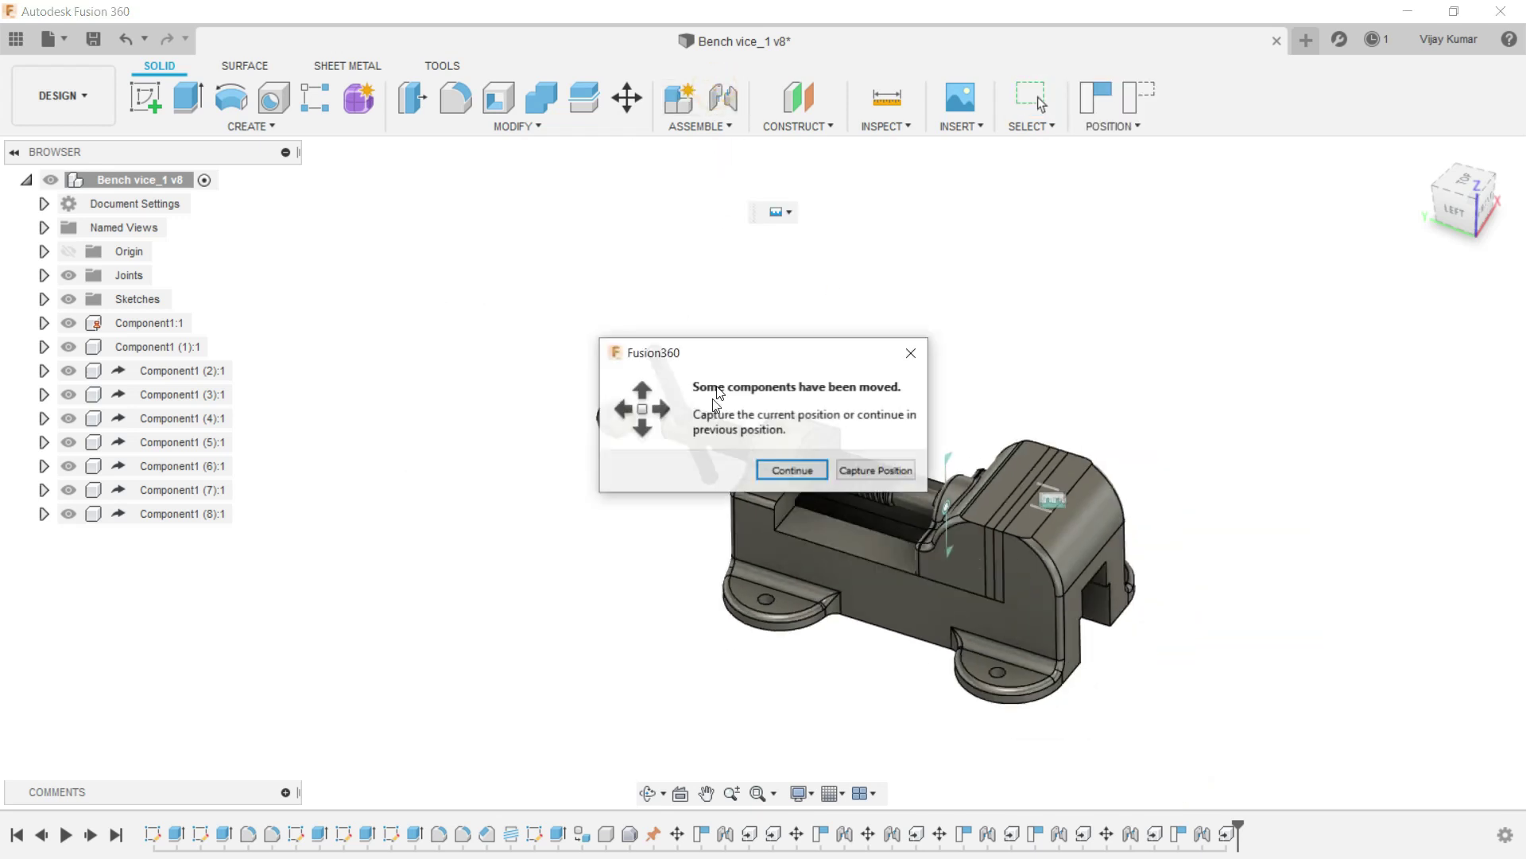
click(897, 475)
scroll(617, 437, up, 4)
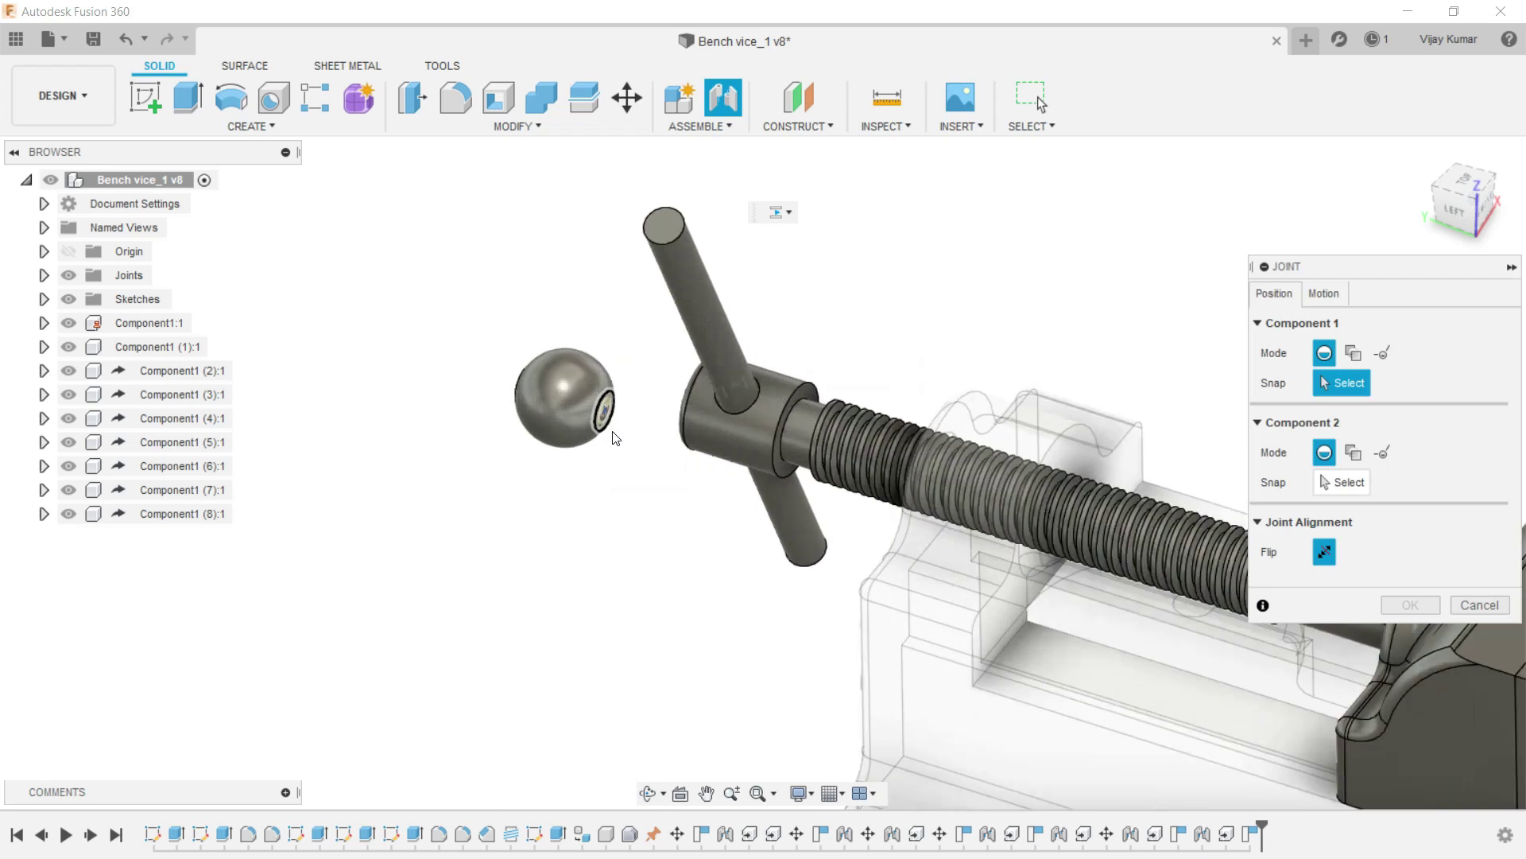
scroll(601, 411, up, 3)
scroll(604, 402, up, 1)
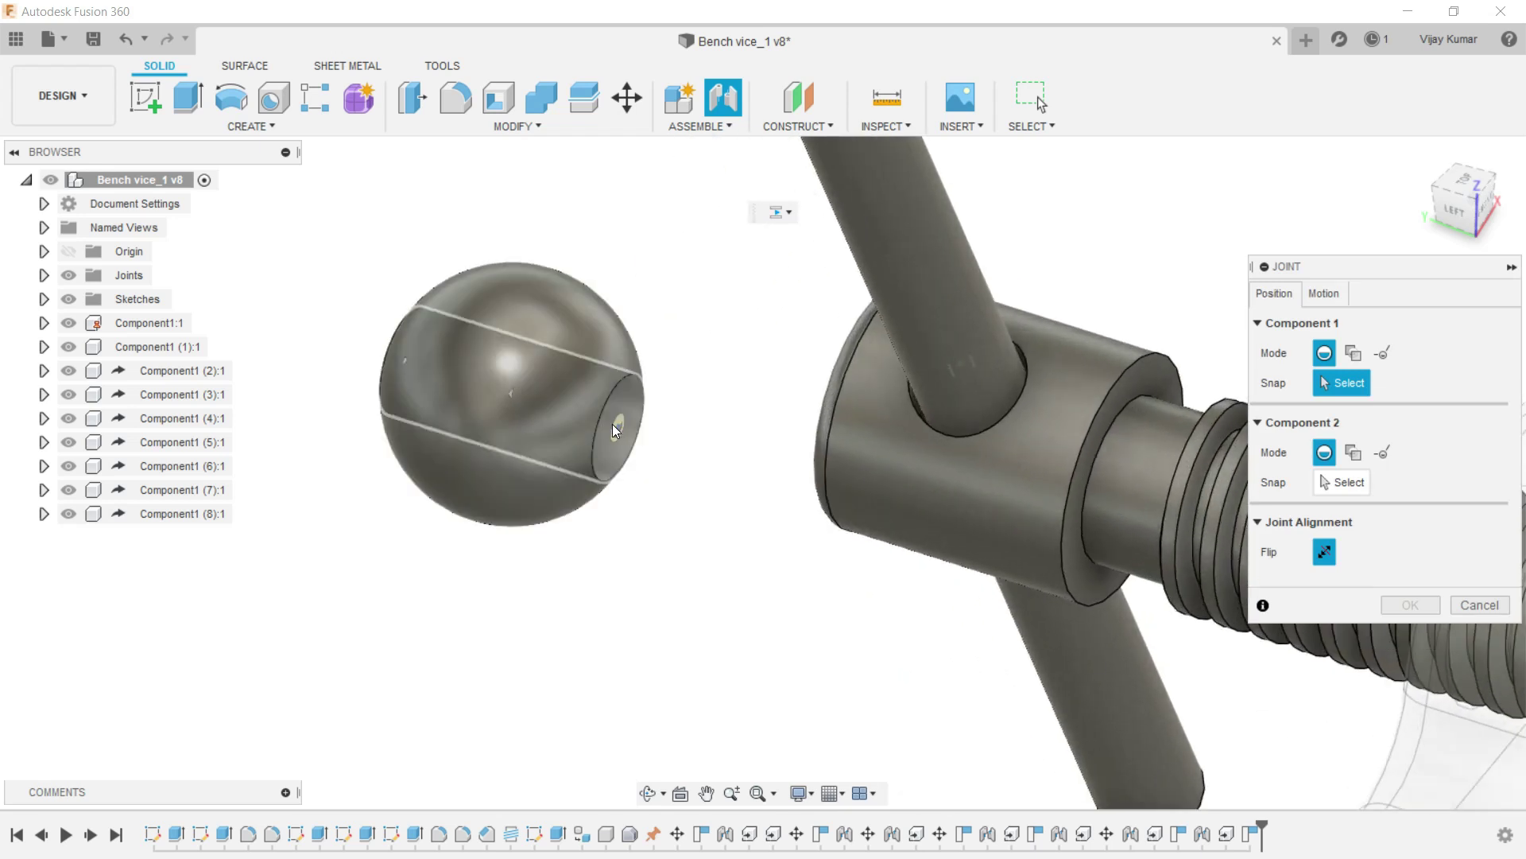
click(609, 465)
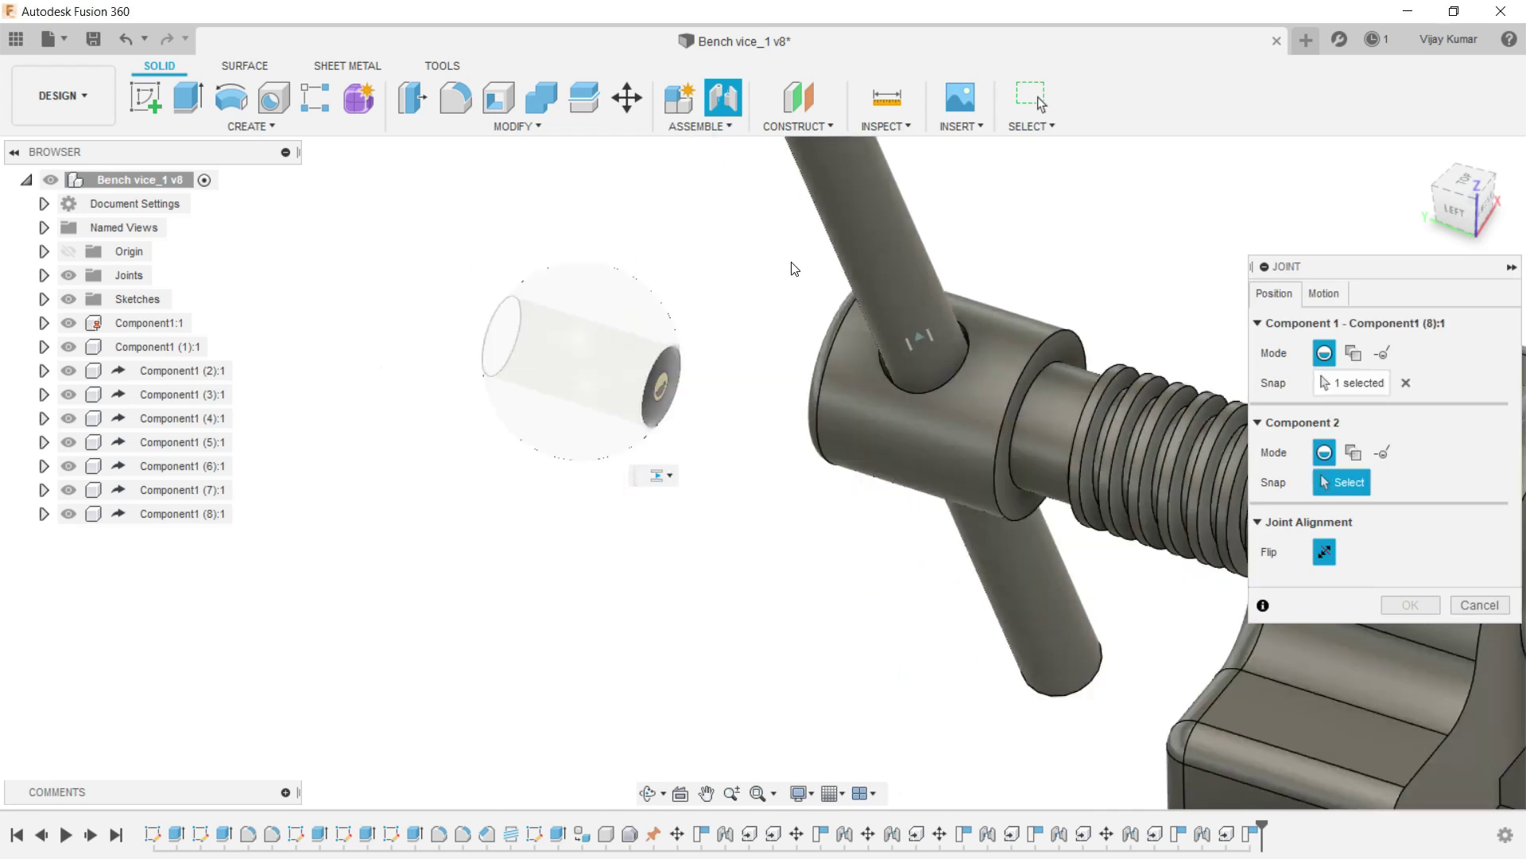
scroll(648, 474, down, 5)
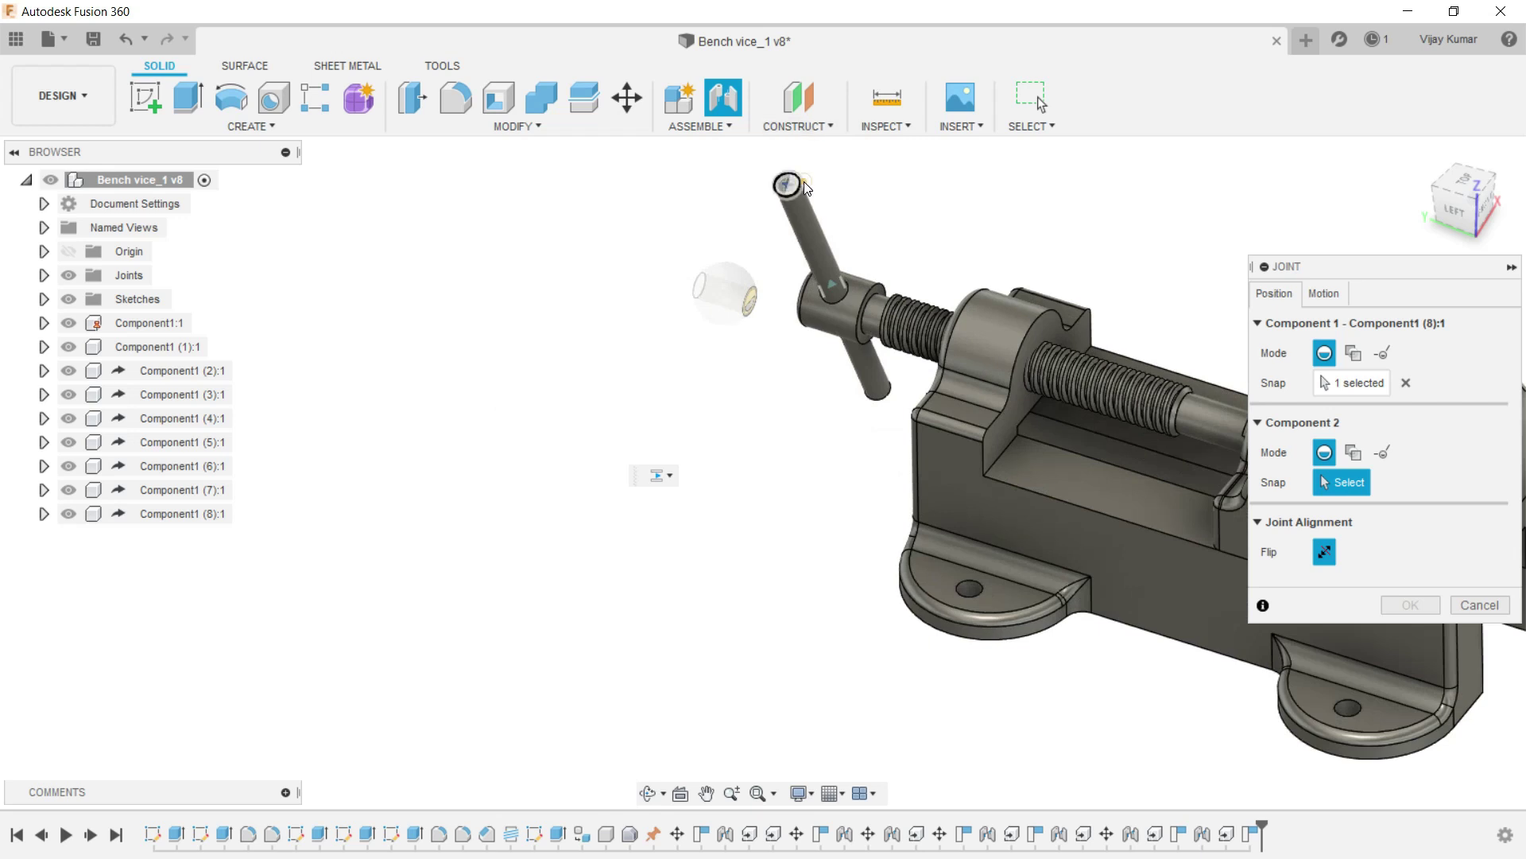
click(805, 188)
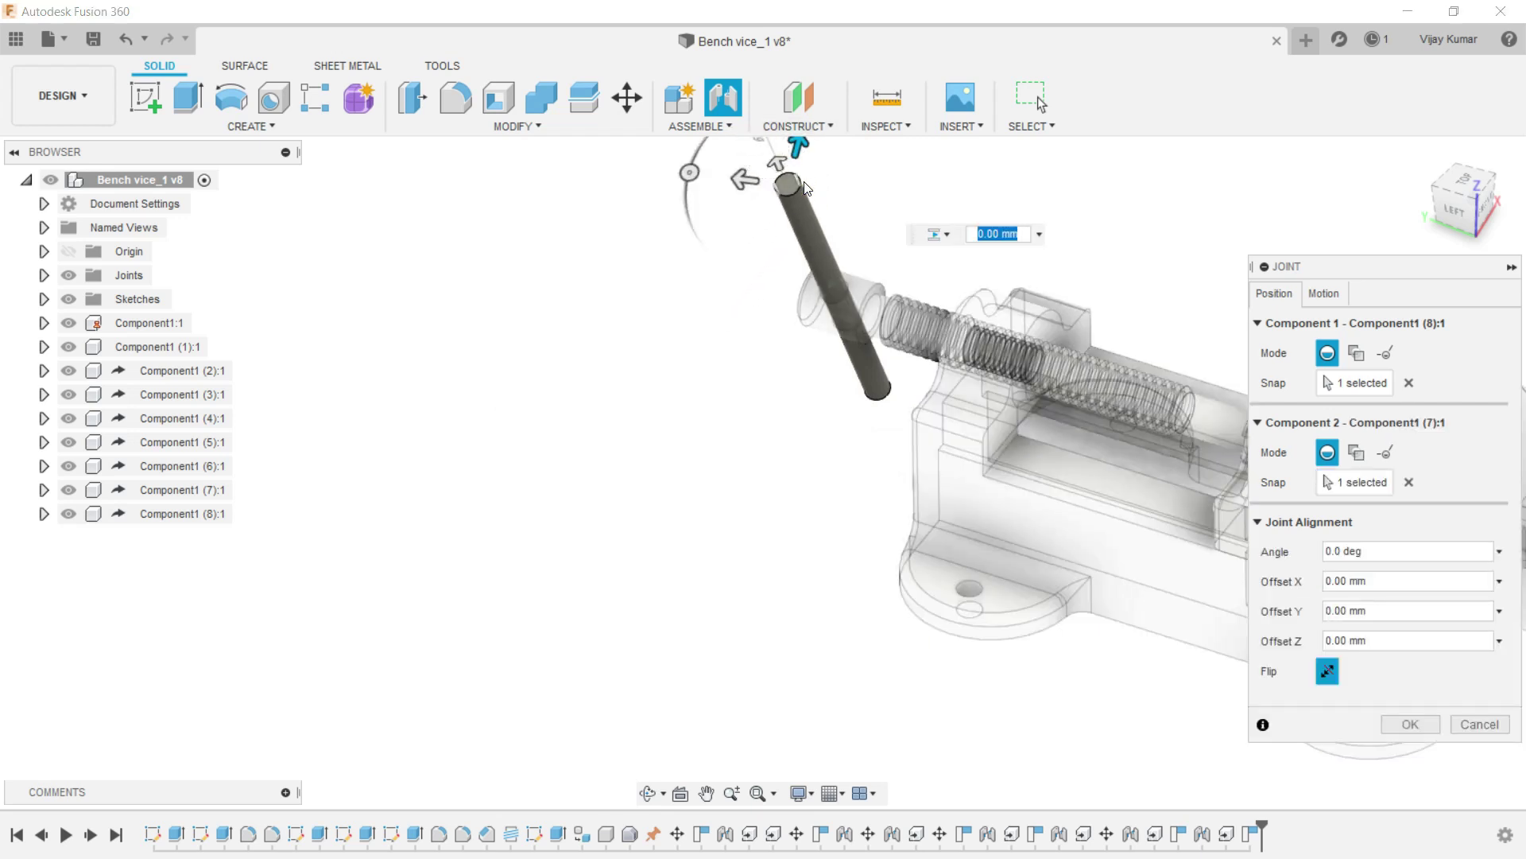
Set the knob joint's motion type to Rigid and confirm it.
click(1322, 300)
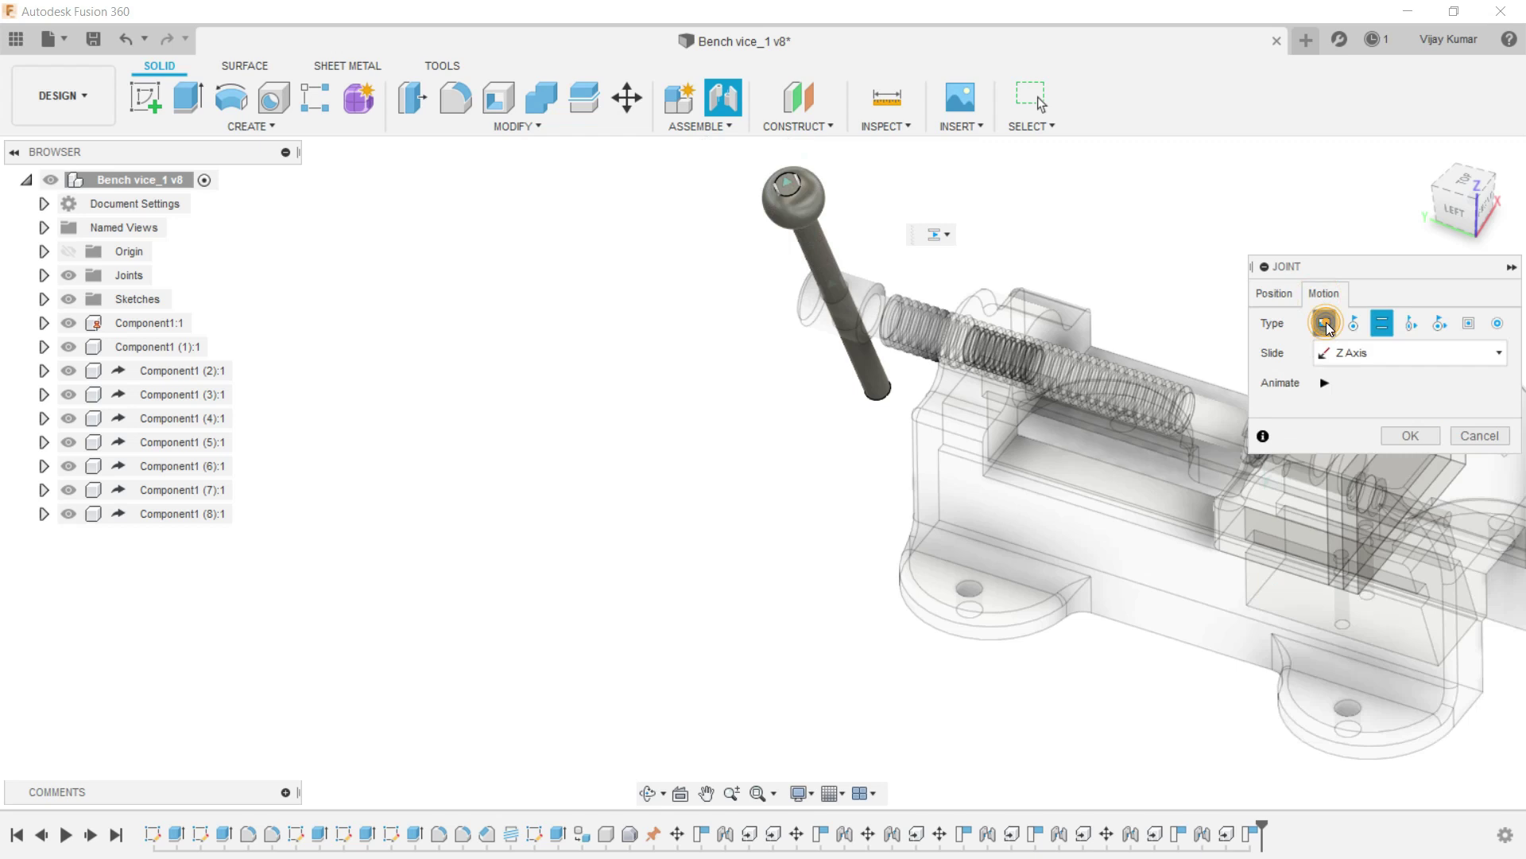
click(1325, 323)
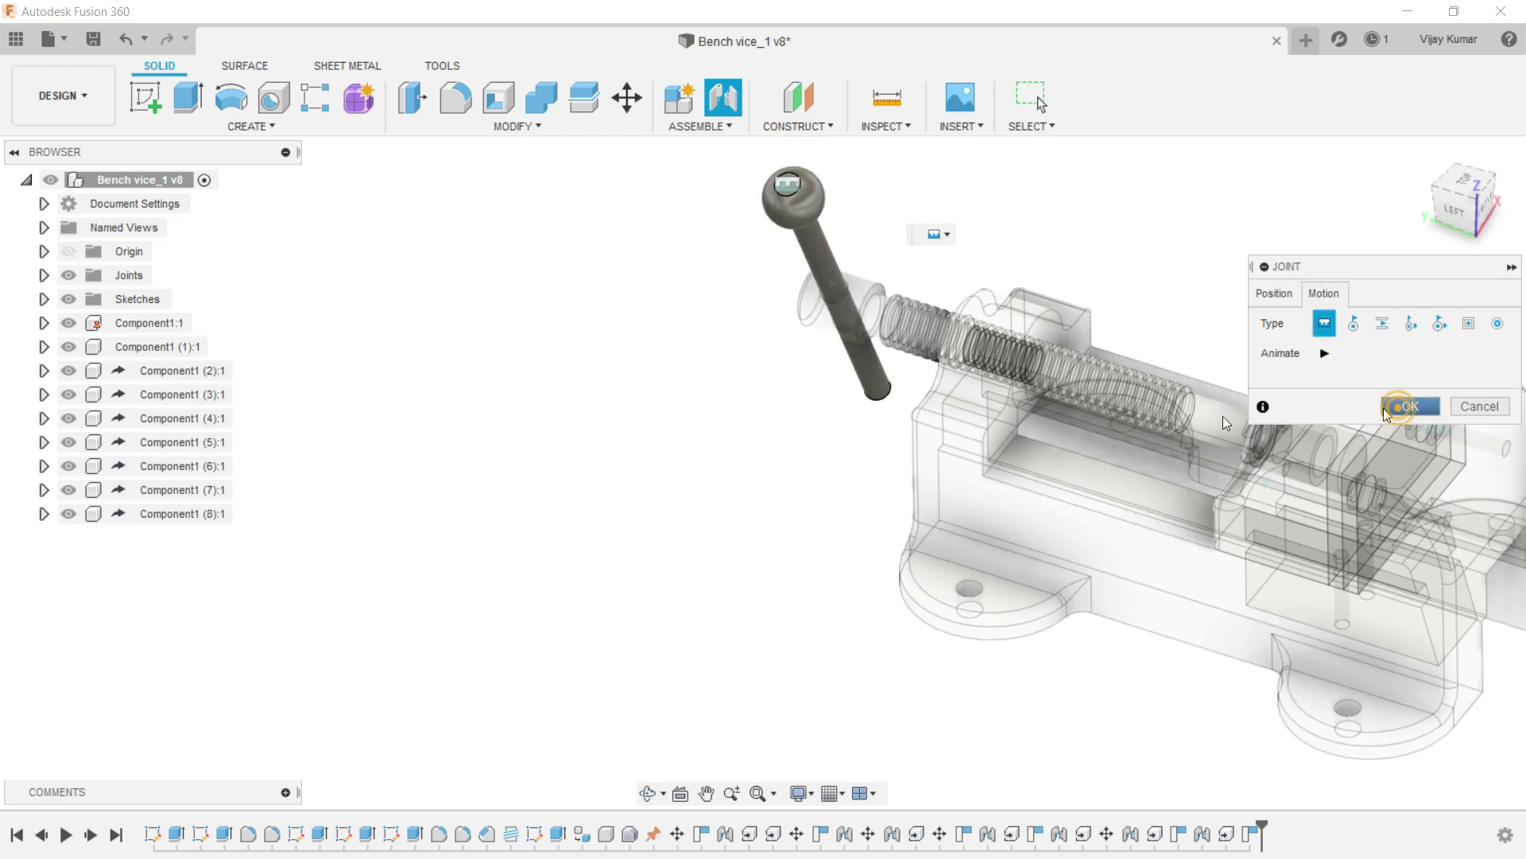
click(1387, 408)
click(986, 256)
scroll(1039, 259, down, 2)
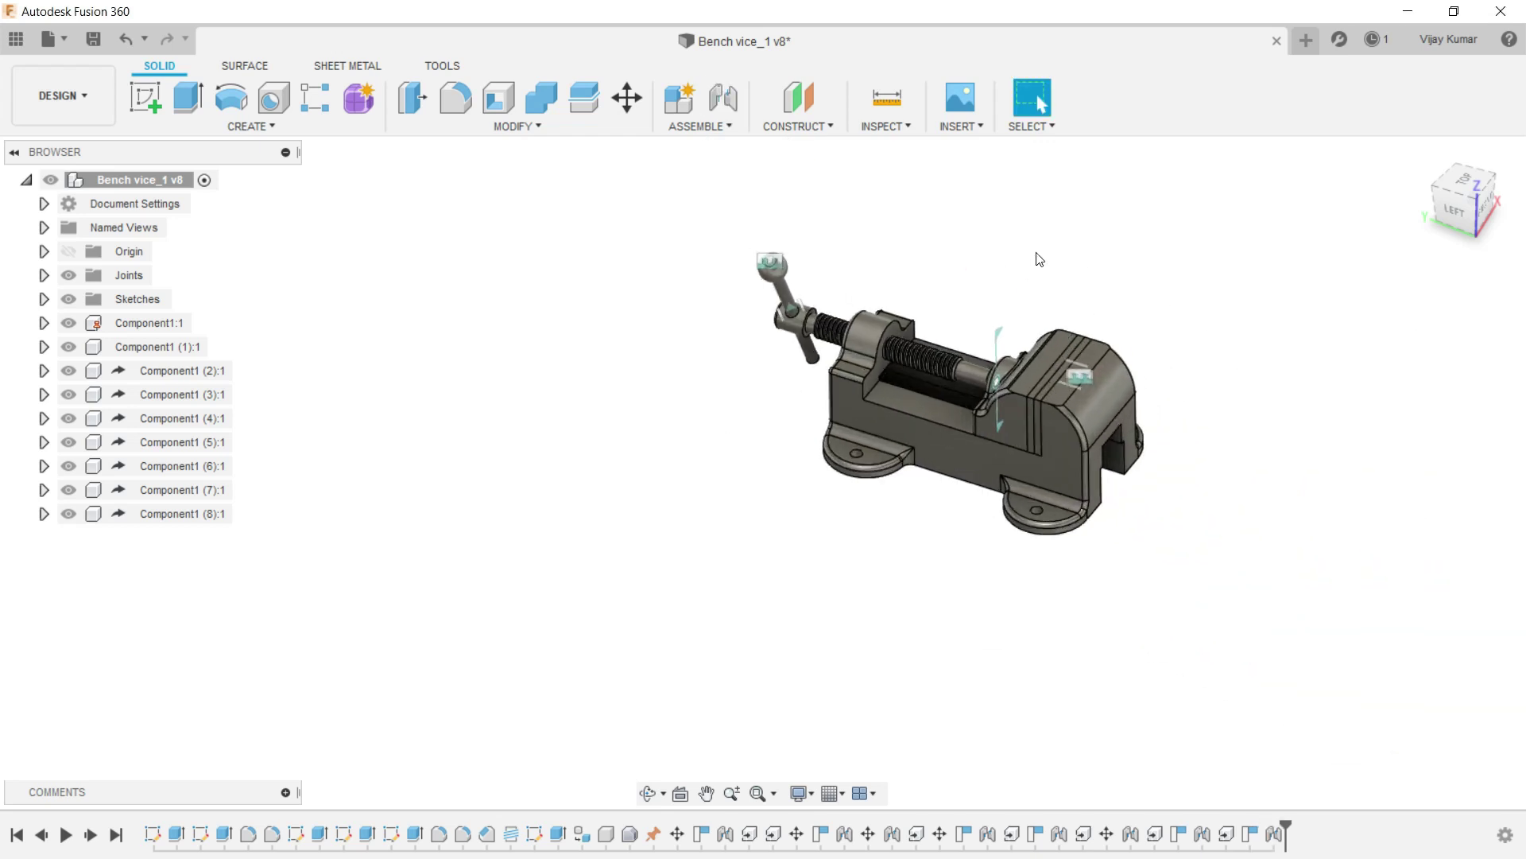
scroll(1039, 259, up, 2)
scroll(1108, 307, down, 1)
scroll(1160, 362, up, 2)
scroll(1163, 364, up, 1)
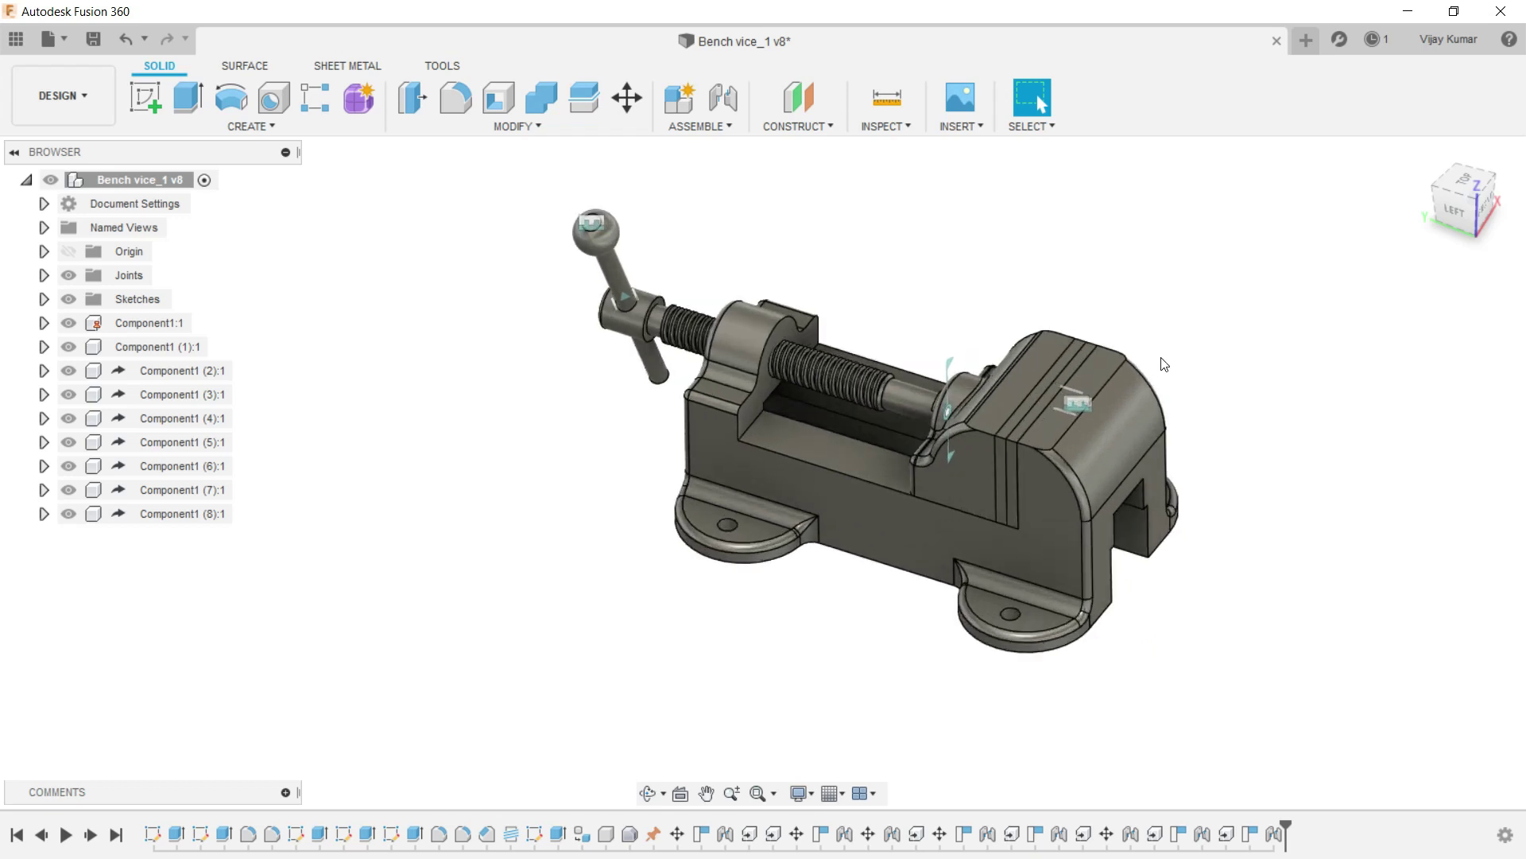
Derive Component1:1 from the Bench vice project's bv_8 design into the assembly.
click(957, 125)
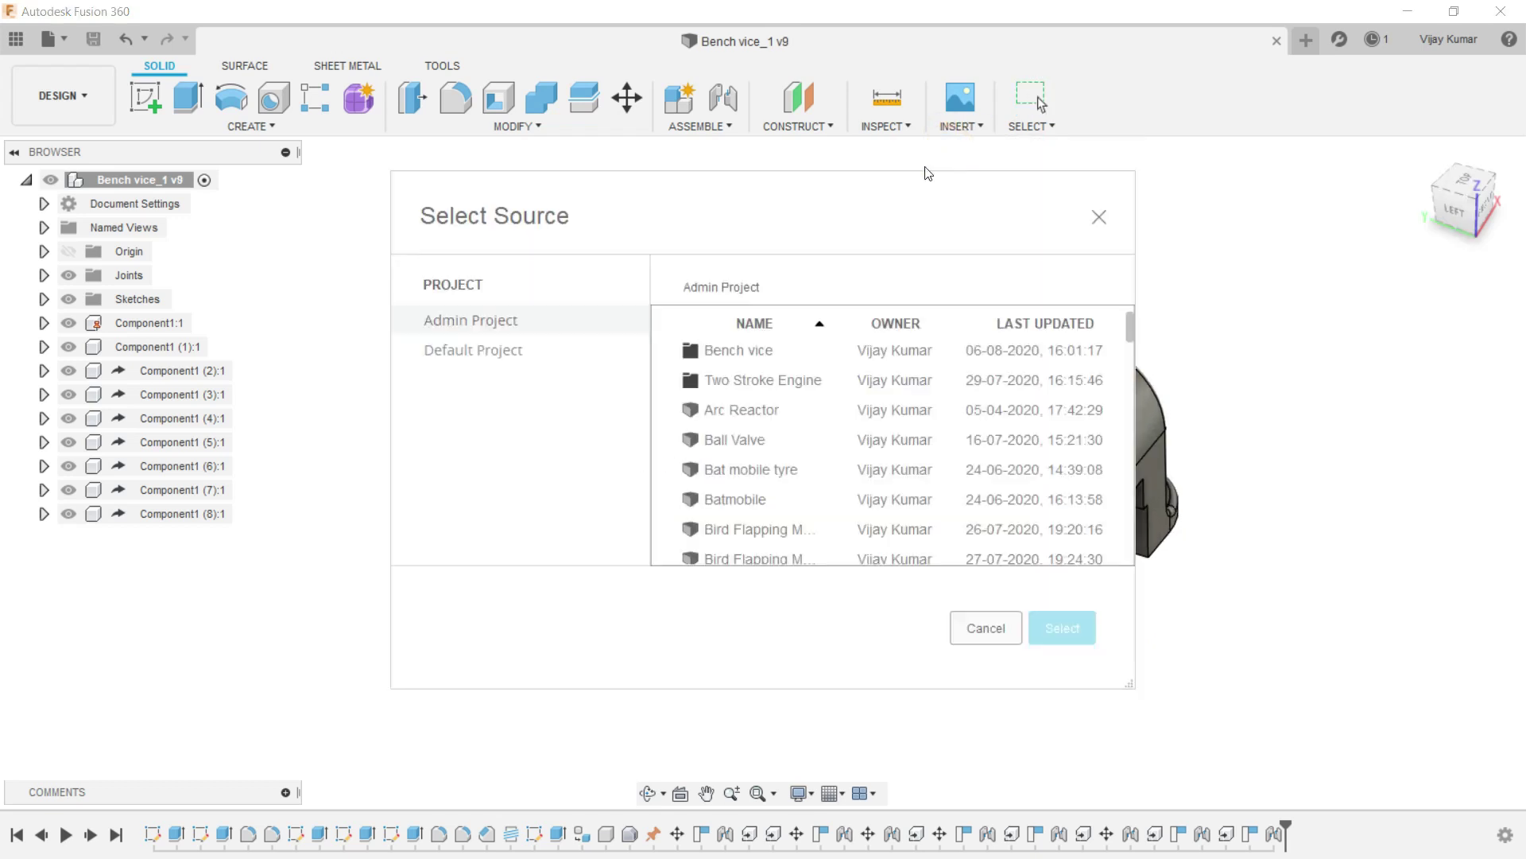
click(763, 351)
scroll(737, 498, down, 1)
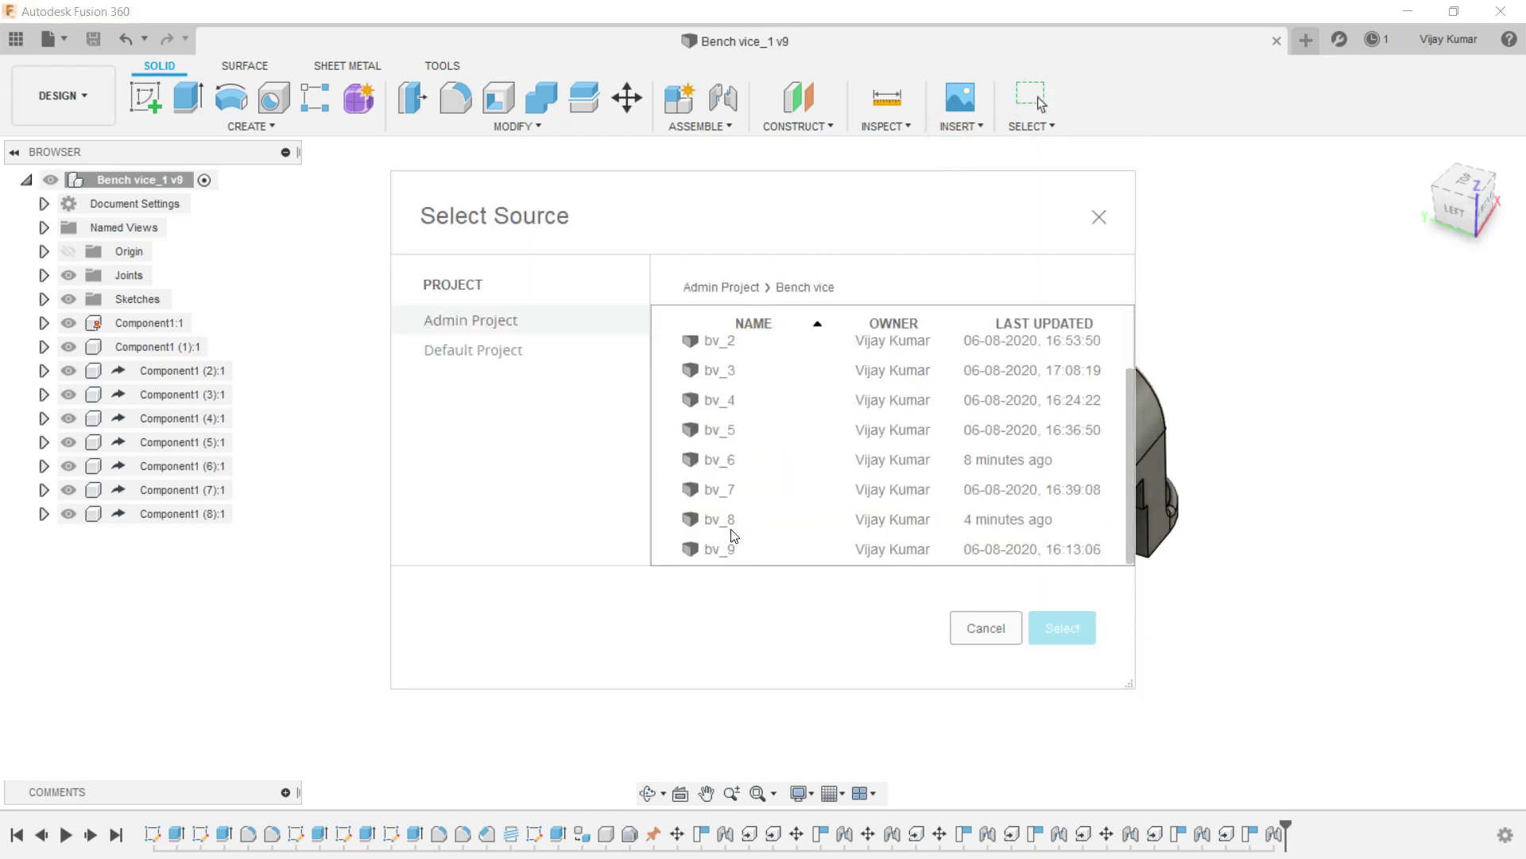
click(733, 531)
click(1043, 624)
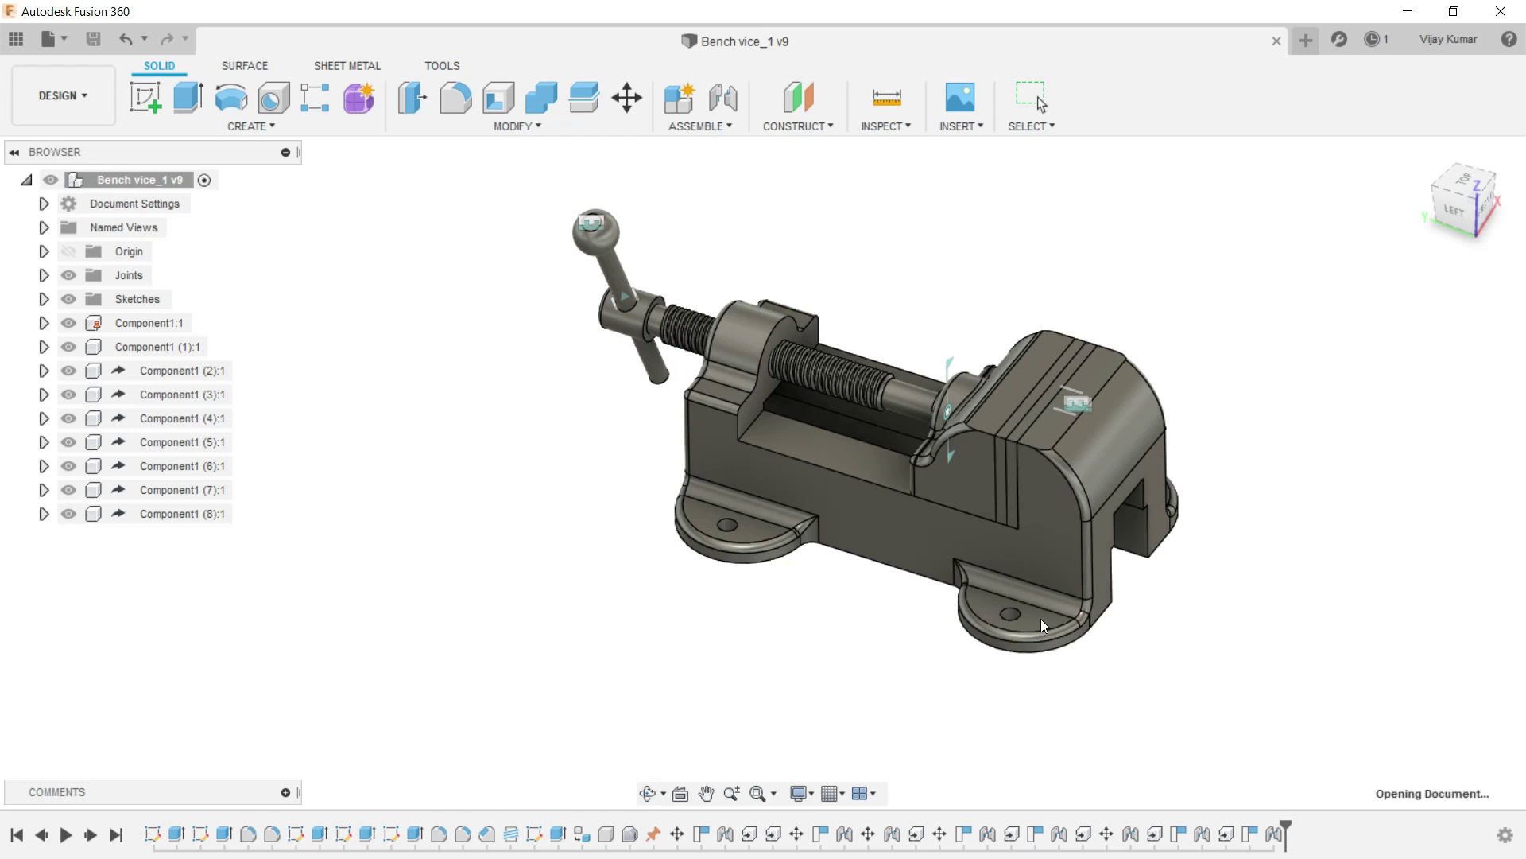
click(133, 300)
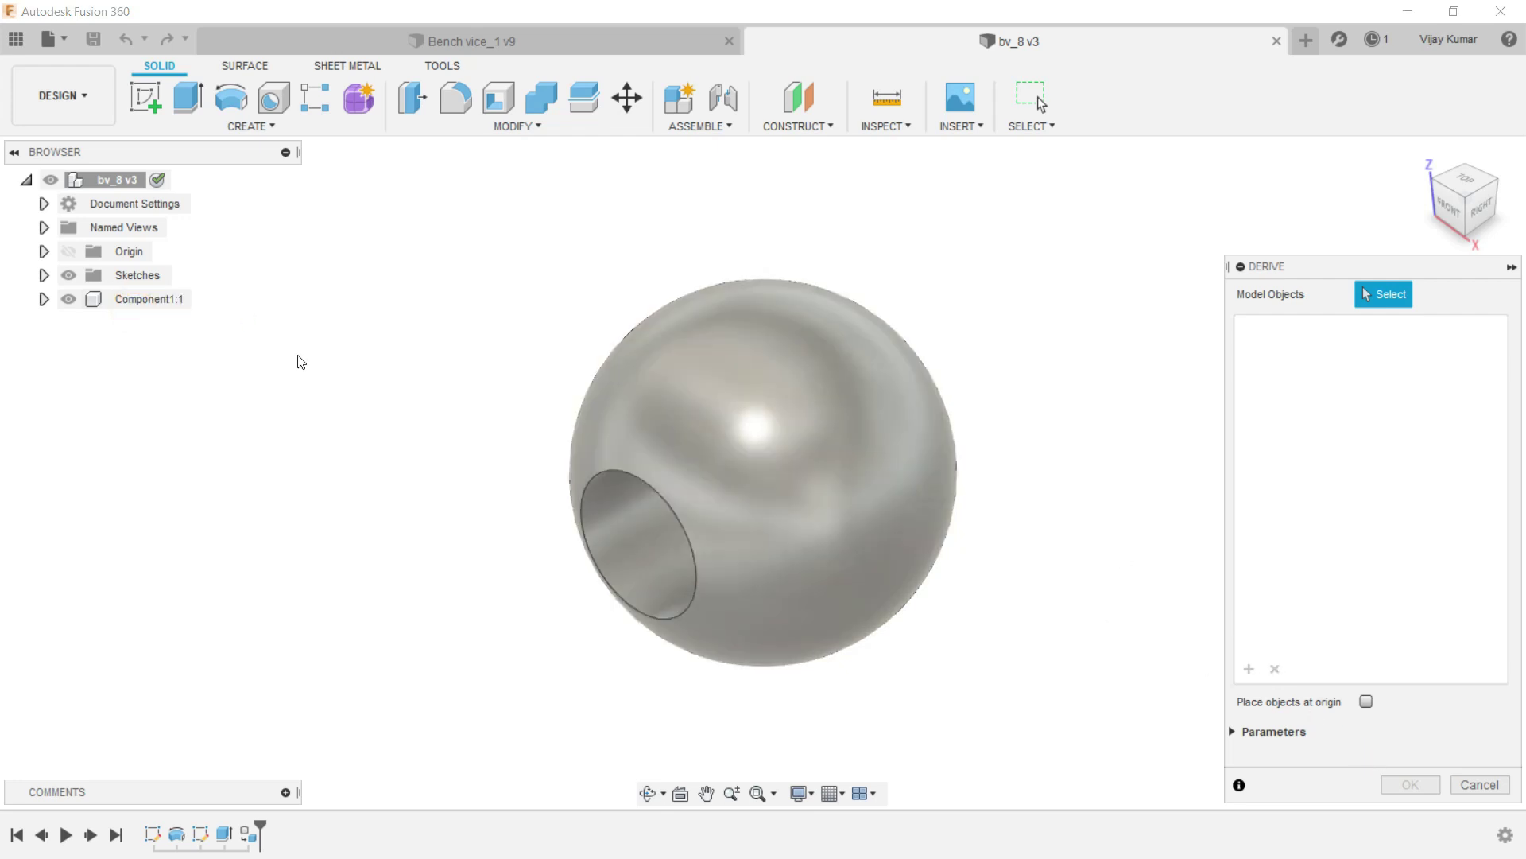
click(163, 300)
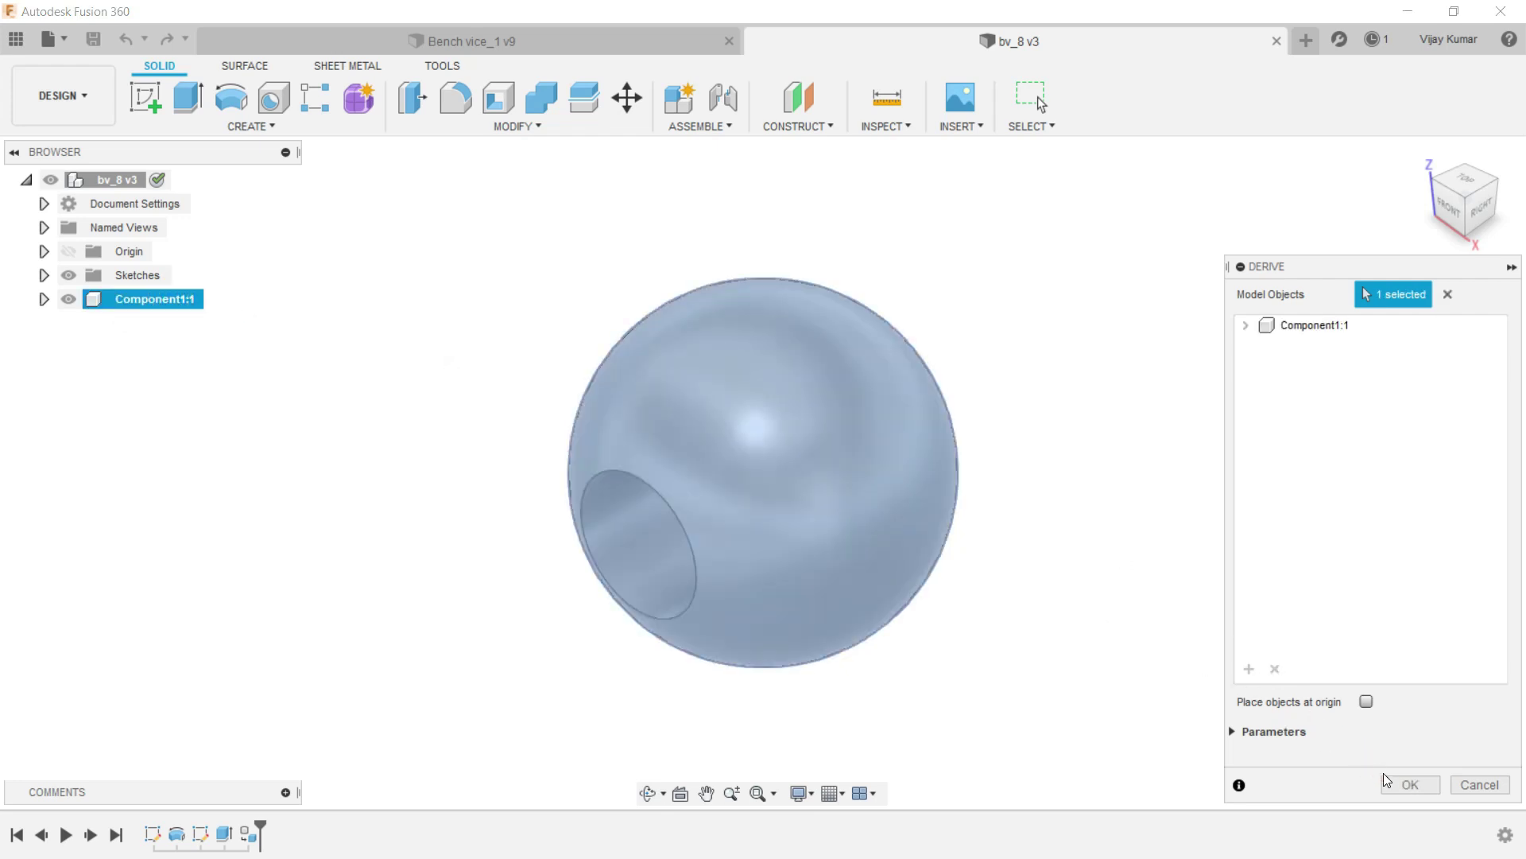
click(1400, 786)
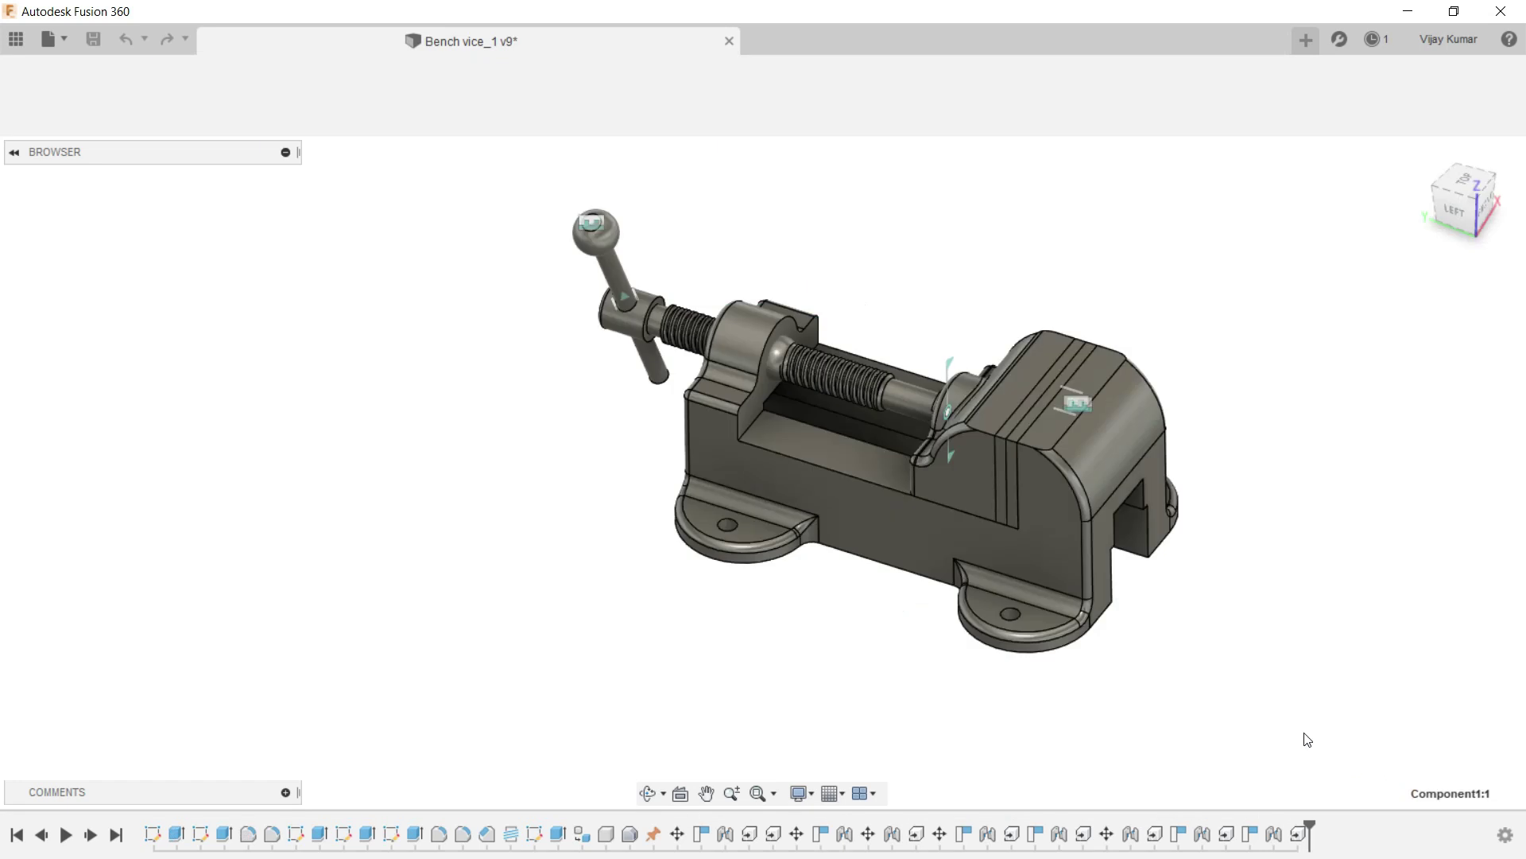
Move the new ball beside the handle and join its hole to the rod's lower end.
scroll(741, 307, up, 5)
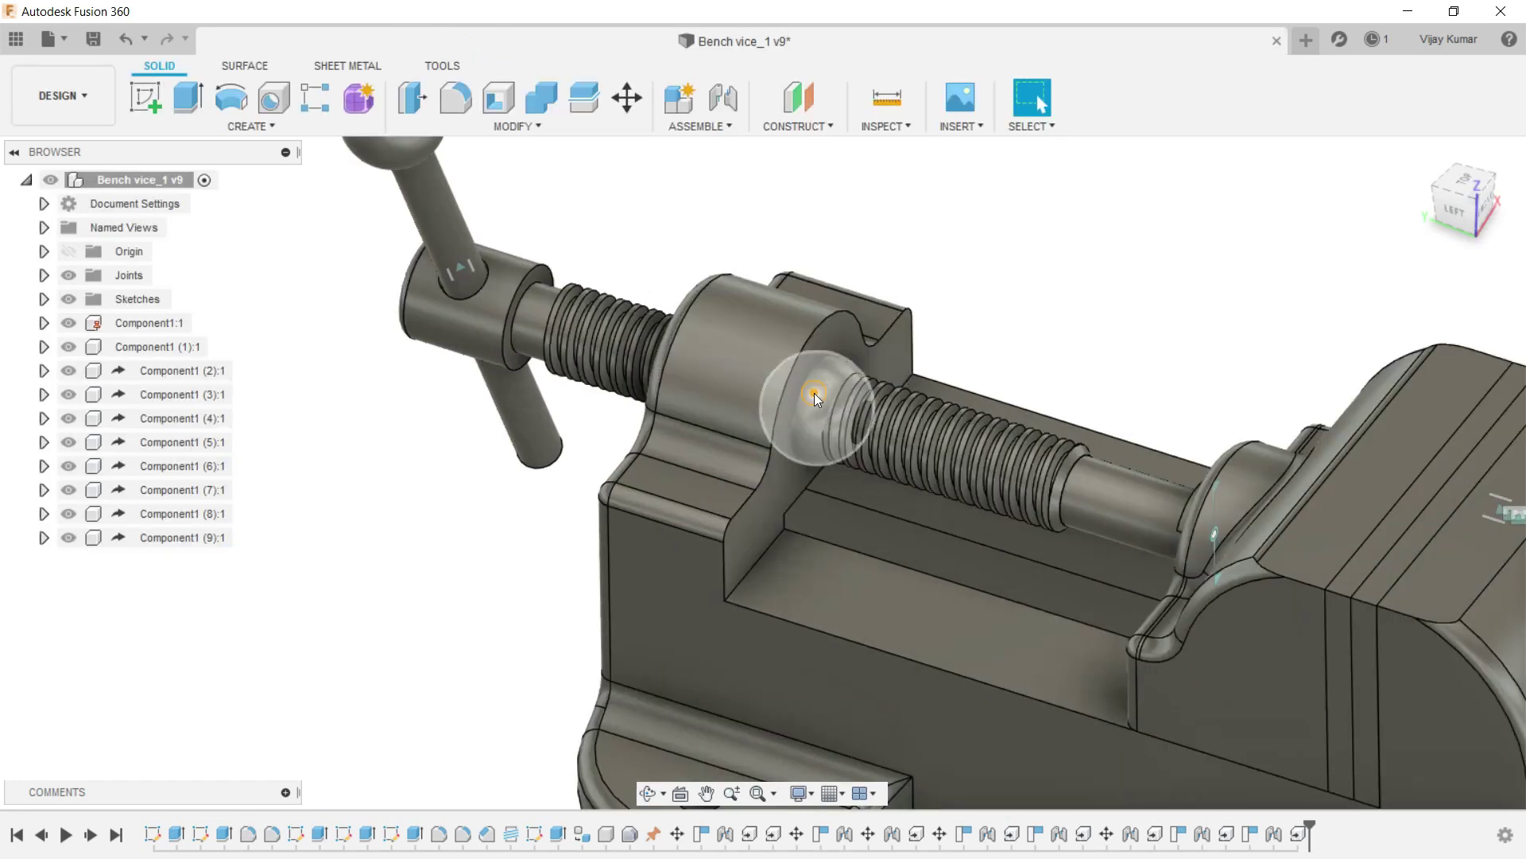
drag(814, 392, 438, 470)
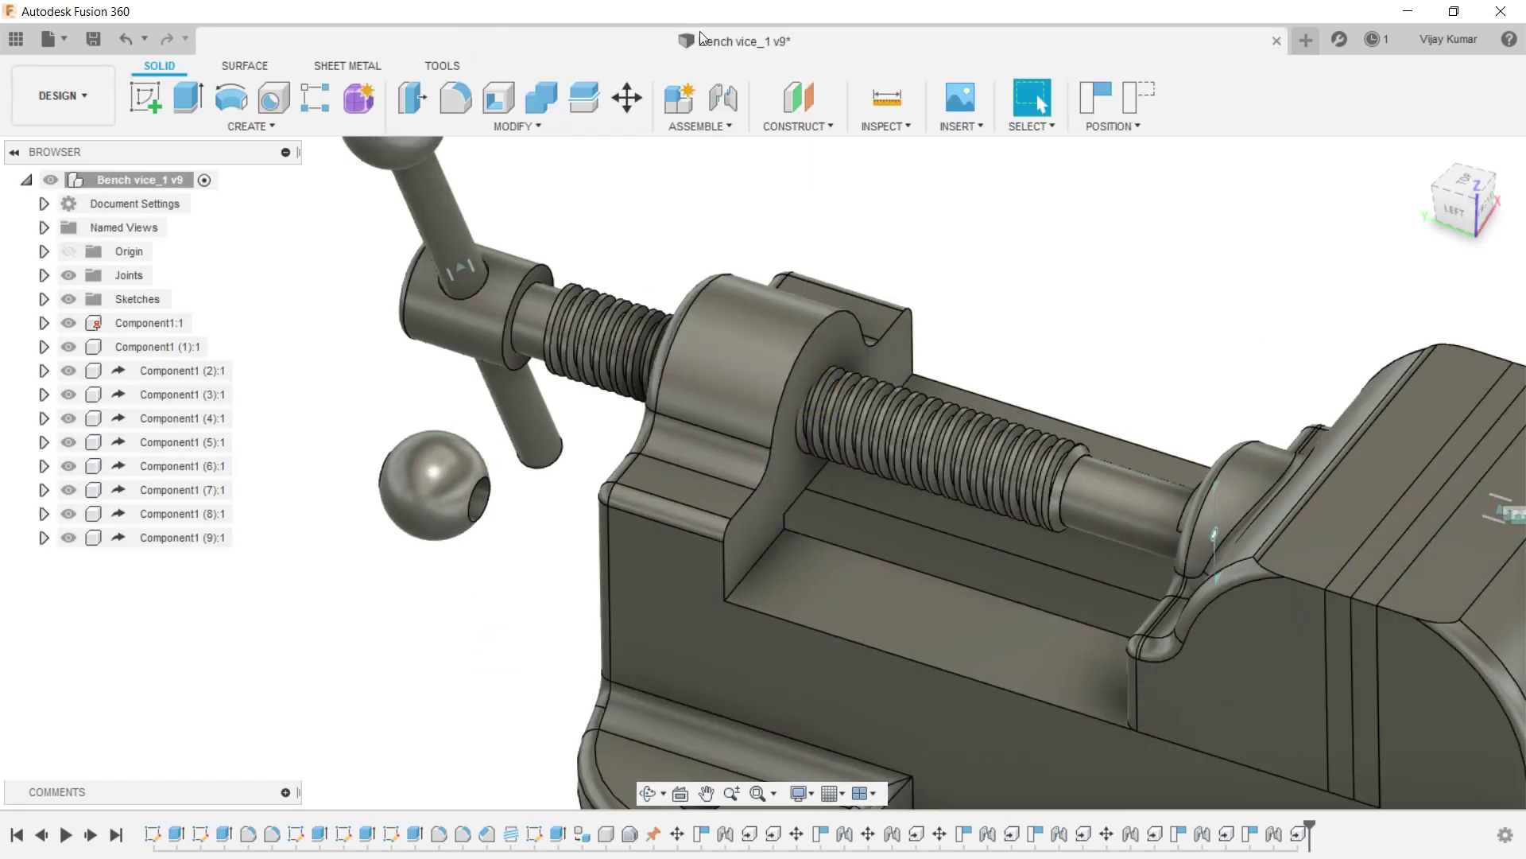
click(738, 105)
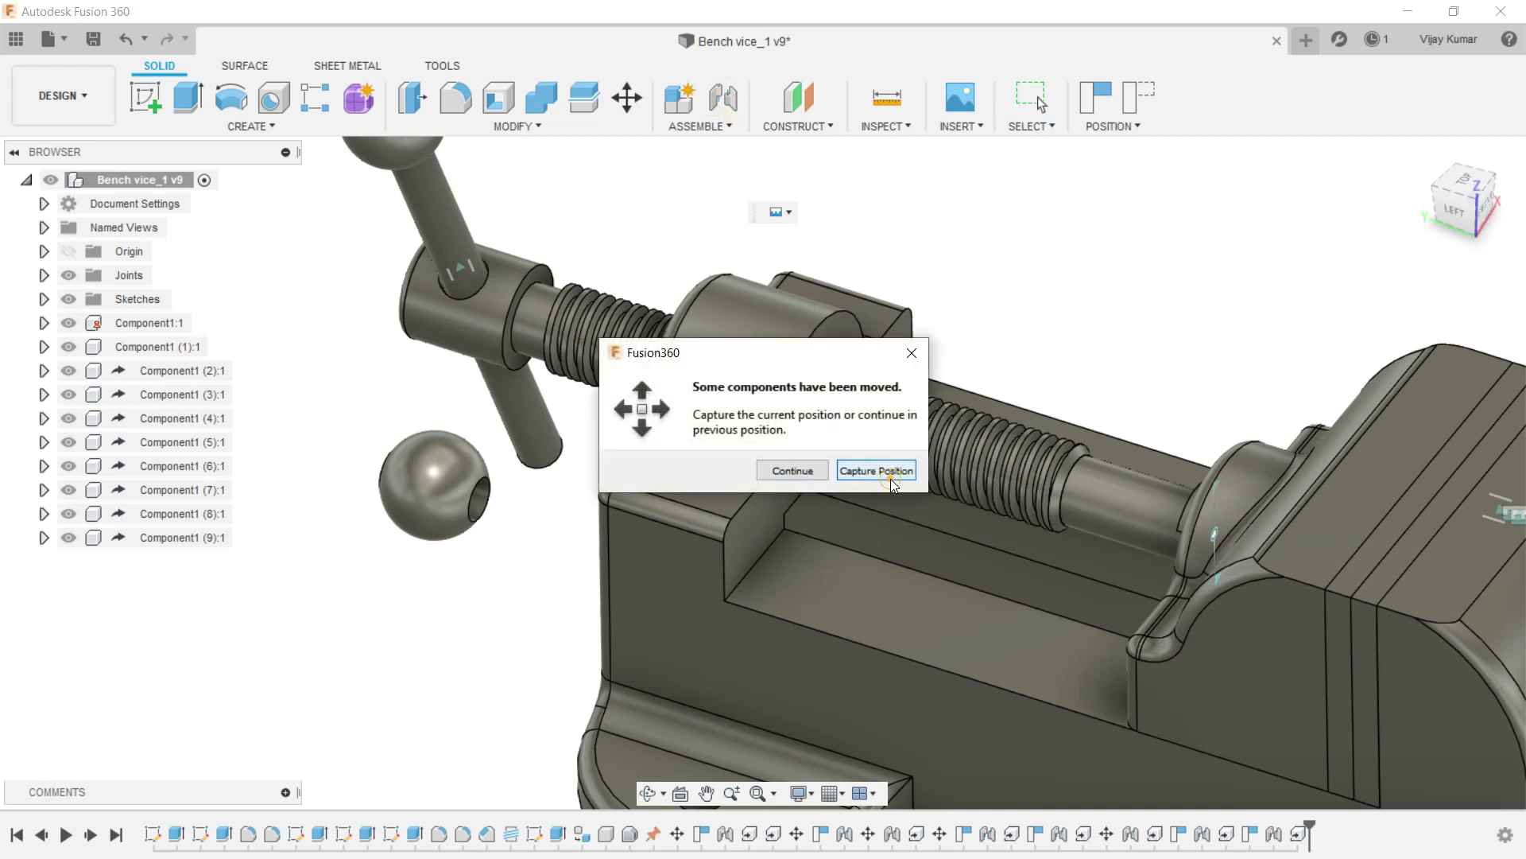
click(891, 477)
scroll(497, 509, up, 3)
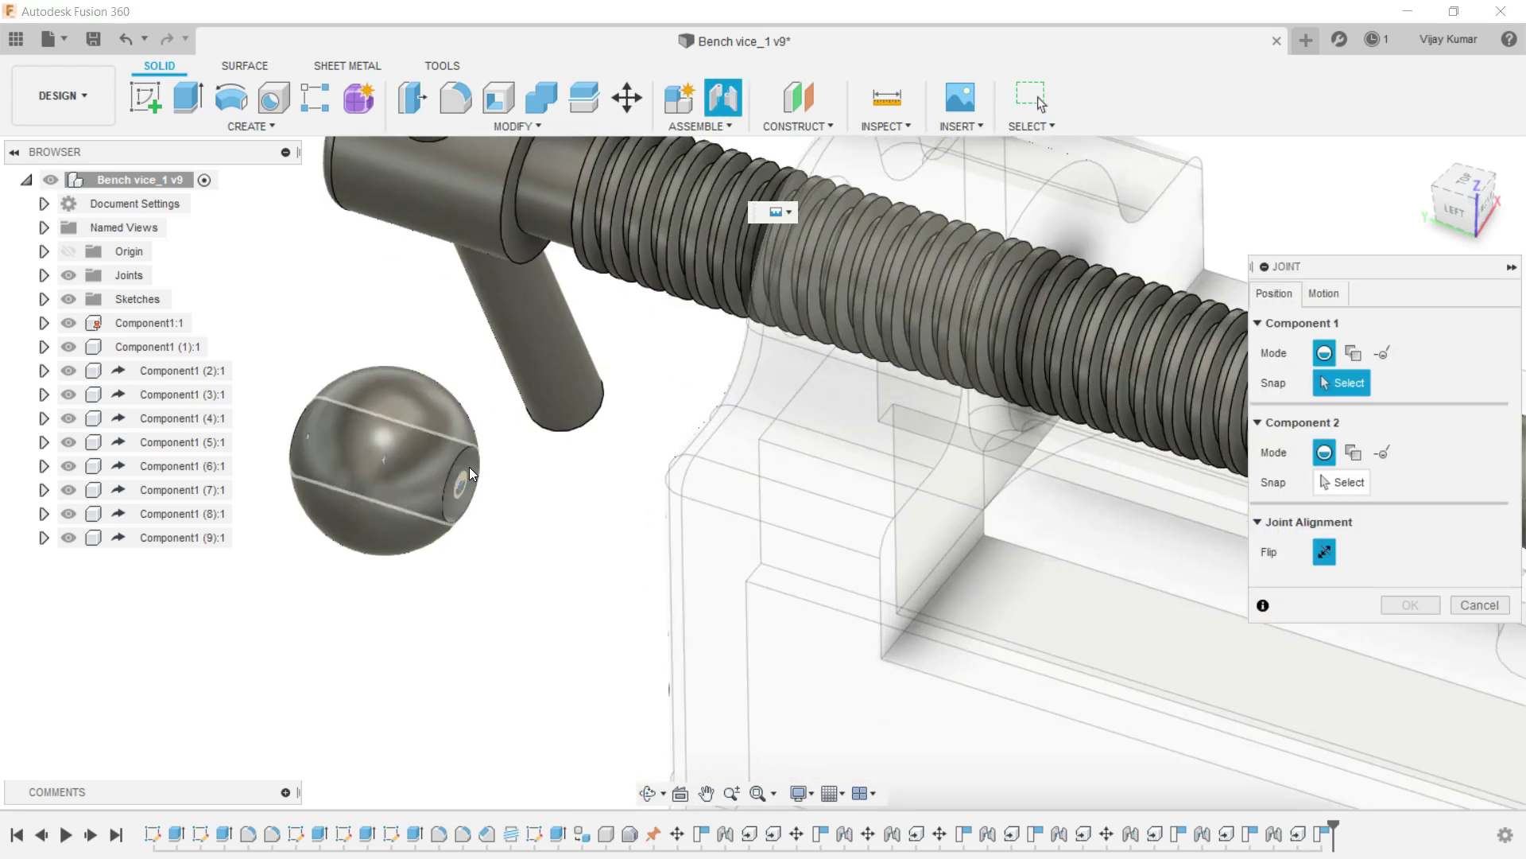
click(470, 483)
click(555, 430)
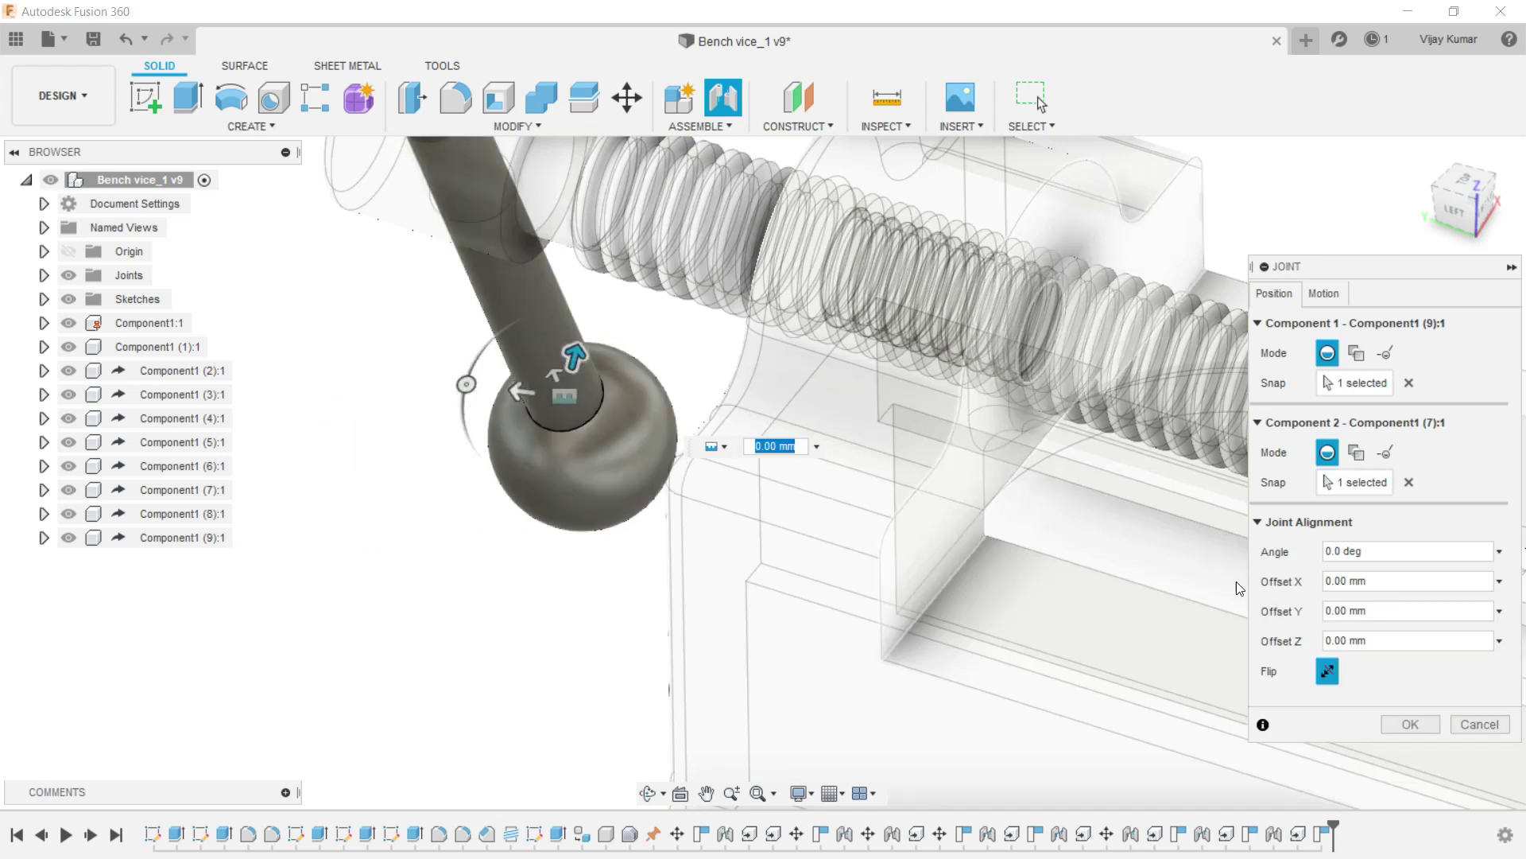
Flip the knob onto the handle end, confirm the joint, and orbit to a frontal view.
click(1325, 672)
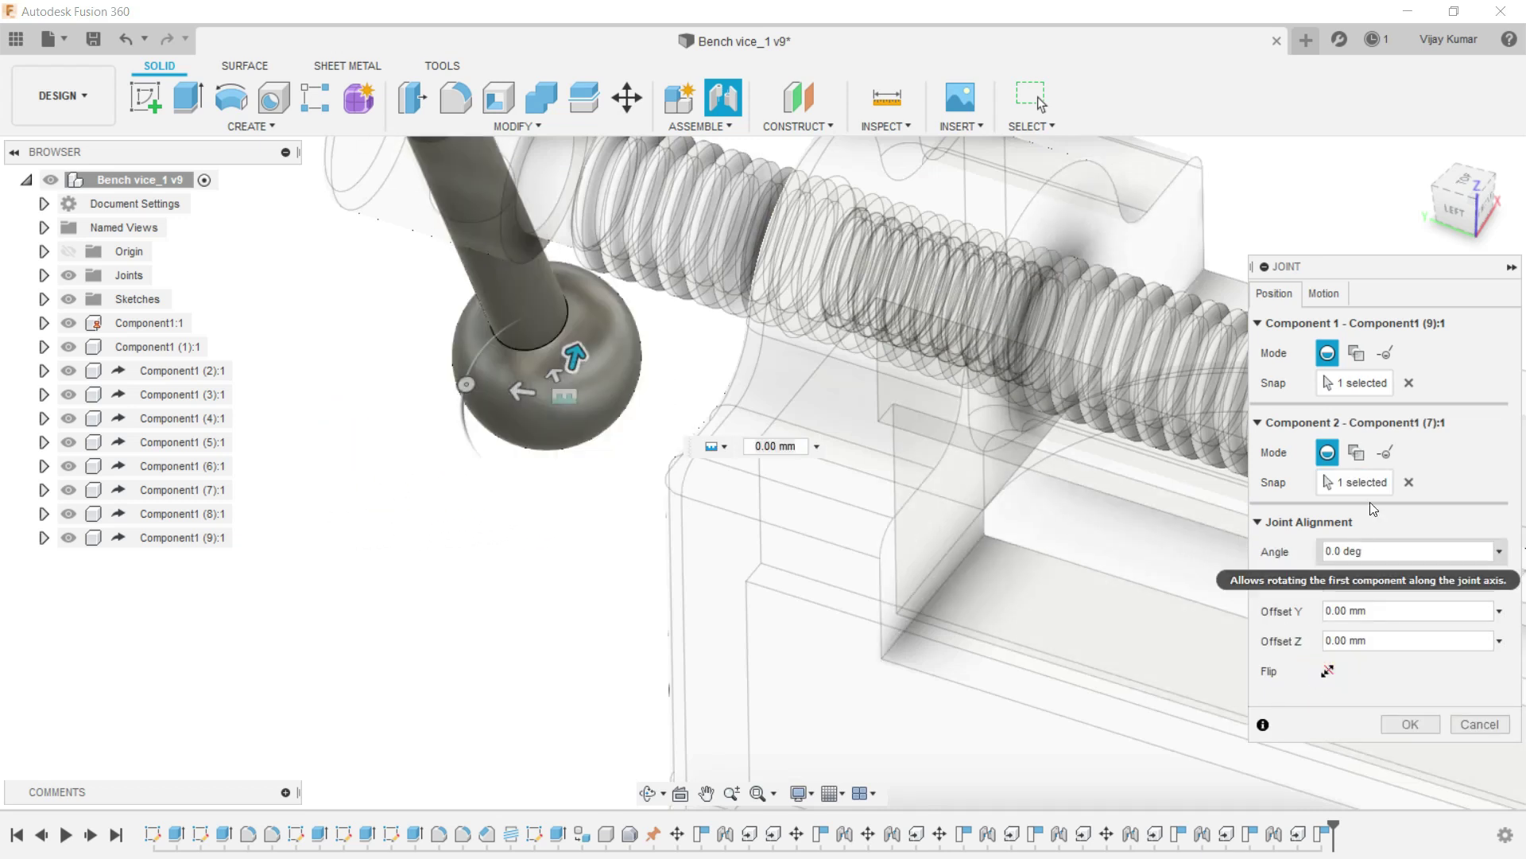
click(1323, 294)
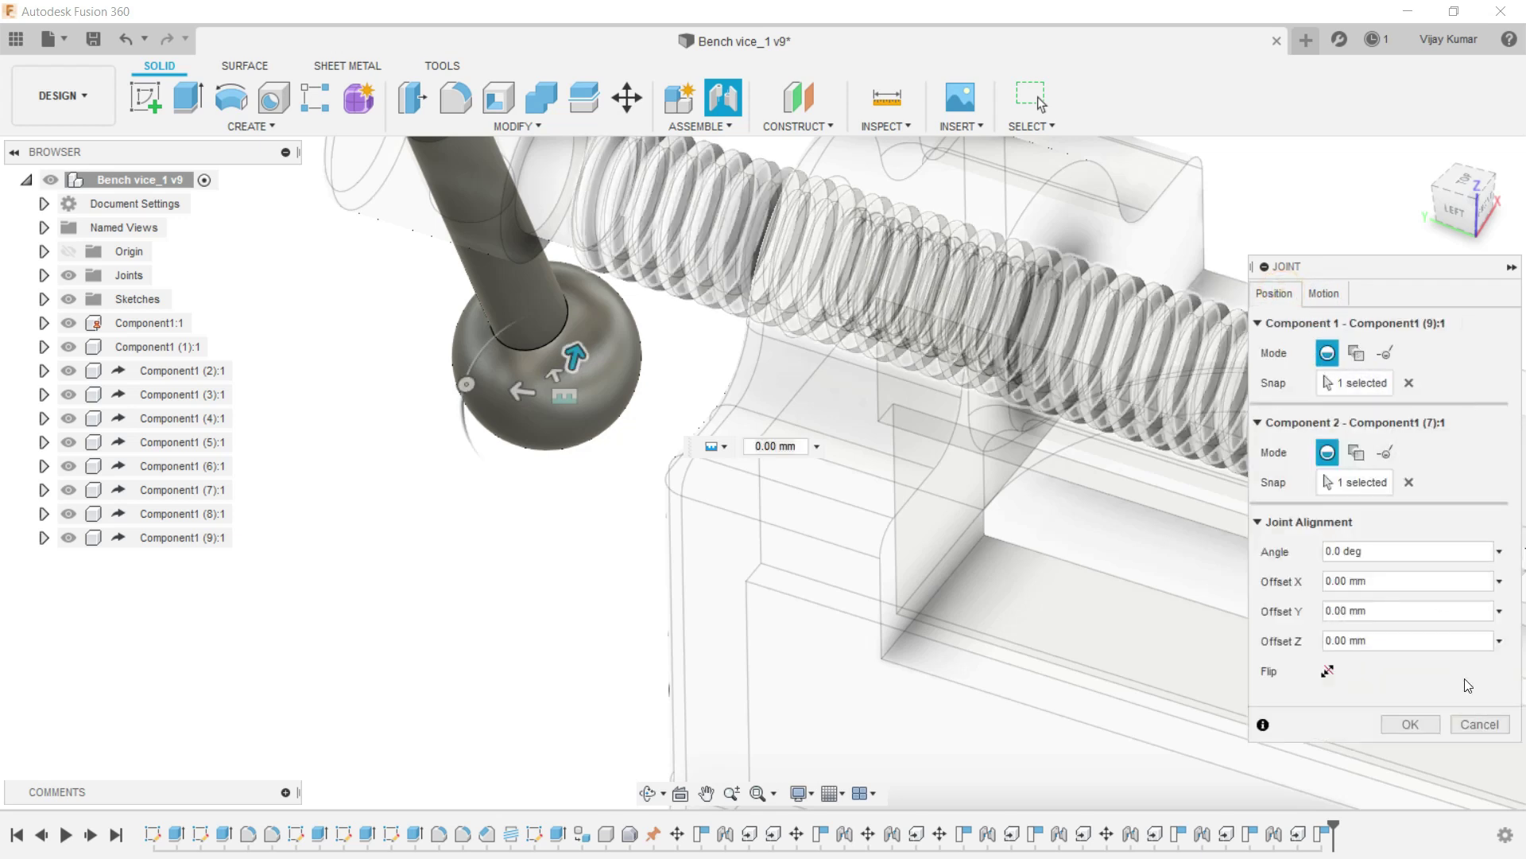
click(1429, 722)
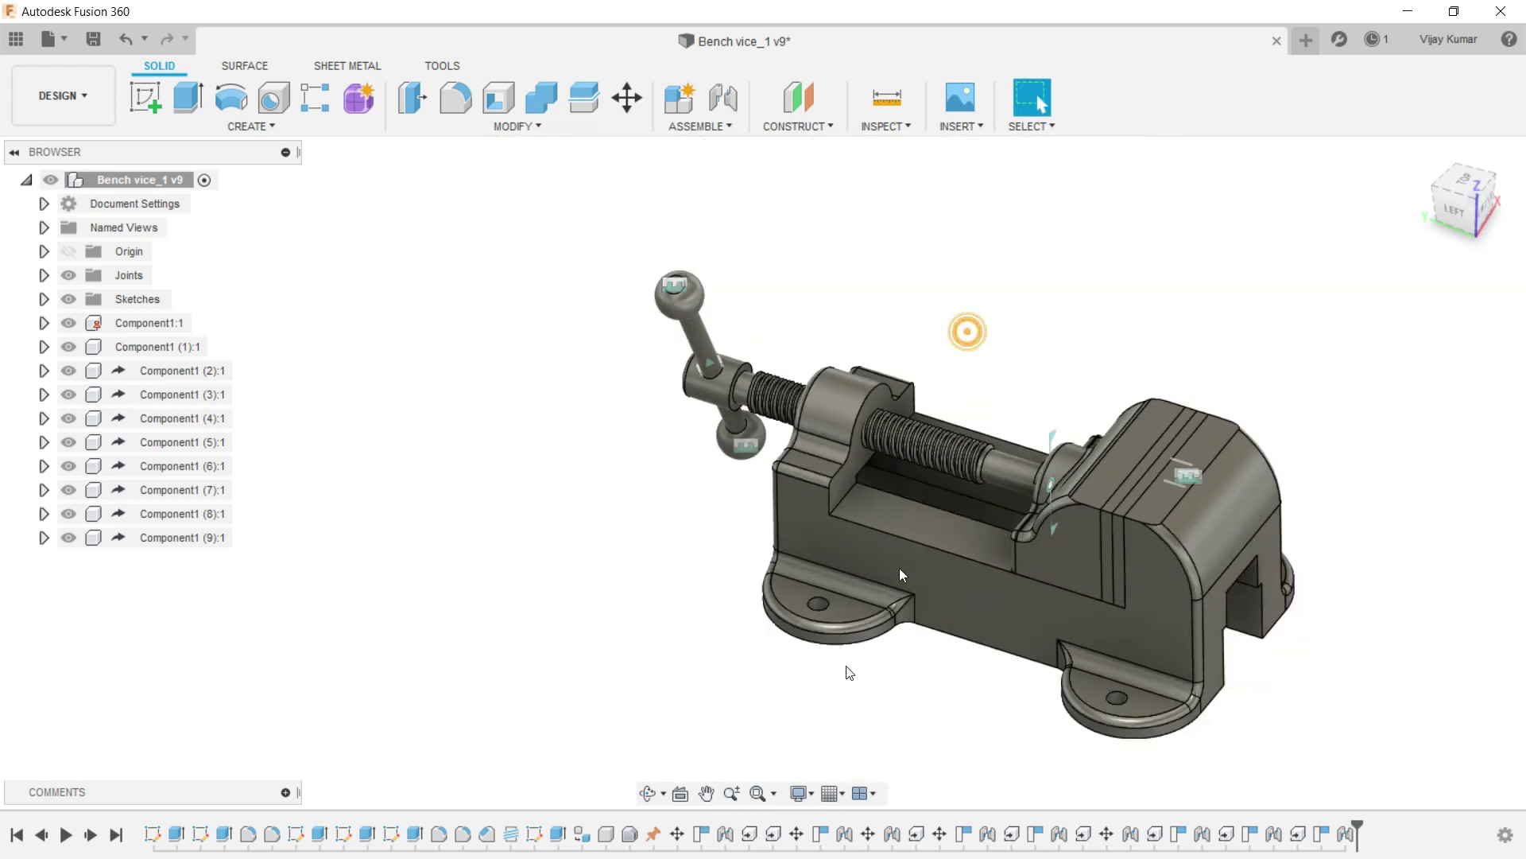
click(651, 794)
drag(756, 494, 899, 495)
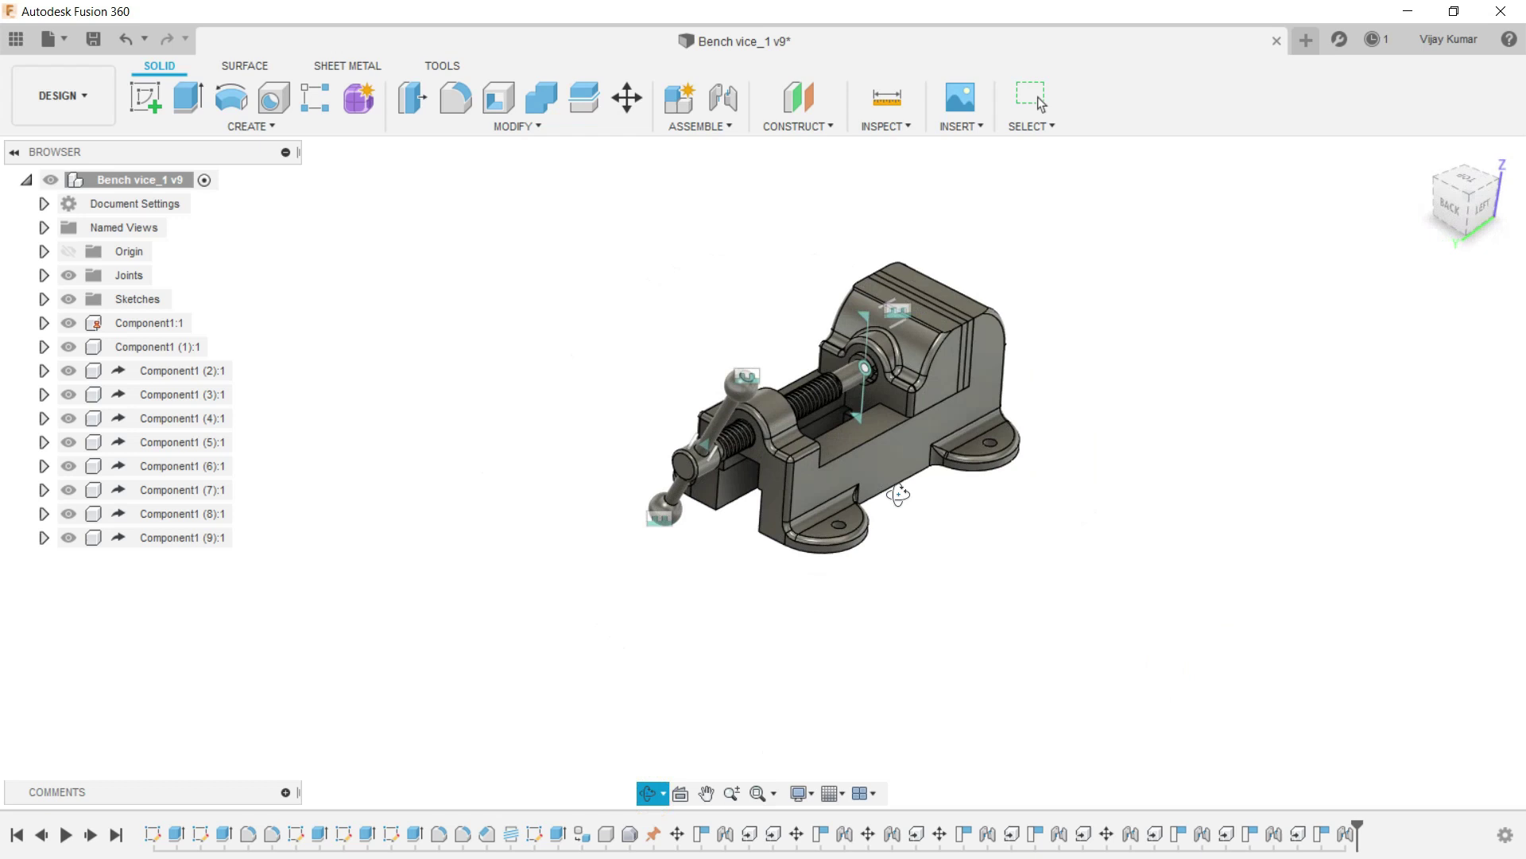
drag(769, 545, 945, 424)
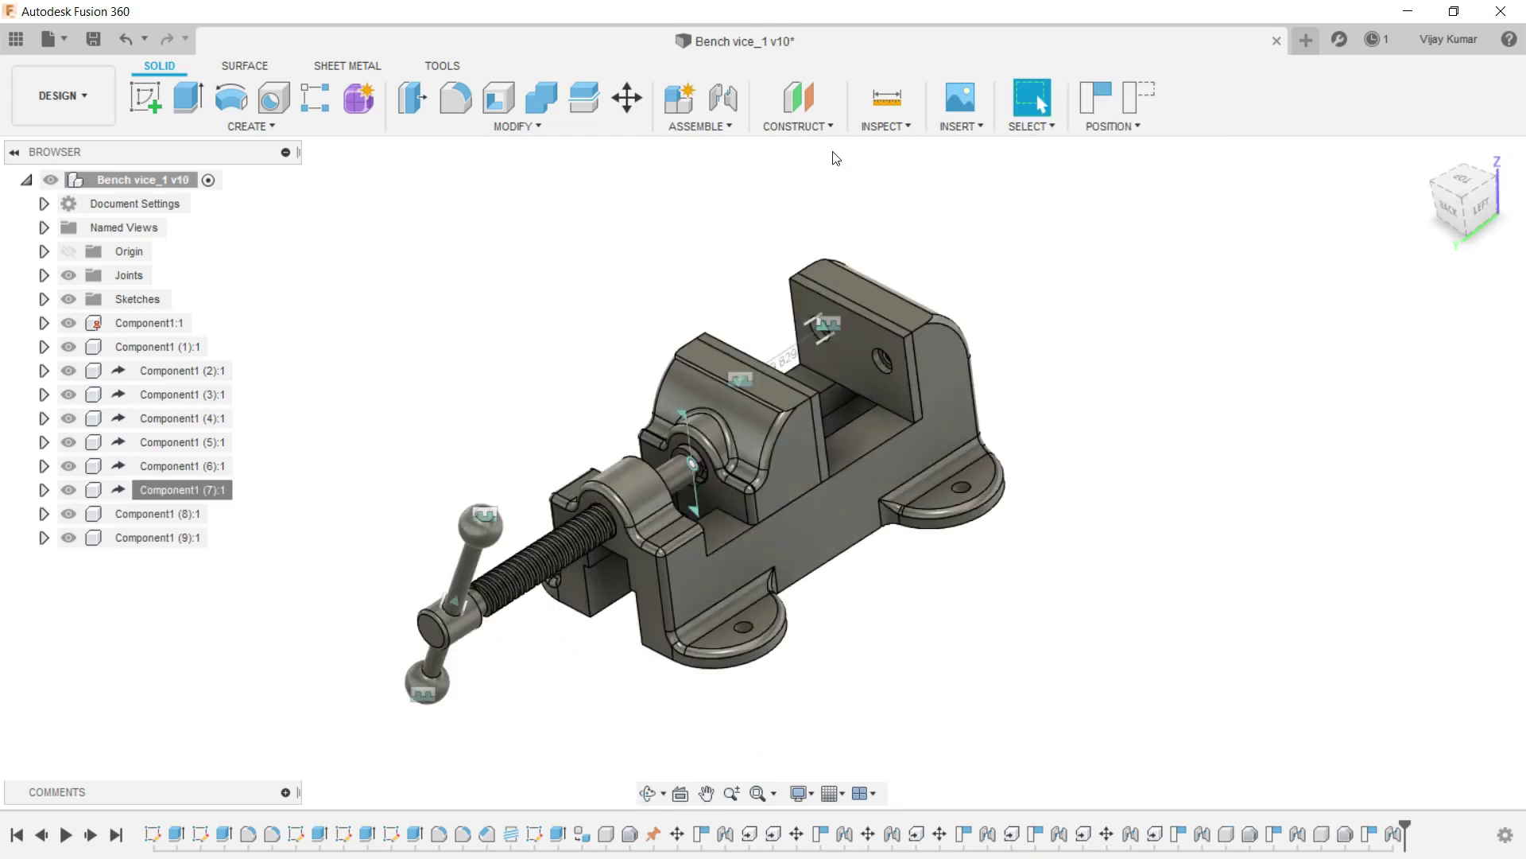
Derive the screw Component2:1 from the Bench vice project's bv_9 design.
click(942, 128)
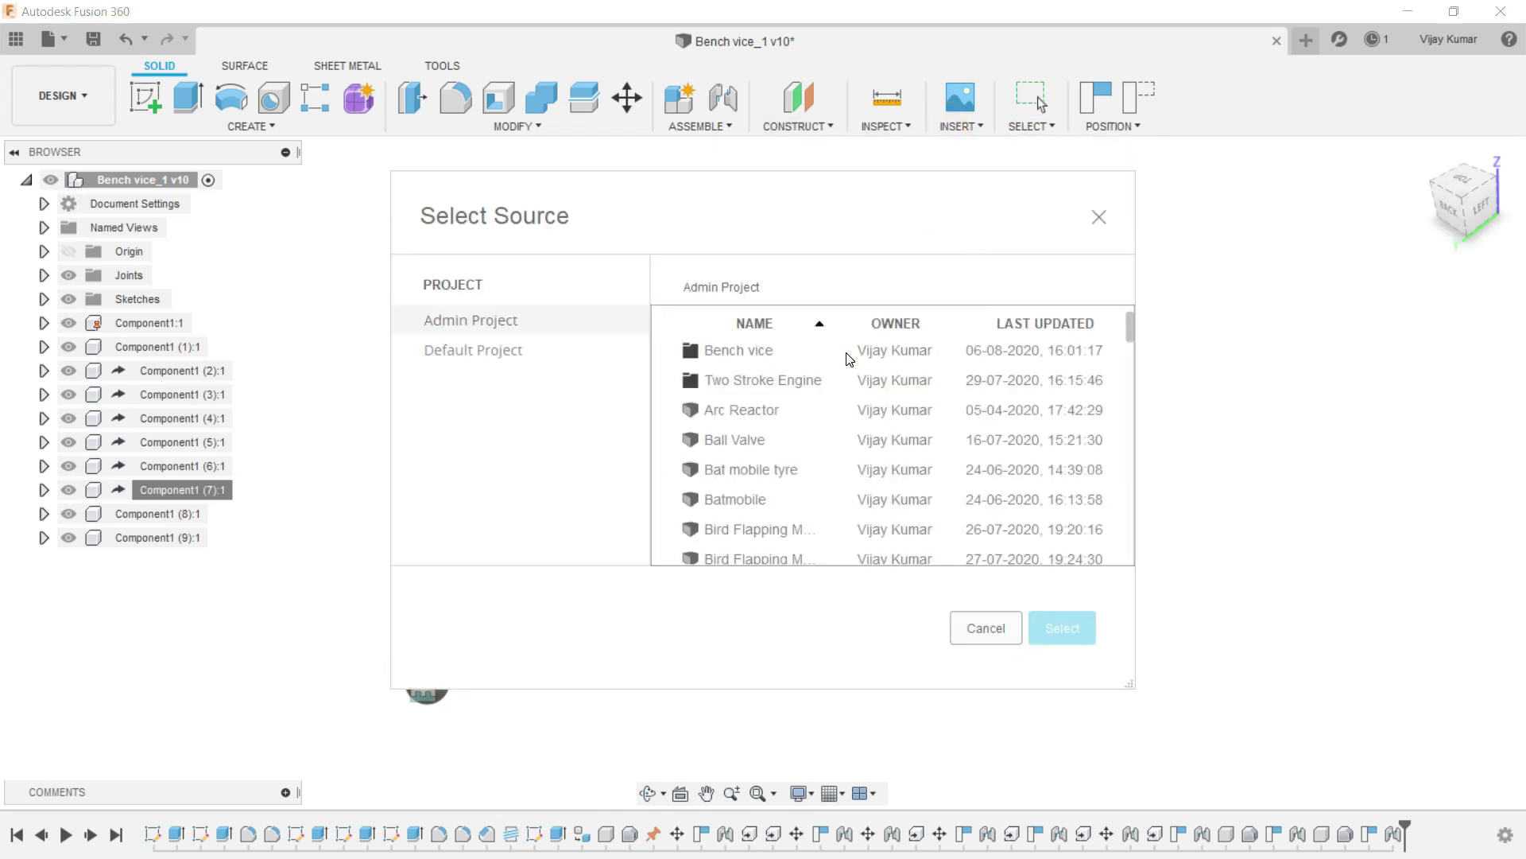
double_click(848, 356)
scroll(818, 492, down, 2)
click(814, 550)
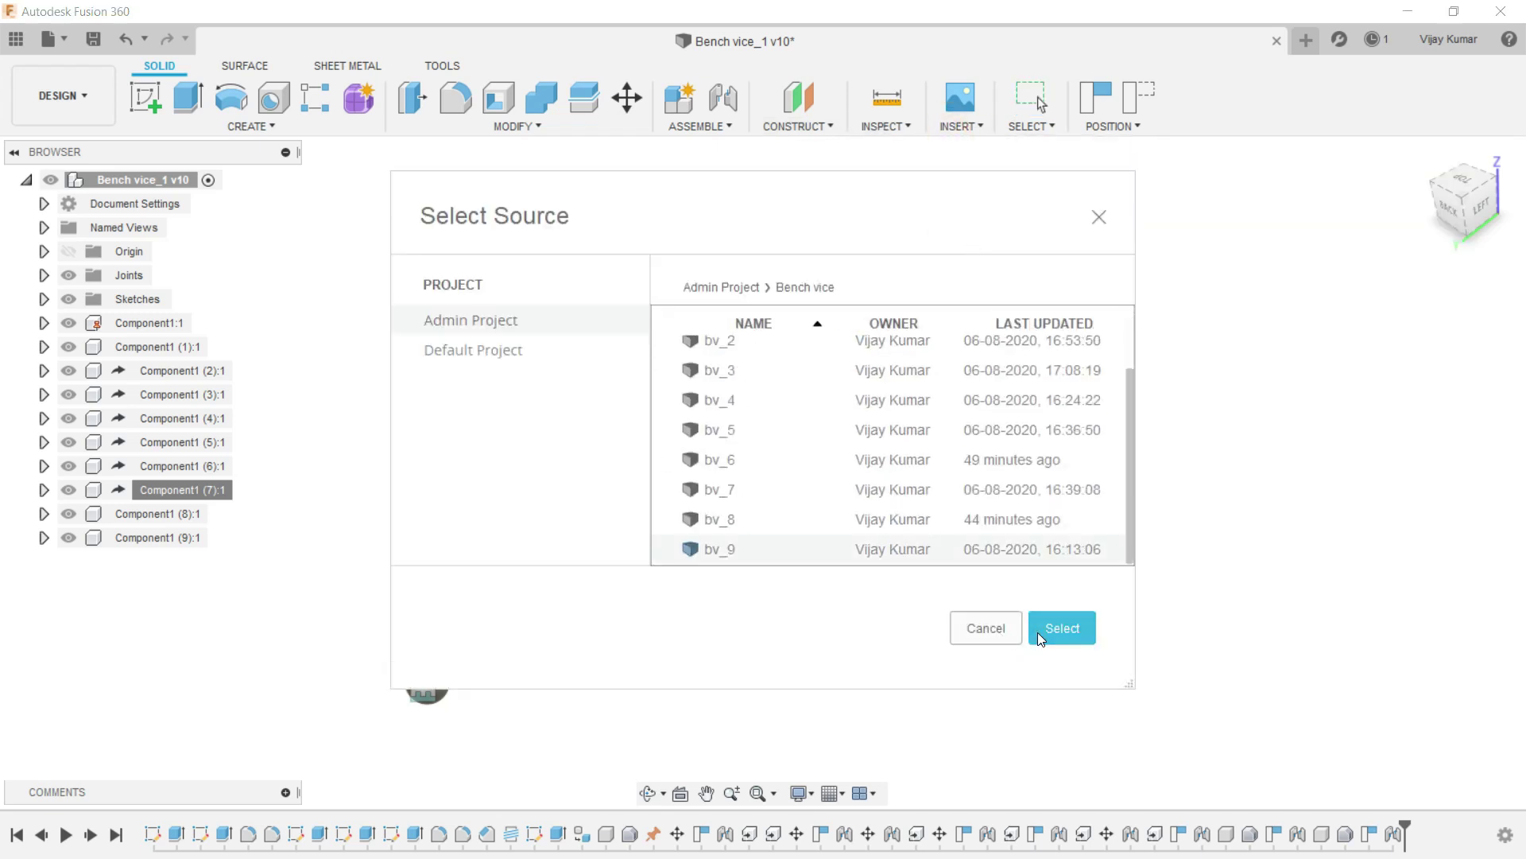
click(1039, 633)
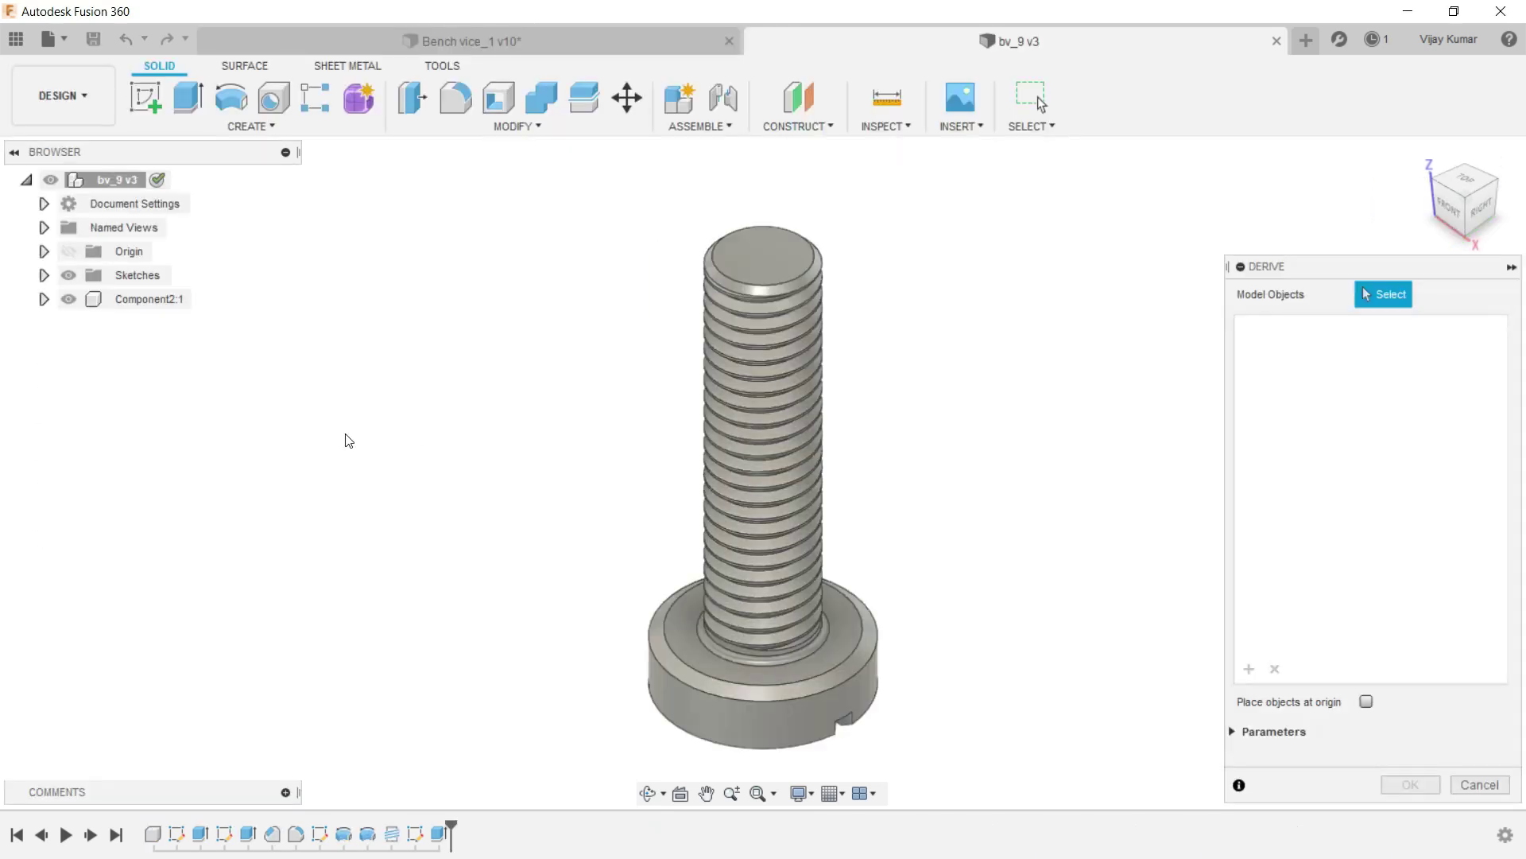
click(150, 301)
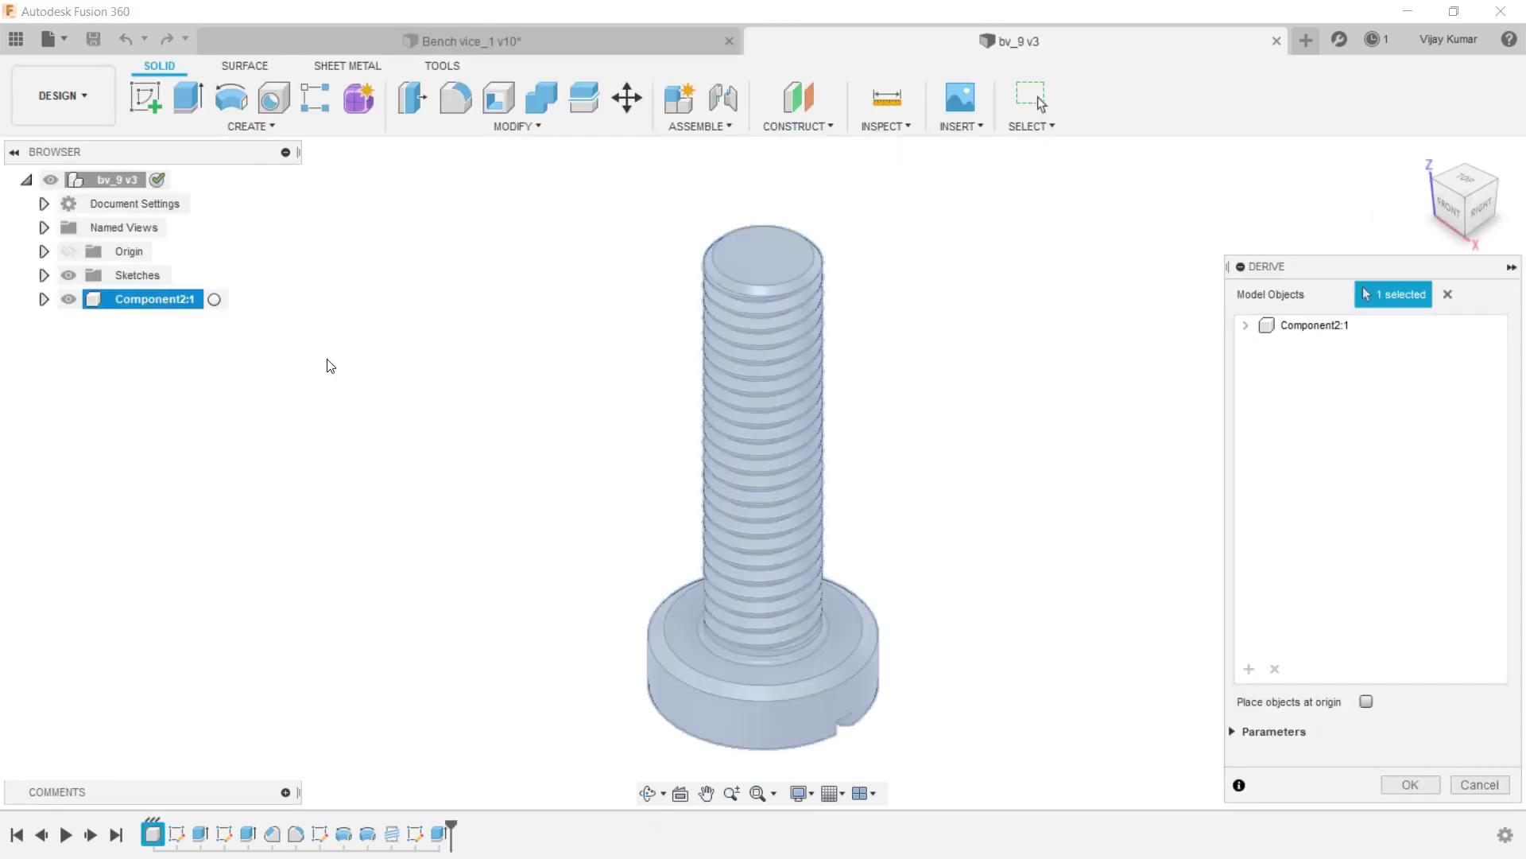
click(1388, 787)
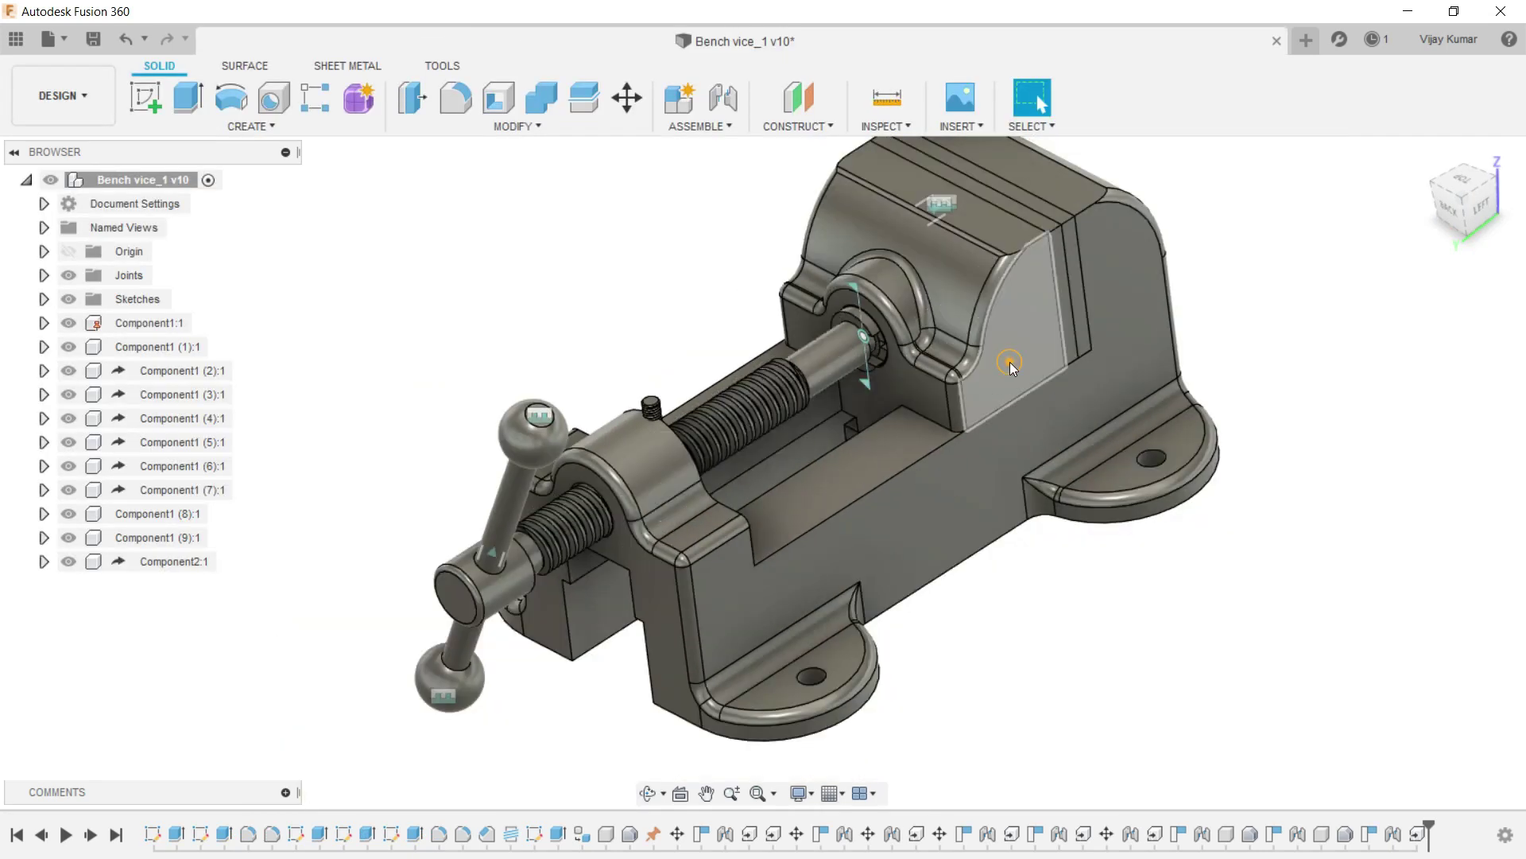
Slide the movable jaw forward and joint the screw head into a fixed jaw plate hole.
drag(1010, 361, 924, 454)
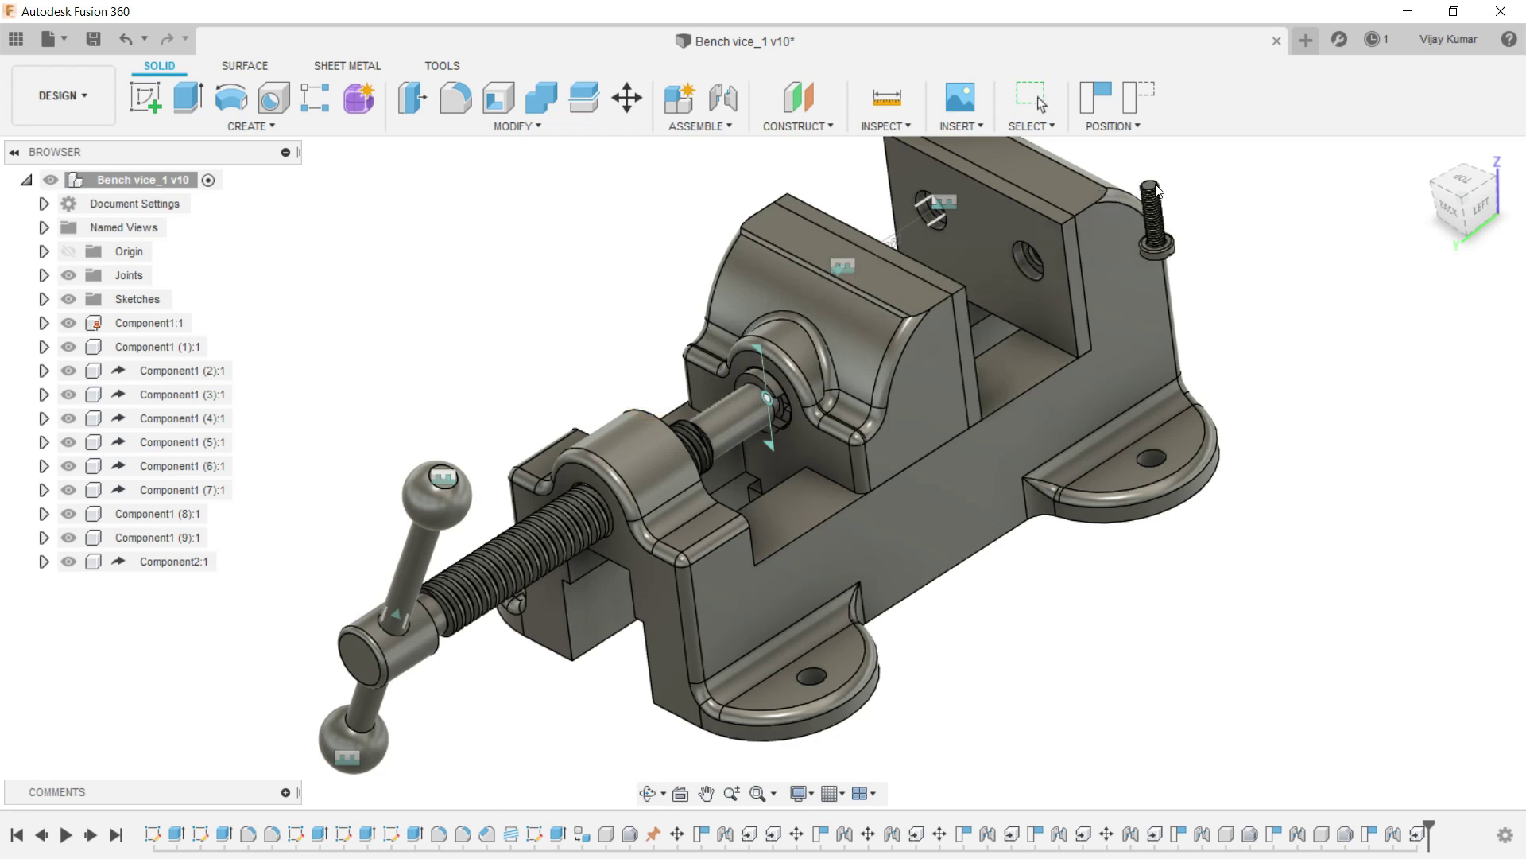
scroll(1261, 270, up, 3)
scroll(1118, 213, up, 2)
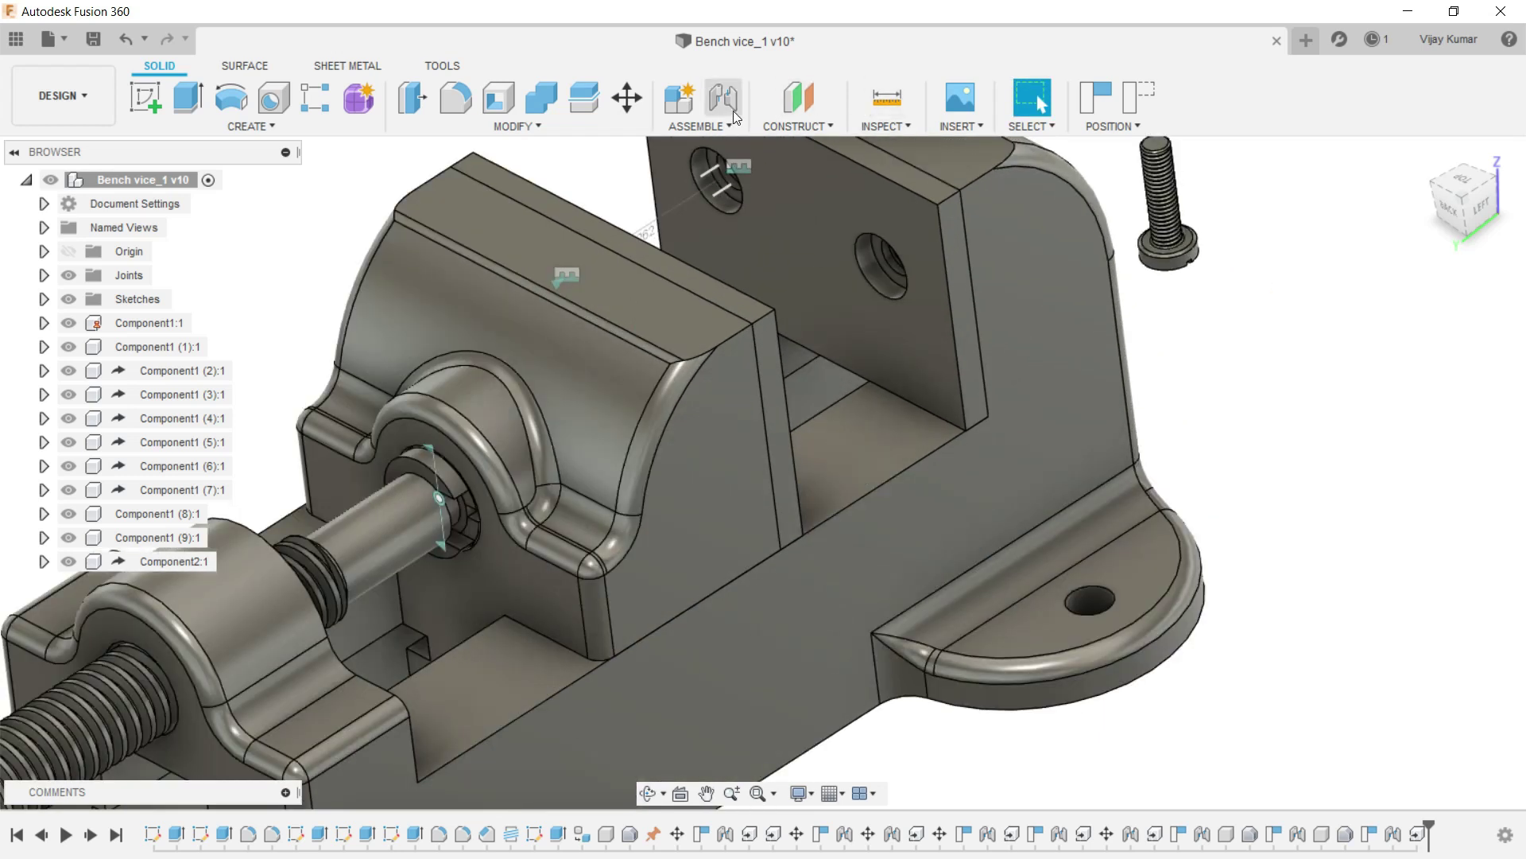
click(723, 97)
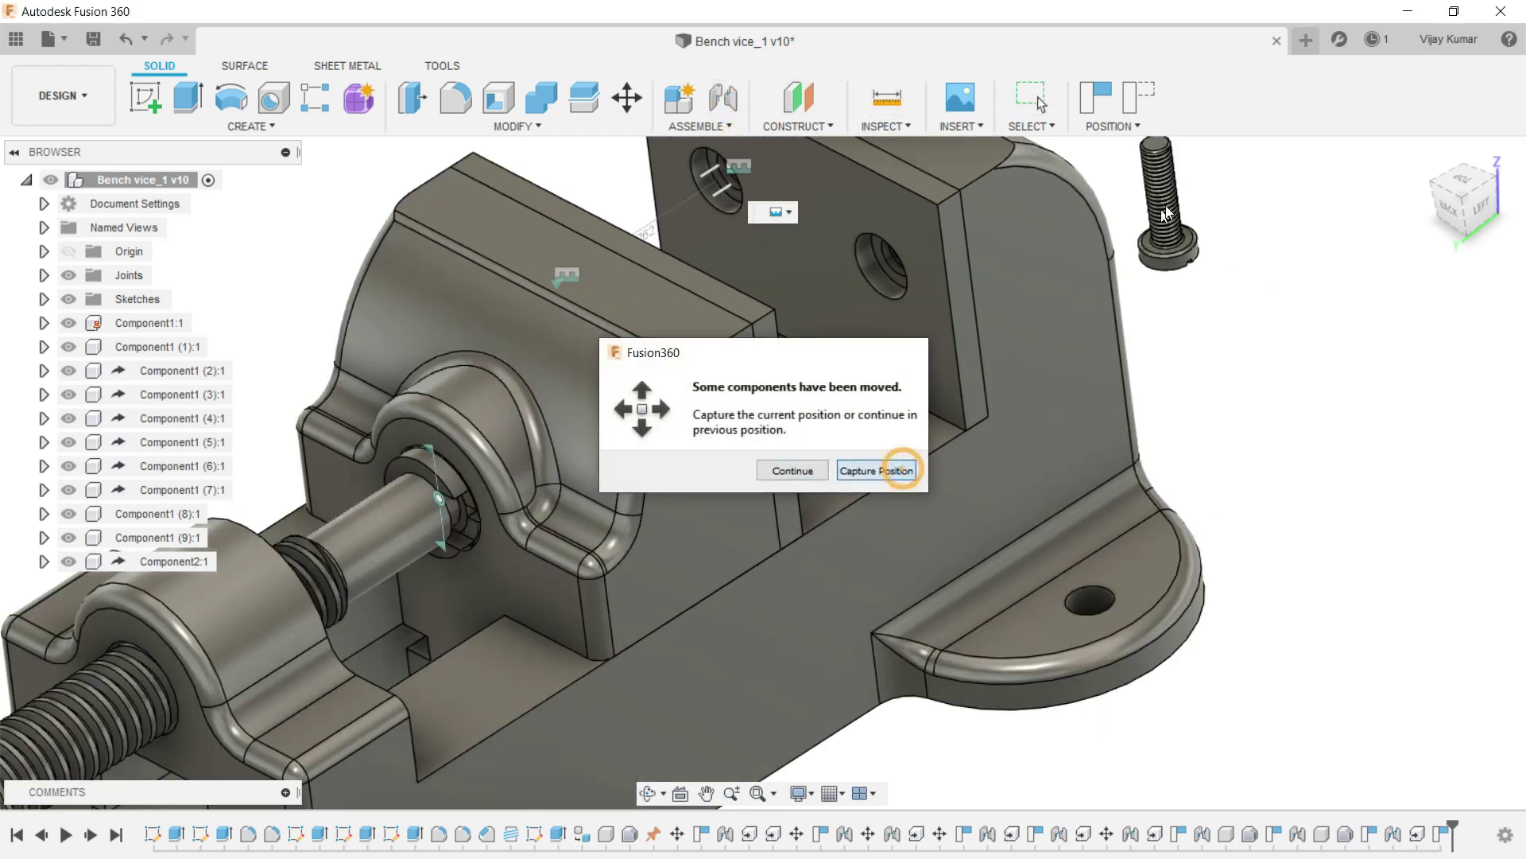
click(908, 471)
scroll(1142, 260, up, 2)
scroll(1186, 252, up, 2)
click(1186, 253)
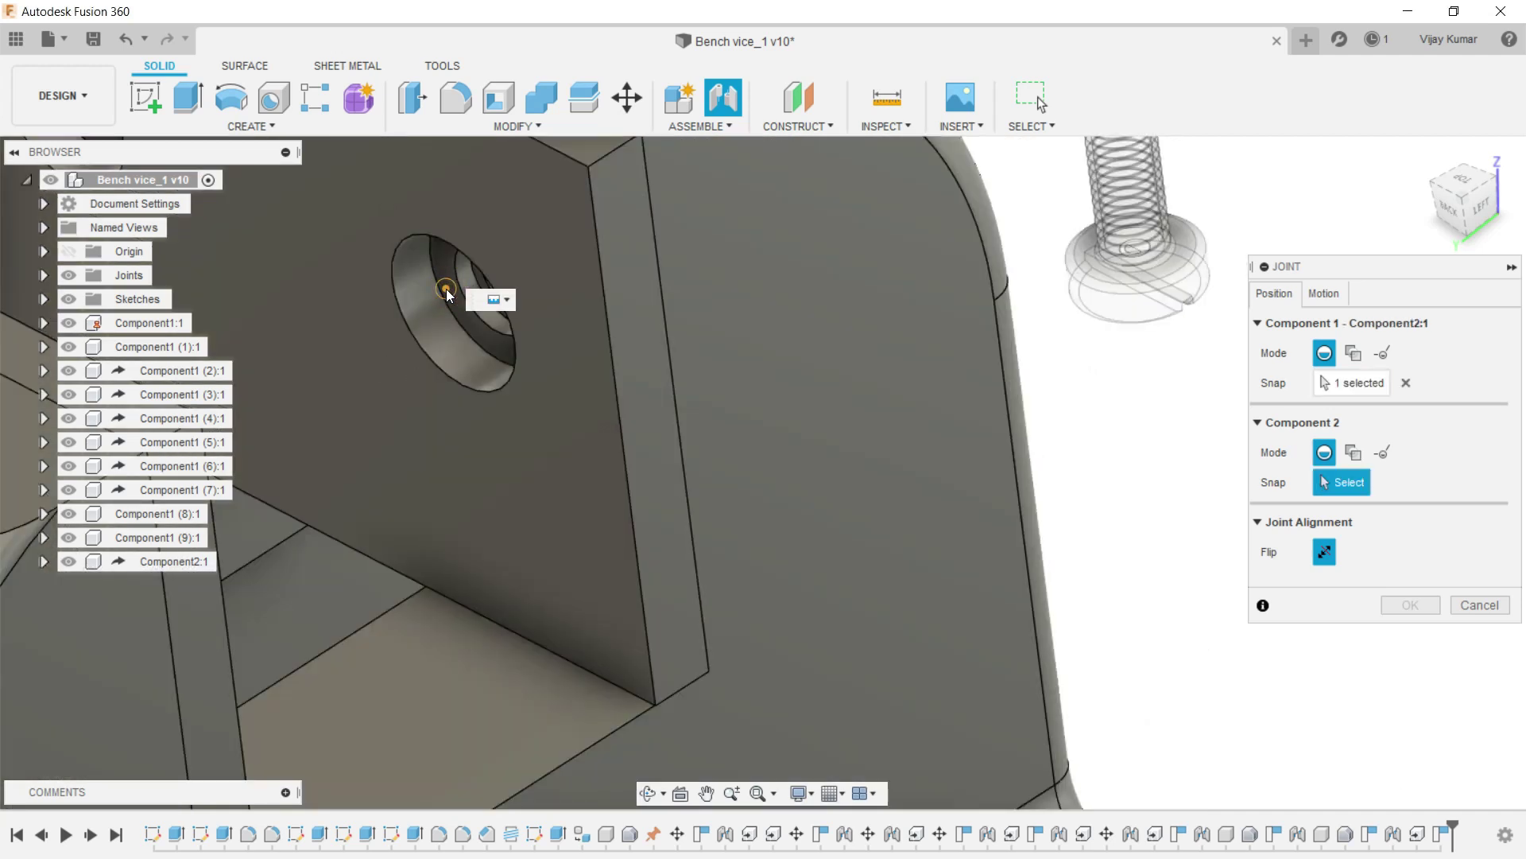
click(442, 273)
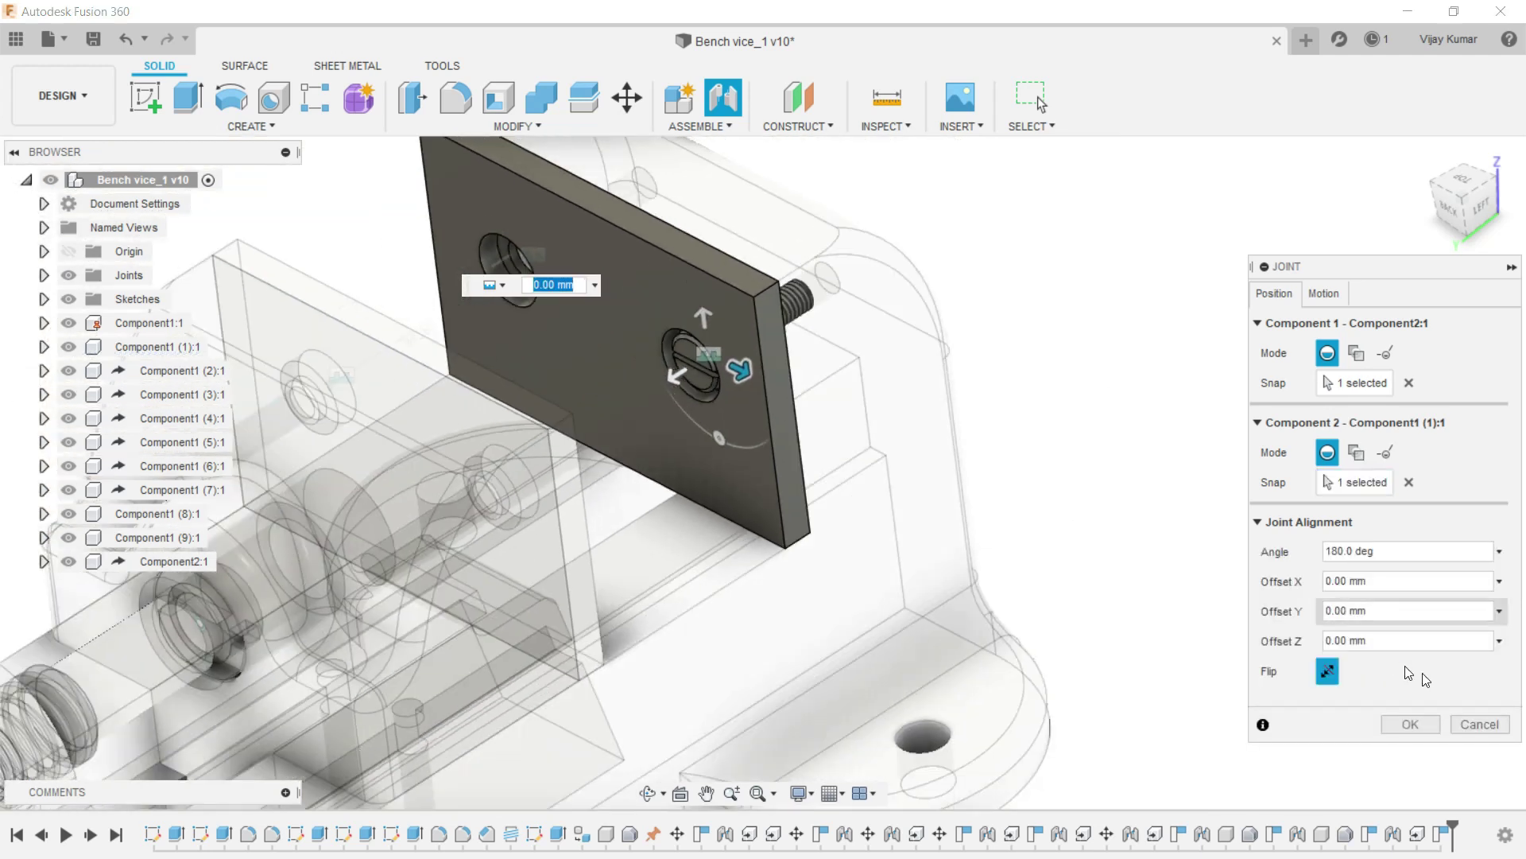
click(1435, 720)
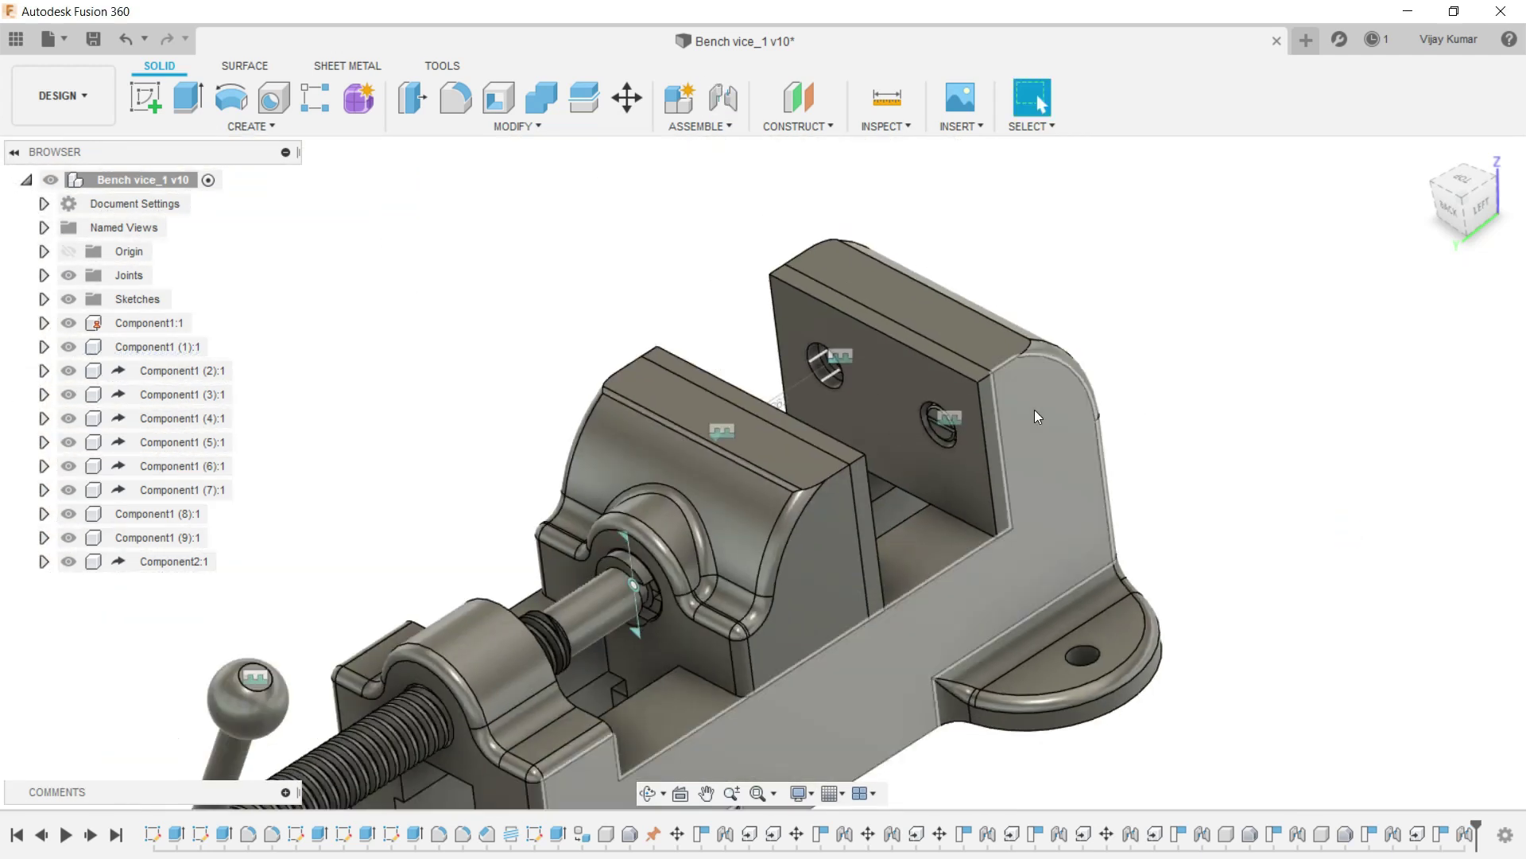
Copy the placed screw component and paste a new copy into the canvas.
click(182, 564)
right_click(181, 565)
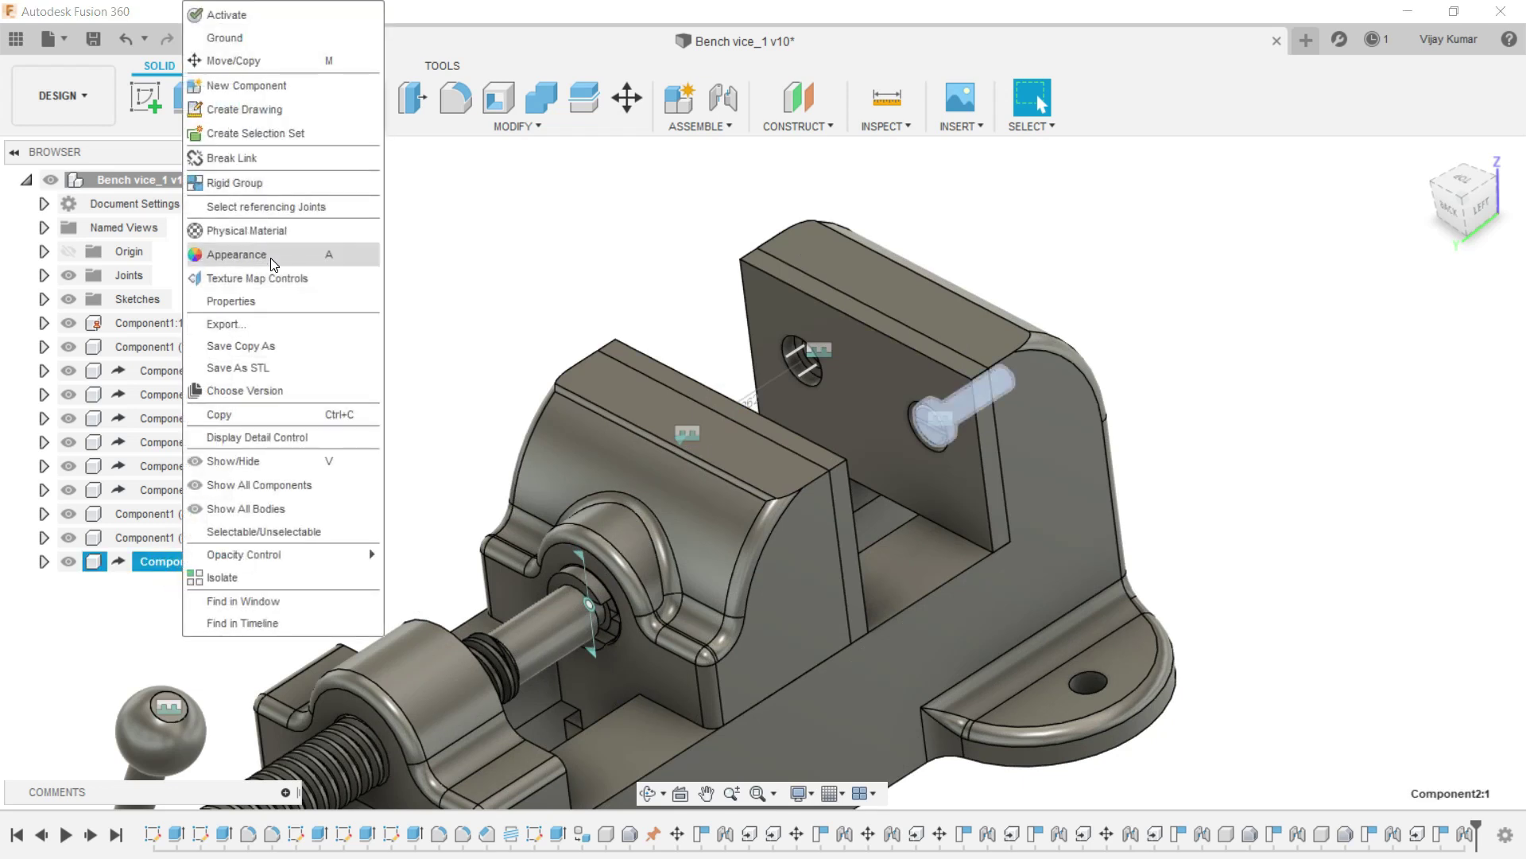
click(262, 414)
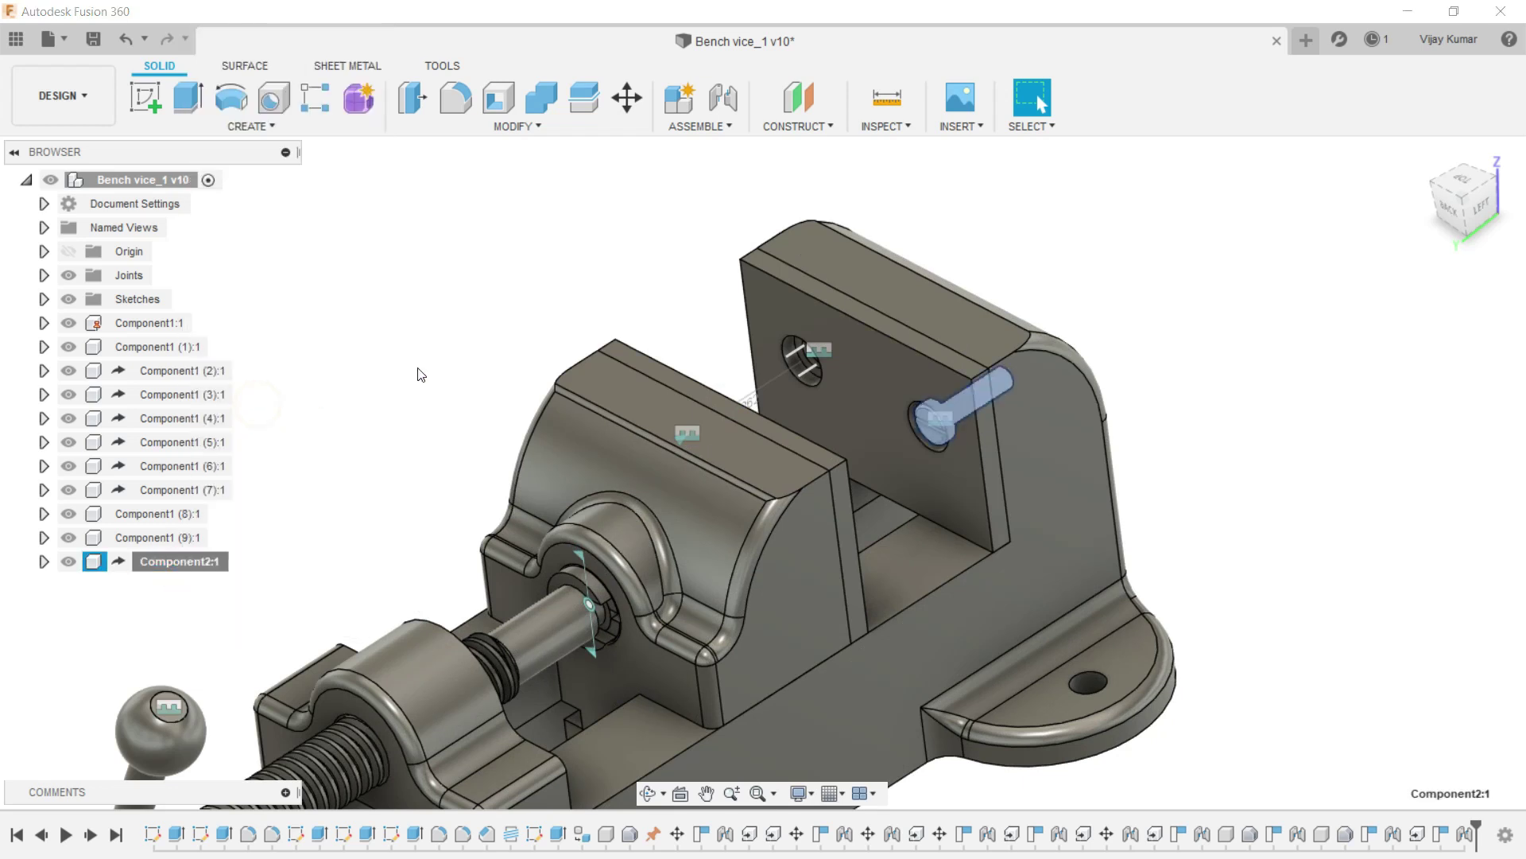
click(513, 352)
right_click(513, 350)
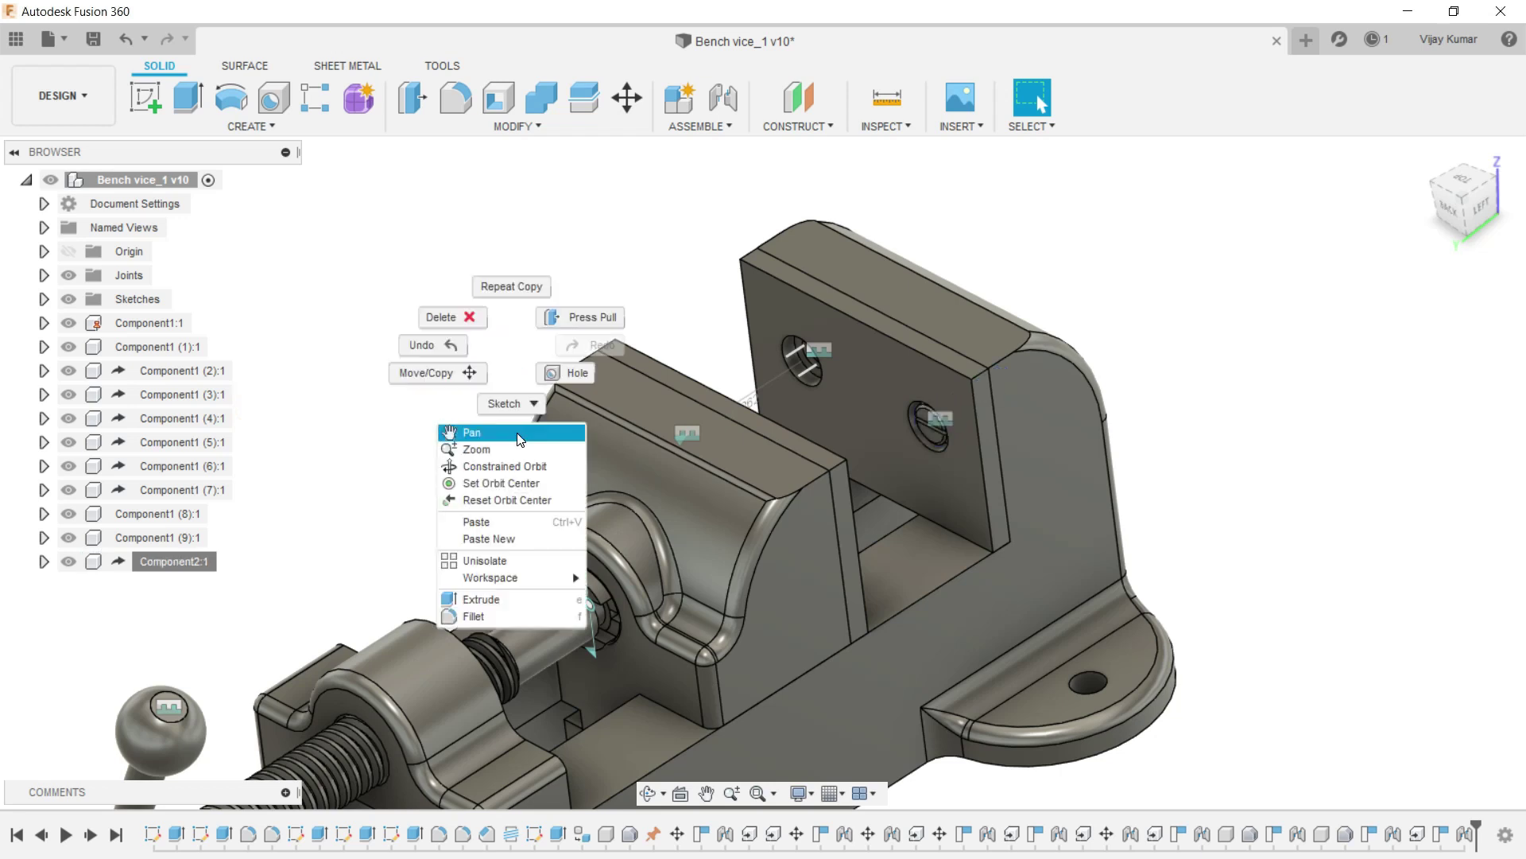
click(504, 523)
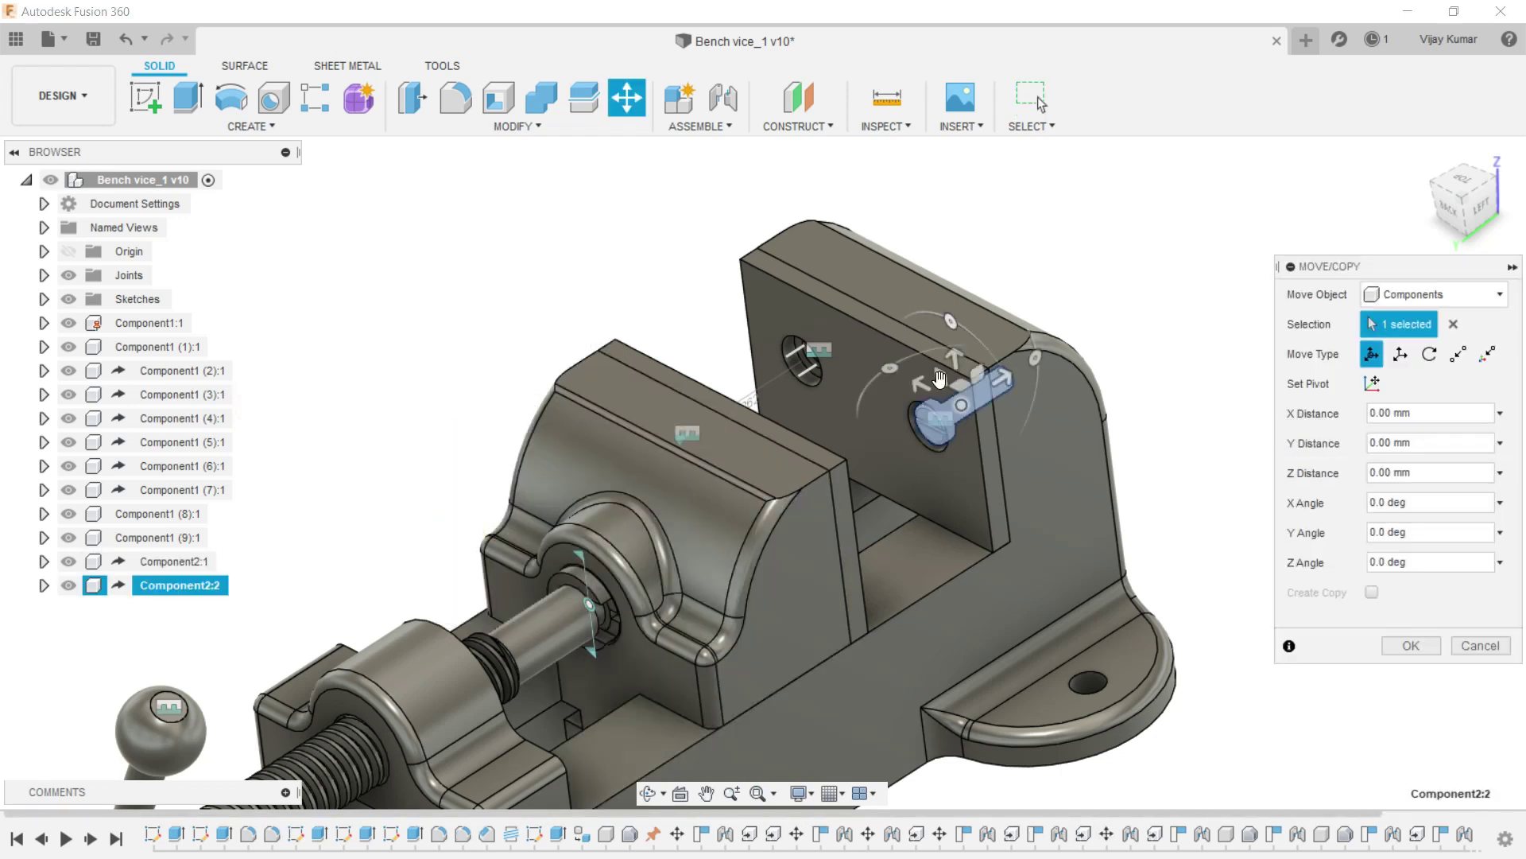
Move the pasted screw 95 mm away and rotate it to face the plate.
drag(924, 388, 586, 282)
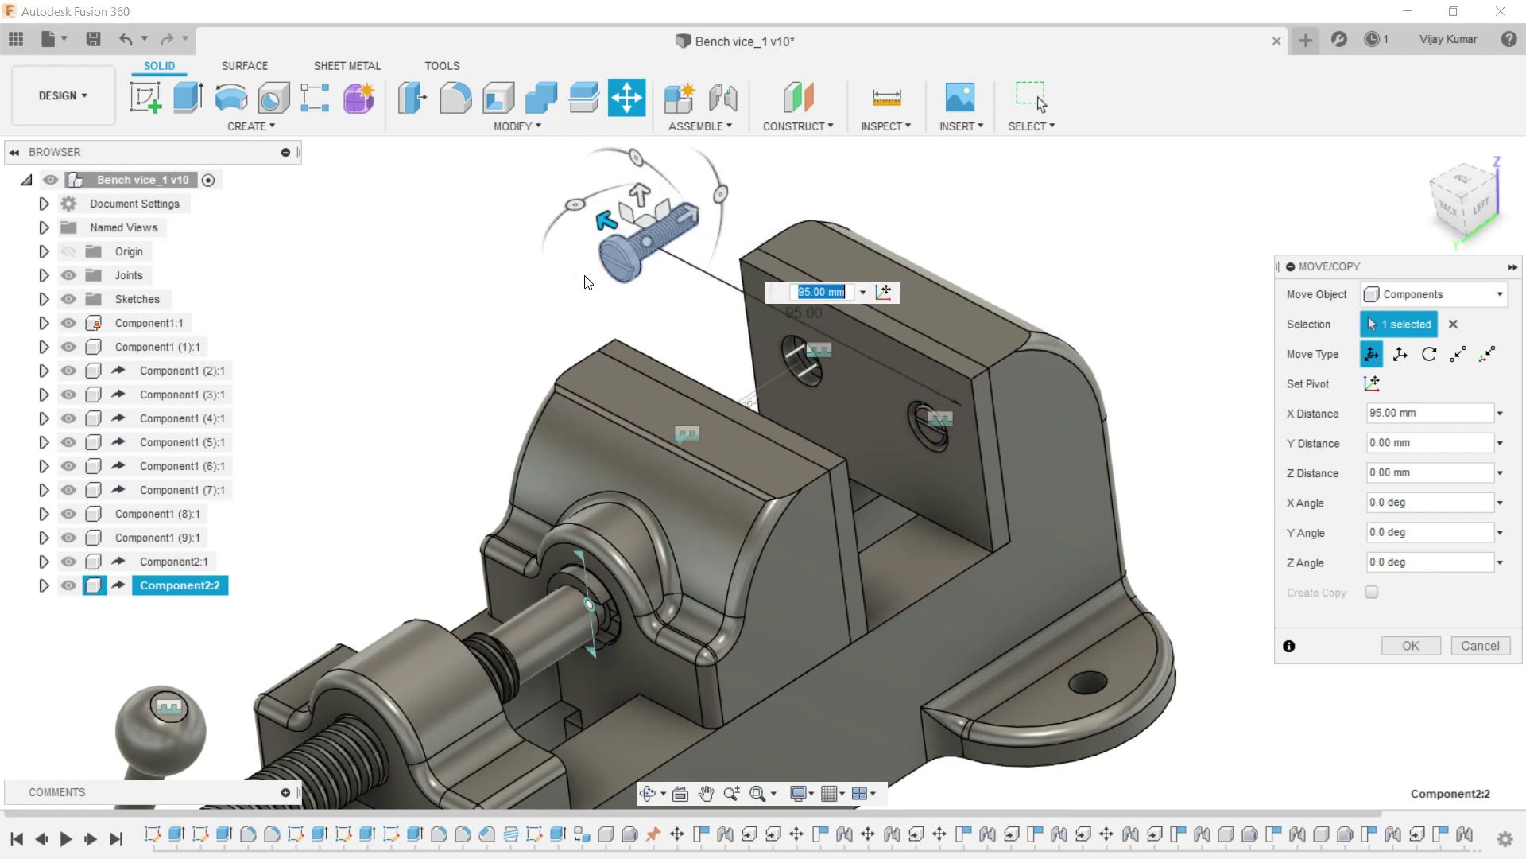
drag(567, 203, 690, 199)
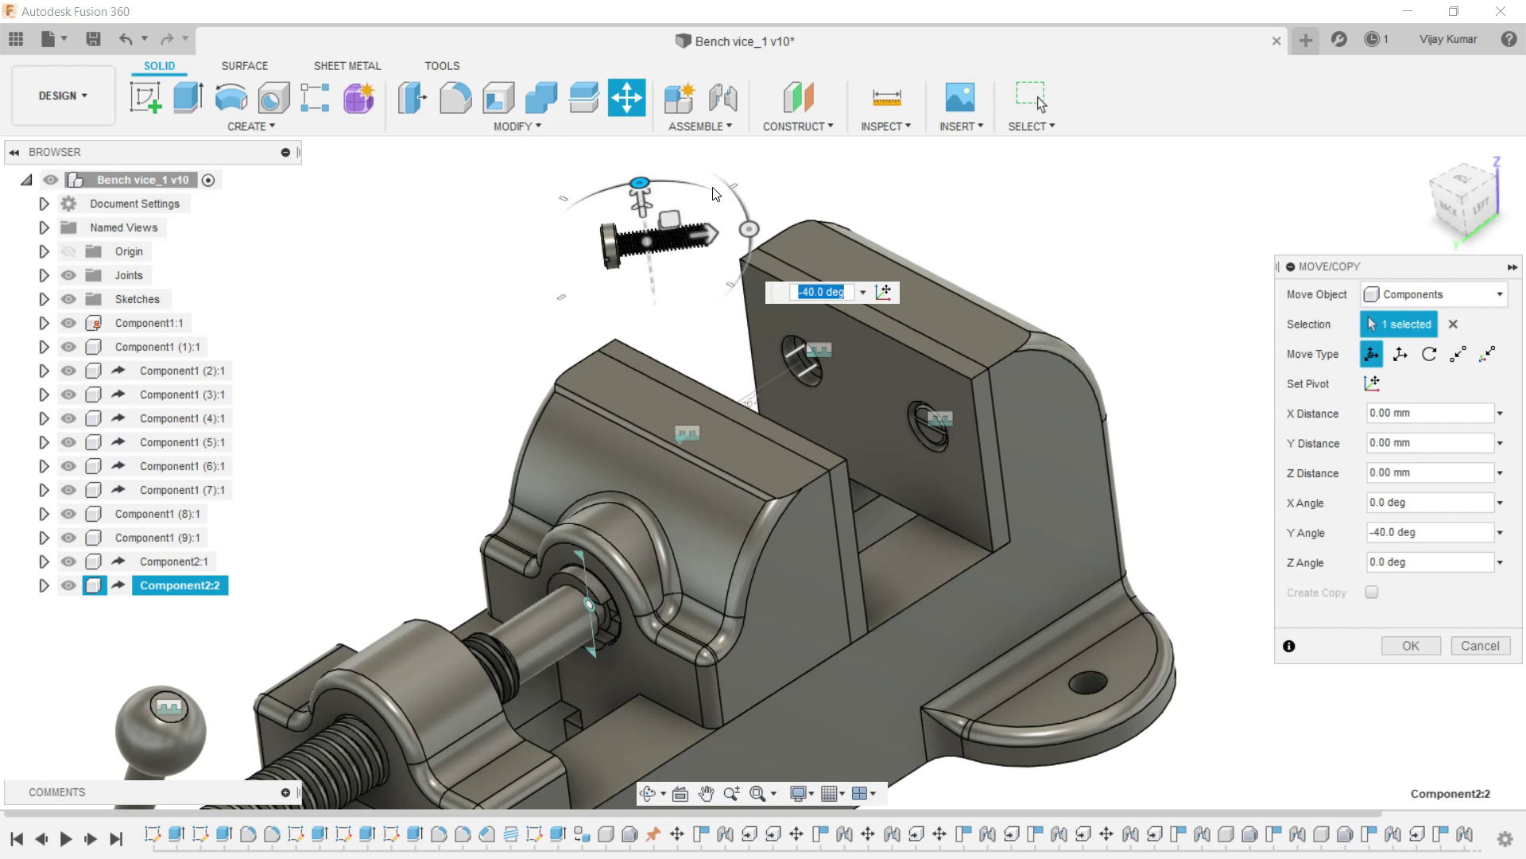
drag(641, 183, 884, 224)
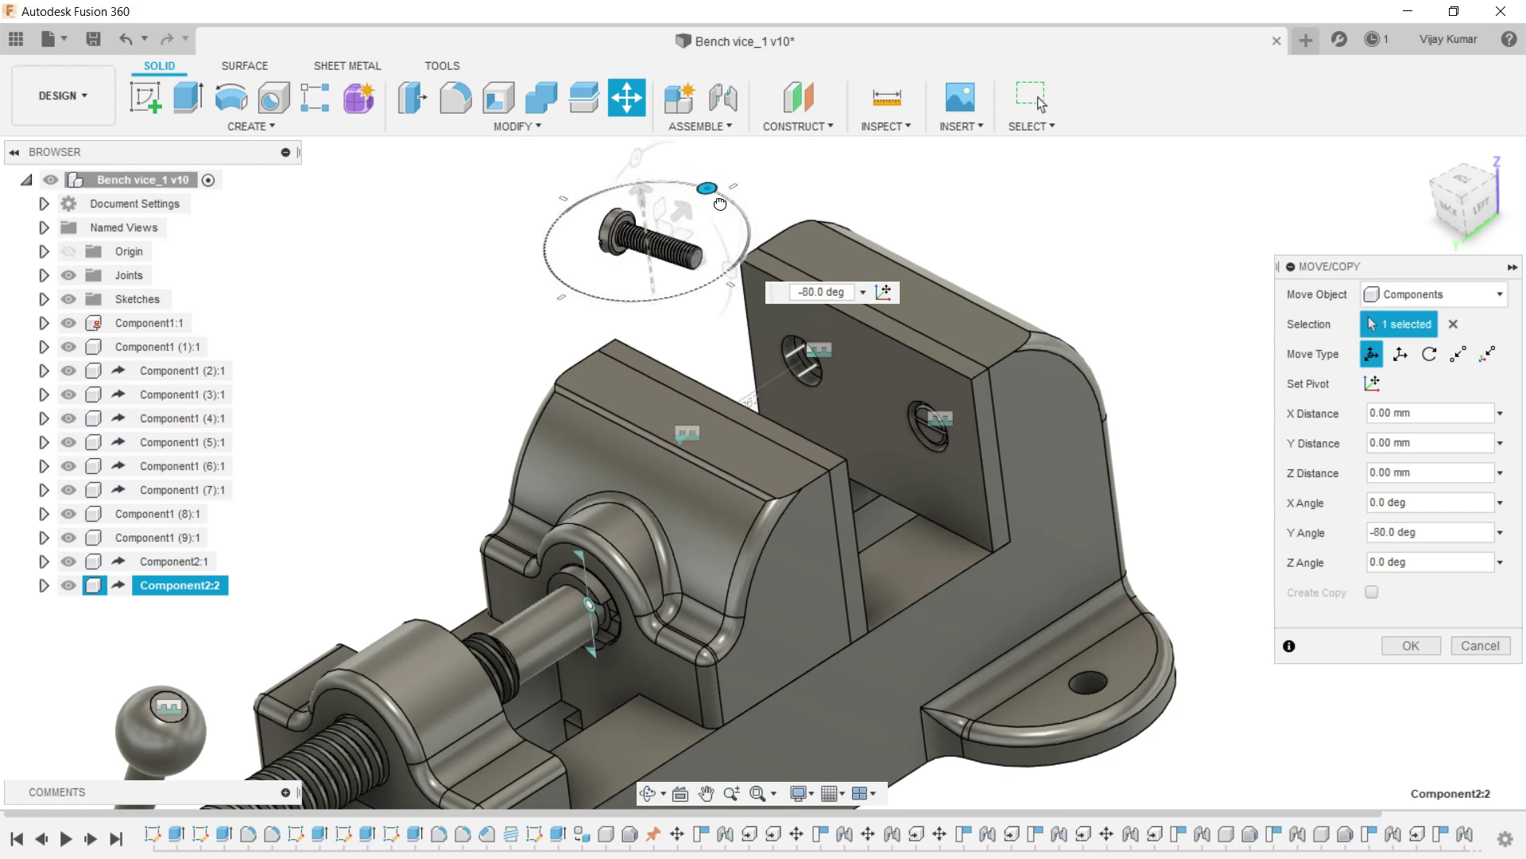
click(1400, 652)
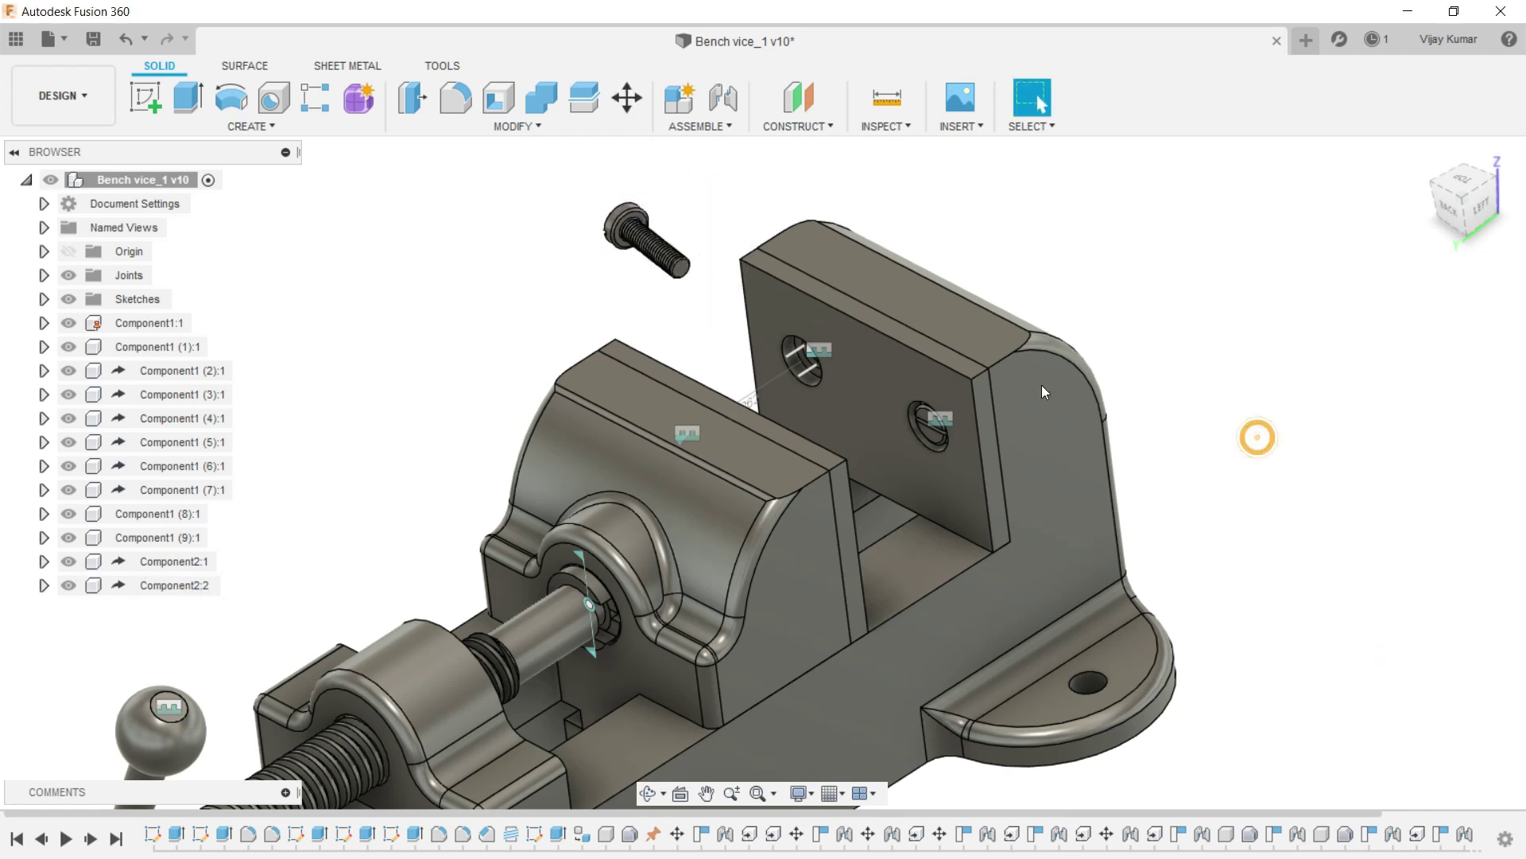
scroll(697, 249, up, 3)
Joint the second screw's head into the plate's other hole, then save with Ctrl+S.
click(720, 101)
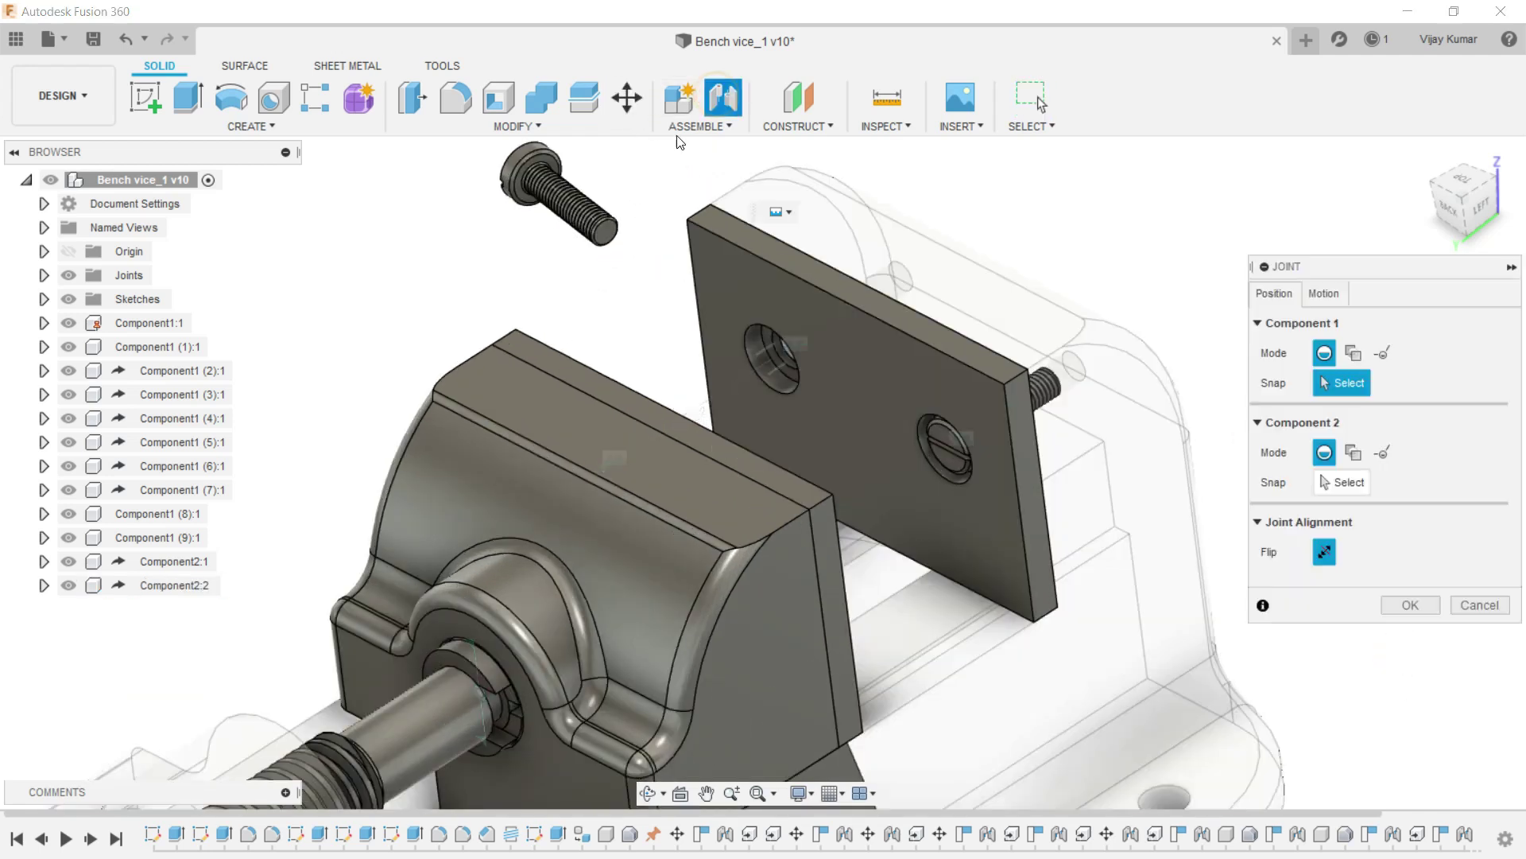
scroll(531, 199, up, 3)
scroll(516, 179, up, 2)
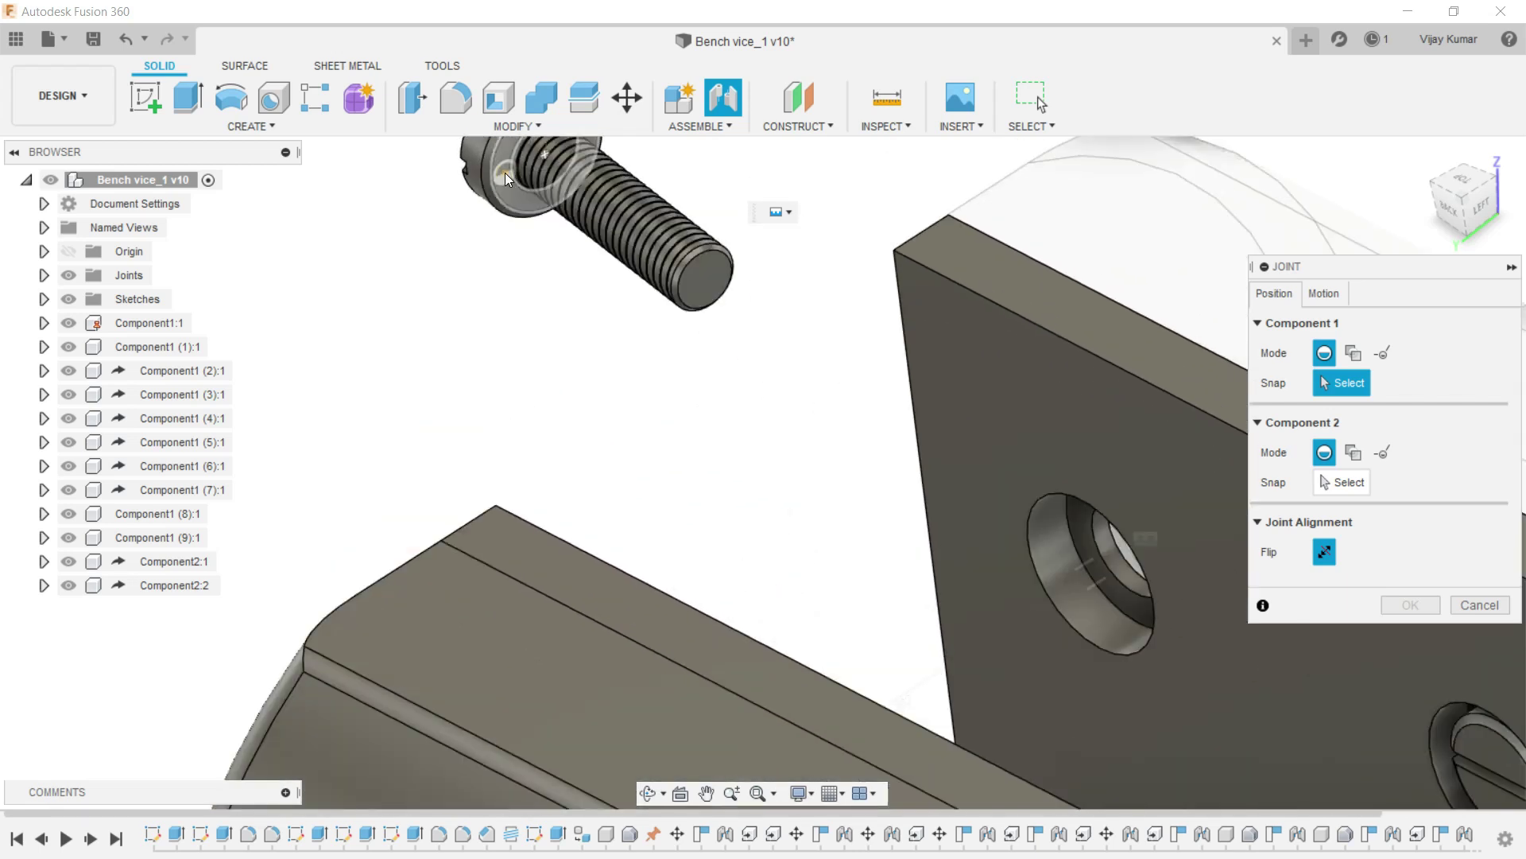
click(504, 173)
scroll(658, 354, down, 2)
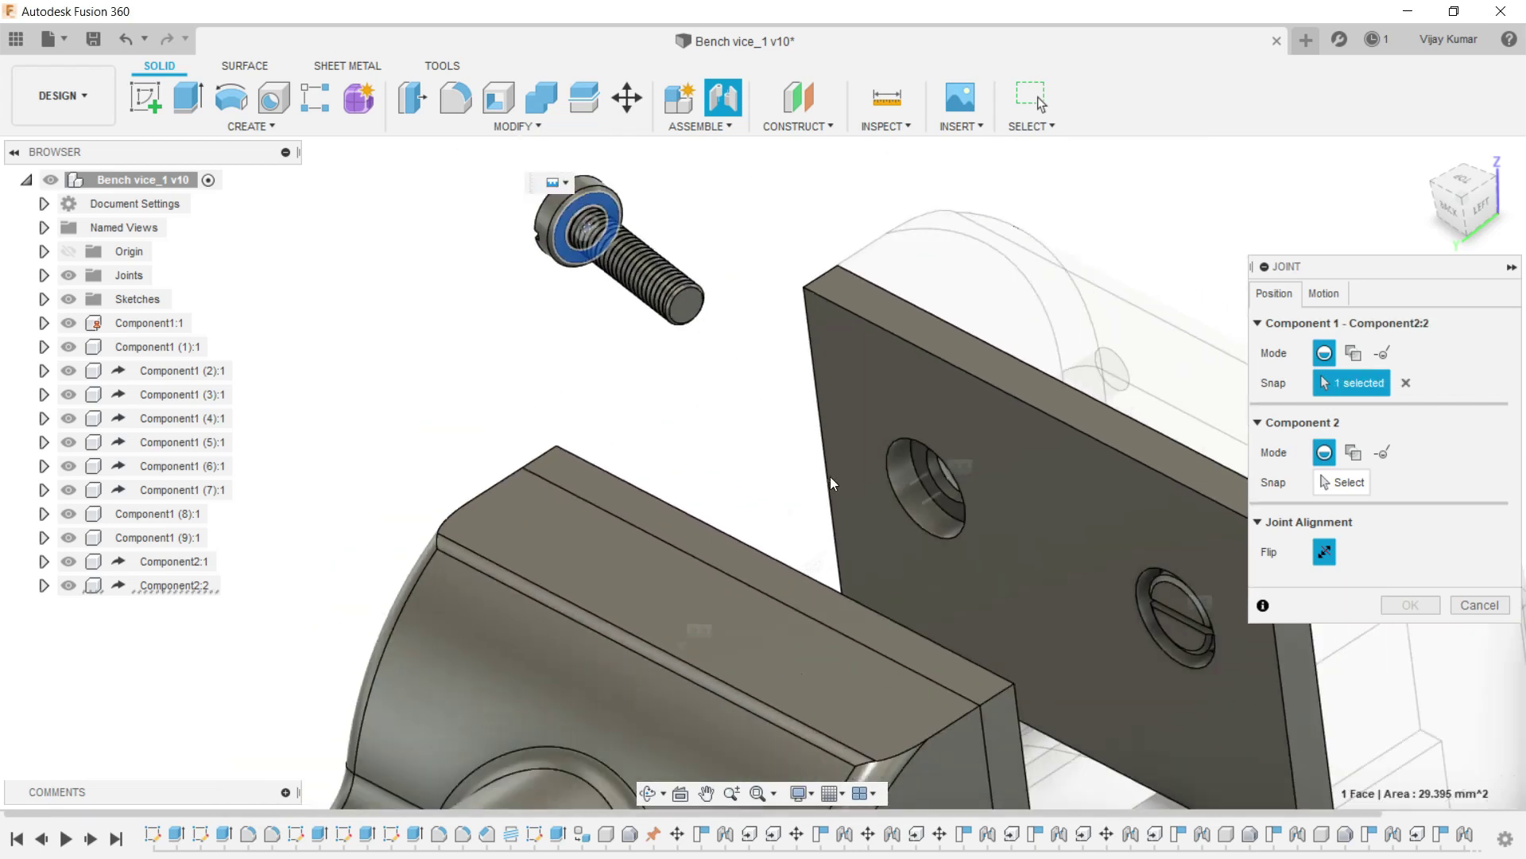
scroll(919, 483, up, 2)
scroll(922, 473, up, 2)
click(927, 465)
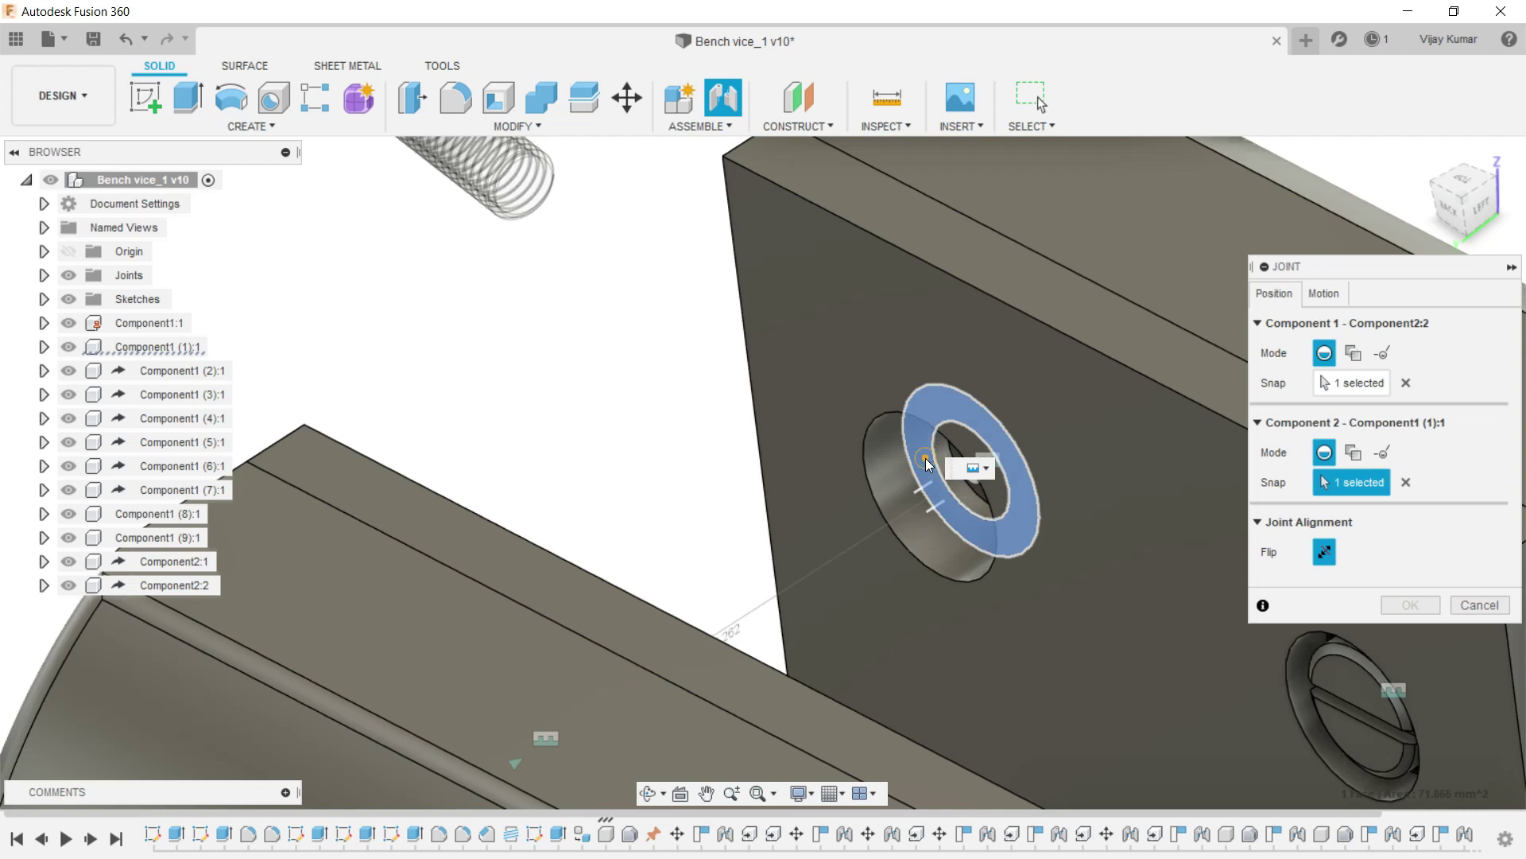
scroll(907, 450, down, 3)
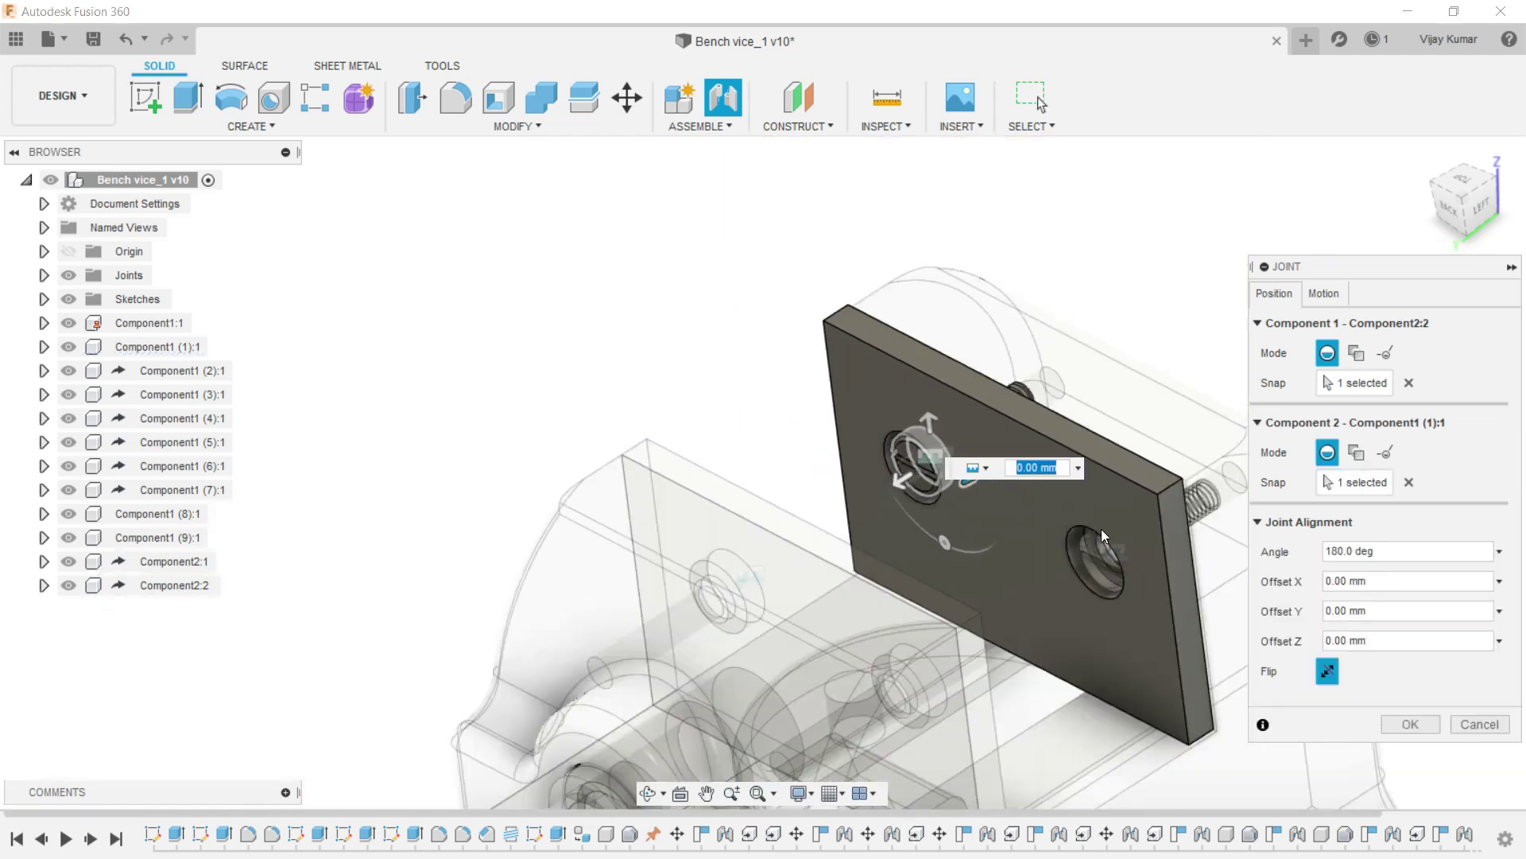
click(1400, 721)
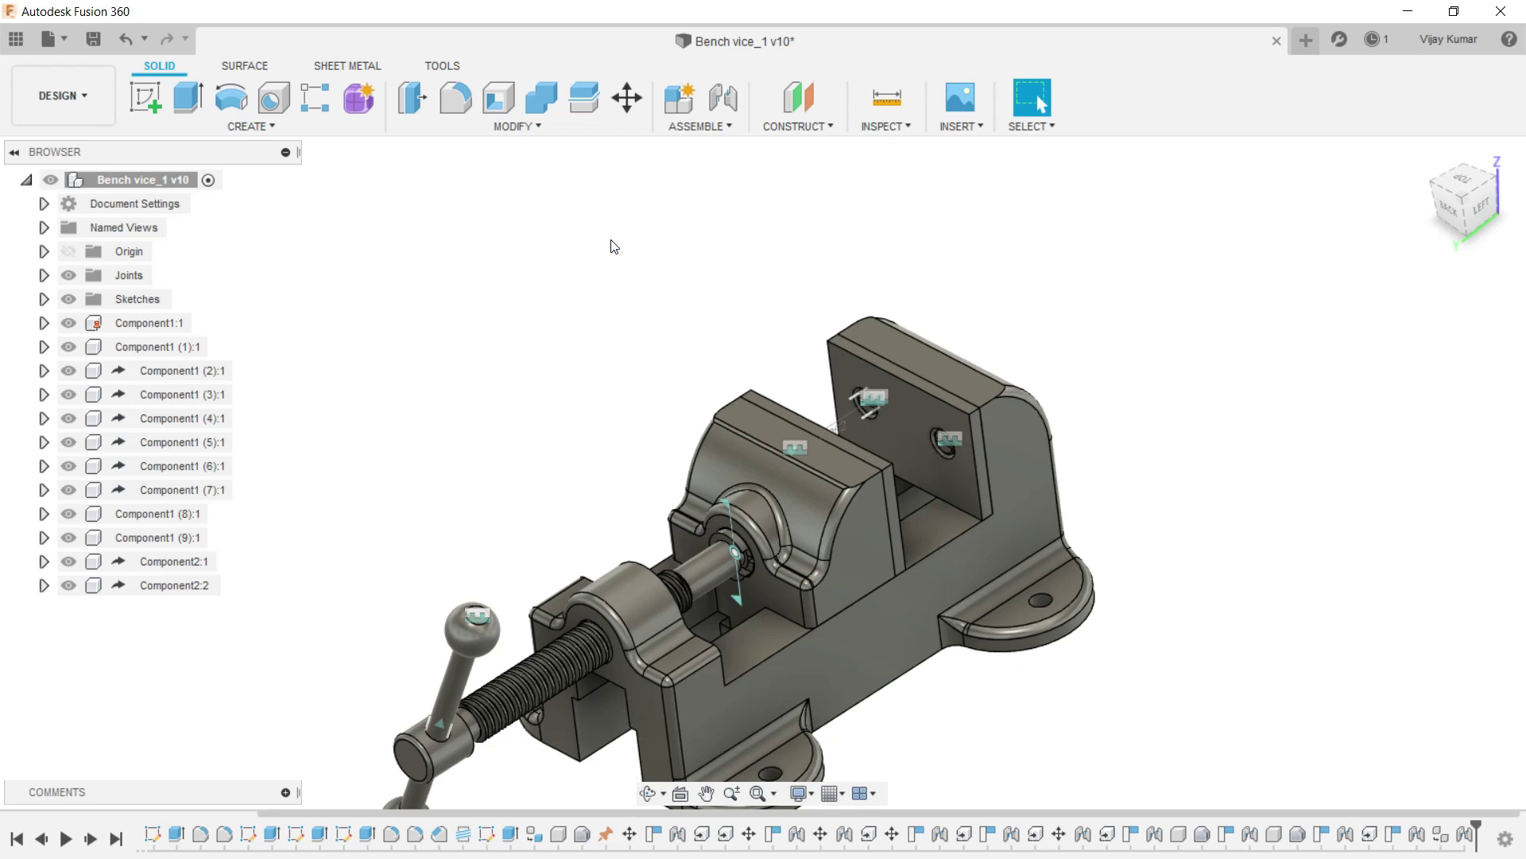
scroll(776, 227, down, 2)
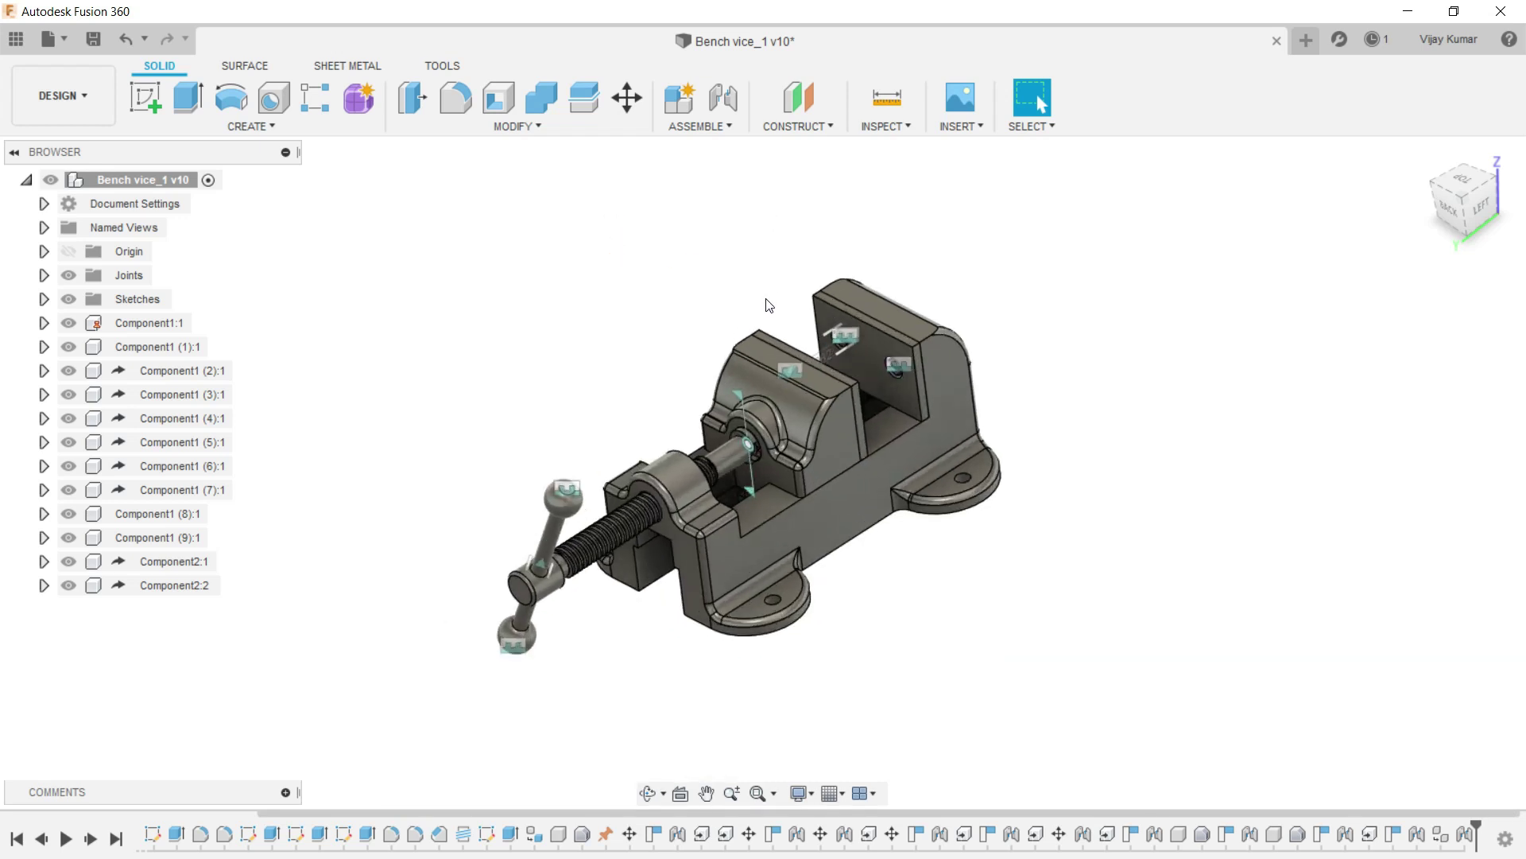
key(ctrl+s)
Confirm the save, then copy-paste a third screw and move it 70 mm clear.
key(Return)
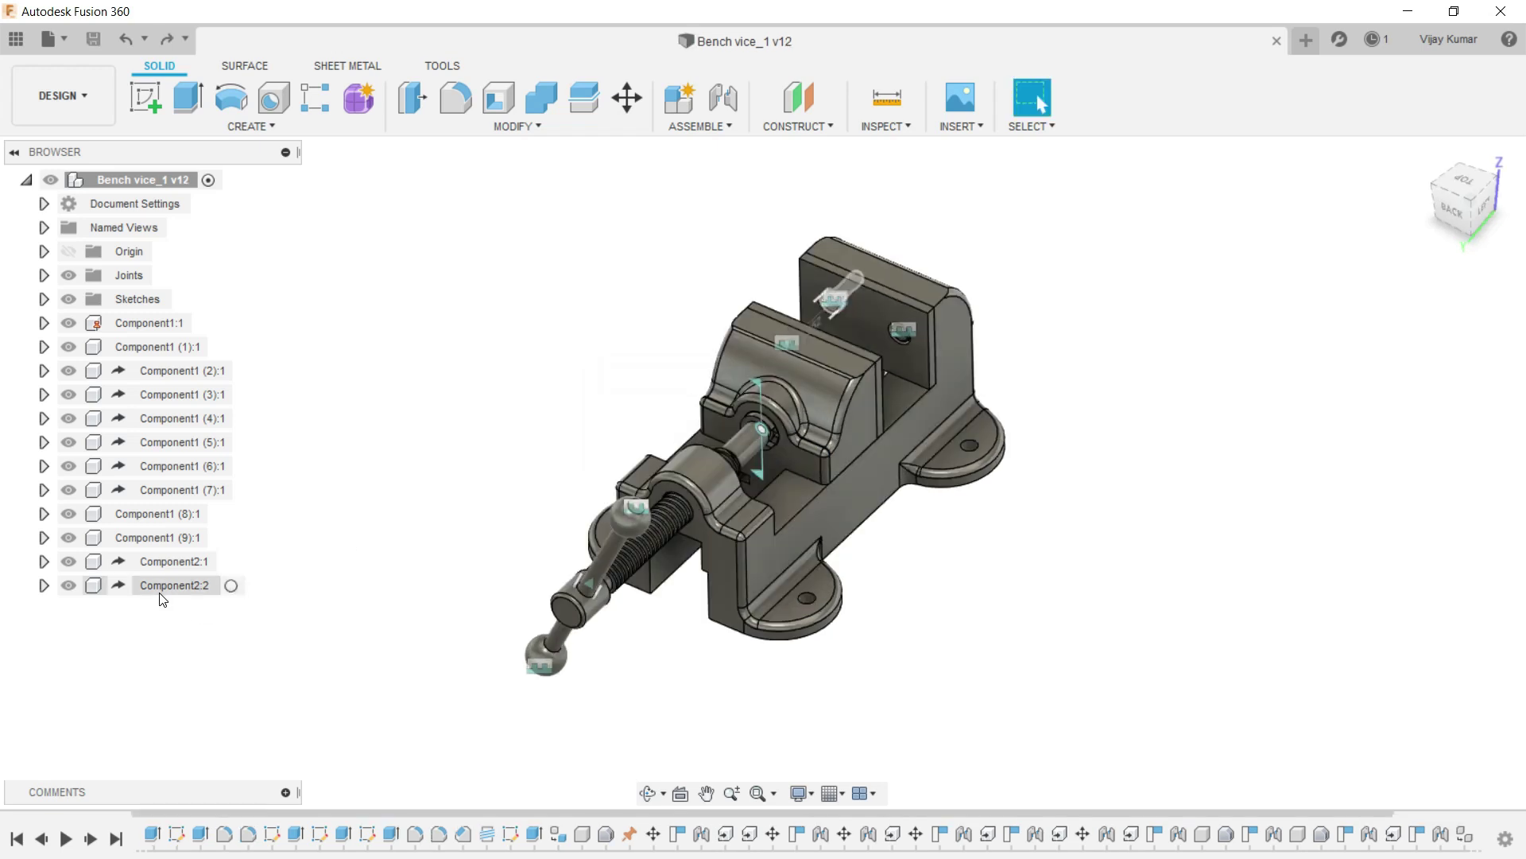
right_click(163, 588)
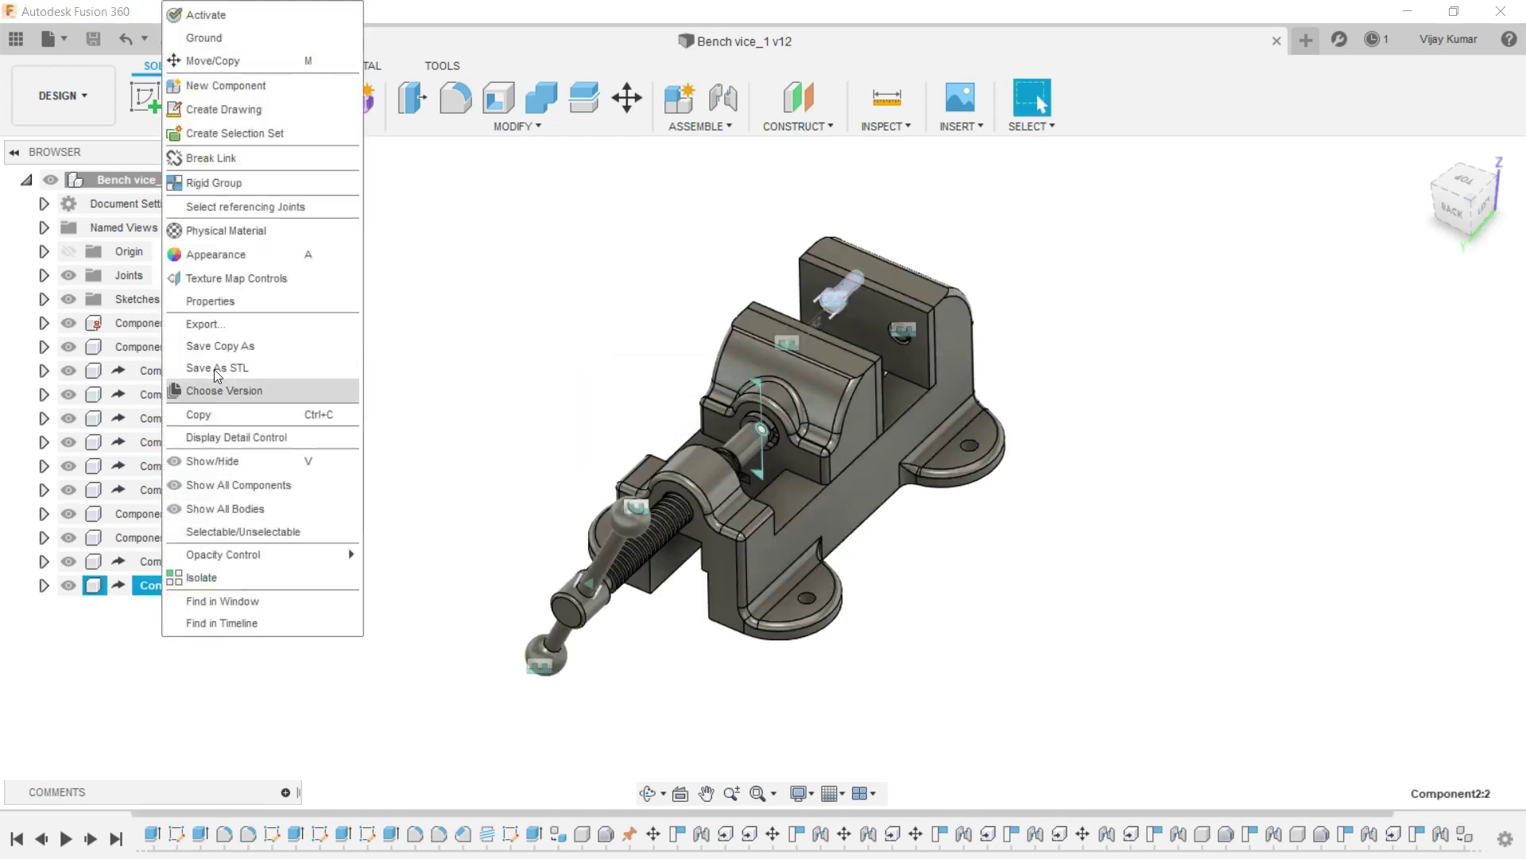
click(233, 415)
right_click(495, 367)
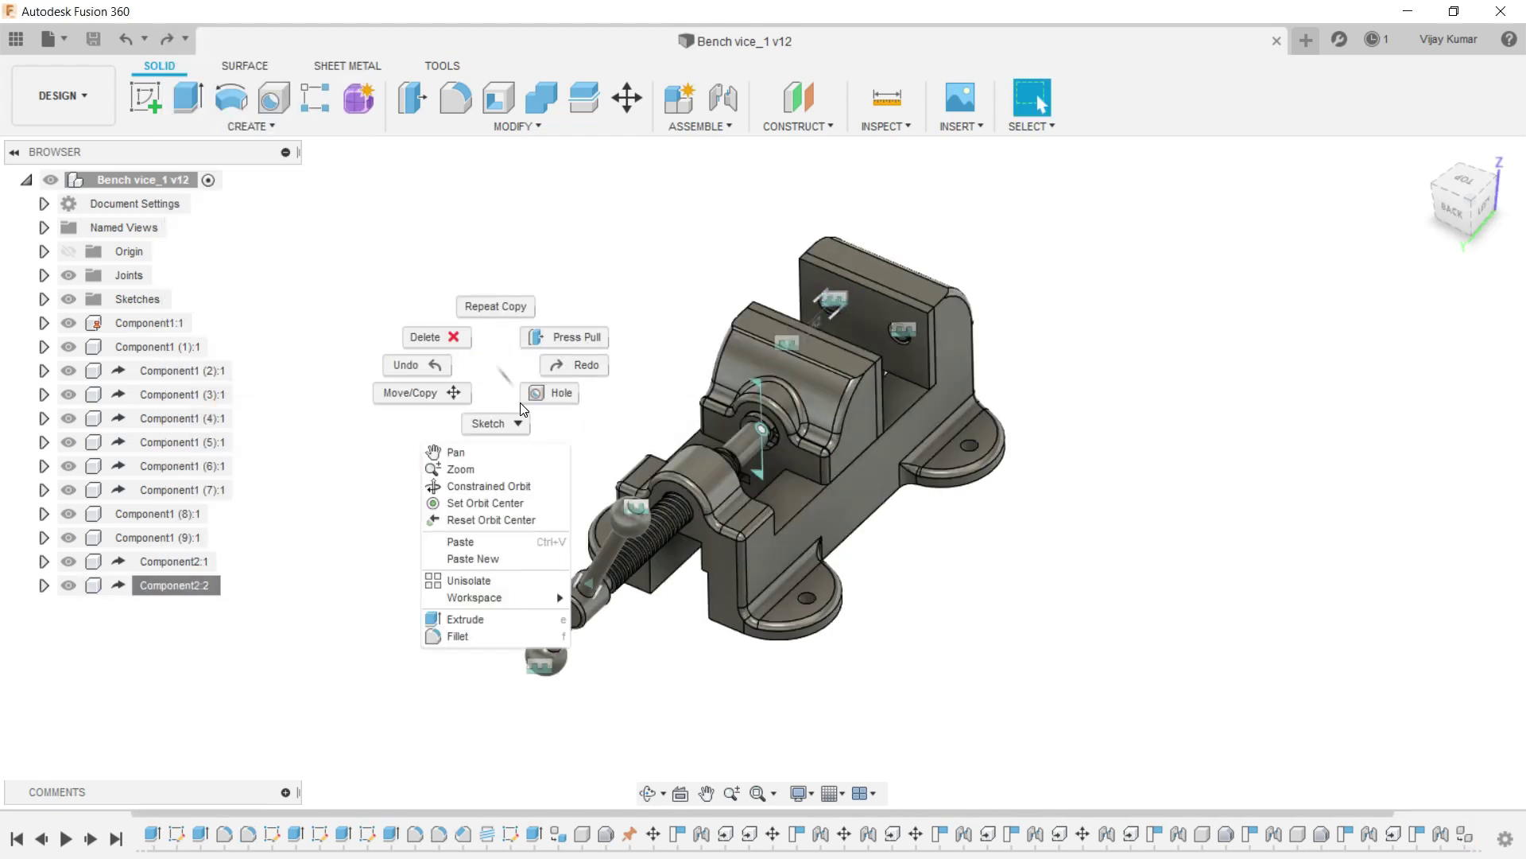
click(493, 541)
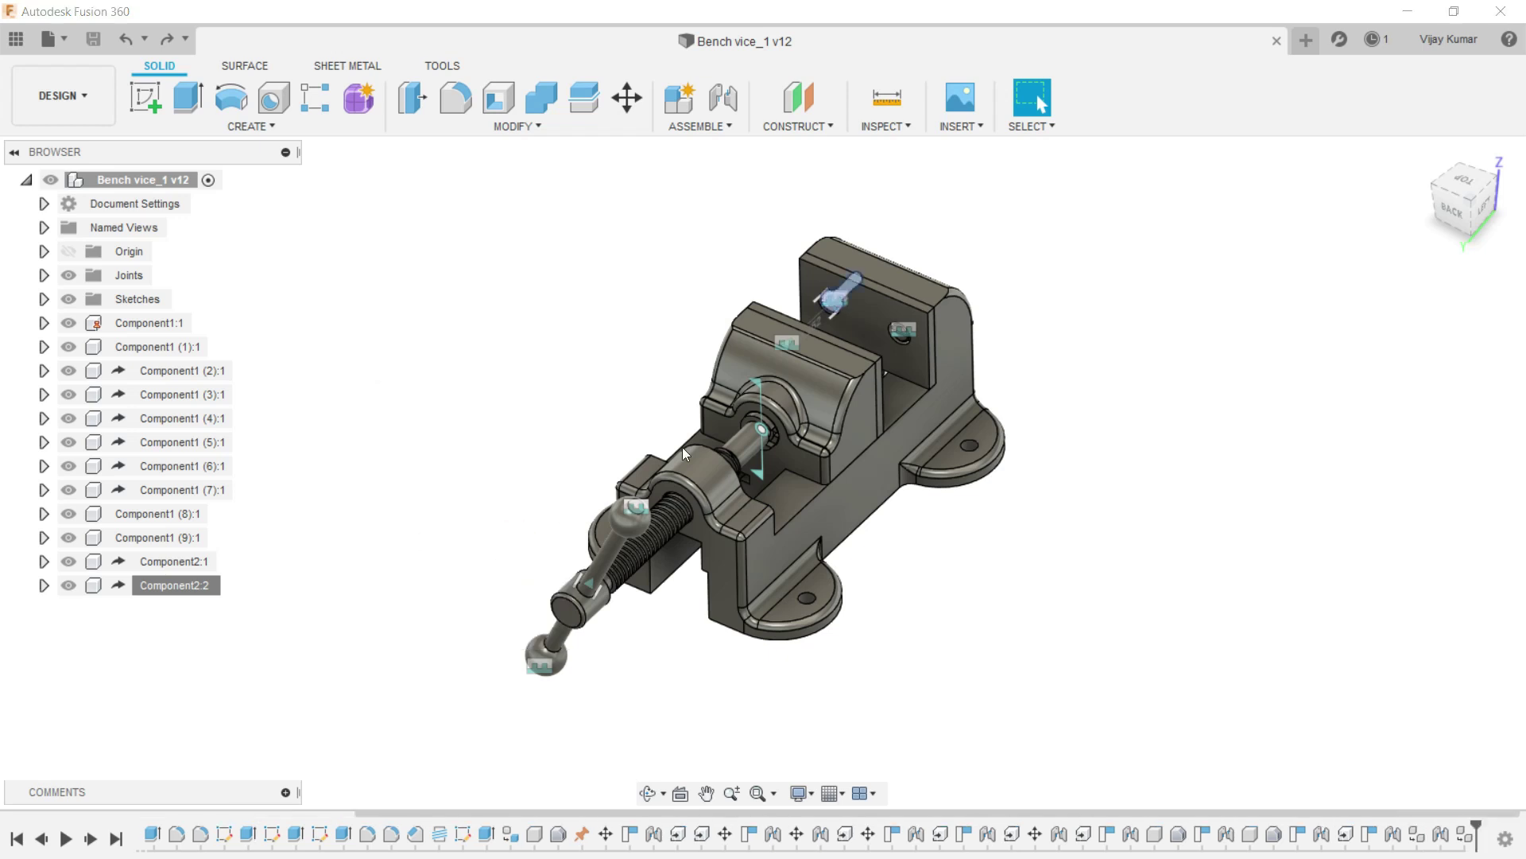
drag(789, 272, 667, 217)
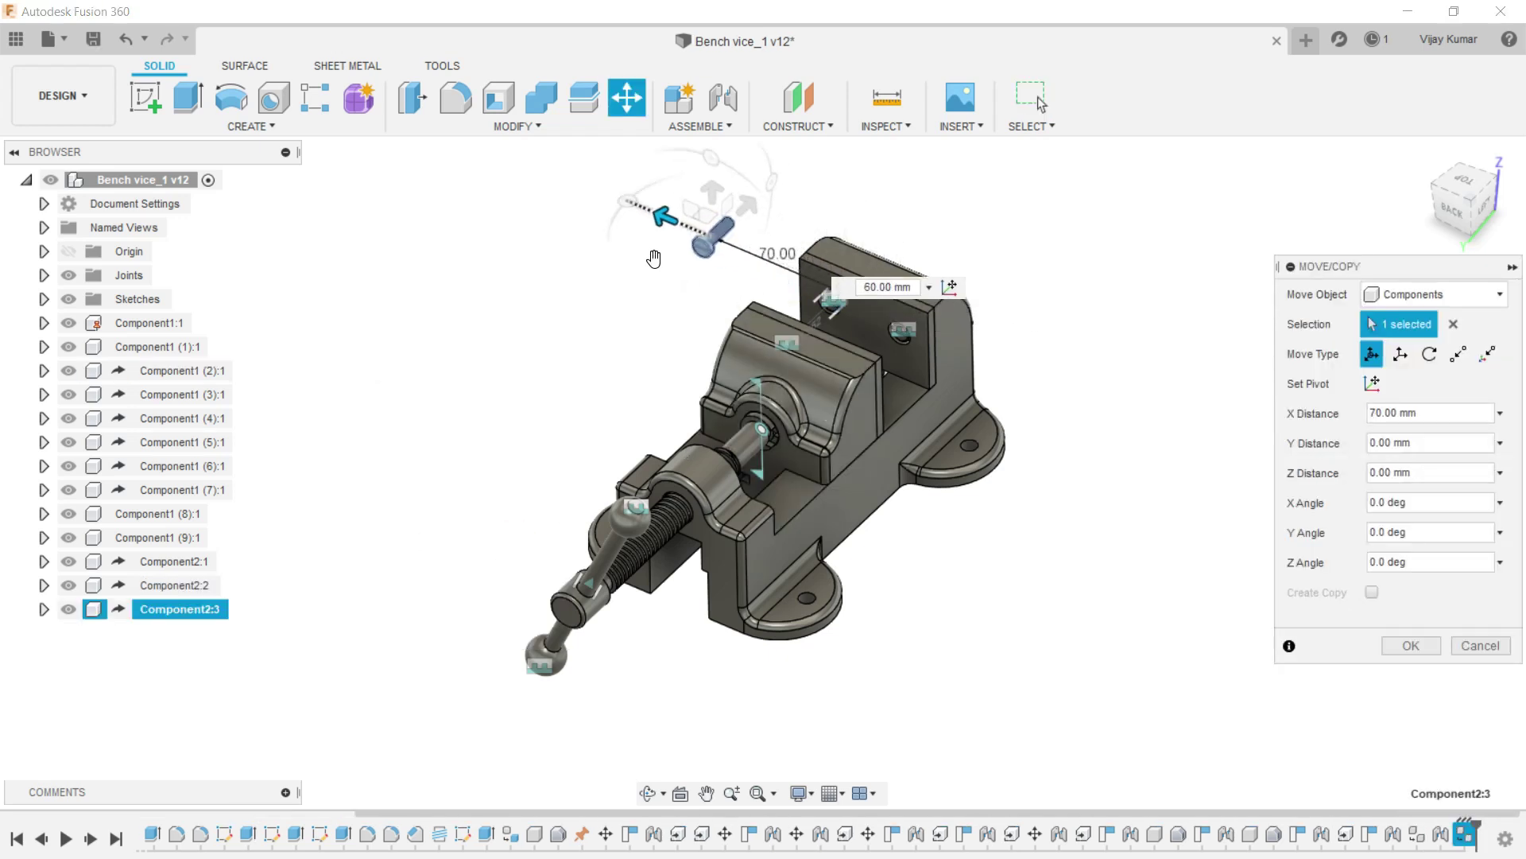
click(1403, 642)
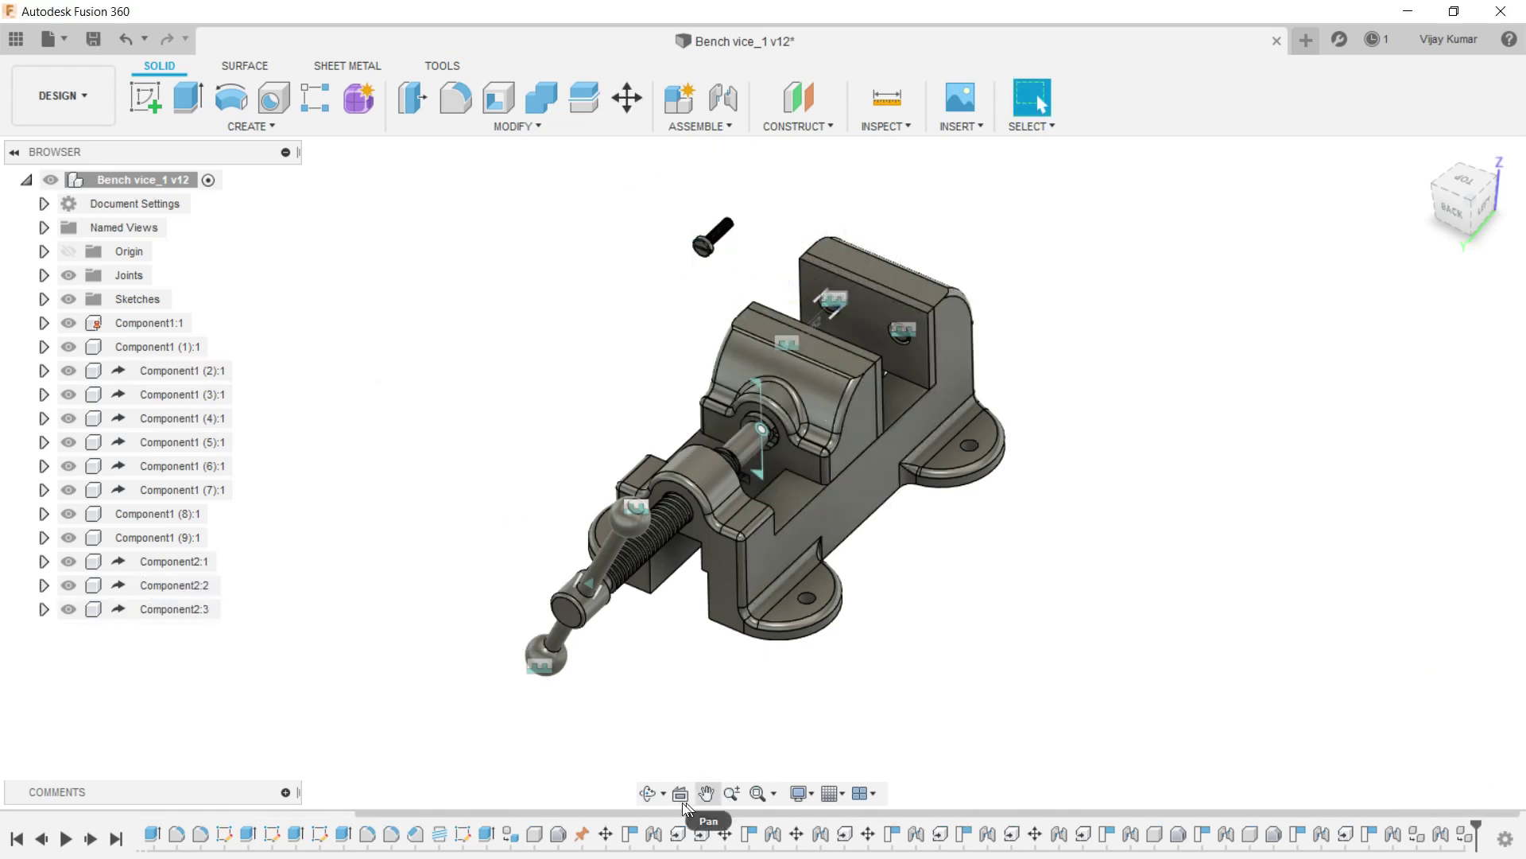
Orbit to the moving jaw and pick the third screw's head as the joint's first point.
click(648, 793)
mouse_move(716, 382)
mouse_down()
mouse_move(650, 440)
mouse_move(675, 307)
mouse_up()
right_click(675, 307)
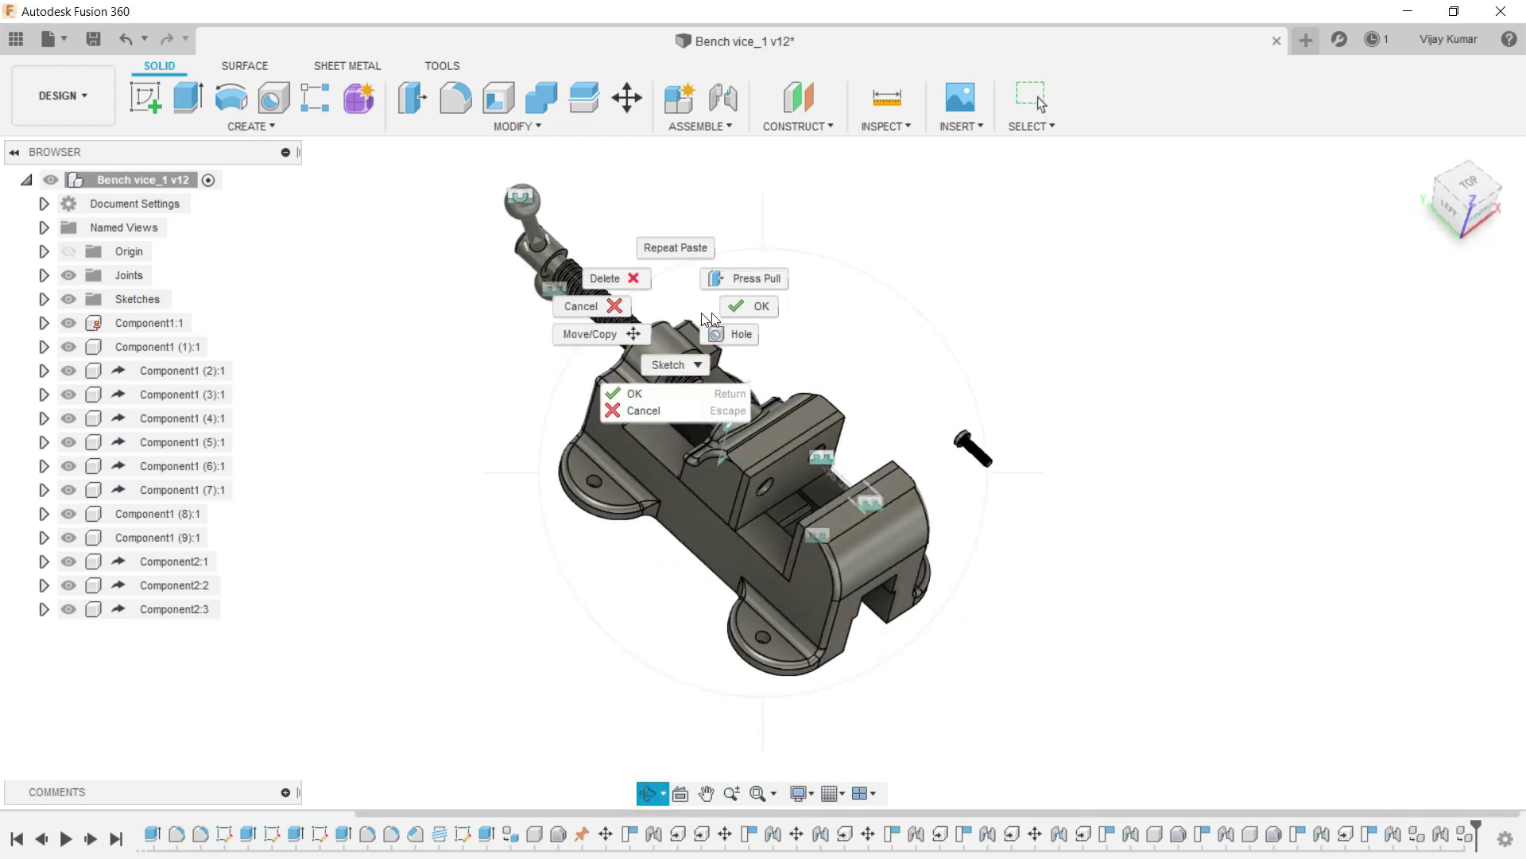
click(729, 308)
click(724, 98)
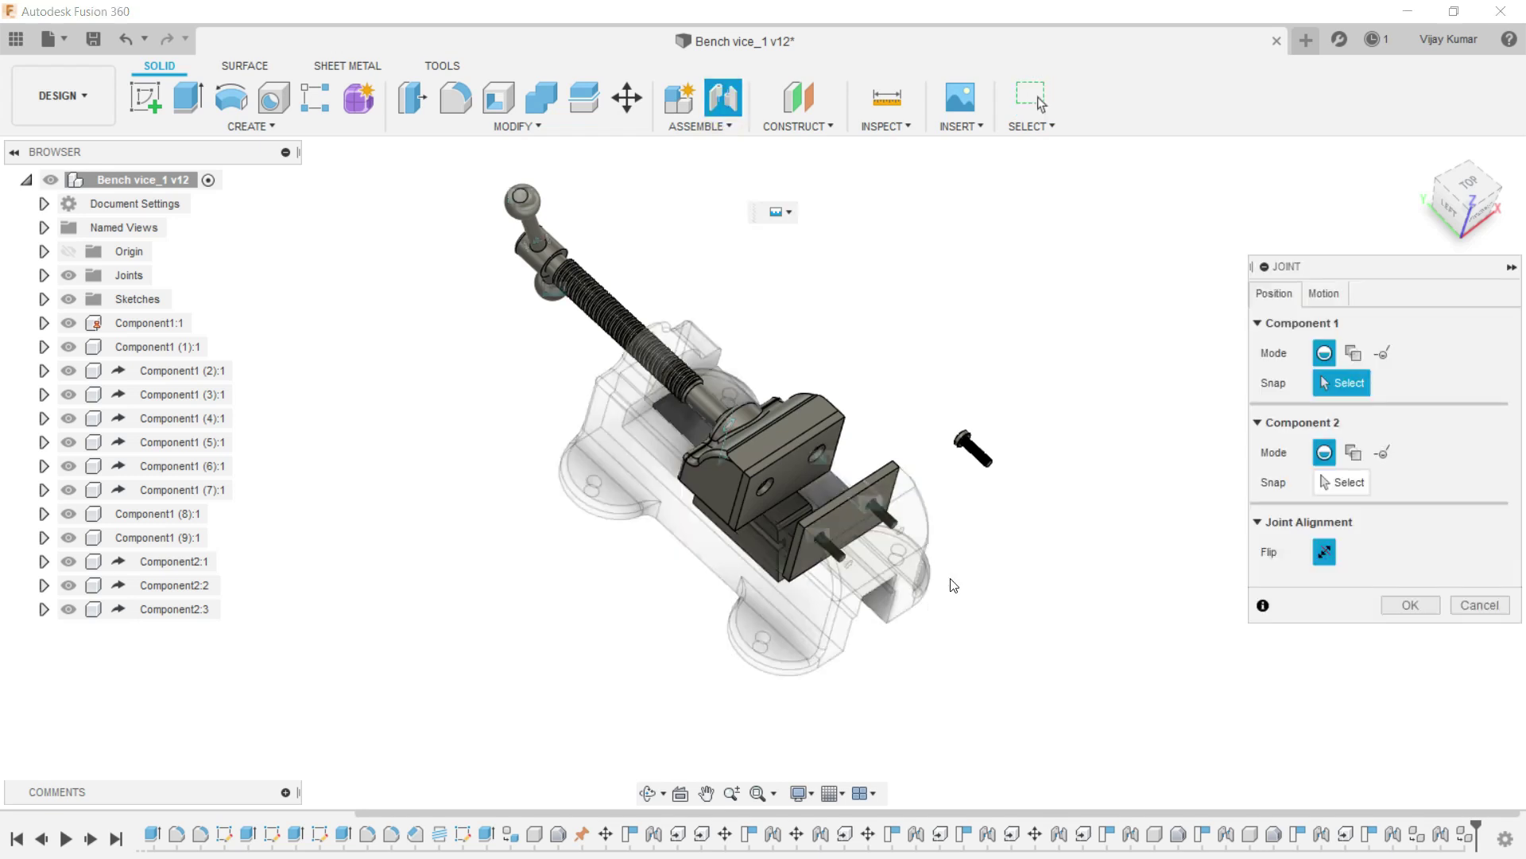
scroll(936, 439, up, 3)
scroll(915, 381, up, 2)
scroll(915, 346, up, 3)
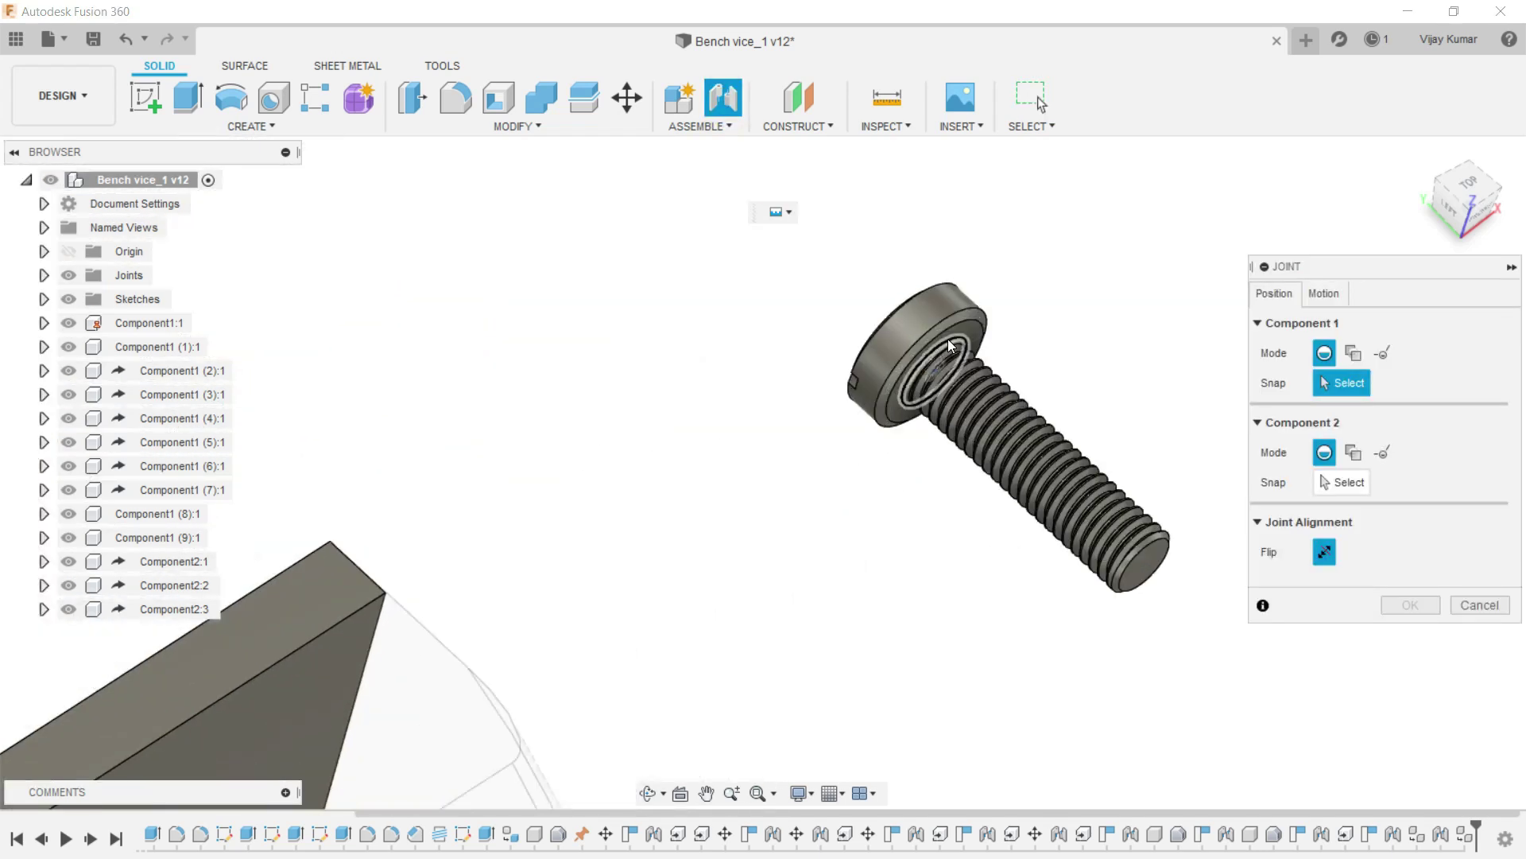
scroll(947, 339, up, 1)
click(966, 325)
Seat the third screw in the moving jaw plate's hole and orbit to a front-left isometric view.
scroll(966, 348, down, 3)
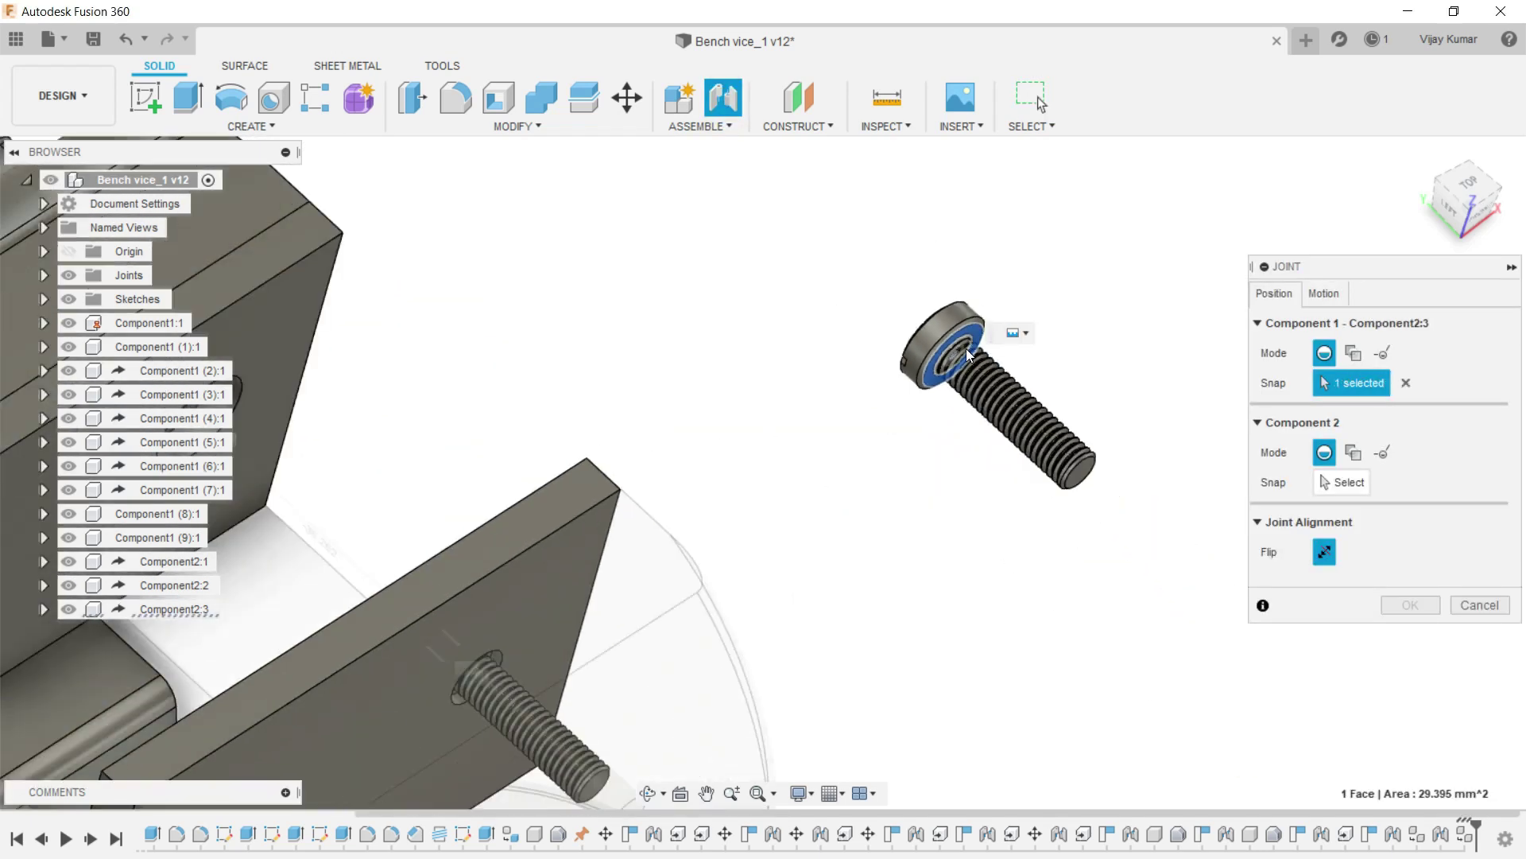
scroll(557, 387, down, 2)
scroll(442, 408, up, 3)
scroll(451, 379, up, 2)
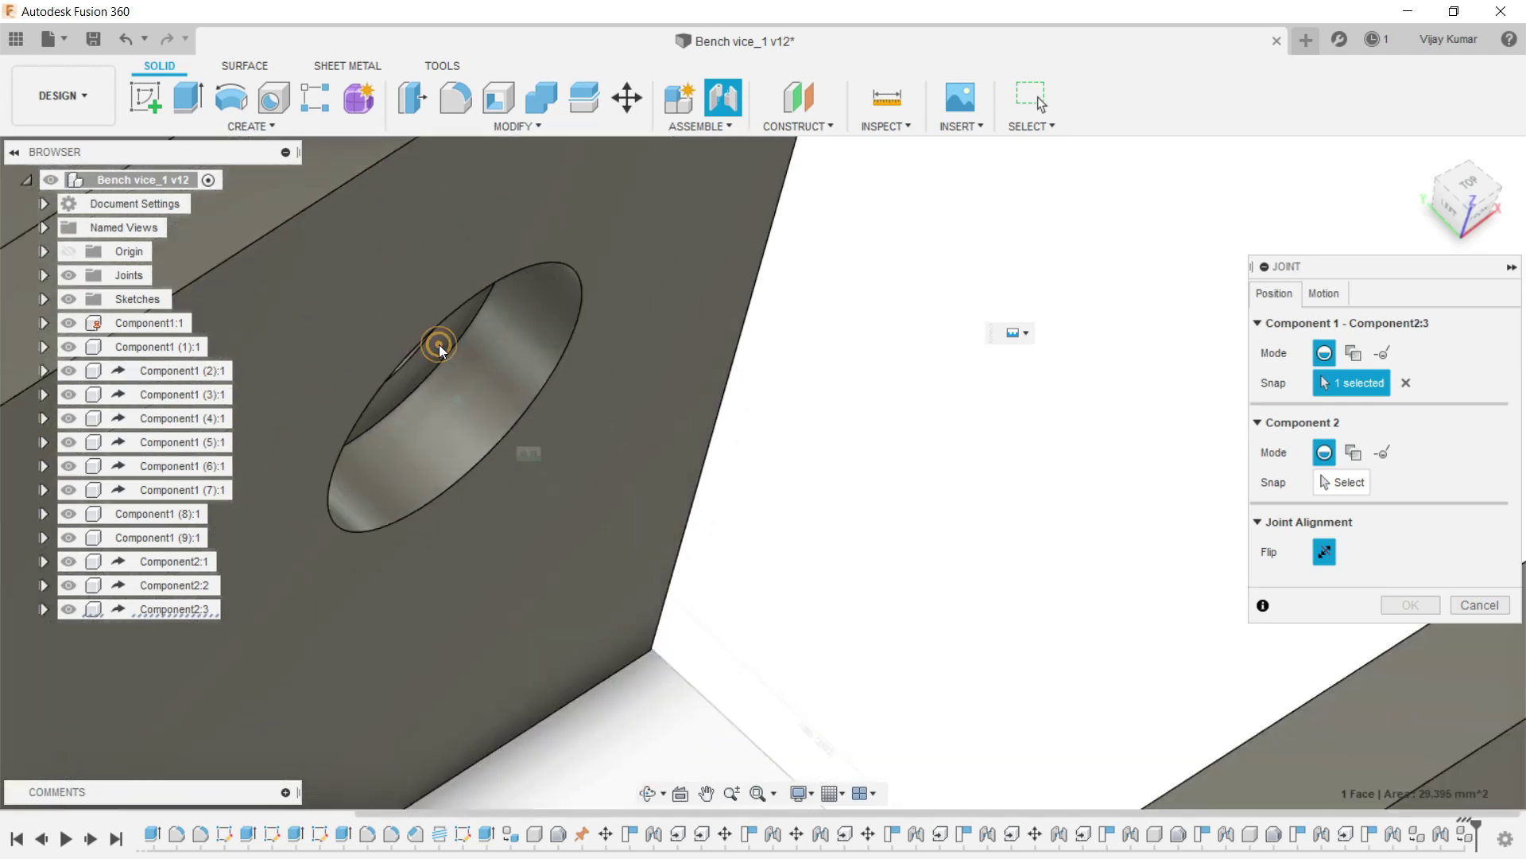
click(434, 356)
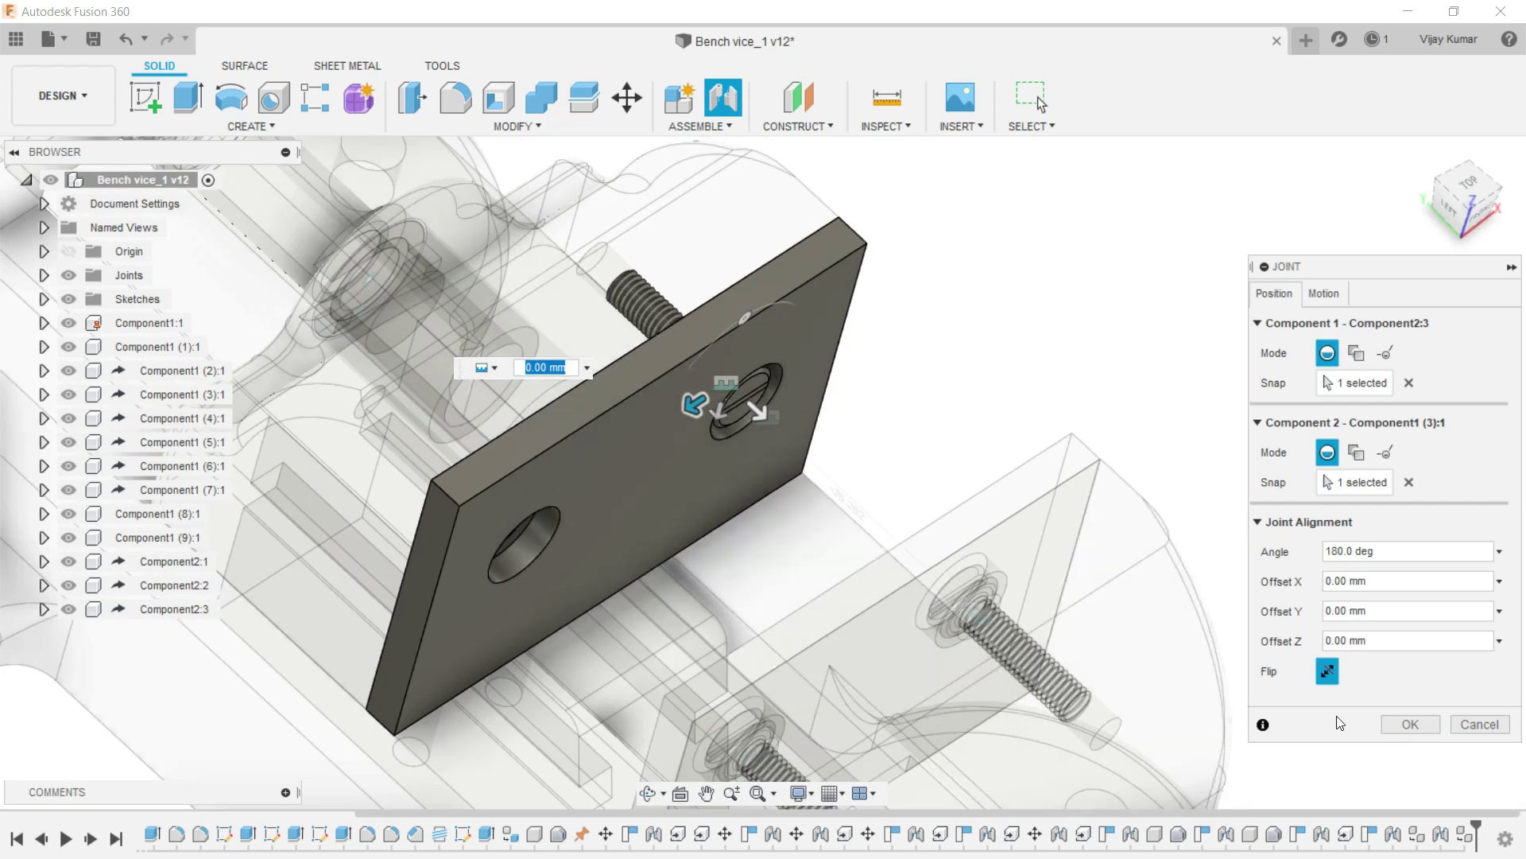
click(1390, 724)
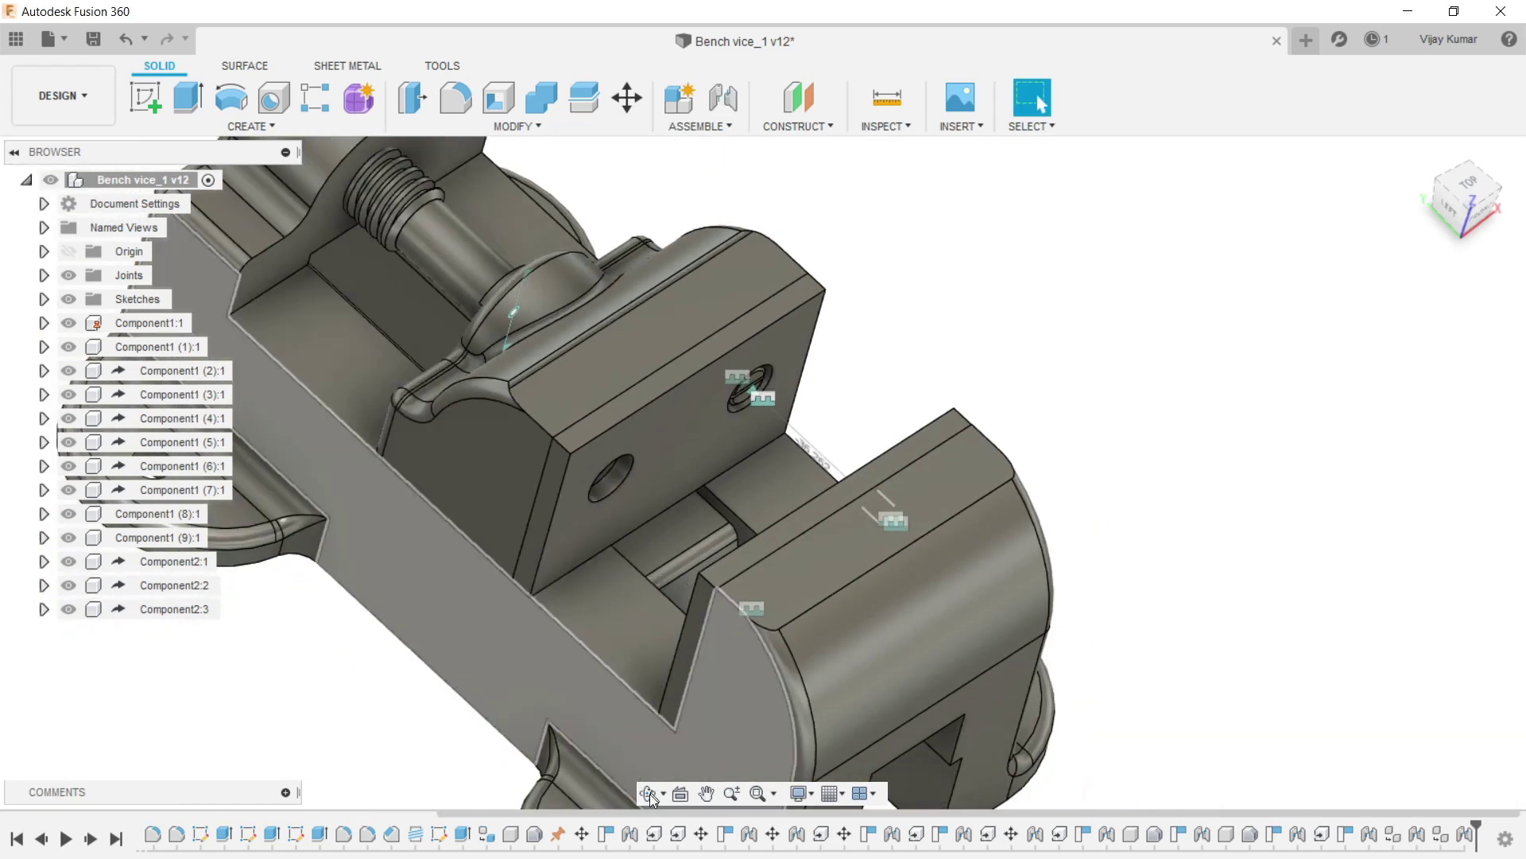
drag(795, 517, 1023, 263)
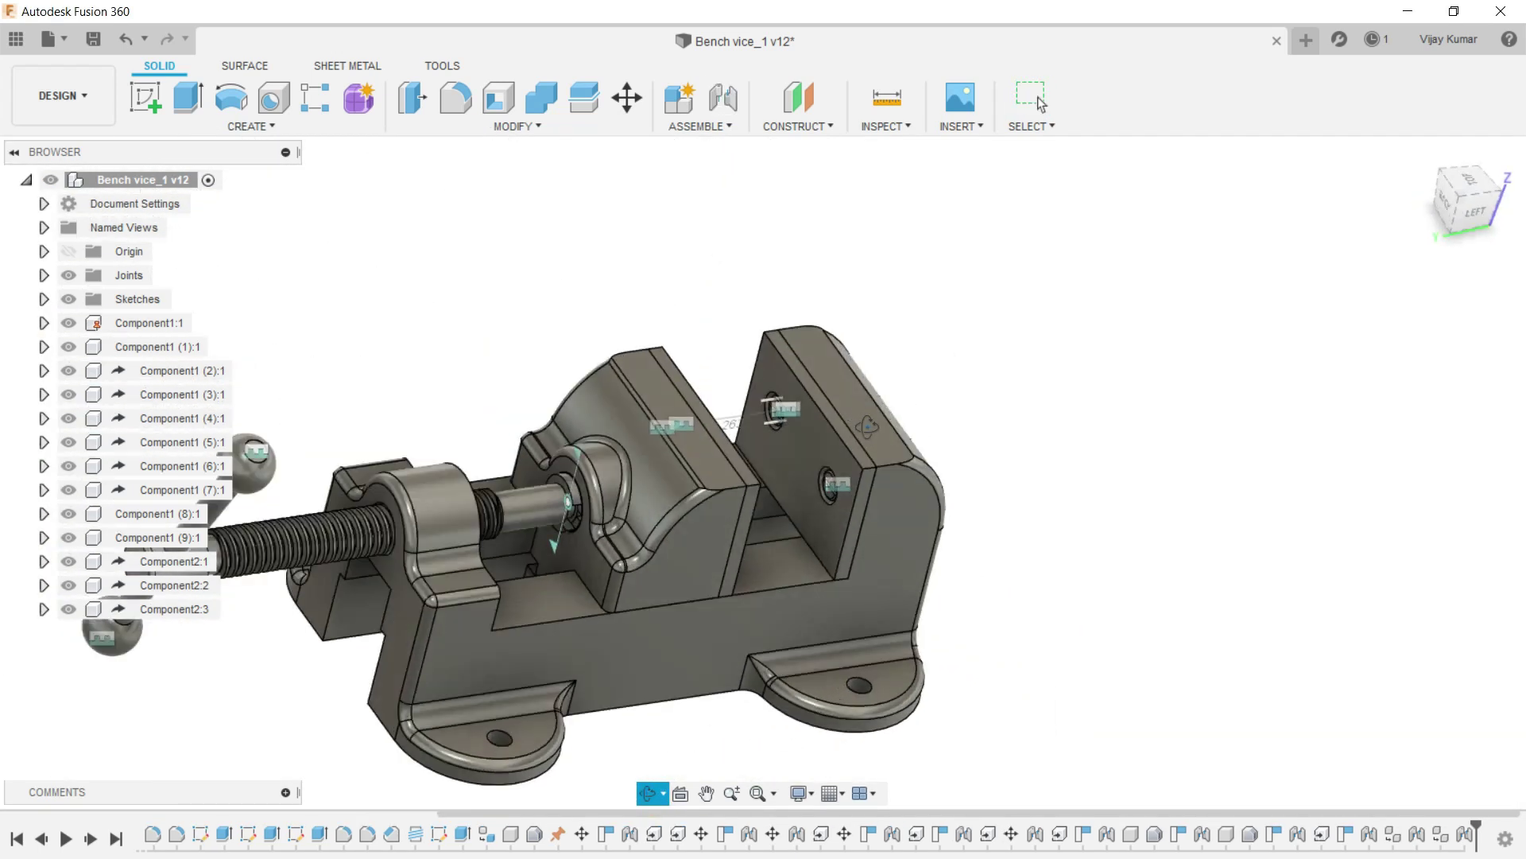
Copy the Component2:2 screw and paste the new copy moved 70 mm away.
right_click(1023, 262)
click(1073, 272)
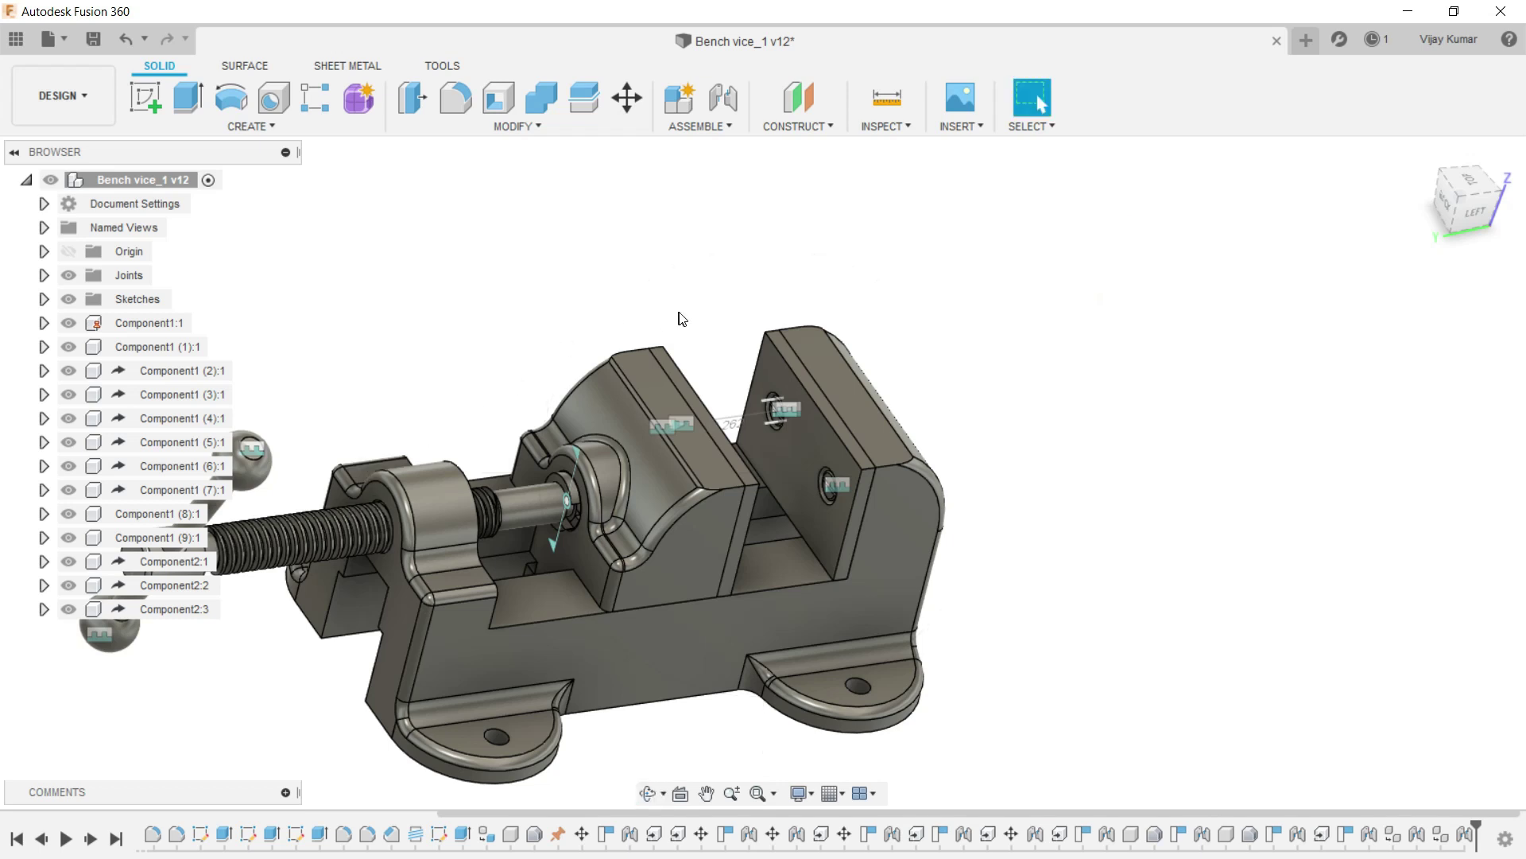
scroll(681, 318, down, 3)
right_click(178, 584)
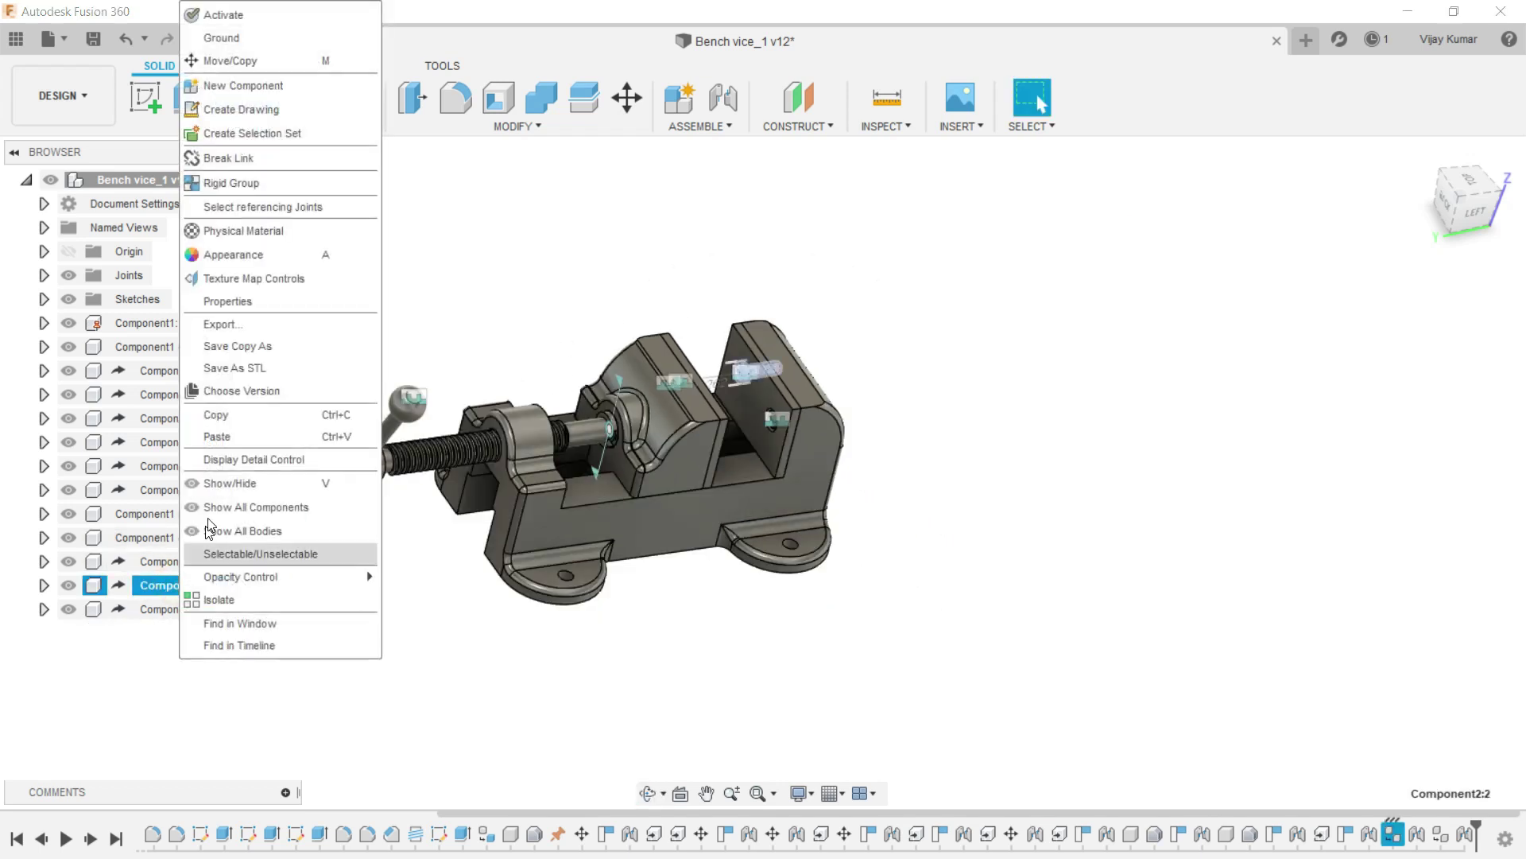
click(234, 417)
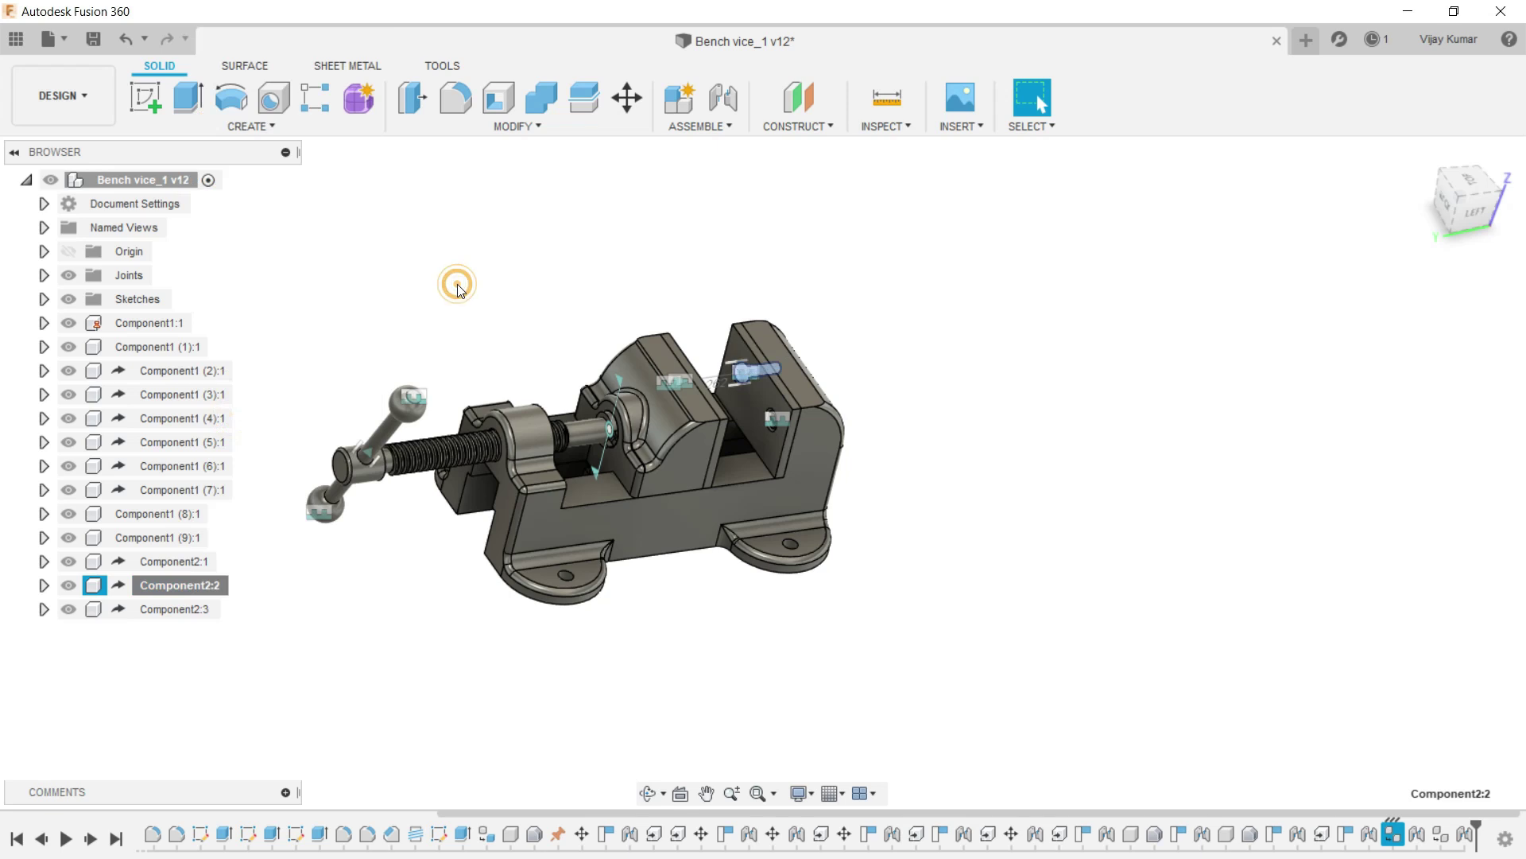
right_click(458, 288)
click(477, 457)
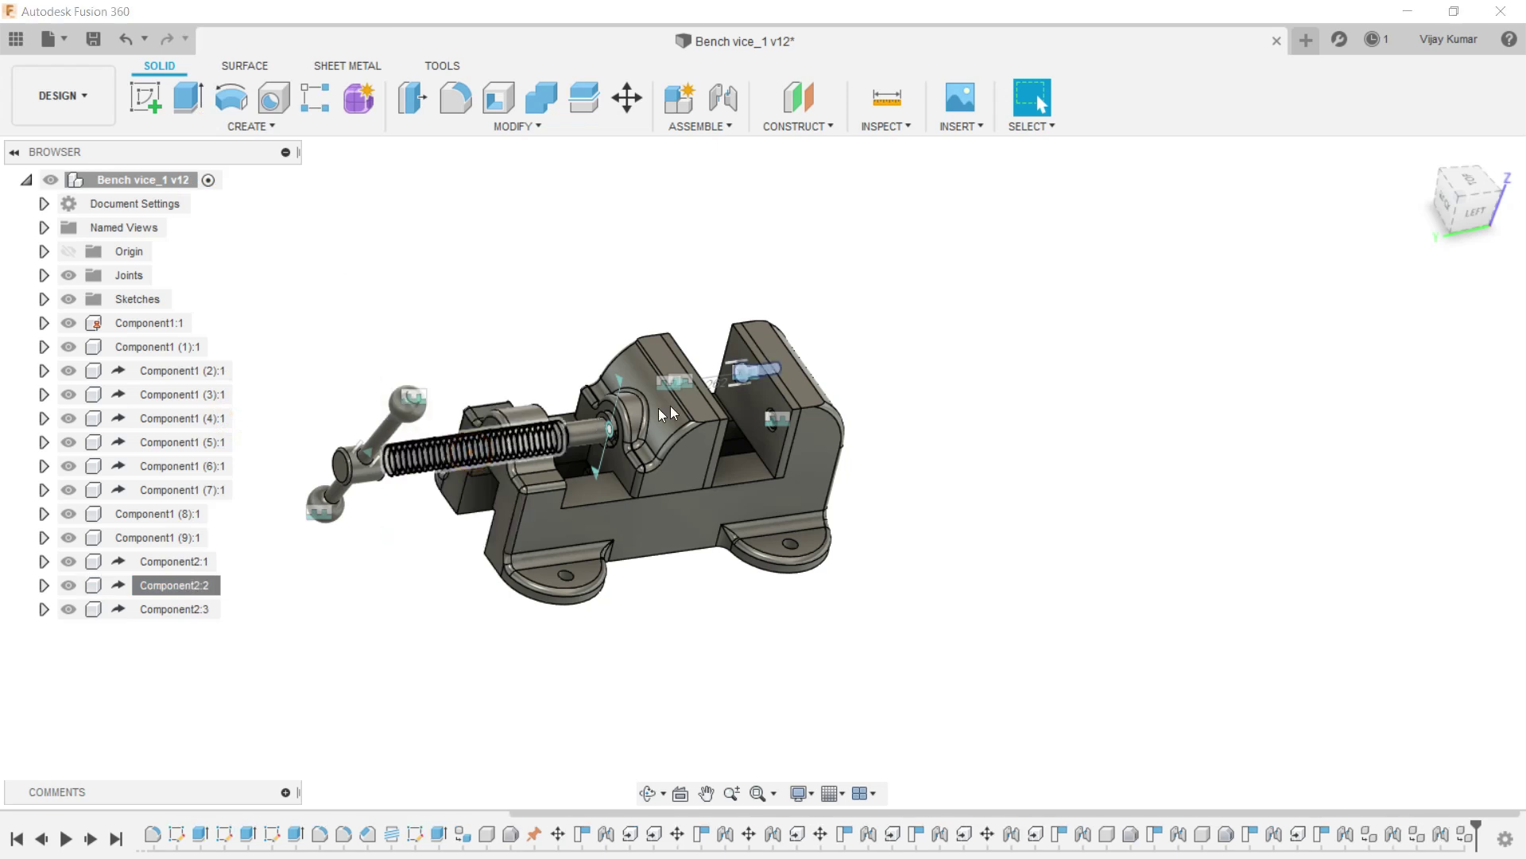
drag(719, 344, 655, 268)
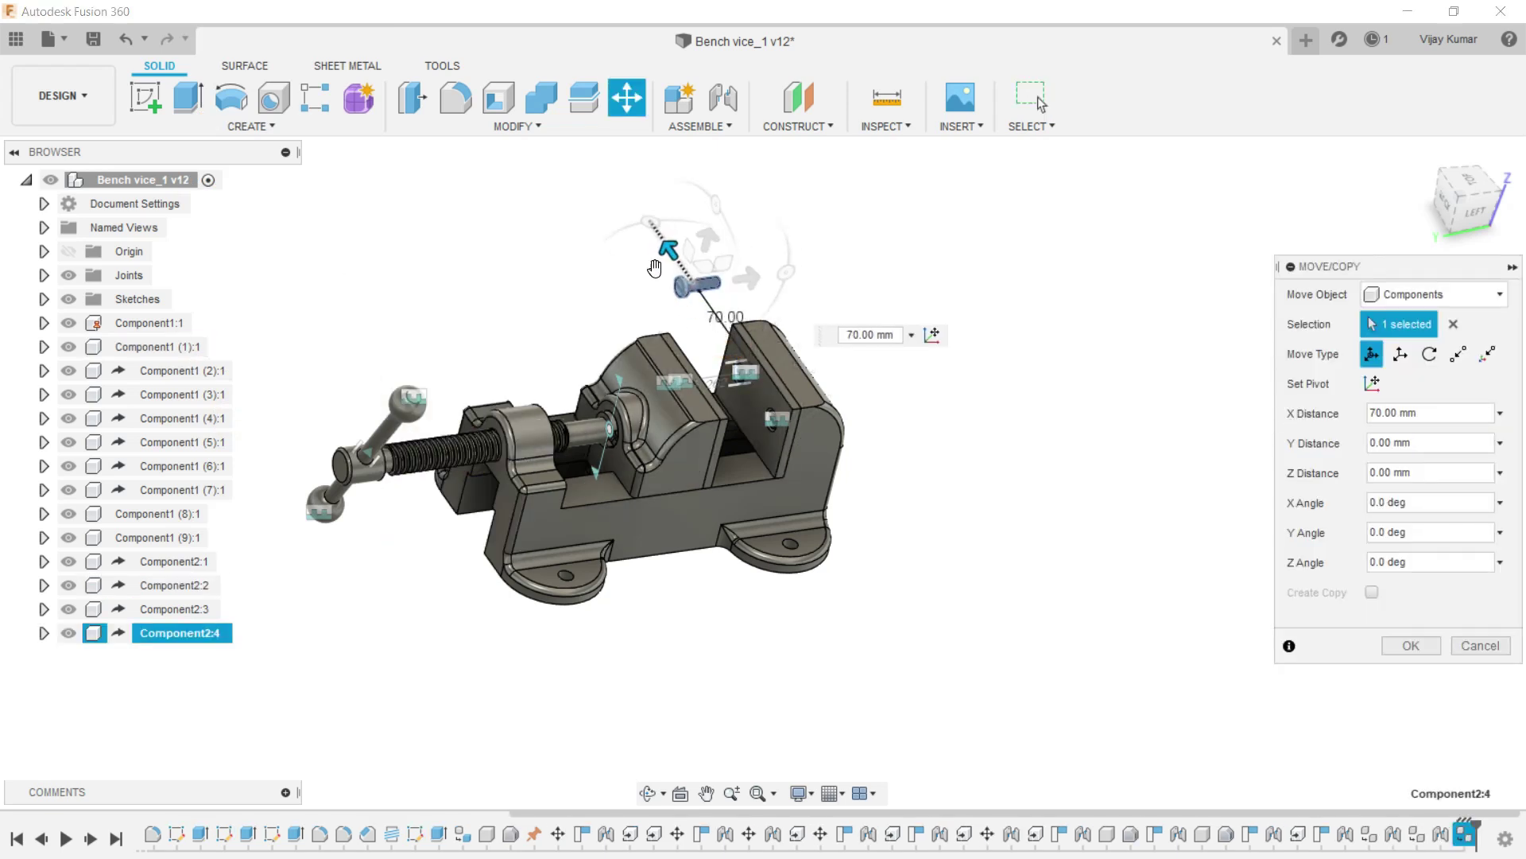
click(1391, 647)
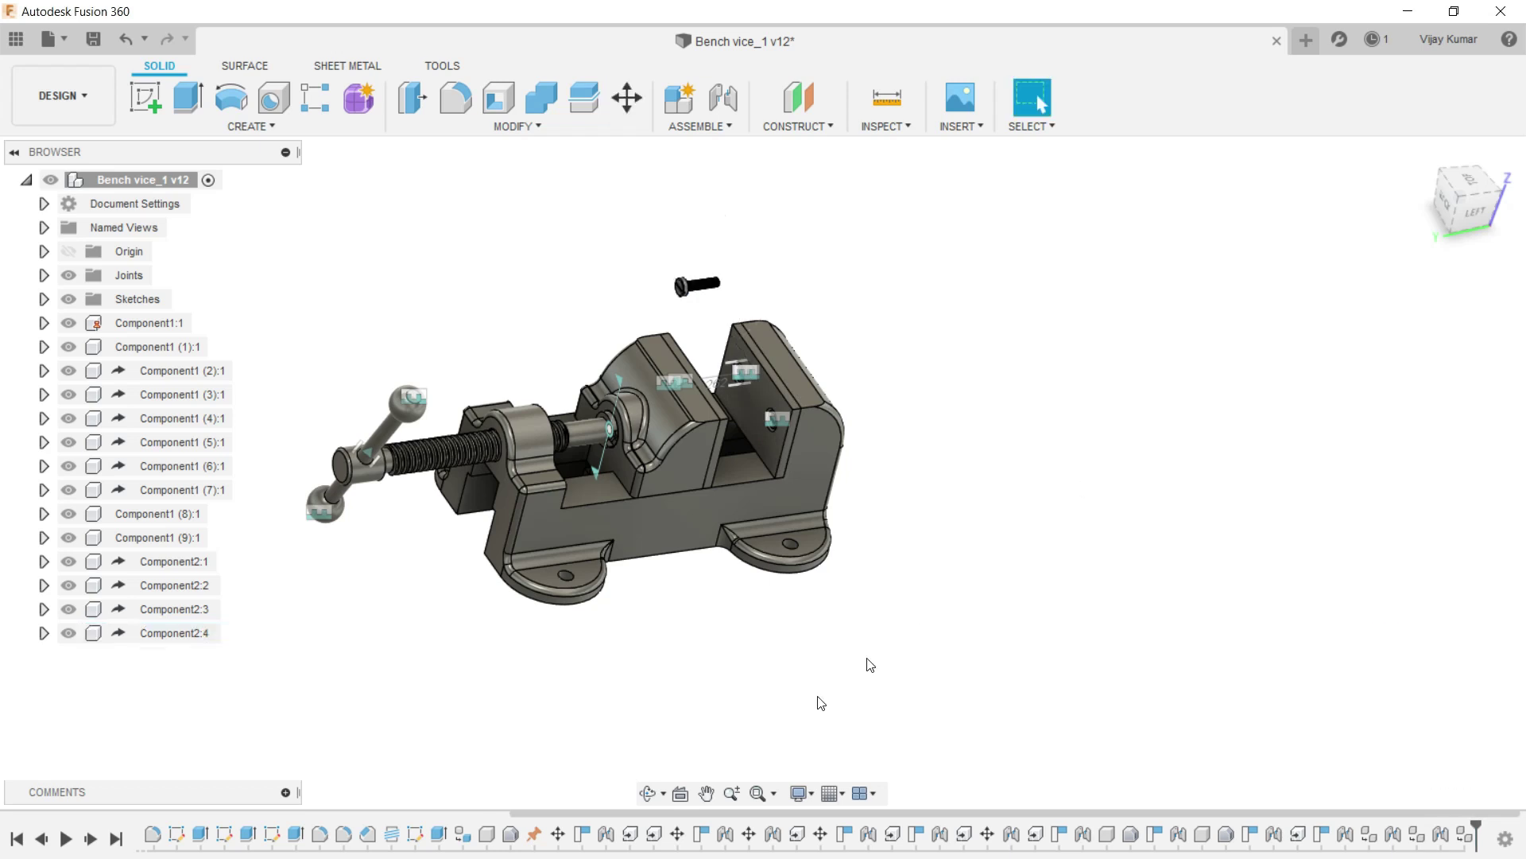
click(657, 791)
drag(896, 522, 436, 354)
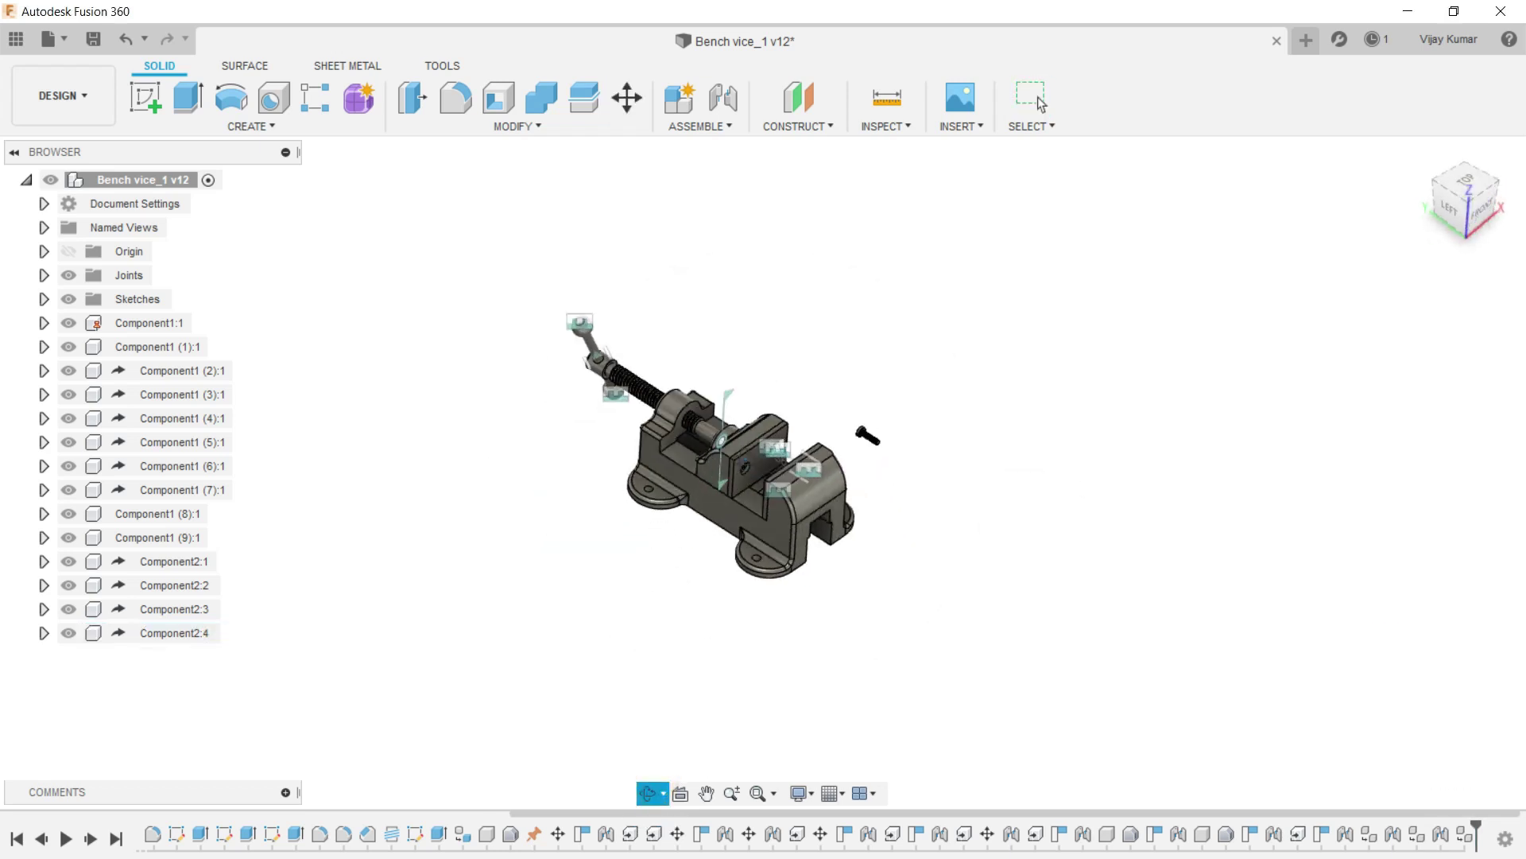
right_click(436, 354)
key(Escape)
scroll(780, 355, up, 3)
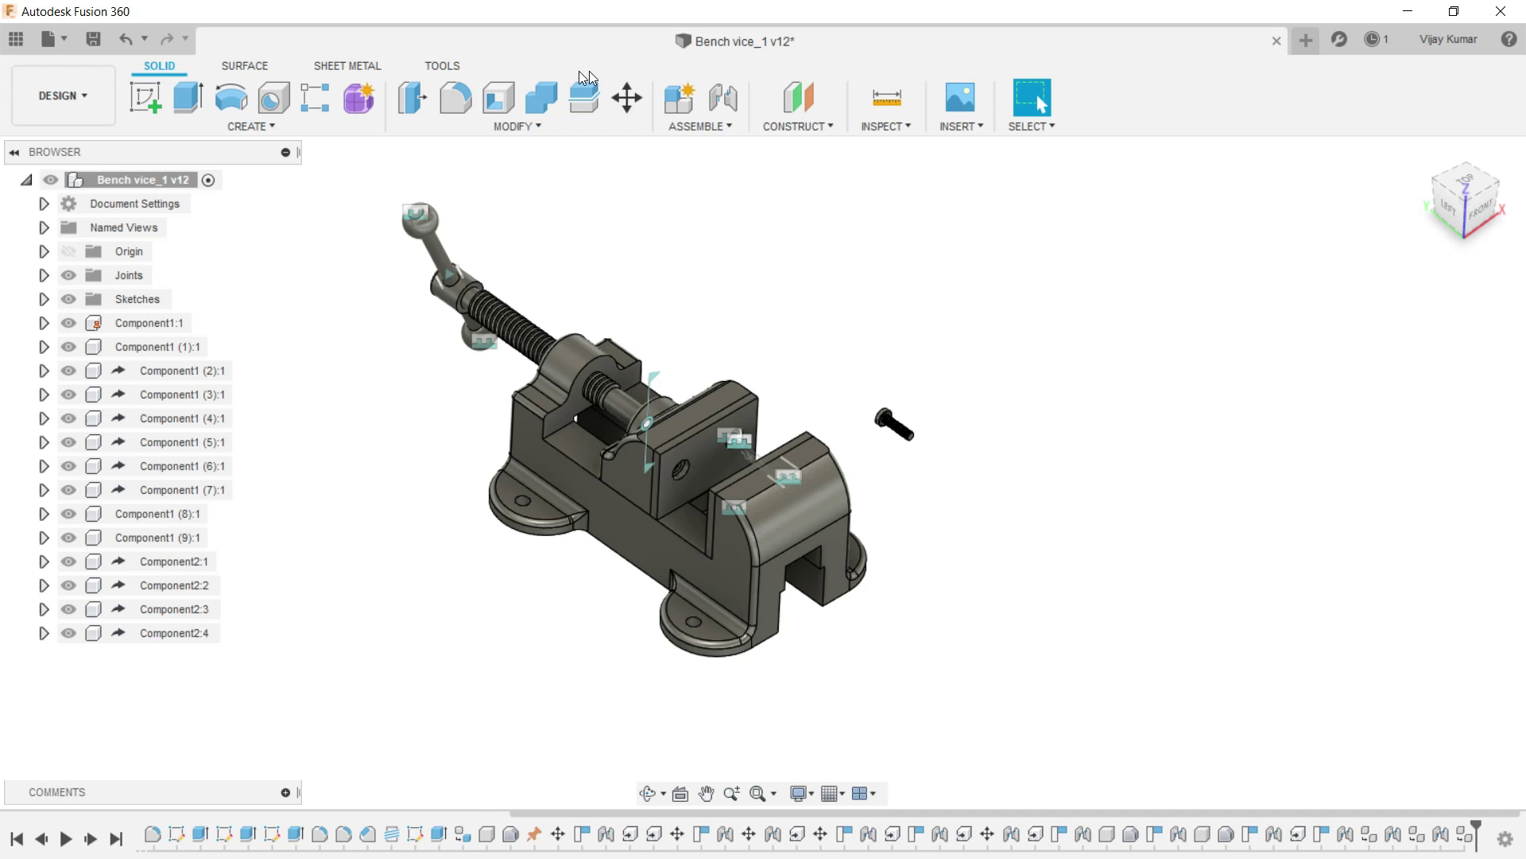
Joint the new screw's head face into the movable jaw plate's remaining hole.
click(713, 97)
scroll(838, 412, up, 3)
scroll(837, 412, up, 3)
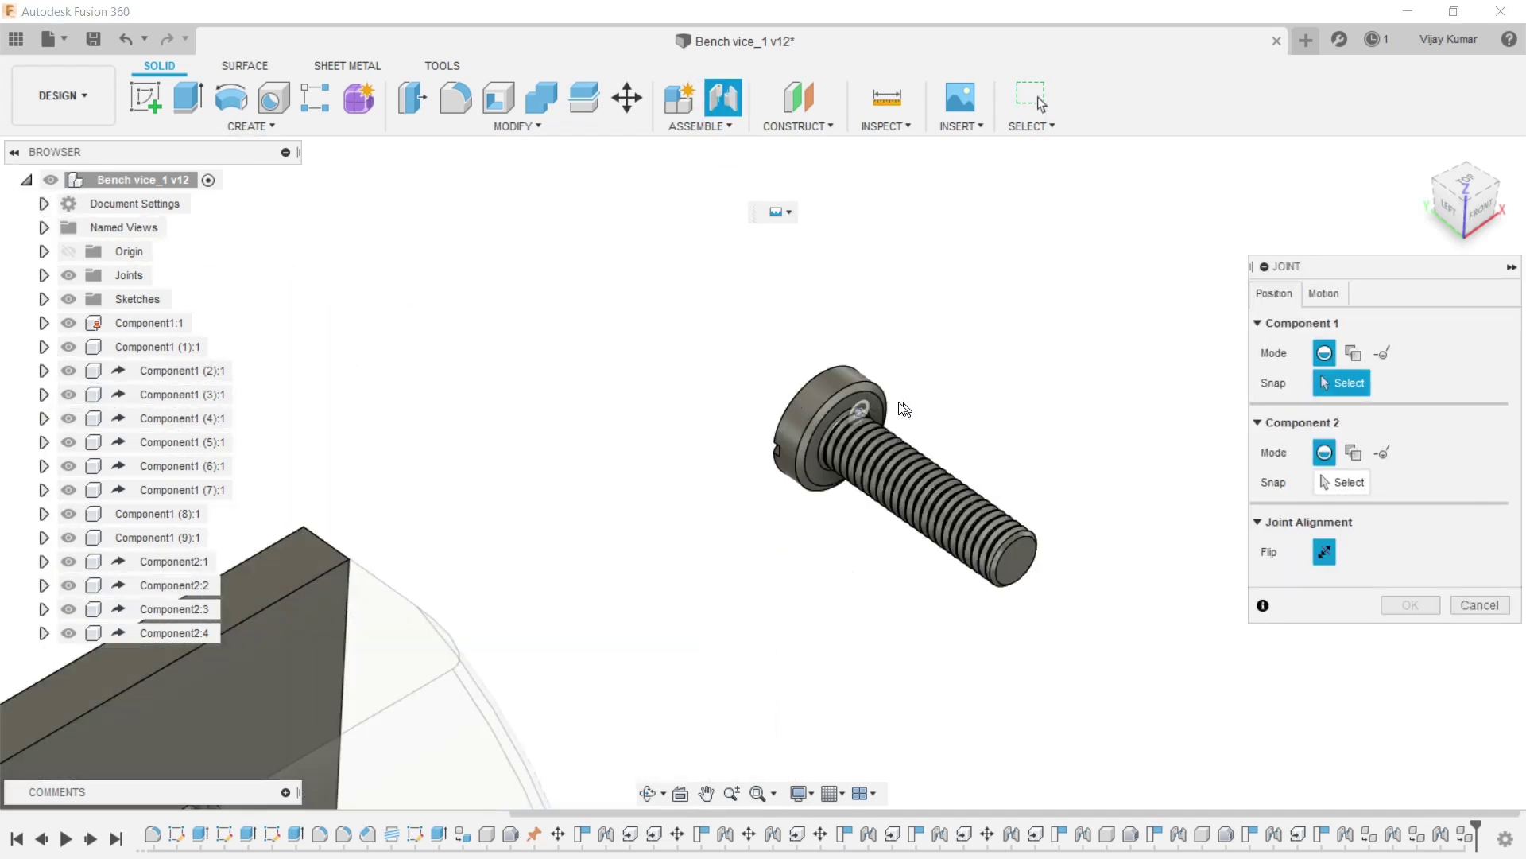
scroll(837, 412, up, 3)
click(863, 423)
scroll(865, 425, down, 2)
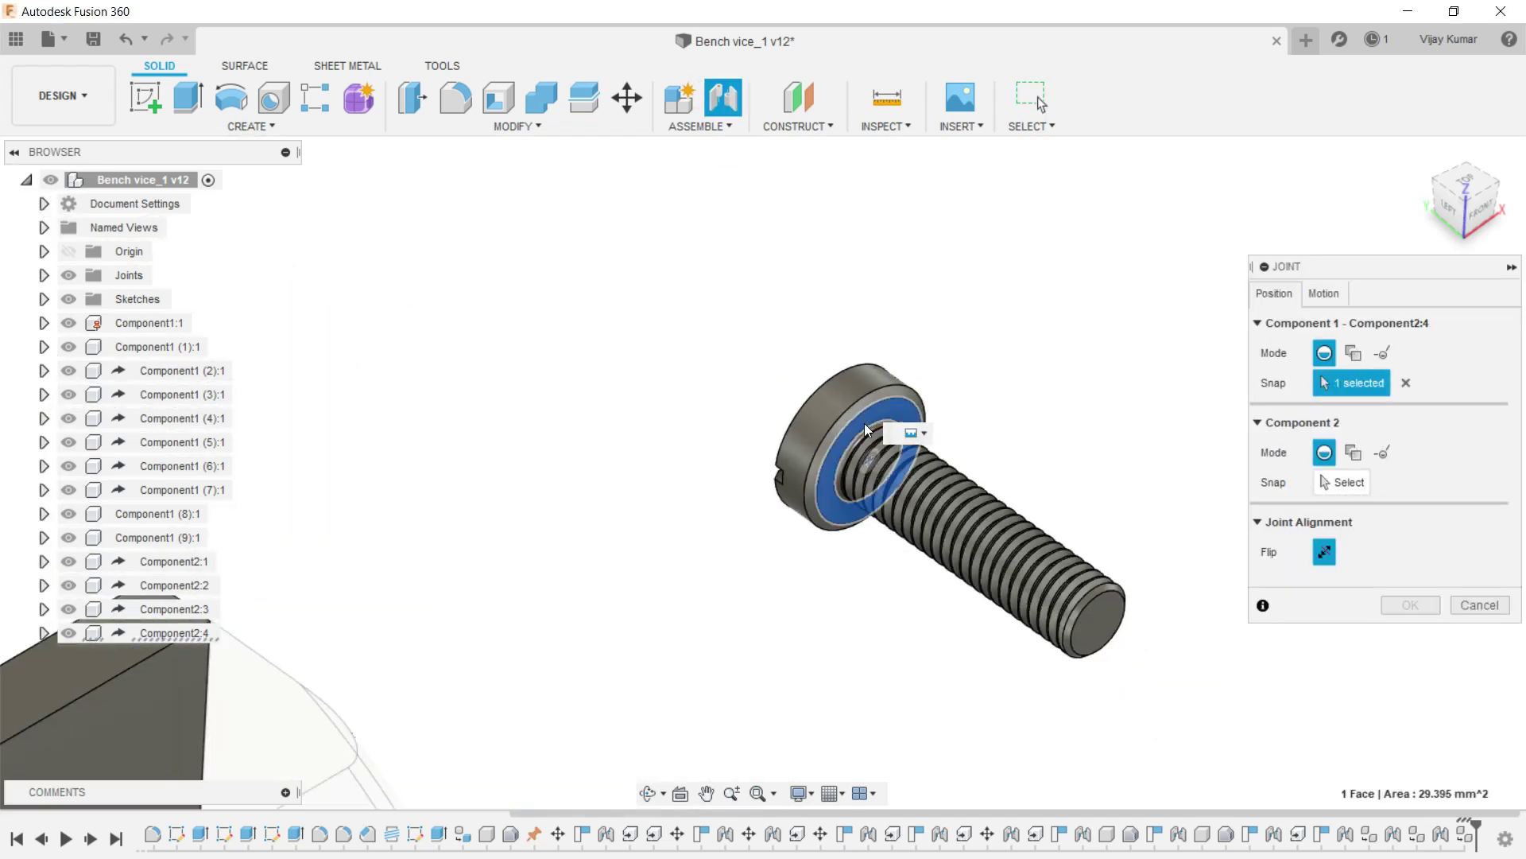
scroll(866, 429, down, 3)
scroll(433, 527, up, 2)
scroll(405, 561, up, 2)
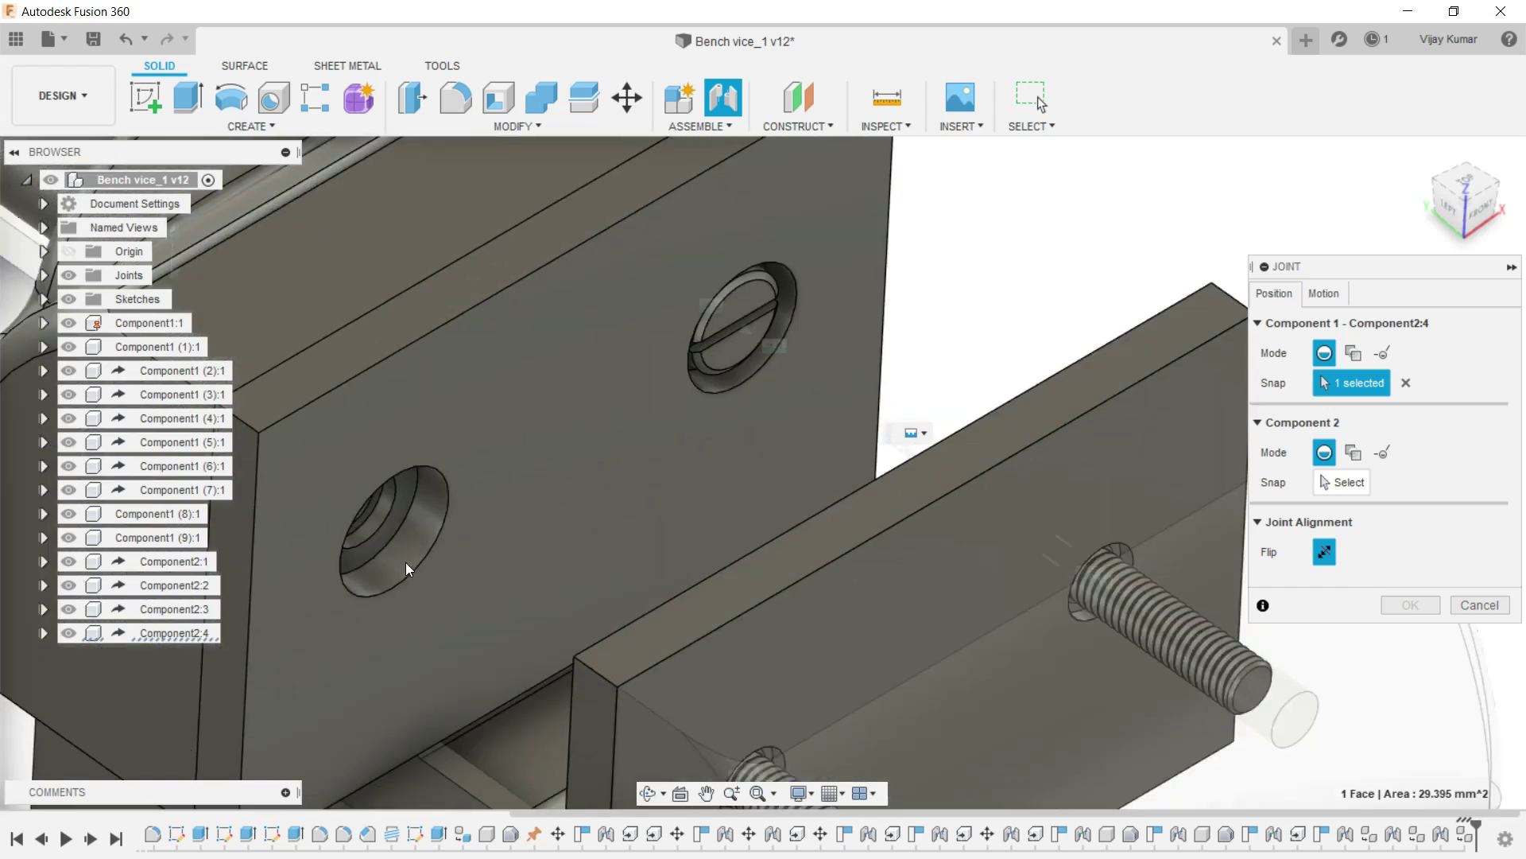
scroll(384, 484, up, 2)
click(409, 456)
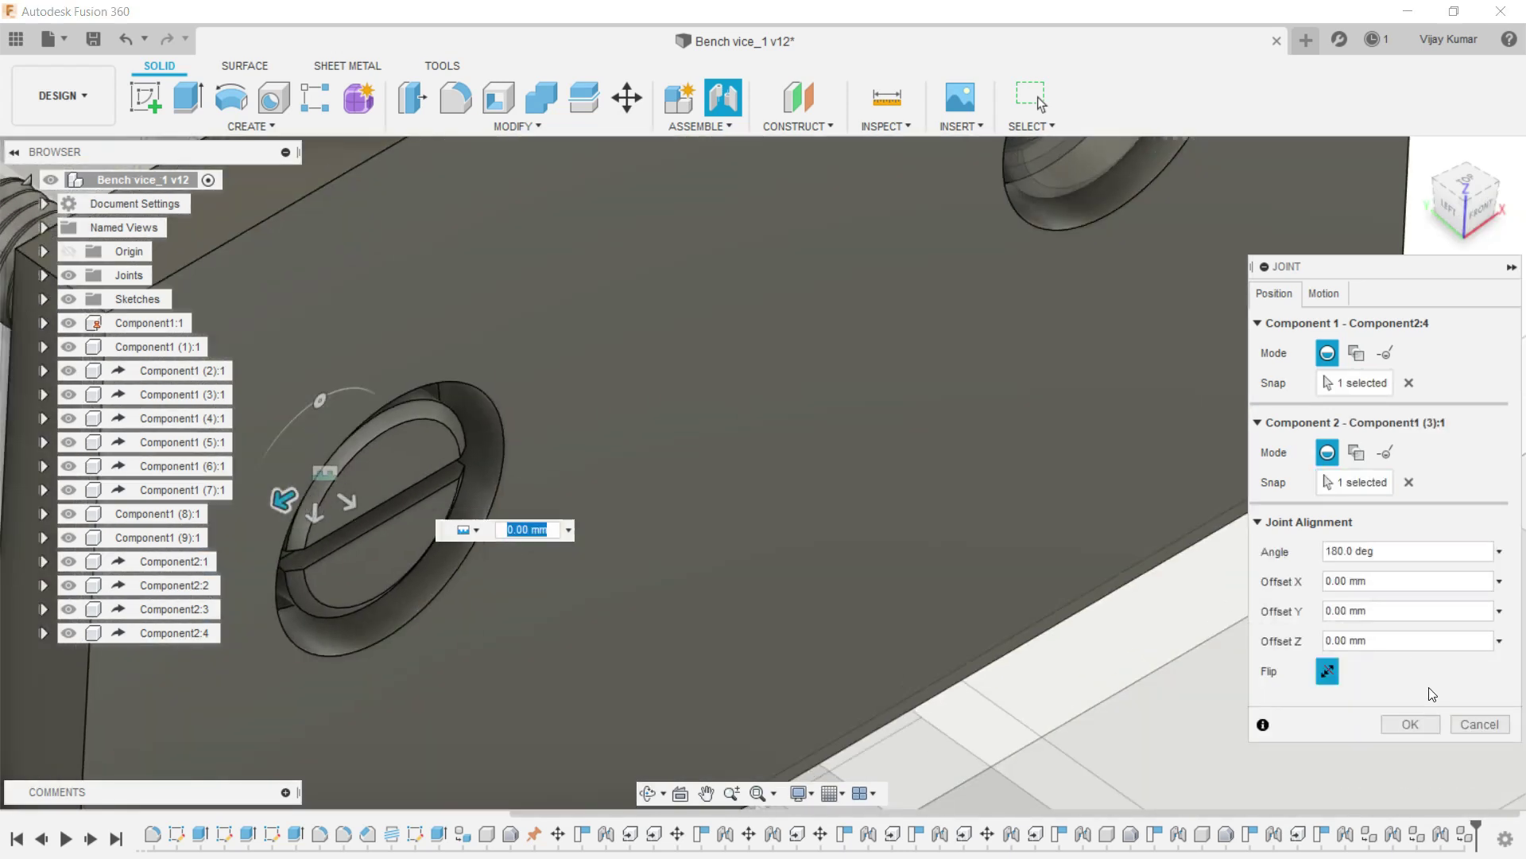
click(1409, 723)
Free-orbit the vice to inspect the new screw from side and back-left views.
scroll(1077, 498, down, 5)
scroll(1041, 481, down, 3)
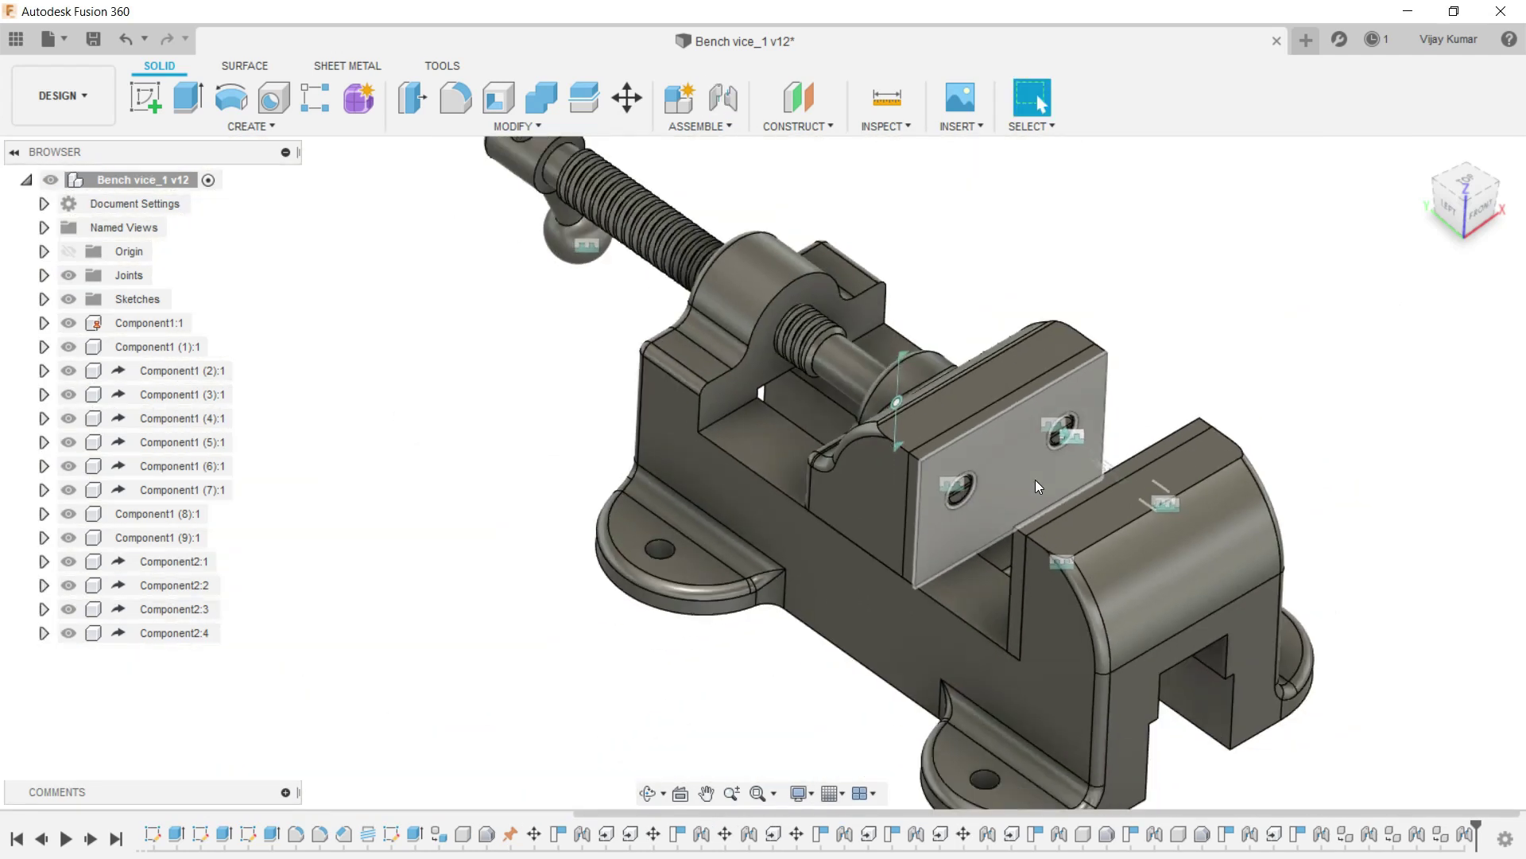
scroll(1035, 479, down, 2)
click(664, 794)
click(672, 740)
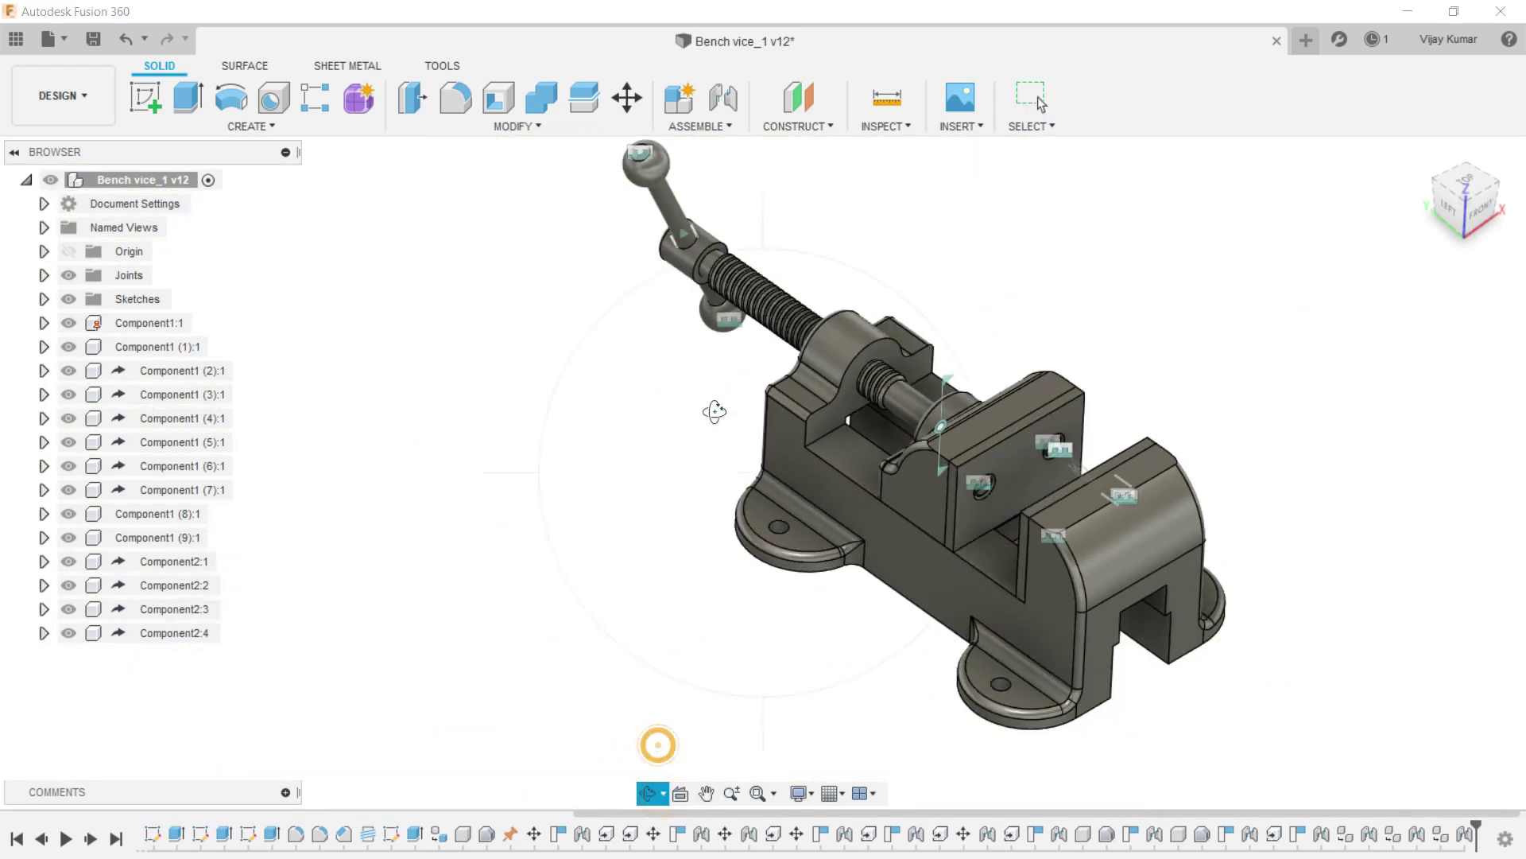
drag(657, 742, 1040, 103)
mouse_move(835, 452)
mouse_down()
mouse_move(960, 409)
mouse_move(964, 454)
mouse_move(921, 455)
mouse_up()
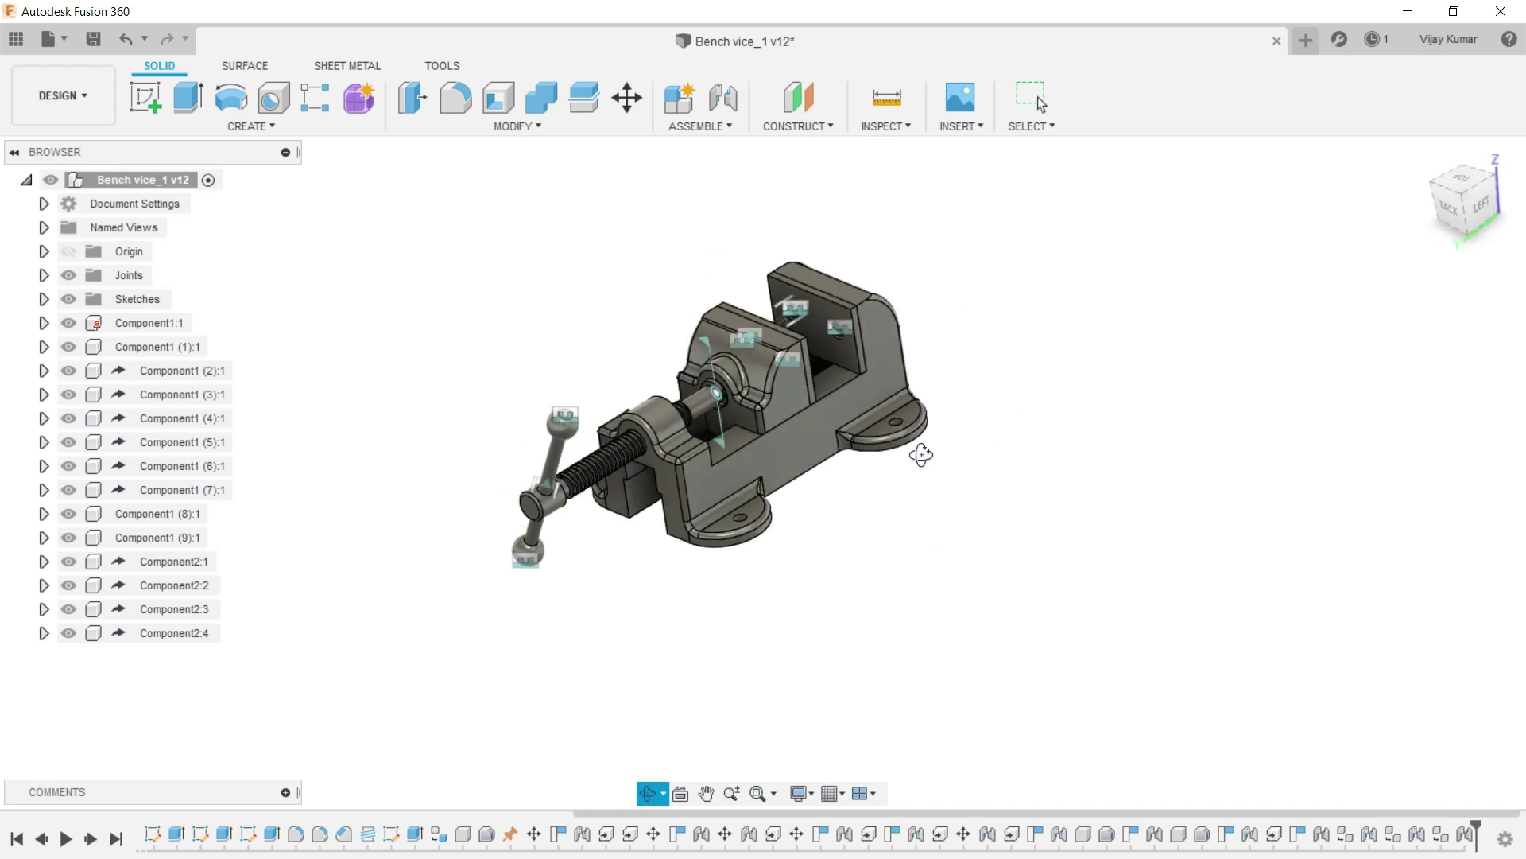
Apply Paint - Metallic (Blue) to the vice body Component1:1 and the movable jaw.
click(1033, 97)
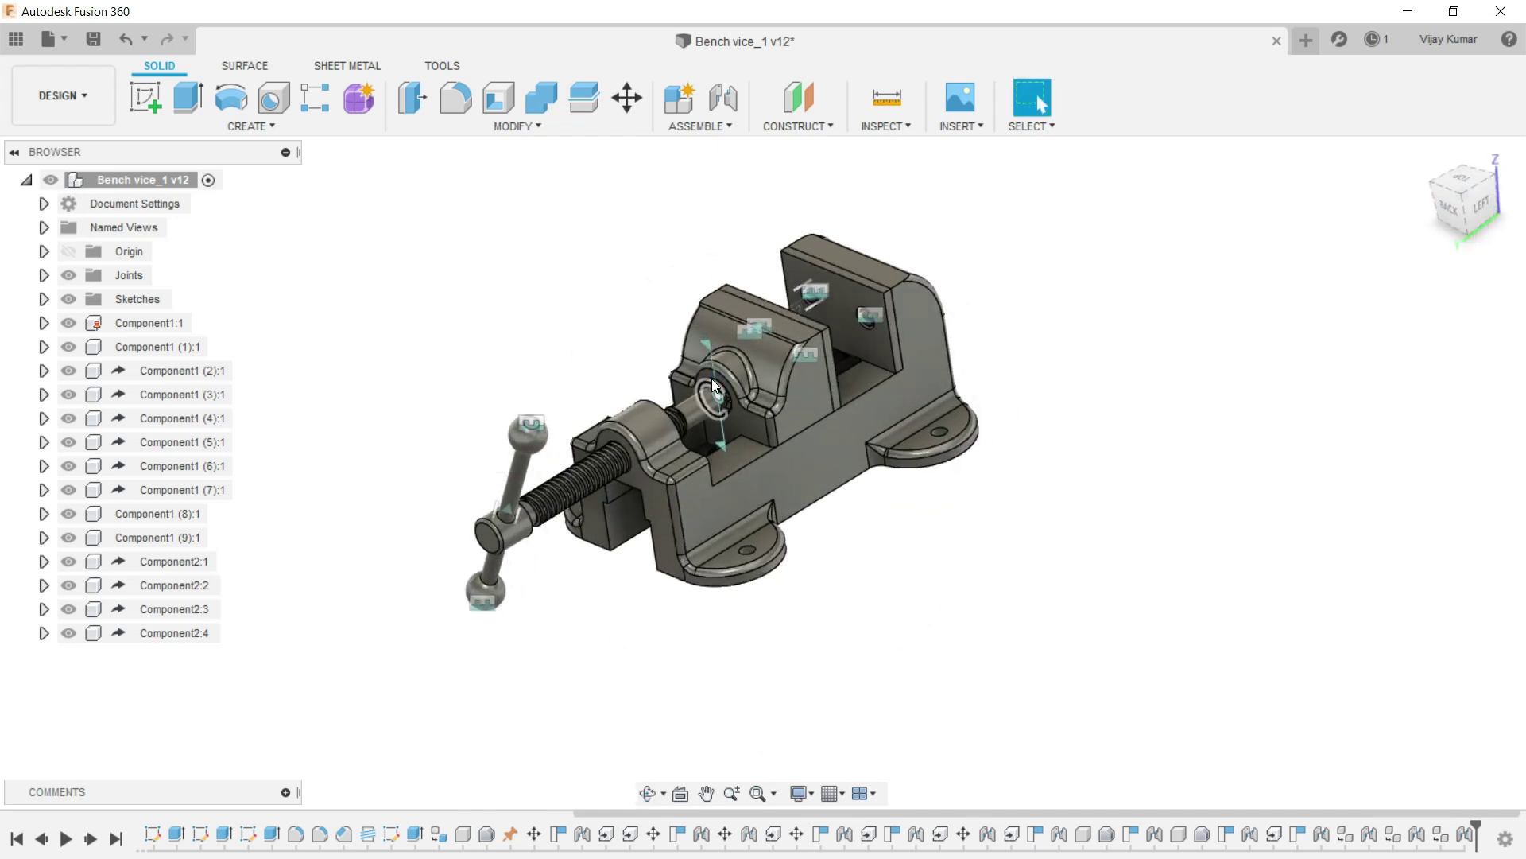
click(175, 322)
right_click(174, 322)
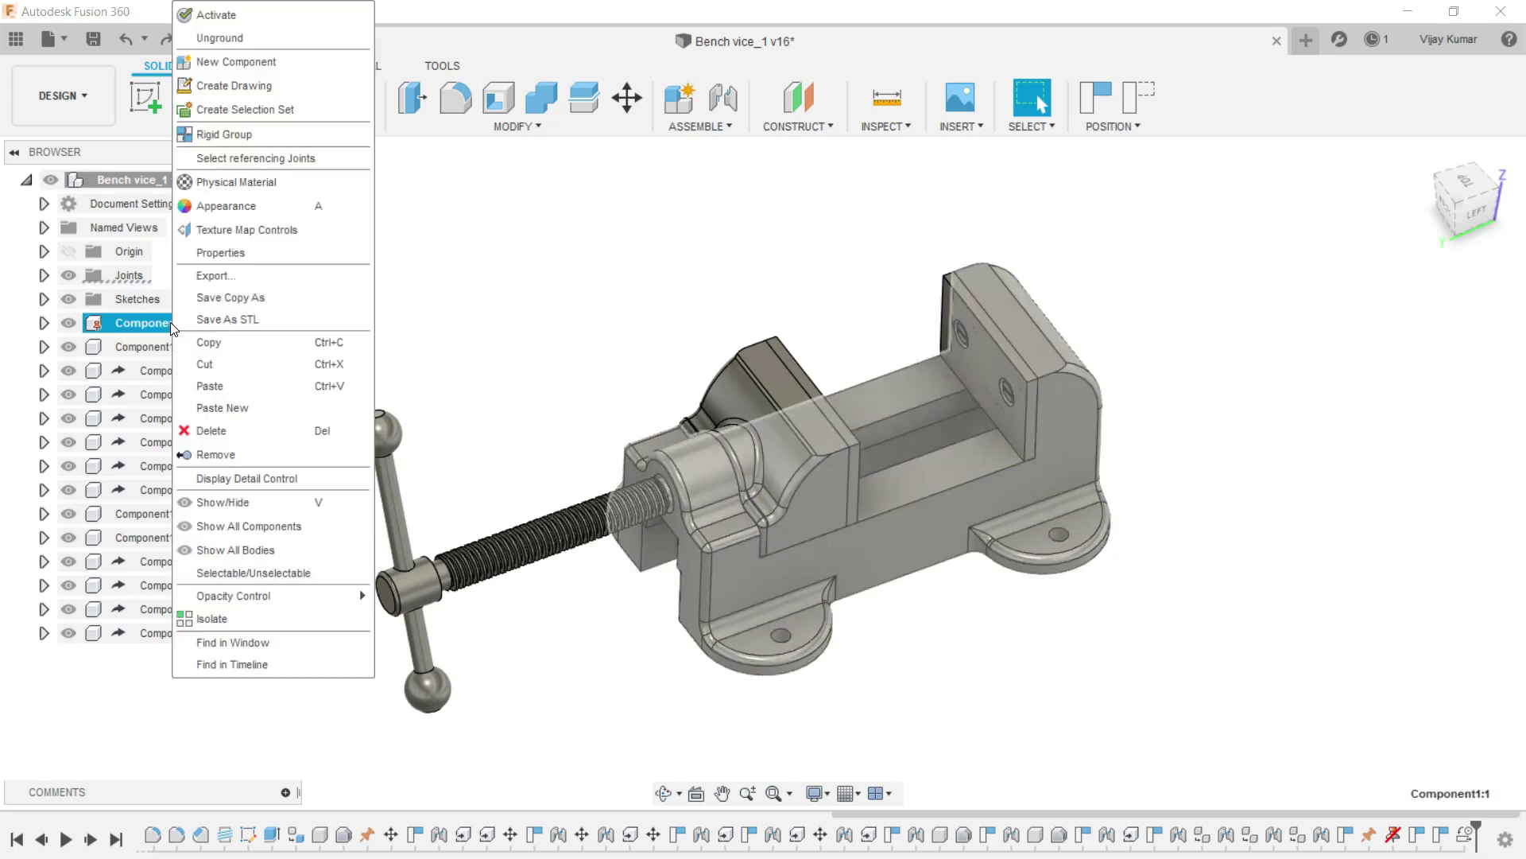
click(265, 208)
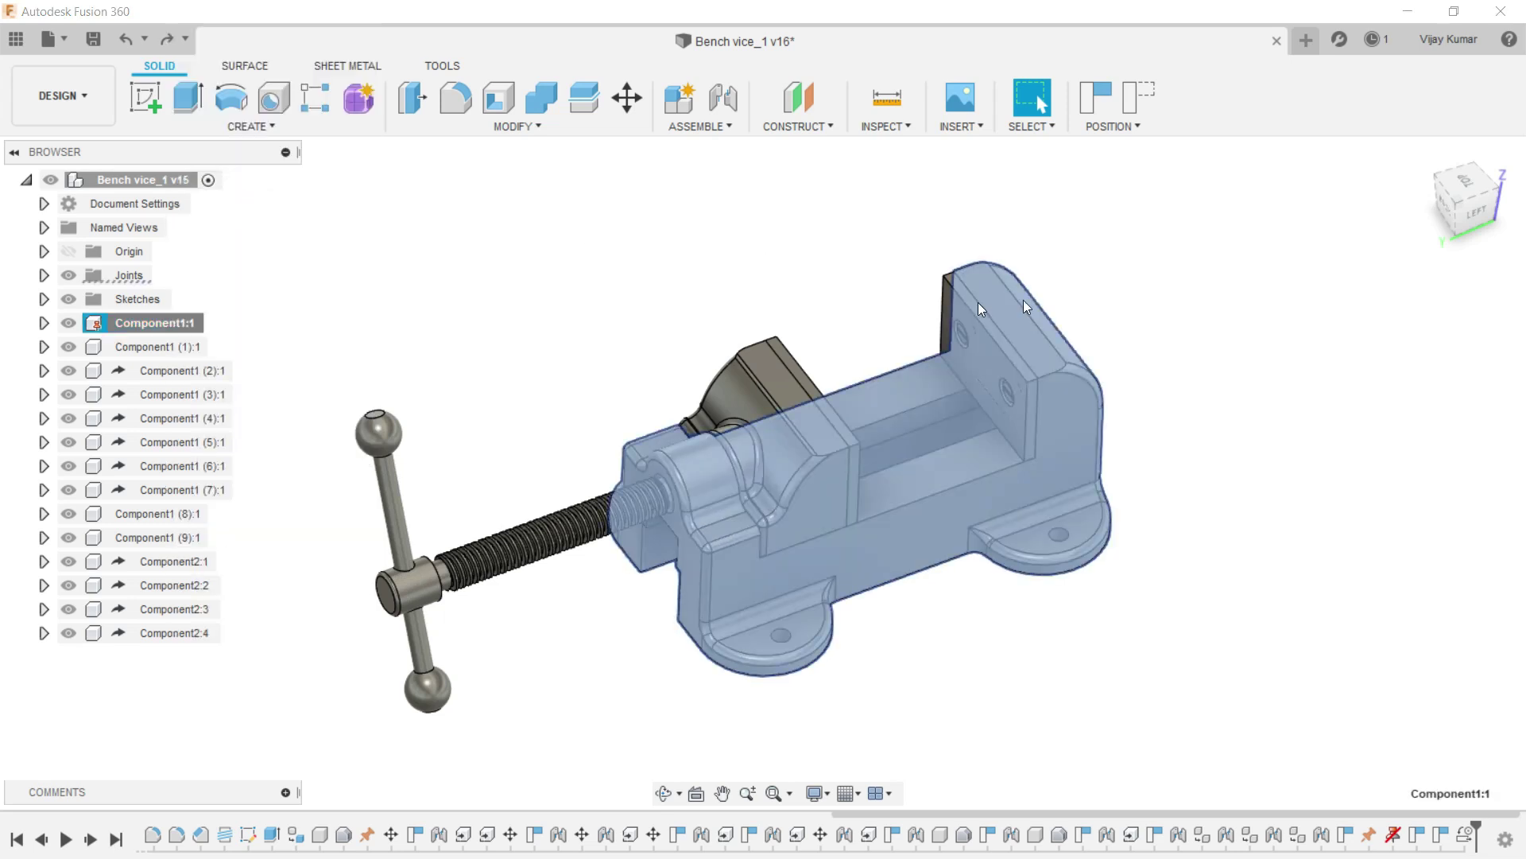
scroll(1232, 719, down, 3)
scroll(1232, 720, down, 2)
scroll(1232, 719, down, 2)
scroll(1235, 721, down, 2)
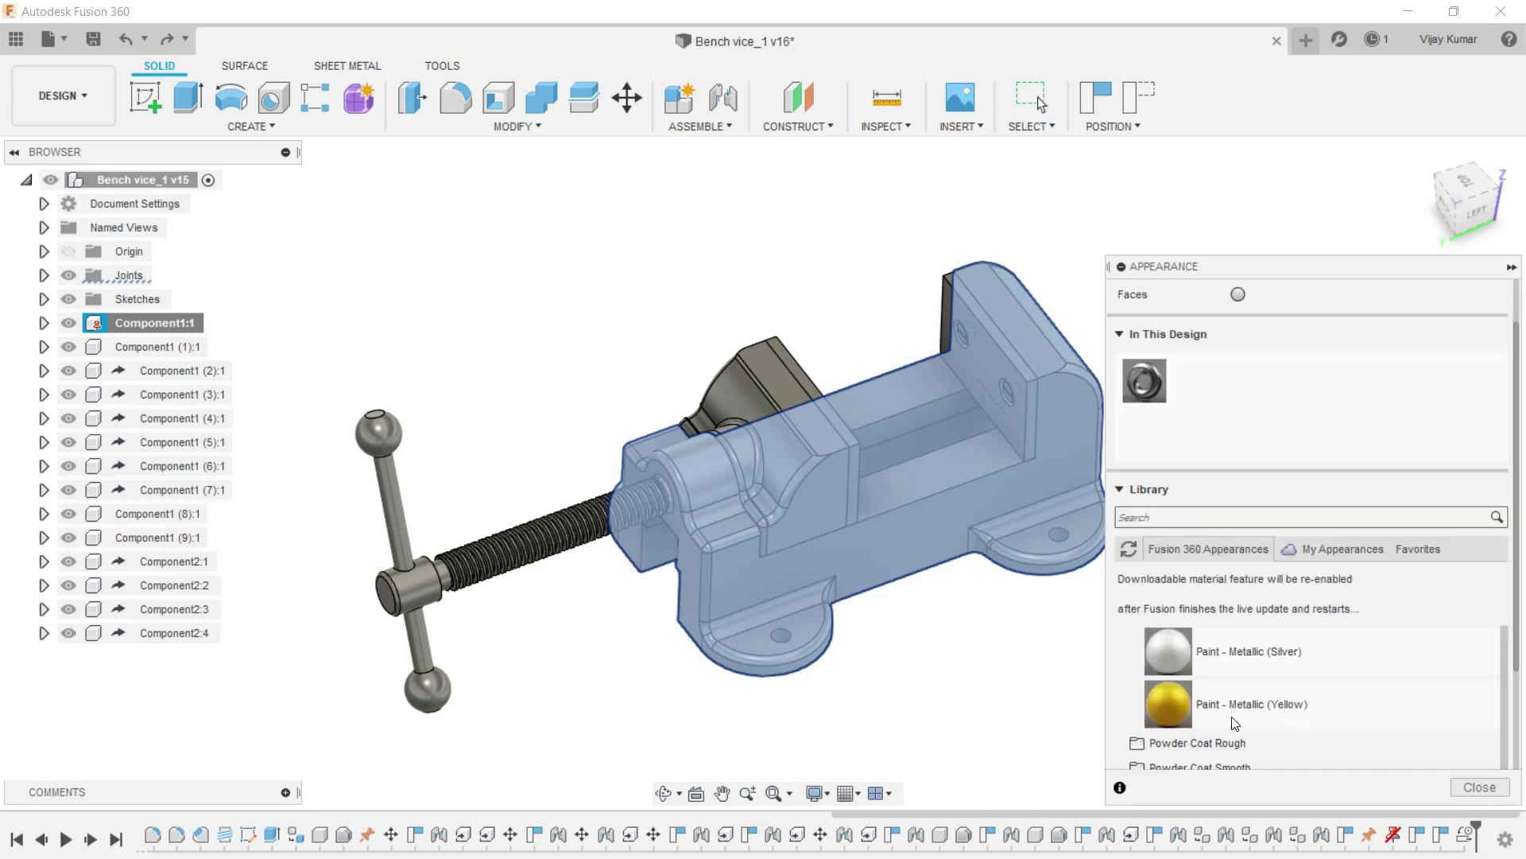
scroll(1233, 701, up, 2)
scroll(1232, 712, up, 2)
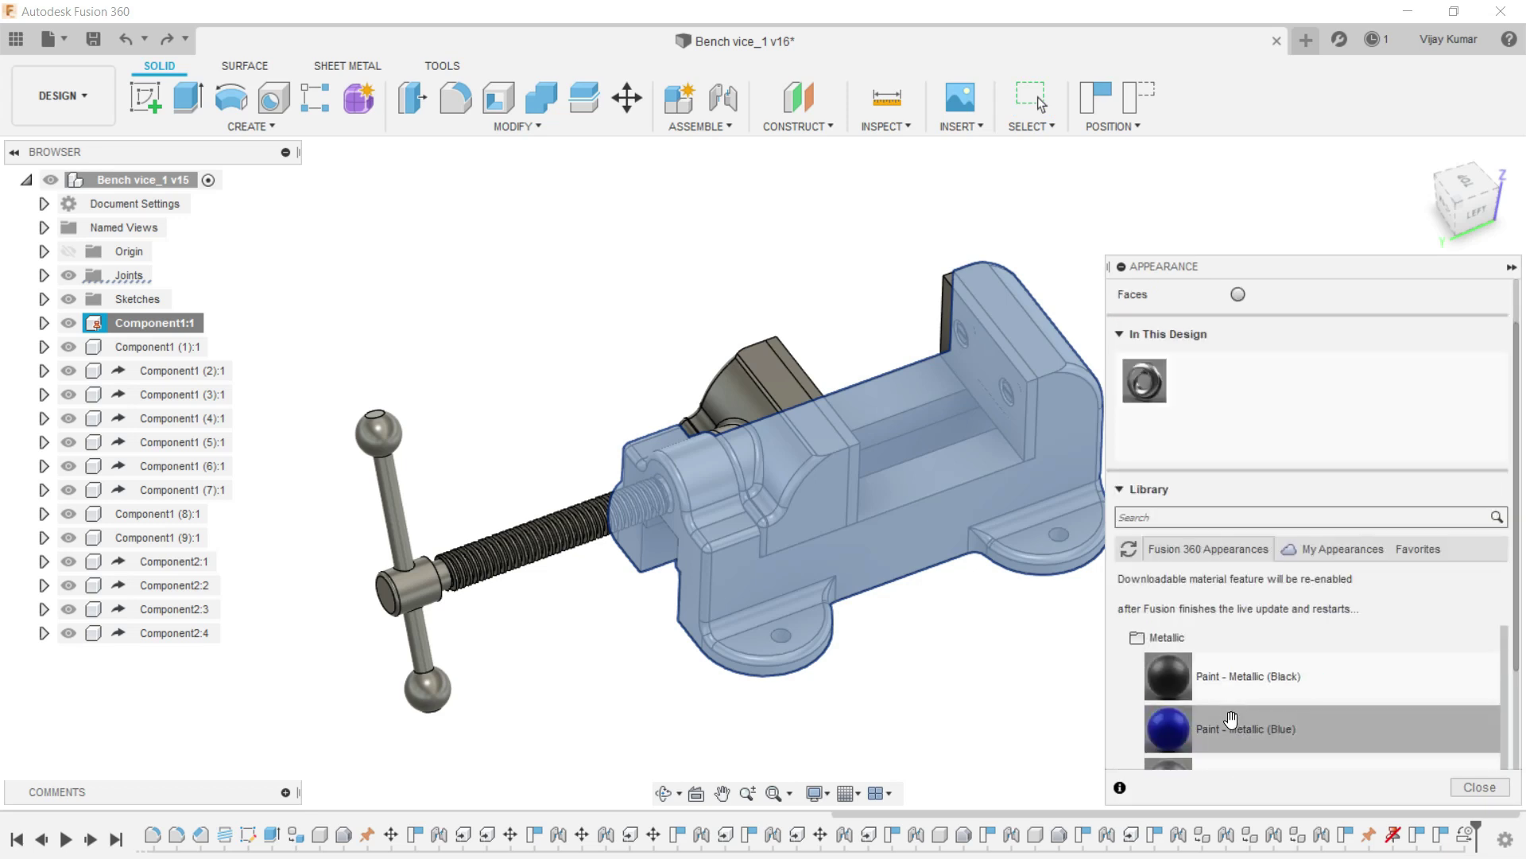
drag(1039, 616, 948, 538)
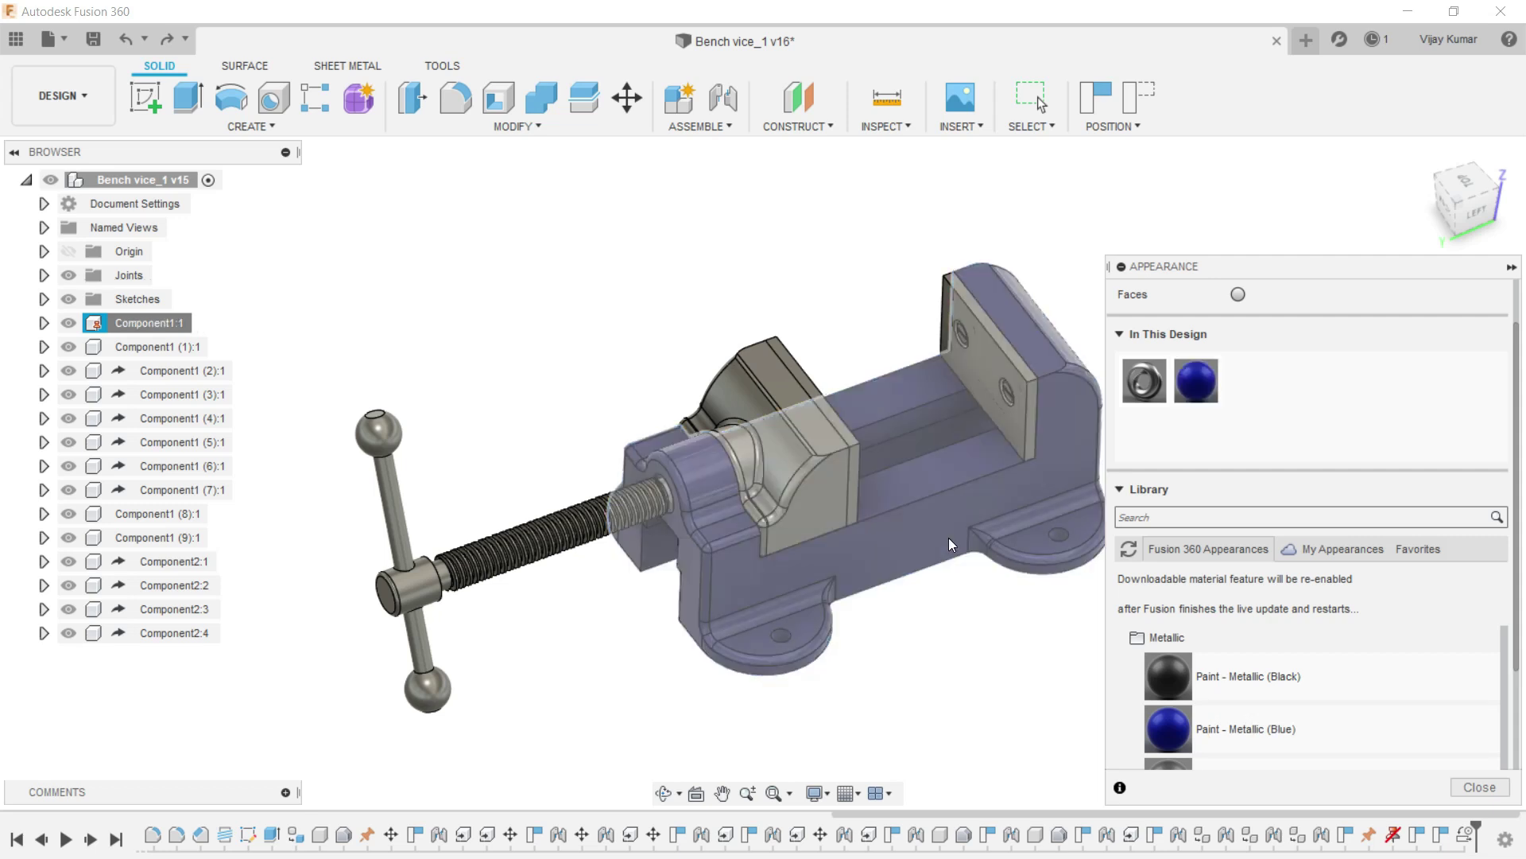
drag(1209, 719, 823, 490)
Apply Paint - Metallic (Silver) to the vice screw, collar, handle bar and both handle balls.
scroll(1230, 649, down, 2)
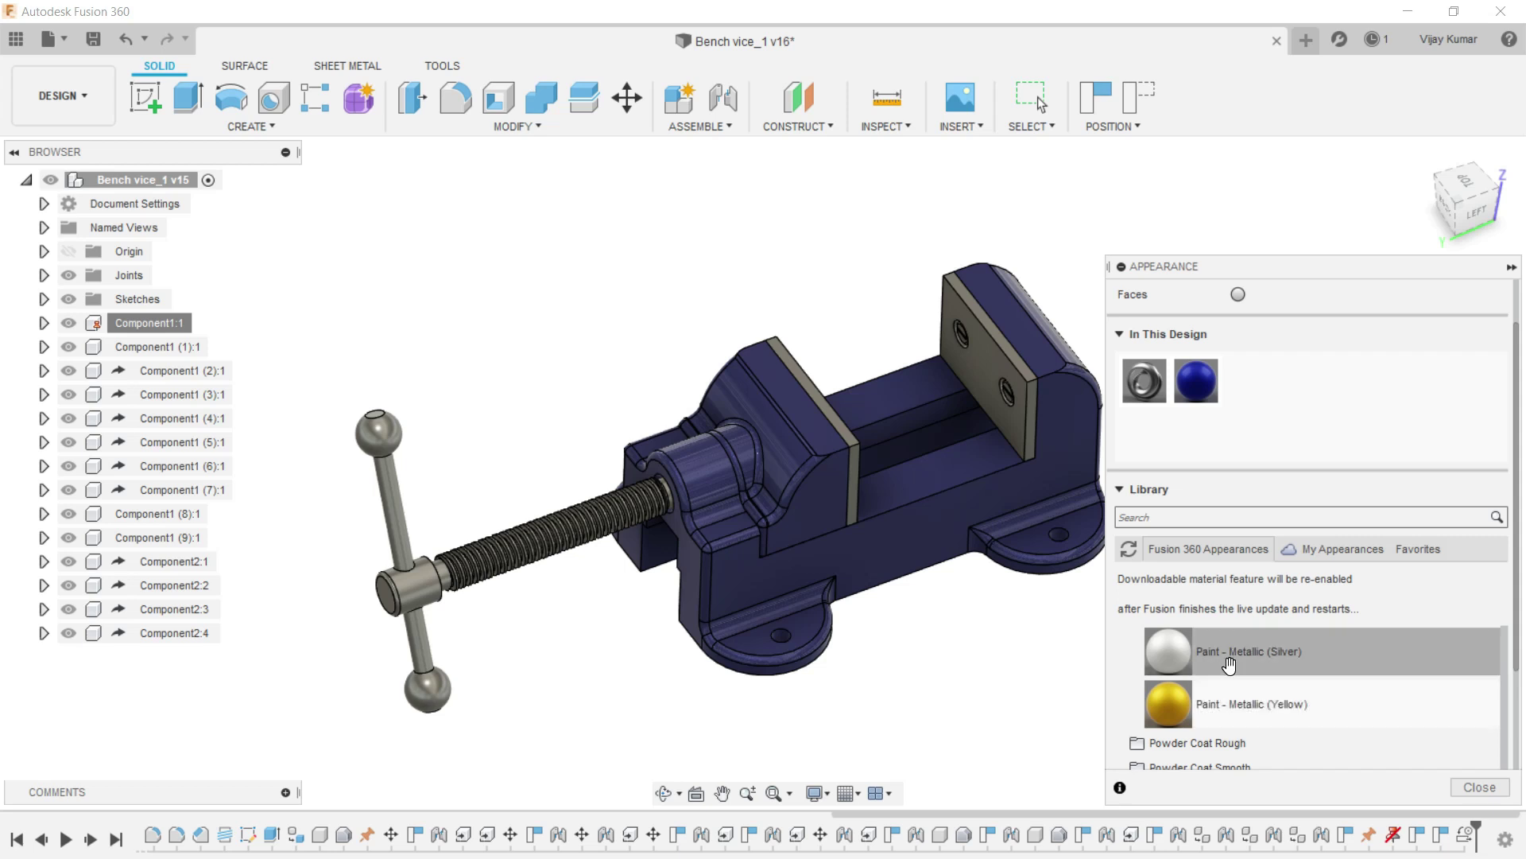
drag(1229, 664, 559, 532)
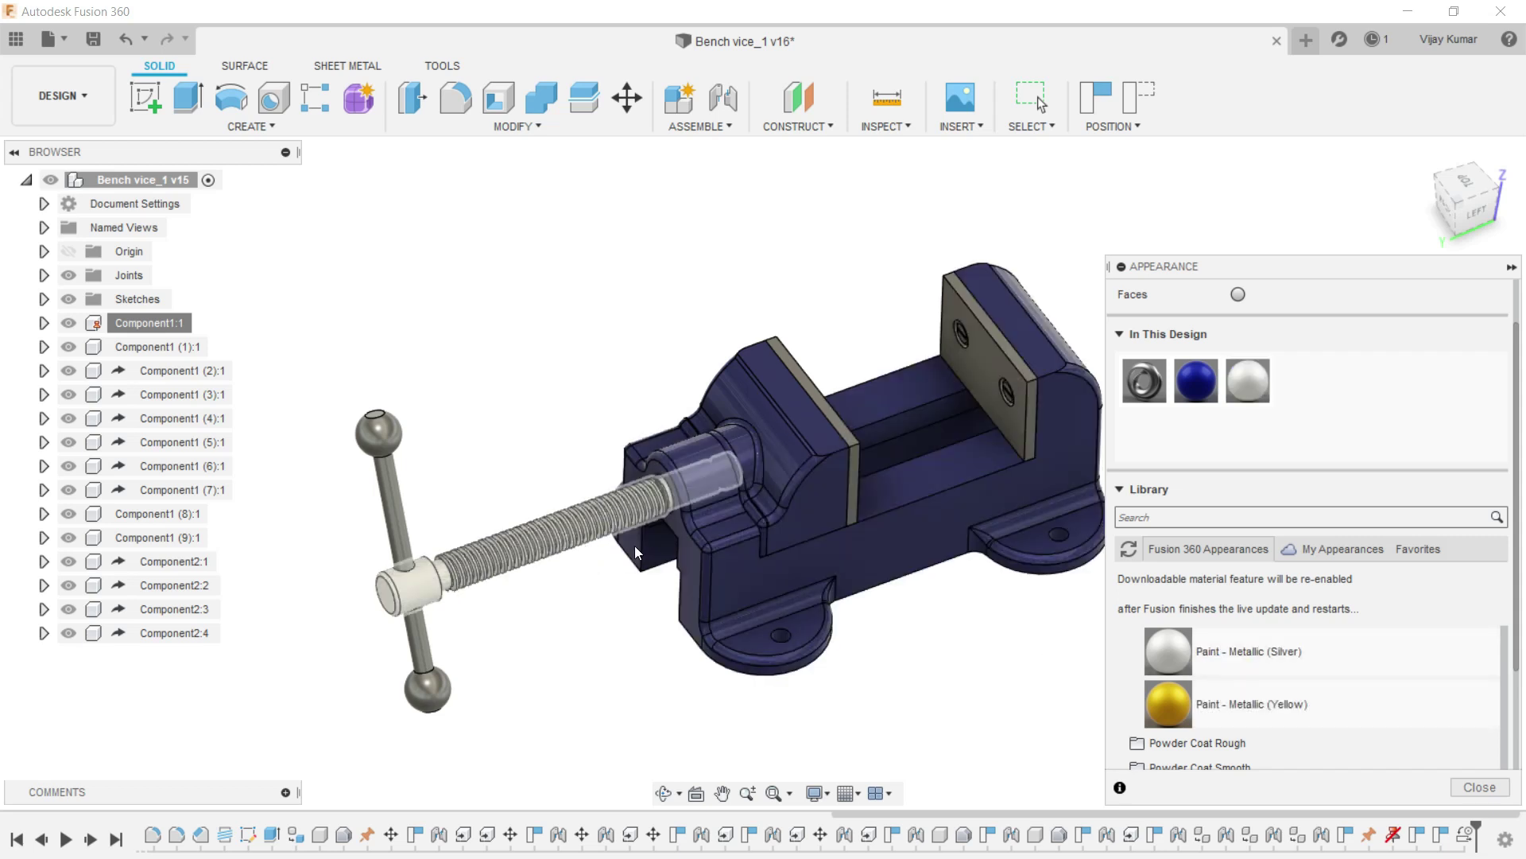
drag(1180, 648, 395, 483)
drag(1194, 636, 396, 442)
drag(1168, 650, 430, 582)
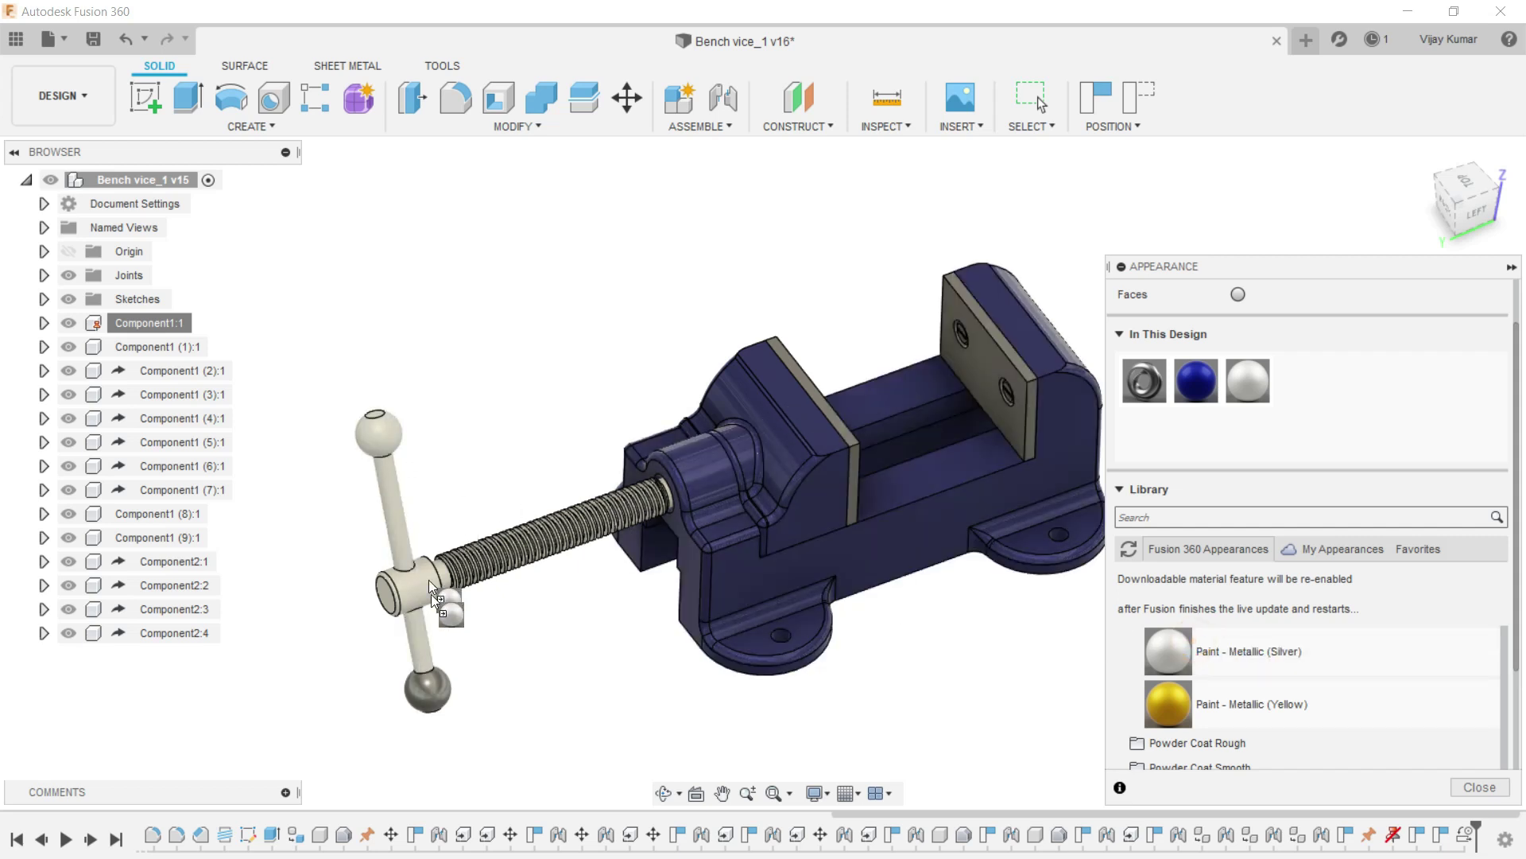
drag(418, 683, 418, 683)
Apply Fabric (Green) to the rear and front jaw plates.
scroll(1278, 688, up, 3)
scroll(1278, 687, up, 2)
scroll(1276, 688, up, 3)
scroll(1276, 688, up, 3)
scroll(1276, 688, up, 3)
scroll(1276, 688, up, 2)
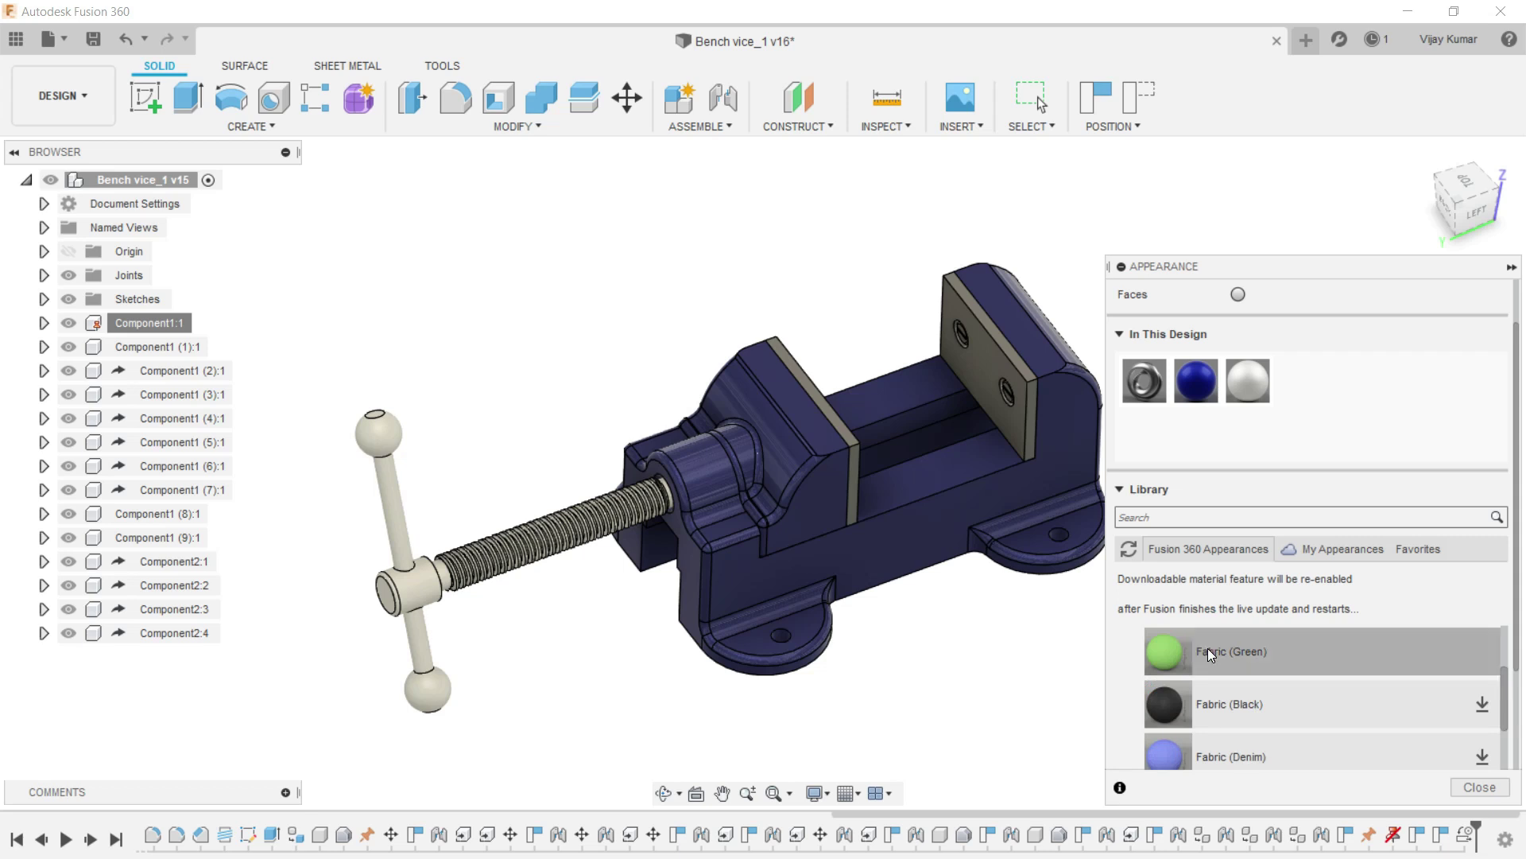
drag(1208, 647, 990, 388)
drag(1220, 646, 855, 456)
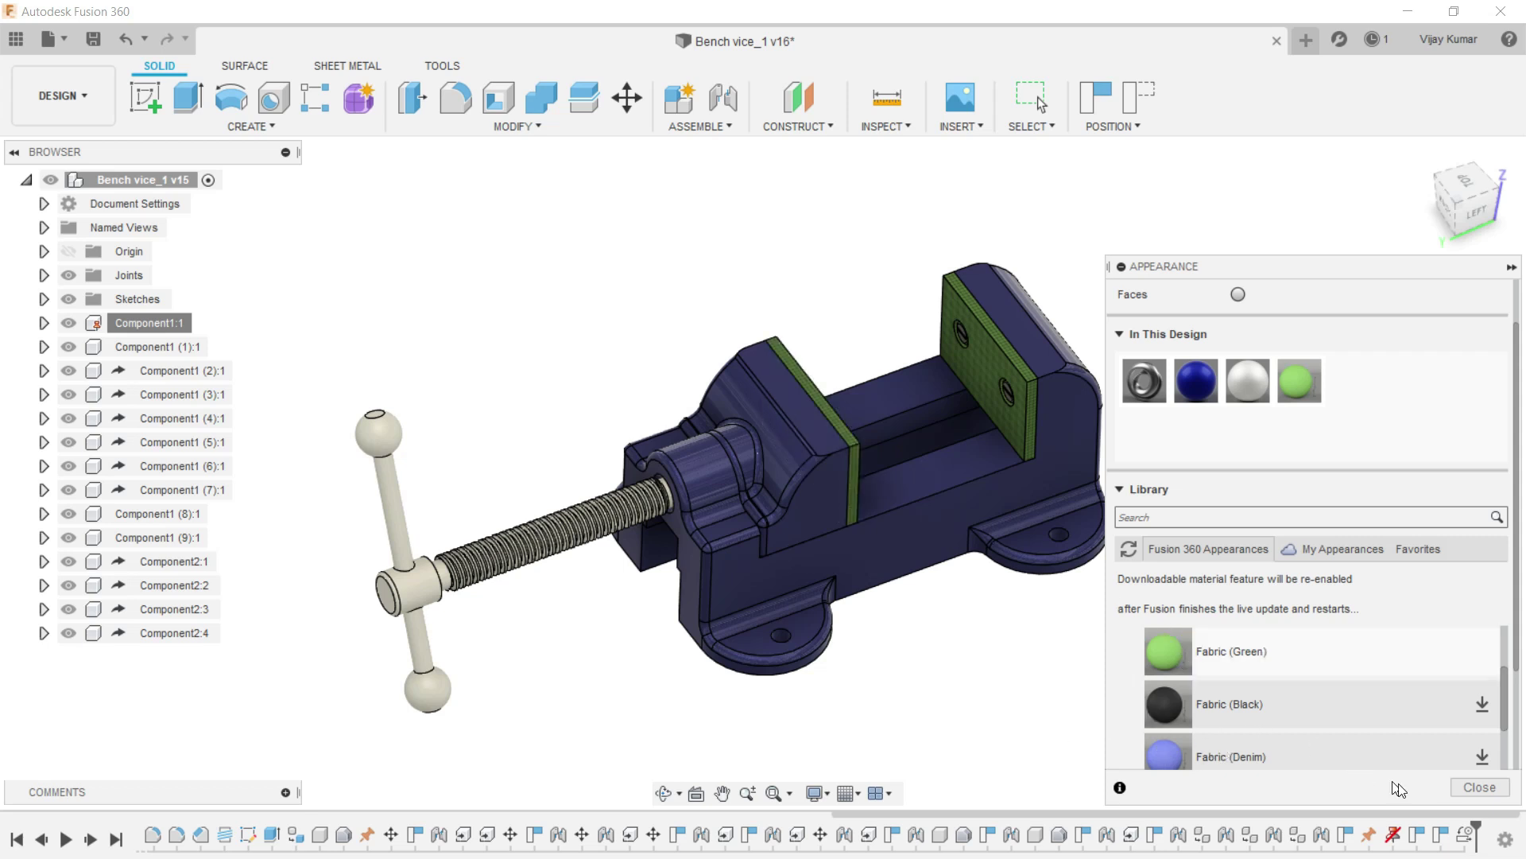
scroll(1351, 732, down, 5)
scroll(1351, 727, down, 3)
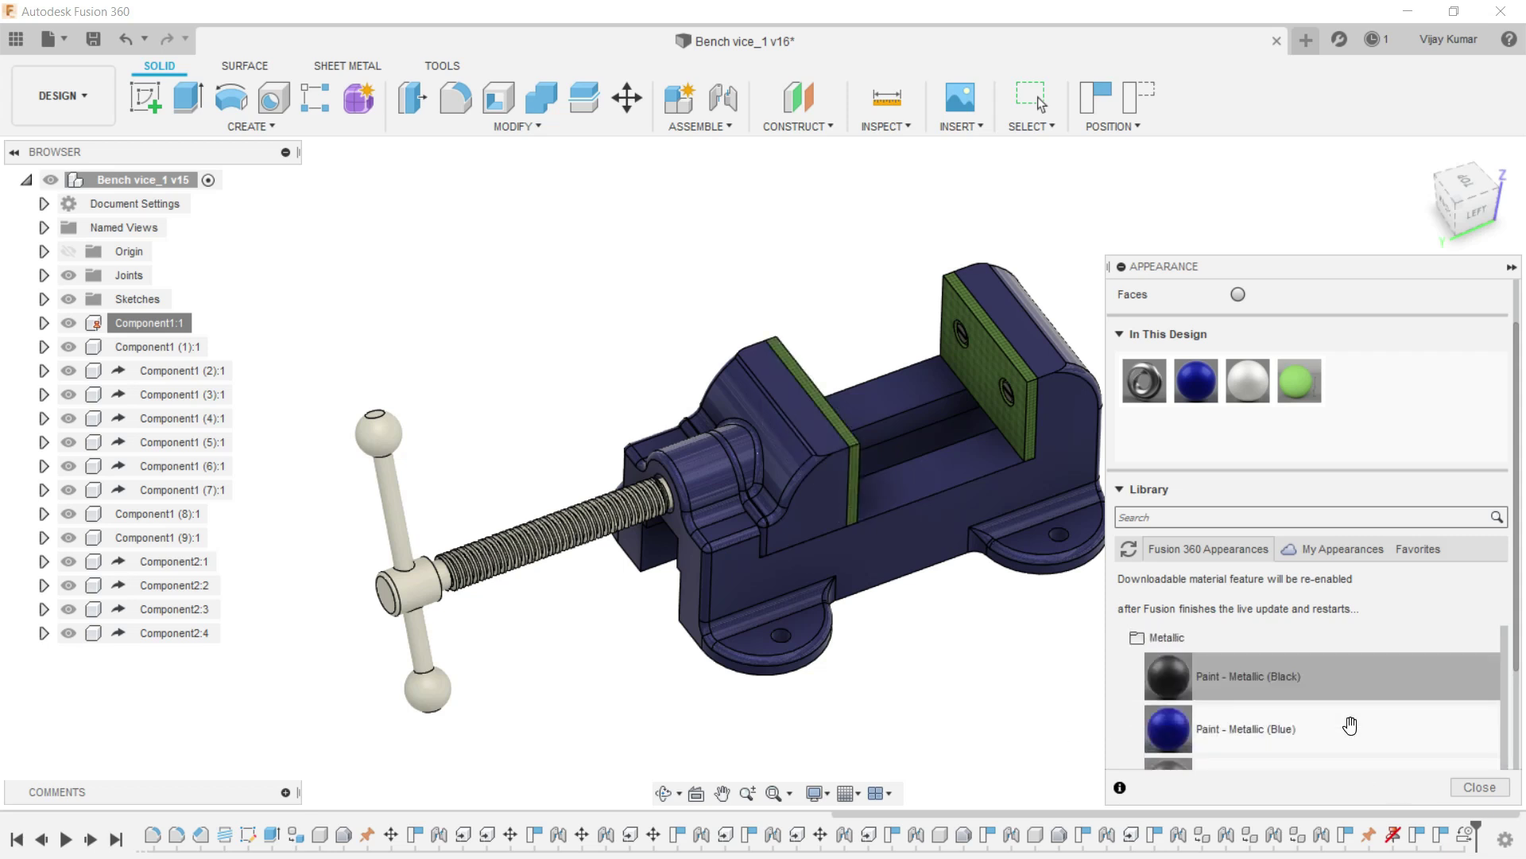
click(1479, 787)
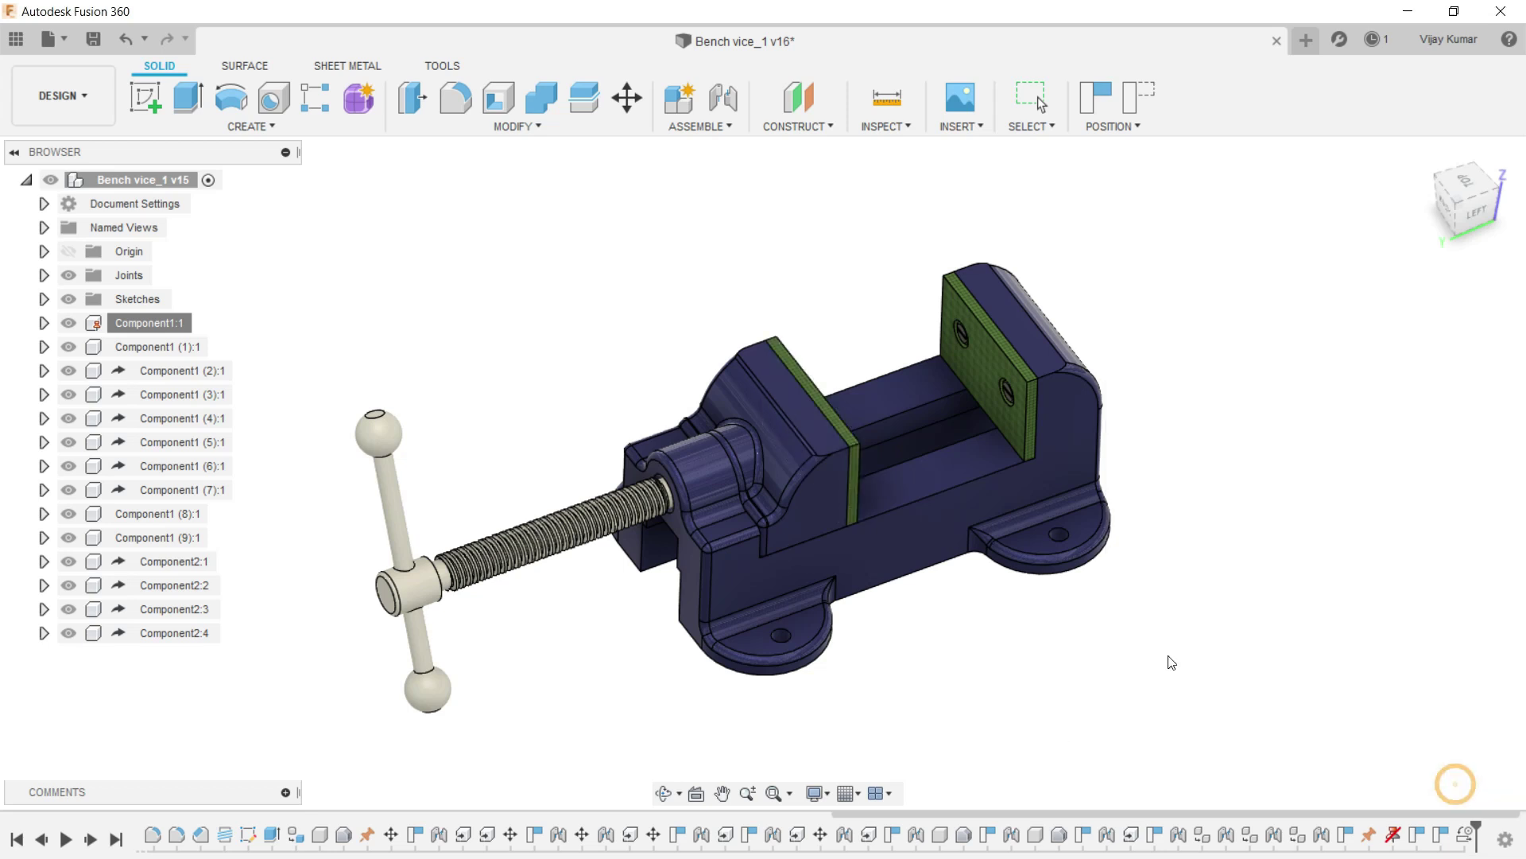
click(665, 792)
mouse_move(842, 537)
mouse_down()
mouse_move(743, 485)
mouse_move(641, 499)
mouse_move(661, 500)
mouse_up()
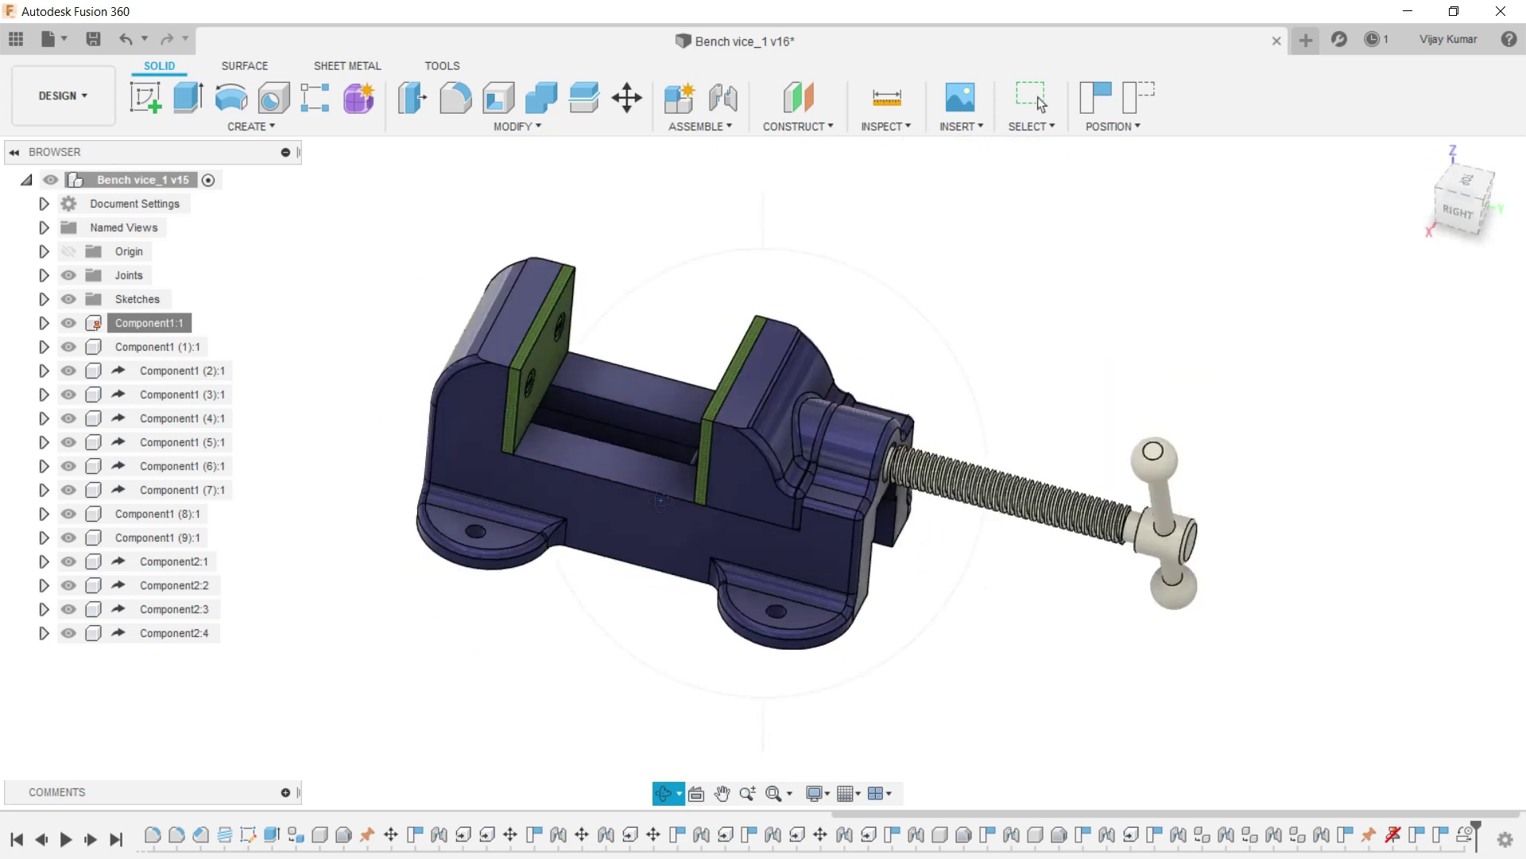
scroll(661, 500, down, 2)
scroll(662, 409, up, 1)
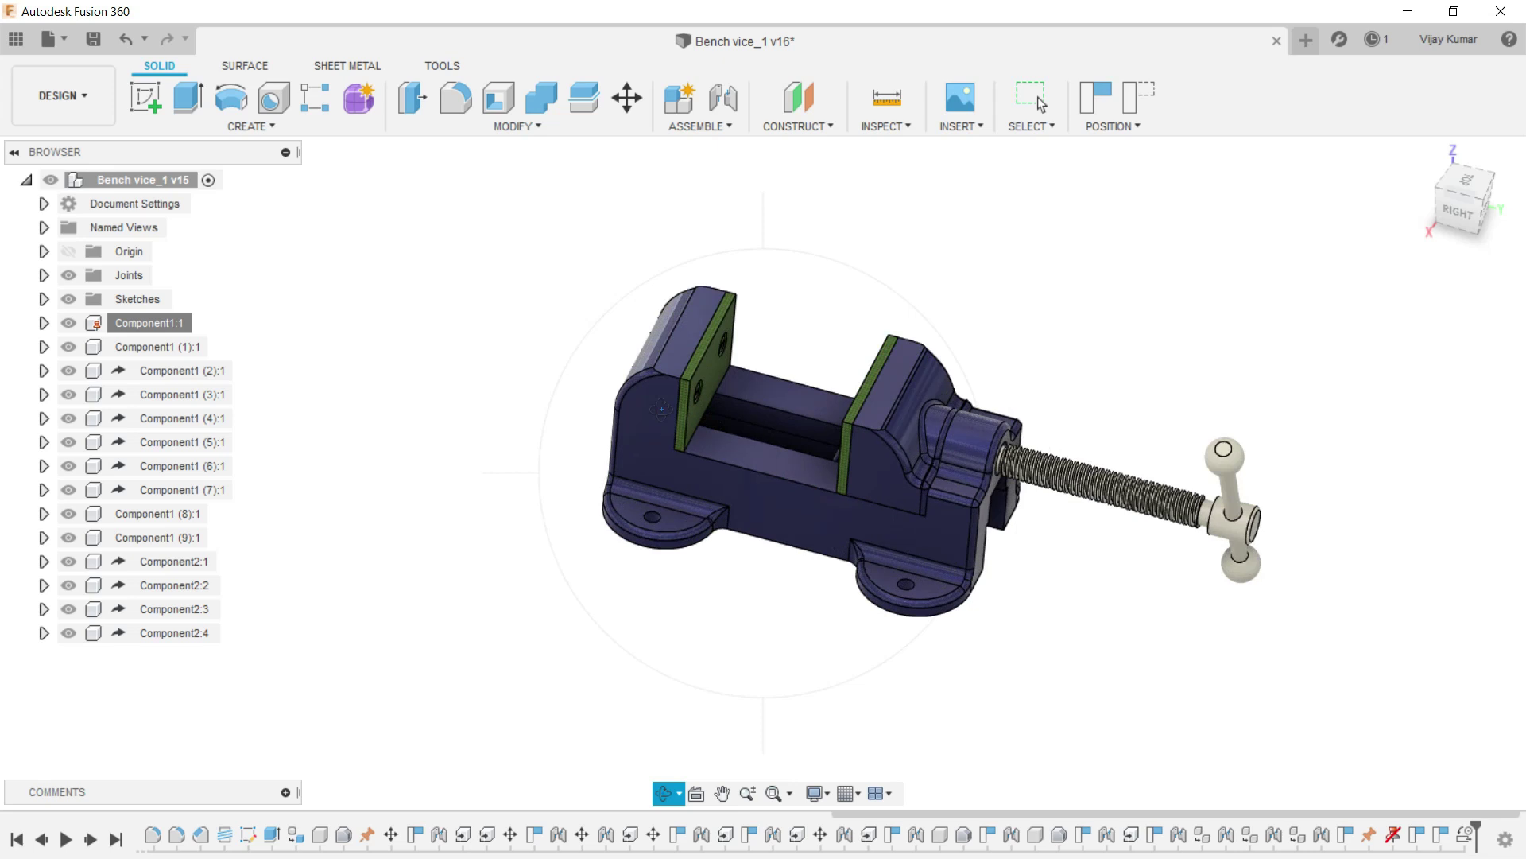